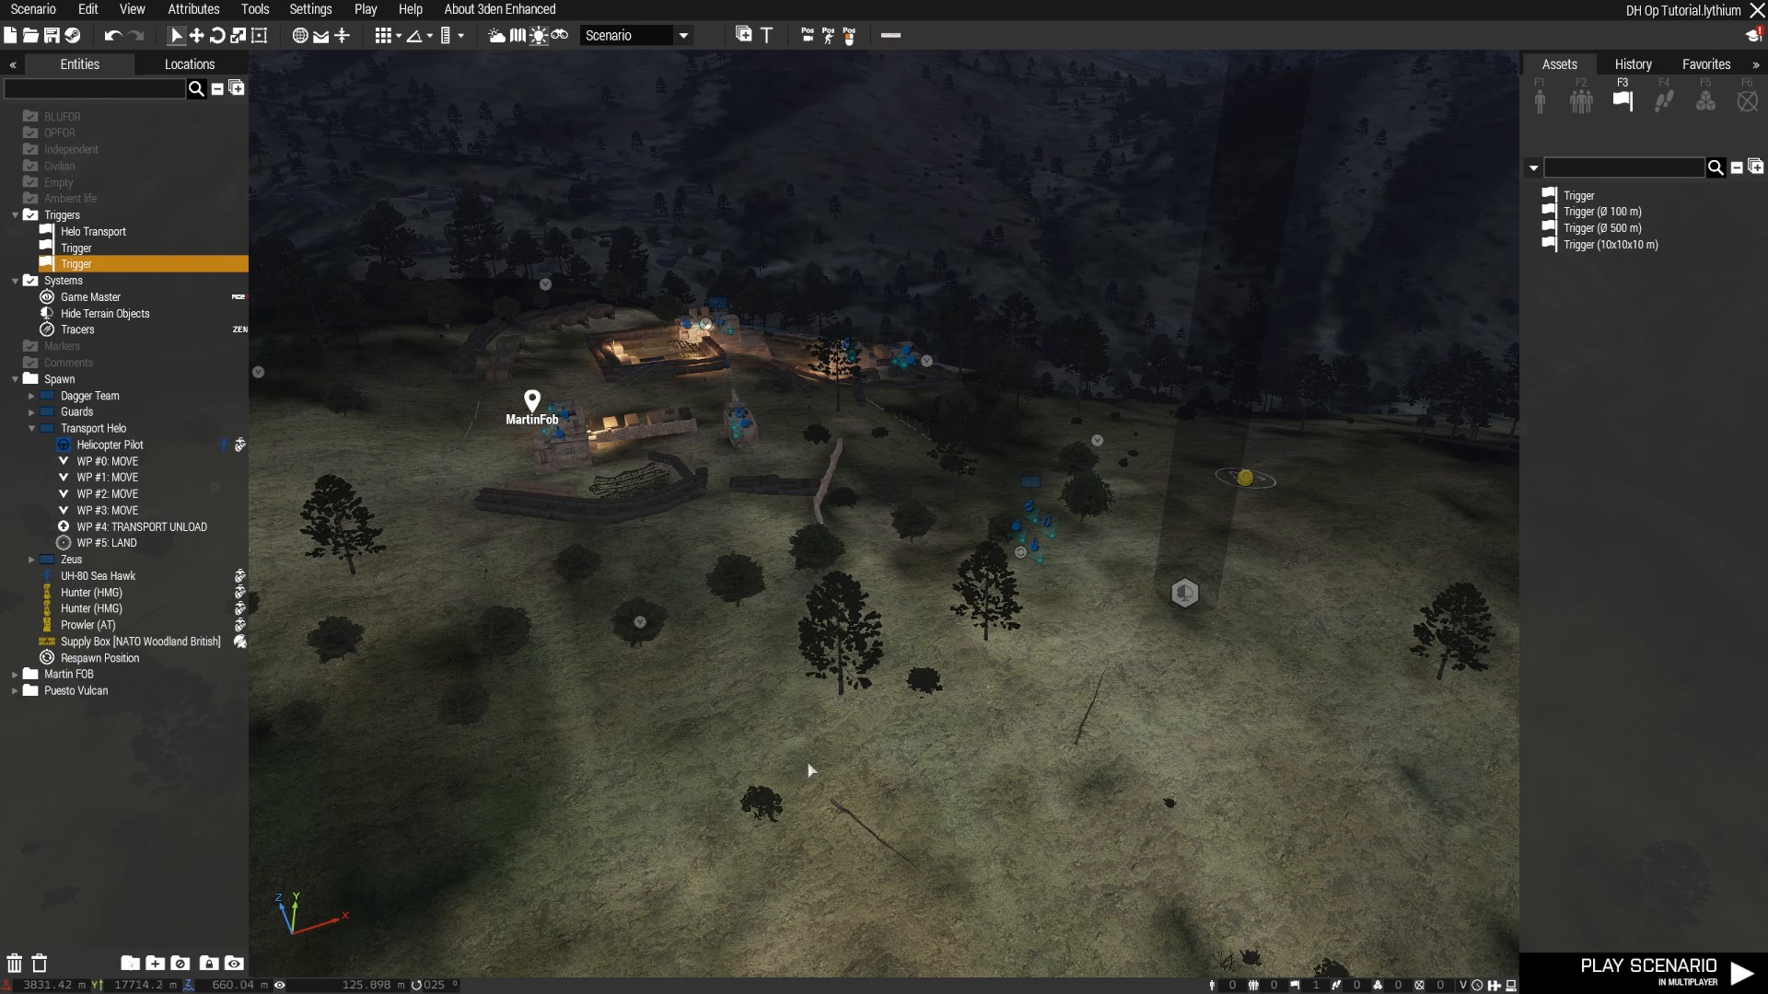
Step: Examine the terrain around MartinFob, including the nearby hilltop and the slopes facing PuestoVulcan
{"action": "right_click_drag", "start_coordinate": [808, 779], "coordinate": [833, 746]}
{"action": "right_click_drag", "start_coordinate": [568, 604], "coordinate": [953, 740]}
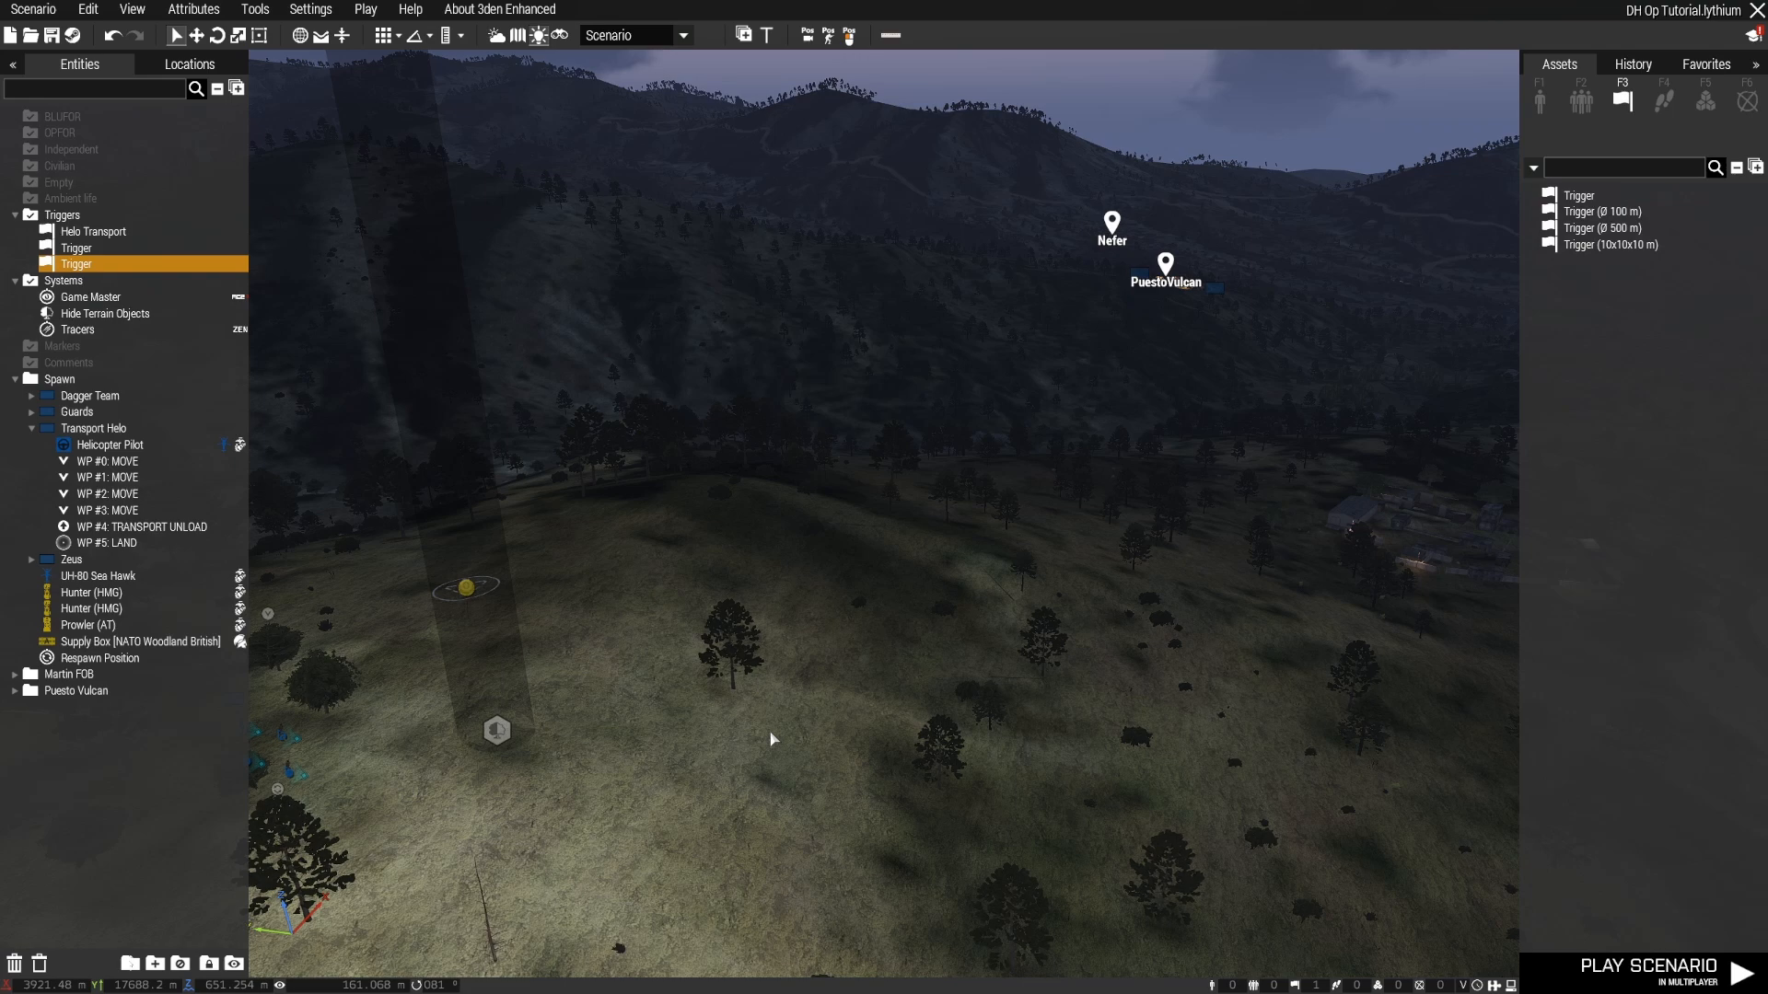
{"action": "key", "text": "a"}
{"action": "key", "text": "s"}
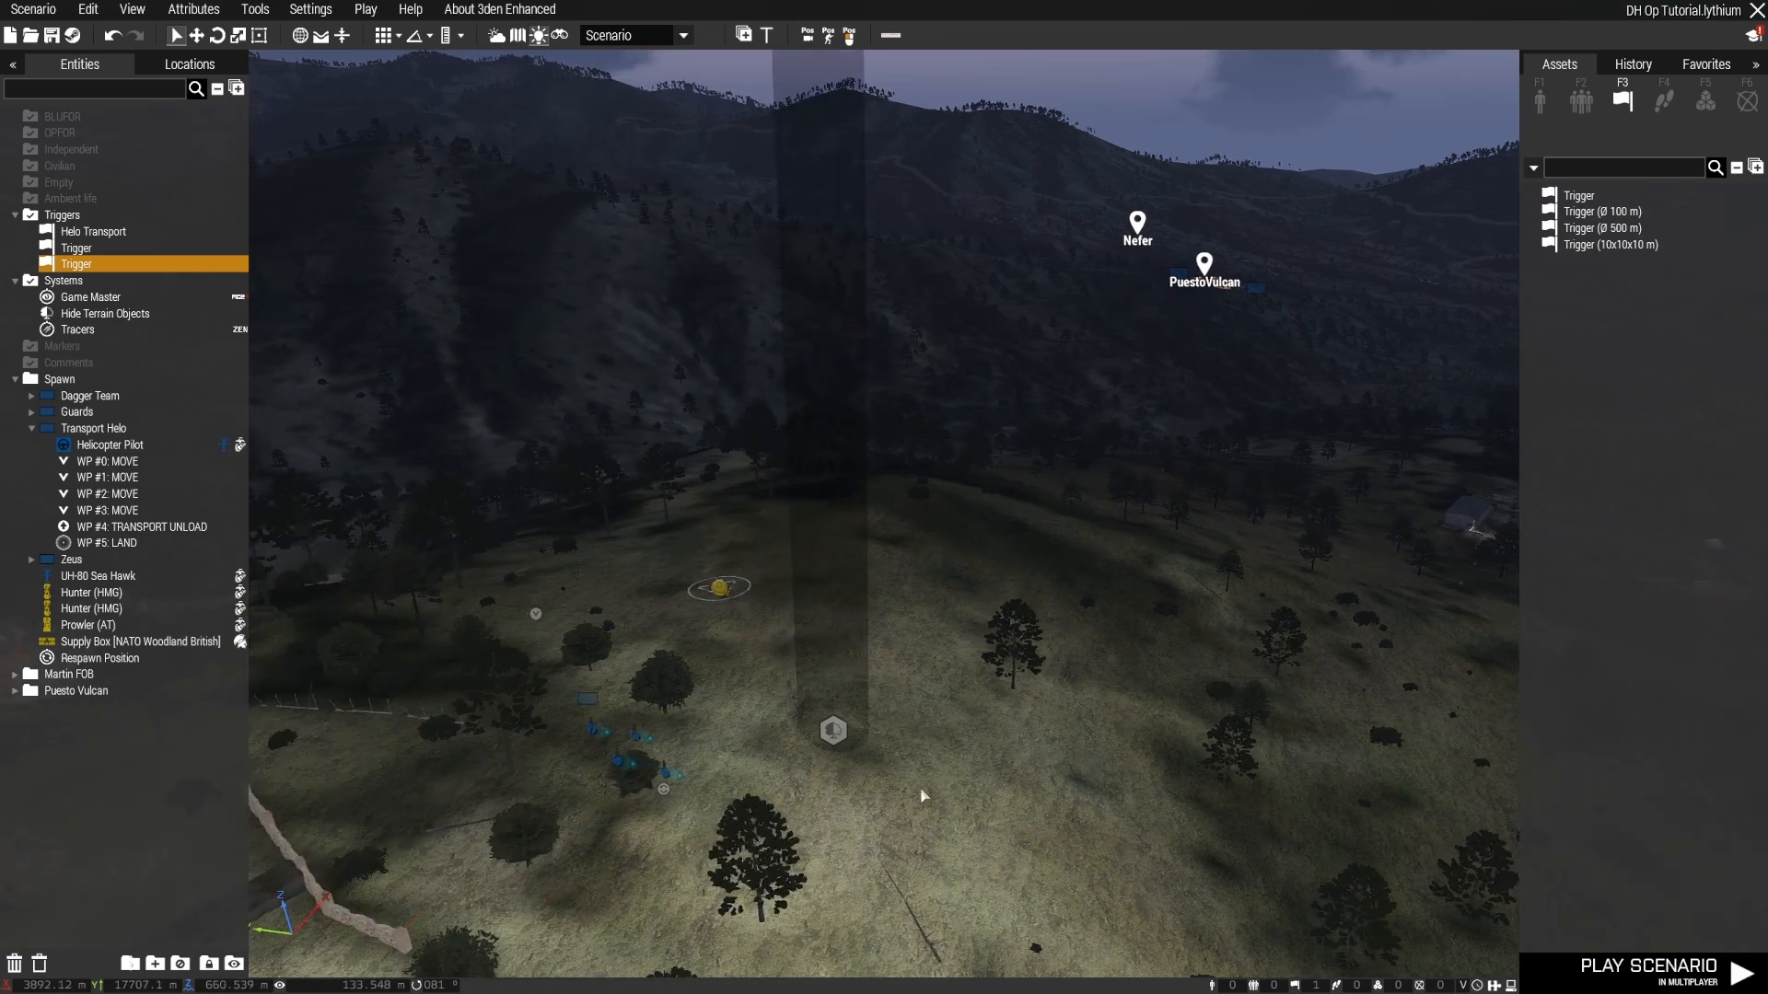
{"action": "right_click_drag", "start_coordinate": [923, 797], "coordinate": [966, 804]}
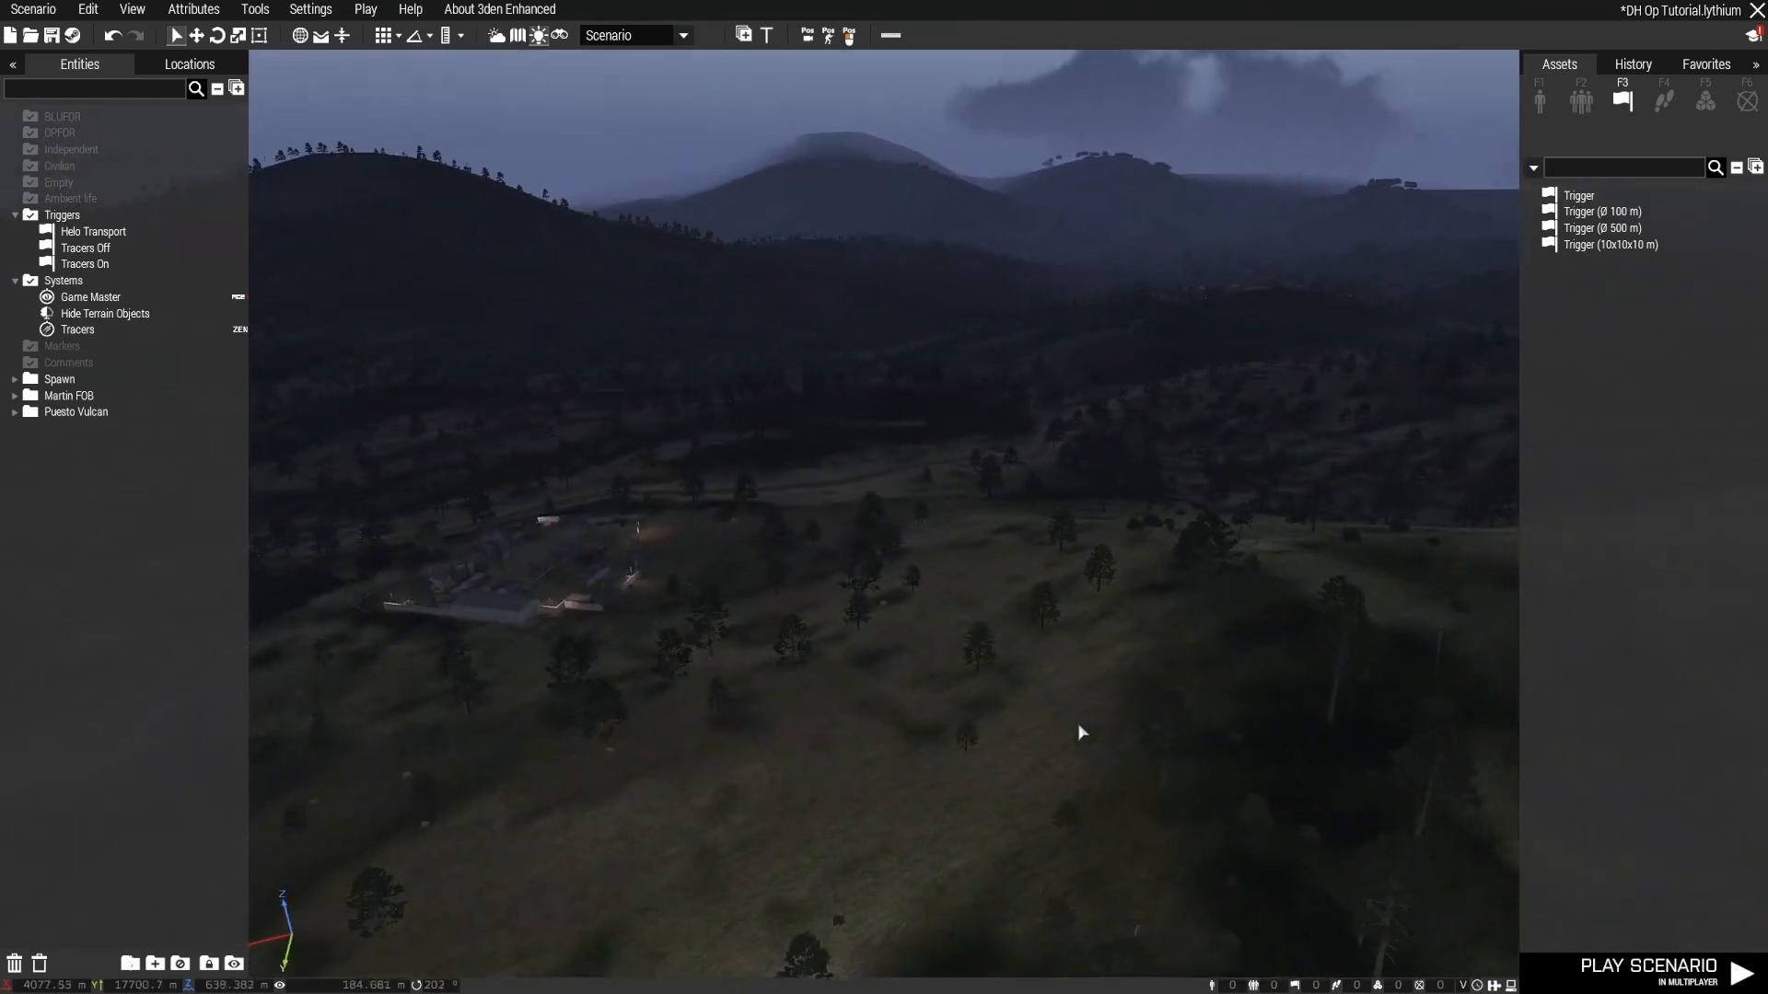
{"action": "key", "text": "d"}
{"action": "right_click_drag", "start_coordinate": [1079, 725], "coordinate": [967, 749]}
{"action": "key", "text": "w"}
{"action": "key", "text": "d"}
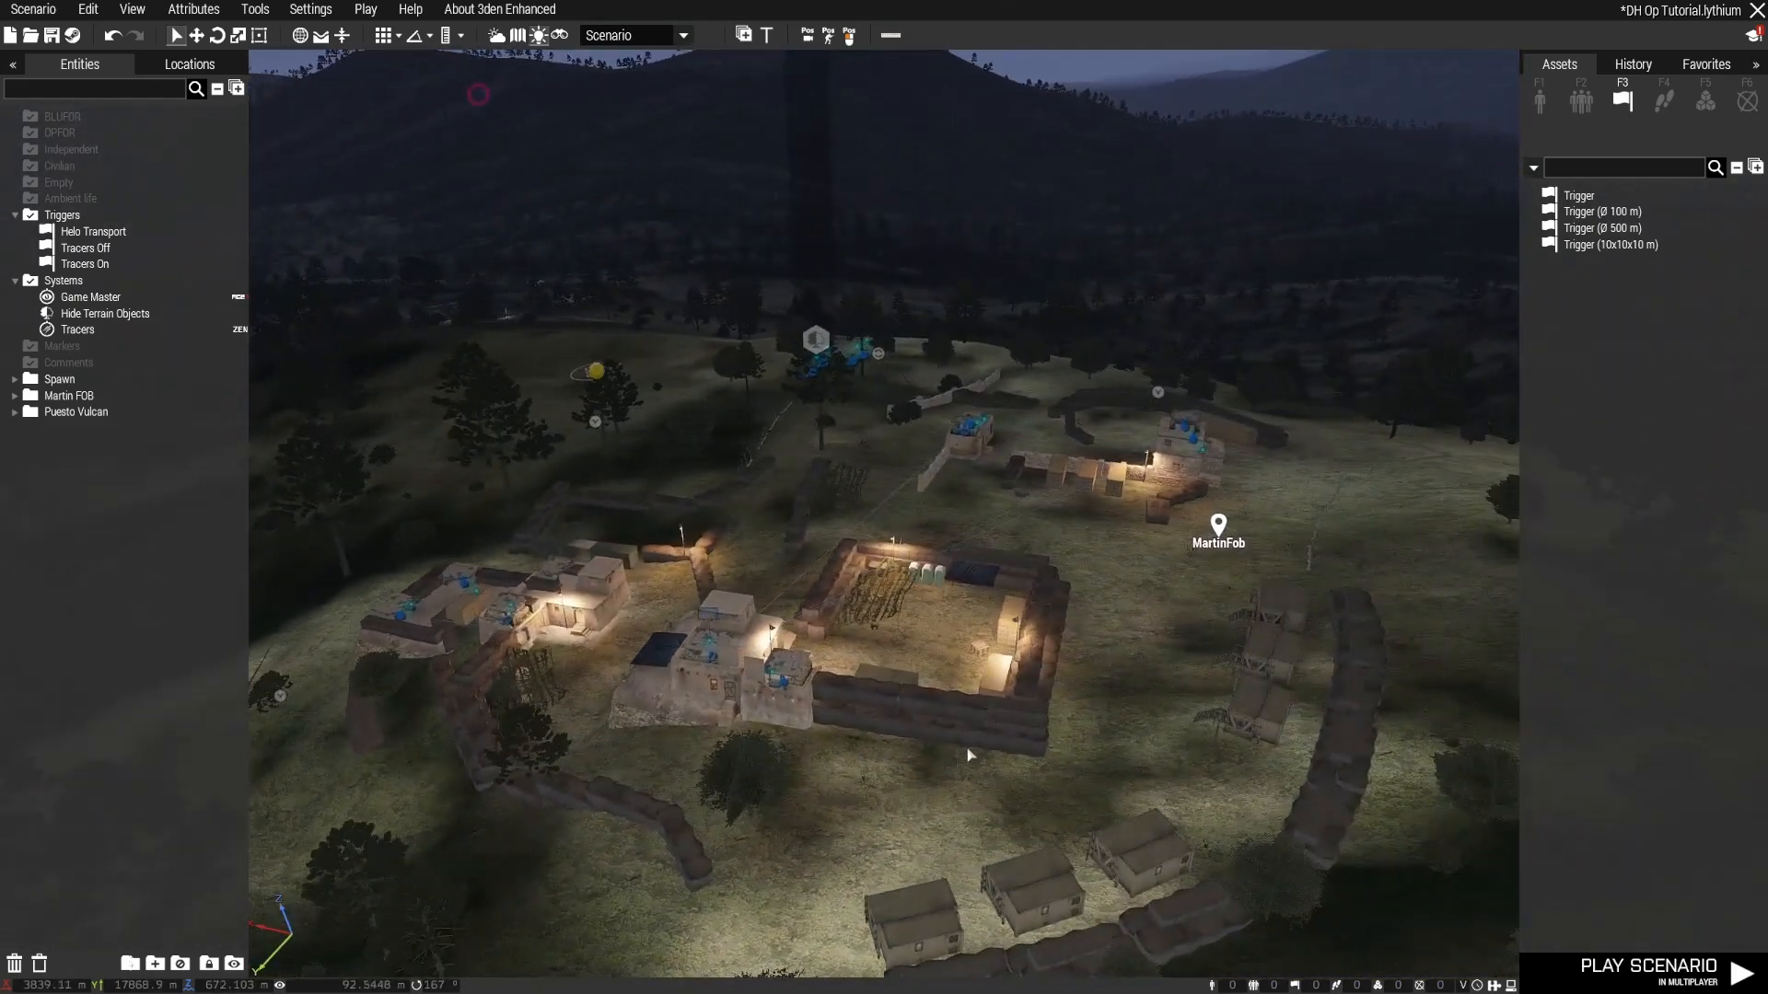
{"action": "right_click_drag", "start_coordinate": [1177, 681], "coordinate": [918, 678]}
{"action": "key", "text": "w"}
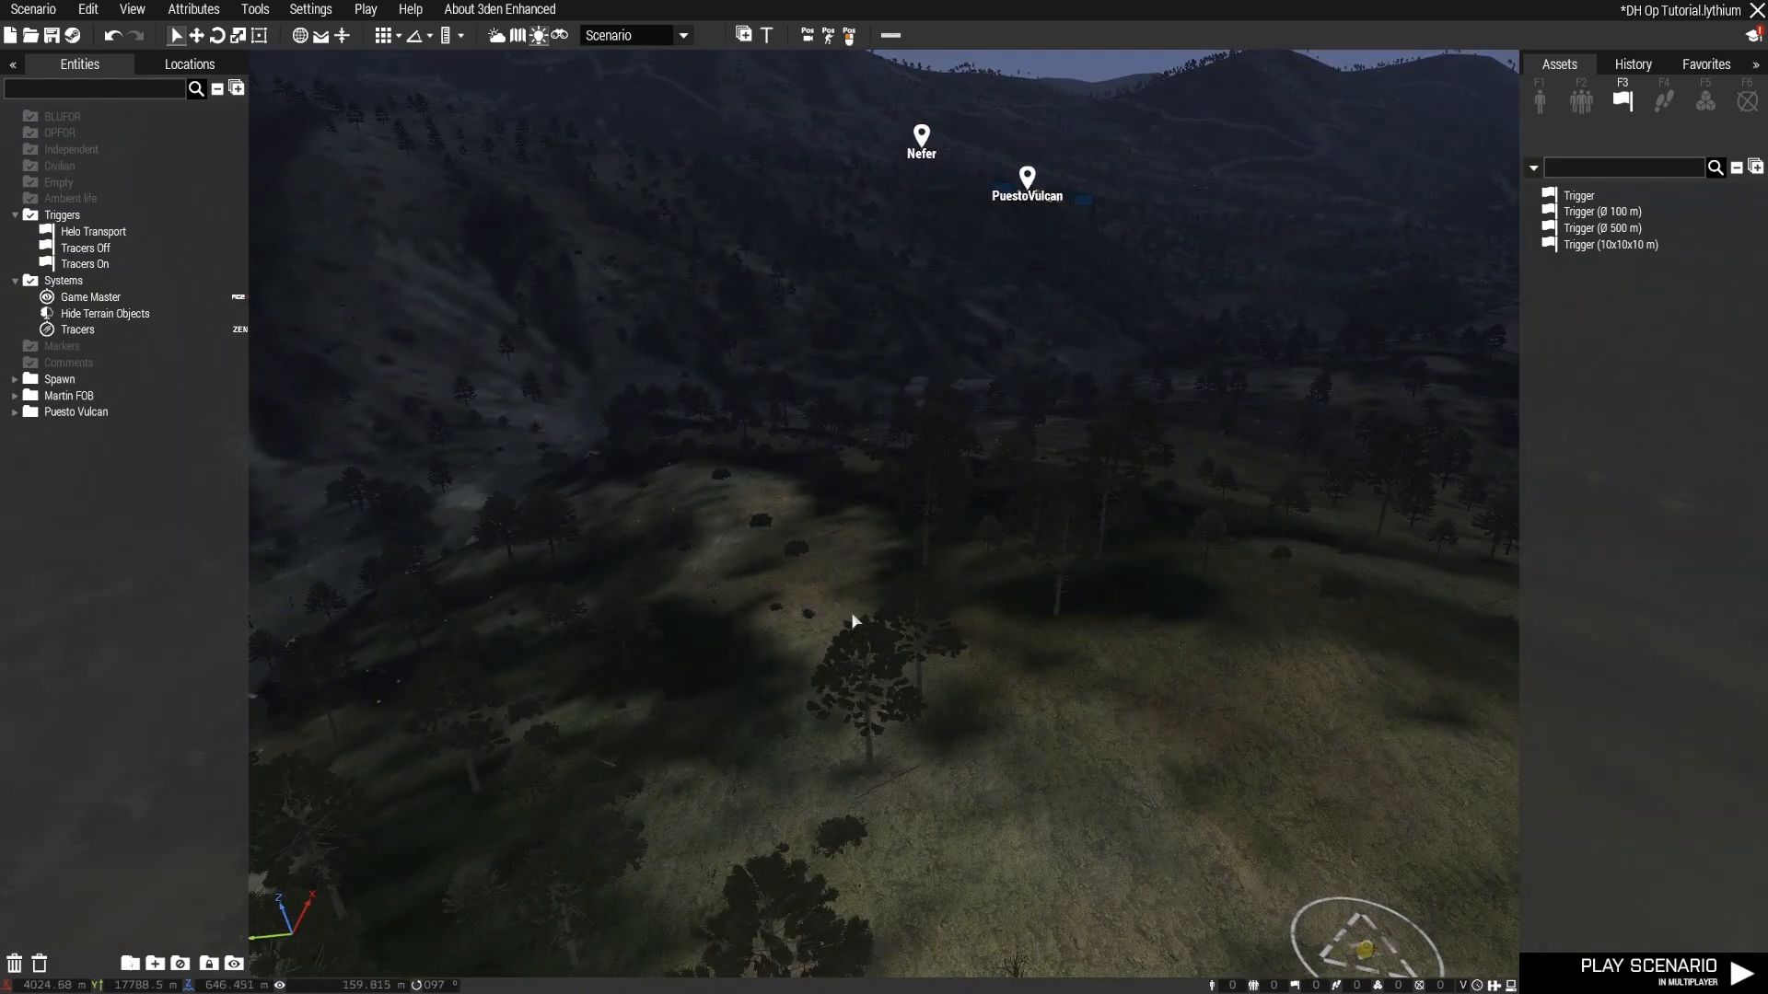
{"action": "right_click_drag", "start_coordinate": [852, 616], "coordinate": [1194, 594]}
{"action": "key", "text": "w"}
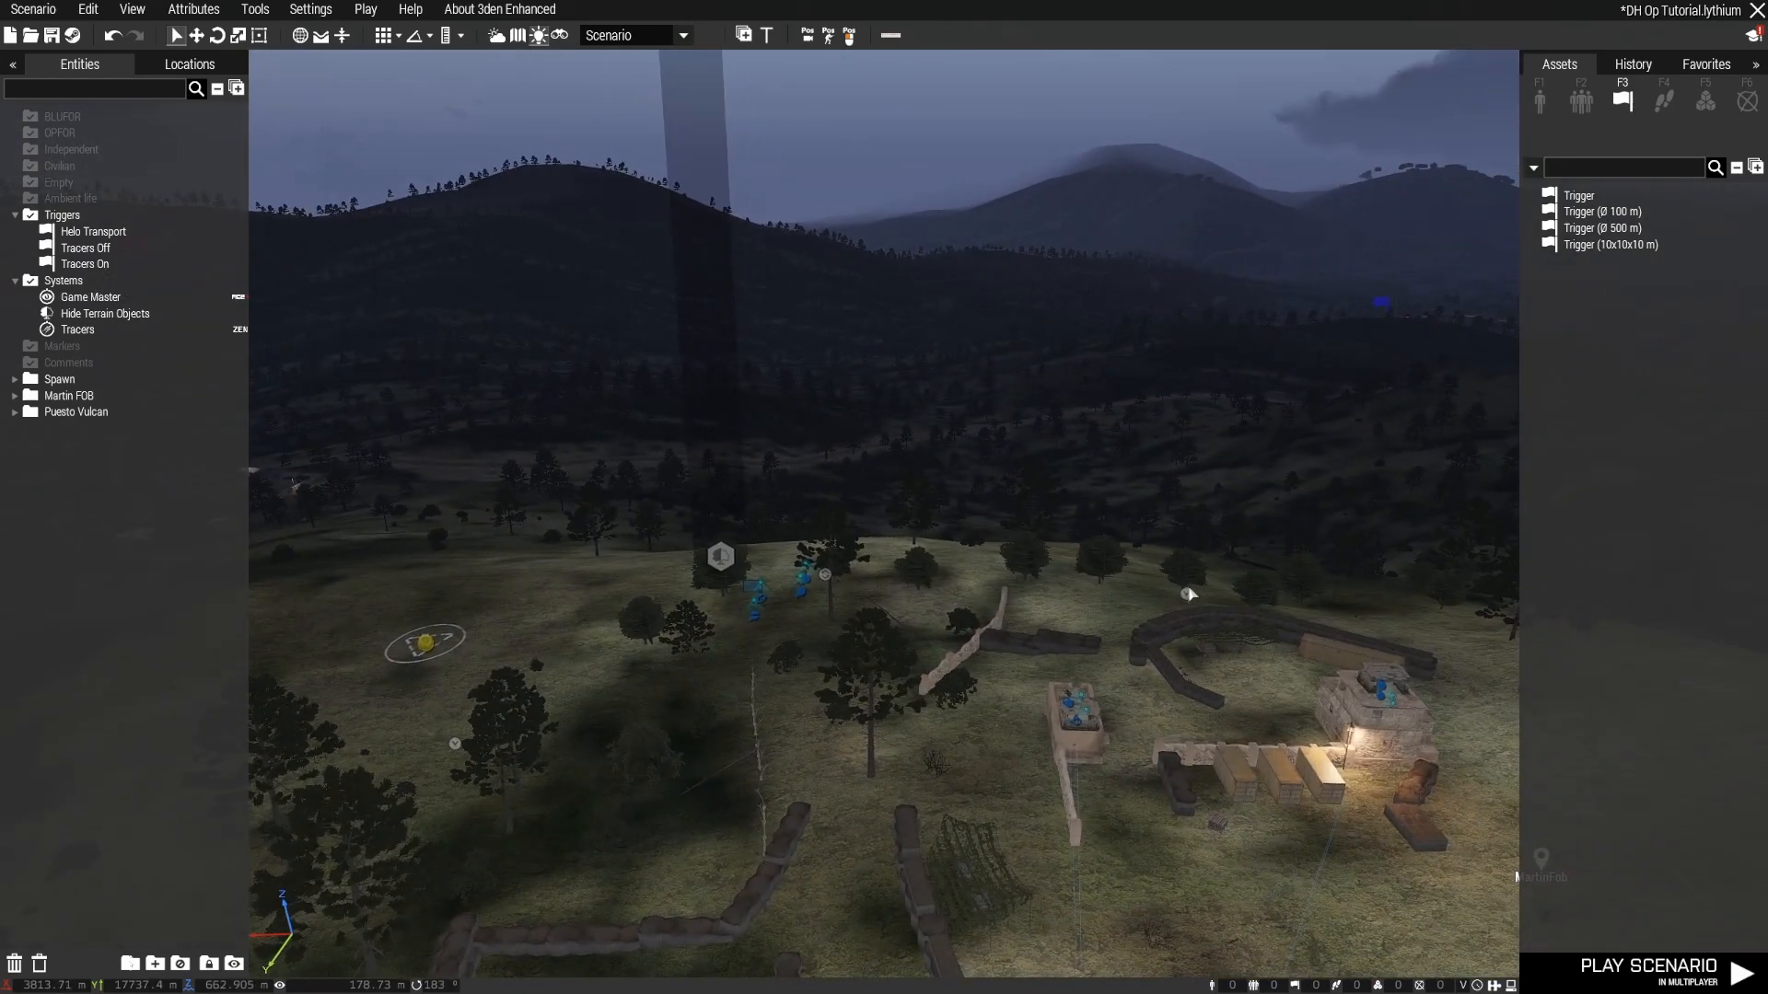
{"action": "right_click_drag", "start_coordinate": [1188, 595], "coordinate": [1199, 596]}
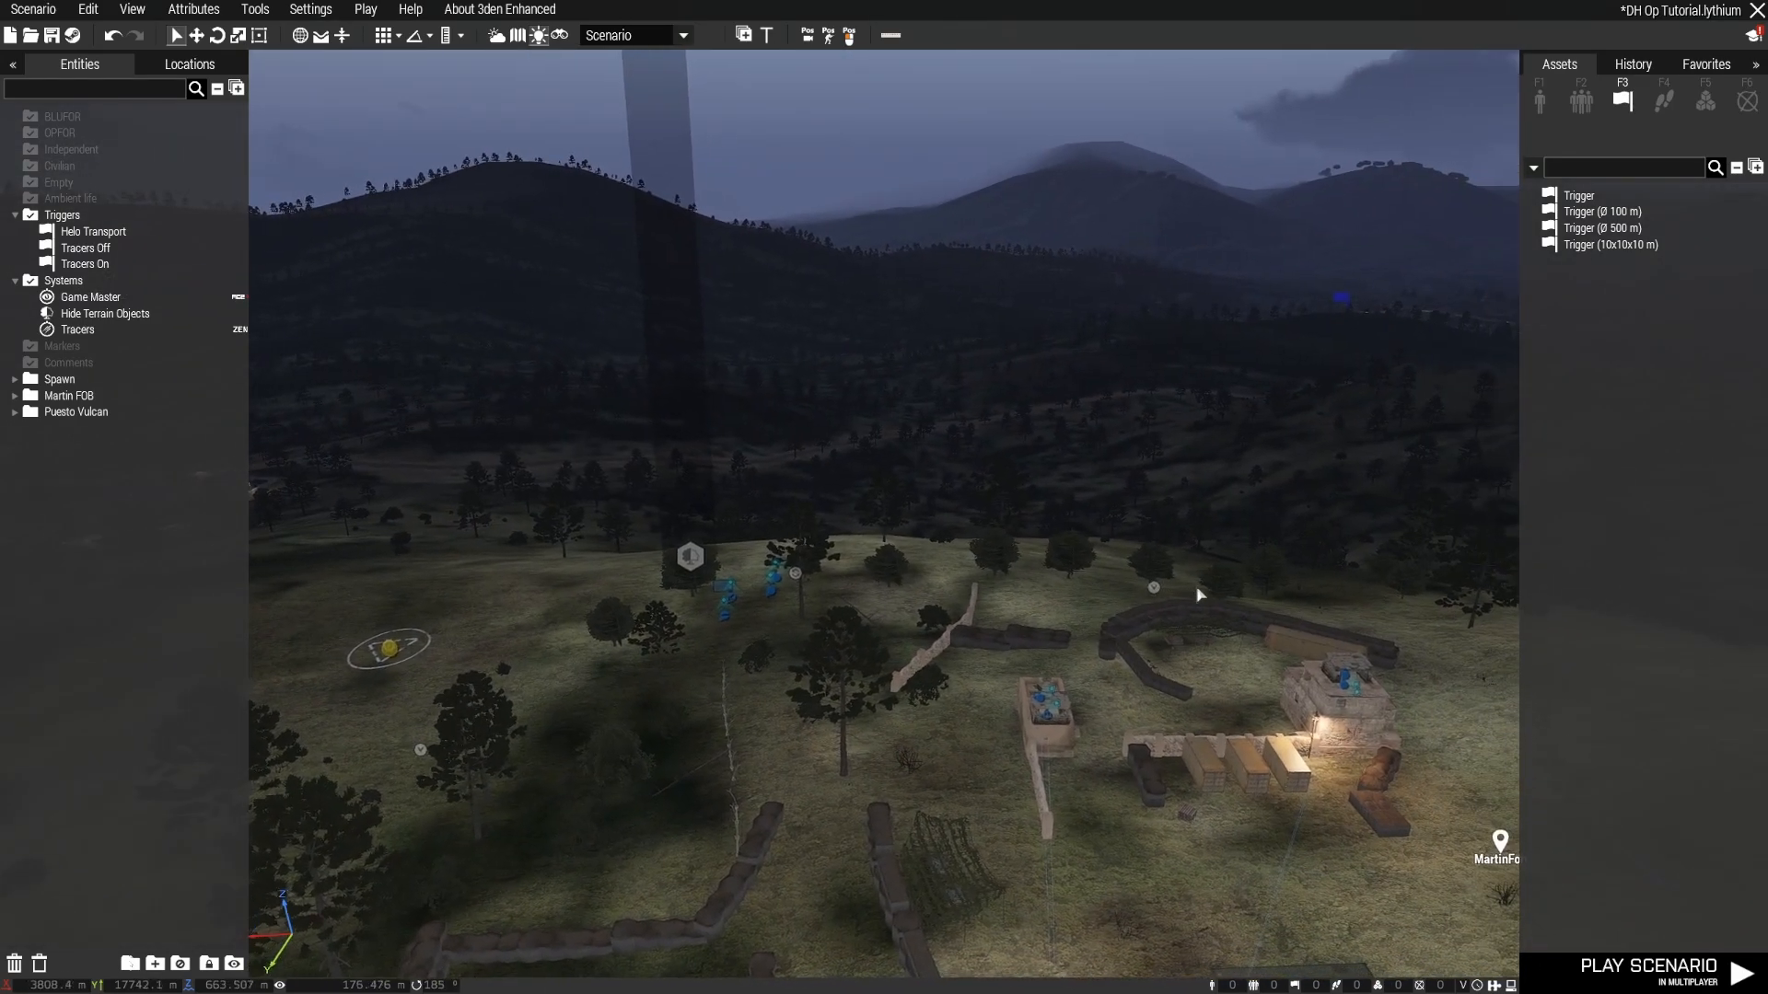
{"action": "key", "text": "w"}
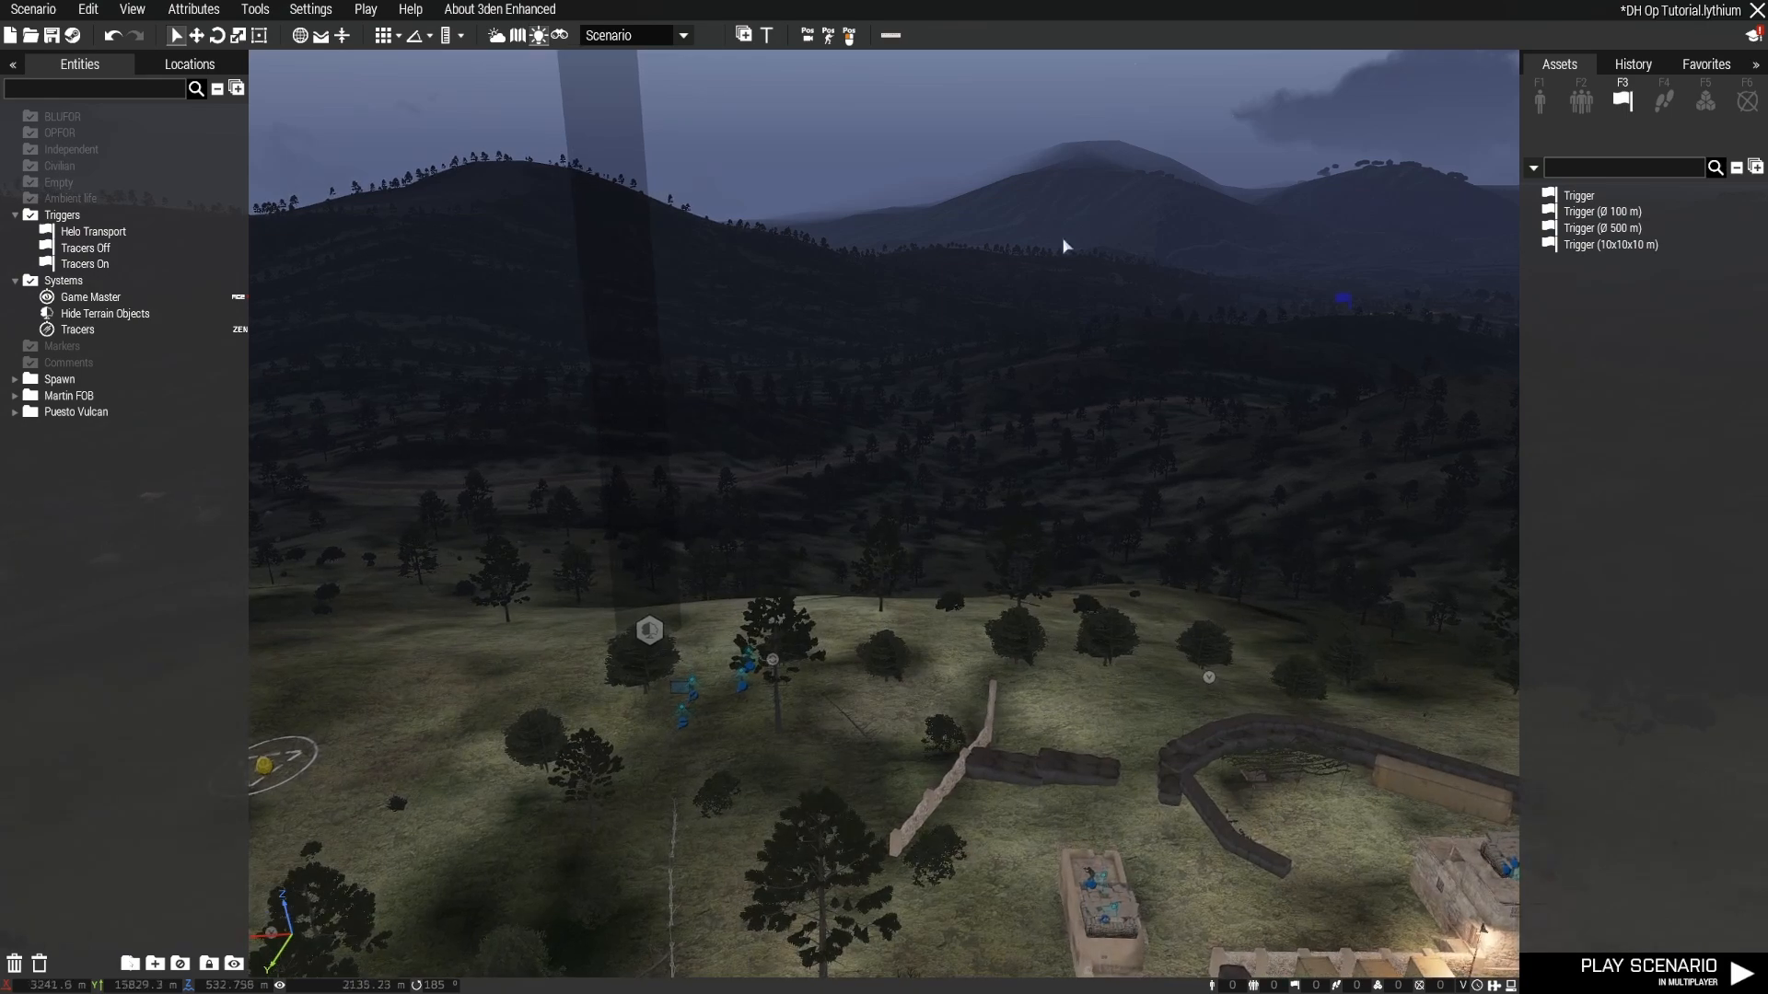
{"action": "key", "text": "d"}
{"action": "right_click_drag", "start_coordinate": [1168, 620], "coordinate": [814, 620]}
{"action": "key", "text": "d"}
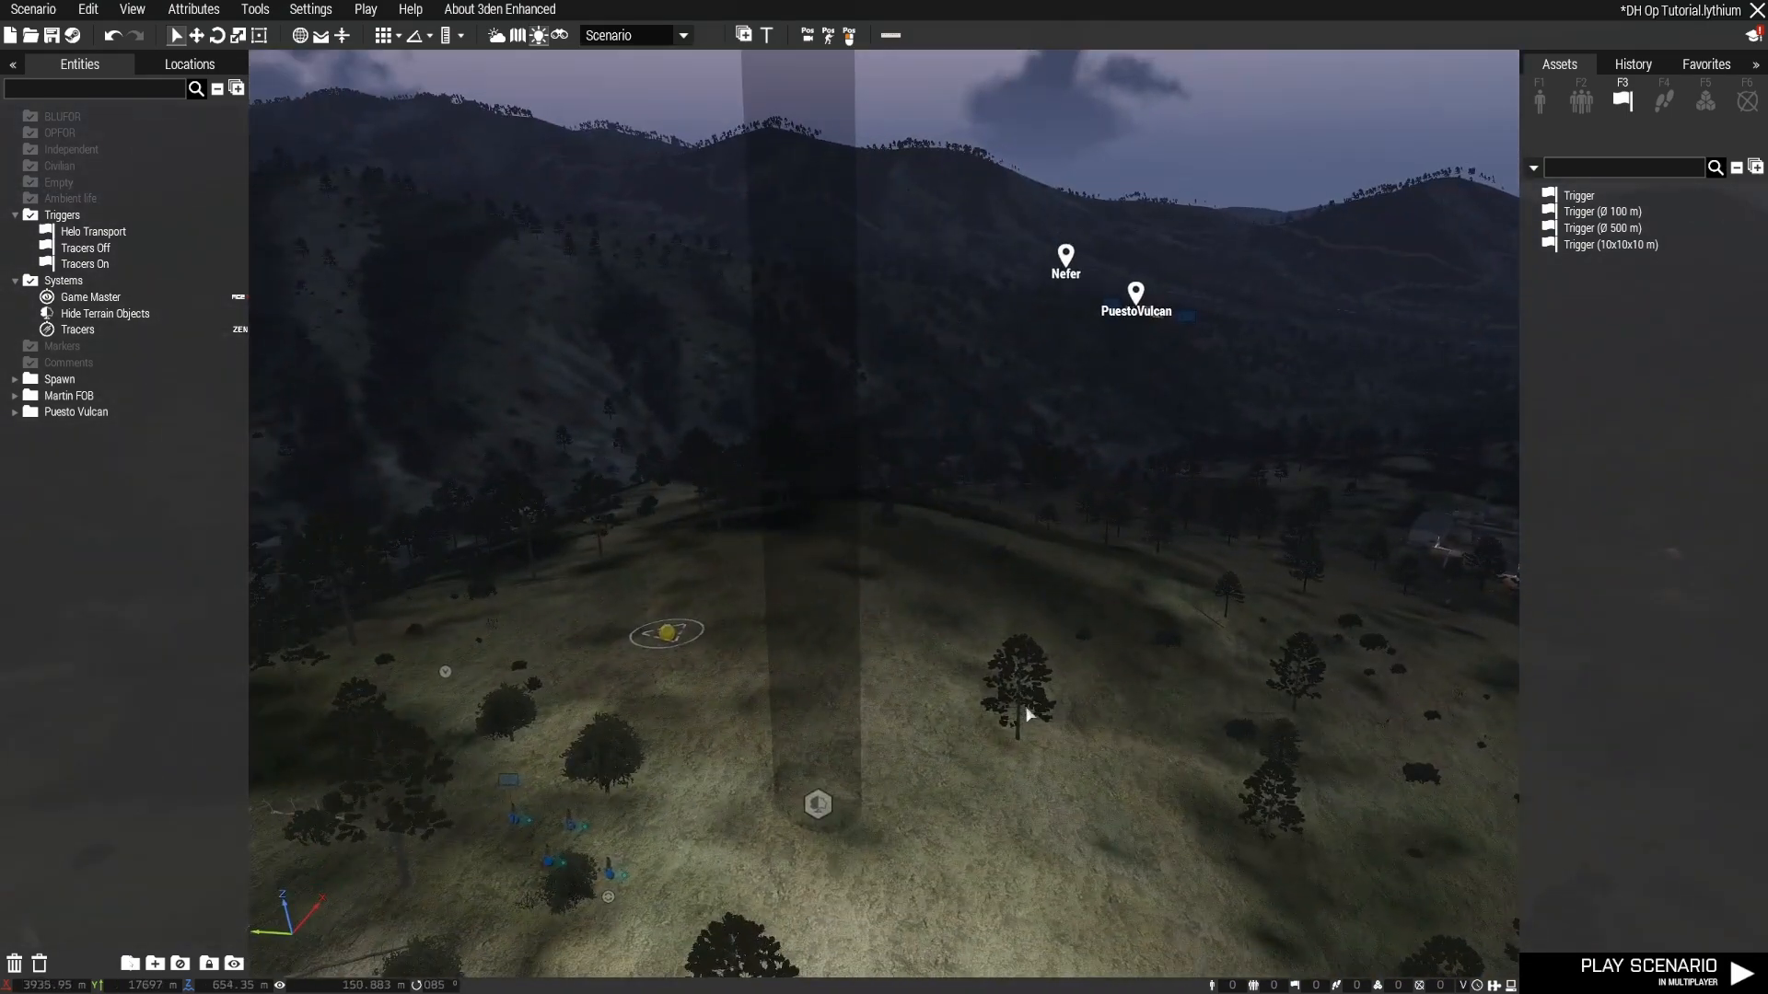
{"action": "key", "text": "d"}
{"action": "right_click_drag", "start_coordinate": [1030, 715], "coordinate": [971, 722]}
Step: Measure the distance from MartinFob to PuestoVulcan on the 2D map
{"action": "key", "text": "m"}
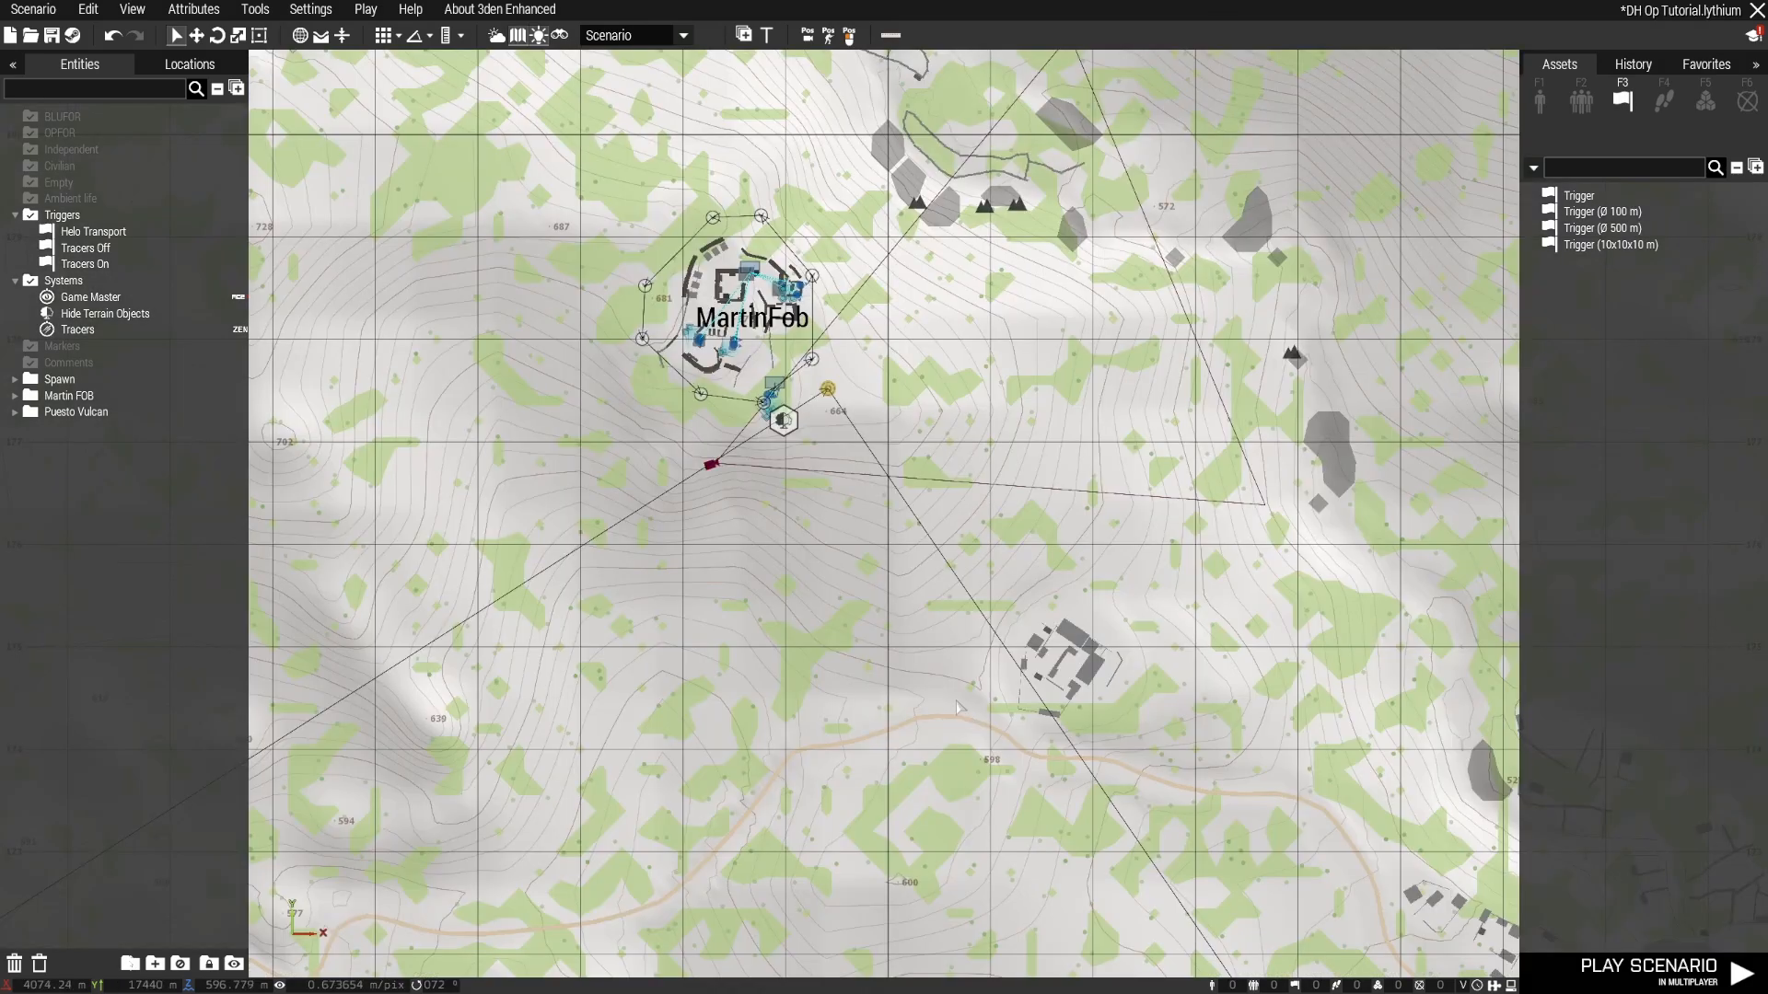
{"action": "scroll", "coordinate": [1207, 649], "scroll_direction": "down", "scroll_amount": 3}
{"action": "right_click_drag", "start_coordinate": [1284, 663], "coordinate": [857, 612]}
{"action": "scroll", "coordinate": [640, 381], "scroll_direction": "up", "scroll_amount": 3}
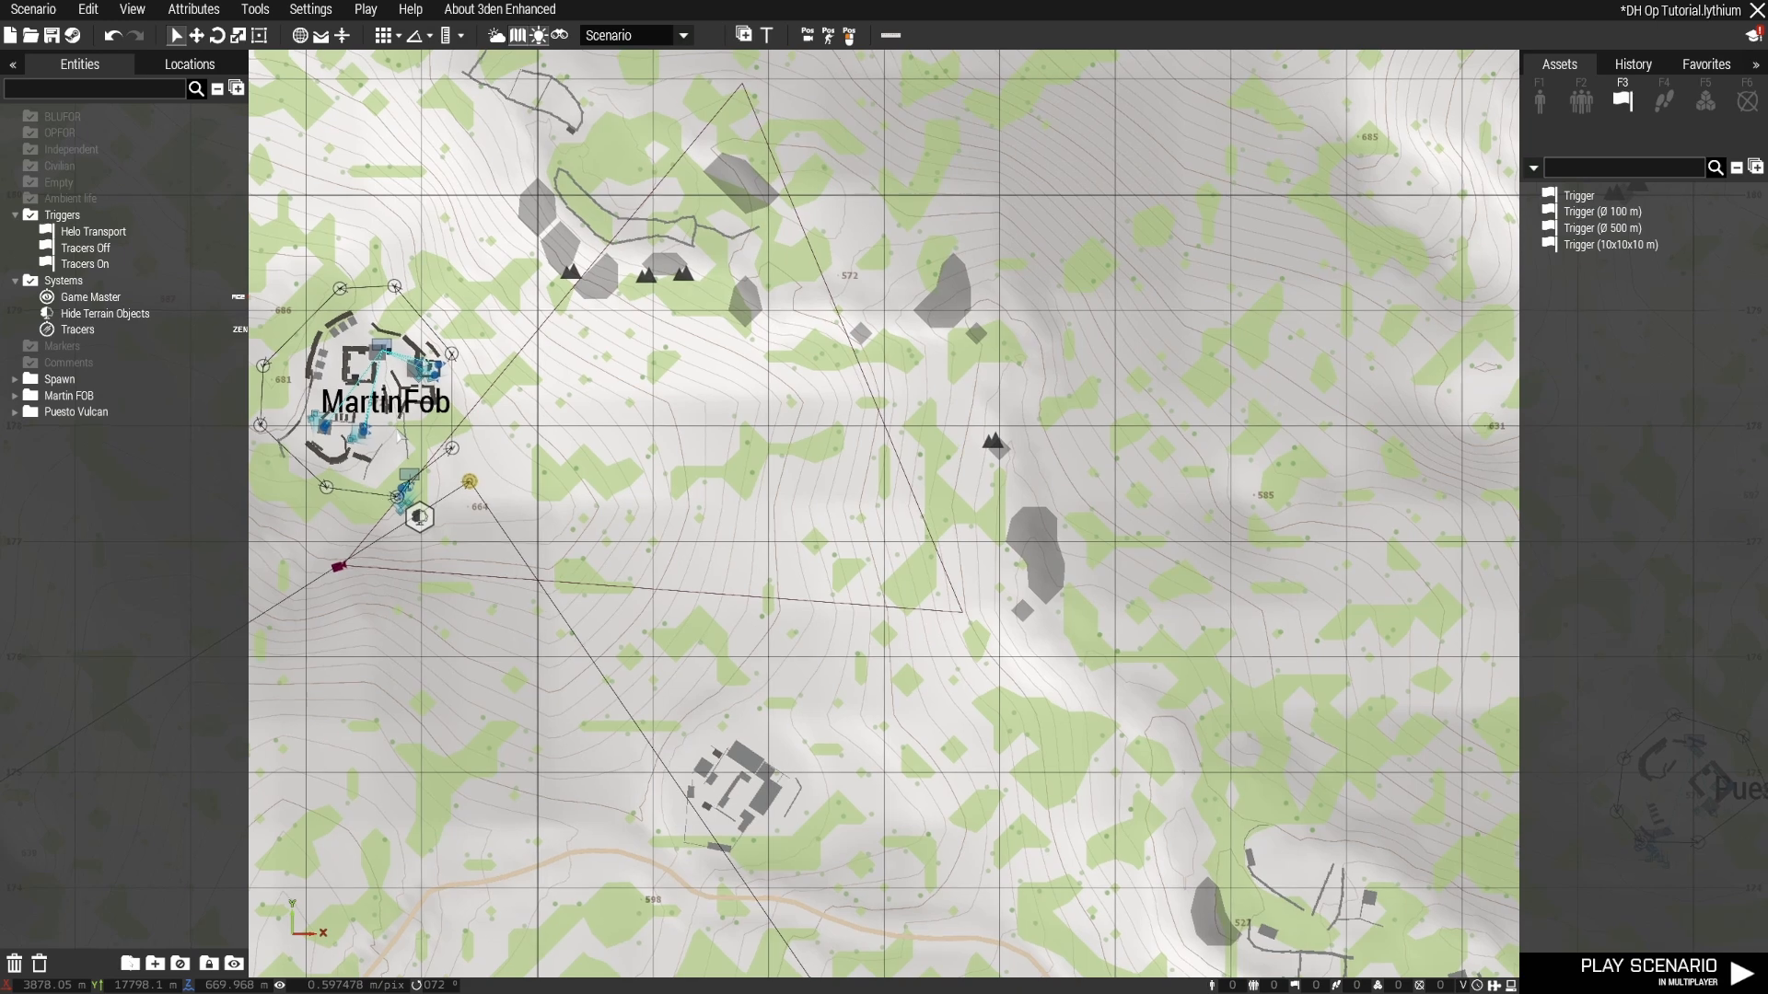
{"action": "right_click", "coordinate": [399, 437]}
{"action": "left_click", "coordinate": [719, 632]}
{"action": "right_click_drag", "start_coordinate": [1243, 693], "coordinate": [586, 475]}
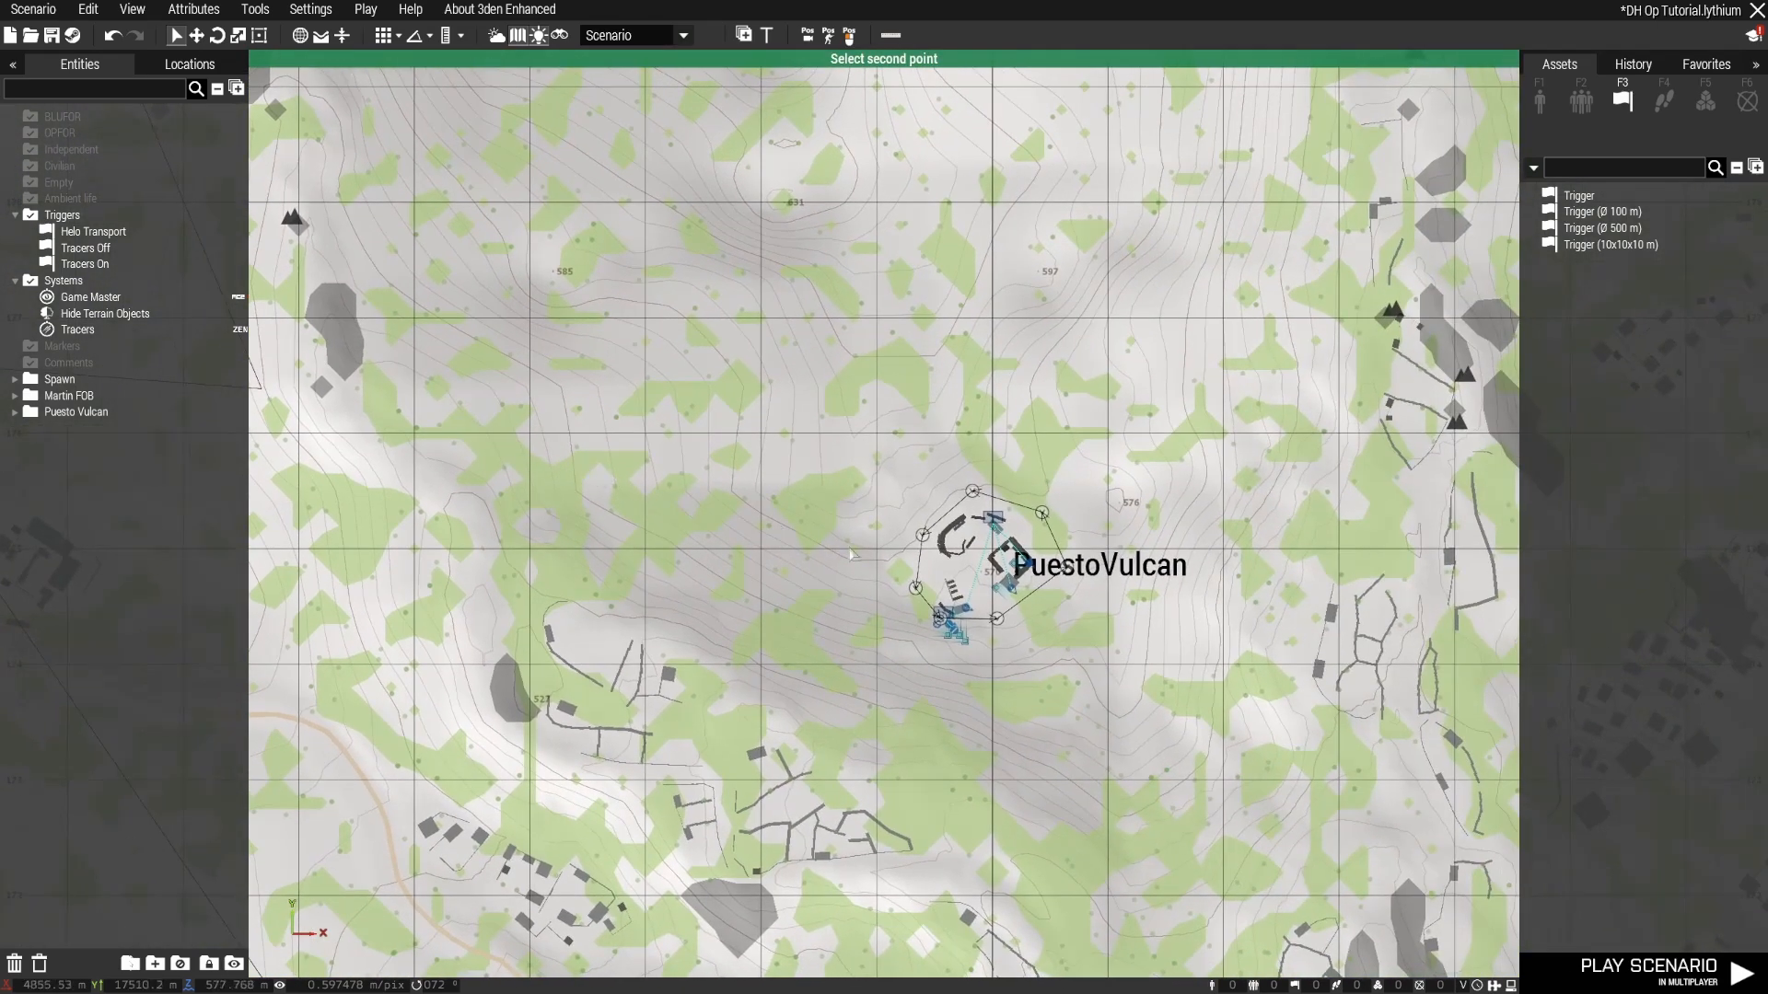
{"action": "right_click", "coordinate": [973, 561]}
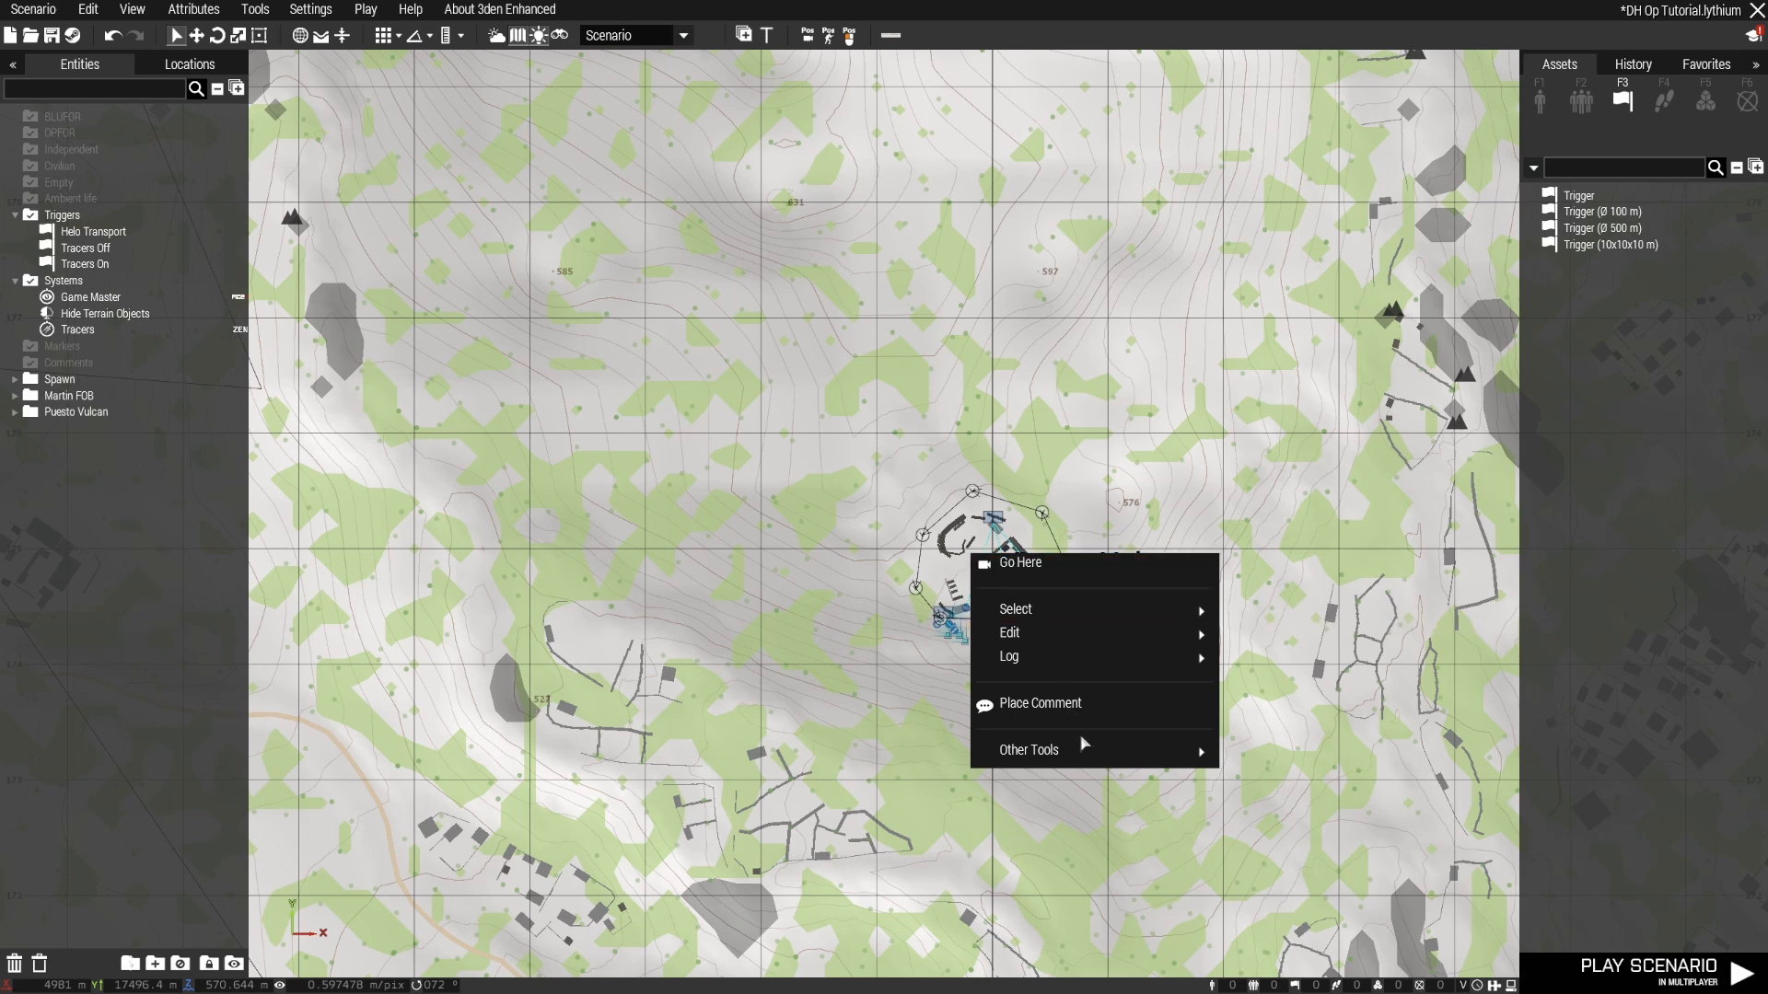
{"action": "left_click", "coordinate": [1274, 757]}
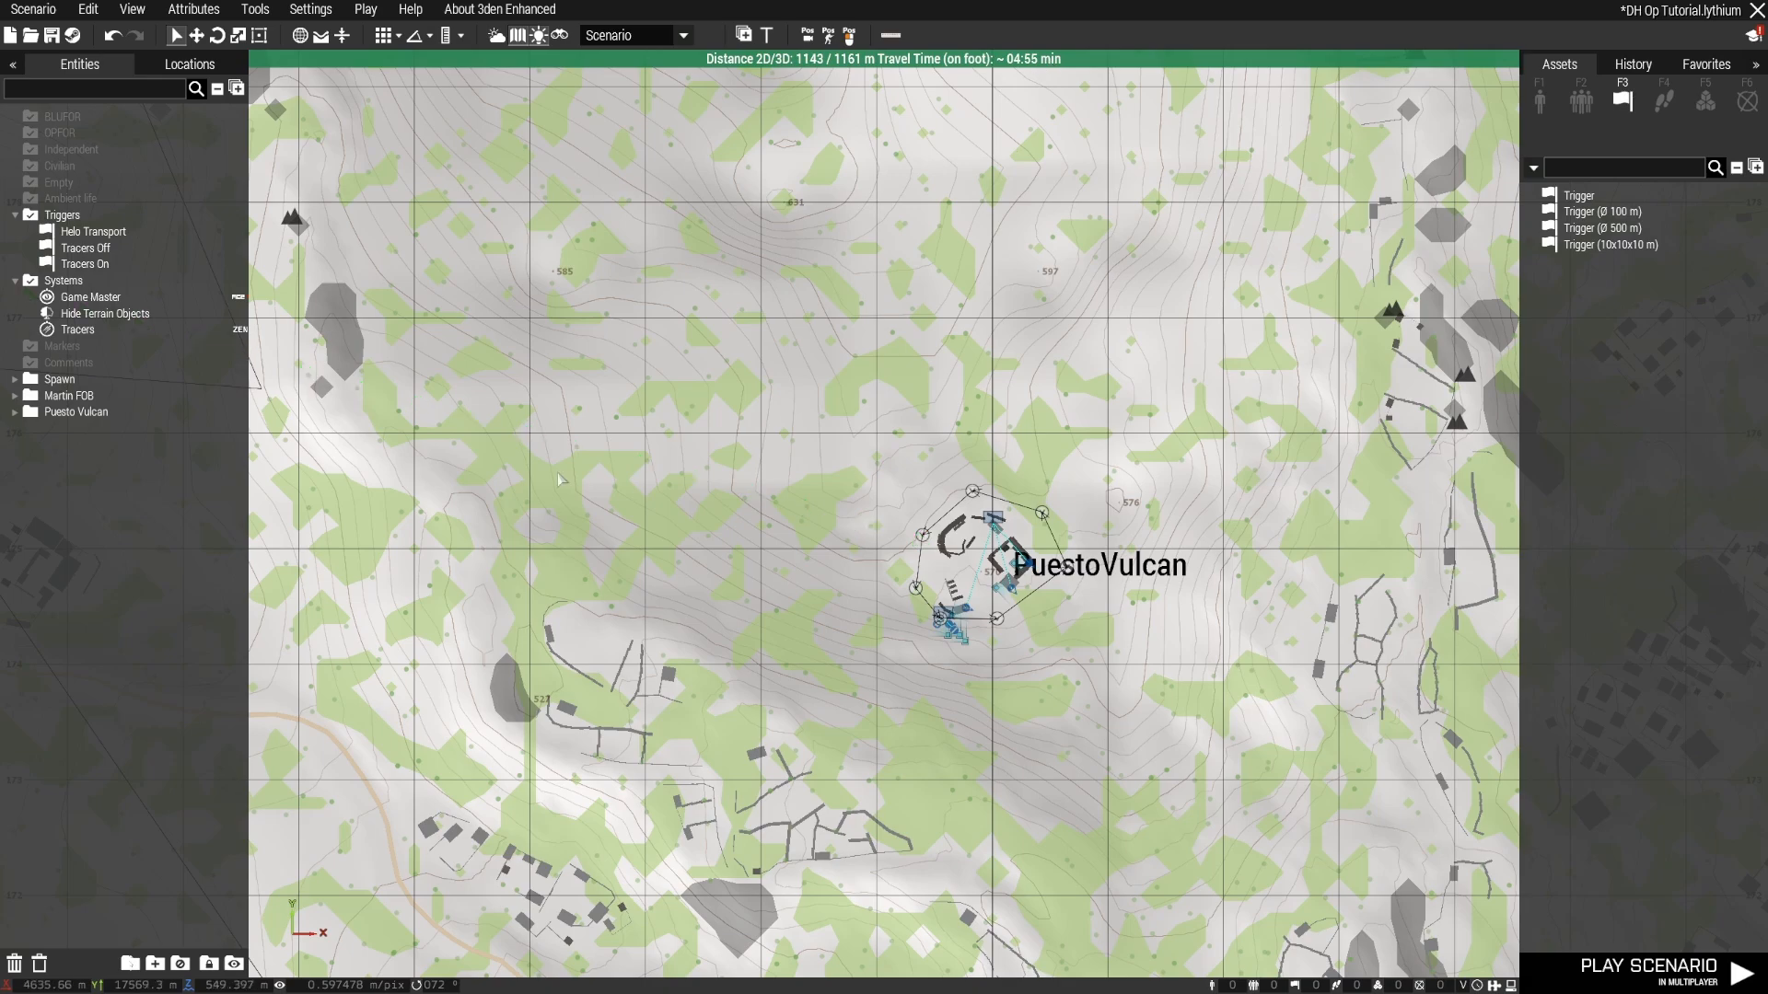
{"action": "right_click_drag", "start_coordinate": [515, 497], "coordinate": [1144, 556]}
{"action": "scroll", "coordinate": [819, 542], "scroll_direction": "down", "scroll_amount": 3}
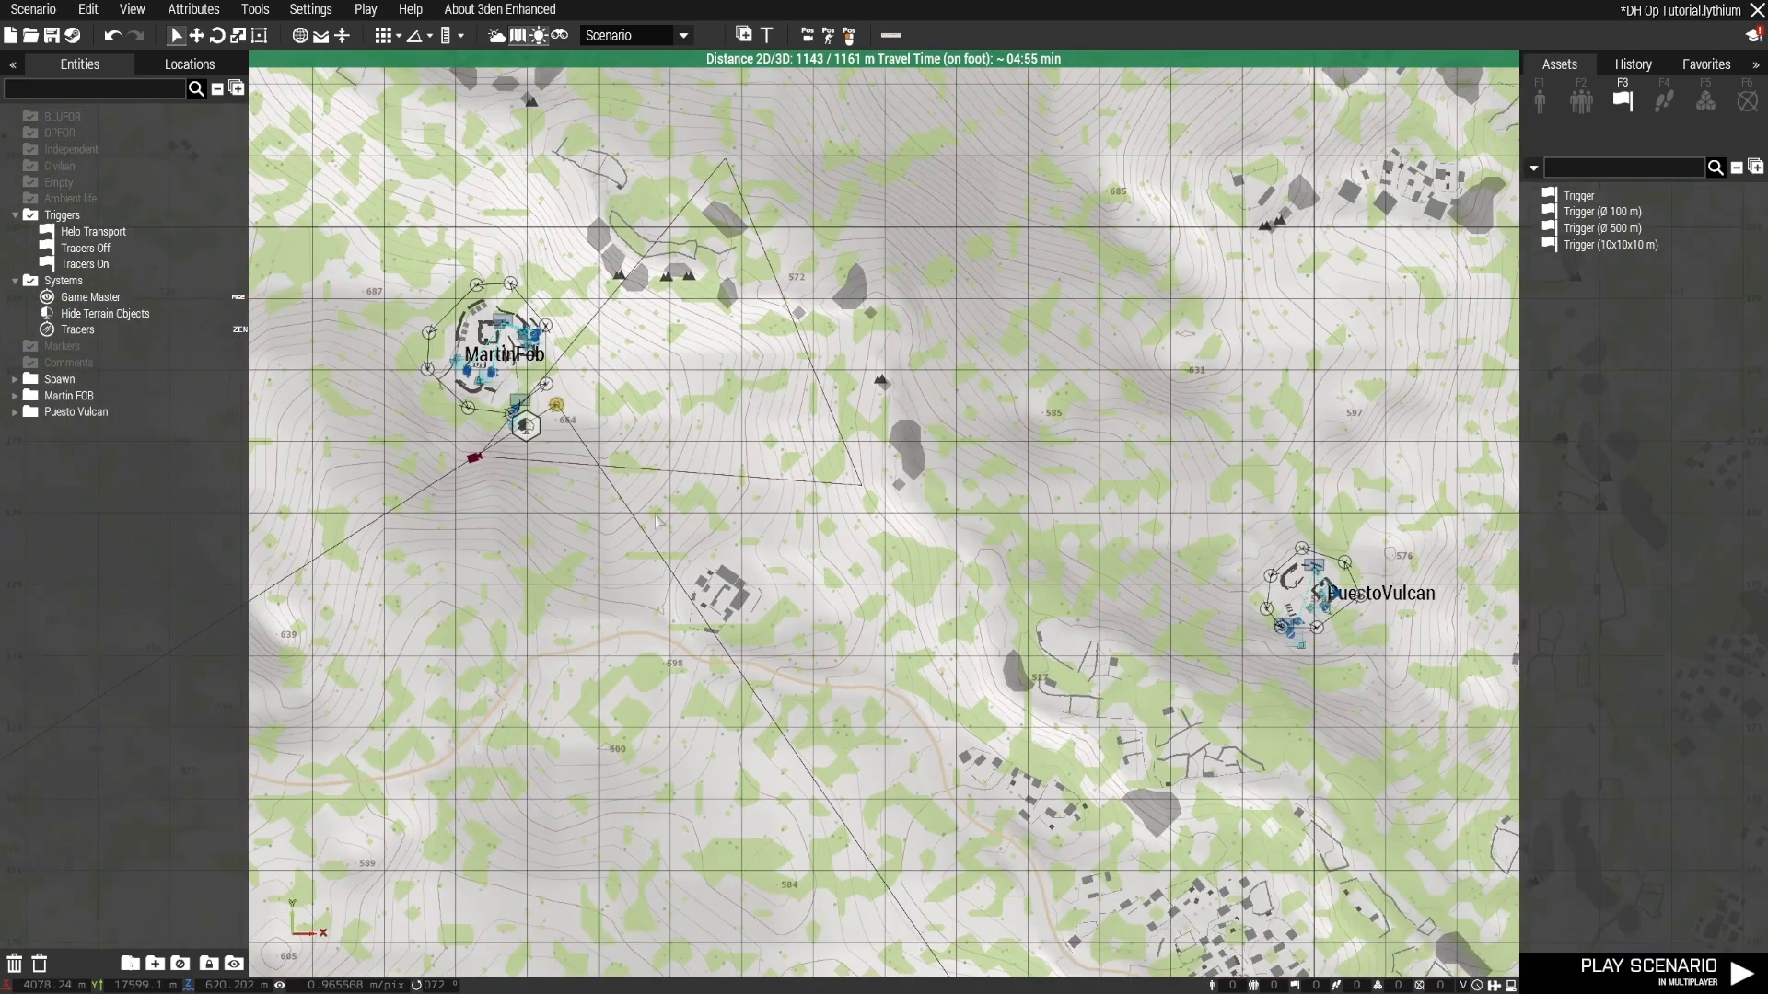
Step: Return to the 3D view and inspect the ground route from MartinFob down the hillside toward PuestoVulcan
{"action": "key", "text": "m"}
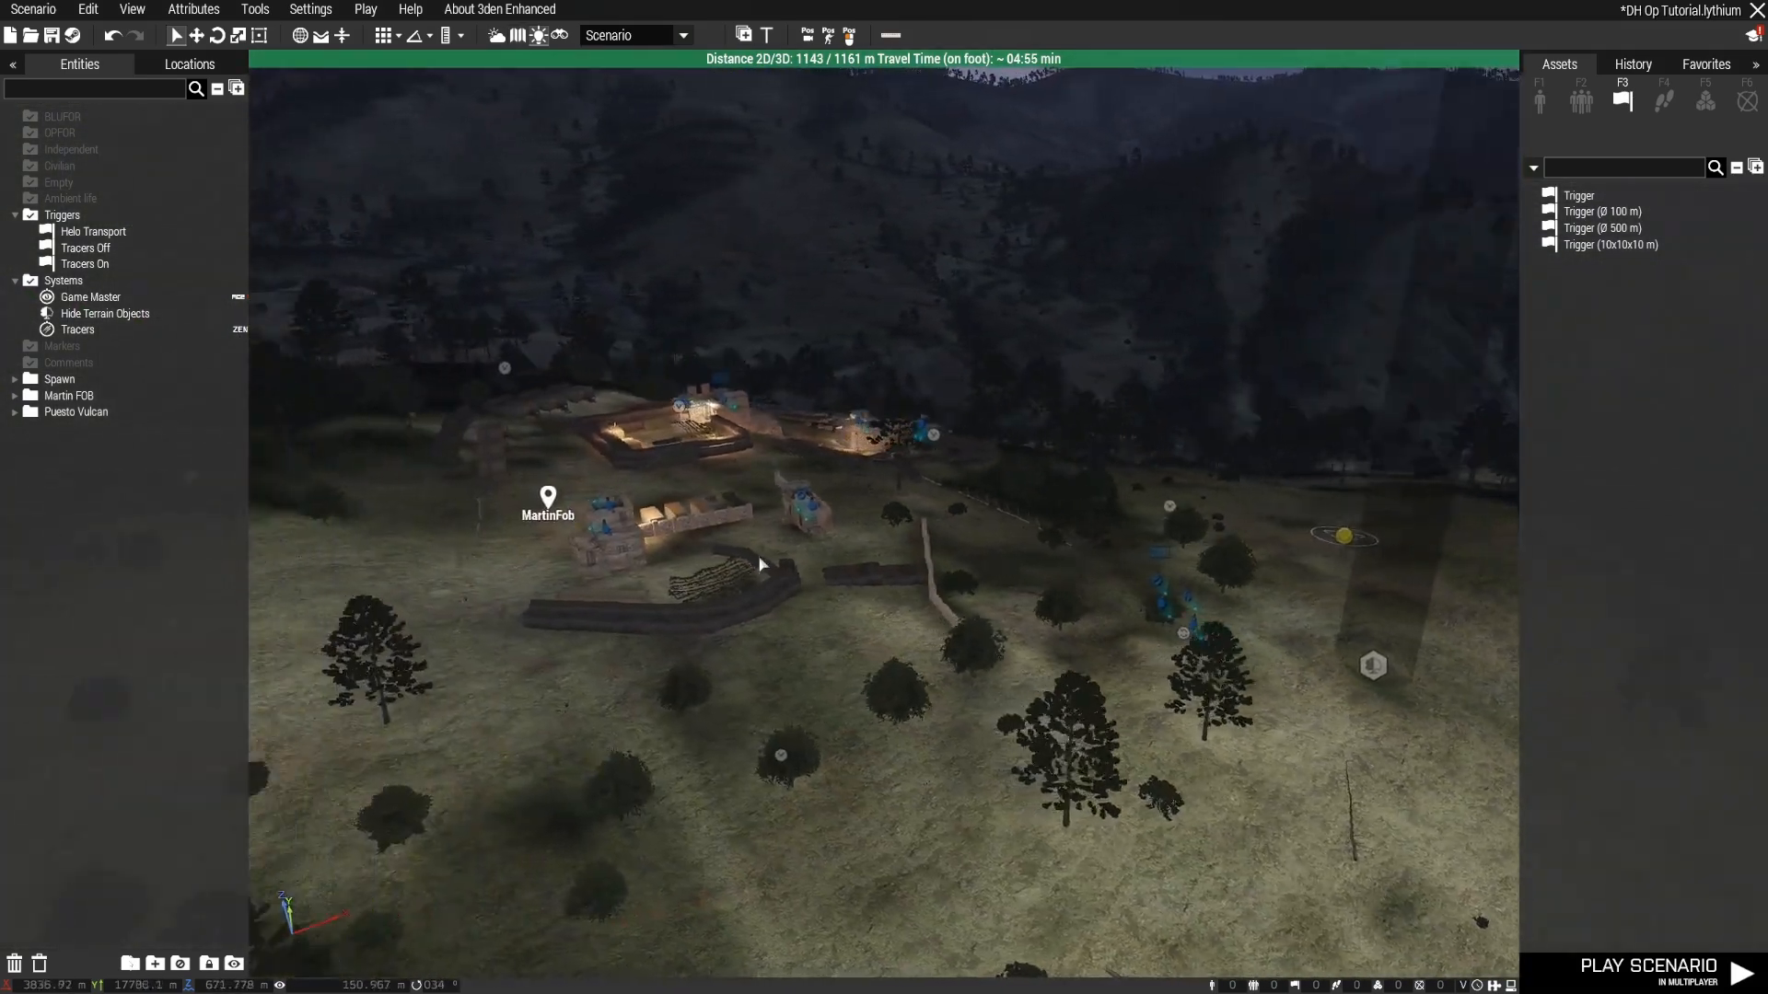
{"action": "key", "text": "a"}
{"action": "right_click_drag", "start_coordinate": [760, 565], "coordinate": [1026, 579]}
{"action": "key", "text": "w"}
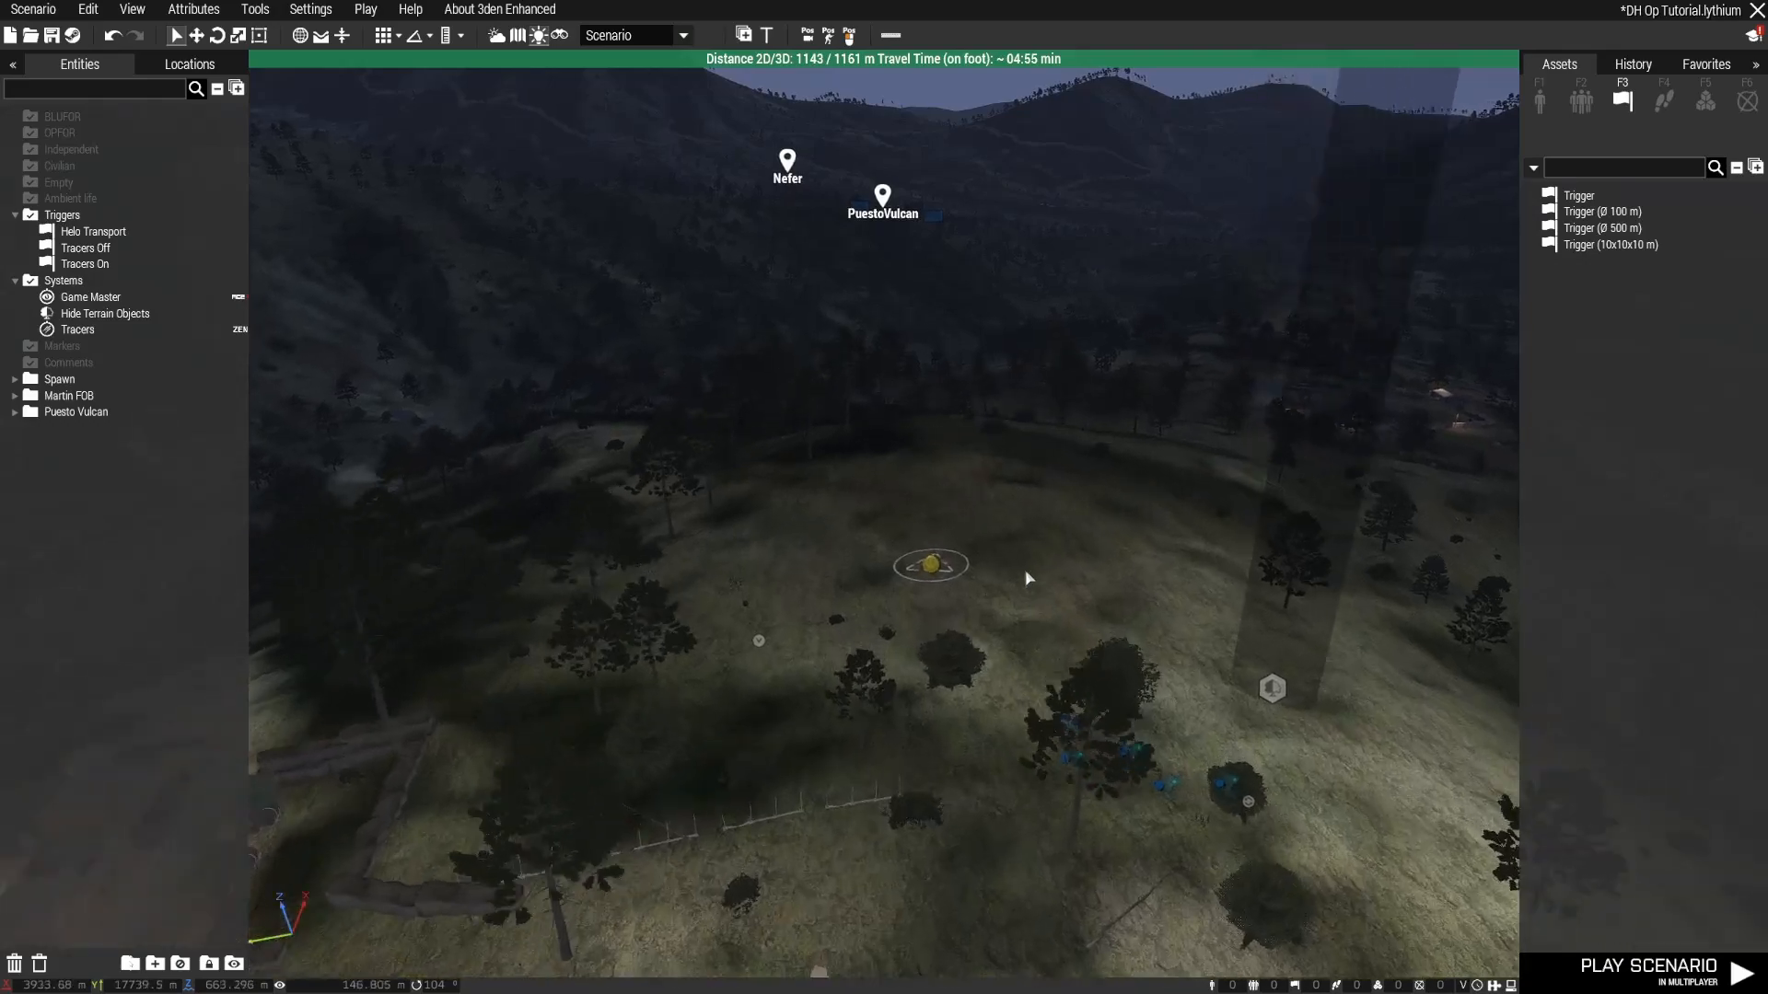
{"action": "key", "text": "w"}
{"action": "key", "text": "z"}
{"action": "key", "text": "d"}
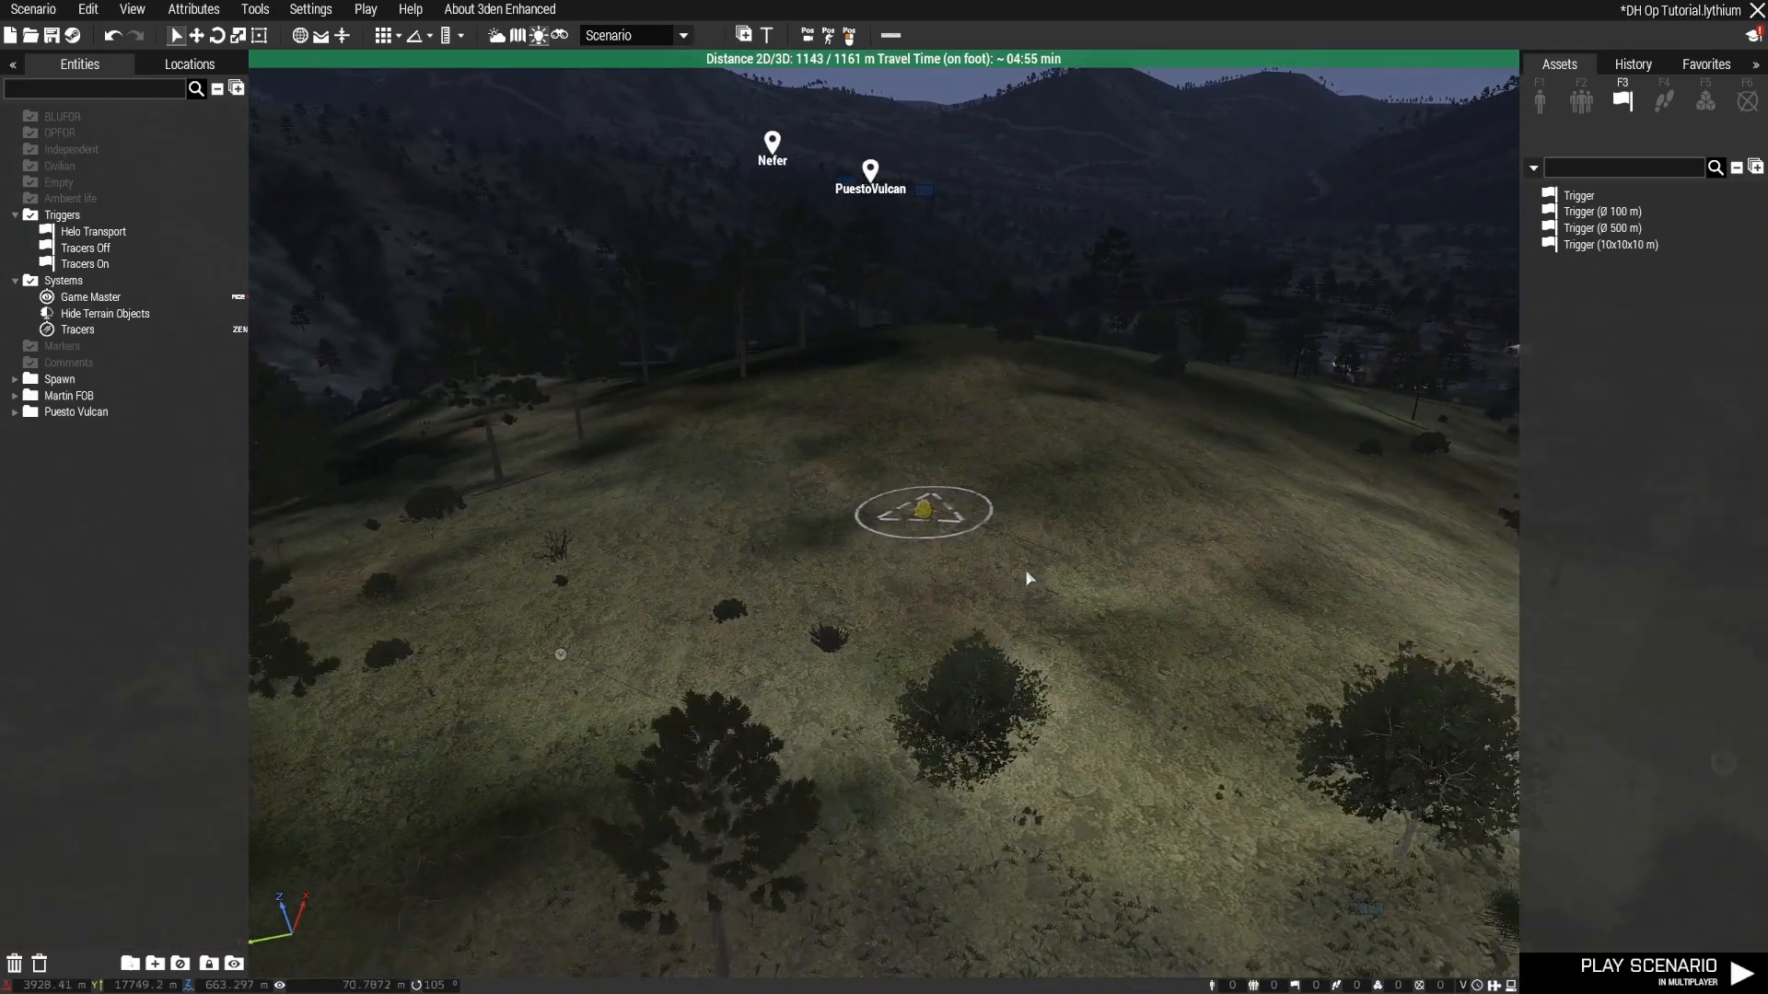
{"action": "key", "text": "d"}
{"action": "right_click_drag", "start_coordinate": [1027, 572], "coordinate": [1020, 572]}
{"action": "key", "text": "w"}
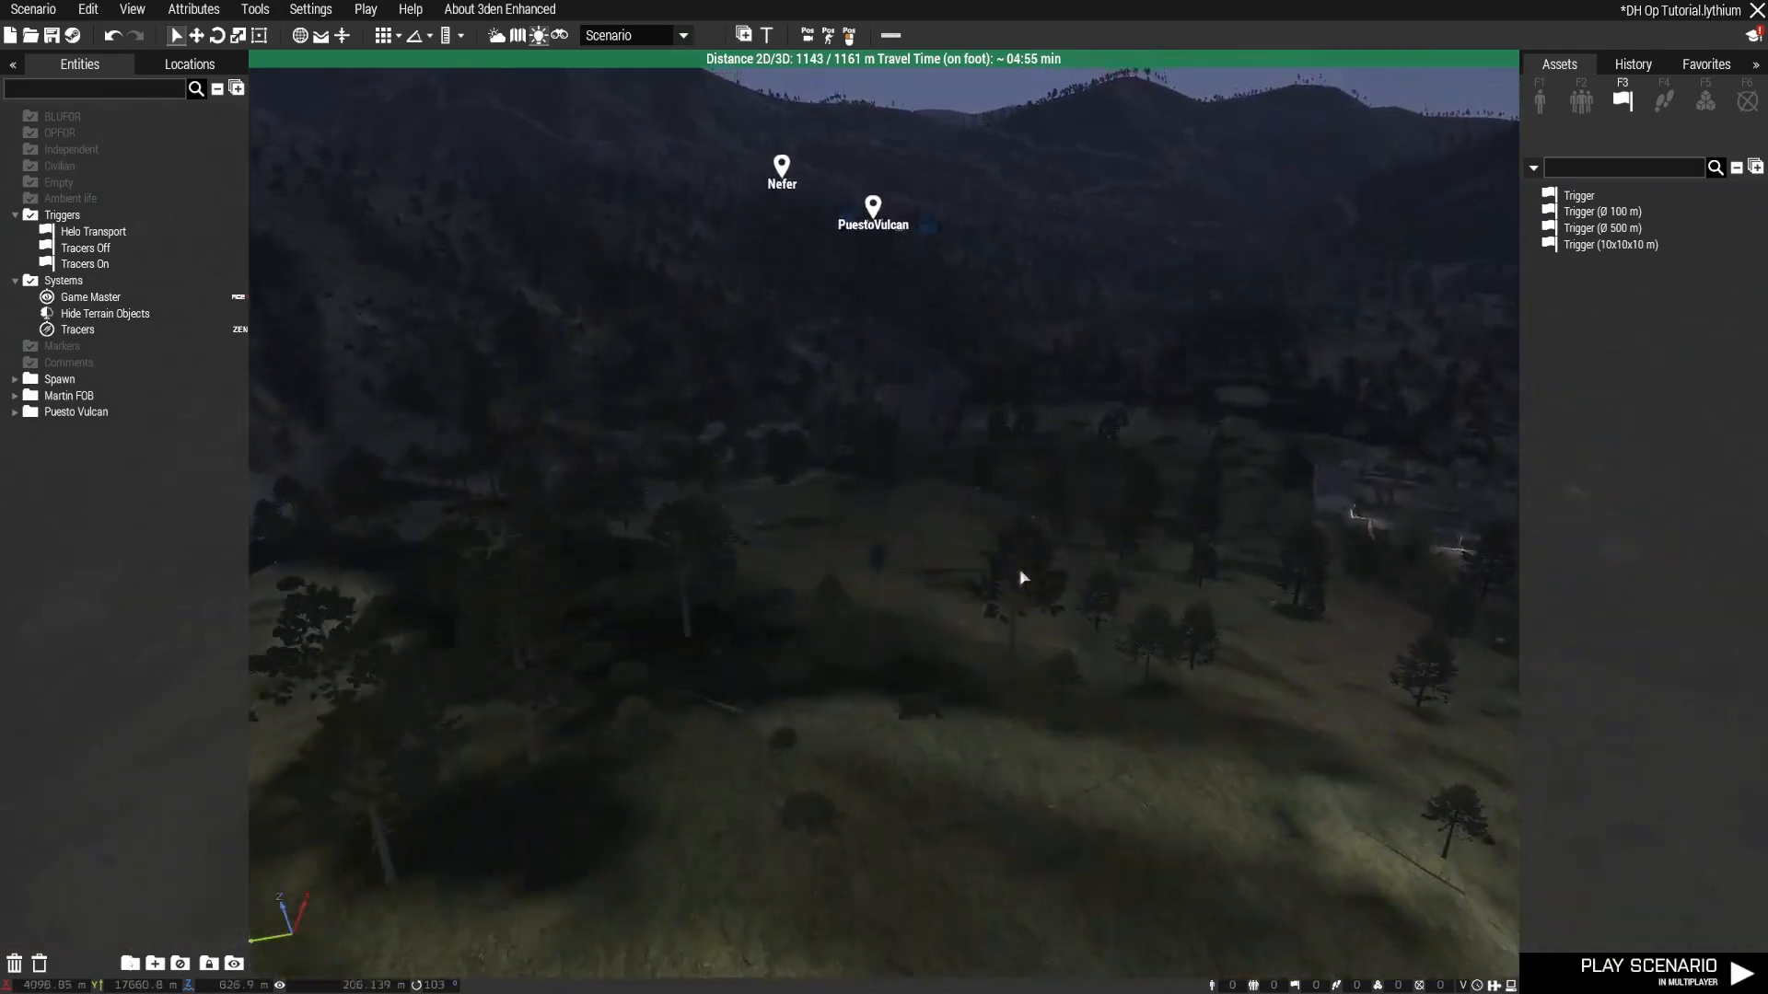
{"action": "key", "text": "w"}
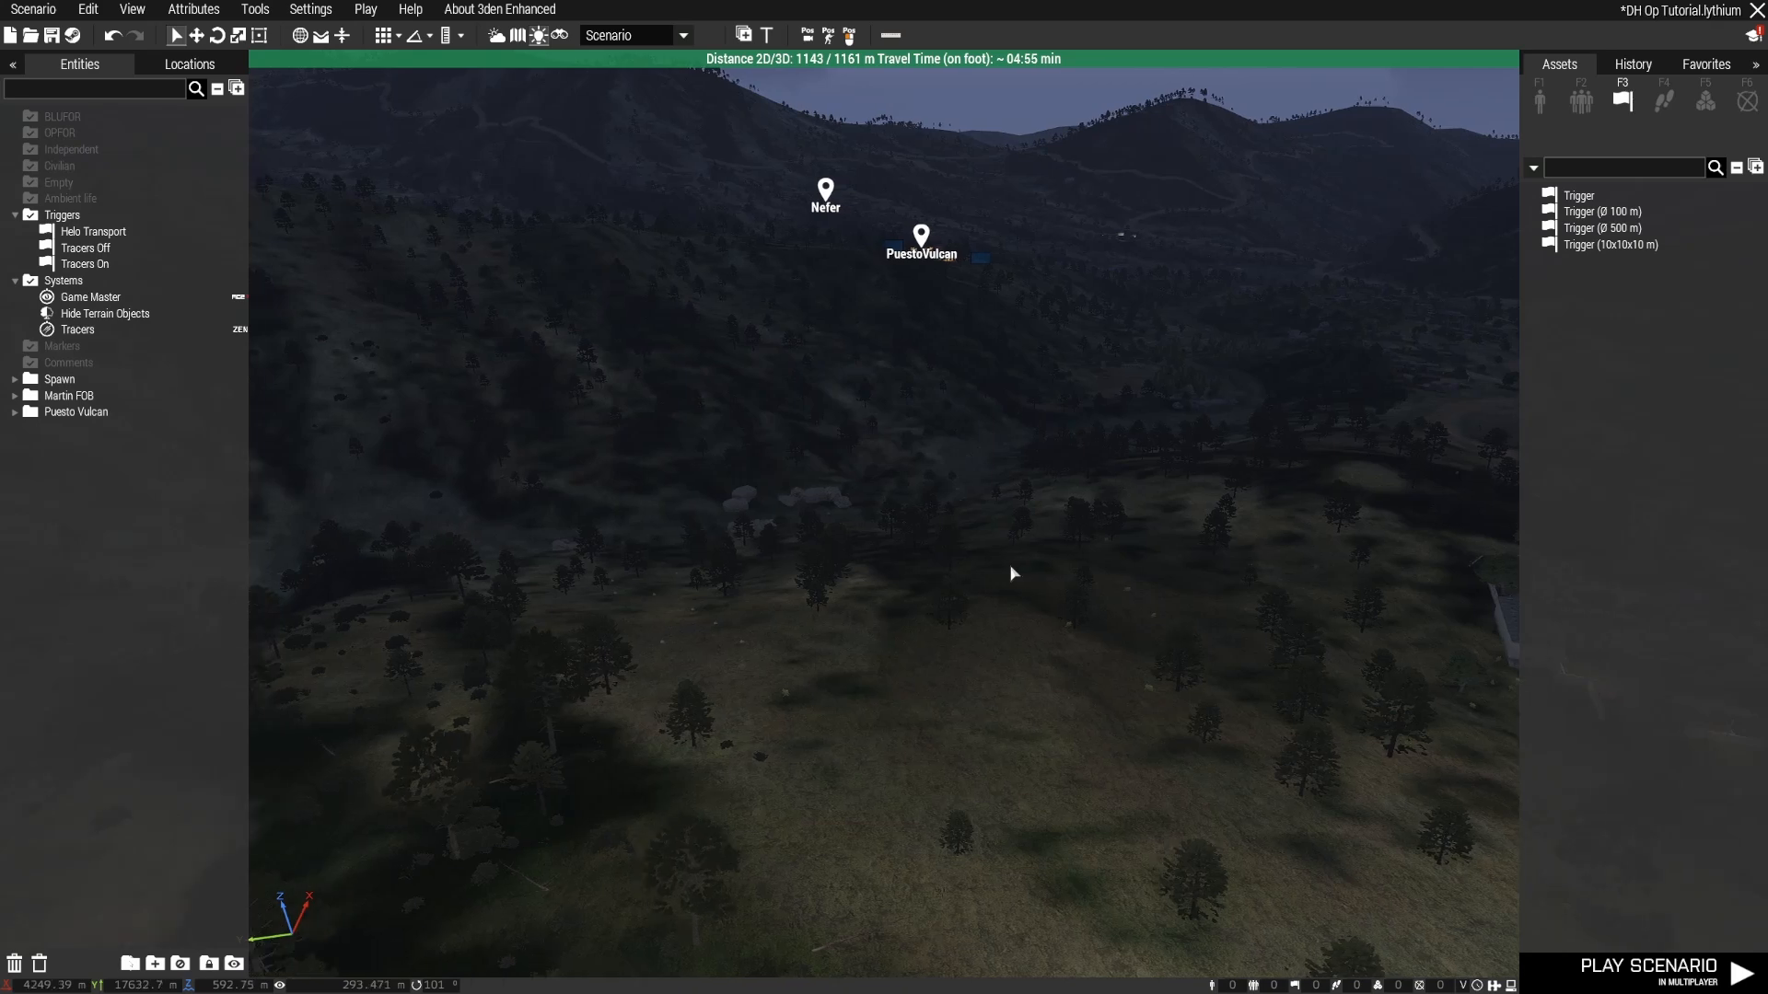
{"action": "key", "text": "w"}
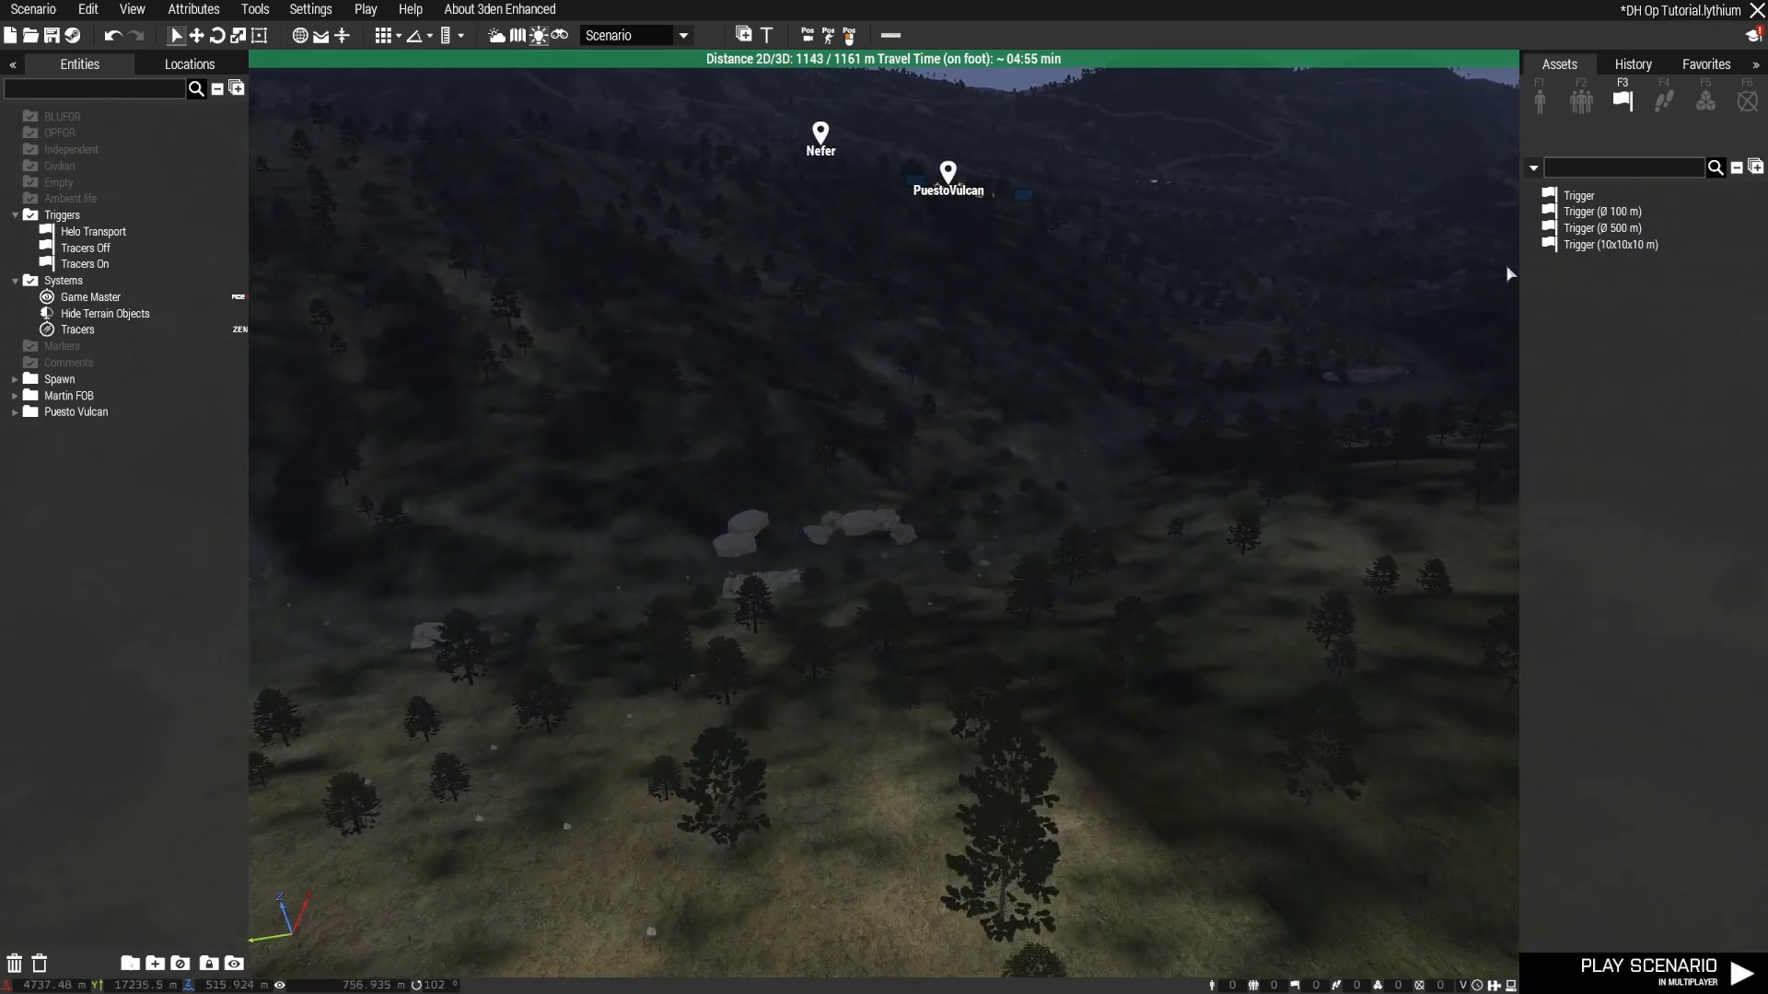
{"action": "right_click_drag", "start_coordinate": [978, 539], "coordinate": [1148, 568]}
{"action": "key", "text": "a"}
{"action": "key", "text": "w"}
{"action": "key", "text": "a"}
{"action": "key", "text": "w"}
{"action": "key", "text": "a"}
{"action": "key", "text": "w"}
{"action": "key", "text": "d"}
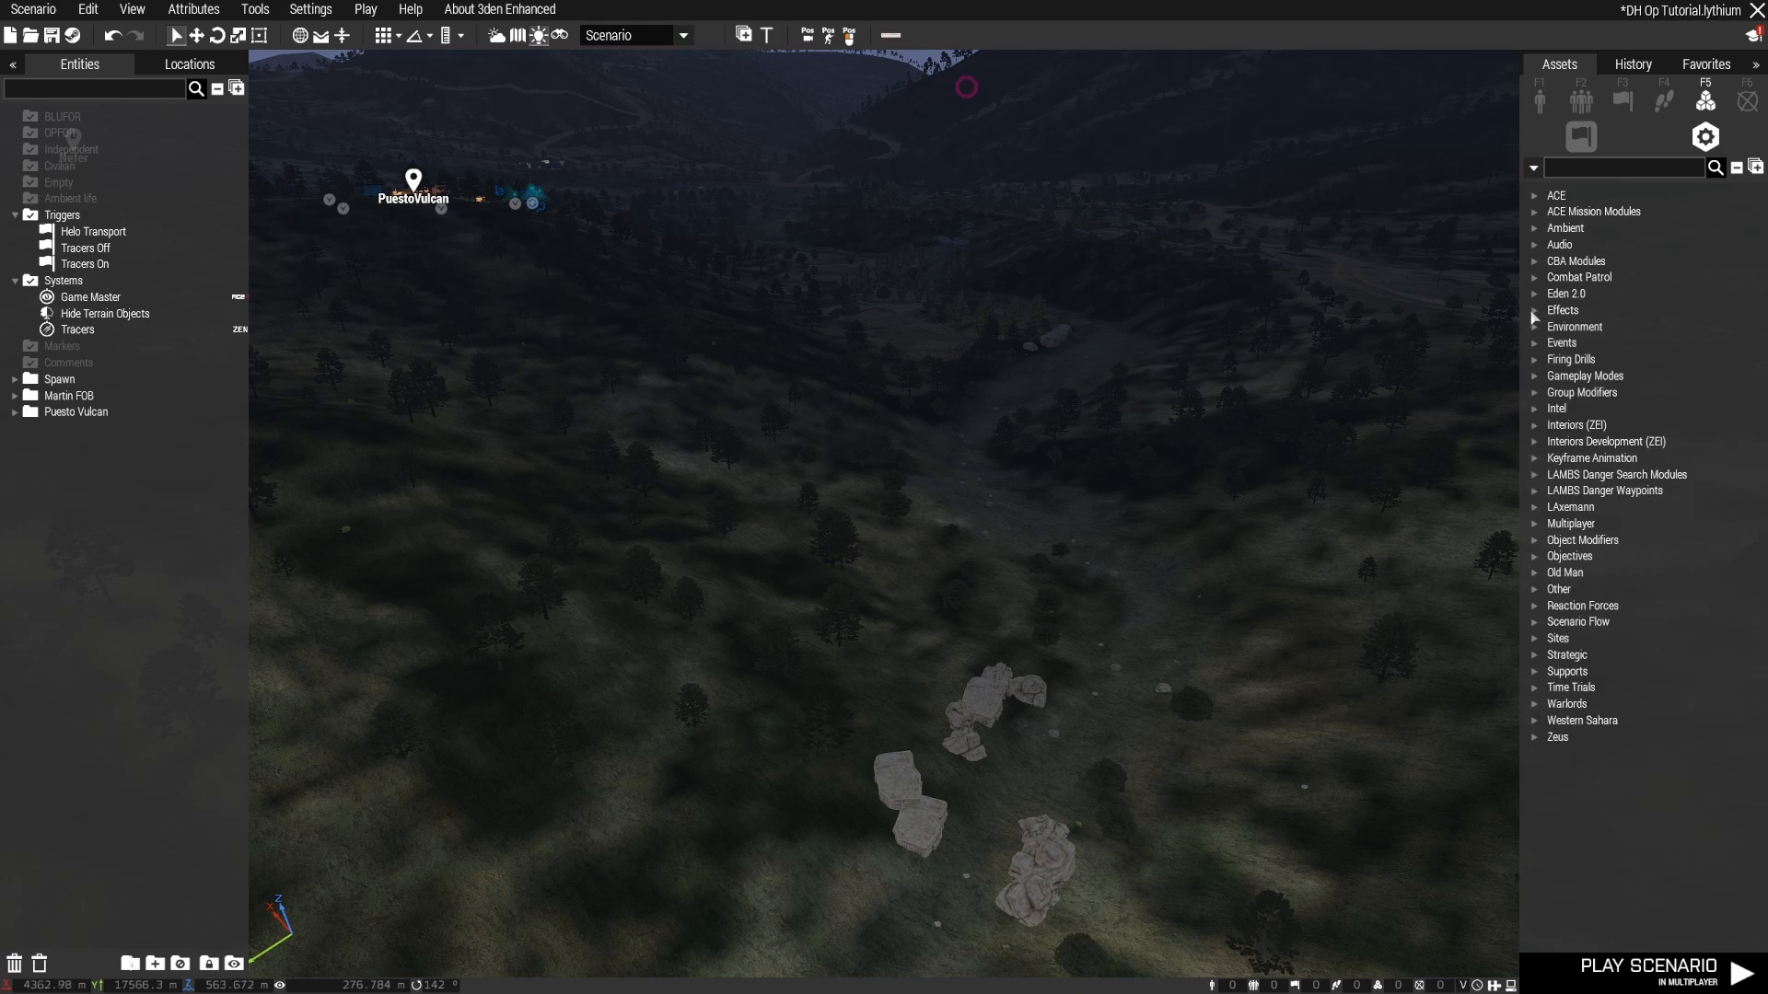
Step: Inspect the rocky valley between MartinFob and PuestoVulcan from both directions
{"action": "right_click_drag", "start_coordinate": [1063, 884], "coordinate": [1479, 726]}
{"action": "key", "text": "s"}
{"action": "key", "text": "w"}
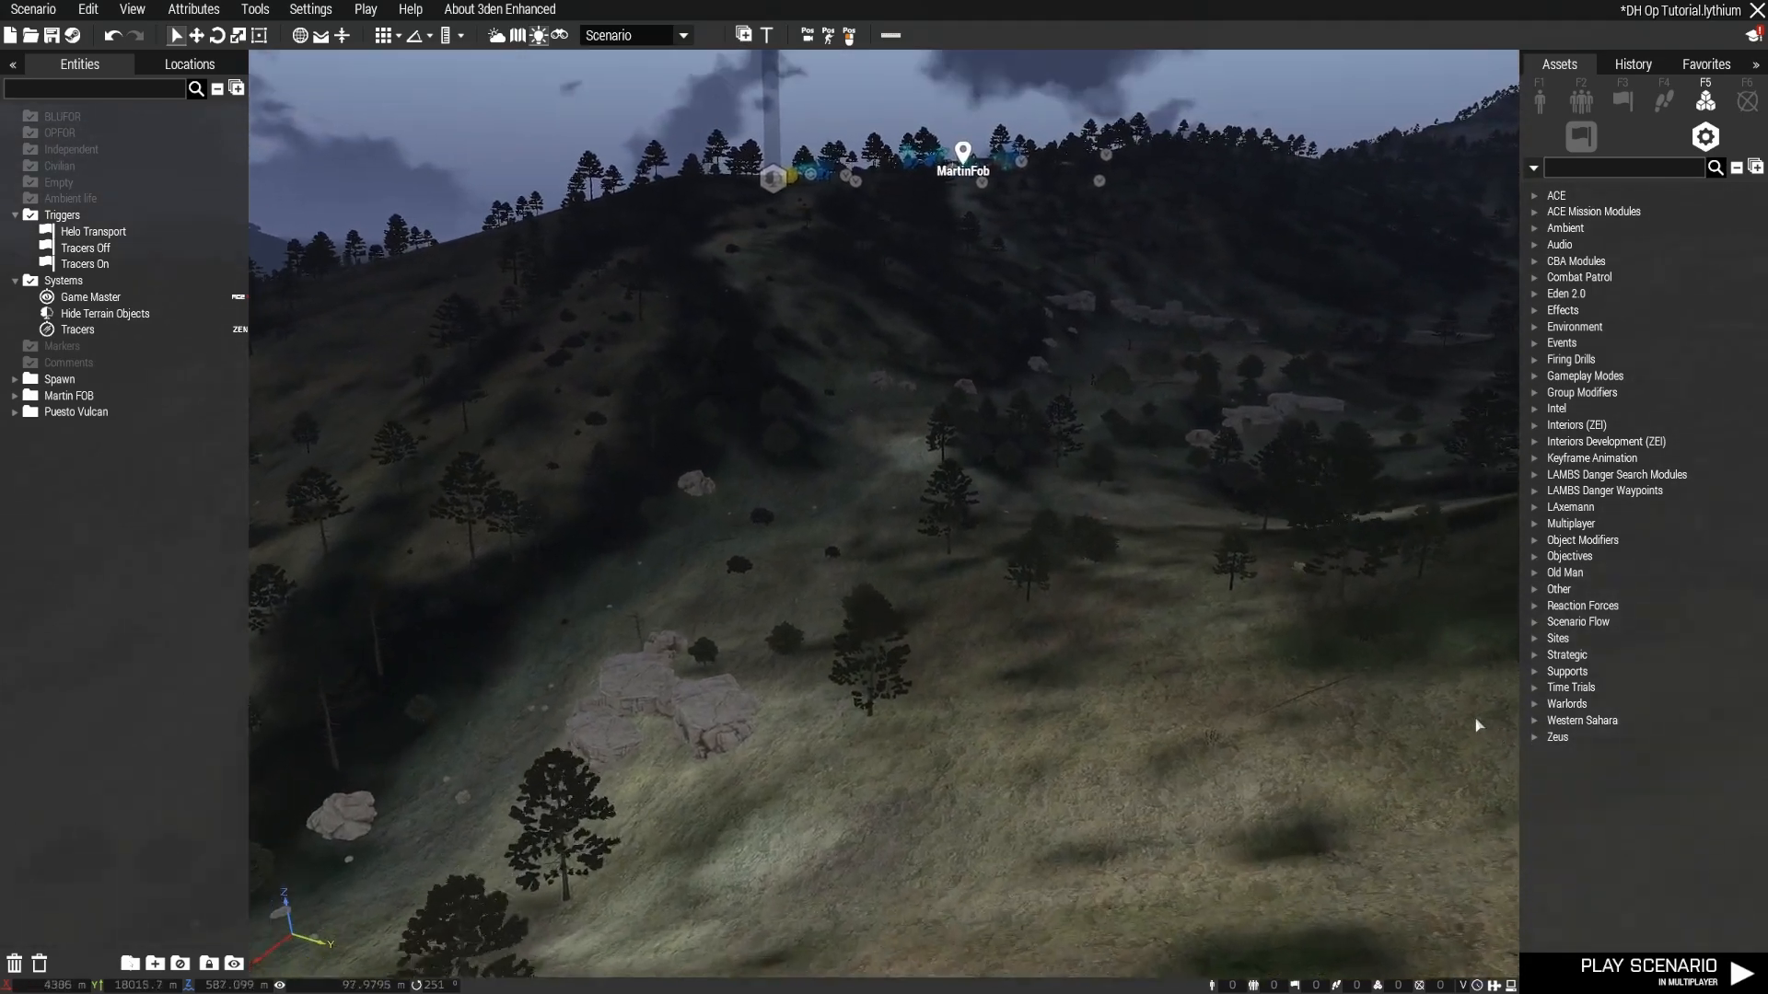
{"action": "key", "text": "d"}
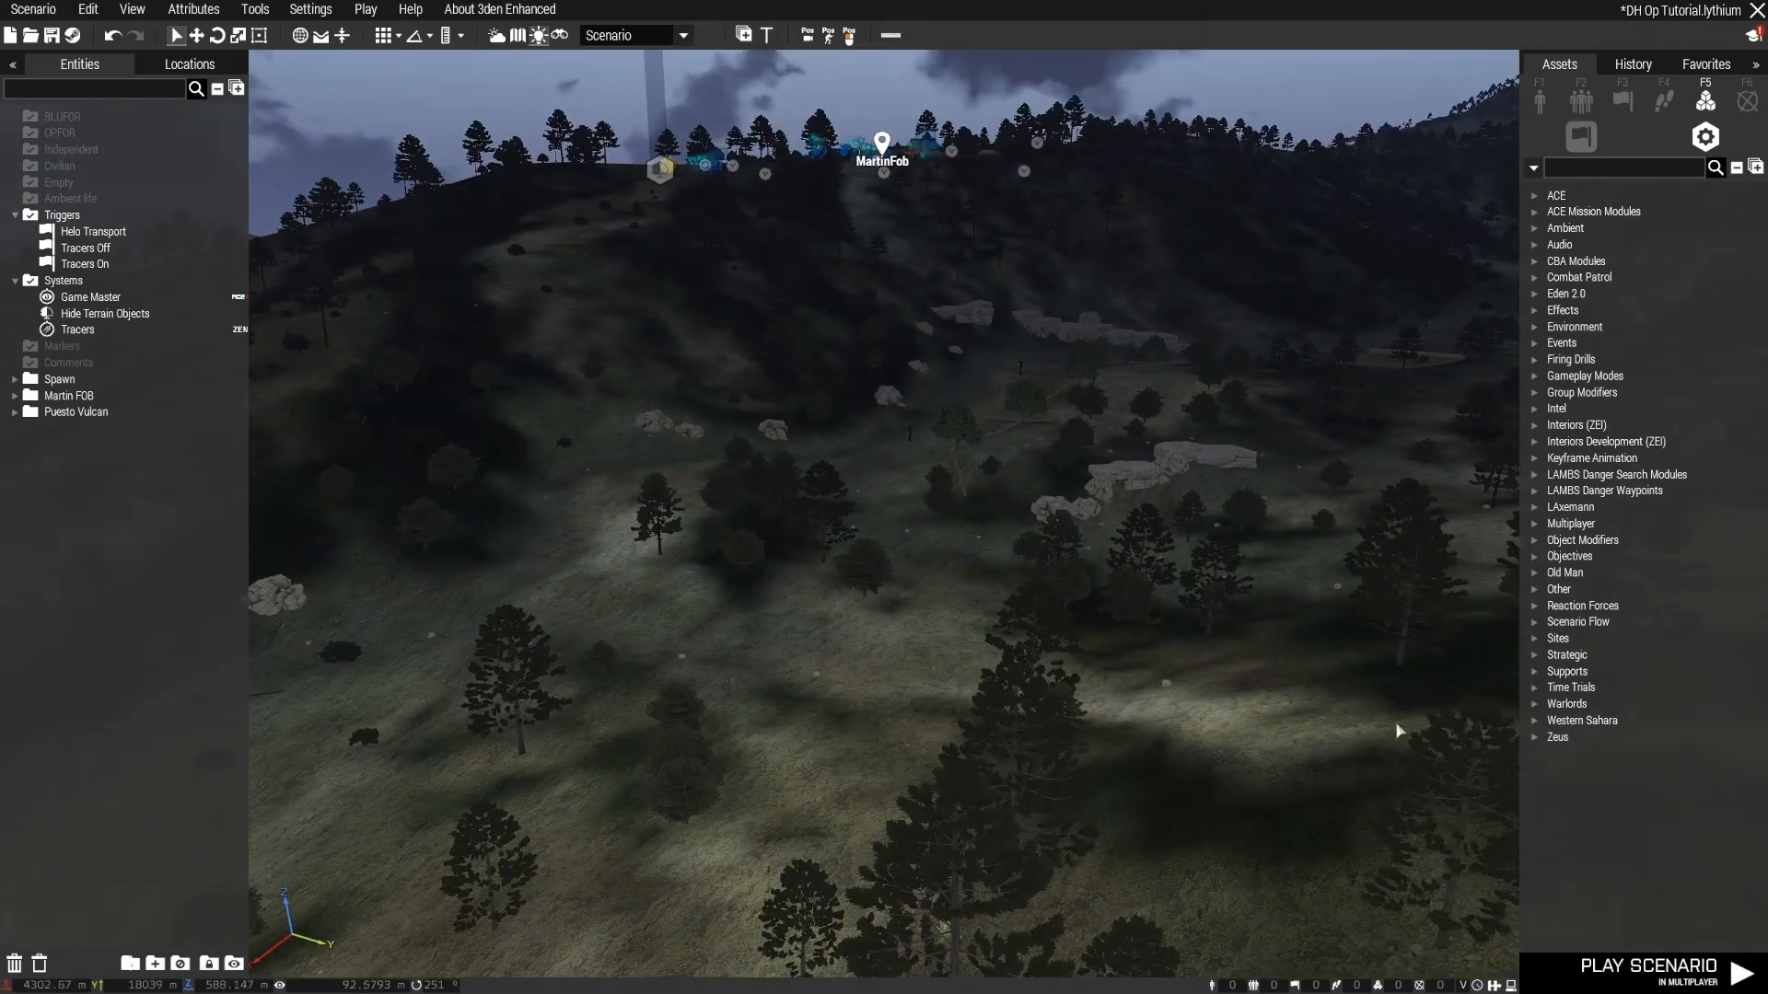
{"action": "right_click_drag", "start_coordinate": [1363, 734], "coordinate": [1022, 768]}
{"action": "key", "text": "w"}
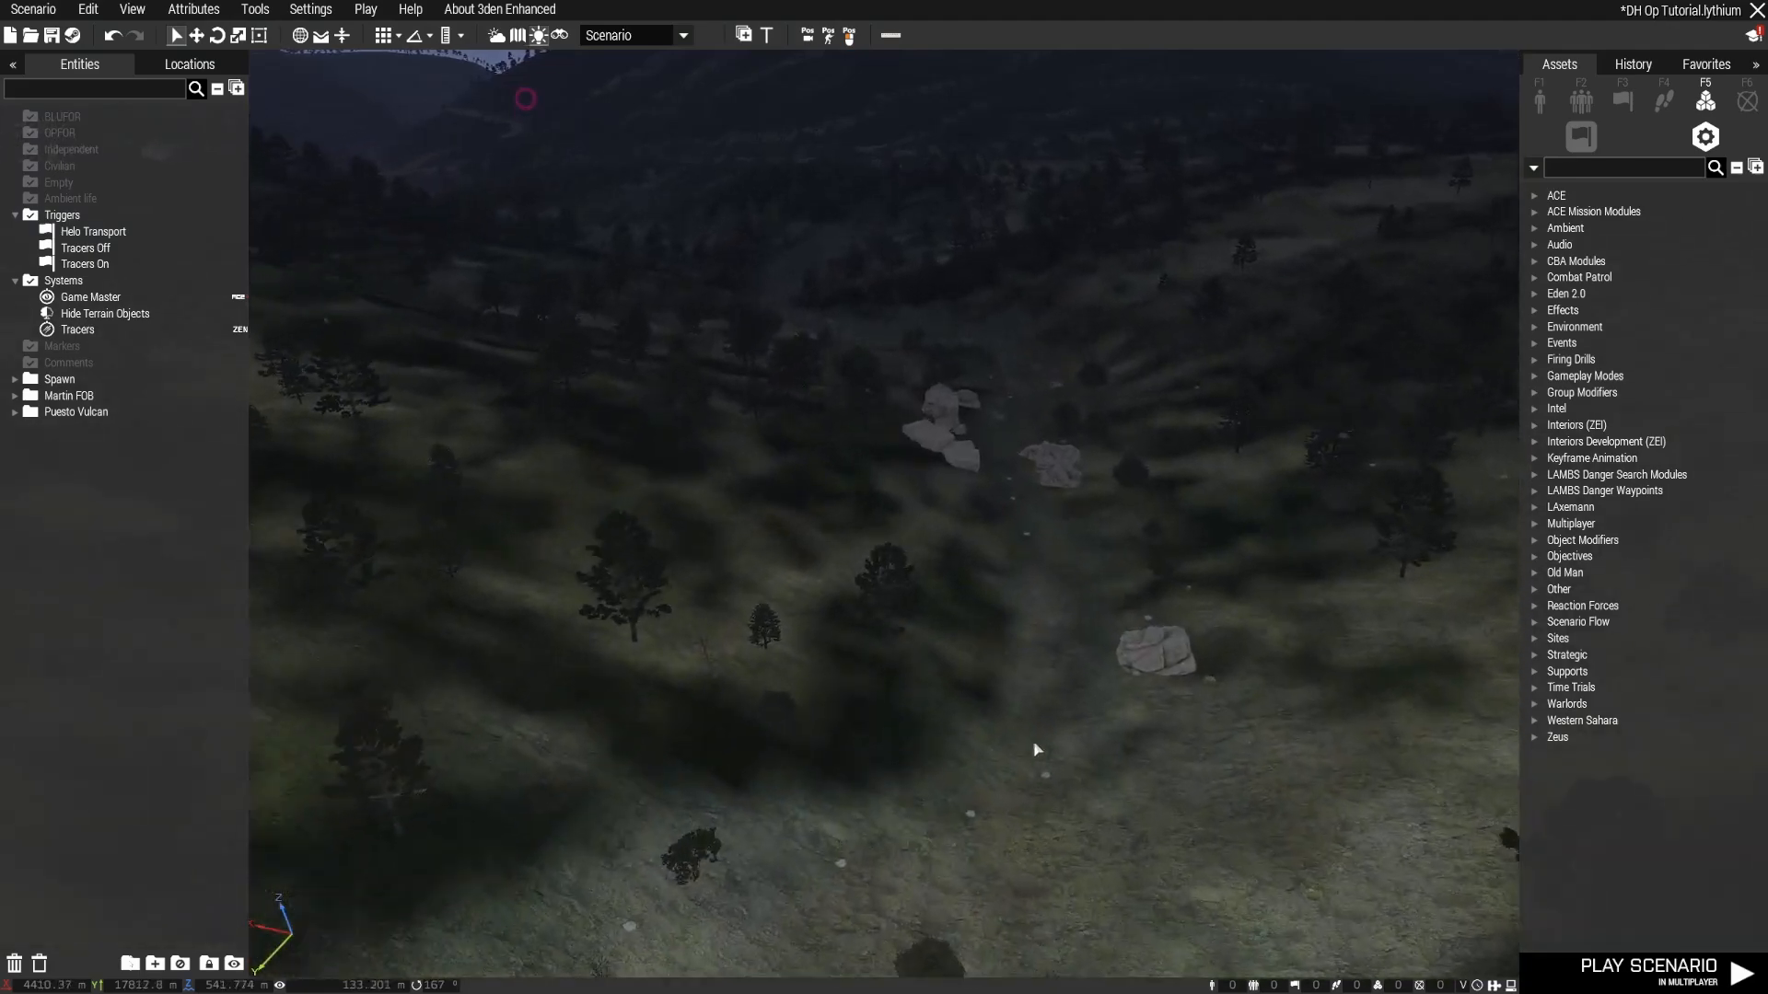
{"action": "key", "text": "w"}
{"action": "right_click_drag", "start_coordinate": [1165, 677], "coordinate": [1031, 650]}
{"action": "key", "text": "w"}
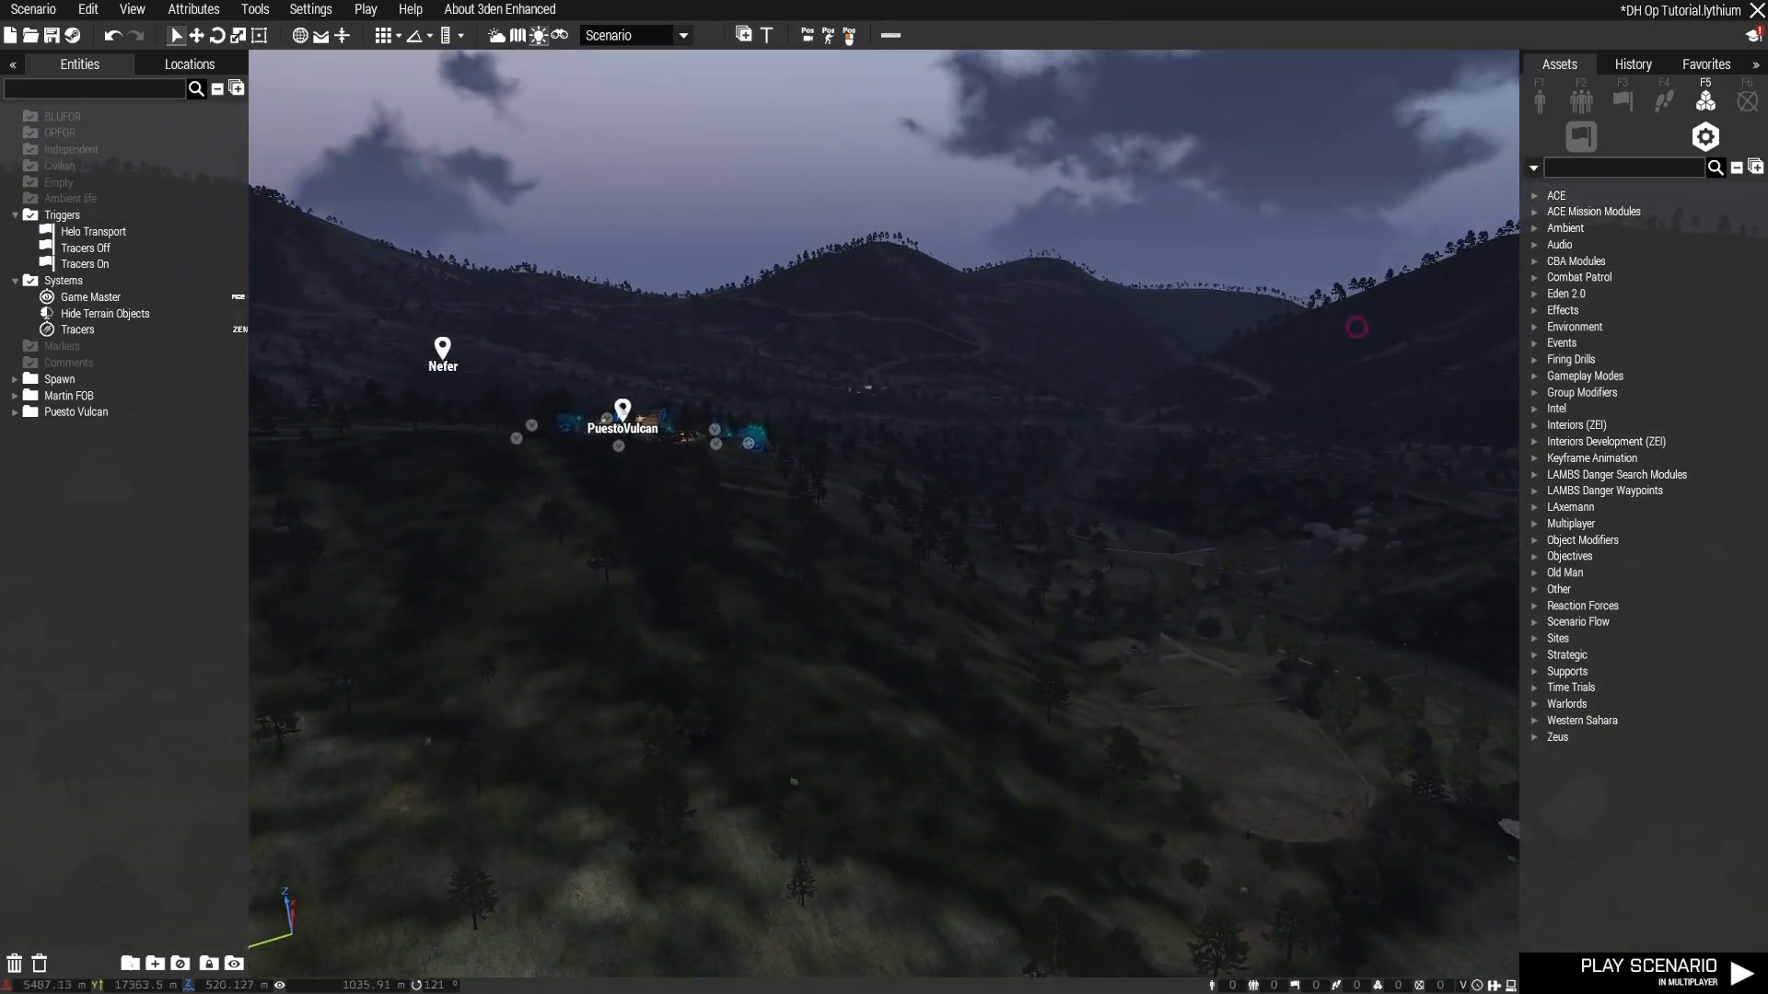
{"action": "key", "text": "w"}
{"action": "right_click_drag", "start_coordinate": [669, 636], "coordinate": [988, 743]}
{"action": "key", "text": "w"}
{"action": "key", "text": "w"}
{"action": "key", "text": "w"}
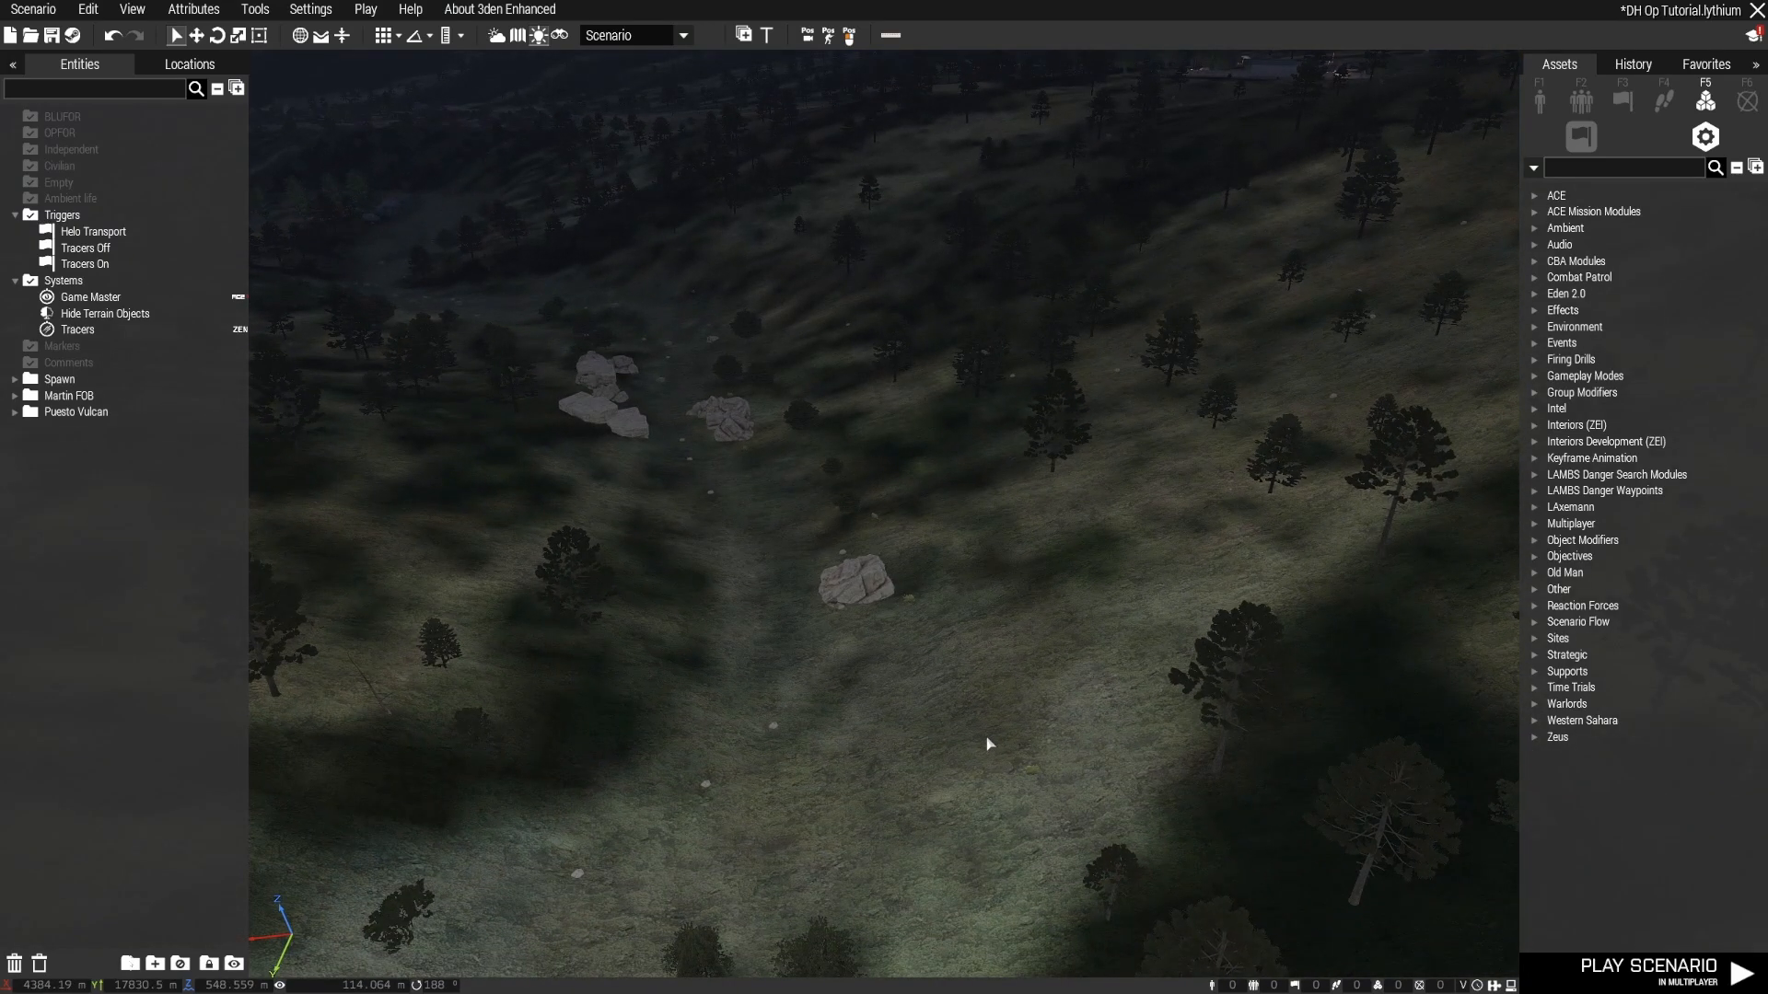
Step: Search the prop assets for "mine", review the listed explosives, and clear the search
{"action": "left_click", "coordinate": [1539, 103]}
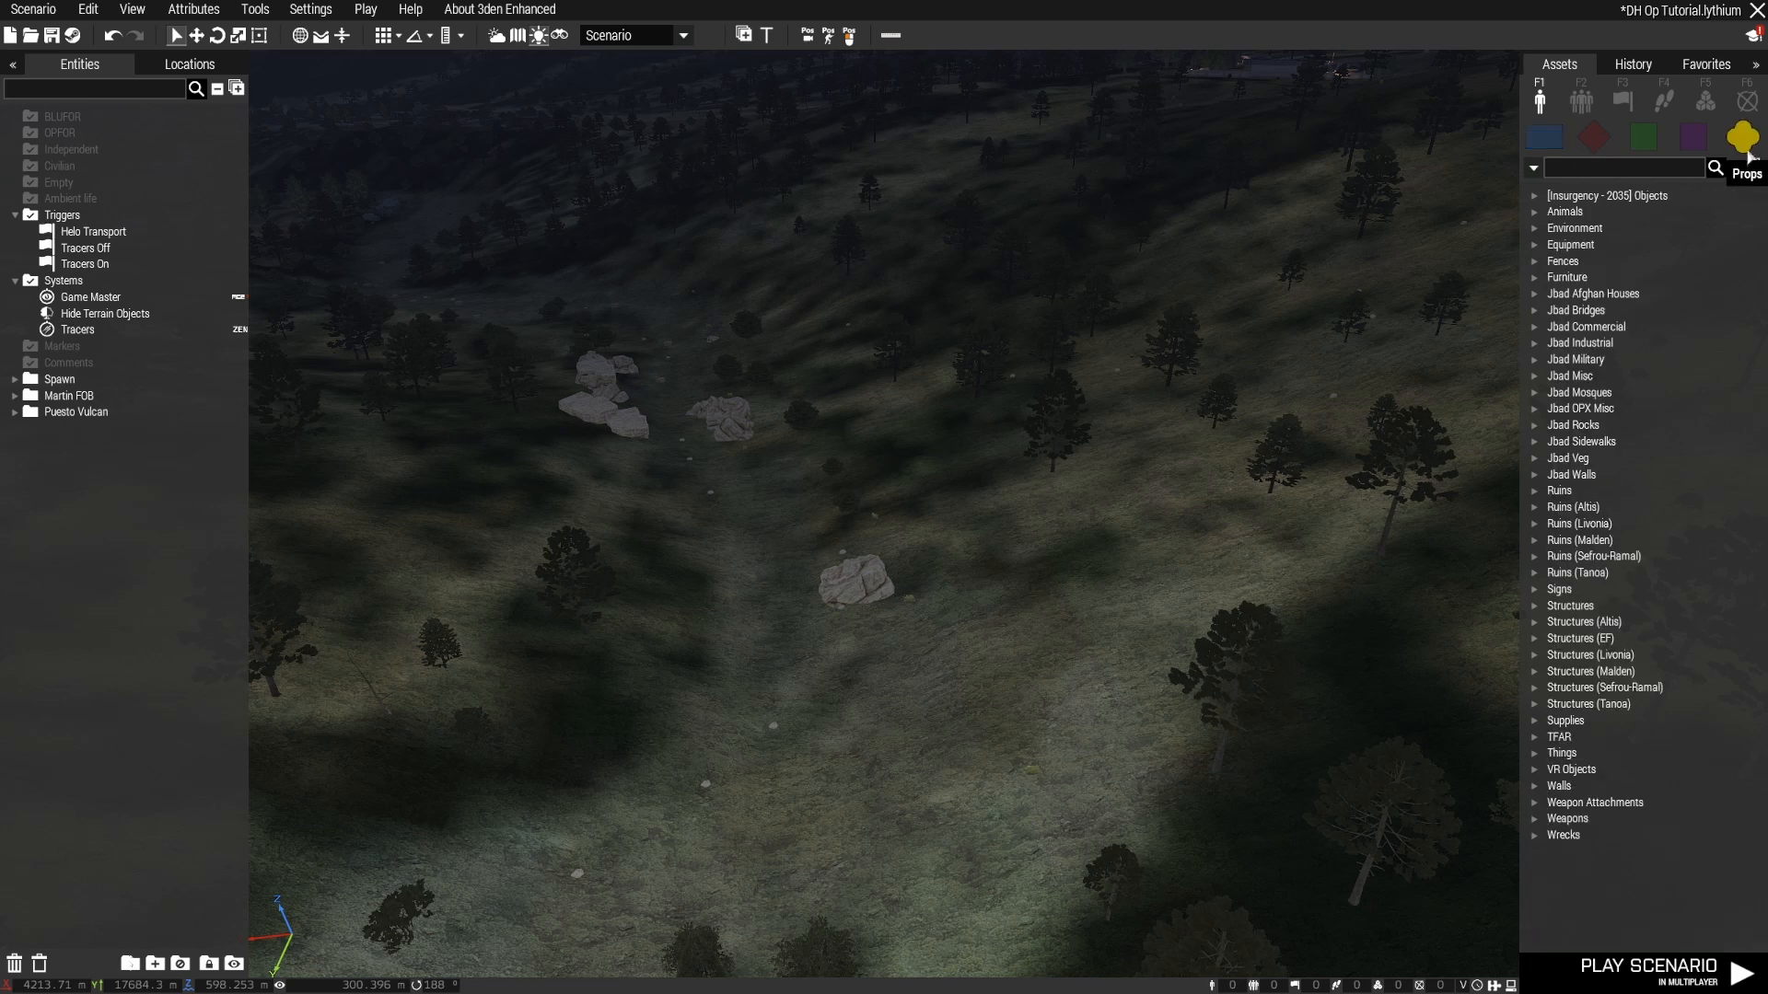
{"action": "left_click", "coordinate": [1647, 168]}
{"action": "type", "text": "mine"}
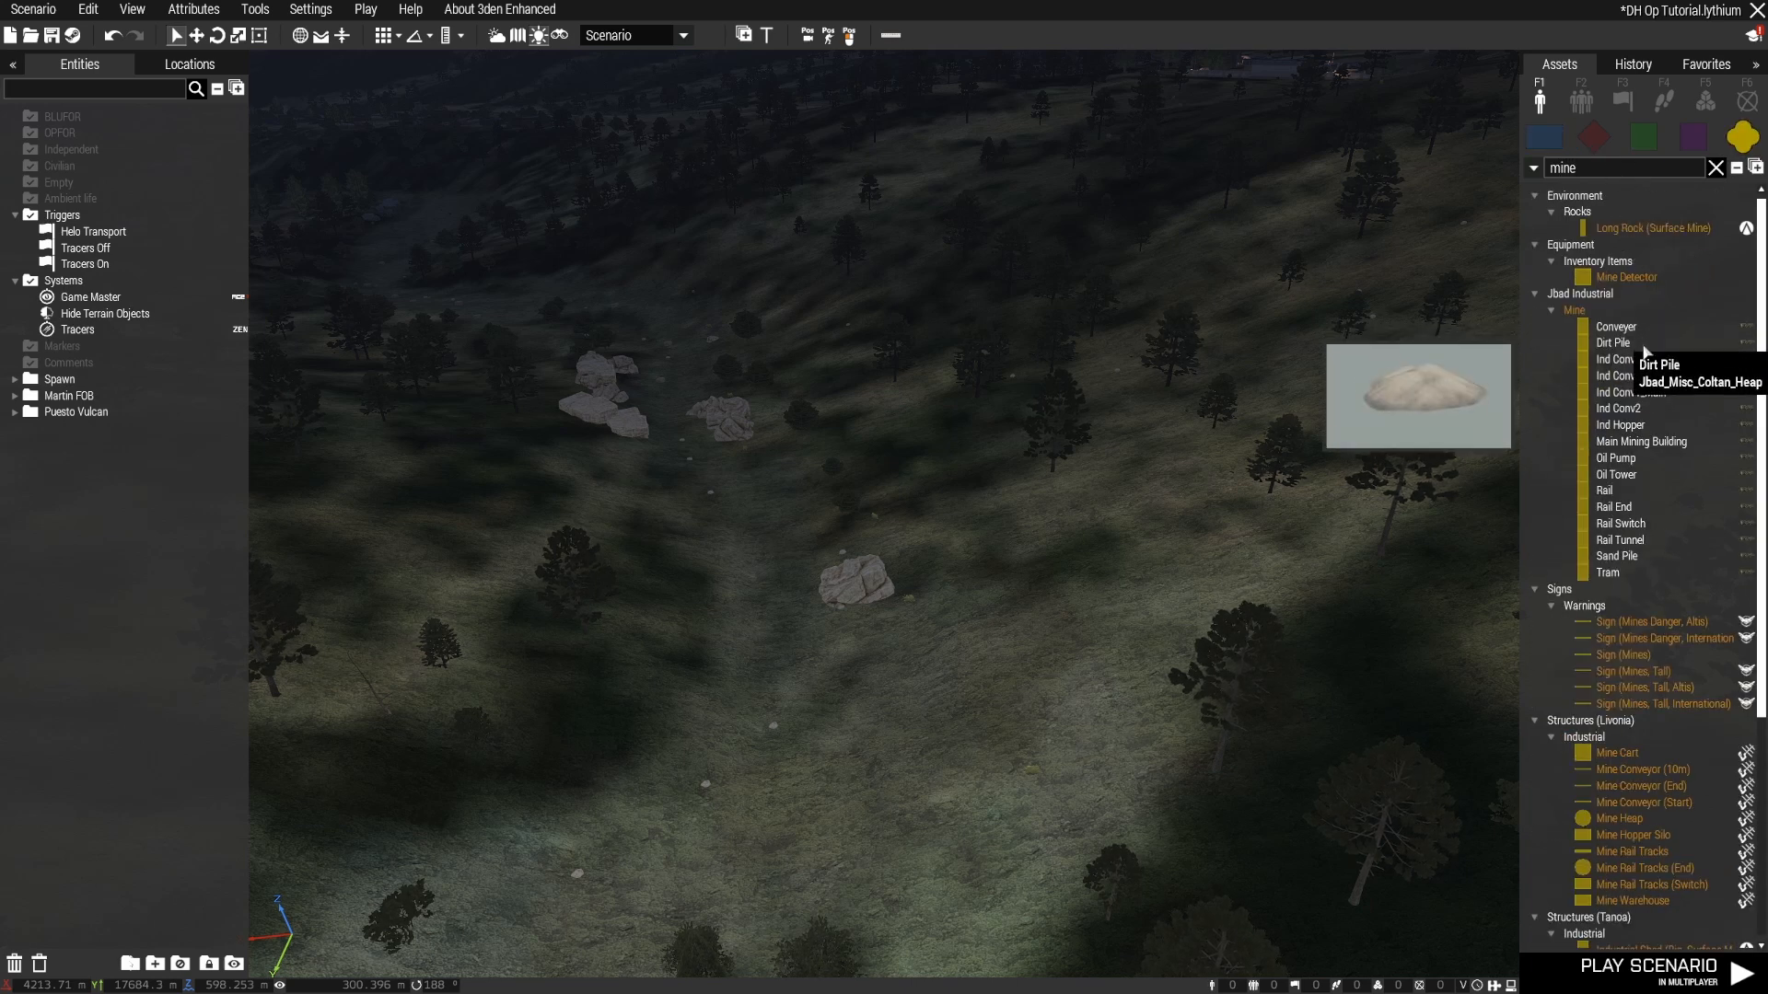
{"action": "scroll", "coordinate": [1625, 295], "scroll_direction": "down", "scroll_amount": 6}
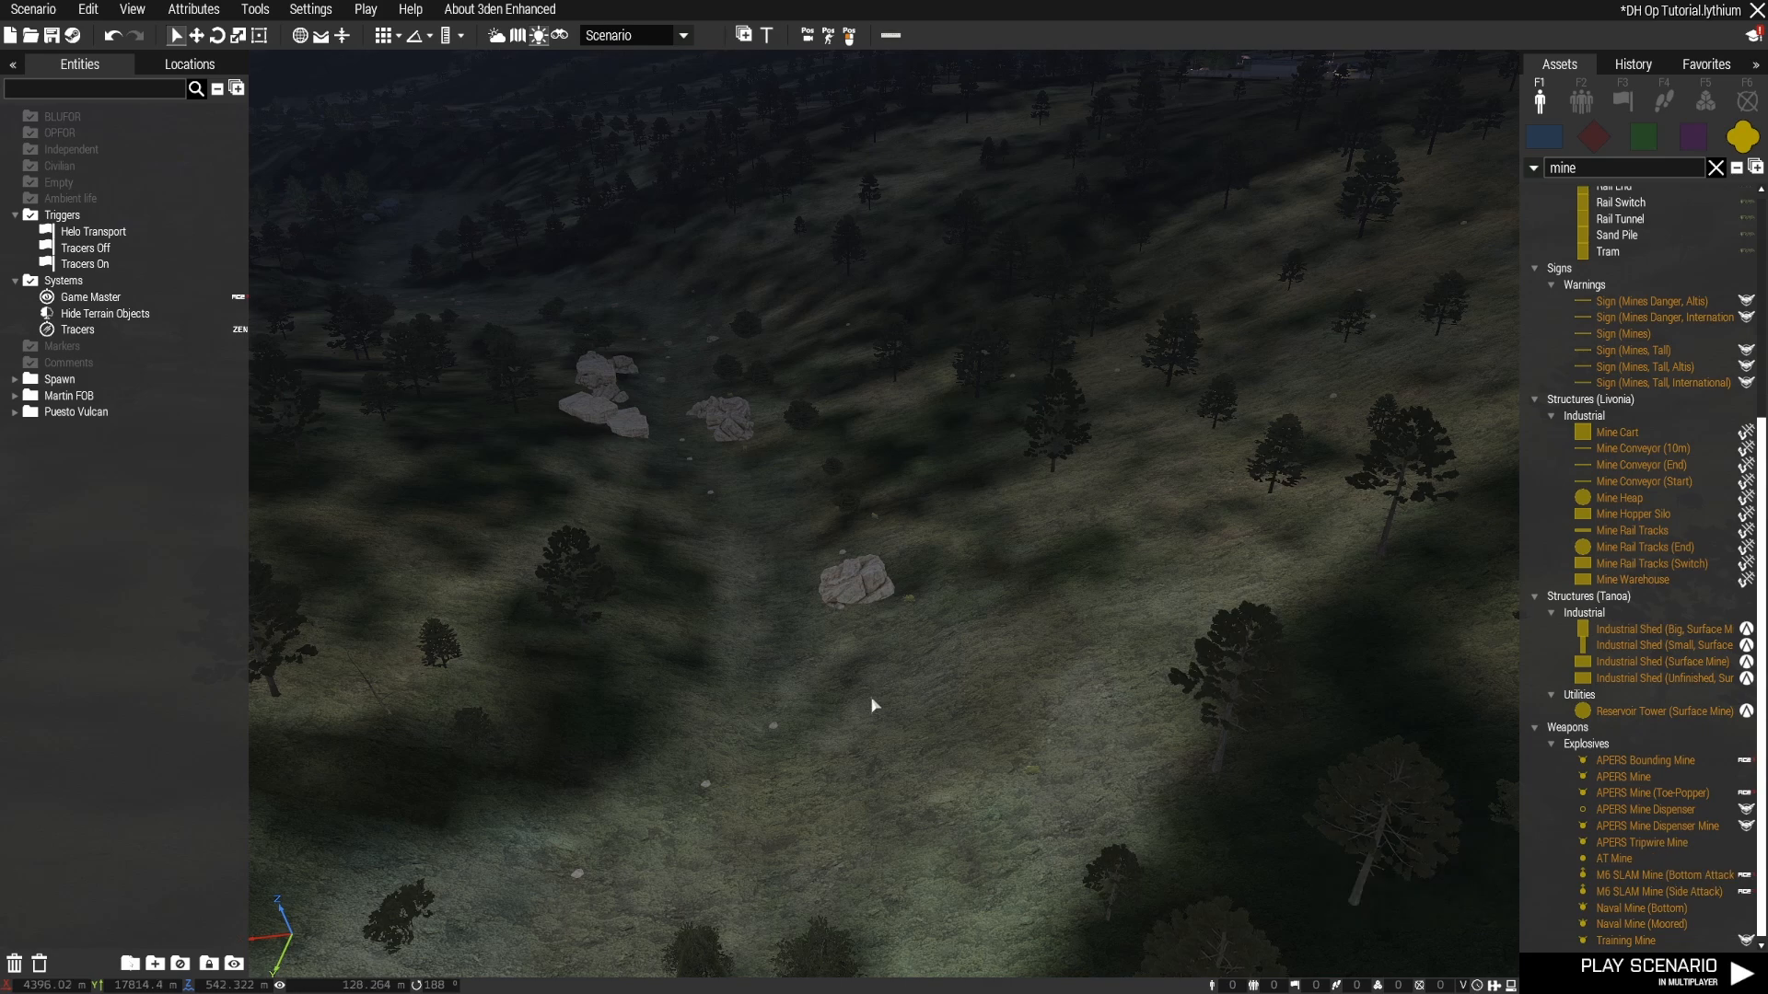
{"action": "mouse_move", "coordinate": [872, 698]}
{"action": "right_mouse_down"}
{"action": "mouse_move", "coordinate": [933, 694]}
{"action": "mouse_move", "coordinate": [863, 700]}
{"action": "right_mouse_up"}
{"action": "left_click", "coordinate": [1716, 168]}
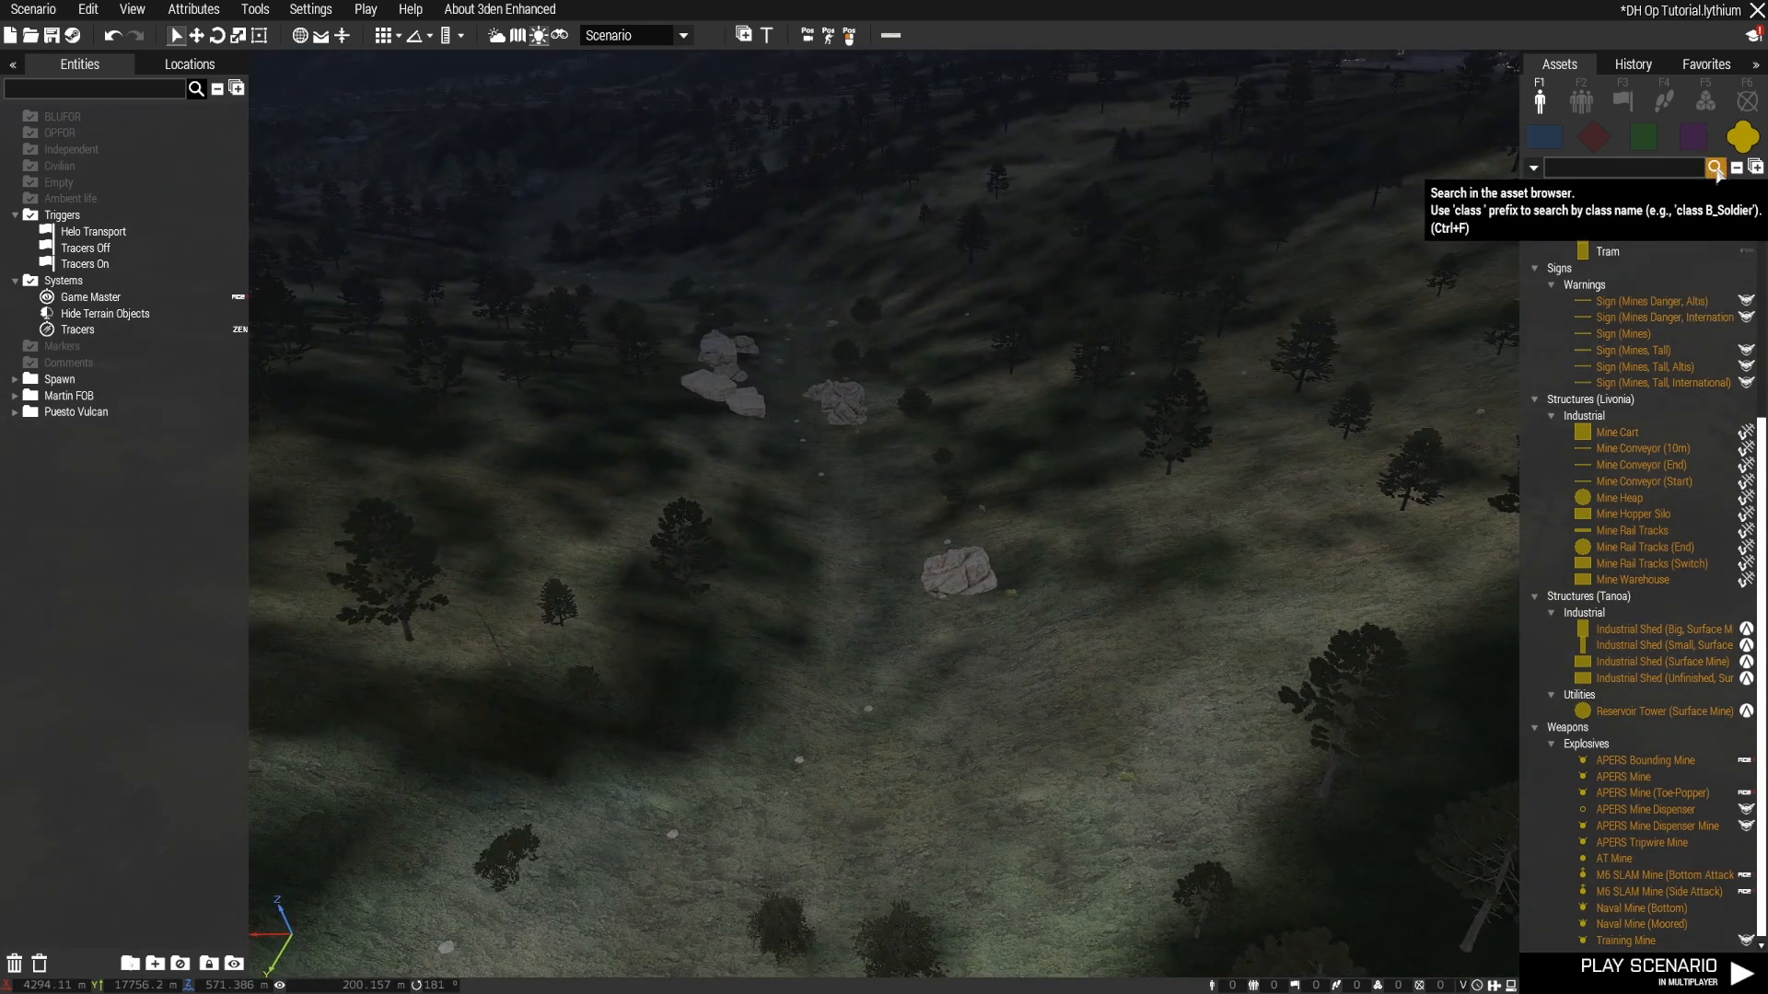
Step: Examine the valley floor and its rock clusters below MartinFob as possible ground for encounters
{"action": "key", "text": "w"}
{"action": "right_click_drag", "start_coordinate": [1155, 649], "coordinate": [667, 609]}
{"action": "key", "text": "w"}
{"action": "key", "text": "w"}
{"action": "mouse_move", "coordinate": [855, 603]}
{"action": "right_mouse_down"}
{"action": "mouse_move", "coordinate": [761, 617]}
{"action": "mouse_move", "coordinate": [899, 610]}
{"action": "mouse_move", "coordinate": [739, 609]}
{"action": "right_mouse_up"}
{"action": "key", "text": "w"}
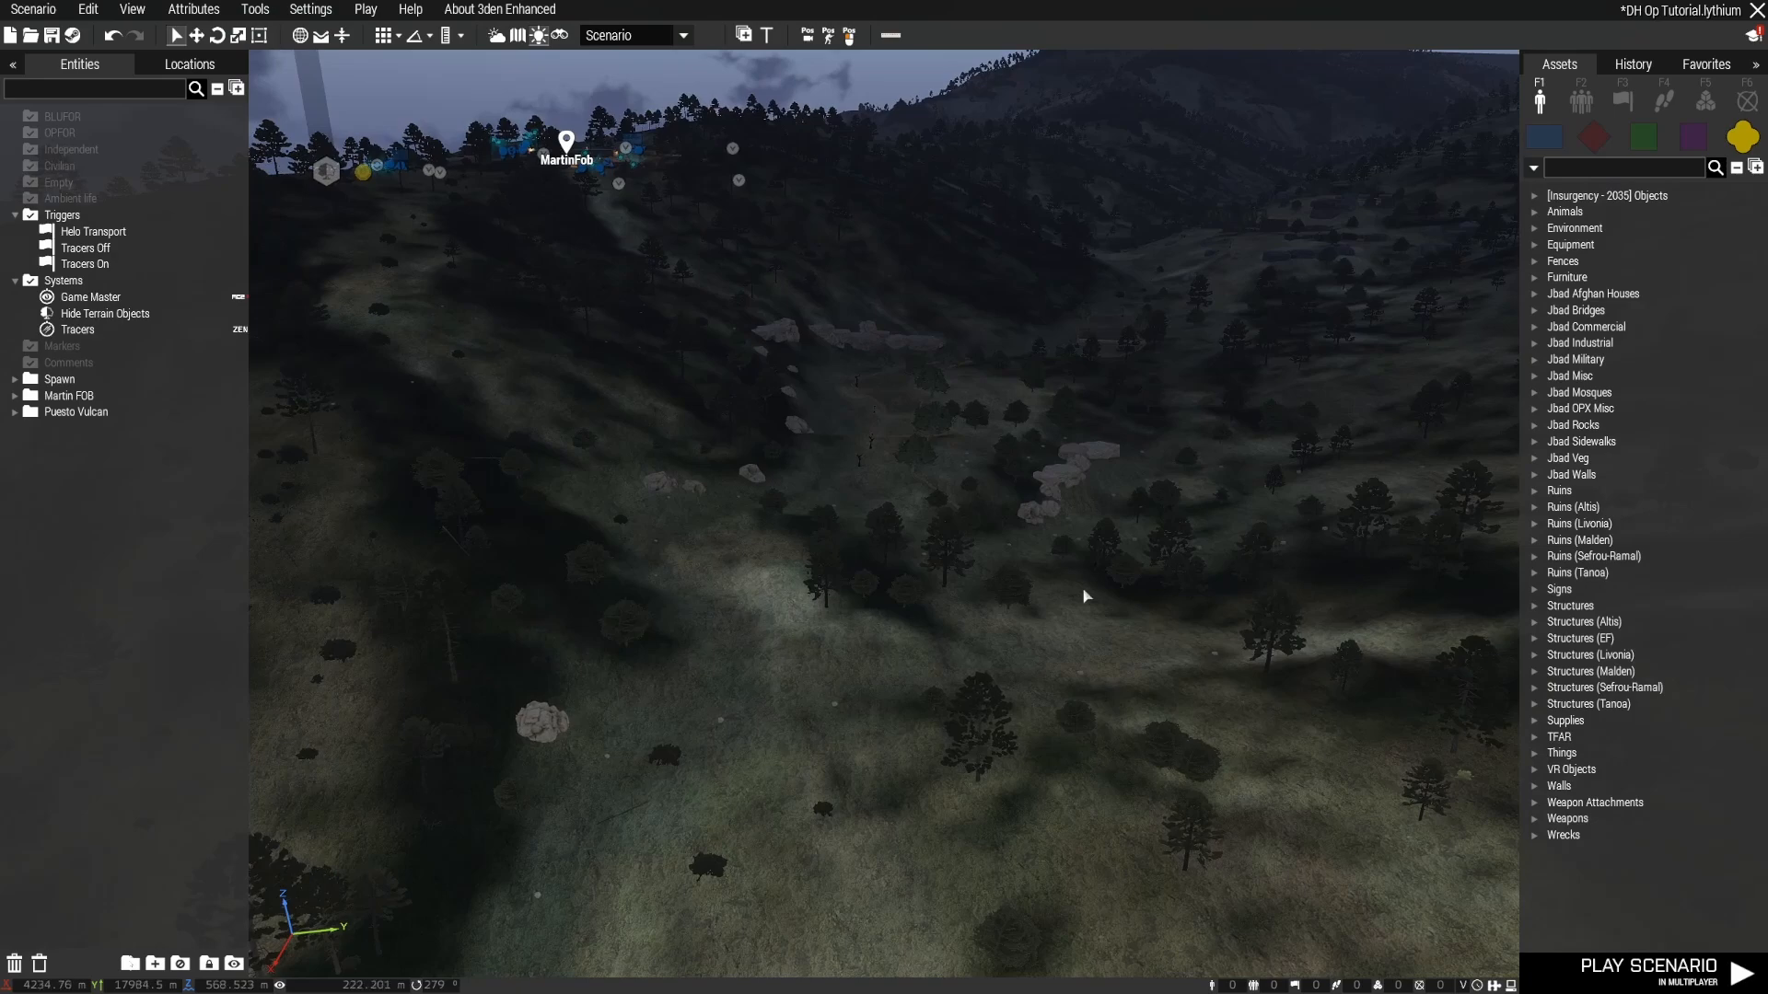
{"action": "right_click_drag", "start_coordinate": [1086, 597], "coordinate": [746, 636]}
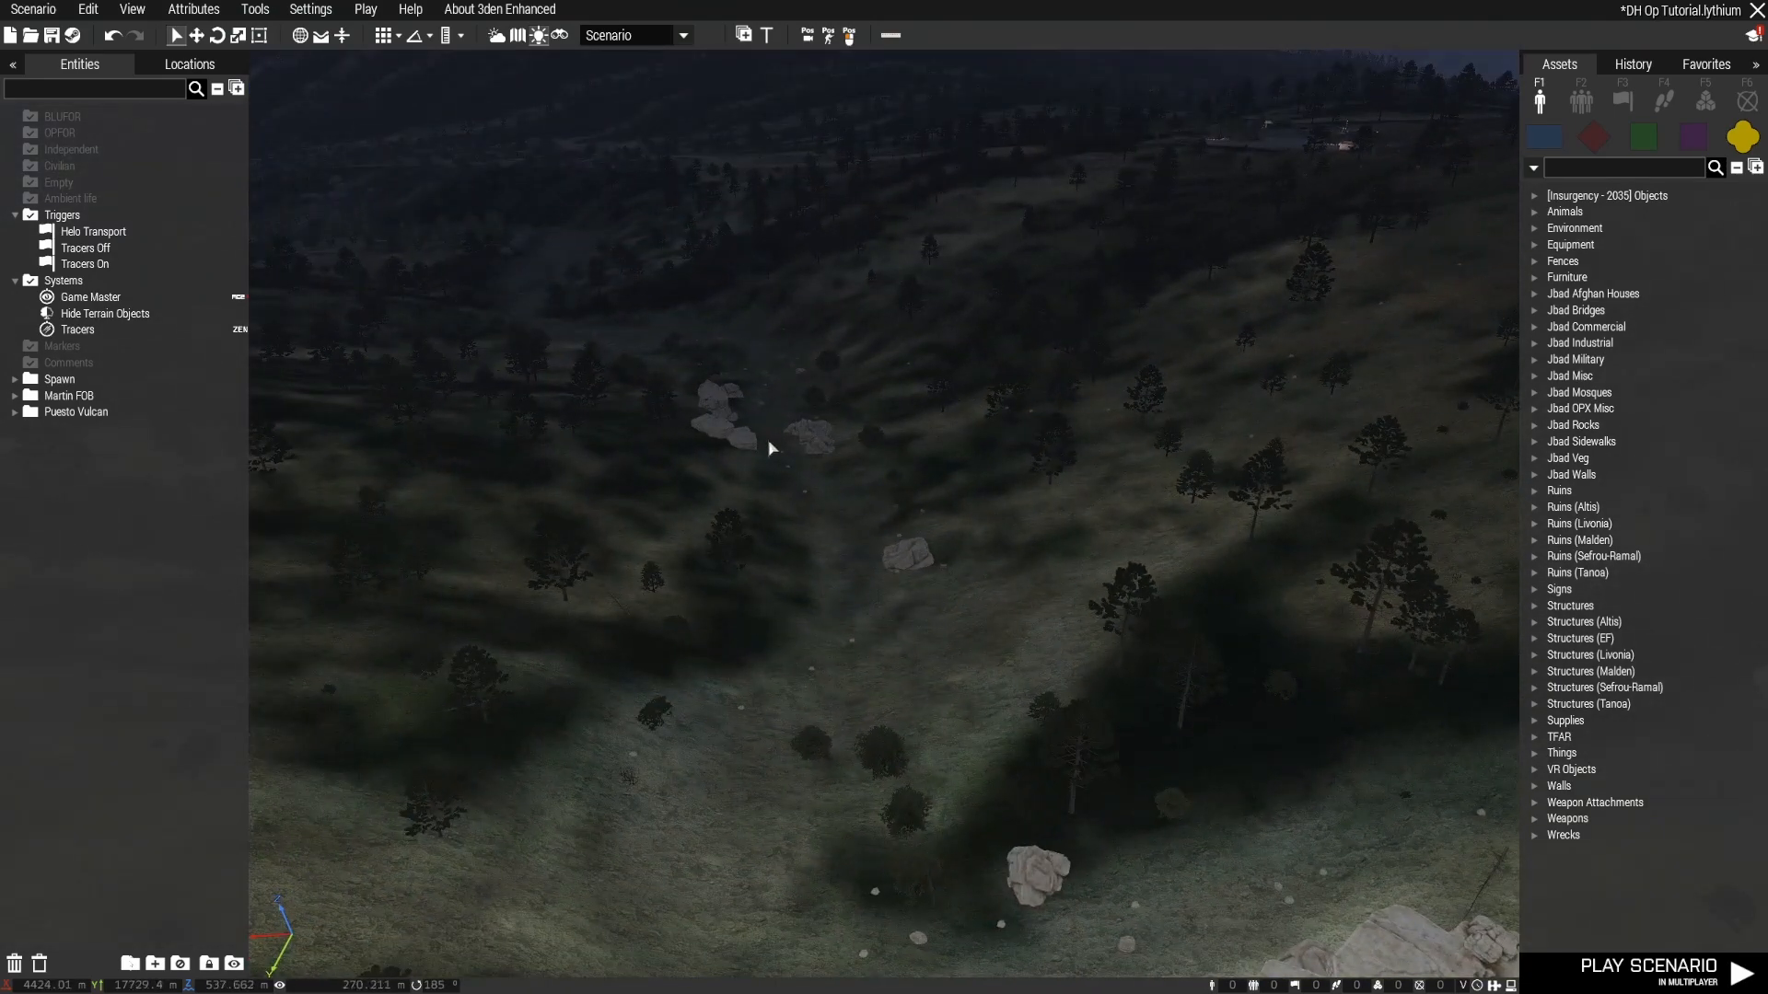
{"action": "key", "text": "a"}
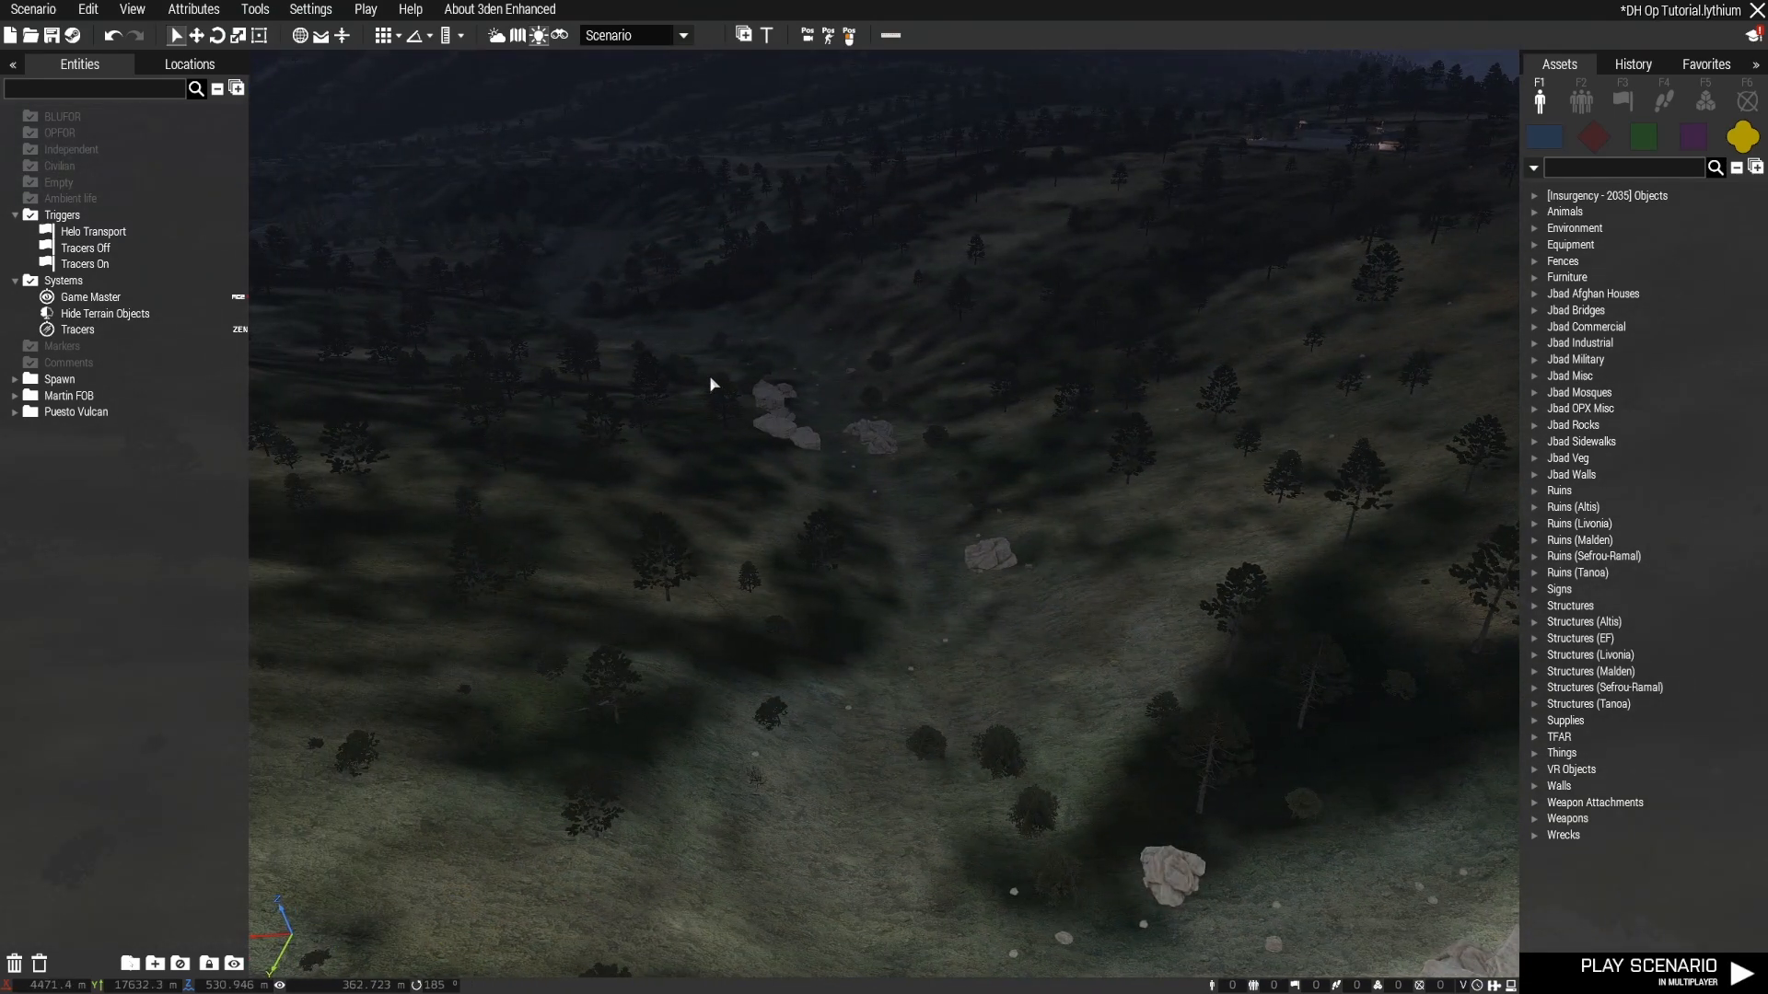
{"action": "key", "text": "a"}
{"action": "right_click_drag", "start_coordinate": [710, 378], "coordinate": [796, 394]}
{"action": "key", "text": "w"}
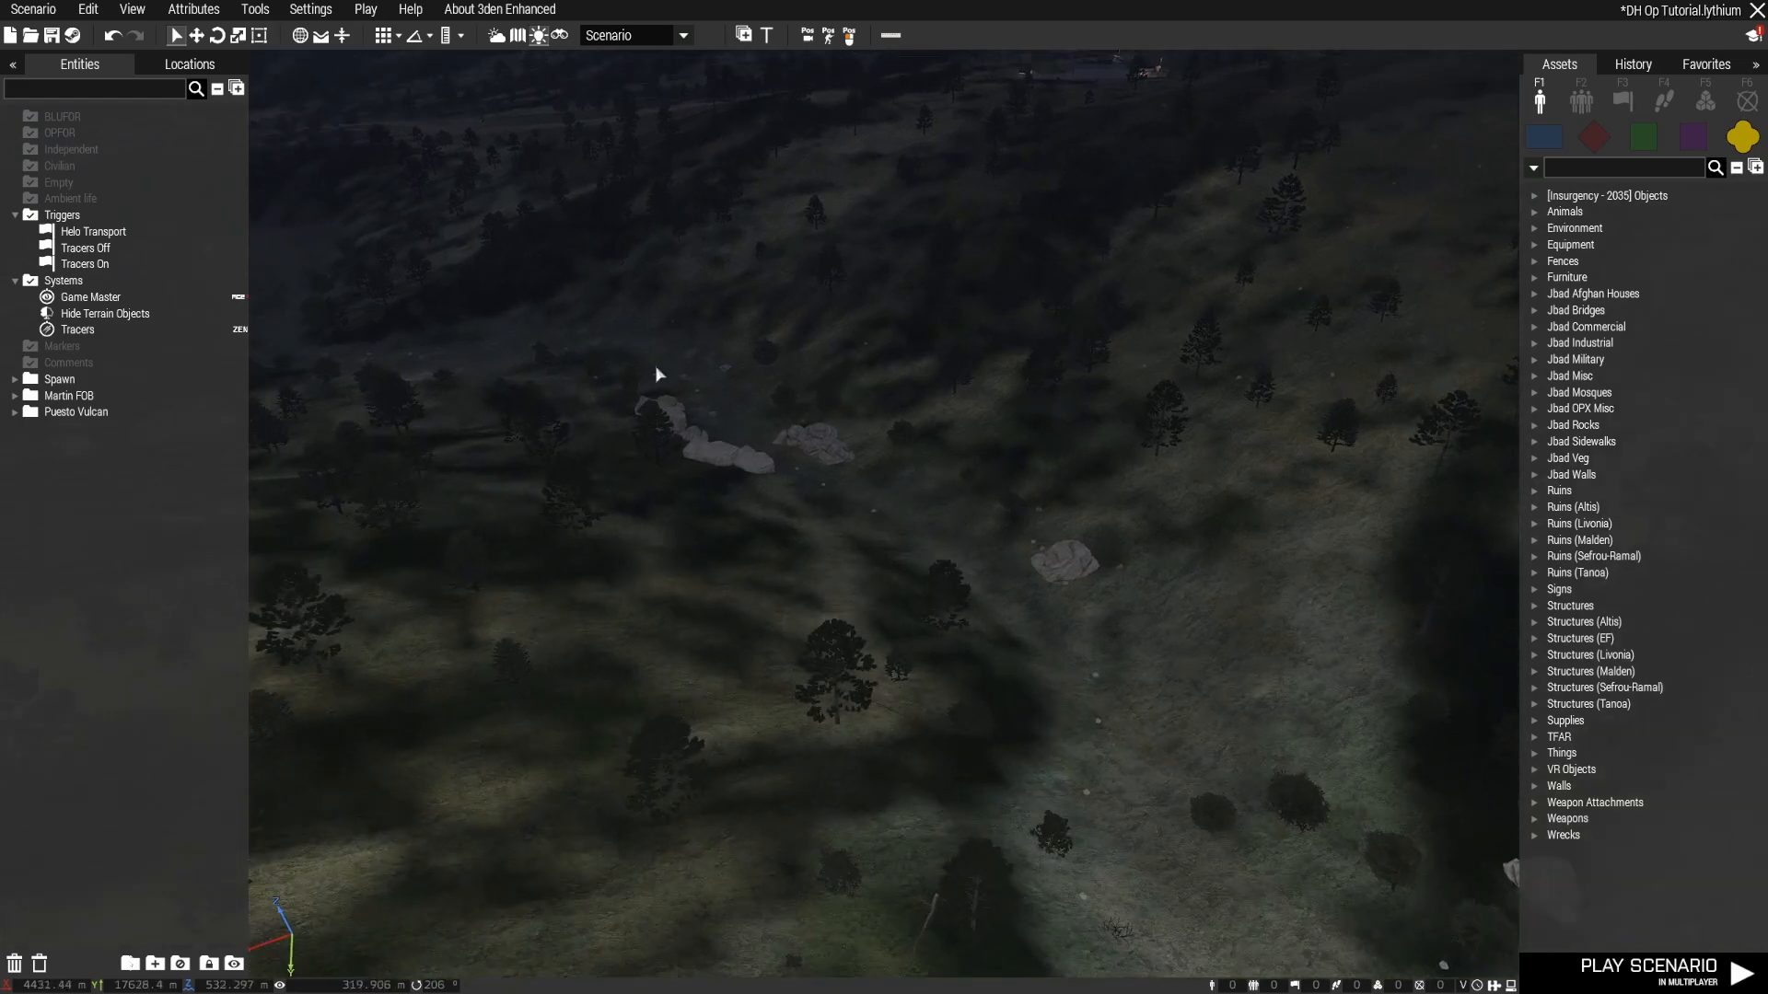
Step: Inspect the valley floor and the wooded slope leading up to MartinFob from close to the ground
{"action": "key", "text": "w"}
{"action": "mouse_move", "coordinate": [1092, 787]}
{"action": "right_mouse_down"}
{"action": "mouse_move", "coordinate": [1487, 733]}
{"action": "mouse_move", "coordinate": [1331, 706]}
{"action": "mouse_move", "coordinate": [1163, 767]}
{"action": "mouse_move", "coordinate": [1148, 750]}
{"action": "mouse_move", "coordinate": [833, 751]}
{"action": "mouse_move", "coordinate": [1294, 722]}
{"action": "right_mouse_up"}
{"action": "key", "text": "w"}
{"action": "key", "text": "q"}
{"action": "key", "text": "s"}
{"action": "key", "text": "w"}
{"action": "key", "text": "z"}
{"action": "key", "text": "w"}
{"action": "key", "text": "s"}
{"action": "key", "text": "a"}
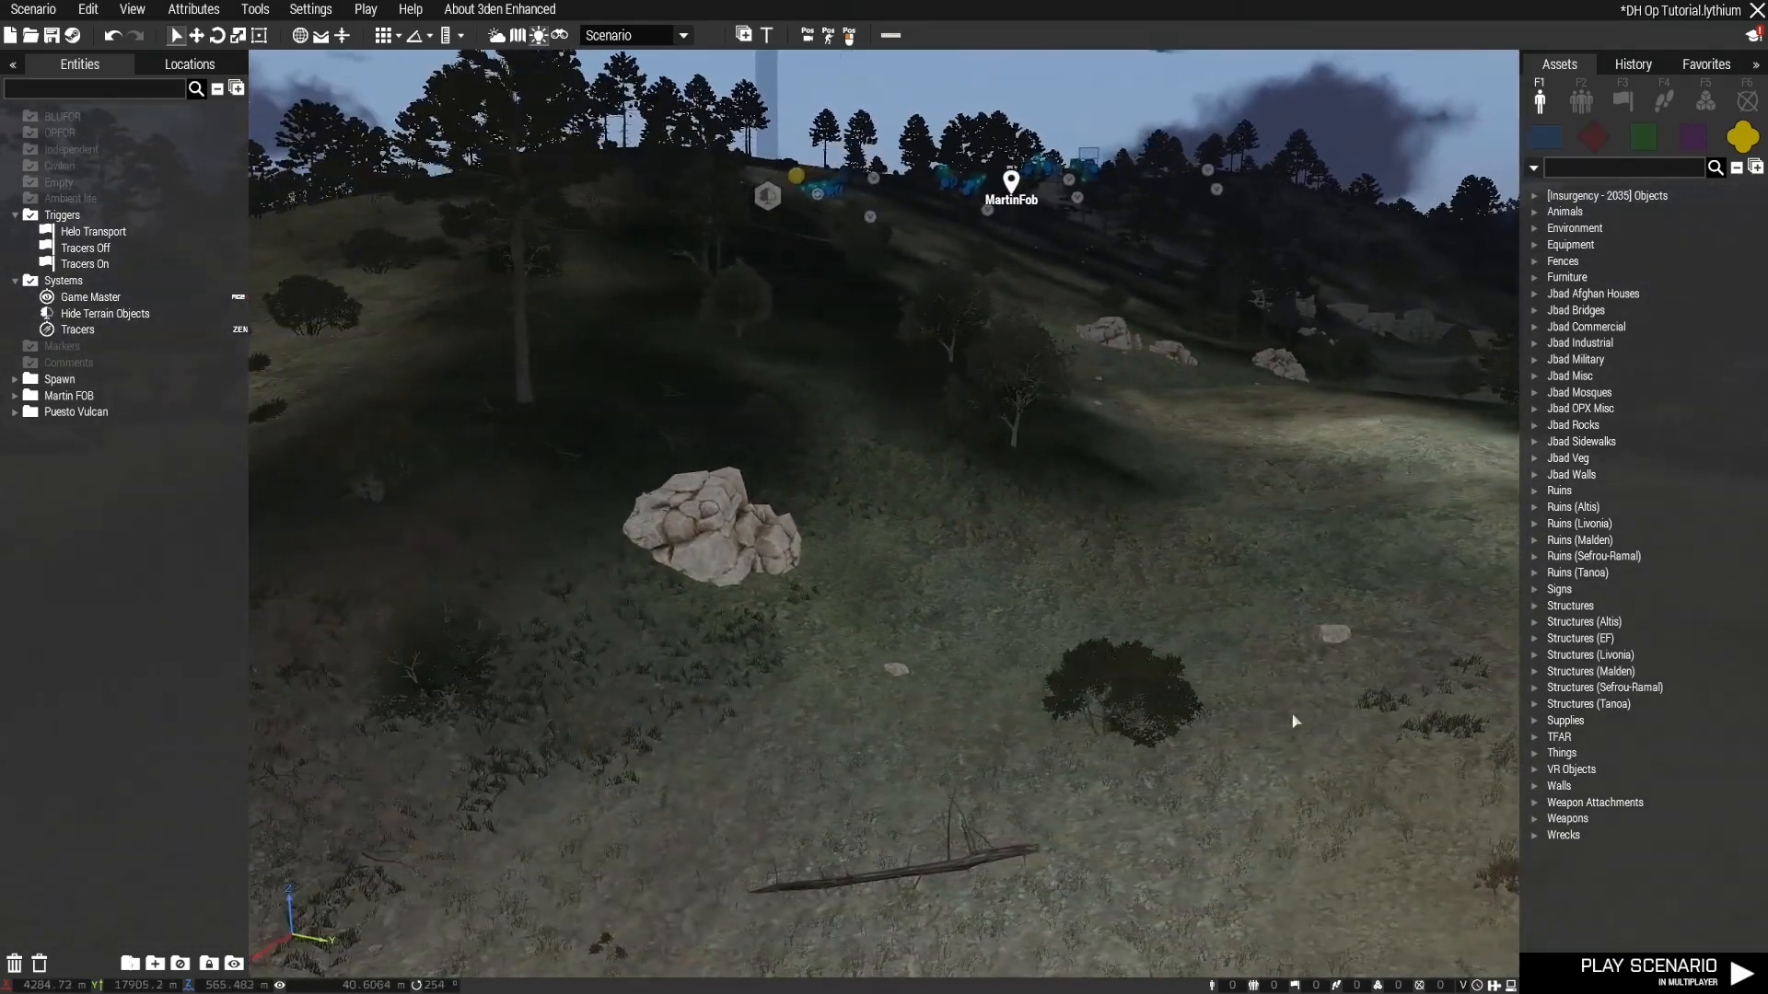
{"action": "key", "text": "s"}
{"action": "key", "text": "a"}
{"action": "key", "text": "s"}
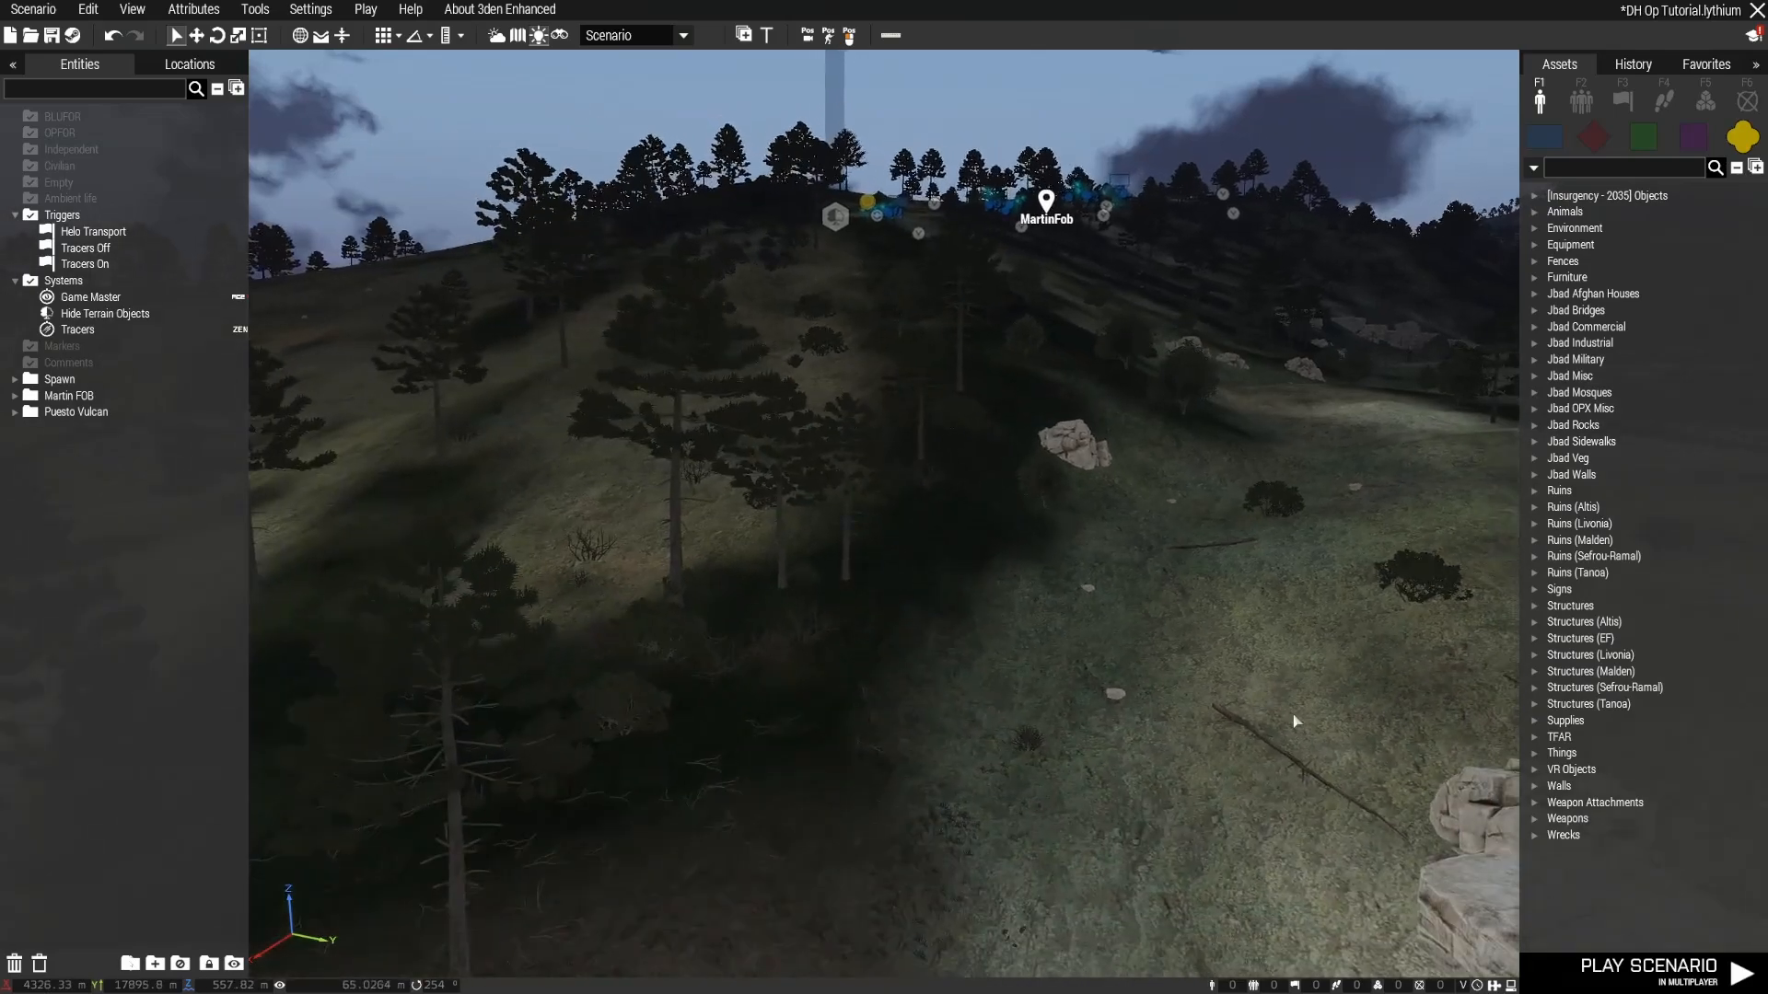
{"action": "key", "text": "z"}
{"action": "key", "text": "d"}
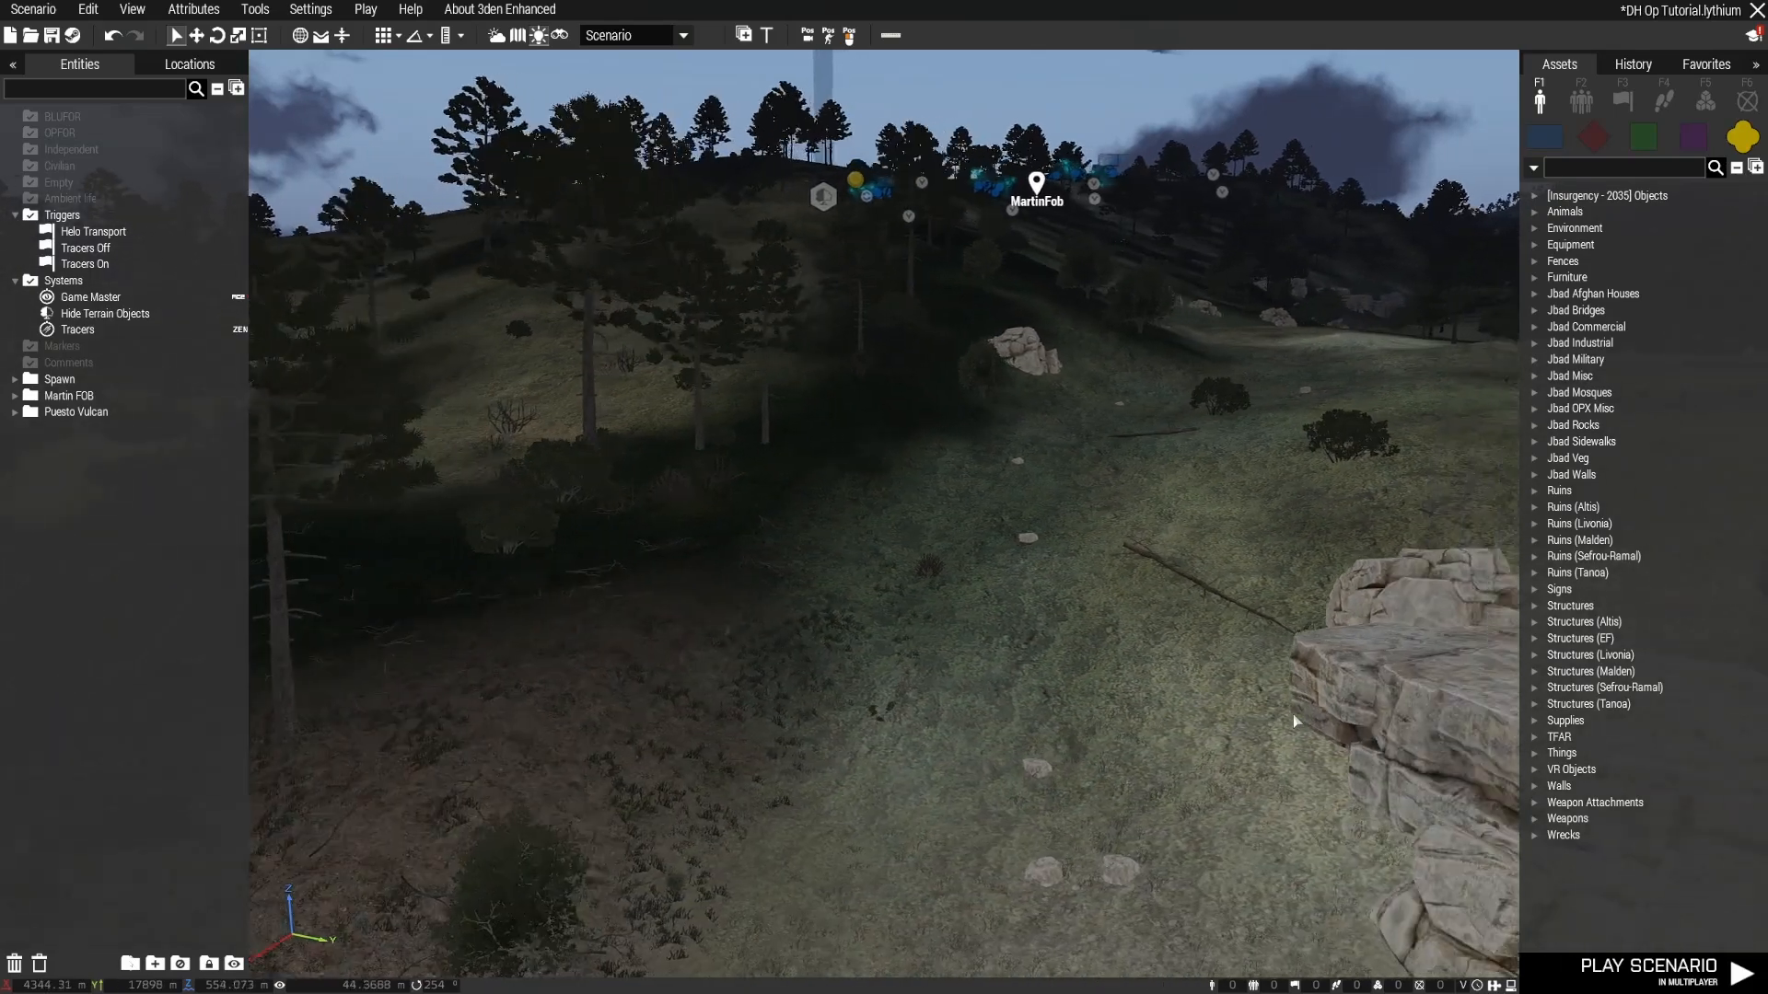
Step: Survey the valley and its rock clusters from above, looking down the slope away from MartinFob
{"action": "key", "text": "q"}
{"action": "mouse_move", "coordinate": [1295, 721]}
{"action": "right_mouse_down"}
{"action": "mouse_move", "coordinate": [1257, 744]}
{"action": "mouse_move", "coordinate": [900, 789]}
{"action": "mouse_move", "coordinate": [884, 758]}
{"action": "mouse_move", "coordinate": [911, 777]}
{"action": "mouse_move", "coordinate": [1223, 803]}
{"action": "mouse_move", "coordinate": [1167, 777]}
{"action": "mouse_move", "coordinate": [1345, 742]}
{"action": "mouse_move", "coordinate": [1024, 782]}
{"action": "mouse_move", "coordinate": [705, 734]}
{"action": "mouse_move", "coordinate": [1007, 759]}
{"action": "right_mouse_up"}
{"action": "key", "text": "q"}
{"action": "key", "text": "a"}
{"action": "key", "text": "s"}
{"action": "key", "text": "w"}
{"action": "key", "text": "s"}
{"action": "key", "text": "w"}
{"action": "key", "text": "s"}
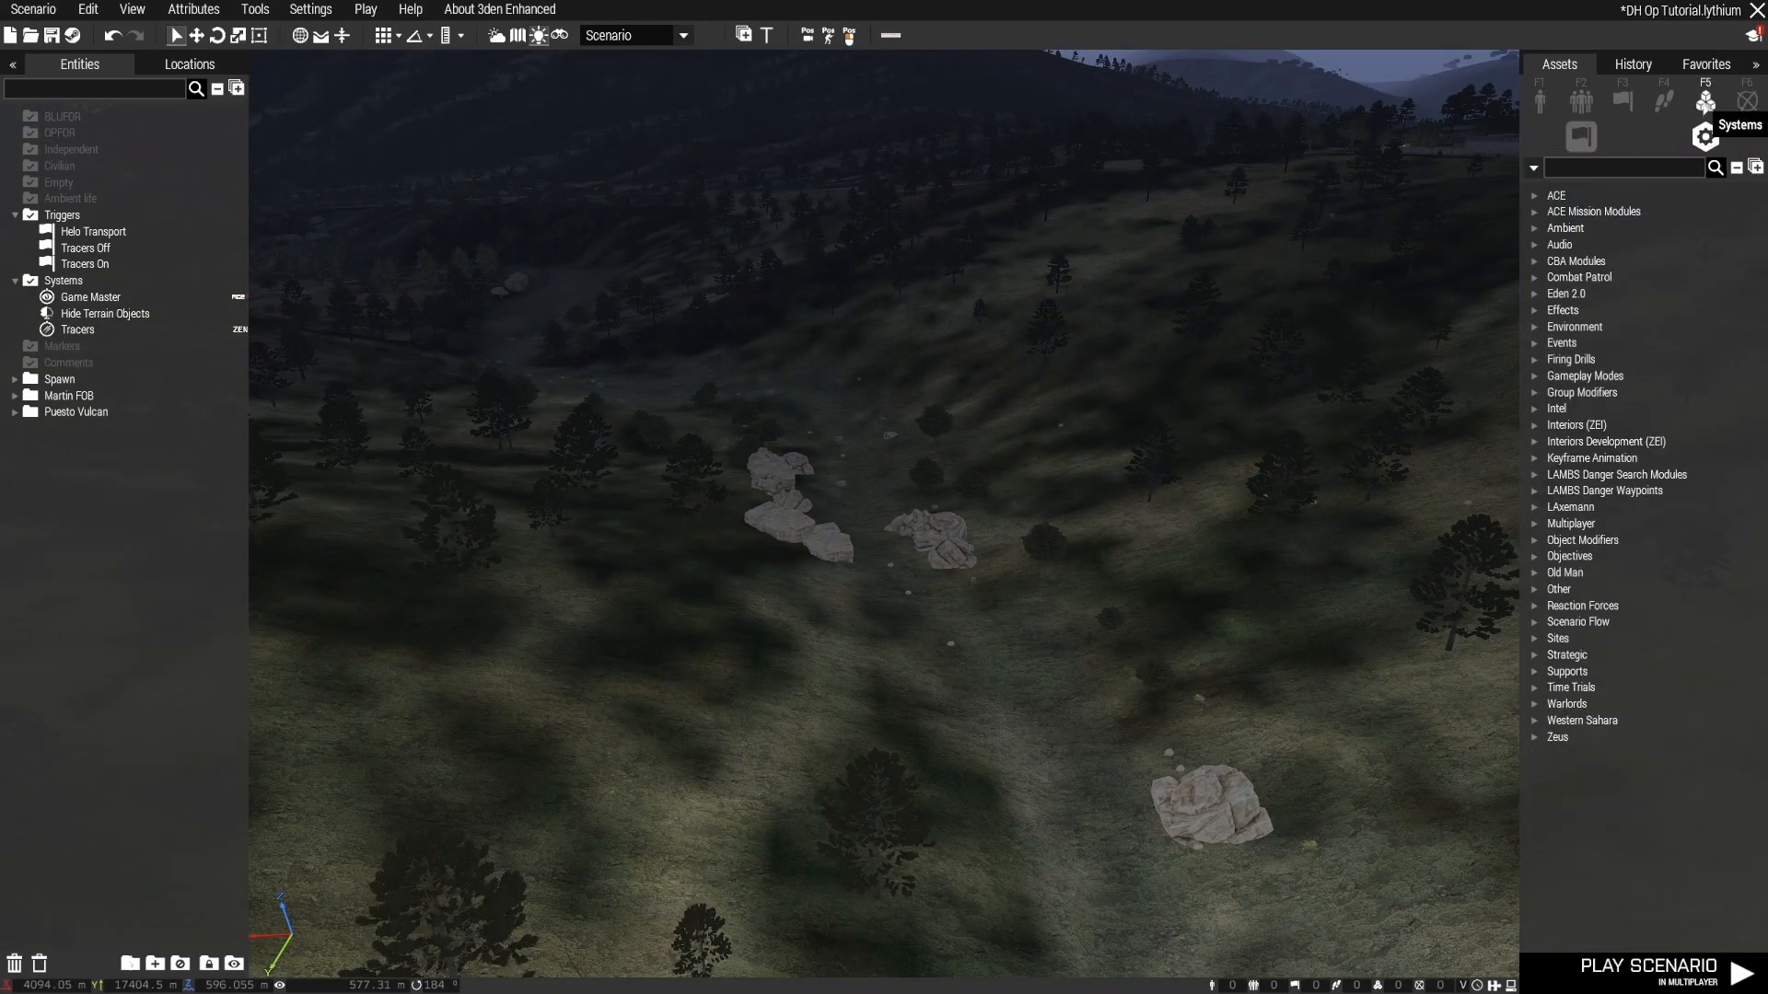
Step: Find the Minefield logic entity by searching the systems for "mine" and place it on the valley floor between the rock clusters
{"action": "left_click", "coordinate": [1584, 174]}
{"action": "type", "text": "mine"}
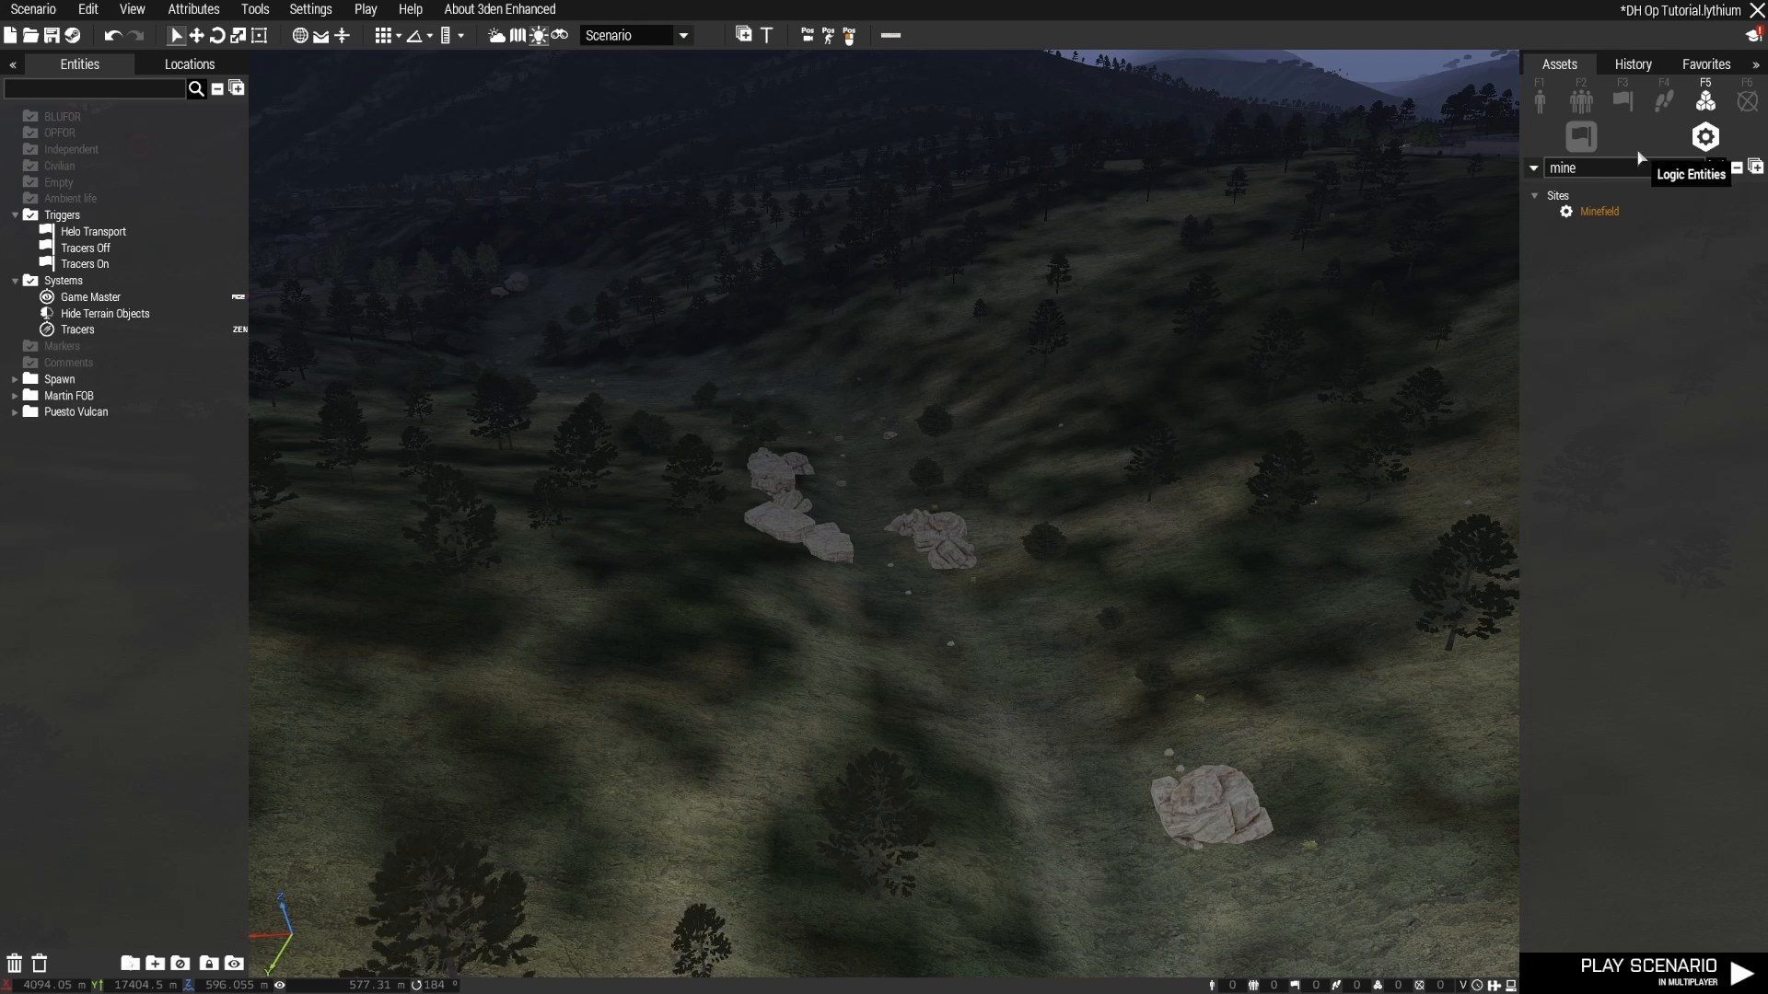
{"action": "left_click", "coordinate": [1000, 713]}
{"action": "key", "text": "w"}
{"action": "mouse_move", "coordinate": [814, 671]}
{"action": "right_mouse_down"}
{"action": "mouse_move", "coordinate": [1103, 679]}
{"action": "mouse_move", "coordinate": [822, 689]}
{"action": "right_mouse_up"}
{"action": "key", "text": "s"}
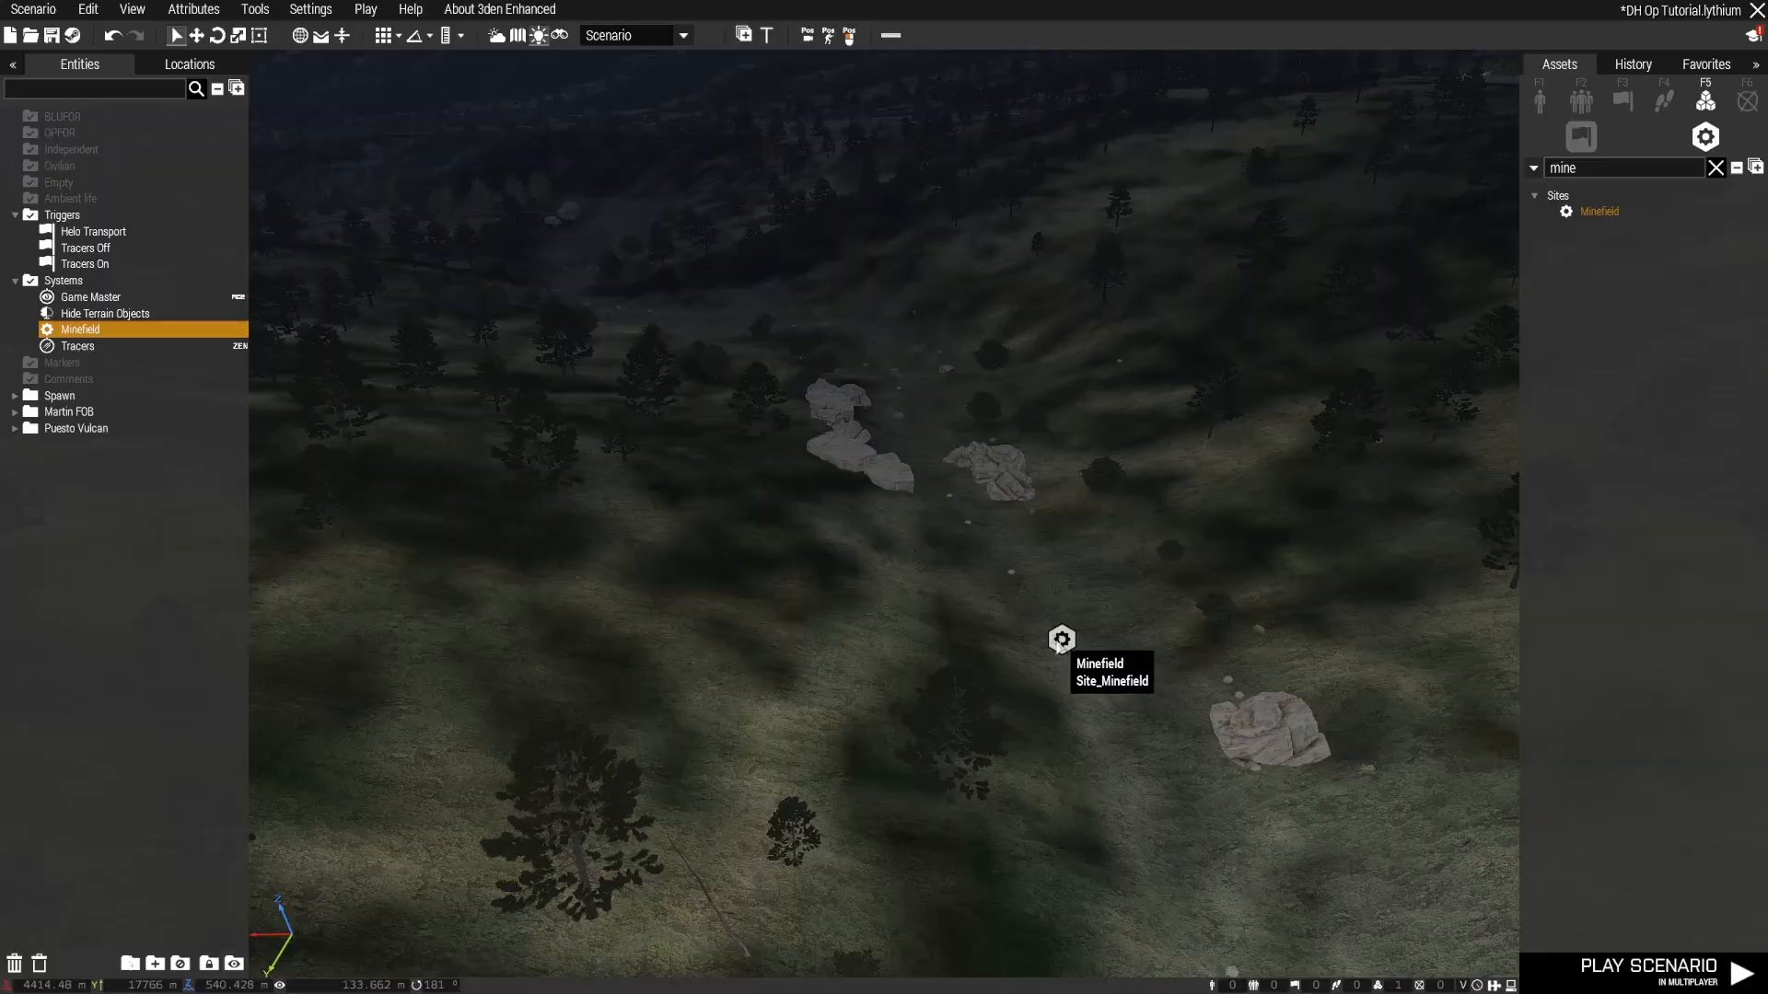
Step: Set the minefield as placed by Independent, keep the Ellipse shape, and set Axis a to 150
{"action": "double_click", "coordinate": [1059, 641]}
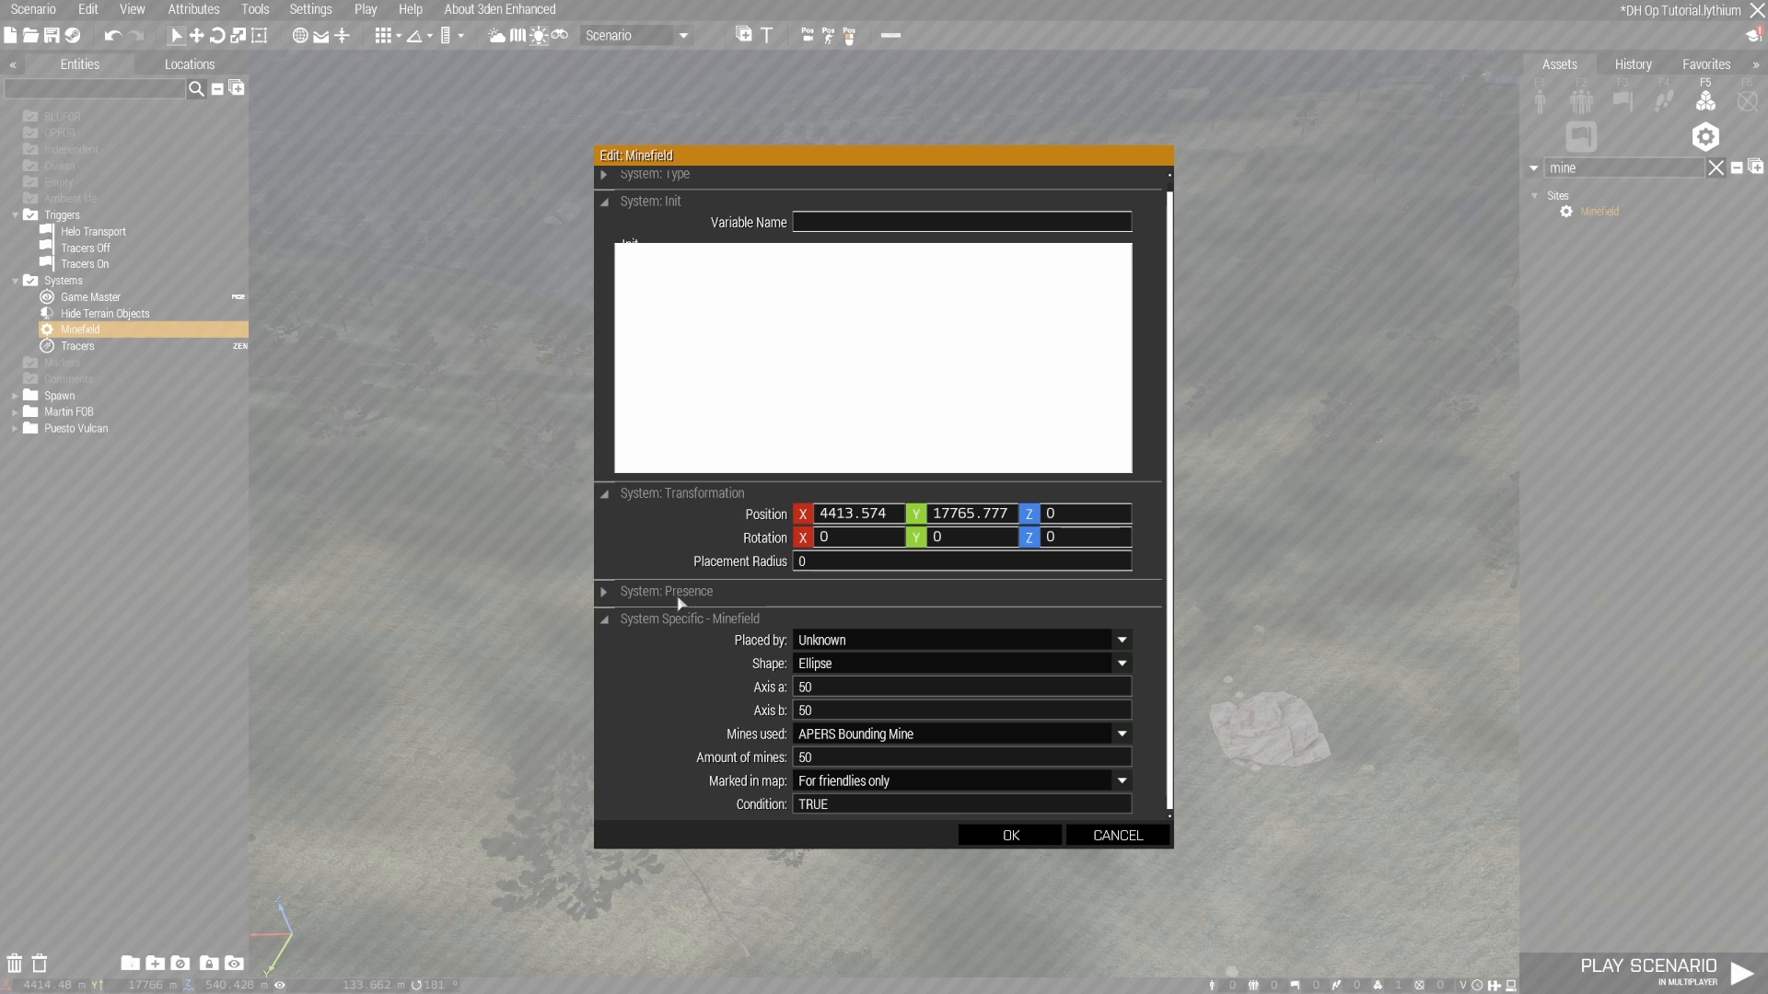
{"action": "left_click", "coordinate": [860, 641]}
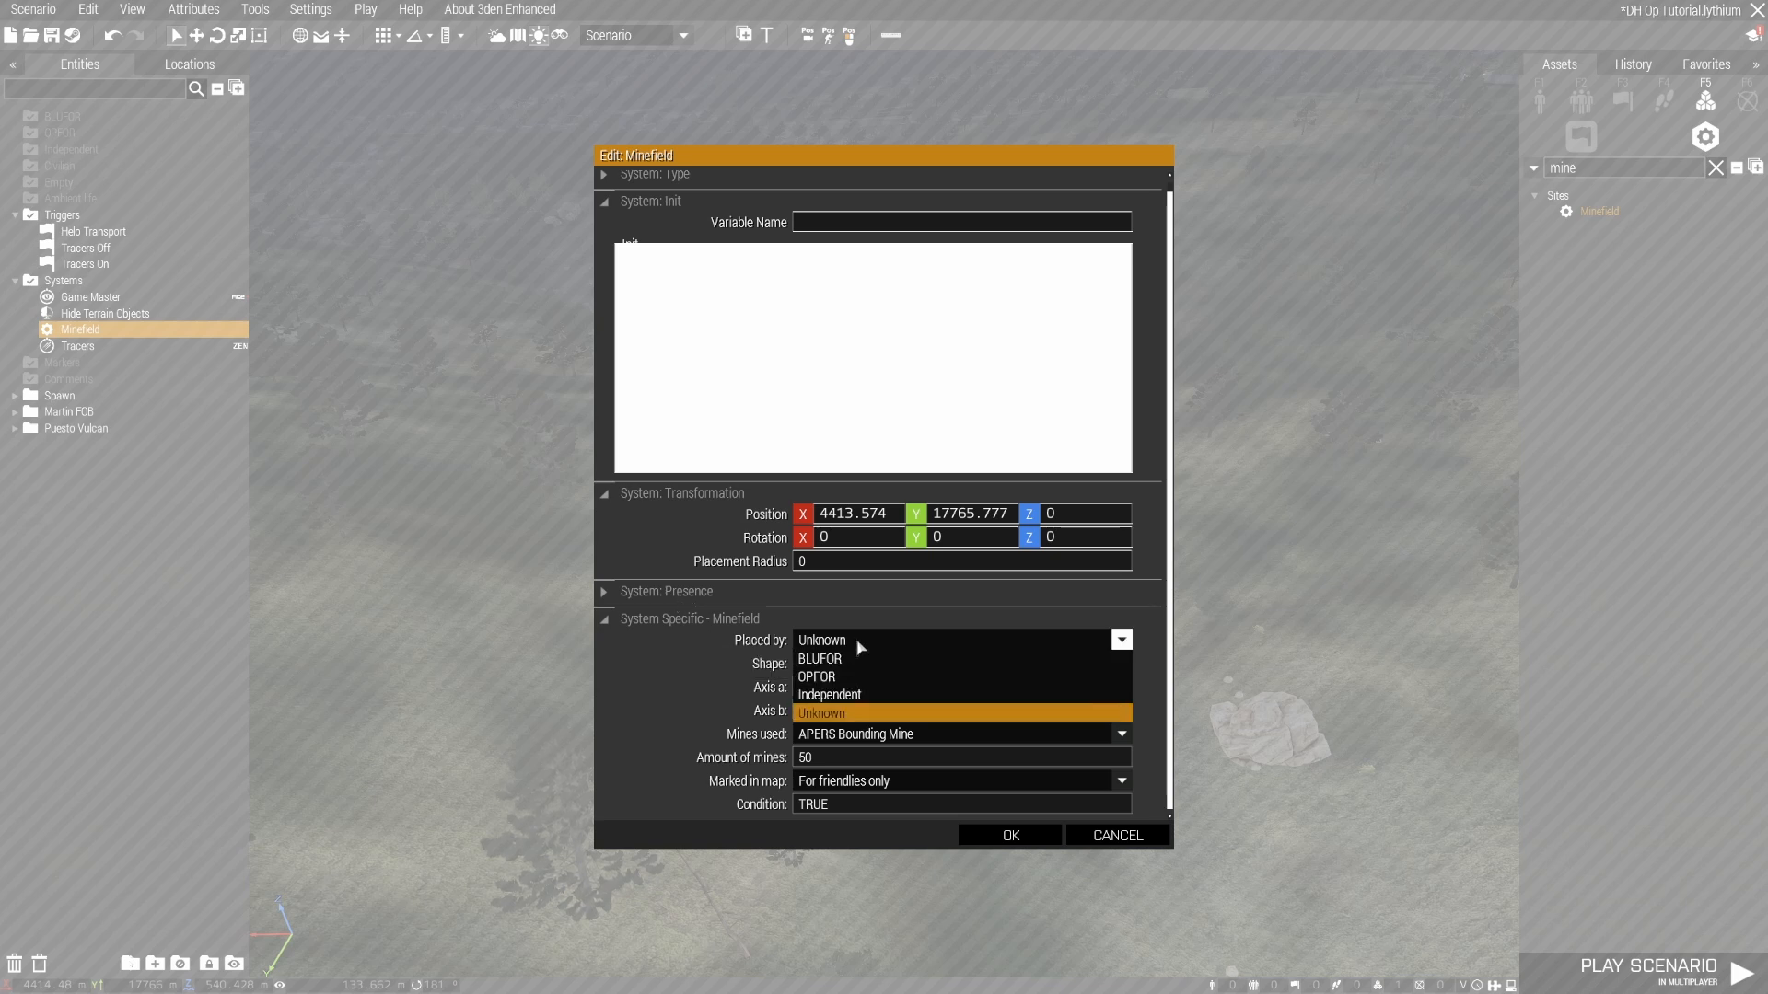
{"action": "left_click", "coordinate": [881, 698]}
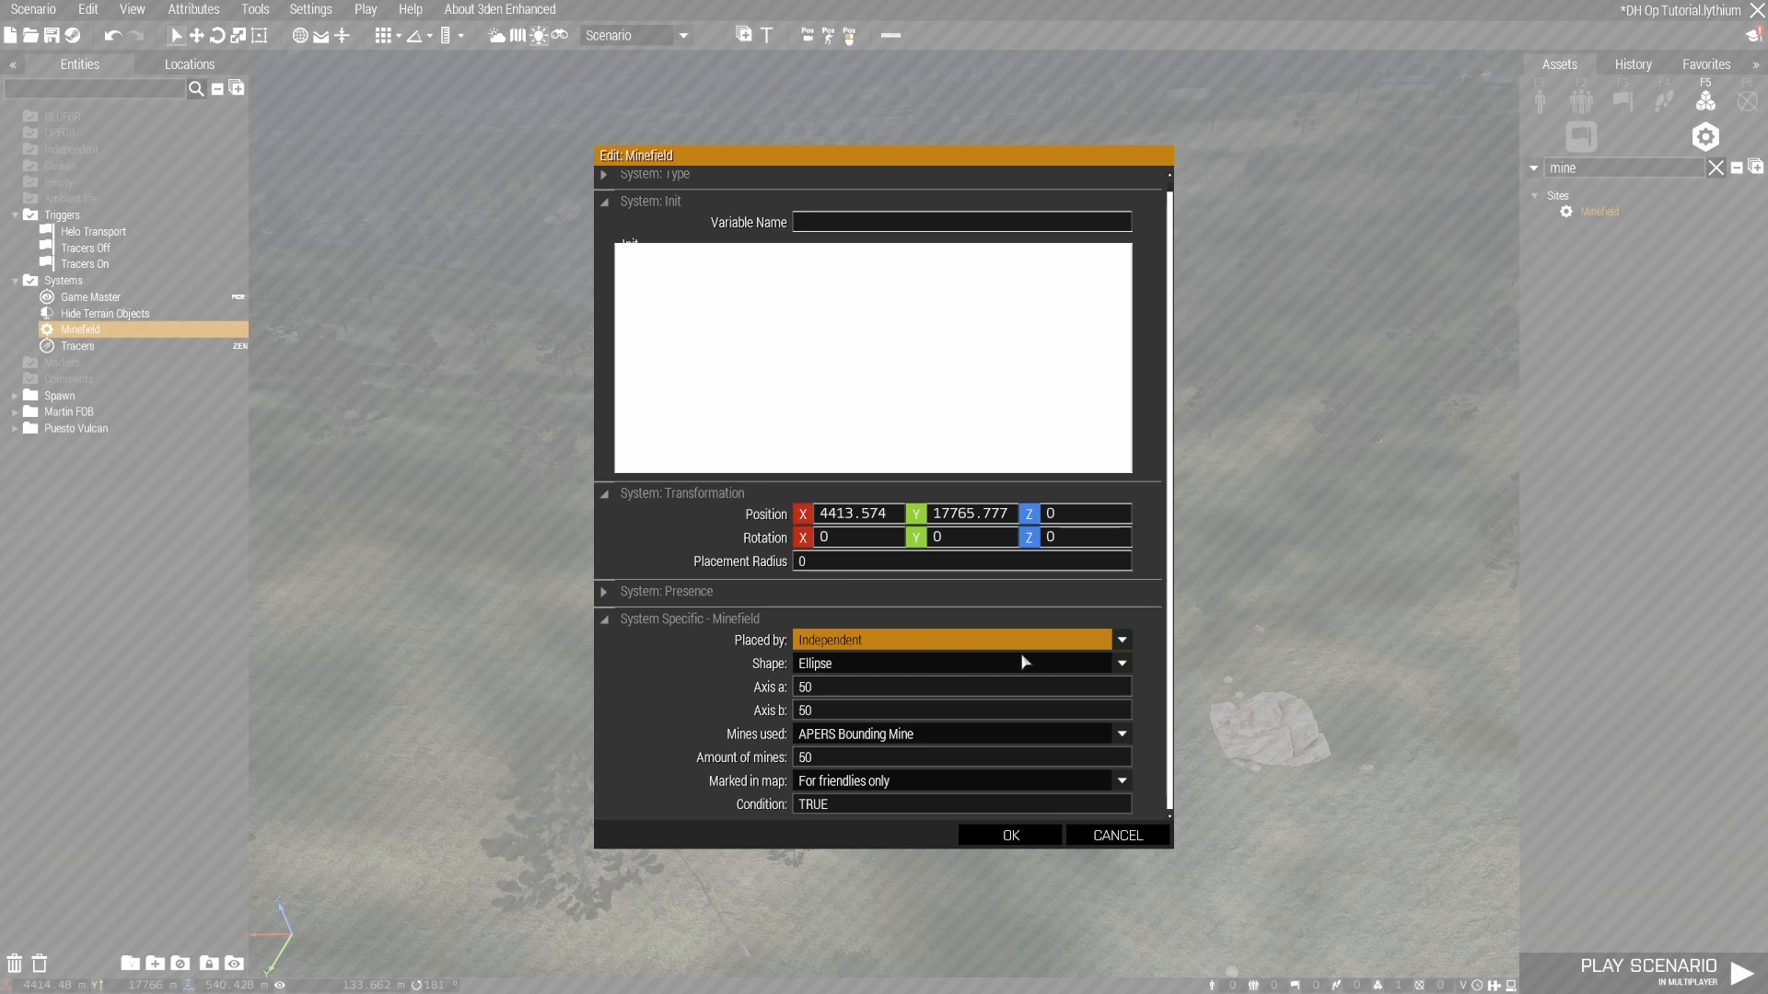
{"action": "left_click", "coordinate": [850, 664]}
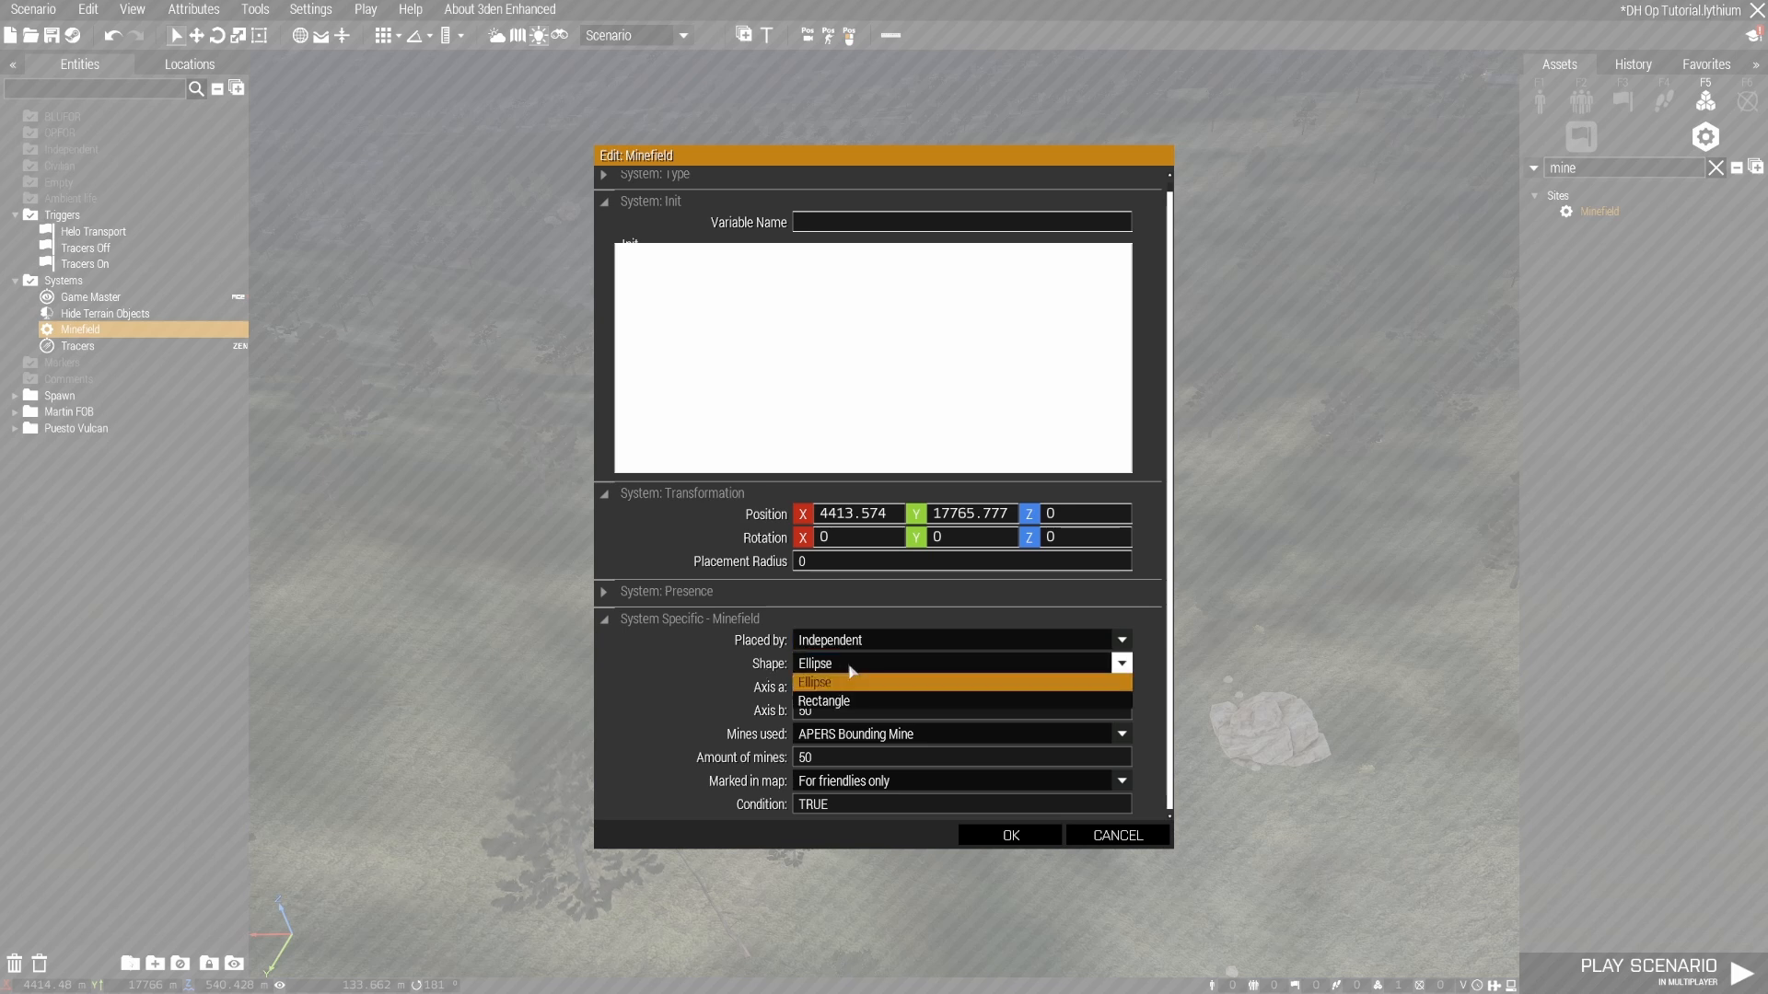
{"action": "left_click", "coordinate": [850, 672]}
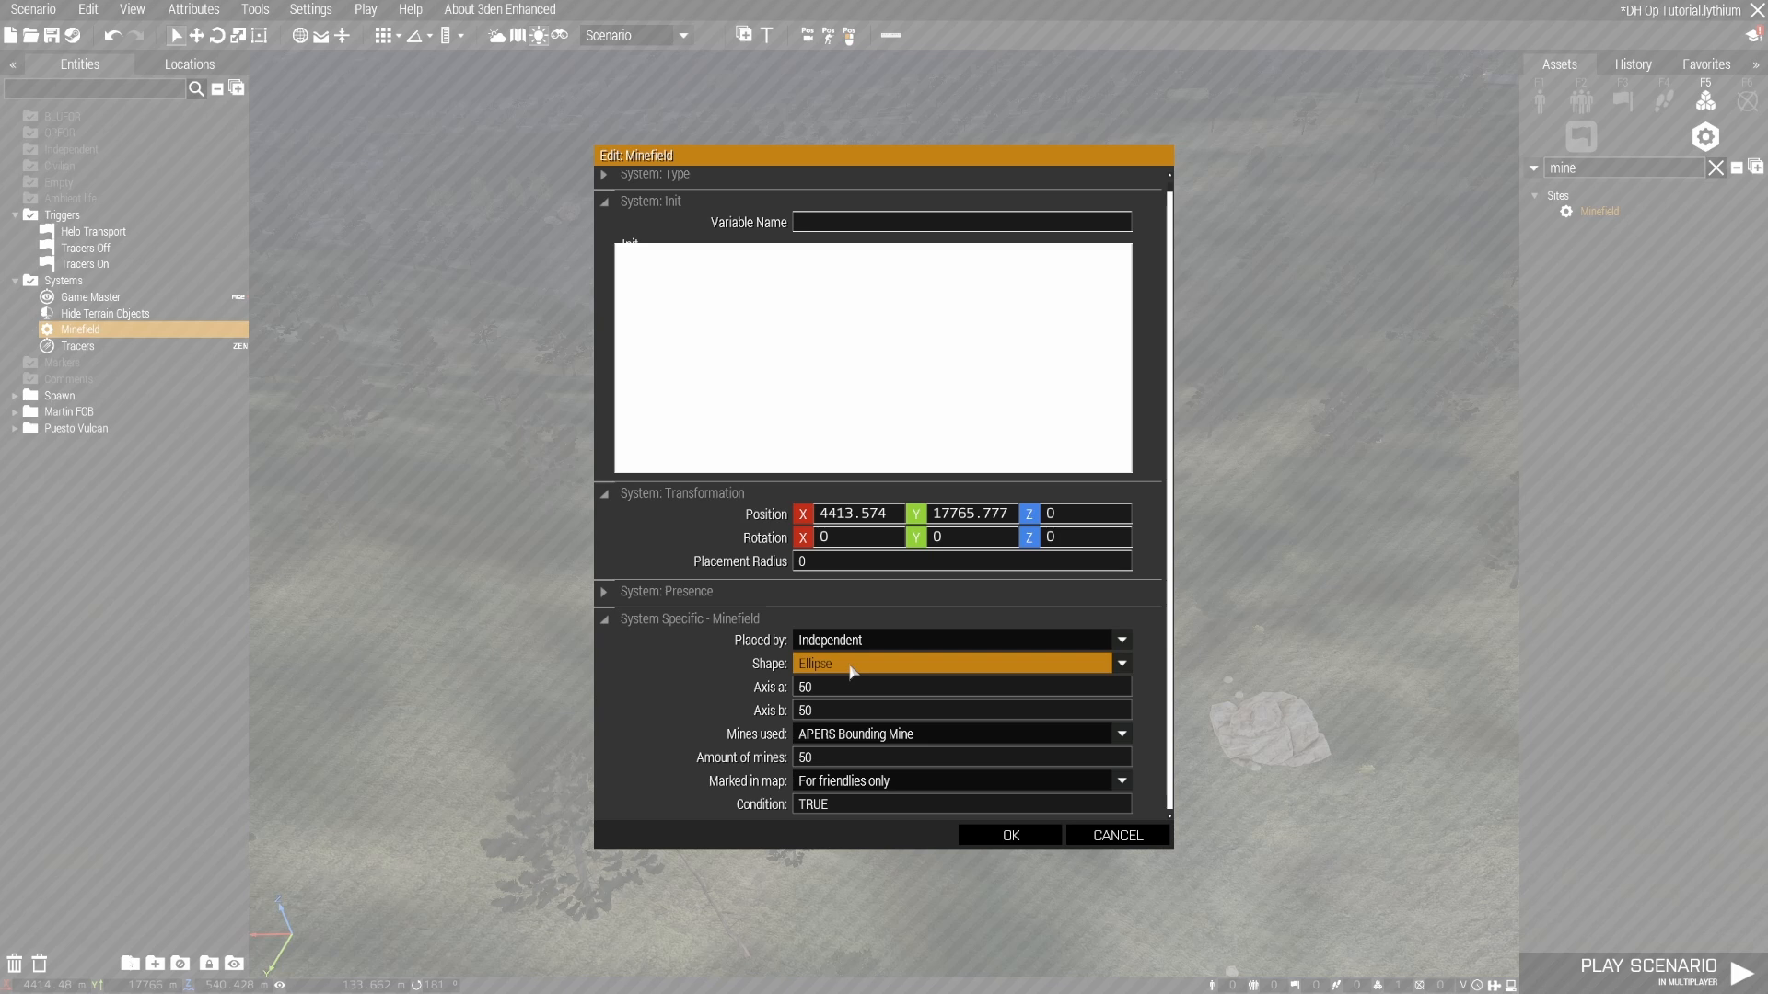
{"action": "double_click", "coordinate": [853, 686]}
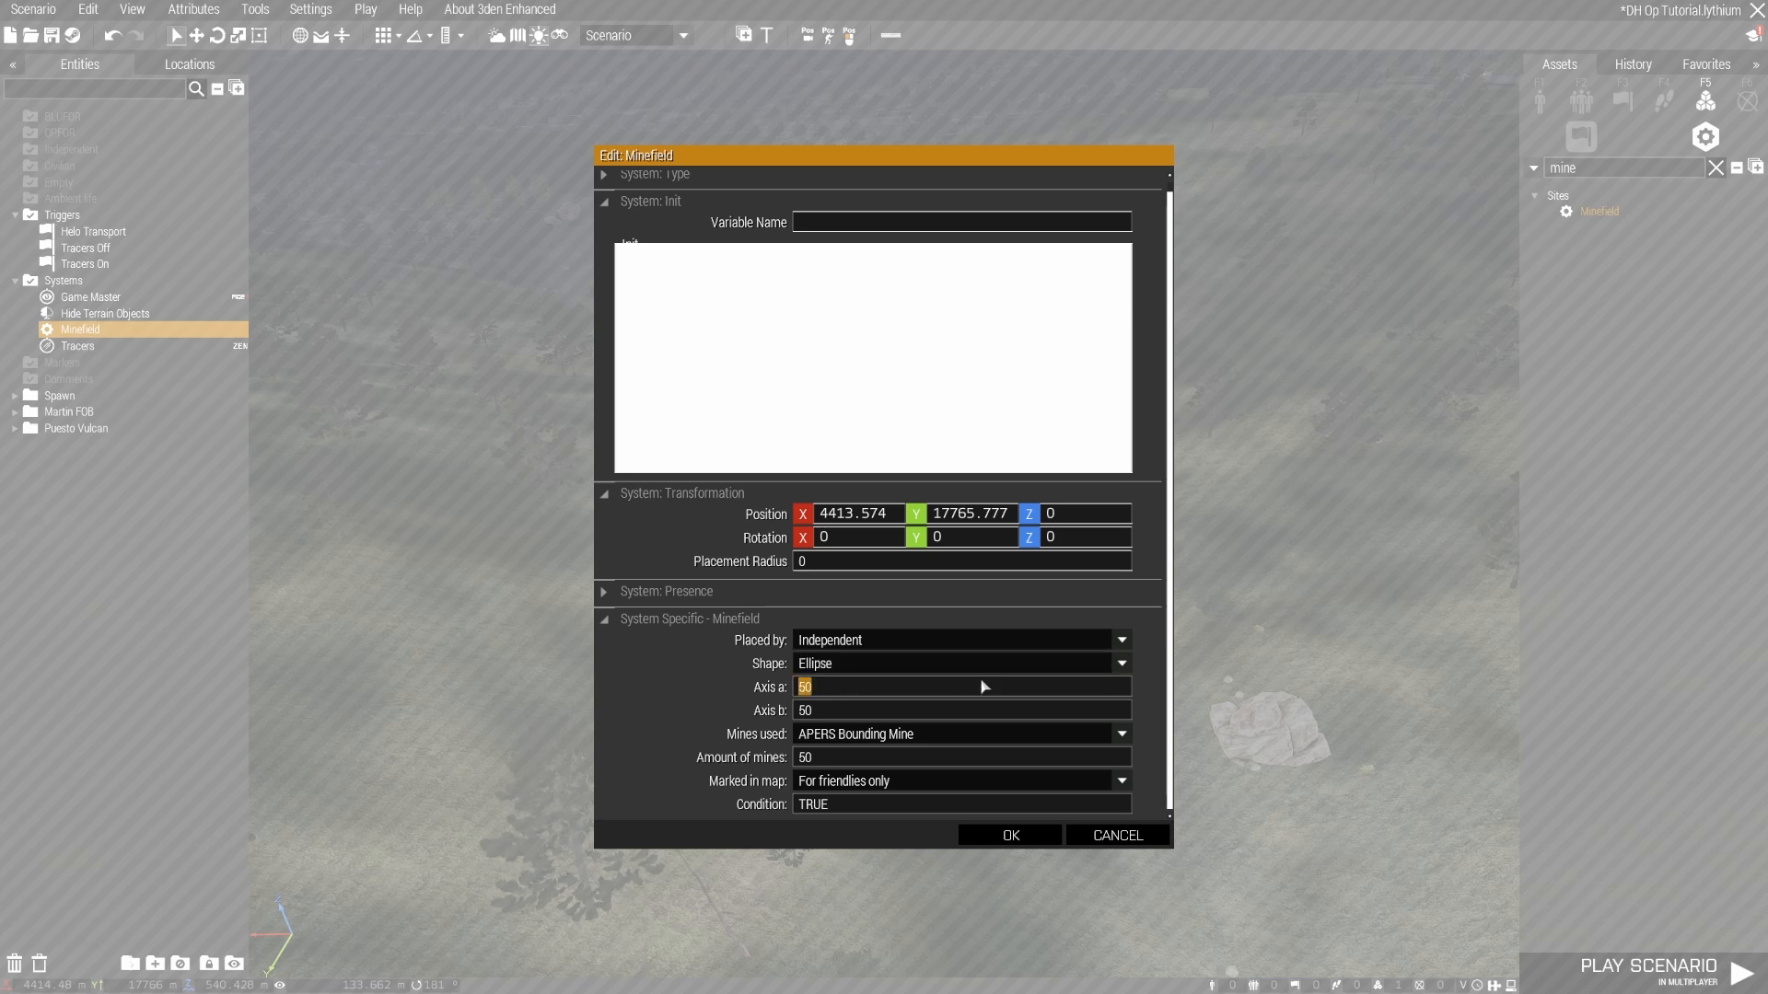
{"action": "type", "text": "150"}
Step: Make the minefield use APERS Mine with an amount of 15 mines
{"action": "left_click", "coordinate": [915, 737]}
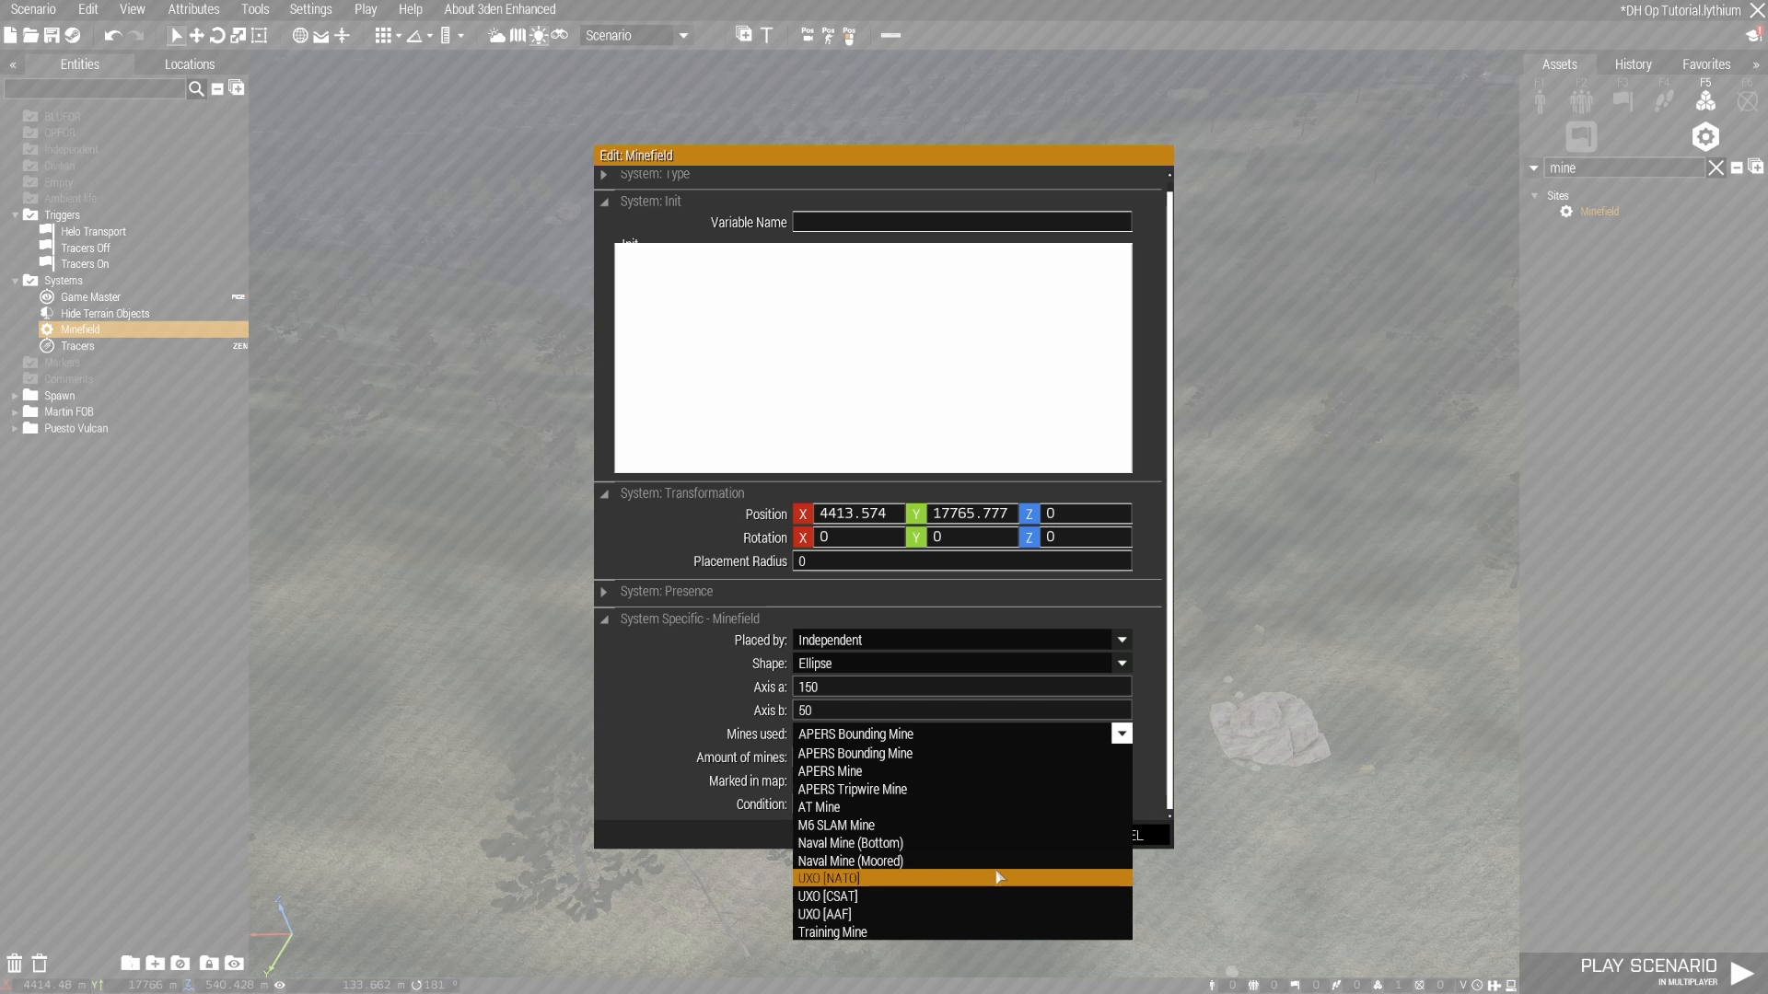
{"action": "left_click", "coordinate": [958, 777]}
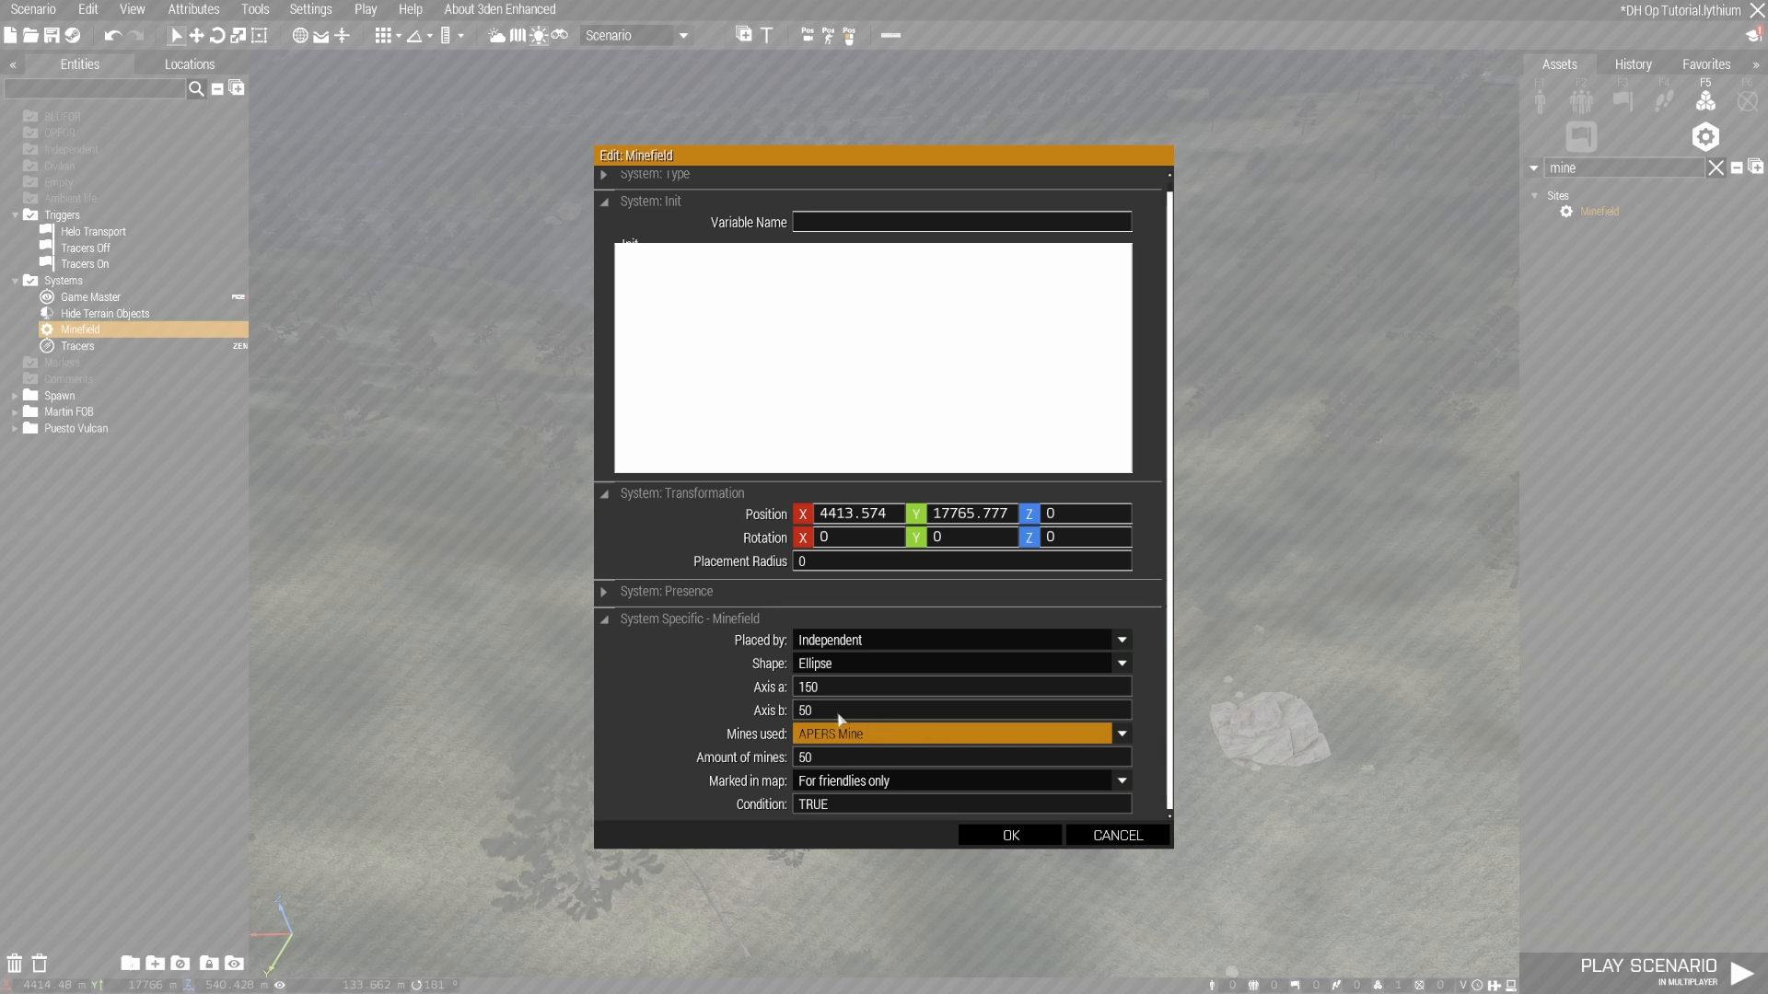
{"action": "left_click", "coordinate": [801, 758]}
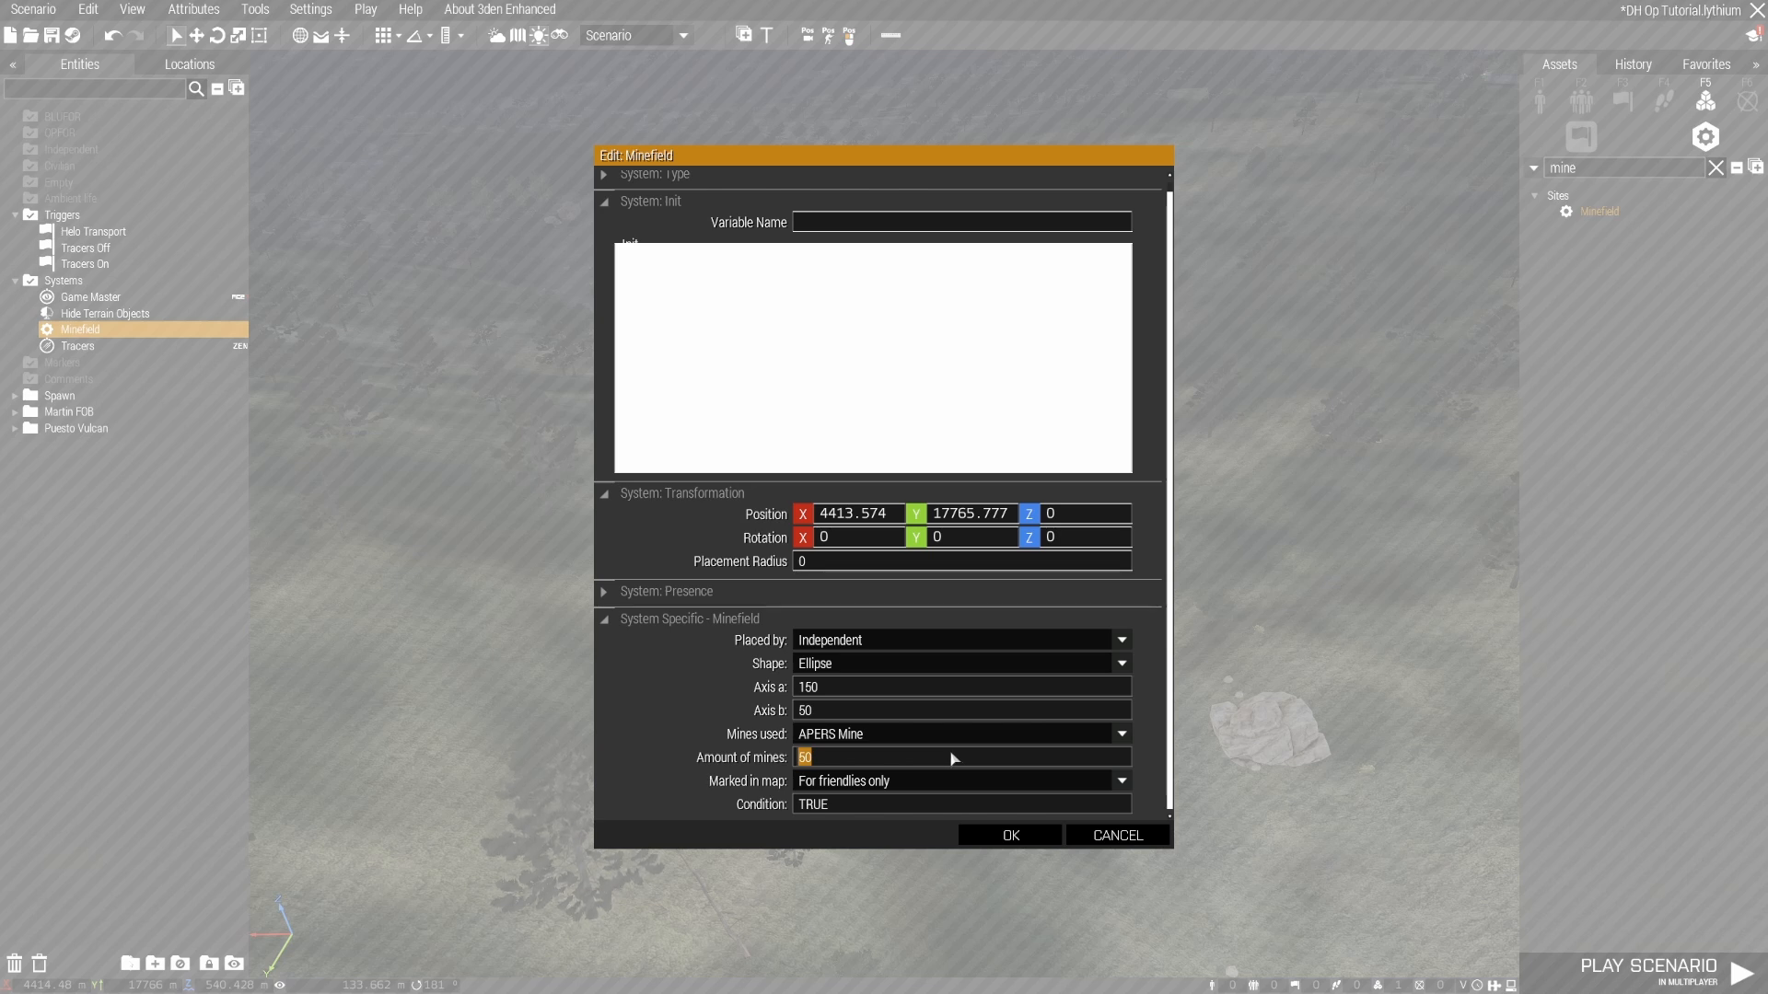
{"action": "type", "text": "15"}
Step: Set the minefield's Marked in map option to No and accept its attributes
{"action": "left_click", "coordinate": [907, 782]}
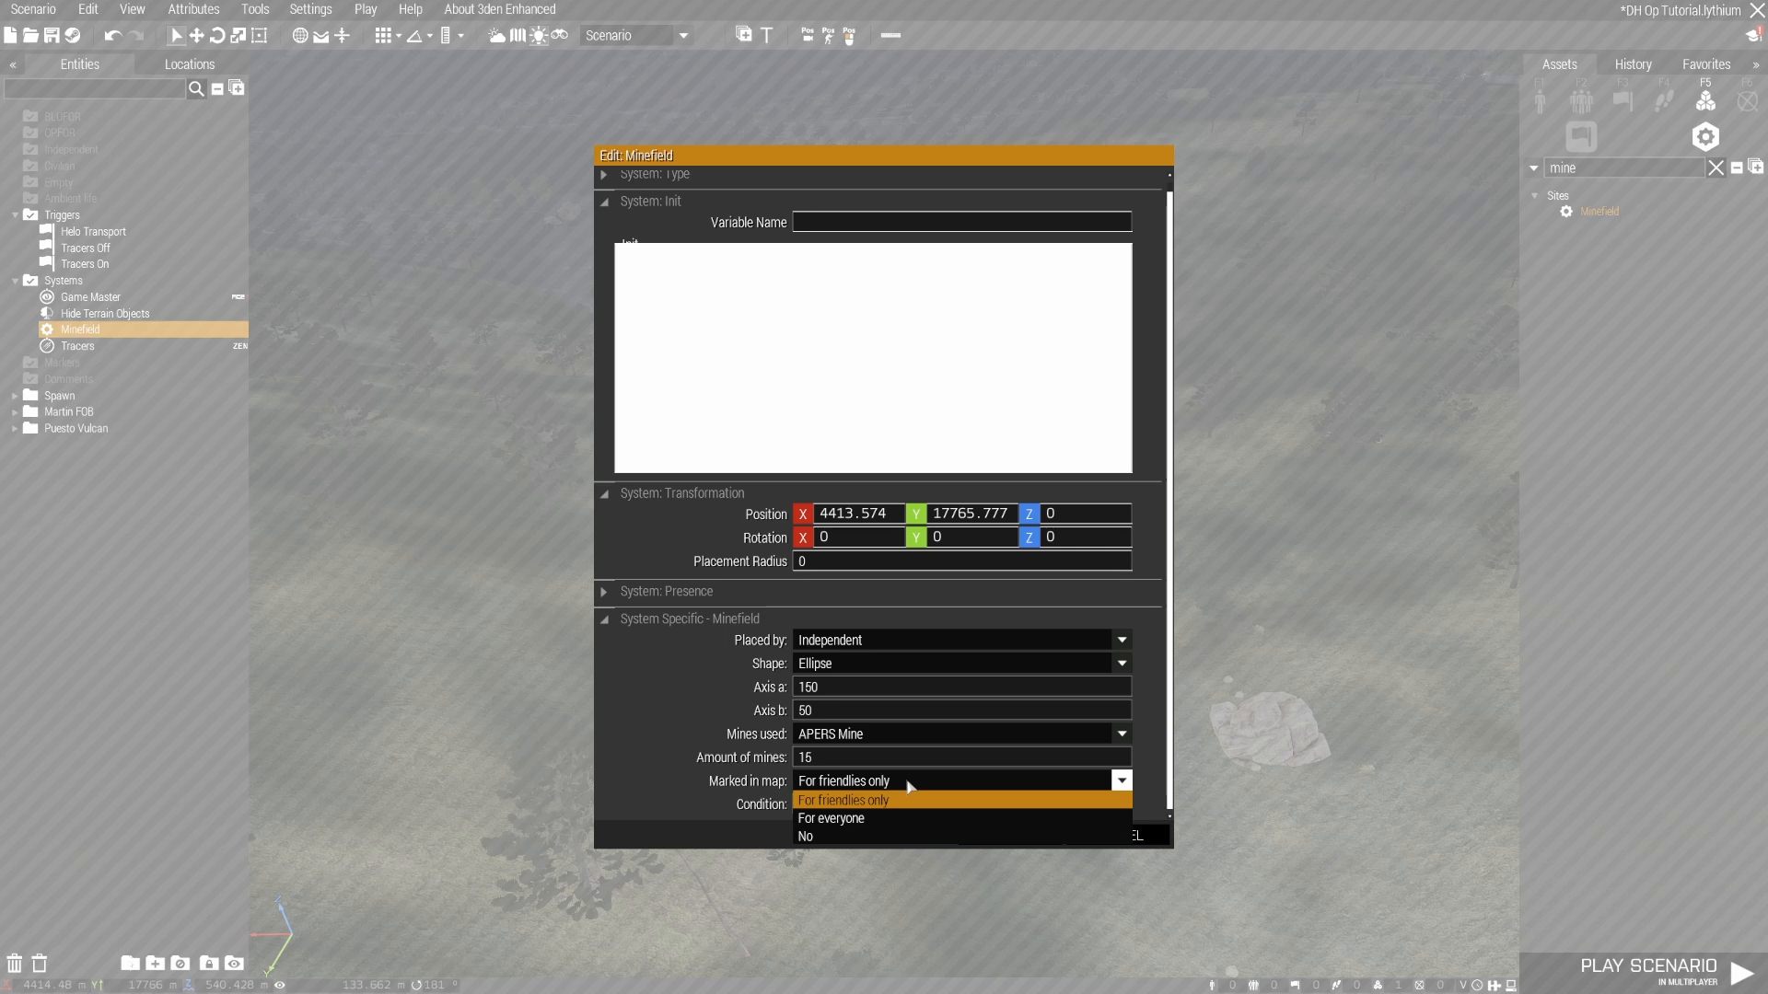
{"action": "left_click", "coordinate": [909, 786]}
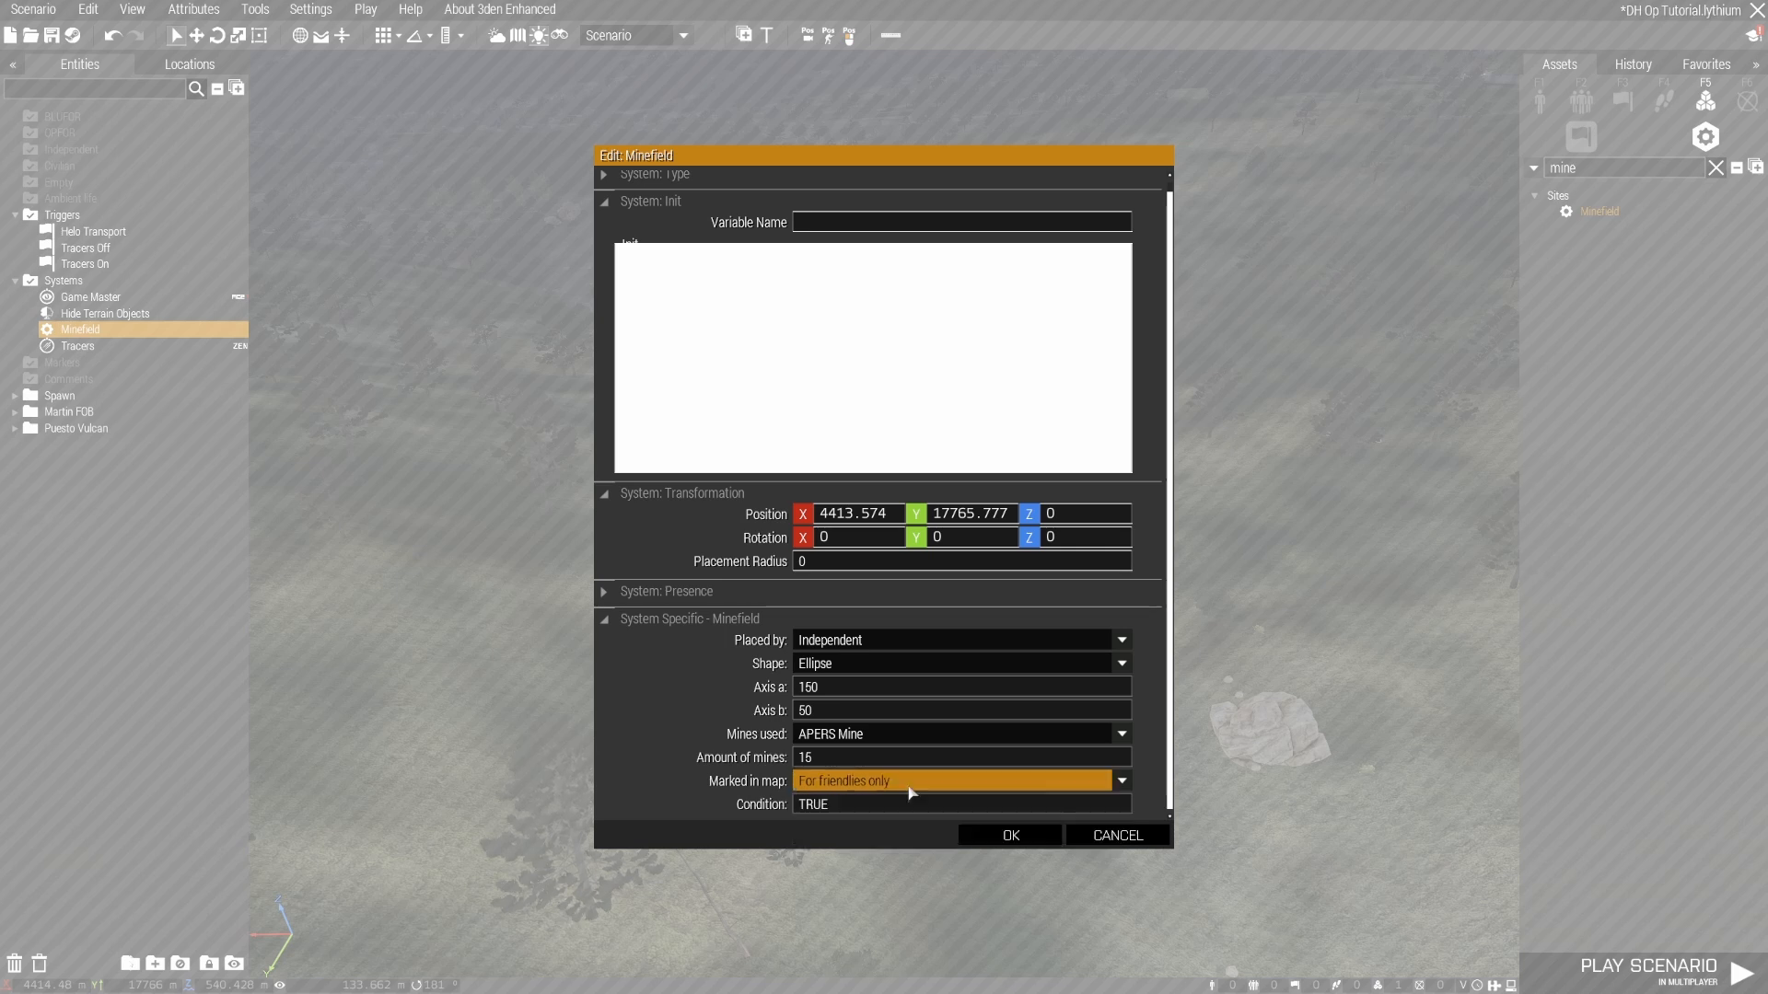
{"action": "left_click", "coordinate": [915, 786]}
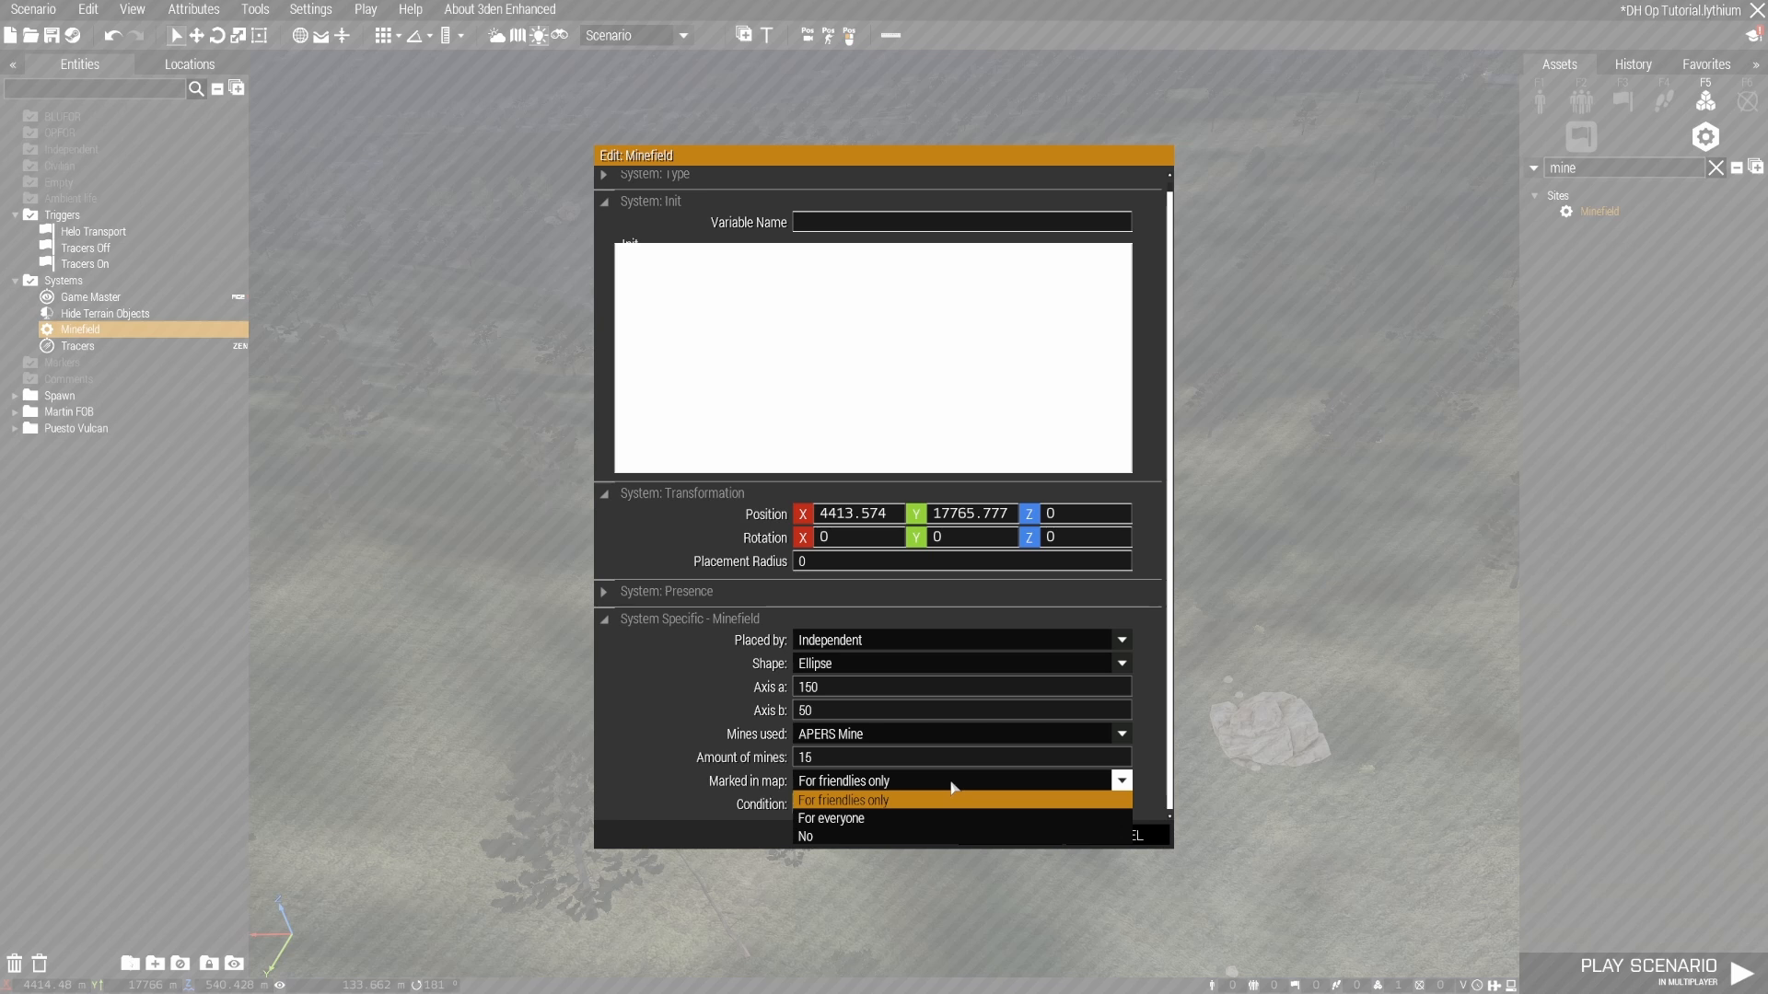
{"action": "left_click", "coordinate": [727, 701]}
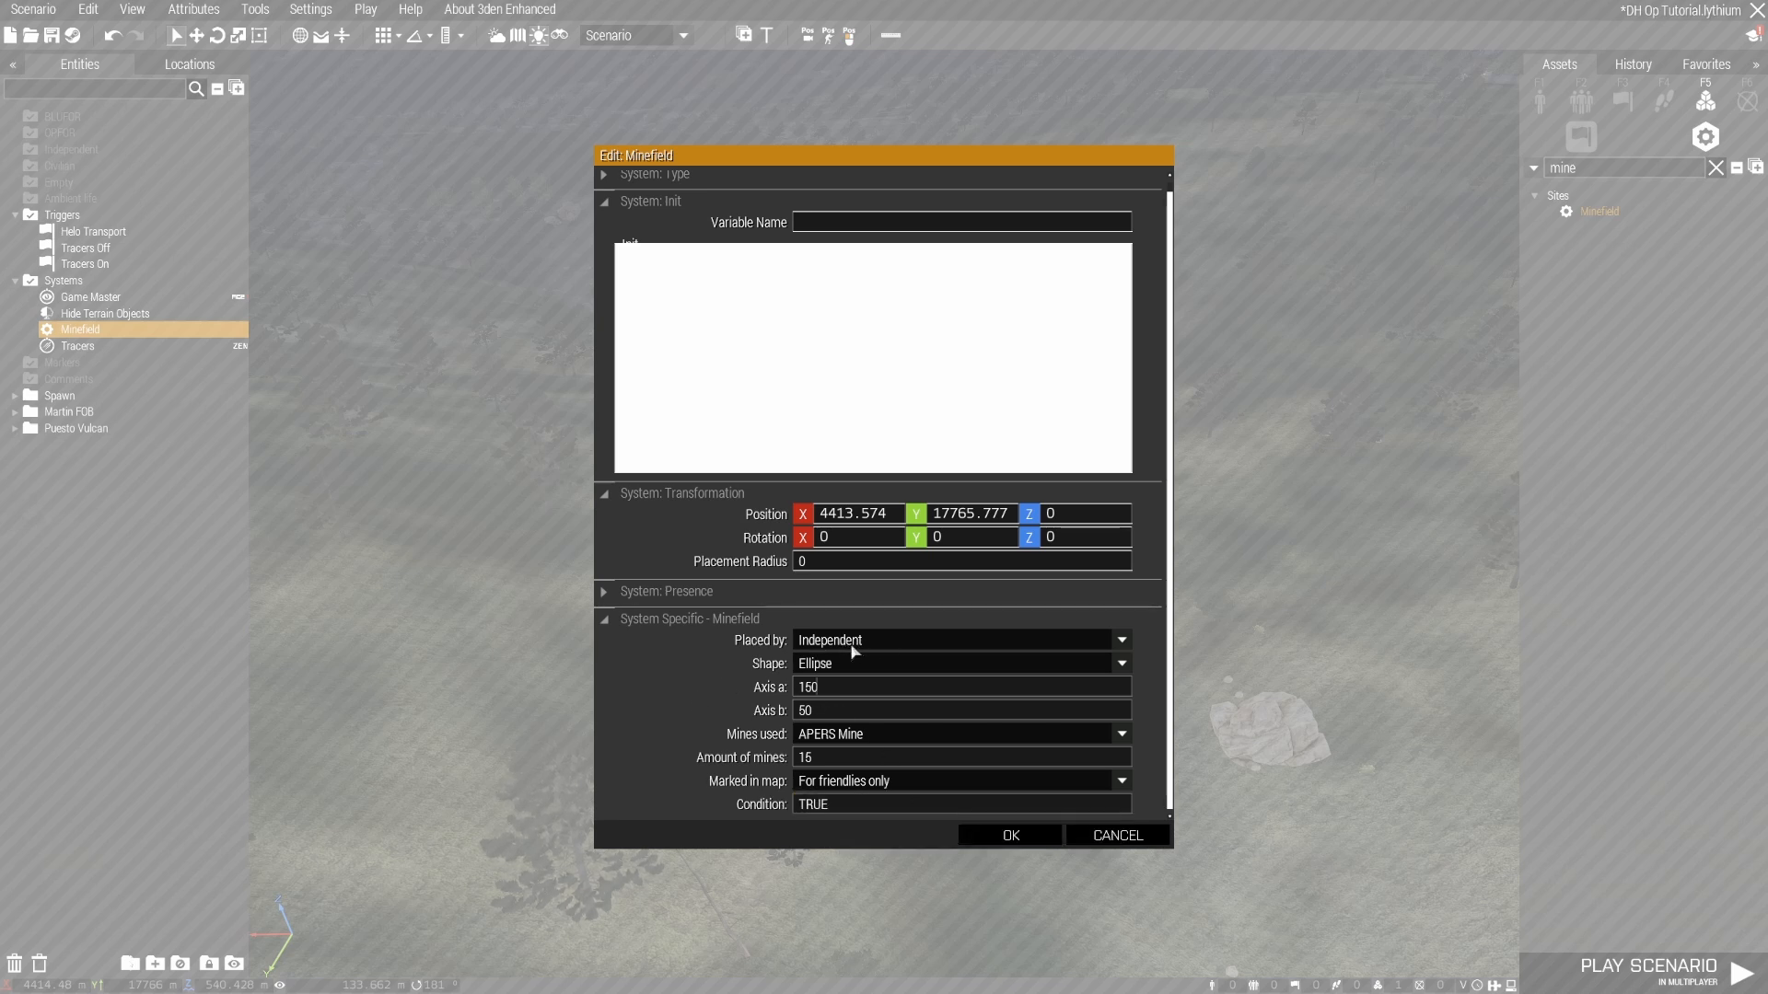
{"action": "left_click", "coordinate": [883, 785]}
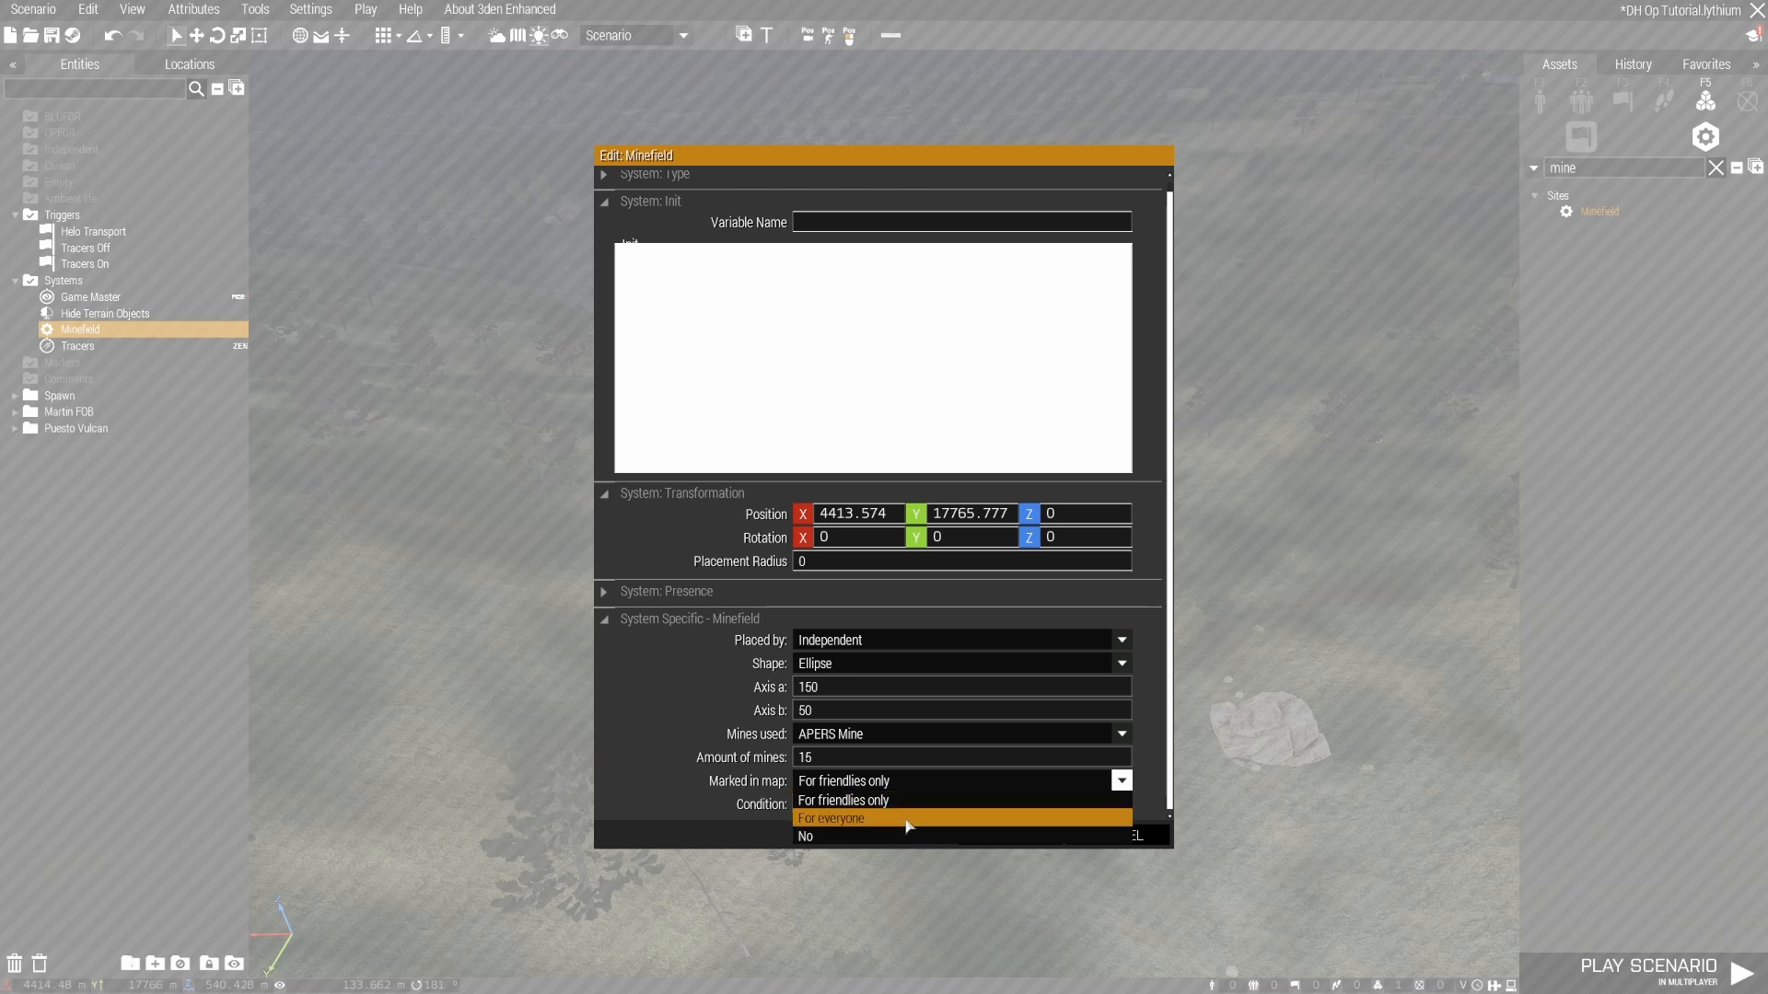
{"action": "left_click", "coordinate": [874, 838]}
{"action": "left_click", "coordinate": [868, 785]}
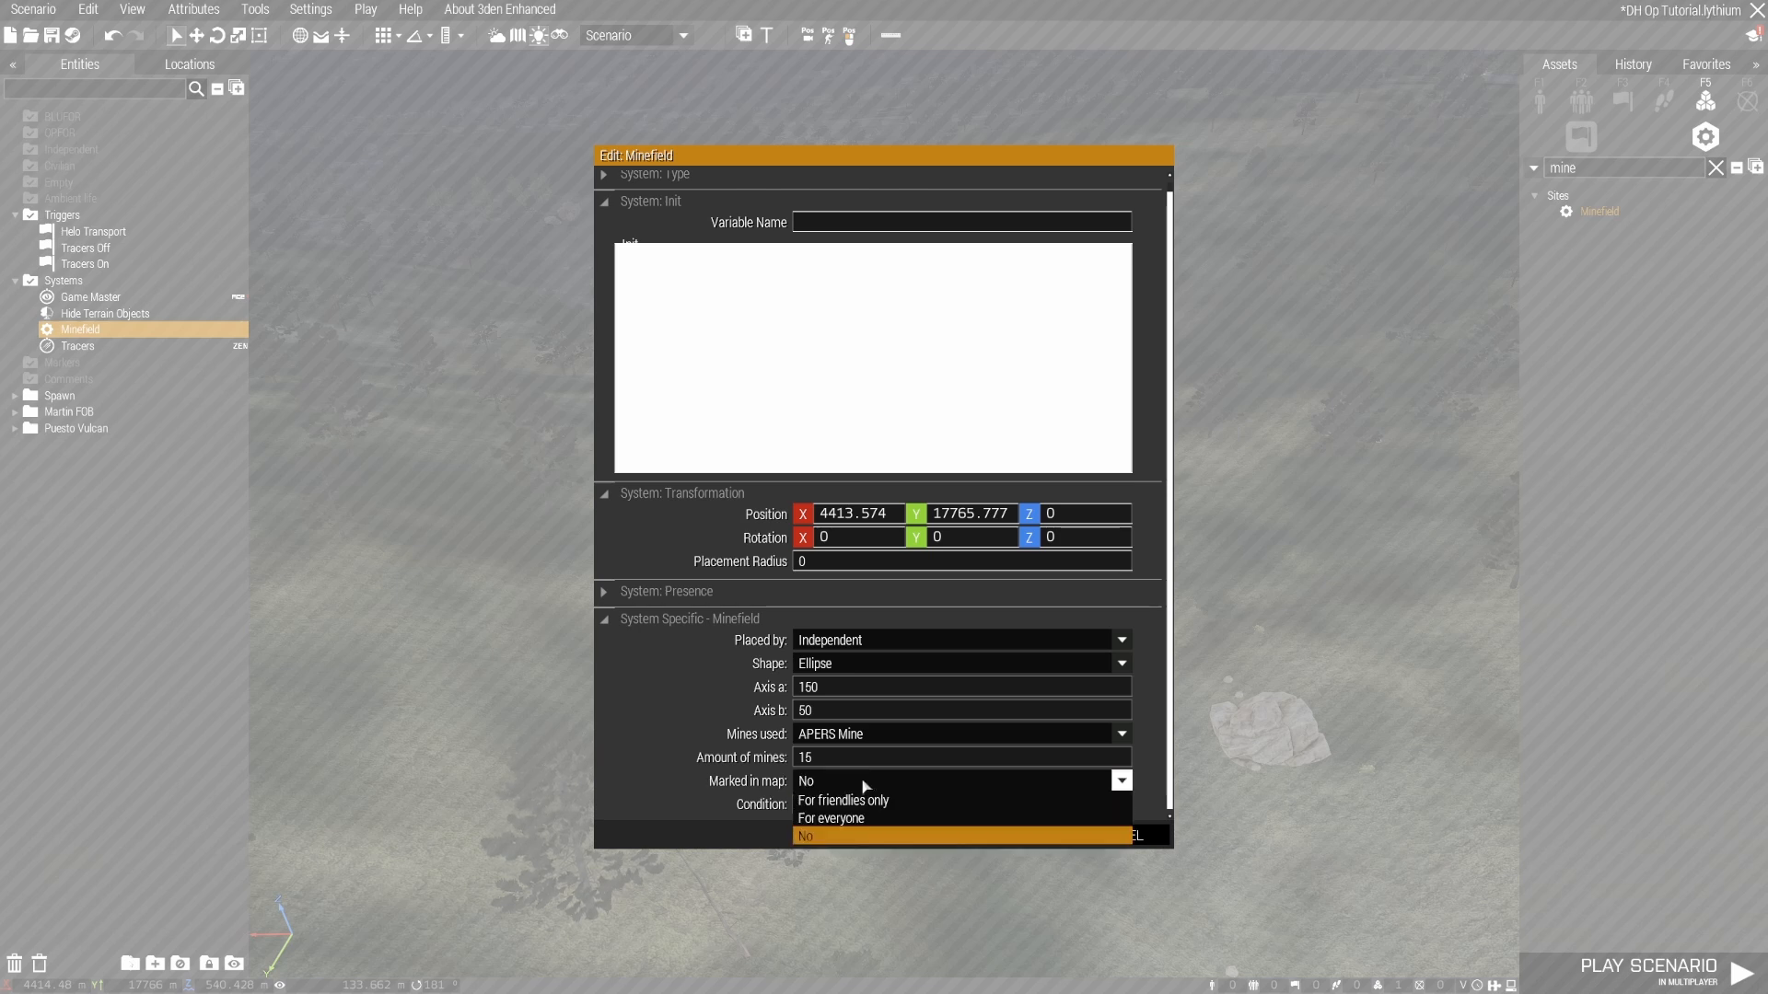
{"action": "left_click", "coordinate": [873, 779]}
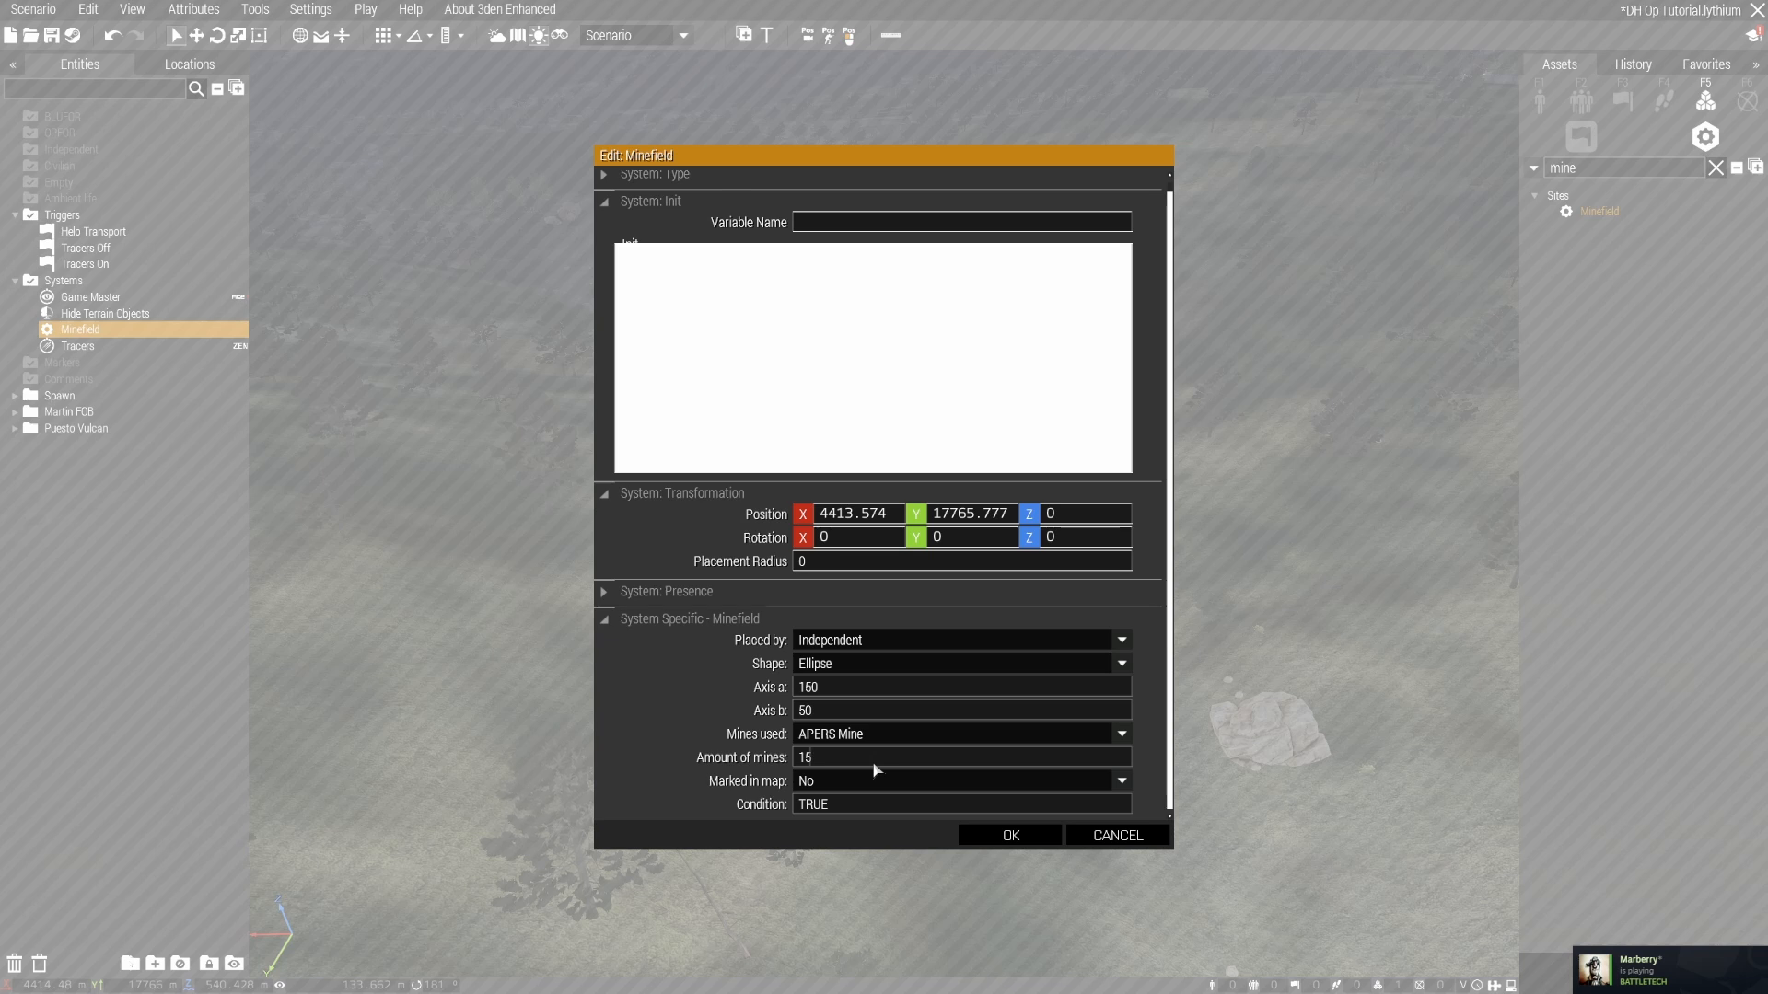
{"action": "left_click", "coordinate": [891, 762]}
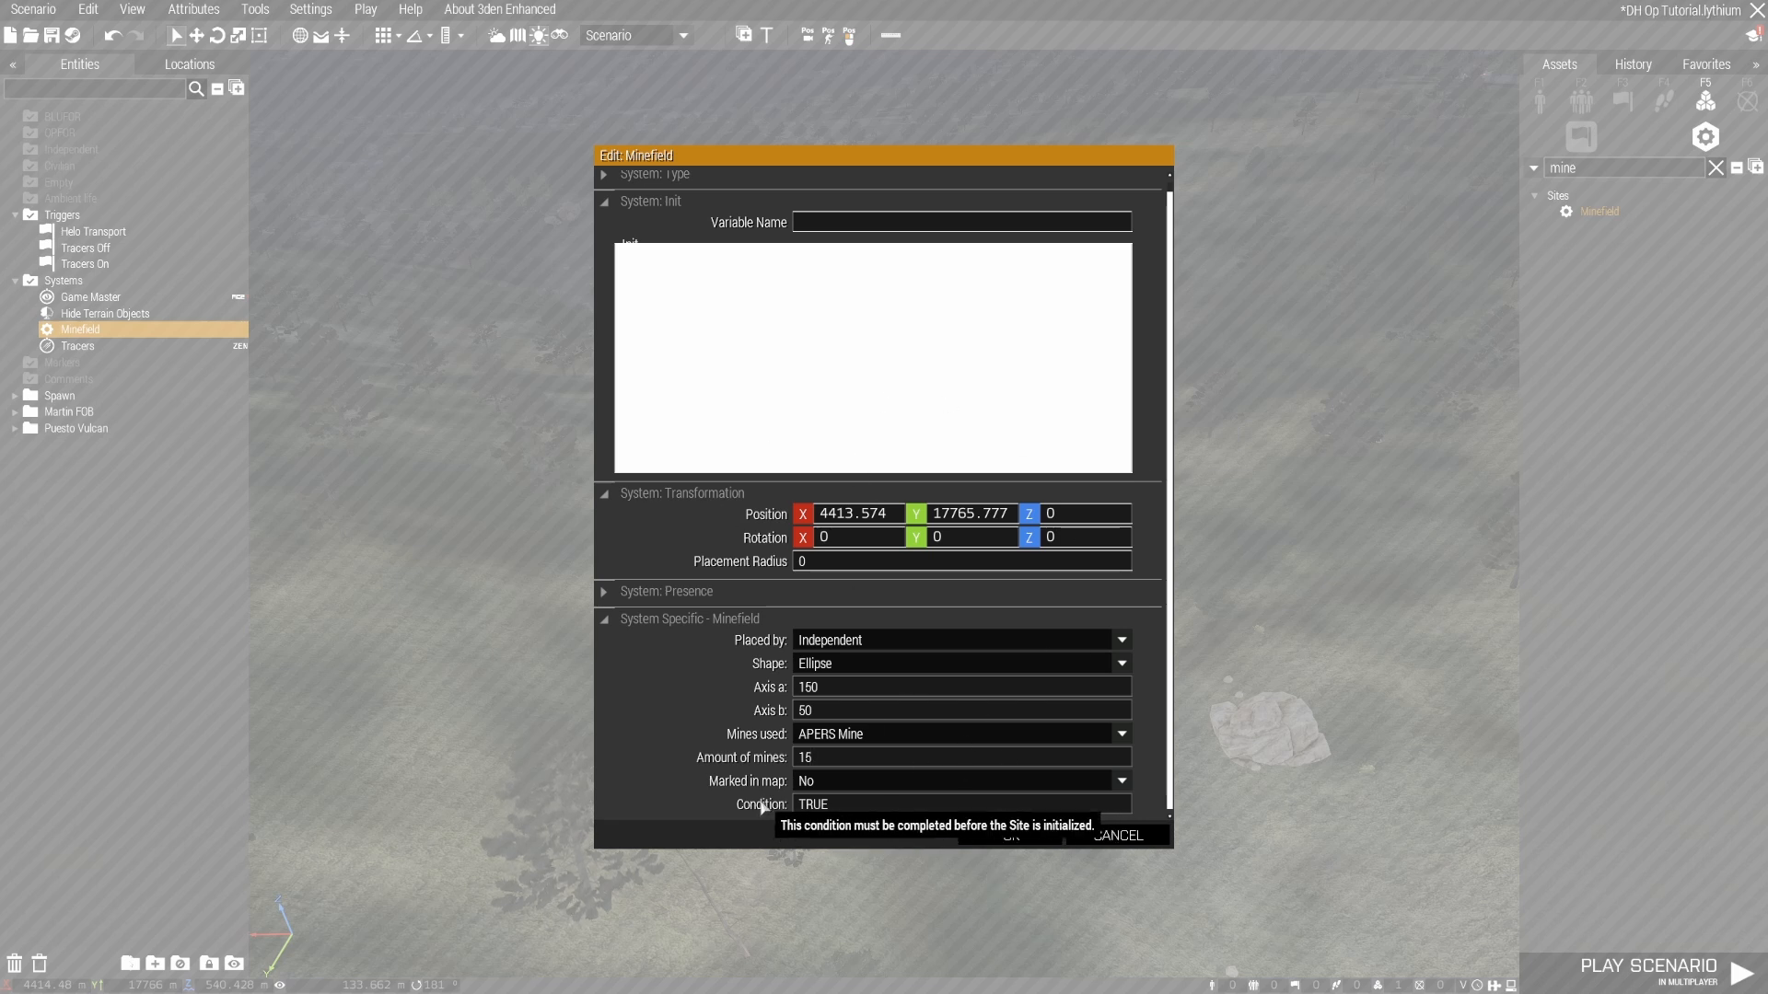
{"action": "left_click", "coordinate": [1010, 838]}
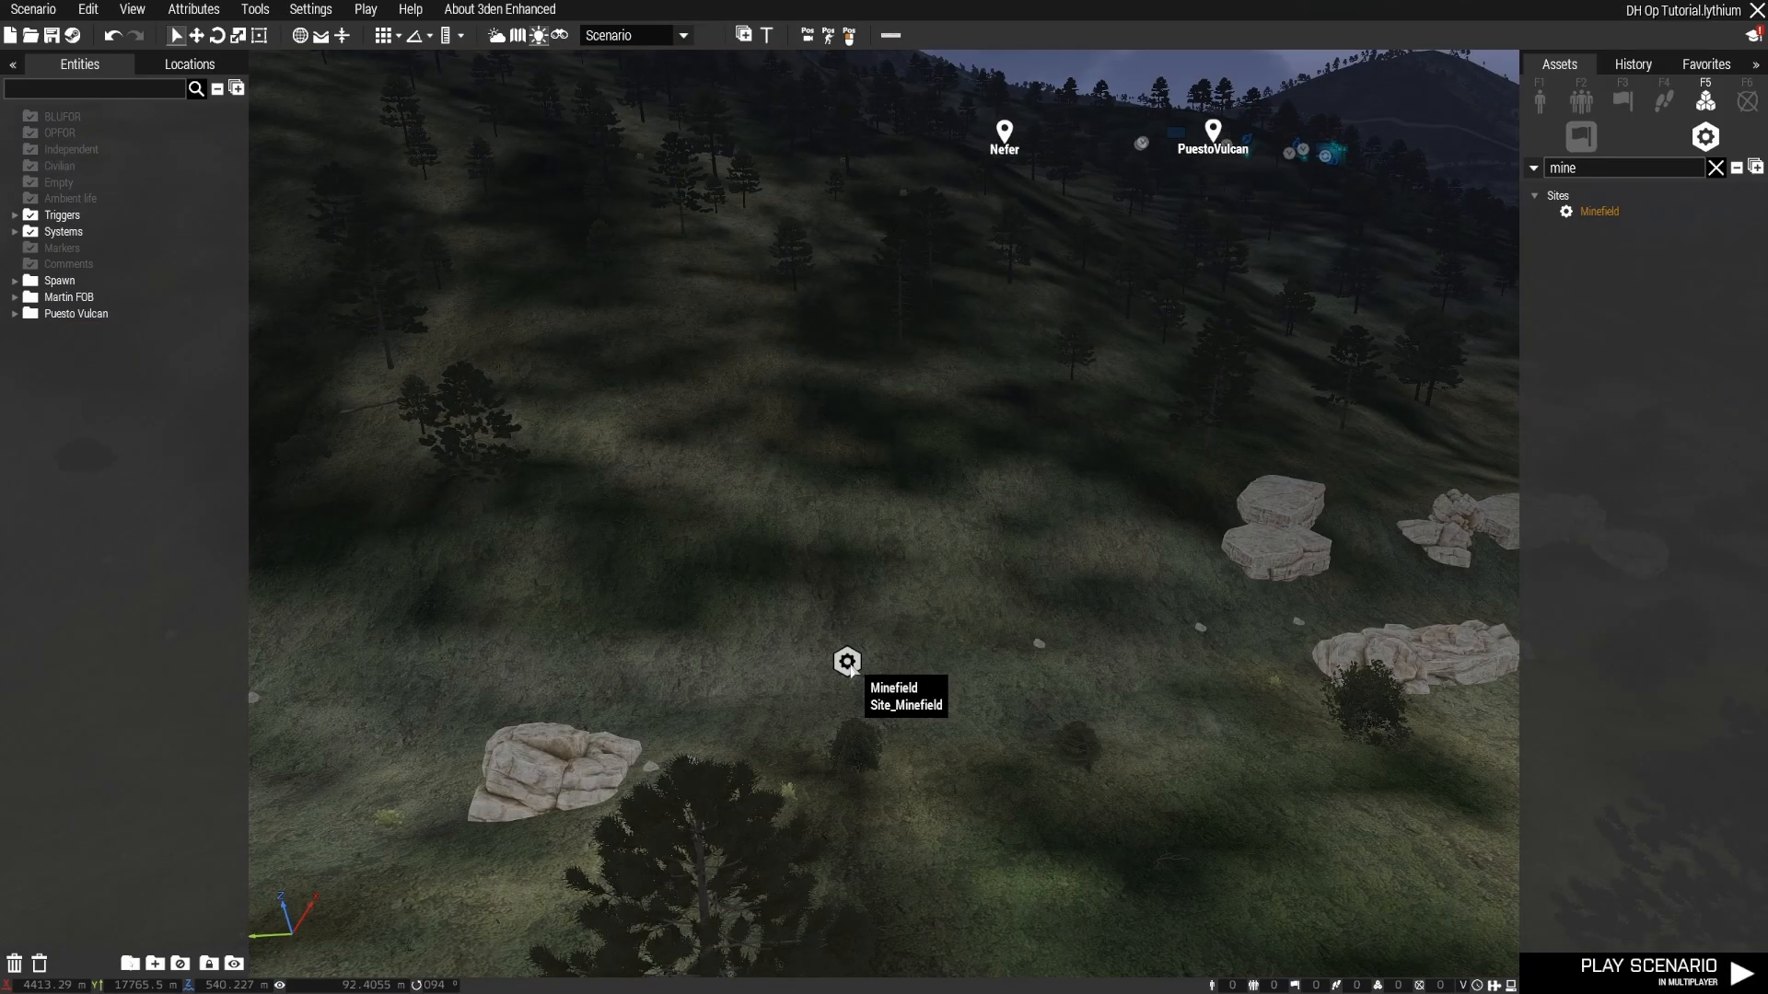
Step: Reposition the minefield to about X 4404, Y 17760 on the valley floor and review its attributes
{"action": "left_click_drag", "start_coordinate": [865, 675], "coordinate": [921, 721]}
{"action": "double_click", "coordinate": [919, 717]}
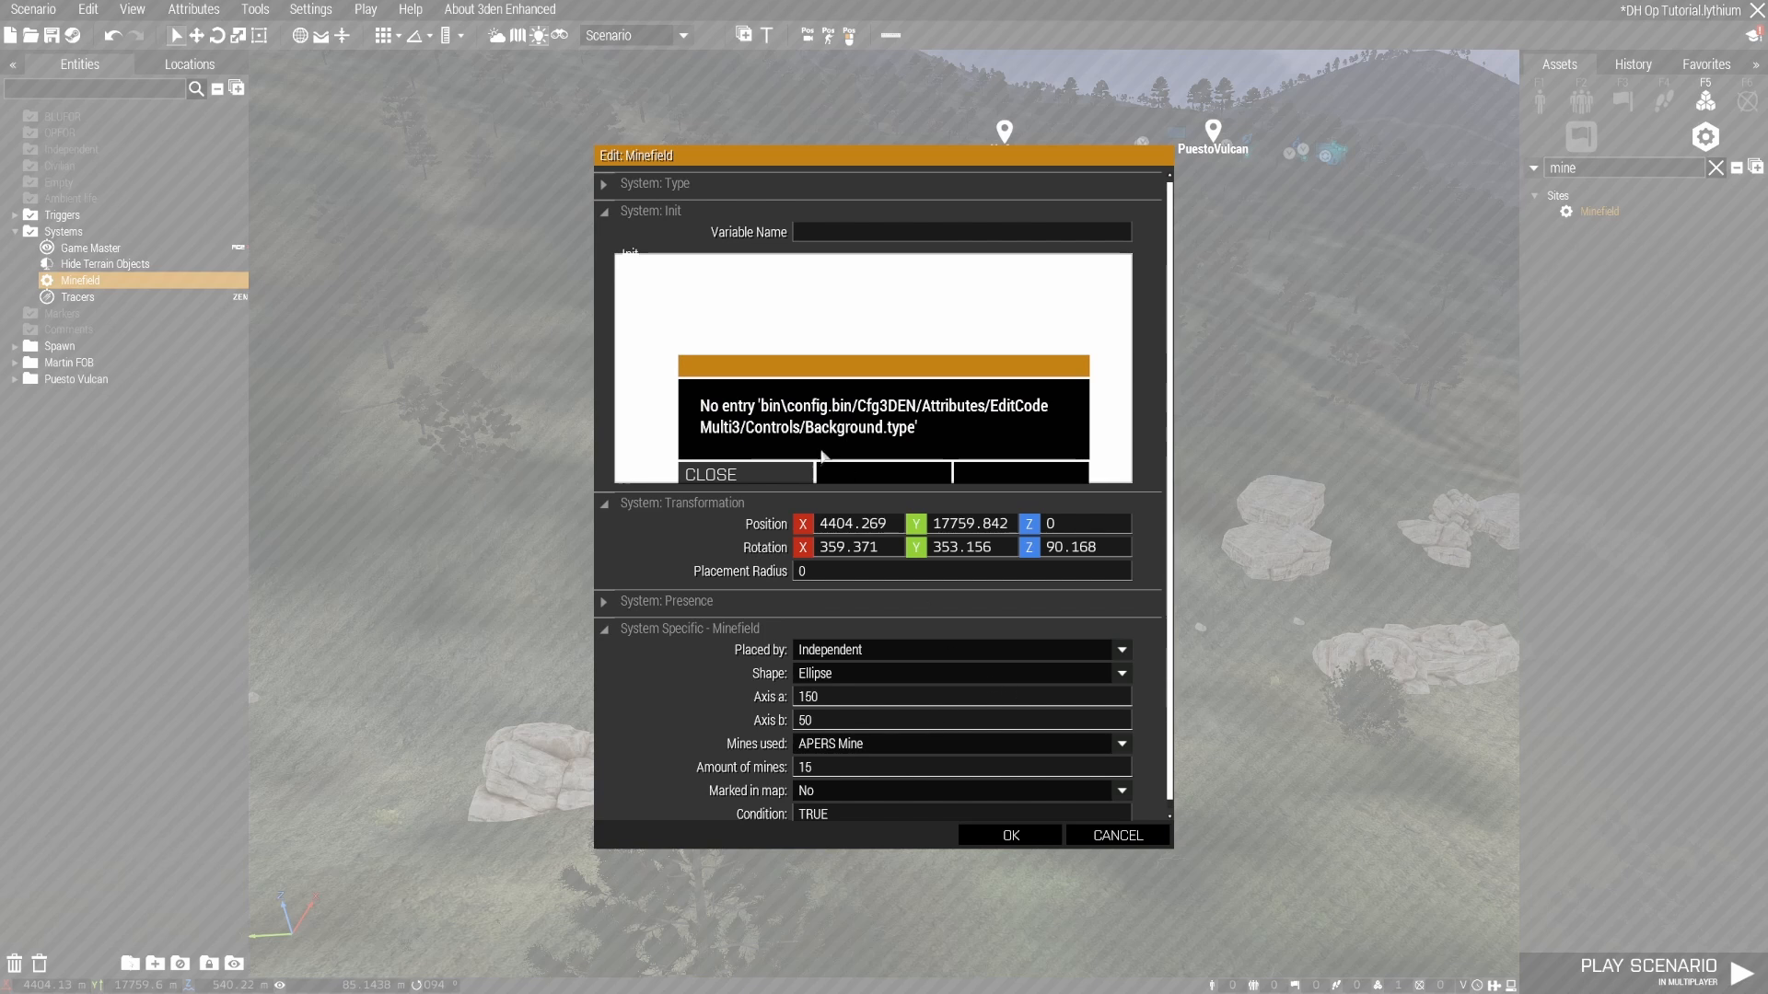
{"action": "scroll", "coordinate": [1137, 646], "scroll_direction": "down", "scroll_amount": 1}
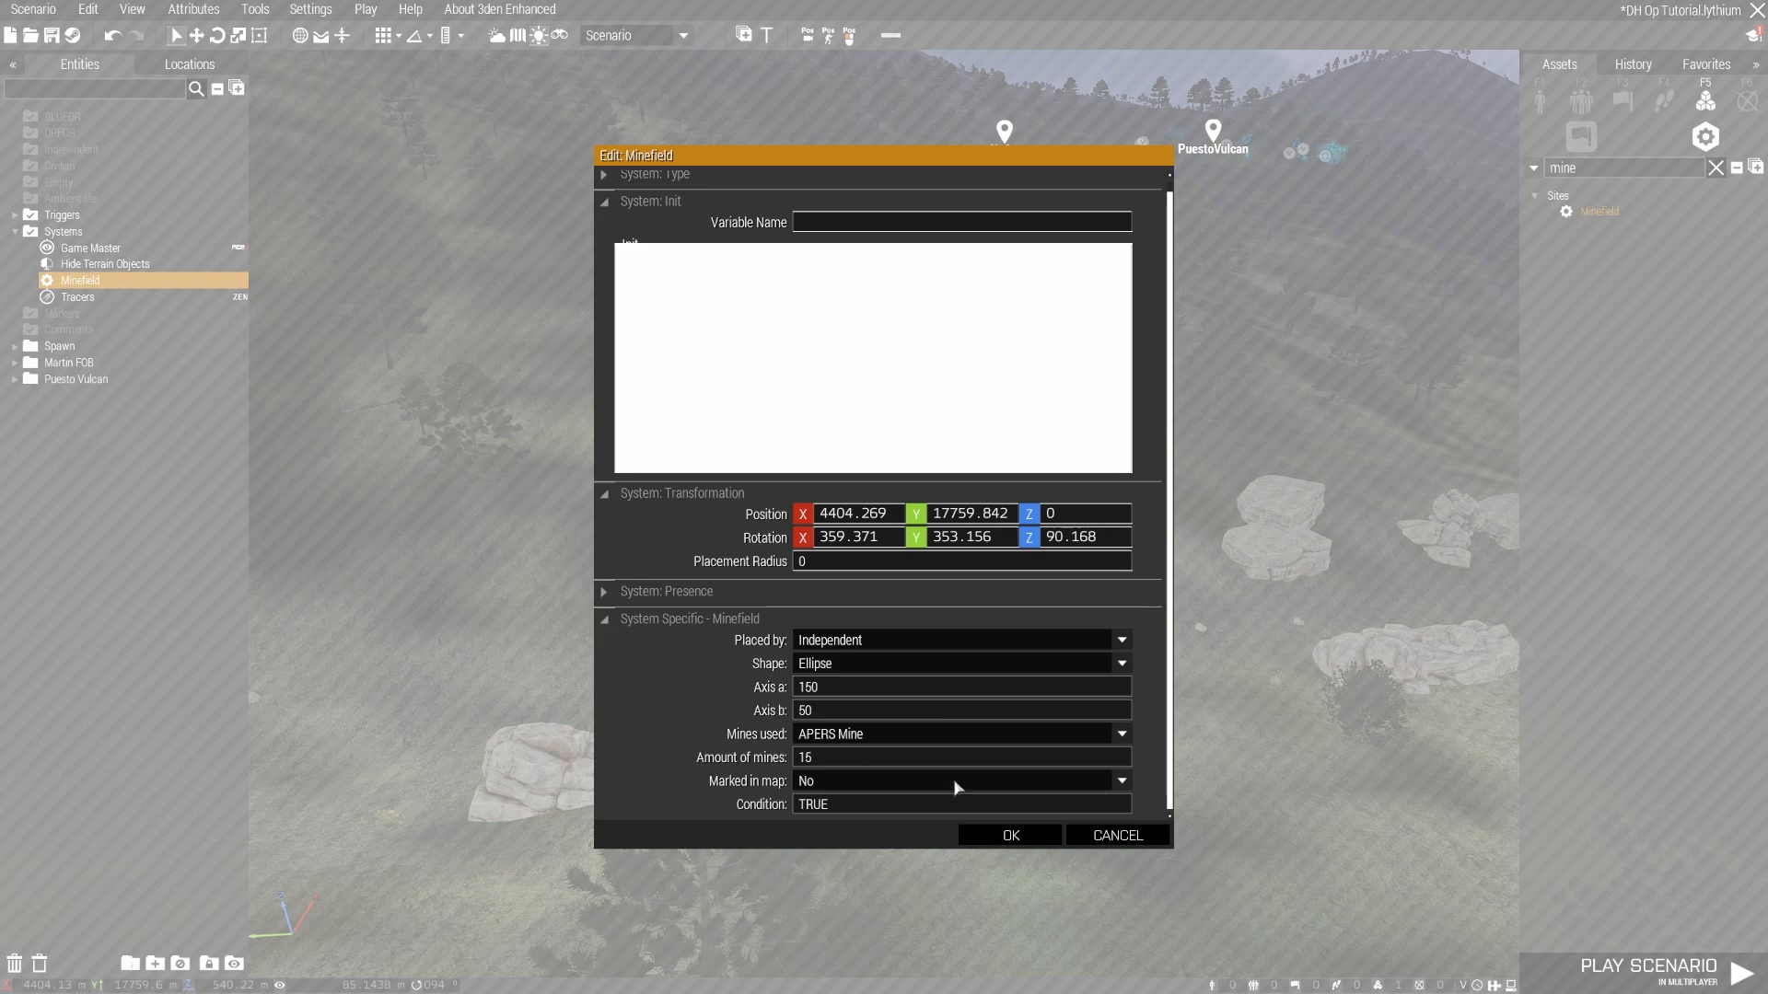
{"action": "left_click", "coordinate": [1011, 835]}
Step: Inspect the ground around the minefield and check its position, rotation and mine settings without changing them
{"action": "right_click_drag", "start_coordinate": [918, 806], "coordinate": [880, 816]}
{"action": "key", "text": "w"}
{"action": "key", "text": "z"}
{"action": "key", "text": "a"}
{"action": "key", "text": "w"}
{"action": "key", "text": "w"}
{"action": "scroll", "coordinate": [1218, 794], "scroll_direction": "up", "scroll_amount": 3}
{"action": "key", "text": "w"}
{"action": "key", "text": "s"}
{"action": "key", "text": "d"}
{"action": "key", "text": "s"}
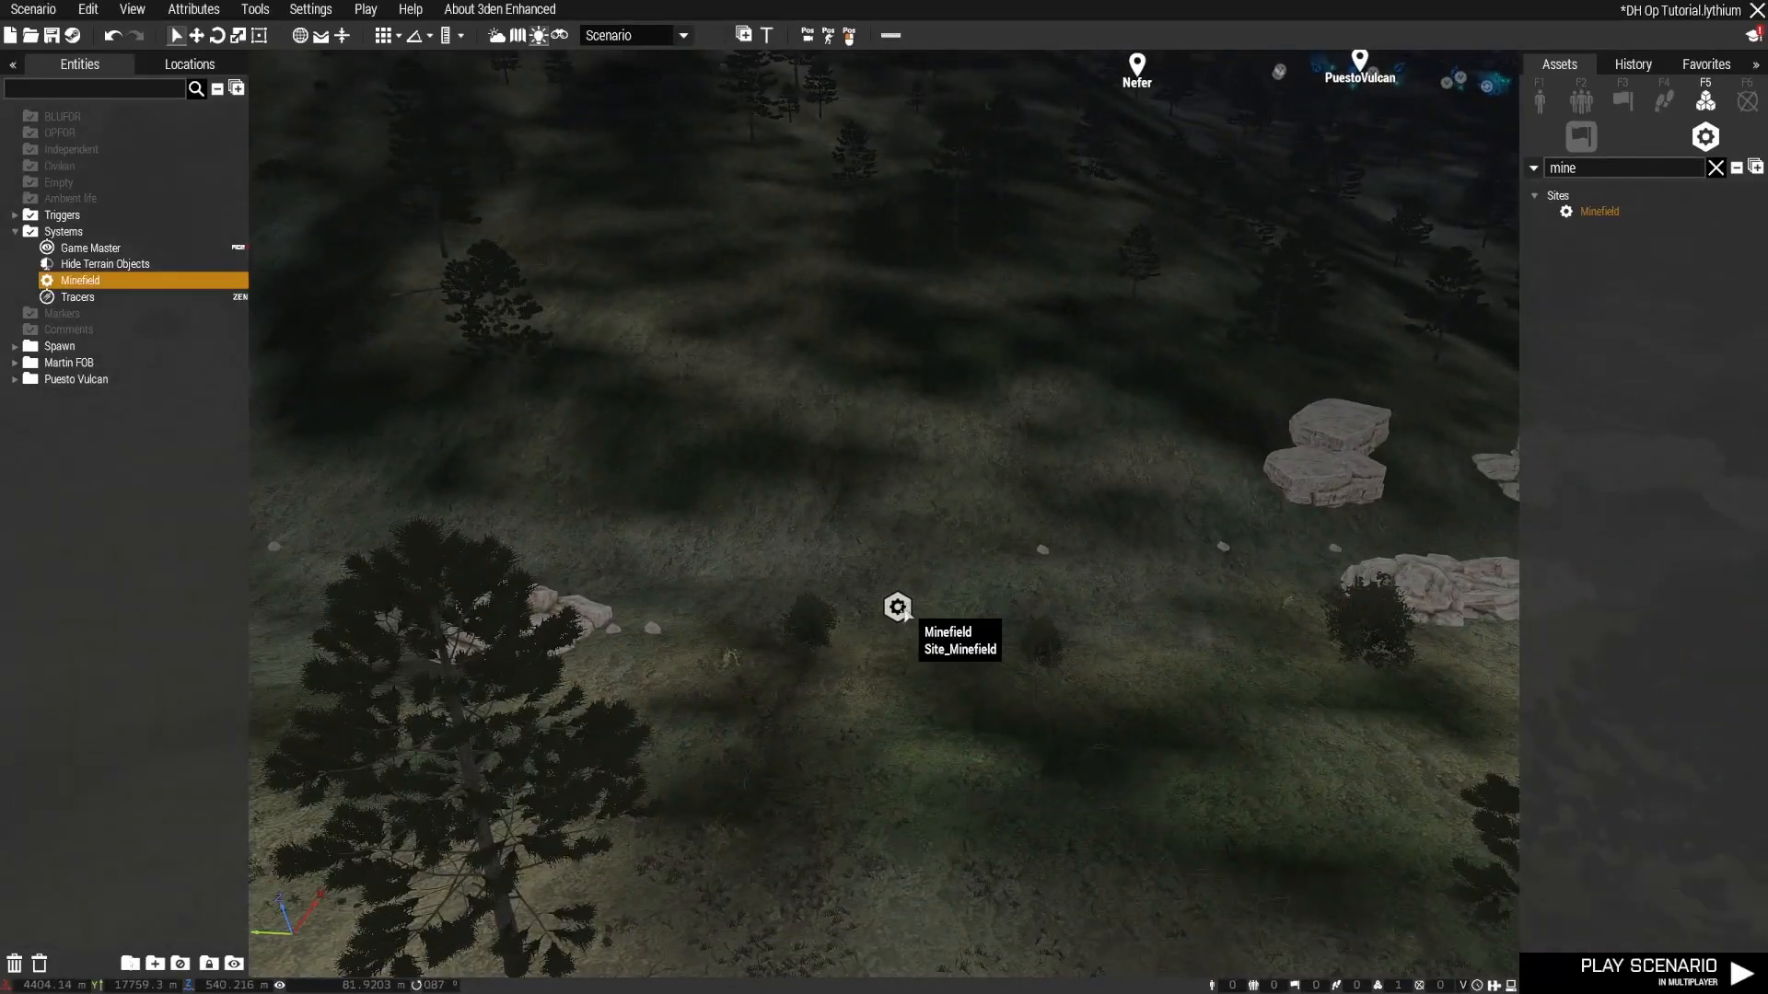
{"action": "double_click", "coordinate": [898, 608]}
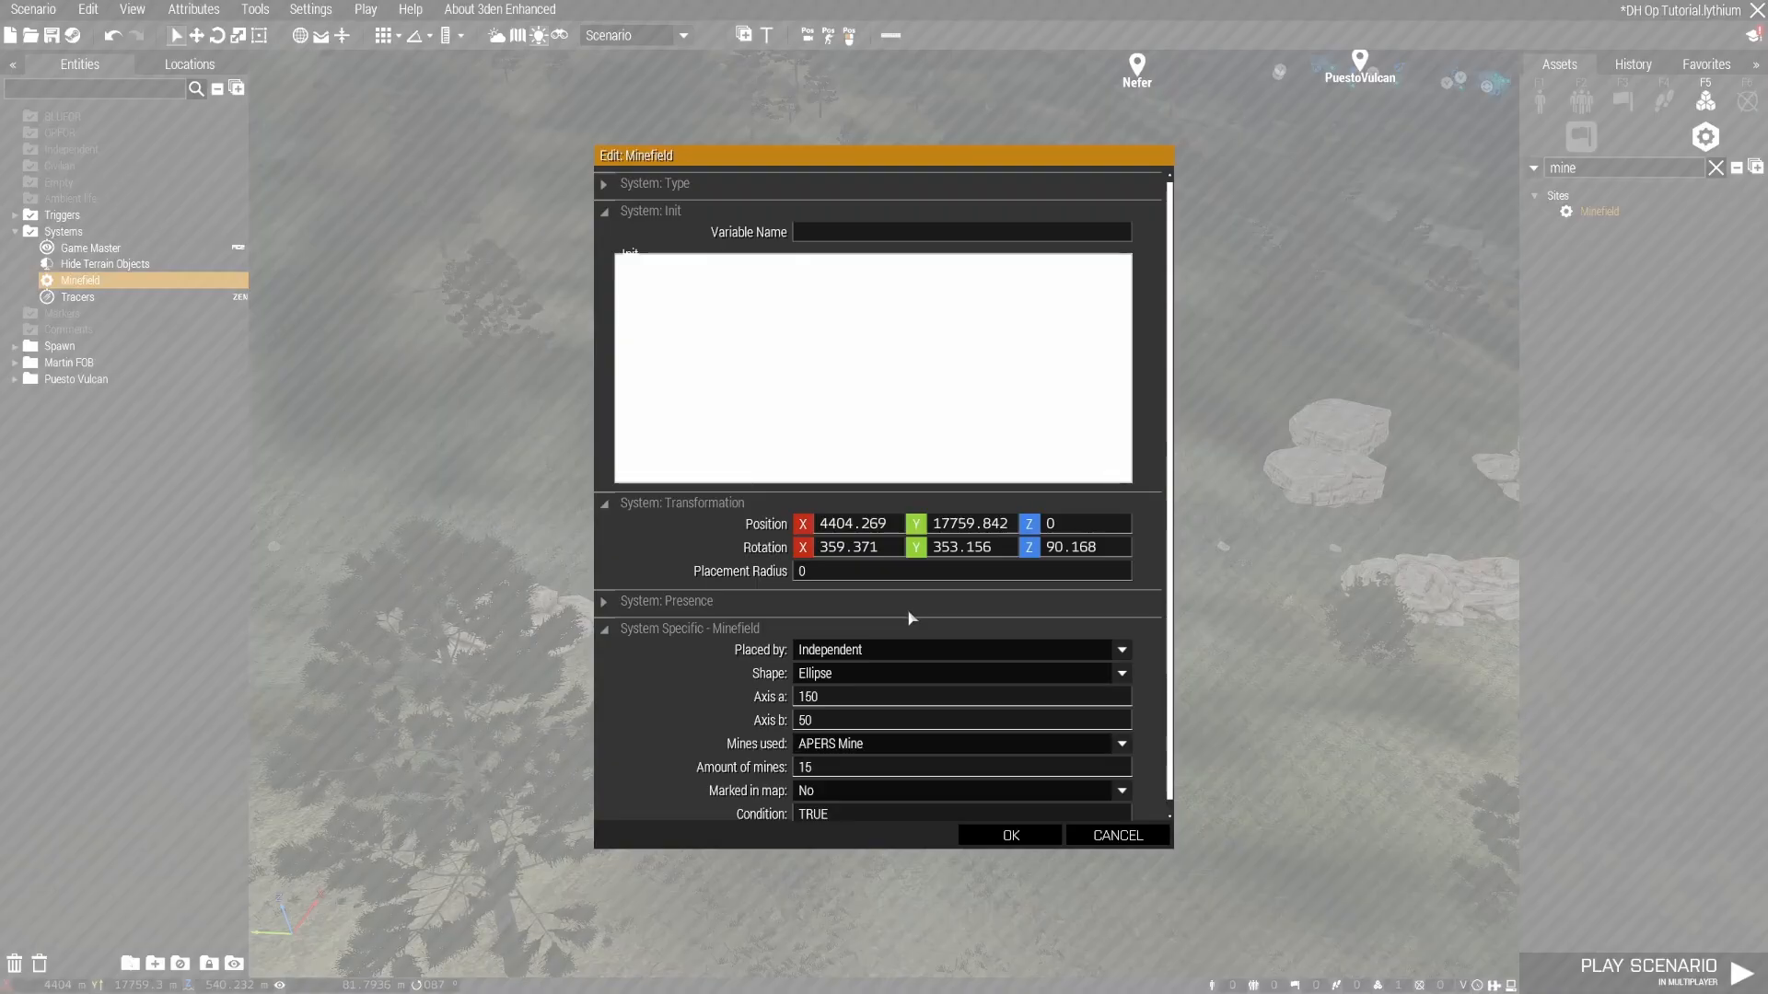
{"action": "left_click", "coordinate": [1087, 835]}
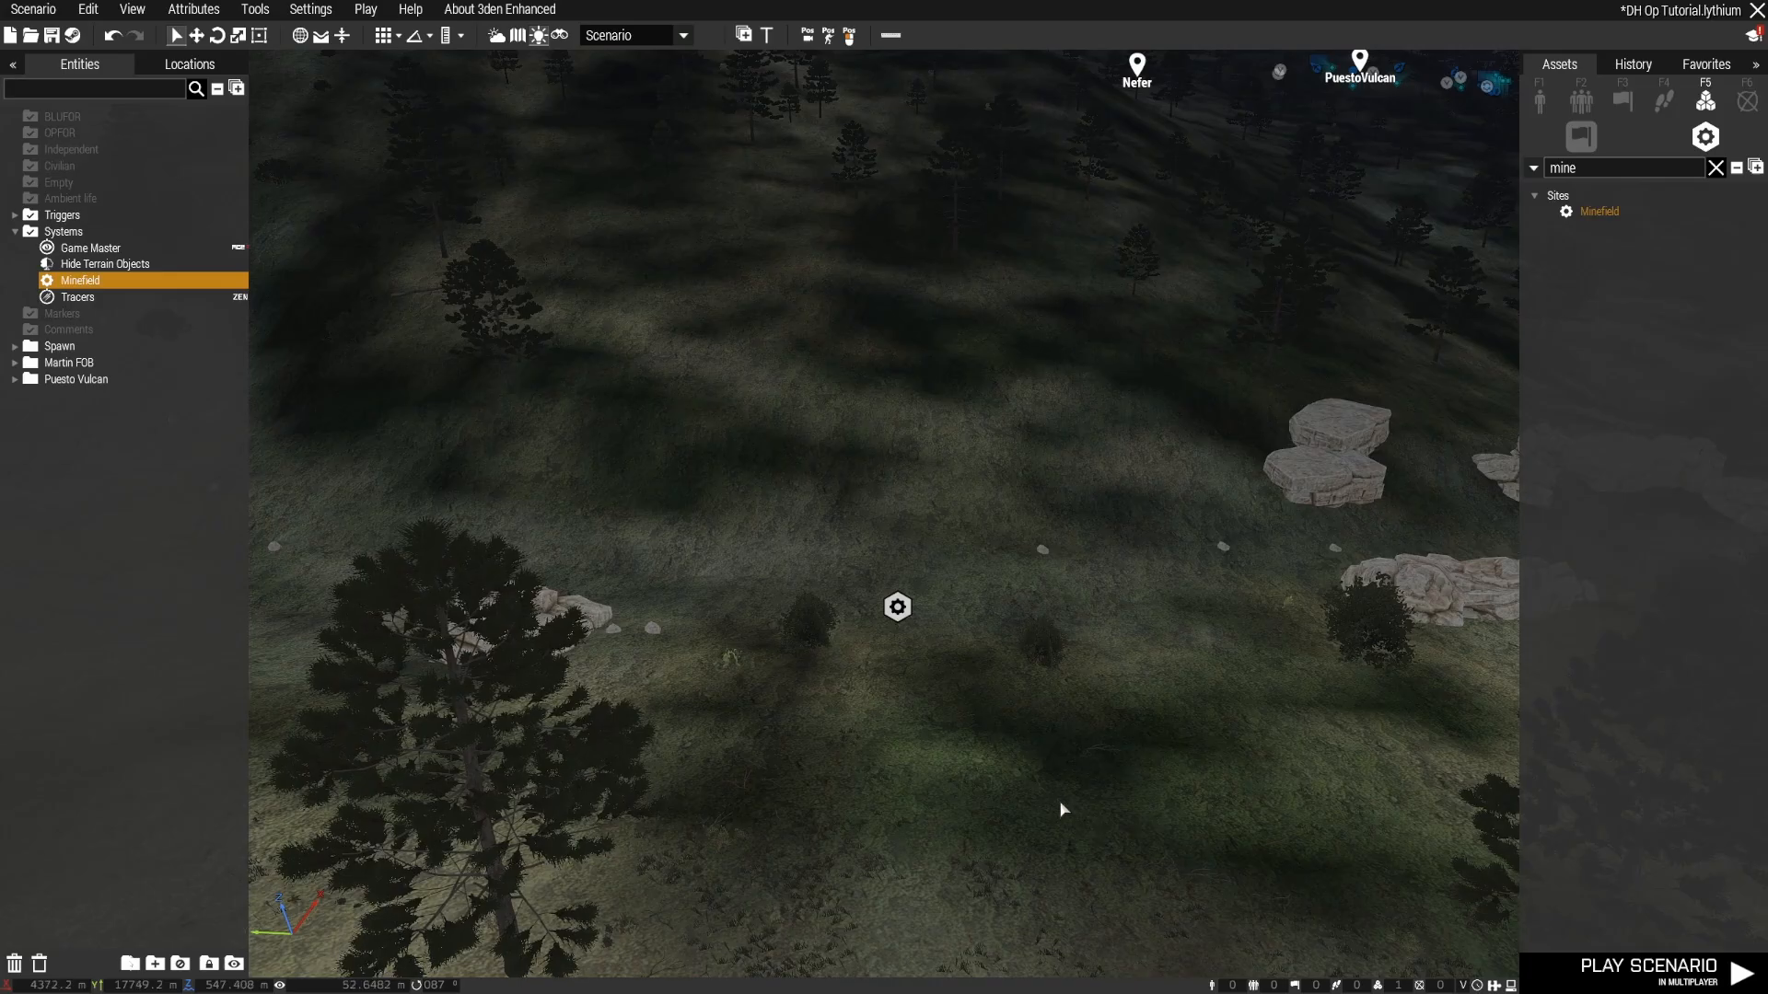
Step: View the minefield from higher up to judge its coverage of the valley toward PuestoVulcan
{"action": "left_click_drag", "start_coordinate": [897, 607], "coordinate": [920, 273], "text": "shift"}
{"action": "scroll", "coordinate": [983, 509], "scroll_direction": "down", "scroll_amount": 5}
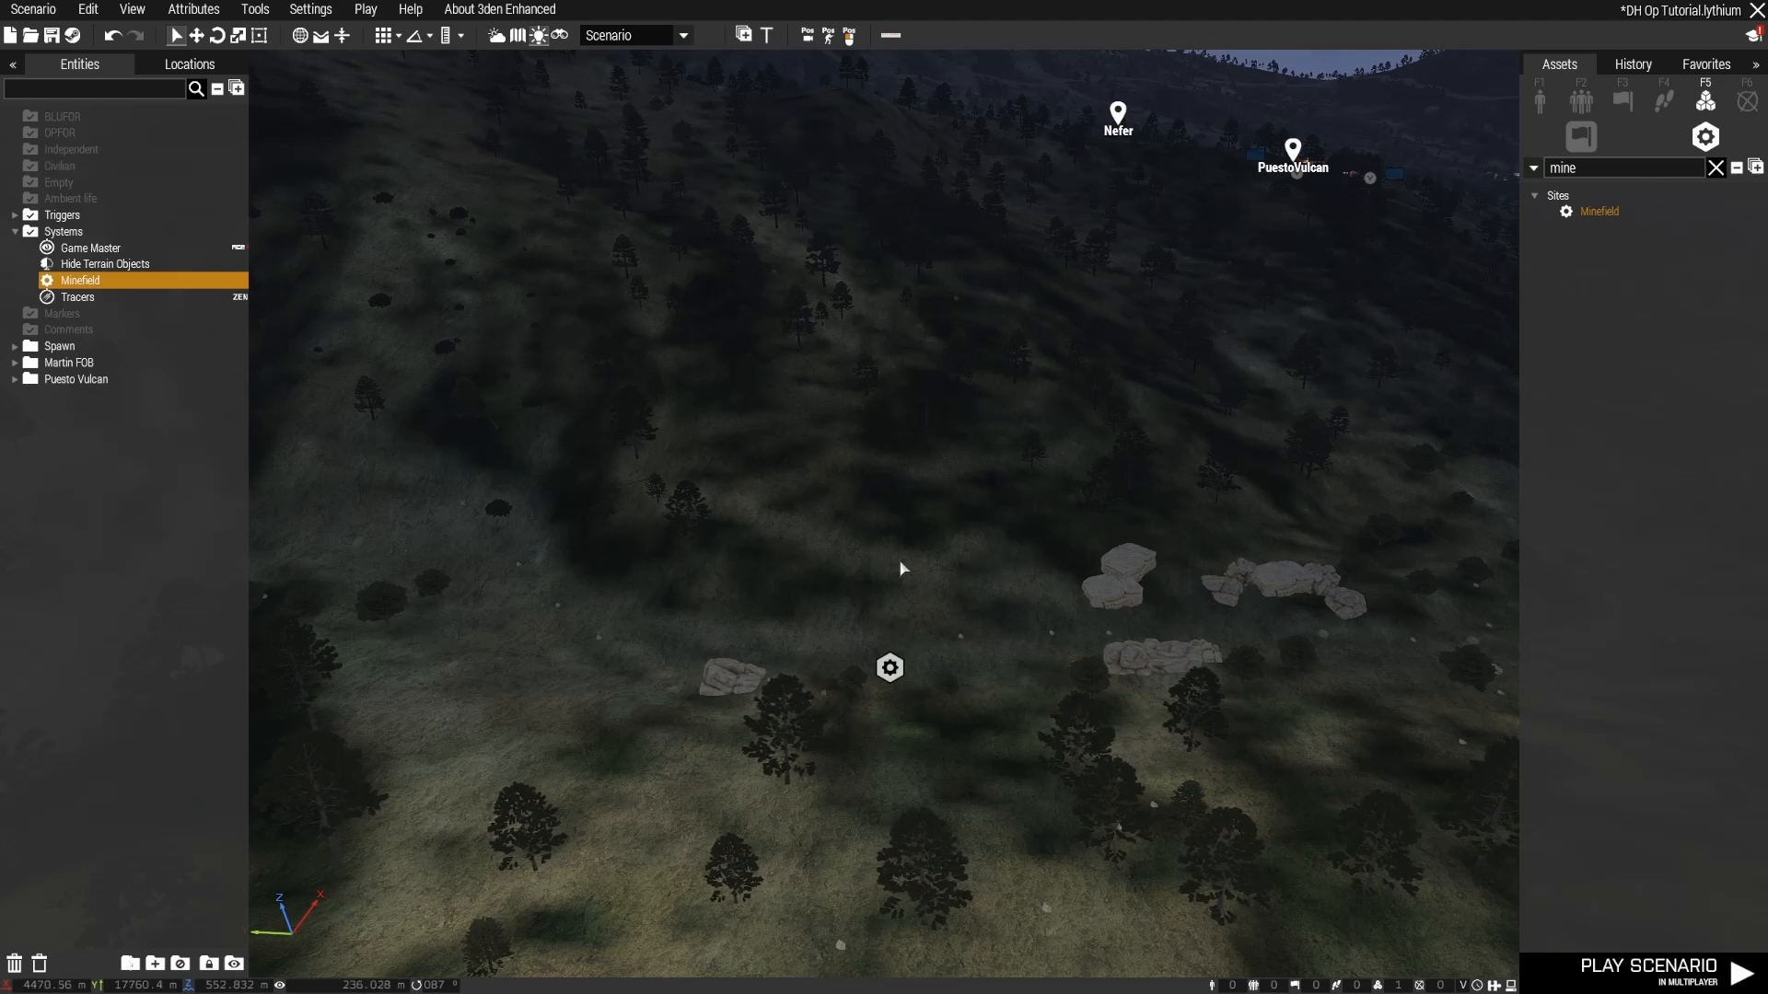
{"action": "mouse_move", "coordinate": [864, 841]}
{"action": "right_mouse_down"}
{"action": "mouse_move", "coordinate": [912, 837]}
{"action": "mouse_move", "coordinate": [868, 809]}
{"action": "right_mouse_up"}
{"action": "left_click_drag", "start_coordinate": [853, 677], "coordinate": [829, 418], "text": "shift"}
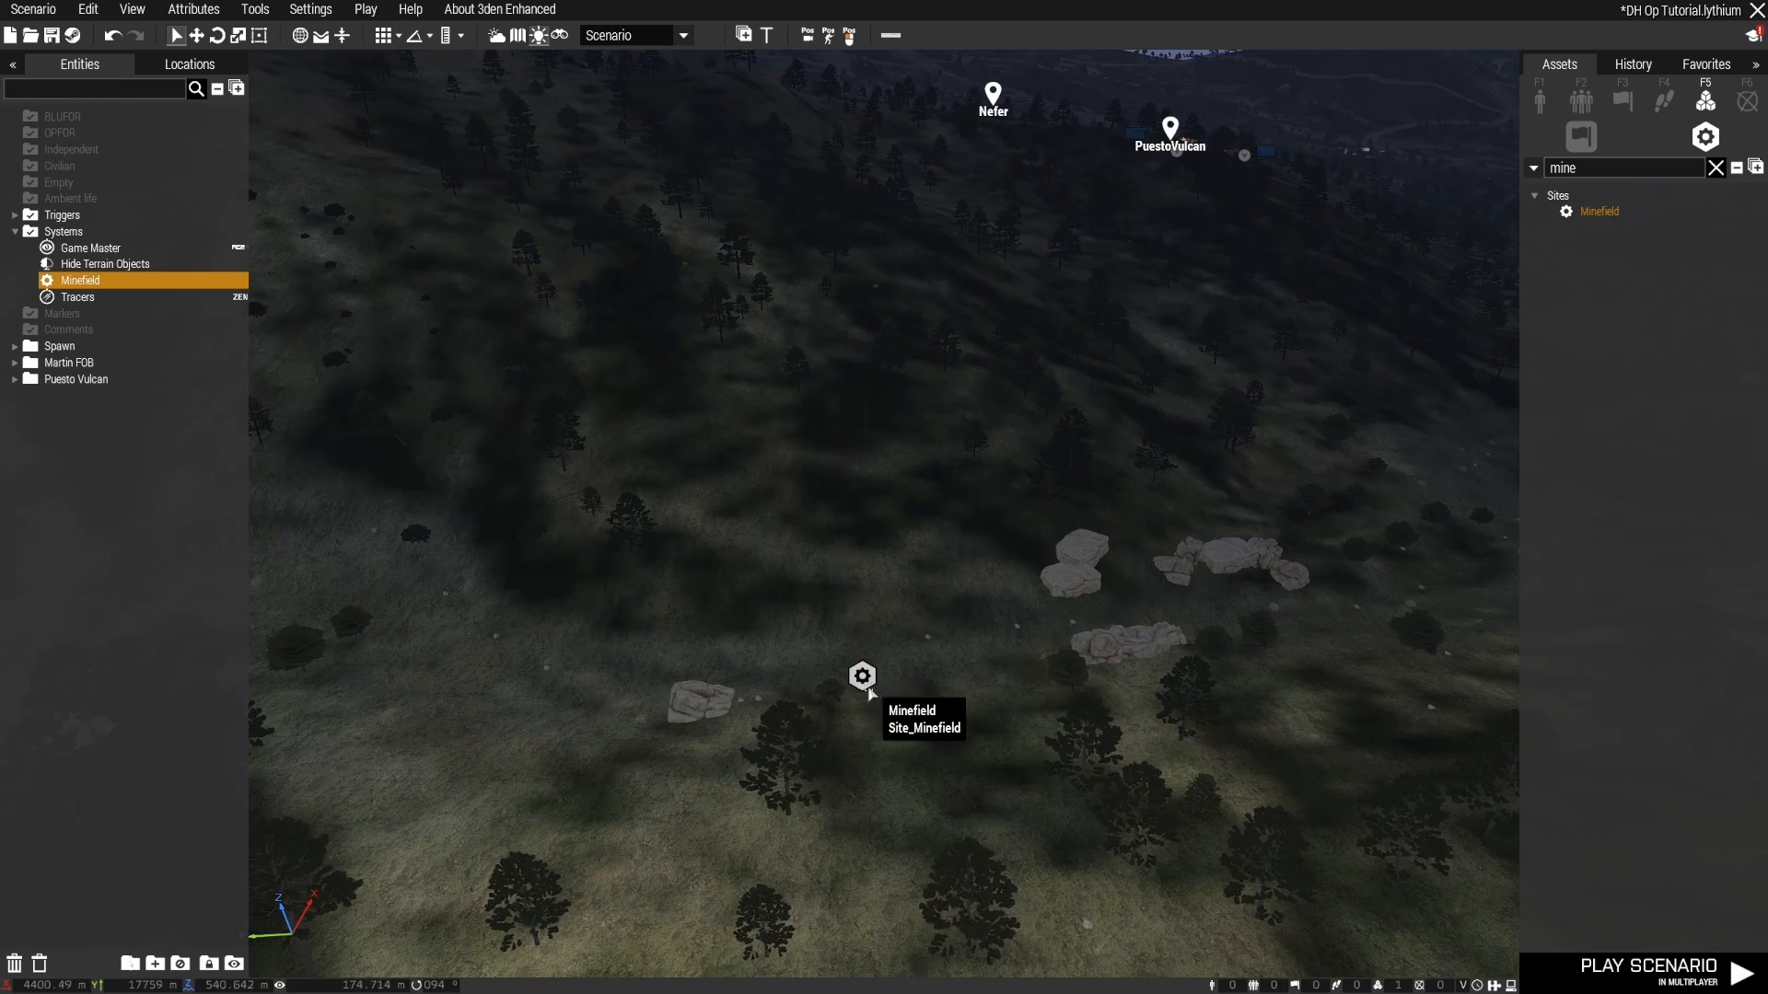
{"action": "left_click_drag", "start_coordinate": [871, 685], "coordinate": [908, 669]}
{"action": "right_click_drag", "start_coordinate": [961, 778], "coordinate": [893, 770]}
{"action": "key", "text": "d"}
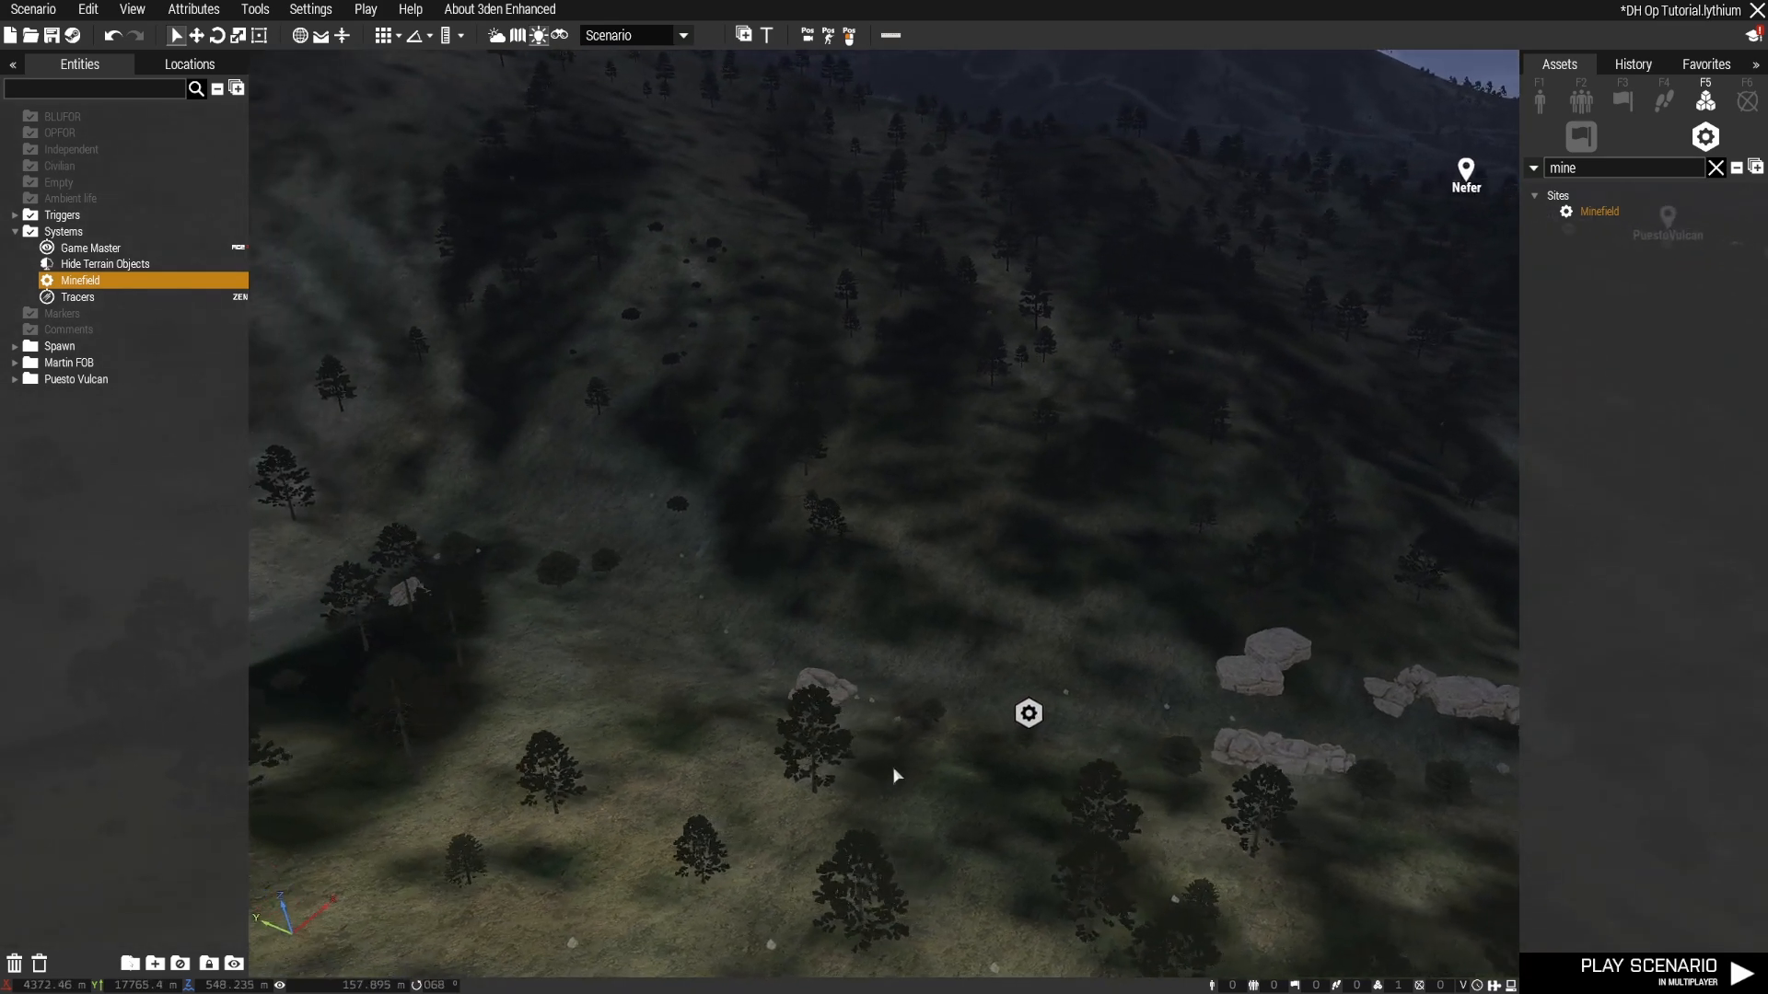
{"action": "key", "text": "d"}
{"action": "key", "text": "s"}
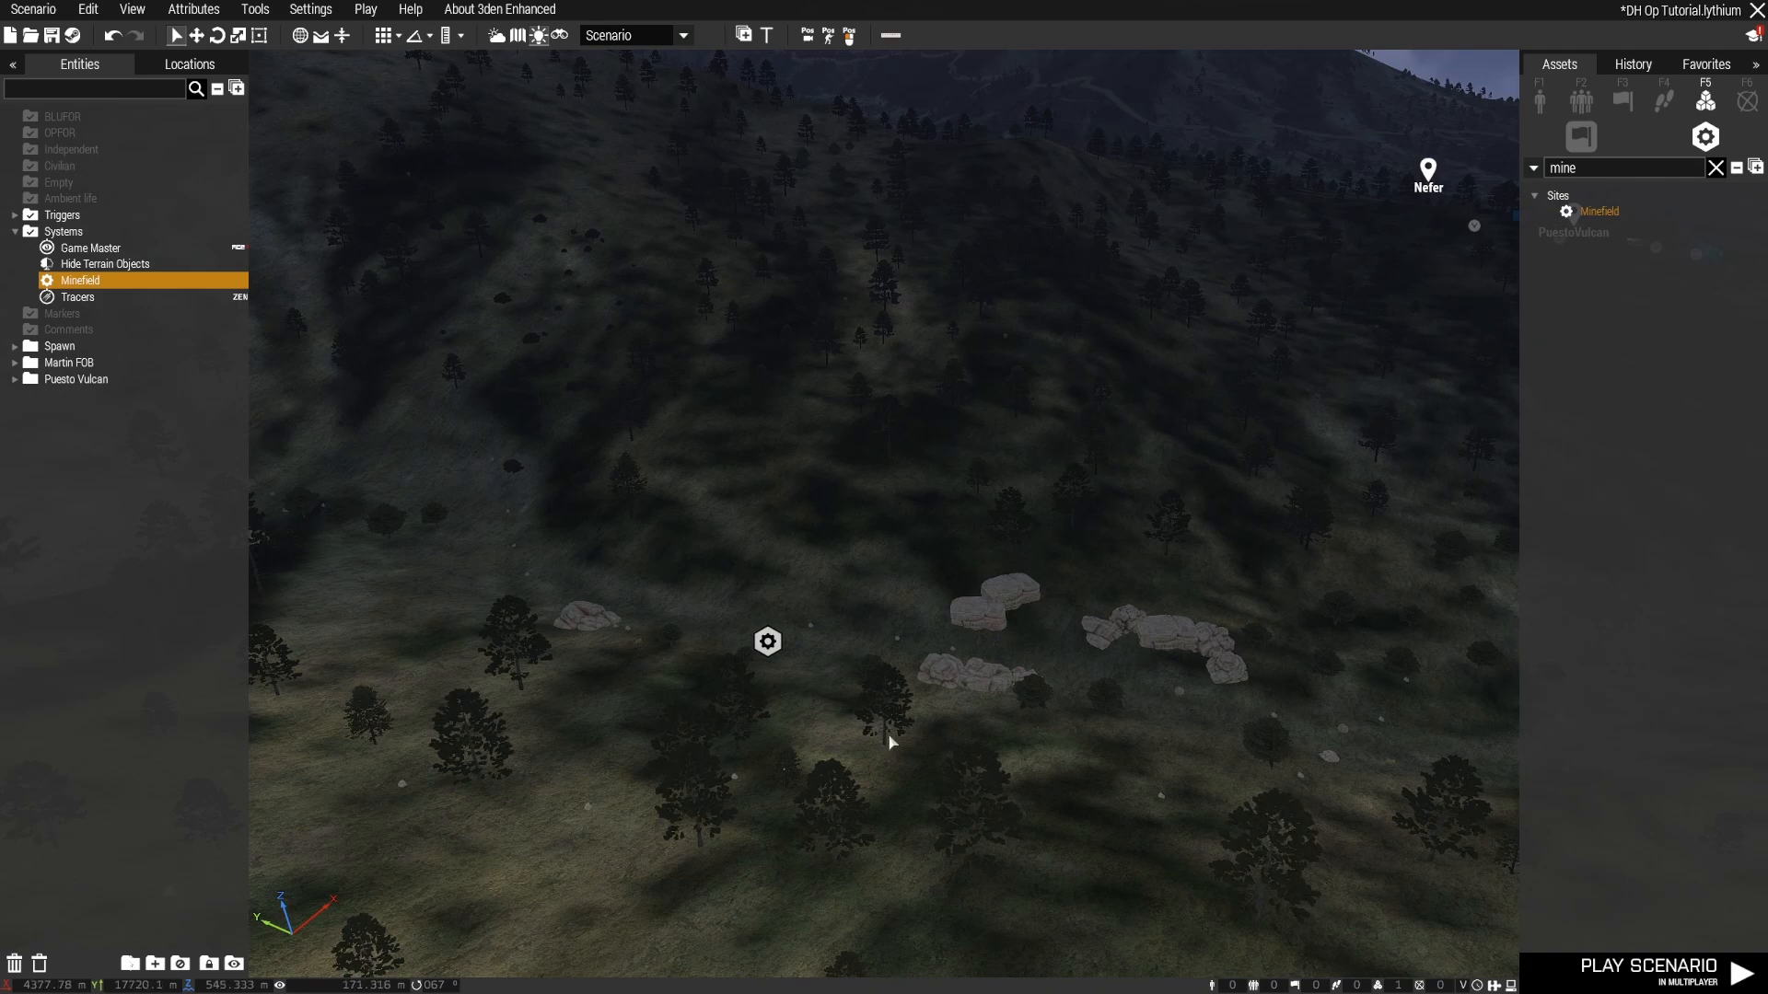
Step: Examine the minefield's location up close beside the rock clusters and along the valley floor
{"action": "key", "text": "a"}
{"action": "right_click_drag", "start_coordinate": [654, 562], "coordinate": [535, 570]}
{"action": "key", "text": "d"}
{"action": "key", "text": "w"}
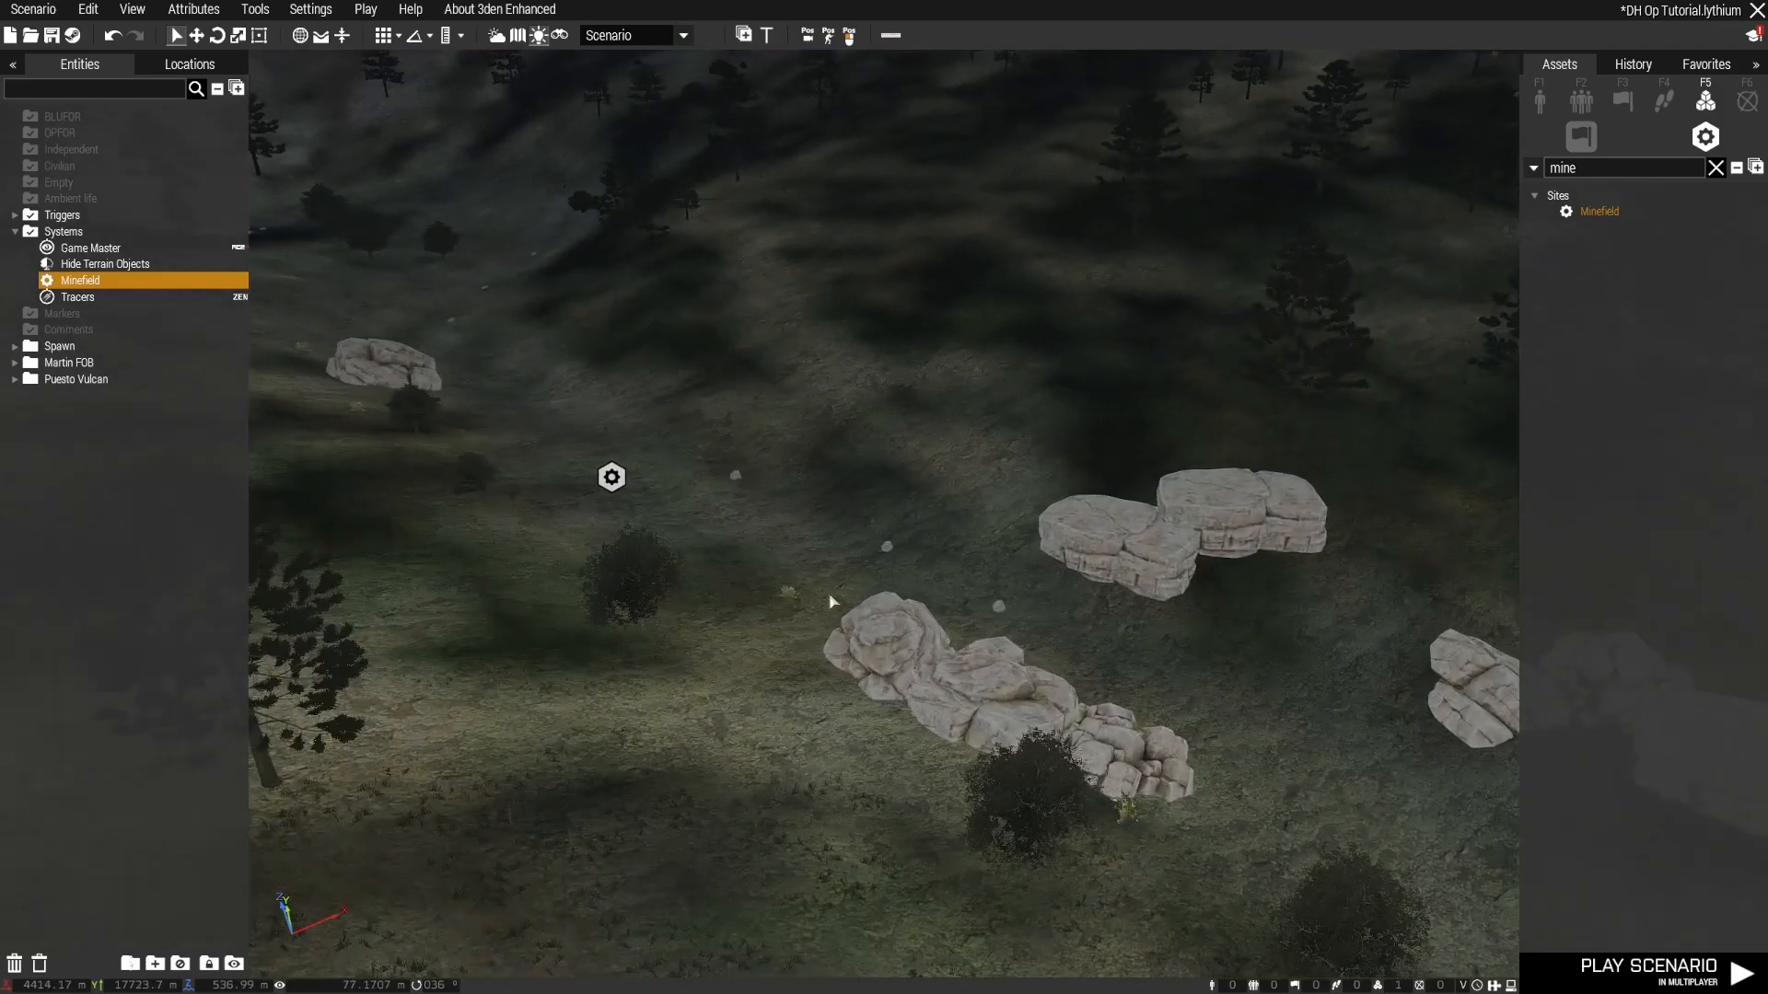
{"action": "key", "text": "w"}
{"action": "right_click_drag", "start_coordinate": [1002, 613], "coordinate": [867, 591]}
{"action": "key", "text": "z"}
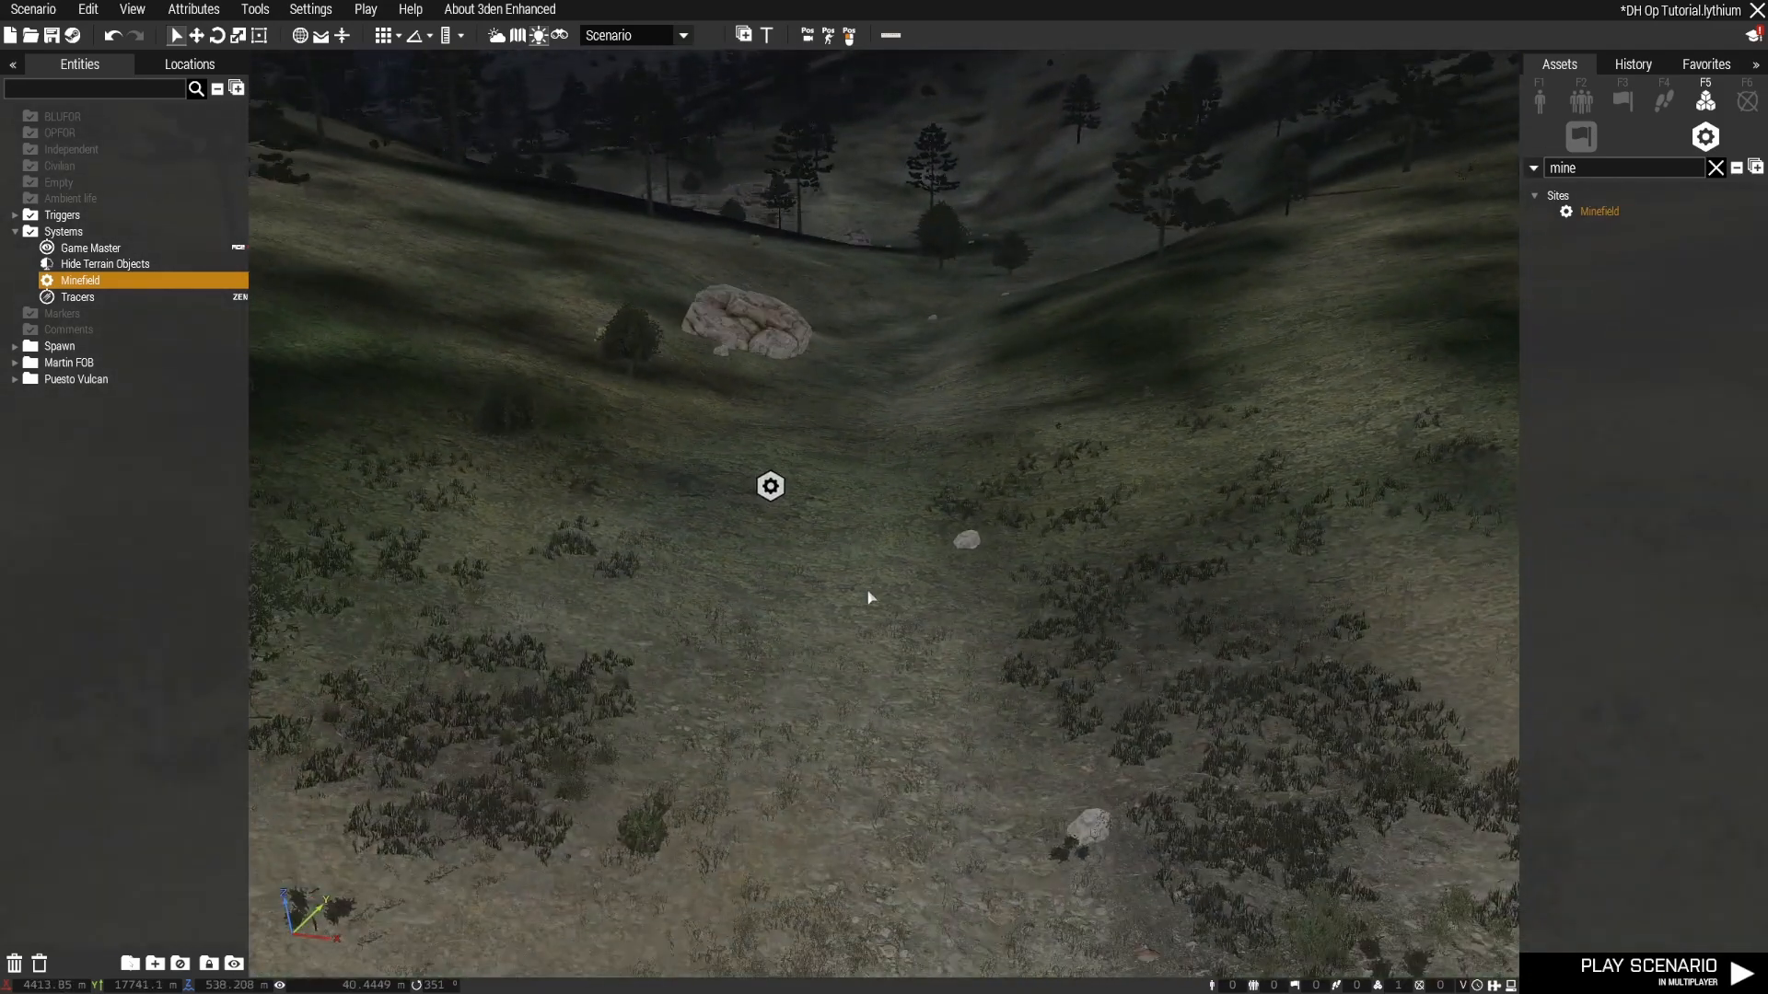
Step: View the valley and ridge from the minefield toward MartinFob
{"action": "key", "text": "w"}
{"action": "key", "text": "s"}
{"action": "key", "text": "s"}
{"action": "mouse_move", "coordinate": [868, 590]}
{"action": "right_mouse_down"}
{"action": "mouse_move", "coordinate": [659, 562]}
{"action": "mouse_move", "coordinate": [525, 571]}
{"action": "right_mouse_up"}
{"action": "key", "text": "q"}
{"action": "key", "text": "w"}
{"action": "key", "text": "q"}
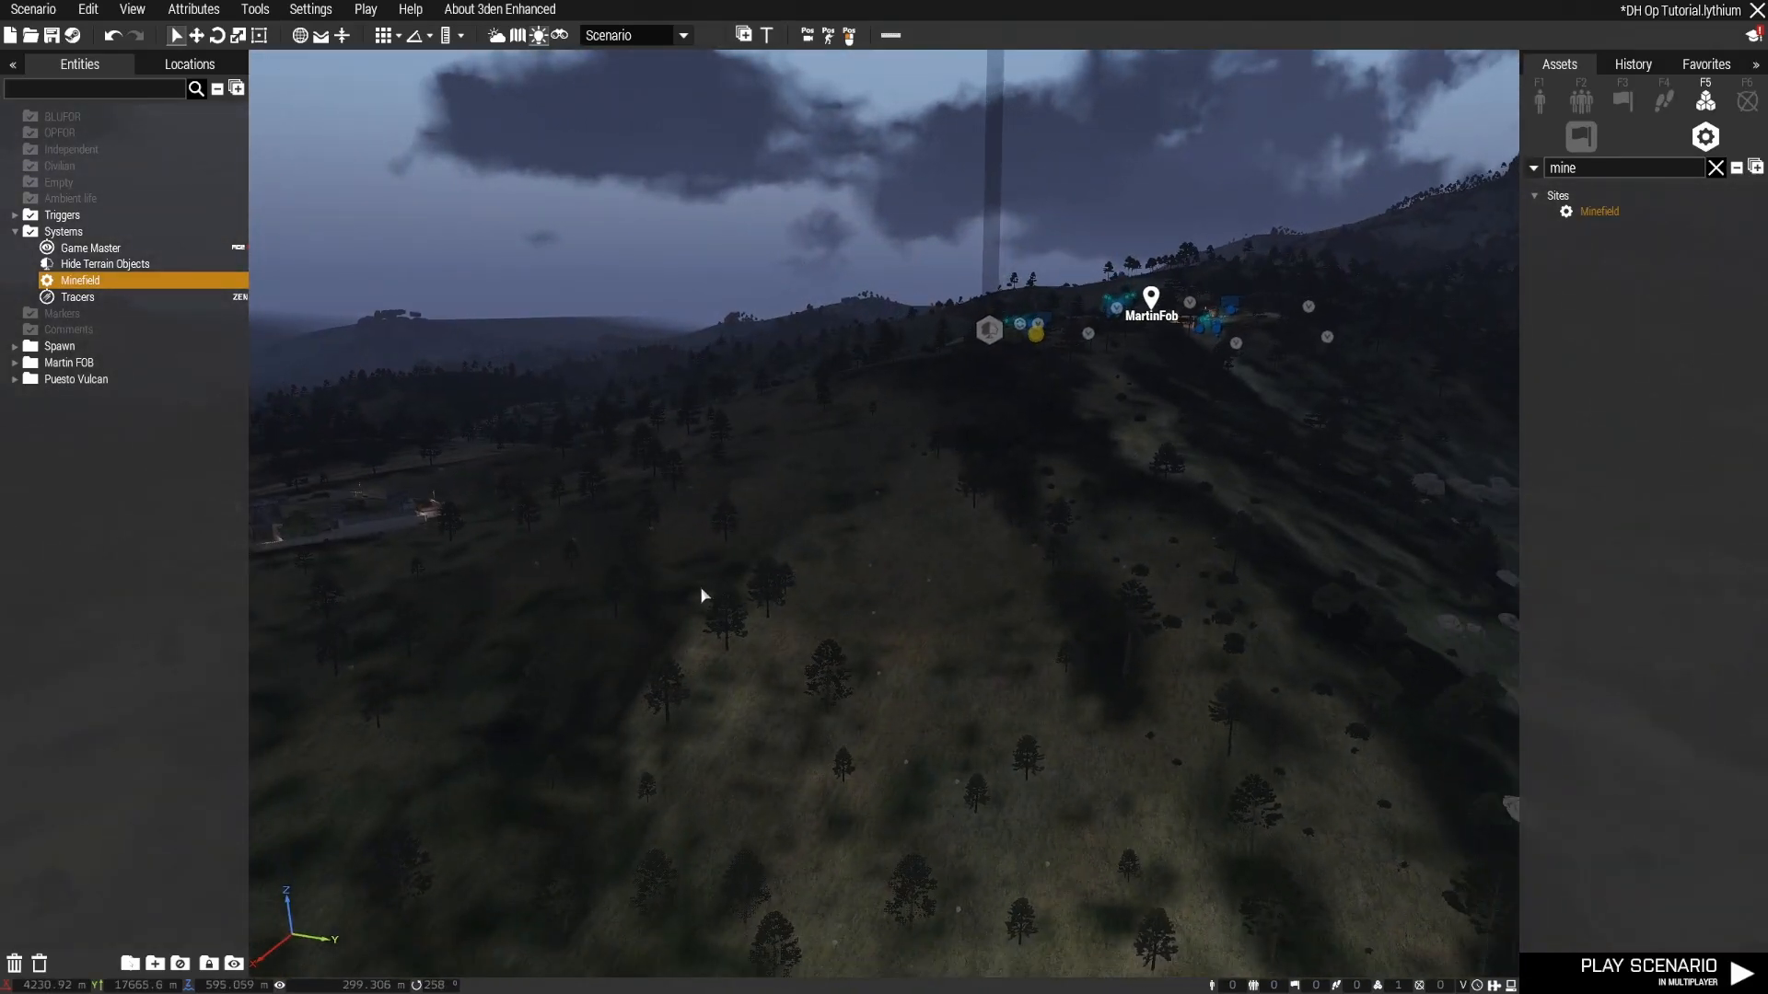
Step: Locate GreenCampBase on the map and bring the Dagger Team units beside its road into close view
{"action": "key", "text": "m"}
{"action": "right_click_drag", "start_coordinate": [948, 687], "coordinate": [780, 100]}
{"action": "scroll", "coordinate": [780, 101], "scroll_direction": "down", "scroll_amount": 3}
{"action": "right_click_drag", "start_coordinate": [1023, 725], "coordinate": [971, 543]}
{"action": "scroll", "coordinate": [976, 396], "scroll_direction": "up", "scroll_amount": 14}
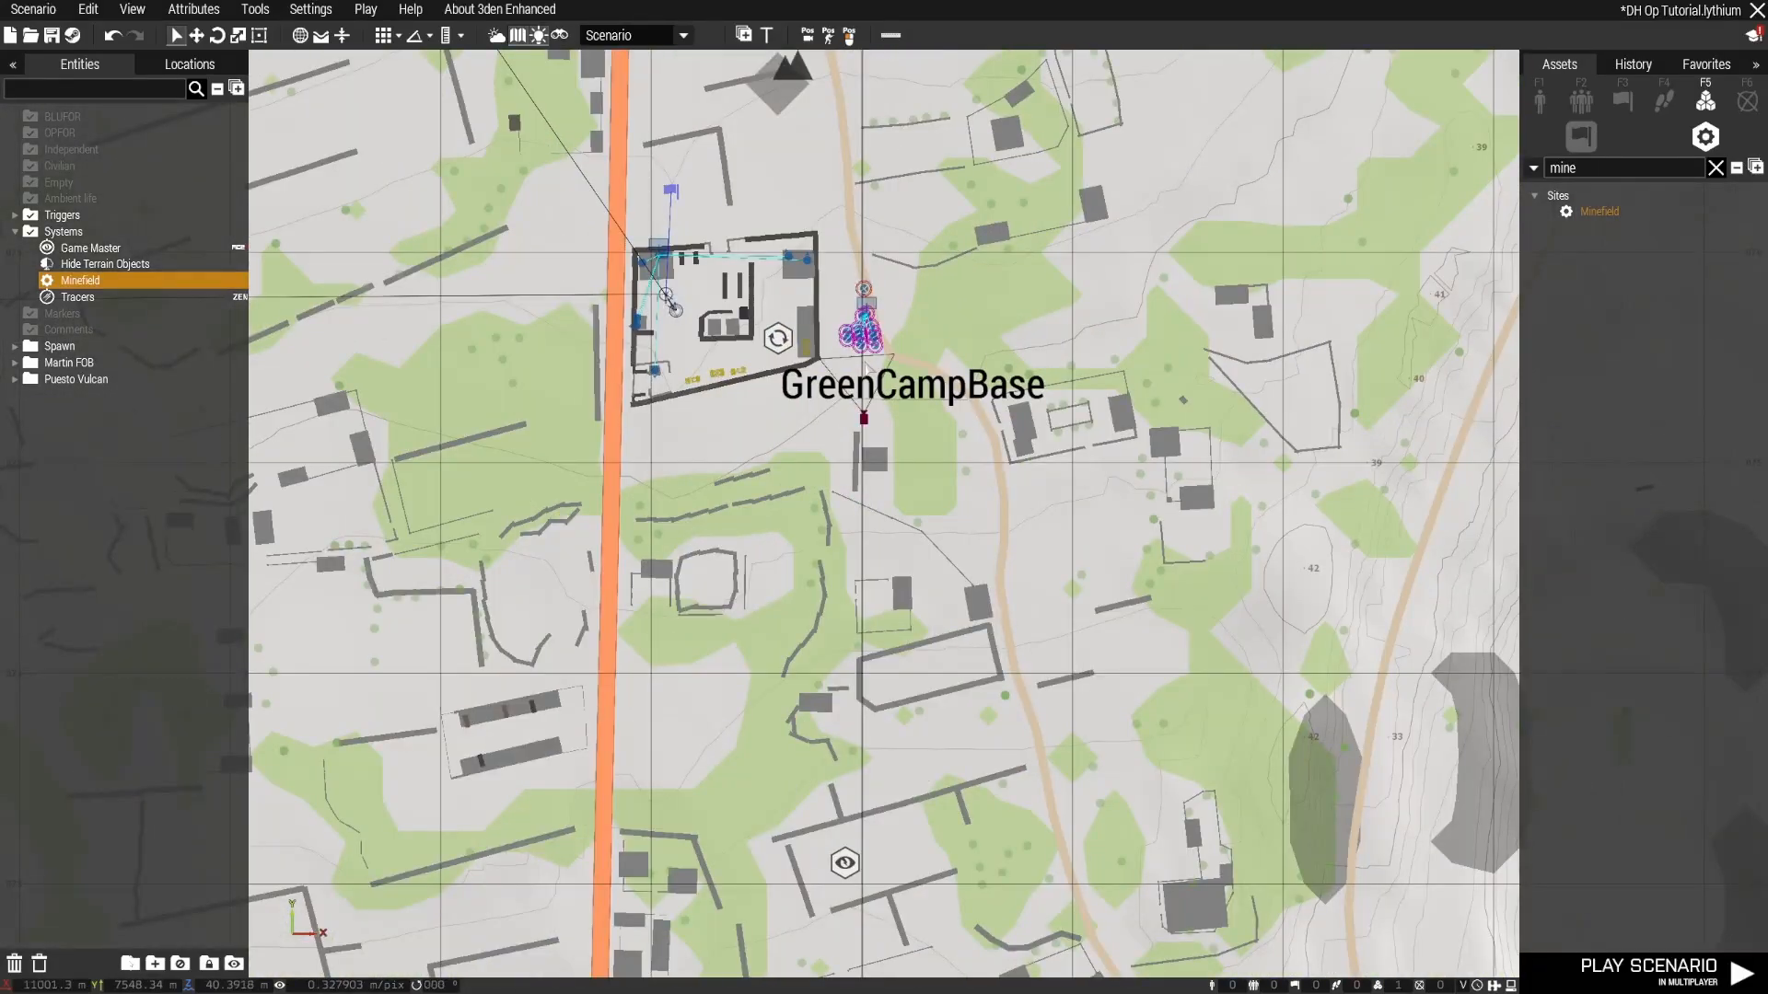
{"action": "key", "text": "m"}
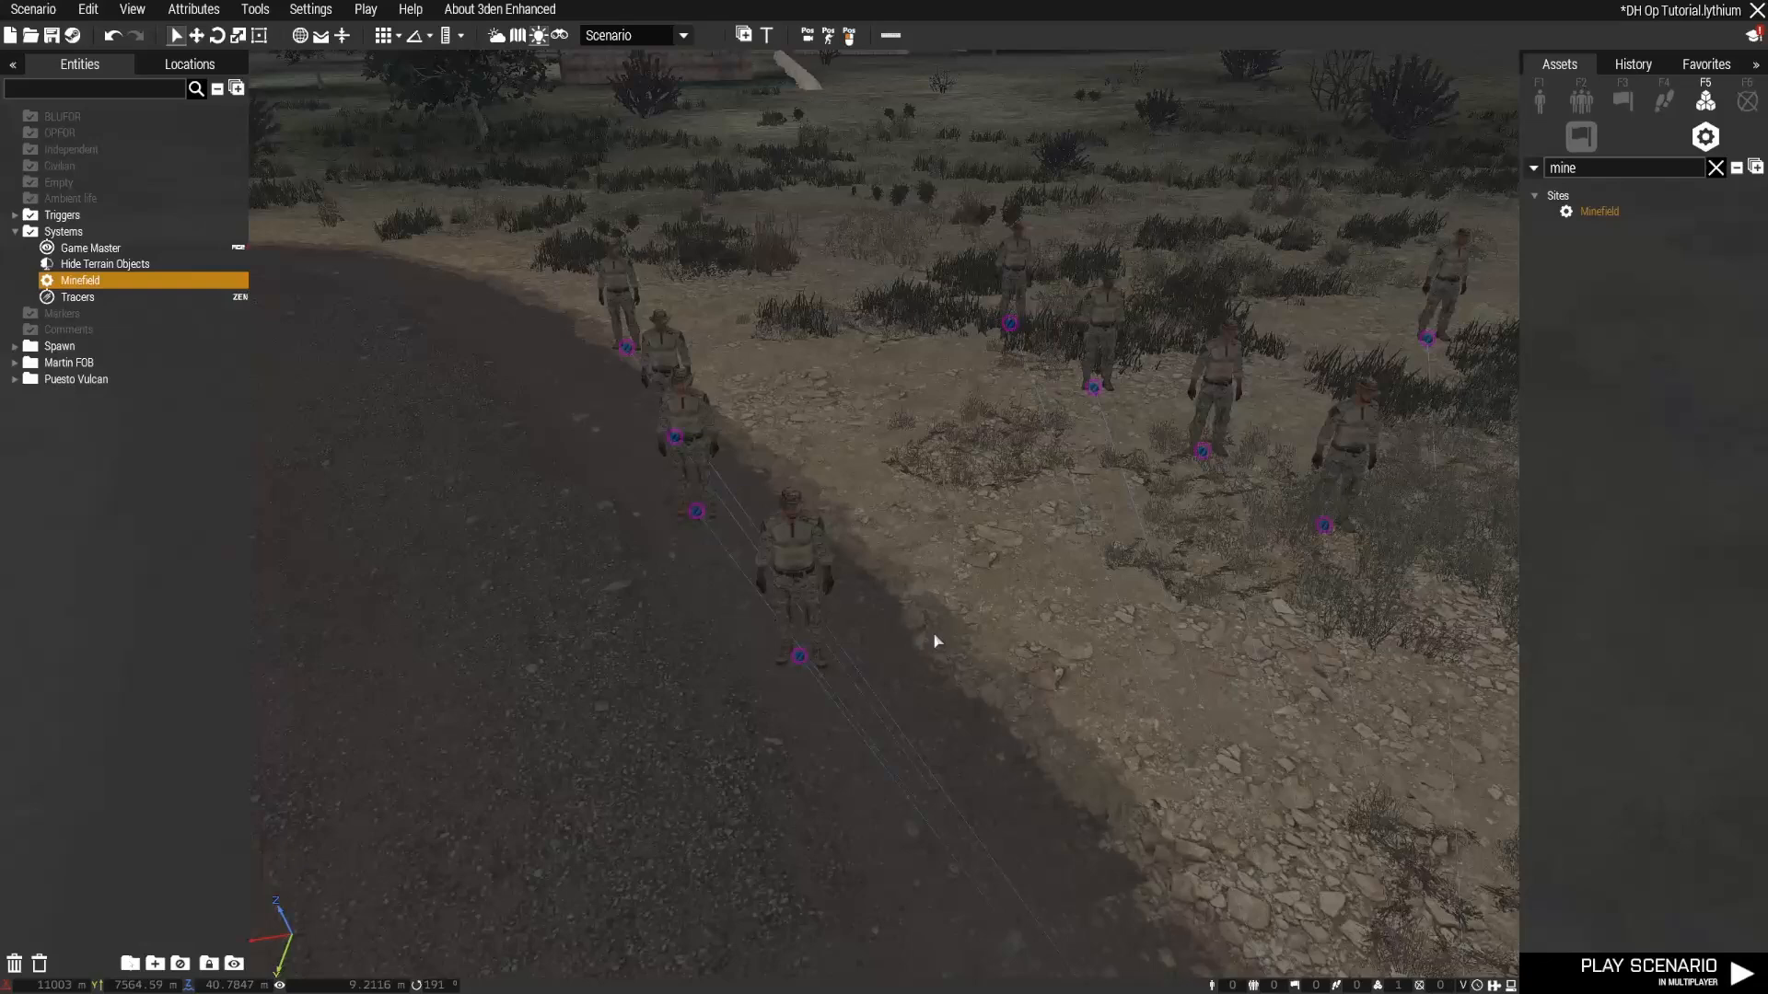
{"action": "right_click_drag", "start_coordinate": [936, 642], "coordinate": [1061, 632]}
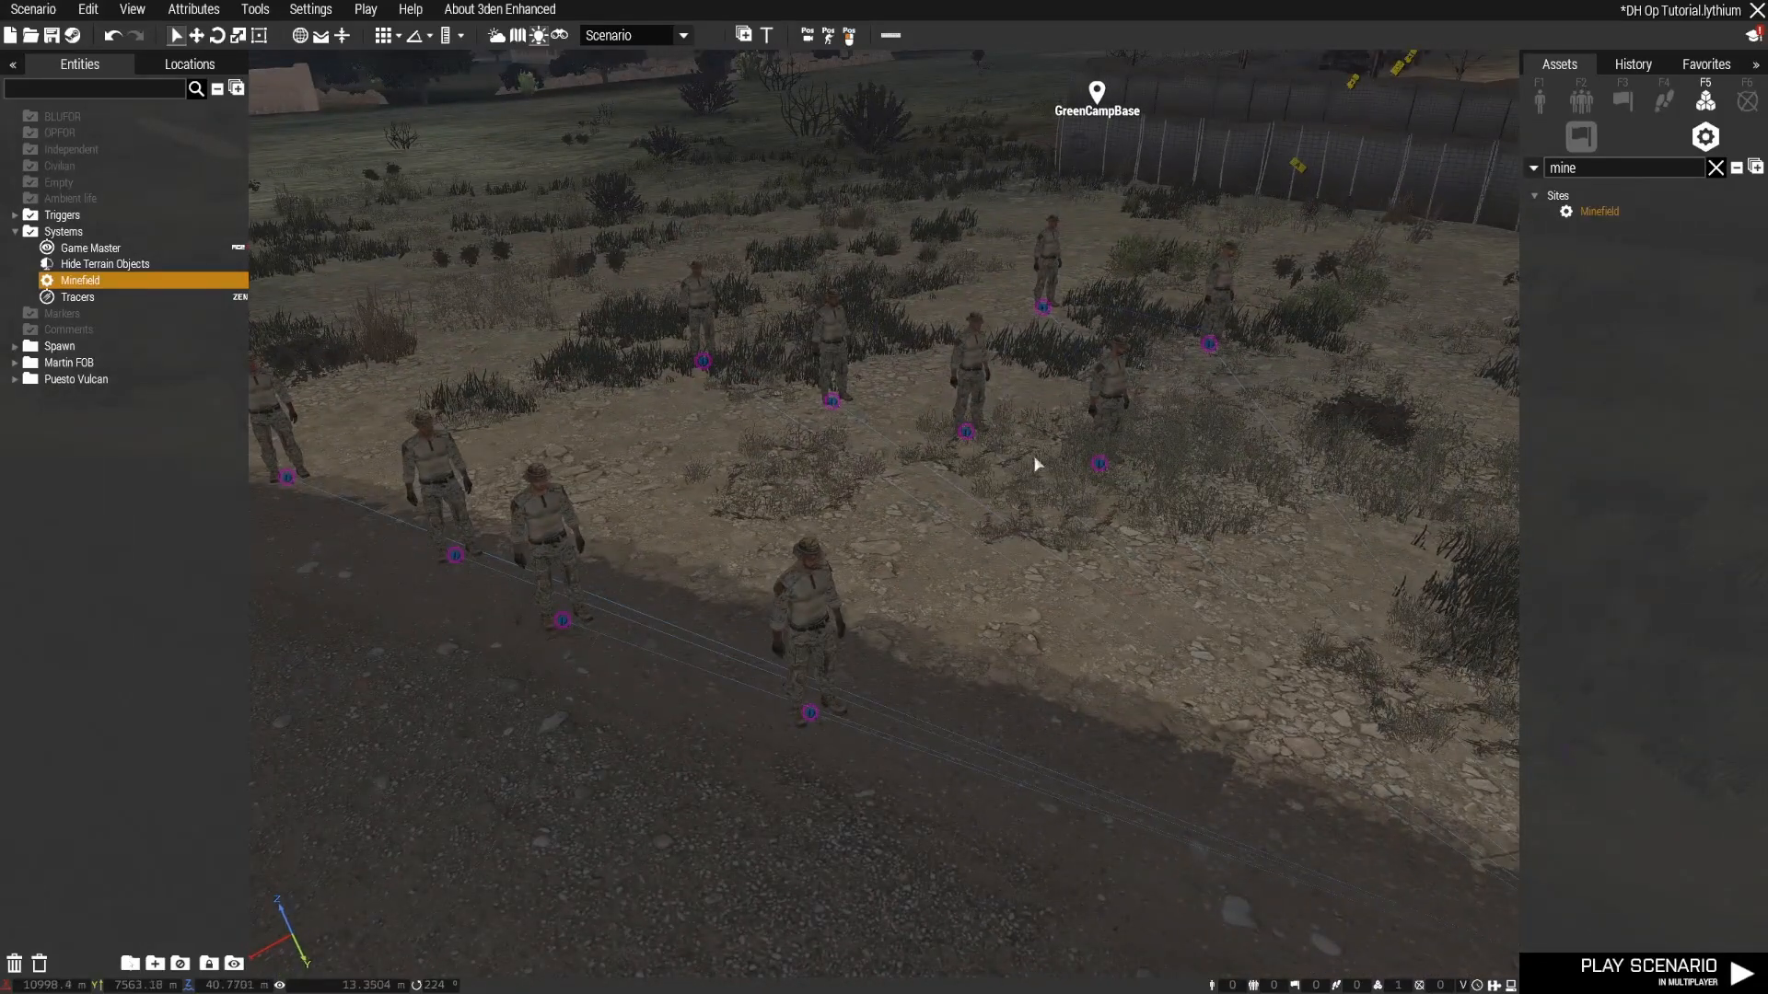
Step: Set the role description of one playable Dagger Team Raider to EOD
{"action": "double_click", "coordinate": [704, 363]}
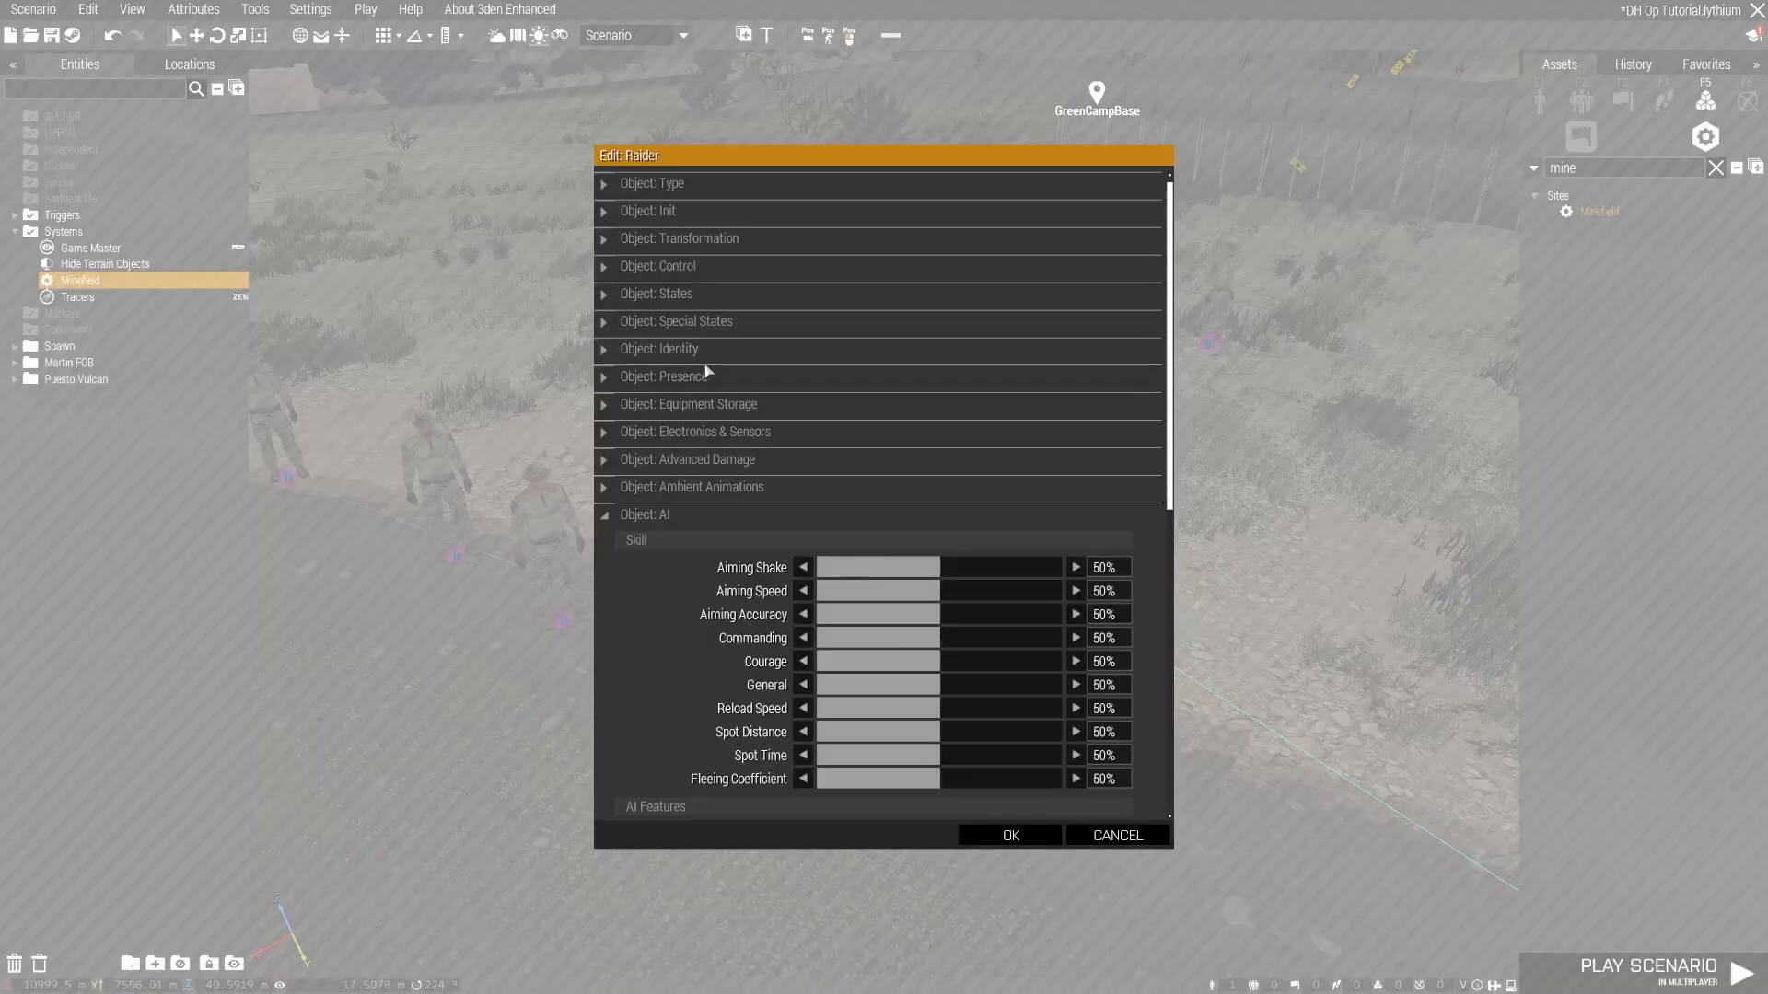
{"action": "left_click", "coordinate": [658, 519]}
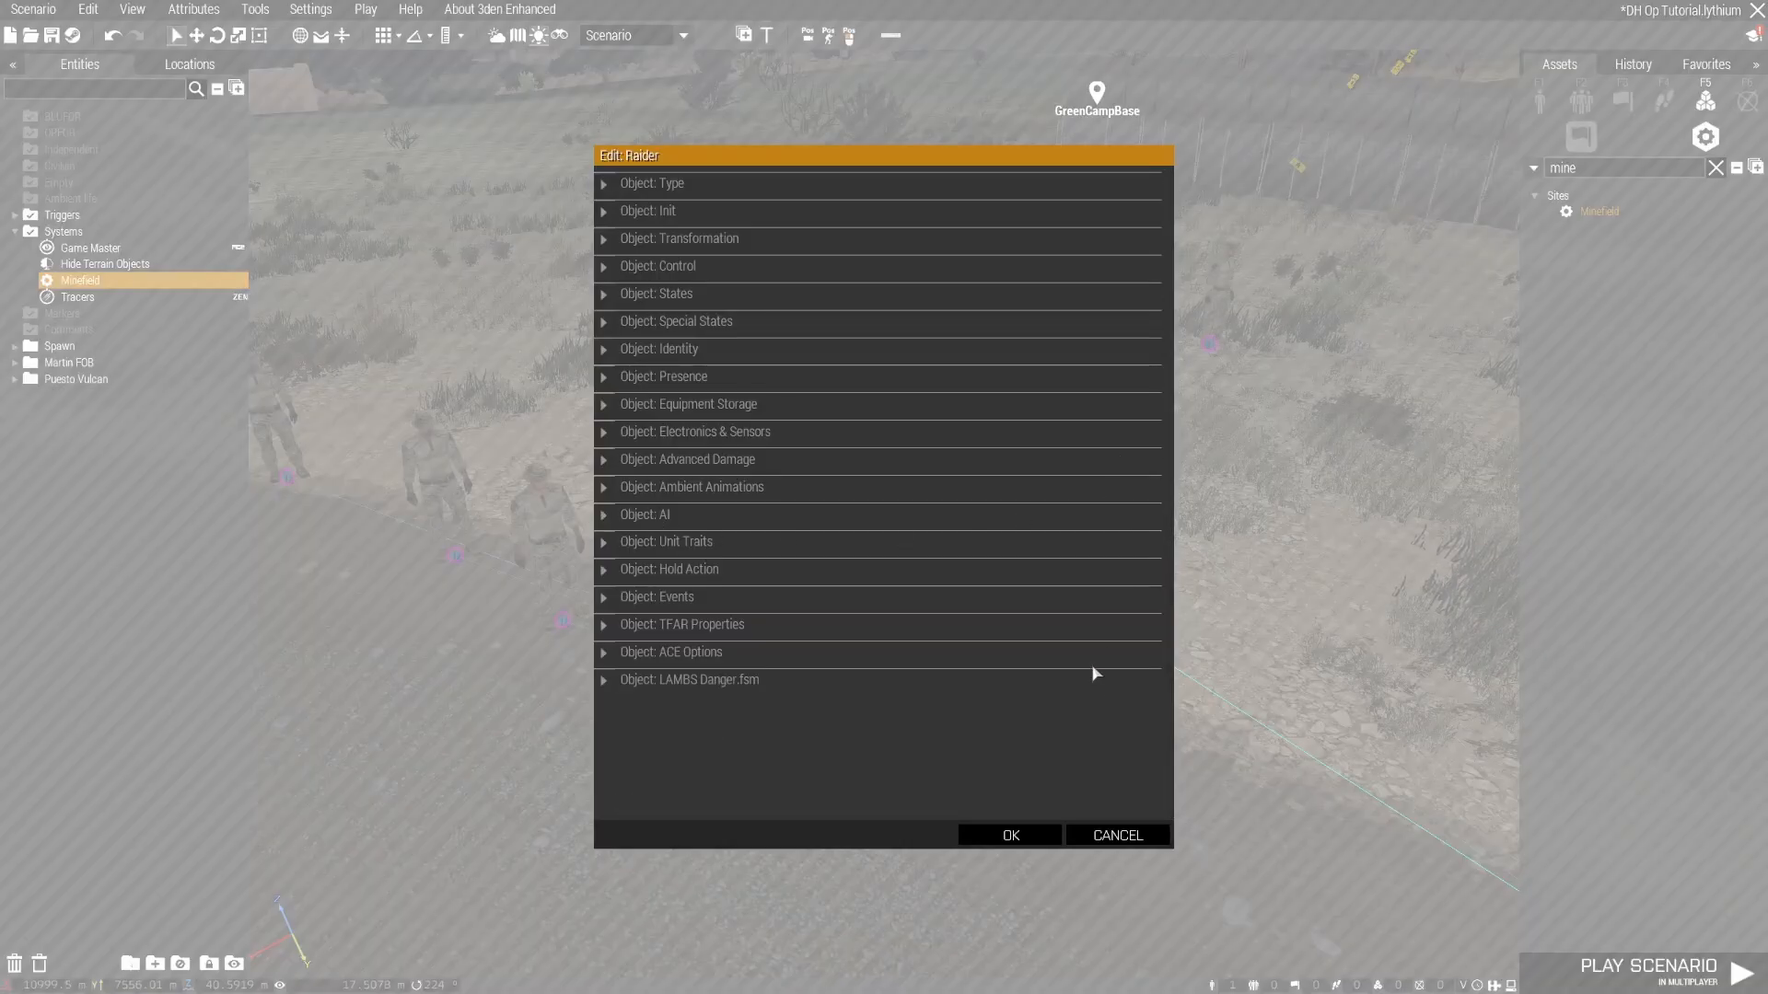
{"action": "left_click", "coordinate": [704, 241]}
{"action": "left_click", "coordinate": [705, 243]}
{"action": "left_click", "coordinate": [696, 269]}
{"action": "left_click_drag", "start_coordinate": [807, 336], "coordinate": [769, 343]}
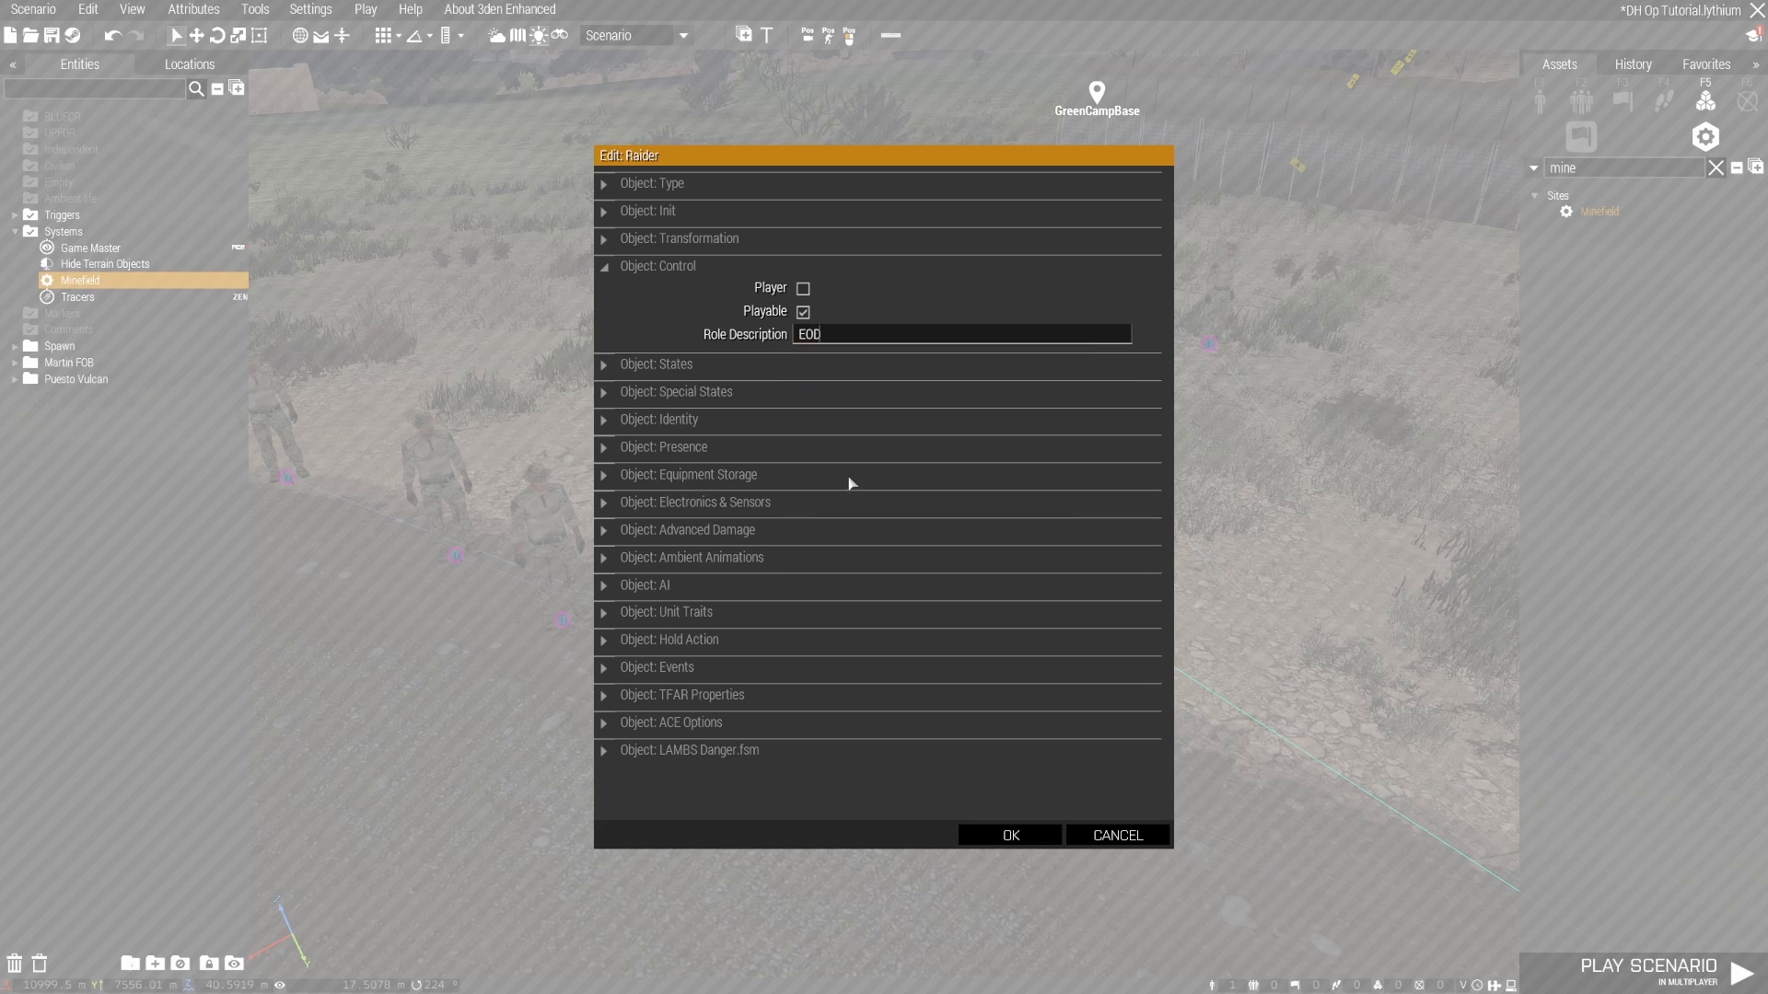
{"action": "left_click", "coordinate": [982, 836]}
{"action": "mouse_move", "coordinate": [705, 364]}
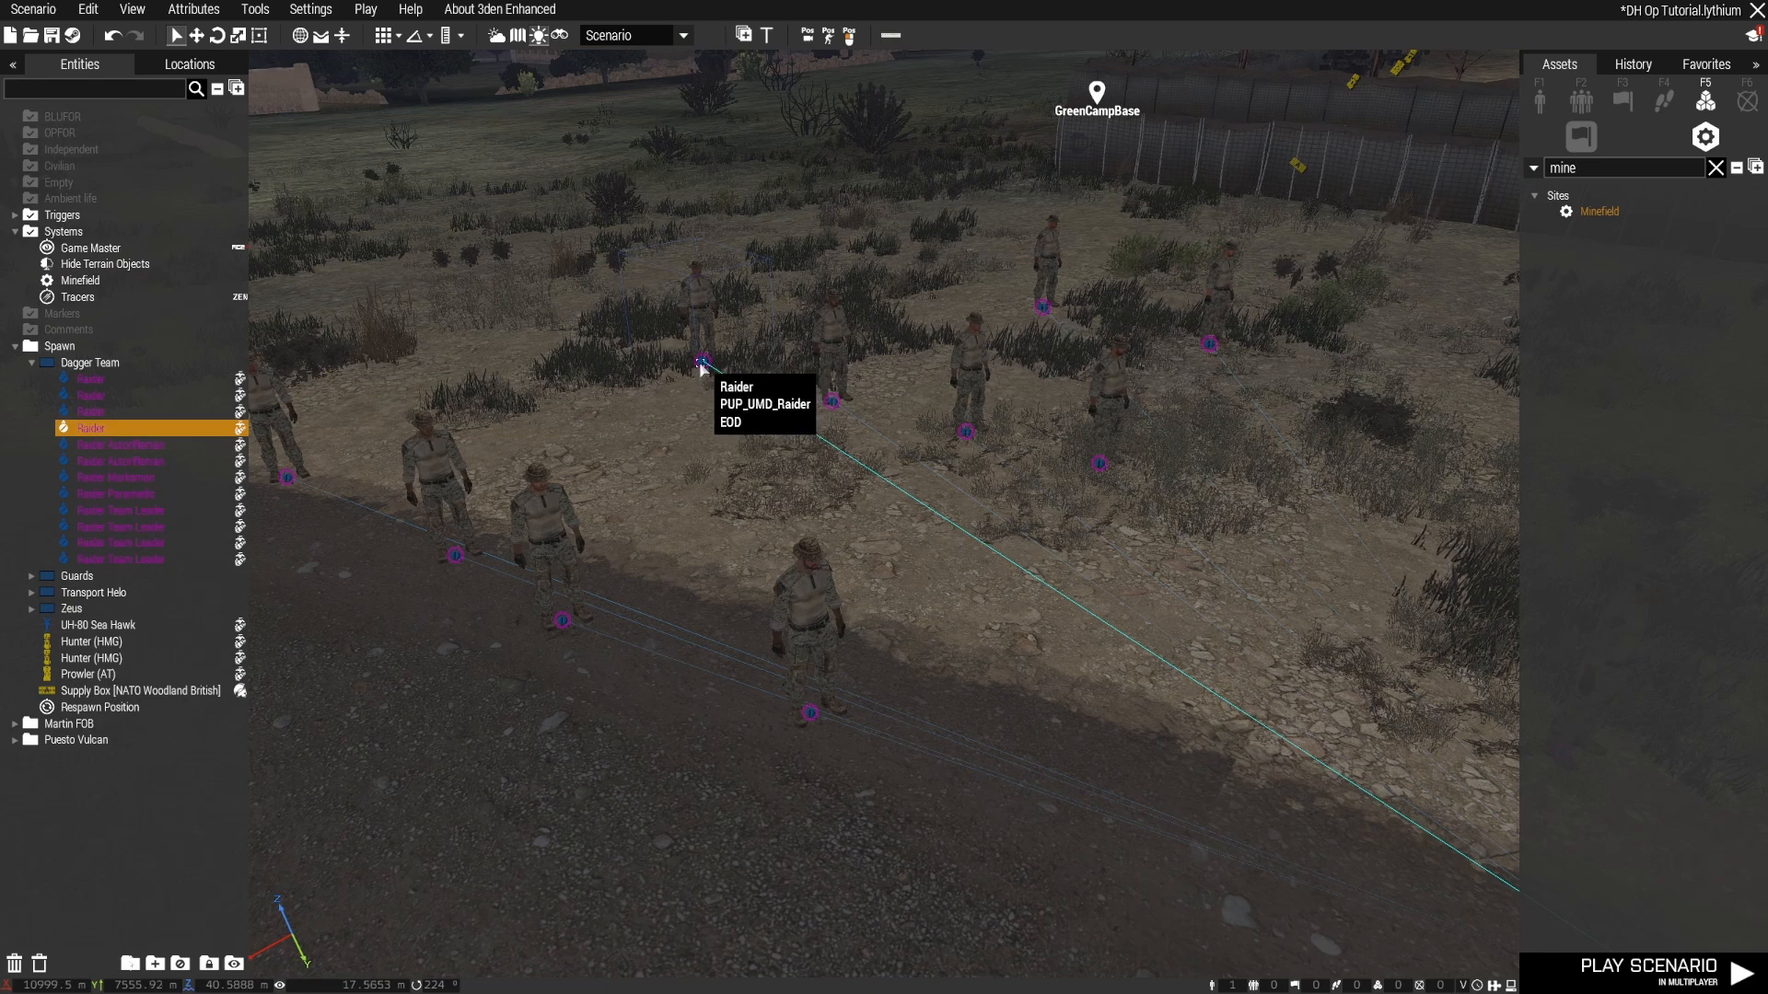
Step: Enable Is EOD in the ACE options of the Raider with the EOD role and save the scenario
{"action": "double_click", "coordinate": [701, 363]}
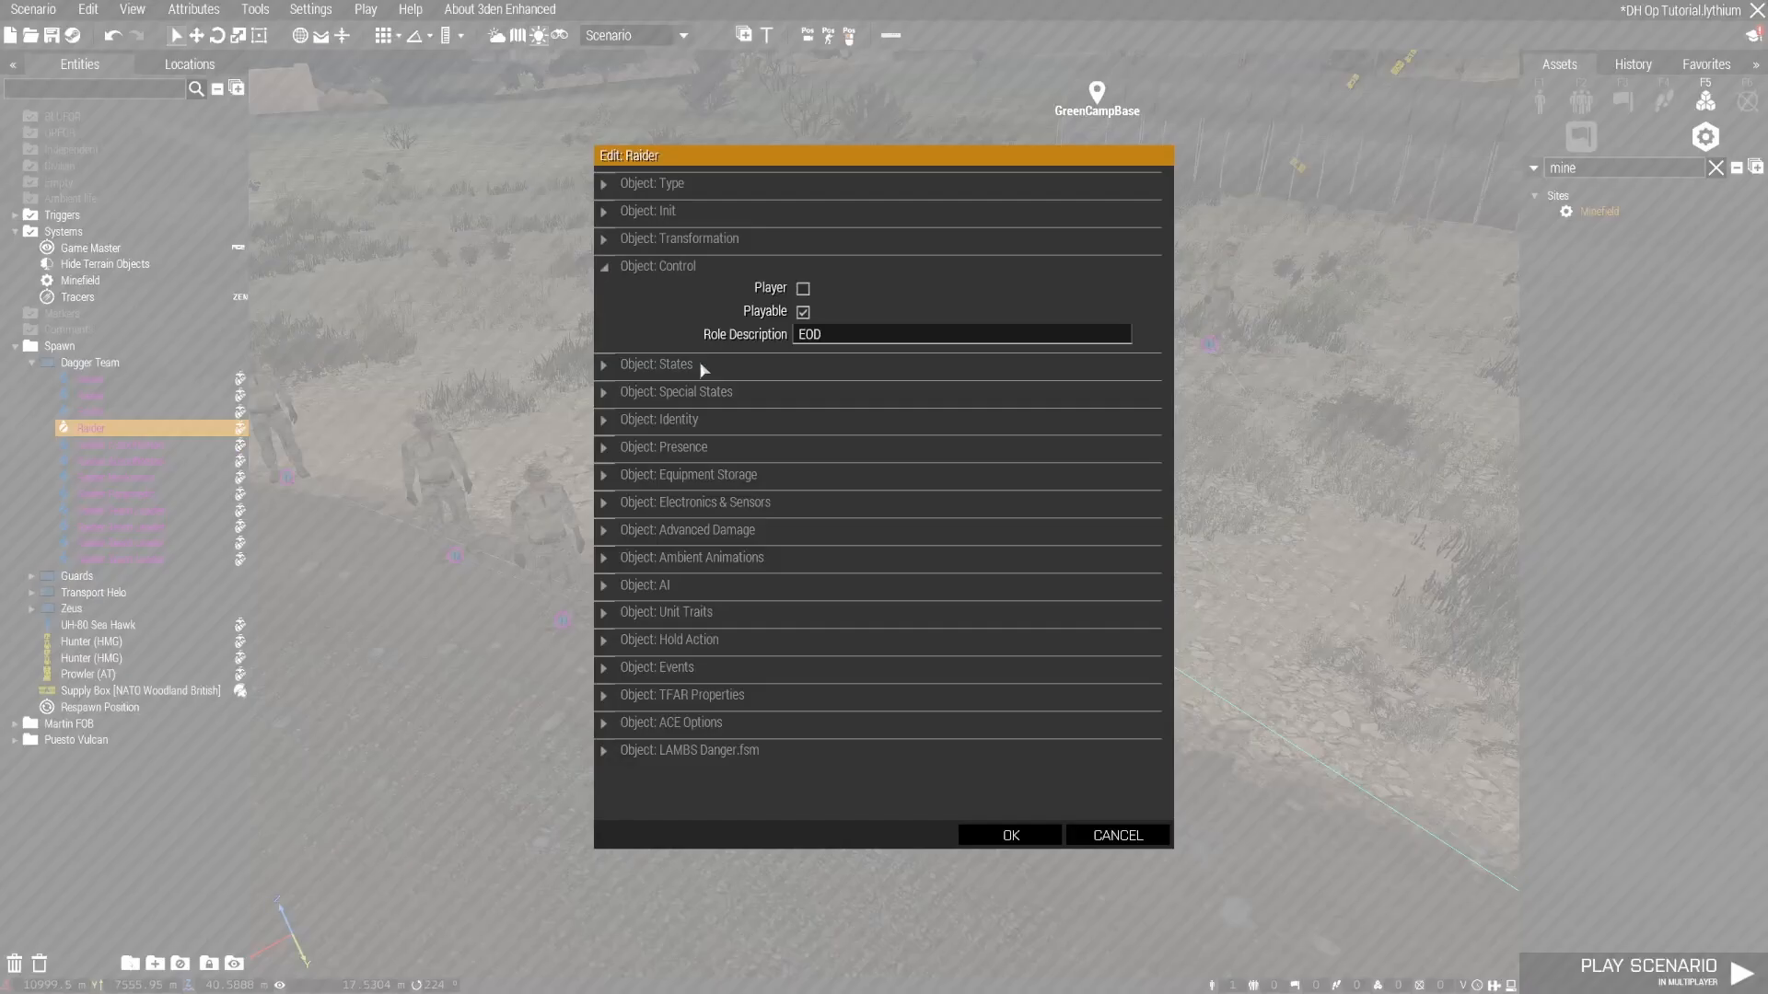
{"action": "left_click", "coordinate": [755, 725]}
{"action": "scroll", "coordinate": [972, 665], "scroll_direction": "down", "scroll_amount": 3}
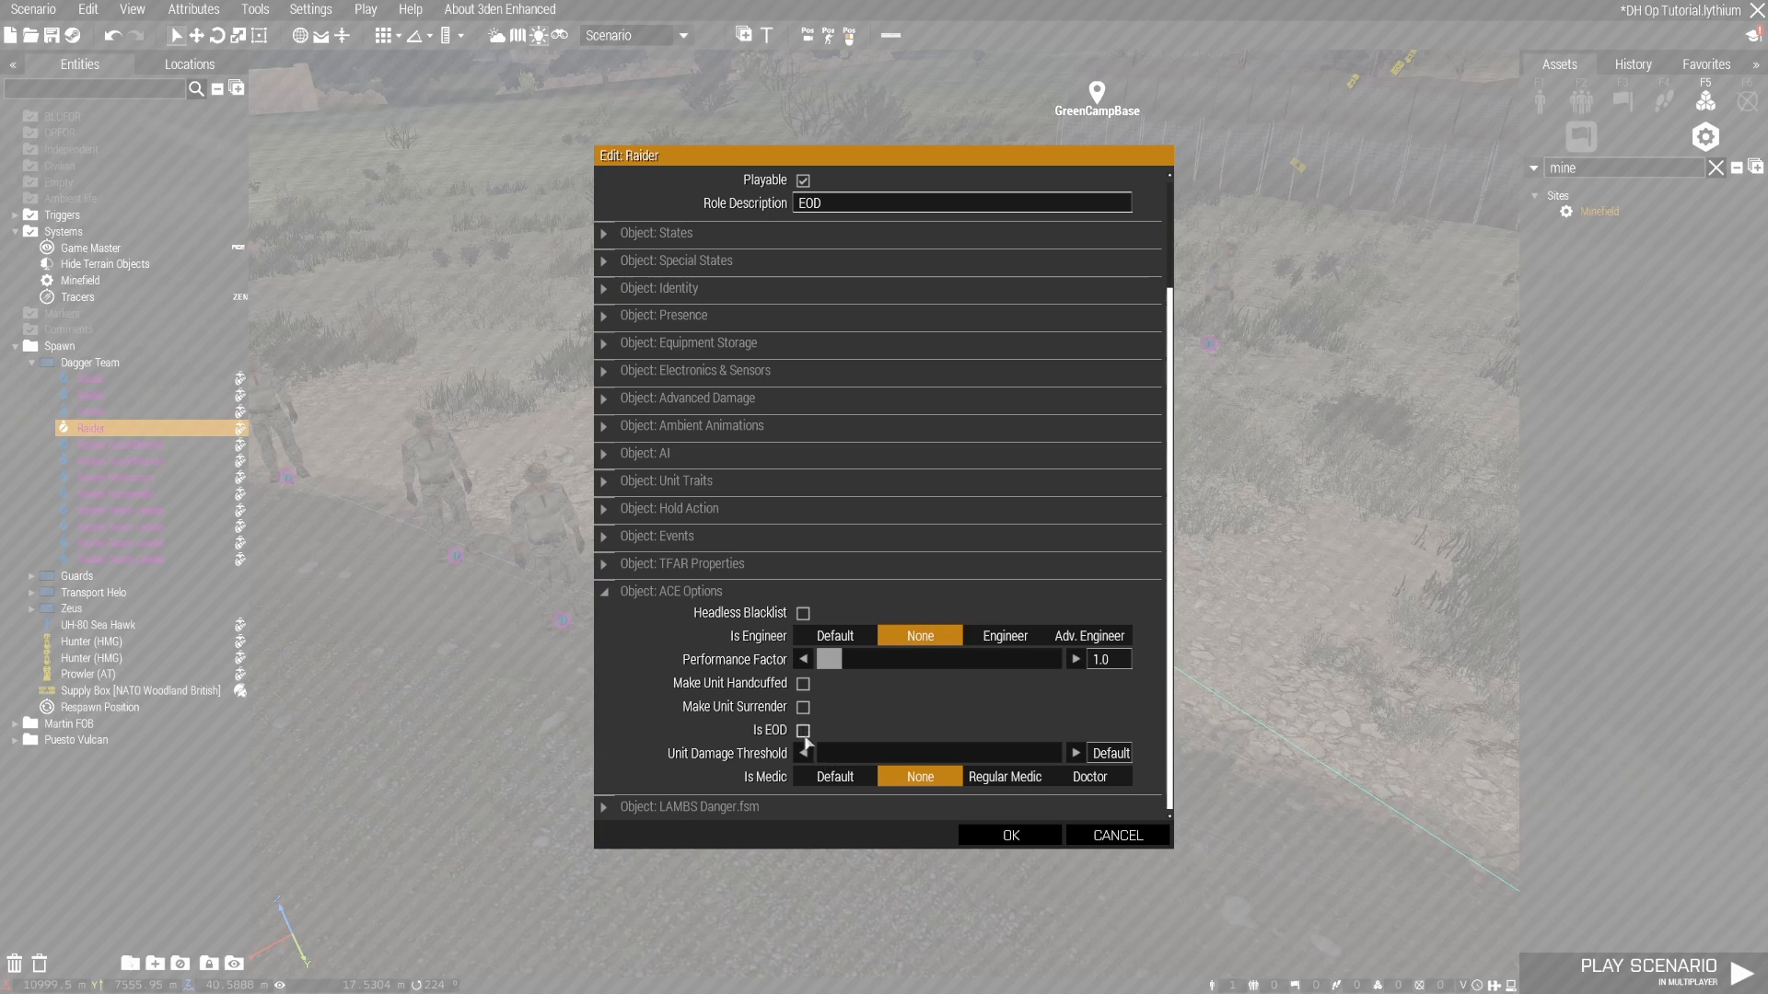
{"action": "left_click", "coordinate": [1011, 834]}
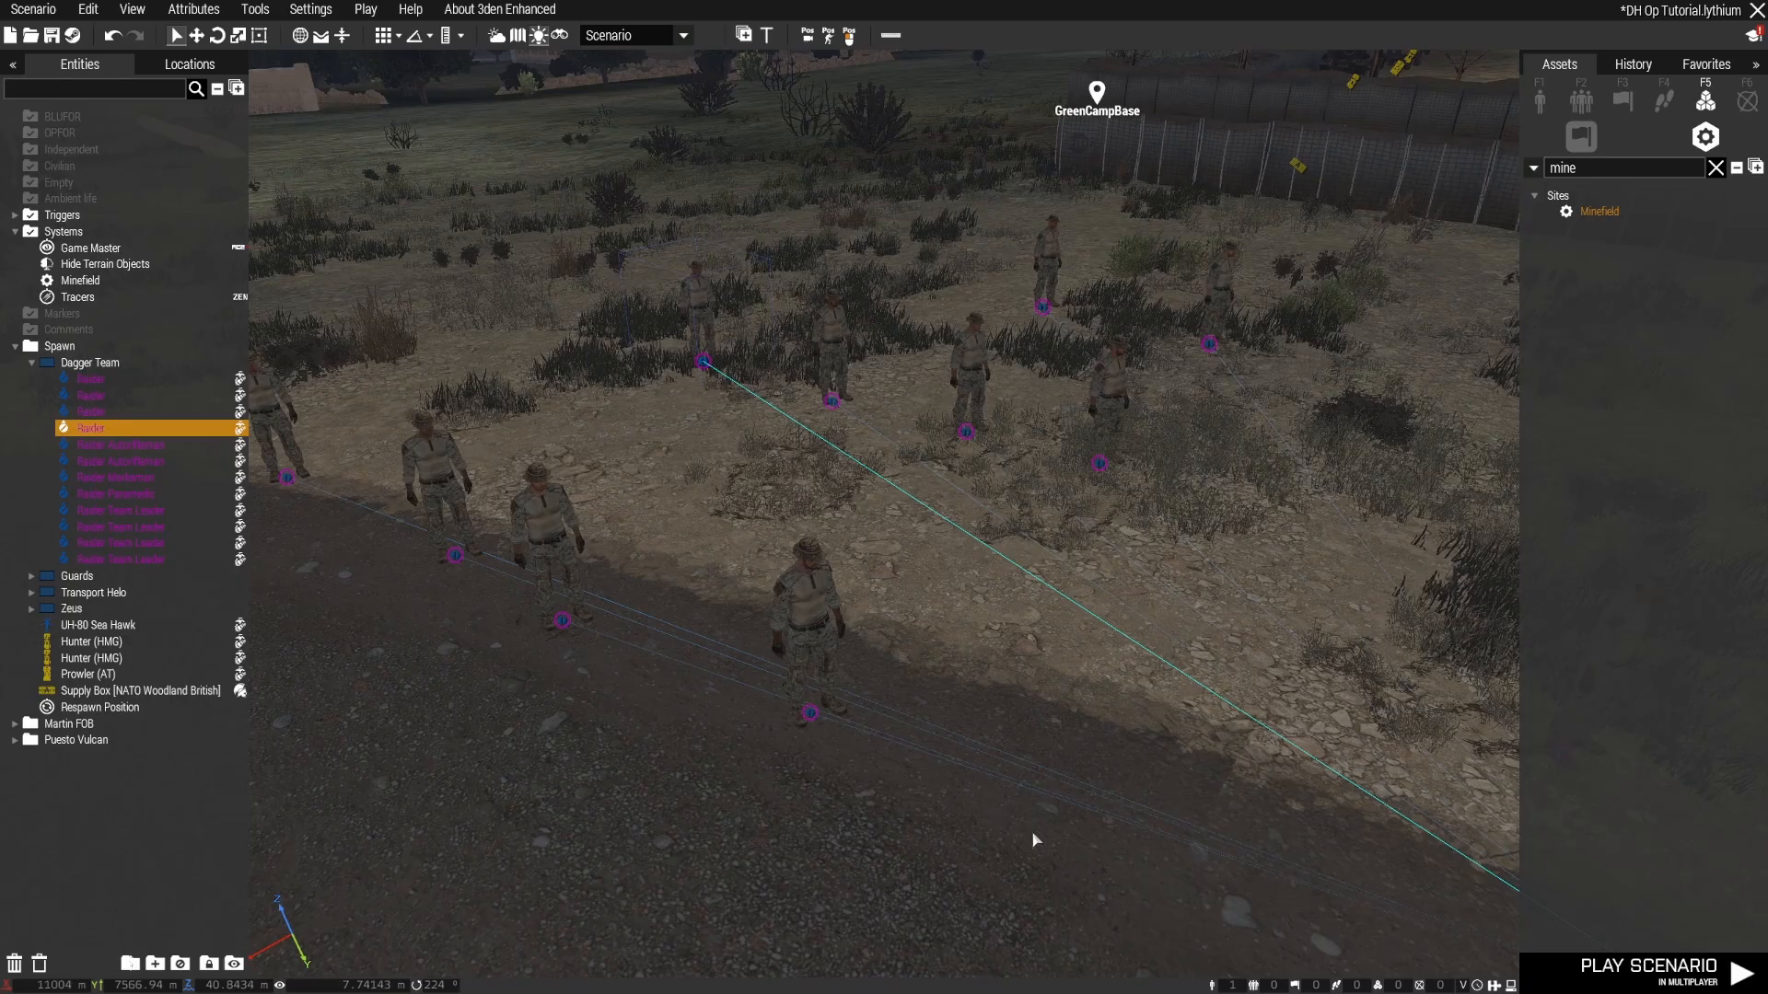
{"action": "scroll", "coordinate": [810, 592], "scroll_direction": "up", "scroll_amount": 2}
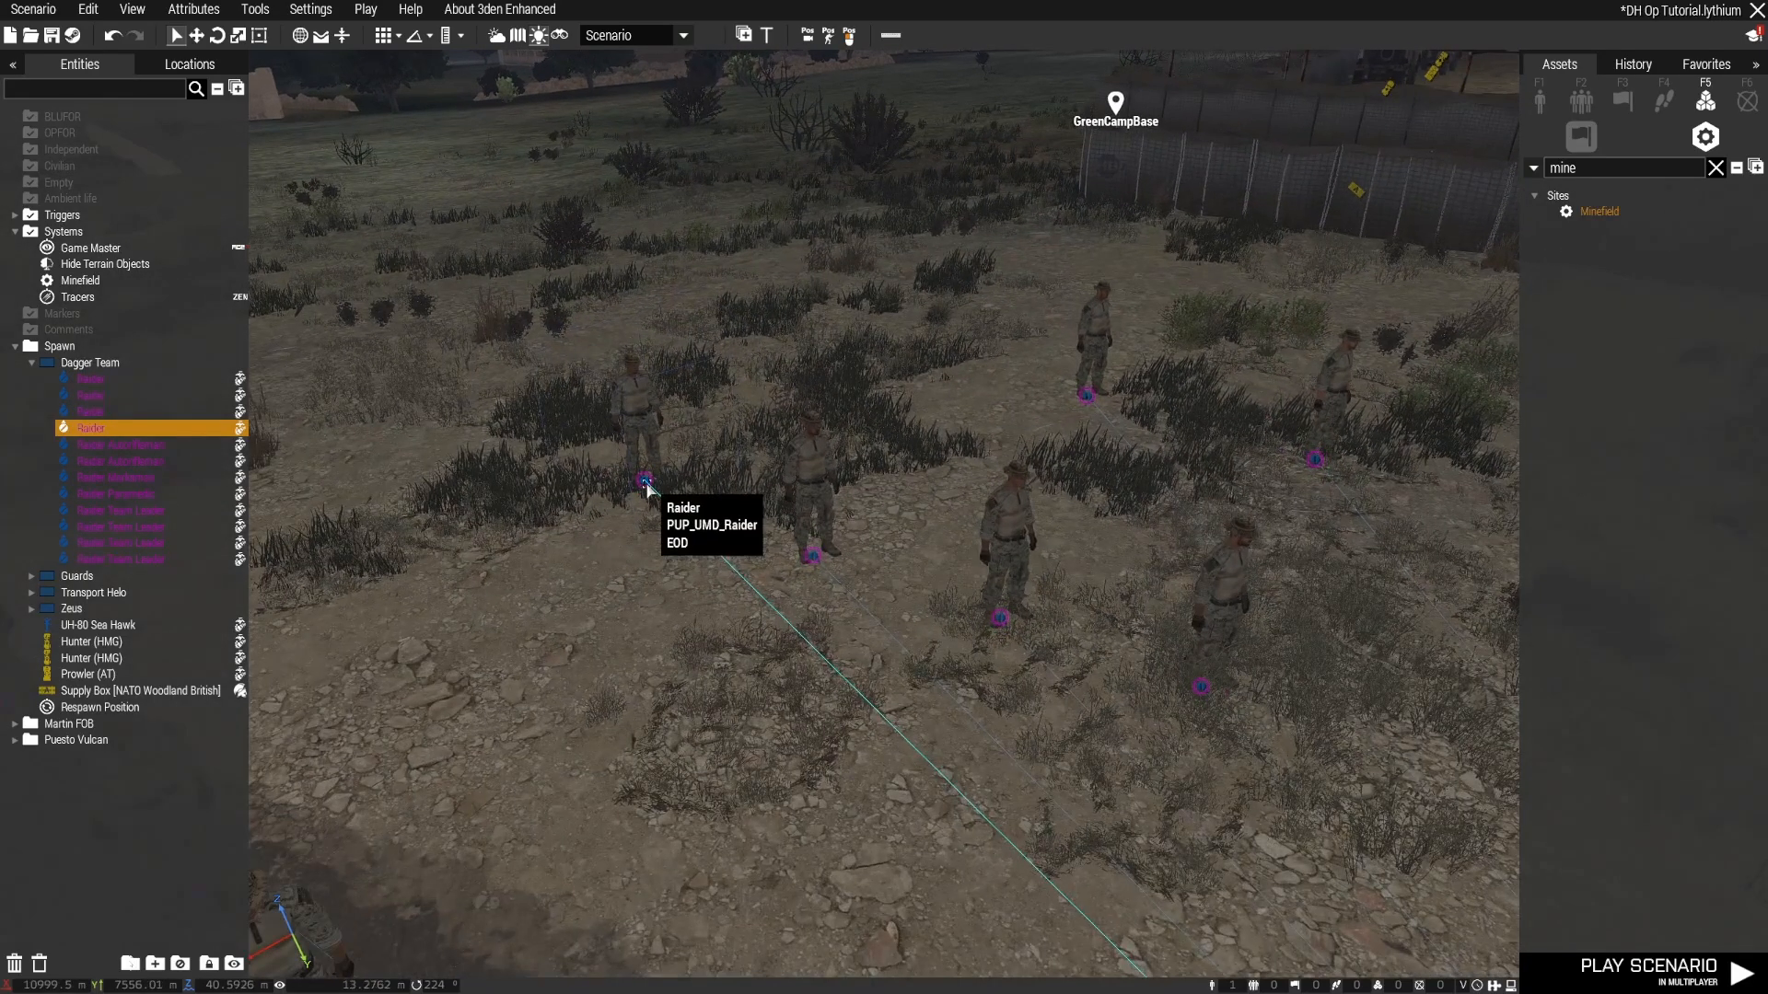
{"action": "key", "text": "ctrl+s"}
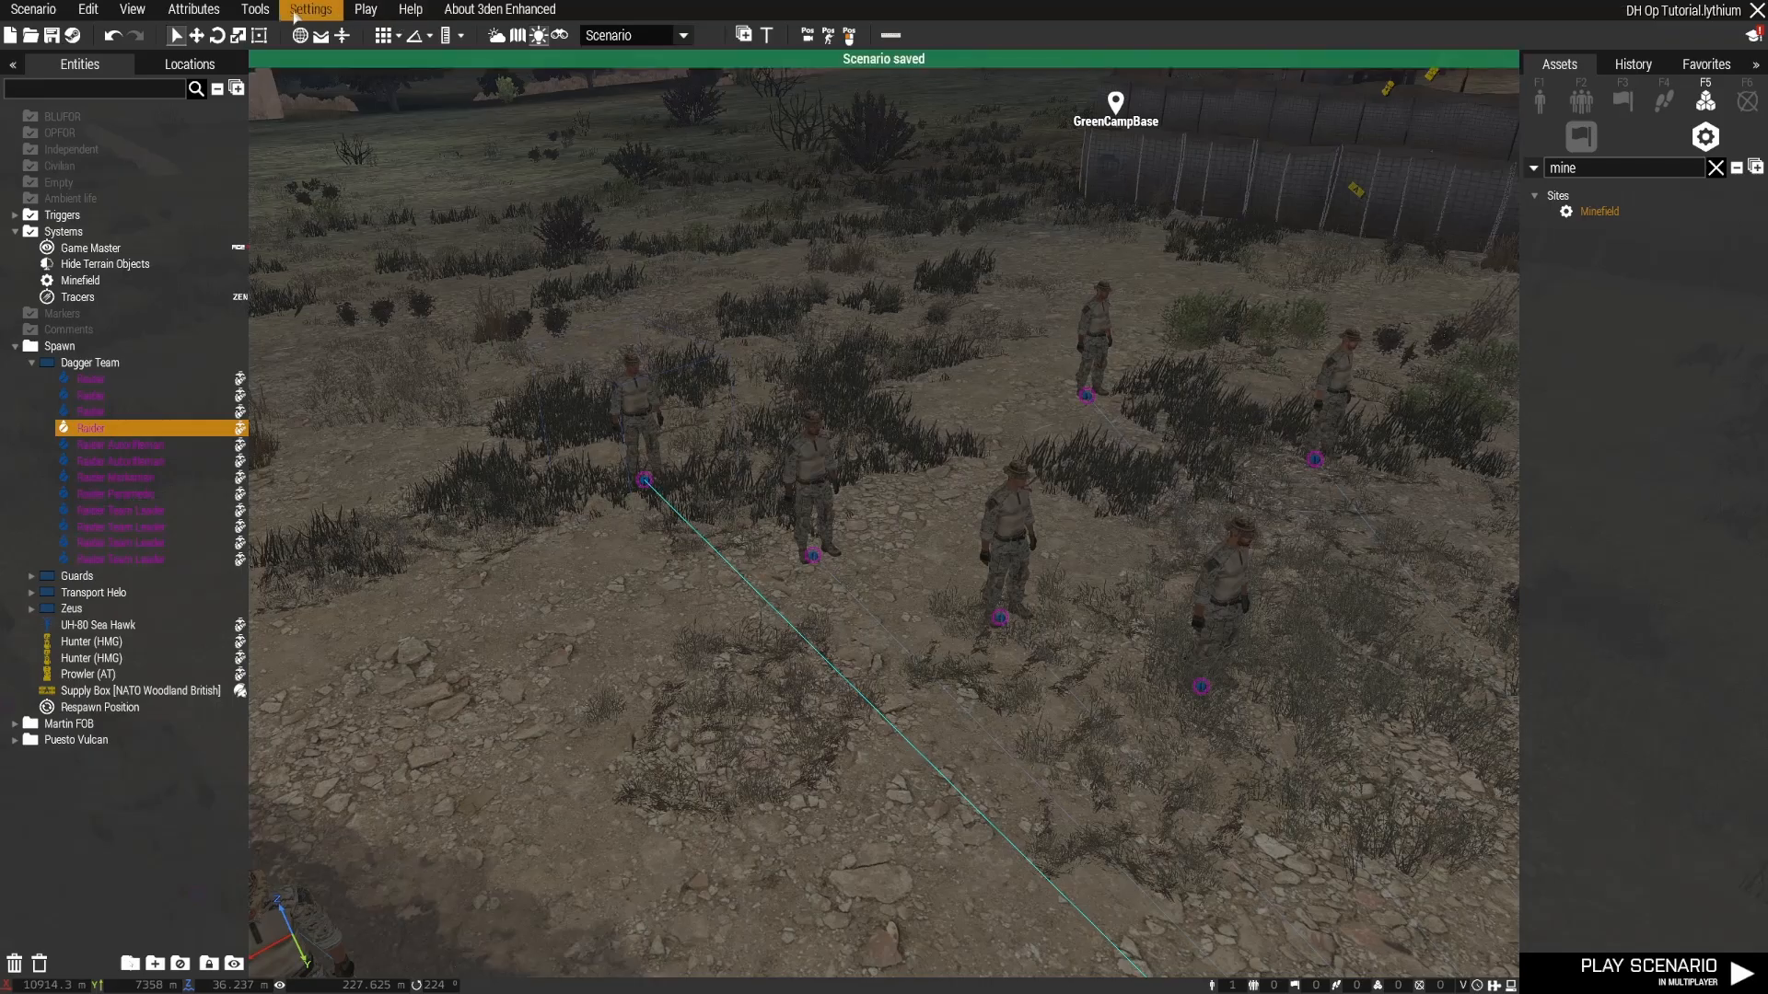
Step: Reorder the Dagger Team lobby slots so the EOD role sits directly above 8: Raider
{"action": "left_click", "coordinate": [255, 10]}
{"action": "left_click", "coordinate": [322, 252]}
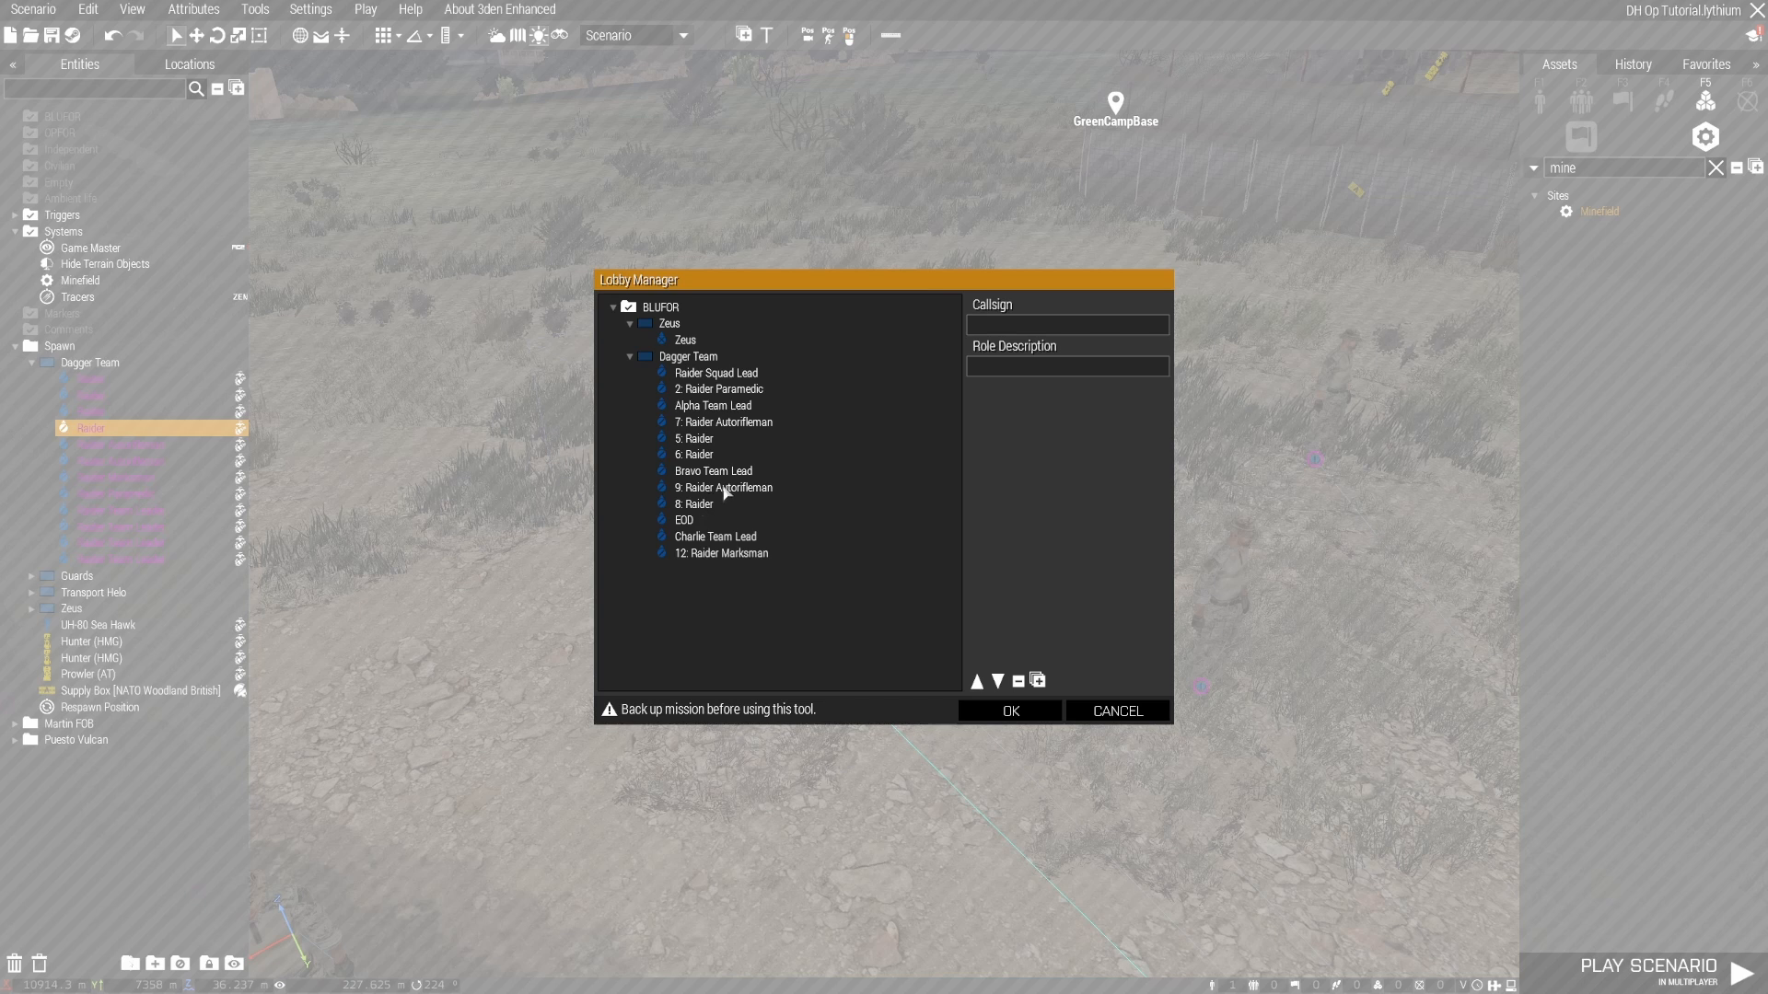
{"action": "left_click", "coordinate": [686, 520]}
{"action": "left_click", "coordinate": [977, 682]}
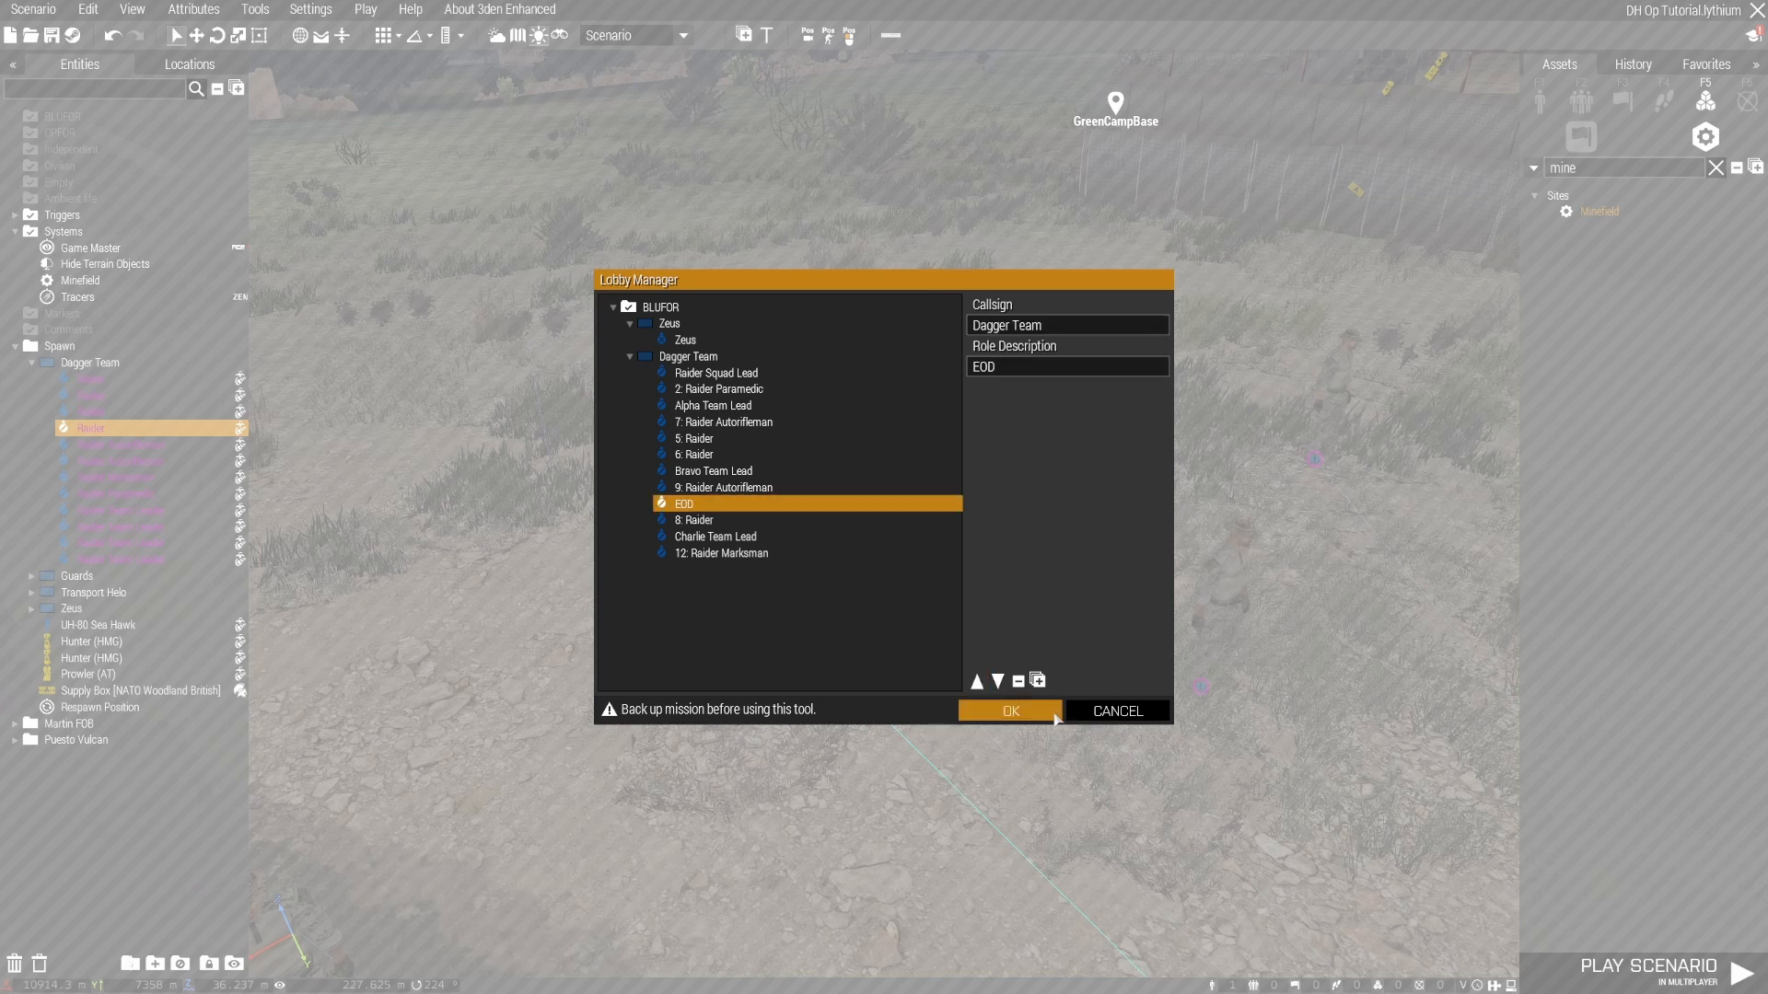
{"action": "left_click", "coordinate": [1011, 712]}
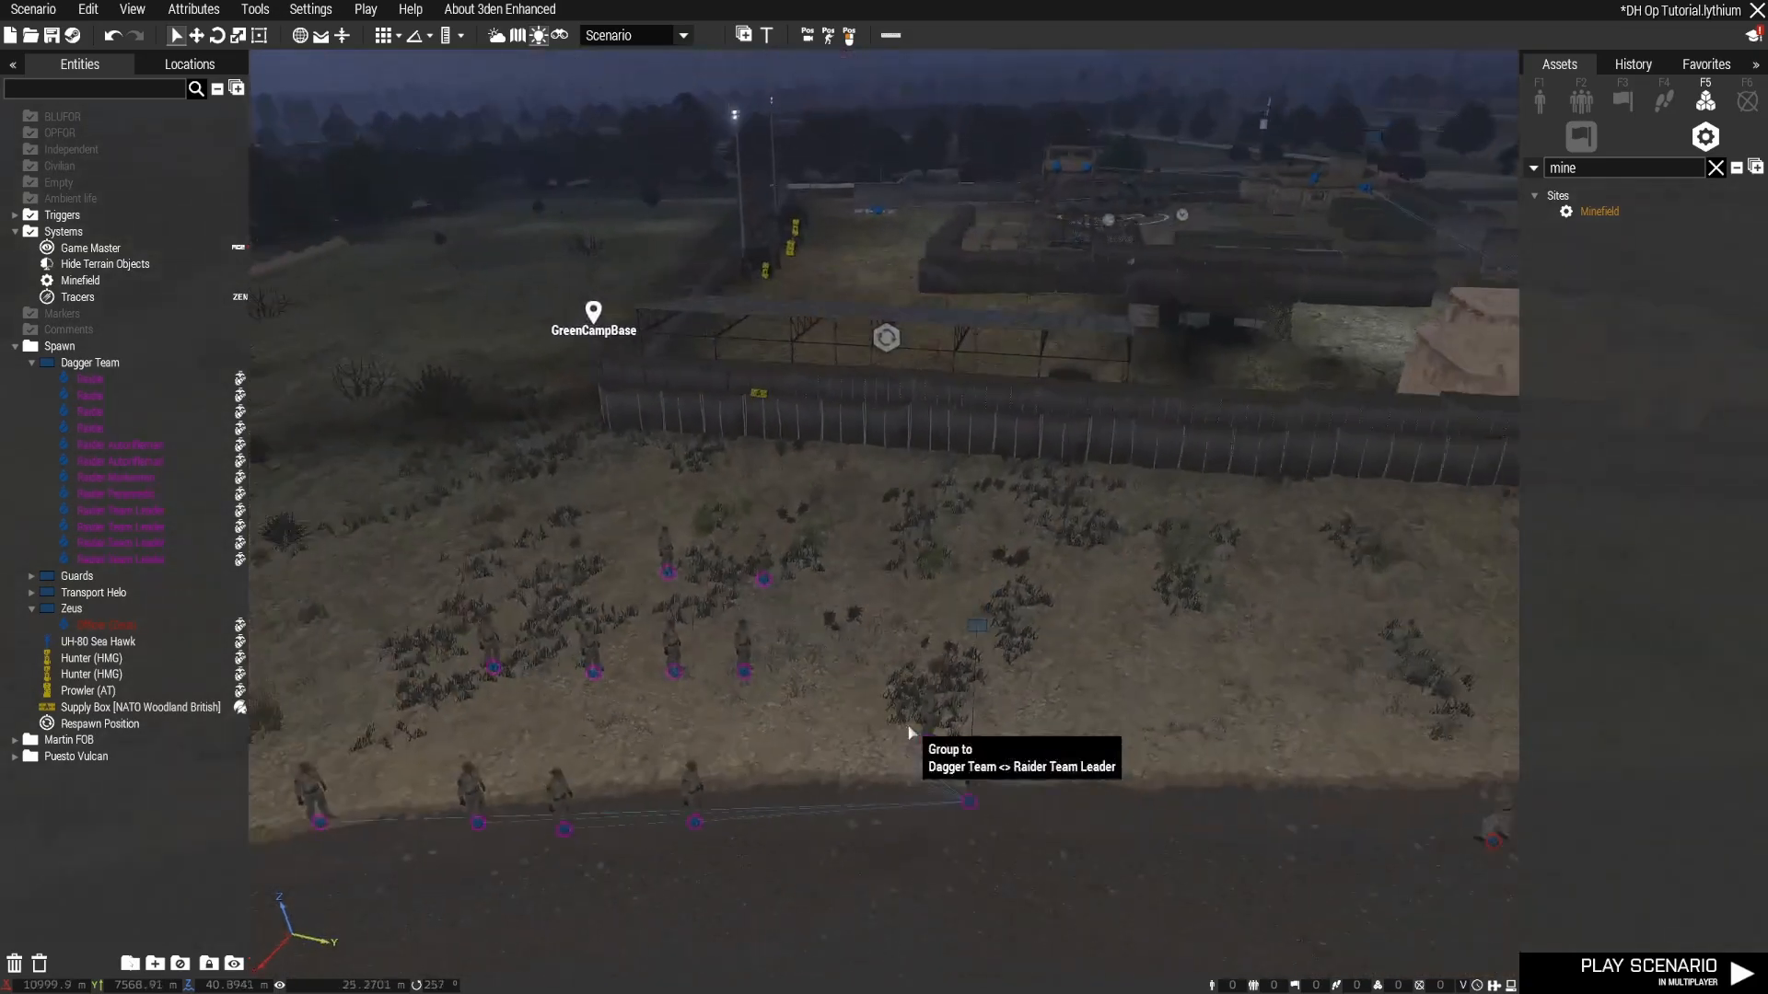
Step: Open the ACE Arsenal attributes of the NATO Woodland British supply box under the metal shelter
{"action": "key", "text": "d"}
{"action": "key", "text": "w"}
{"action": "right_click_drag", "start_coordinate": [908, 732], "coordinate": [644, 719]}
{"action": "right_click_drag", "start_coordinate": [1002, 777], "coordinate": [702, 604]}
{"action": "key", "text": "w"}
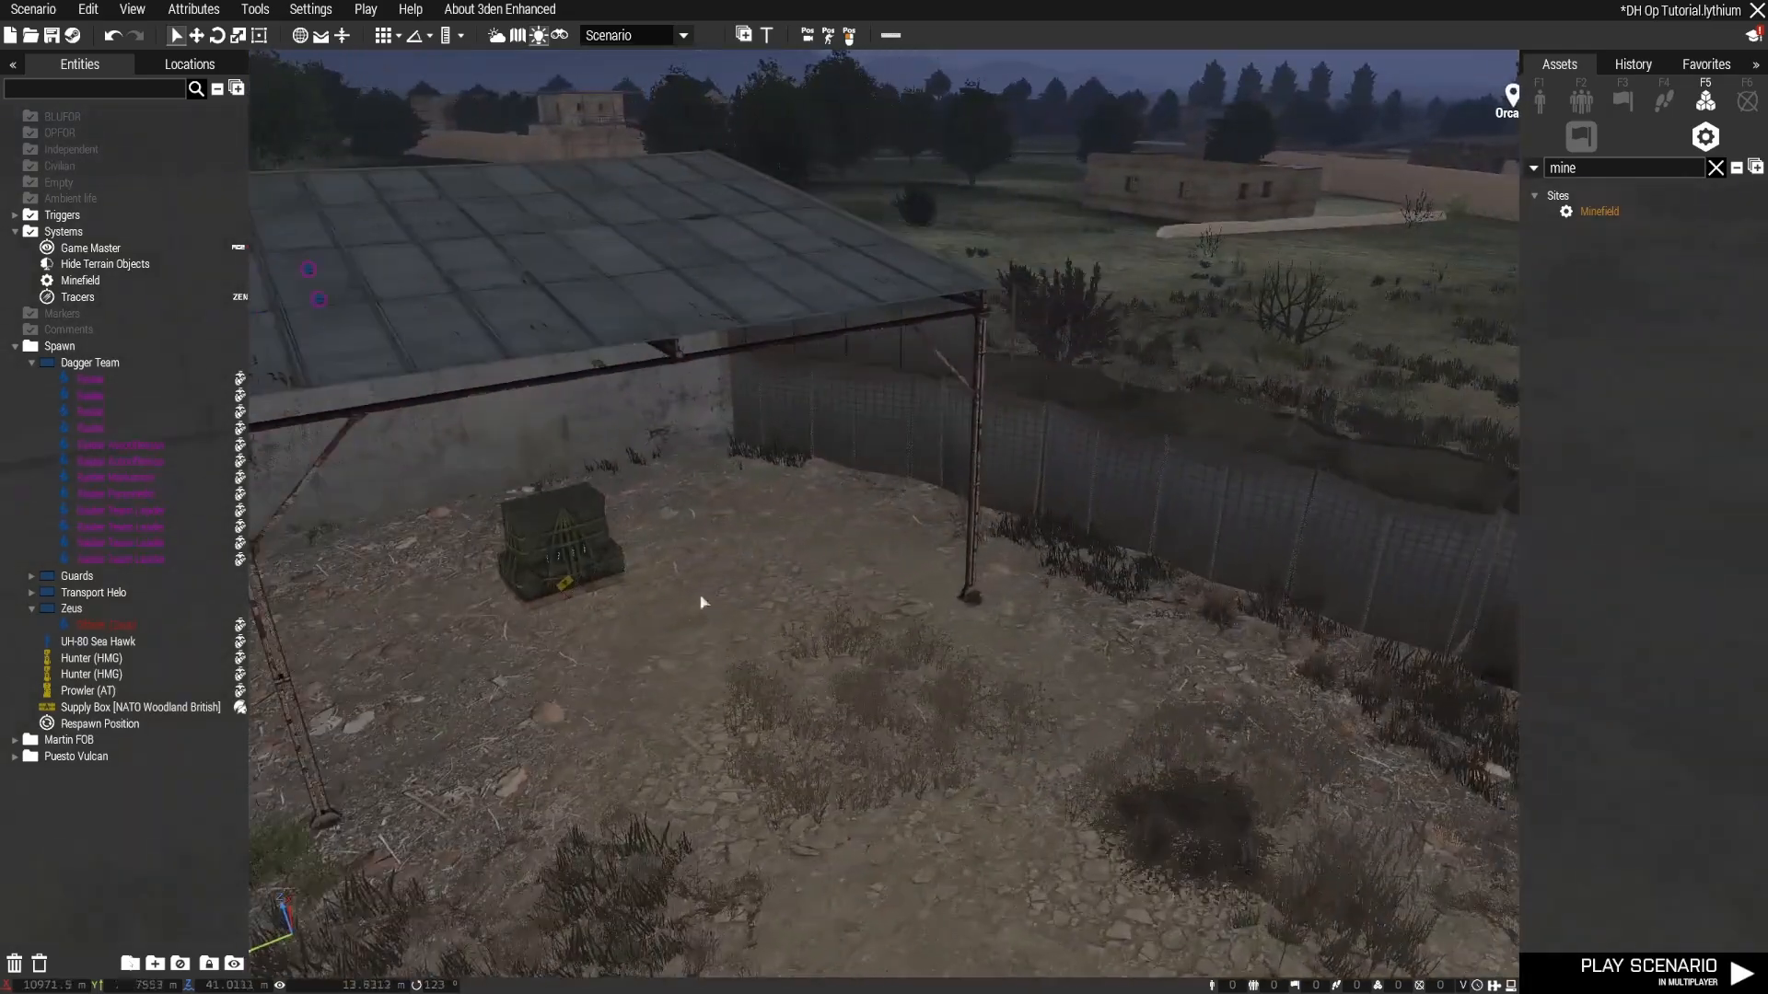
{"action": "left_click", "coordinate": [571, 587]}
{"action": "double_click", "coordinate": [571, 588]}
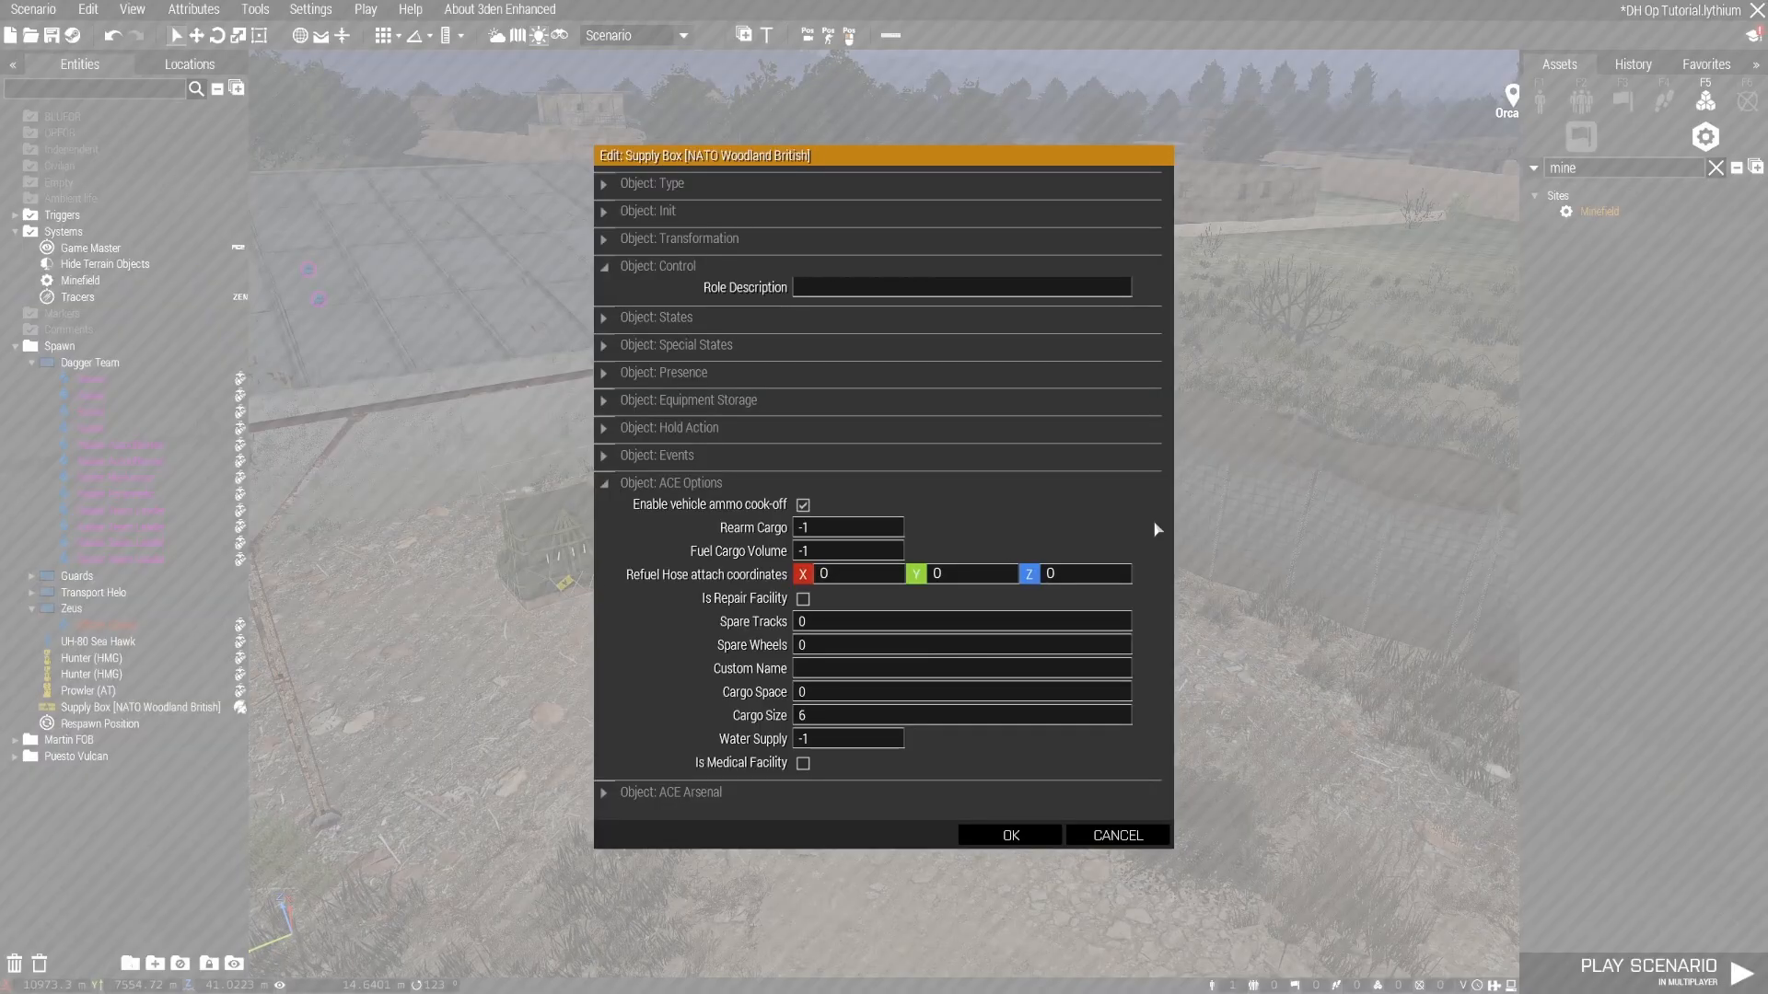
{"action": "left_click", "coordinate": [672, 794]}
{"action": "scroll", "coordinate": [672, 802], "scroll_direction": "down", "scroll_amount": 5}
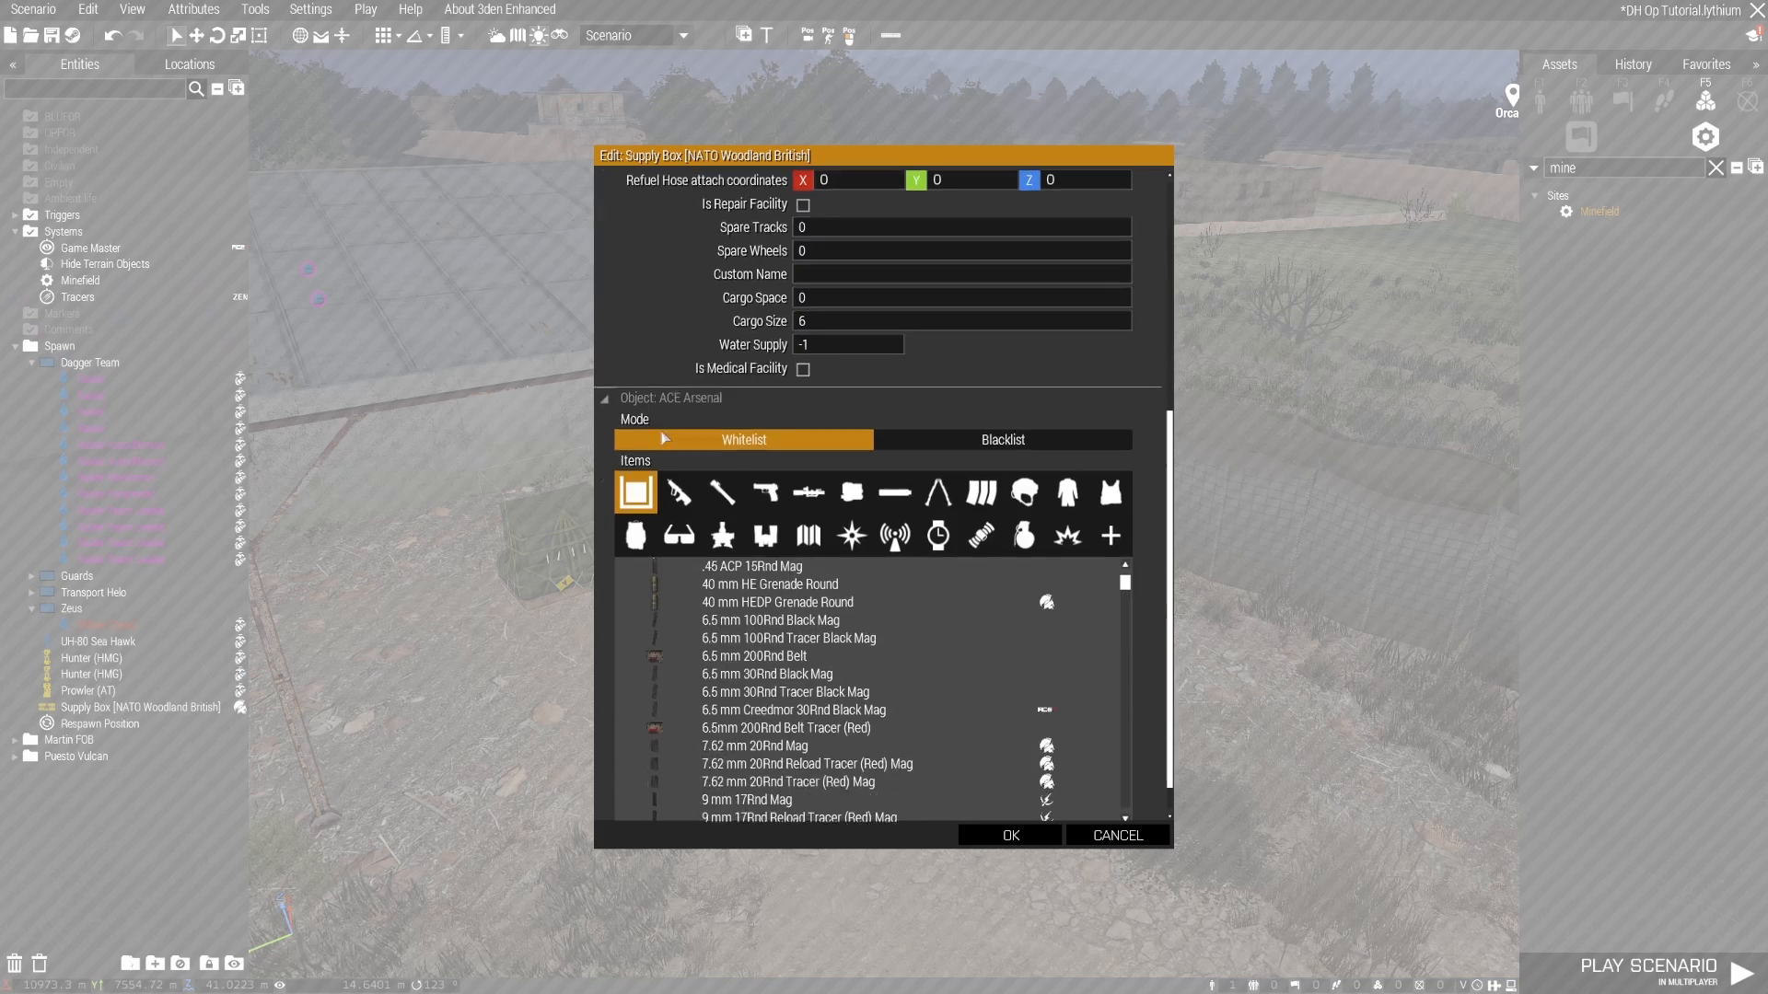
Step: Check the explosives and miscellaneous items, and add the Mine Detector to the supply box's arsenal whitelist
{"action": "left_click", "coordinate": [1068, 499]}
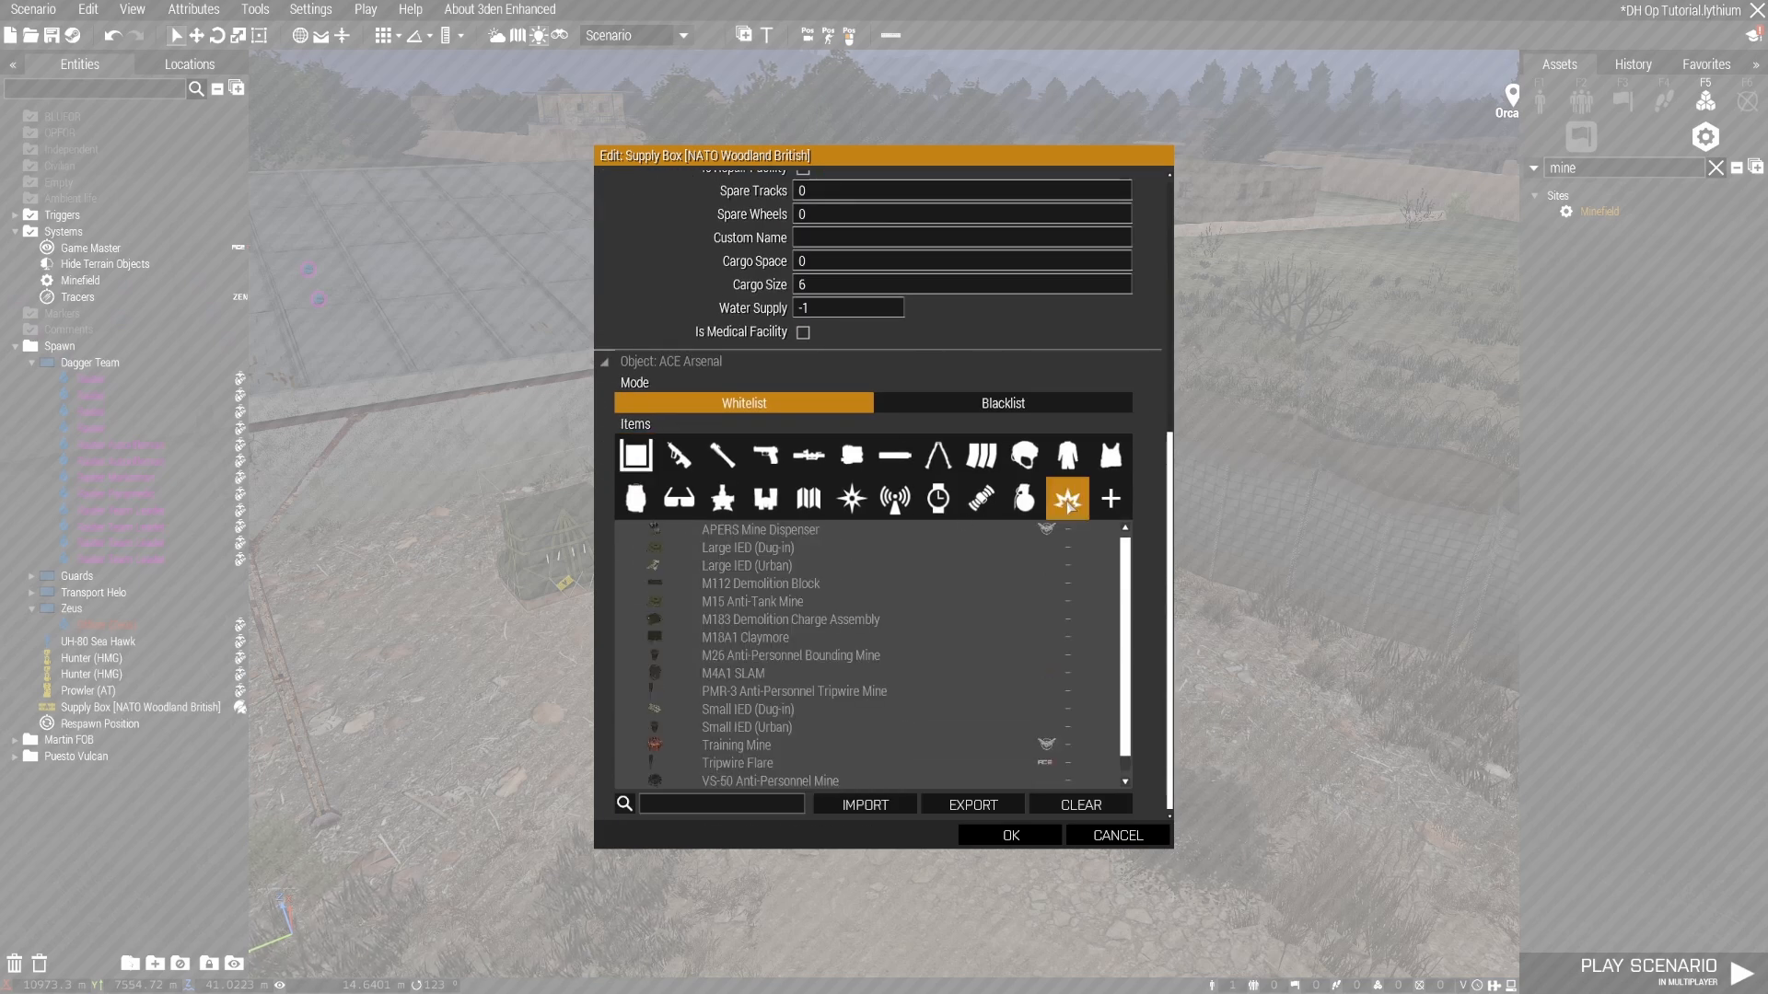
{"action": "left_click", "coordinate": [1110, 499]}
{"action": "scroll", "coordinate": [923, 597], "scroll_direction": "down", "scroll_amount": 5}
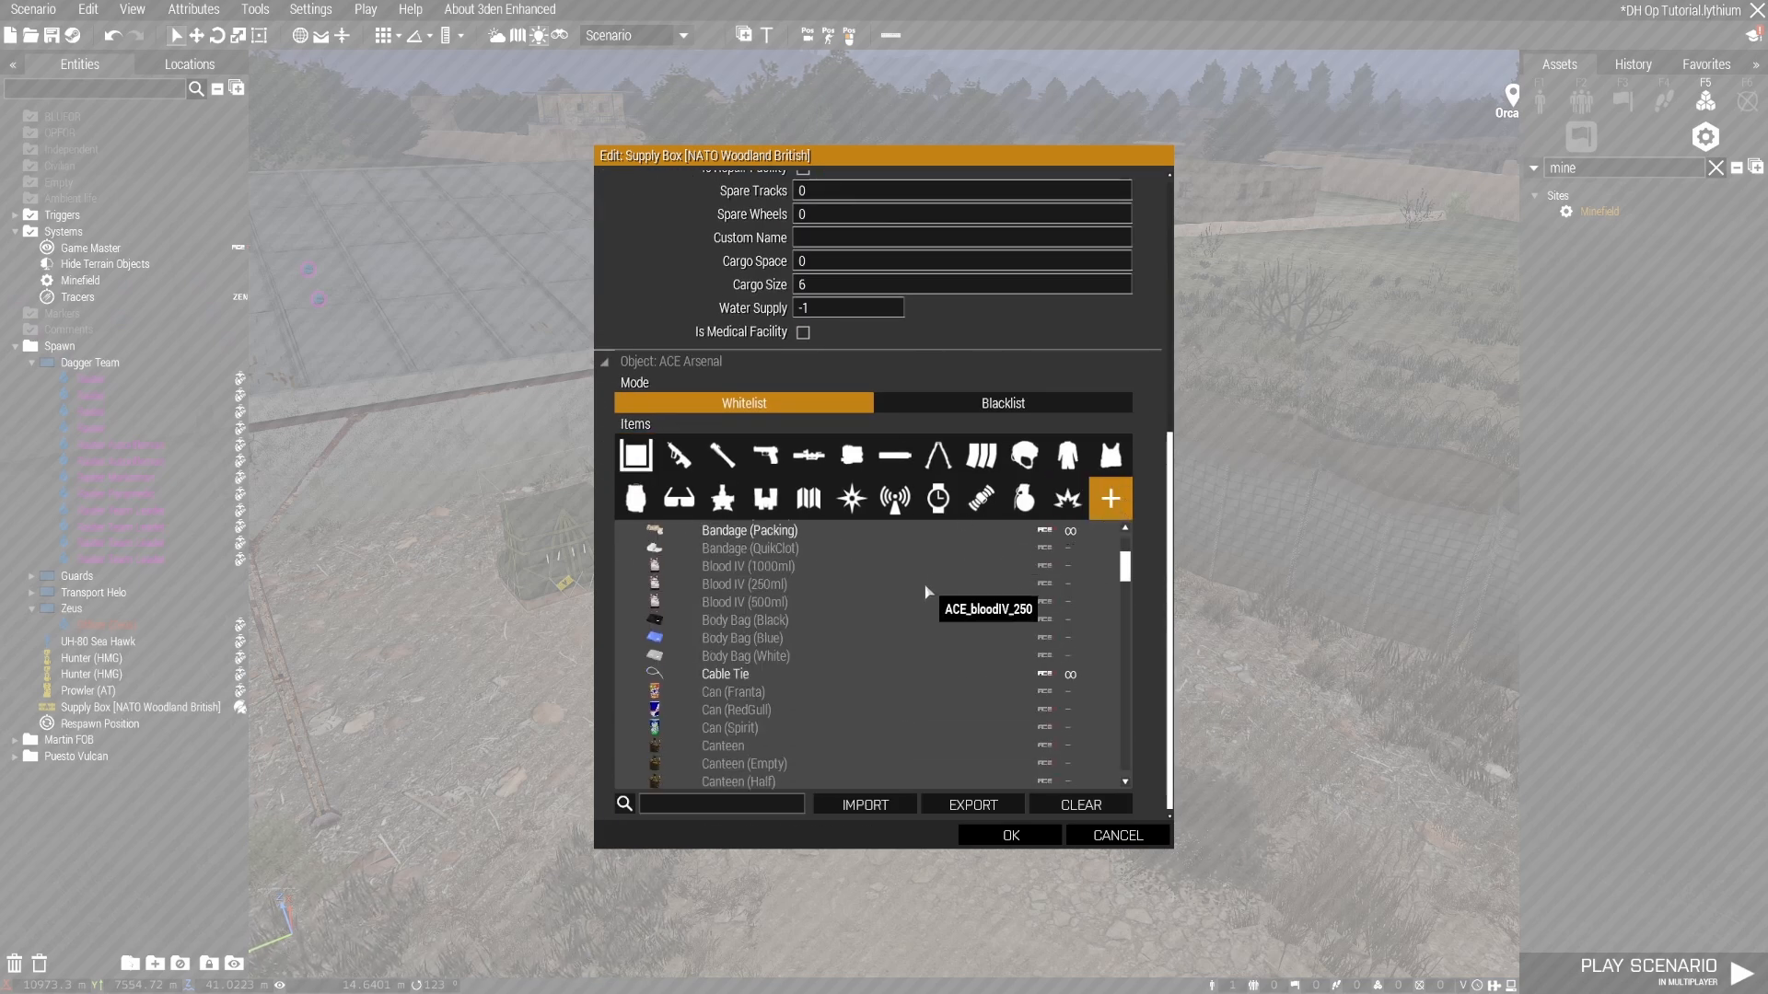
{"action": "scroll", "coordinate": [923, 597], "scroll_direction": "down", "scroll_amount": 2}
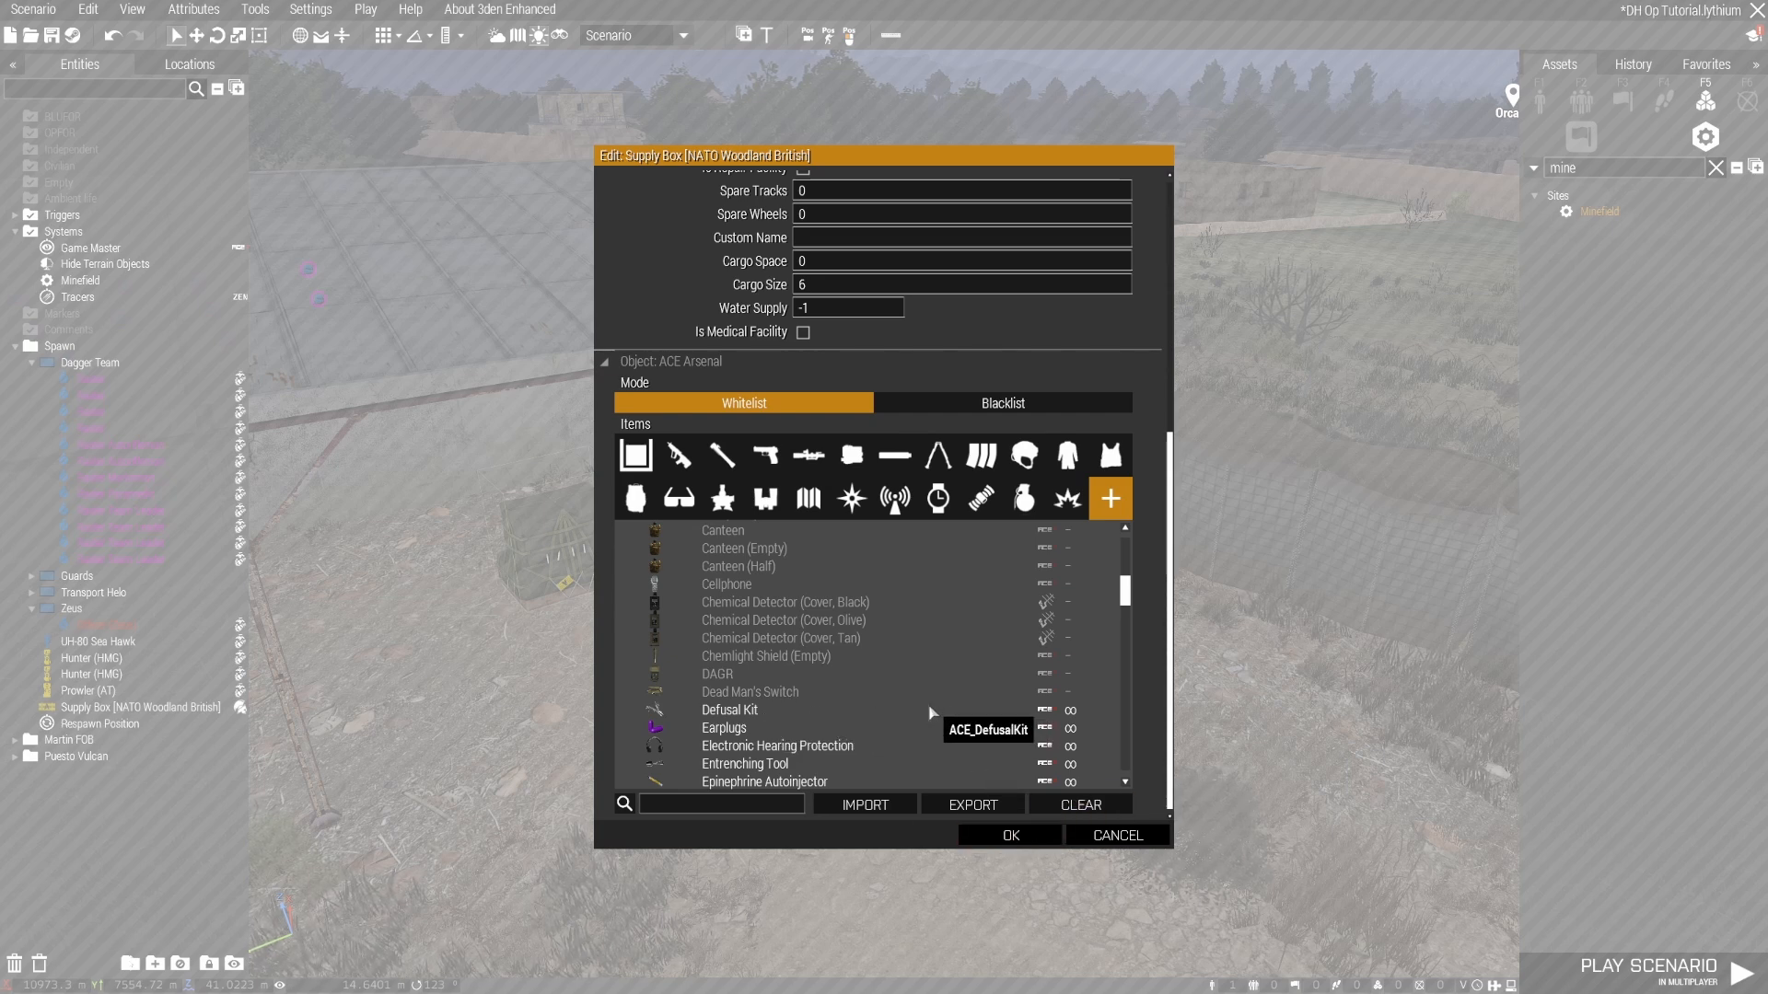
{"action": "scroll", "coordinate": [928, 704], "scroll_direction": "down", "scroll_amount": 4}
{"action": "scroll", "coordinate": [928, 704], "scroll_direction": "down", "scroll_amount": 4}
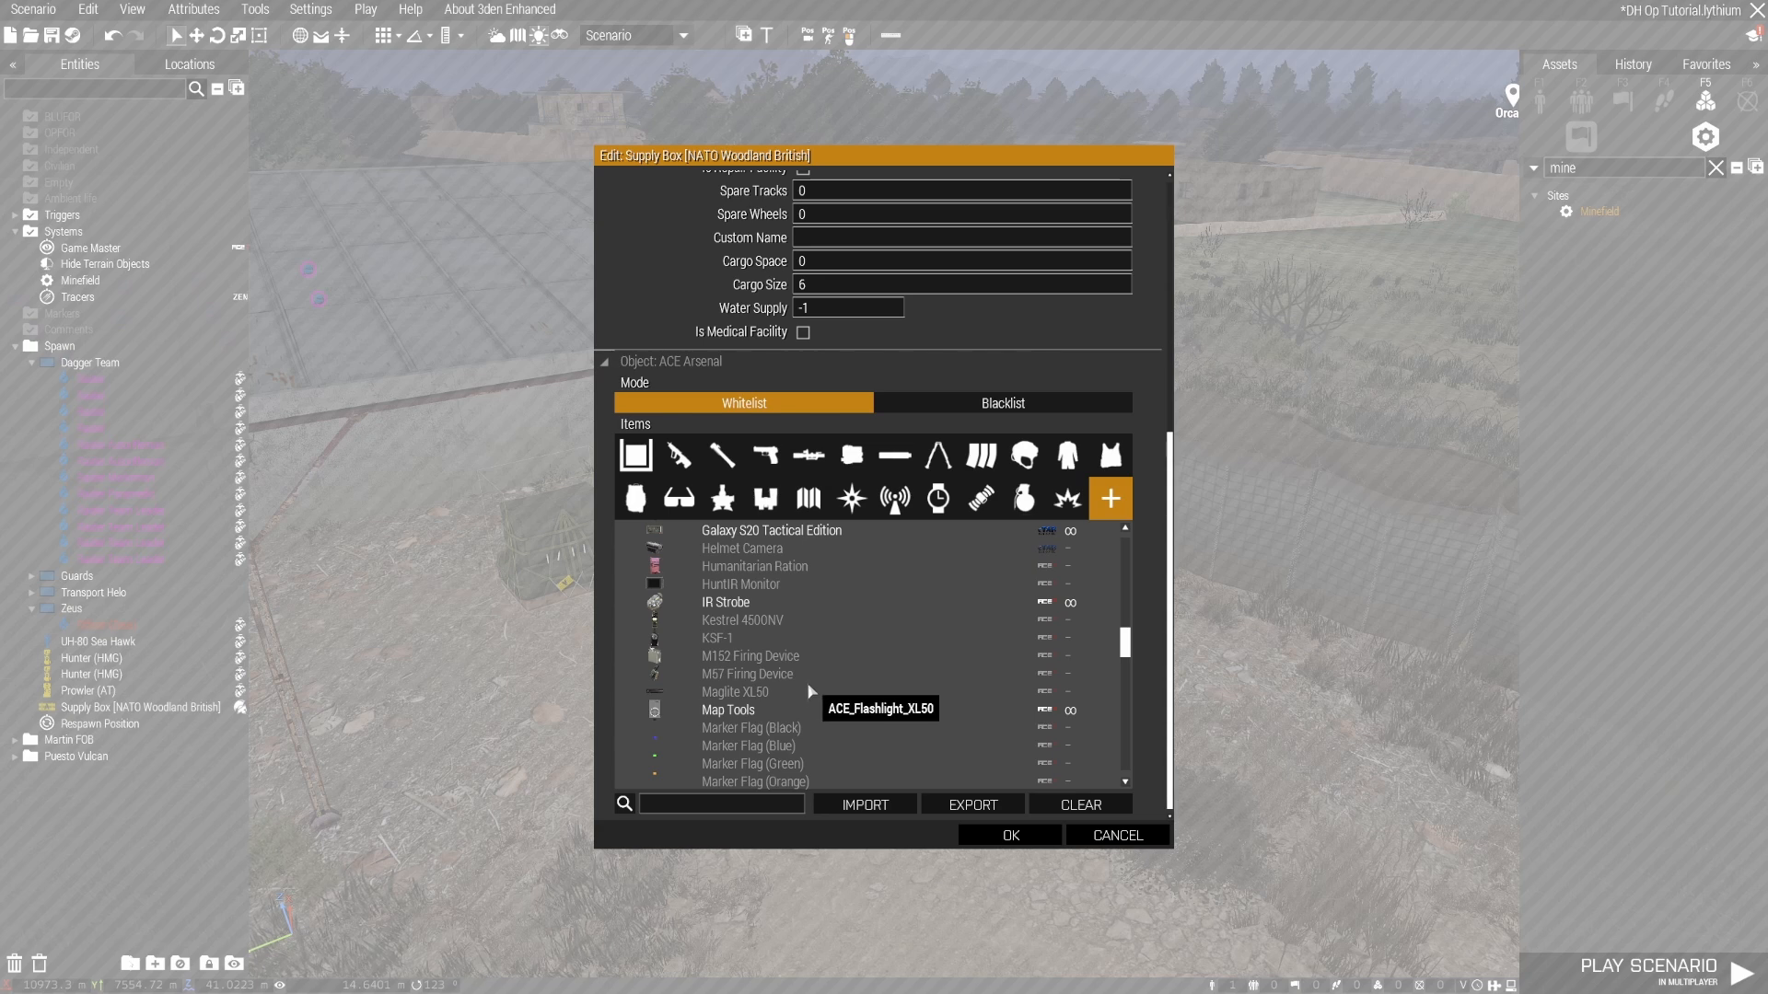
{"action": "scroll", "coordinate": [812, 692], "scroll_direction": "down", "scroll_amount": 4}
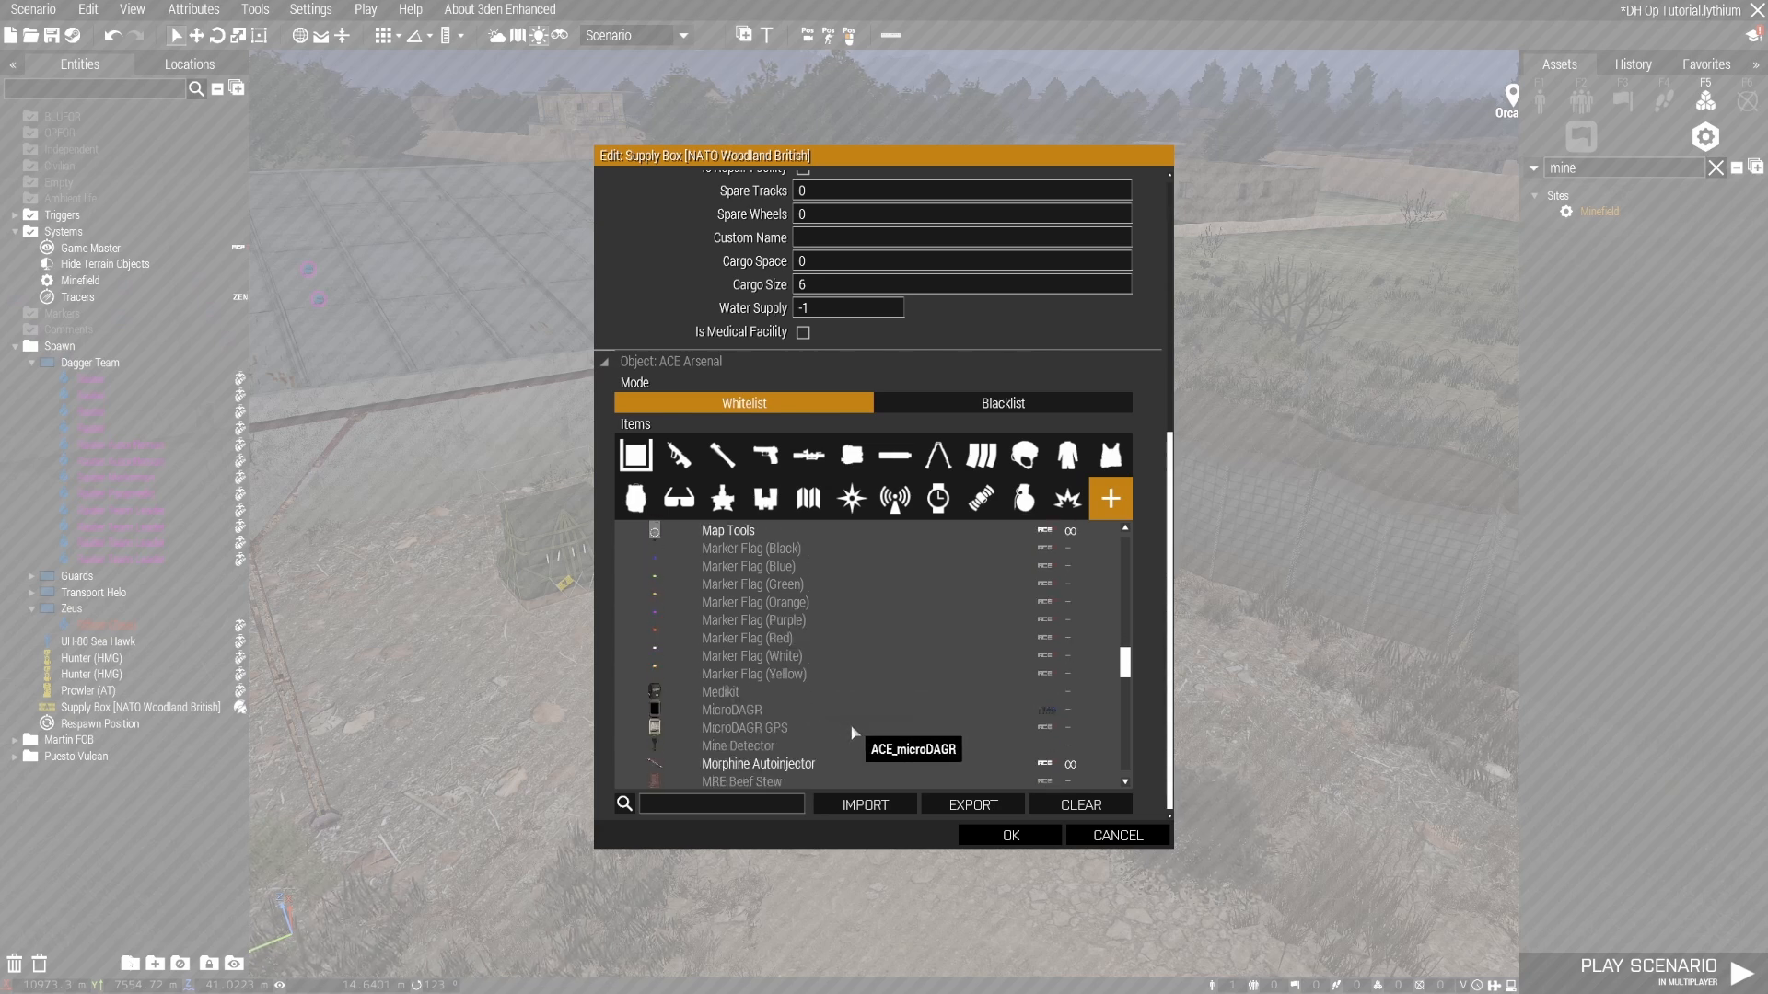
{"action": "scroll", "coordinate": [852, 730], "scroll_direction": "down", "scroll_amount": 2}
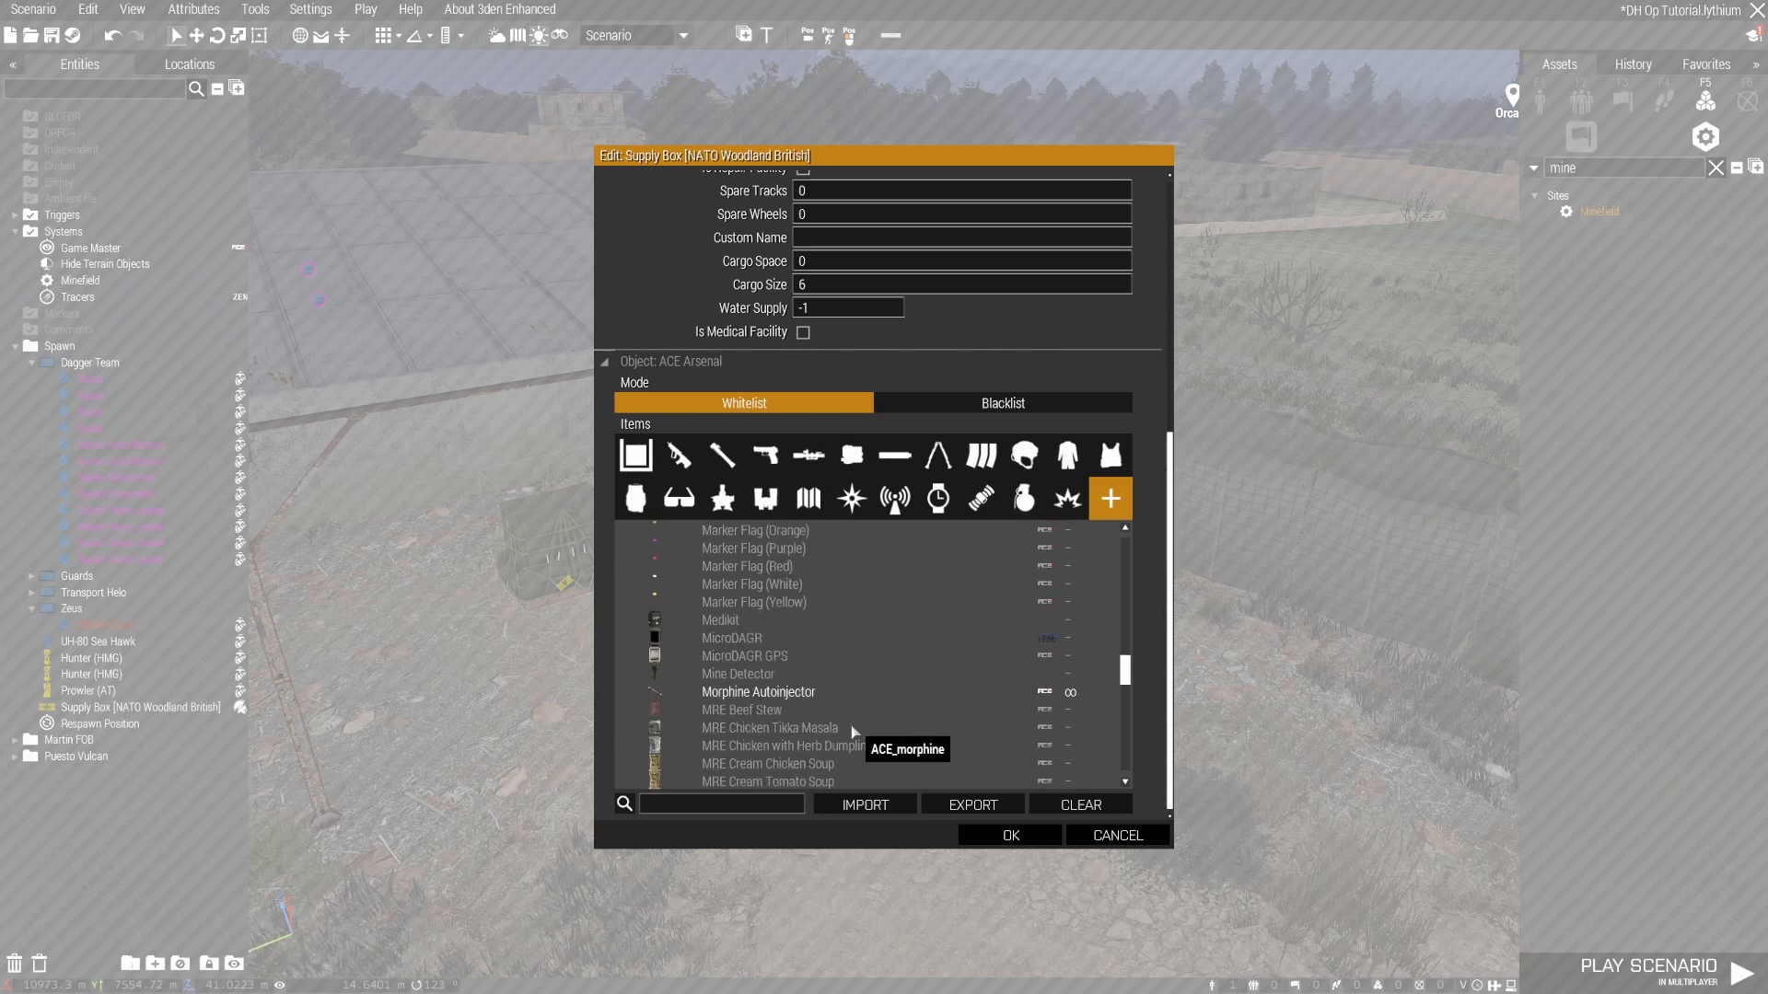
{"action": "left_click", "coordinate": [822, 680]}
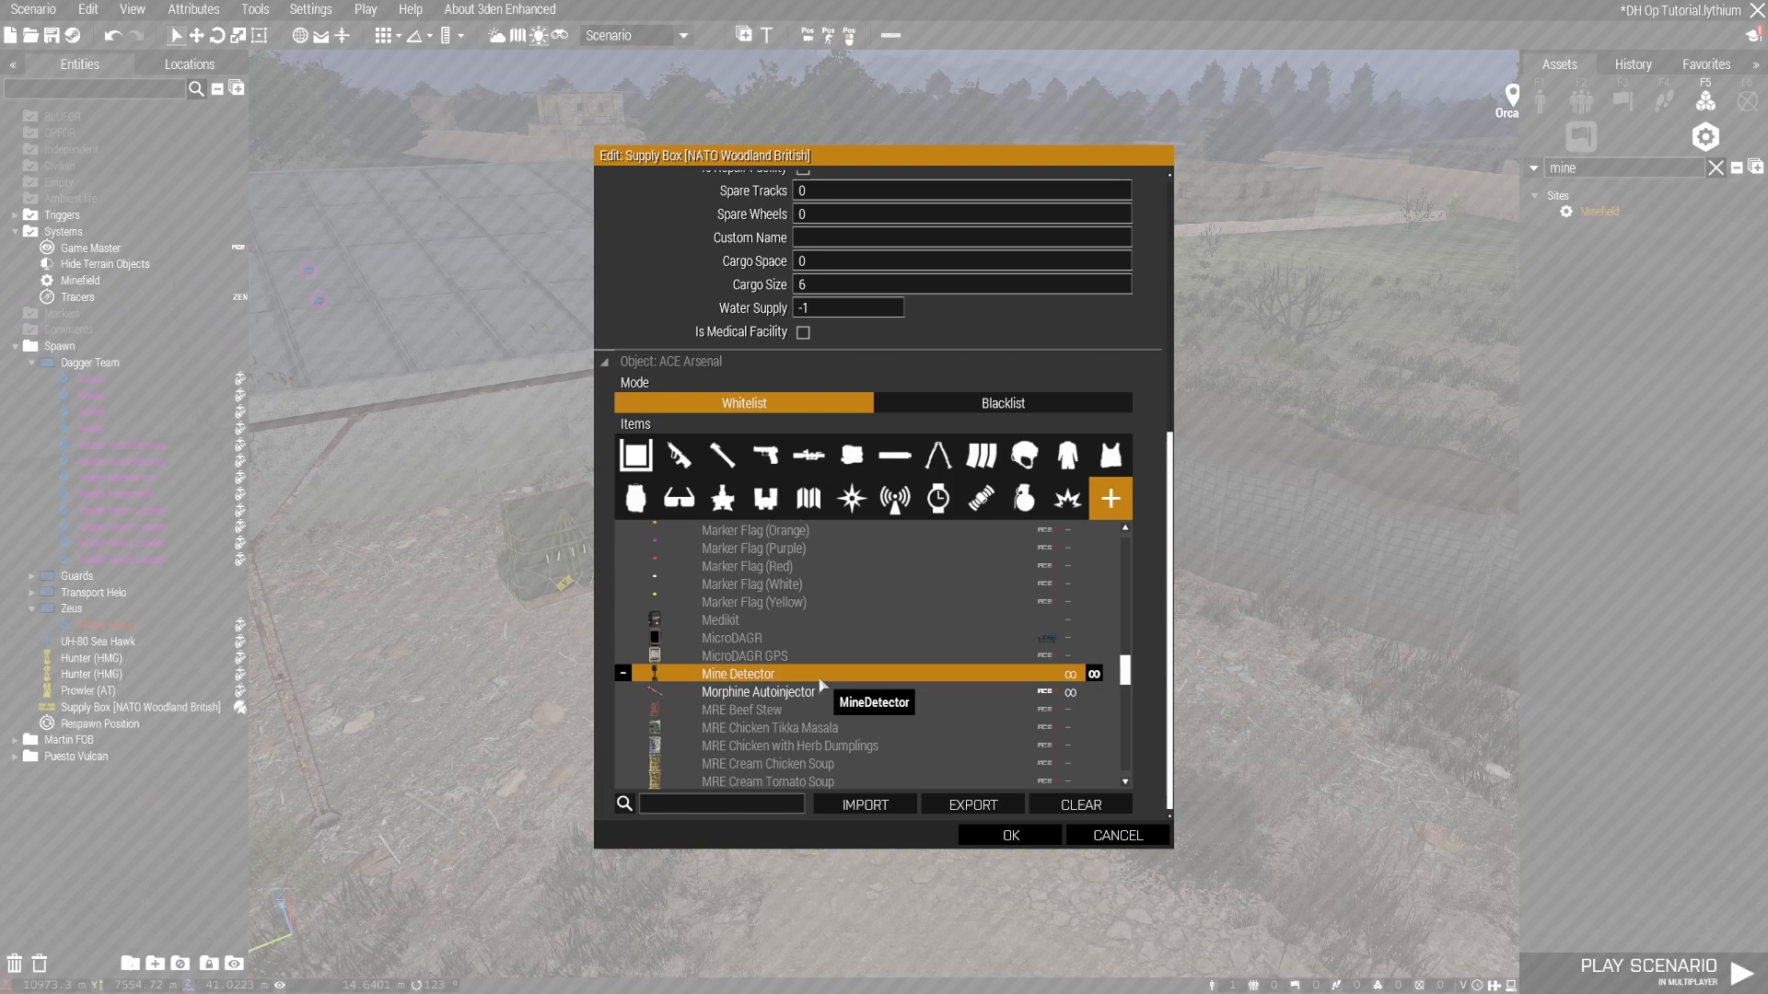
{"action": "left_click", "coordinate": [1008, 839]}
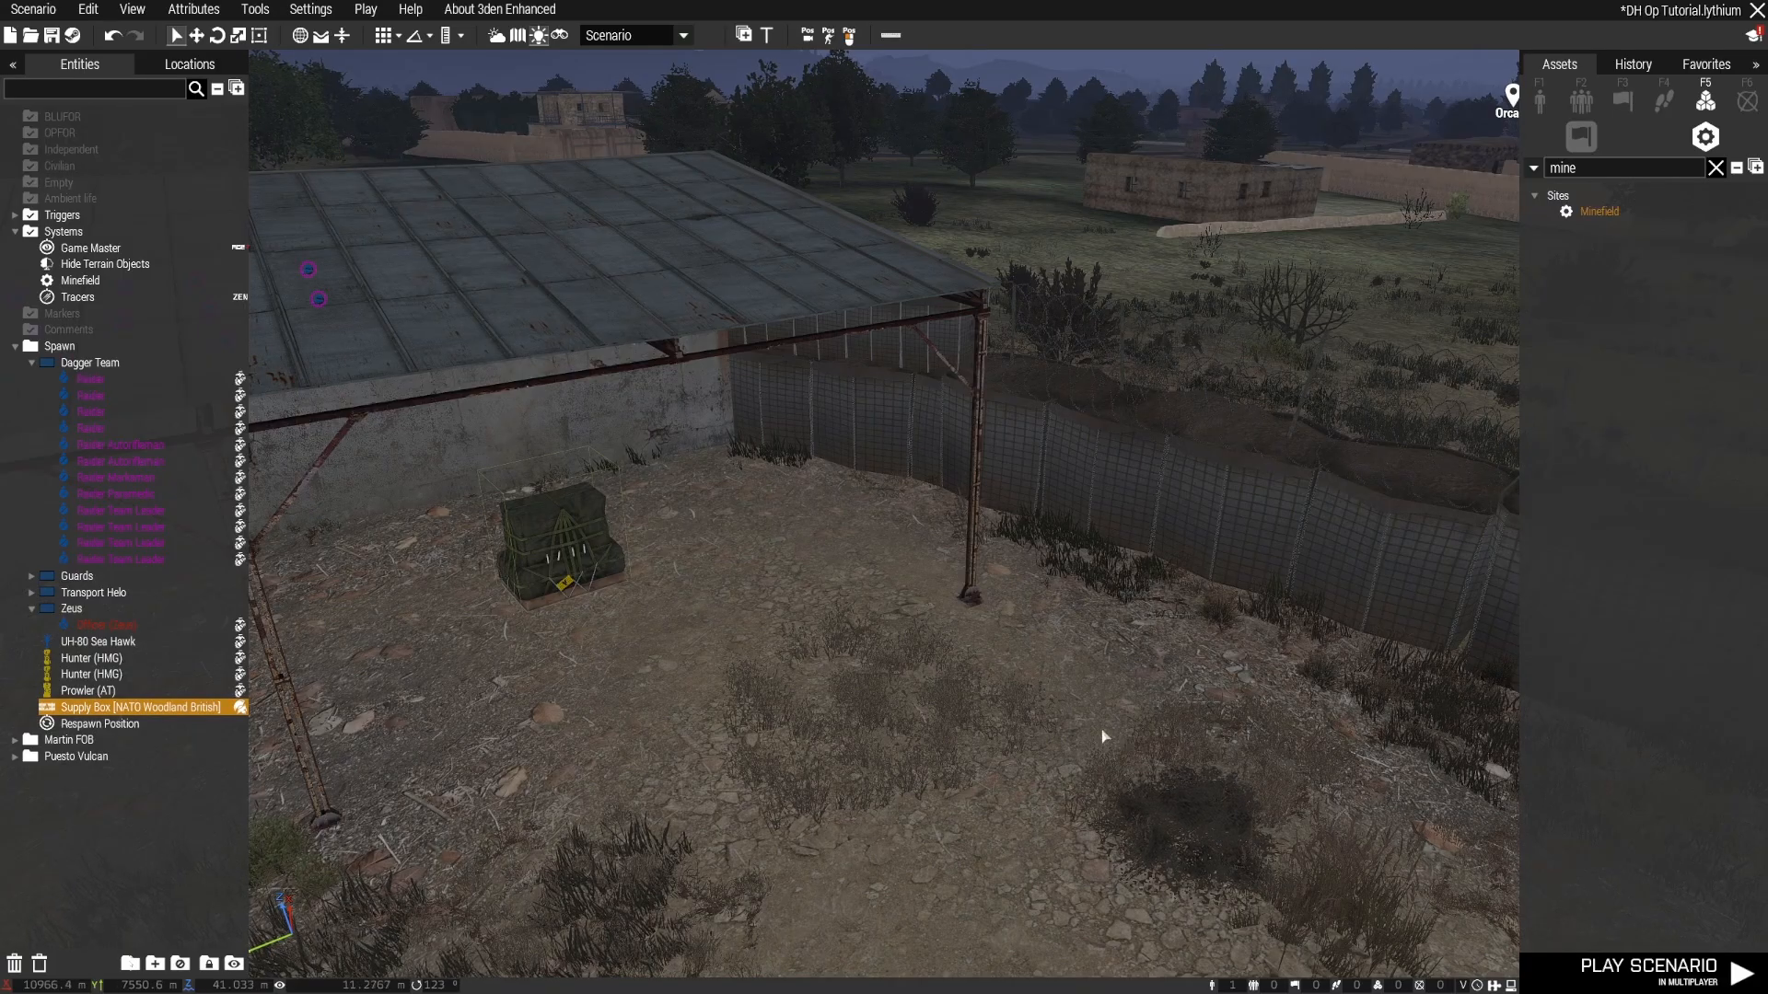
Step: Inspect the Dagger Team units lined up along the road outside the base
{"action": "key", "text": "s"}
{"action": "right_click_drag", "start_coordinate": [1104, 737], "coordinate": [766, 744]}
{"action": "key", "text": "d"}
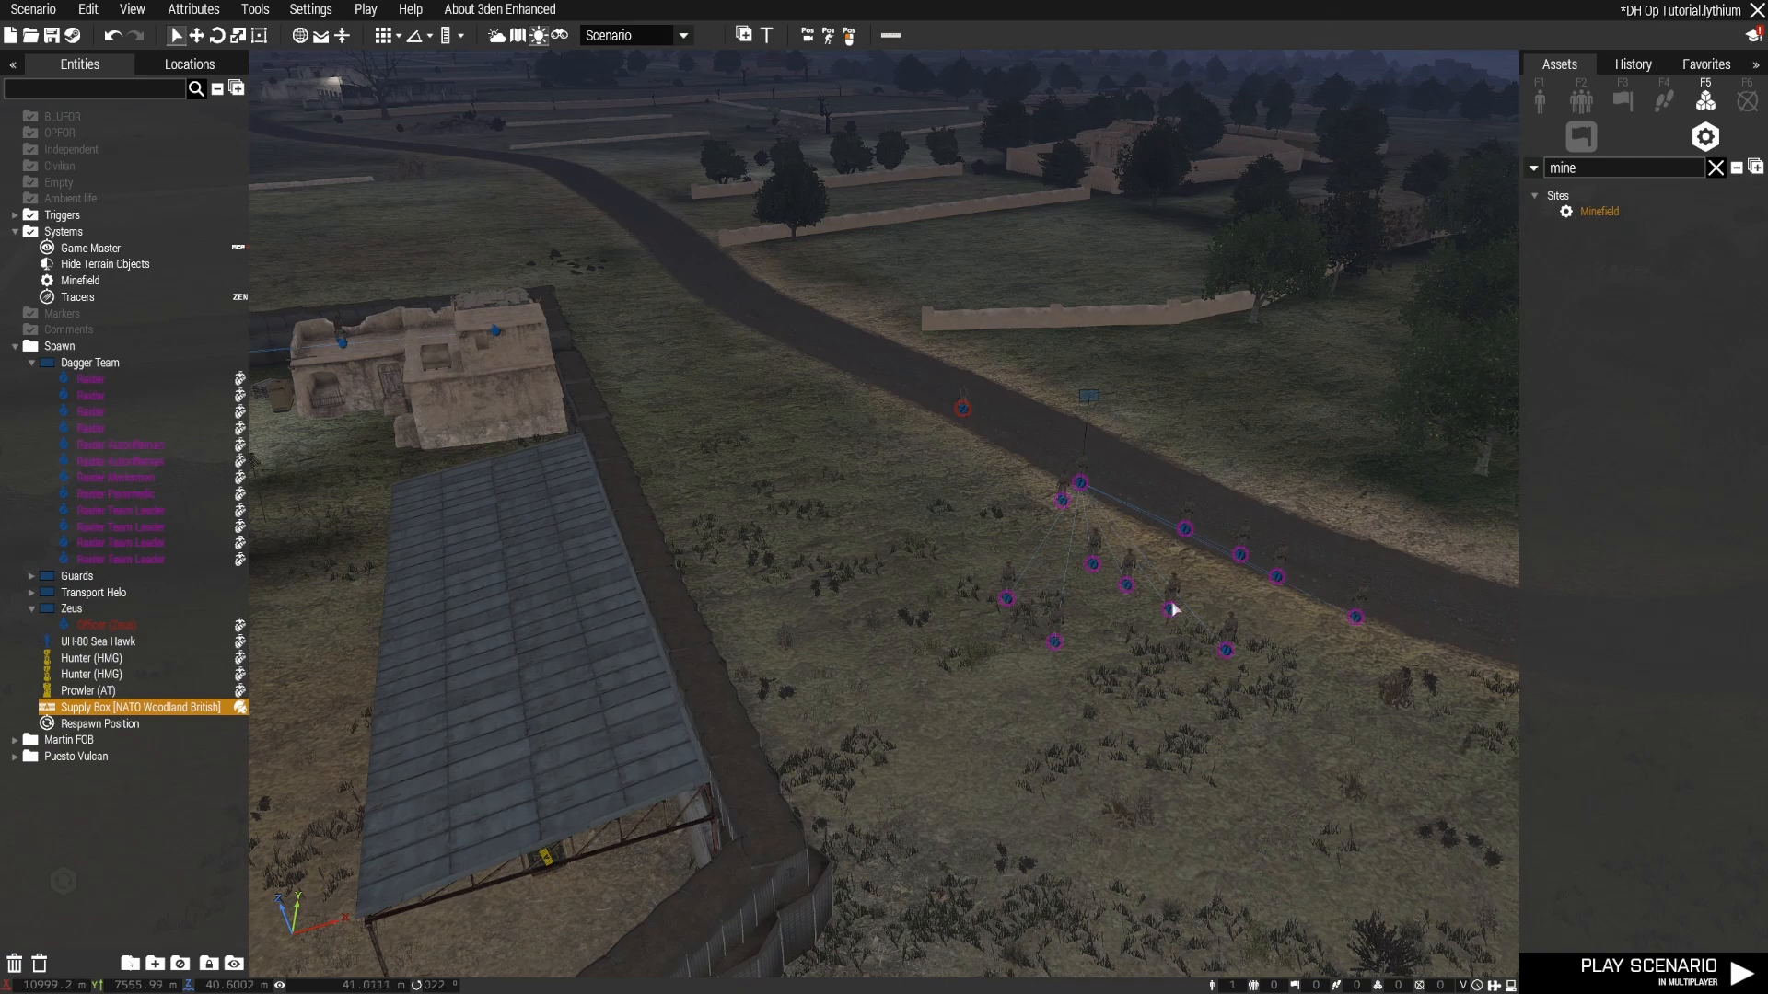
{"action": "right_click_drag", "start_coordinate": [1243, 907], "coordinate": [1044, 884]}
{"action": "key", "text": "w"}
{"action": "key", "text": "d"}
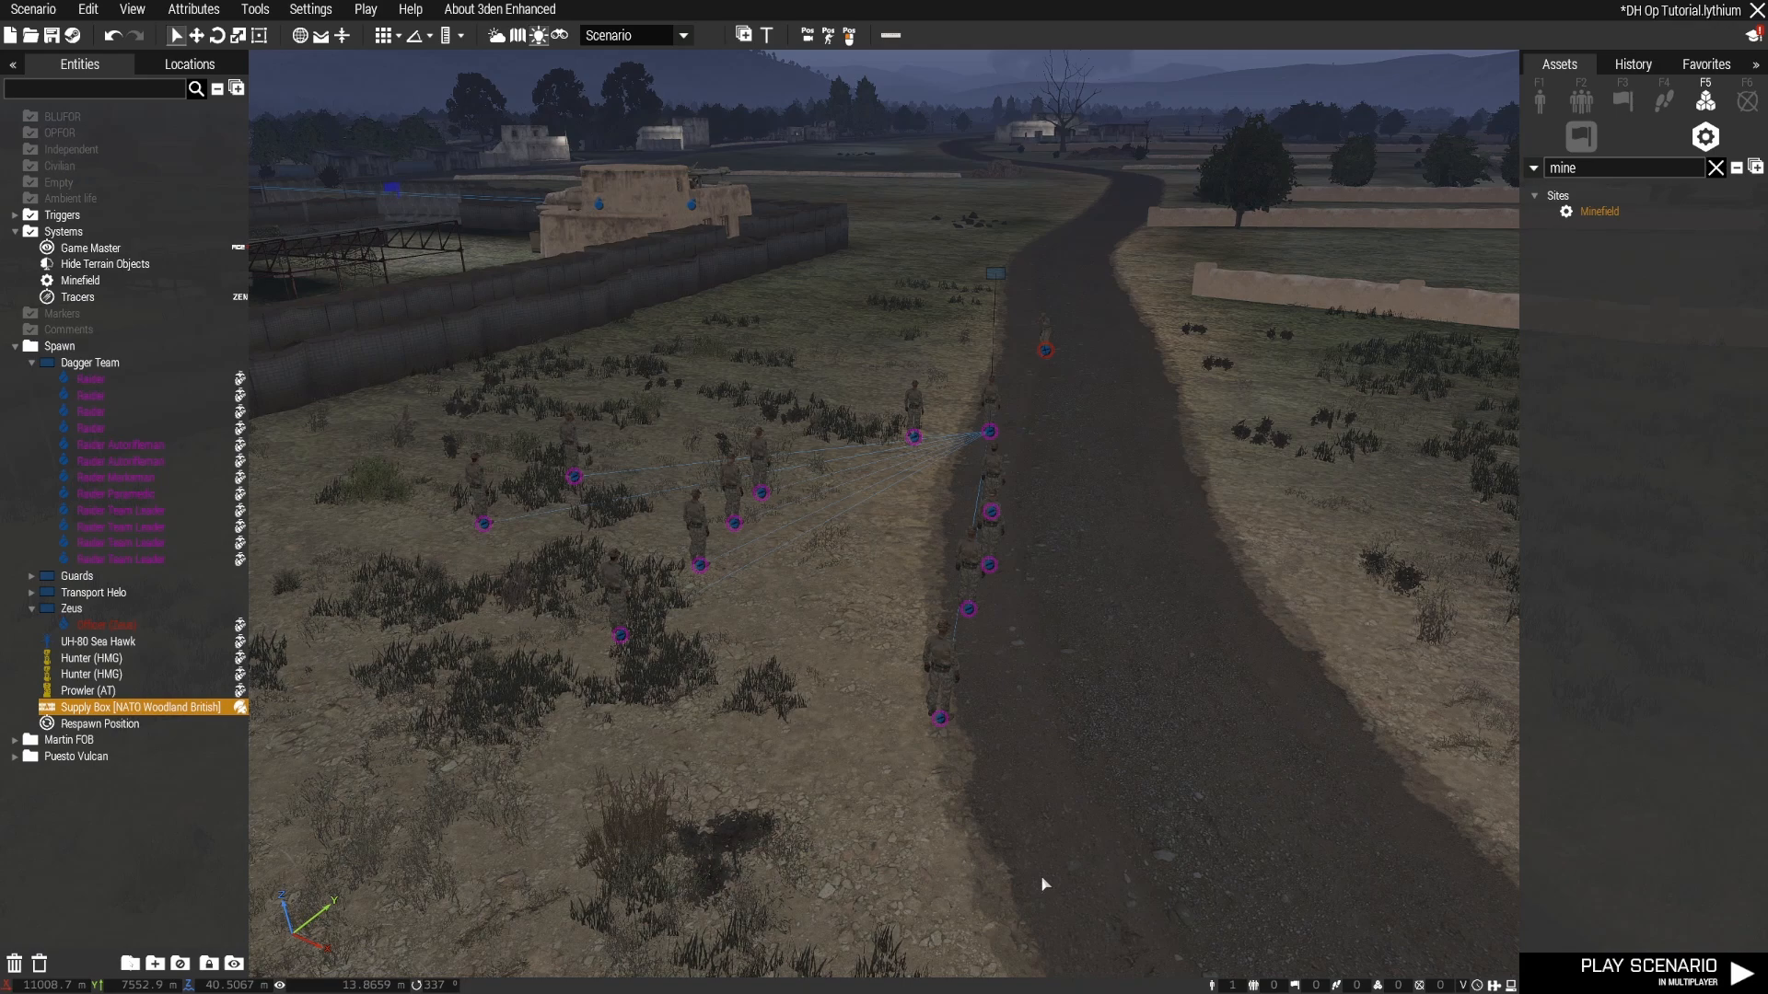
Step: View the whole GreenCampBase compound and its surroundings from higher up
{"action": "key", "text": "s"}
{"action": "key", "text": "a"}
{"action": "key", "text": "q"}
{"action": "key", "text": "a"}
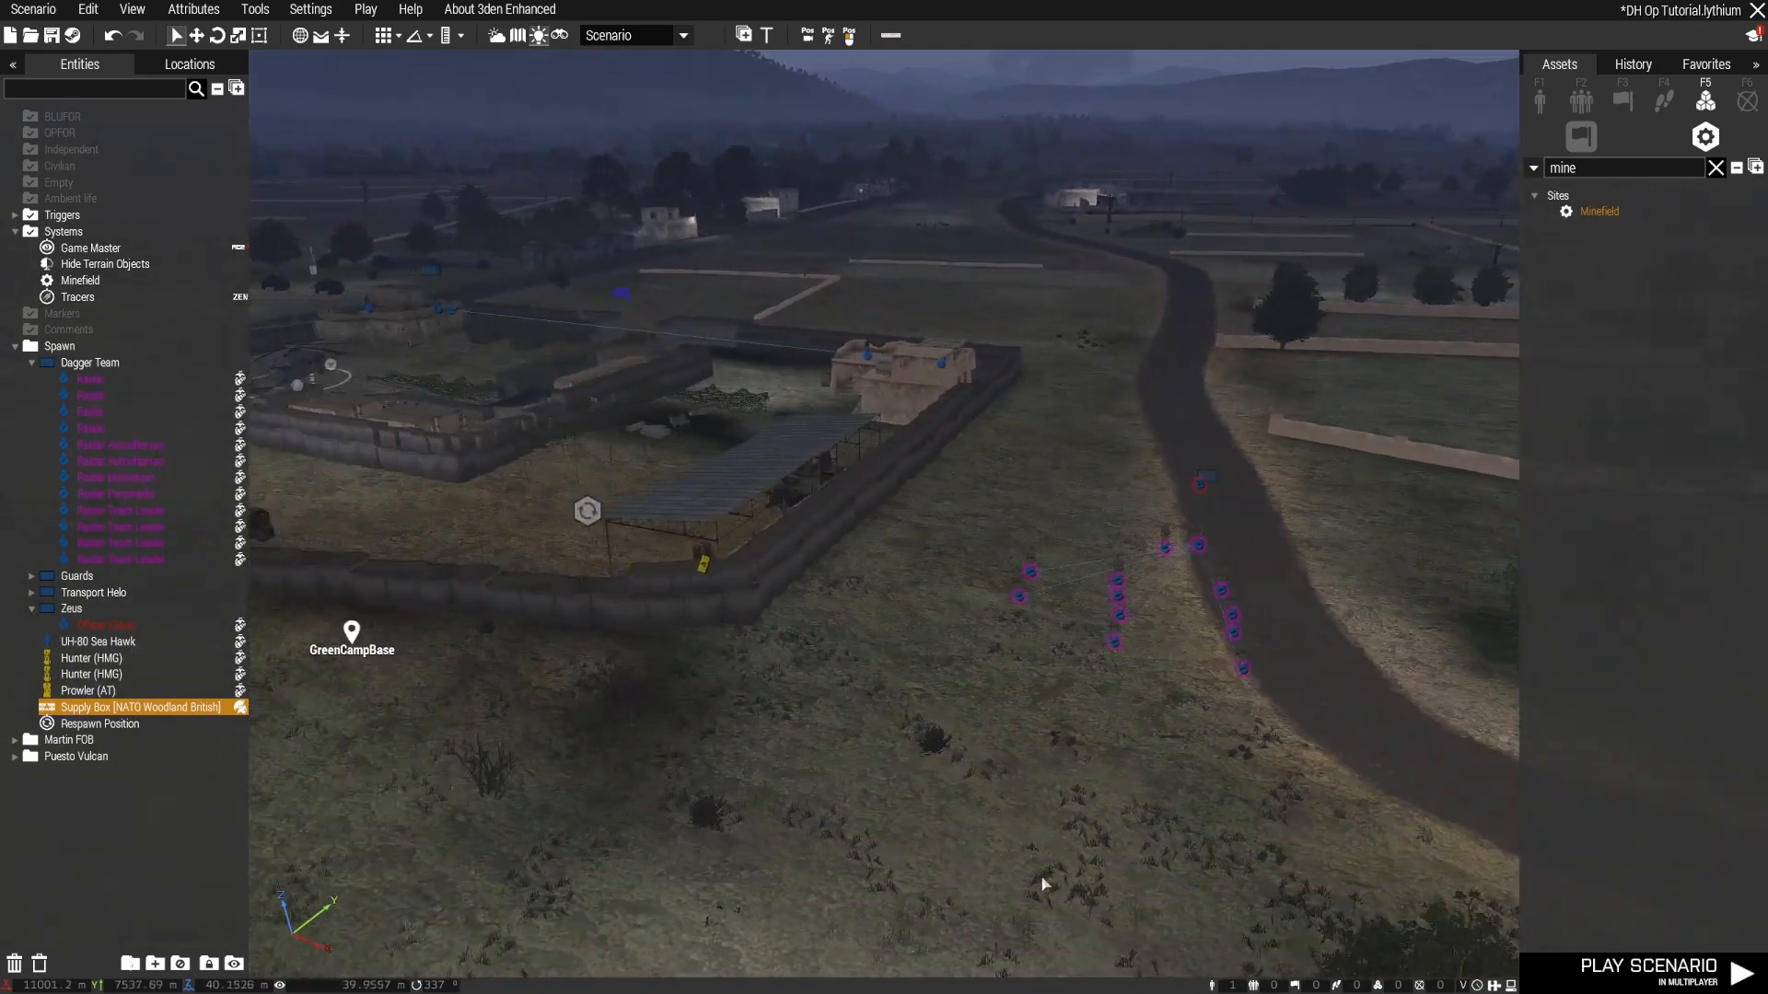
{"action": "key", "text": "a"}
{"action": "key", "text": "q"}
{"action": "key", "text": "s"}
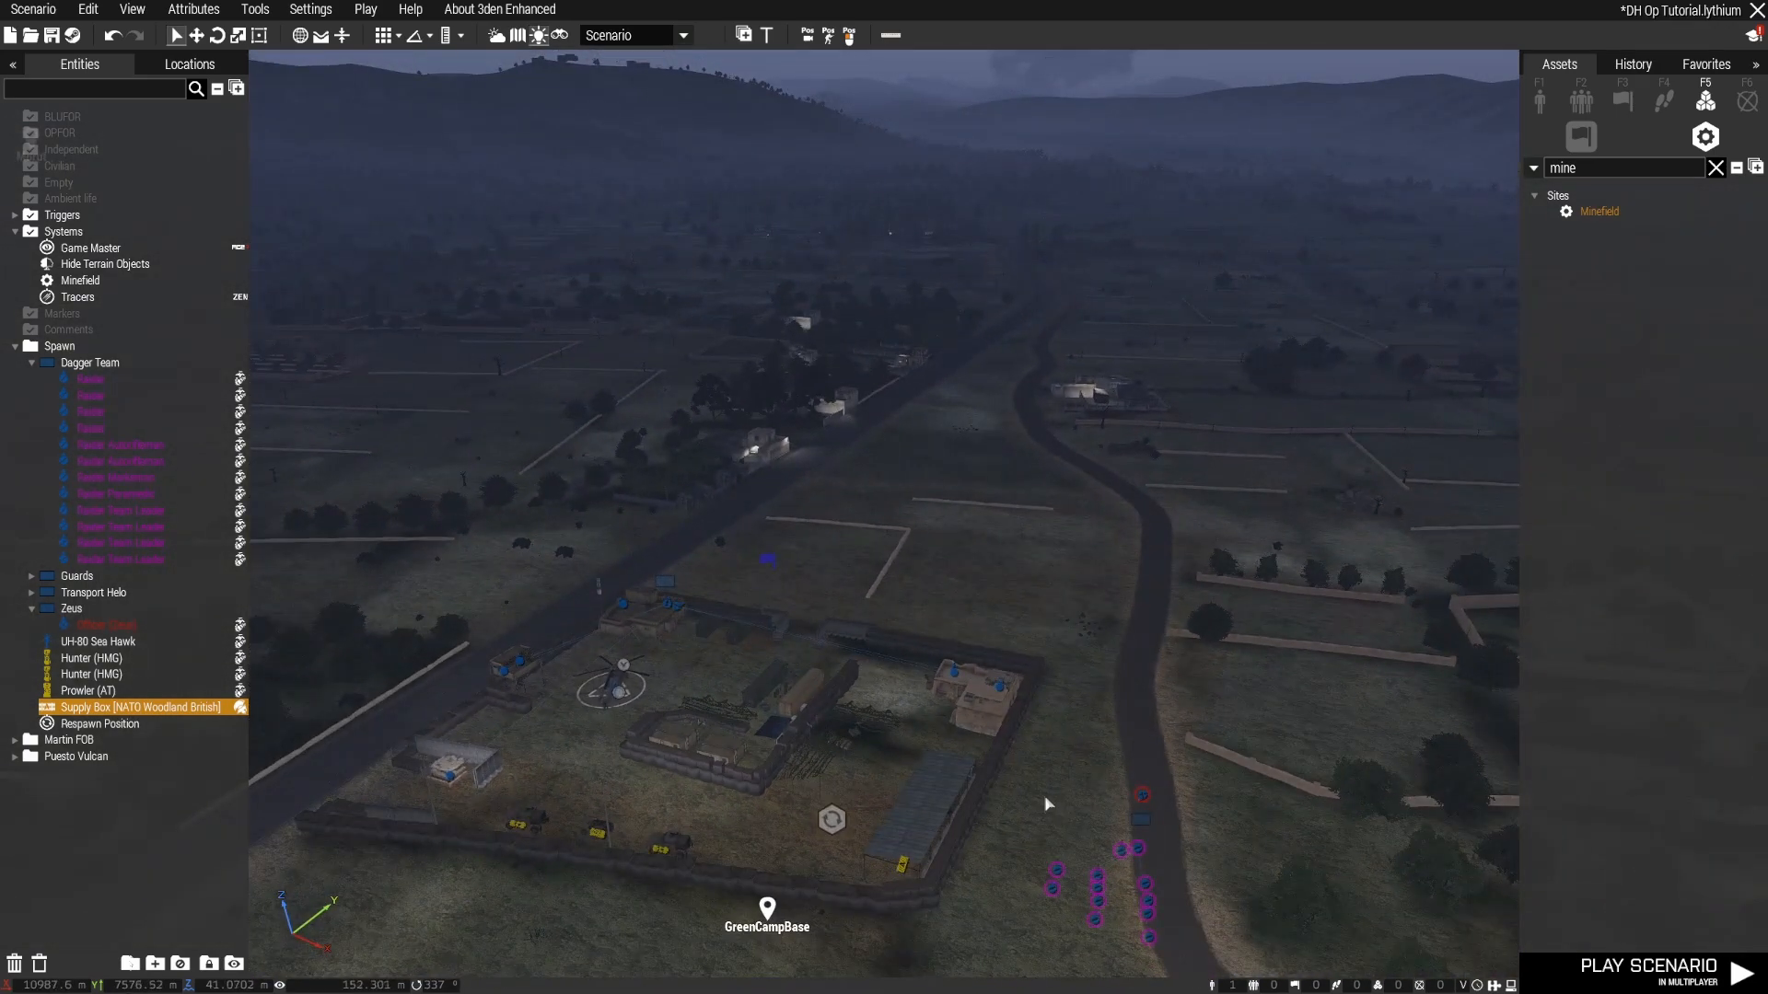
{"action": "right_click_drag", "start_coordinate": [1043, 737], "coordinate": [1083, 743]}
{"action": "key", "text": "s"}
{"action": "key", "text": "d"}
{"action": "key", "text": "s"}
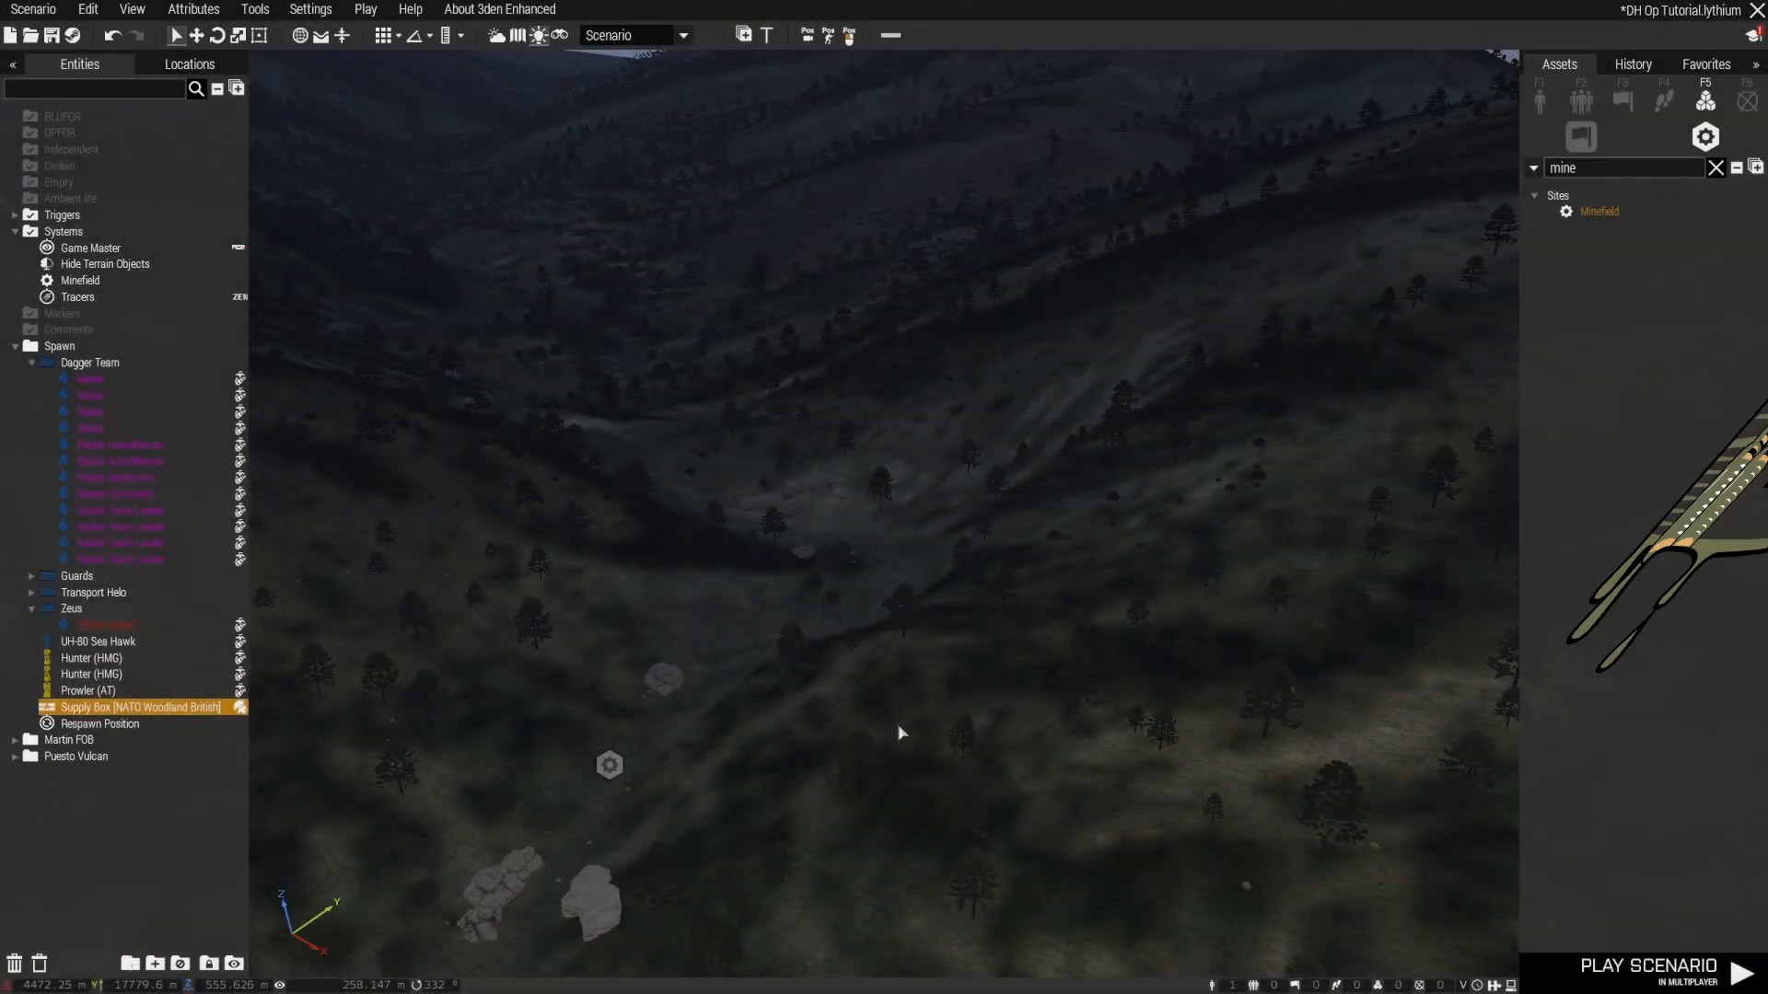
Step: Survey the slopes and valley around the minefield below MartinFob for the next encounter
{"action": "key", "text": "s"}
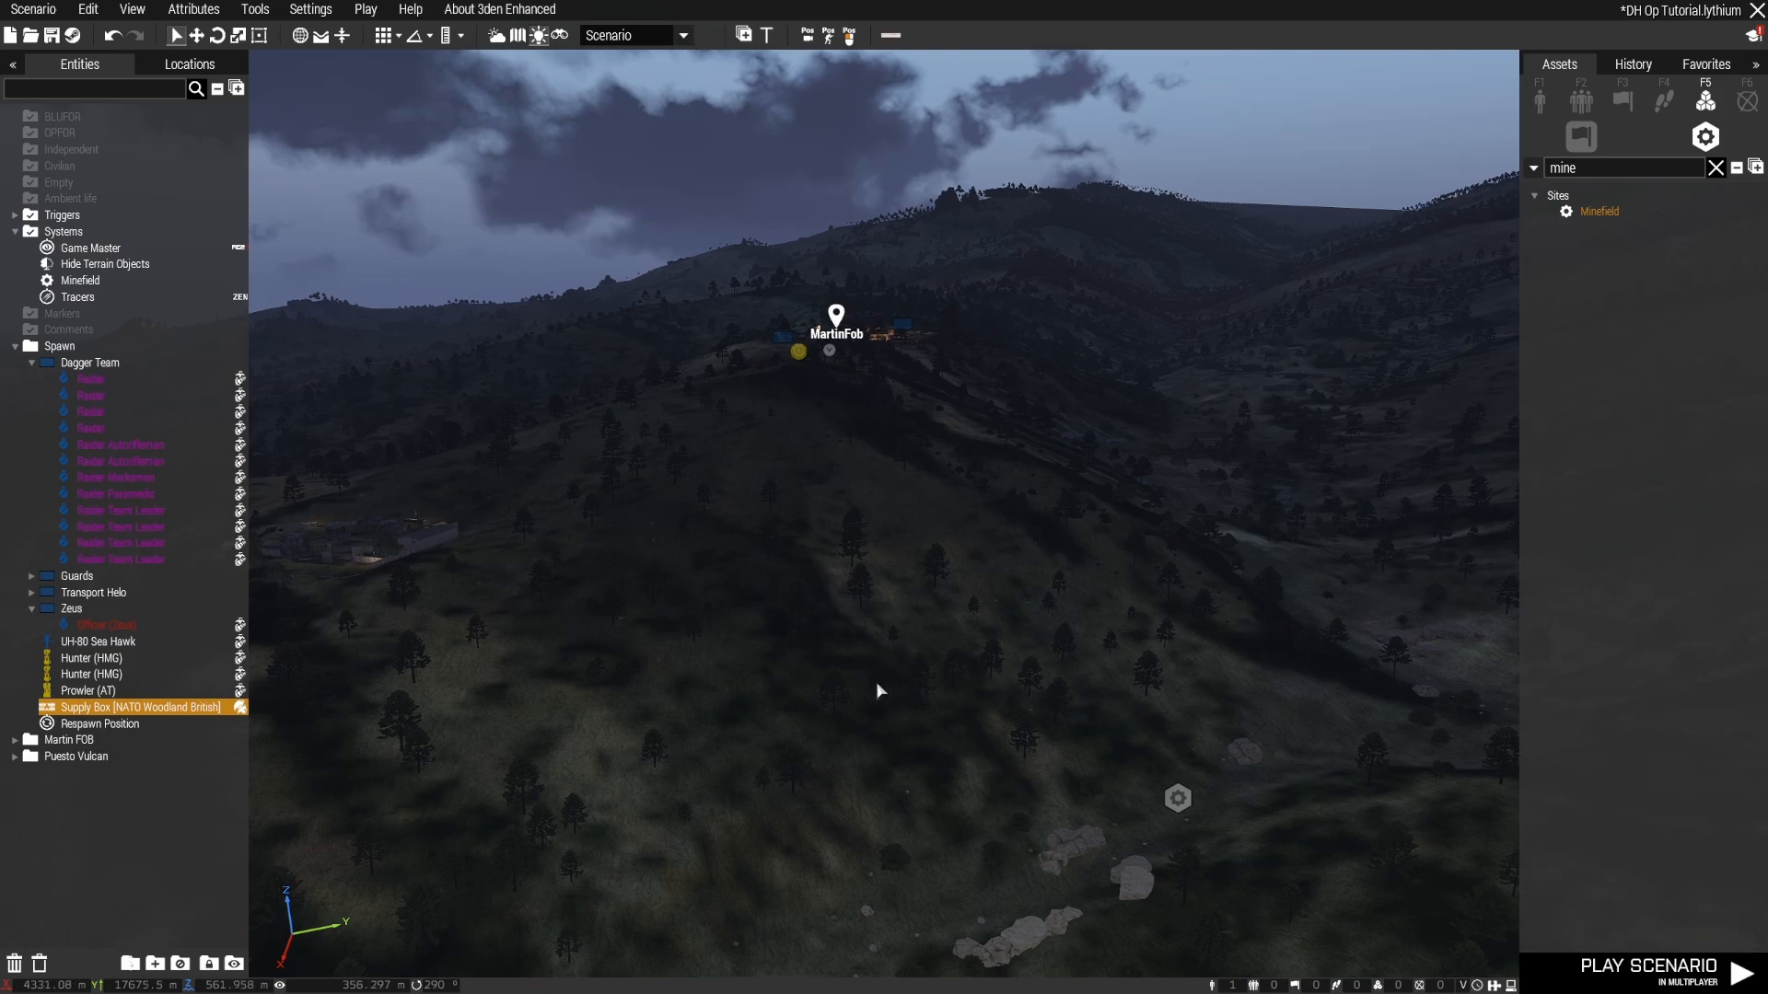
{"action": "mouse_move", "coordinate": [876, 683]}
{"action": "right_mouse_down"}
{"action": "mouse_move", "coordinate": [830, 692]}
{"action": "mouse_move", "coordinate": [1267, 683]}
{"action": "mouse_move", "coordinate": [1523, 782]}
{"action": "mouse_move", "coordinate": [1528, 669]}
{"action": "mouse_move", "coordinate": [972, 703]}
{"action": "mouse_move", "coordinate": [1098, 705]}
{"action": "mouse_move", "coordinate": [1135, 732]}
{"action": "mouse_move", "coordinate": [1290, 722]}
{"action": "mouse_move", "coordinate": [1170, 705]}
{"action": "mouse_move", "coordinate": [1210, 709]}
{"action": "mouse_move", "coordinate": [1069, 738]}
{"action": "mouse_move", "coordinate": [682, 754]}
{"action": "mouse_move", "coordinate": [801, 773]}
{"action": "mouse_move", "coordinate": [739, 742]}
{"action": "mouse_move", "coordinate": [1096, 692]}
{"action": "mouse_move", "coordinate": [842, 748]}
{"action": "right_mouse_up"}
{"action": "key", "text": "w"}
{"action": "key", "text": "w"}
{"action": "key", "text": "a"}
{"action": "key", "text": "d"}
{"action": "key", "text": "w"}
{"action": "key", "text": "w"}
{"action": "key", "text": "a"}
{"action": "key", "text": "w"}
{"action": "key", "text": "a"}
{"action": "key", "text": "w"}
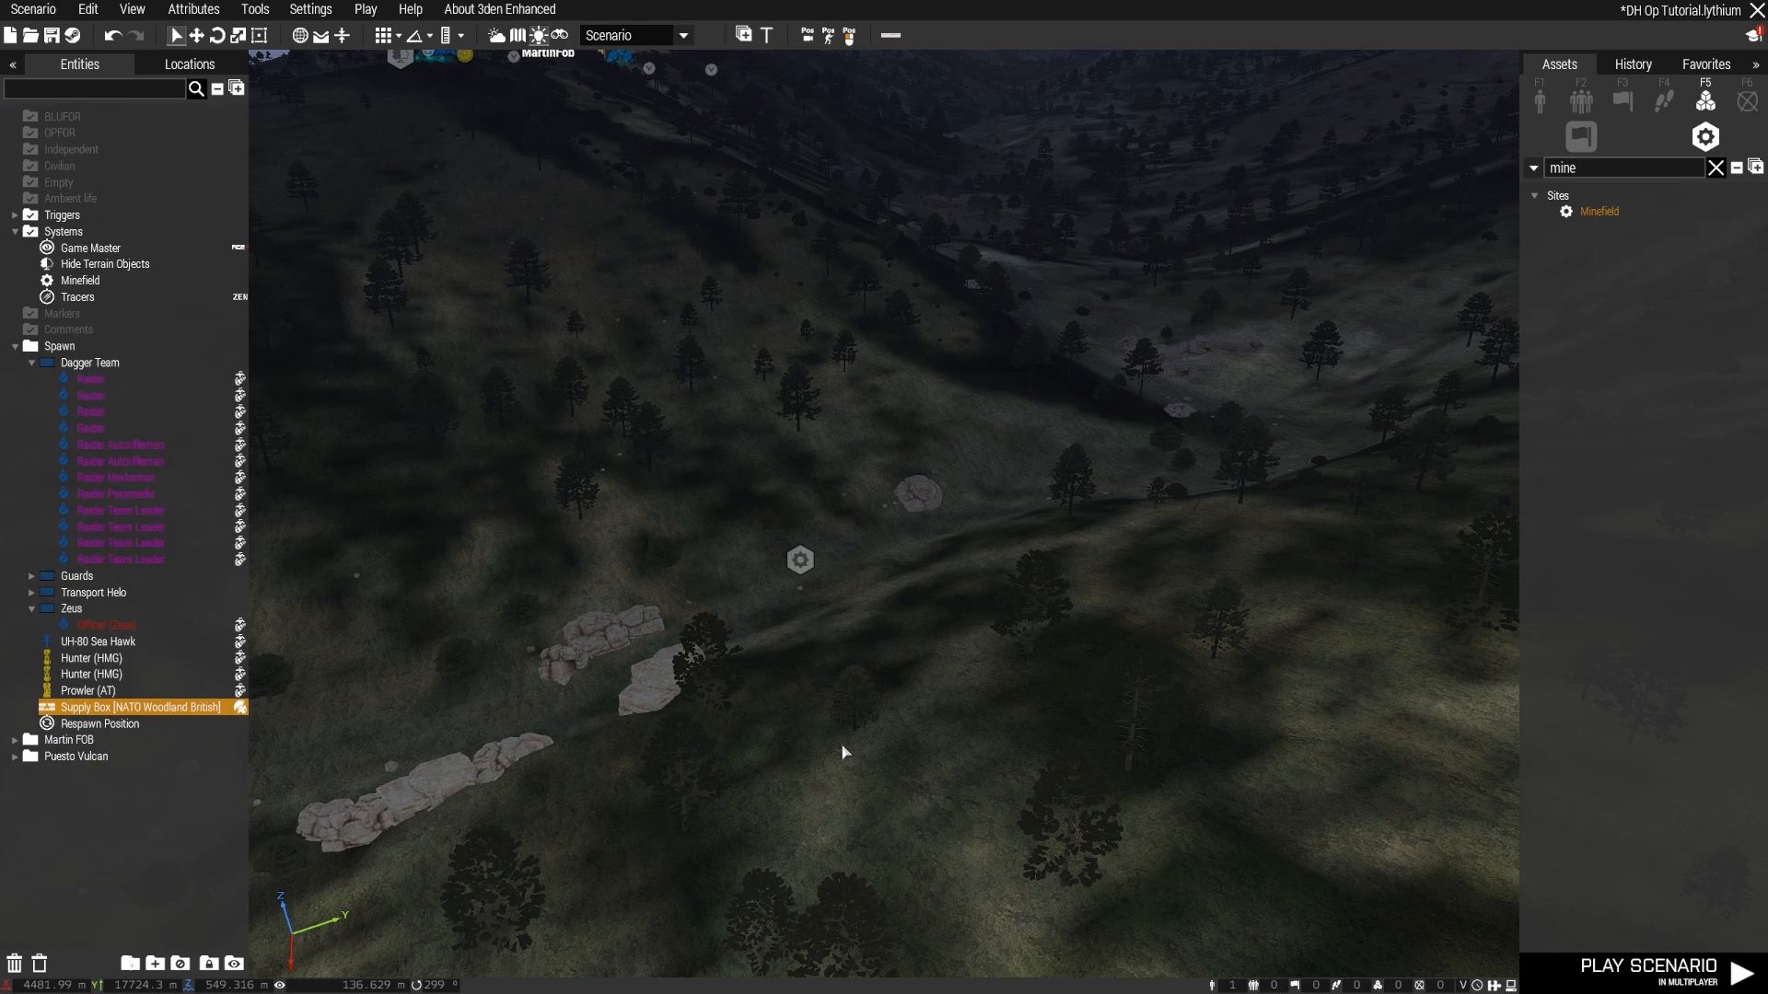
Step: Clear the asset search and list the independent infantry groups of the [Insurgency - 2035] Takistani Insurgents faction
{"action": "right_click_drag", "start_coordinate": [843, 752], "coordinate": [978, 736]}
{"action": "left_click", "coordinate": [1716, 167]}
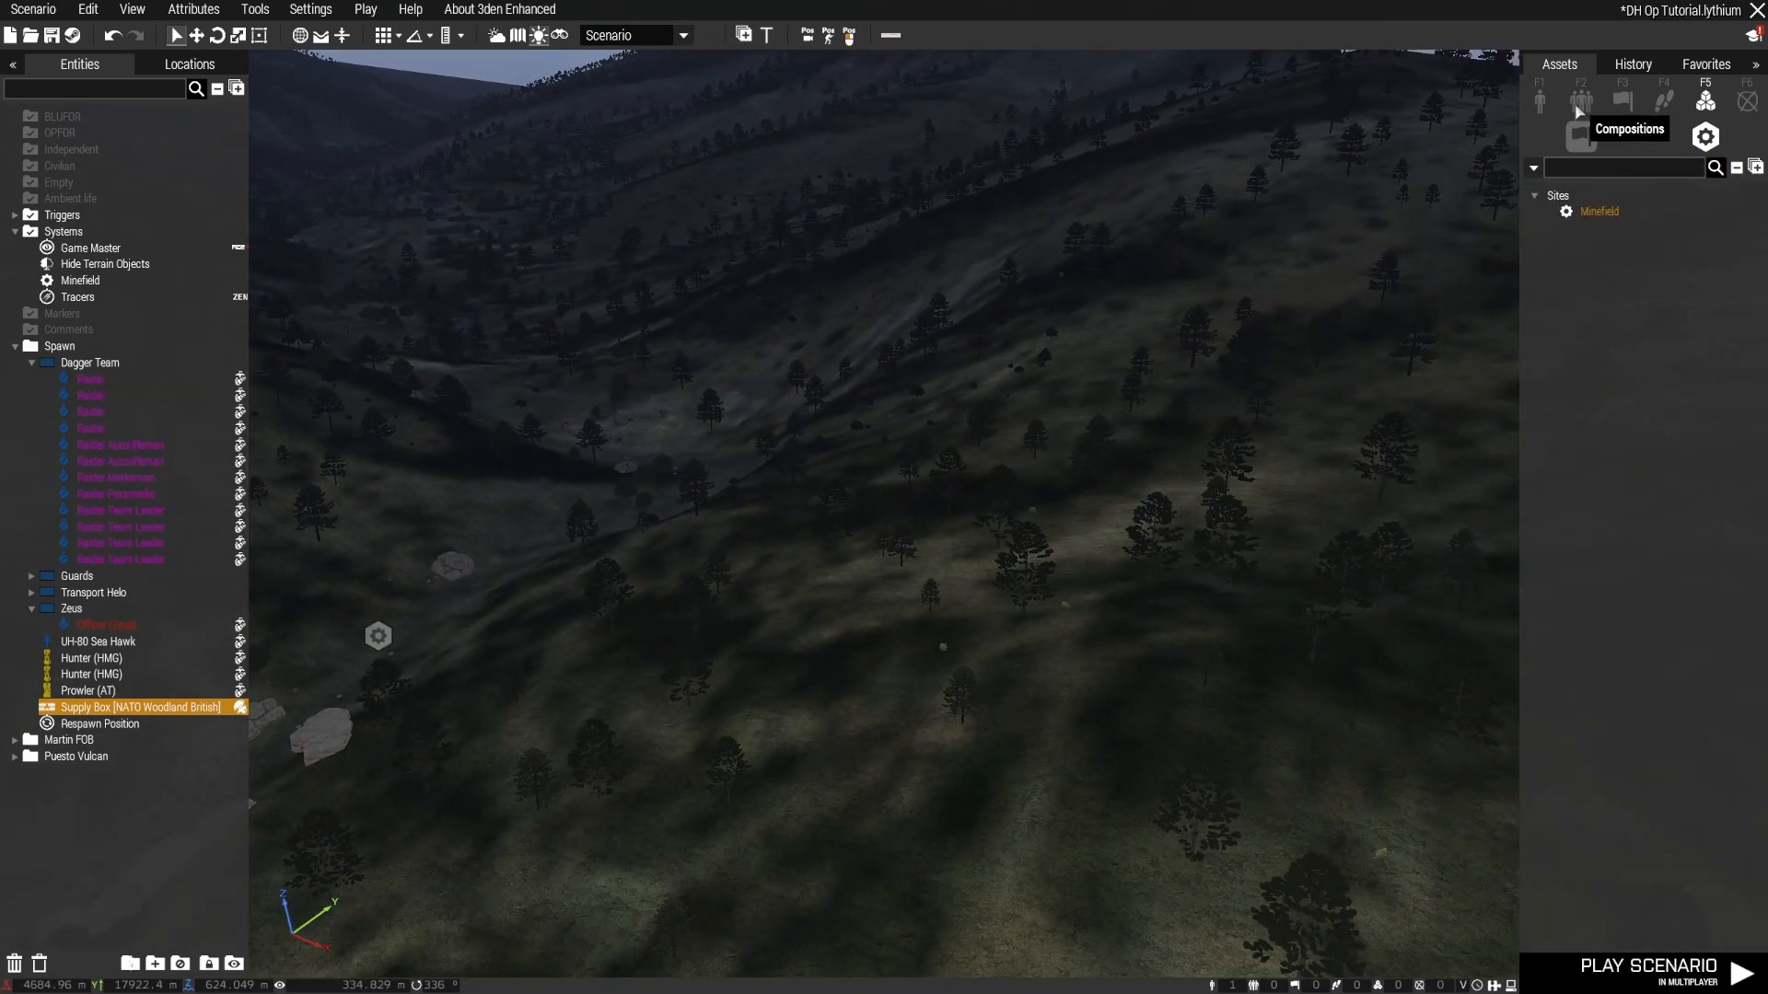
{"action": "left_click", "coordinate": [1579, 103]}
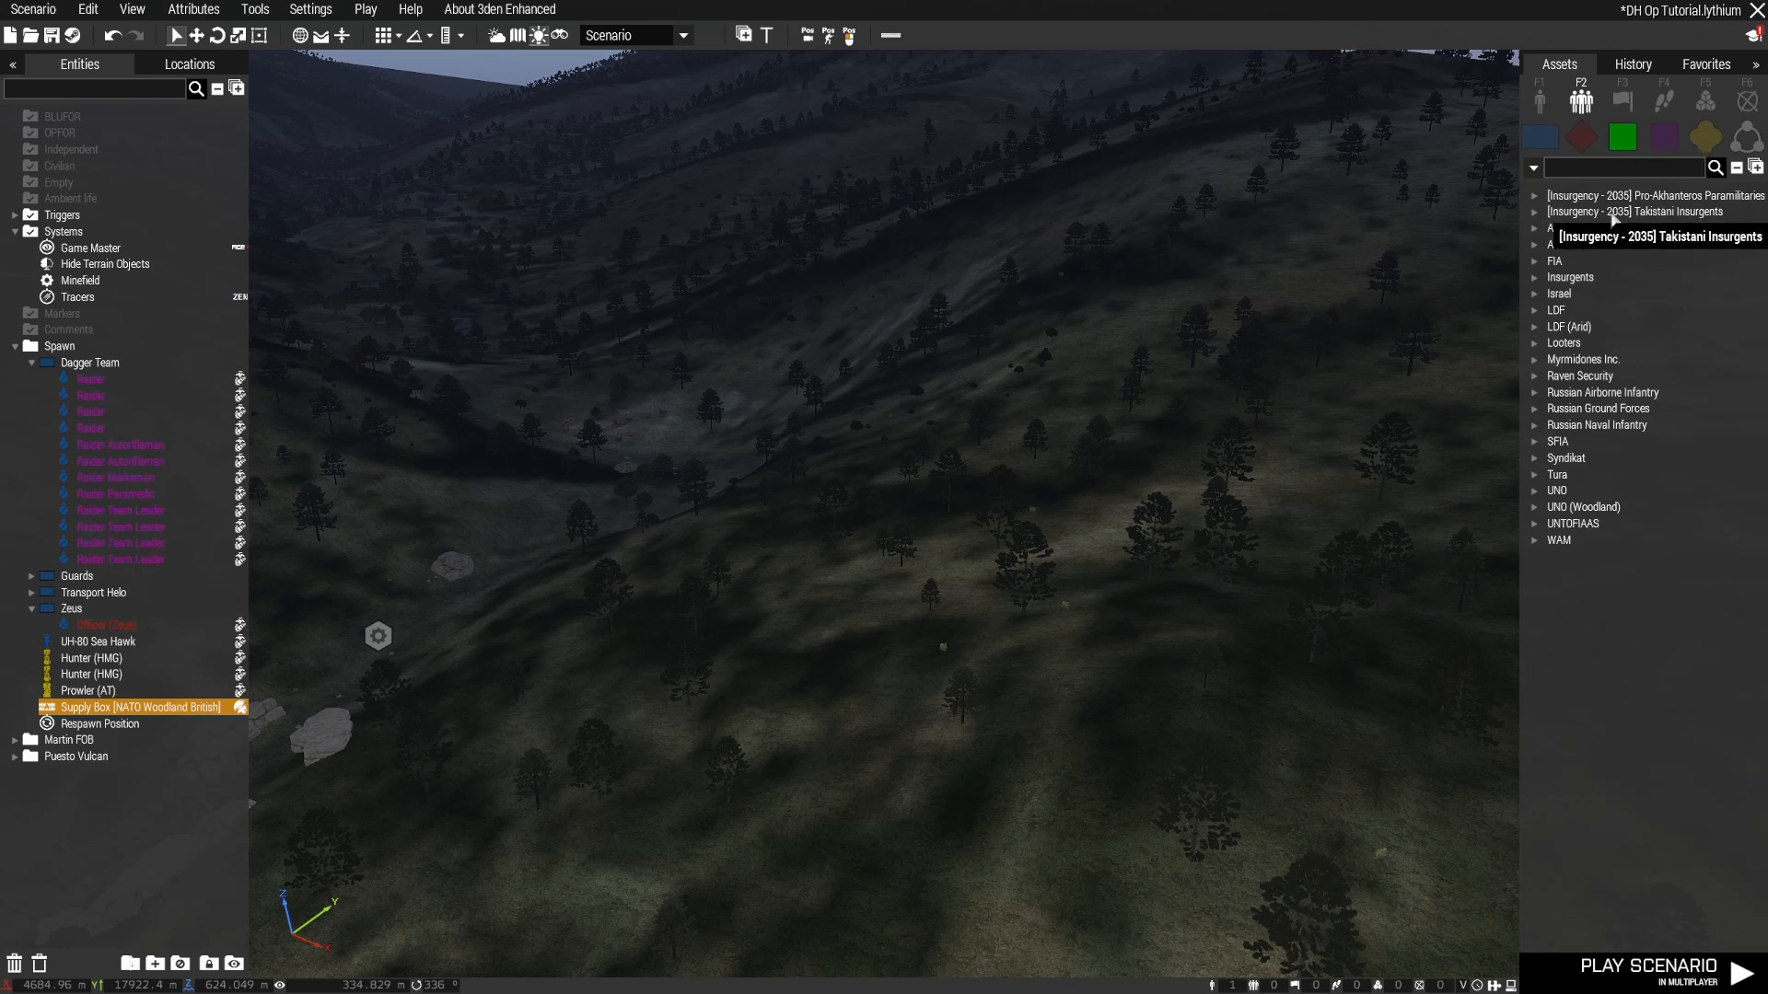
{"action": "left_click", "coordinate": [1536, 214]}
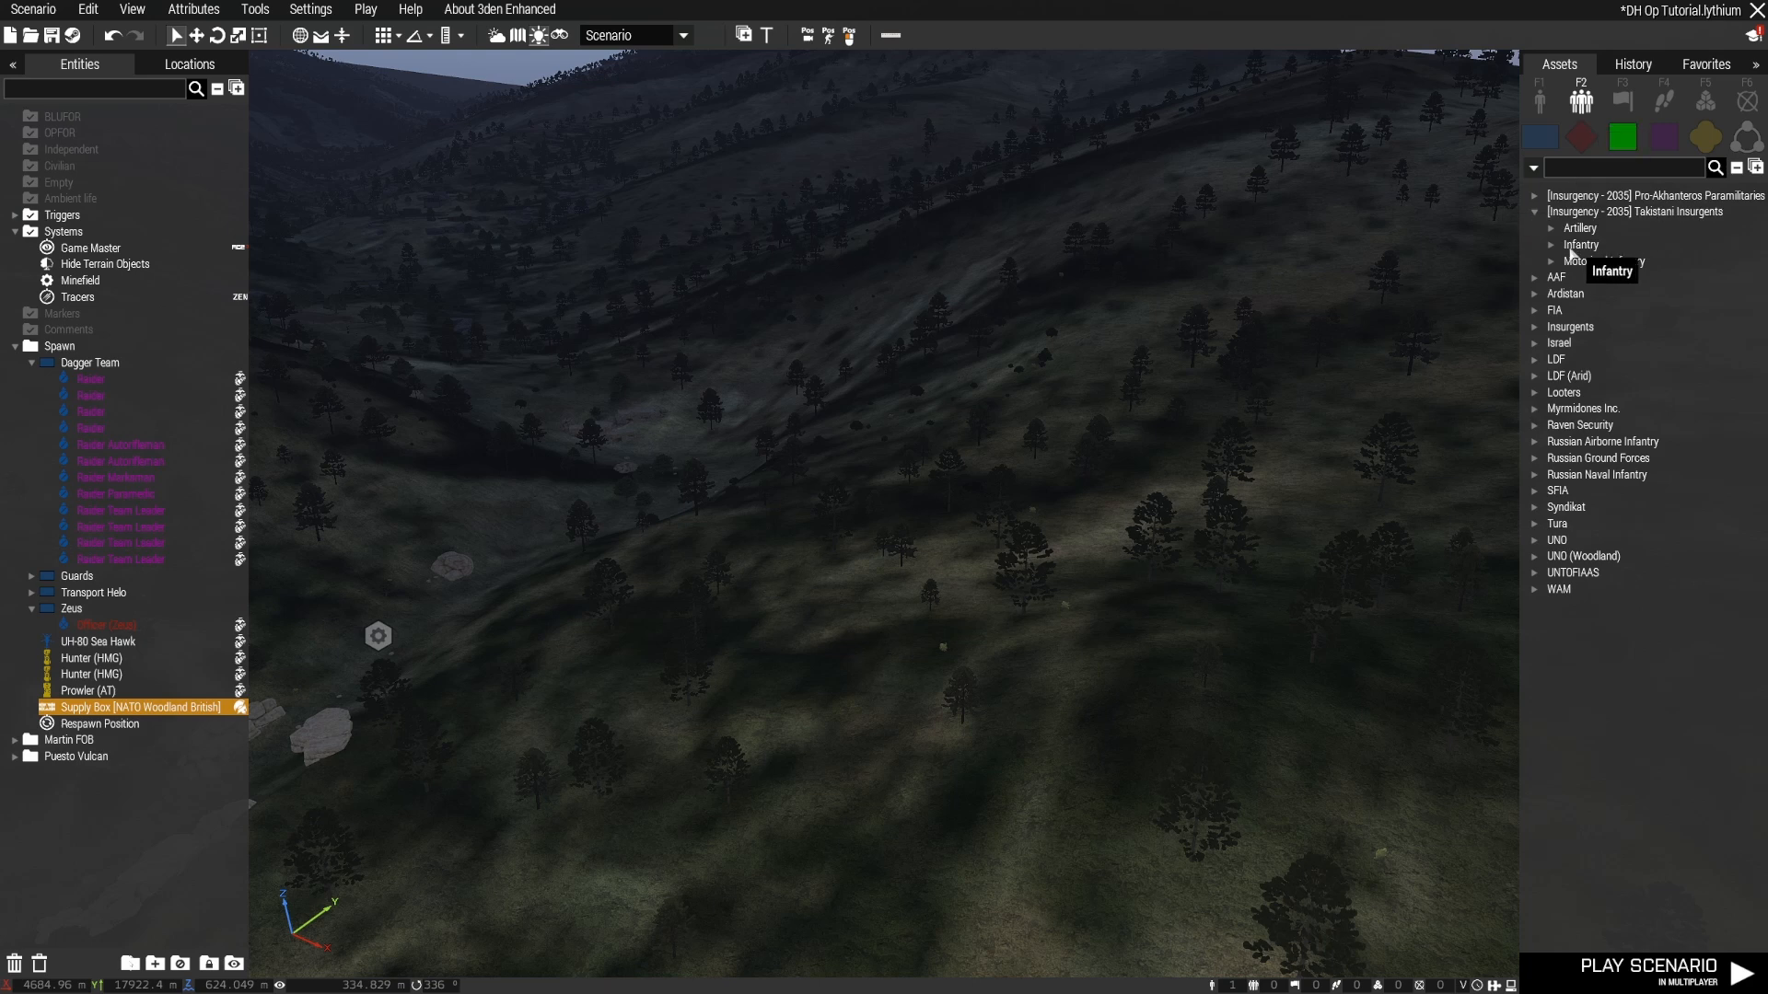
{"action": "left_click", "coordinate": [1552, 246]}
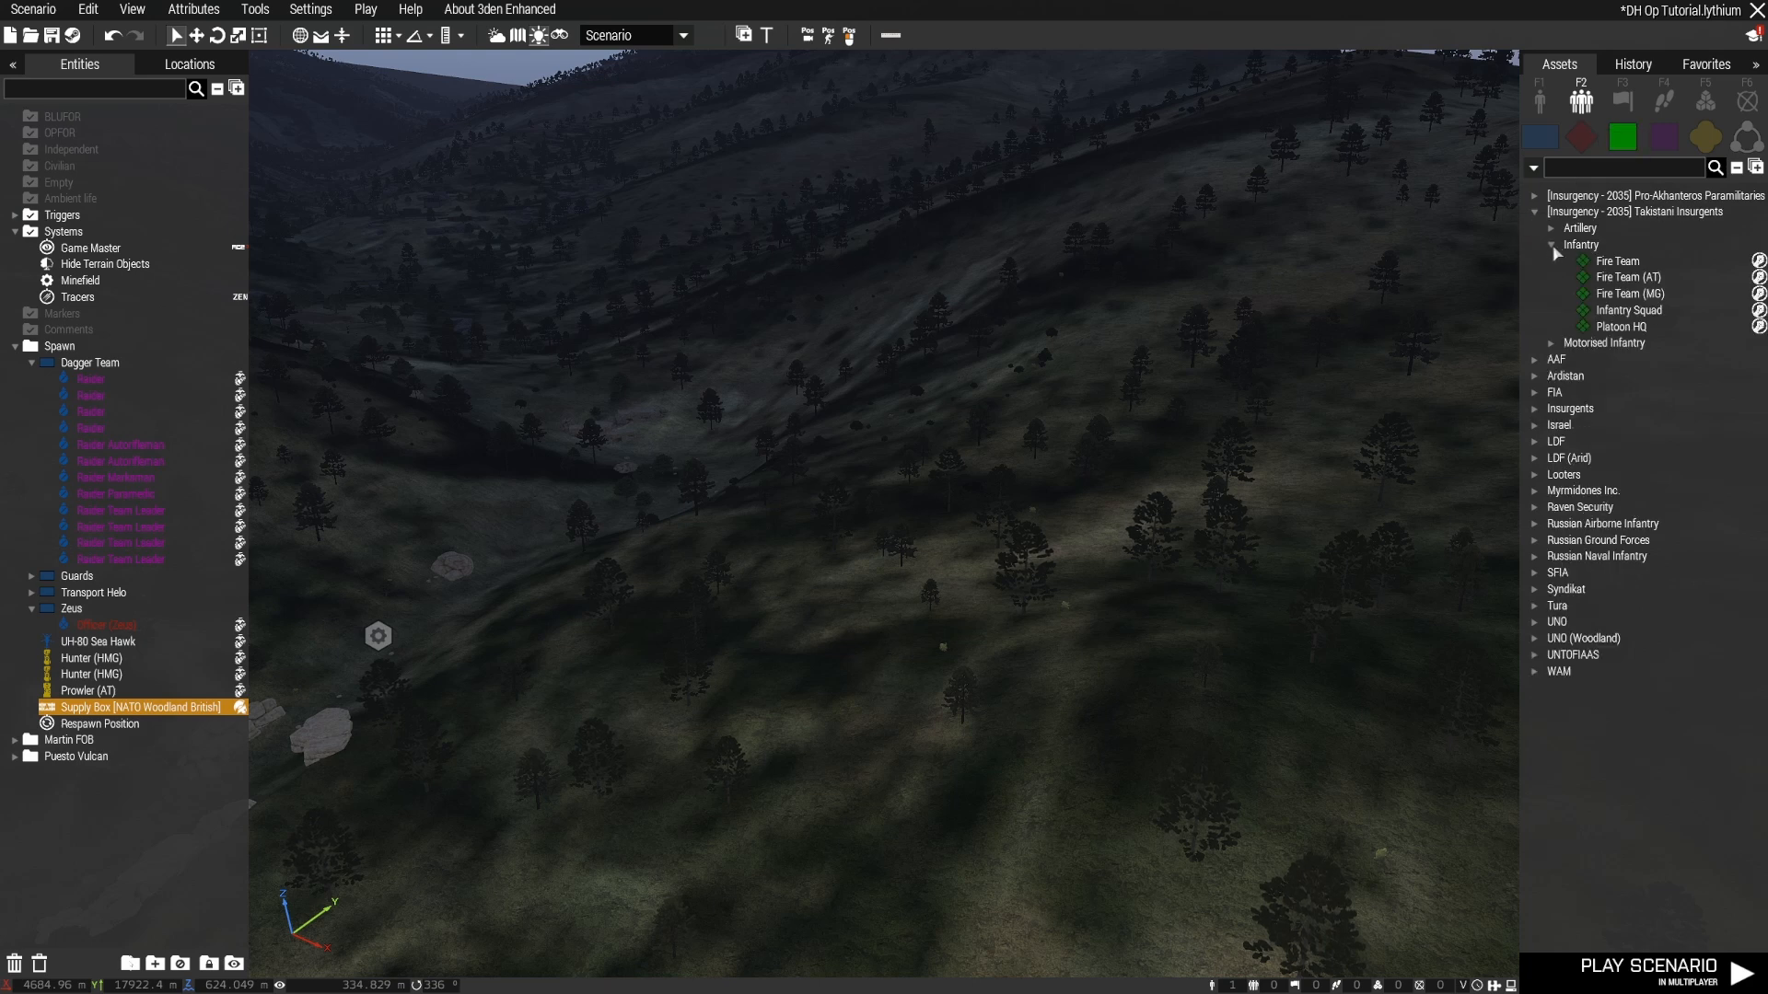
Step: Place a Takistani Insurgents Fire Team on the hillside across from the minefield
{"action": "left_click", "coordinate": [1625, 263]}
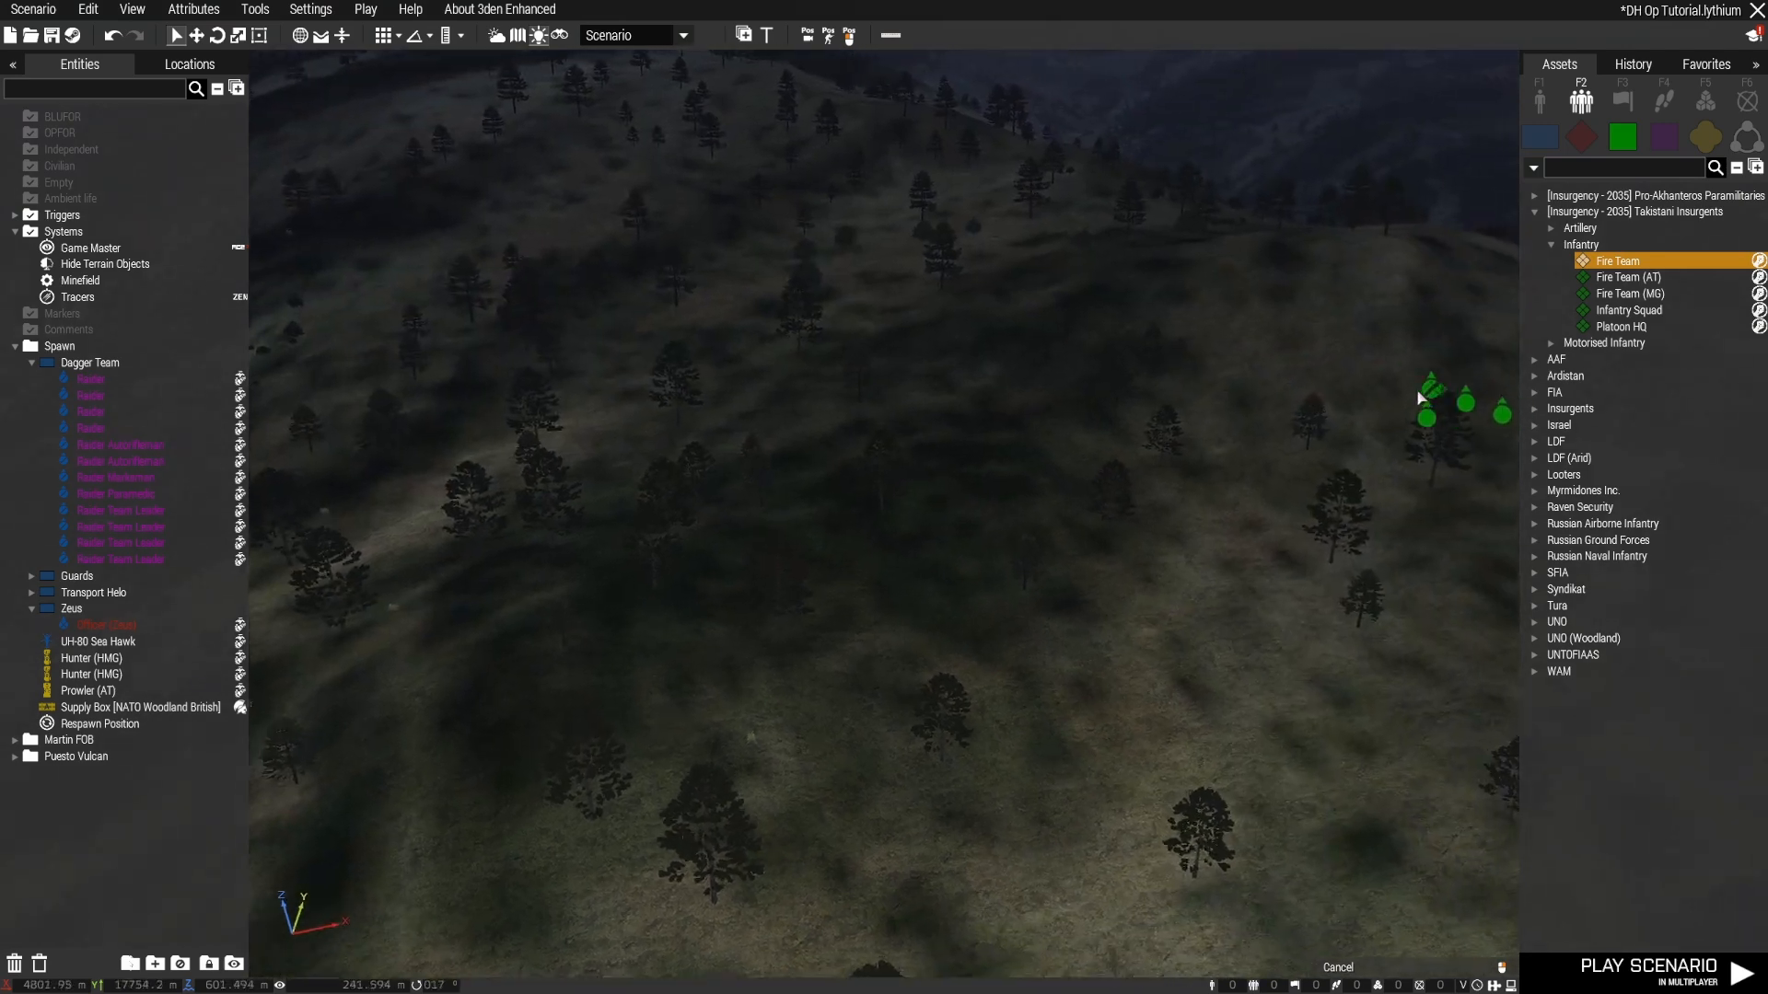
{"action": "key", "text": "w"}
{"action": "key", "text": "a"}
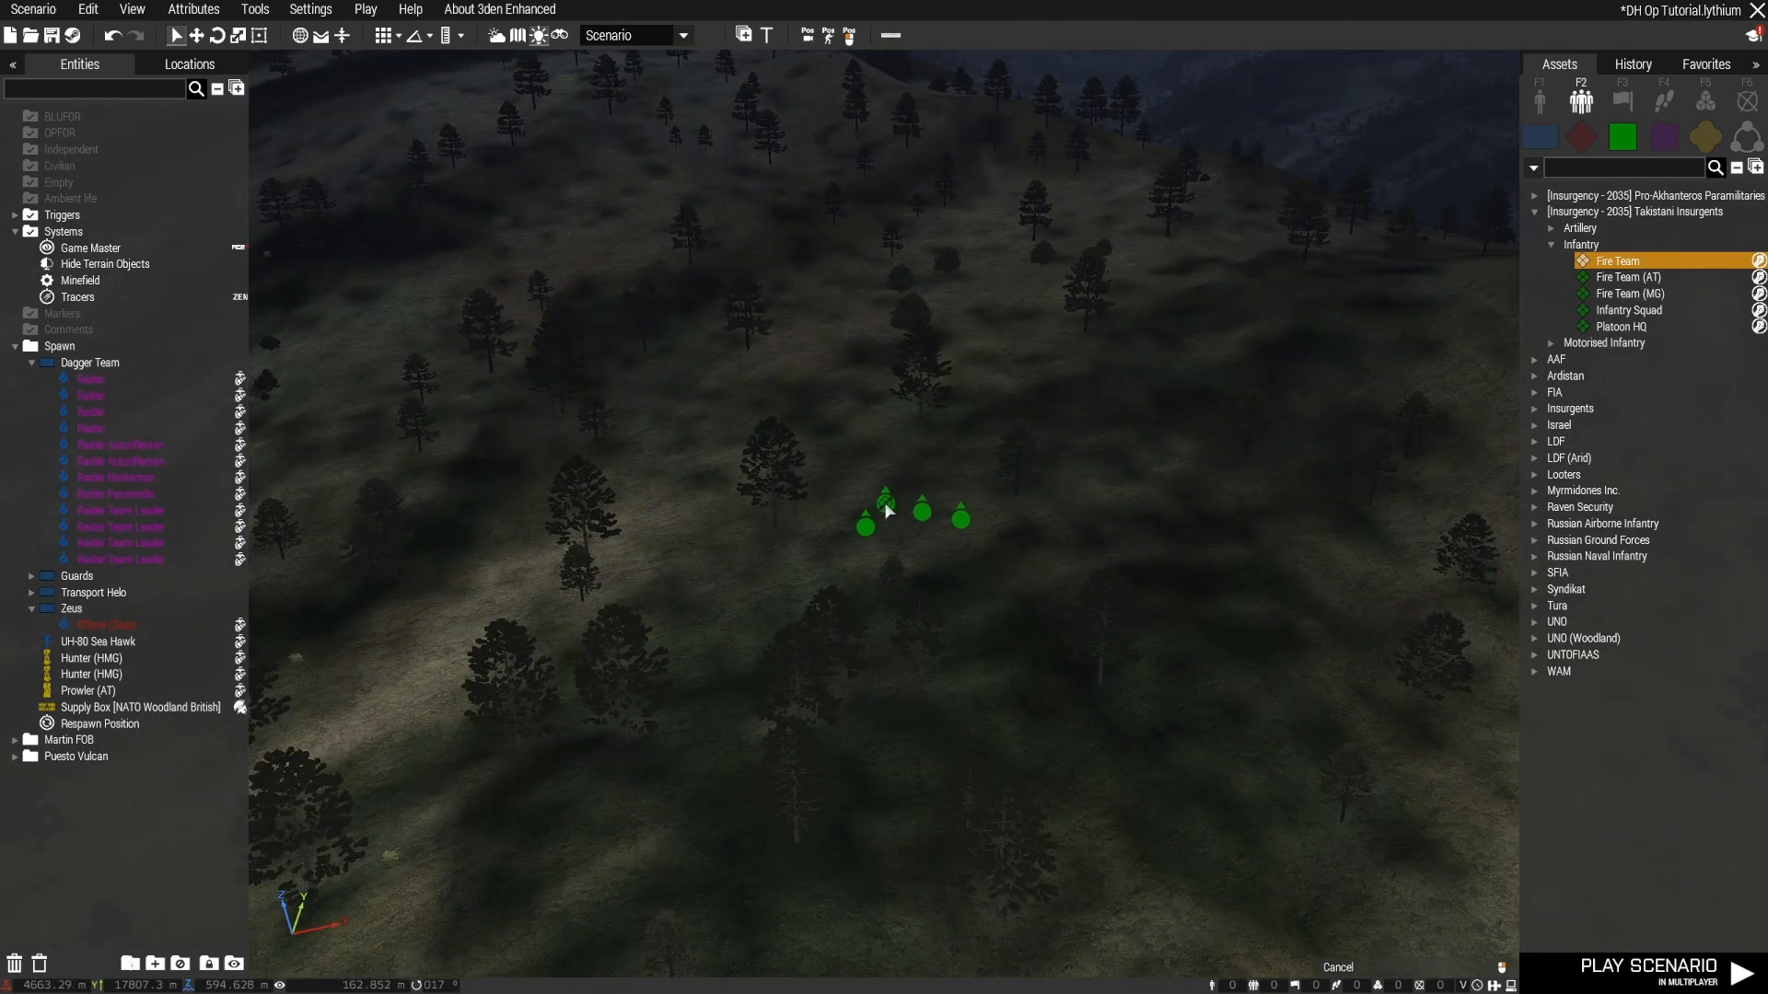
{"action": "left_click", "coordinate": [886, 511]}
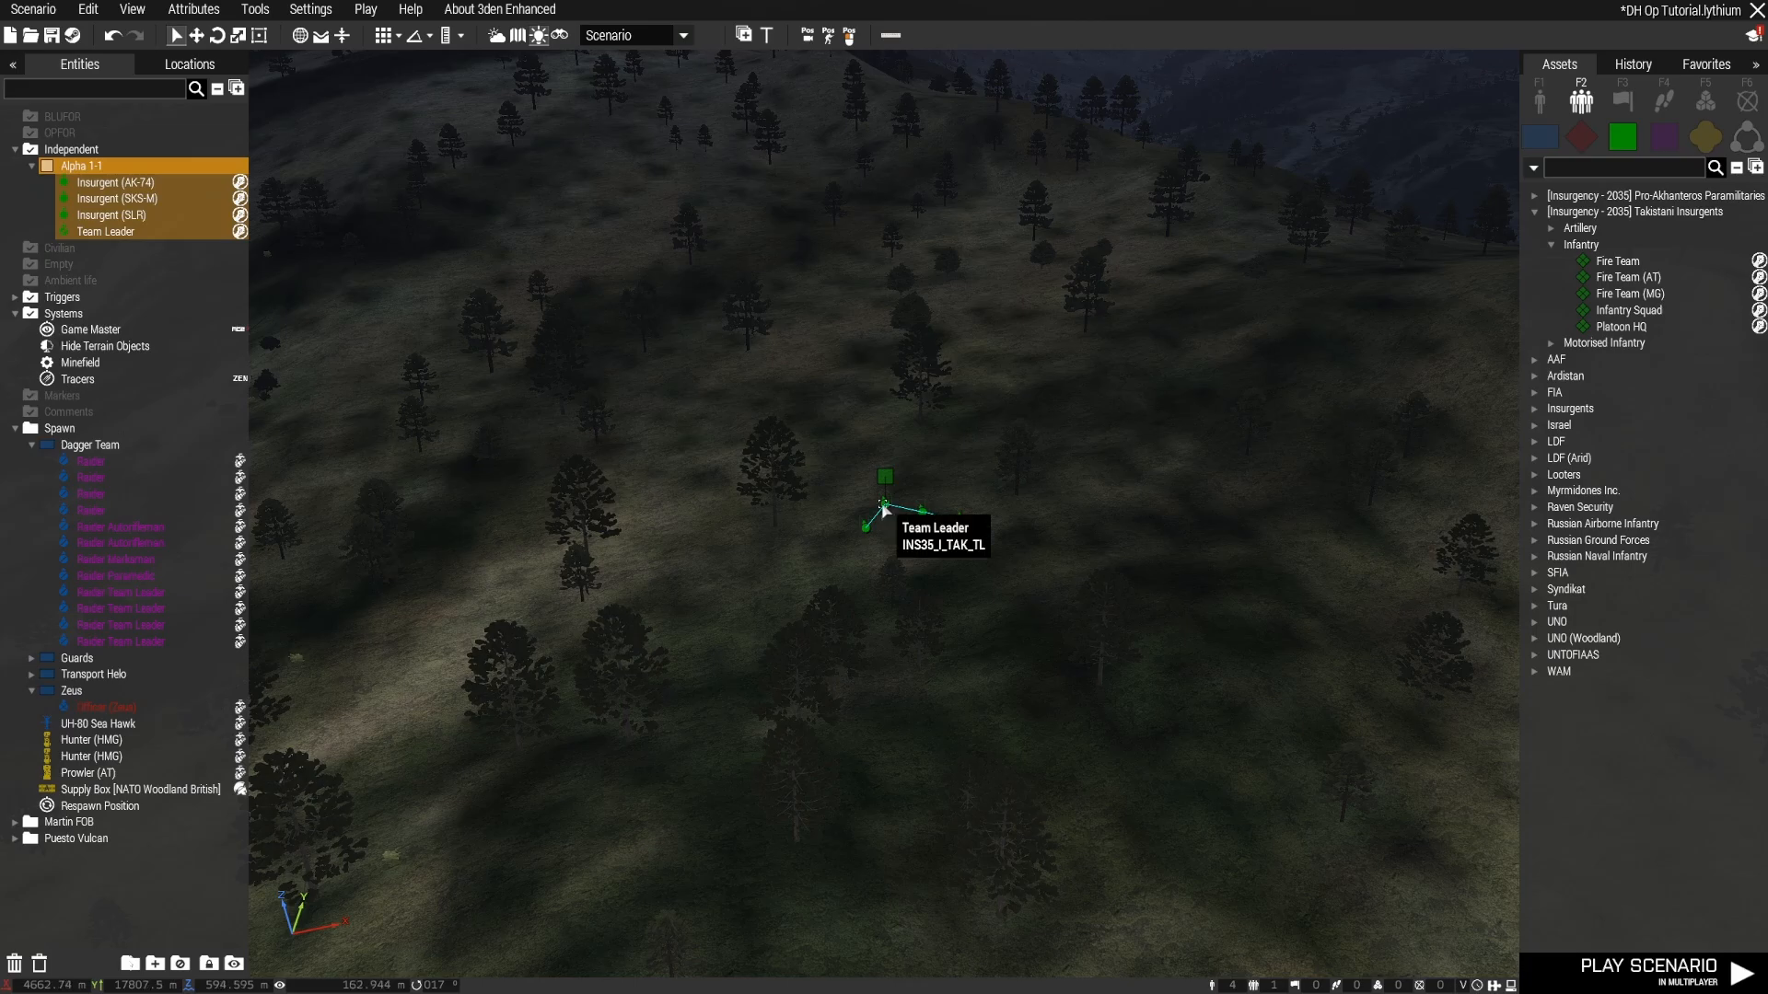
Step: Inspect the placed Fire Team's members and their weapons up close from several sides
{"action": "scroll", "coordinate": [788, 593], "scroll_direction": "up", "scroll_amount": 10}
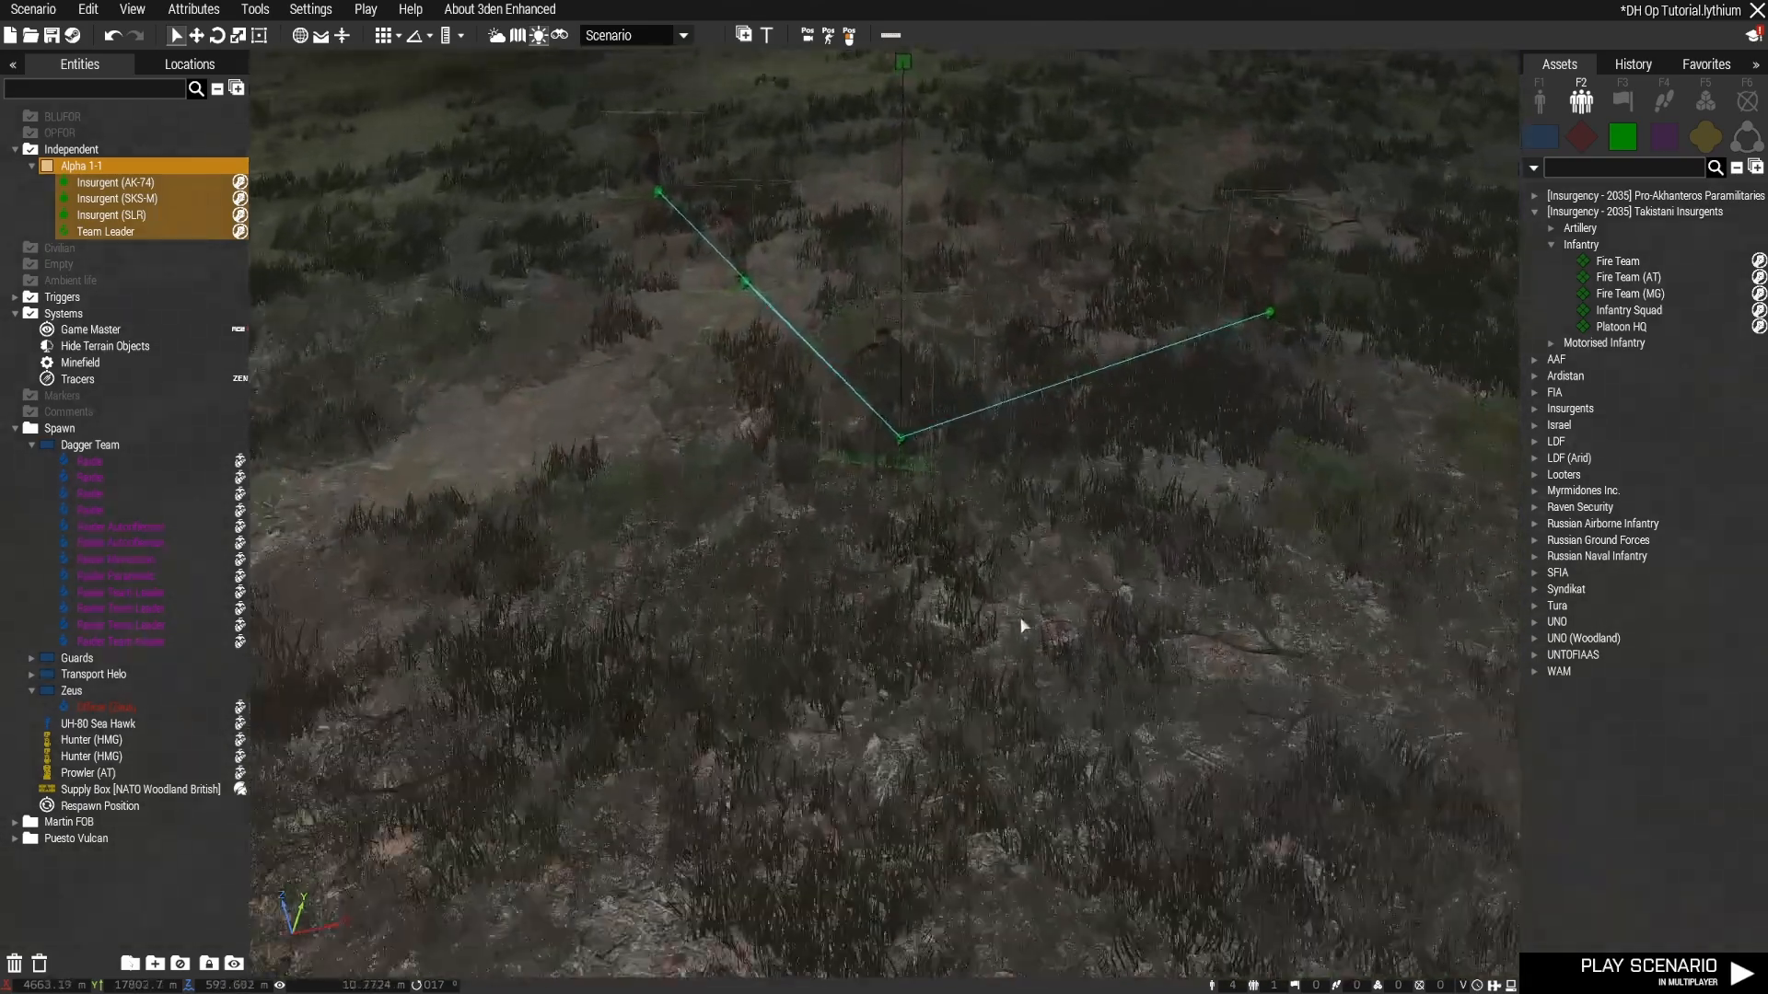
{"action": "scroll", "coordinate": [1021, 626], "scroll_direction": "up", "scroll_amount": 3}
{"action": "key", "text": "w"}
{"action": "right_click_drag", "start_coordinate": [1022, 623], "coordinate": [1274, 584]}
{"action": "key", "text": "w"}
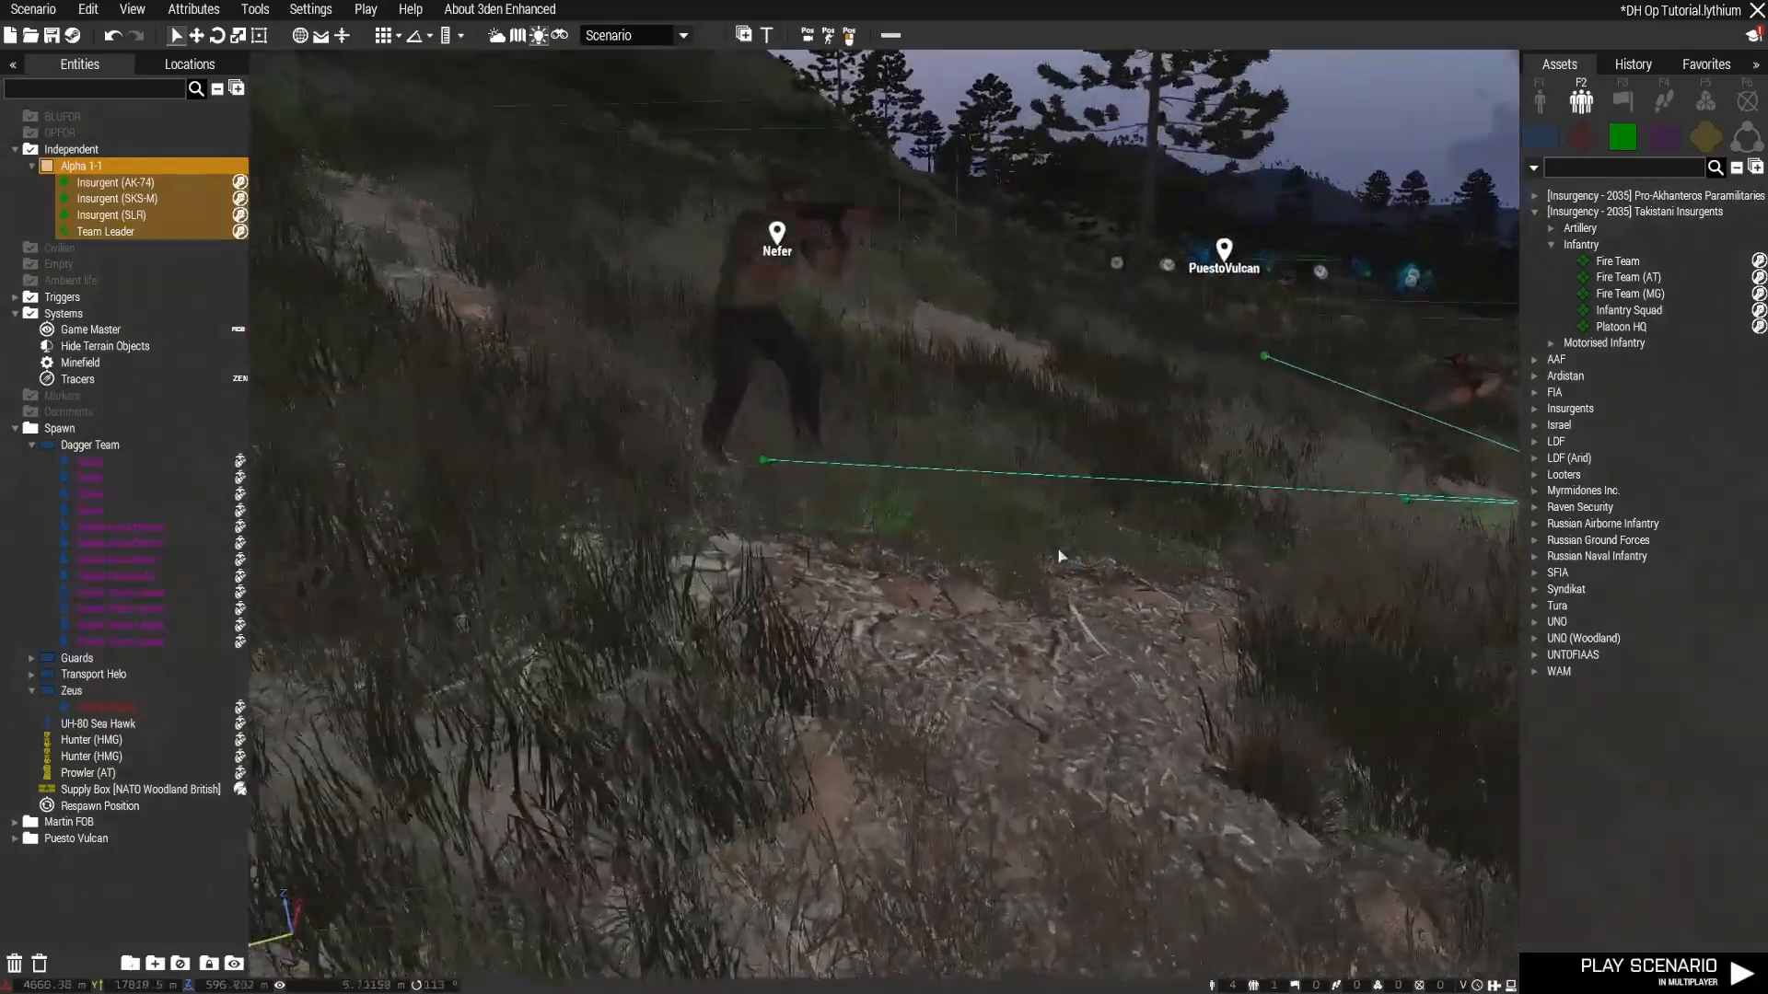
{"action": "right_click_drag", "start_coordinate": [1058, 556], "coordinate": [682, 547]}
{"action": "key", "text": "w"}
{"action": "key", "text": "d"}
{"action": "key", "text": "w"}
{"action": "key", "text": "s"}
{"action": "key", "text": "z"}
{"action": "key", "text": "w"}
{"action": "key", "text": "d"}
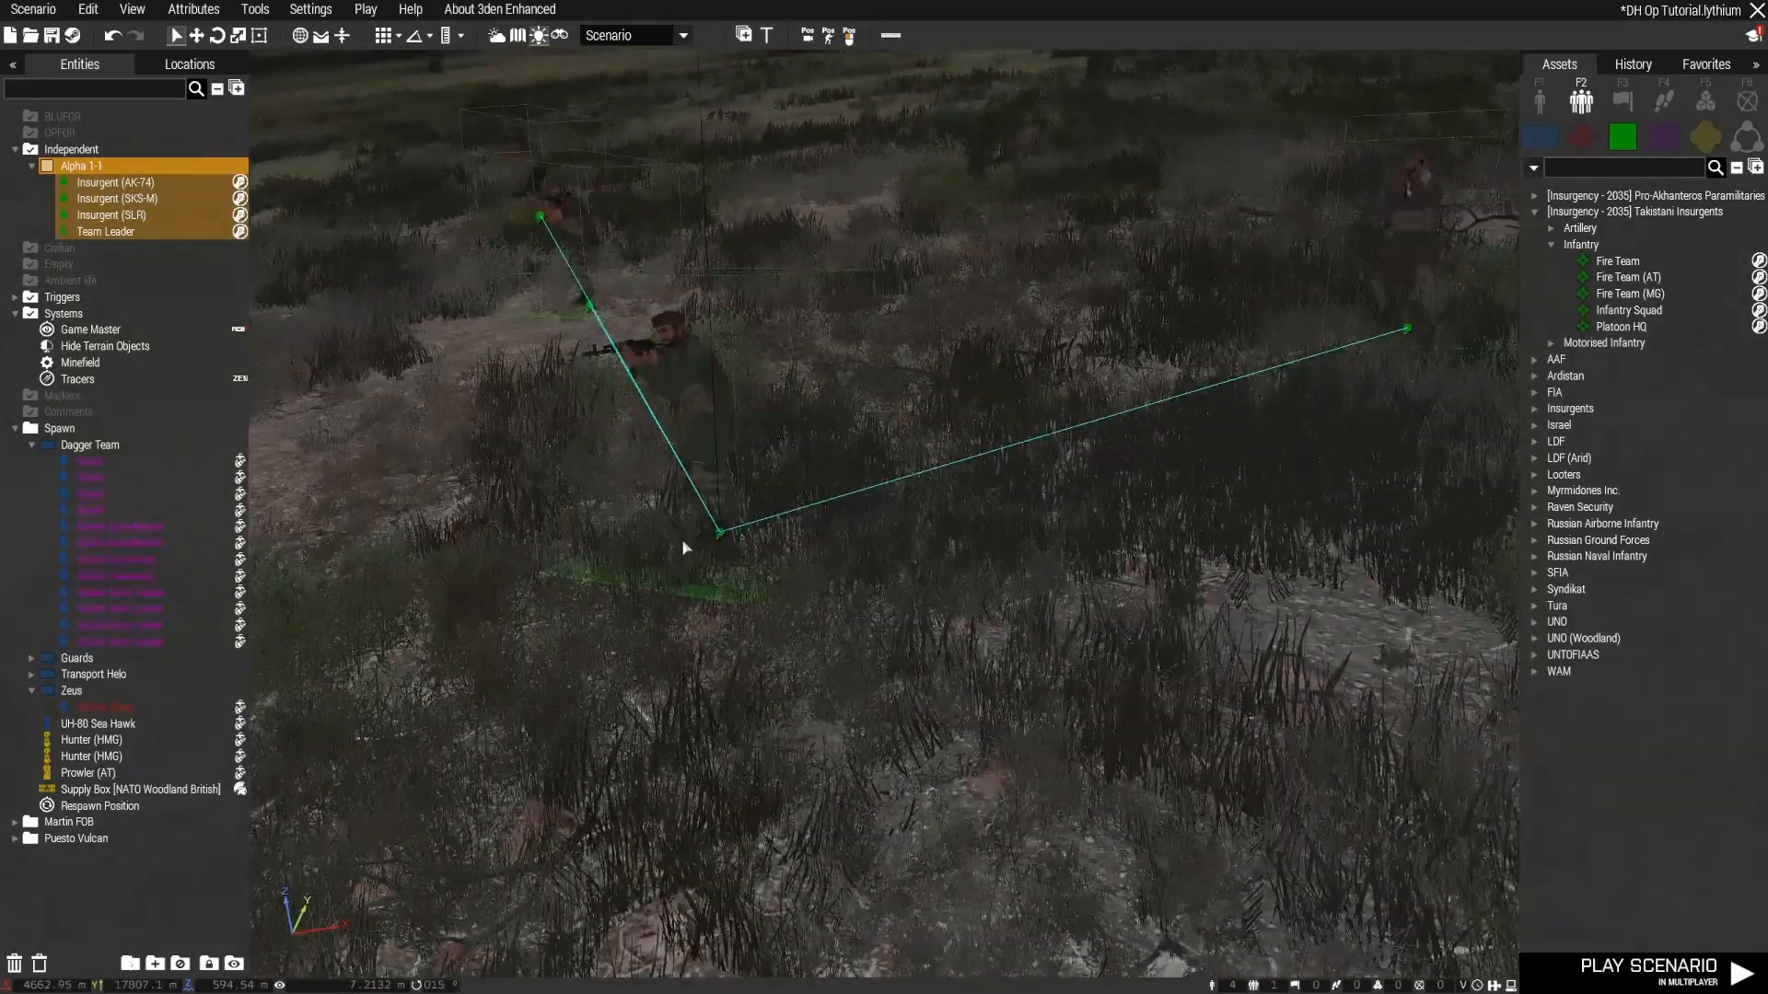
{"action": "key", "text": "q"}
{"action": "key", "text": "s"}
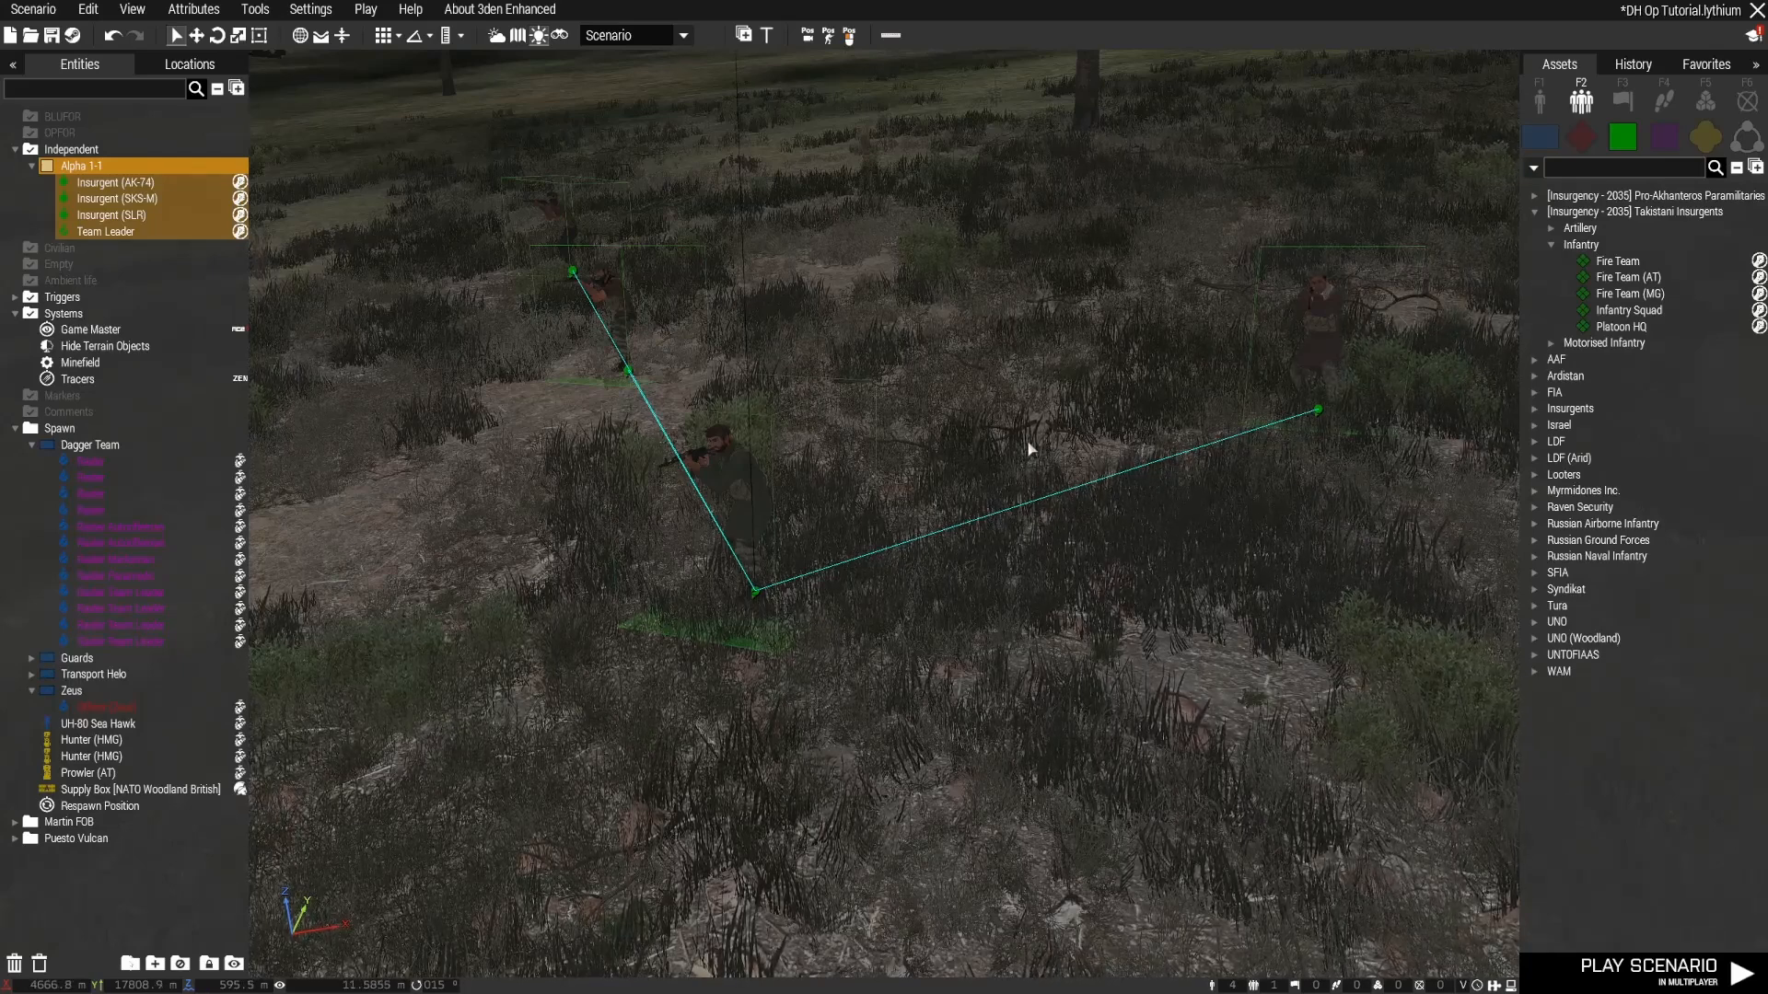
Step: Replace the Fire Team with a Takistani Insurgents Fire Team (AT) on the same patch of hillside
{"action": "key", "text": "Delete"}
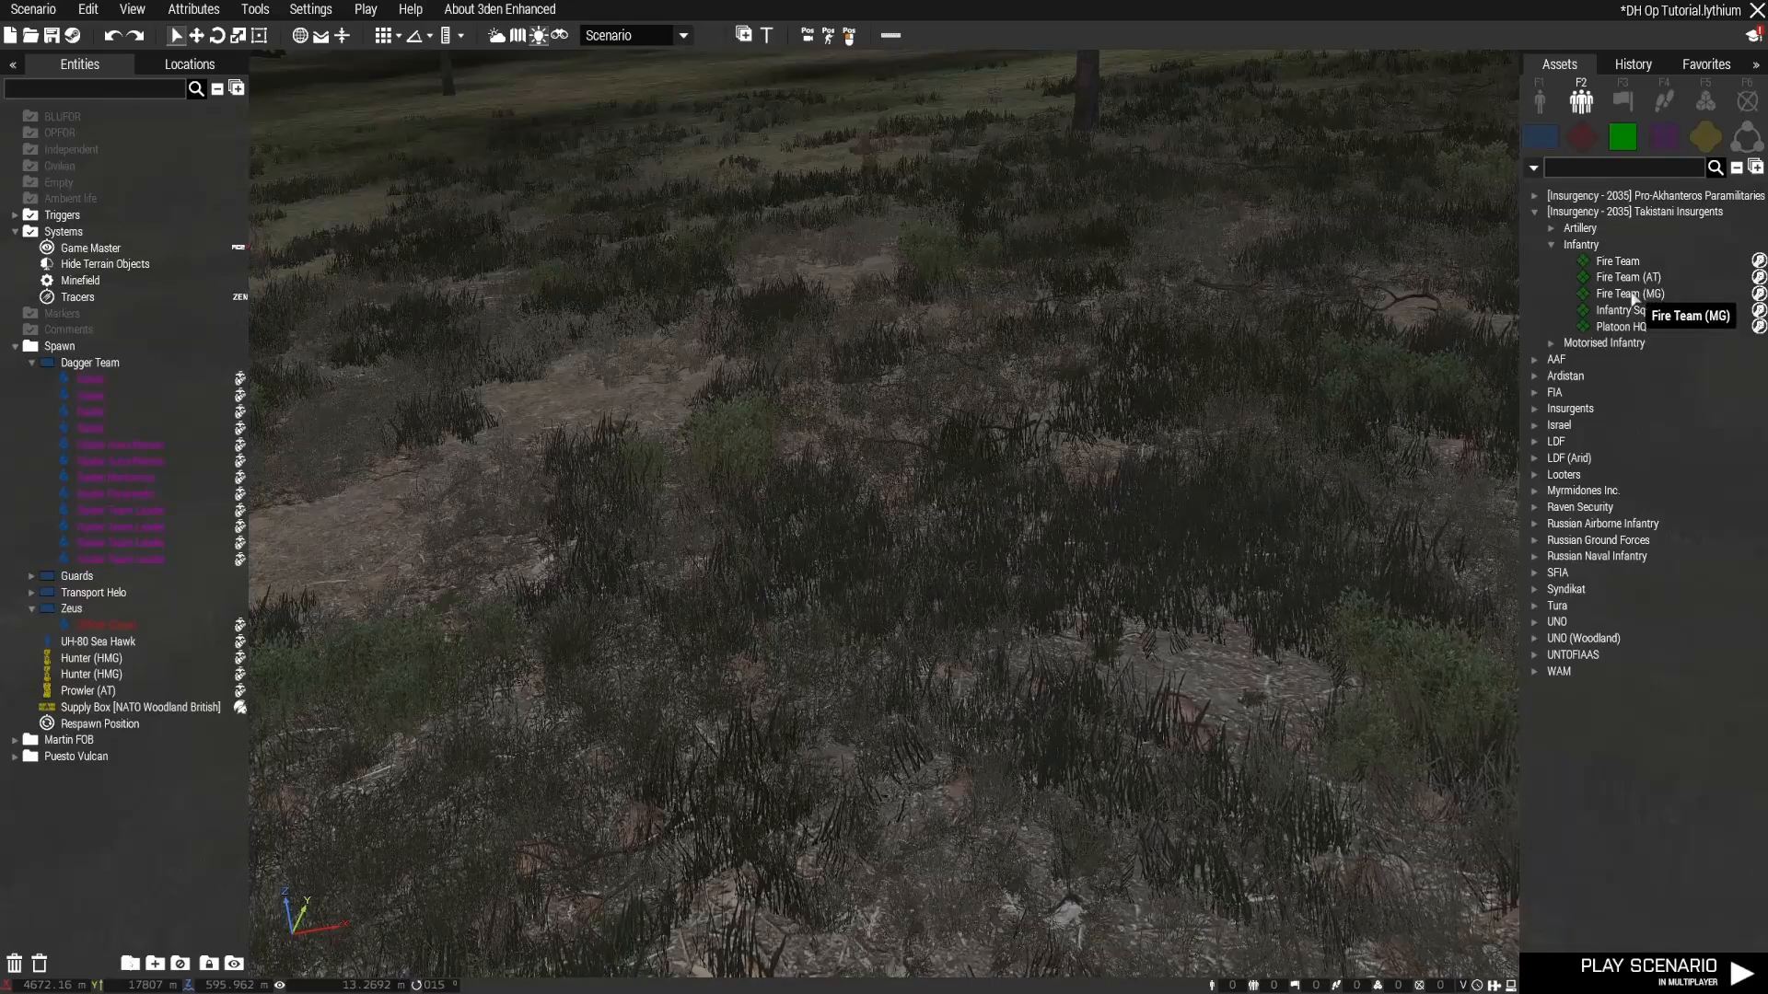
{"action": "left_click", "coordinate": [1628, 277]}
{"action": "left_click", "coordinate": [786, 445]}
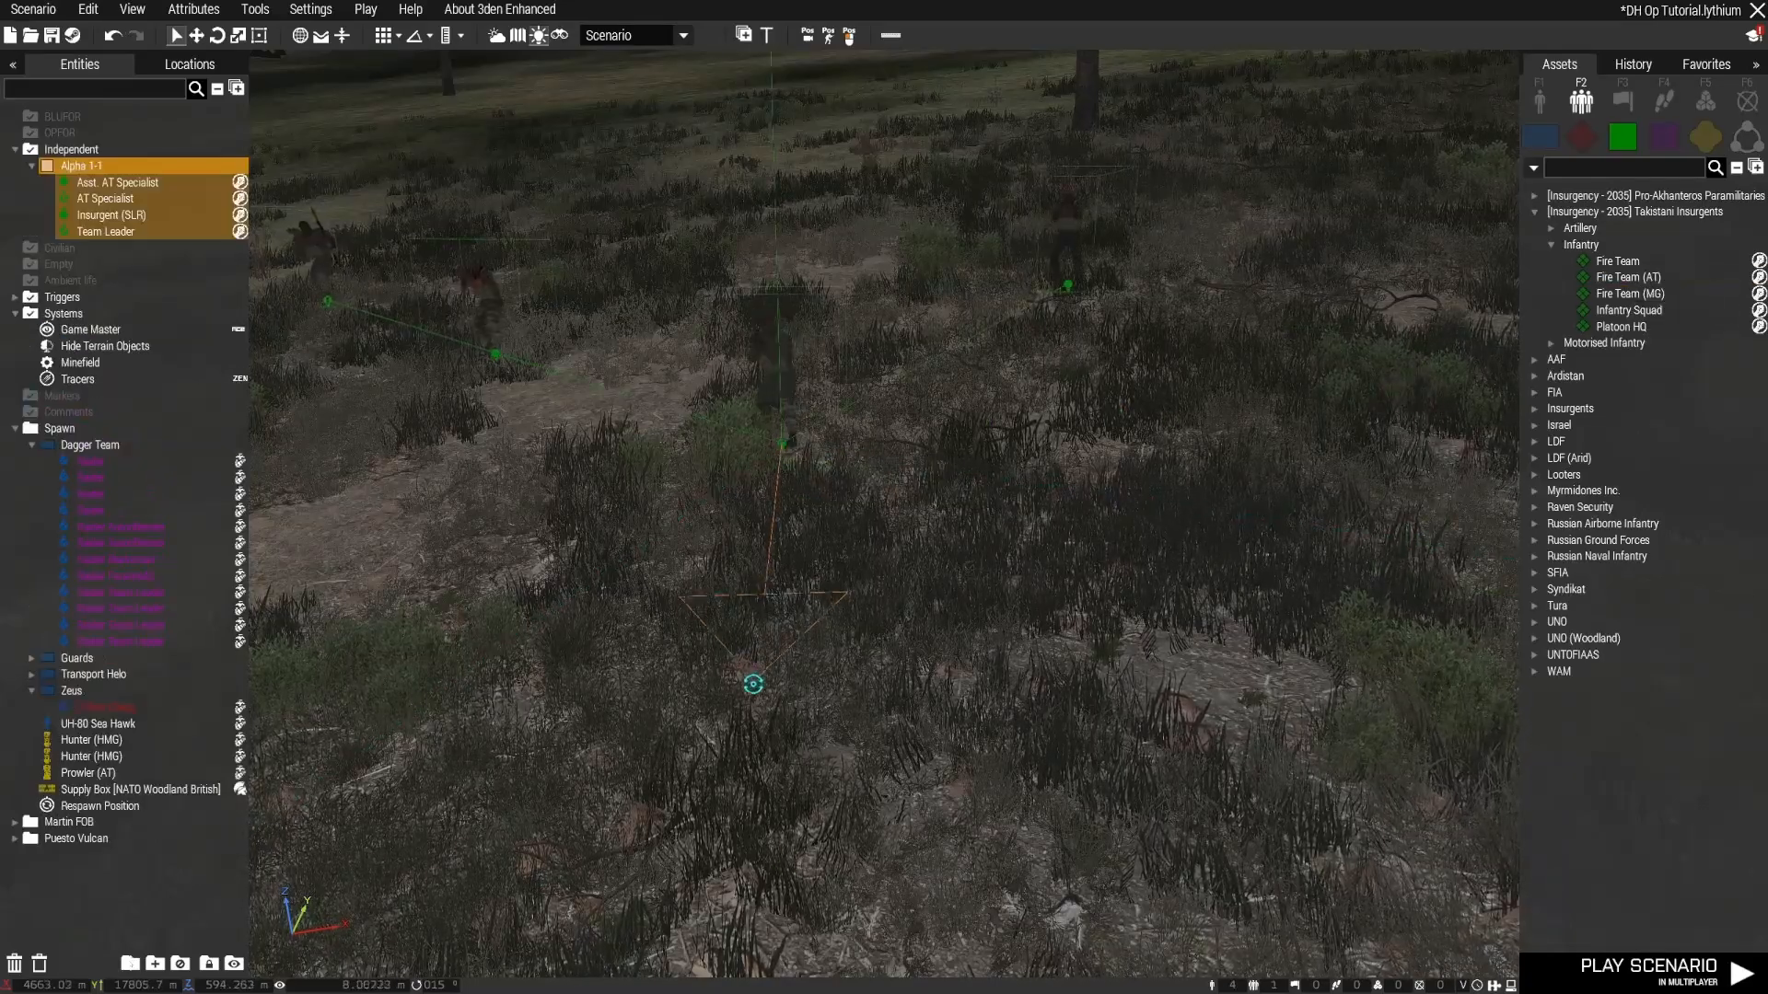
{"action": "left_click_drag", "start_coordinate": [753, 684], "coordinate": [711, 697], "text": "shift"}
{"action": "left_click", "coordinate": [585, 642]}
{"action": "key", "text": "w"}
{"action": "right_click_drag", "start_coordinate": [585, 642], "coordinate": [810, 644]}
{"action": "key", "text": "w"}
{"action": "key", "text": "s"}
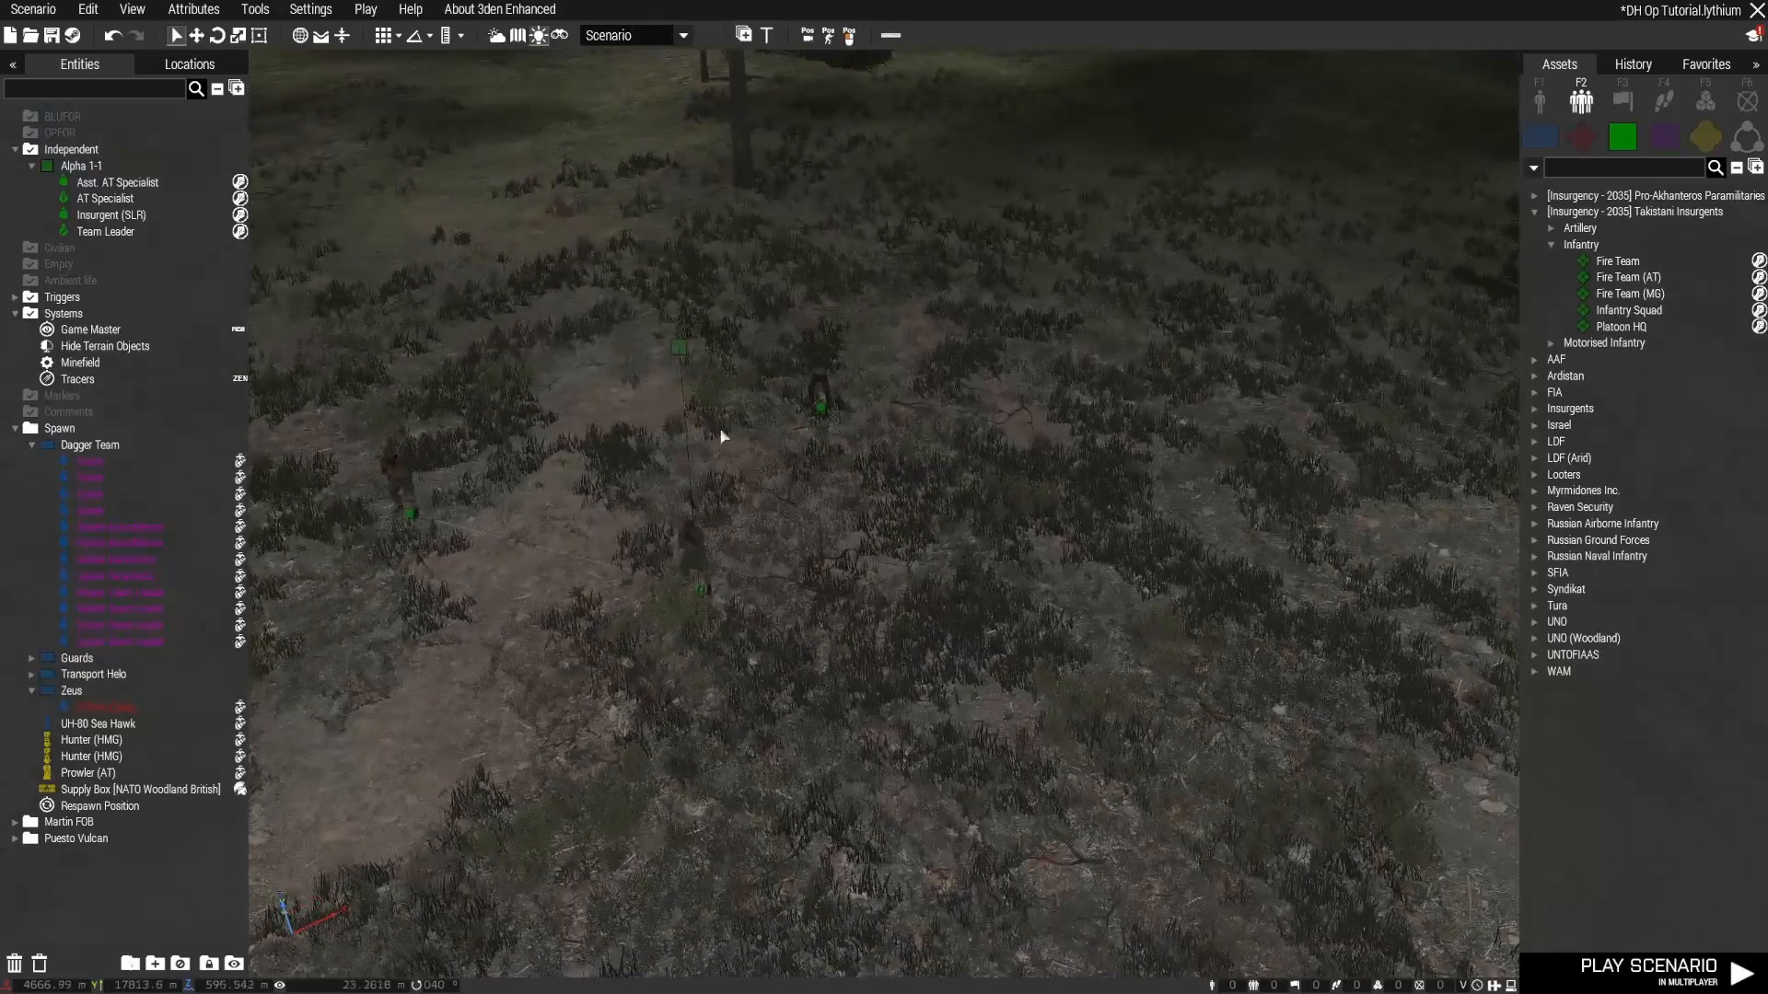
Step: Delete the AT team and place a Takistani Insurgents Fire Team (MG) on the hillside instead
{"action": "left_click", "coordinate": [681, 350]}
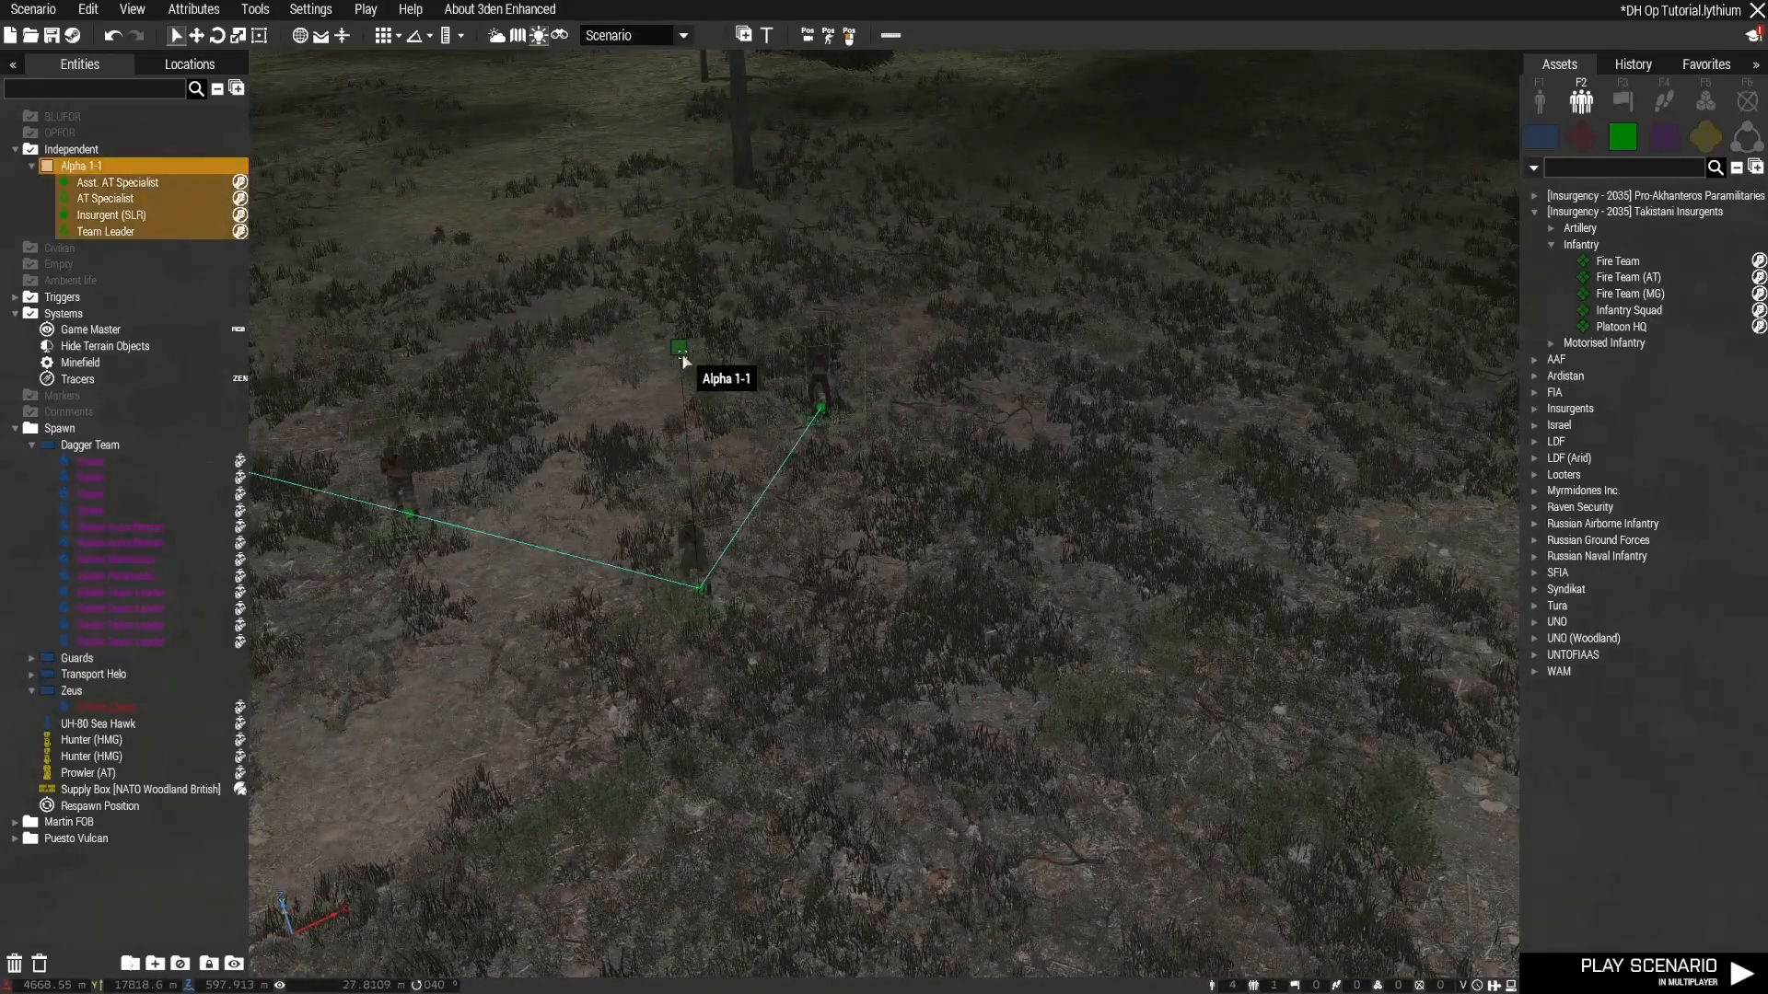
{"action": "key", "text": "Delete"}
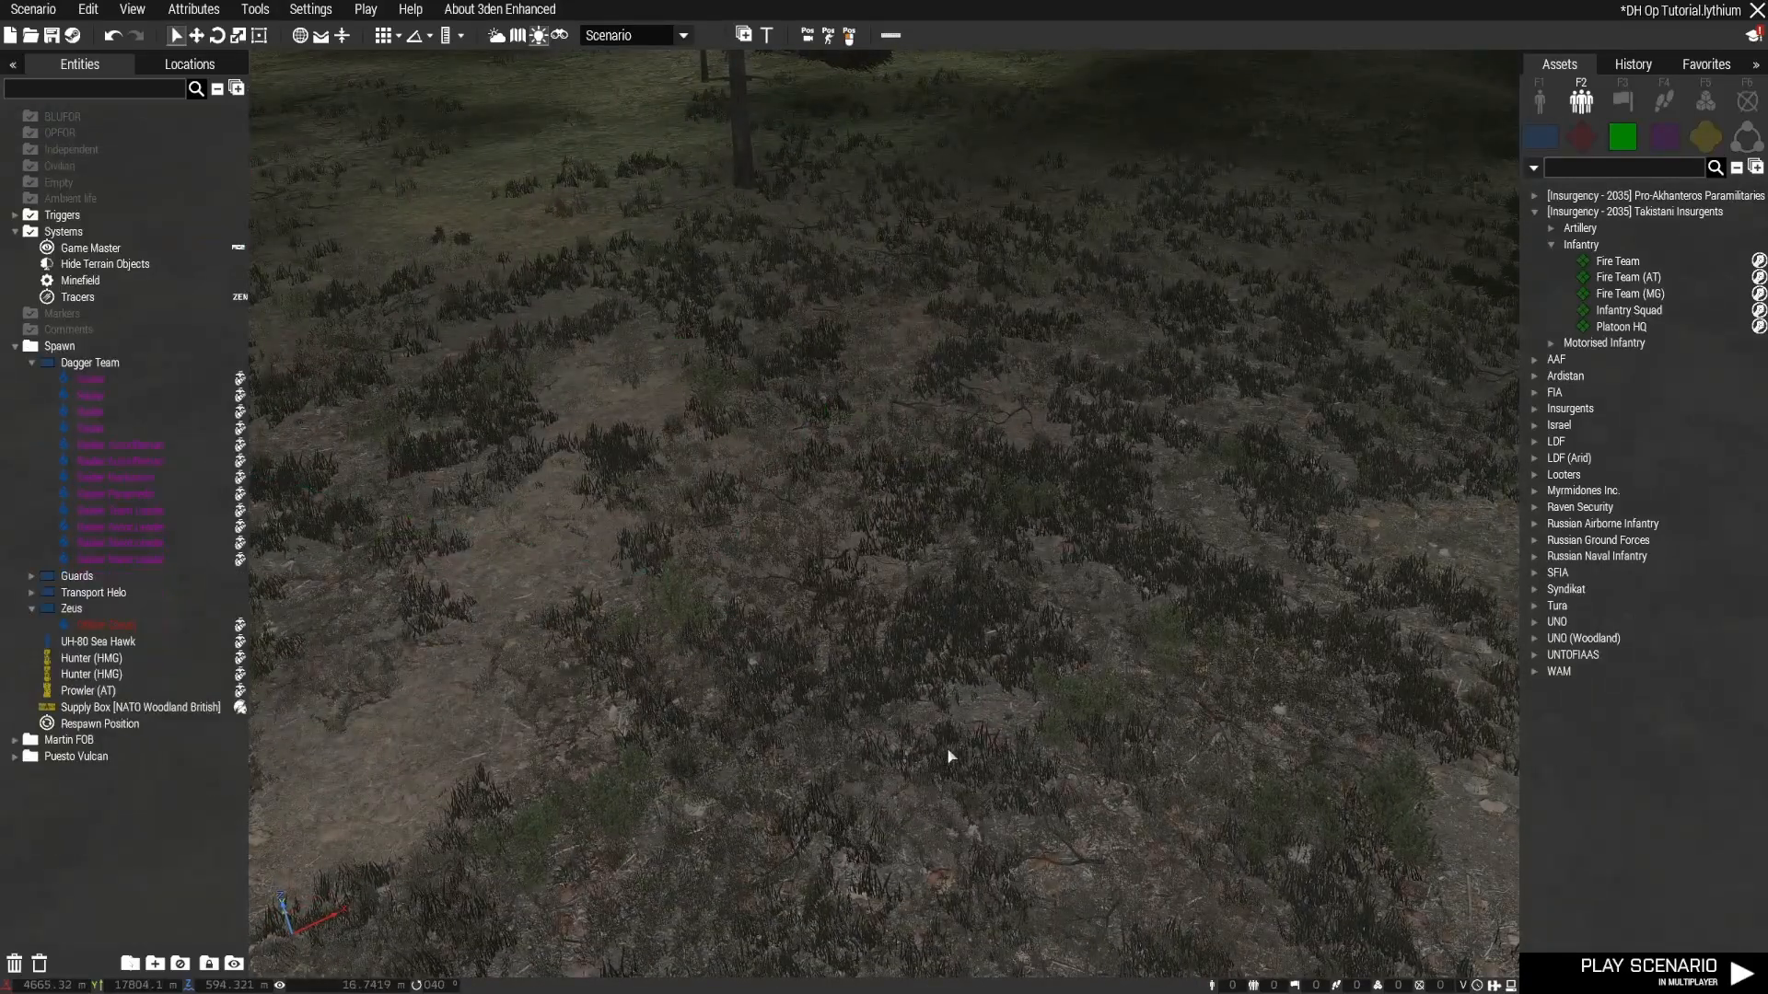
{"action": "right_click_drag", "start_coordinate": [951, 756], "coordinate": [877, 734]}
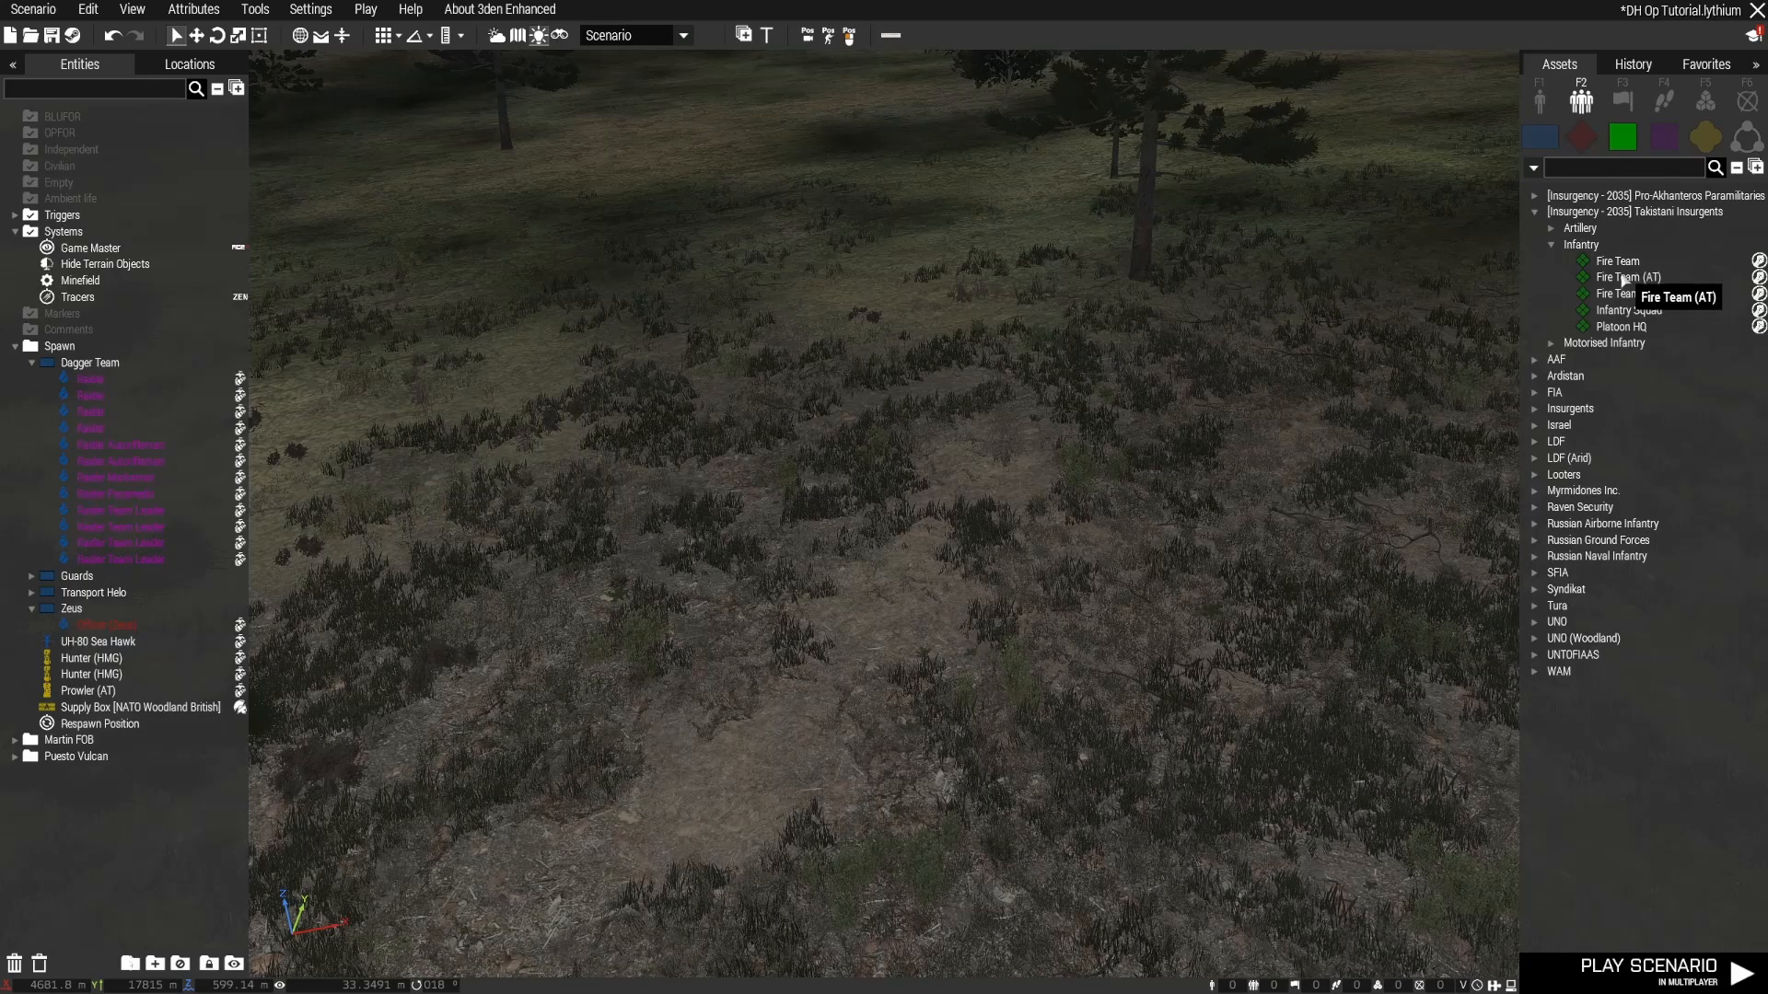
{"action": "left_click", "coordinate": [1628, 294]}
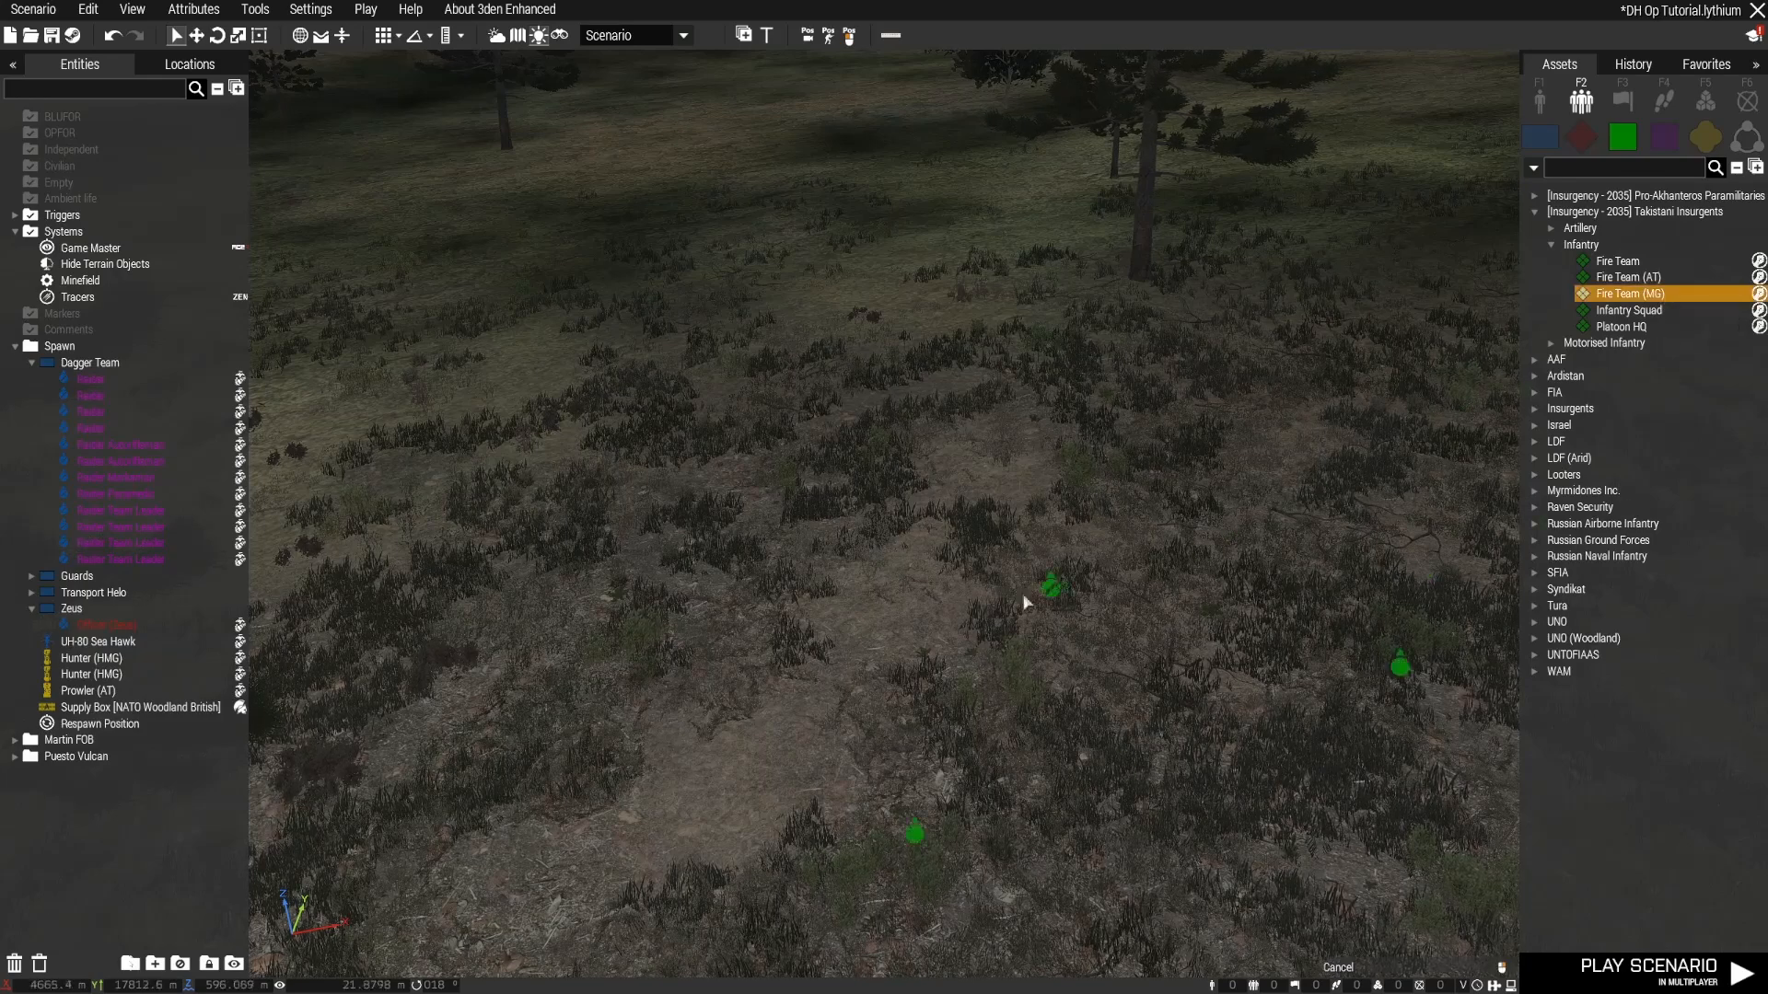
{"action": "left_click", "coordinate": [783, 582]}
{"action": "left_click_drag", "start_coordinate": [748, 754], "coordinate": [755, 747], "text": "shift"}
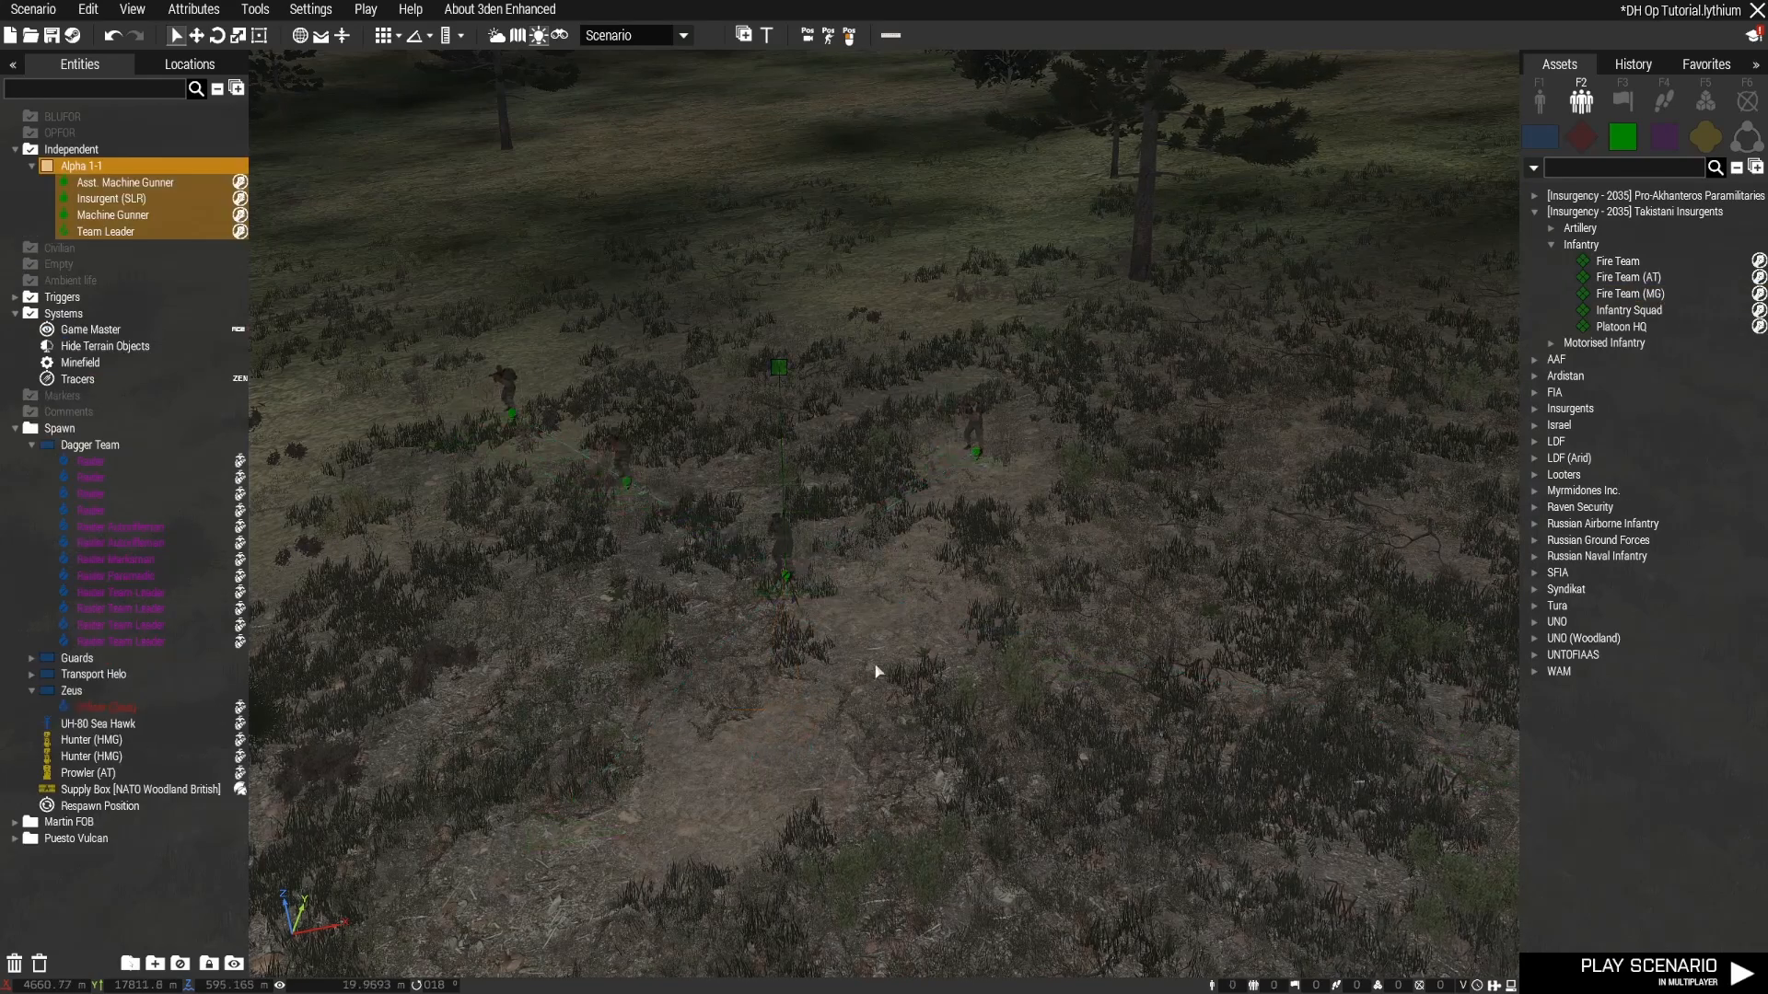
{"action": "left_click", "coordinate": [876, 671]}
Step: Examine the members and weapons of the Fire Team (MG) up close
{"action": "scroll", "coordinate": [1044, 651], "scroll_direction": "up", "scroll_amount": 5}
{"action": "right_click_drag", "start_coordinate": [994, 612], "coordinate": [1097, 666]}
{"action": "key", "text": "w"}
{"action": "key", "text": "a"}
{"action": "key", "text": "d"}
{"action": "key", "text": "w"}
{"action": "key", "text": "z"}
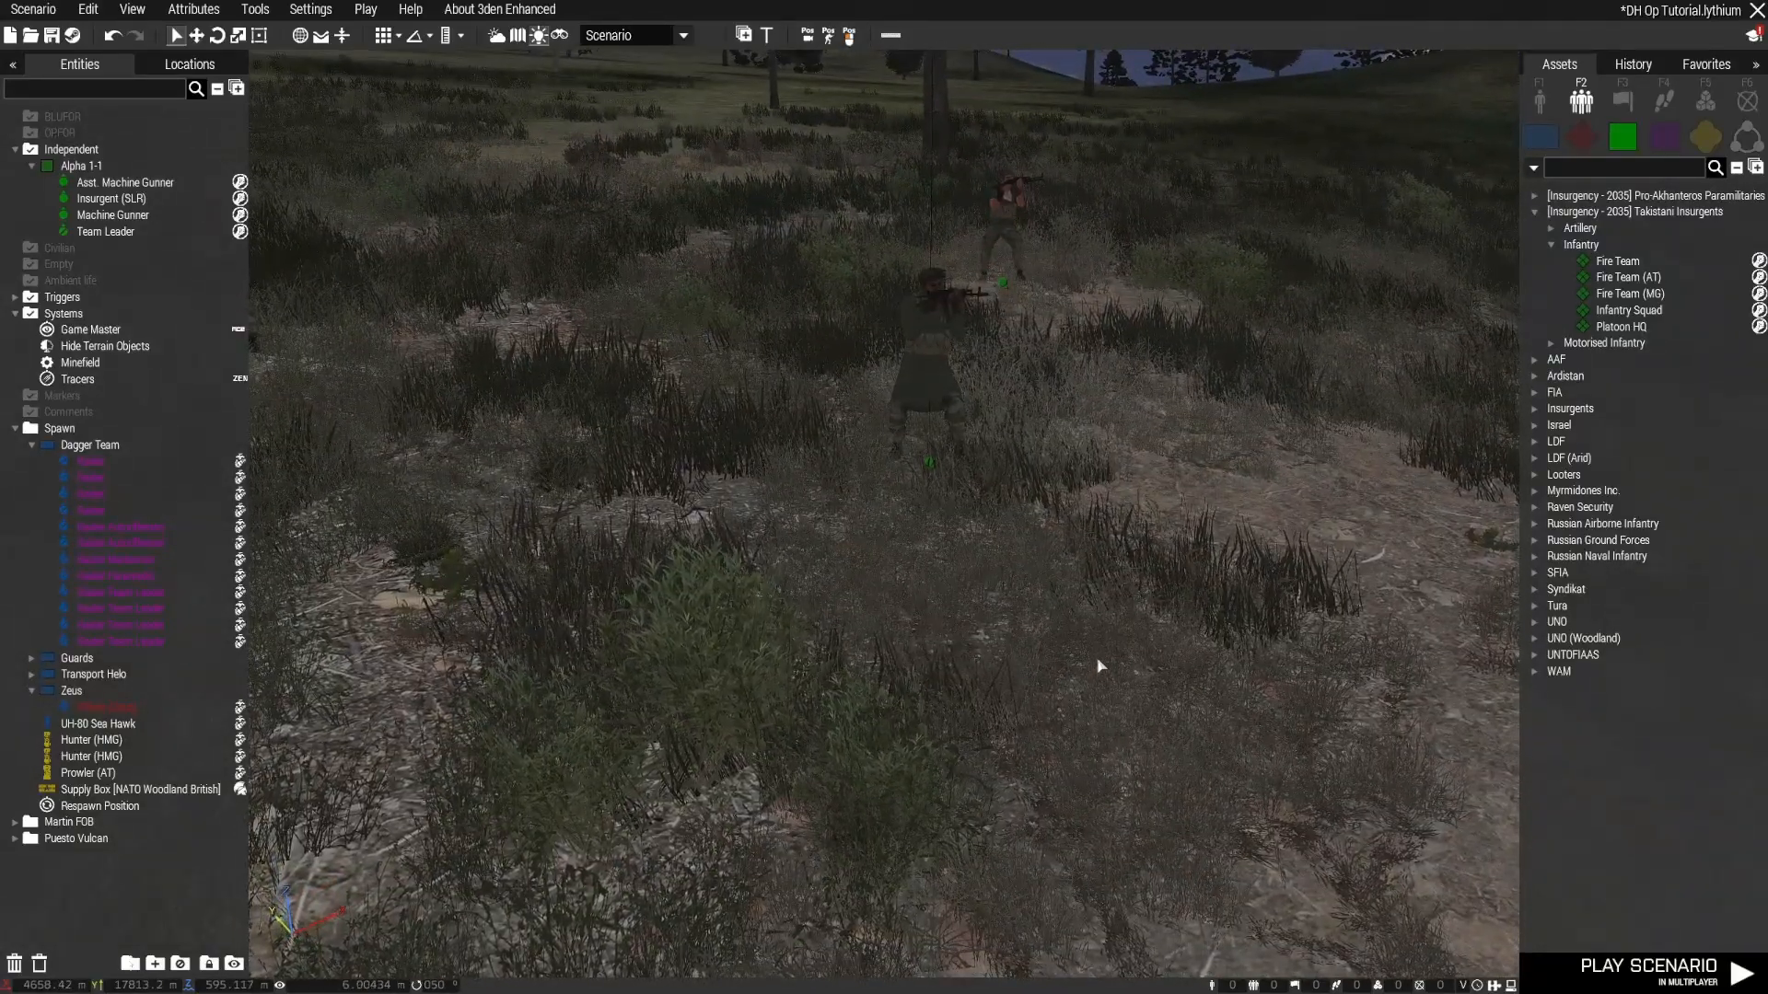
{"action": "right_click_drag", "start_coordinate": [1097, 667], "coordinate": [1370, 671]}
{"action": "key", "text": "d"}
{"action": "key", "text": "w"}
{"action": "key", "text": "s"}
{"action": "key", "text": "q"}
{"action": "key", "text": "w"}
{"action": "key", "text": "s"}
{"action": "key", "text": "q"}
{"action": "key", "text": "w"}
{"action": "key", "text": "q"}
Step: Select the machine gun fire team and move it farther back on the slope, away from the minefield
{"action": "left_click", "coordinate": [921, 529]}
{"action": "right_click_drag", "start_coordinate": [924, 530], "coordinate": [1542, 706]}
{"action": "key", "text": "s"}
{"action": "key", "text": "s"}
{"action": "left_click_drag", "start_coordinate": [846, 721], "coordinate": [1017, 655]}
{"action": "key", "text": "w"}
{"action": "key", "text": "s"}
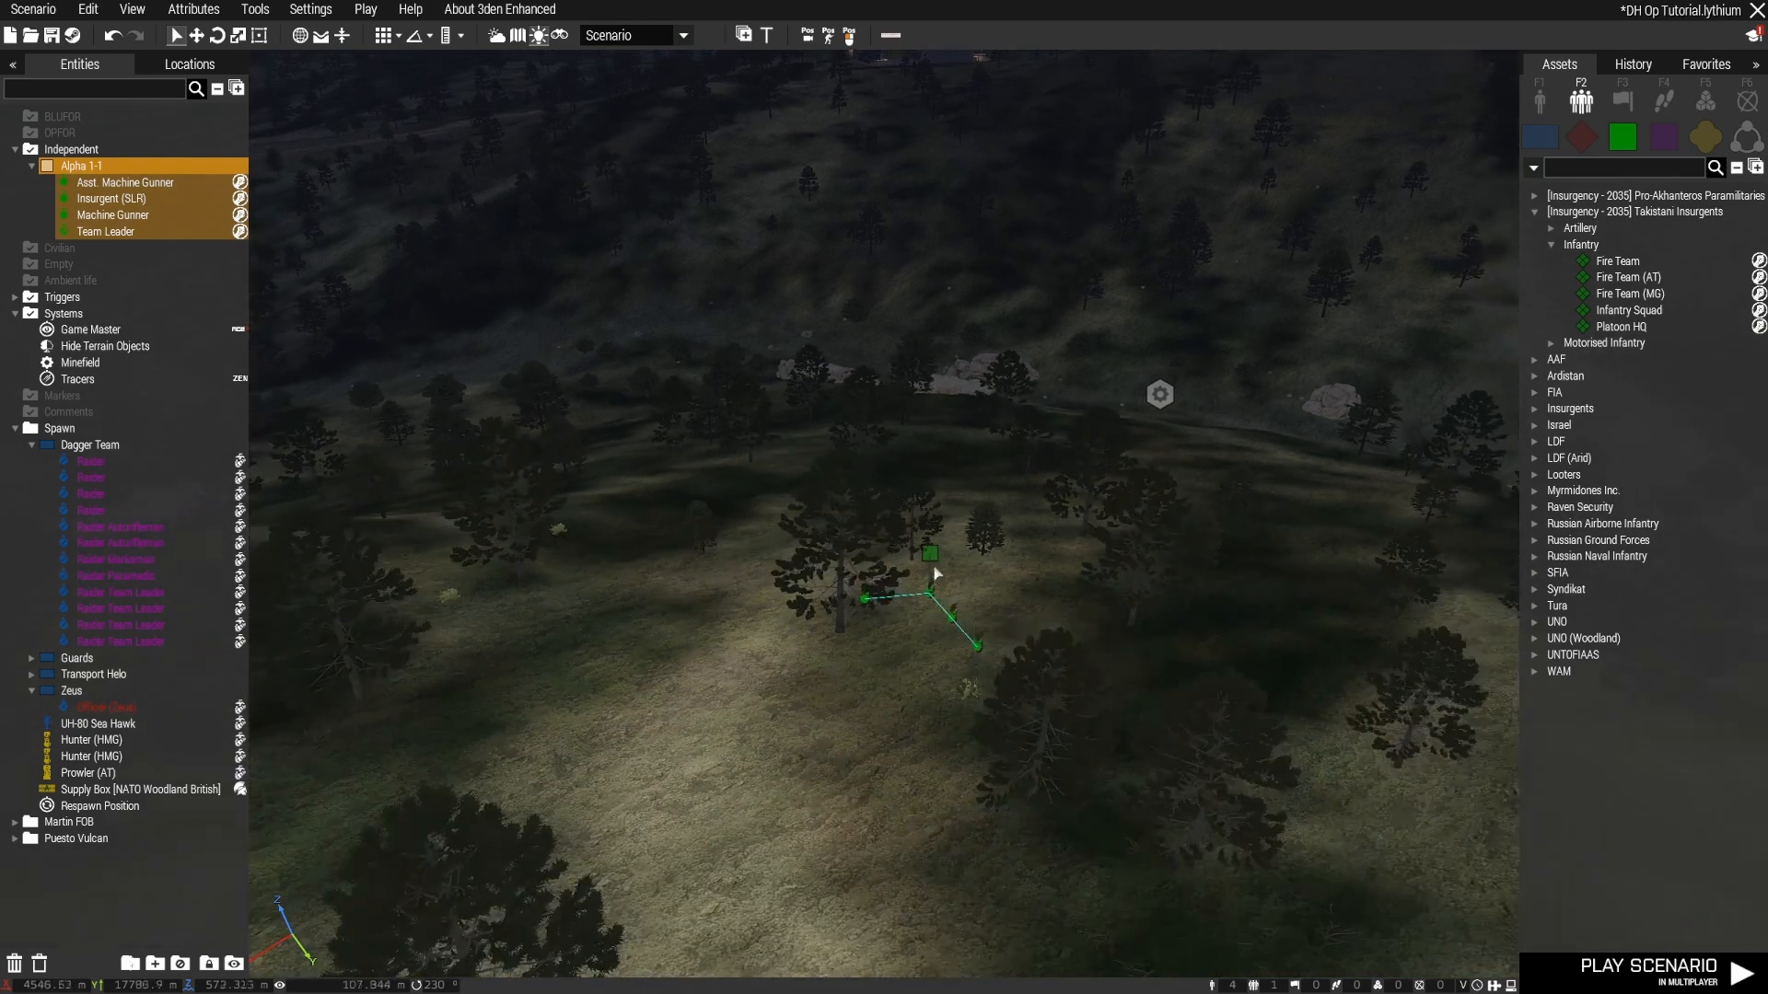
{"action": "left_click_drag", "start_coordinate": [932, 569], "coordinate": [810, 731]}
Step: Set the machine gun group's combat mode to Open Fire, its formation to Line and its behavior to Stealth
{"action": "double_click", "coordinate": [810, 726]}
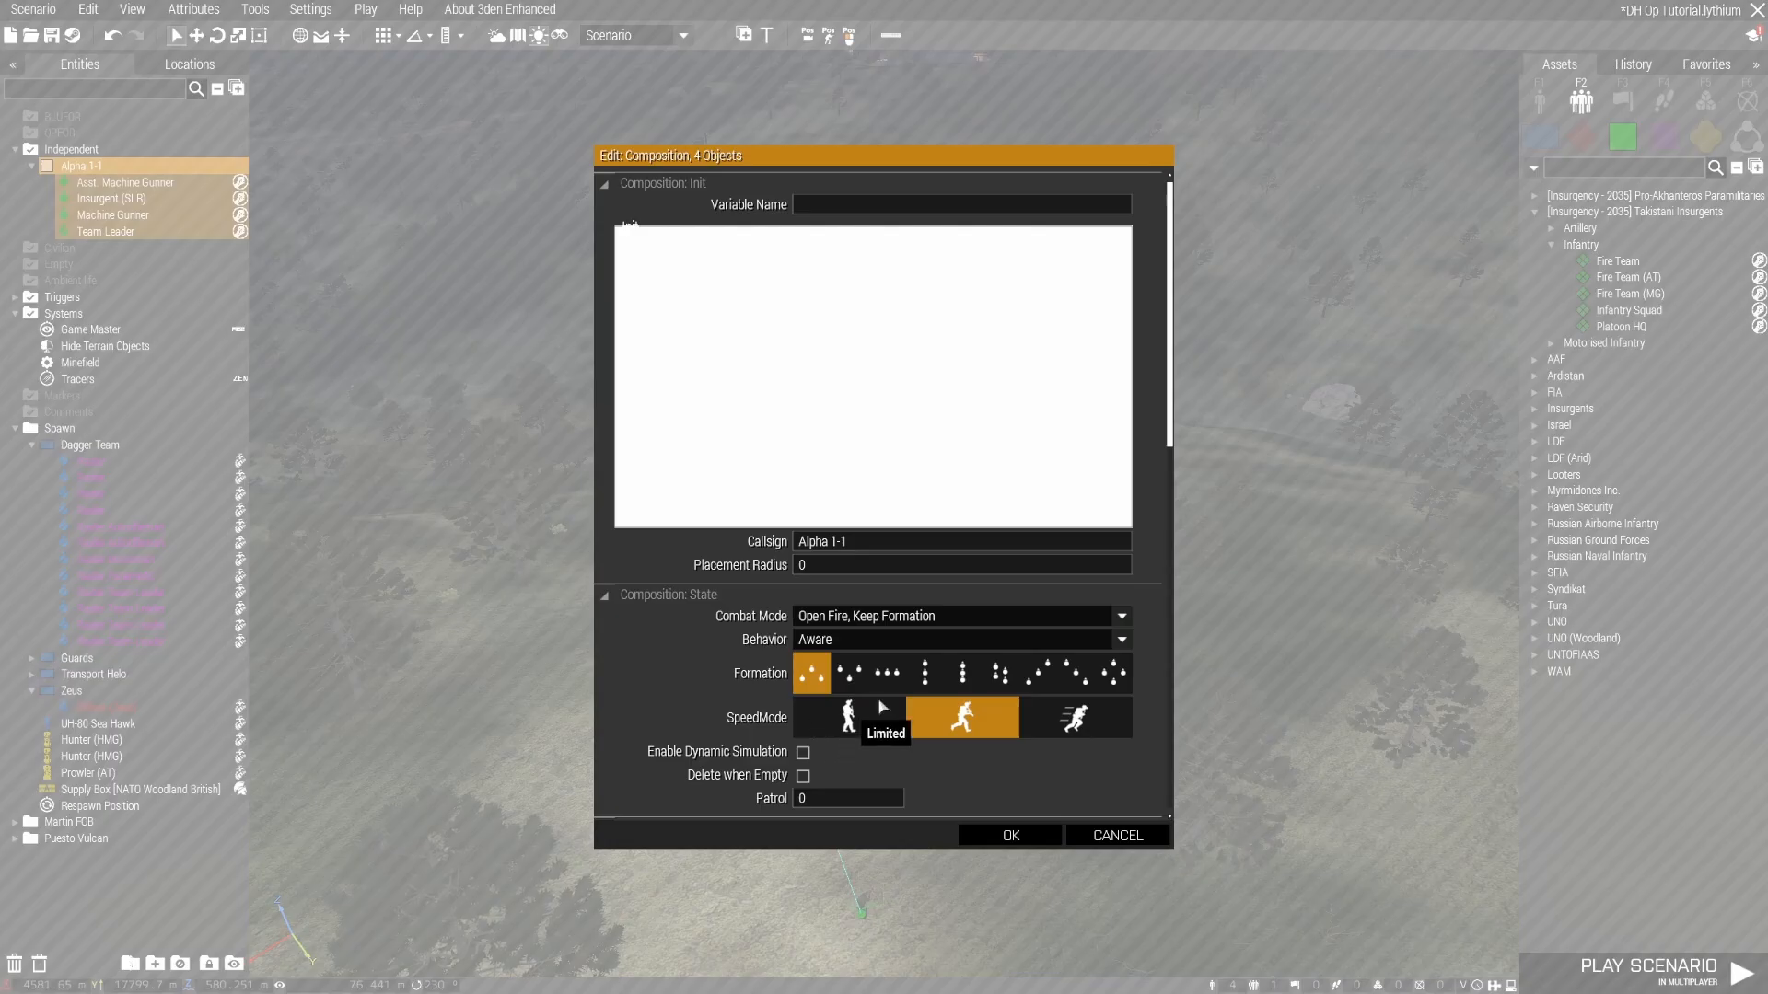
{"action": "left_click", "coordinate": [865, 616]}
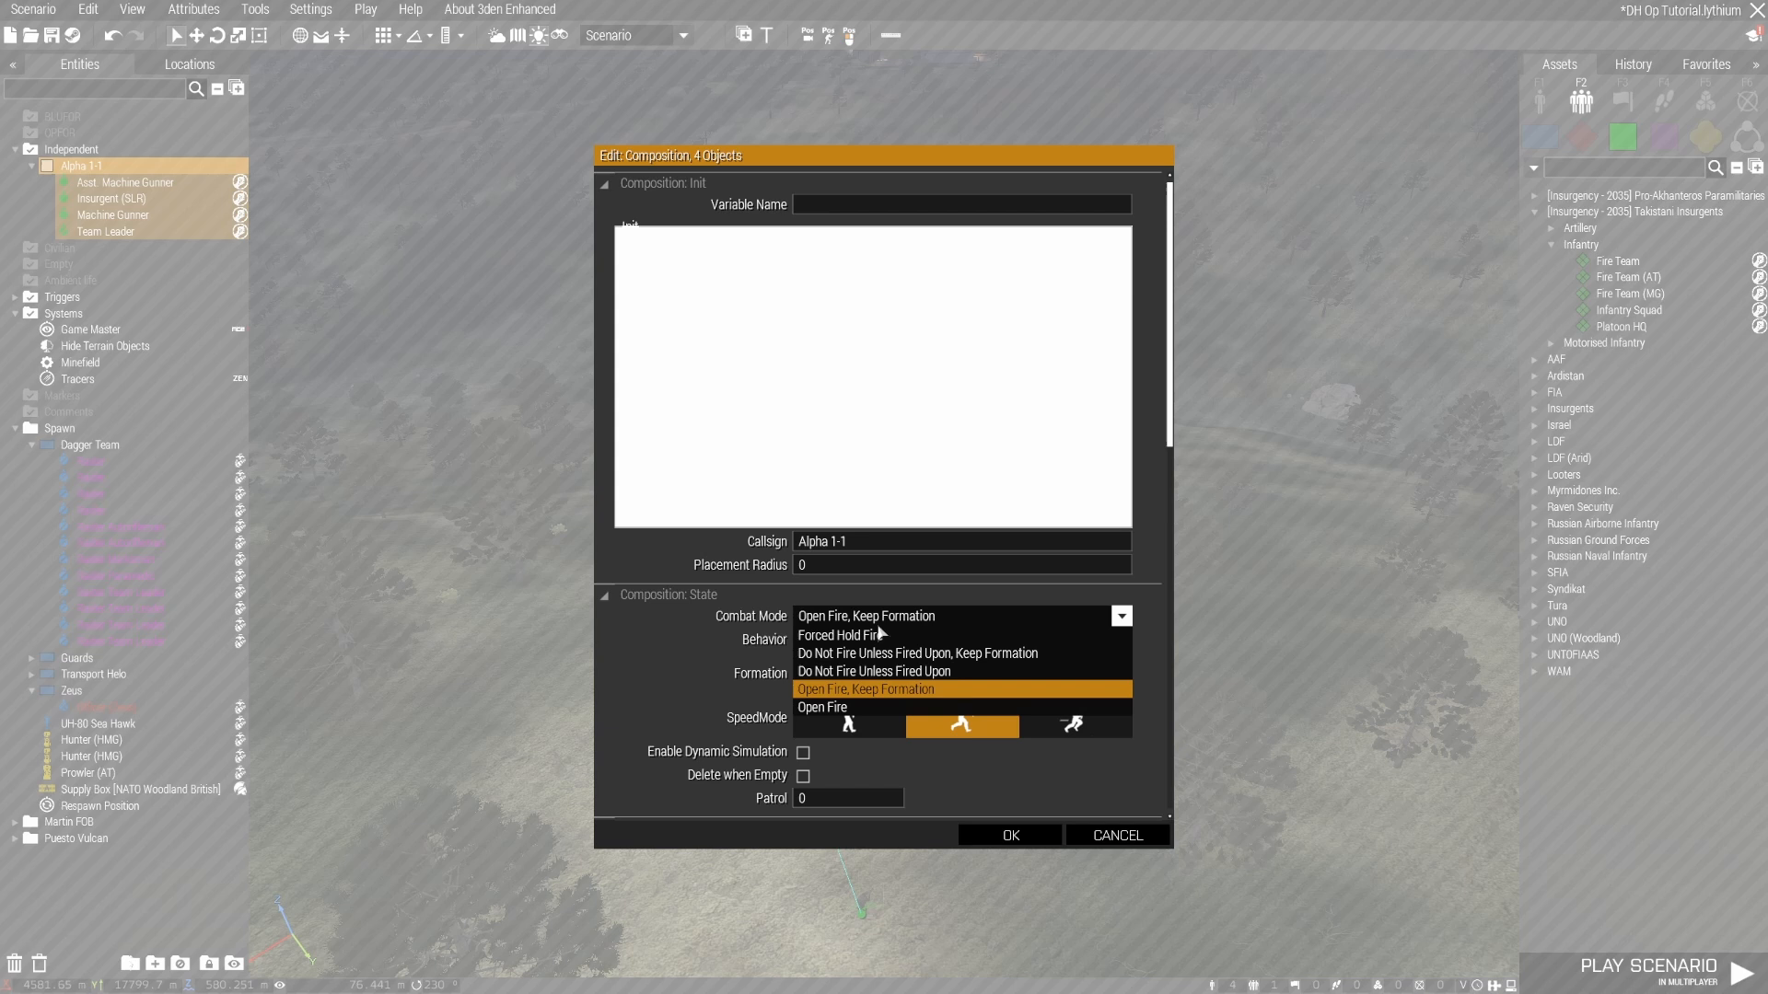
{"action": "left_click", "coordinate": [866, 689]}
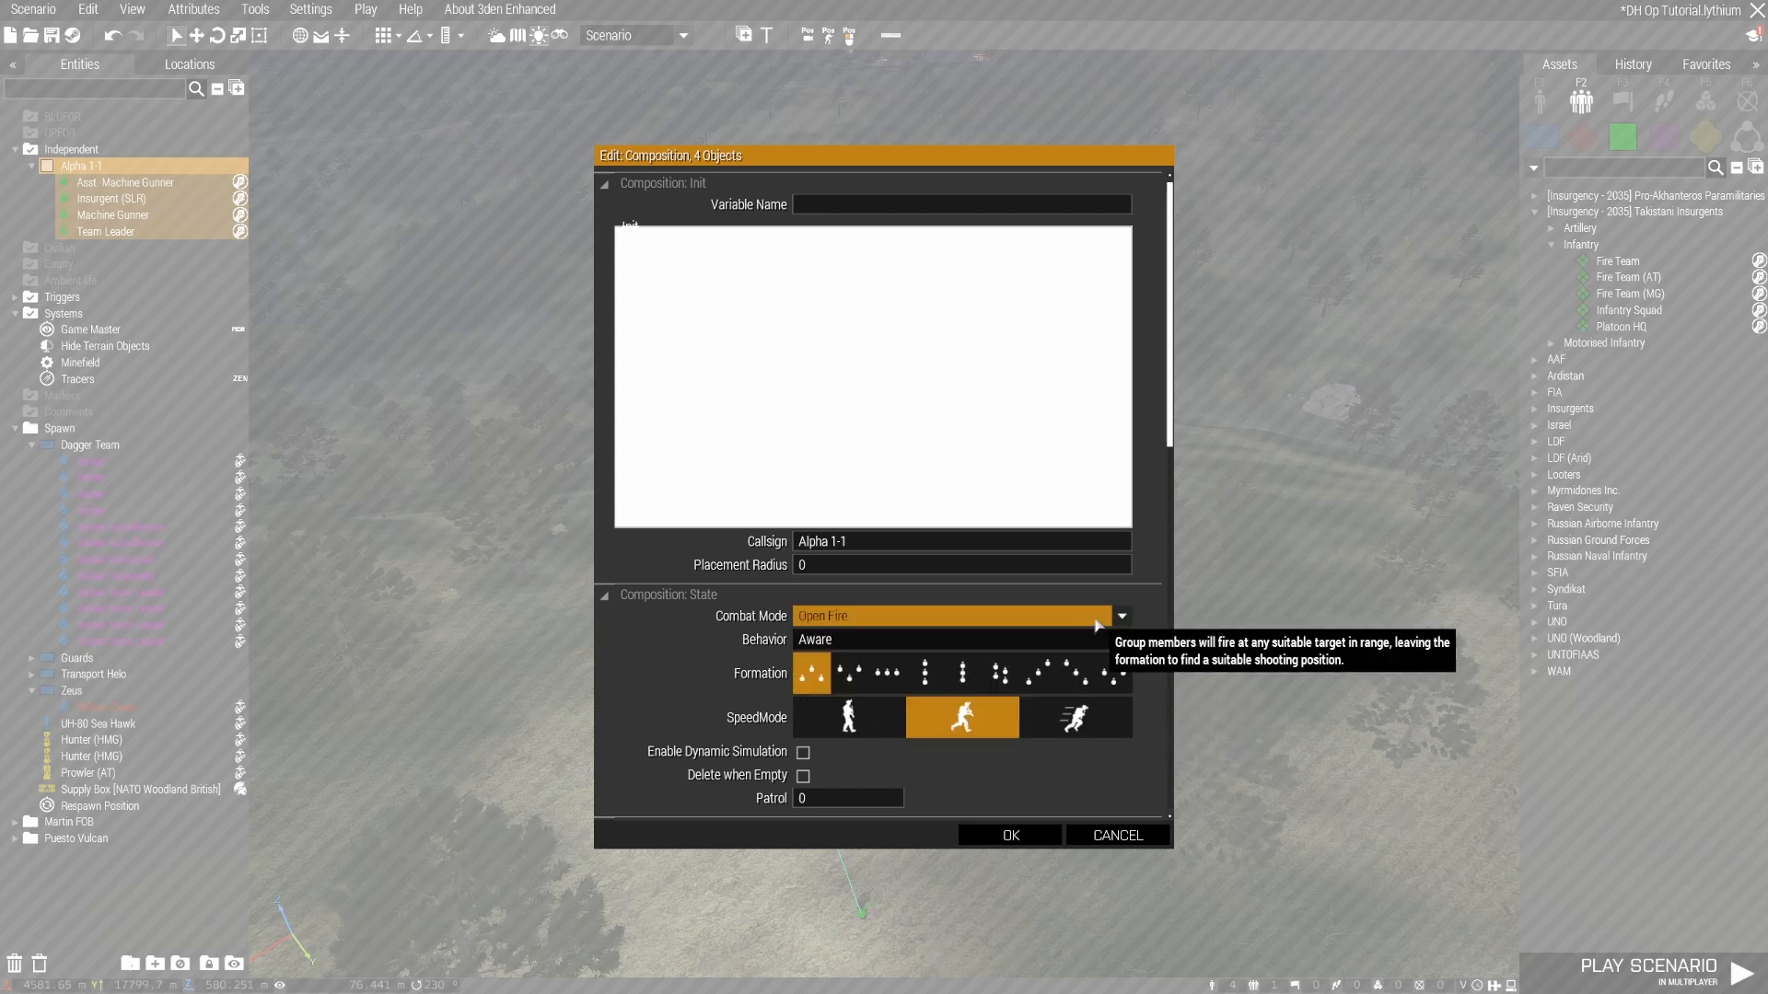
{"action": "left_click", "coordinate": [887, 682]}
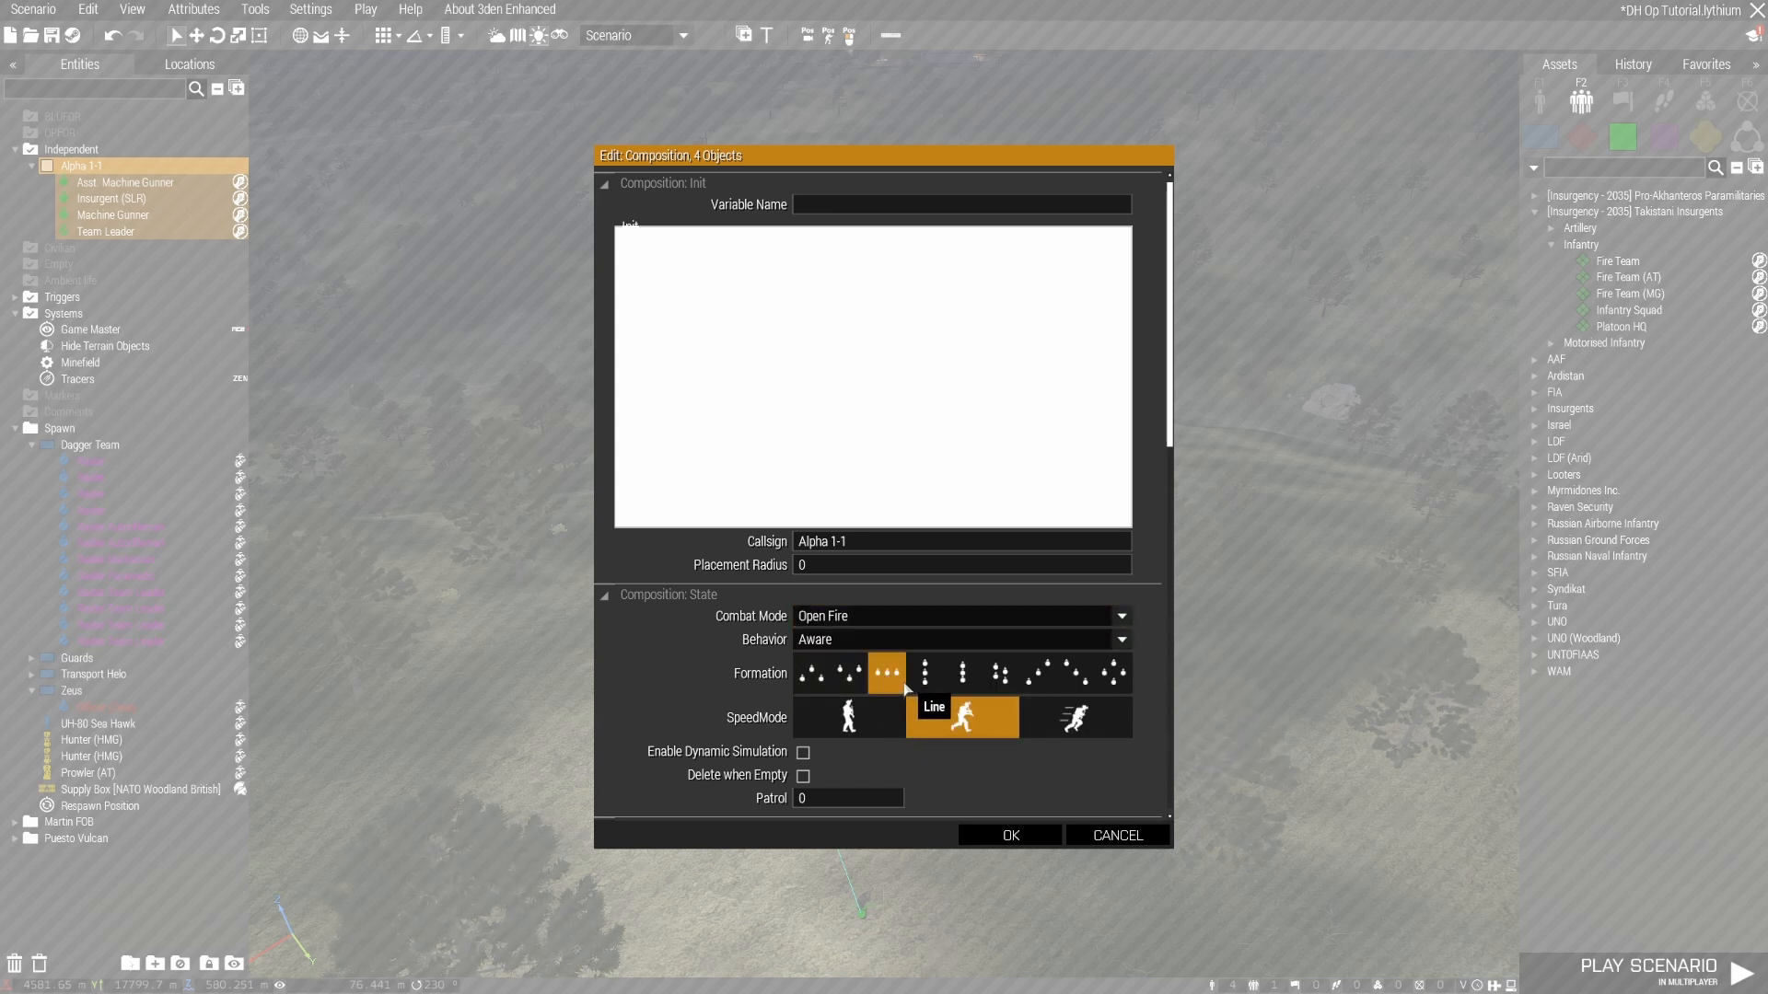
{"action": "left_click", "coordinate": [848, 644]}
{"action": "left_click", "coordinate": [843, 715]}
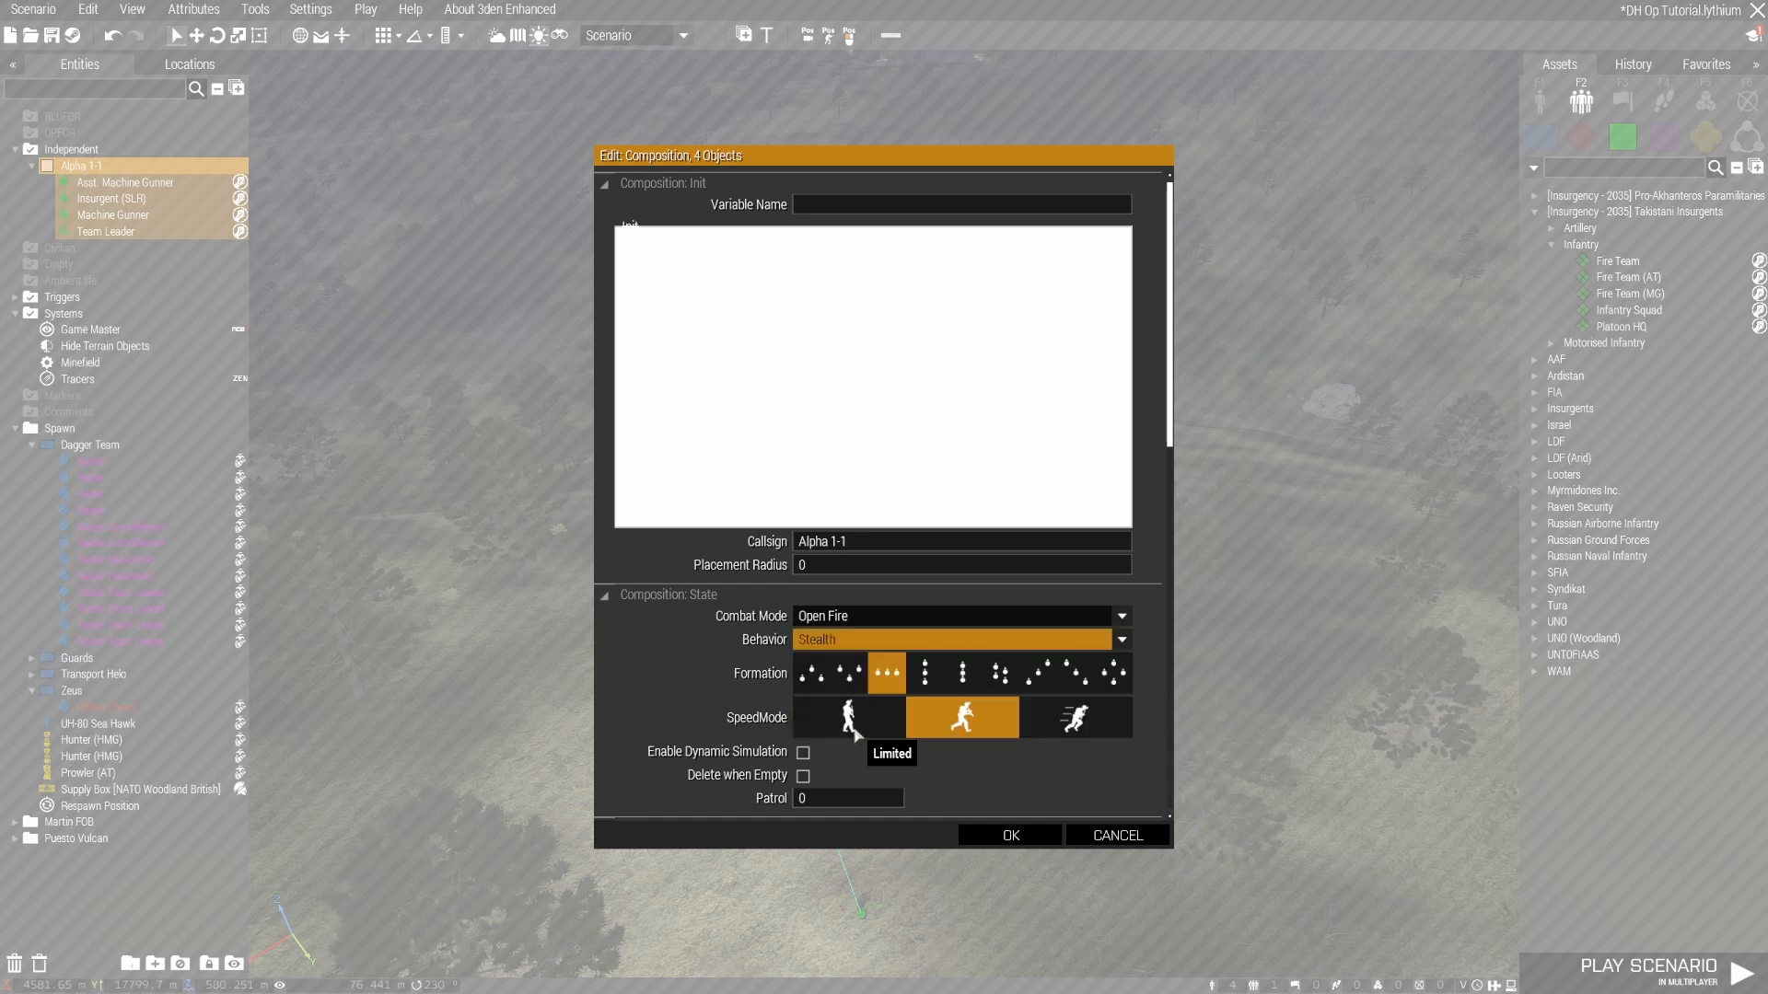
Step: Turn on Enable Dynamic Simulation and Delete when Empty for the group, and apply its attributes
{"action": "scroll", "coordinate": [932, 767], "scroll_direction": "down", "scroll_amount": 3}
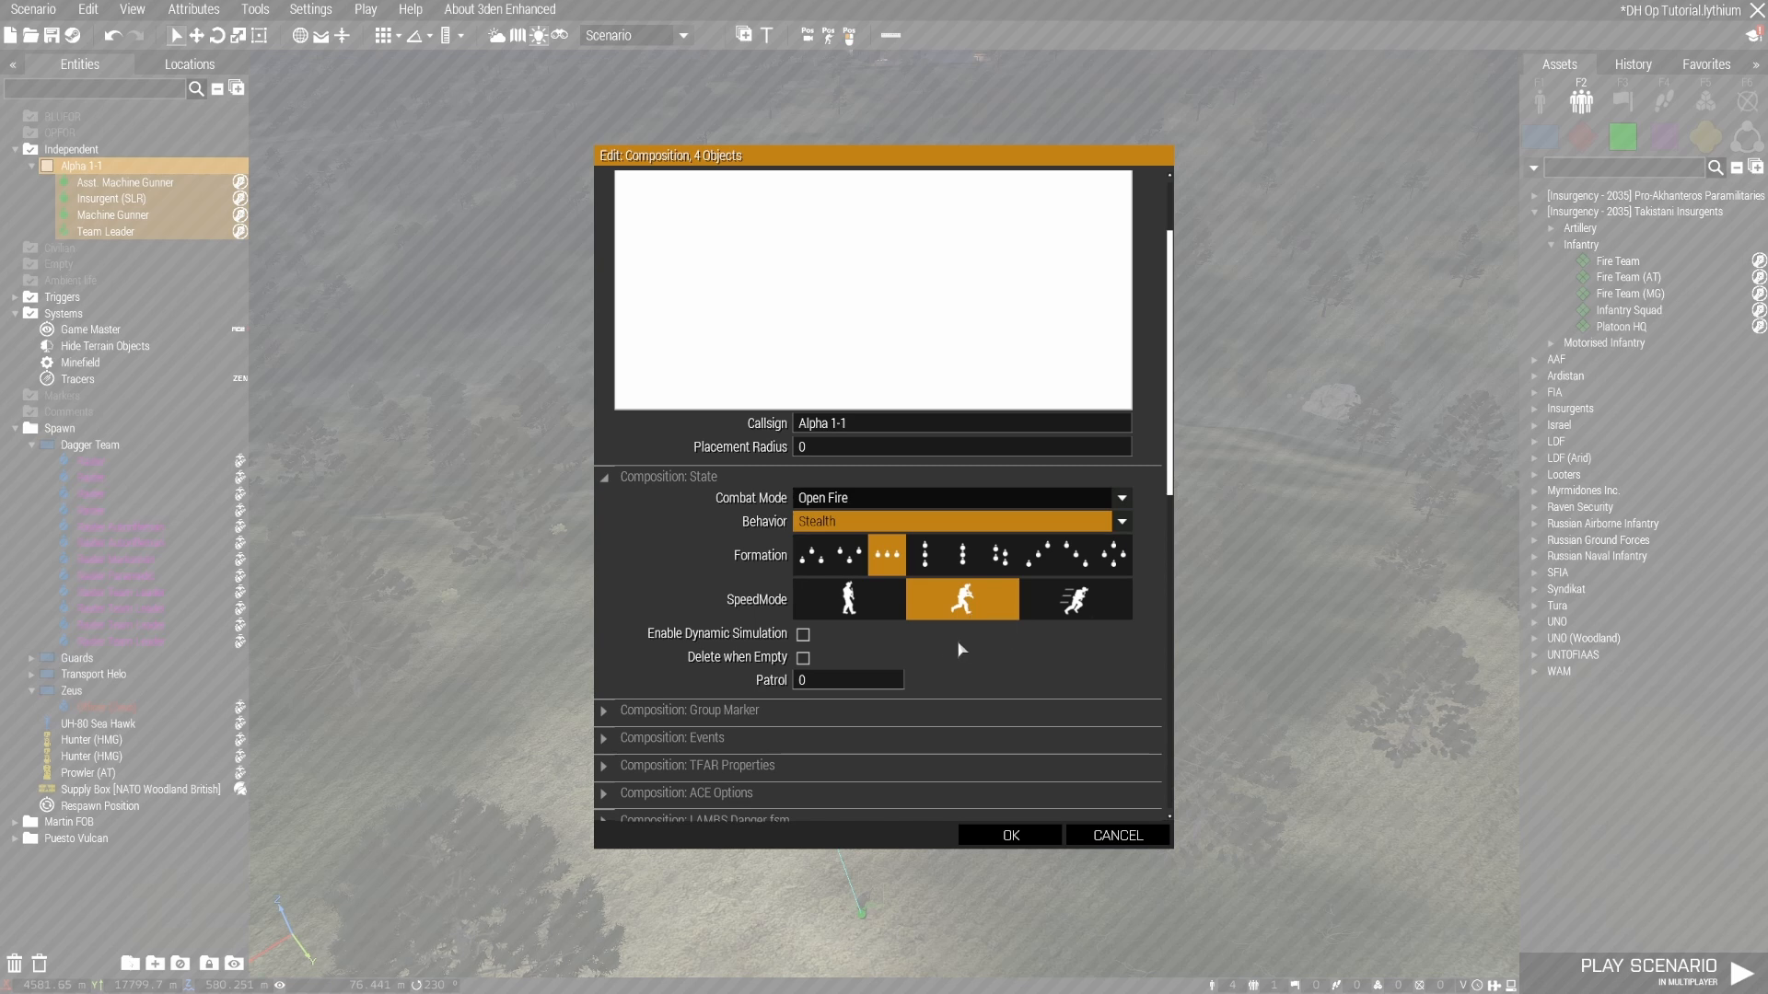
{"action": "left_click", "coordinate": [803, 635]}
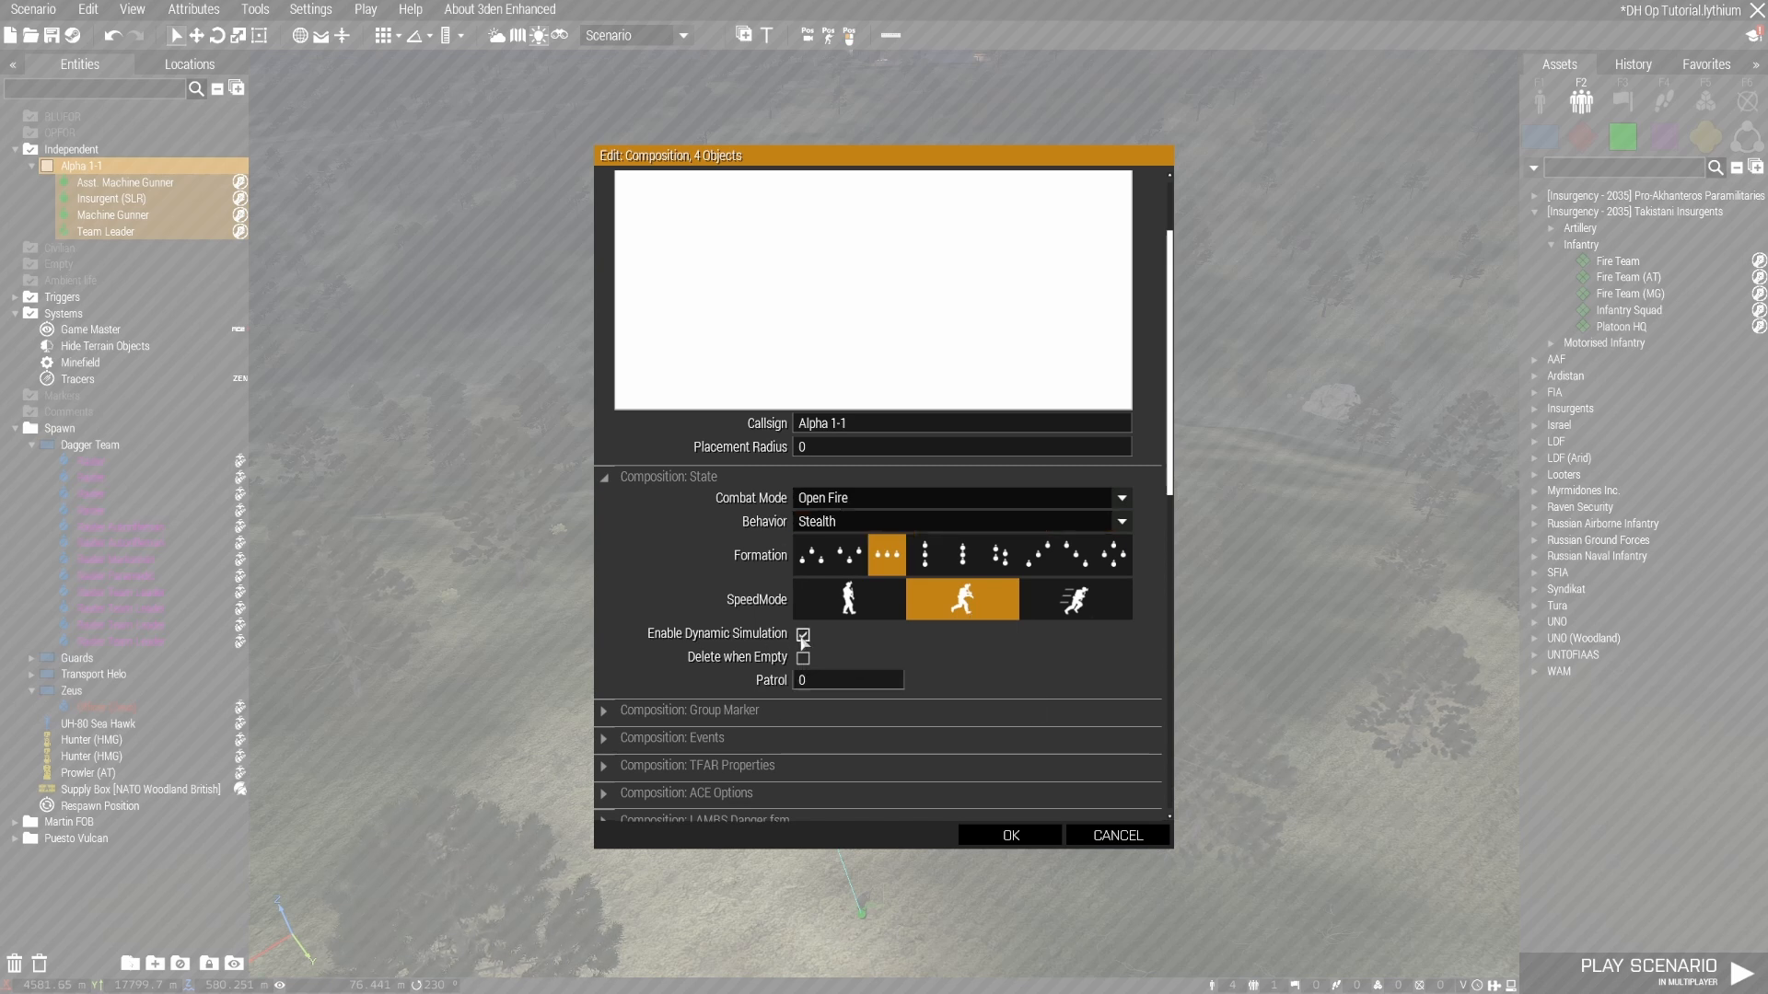
{"action": "scroll", "coordinate": [975, 659], "scroll_direction": "down", "scroll_amount": 14}
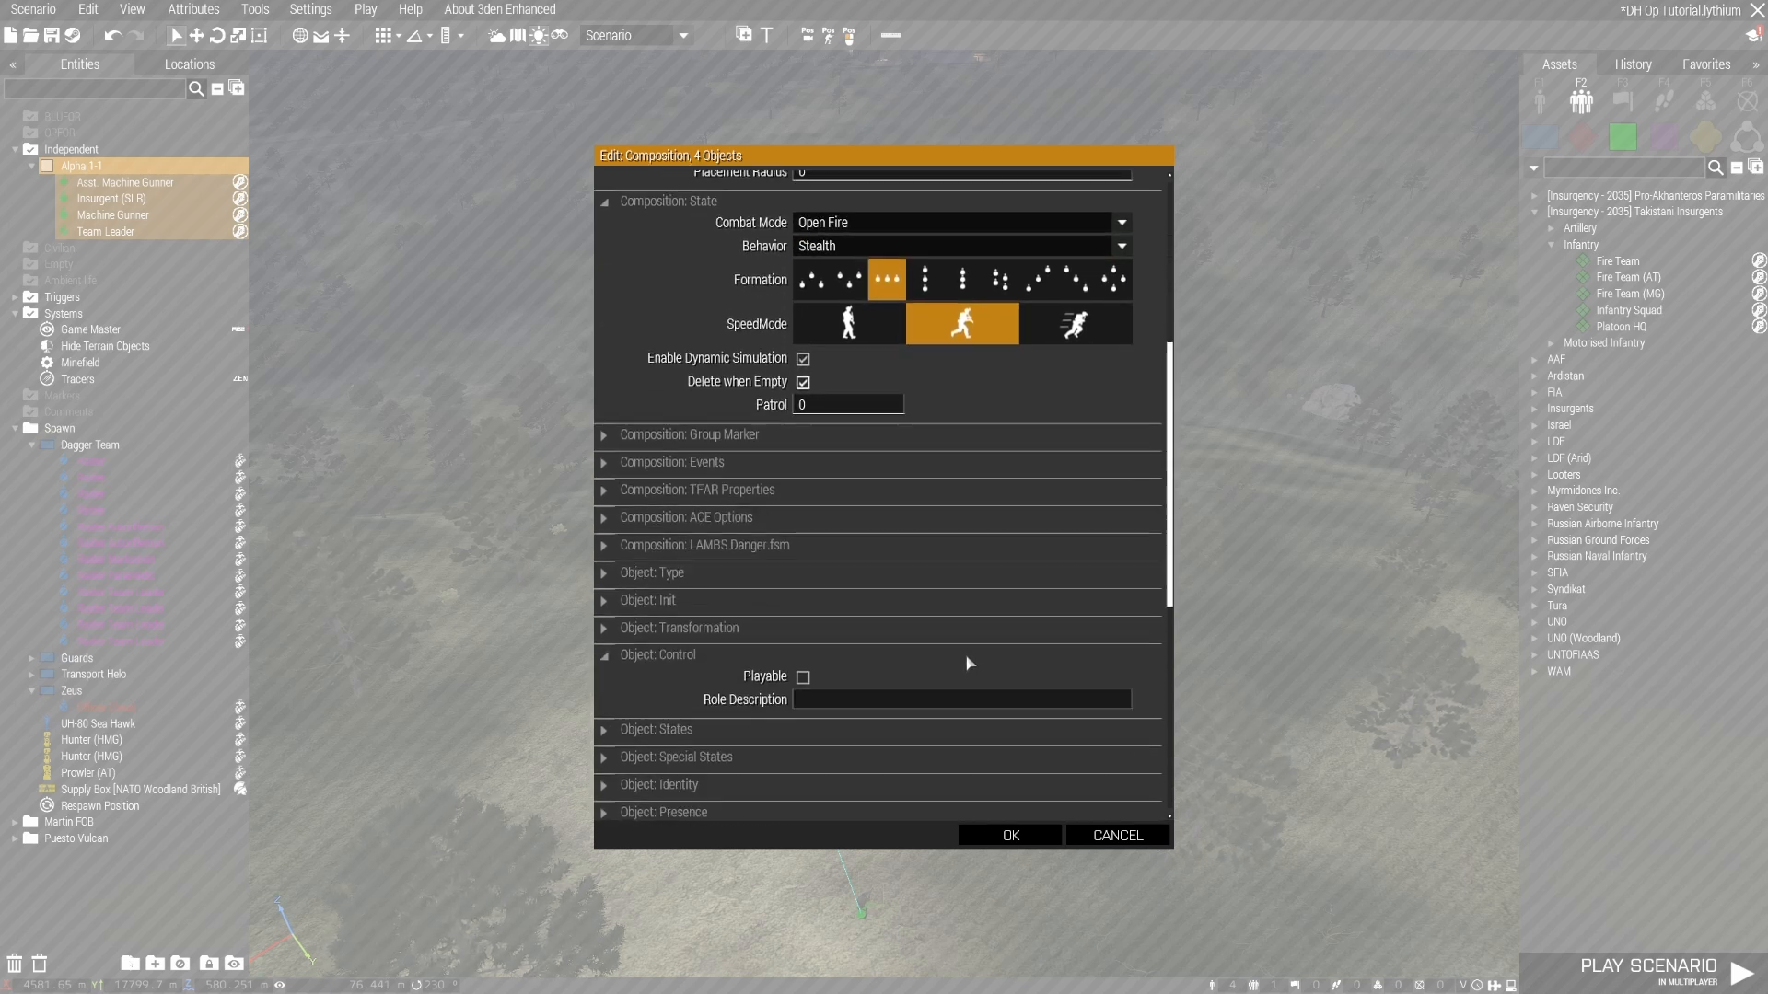
{"action": "left_click", "coordinate": [1038, 836]}
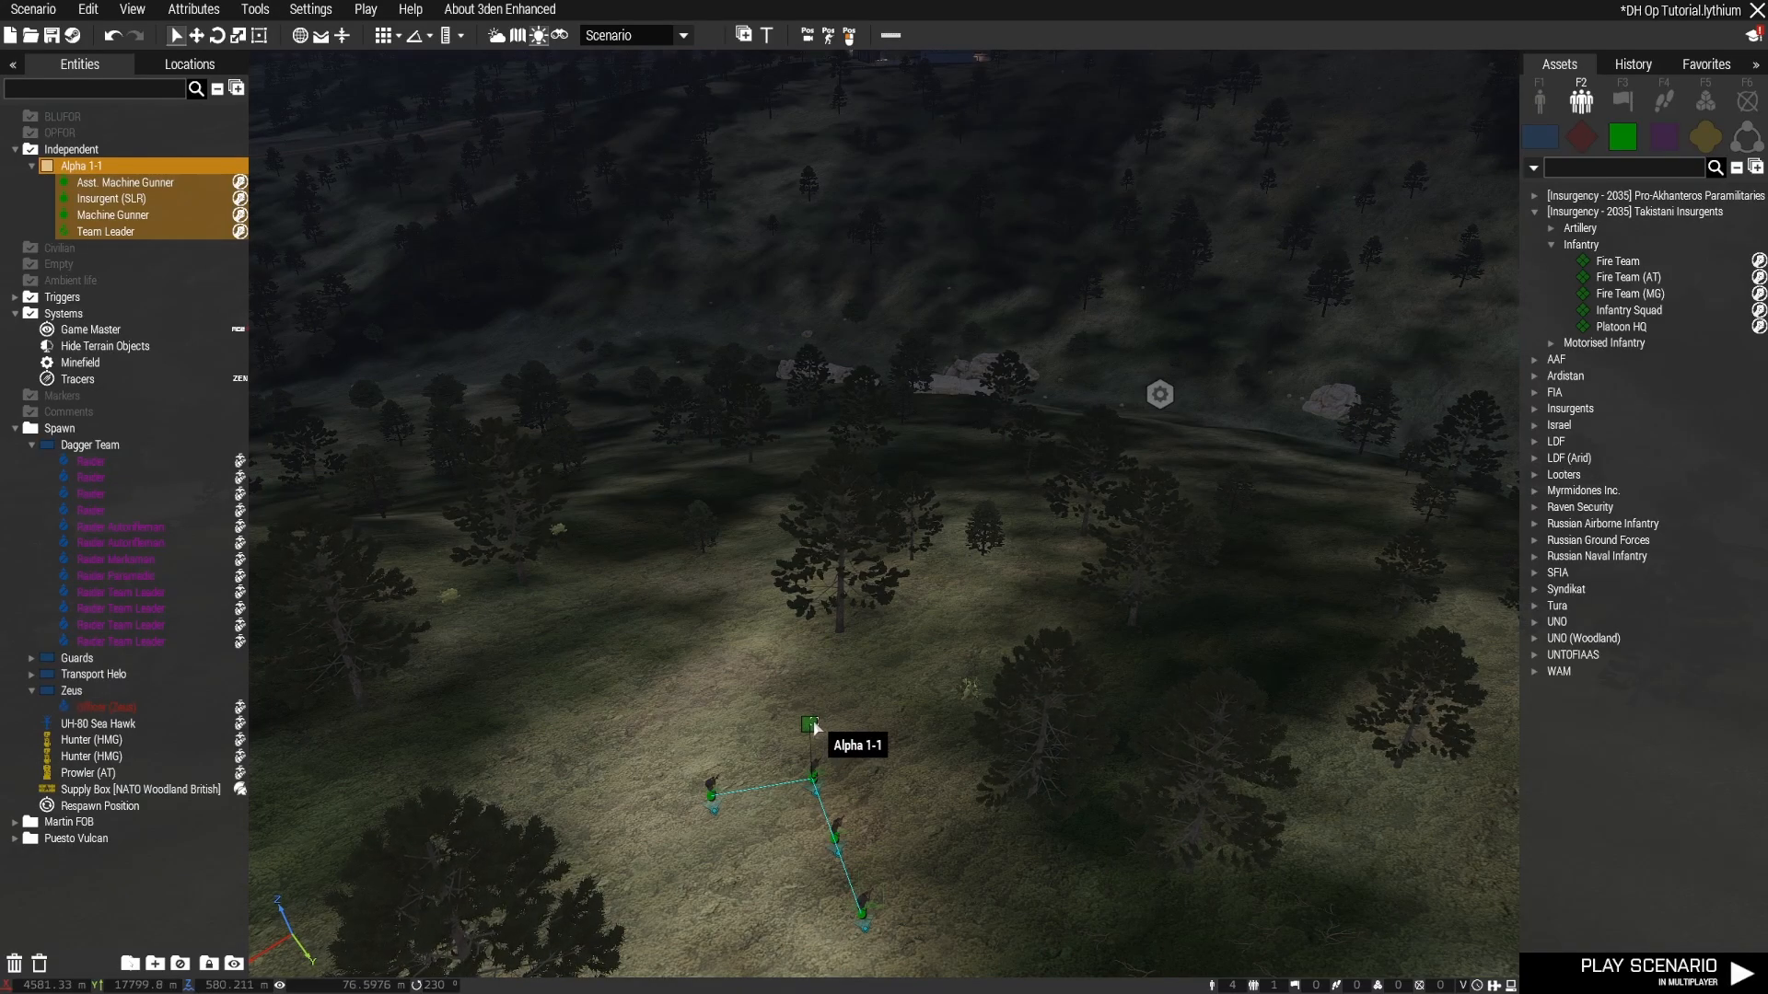
Step: Change the Alpha 1-1 group's callsign to Valley Ambush
{"action": "double_click", "coordinate": [111, 167]}
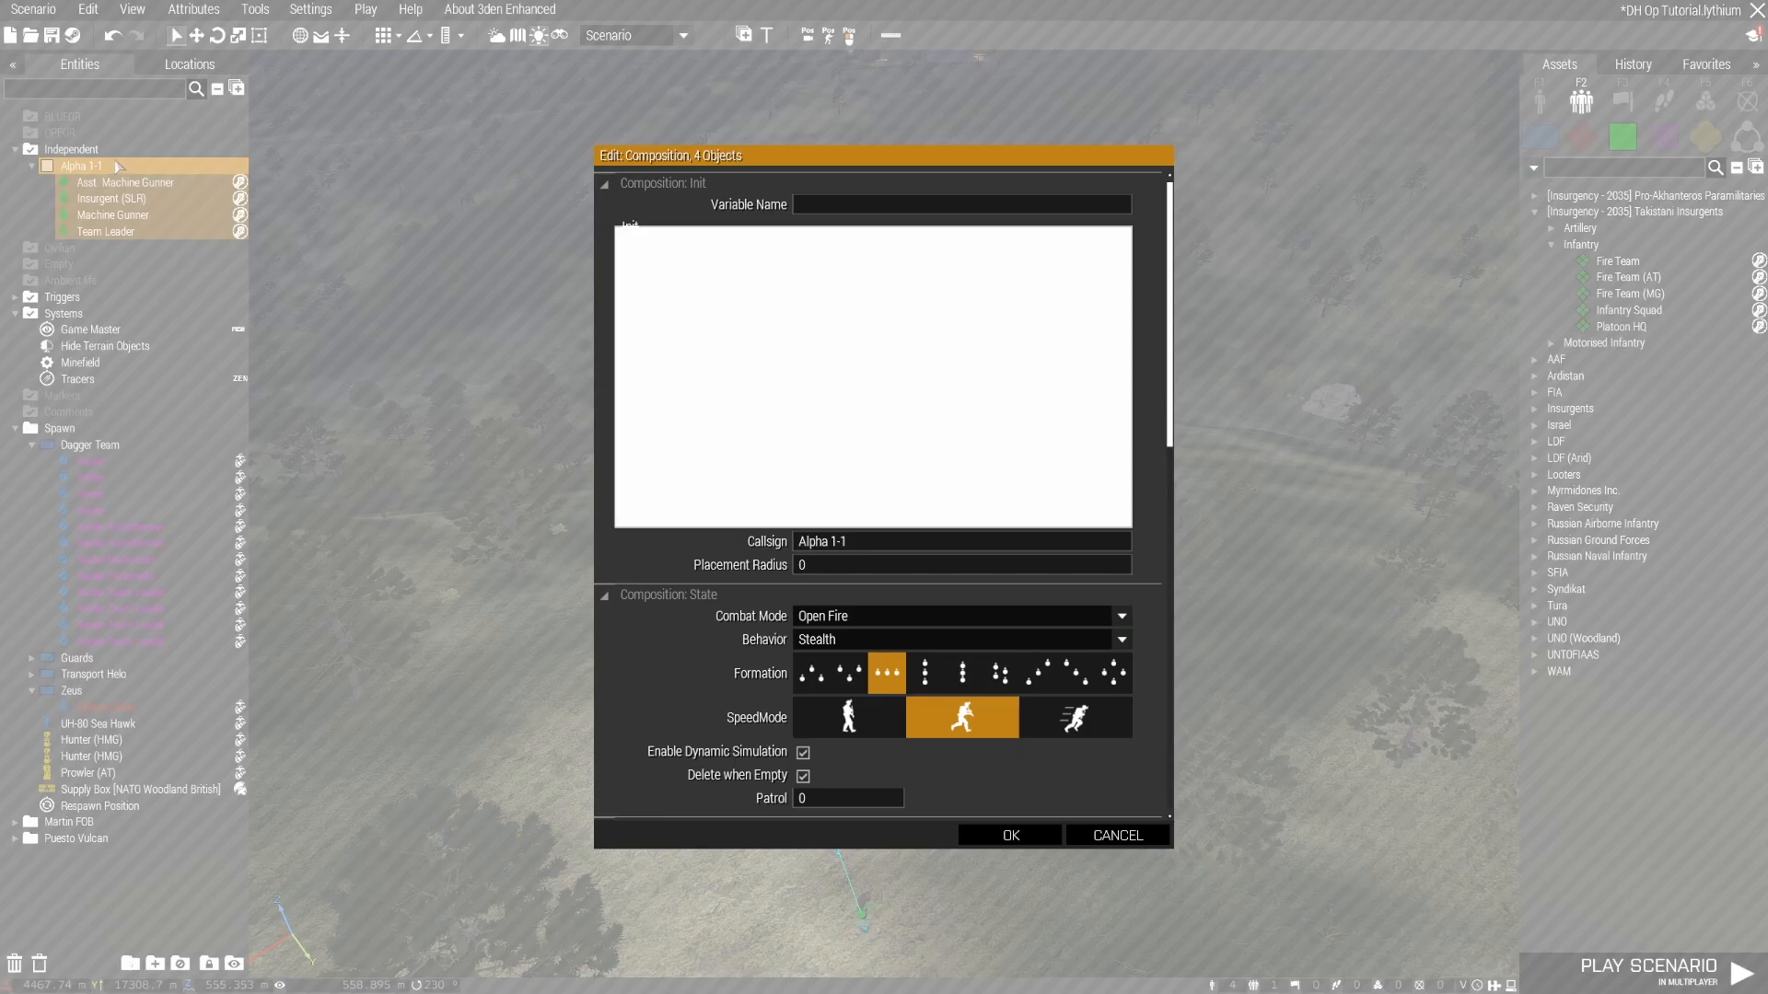
{"action": "left_click", "coordinate": [886, 544]}
{"action": "type", "text": "Valley"}
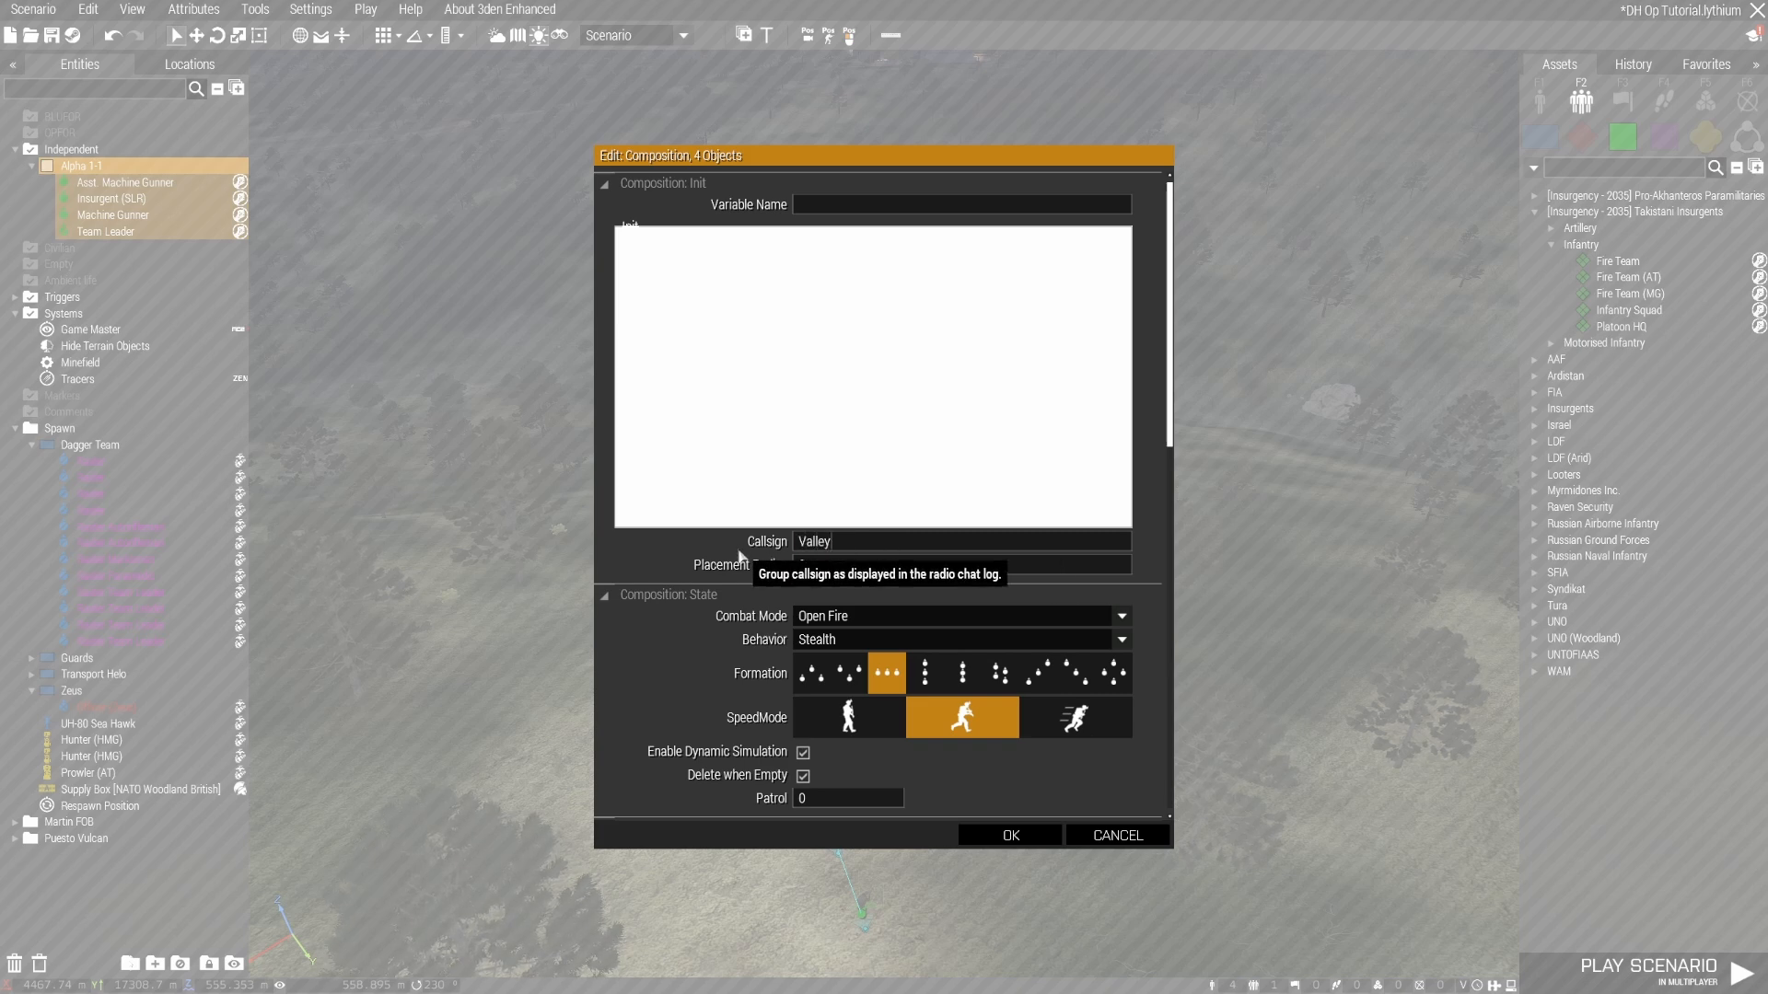
{"action": "type", "text": " Ambush"}
{"action": "key", "text": "Return"}
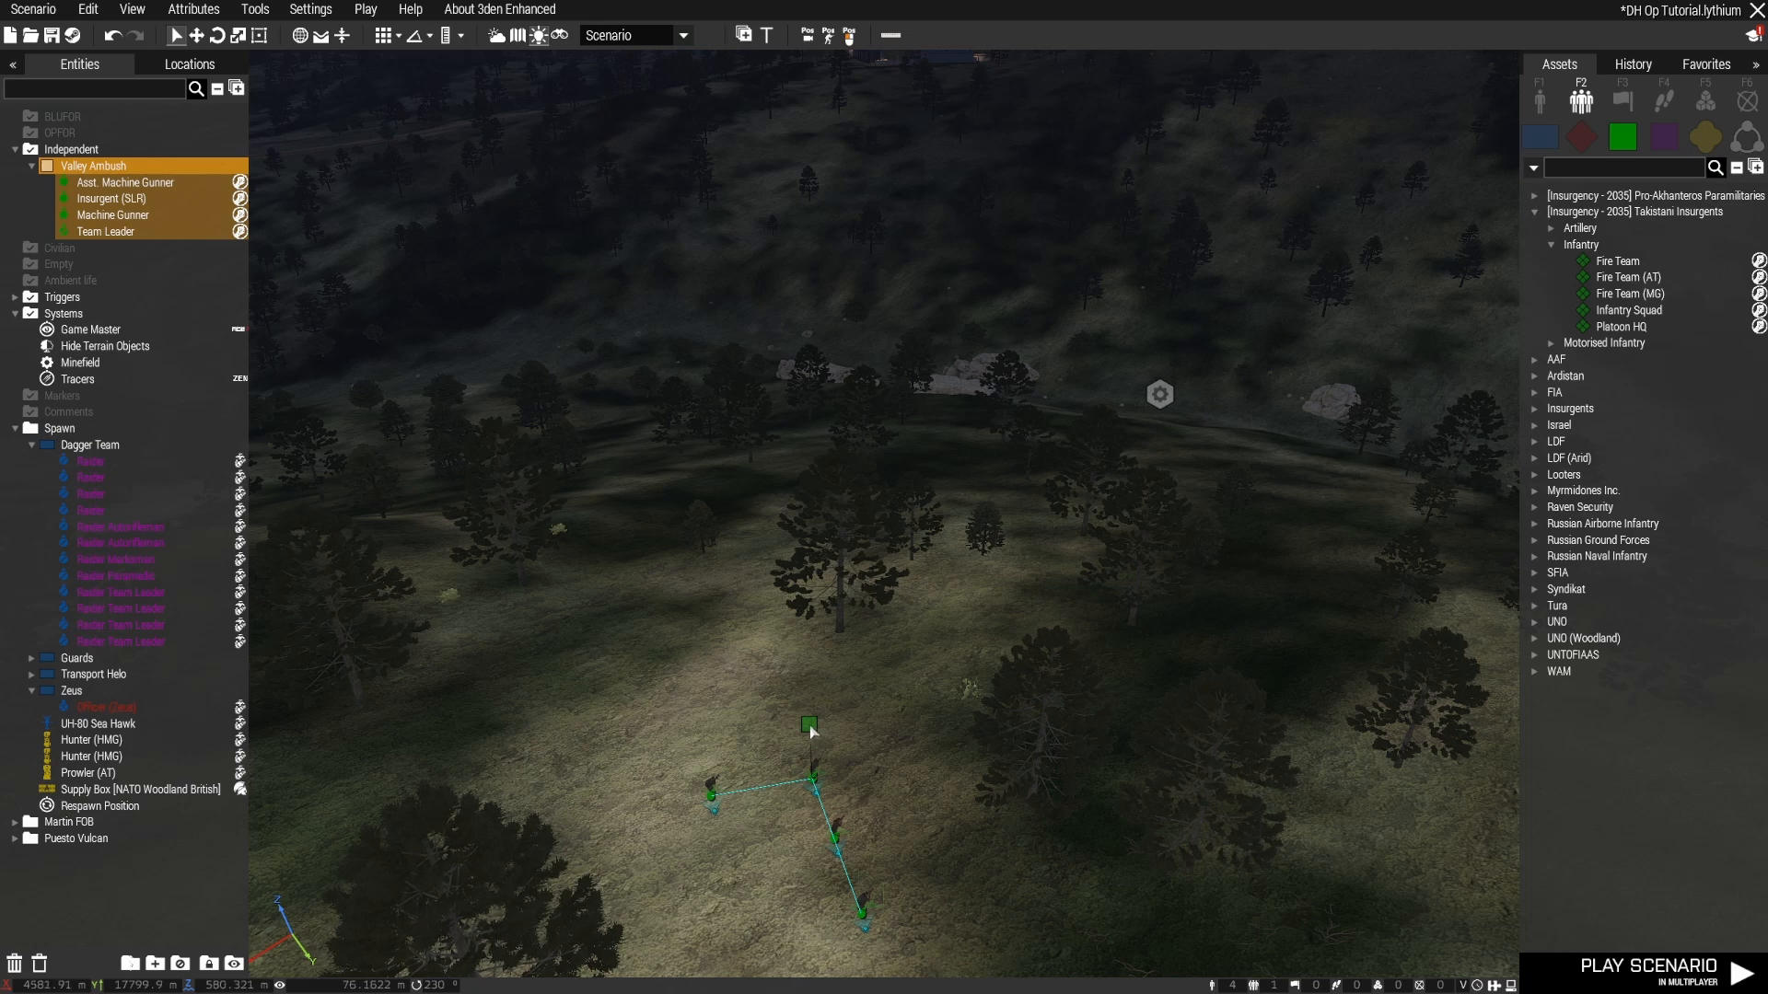
Step: Shift the Valley Ambush group slightly along the hillside toward the minefield
{"action": "left_click_drag", "start_coordinate": [812, 732], "coordinate": [829, 722]}
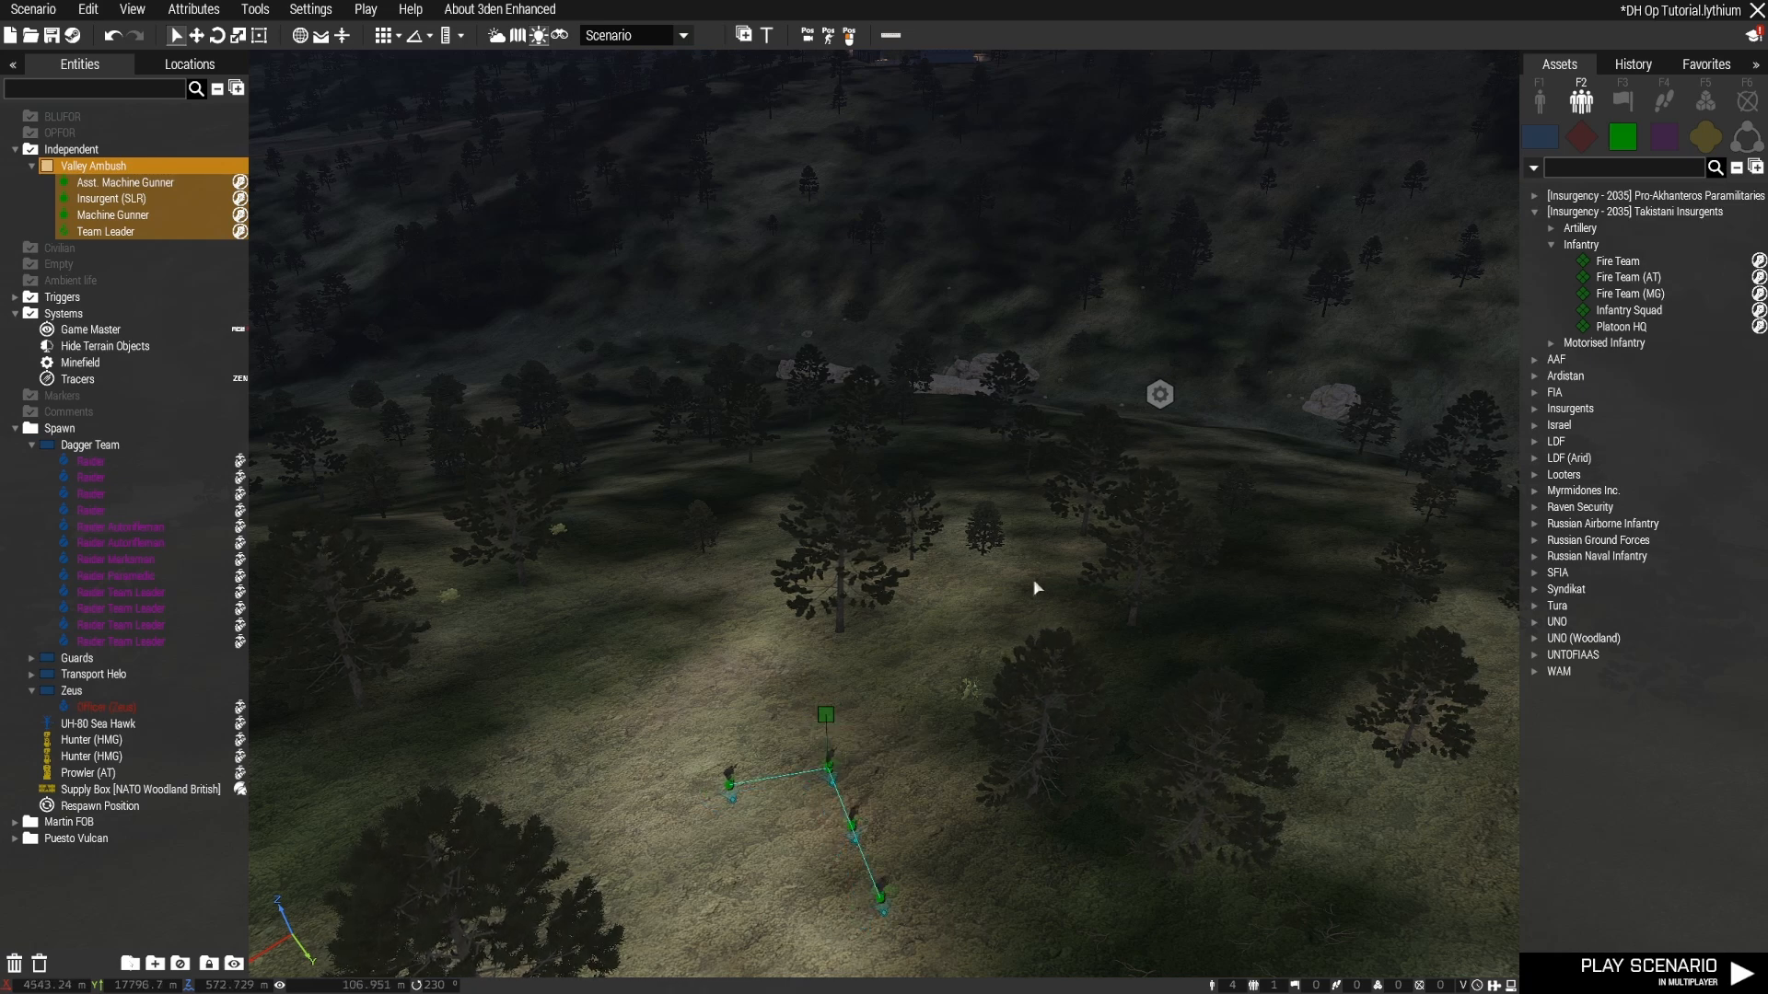
{"action": "left_click_drag", "start_coordinate": [1033, 587], "coordinate": [1001, 683]}
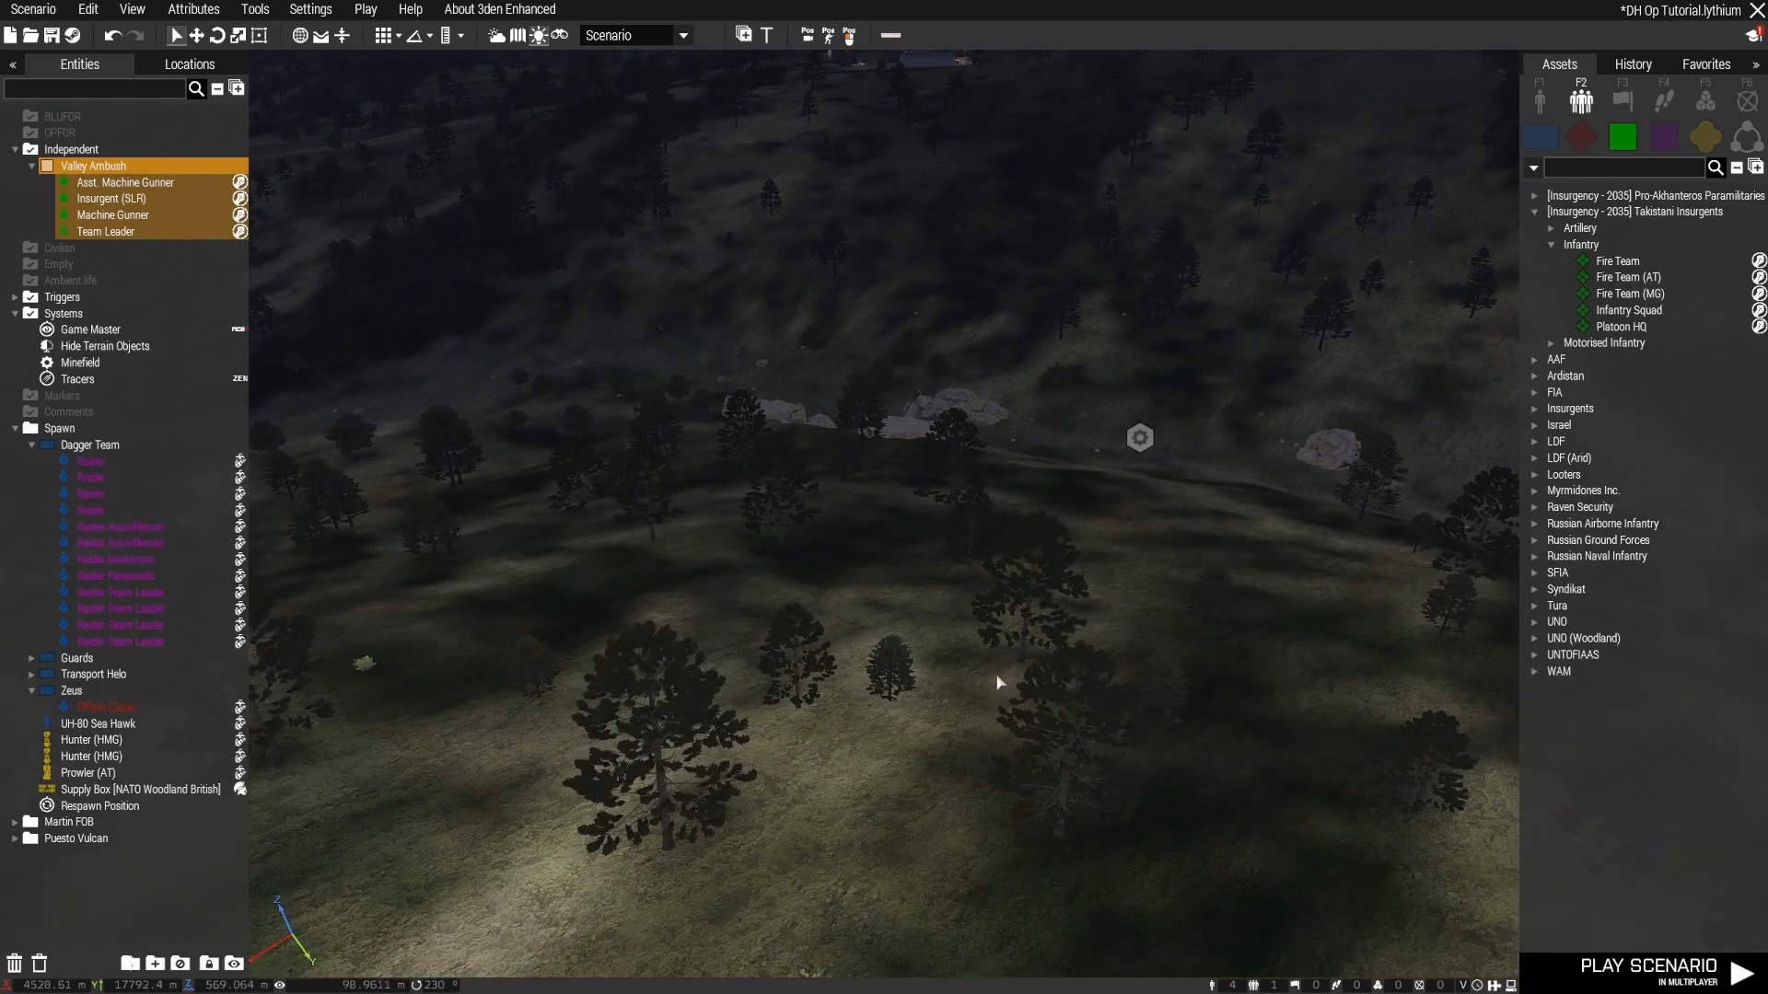
Step: Give the Valley Ambush group a Move waypoint on the slope between its position and the minefield
{"action": "right_click", "coordinate": [991, 611], "text": "shift"}
{"action": "key", "text": "w"}
{"action": "mouse_move", "coordinate": [990, 654]}
{"action": "right_mouse_down"}
{"action": "mouse_move", "coordinate": [1081, 672]}
{"action": "mouse_move", "coordinate": [1013, 645]}
{"action": "right_mouse_up"}
{"action": "key", "text": "s"}
{"action": "left_click_drag", "start_coordinate": [909, 583], "coordinate": [907, 784]}
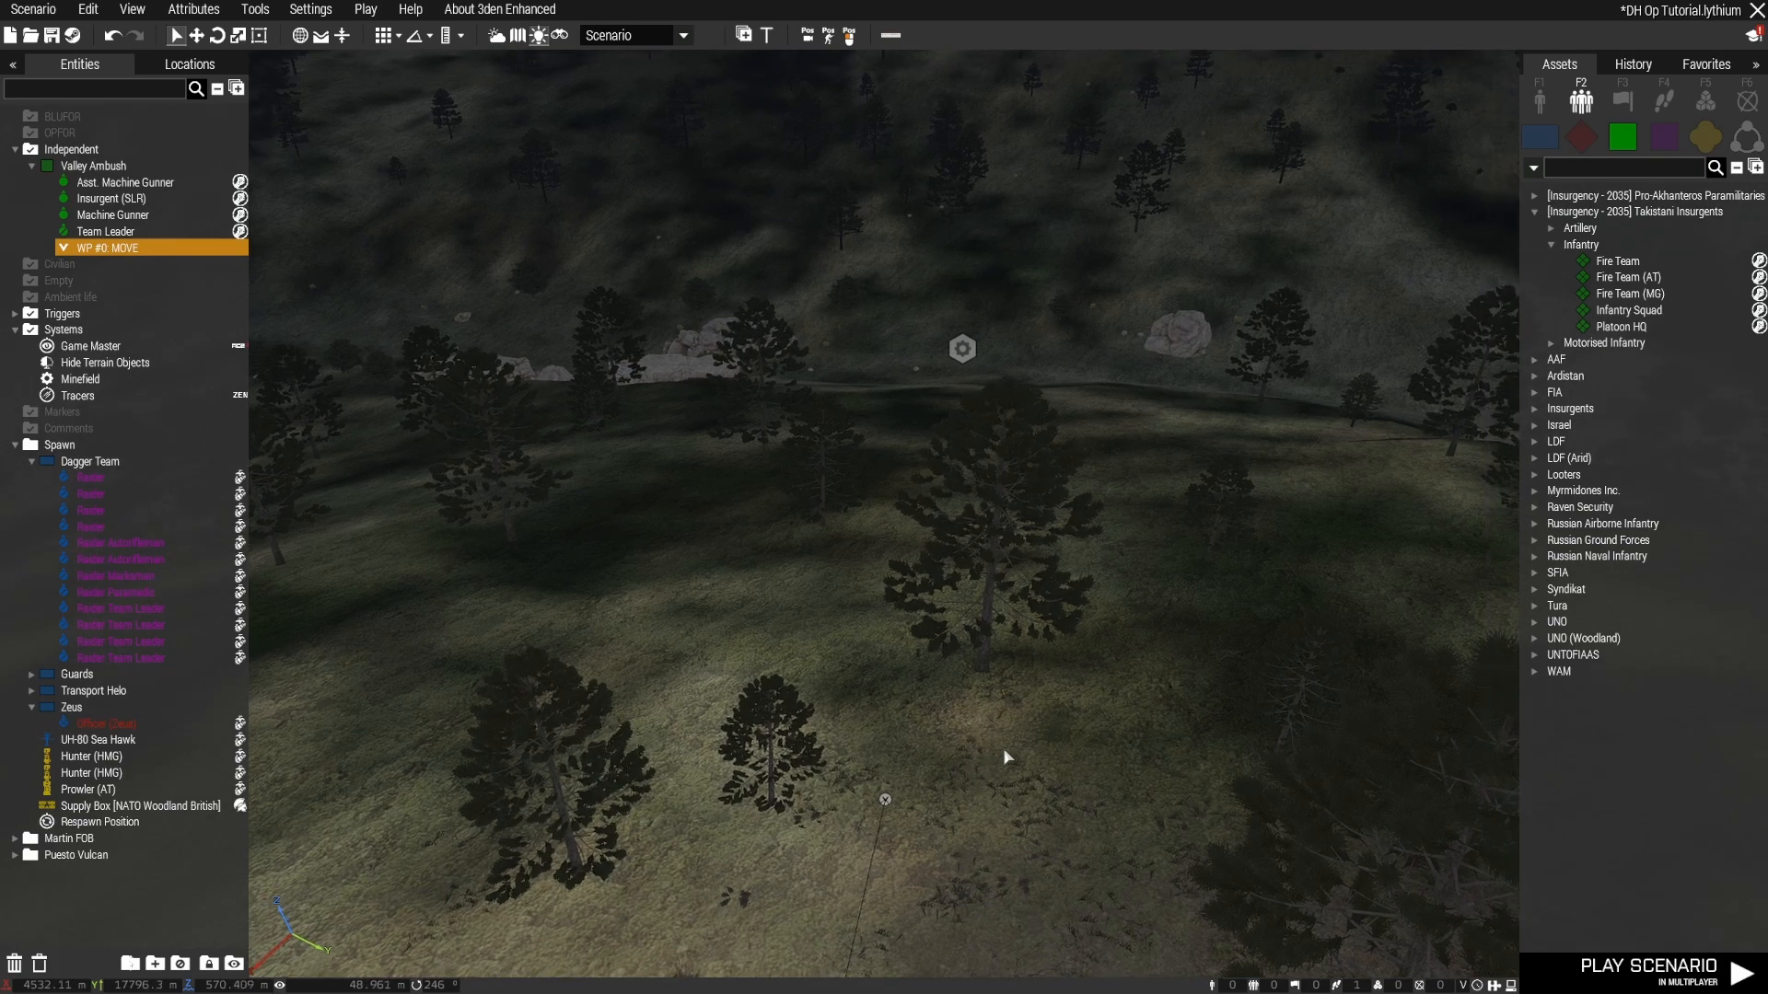
{"action": "key", "text": "s"}
{"action": "mouse_move", "coordinate": [1003, 748]}
{"action": "right_mouse_down"}
{"action": "mouse_move", "coordinate": [858, 727]}
{"action": "mouse_move", "coordinate": [1003, 760]}
{"action": "right_mouse_up"}
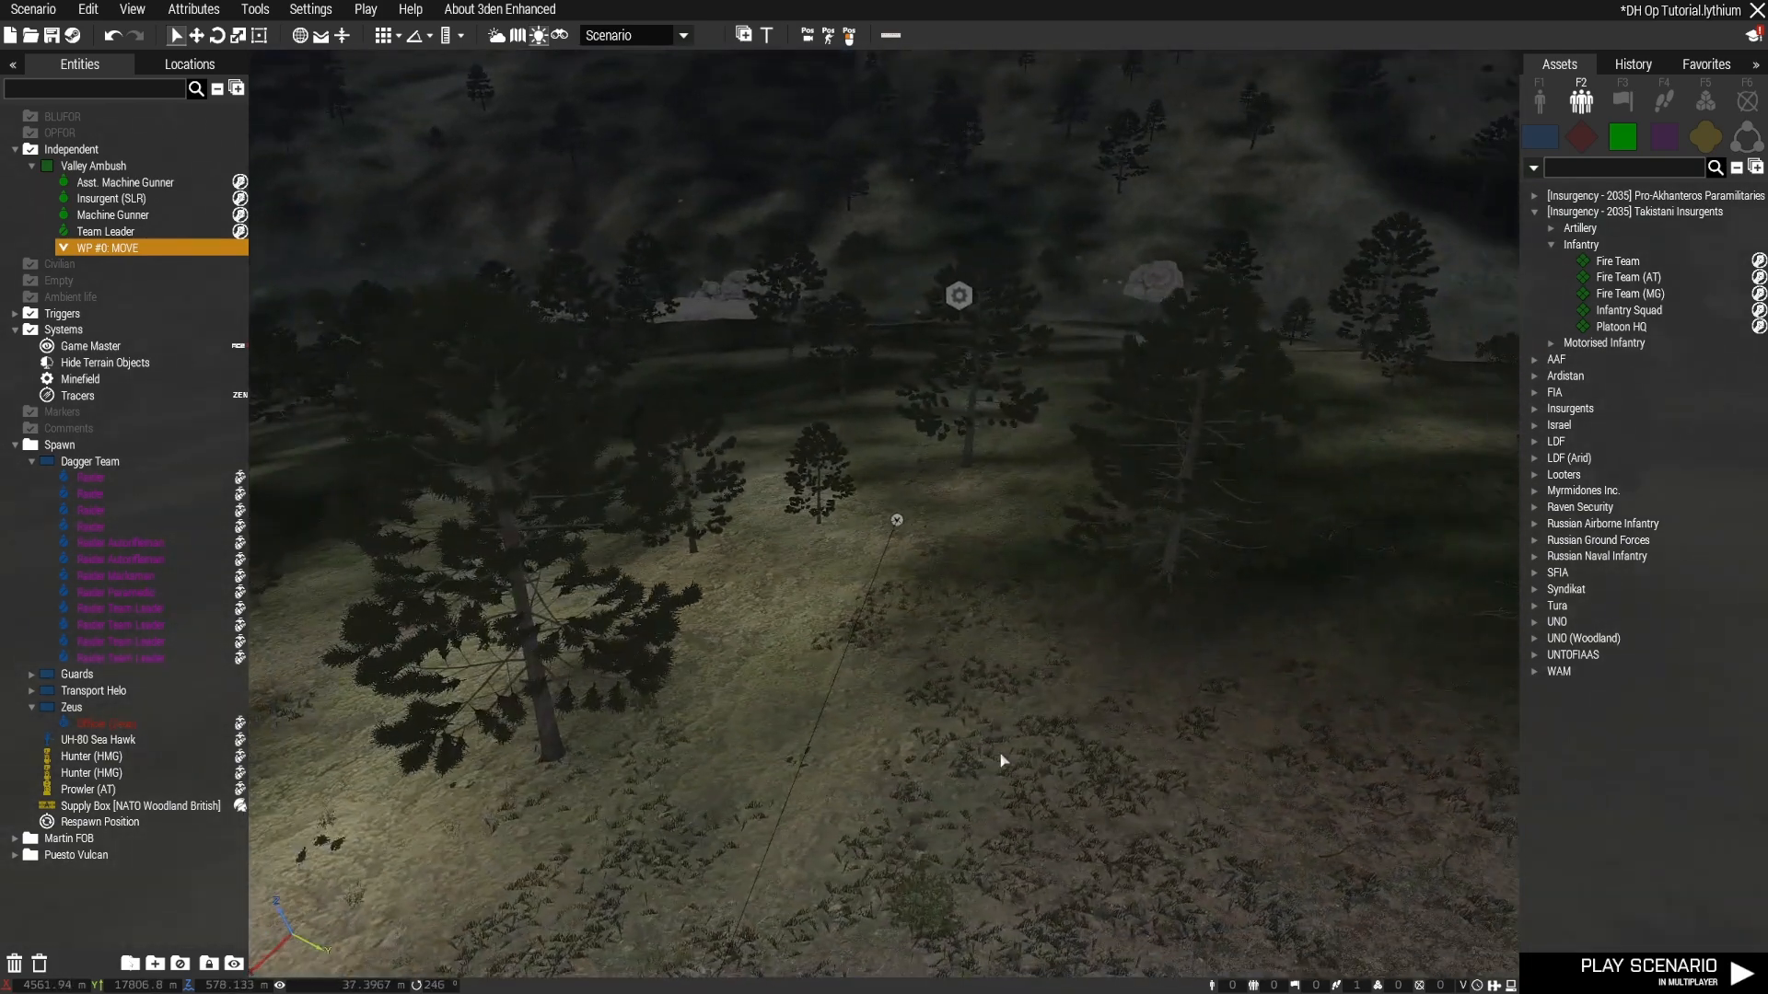
{"action": "key", "text": "w"}
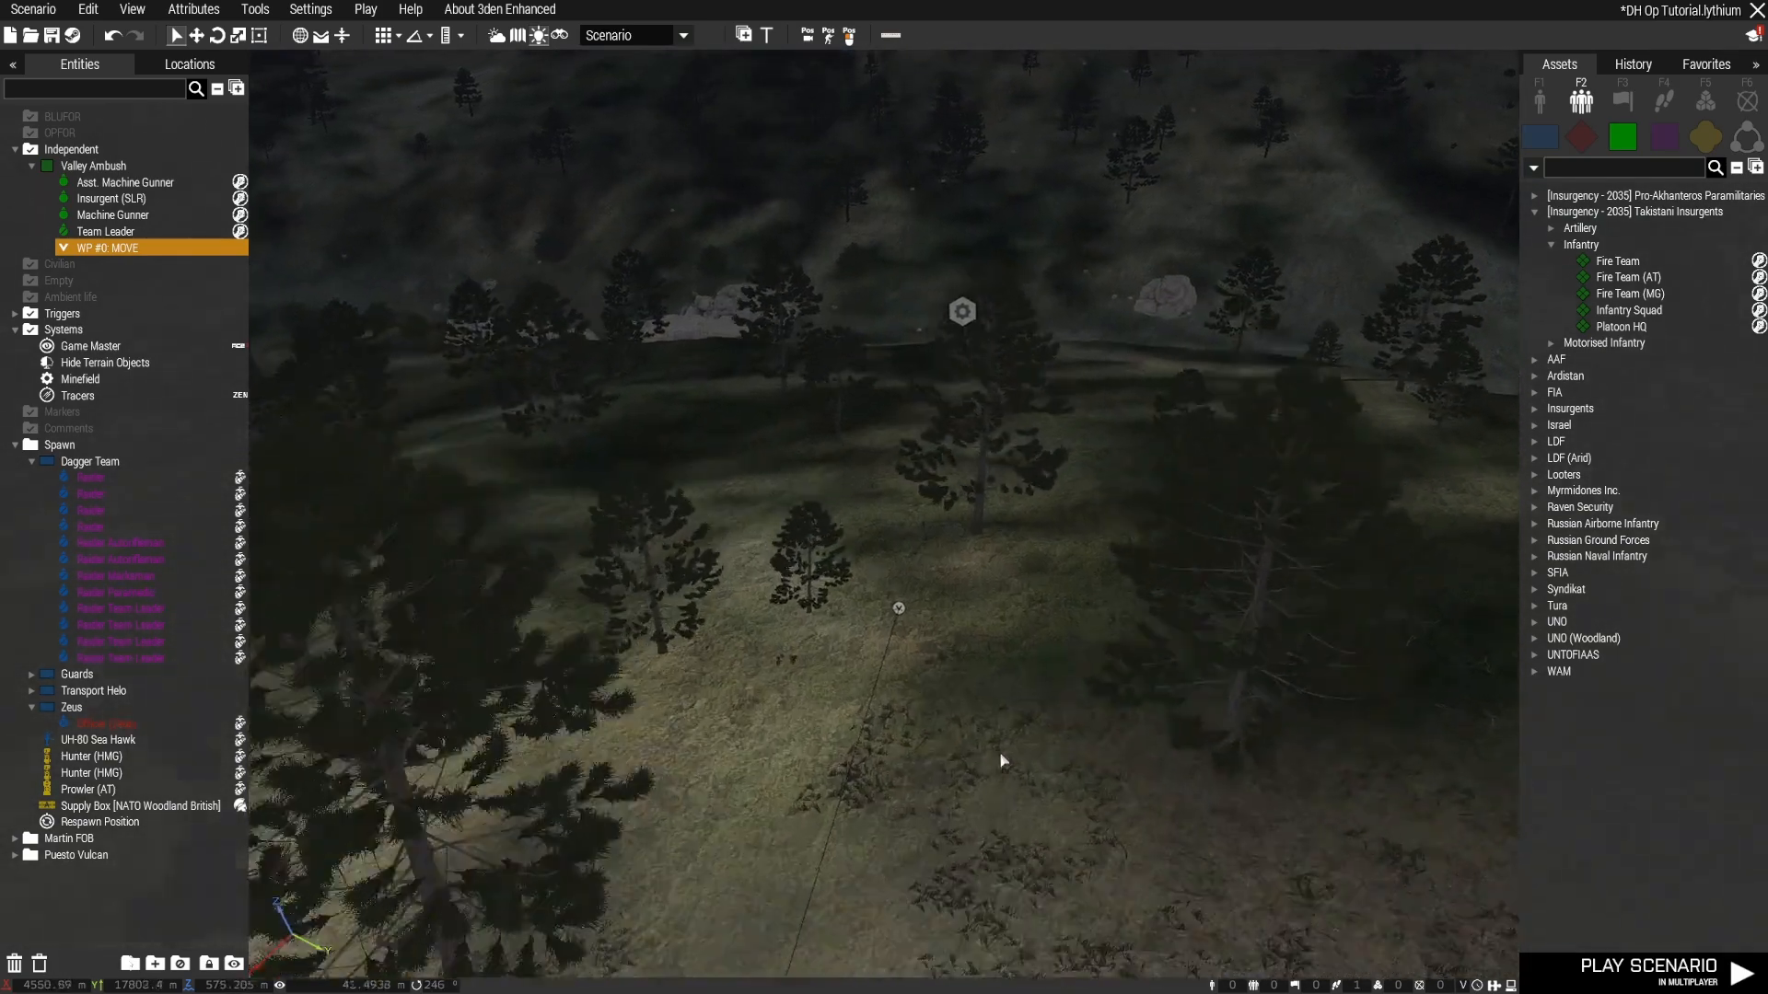
Step: Set the Valley Ambush group's combat mode to Do Not Fire Unless Fired Upon
{"action": "key", "text": "z"}
{"action": "key", "text": "w"}
{"action": "right_click_drag", "start_coordinate": [1002, 753], "coordinate": [782, 686]}
{"action": "key", "text": "w"}
{"action": "key", "text": "s"}
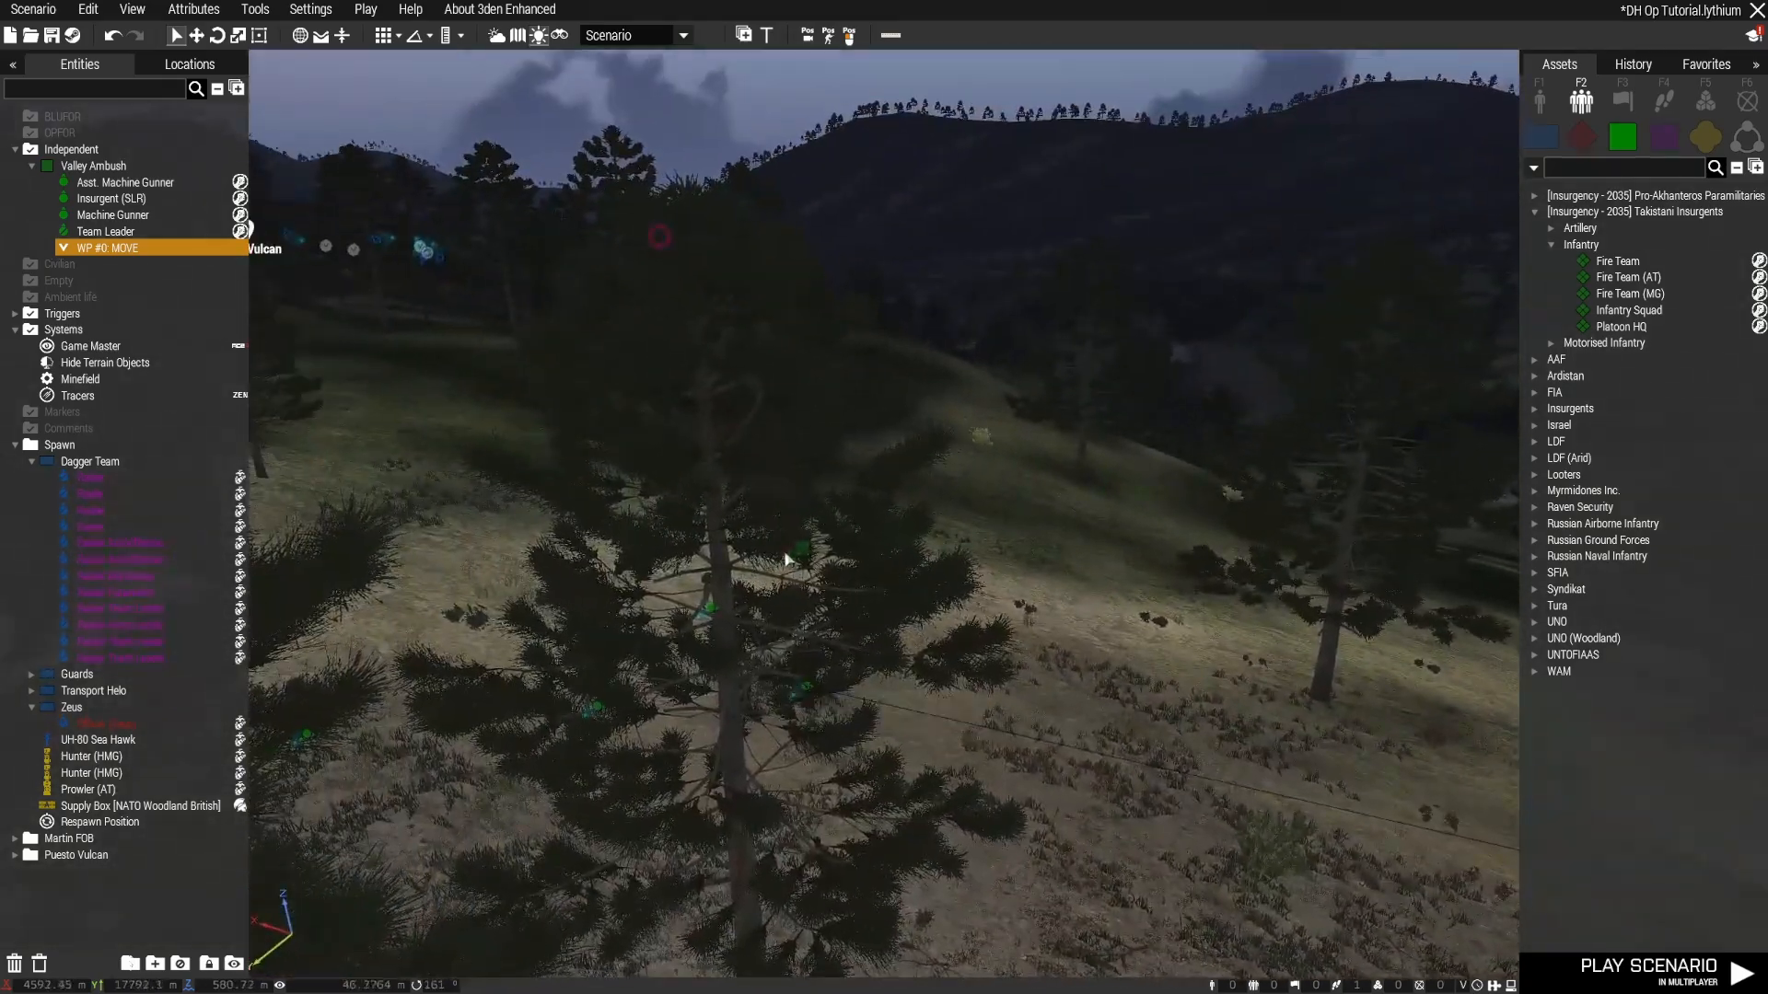
{"action": "double_click", "coordinate": [803, 554]}
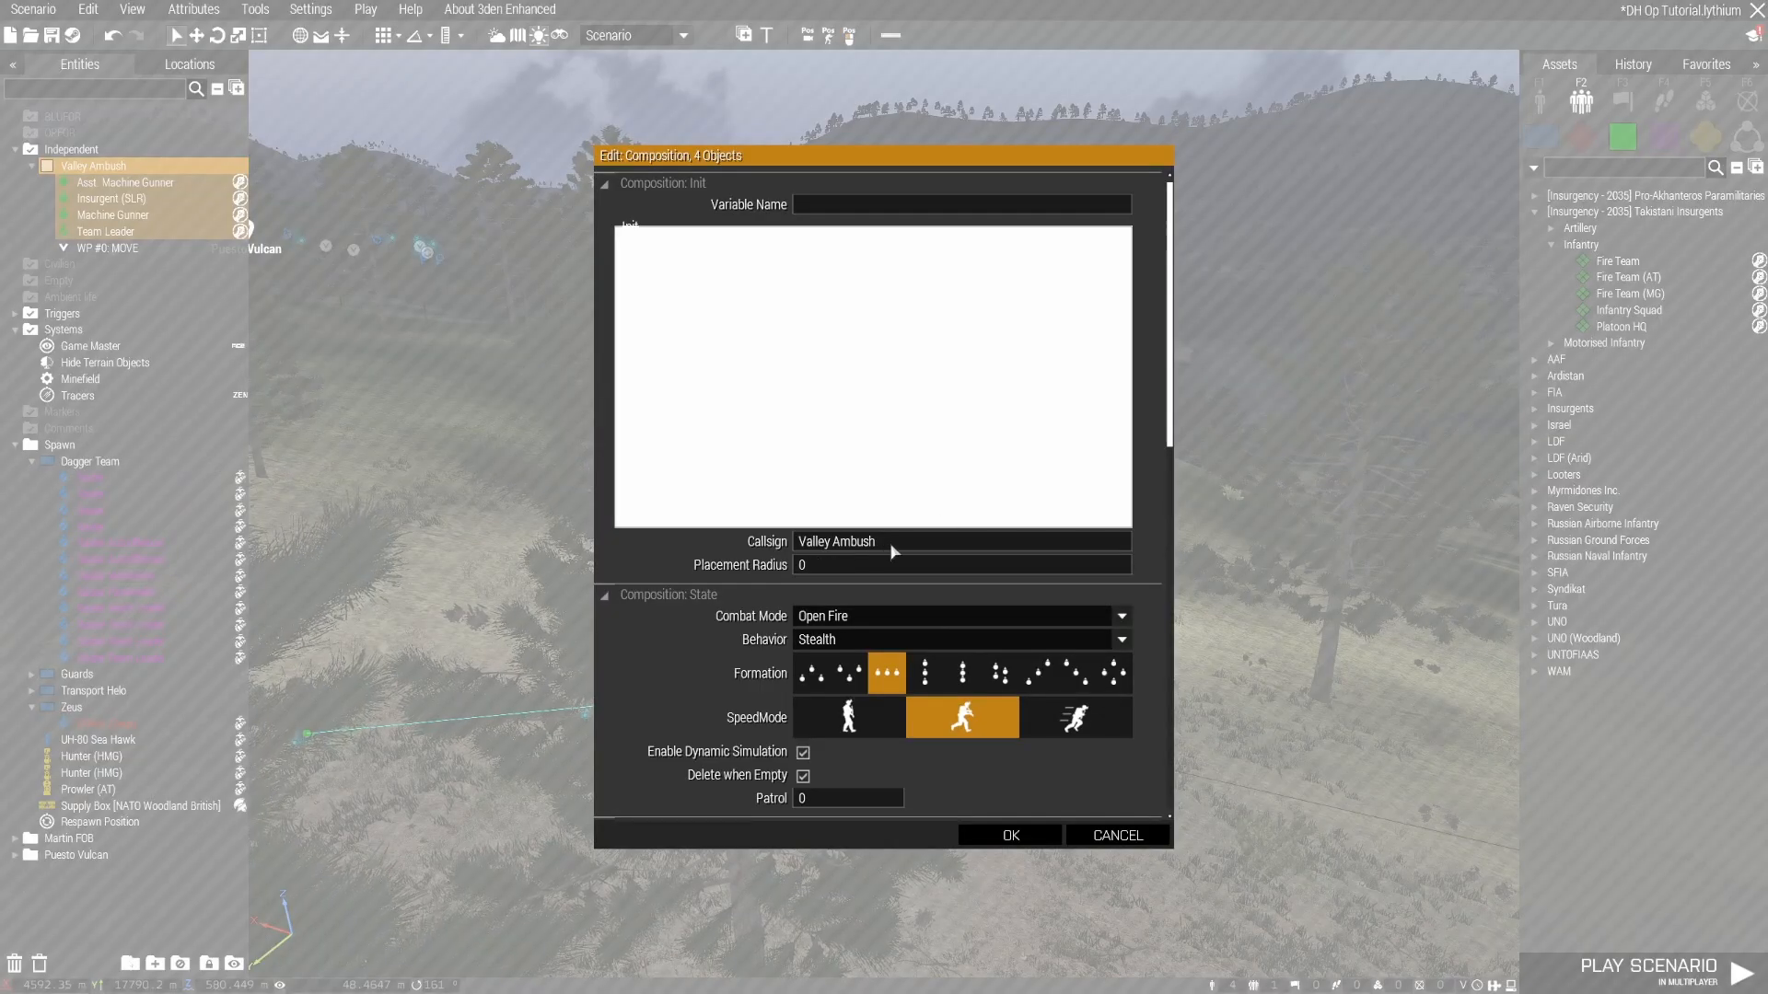
{"action": "left_click", "coordinate": [864, 622]}
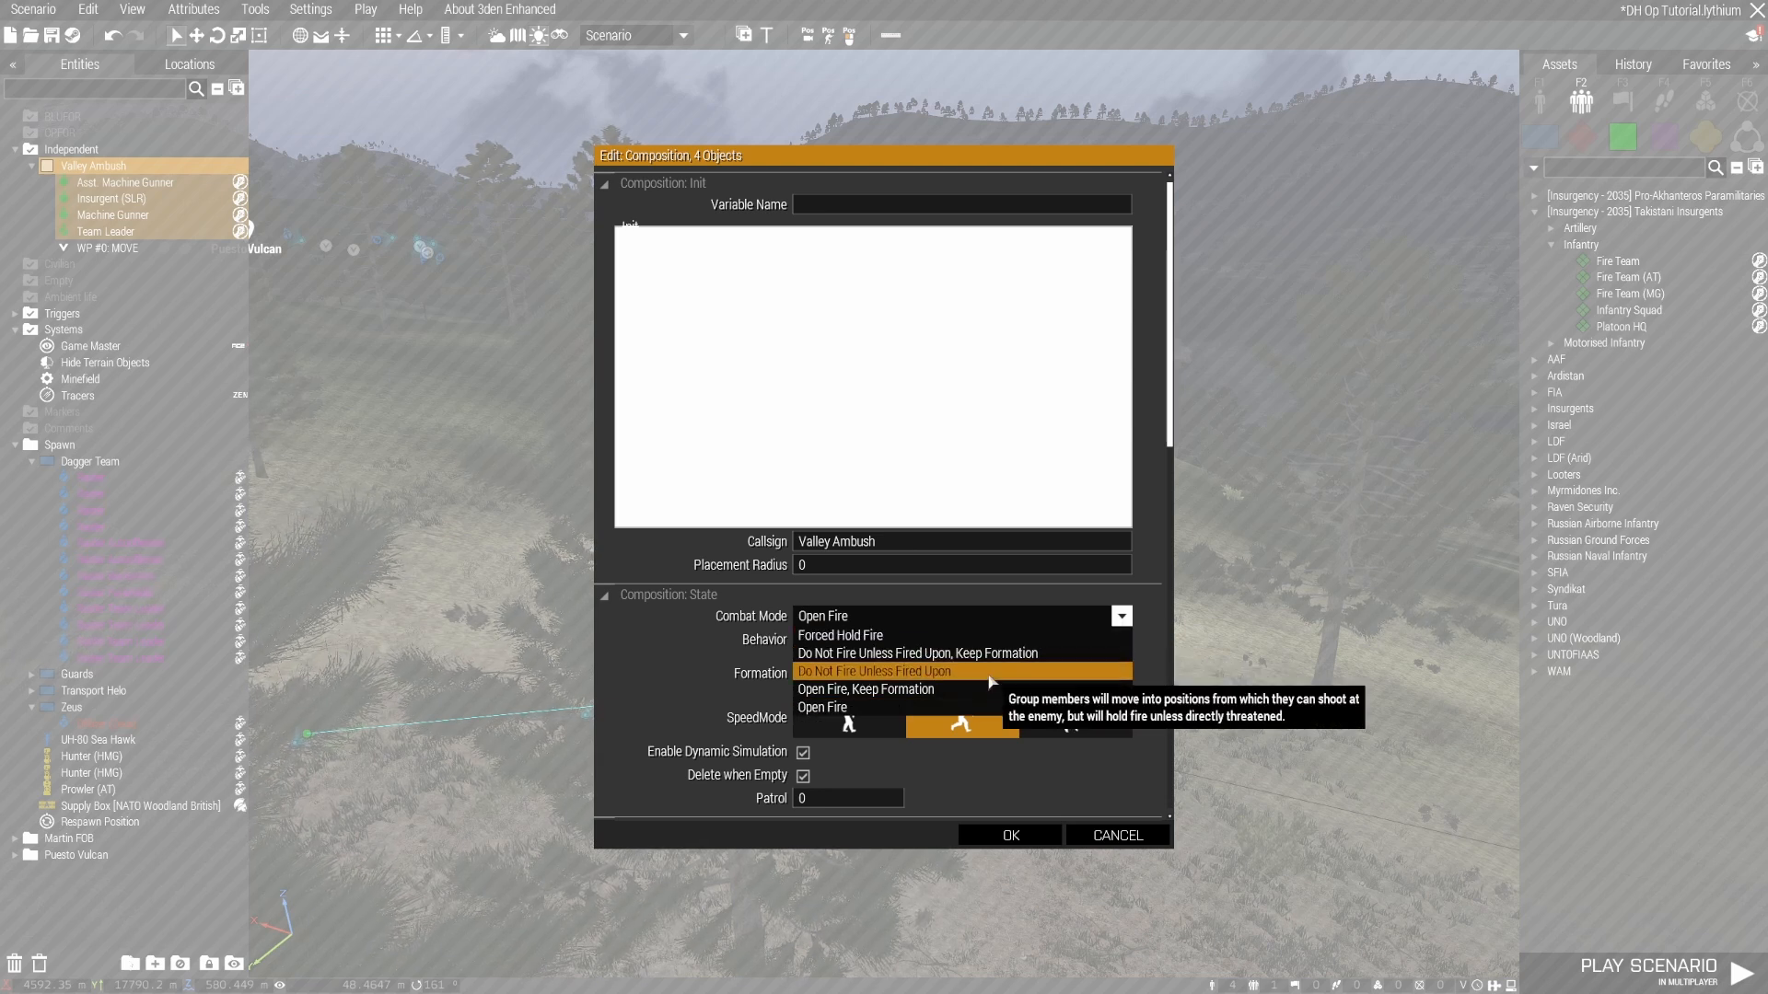
{"action": "left_click", "coordinate": [925, 672]}
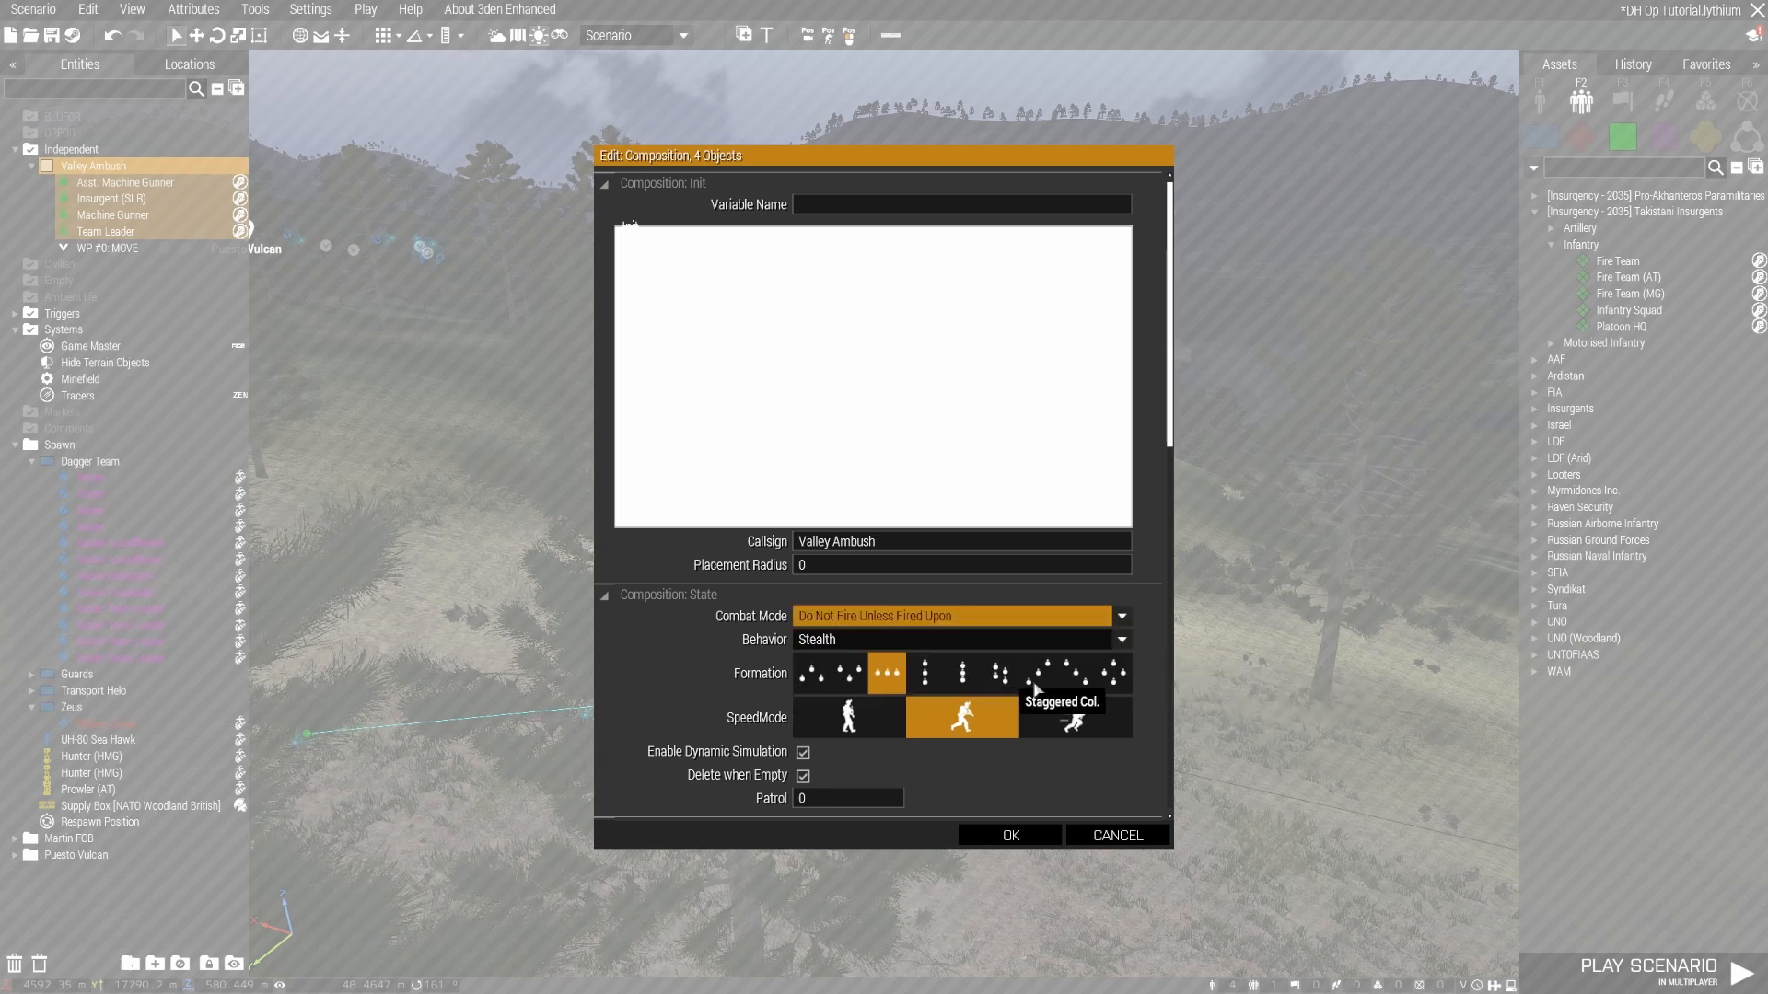
{"action": "left_click", "coordinate": [1010, 835]}
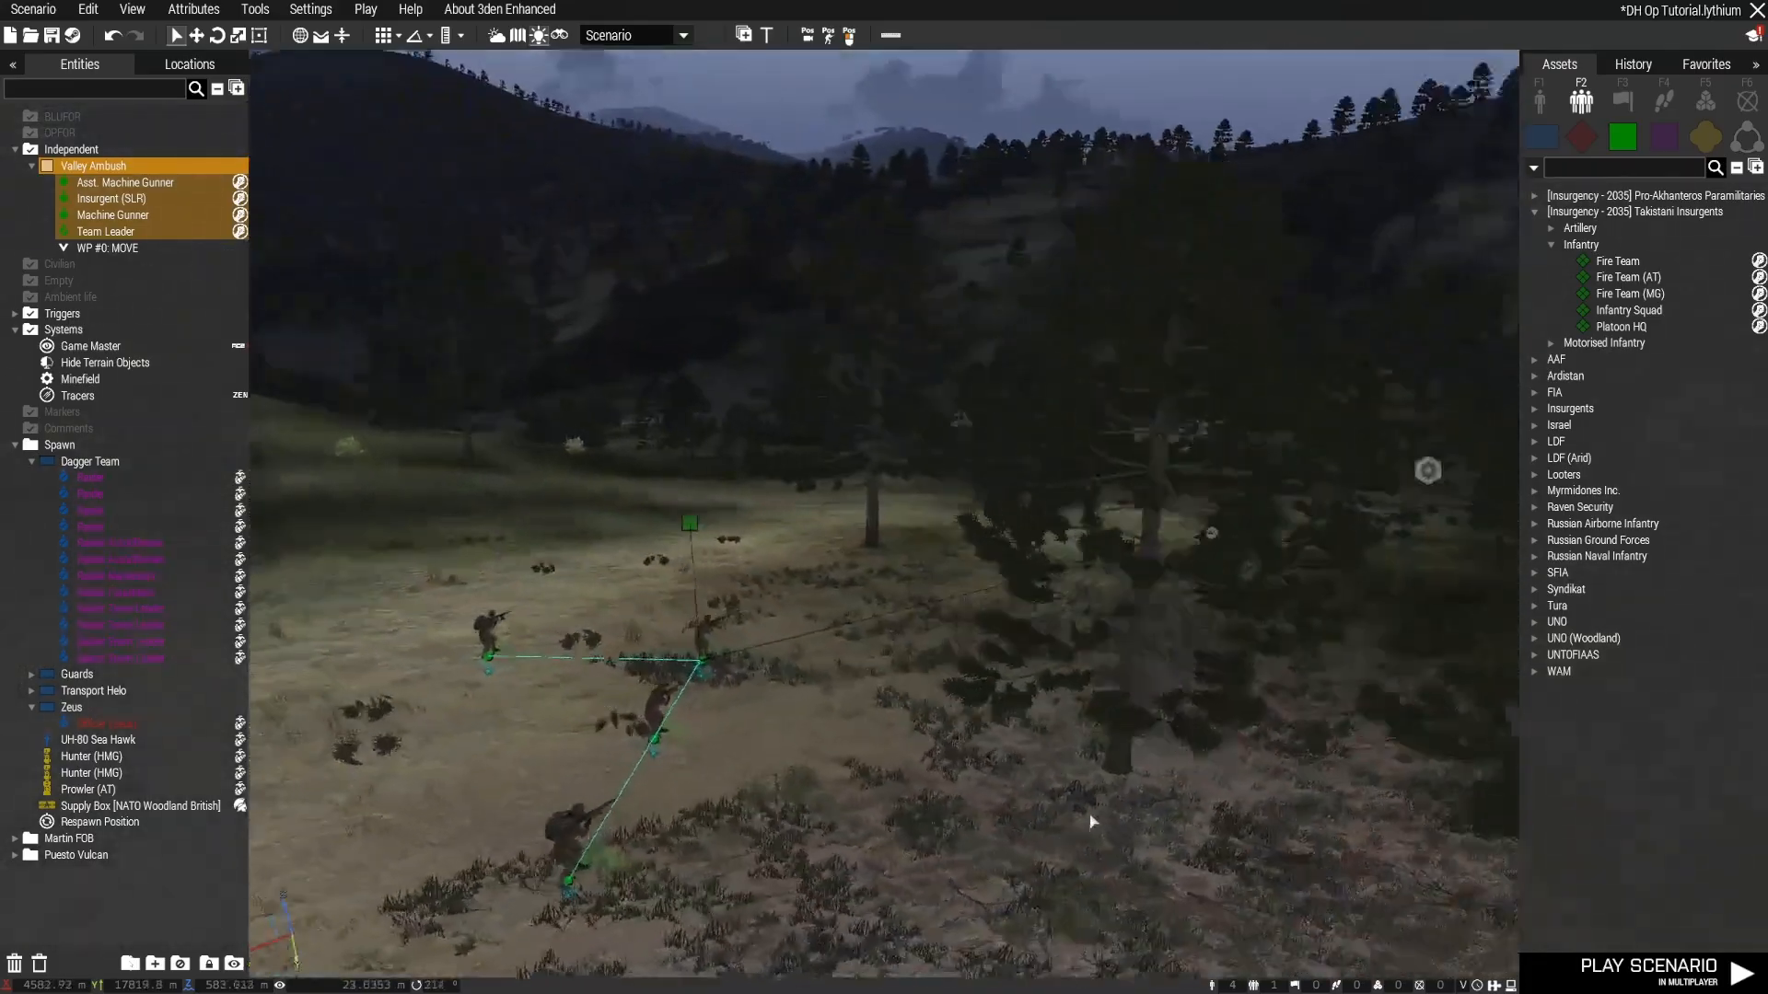
Step: Examine the ambush group's position on the hillside from the valley floor near the minefield
{"action": "key", "text": "w"}
{"action": "mouse_move", "coordinate": [1091, 822]}
{"action": "right_mouse_down"}
{"action": "mouse_move", "coordinate": [1168, 821]}
{"action": "mouse_move", "coordinate": [1207, 747]}
{"action": "mouse_move", "coordinate": [1213, 789]}
{"action": "mouse_move", "coordinate": [951, 789]}
{"action": "mouse_move", "coordinate": [541, 742]}
{"action": "right_mouse_up"}
{"action": "key", "text": "w"}
{"action": "key", "text": "w"}
{"action": "key", "text": "w"}
{"action": "key", "text": "w"}
{"action": "key", "text": "w"}
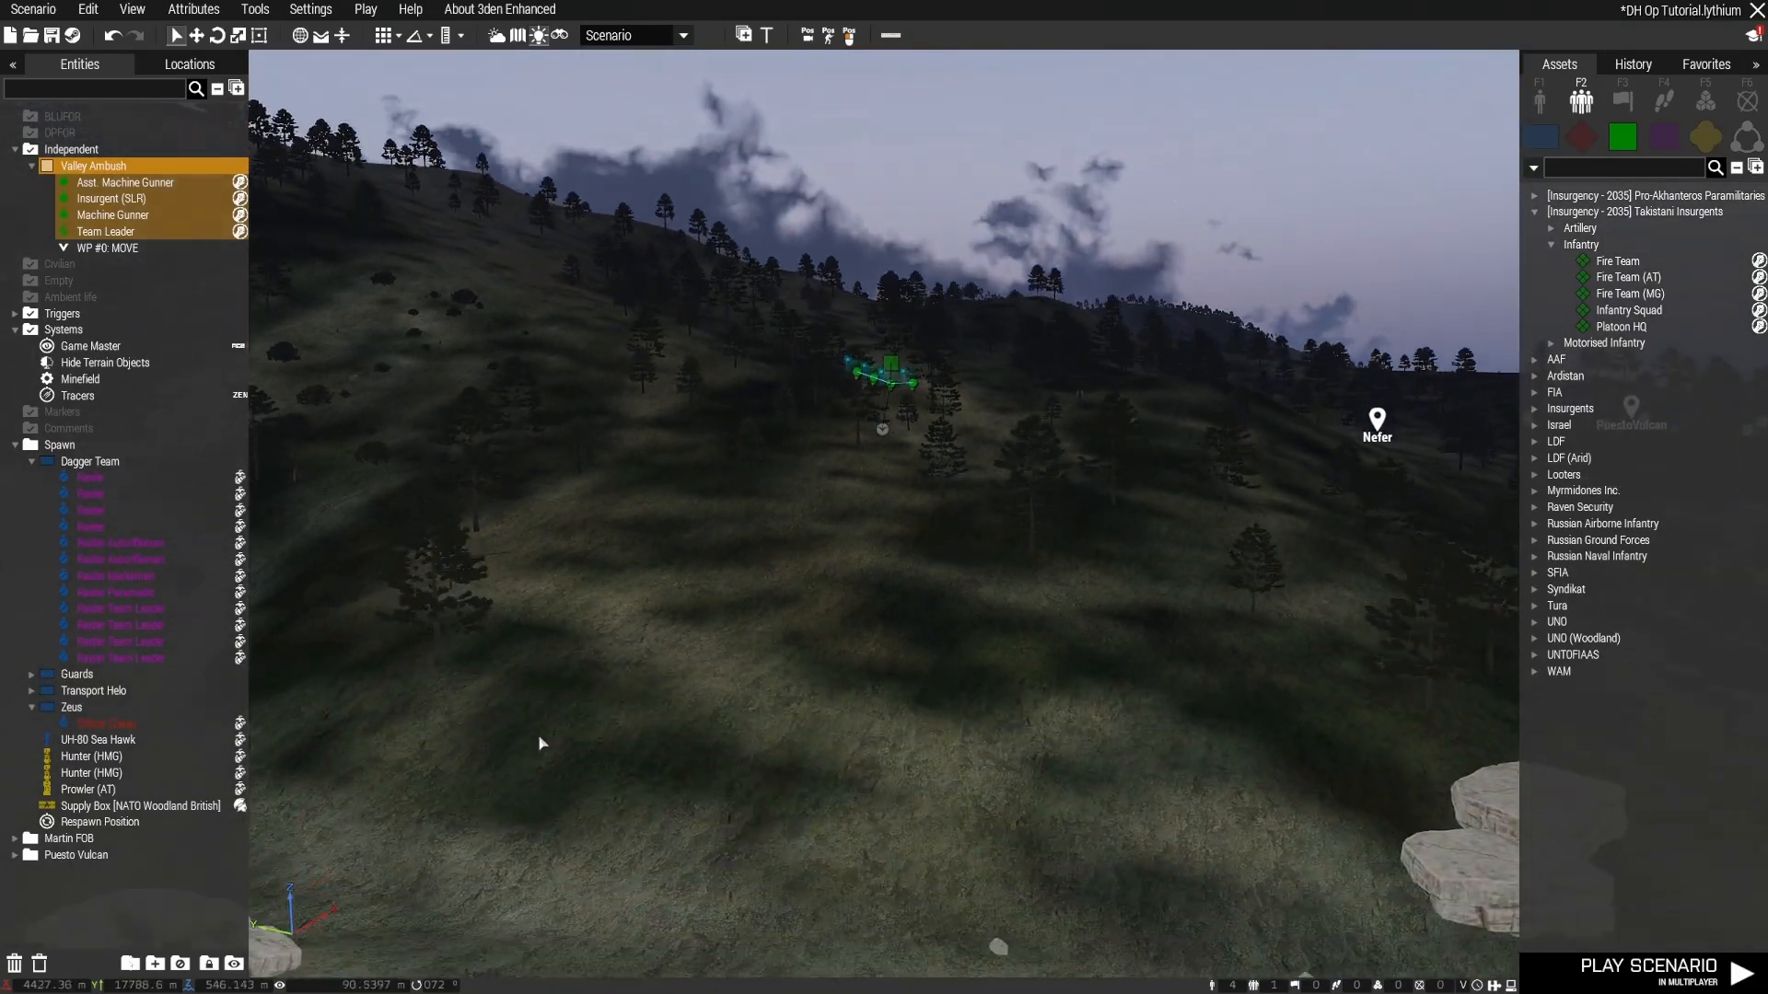
{"action": "key", "text": "w"}
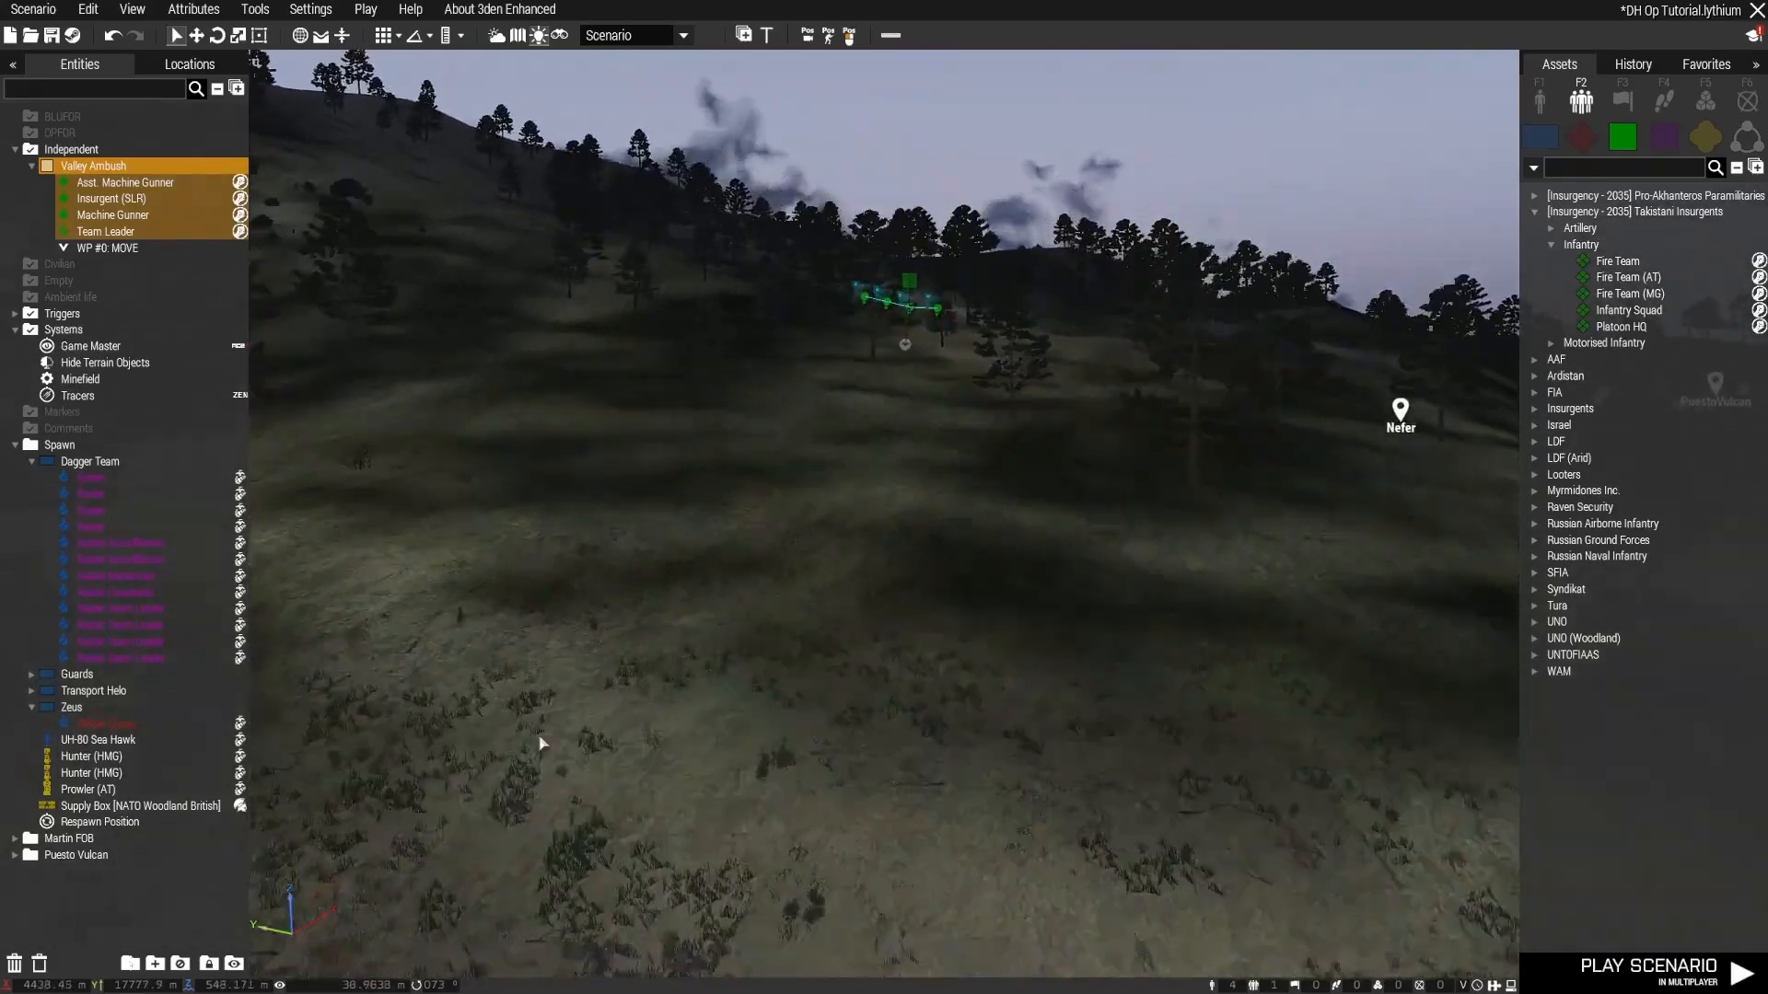
{"action": "key", "text": "w"}
Step: Reposition the Move waypoint and the Valley Ambush group on the hillside overlooking the minefield
{"action": "right_click_drag", "start_coordinate": [542, 744], "coordinate": [570, 814]}
{"action": "left_click_drag", "start_coordinate": [701, 487], "coordinate": [561, 369]}
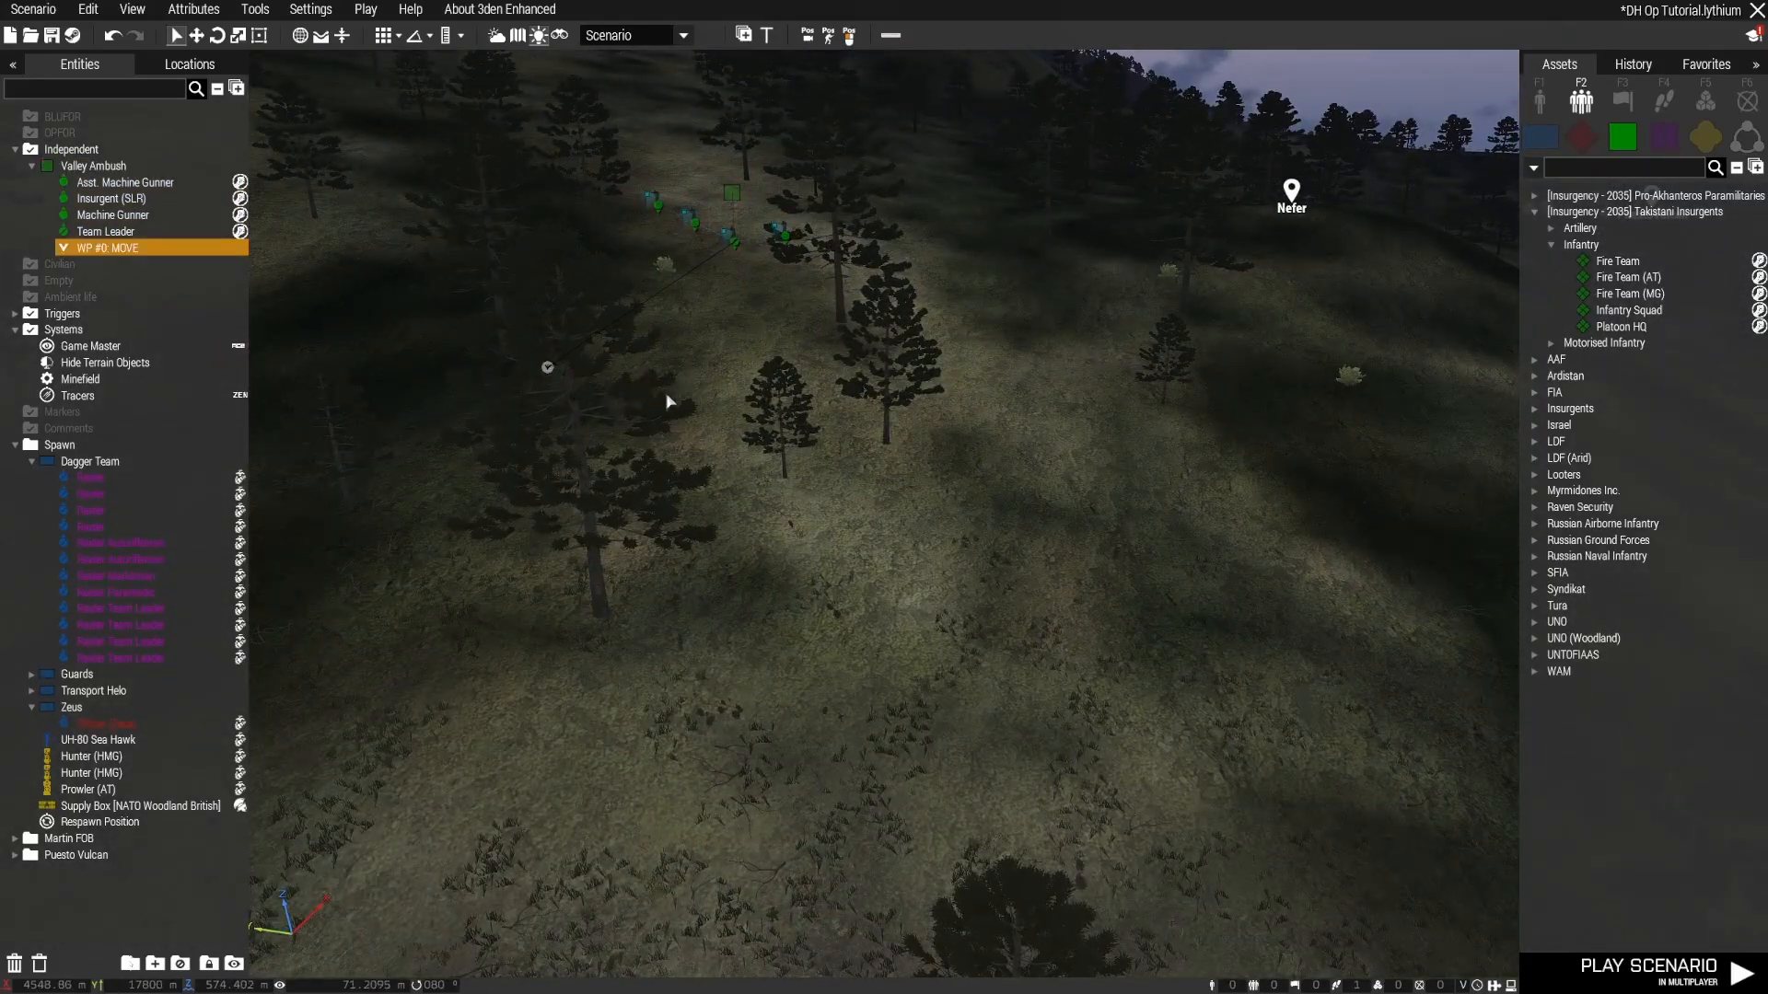
{"action": "key", "text": "w"}
{"action": "right_click_drag", "start_coordinate": [669, 403], "coordinate": [612, 458]}
{"action": "left_click_drag", "start_coordinate": [952, 363], "coordinate": [745, 446]}
{"action": "right_click_drag", "start_coordinate": [745, 446], "coordinate": [1237, 535]}
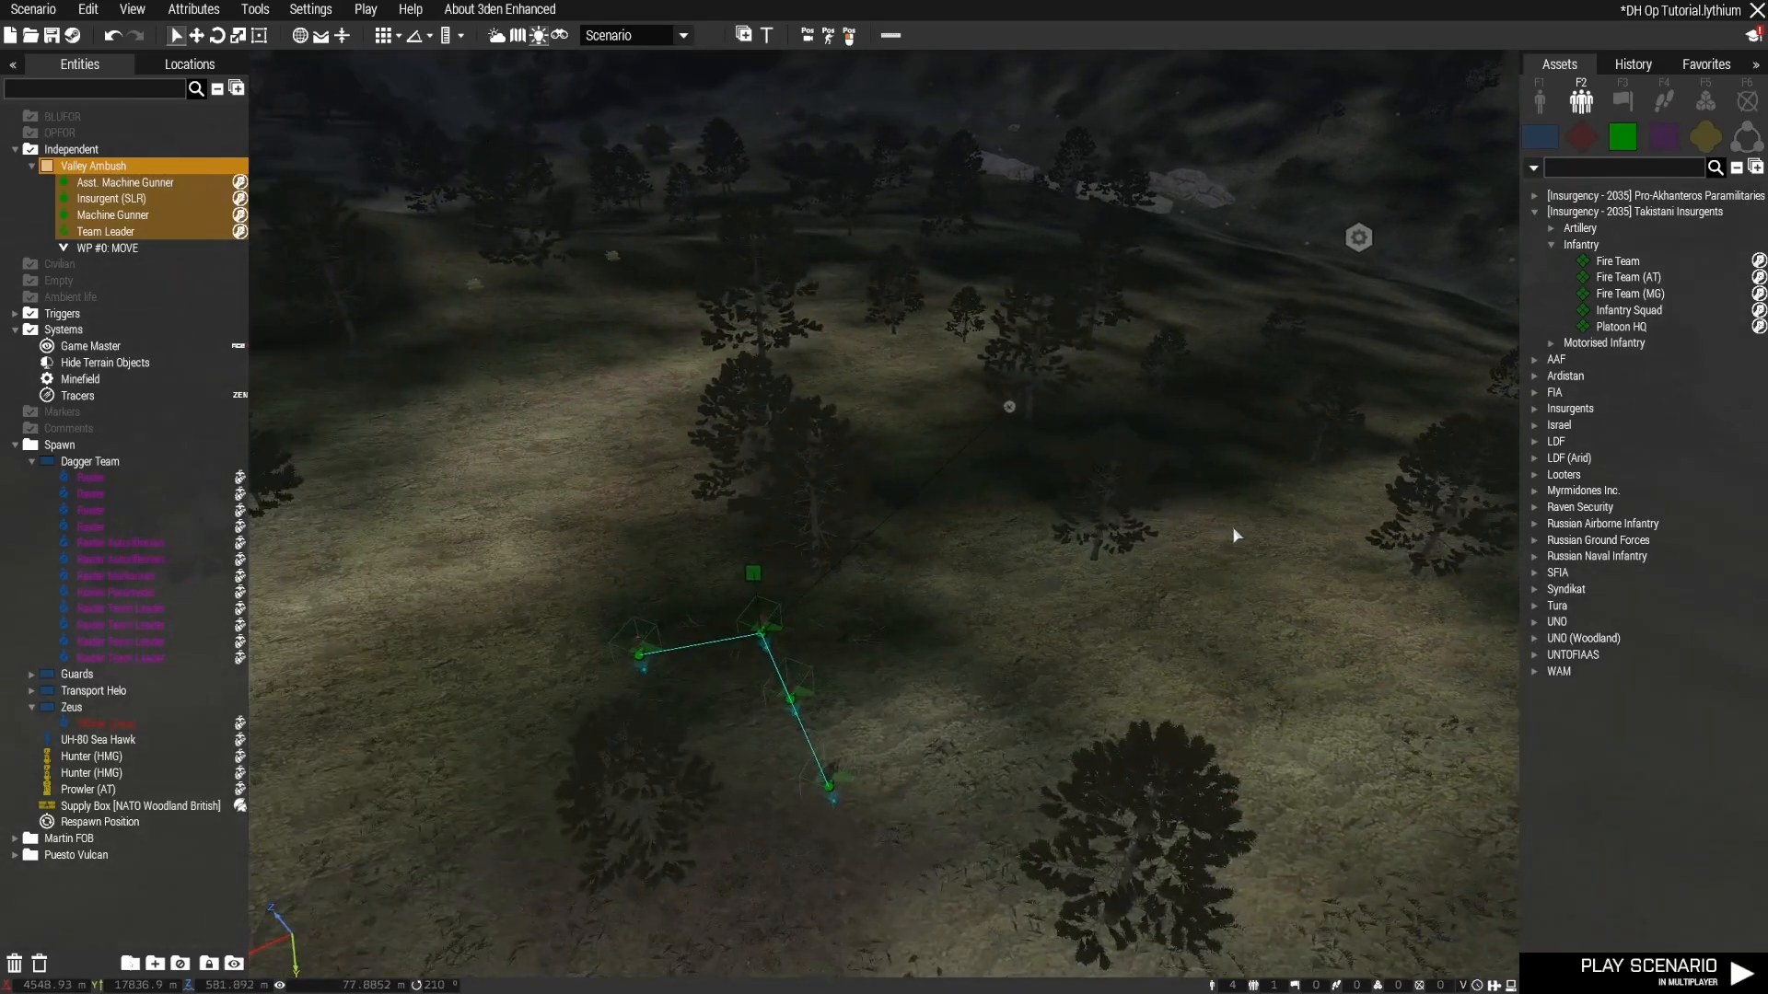
{"action": "right_click_drag", "start_coordinate": [650, 732], "coordinate": [763, 686]}
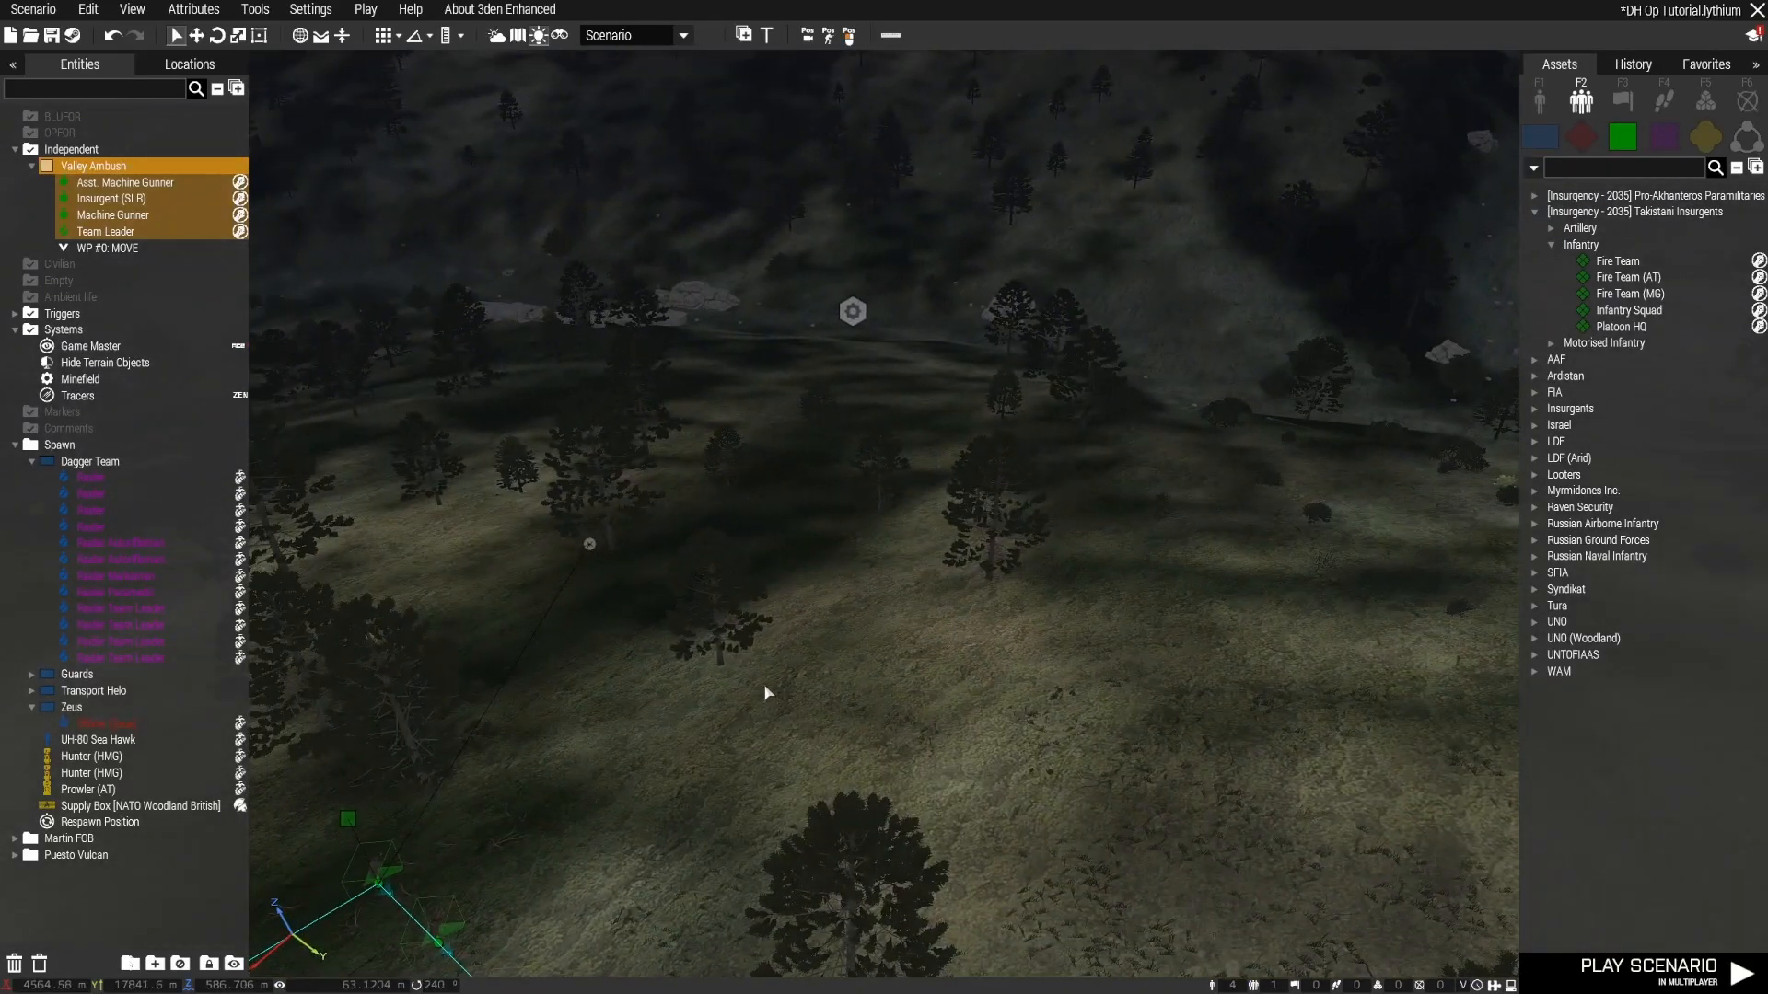
Step: Place a 500 m diameter trigger beside the minefield module, with its C size set to 50 m
{"action": "key", "text": "w"}
{"action": "left_click", "coordinate": [1622, 99]}
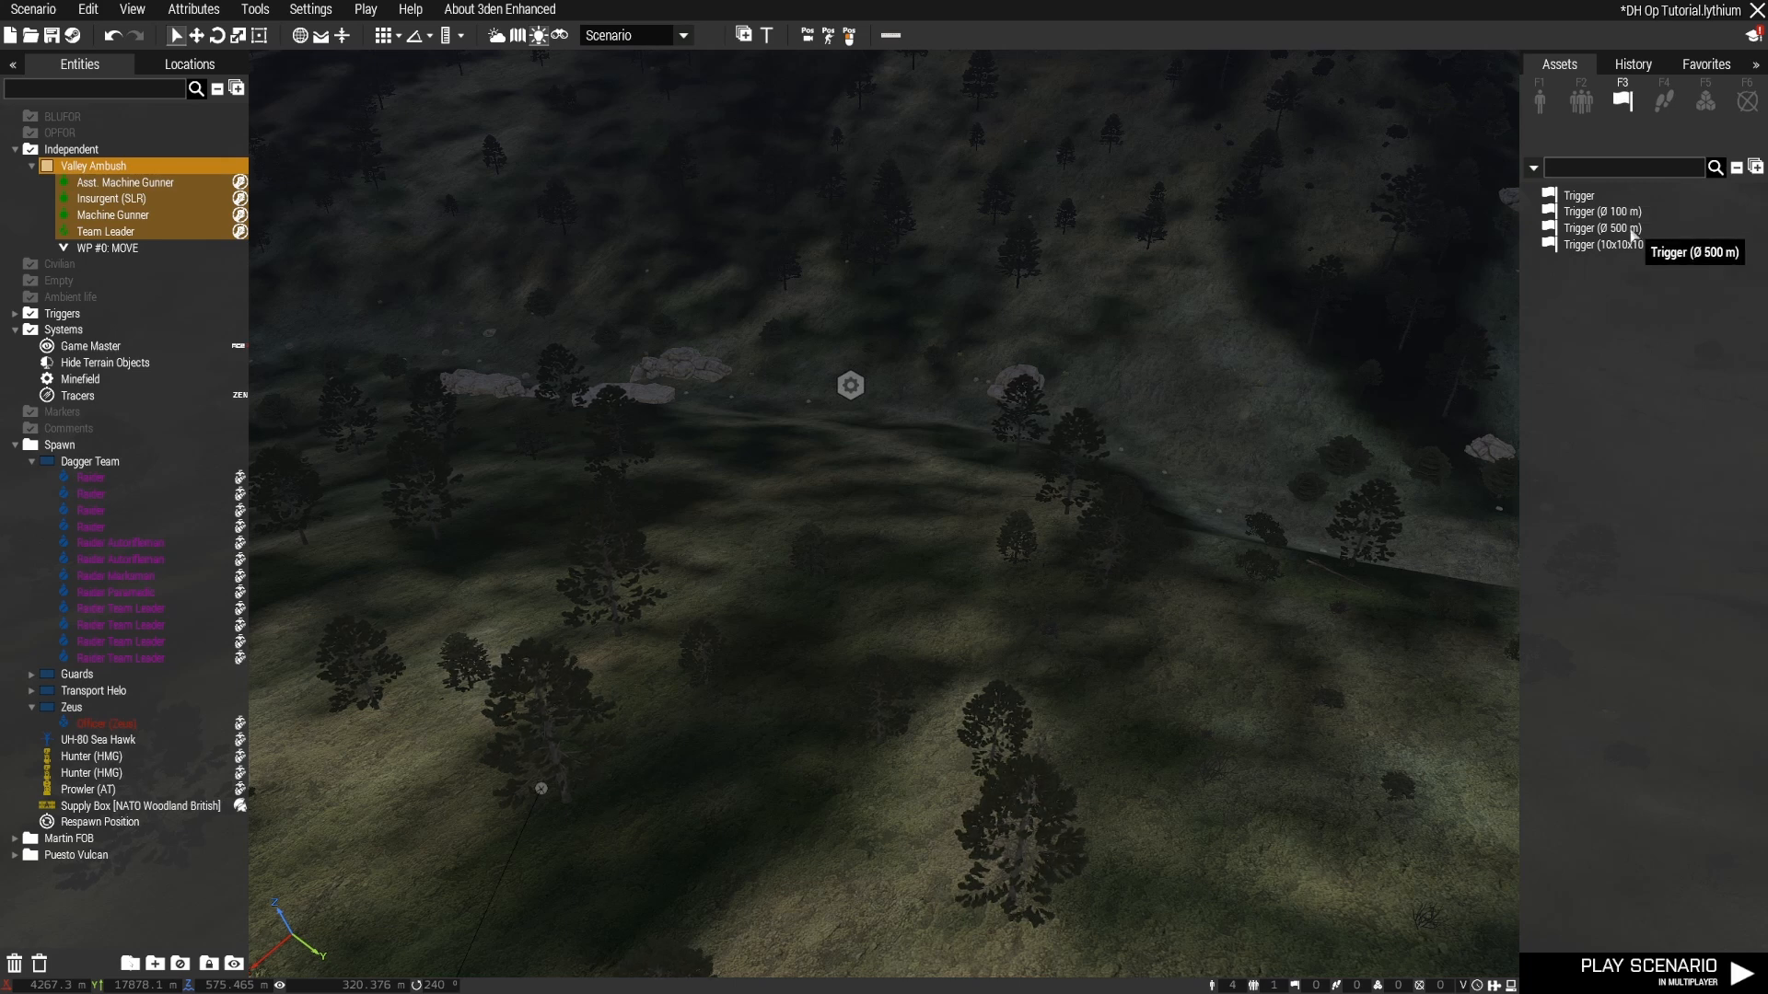
{"action": "left_click", "coordinate": [1628, 228]}
{"action": "left_click", "coordinate": [825, 390]}
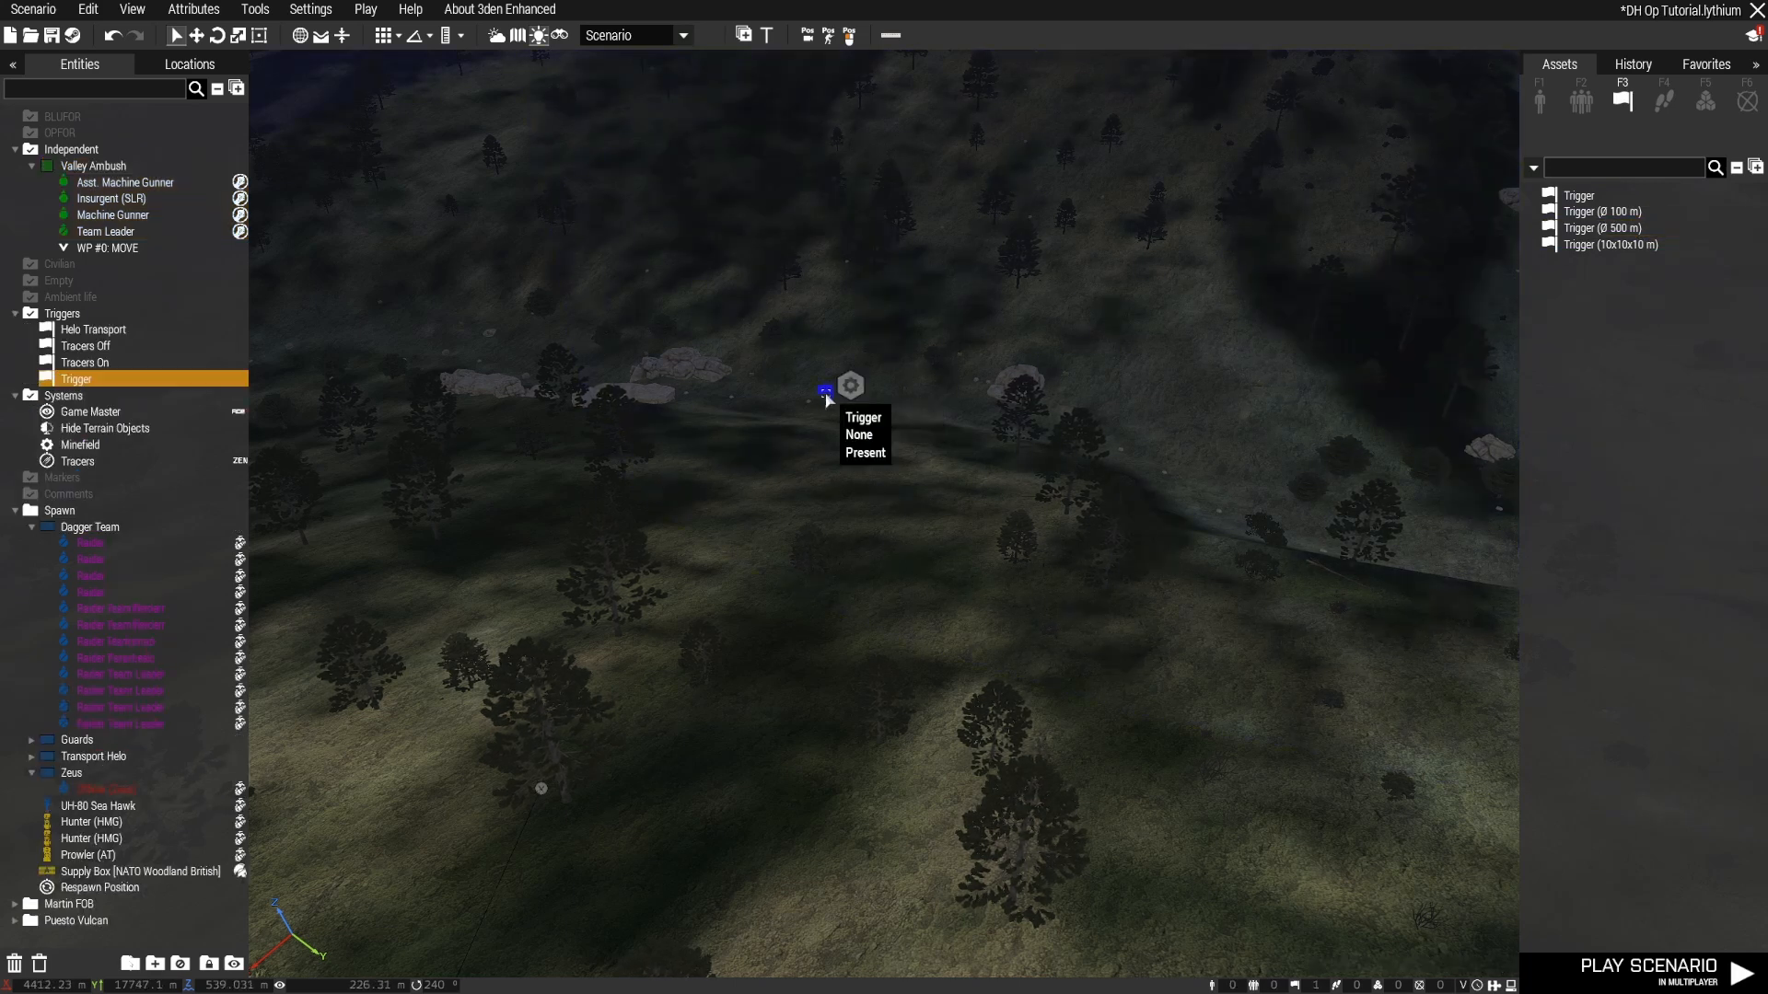
{"action": "double_click", "coordinate": [827, 397]}
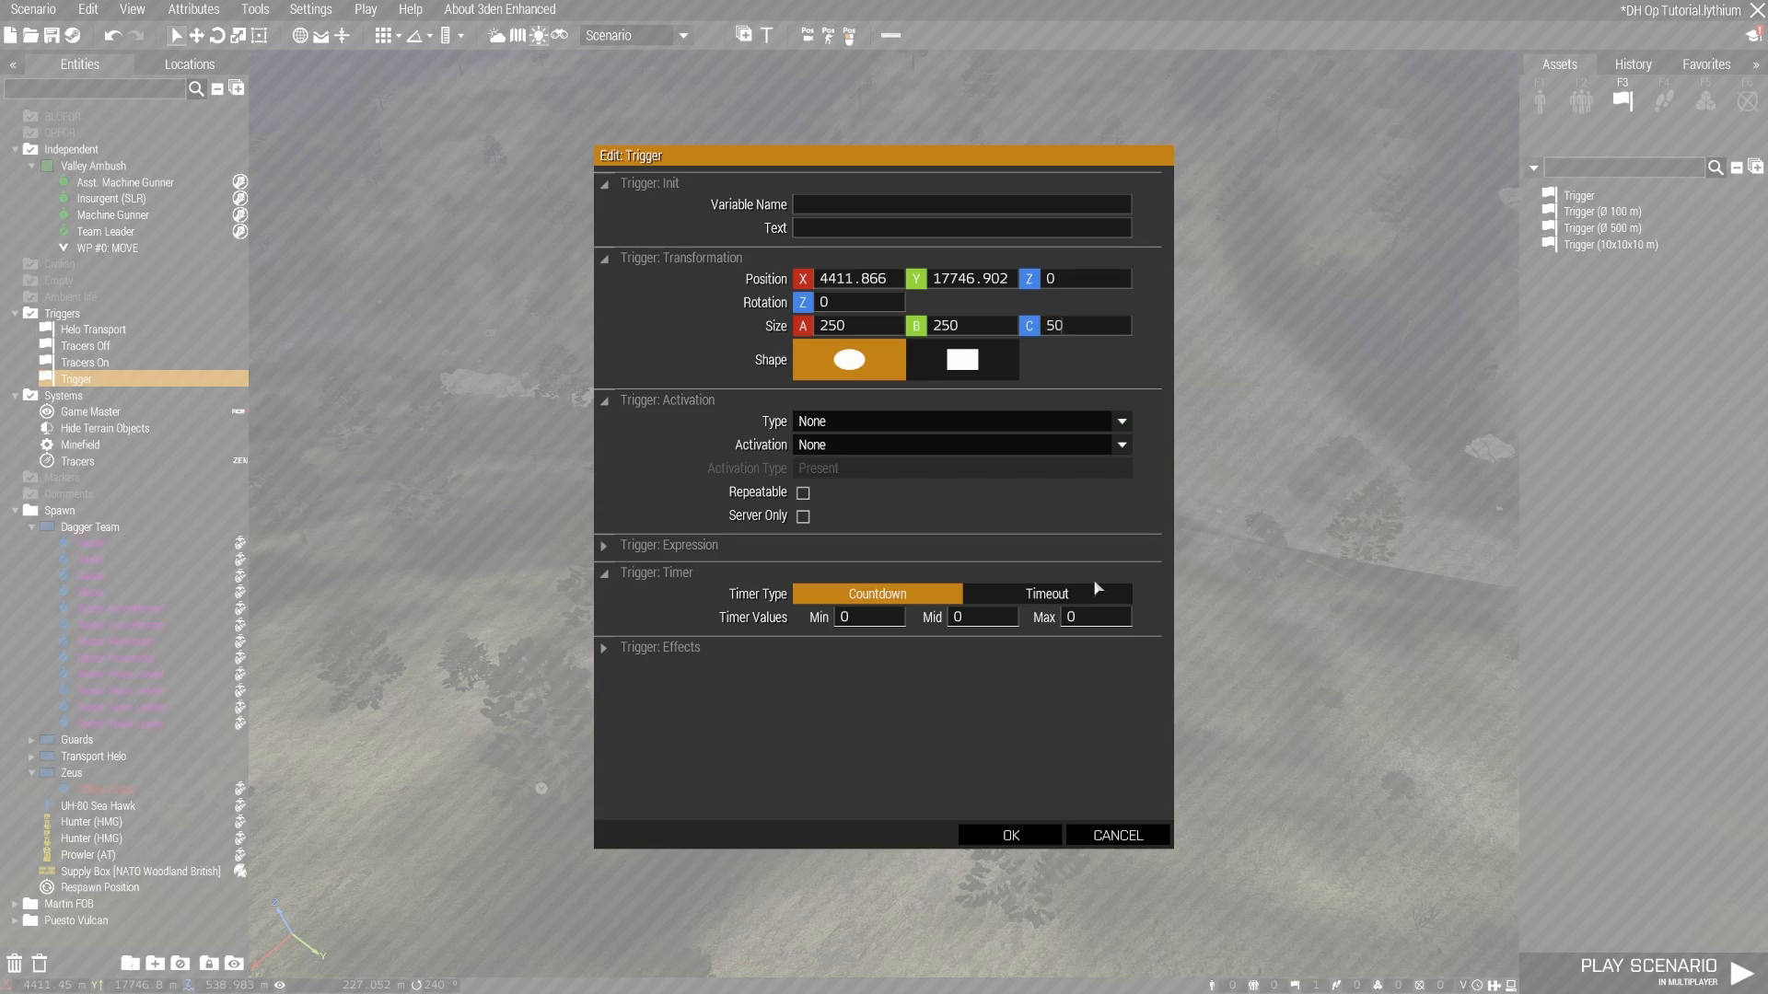
{"action": "key", "text": "Return"}
Step: Set the new trigger's activation to Any Player, make it Server Only, and set countdown values of 60, 80 and 90
{"action": "key", "text": "s"}
{"action": "mouse_move", "coordinate": [977, 624]}
{"action": "right_mouse_down"}
{"action": "mouse_move", "coordinate": [961, 541]}
{"action": "mouse_move", "coordinate": [742, 572]}
{"action": "mouse_move", "coordinate": [951, 529]}
{"action": "mouse_move", "coordinate": [1112, 434]}
{"action": "right_mouse_up"}
{"action": "key", "text": "d"}
{"action": "key", "text": "w"}
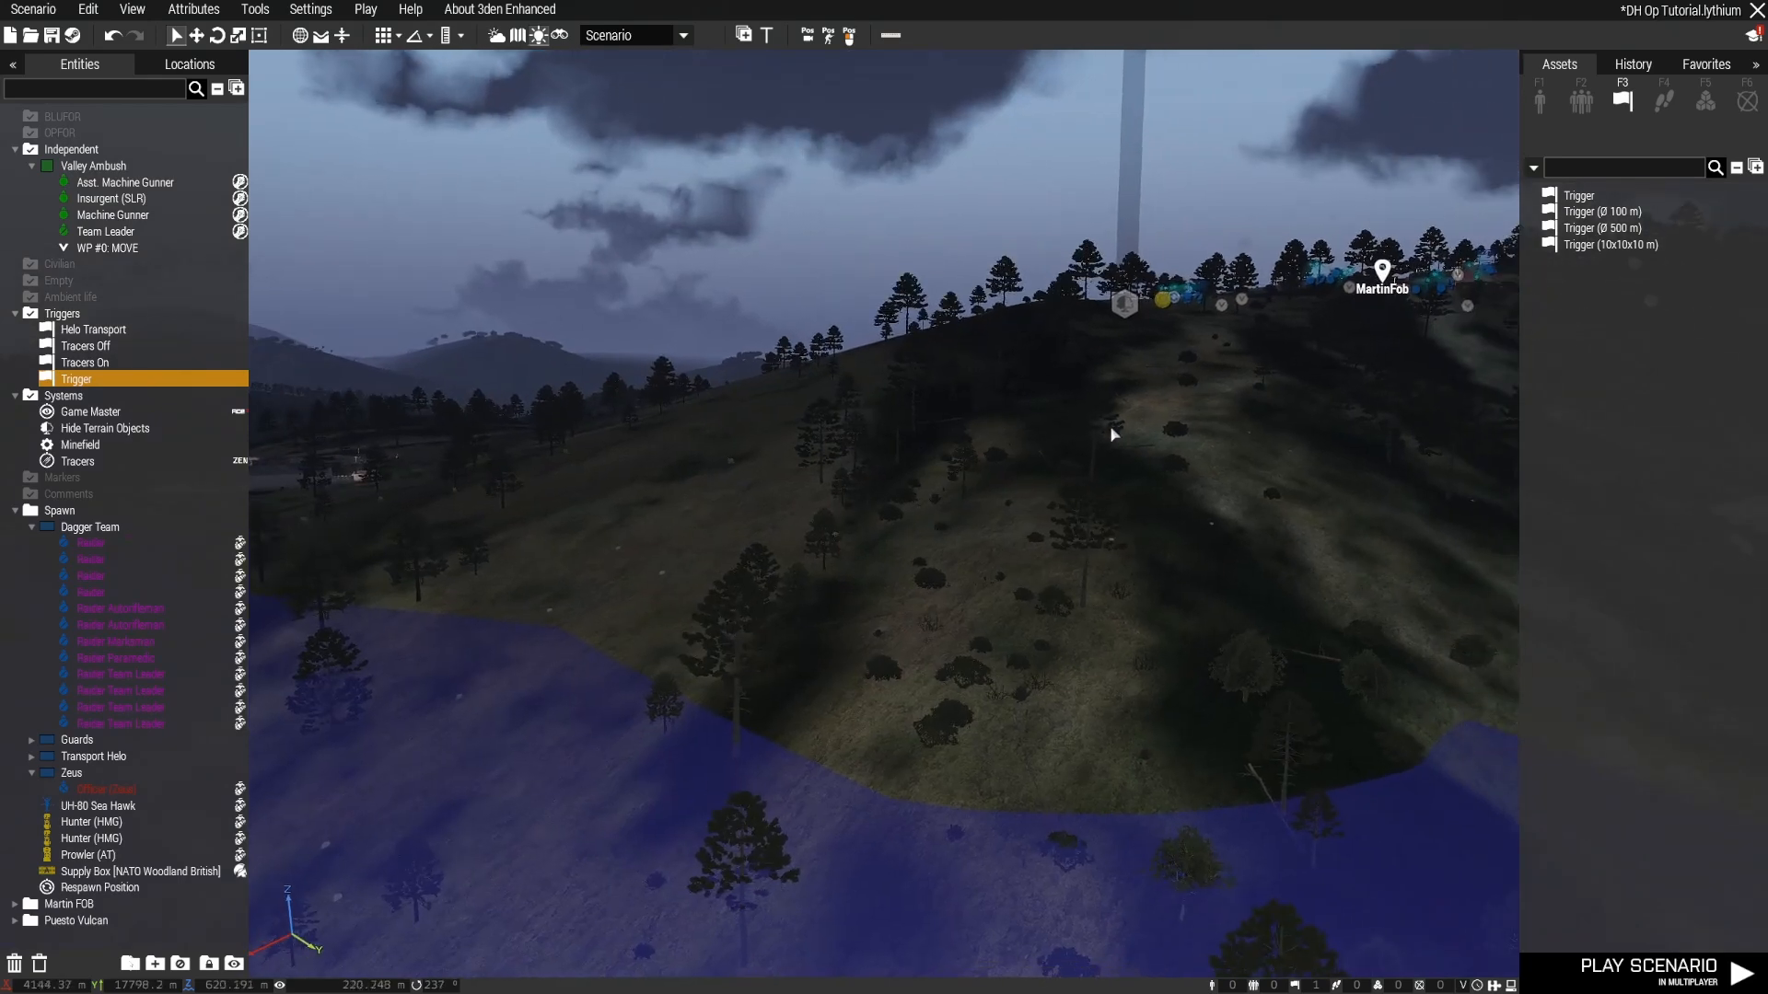
{"action": "right_click_drag", "start_coordinate": [871, 542], "coordinate": [600, 585]}
{"action": "key", "text": "z"}
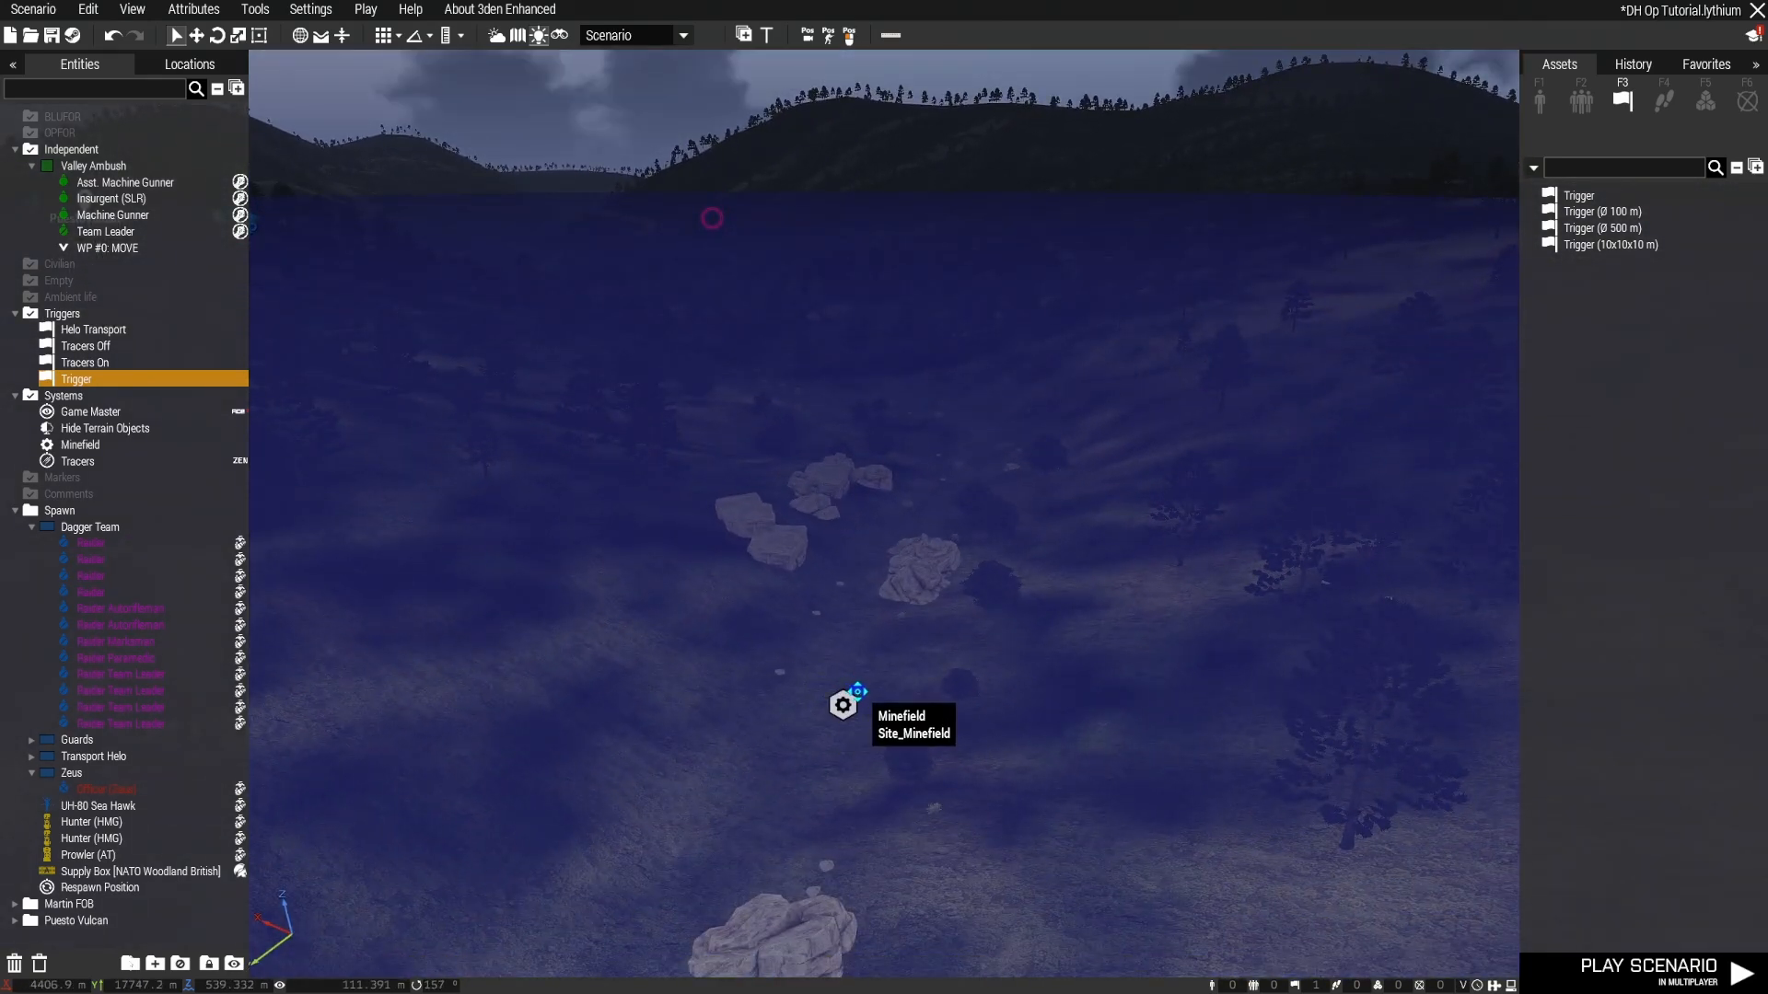
{"action": "double_click", "coordinate": [863, 691]}
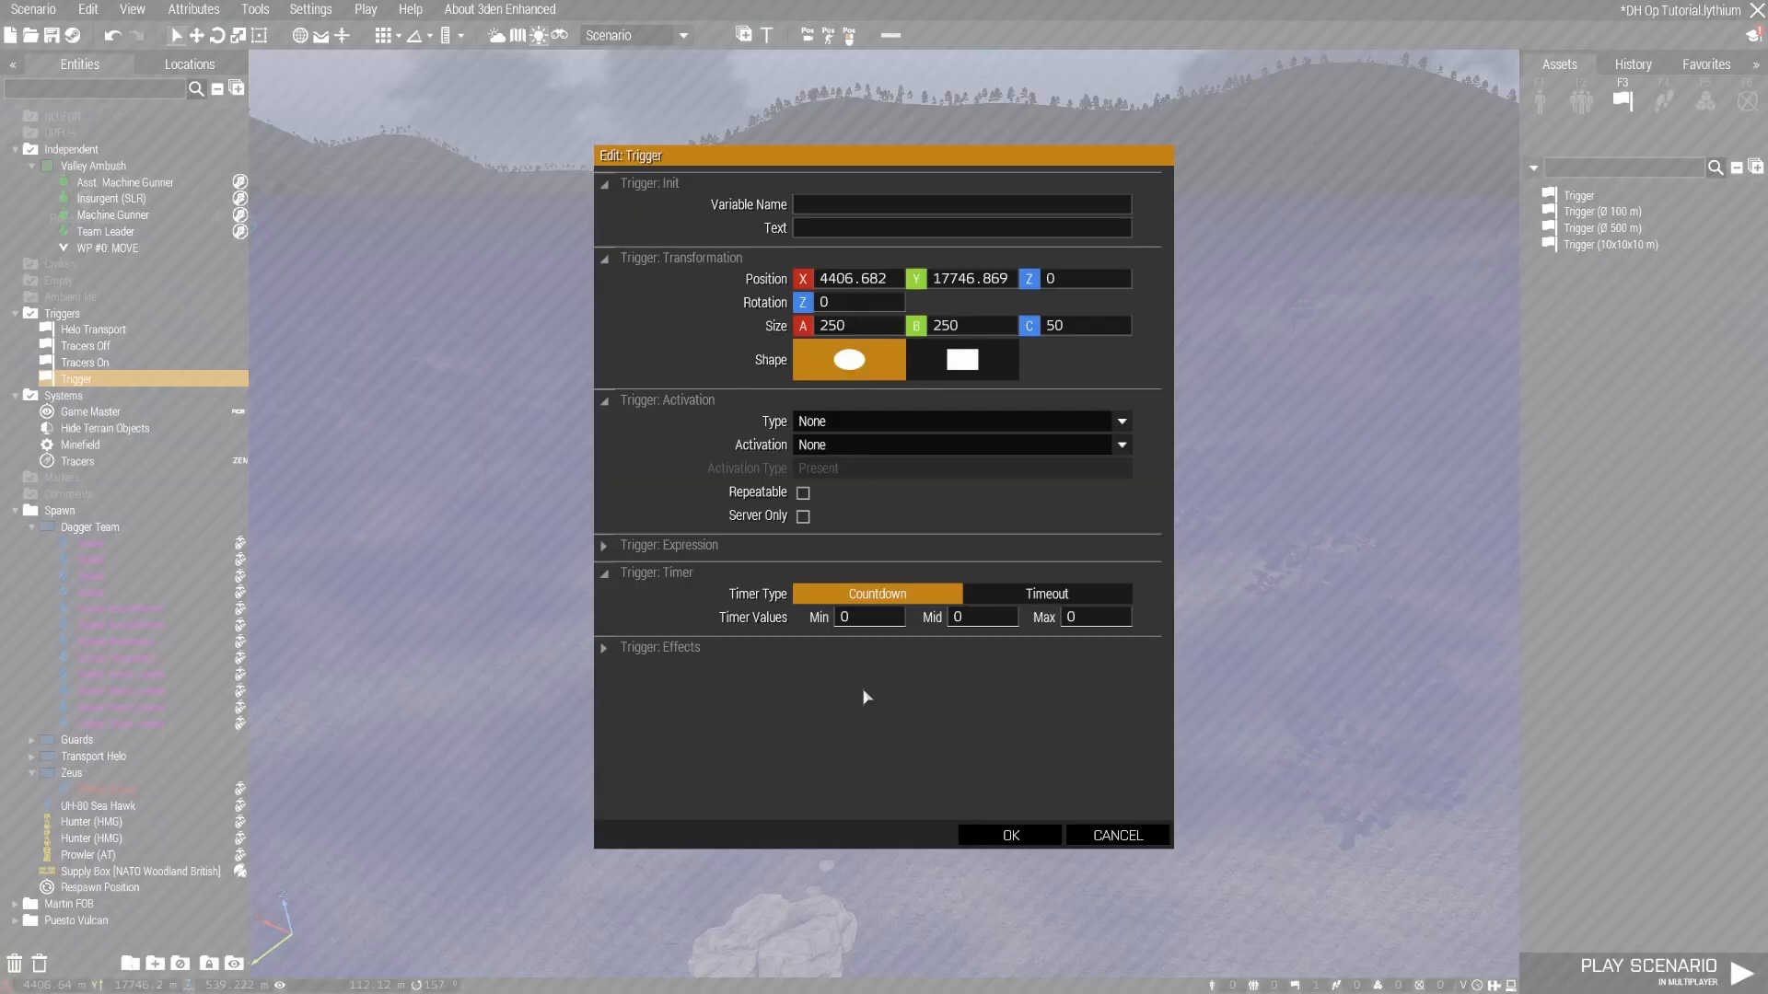
{"action": "left_click", "coordinate": [854, 444]}
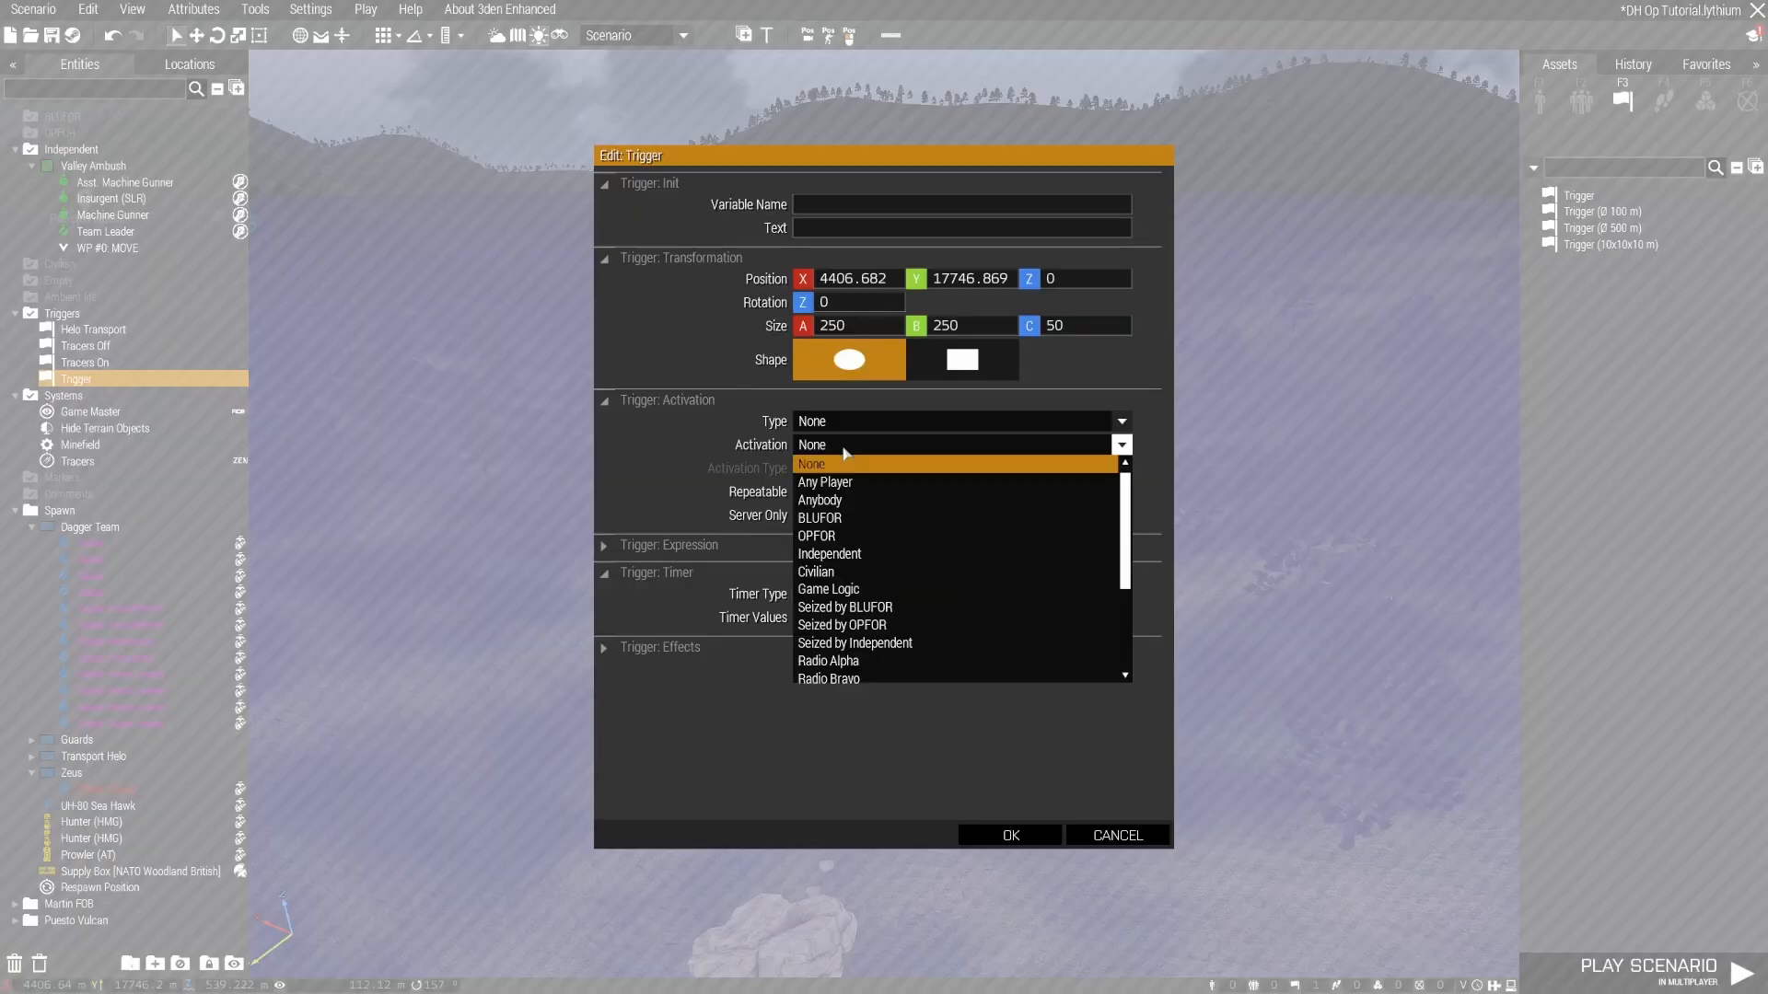
{"action": "left_click", "coordinate": [870, 485]}
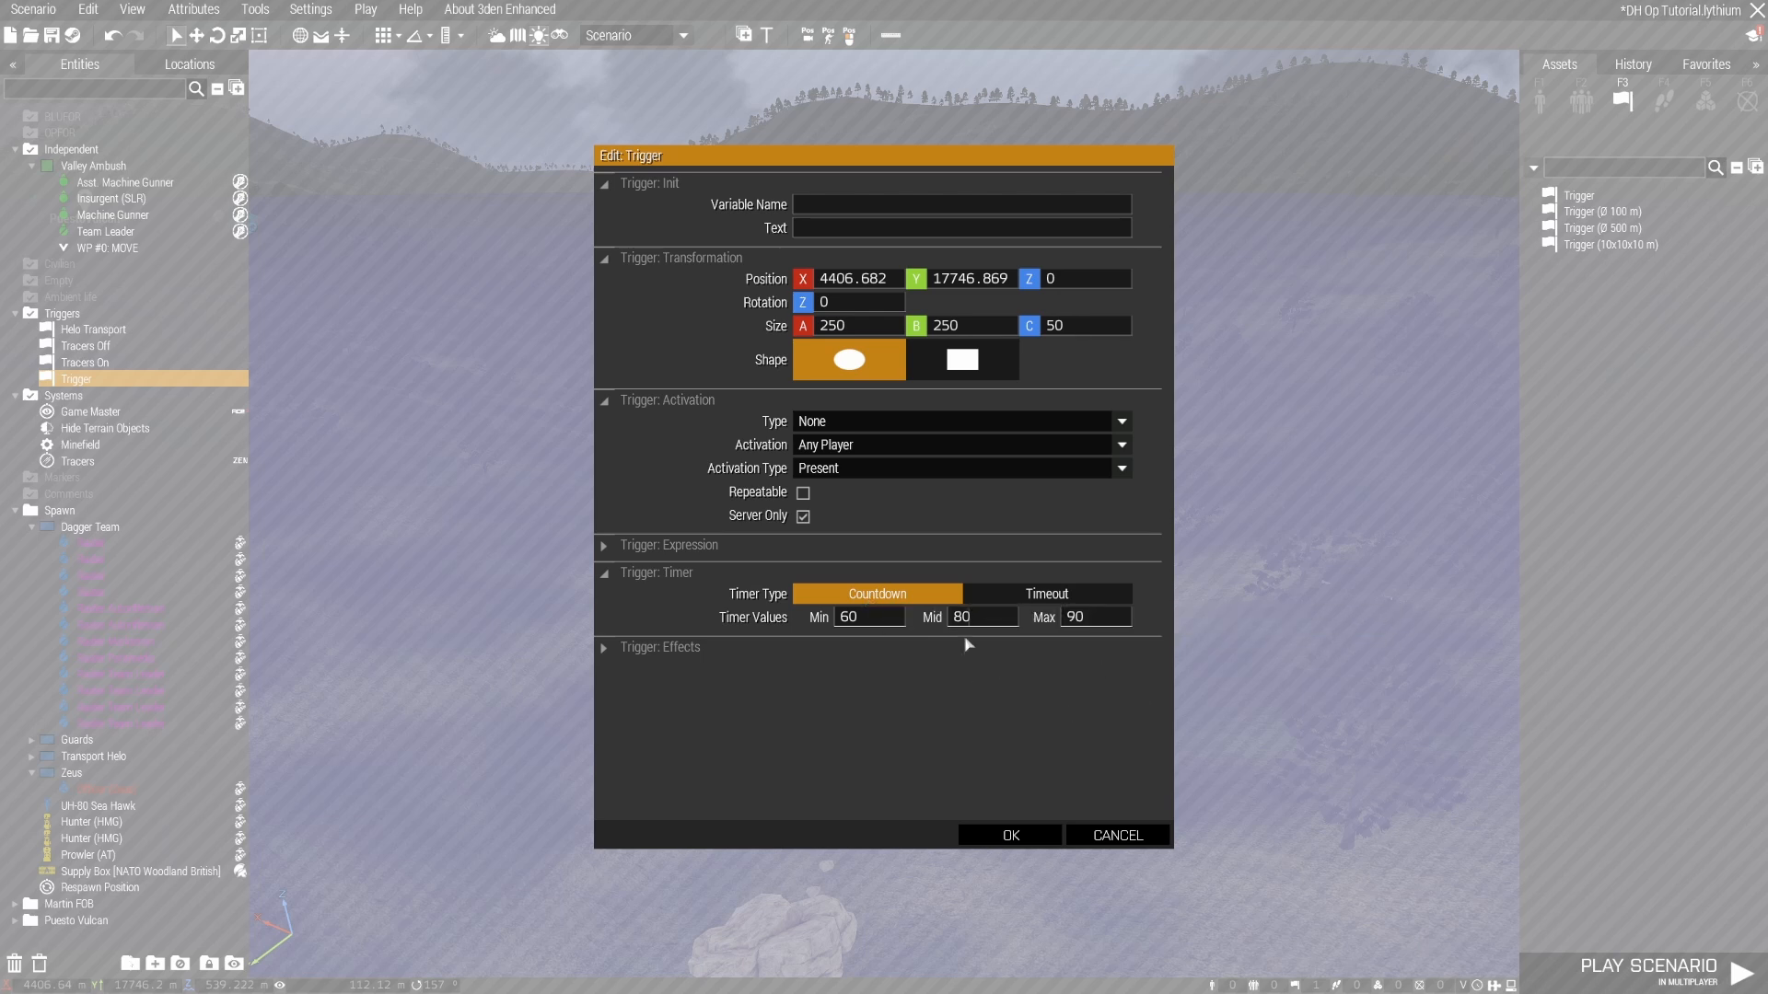
{"action": "left_click", "coordinate": [1001, 836]}
Step: Place a Set Mode module from Object Modifiers on the hillside near the Valley Ambush group
{"action": "right_click_drag", "start_coordinate": [995, 840], "coordinate": [820, 830]}
{"action": "key", "text": "w"}
{"action": "left_click", "coordinate": [1699, 105]}
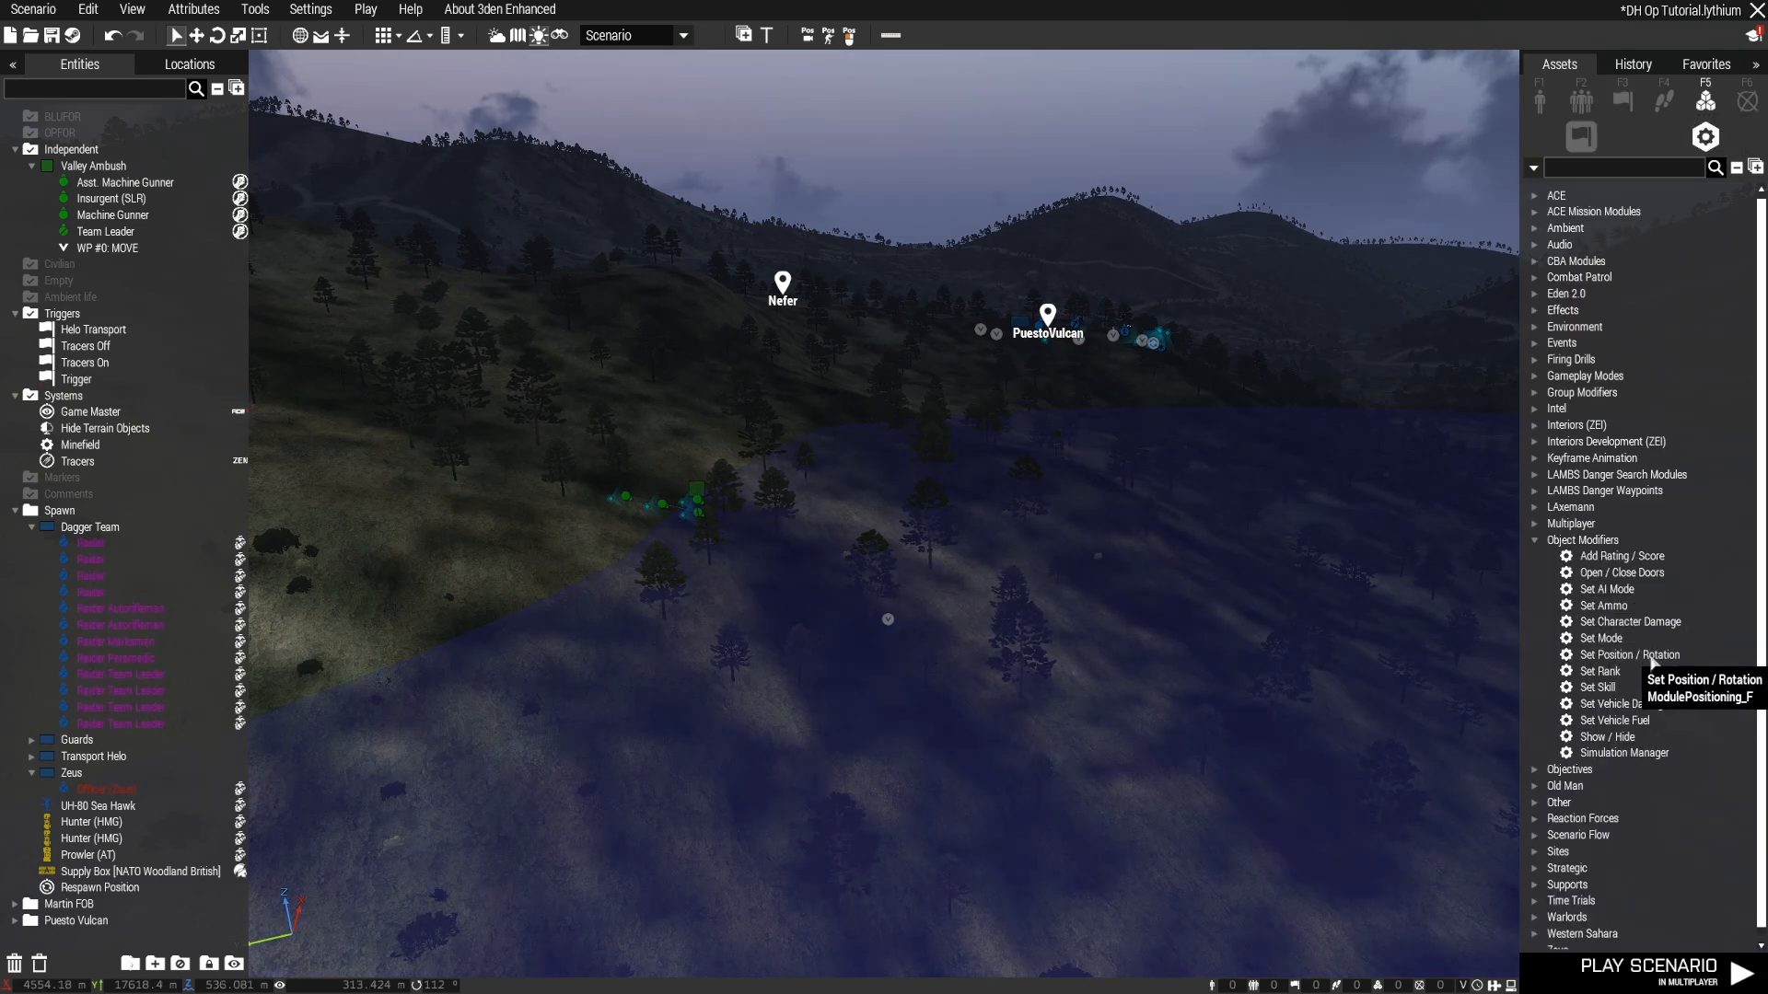
{"action": "left_click", "coordinate": [1606, 639]}
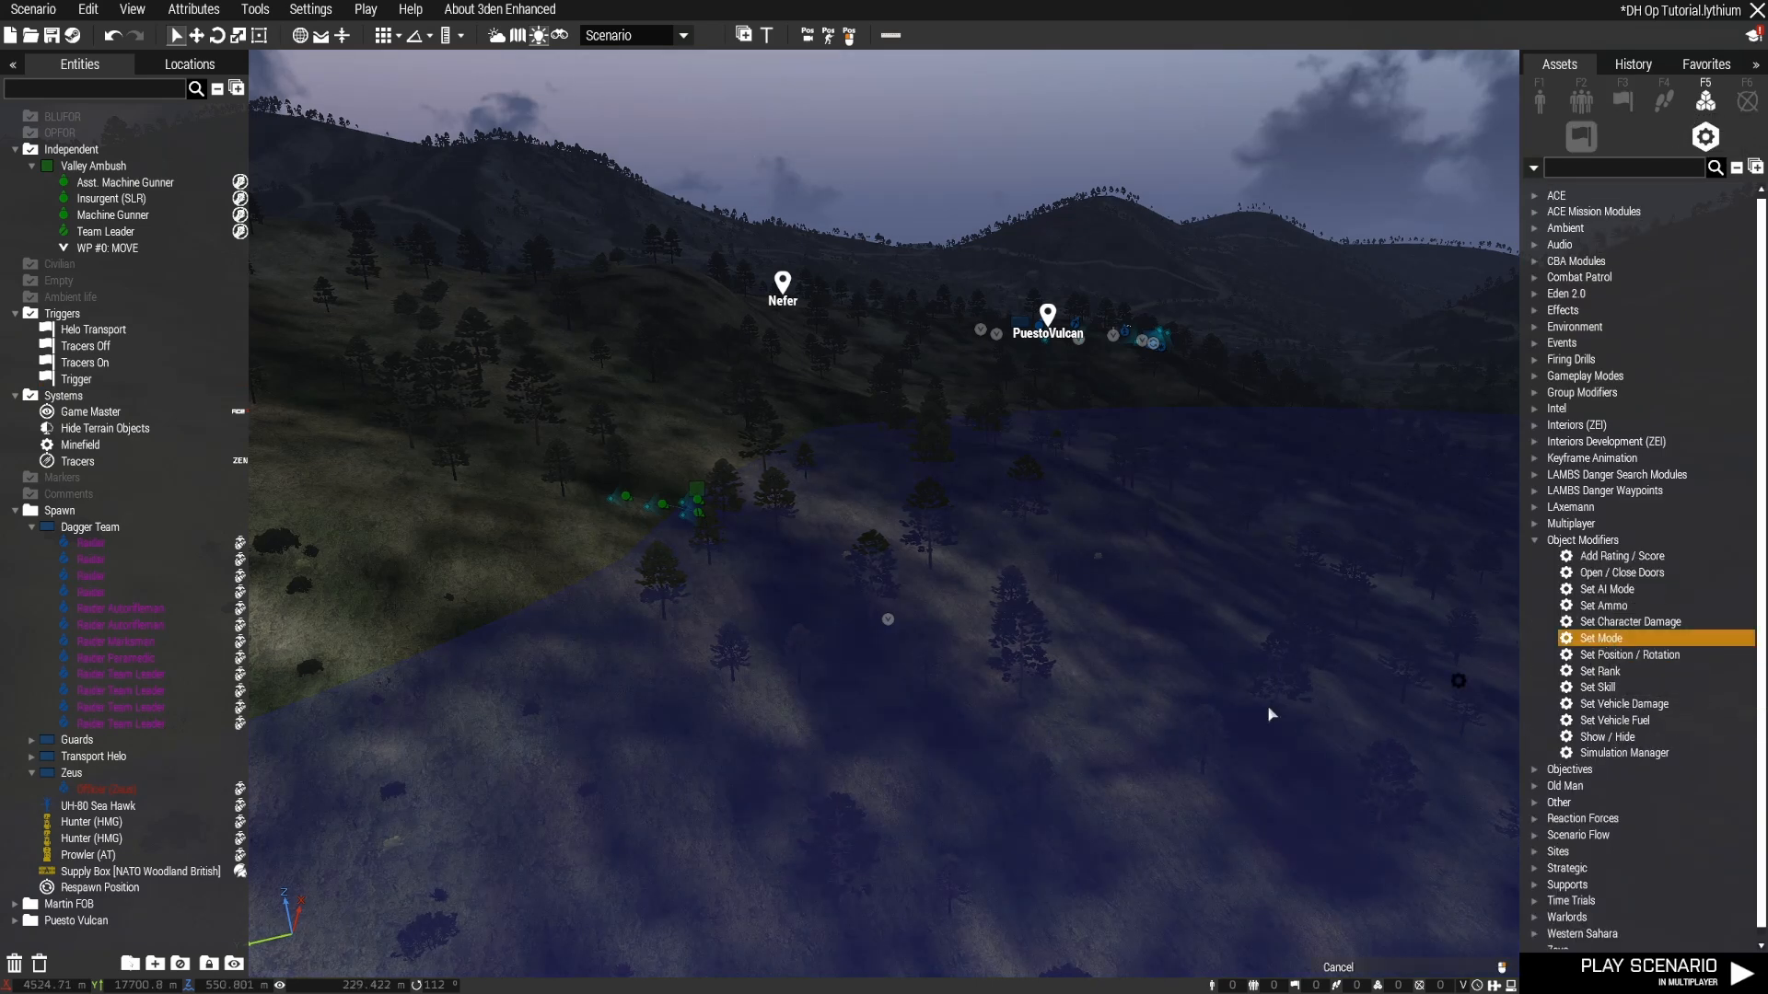
{"action": "left_click", "coordinate": [393, 549]}
Step: Sync the Set Mode module to the Valley Ambush group's Team Leader
{"action": "key", "text": "w"}
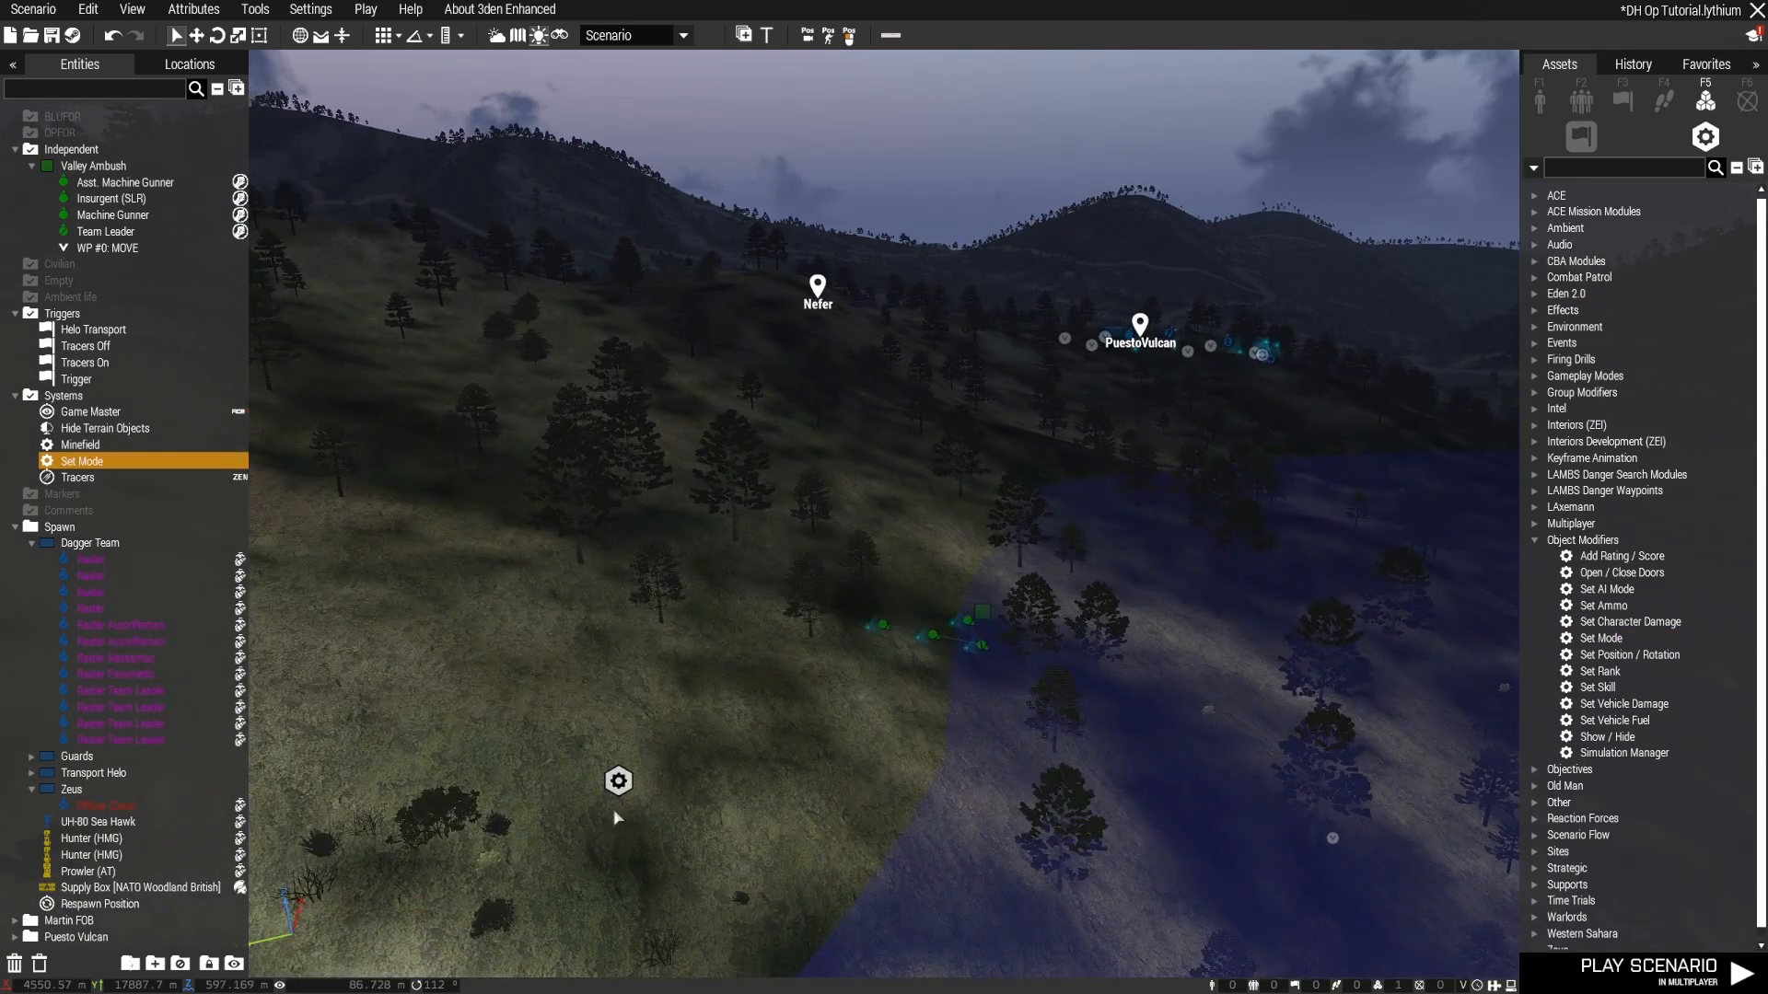
{"action": "right_click", "coordinate": [622, 794]}
{"action": "mouse_move", "coordinate": [649, 616]}
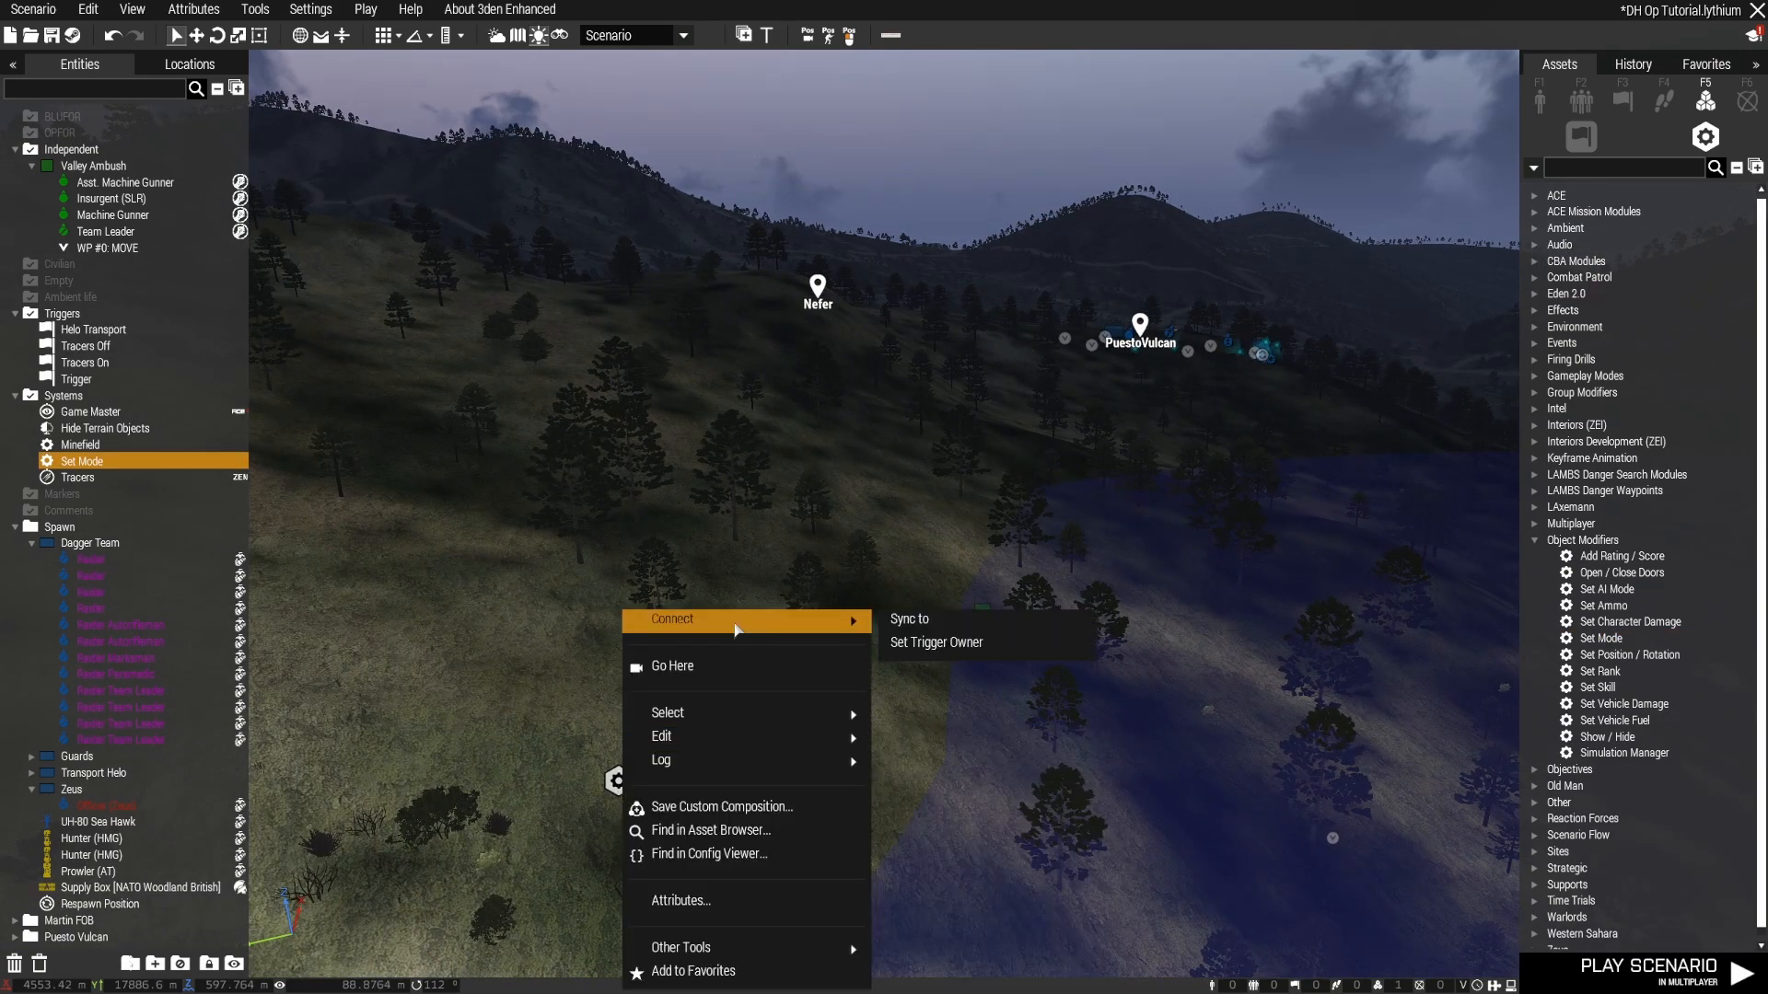
{"action": "left_click", "coordinate": [920, 636]}
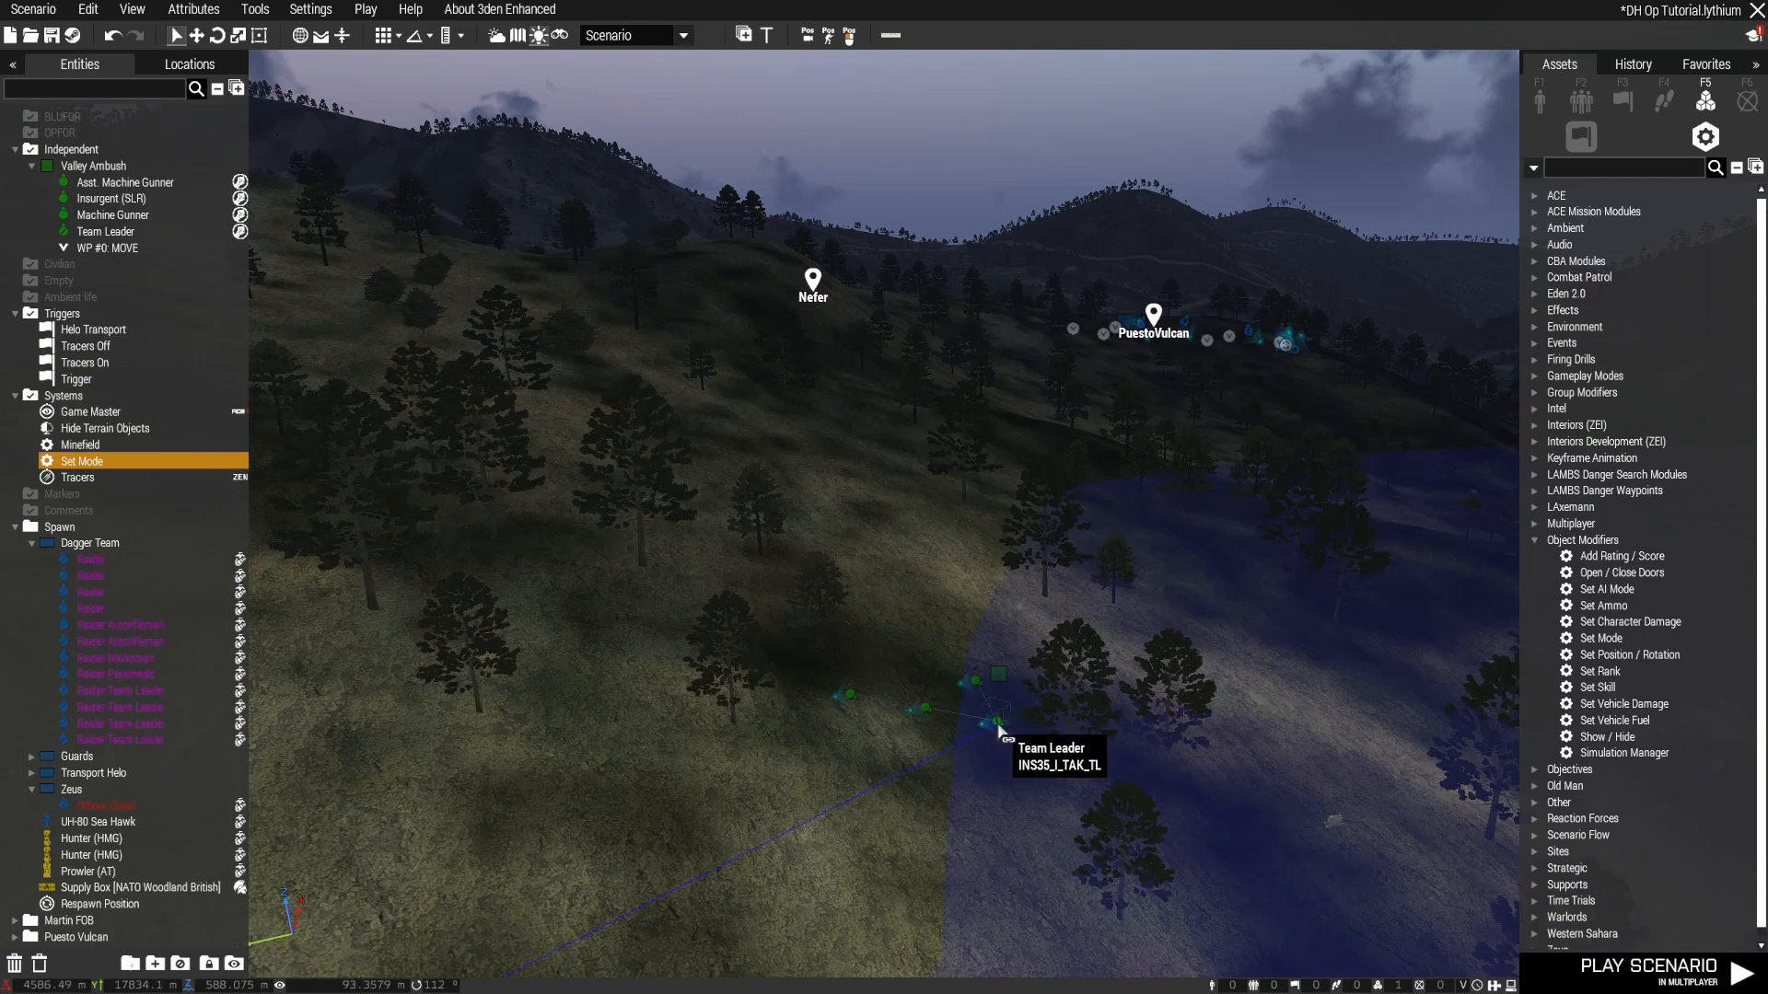
{"action": "left_click", "coordinate": [998, 727]}
Step: Sync the Any Player trigger by the minefield to the Set Mode module on the hillside
{"action": "key", "text": "z"}
{"action": "key", "text": "s"}
{"action": "right_click_drag", "start_coordinate": [990, 791], "coordinate": [1215, 821]}
{"action": "right_click", "coordinate": [1353, 543]}
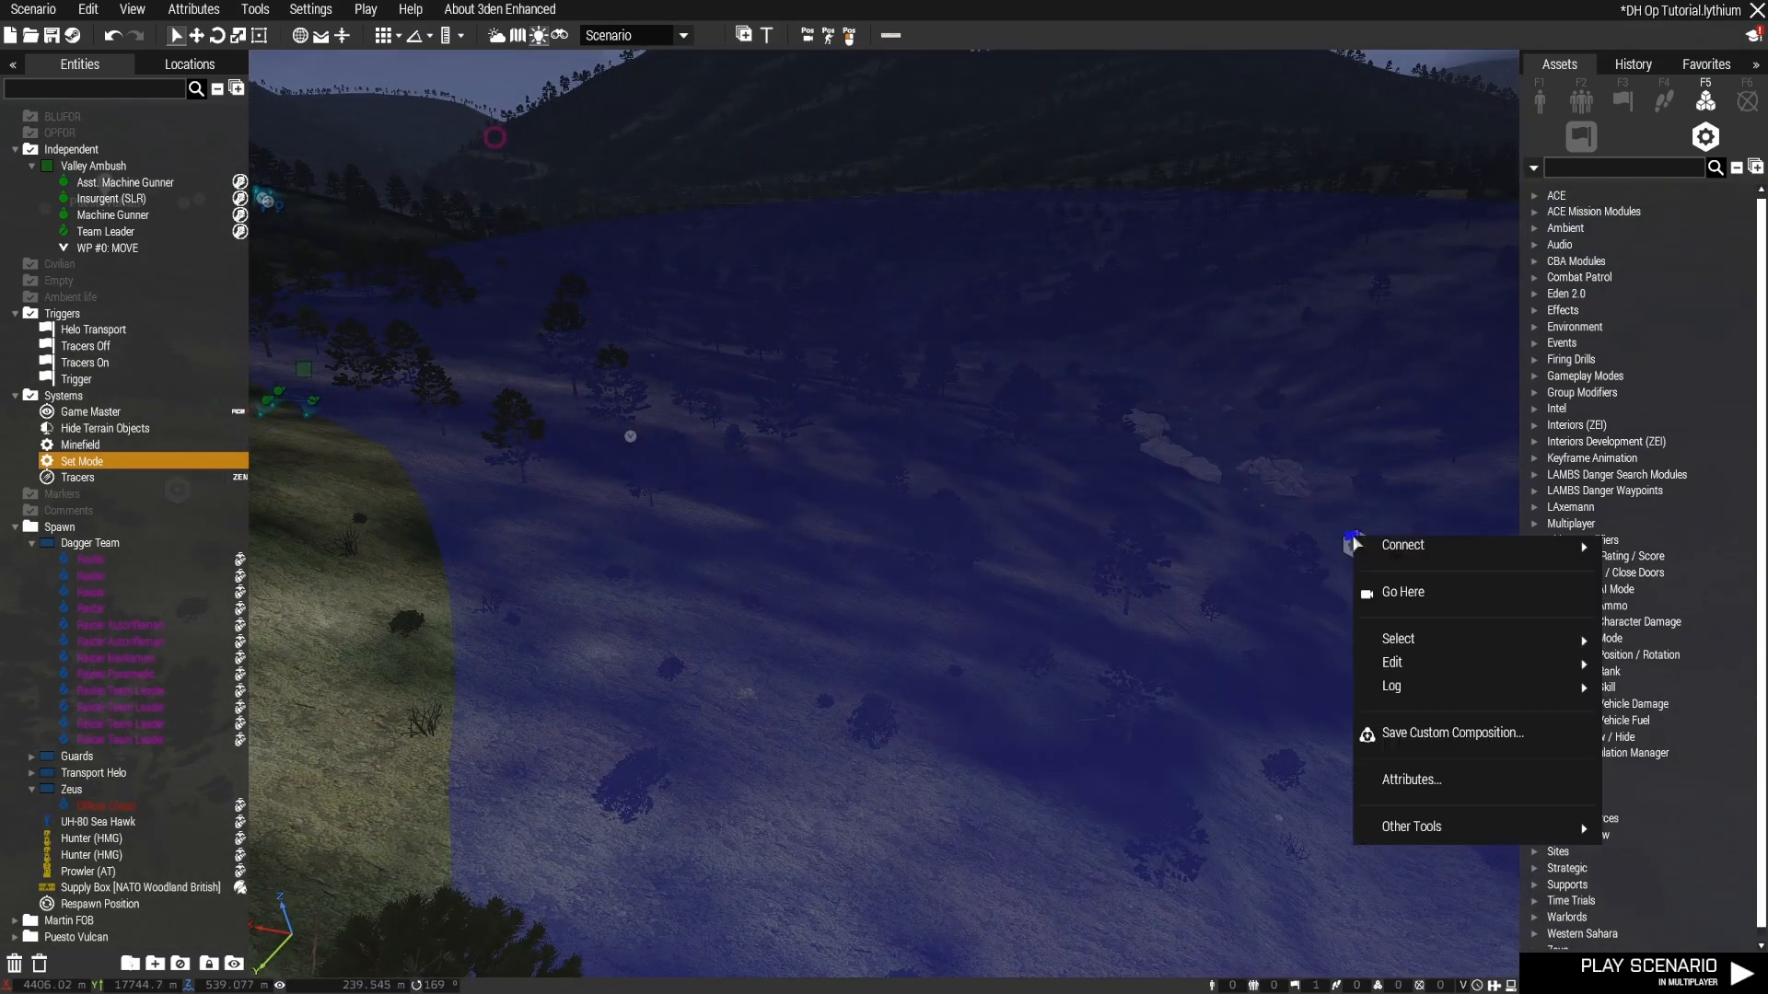
{"action": "mouse_move", "coordinate": [1360, 546]}
{"action": "left_click", "coordinate": [1252, 551]}
{"action": "scroll", "coordinate": [1124, 556], "scroll_direction": "up", "scroll_amount": 5}
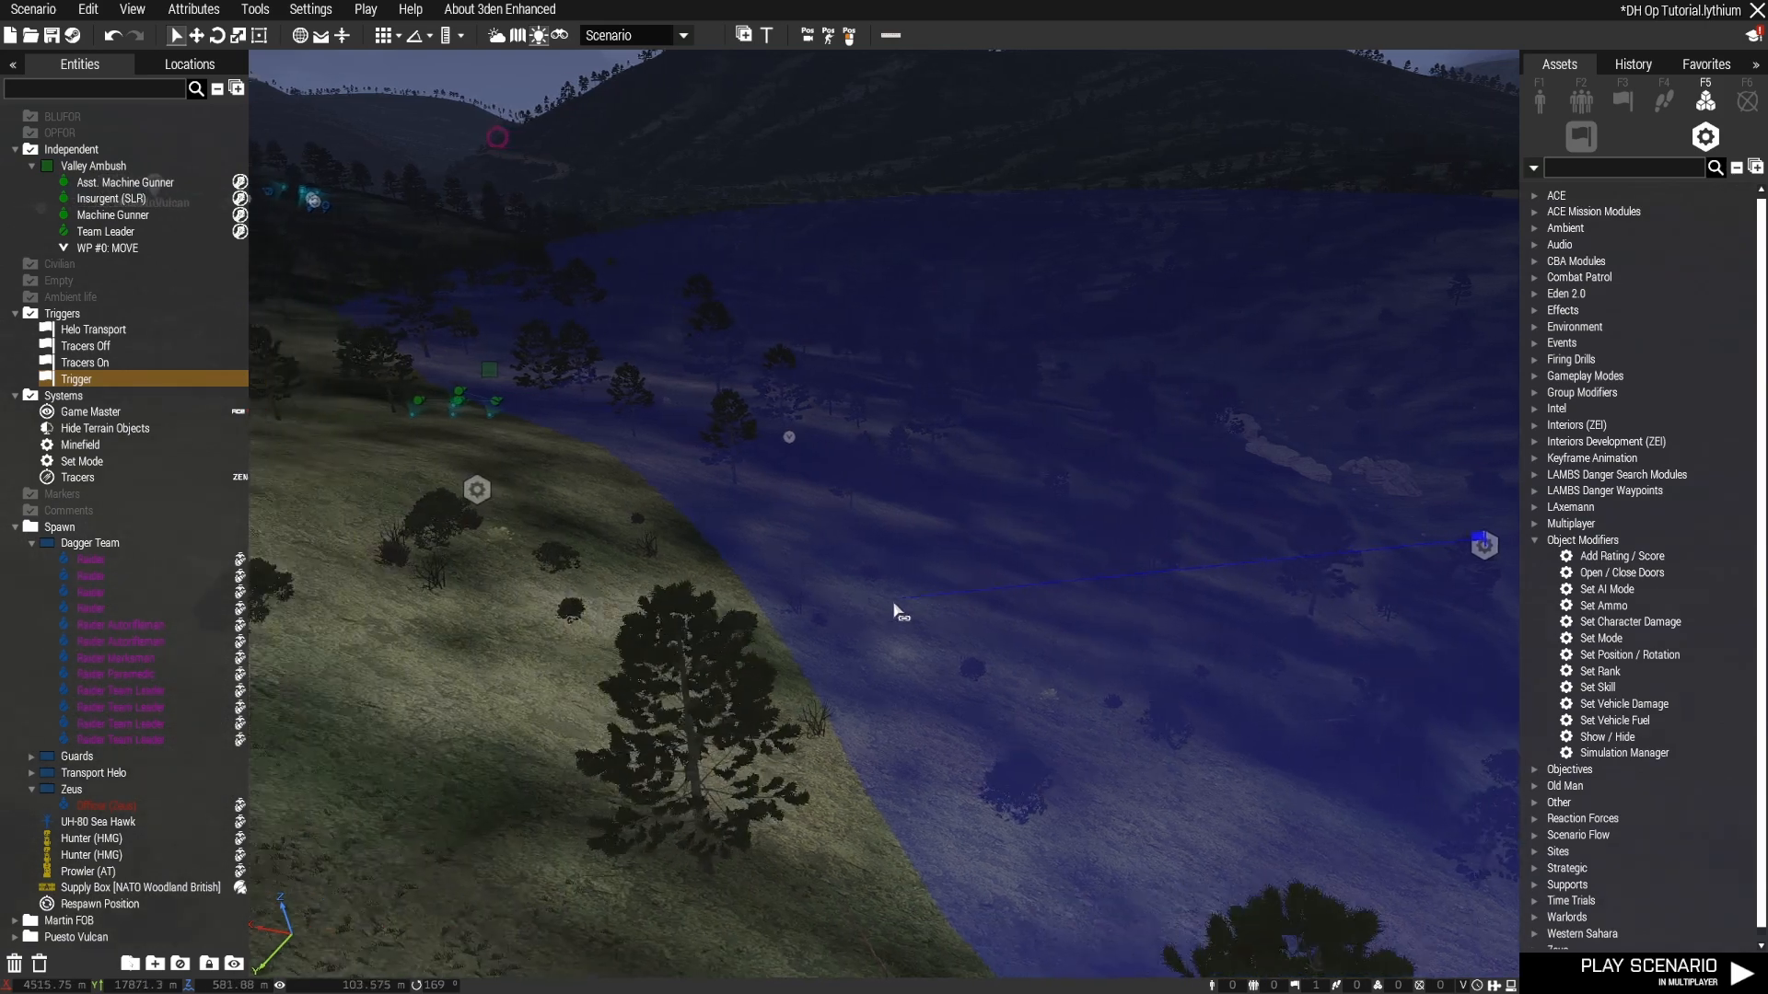
{"action": "left_click", "coordinate": [635, 578]}
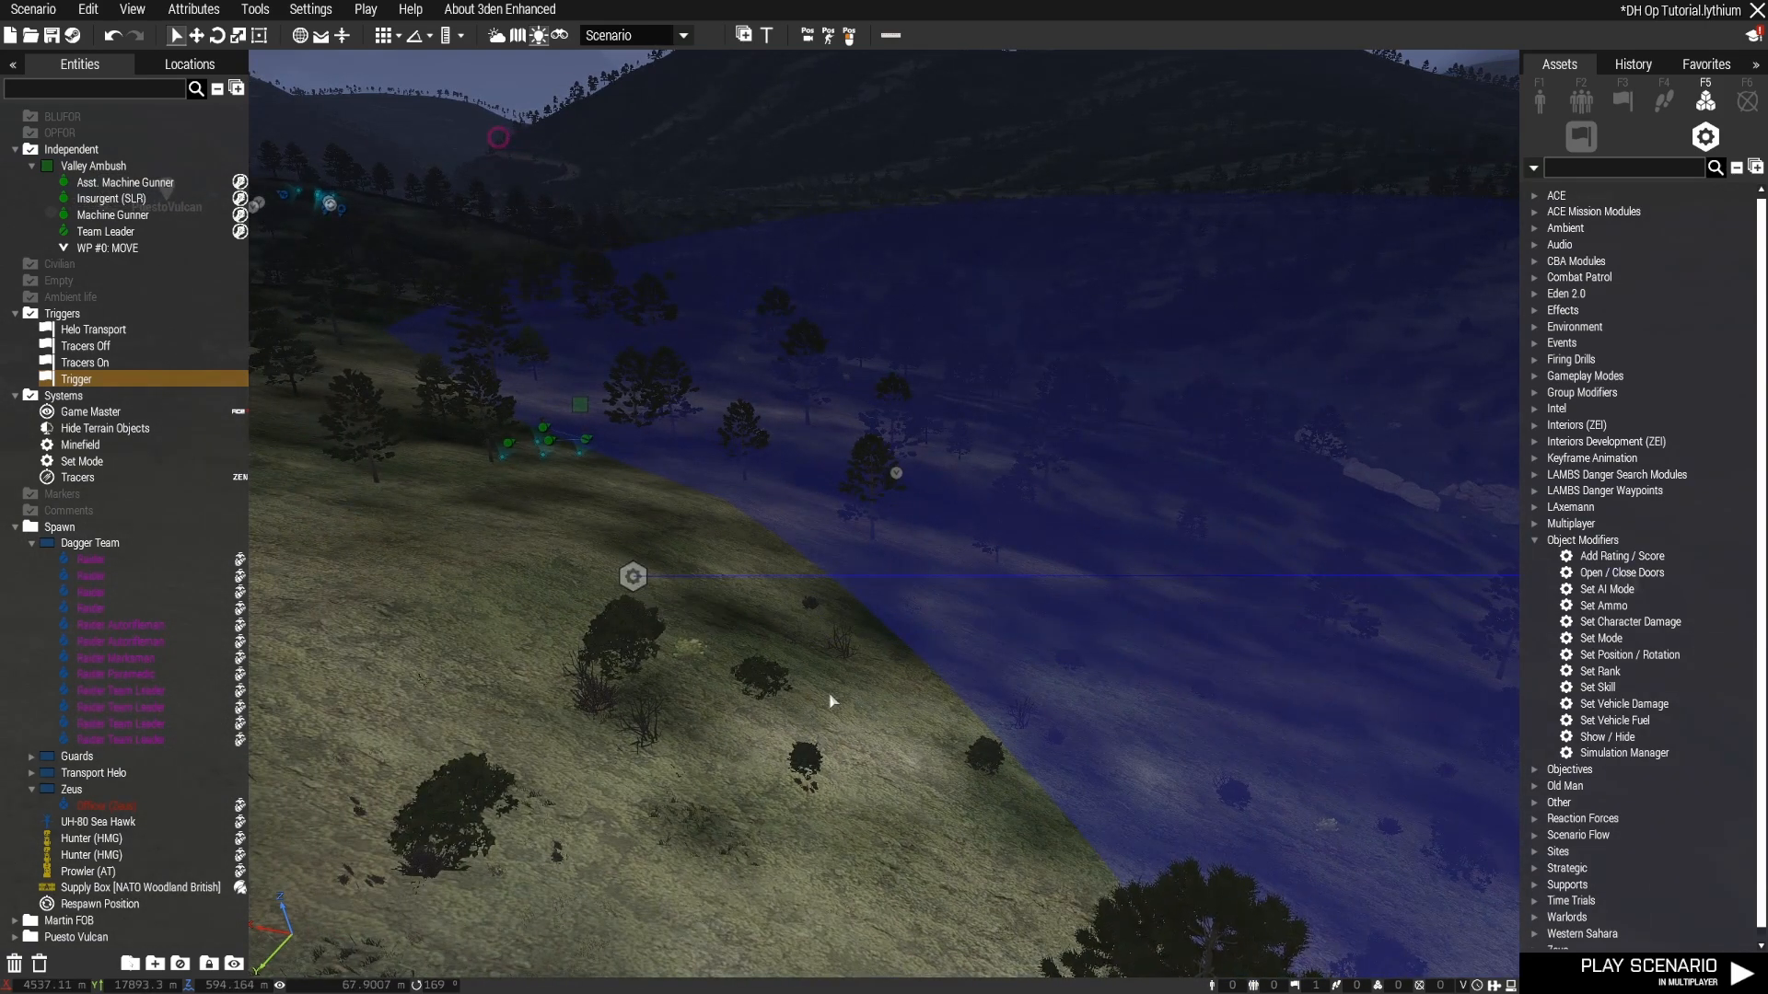
Step: Shift the trigger slightly away from the minefield module and check its sync to the Set Mode module
{"action": "right_click_drag", "start_coordinate": [828, 701], "coordinate": [973, 699]}
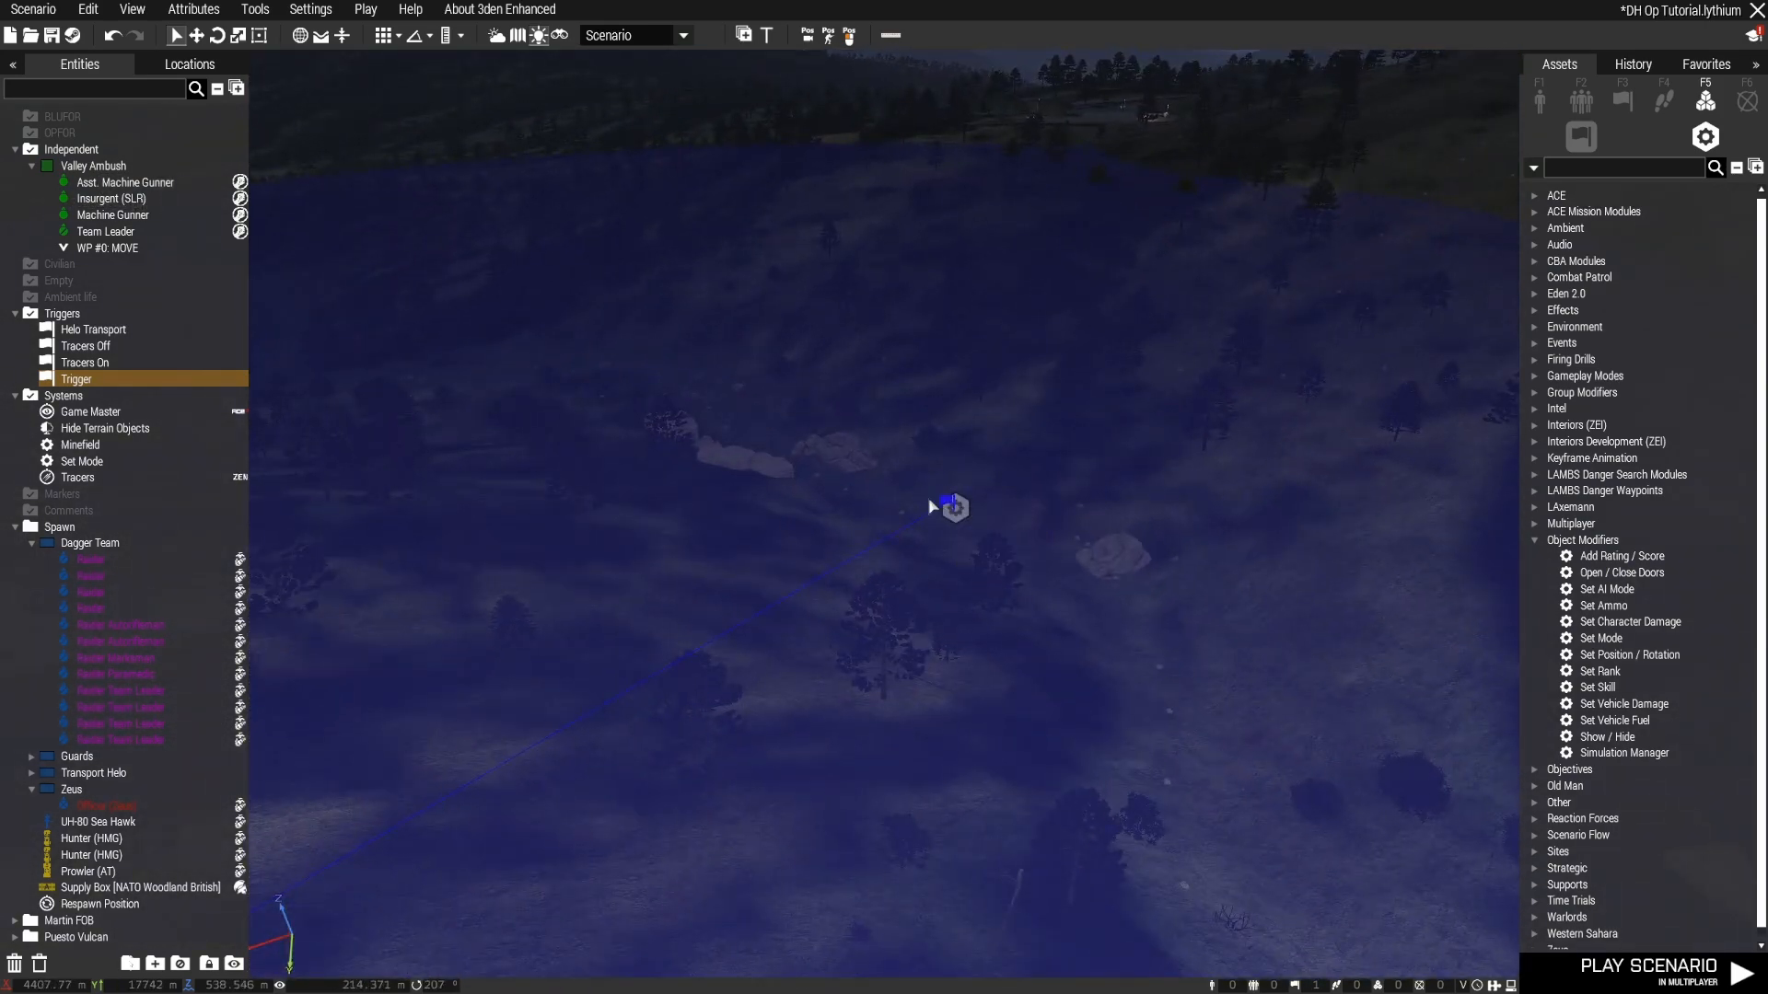
{"action": "scroll", "coordinate": [963, 636], "scroll_direction": "down", "scroll_amount": 3}
{"action": "key", "text": "s"}
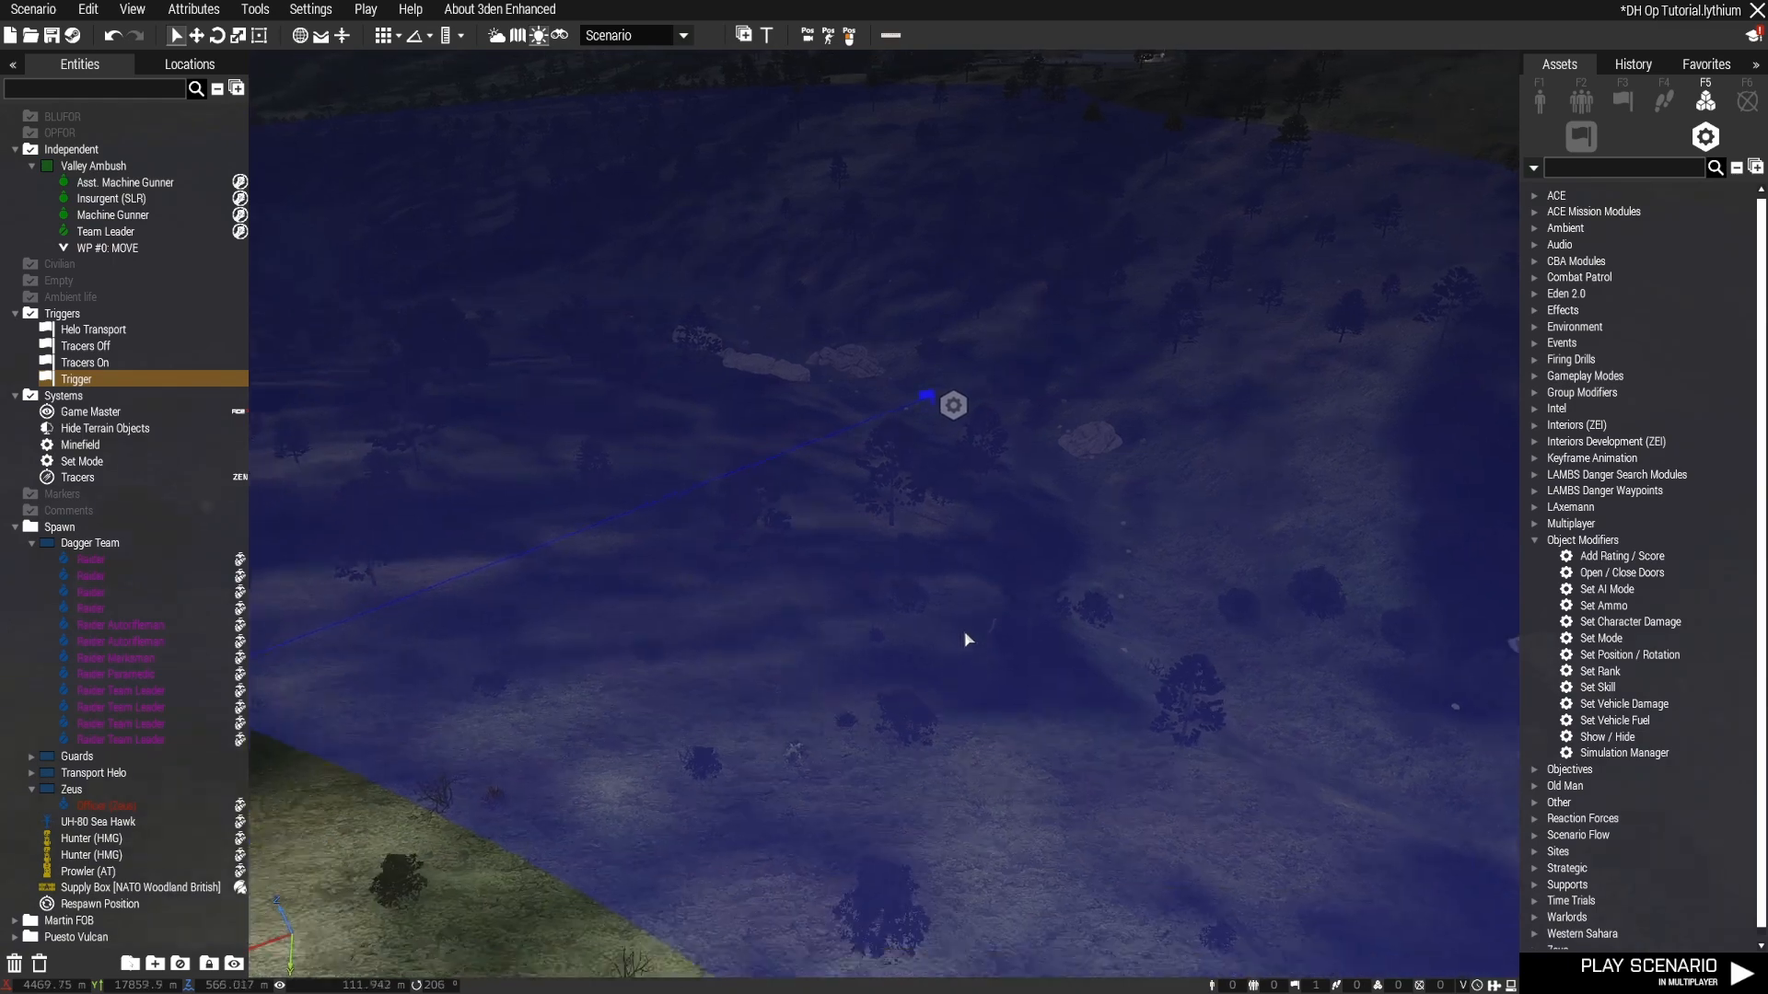
{"action": "right_click_drag", "start_coordinate": [964, 633], "coordinate": [859, 614]}
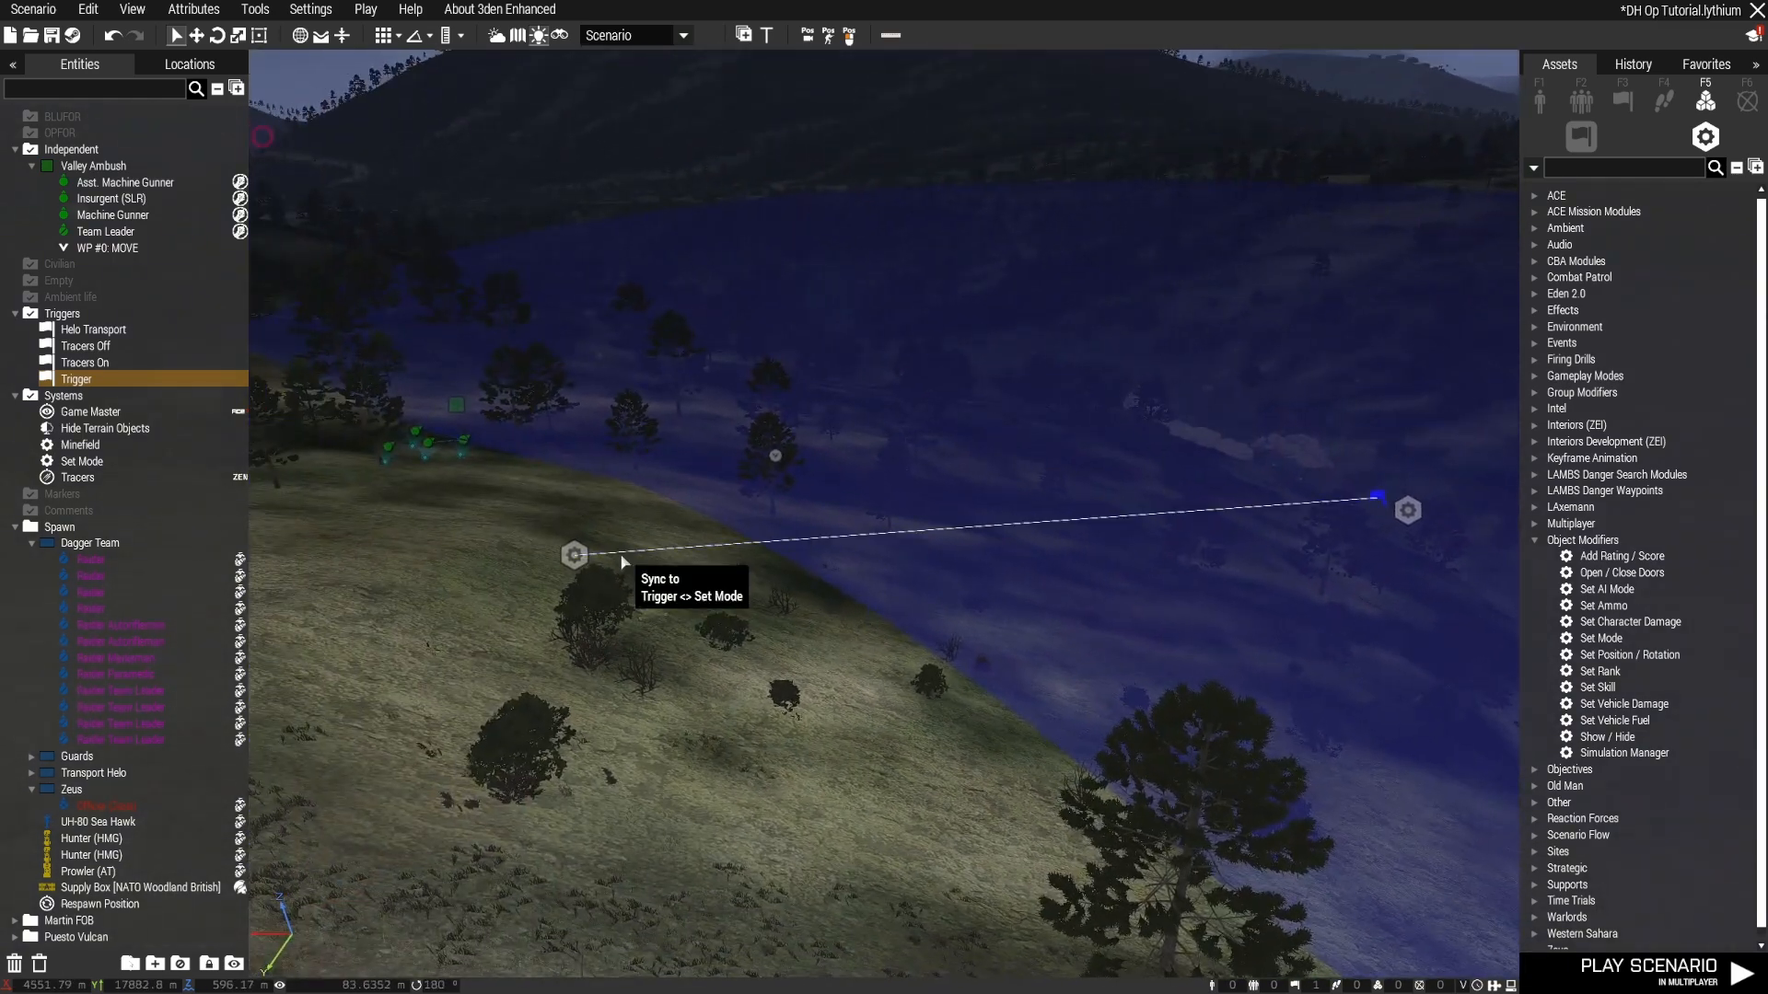
Step: Set the minefield trigger's text to Ambush Start and apply its attributes
{"action": "double_click", "coordinate": [82, 379]}
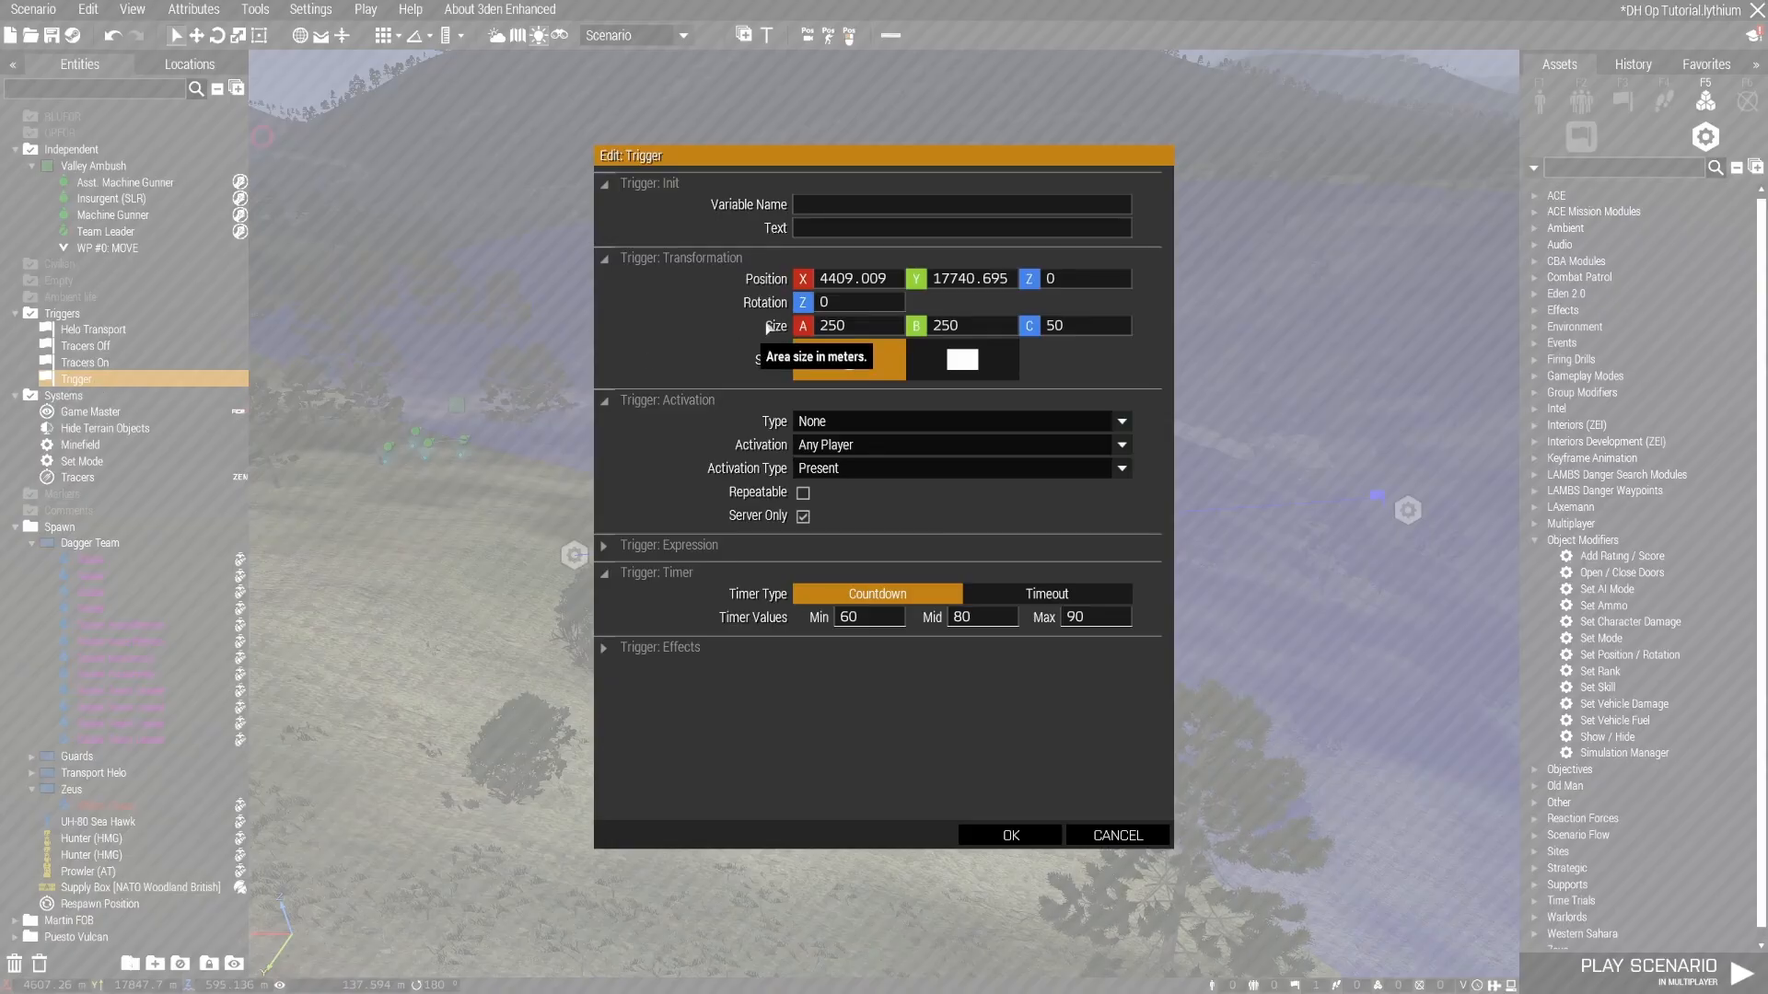
{"action": "left_click", "coordinate": [830, 233]}
{"action": "type", "text": "Ambush Start"}
{"action": "key", "text": "Return"}
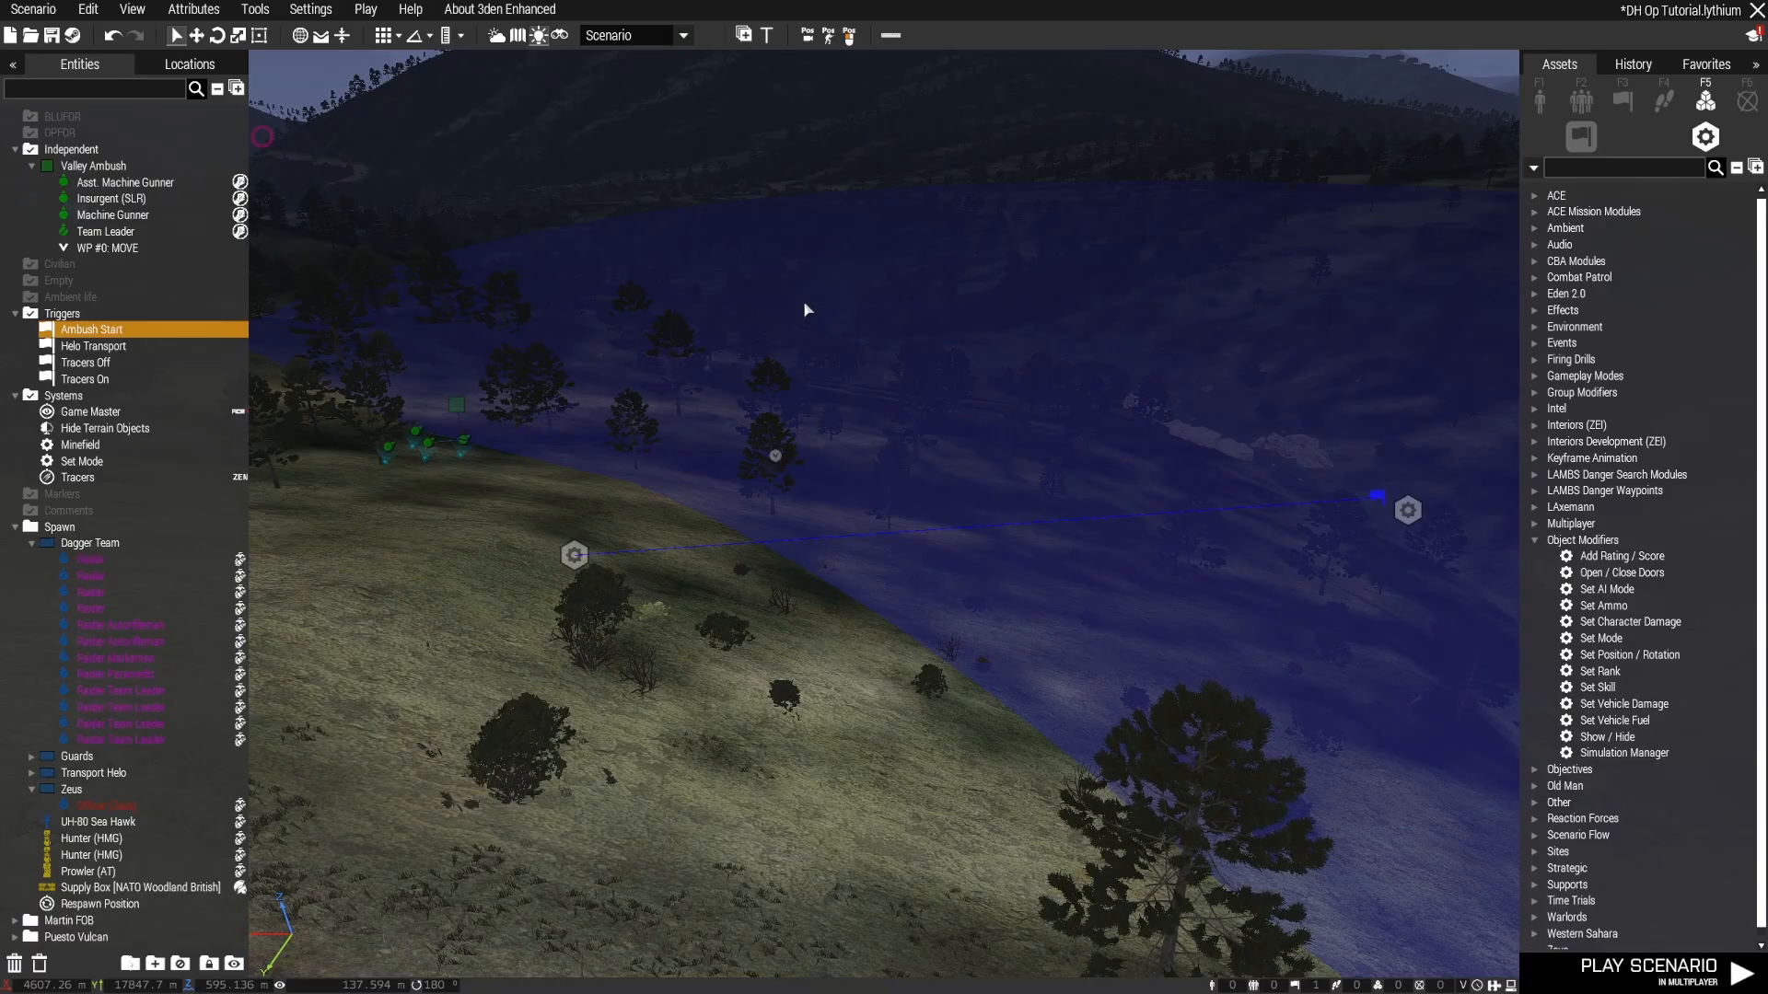
Step: Examine the Ambush Start trigger's area over the valley and the Set Mode module's sync links to the trigger and Team Leader
{"action": "key", "text": "s"}
{"action": "key", "text": "d"}
{"action": "key", "text": "w"}
{"action": "right_click_drag", "start_coordinate": [1108, 623], "coordinate": [1065, 639]}
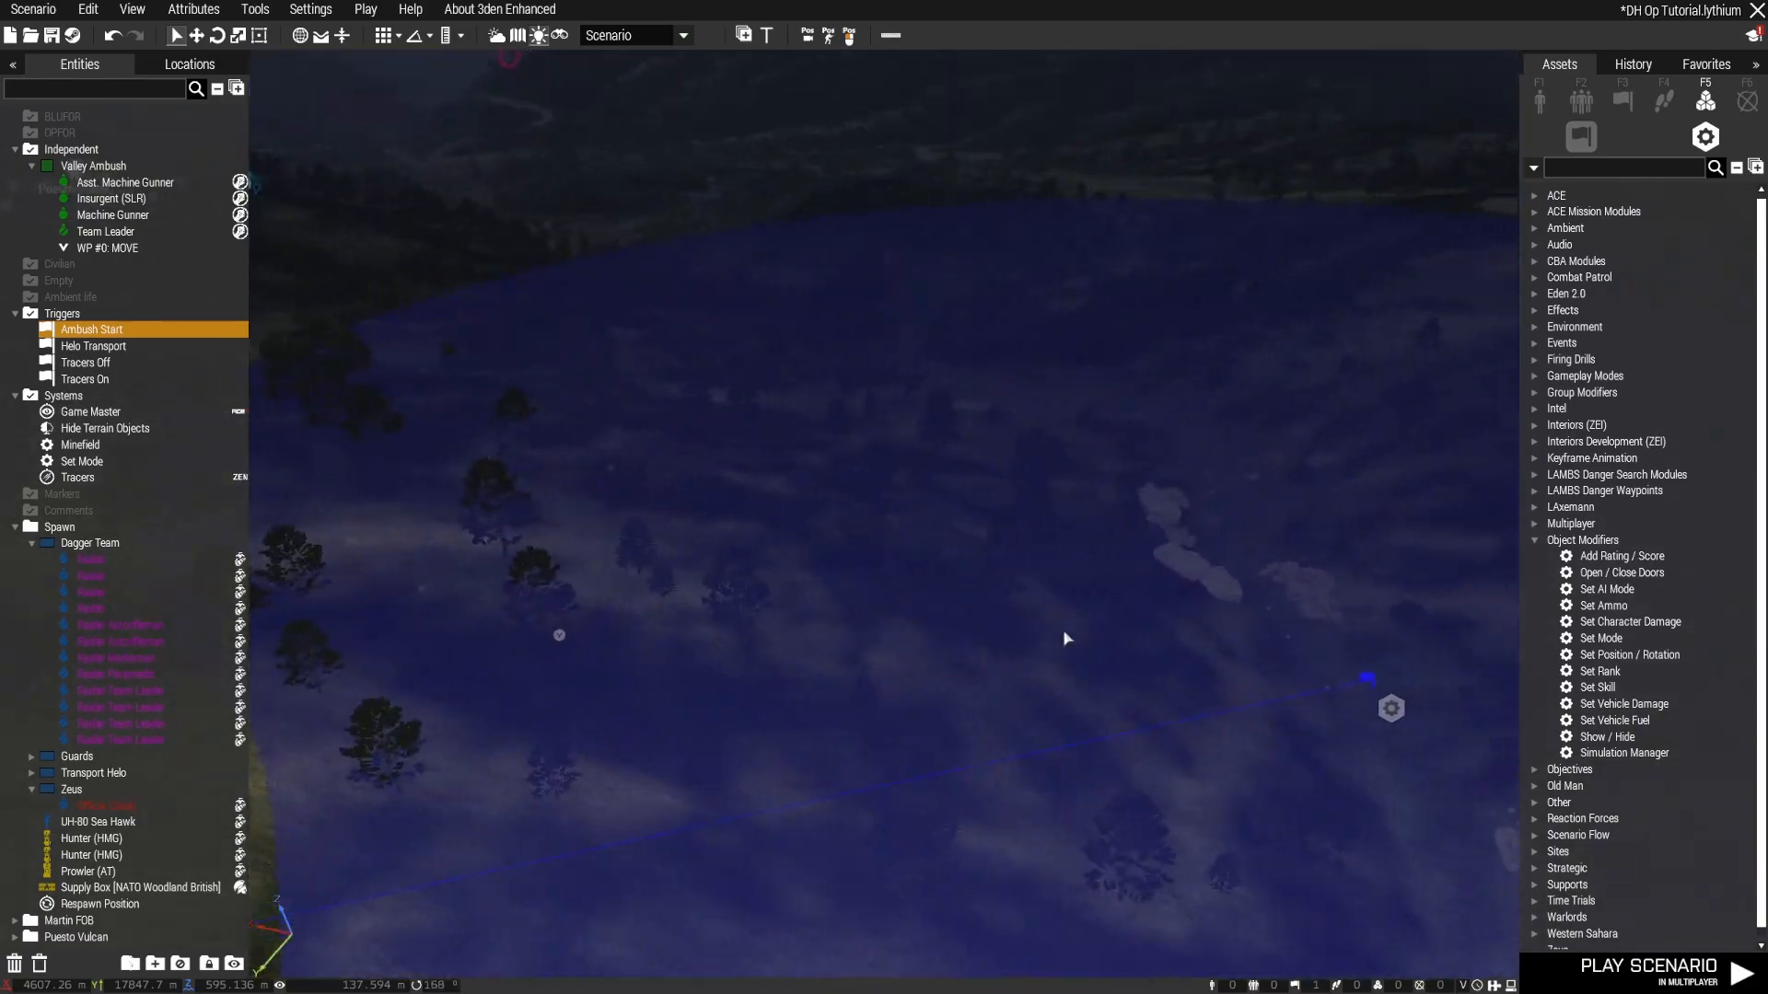
{"action": "left_click", "coordinate": [1030, 563]}
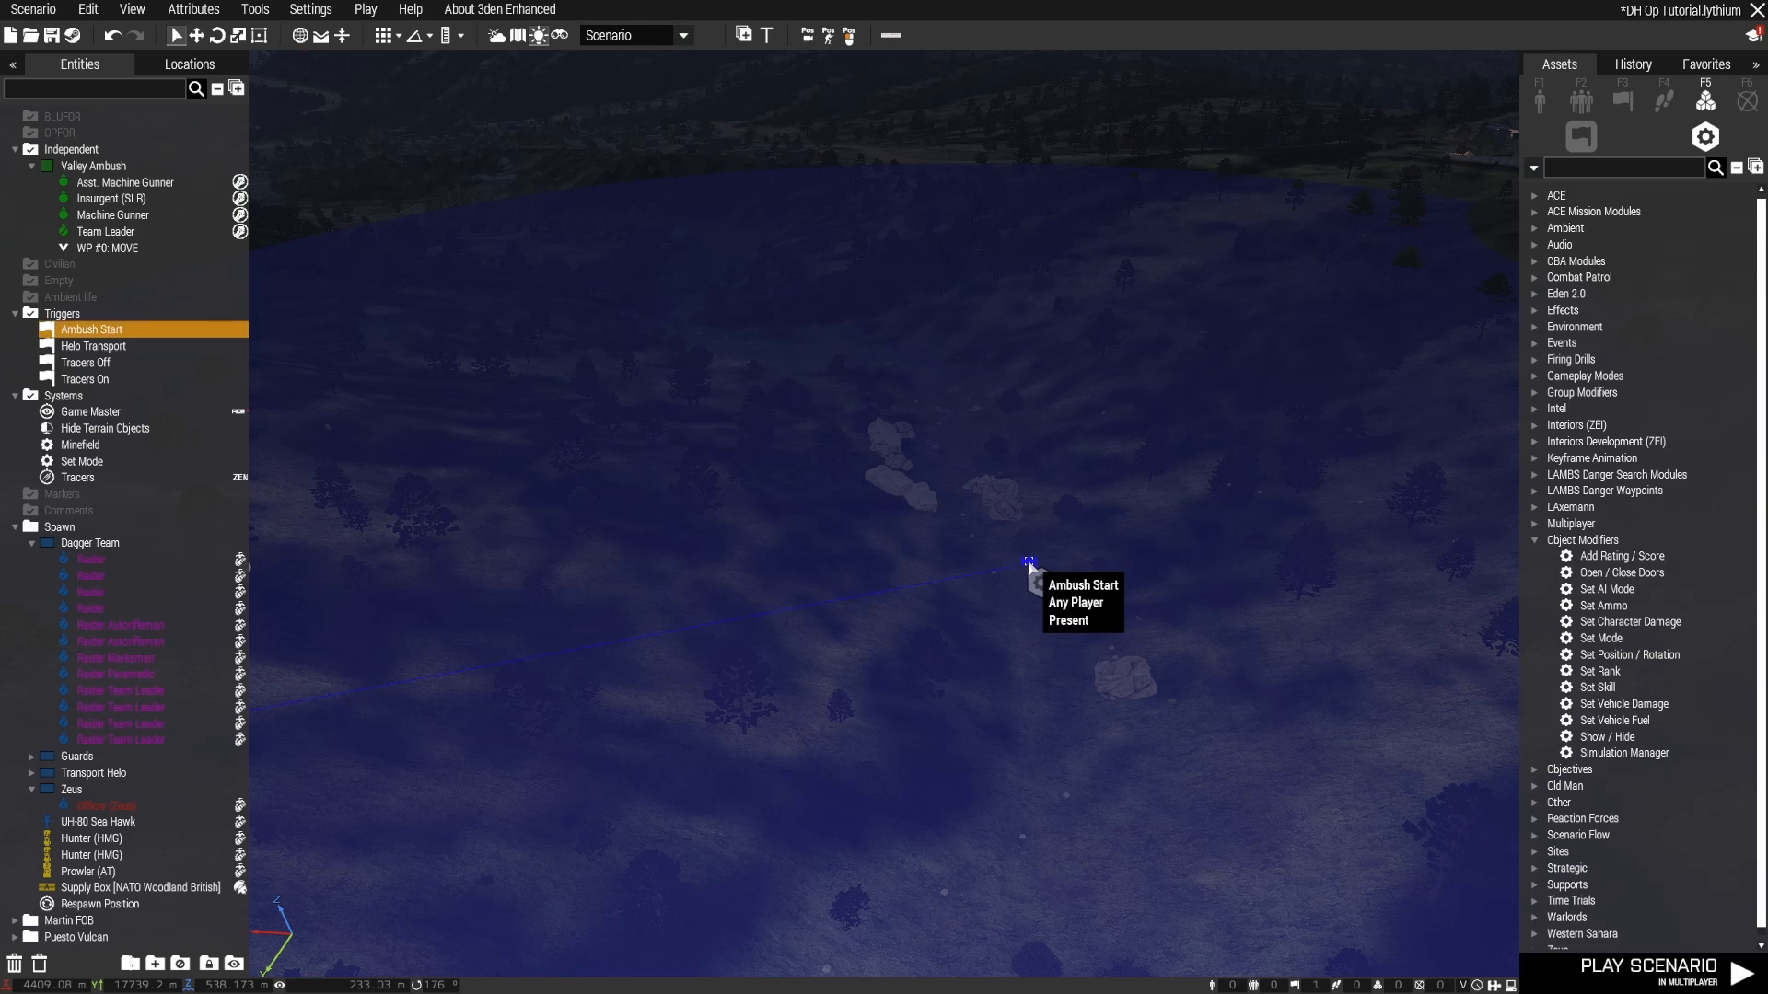
{"action": "right_click_drag", "start_coordinate": [1239, 525], "coordinate": [1303, 483]}
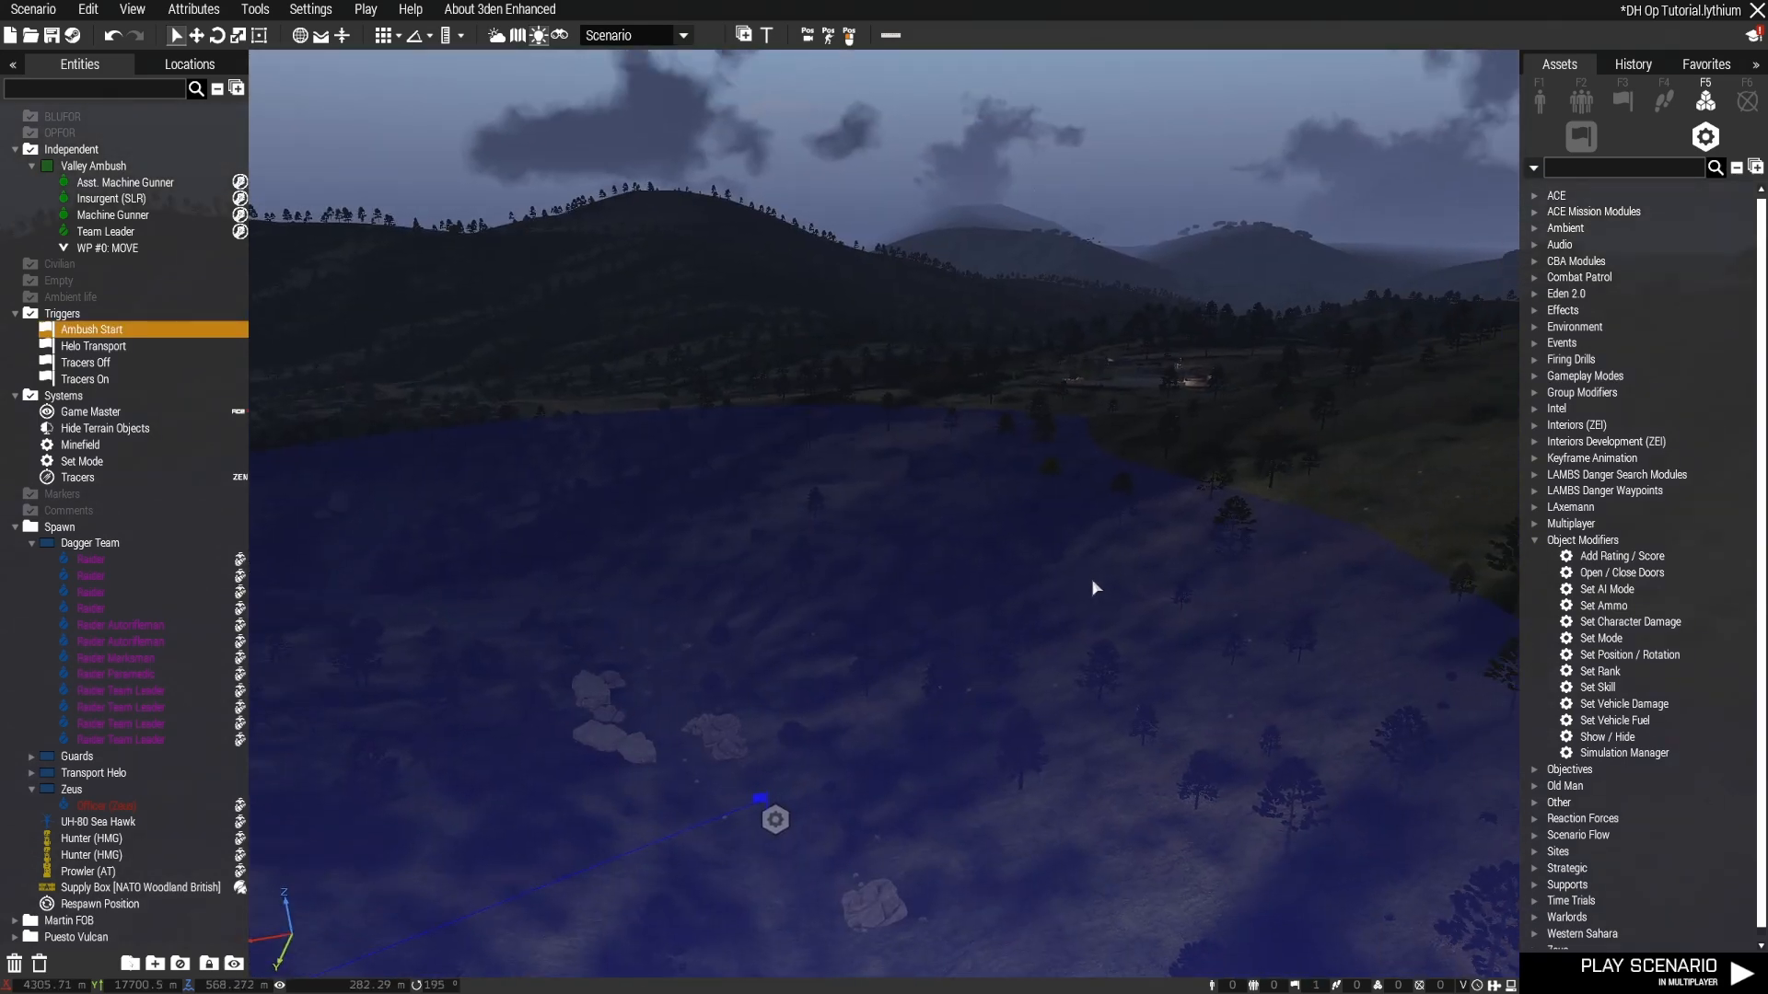
{"action": "right_click_drag", "start_coordinate": [1095, 587], "coordinate": [956, 629]}
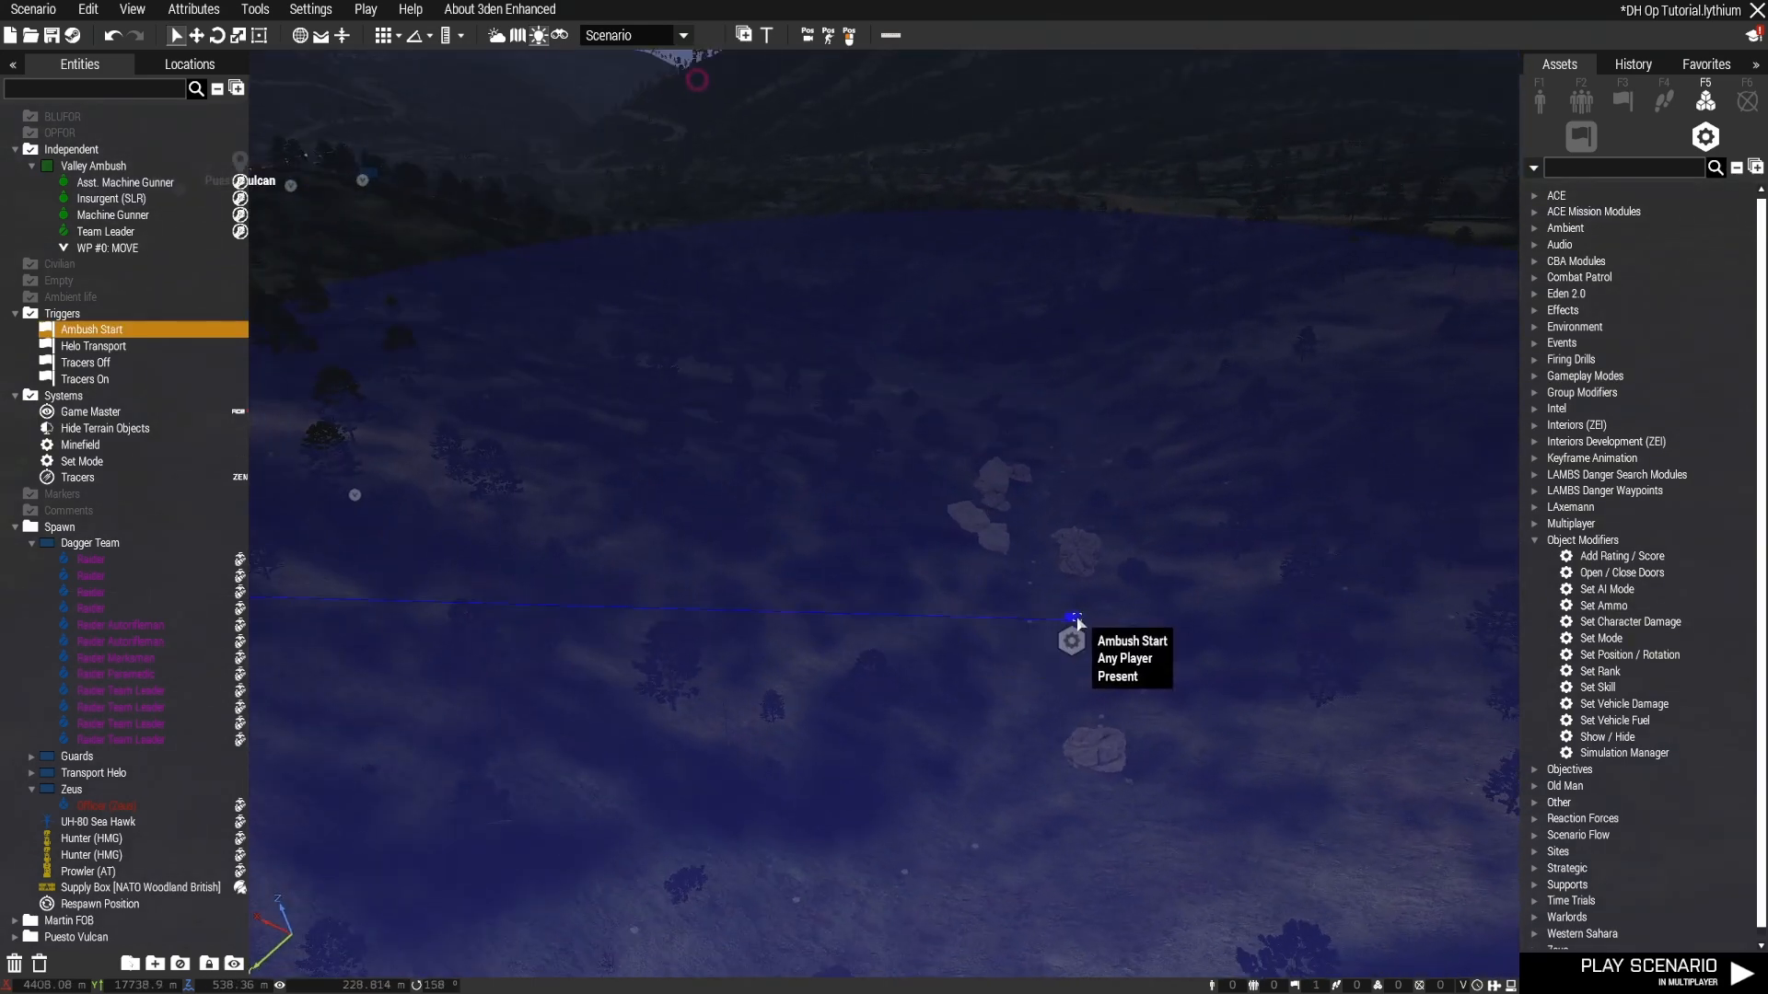
{"action": "key", "text": "w"}
{"action": "right_click_drag", "start_coordinate": [1153, 598], "coordinate": [915, 604]}
{"action": "key", "text": "w"}
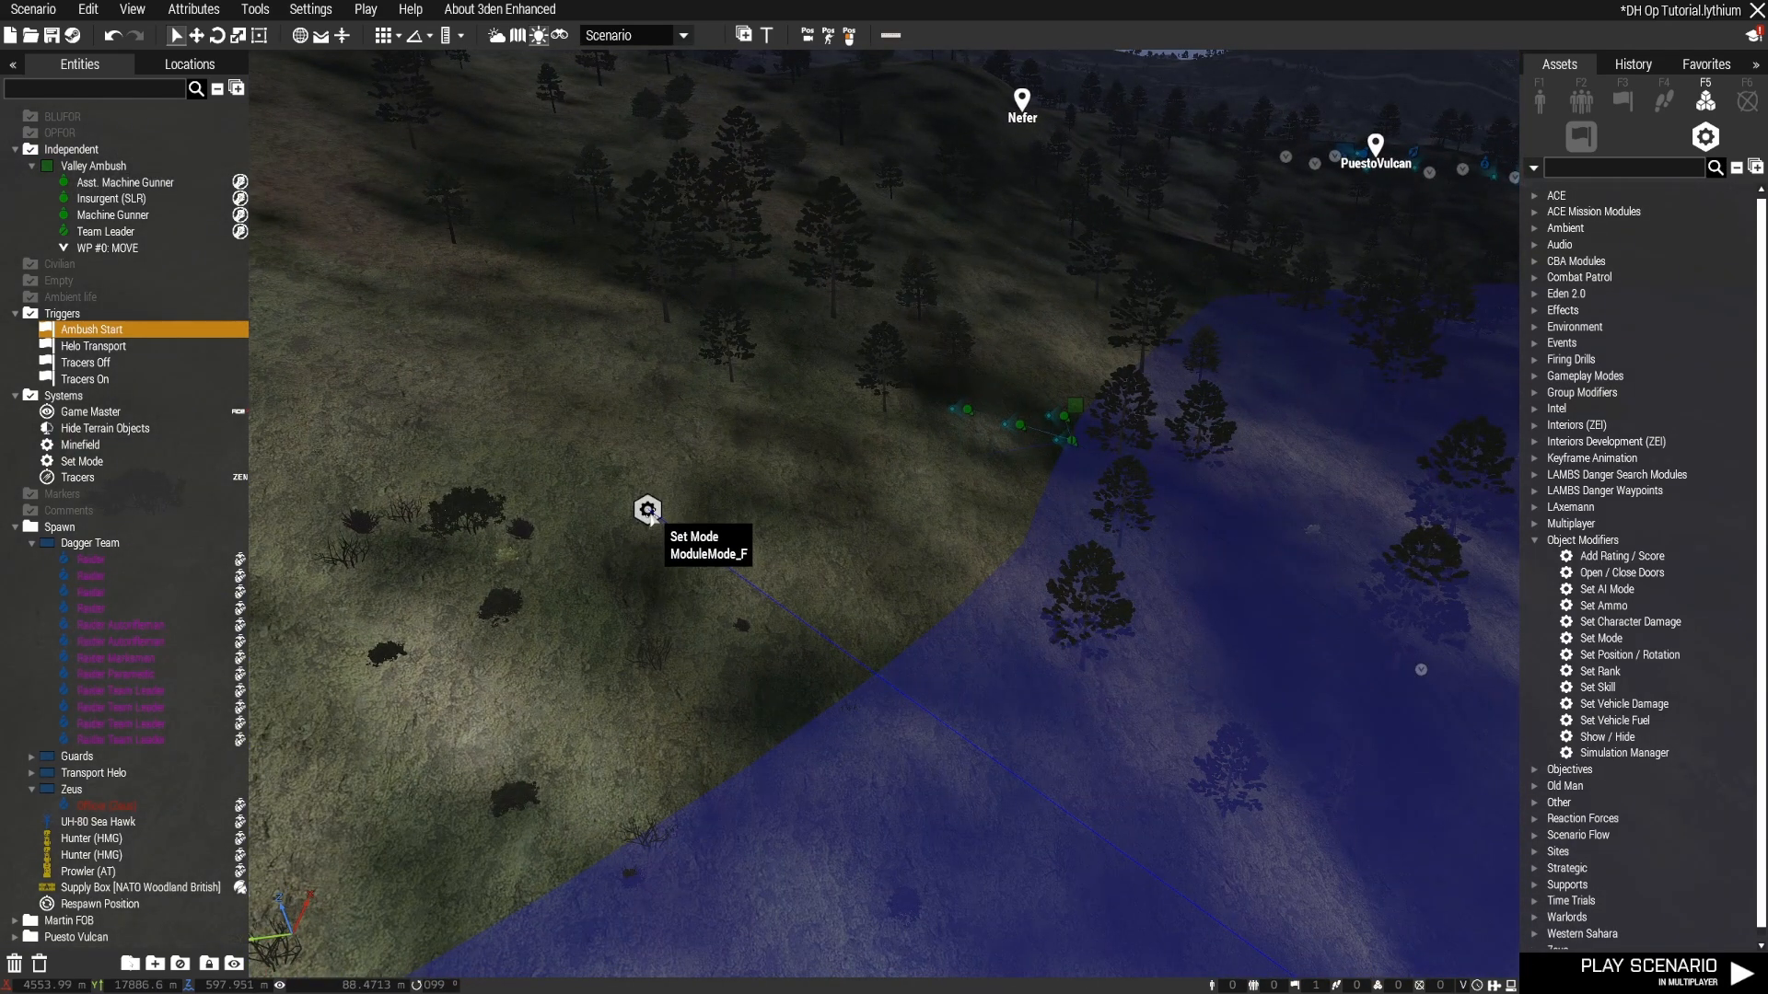
{"action": "left_click", "coordinate": [649, 515]}
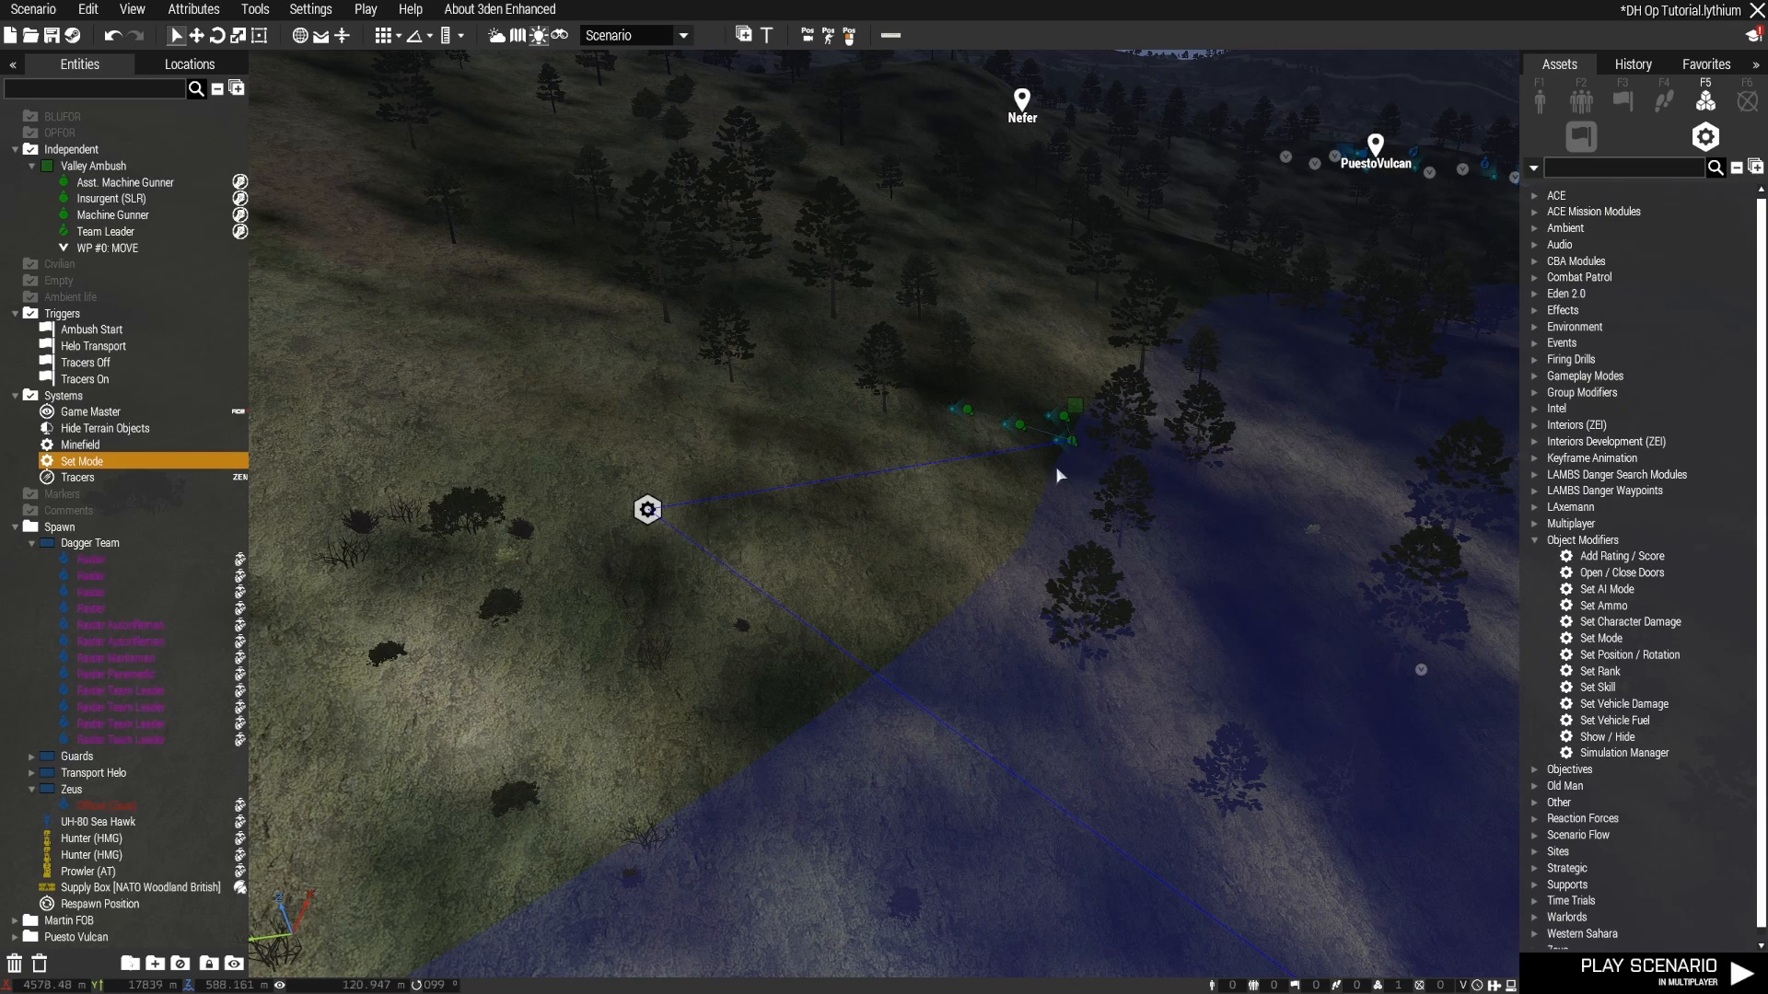
{"action": "key", "text": "w"}
{"action": "key", "text": "w"}
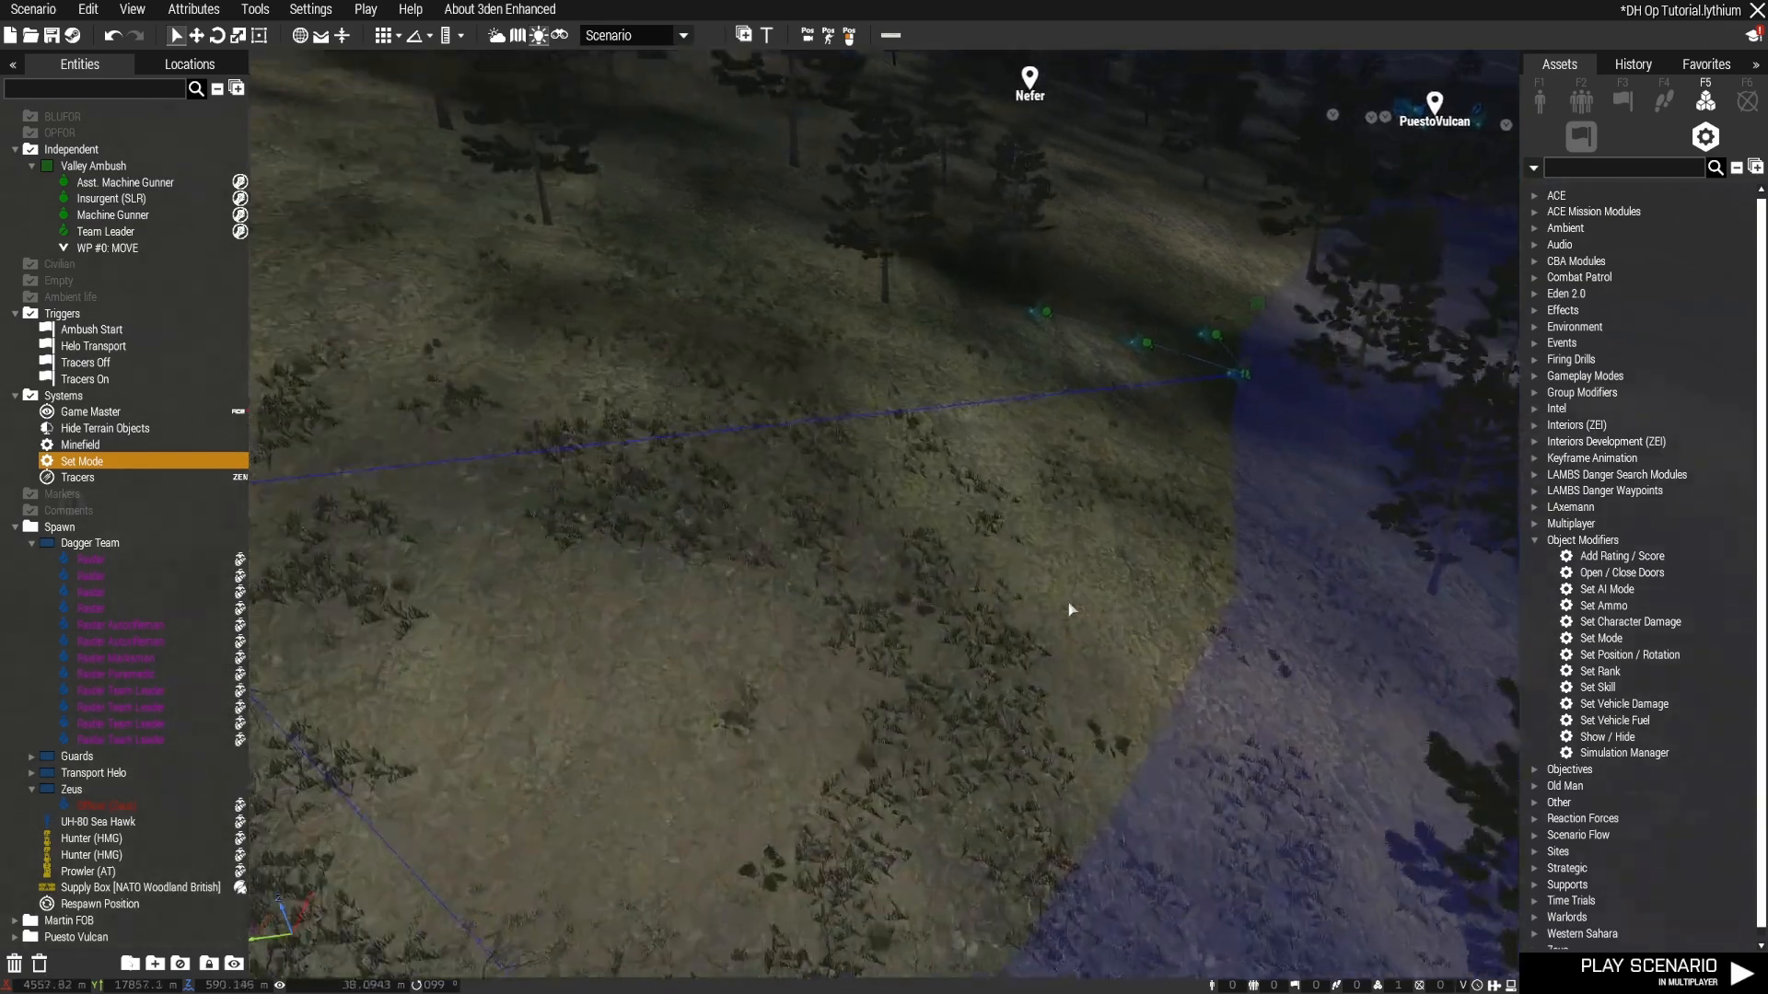
{"action": "right_click_drag", "start_coordinate": [1069, 611], "coordinate": [1113, 599]}
{"action": "key", "text": "a"}
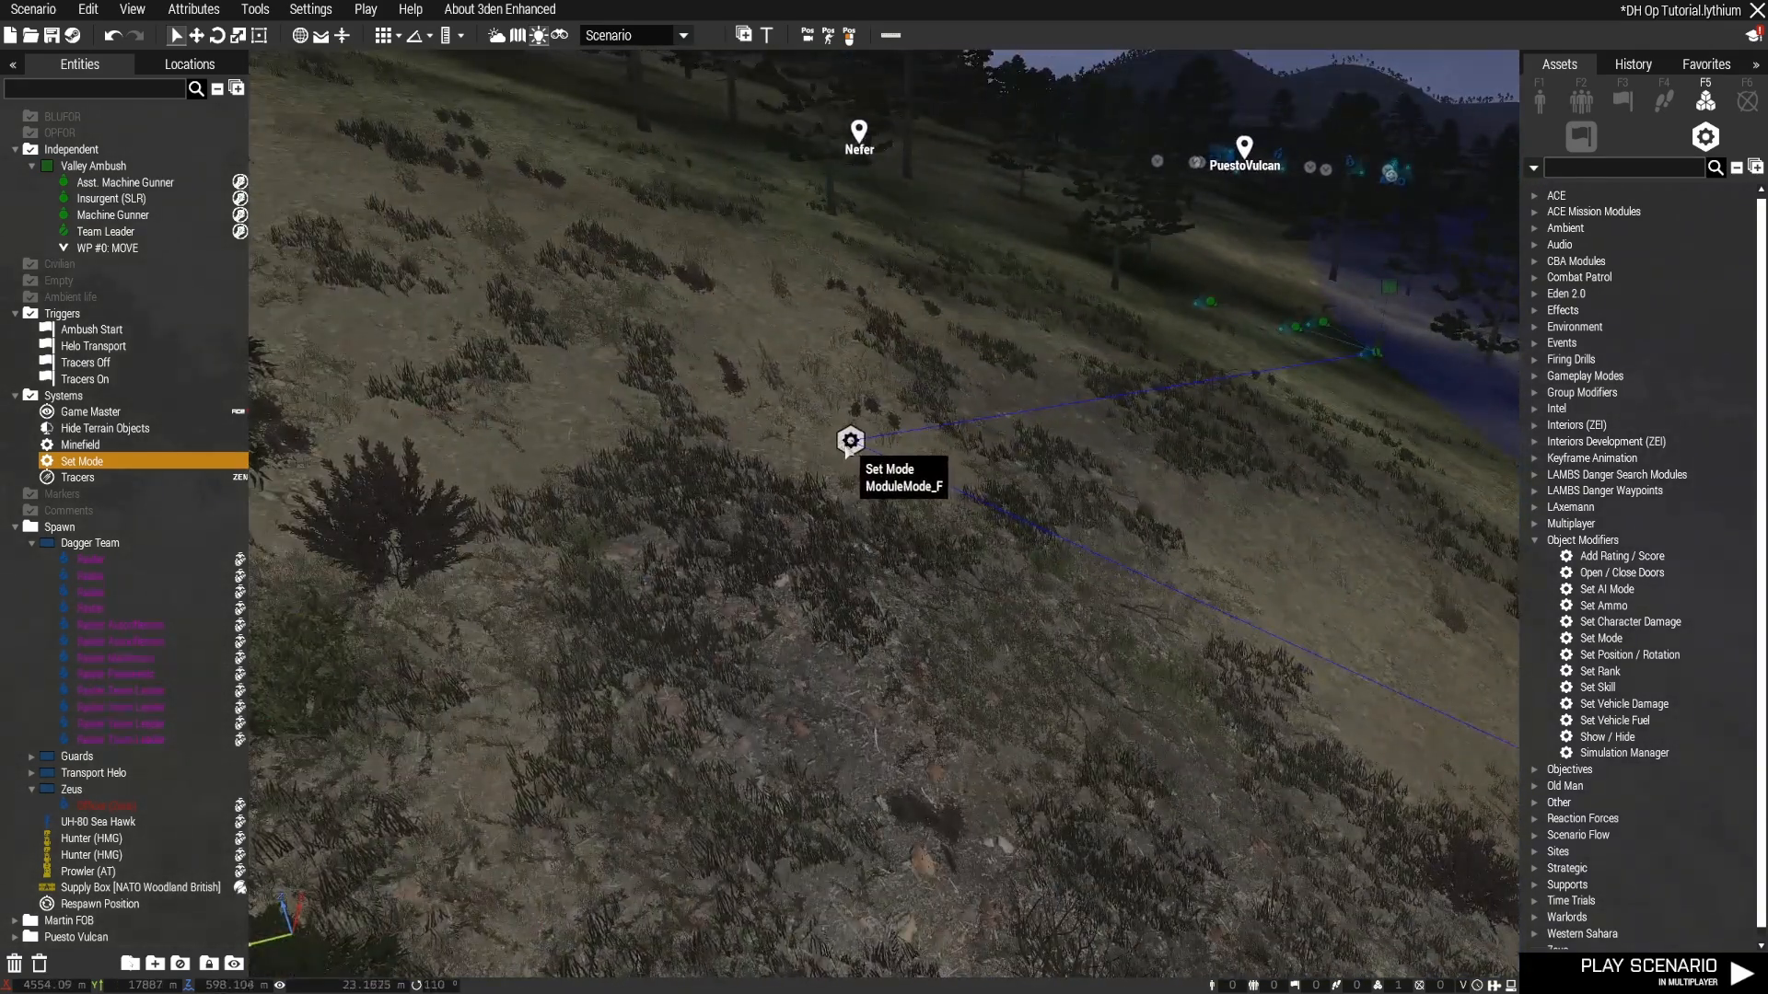
{"action": "double_click", "coordinate": [849, 444]}
{"action": "scroll", "coordinate": [682, 612], "scroll_direction": "down", "scroll_amount": 1}
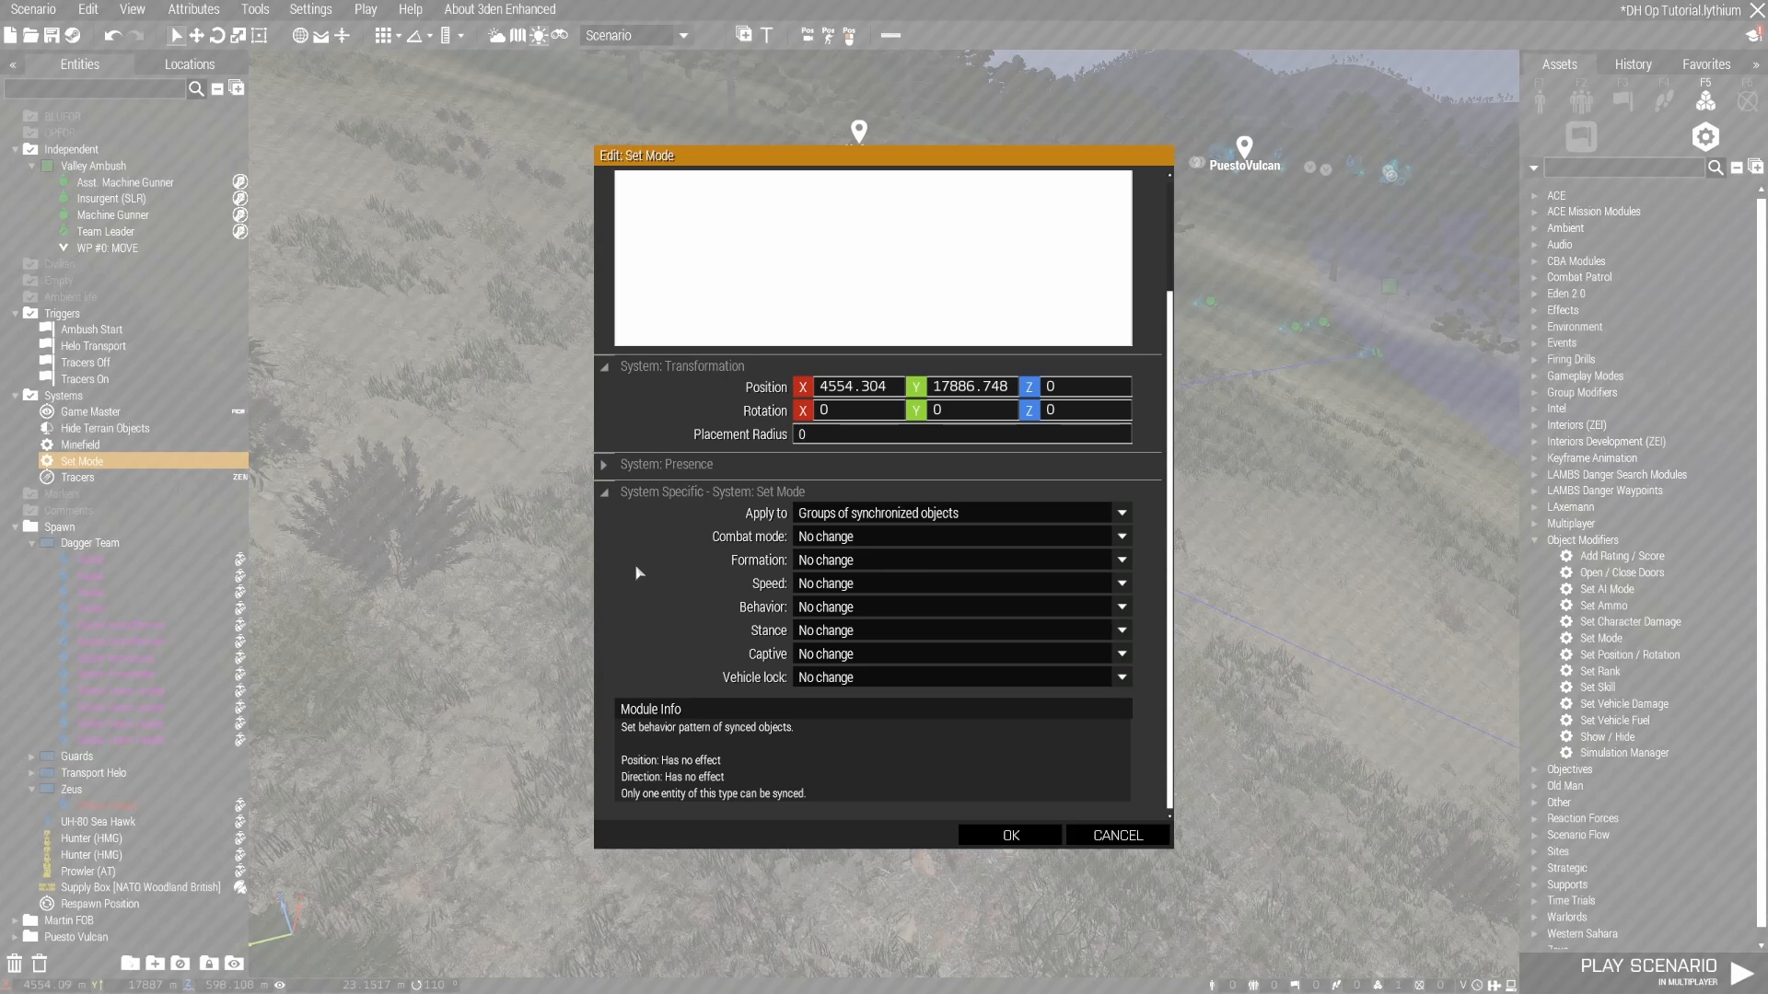
{"action": "left_click", "coordinate": [866, 537]}
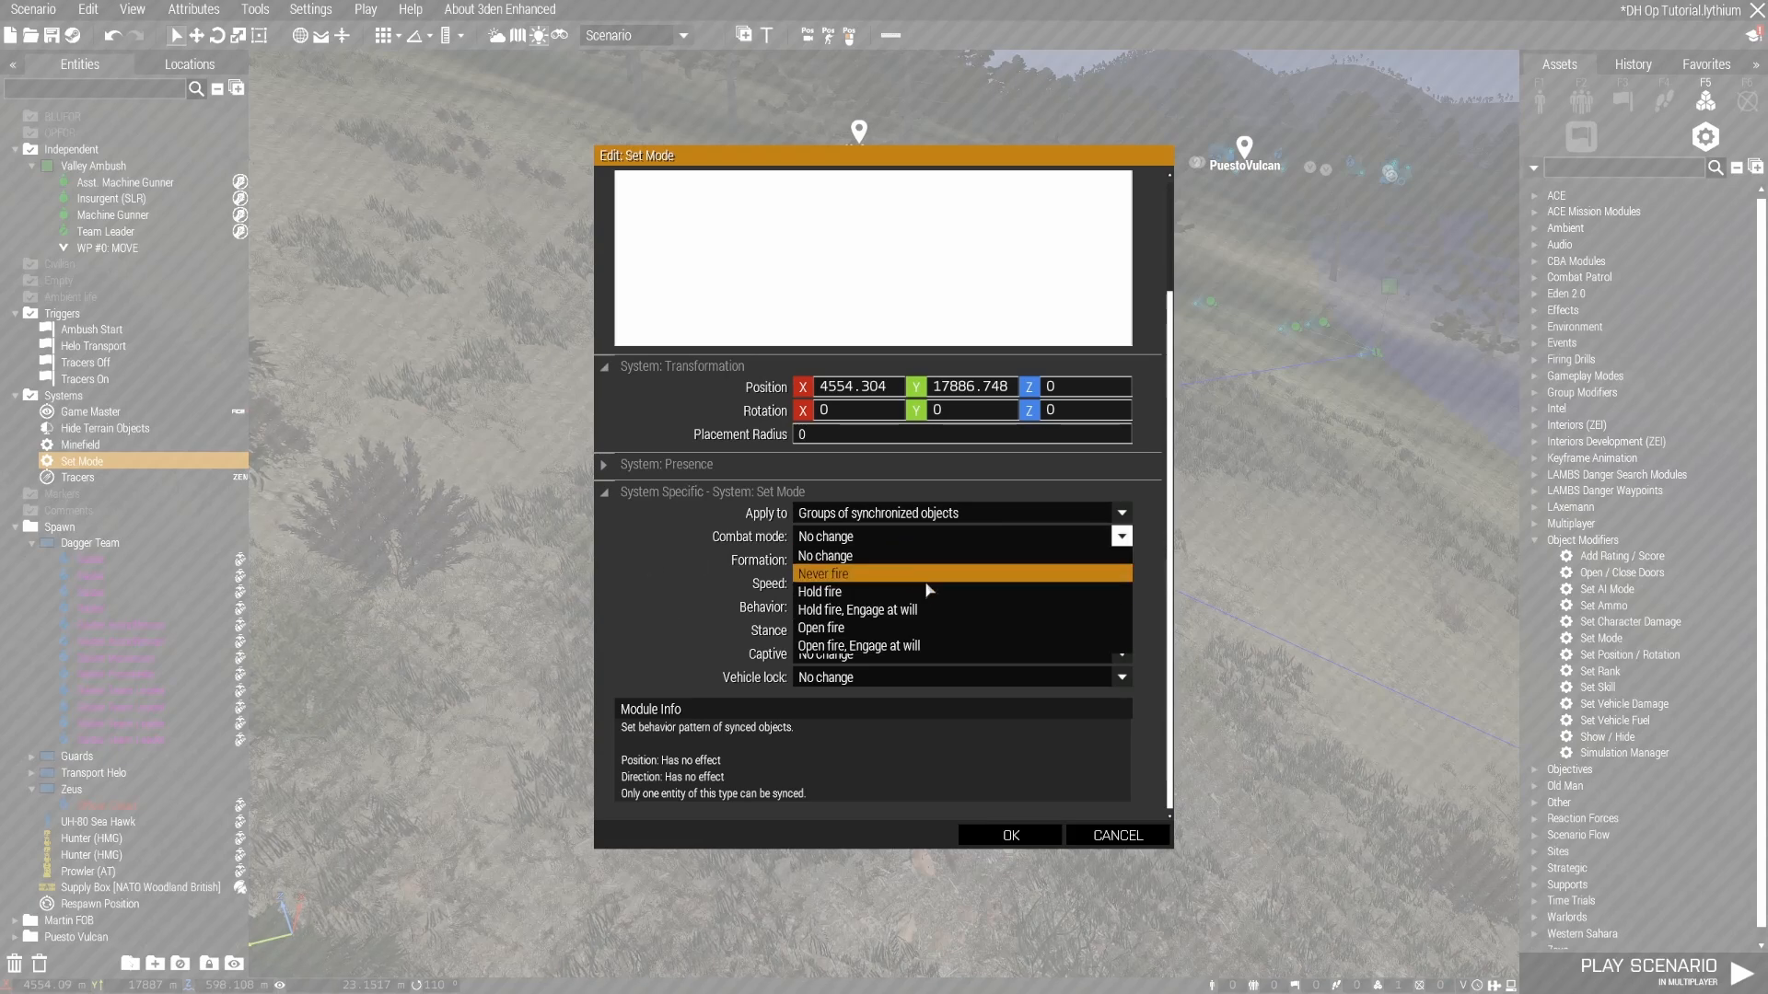
{"action": "left_click", "coordinate": [942, 642]}
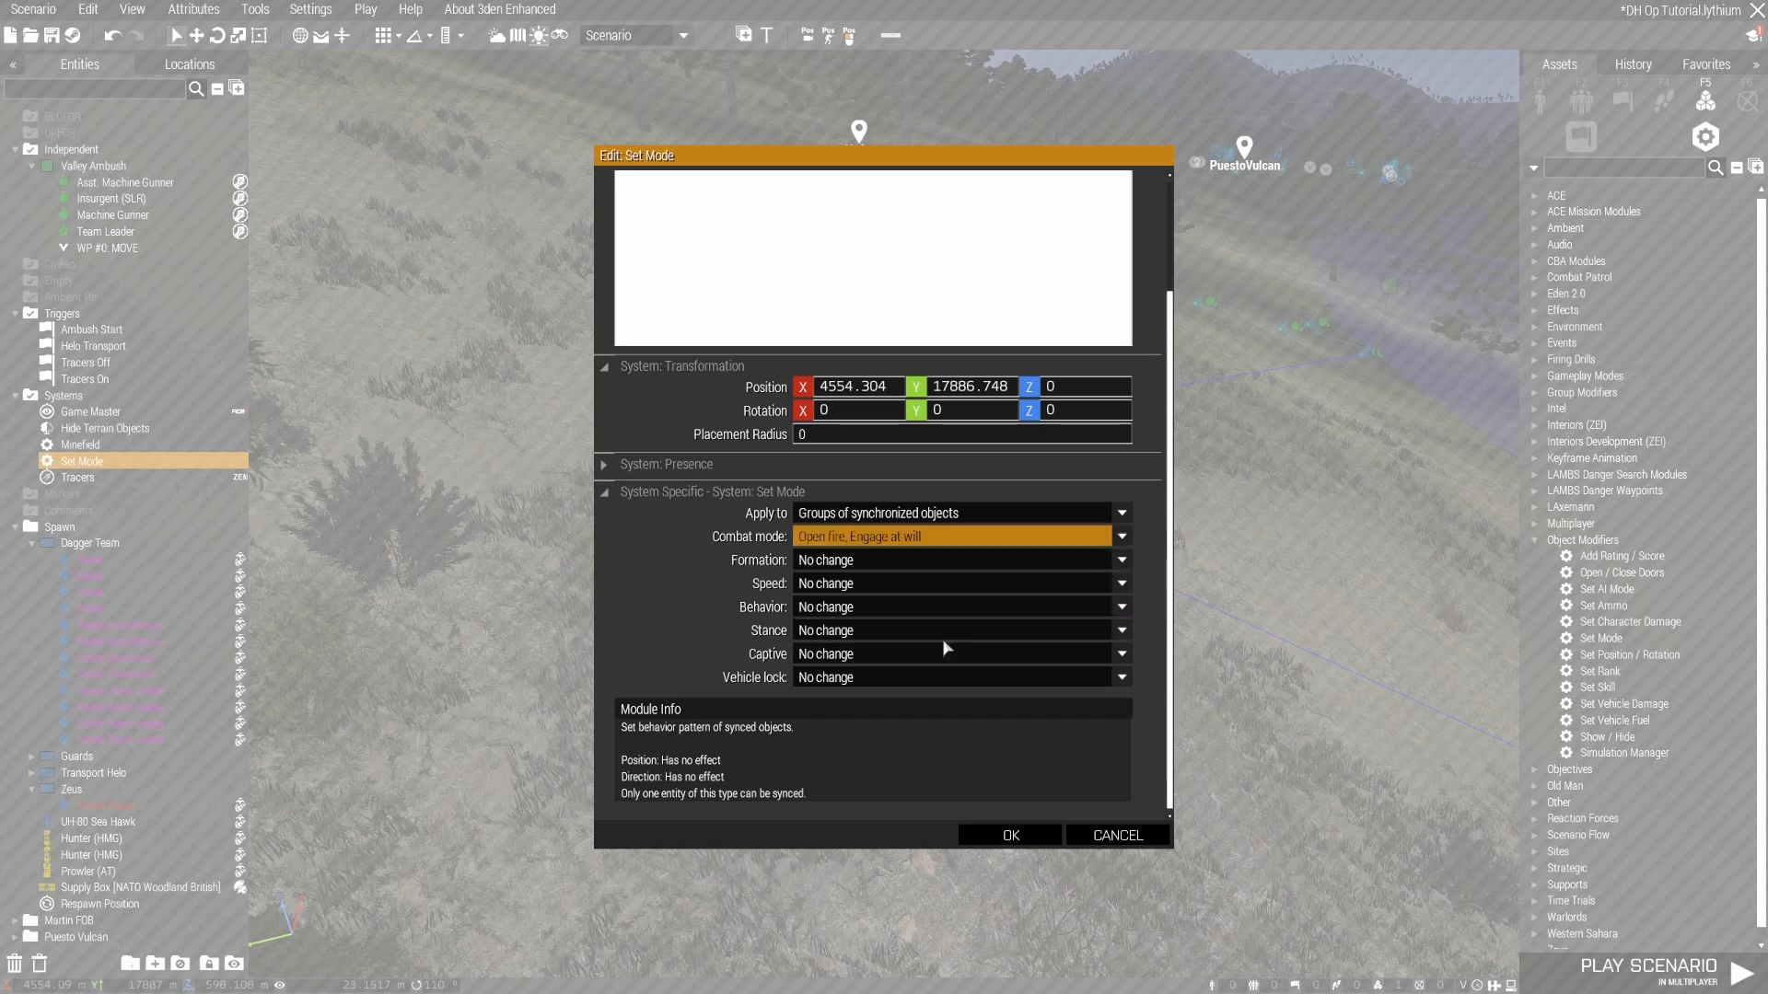
{"action": "left_click", "coordinate": [839, 562]}
{"action": "left_click", "coordinate": [837, 569]}
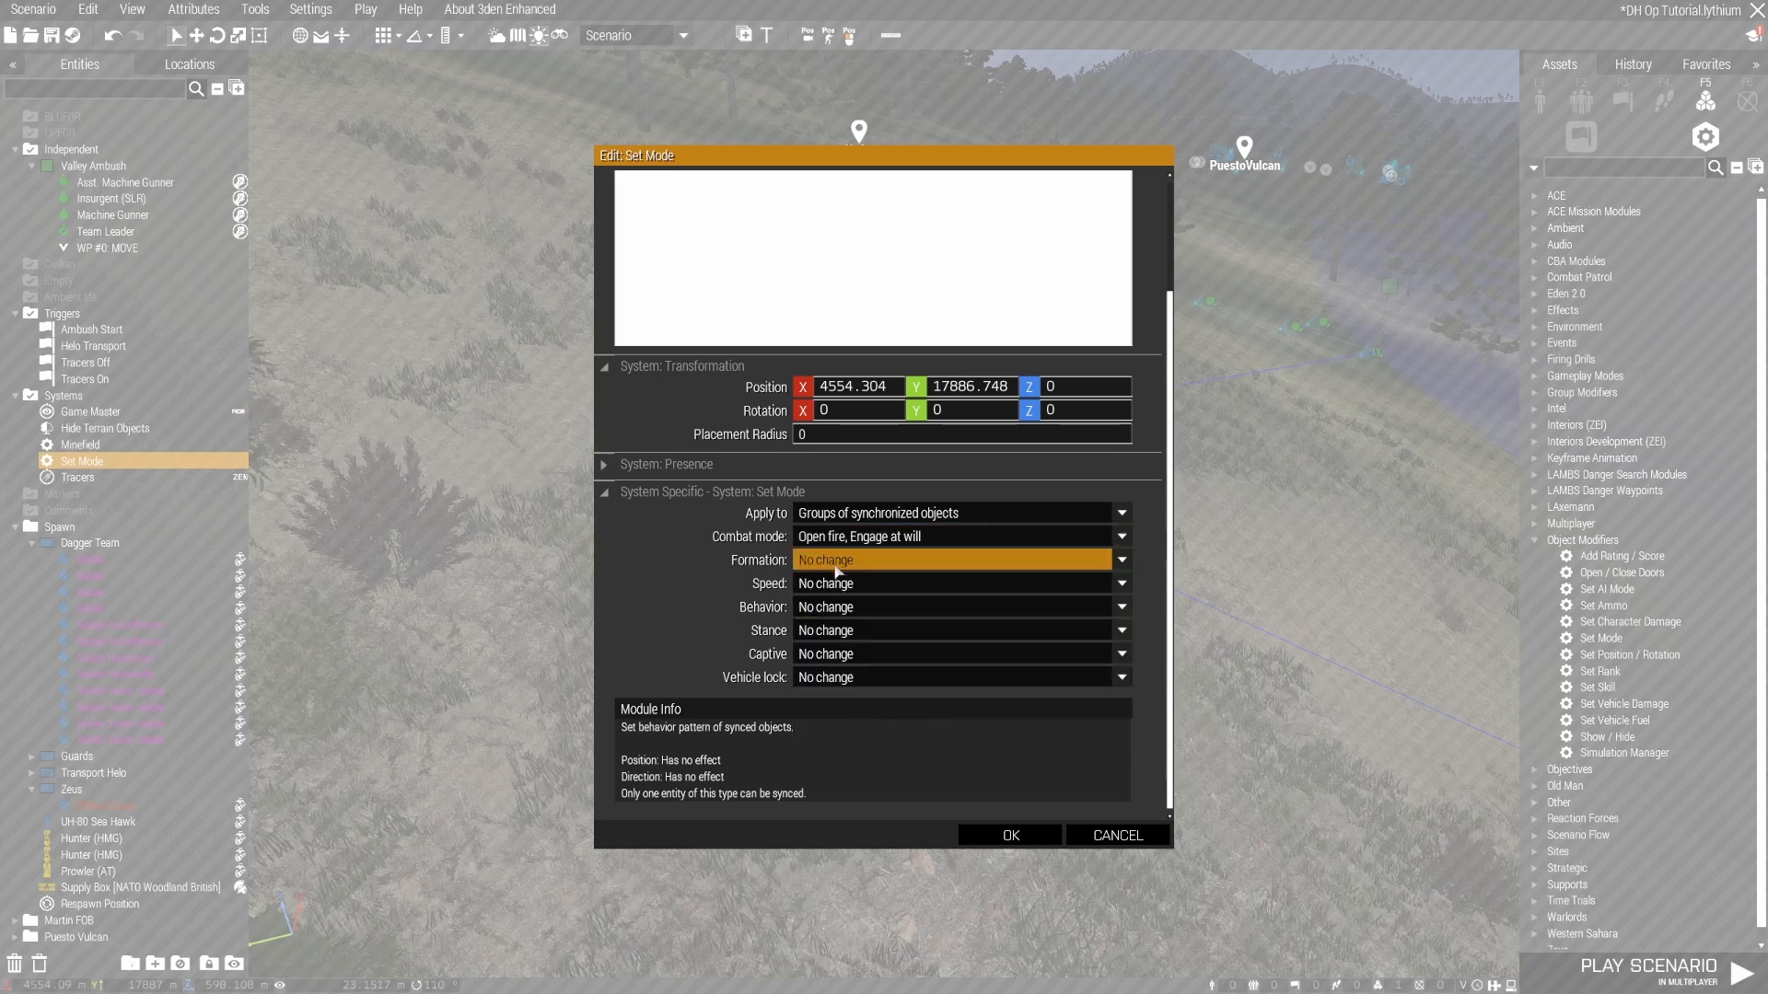
{"action": "left_click", "coordinate": [872, 586]}
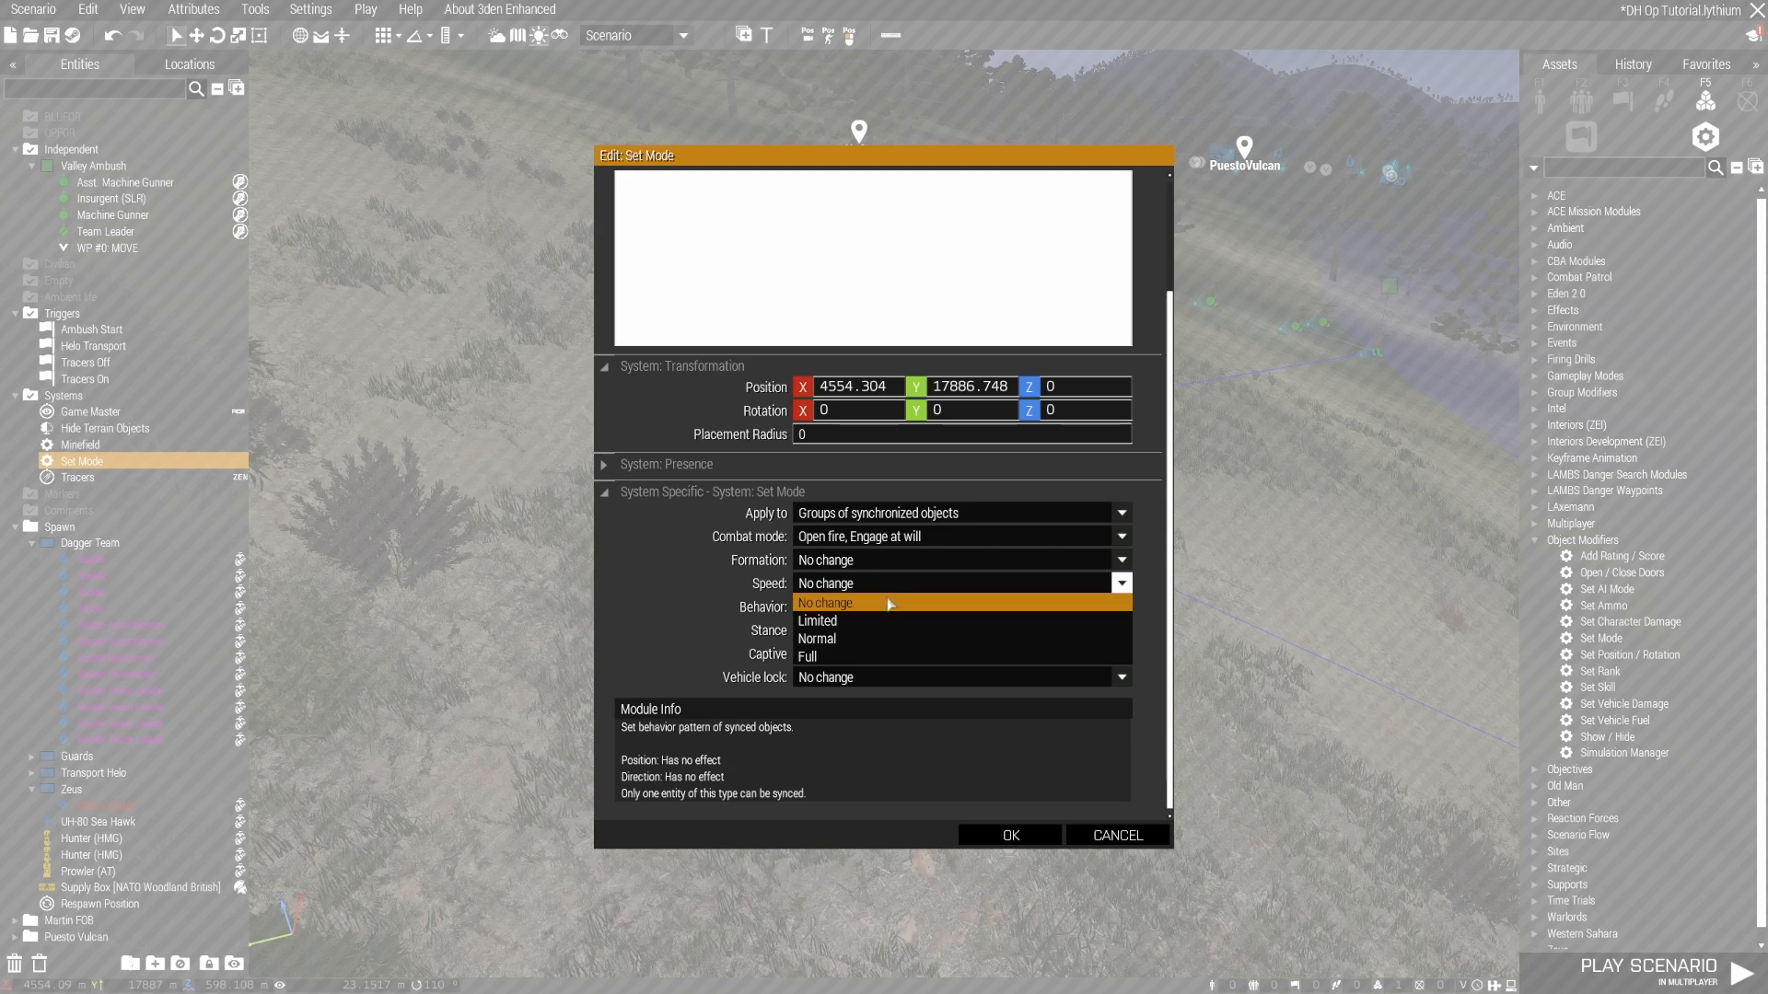
{"action": "left_click", "coordinate": [838, 585]}
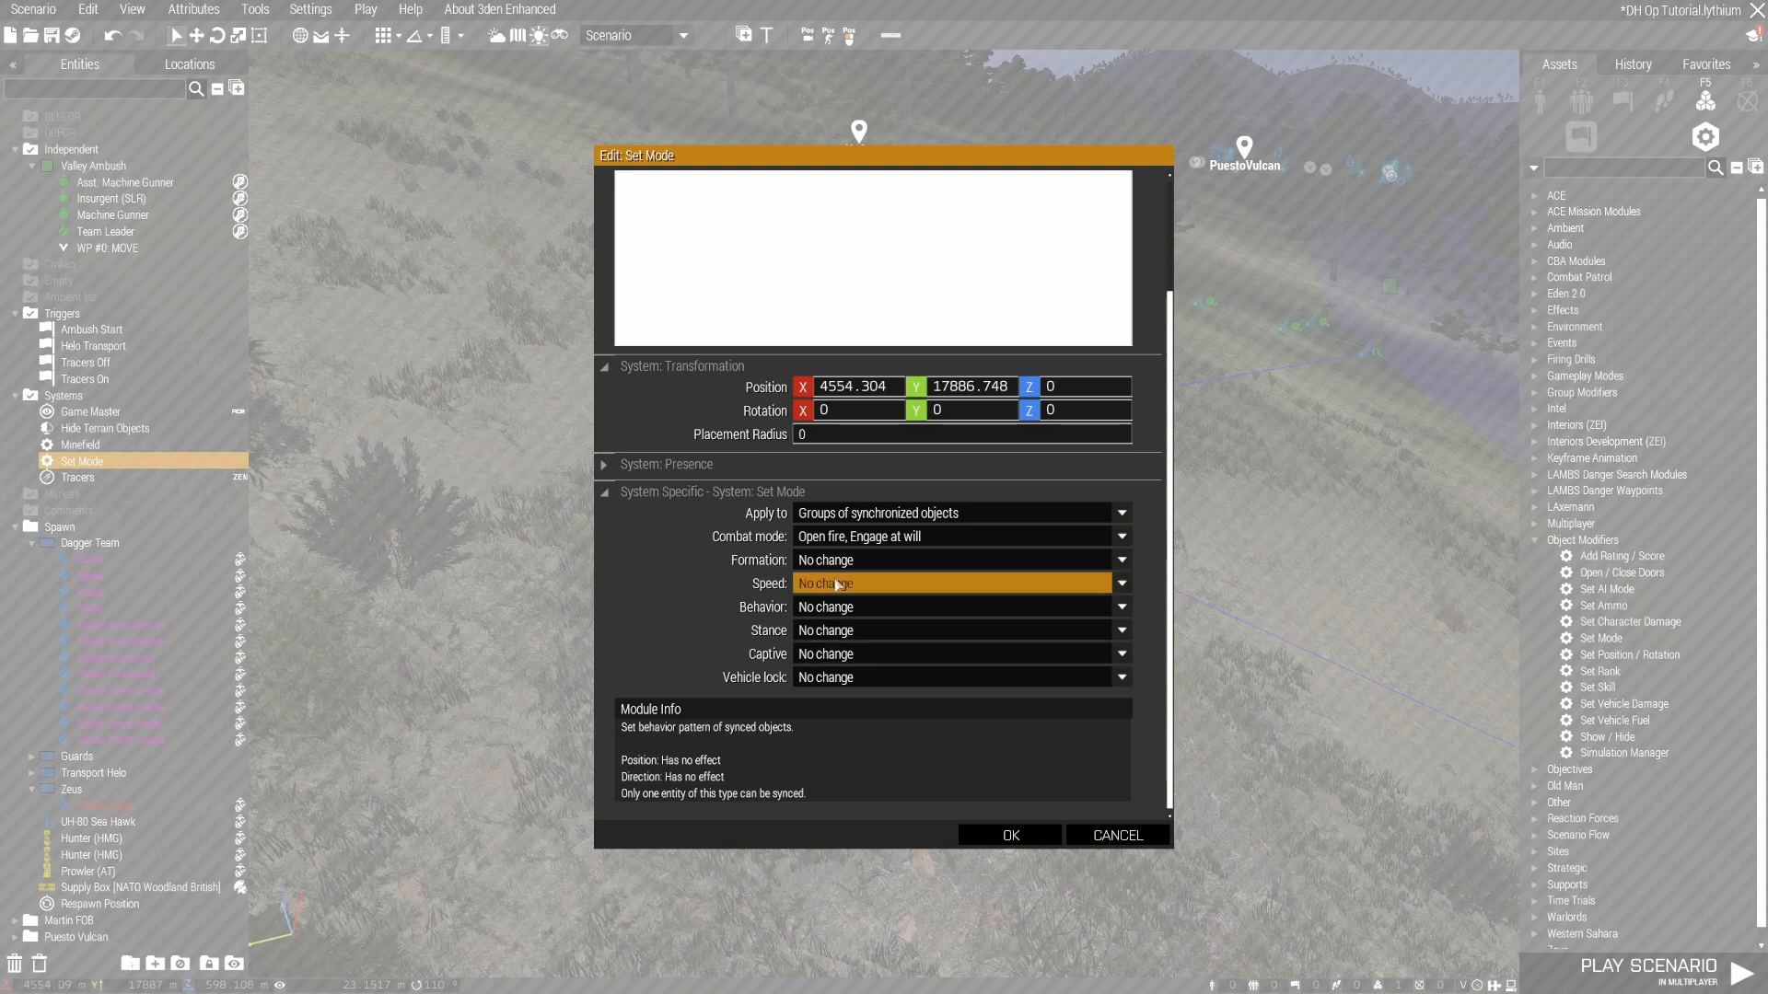
{"action": "left_click", "coordinate": [880, 608]}
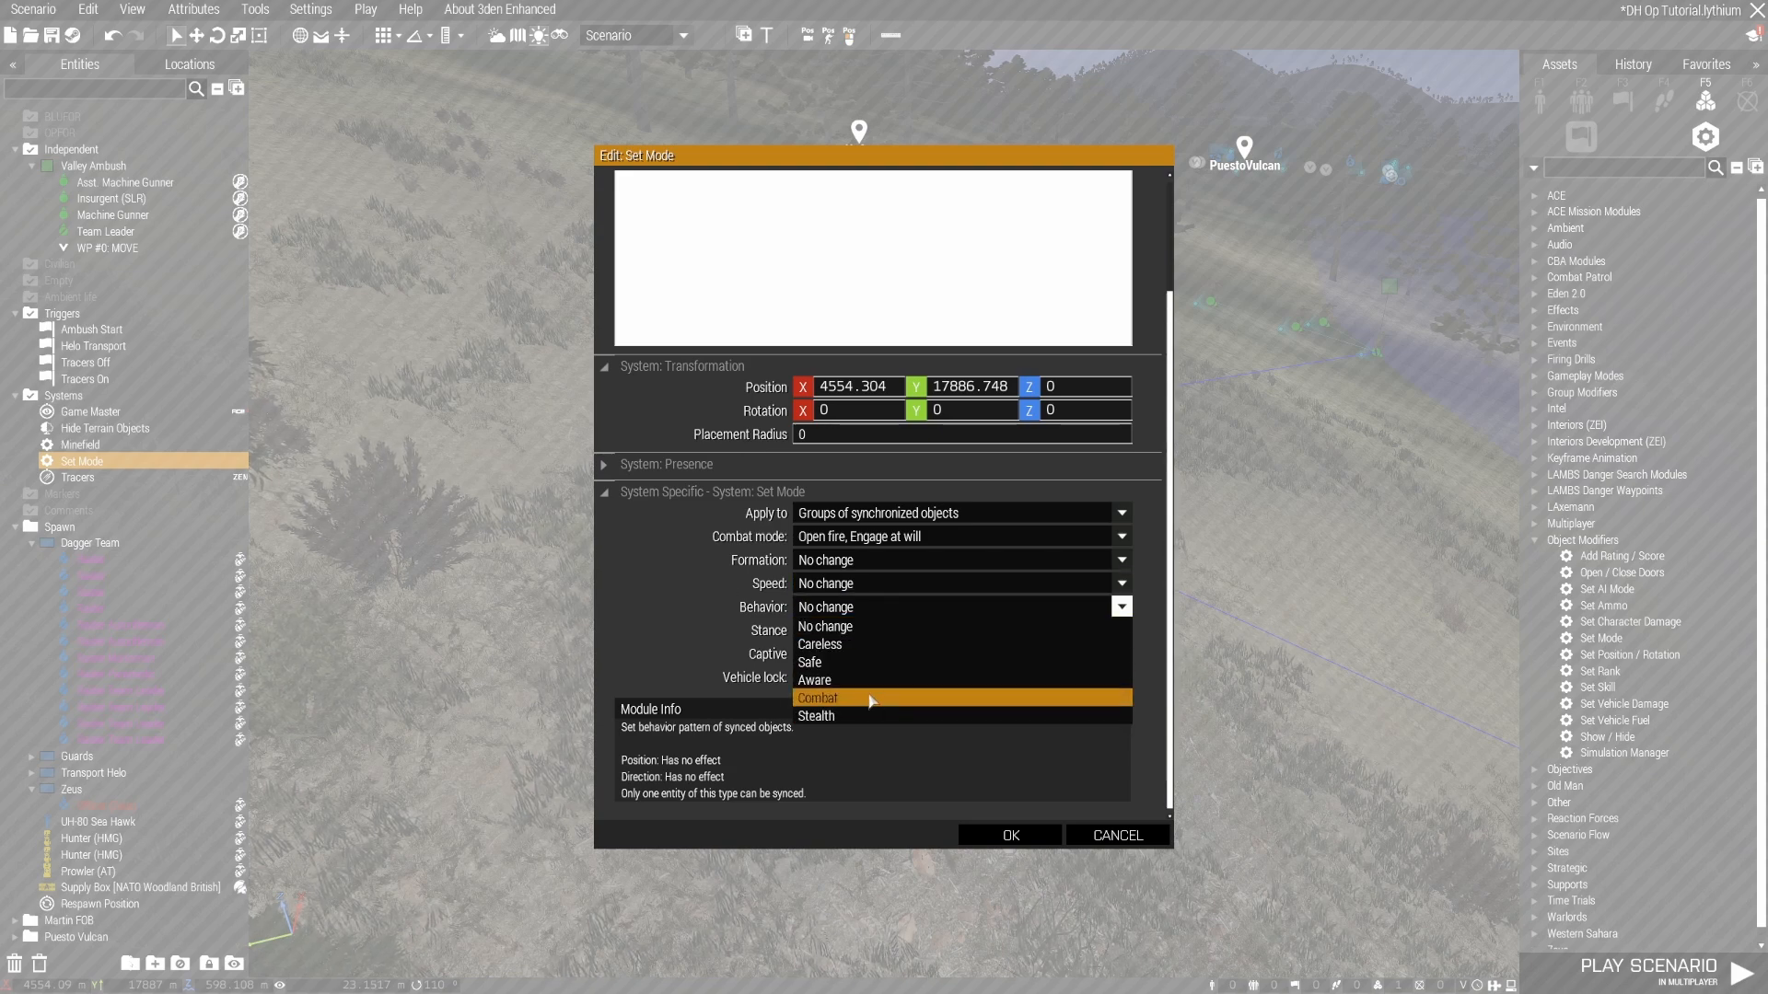
{"action": "left_click", "coordinate": [872, 699]}
{"action": "left_click", "coordinate": [852, 632]}
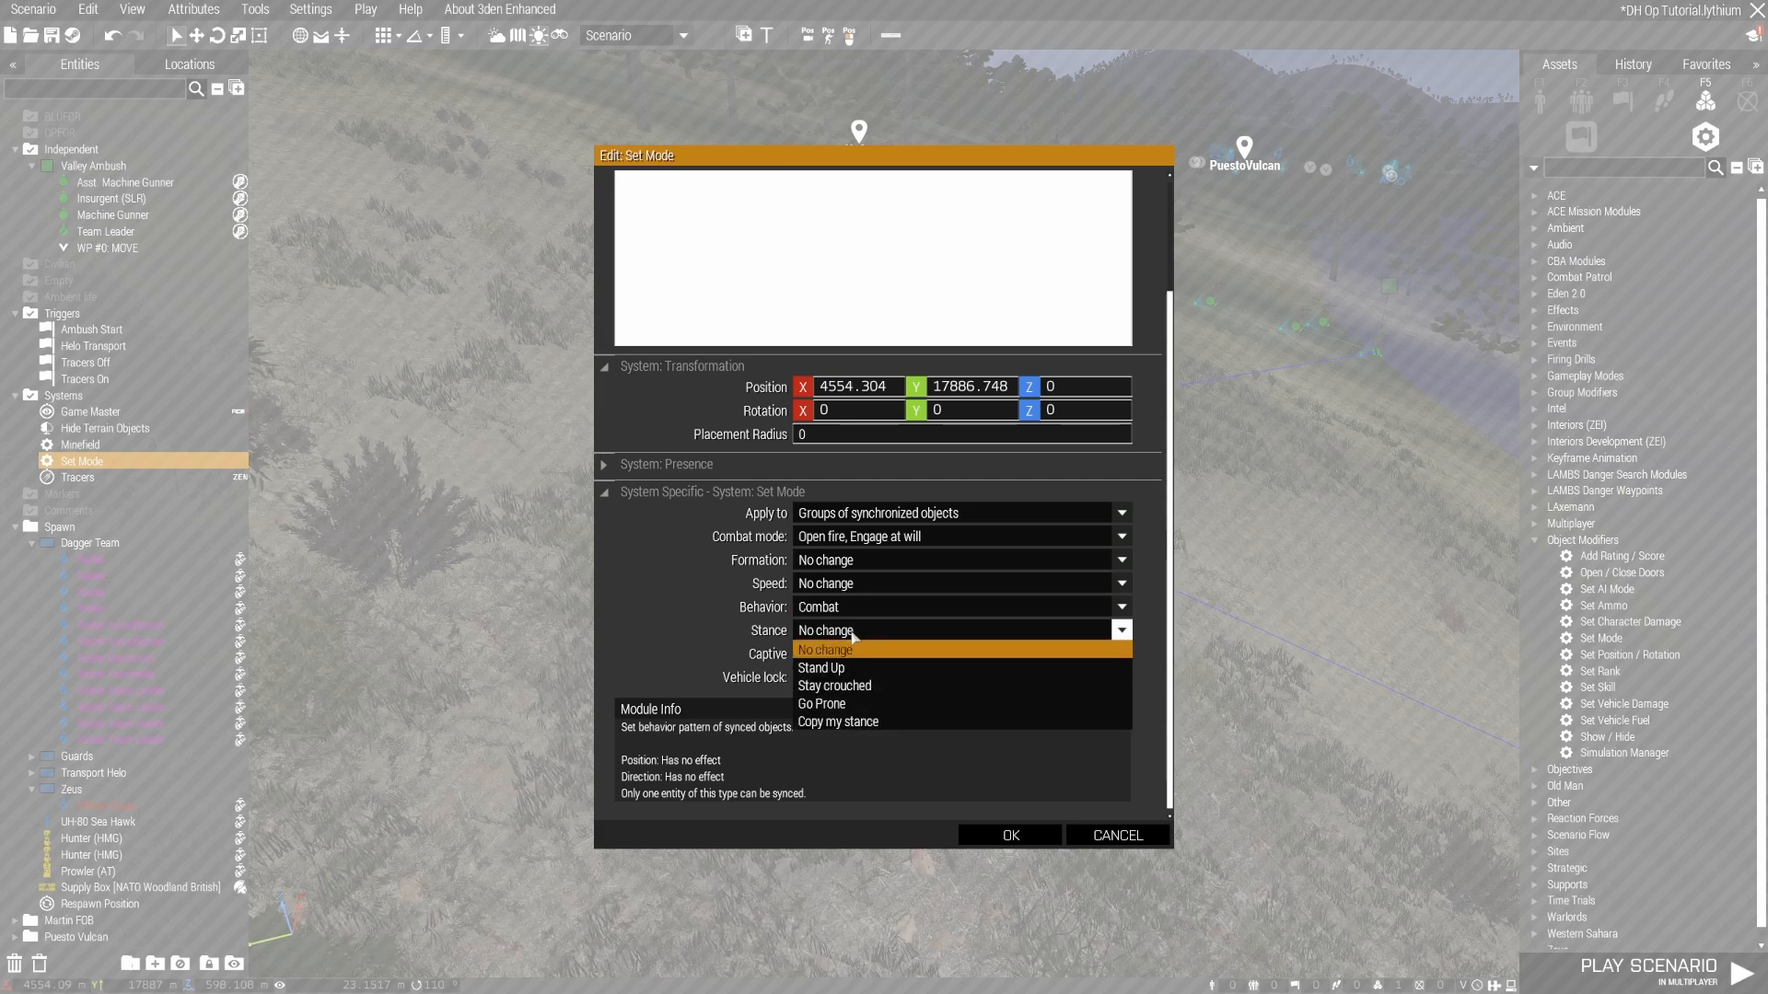
{"action": "left_click", "coordinate": [1126, 841]}
{"action": "left_click", "coordinate": [1126, 841]}
Step: Set the stance of the Valley Ambush group's units to Lie Down and apply the attributes
{"action": "right_click_drag", "start_coordinate": [1042, 604], "coordinate": [1220, 632]}
{"action": "key", "text": "w"}
{"action": "key", "text": "a"}
{"action": "left_click", "coordinate": [955, 591]}
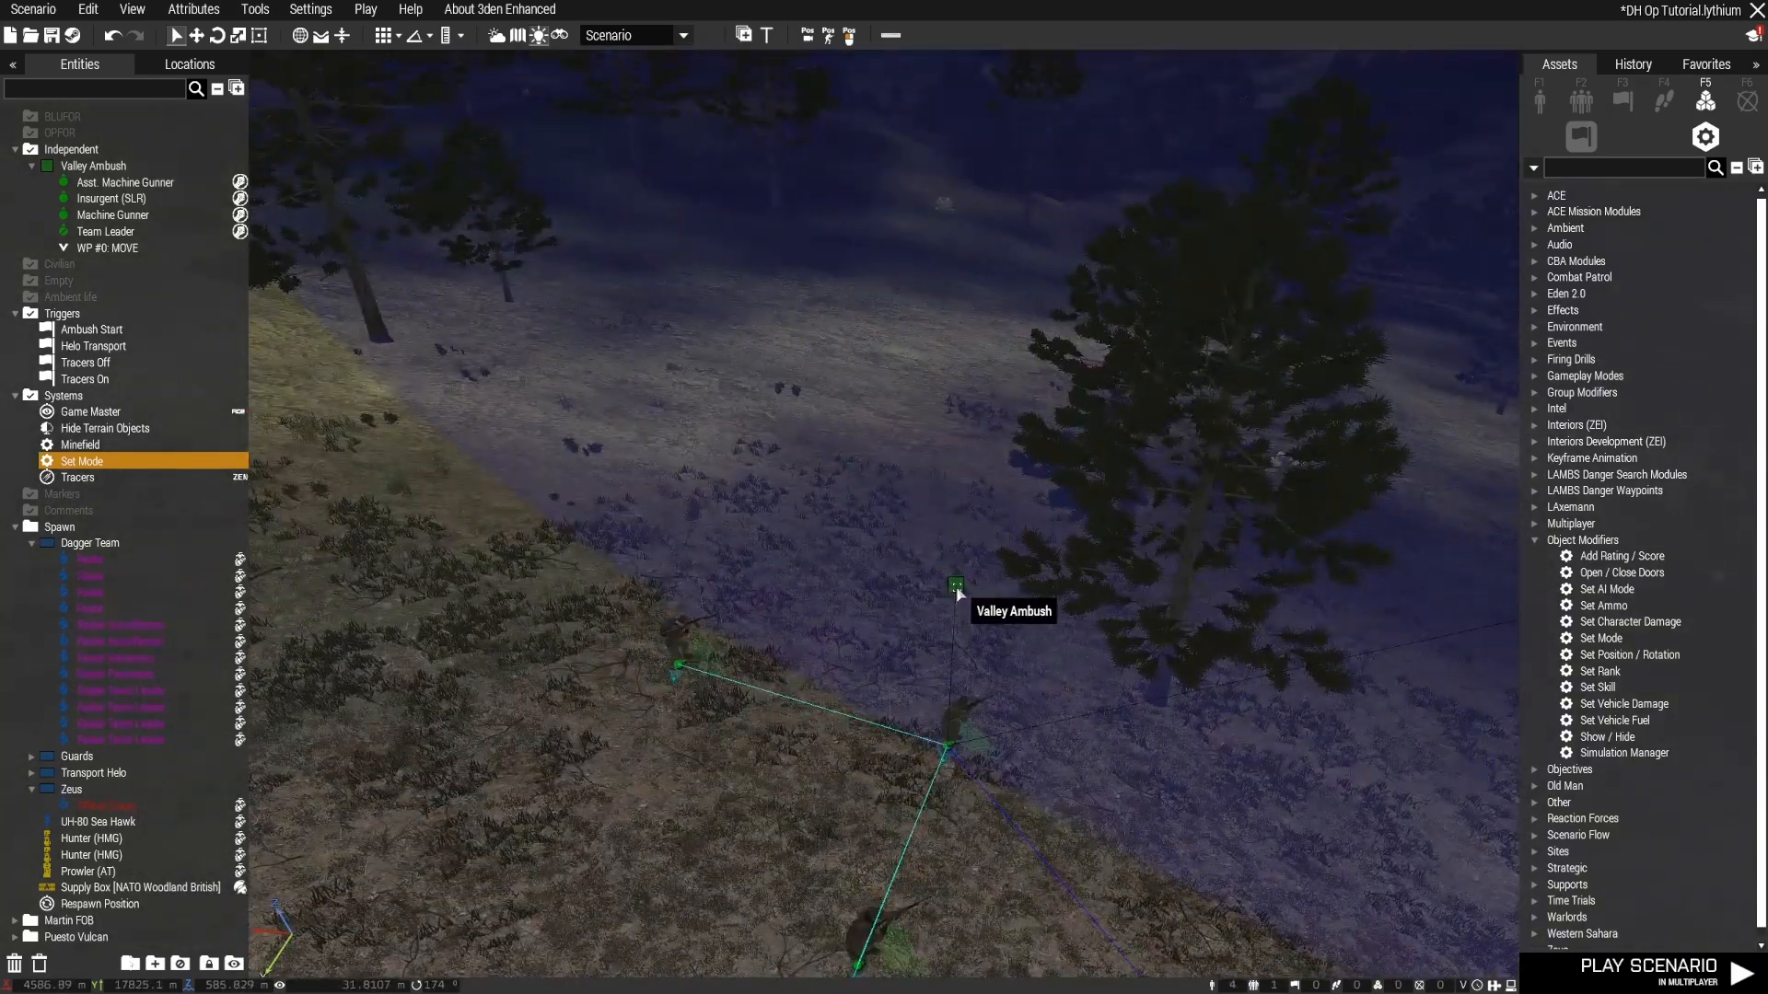
{"action": "double_click", "coordinate": [957, 585]}
{"action": "scroll", "coordinate": [1139, 654], "scroll_direction": "down", "scroll_amount": 10}
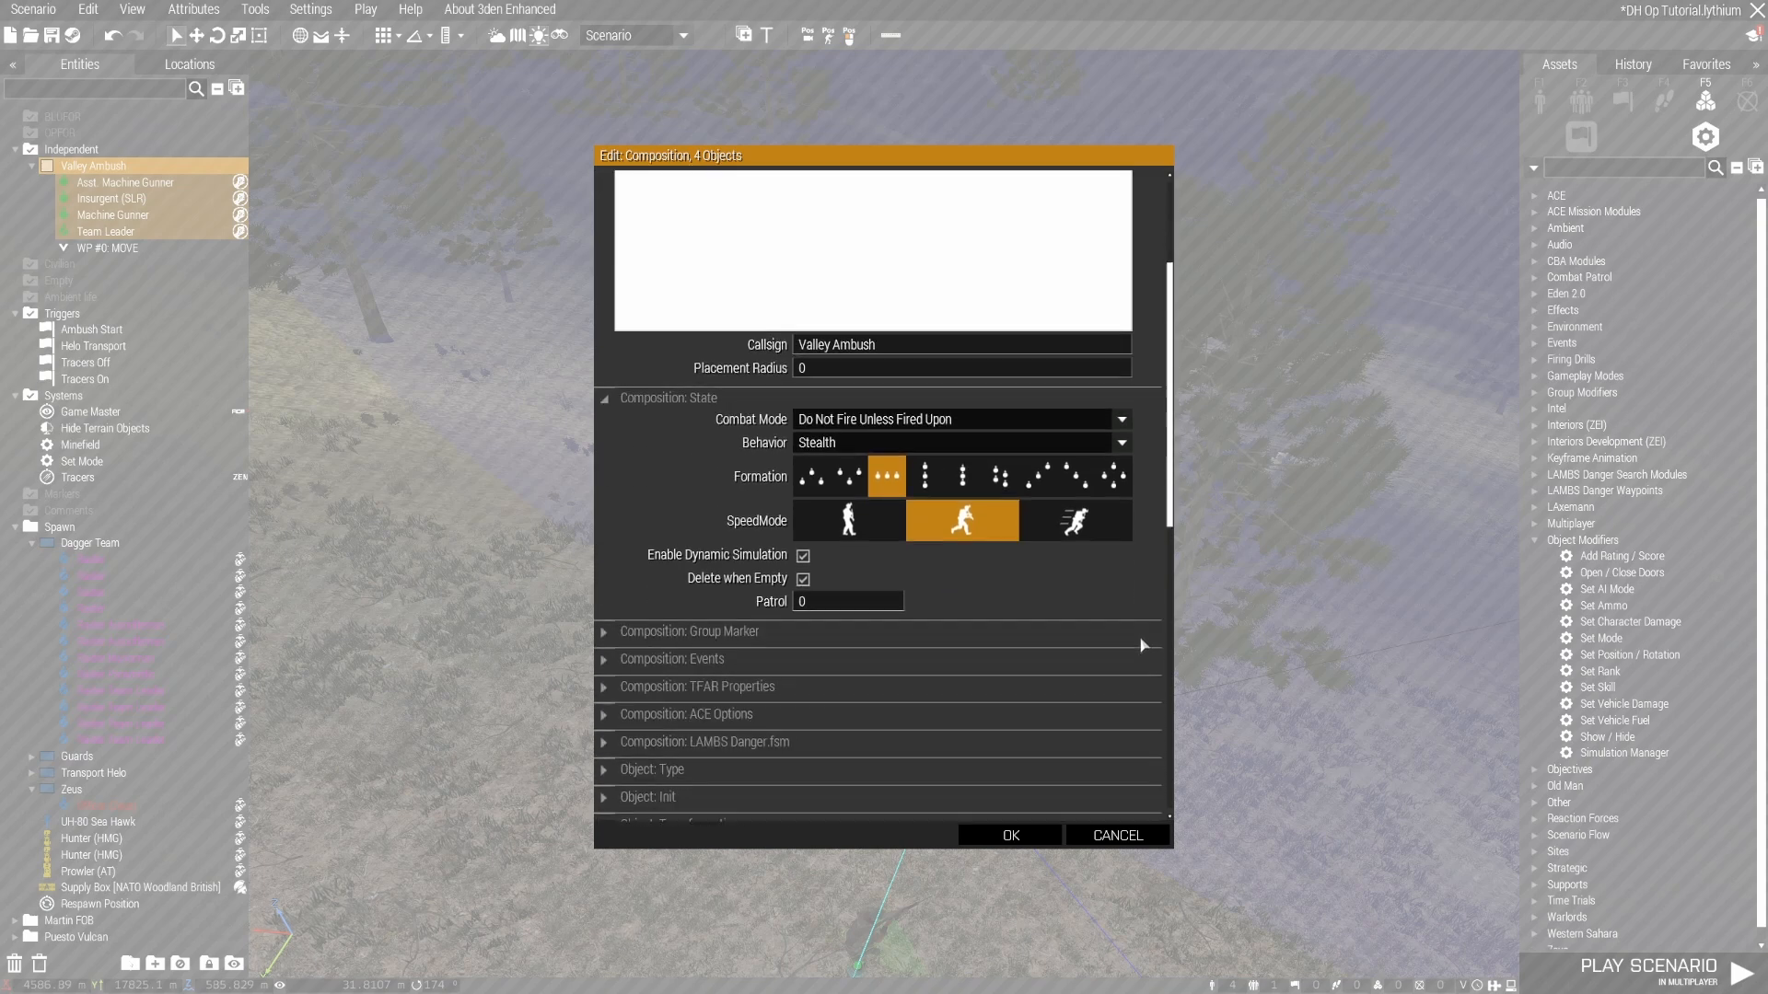
{"action": "scroll", "coordinate": [1135, 648], "scroll_direction": "down", "scroll_amount": 5}
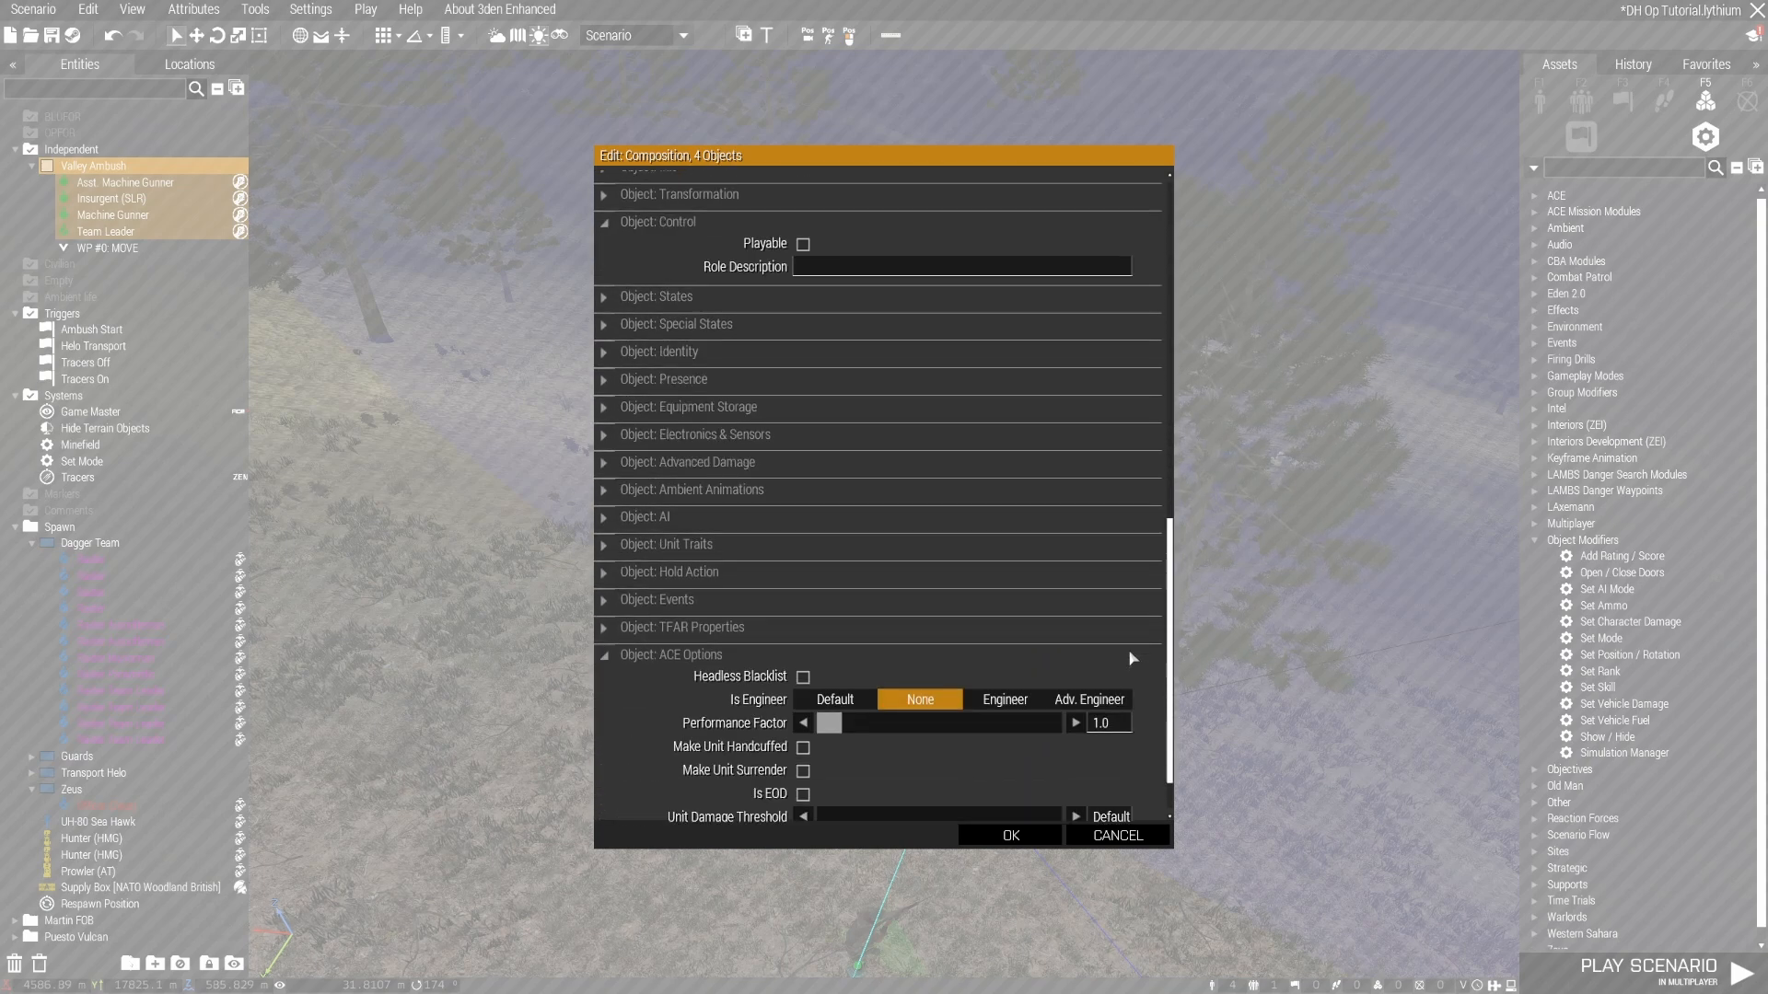
{"action": "scroll", "coordinate": [1138, 648], "scroll_direction": "up", "scroll_amount": 15}
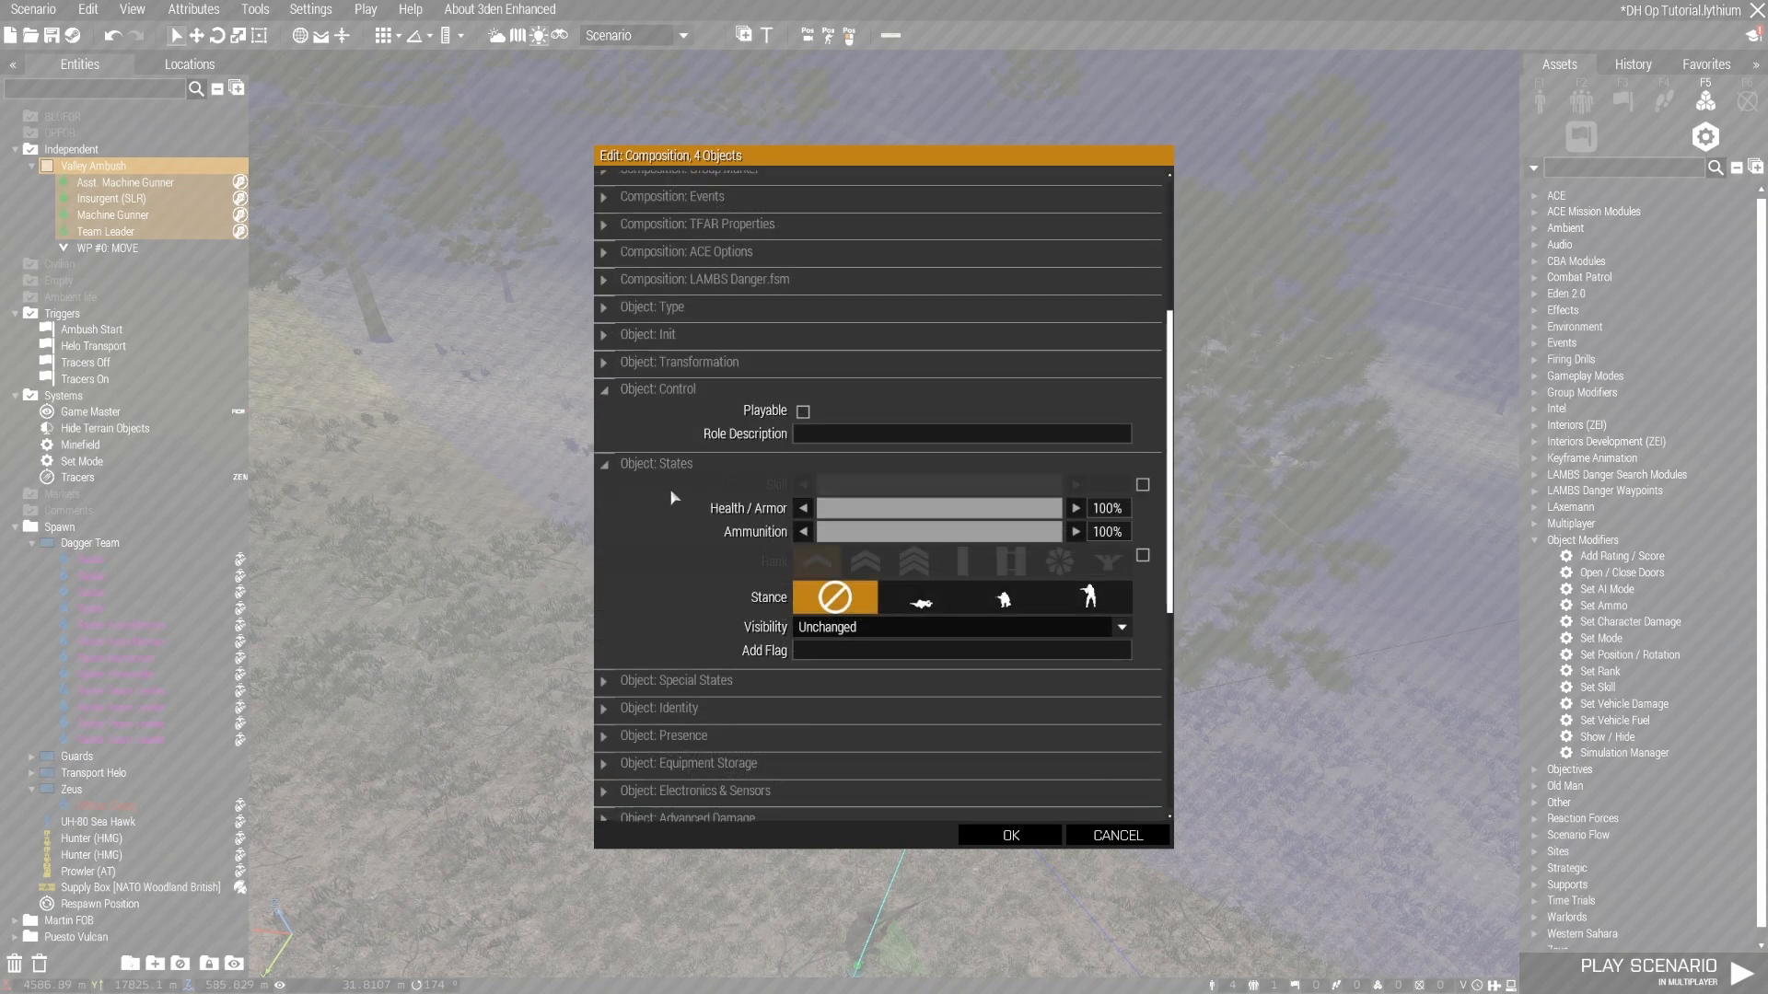
{"action": "left_click", "coordinate": [922, 603]}
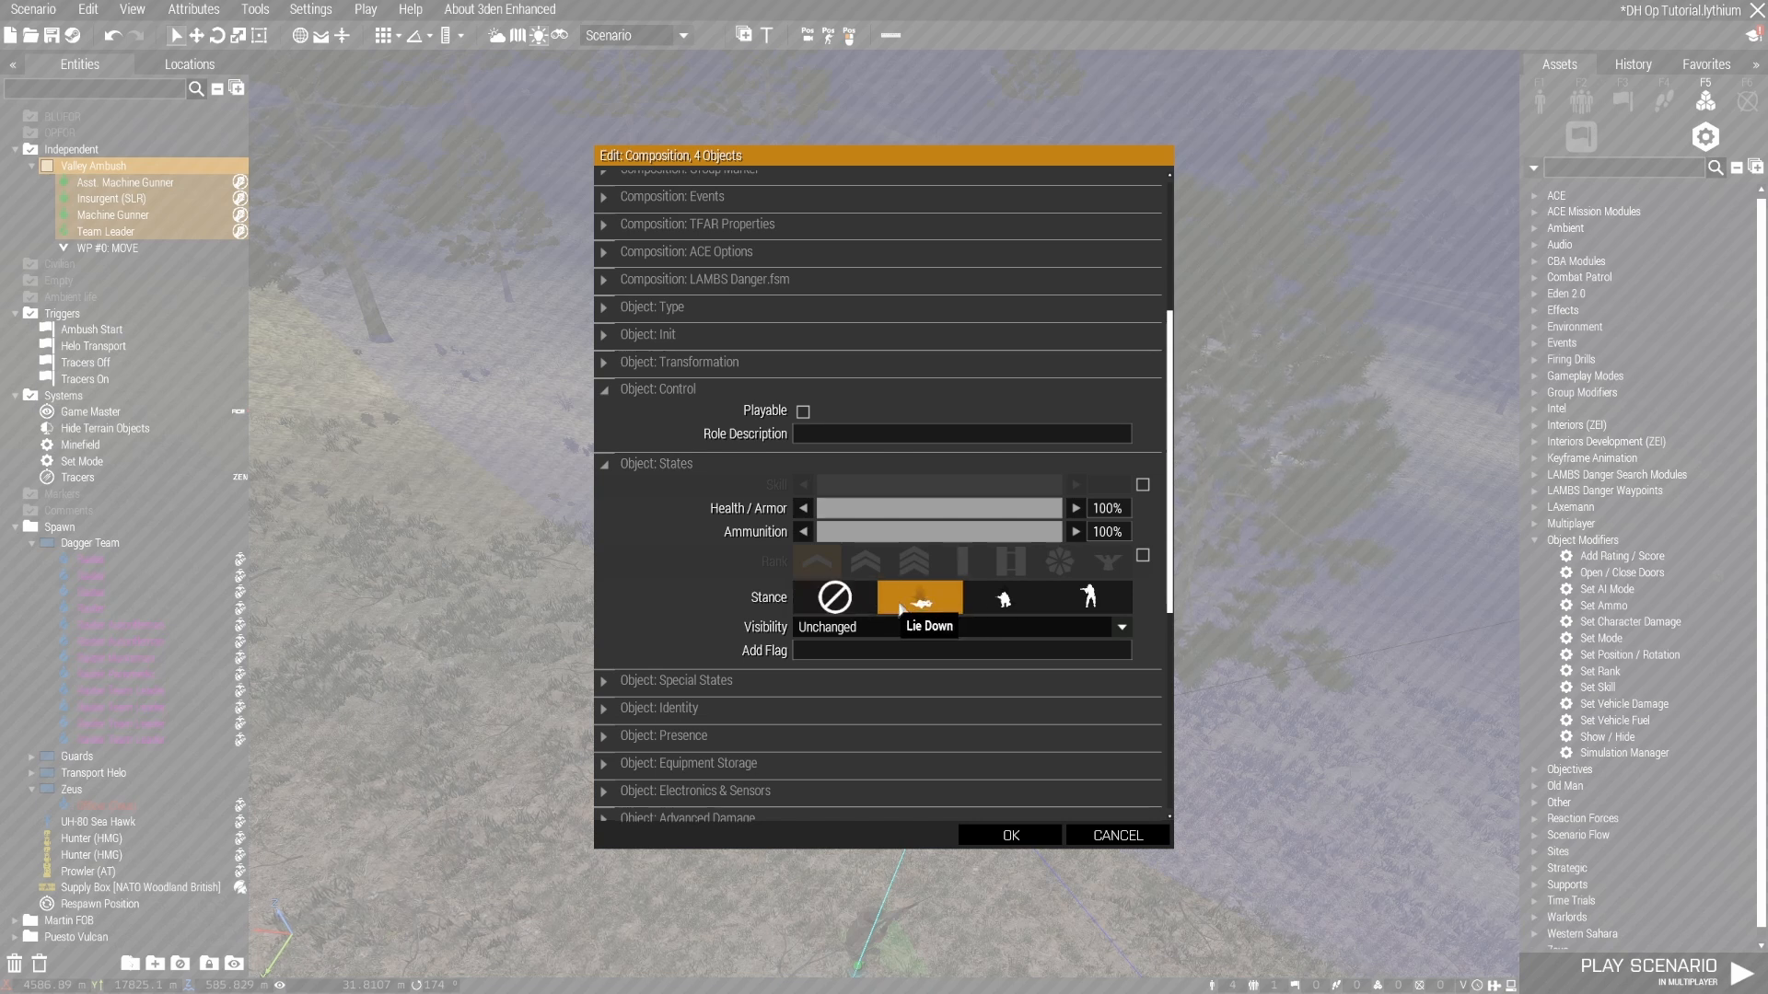
{"action": "left_click", "coordinate": [1023, 838]}
Step: Set the Set Mode module's stance to Stand Up, leaving its captive setting at No change
{"action": "key", "text": "w"}
{"action": "right_click_drag", "start_coordinate": [1009, 792], "coordinate": [1576, 735]}
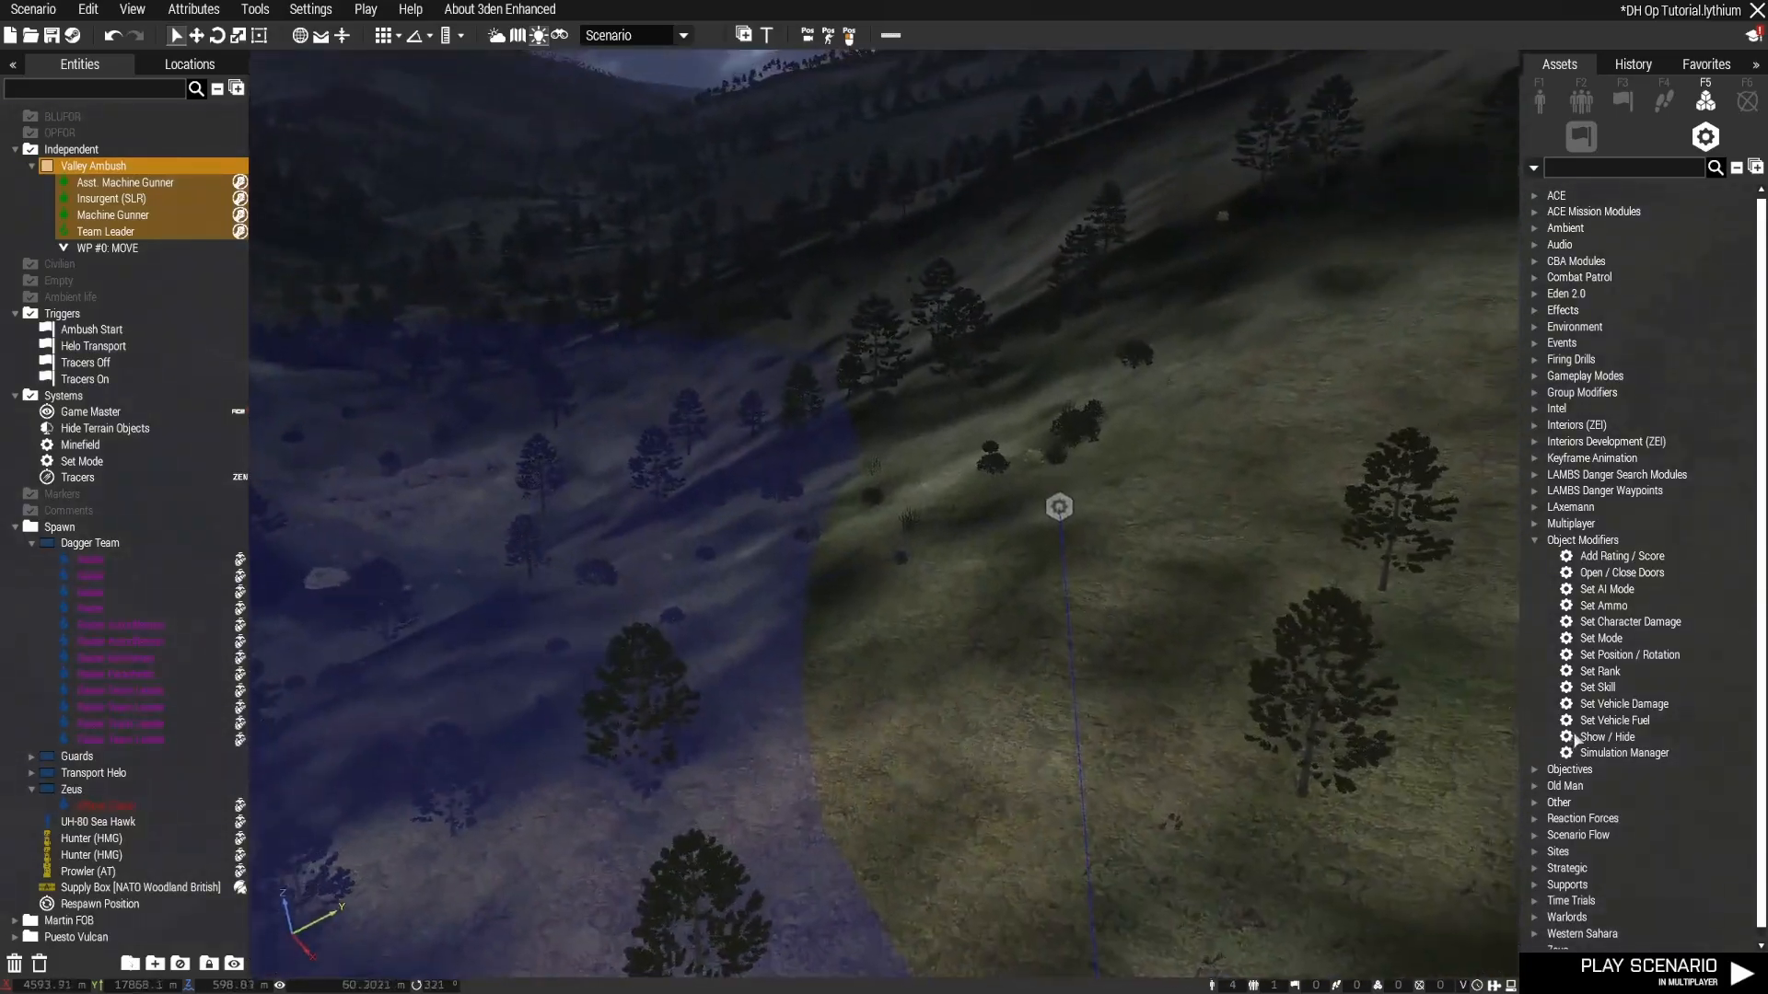
{"action": "double_click", "coordinate": [1064, 512]}
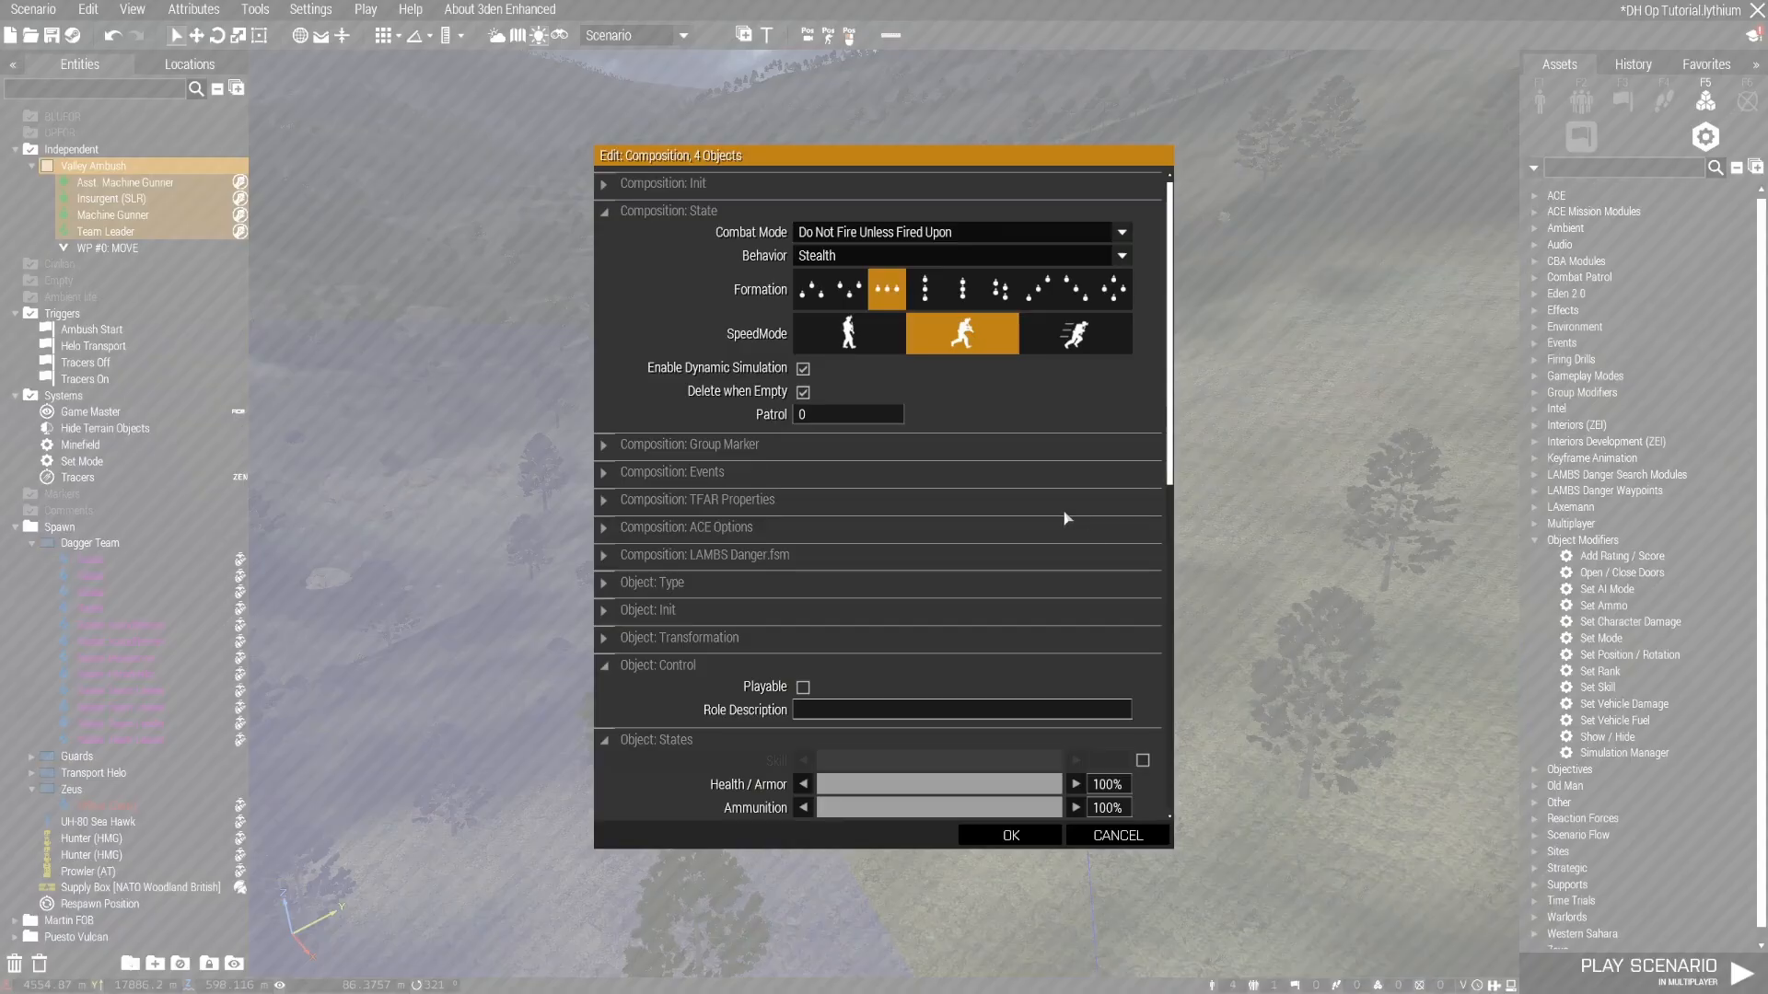
{"action": "left_click", "coordinate": [1155, 842]}
{"action": "left_click", "coordinate": [1263, 677]}
{"action": "key", "text": "w"}
{"action": "right_click_drag", "start_coordinate": [1263, 677], "coordinate": [1208, 697]}
{"action": "double_click", "coordinate": [1167, 556]}
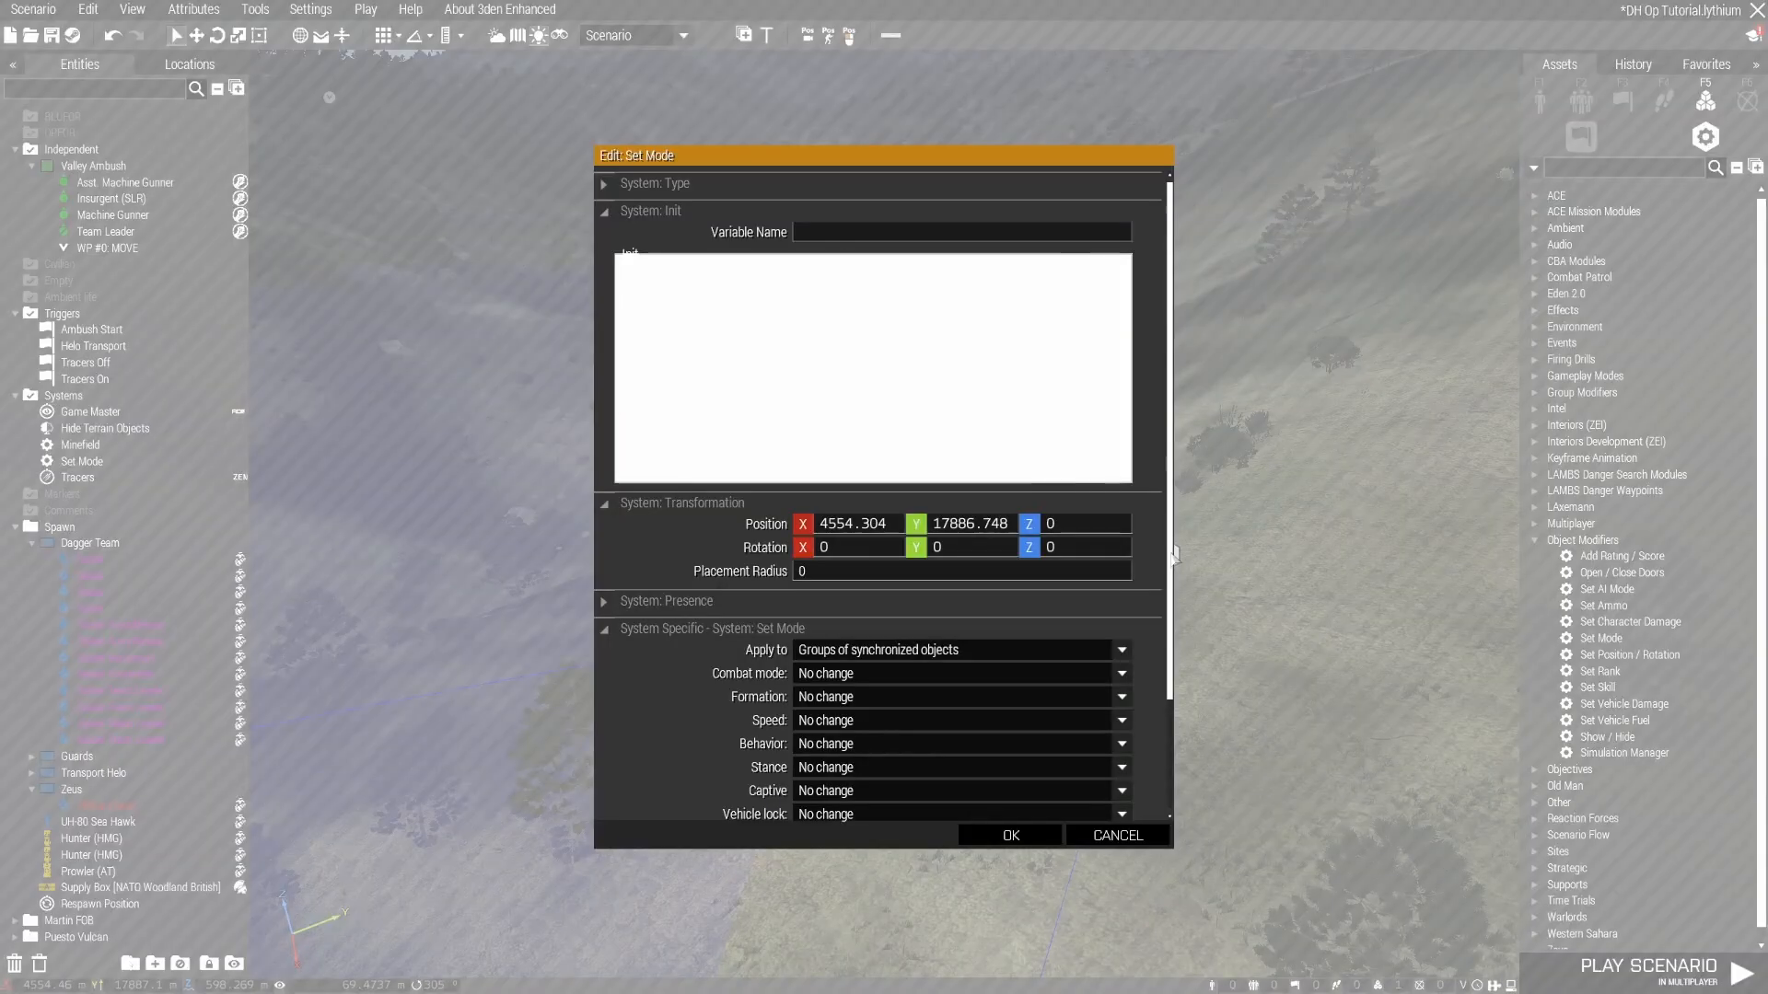
{"action": "scroll", "coordinate": [1071, 582], "scroll_direction": "down", "scroll_amount": 3}
{"action": "left_click", "coordinate": [826, 631]}
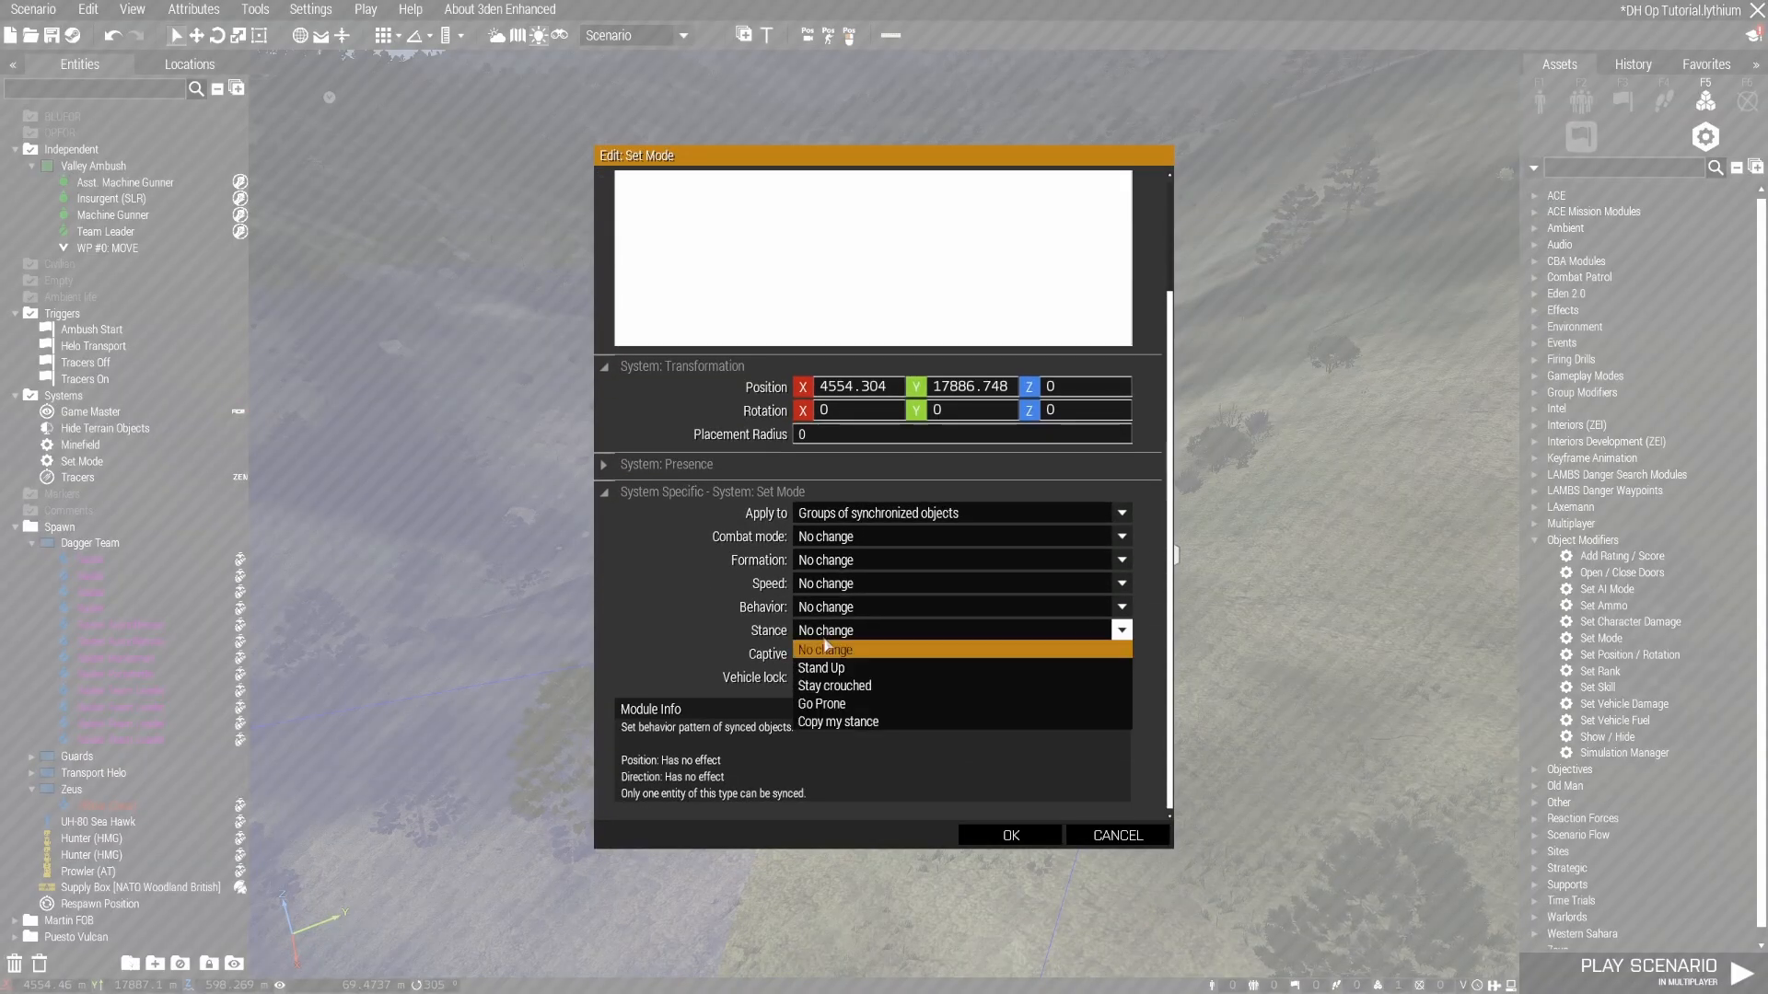
{"action": "left_click", "coordinate": [894, 669]}
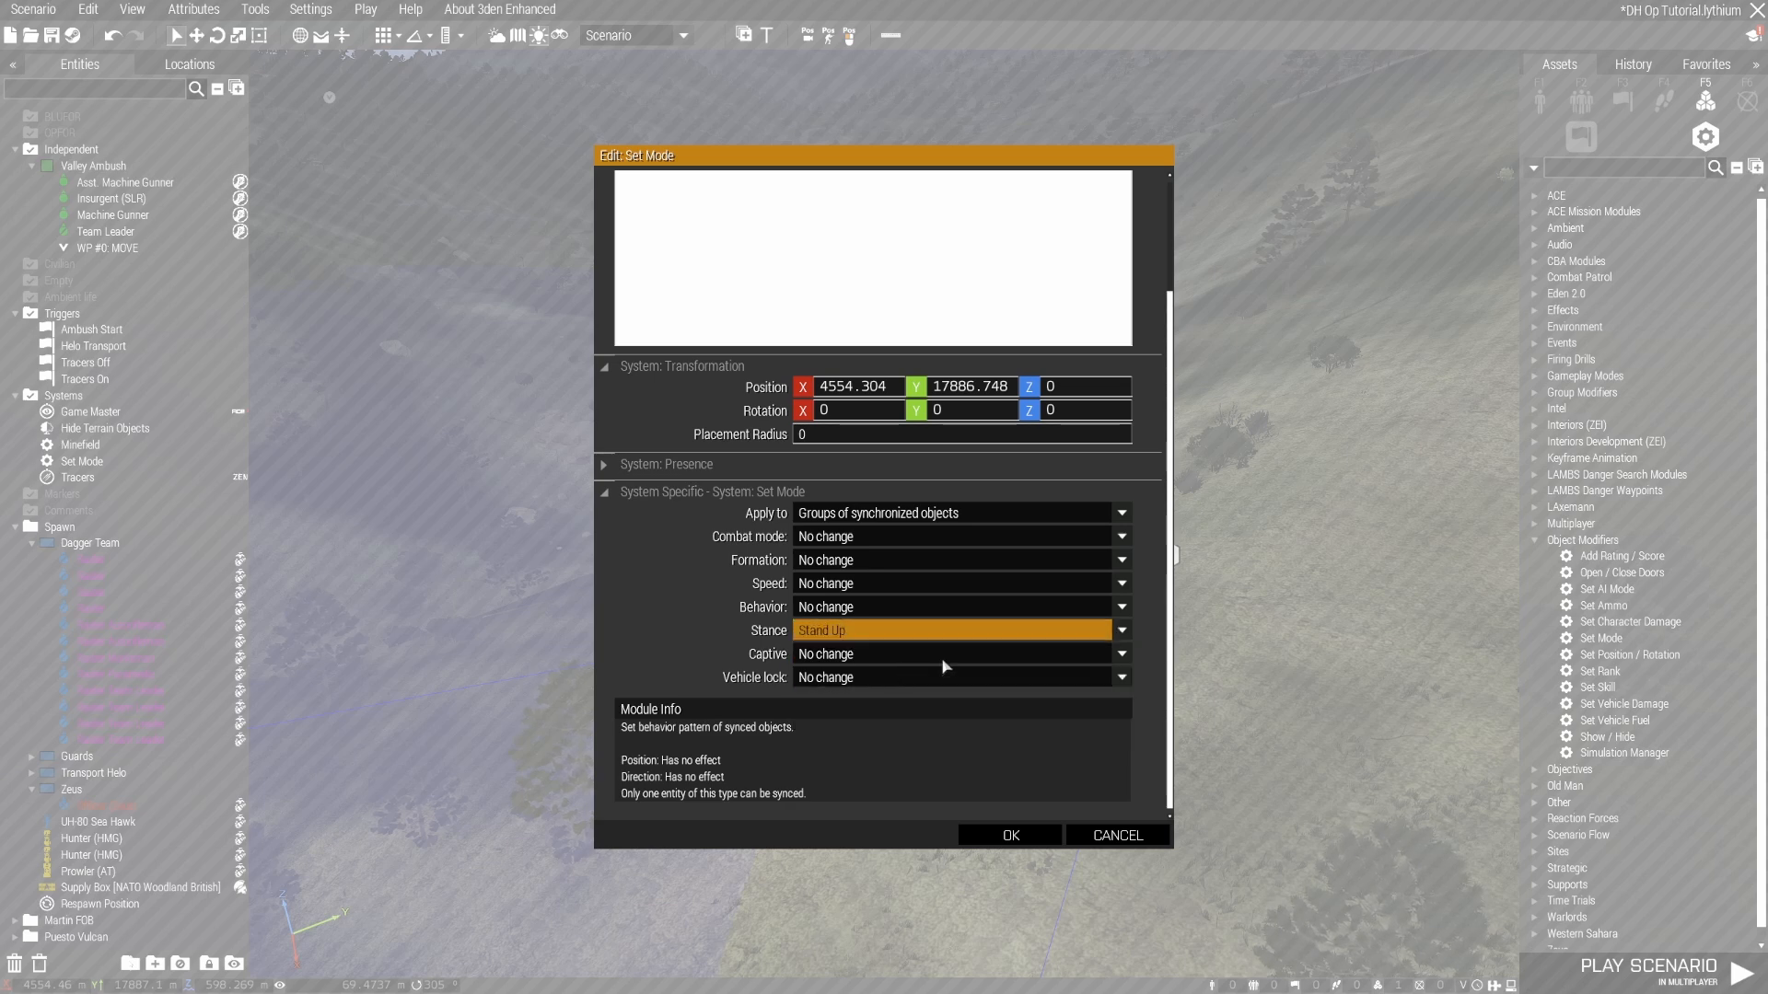
{"action": "left_click", "coordinate": [930, 662]}
{"action": "left_click", "coordinate": [918, 655]}
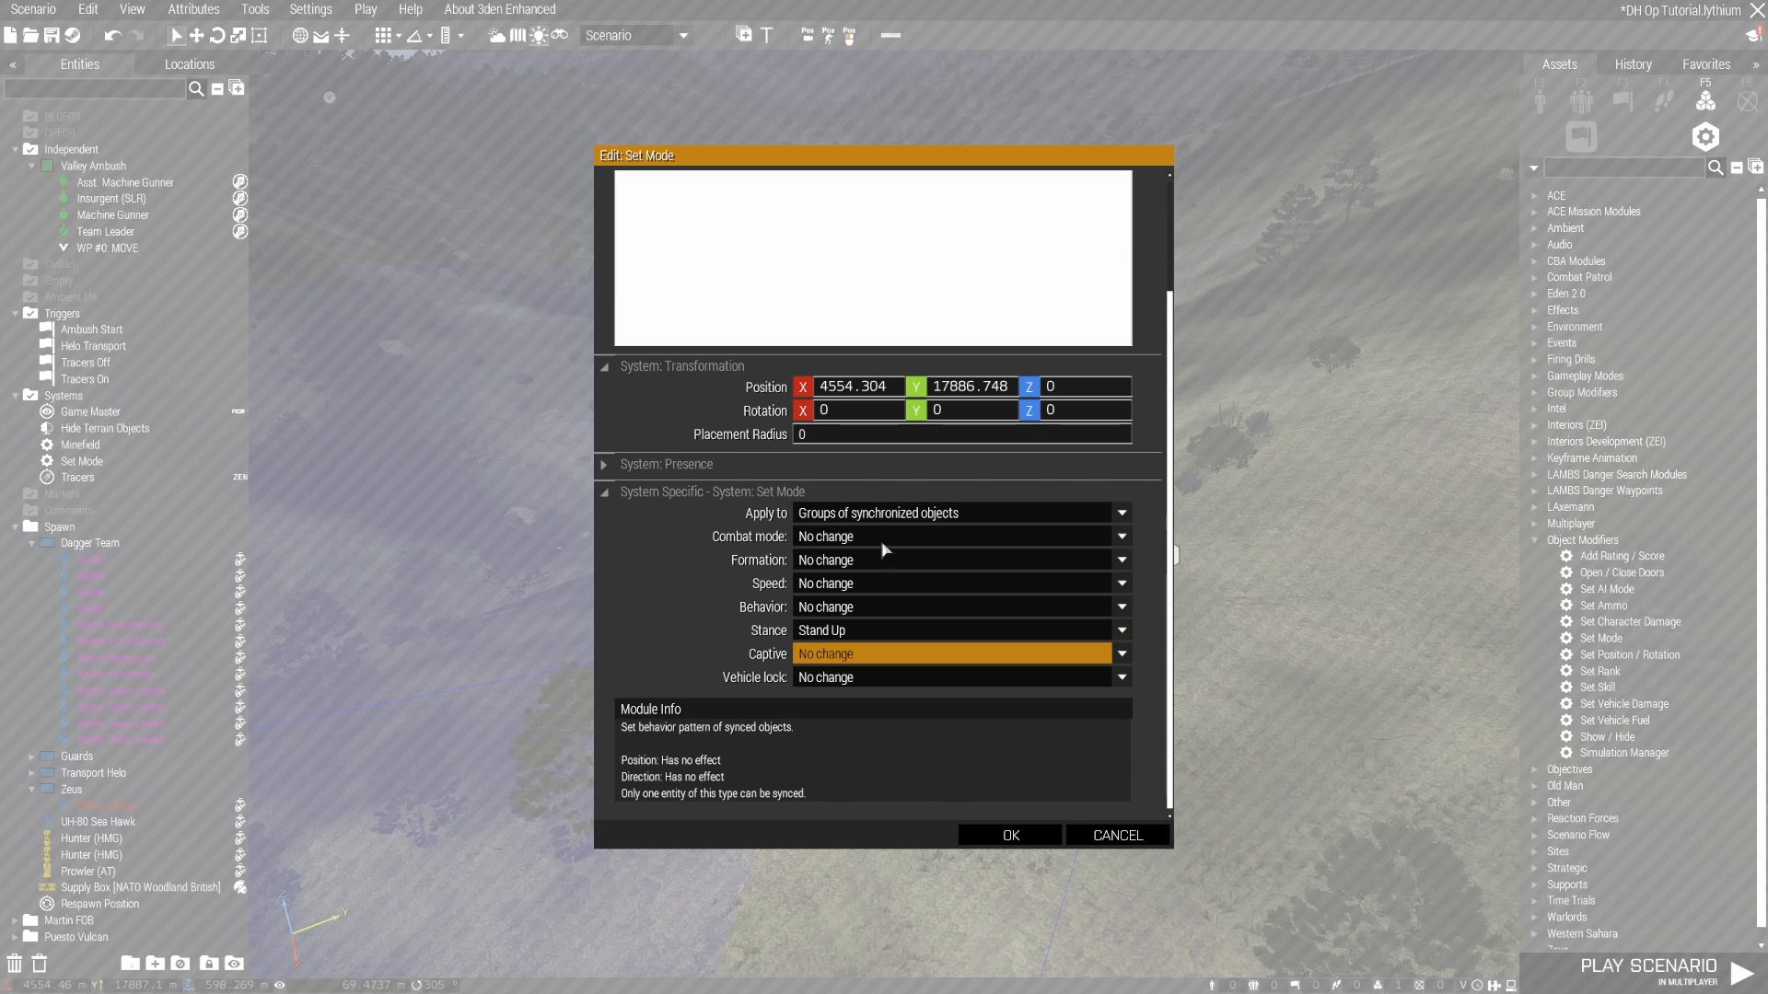
Step: Set the module's behavior to Combat and its combat mode to Open fire, Engage at will, and apply the attributes
{"action": "left_click", "coordinate": [854, 610]}
{"action": "left_click", "coordinate": [892, 696]}
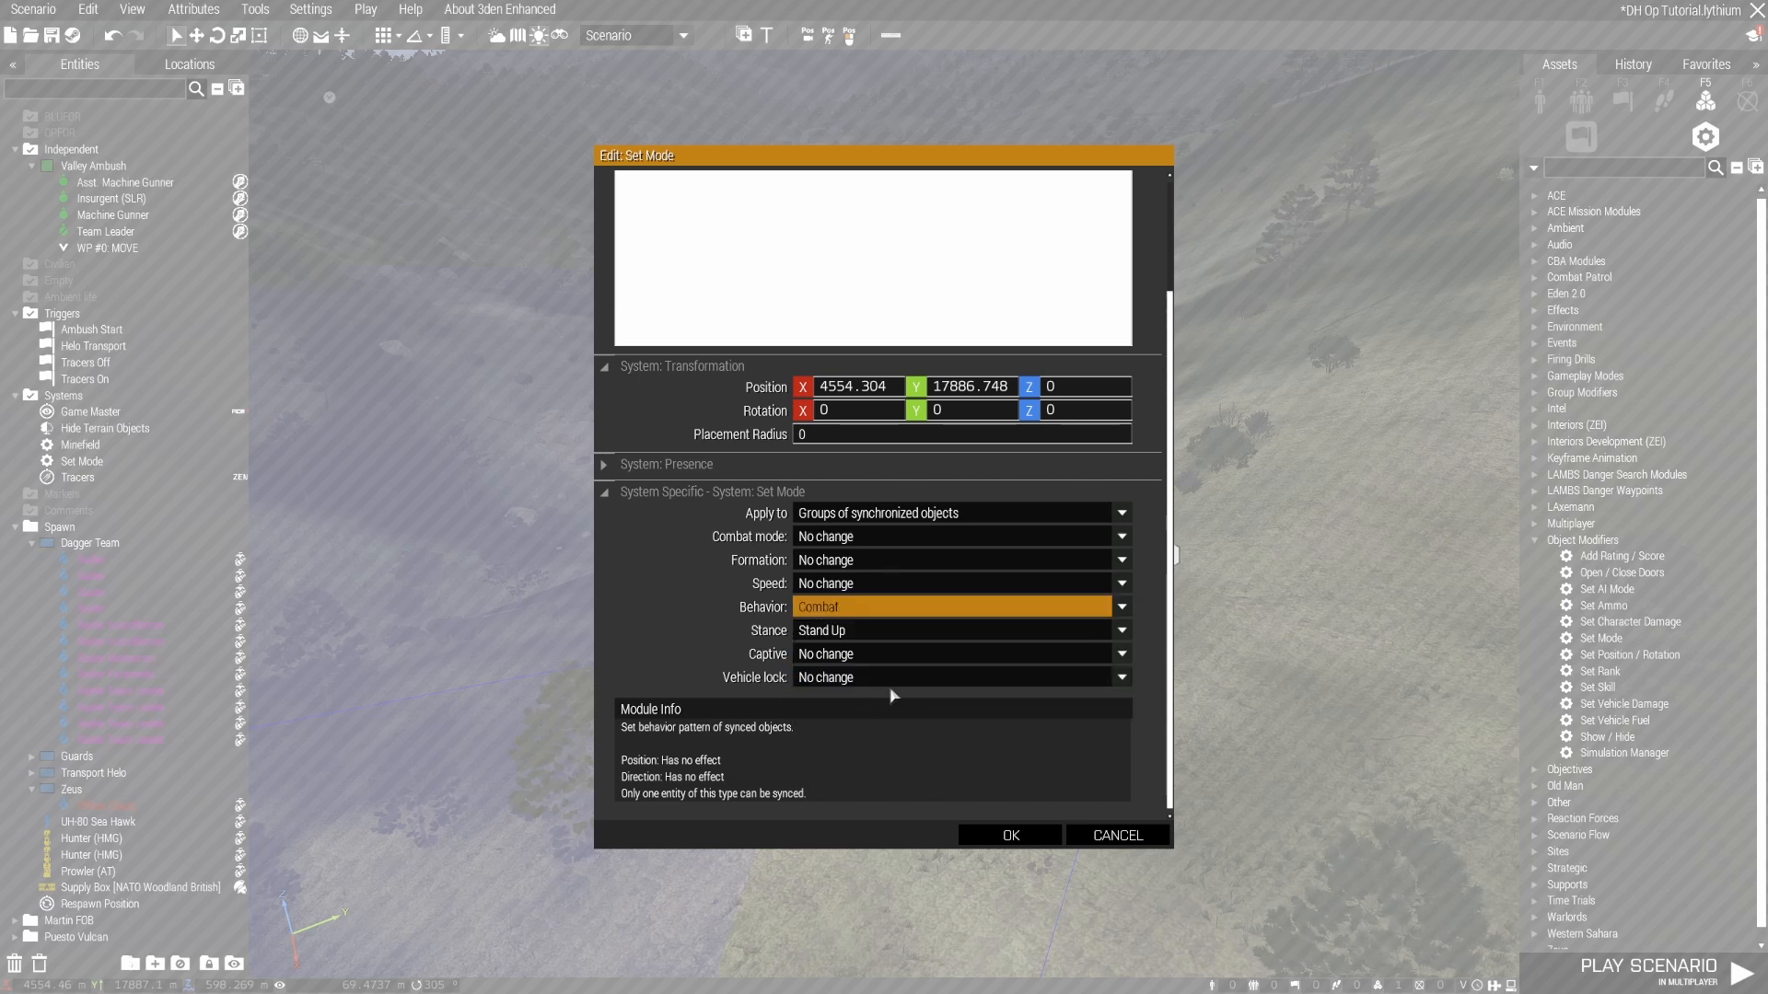
{"action": "left_click", "coordinate": [848, 587]}
{"action": "left_click", "coordinate": [848, 588]}
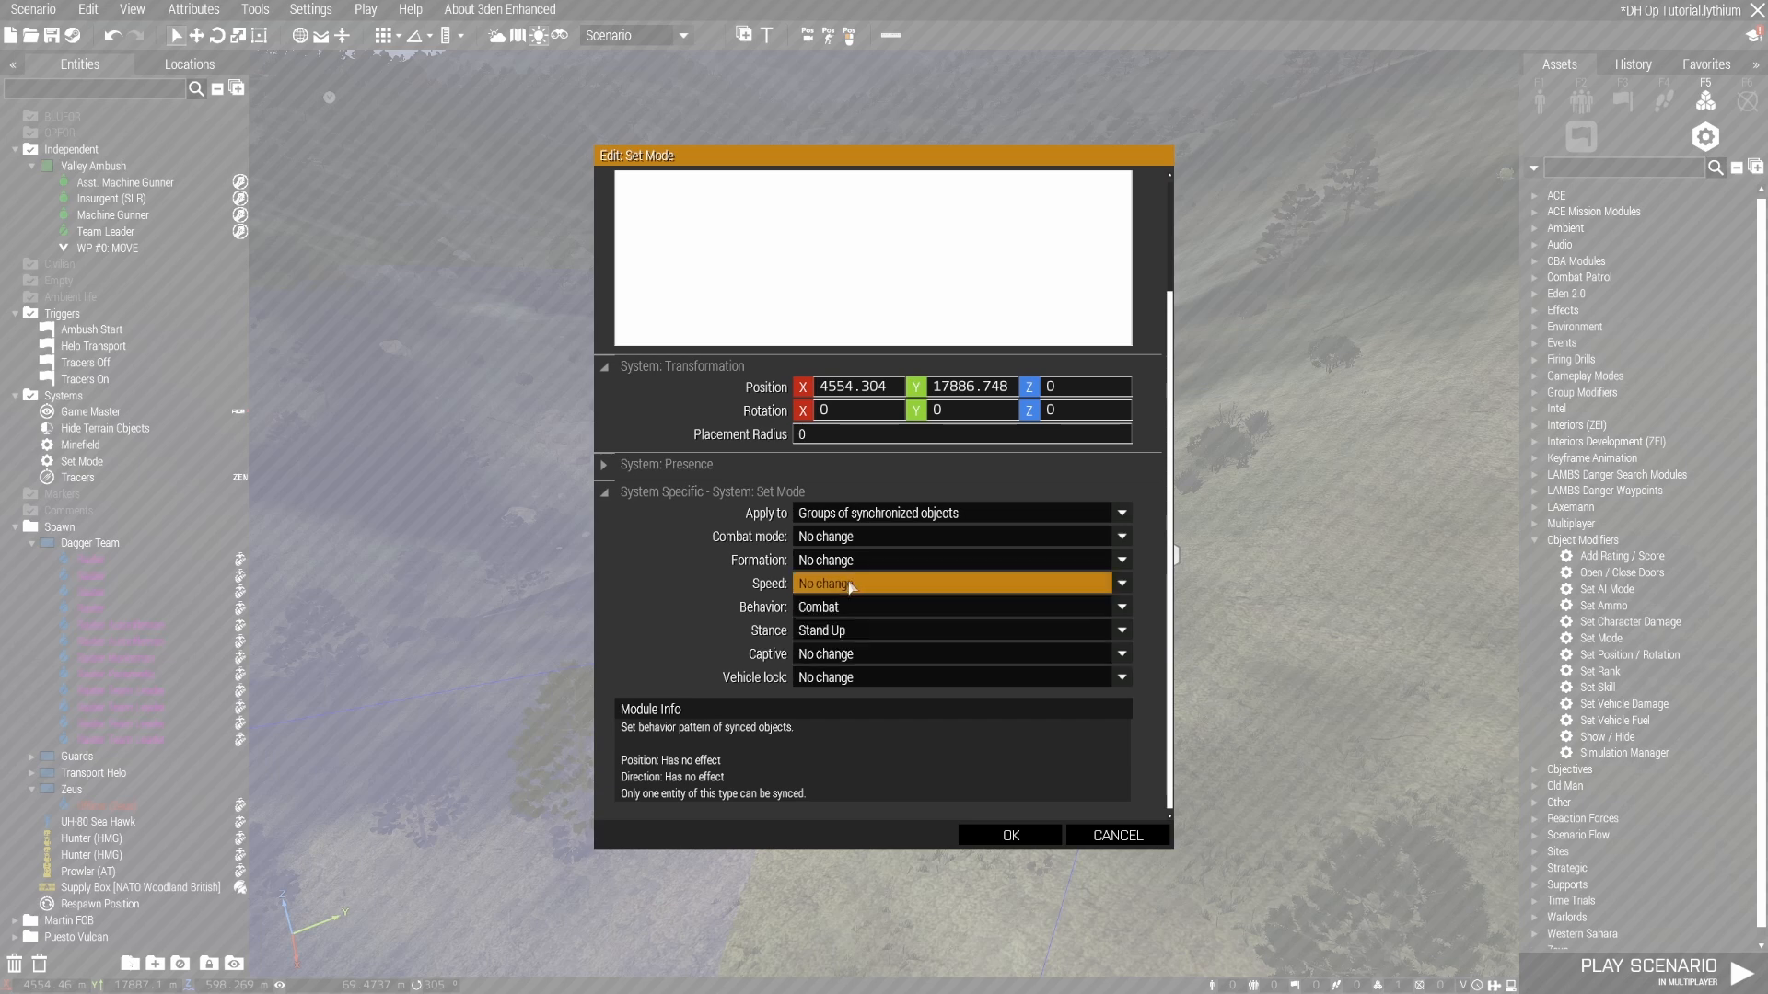
{"action": "left_click", "coordinate": [858, 564]}
{"action": "left_click", "coordinate": [858, 573]}
{"action": "left_click", "coordinate": [864, 537]}
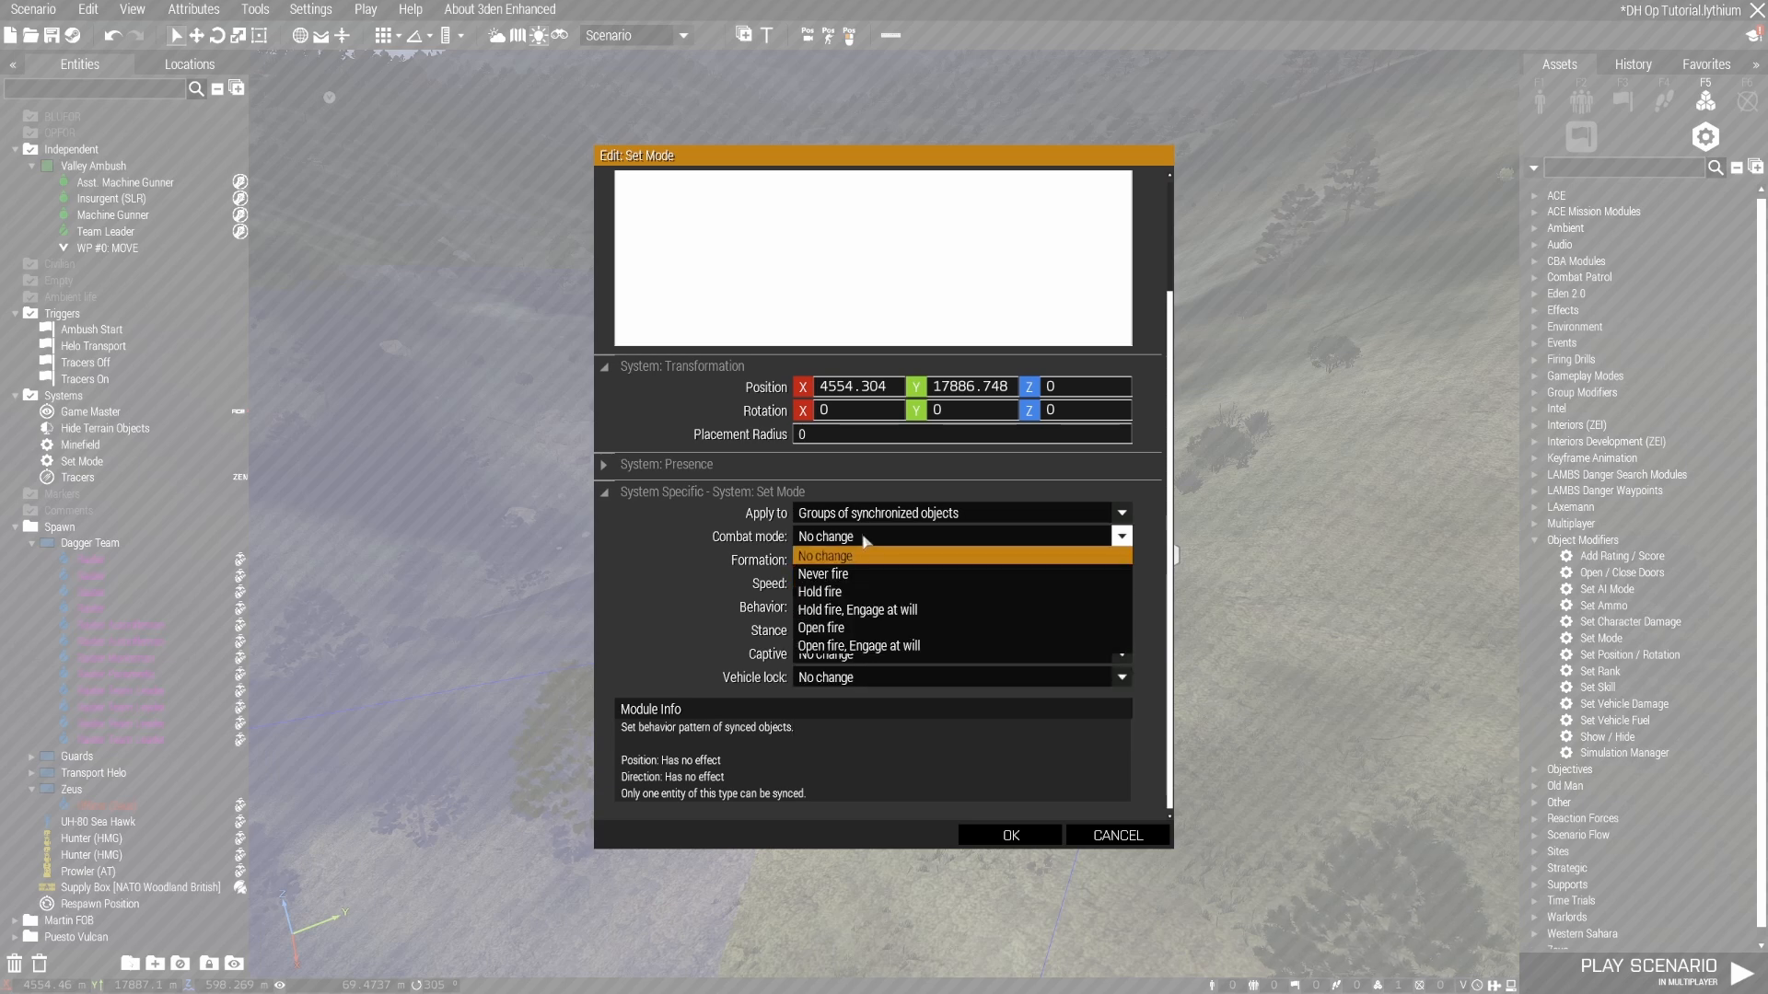
{"action": "left_click", "coordinate": [910, 646]}
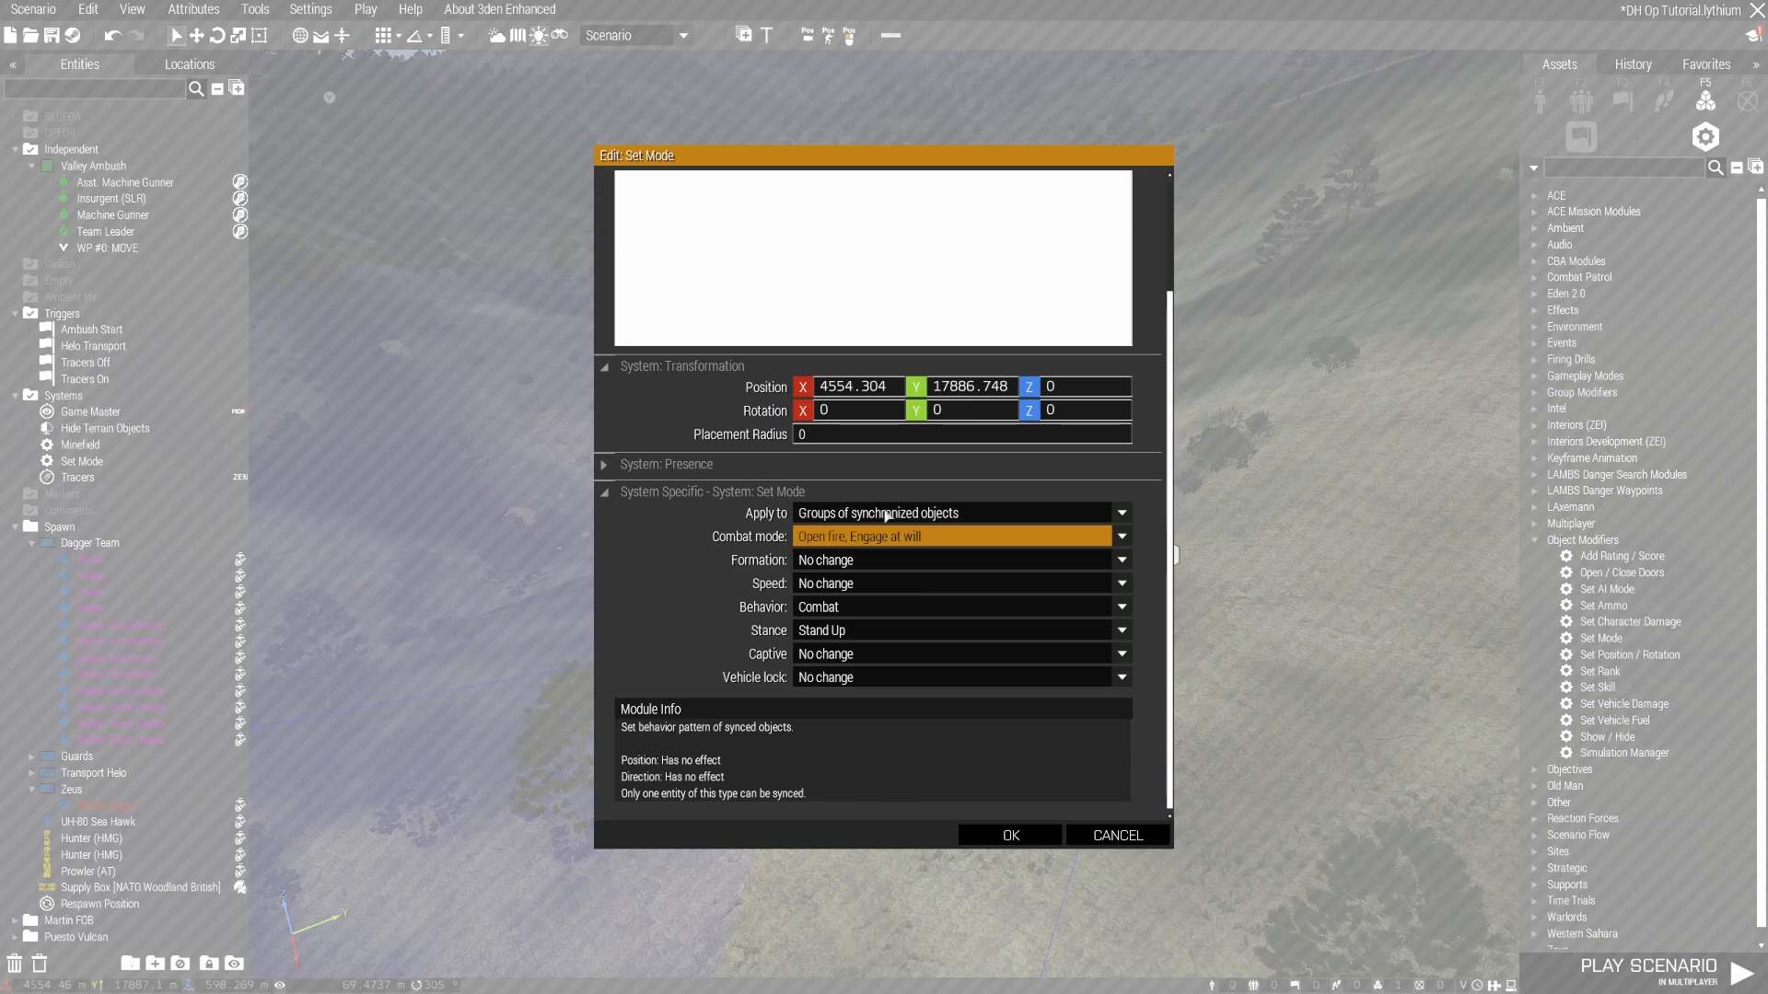
{"action": "left_click", "coordinate": [1013, 835]}
Step: Save the scenario and play it in multiplayer
{"action": "right_click_drag", "start_coordinate": [1272, 730], "coordinate": [1121, 725]}
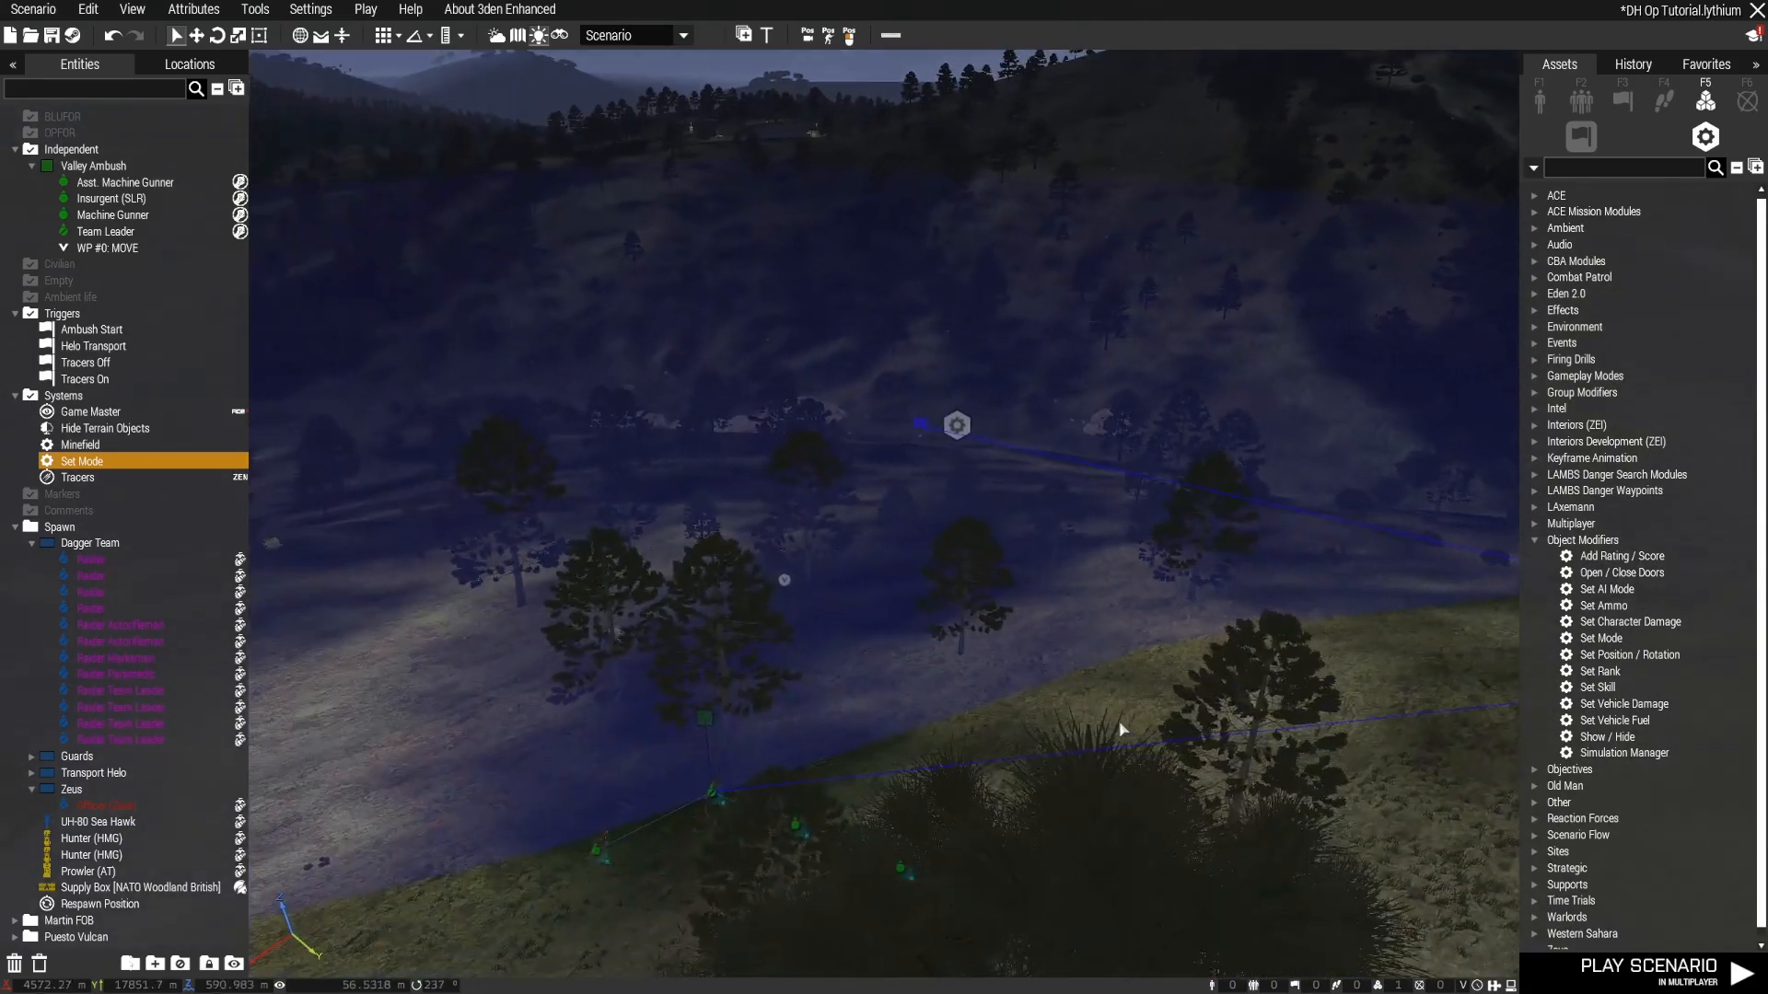
{"action": "key", "text": "ctrl+s"}
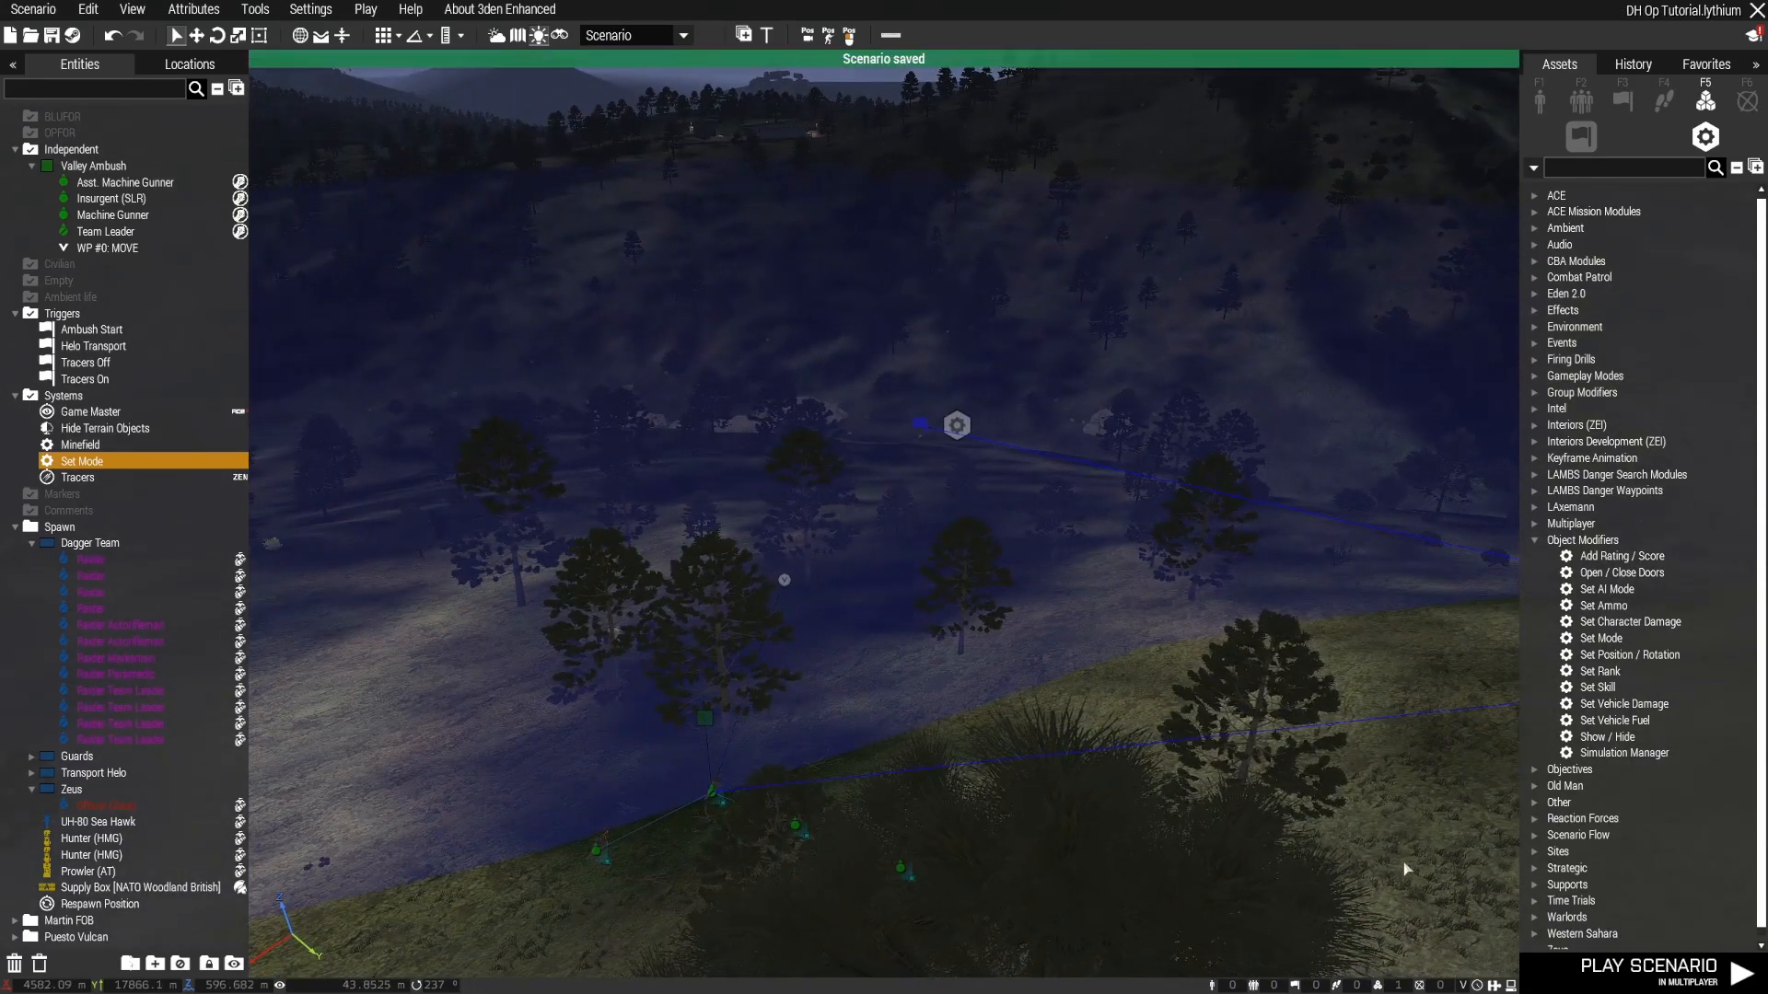
{"action": "left_click", "coordinate": [1648, 969]}
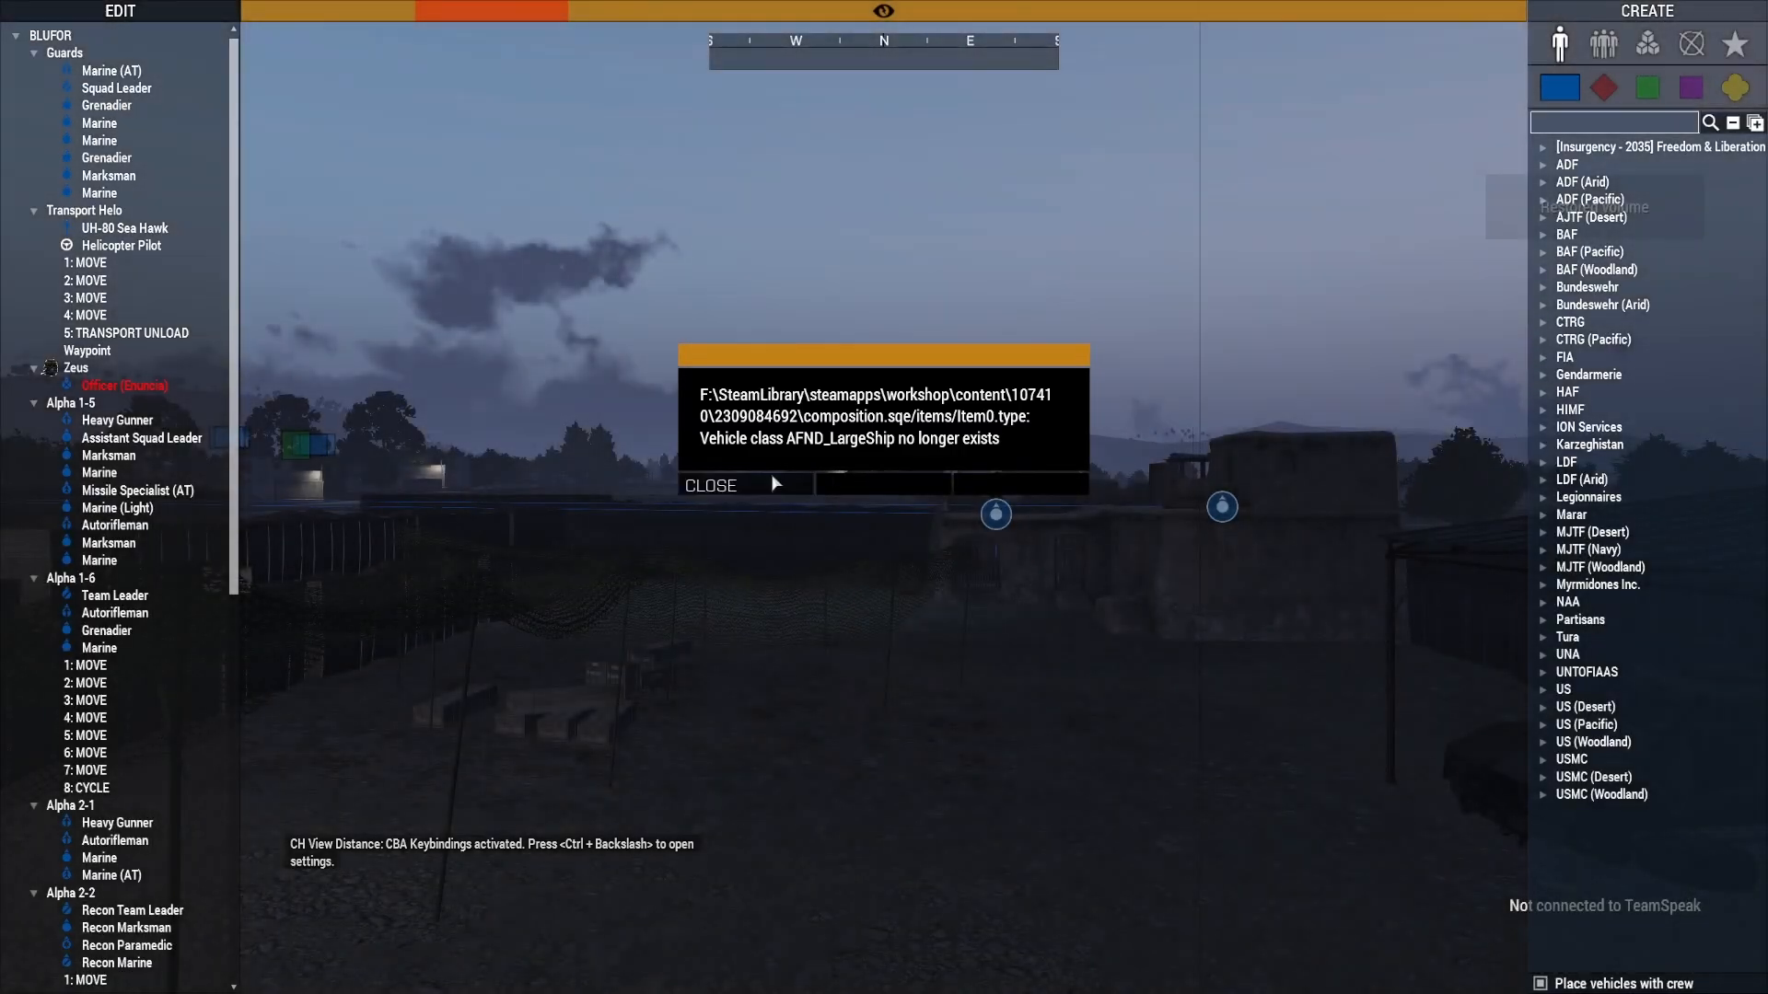
Step: Dismiss the missing vehicle class error and inspect the Valley Ambush group's stance at its position above the valley
{"action": "left_click", "coordinate": [737, 485]}
{"action": "key", "text": "m"}
{"action": "scroll", "coordinate": [698, 242], "scroll_direction": "up", "scroll_amount": 8}
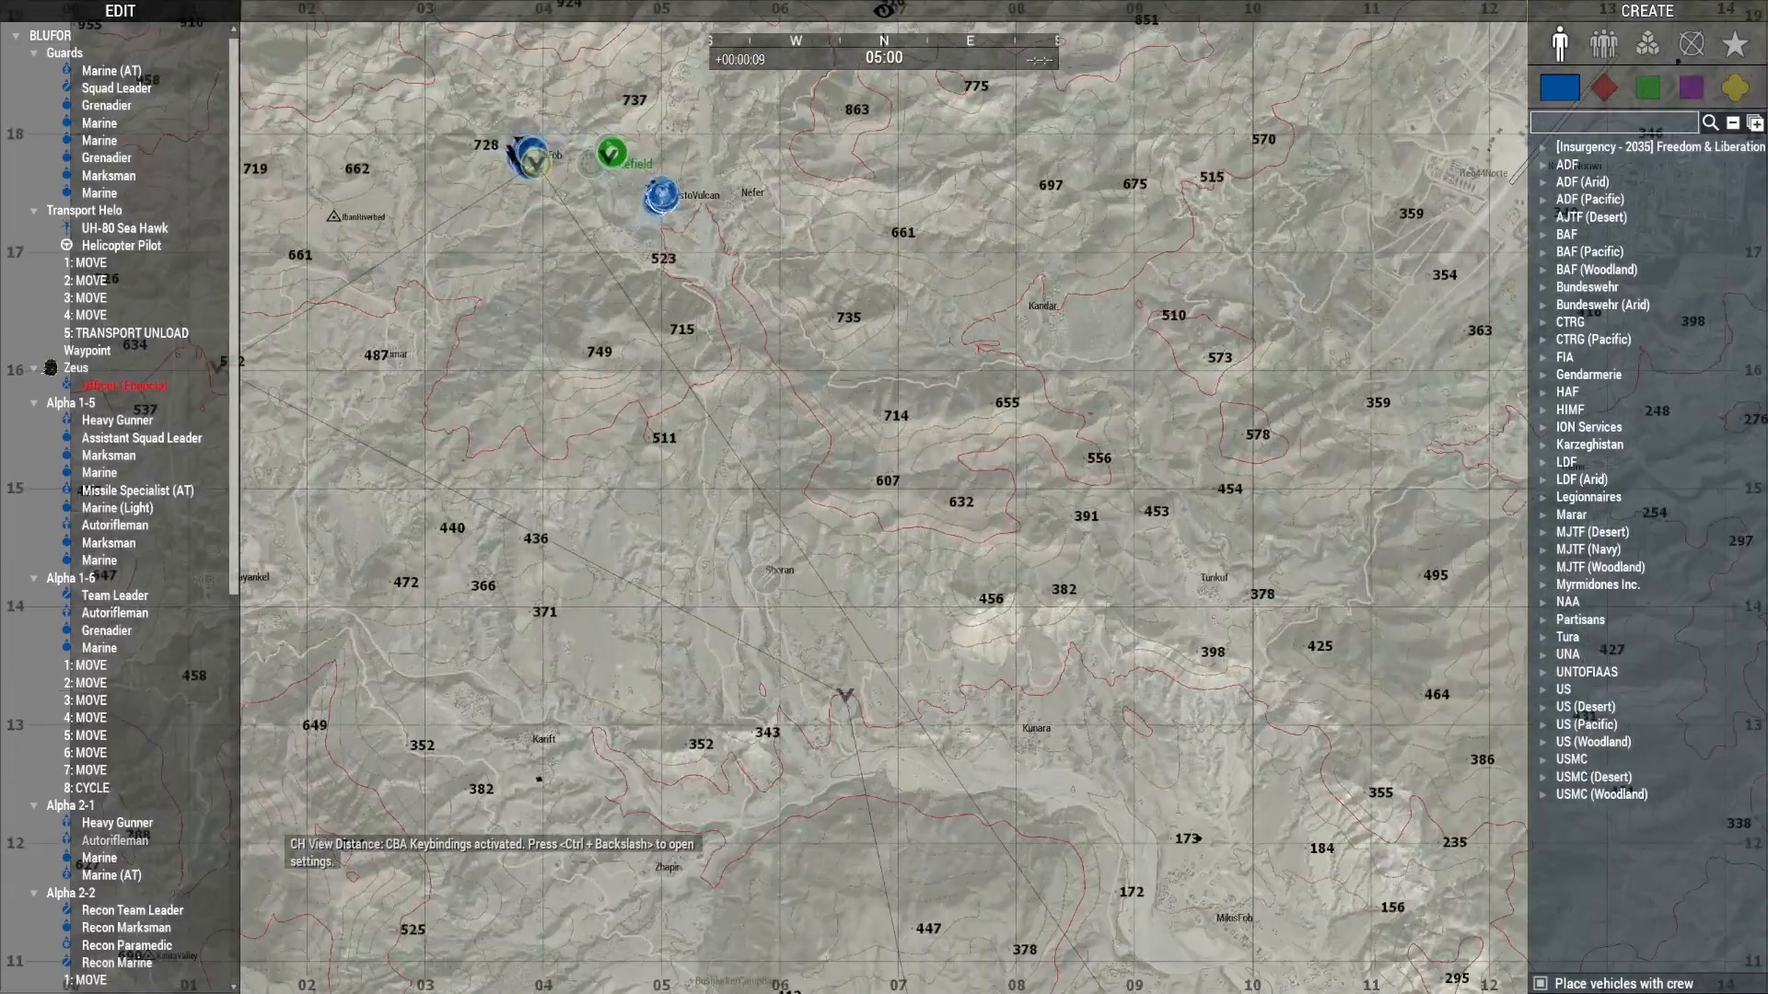
{"action": "key", "text": "m"}
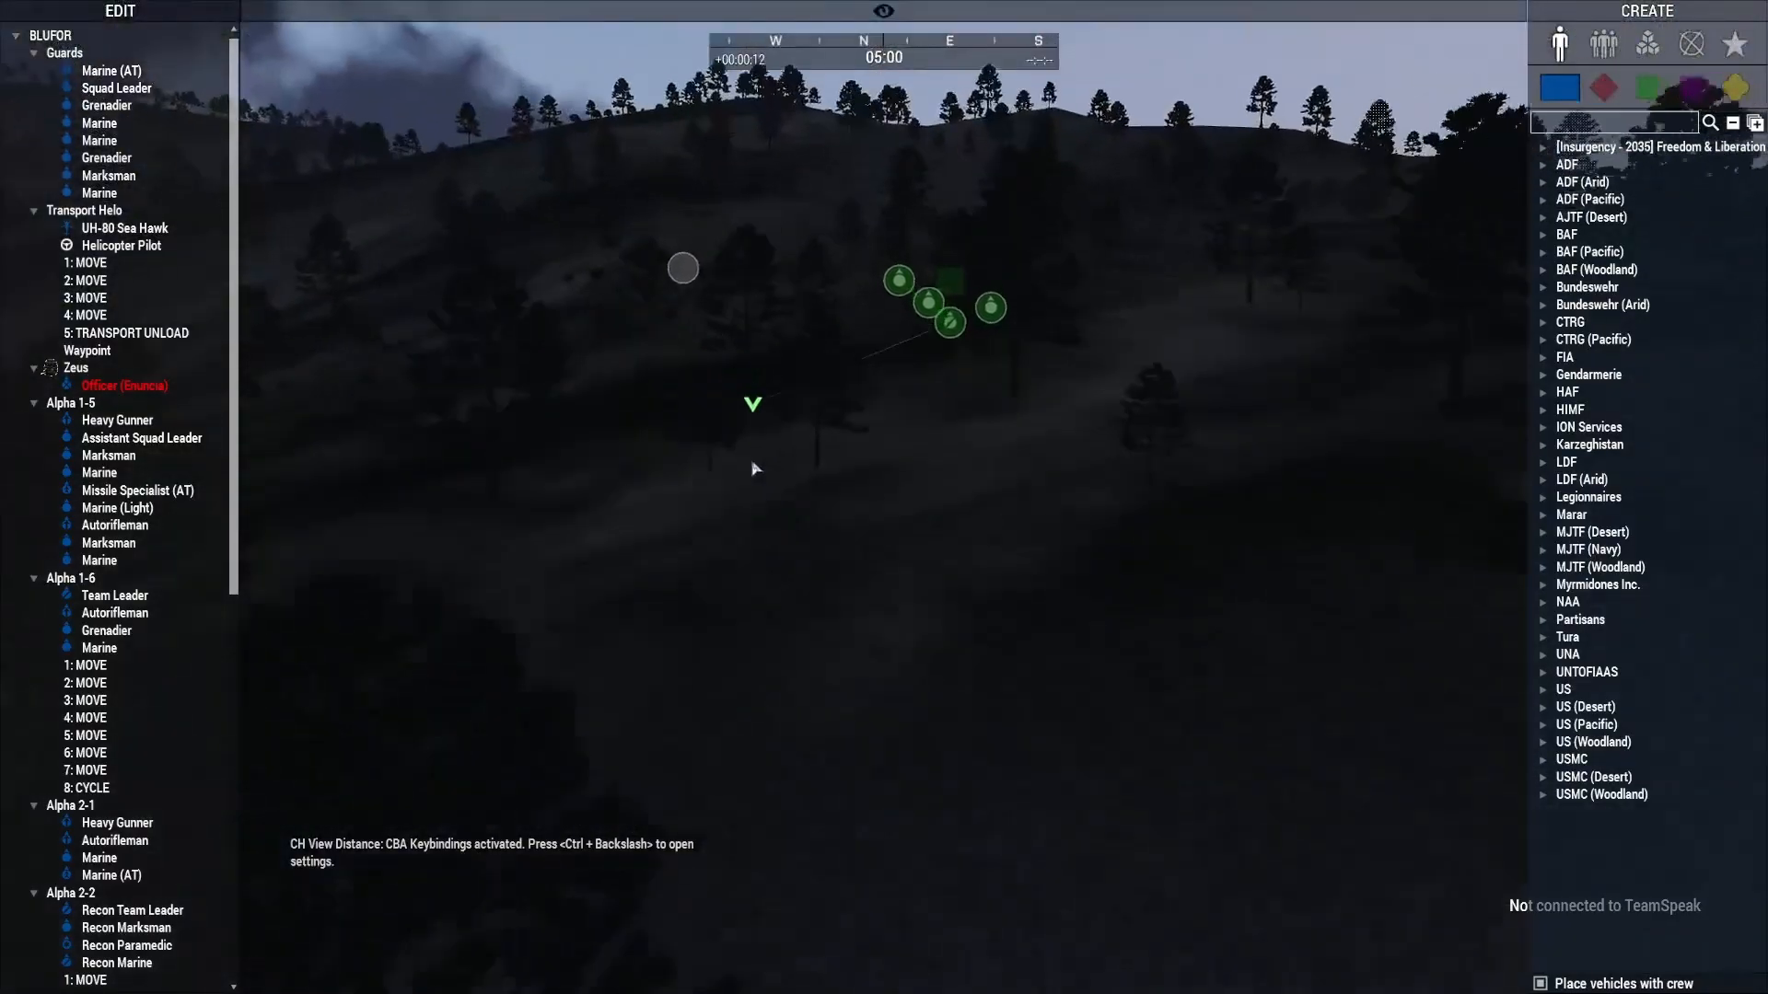
{"action": "key", "text": "w"}
{"action": "right_click_drag", "start_coordinate": [752, 463], "coordinate": [138, 518]}
{"action": "key", "text": "d"}
{"action": "key", "text": "d"}
{"action": "key", "text": "s"}
{"action": "key", "text": "w"}
{"action": "key", "text": "w"}
{"action": "key", "text": "a"}
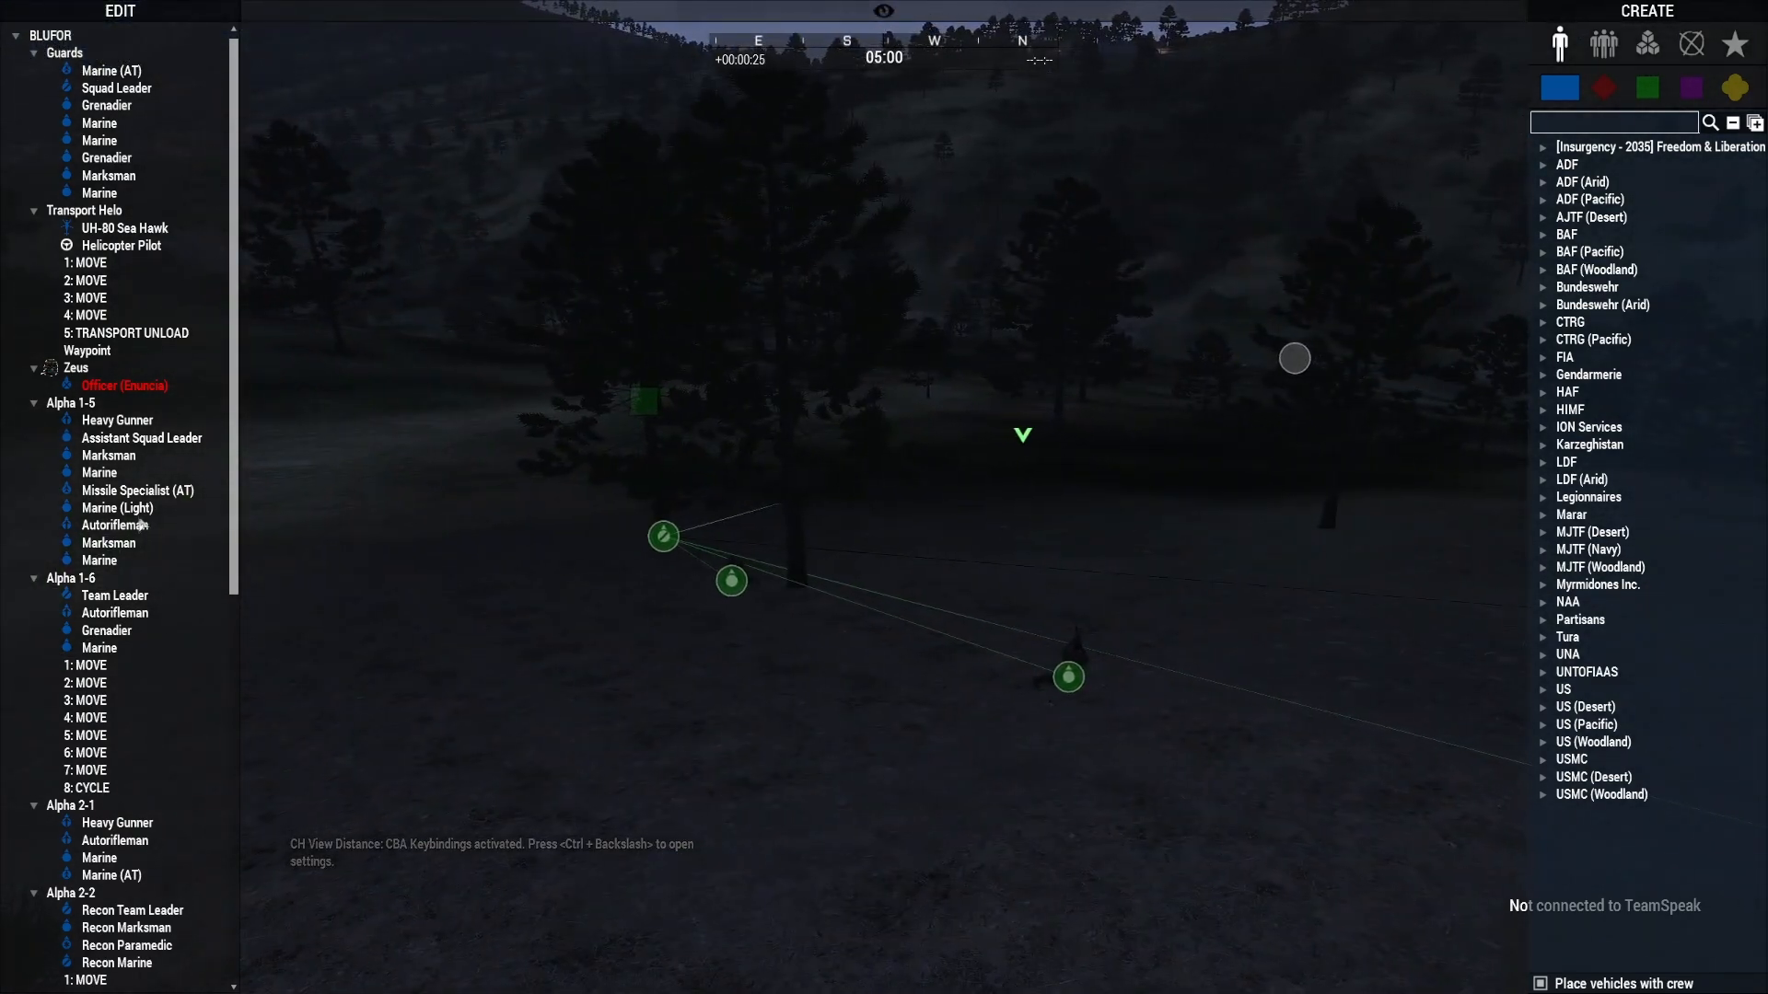
{"action": "key", "text": "d"}
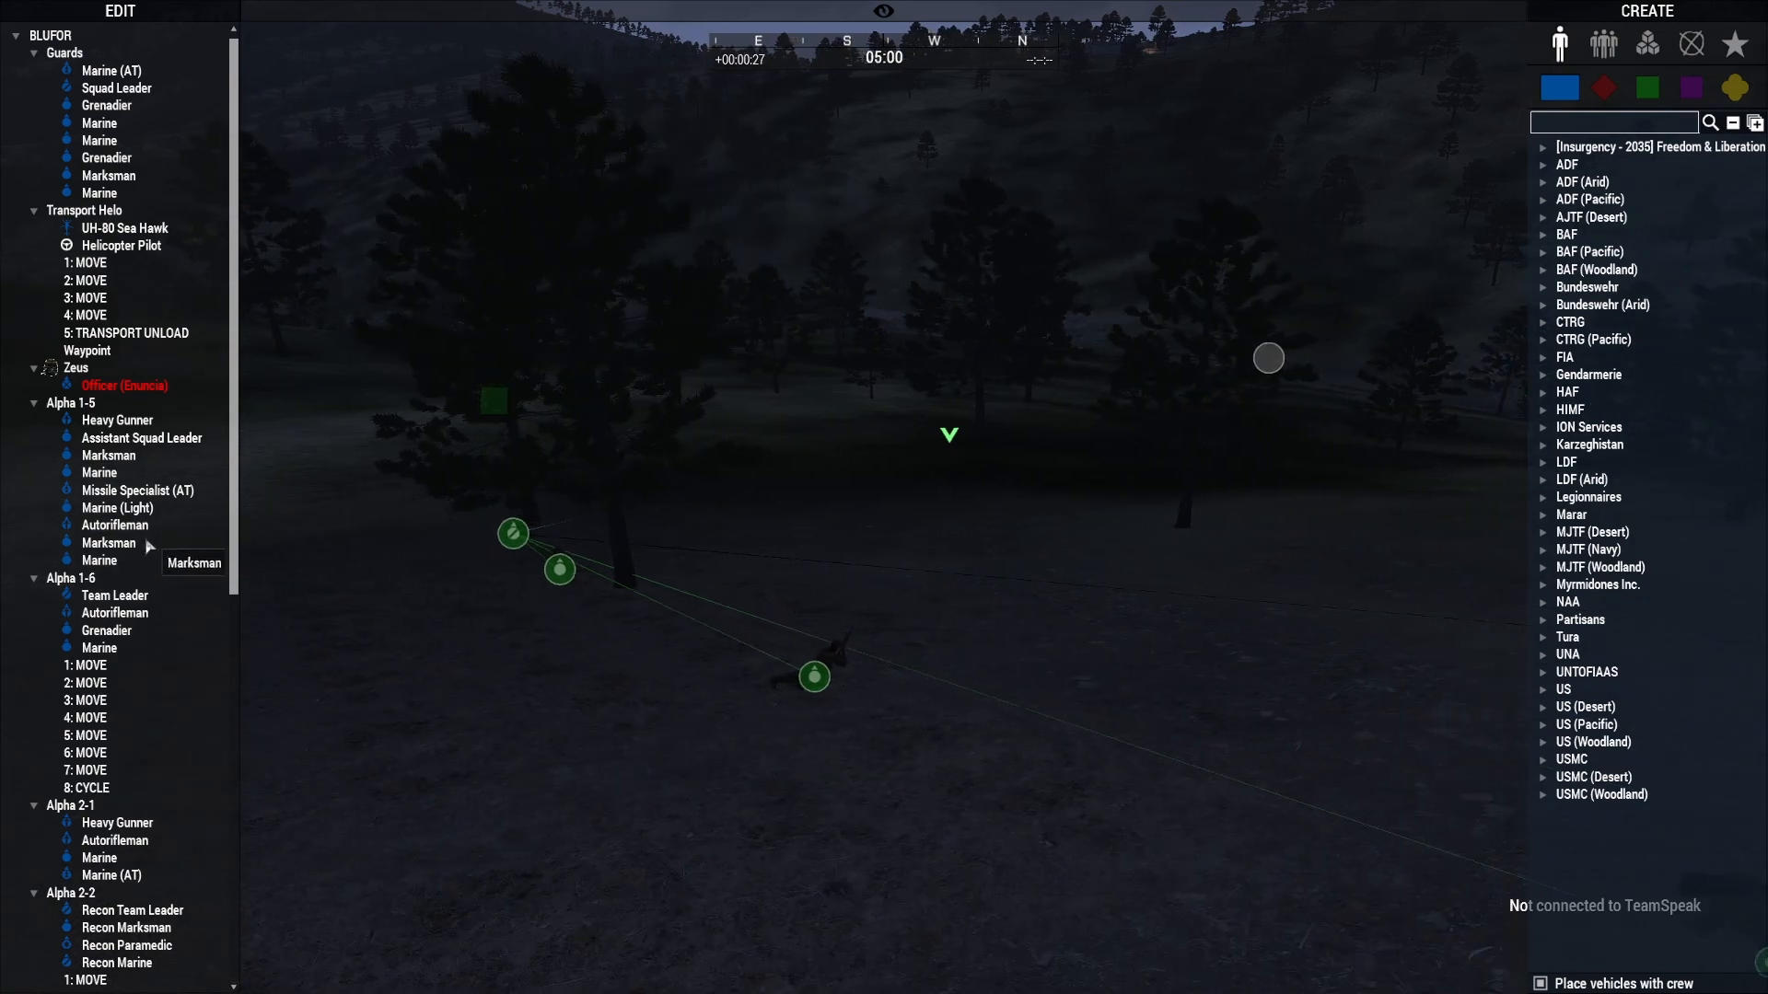
{"action": "key", "text": "s"}
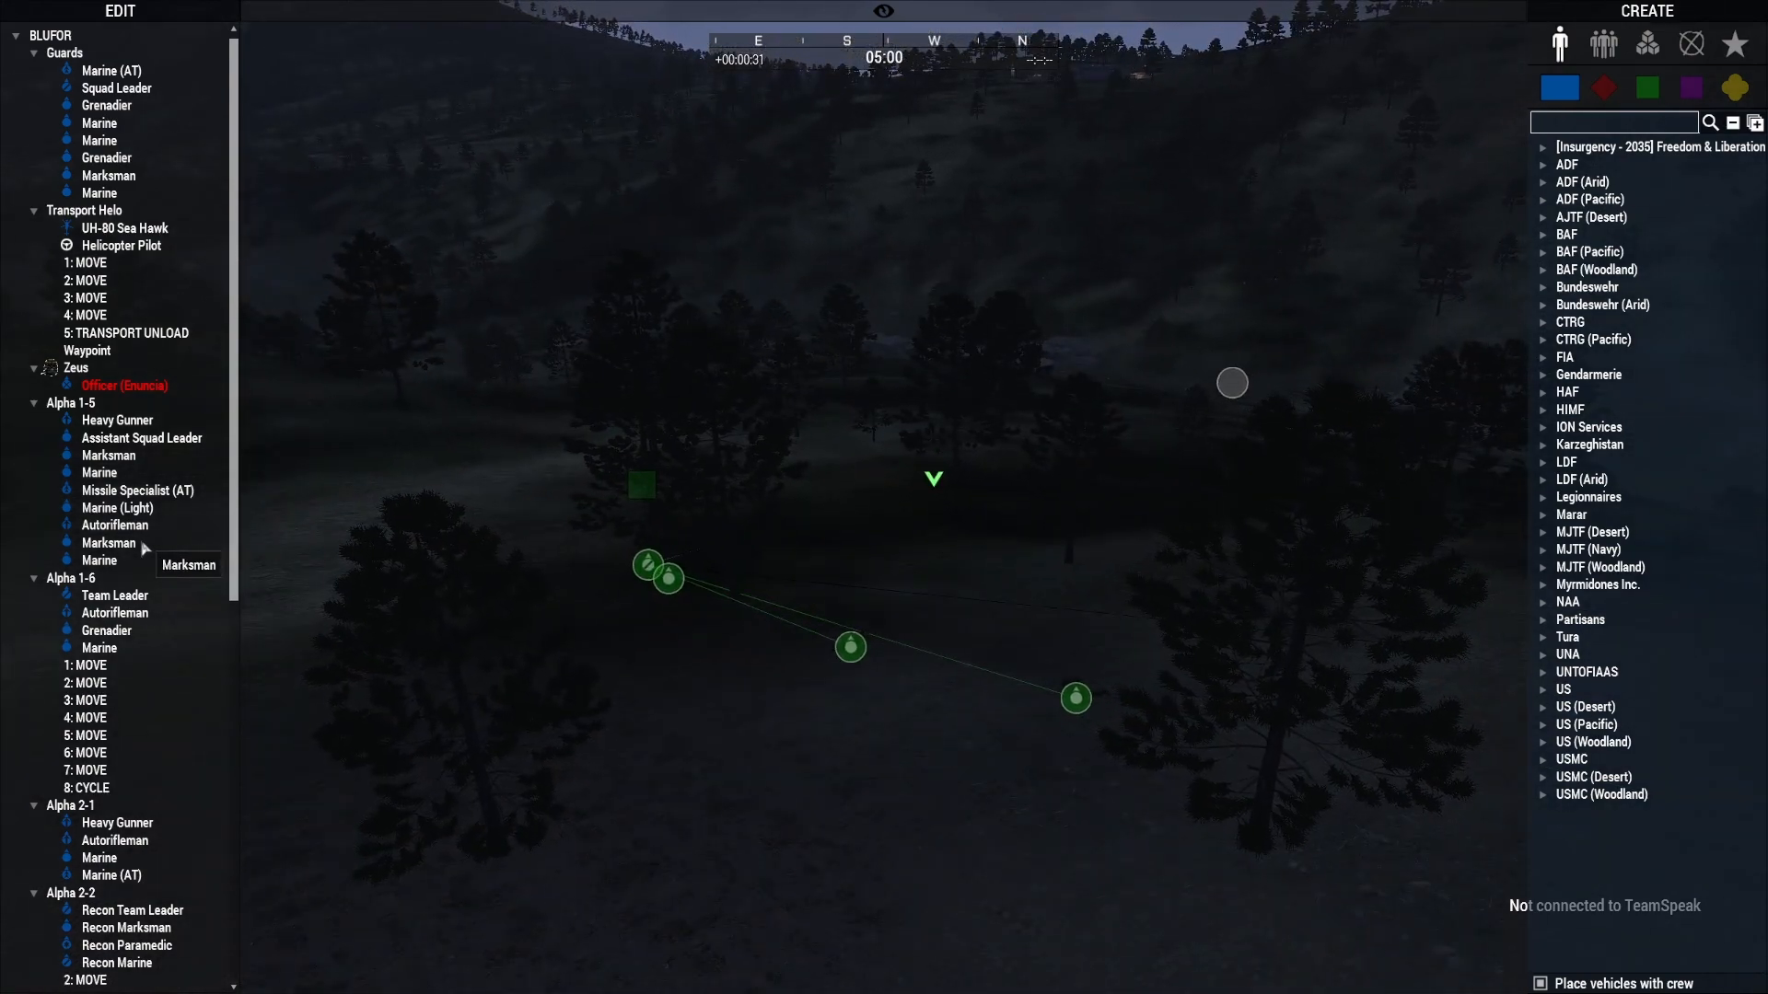
{"action": "key", "text": "w"}
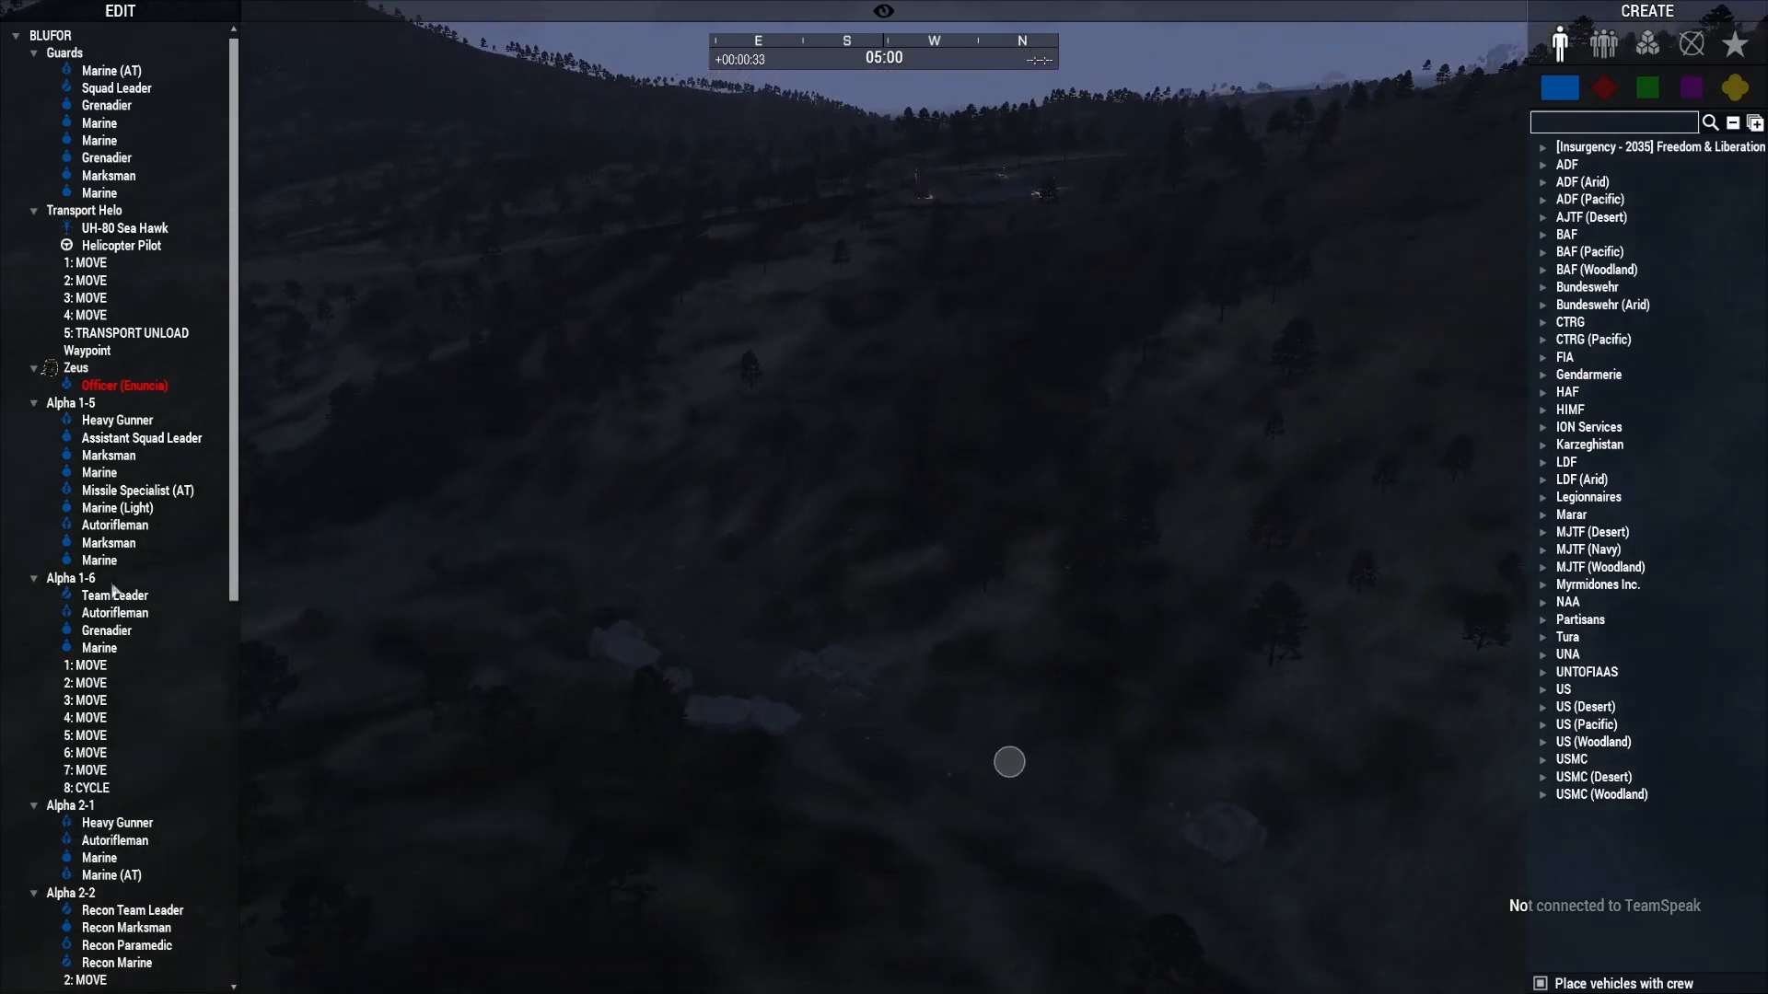
Step: Teleport the player's officer onto the valley floor inside the ambush trigger area
{"action": "key", "text": "w"}
{"action": "right_click_drag", "start_coordinate": [957, 622], "coordinate": [624, 657]}
{"action": "key", "text": "w"}
{"action": "key", "text": "w"}
{"action": "key", "text": "q"}
{"action": "key", "text": "z"}
{"action": "key", "text": "w"}
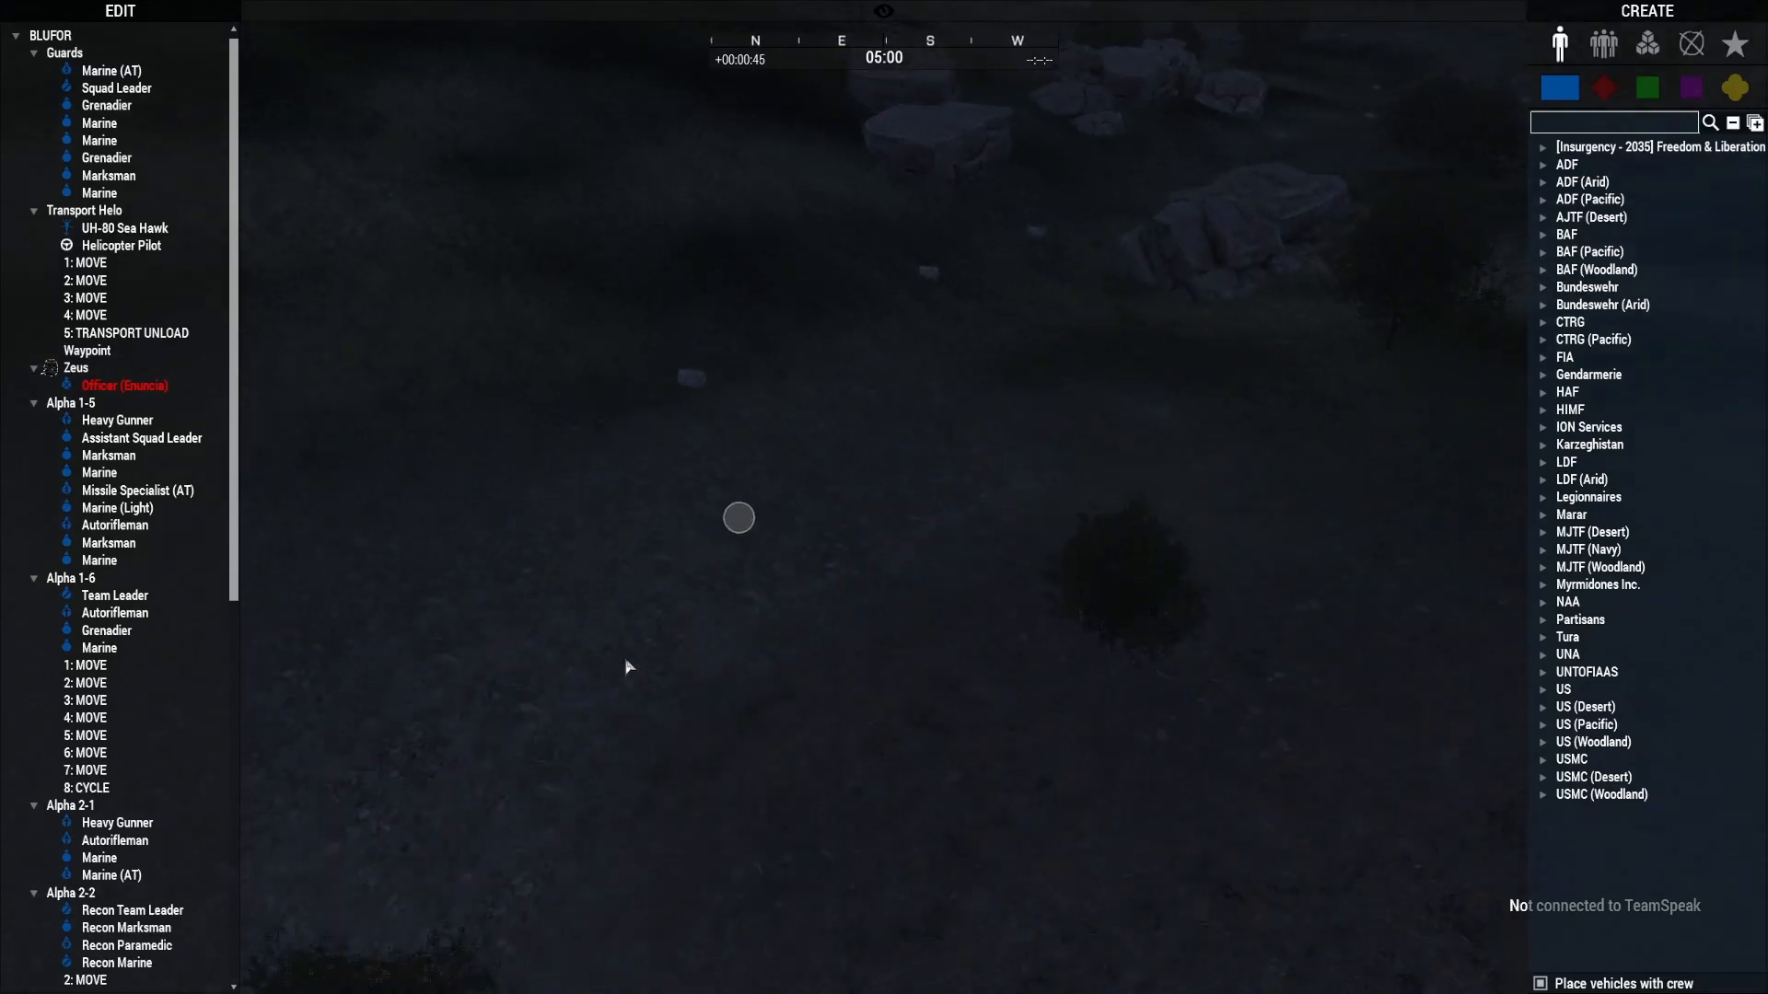
{"action": "right_click", "coordinate": [734, 661]}
{"action": "left_click", "coordinate": [800, 697]}
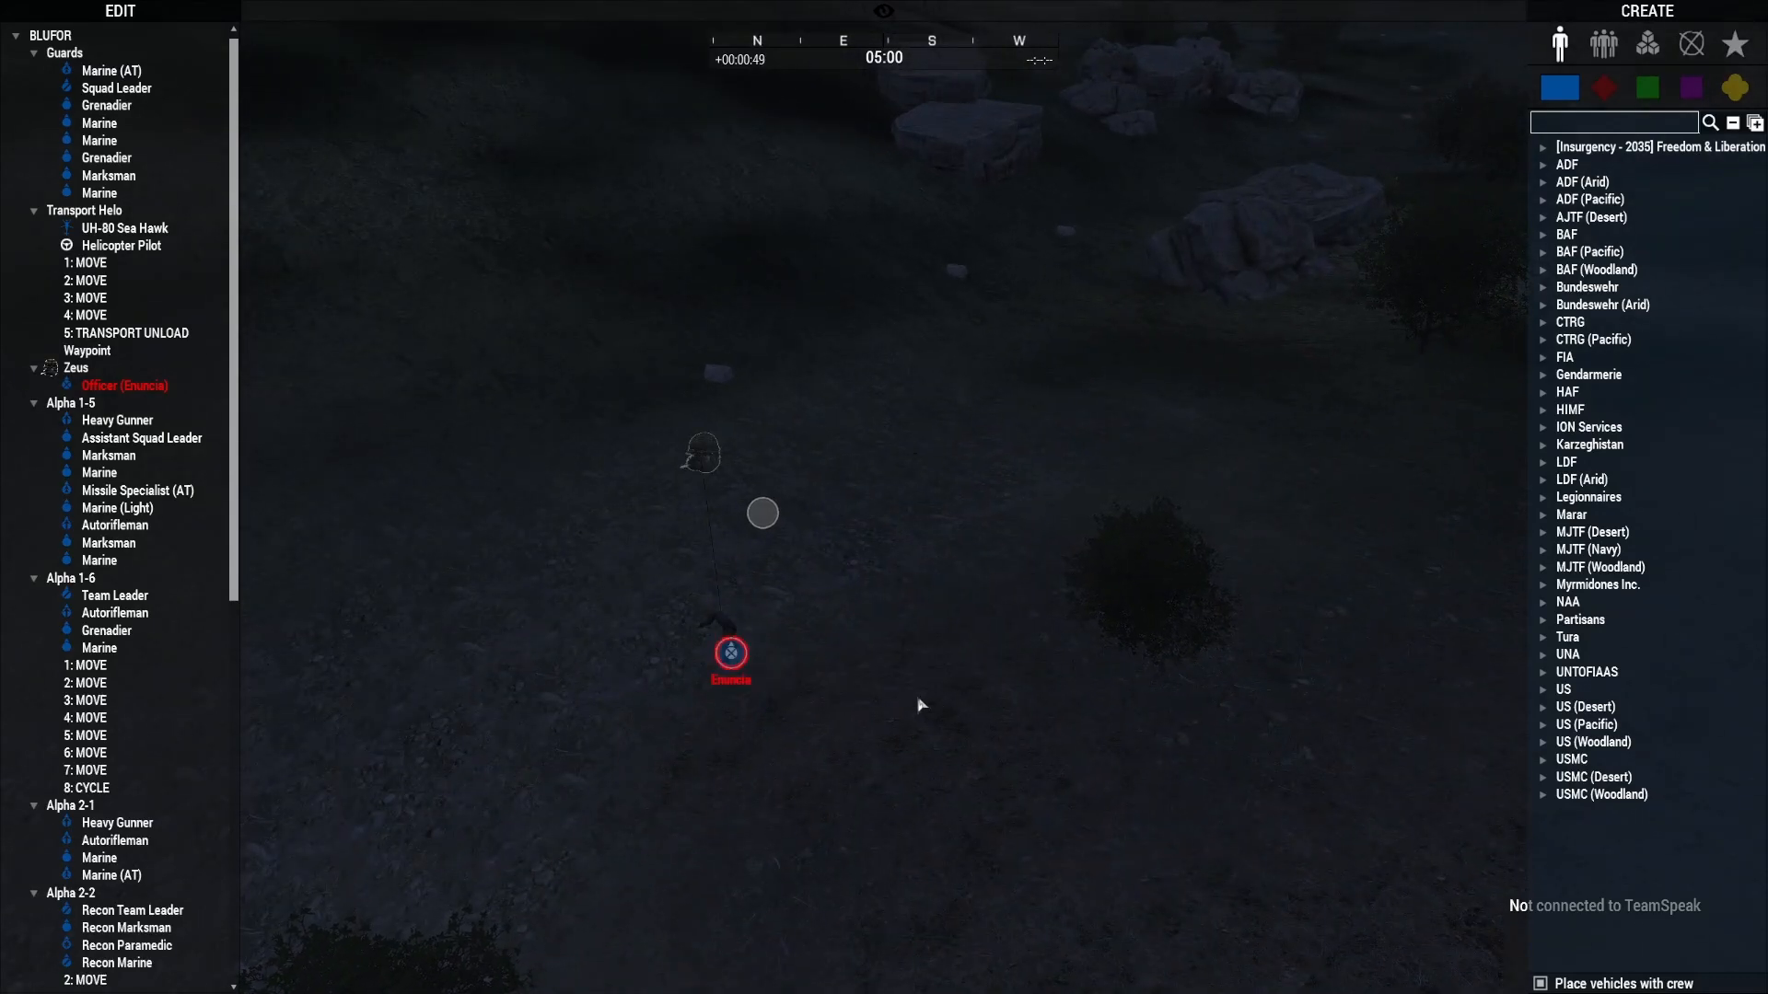
Step: Return to the Valley Ambush group and watch how its units respond to the officer being in the trigger area
{"action": "key", "text": "w"}
{"action": "right_click_drag", "start_coordinate": [918, 699], "coordinate": [1409, 680]}
{"action": "key", "text": "z"}
{"action": "key", "text": "w"}
{"action": "key", "text": "z"}
{"action": "key", "text": "q"}
{"action": "key", "text": "a"}
{"action": "key", "text": "q"}
{"action": "key", "text": "a"}
{"action": "key", "text": "w"}
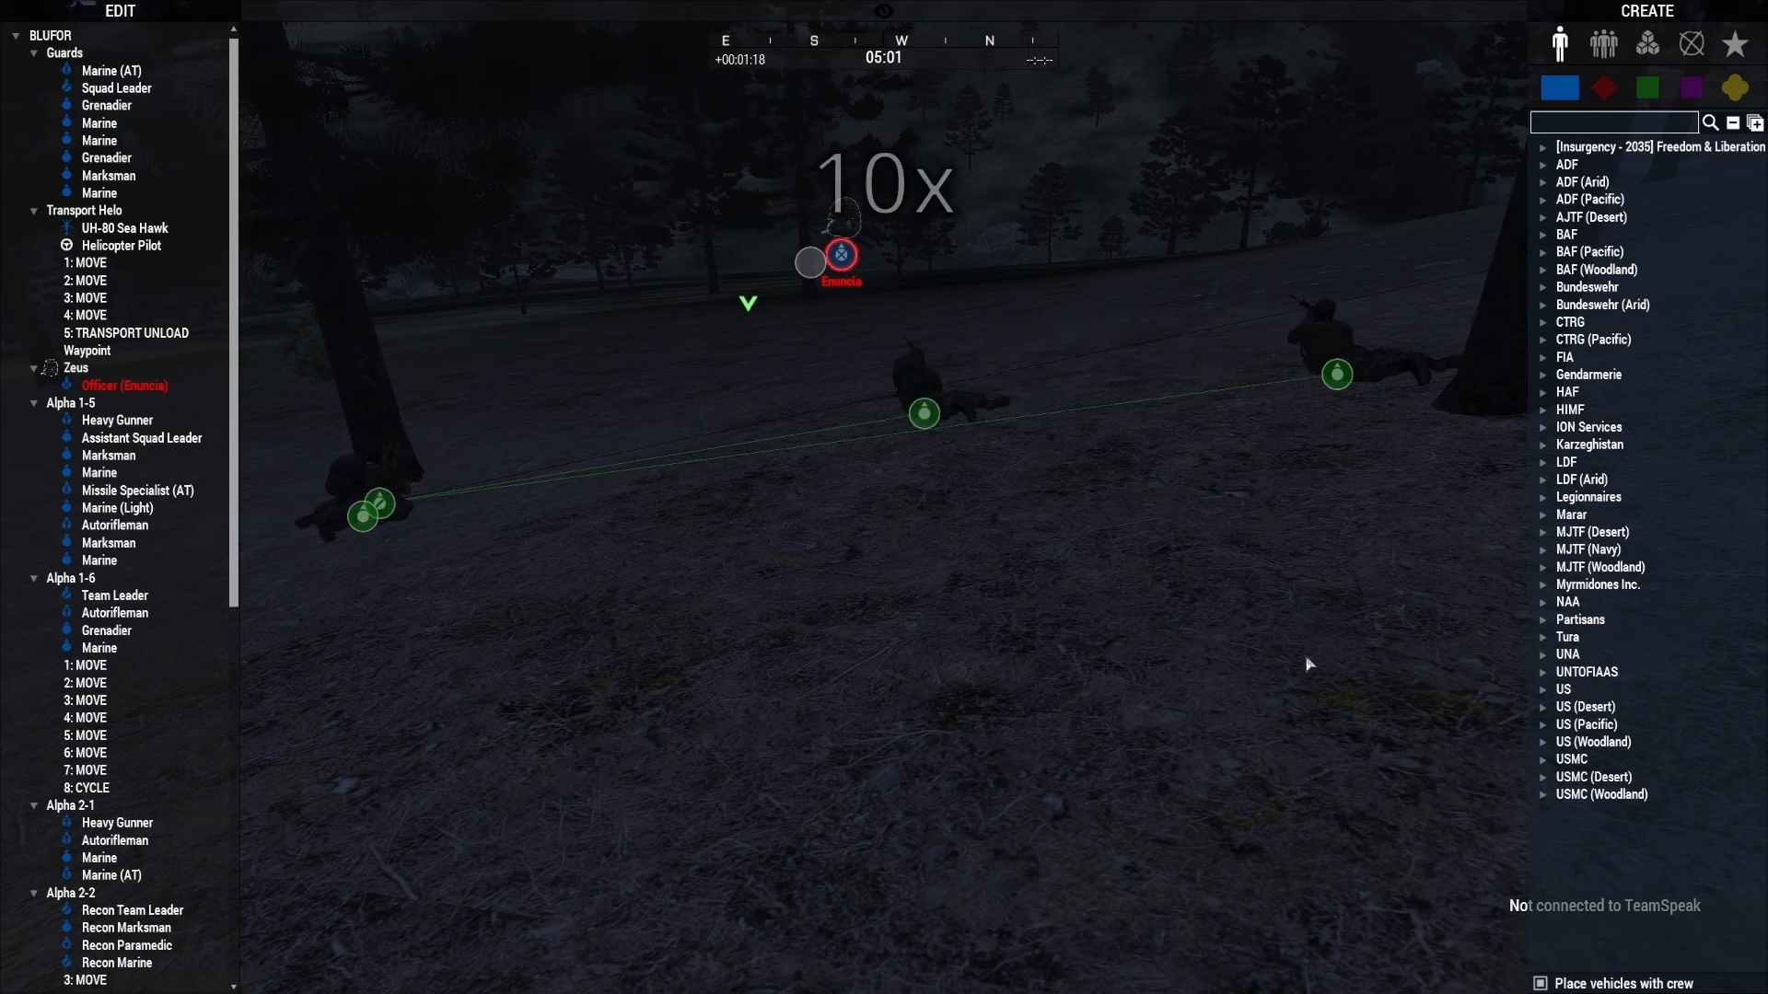
{"action": "right_click_drag", "start_coordinate": [1310, 665], "coordinate": [1106, 662]}
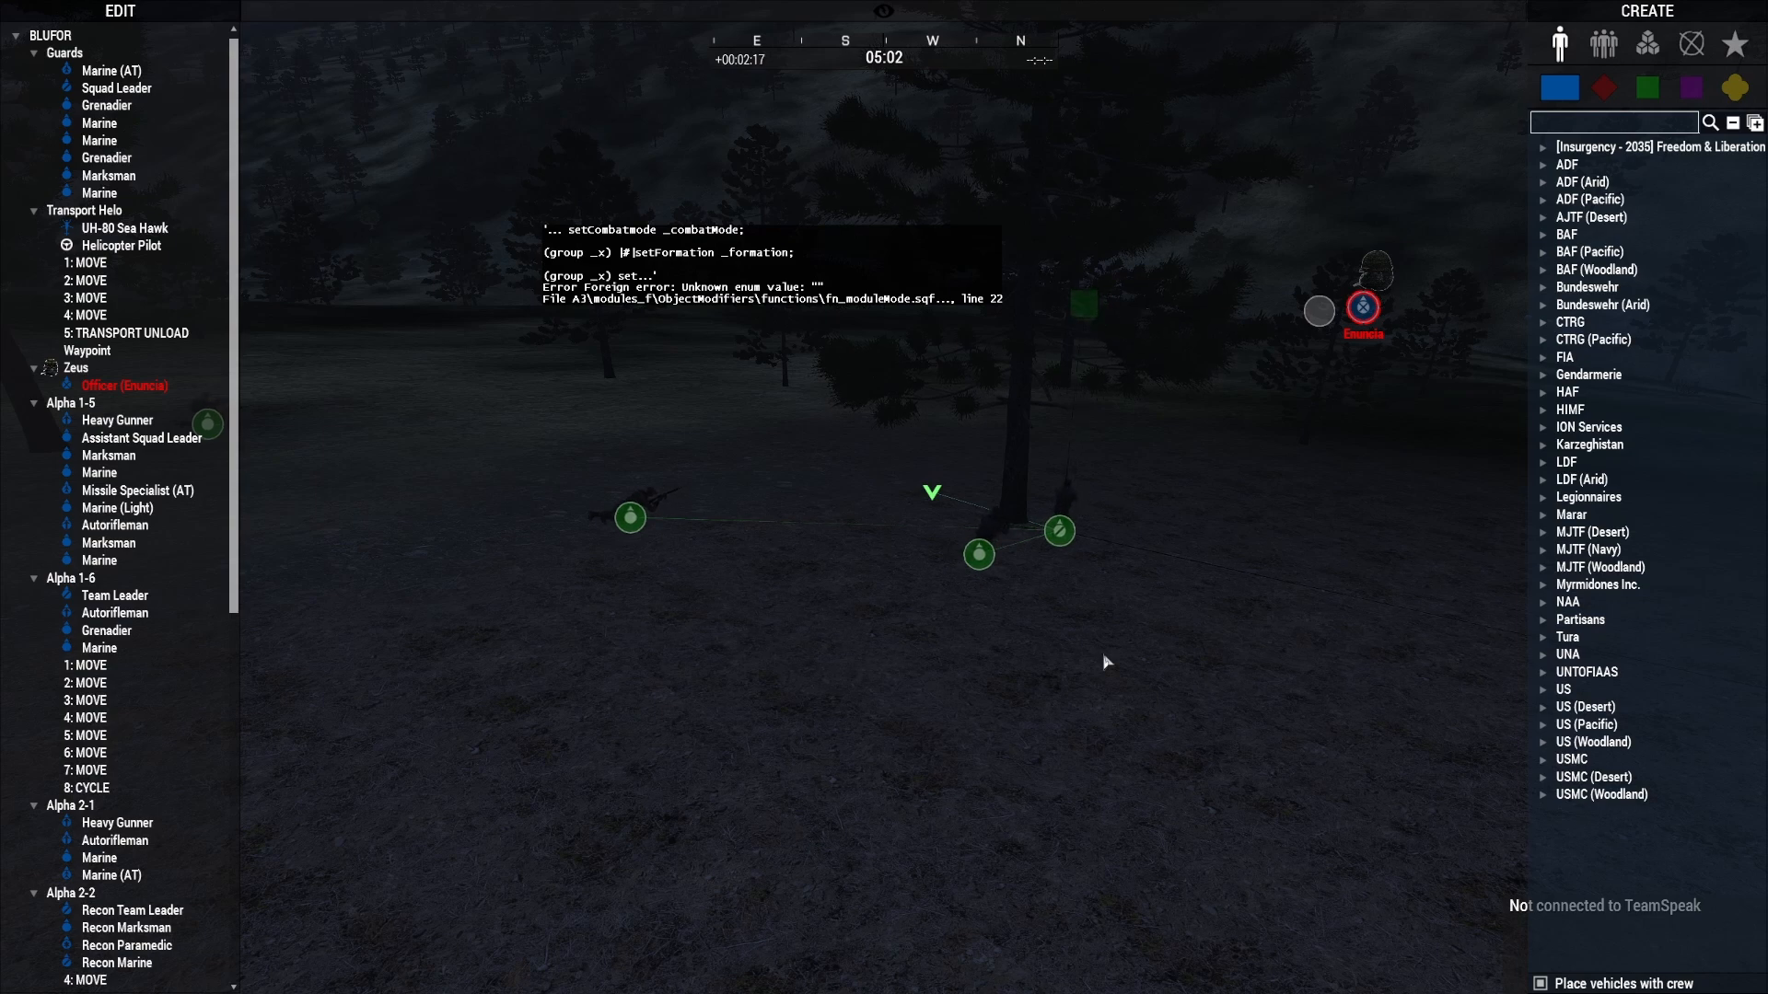
{"action": "right_click_drag", "start_coordinate": [1106, 661], "coordinate": [1216, 657]}
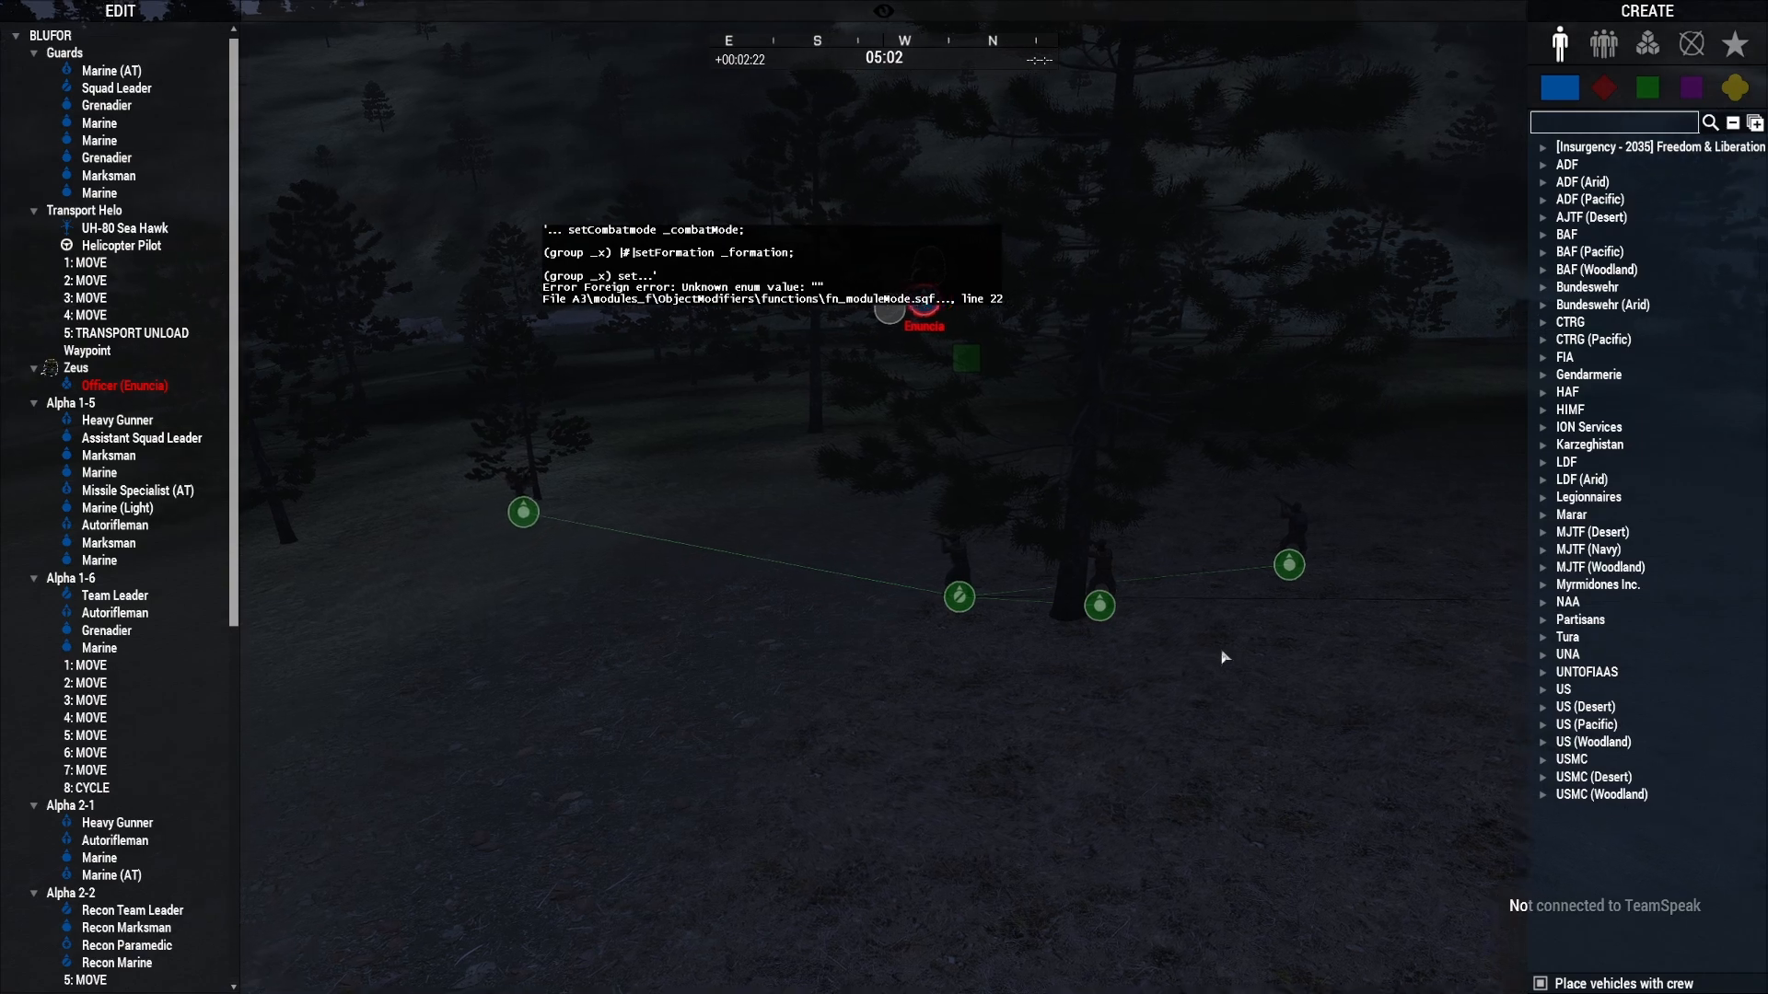
Step: Go back to the officer in the valley and scan the hillside for the ambushers in first-person view
{"action": "key", "text": "d"}
{"action": "mouse_move", "coordinate": [1225, 657]}
{"action": "right_mouse_down"}
{"action": "mouse_move", "coordinate": [940, 644]}
{"action": "mouse_move", "coordinate": [666, 571]}
{"action": "mouse_move", "coordinate": [607, 600]}
{"action": "right_mouse_up"}
{"action": "key", "text": "w"}
{"action": "key", "text": "d"}
{"action": "scroll", "coordinate": [1114, 649], "scroll_direction": "down", "scroll_amount": 3}
{"action": "key", "text": "w"}
{"action": "key", "text": "s"}
{"action": "right_click_drag", "start_coordinate": [1015, 625], "coordinate": [994, 663]}
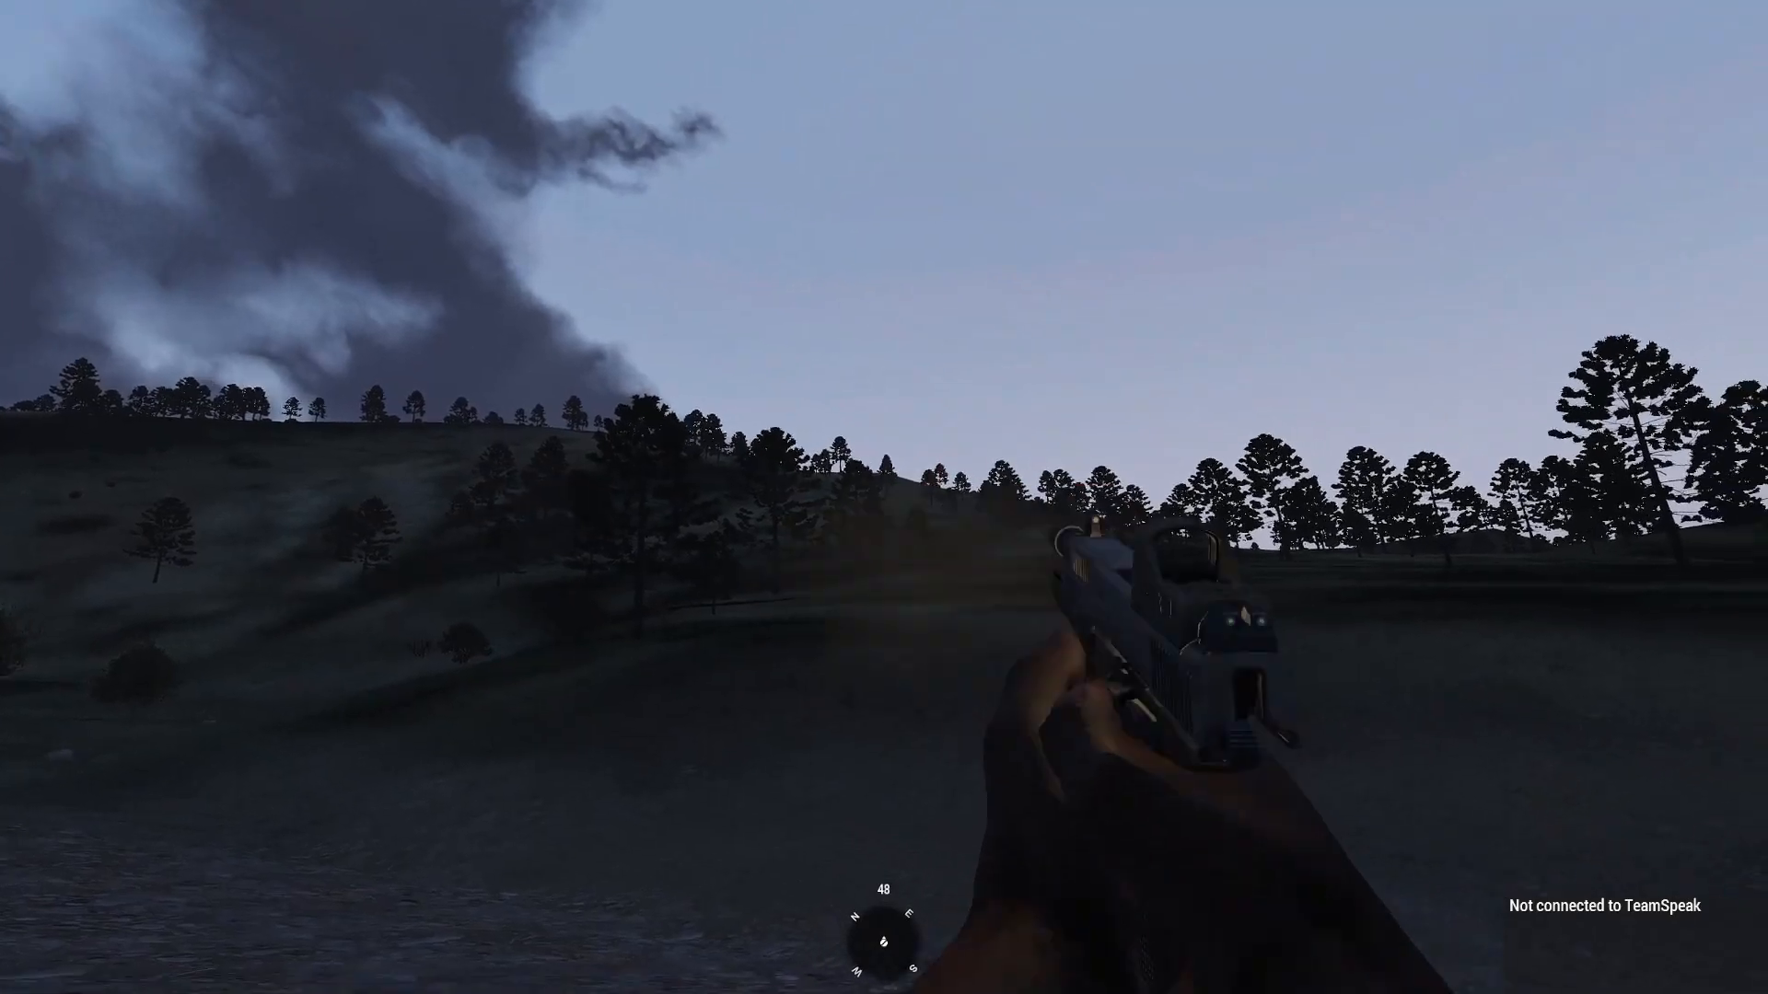
{"action": "right_click", "coordinate": [884, 497]}
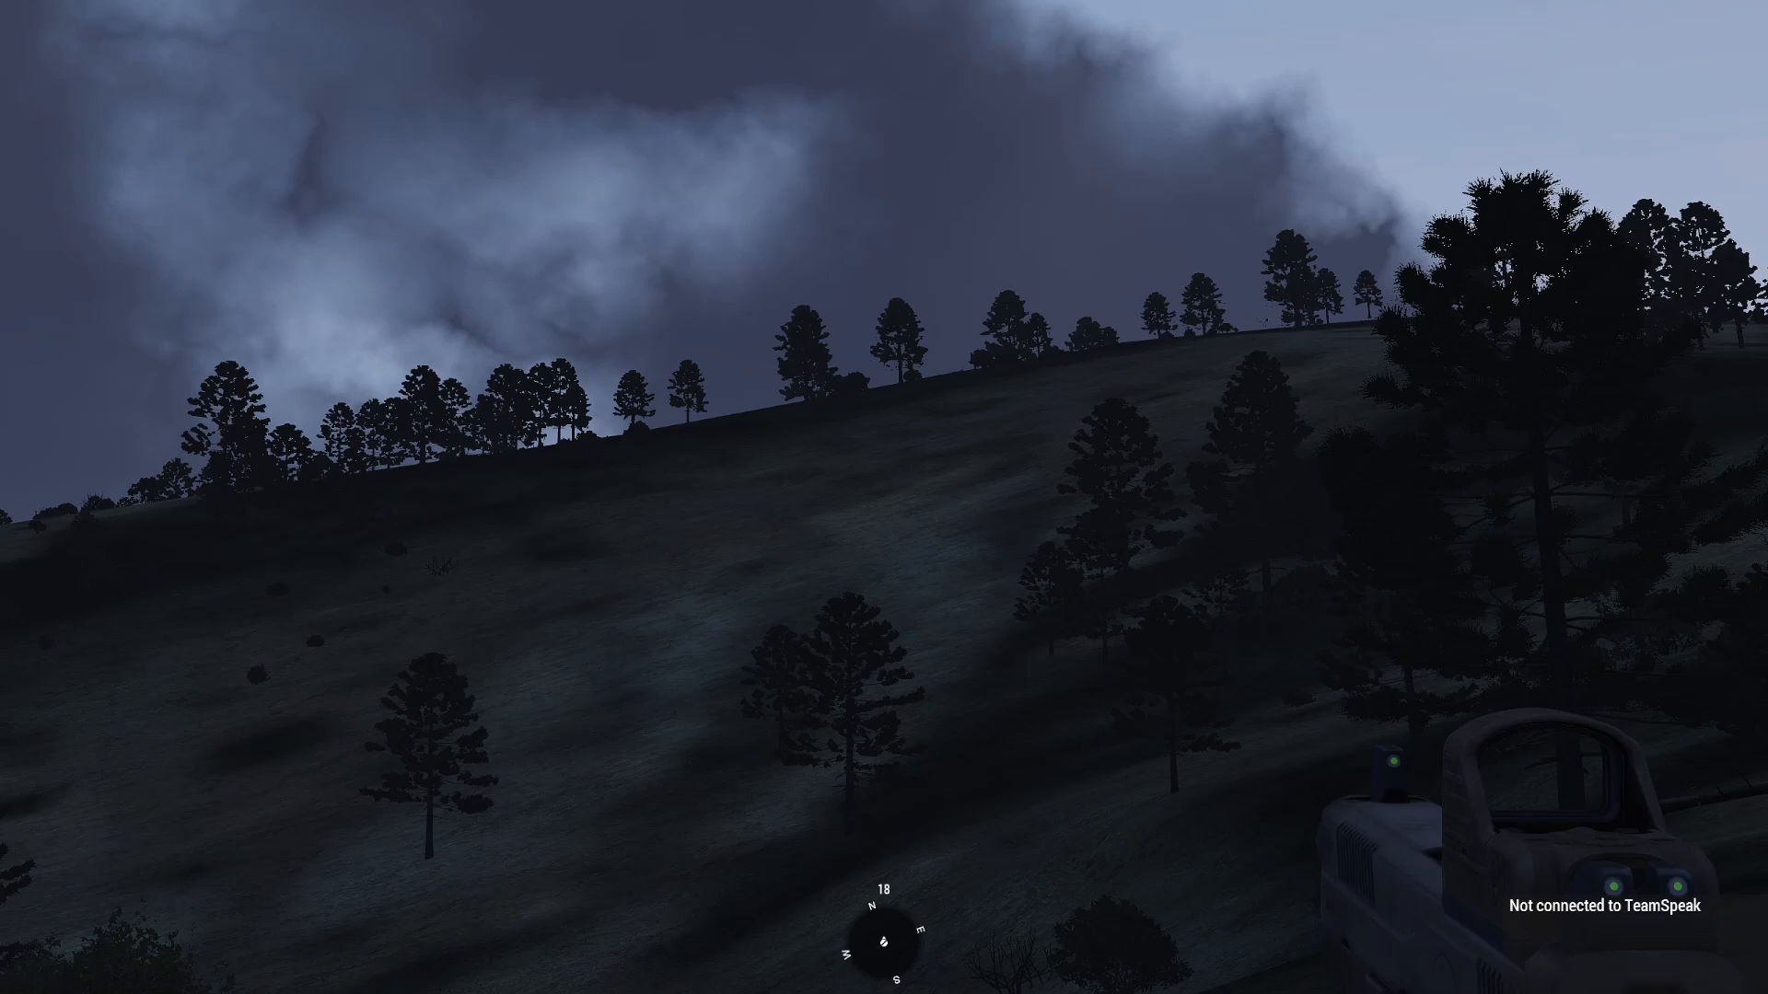
{"action": "right_click", "coordinate": [884, 497]}
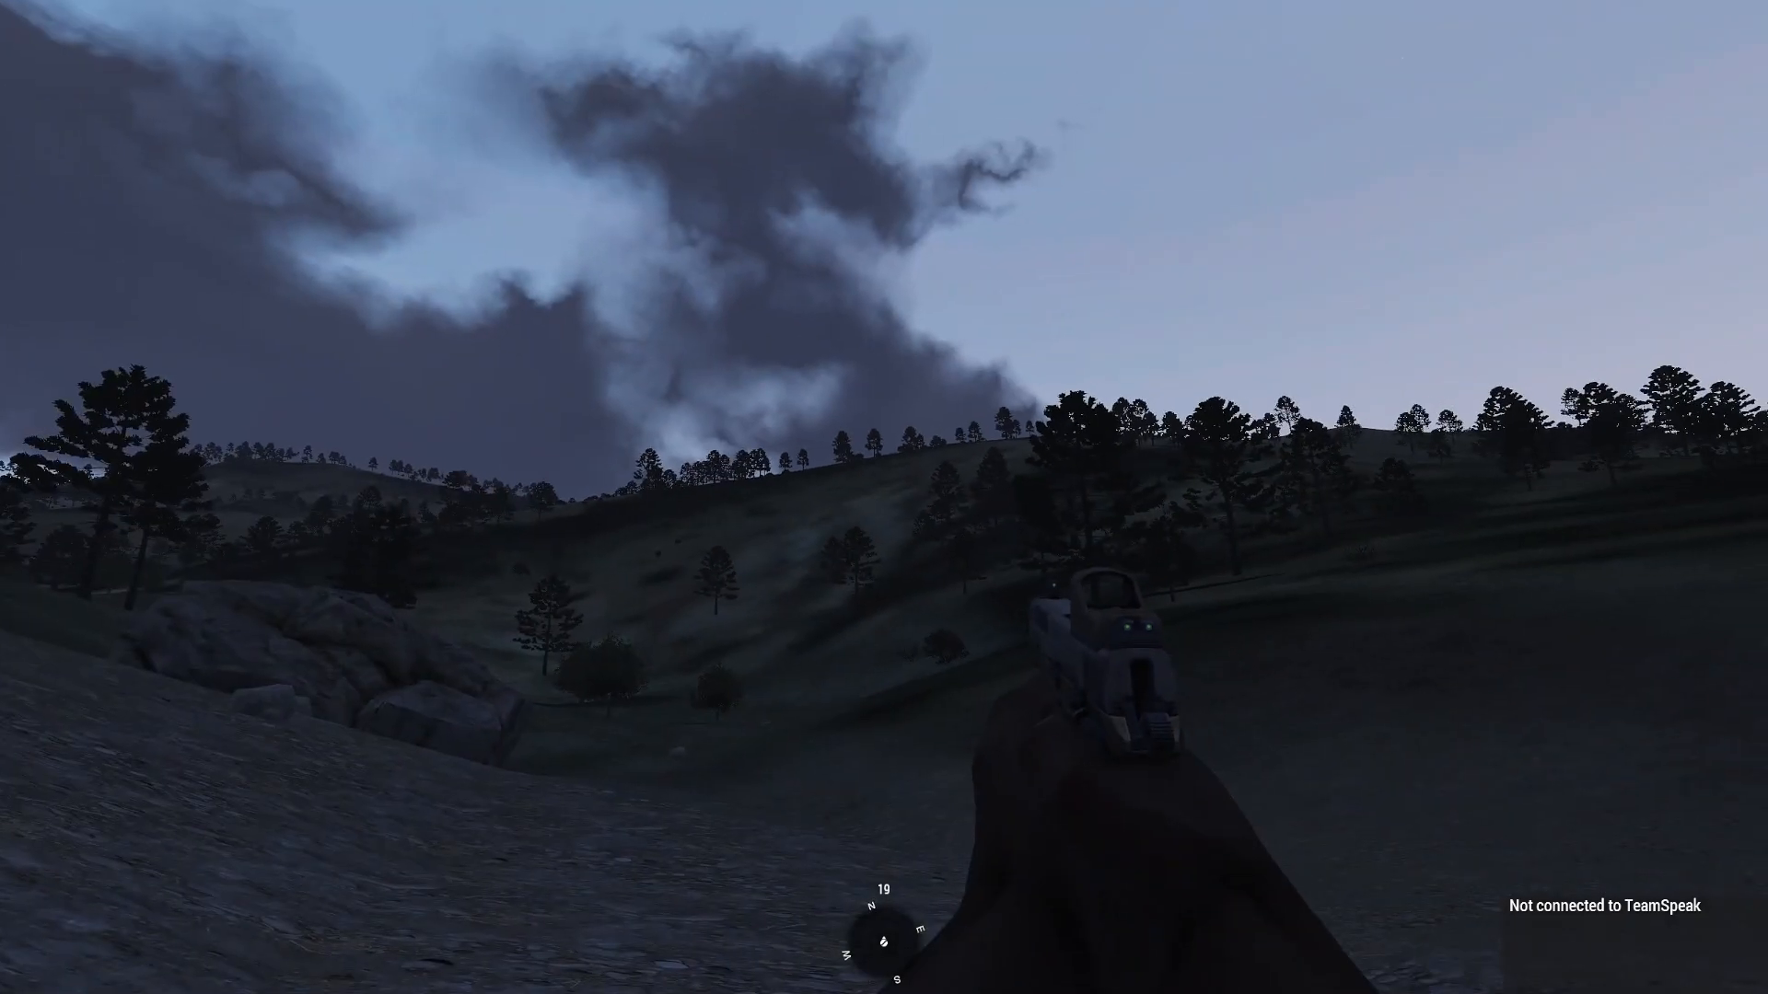
Step: Locate the ambush group from the Zeus view, fire the officer's pistol toward it in first person, reload and move forward
{"action": "key", "text": "y"}
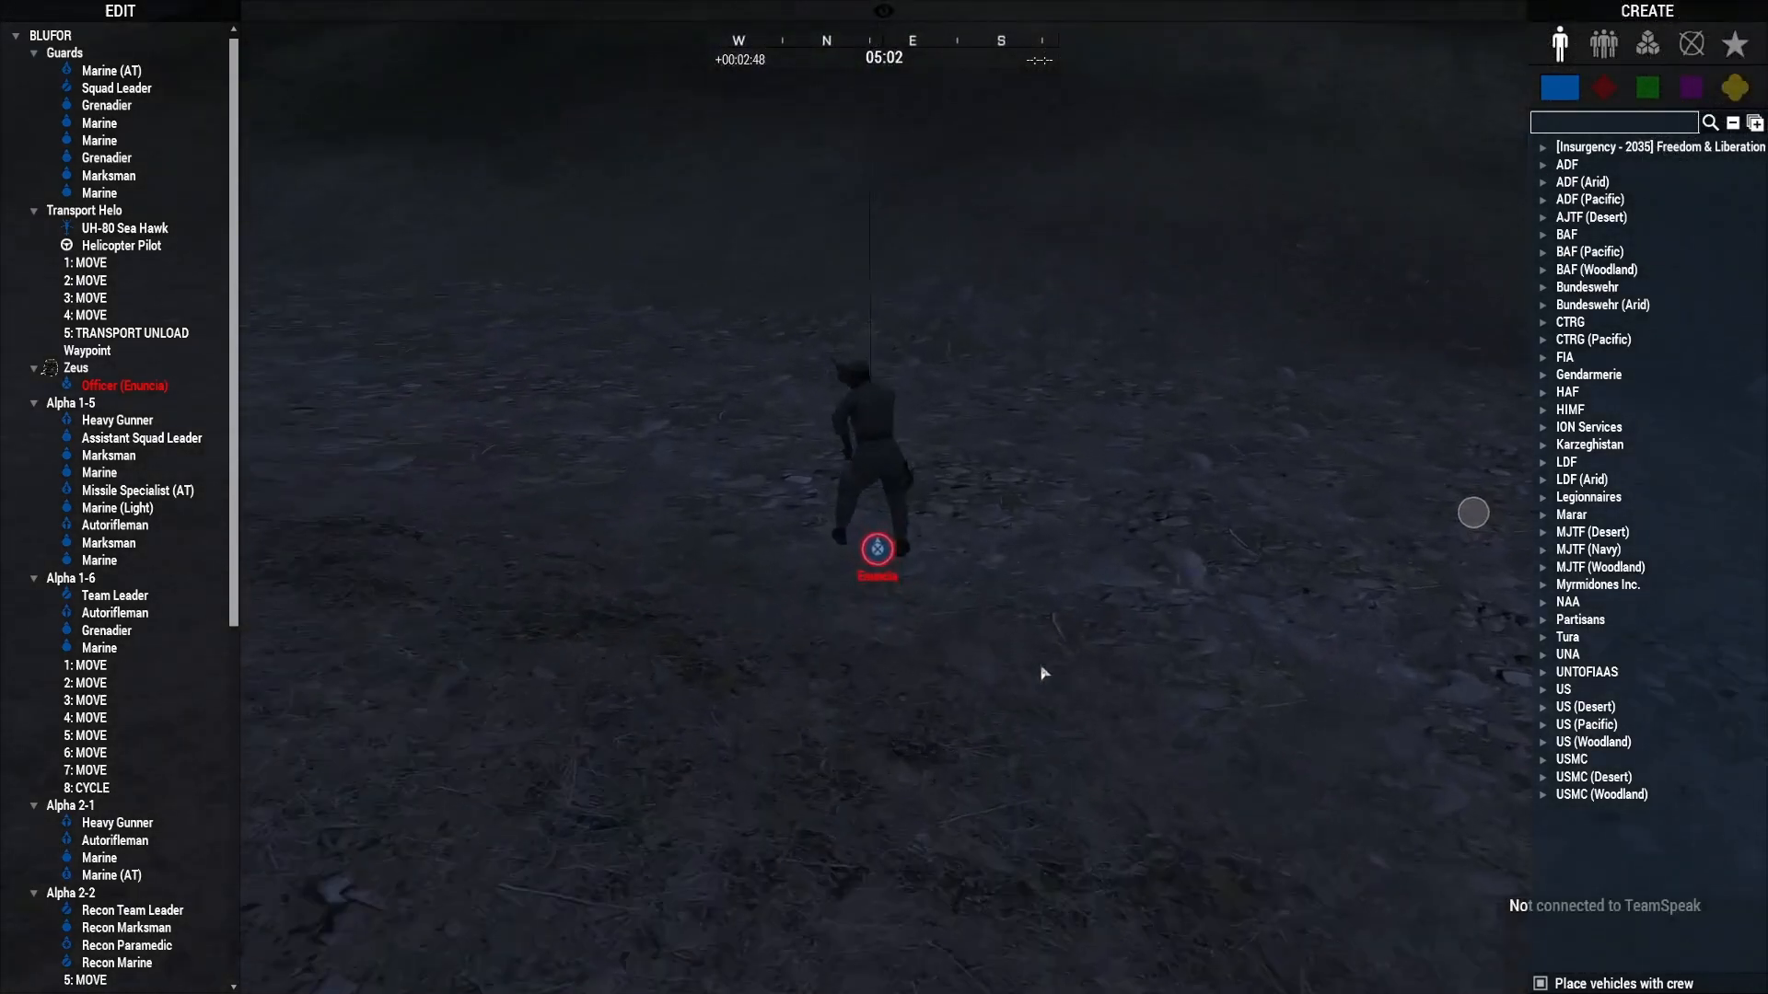
{"action": "right_click_drag", "start_coordinate": [1041, 667], "coordinate": [1038, 585]}
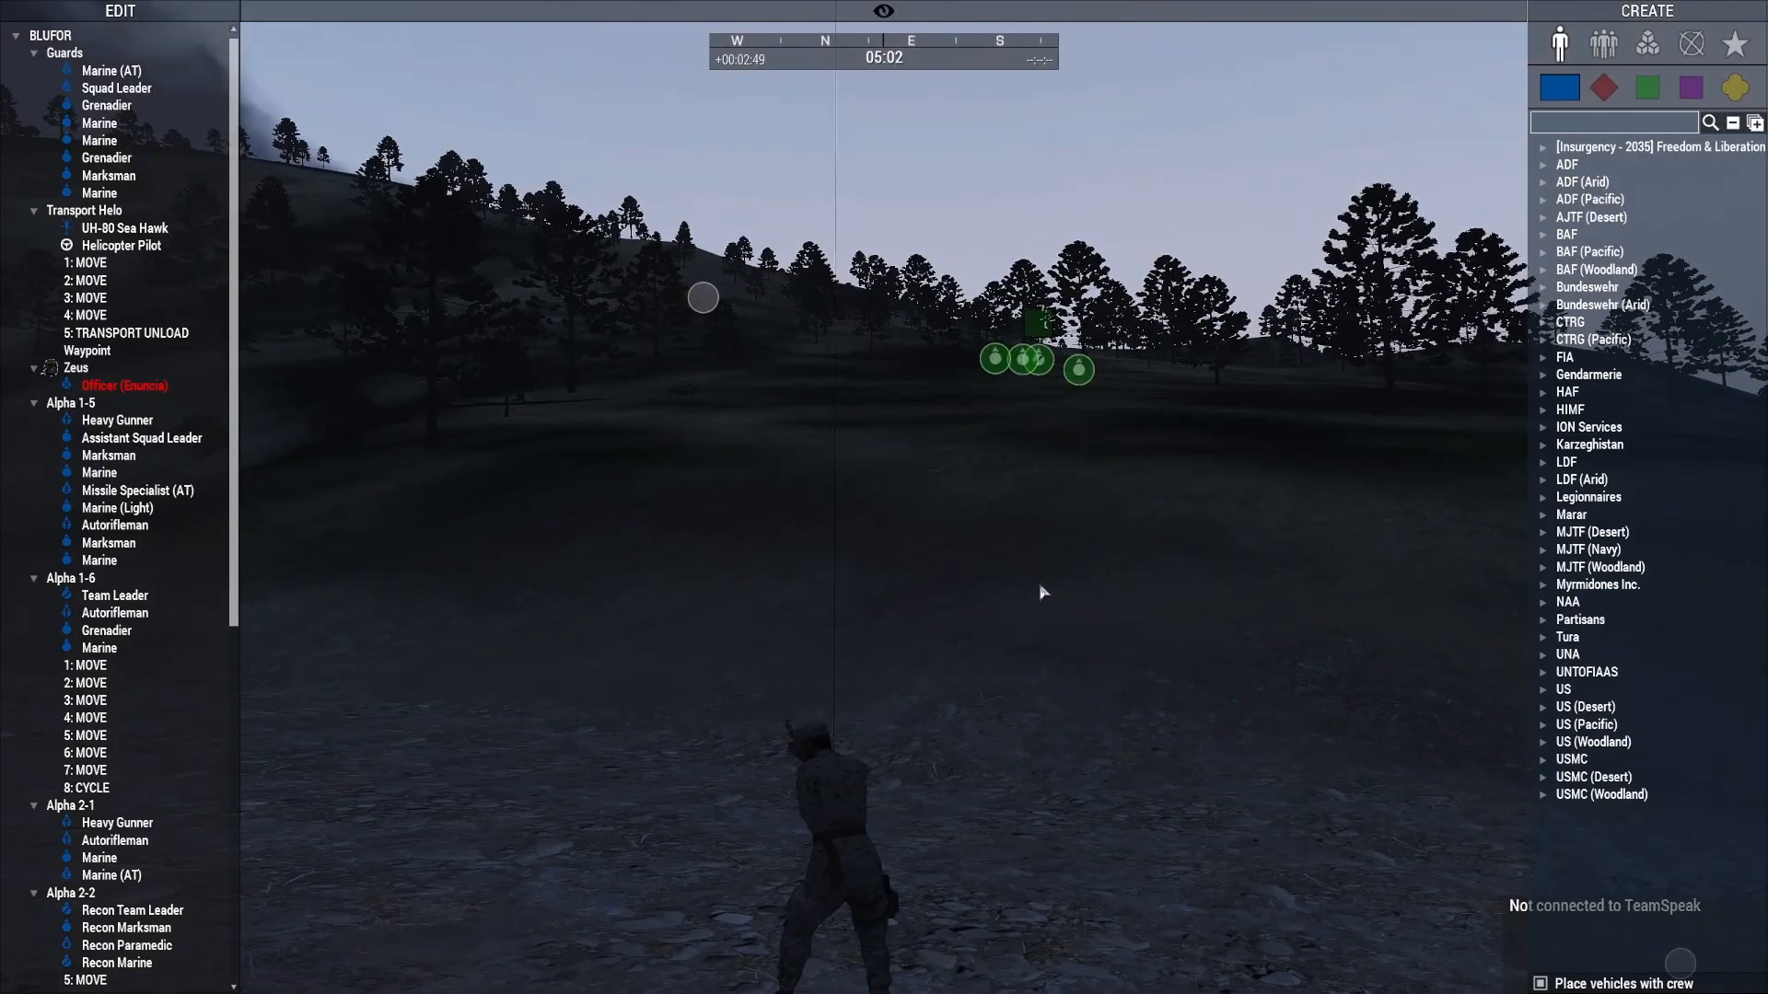
{"action": "key", "text": "y"}
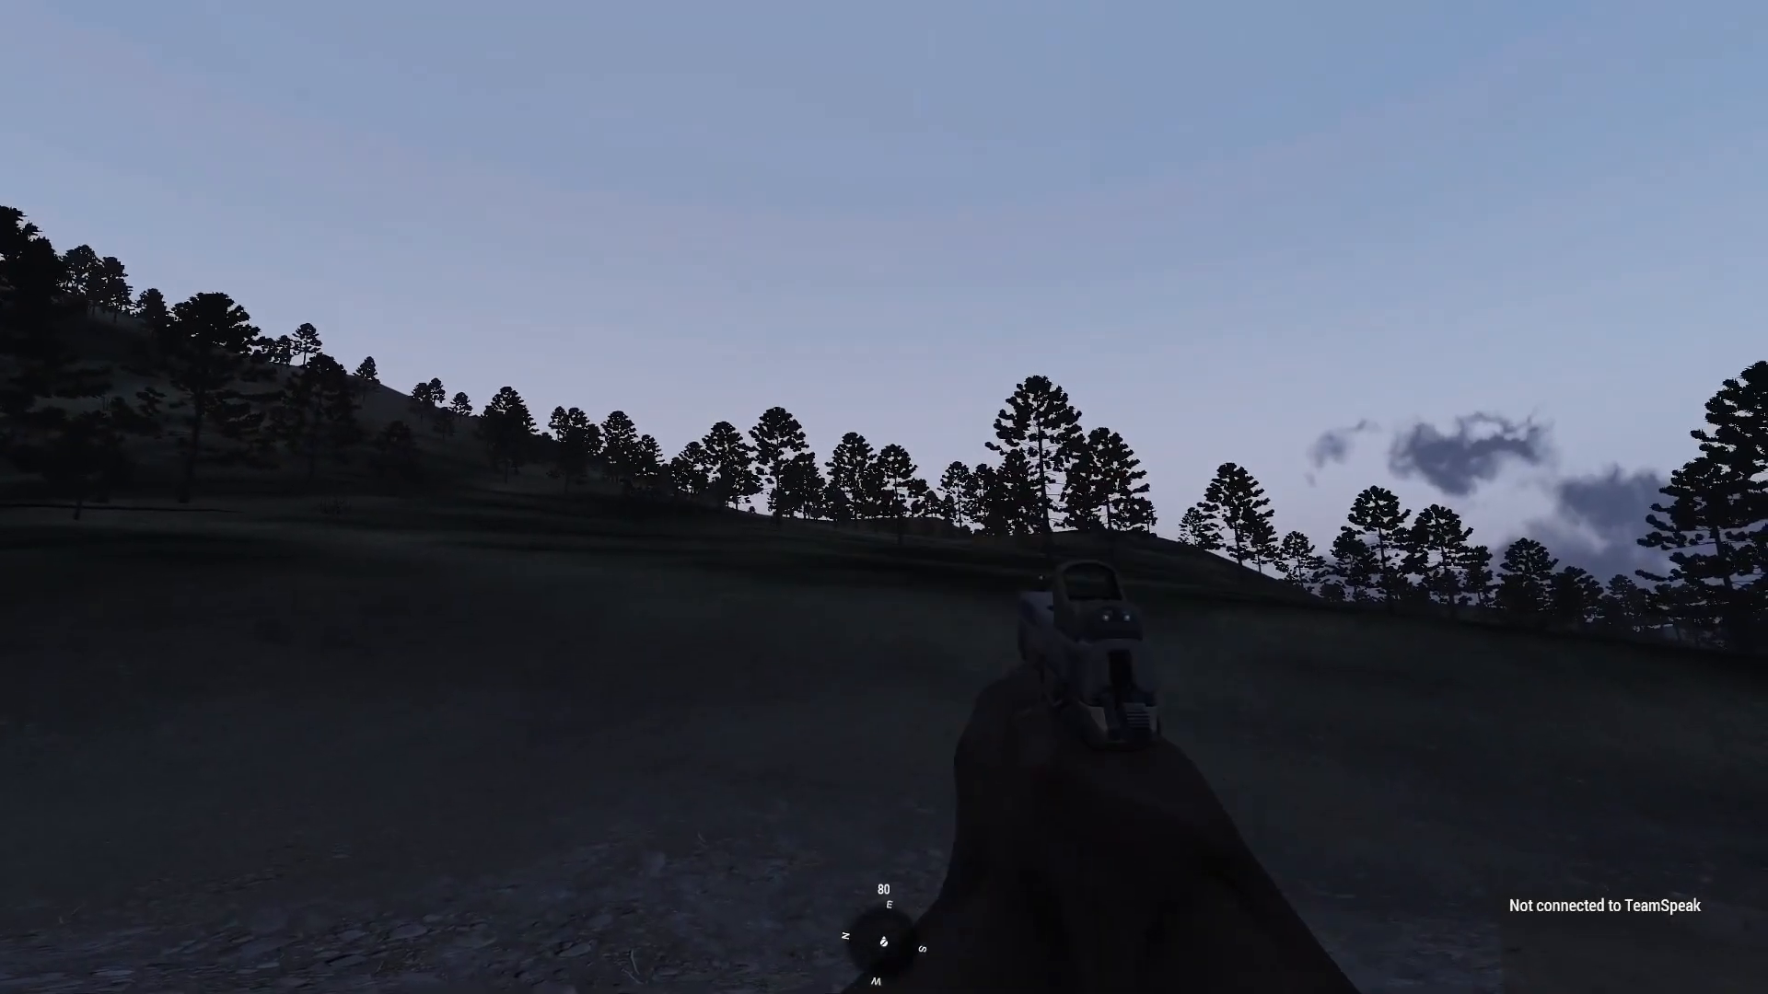
{"action": "right_click", "coordinate": [884, 497]}
{"action": "left_click", "coordinate": [884, 497]}
{"action": "left_click", "coordinate": [884, 498]}
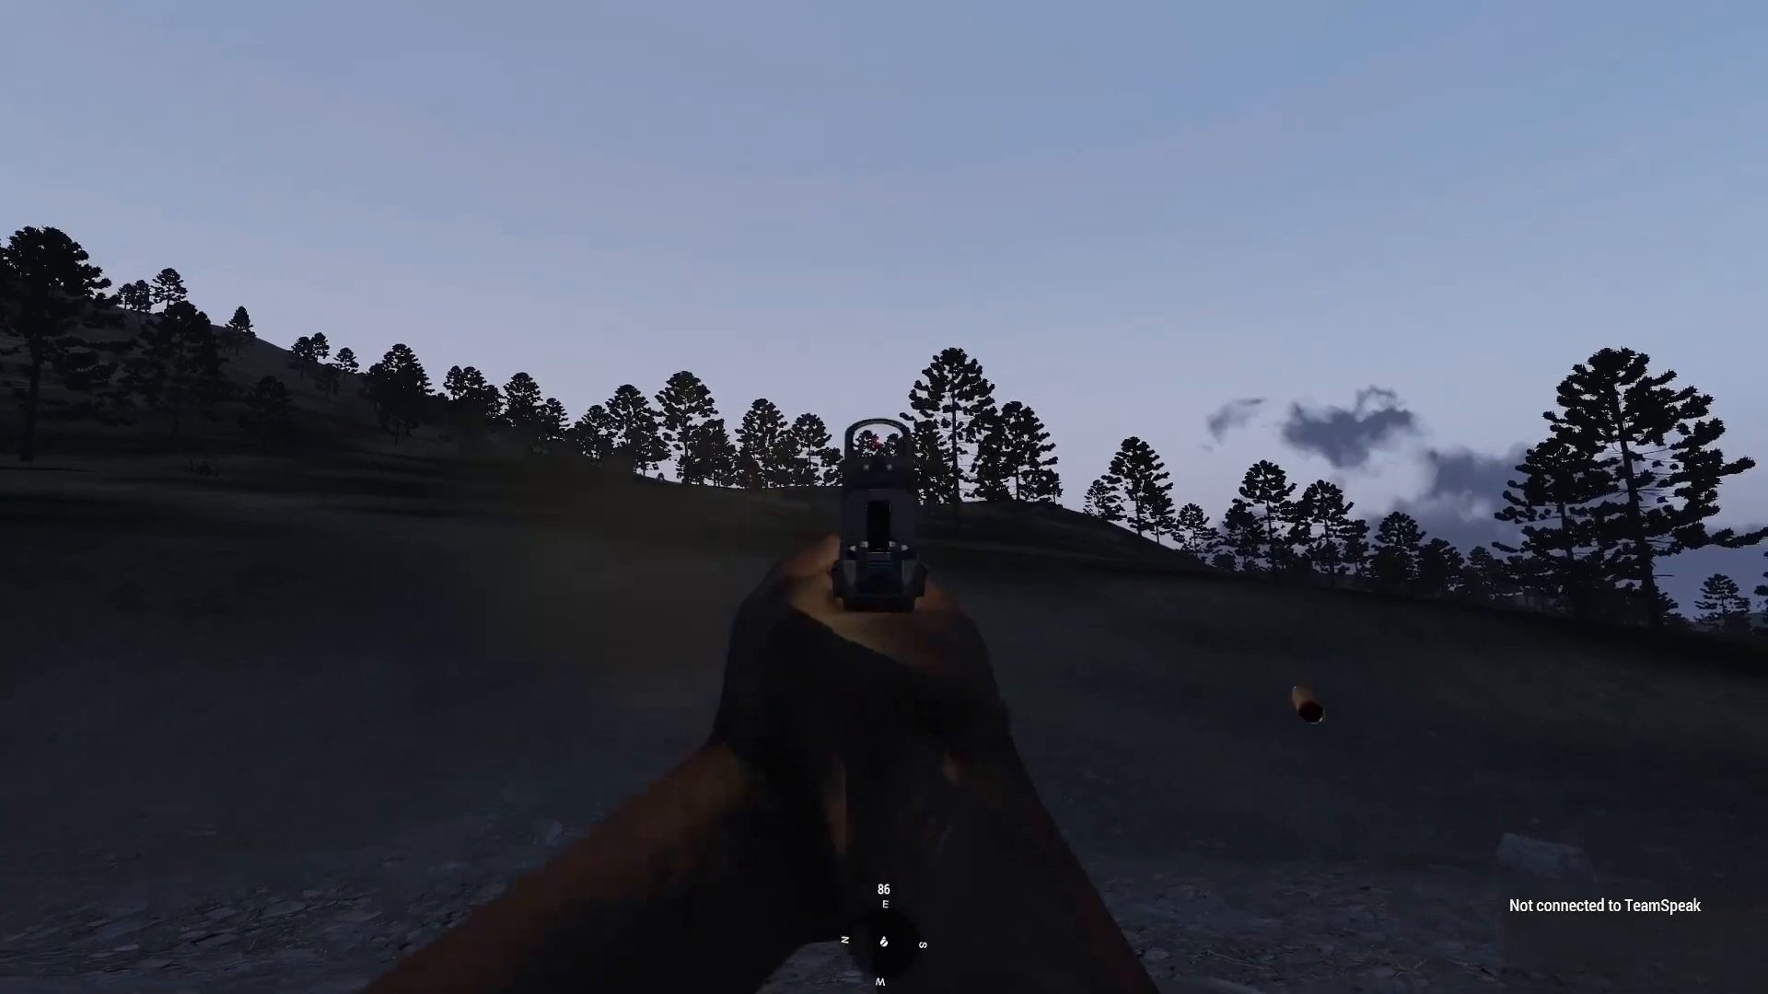
{"action": "left_click", "coordinate": [884, 497]}
{"action": "right_click", "coordinate": [884, 497]}
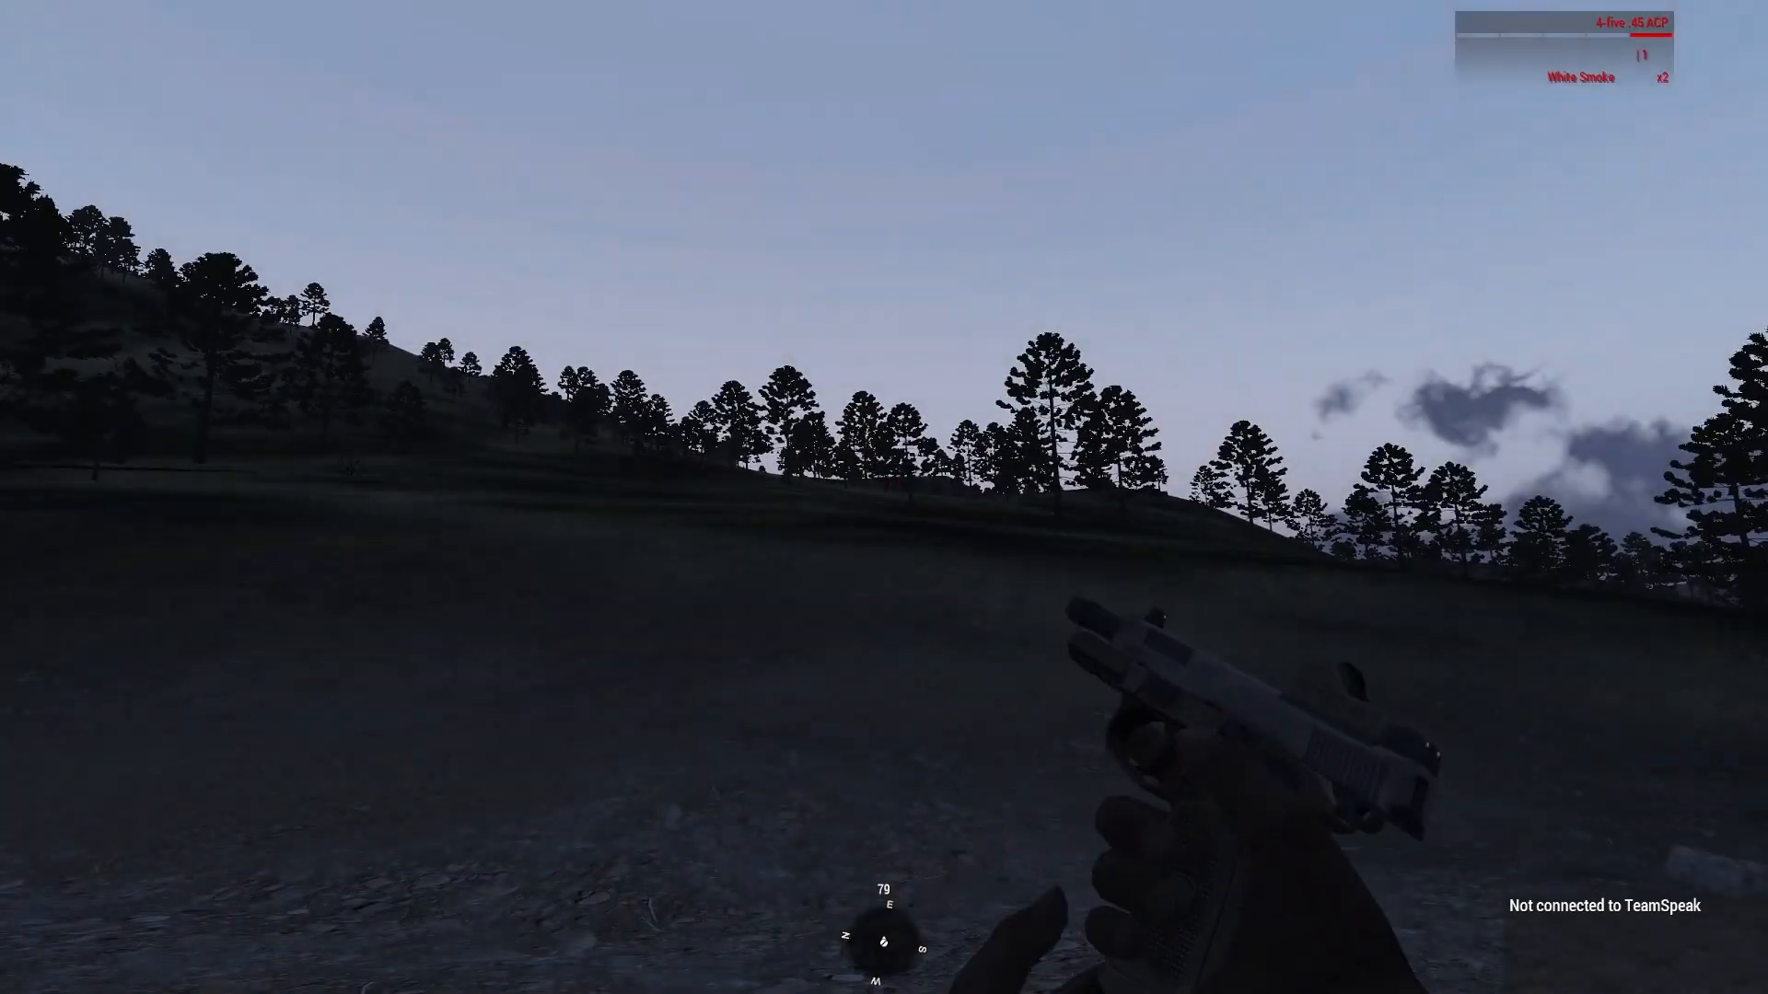
{"action": "key", "text": "r"}
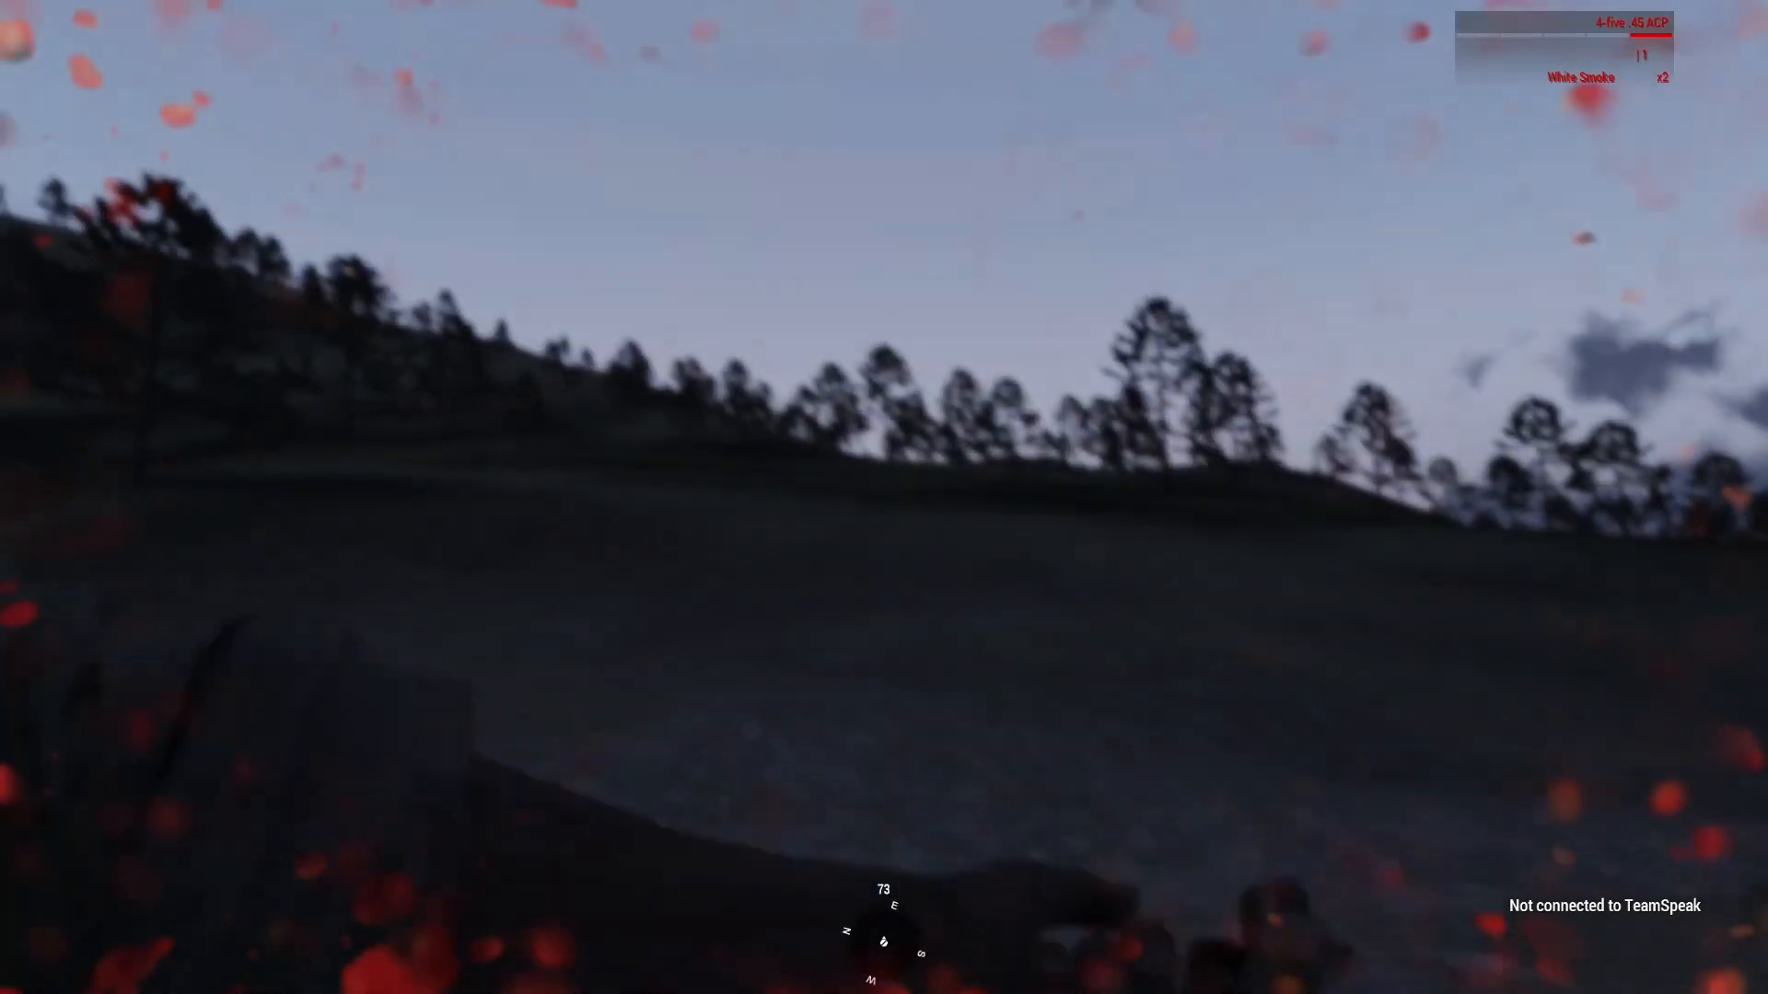
{"action": "key", "text": "w"}
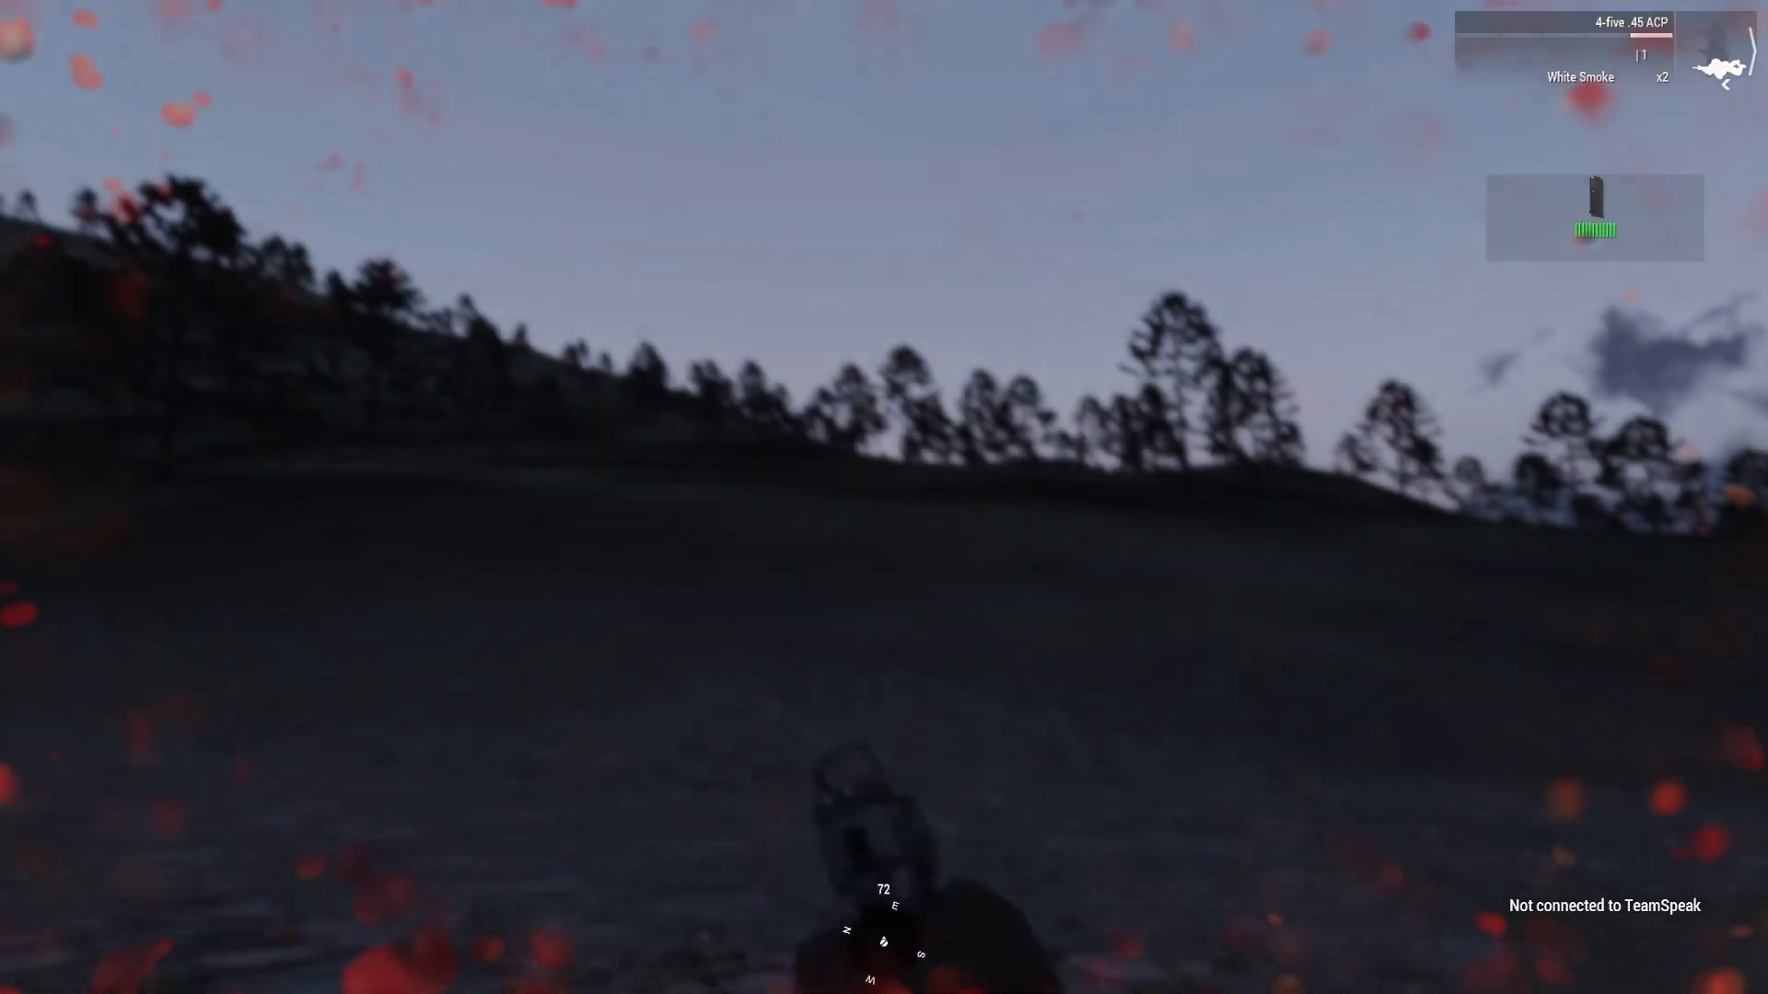
{"action": "key", "text": "w"}
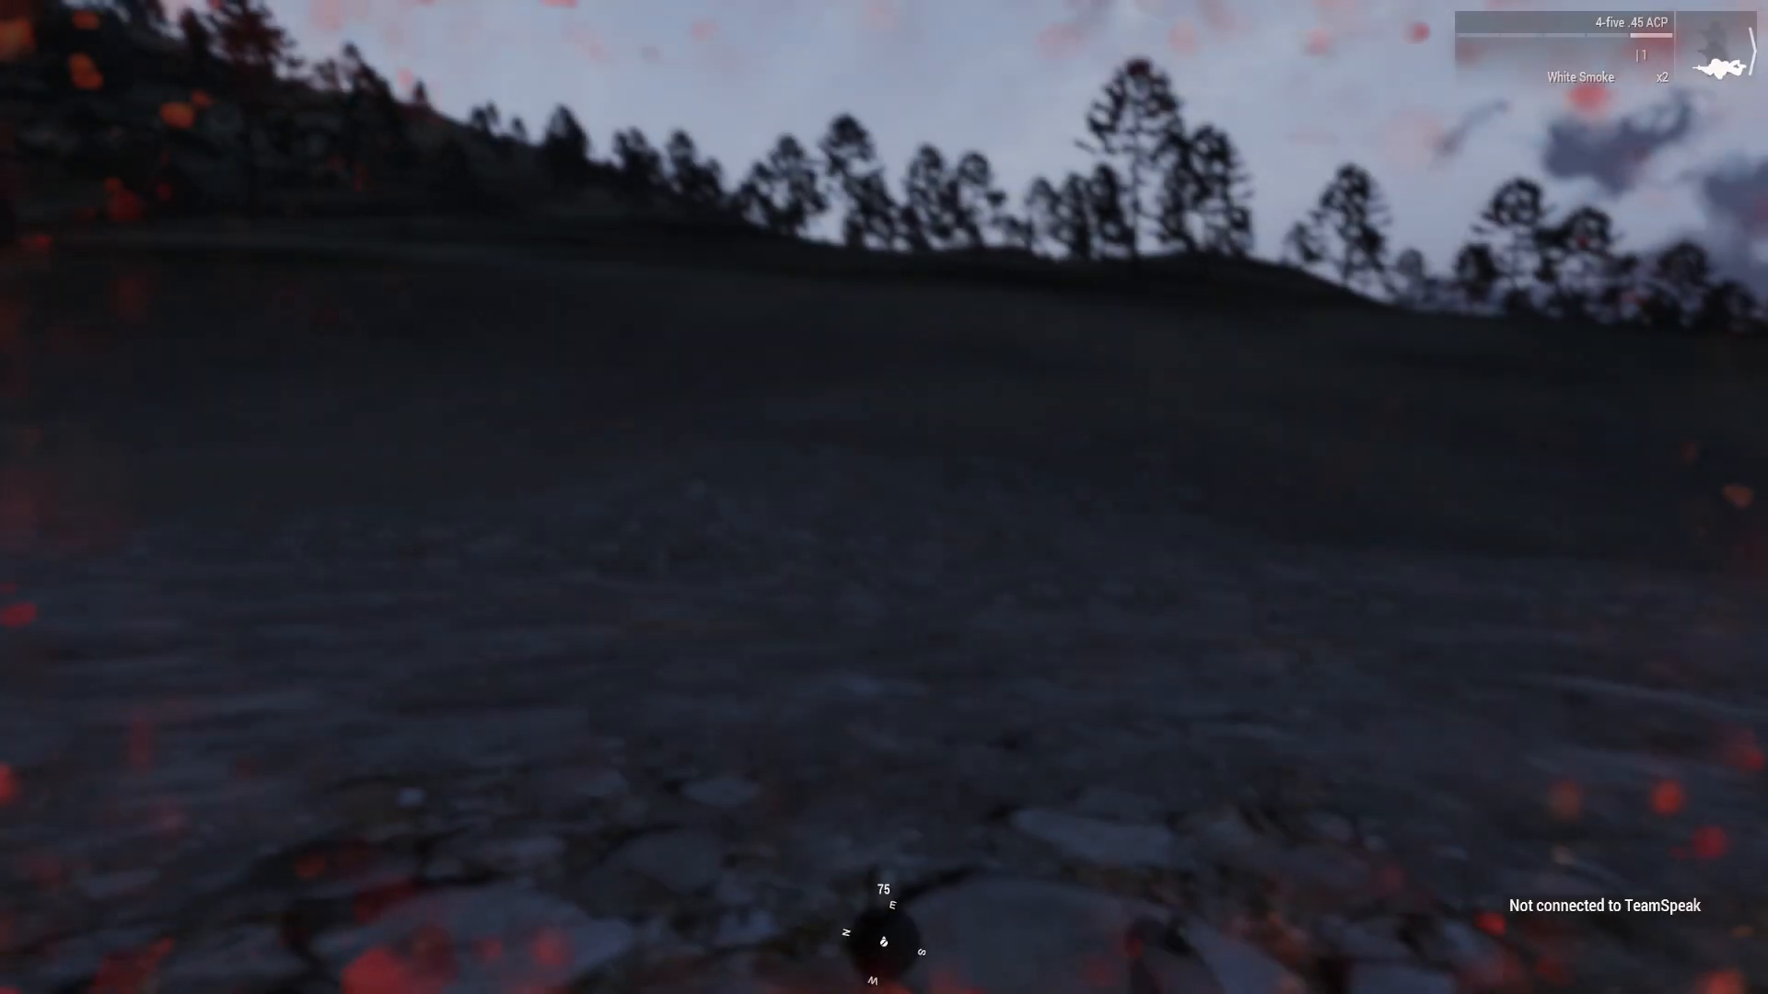
Step: Abort the multiplayer test mission and leave the role assignment lobby for the scenario editor
{"action": "key", "text": "Escape"}
{"action": "left_click", "coordinate": [175, 914]}
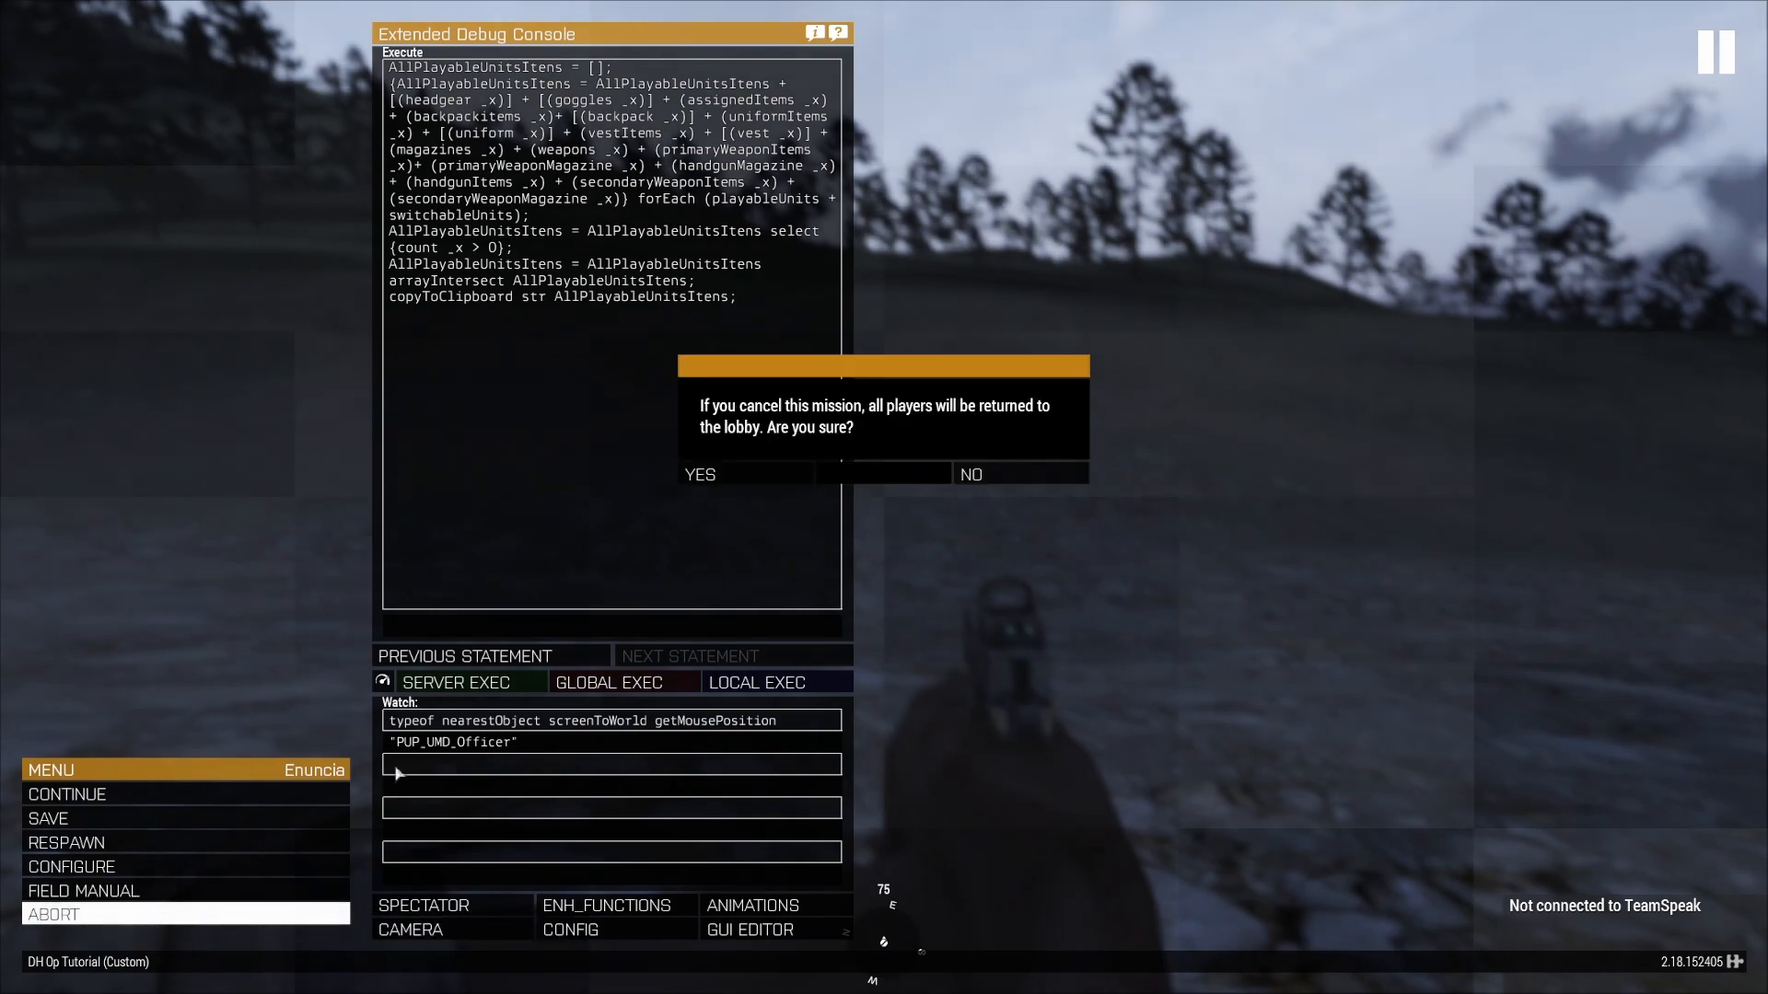
{"action": "left_click", "coordinate": [774, 473]}
{"action": "left_click", "coordinate": [1218, 742]}
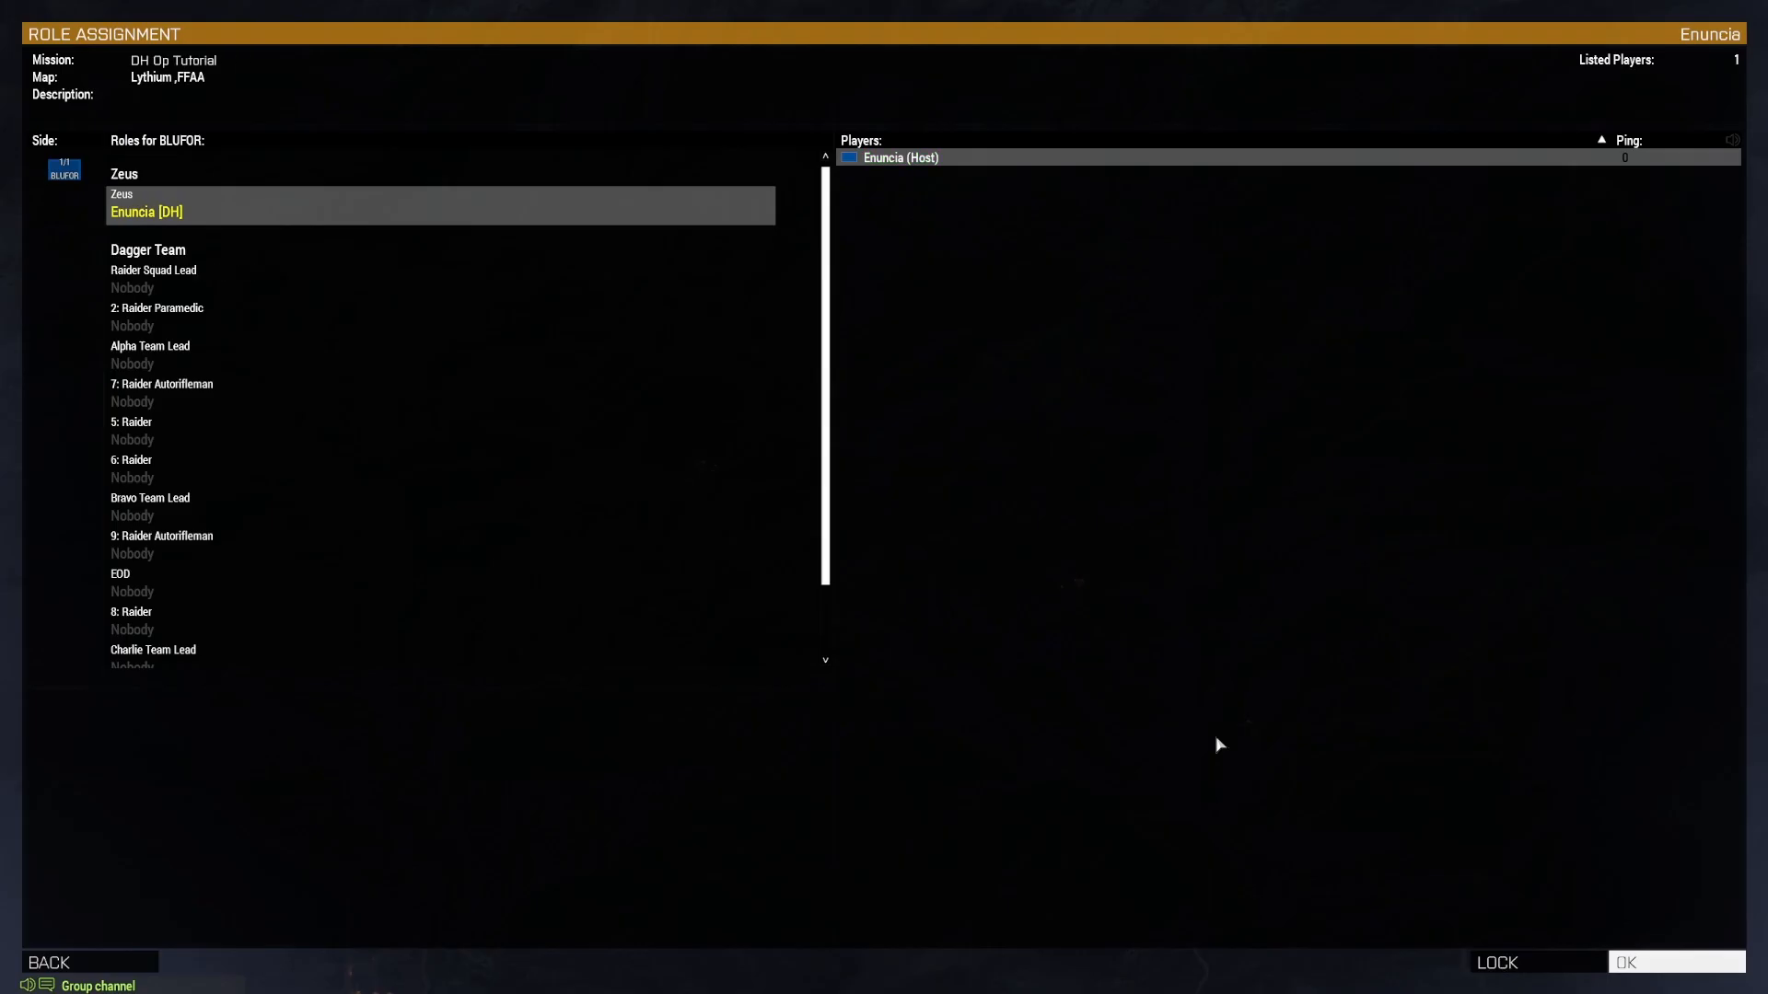
{"action": "left_click", "coordinate": [73, 966]}
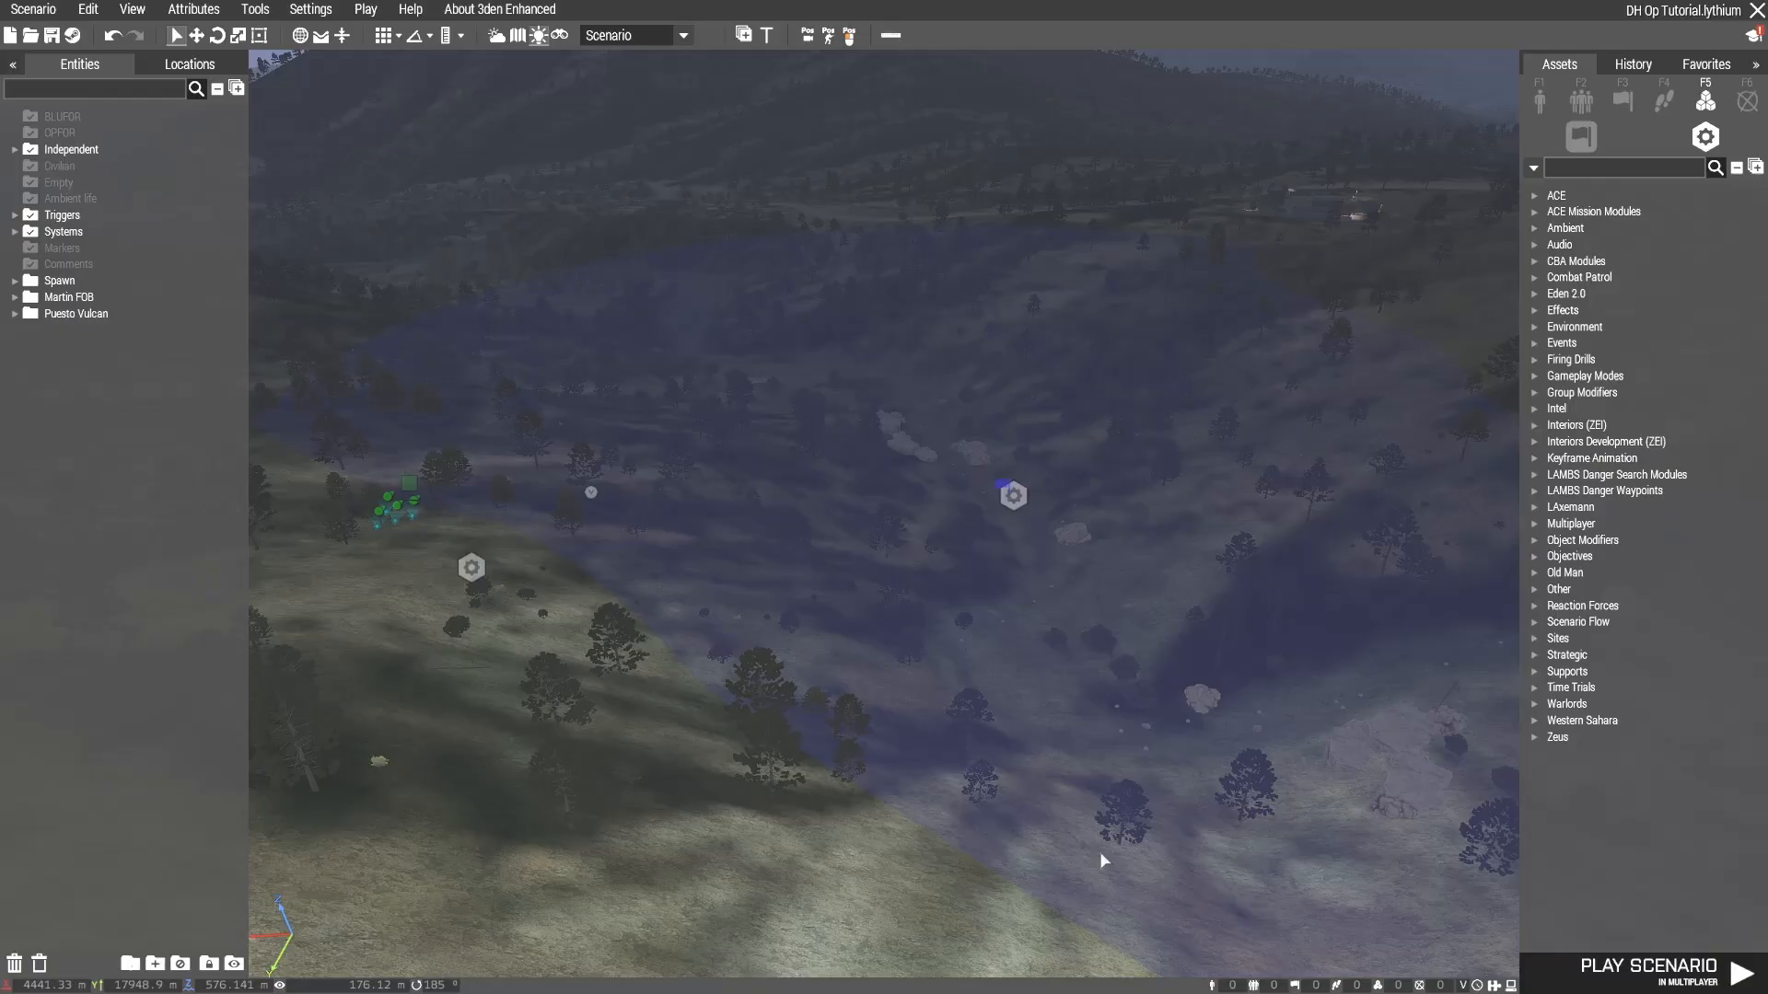
Step: Examine the Valley Ambush group's position and its line of sight down into the trigger area
{"action": "right_click_drag", "start_coordinate": [1100, 854], "coordinate": [1099, 817]}
{"action": "key", "text": "w"}
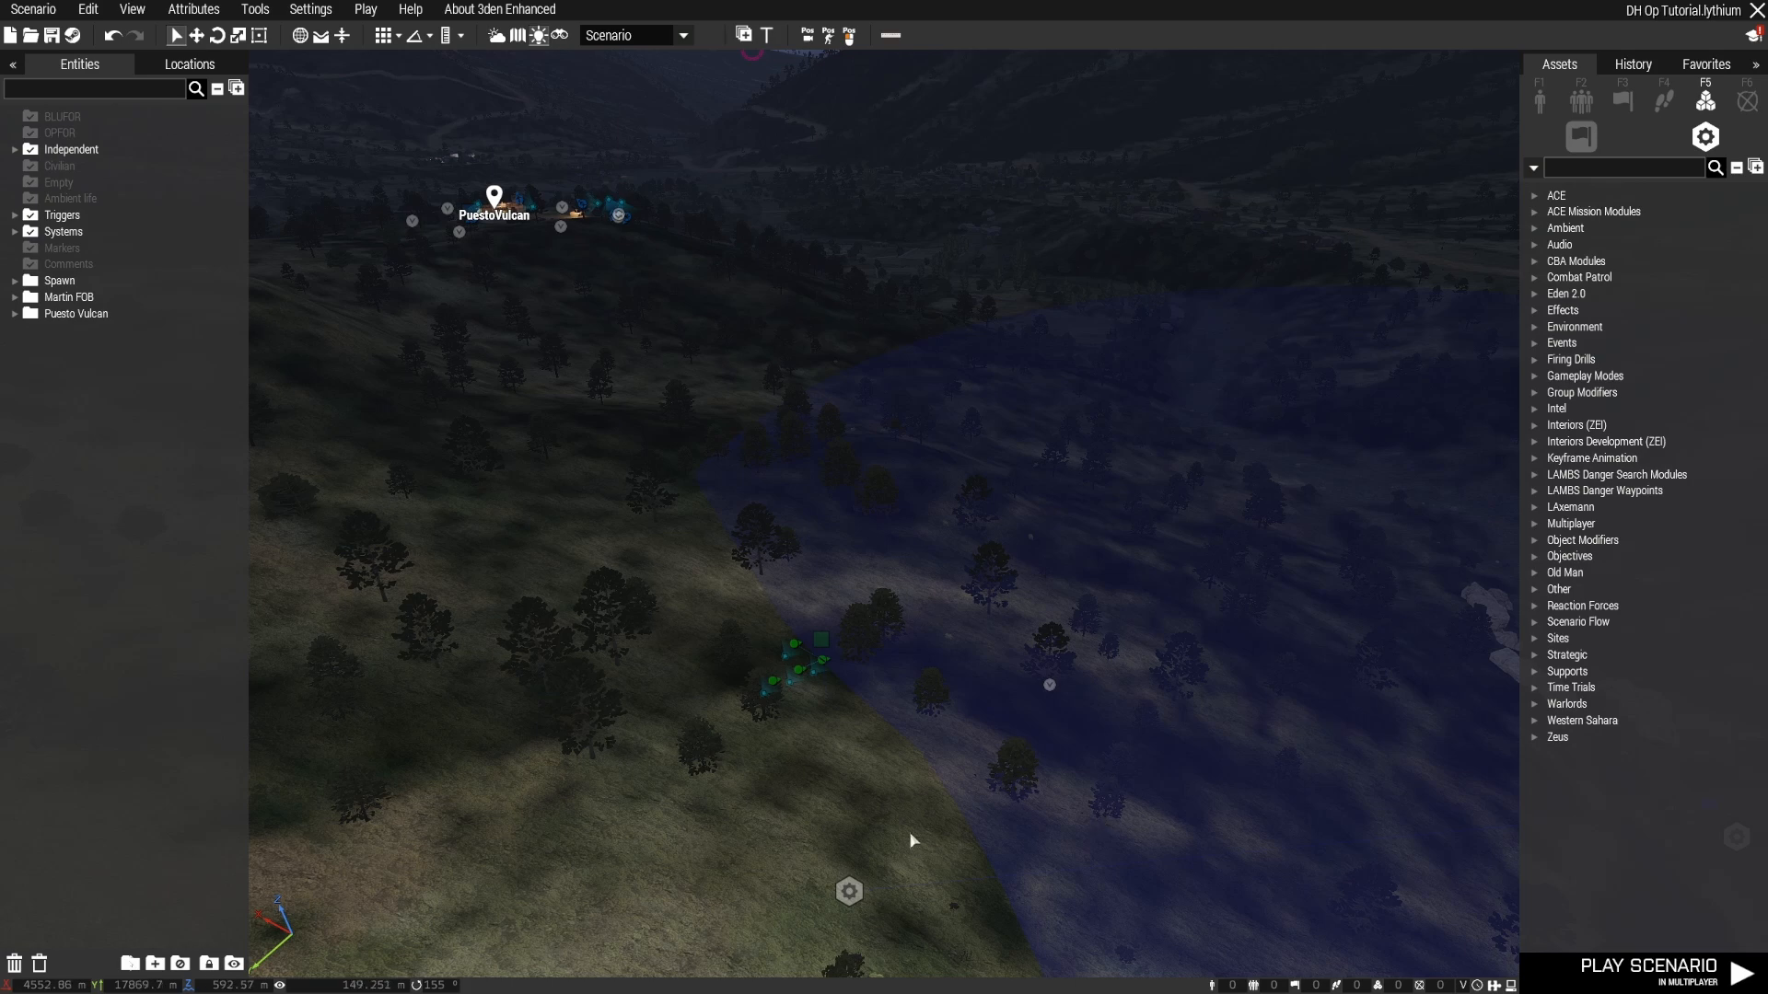
{"action": "key", "text": "w"}
{"action": "right_click_drag", "start_coordinate": [888, 837], "coordinate": [1086, 836]}
{"action": "key", "text": "w"}
{"action": "key", "text": "a"}
{"action": "key", "text": "d"}
{"action": "key", "text": "s"}
{"action": "key", "text": "w"}
{"action": "key", "text": "d"}
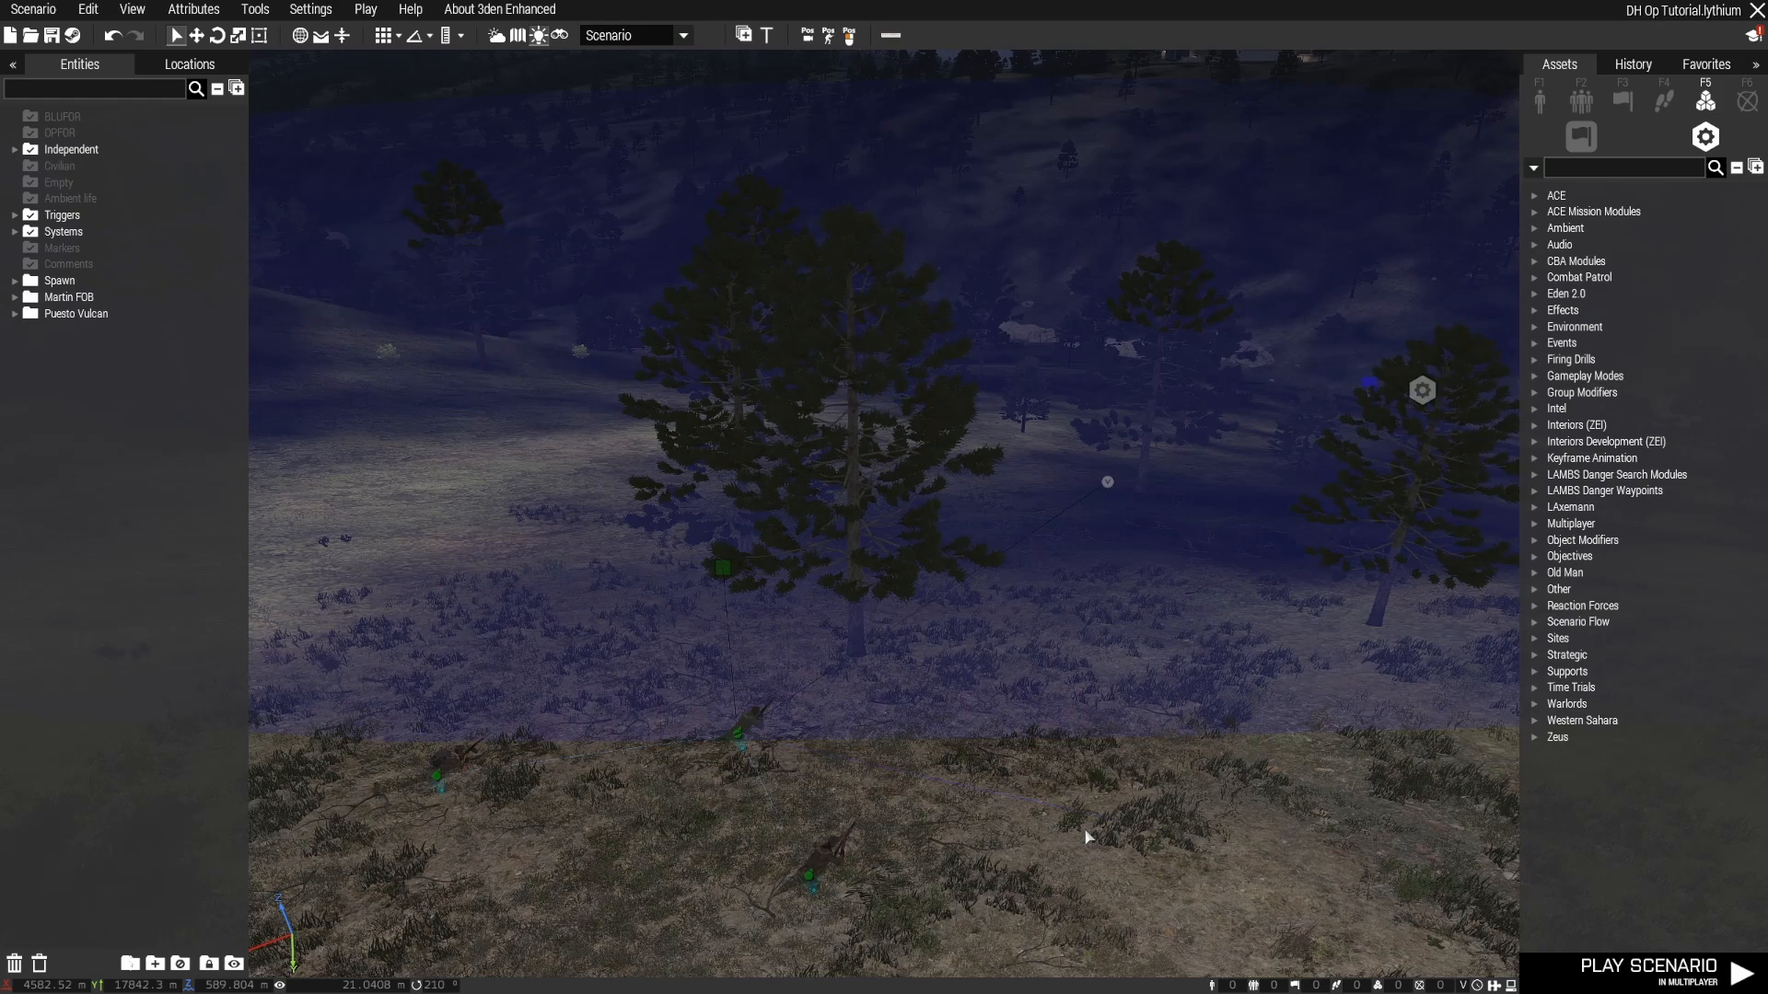
{"action": "key", "text": "w"}
{"action": "right_click_drag", "start_coordinate": [1033, 826], "coordinate": [1106, 822]}
{"action": "key", "text": "w"}
{"action": "key", "text": "w"}
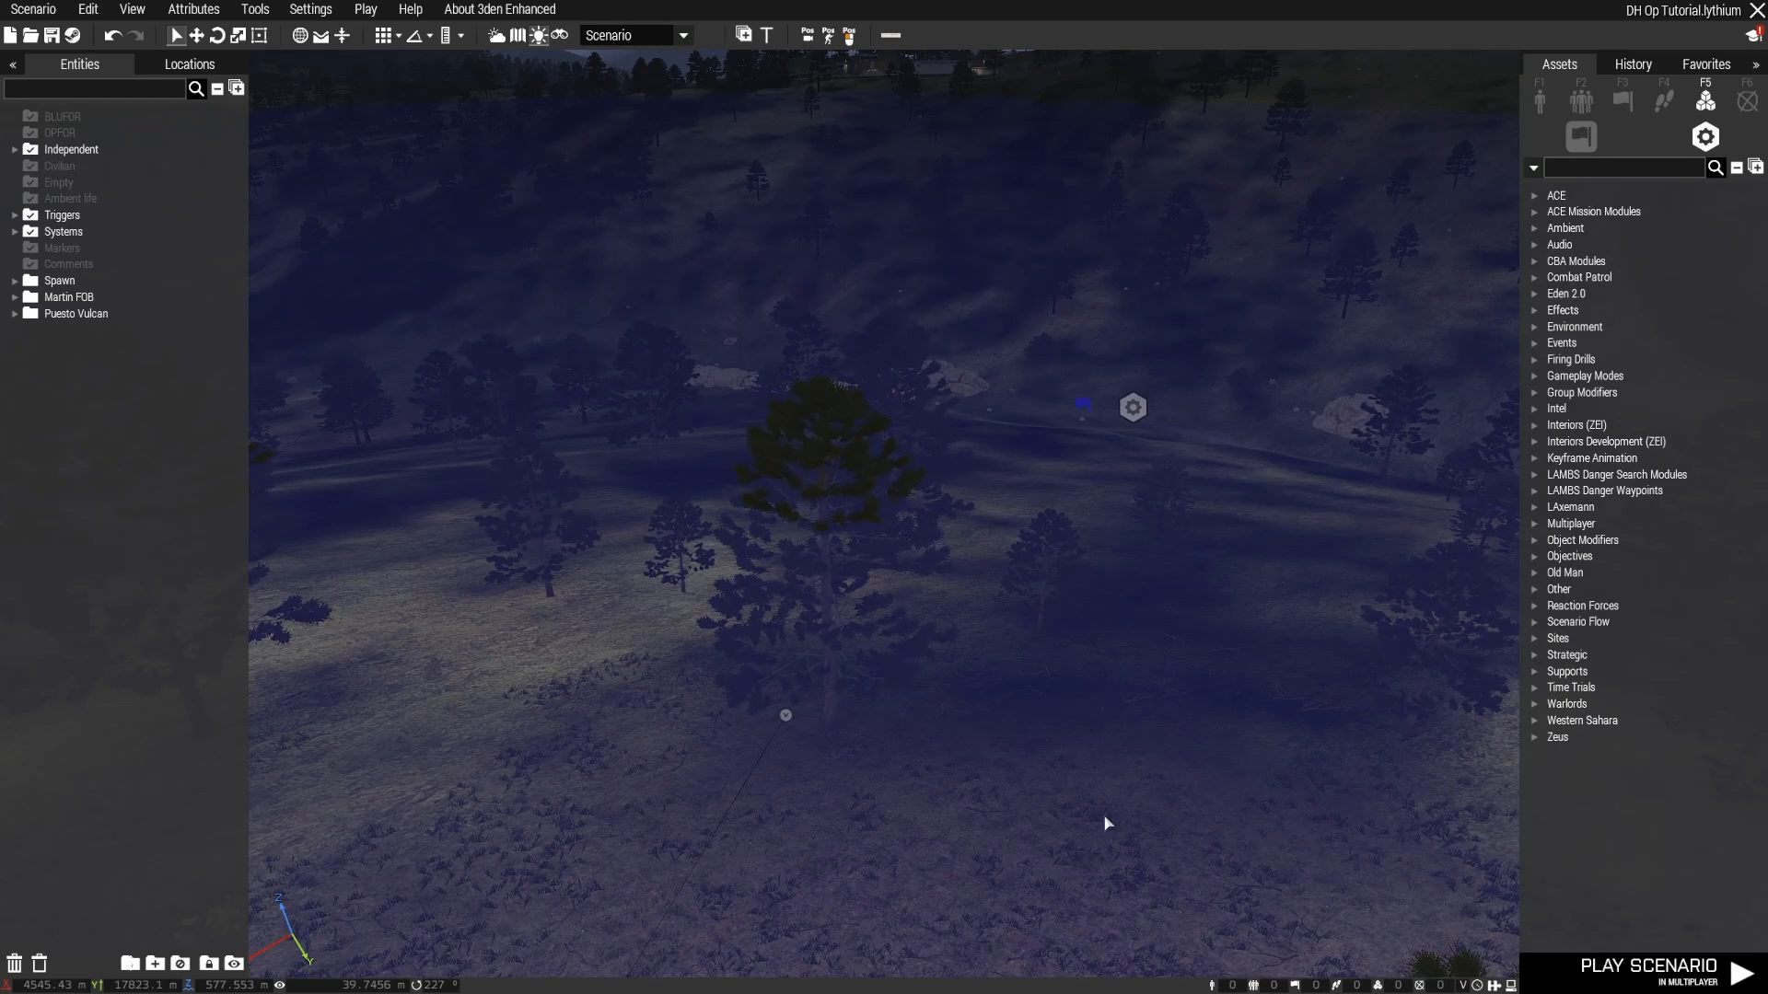
Step: Examine how the ambush units are spread around the trees at the edge of the trigger area
{"action": "key", "text": "s"}
{"action": "mouse_move", "coordinate": [1160, 808]}
{"action": "right_mouse_down"}
{"action": "mouse_move", "coordinate": [741, 773]}
{"action": "mouse_move", "coordinate": [1164, 814]}
{"action": "right_mouse_up"}
{"action": "key", "text": "w"}
{"action": "key", "text": "a"}
{"action": "key", "text": "s"}
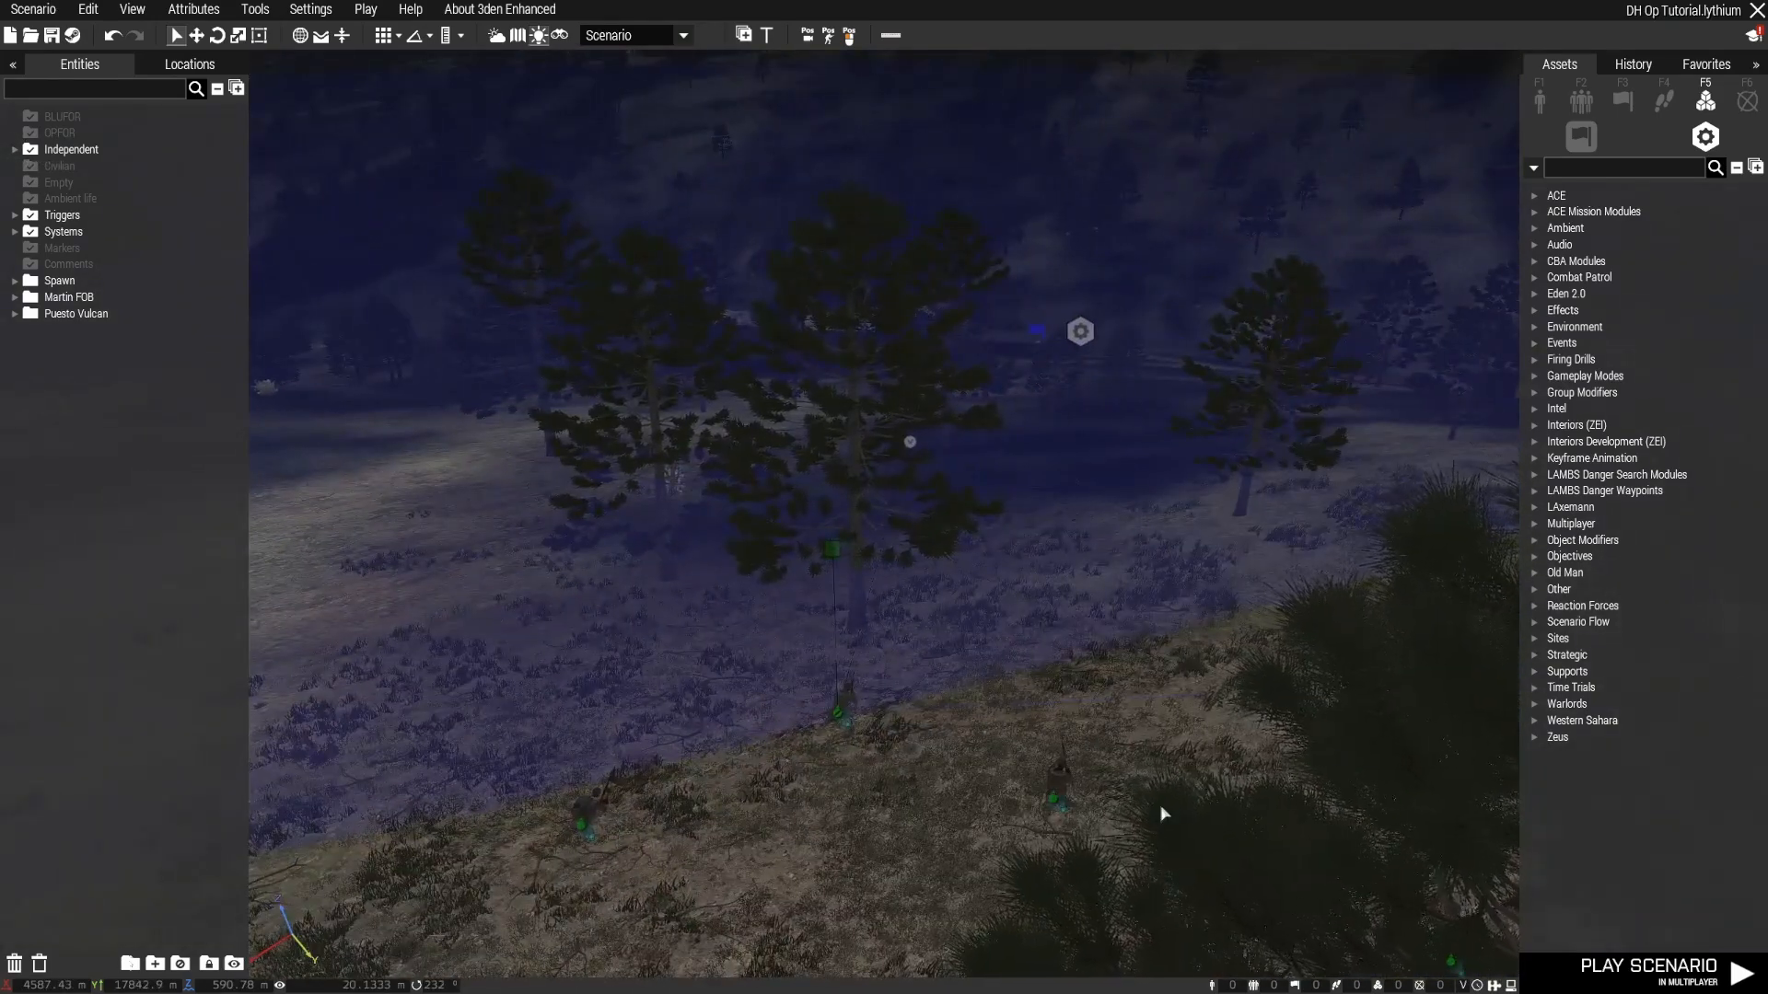
{"action": "key", "text": "a"}
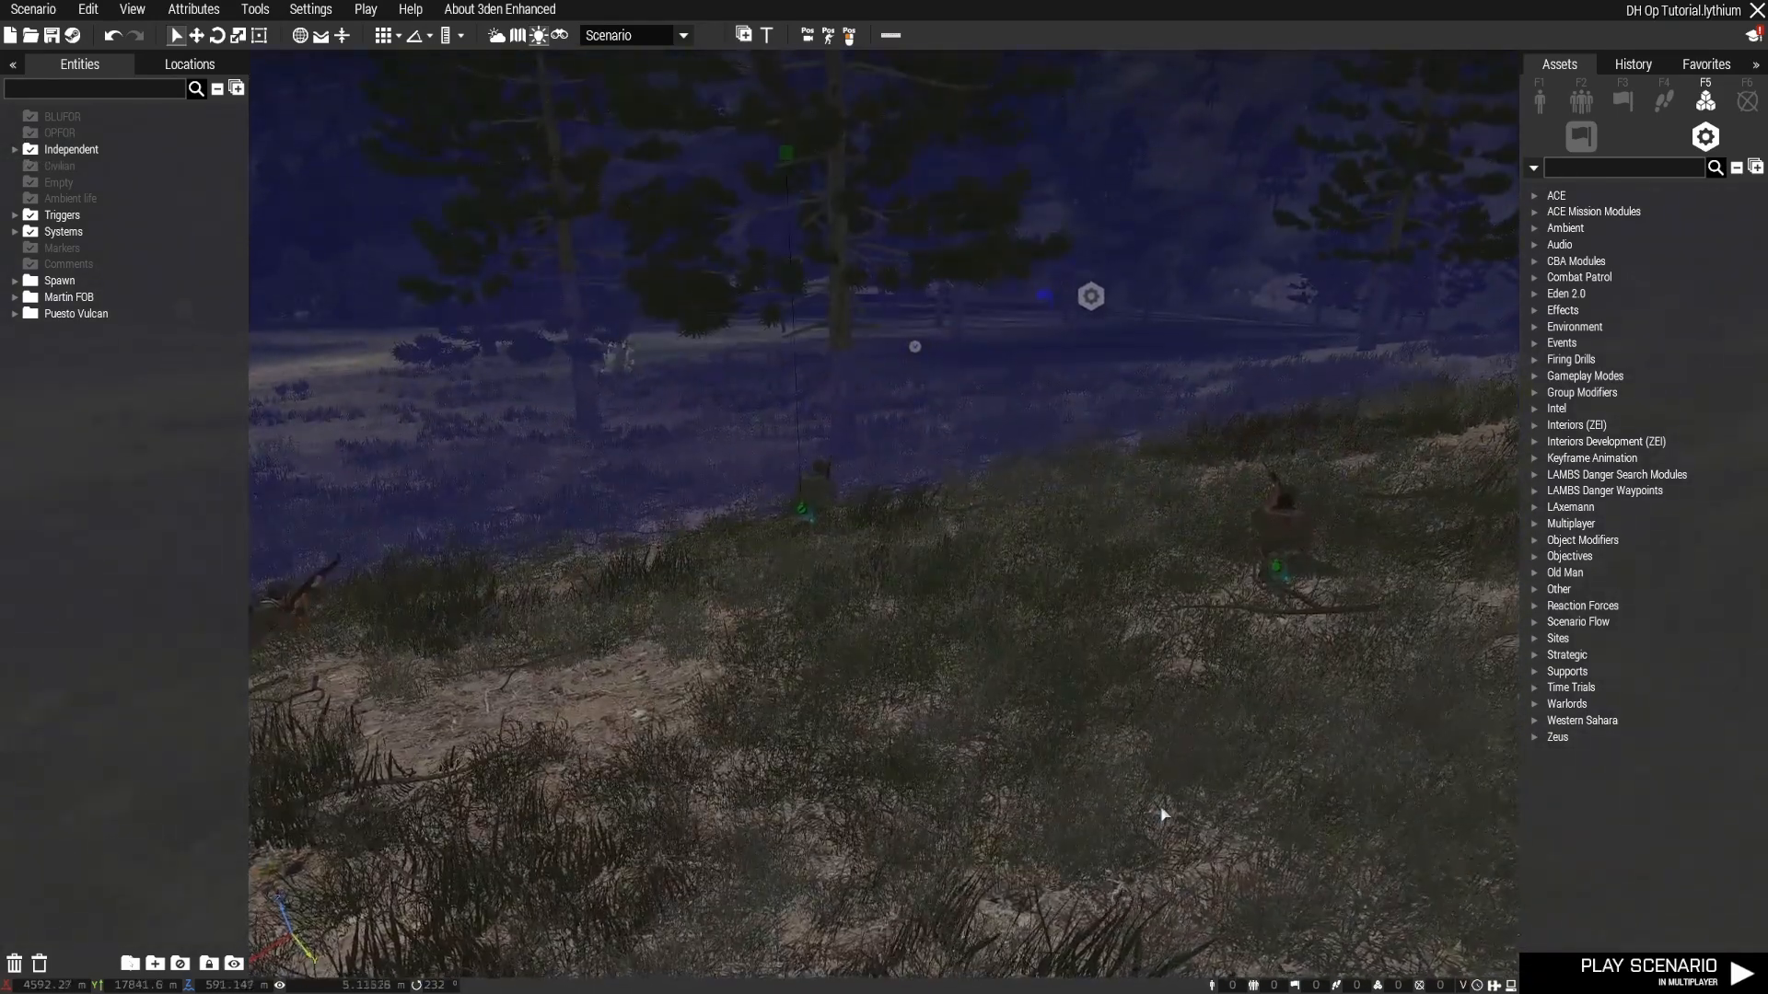
{"action": "key", "text": "d"}
{"action": "key", "text": "q"}
{"action": "key", "text": "s"}
{"action": "mouse_move", "coordinate": [1162, 812]}
{"action": "right_mouse_down"}
{"action": "mouse_move", "coordinate": [1128, 814]}
{"action": "mouse_move", "coordinate": [1184, 765]}
{"action": "mouse_move", "coordinate": [1124, 747]}
{"action": "mouse_move", "coordinate": [1257, 684]}
{"action": "mouse_move", "coordinate": [1011, 755]}
{"action": "right_mouse_up"}
{"action": "key", "text": "s"}
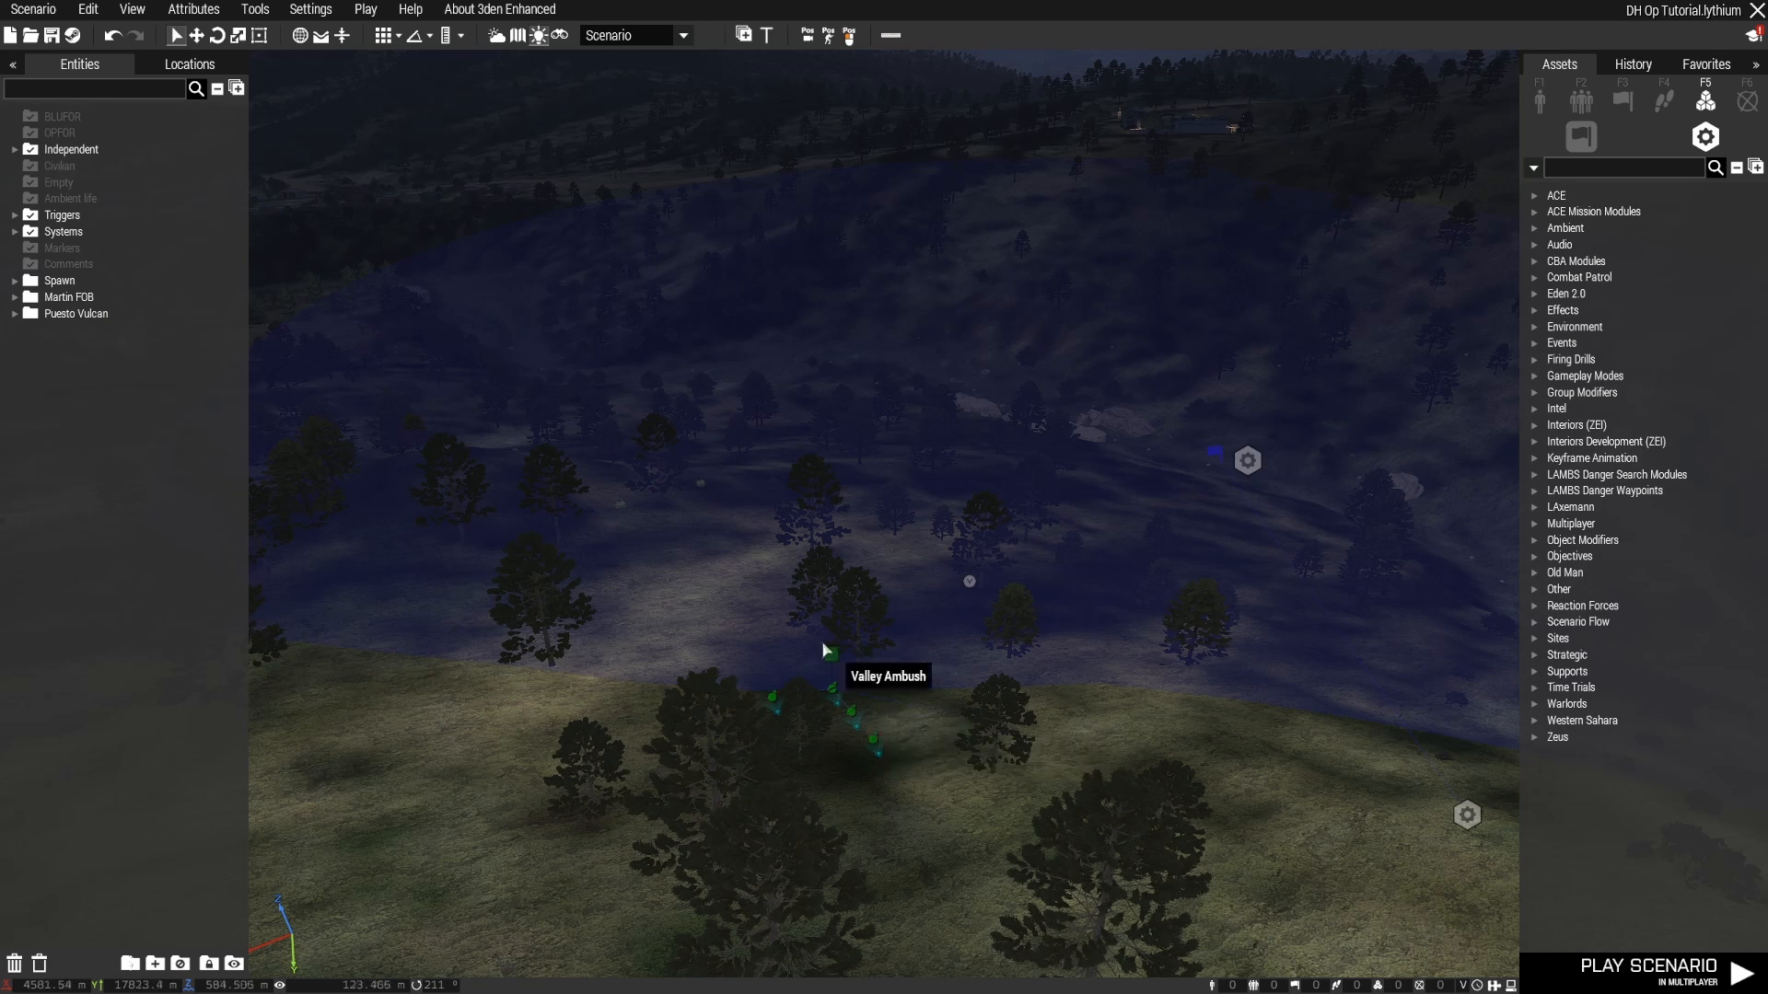
Step: Inspect the trigger and the neighbouring module on the valley floor, along with the surrounding rocks and slope
{"action": "key", "text": "a"}
{"action": "mouse_move", "coordinate": [836, 672]}
{"action": "right_mouse_down"}
{"action": "mouse_move", "coordinate": [1042, 698]}
{"action": "mouse_move", "coordinate": [1085, 624]}
{"action": "mouse_move", "coordinate": [976, 718]}
{"action": "mouse_move", "coordinate": [792, 705]}
{"action": "mouse_move", "coordinate": [998, 674]}
{"action": "mouse_move", "coordinate": [906, 674]}
{"action": "right_mouse_up"}
{"action": "key", "text": "w"}
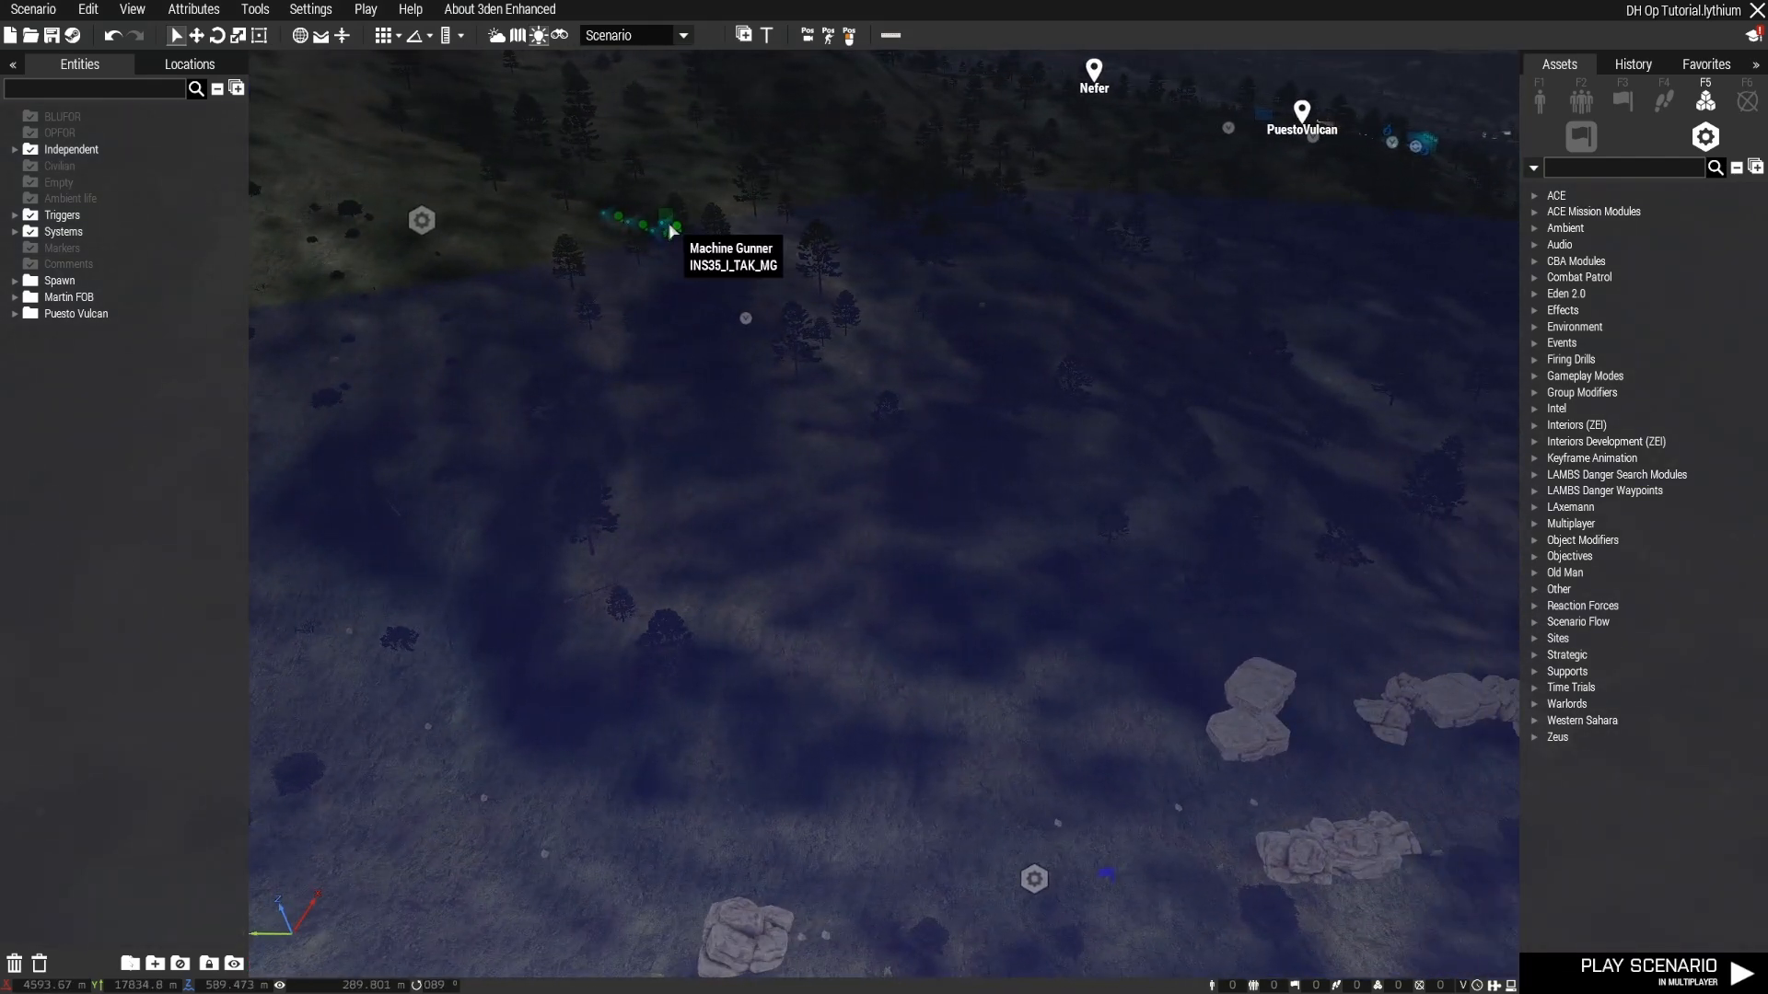
{"action": "mouse_move", "coordinate": [1194, 703]}
{"action": "right_mouse_down"}
{"action": "mouse_move", "coordinate": [1227, 699]}
{"action": "mouse_move", "coordinate": [1193, 680]}
{"action": "right_mouse_up"}
{"action": "key", "text": "w"}
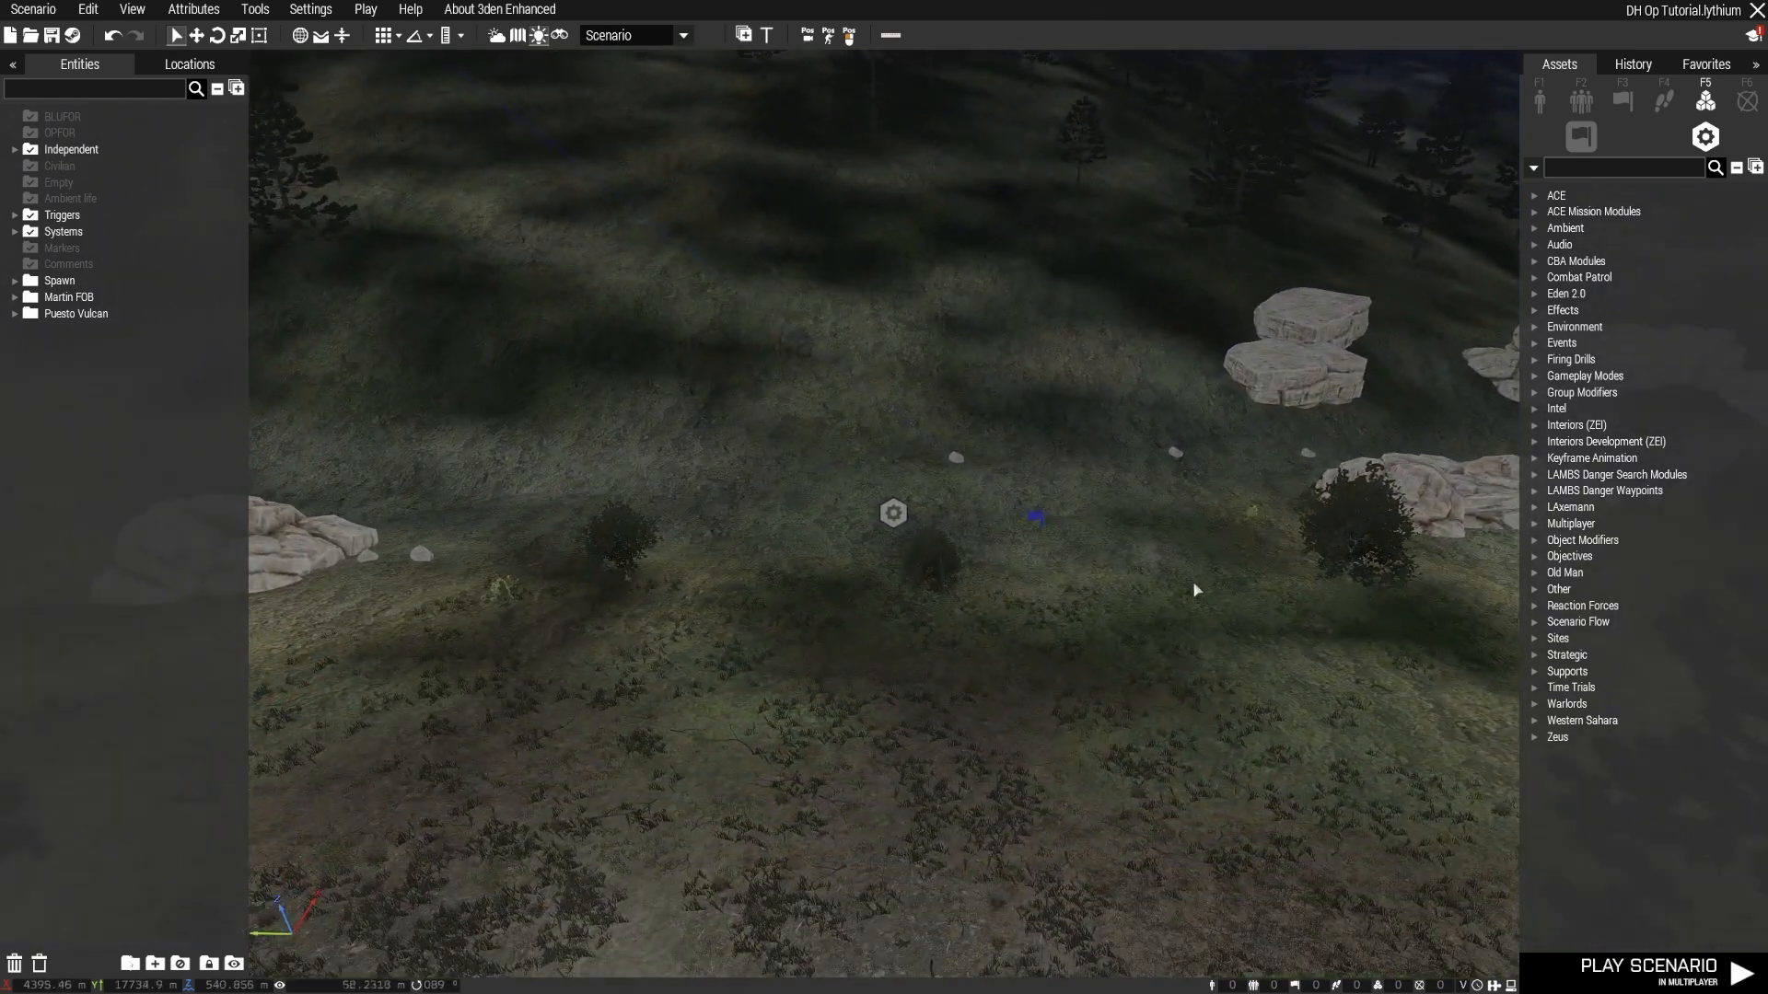
{"action": "mouse_move", "coordinate": [905, 717]}
{"action": "right_mouse_down"}
{"action": "mouse_move", "coordinate": [1112, 688]}
{"action": "mouse_move", "coordinate": [836, 725]}
{"action": "right_mouse_up"}
{"action": "key", "text": "a"}
{"action": "key", "text": "d"}
{"action": "key", "text": "w"}
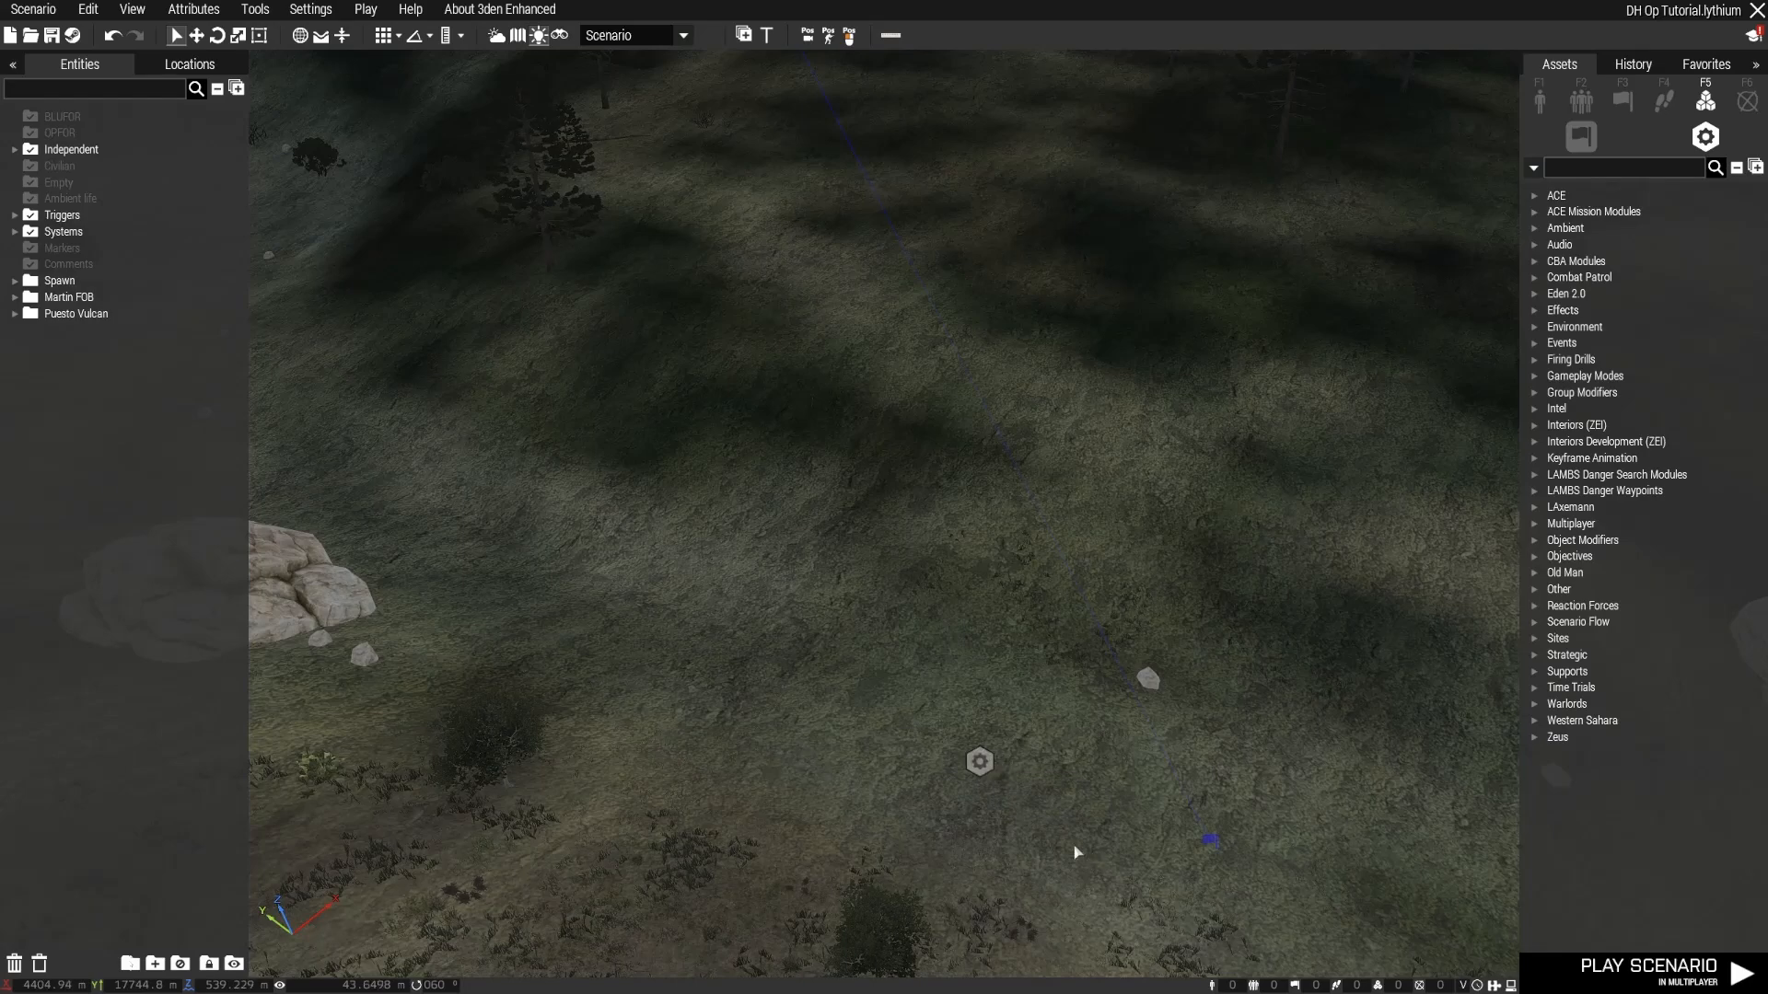
{"action": "mouse_move", "coordinate": [1077, 852]}
{"action": "right_mouse_down"}
{"action": "mouse_move", "coordinate": [967, 785]}
{"action": "mouse_move", "coordinate": [1149, 803]}
{"action": "mouse_move", "coordinate": [1276, 860]}
{"action": "right_mouse_up"}
{"action": "key", "text": "a"}
{"action": "key", "text": "w"}
{"action": "key", "text": "s"}
{"action": "key", "text": "w"}
{"action": "key", "text": "a"}
{"action": "key", "text": "z"}
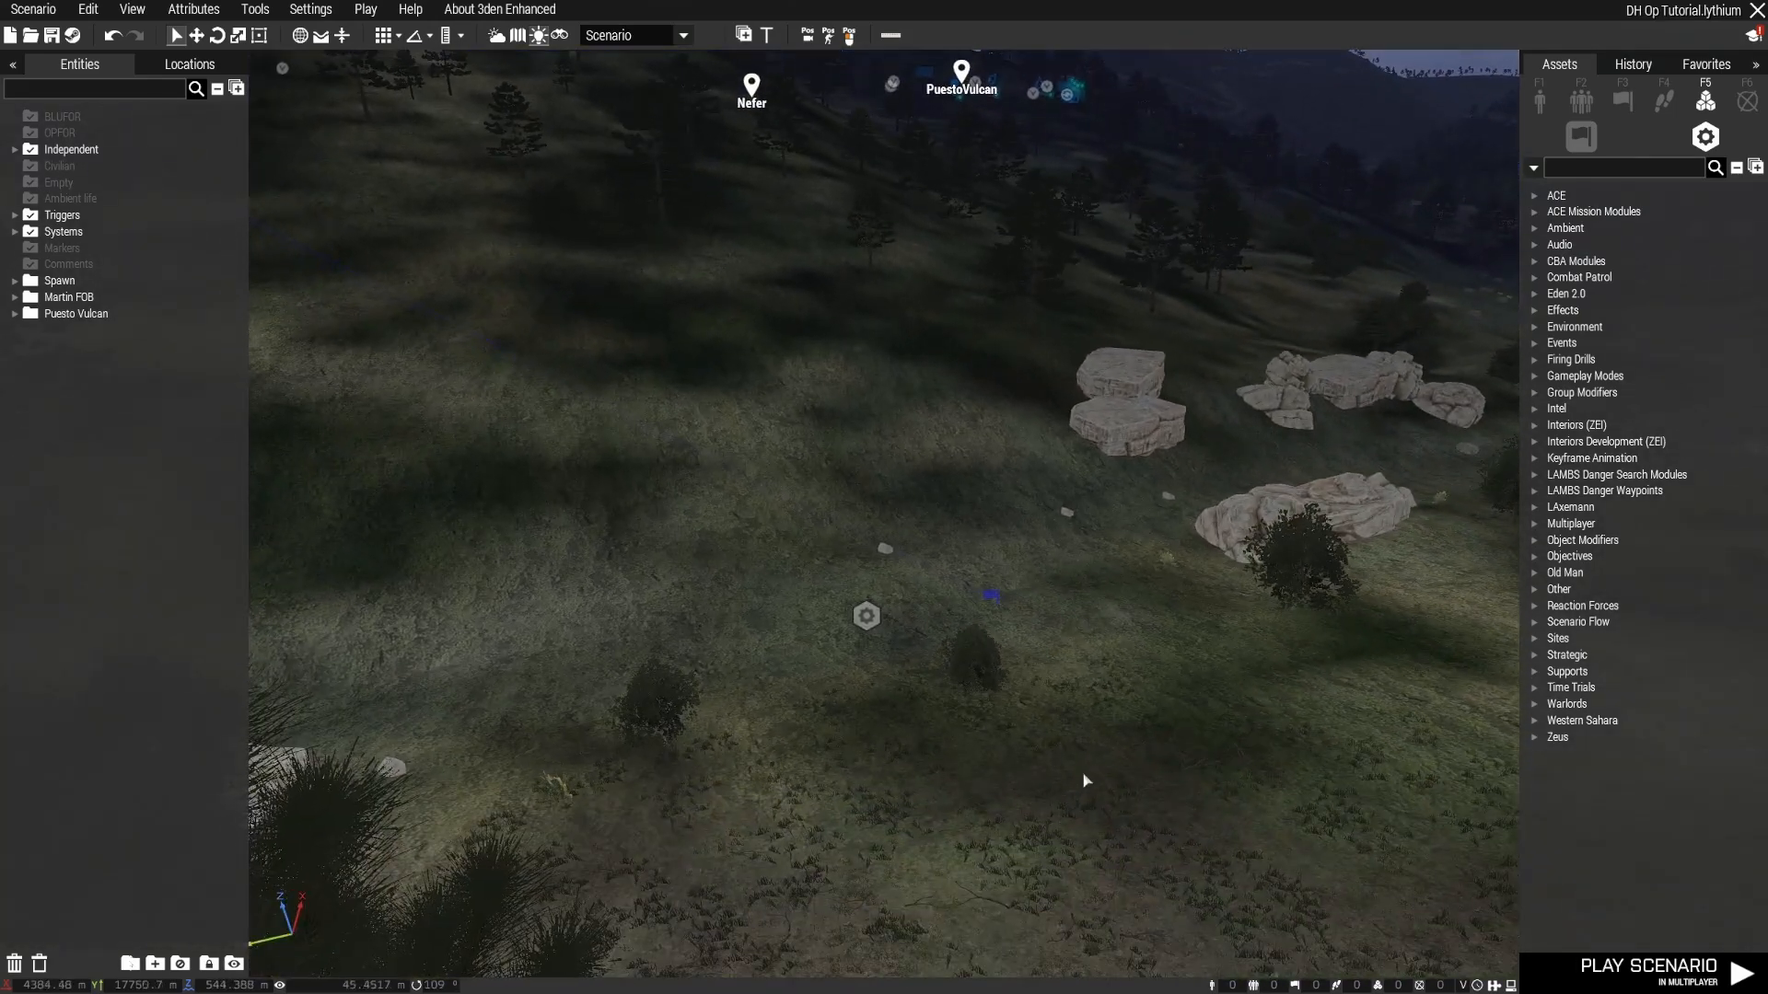
Step: Examine the extent of the valley trigger area, from the slope below Martin FOB across to the ambush group and the rocks
{"action": "key", "text": "w"}
{"action": "right_click_drag", "start_coordinate": [1086, 781], "coordinate": [976, 741]}
{"action": "key", "text": "a"}
{"action": "right_click_drag", "start_coordinate": [888, 643], "coordinate": [909, 615]}
{"action": "key", "text": "w"}
{"action": "key", "text": "a"}
{"action": "right_click_drag", "start_coordinate": [1040, 741], "coordinate": [1238, 774]}
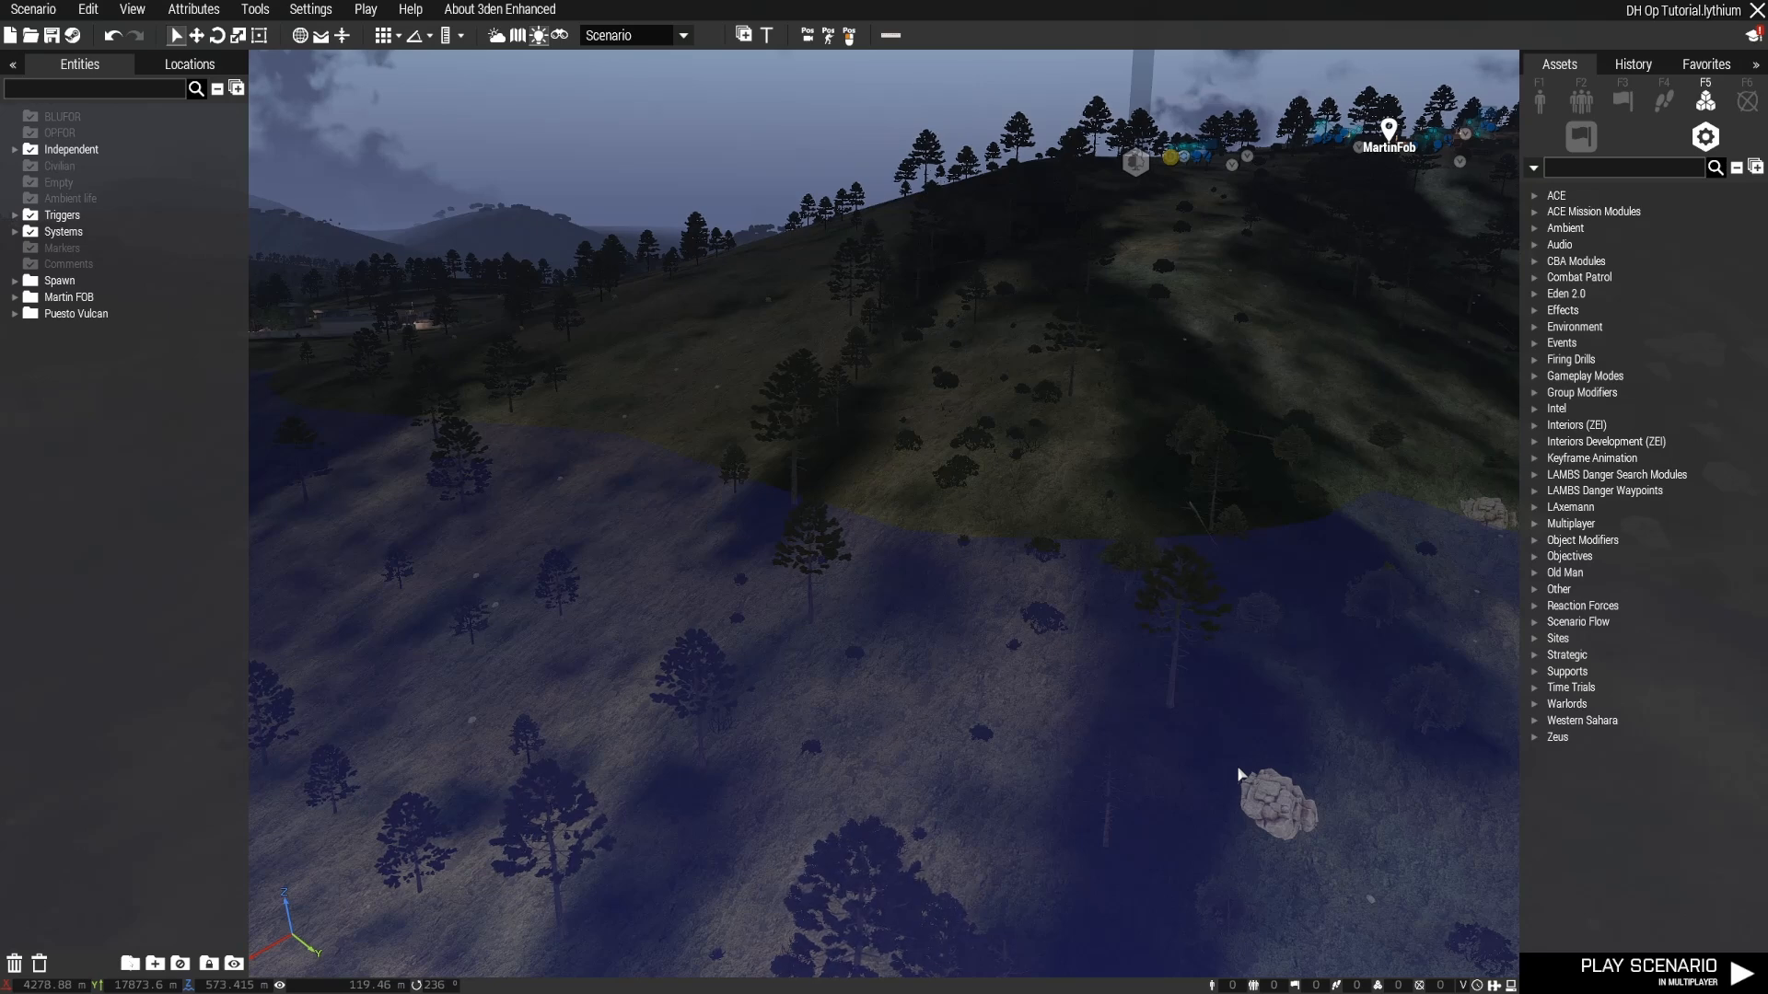
{"action": "right_click_drag", "start_coordinate": [1239, 773], "coordinate": [755, 778]}
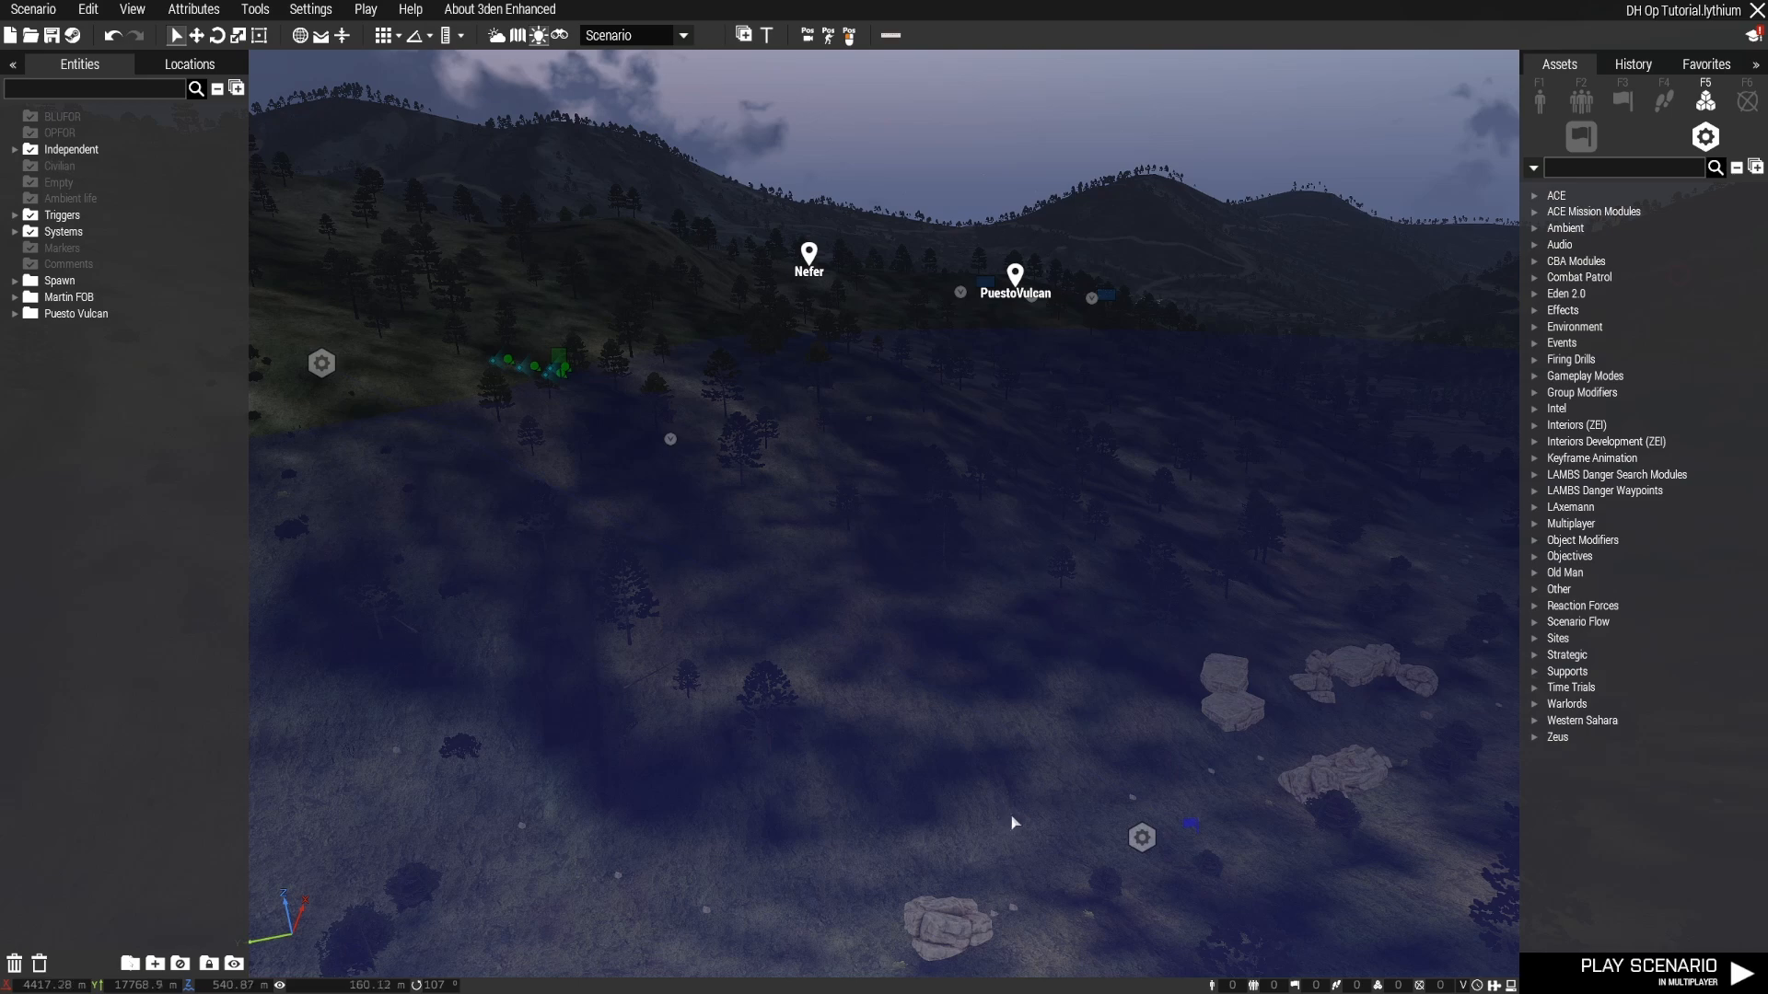
Step: Follow the route from the valley trigger area over the ridge to the Puesto Vulcan outpost
{"action": "right_click_drag", "start_coordinate": [1014, 821], "coordinate": [1066, 833]}
{"action": "key", "text": "w"}
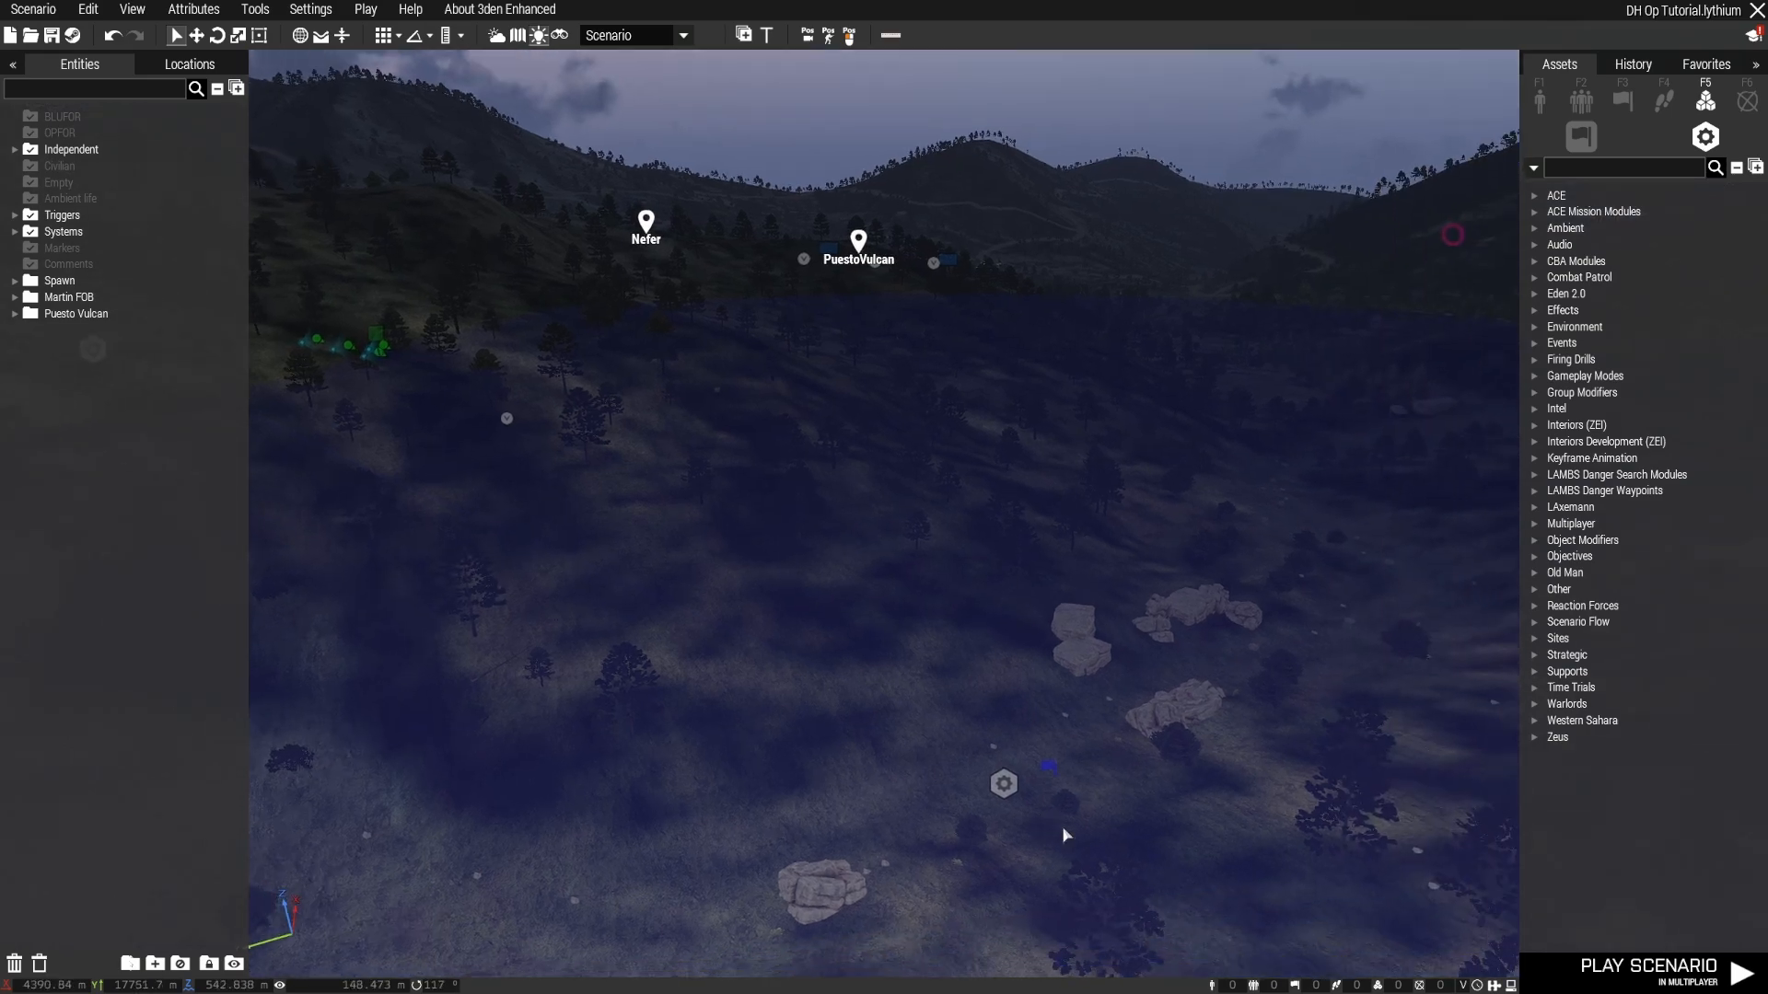
{"action": "key", "text": "w"}
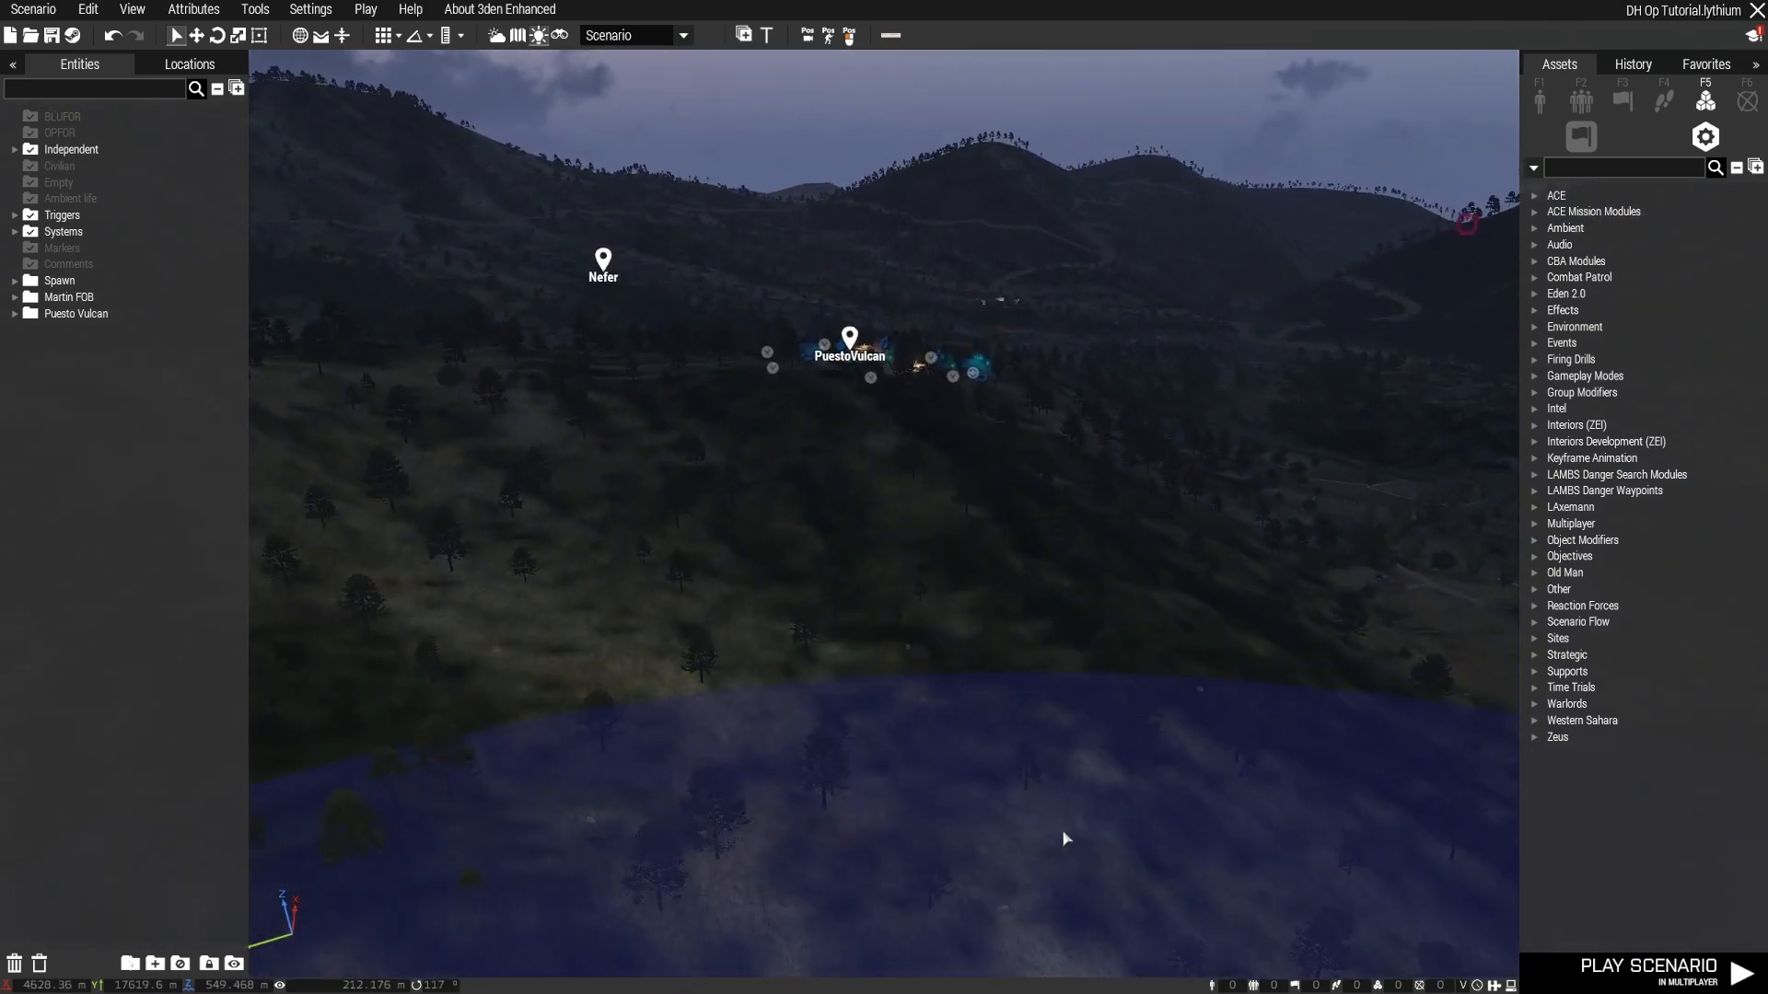
{"action": "key", "text": "w"}
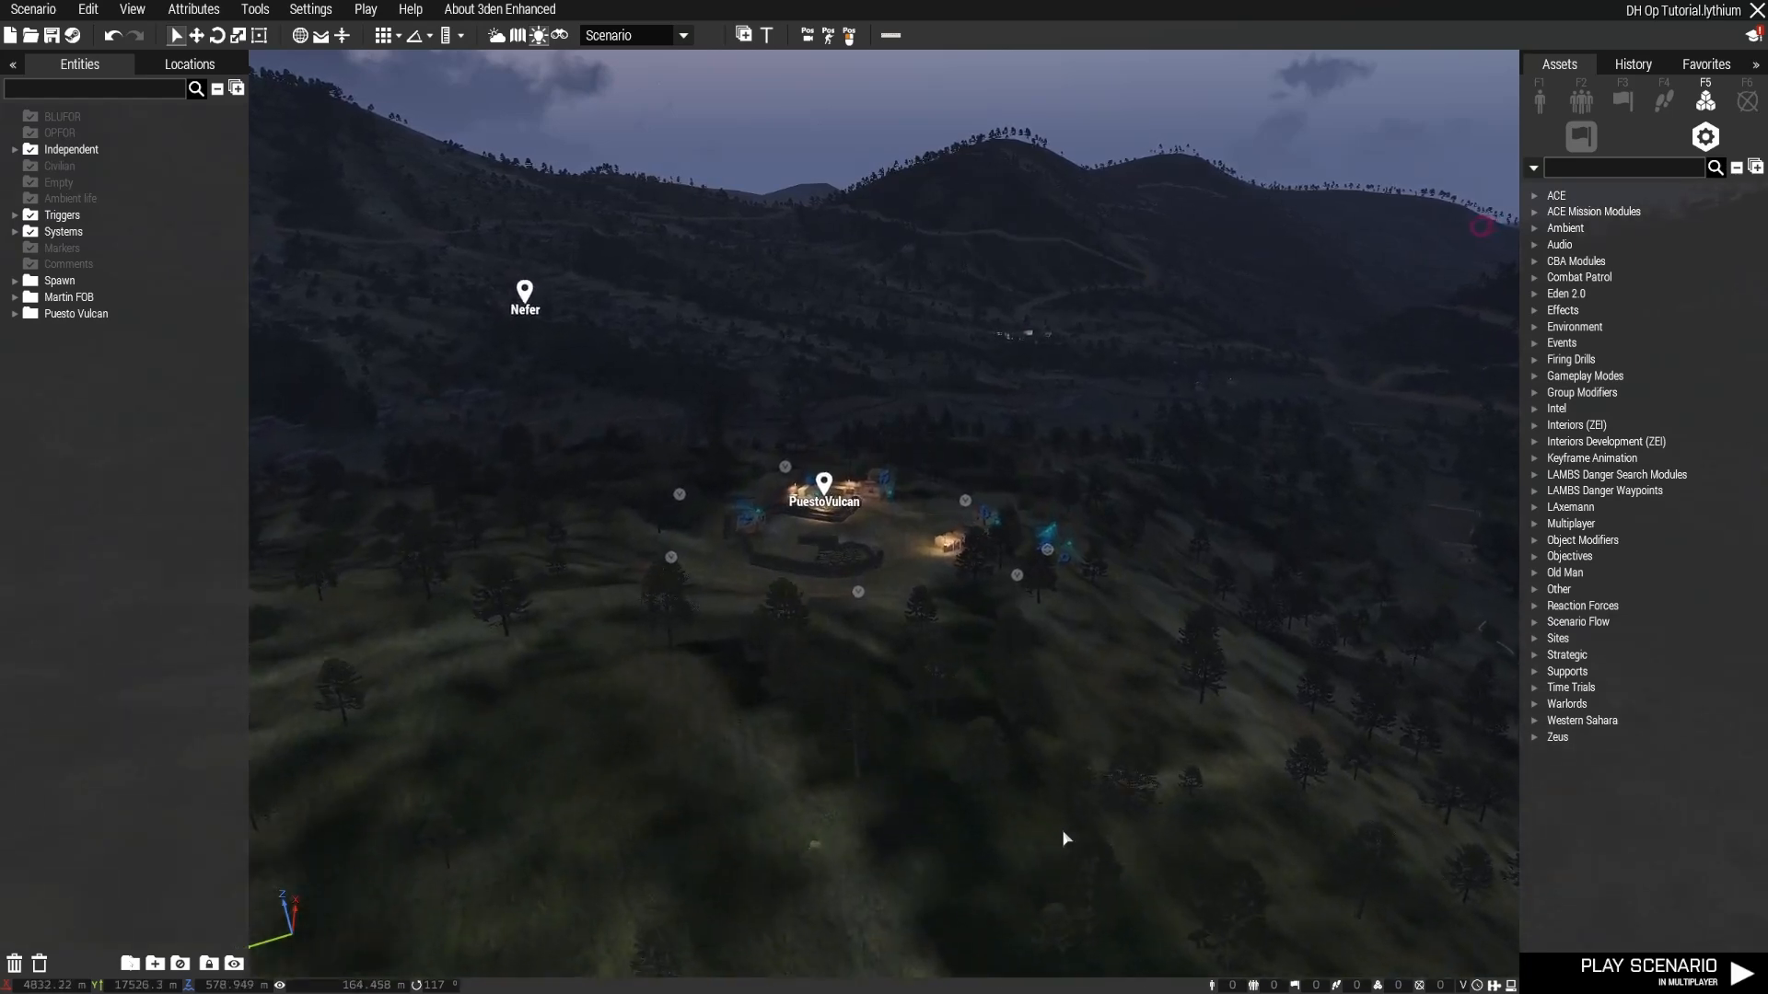
{"action": "mouse_move", "coordinate": [1059, 849]}
{"action": "right_mouse_down"}
{"action": "mouse_move", "coordinate": [1139, 856]}
{"action": "mouse_move", "coordinate": [1026, 845]}
{"action": "right_mouse_up"}
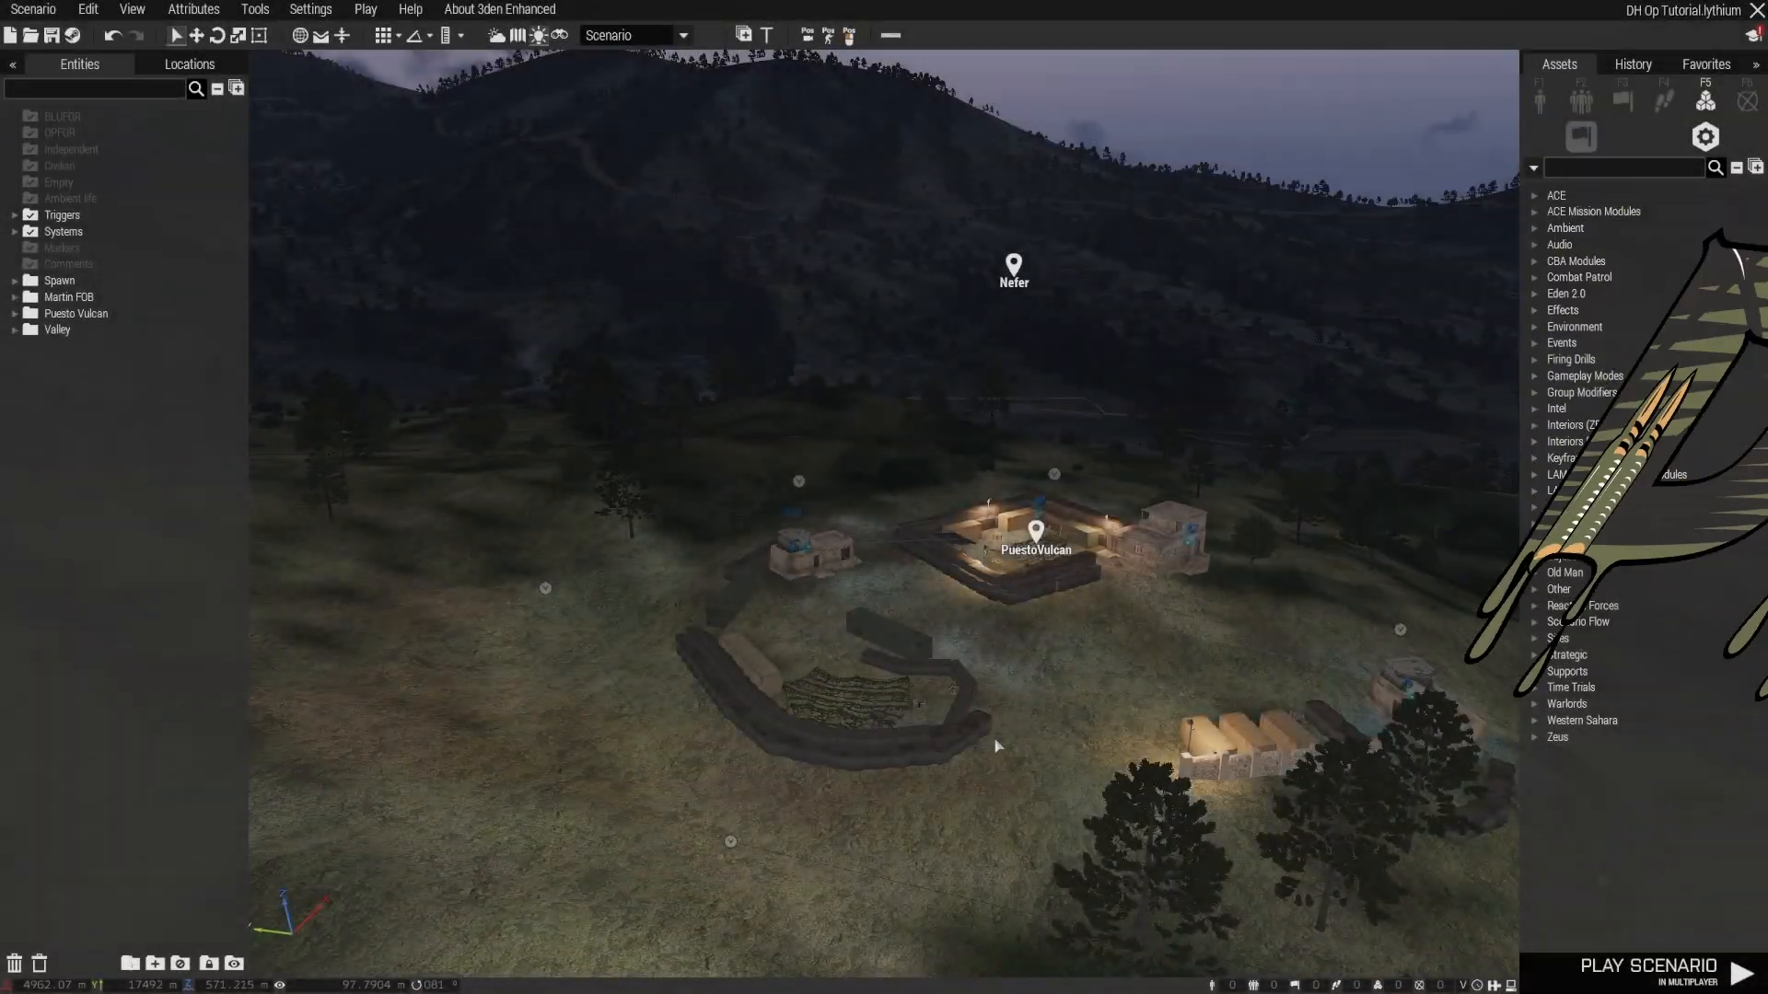
Step: Inspect the layout of Puesto Vulcan, including its walled compound, guard buildings, netted emplacement and surrounding units
{"action": "key", "text": "a"}
{"action": "mouse_move", "coordinate": [1001, 738]}
{"action": "right_mouse_down"}
{"action": "mouse_move", "coordinate": [1202, 743]}
{"action": "mouse_move", "coordinate": [1031, 745]}
{"action": "right_mouse_up"}
{"action": "key", "text": "s"}
{"action": "key", "text": "d"}
{"action": "key", "text": "w"}
{"action": "key", "text": "s"}
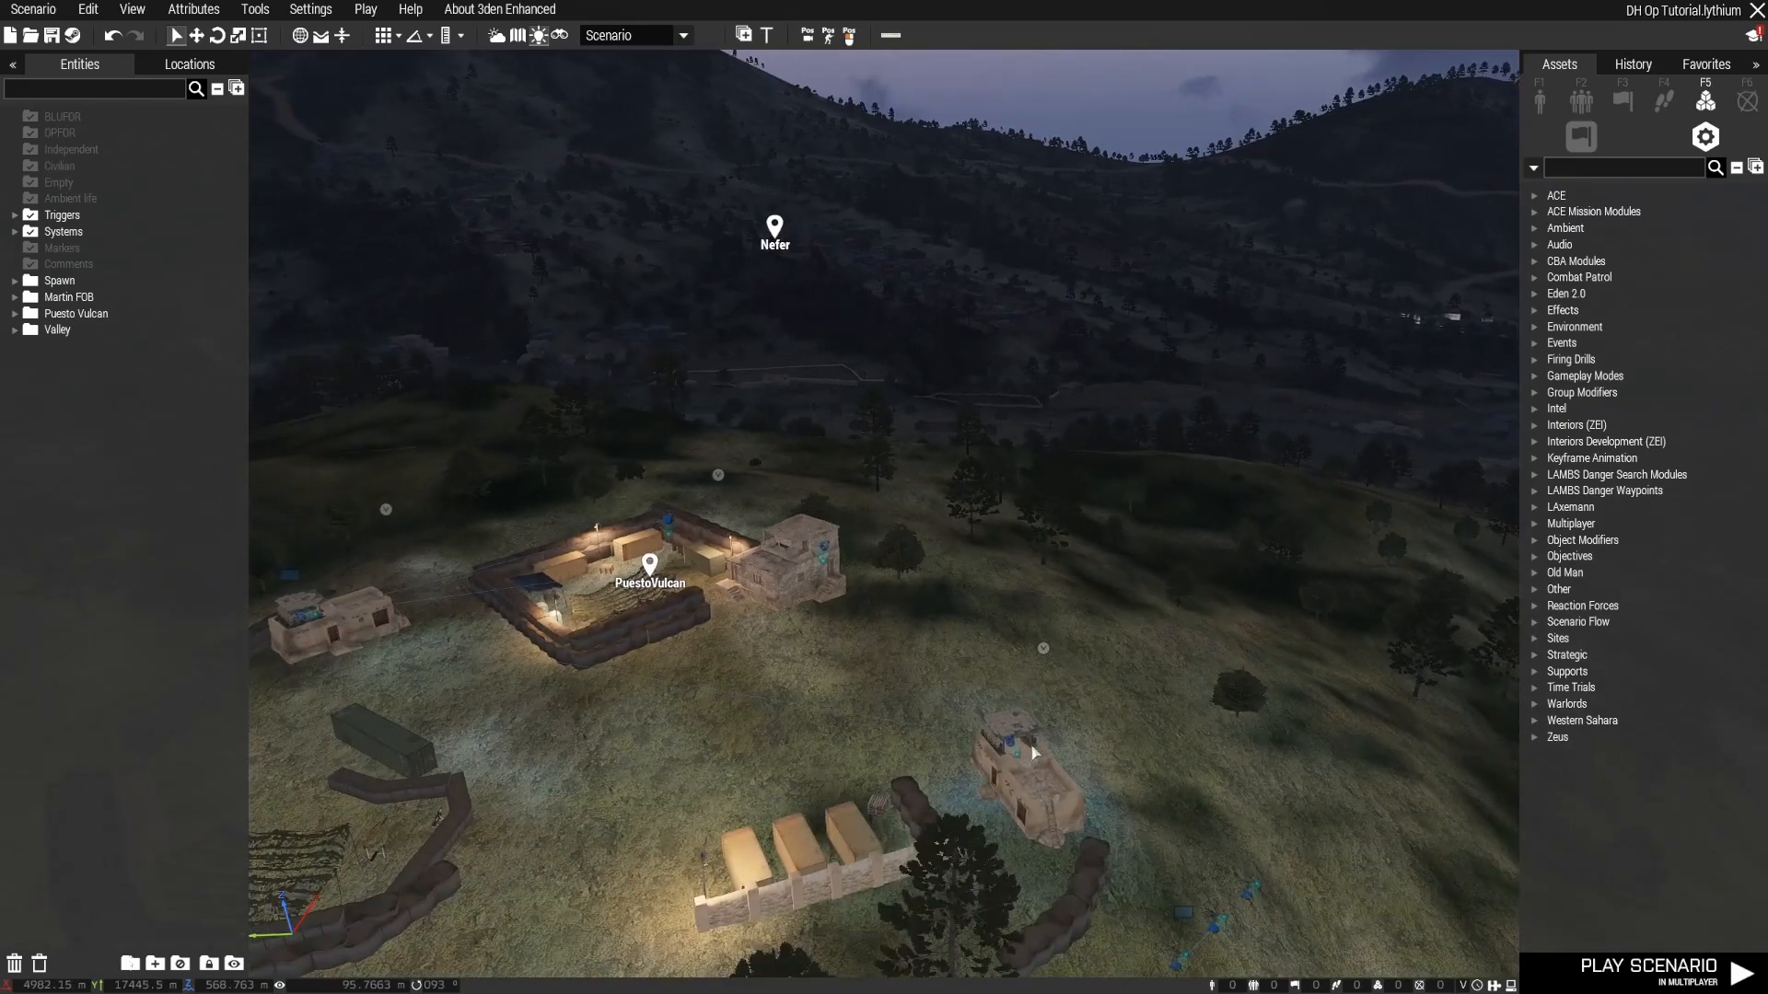
{"action": "key", "text": "a"}
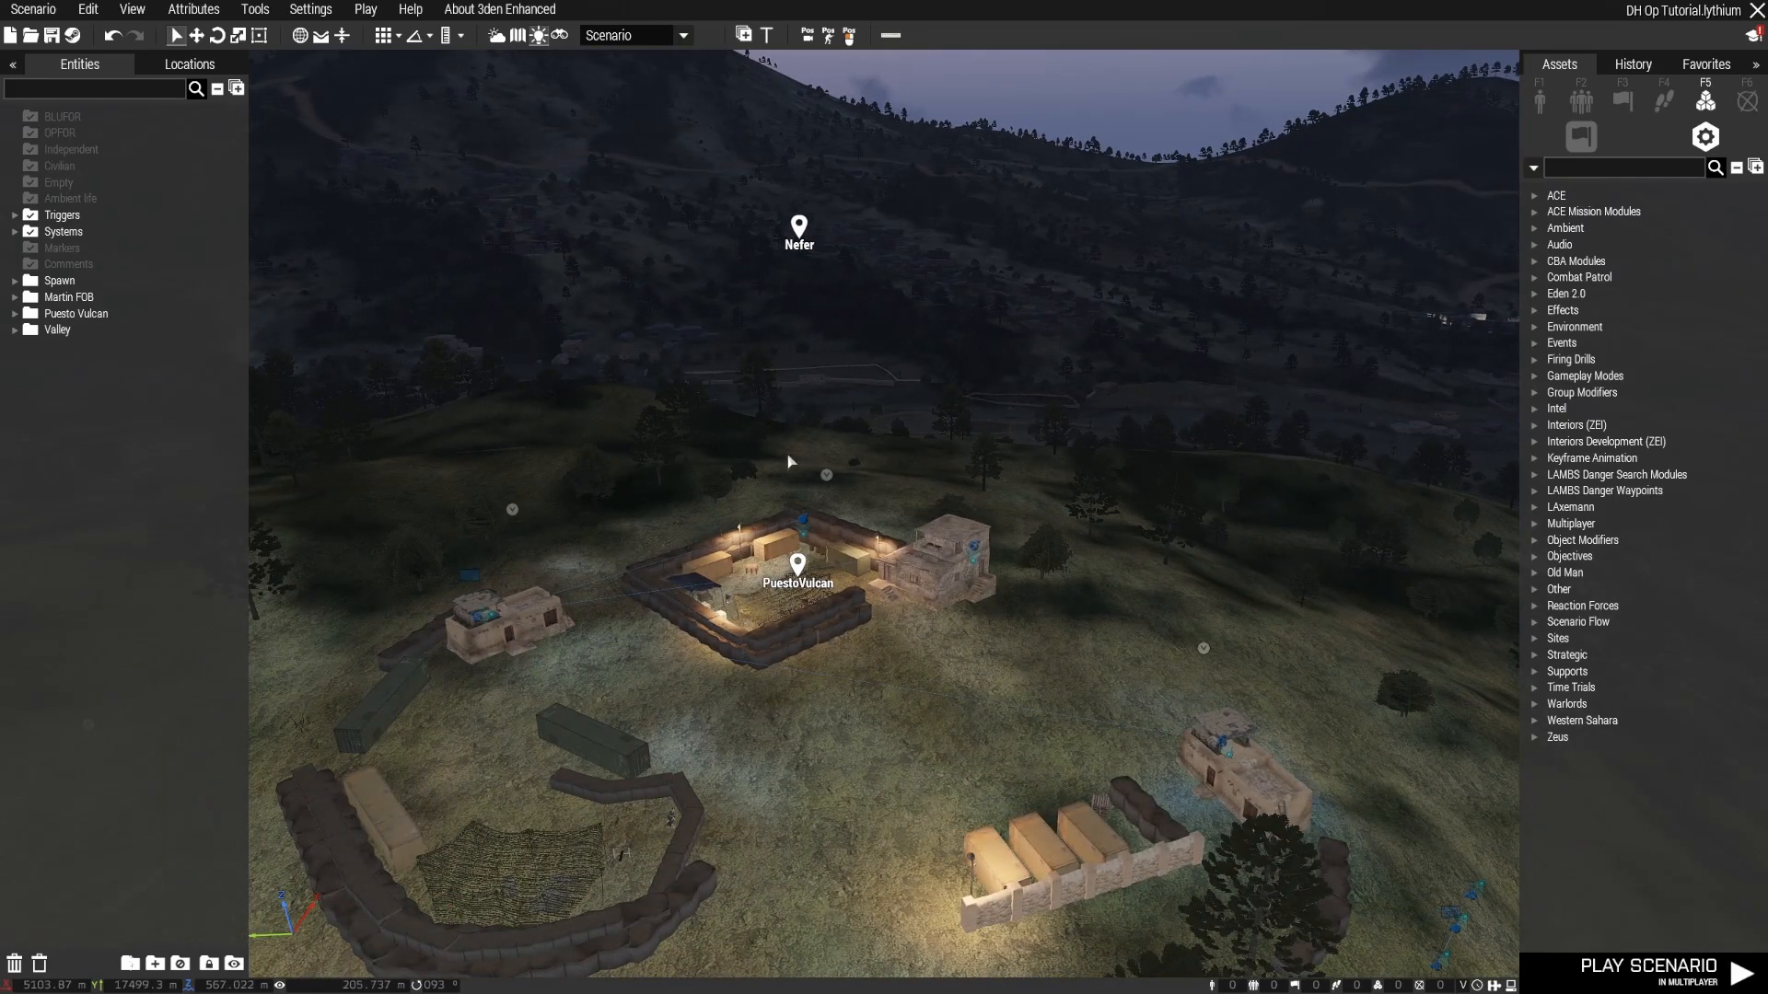
{"action": "key", "text": "a"}
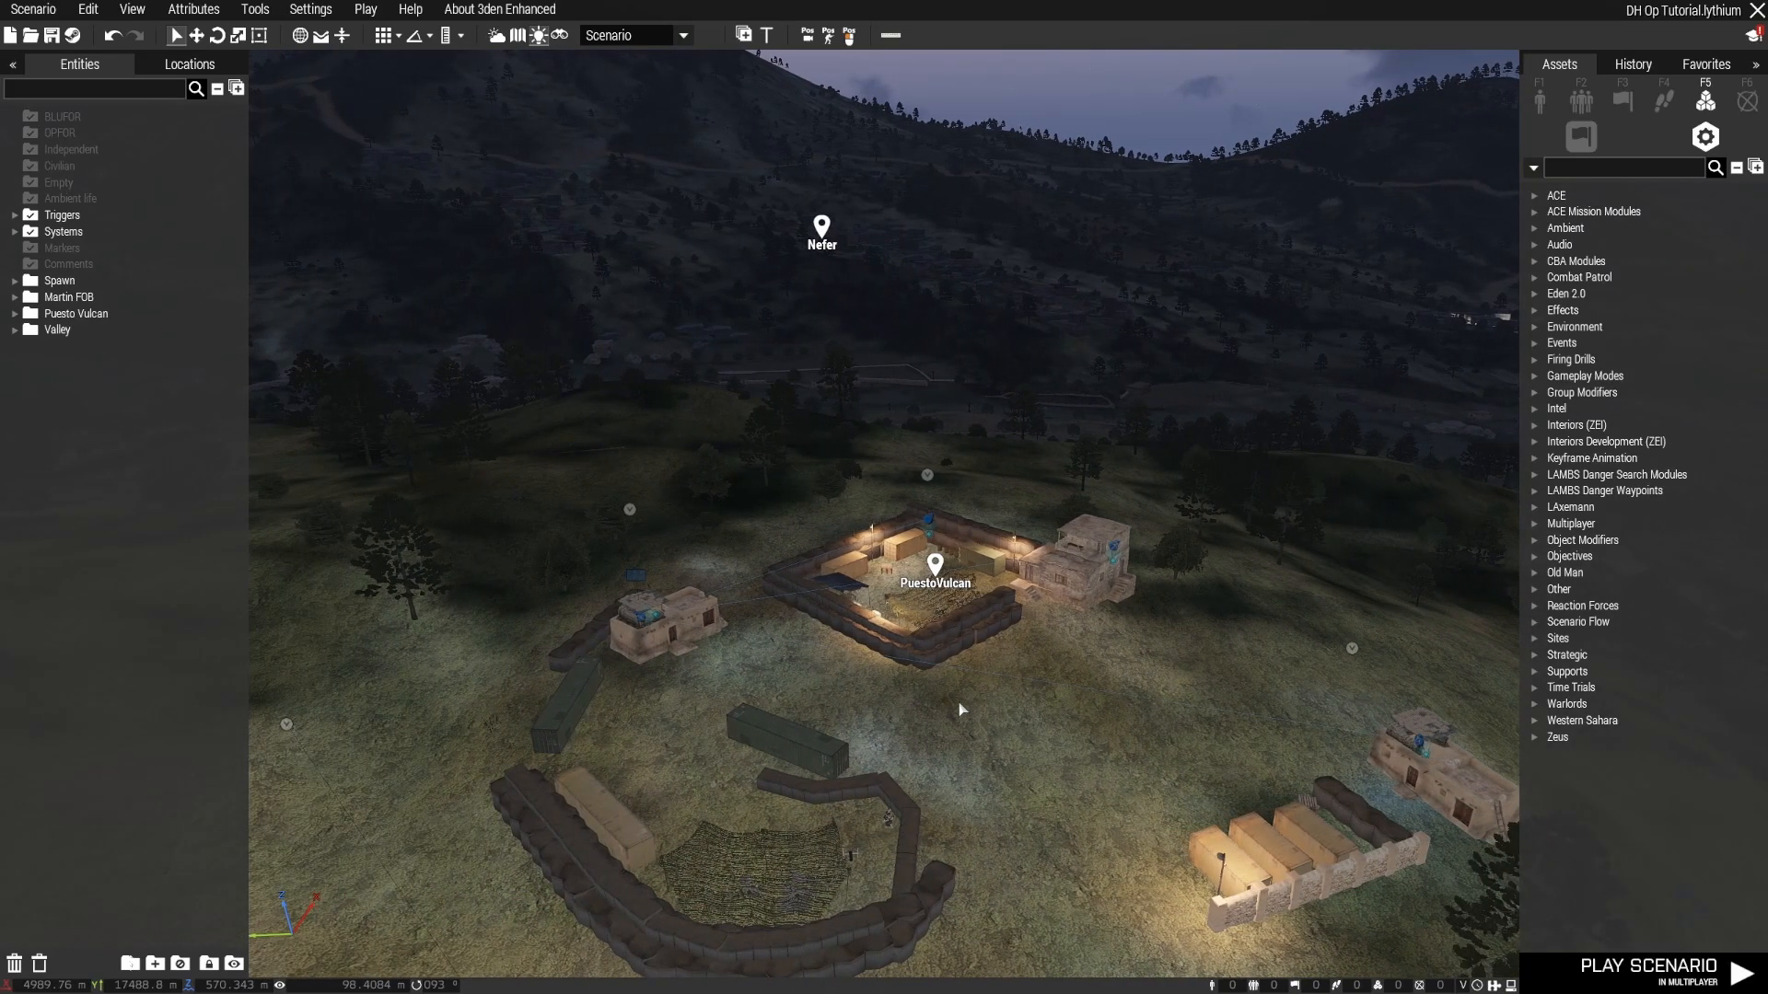
Step: Examine the stone building beside the Puesto Vulcan compound and the open slope facing Nefer
{"action": "key", "text": "d"}
{"action": "right_click_drag", "start_coordinate": [960, 703], "coordinate": [899, 700]}
{"action": "key", "text": "w"}
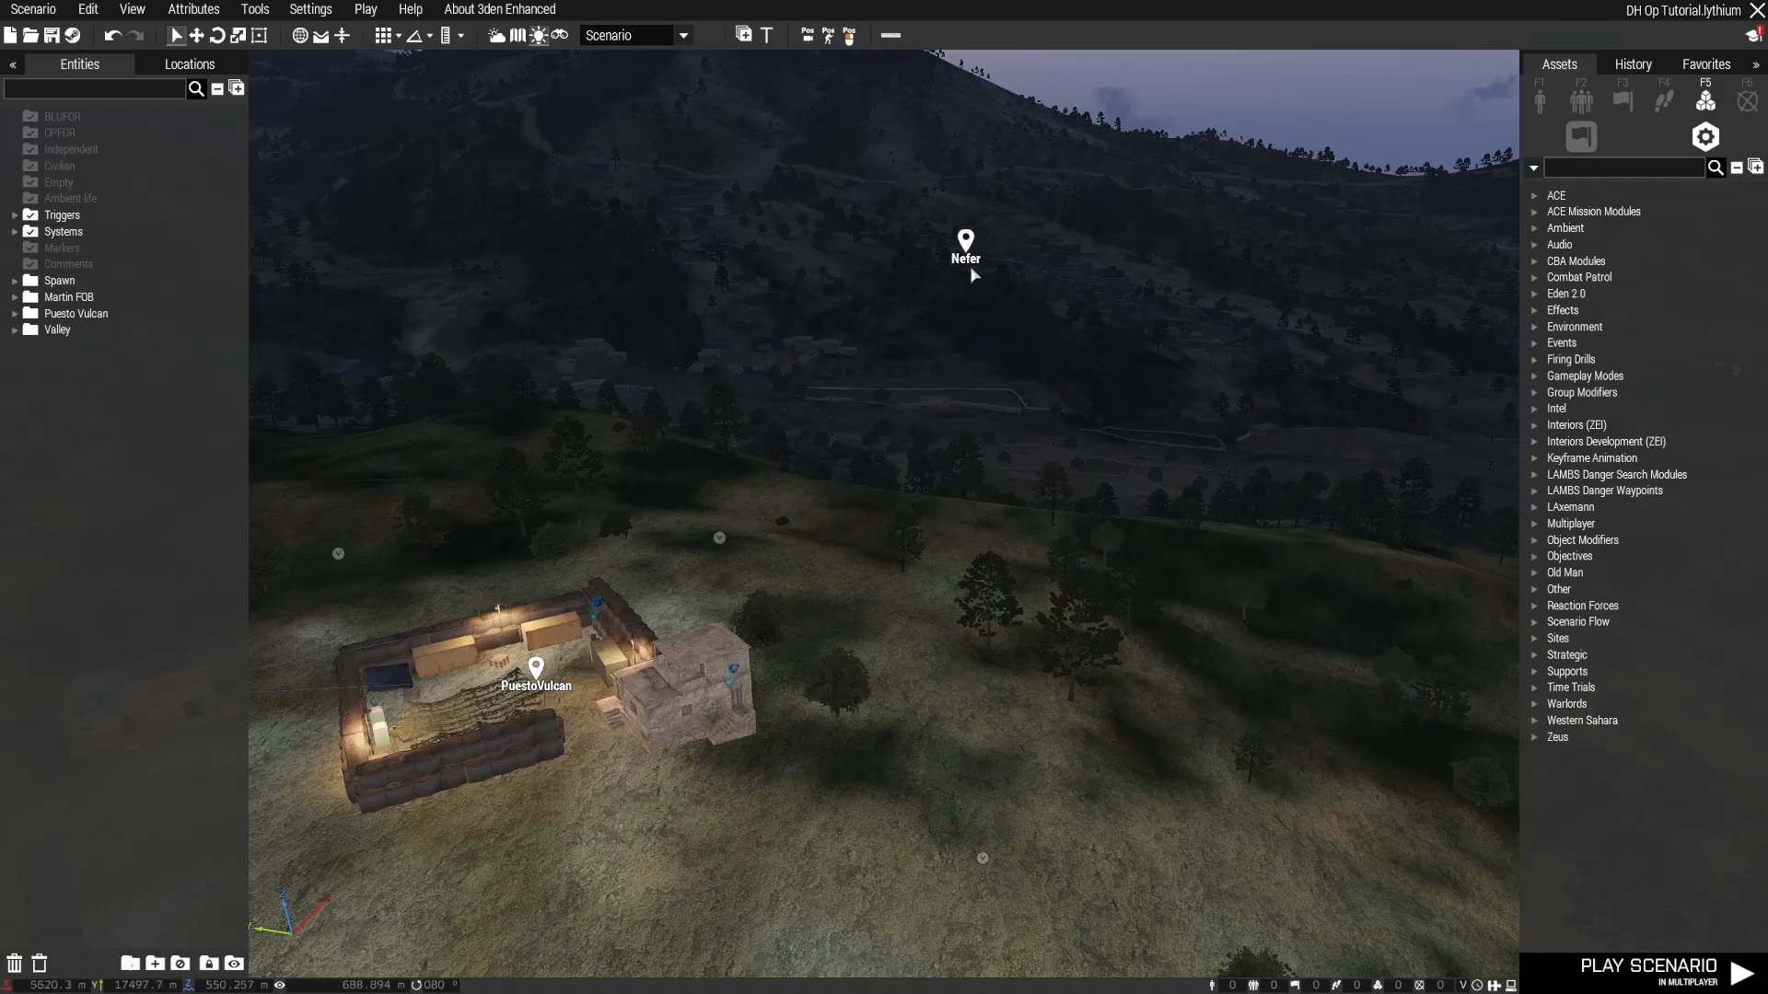
{"action": "key", "text": "a"}
{"action": "key", "text": "s"}
{"action": "key", "text": "z"}
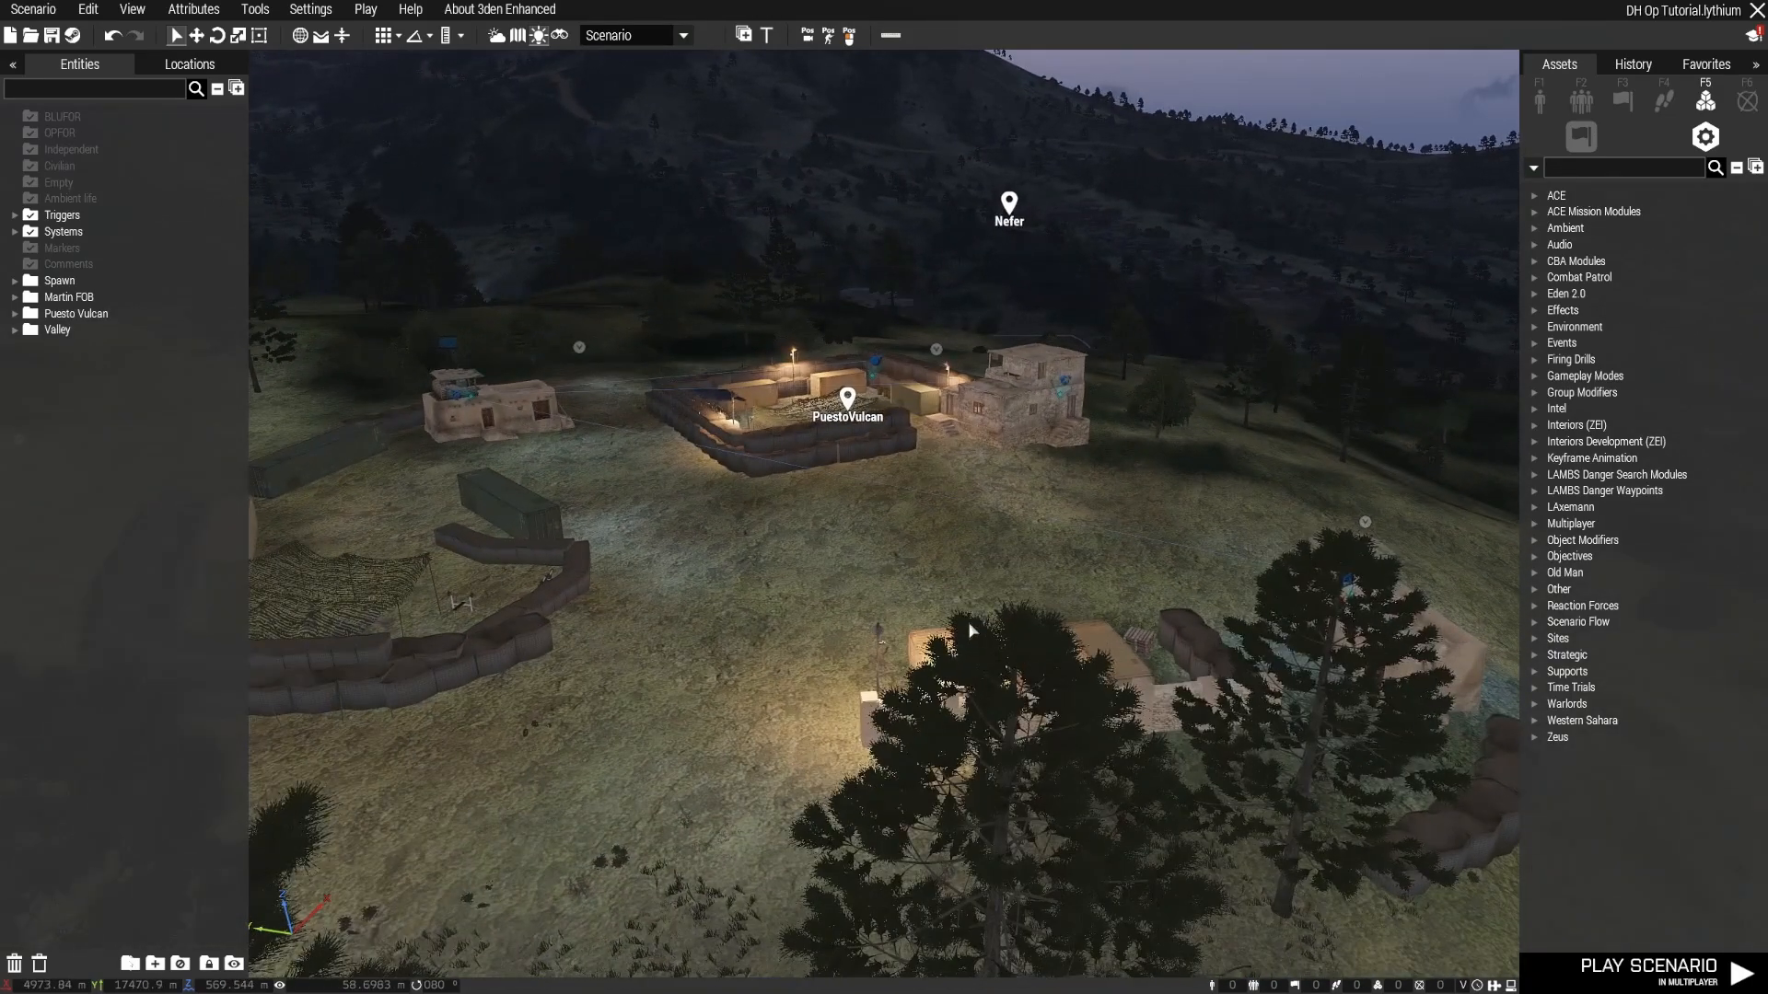
{"action": "key", "text": "w"}
{"action": "mouse_move", "coordinate": [969, 621]}
{"action": "right_mouse_down"}
{"action": "mouse_move", "coordinate": [1049, 640]}
{"action": "mouse_move", "coordinate": [977, 639]}
{"action": "right_mouse_up"}
{"action": "key", "text": "w"}
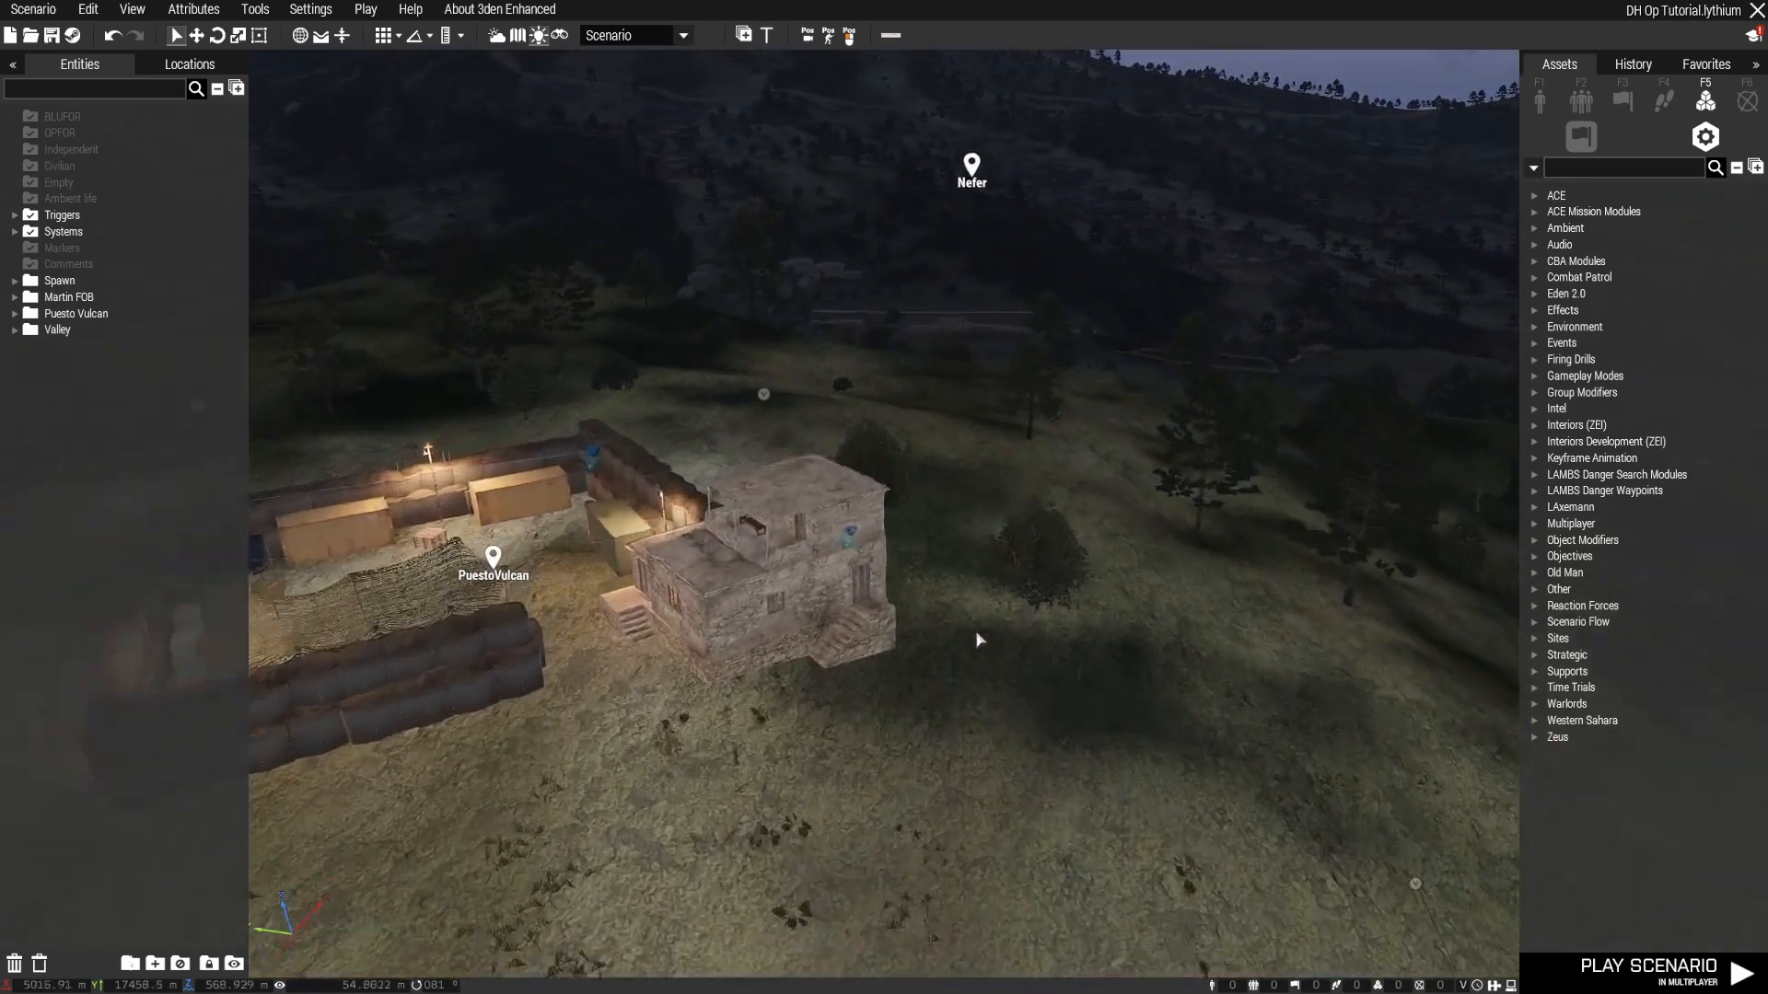
Step: Survey the terrain between Puesto Vulcan and Nefer, viewing the outpost's surroundings from above
{"action": "key", "text": "s"}
{"action": "key", "text": "a"}
{"action": "right_click_drag", "start_coordinate": [978, 639], "coordinate": [1048, 643]}
{"action": "key", "text": "d"}
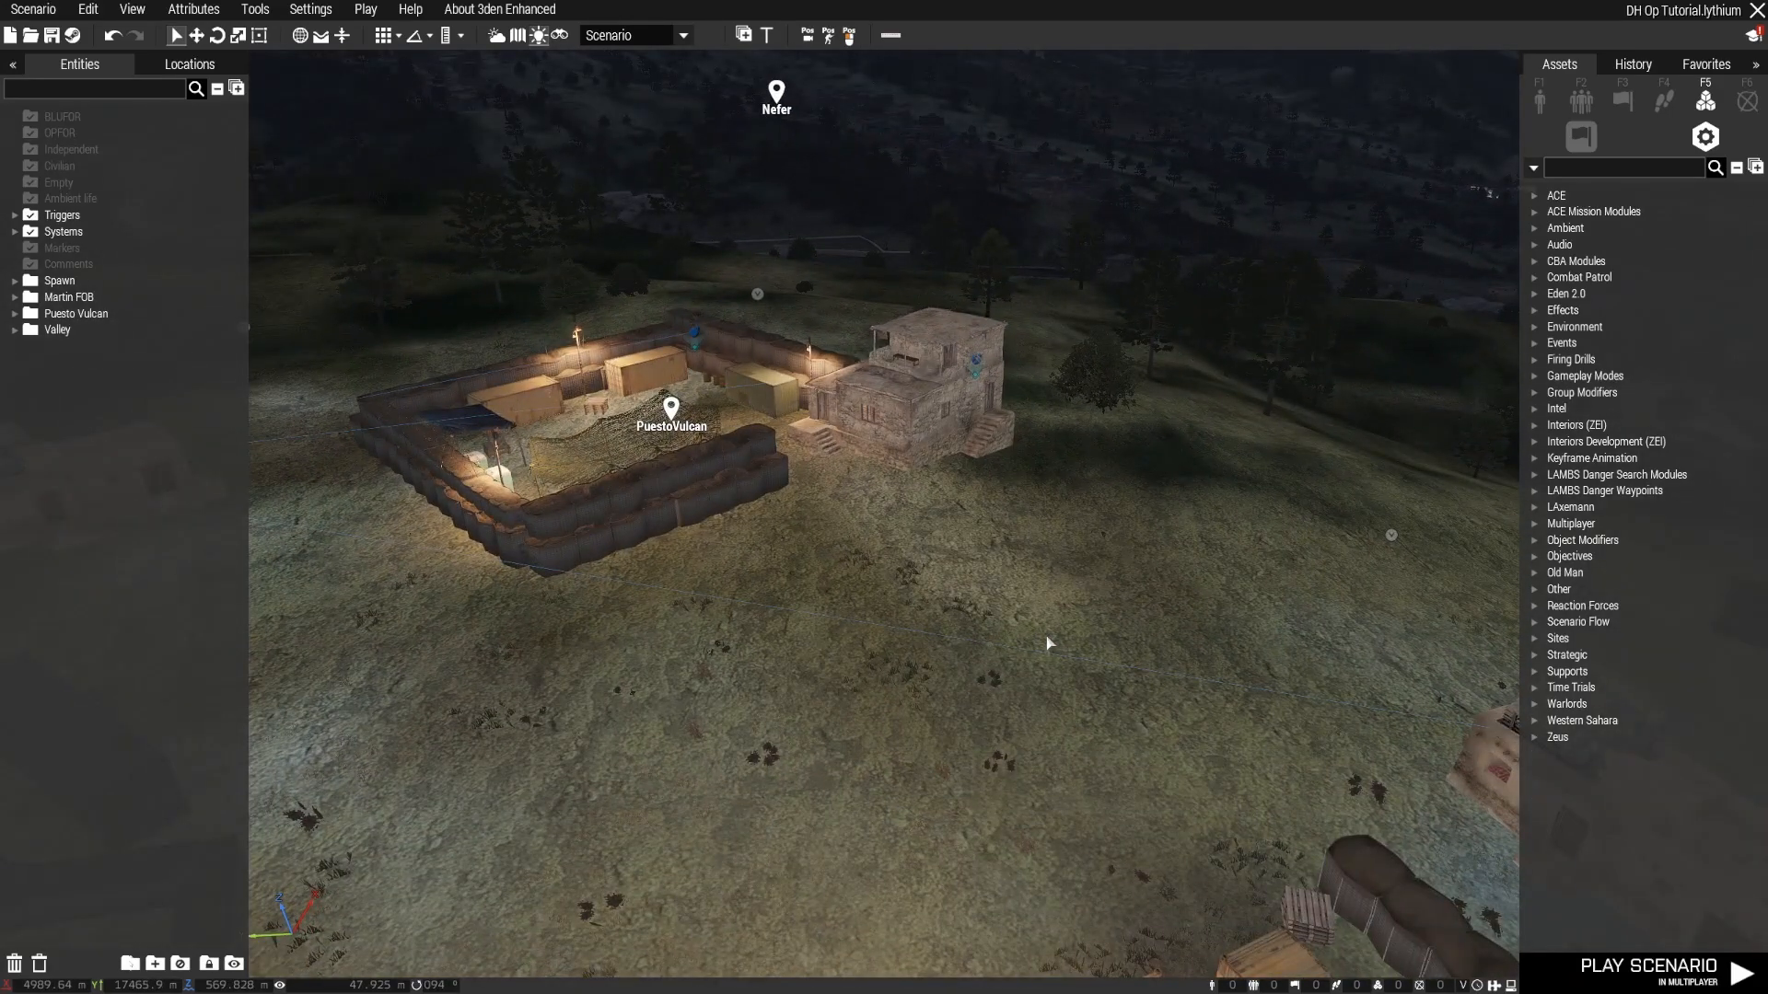
{"action": "key", "text": "w"}
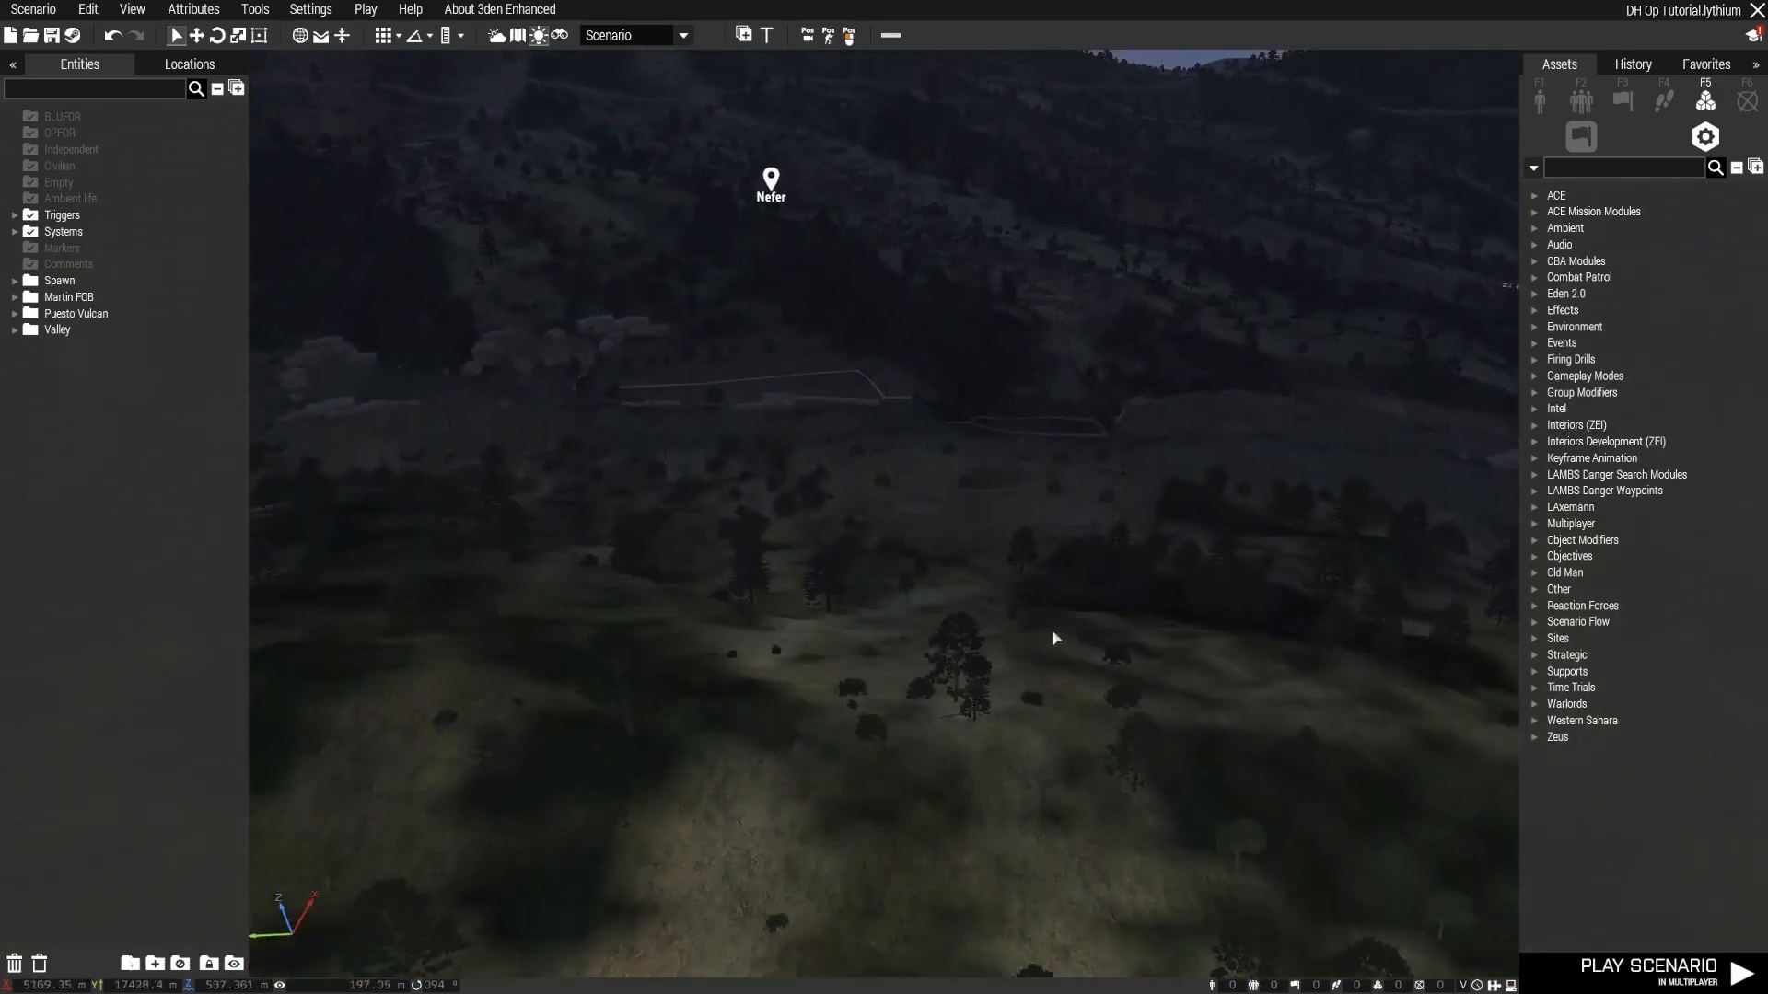
{"action": "right_click_drag", "start_coordinate": [1054, 634], "coordinate": [1015, 665]}
{"action": "key", "text": "s"}
{"action": "key", "text": "a"}
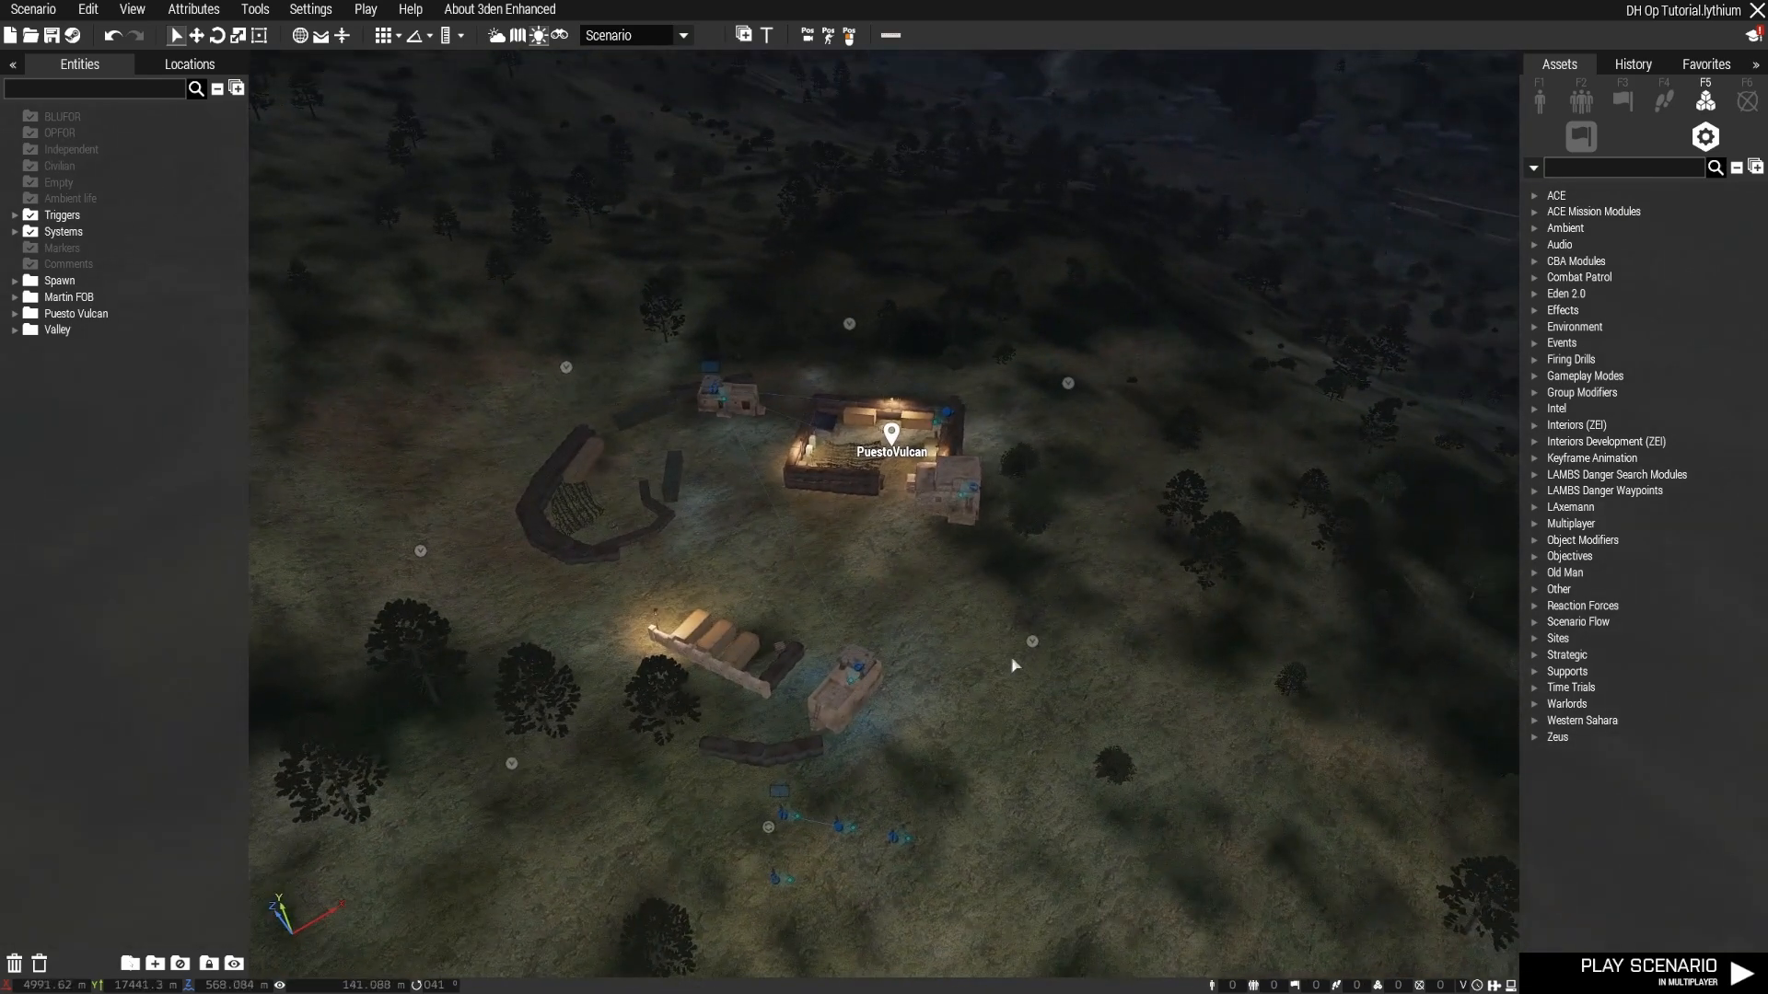
{"action": "mouse_move", "coordinate": [836, 654]}
{"action": "right_mouse_down"}
{"action": "mouse_move", "coordinate": [1044, 583]}
{"action": "mouse_move", "coordinate": [1009, 583]}
{"action": "right_mouse_up"}
{"action": "key", "text": "a"}
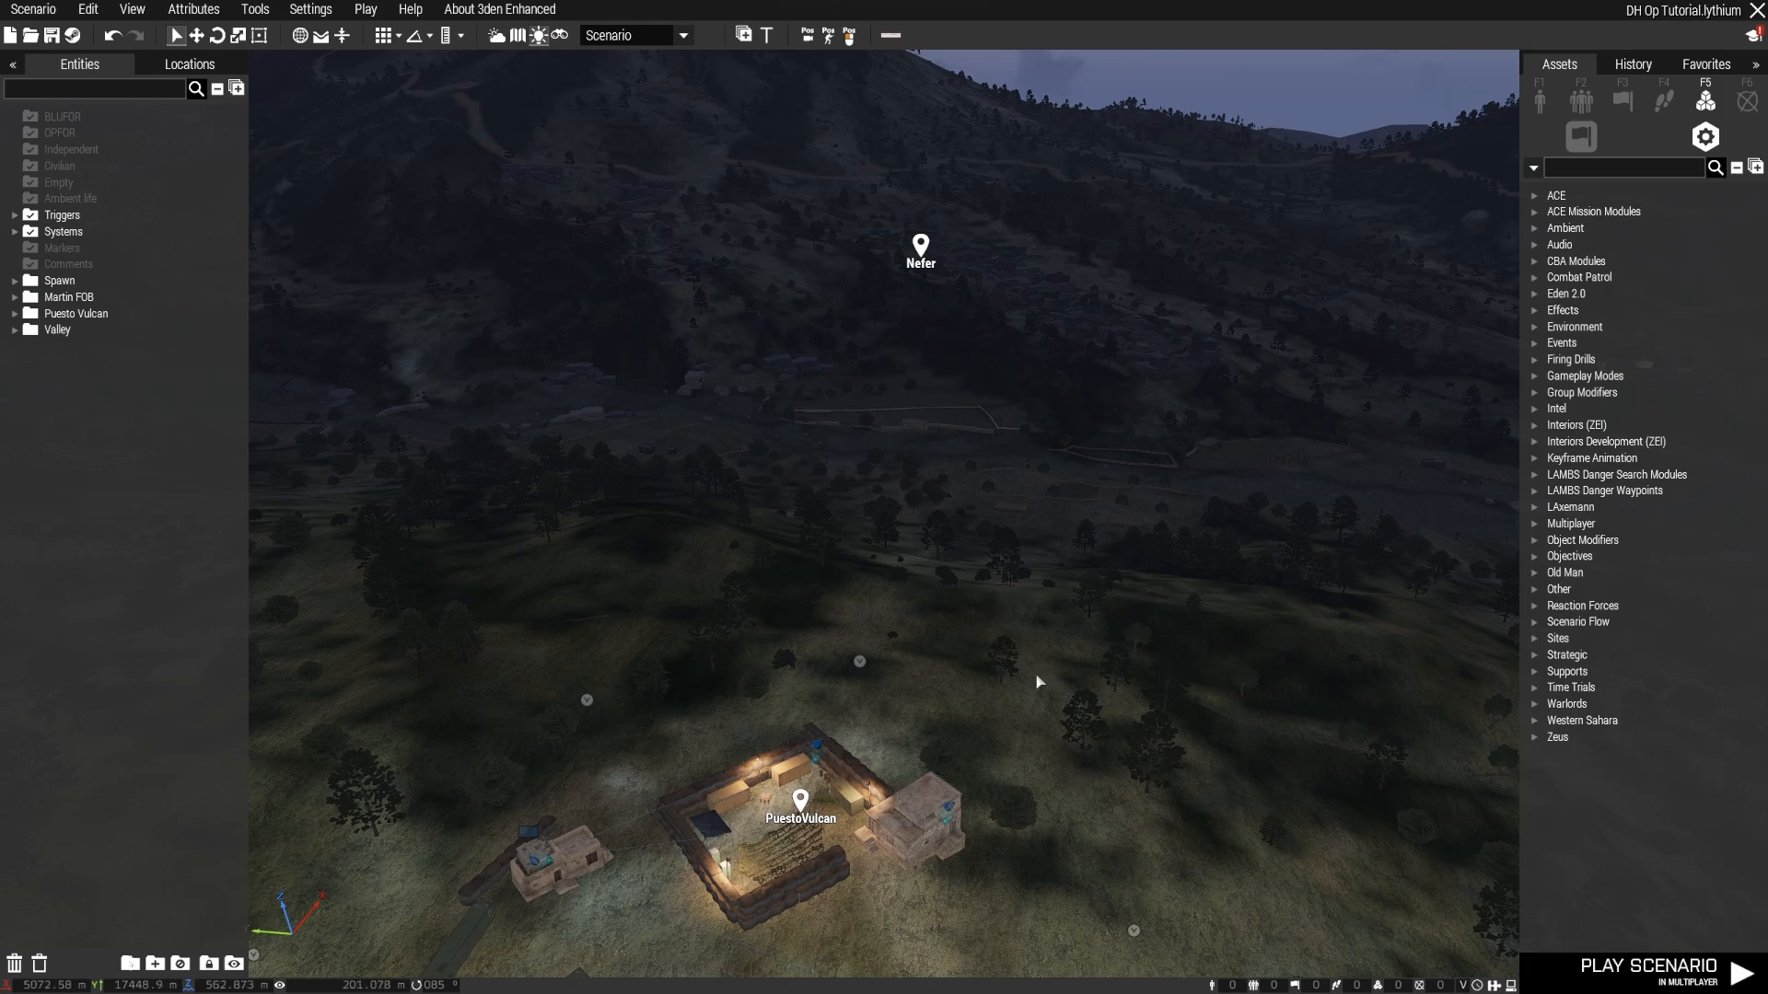
Step: Look over the Puesto Vulcan compound and stone building, and follow the terrain to the walled yard in Nefer
{"action": "mouse_move", "coordinate": [1100, 711]}
{"action": "right_mouse_down"}
{"action": "mouse_move", "coordinate": [593, 682]}
{"action": "mouse_move", "coordinate": [875, 671]}
{"action": "mouse_move", "coordinate": [1081, 708]}
{"action": "right_mouse_up"}
{"action": "key", "text": "s"}
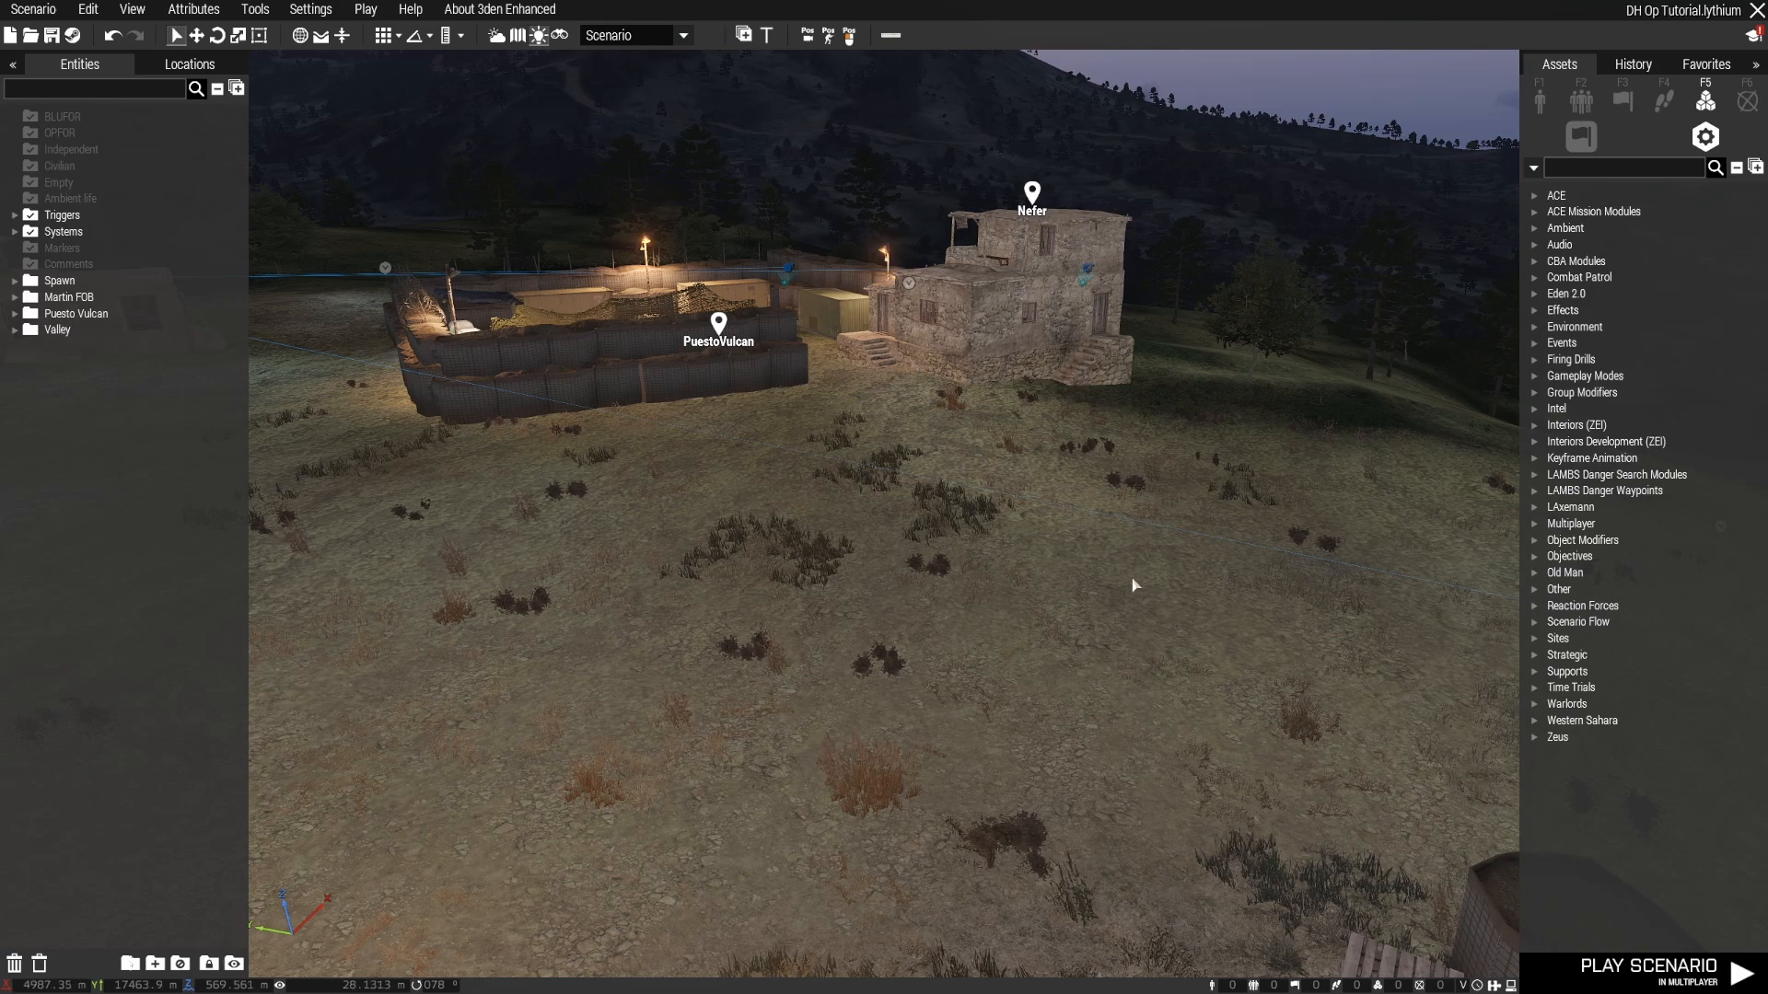
{"action": "right_click_drag", "start_coordinate": [1134, 586], "coordinate": [1010, 582]}
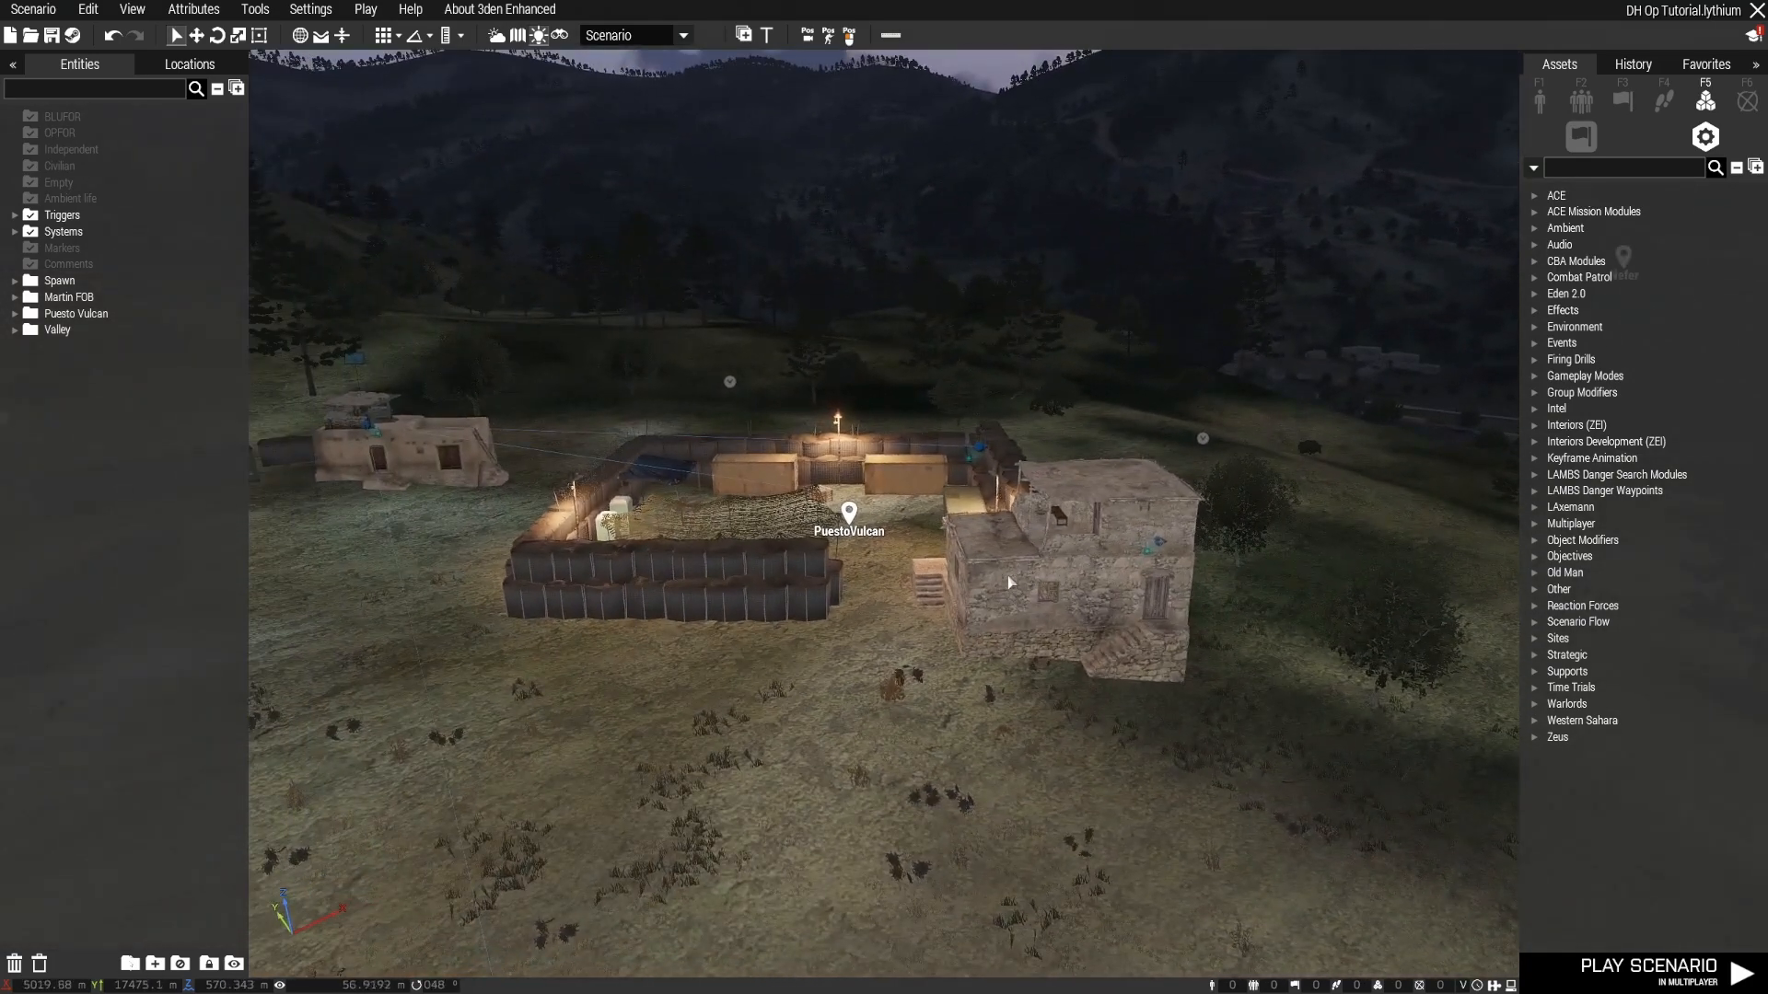
{"action": "right_click_drag", "start_coordinate": [873, 681], "coordinate": [1199, 742]}
{"action": "key", "text": "w"}
{"action": "key", "text": "q"}
{"action": "key", "text": "w"}
{"action": "right_click_drag", "start_coordinate": [924, 663], "coordinate": [1599, 671]}
{"action": "key", "text": "w"}
{"action": "key", "text": "d"}
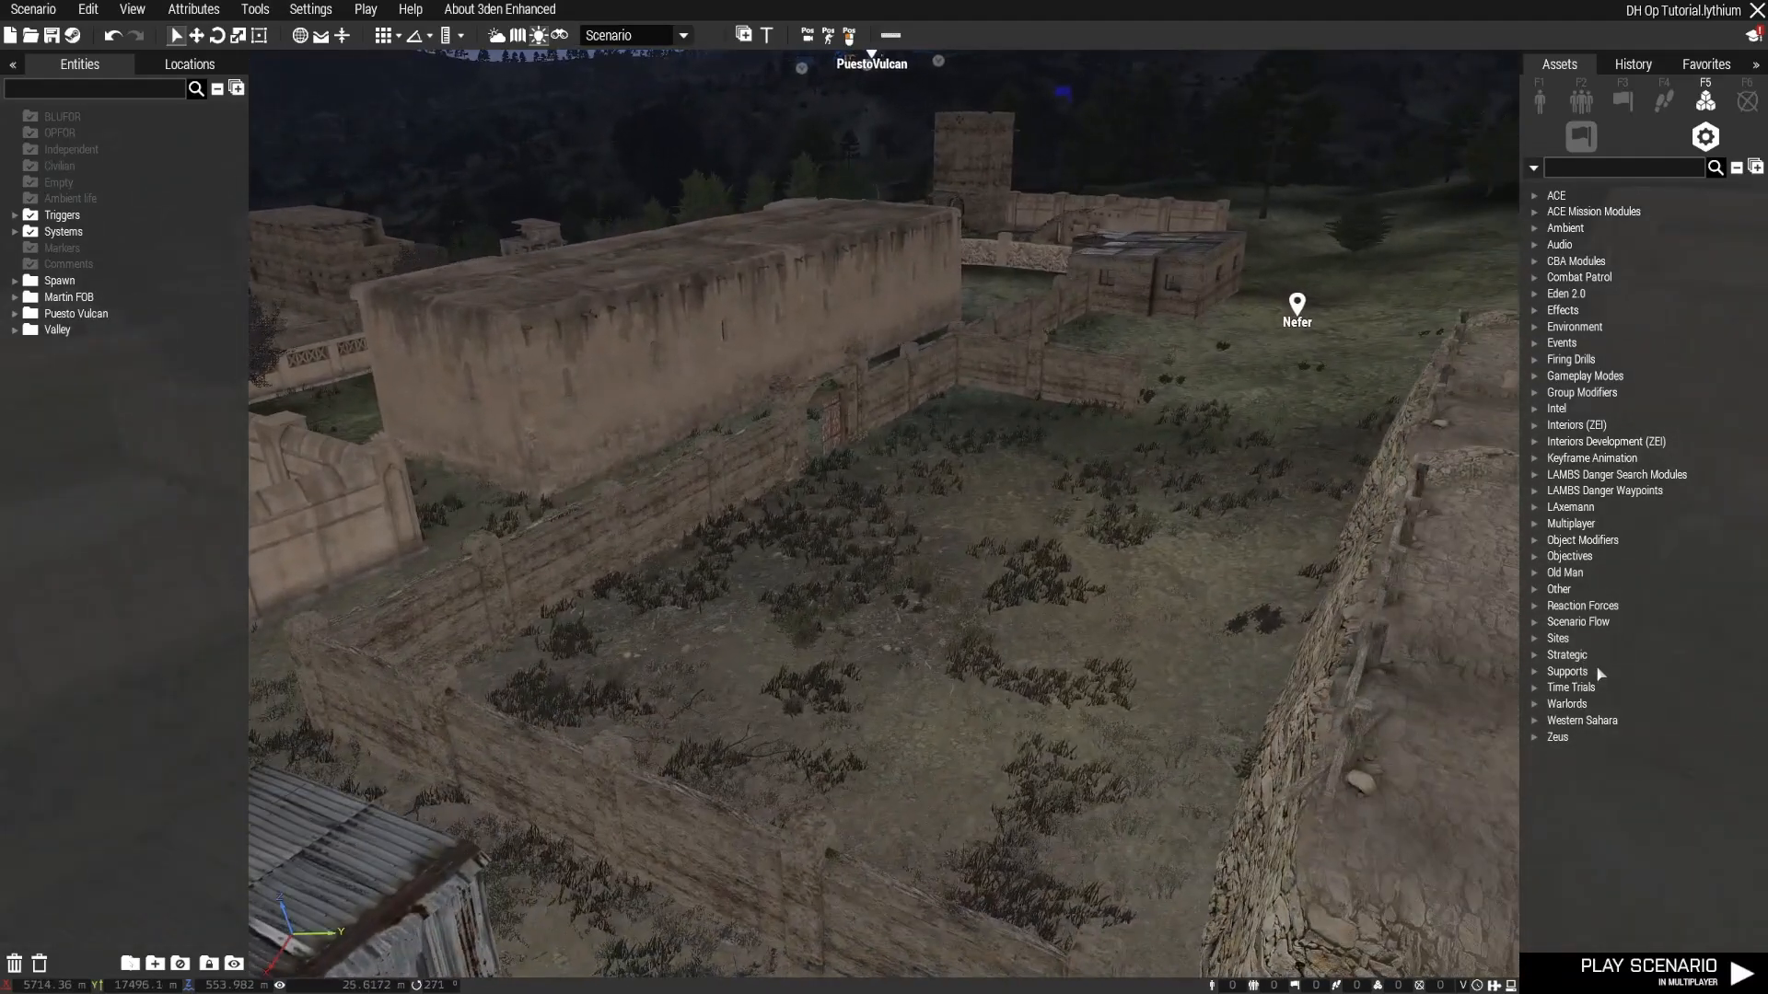
{"action": "key", "text": "w"}
Step: Place three crewed Takistani Insurgents Mk6 Mortars, spaced apart, inside the walled yard in Nefer
{"action": "left_click", "coordinate": [1546, 111]}
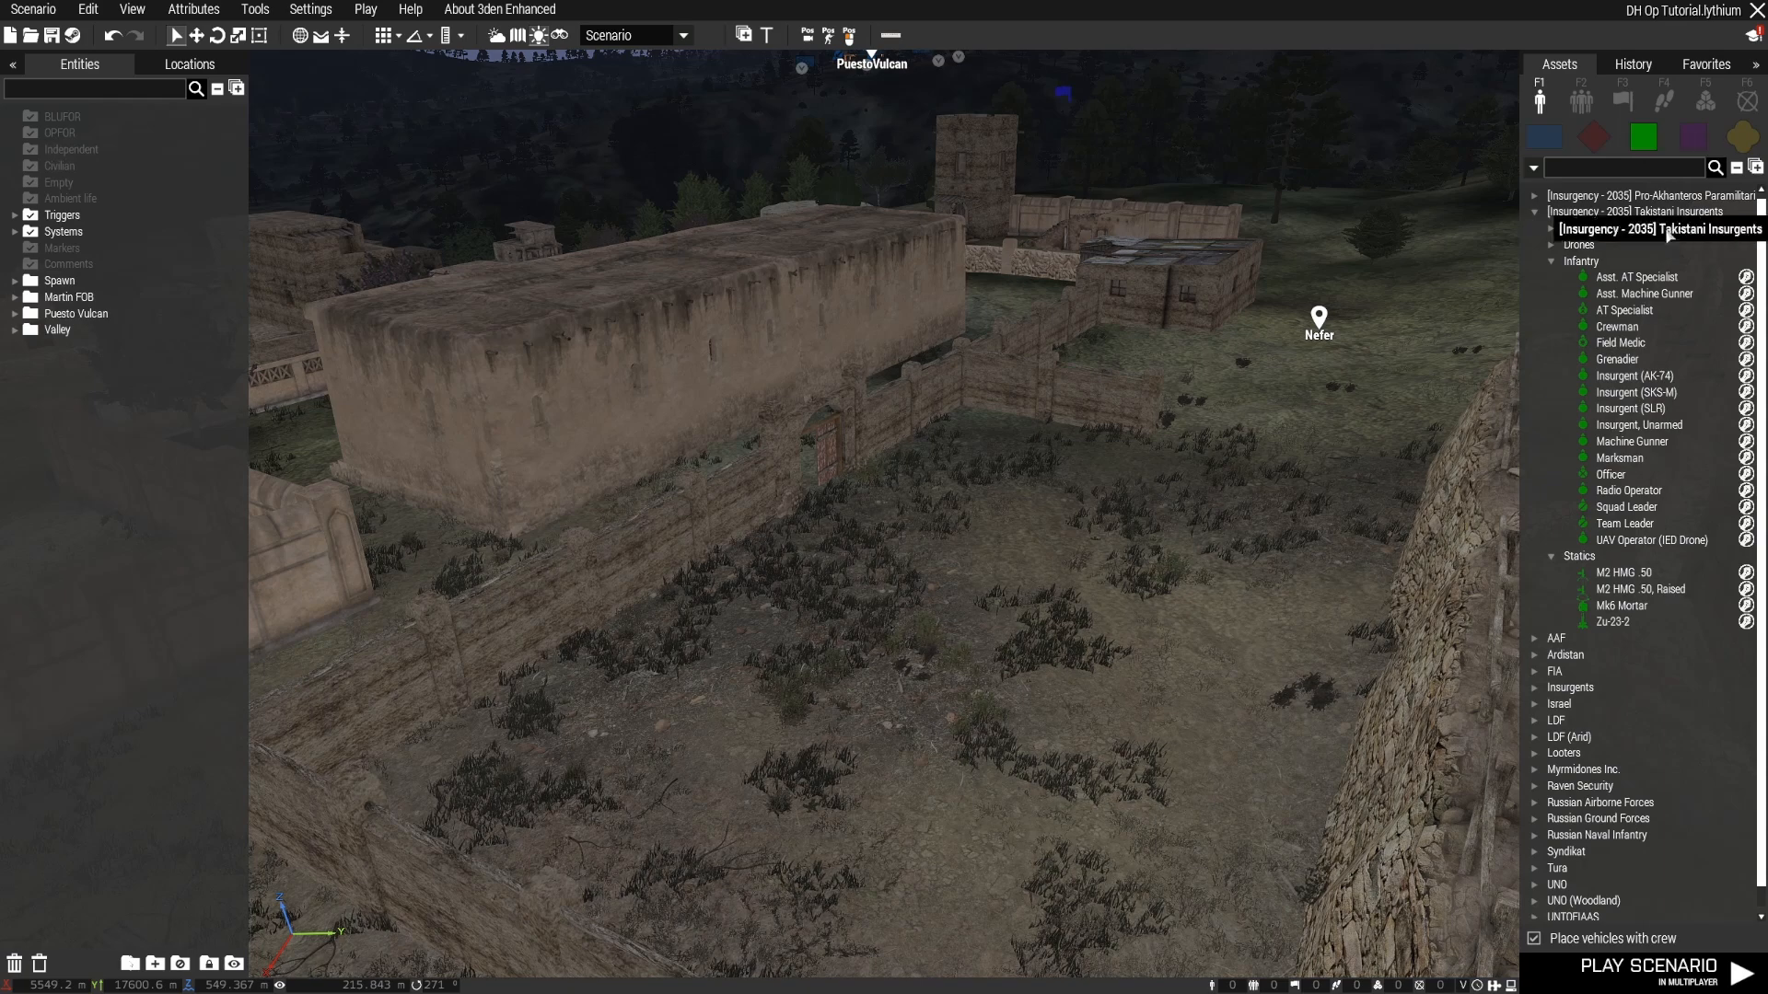
{"action": "mouse_move", "coordinate": [1555, 336]}
{"action": "mouse_move", "coordinate": [1621, 607]}
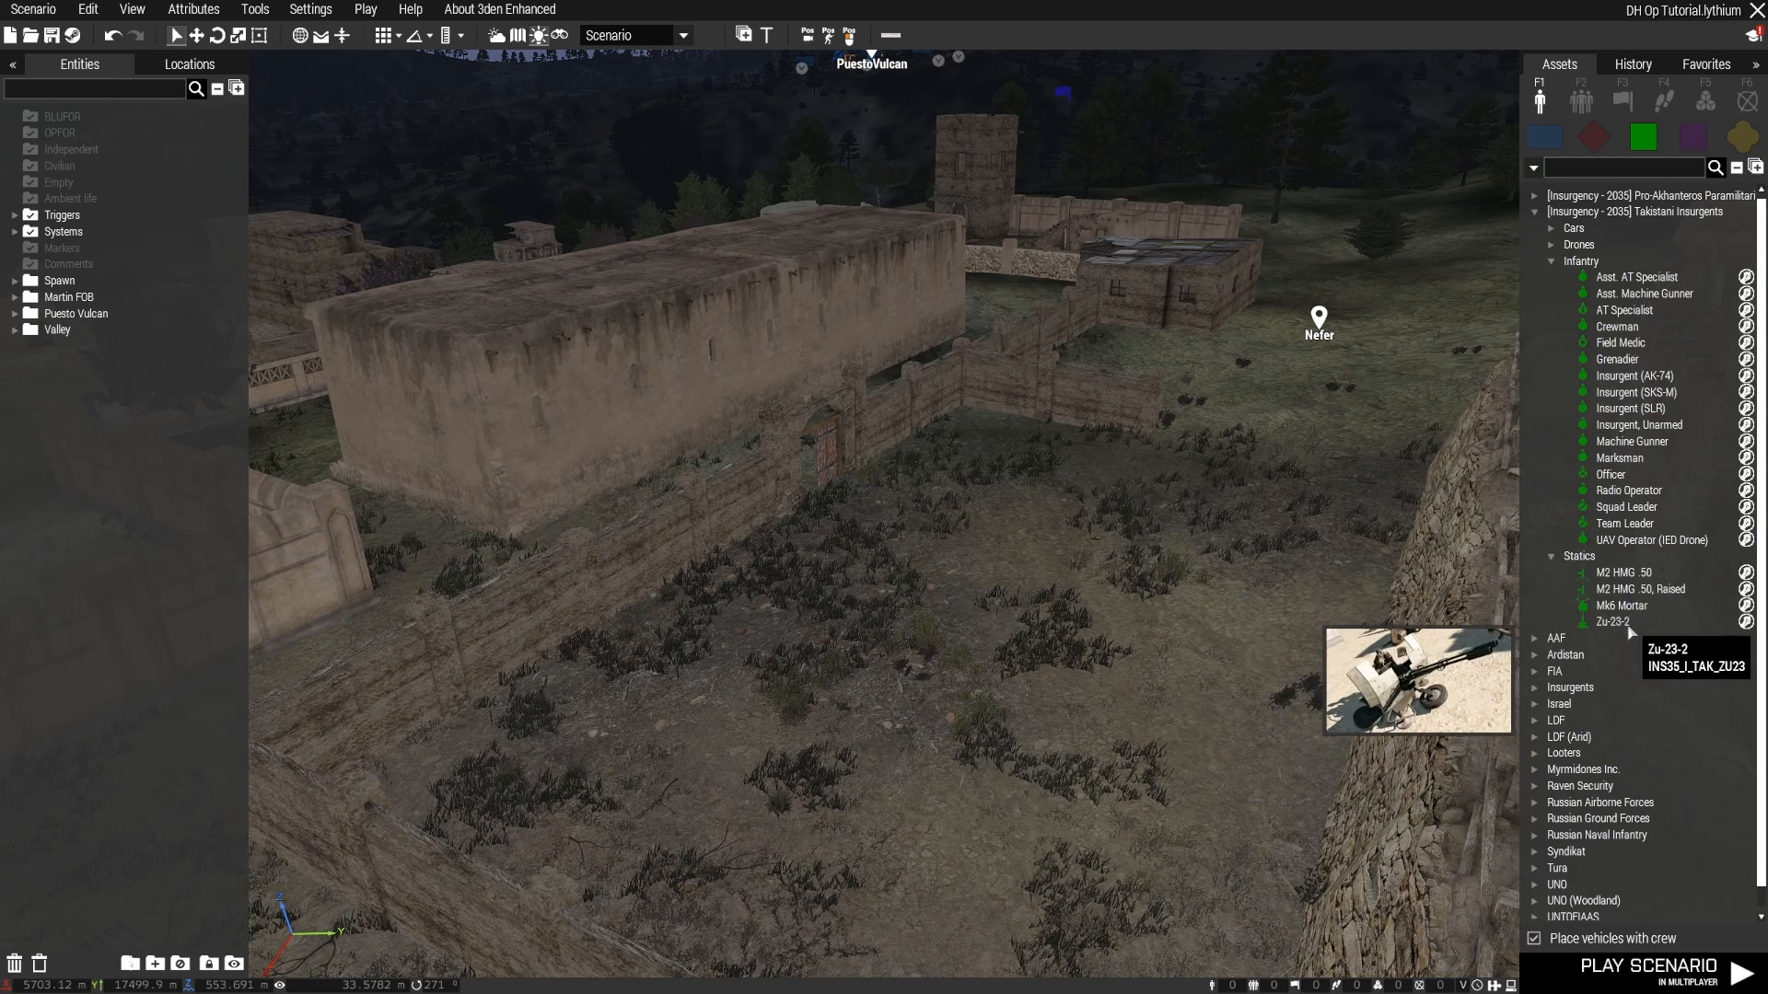
{"action": "left_click", "coordinate": [1671, 608]}
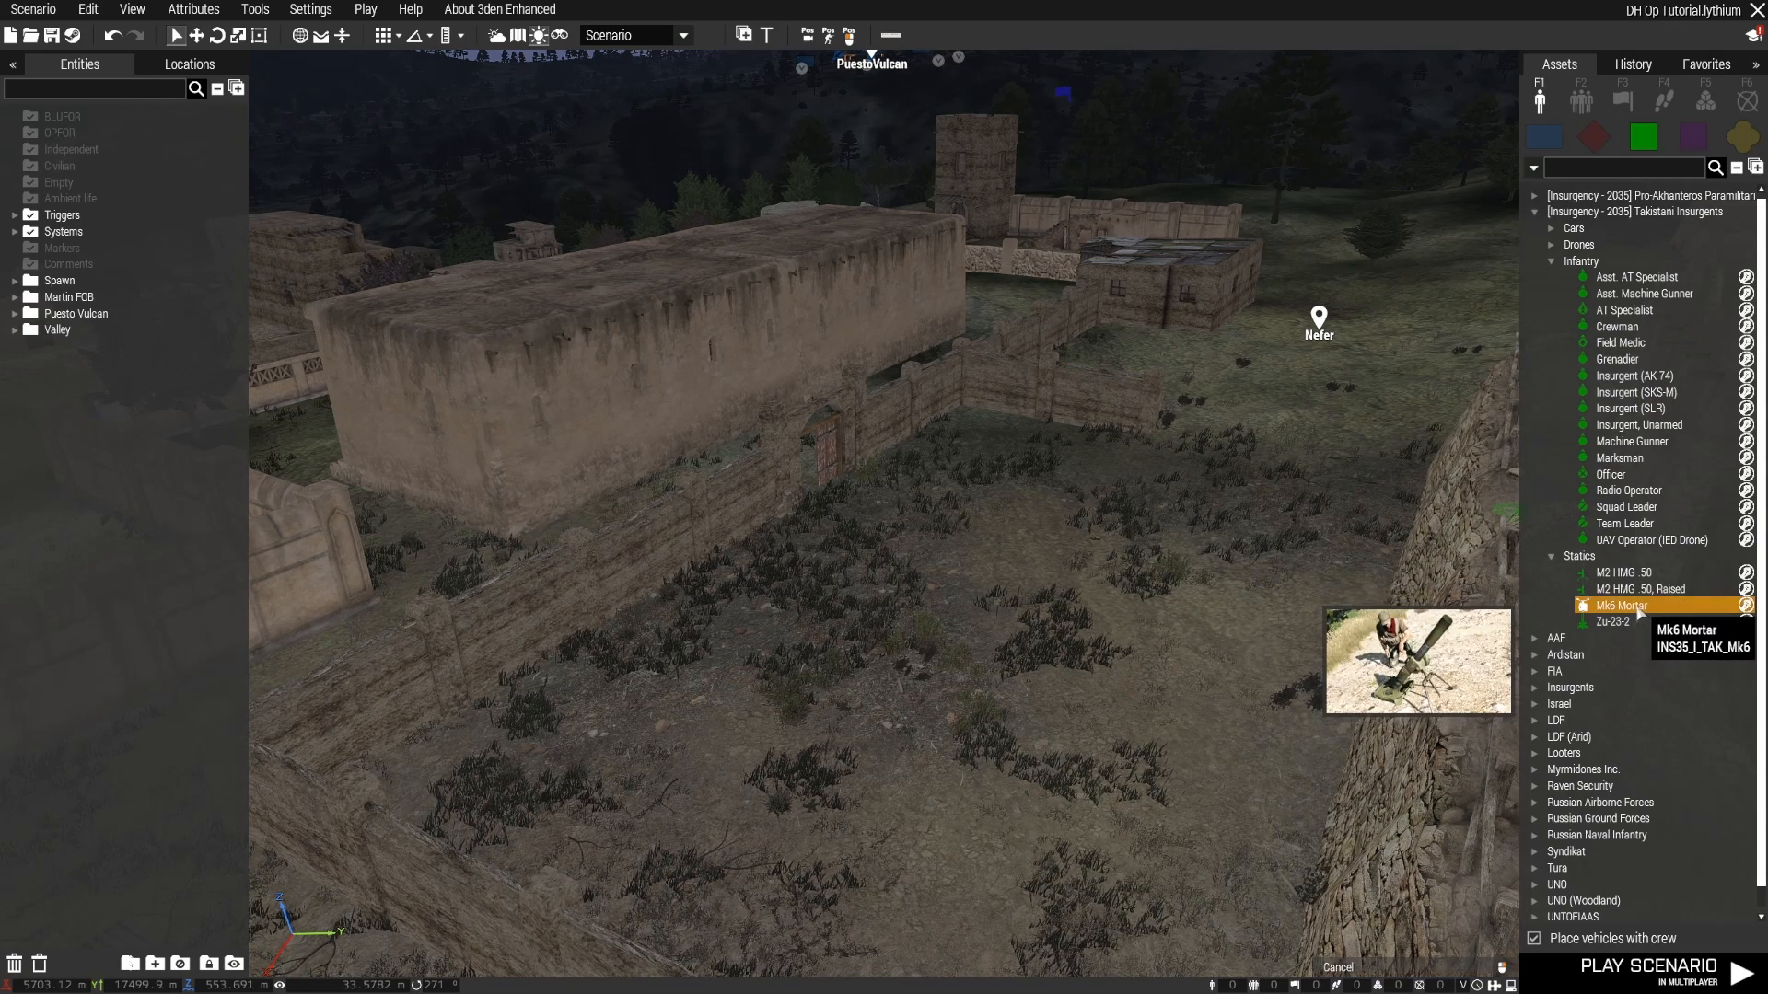
{"action": "left_click", "coordinate": [934, 614]}
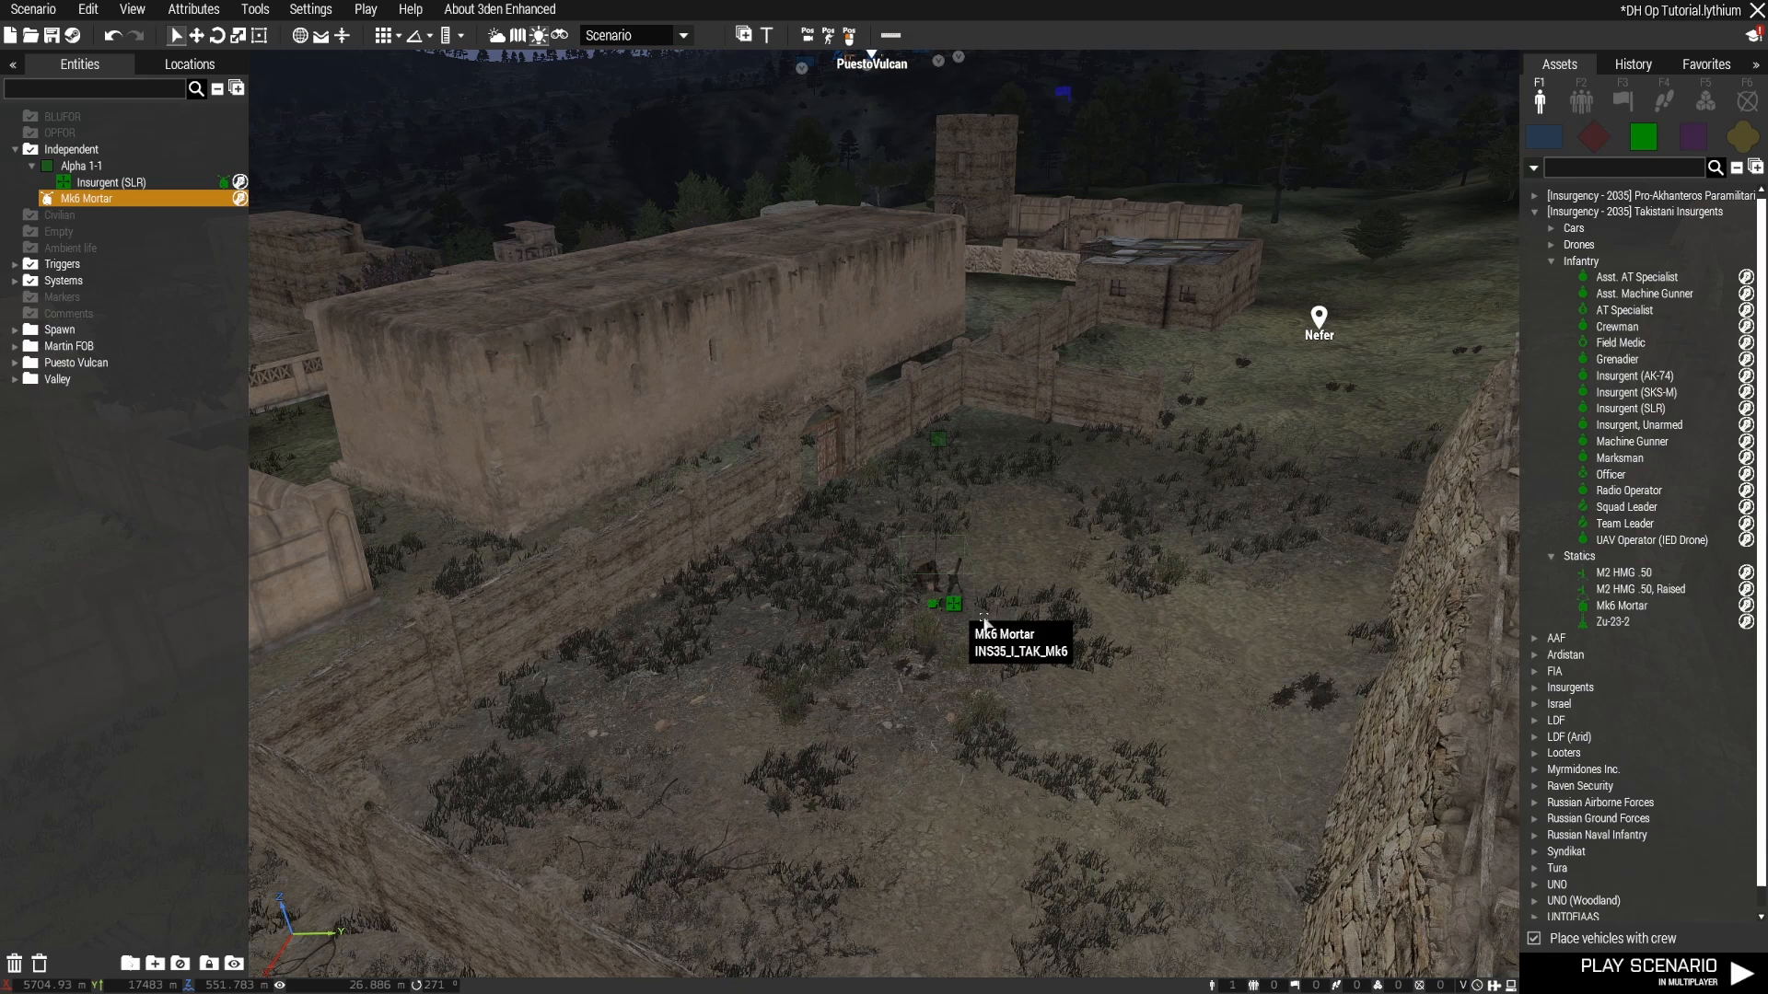
{"action": "left_click", "coordinate": [1637, 608]}
{"action": "left_click", "coordinate": [776, 728]}
{"action": "mouse_move", "coordinate": [1579, 625]}
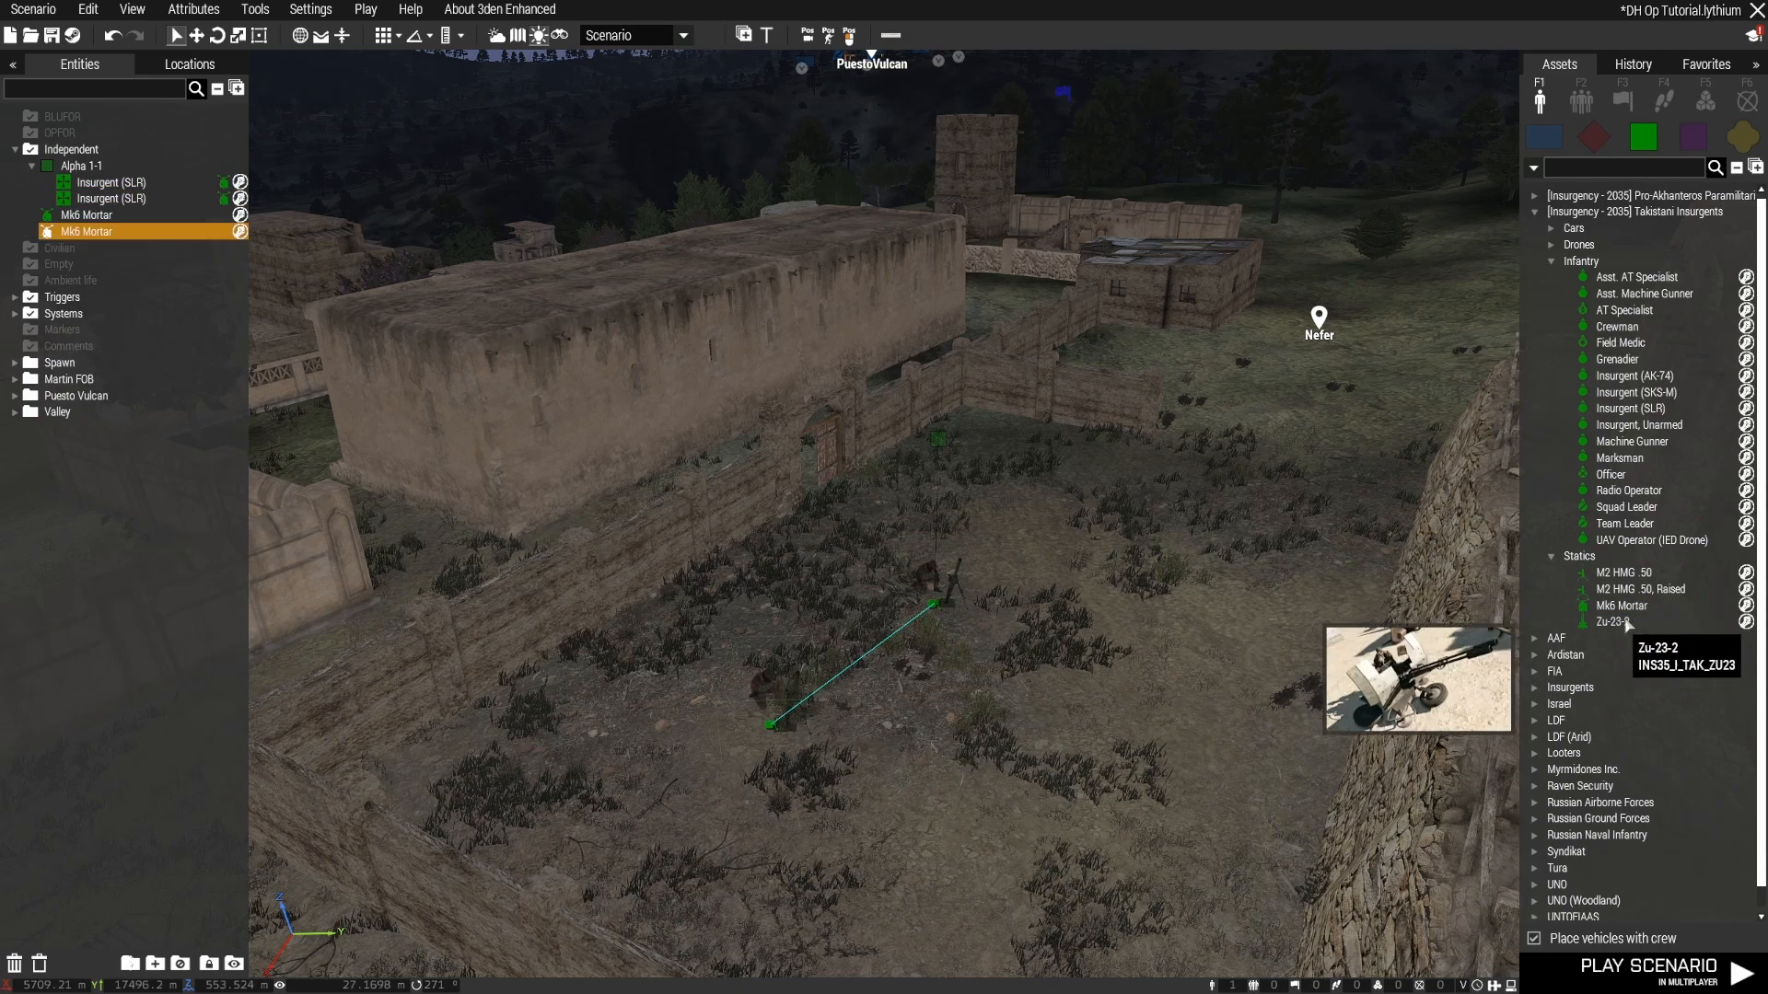
{"action": "left_click", "coordinate": [1238, 656]}
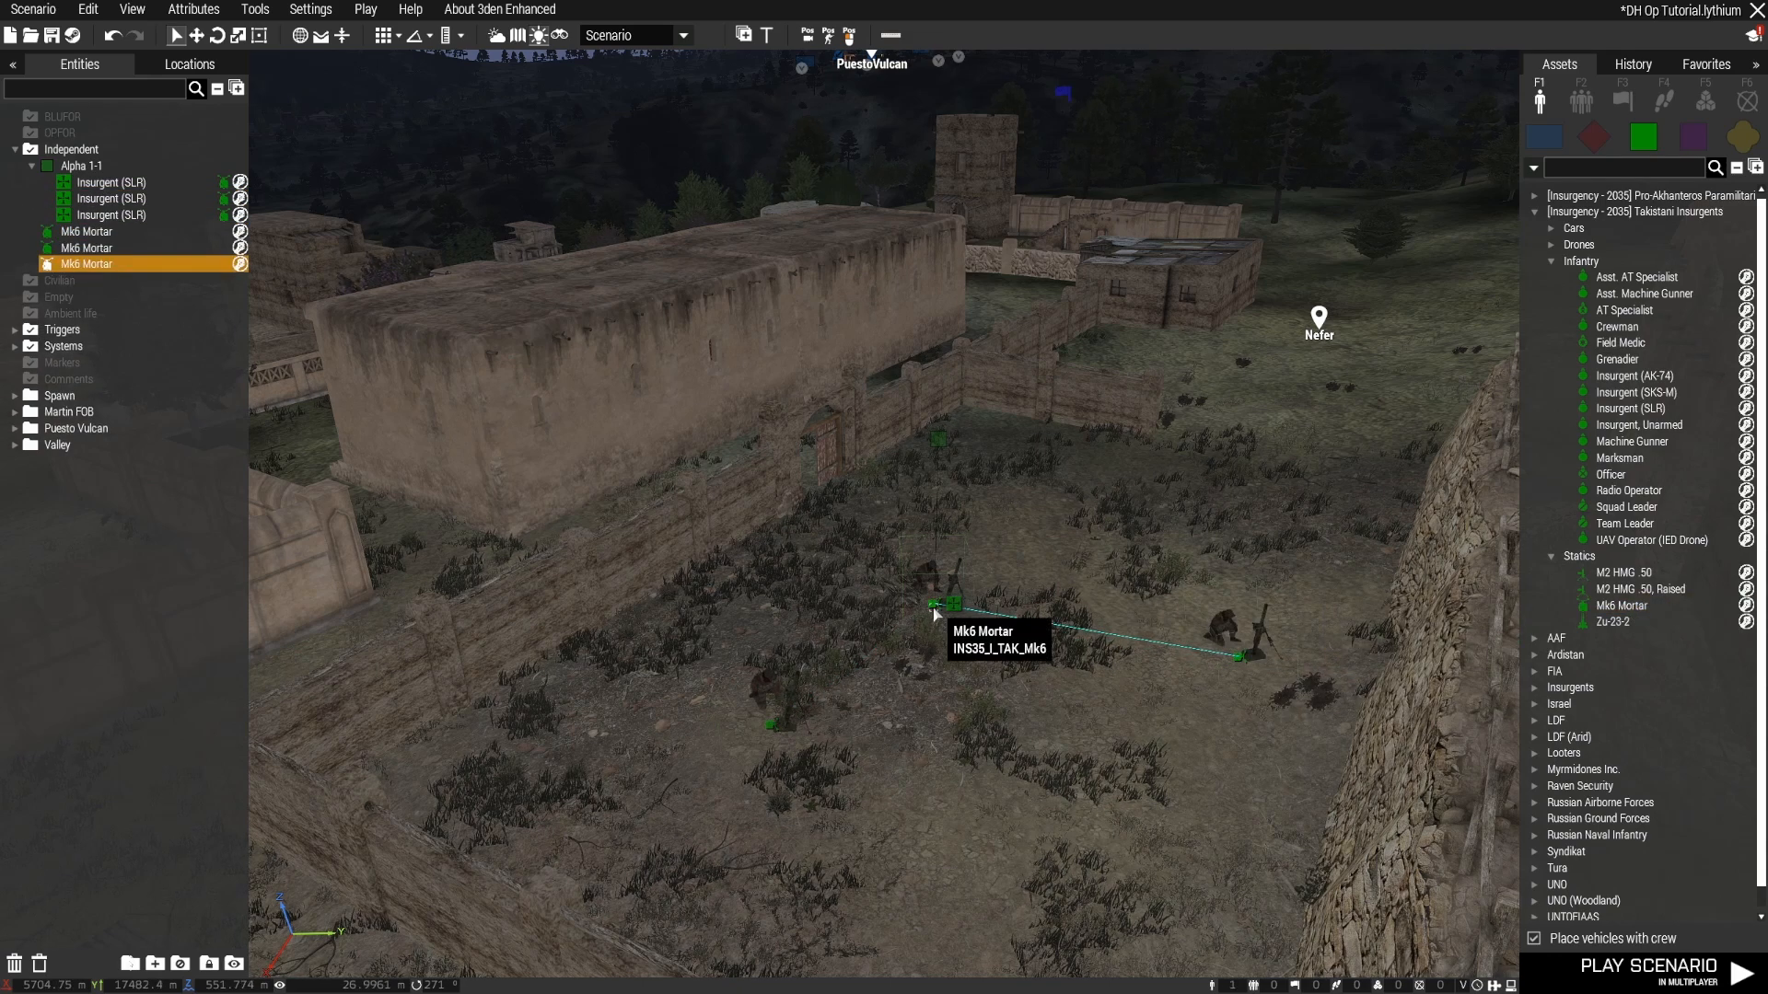
Step: Rotate the three Mk6 Mortars in the yard to point uphill towards Puesto Vulcan
{"action": "left_click_drag", "start_coordinate": [939, 604], "coordinate": [937, 468], "text": "shift"}
{"action": "left_click", "coordinate": [773, 726]}
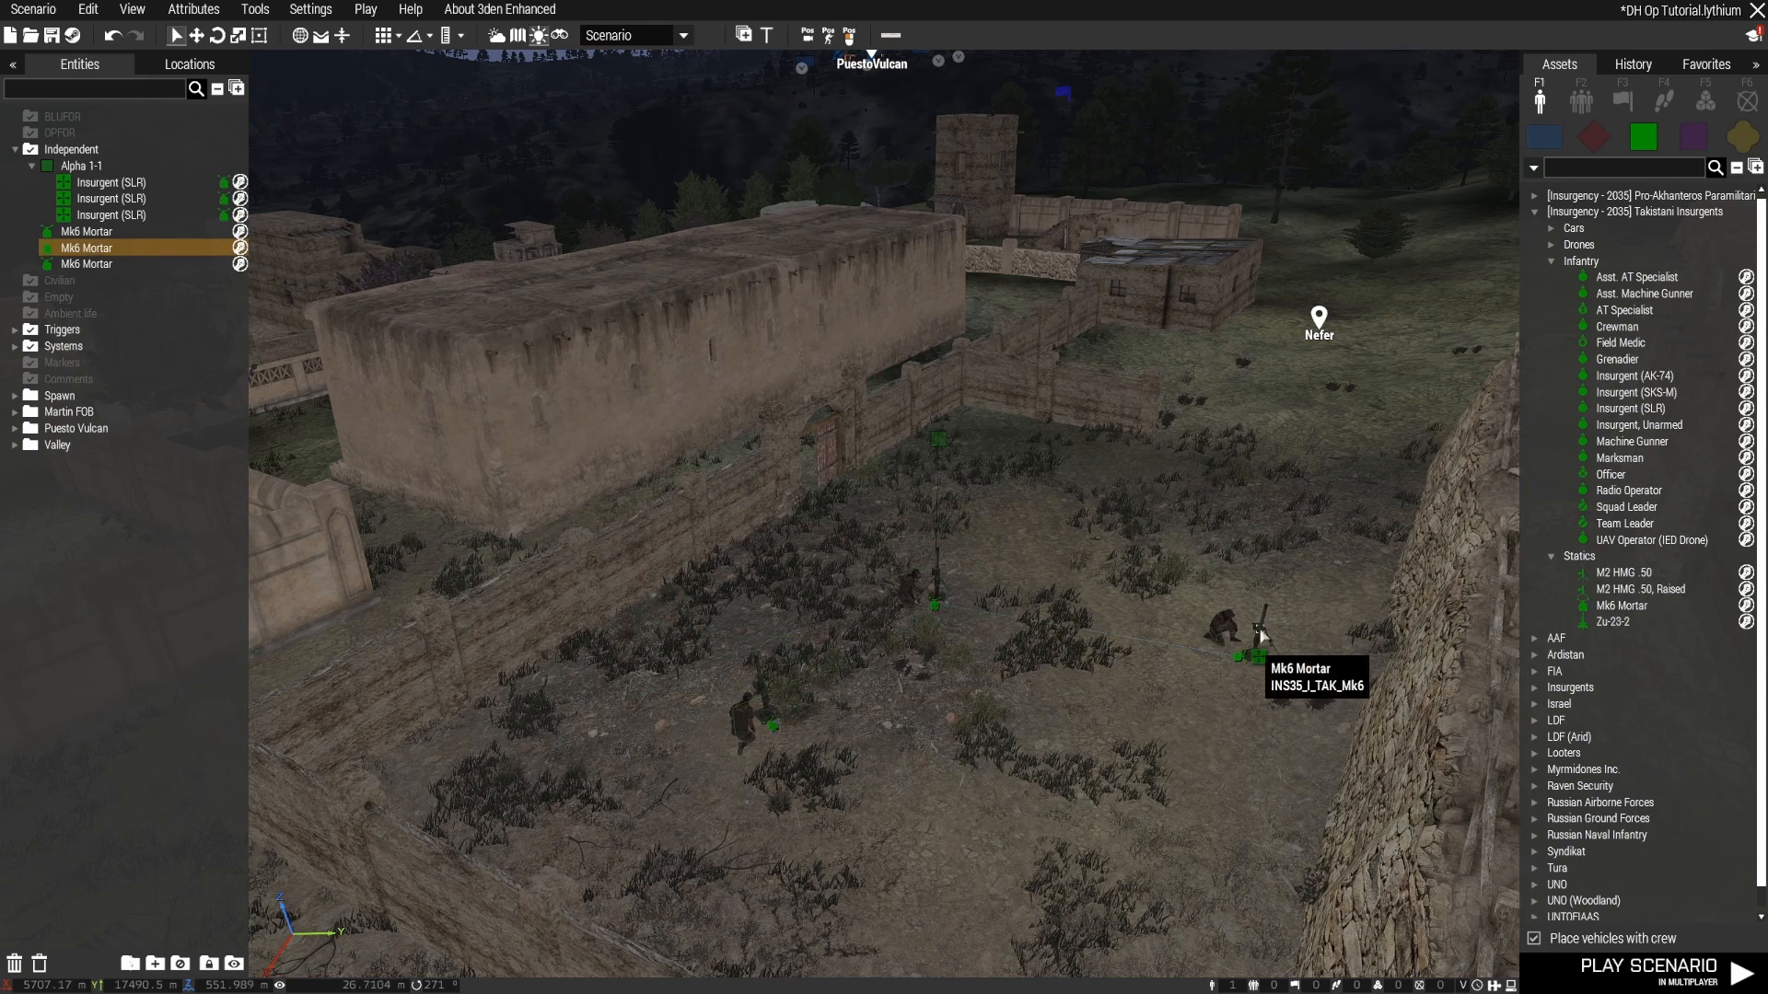
{"action": "left_click_drag", "start_coordinate": [1239, 654], "coordinate": [1314, 373], "text": "shift"}
{"action": "left_click_drag", "start_coordinate": [1209, 664], "coordinate": [1152, 725]}
{"action": "left_click", "coordinate": [1063, 788]}
Step: Inspect the mortar positions within the yard and the surrounding walls and buildings from several angles
{"action": "key", "text": "a"}
{"action": "right_click_drag", "start_coordinate": [1063, 788], "coordinate": [1187, 771]}
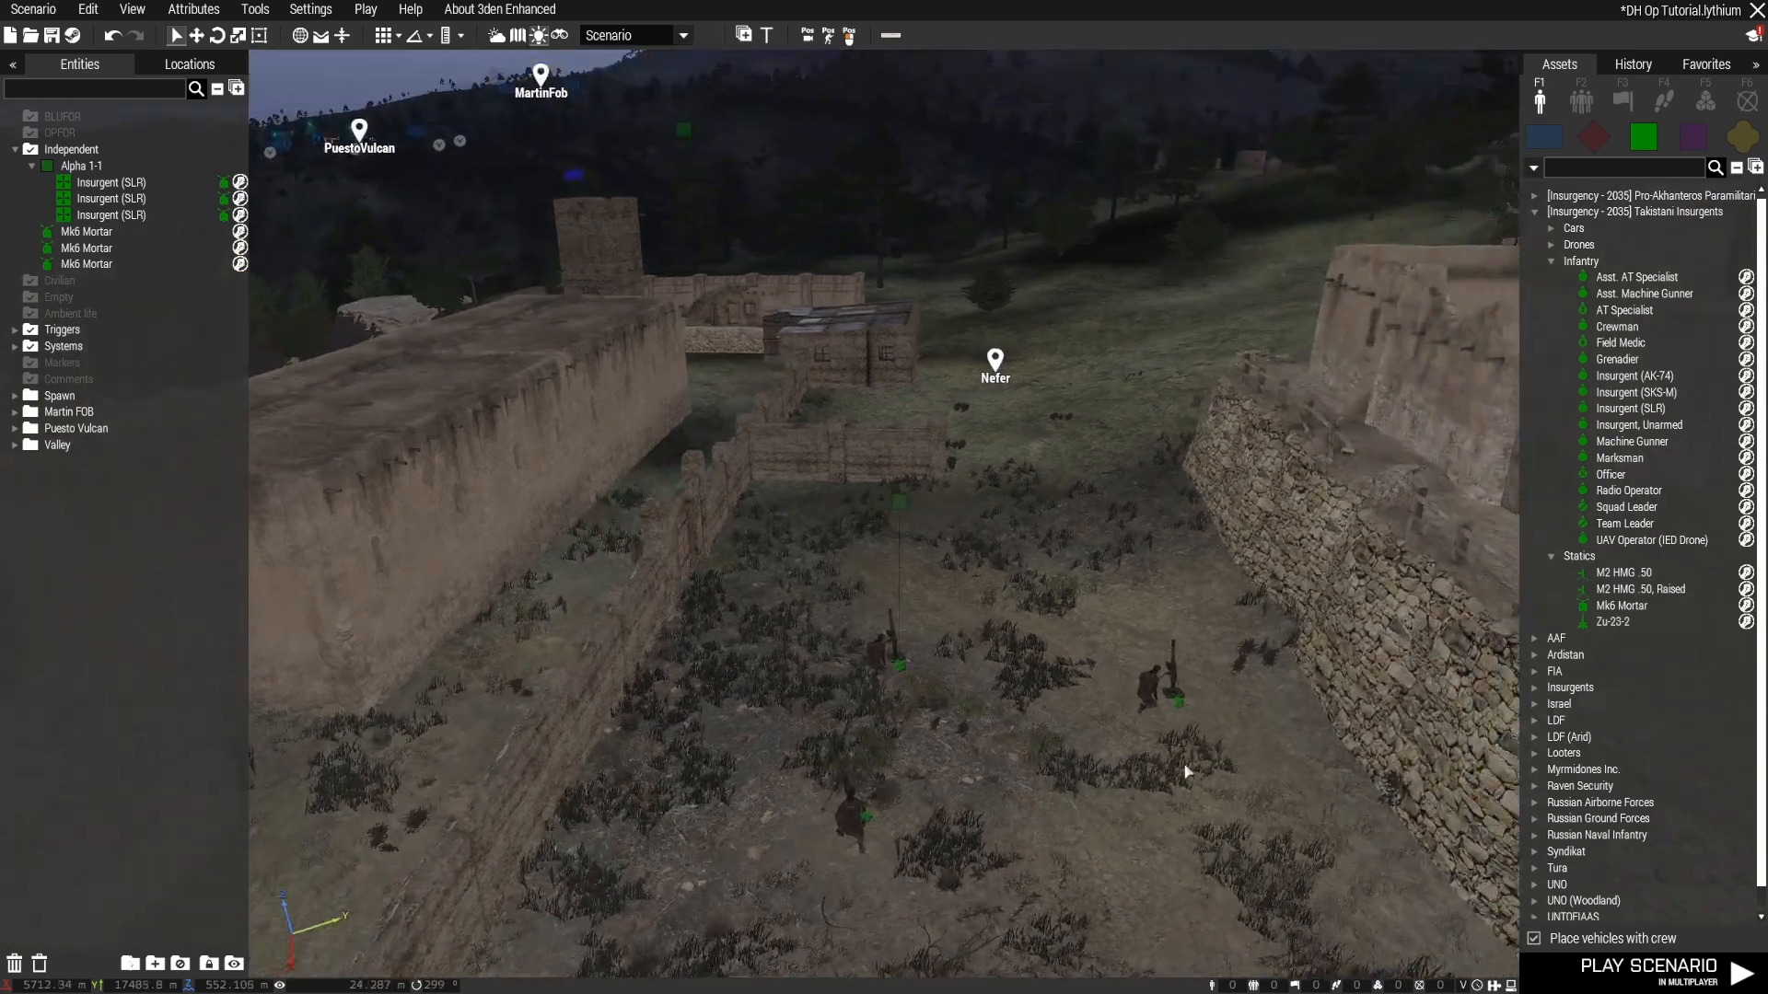
{"action": "key", "text": "s"}
{"action": "right_click_drag", "start_coordinate": [1120, 683], "coordinate": [1070, 677]}
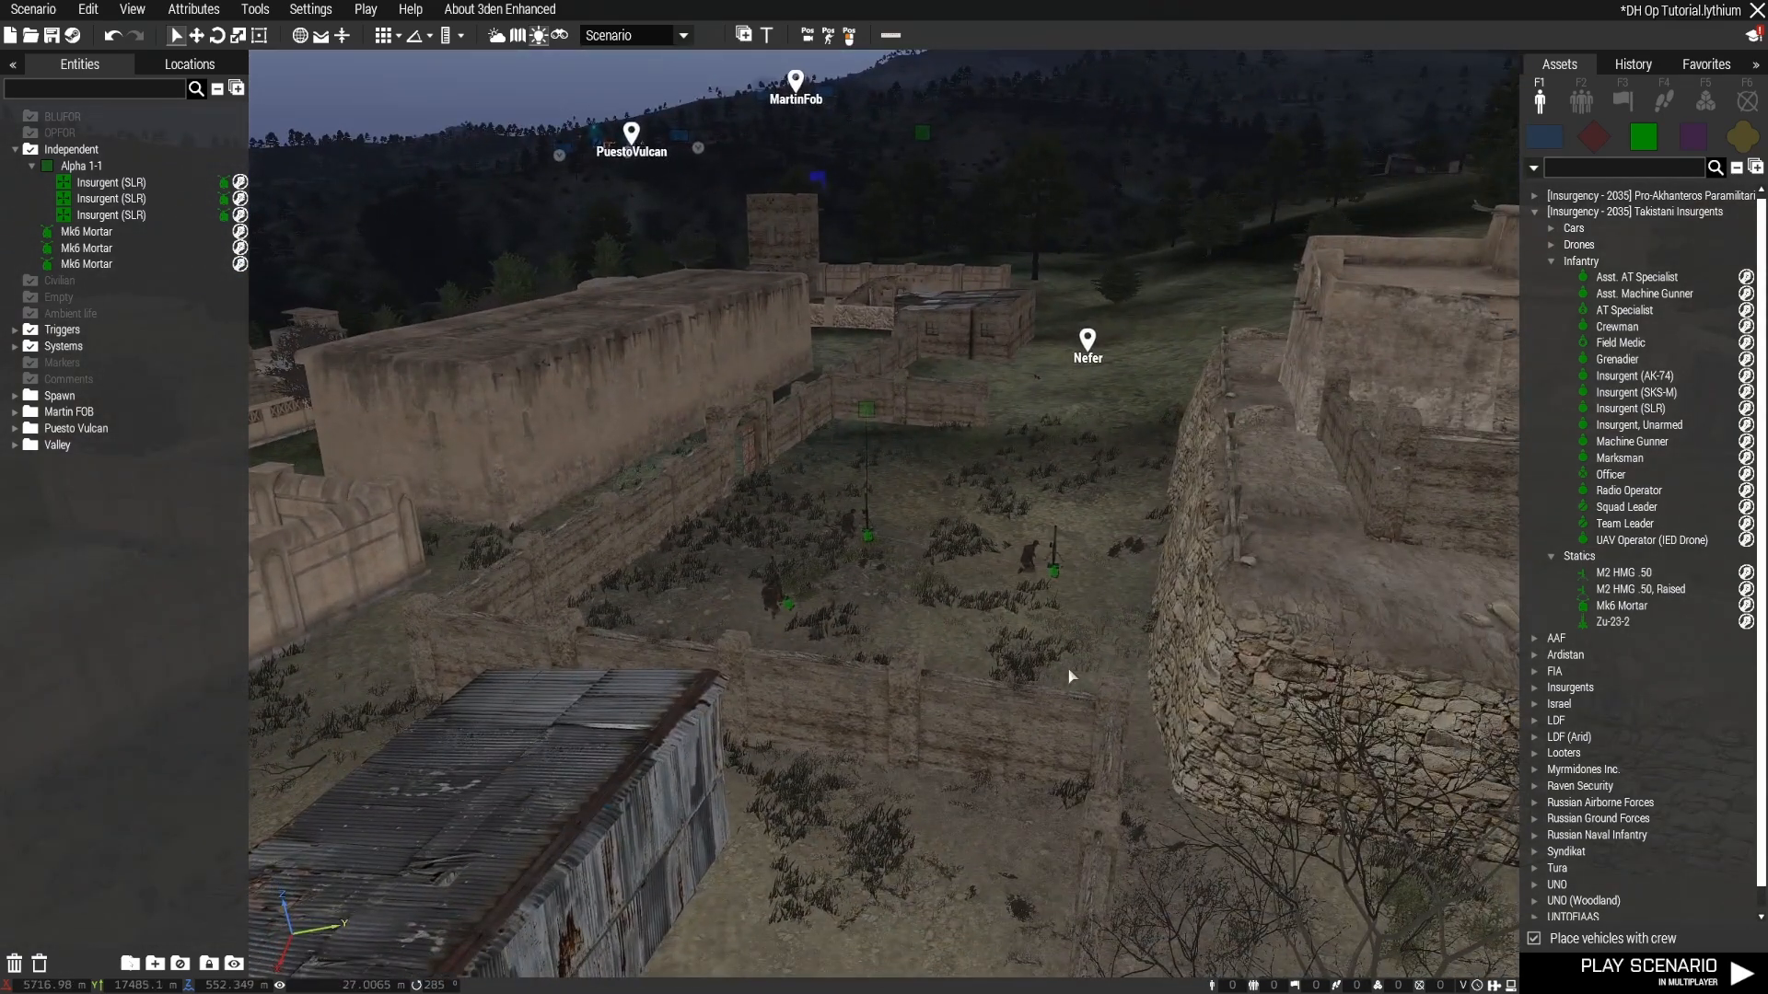
{"action": "right_click_drag", "start_coordinate": [1058, 643], "coordinate": [1010, 639]}
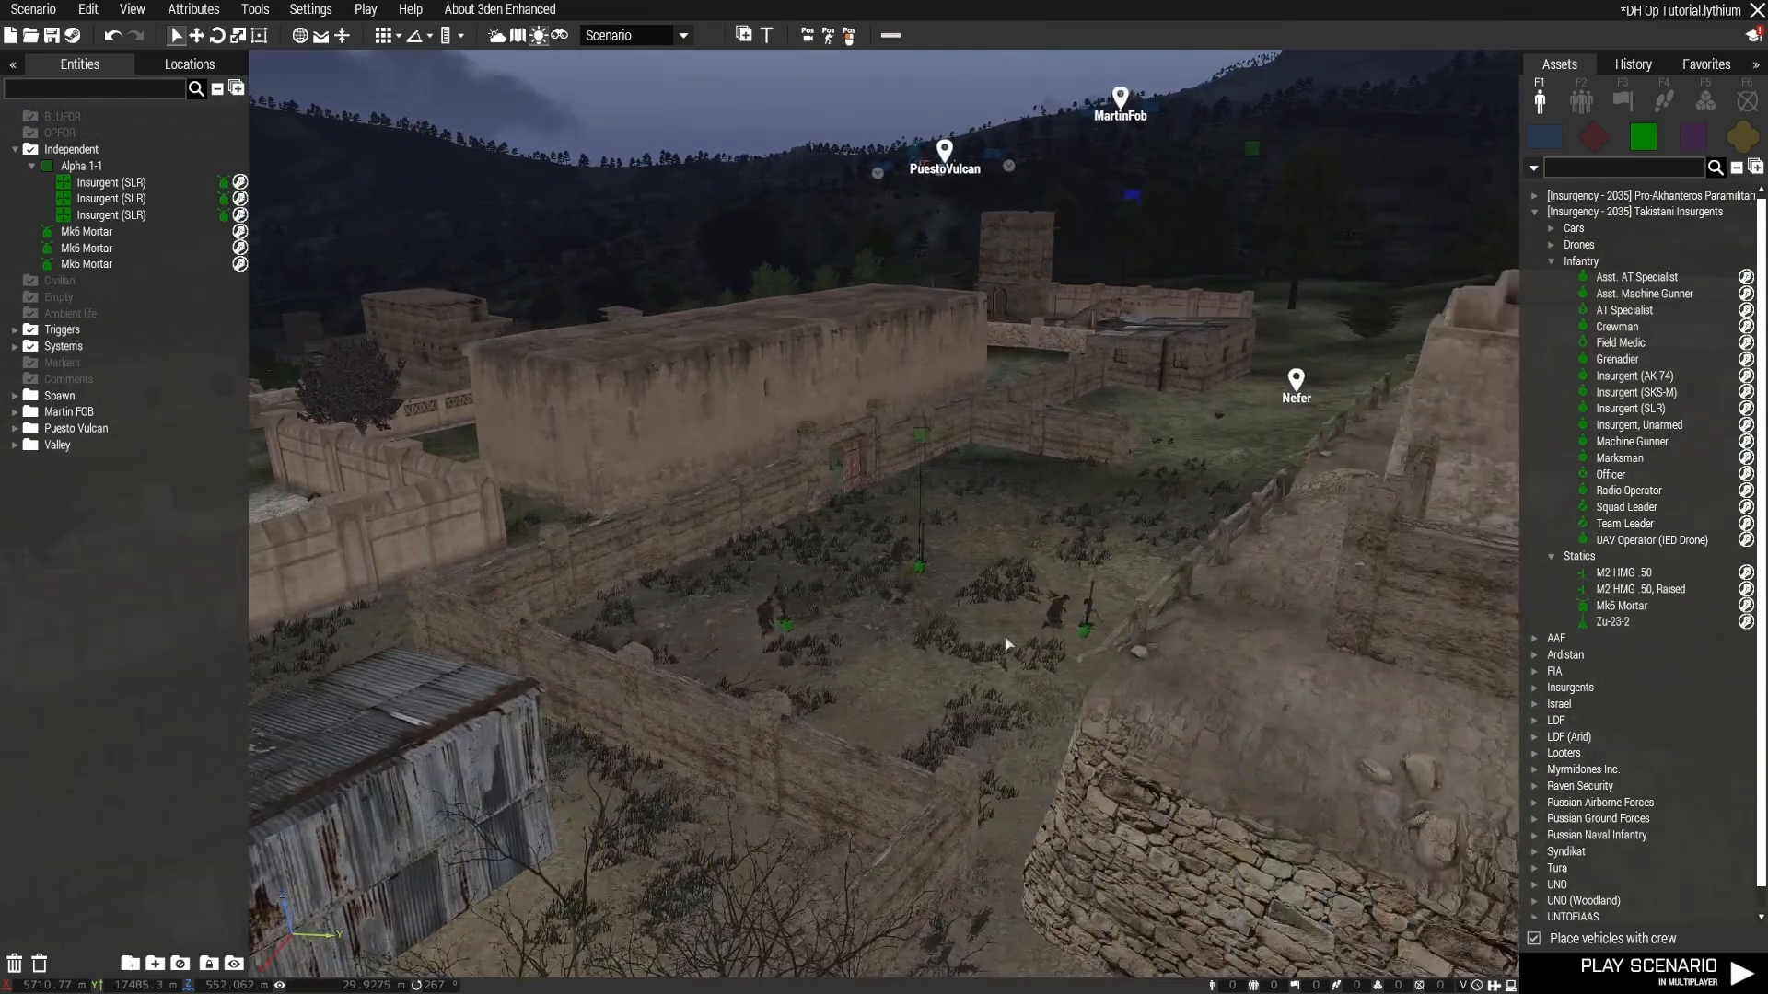
{"action": "scroll", "coordinate": [1007, 642], "scroll_direction": "down", "scroll_amount": 3}
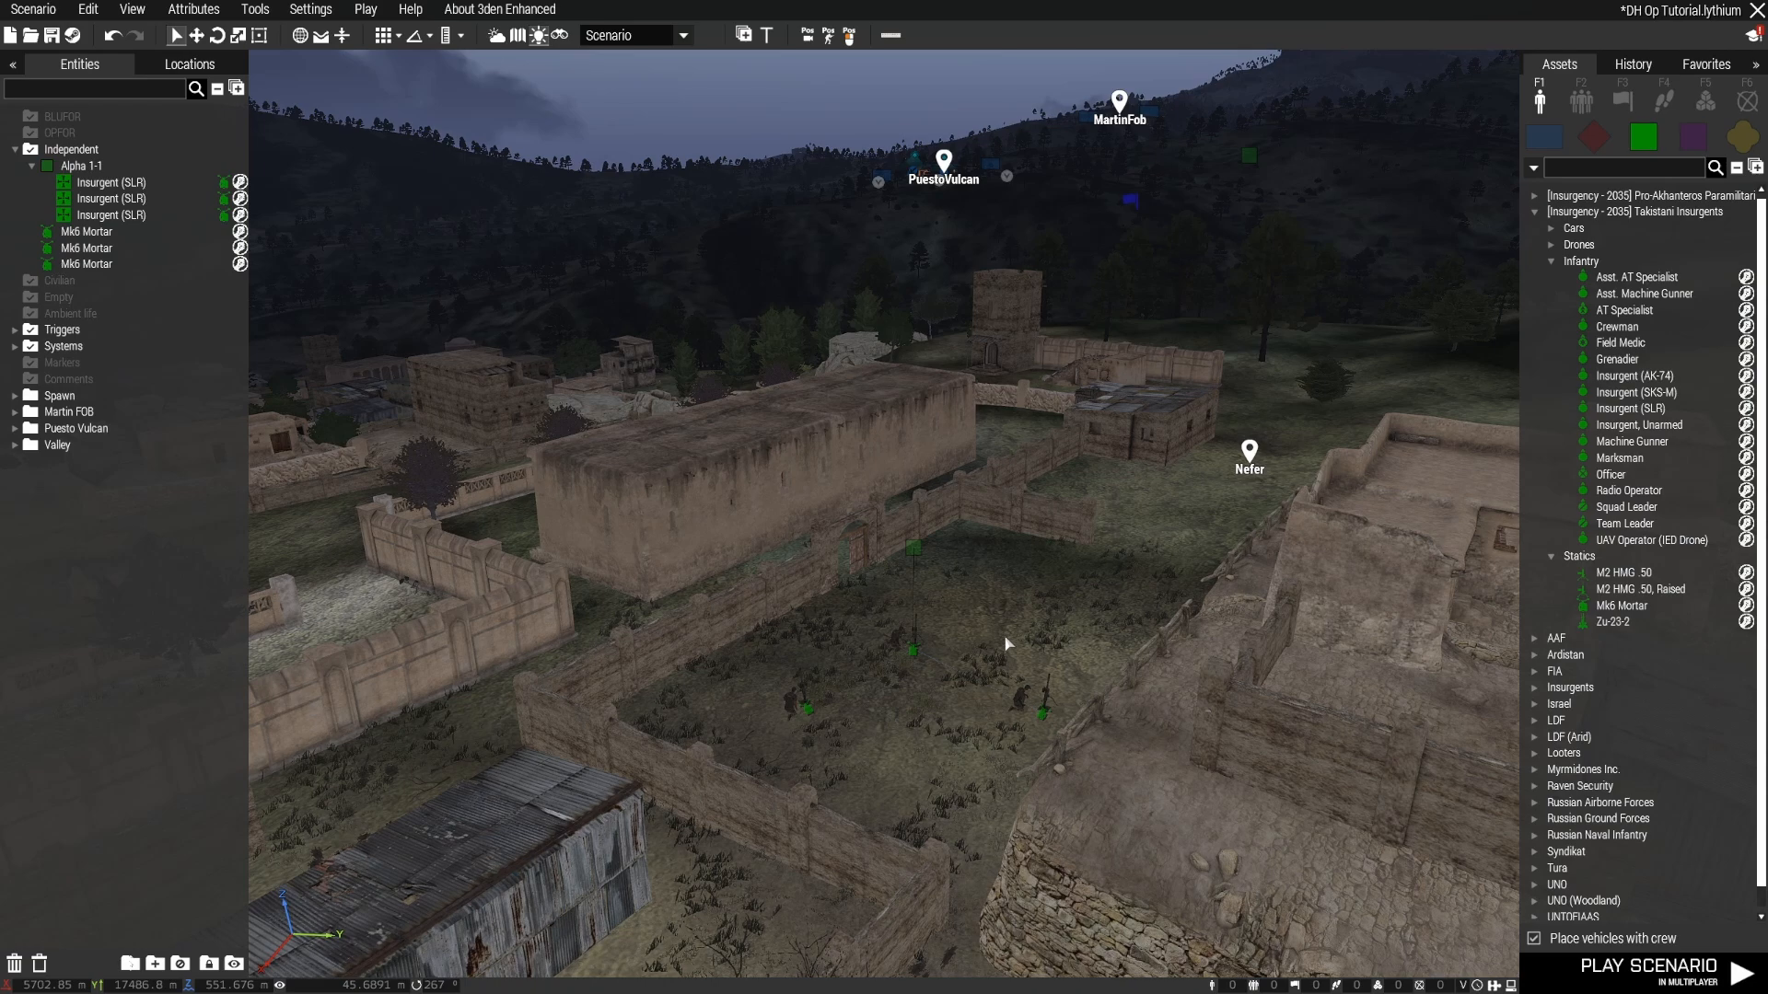
{"action": "key", "text": "d"}
{"action": "right_click_drag", "start_coordinate": [1001, 645], "coordinate": [1183, 670]}
{"action": "key", "text": "a"}
{"action": "key", "text": "w"}
{"action": "key", "text": "z"}
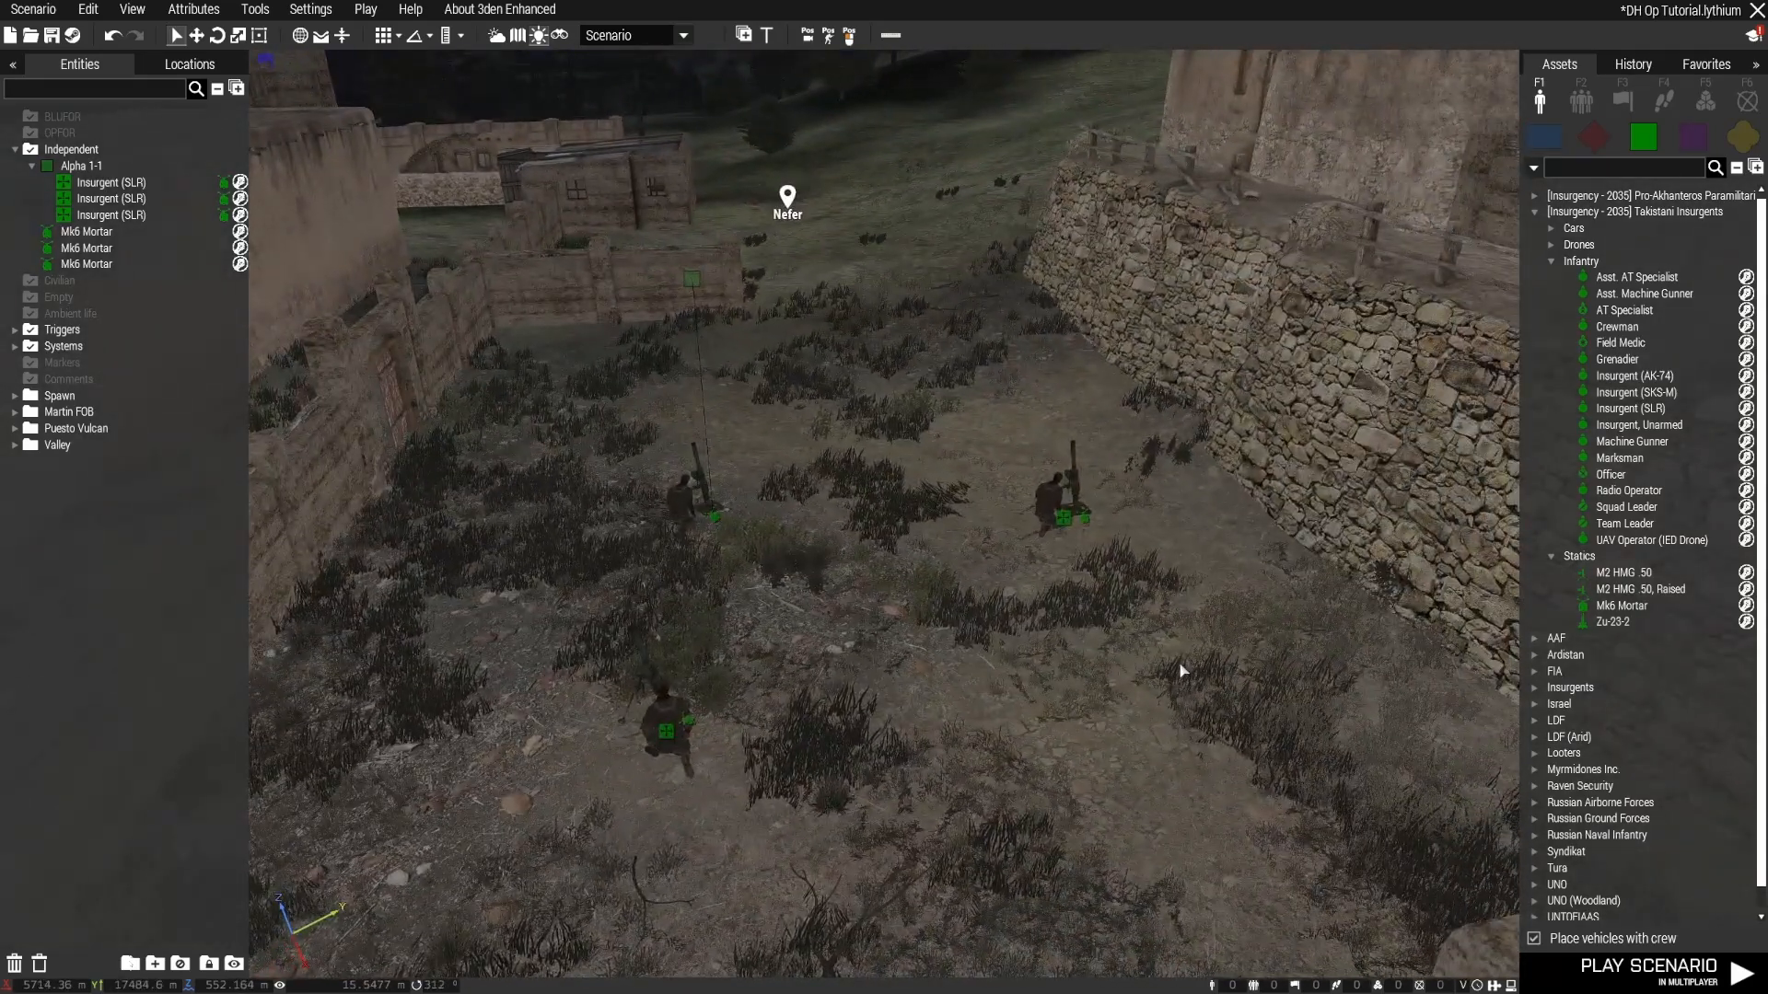
Step: Examine the mortar crews up close and check that all three mortars belong to group Alpha 1-1
{"action": "key", "text": "a"}
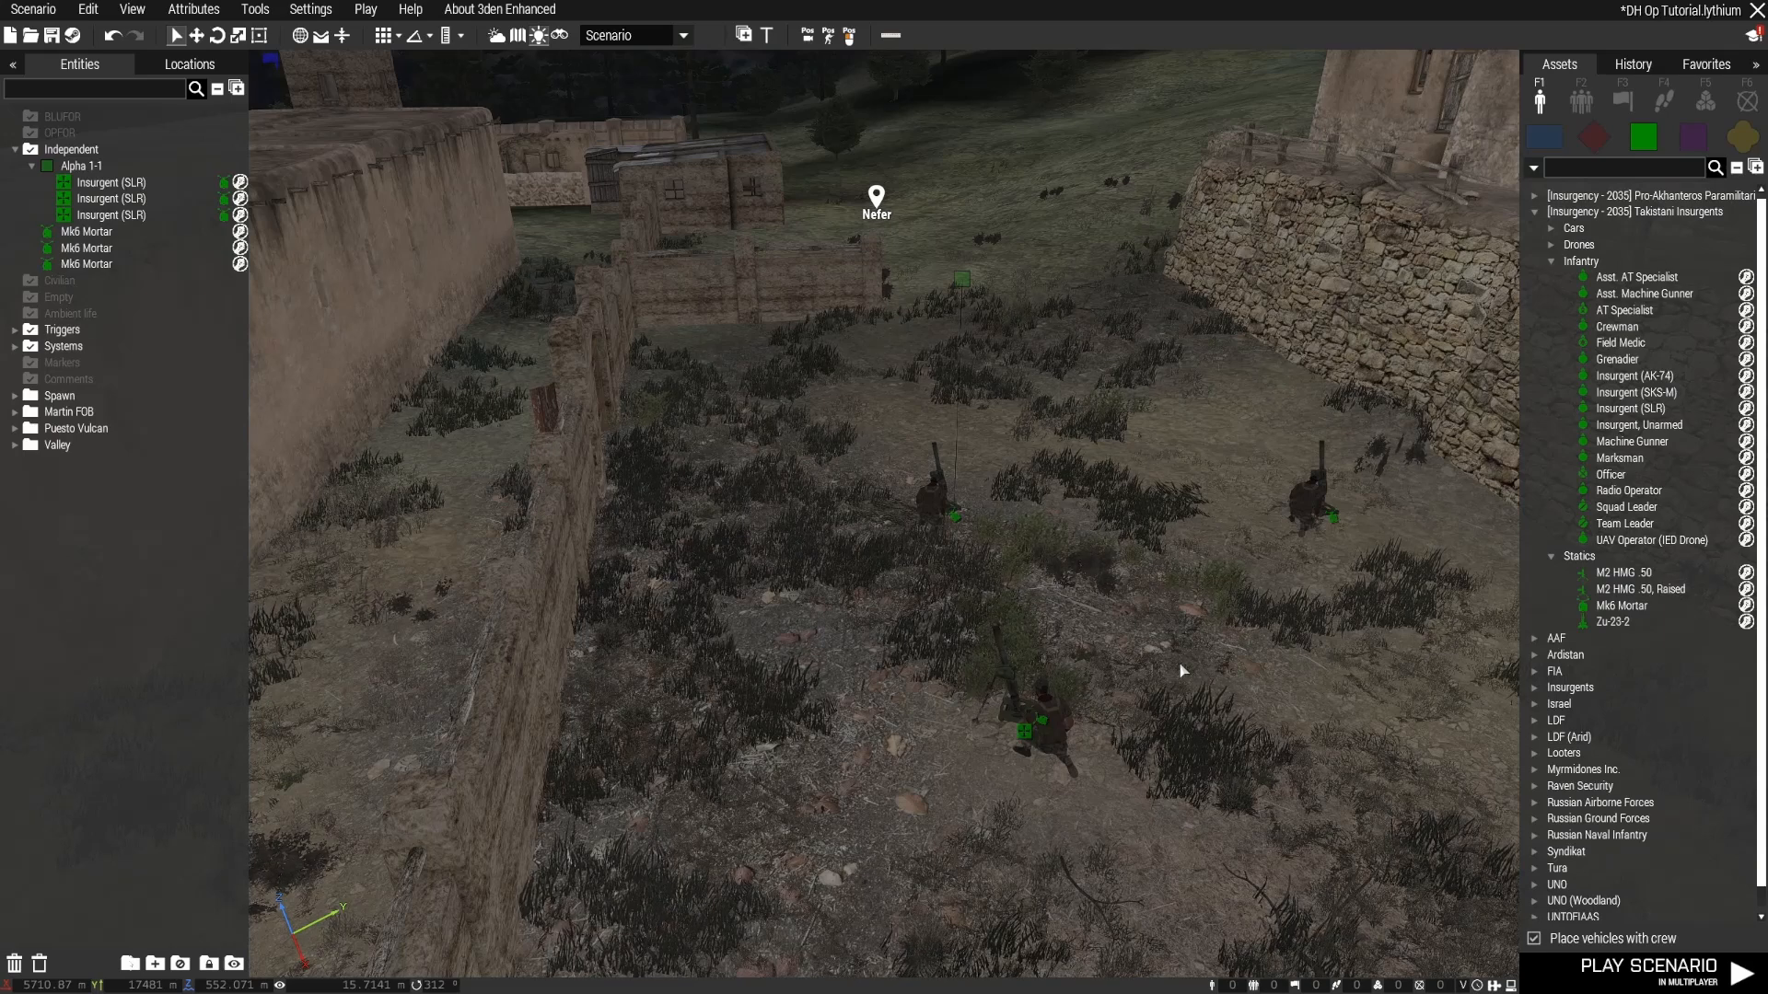
{"action": "key", "text": "d"}
{"action": "right_click_drag", "start_coordinate": [1173, 671], "coordinate": [1064, 653]}
{"action": "key", "text": "z"}
{"action": "key", "text": "w"}
{"action": "key", "text": "q"}
{"action": "scroll", "coordinate": [1063, 654], "scroll_direction": "down", "scroll_amount": 5}
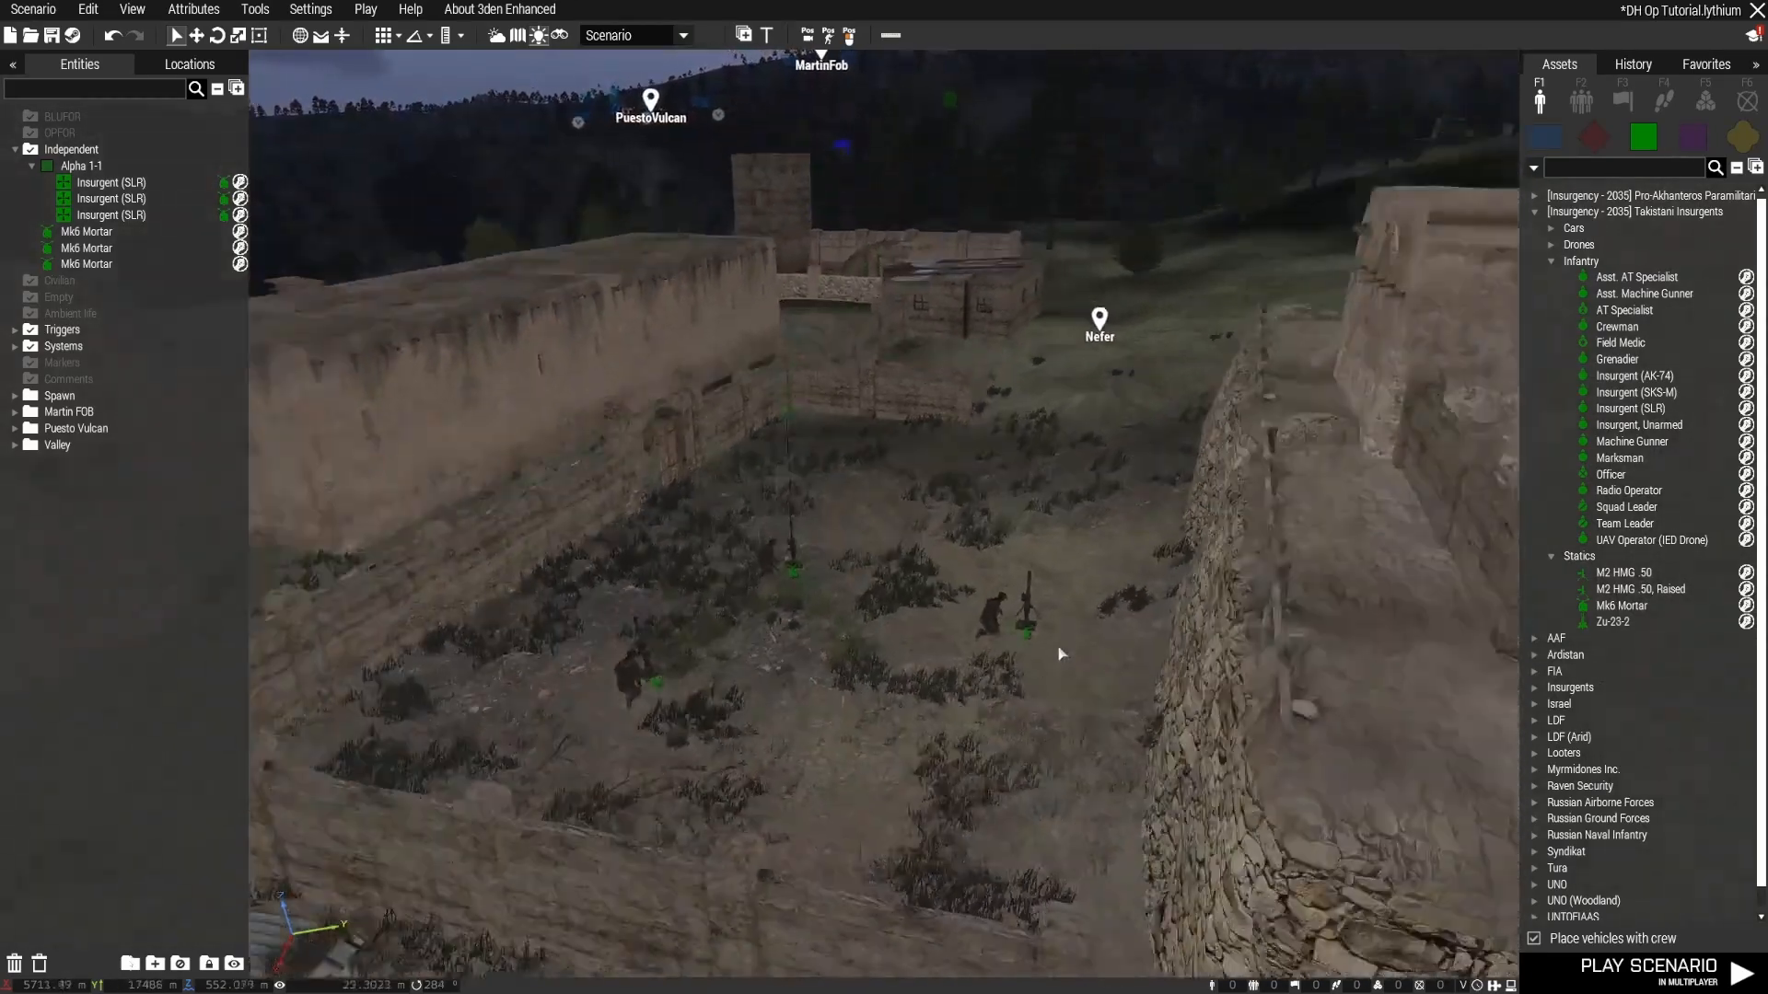
{"action": "left_click", "coordinate": [817, 501]}
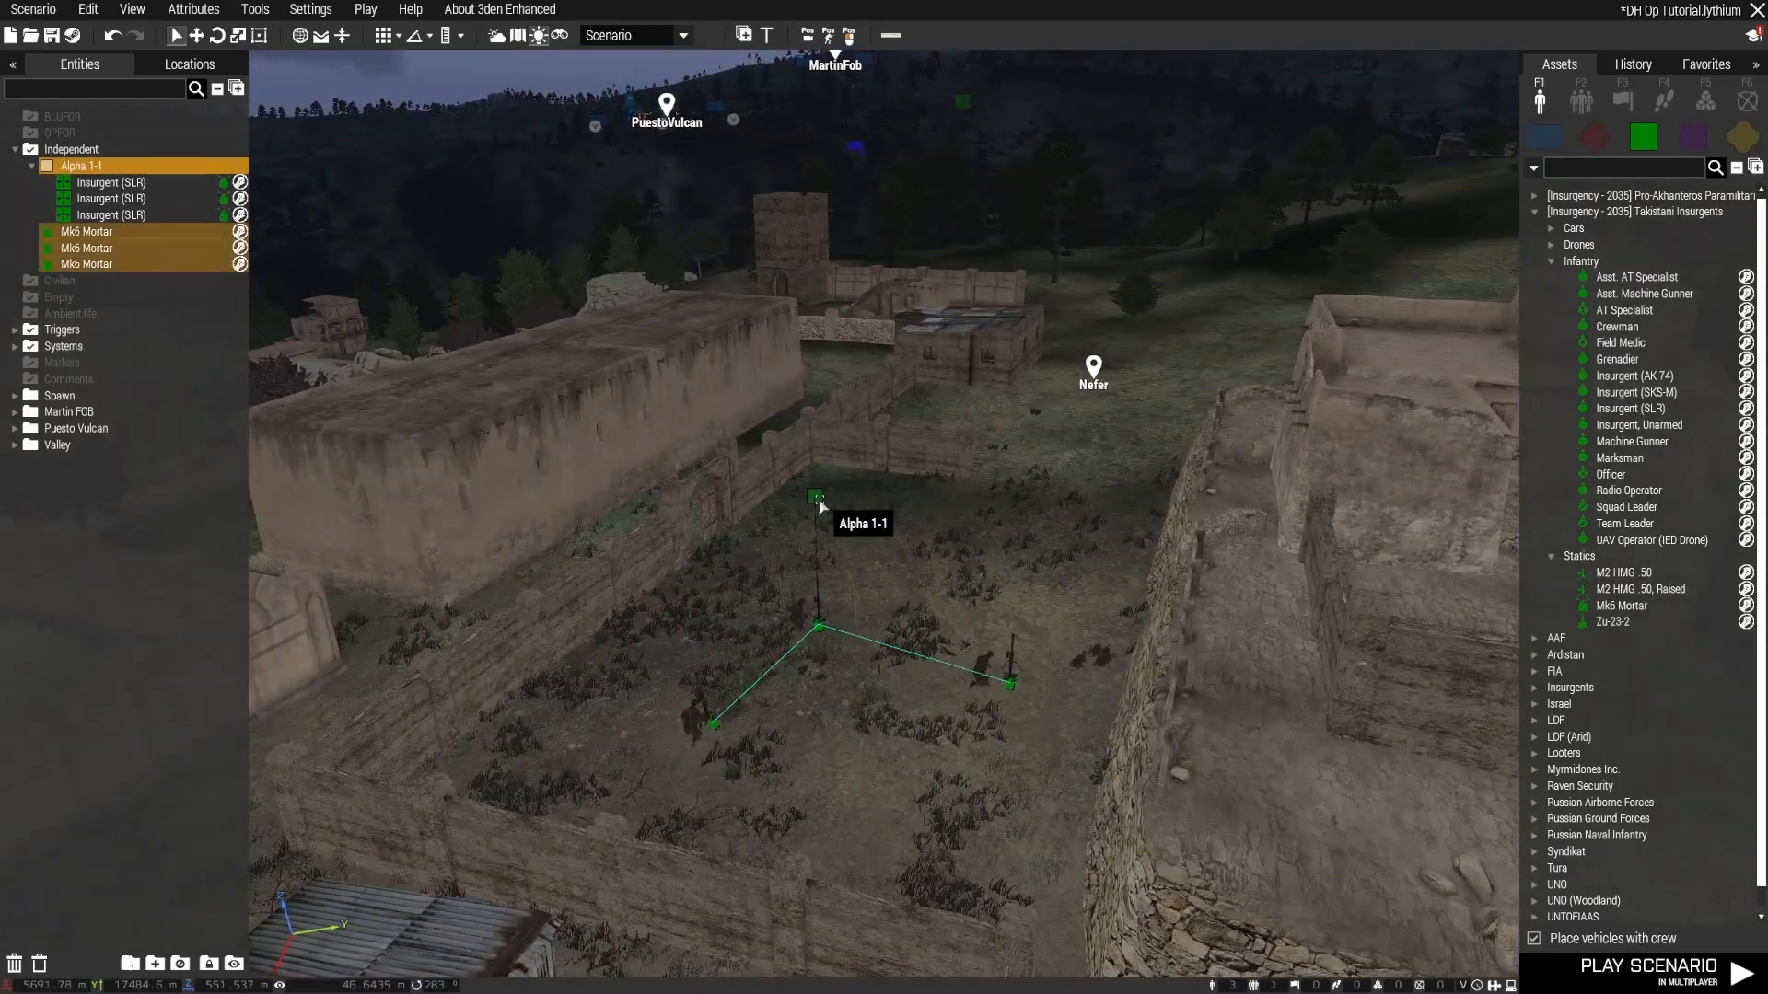
{"action": "left_click", "coordinate": [946, 582]}
Step: Survey the line of fire from the mortar yard in Nefer across the village to Puesto Vulcan
{"action": "right_click_drag", "start_coordinate": [1101, 584], "coordinate": [1014, 578]}
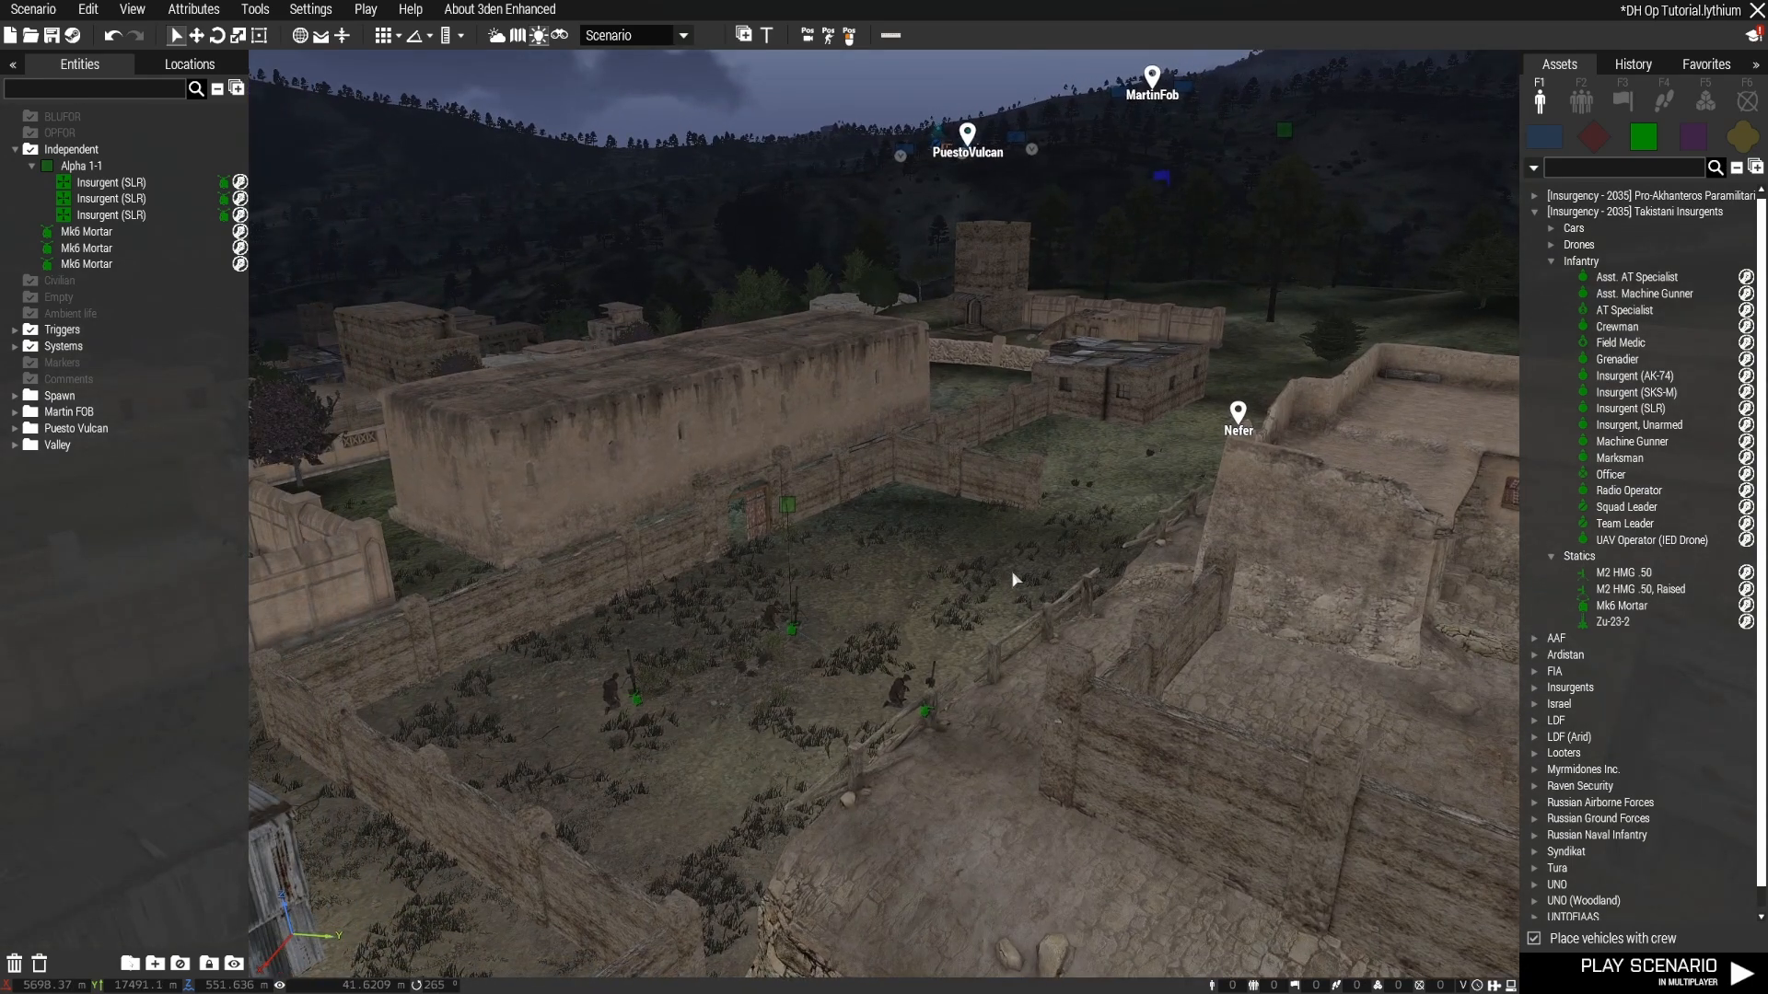
{"action": "key", "text": "w"}
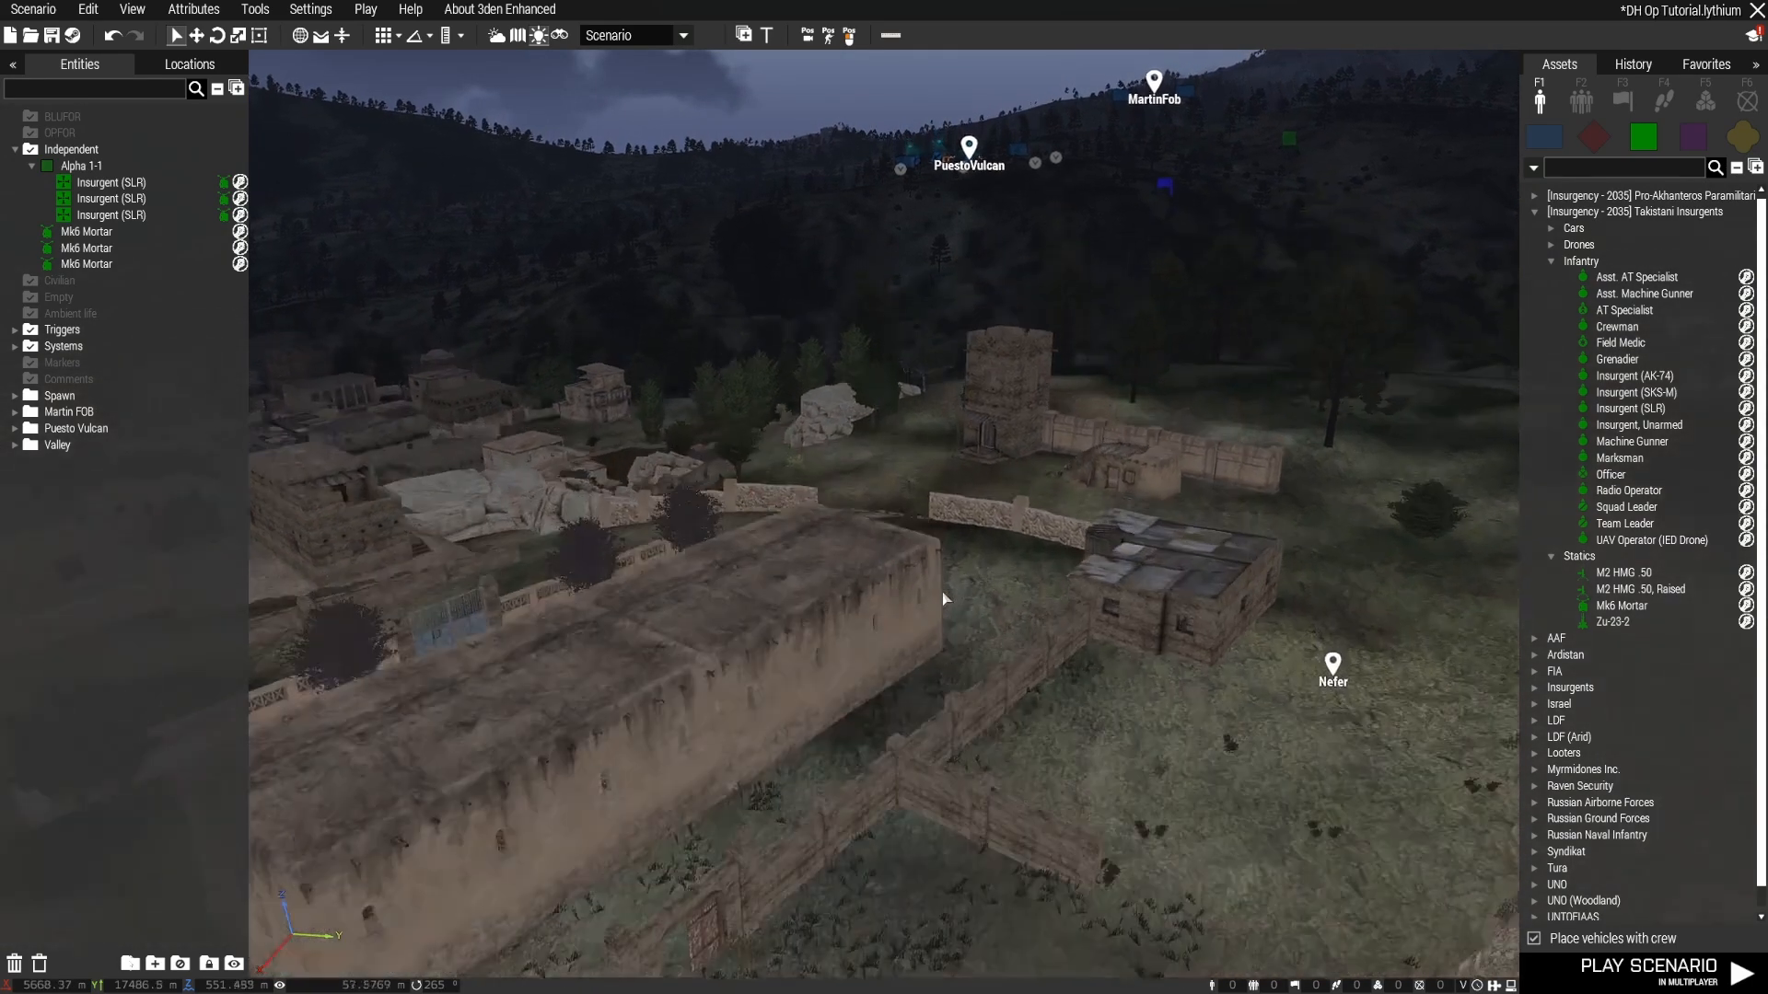
{"action": "key", "text": "s"}
{"action": "right_click_drag", "start_coordinate": [942, 593], "coordinate": [910, 618]}
{"action": "key", "text": "w"}
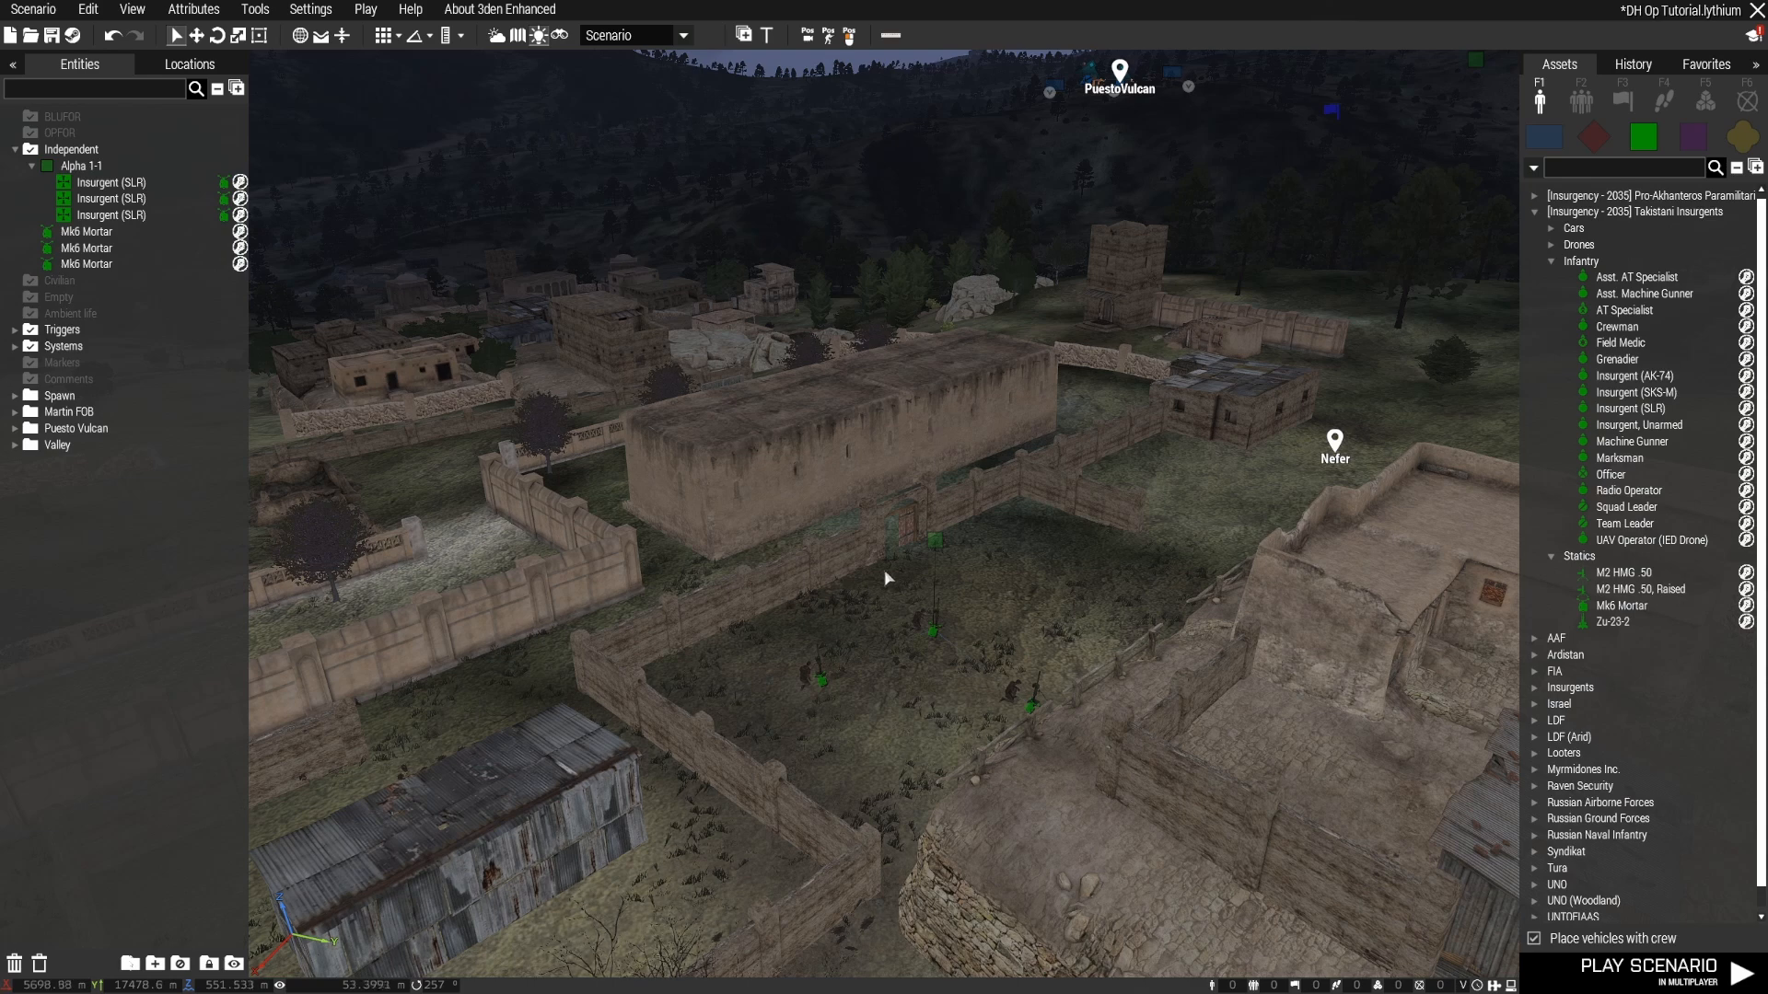
{"action": "right_click_drag", "start_coordinate": [1030, 566], "coordinate": [1035, 546]}
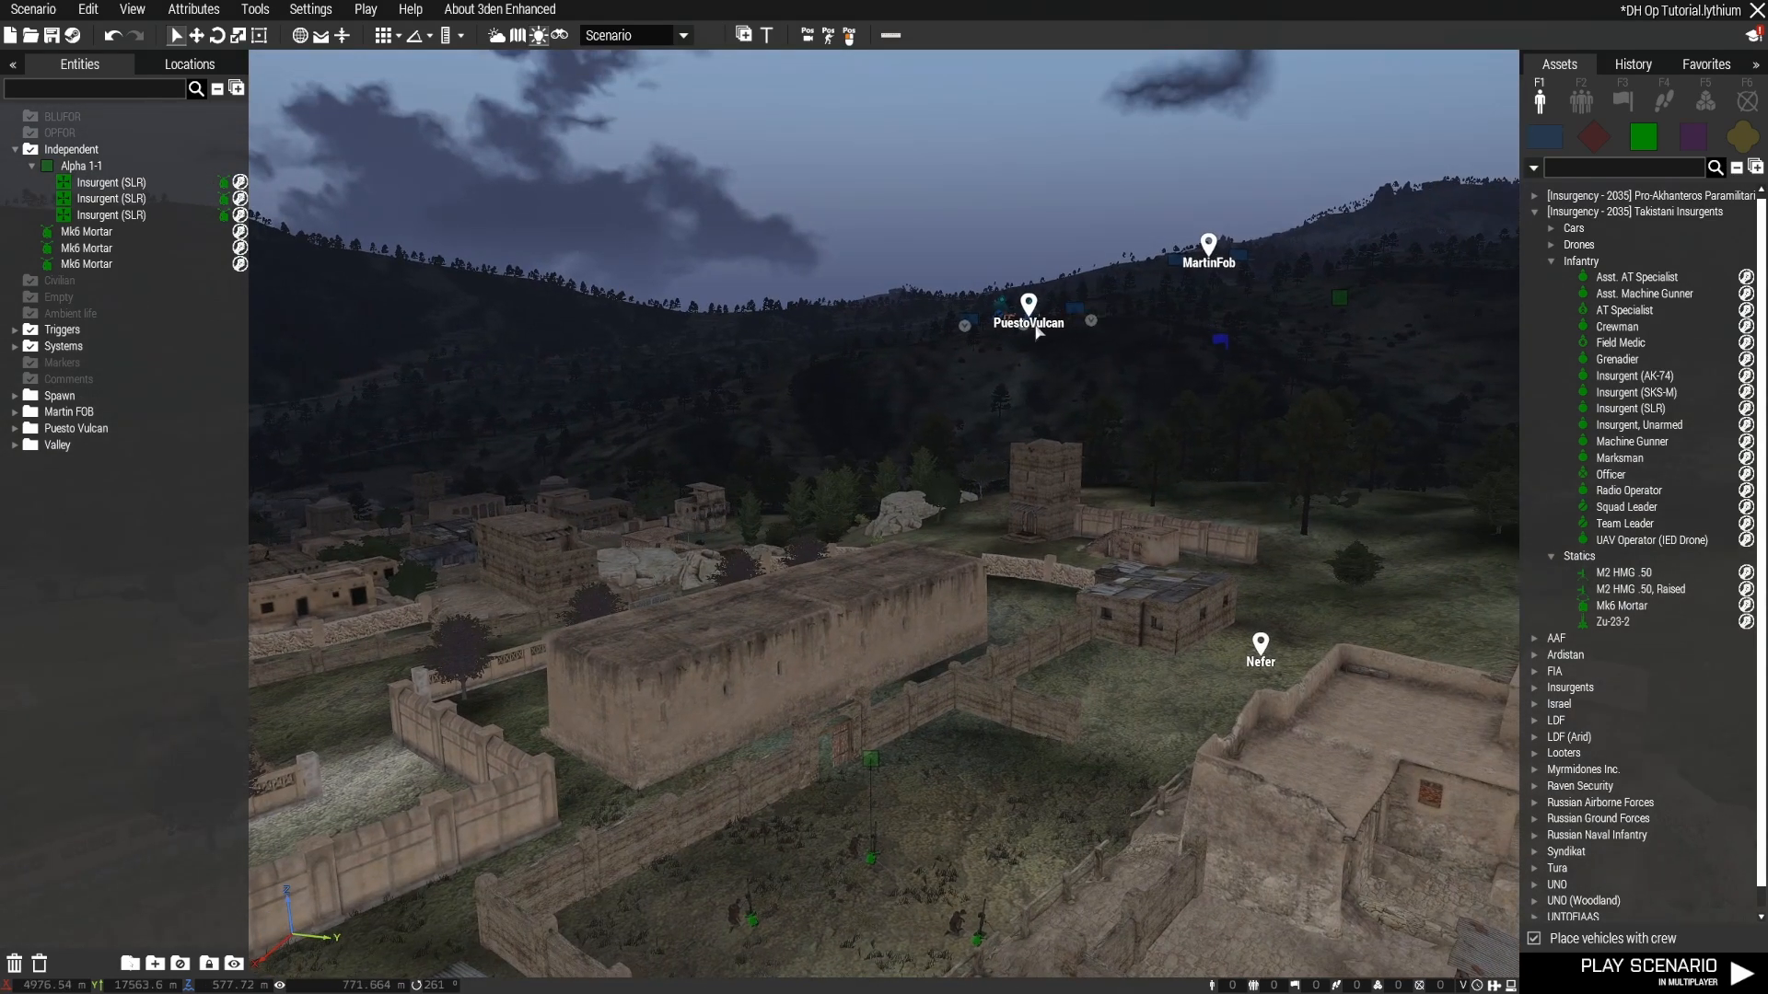
{"action": "scroll", "coordinate": [958, 703], "scroll_direction": "up", "scroll_amount": 5}
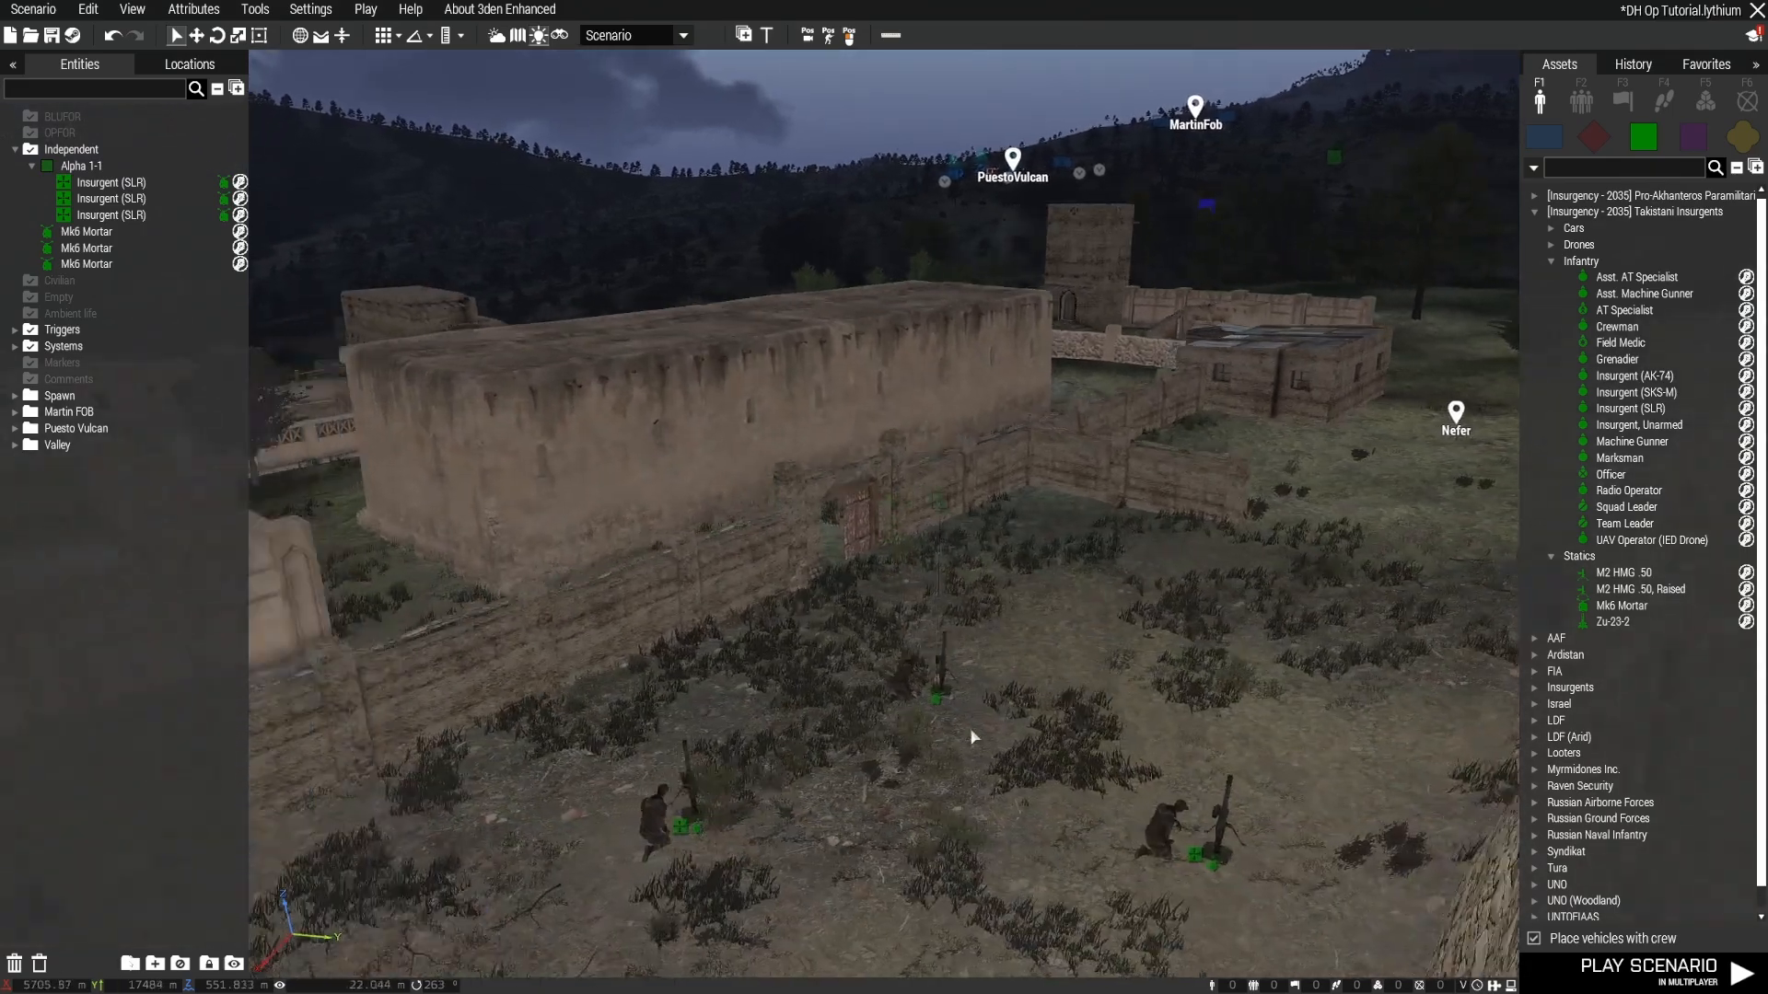
Step: Go from the mortar yard back to Puesto Vulcan and view the outpost and its surrounding slope from above
{"action": "right_click_drag", "start_coordinate": [973, 737], "coordinate": [1236, 788]}
{"action": "key", "text": "d"}
{"action": "key", "text": "s"}
{"action": "key", "text": "w"}
{"action": "key", "text": "w"}
{"action": "key", "text": "q"}
{"action": "key", "text": "w"}
{"action": "key", "text": "a"}
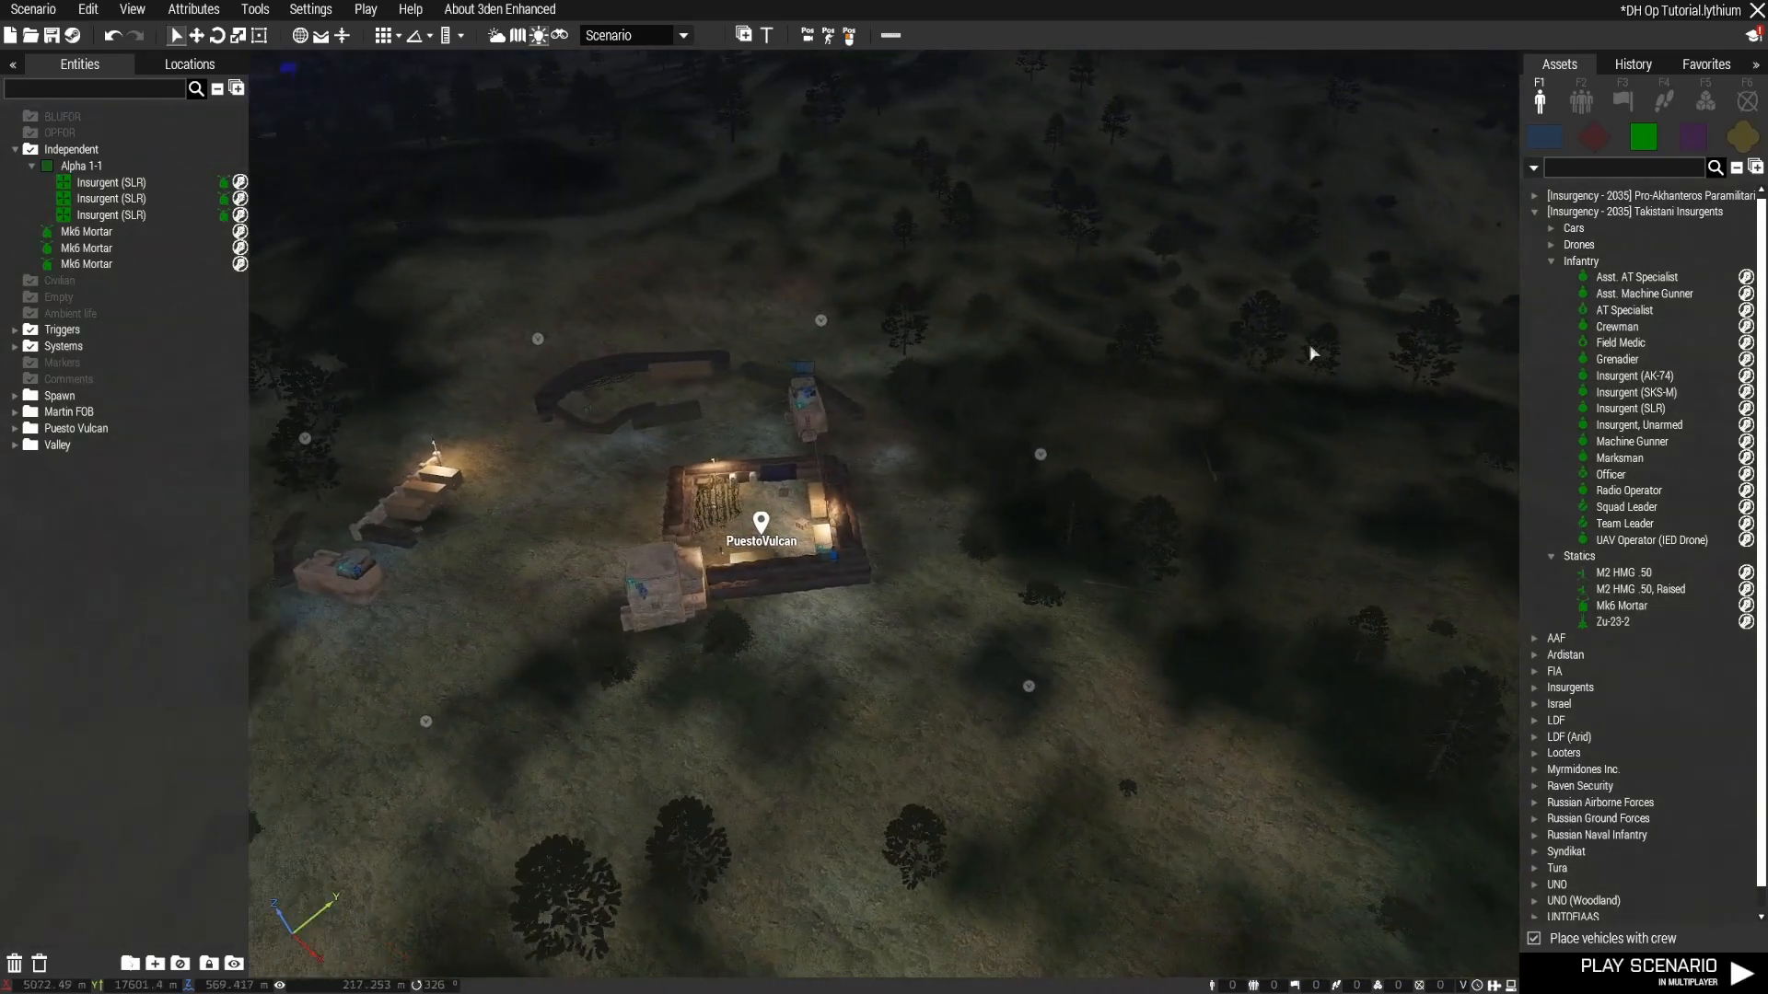
Step: Place an Ordnance module from the Effects systems on the open slope beside the Puesto Vulcan compound
{"action": "left_click", "coordinate": [1706, 101]}
{"action": "right_click_drag", "start_coordinate": [1354, 512], "coordinate": [1424, 520]}
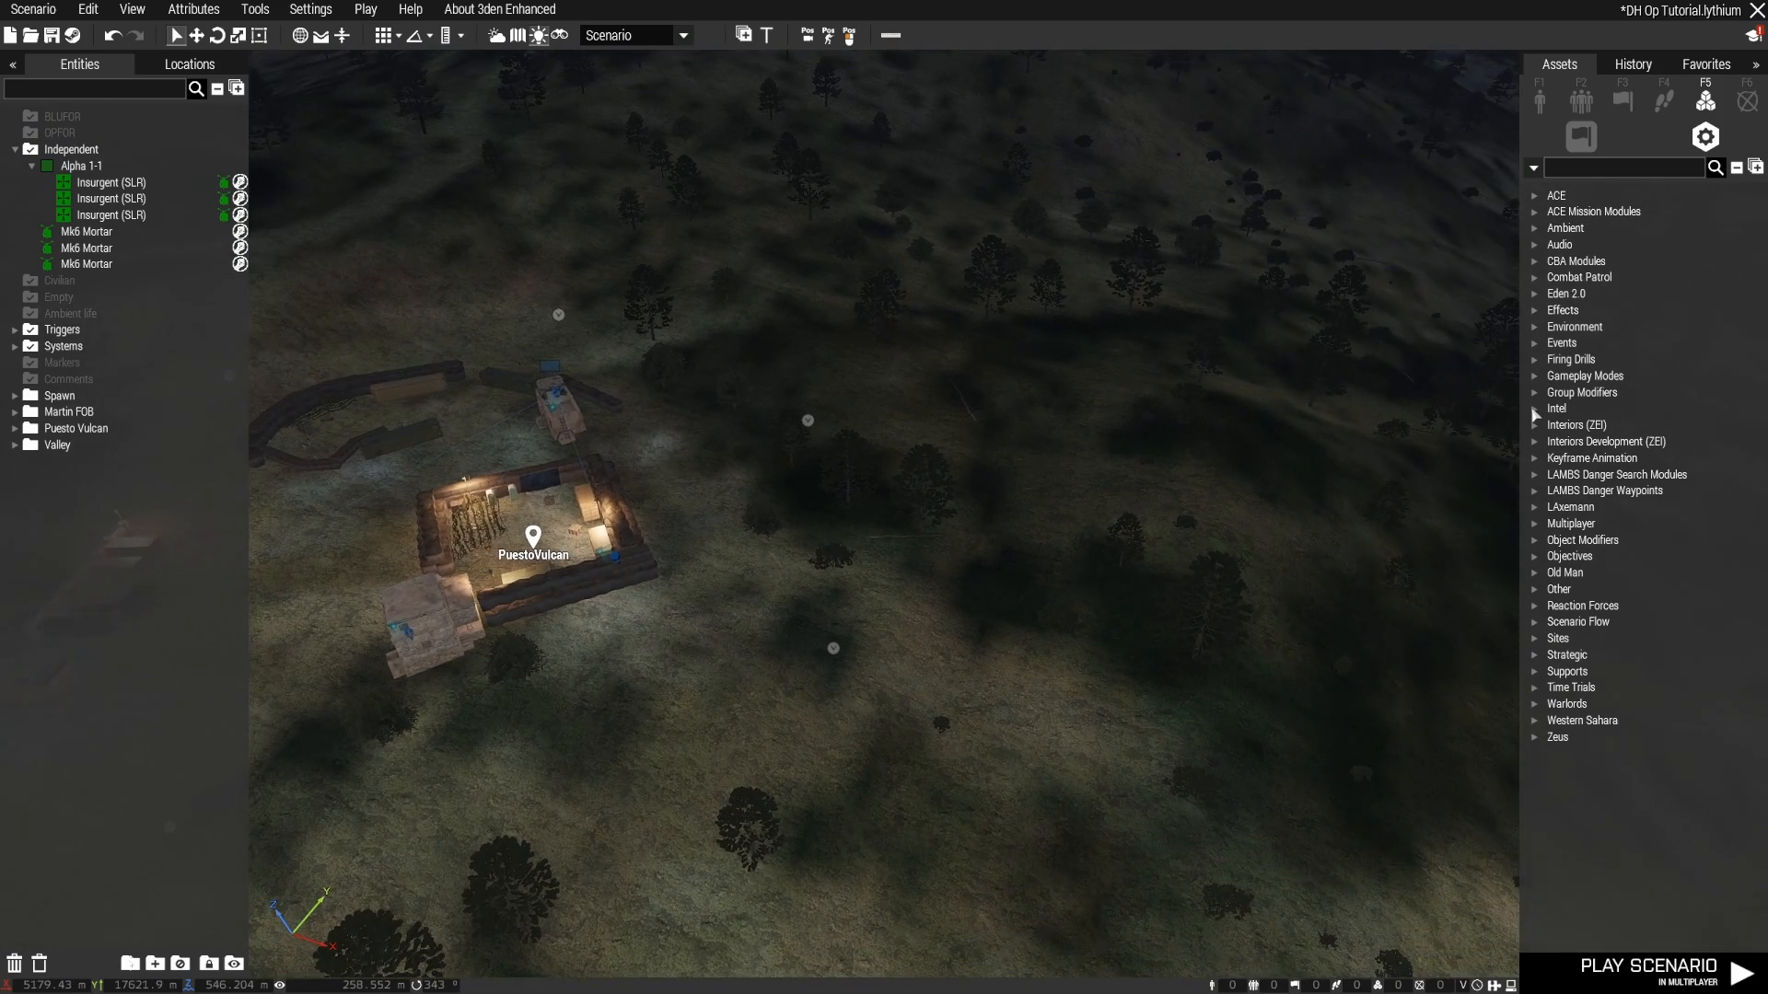
{"action": "left_click", "coordinate": [1535, 343]}
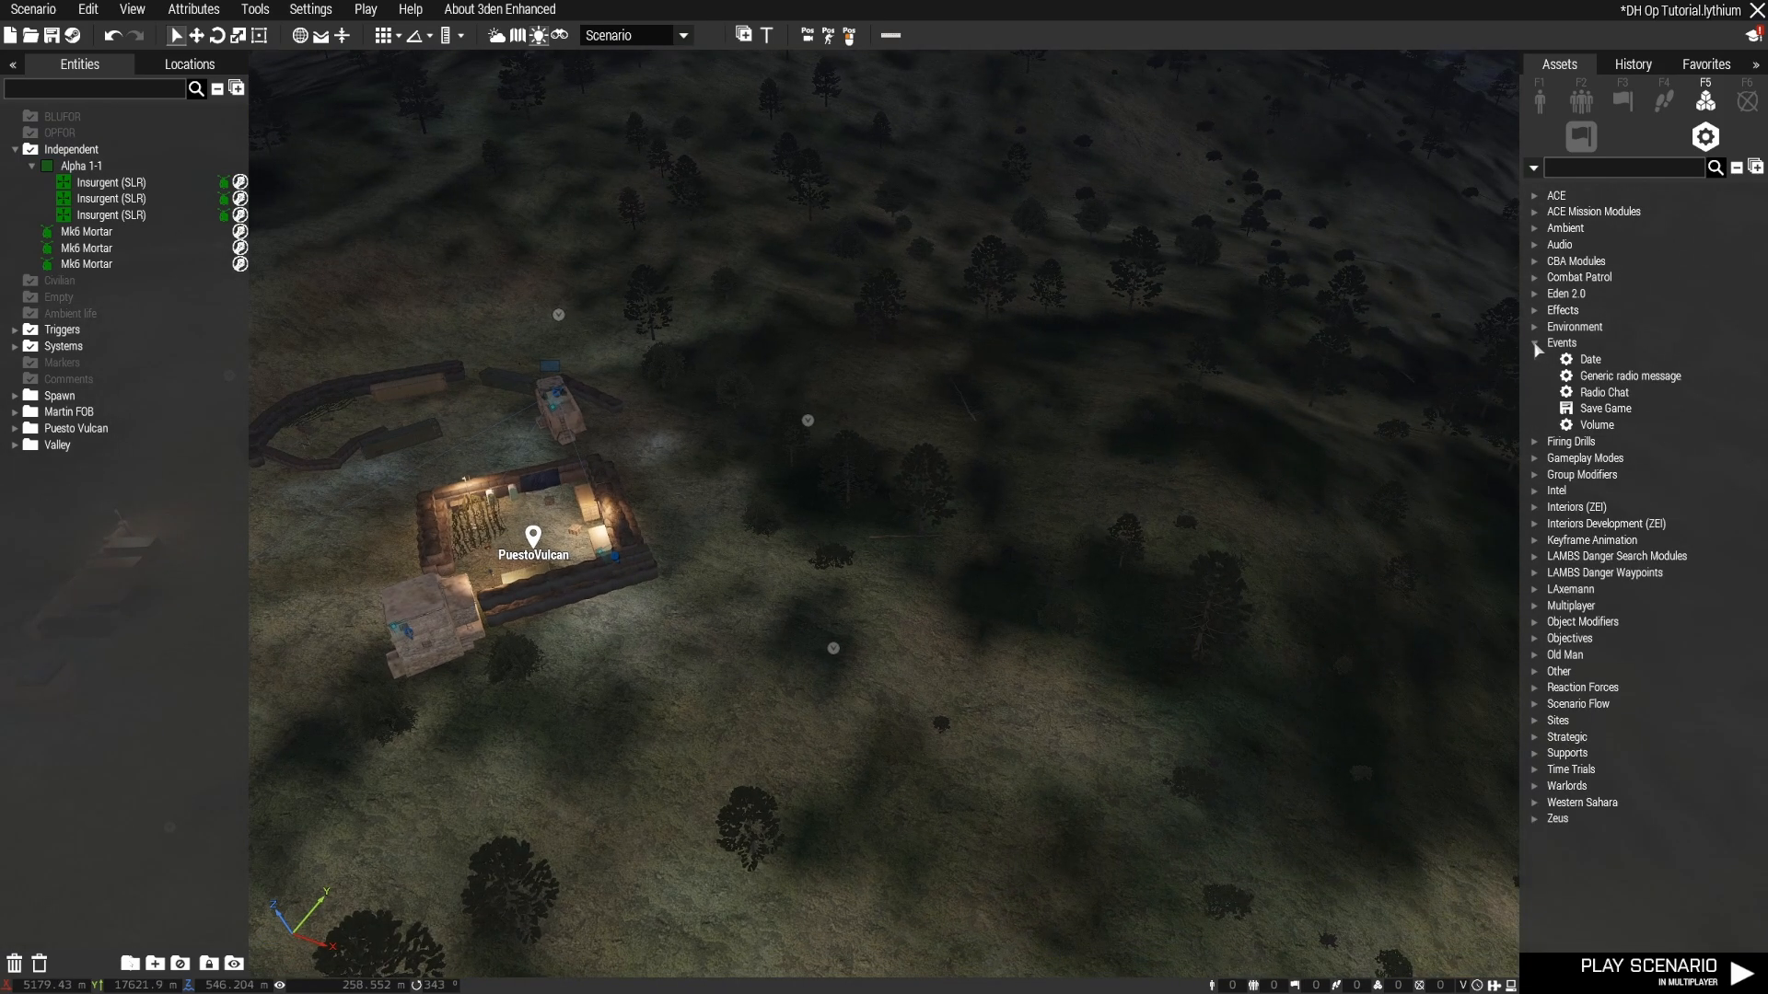
{"action": "left_click", "coordinate": [1534, 344]}
{"action": "left_click", "coordinate": [1536, 329]}
{"action": "left_click", "coordinate": [1536, 329]}
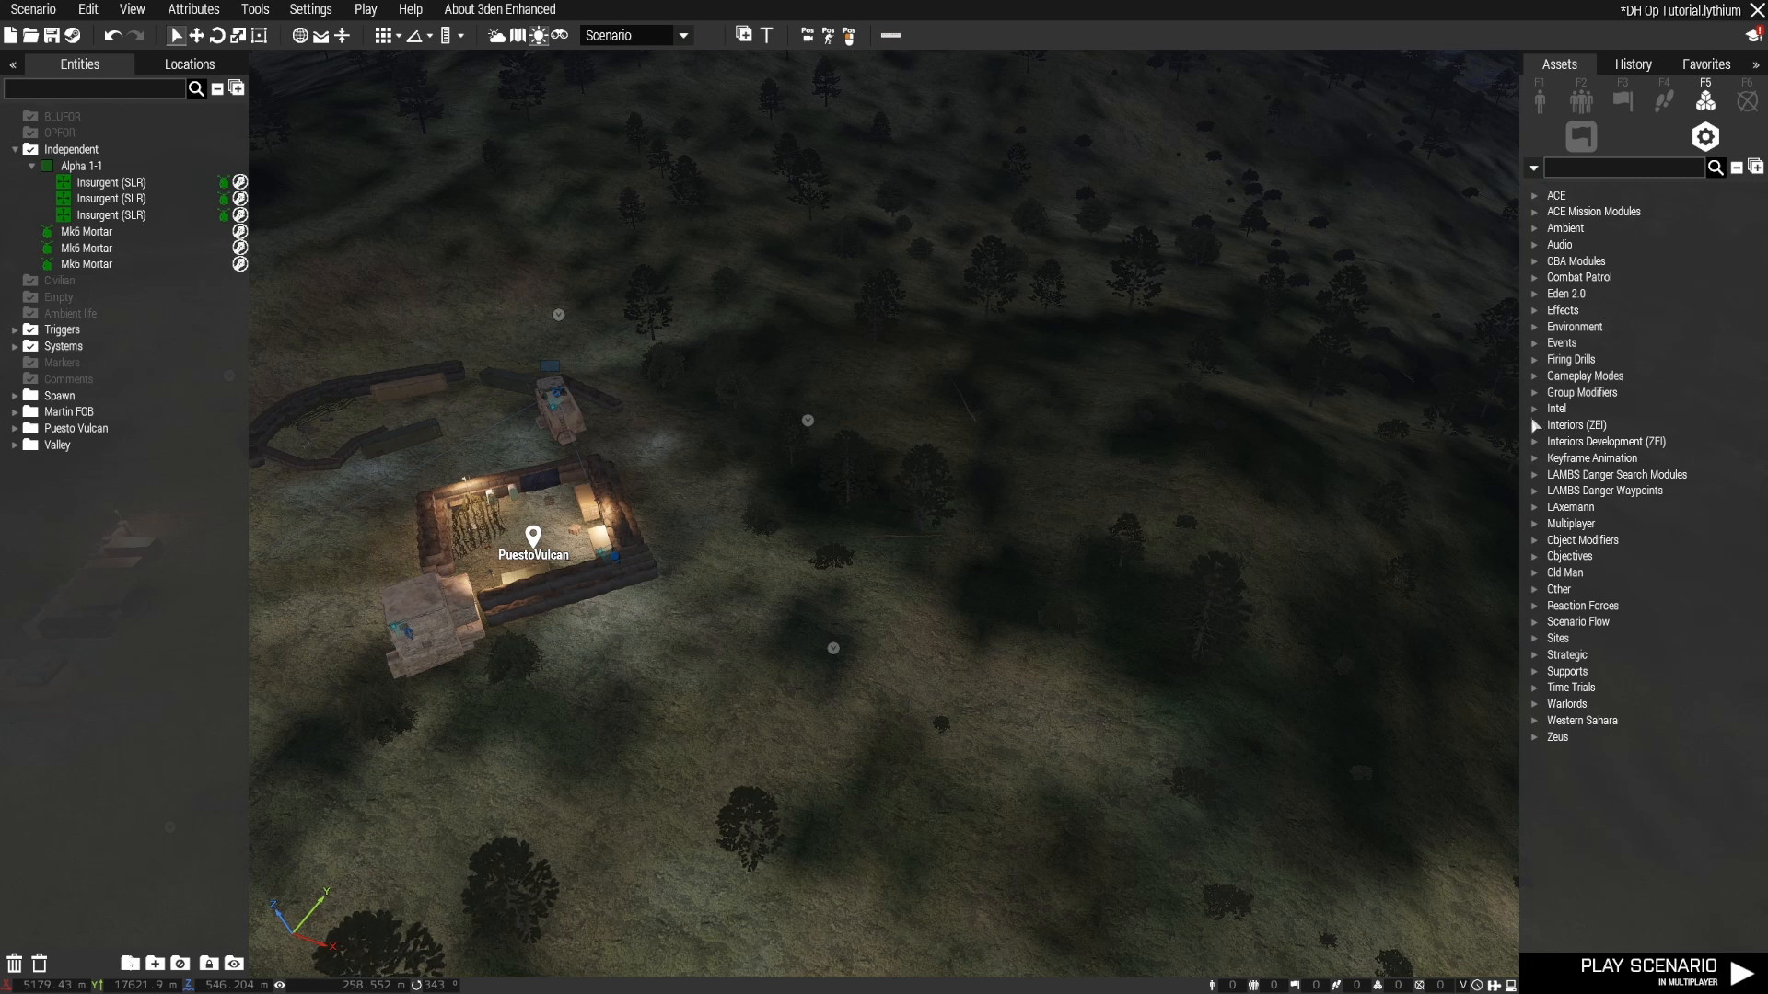
{"action": "left_click", "coordinate": [1535, 315]}
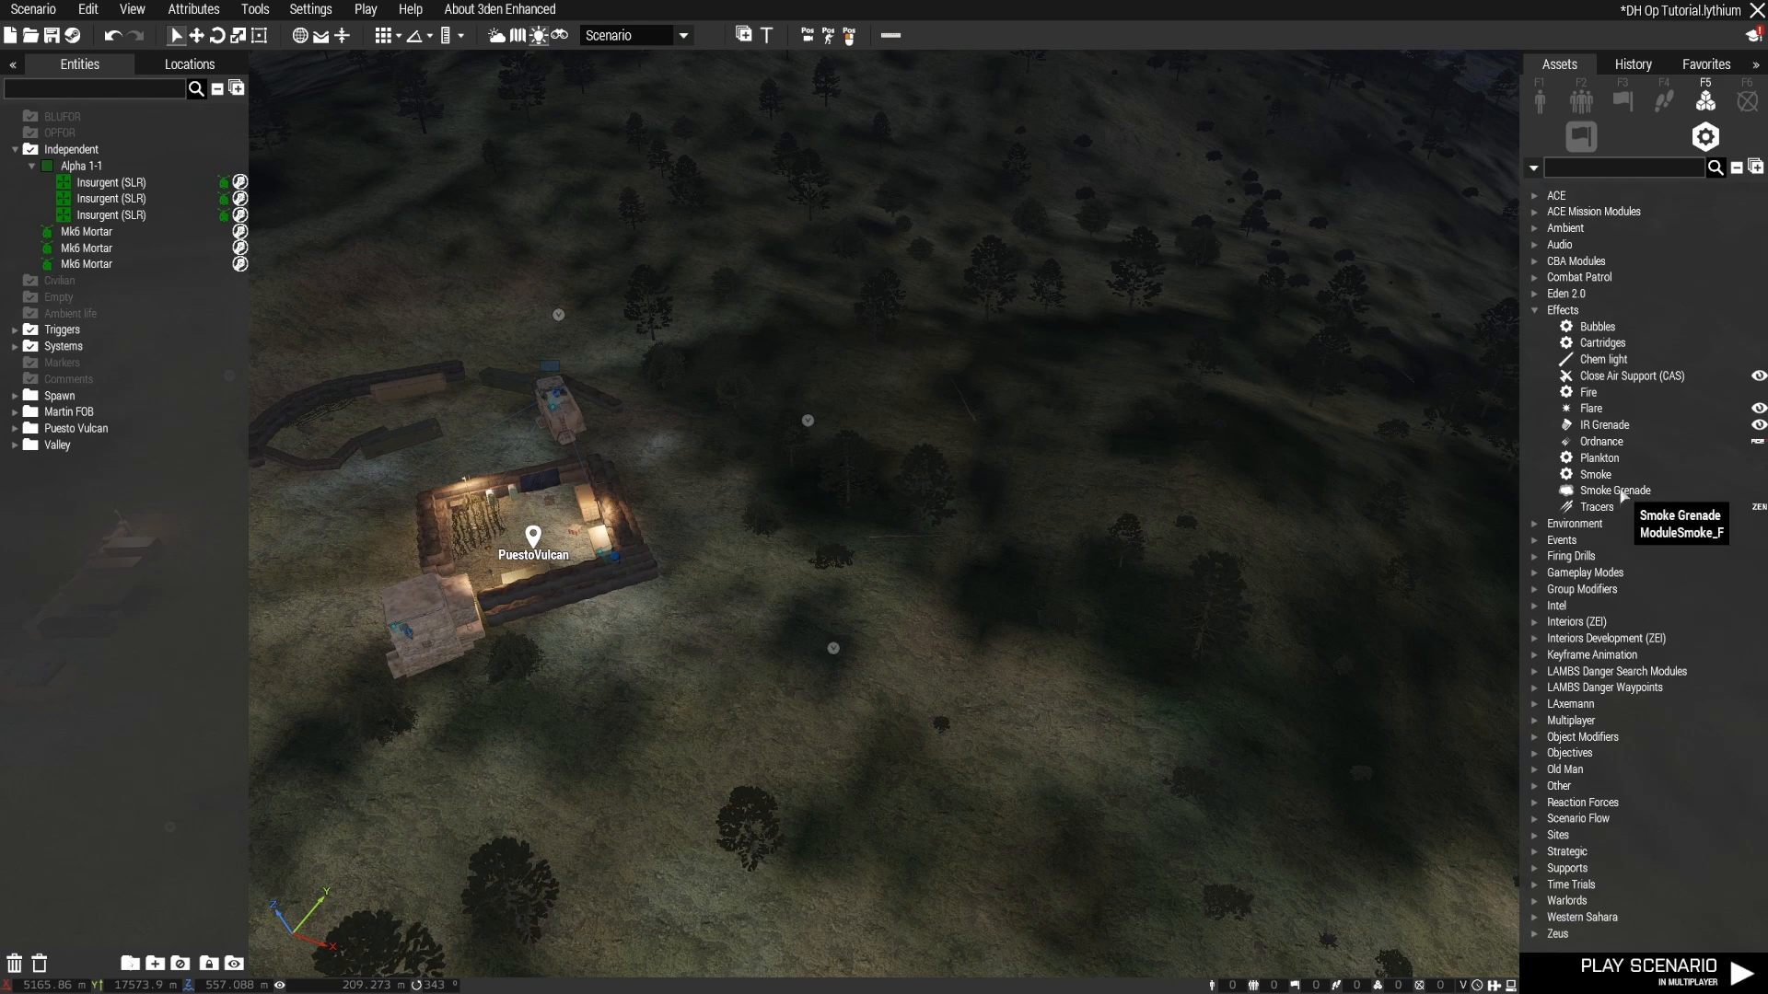
{"action": "left_click", "coordinate": [1602, 442]}
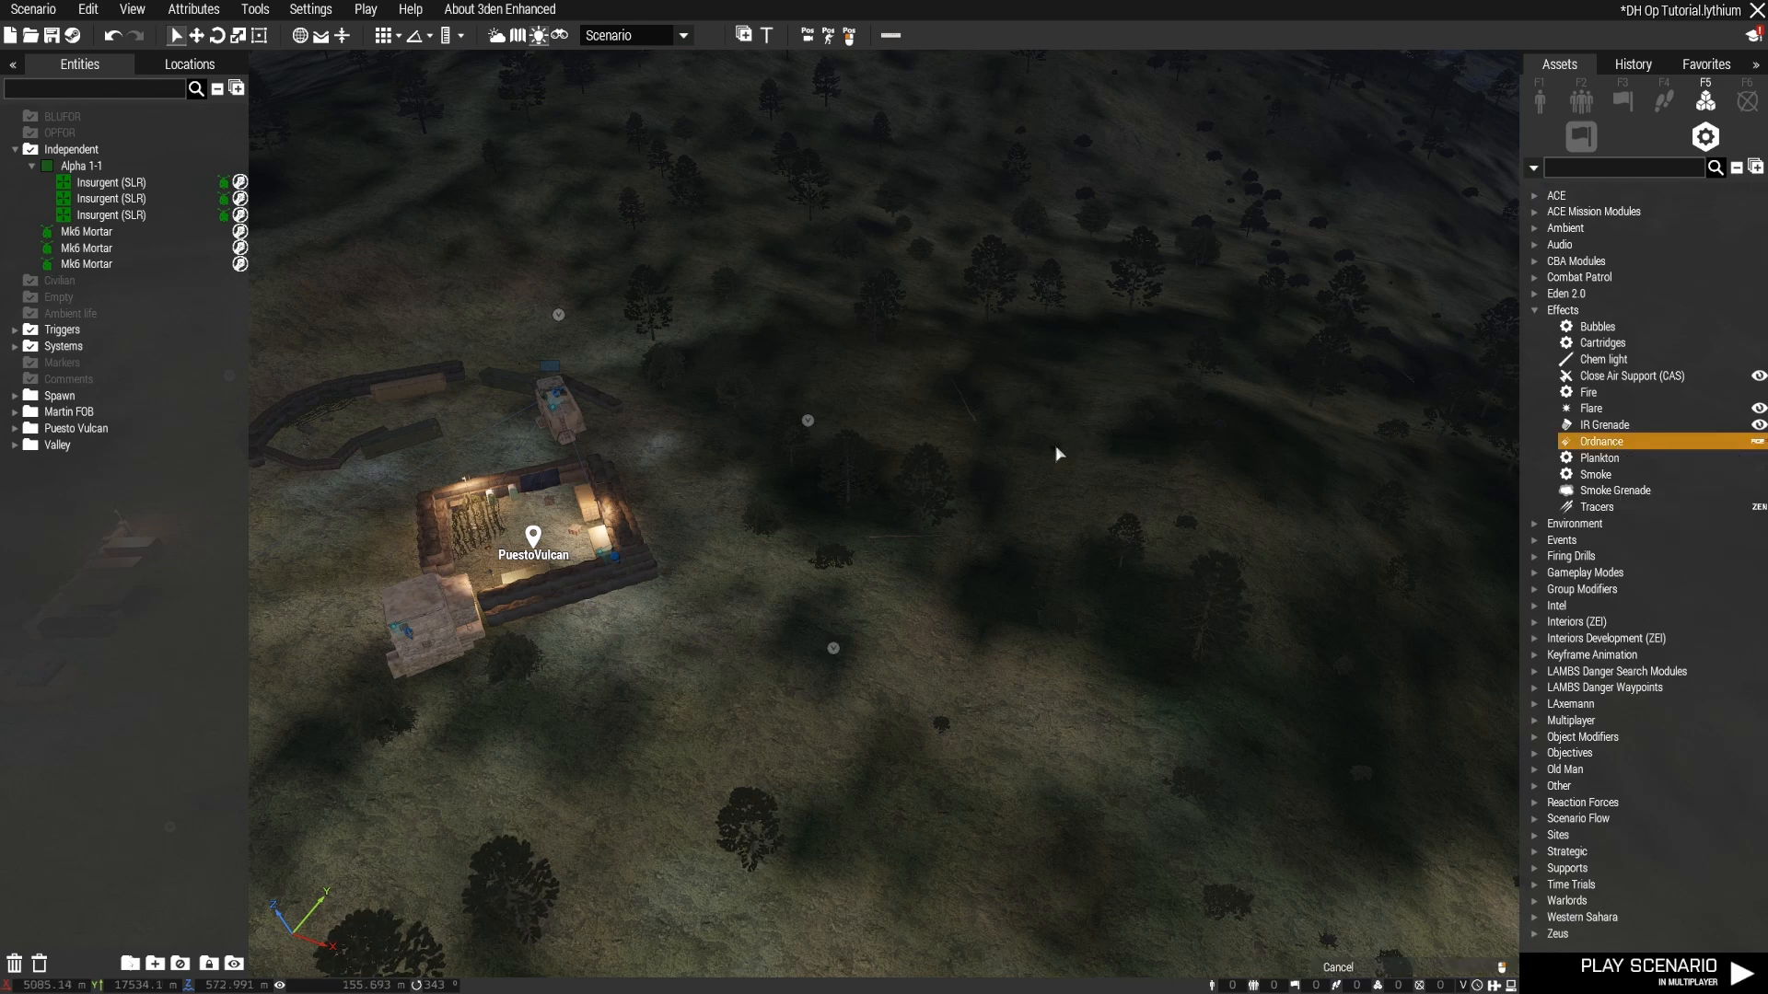
{"action": "left_click", "coordinate": [1085, 422]}
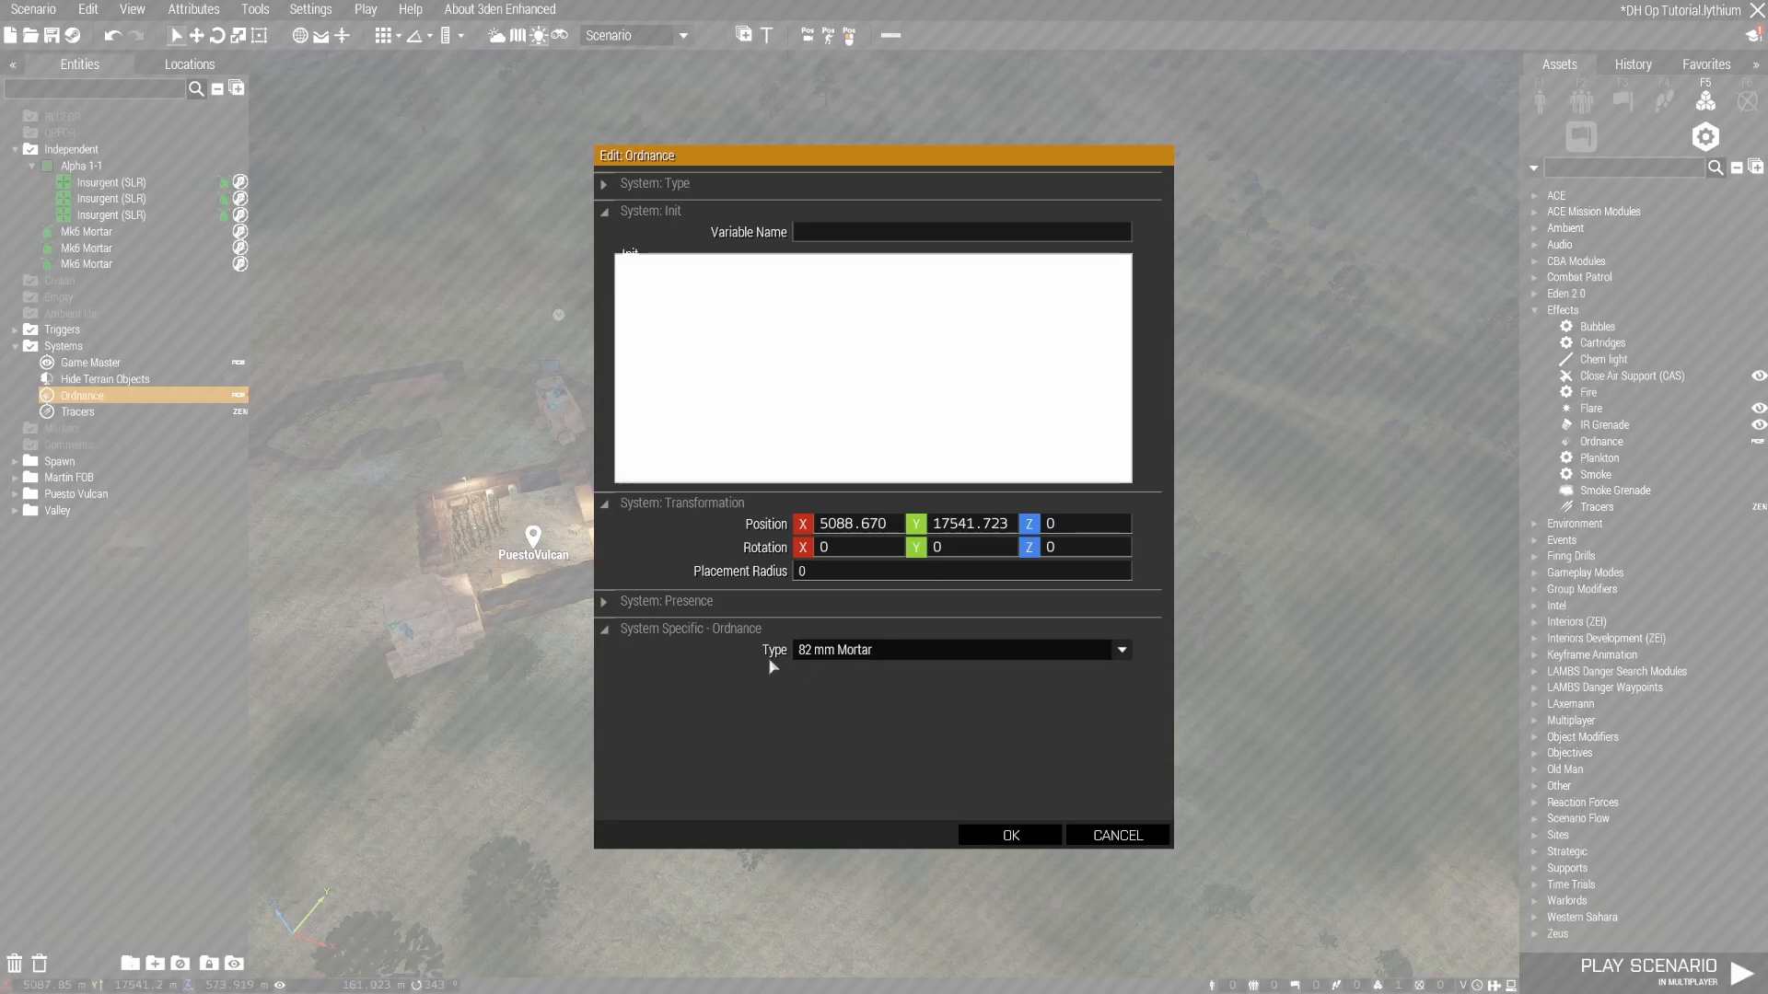
Step: Set the Ordnance module's type to 82 mm Mortar
{"action": "left_click", "coordinate": [843, 649]}
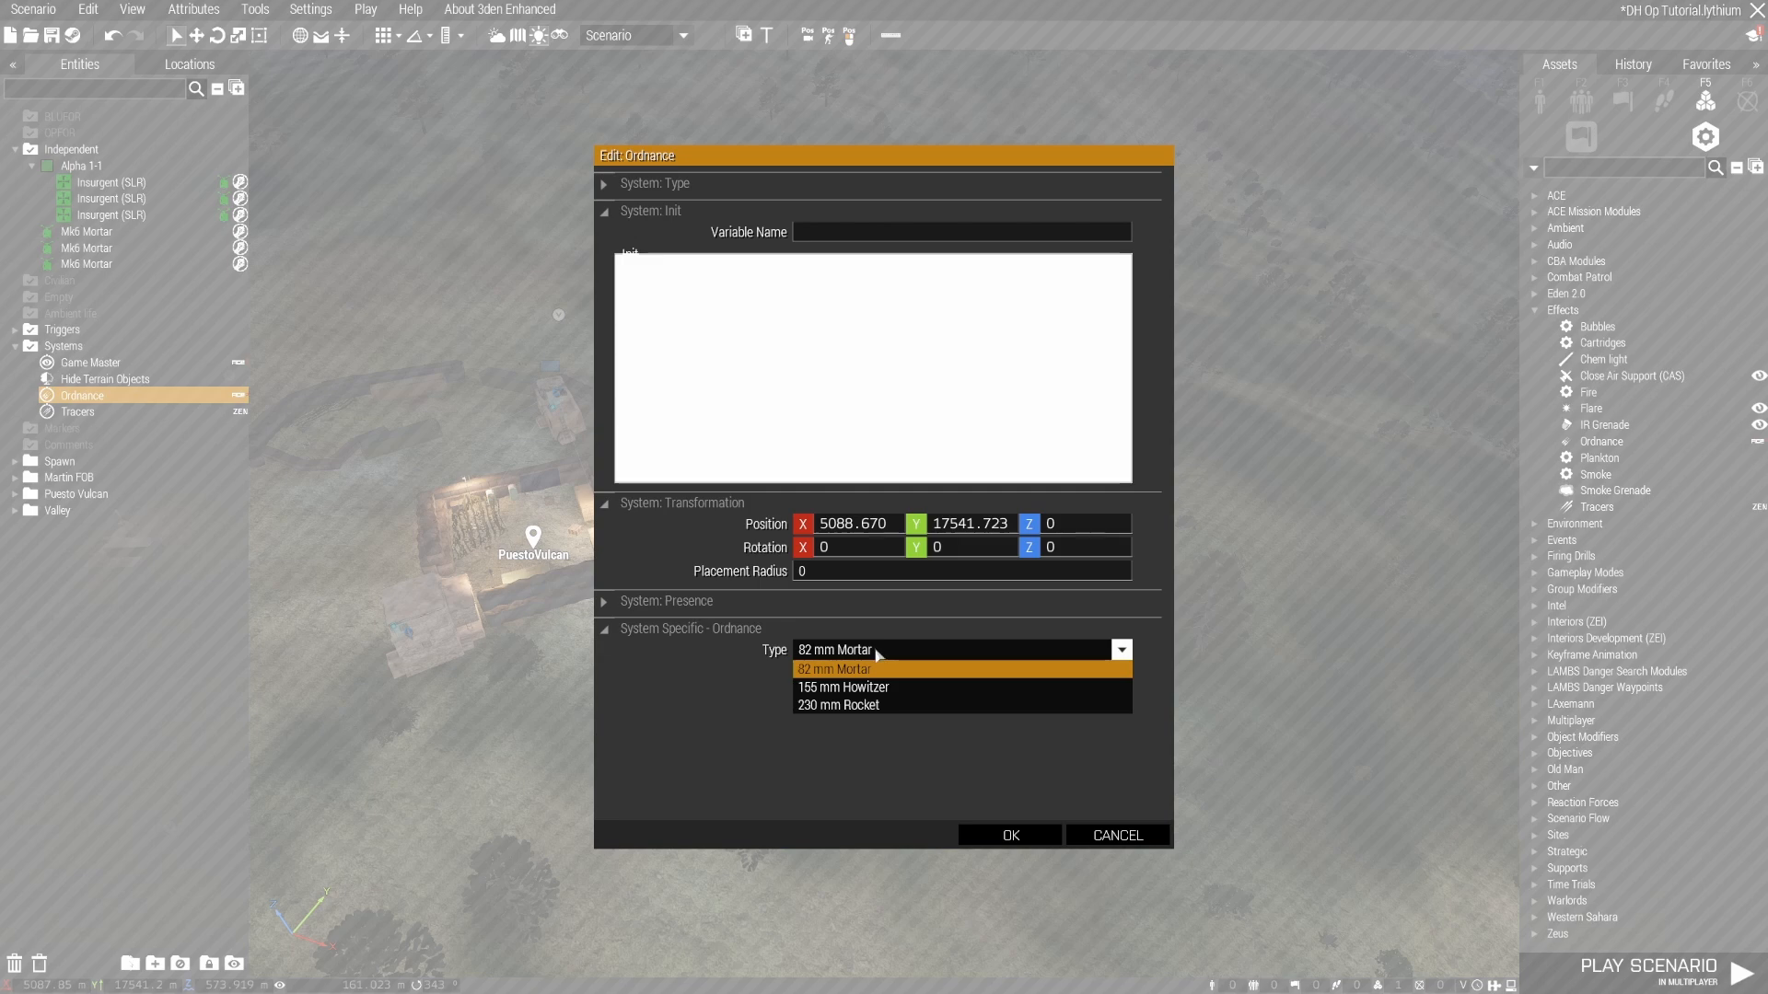
{"action": "left_click", "coordinate": [892, 663]}
{"action": "left_click", "coordinate": [1009, 834]}
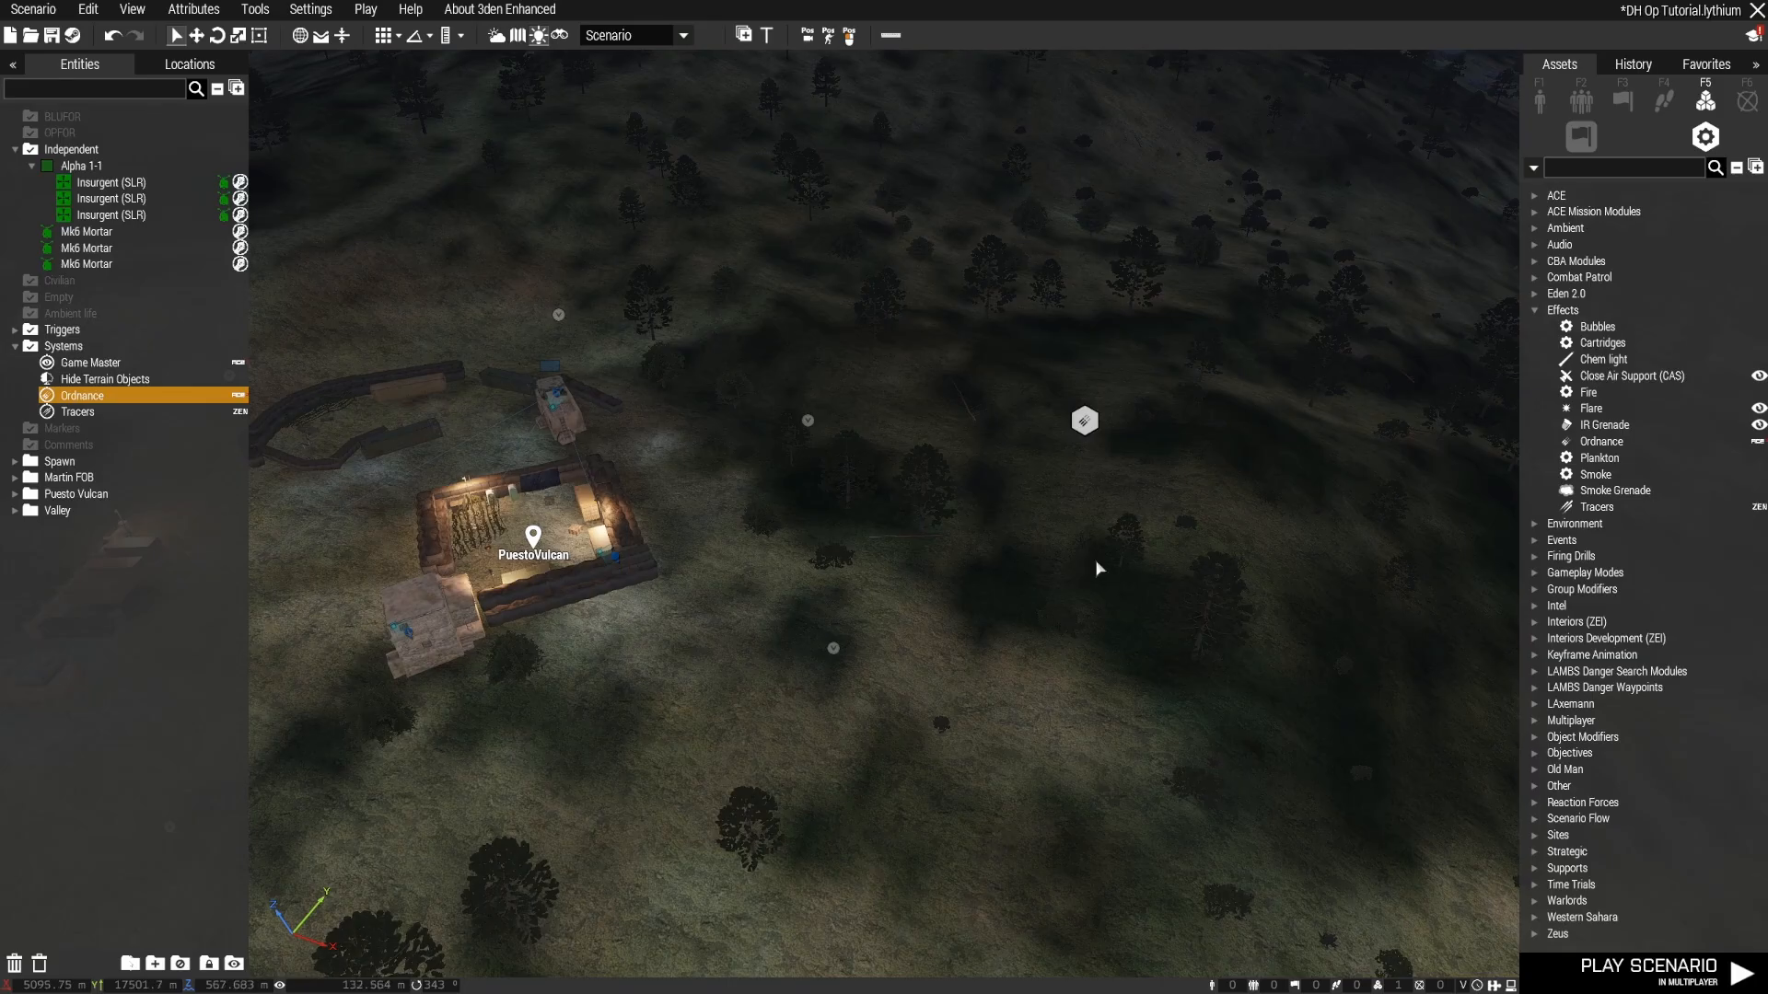
Step: Add three copies of the 82 mm Ordnance module, spreading them over the slope outside Puesto Vulcan
{"action": "left_click", "coordinate": [964, 638]}
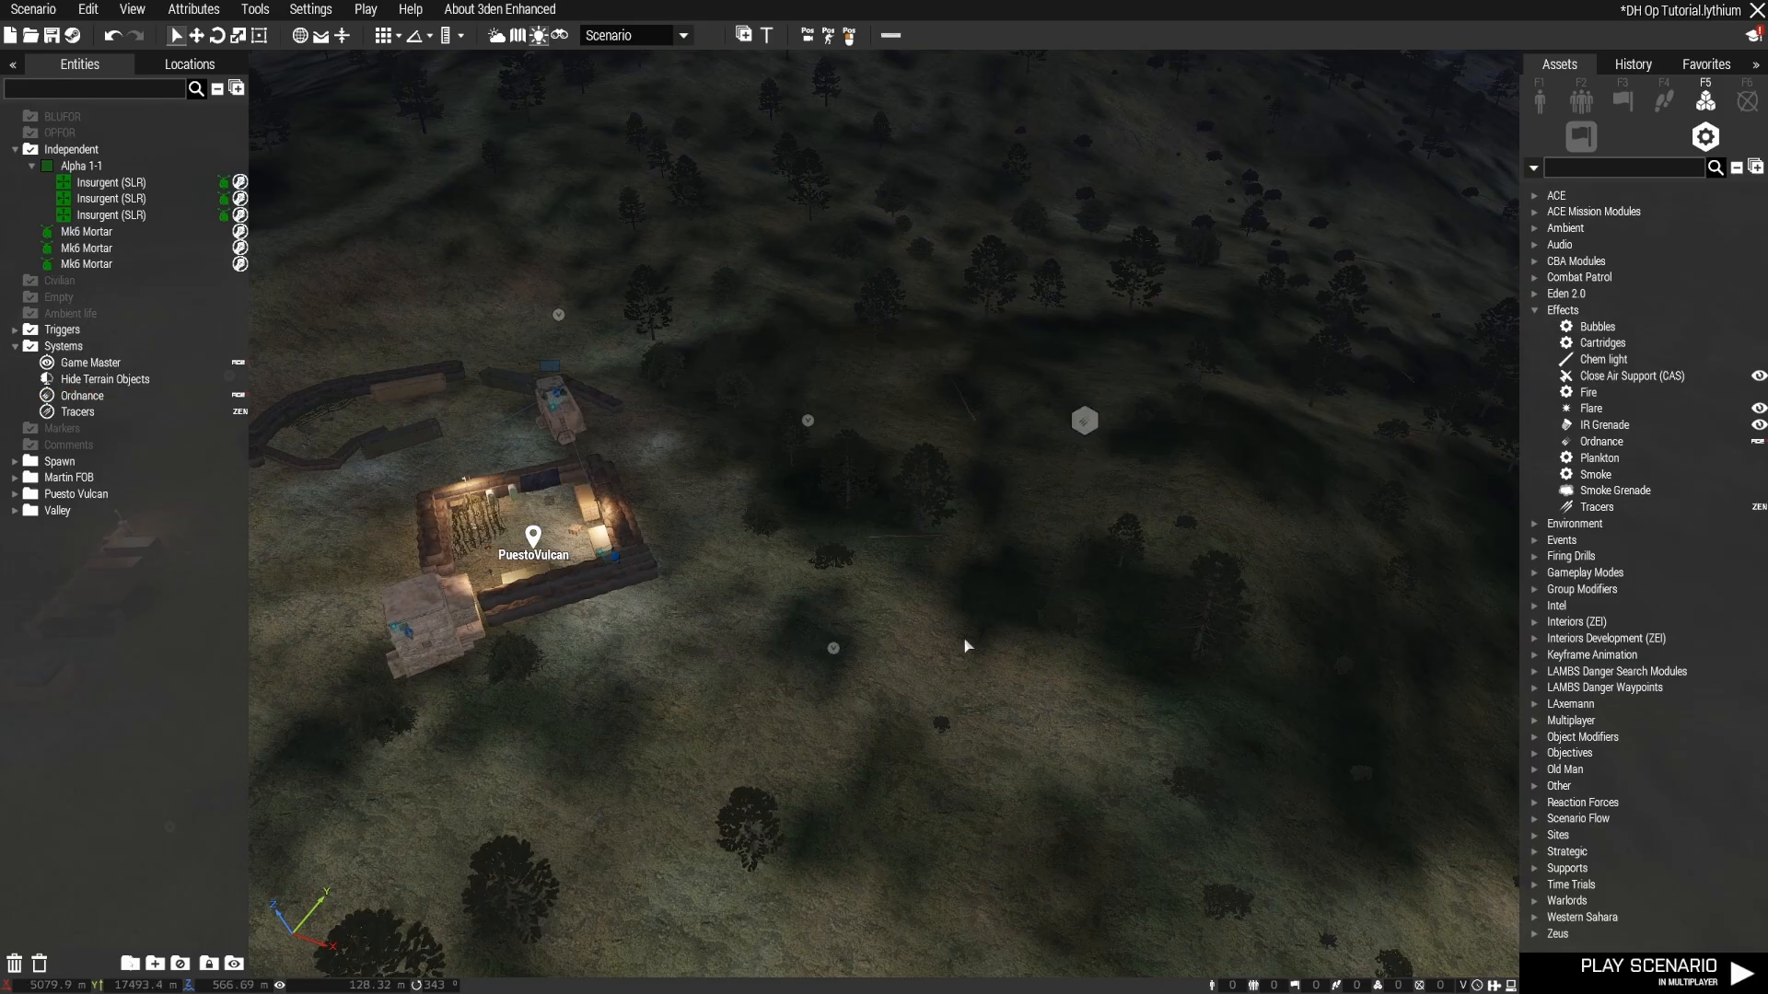
{"action": "left_click", "coordinate": [895, 333]}
{"action": "left_click_drag", "start_coordinate": [901, 342], "coordinate": [873, 267]}
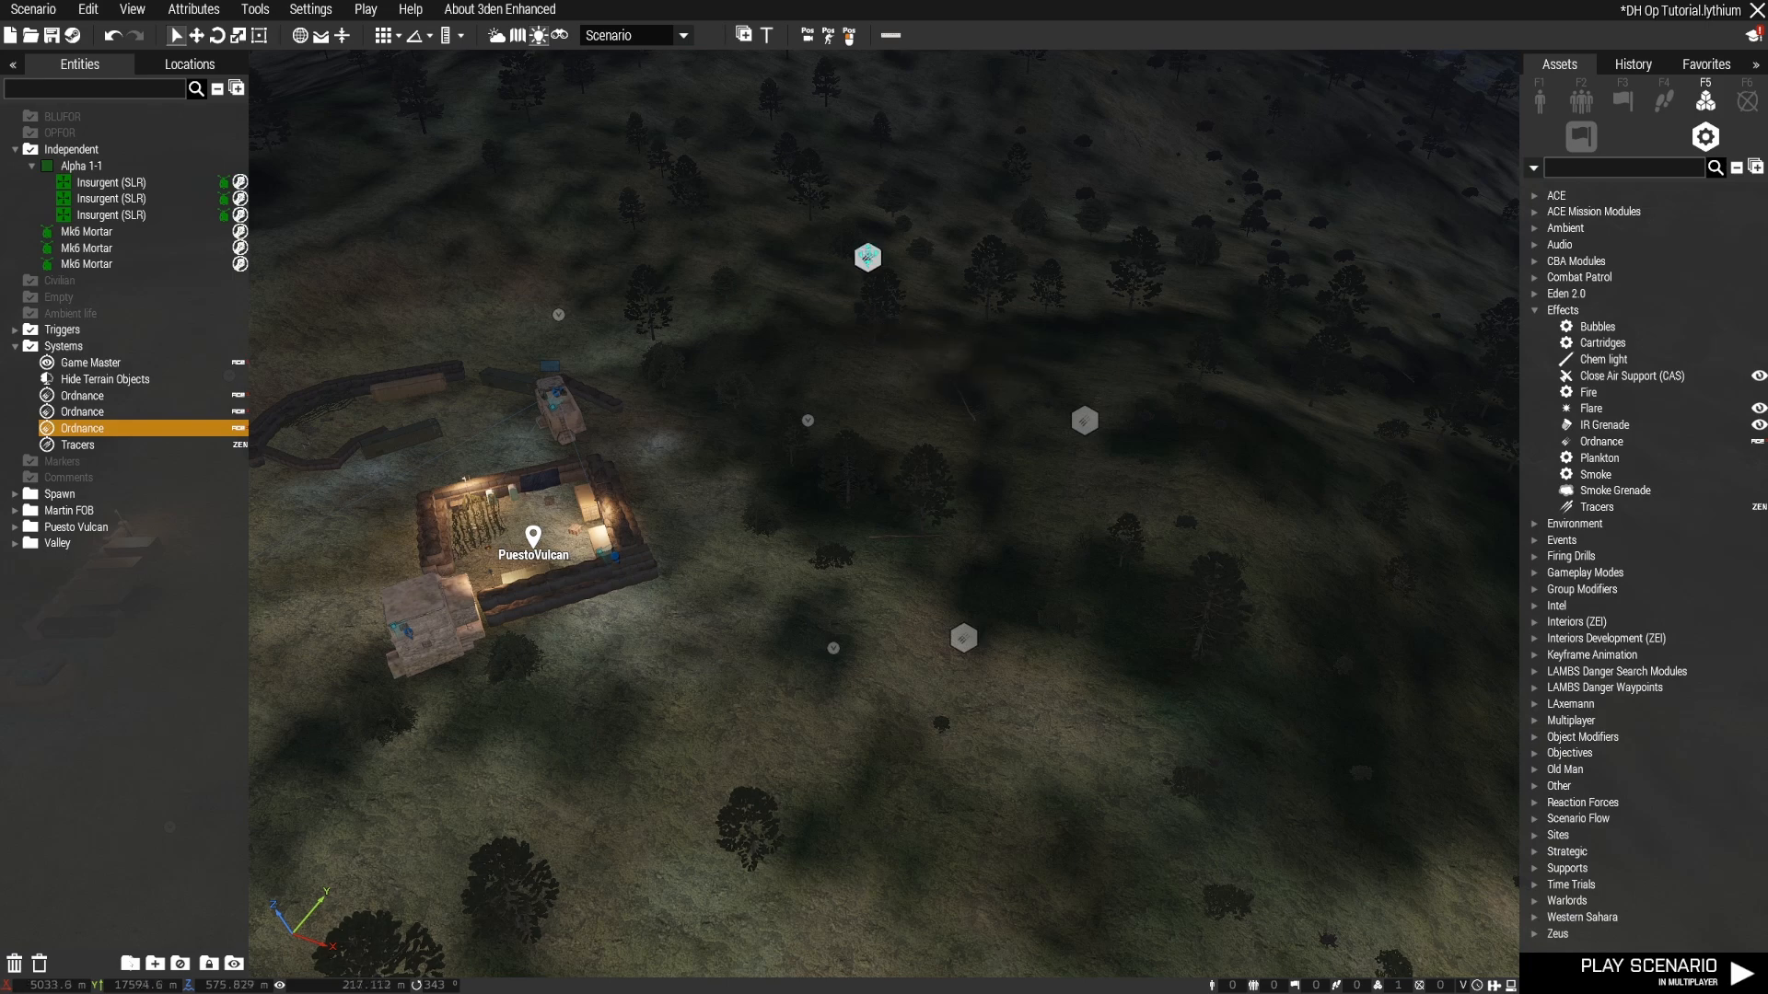
{"action": "left_click", "coordinate": [1245, 312]}
{"action": "left_click_drag", "start_coordinate": [1247, 312], "coordinate": [1269, 396]}
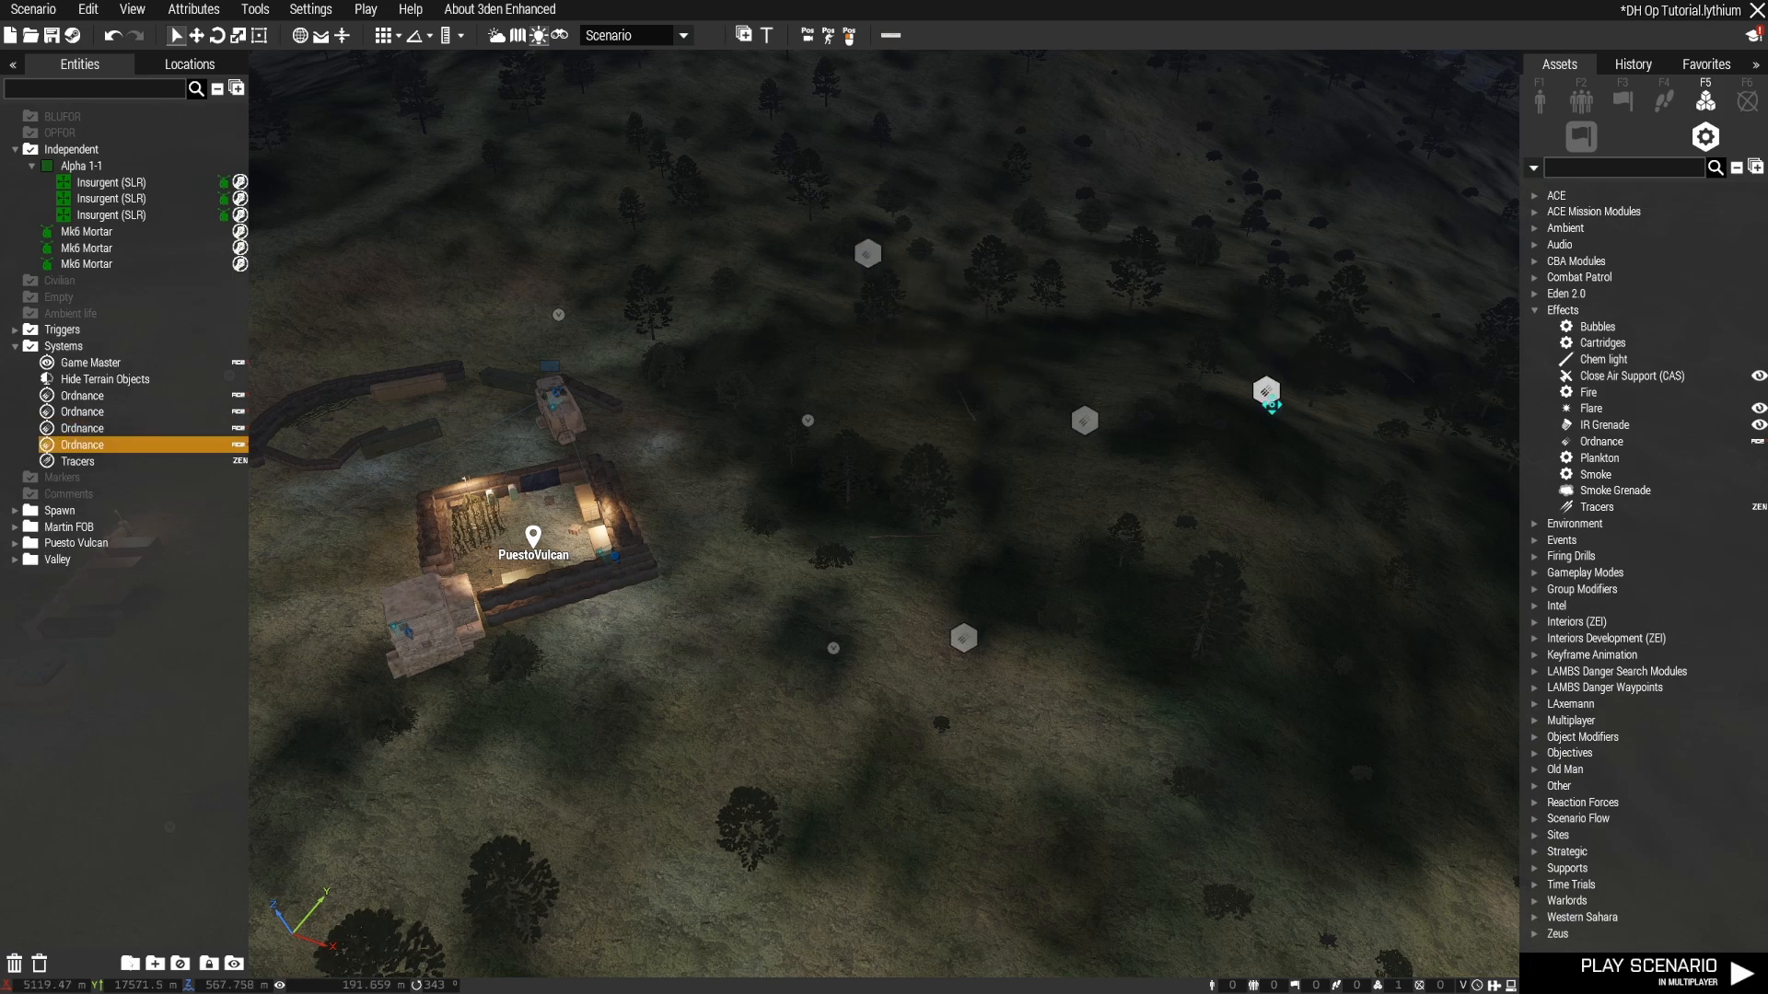
Step: Delete the outermost Ordnance module and move the remaining modules farther apart on the slope around Puesto Vulcan
{"action": "scroll", "coordinate": [1156, 587], "scroll_direction": "down", "scroll_amount": 3}
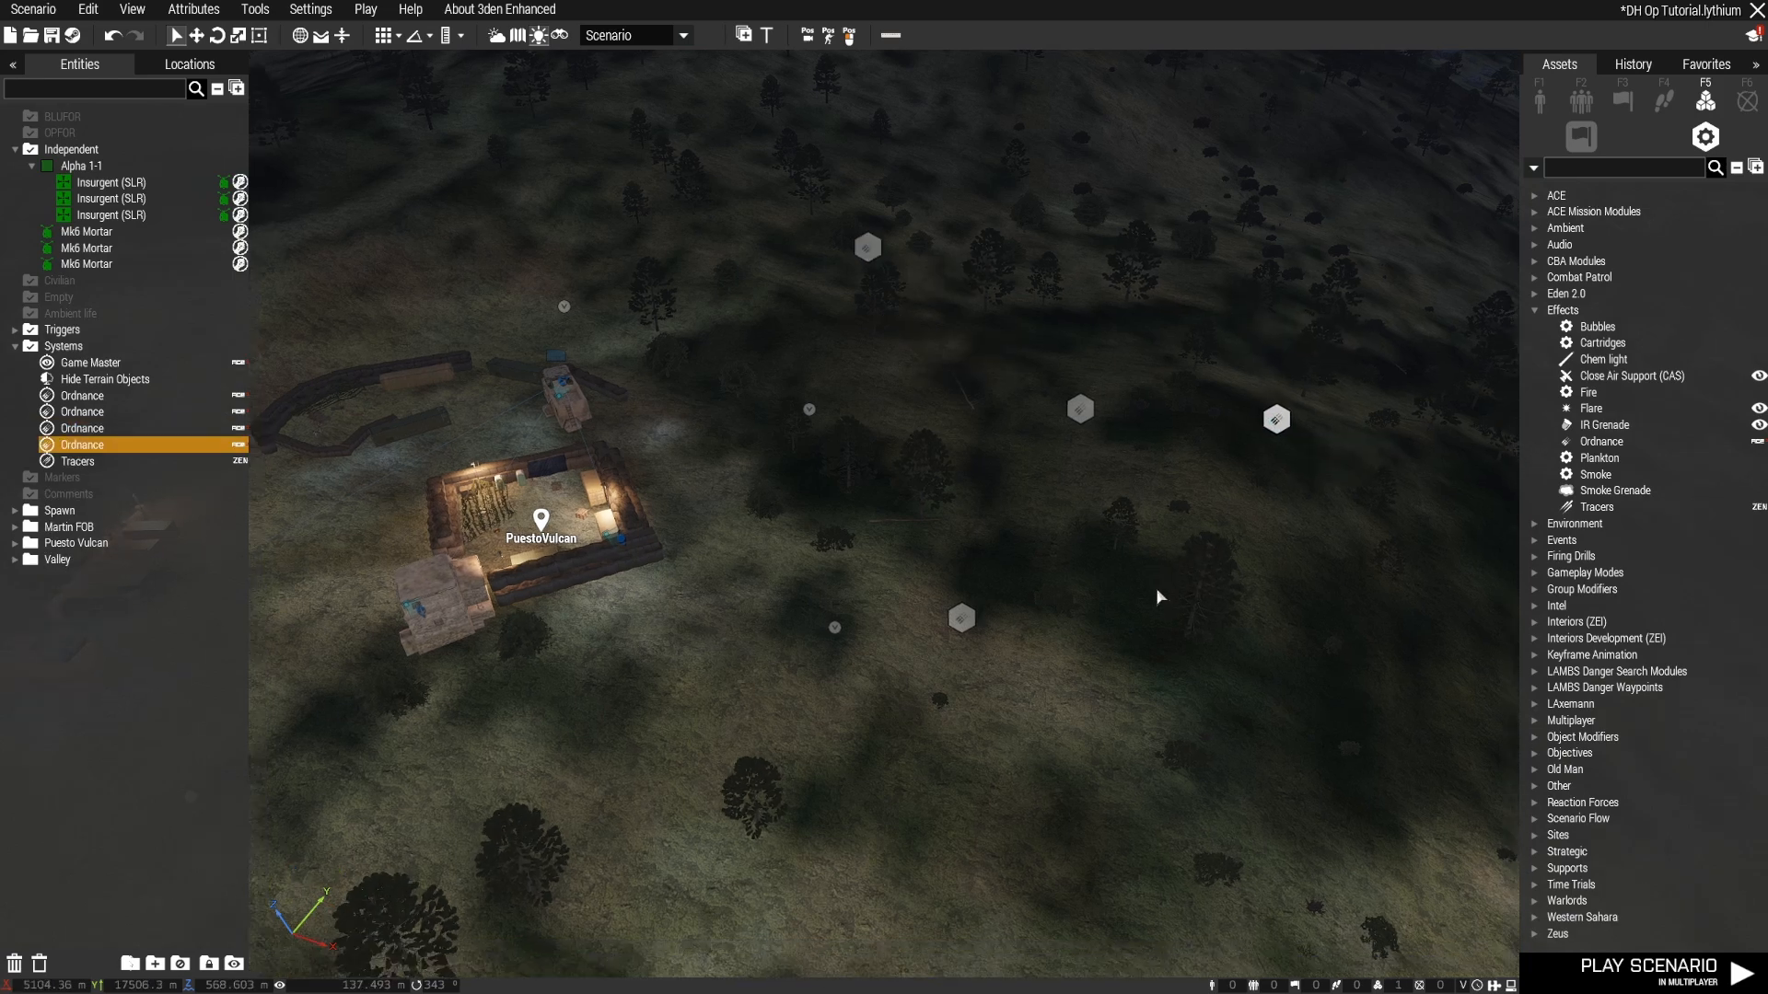
{"action": "key", "text": "Delete"}
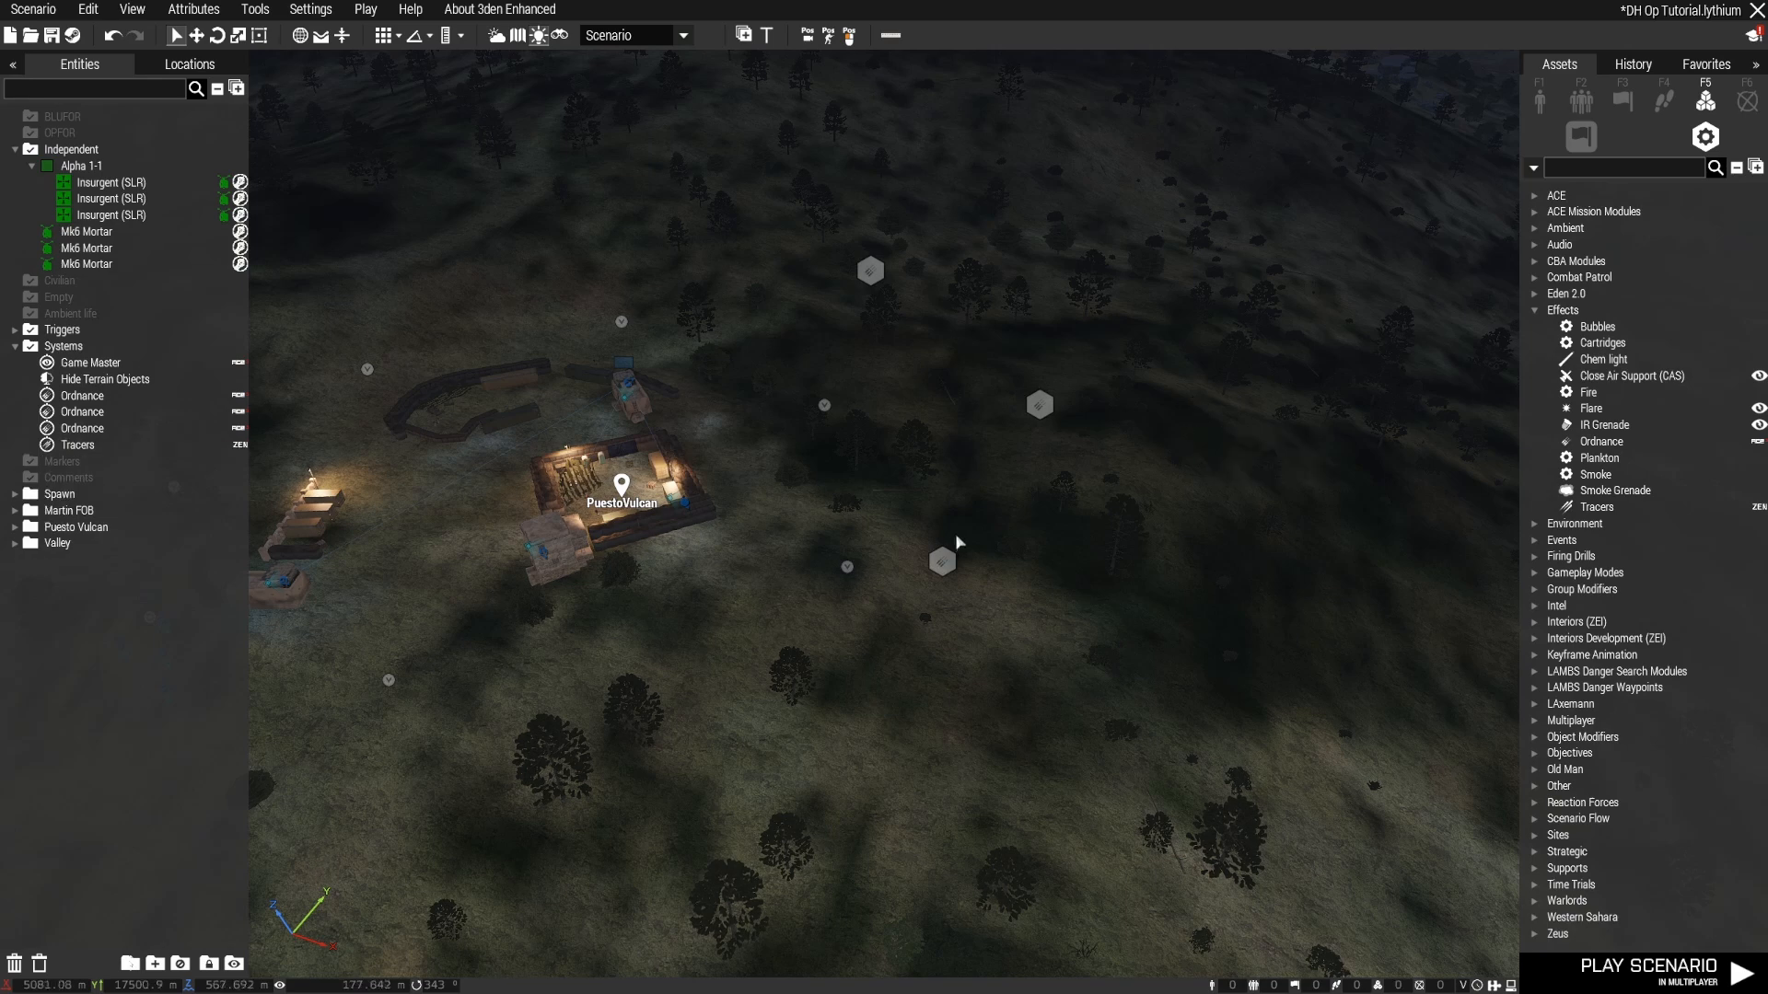
{"action": "left_click_drag", "start_coordinate": [942, 561], "coordinate": [1018, 586]}
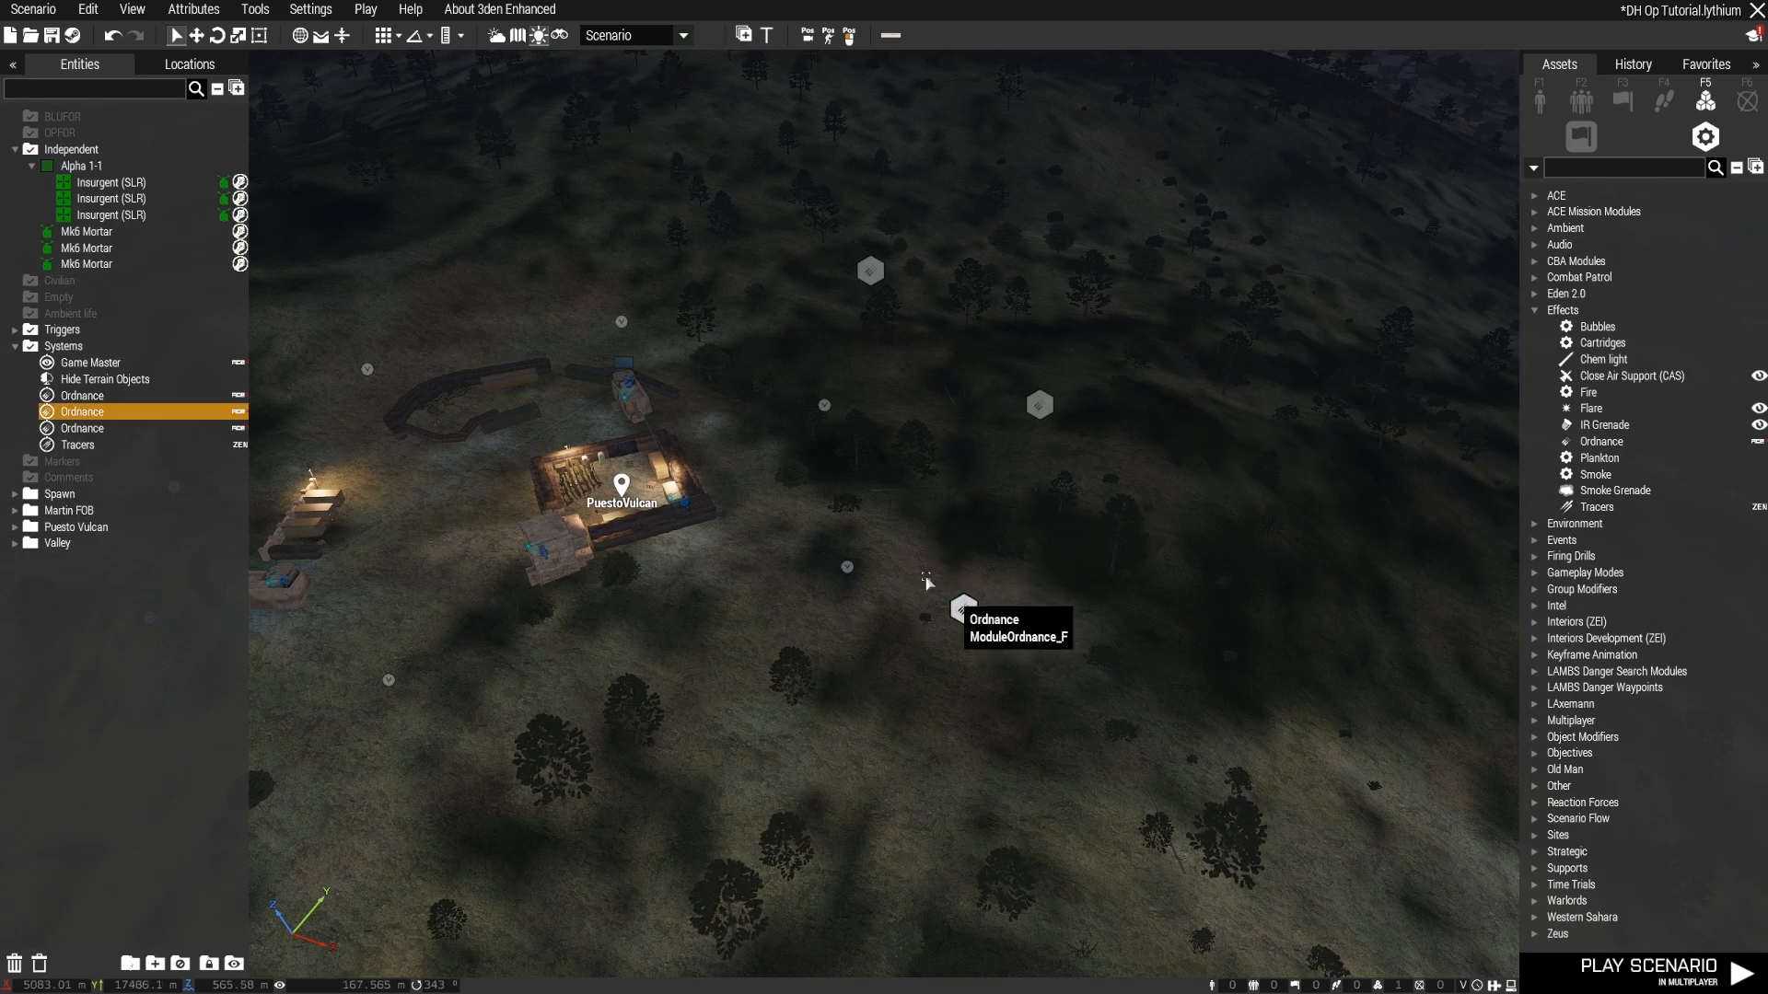
{"action": "right_click_drag", "start_coordinate": [710, 677], "coordinate": [466, 630]}
{"action": "key", "text": "d"}
{"action": "key", "text": "s"}
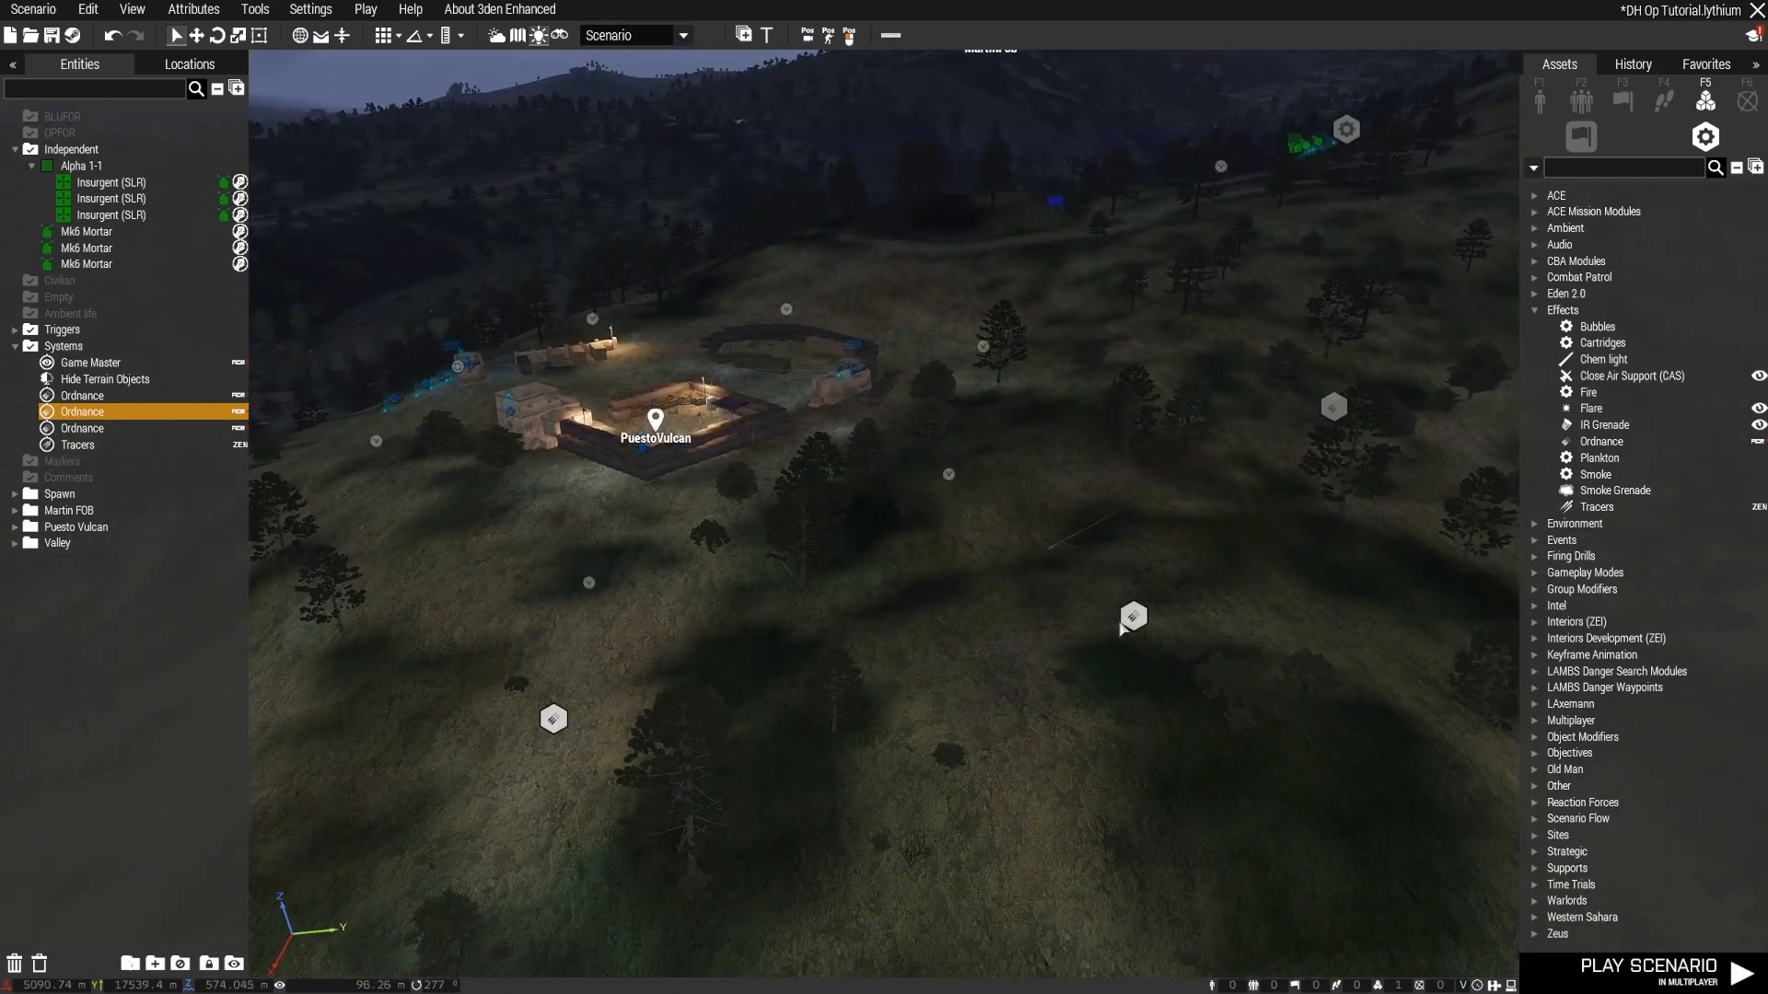
{"action": "left_click_drag", "start_coordinate": [1132, 618], "coordinate": [1170, 670]}
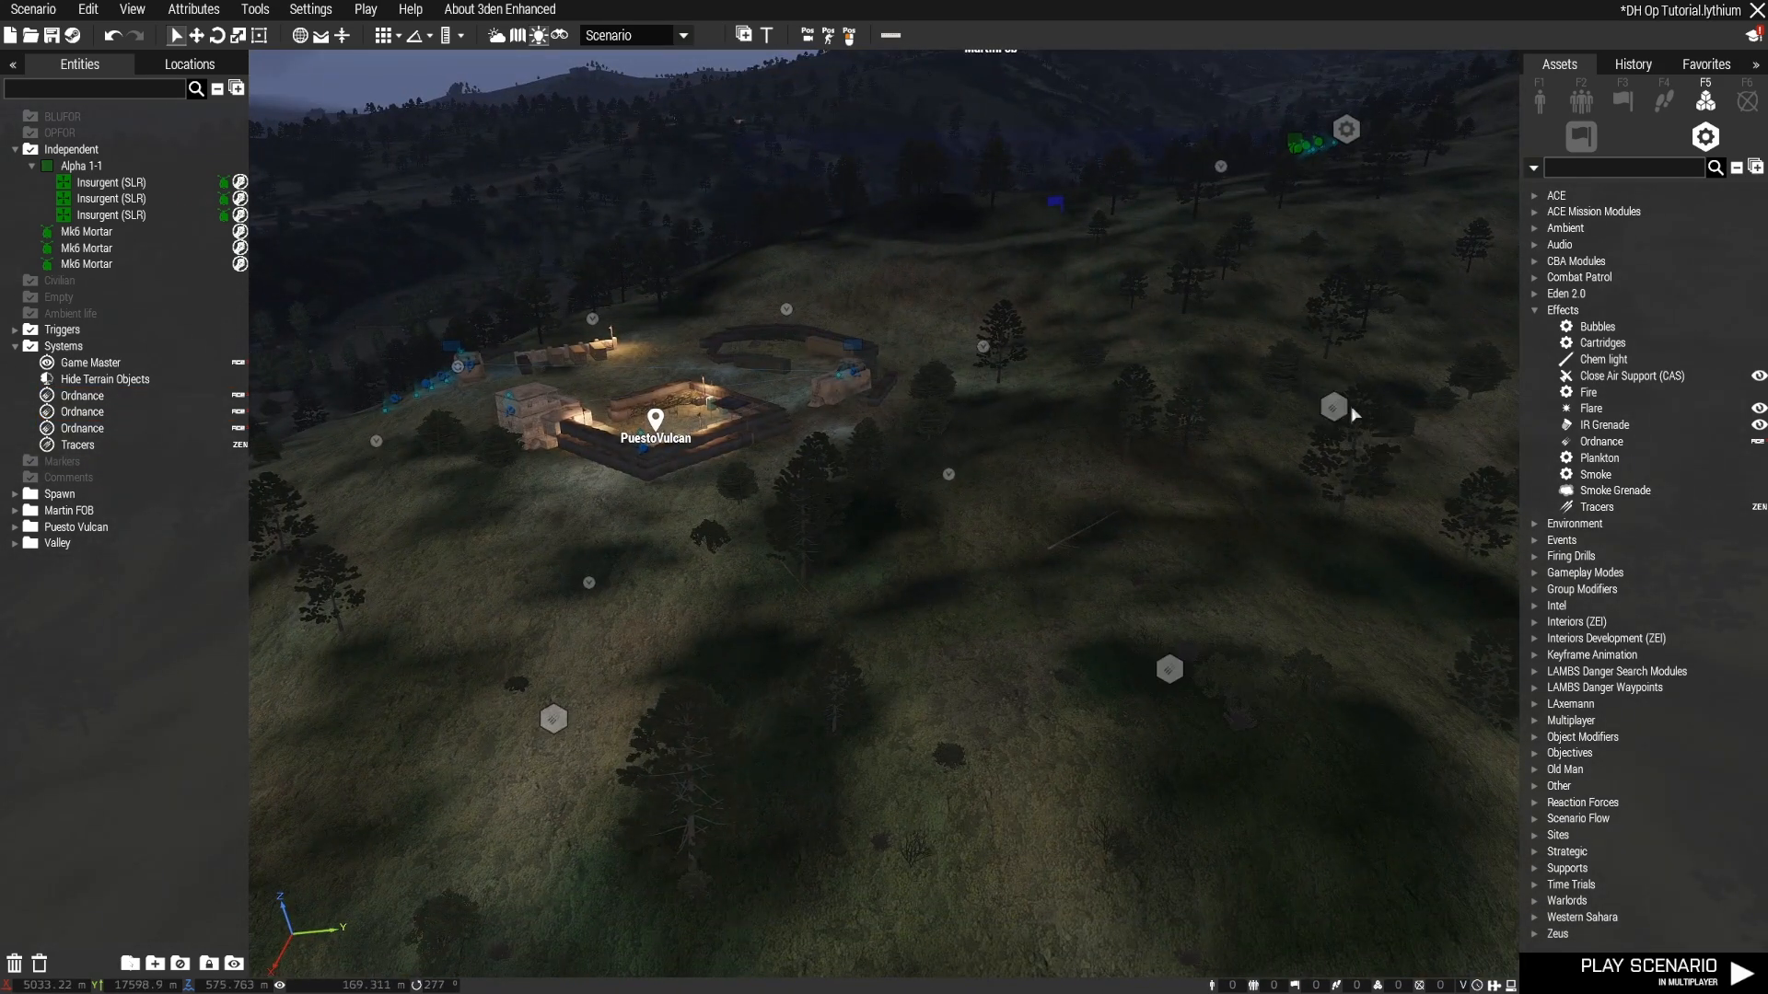
{"action": "left_click_drag", "start_coordinate": [1350, 410], "coordinate": [1426, 275]}
Step: Place a 500 m diameter trigger on the ground beside the Puesto Vulcan compound
{"action": "key", "text": "w"}
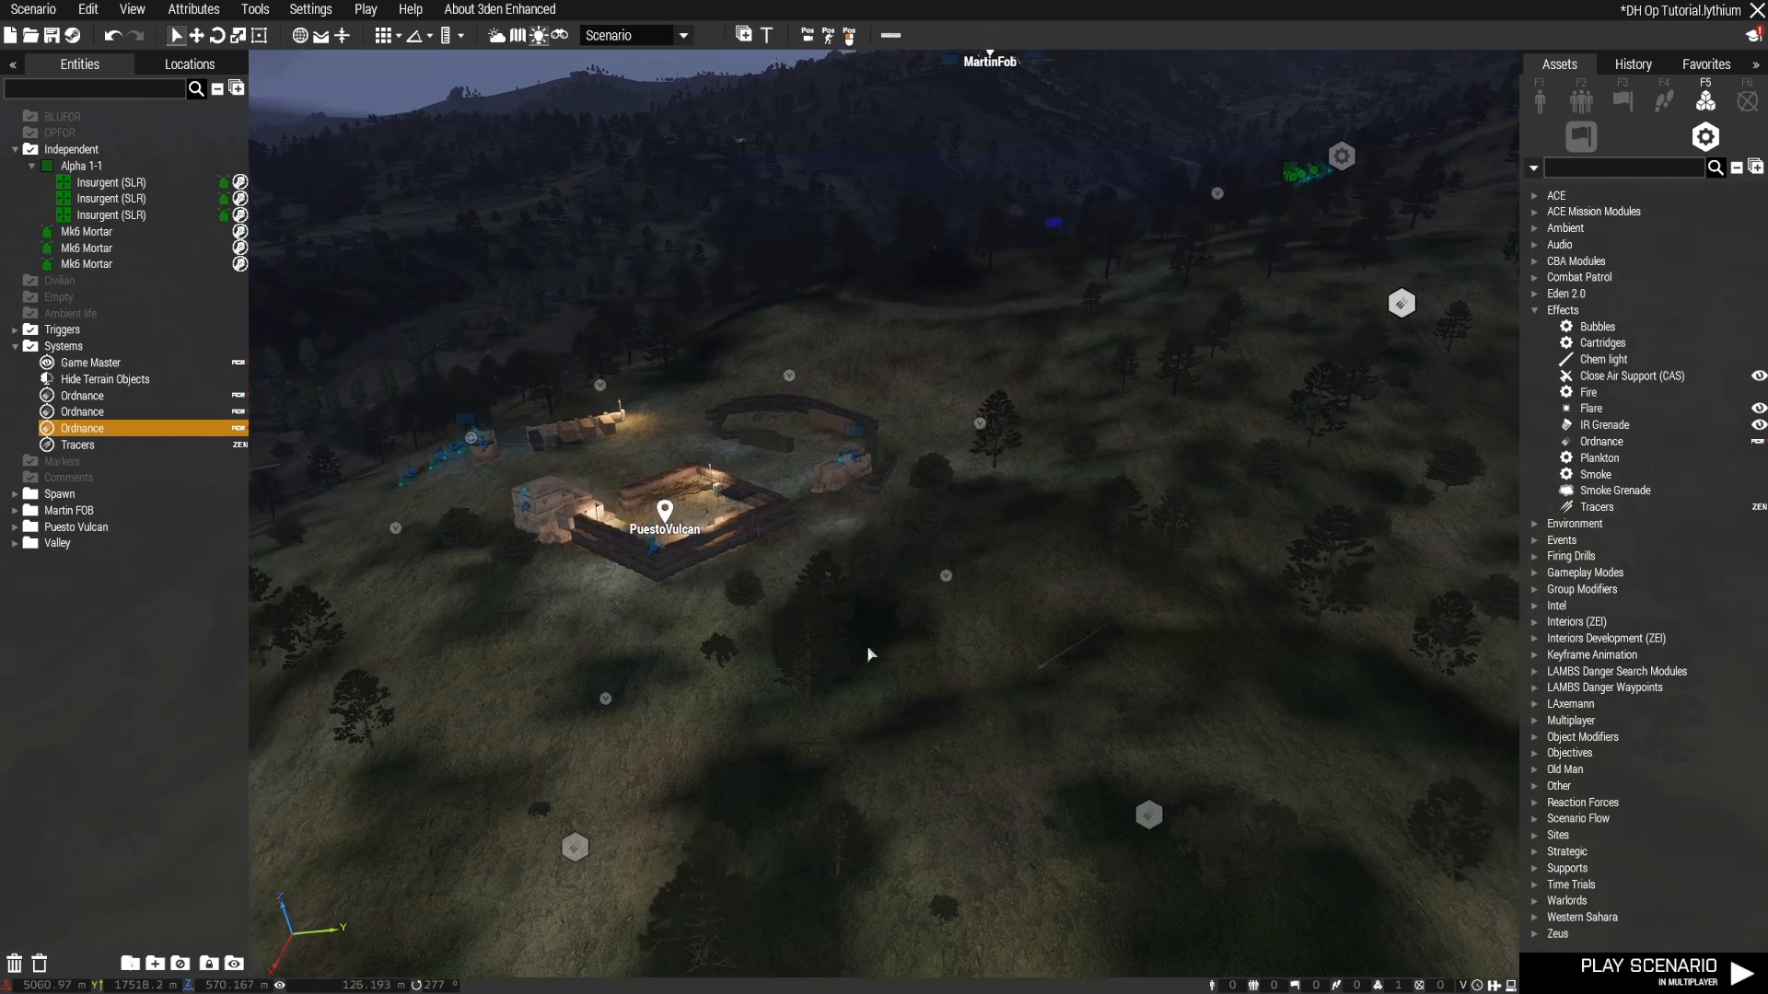
{"action": "right_click_drag", "start_coordinate": [868, 652], "coordinate": [813, 666]}
{"action": "key", "text": "a"}
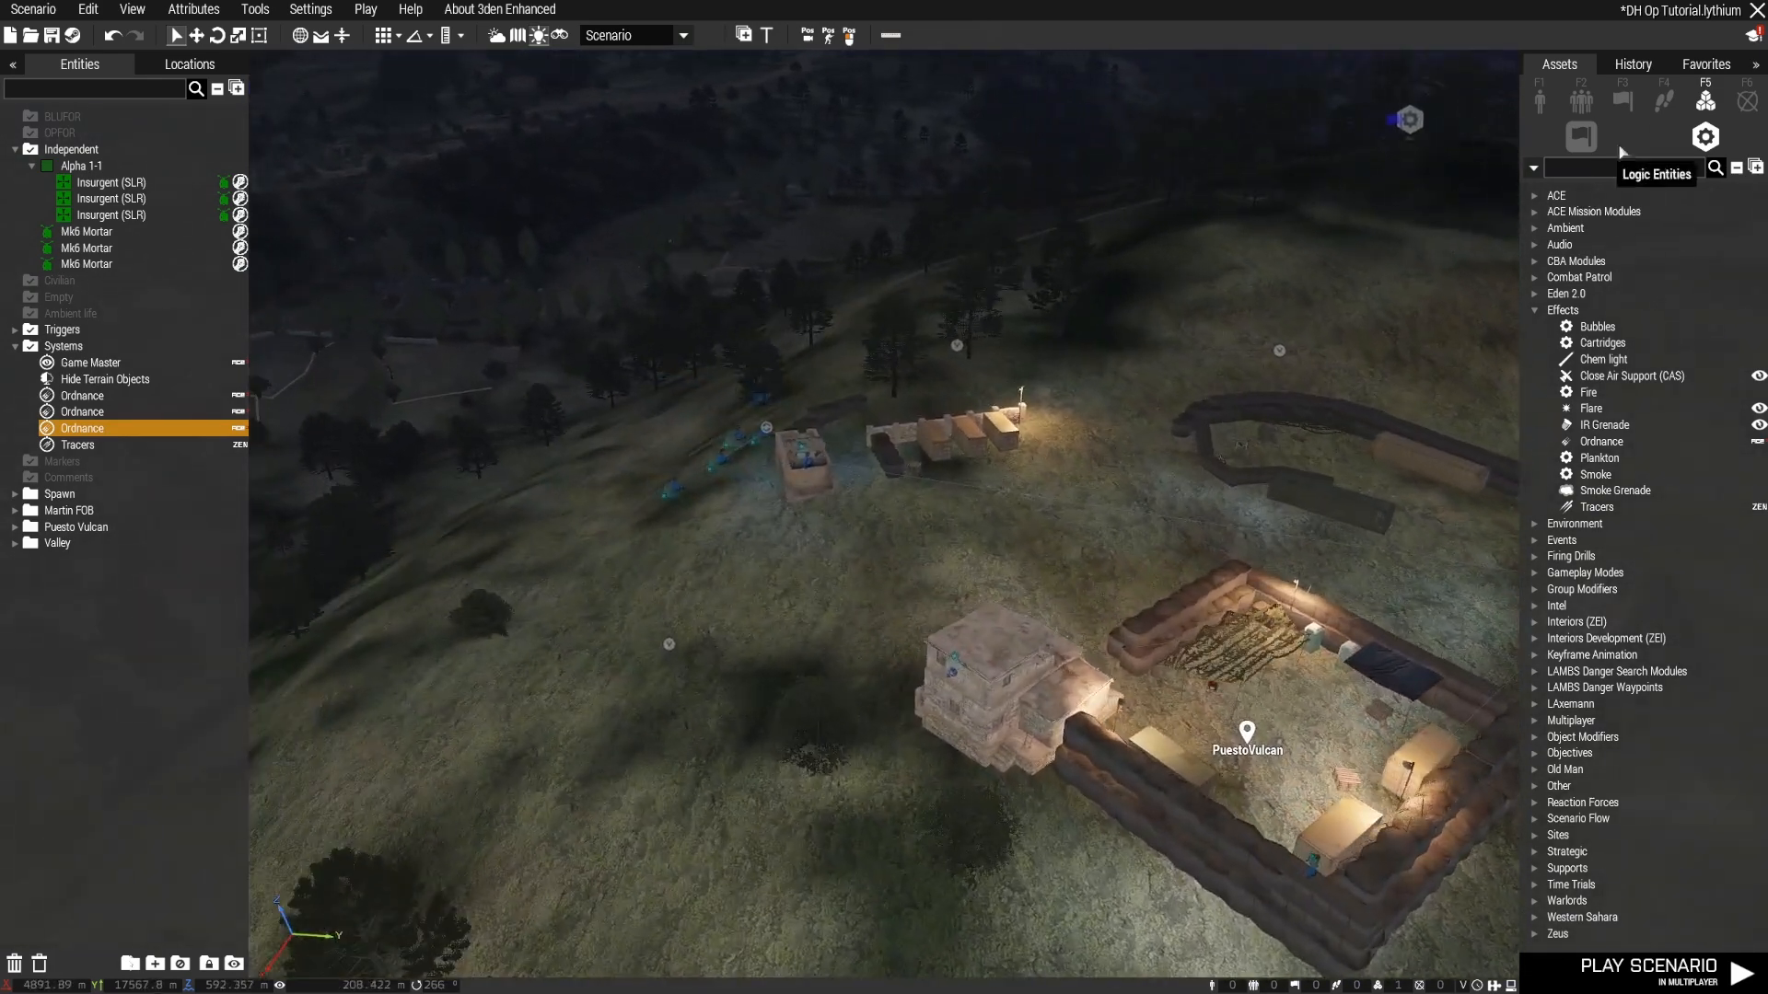
{"action": "left_click", "coordinate": [1623, 100]}
{"action": "key", "text": "d"}
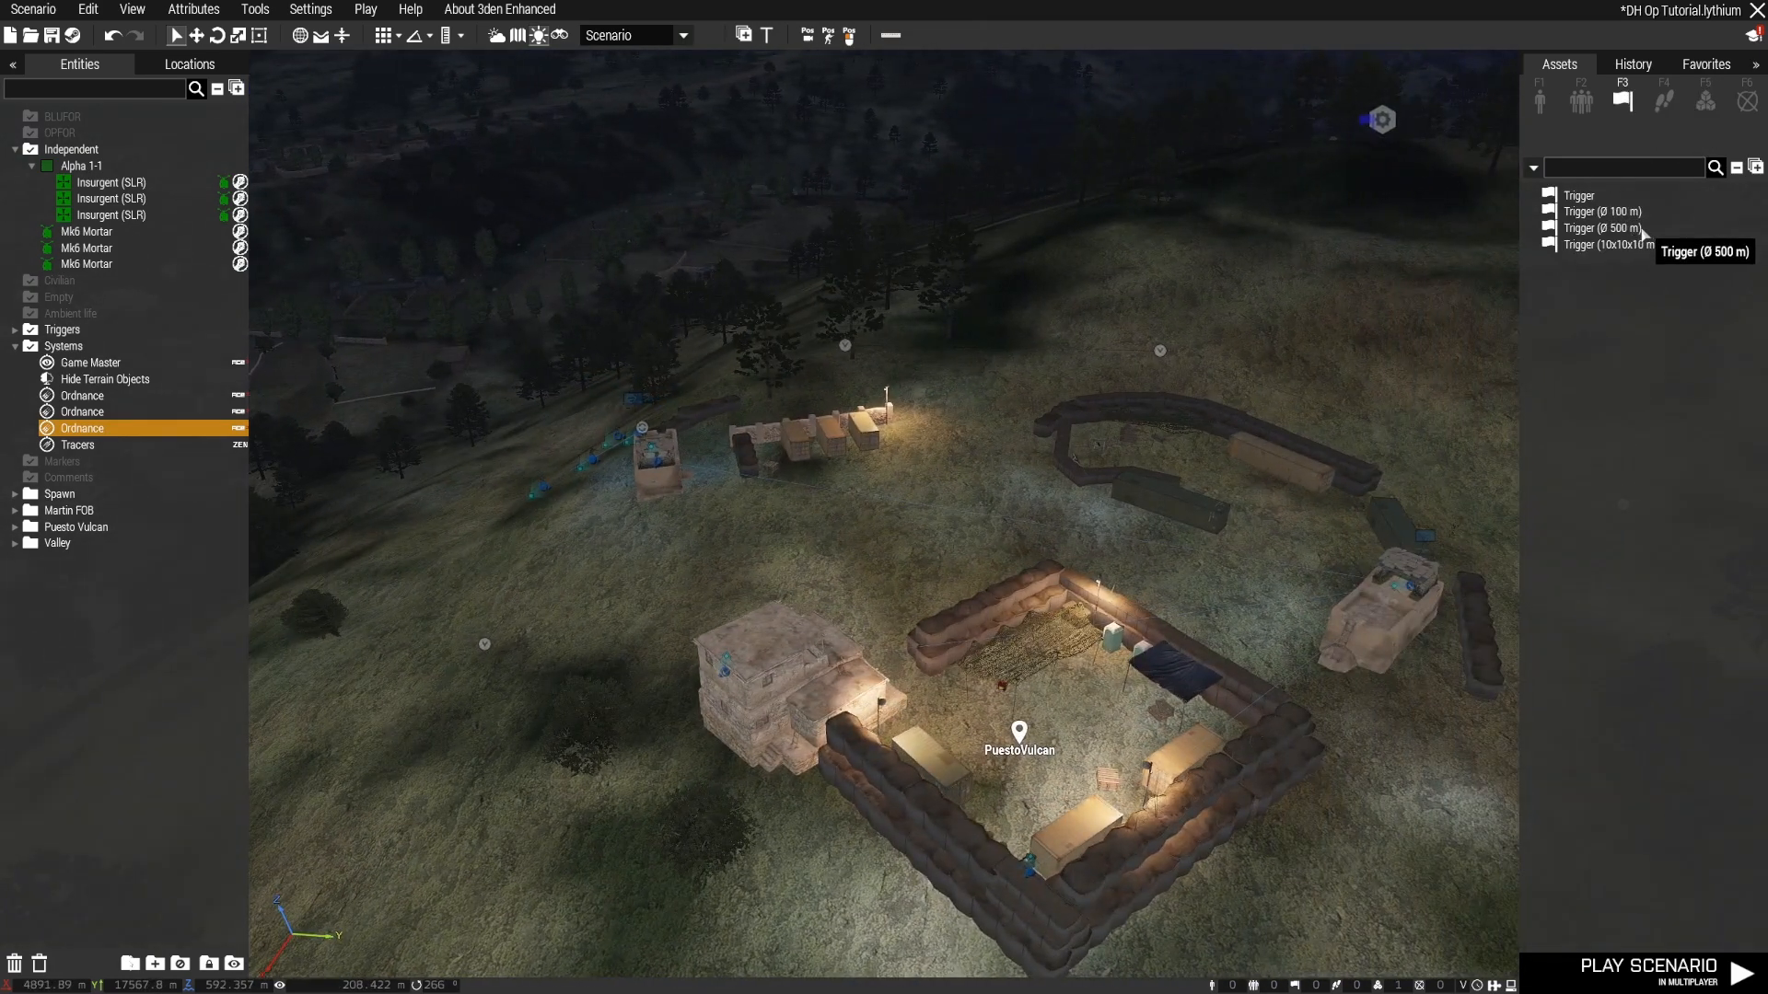
{"action": "left_click", "coordinate": [1642, 233]}
{"action": "left_click", "coordinate": [999, 573]}
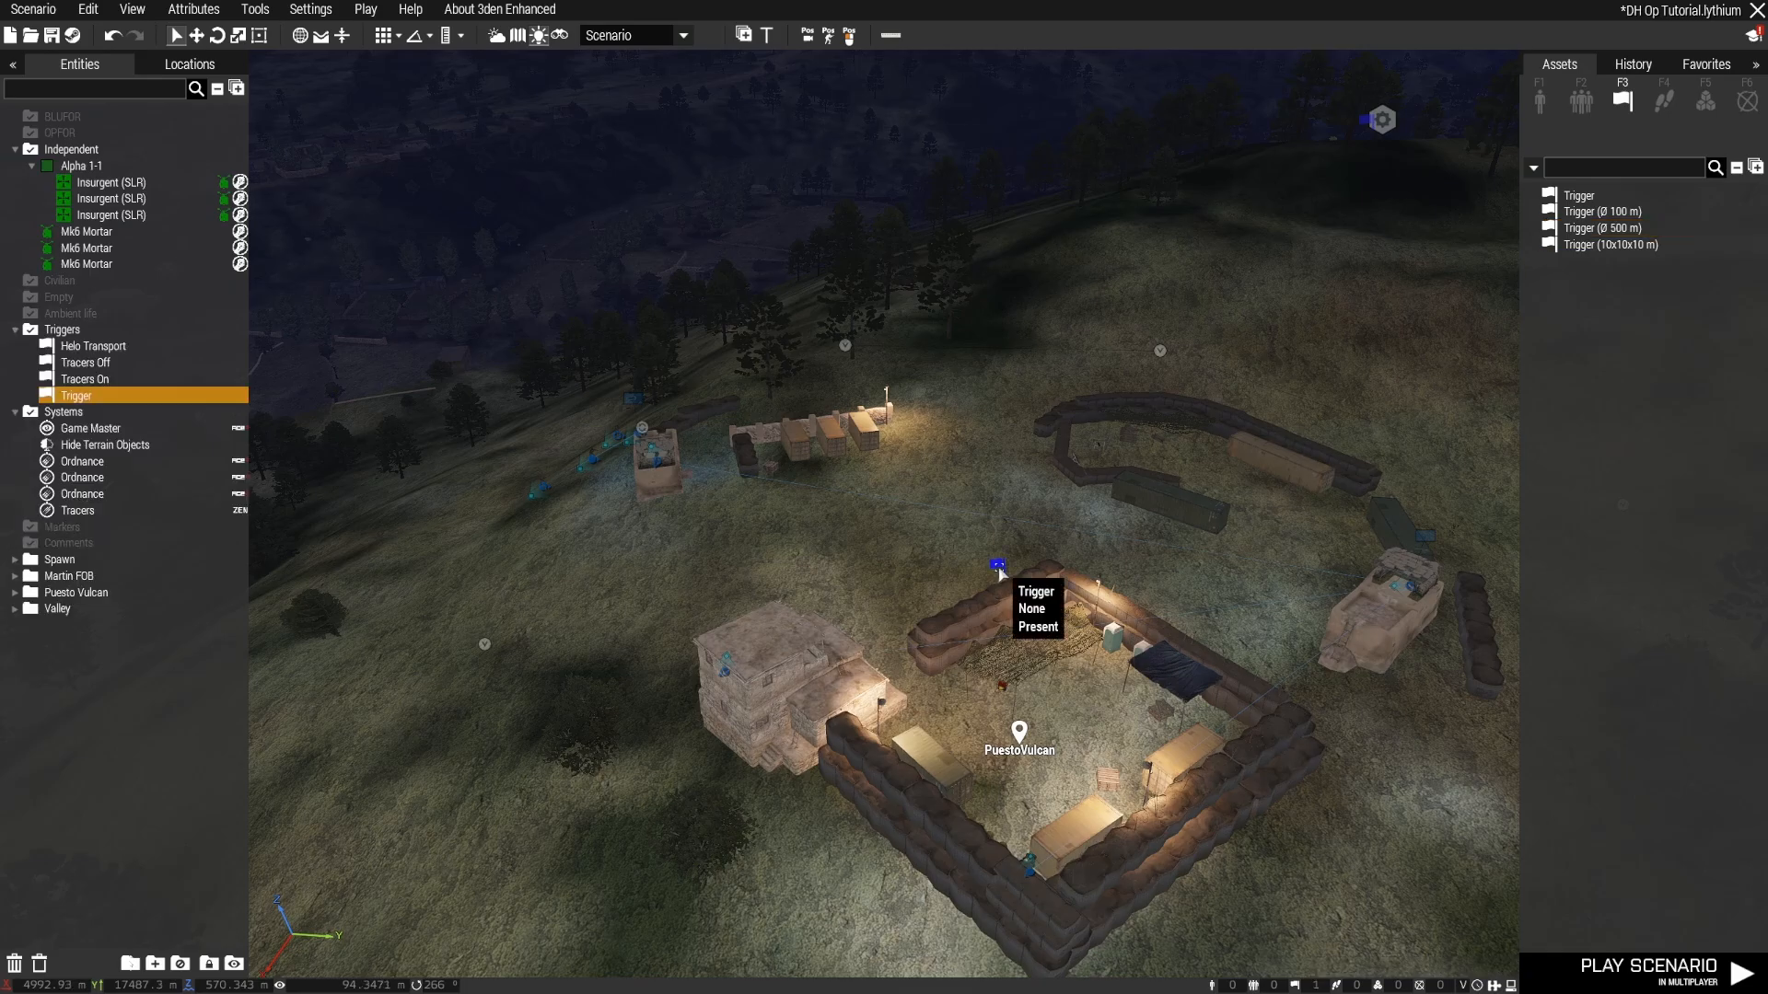
Step: Set the new trigger to Any Player activation and Server Only, with countdown values Min 15, Mid 20 and Max 30
{"action": "key", "text": "s"}
{"action": "double_click", "coordinate": [994, 525]}
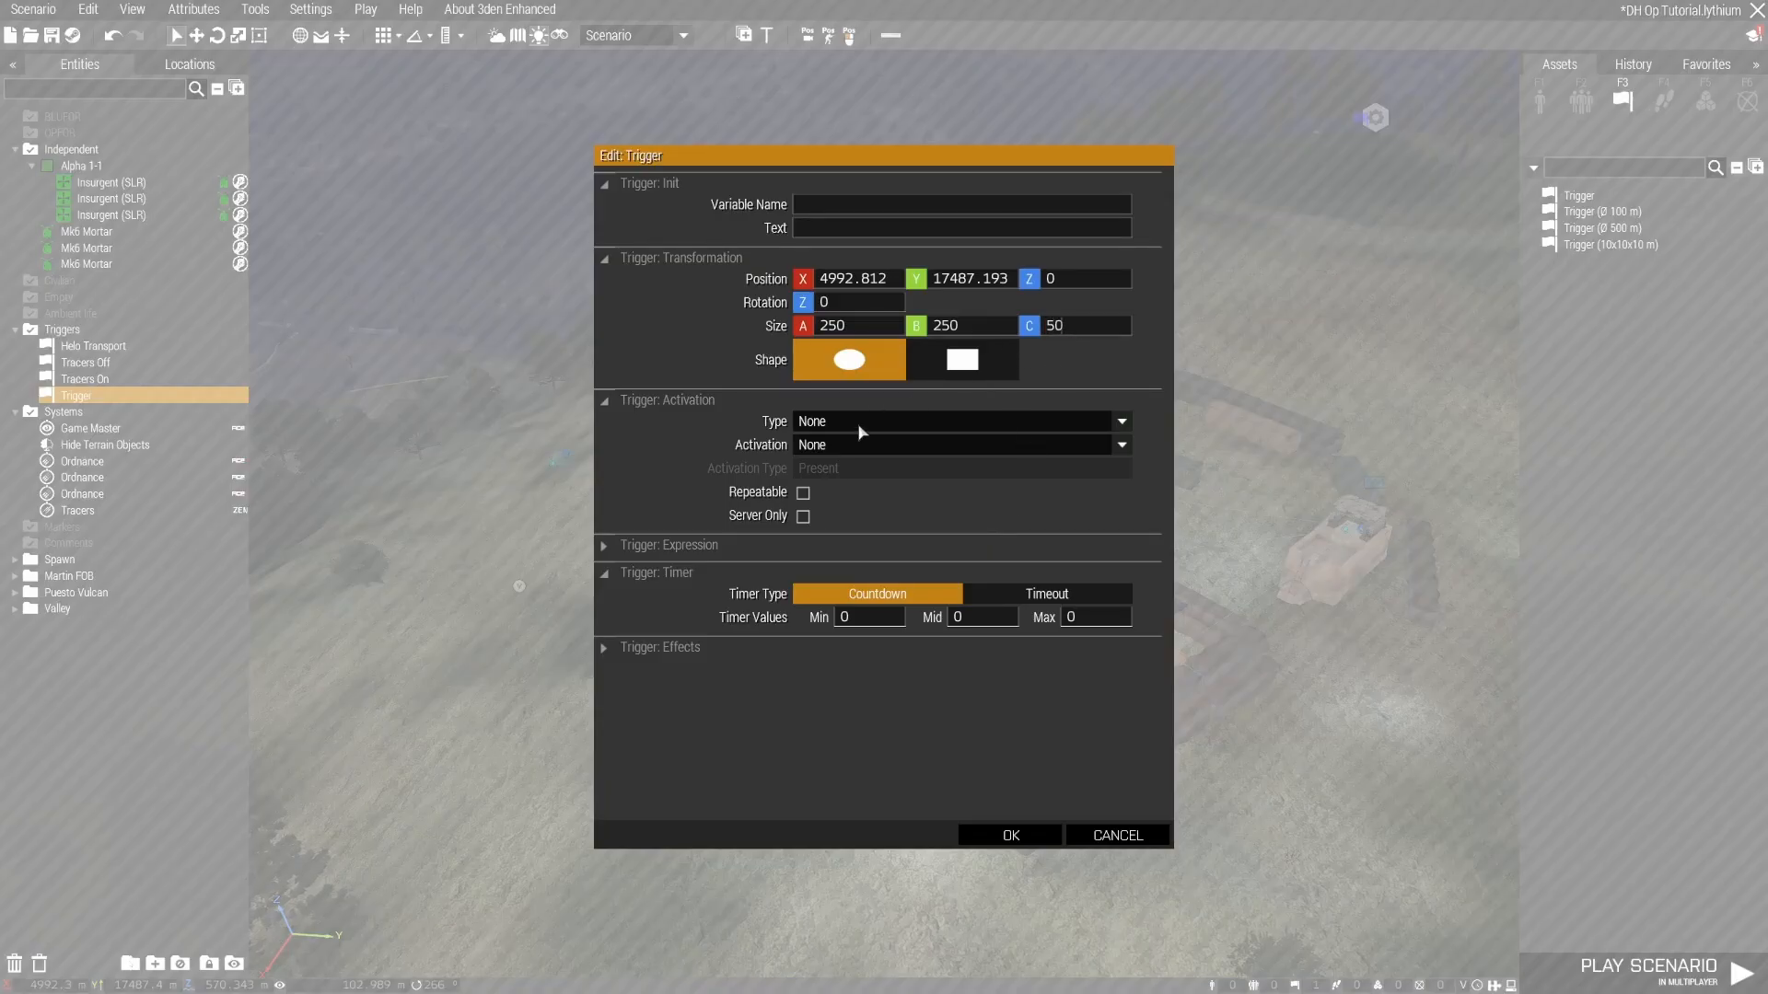
{"action": "left_click", "coordinate": [847, 448]}
{"action": "left_click", "coordinate": [874, 484]}
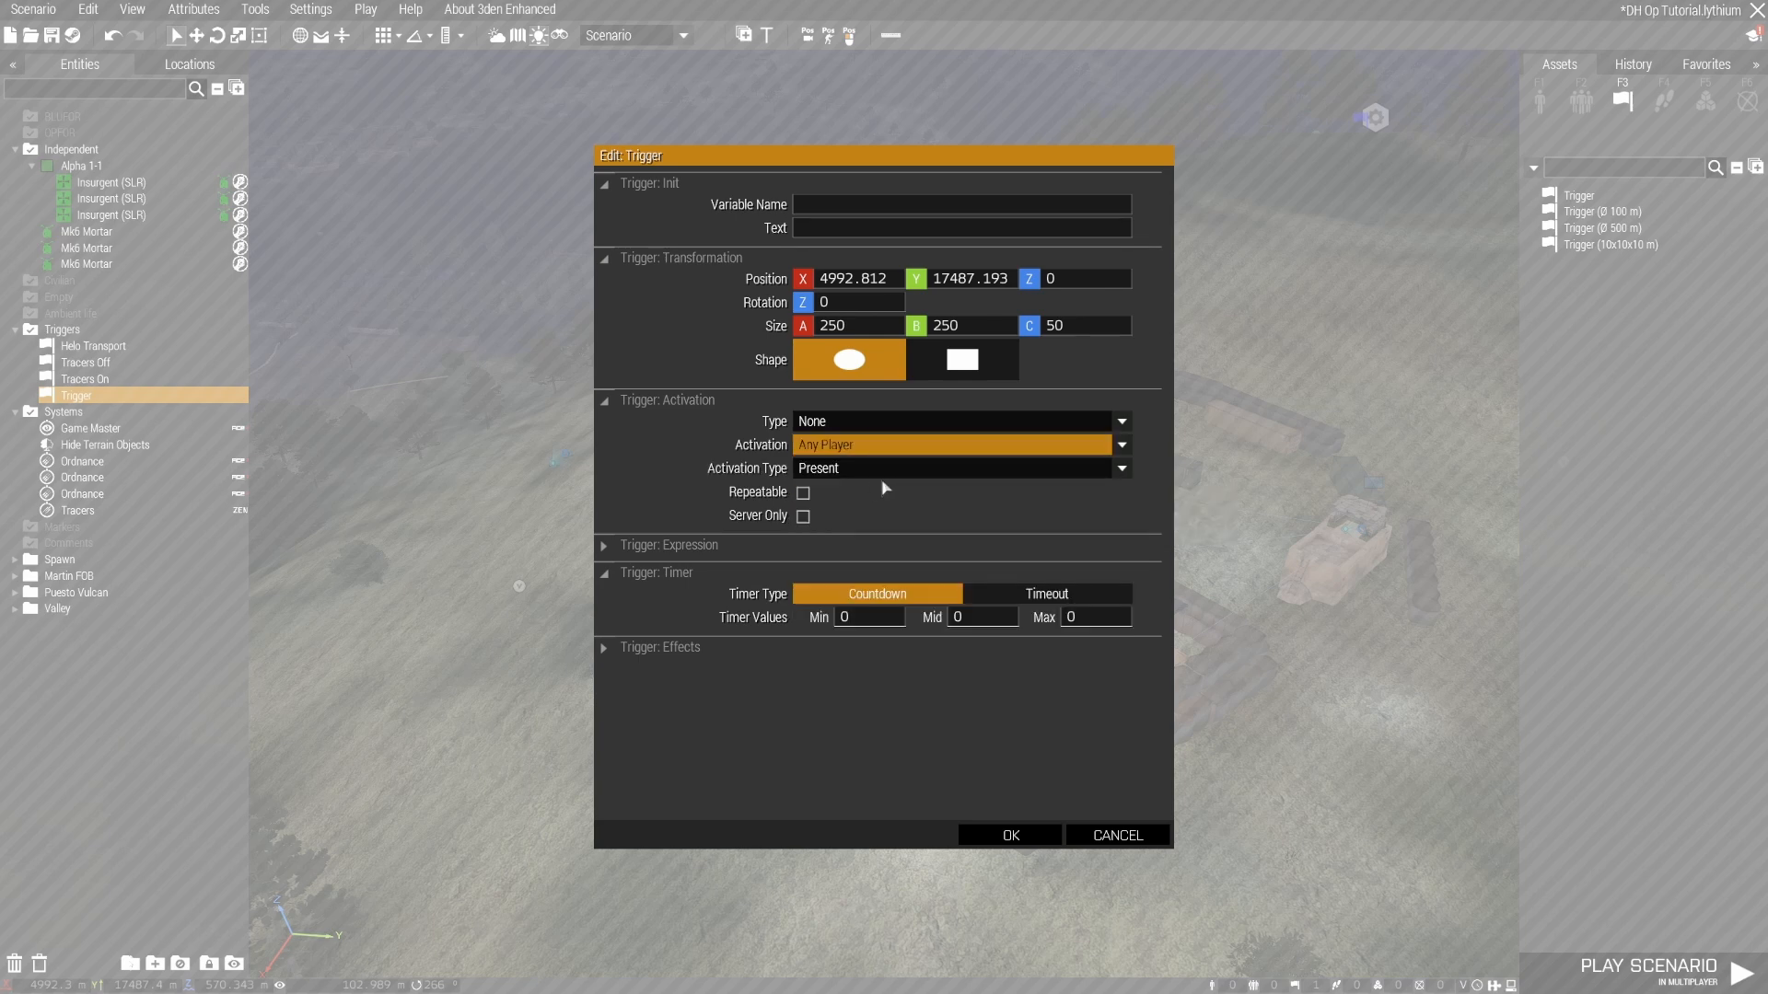
{"action": "left_click", "coordinate": [804, 516]}
{"action": "left_click", "coordinate": [840, 622]}
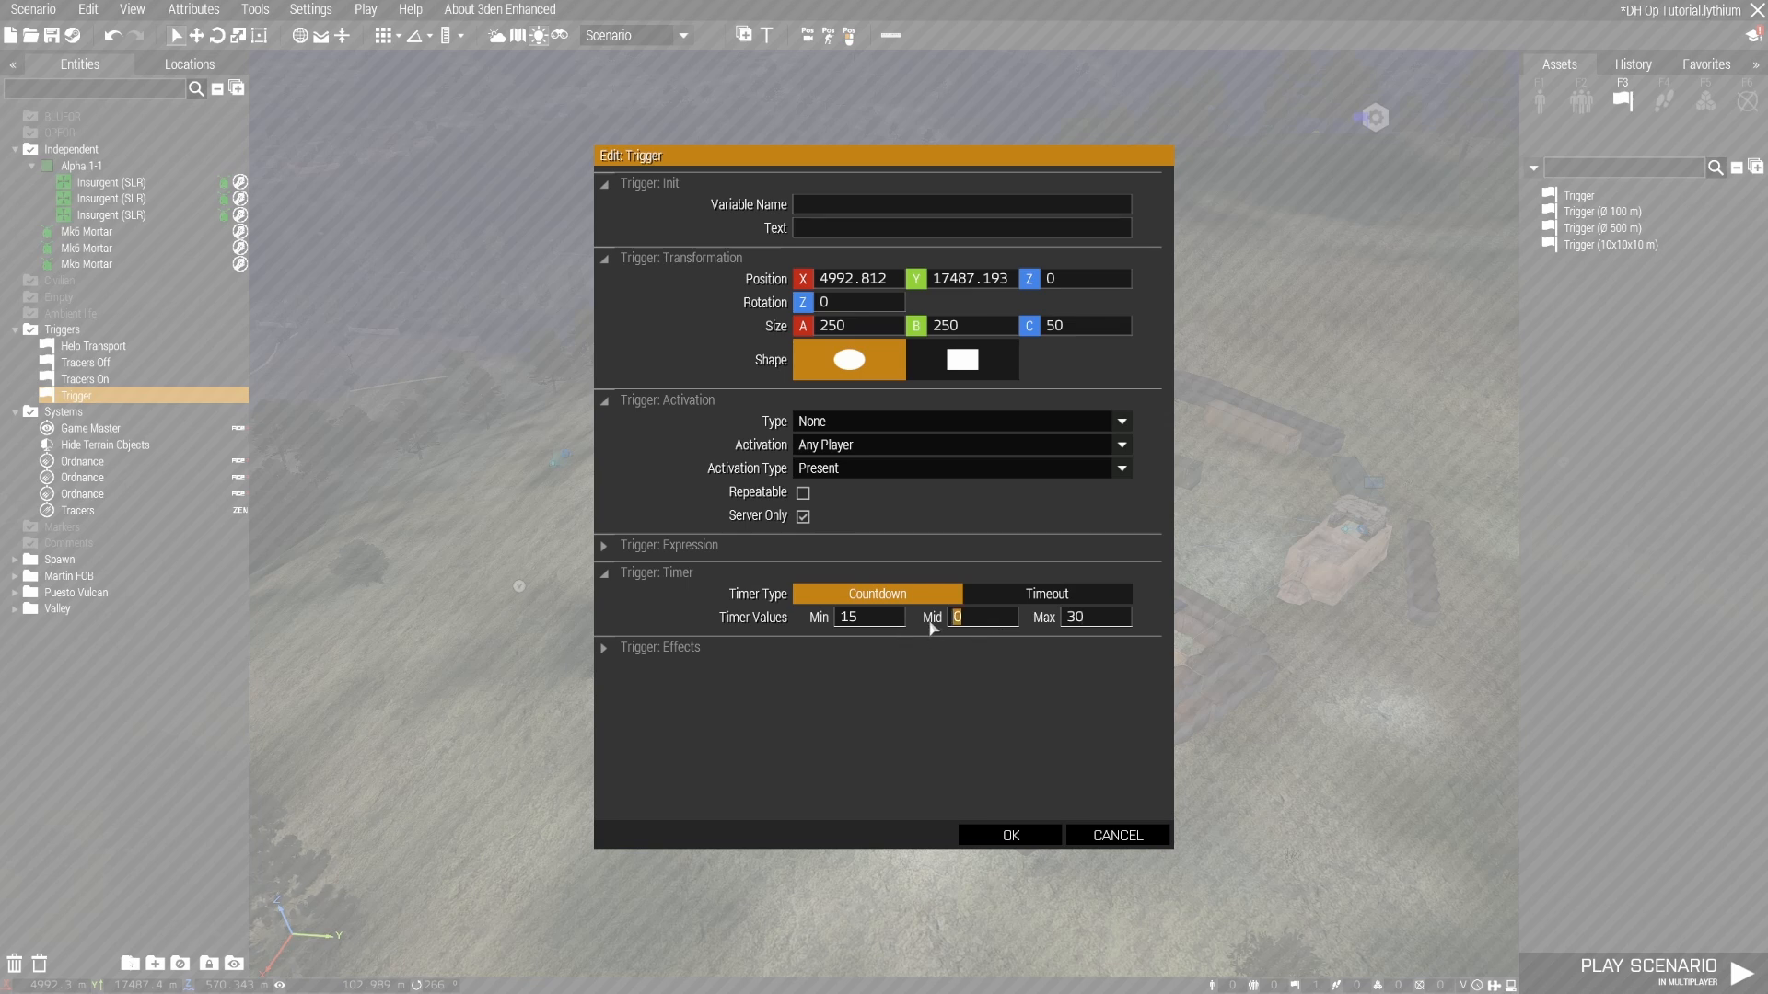
{"action": "left_click", "coordinate": [1014, 841]}
Step: Sync the Puesto Vulcan trigger to the Ordnance module farthest up the slope
{"action": "scroll", "coordinate": [959, 730], "scroll_direction": "down", "scroll_amount": 5}
{"action": "right_click_drag", "start_coordinate": [958, 730], "coordinate": [1069, 714]}
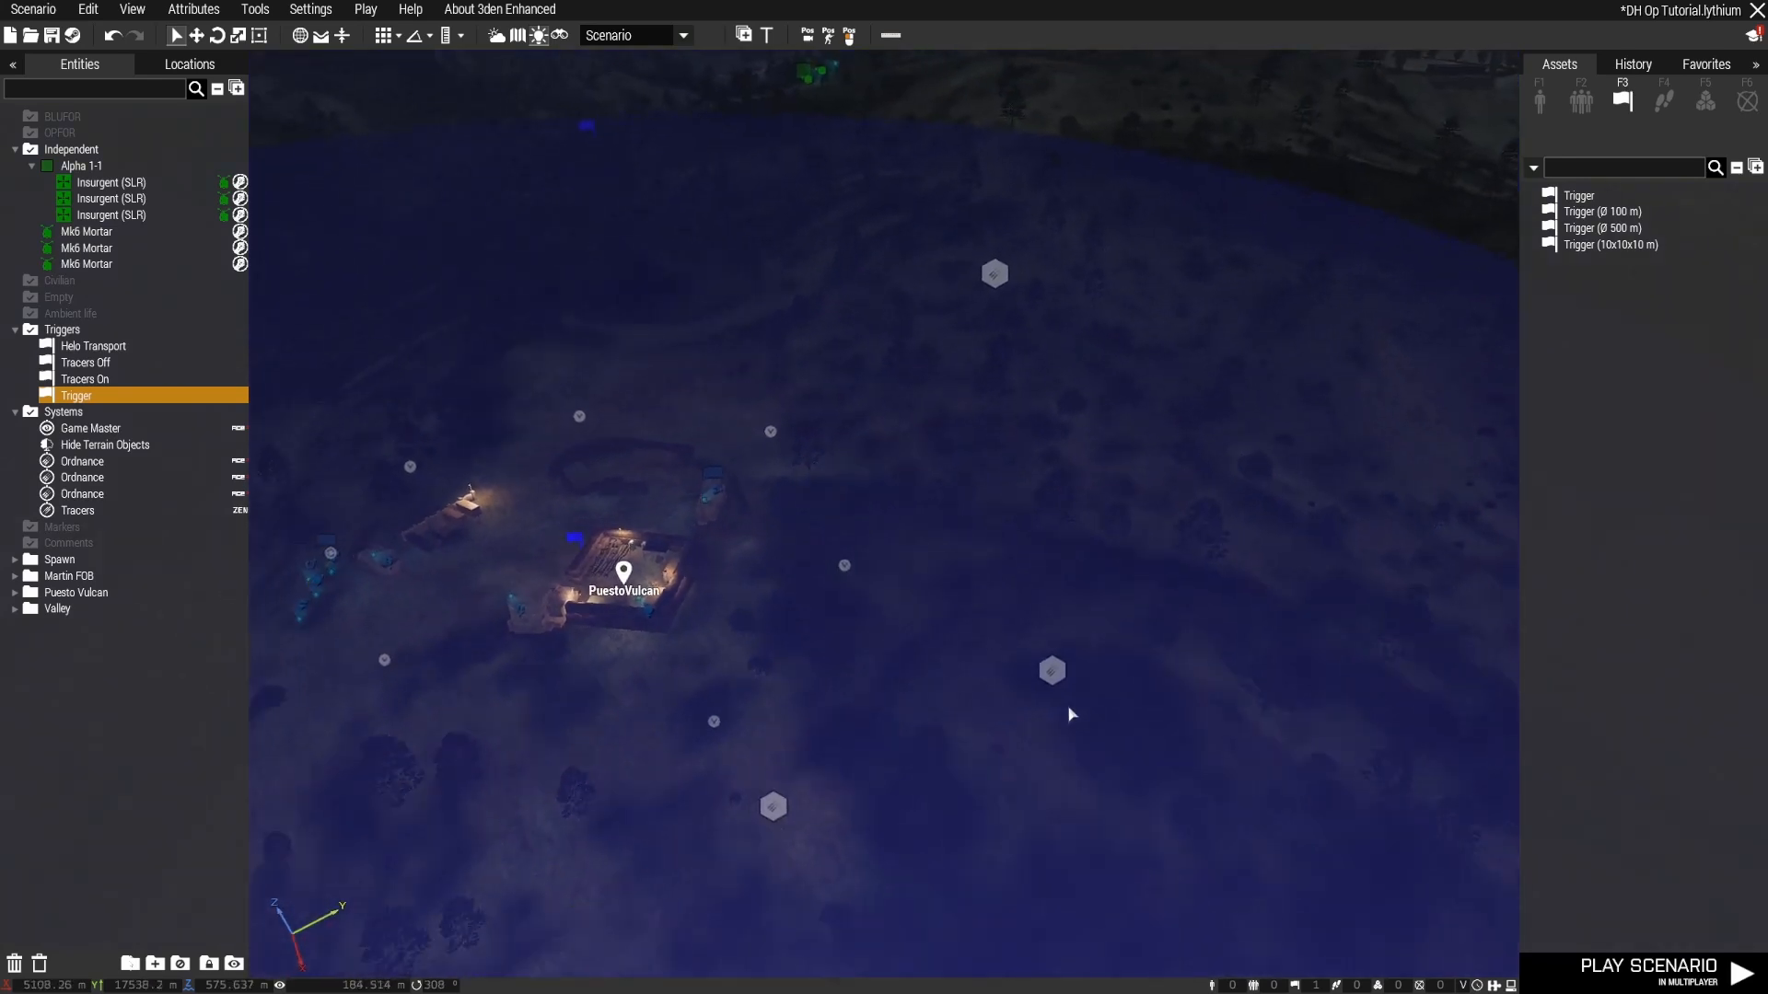
{"action": "right_click", "coordinate": [692, 509]}
{"action": "left_click", "coordinate": [849, 509]}
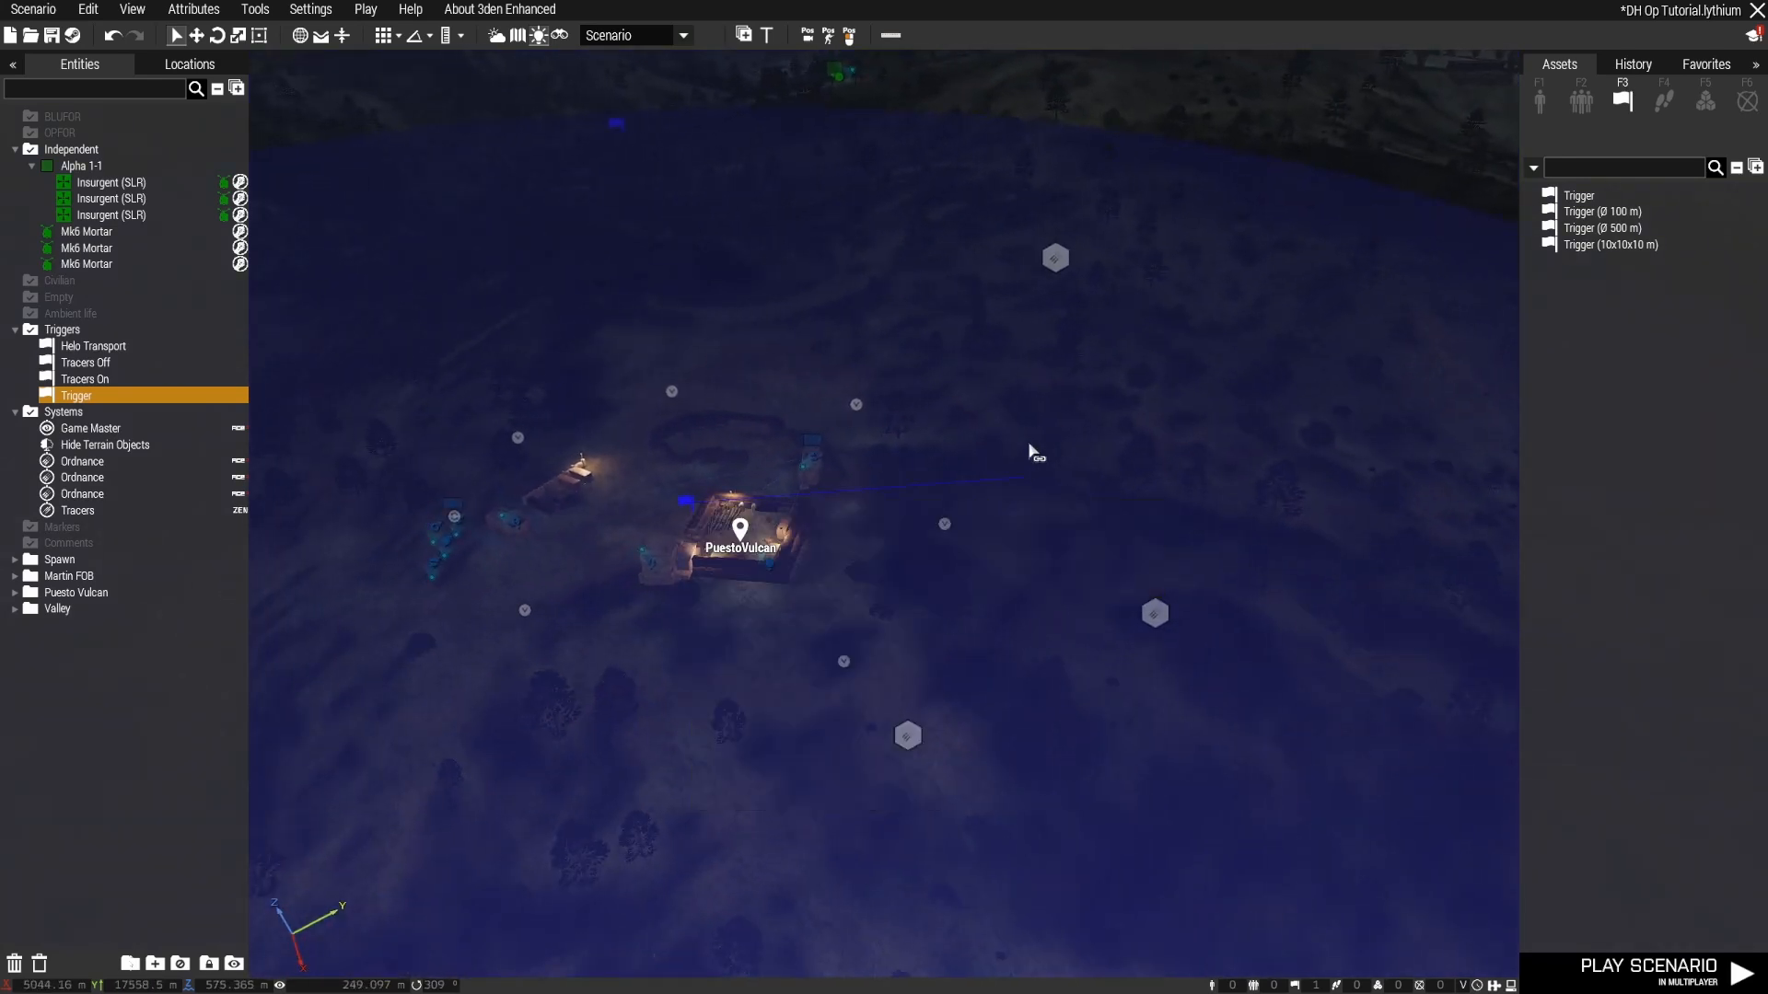
{"action": "left_click", "coordinate": [1055, 259]}
Step: Sync the same trigger to the two remaining Ordnance modules on the slope
{"action": "right_click", "coordinate": [698, 504]}
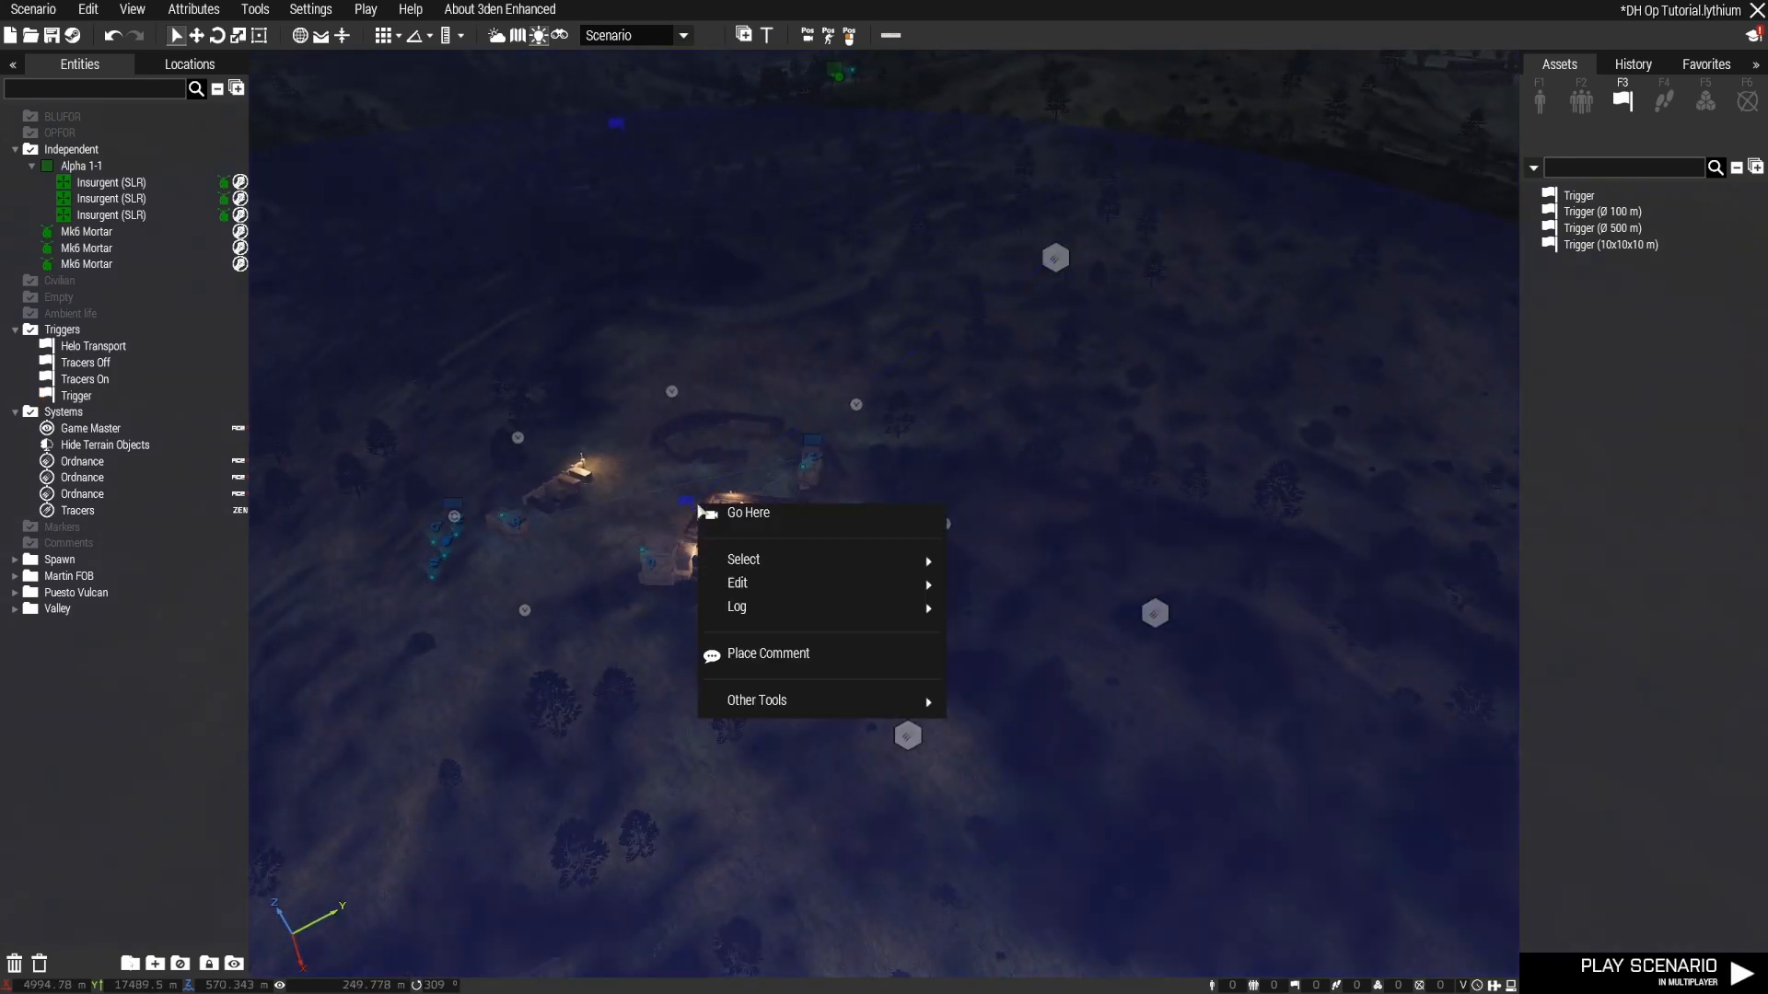
{"action": "right_click", "coordinate": [684, 505]}
{"action": "left_click", "coordinate": [653, 511]}
{"action": "right_click", "coordinate": [686, 504]}
{"action": "mouse_move", "coordinate": [734, 511]}
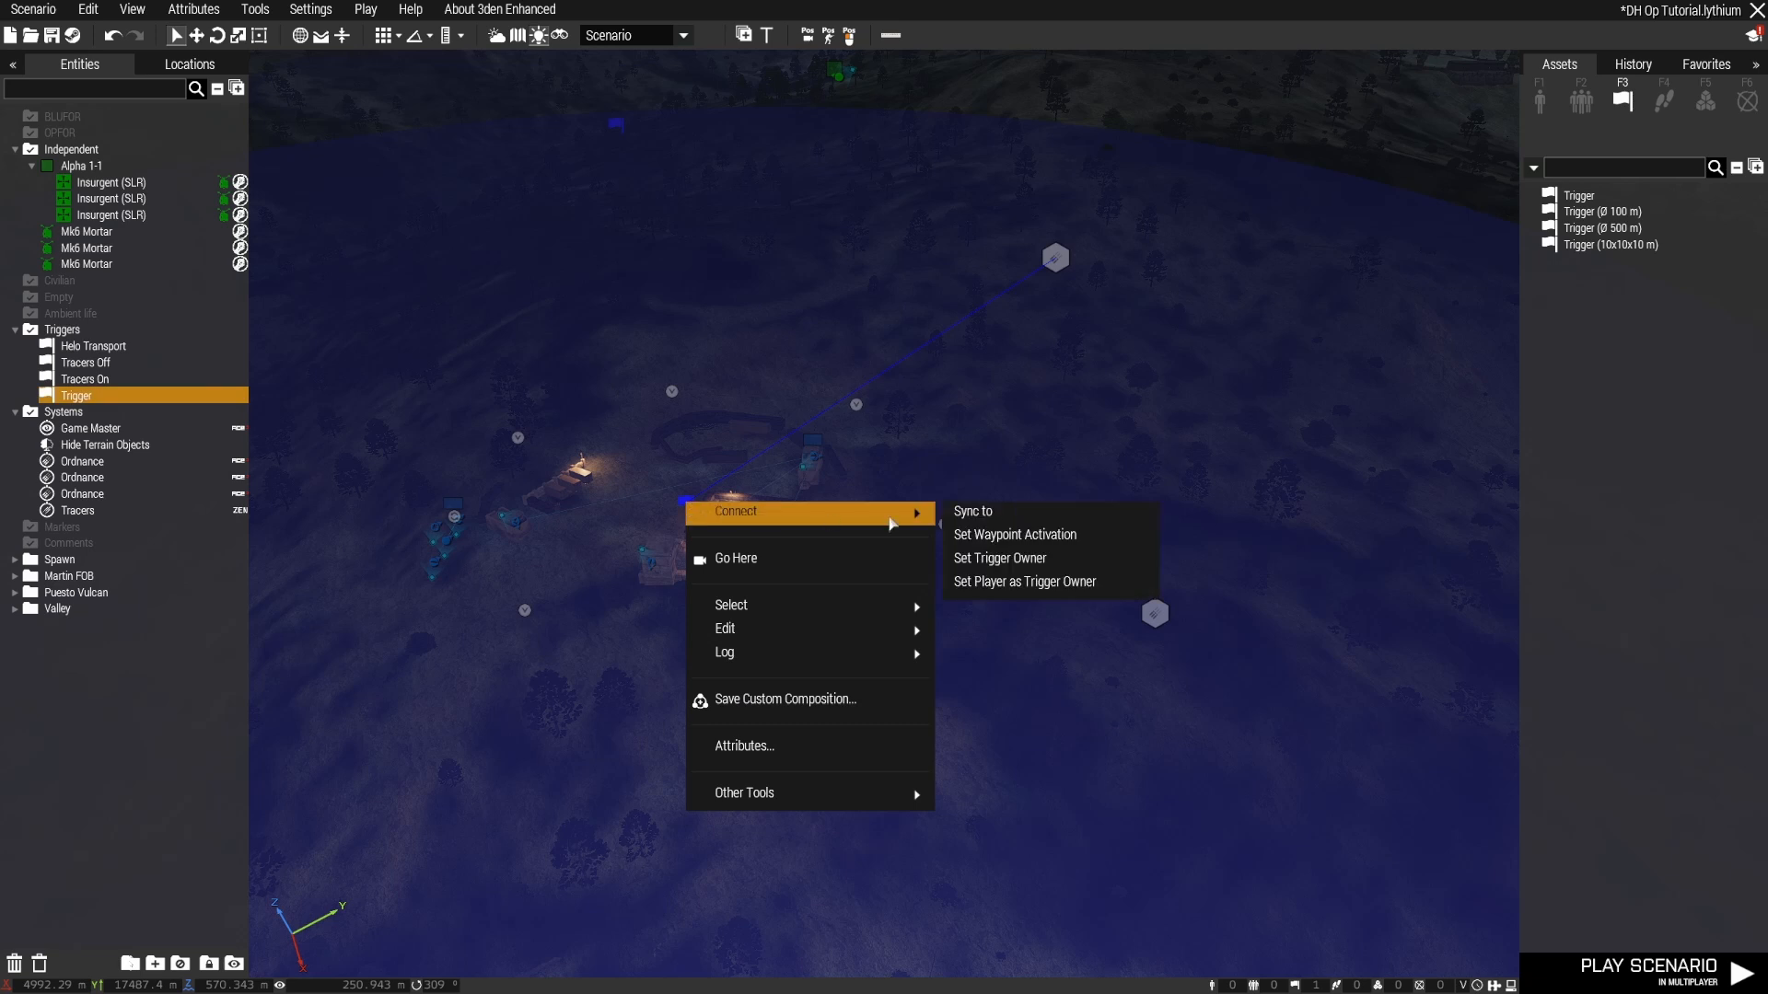
{"action": "left_click", "coordinate": [962, 516]}
{"action": "left_click", "coordinate": [1141, 612]}
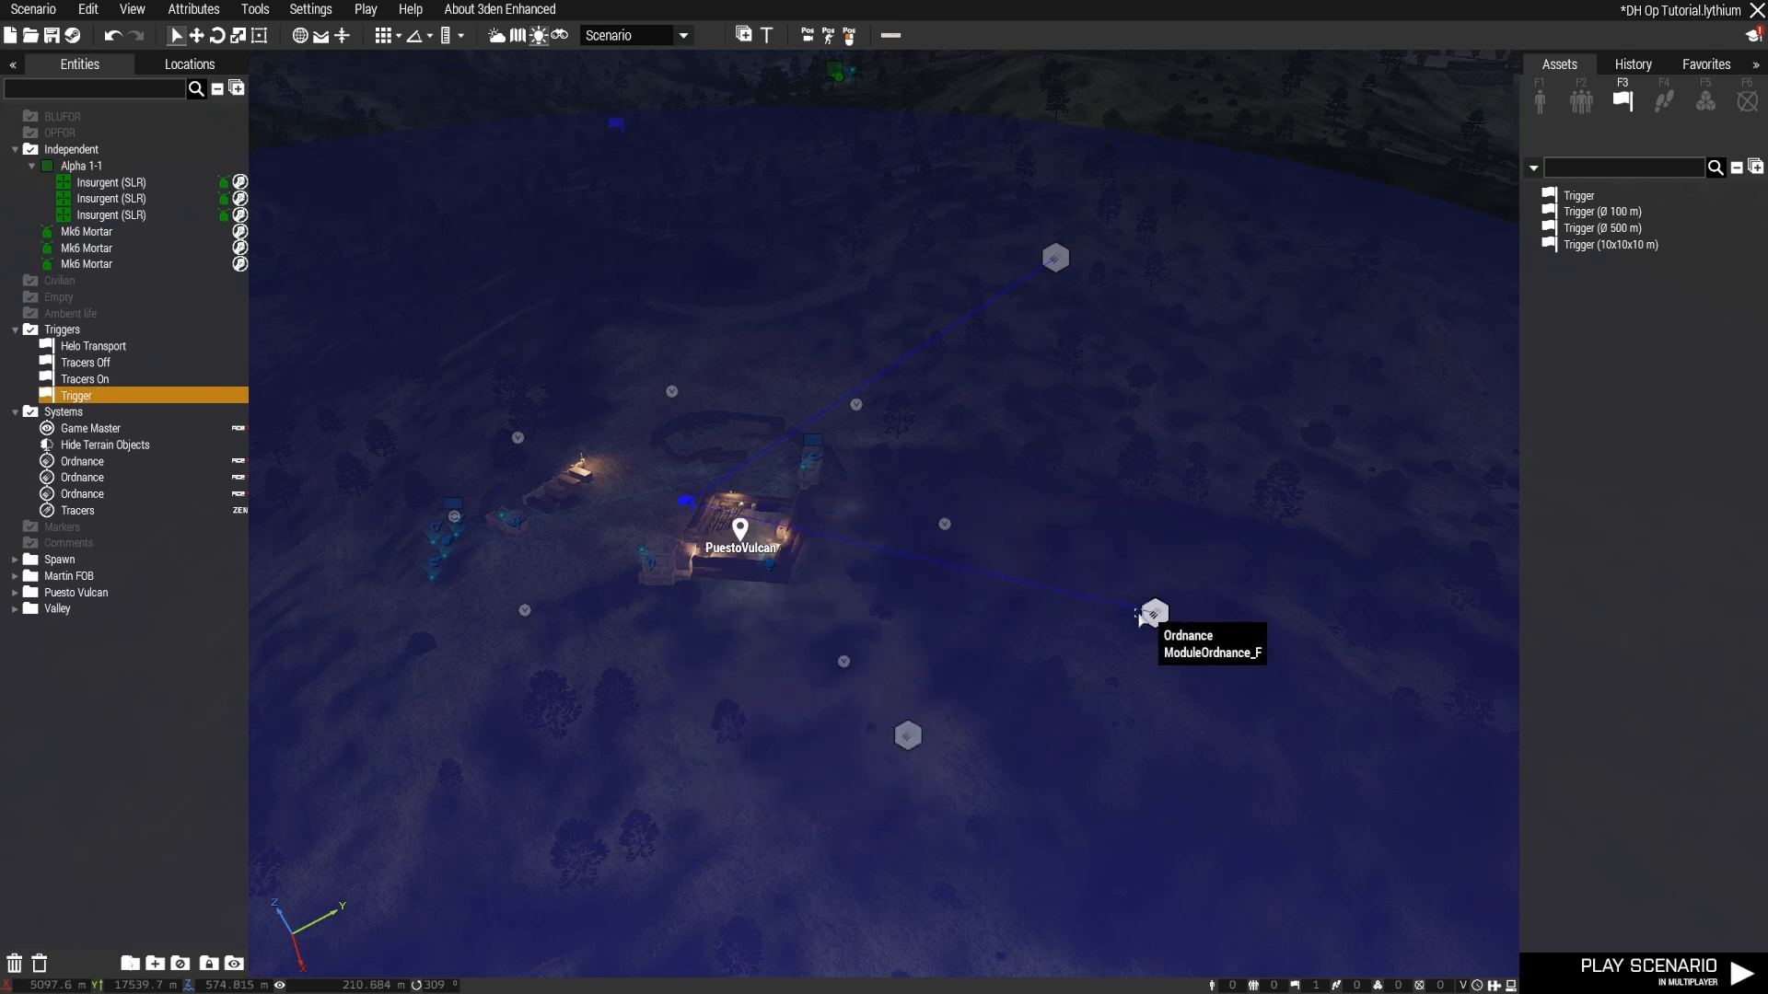
{"action": "right_click", "coordinate": [689, 506]}
{"action": "mouse_move", "coordinate": [818, 512]}
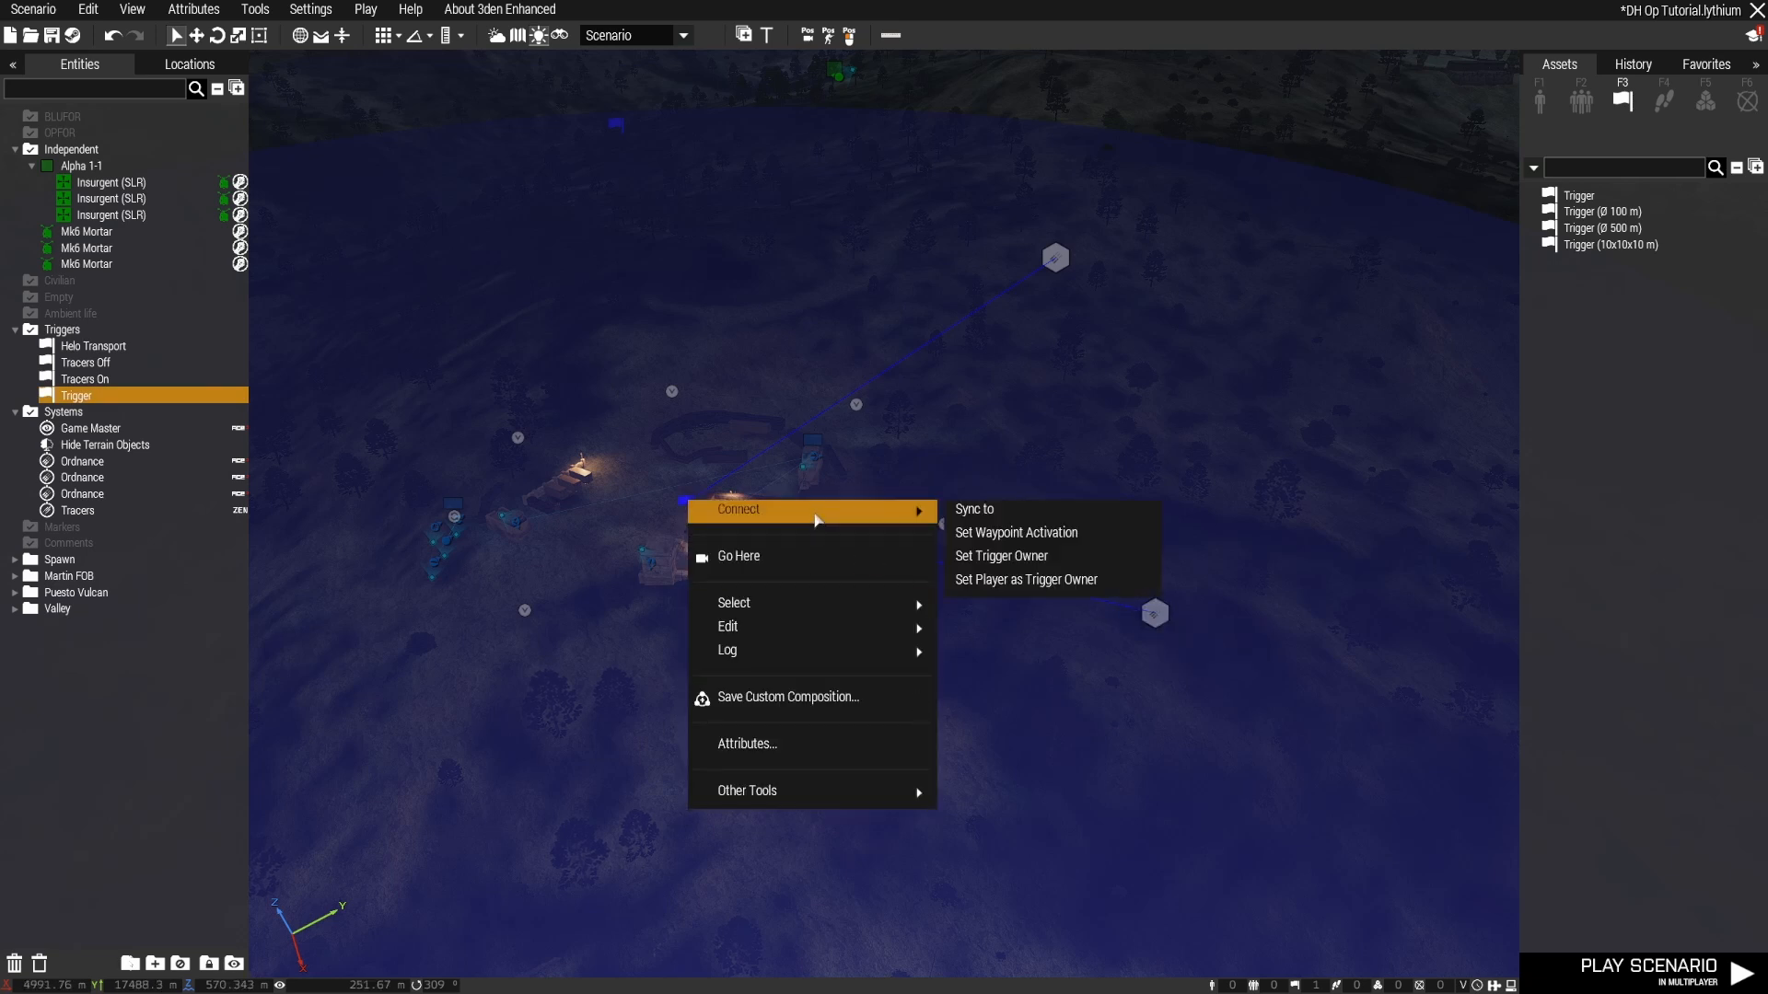
{"action": "left_click", "coordinate": [993, 519]}
Step: Change the Puesto Vulcan trigger's activation to BLUFOR
{"action": "key", "text": "w"}
{"action": "right_click_drag", "start_coordinate": [701, 738], "coordinate": [809, 645]}
{"action": "double_click", "coordinate": [866, 555]}
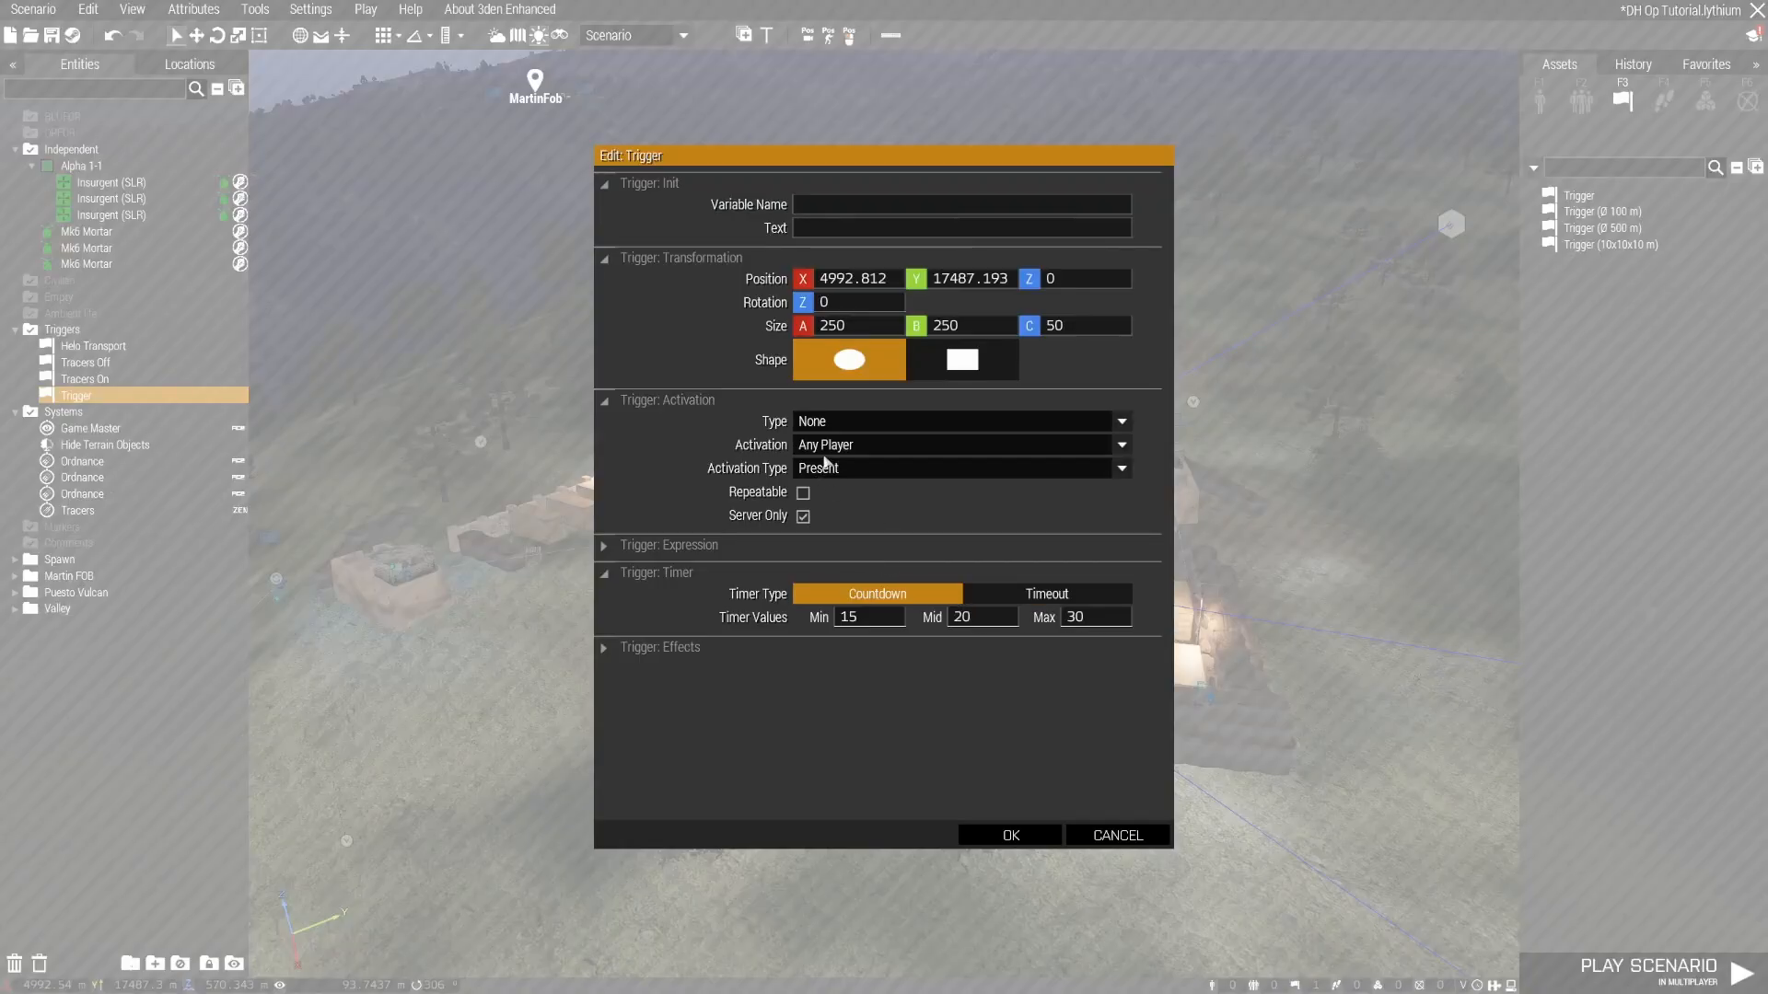
{"action": "left_click", "coordinate": [864, 446]}
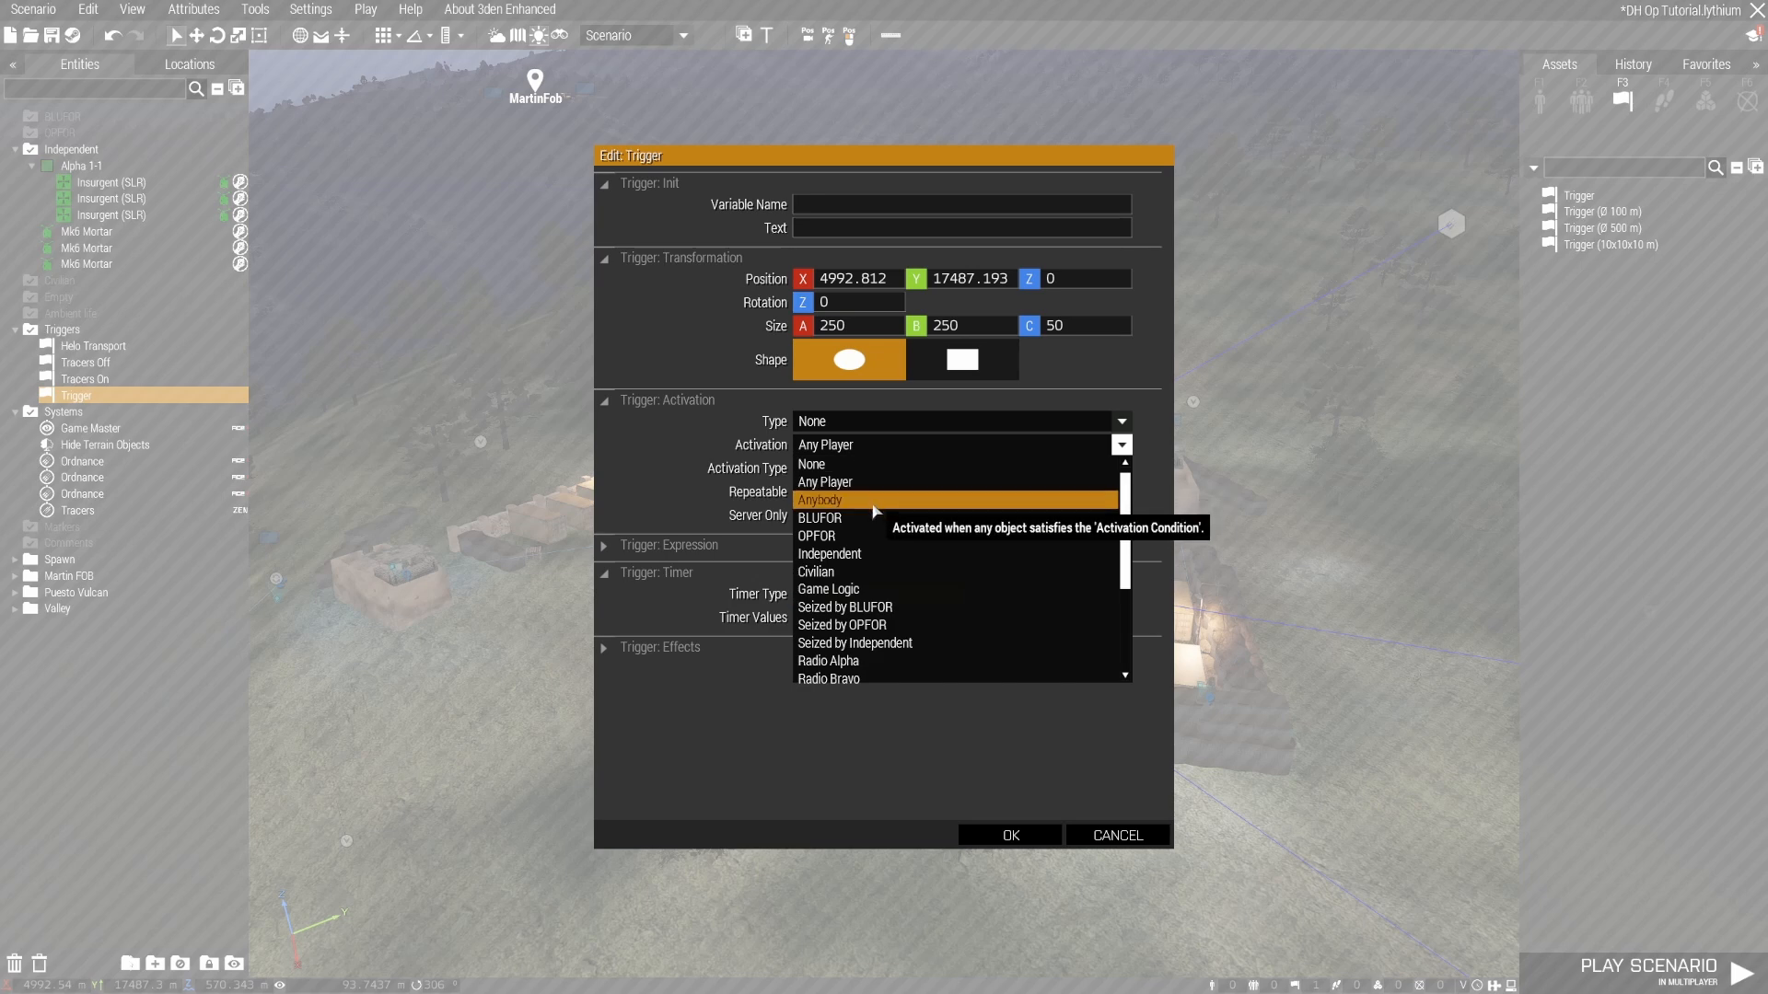
{"action": "left_click", "coordinate": [867, 522]}
{"action": "left_click", "coordinate": [994, 832]}
Step: Set the Puesto Vulcan trigger's activation back to Any Player
{"action": "right_click_drag", "start_coordinate": [995, 828], "coordinate": [1245, 788]}
{"action": "key", "text": "a"}
{"action": "key", "text": "z"}
{"action": "key", "text": "a"}
{"action": "right_click_drag", "start_coordinate": [1109, 763], "coordinate": [890, 555]}
{"action": "key", "text": "w"}
{"action": "key", "text": "d"}
{"action": "key", "text": "w"}
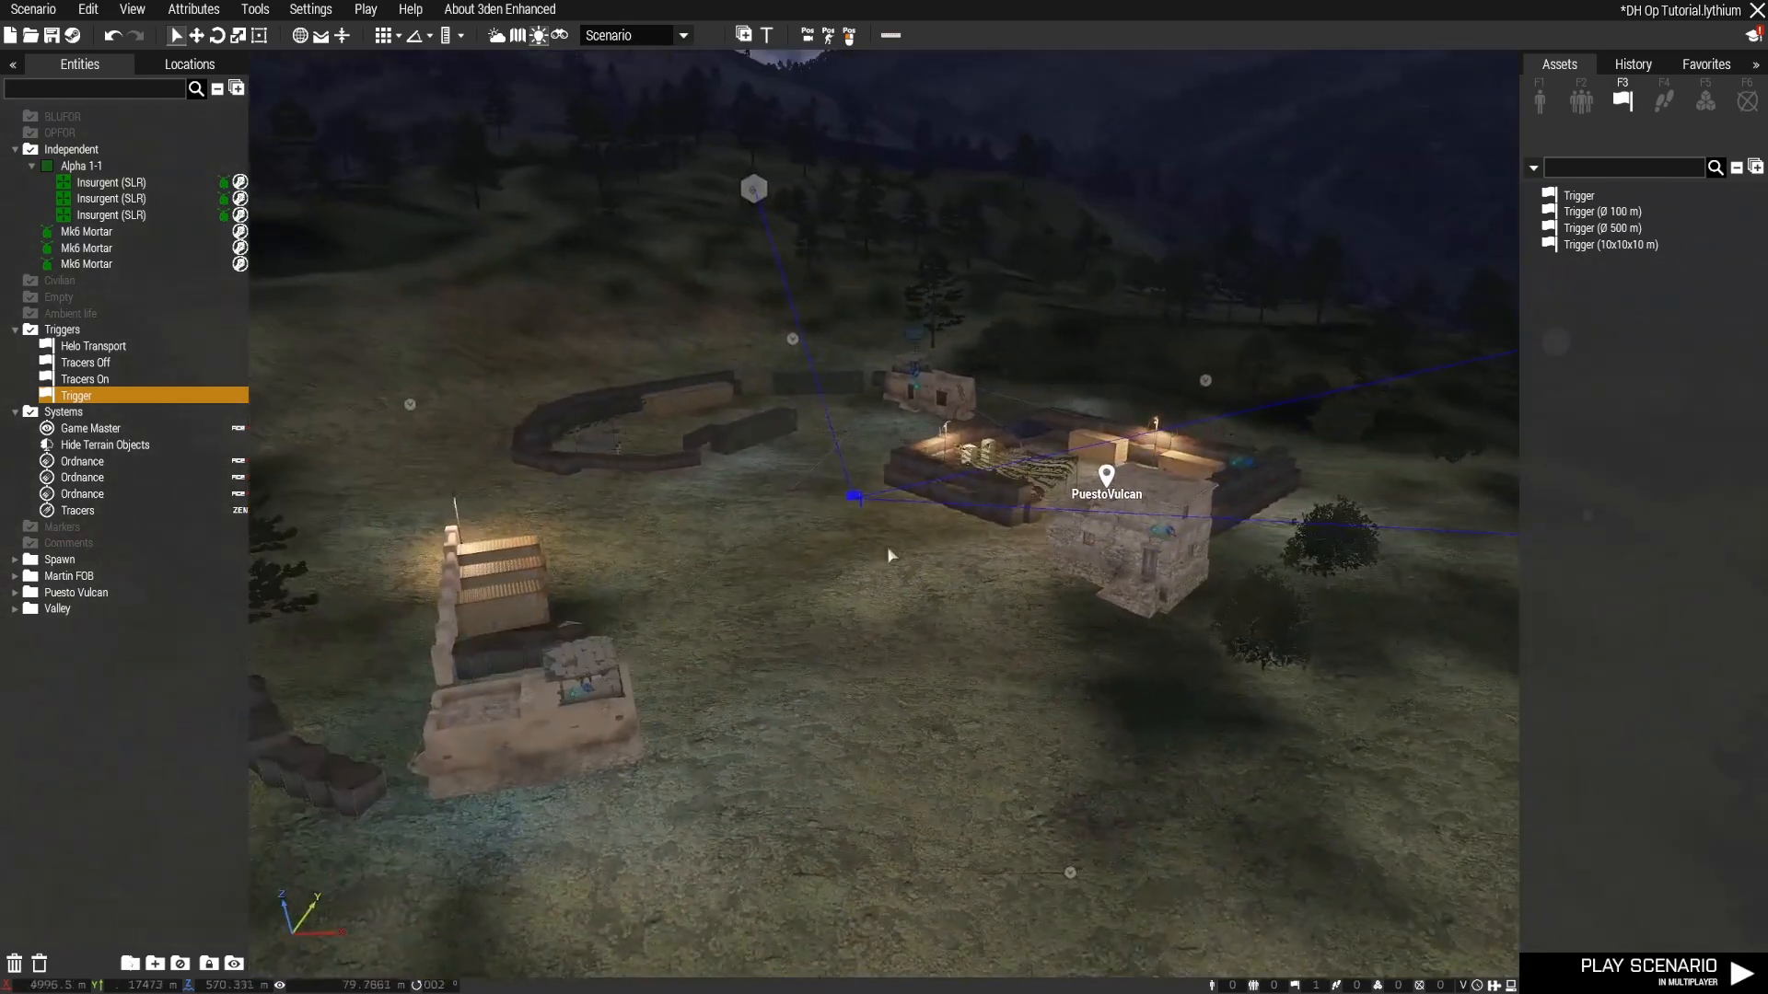
{"action": "double_click", "coordinate": [853, 498]}
{"action": "left_click", "coordinate": [815, 446]}
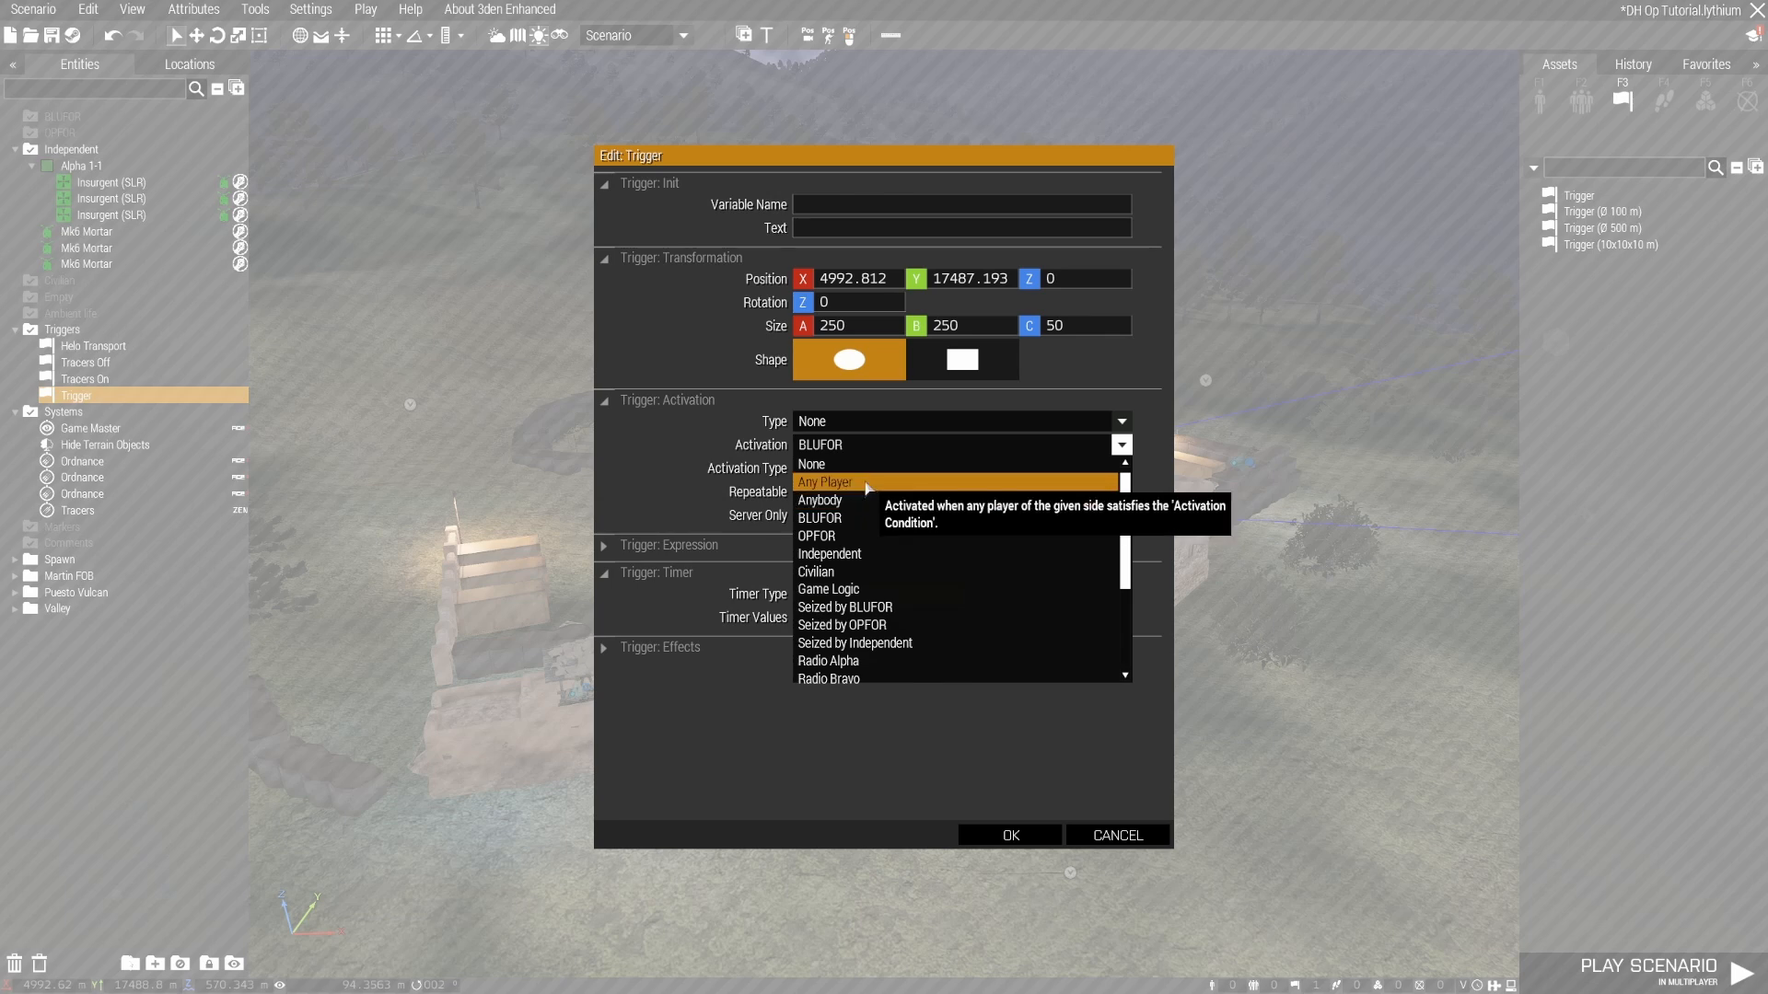
{"action": "left_click", "coordinate": [866, 482]}
{"action": "left_click", "coordinate": [1011, 836]}
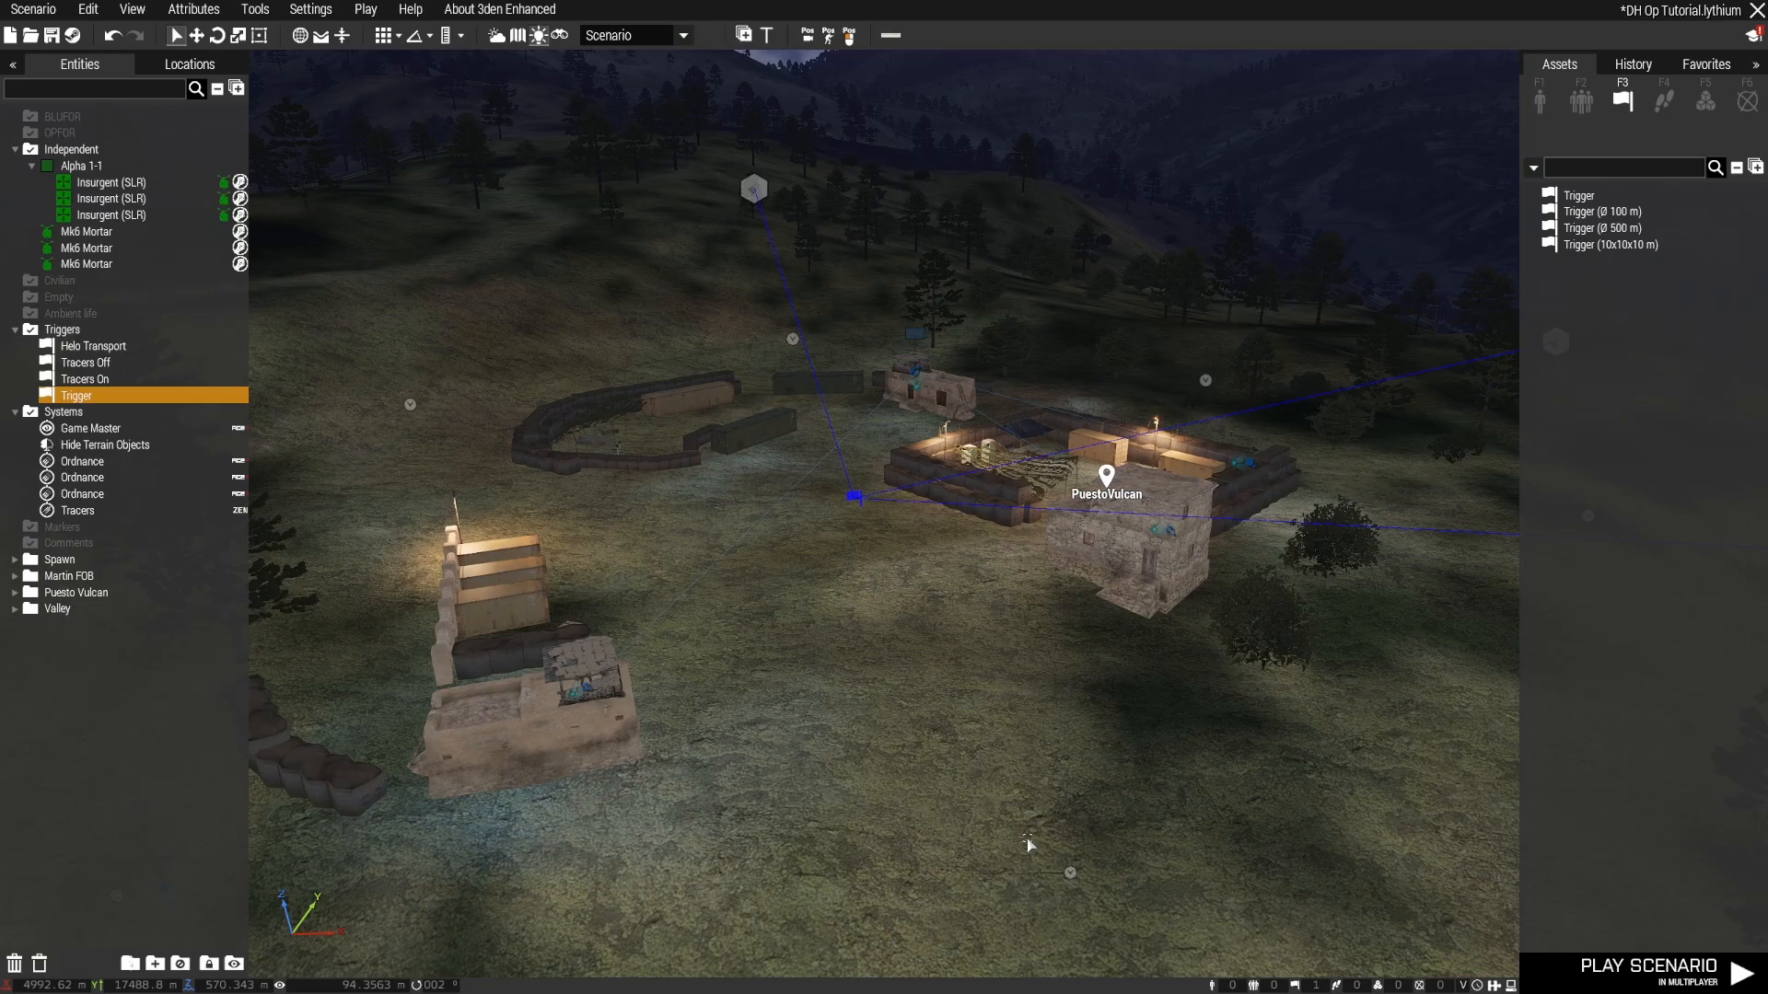
Step: Save the scenario and launch it as a multiplayer test in the Zeus interface
{"action": "key", "text": "ctrl+s"}
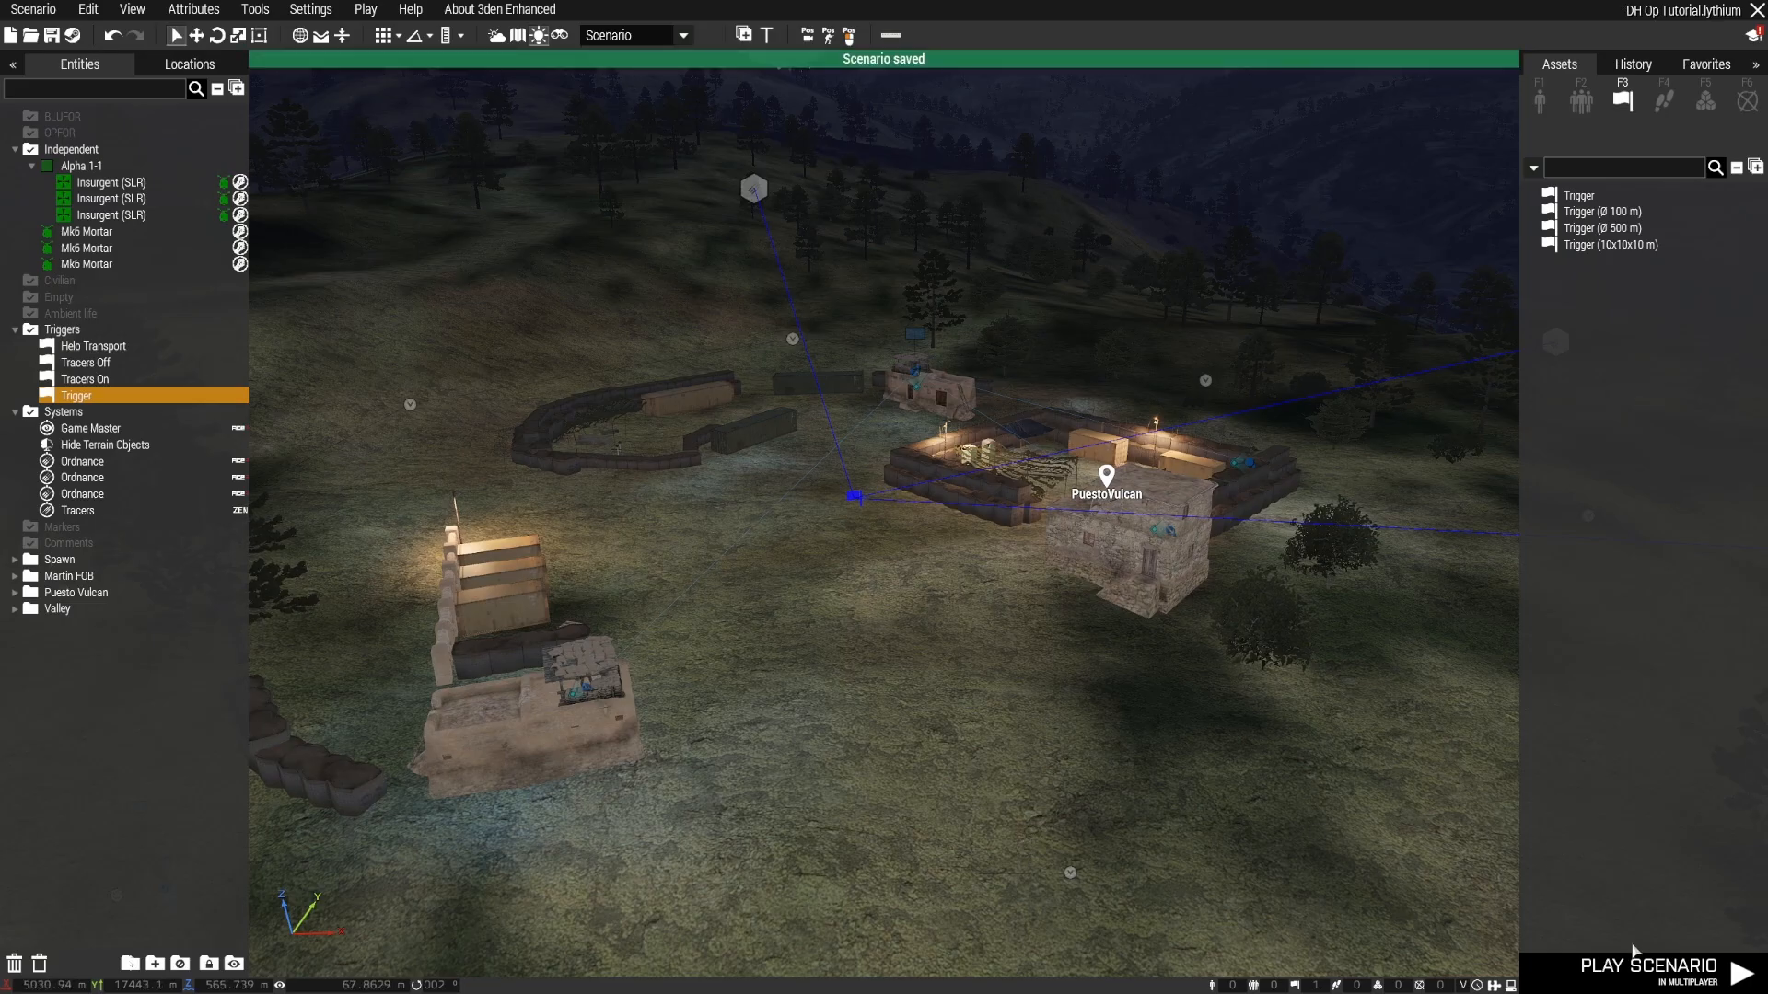
{"action": "left_click", "coordinate": [1638, 965]}
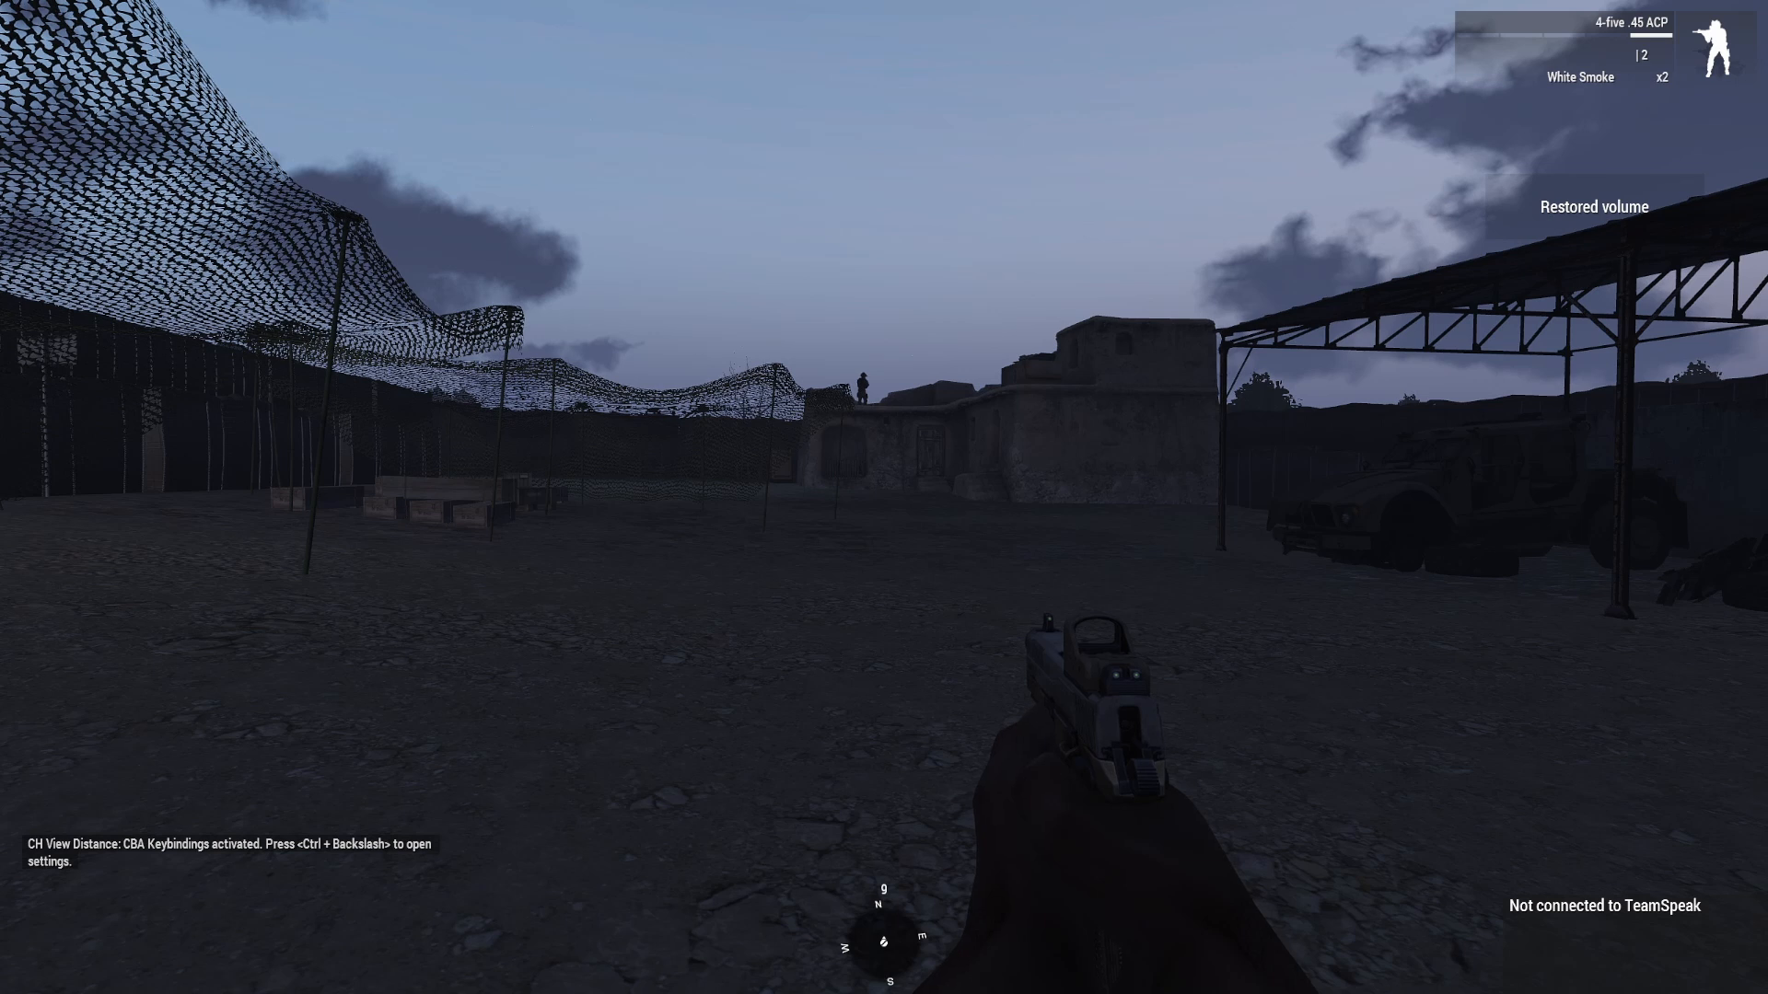
{"action": "key", "text": "y"}
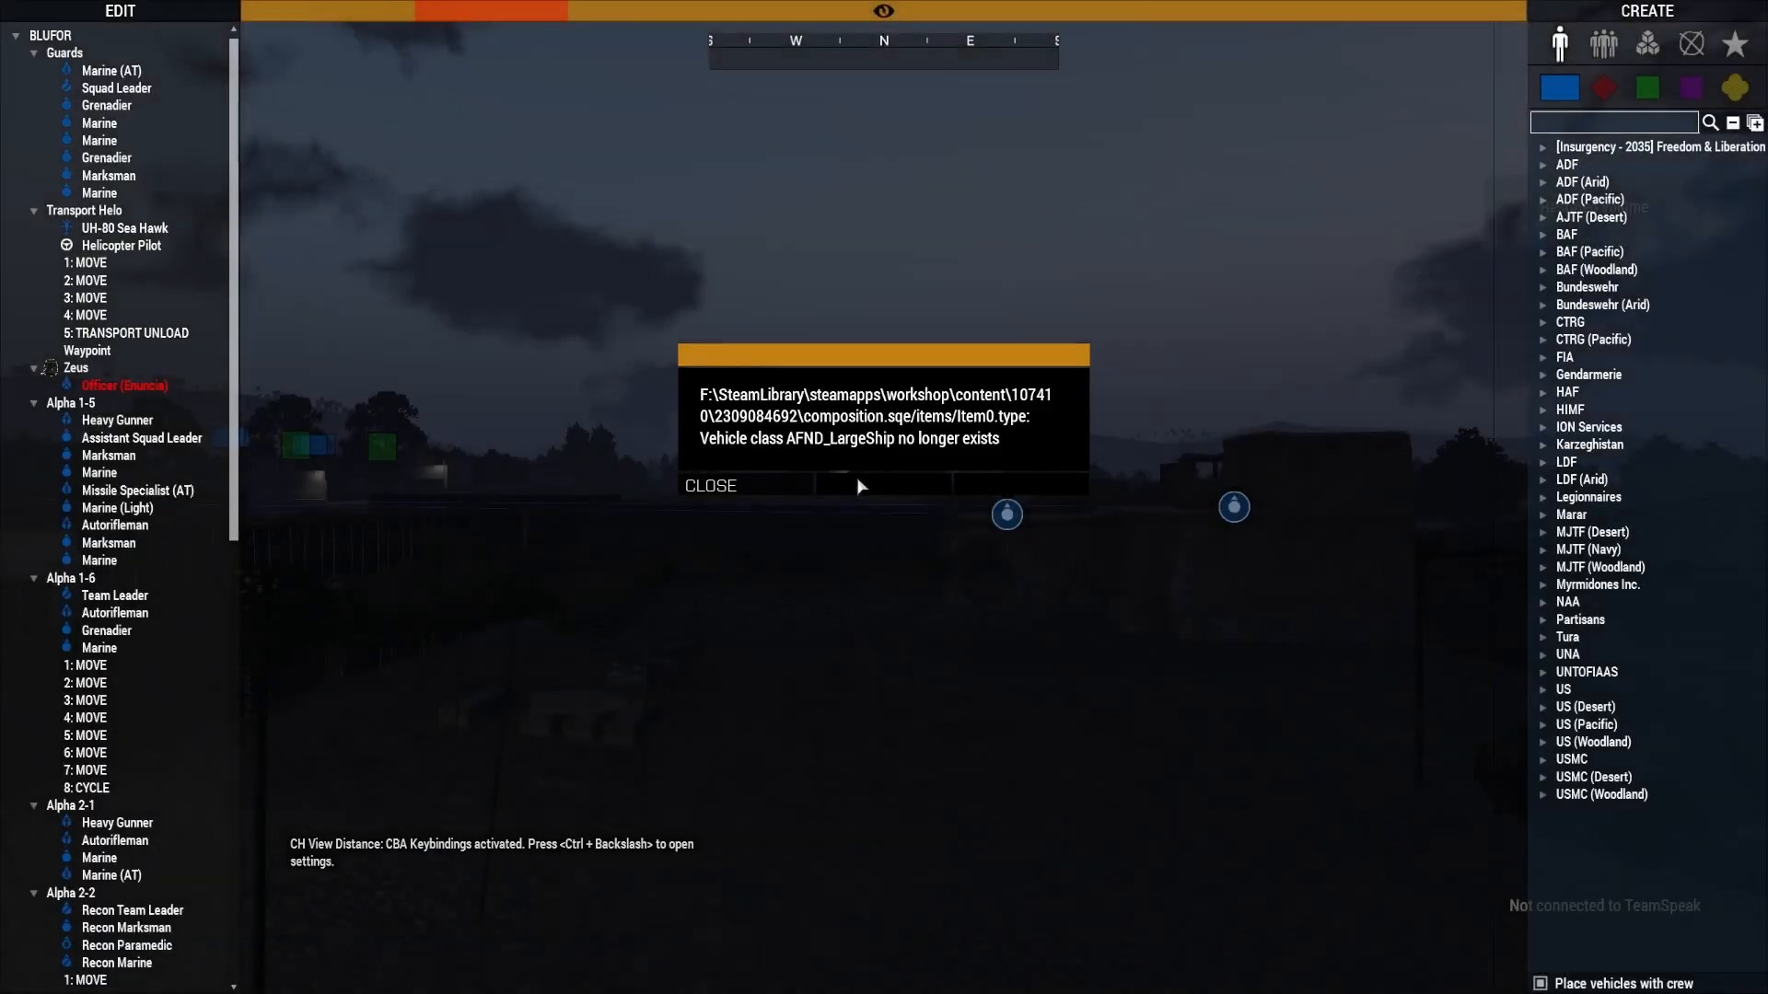
{"action": "left_click", "coordinate": [740, 482]}
Step: Bring the Zeus camera to Puesto Vulcan by way of the map and teleport the player's officer beside the compound
{"action": "key", "text": "m"}
{"action": "scroll", "coordinate": [688, 325], "scroll_direction": "up", "scroll_amount": 5}
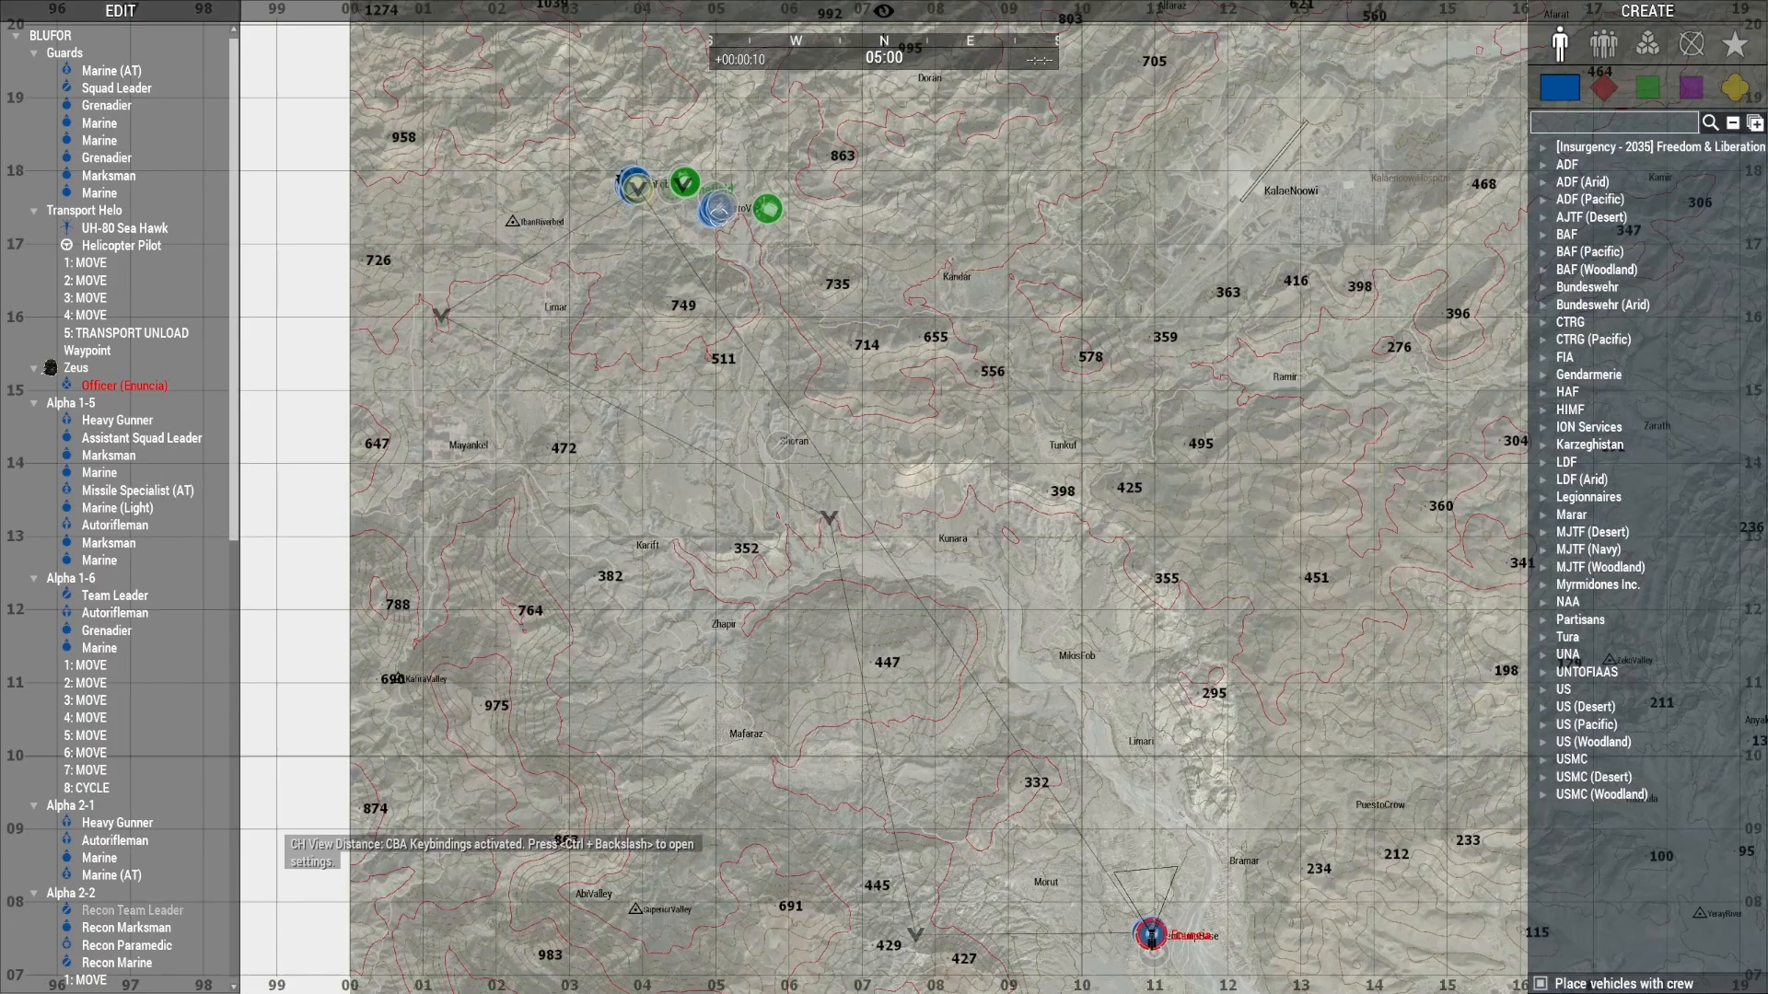
{"action": "key", "text": "m"}
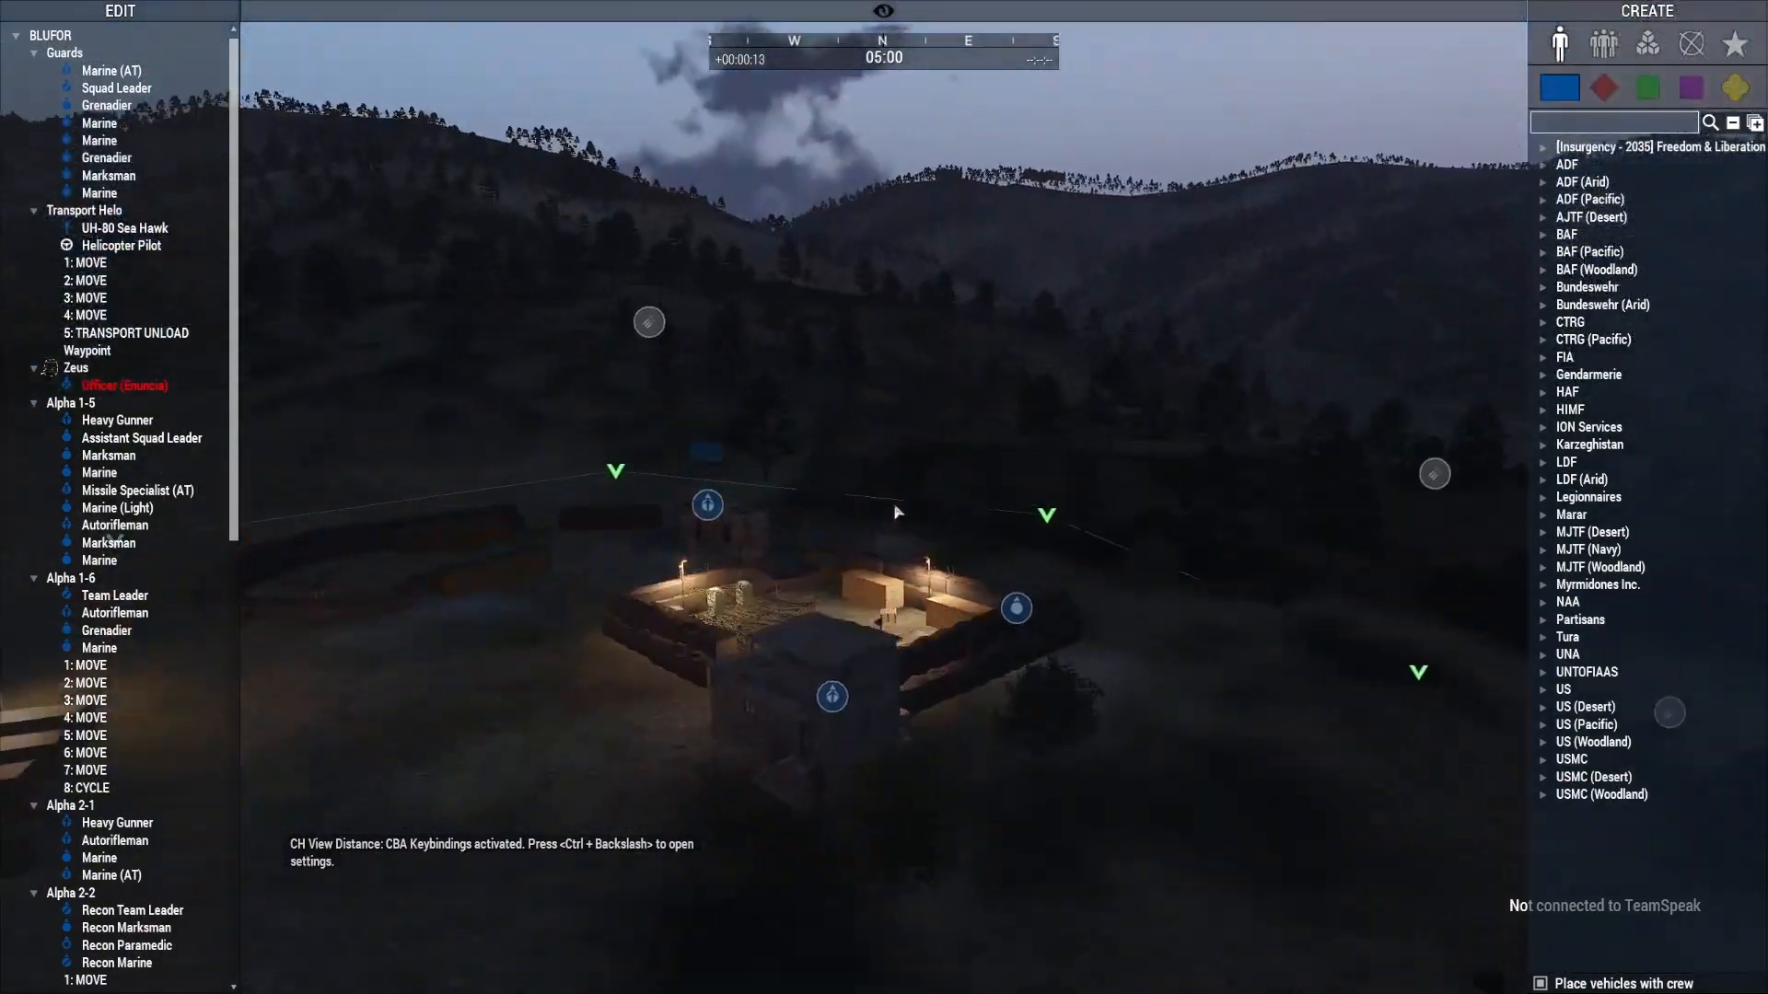
{"action": "key", "text": "w"}
{"action": "right_click_drag", "start_coordinate": [897, 512], "coordinate": [763, 590]}
{"action": "key", "text": "s"}
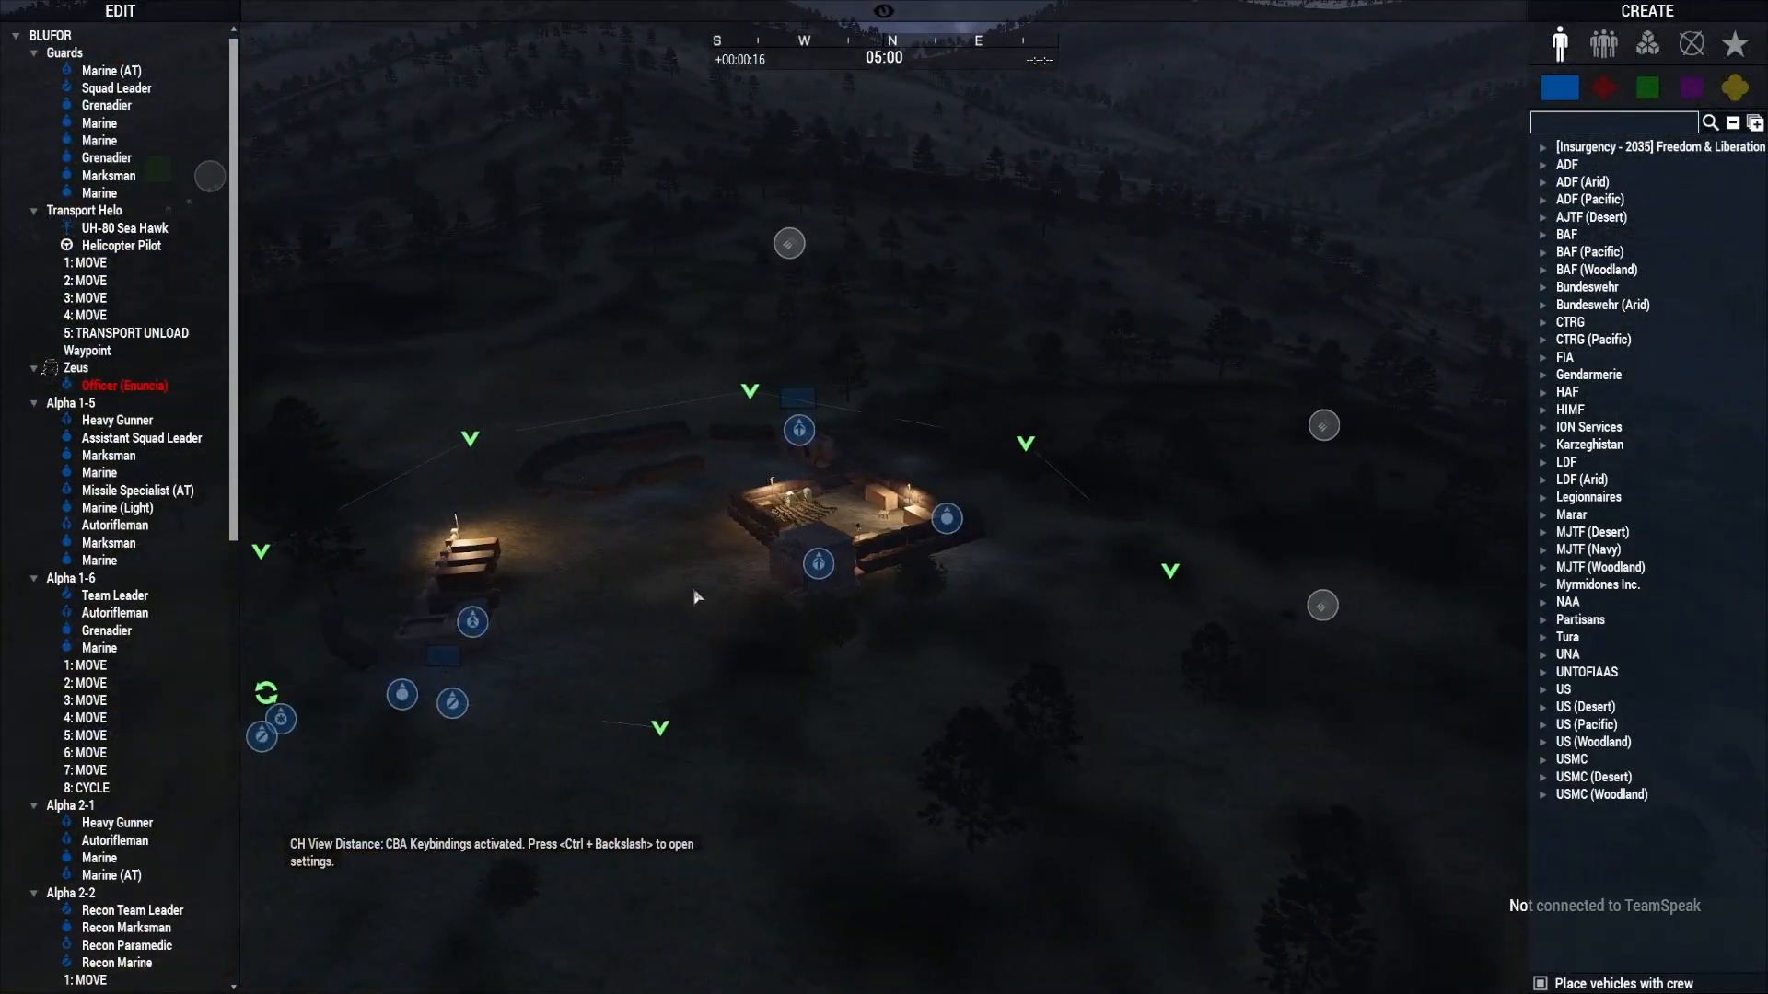
{"action": "right_click", "coordinate": [694, 590]}
{"action": "left_click", "coordinate": [734, 620]}
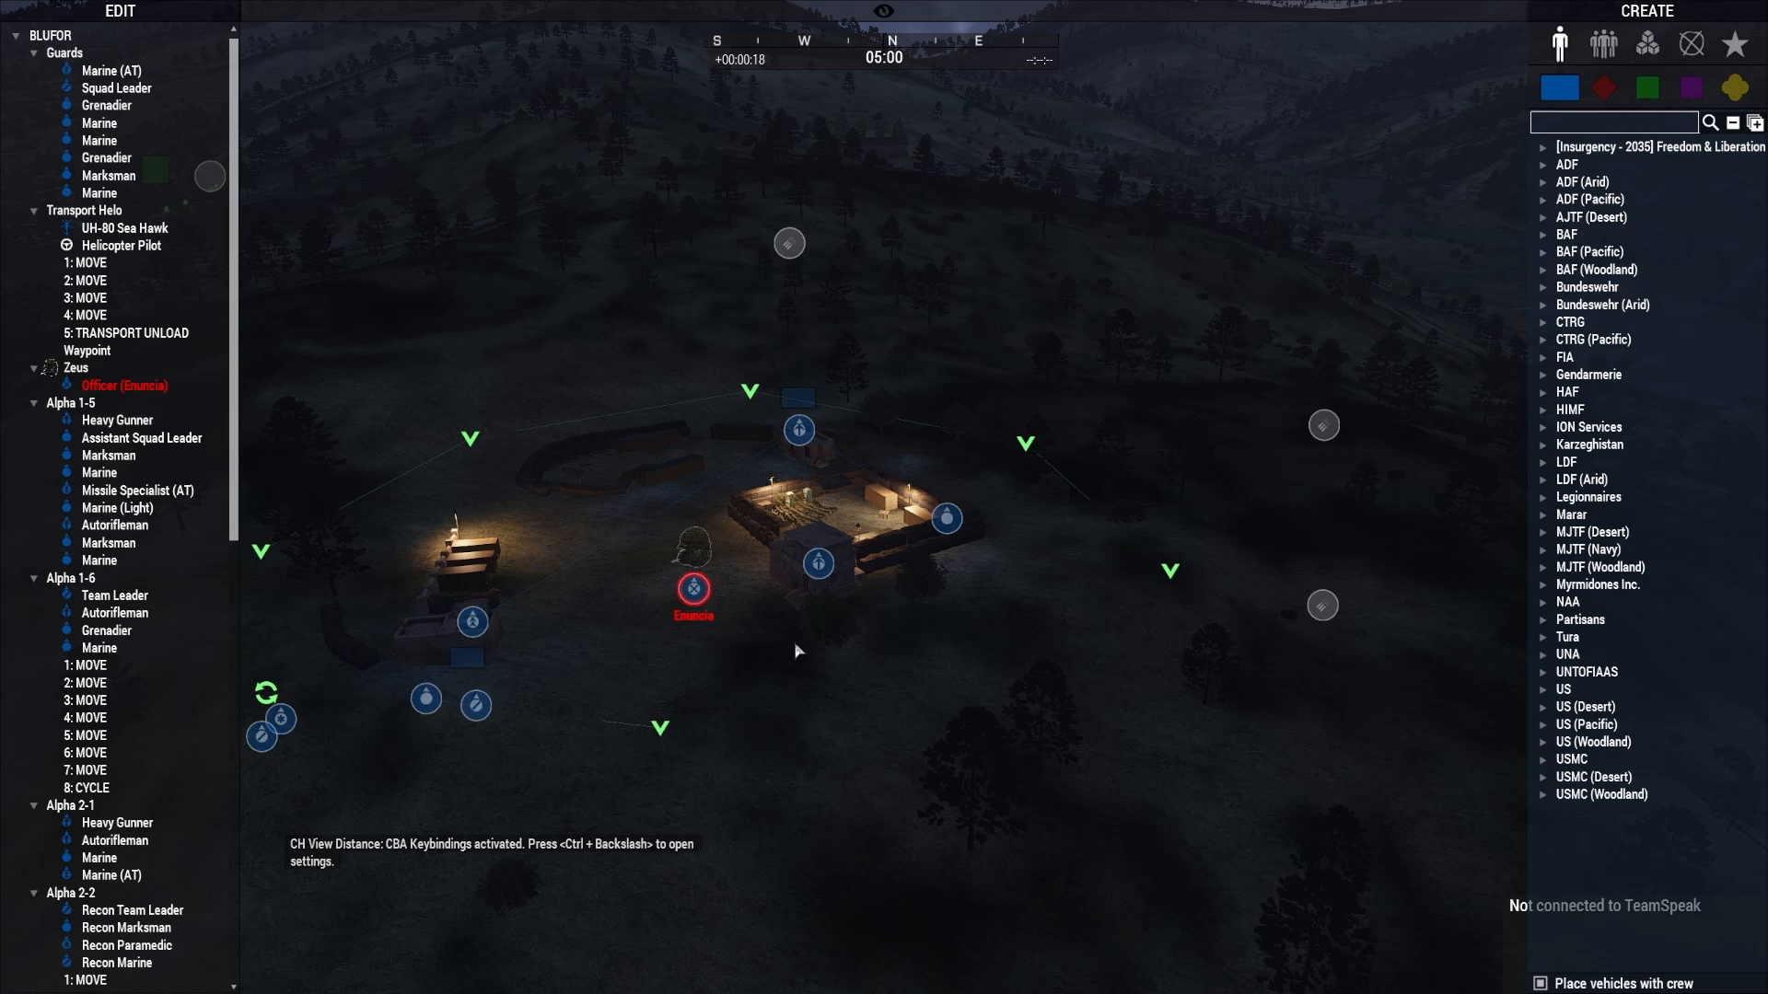
Step: Watch the slope around Puesto Vulcan and the three Ordnance modules for mortar impacts
{"action": "right_click_drag", "start_coordinate": [829, 647], "coordinate": [802, 703]}
{"action": "key", "text": "d"}
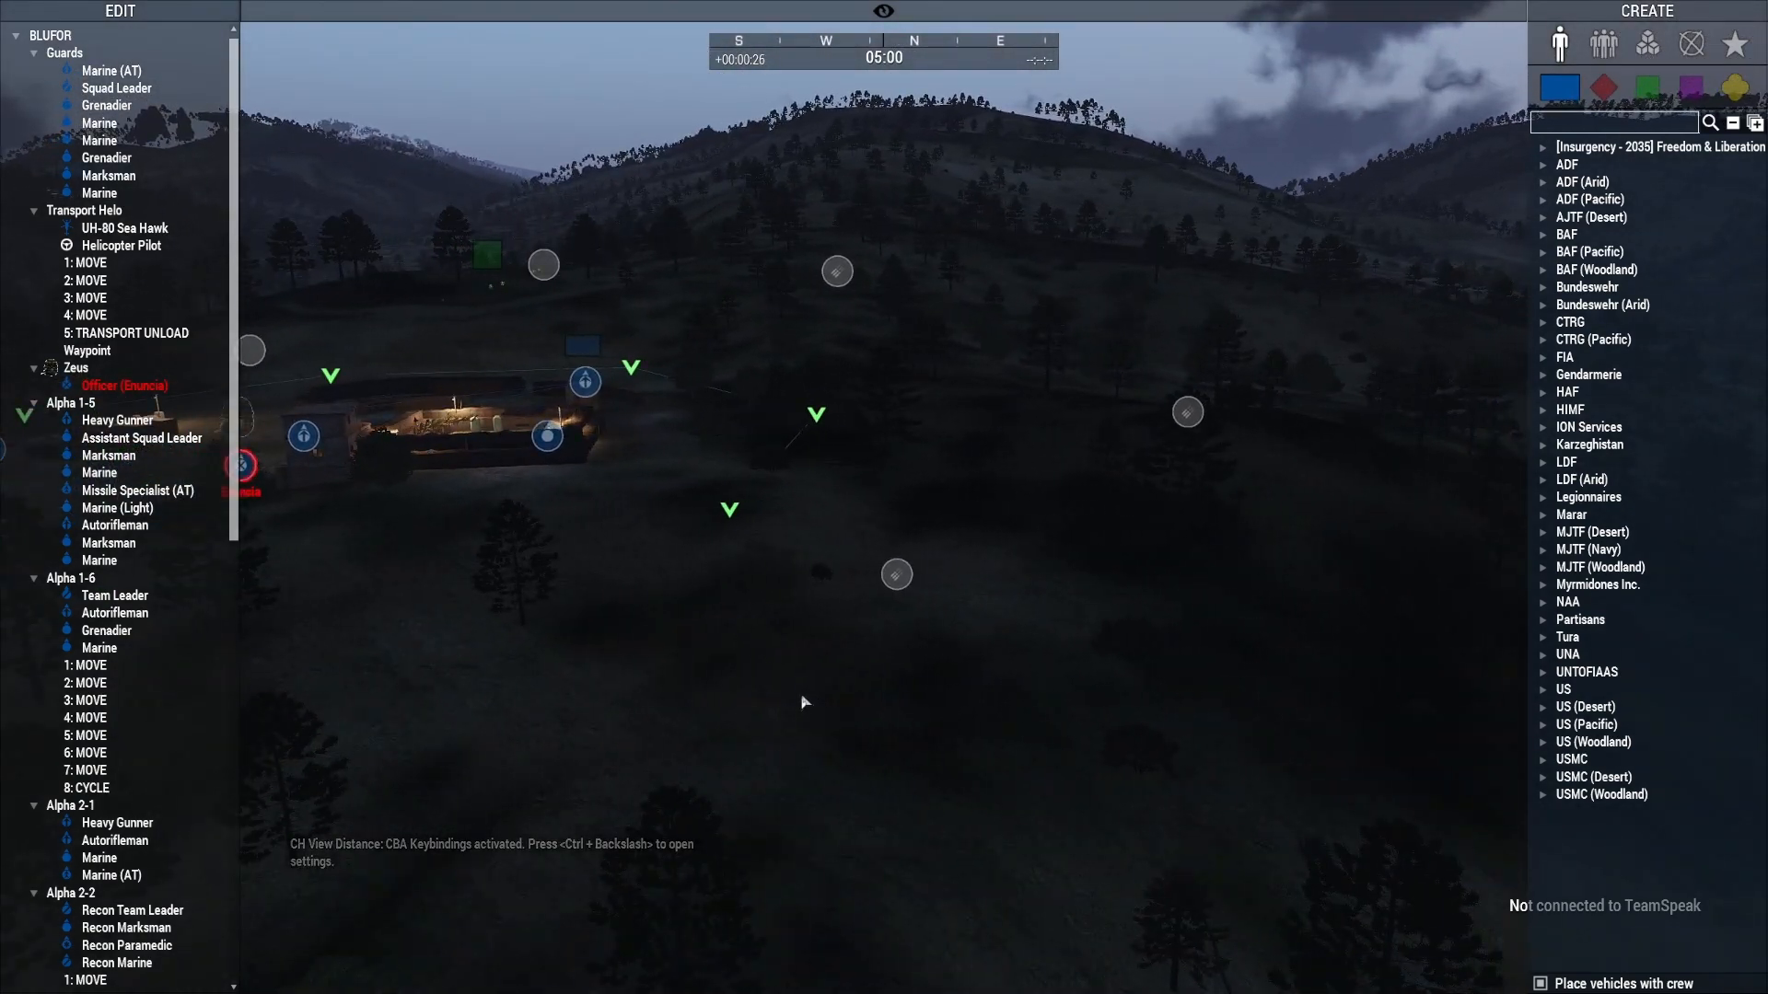
{"action": "key", "text": "a"}
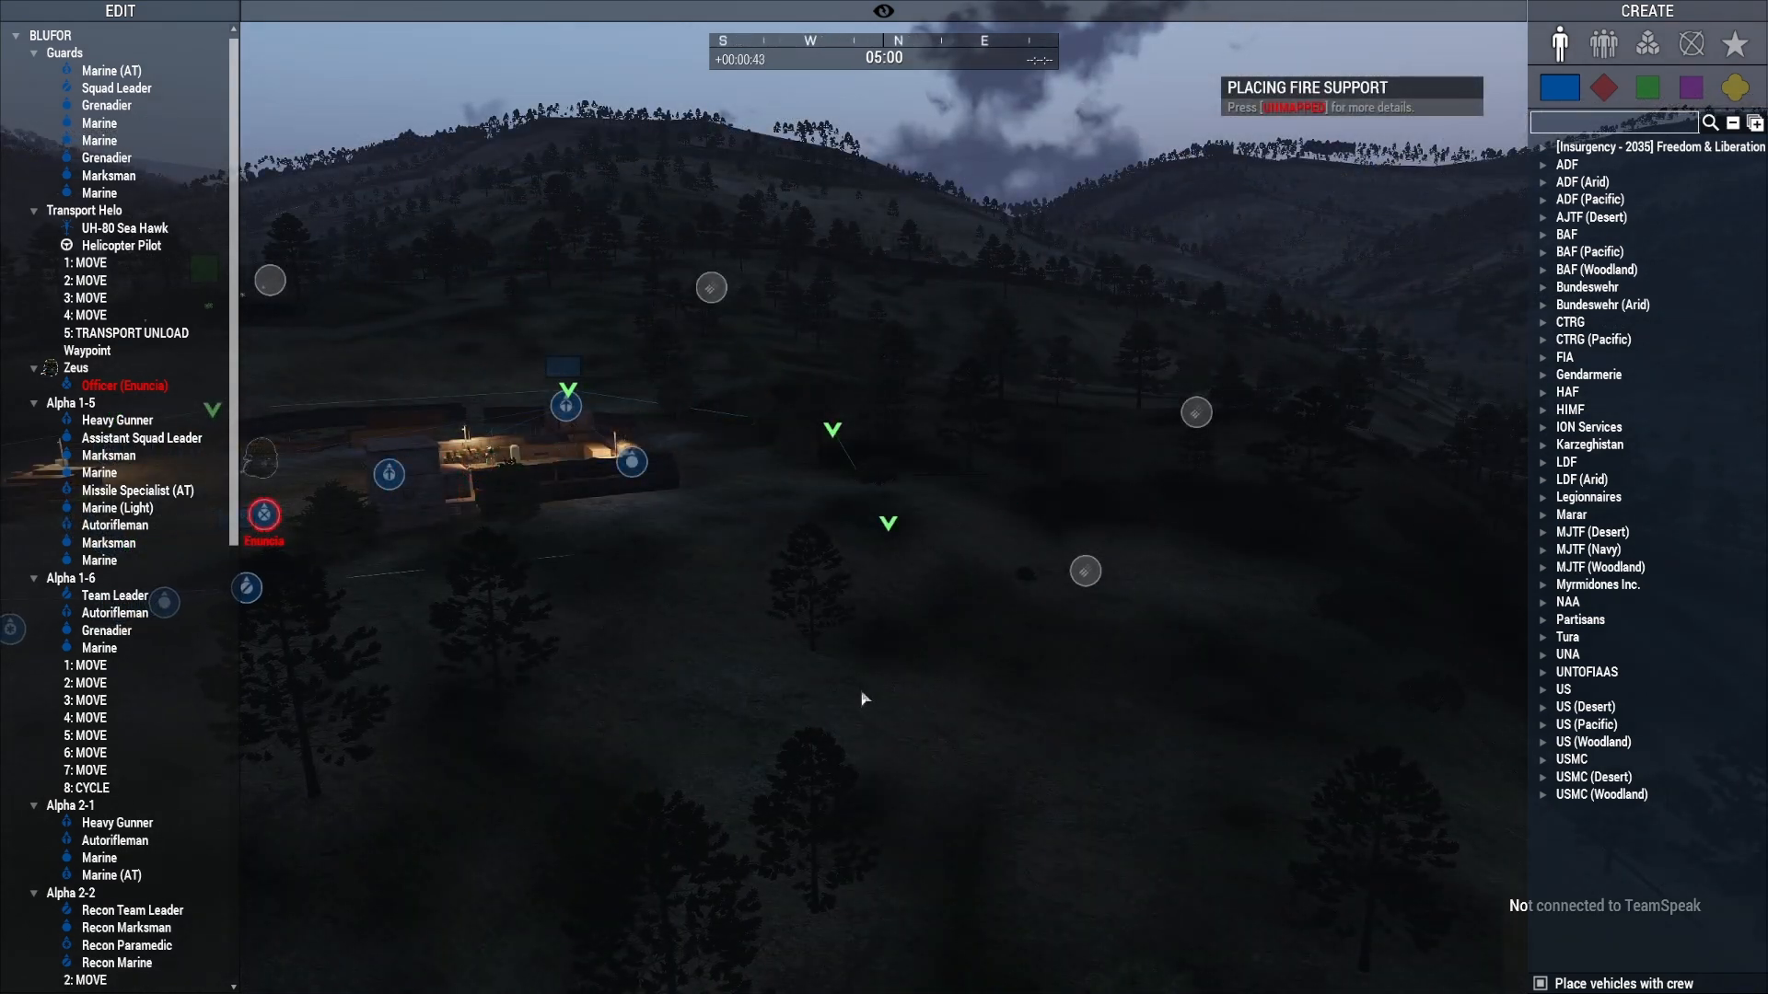
{"action": "key", "text": "d"}
{"action": "right_click_drag", "start_coordinate": [967, 699], "coordinate": [806, 715]}
{"action": "key", "text": "w"}
{"action": "key", "text": "s"}
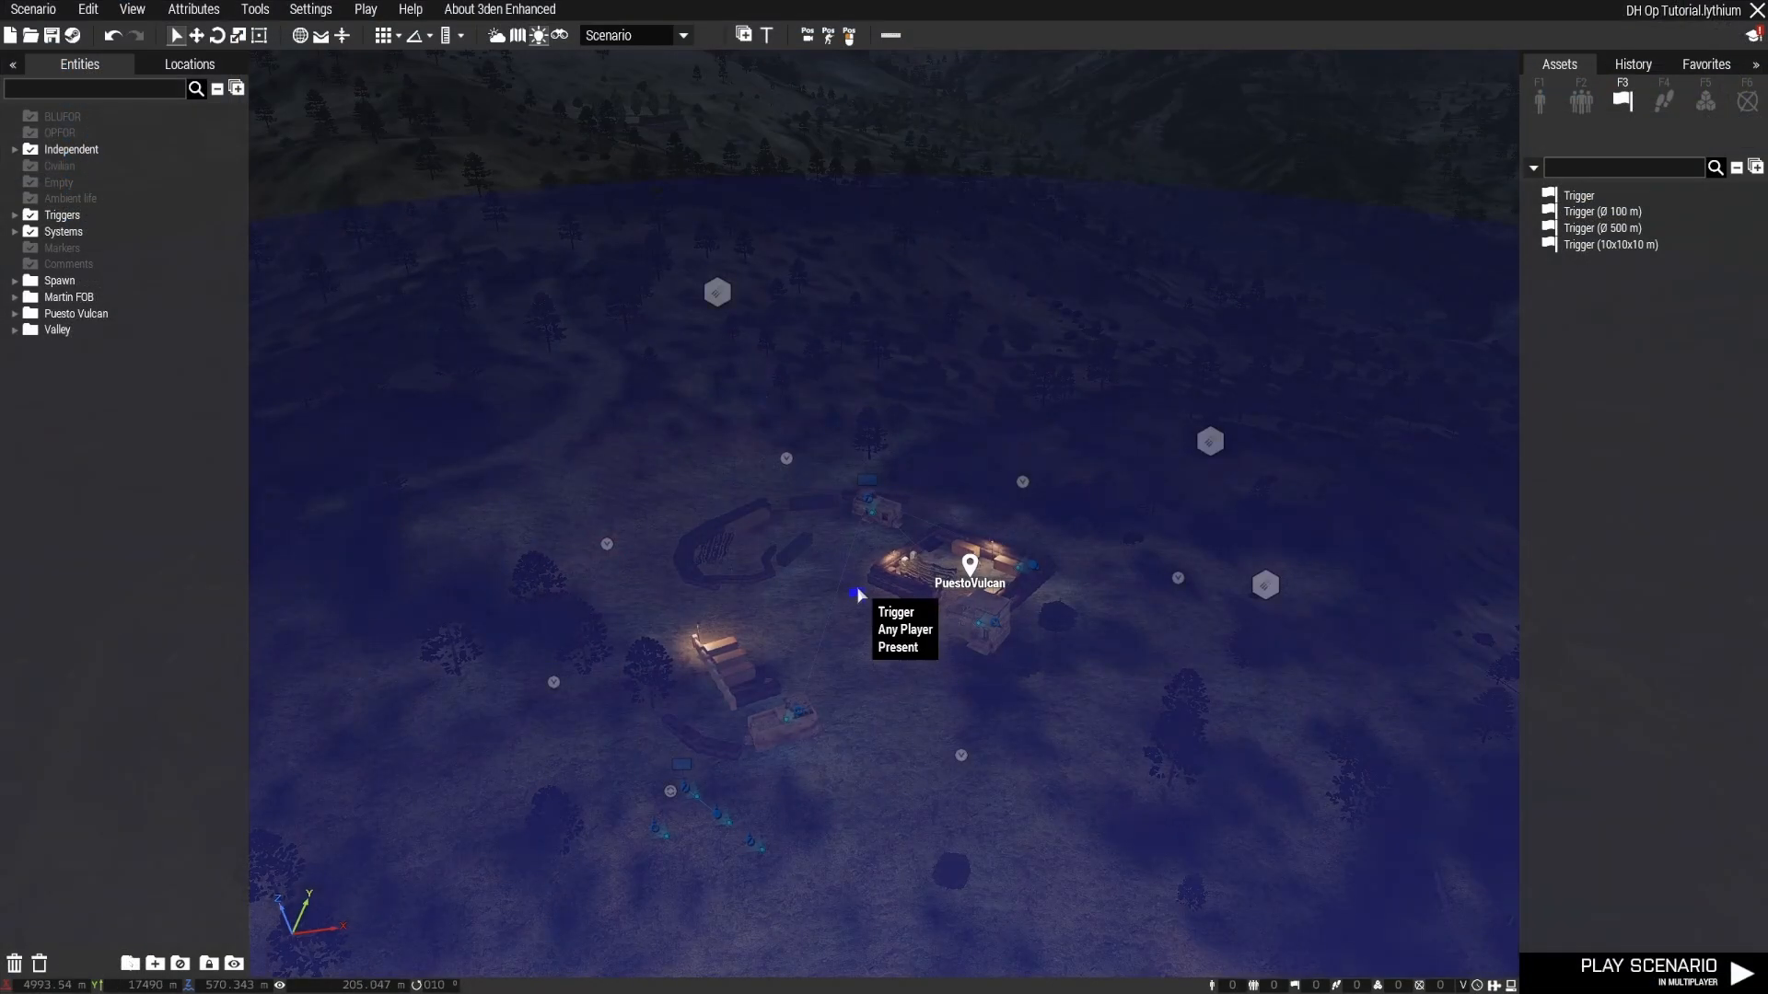
Step: Unsync the Puesto Vulcan trigger from the two Ordnance modules east of the outpost
{"action": "right_click", "coordinate": [857, 599]}
{"action": "mouse_move", "coordinate": [875, 603]}
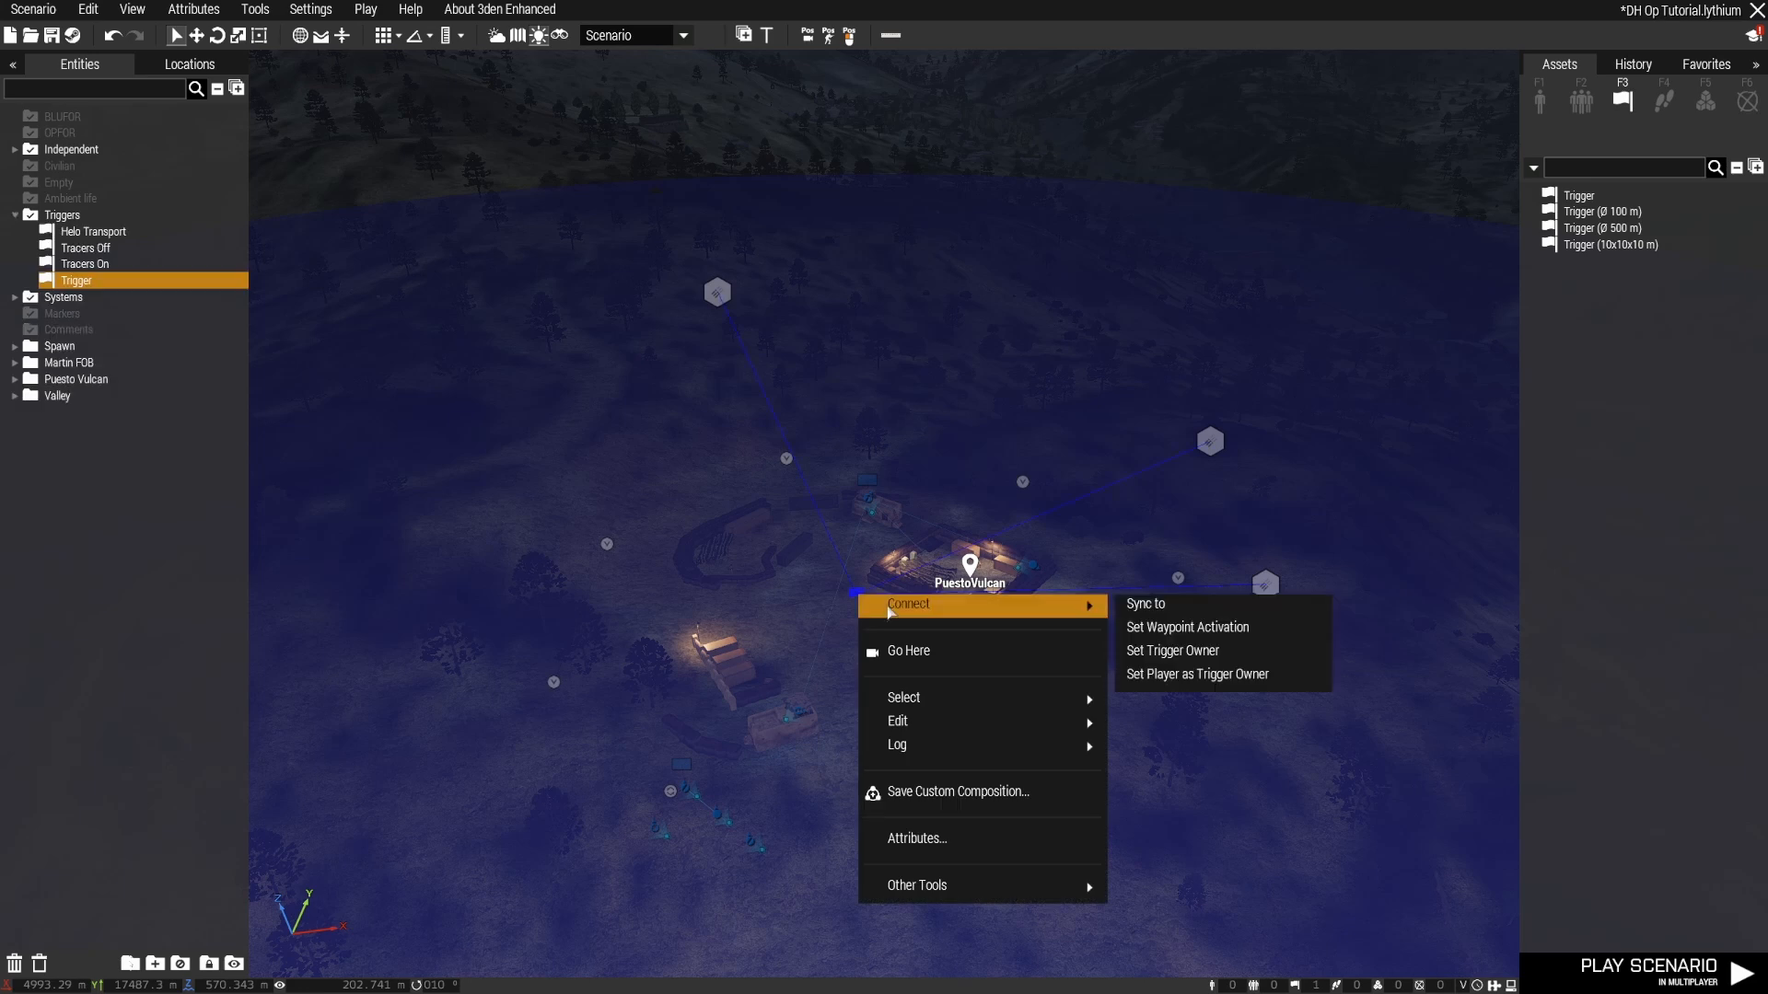
{"action": "left_click", "coordinate": [1169, 603]}
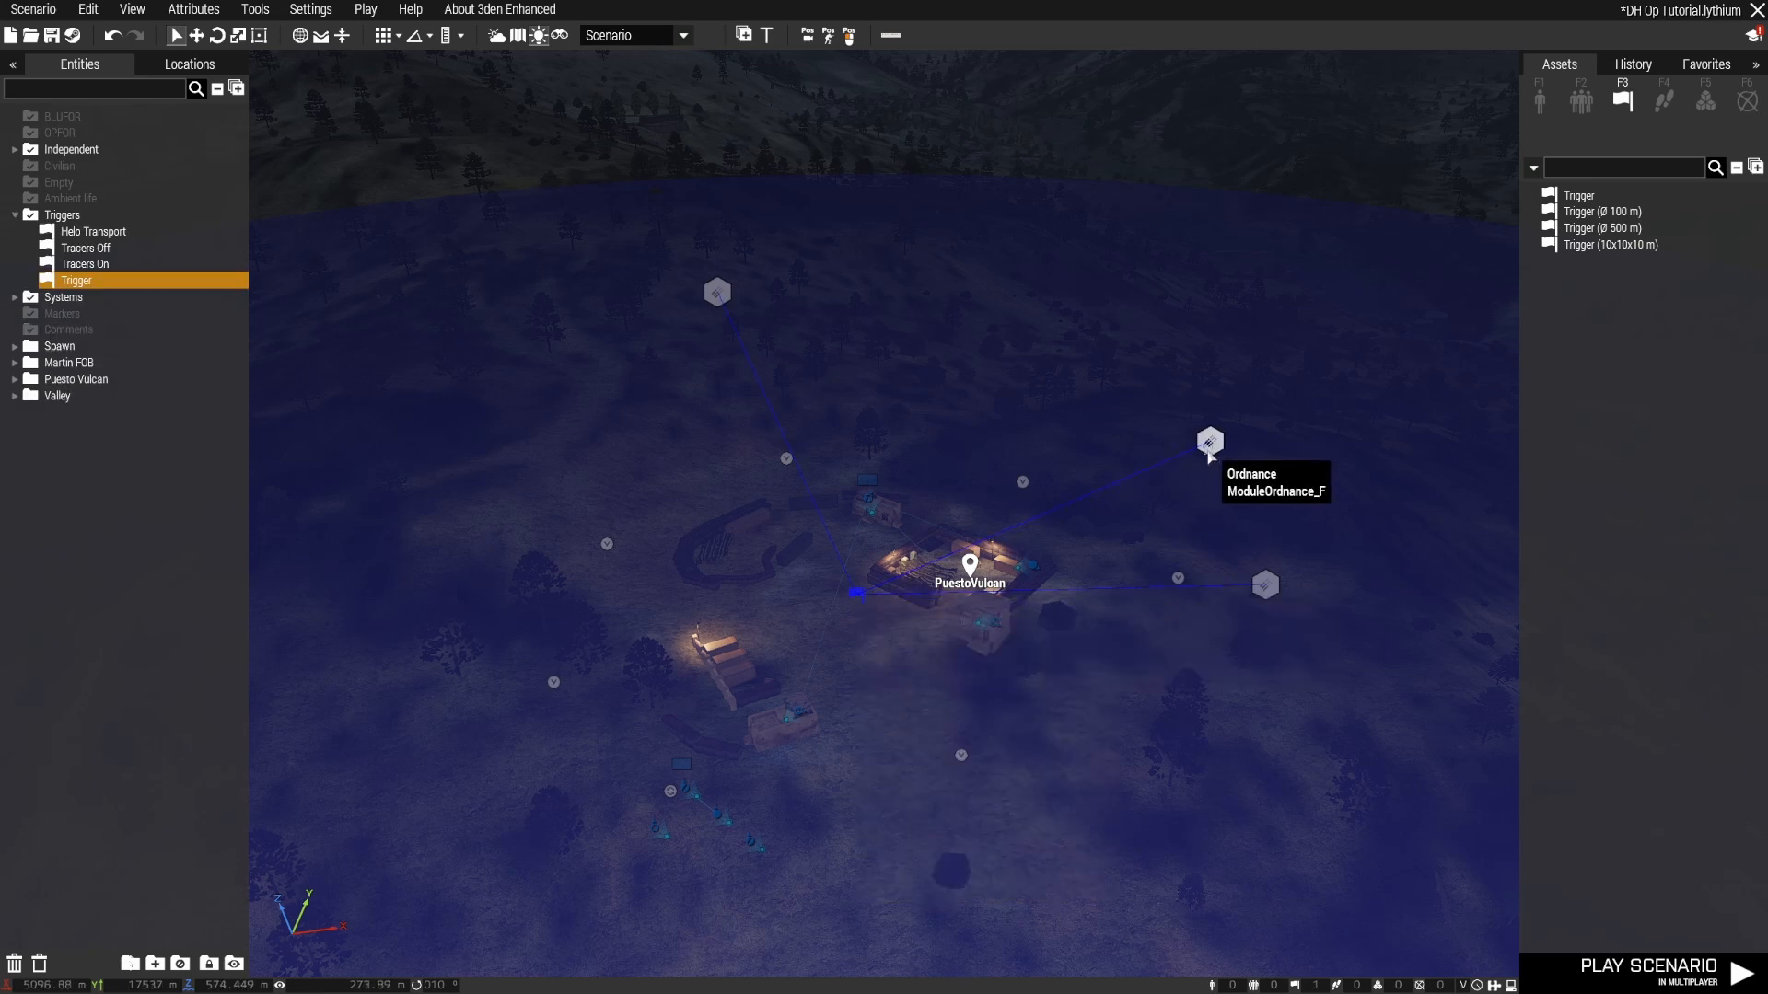
{"action": "right_click", "coordinate": [1208, 445]}
{"action": "left_click", "coordinate": [1142, 460]}
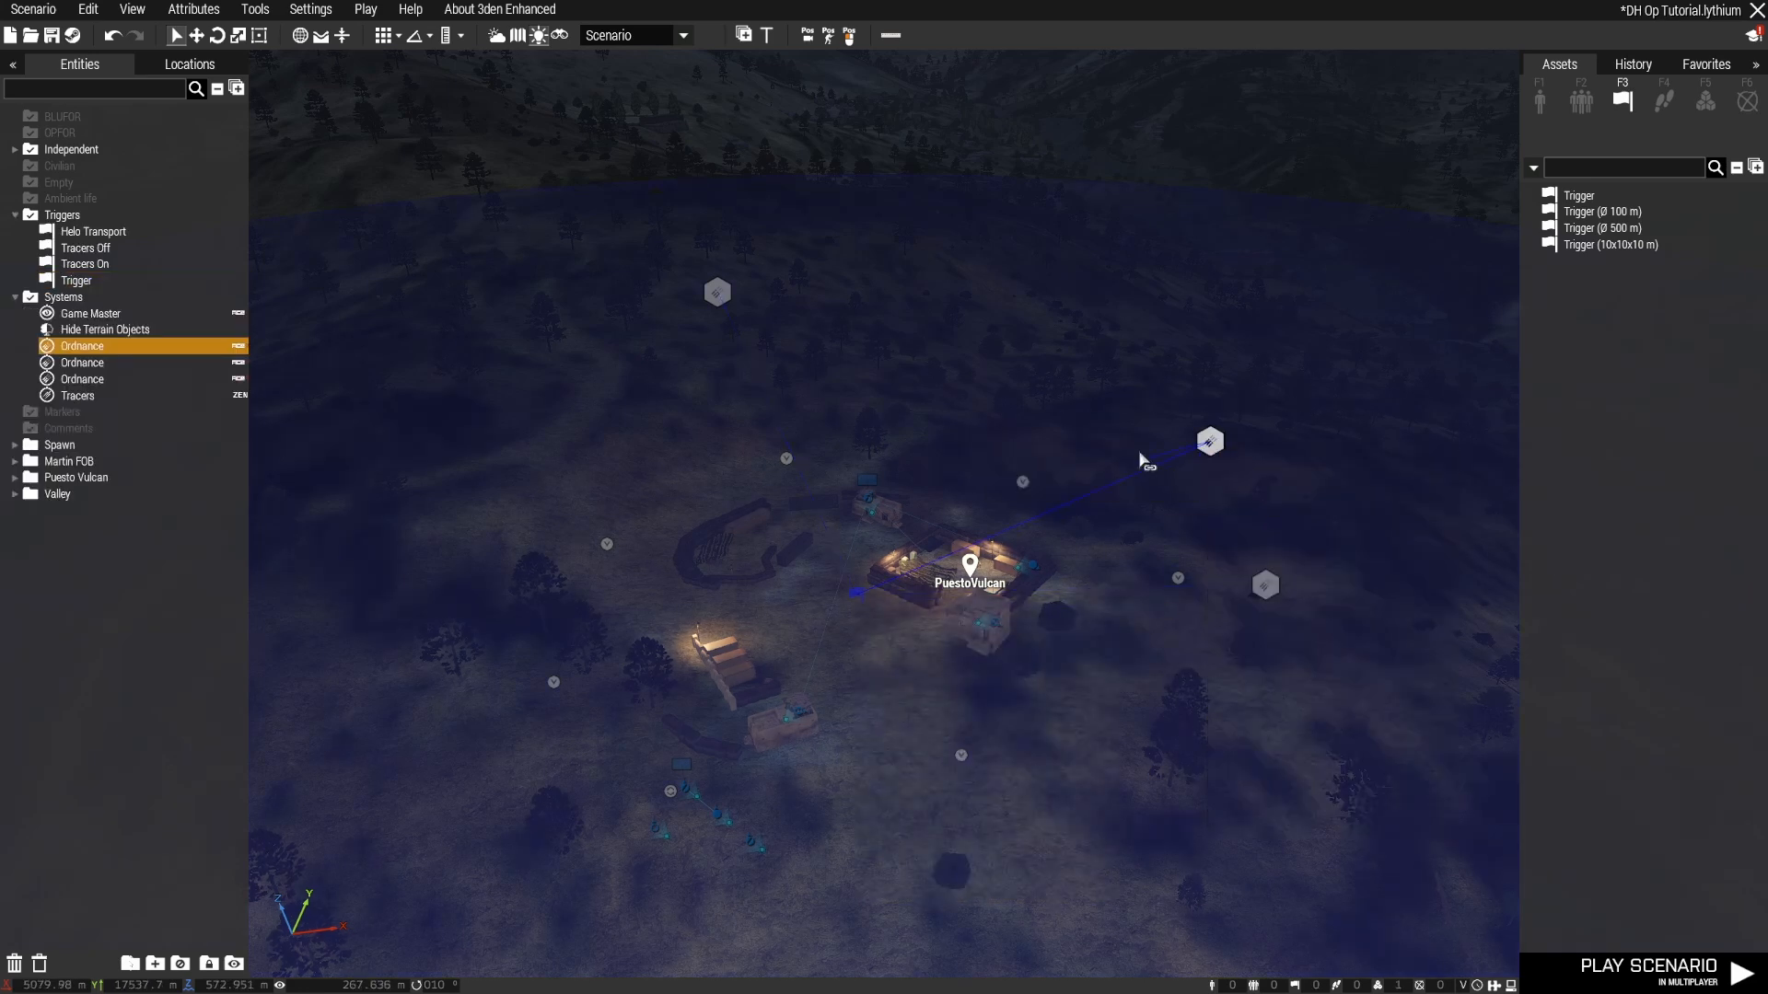
{"action": "right_click", "coordinate": [1265, 590]}
{"action": "left_click", "coordinate": [1236, 597]}
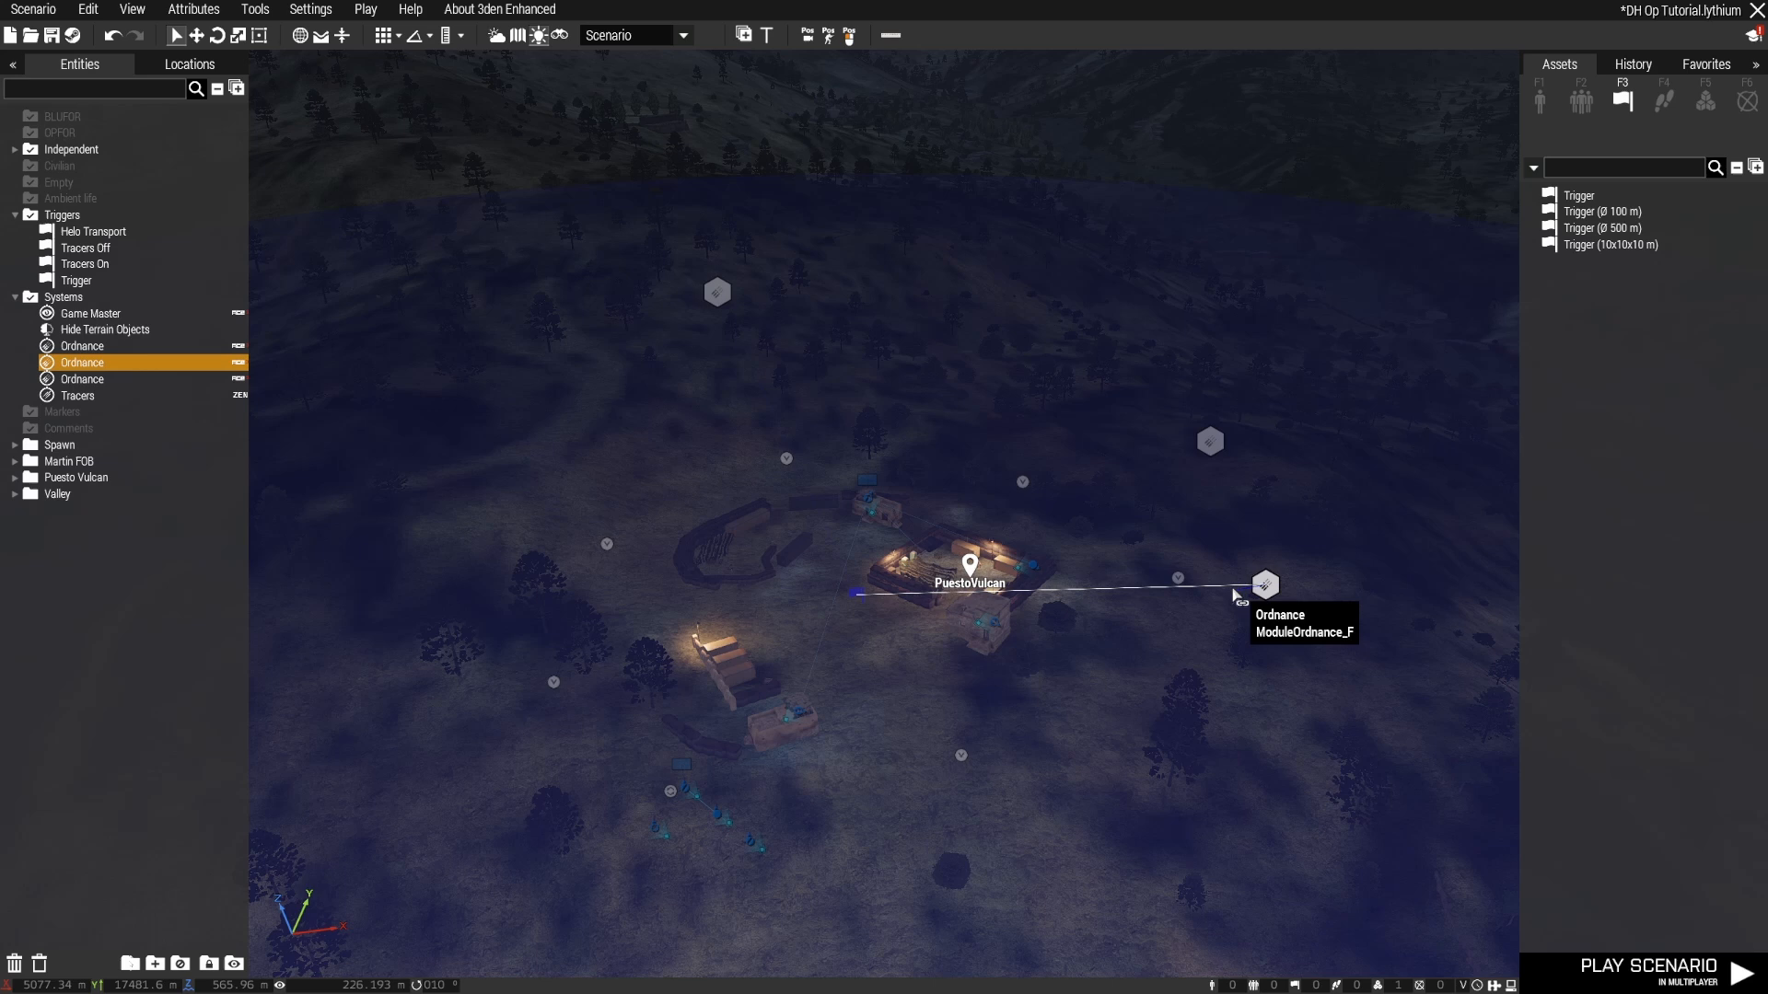
{"action": "right_click", "coordinate": [1160, 512]}
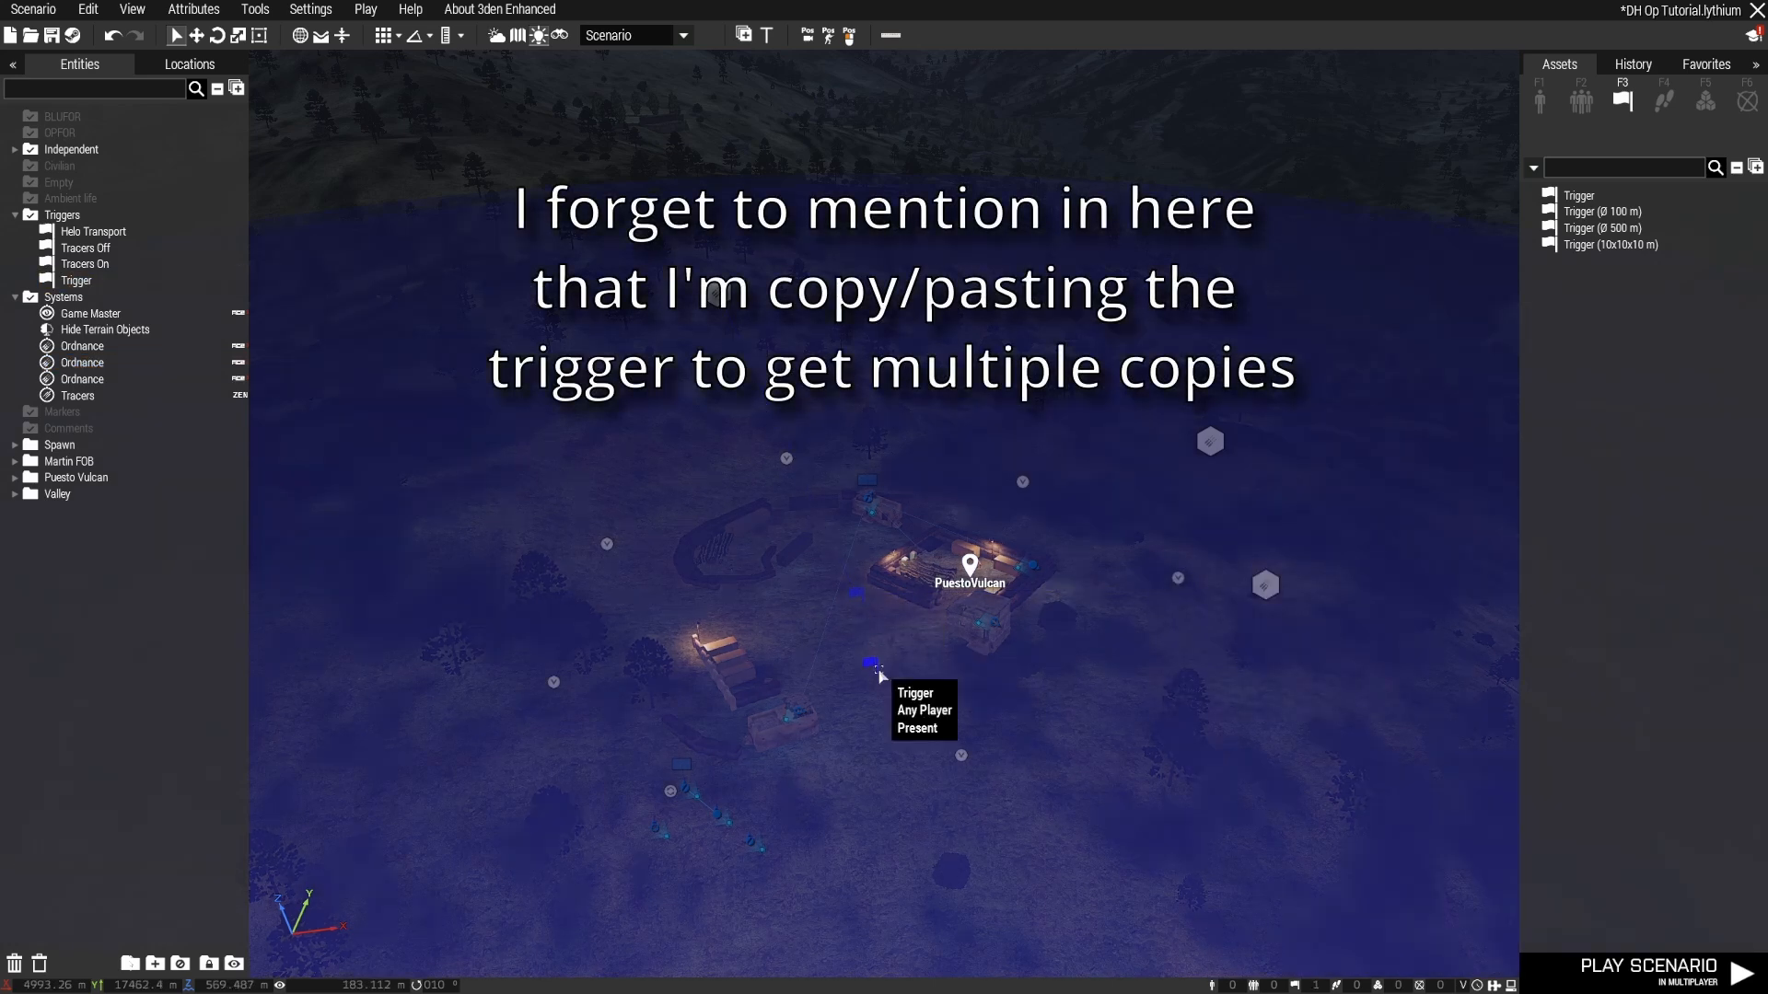
Step: Paste a copy of the trigger beside the original and sync it to the north-eastern Ordnance module
{"action": "key", "text": "ctrl+v"}
{"action": "right_click", "coordinate": [884, 645]}
{"action": "mouse_move", "coordinate": [921, 642]}
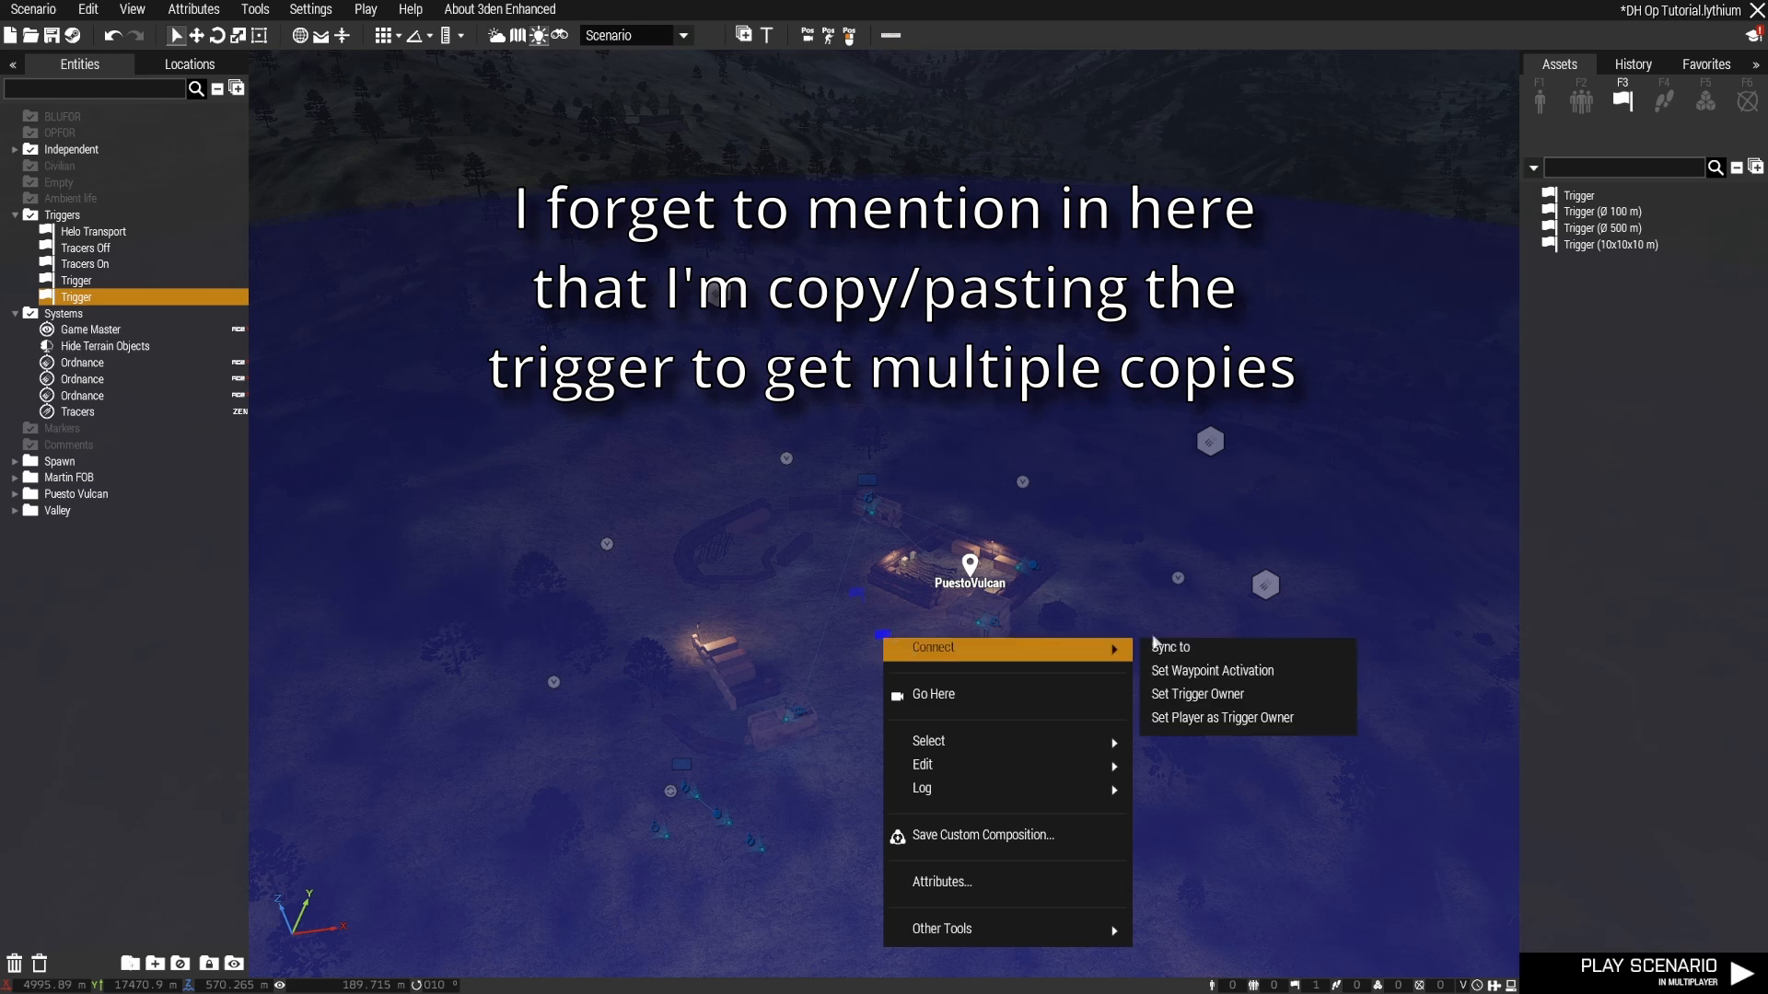
{"action": "left_click", "coordinate": [1174, 648]}
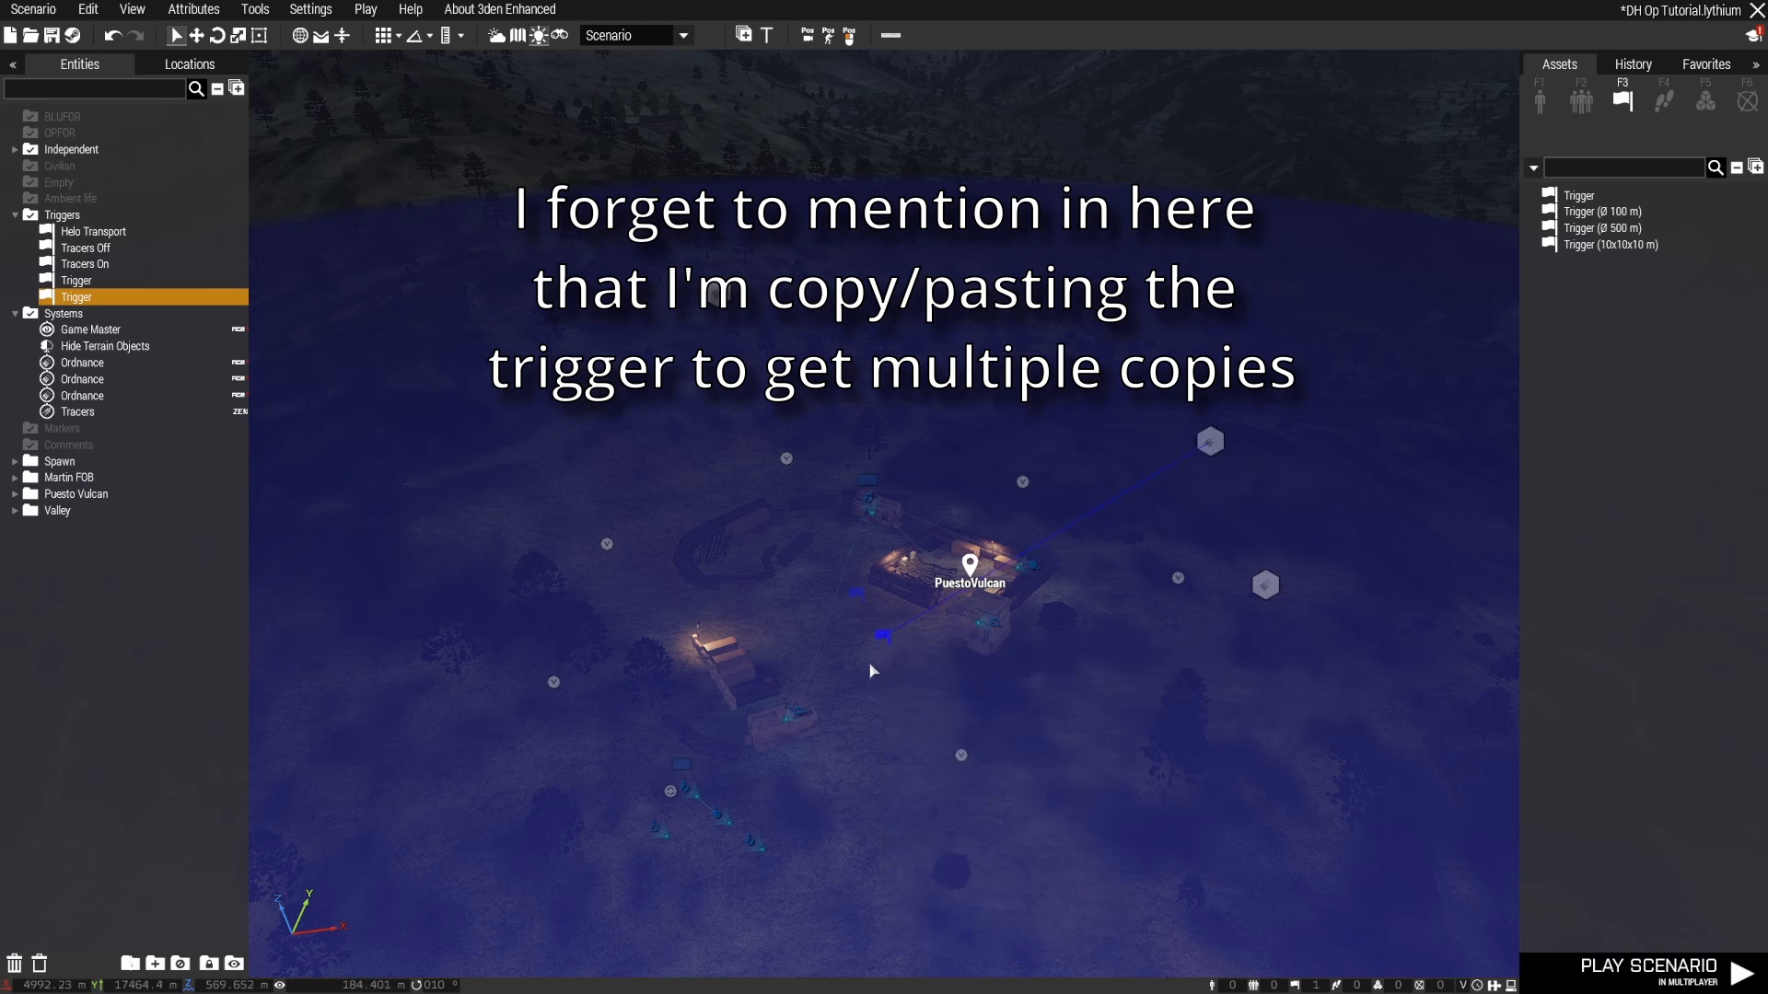
Step: Paste another copy of the trigger near the first two and sync it to the eastern Ordnance module
{"action": "key", "text": "ctrl+v"}
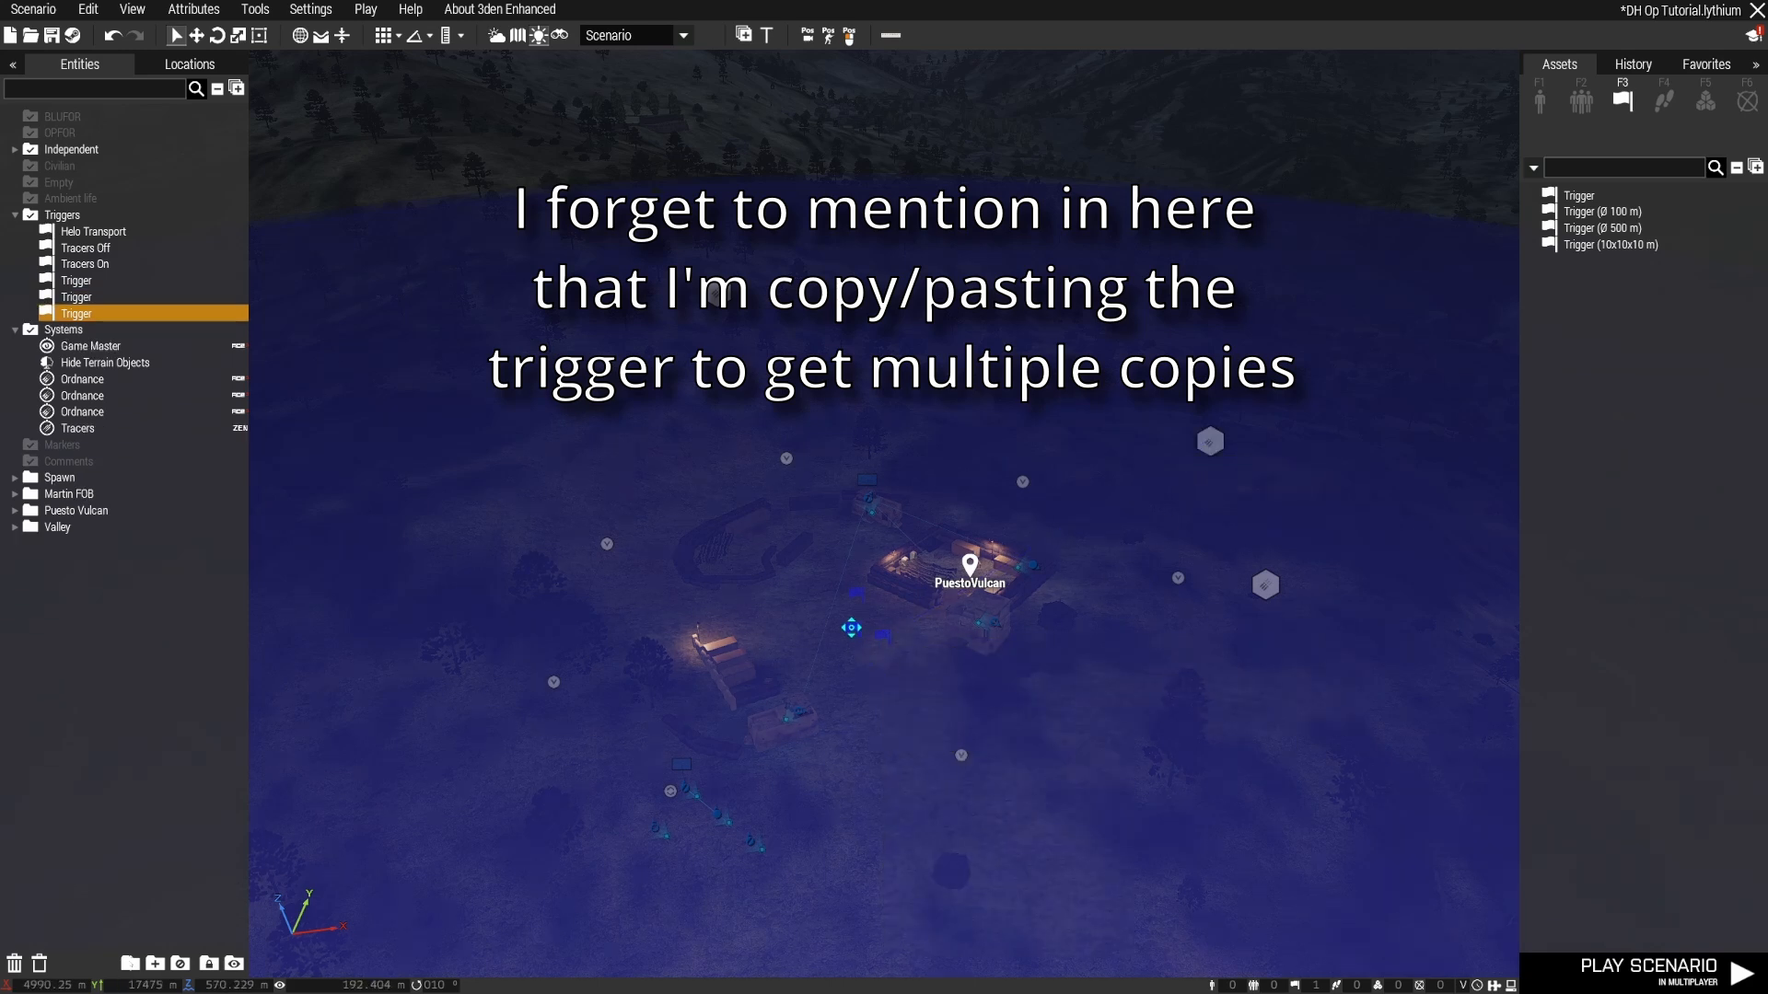
{"action": "right_click", "coordinate": [853, 628]}
{"action": "mouse_move", "coordinate": [898, 636]}
{"action": "left_click", "coordinate": [1146, 636]}
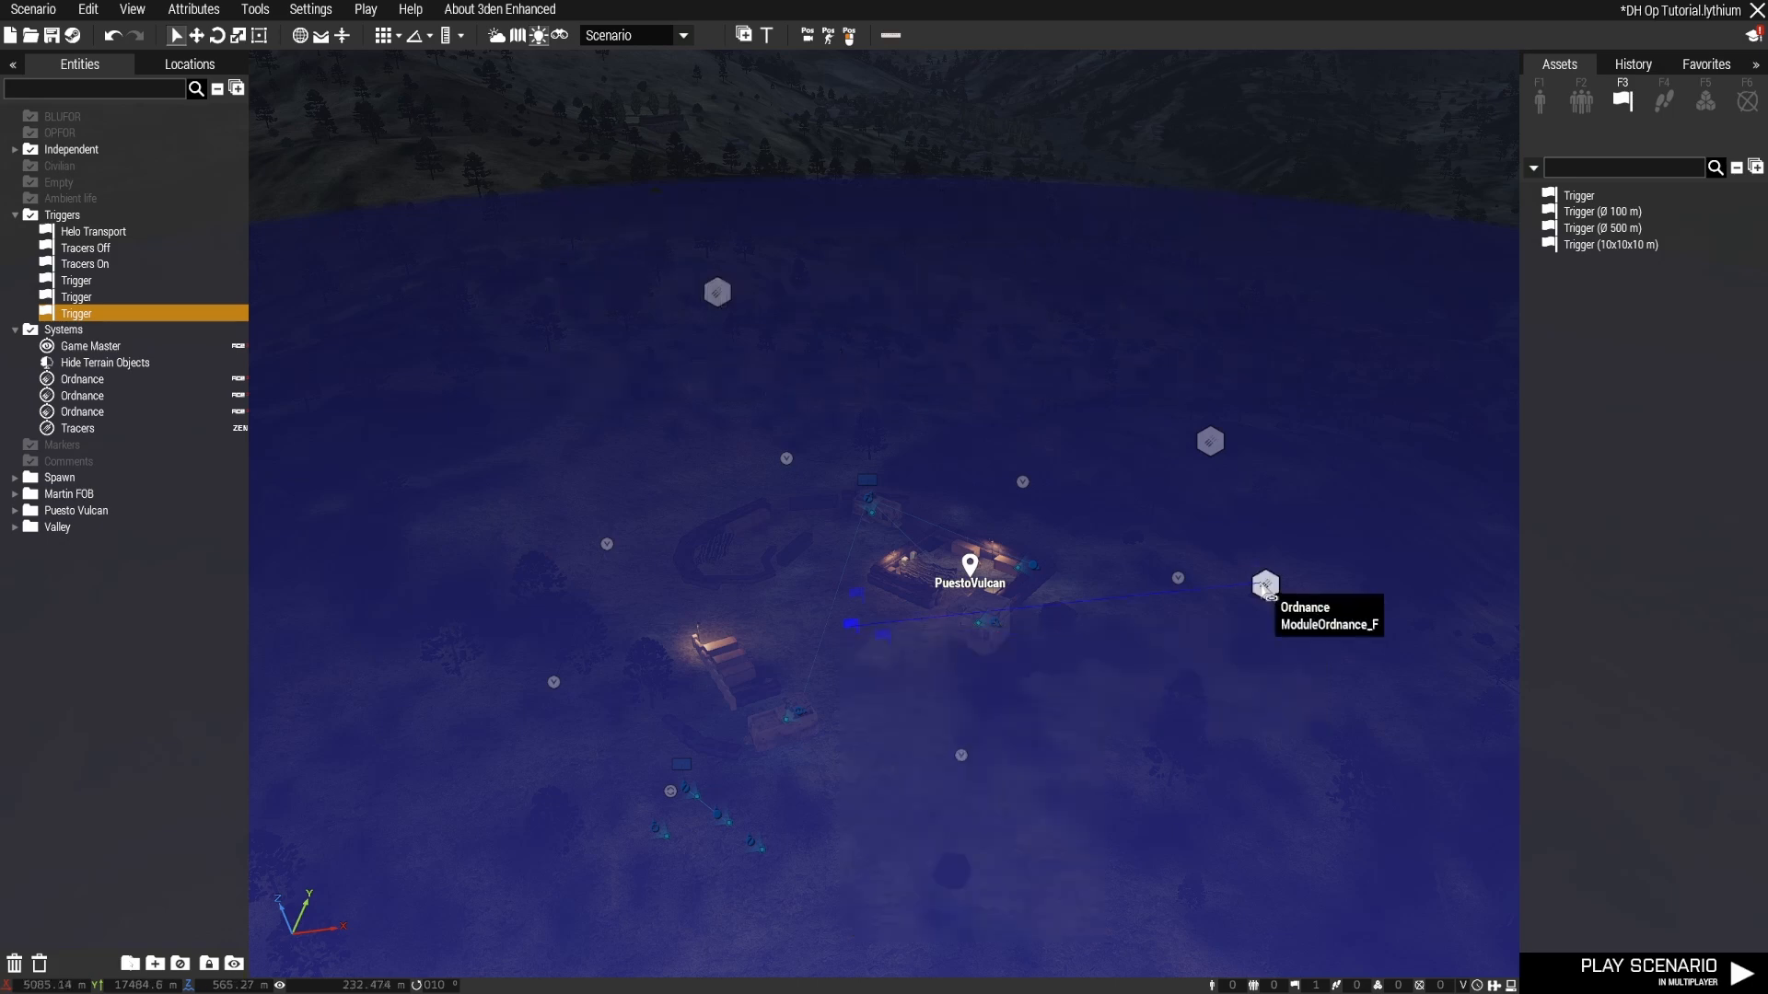
{"action": "left_click", "coordinate": [1266, 585]}
Step: Review the third trigger's activation and countdown timer attributes and accept them
{"action": "double_click", "coordinate": [852, 628]}
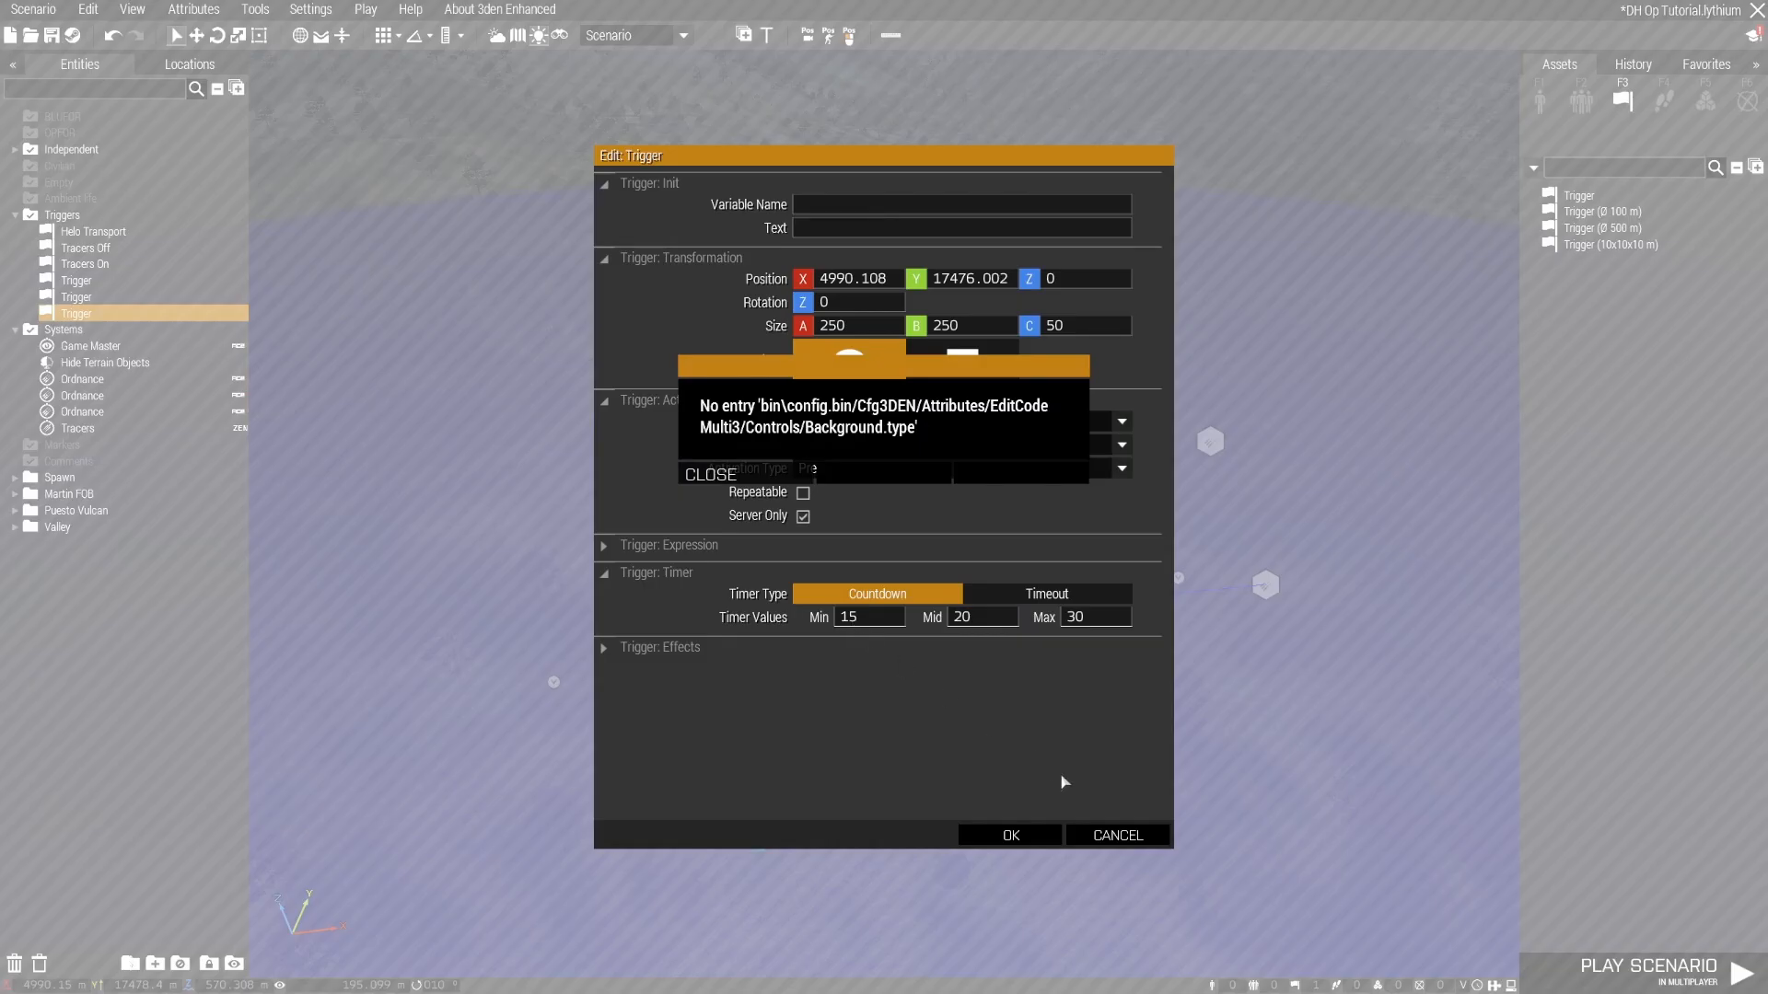
{"action": "left_click", "coordinate": [792, 474]}
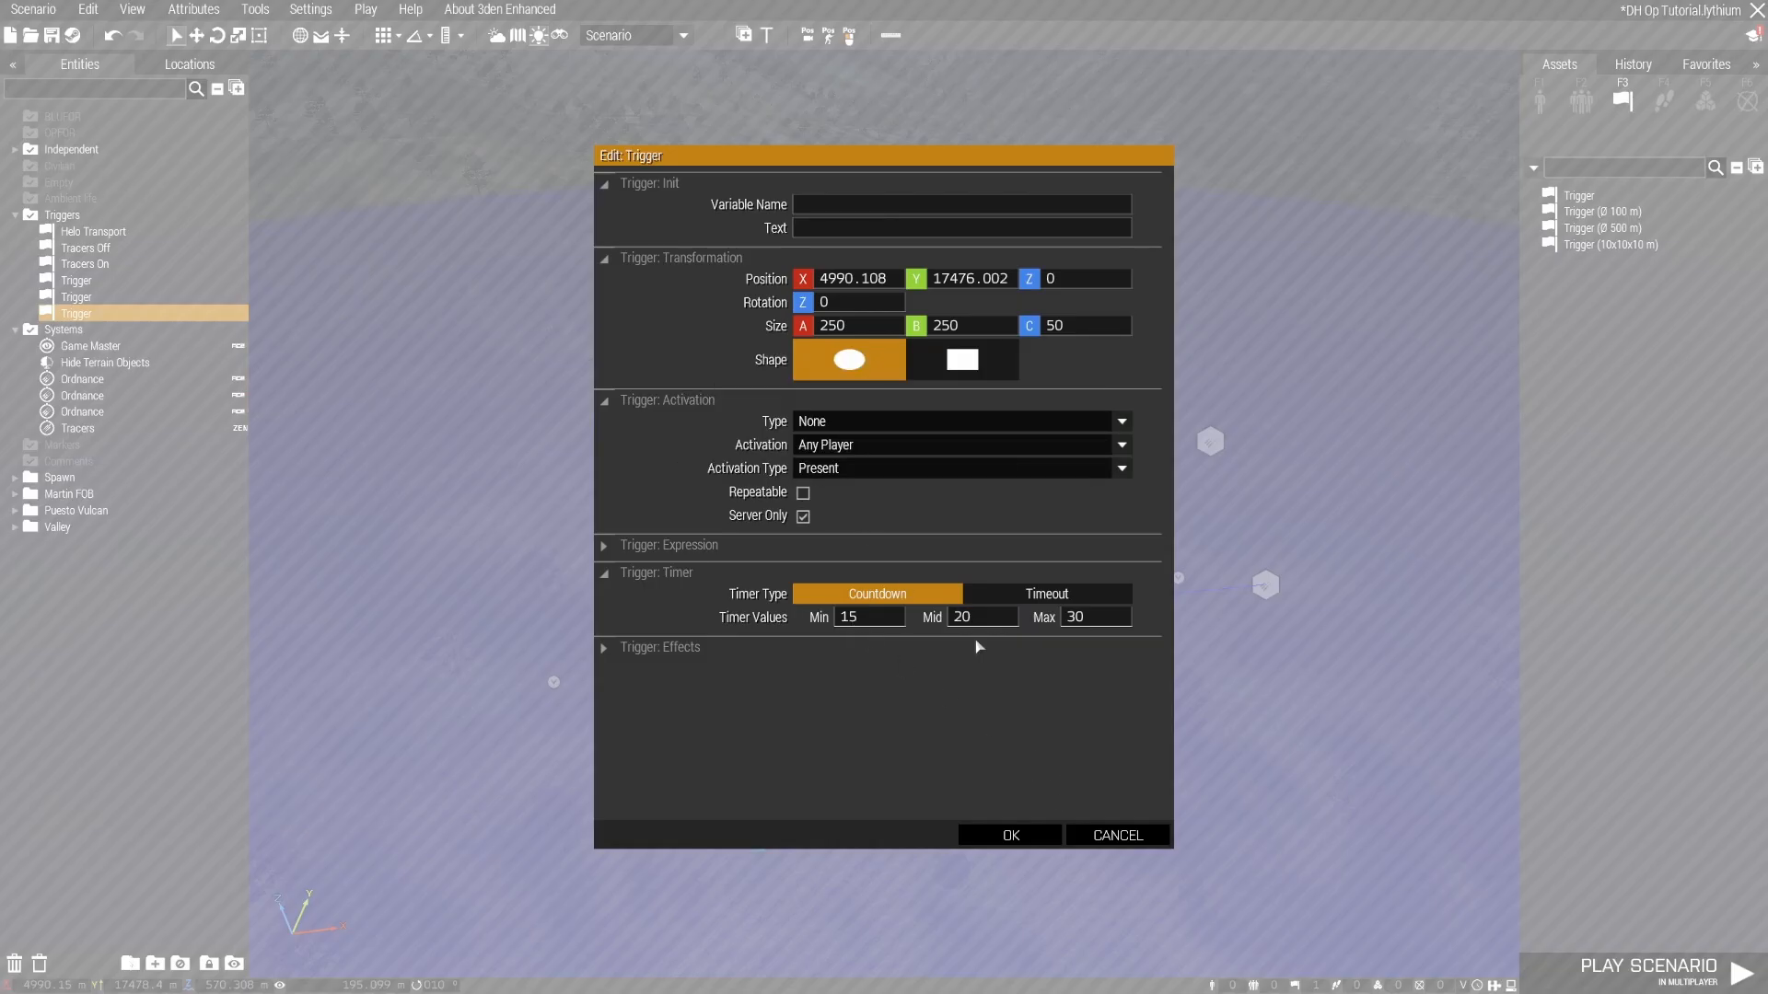
{"action": "left_click", "coordinate": [1005, 838]}
Step: Save the scenario with the three separate barrage triggers and launch it as a multiplayer test
{"action": "key", "text": "ctrl+s"}
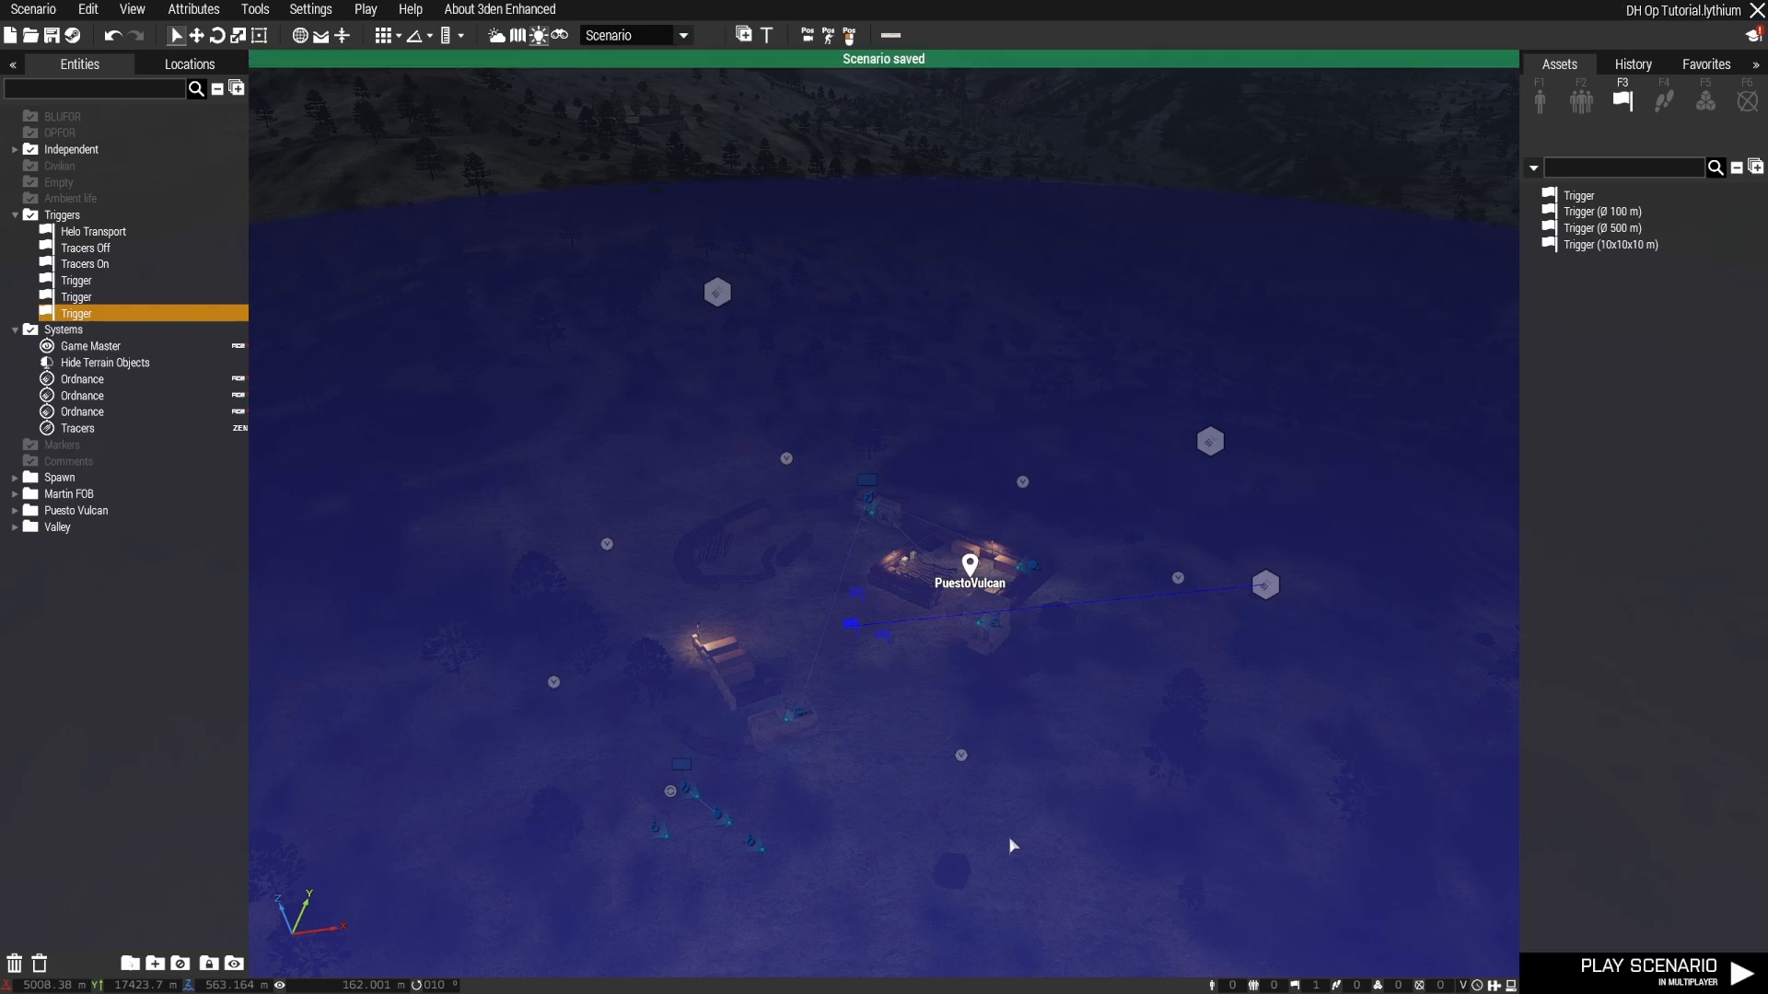
{"action": "right_click_drag", "start_coordinate": [1016, 776], "coordinate": [1053, 727]}
{"action": "key", "text": "w"}
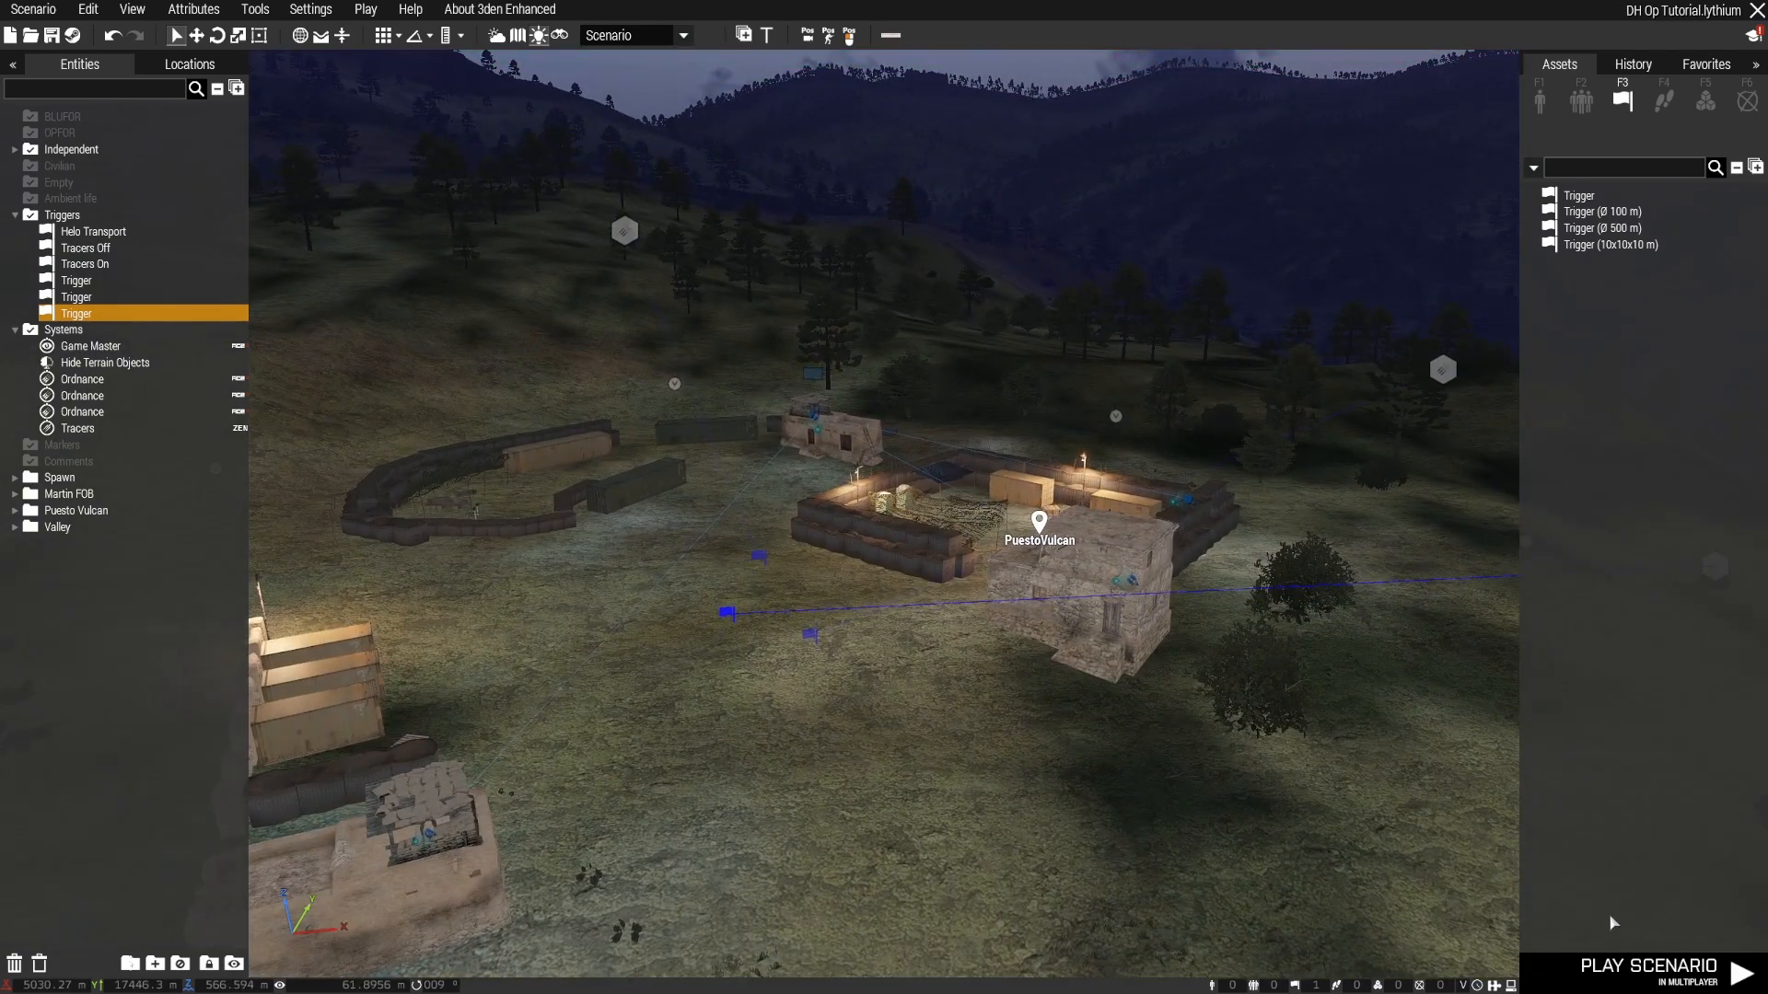
{"action": "left_click", "coordinate": [1648, 969]}
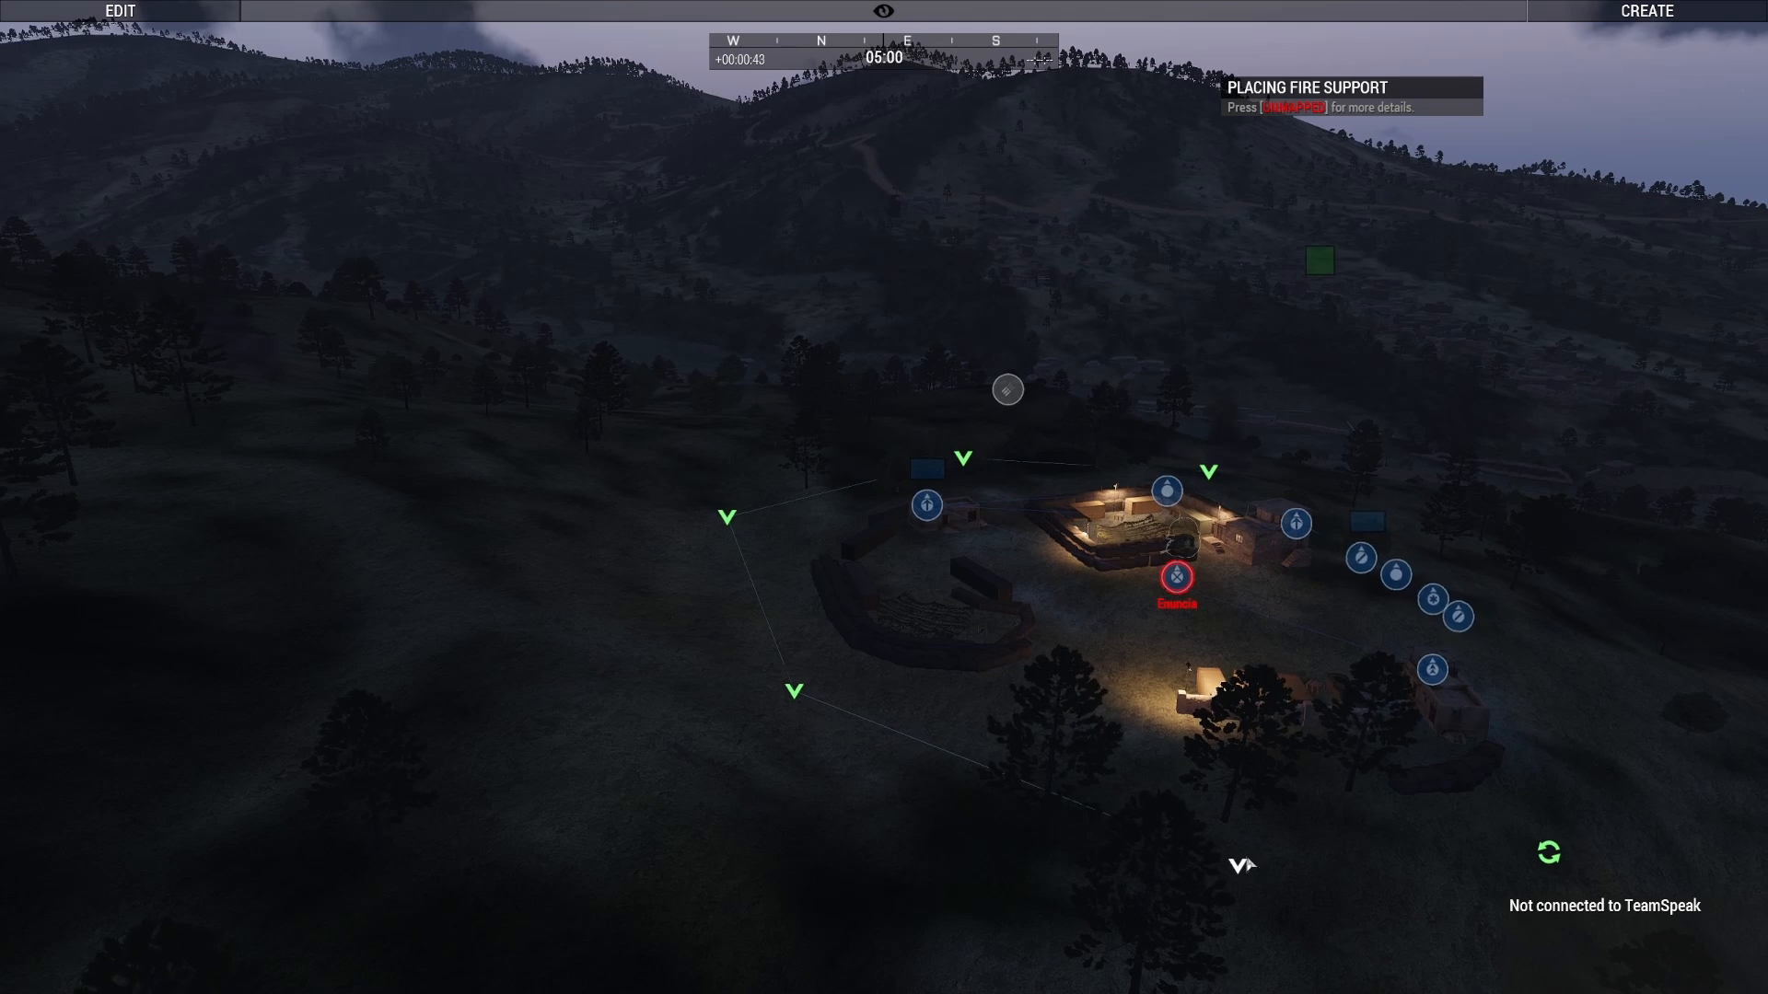
Step: Watch the ground around Puesto Vulcan from the Zeus camera for the staged ordnance impacts
{"action": "key", "text": "w"}
{"action": "key", "text": "d"}
{"action": "right_click_drag", "start_coordinate": [1247, 865], "coordinate": [1147, 872]}
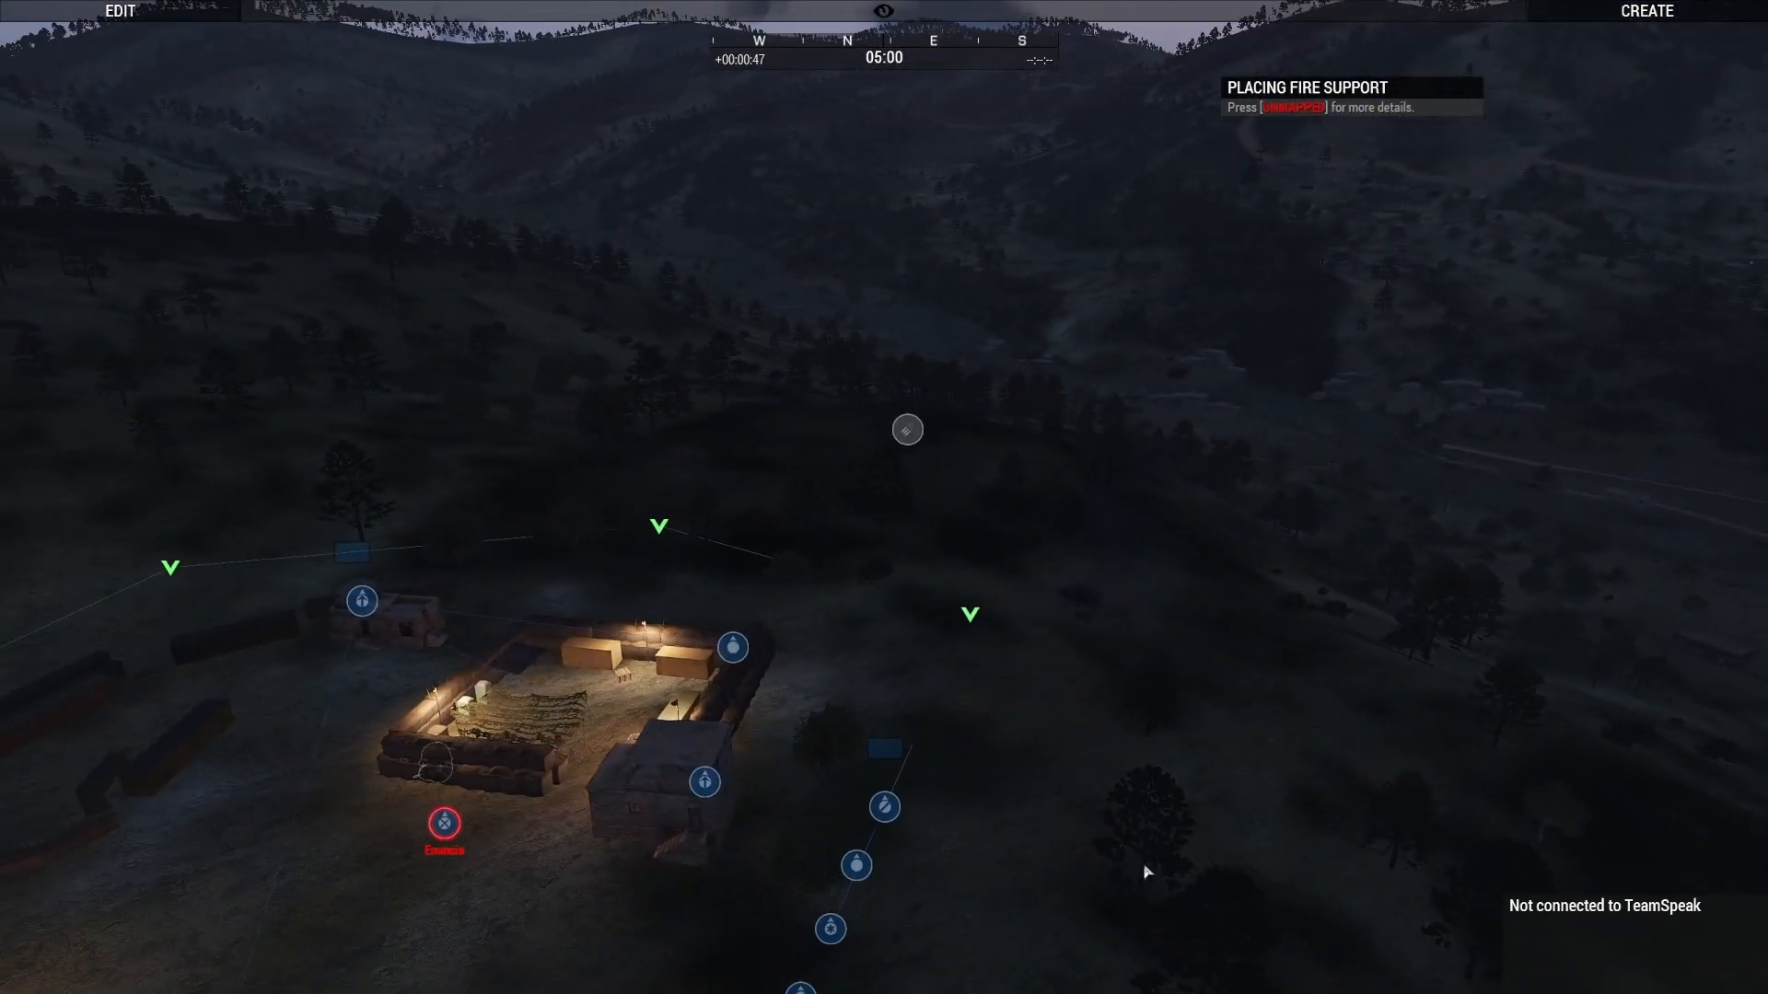
{"action": "key", "text": "s"}
{"action": "mouse_move", "coordinate": [1146, 872]}
{"action": "right_mouse_down"}
{"action": "mouse_move", "coordinate": [1059, 873]}
{"action": "mouse_move", "coordinate": [1114, 870]}
{"action": "right_mouse_up"}
{"action": "key", "text": "w"}
{"action": "key", "text": "a"}
{"action": "key", "text": "s"}
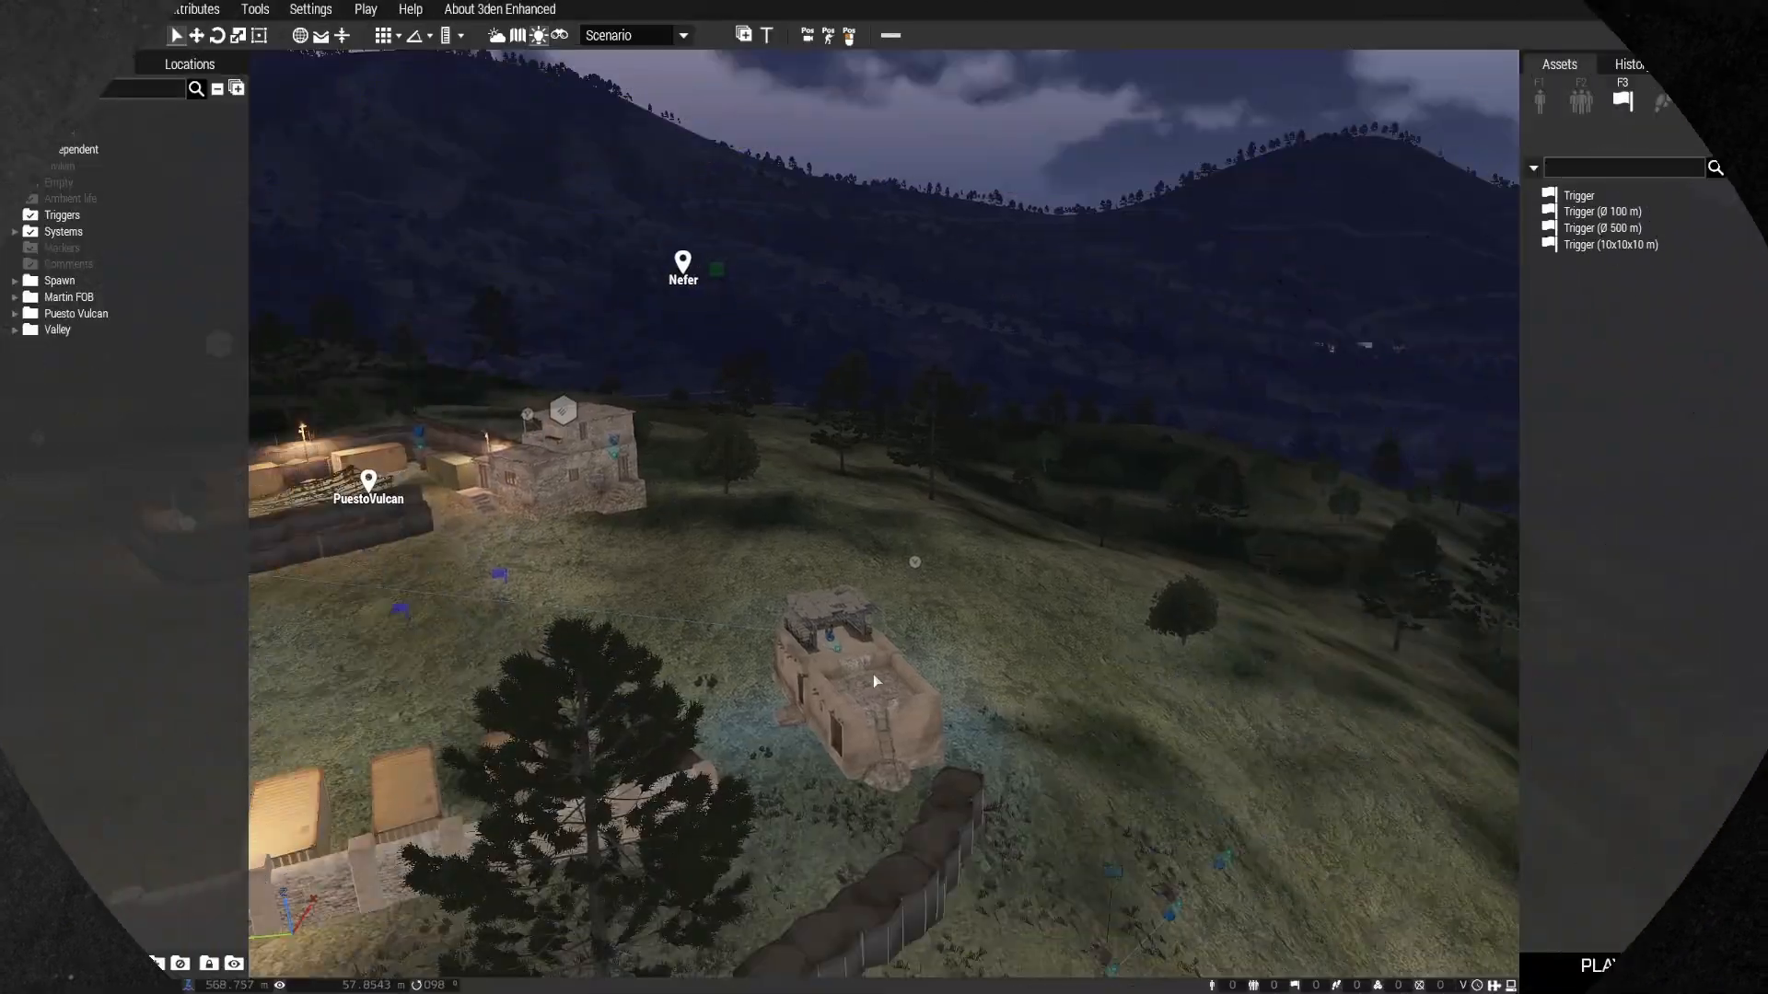
Step: Show the placeable object assets and examine the valley settlement facing Puesto Vulcan in the editor
{"action": "right_click_drag", "start_coordinate": [873, 675], "coordinate": [433, 732]}
{"action": "key", "text": "w"}
{"action": "key", "text": "s"}
{"action": "key", "text": "d"}
{"action": "key", "text": "w"}
{"action": "key", "text": "w"}
{"action": "key", "text": "d"}
{"action": "key", "text": "s"}
{"action": "key", "text": "d"}
{"action": "key", "text": "w"}
{"action": "key", "text": "w"}
{"action": "key", "text": "w"}
{"action": "left_click", "coordinate": [1542, 104]}
{"action": "key", "text": "w"}
{"action": "right_click_drag", "start_coordinate": [1022, 479], "coordinate": [800, 416]}
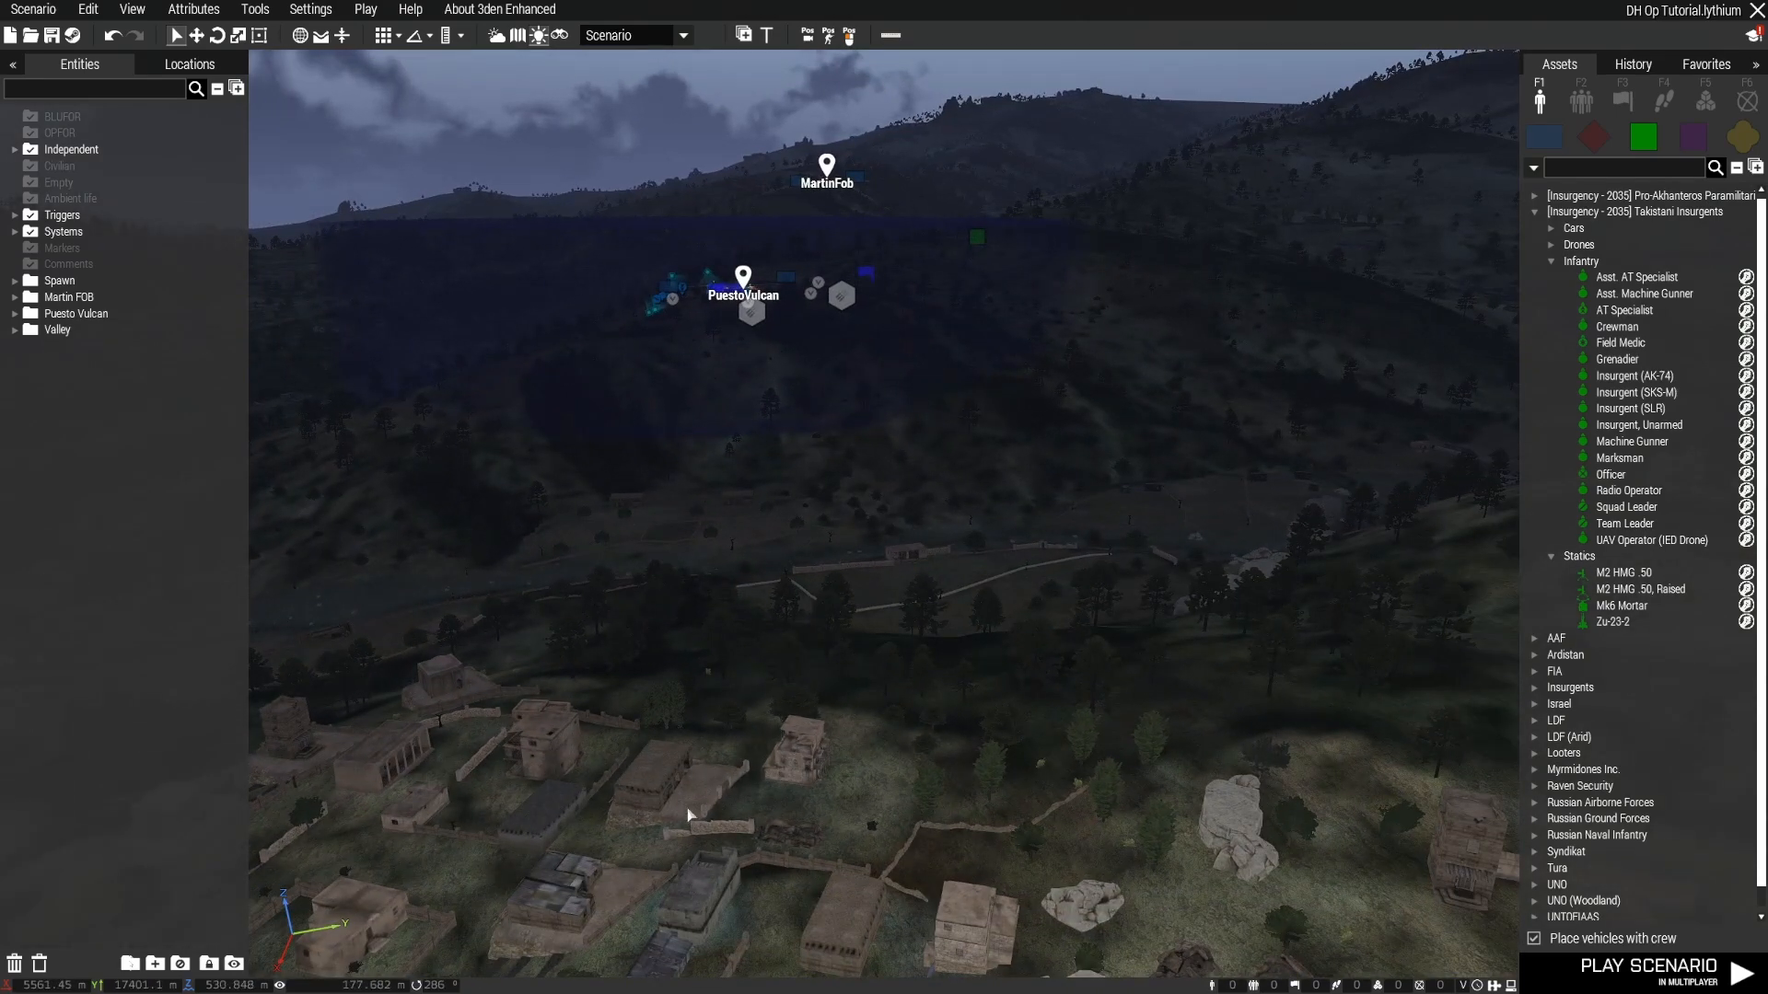
Step: Survey the village compounds and slopes around Nefer for possible insurgent positions
{"action": "key", "text": "a"}
{"action": "mouse_move", "coordinate": [689, 815]}
{"action": "right_mouse_down"}
{"action": "mouse_move", "coordinate": [805, 821]}
{"action": "mouse_move", "coordinate": [730, 727]}
{"action": "mouse_move", "coordinate": [868, 584]}
{"action": "mouse_move", "coordinate": [1093, 529]}
{"action": "mouse_move", "coordinate": [1034, 525]}
{"action": "right_mouse_up"}
{"action": "key", "text": "a"}
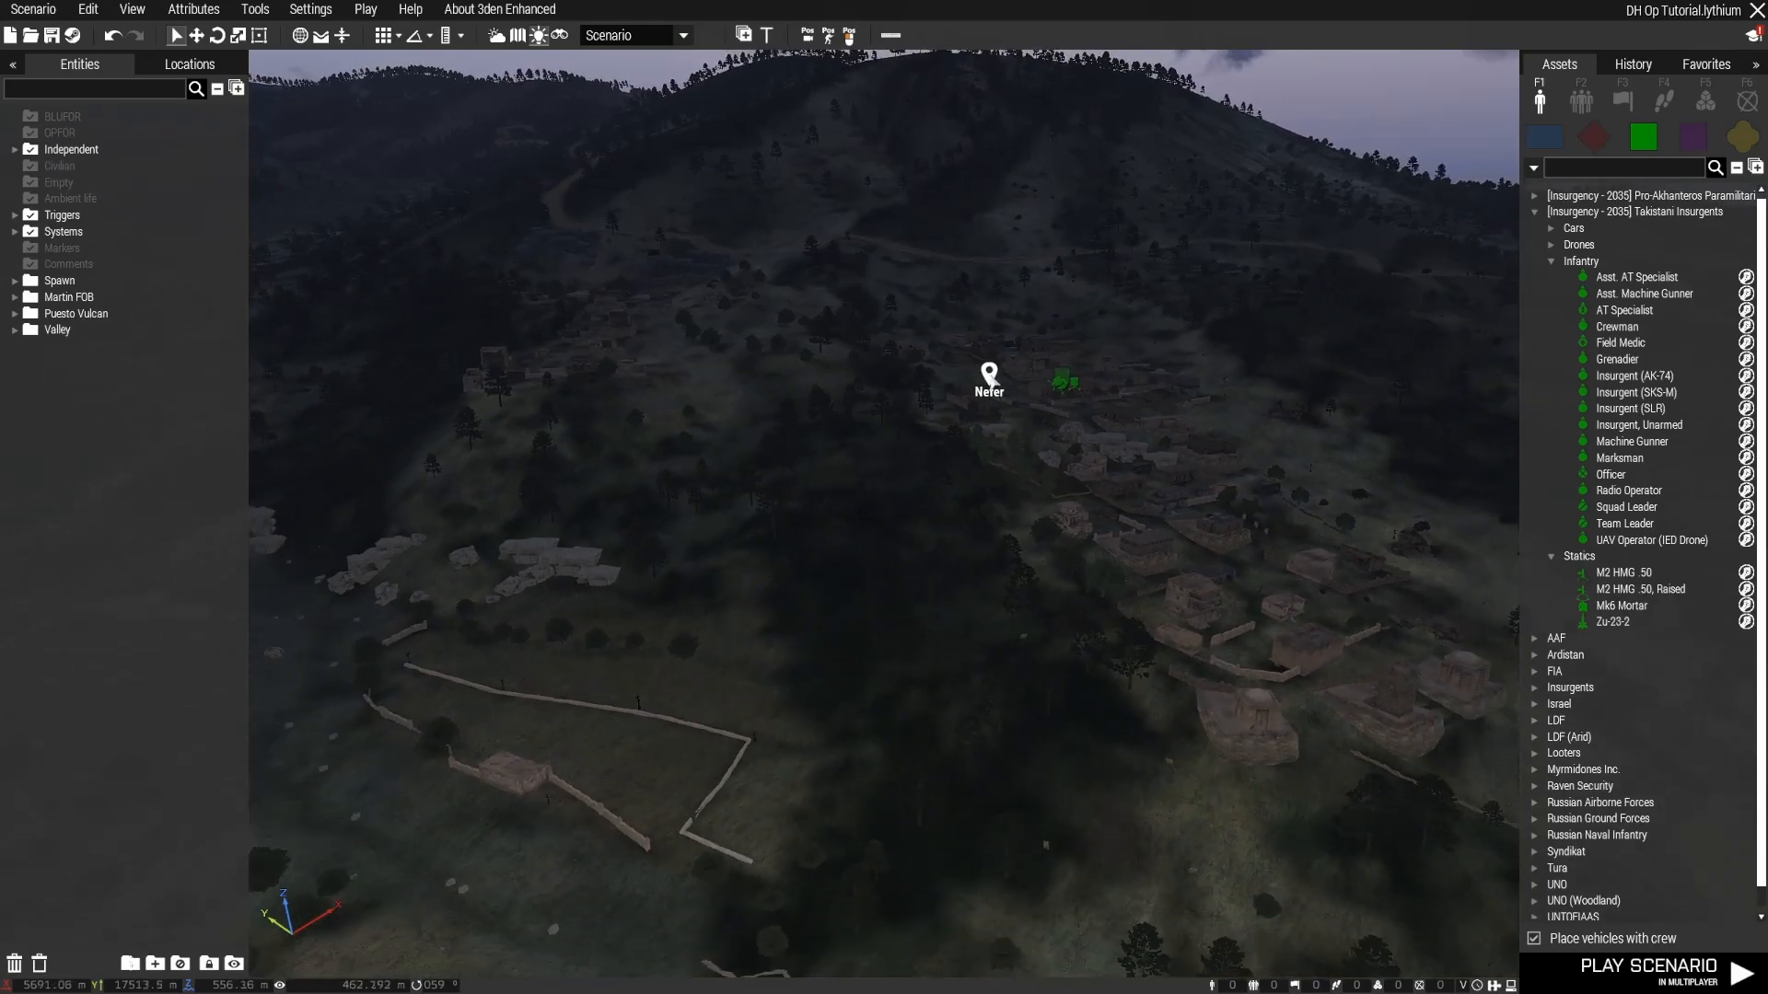
{"action": "mouse_move", "coordinate": [955, 693]}
{"action": "right_mouse_down"}
{"action": "mouse_move", "coordinate": [998, 710]}
{"action": "mouse_move", "coordinate": [612, 678]}
{"action": "mouse_move", "coordinate": [542, 446]}
{"action": "right_mouse_up"}
{"action": "key", "text": "s"}
{"action": "key", "text": "a"}
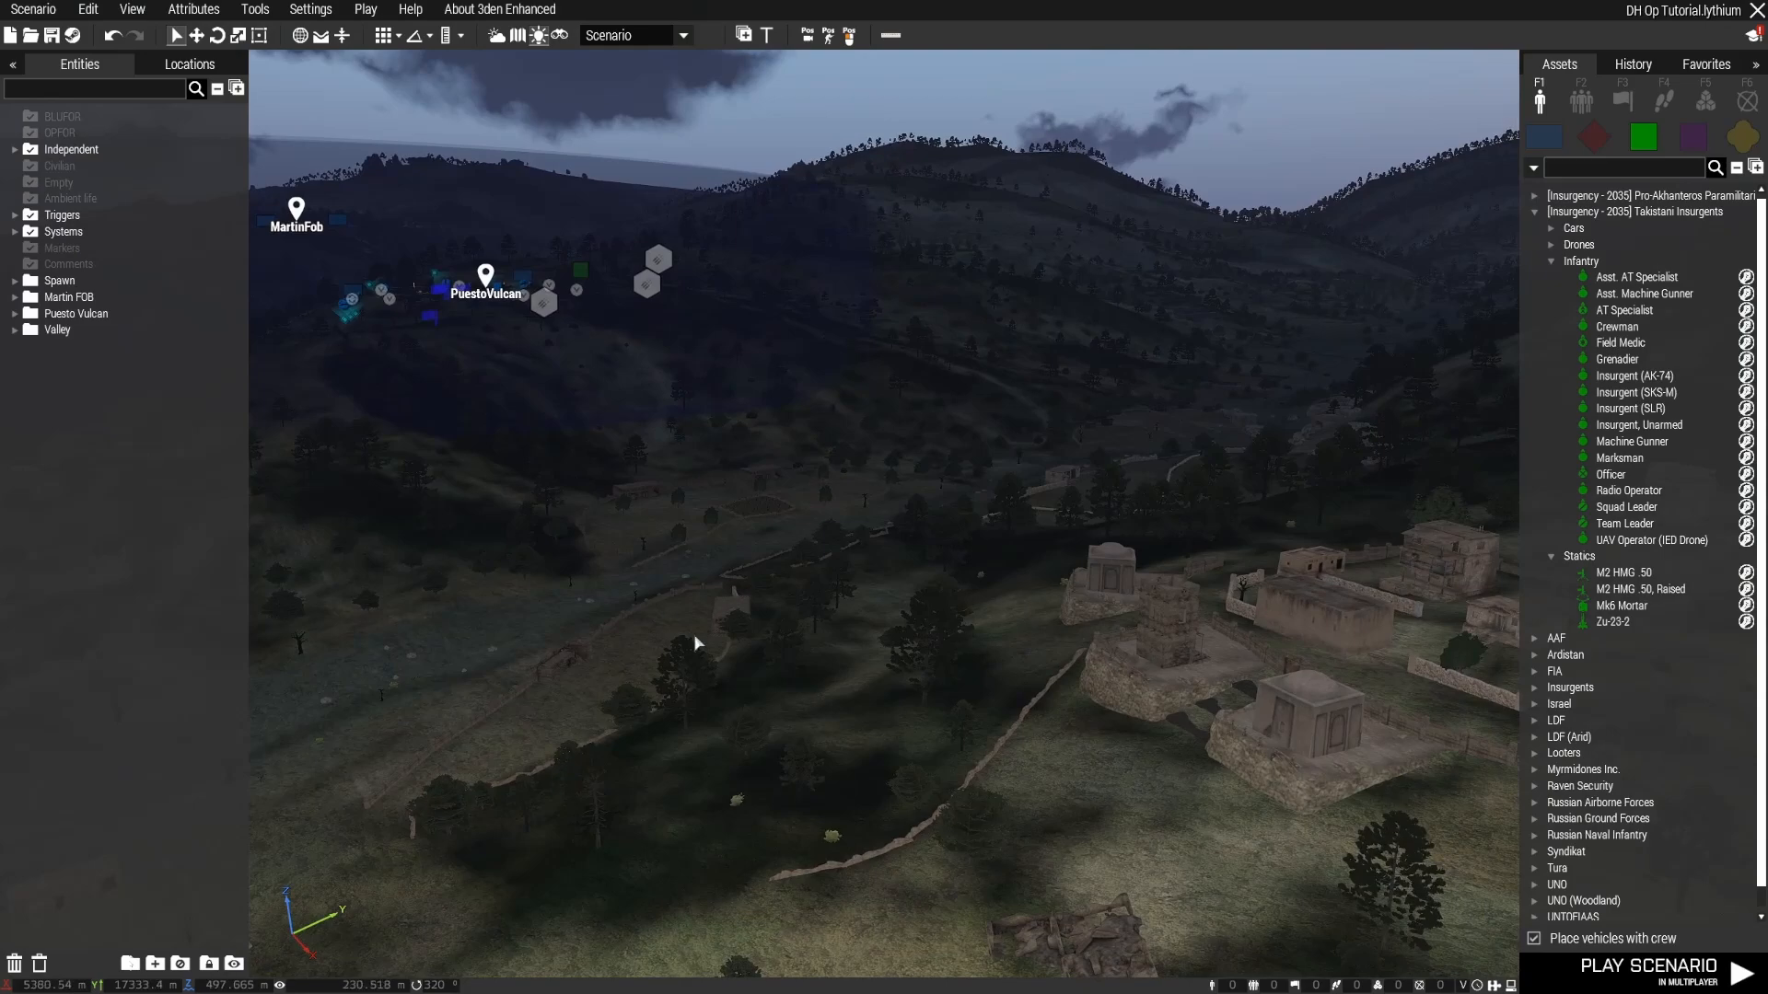
{"action": "right_click_drag", "start_coordinate": [931, 710], "coordinate": [1113, 722]}
{"action": "key", "text": "w"}
{"action": "key", "text": "a"}
{"action": "key", "text": "w"}
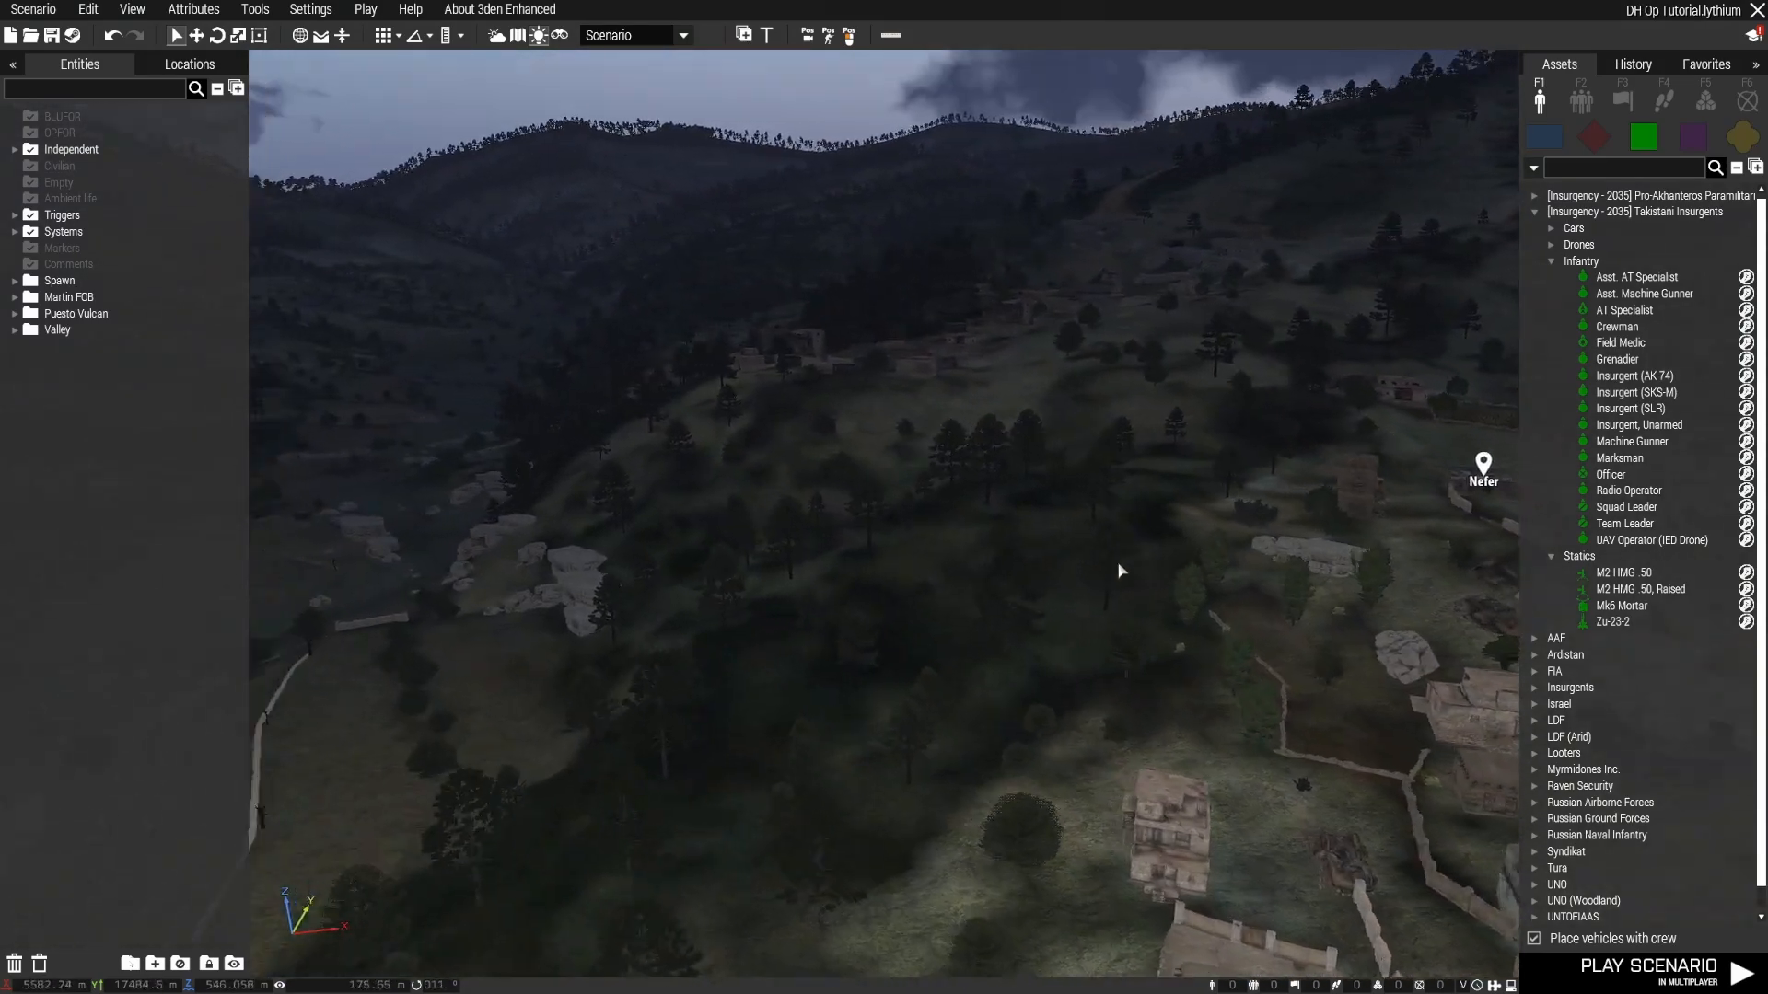
{"action": "right_click_drag", "start_coordinate": [1121, 568], "coordinate": [1174, 571]}
{"action": "key", "text": "w"}
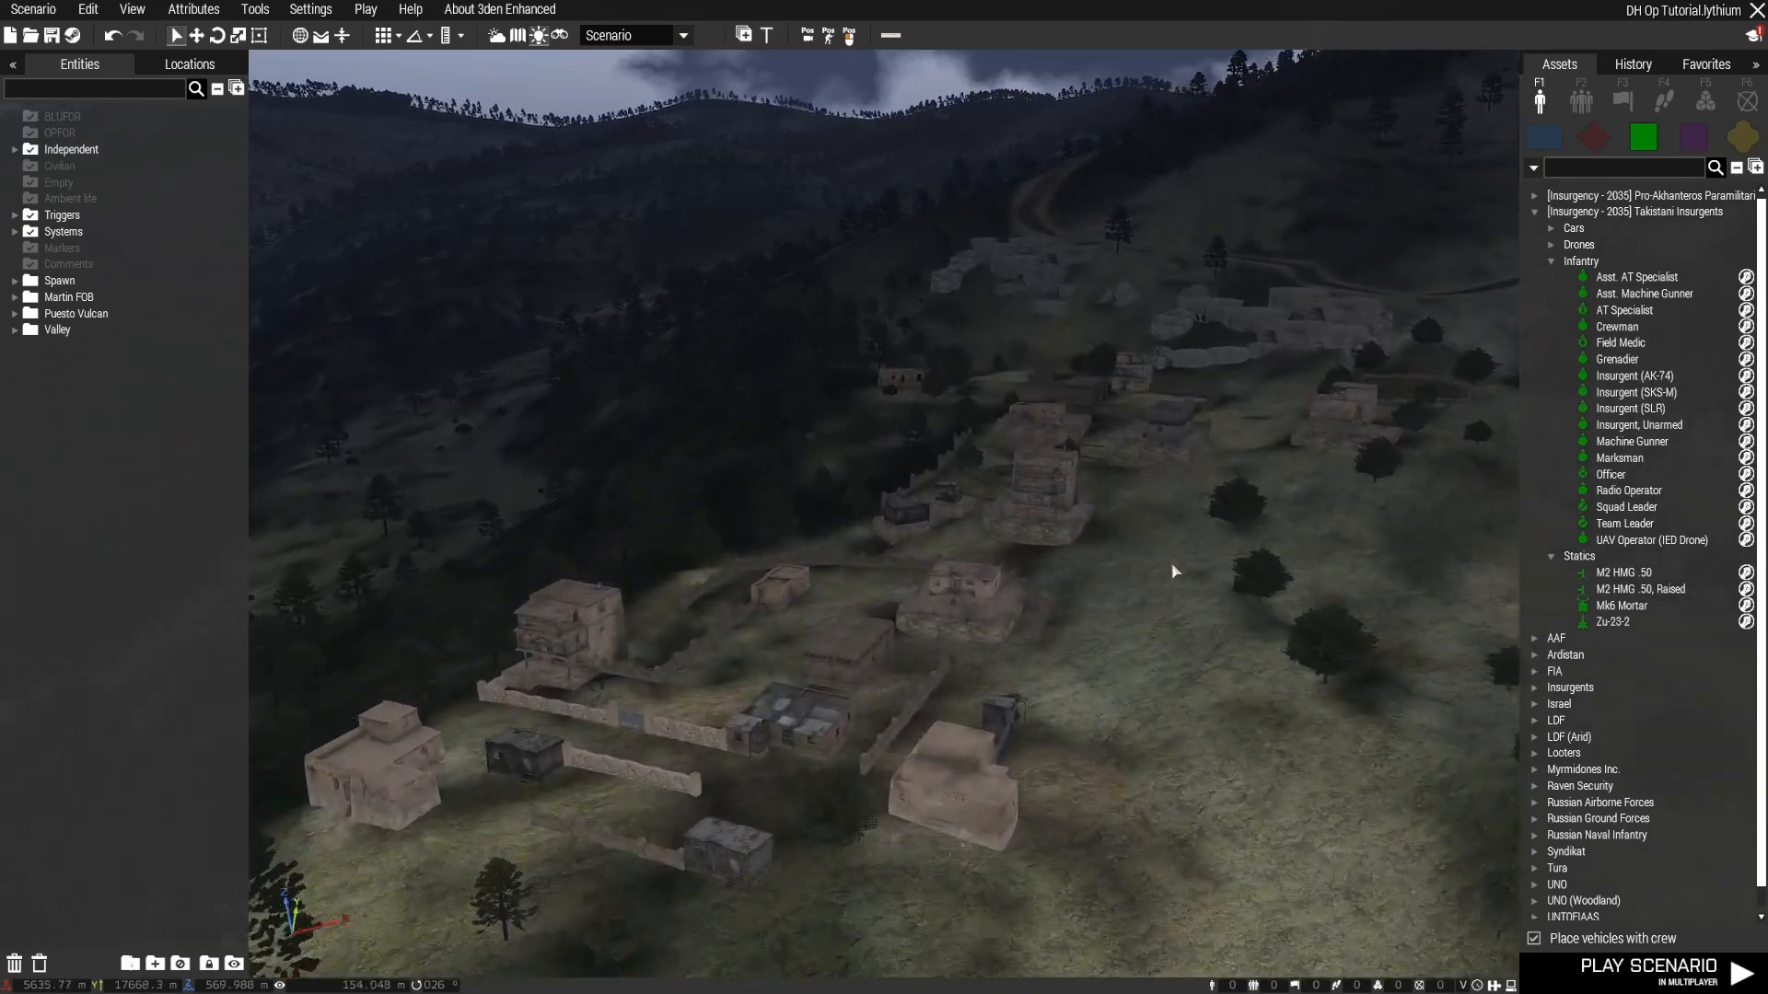
{"action": "key", "text": "a"}
{"action": "right_click_drag", "start_coordinate": [934, 640], "coordinate": [1457, 706]}
{"action": "key", "text": "w"}
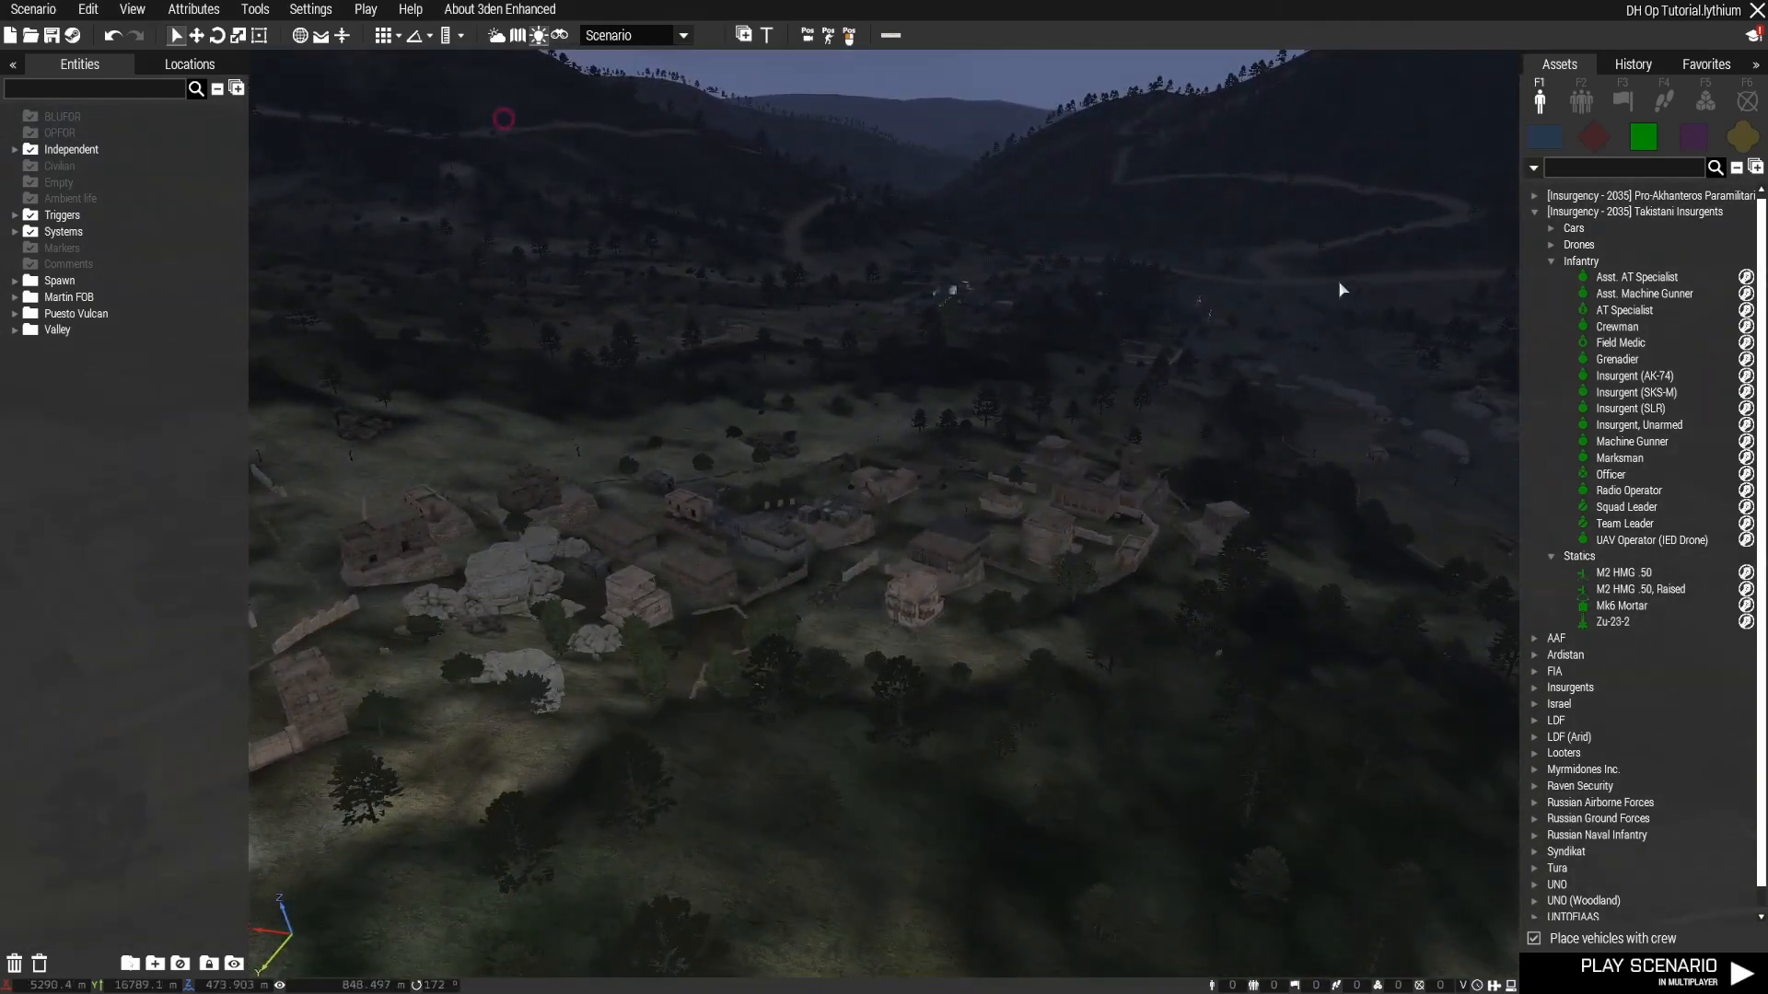
Step: Examine the domed buildings and stone tower at the south-western edge of Nefer
{"action": "key", "text": "s"}
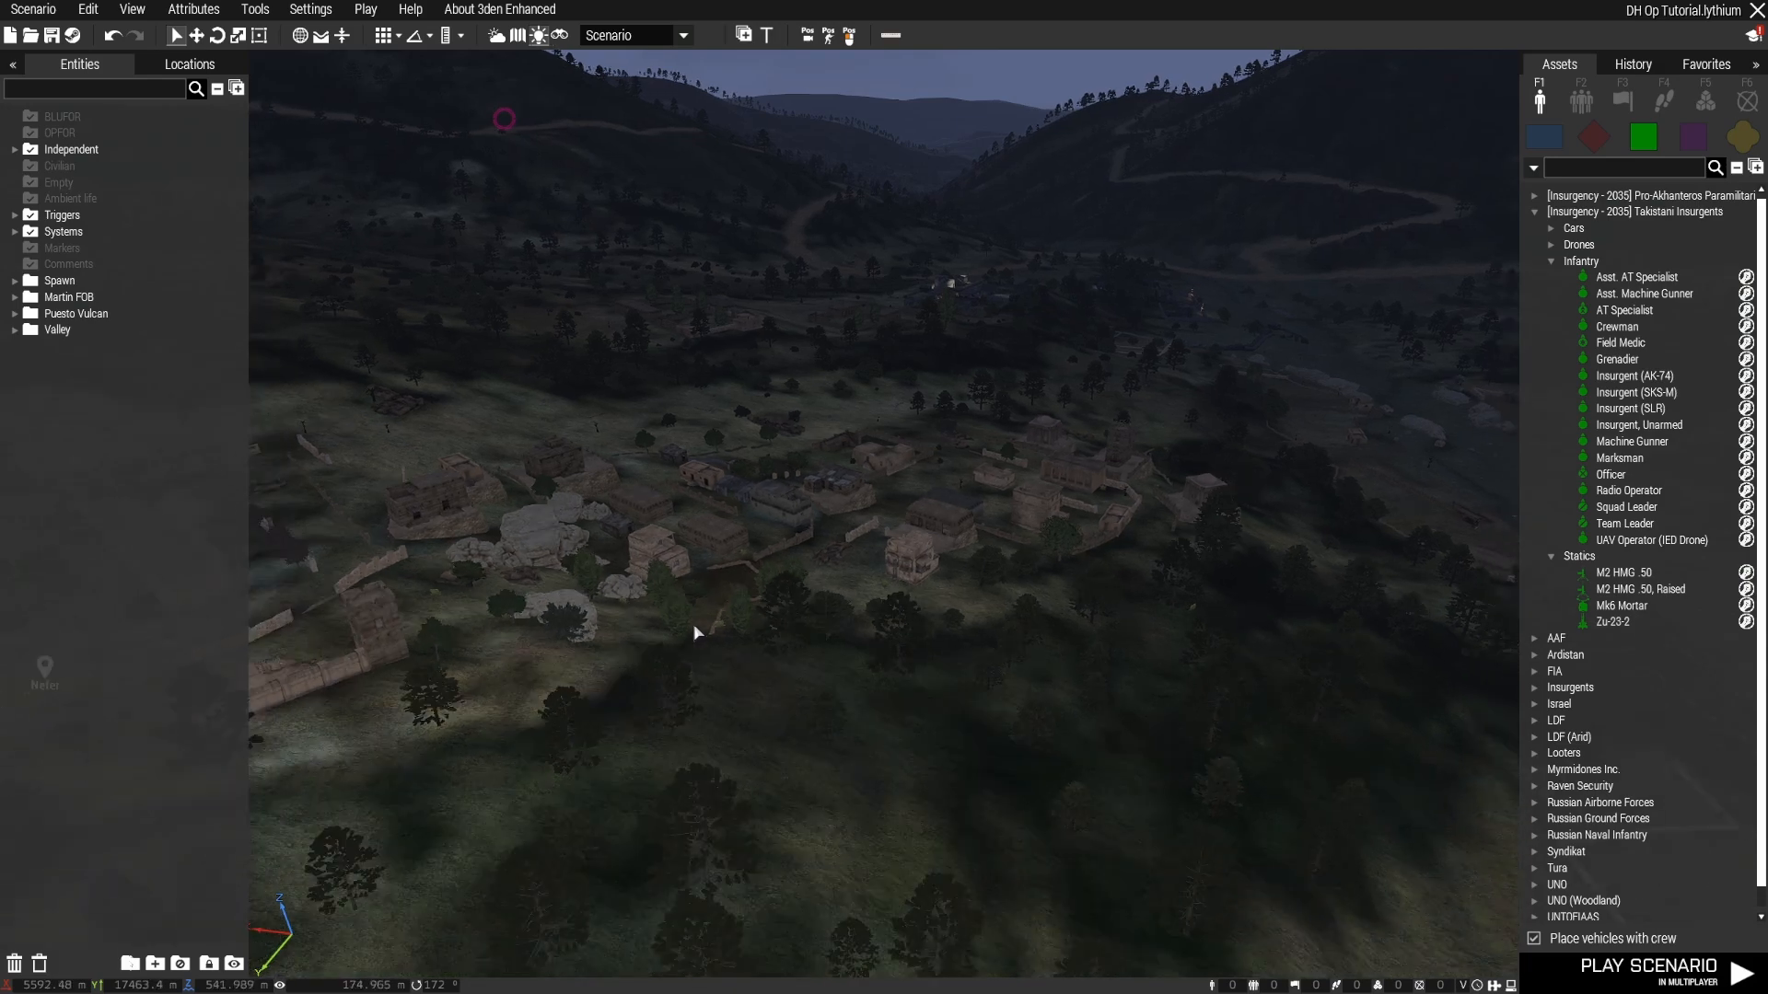
{"action": "key", "text": "d"}
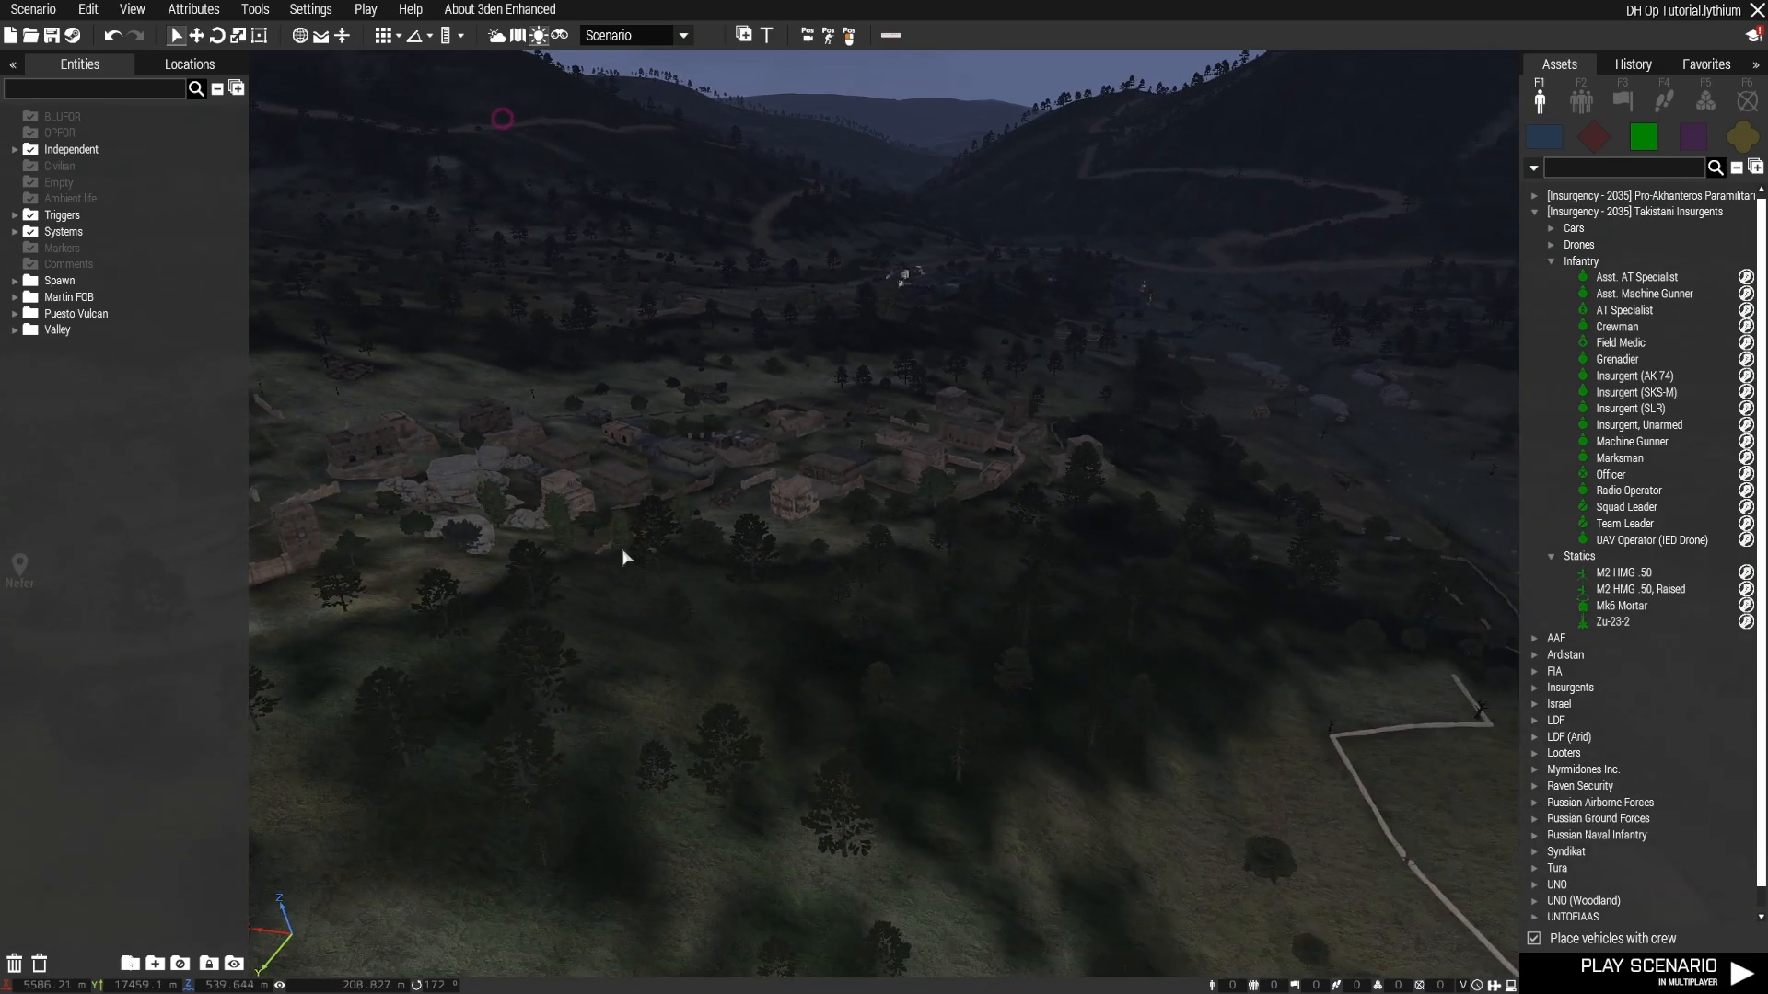
{"action": "right_click_drag", "start_coordinate": [930, 684], "coordinate": [432, 643]}
{"action": "key", "text": "d"}
{"action": "key", "text": "d"}
{"action": "key", "text": "d"}
{"action": "key", "text": "w"}
{"action": "key", "text": "d"}
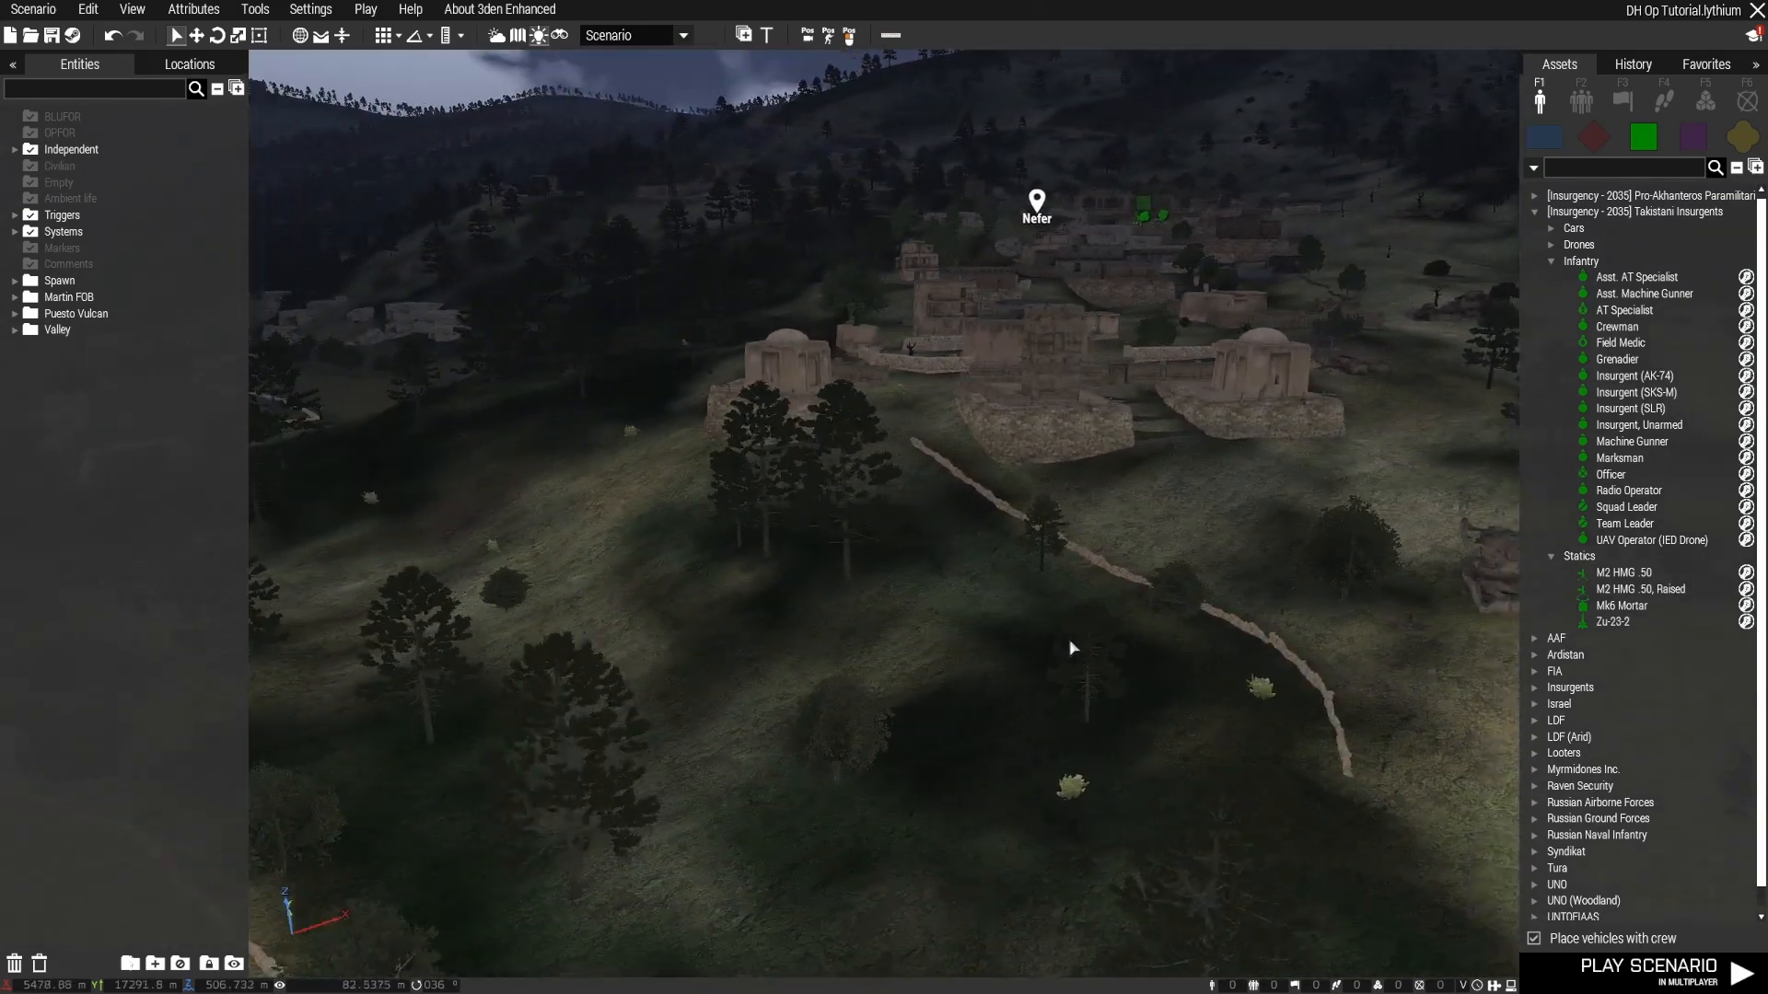
{"action": "right_click_drag", "start_coordinate": [1069, 646], "coordinate": [927, 663]}
{"action": "key", "text": "w"}
{"action": "key", "text": "d"}
{"action": "key", "text": "d"}
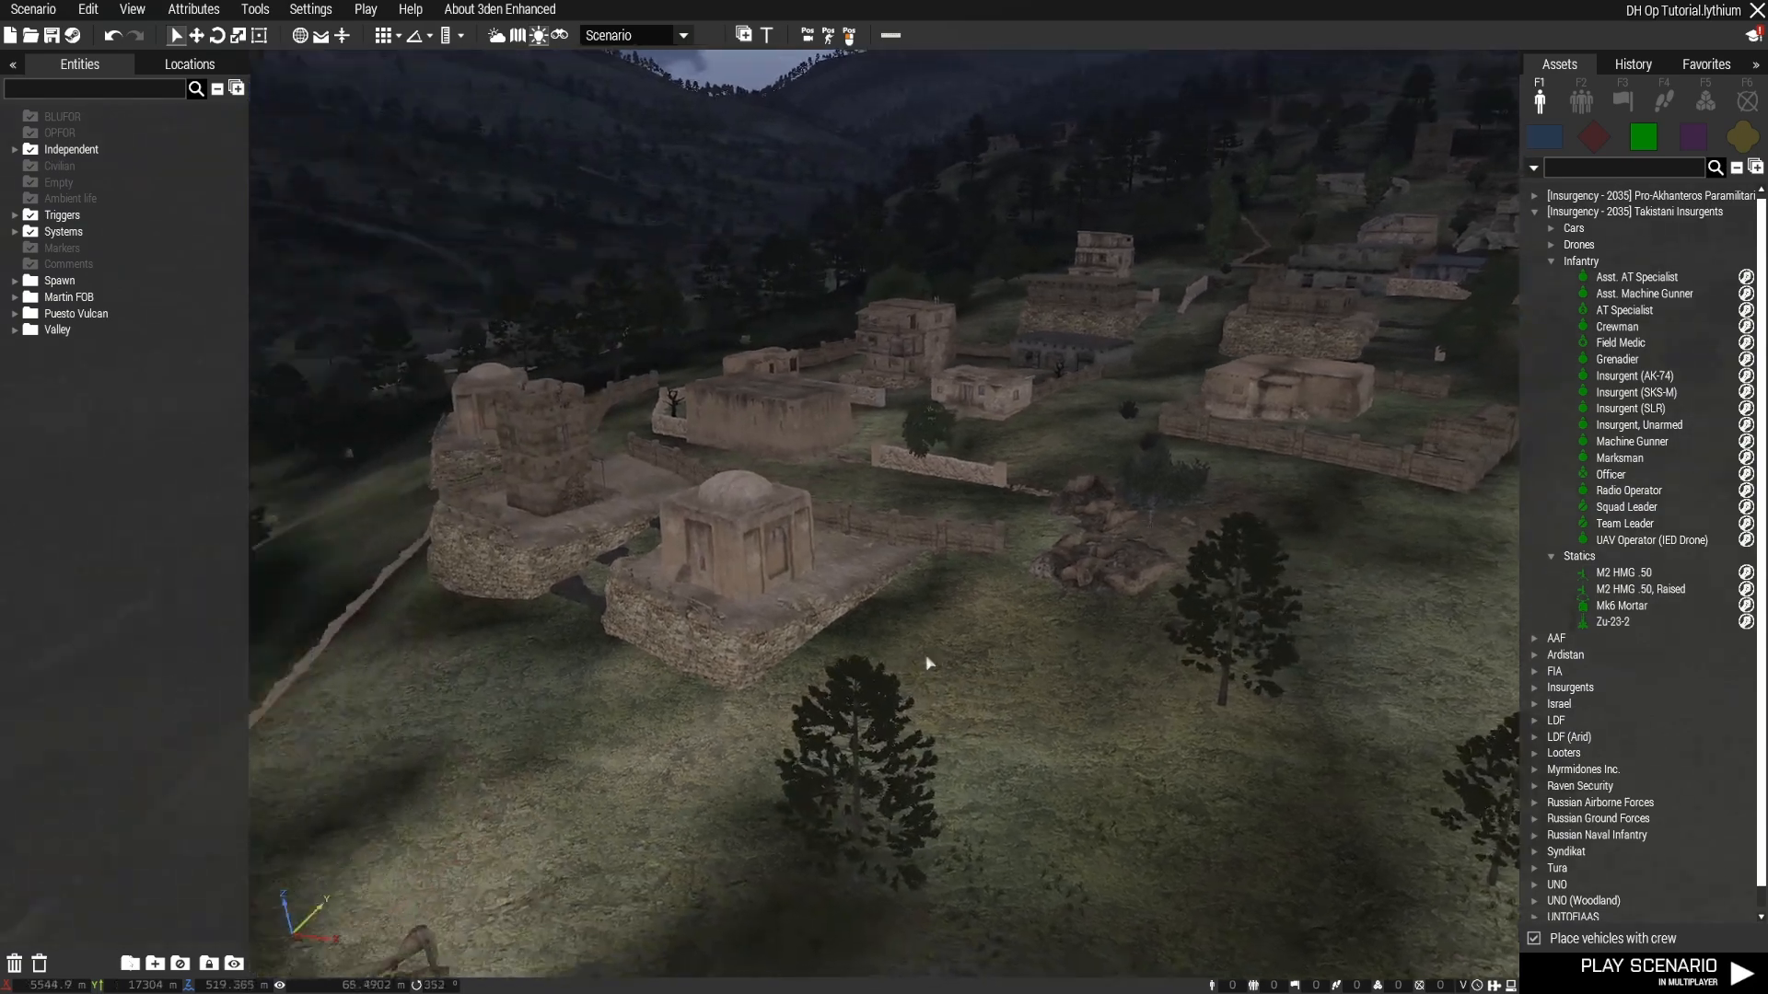
{"action": "key", "text": "w"}
Step: Place a crewed Takistani Insurgents M2 HMG .50, Raised on the roof of the stone tower
{"action": "left_click", "coordinate": [1552, 262]}
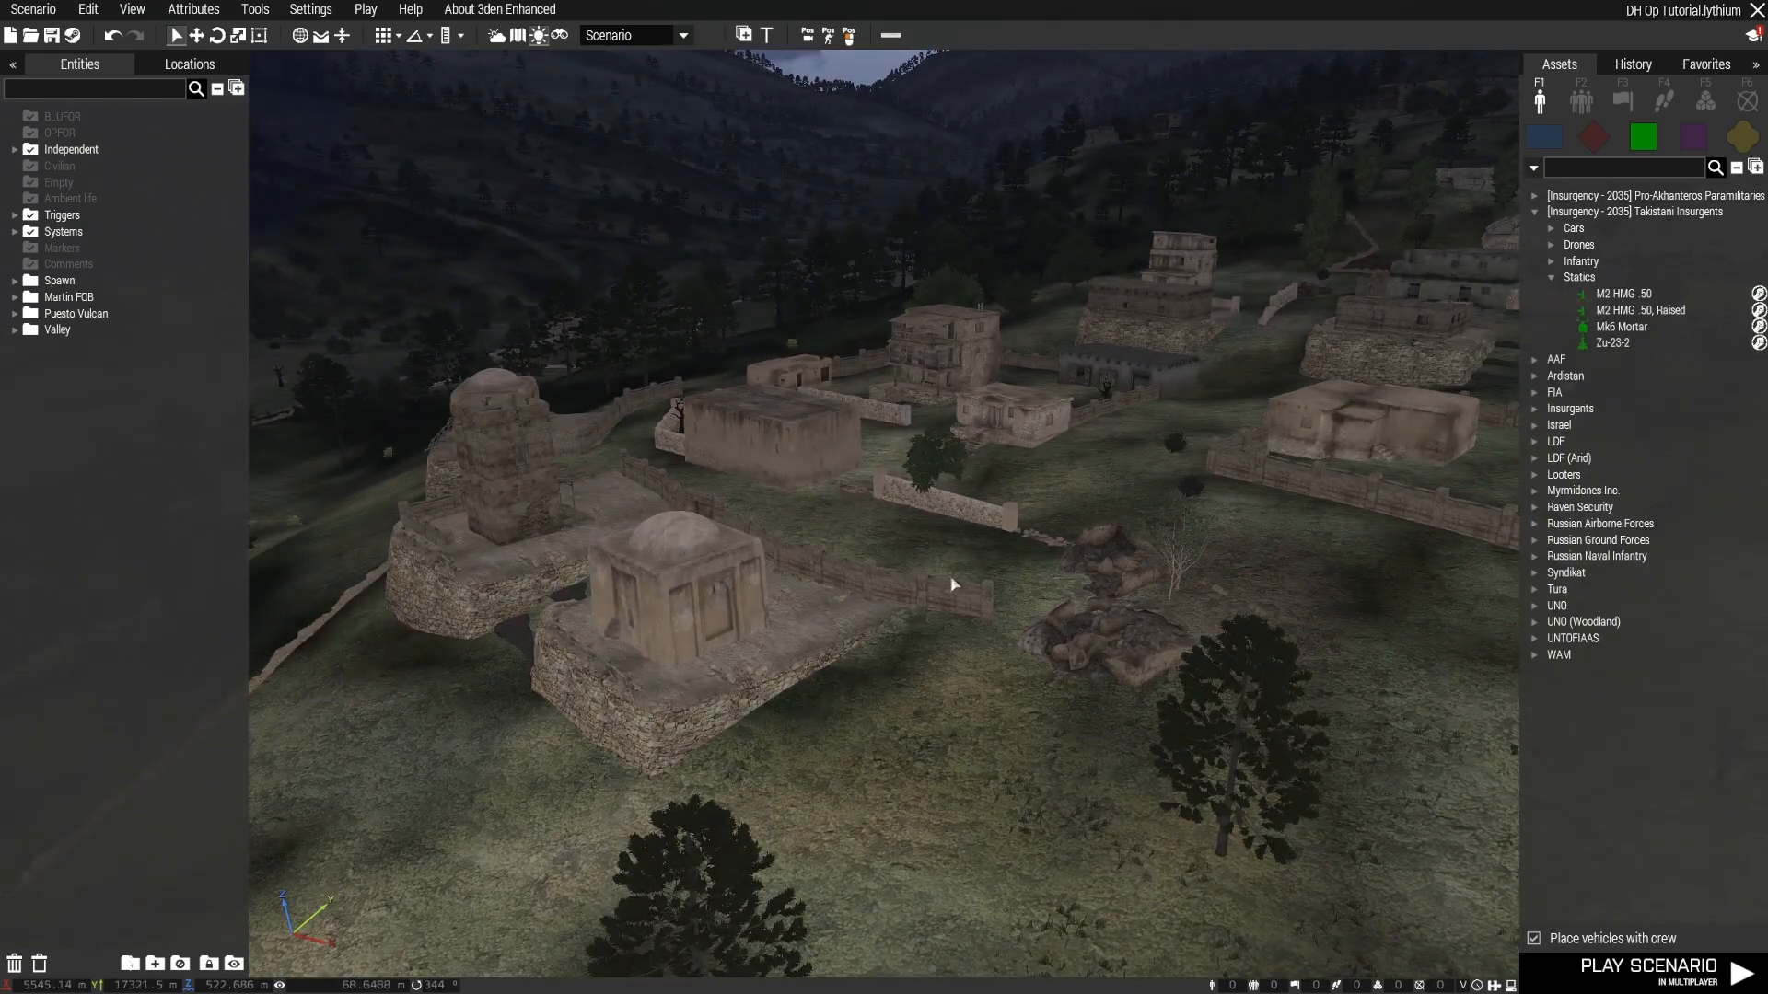
{"action": "mouse_move", "coordinate": [864, 663]}
{"action": "right_mouse_down"}
{"action": "mouse_move", "coordinate": [458, 676]}
{"action": "mouse_move", "coordinate": [513, 659]}
{"action": "mouse_move", "coordinate": [572, 672]}
{"action": "mouse_move", "coordinate": [505, 716]}
{"action": "mouse_move", "coordinate": [560, 707]}
{"action": "mouse_move", "coordinate": [584, 663]}
{"action": "mouse_move", "coordinate": [722, 703]}
{"action": "mouse_move", "coordinate": [411, 651]}
{"action": "mouse_move", "coordinate": [301, 664]}
{"action": "mouse_move", "coordinate": [671, 699]}
{"action": "mouse_move", "coordinate": [679, 721]}
{"action": "mouse_move", "coordinate": [1040, 665]}
{"action": "mouse_move", "coordinate": [904, 659]}
{"action": "mouse_move", "coordinate": [930, 691]}
{"action": "mouse_move", "coordinate": [631, 710]}
{"action": "mouse_move", "coordinate": [947, 715]}
{"action": "mouse_move", "coordinate": [742, 710]}
{"action": "mouse_move", "coordinate": [792, 725]}
{"action": "mouse_move", "coordinate": [1312, 679]}
{"action": "mouse_move", "coordinate": [987, 723]}
{"action": "mouse_move", "coordinate": [1251, 725]}
{"action": "mouse_move", "coordinate": [845, 755]}
{"action": "right_mouse_up"}
{"action": "key", "text": "w"}
{"action": "key", "text": "q"}
{"action": "key", "text": "w"}
{"action": "key", "text": "d"}
{"action": "key", "text": "w"}
{"action": "key", "text": "w"}
{"action": "key", "text": "d"}
{"action": "key", "text": "w"}
{"action": "key", "text": "a"}
{"action": "key", "text": "d"}
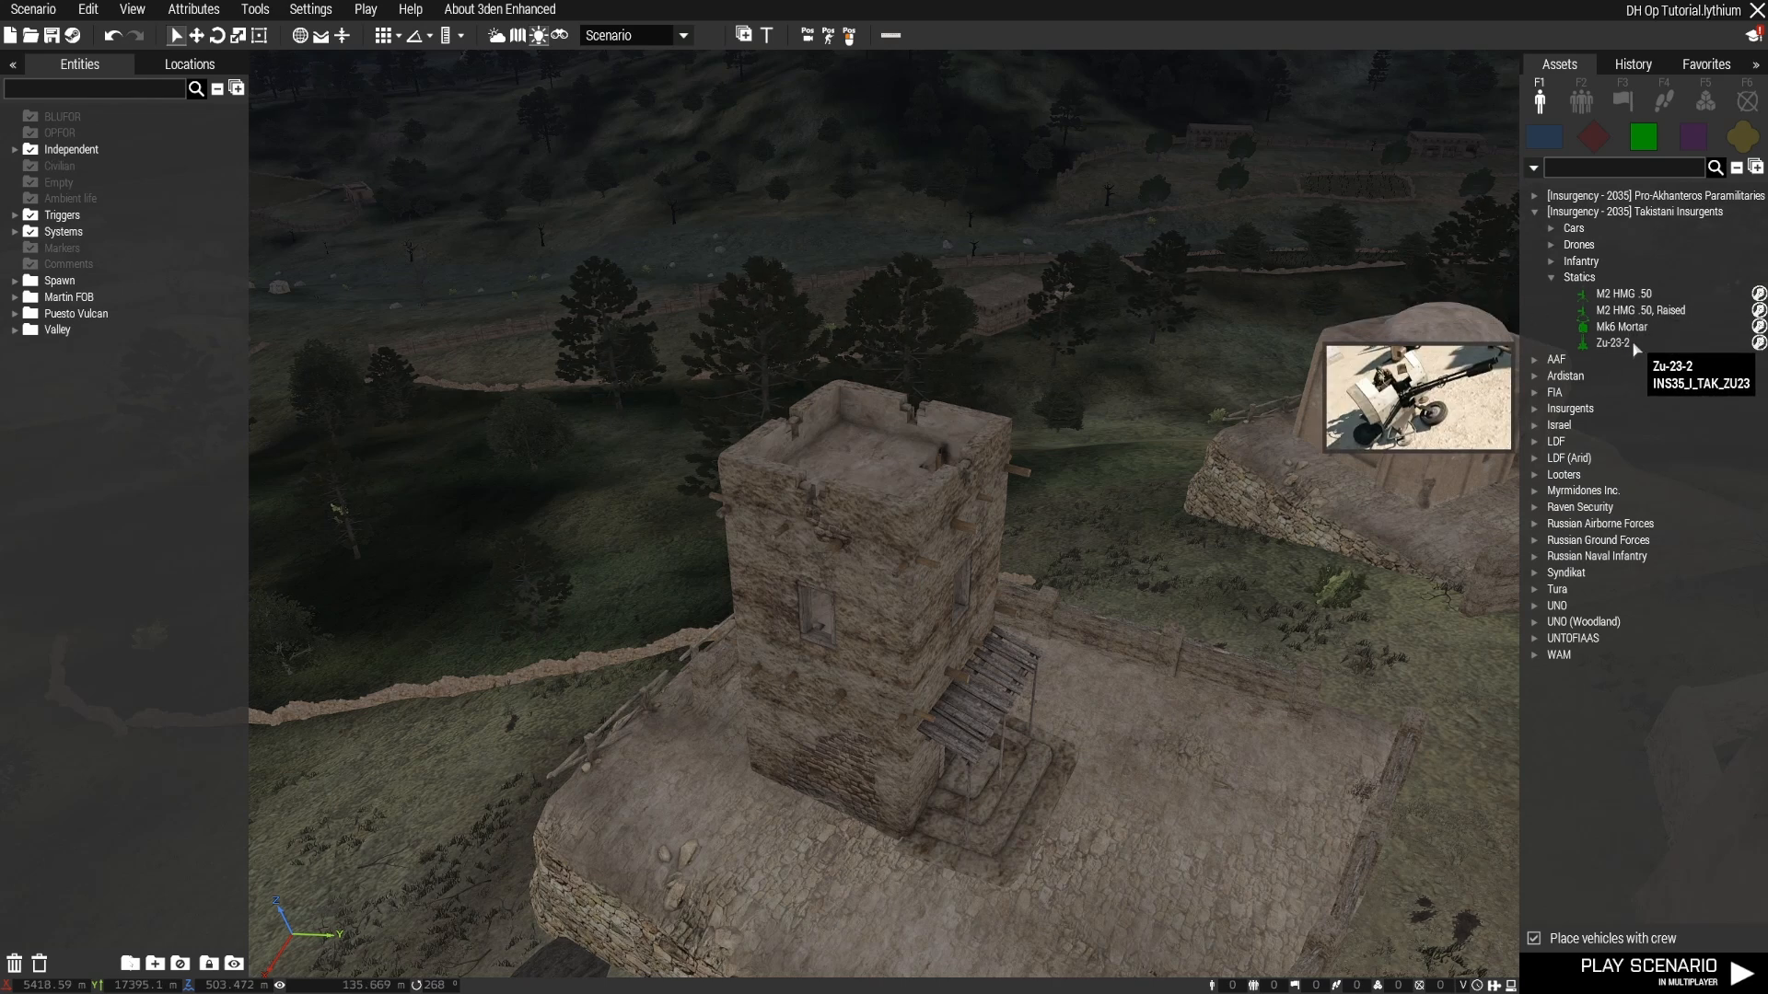
{"action": "left_click", "coordinate": [1645, 312]}
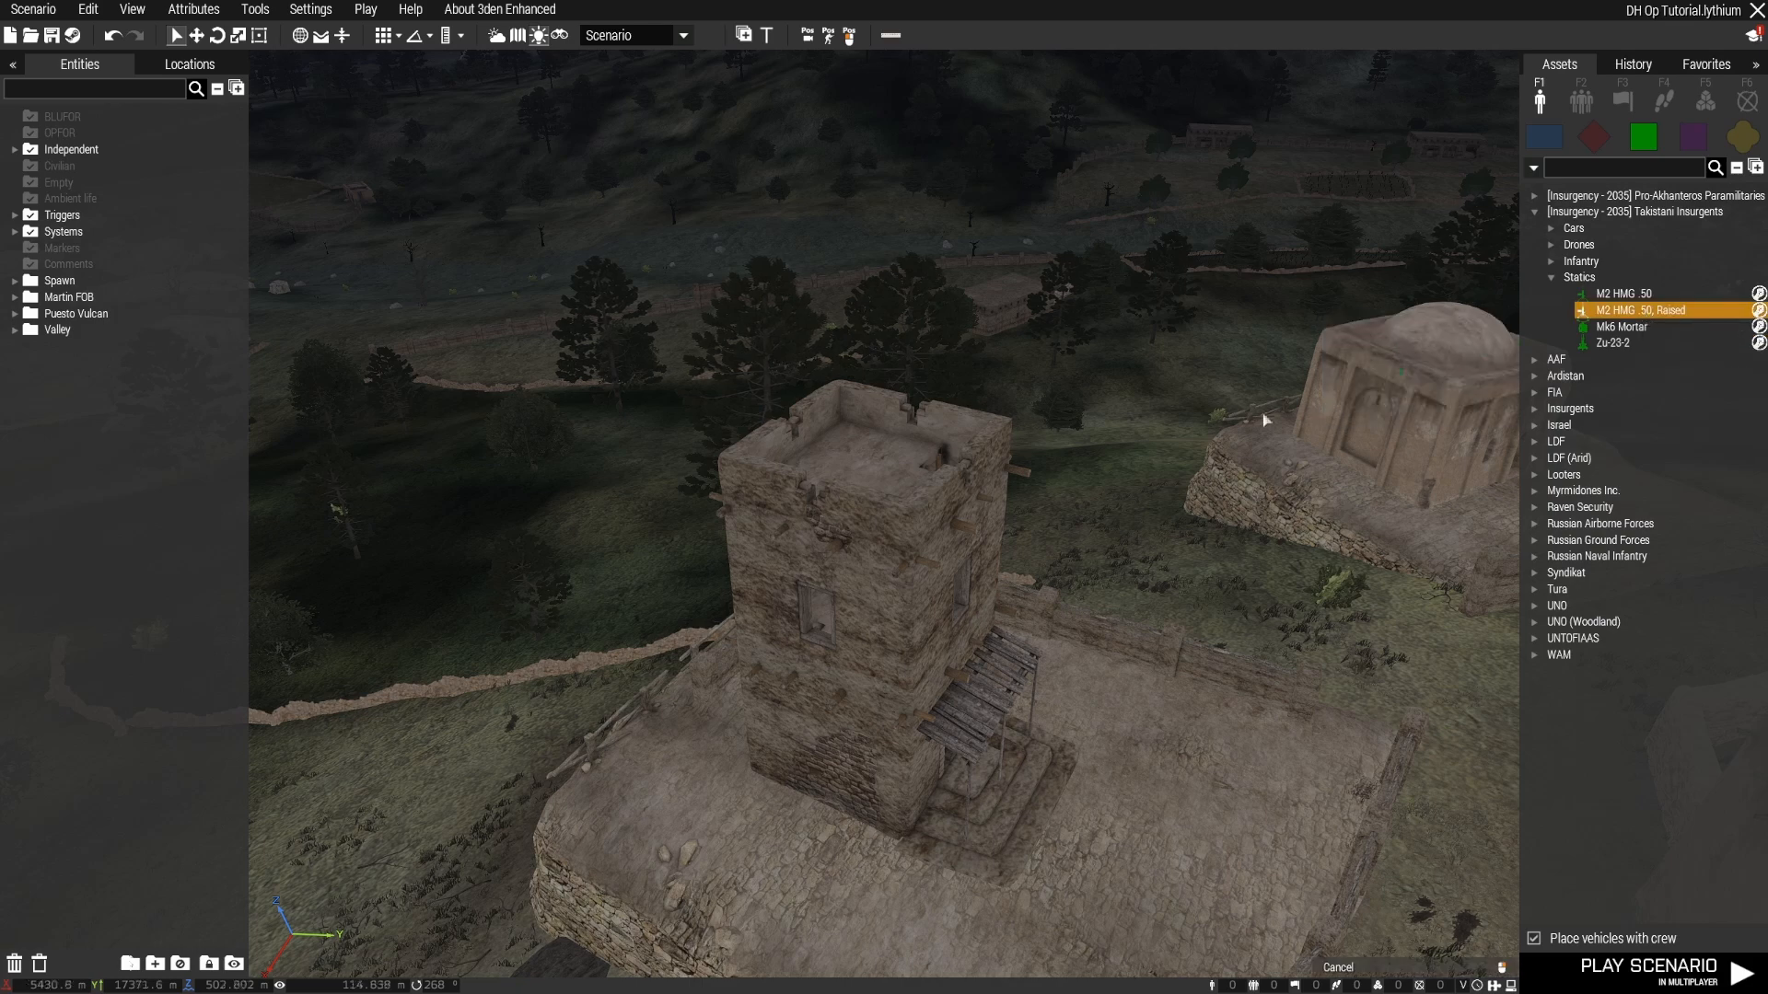
{"action": "left_click", "coordinate": [853, 452]}
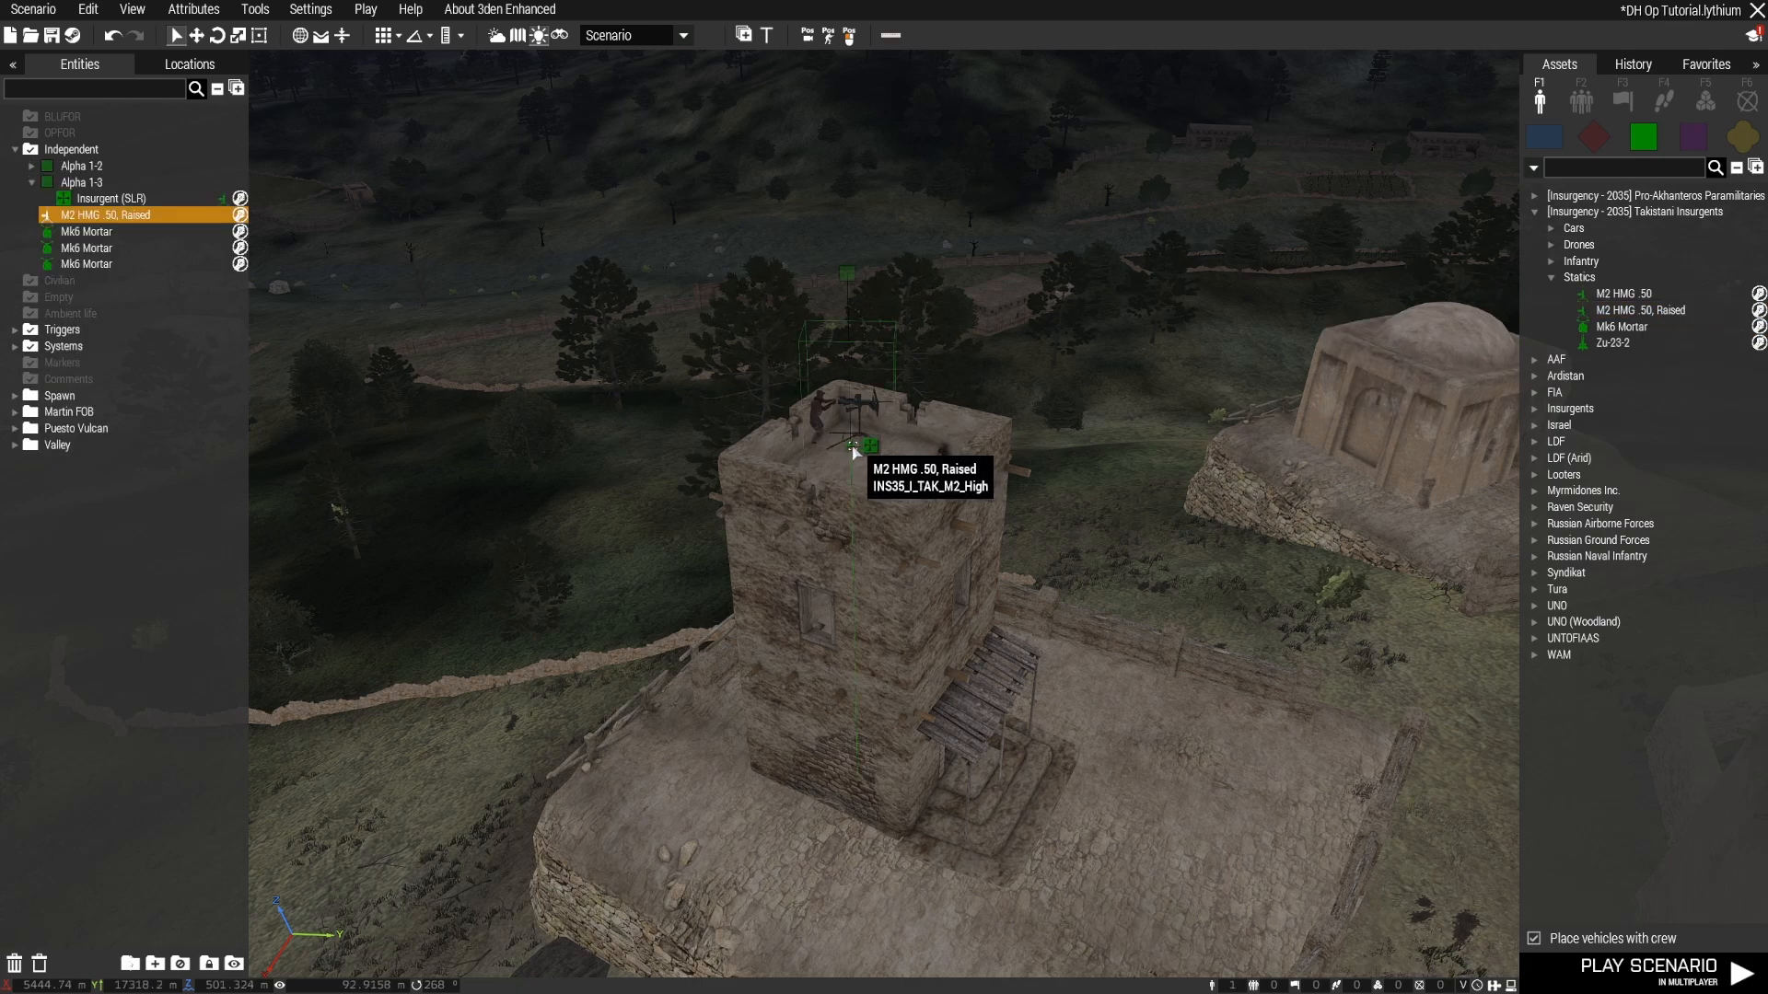
Step: Inspect the manned machine gun on the tower roof and select its group, Alpha 1-3
{"action": "key", "text": "w"}
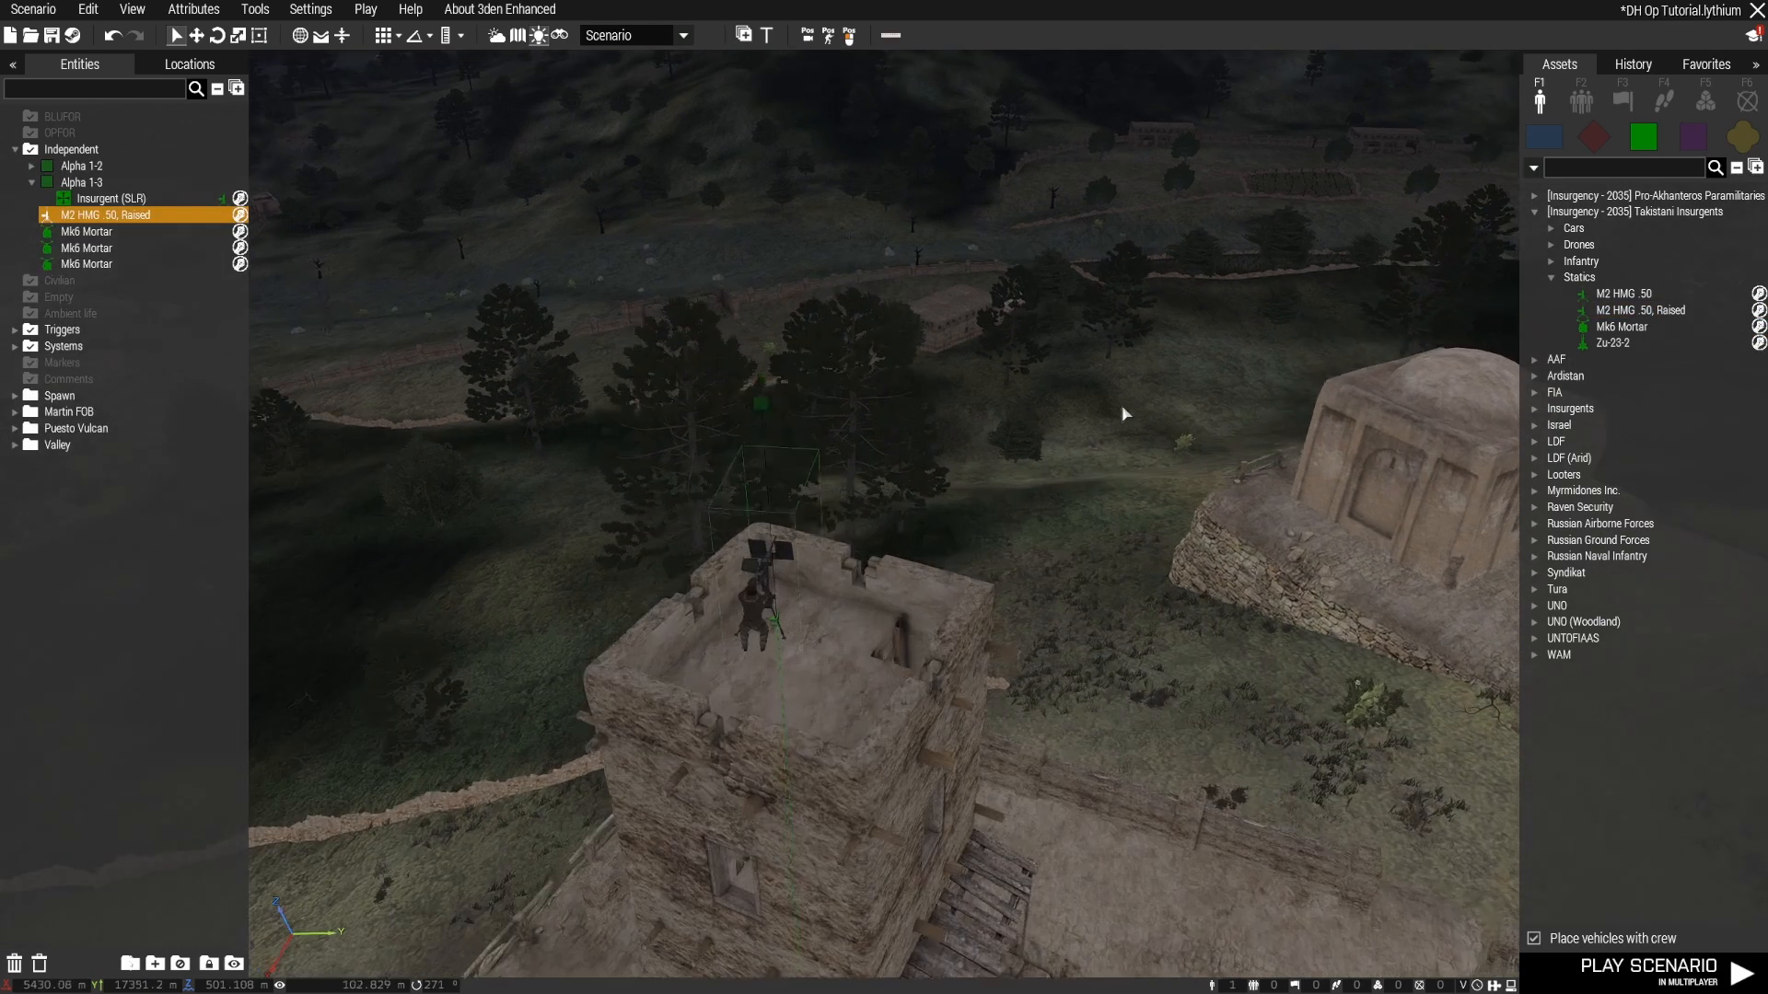
{"action": "right_click_drag", "start_coordinate": [1124, 411], "coordinate": [1111, 370]}
{"action": "key", "text": "q"}
{"action": "key", "text": "w"}
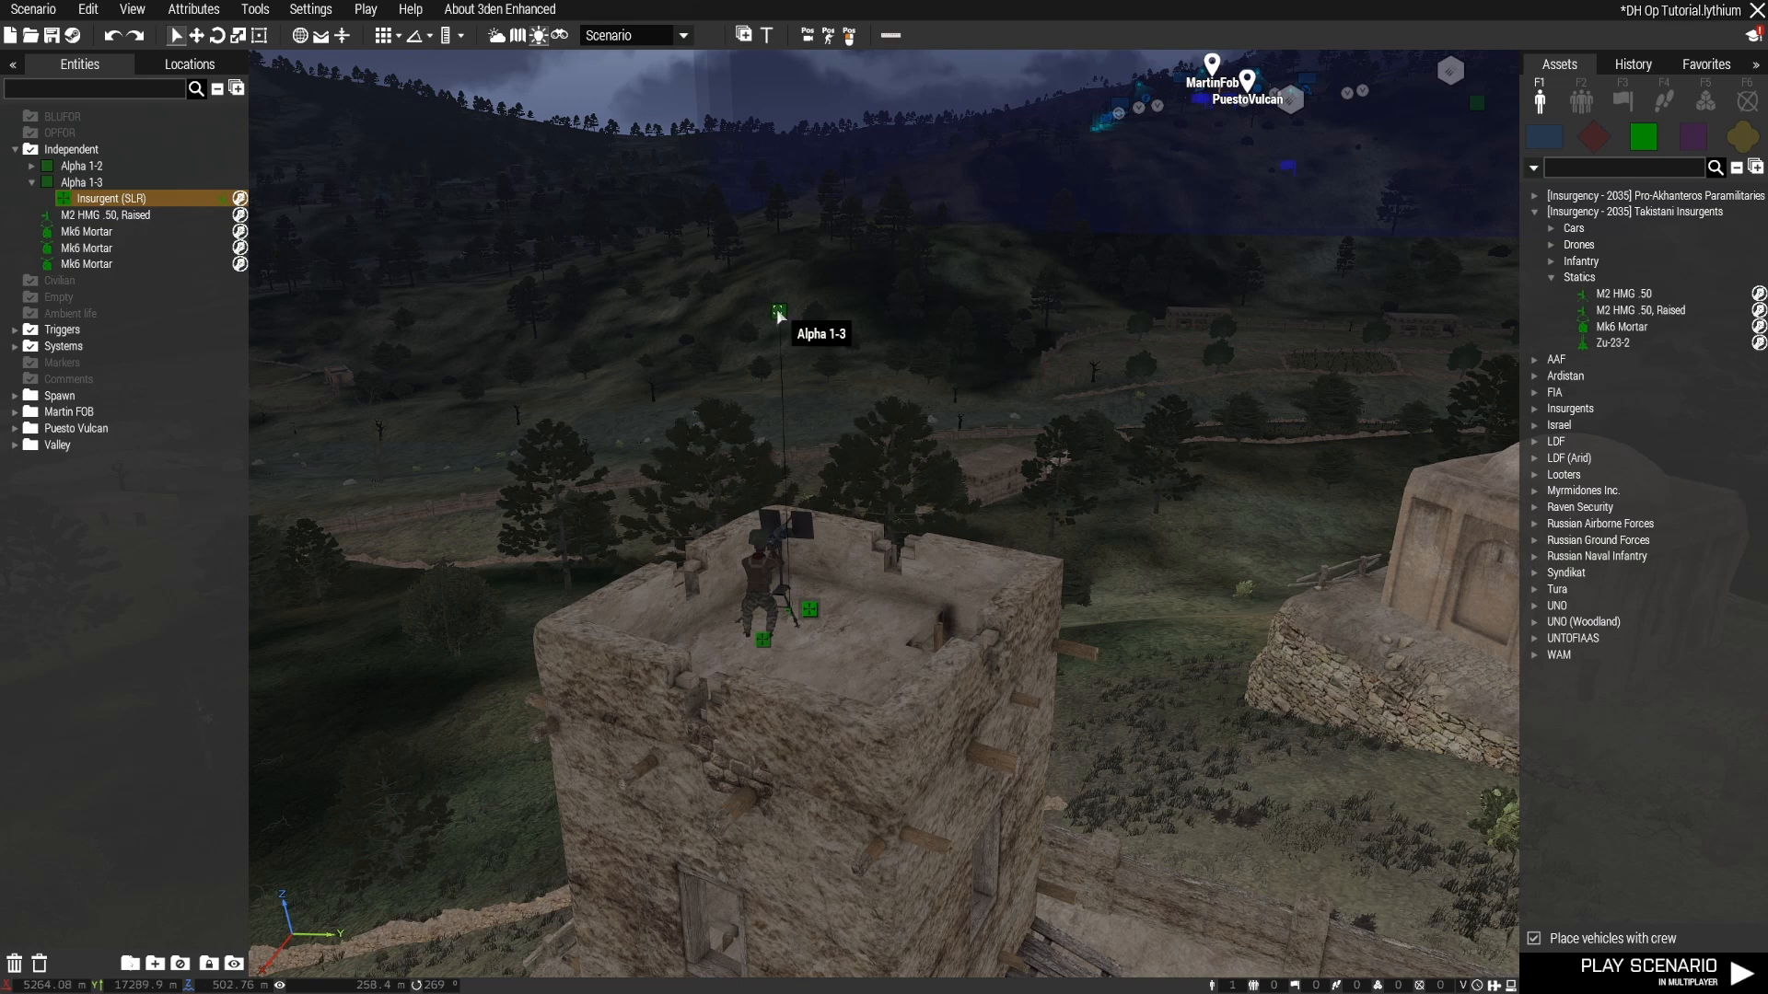
{"action": "left_click", "coordinate": [778, 313]}
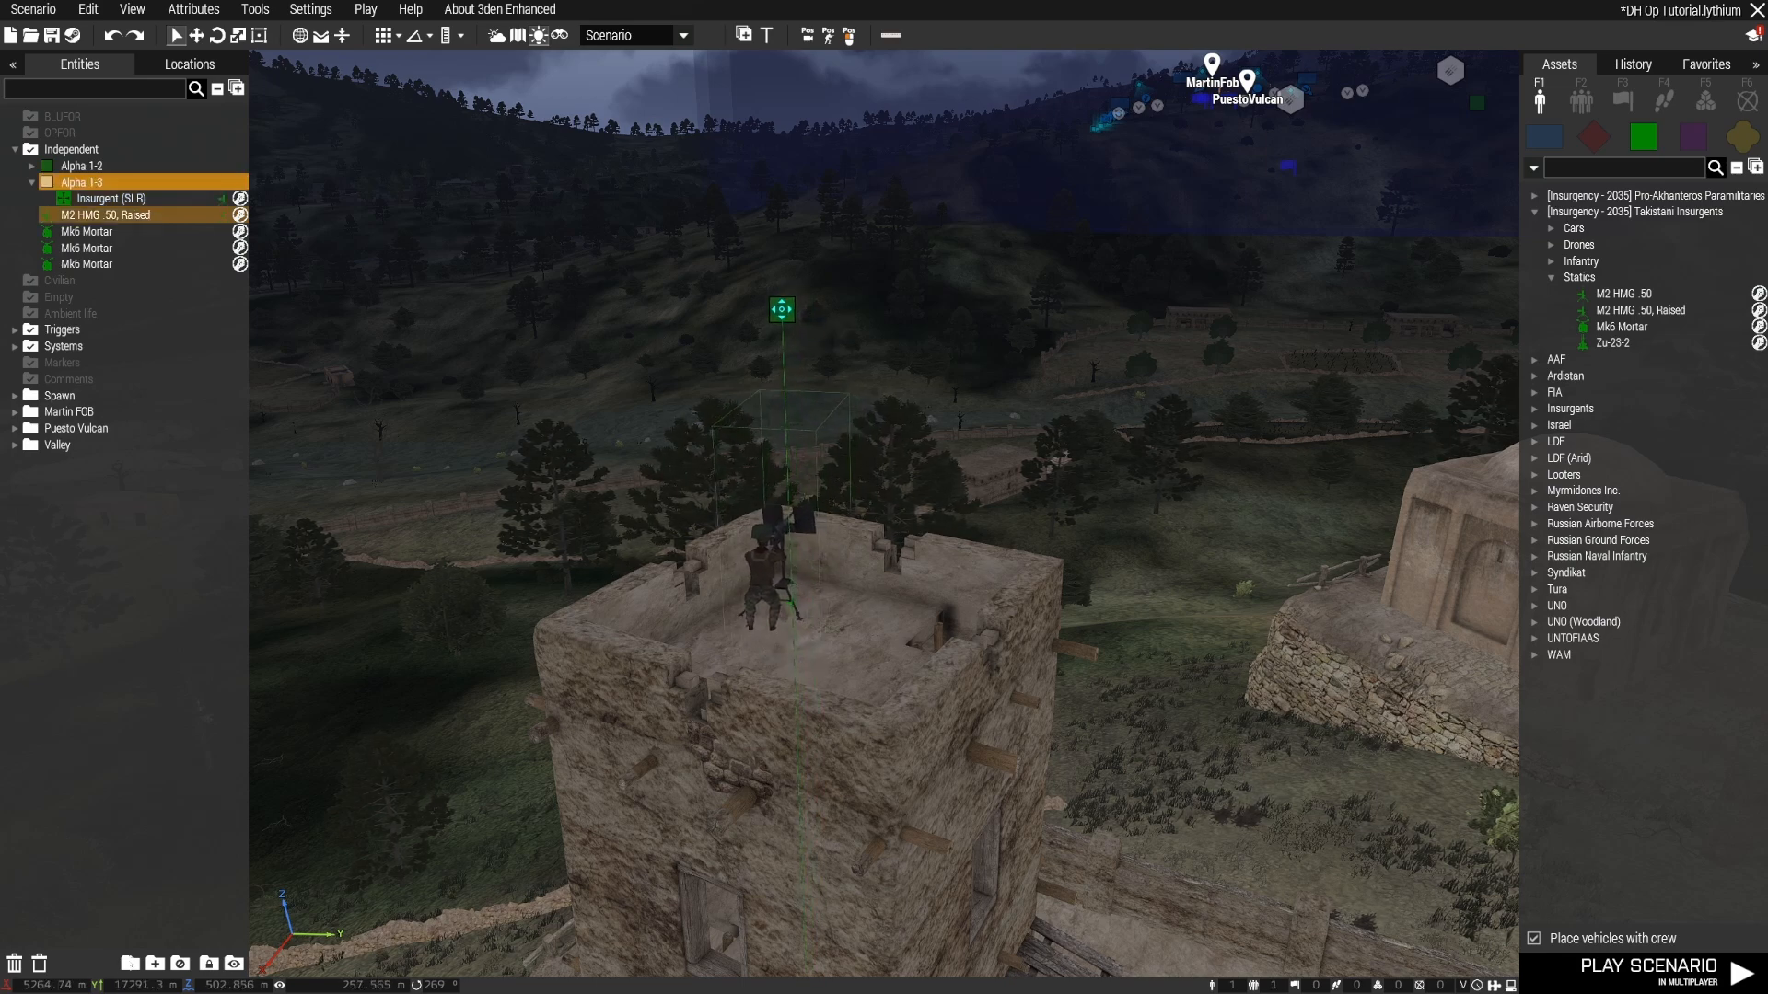
Step: Place a Takistani Insurgents Asst. Machine Gunner on the tower roof near the manned machine gun
{"action": "left_click", "coordinate": [1059, 483]}
{"action": "key", "text": "d"}
{"action": "right_click_drag", "start_coordinate": [1059, 483], "coordinate": [1220, 394]}
{"action": "key", "text": "w"}
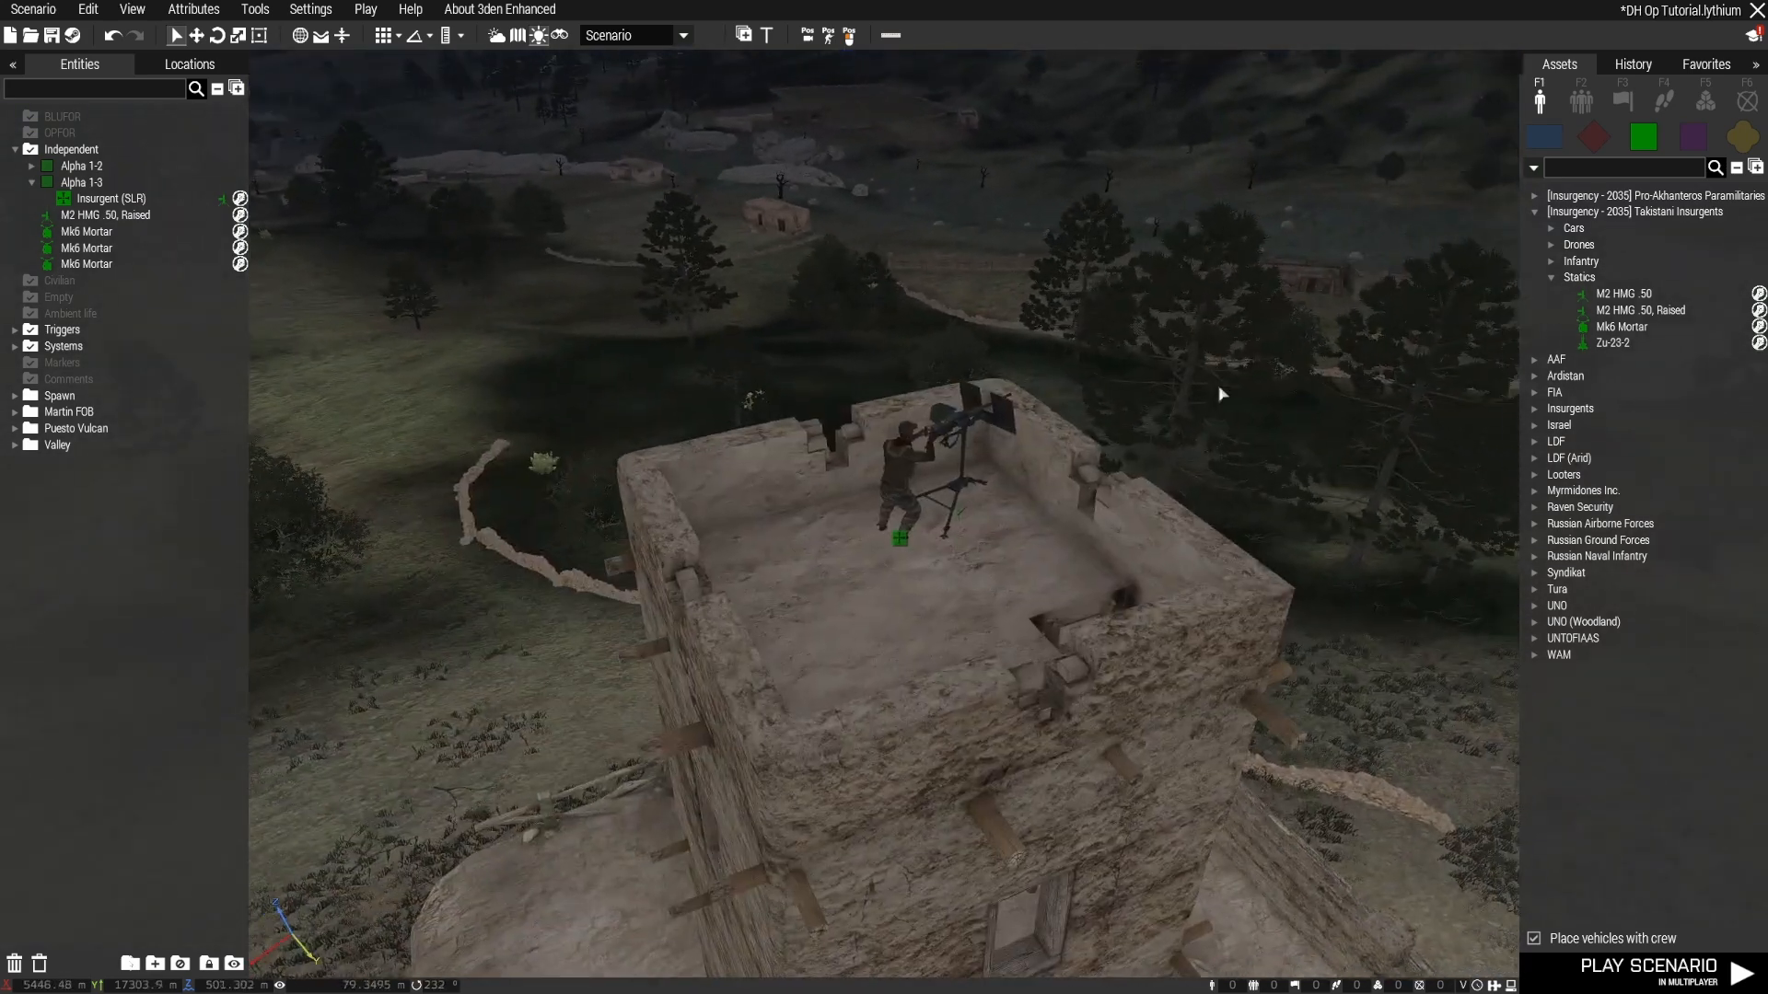
{"action": "left_click", "coordinate": [1551, 262]}
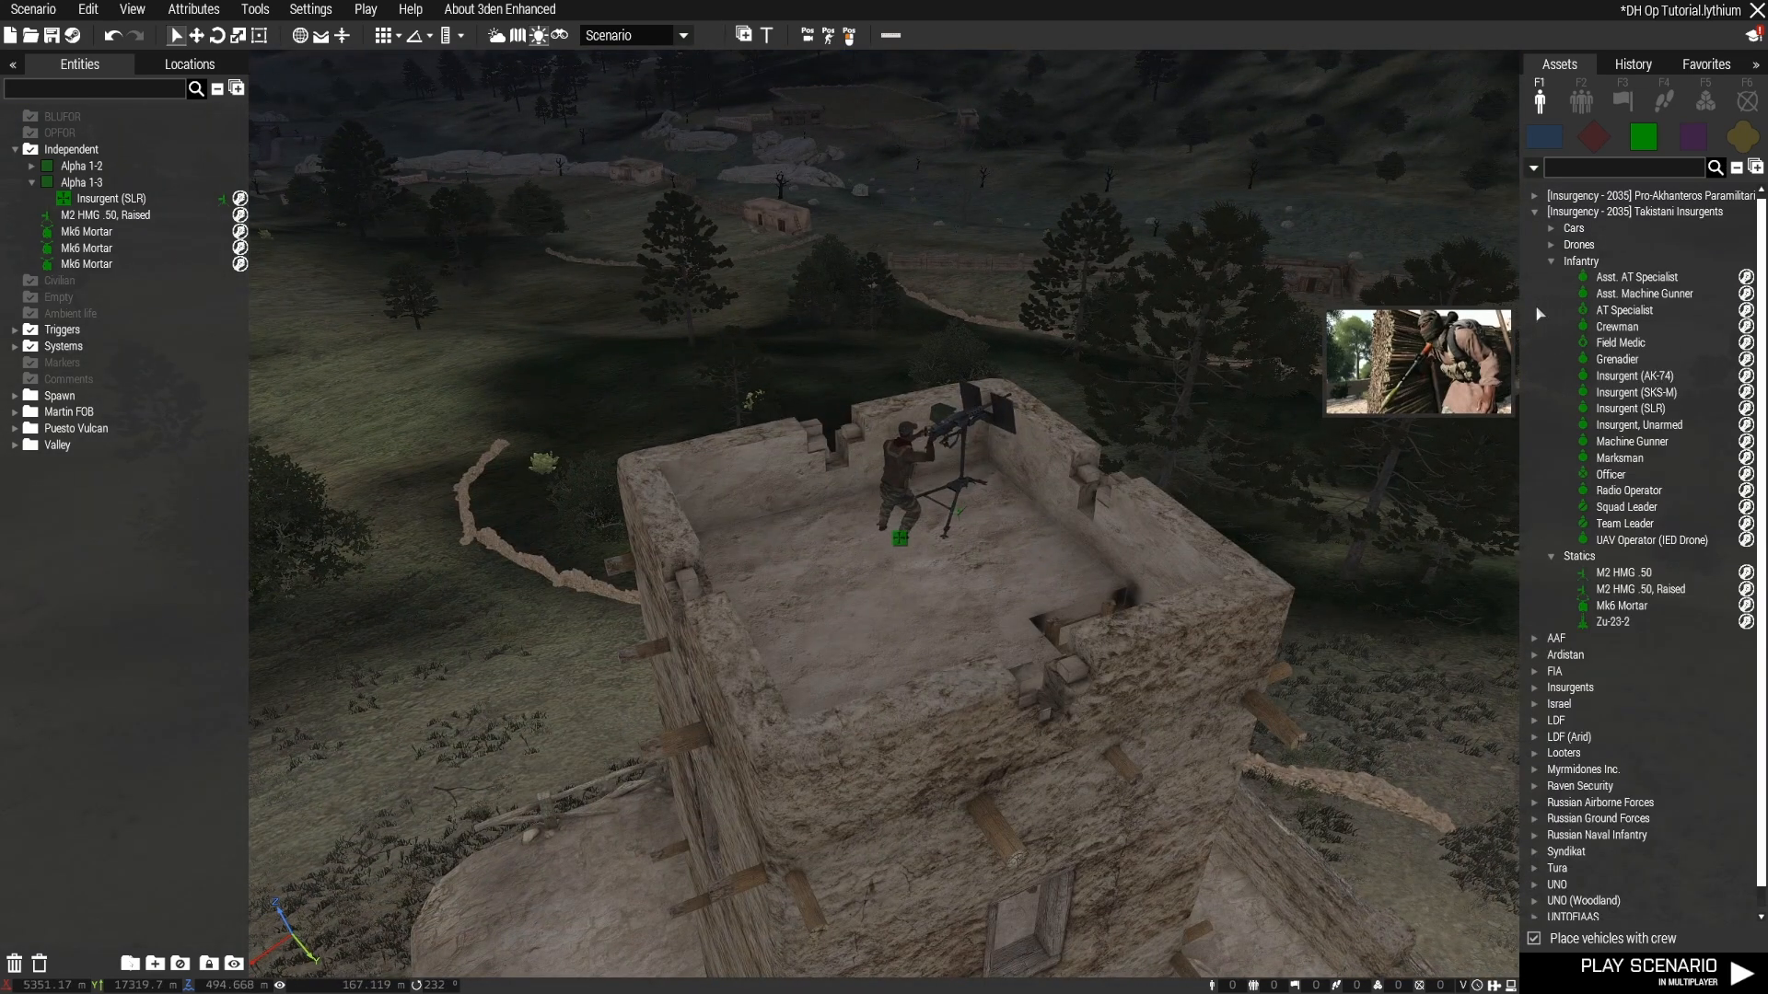
{"action": "left_click", "coordinate": [1639, 293]}
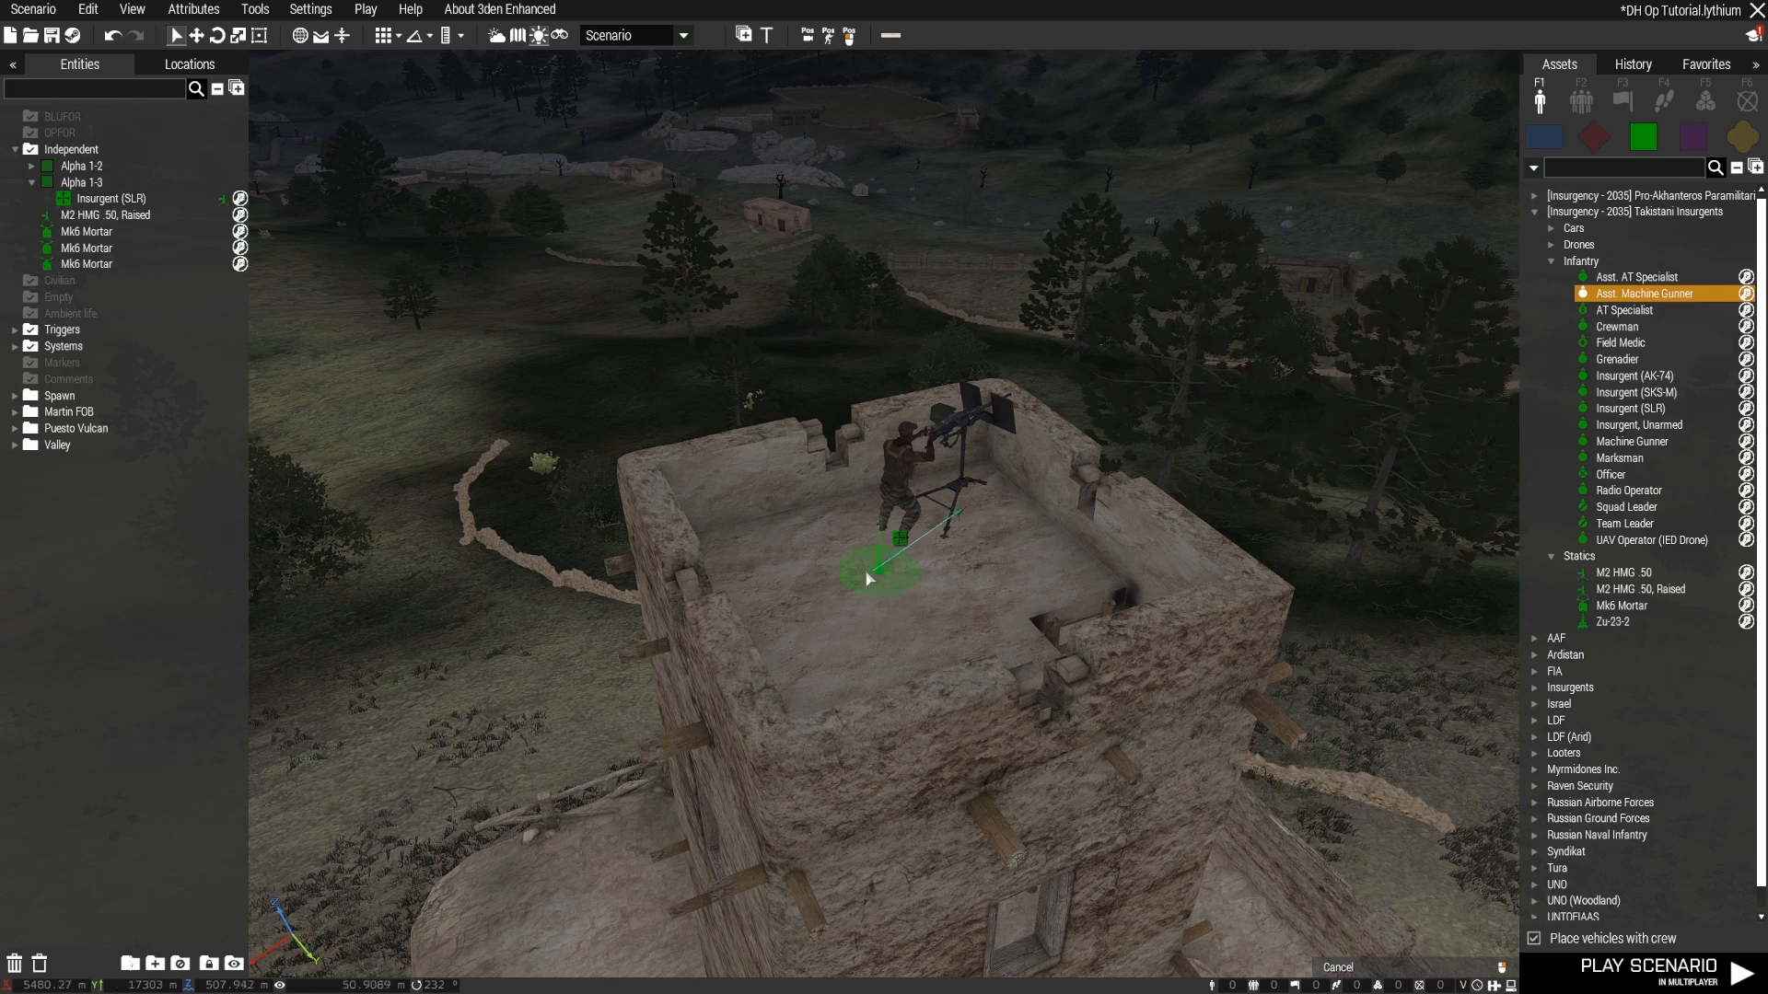
{"action": "left_click", "coordinate": [1059, 580]}
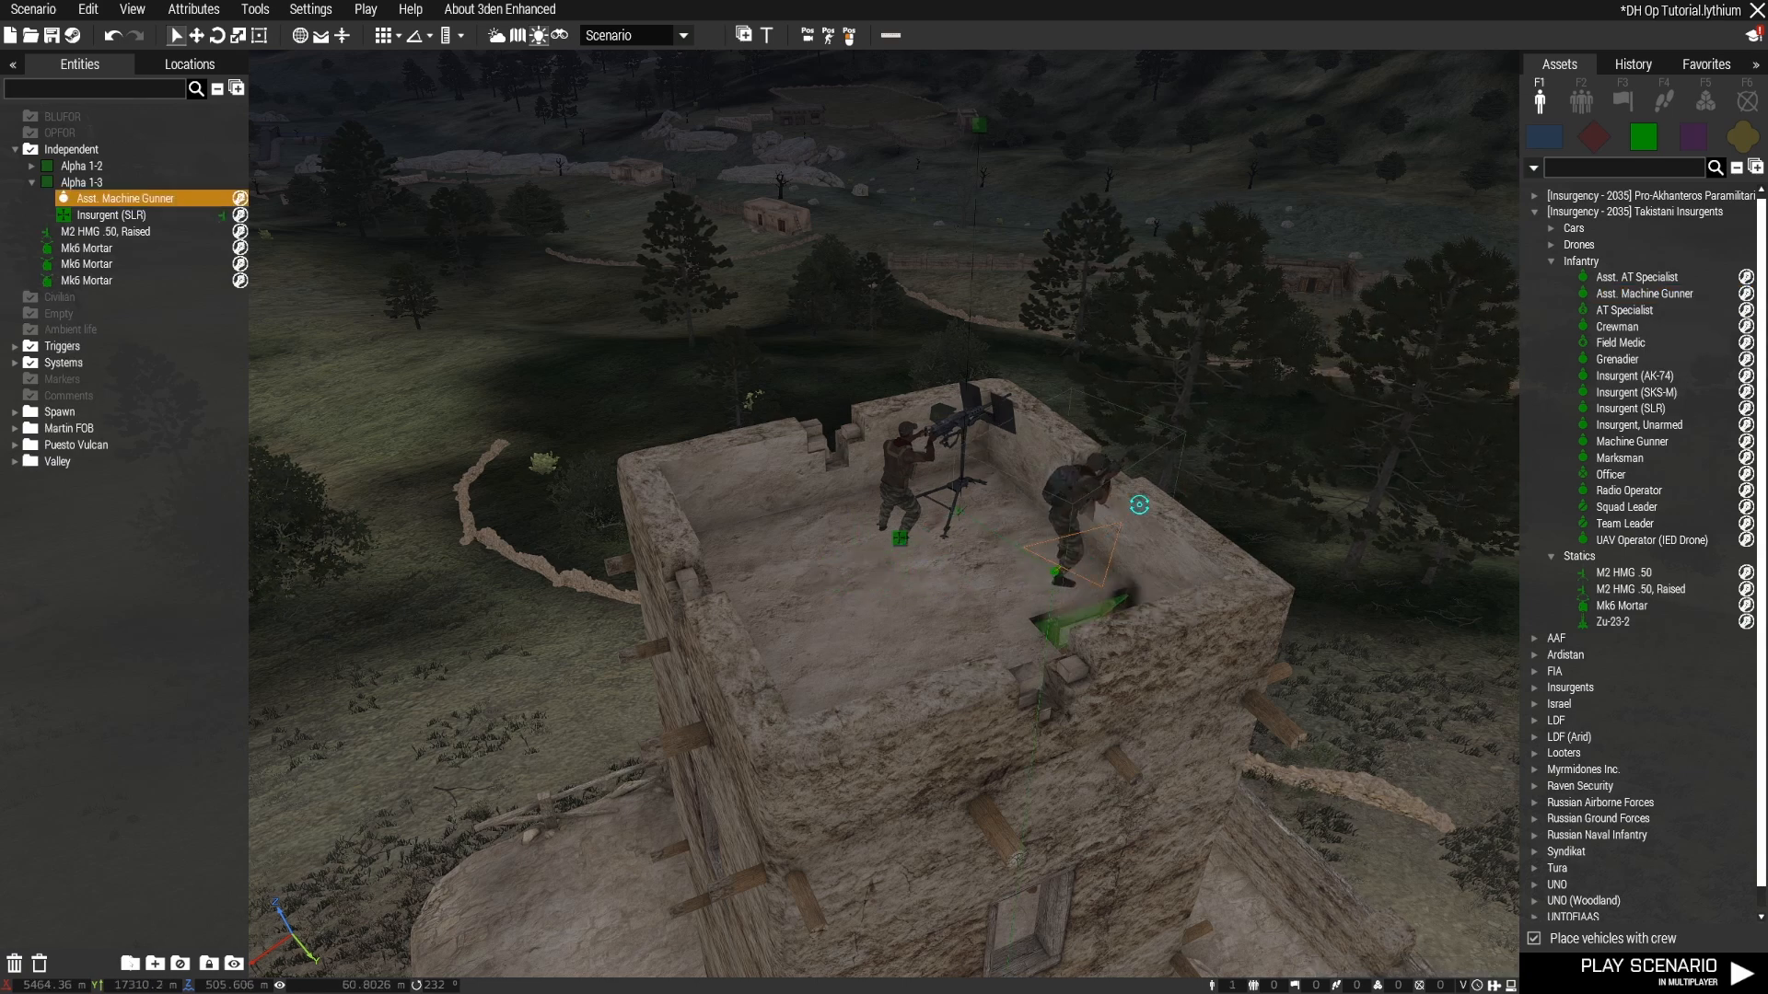
Step: Enable Dynamic Simulation and Delete when Empty for group Alpha 1-3, and review its AI skill and feature options
{"action": "double_click", "coordinate": [981, 129]}
{"action": "left_click", "coordinate": [800, 472]}
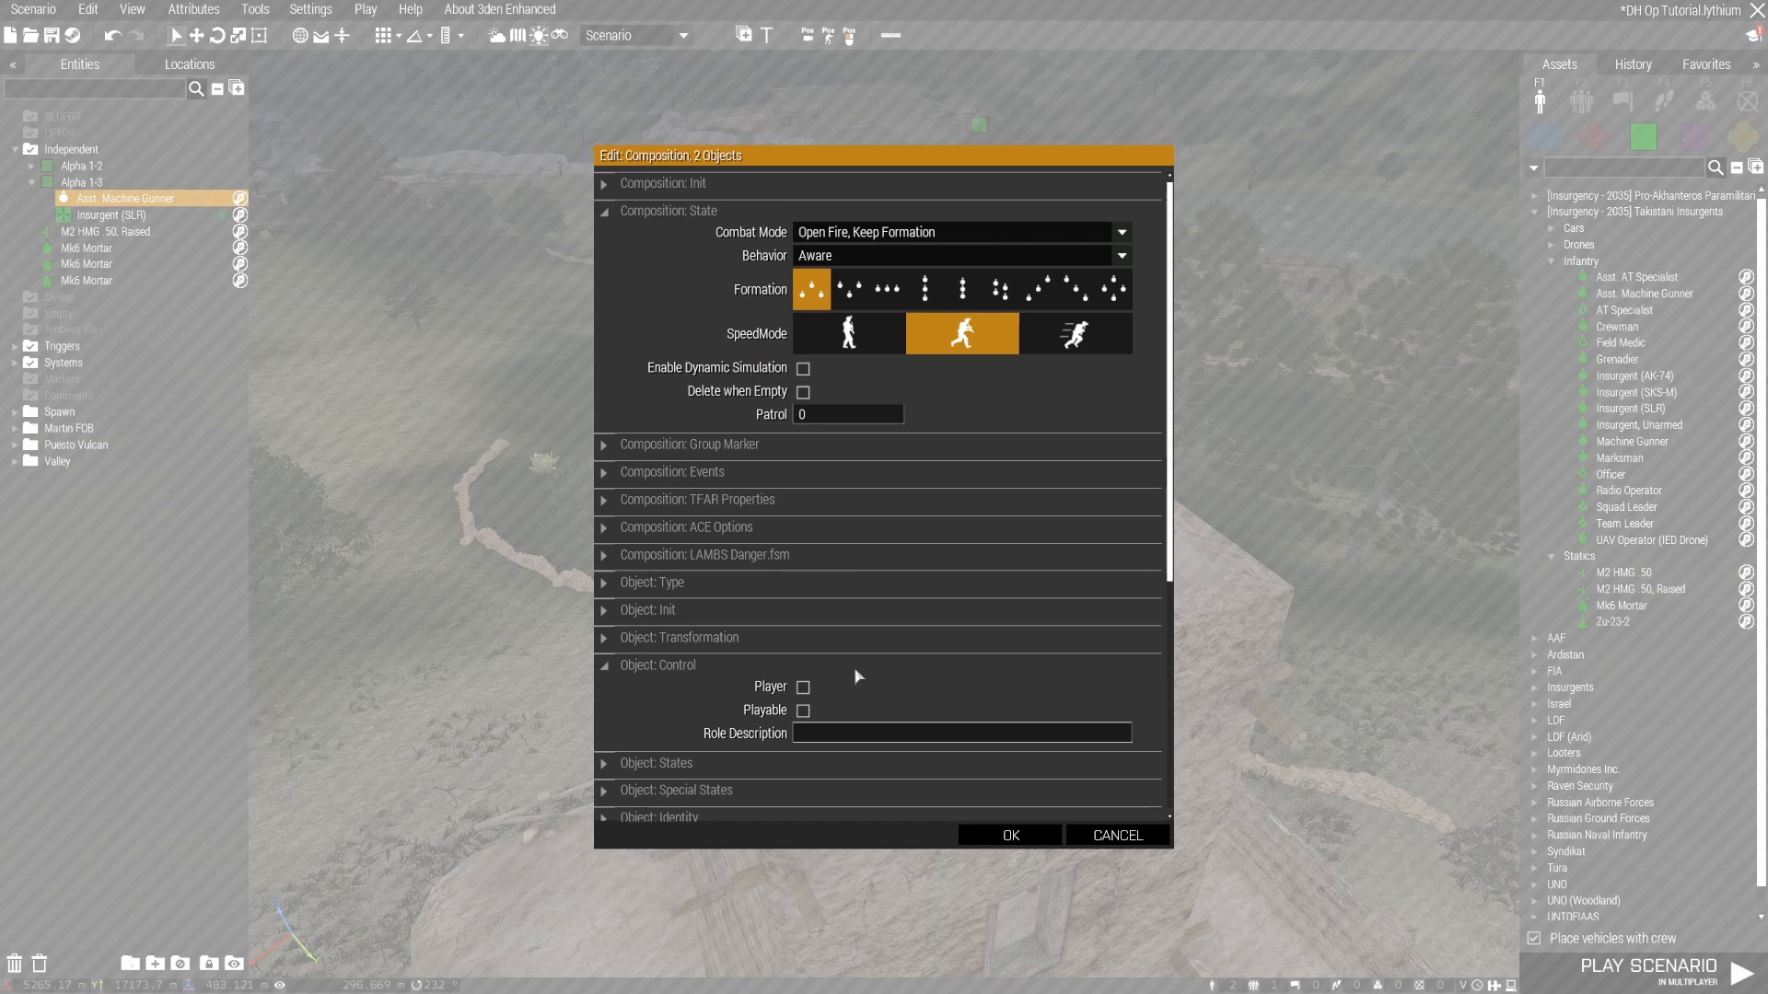
{"action": "left_click", "coordinate": [900, 671]}
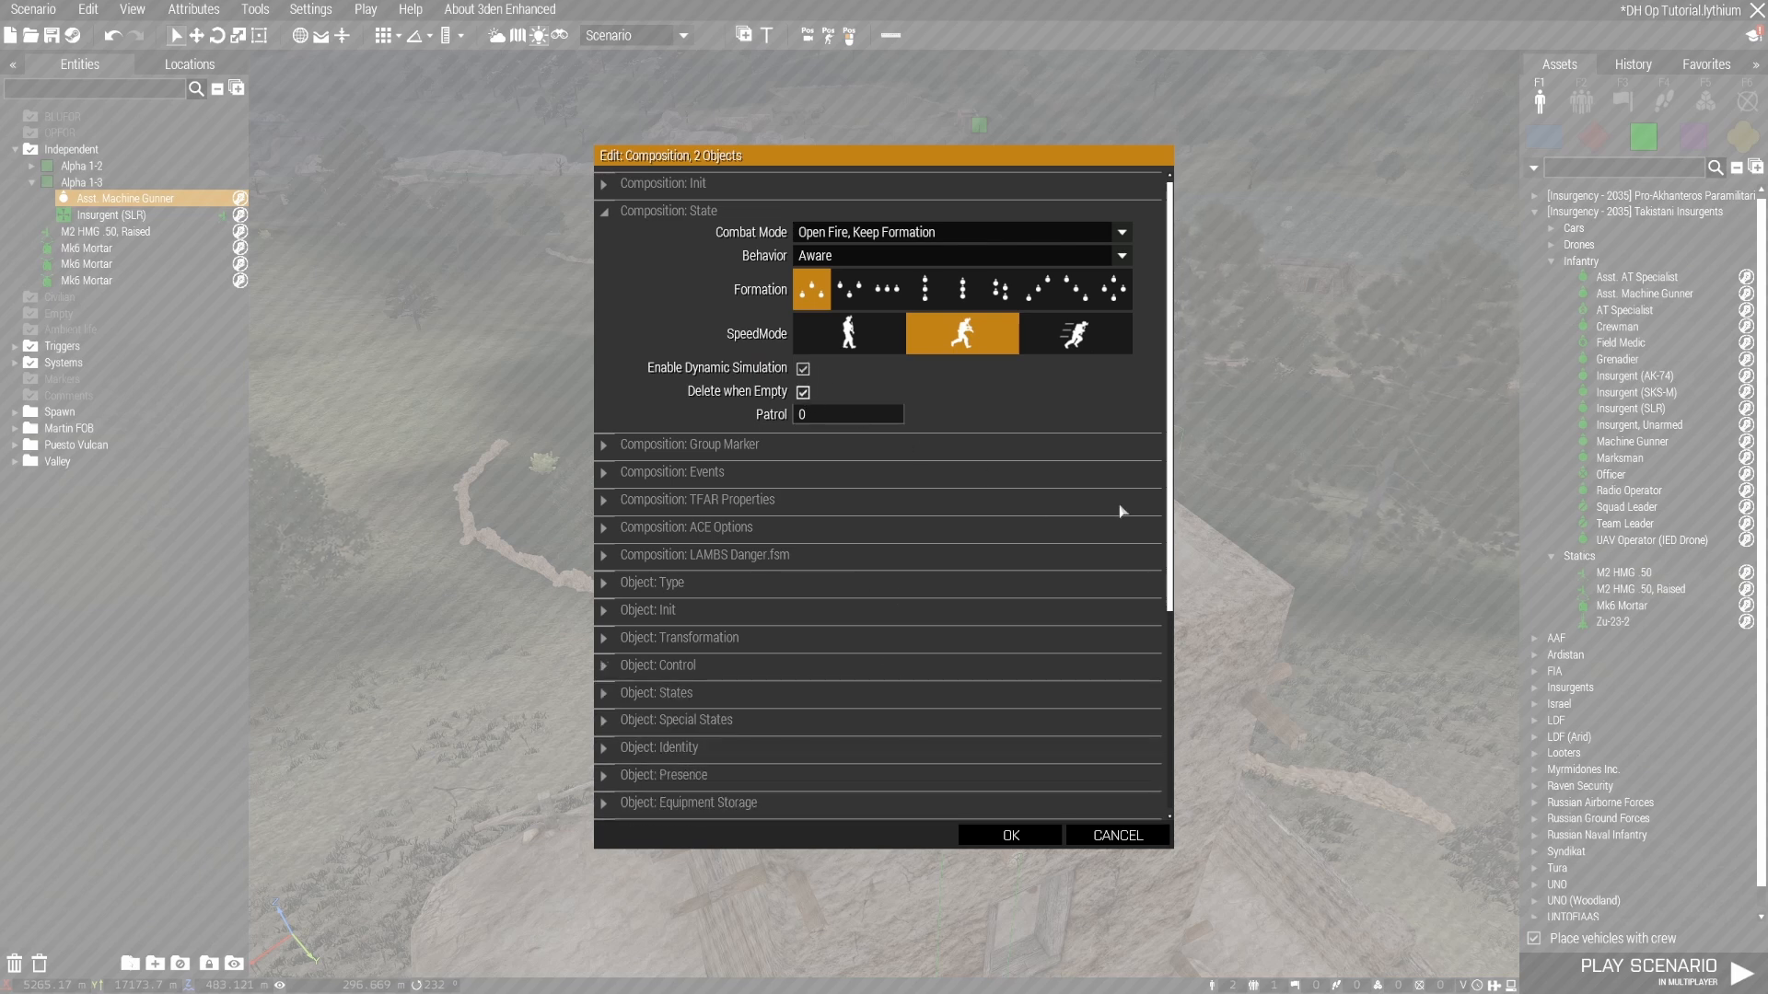
{"action": "scroll", "coordinate": [1128, 505], "scroll_direction": "down", "scroll_amount": 5}
{"action": "left_click", "coordinate": [751, 637]}
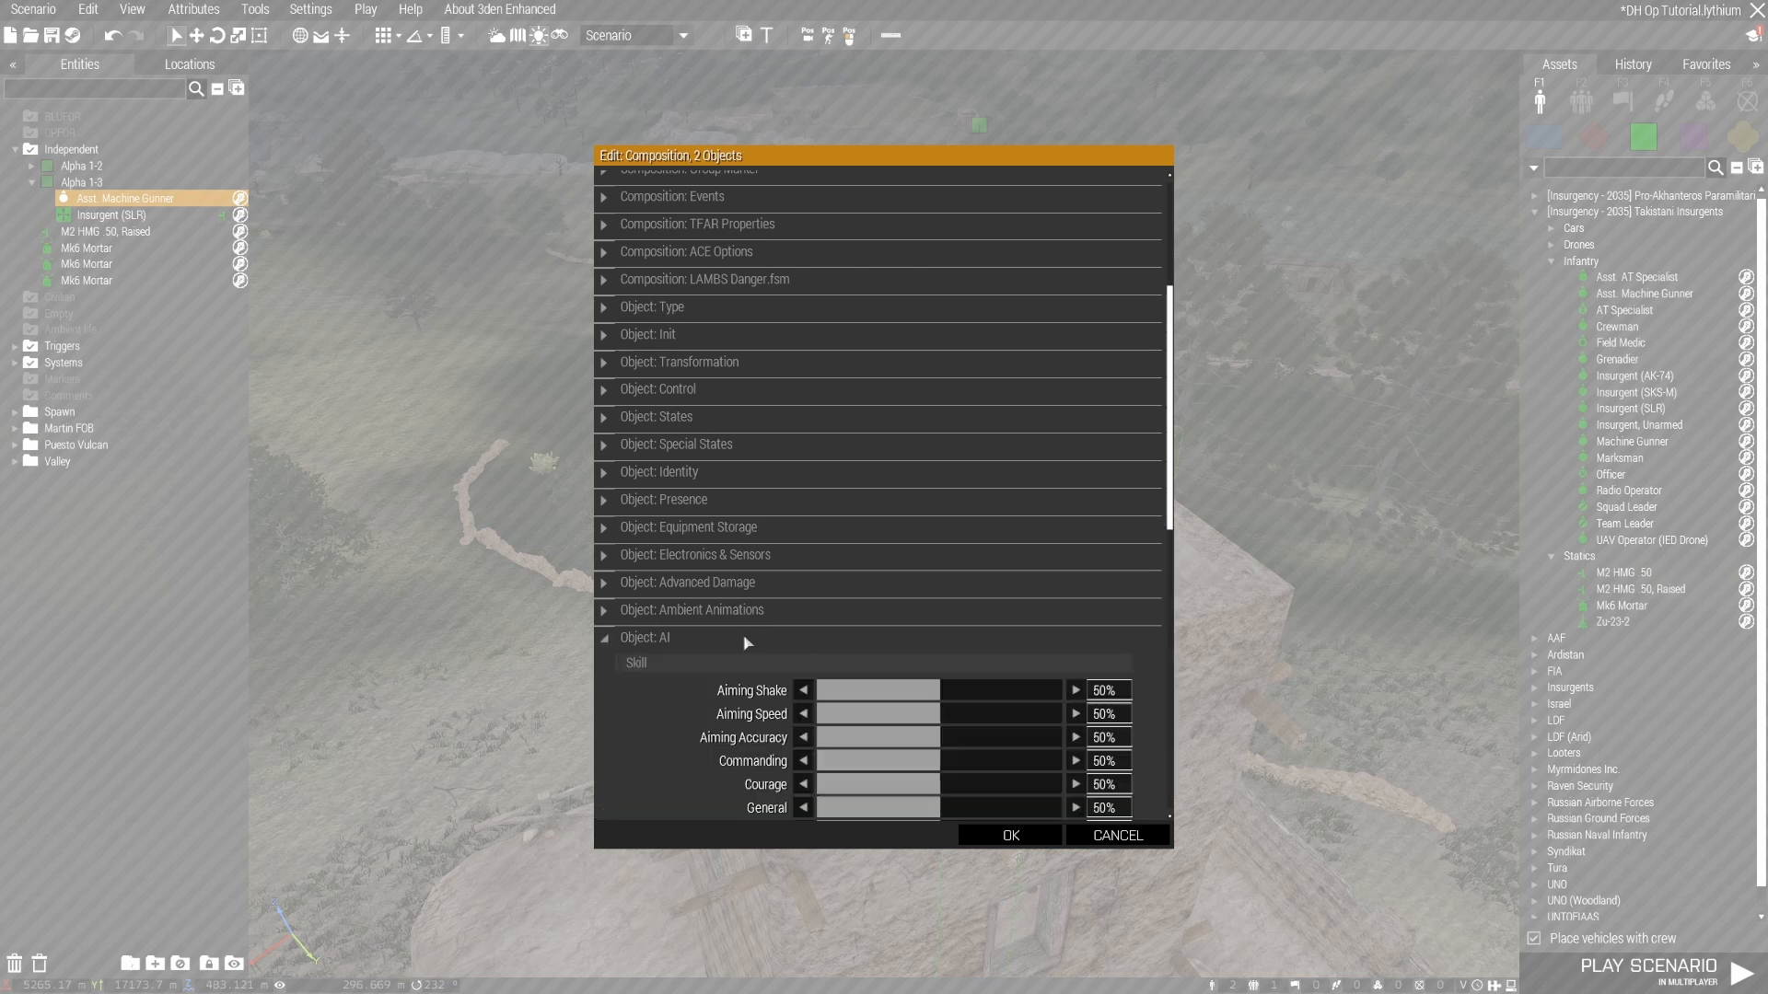
{"action": "scroll", "coordinate": [920, 670], "scroll_direction": "down", "scroll_amount": 6}
{"action": "scroll", "coordinate": [810, 772], "scroll_direction": "down", "scroll_amount": 3}
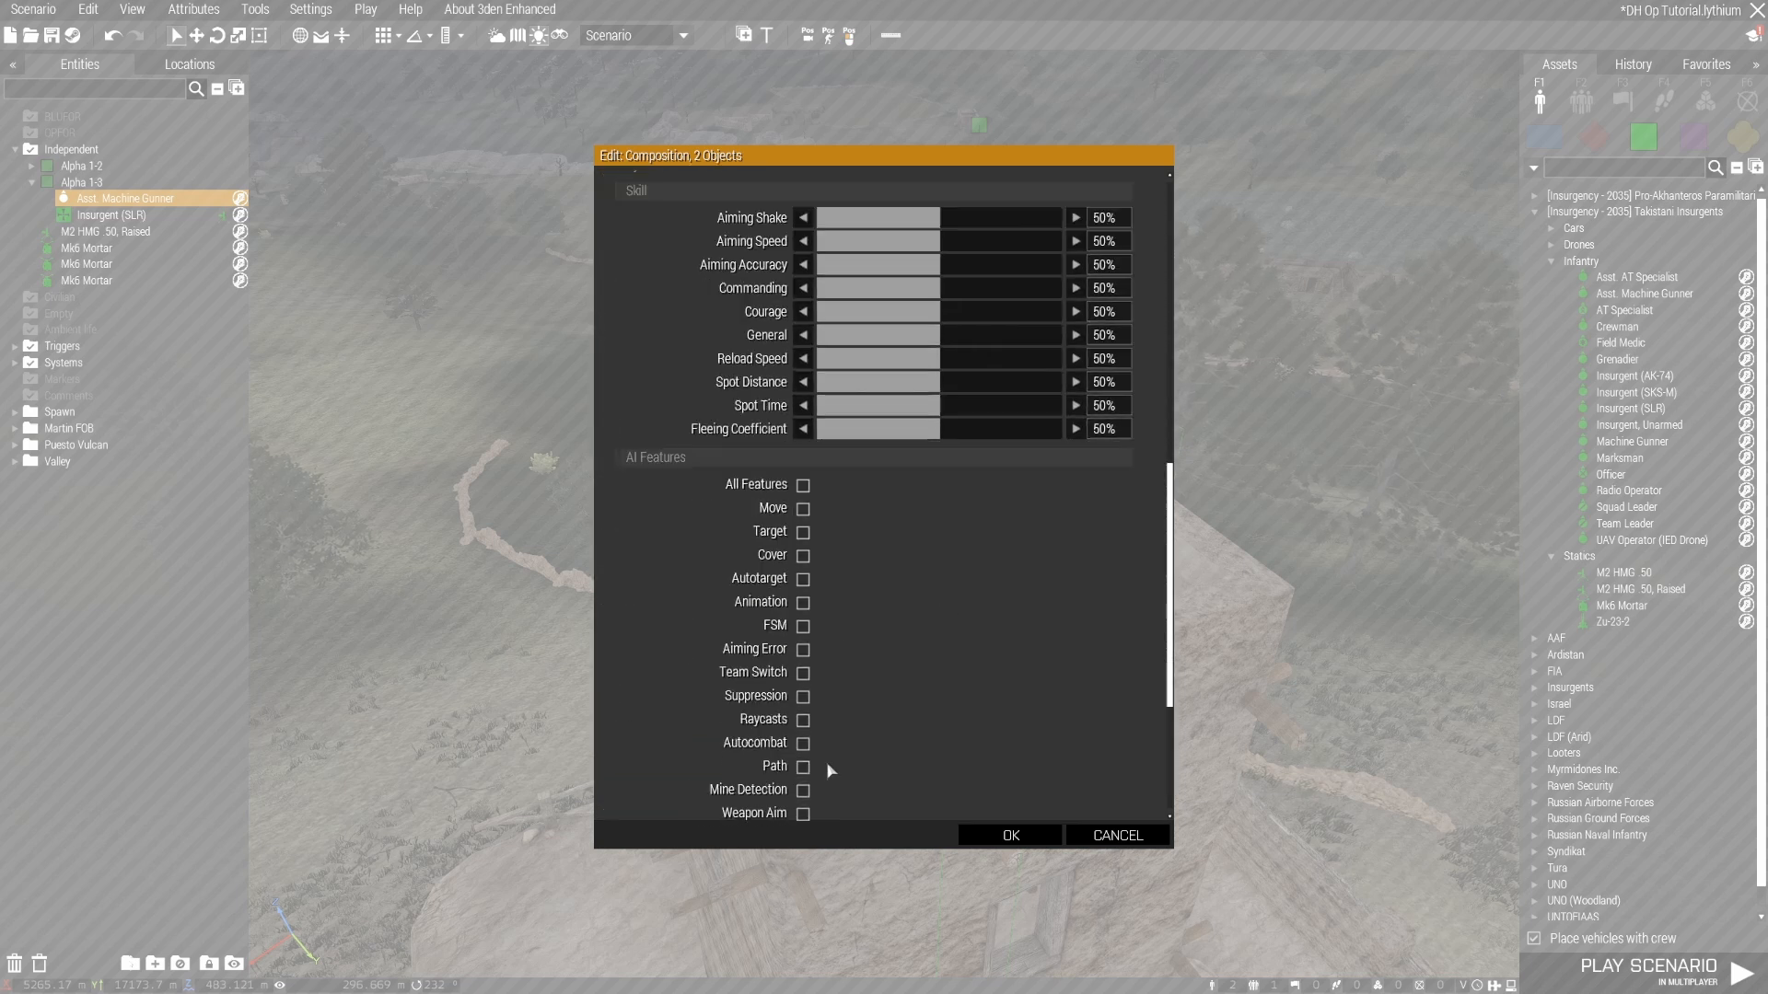
{"action": "left_click", "coordinate": [1011, 835]}
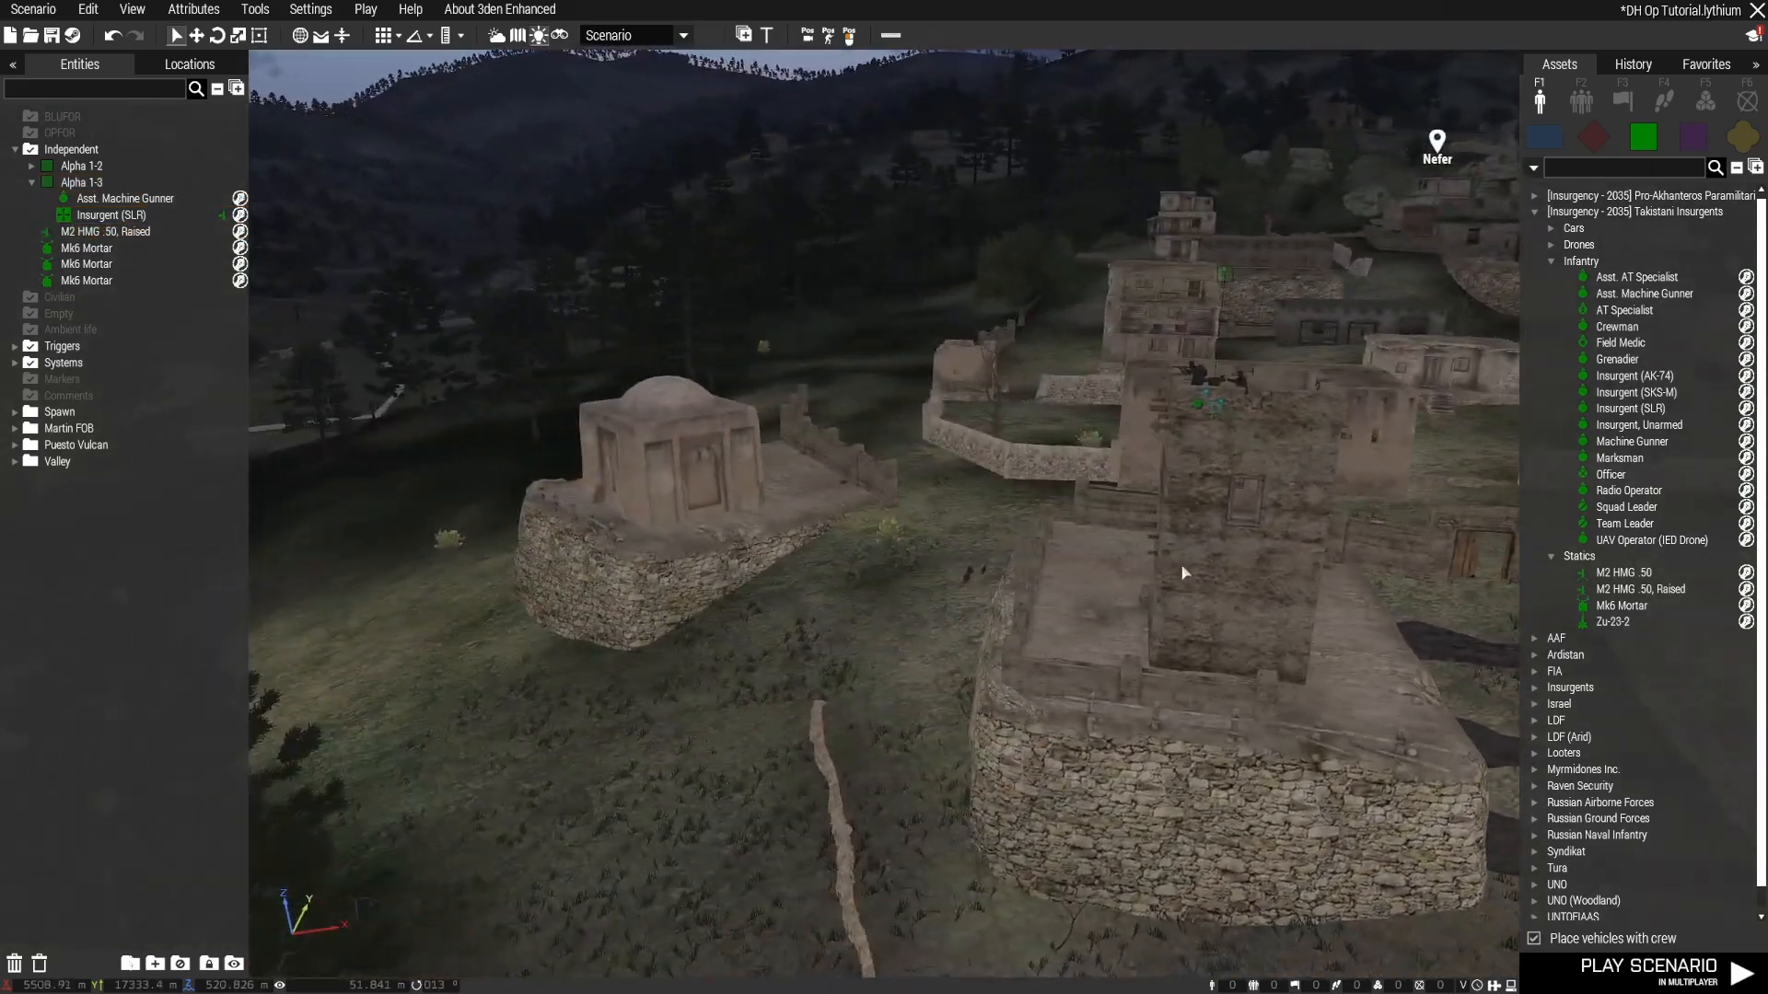
Step: Shift the Alpha 1-3 machine gun and its crew across the tower roof toward the parapet
{"action": "key", "text": "d"}
{"action": "right_click_drag", "start_coordinate": [1185, 573], "coordinate": [1506, 597]}
{"action": "key", "text": "w"}
{"action": "key", "text": "a"}
{"action": "key", "text": "q"}
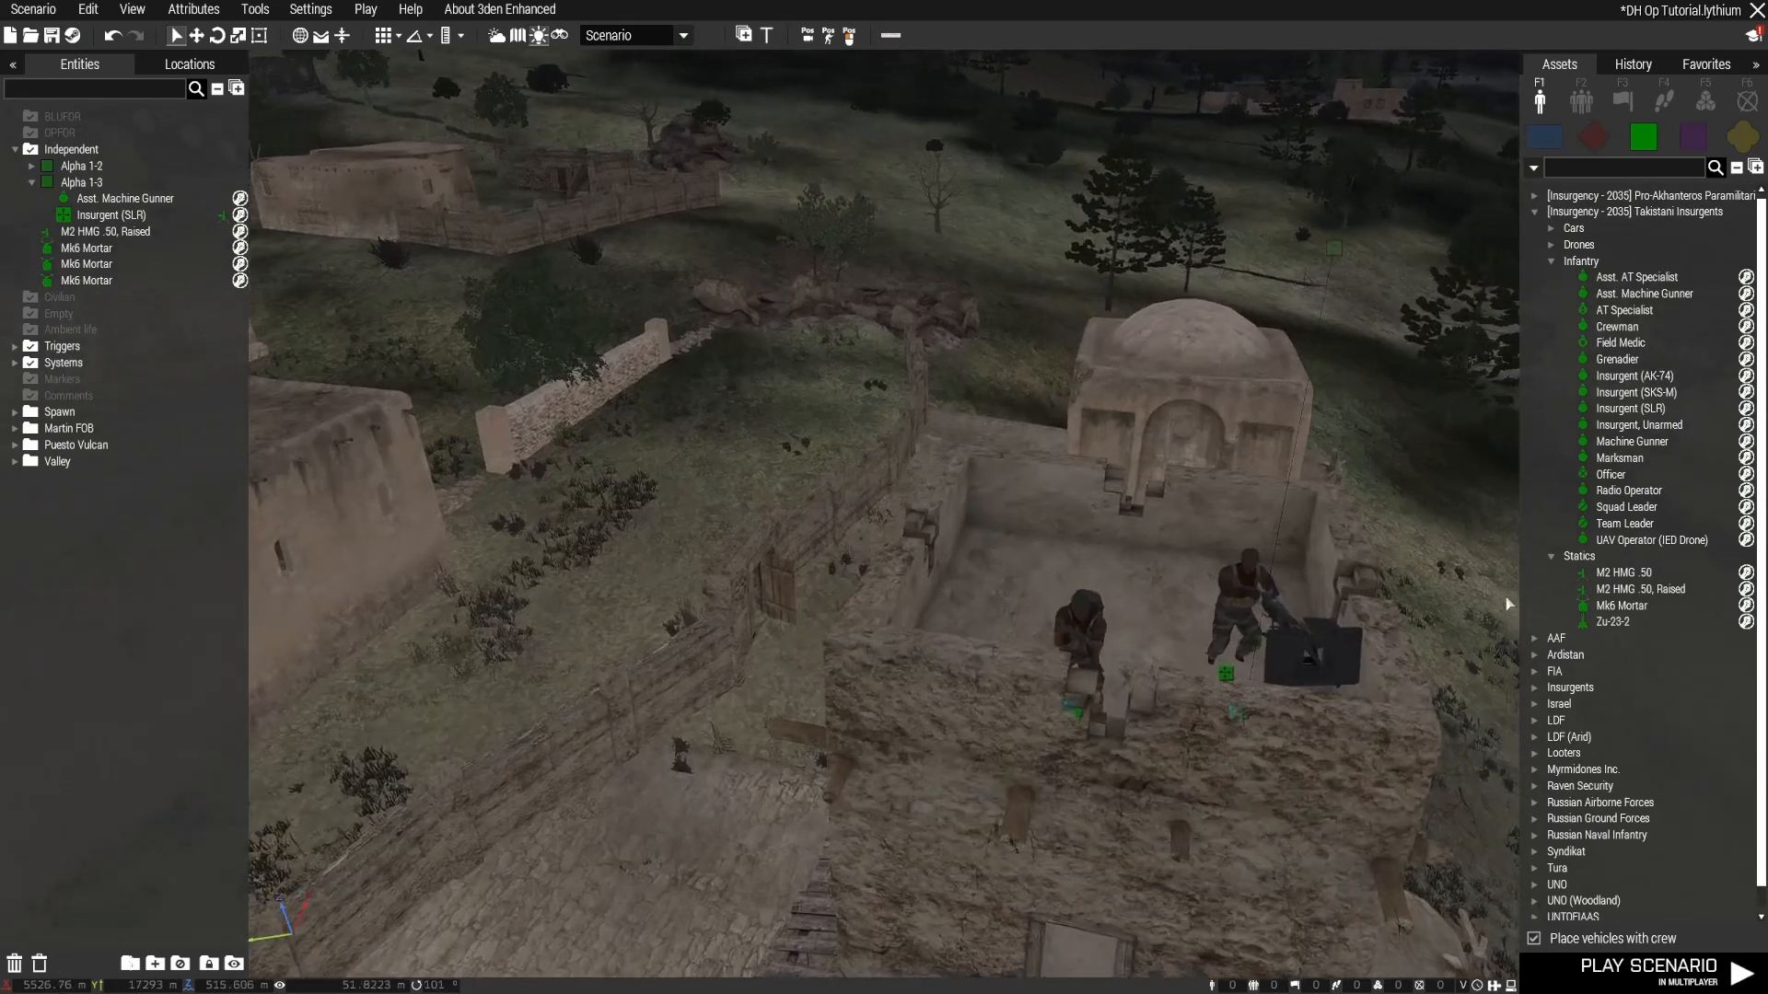
{"action": "left_click_drag", "start_coordinate": [884, 657], "coordinate": [937, 563]}
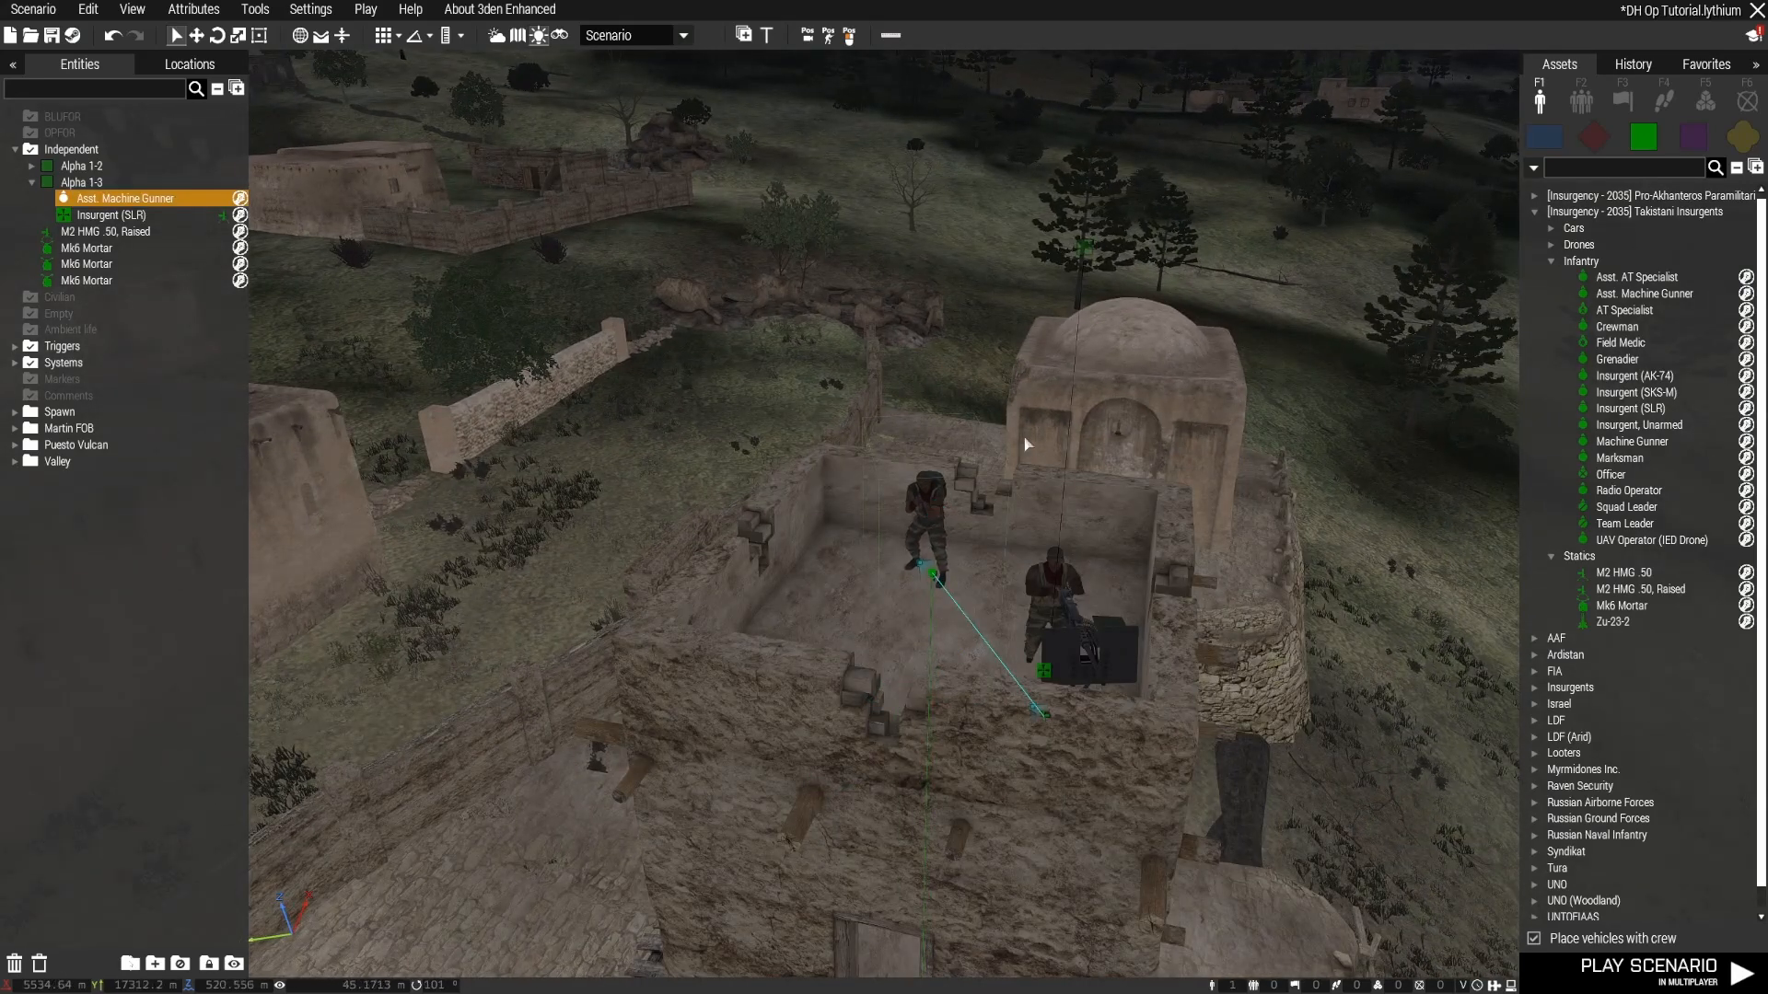
{"action": "left_click", "coordinate": [1079, 256]}
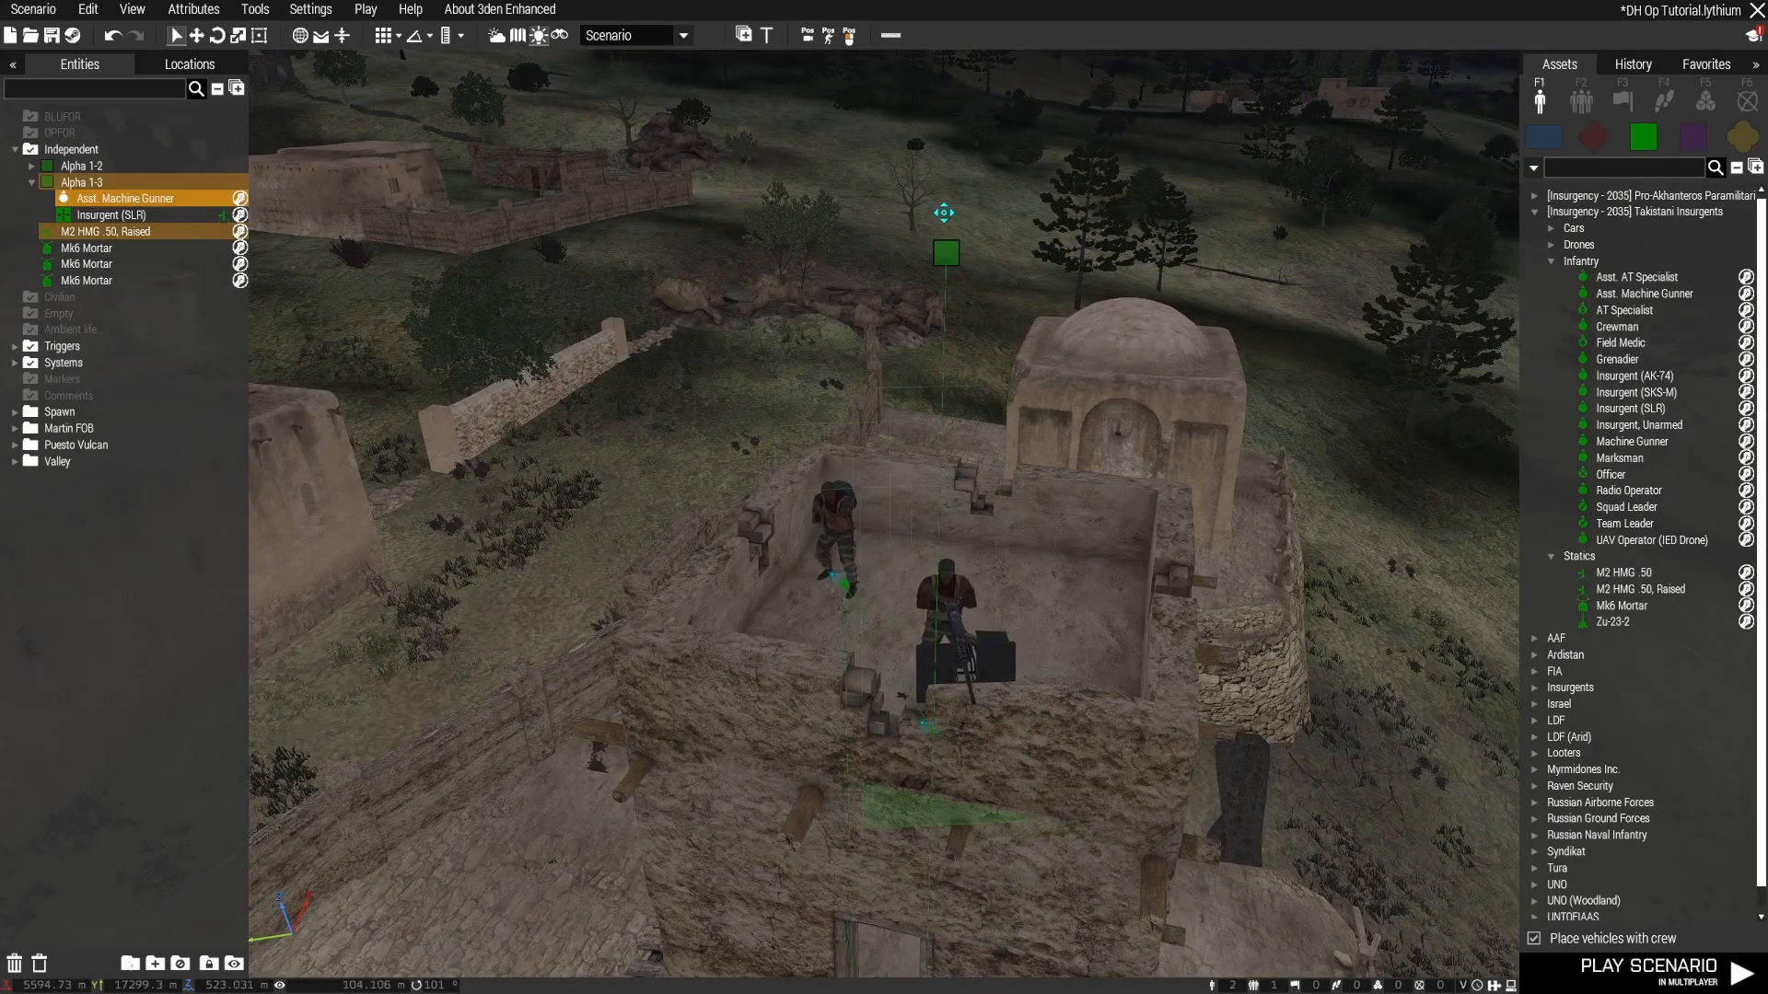
{"action": "left_click_drag", "start_coordinate": [874, 188], "coordinate": [877, 187]}
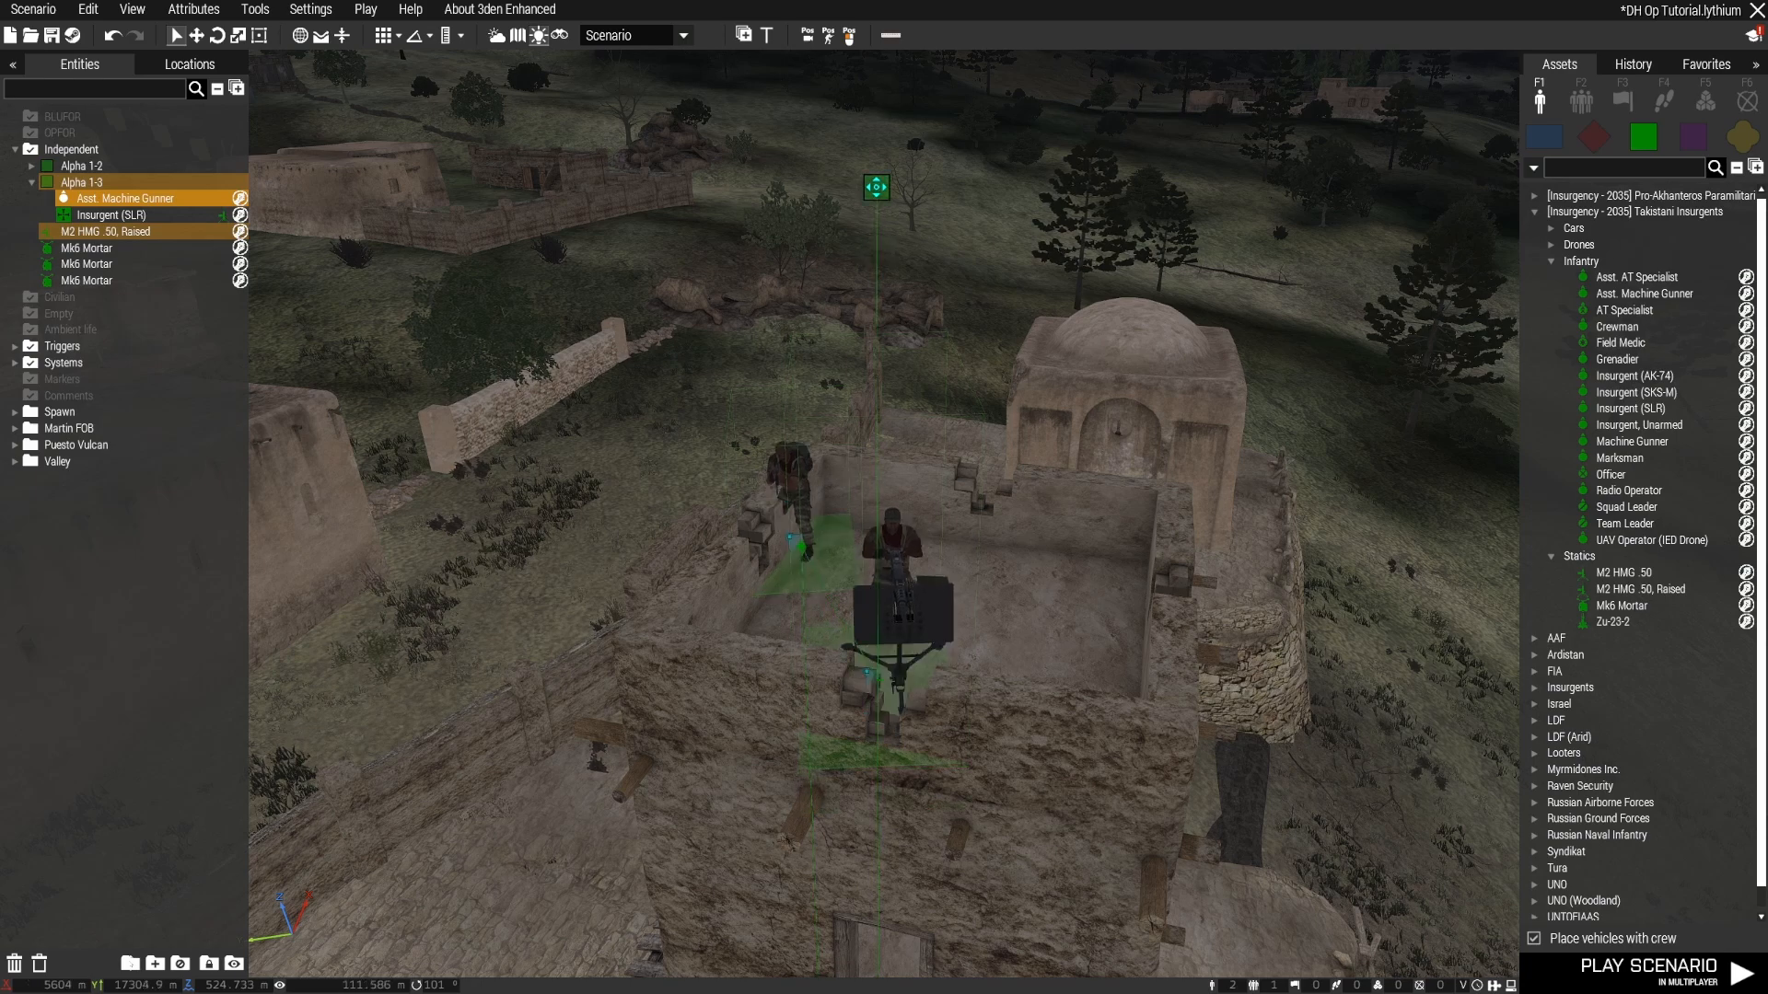
{"action": "right_click_drag", "start_coordinate": [958, 422], "coordinate": [1002, 504]}
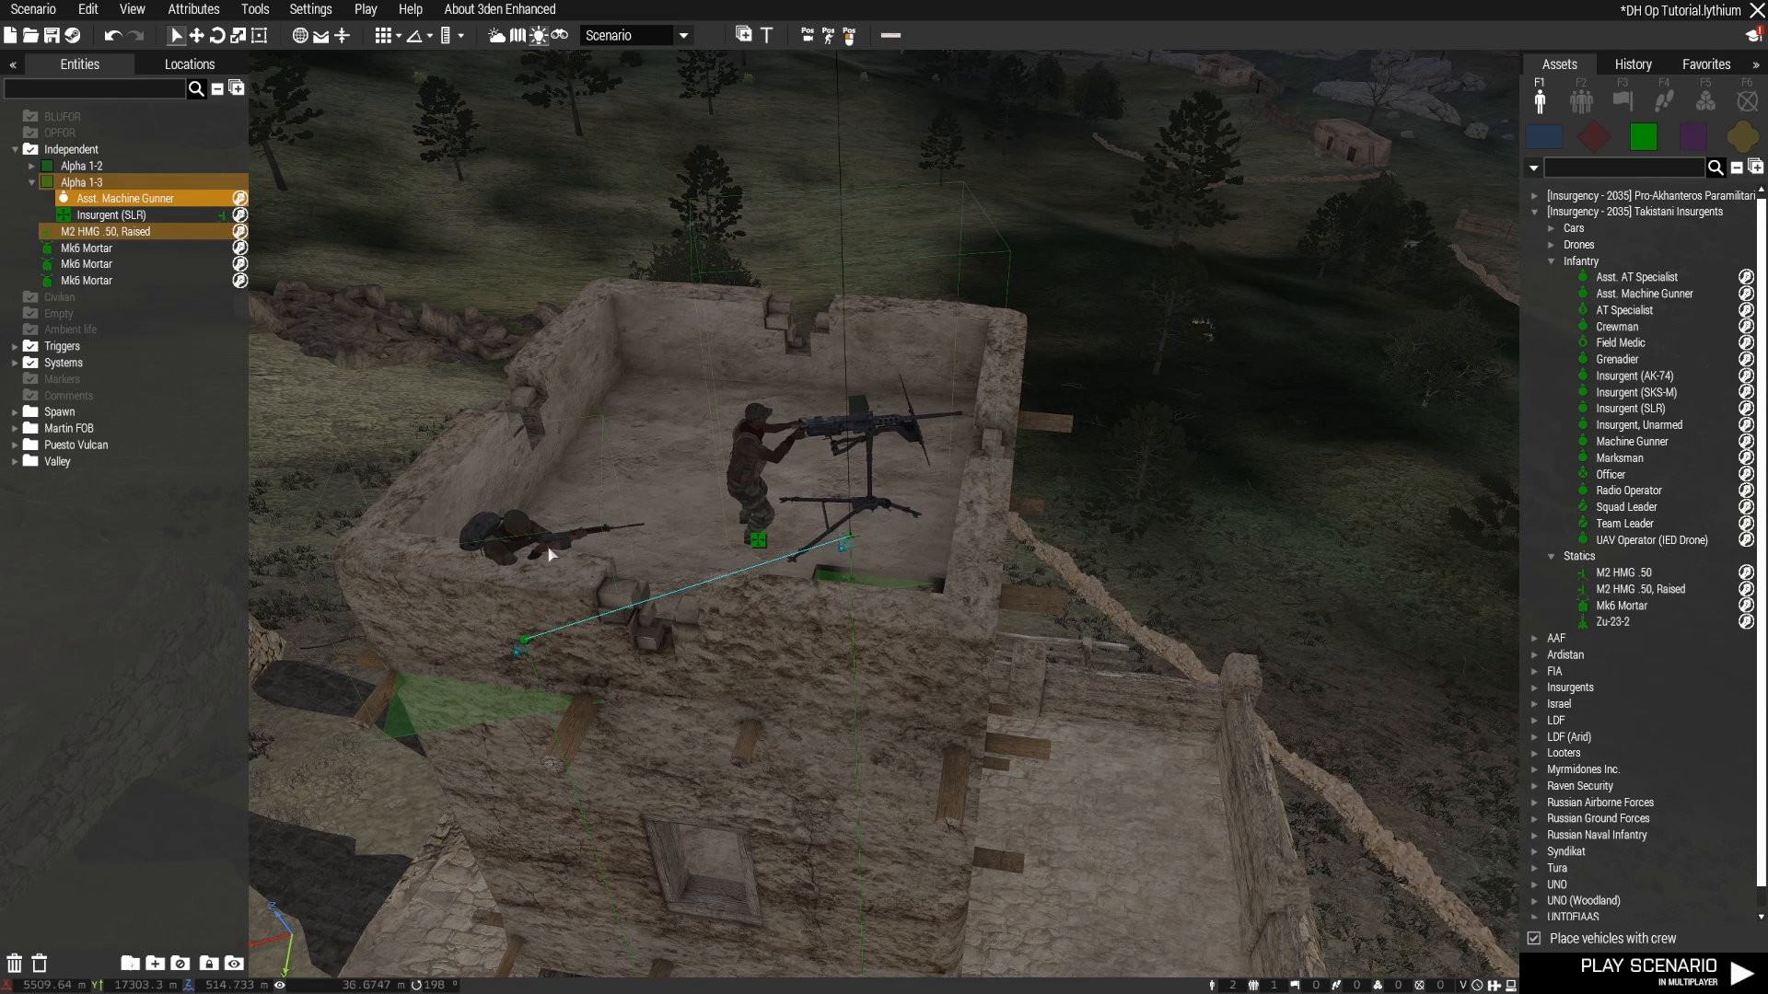
Step: Reposition the Asst. Machine Gunner on the tower roof beside the machine gun
{"action": "left_click", "coordinate": [659, 450]}
{"action": "left_click_drag", "start_coordinate": [520, 659], "coordinate": [590, 555]}
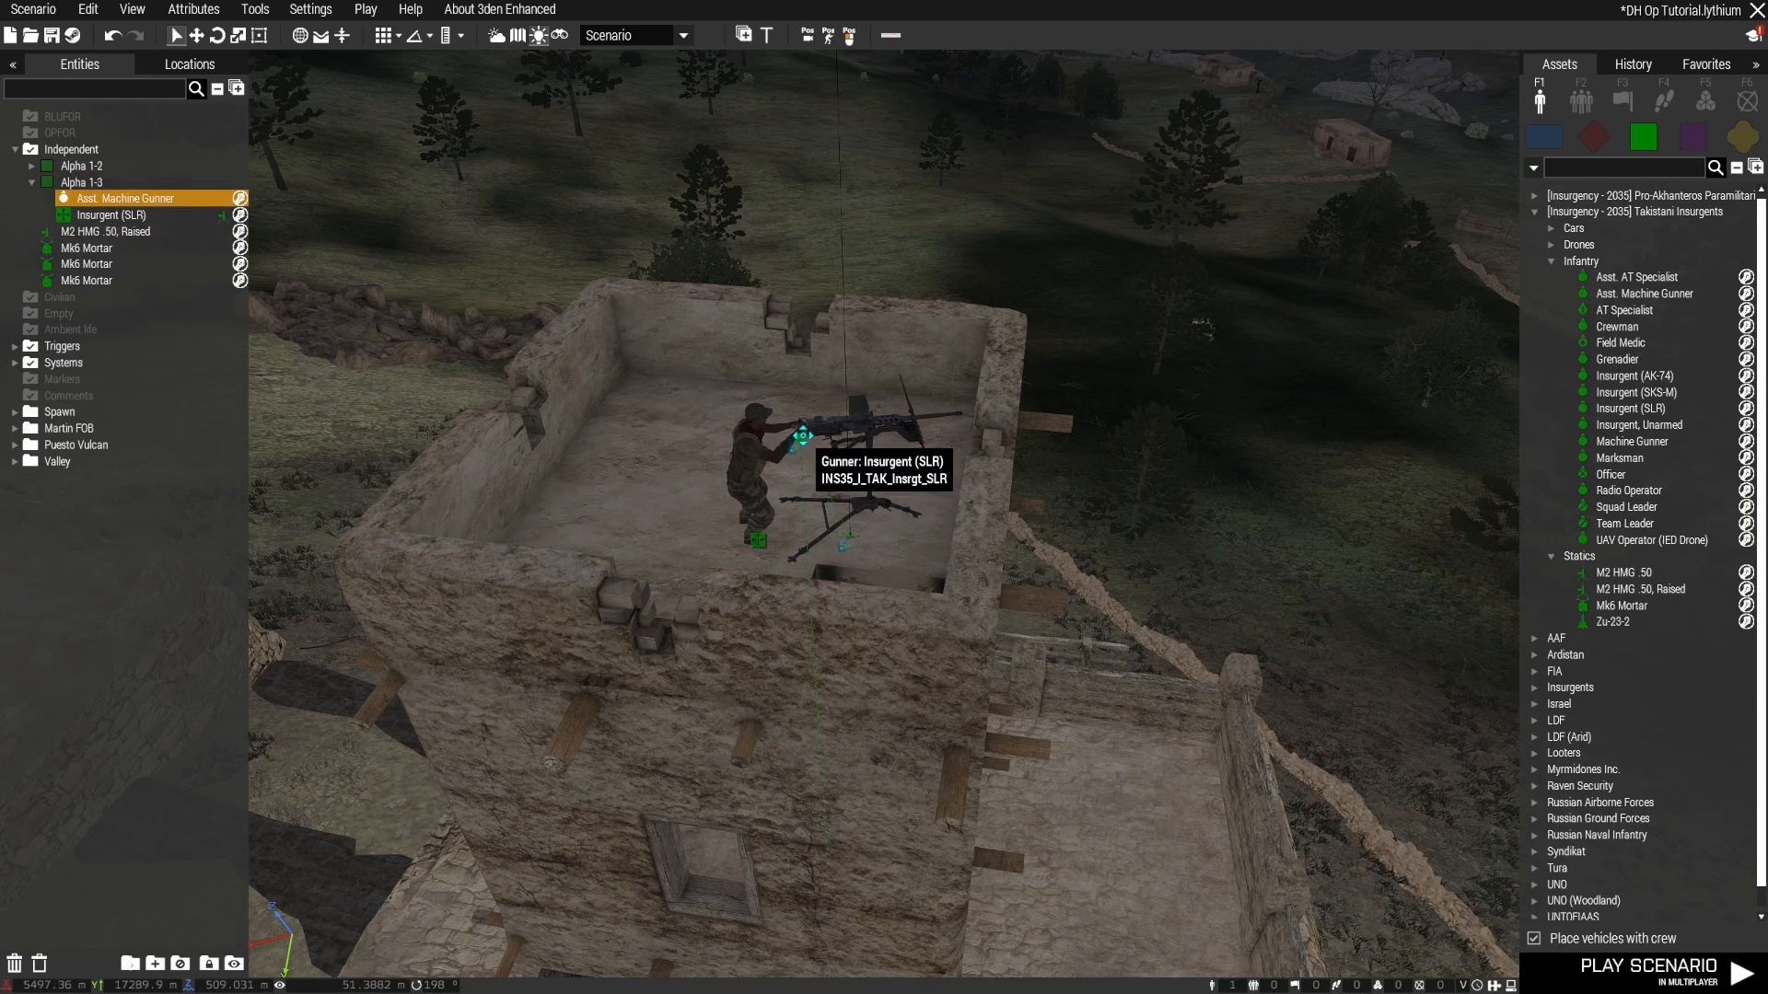
{"action": "left_click_drag", "start_coordinate": [727, 461], "coordinate": [773, 456]}
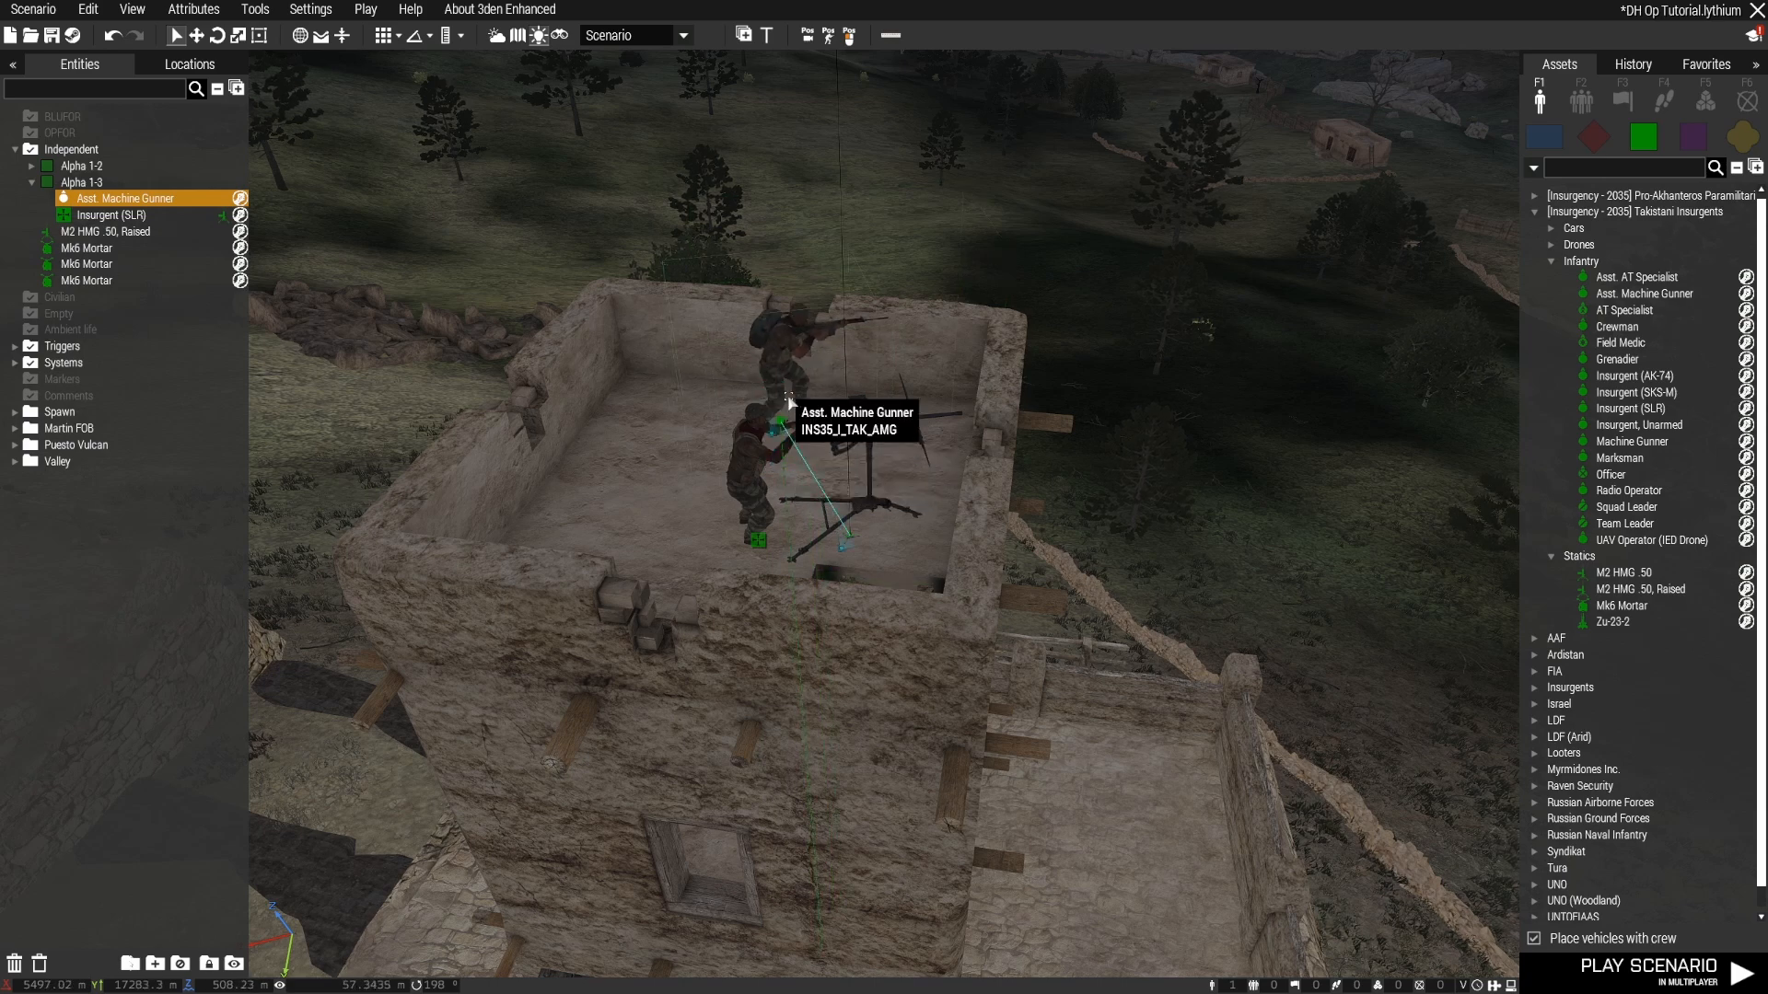
{"action": "left_click_drag", "start_coordinate": [794, 425], "coordinate": [856, 422]}
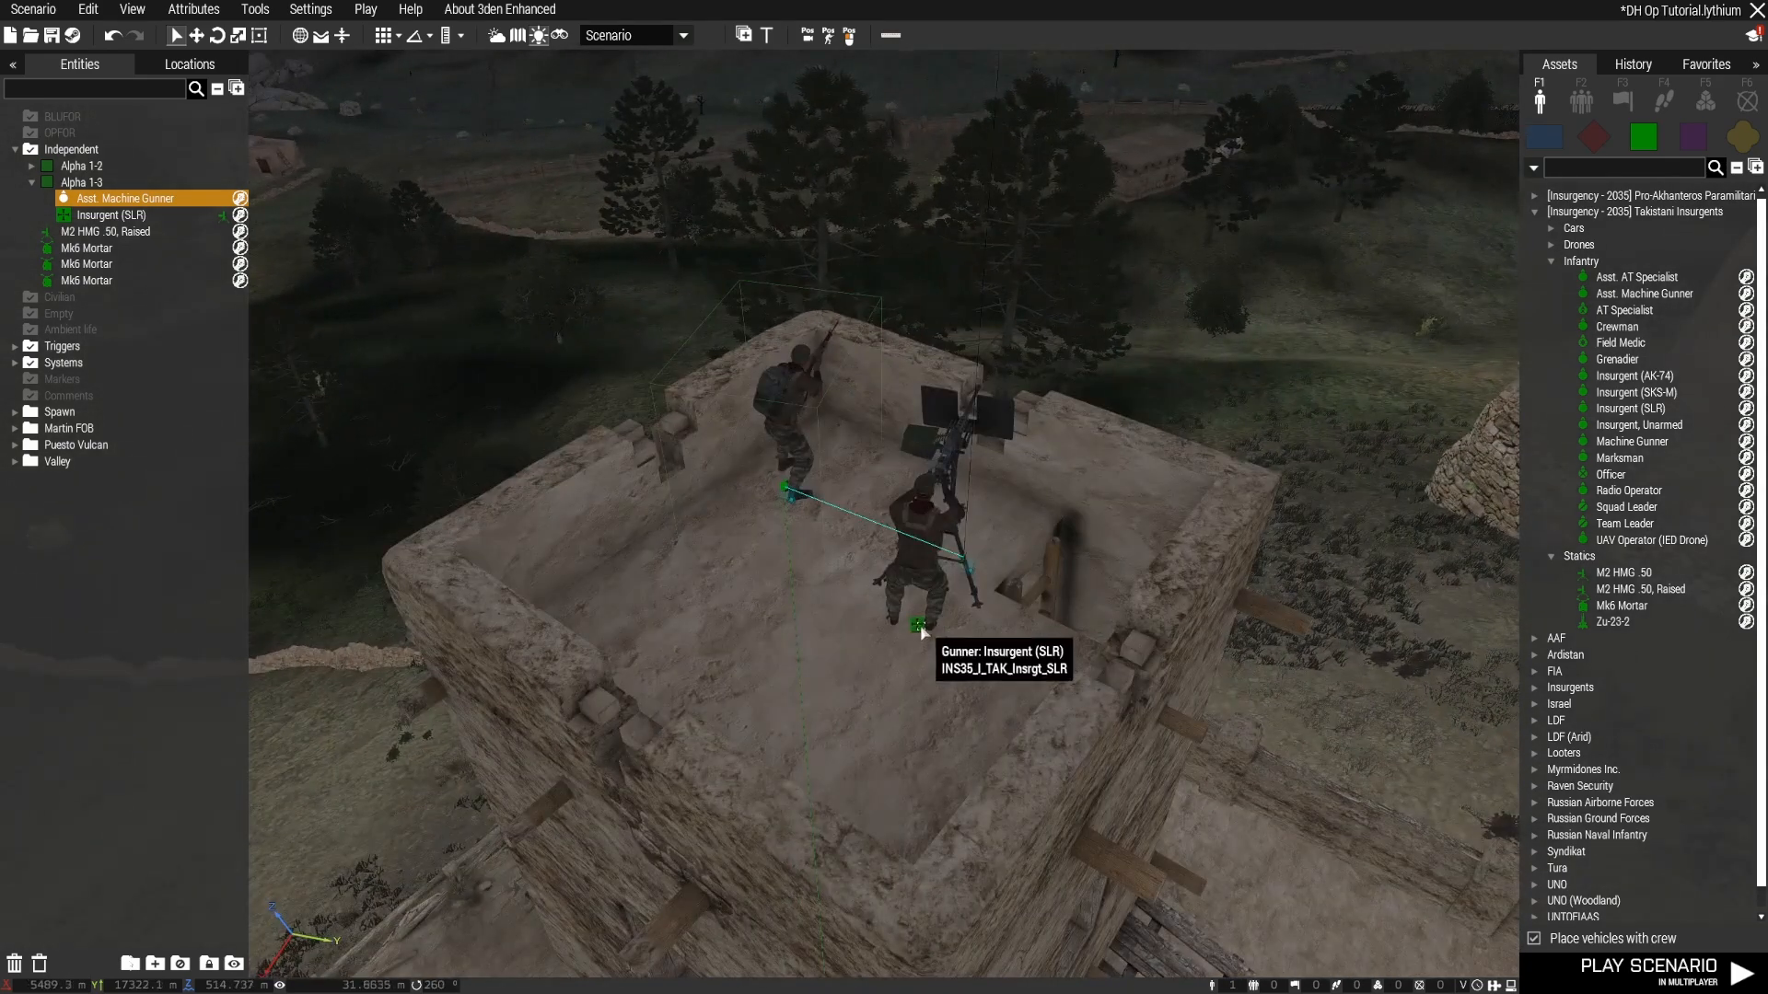
Step: Try to shift the M2 HMG .50, Raised on the tower roof, and undo the move
{"action": "left_click_drag", "start_coordinate": [922, 630], "coordinate": [979, 501], "text": "alt"}
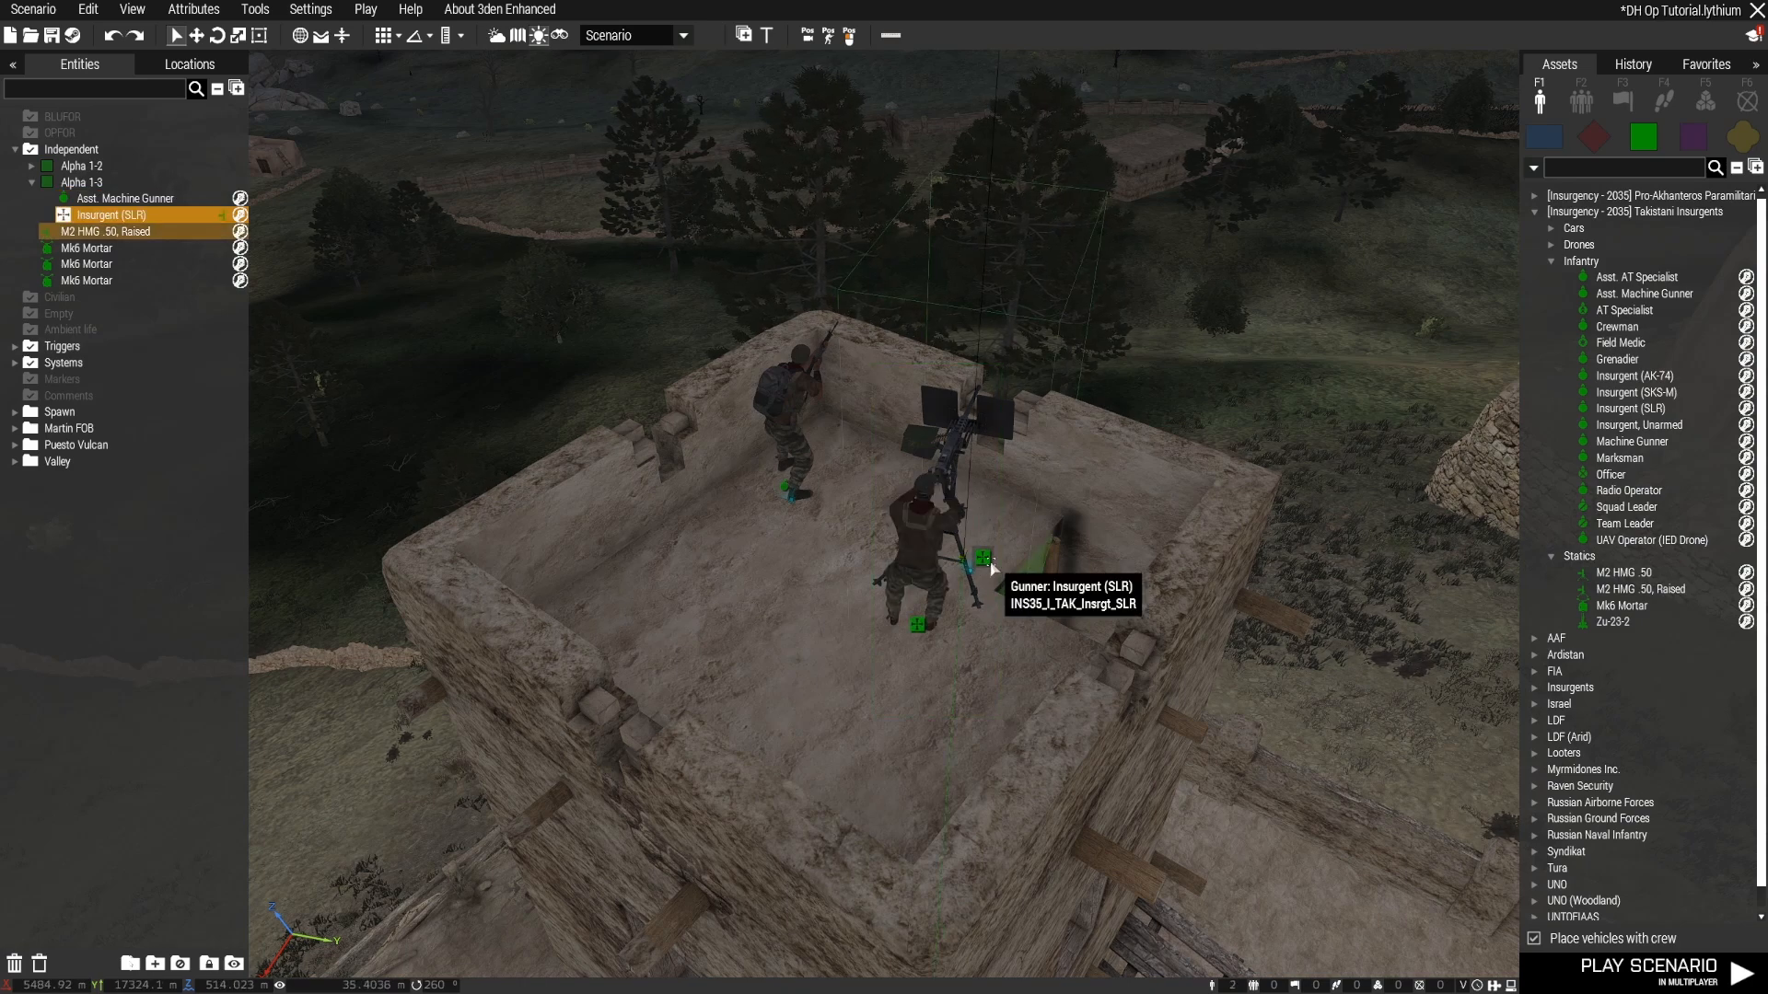
{"action": "left_click_drag", "start_coordinate": [984, 559], "coordinate": [991, 528]}
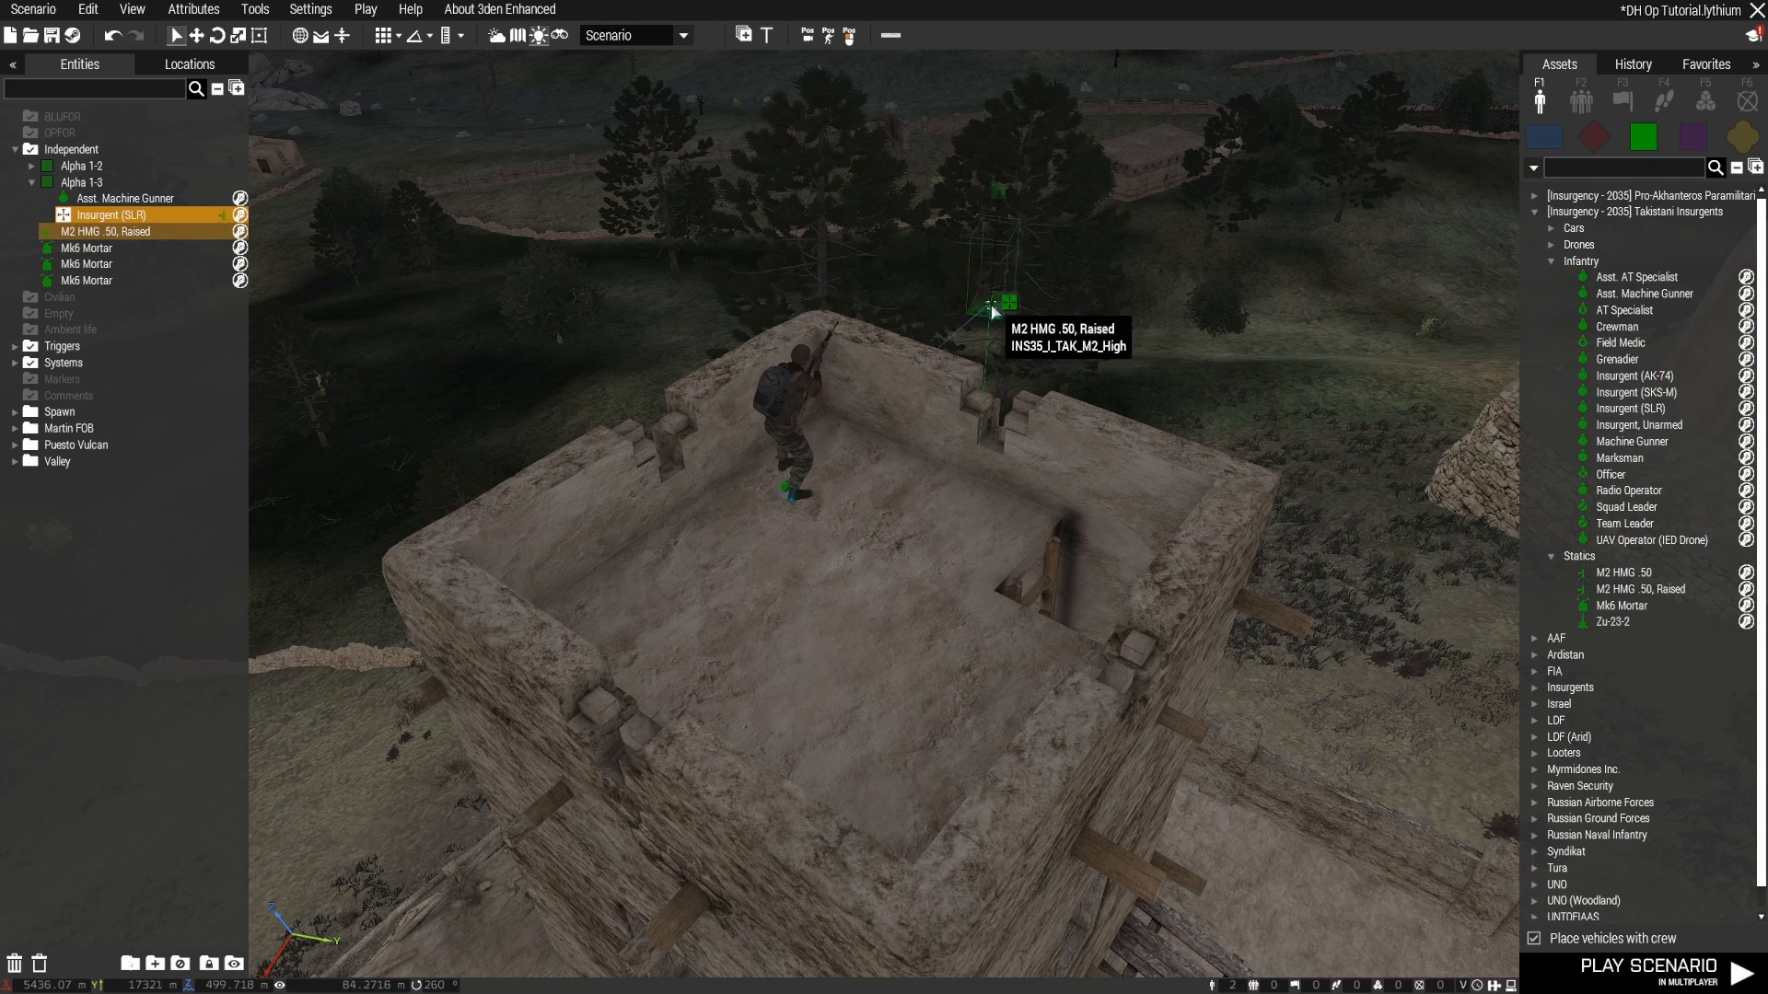
{"action": "key", "text": "ctrl+z"}
Step: Examine the tower gun position from several sides, including its view toward Martin FOB and Puesto Vulcan
{"action": "key", "text": "s"}
{"action": "key", "text": "d"}
{"action": "right_click_drag", "start_coordinate": [1092, 607], "coordinate": [771, 560]}
{"action": "key", "text": "w"}
{"action": "left_click", "coordinate": [953, 725]}
{"action": "key", "text": "d"}
{"action": "right_click_drag", "start_coordinate": [1176, 751], "coordinate": [943, 691]}
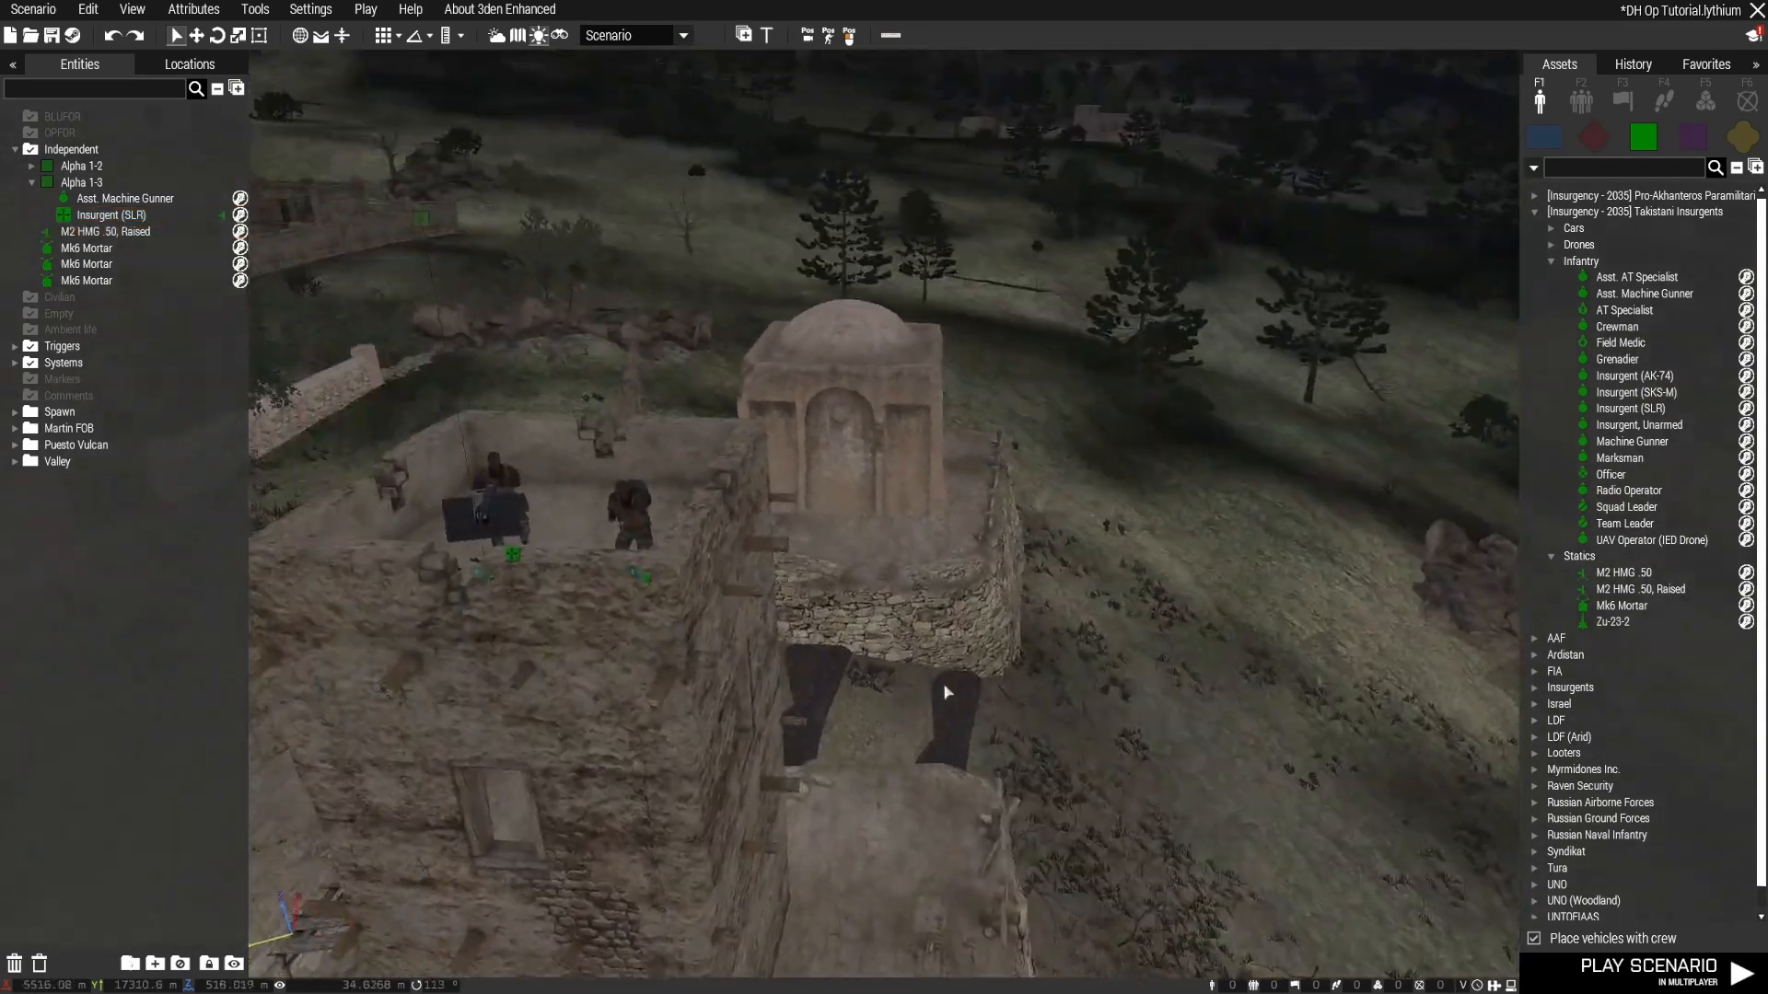
{"action": "key", "text": "a"}
{"action": "key", "text": "w"}
{"action": "key", "text": "a"}
{"action": "left_click_drag", "start_coordinate": [945, 686], "coordinate": [982, 684]}
{"action": "right_click_drag", "start_coordinate": [983, 683], "coordinate": [1616, 655]}
{"action": "key", "text": "w"}
{"action": "key", "text": "a"}
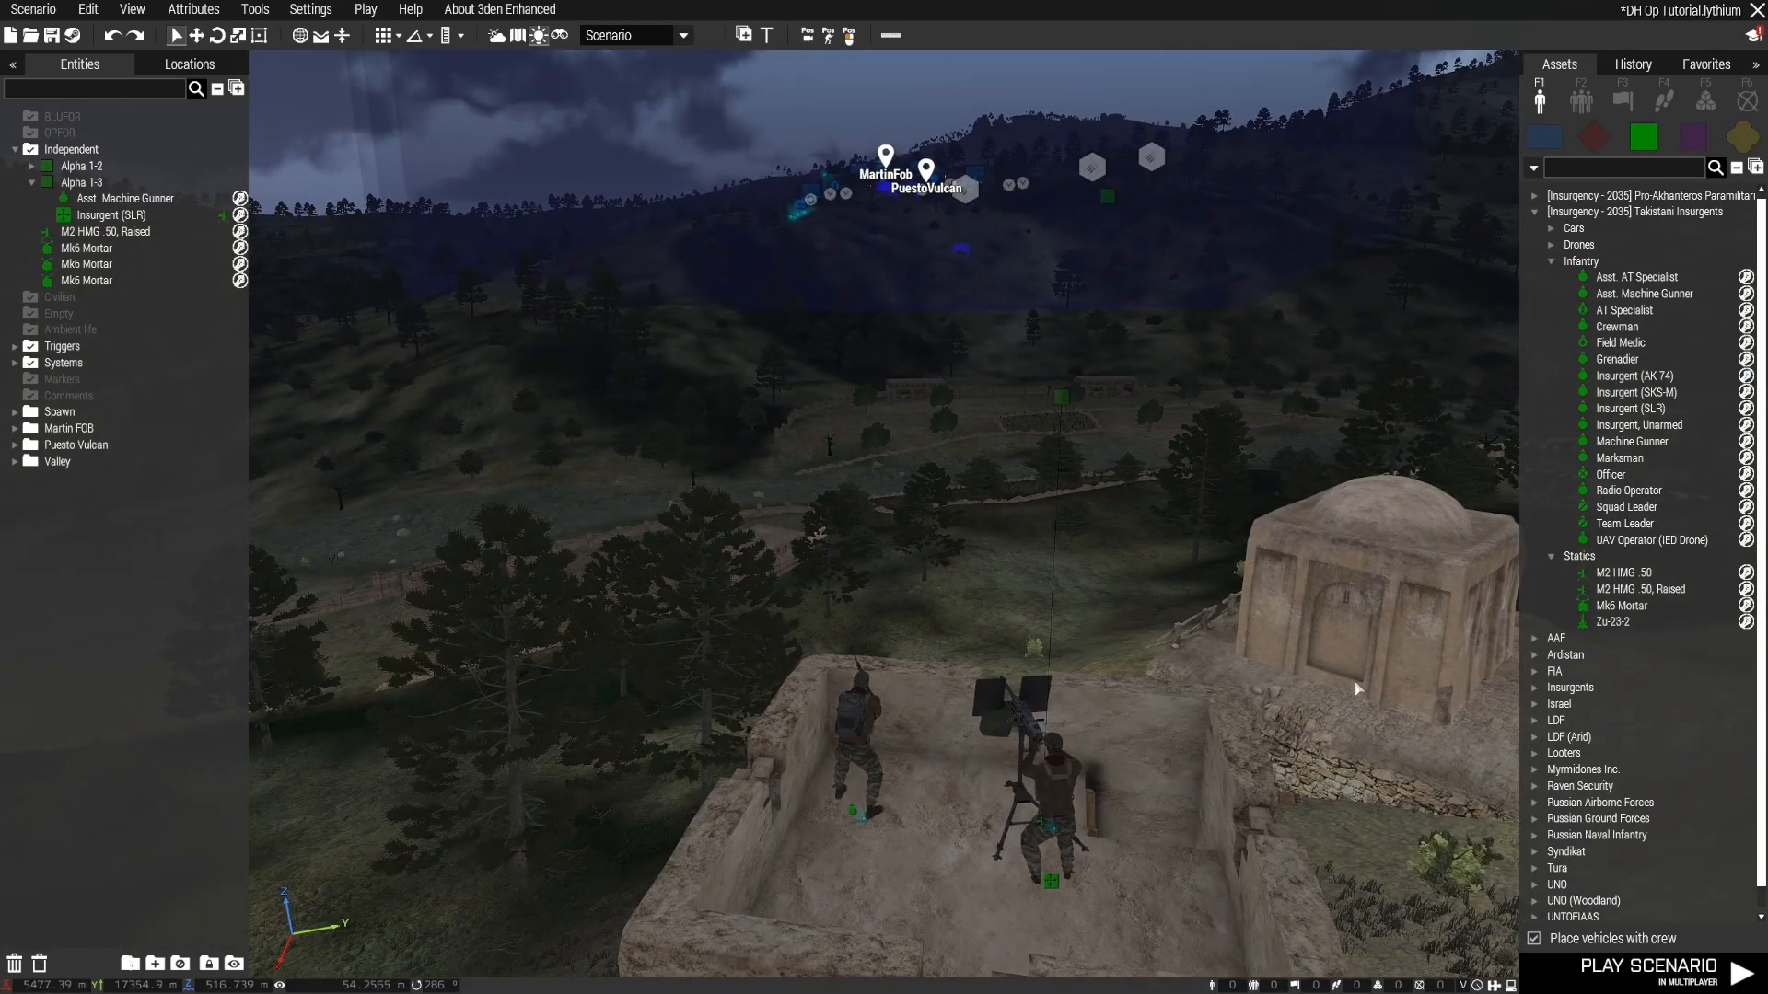
{"action": "right_click_drag", "start_coordinate": [1356, 688], "coordinate": [1543, 693]}
{"action": "key", "text": "d"}
{"action": "key", "text": "z"}
{"action": "key", "text": "q"}
{"action": "key", "text": "a"}
{"action": "key", "text": "a"}
{"action": "key", "text": "s"}
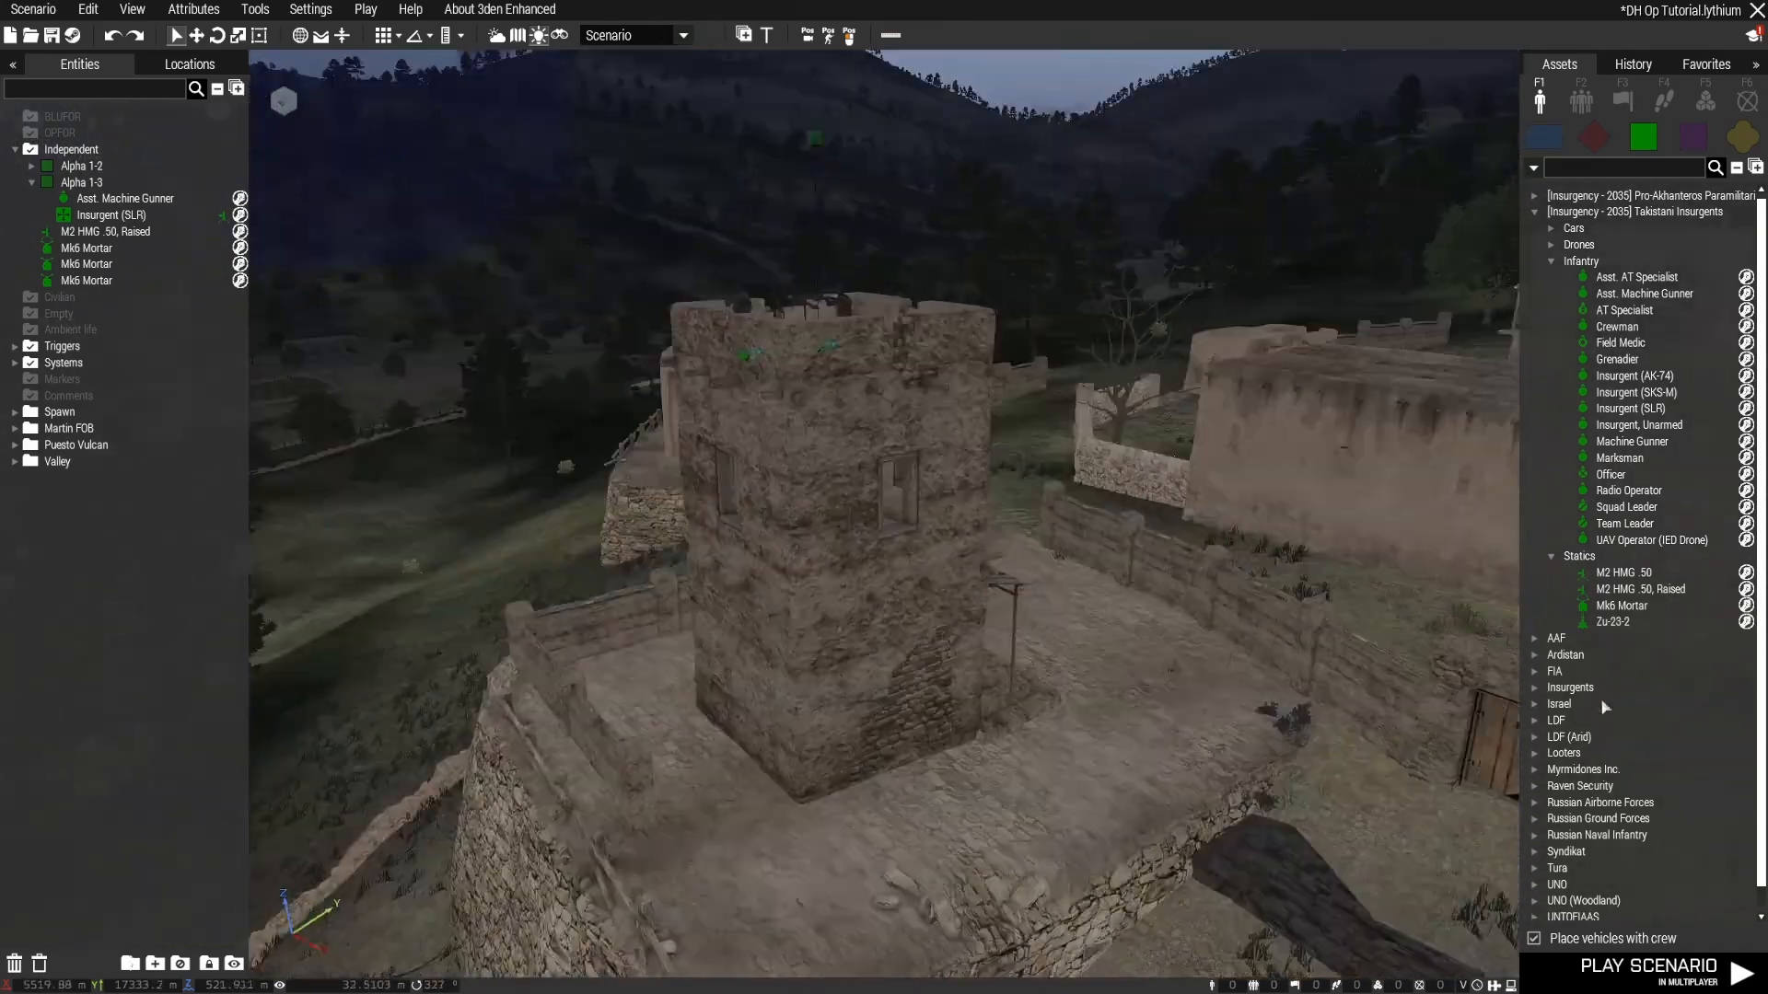
Step: Examine the multi-storey balconied house in the walled compound and the Interiors (ZEI) modules available for it
{"action": "key", "text": "d"}
{"action": "mouse_move", "coordinate": [1604, 708]}
{"action": "right_mouse_down"}
{"action": "mouse_move", "coordinate": [1500, 703]}
{"action": "mouse_move", "coordinate": [1620, 720]}
{"action": "right_mouse_up"}
{"action": "key", "text": "w"}
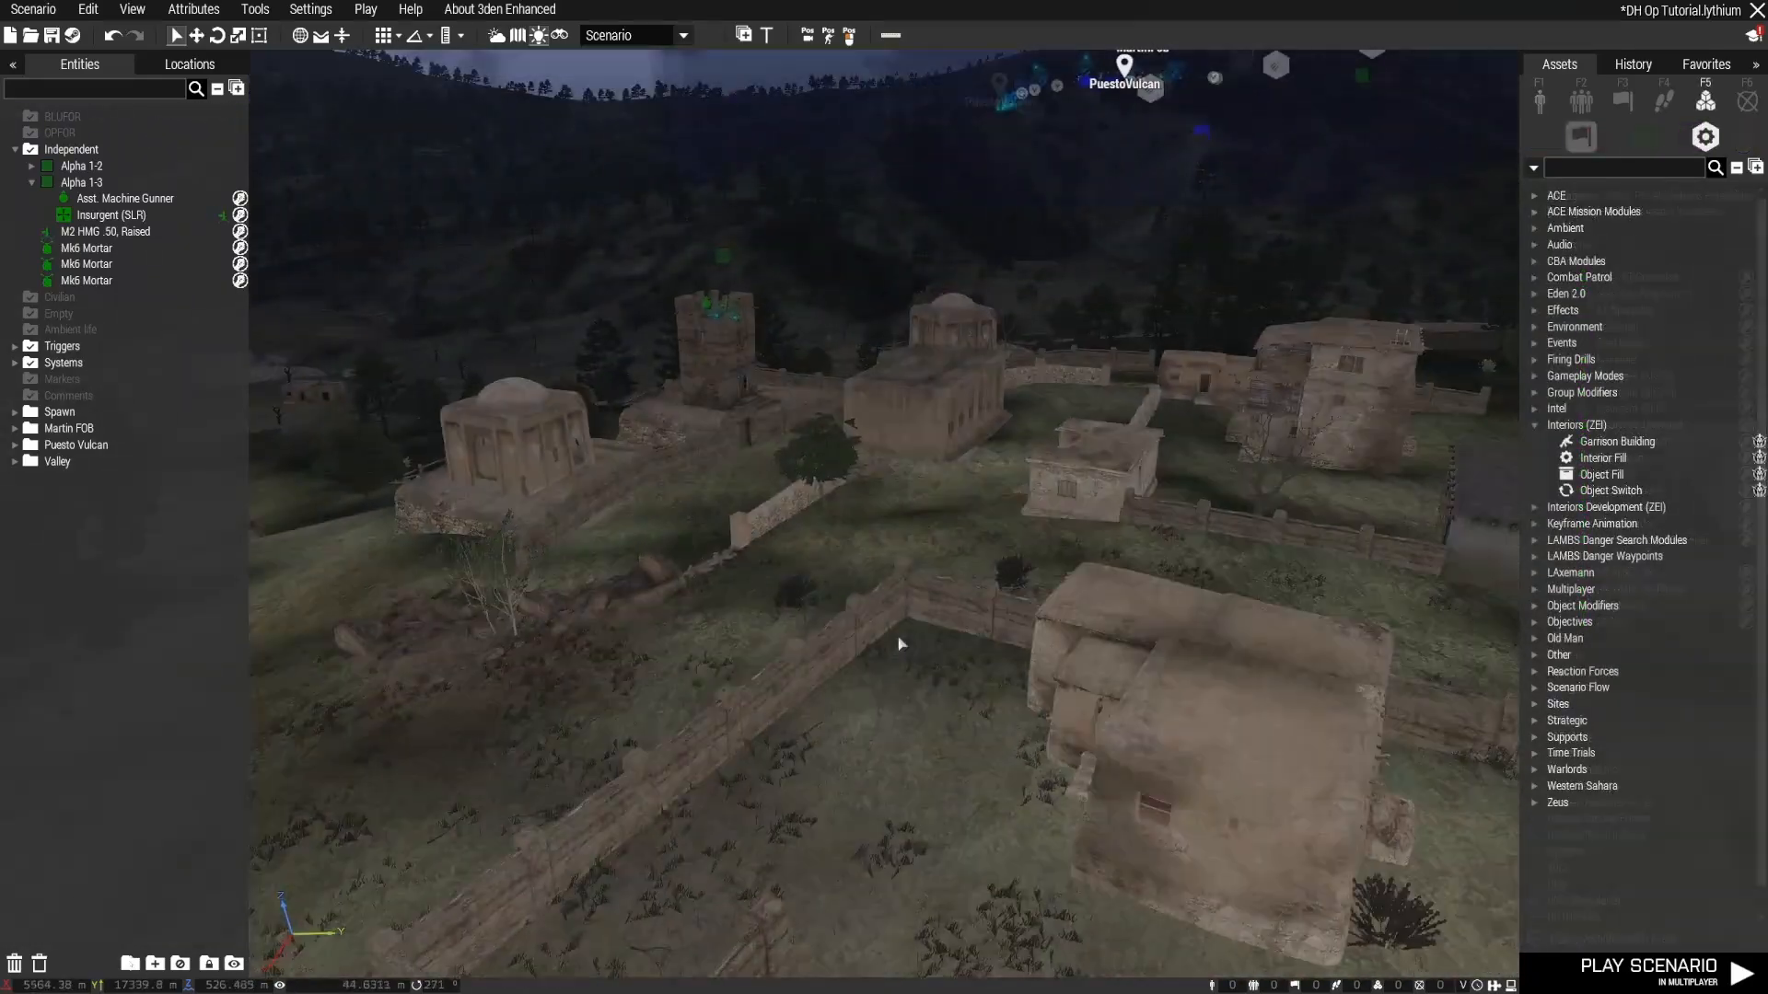
{"action": "key", "text": "a"}
{"action": "key", "text": "w"}
{"action": "right_click_drag", "start_coordinate": [899, 644], "coordinate": [1154, 646]}
{"action": "key", "text": "s"}
{"action": "key", "text": "a"}
{"action": "key", "text": "d"}
{"action": "key", "text": "w"}
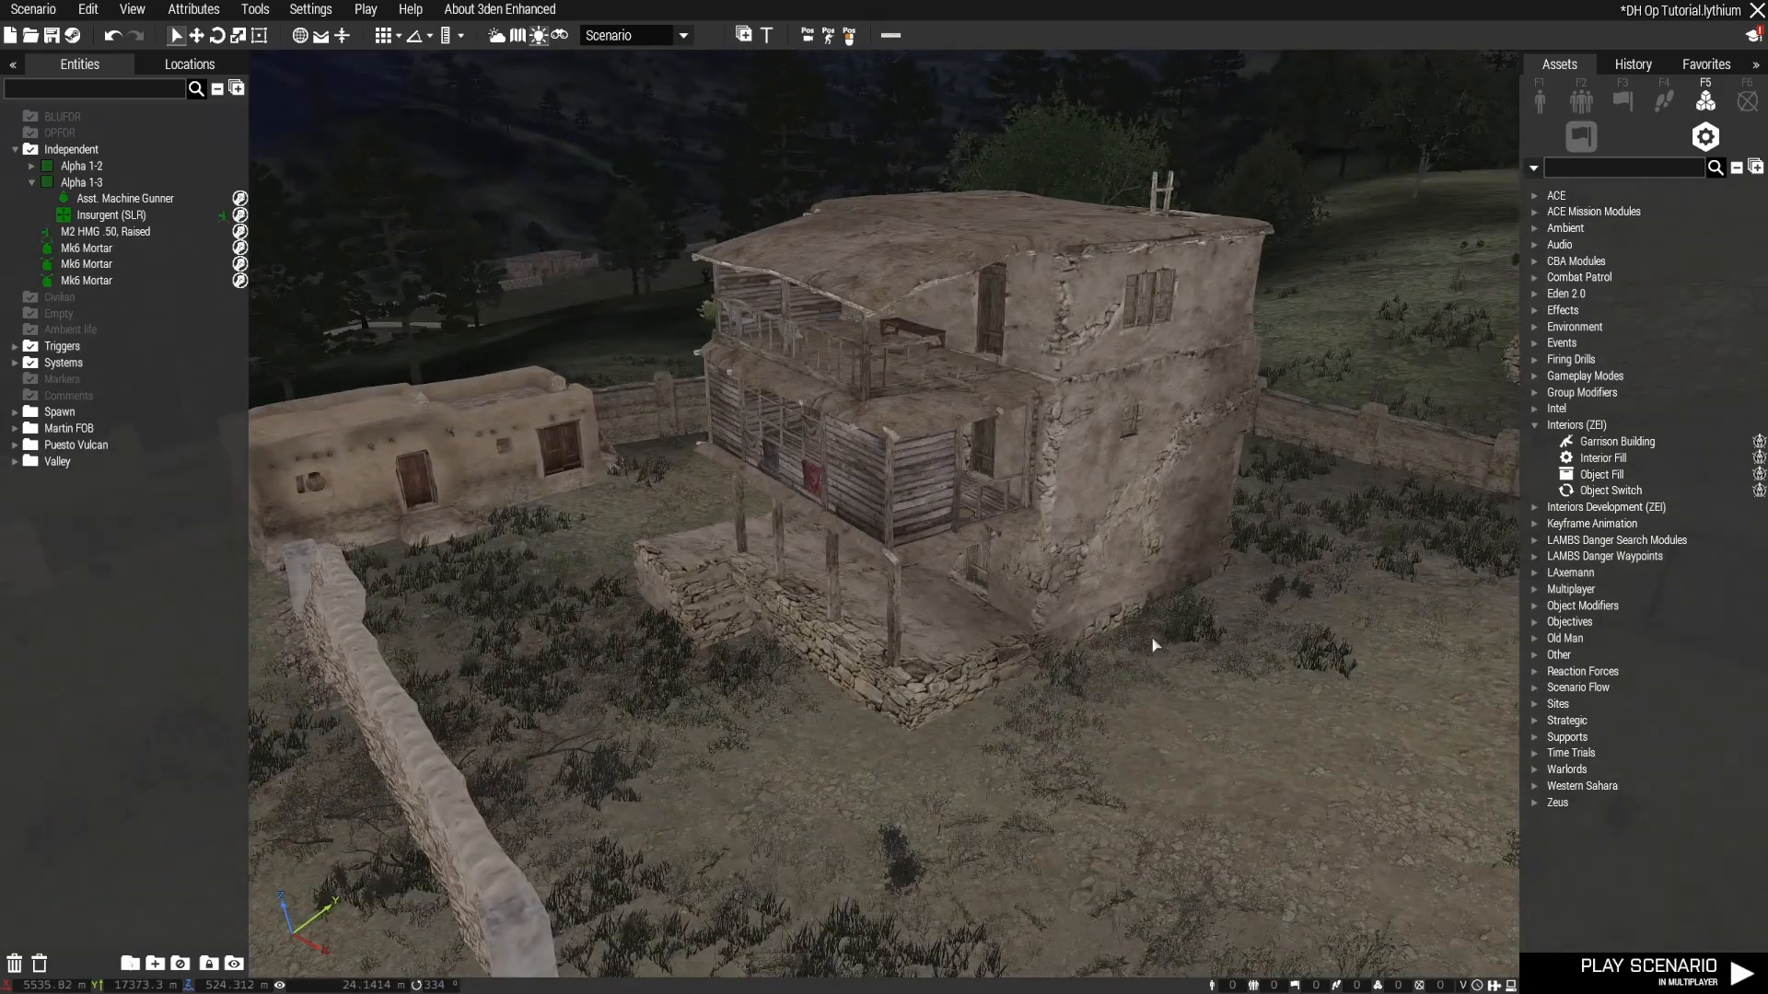
{"action": "key", "text": "a"}
{"action": "right_click_drag", "start_coordinate": [825, 640], "coordinate": [960, 658]}
{"action": "key", "text": "w"}
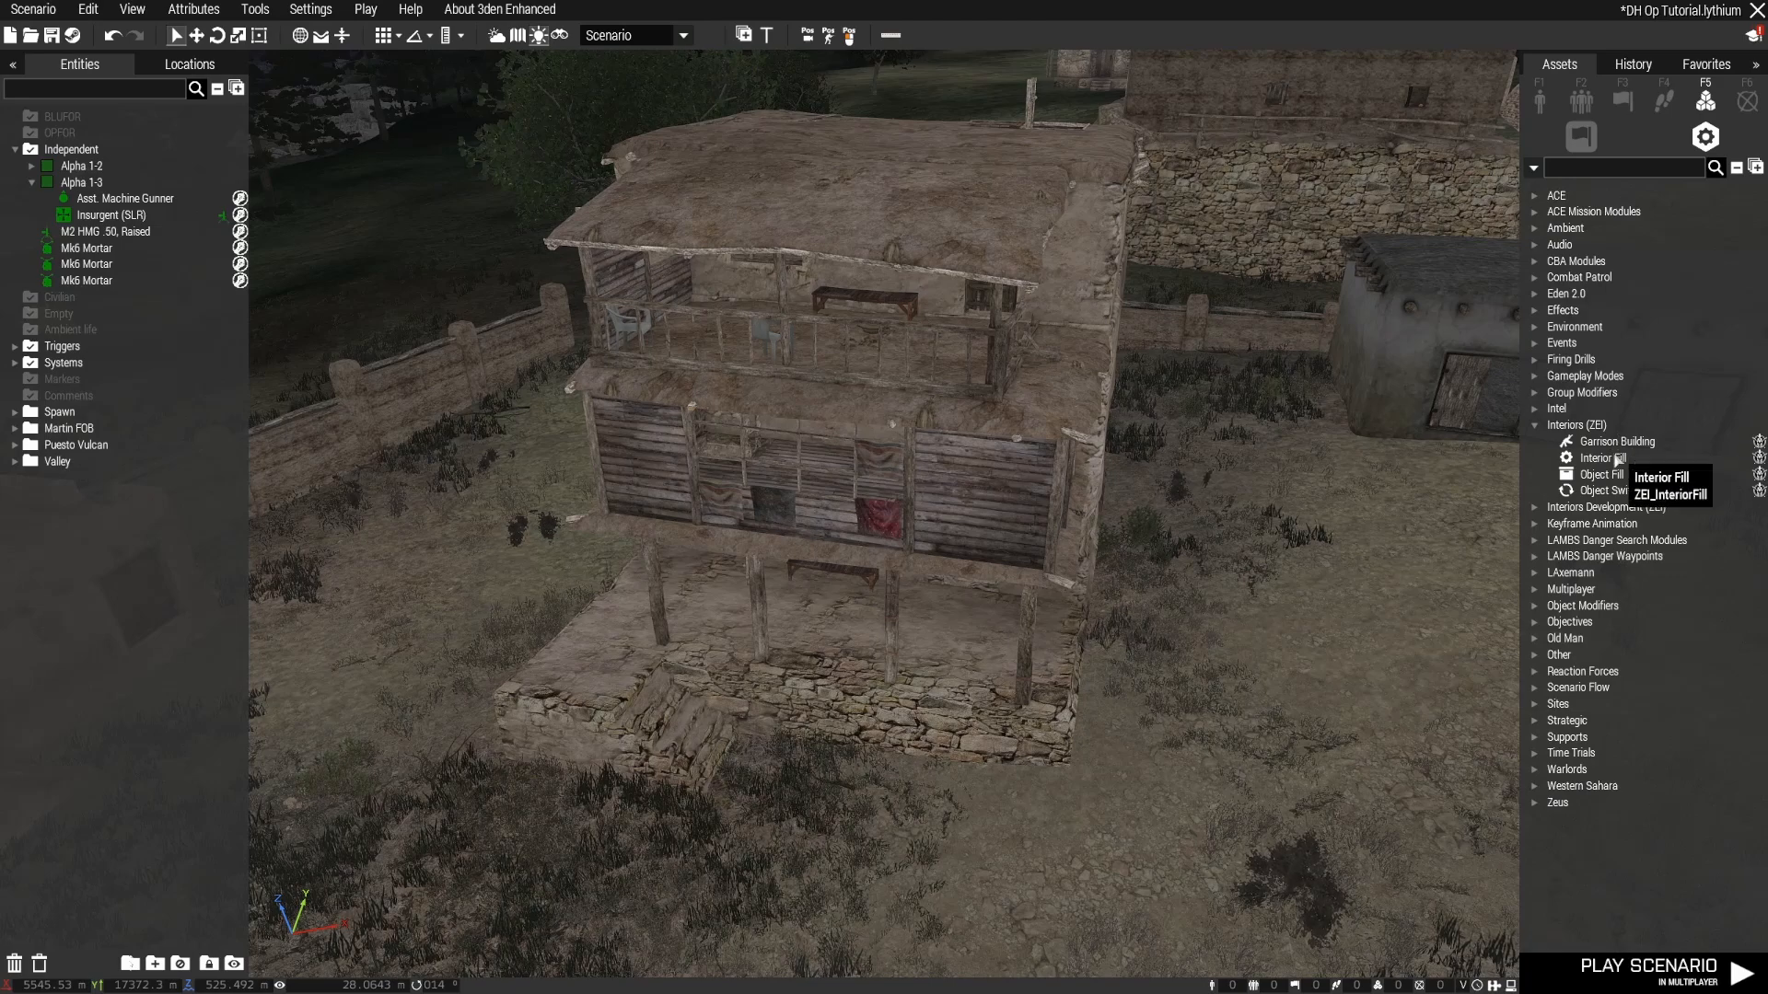
{"action": "left_click", "coordinate": [1535, 427]}
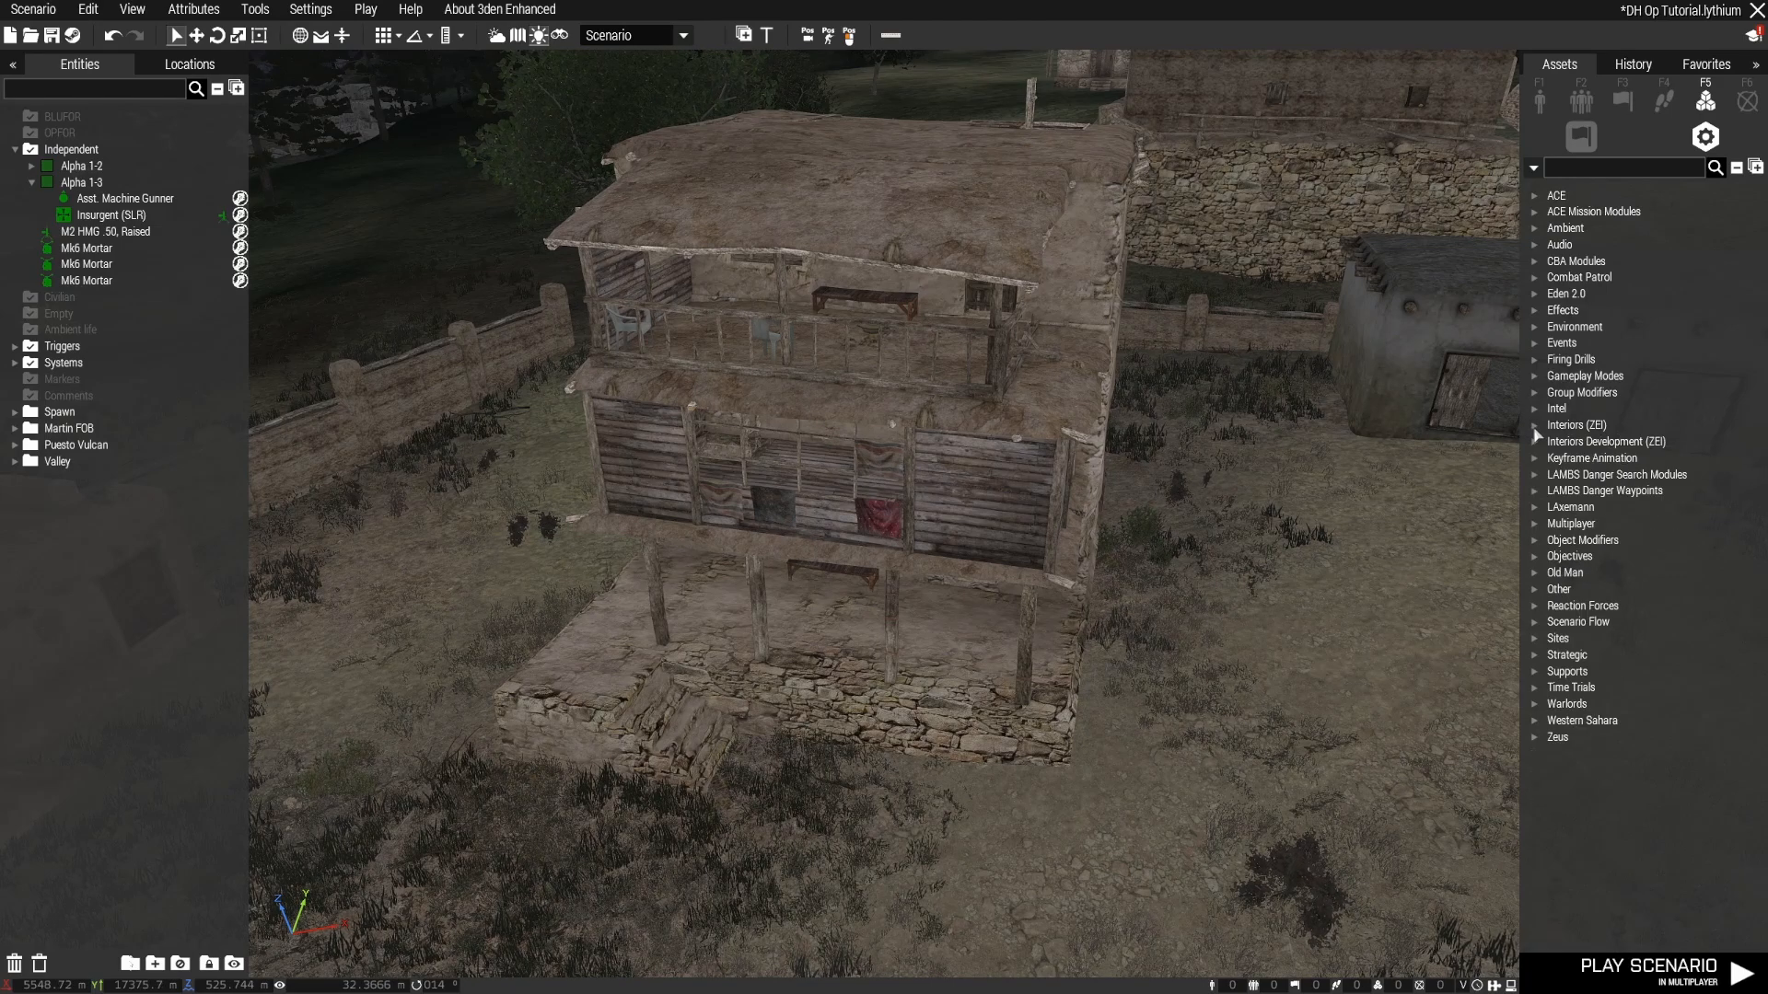
{"action": "key", "text": "a"}
{"action": "right_click_drag", "start_coordinate": [974, 584], "coordinate": [910, 582]}
{"action": "key", "text": "d"}
{"action": "key", "text": "s"}
{"action": "key", "text": "w"}
{"action": "key", "text": "w"}
{"action": "key", "text": "d"}
{"action": "key", "text": "w"}
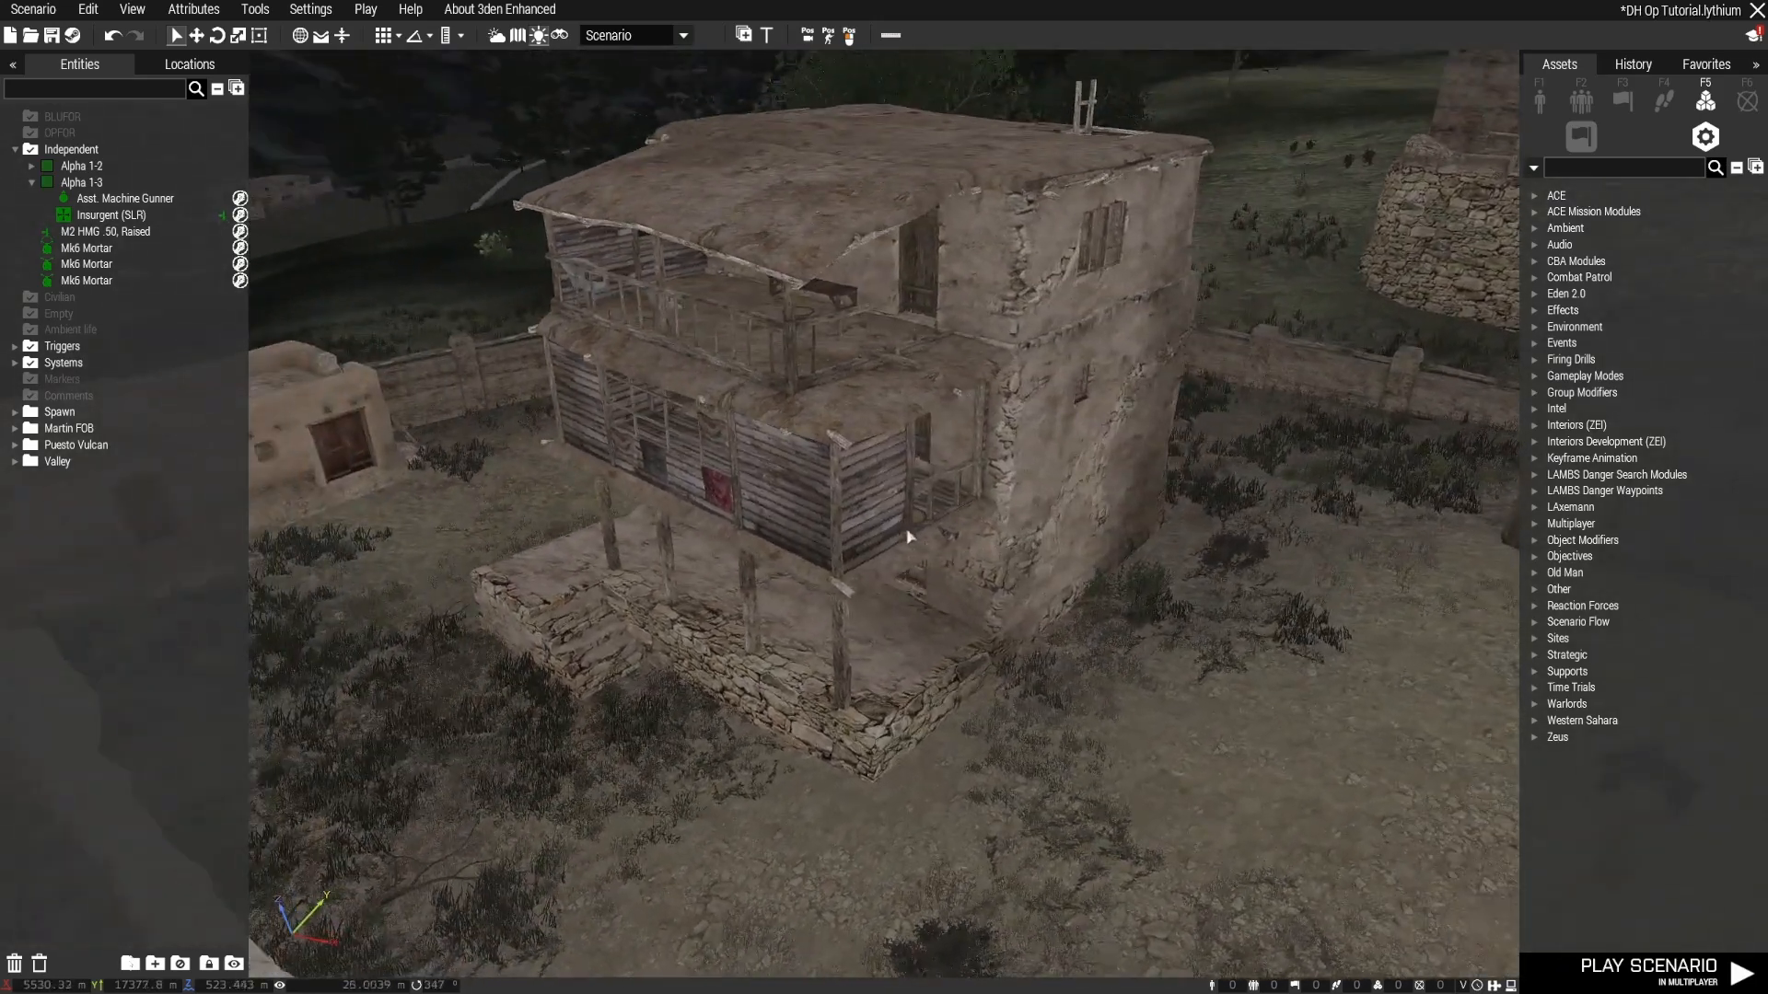
Step: Place an Interiors (ZEI) Garrison Building module on the balconied house's stone terrace
{"action": "left_click", "coordinate": [1533, 425]}
{"action": "left_click", "coordinate": [1616, 441]}
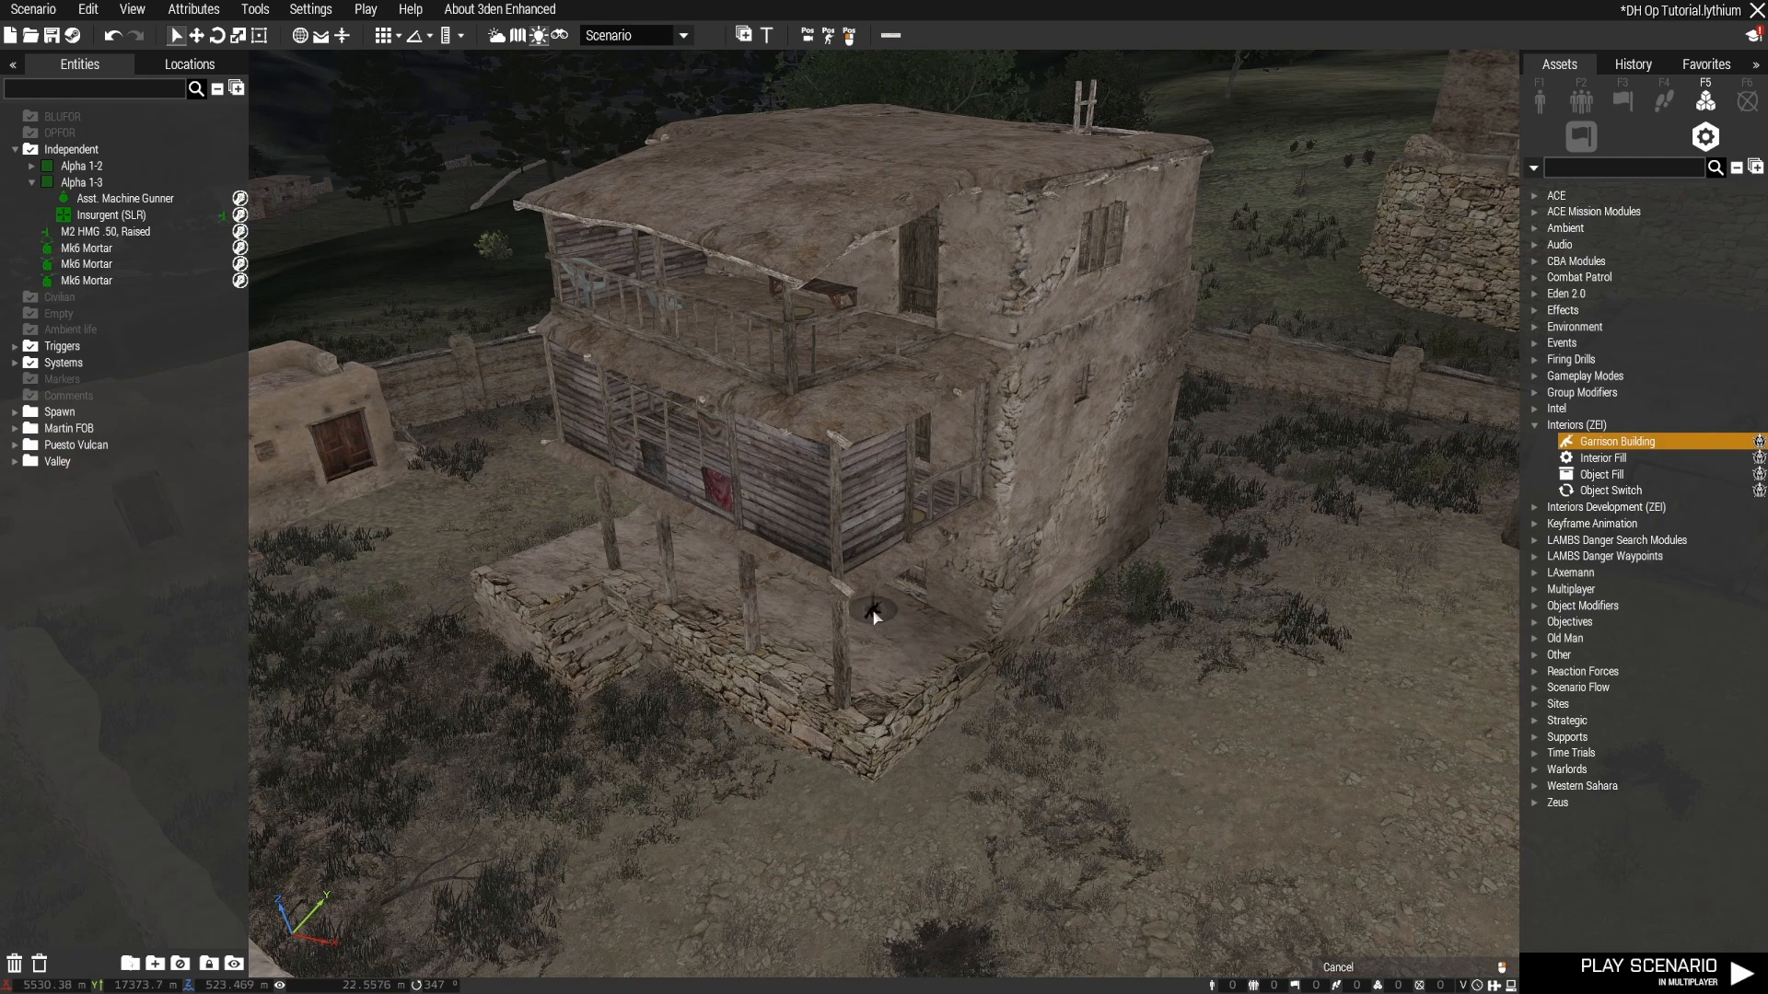
{"action": "left_click", "coordinate": [874, 616]}
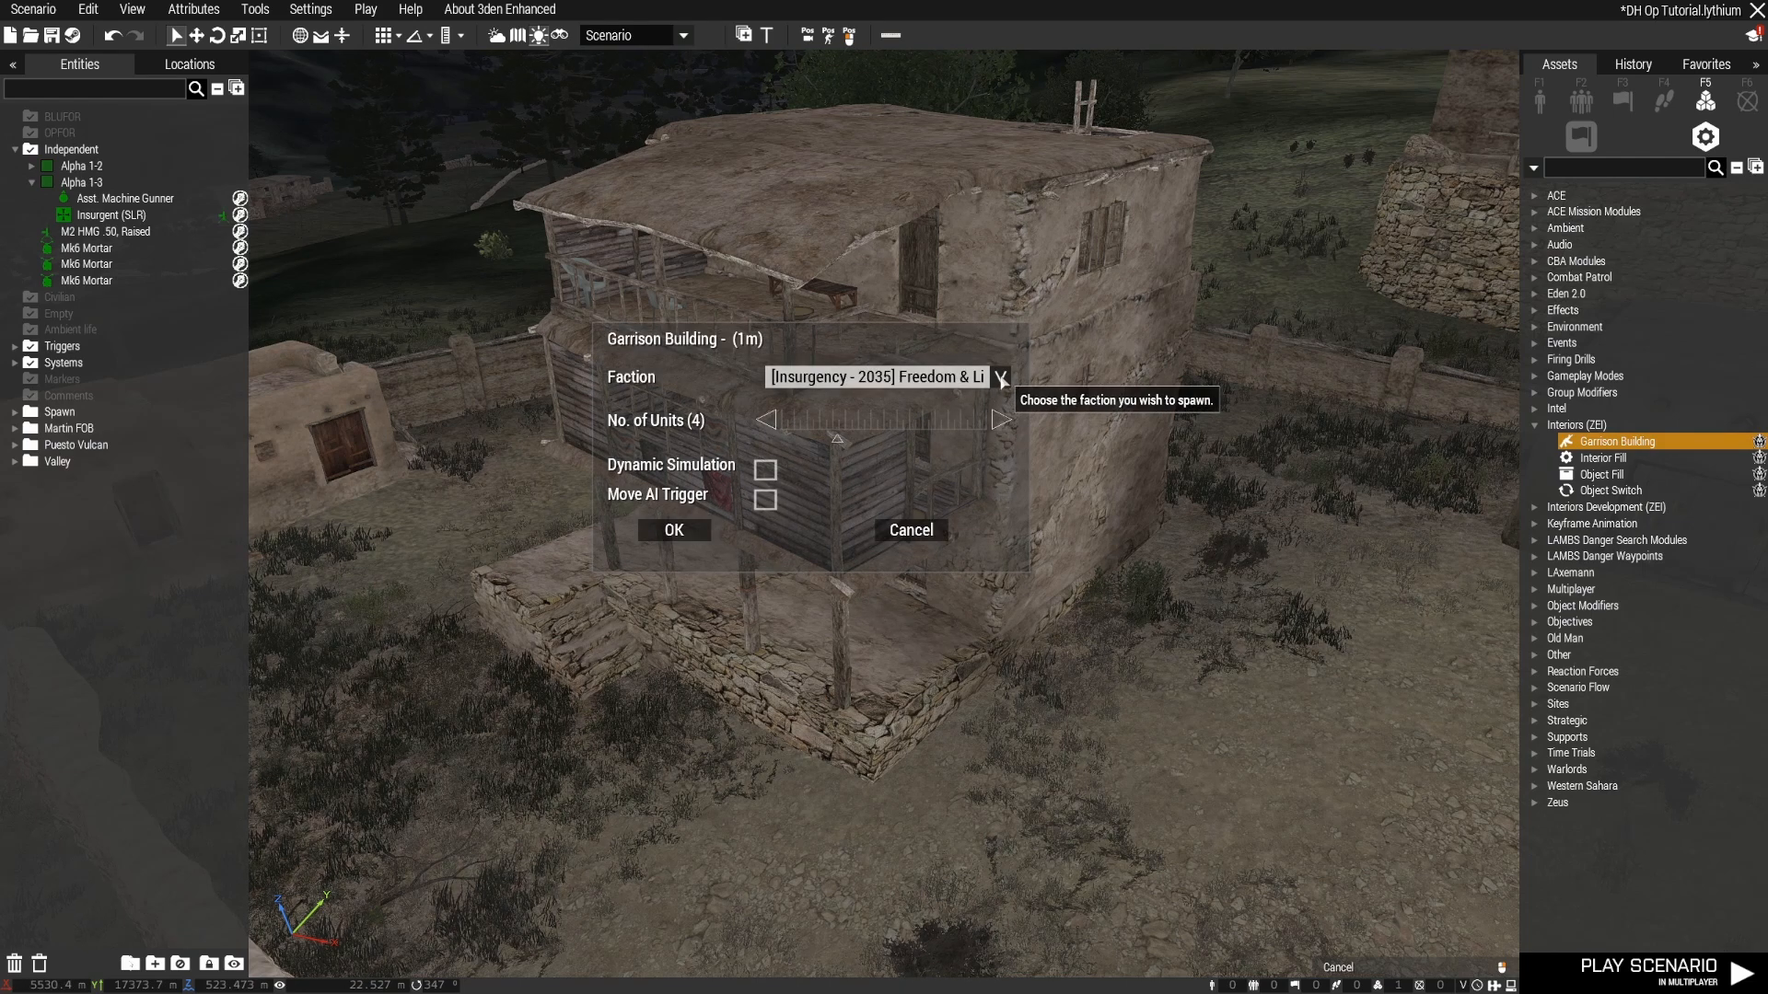
Step: Garrison the house with [Insurgency - 2035] Takistani Insurgents - Infantry (Independent), enabling Dynamic Simulation and Move AI Trigger
{"action": "left_click", "coordinate": [1001, 378]}
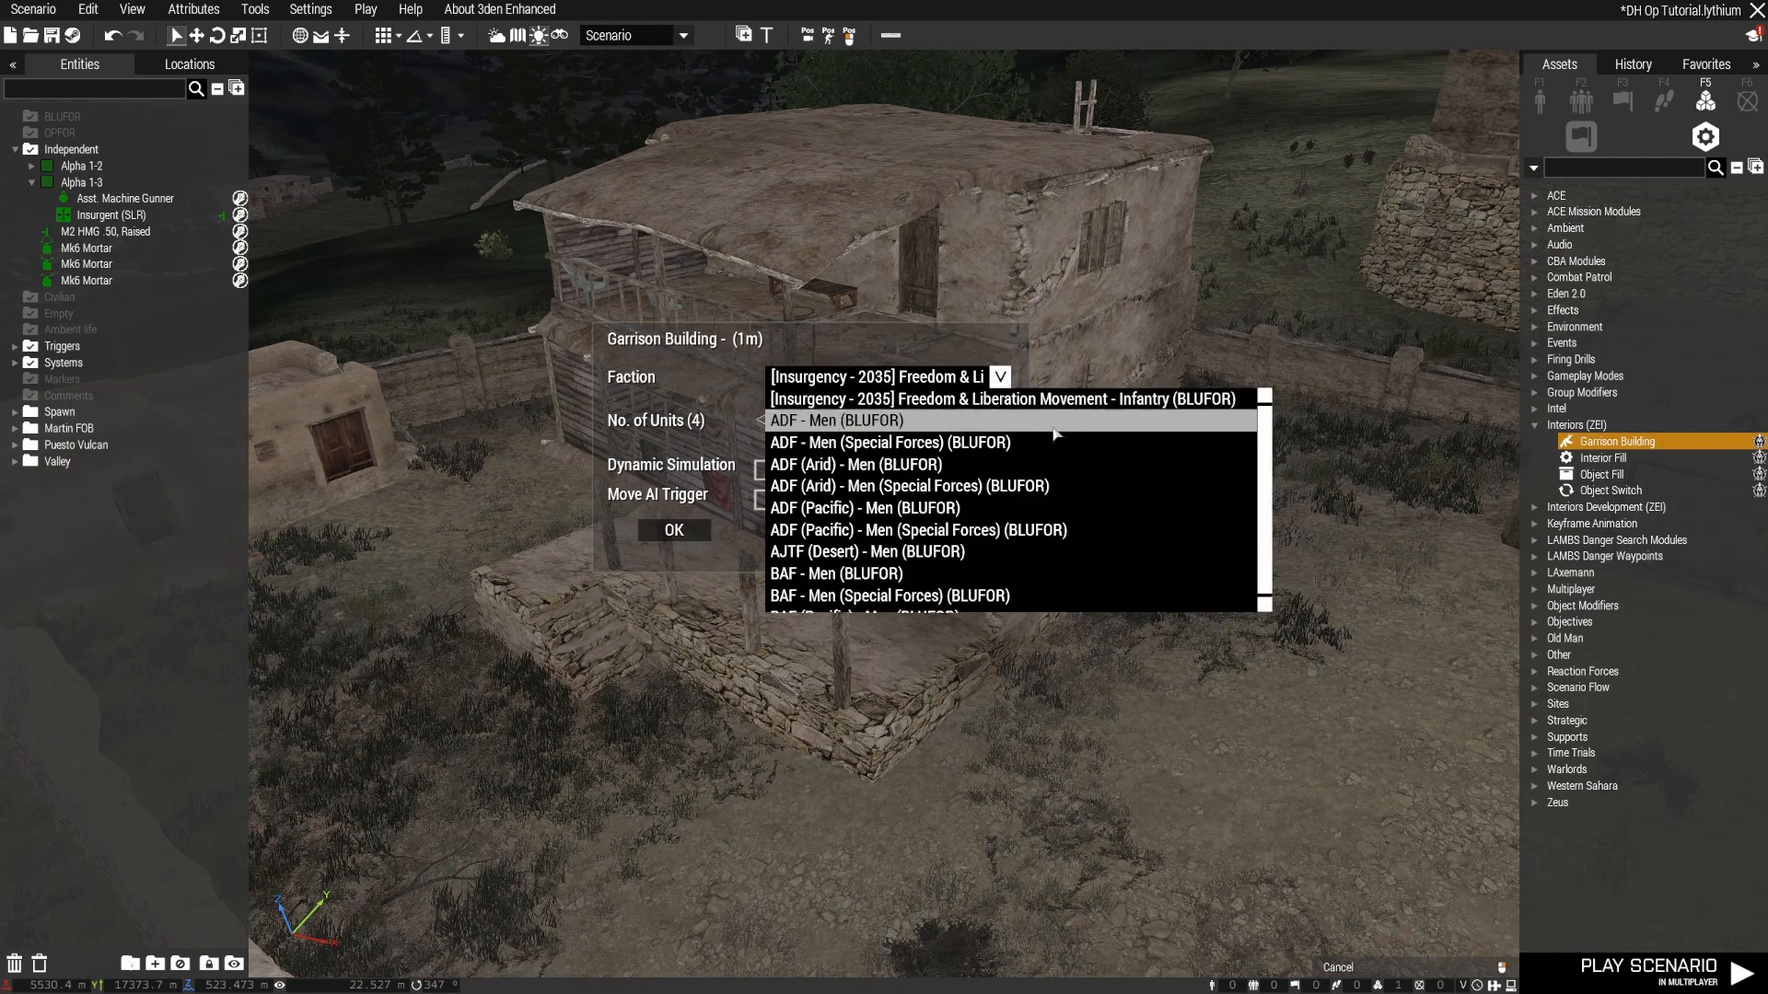
{"action": "left_click", "coordinate": [1266, 606]}
{"action": "left_click", "coordinate": [1265, 606]}
{"action": "left_click", "coordinate": [1265, 604]}
{"action": "left_click", "coordinate": [1264, 592]}
{"action": "left_click", "coordinate": [1264, 589]}
{"action": "left_click", "coordinate": [1264, 589]}
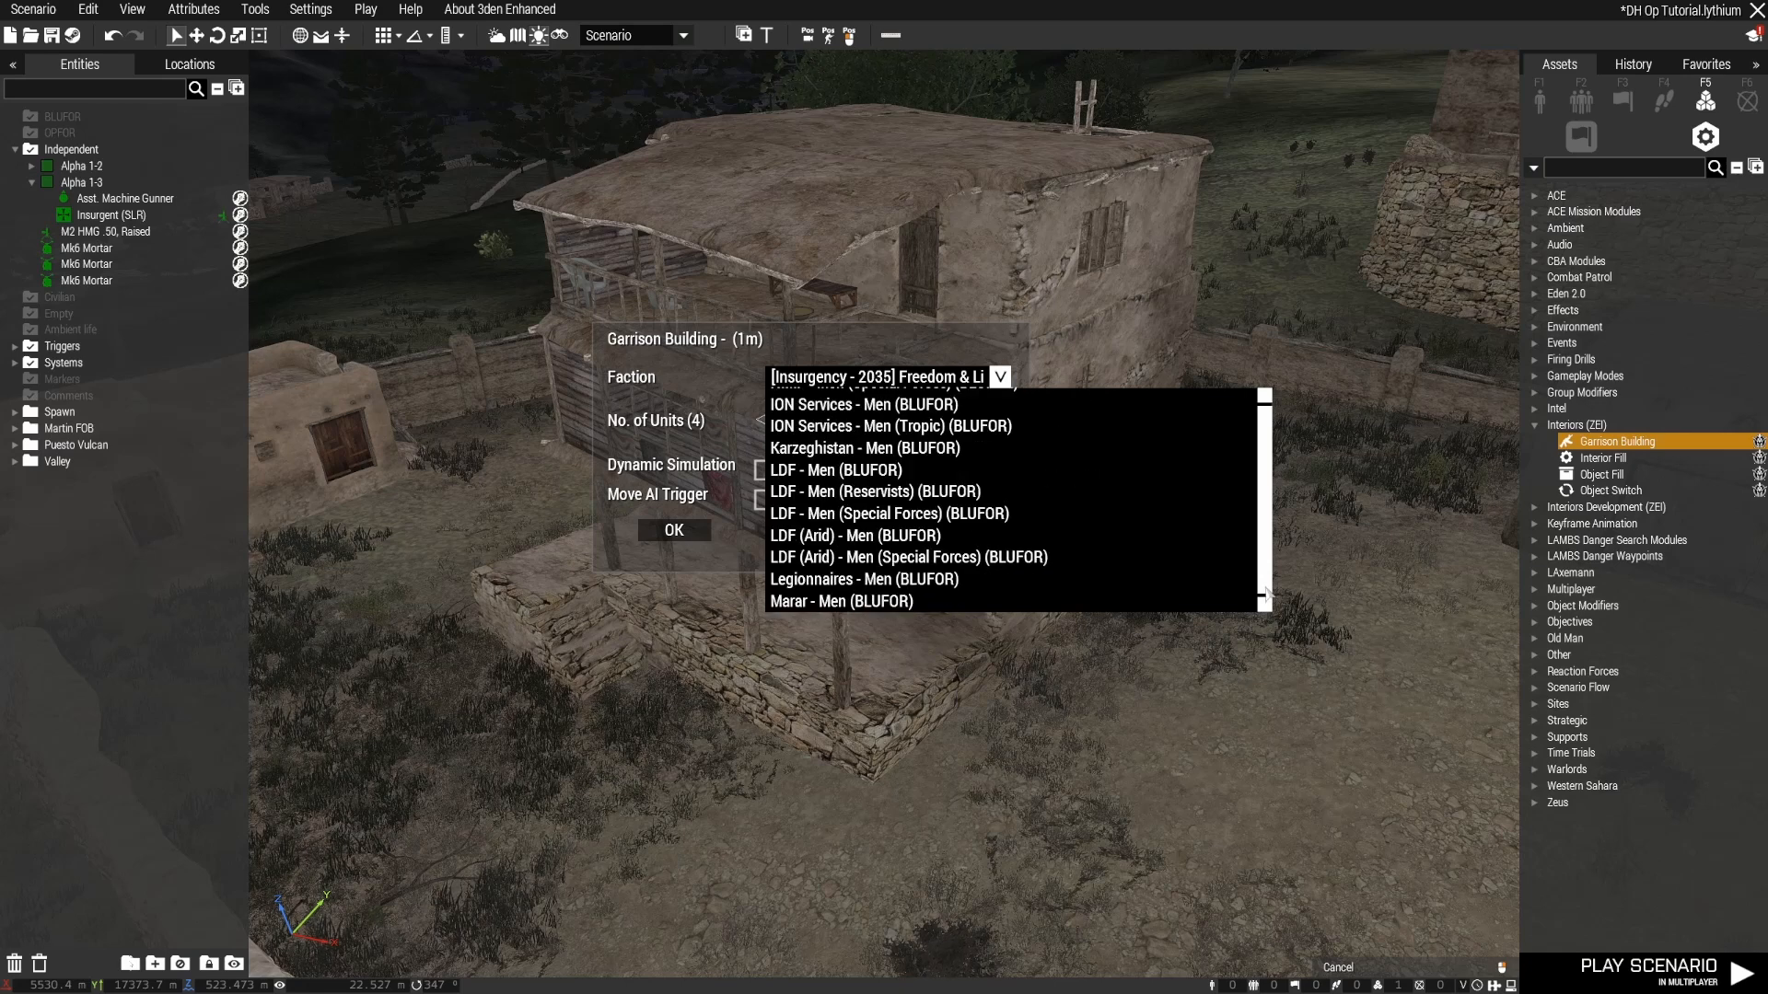
{"action": "scroll", "coordinate": [1268, 596], "scroll_direction": "down", "scroll_amount": 15}
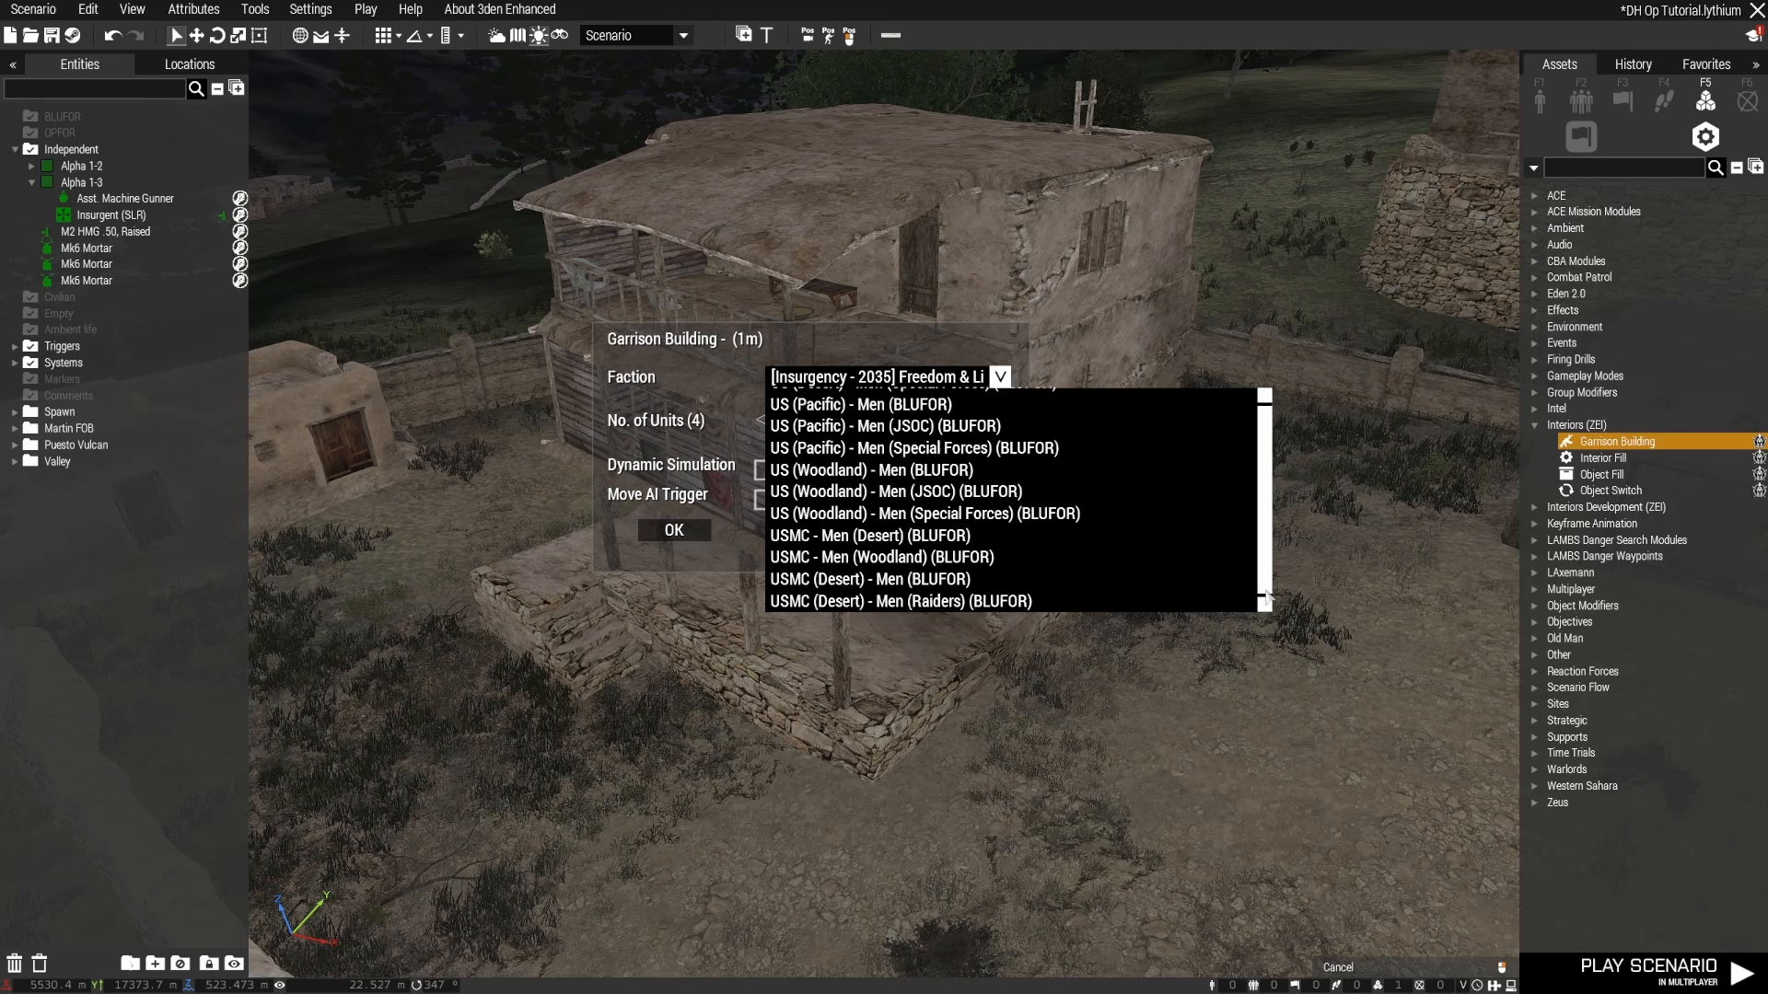
{"action": "scroll", "coordinate": [1268, 599], "scroll_direction": "down", "scroll_amount": 5}
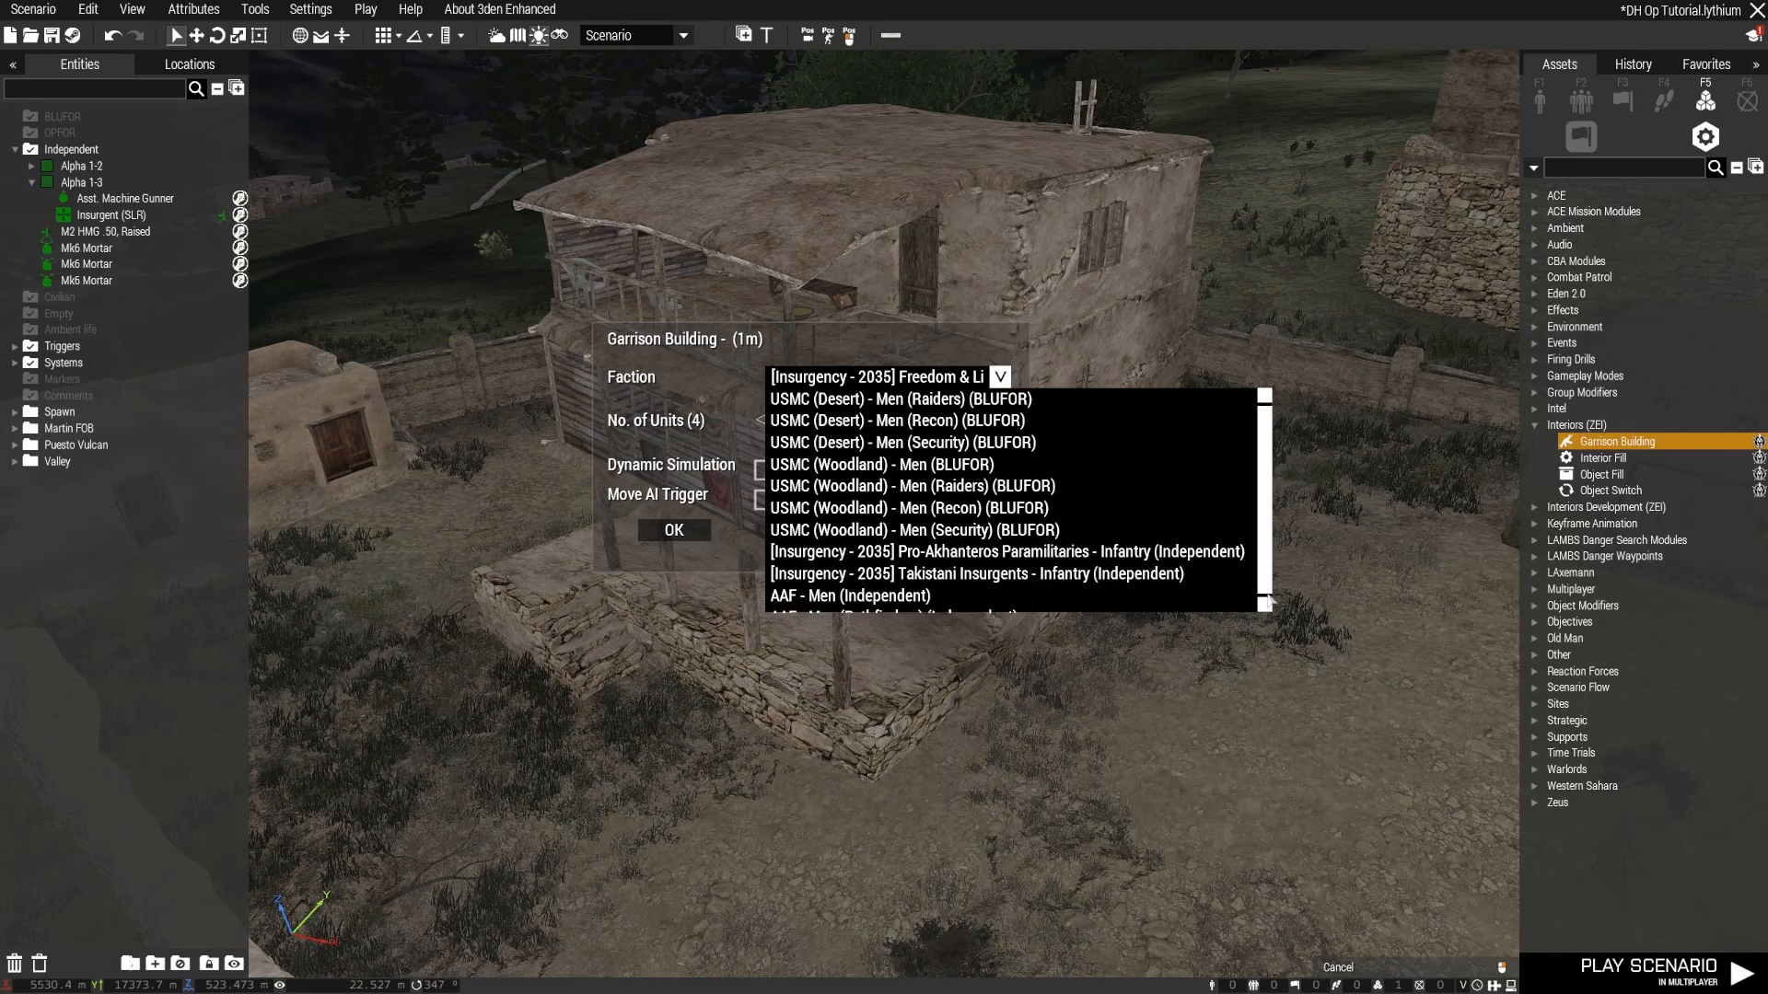
{"action": "left_click", "coordinate": [1124, 576]}
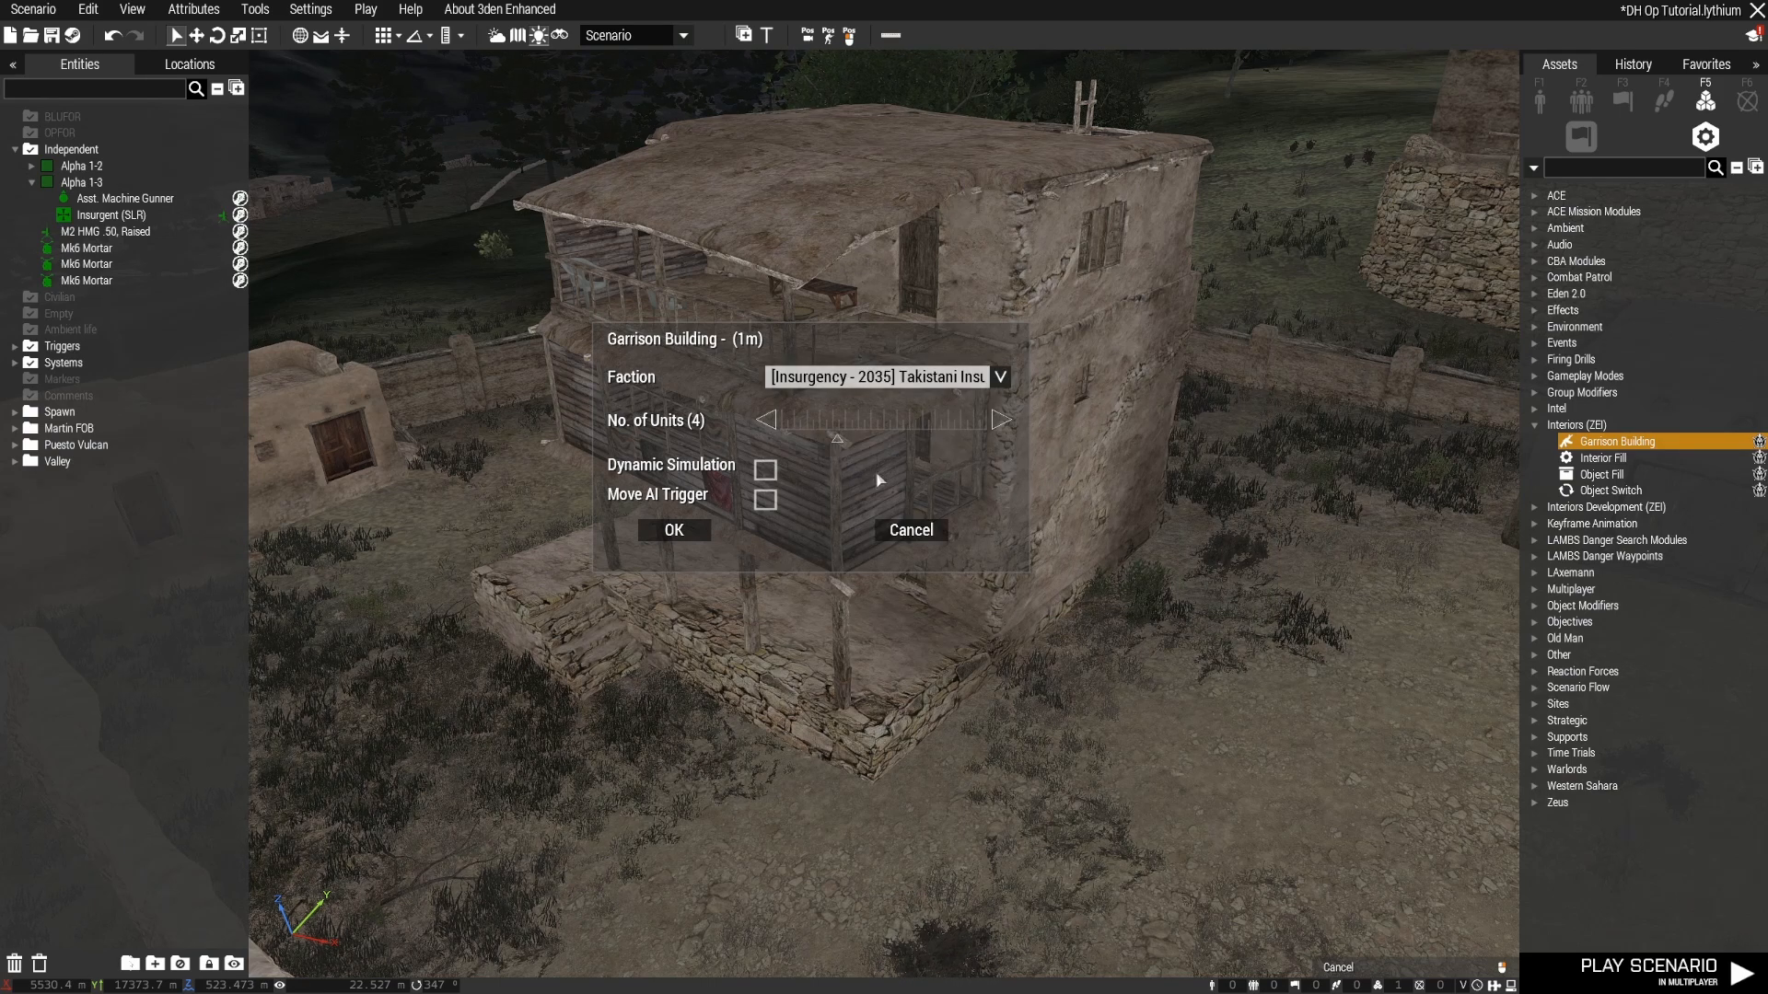
{"action": "left_click", "coordinate": [765, 469]}
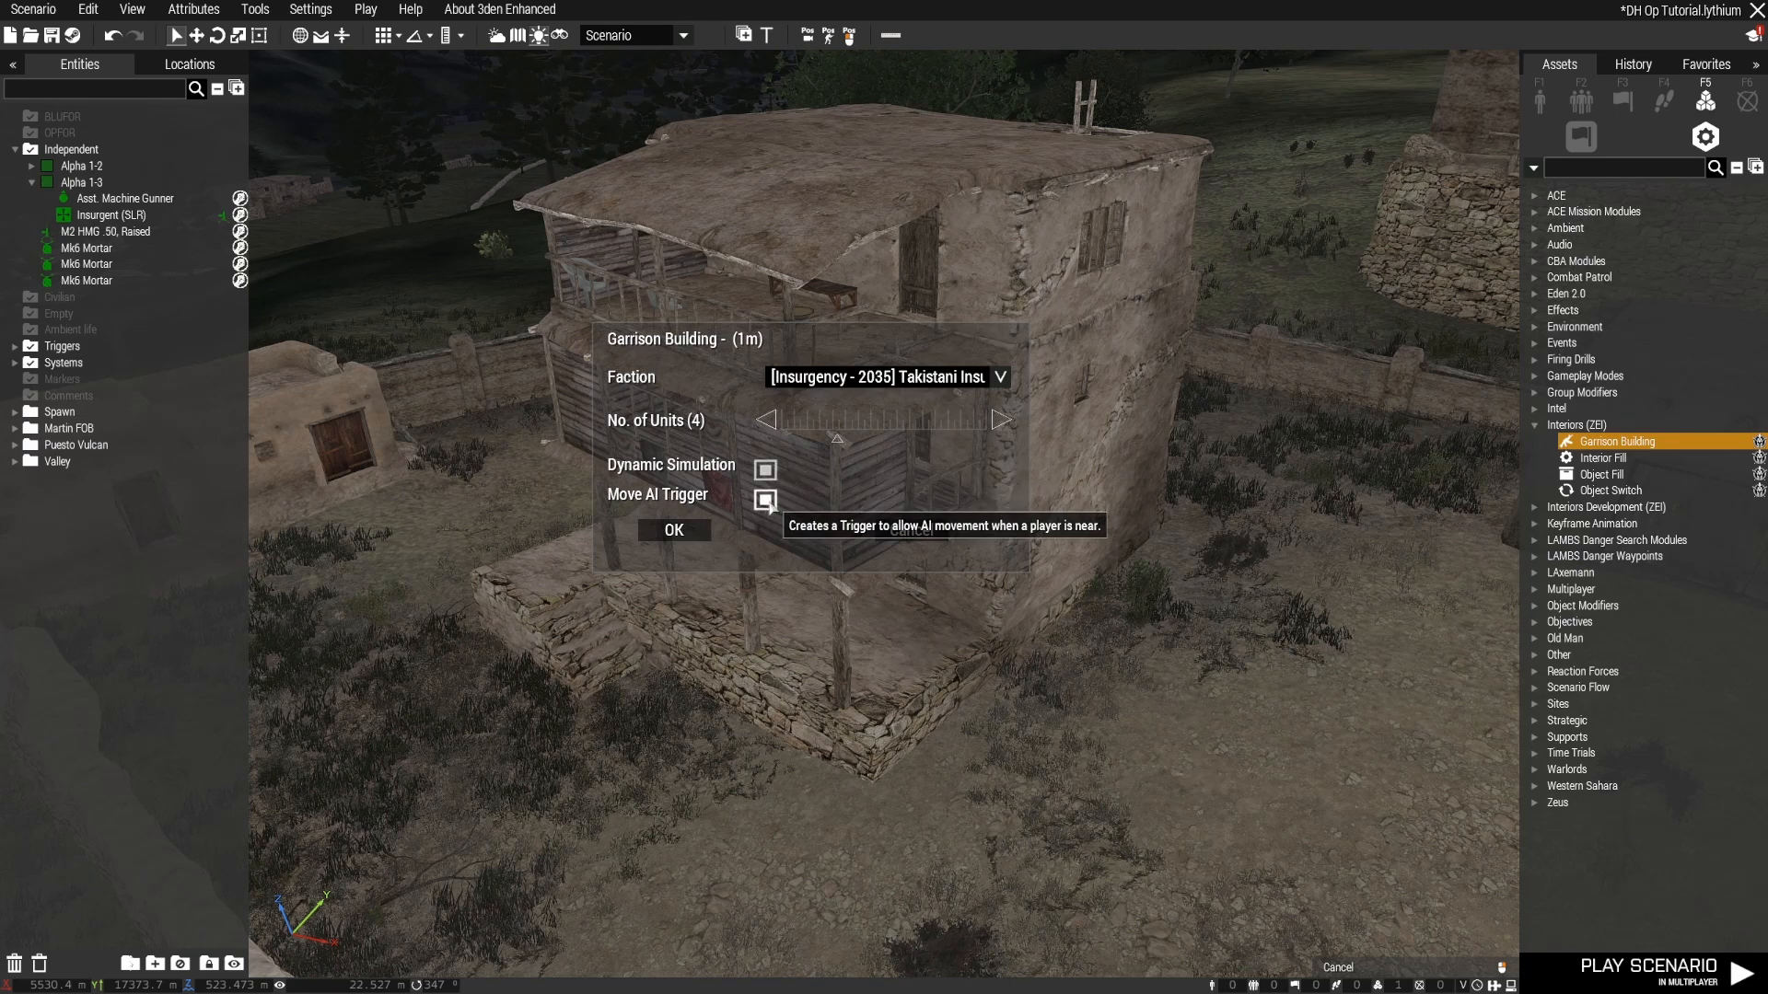
{"action": "left_click", "coordinate": [673, 530]}
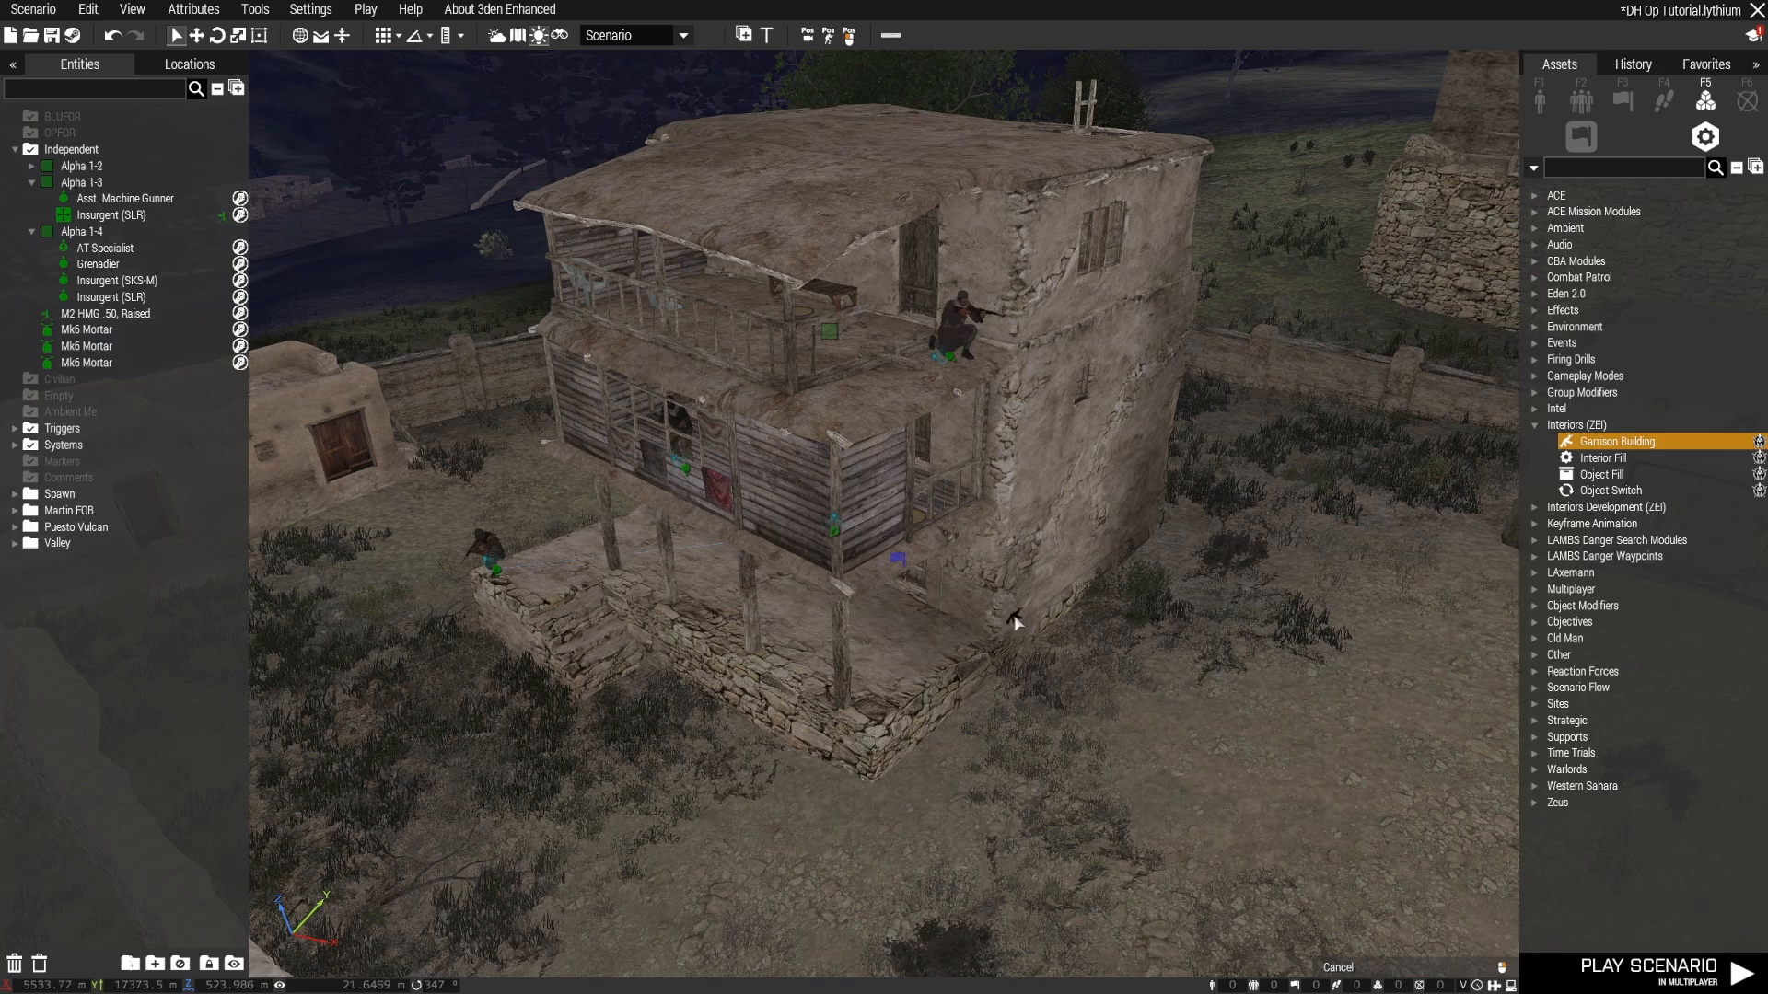
Step: Set the balconied house garrison's Any Player trigger to Server Only
{"action": "right_click", "coordinate": [1013, 619]}
{"action": "key", "text": "s"}
{"action": "key", "text": "a"}
{"action": "mouse_move", "coordinate": [1003, 646]}
{"action": "right_mouse_down"}
{"action": "mouse_move", "coordinate": [1199, 608]}
{"action": "mouse_move", "coordinate": [1002, 642]}
{"action": "mouse_move", "coordinate": [986, 627]}
{"action": "right_mouse_up"}
{"action": "key", "text": "s"}
{"action": "key", "text": "q"}
{"action": "key", "text": "d"}
{"action": "key", "text": "w"}
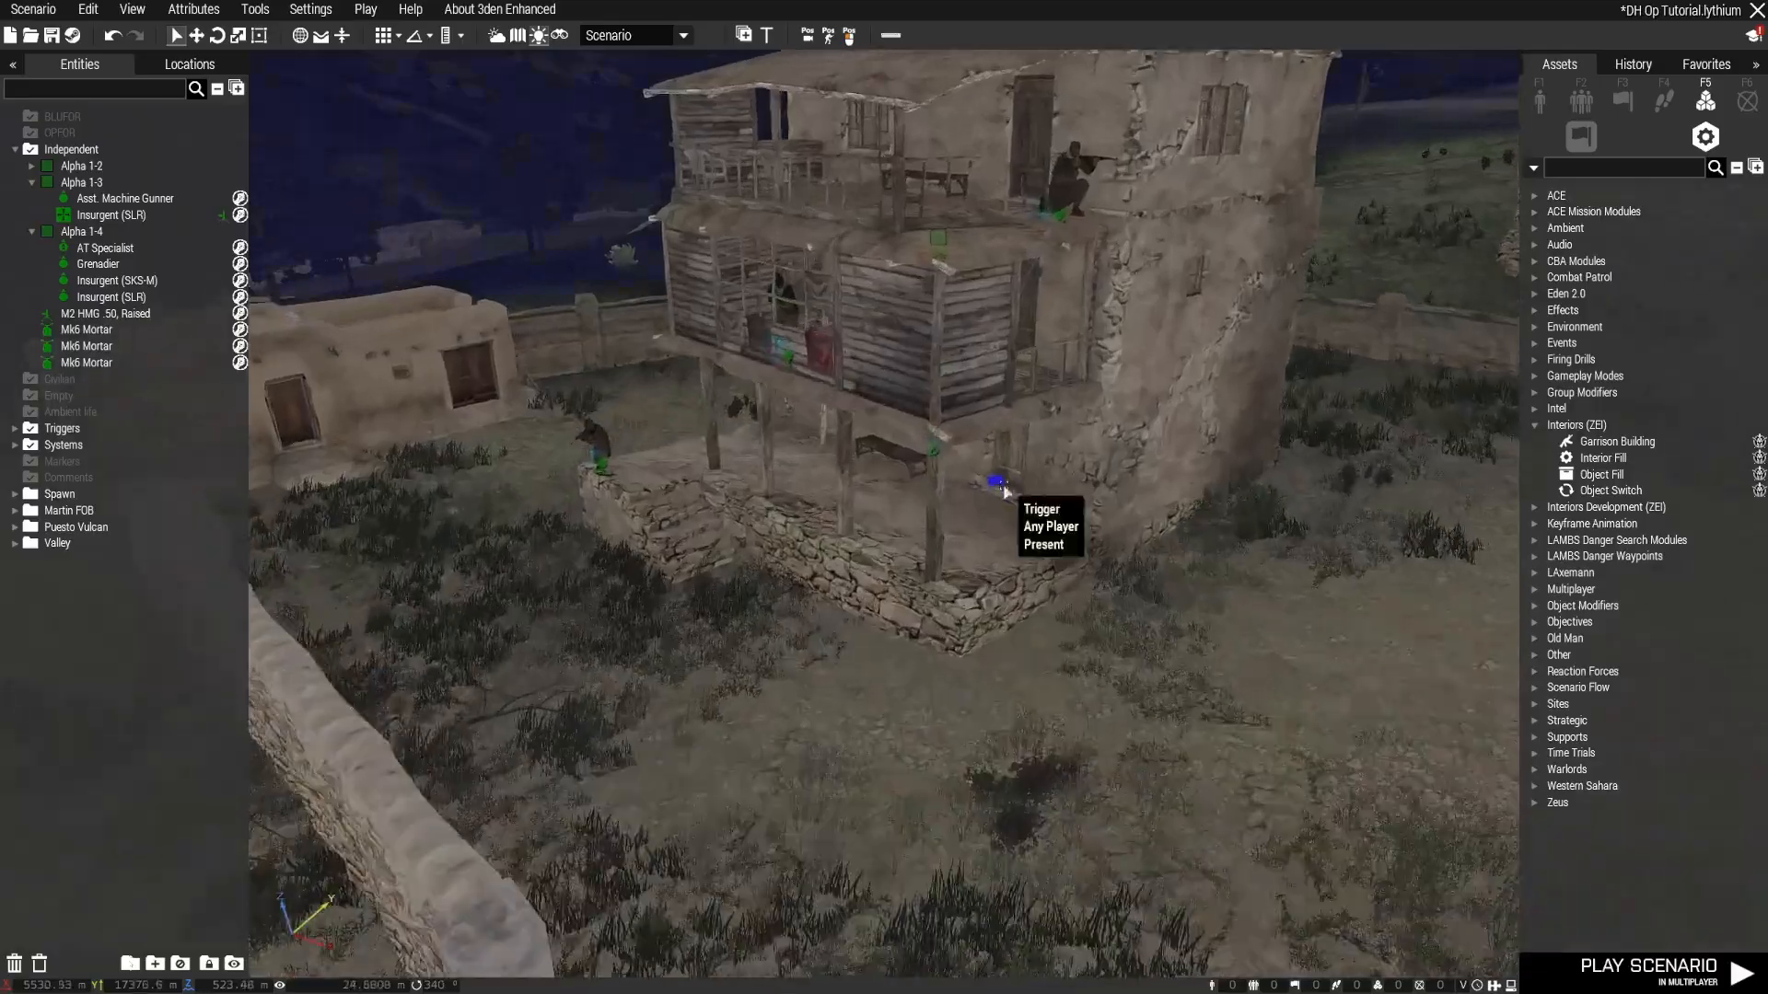
{"action": "double_click", "coordinate": [993, 488]}
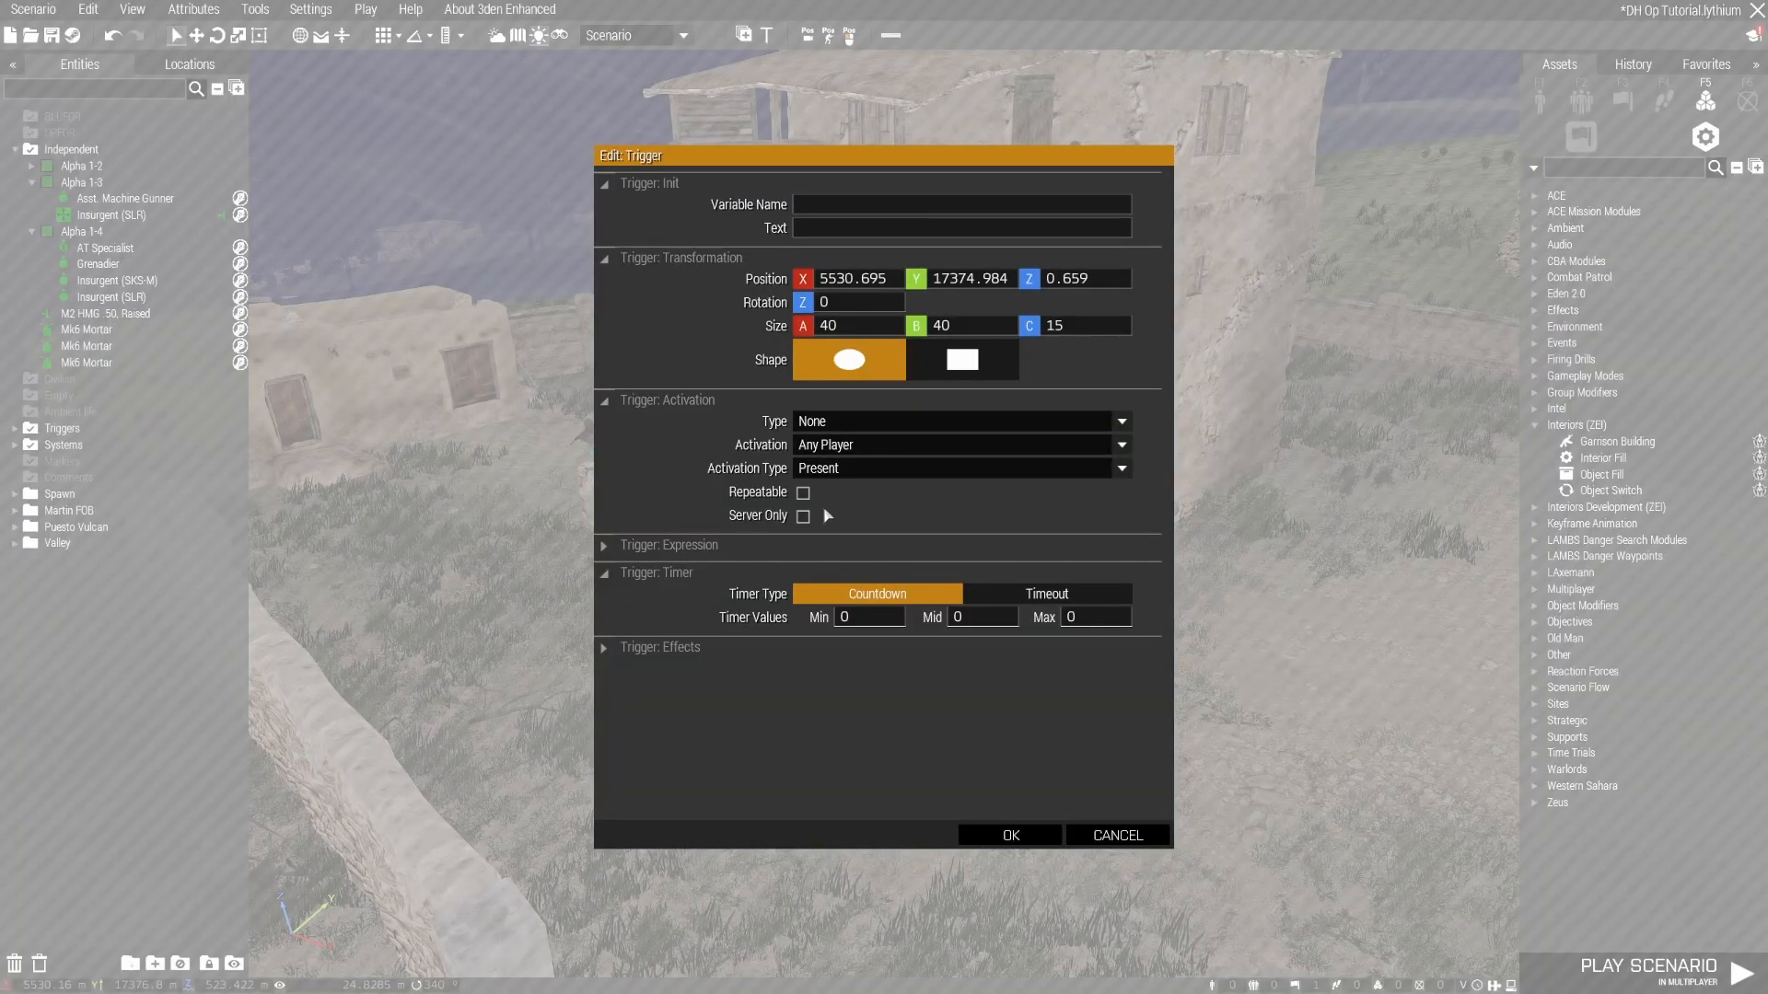
{"action": "left_click", "coordinate": [1145, 836]}
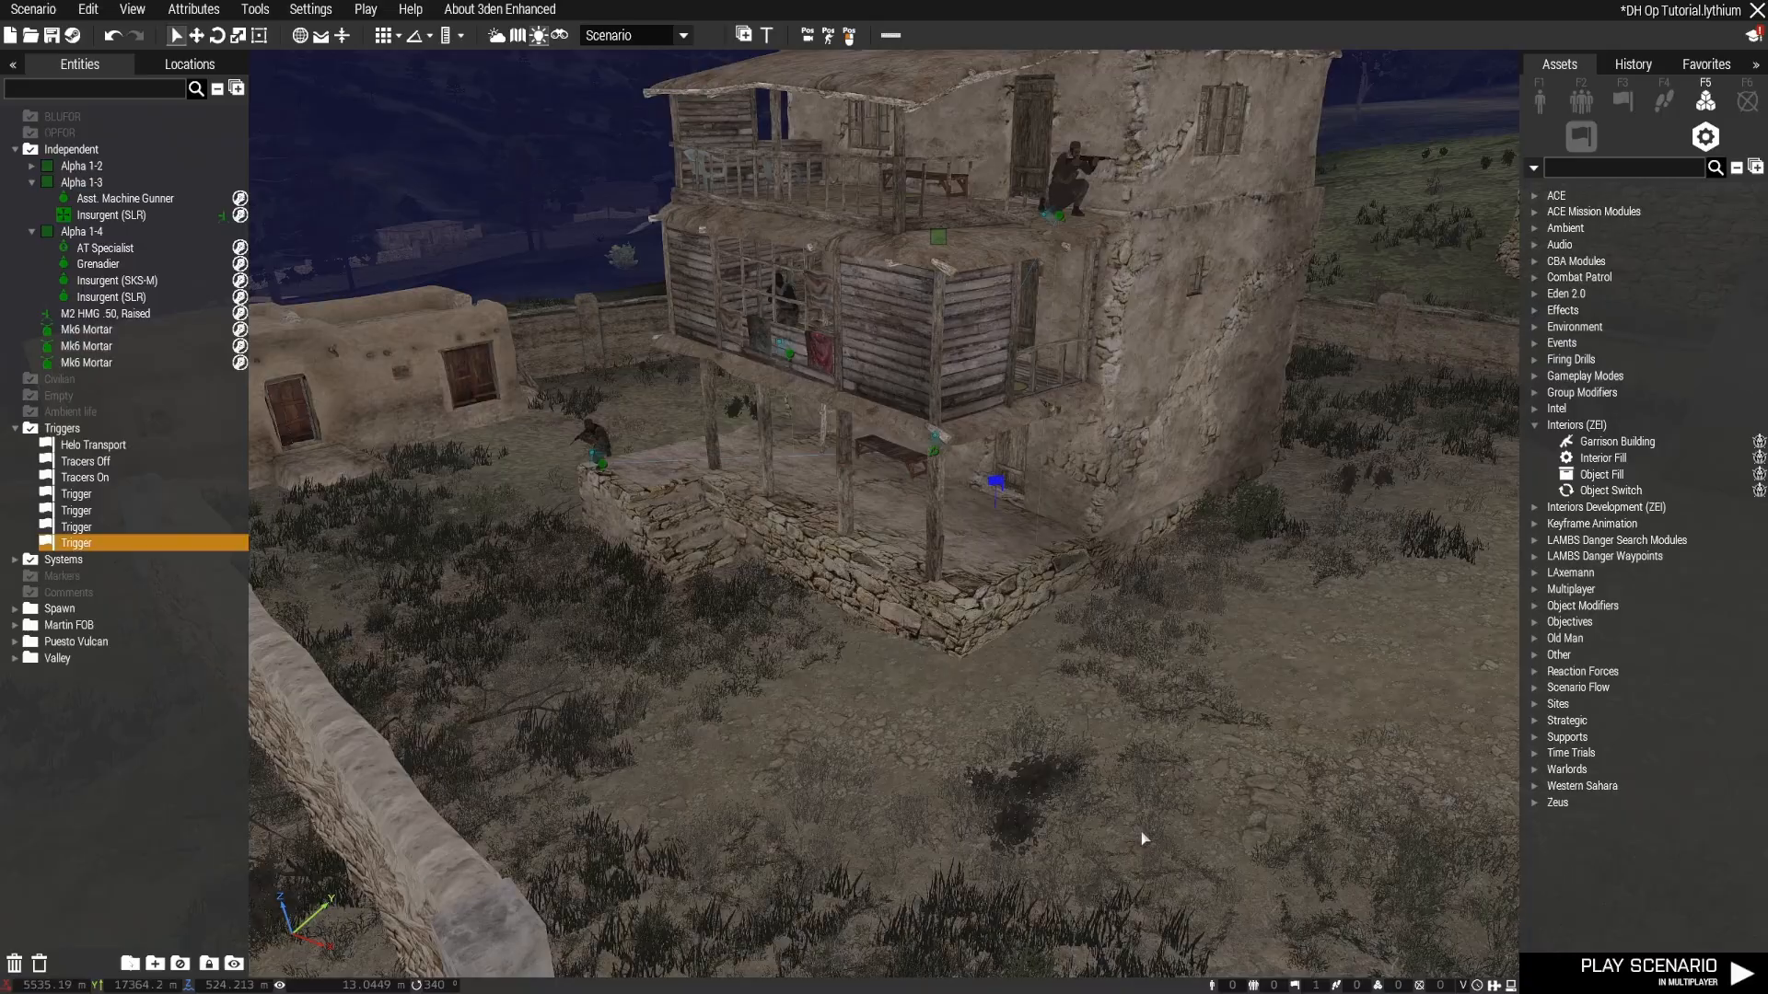
{"action": "scroll", "coordinate": [1089, 747], "scroll_direction": "down", "scroll_amount": 5}
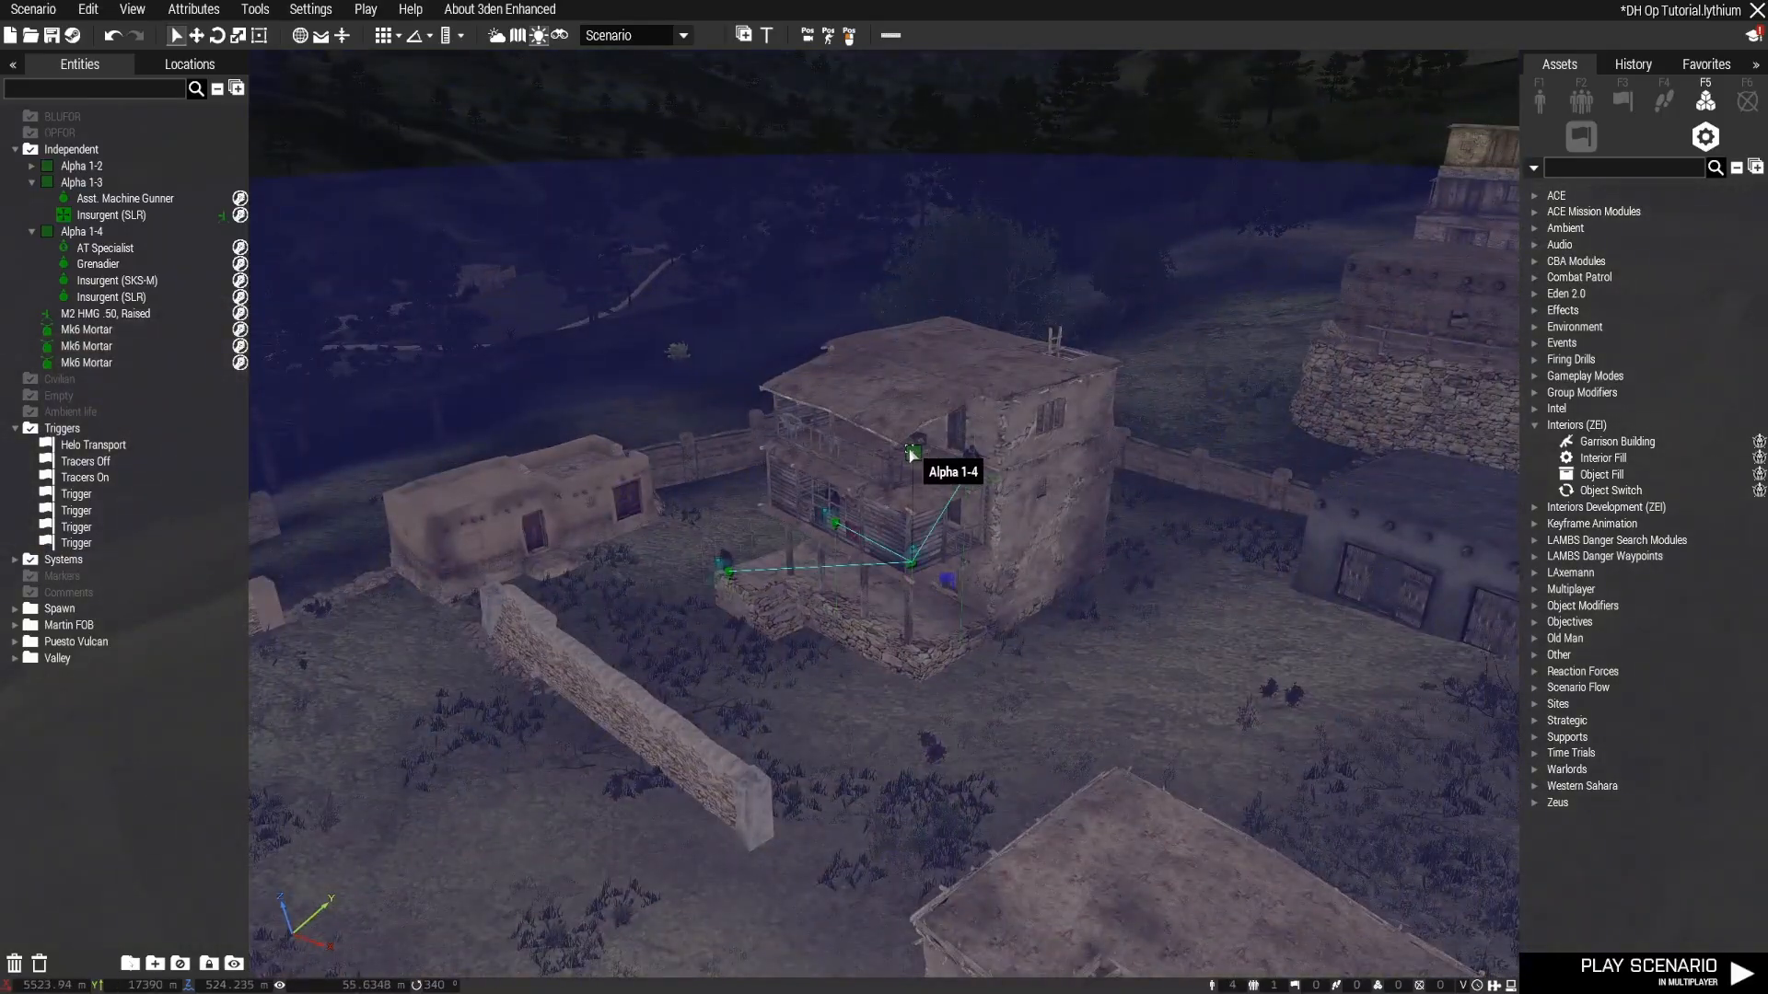
Step: Examine the attributes of the house's garrison group and of its trigger, including the area the trigger covers around the compound
{"action": "double_click", "coordinate": [911, 453]}
{"action": "left_click", "coordinate": [698, 186]}
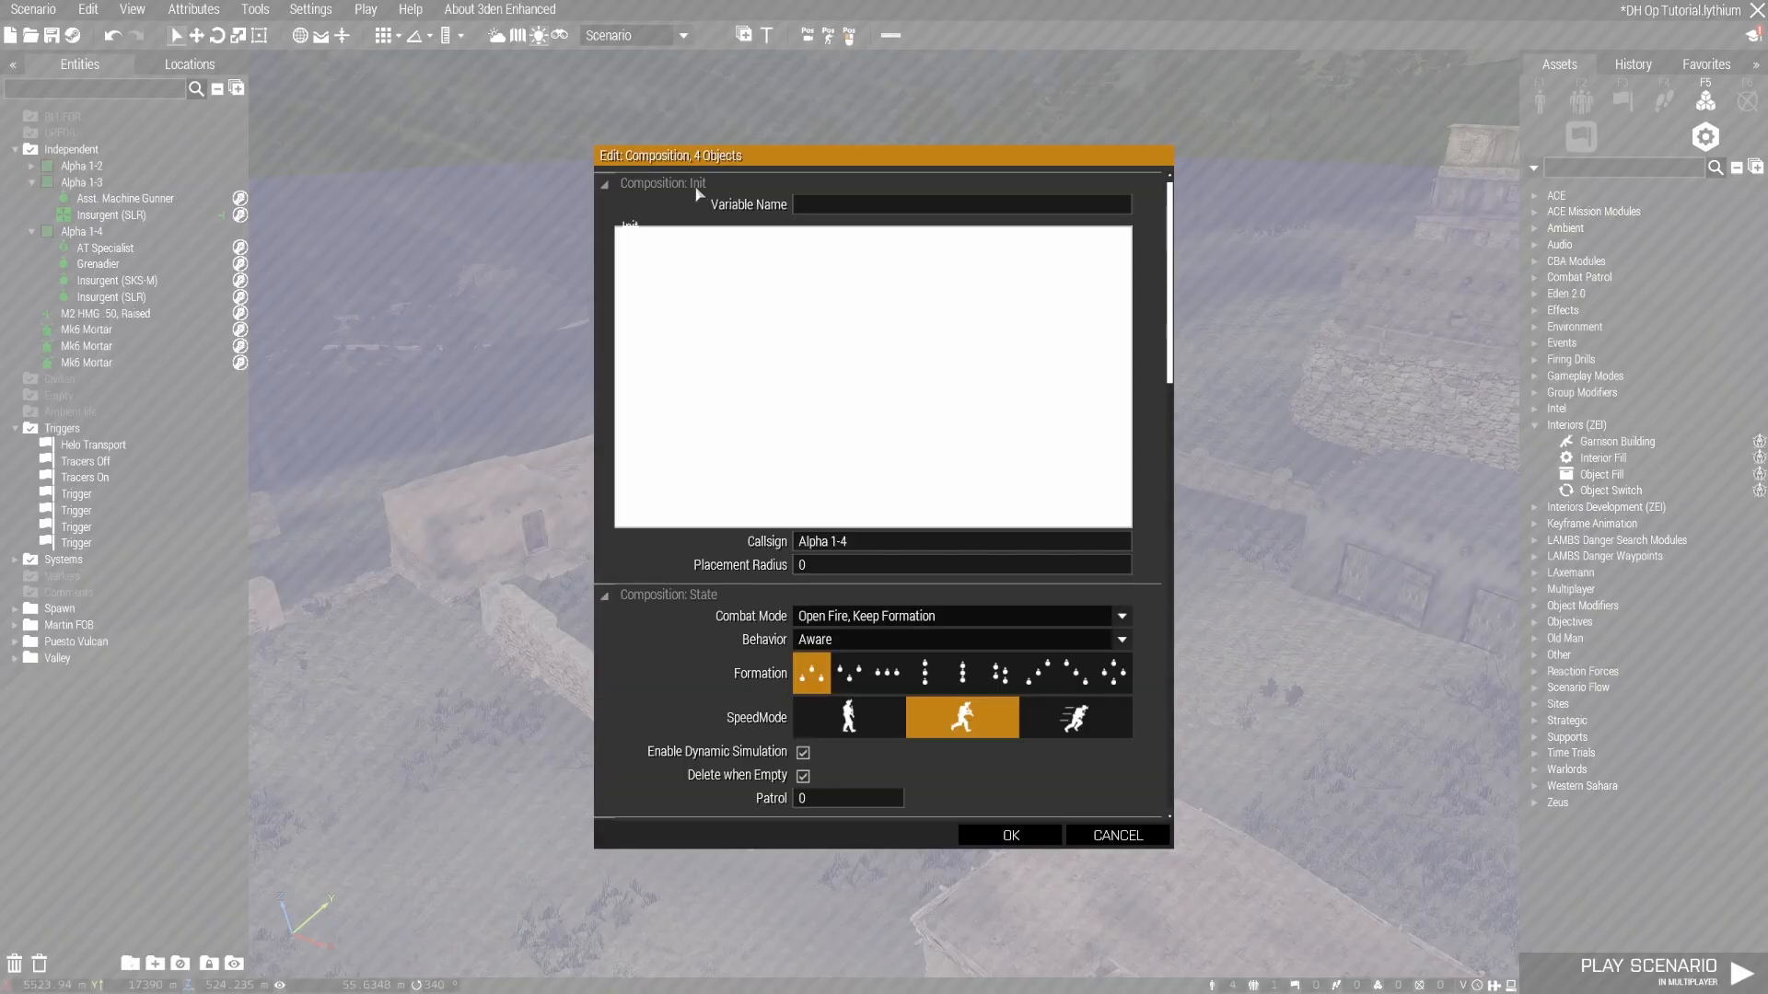
{"action": "left_click", "coordinate": [698, 187]}
{"action": "left_click", "coordinate": [1084, 842]}
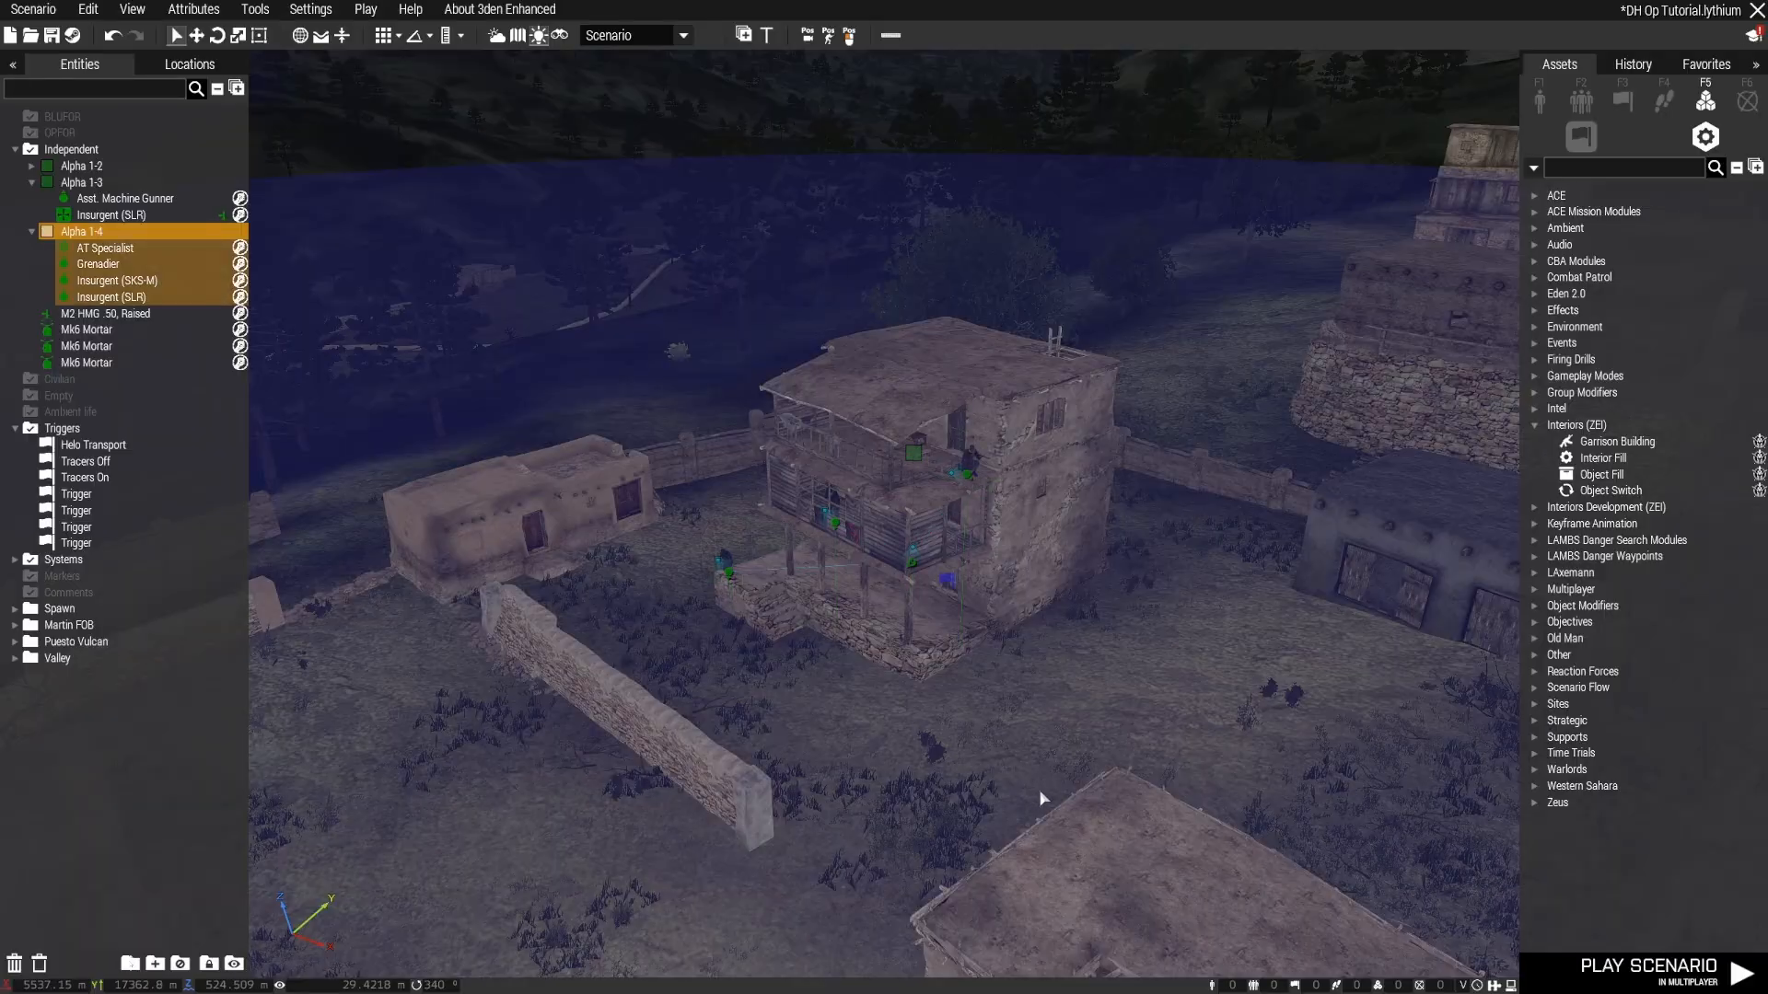
{"action": "left_click", "coordinate": [1040, 792]}
{"action": "key", "text": "a"}
{"action": "right_click_drag", "start_coordinate": [1040, 792], "coordinate": [916, 833]}
{"action": "key", "text": "w"}
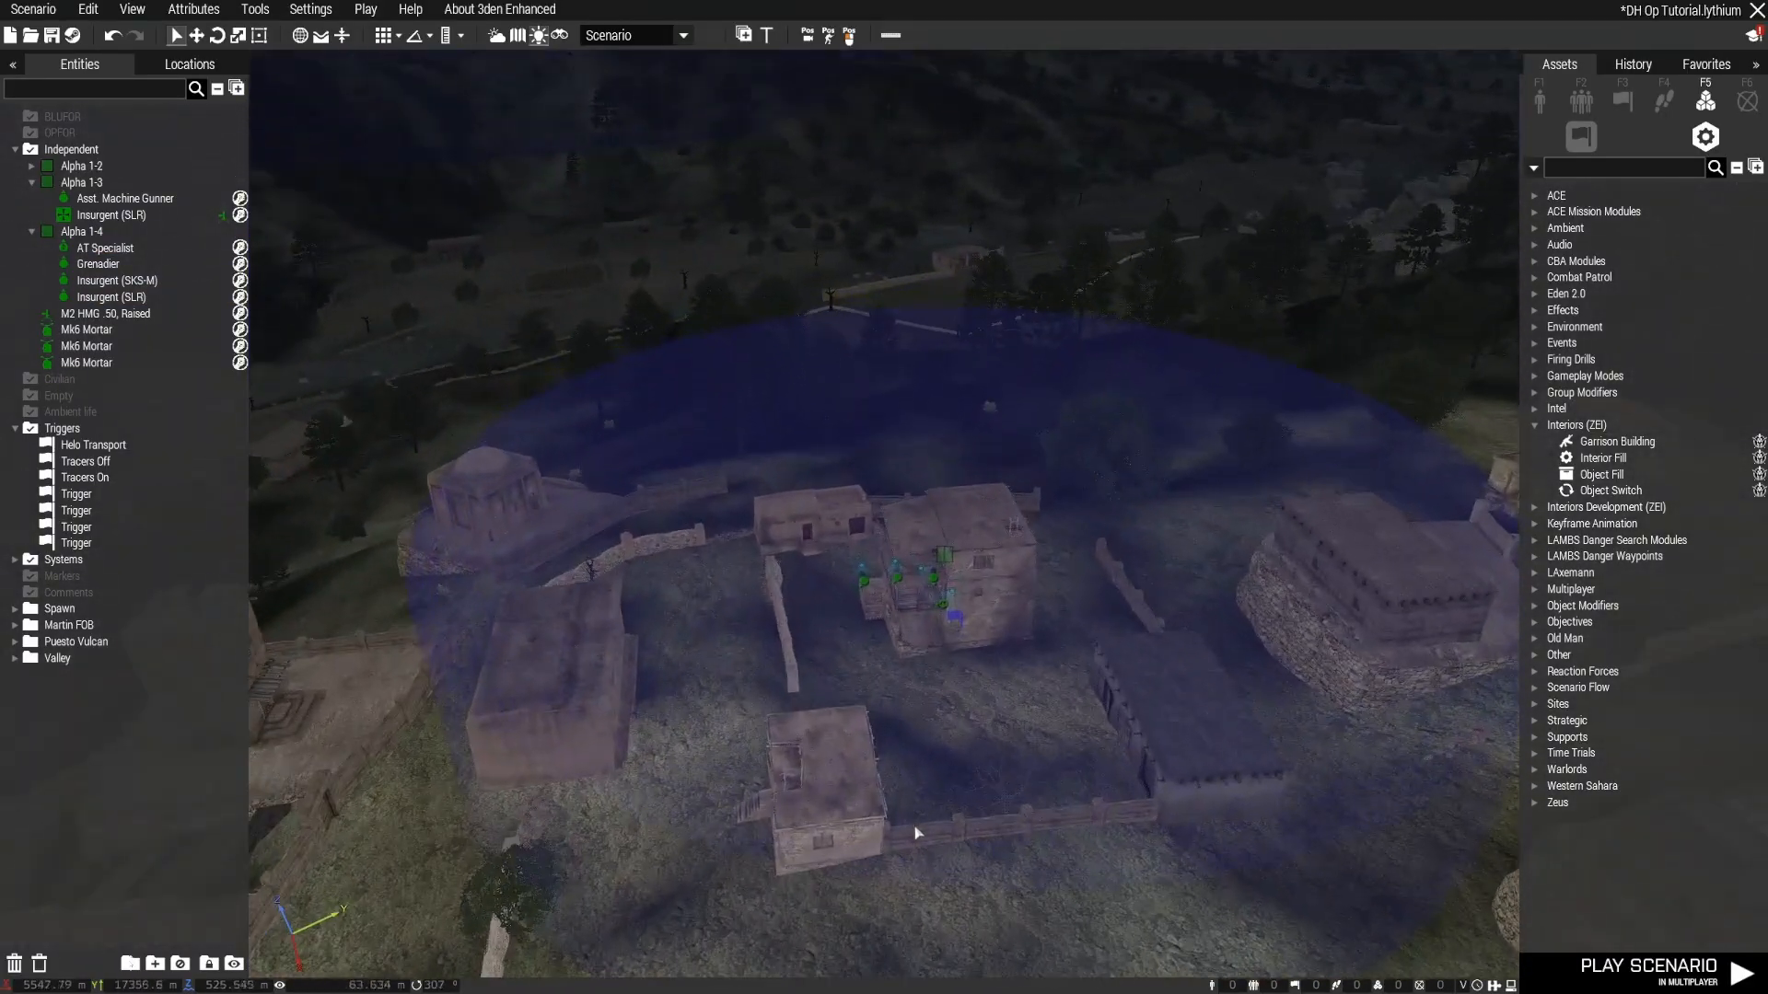
{"action": "double_click", "coordinate": [953, 628]}
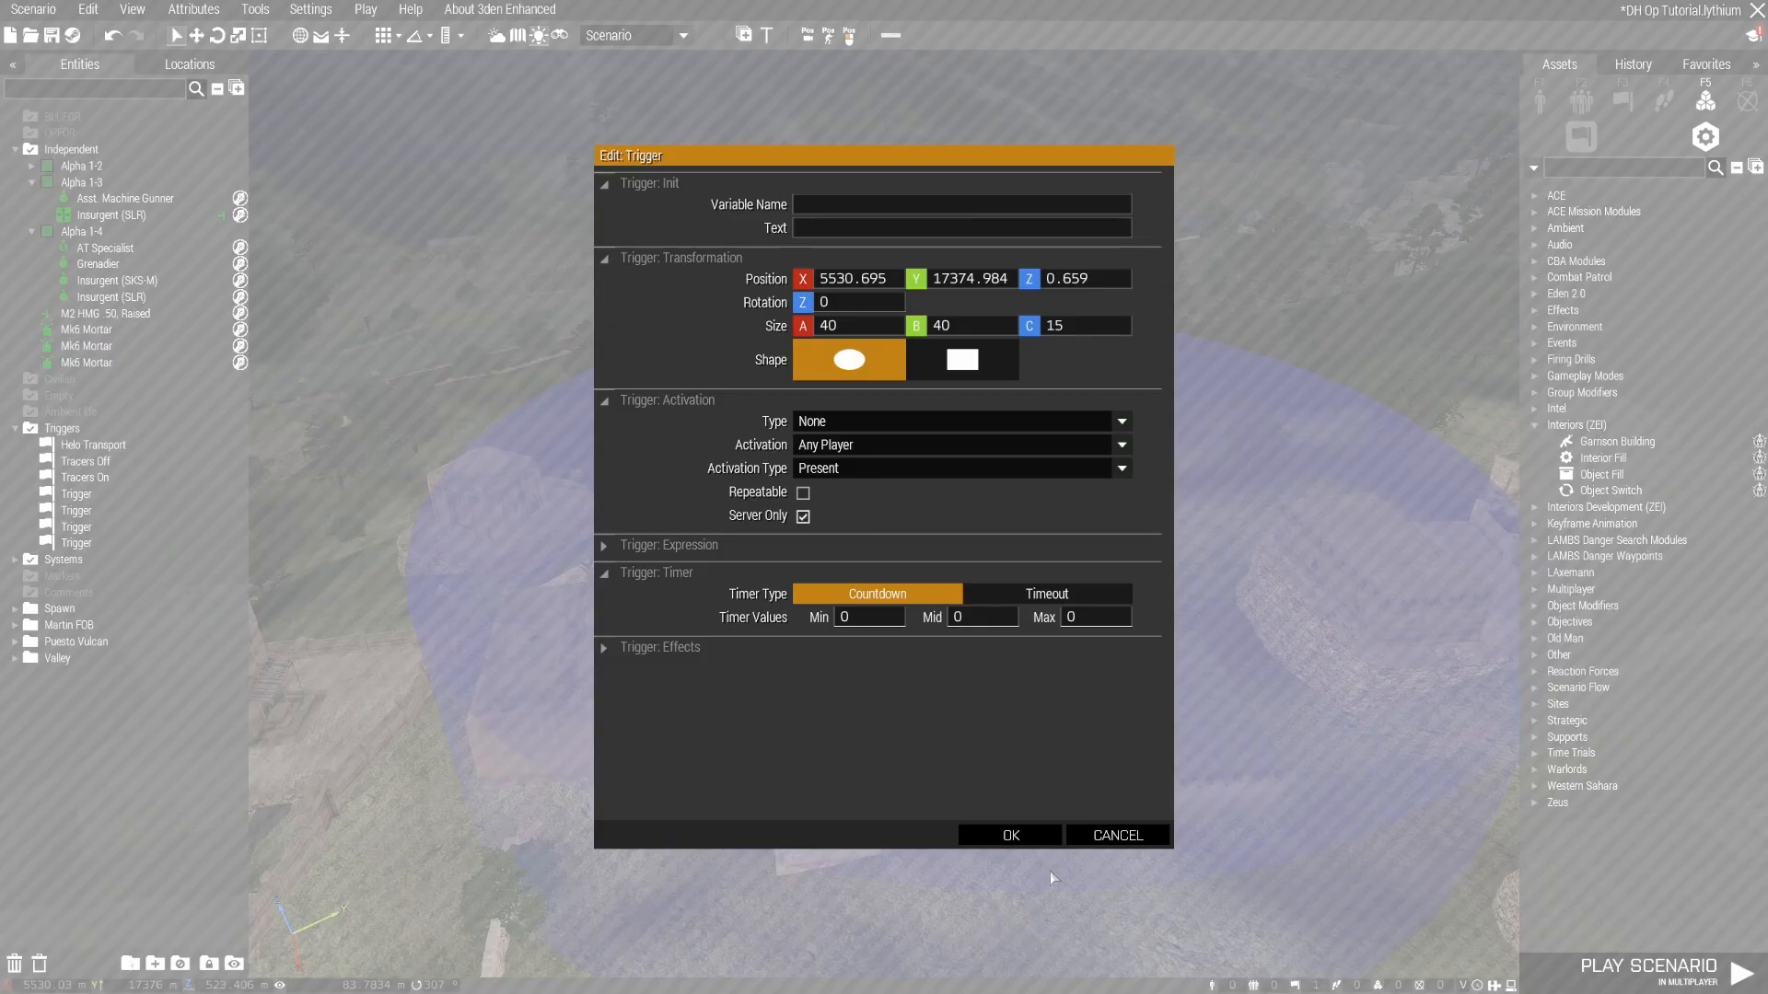
{"action": "left_click", "coordinate": [1057, 834]}
Step: Undo the balconied house's garrison together with its trigger
{"action": "right_click_drag", "start_coordinate": [1066, 832], "coordinate": [1205, 788]}
{"action": "scroll", "coordinate": [1185, 804], "scroll_direction": "up", "scroll_amount": 3}
{"action": "scroll", "coordinate": [1168, 776], "scroll_direction": "down", "scroll_amount": 4}
{"action": "key", "text": "ctrl+z"}
{"action": "key", "text": "ctrl+z"}
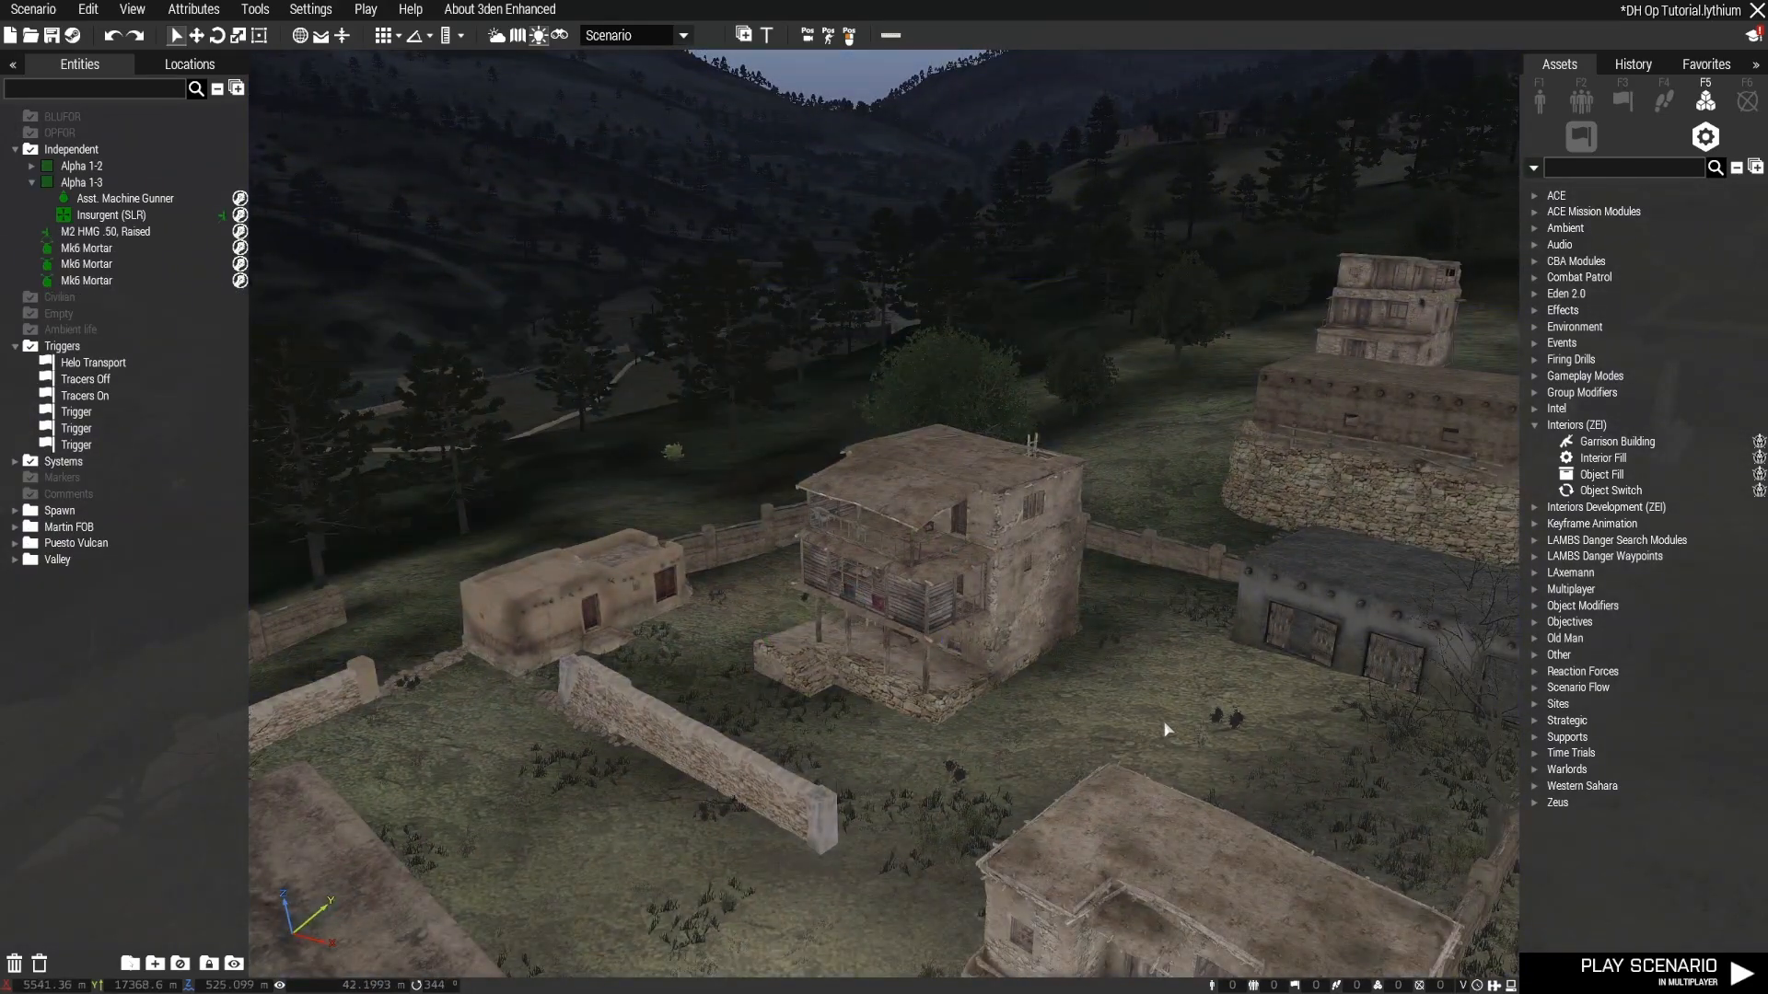
Step: Examine the balconied house and the neighbouring compound buildings from several angles
{"action": "right_click_drag", "start_coordinate": [1041, 732], "coordinate": [975, 685]}
{"action": "key", "text": "d"}
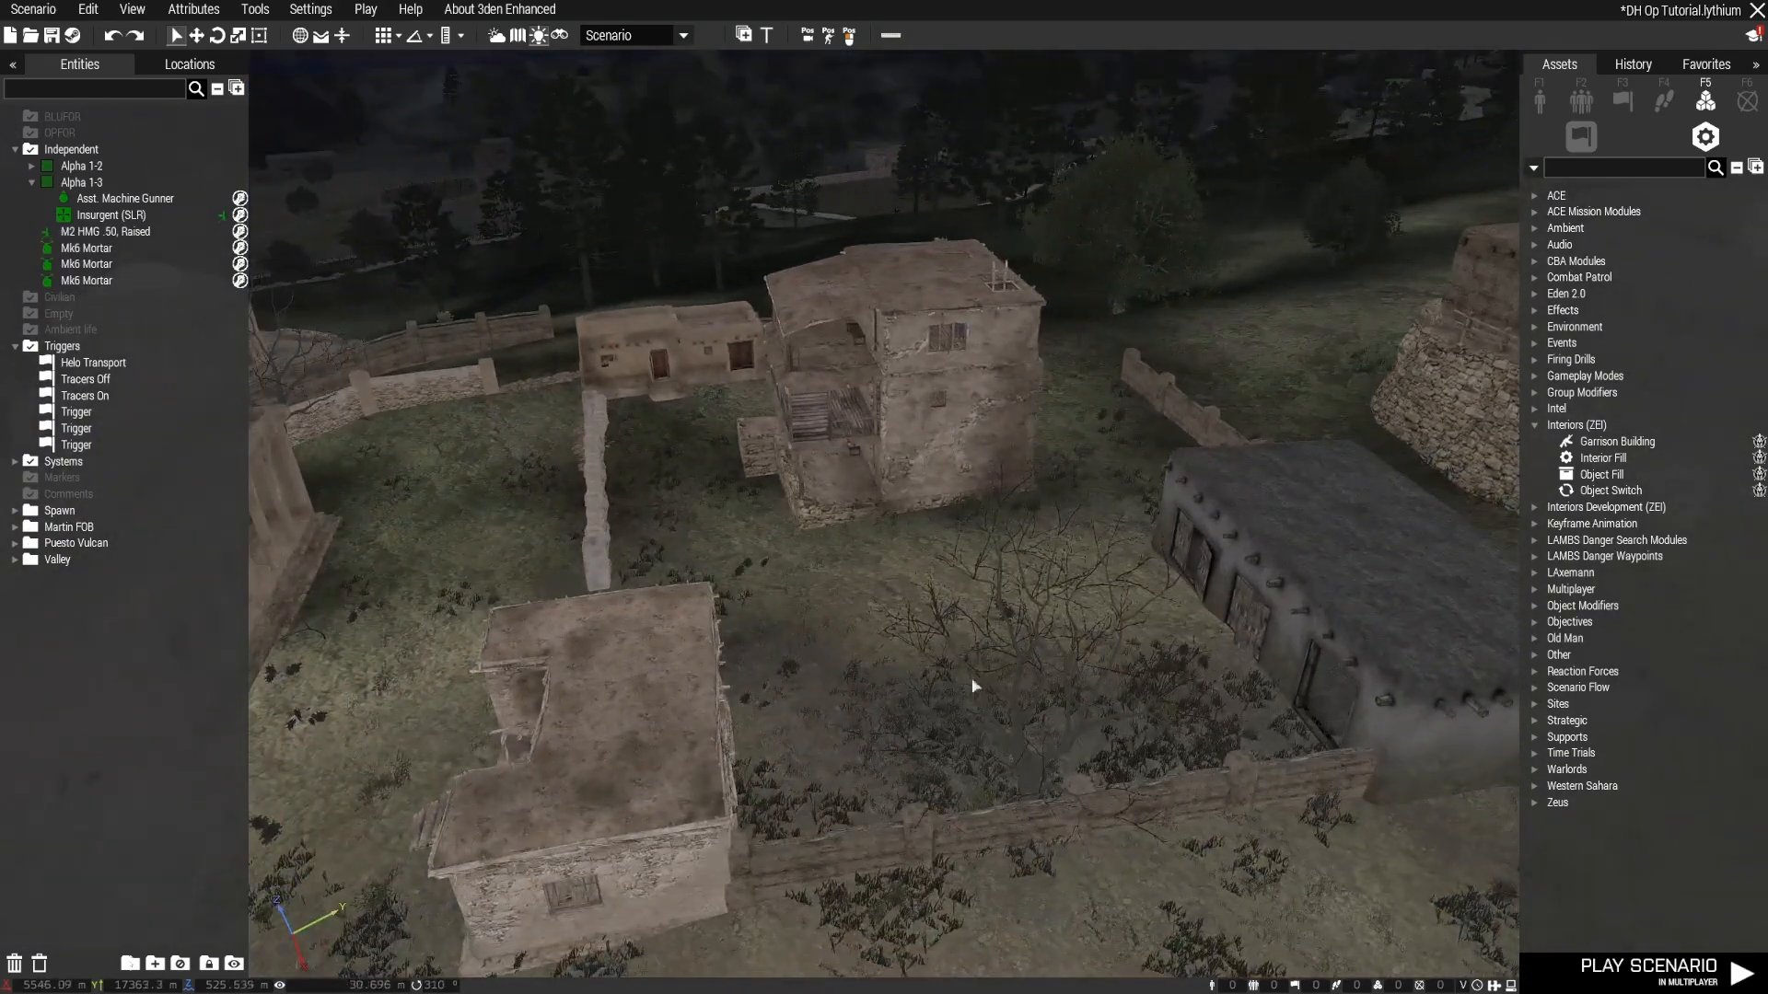
{"action": "left_click", "coordinate": [1526, 431]}
{"action": "key", "text": "a"}
{"action": "right_click_drag", "start_coordinate": [985, 609], "coordinate": [1046, 593]}
{"action": "key", "text": "w"}
{"action": "key", "text": "d"}
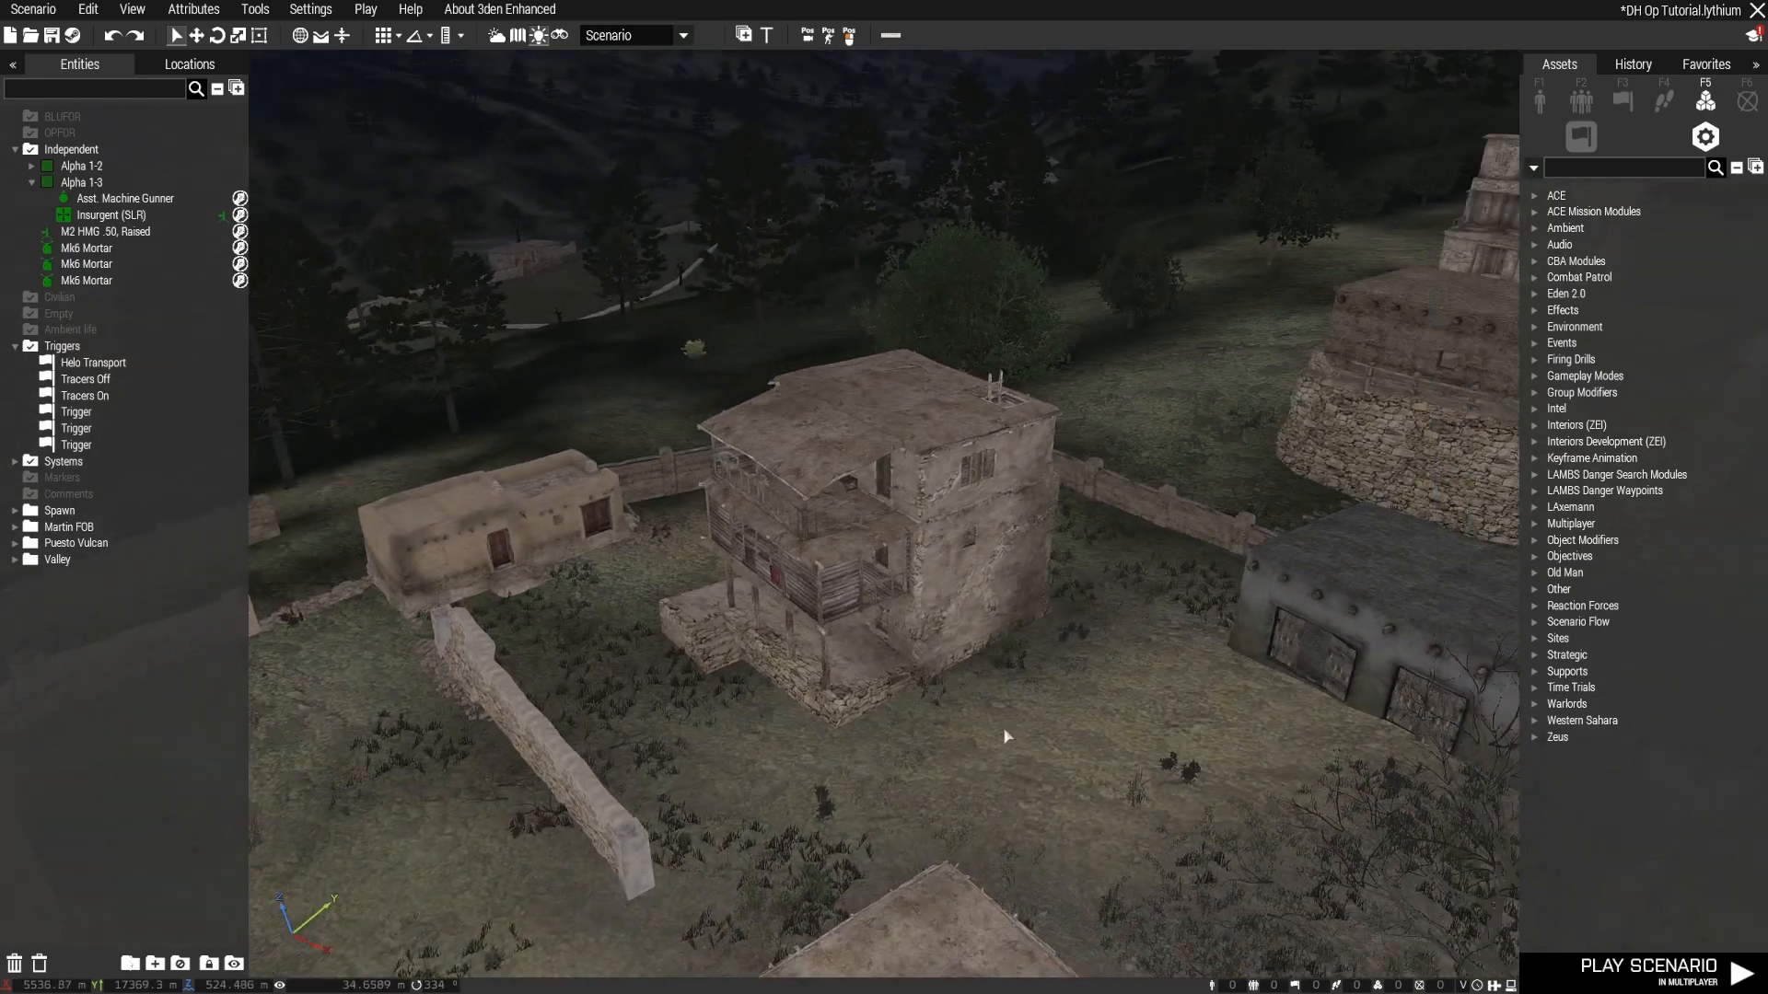
{"action": "key", "text": "s"}
{"action": "right_click_drag", "start_coordinate": [1003, 734], "coordinate": [881, 738]}
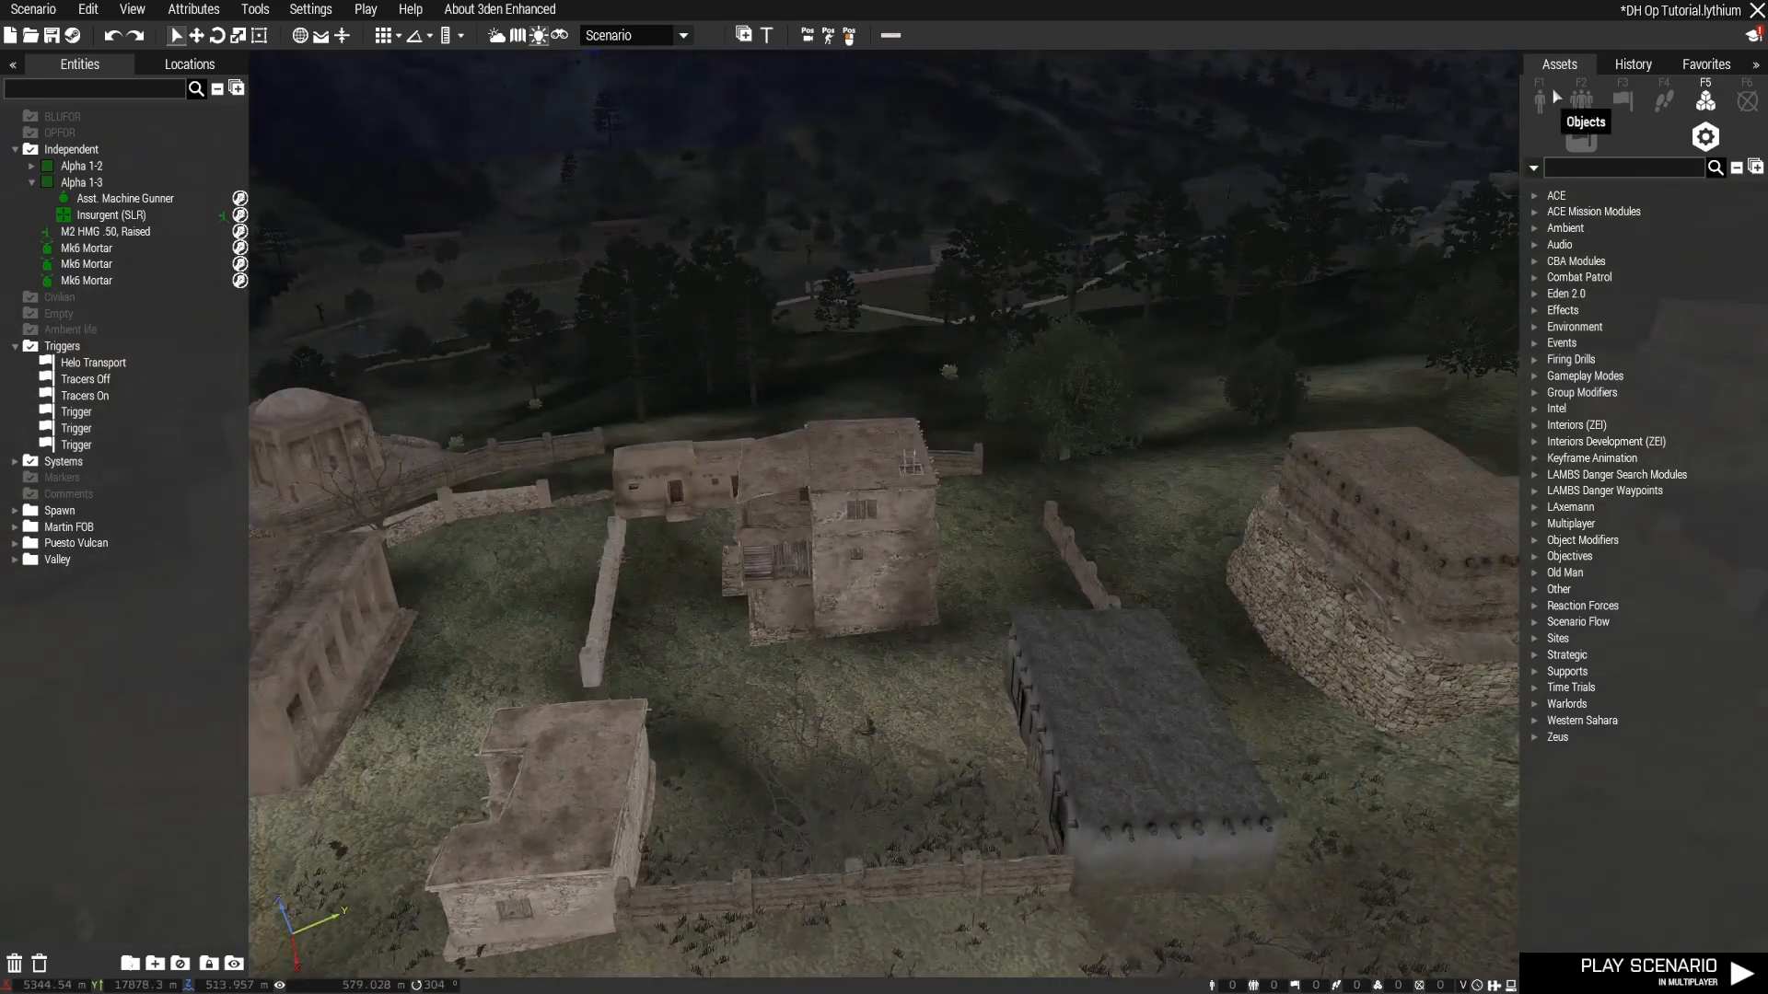
Step: Place an Independent [Insurgency - 2035] Takistani Insurgents Infantry Squad composition on the open slope outside the walled compounds
{"action": "left_click", "coordinate": [1581, 97]}
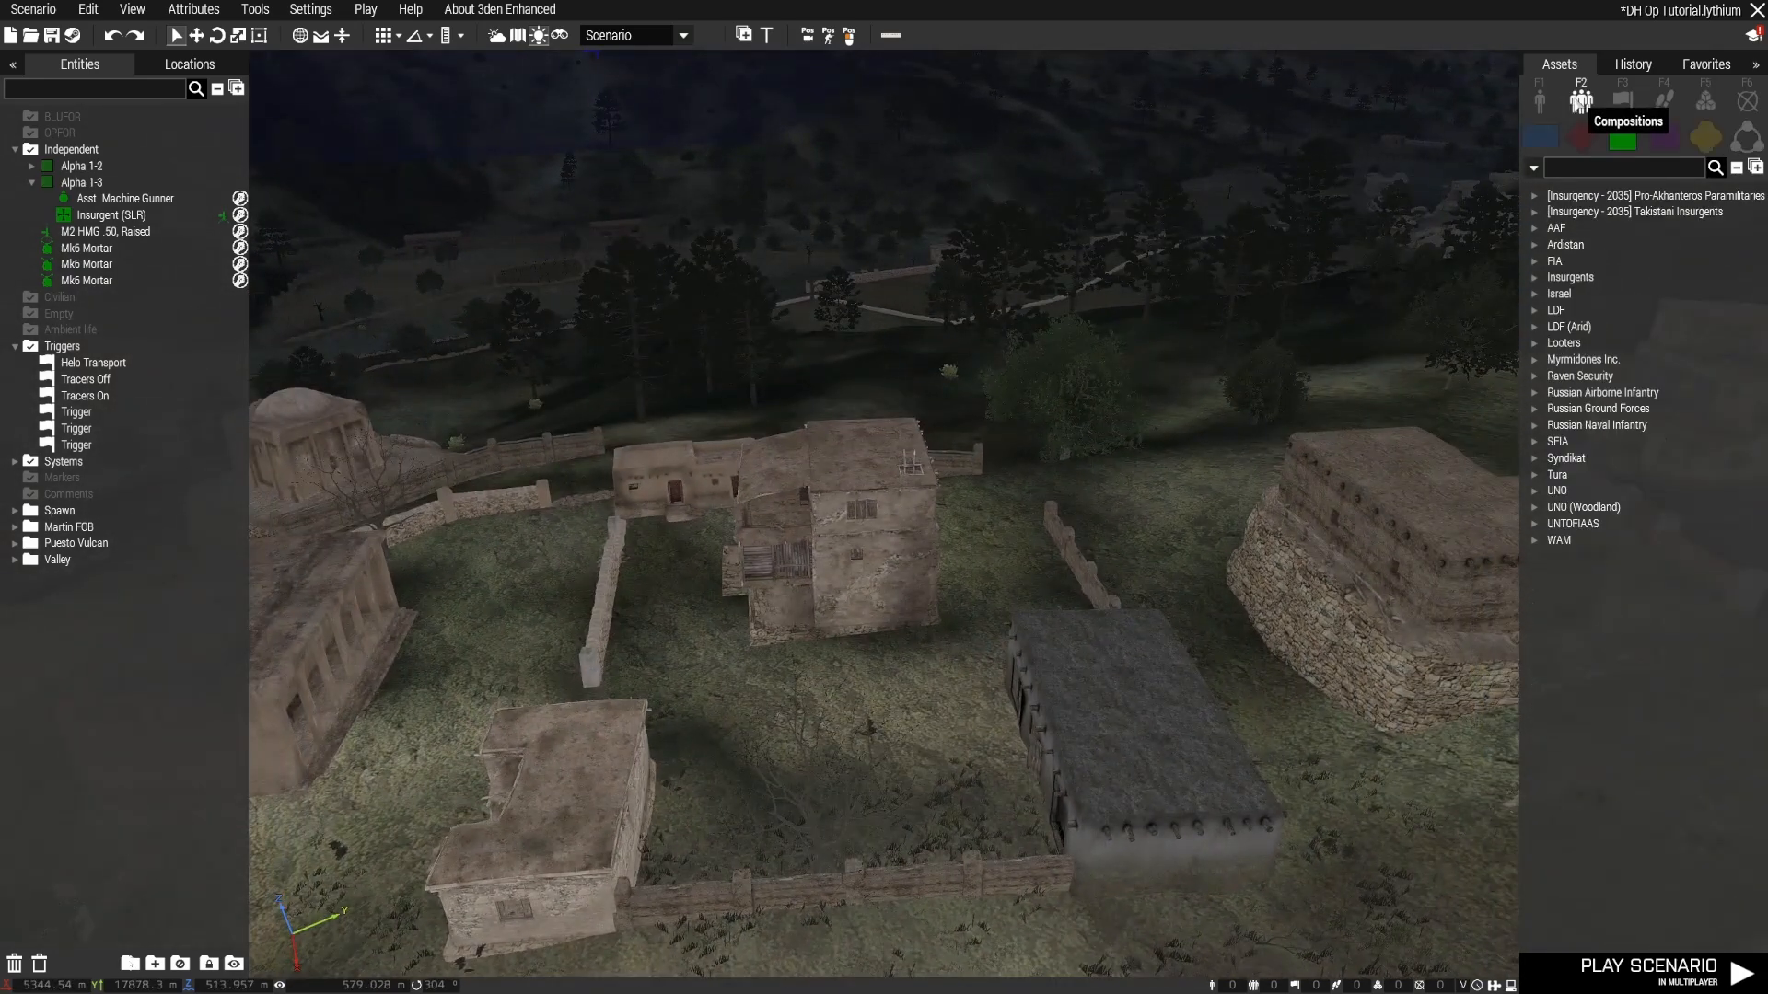
{"action": "left_click", "coordinate": [1534, 213]}
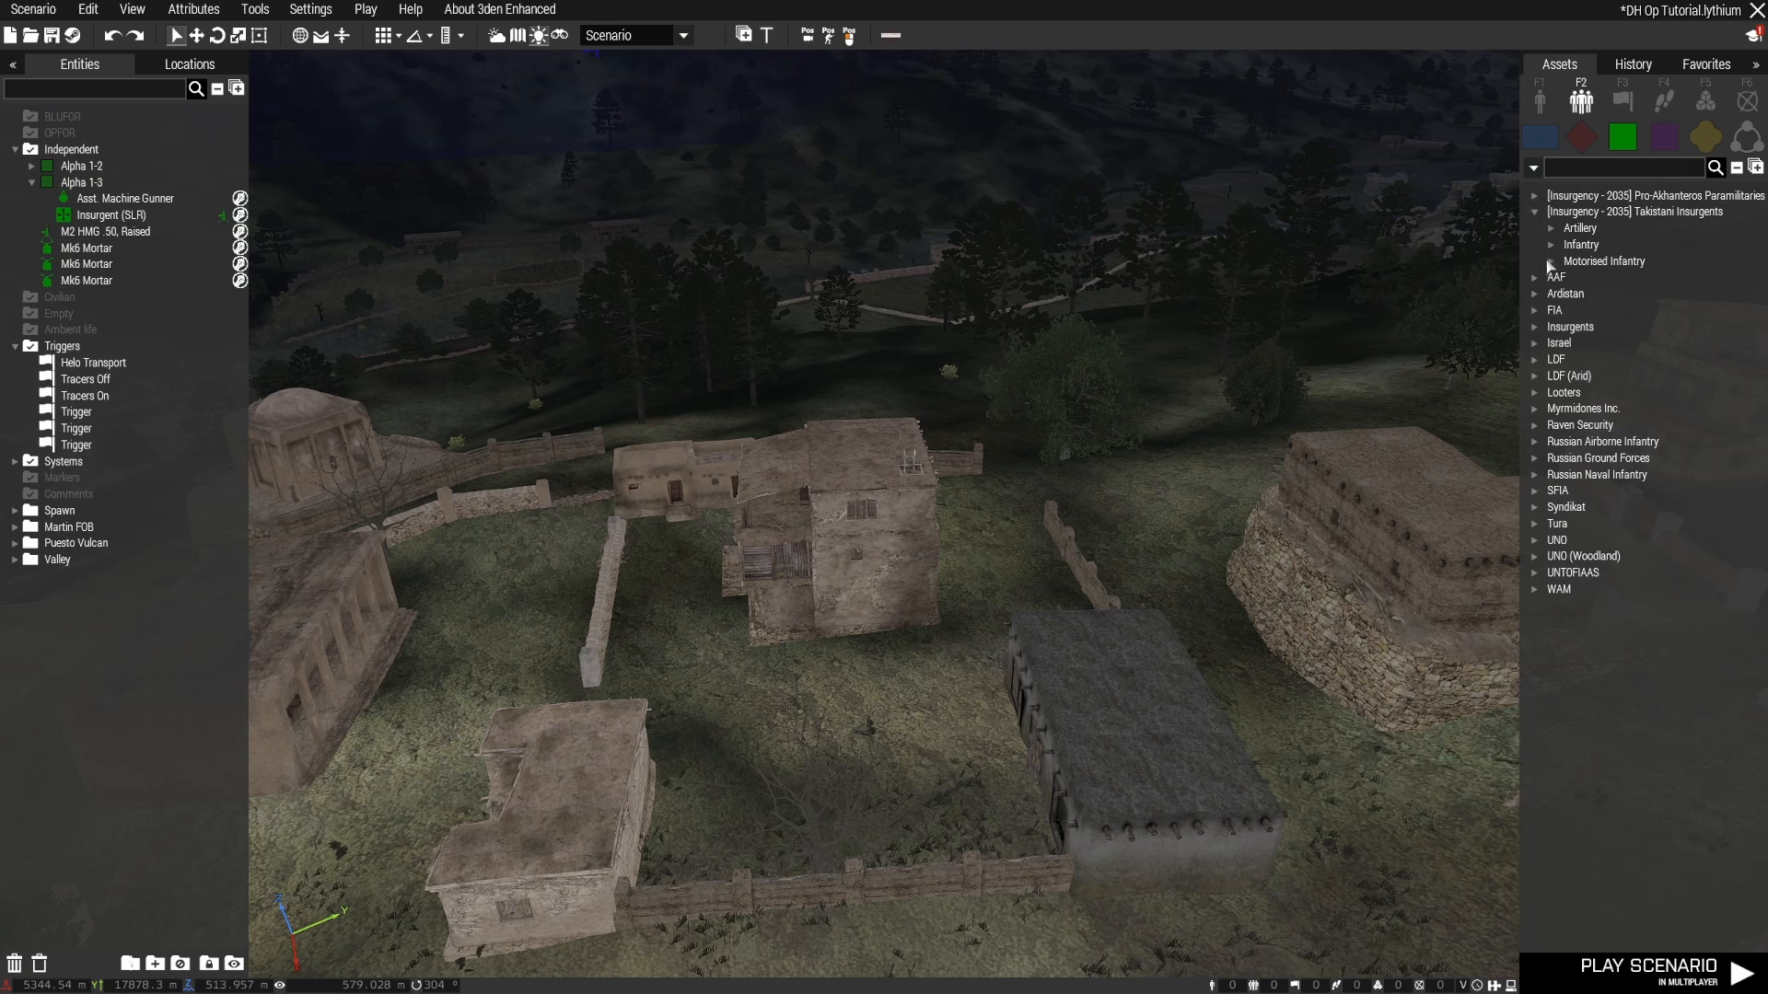
{"action": "left_click", "coordinate": [1551, 245]}
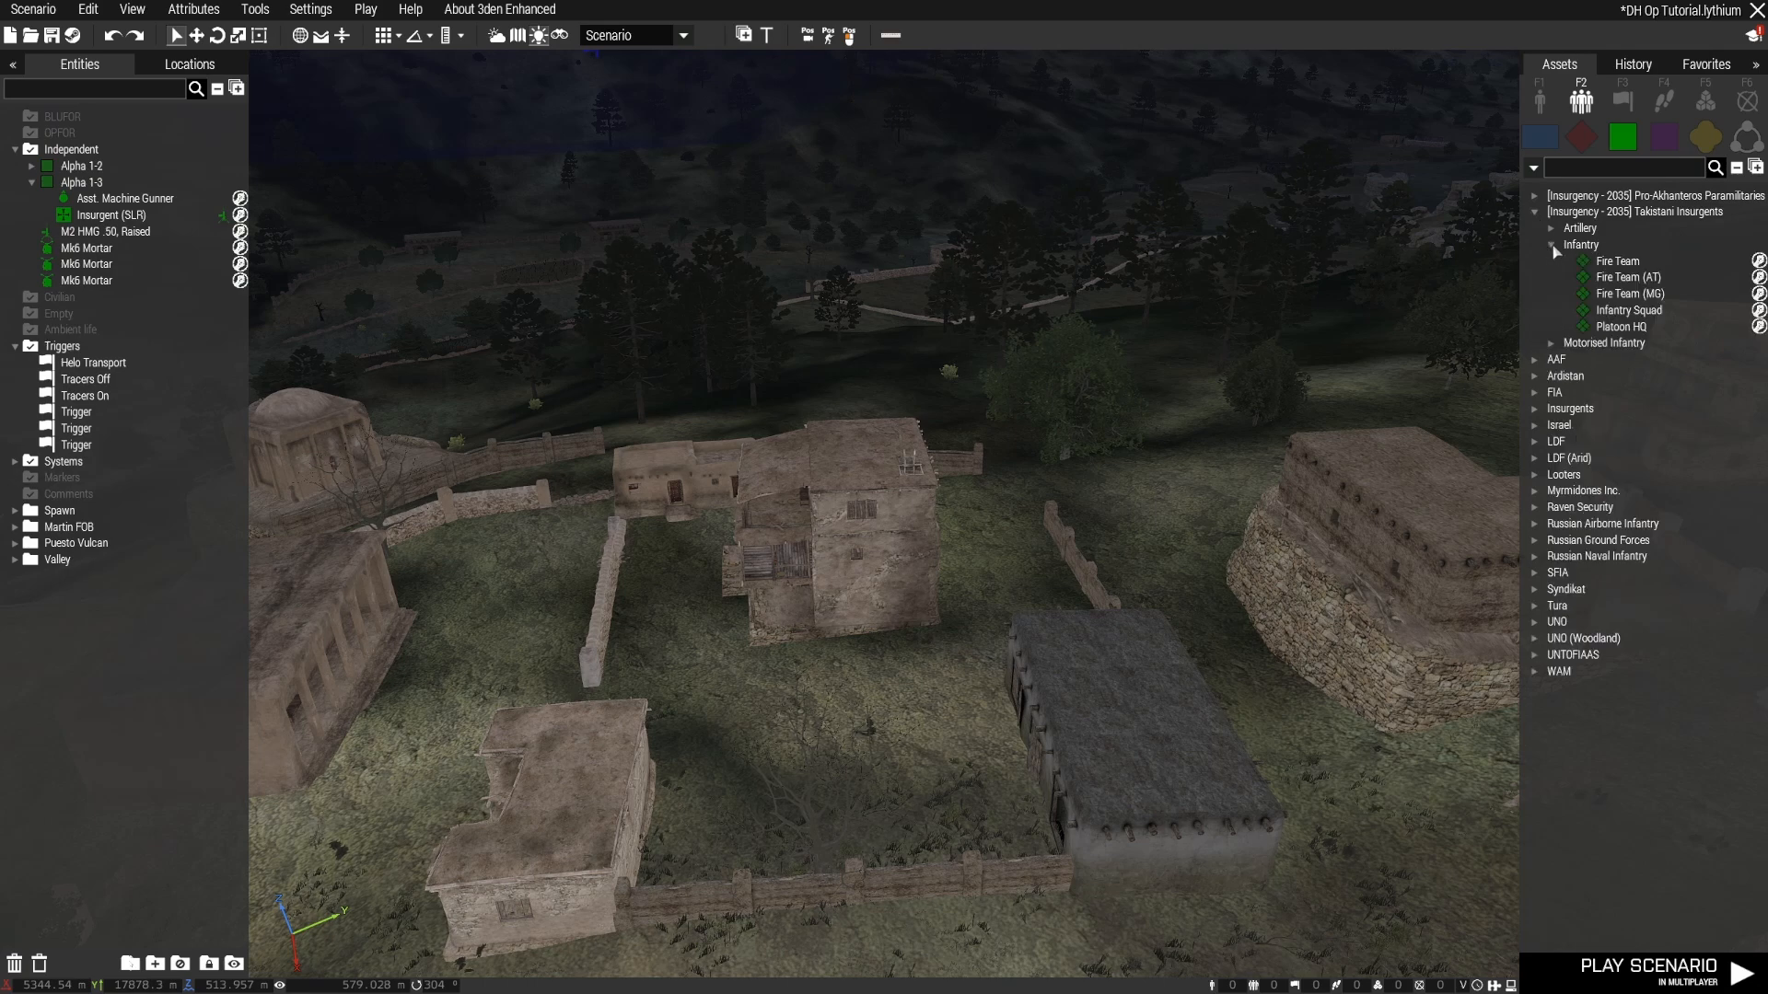
{"action": "left_click", "coordinate": [1646, 314]}
{"action": "scroll", "coordinate": [1109, 619], "scroll_direction": "down", "scroll_amount": 8}
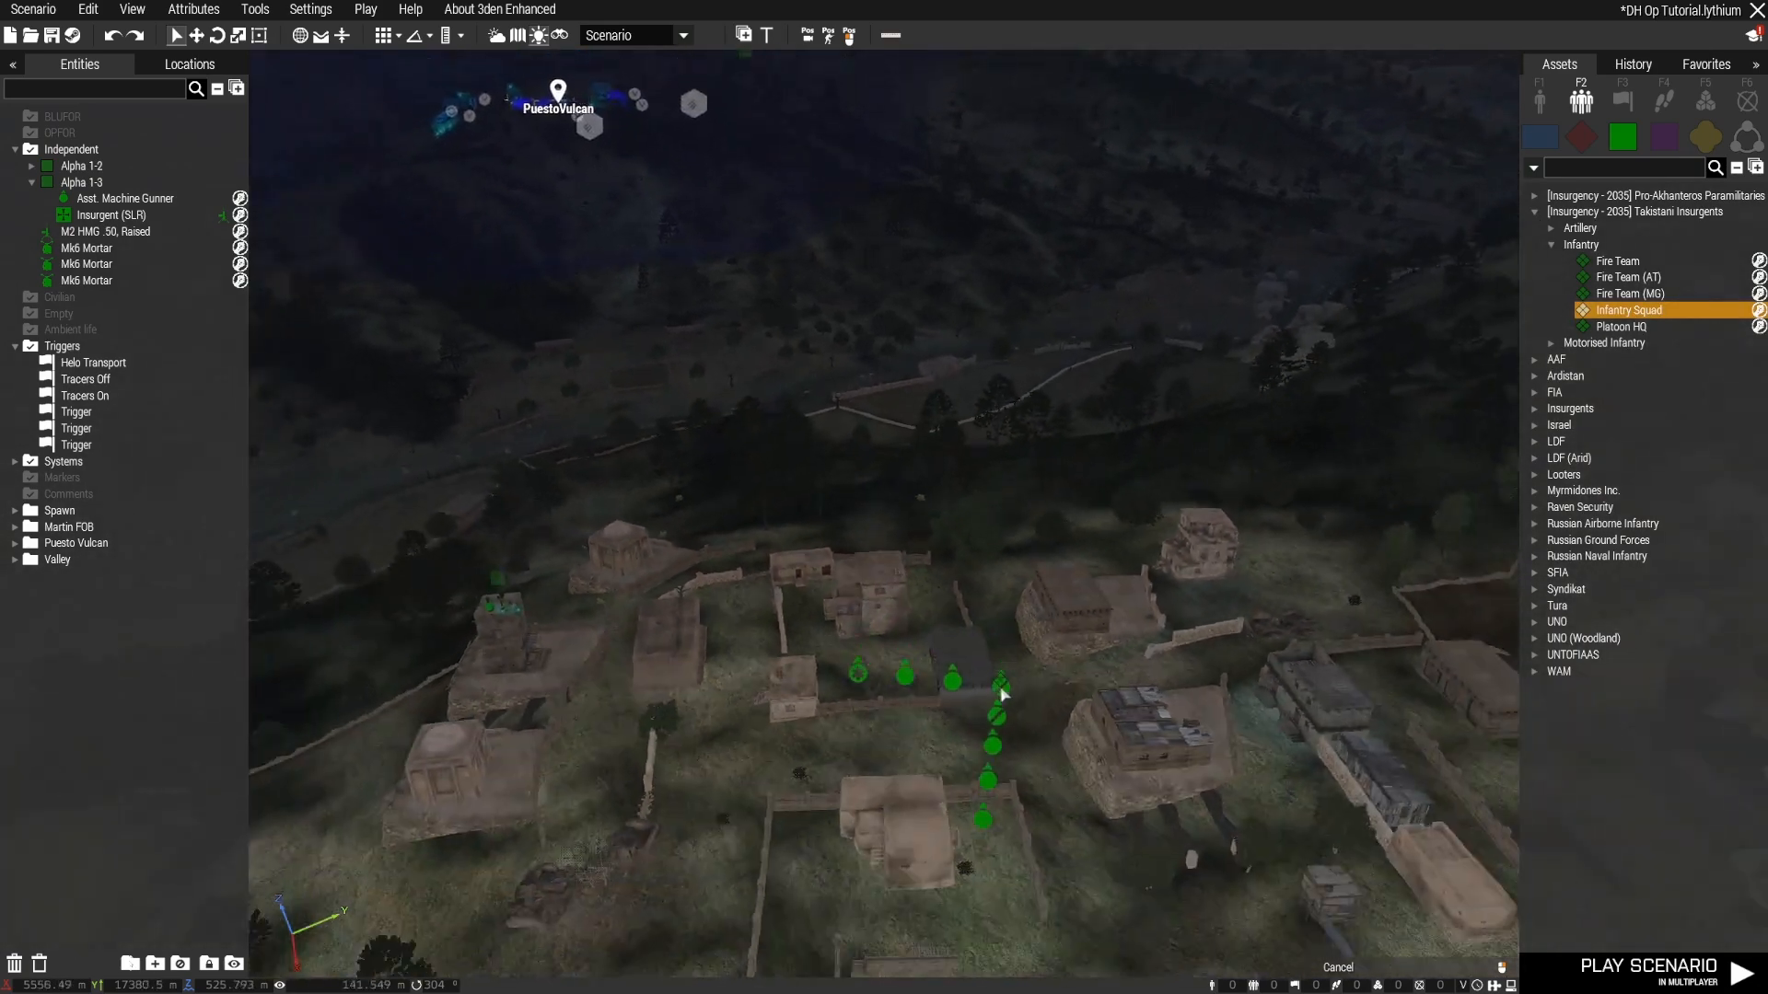
{"action": "key", "text": "s"}
{"action": "left_click", "coordinate": [741, 793]}
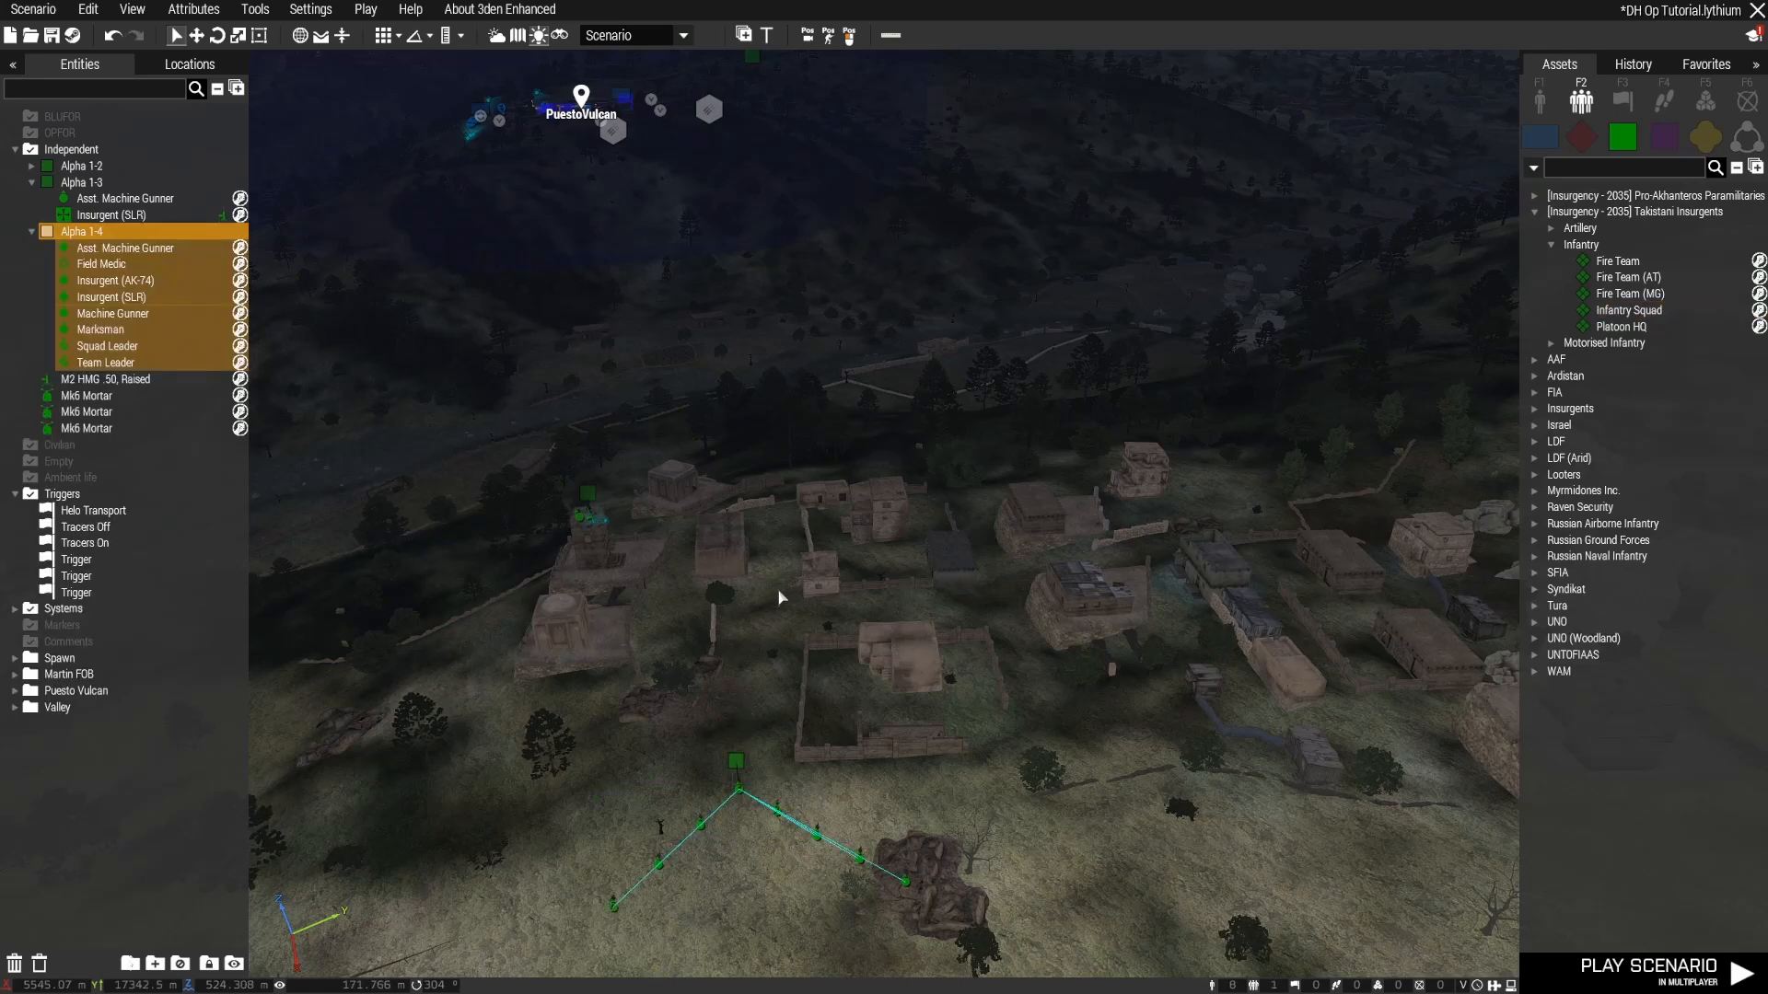
Step: Add a waypoint for the squad between the compound's houses and set its type to GARRISON
{"action": "right_click", "coordinate": [825, 541], "text": "shift"}
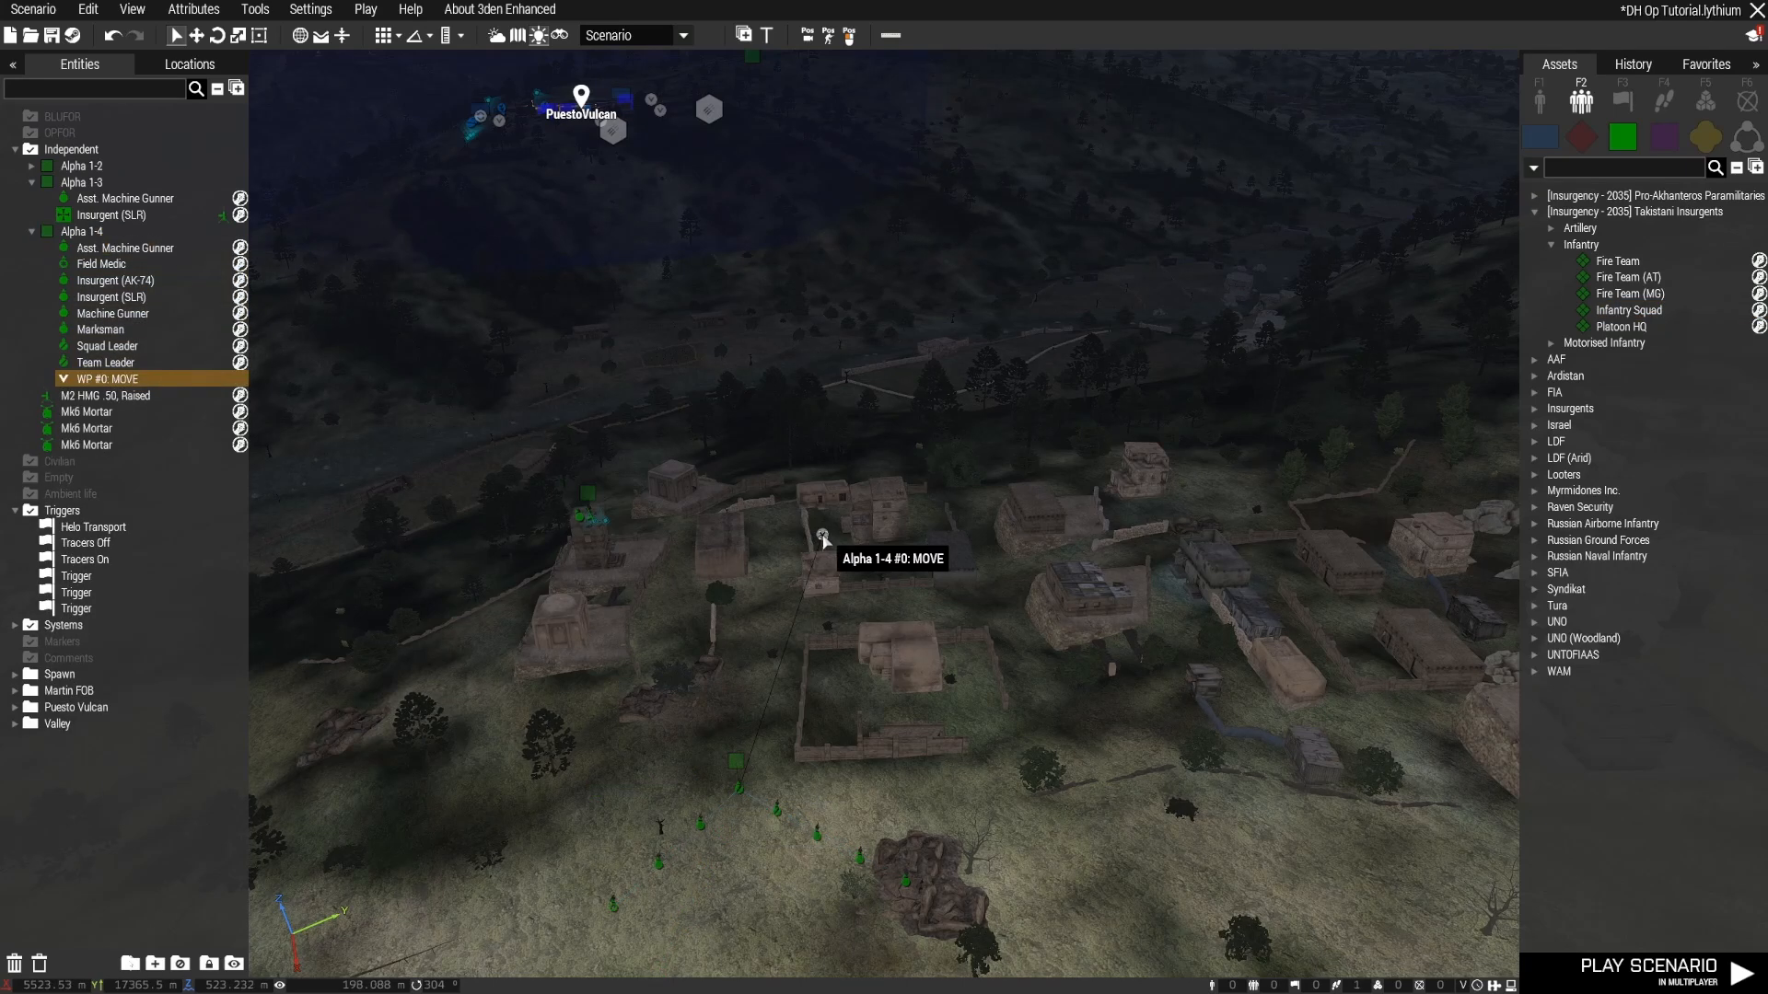
{"action": "double_click", "coordinate": [822, 537]}
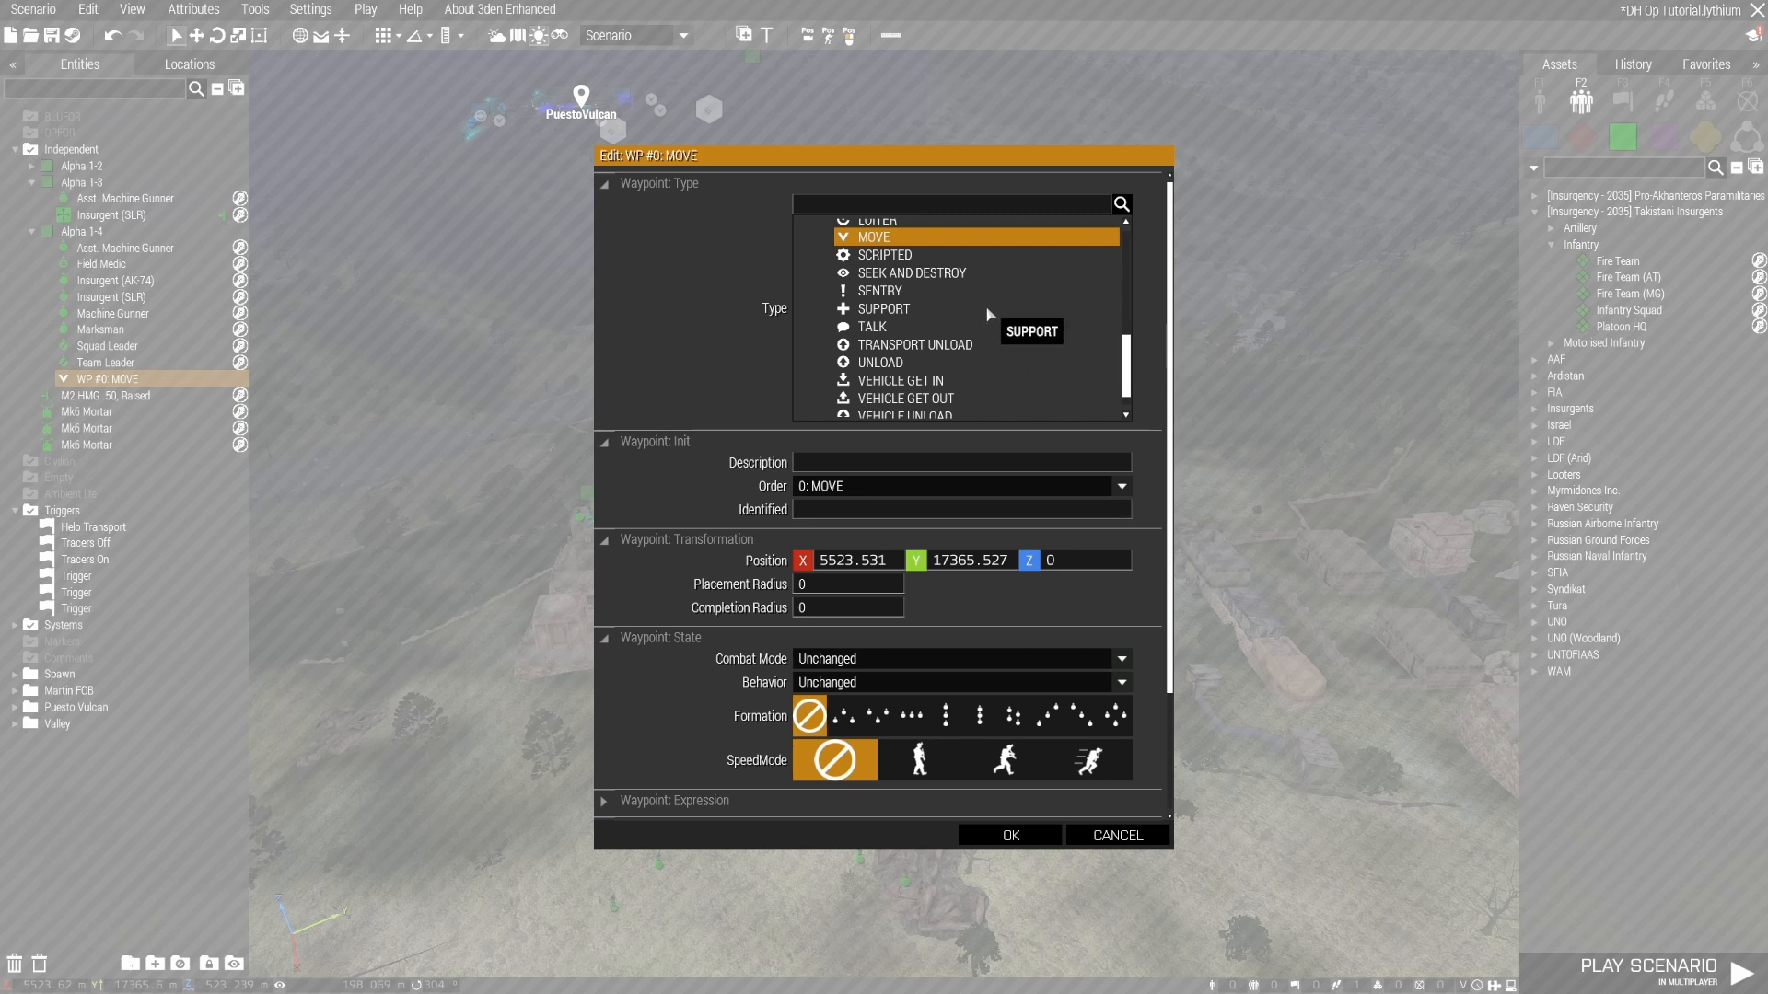
{"action": "scroll", "coordinate": [989, 314], "scroll_direction": "up", "scroll_amount": 3}
{"action": "scroll", "coordinate": [979, 311], "scroll_direction": "up", "scroll_amount": 4}
{"action": "left_click", "coordinate": [891, 305]}
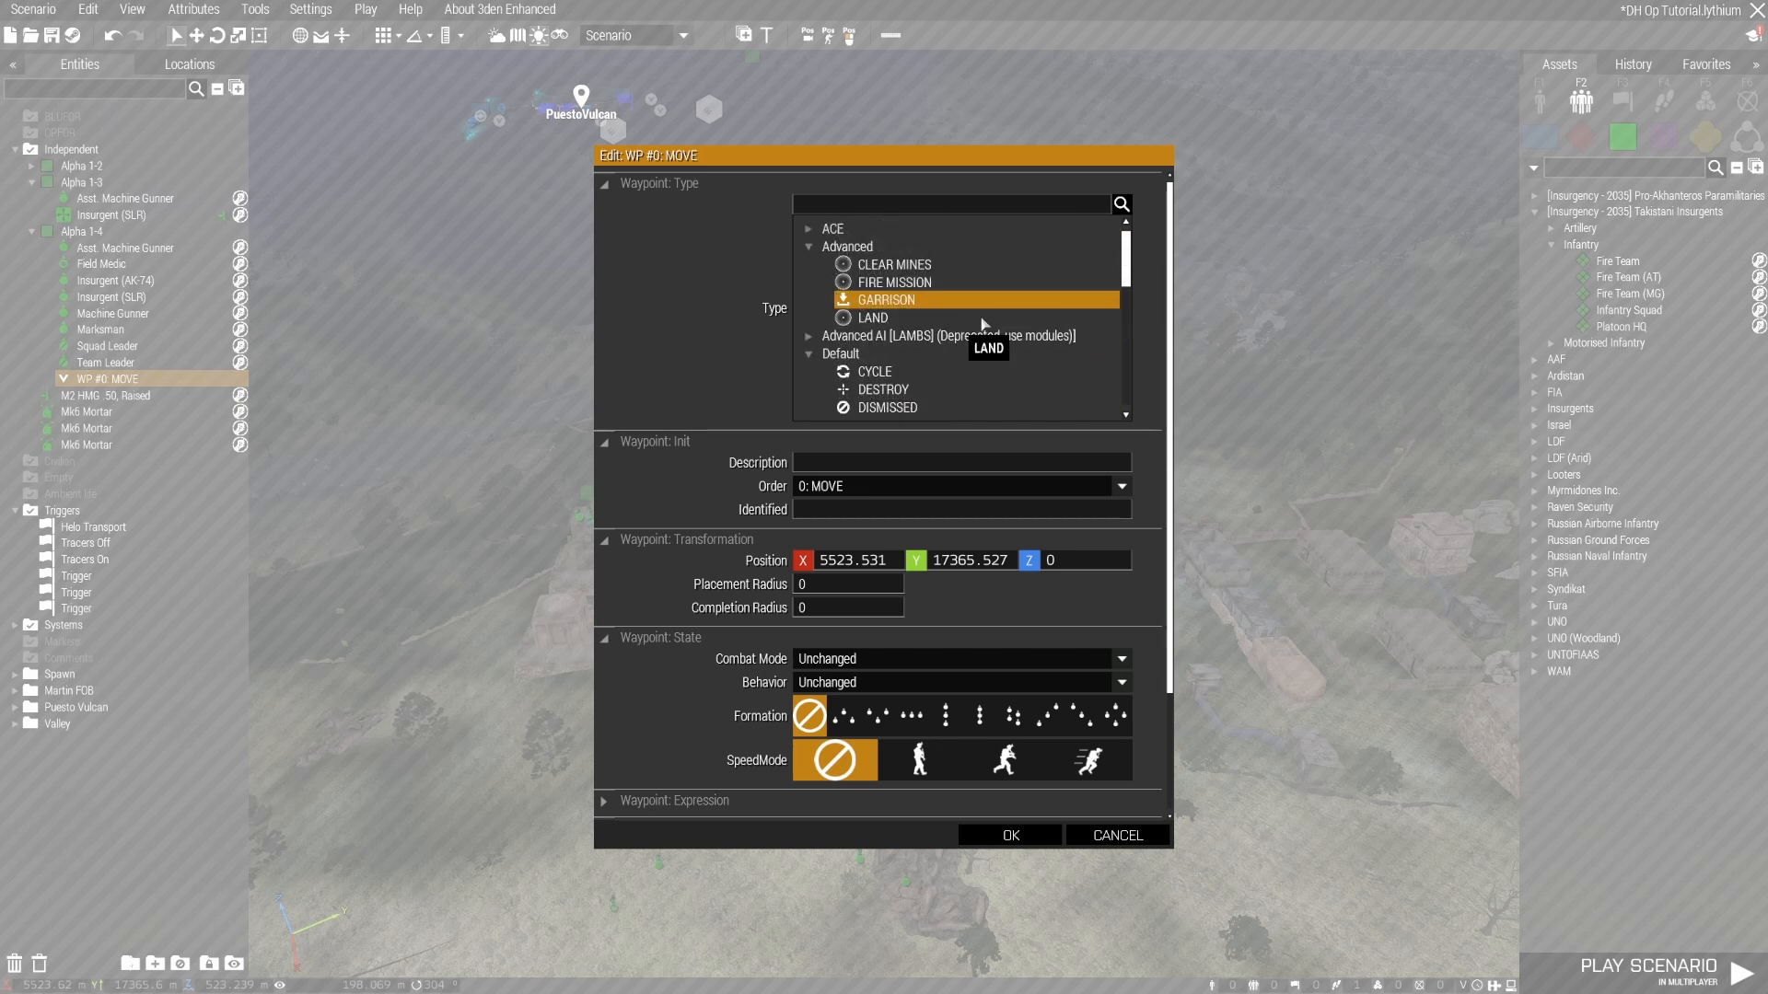
{"action": "left_click", "coordinate": [1010, 836]}
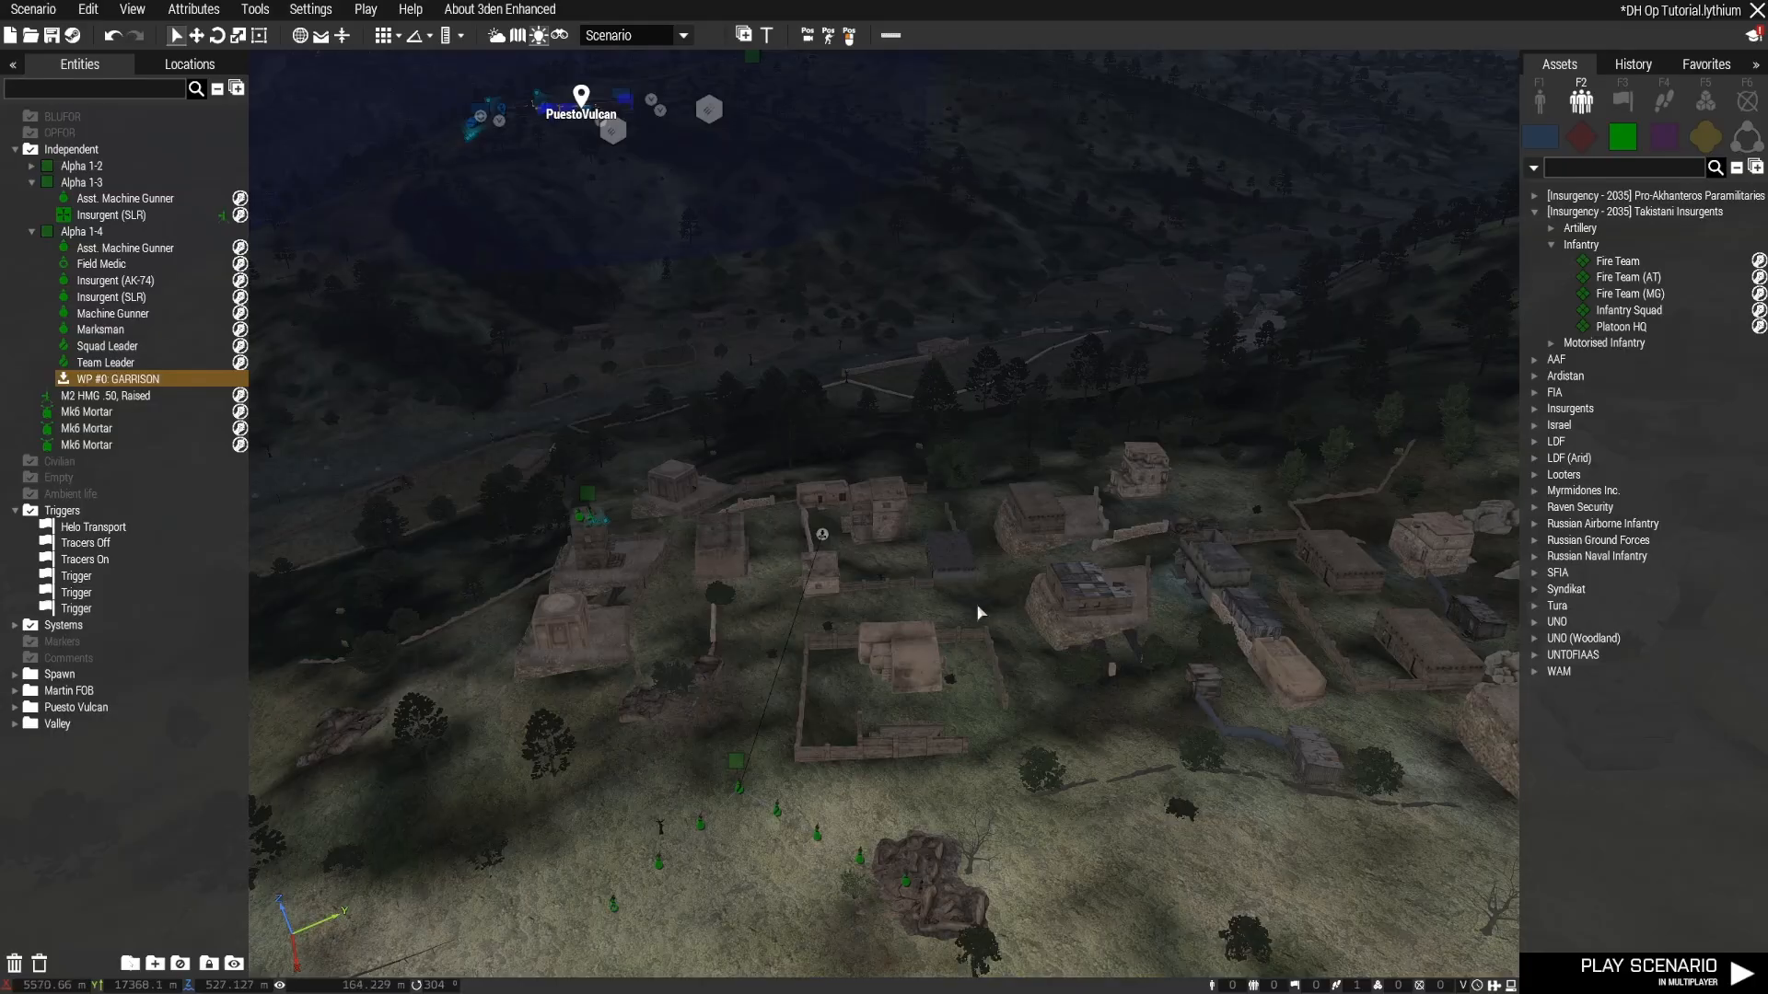
Step: Play the scenario, open the Zeus interface, dismiss the missing vehicle class message and bring the camera to the insurgent village
{"action": "scroll", "coordinate": [982, 604], "scroll_direction": "up", "scroll_amount": 3}
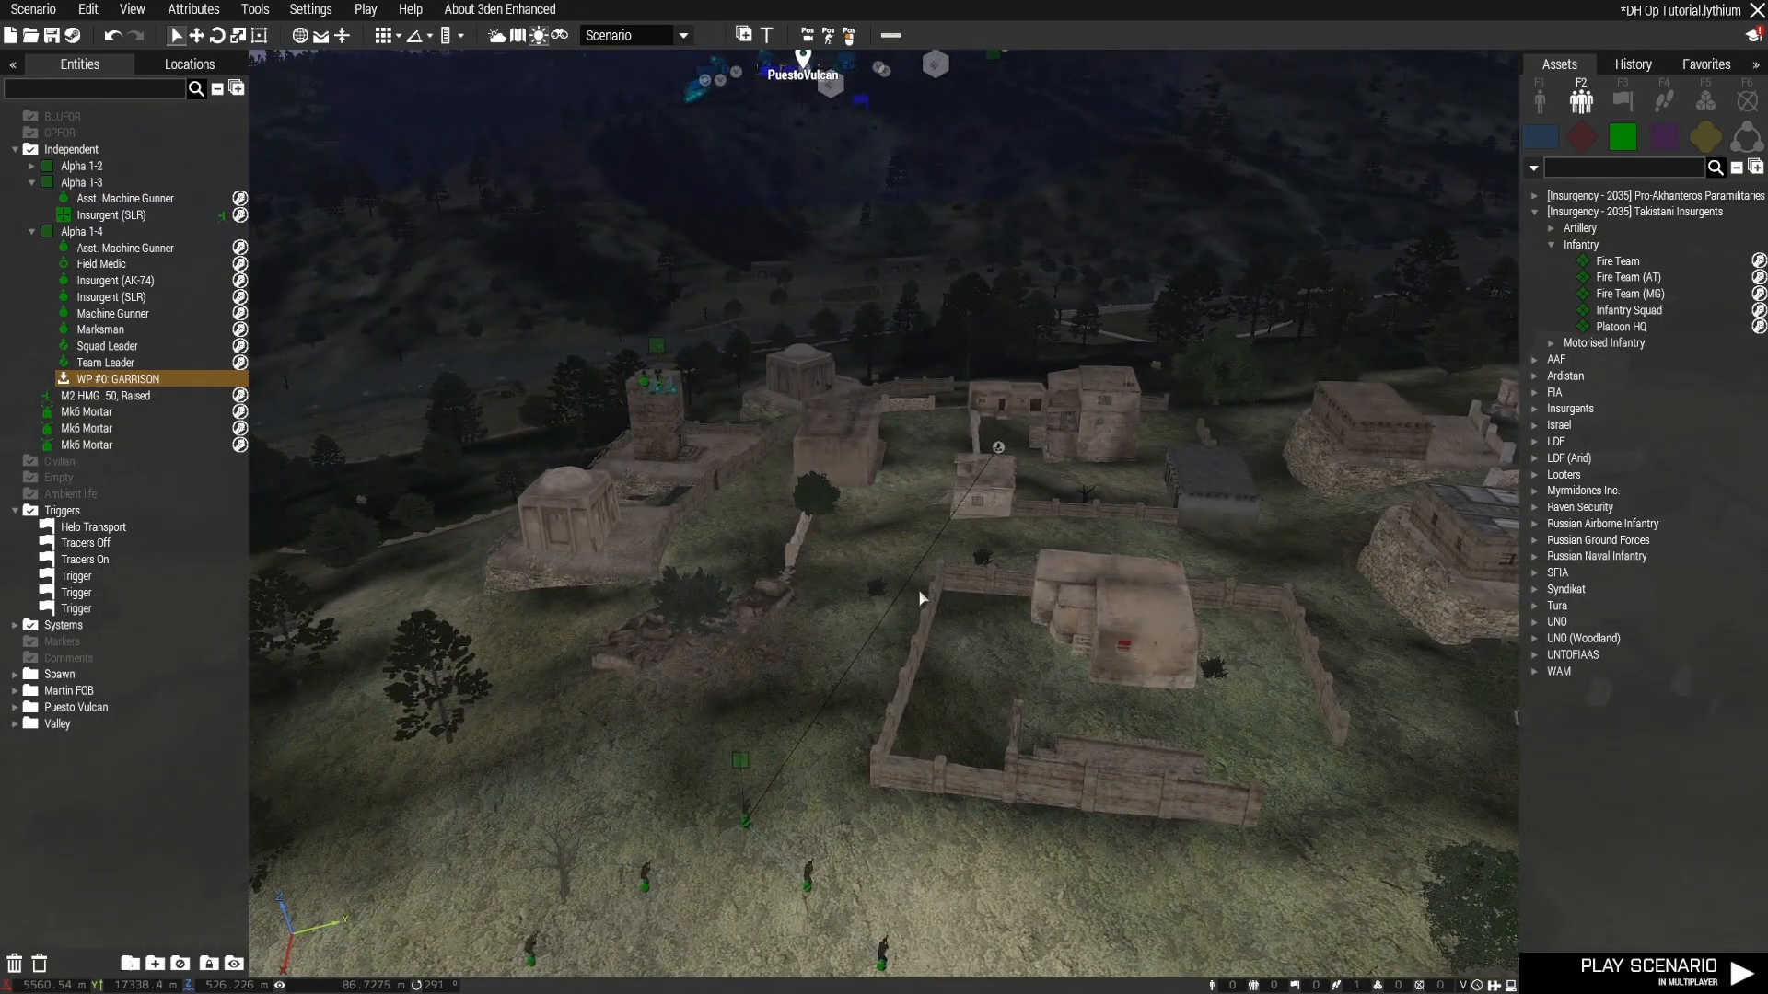
{"action": "key", "text": "ctrl+s"}
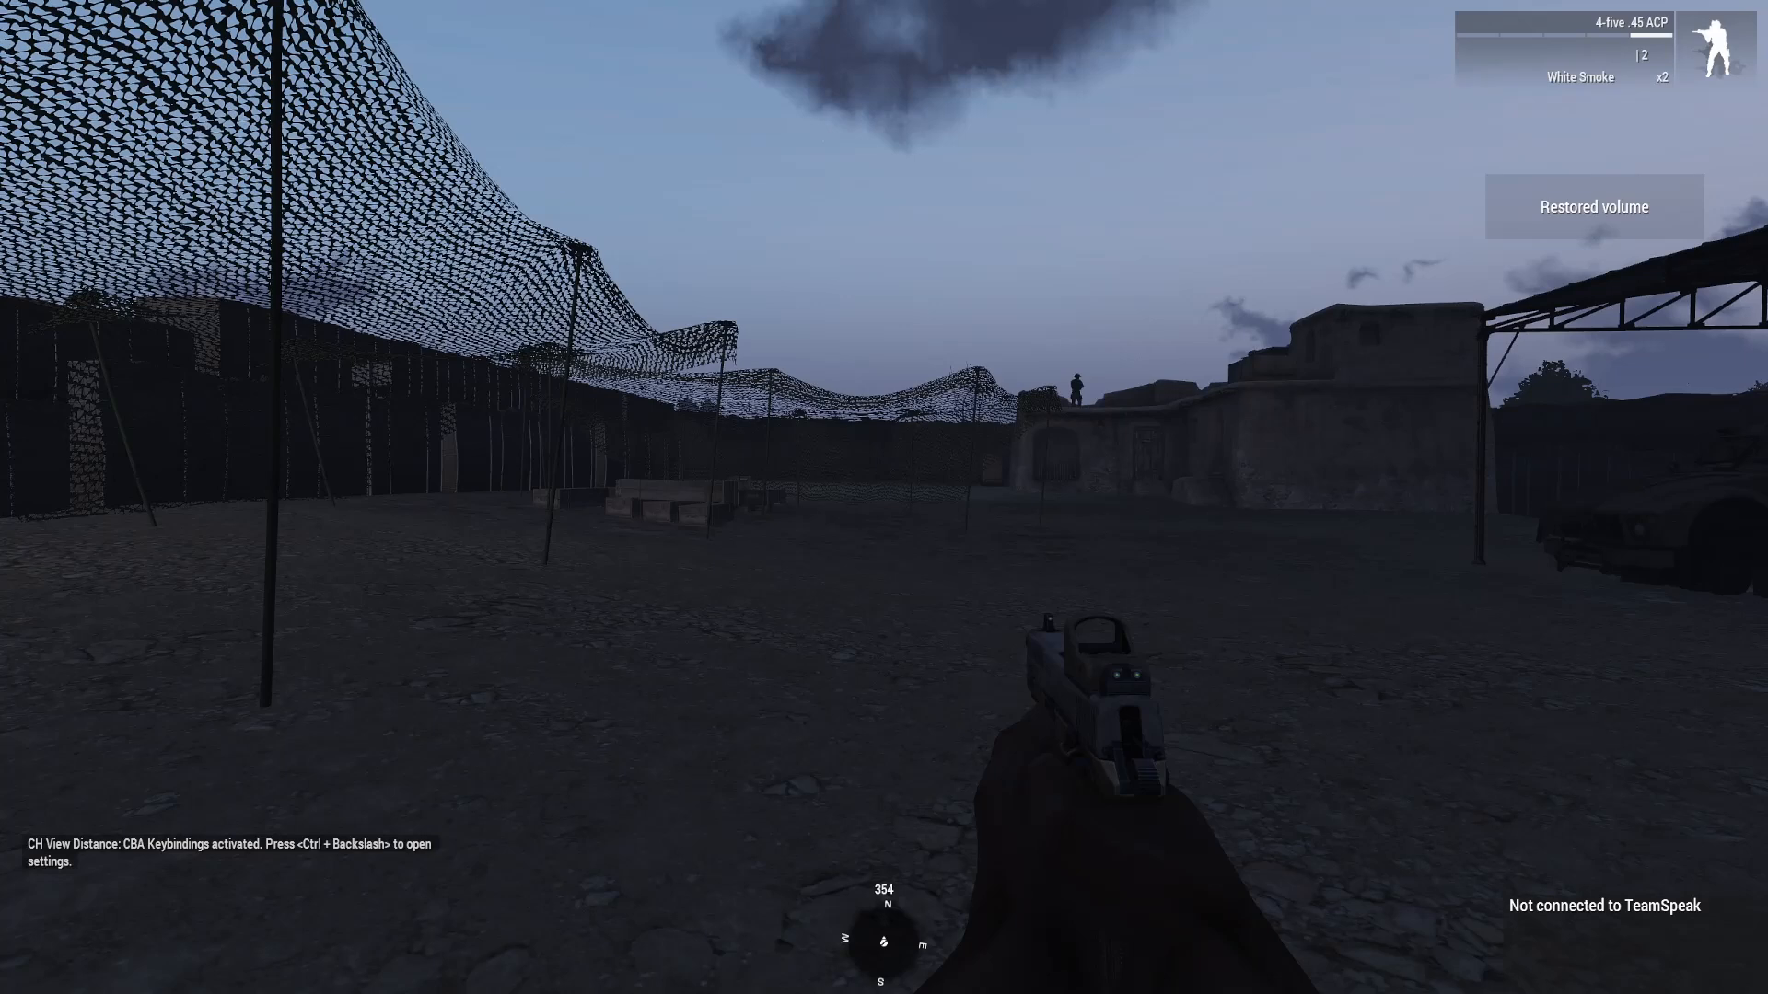
{"action": "key", "text": "y"}
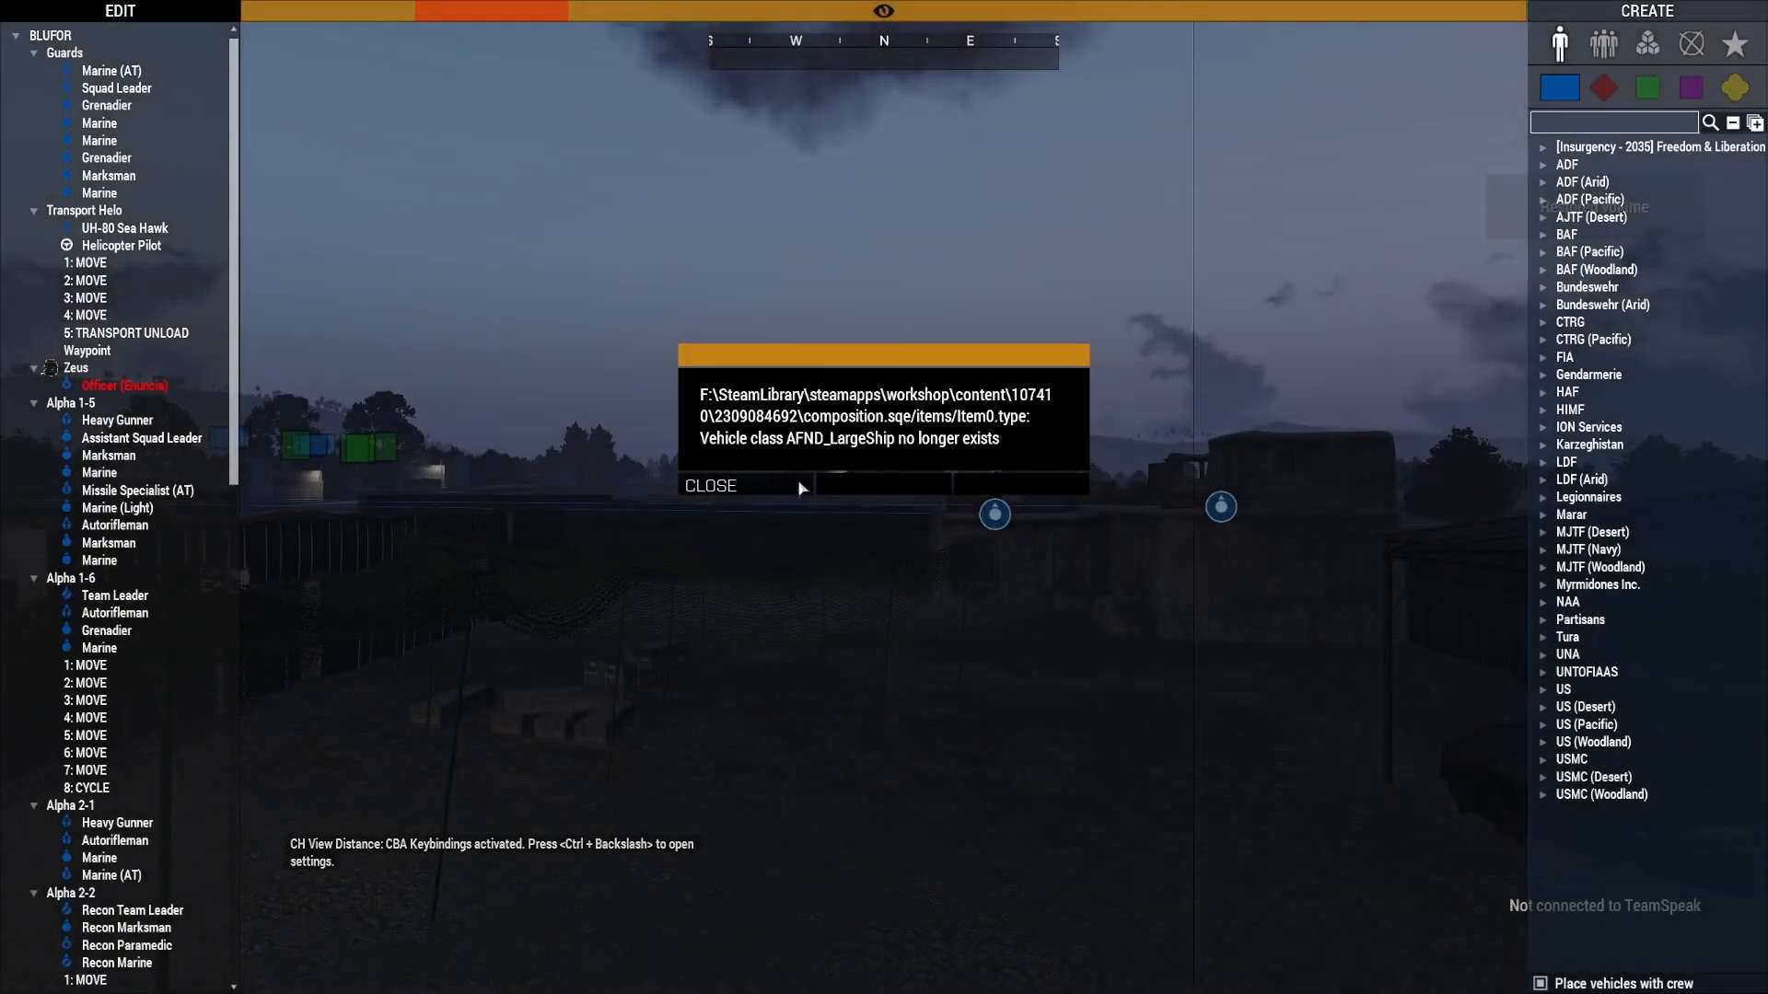
{"action": "left_click", "coordinate": [799, 489]}
{"action": "key", "text": "m"}
{"action": "key", "text": "m"}
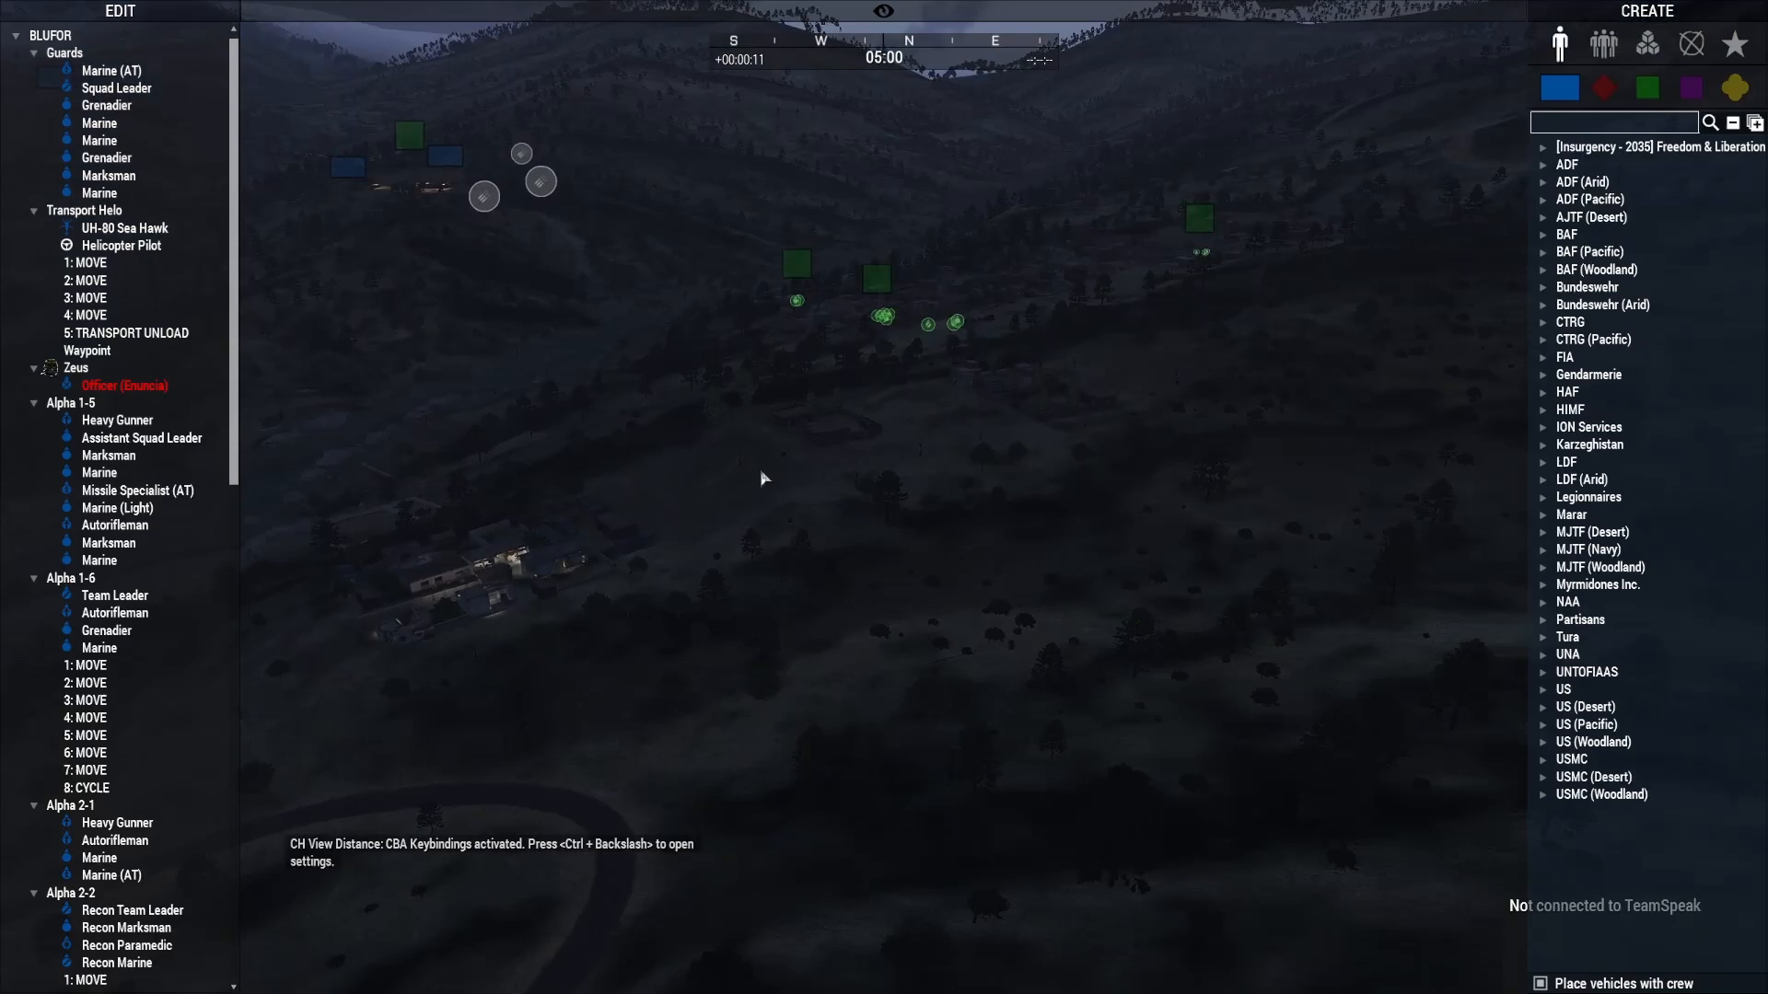
{"action": "key", "text": "w"}
{"action": "right_click_drag", "start_coordinate": [761, 472], "coordinate": [686, 536]}
{"action": "key", "text": "a"}
{"action": "key", "text": "w"}
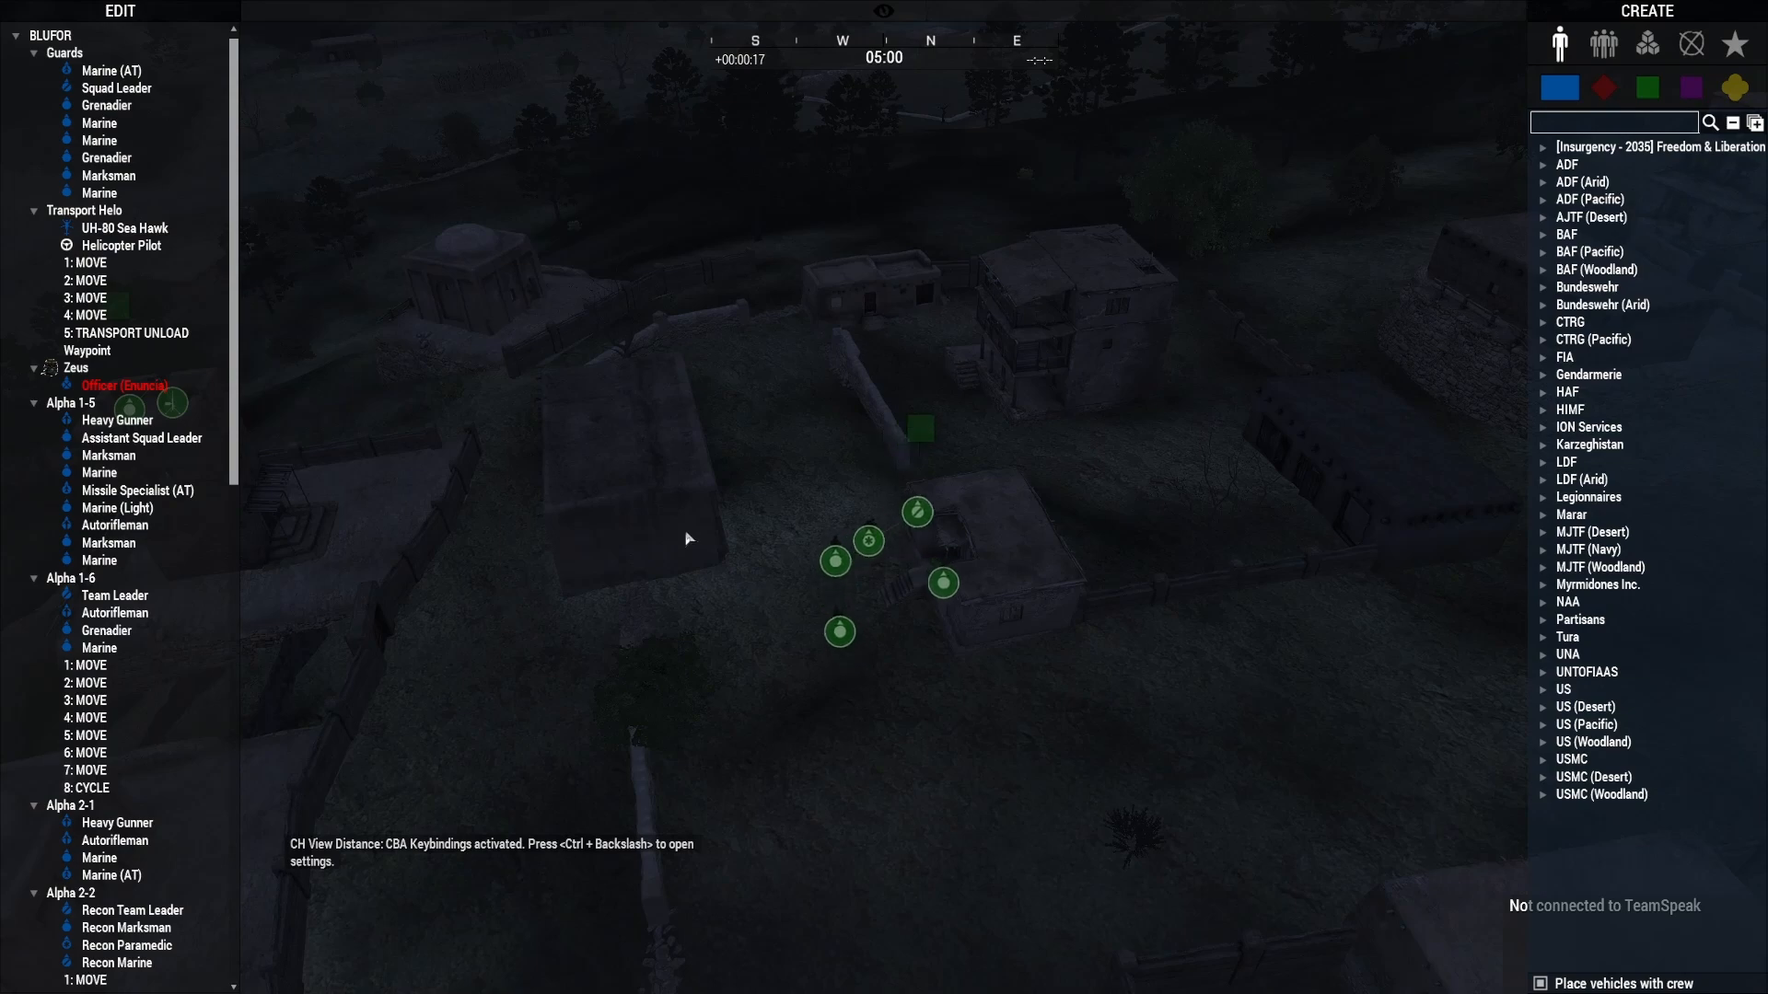
Step: Turn on night vision and observe the insurgent squad occupying the buildings around the balconied house
{"action": "key", "text": "n"}
{"action": "right_click_drag", "start_coordinate": [1070, 638], "coordinate": [1008, 630]}
{"action": "key", "text": "d"}
{"action": "key", "text": "w"}
{"action": "key", "text": "a"}
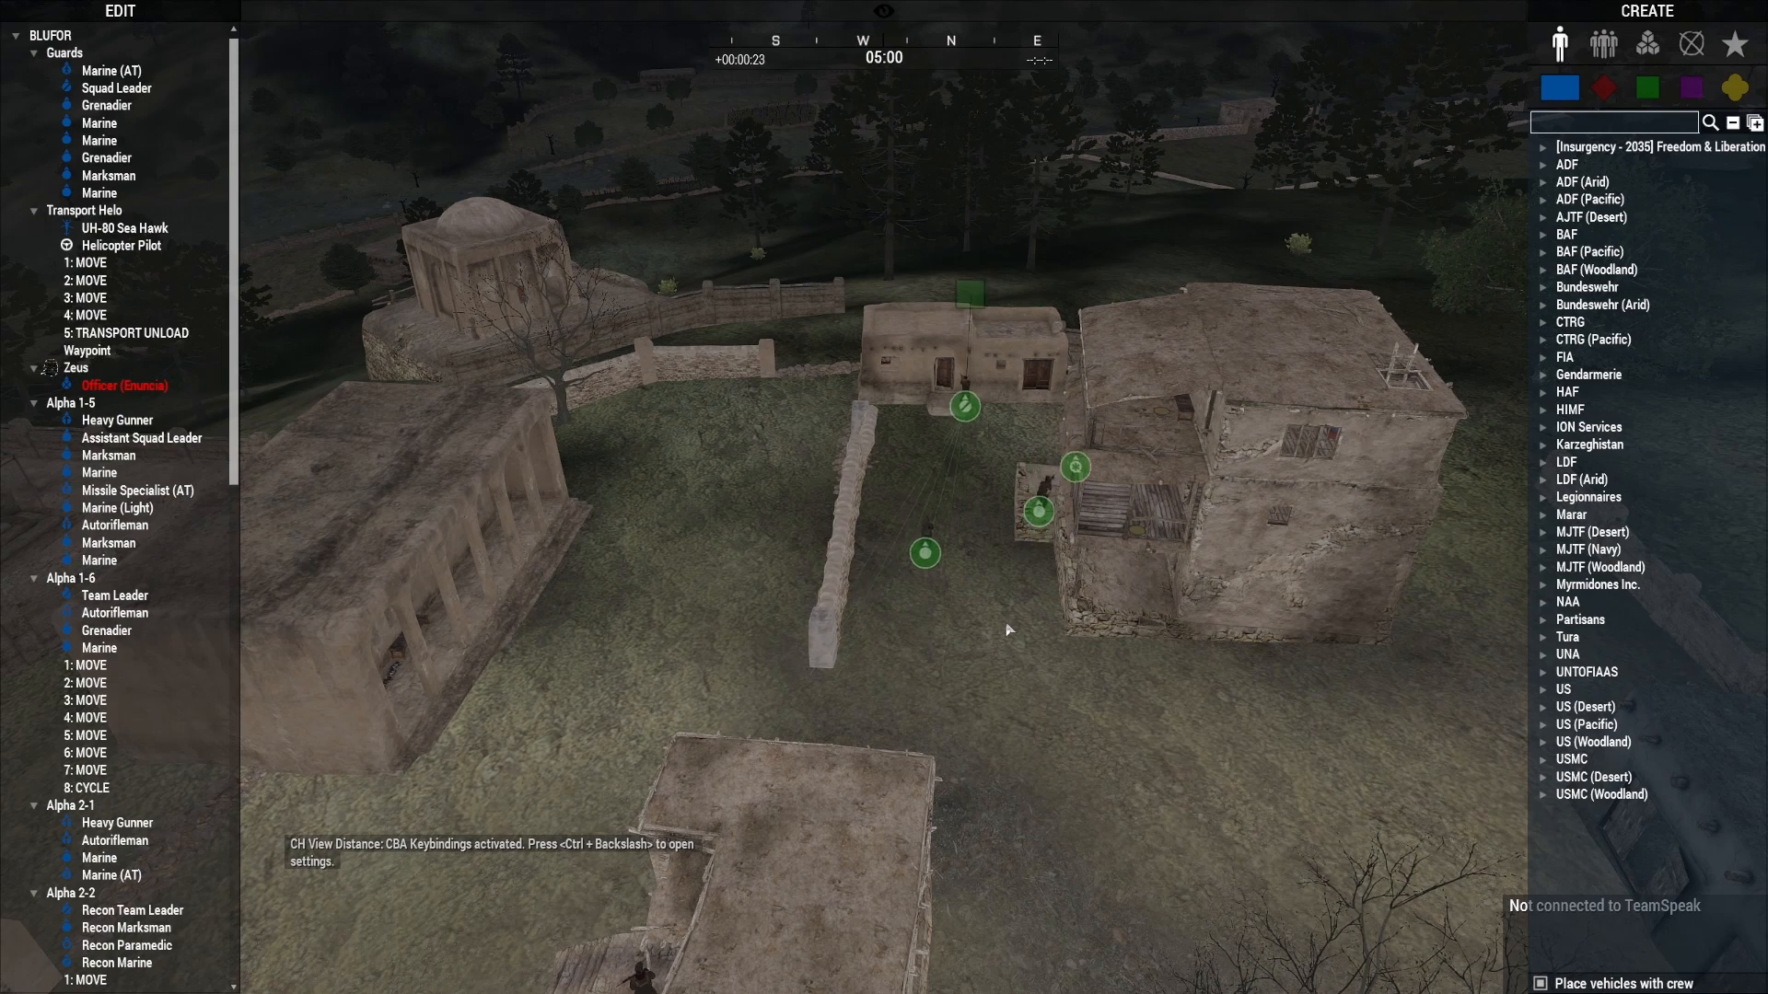
{"action": "right_click_drag", "start_coordinate": [1009, 630], "coordinate": [454, 556]}
{"action": "key", "text": "a"}
{"action": "key", "text": "w"}
{"action": "key", "text": "w"}
{"action": "key", "text": "z"}
{"action": "key", "text": "w"}
{"action": "key", "text": "d"}
{"action": "scroll", "coordinate": [782, 604], "scroll_direction": "up", "scroll_amount": 3}
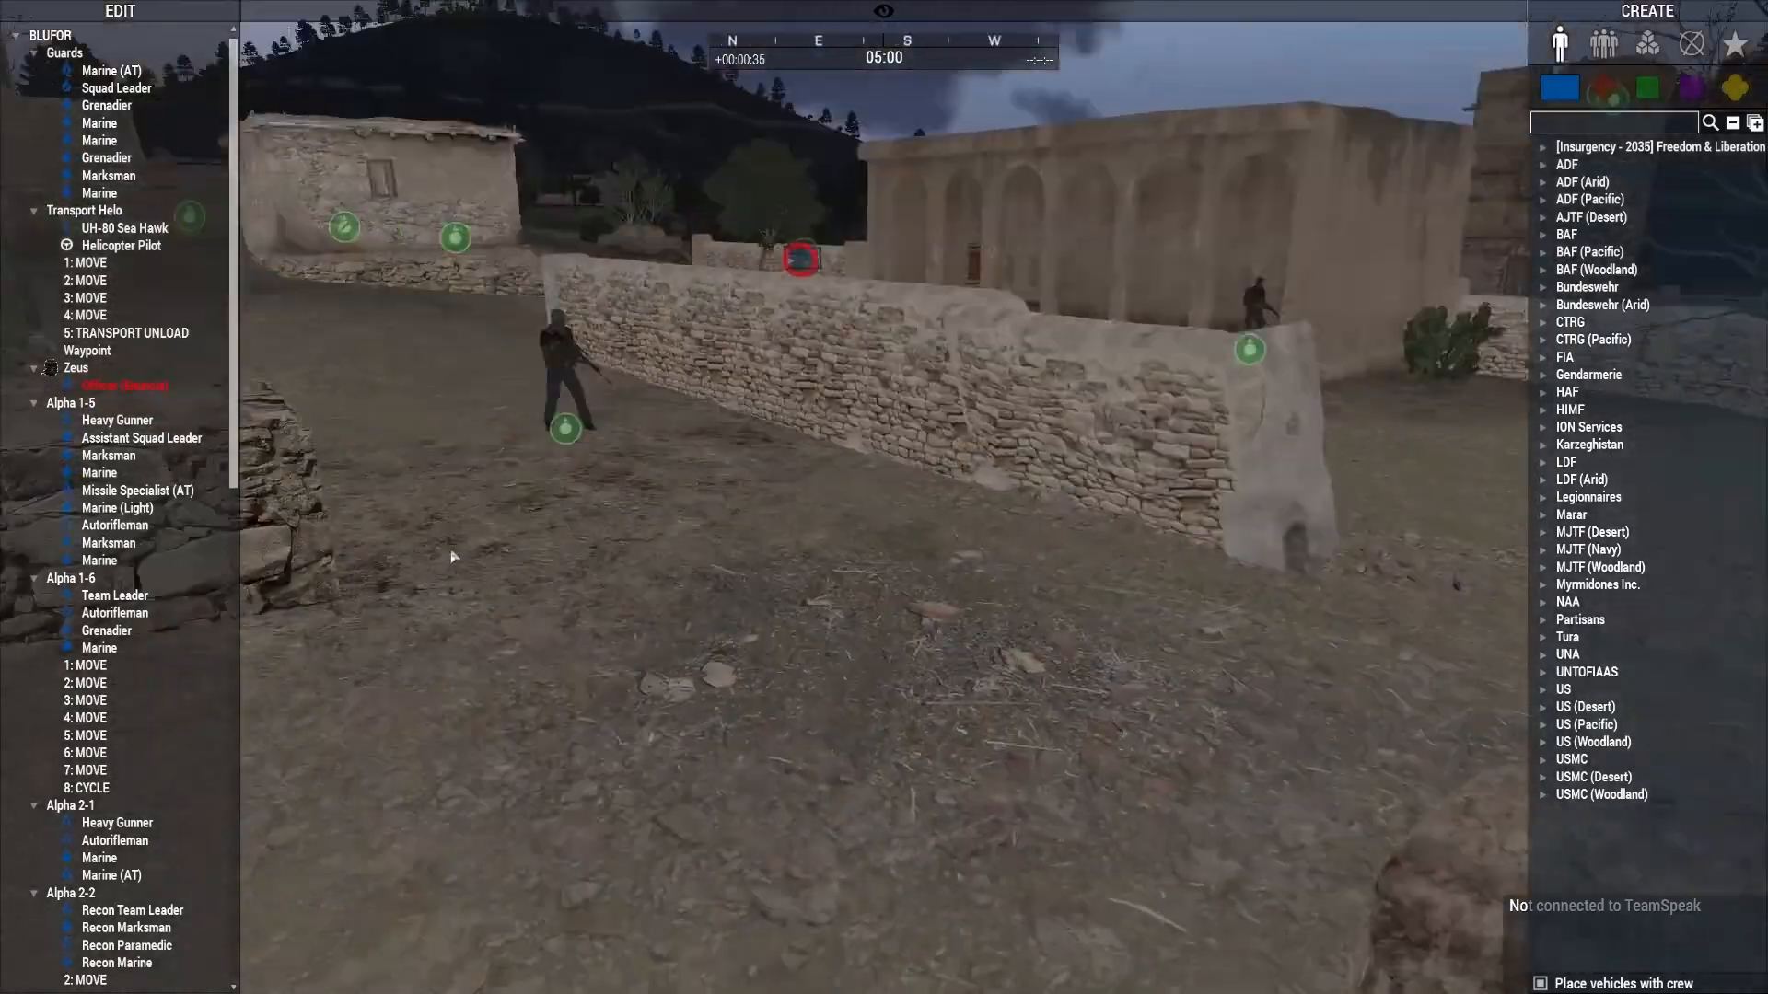
Step: Inspect the squad's positions across the compound, from the stone wall to the rooftops
{"action": "right_click_drag", "start_coordinate": [1101, 580], "coordinate": [399, 552]}
{"action": "key", "text": "w"}
{"action": "key", "text": "d"}
{"action": "key", "text": "z"}
{"action": "right_click_drag", "start_coordinate": [1028, 519], "coordinate": [1179, 590]}
{"action": "key", "text": "q"}
{"action": "key", "text": "w"}
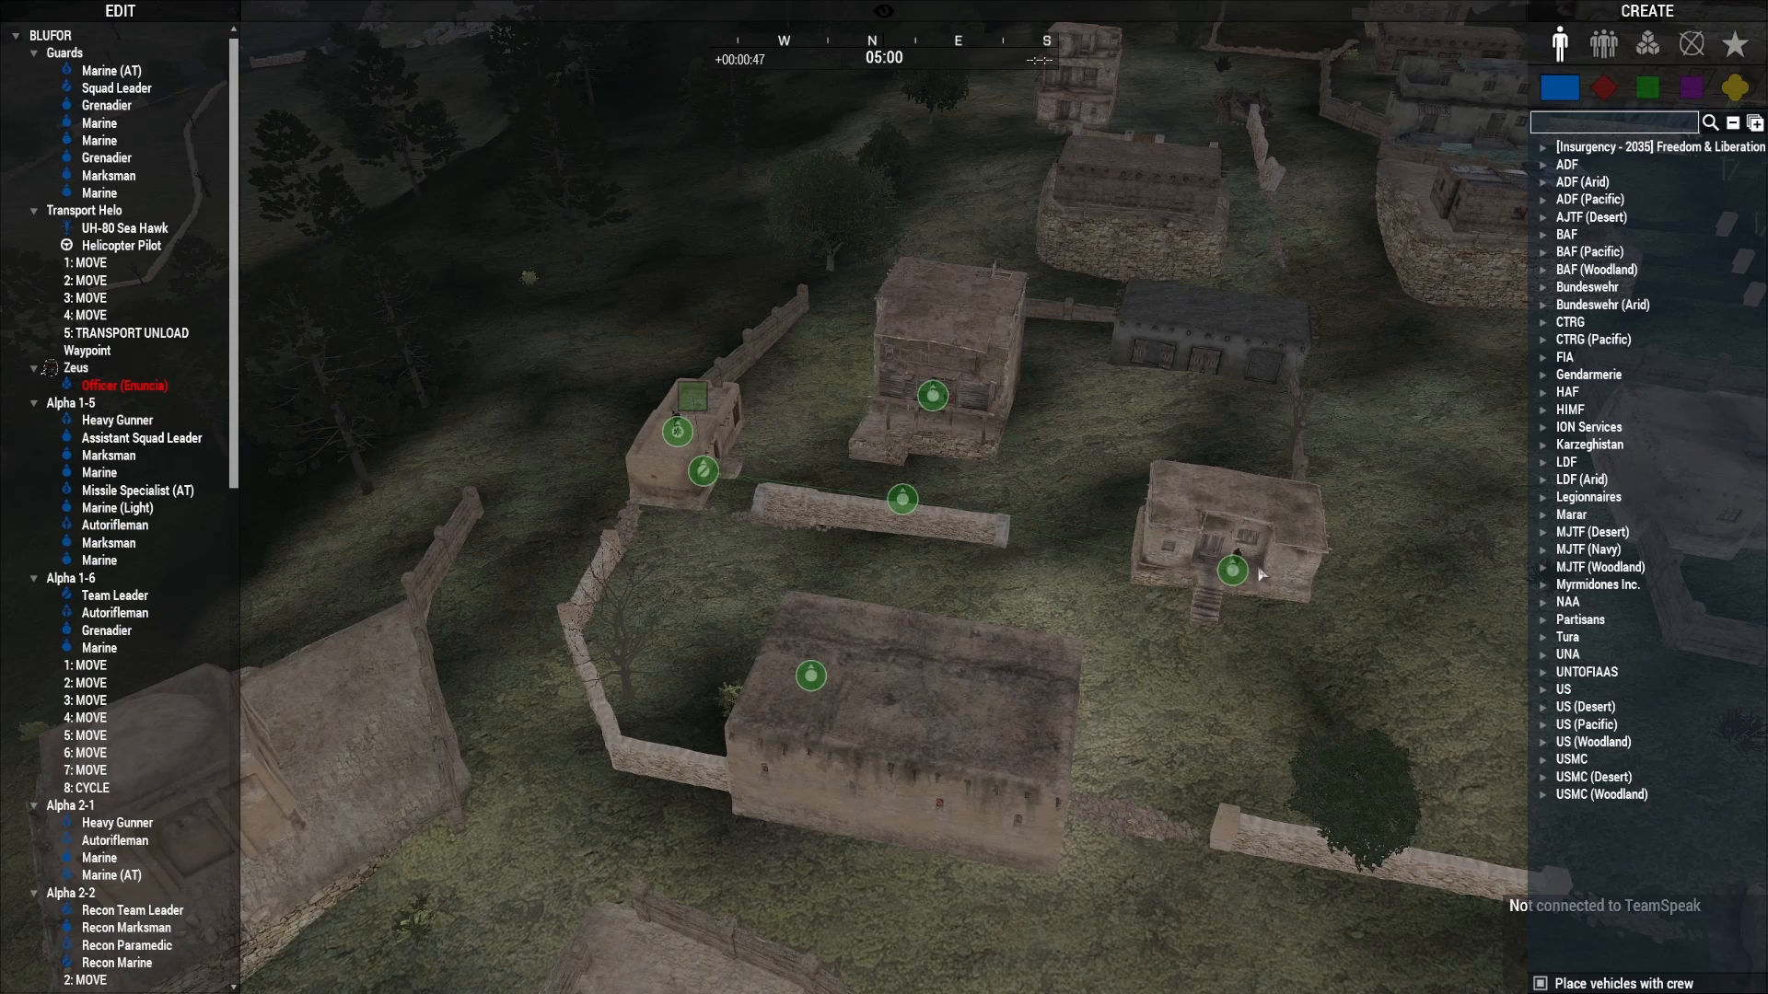
{"action": "right_click_drag", "start_coordinate": [1020, 637], "coordinate": [1507, 596]}
{"action": "key", "text": "a"}
{"action": "right_click_drag", "start_coordinate": [1306, 631], "coordinate": [1326, 632]}
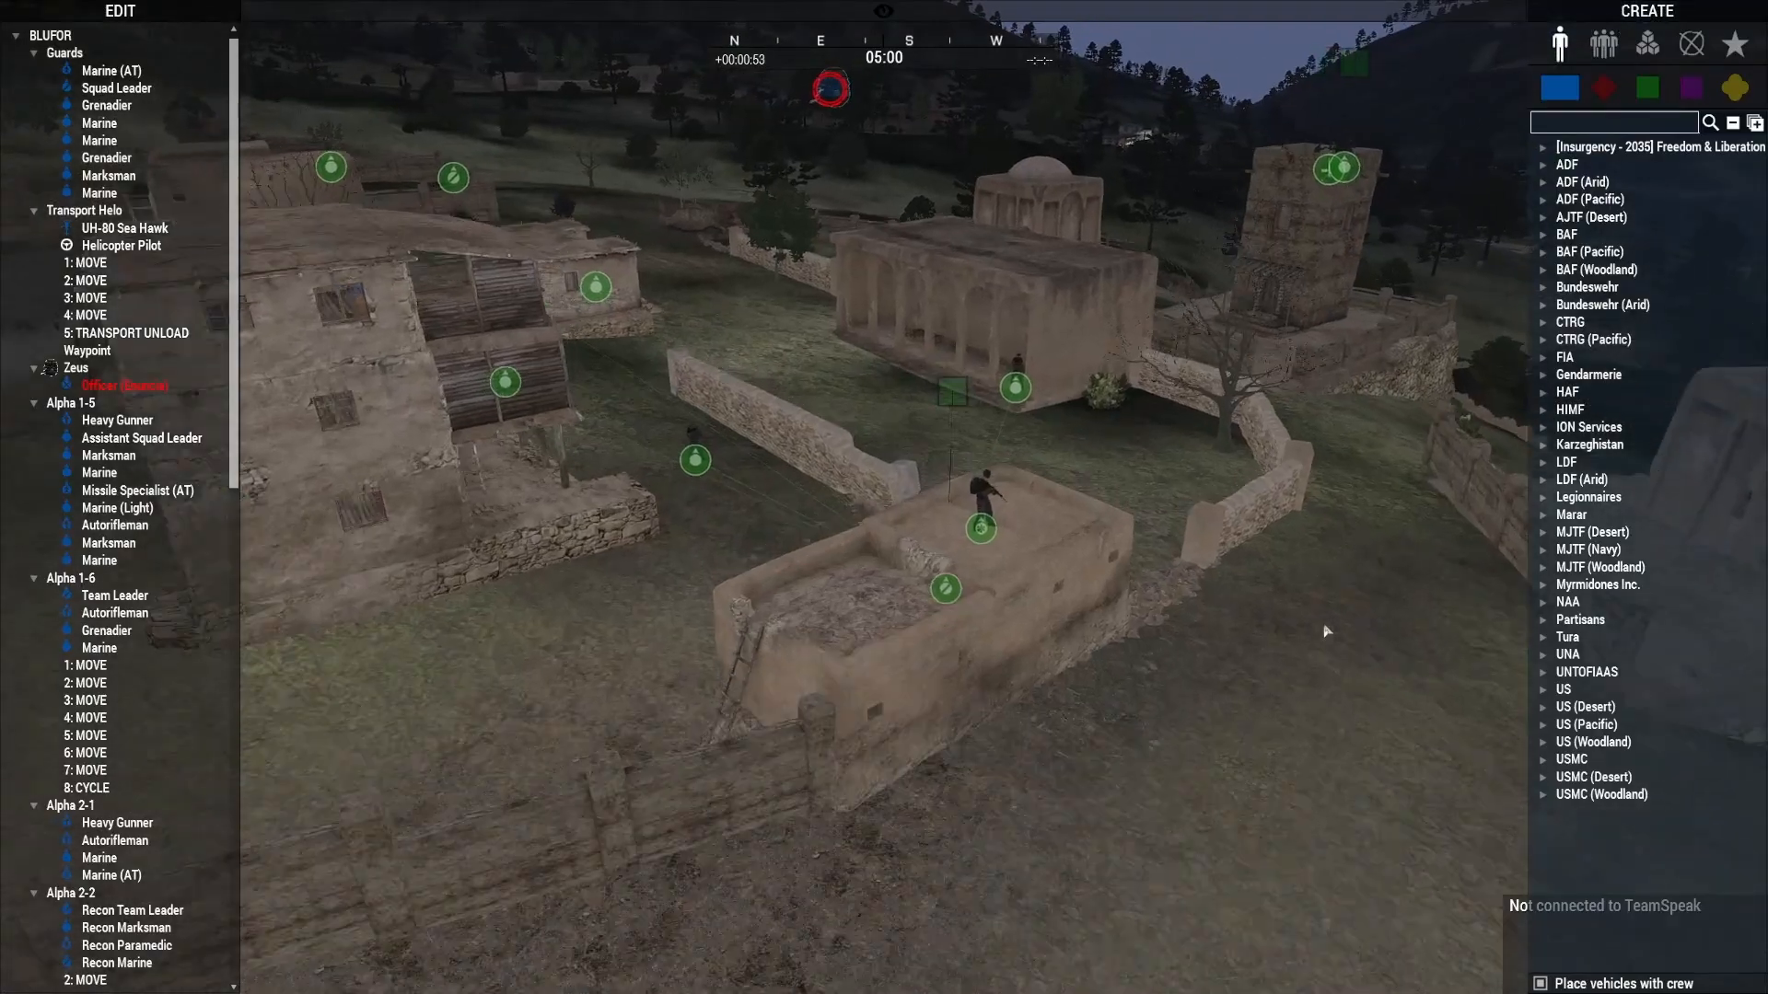
Step: Inspect the insurgents on the flat roof and at the arched building near the tower
{"action": "key", "text": "w"}
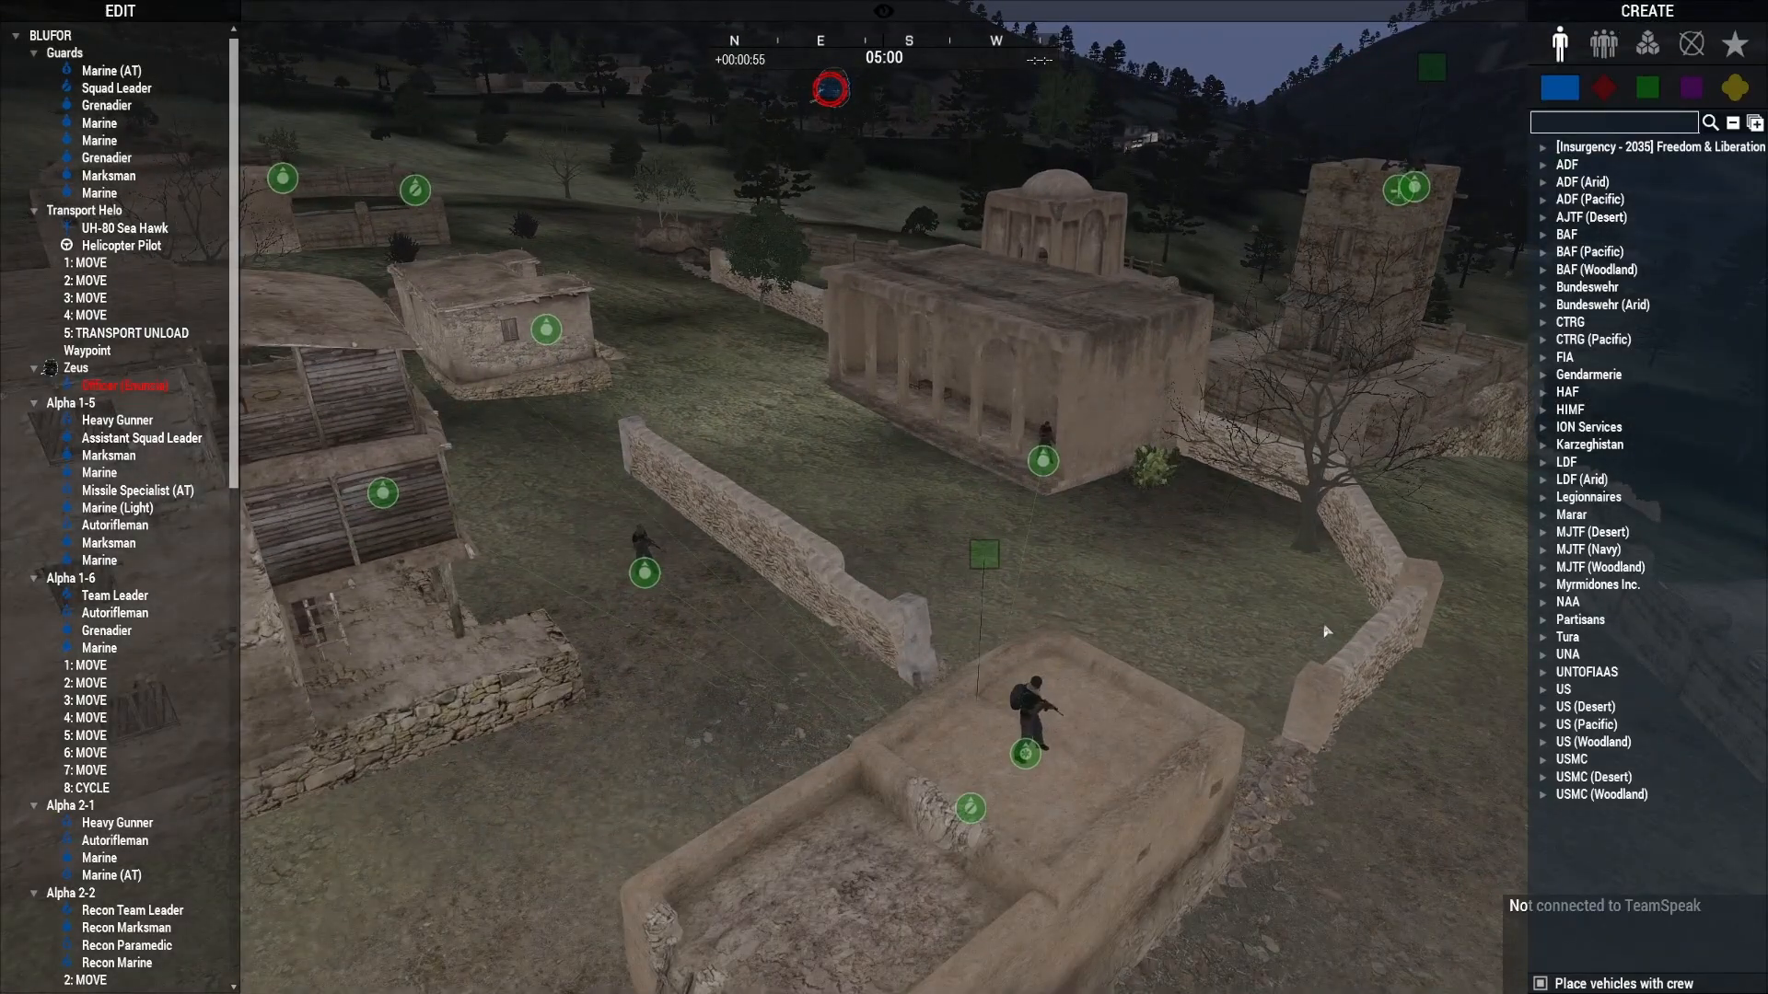
{"action": "key", "text": "a"}
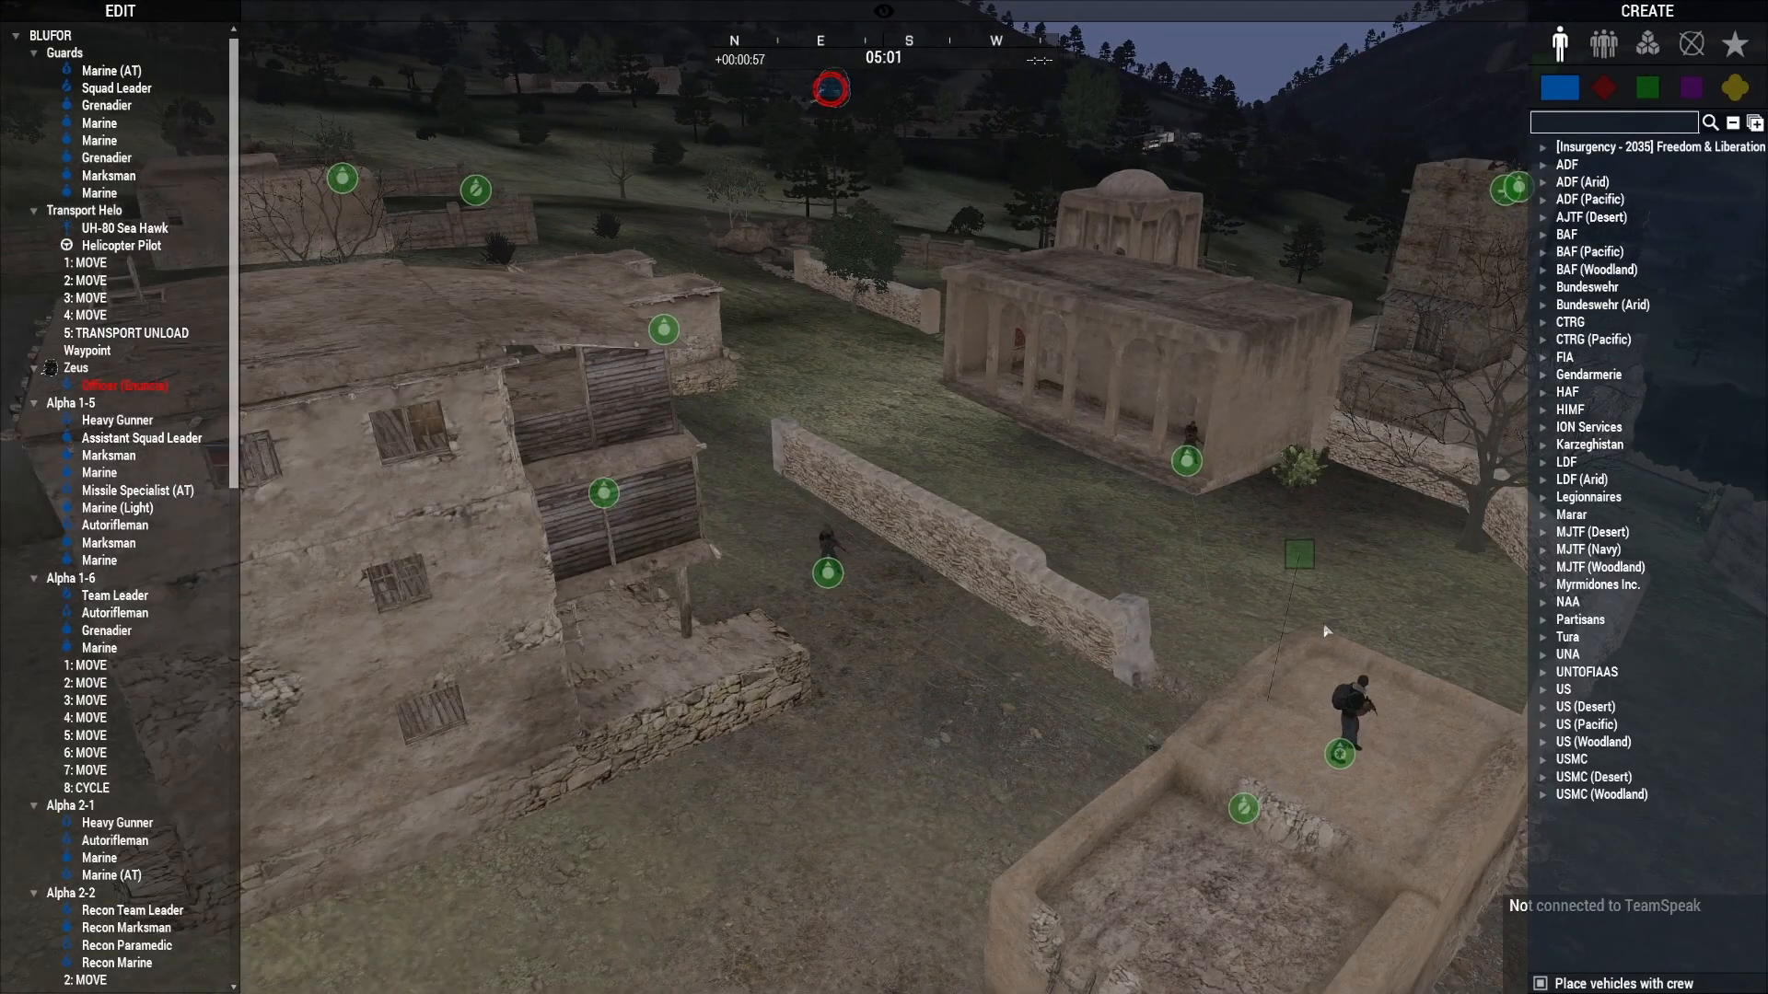
{"action": "key", "text": "d"}
{"action": "mouse_move", "coordinate": [1326, 631]}
{"action": "right_mouse_down"}
{"action": "mouse_move", "coordinate": [989, 590]}
{"action": "mouse_move", "coordinate": [1314, 633]}
{"action": "right_mouse_up"}
{"action": "key", "text": "a"}
{"action": "key", "text": "d"}
{"action": "key", "text": "z"}
{"action": "key", "text": "d"}
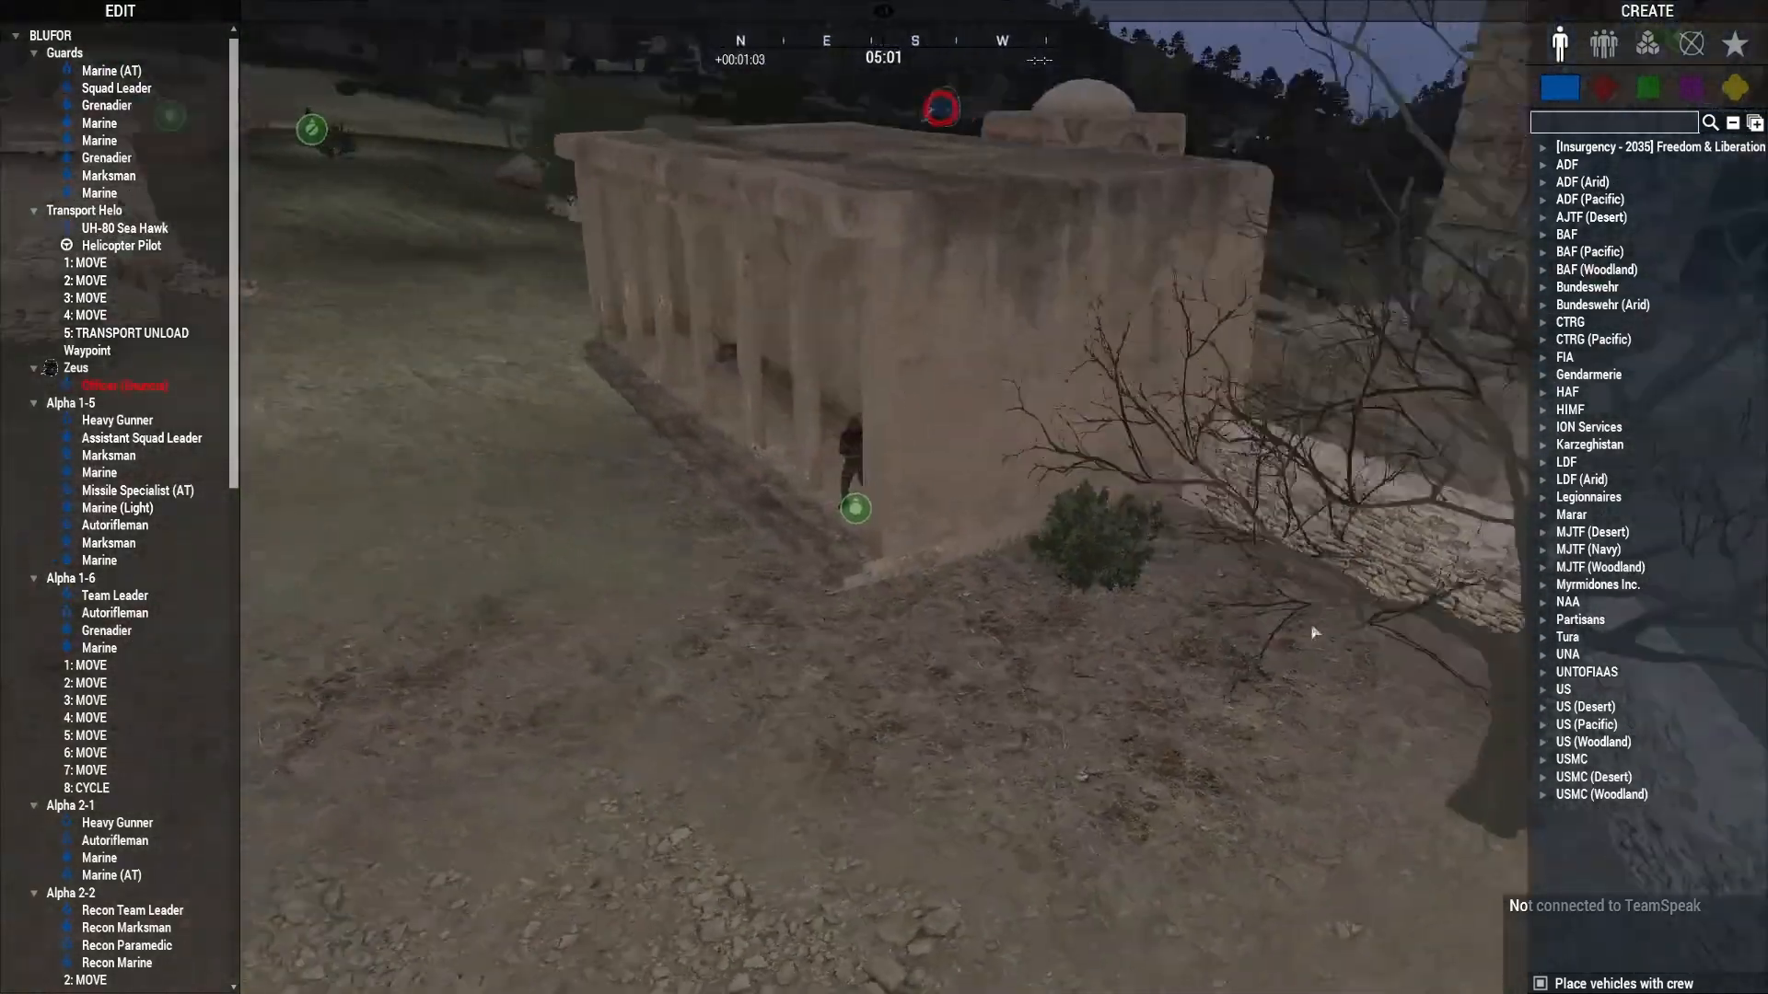
{"action": "key", "text": "w"}
{"action": "left_click_drag", "start_coordinate": [1314, 633], "coordinate": [1362, 639]}
{"action": "key", "text": "a"}
Step: Examine the insurgent positions around the colonnaded building and its surroundings
{"action": "right_click_drag", "start_coordinate": [1362, 639], "coordinate": [916, 687]}
{"action": "key", "text": "d"}
{"action": "key", "text": "s"}
{"action": "key", "text": "q"}
{"action": "key", "text": "d"}
{"action": "key", "text": "d"}
{"action": "key", "text": "w"}
{"action": "key", "text": "s"}
{"action": "key", "text": "d"}
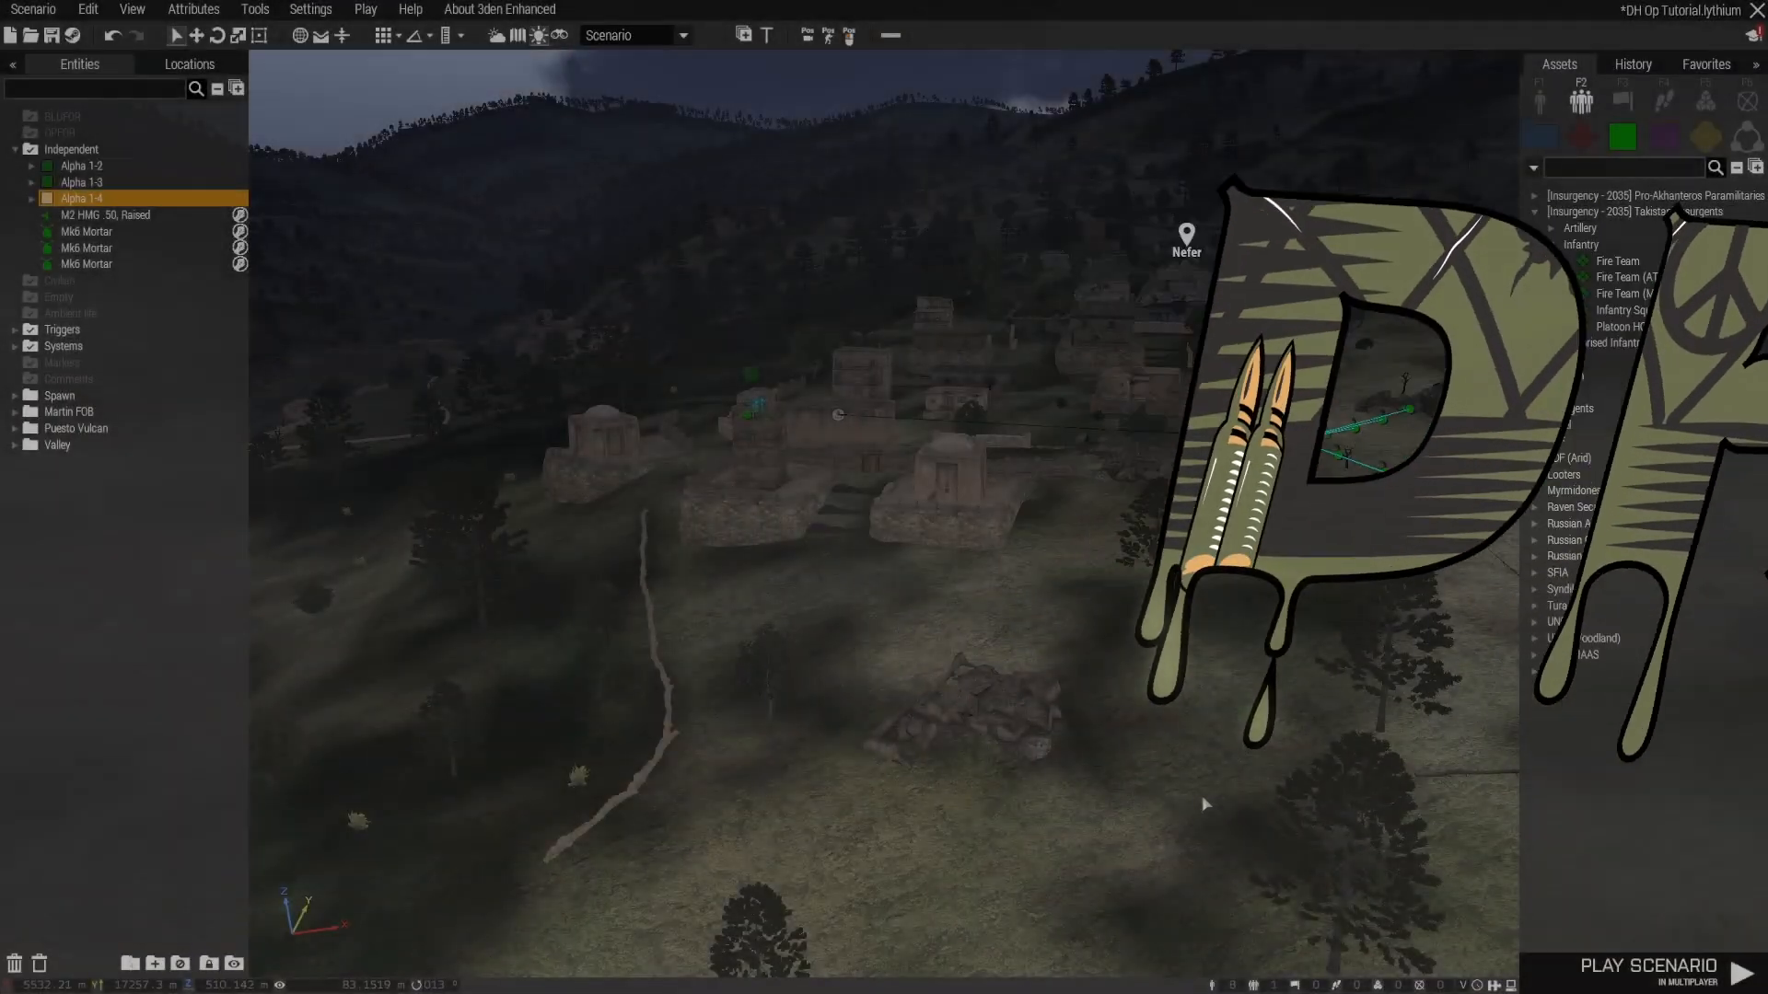
Step: Search the prop objects for "barricade", with the view on the slope below the domed building
{"action": "key", "text": "d"}
{"action": "right_click_drag", "start_coordinate": [1203, 797], "coordinate": [825, 818]}
{"action": "key", "text": "w"}
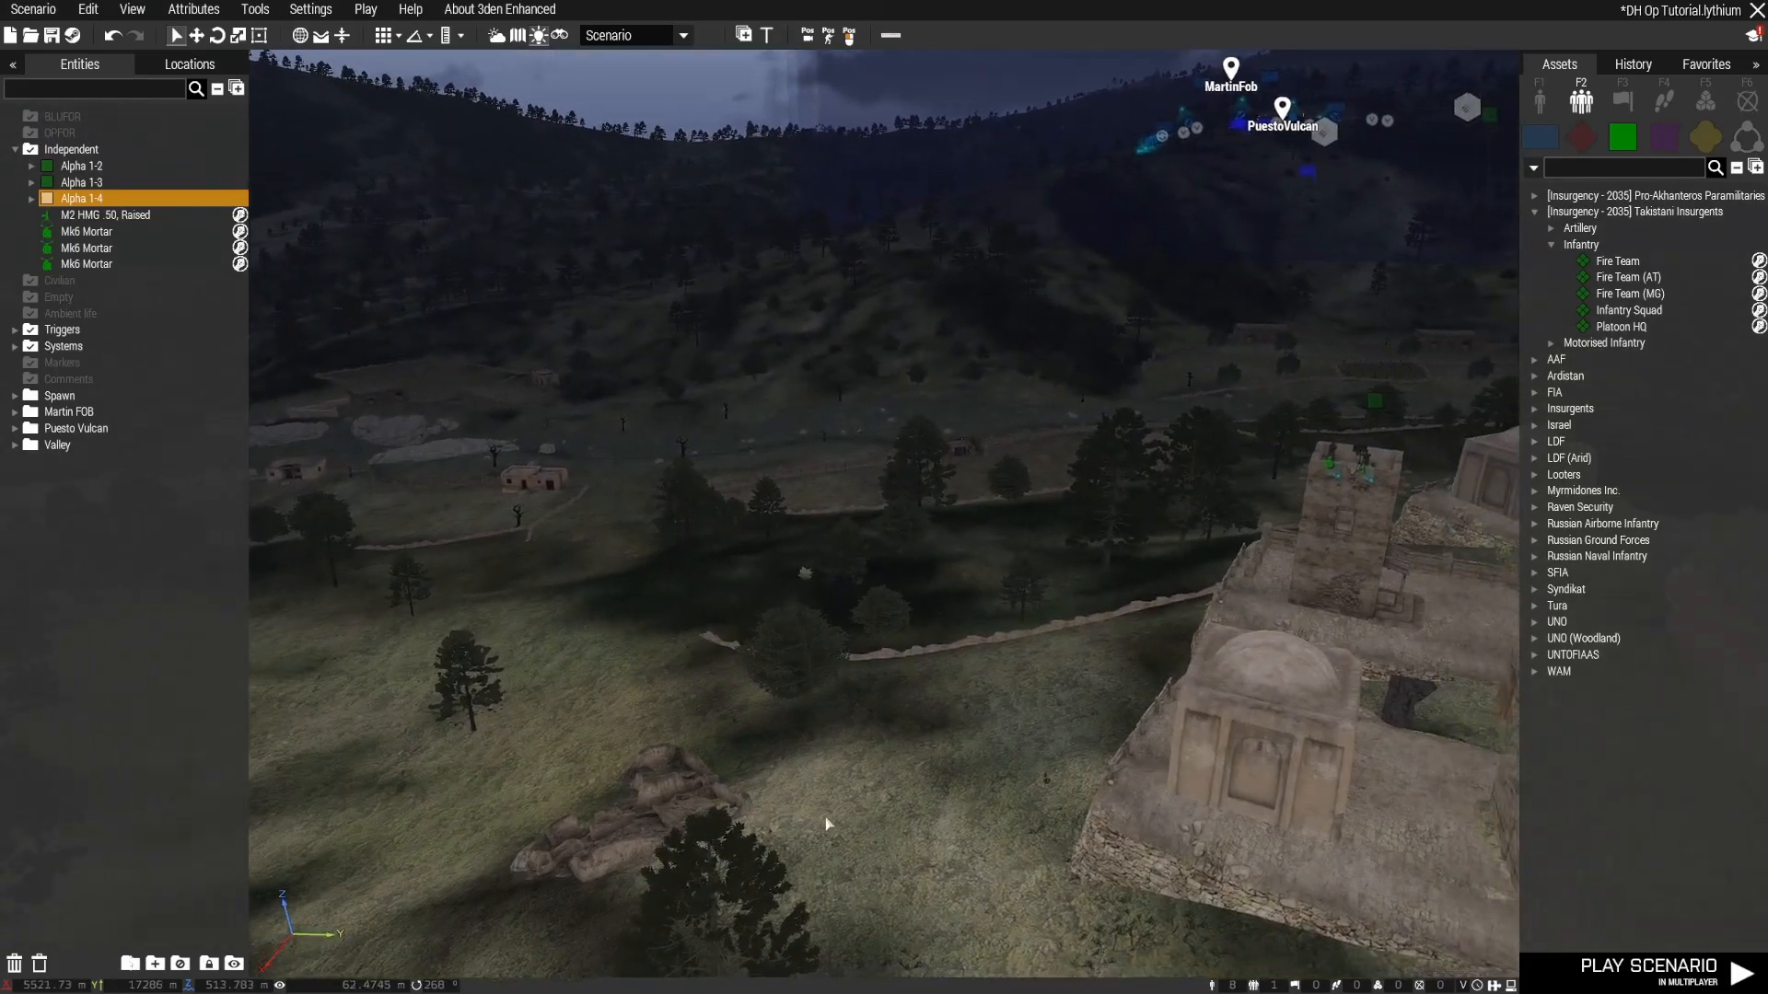
{"action": "key", "text": "w"}
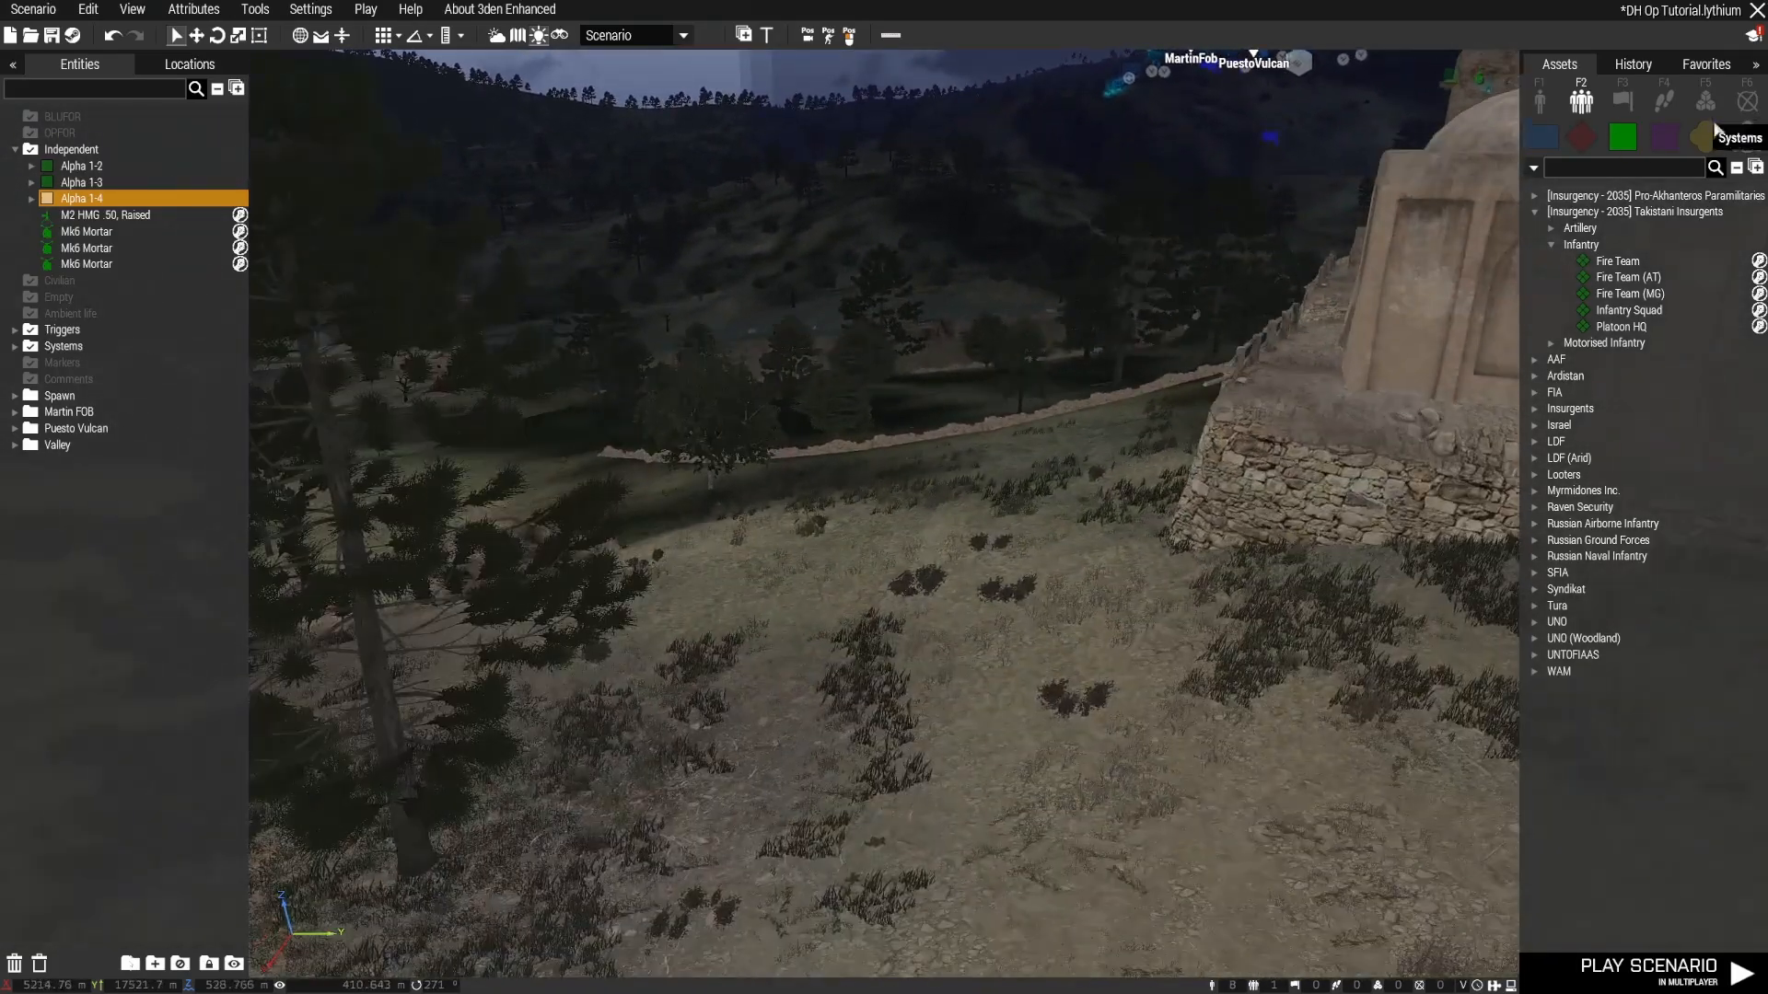
{"action": "left_click", "coordinate": [1705, 135]}
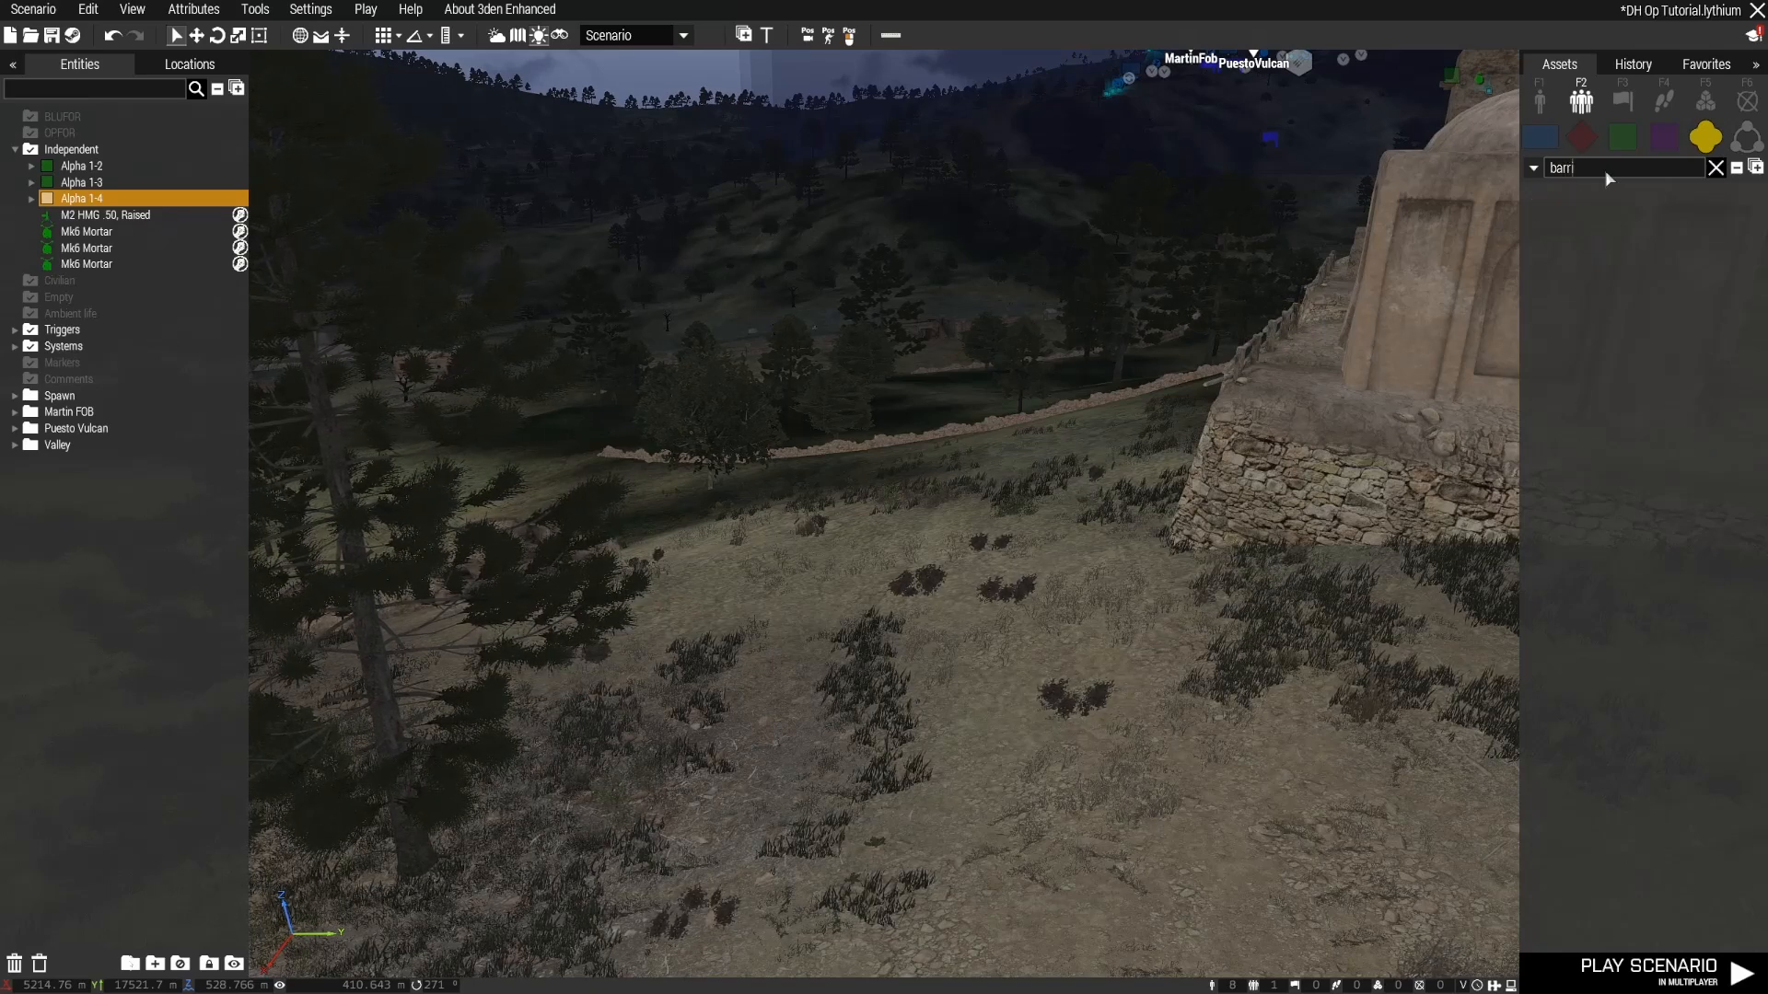
{"action": "left_click", "coordinate": [1547, 112]}
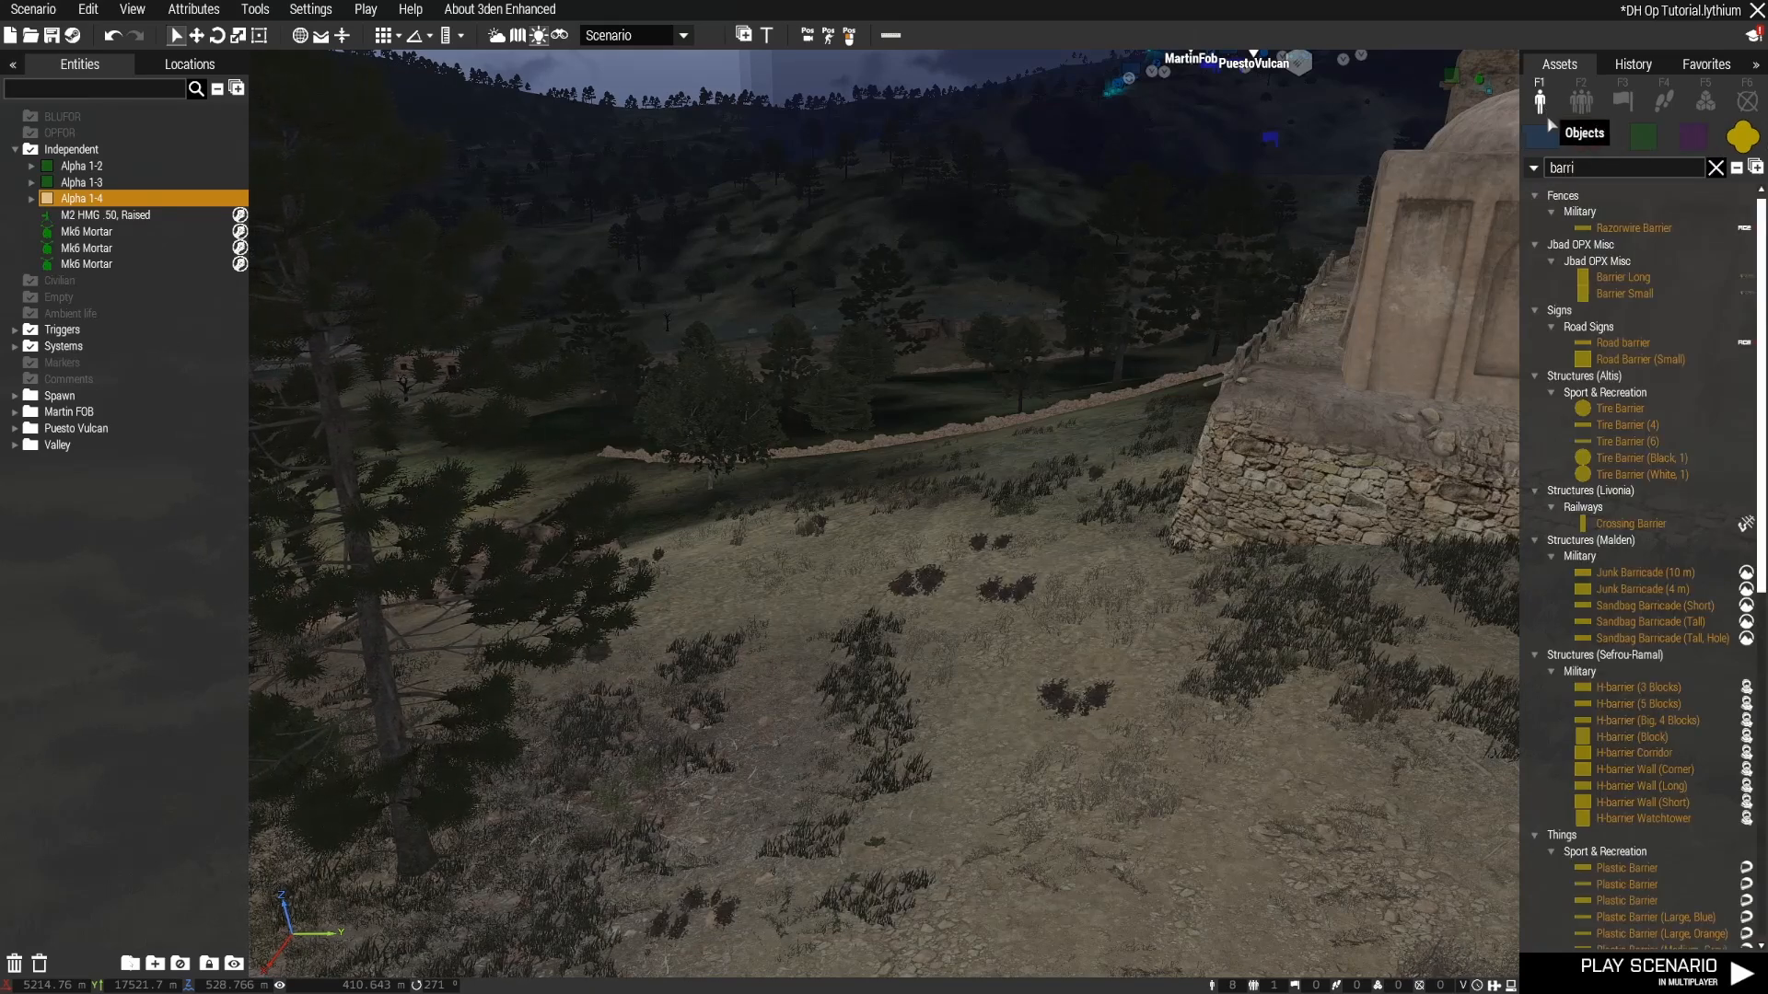
{"action": "type", "text": "e"}
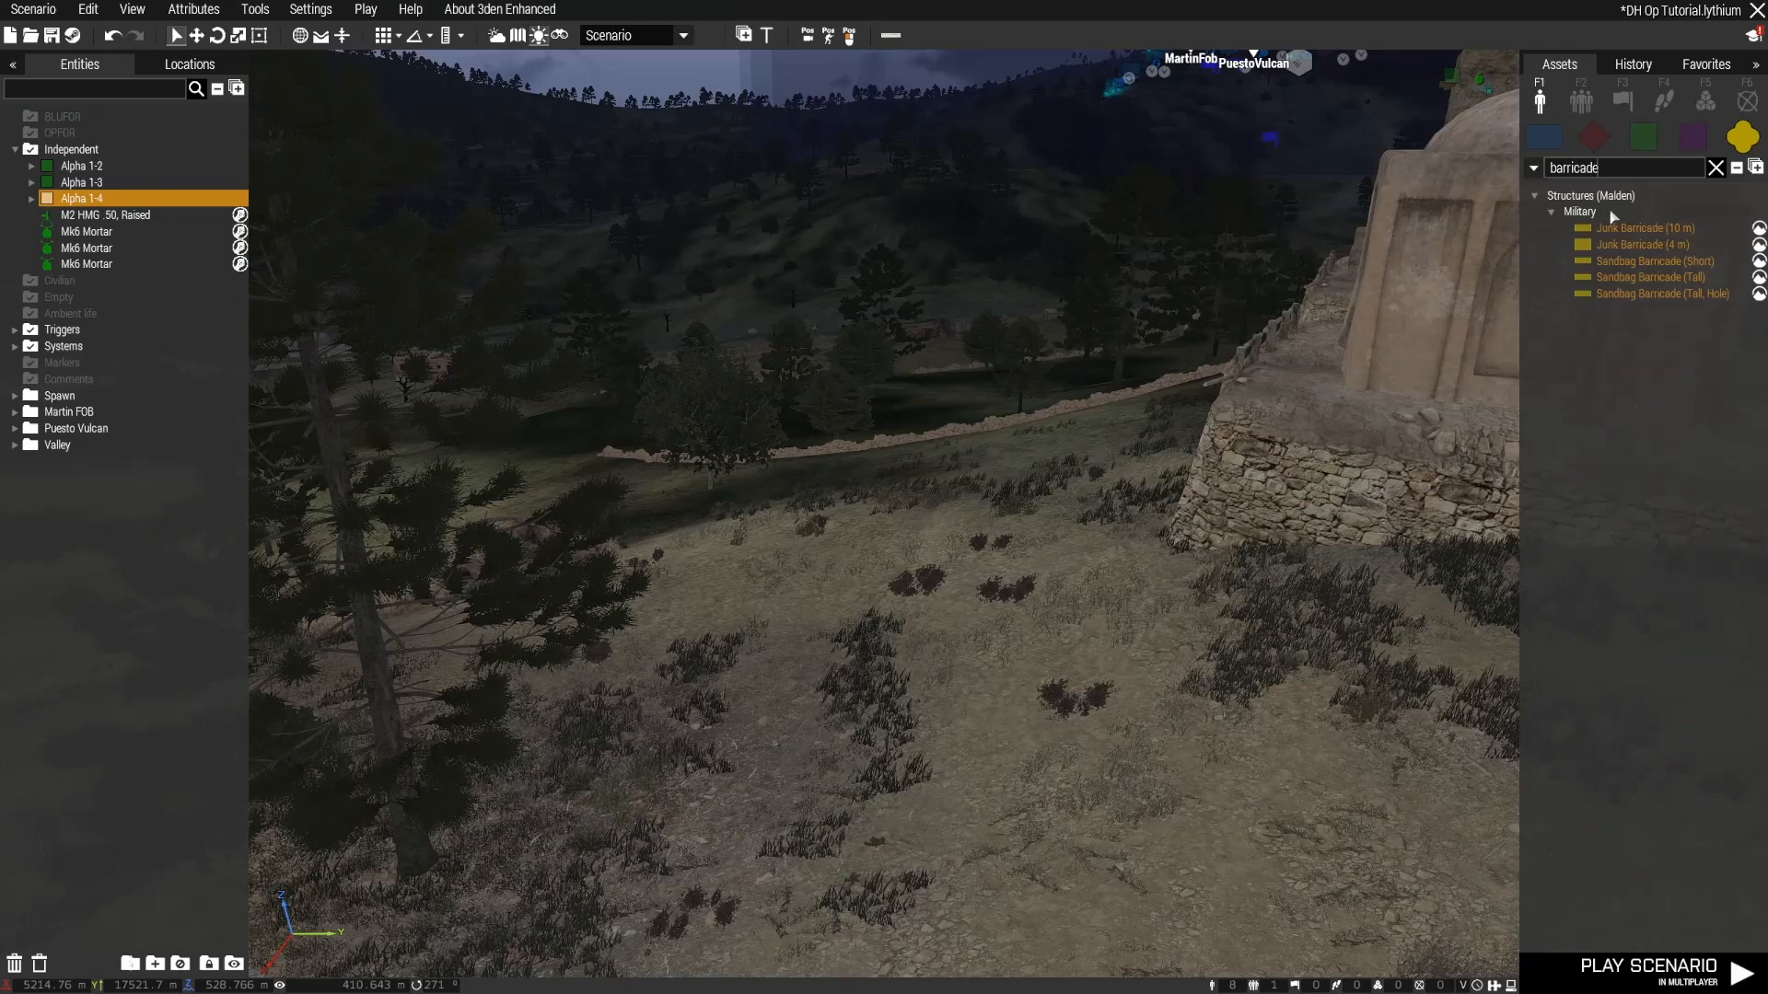
Step: Place a Junk Barricade (10 m) on the slope, rotated and positioned to extend outward from the stone wall's corner
{"action": "left_click", "coordinate": [1637, 232]}
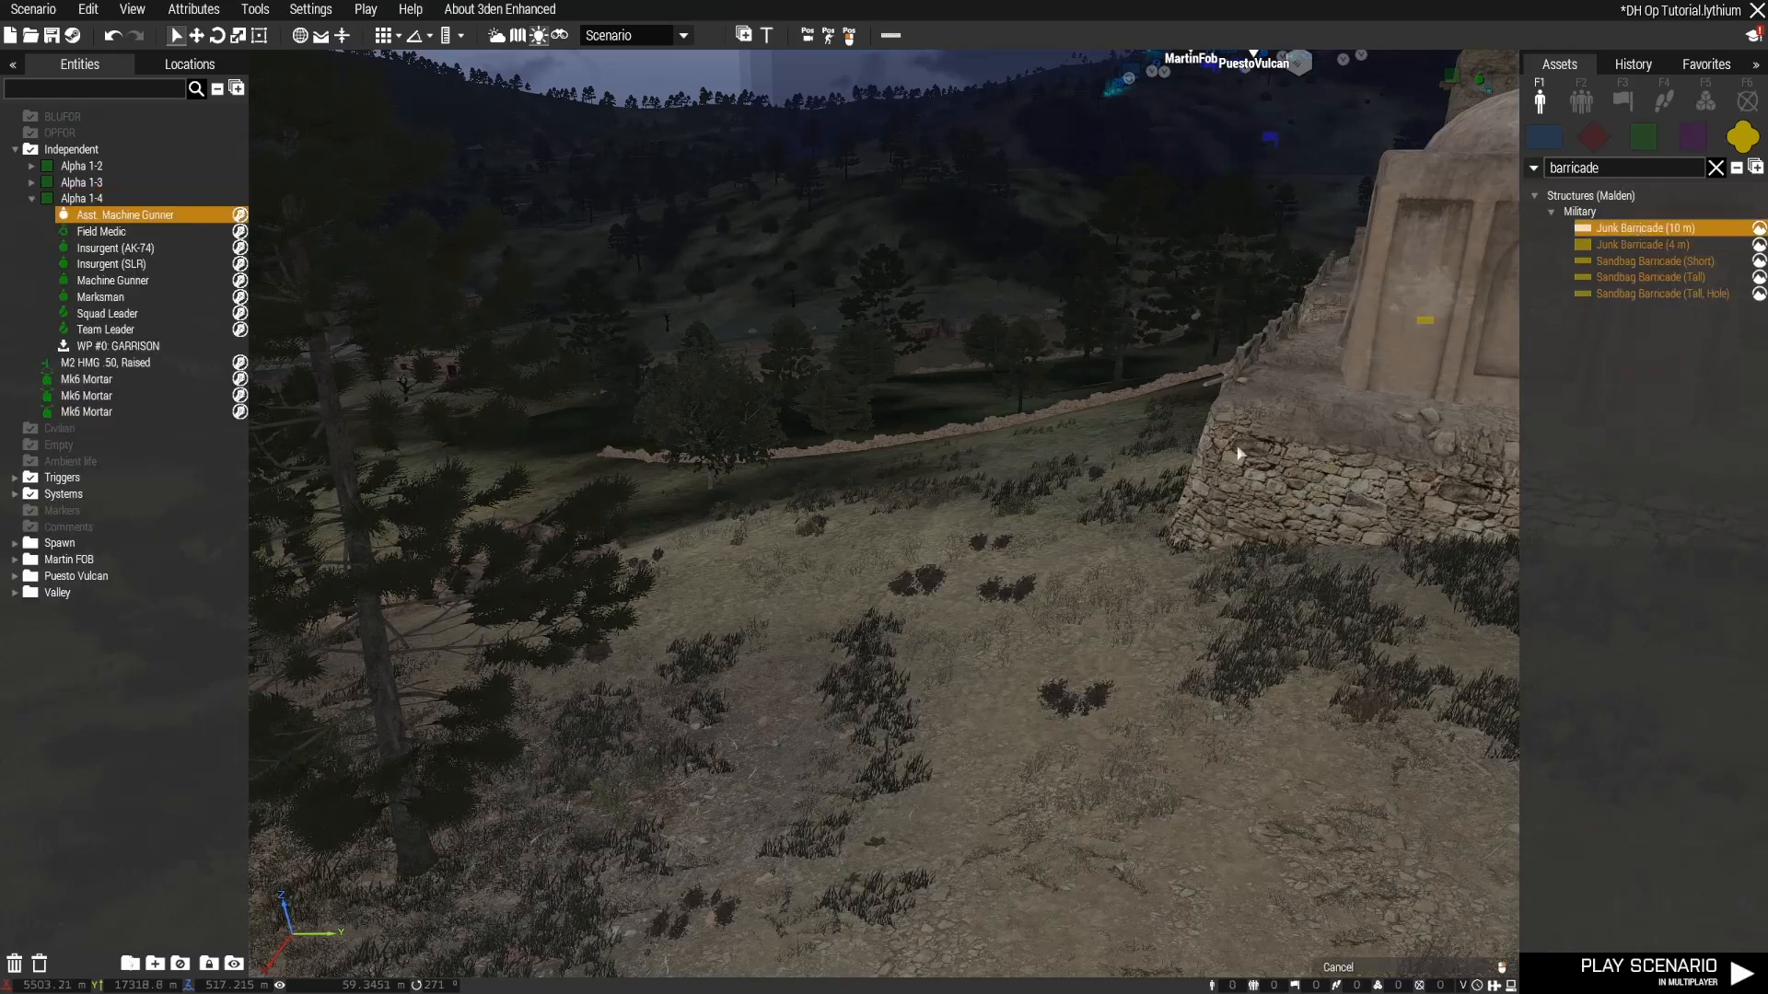
{"action": "left_click", "coordinate": [940, 610]}
{"action": "left_click_drag", "start_coordinate": [944, 610], "coordinate": [1116, 813], "text": "shift"}
{"action": "left_click_drag", "start_coordinate": [965, 615], "coordinate": [1024, 592]}
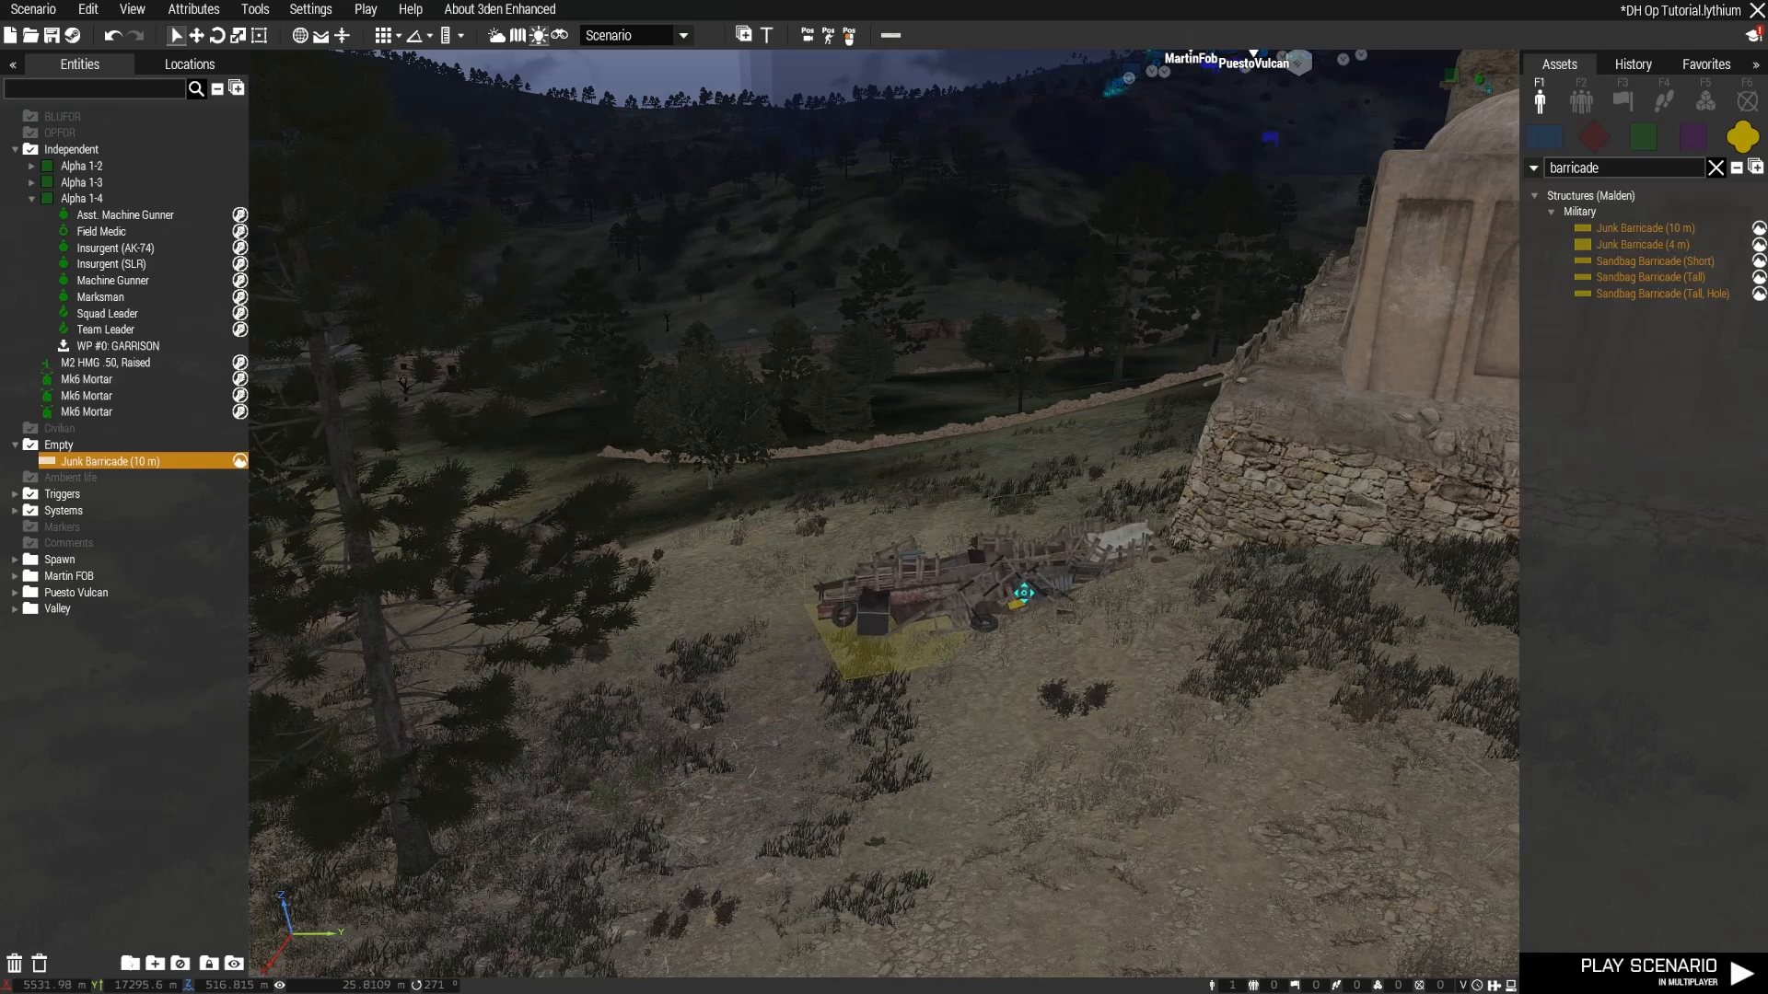
Step: Paste a second Junk Barricade (10 m) and align it with the first to form a continuous line down the slope
{"action": "key", "text": "ctrl+v"}
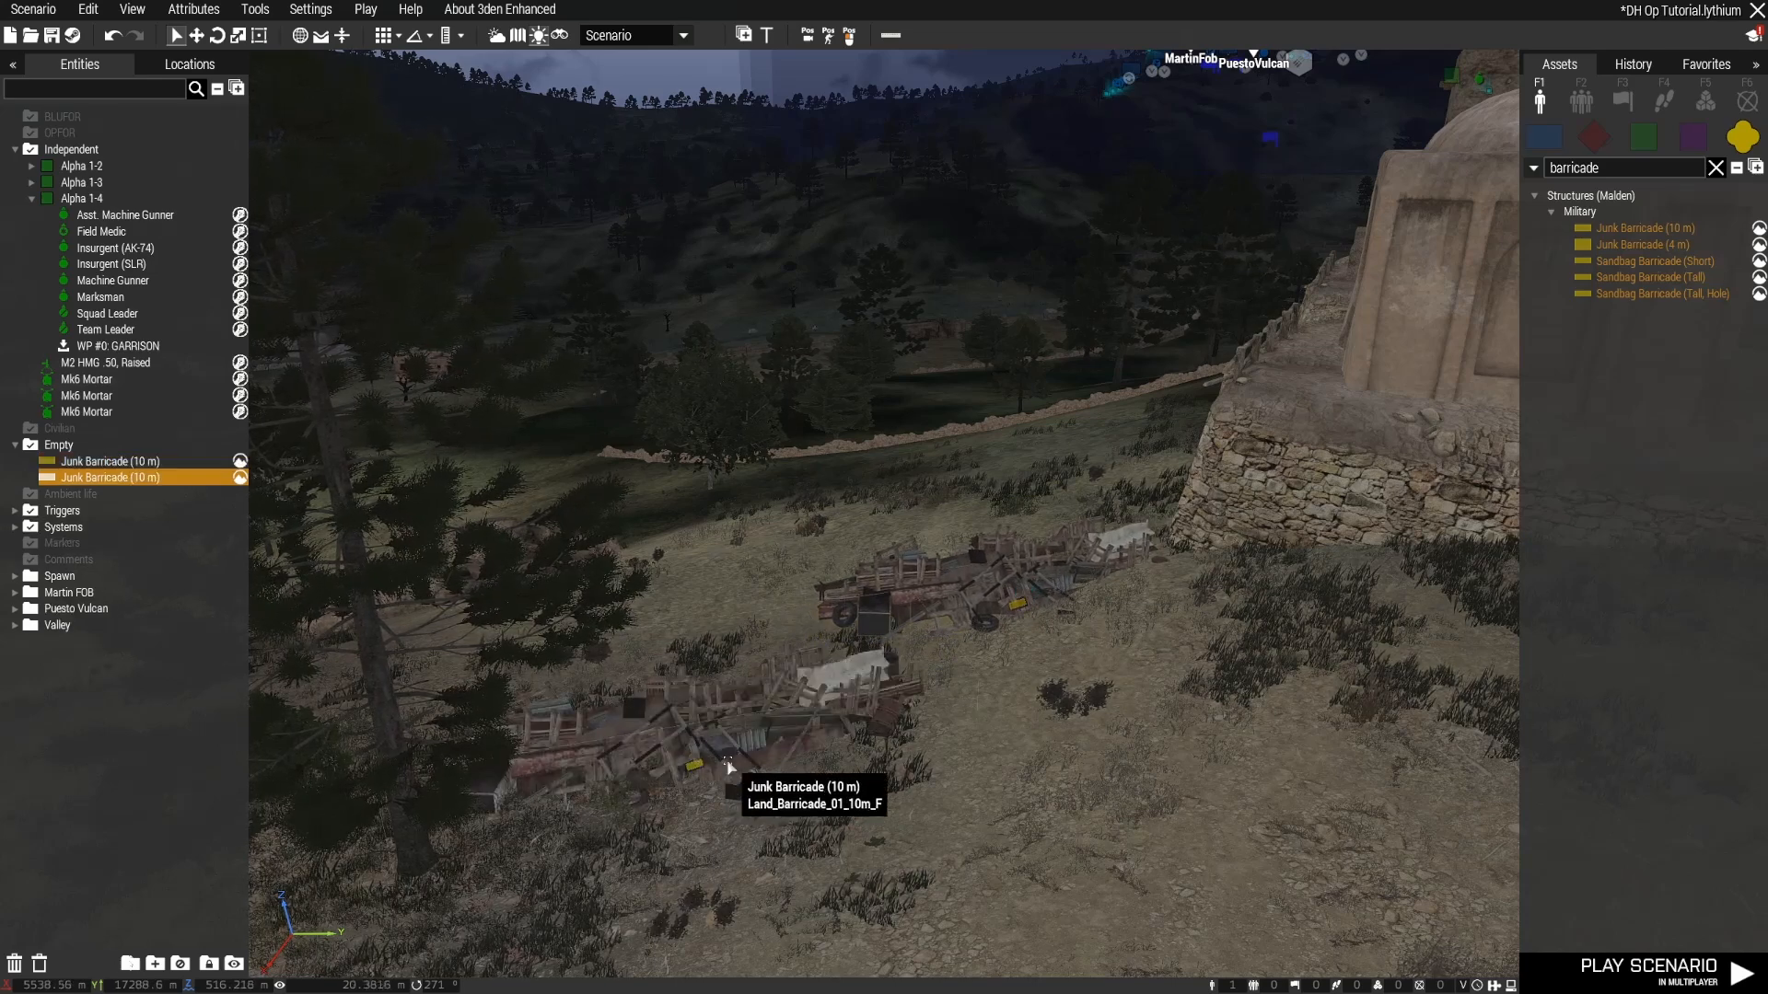
{"action": "left_click_drag", "start_coordinate": [698, 758], "coordinate": [944, 922], "text": "shift"}
{"action": "left_click_drag", "start_coordinate": [717, 692], "coordinate": [763, 669]}
{"action": "left_click", "coordinate": [882, 816]}
{"action": "key", "text": "a"}
{"action": "right_click_drag", "start_coordinate": [883, 815], "coordinate": [951, 748]}
Step: Place an independent Takistani Insurgents Fire Team (MG) on the open ground behind the barricades
{"action": "left_click", "coordinate": [1716, 167]}
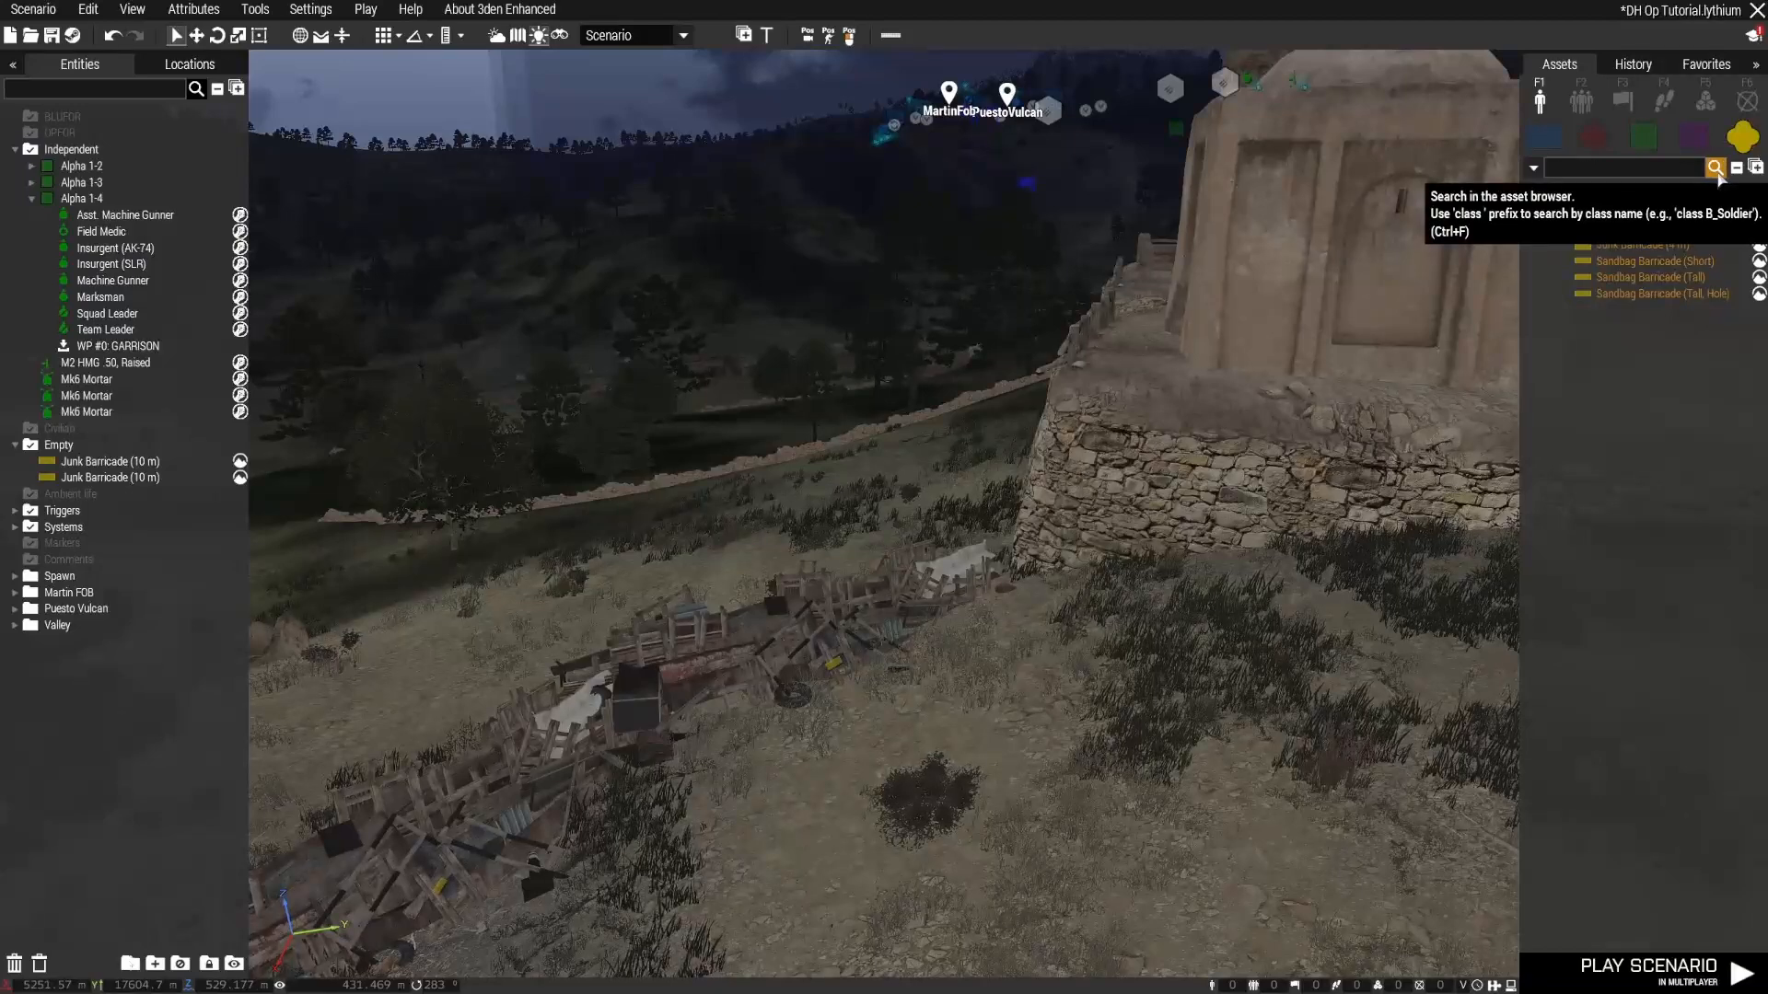
{"action": "left_click", "coordinate": [1581, 99]}
{"action": "left_click", "coordinate": [1622, 137]}
{"action": "left_click", "coordinate": [1535, 213]}
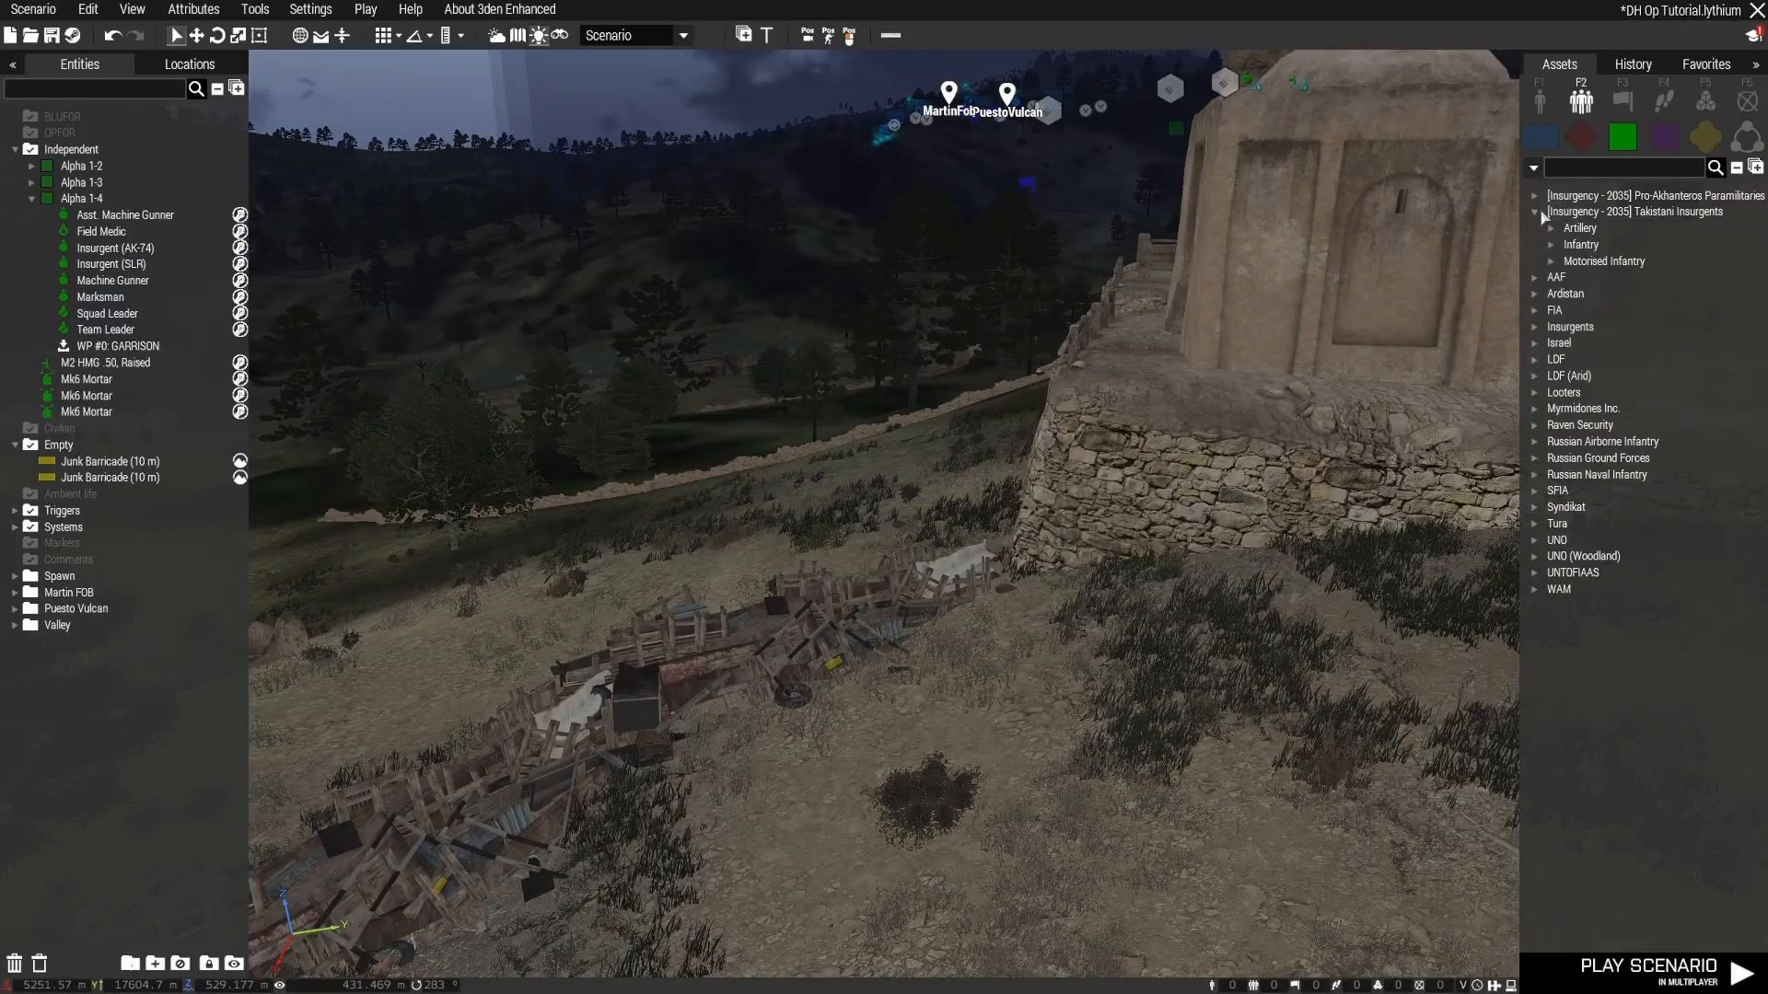
{"action": "left_click", "coordinate": [1552, 245]}
{"action": "left_click", "coordinate": [1605, 264]}
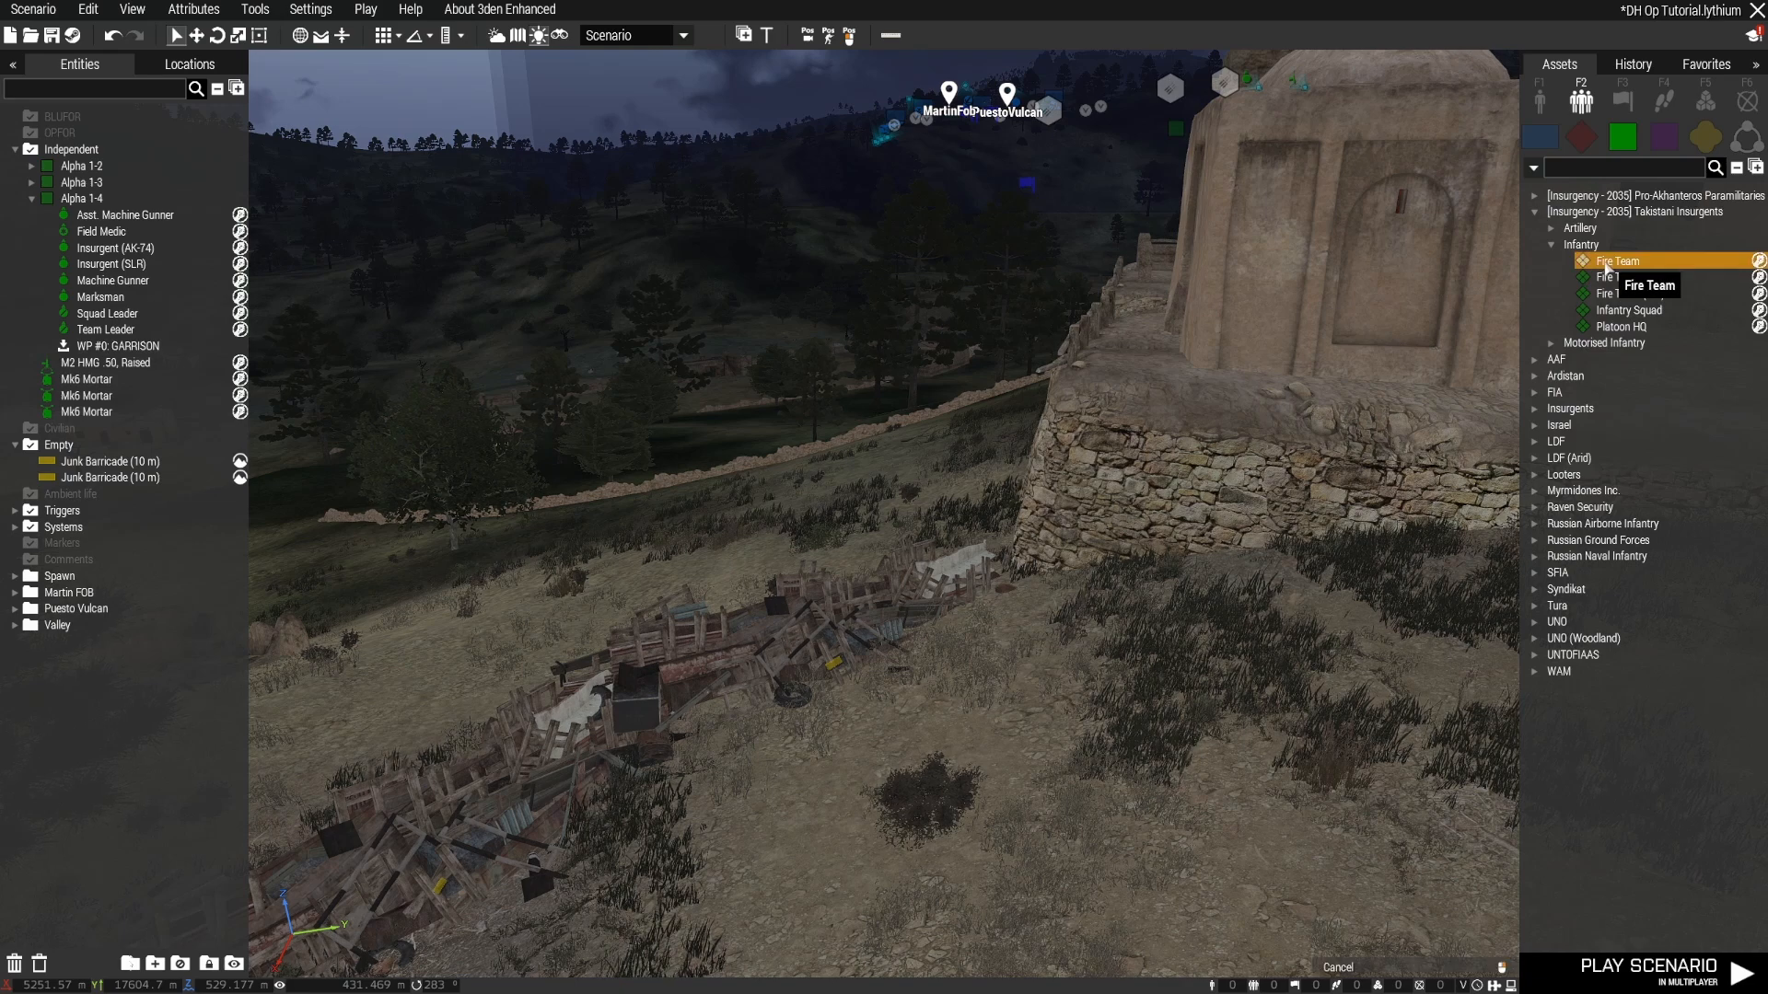
{"action": "key", "text": "s"}
{"action": "key", "text": "d"}
{"action": "right_click", "coordinate": [933, 671]}
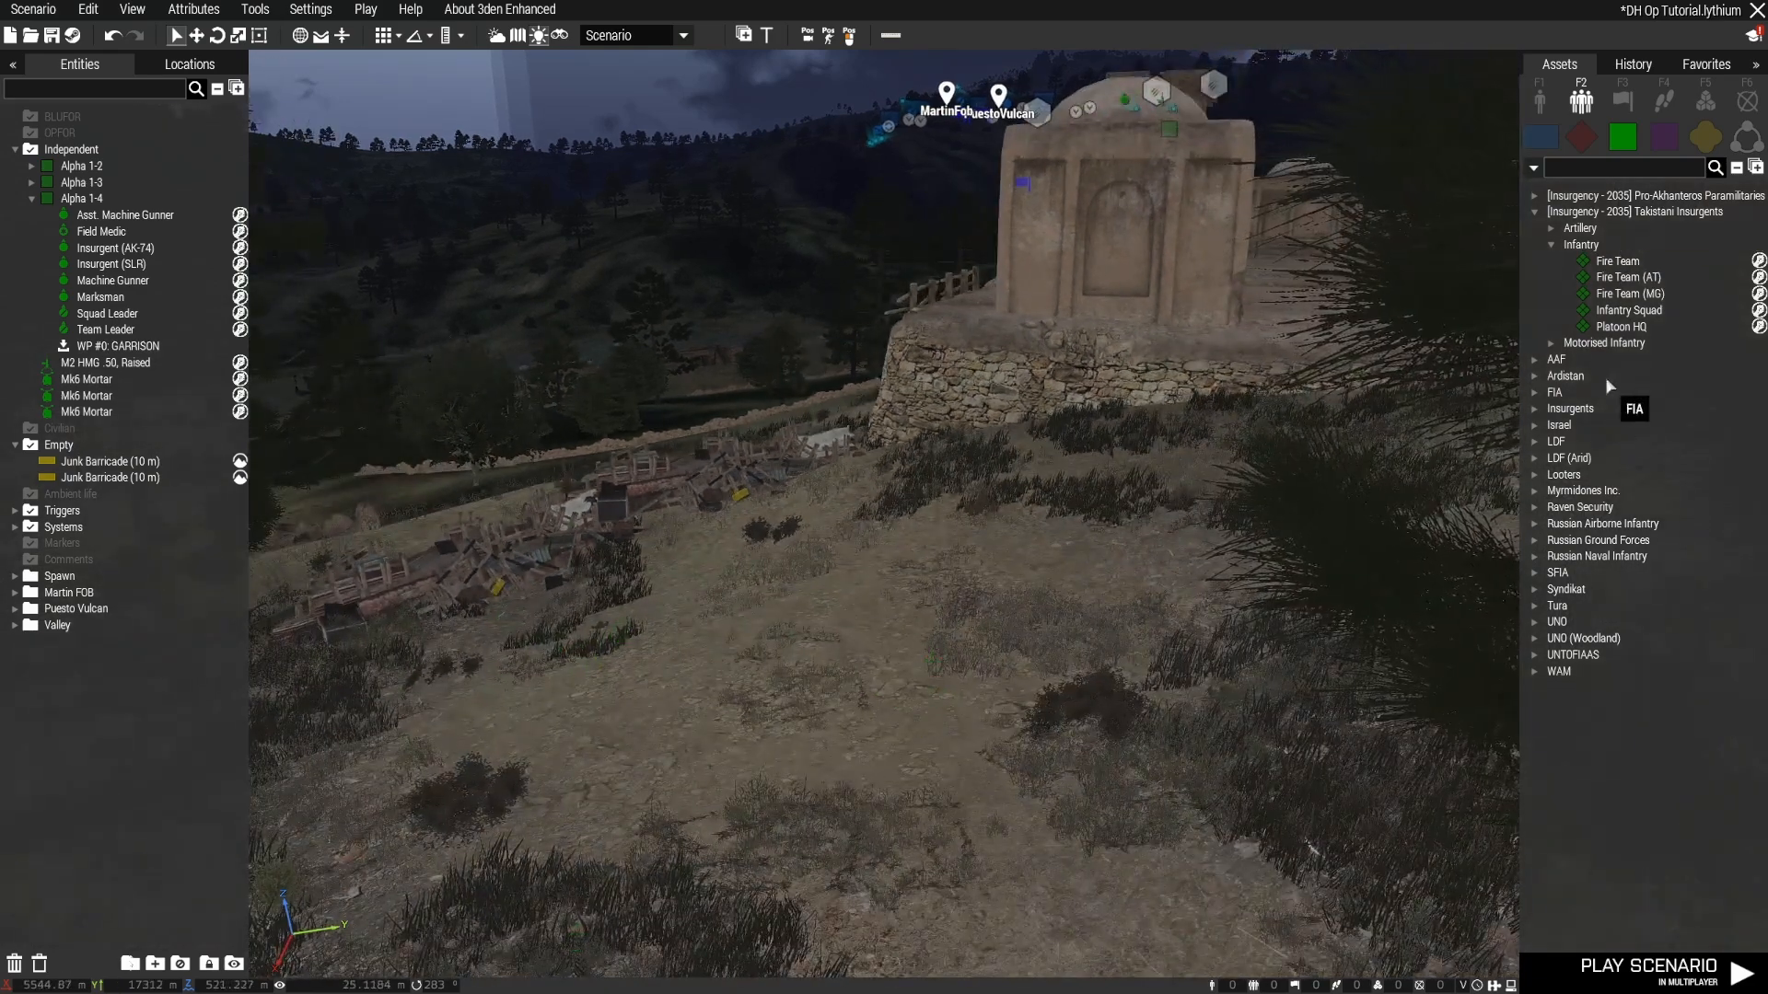
{"action": "left_click", "coordinate": [1630, 294]}
{"action": "left_click", "coordinate": [933, 655]}
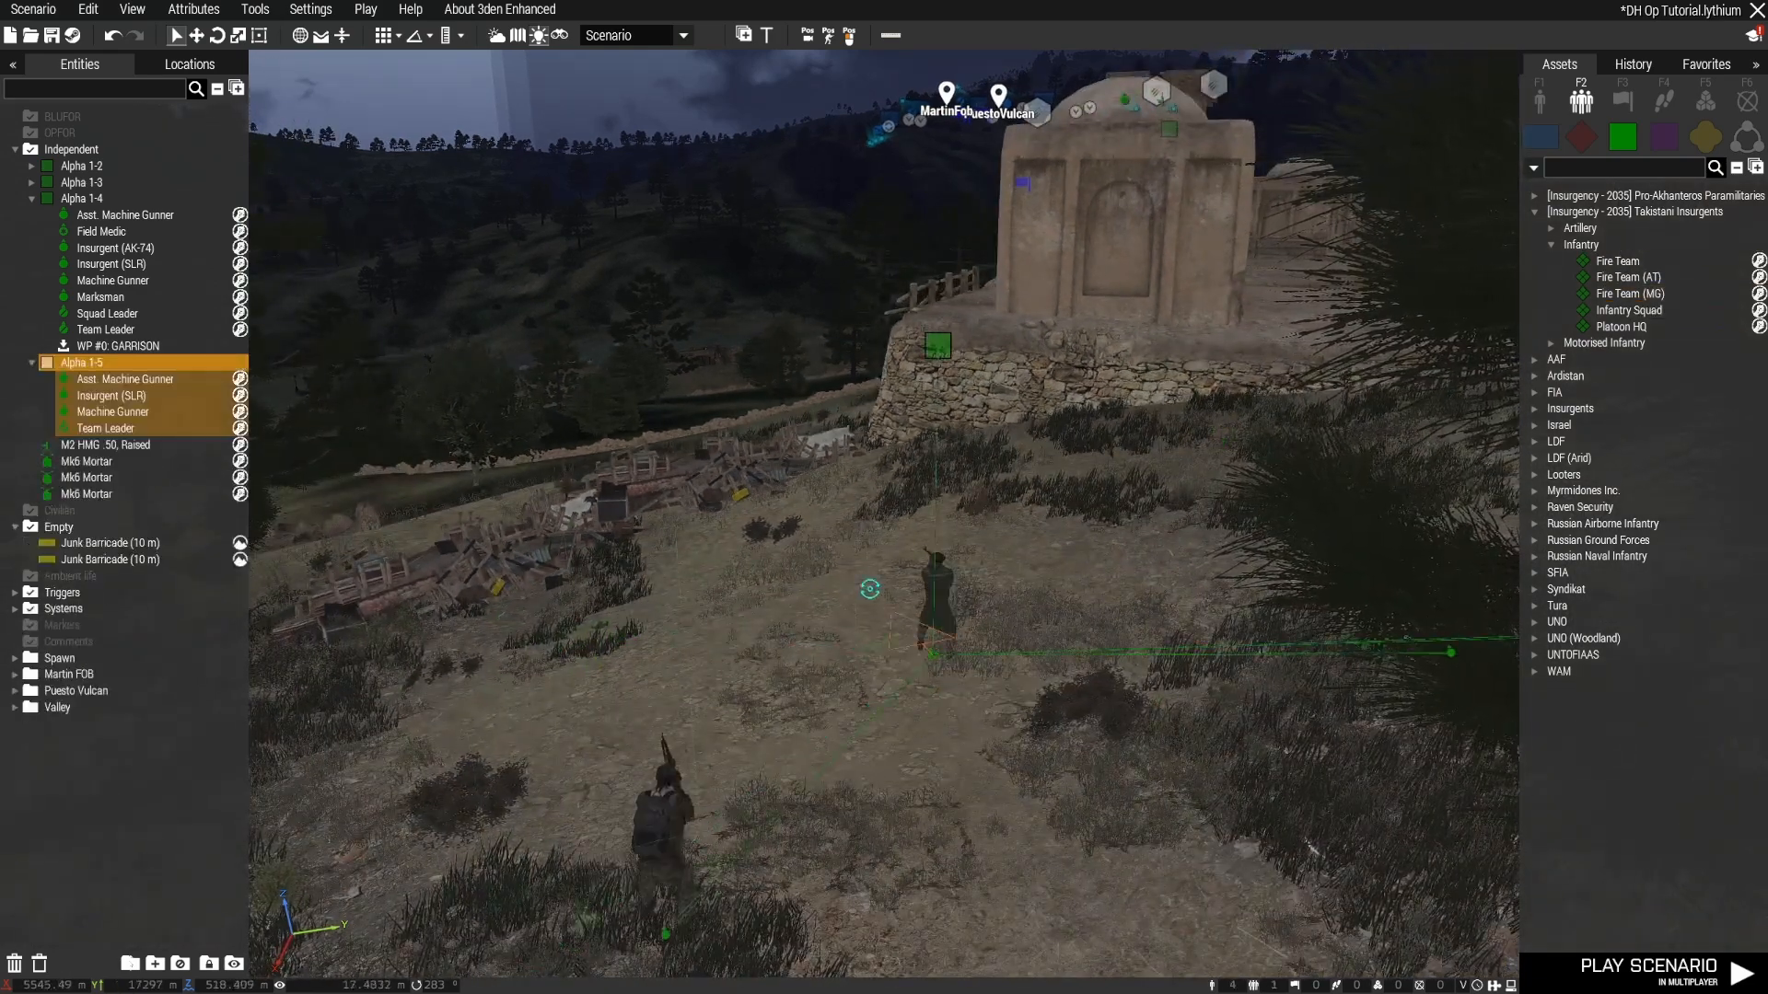
Step: Move the fire team up behind the barricades and station its assistant machine gunner on the terrace beside the domed building
{"action": "left_click_drag", "start_coordinate": [933, 656], "coordinate": [646, 545]}
{"action": "left_click", "coordinate": [771, 612]}
{"action": "key", "text": "w"}
{"action": "right_click_drag", "start_coordinate": [772, 611], "coordinate": [1353, 761]}
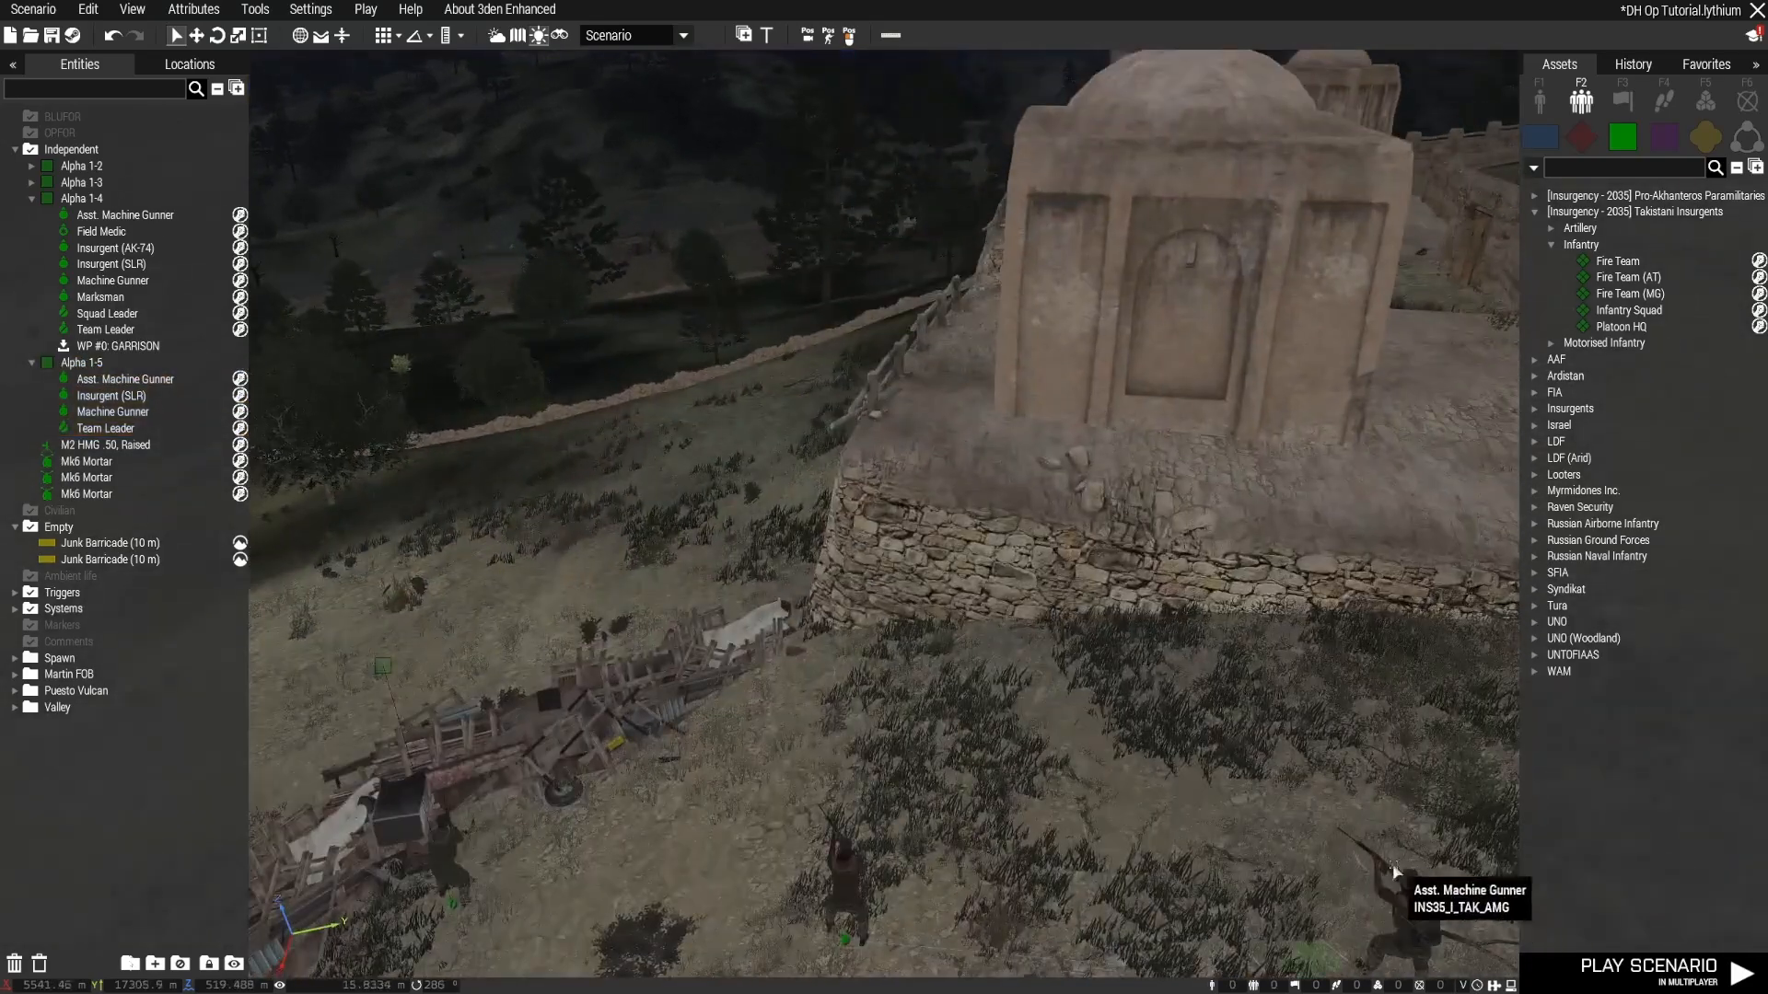
{"action": "key", "text": "s"}
{"action": "left_click_drag", "start_coordinate": [1257, 714], "coordinate": [933, 359]}
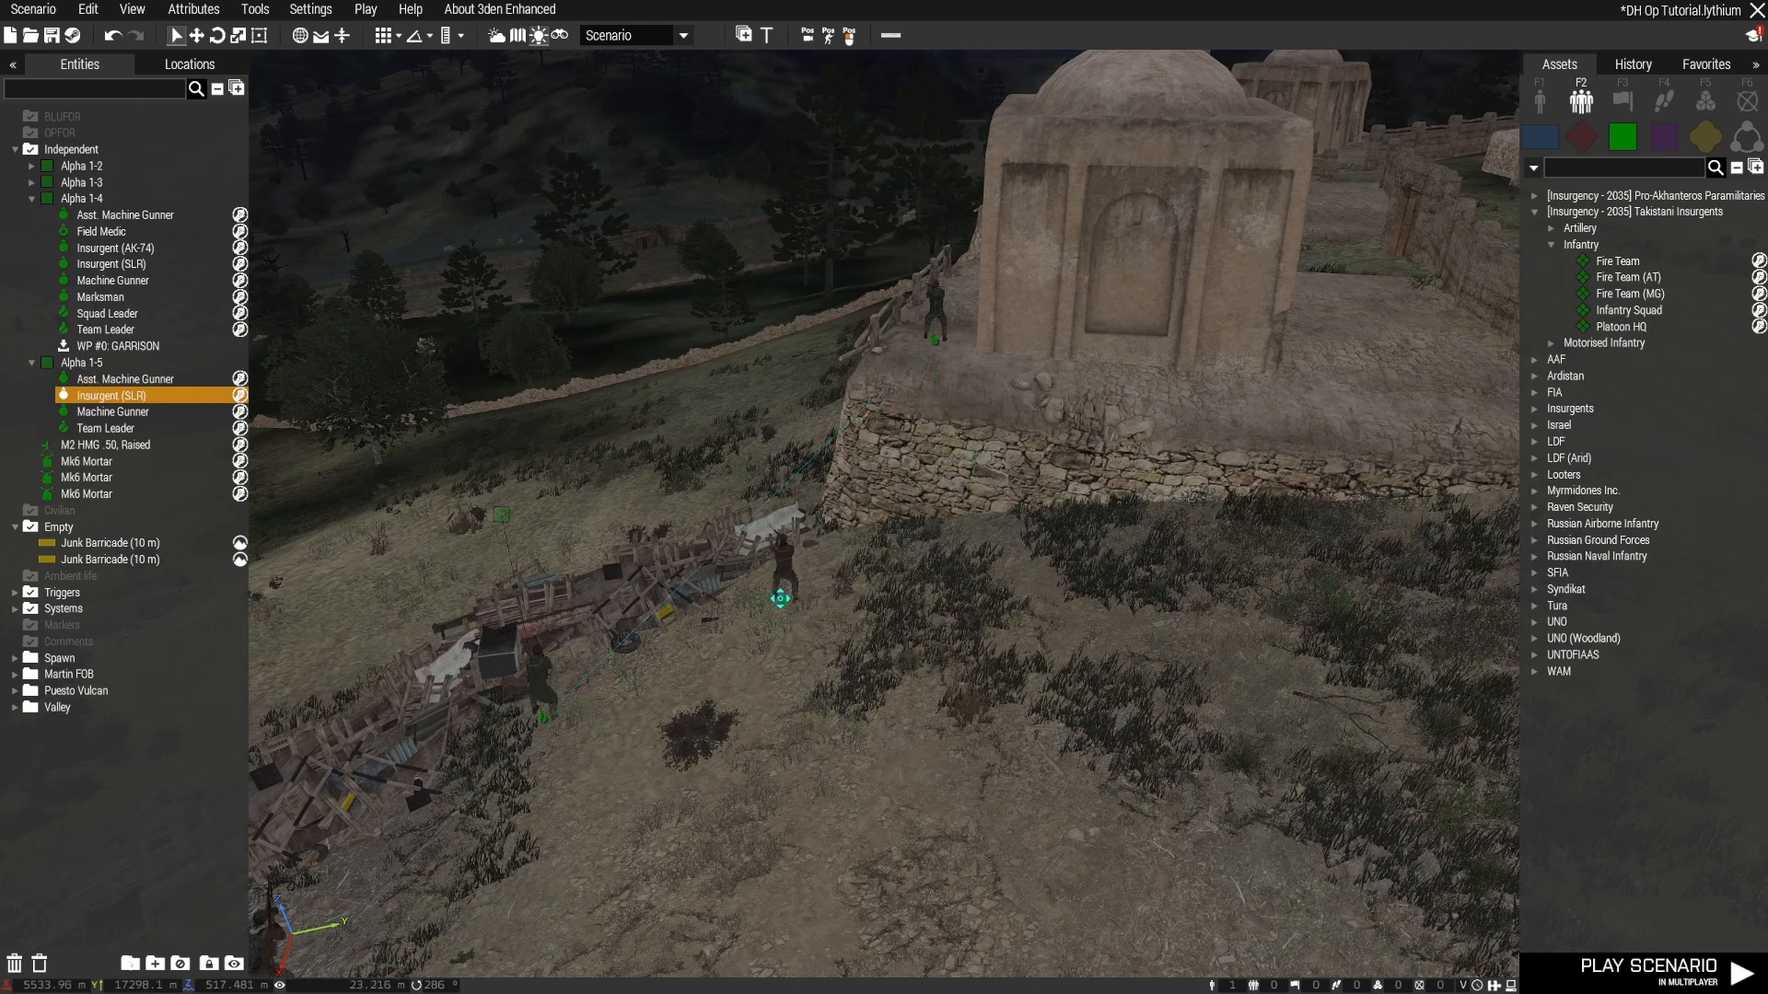
Step: Position the machine gunner close behind the outer end of the lower barricade
{"action": "key", "text": "s"}
{"action": "key", "text": "a"}
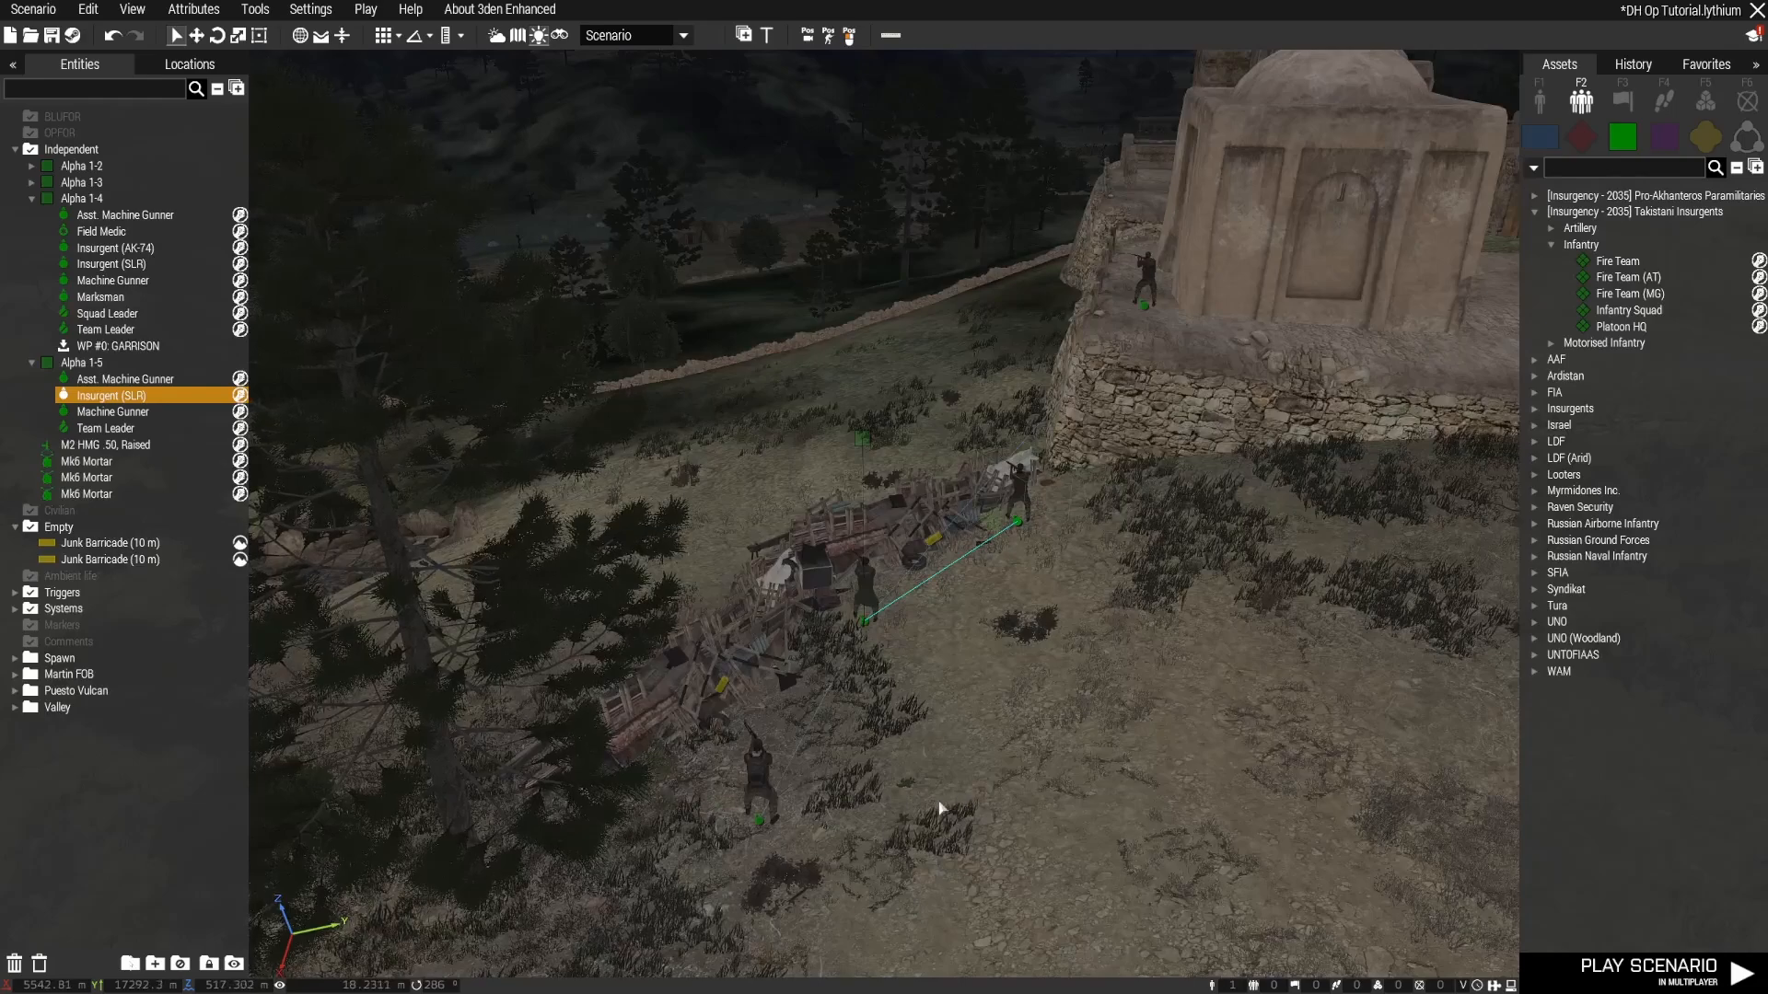
{"action": "right_click_drag", "start_coordinate": [939, 808], "coordinate": [832, 689]}
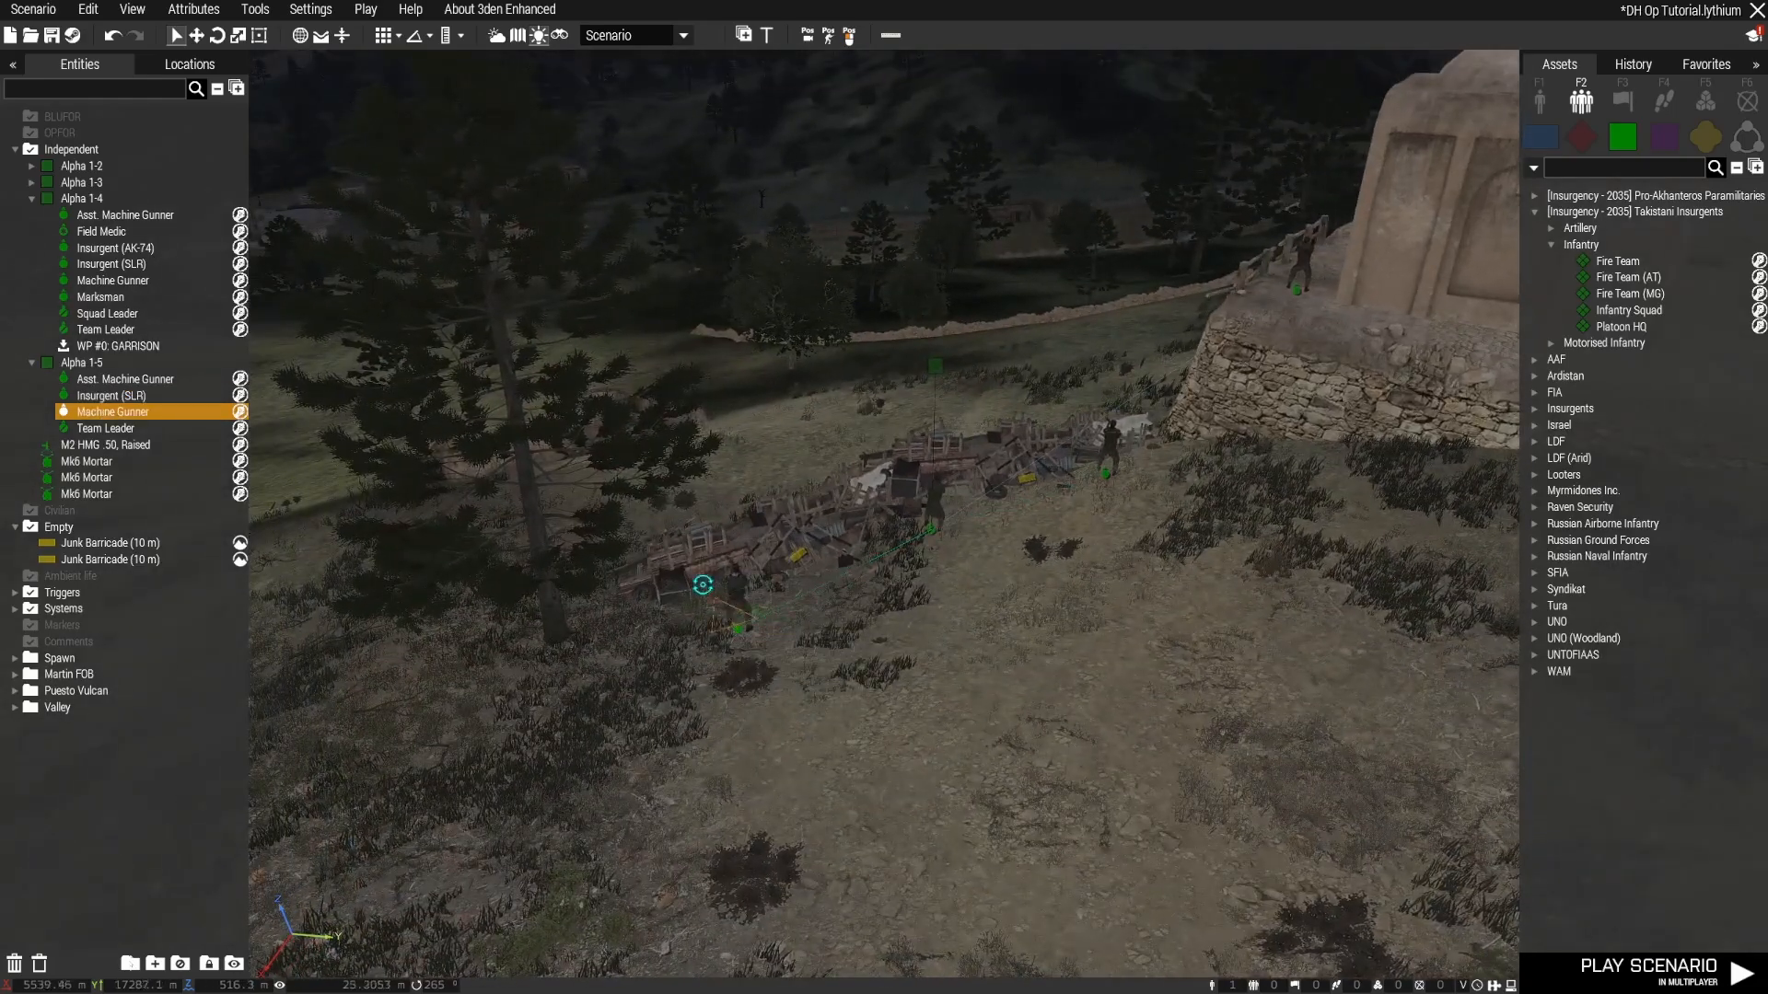
{"action": "key", "text": "w"}
{"action": "right_click_drag", "start_coordinate": [947, 735], "coordinate": [891, 779]}
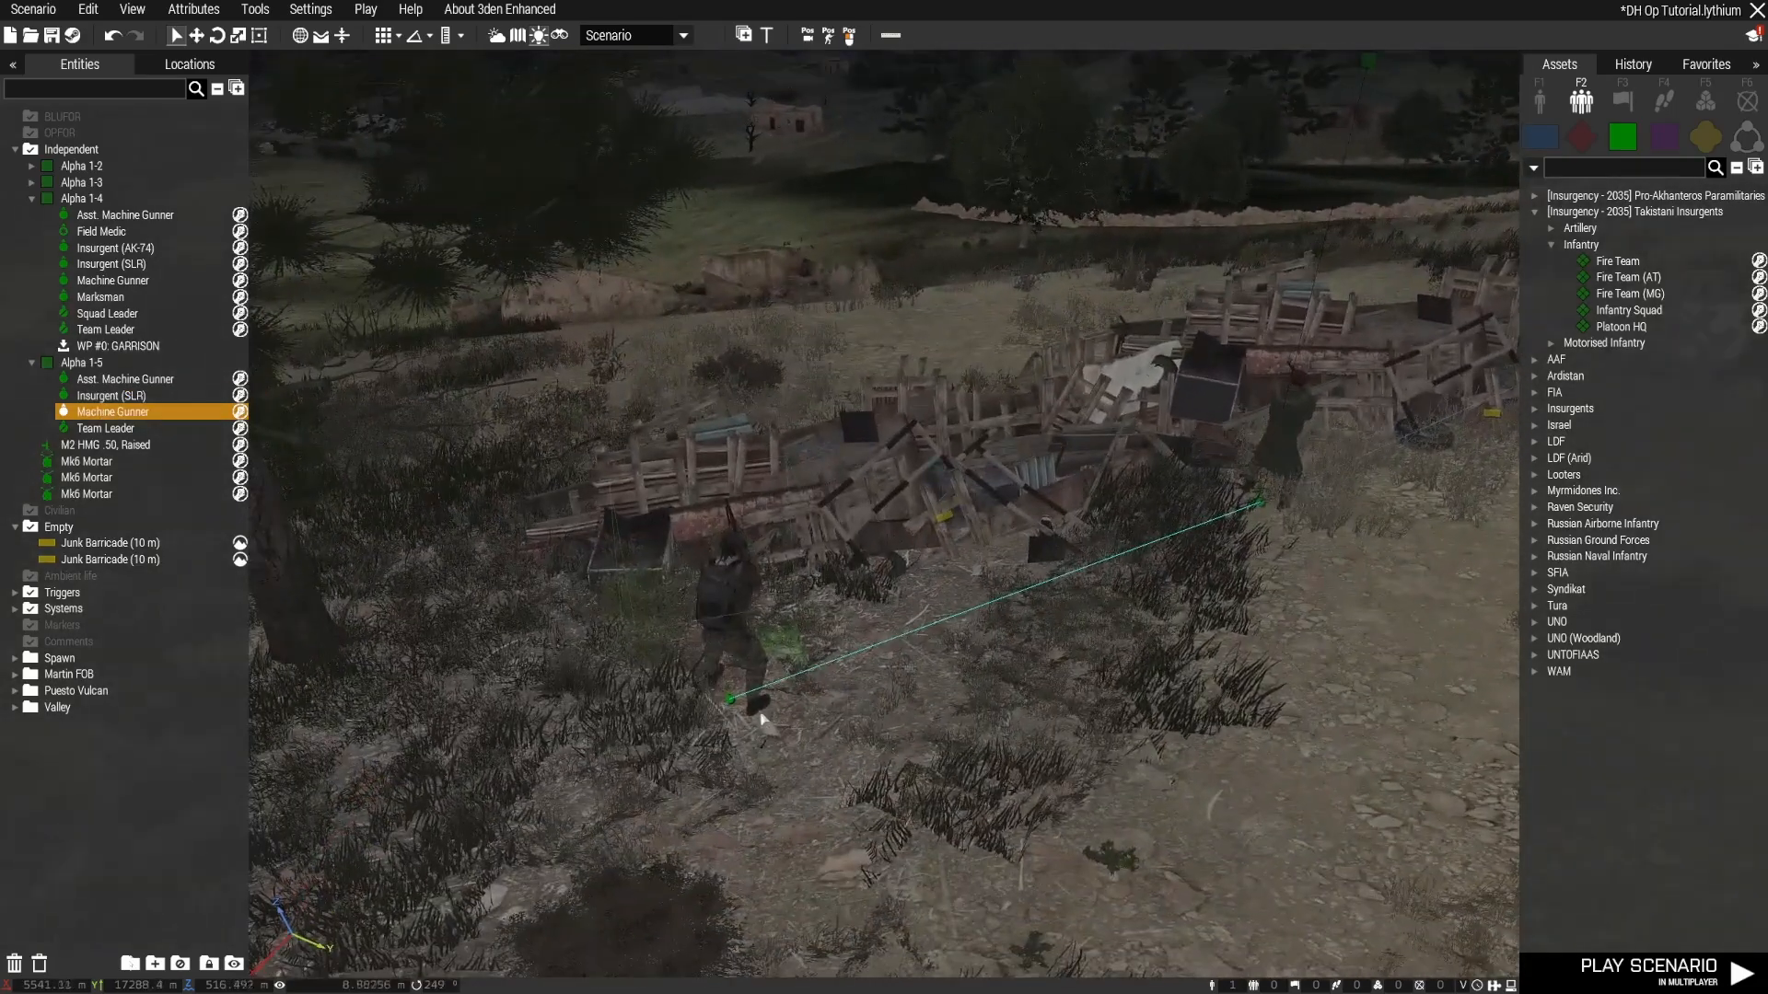
{"action": "left_click_drag", "start_coordinate": [741, 706], "coordinate": [734, 663]}
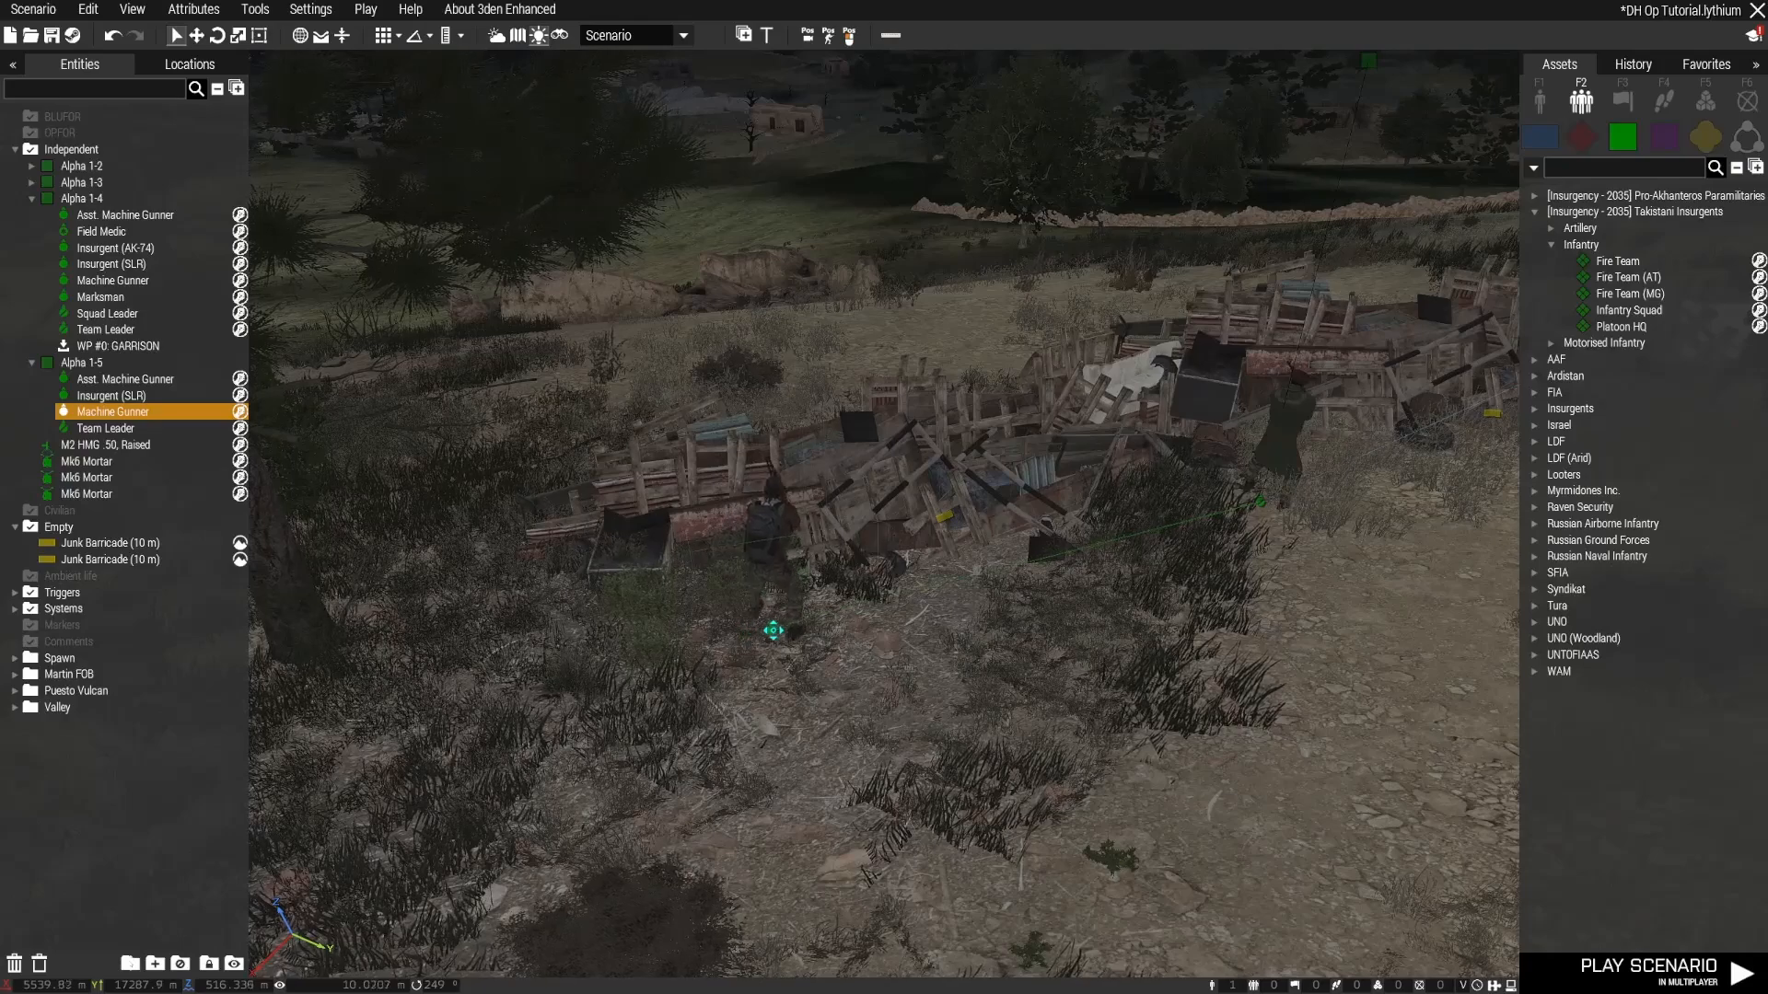
{"action": "key", "text": "d"}
{"action": "right_click_drag", "start_coordinate": [884, 704], "coordinate": [1045, 668]}
{"action": "scroll", "coordinate": [1060, 570], "scroll_direction": "down", "scroll_amount": 1}
{"action": "double_click", "coordinate": [958, 526]}
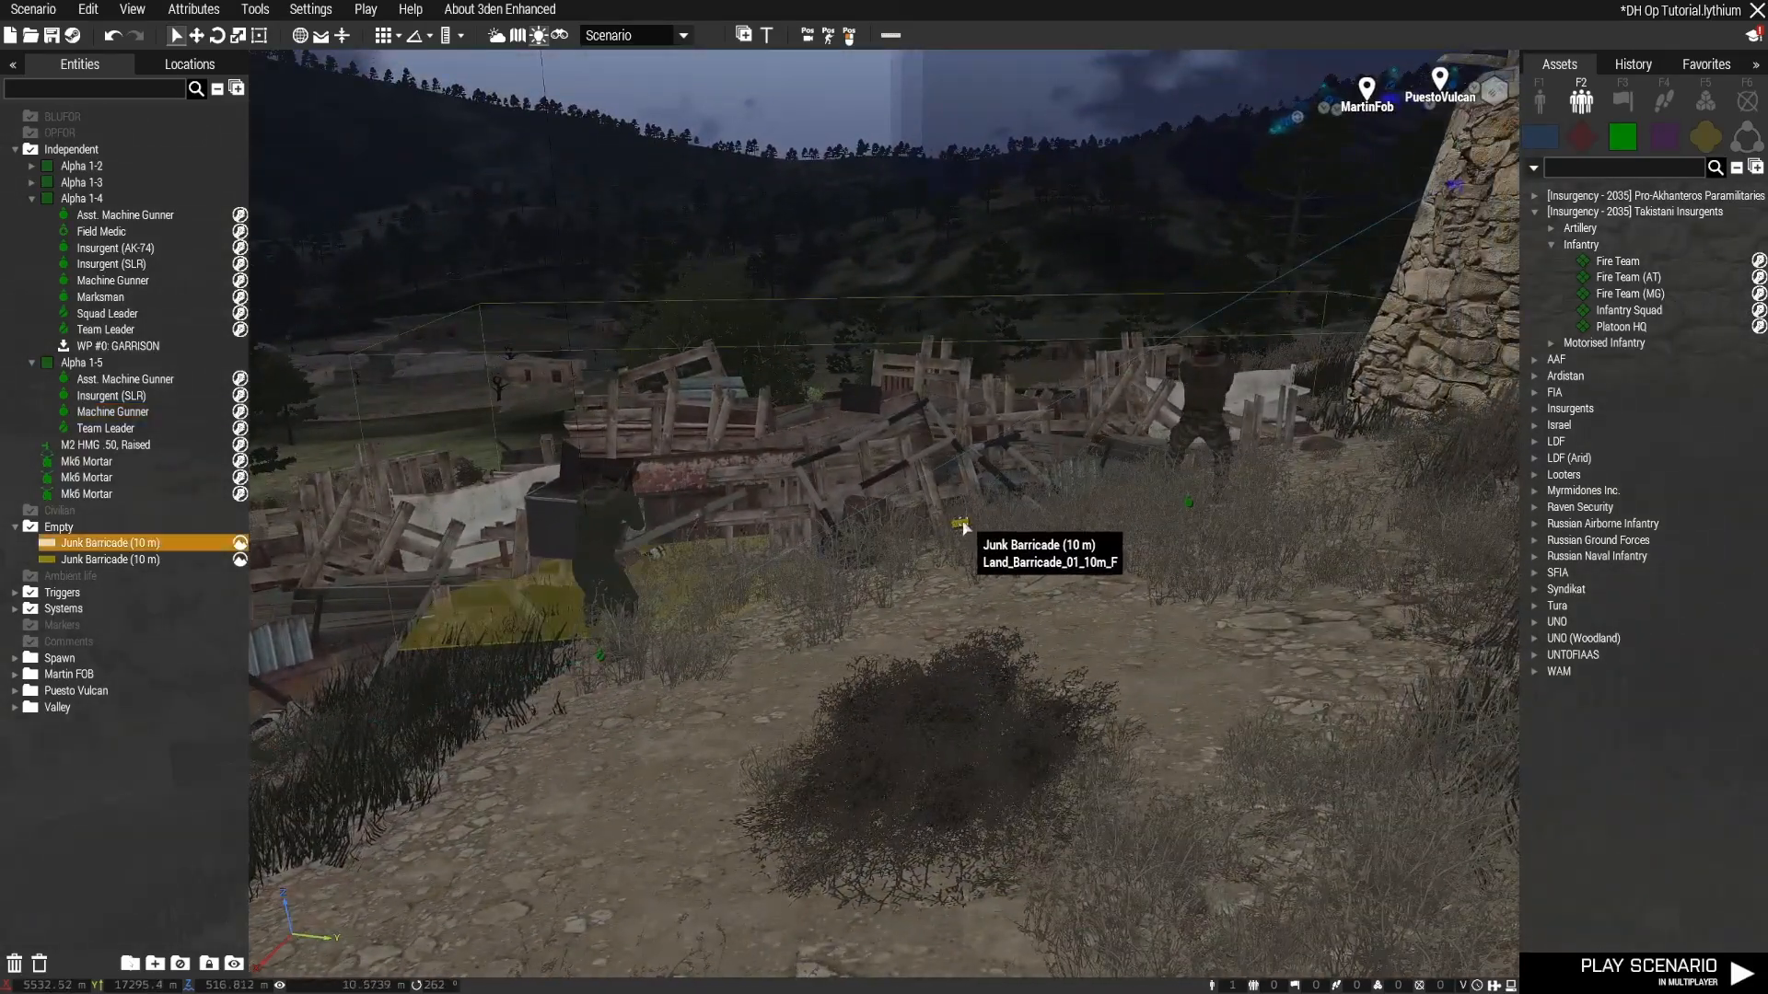
{"action": "left_click", "coordinate": [747, 474]}
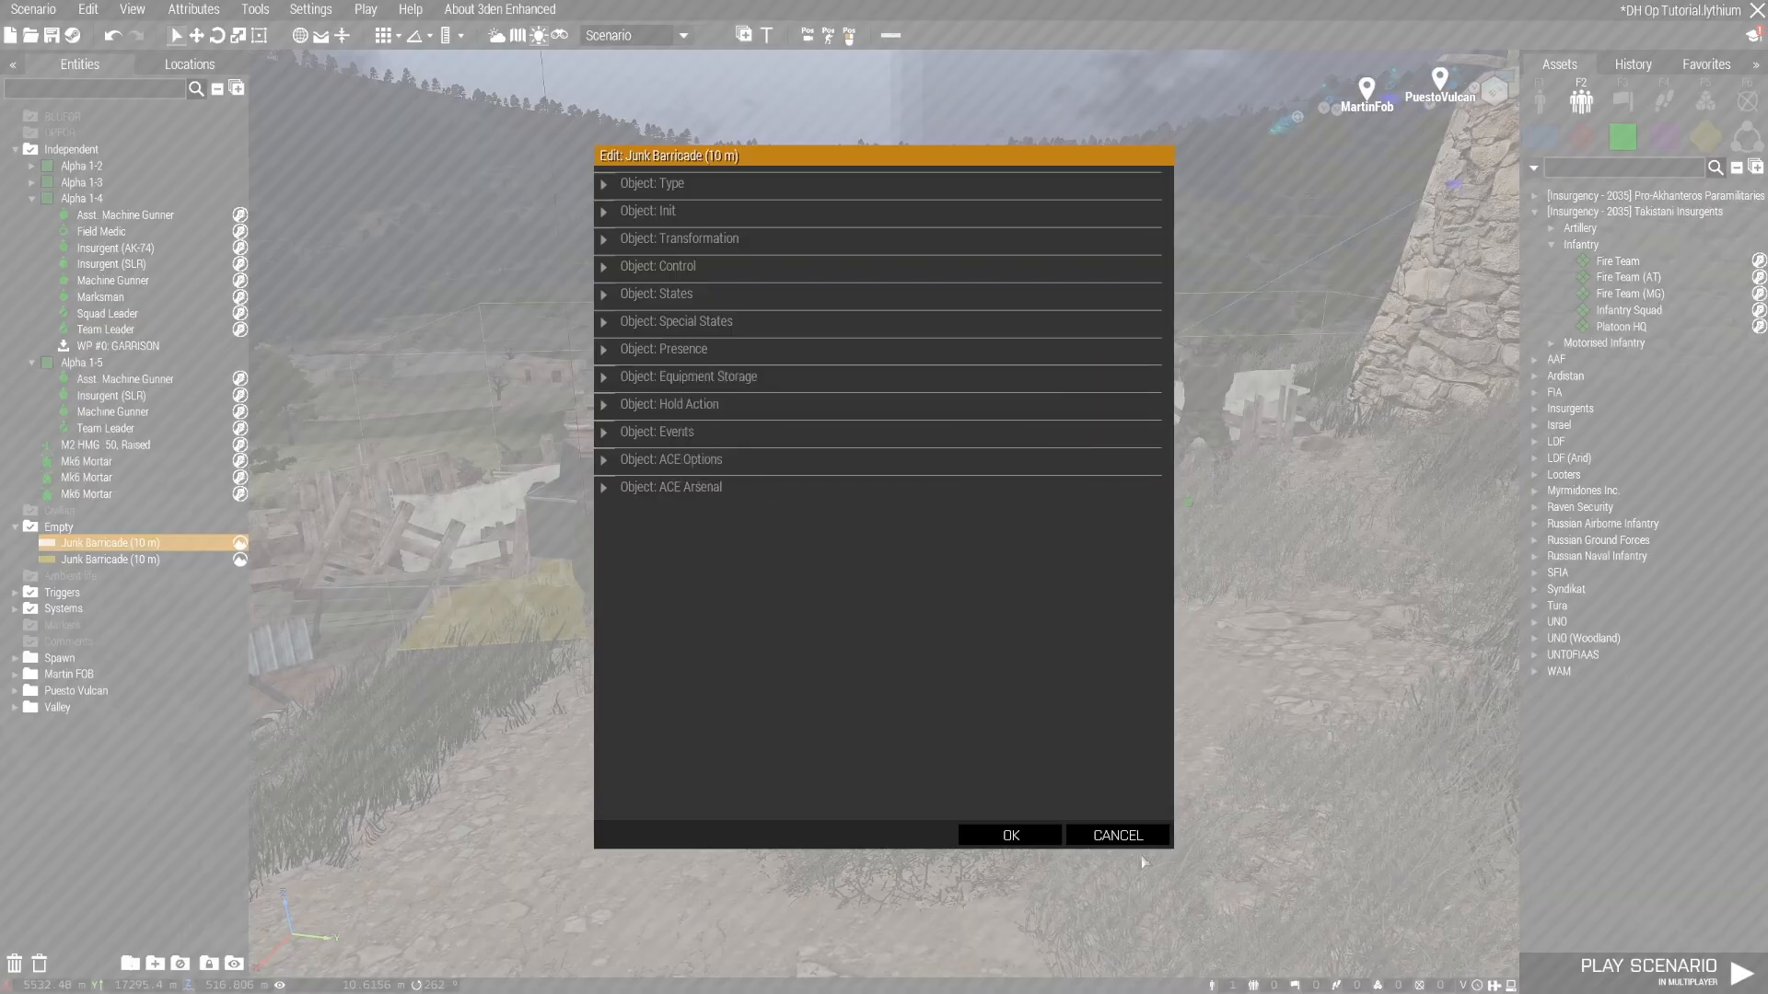
{"action": "left_click", "coordinate": [1159, 835]}
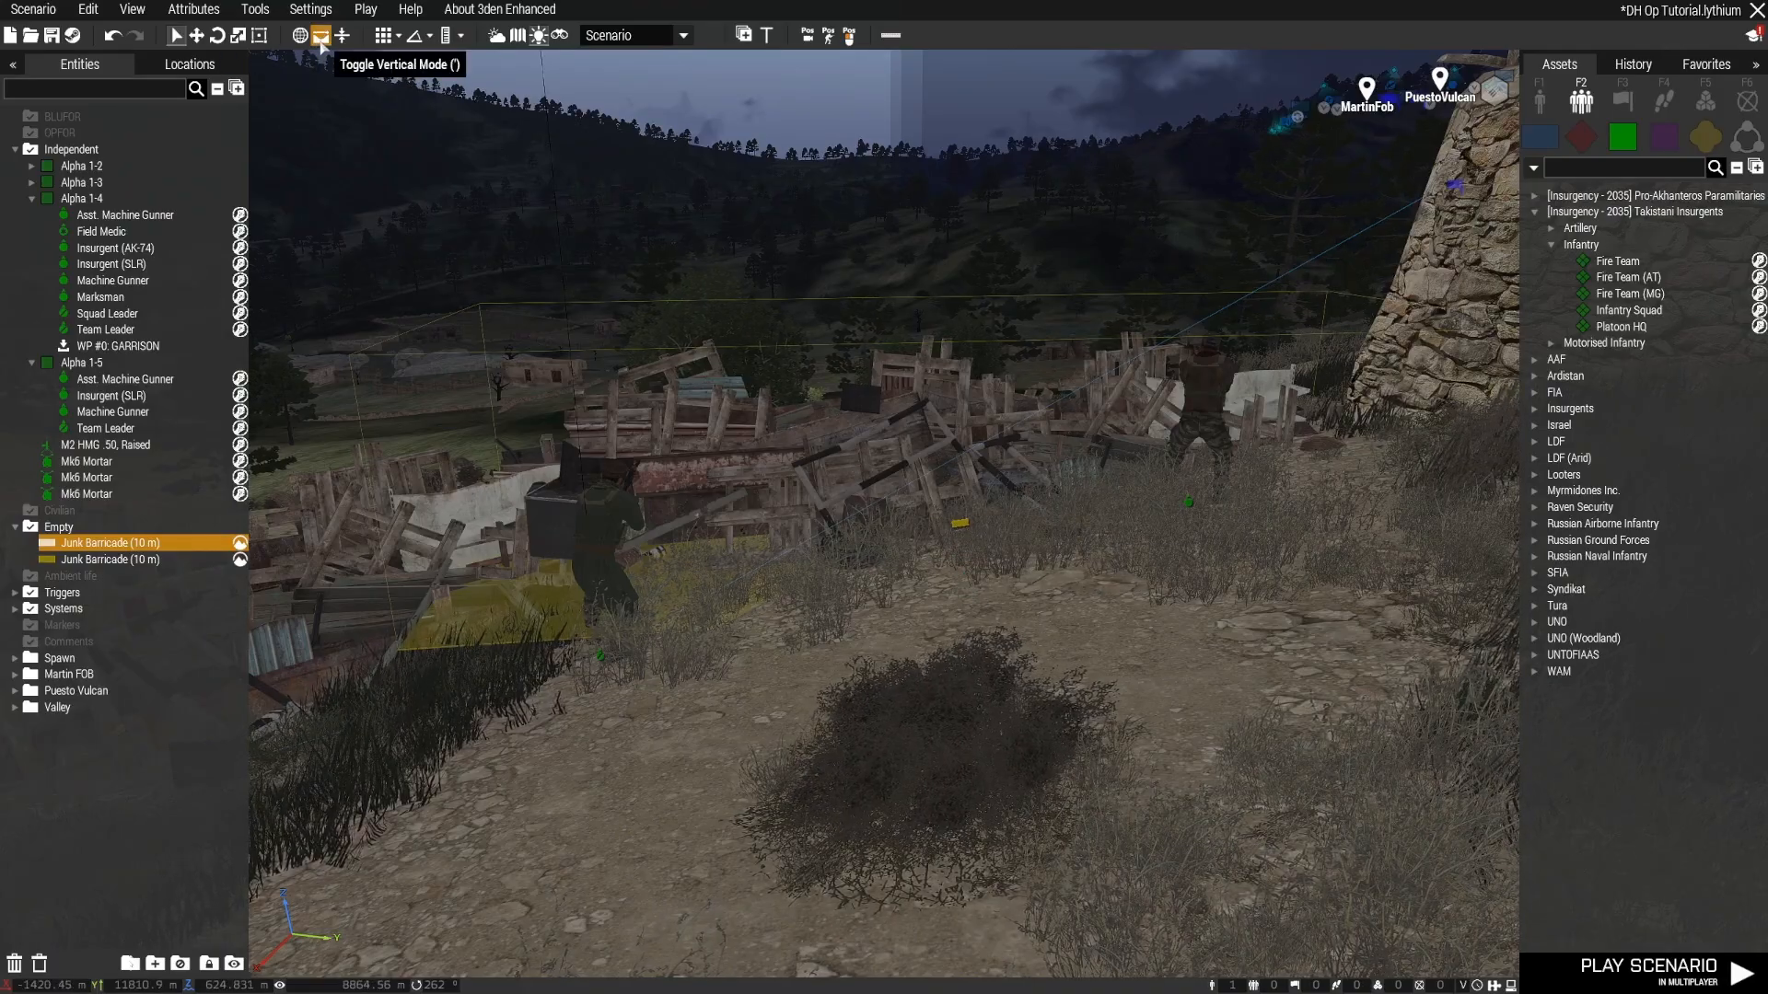
Step: Lower both junk barricades into the ground in vertical mode so the insurgents can fire over them
{"action": "left_click_drag", "start_coordinate": [962, 528], "coordinate": [965, 572], "text": "alt"}
{"action": "right_click_drag", "start_coordinate": [1113, 716], "coordinate": [866, 701]}
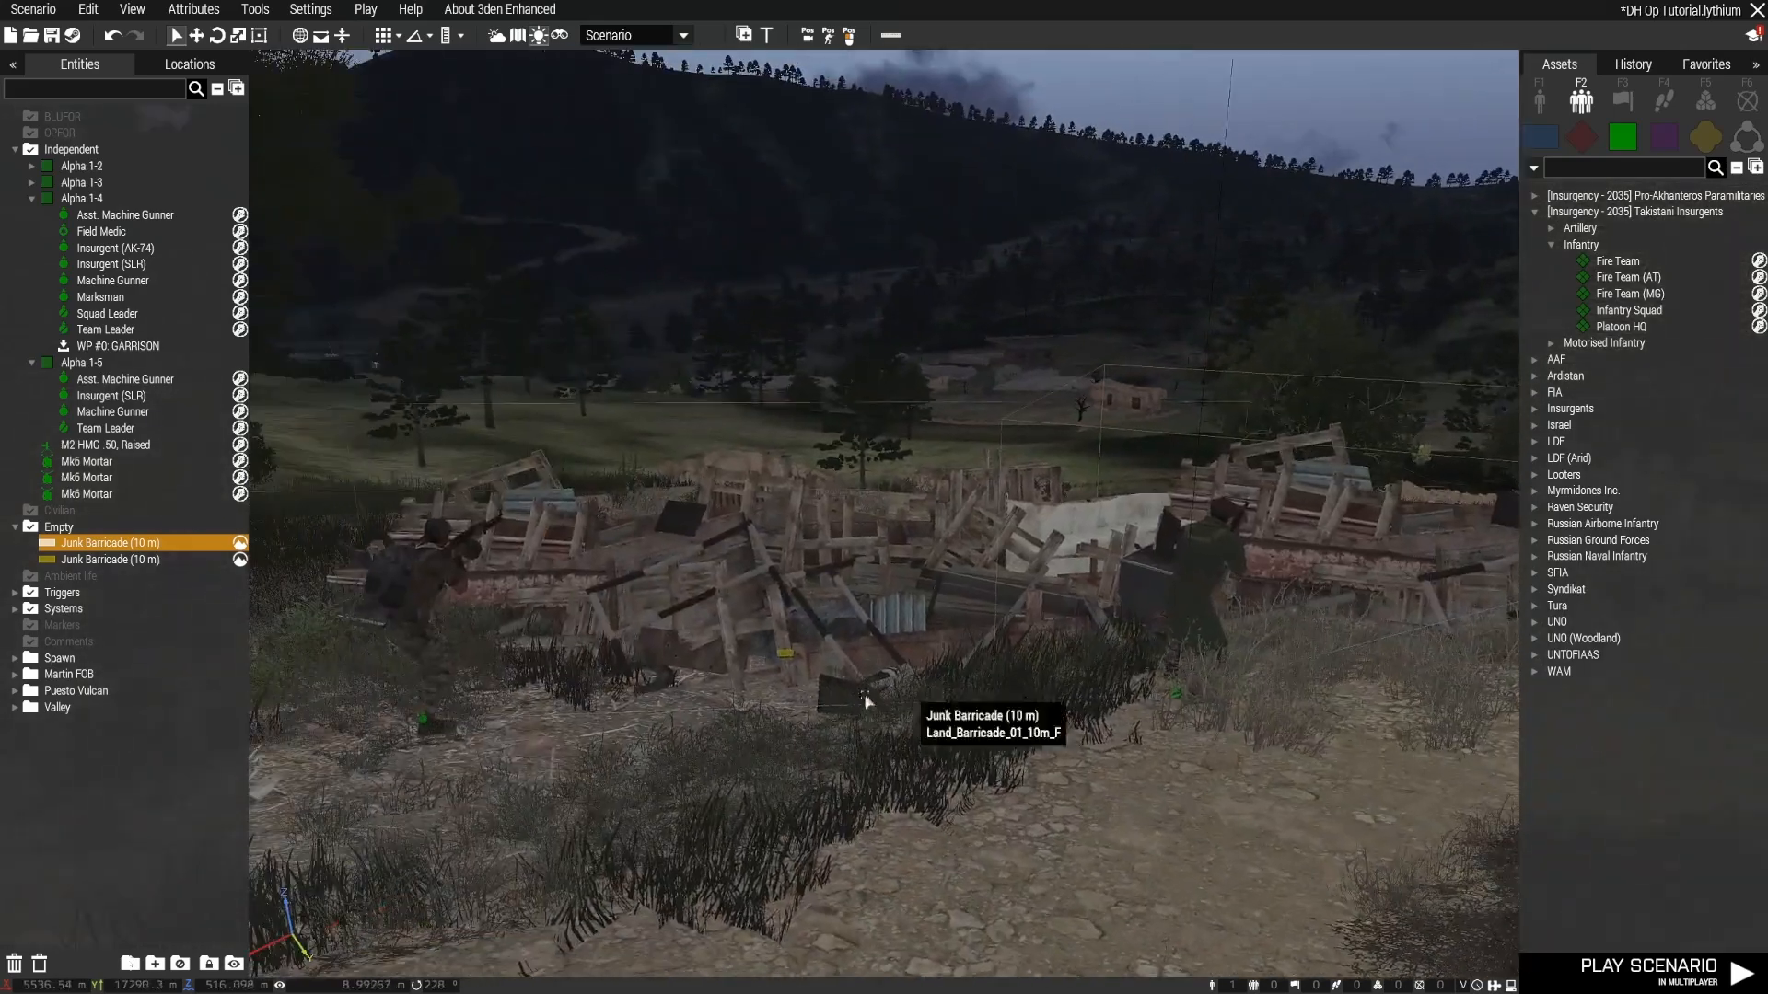
{"action": "left_click_drag", "start_coordinate": [781, 657], "coordinate": [782, 717], "text": "alt"}
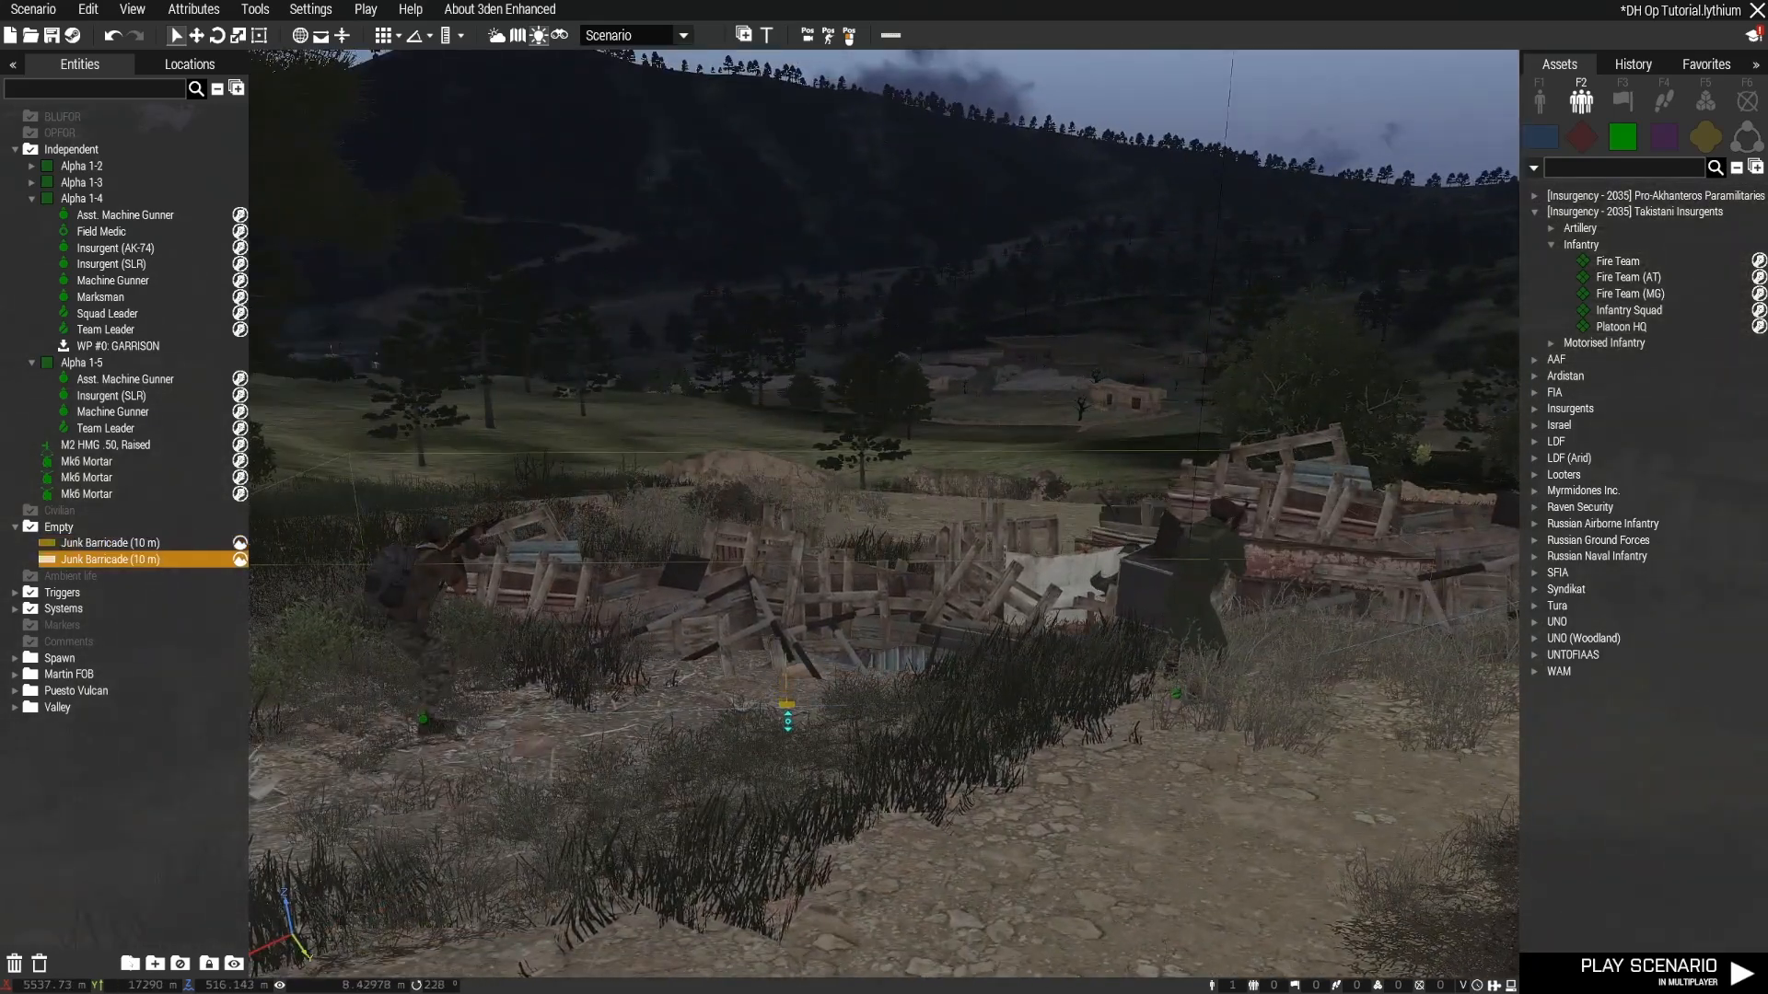
Step: Open the lower barricade's attributes and turn on Enable Dynamic Simulation in its special states
{"action": "right_click_drag", "start_coordinate": [782, 716], "coordinate": [1114, 785]}
{"action": "key", "text": "s"}
{"action": "key", "text": "a"}
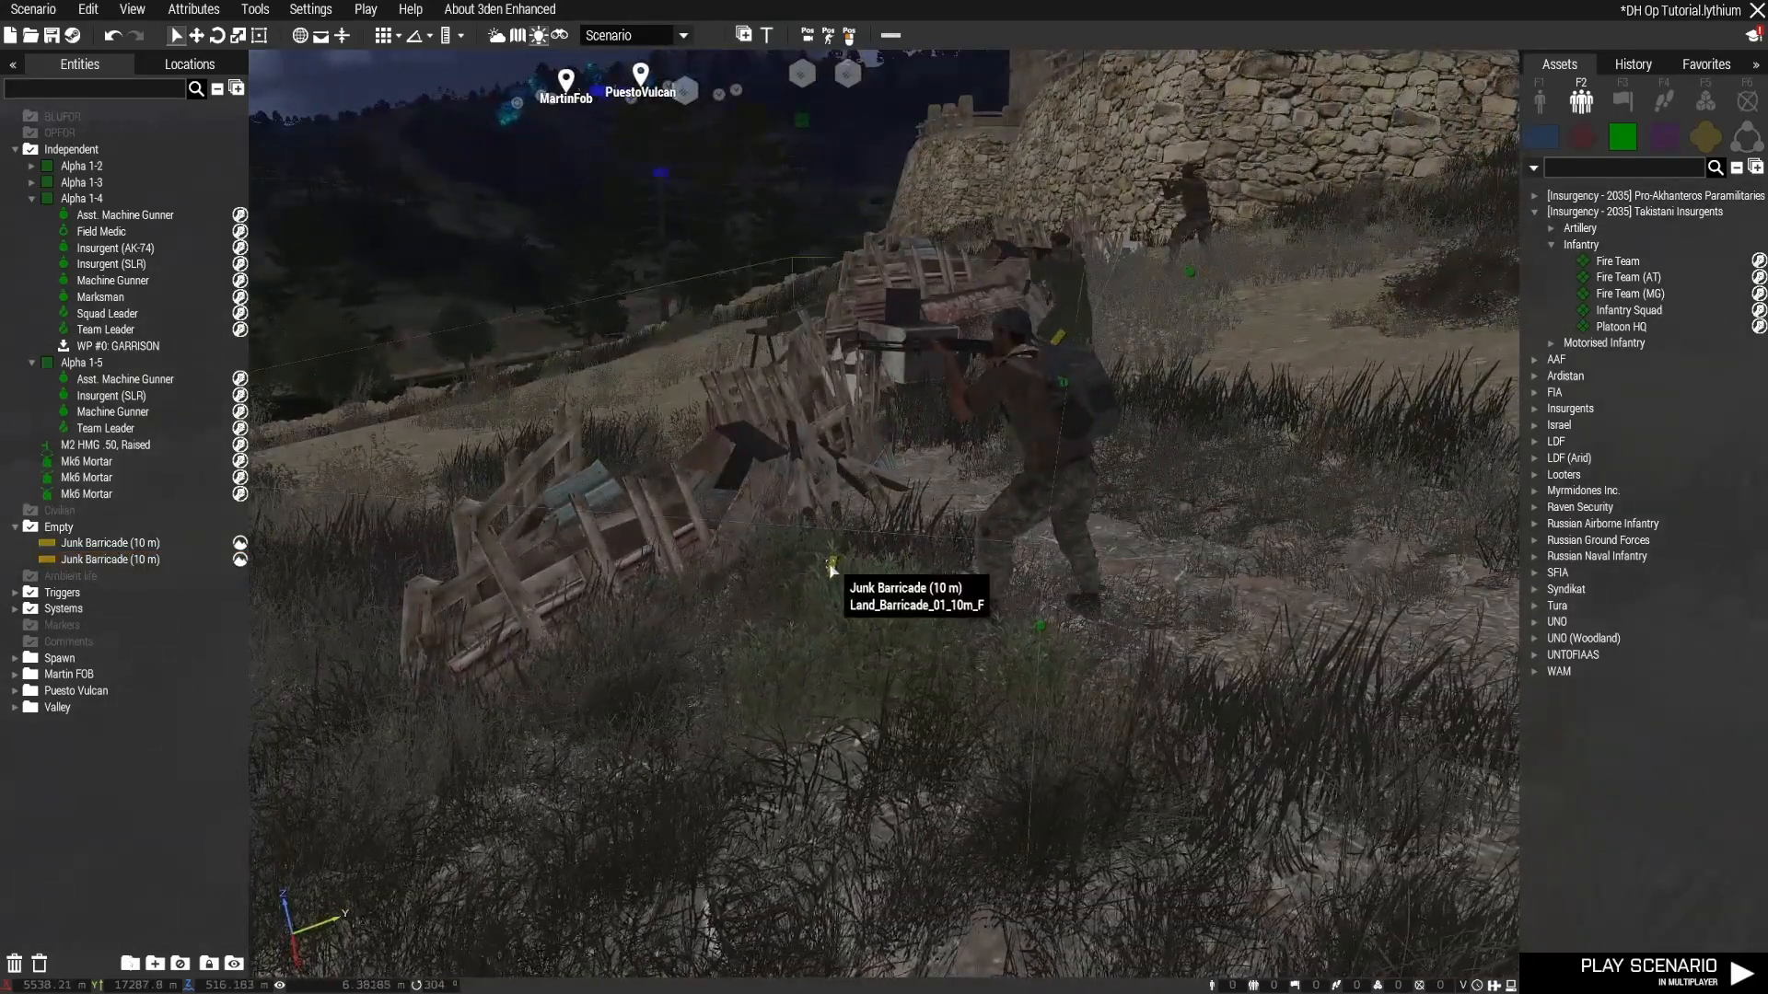
{"action": "double_click", "coordinate": [833, 572]}
{"action": "left_click", "coordinate": [646, 220]}
{"action": "left_click", "coordinate": [647, 219]}
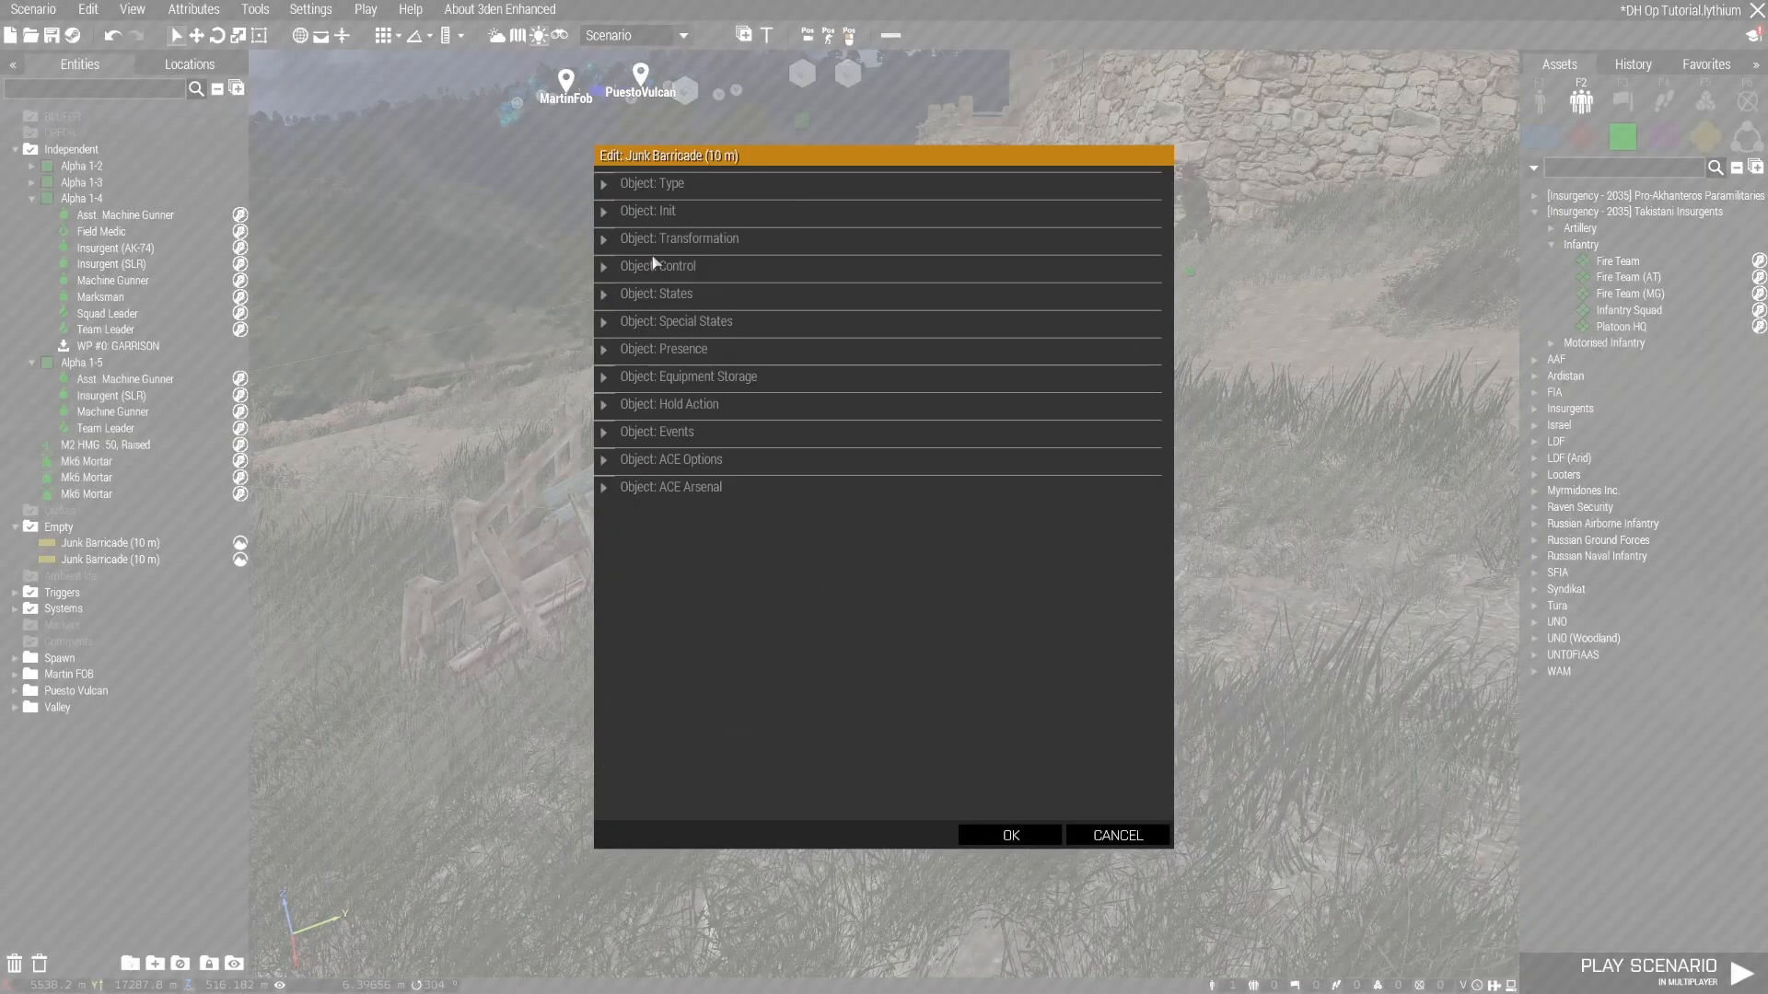
{"action": "left_click", "coordinate": [652, 265]}
{"action": "left_click", "coordinate": [652, 267]}
{"action": "left_click", "coordinate": [651, 297]}
{"action": "left_click", "coordinate": [652, 294]}
{"action": "left_click", "coordinate": [652, 324]}
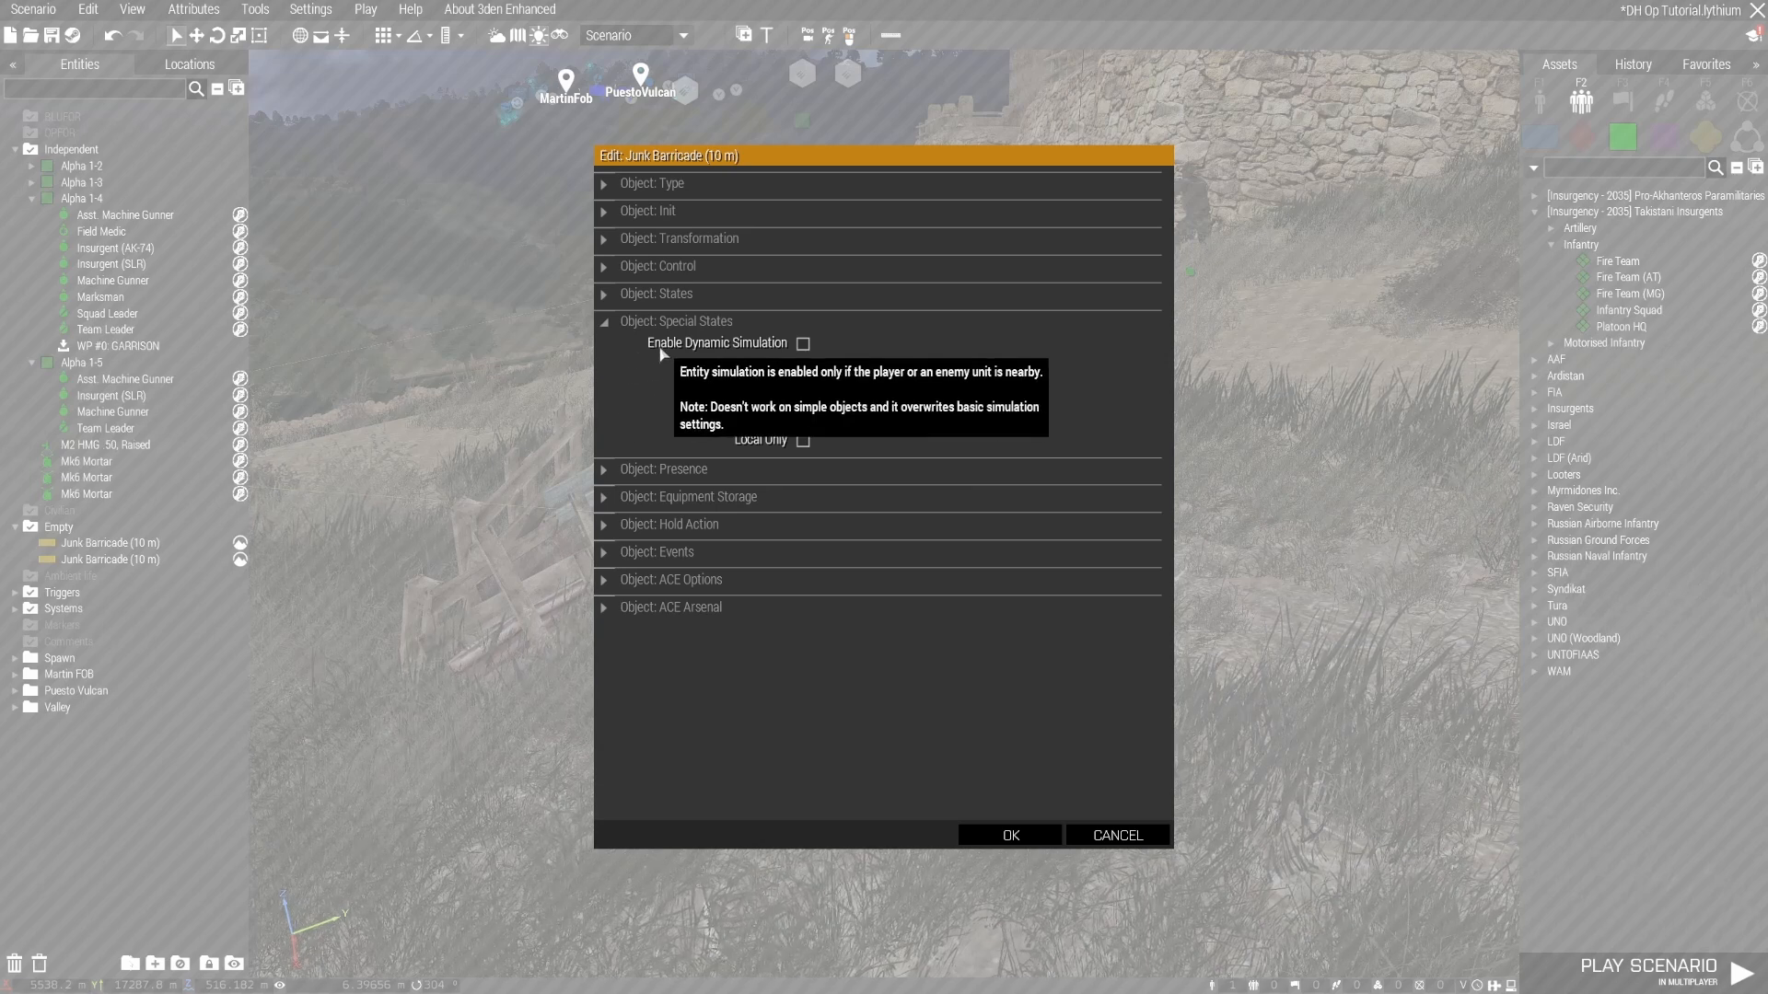
{"action": "left_click", "coordinate": [803, 344]}
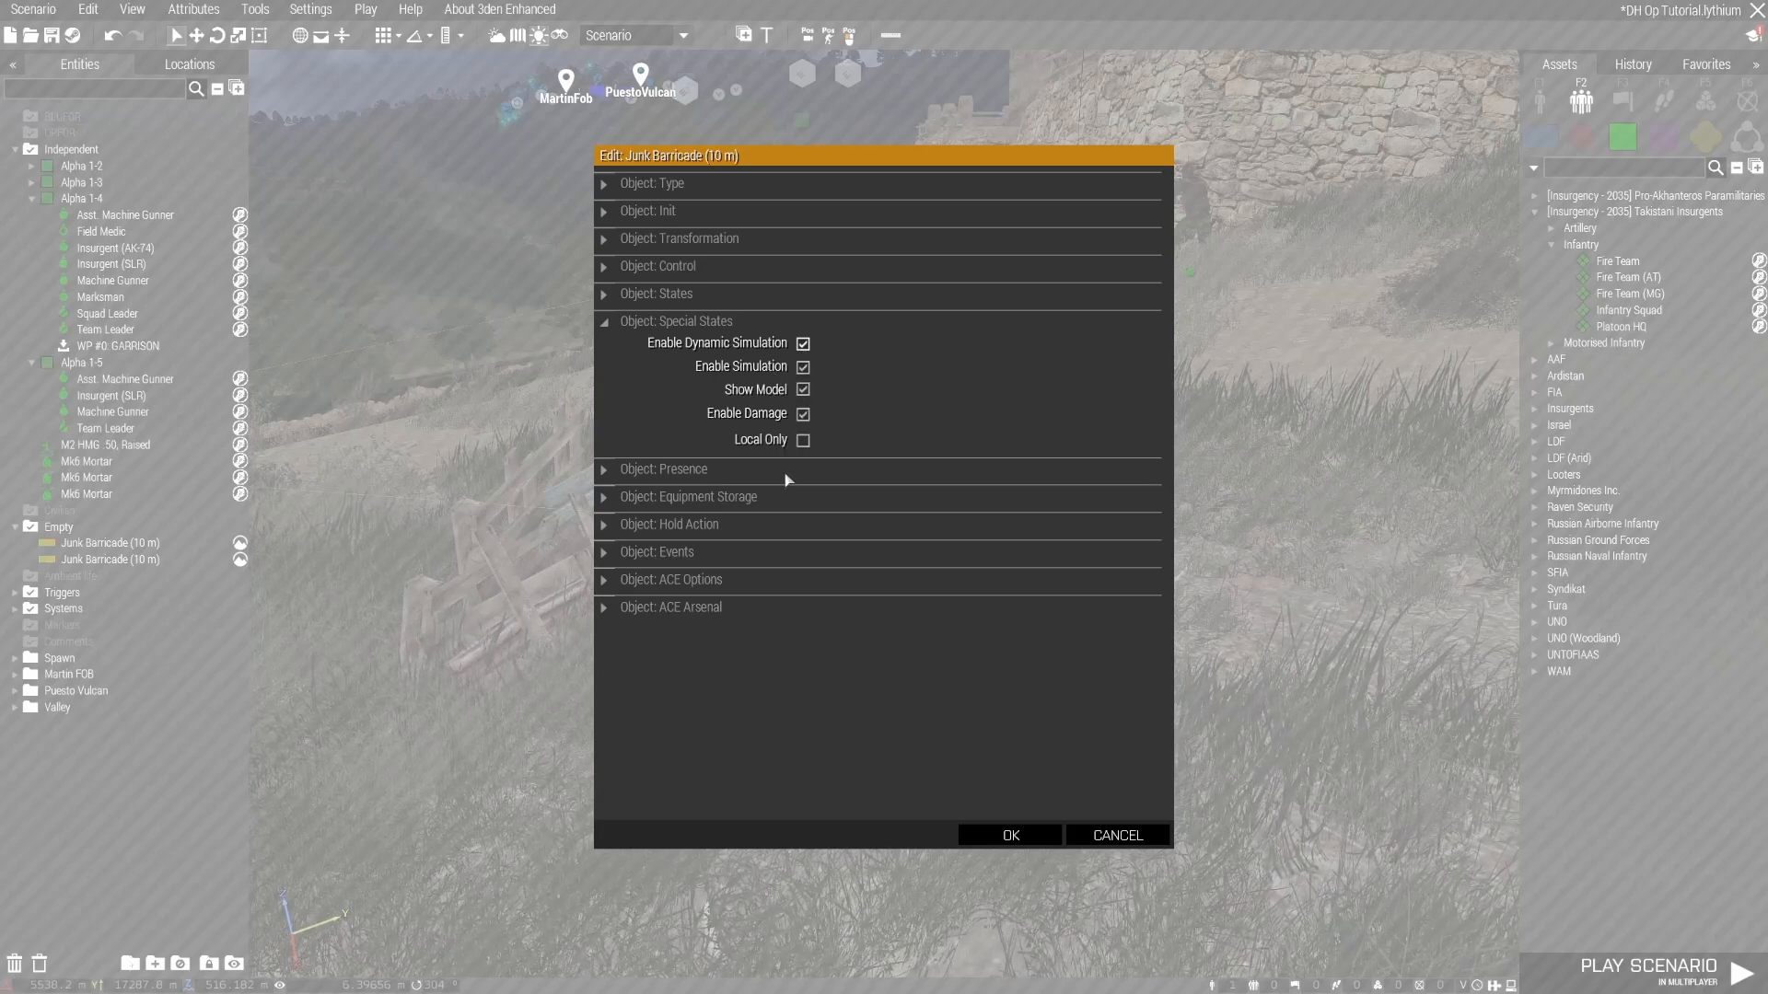
Step: Review the barricade's Presence, Equipment Storage, Hold Action and Events attributes
{"action": "left_click", "coordinate": [705, 474]}
{"action": "left_click", "coordinate": [704, 476]}
{"action": "left_click", "coordinate": [718, 501]}
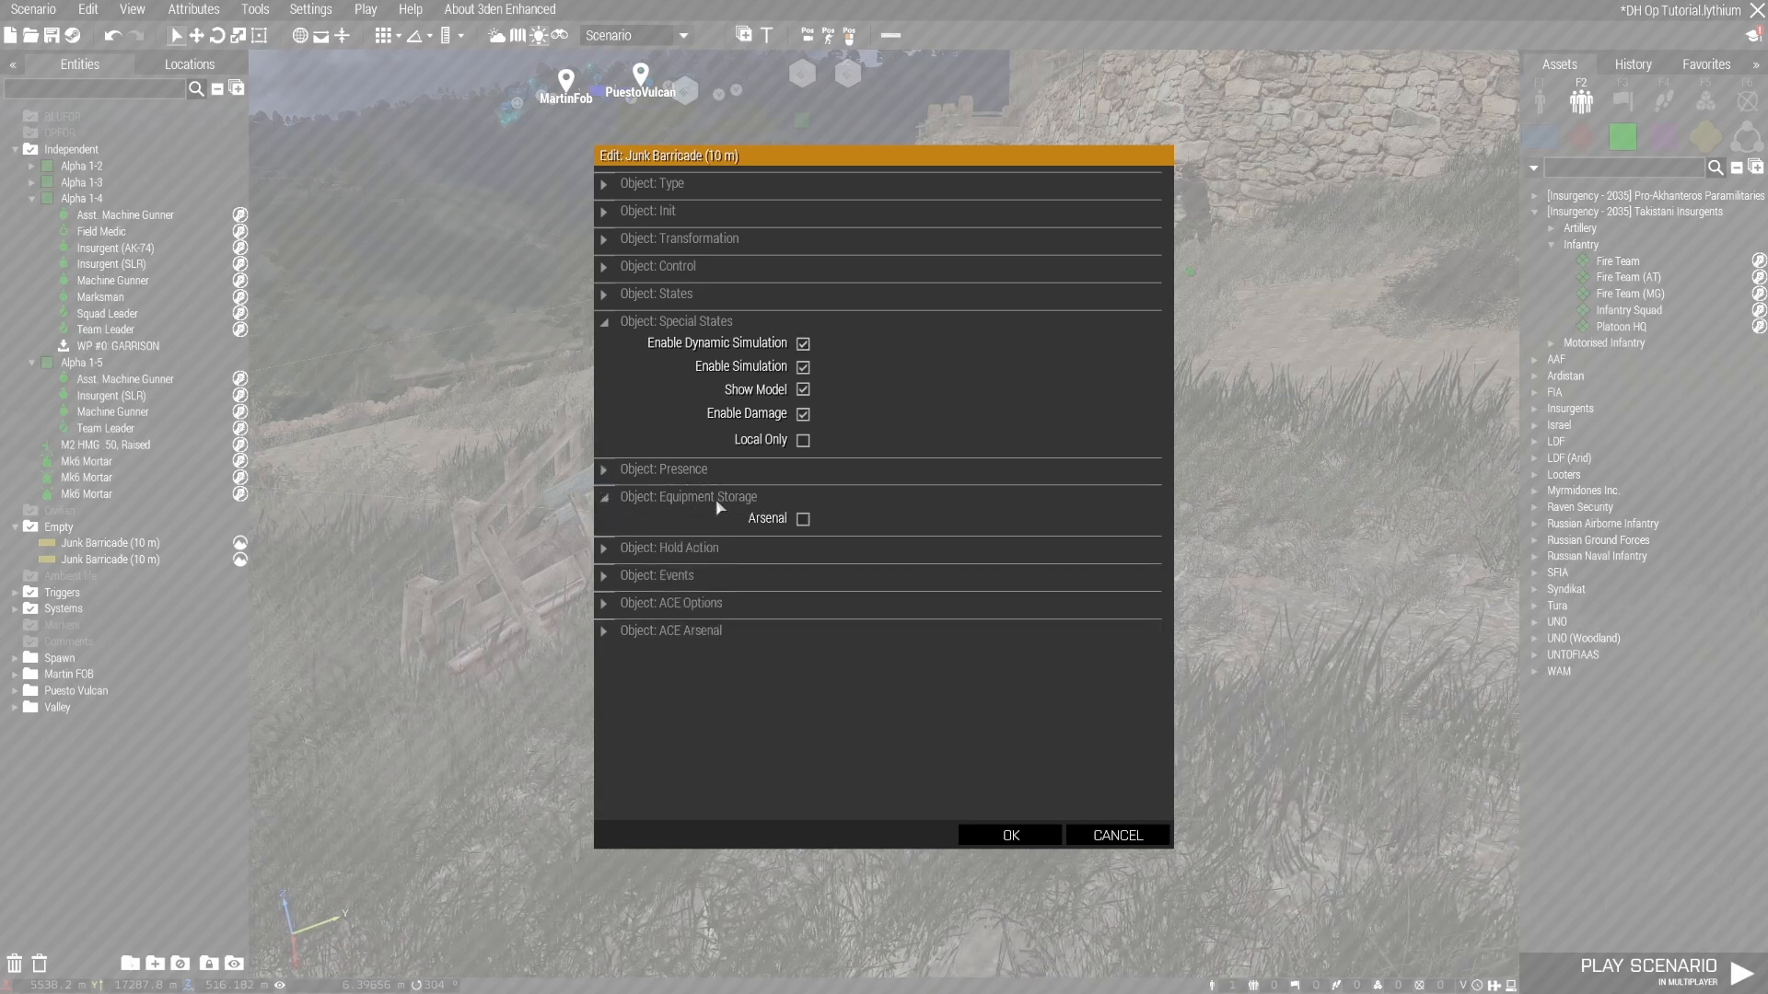
{"action": "left_click", "coordinate": [720, 503]}
{"action": "left_click", "coordinate": [707, 527]}
{"action": "left_click", "coordinate": [709, 527]}
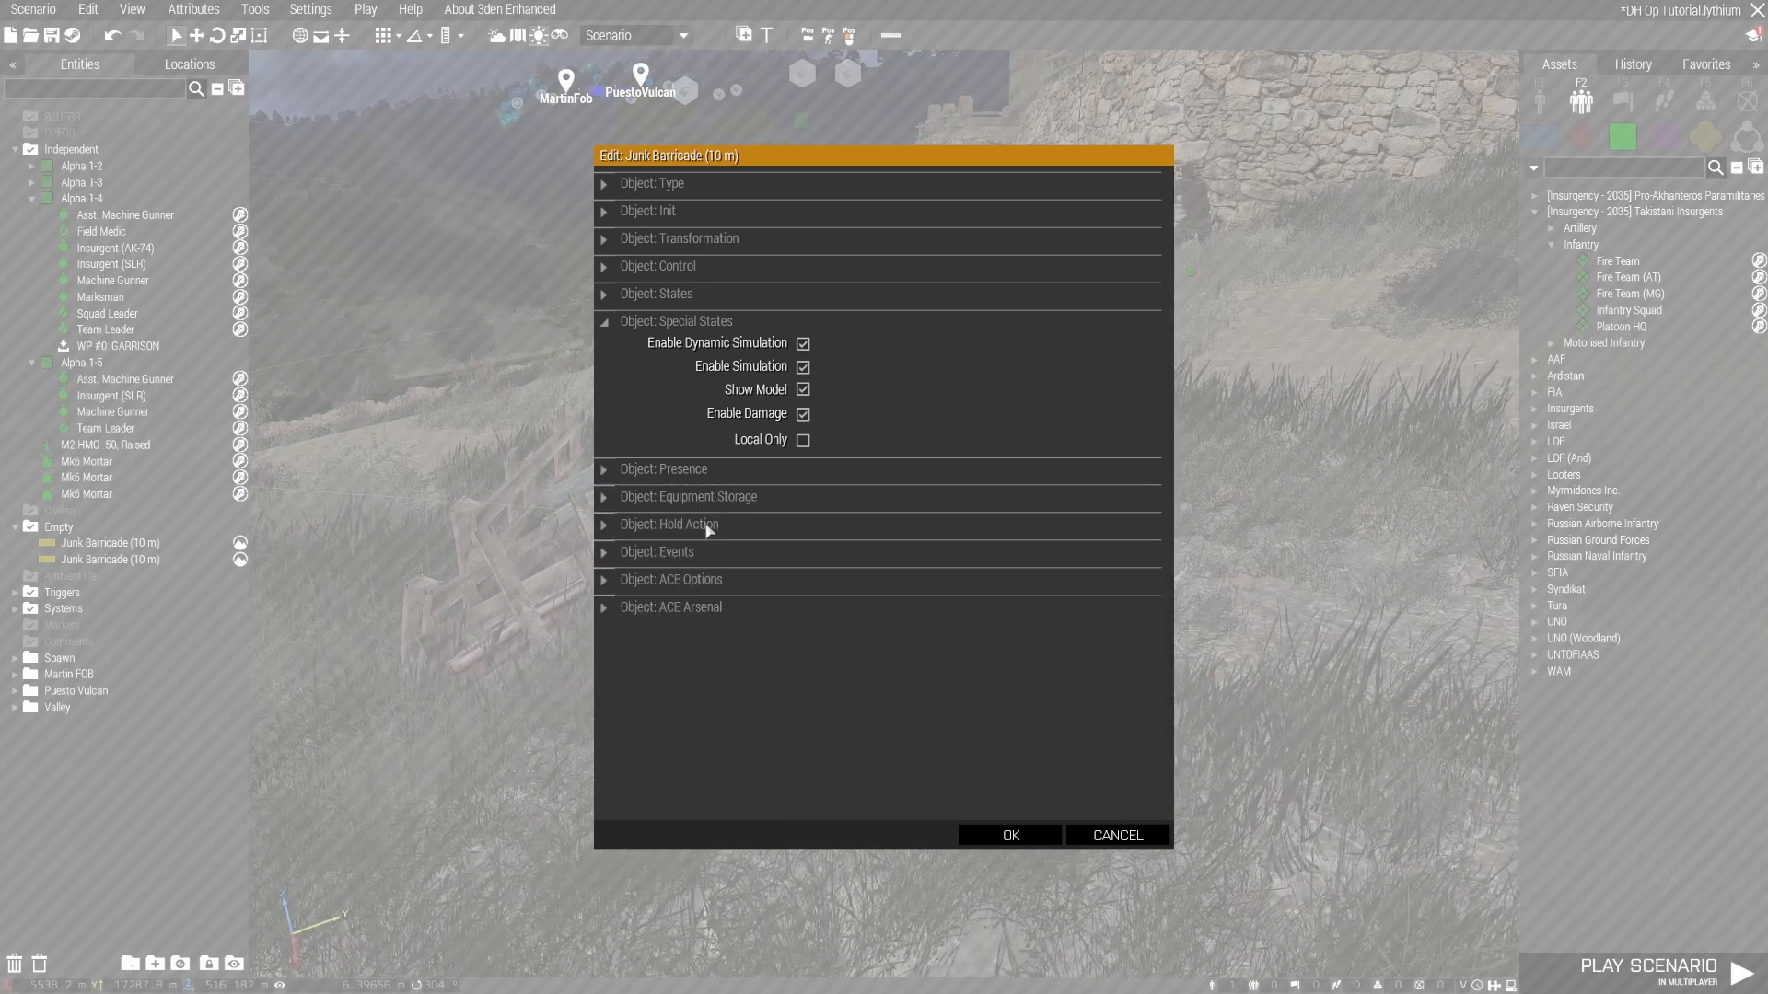
{"action": "left_click", "coordinate": [715, 557]}
{"action": "left_click", "coordinate": [716, 560]}
Step: Examine the barricade's ACE Options and ACE Arsenal attributes, and collapse both sections
{"action": "left_click", "coordinate": [722, 582]}
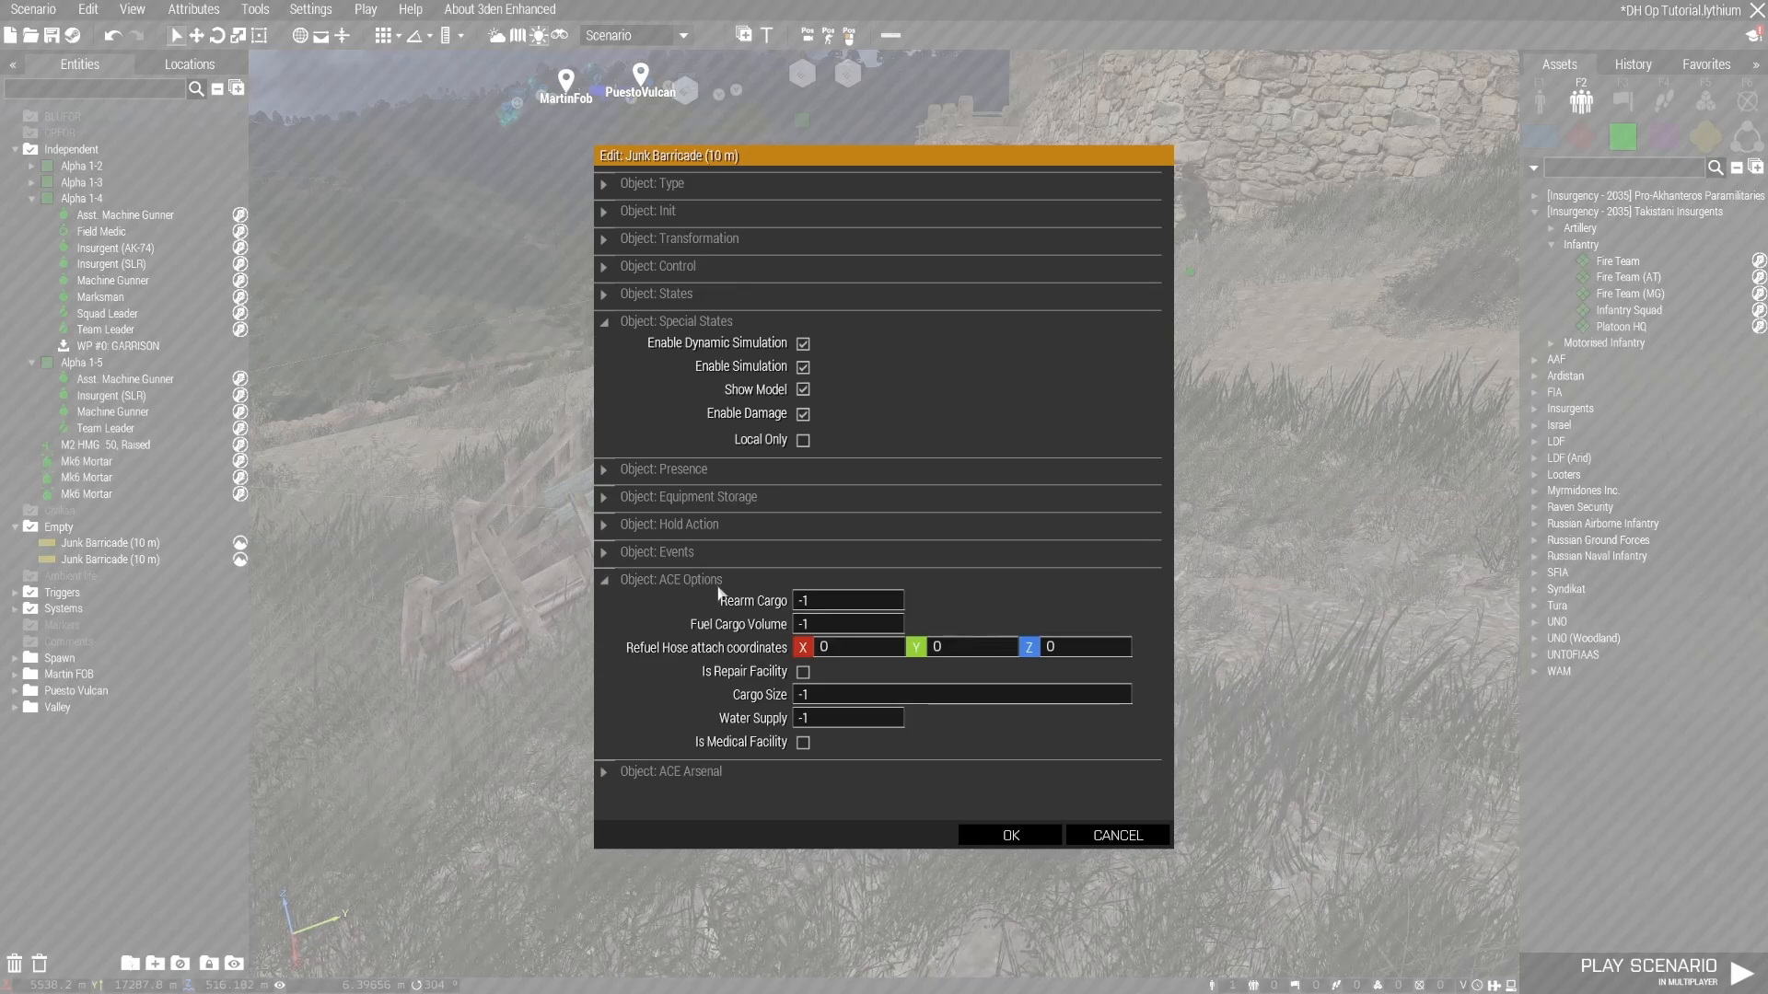
{"action": "left_click", "coordinate": [717, 590]}
{"action": "left_click", "coordinate": [716, 587]}
{"action": "left_click", "coordinate": [685, 586]}
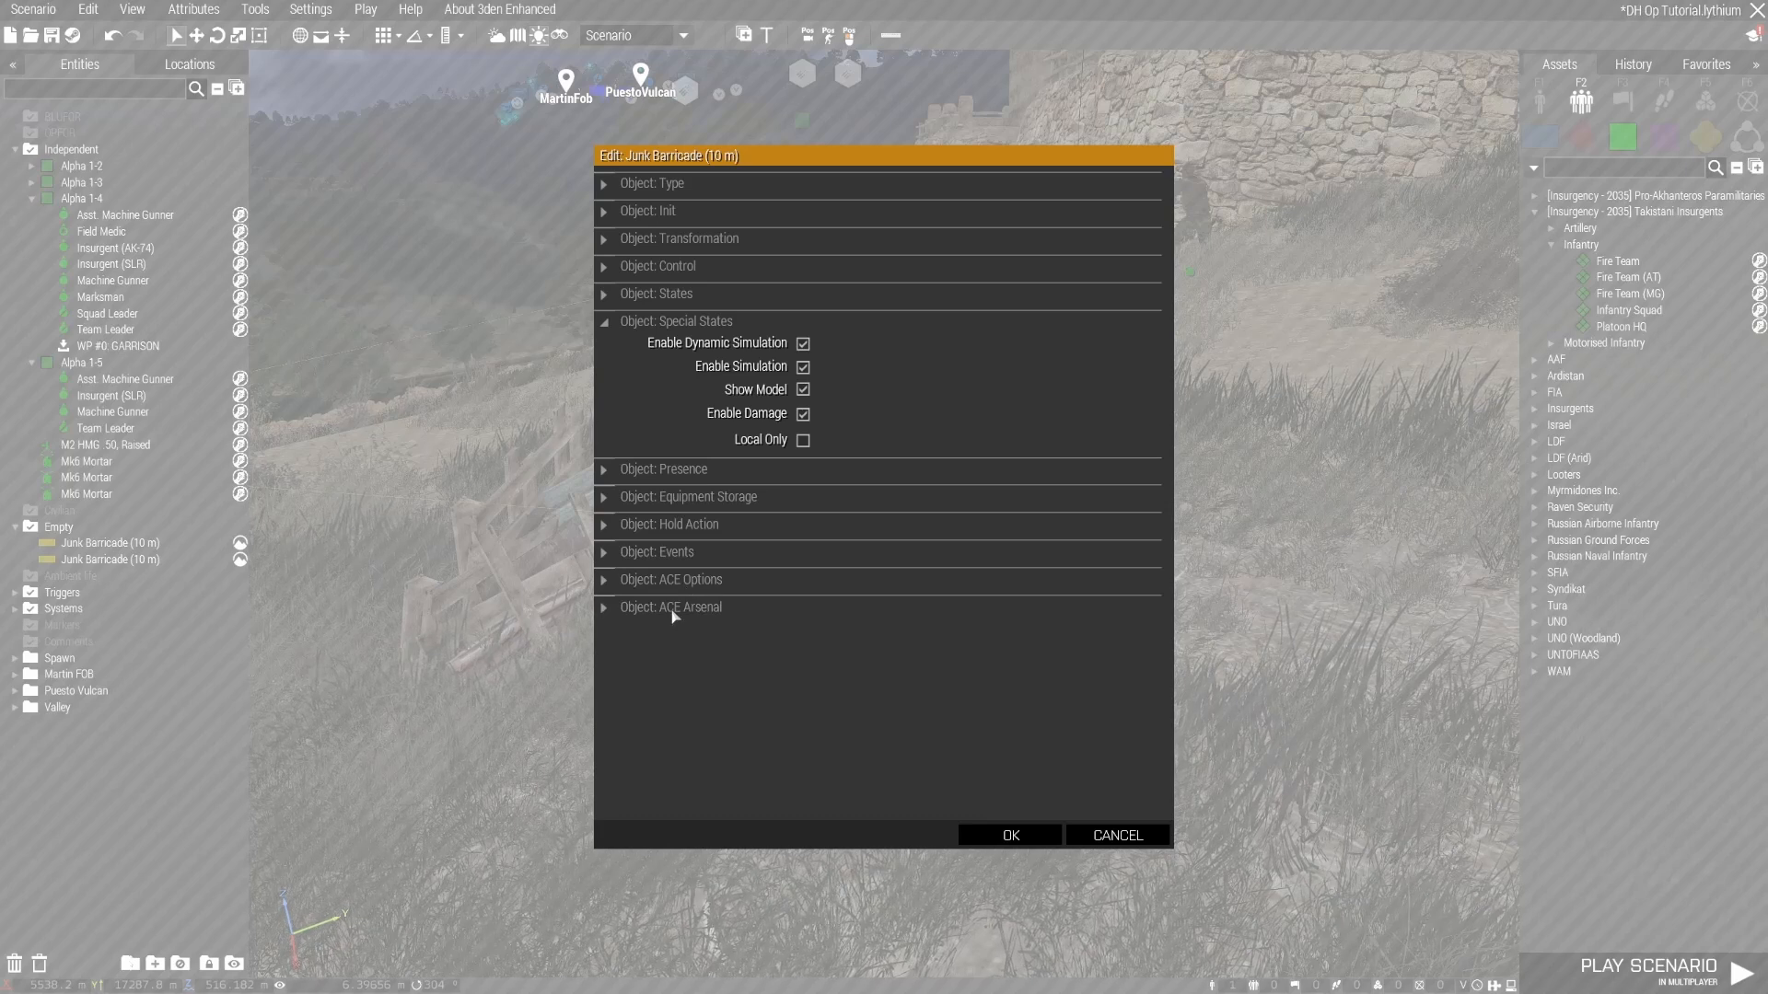
{"action": "left_click", "coordinate": [675, 610]}
{"action": "scroll", "coordinate": [1045, 605], "scroll_direction": "down", "scroll_amount": 4}
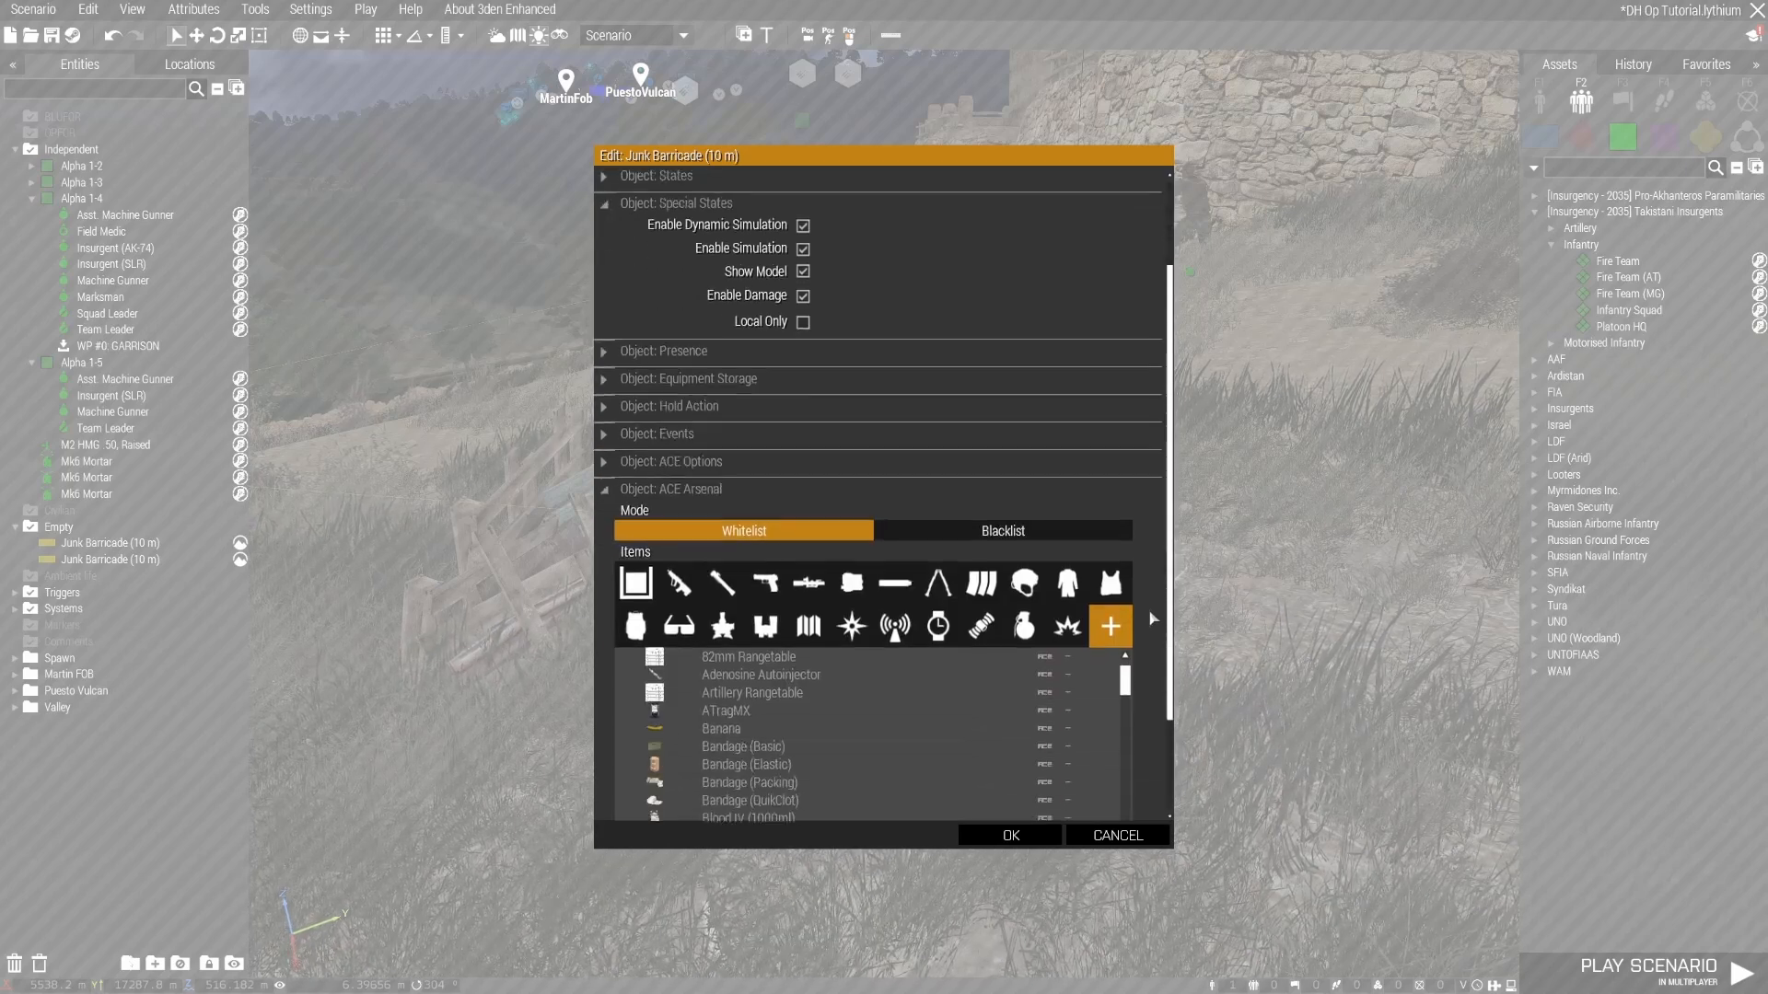
{"action": "left_click", "coordinate": [673, 364]}
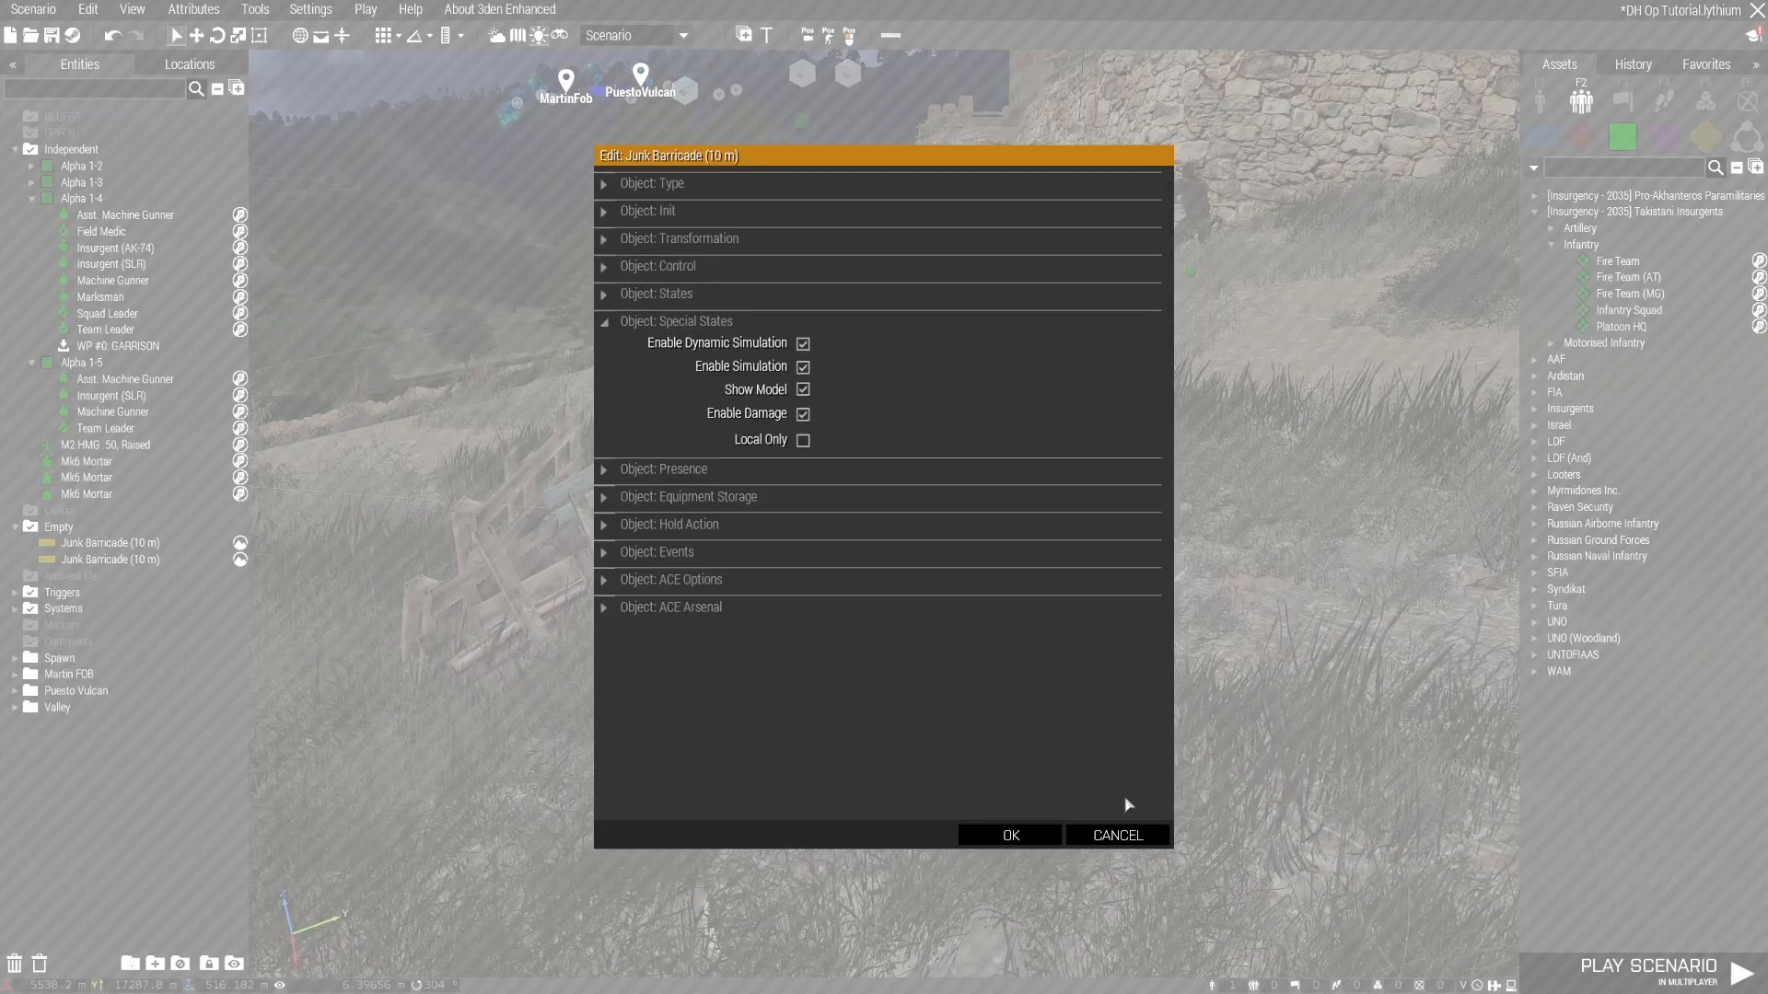
Step: Disable the Path AI feature for the four-man fire team positioned behind the two junk barricades
{"action": "left_click", "coordinate": [1118, 835]}
{"action": "scroll", "coordinate": [1042, 430], "scroll_direction": "down", "scroll_amount": 4}
{"action": "right_click_drag", "start_coordinate": [1164, 549], "coordinate": [1267, 660]}
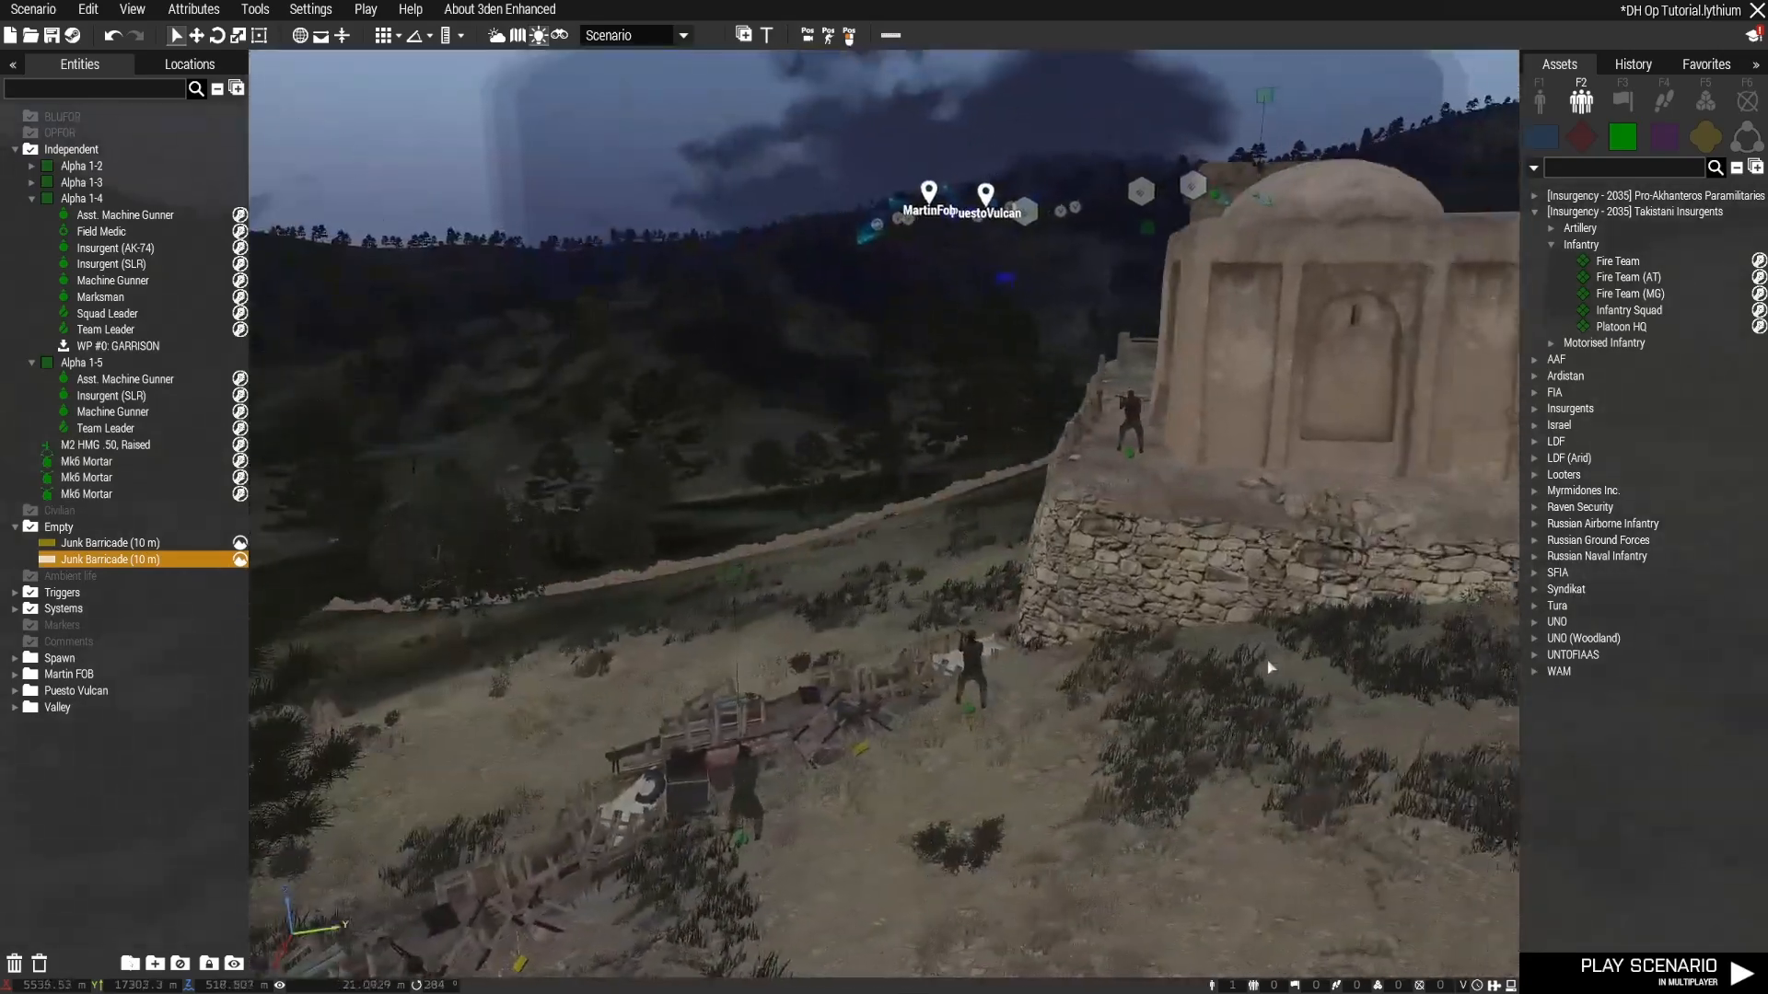
{"action": "double_click", "coordinate": [736, 578]}
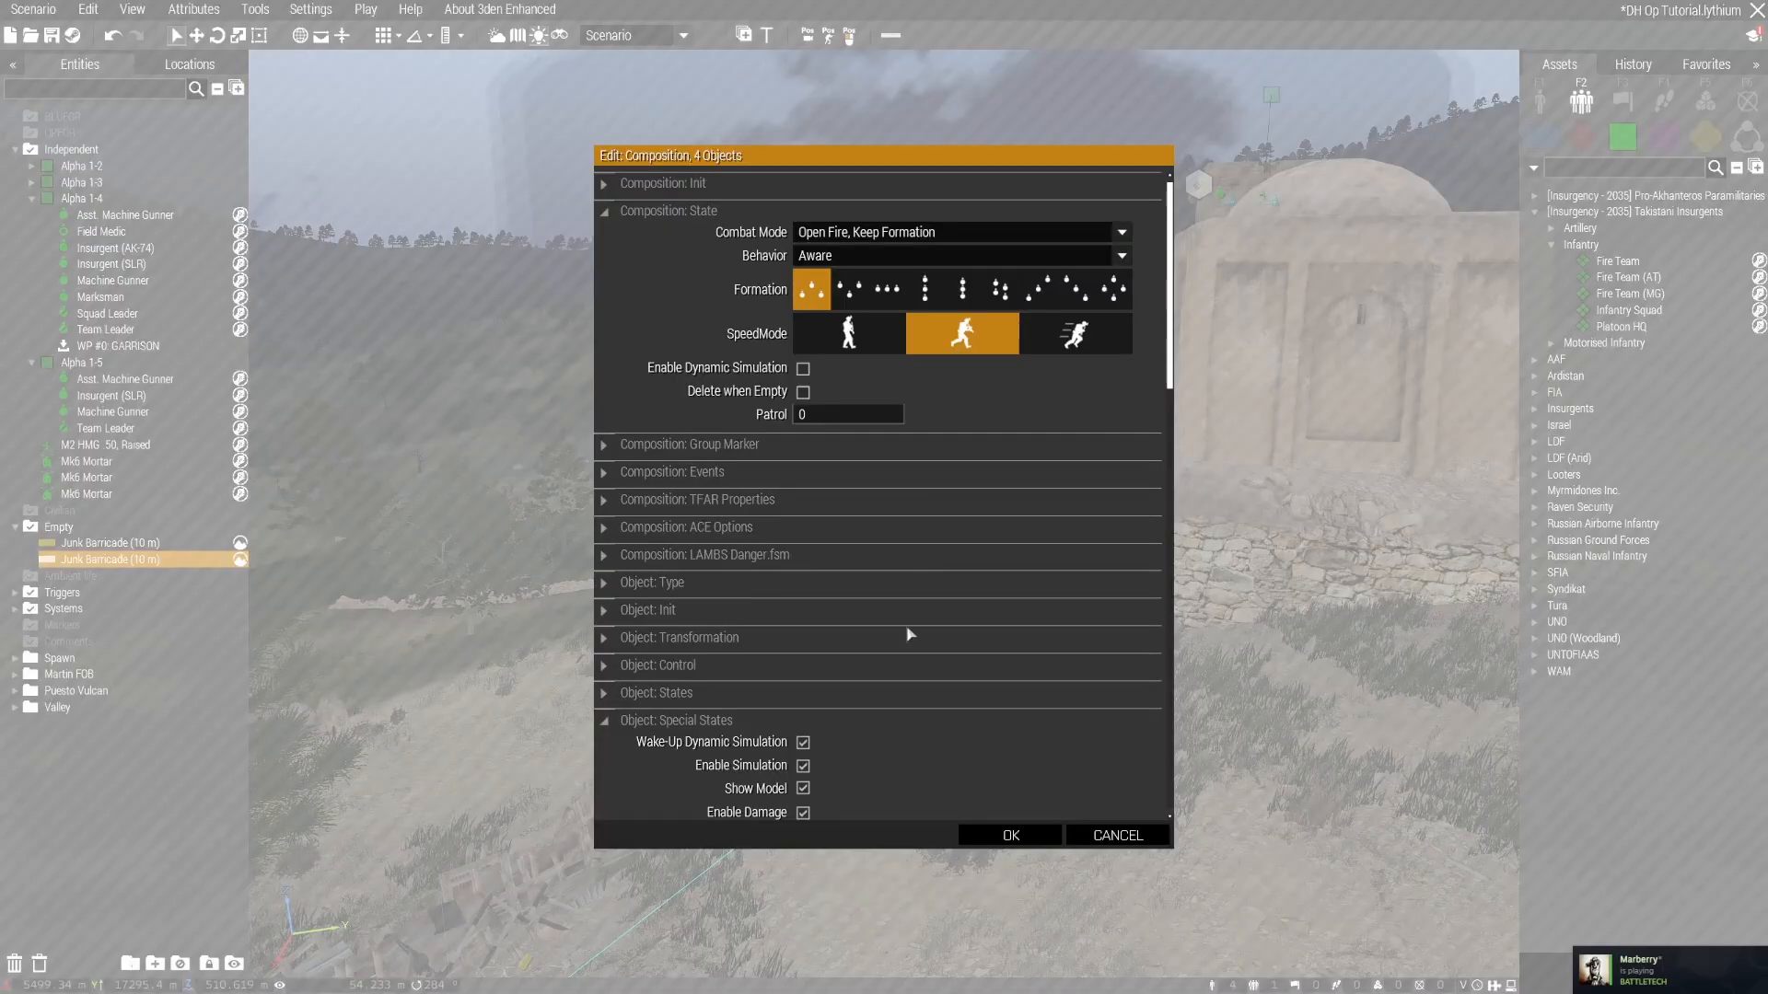
{"action": "scroll", "coordinate": [884, 734], "scroll_direction": "down", "scroll_amount": 10}
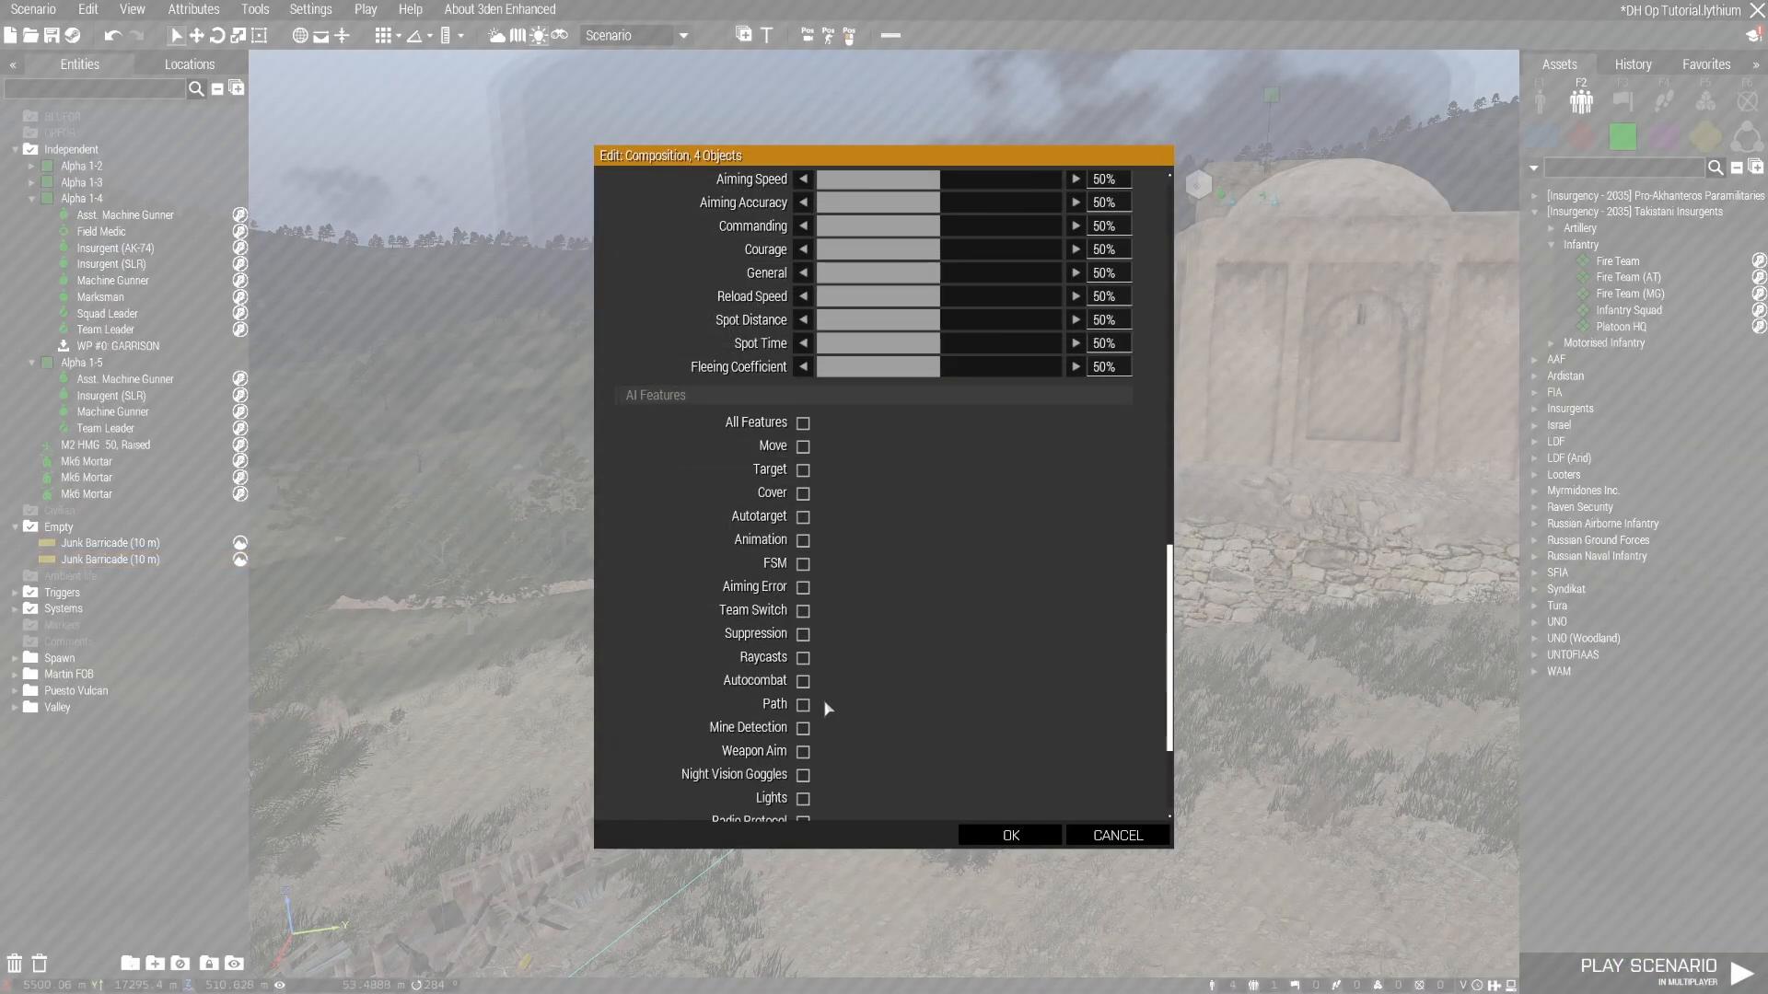
{"action": "scroll", "coordinate": [710, 442], "scroll_direction": "up", "scroll_amount": 4}
{"action": "scroll", "coordinate": [710, 442], "scroll_direction": "down", "scroll_amount": 3}
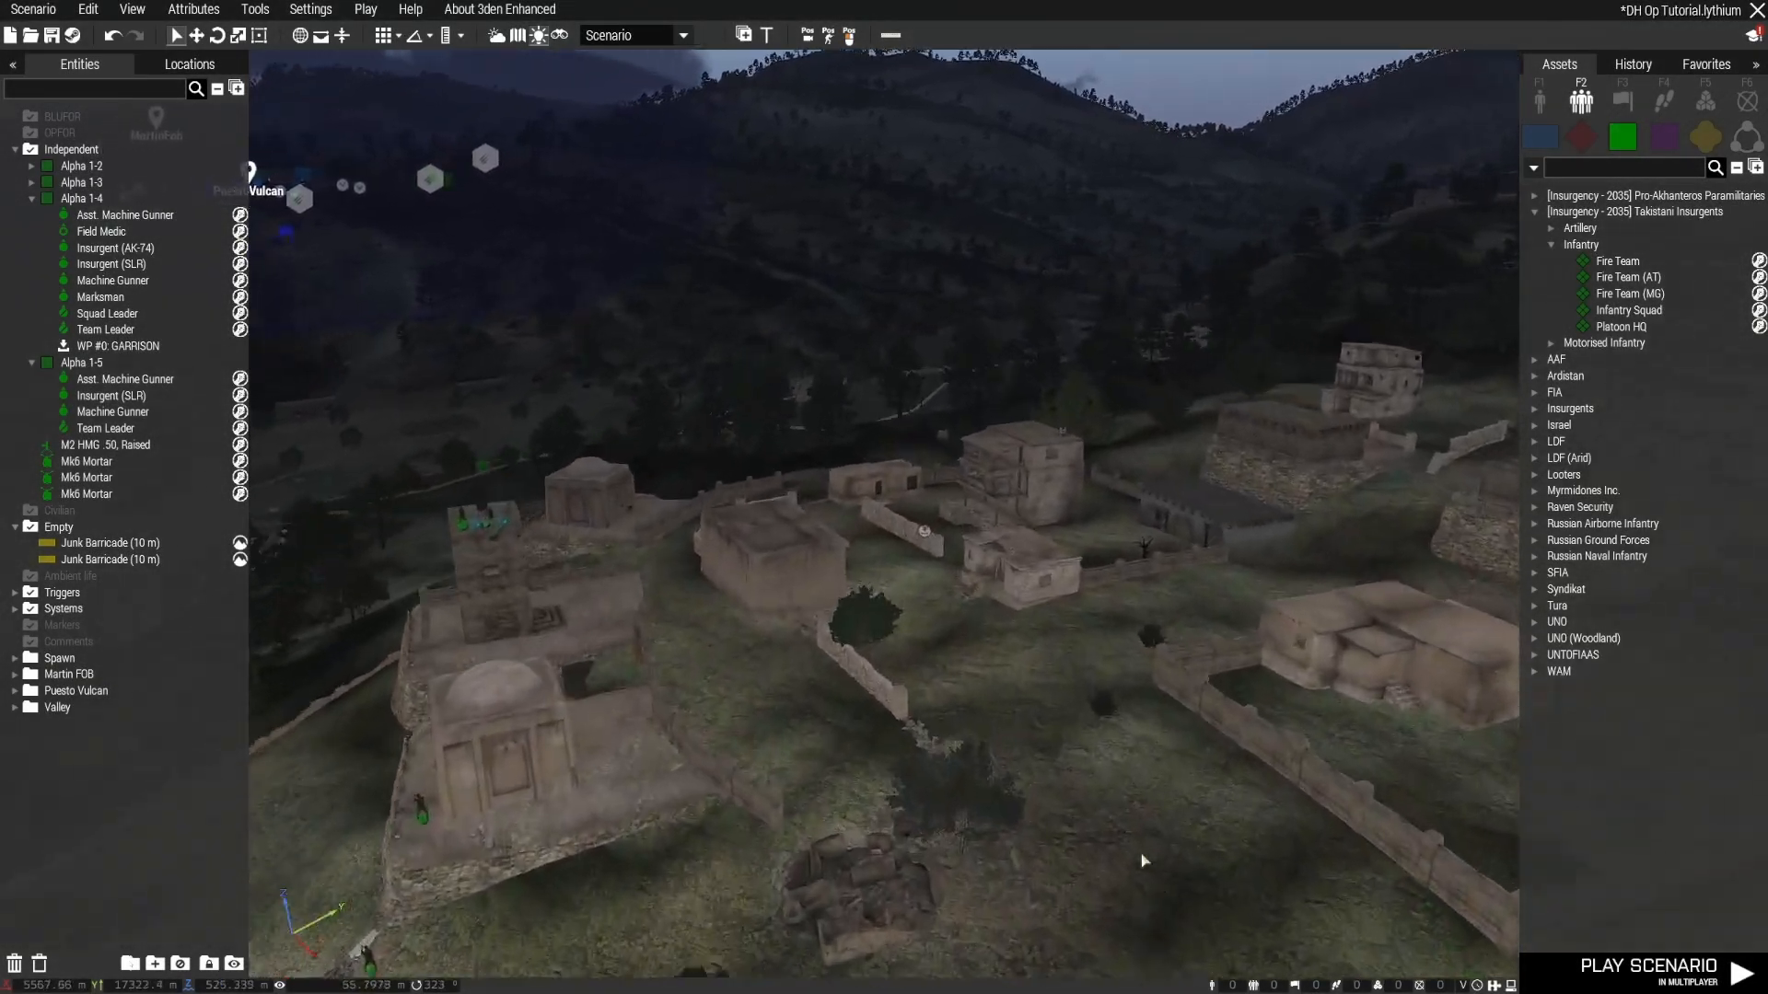
Step: Search the empty objects for "barricad" and place a Junk Barricade (10 m) in the gap between the two walled terraces
{"action": "key", "text": "w"}
{"action": "right_click_drag", "start_coordinate": [1142, 861], "coordinate": [814, 908]}
{"action": "key", "text": "d"}
{"action": "key", "text": "w"}
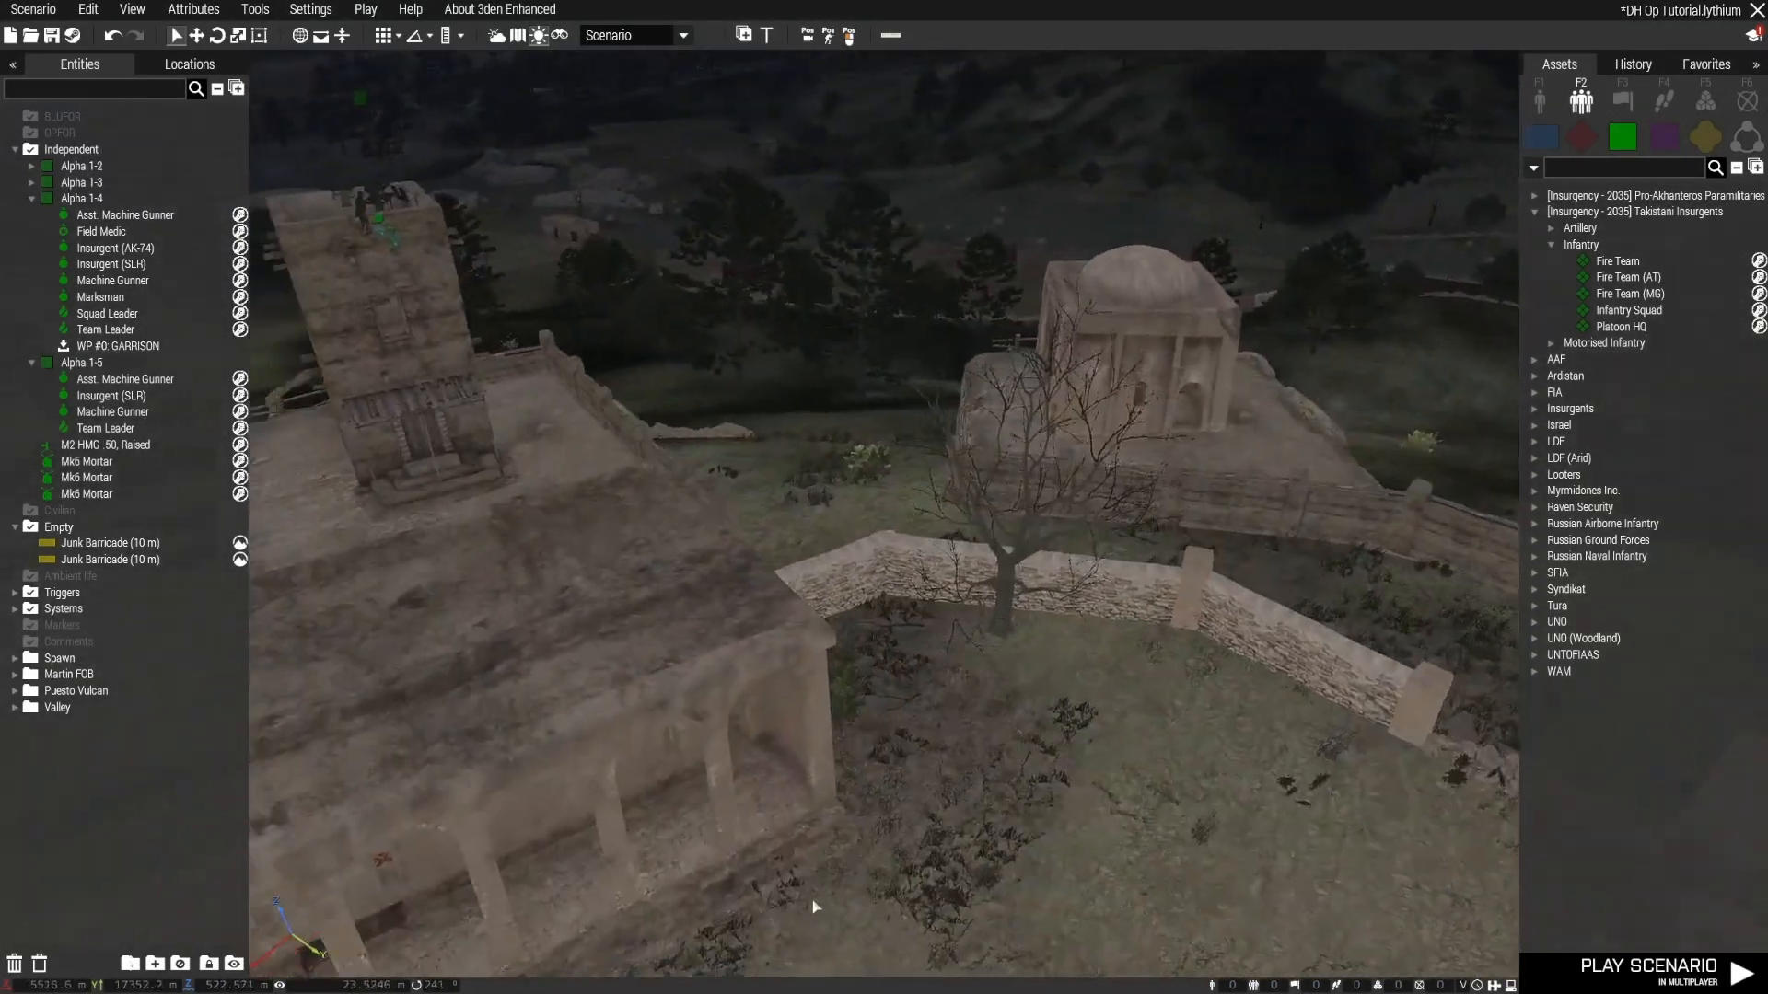
{"action": "left_click", "coordinate": [1705, 140]}
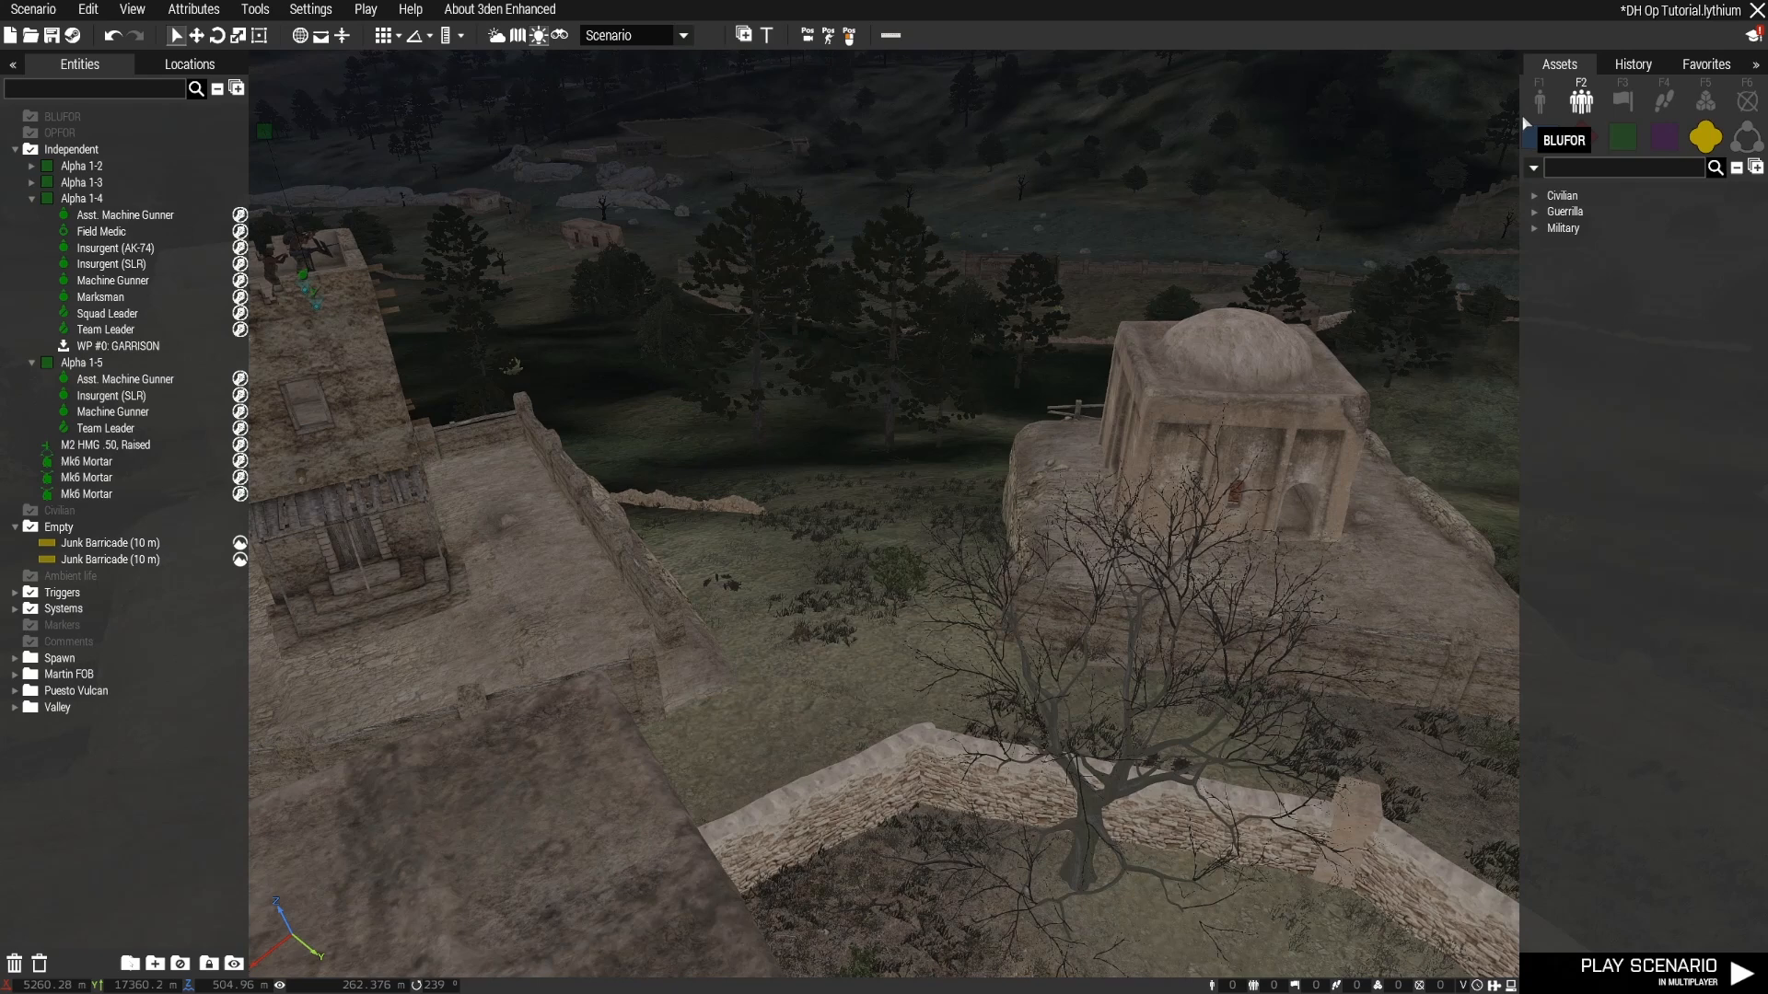
{"action": "left_click", "coordinate": [1575, 170]}
{"action": "type", "text": "barricad"}
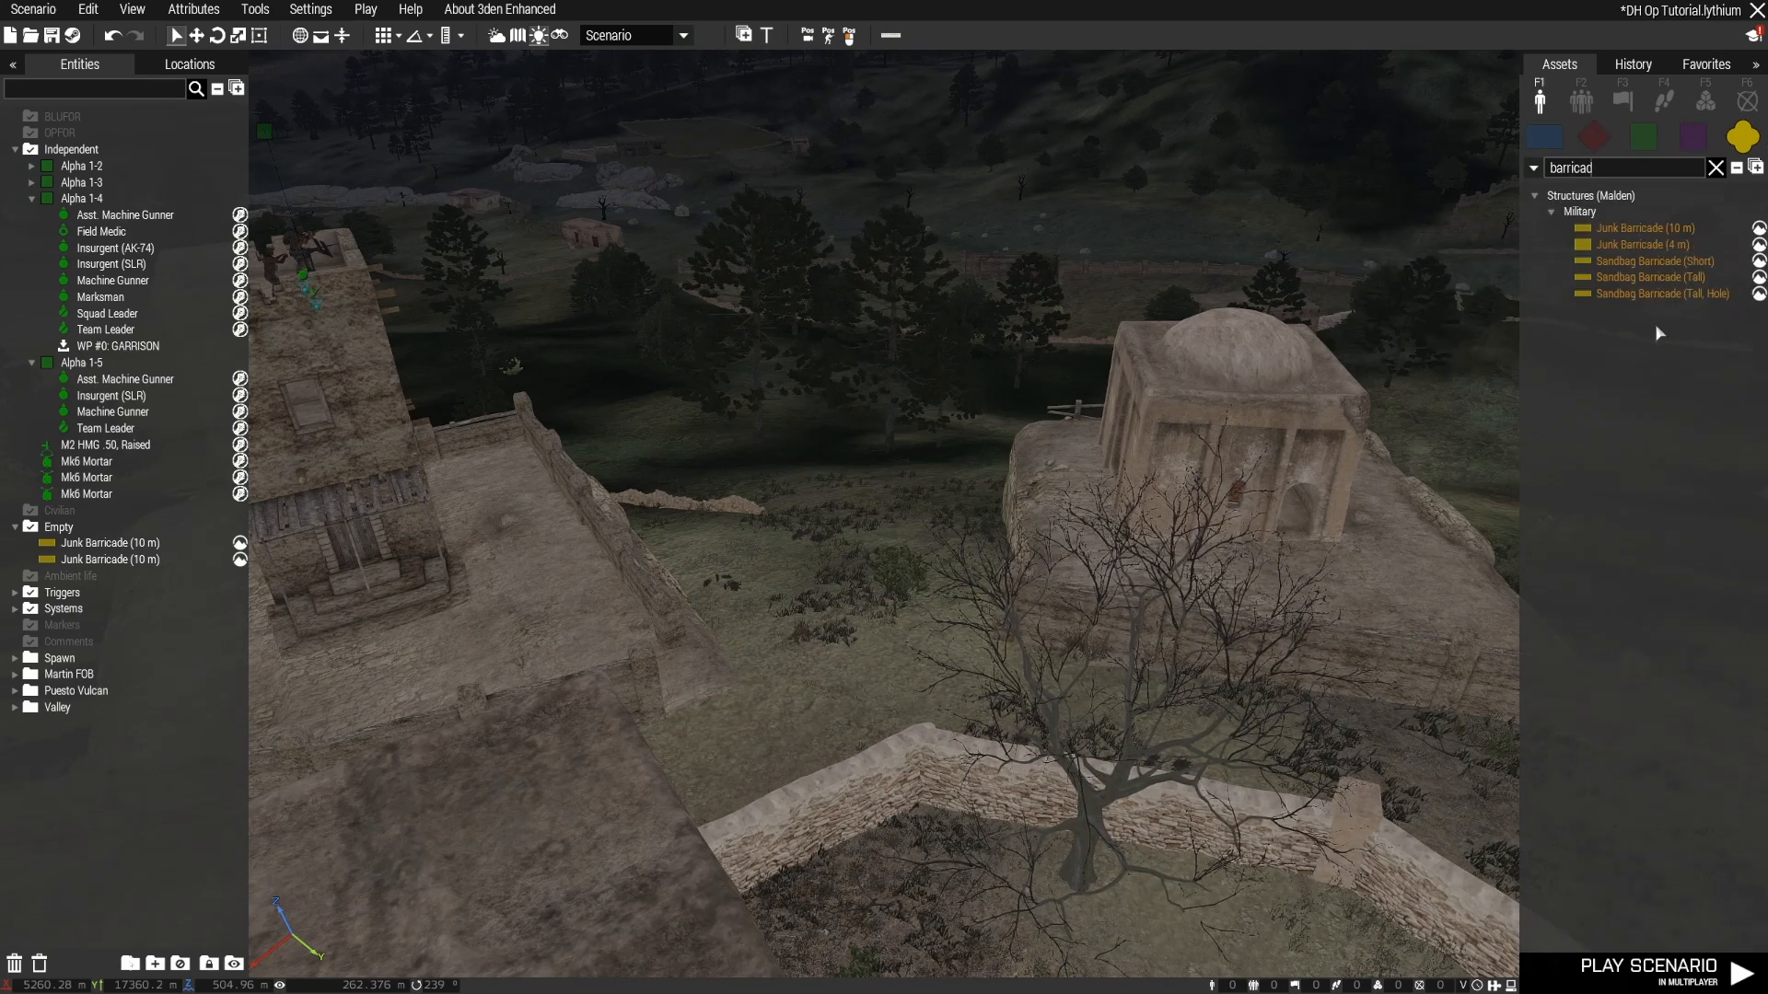
{"action": "left_click", "coordinate": [1655, 230]}
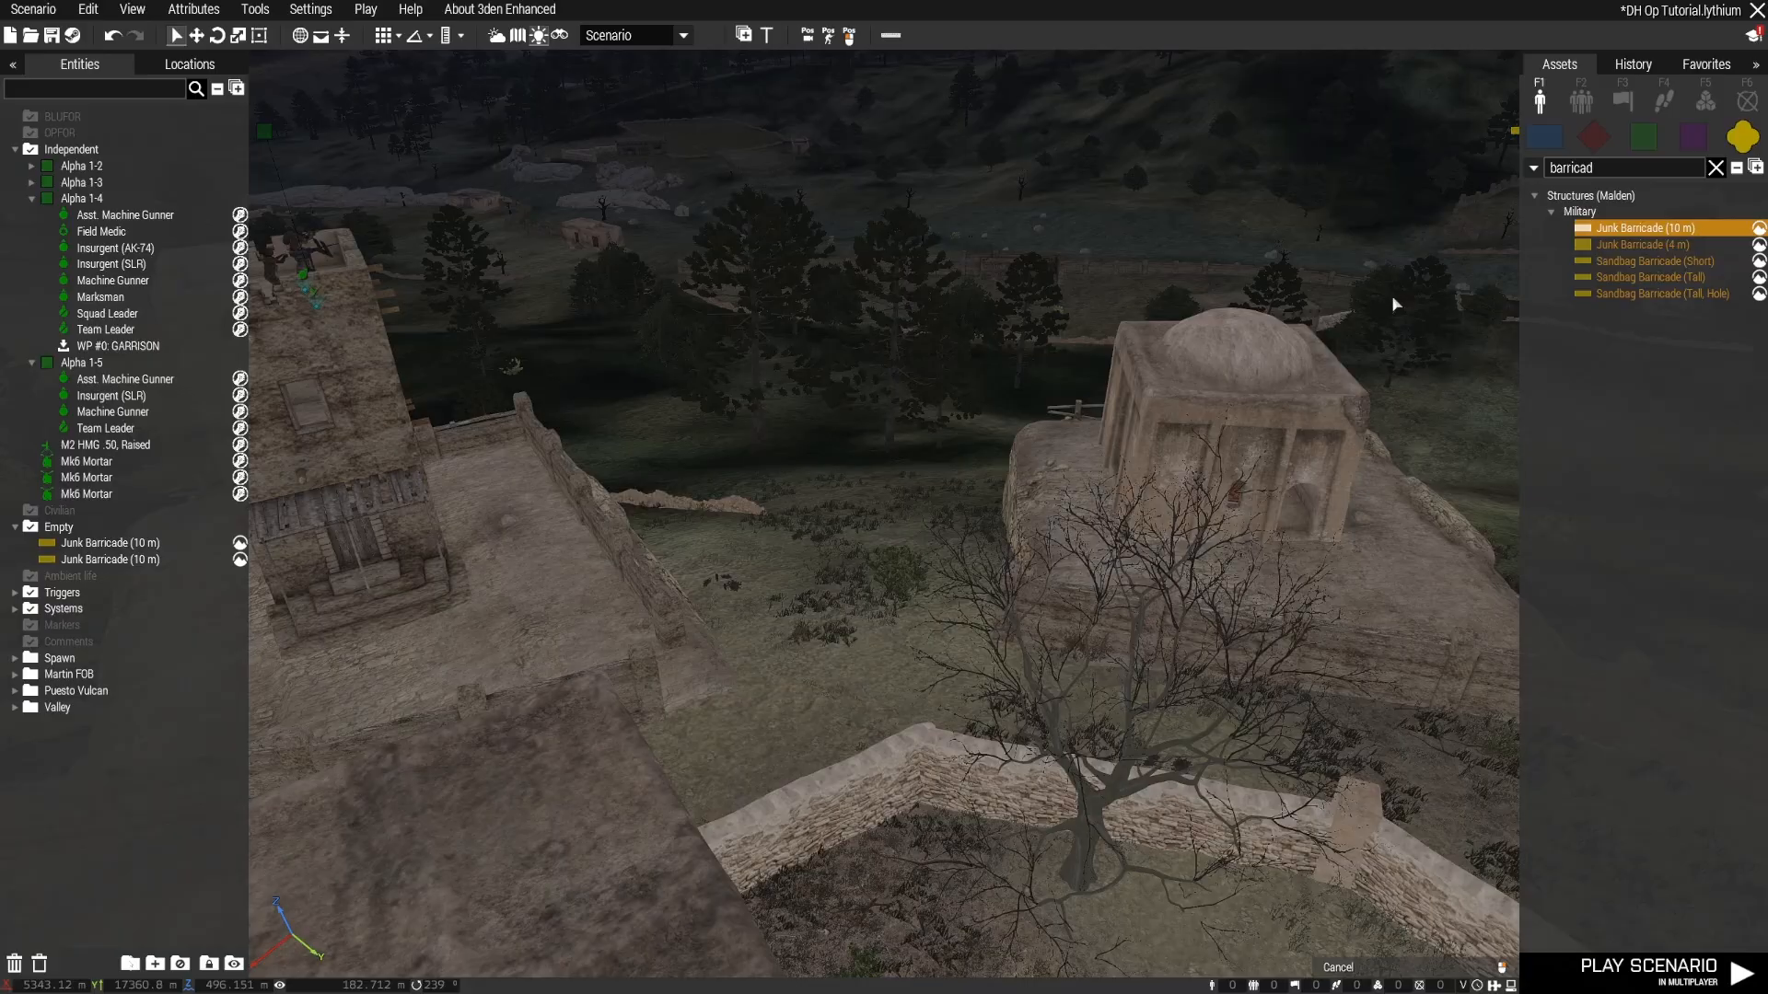
{"action": "double_click", "coordinate": [844, 616]}
{"action": "left_click", "coordinate": [1100, 835]}
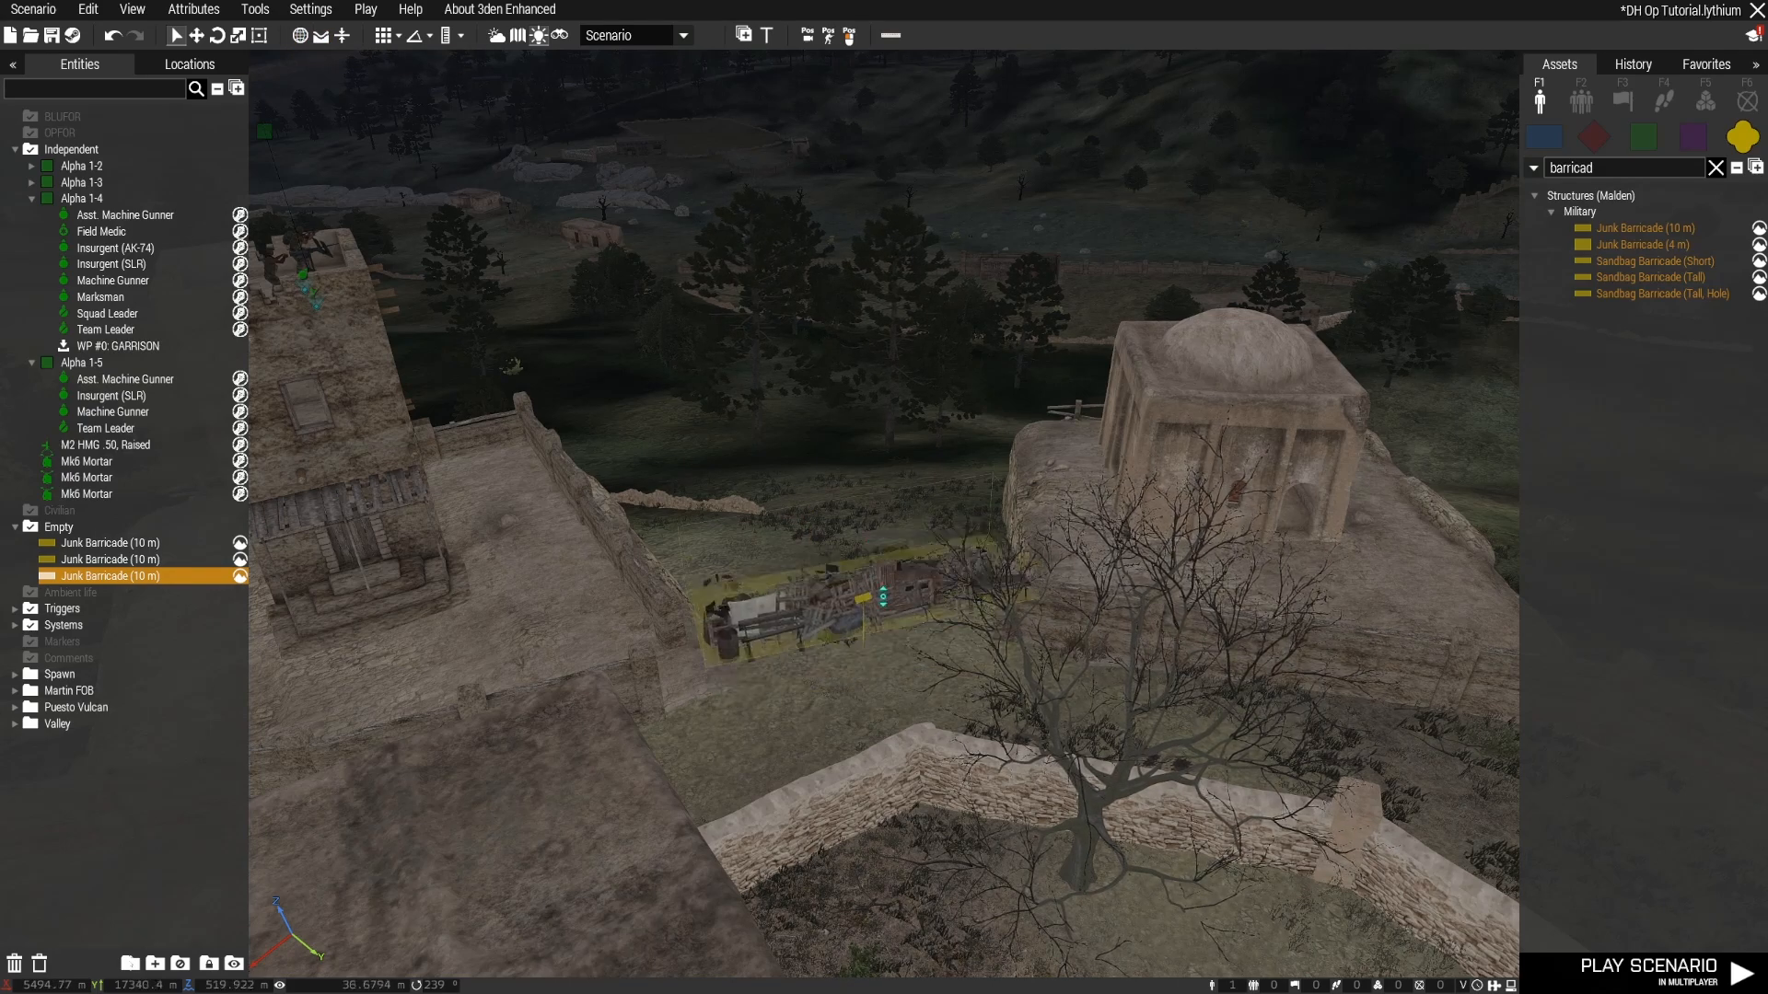
Step: Shift the new 10 m barricade sideways against the terrace wall at one end of the gap
{"action": "left_click", "coordinate": [1019, 716]}
{"action": "key", "text": "w"}
{"action": "key", "text": "z"}
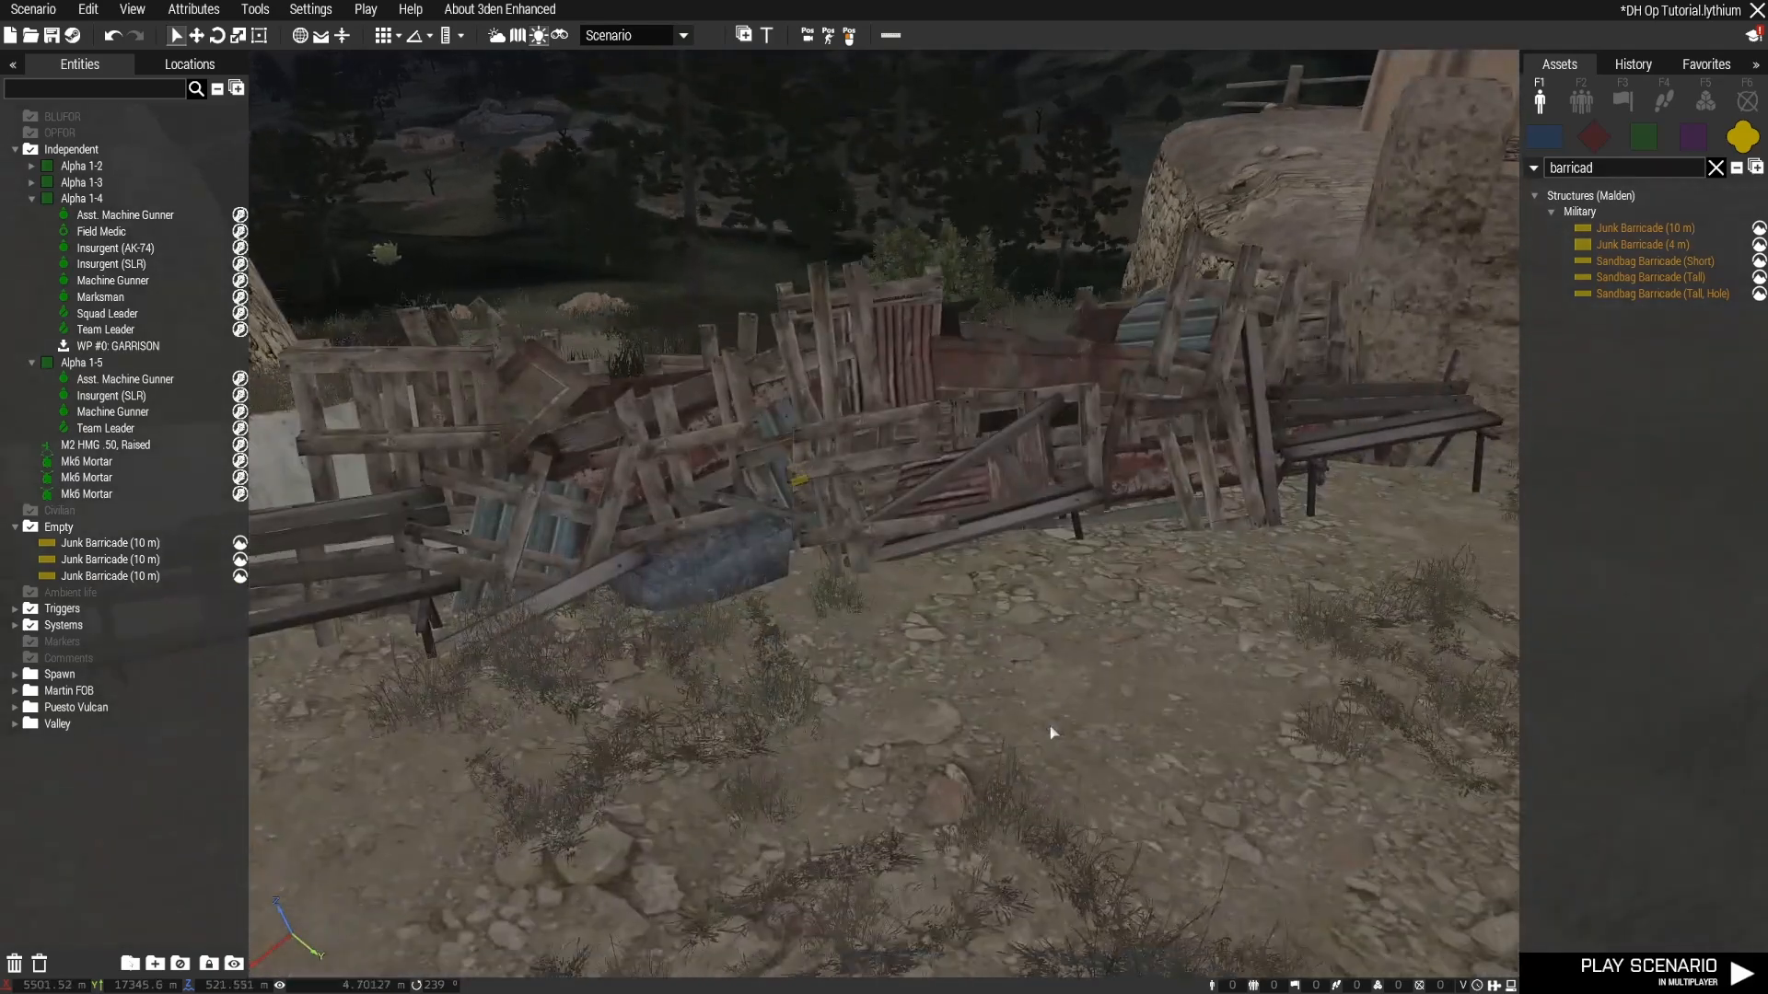
{"action": "key", "text": "d"}
{"action": "right_click_drag", "start_coordinate": [1047, 722], "coordinate": [308, 668]}
{"action": "key", "text": "d"}
{"action": "key", "text": "d"}
{"action": "key", "text": "a"}
{"action": "left_click_drag", "start_coordinate": [517, 595], "coordinate": [722, 556]}
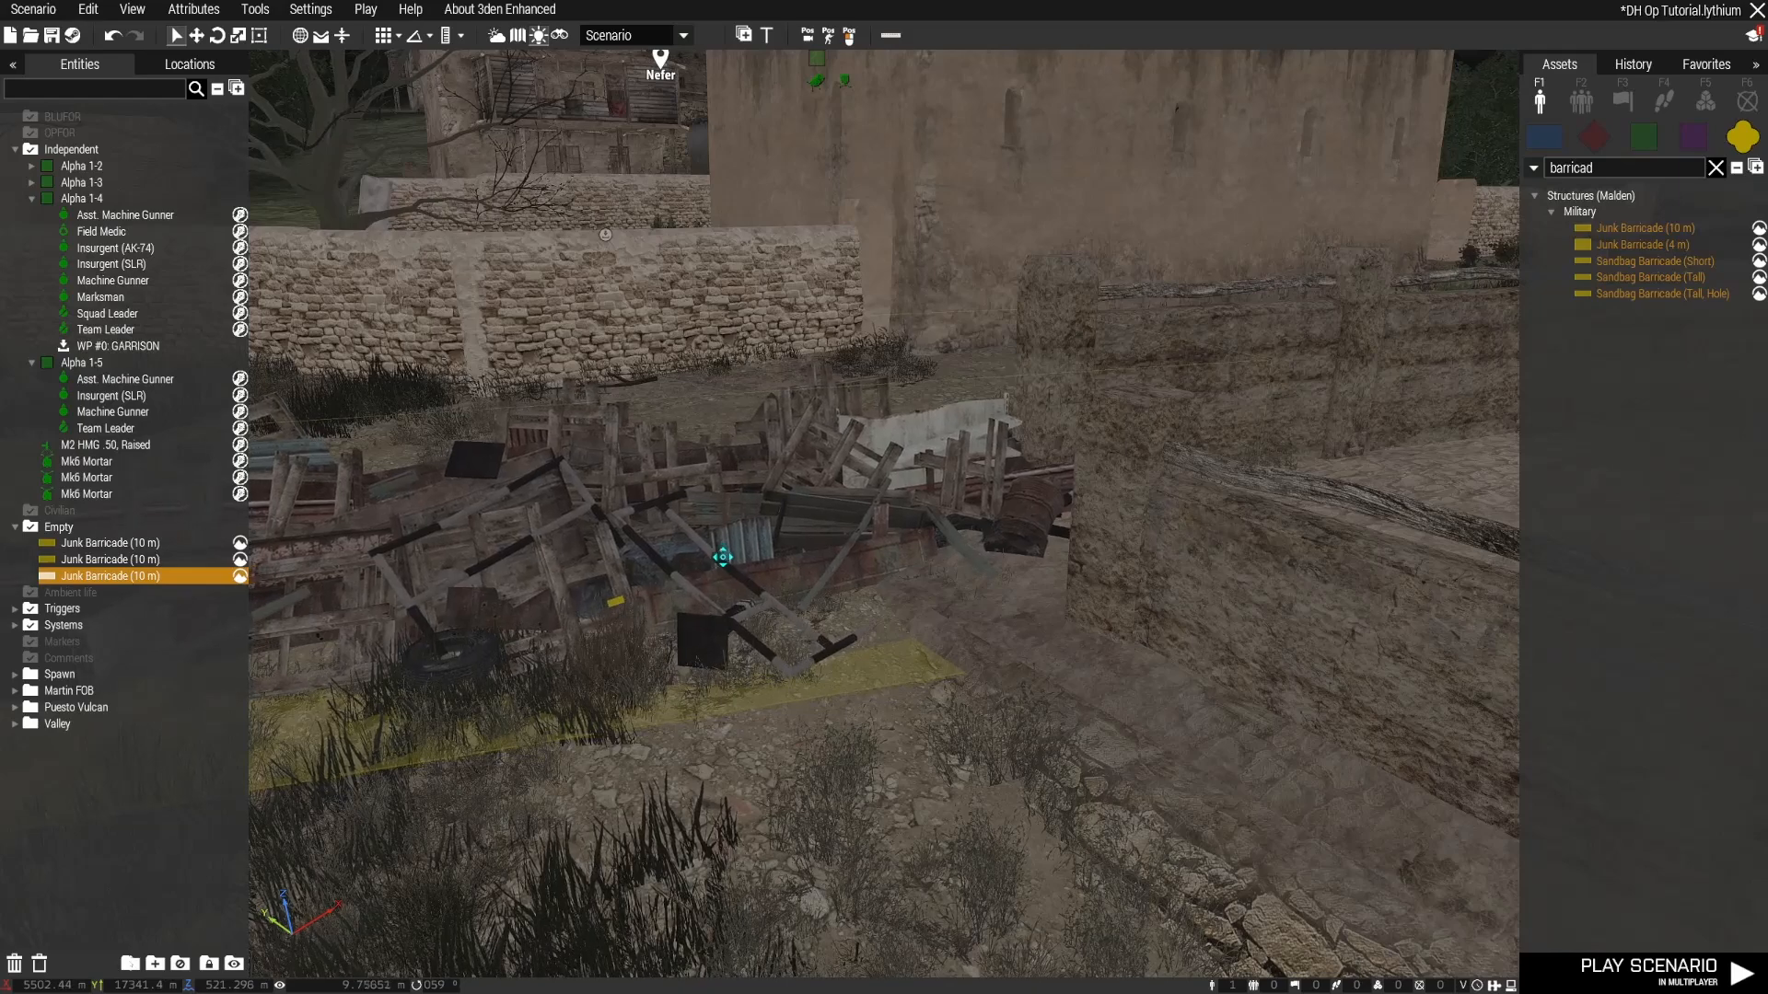
Step: Place a Junk Barricade (4 m) and move it into the remaining opening between the 10 m barricade and the wall pillar
{"action": "left_click", "coordinate": [872, 805]}
{"action": "key", "text": "a"}
{"action": "right_click_drag", "start_coordinate": [872, 805], "coordinate": [907, 799]}
{"action": "key", "text": "s"}
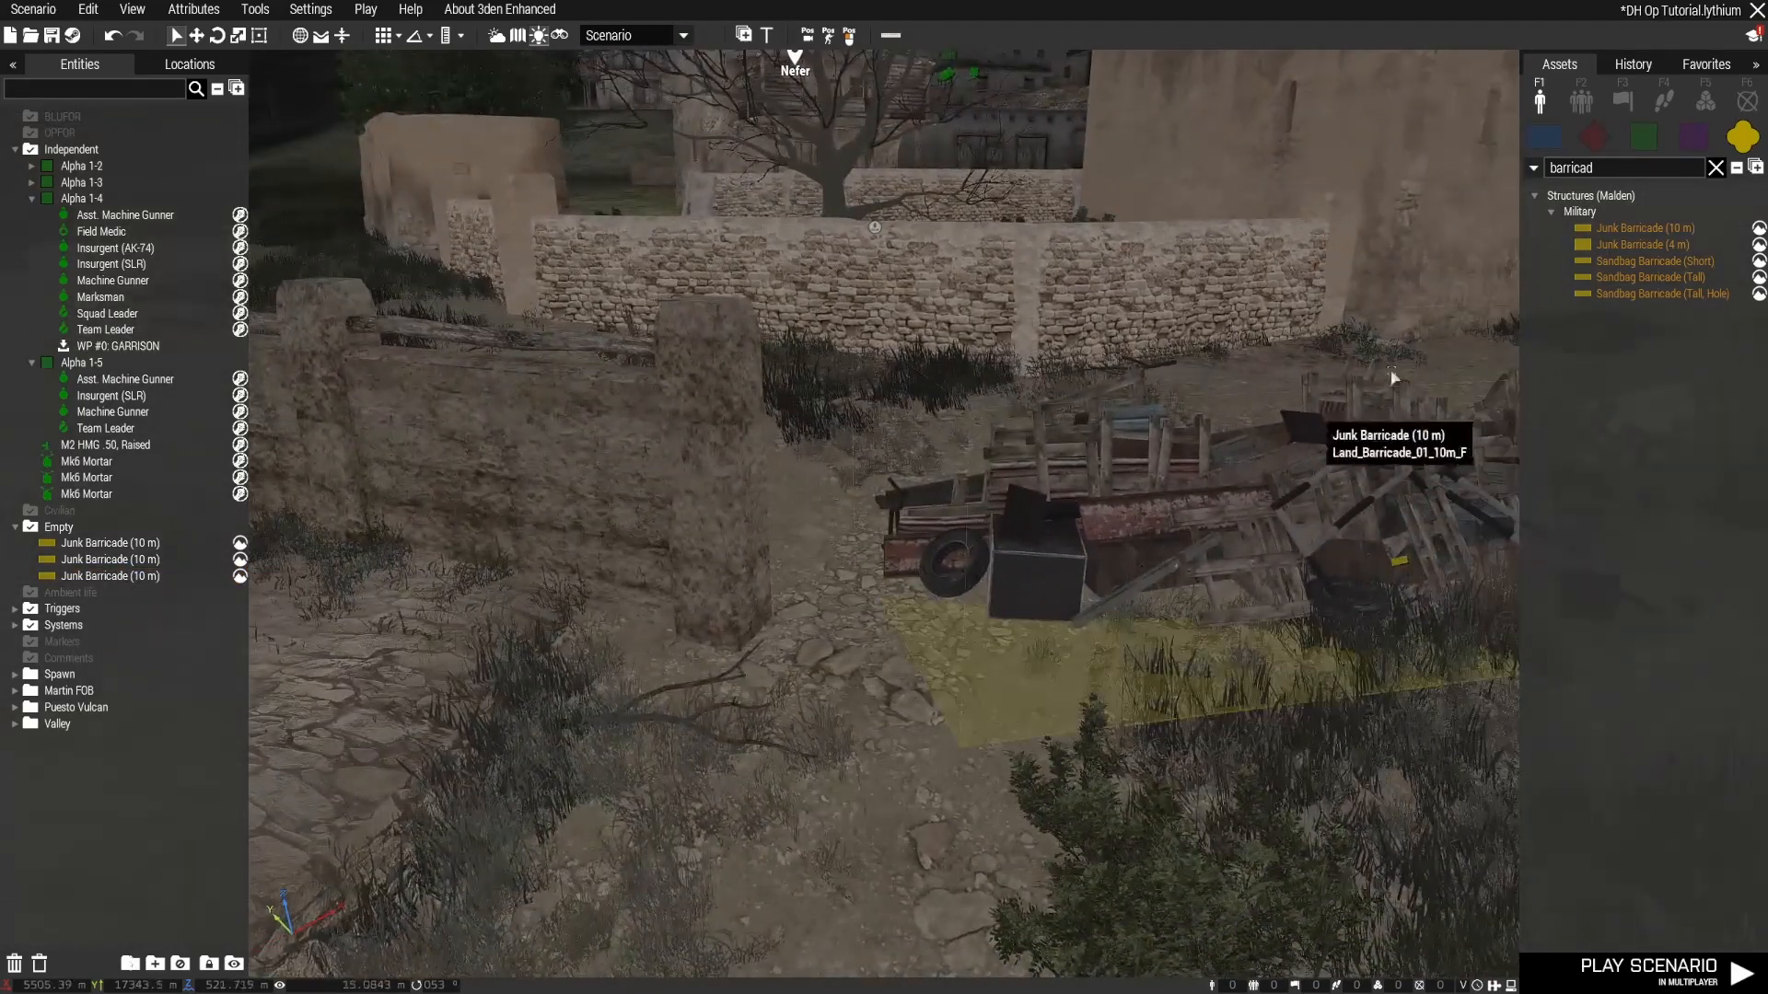
{"action": "left_click", "coordinate": [1651, 246]}
{"action": "key", "text": "s"}
{"action": "left_click", "coordinate": [930, 629]}
{"action": "left_click_drag", "start_coordinate": [930, 627], "coordinate": [951, 518], "text": "shift"}
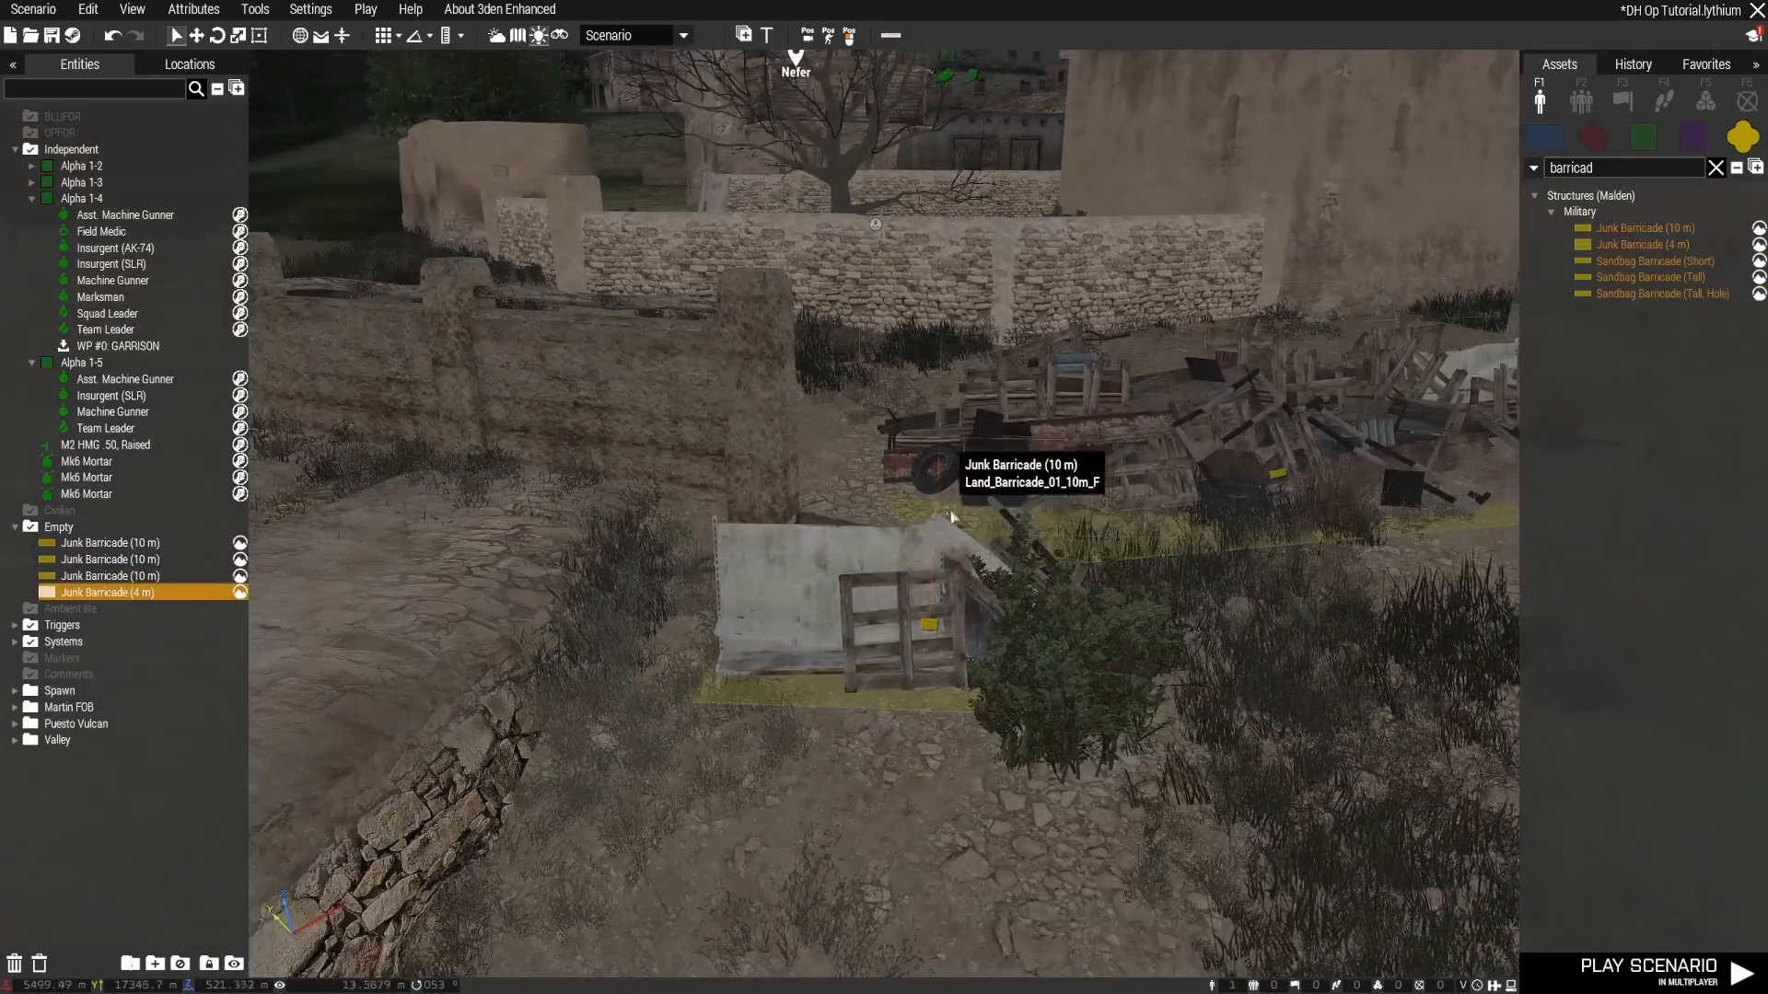
{"action": "left_click_drag", "start_coordinate": [941, 604], "coordinate": [909, 477]}
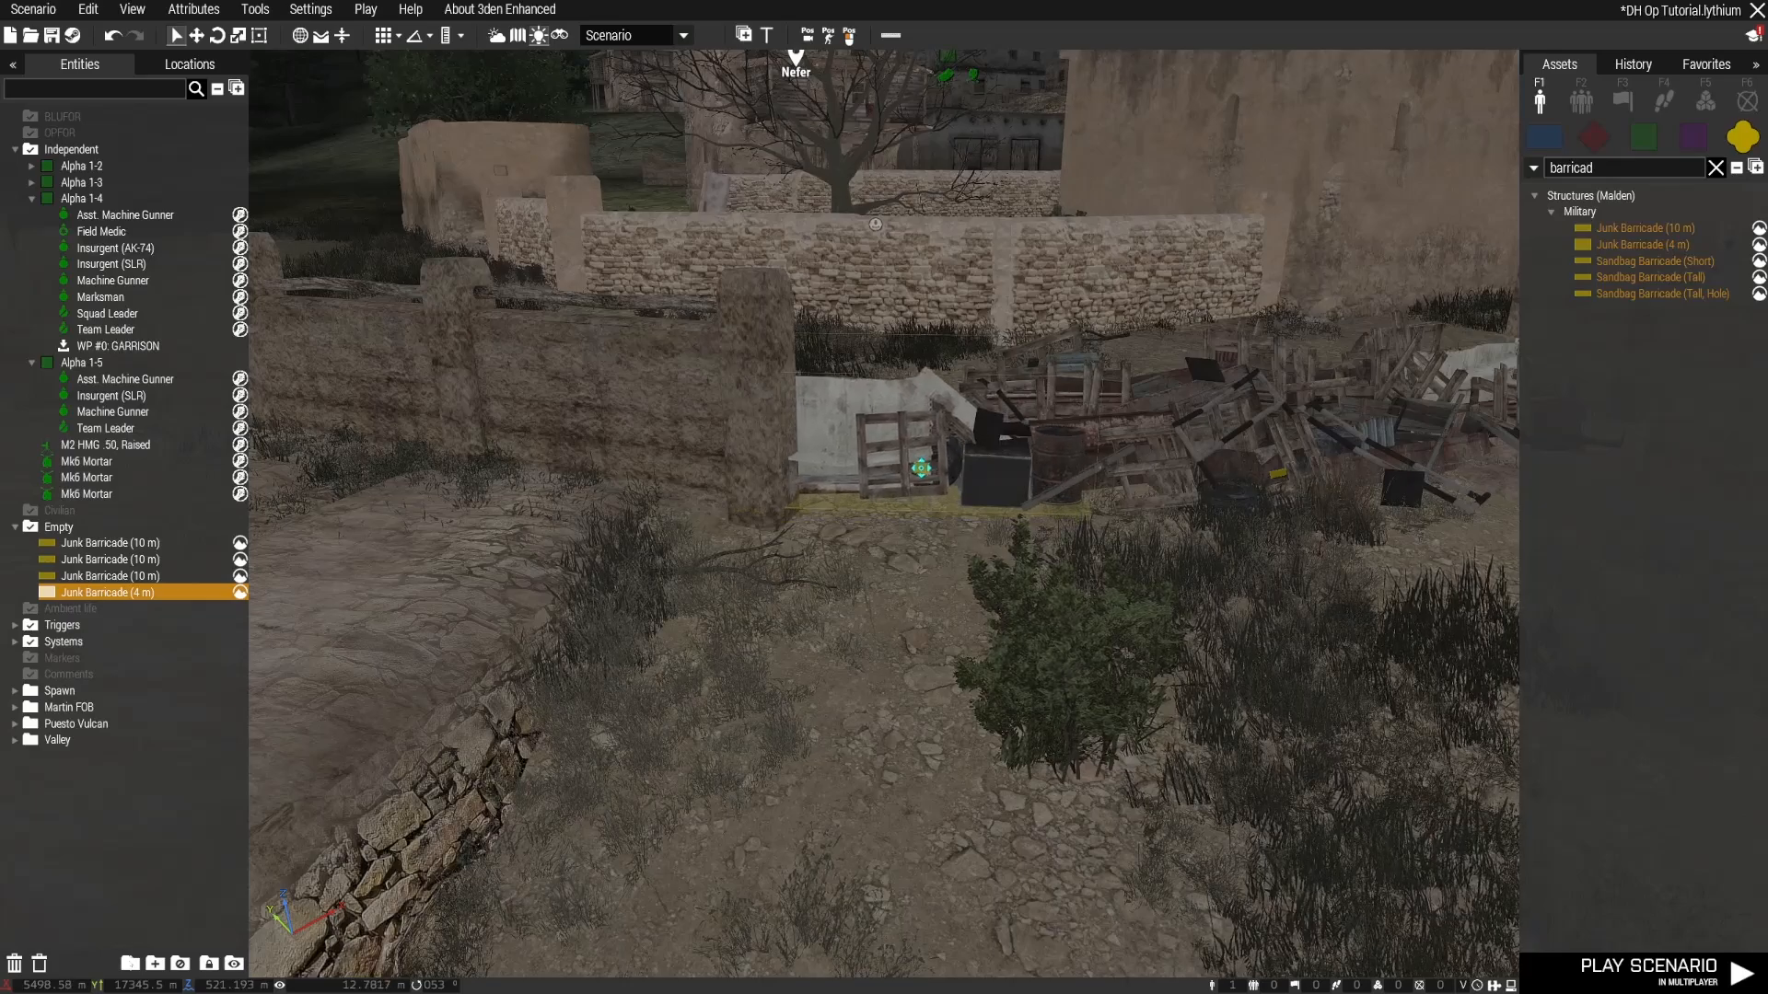
Step: Turn on Enable Dynamic Simulation for the new 4 m and 10 m junk barricades closing the gap
{"action": "left_click", "coordinate": [955, 615]}
{"action": "key", "text": "d"}
{"action": "right_click_drag", "start_coordinate": [955, 616], "coordinate": [1081, 703]}
{"action": "key", "text": "w"}
{"action": "key", "text": "s"}
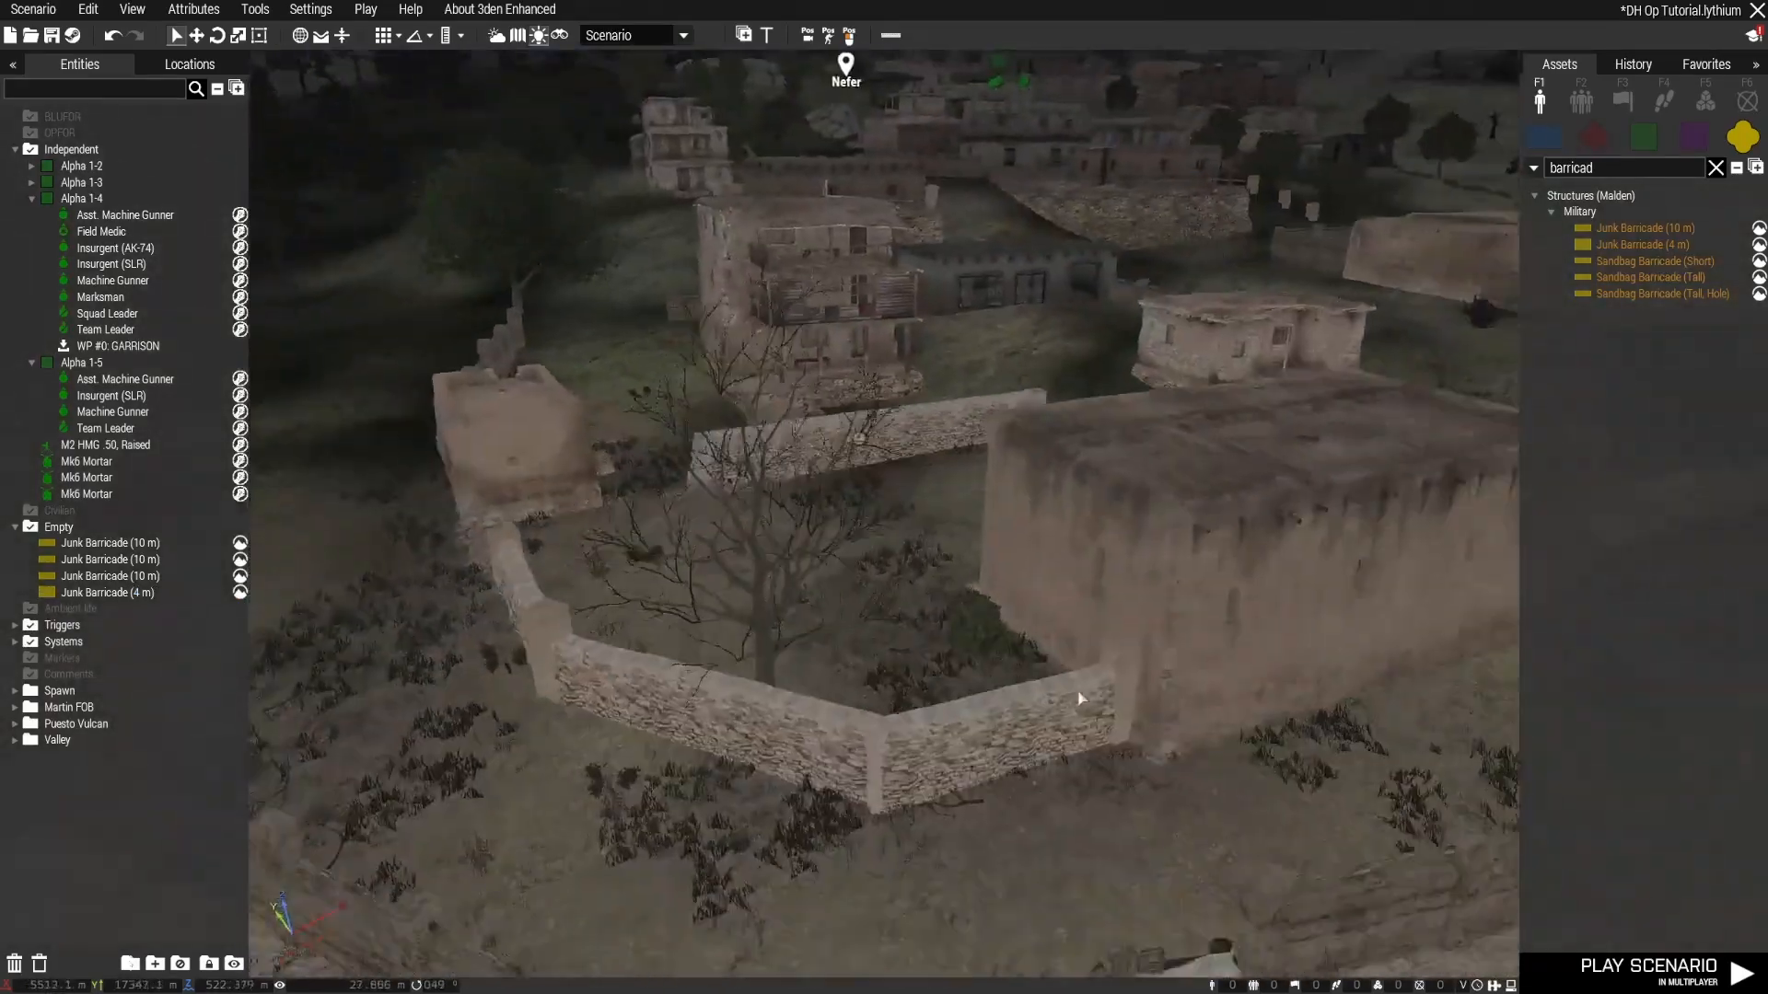
{"action": "double_click", "coordinate": [808, 744]}
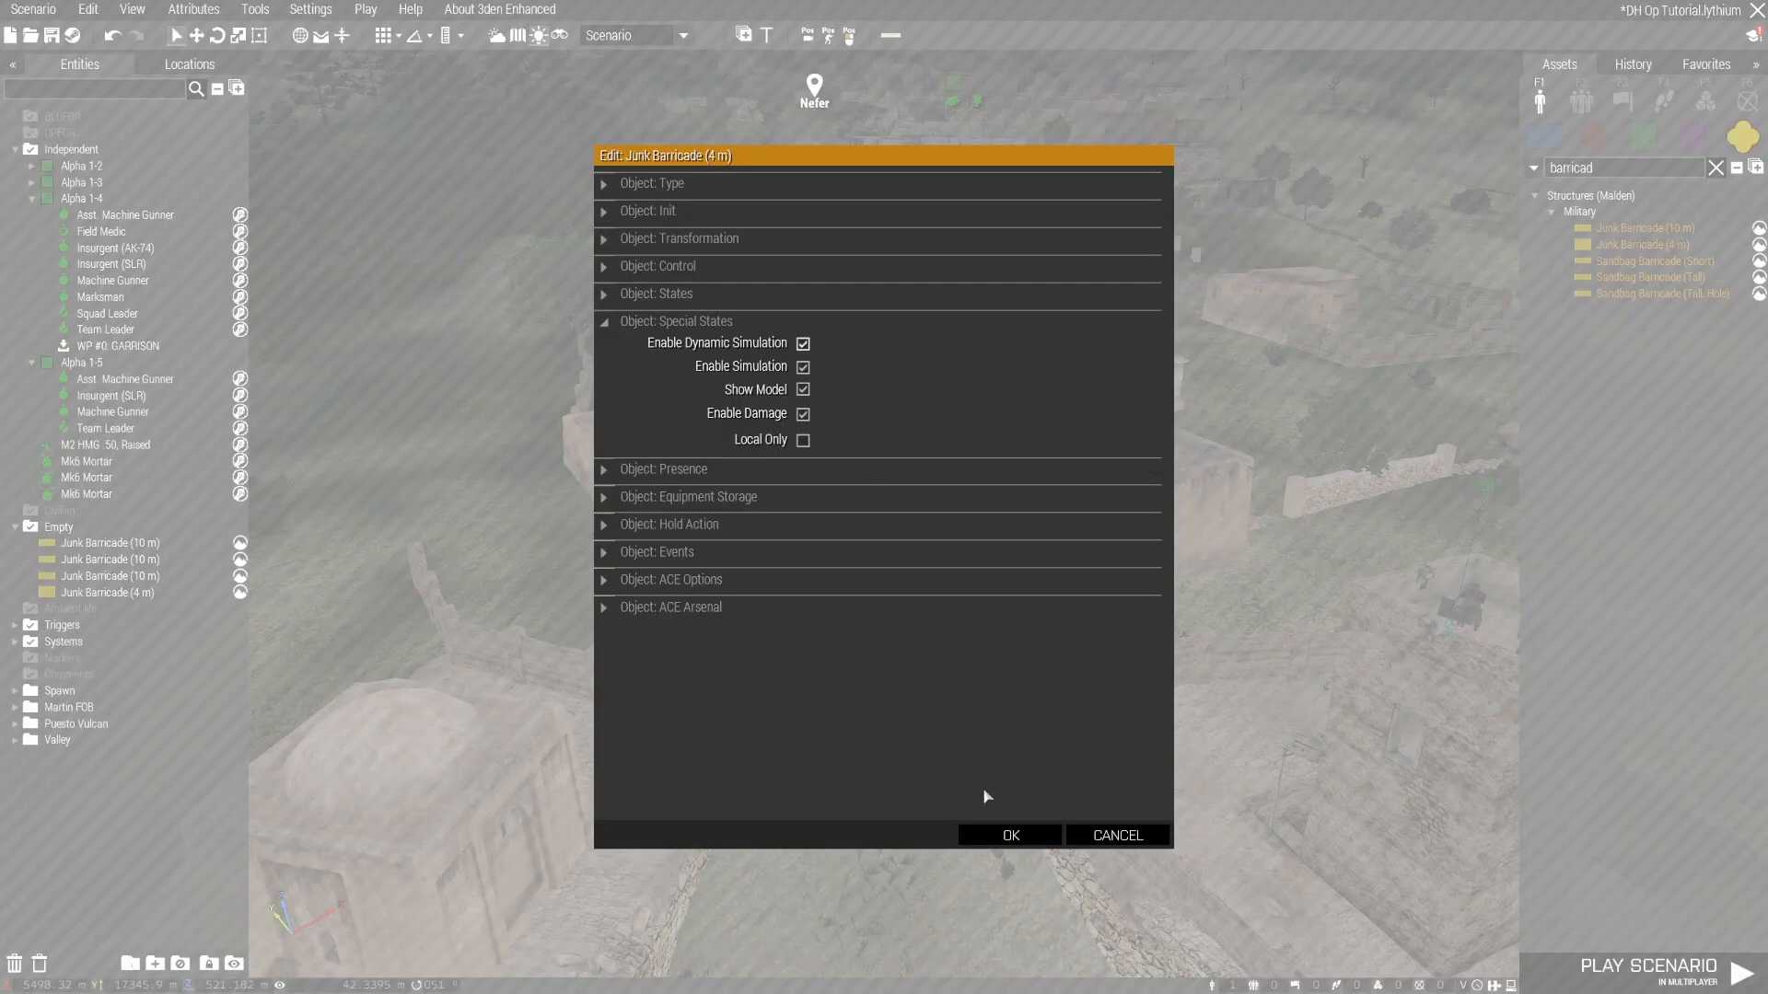
{"action": "left_click", "coordinate": [1011, 836]}
{"action": "double_click", "coordinate": [941, 722]}
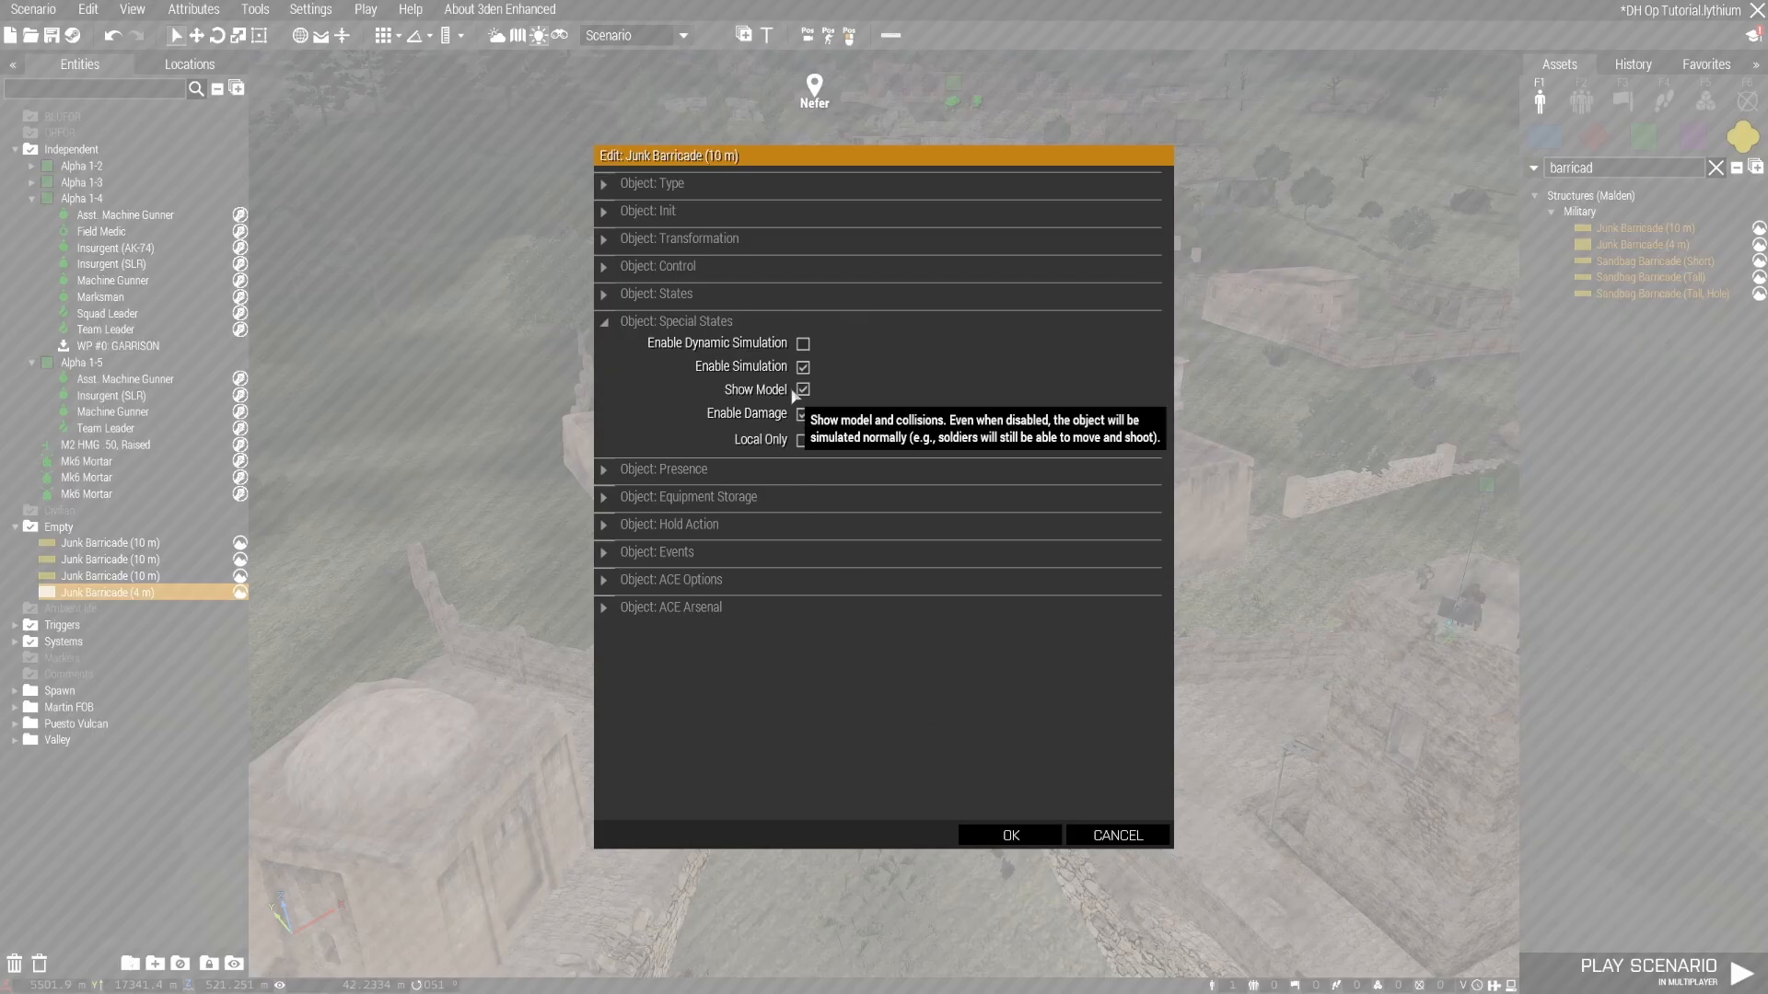
{"action": "left_click", "coordinate": [1011, 836]}
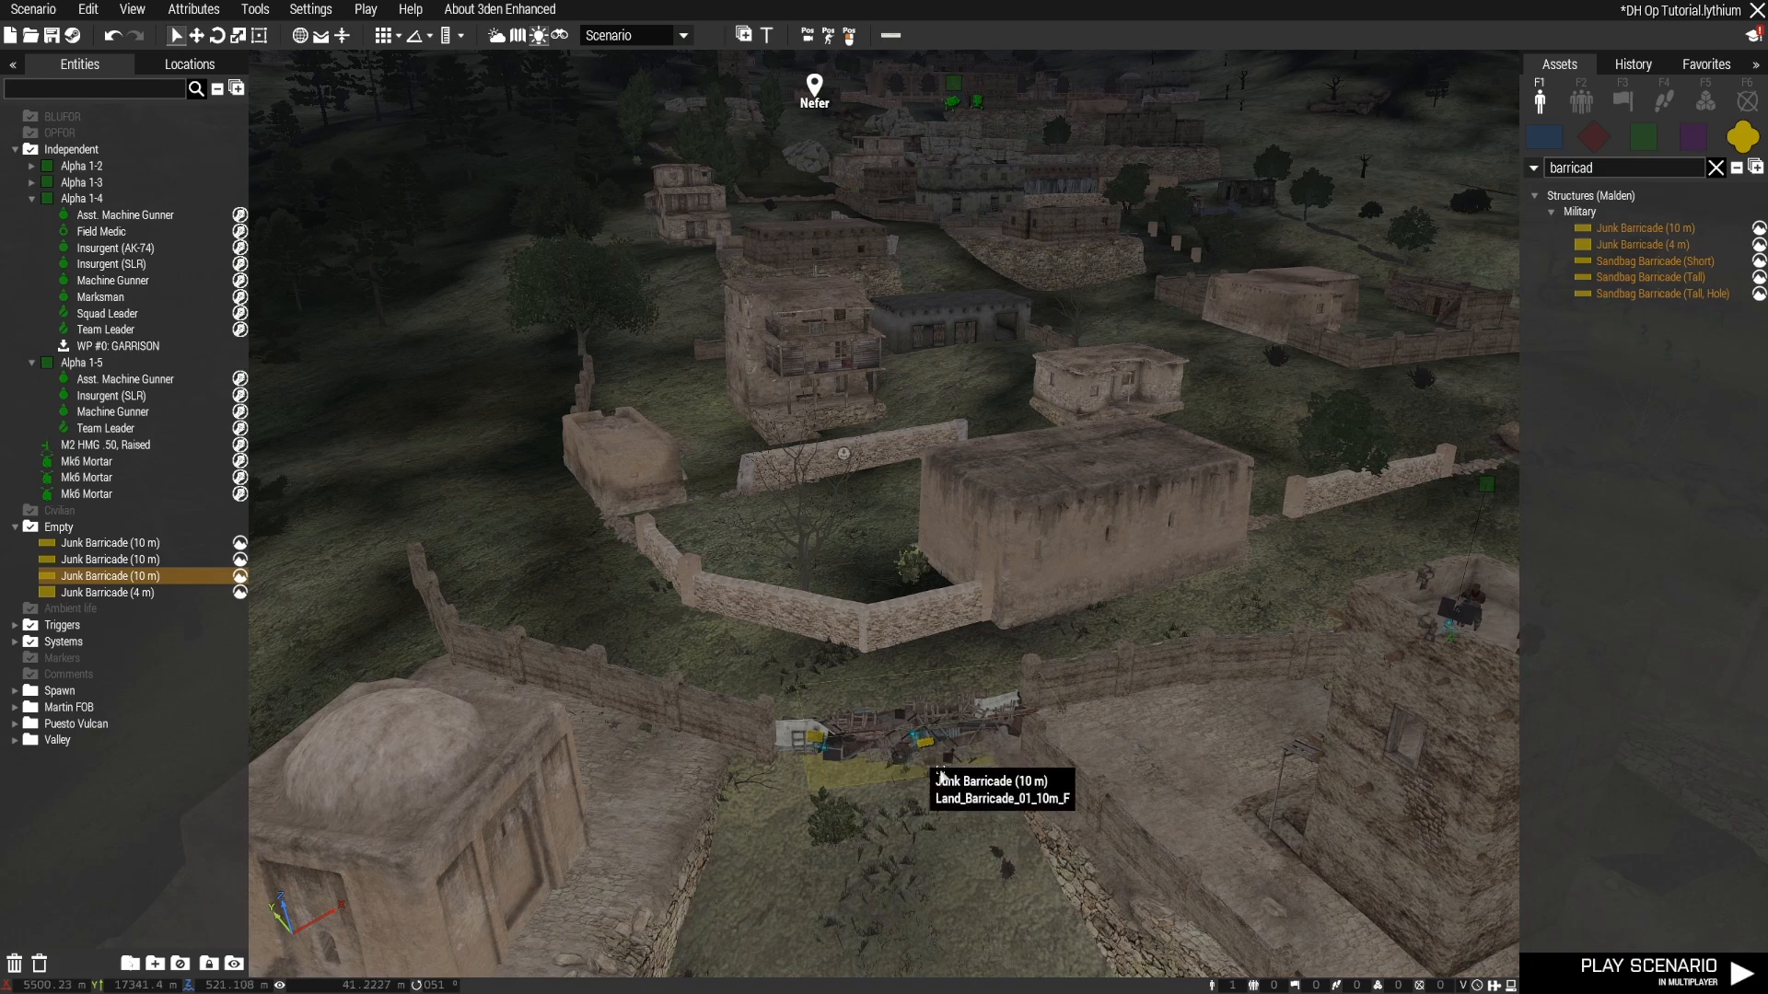
Step: Examine the barricaded gap and the surrounding village buildings for further insurgent positions
{"action": "left_click", "coordinate": [967, 832]}
{"action": "key", "text": "a"}
{"action": "mouse_move", "coordinate": [967, 831]}
{"action": "right_mouse_down"}
{"action": "mouse_move", "coordinate": [1090, 804]}
{"action": "mouse_move", "coordinate": [955, 809]}
{"action": "right_mouse_up"}
{"action": "key", "text": "d"}
{"action": "key", "text": "z"}
{"action": "scroll", "coordinate": [955, 810], "scroll_direction": "down", "scroll_amount": 4}
{"action": "right_click_drag", "start_coordinate": [837, 702], "coordinate": [977, 645]}
{"action": "key", "text": "w"}
{"action": "mouse_move", "coordinate": [1097, 687]}
{"action": "right_mouse_down"}
{"action": "mouse_move", "coordinate": [1145, 679]}
{"action": "mouse_move", "coordinate": [1129, 702]}
{"action": "mouse_move", "coordinate": [915, 710]}
{"action": "mouse_move", "coordinate": [1195, 693]}
{"action": "mouse_move", "coordinate": [1119, 671]}
{"action": "mouse_move", "coordinate": [1418, 699]}
{"action": "right_mouse_up"}
{"action": "key", "text": "w"}
{"action": "key", "text": "a"}
{"action": "key", "text": "s"}
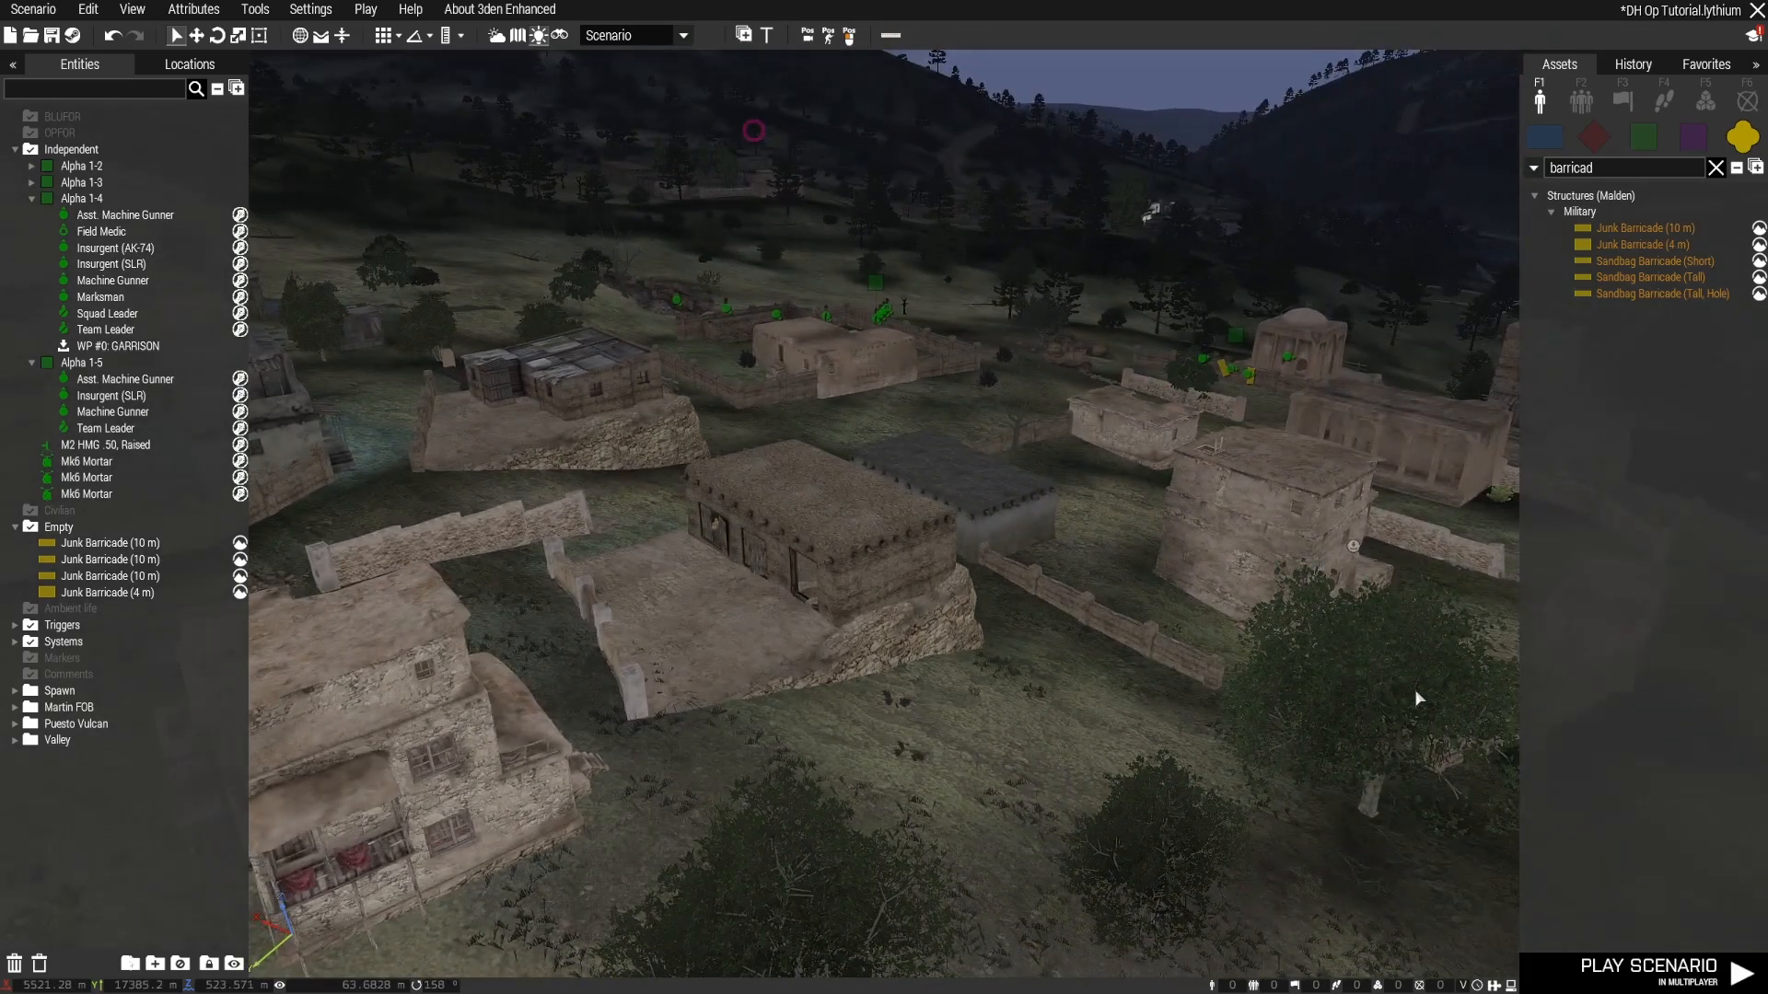
{"action": "right_click_drag", "start_coordinate": [1415, 690], "coordinate": [1315, 680]}
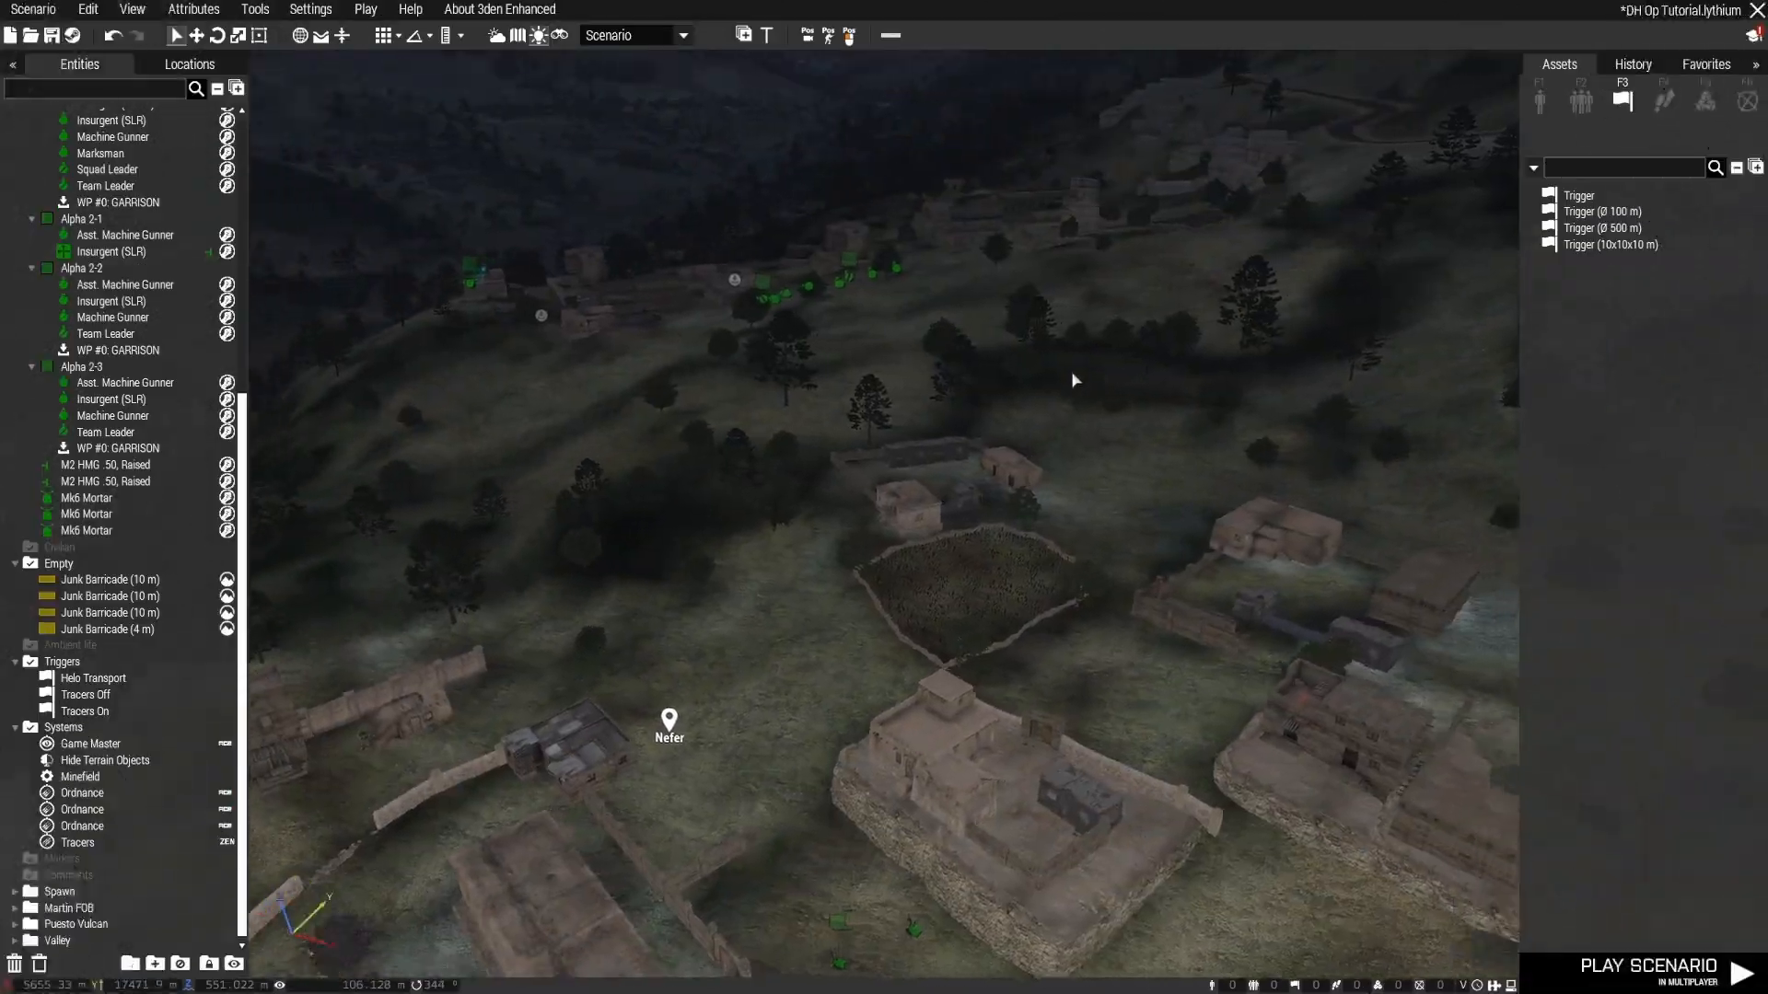
Step: Survey the insurgent groups around the village, the barricades and the rooftop M2 HMG position
{"action": "right_click_drag", "start_coordinate": [1075, 379], "coordinate": [909, 507]}
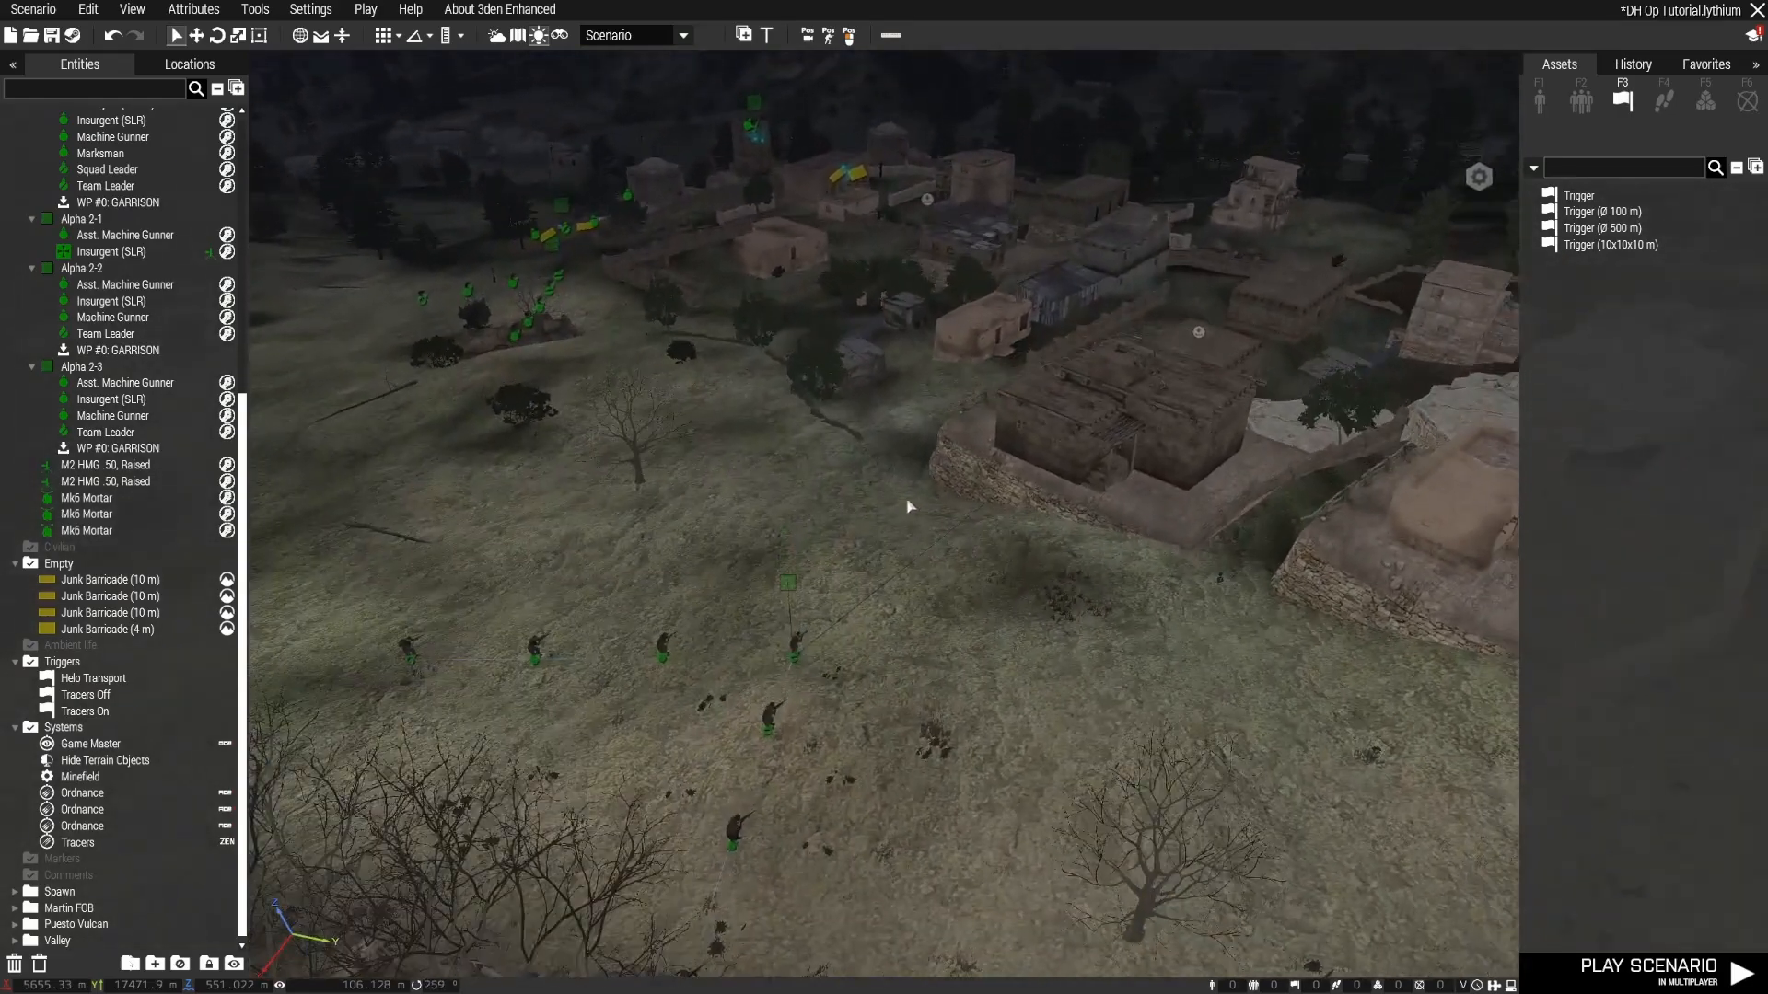
{"action": "key", "text": "w"}
{"action": "key", "text": "d"}
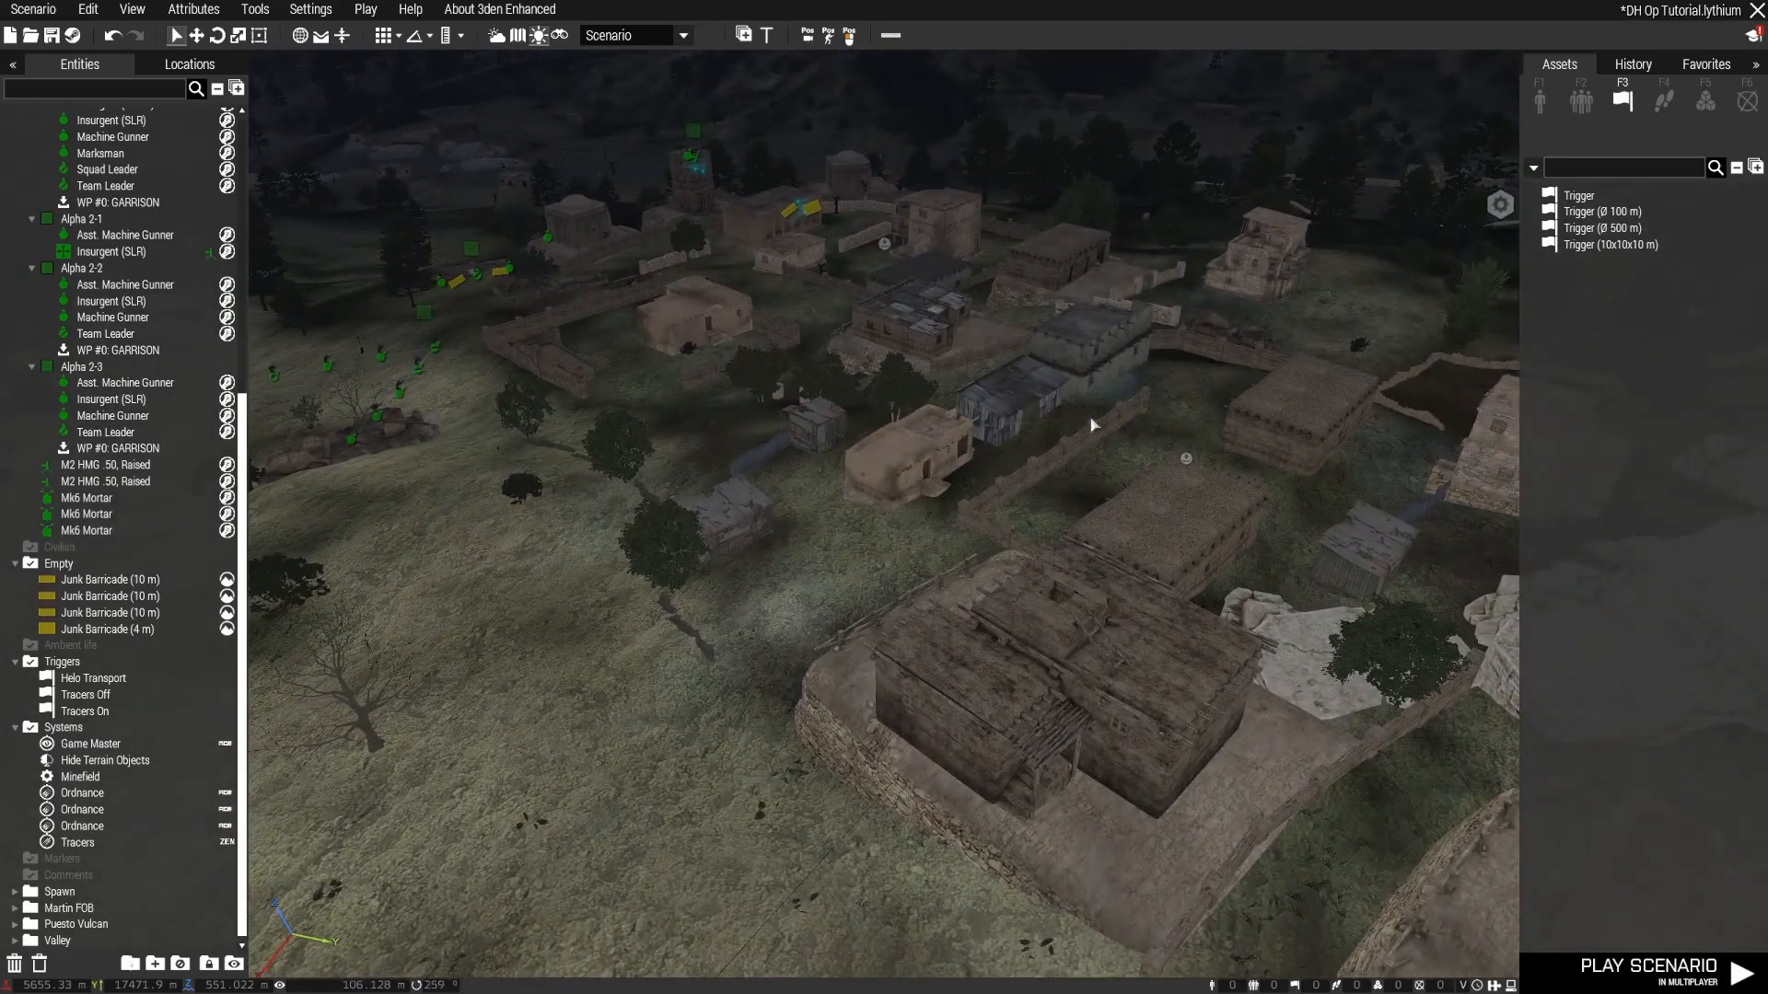
{"action": "right_click_drag", "start_coordinate": [1092, 424], "coordinate": [628, 623]}
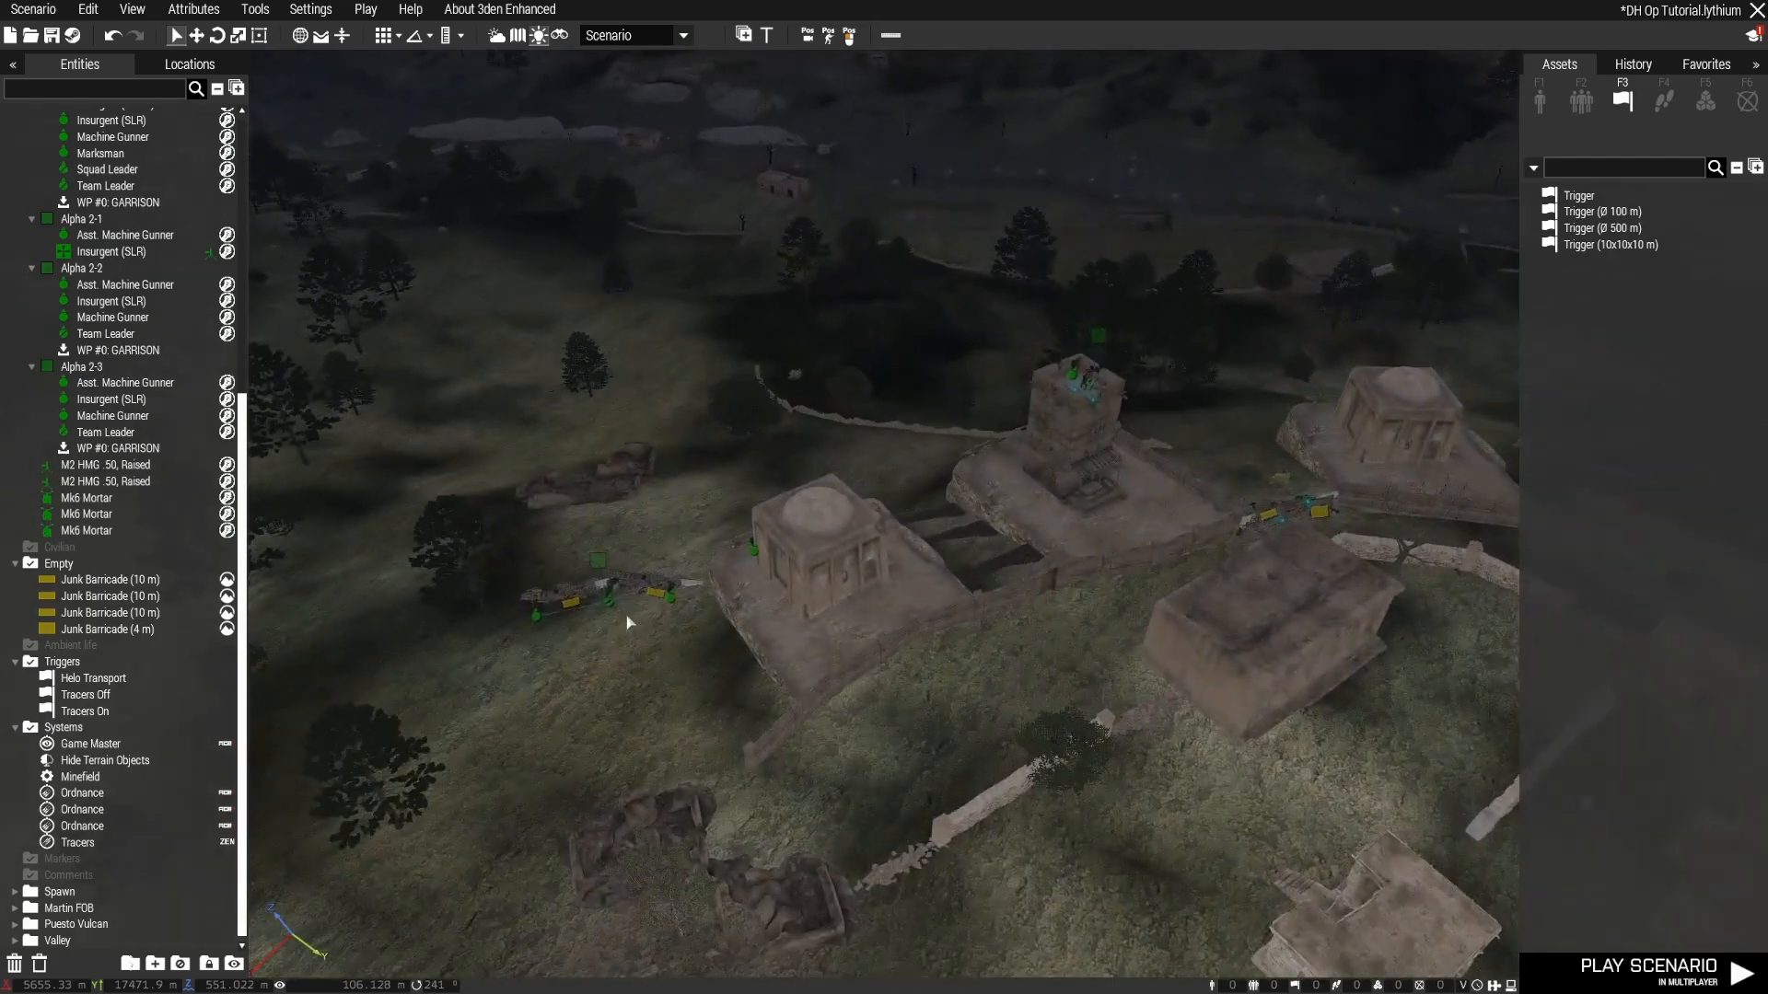
{"action": "right_click_drag", "start_coordinate": [1020, 538], "coordinate": [1478, 475]}
{"action": "key", "text": "w"}
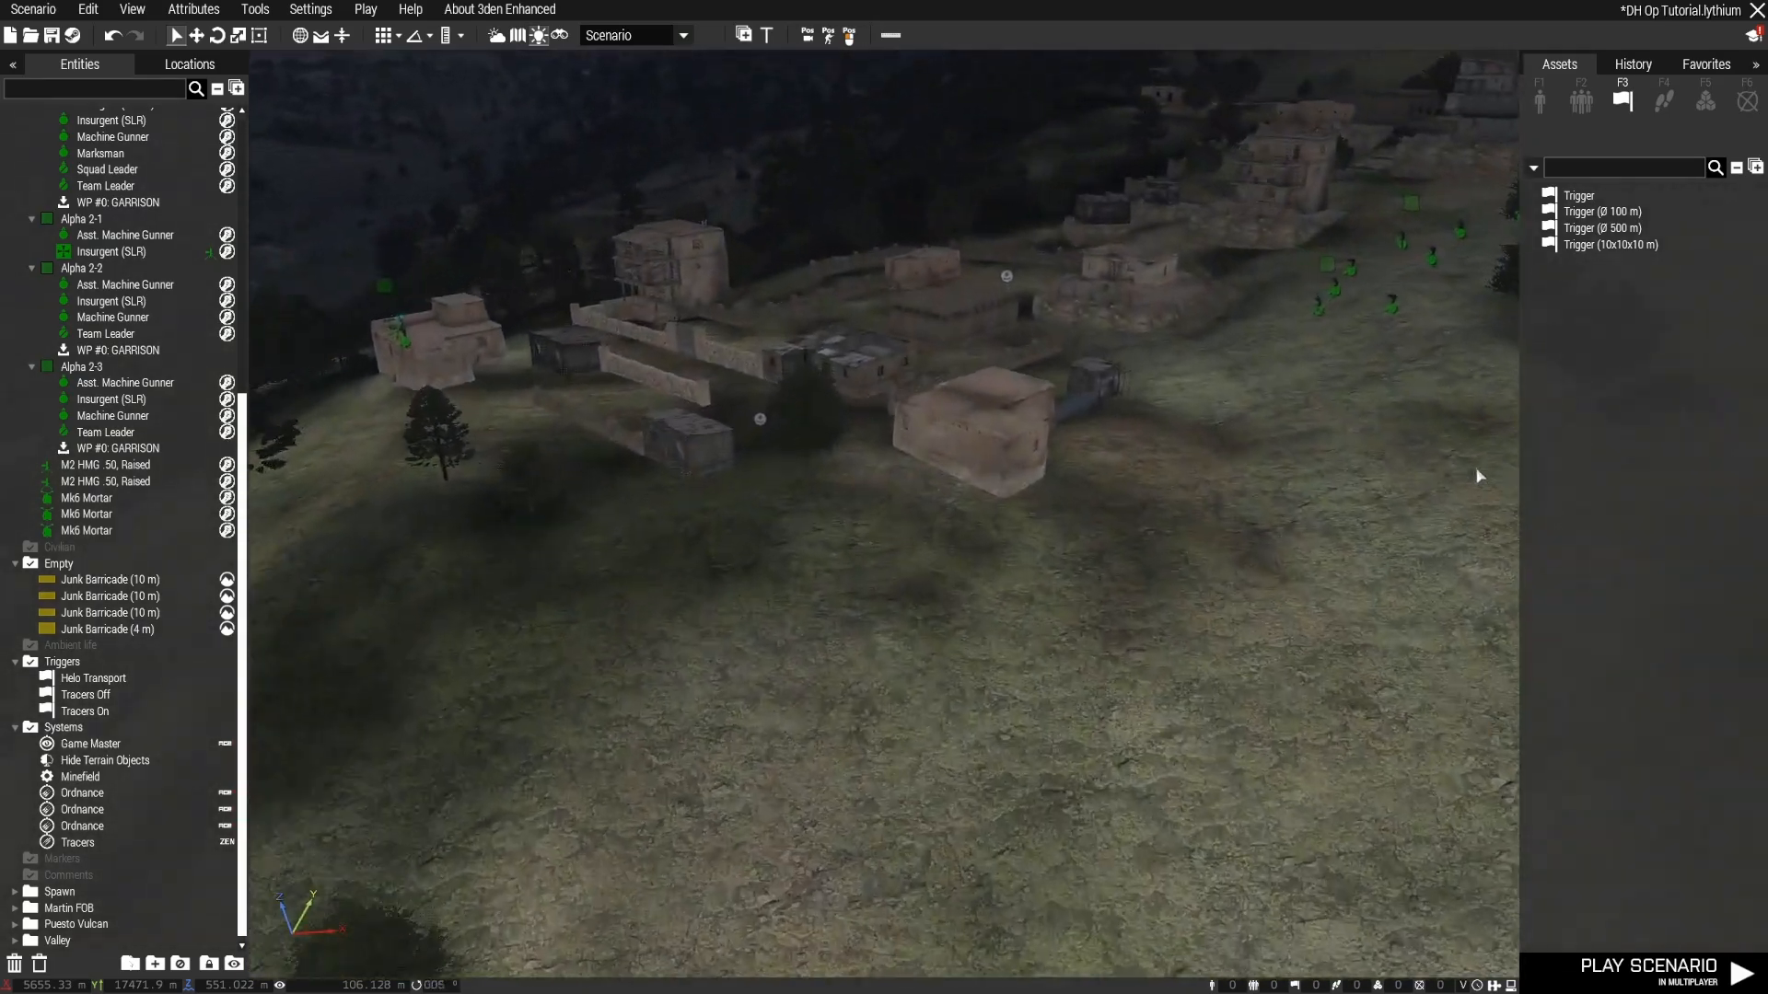
{"action": "right_click_drag", "start_coordinate": [1011, 494], "coordinate": [754, 643]}
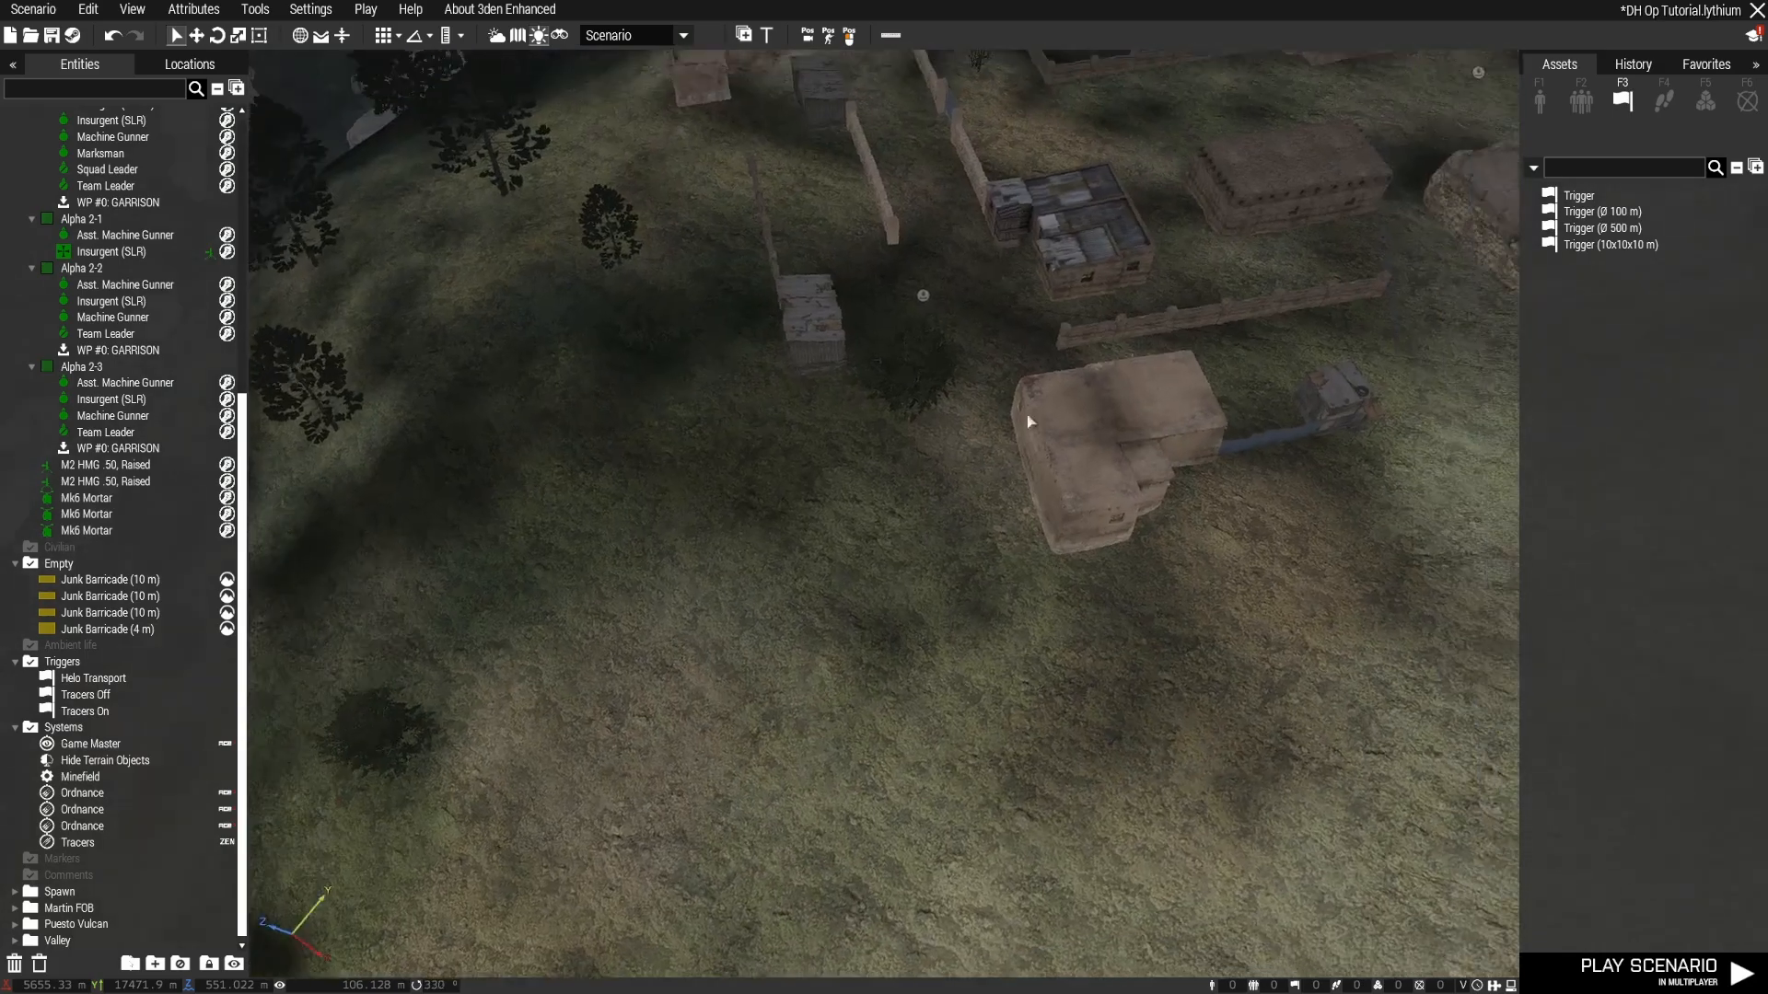
{"action": "right_click_drag", "start_coordinate": [1029, 418], "coordinate": [819, 310]}
{"action": "key", "text": "w"}
{"action": "key", "text": "w"}
{"action": "key", "text": "d"}
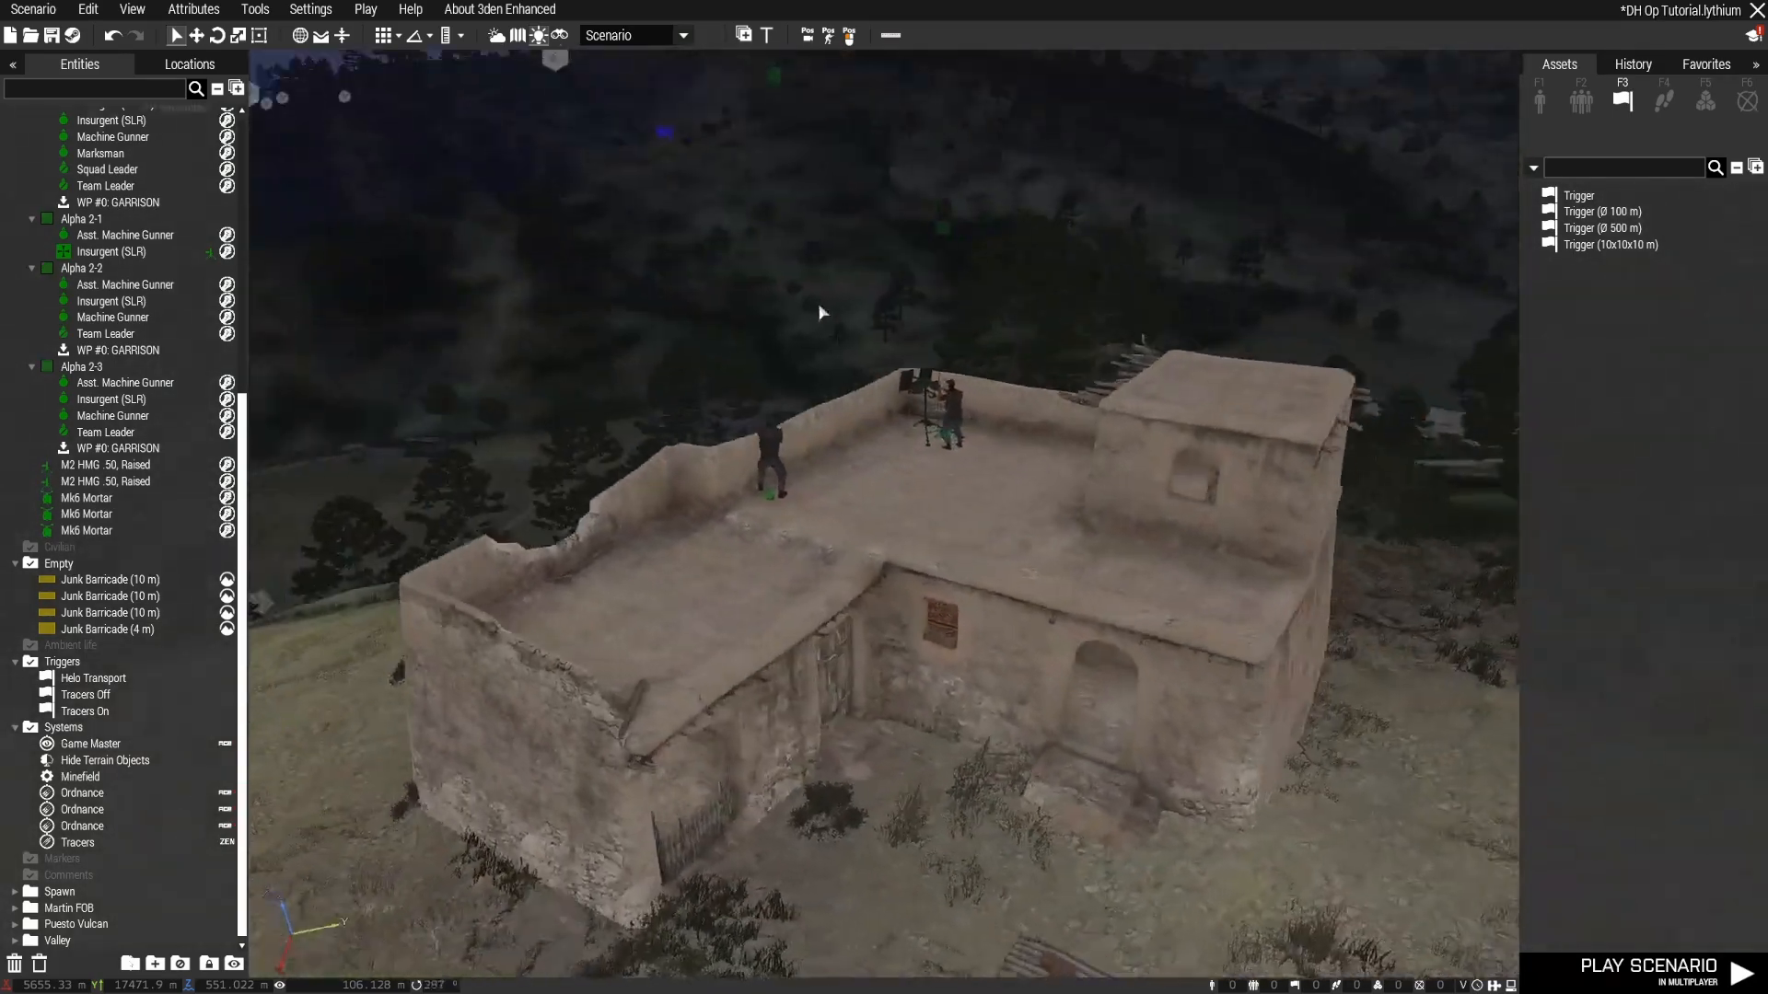
{"action": "key", "text": "w"}
{"action": "key", "text": "d"}
{"action": "right_click_drag", "start_coordinate": [972, 343], "coordinate": [679, 355]}
Step: Examine the approach across the valley from the walled compound up to the insurgent positions around Nefer
{"action": "key", "text": "w"}
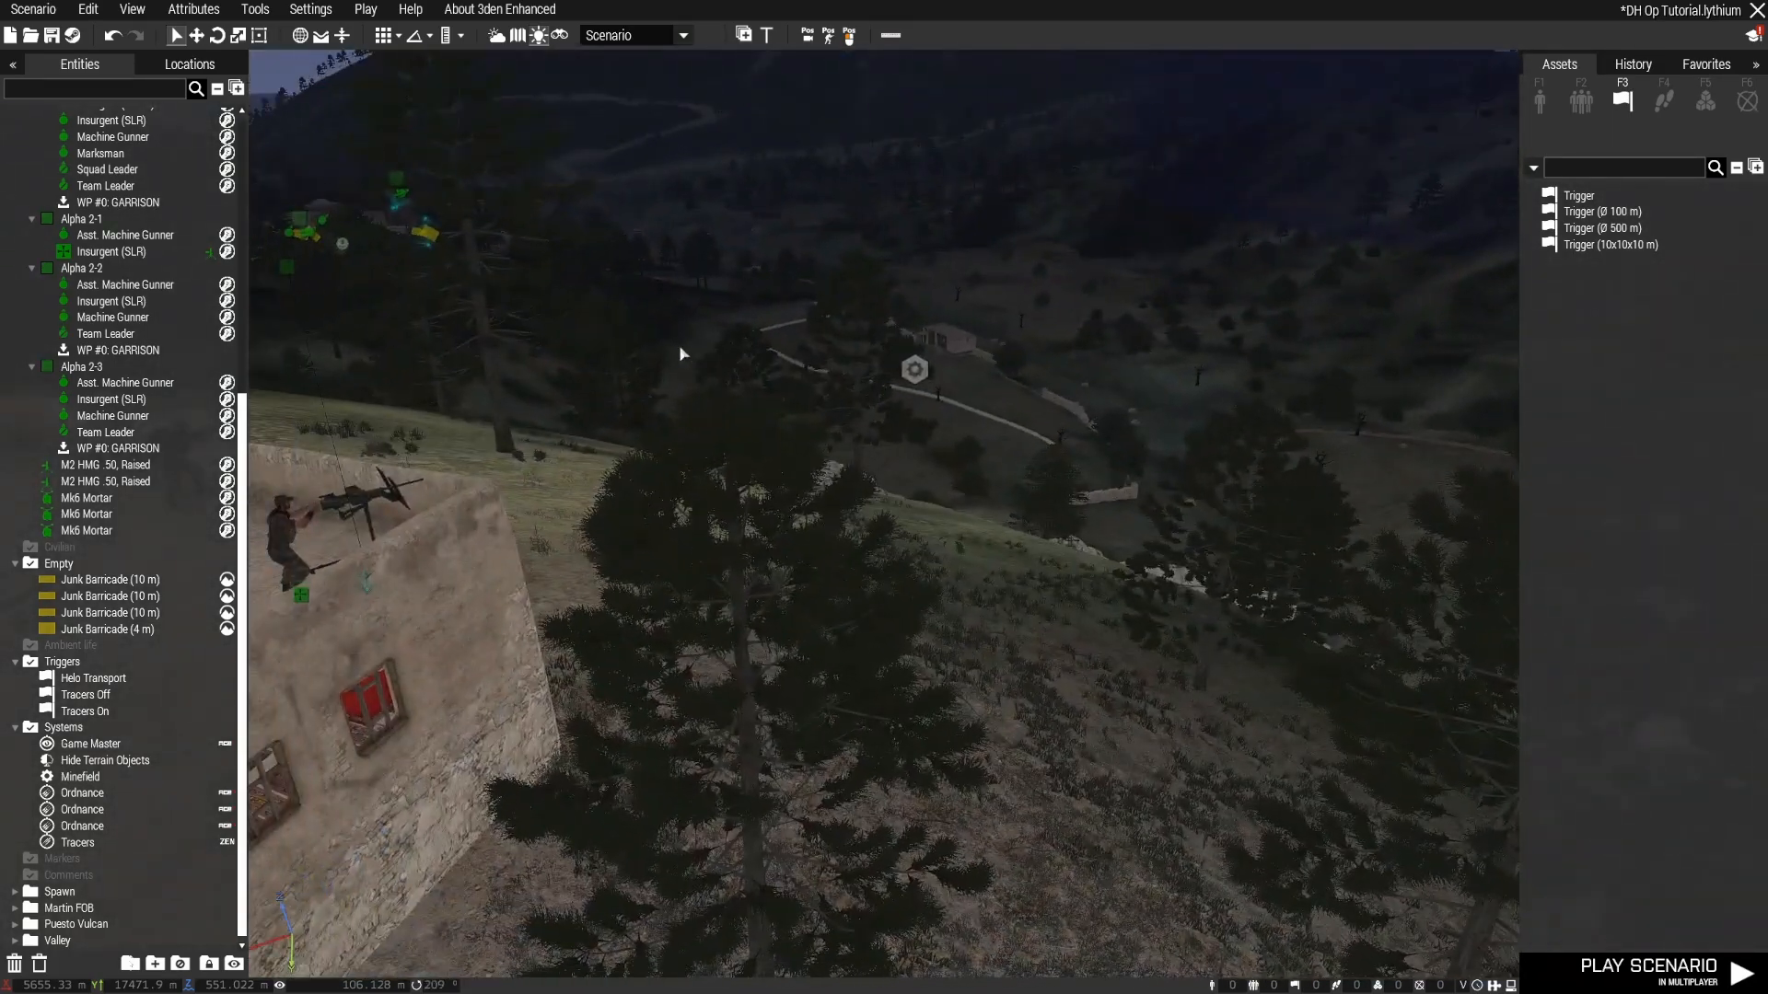
{"action": "right_click_drag", "start_coordinate": [856, 369], "coordinate": [428, 367]}
{"action": "key", "text": "w"}
{"action": "key", "text": "d"}
{"action": "key", "text": "s"}
{"action": "right_click_drag", "start_coordinate": [1044, 469], "coordinate": [973, 472]}
{"action": "key", "text": "d"}
{"action": "key", "text": "d"}
{"action": "key", "text": "w"}
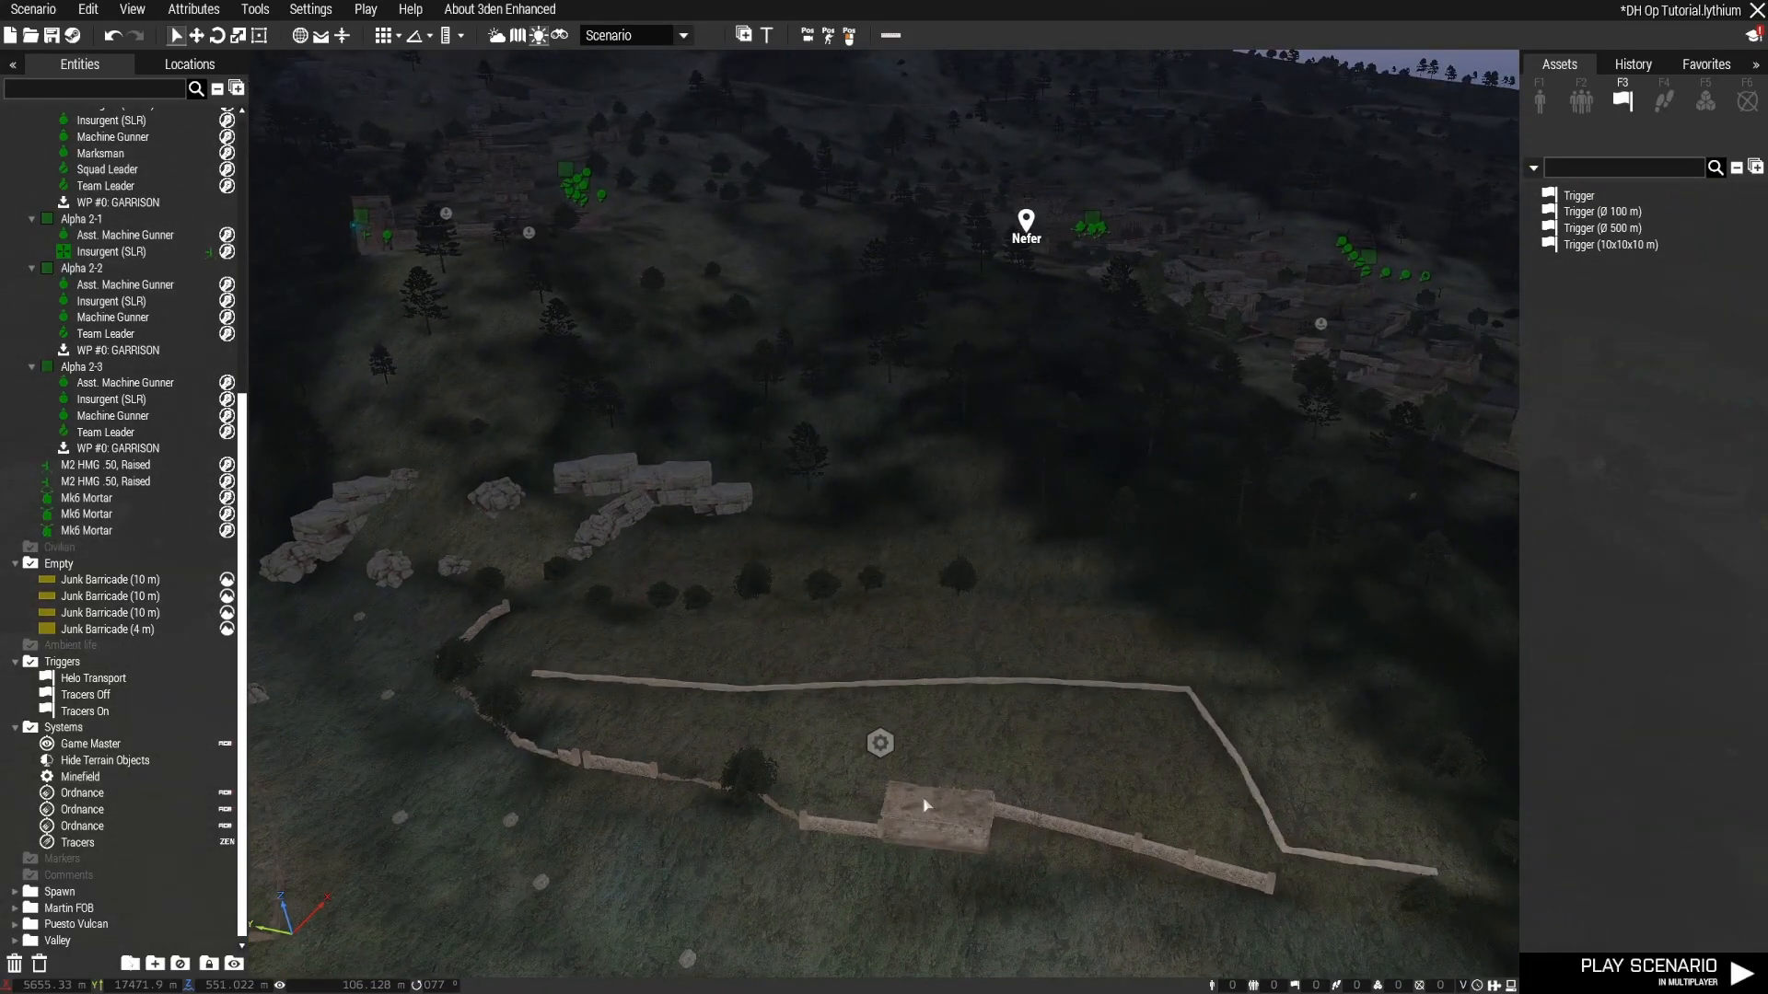
{"action": "key", "text": "w"}
{"action": "key", "text": "w"}
{"action": "right_click_drag", "start_coordinate": [1017, 722], "coordinate": [1070, 557]}
{"action": "key", "text": "s"}
{"action": "key", "text": "s"}
{"action": "key", "text": "a"}
{"action": "key", "text": "w"}
{"action": "key", "text": "d"}
{"action": "key", "text": "d"}
{"action": "mouse_move", "coordinate": [1190, 479]}
{"action": "right_mouse_down"}
{"action": "mouse_move", "coordinate": [1058, 584]}
{"action": "mouse_move", "coordinate": [668, 397]}
{"action": "mouse_move", "coordinate": [868, 707]}
{"action": "mouse_move", "coordinate": [1110, 772]}
{"action": "right_mouse_up"}
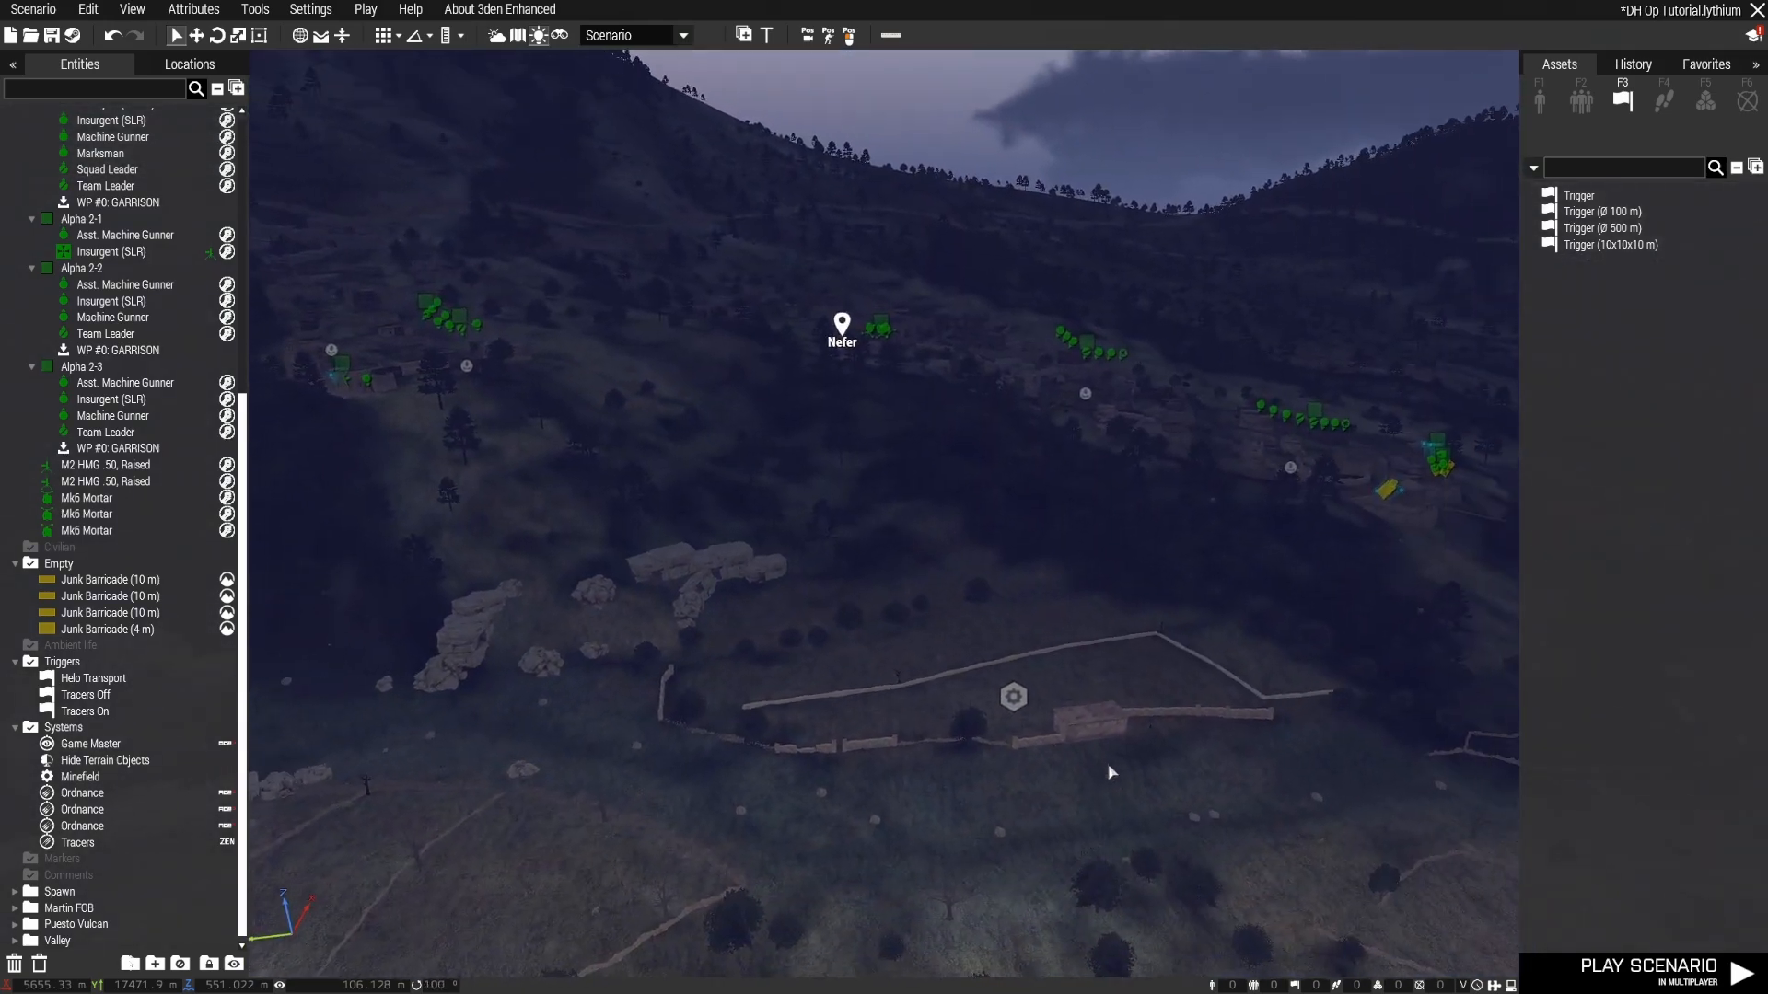
Step: Place a trigger beside the four-man insurgent group in the walled yard near Nefer
{"action": "key", "text": "w"}
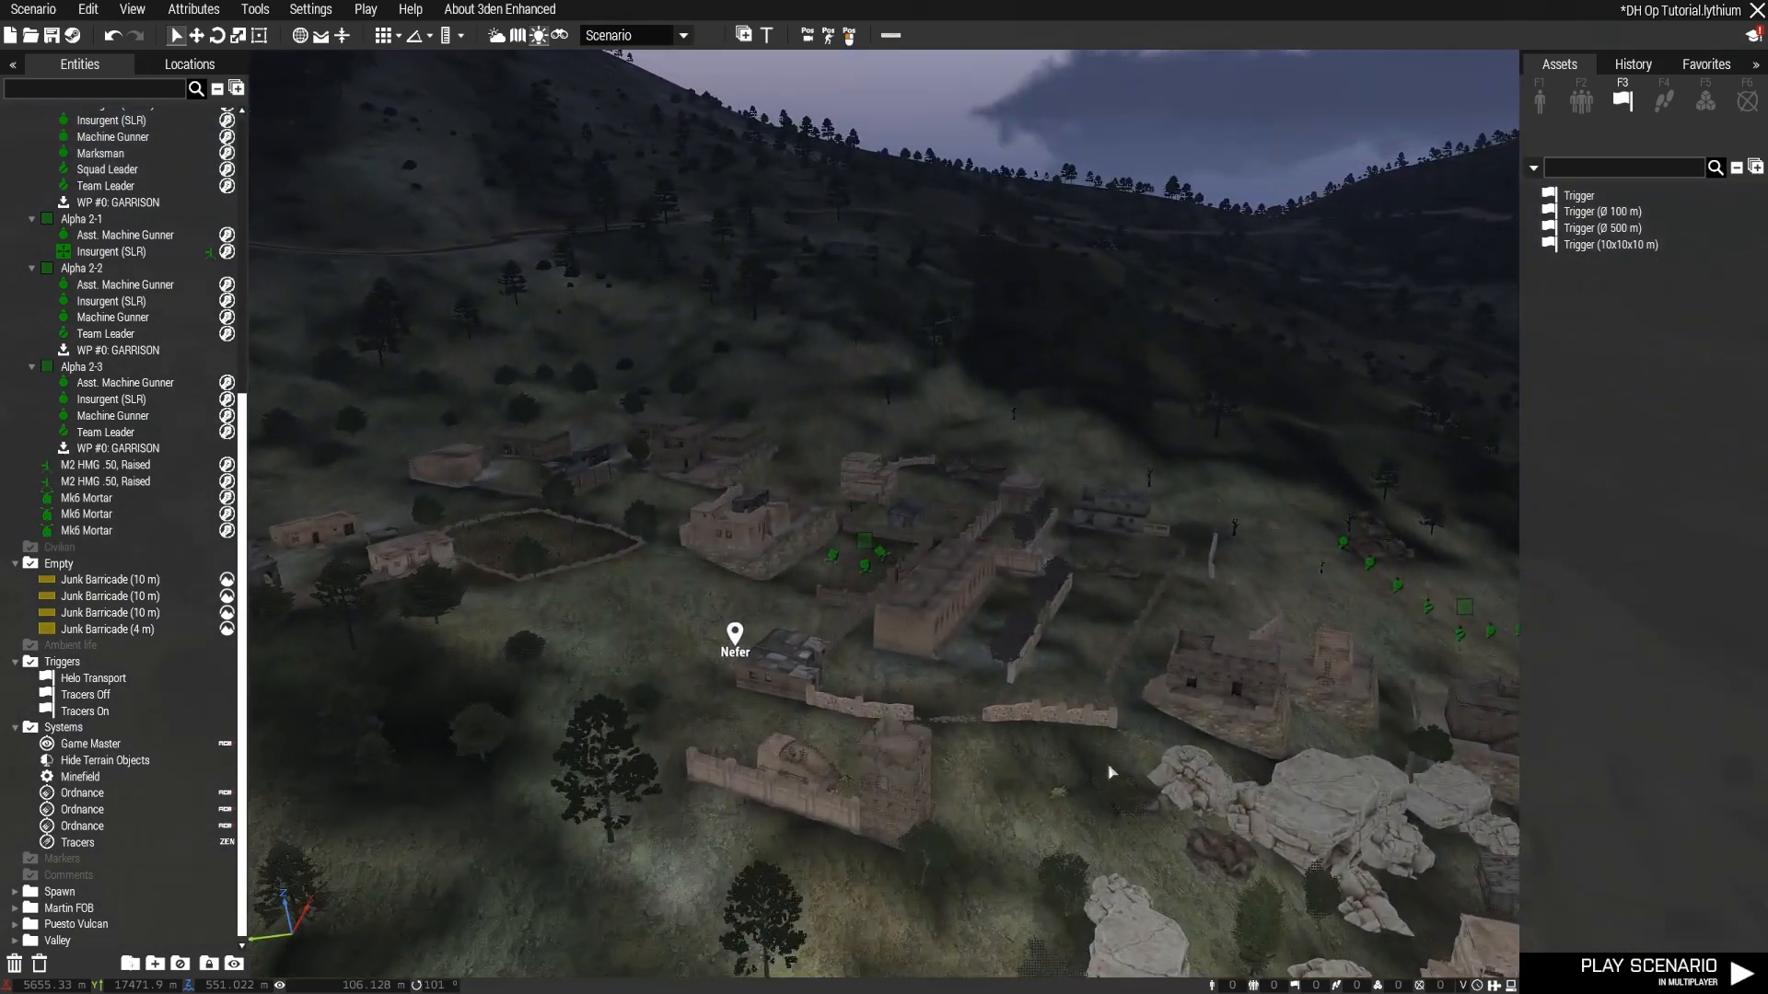
{"action": "right_click_drag", "start_coordinate": [1110, 772], "coordinate": [1097, 787]}
{"action": "scroll", "coordinate": [1099, 789], "scroll_direction": "up", "scroll_amount": 4}
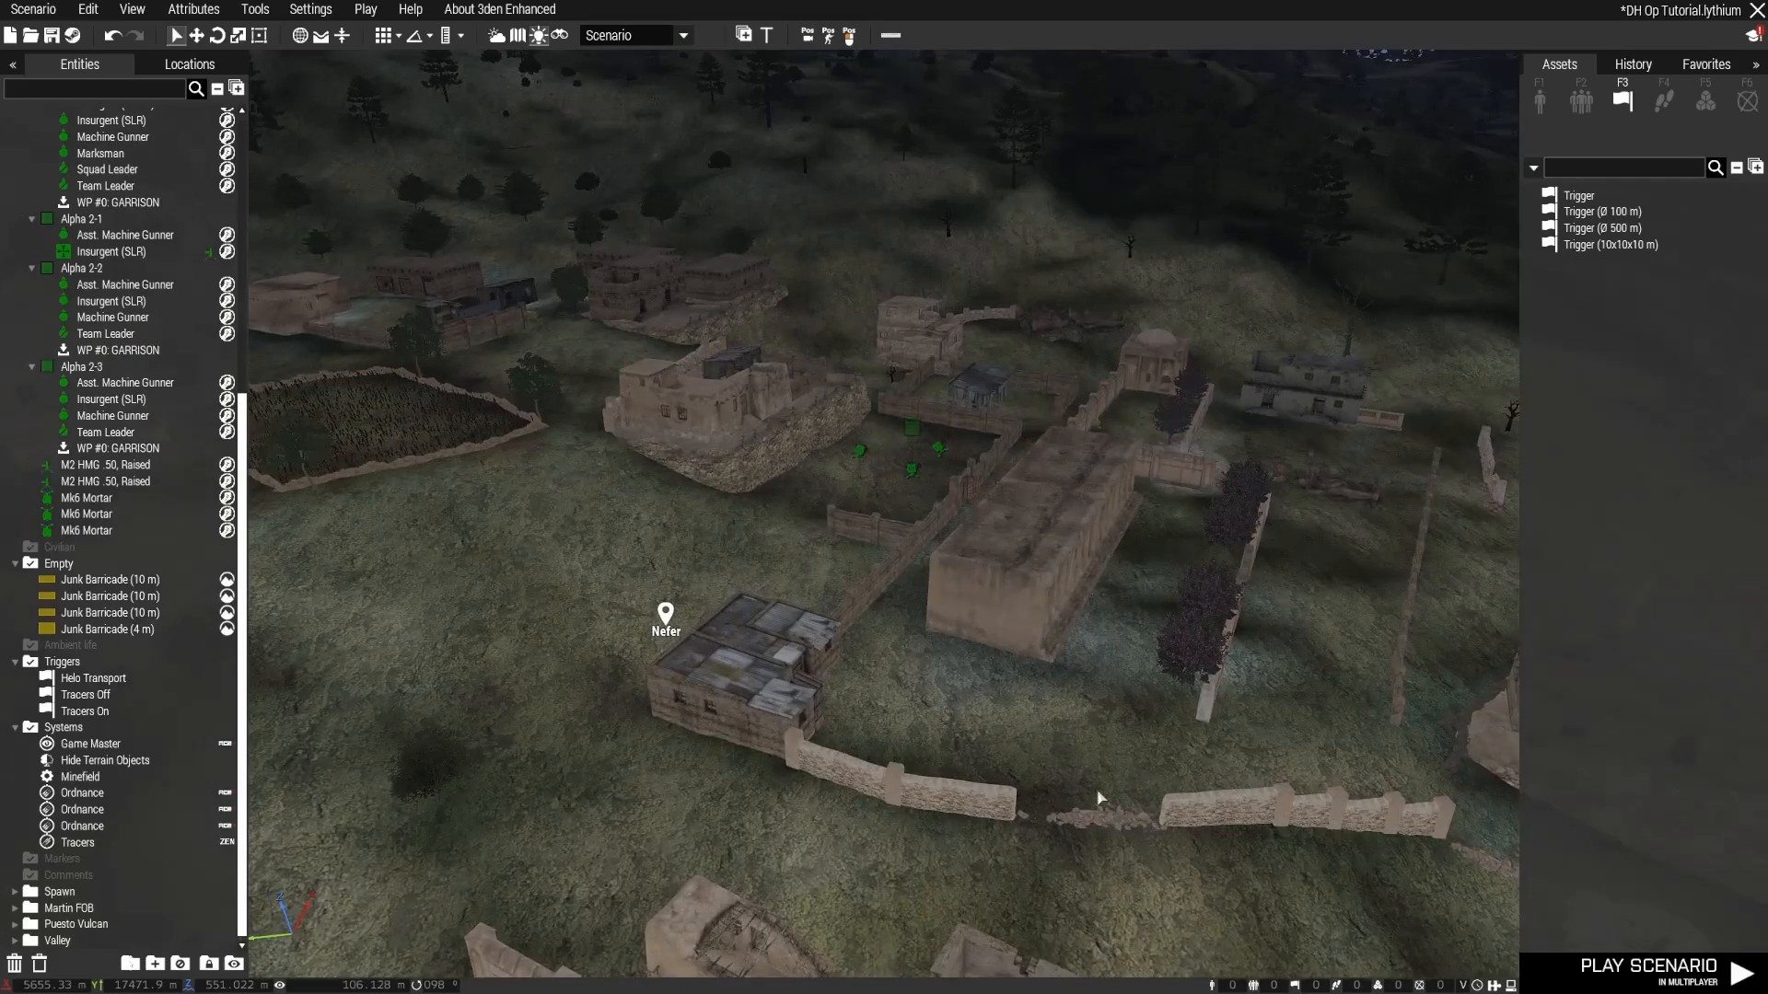
{"action": "mouse_move", "coordinate": [940, 697]}
{"action": "right_mouse_down"}
{"action": "mouse_move", "coordinate": [1218, 736]}
{"action": "mouse_move", "coordinate": [1009, 721]}
{"action": "right_mouse_up"}
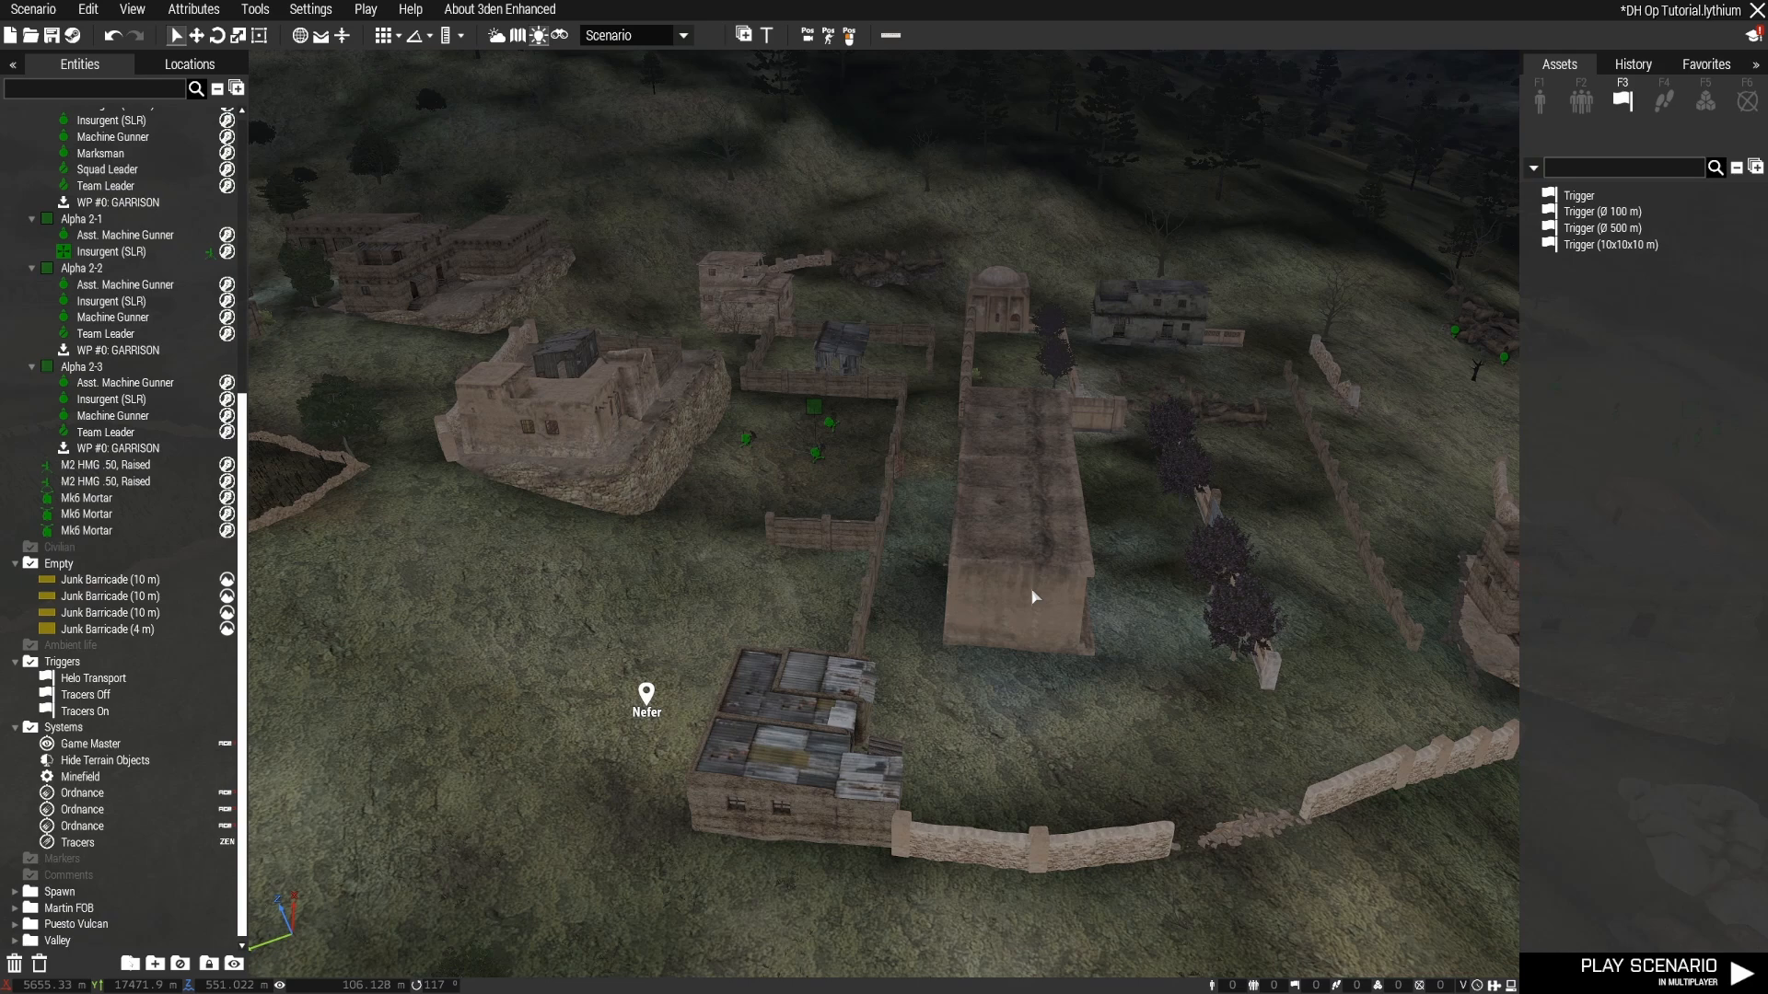
{"action": "double_click", "coordinate": [1583, 210]}
{"action": "left_click", "coordinate": [1576, 196]}
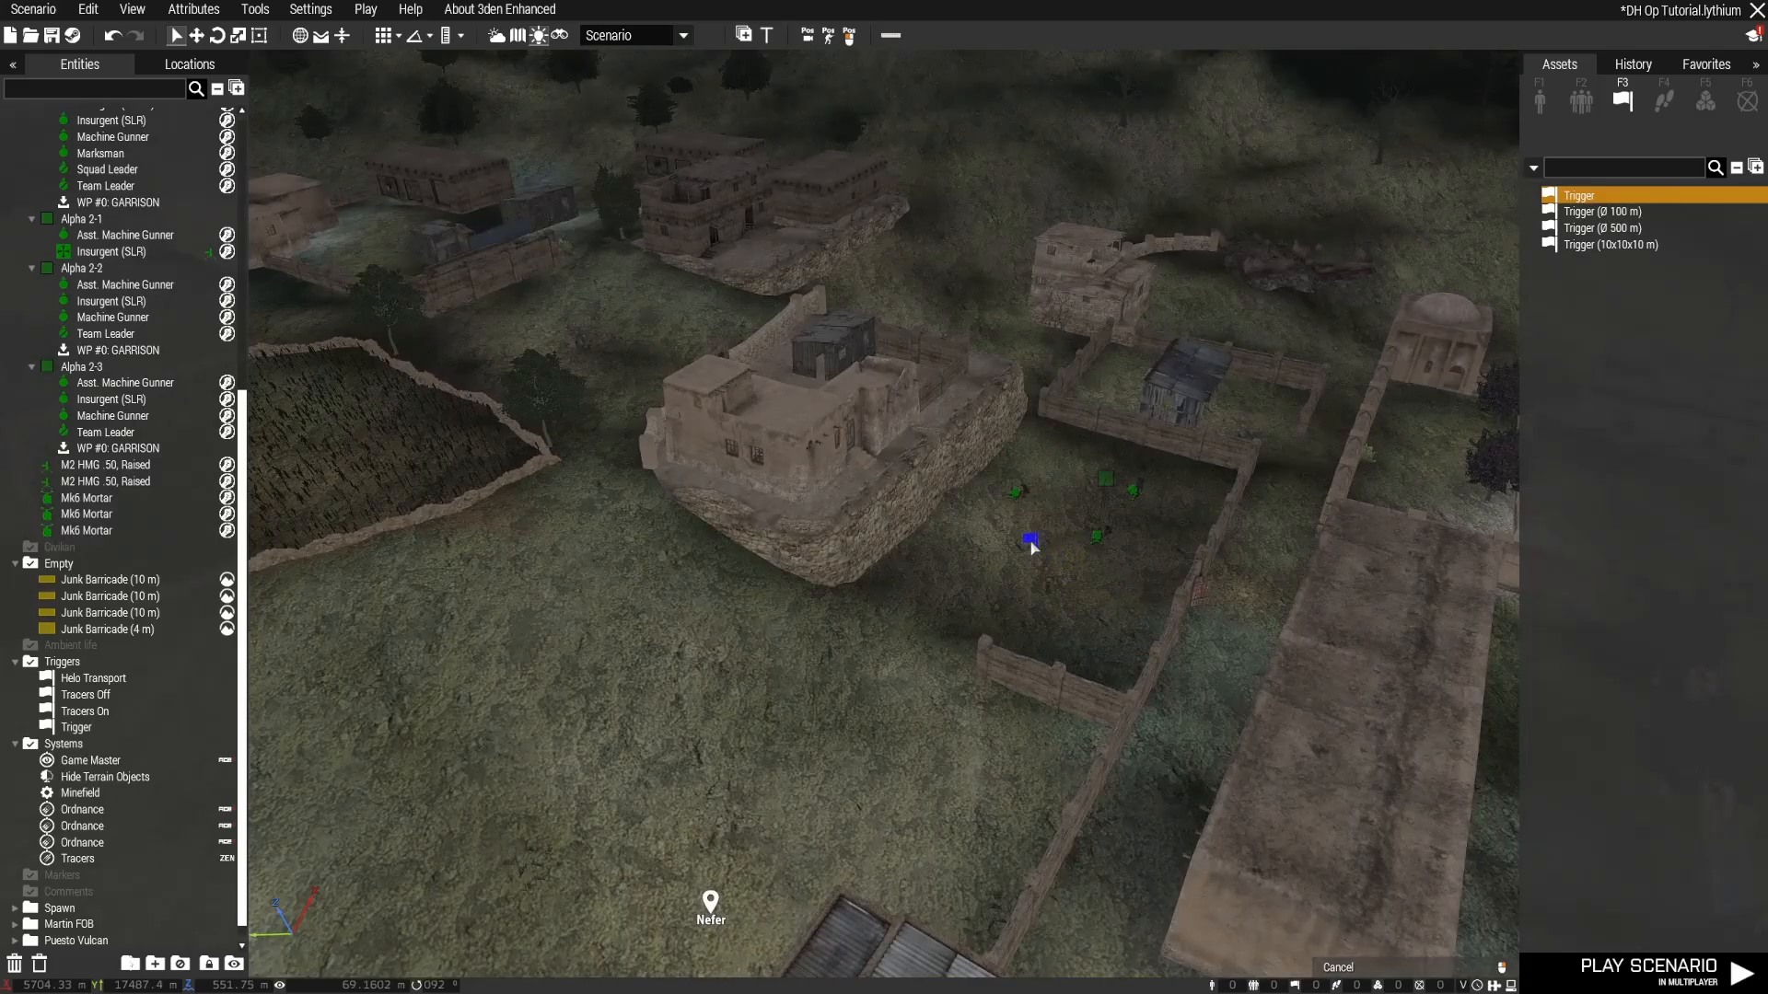
{"action": "left_click", "coordinate": [1031, 546]}
Step: Set the yard trigger's type to Guarded by Independent and make it Server Only
{"action": "double_click", "coordinate": [1030, 542]}
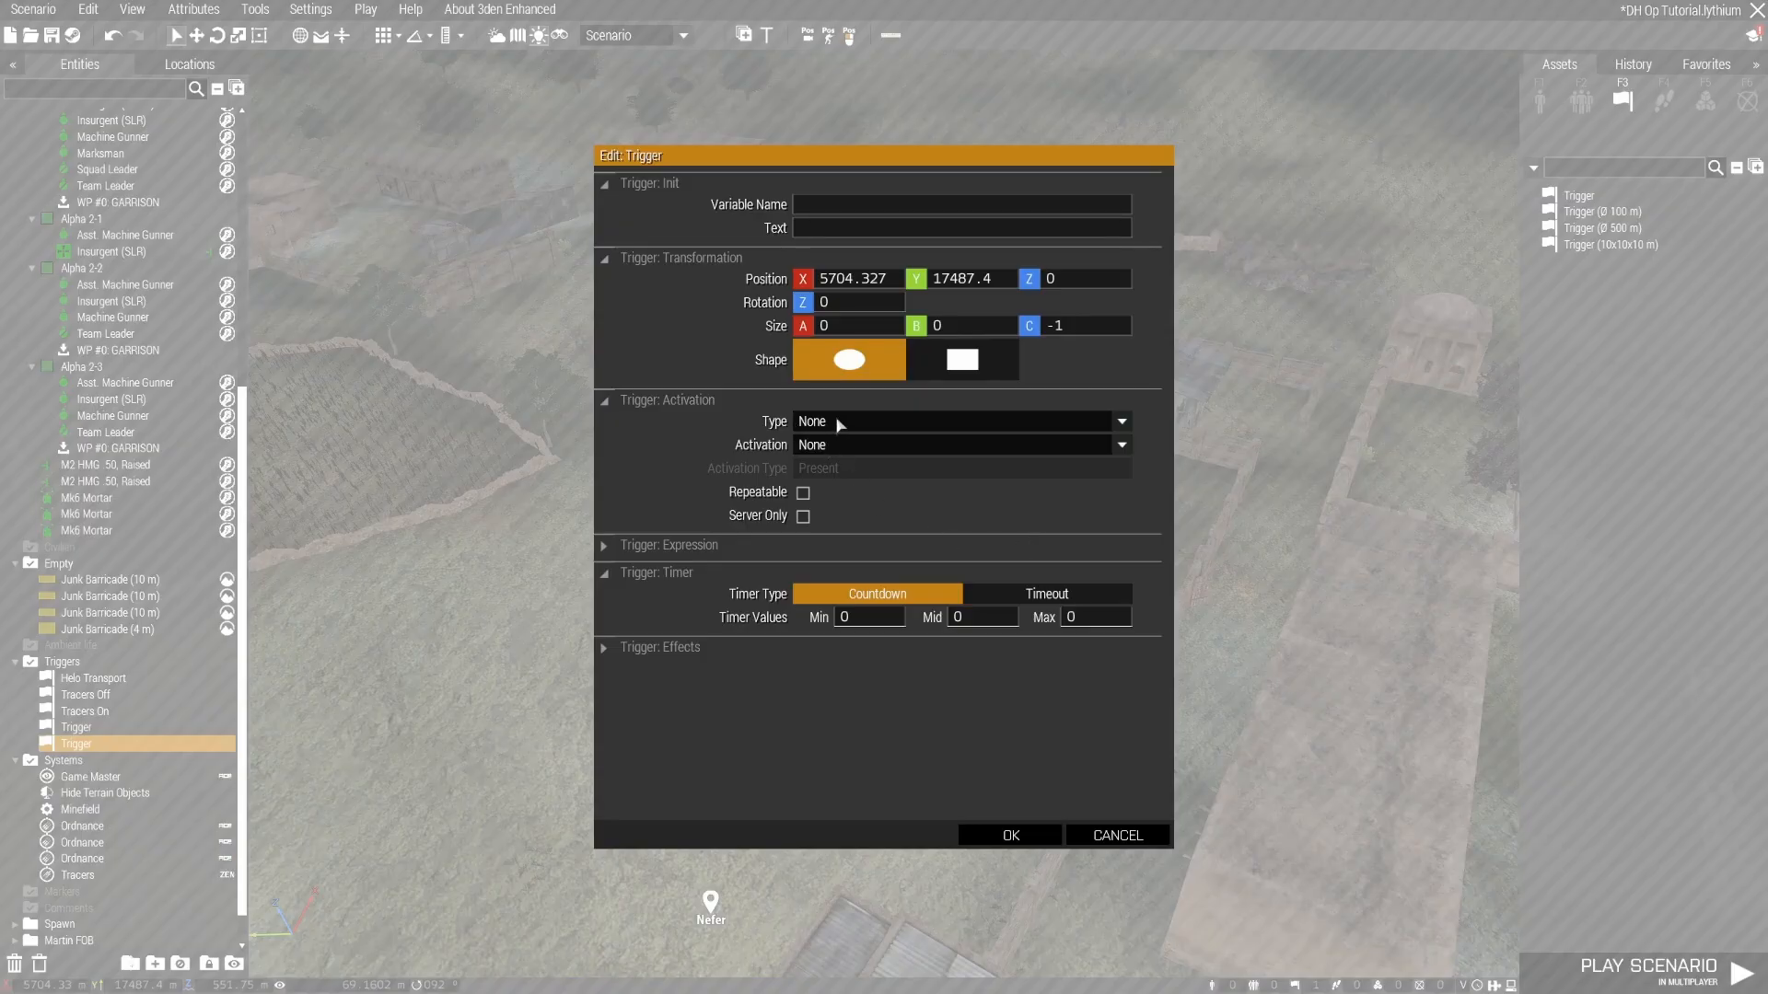
{"action": "left_click", "coordinate": [839, 423]}
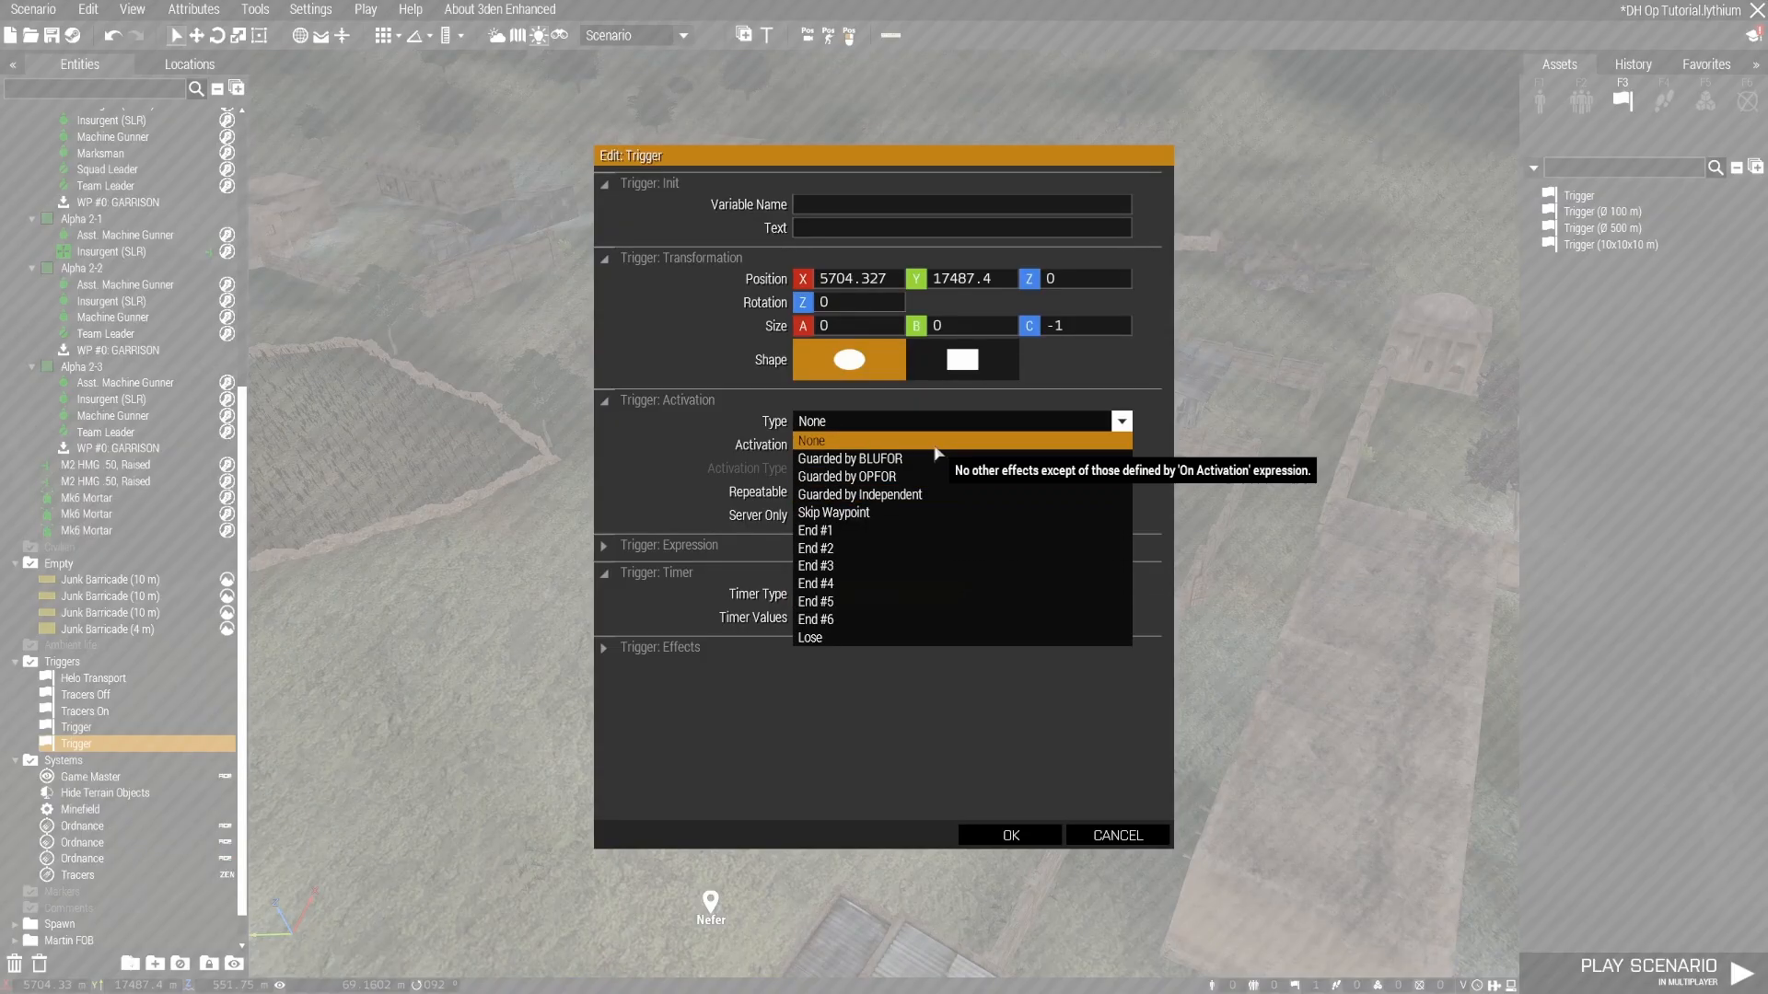
{"action": "left_click", "coordinate": [956, 501]}
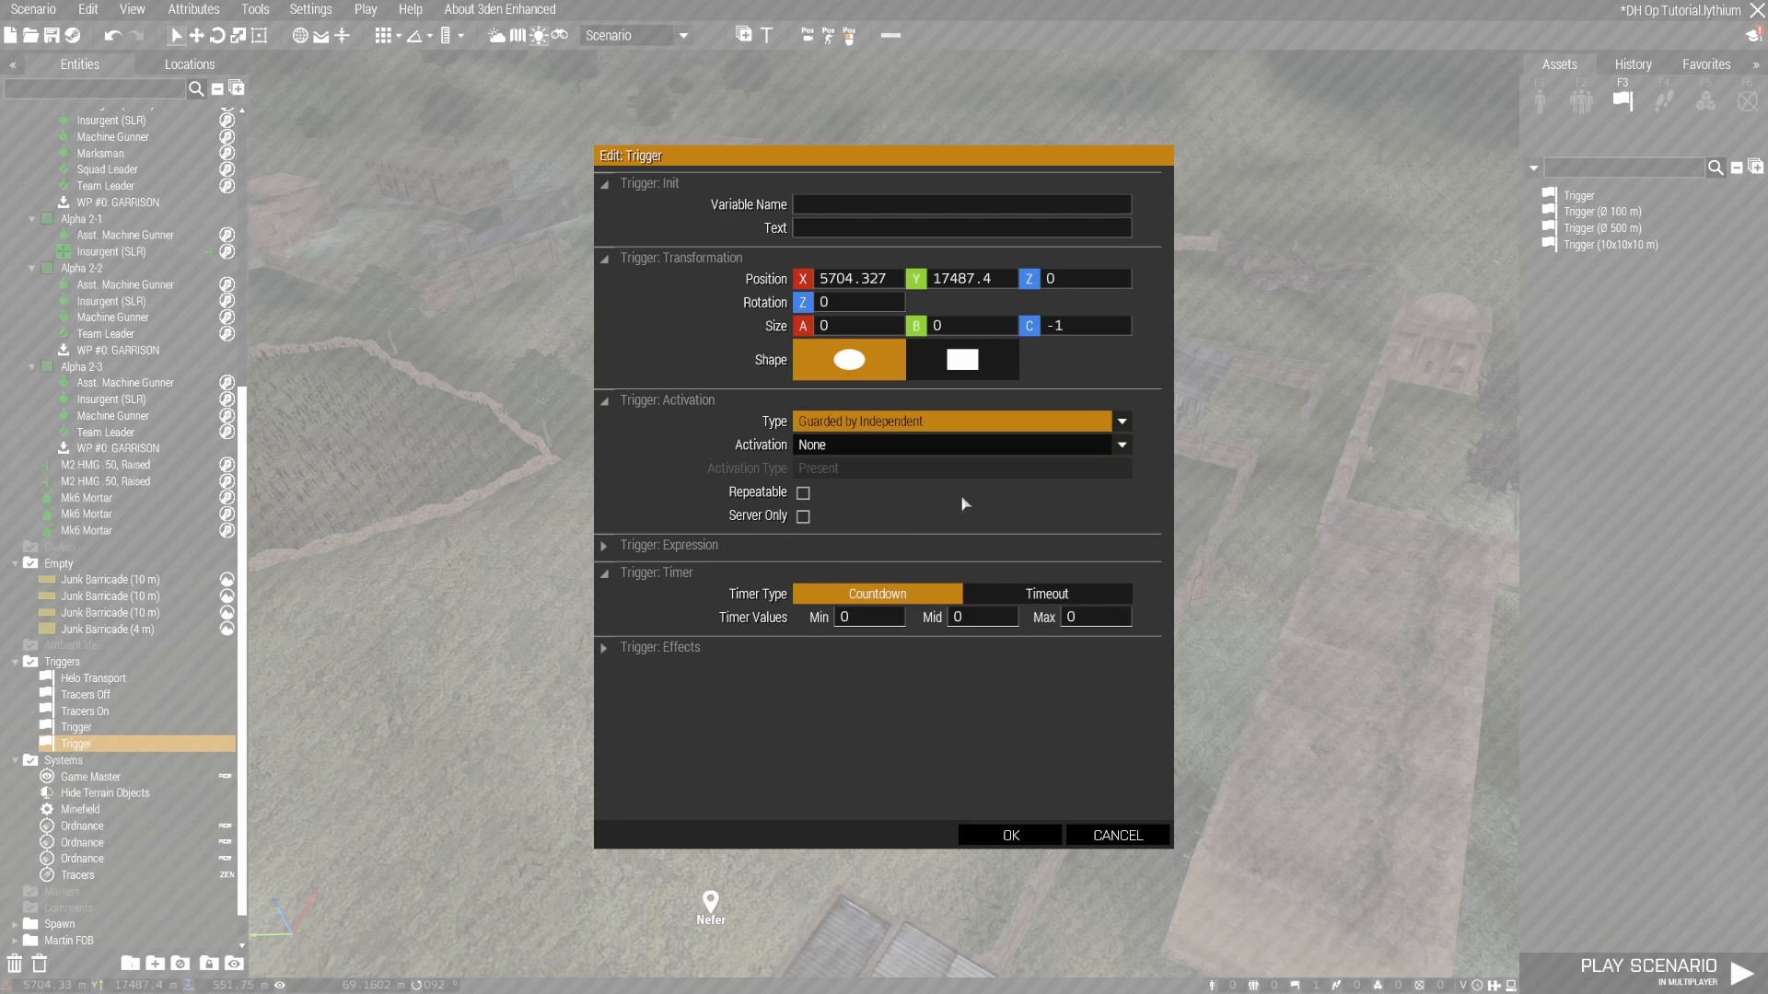
{"action": "left_click", "coordinate": [804, 518]}
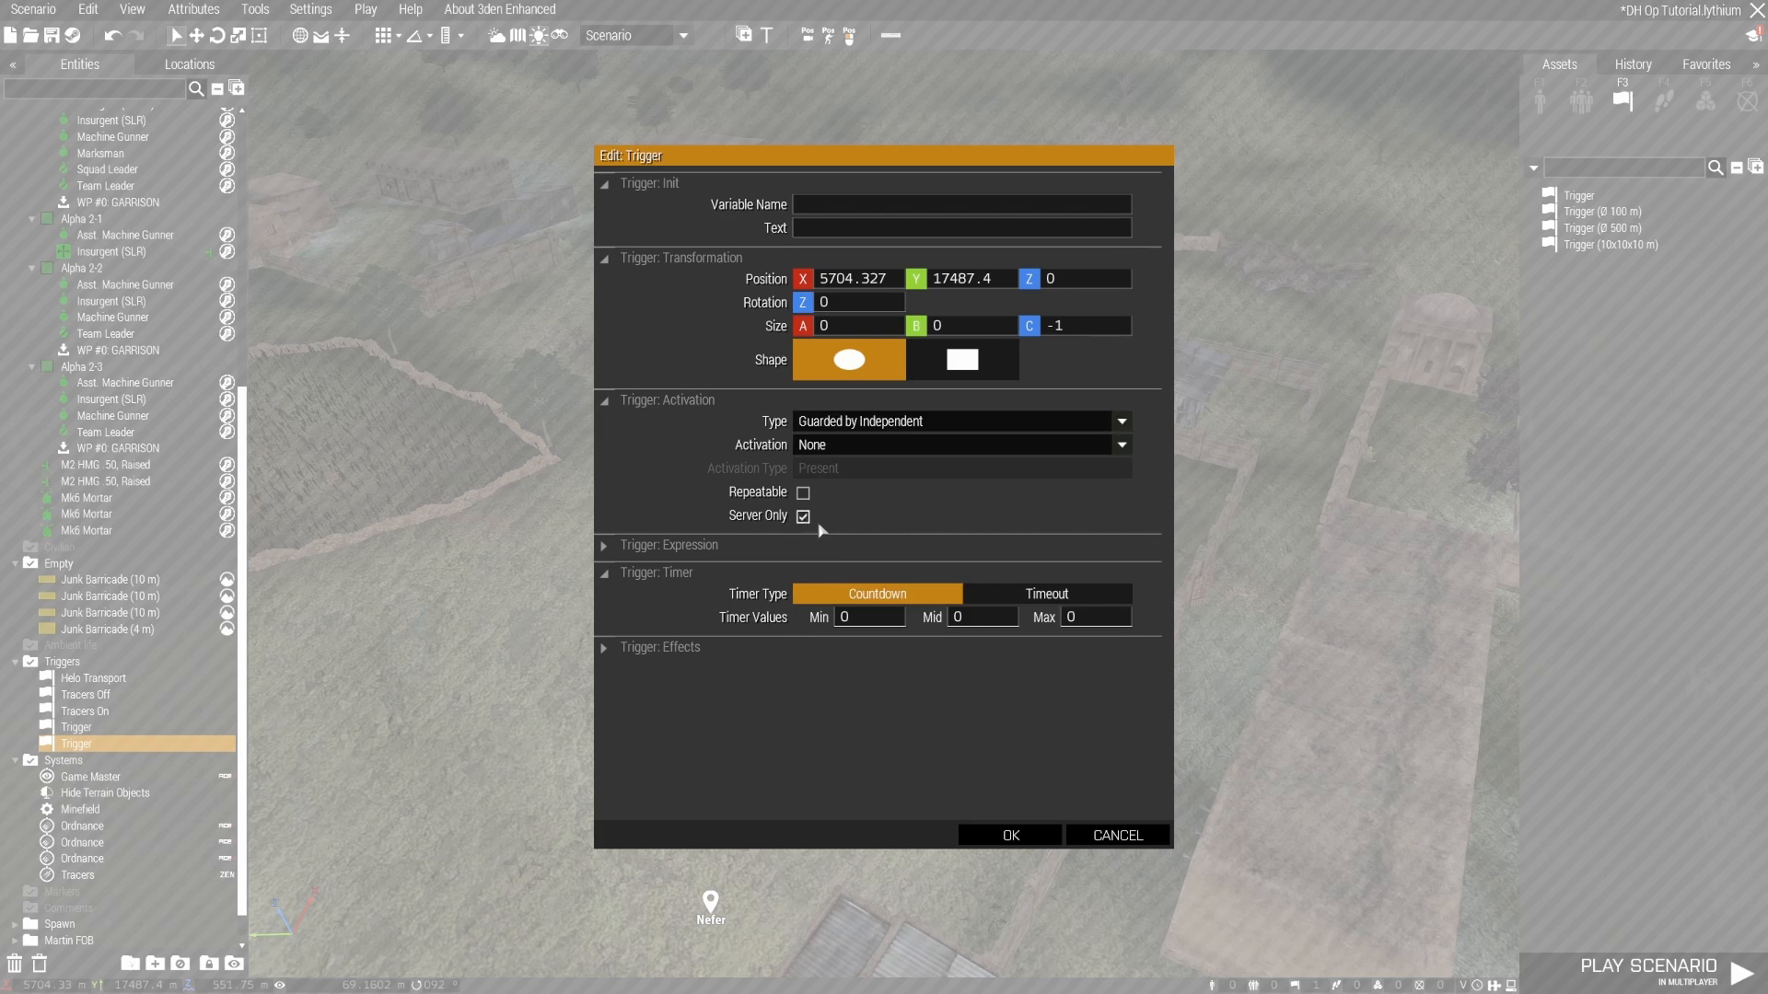
{"action": "left_click", "coordinate": [1041, 838]}
{"action": "left_click", "coordinate": [889, 666]}
{"action": "right_click_drag", "start_coordinate": [888, 667], "coordinate": [1273, 664]}
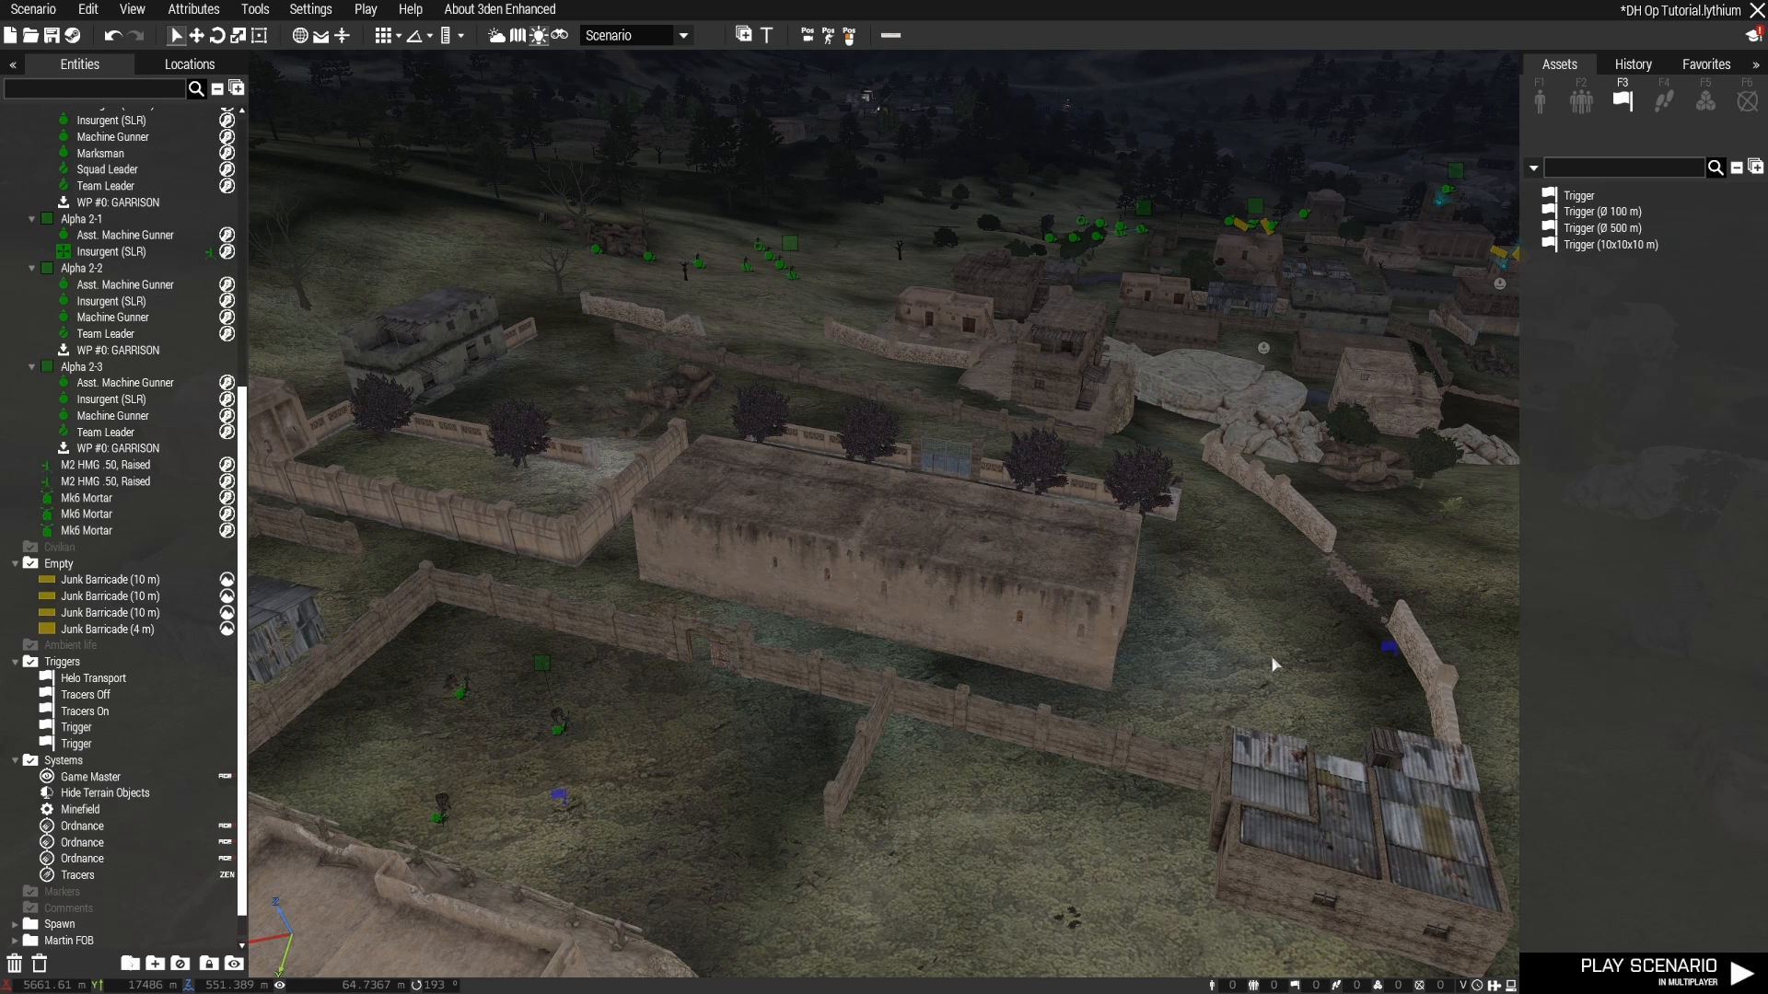
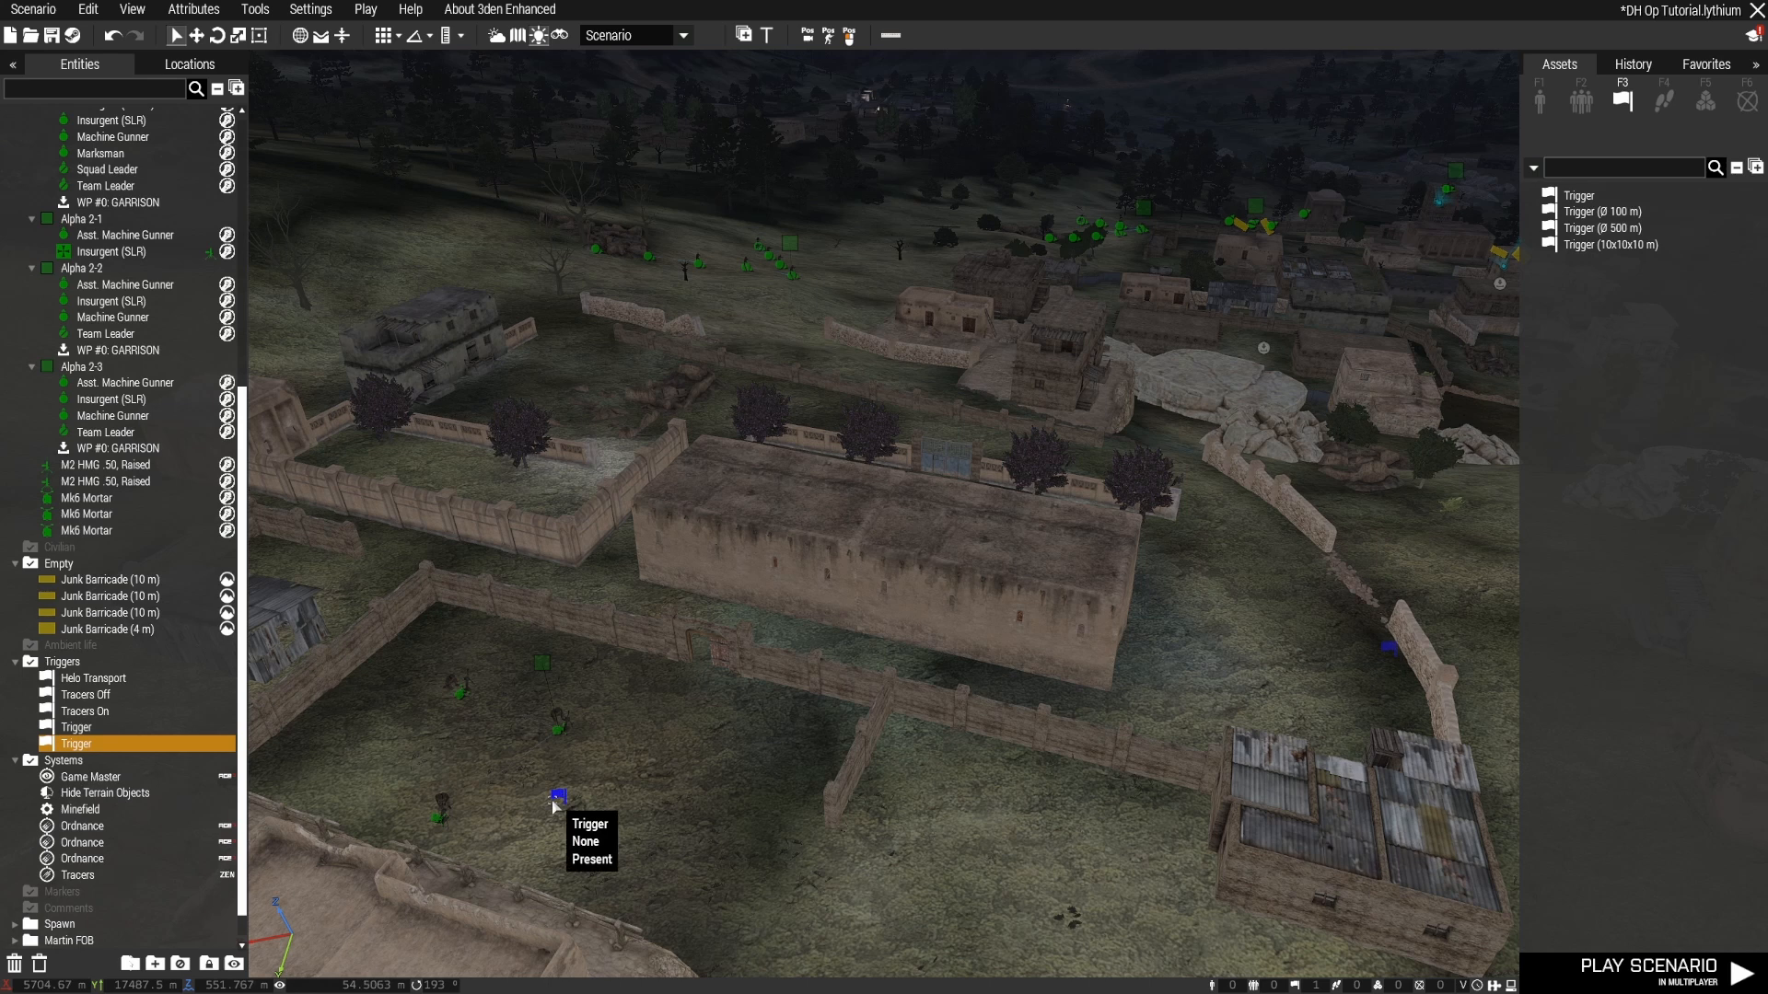
Step: Delete the extra trigger beside the curved ruined wall and check the yard trigger's attributes
{"action": "left_click", "coordinate": [1390, 649]}
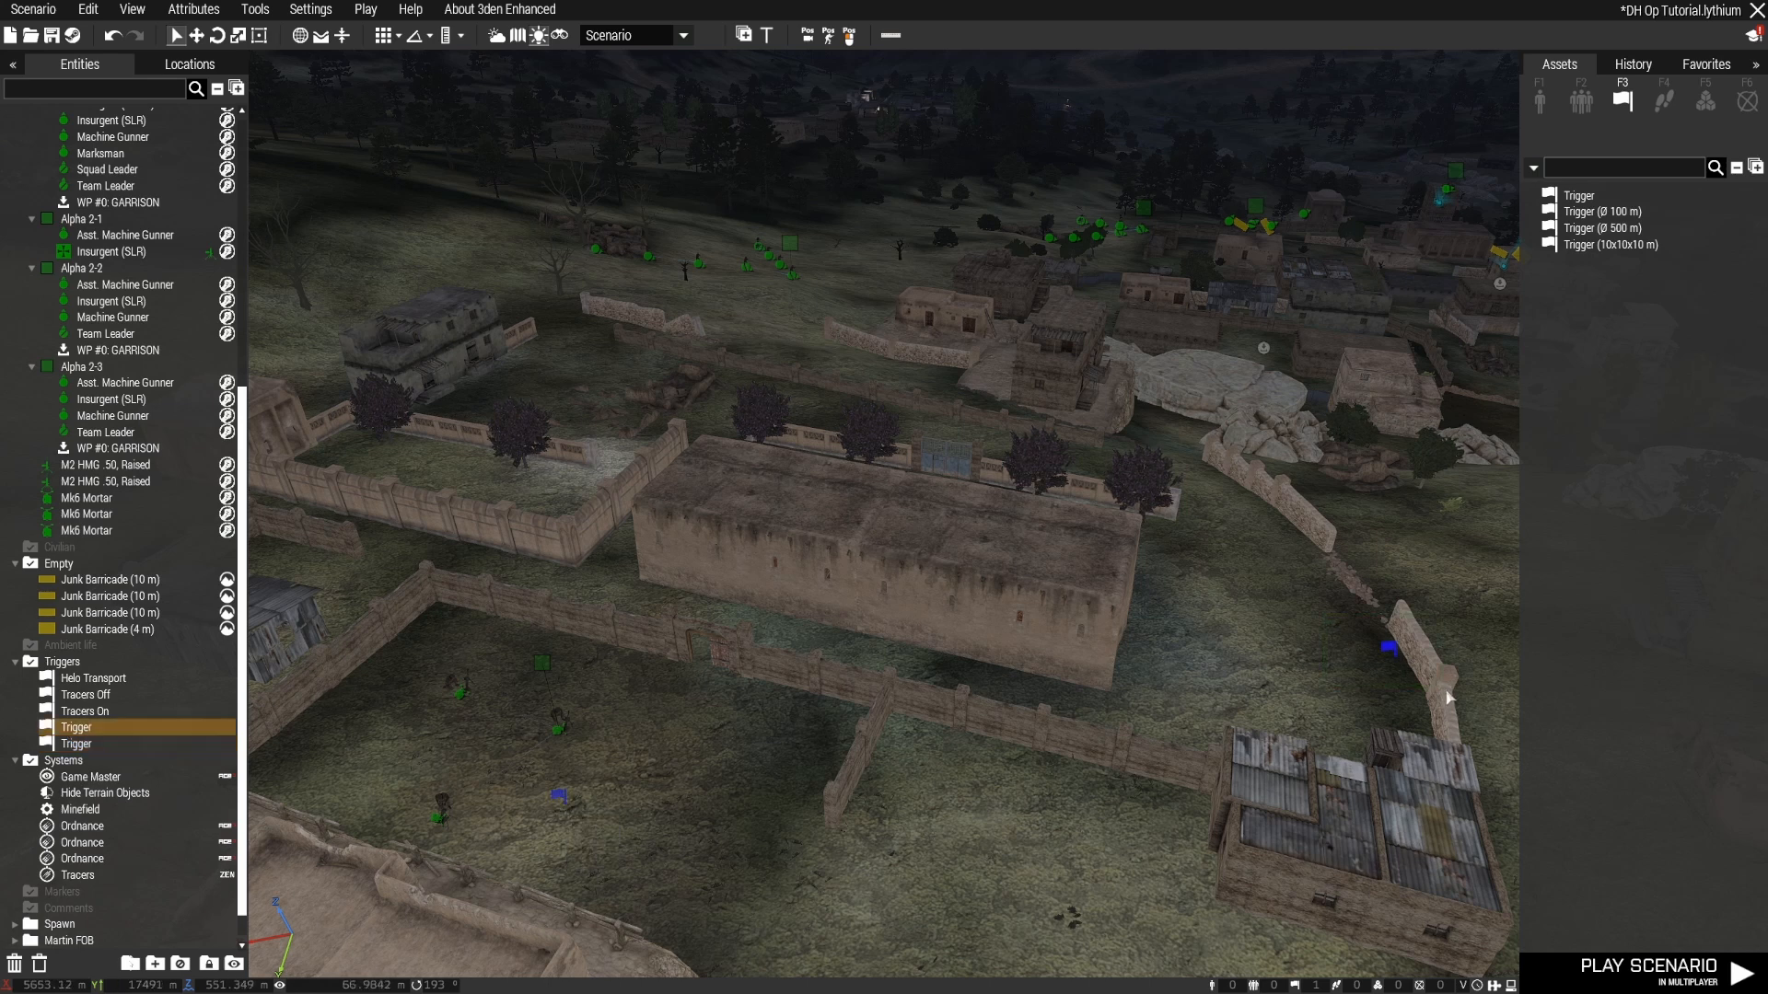
{"action": "key", "text": "Delete"}
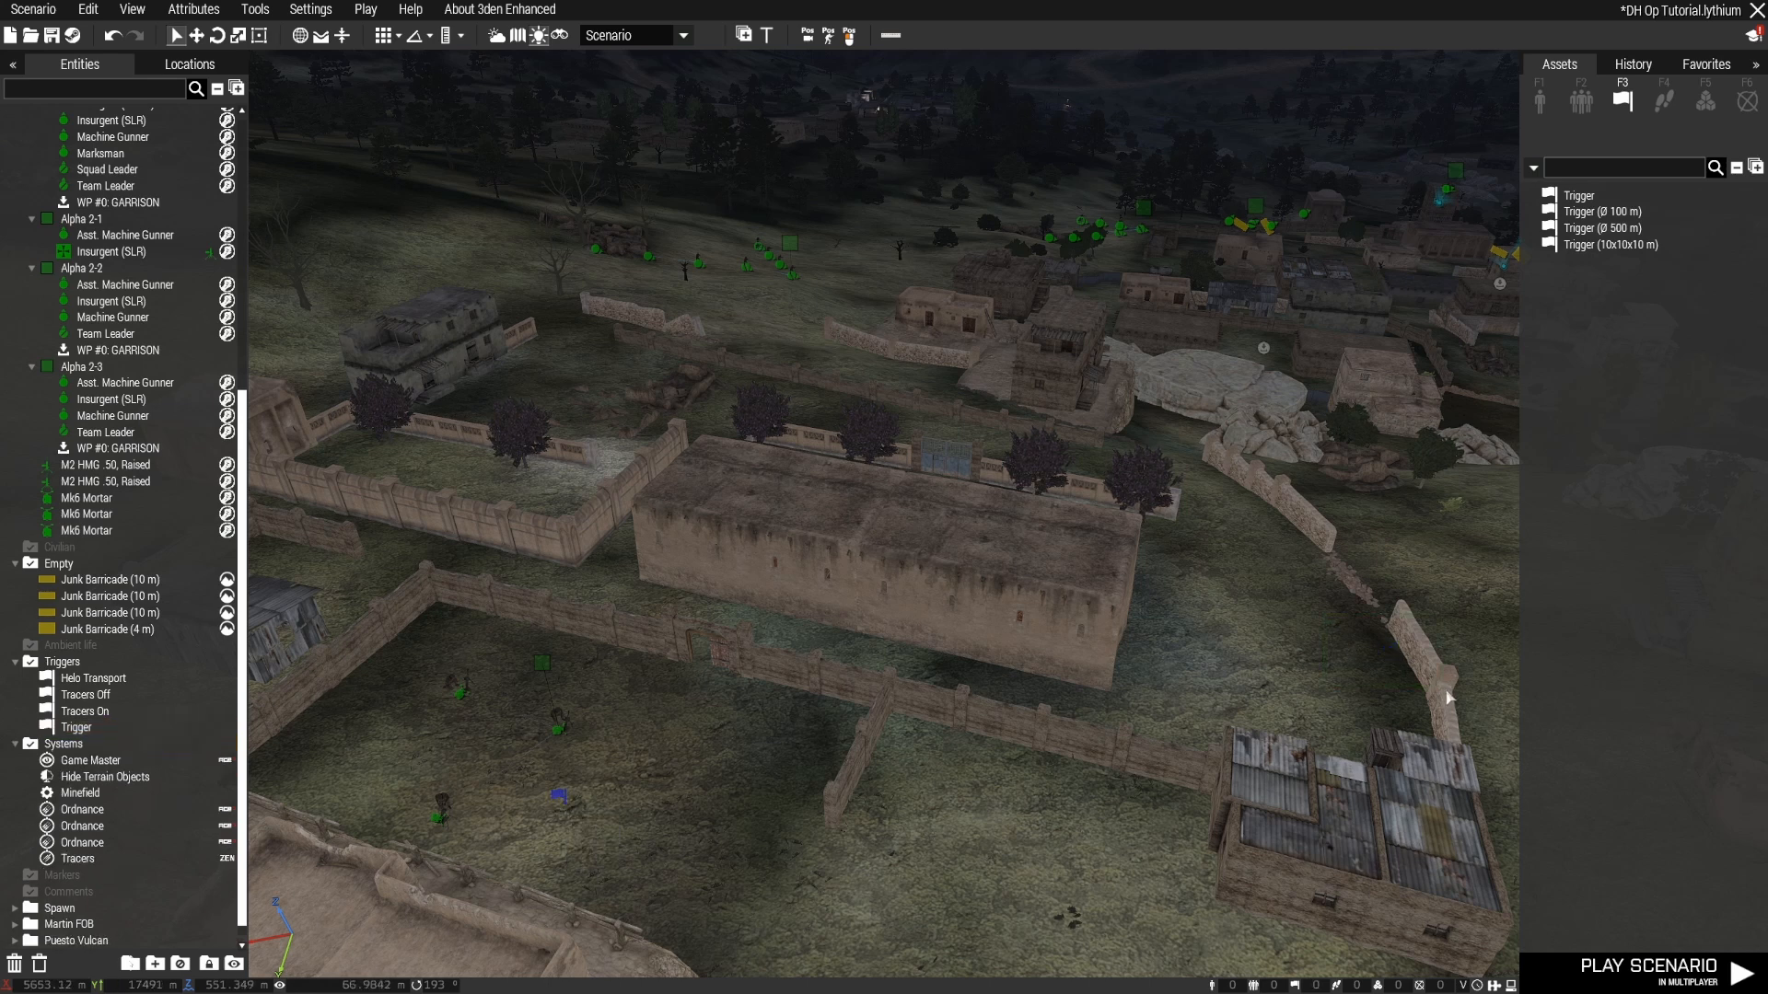
{"action": "double_click", "coordinate": [559, 795]}
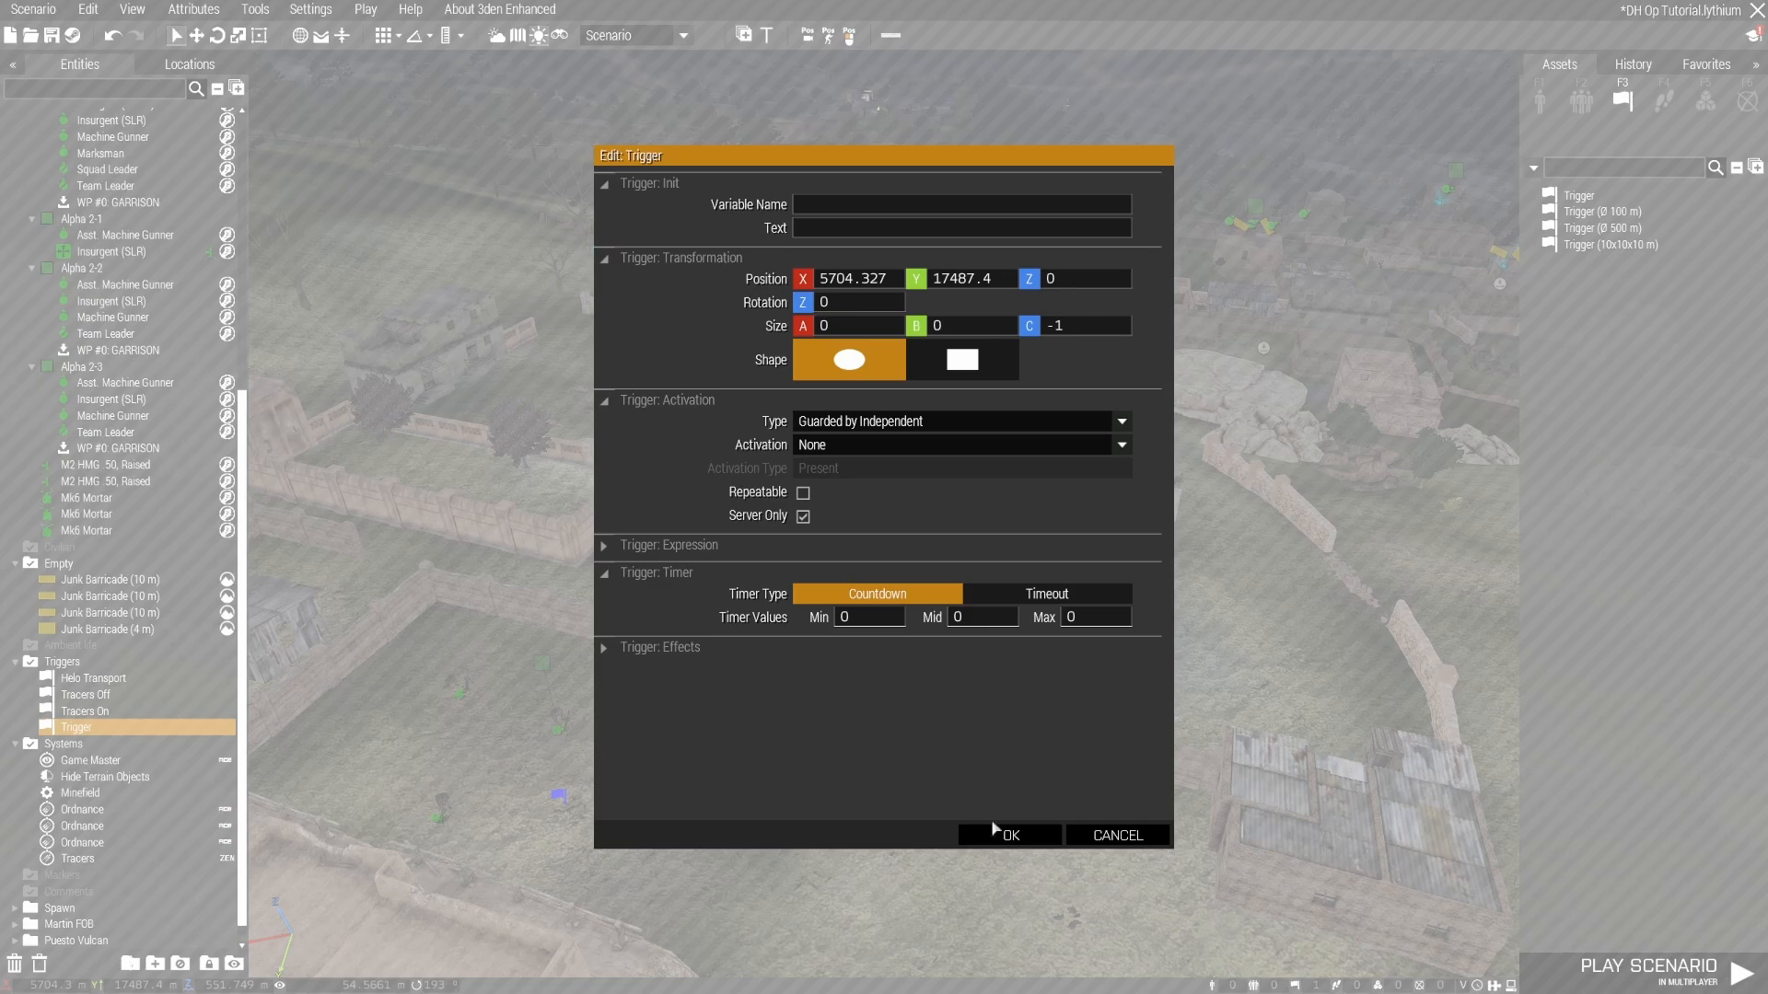
{"action": "left_click", "coordinate": [1008, 836]}
Step: Paste two copies of the Guarded by Independent trigger on separate spots around the outskirts of Nefer
{"action": "key", "text": "s"}
{"action": "right_click_drag", "start_coordinate": [868, 824], "coordinate": [868, 825]}
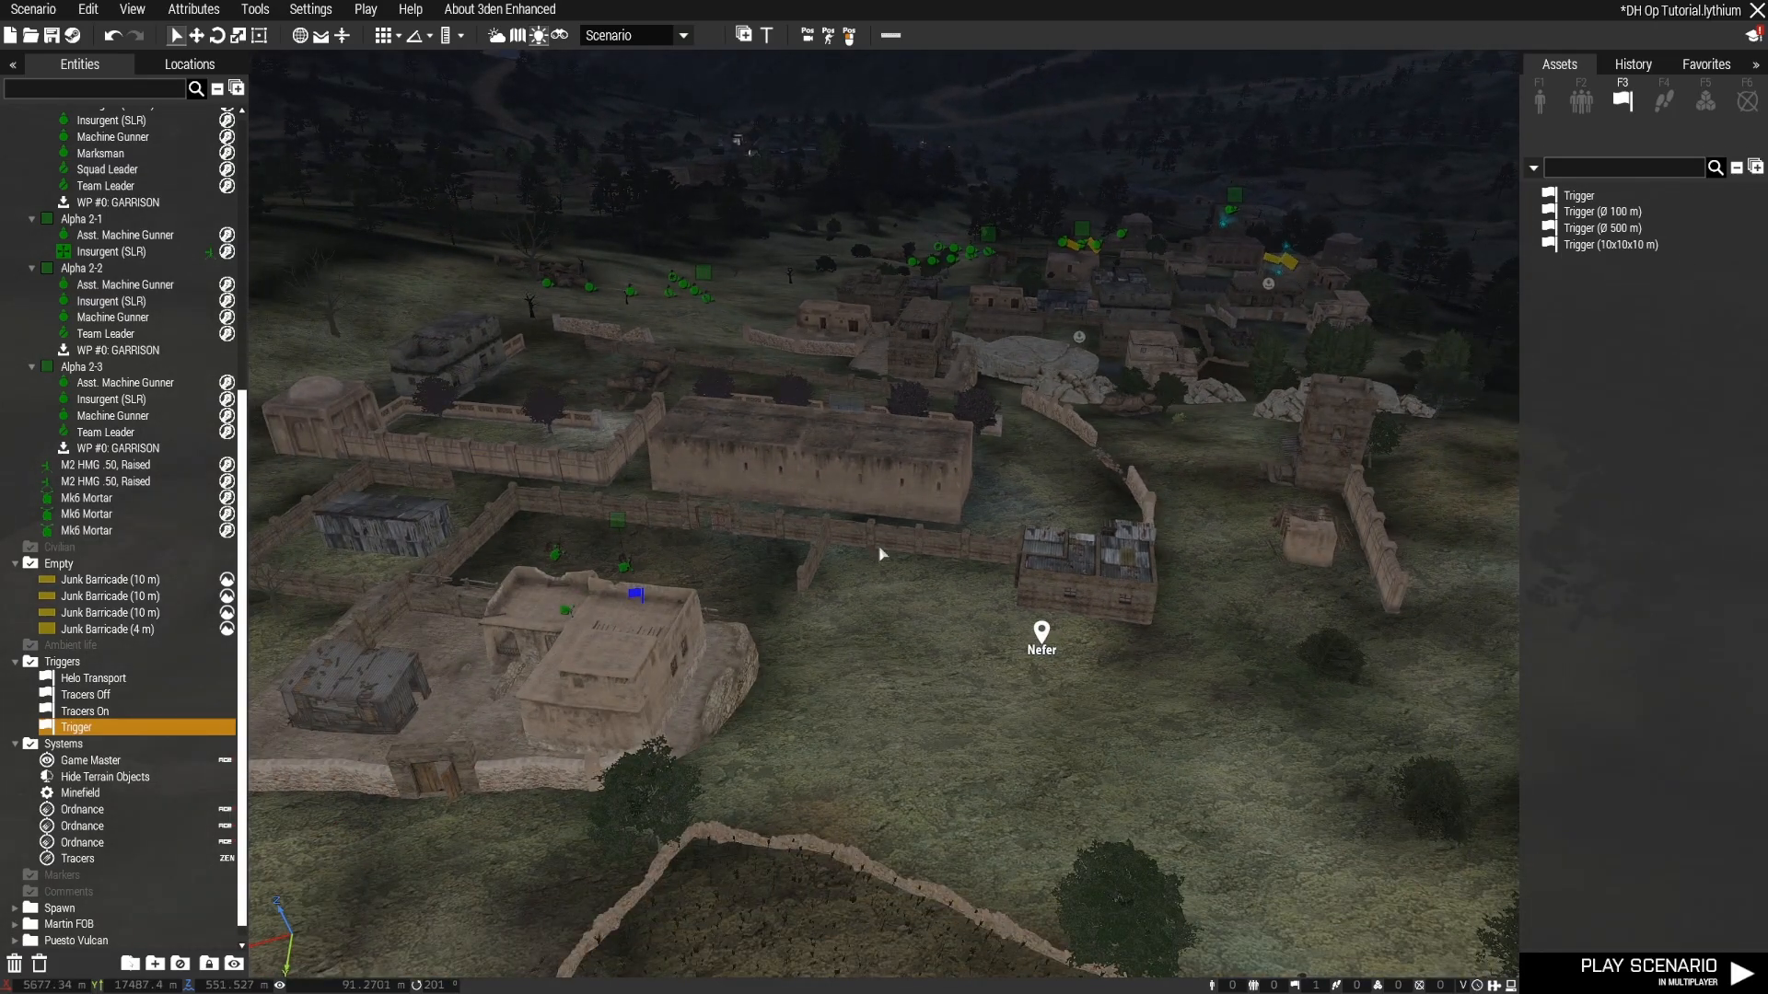
{"action": "key", "text": "a"}
{"action": "key", "text": "w"}
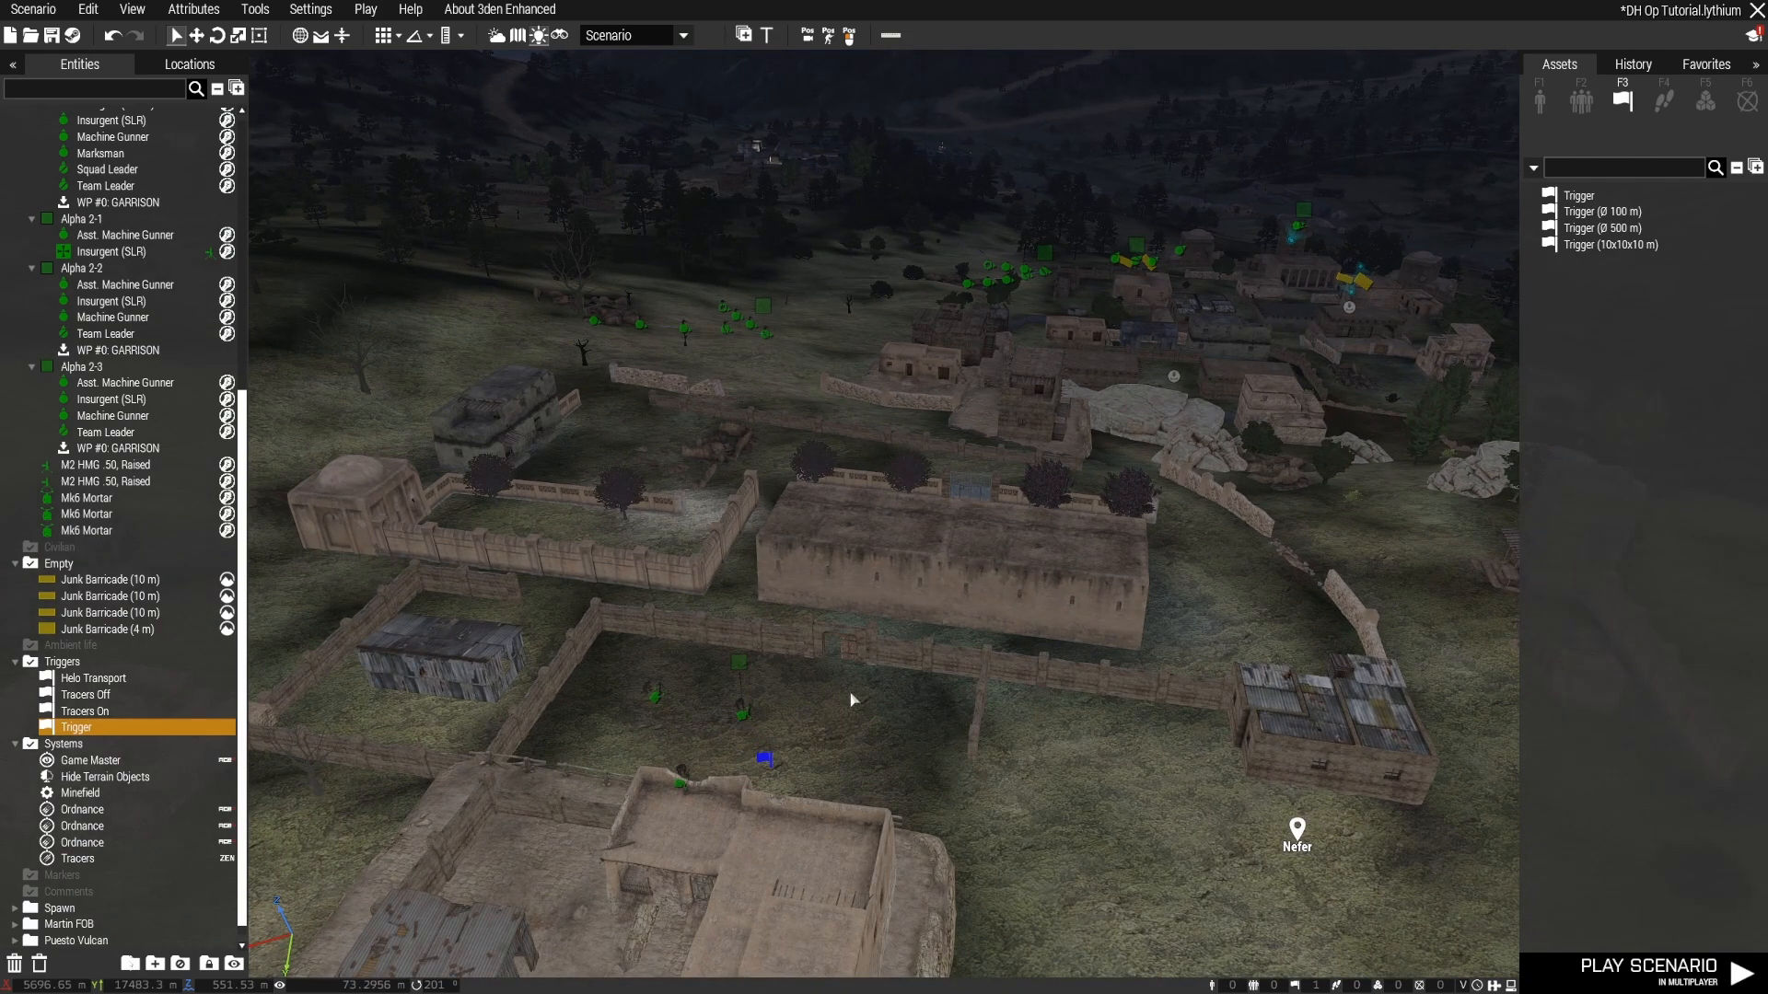
{"action": "right_click_drag", "start_coordinate": [851, 699], "coordinate": [864, 663]}
{"action": "left_click", "coordinate": [1130, 472]}
{"action": "key", "text": "w"}
Step: Paste a guard trigger in front of the small flat-roofed house by the low wall, plus two more farther through the village
{"action": "key", "text": "w"}
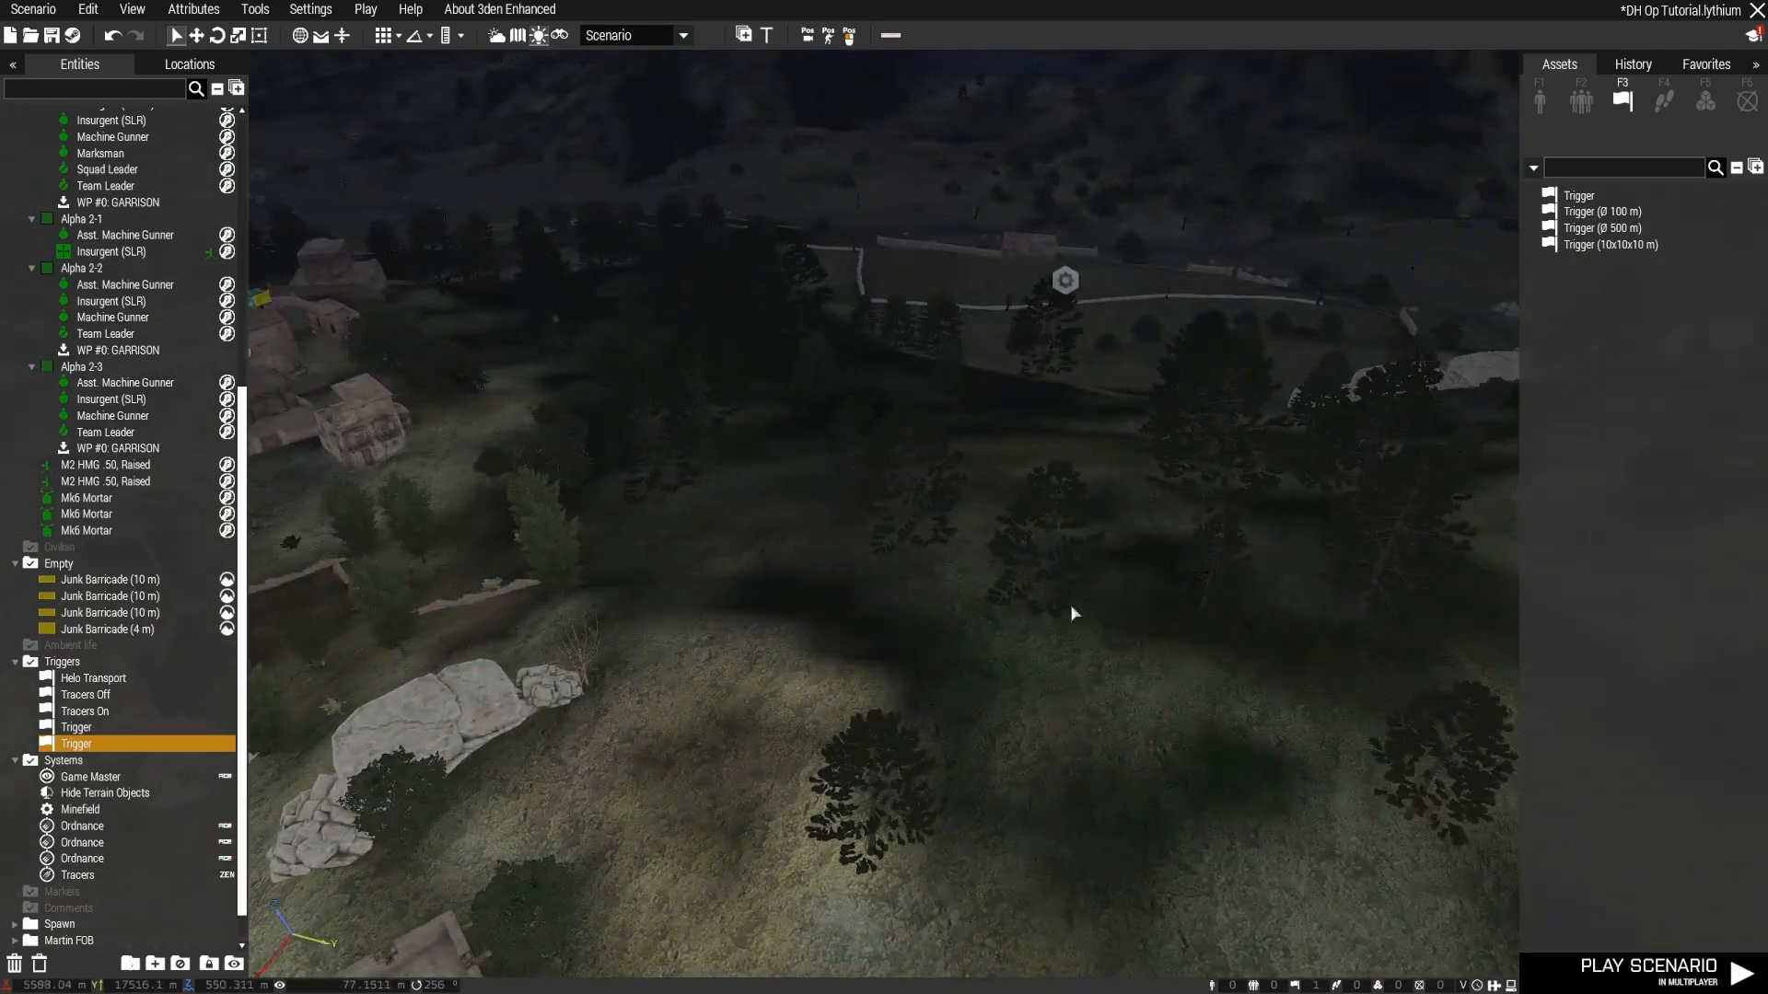
{"action": "left_click", "coordinate": [1070, 604]}
{"action": "right_click_drag", "start_coordinate": [1070, 604], "coordinate": [1010, 655]}
{"action": "key", "text": "w"}
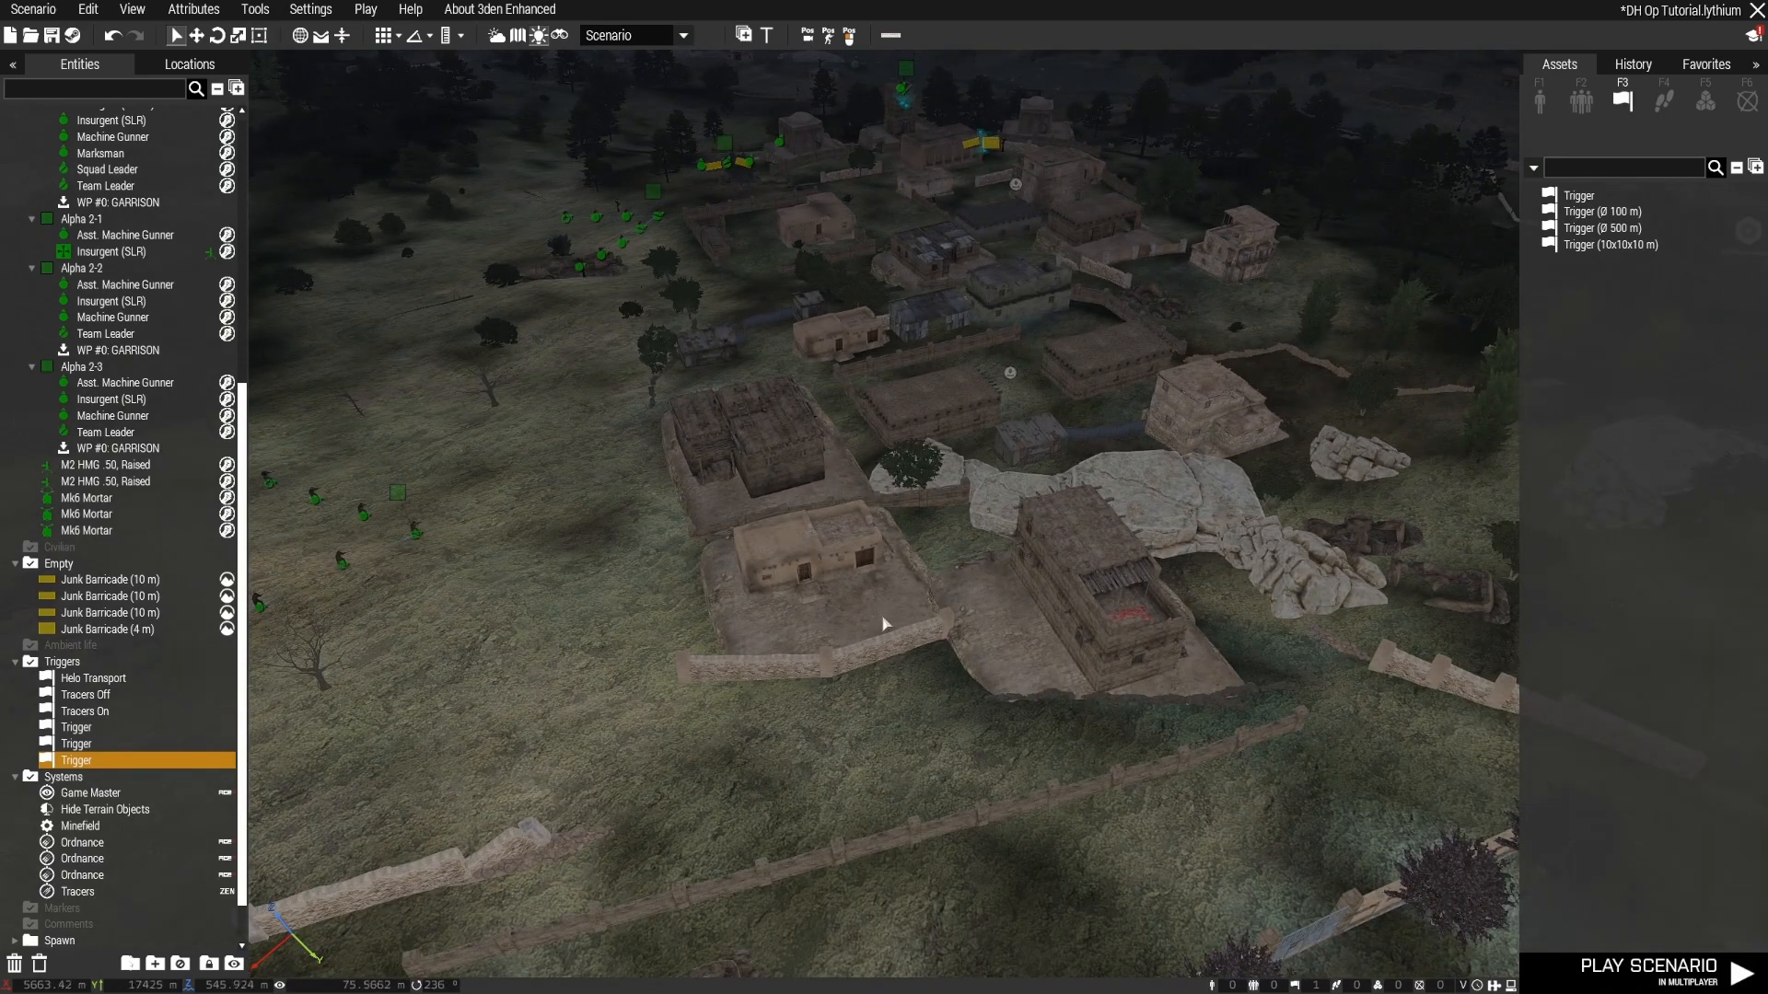
{"action": "left_click", "coordinate": [876, 610]}
{"action": "right_click_drag", "start_coordinate": [877, 611], "coordinate": [1156, 663]}
{"action": "key", "text": "w"}
Step: Move one guard trigger next to the rubble by the broken wall and paste another near the trees behind the ruined building
{"action": "key", "text": "w"}
{"action": "left_click", "coordinate": [900, 512]}
{"action": "left_click", "coordinate": [1006, 526]}
{"action": "key", "text": "a"}
{"action": "key", "text": "w"}
{"action": "key", "text": "s"}
{"action": "key", "text": "s"}
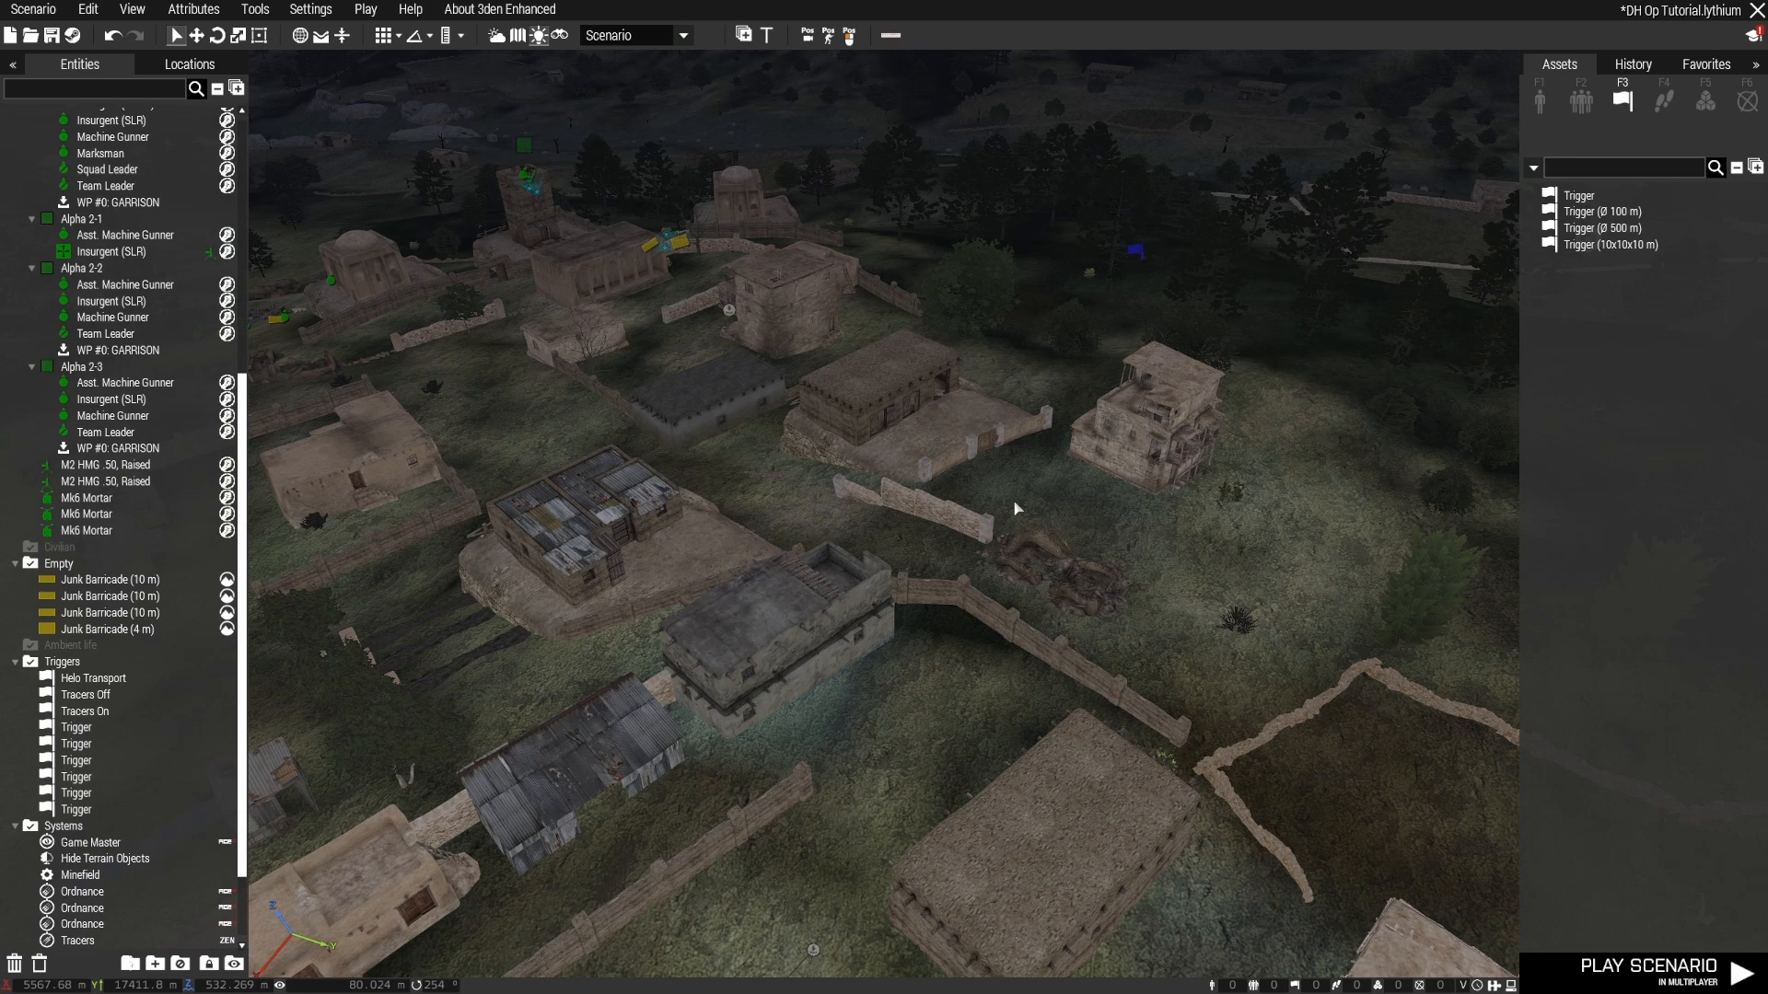
{"action": "left_click_drag", "start_coordinate": [1135, 264], "coordinate": [1039, 488]}
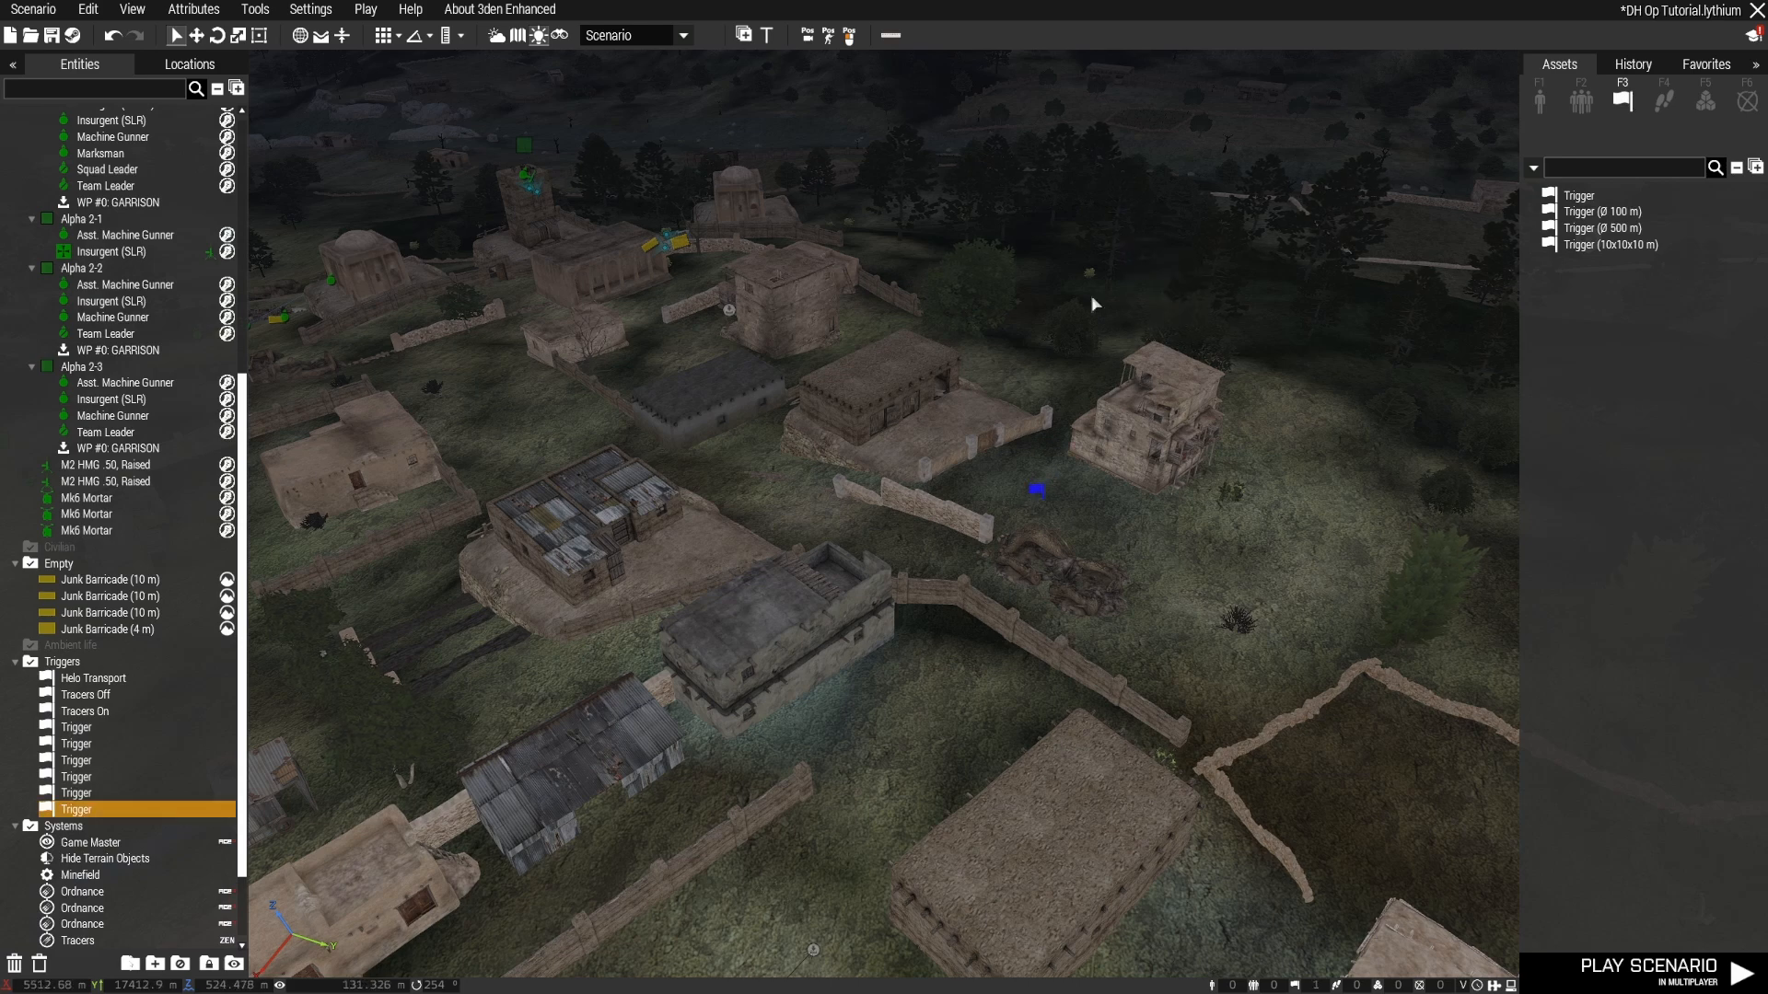
{"action": "left_click", "coordinate": [1104, 259]}
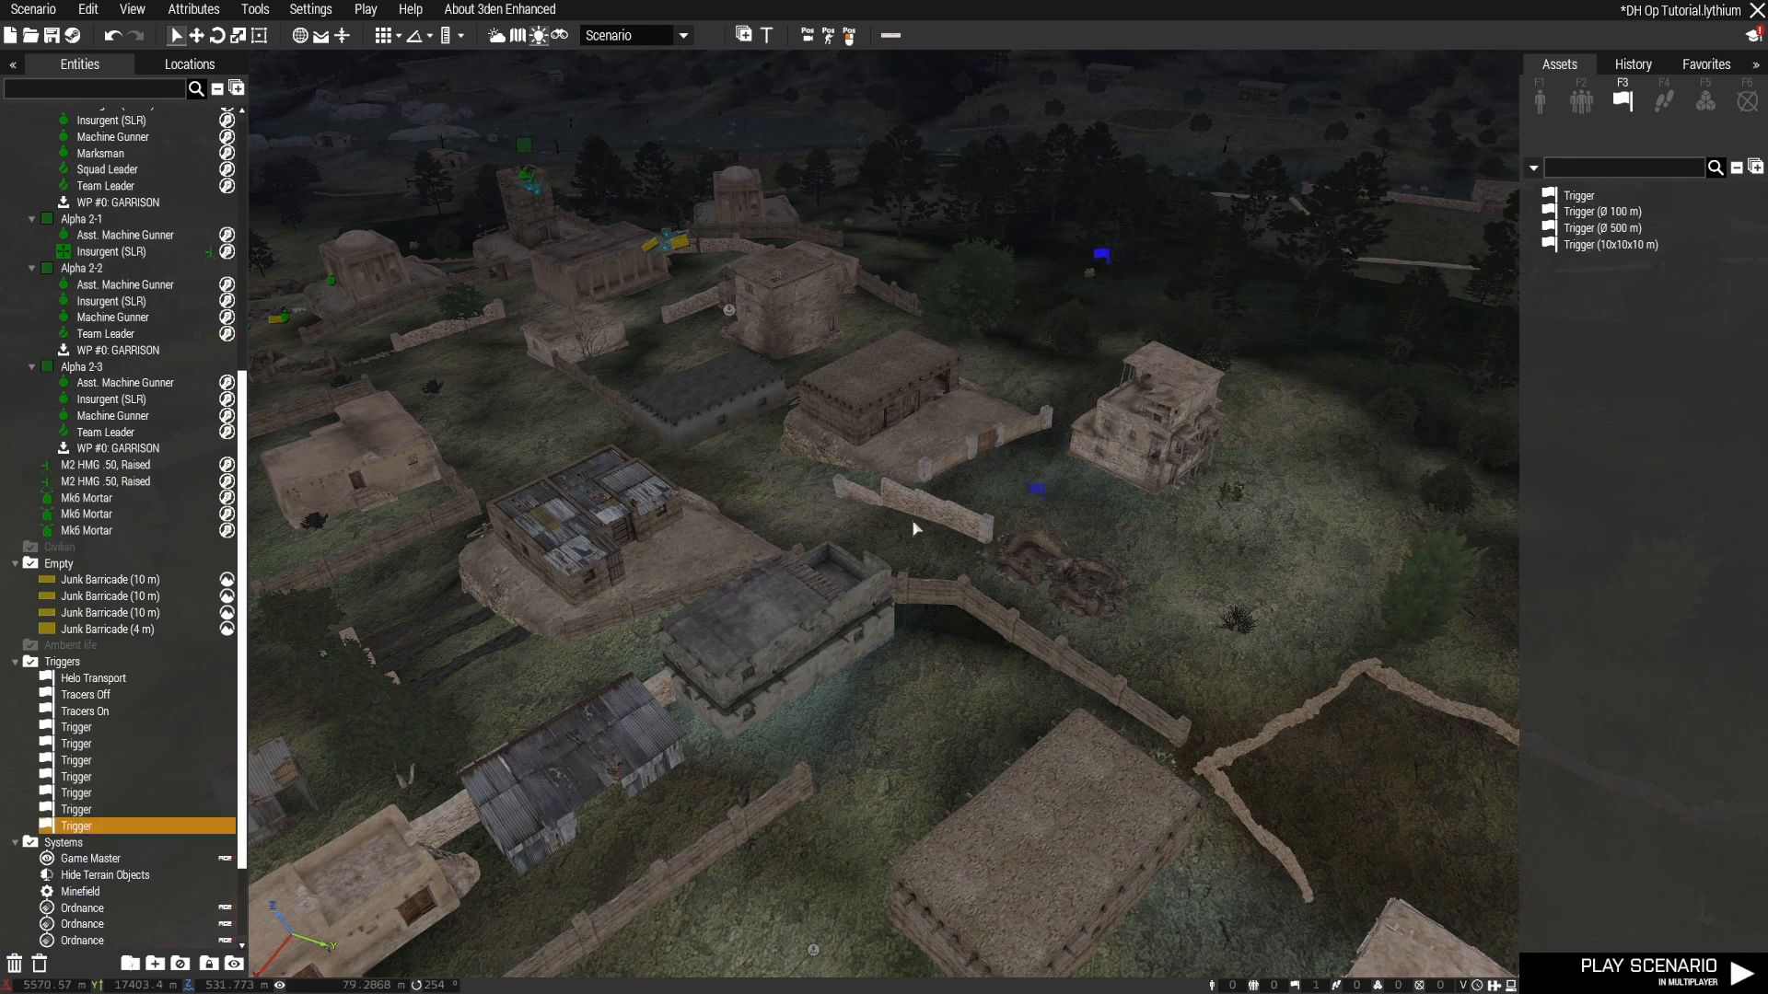
Step: Paste guard triggers in the yard beside the beige house and on the grass near the domed building
{"action": "key", "text": "a"}
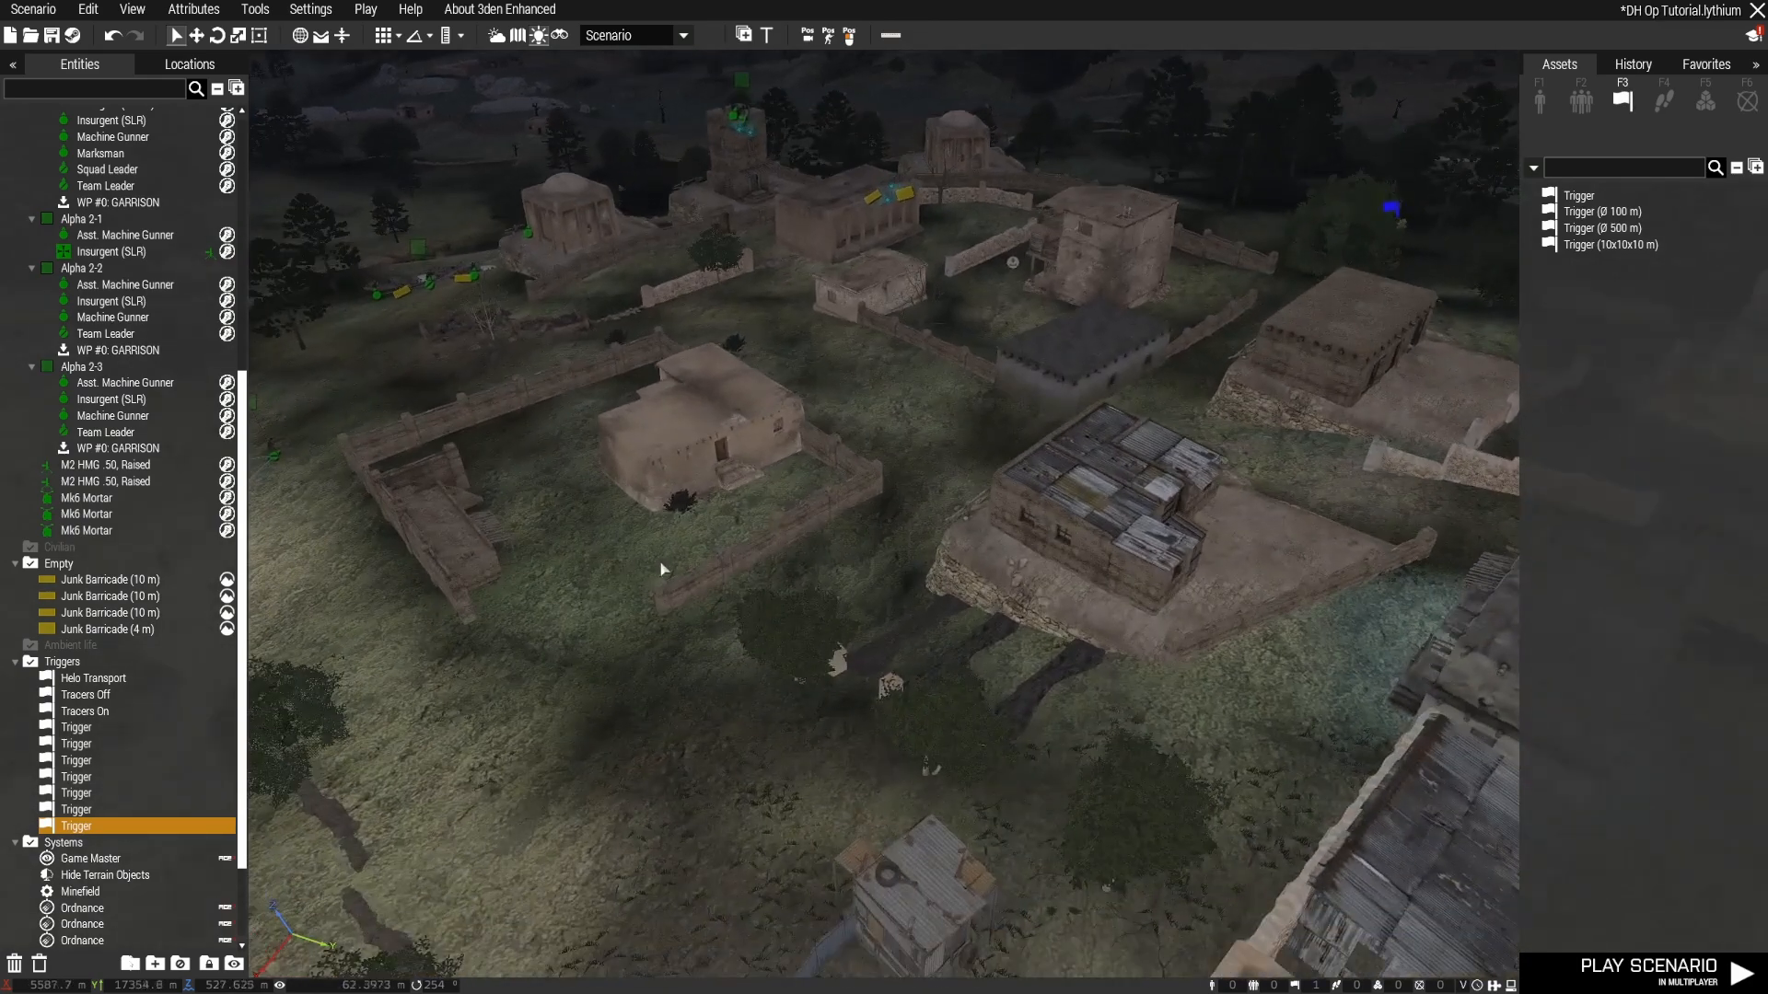
{"action": "left_click", "coordinate": [600, 551]}
{"action": "left_click_drag", "start_coordinate": [600, 550], "coordinate": [584, 501]}
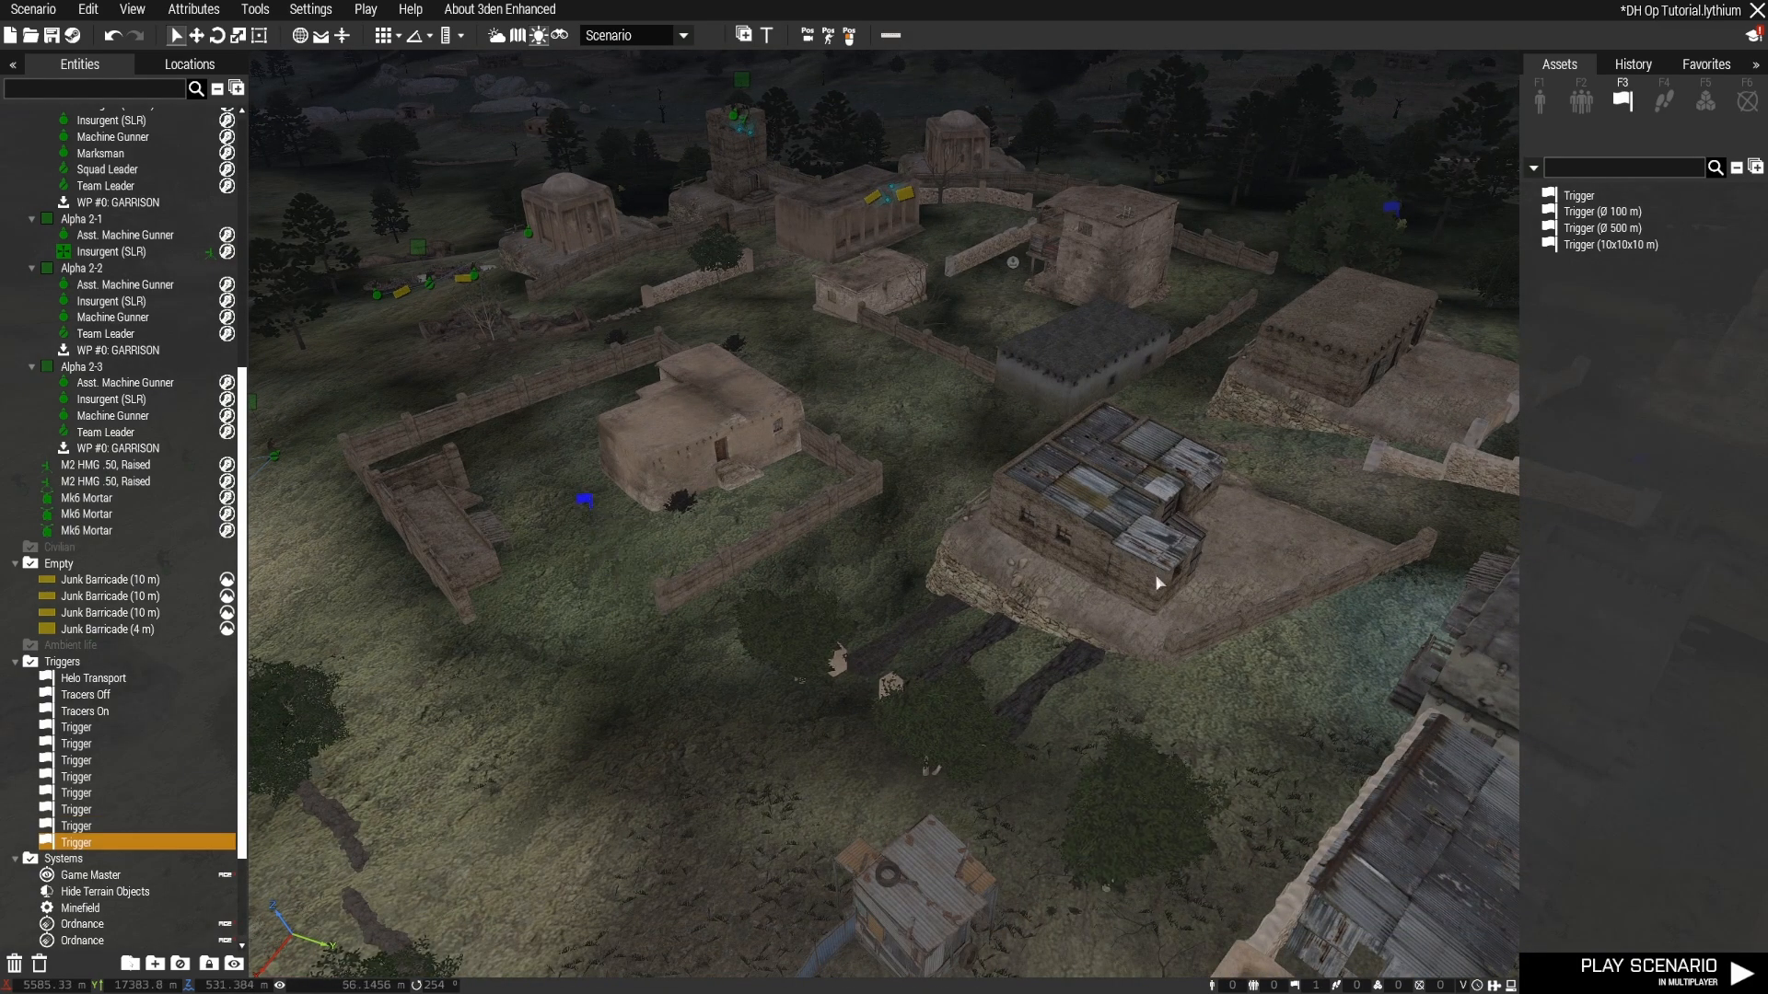
{"action": "key", "text": "w"}
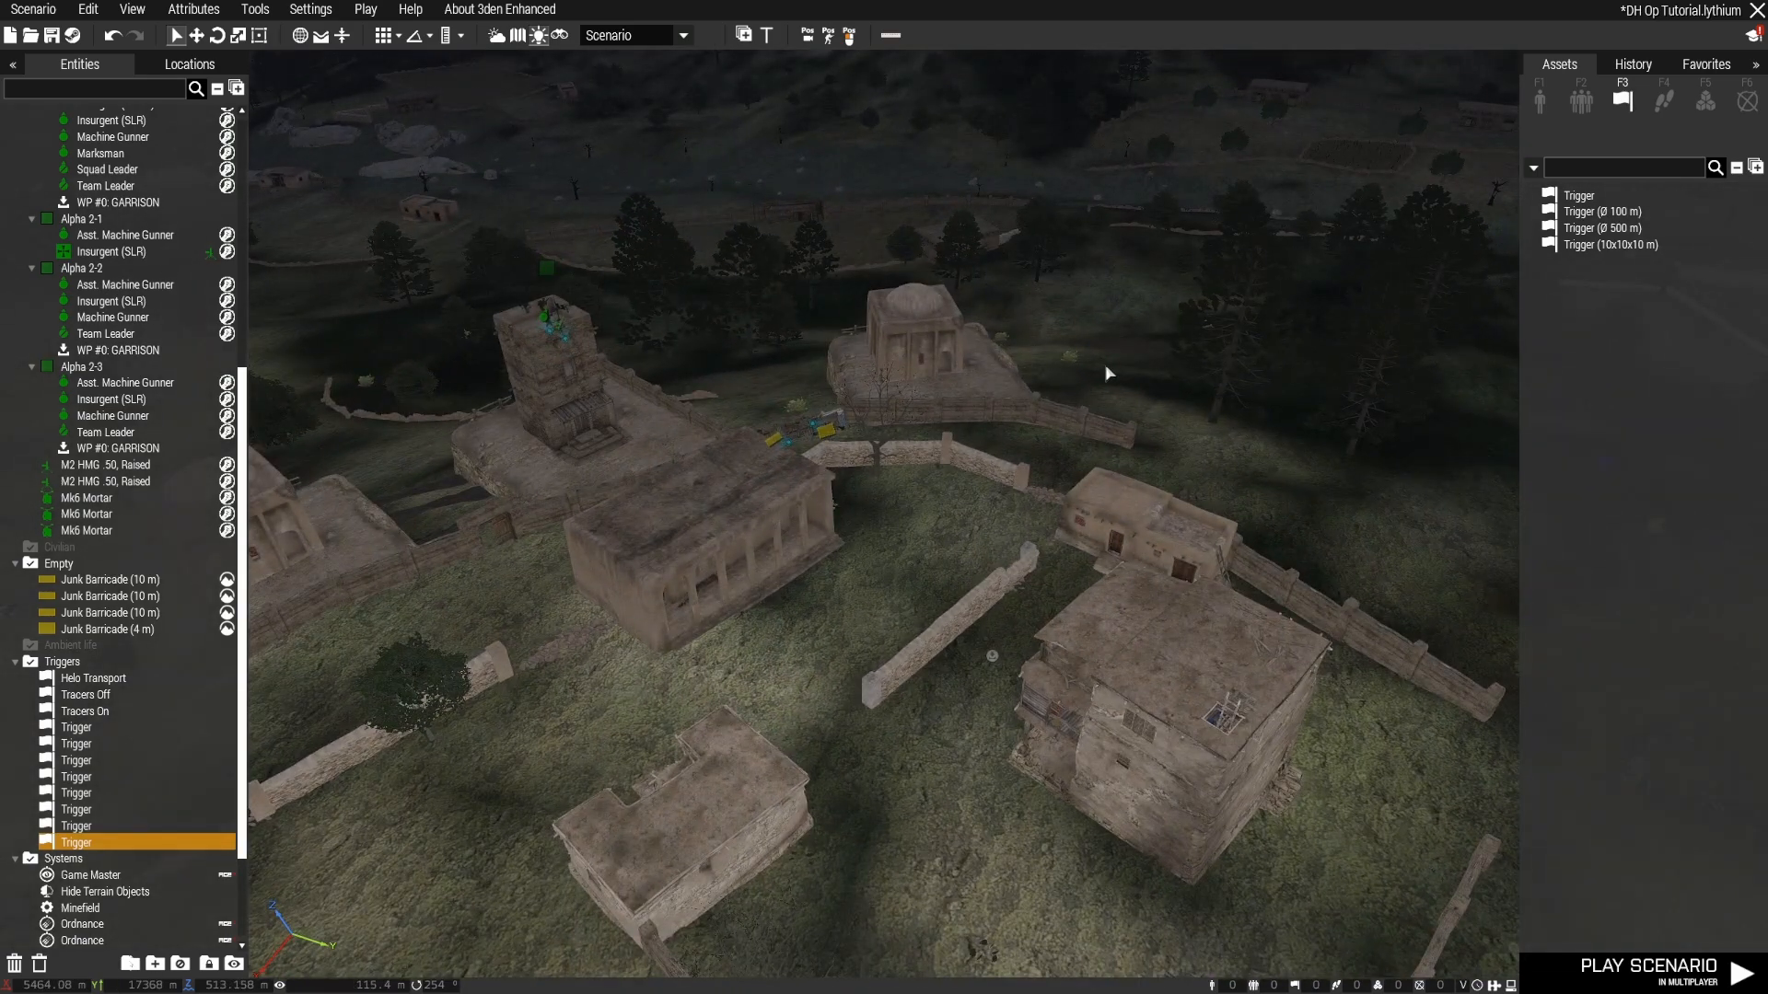
{"action": "key", "text": "ctrl+v"}
Step: Survey the spread of guard triggers across the village and check the attributes of one pasted copy
{"action": "key", "text": "s"}
{"action": "right_click_drag", "start_coordinate": [1079, 613], "coordinate": [1510, 569]}
{"action": "key", "text": "w"}
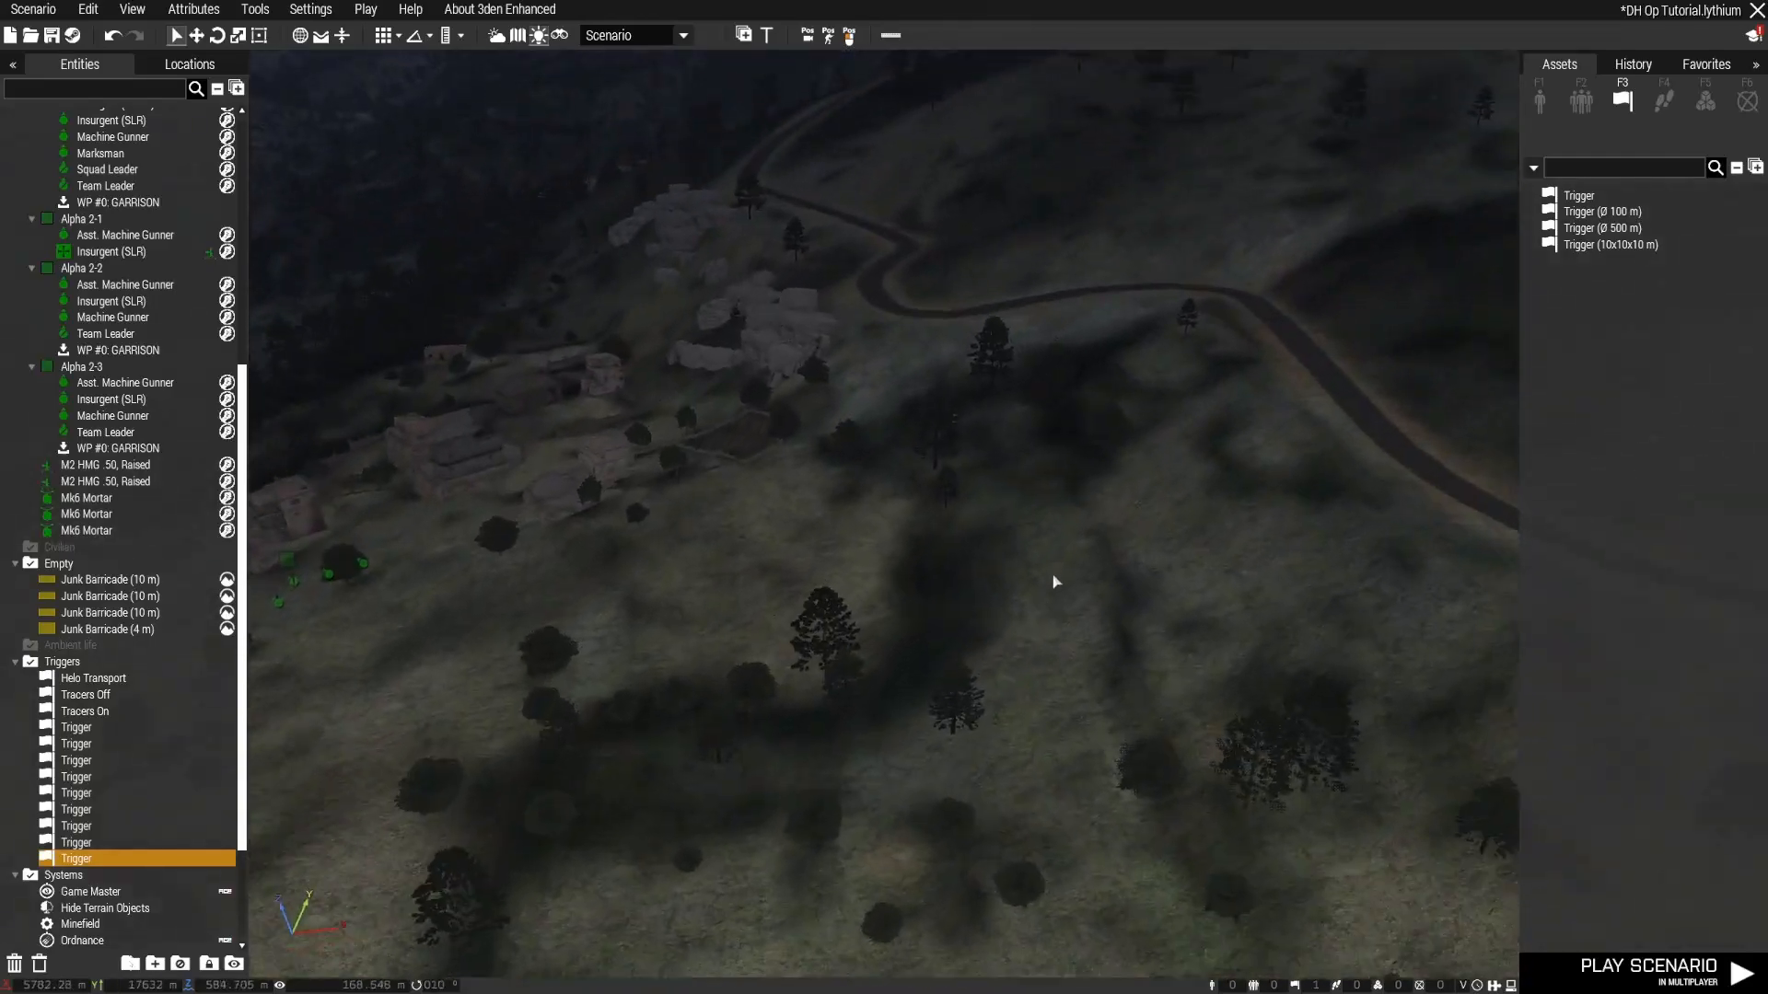
{"action": "right_click_drag", "start_coordinate": [1056, 582], "coordinate": [663, 600]}
{"action": "key", "text": "s"}
{"action": "key", "text": "a"}
{"action": "key", "text": "w"}
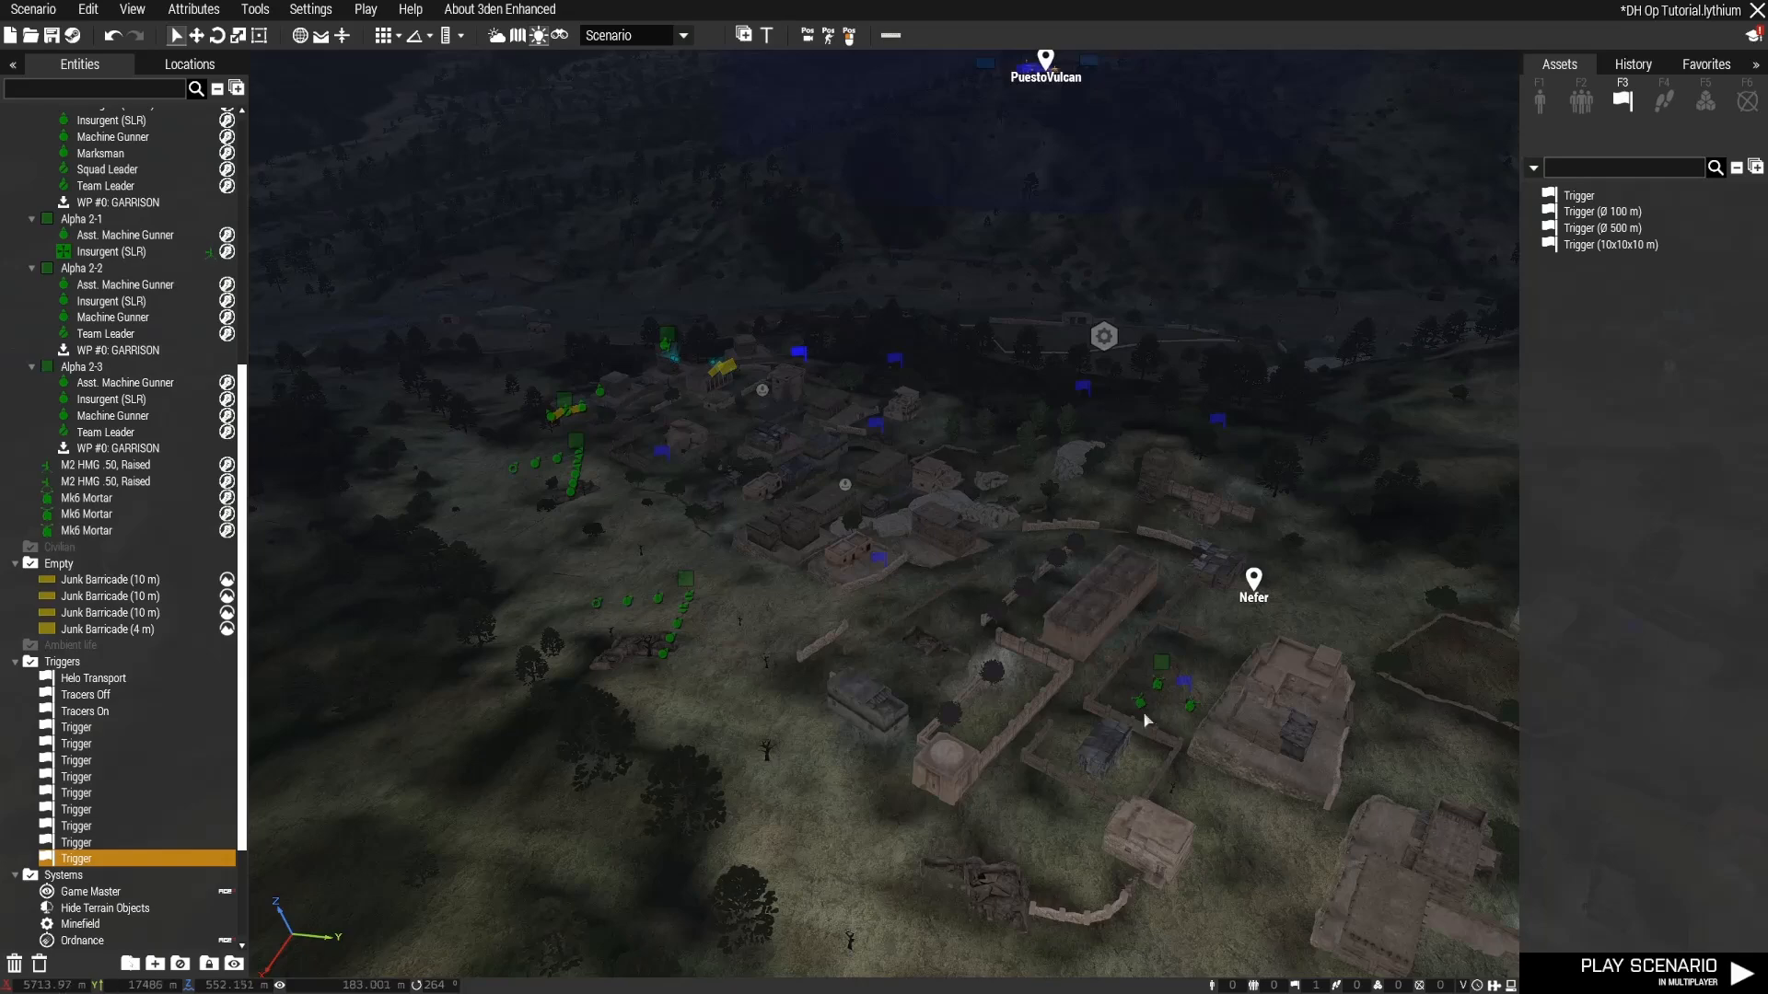
{"action": "right_click_drag", "start_coordinate": [1147, 721], "coordinate": [1278, 692]}
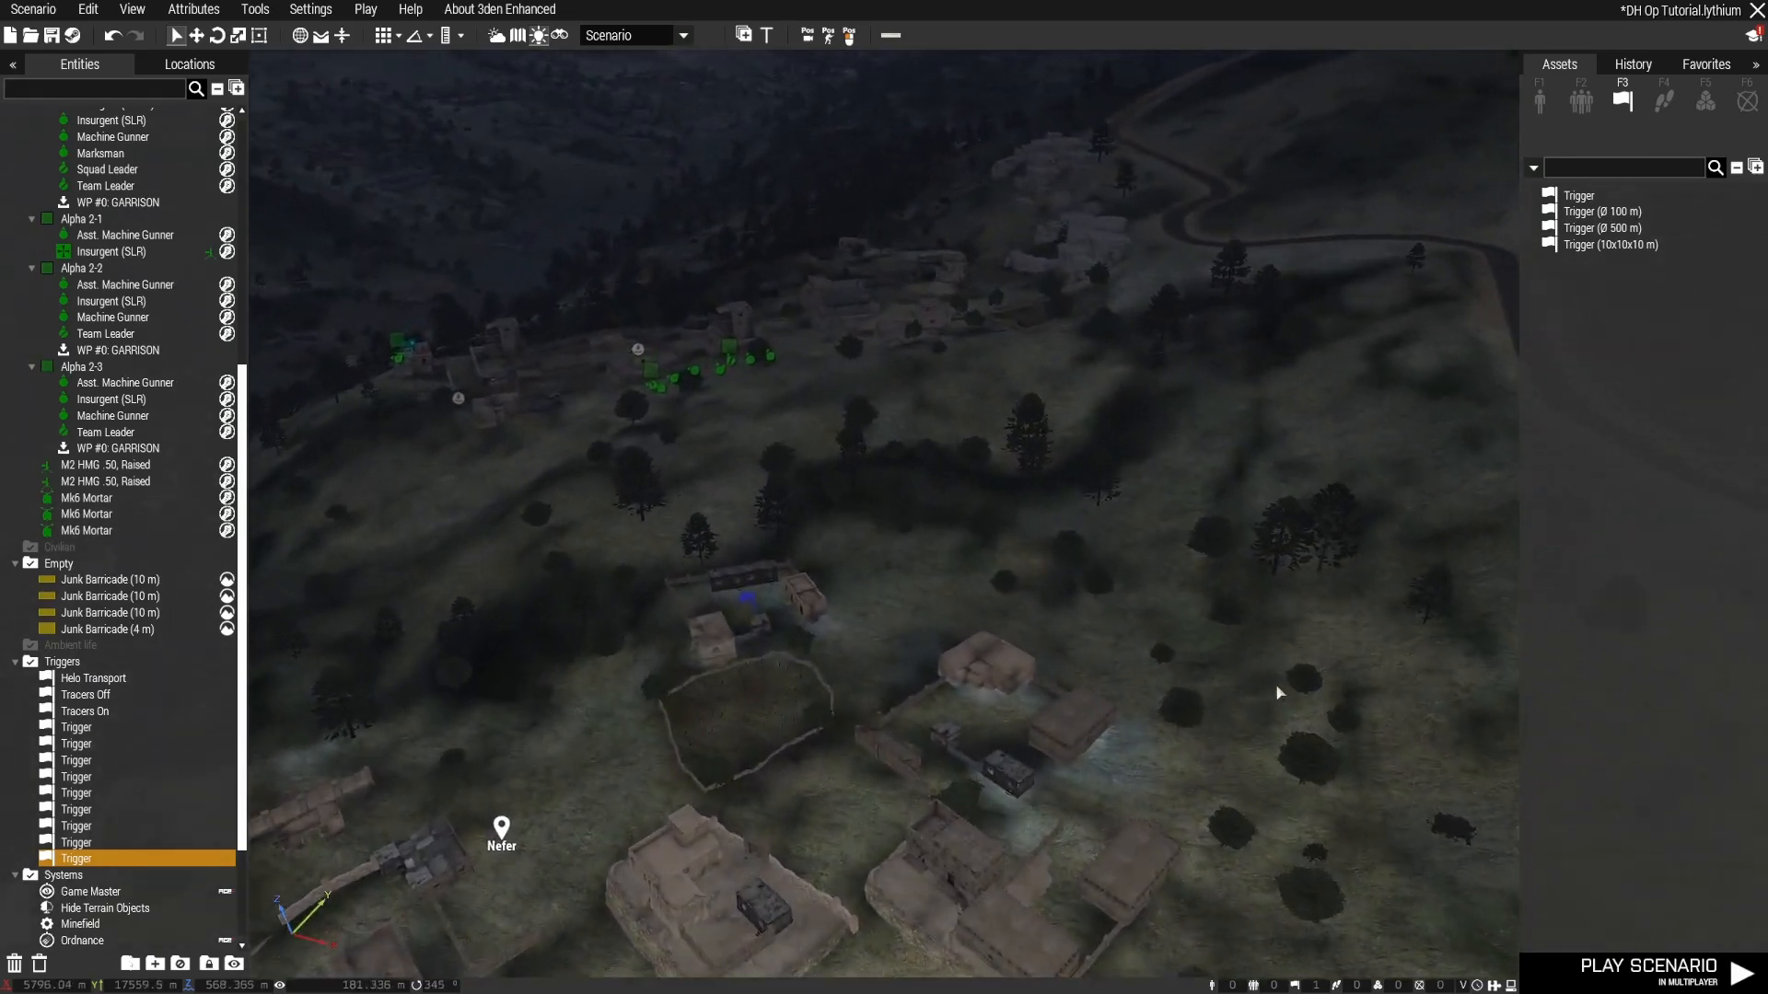
{"action": "key", "text": "w"}
{"action": "key", "text": "a"}
{"action": "key", "text": "s"}
{"action": "right_click_drag", "start_coordinate": [1165, 657], "coordinate": [967, 661]}
{"action": "key", "text": "w"}
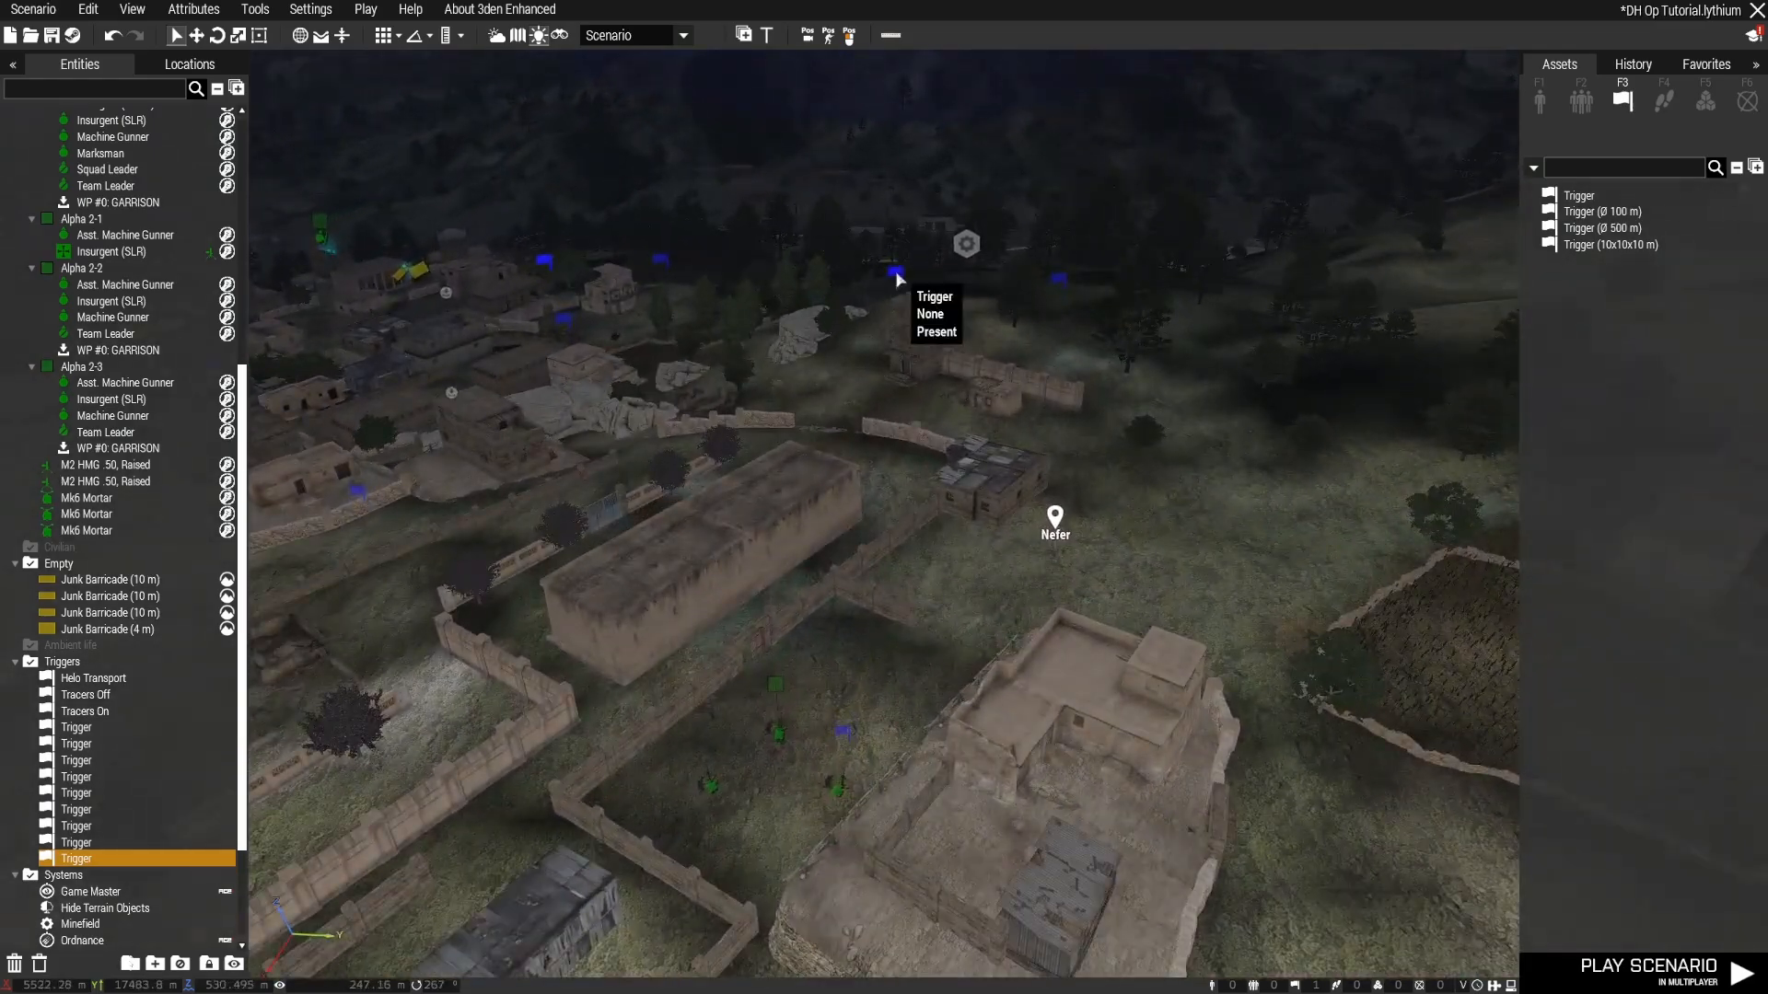
{"action": "double_click", "coordinate": [897, 274]}
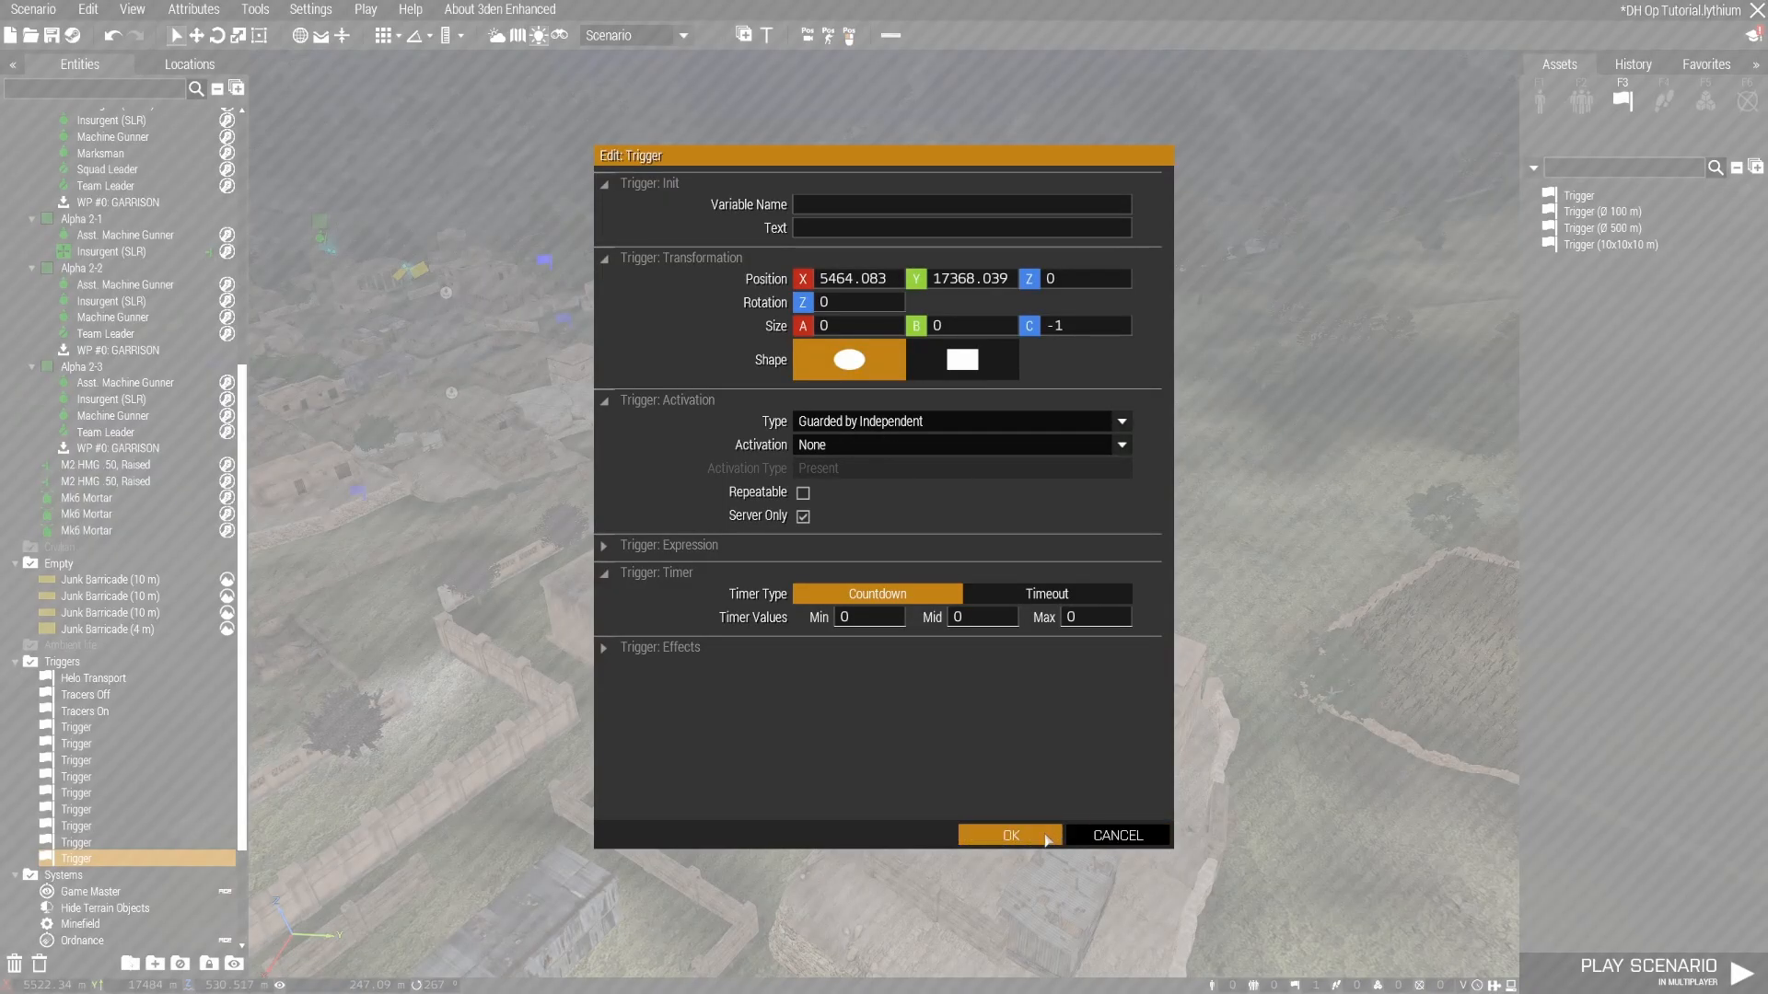
{"action": "left_click", "coordinate": [1047, 838]}
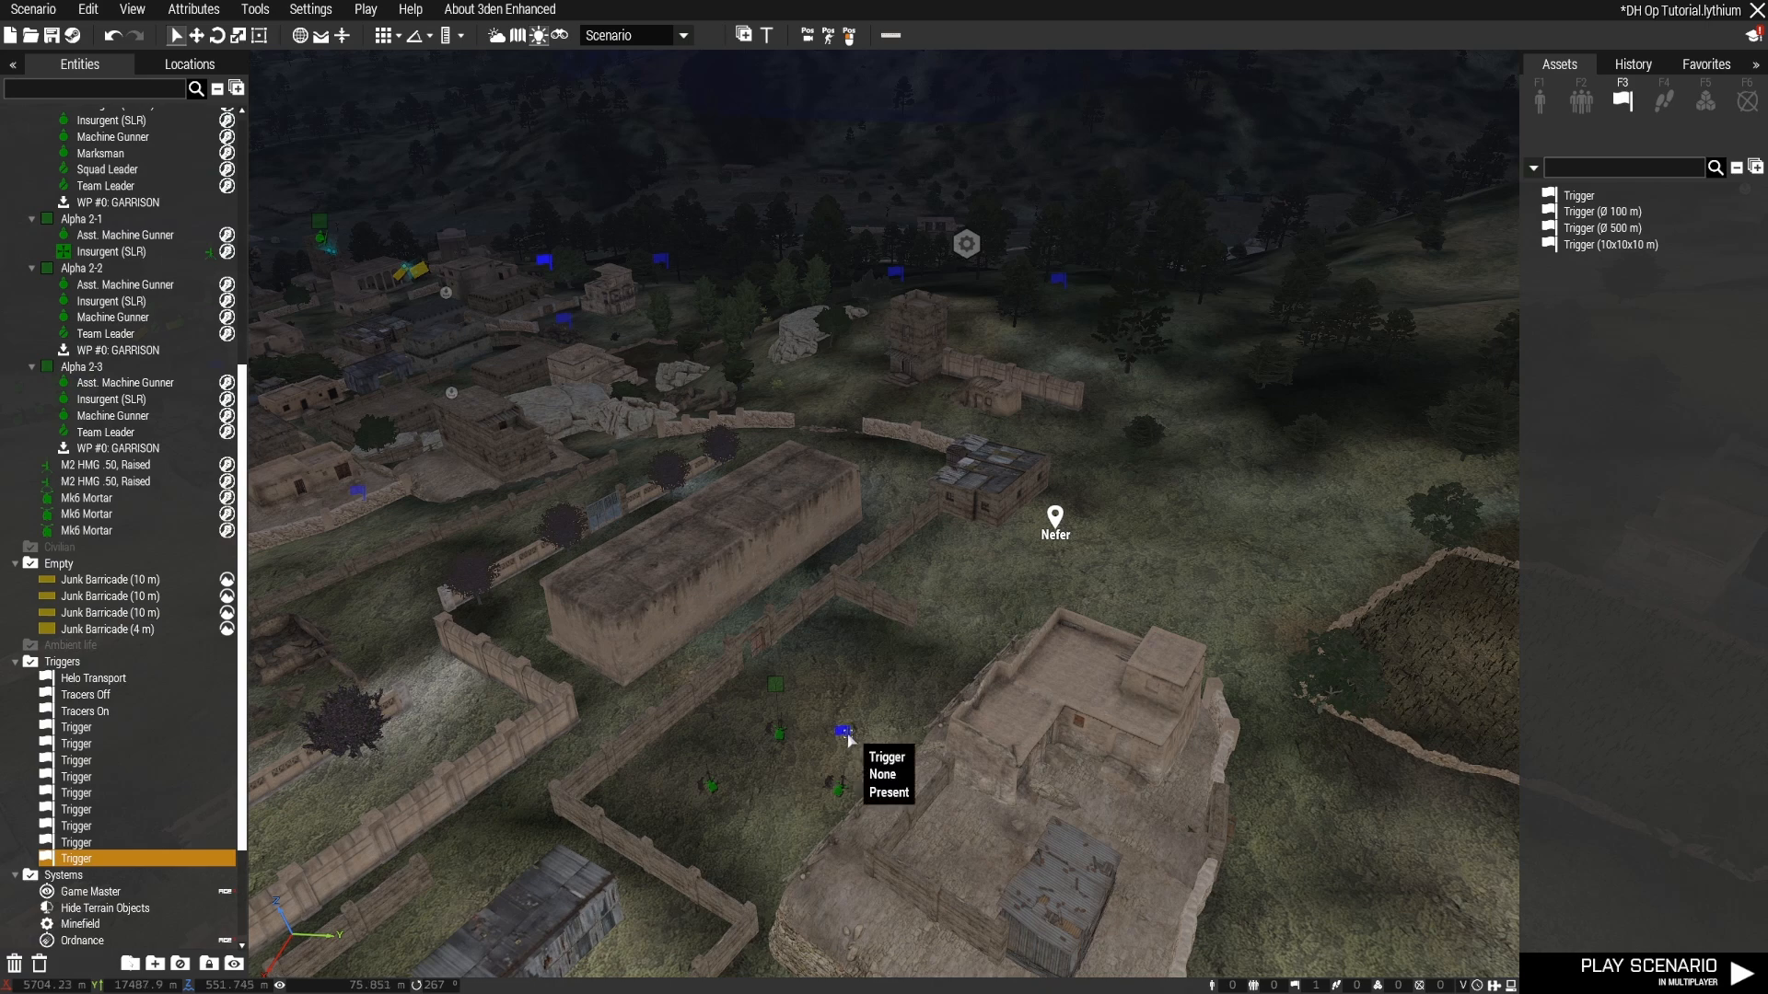
Step: Move the yard's guard trigger into the adjacent walled house compound
{"action": "left_click_drag", "start_coordinate": [843, 732], "coordinate": [950, 806]}
{"action": "right_click_drag", "start_coordinate": [1020, 864], "coordinate": [1200, 770]}
Step: Place a Takistani Insurgents infantry Fire Team on the open ground between the walled house compounds near Nefer
{"action": "left_click", "coordinate": [1587, 107]}
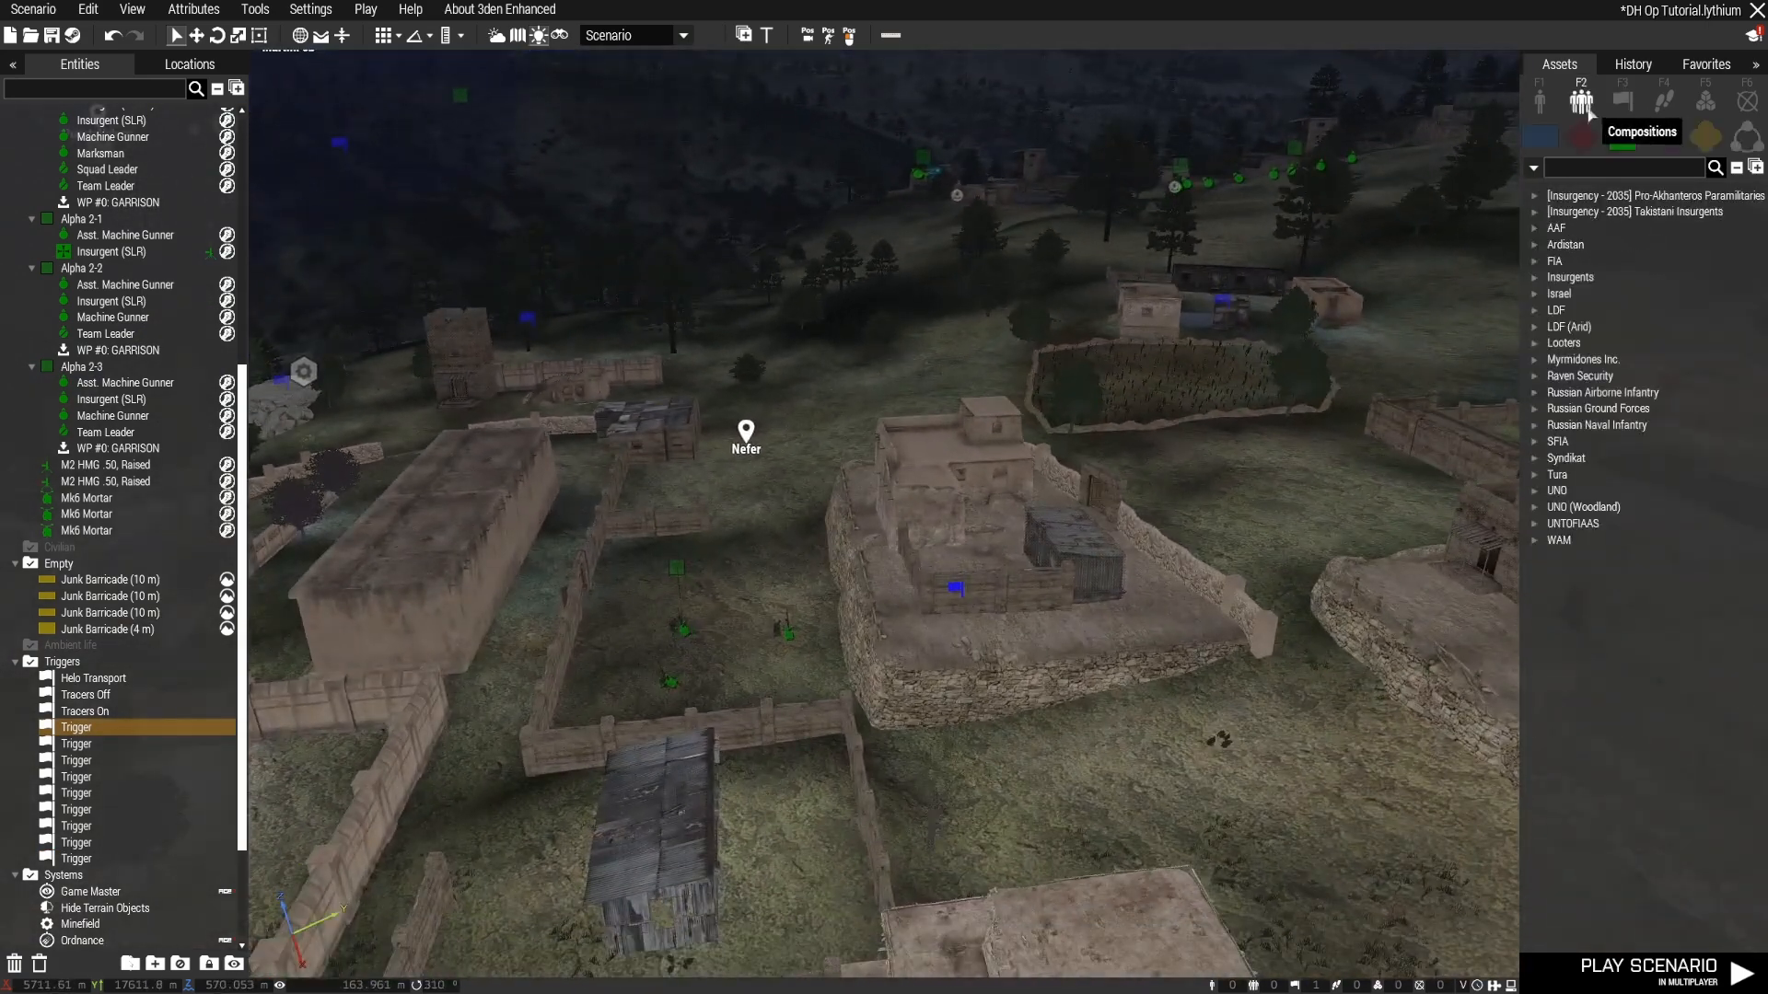
{"action": "left_click", "coordinate": [1536, 214]}
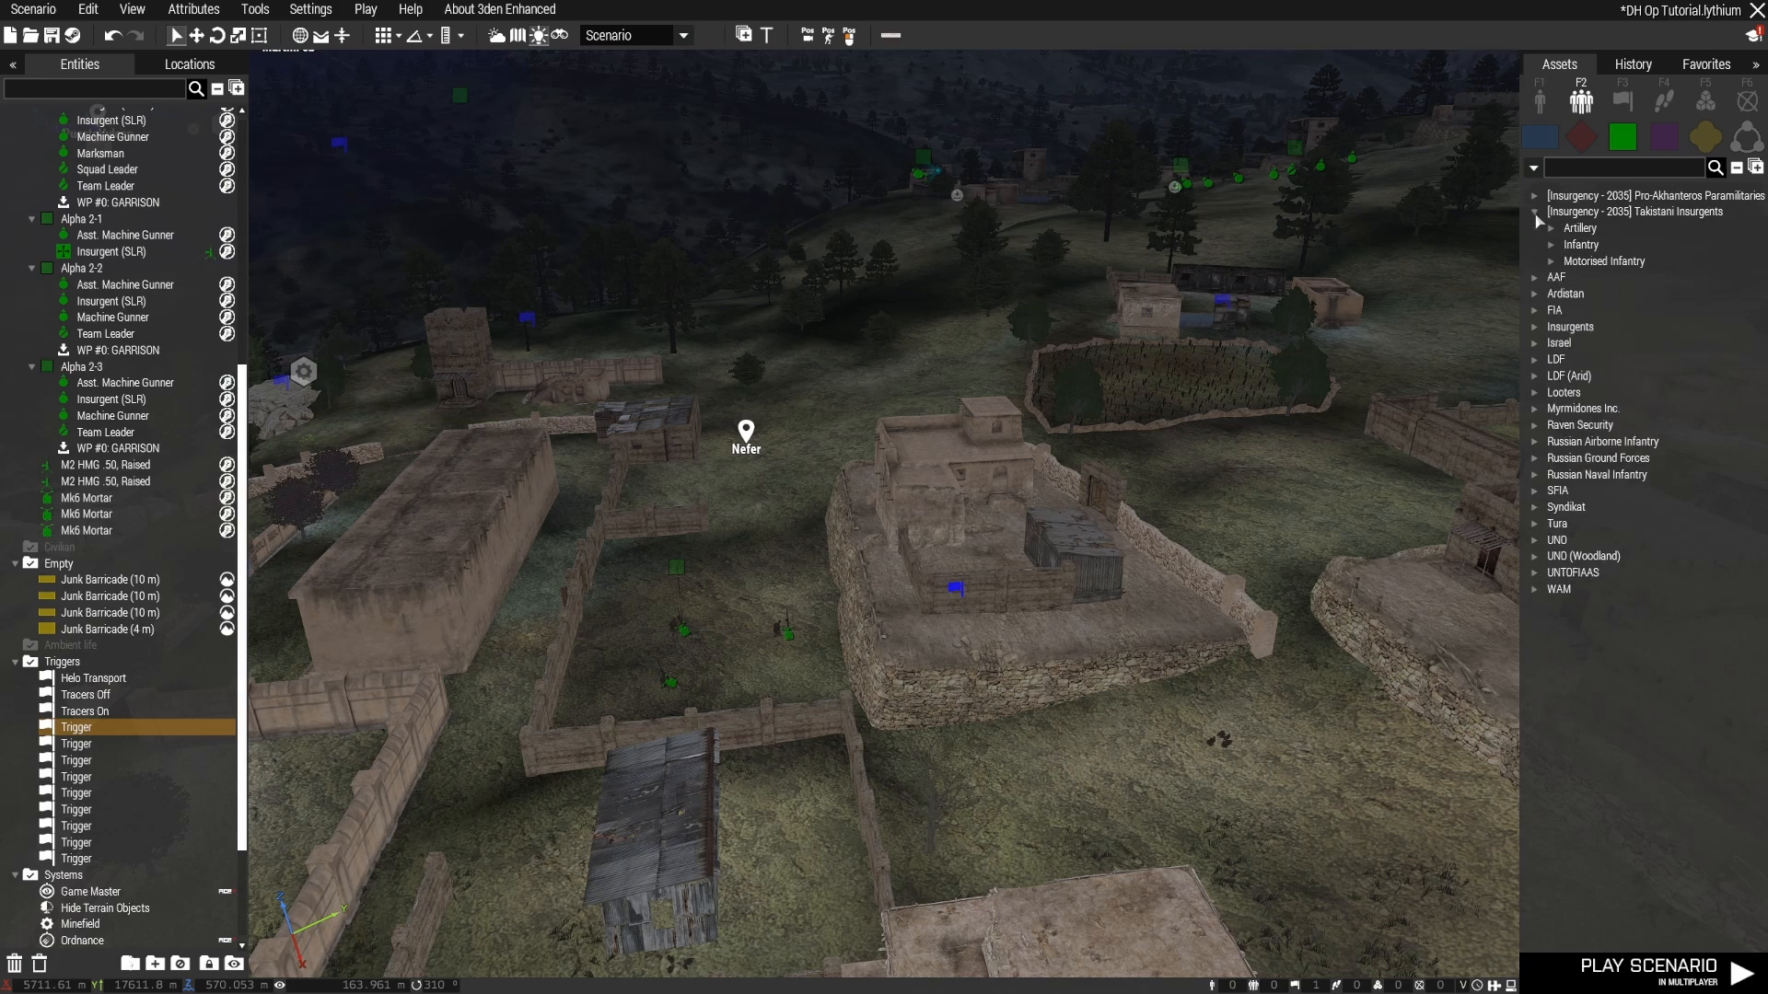
{"action": "left_click", "coordinate": [1548, 216]}
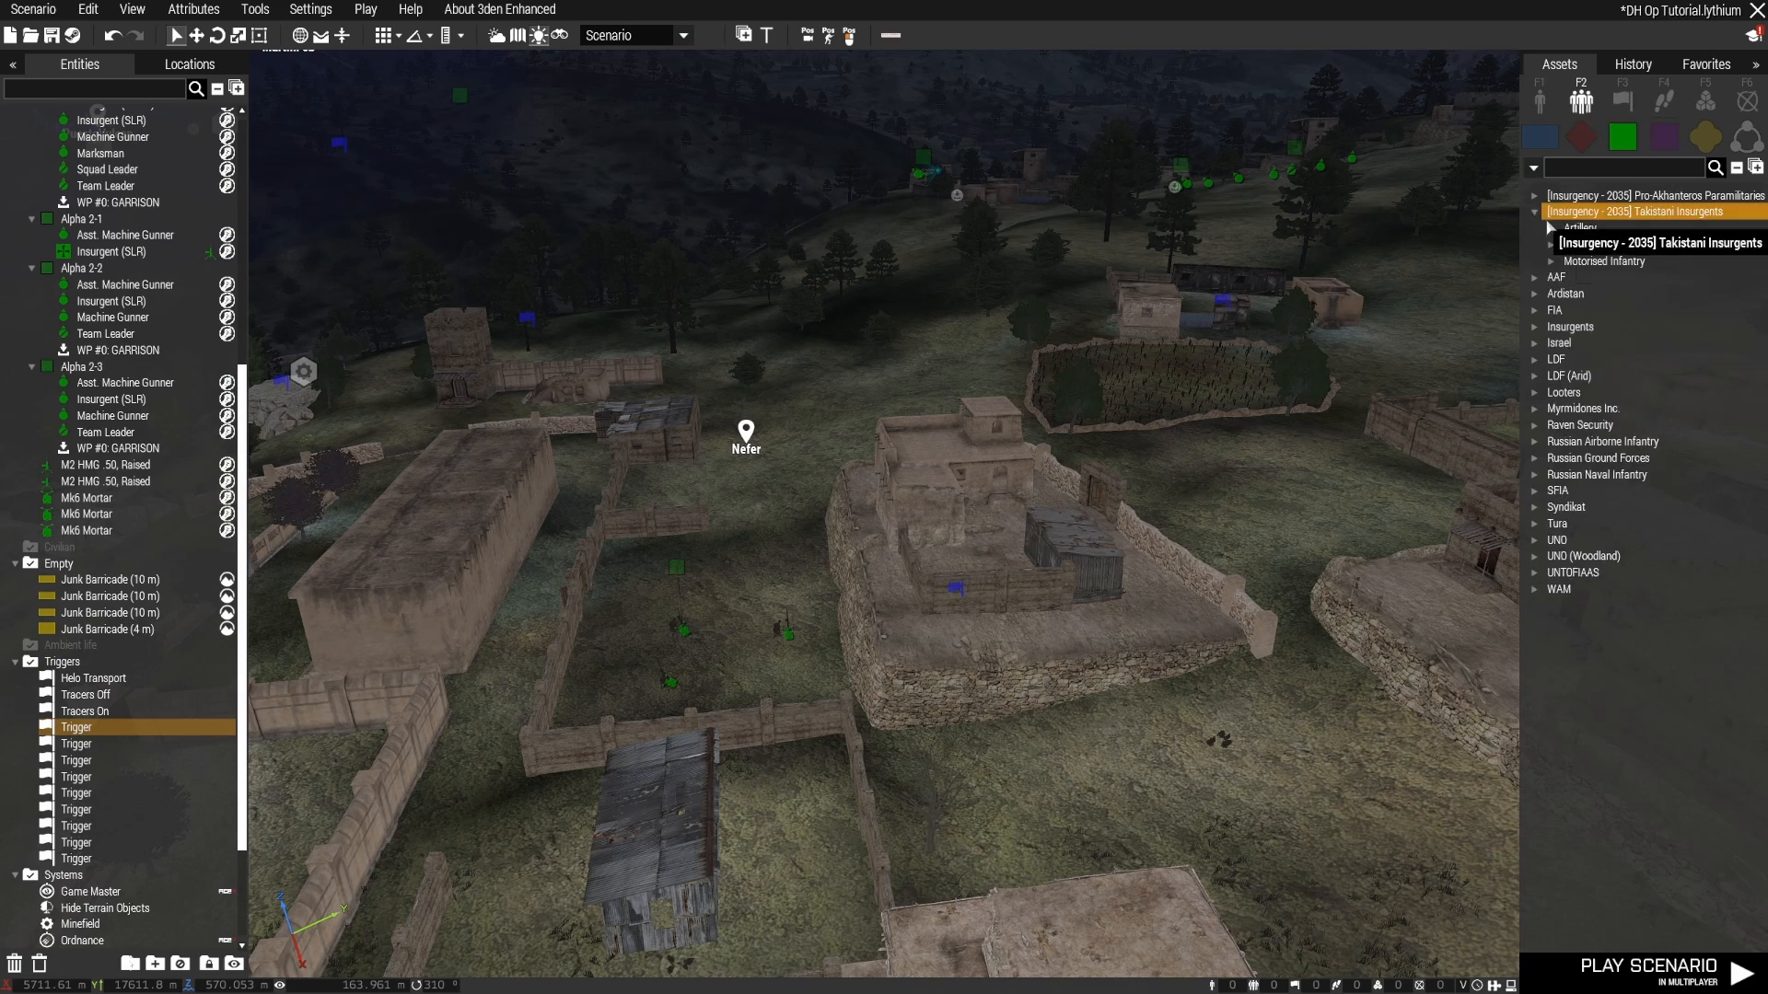
{"action": "left_click", "coordinate": [1556, 246]}
{"action": "left_click", "coordinate": [1622, 264]}
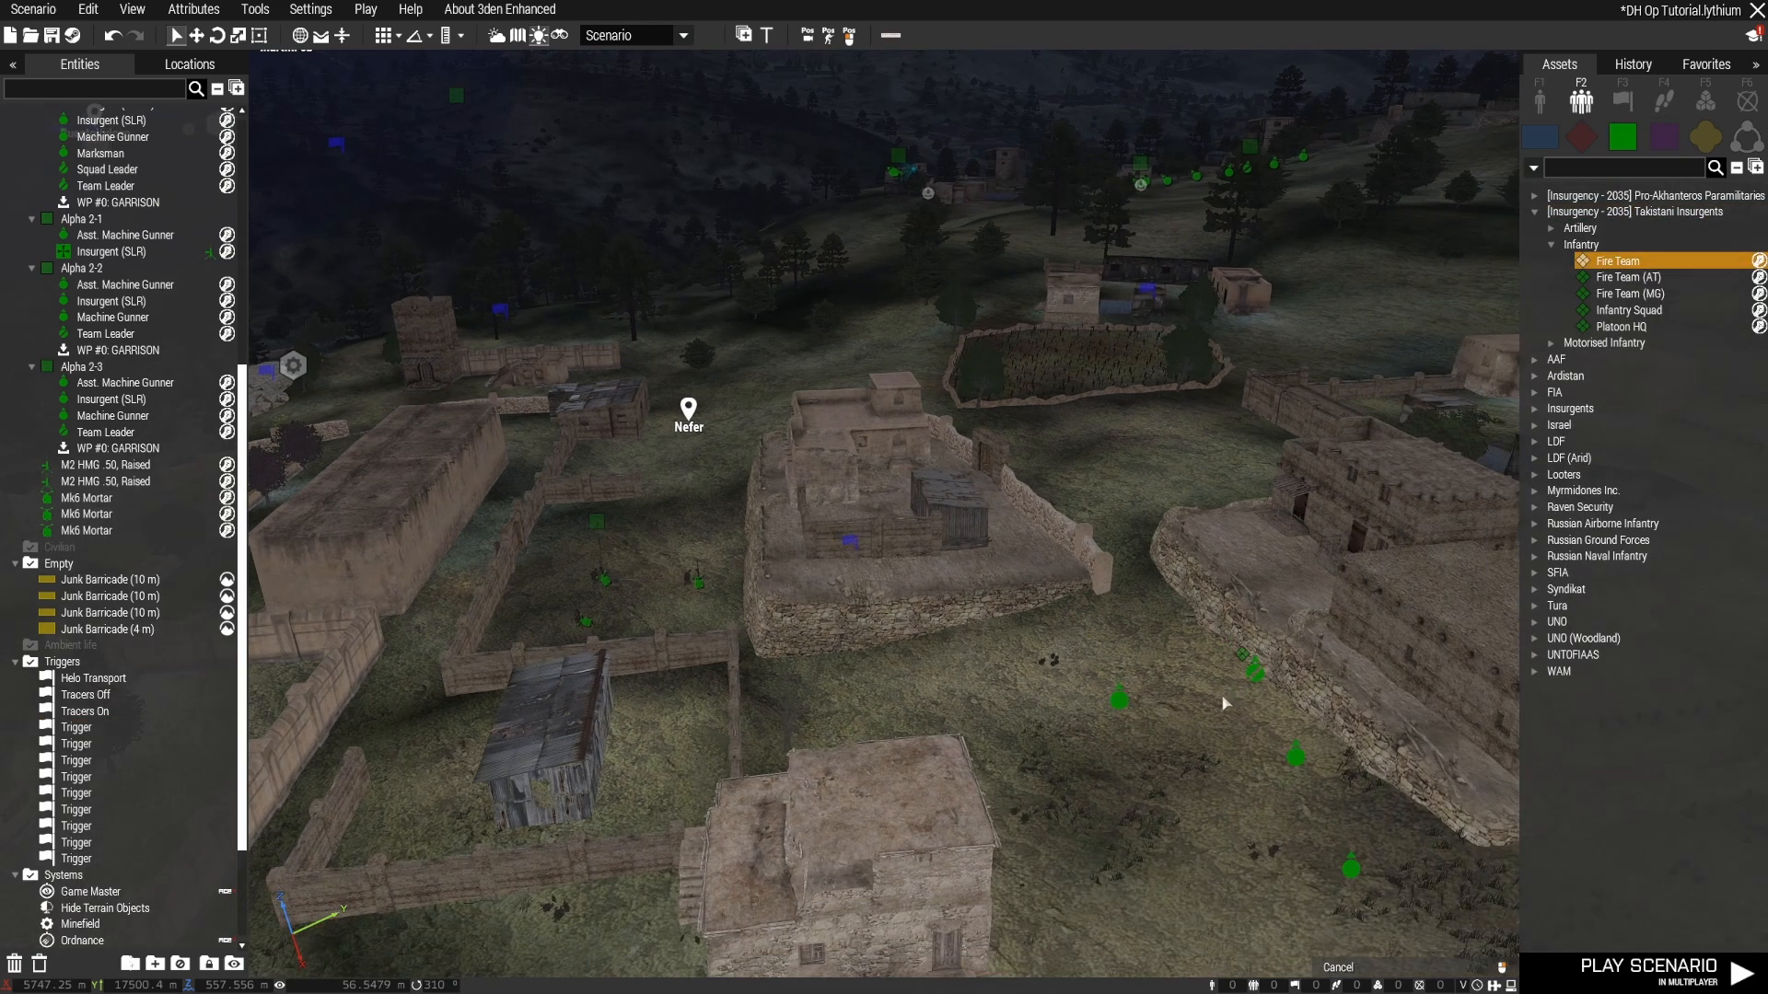
{"action": "left_click", "coordinate": [969, 709]}
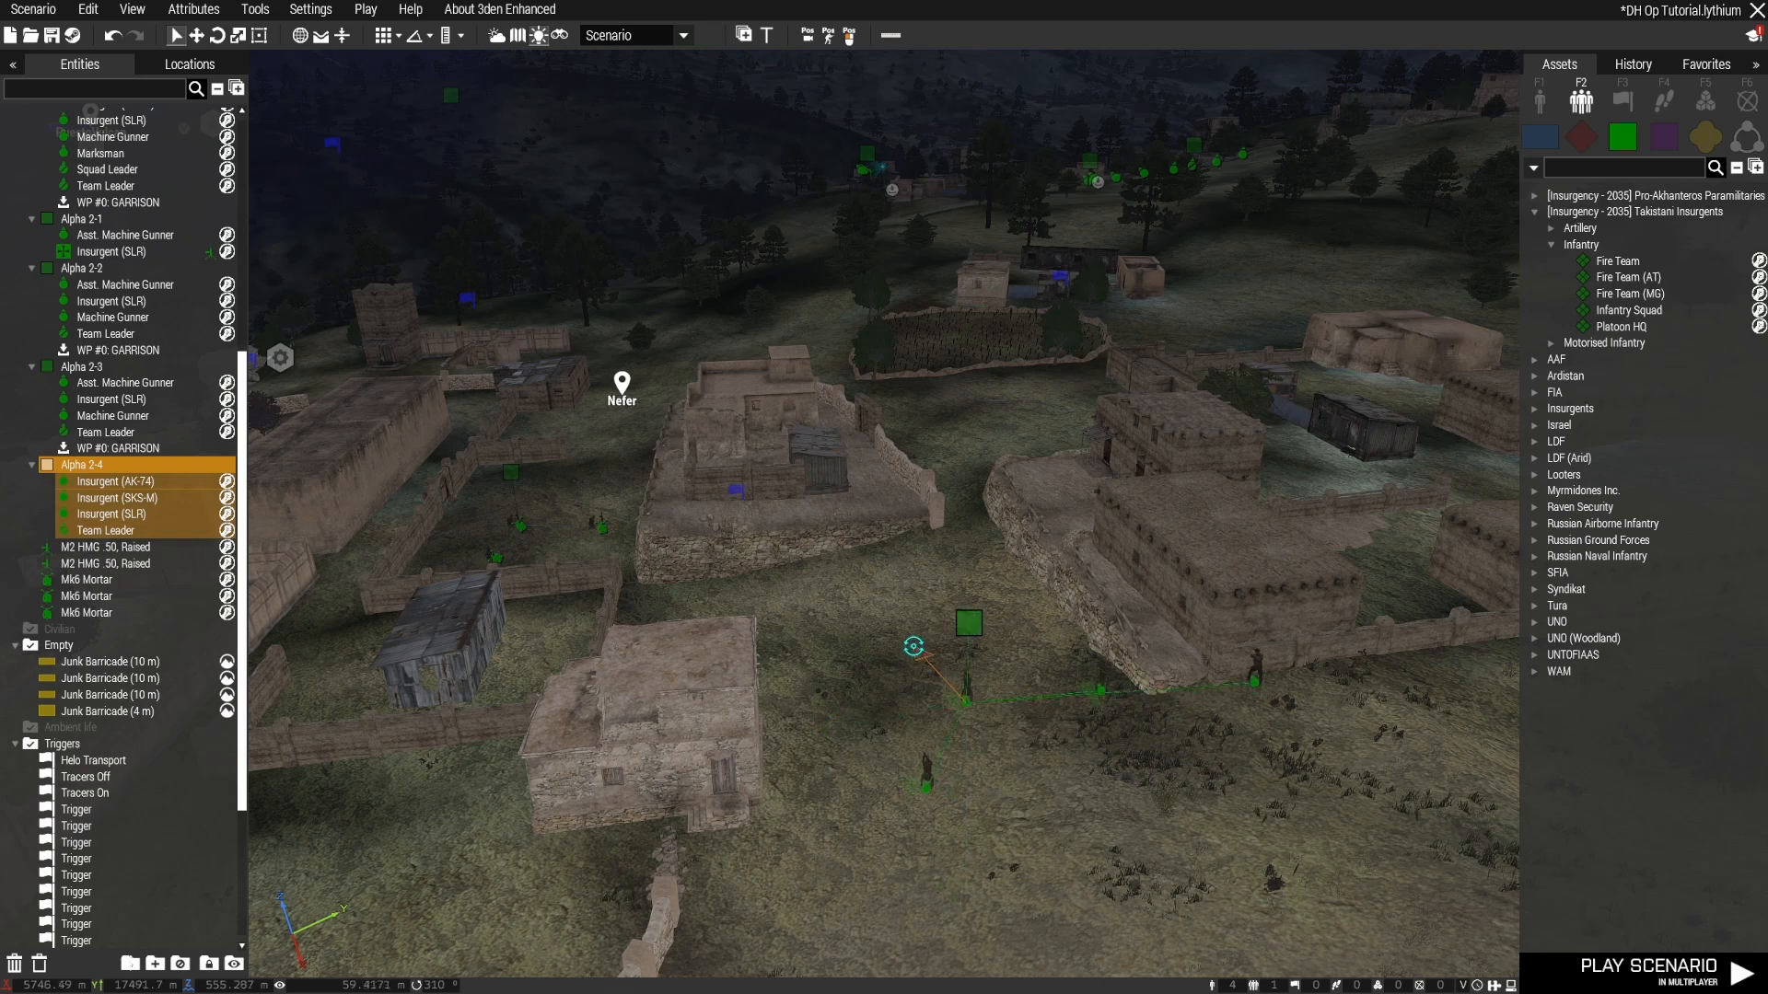
{"action": "left_click_drag", "start_coordinate": [968, 704], "coordinate": [944, 737]}
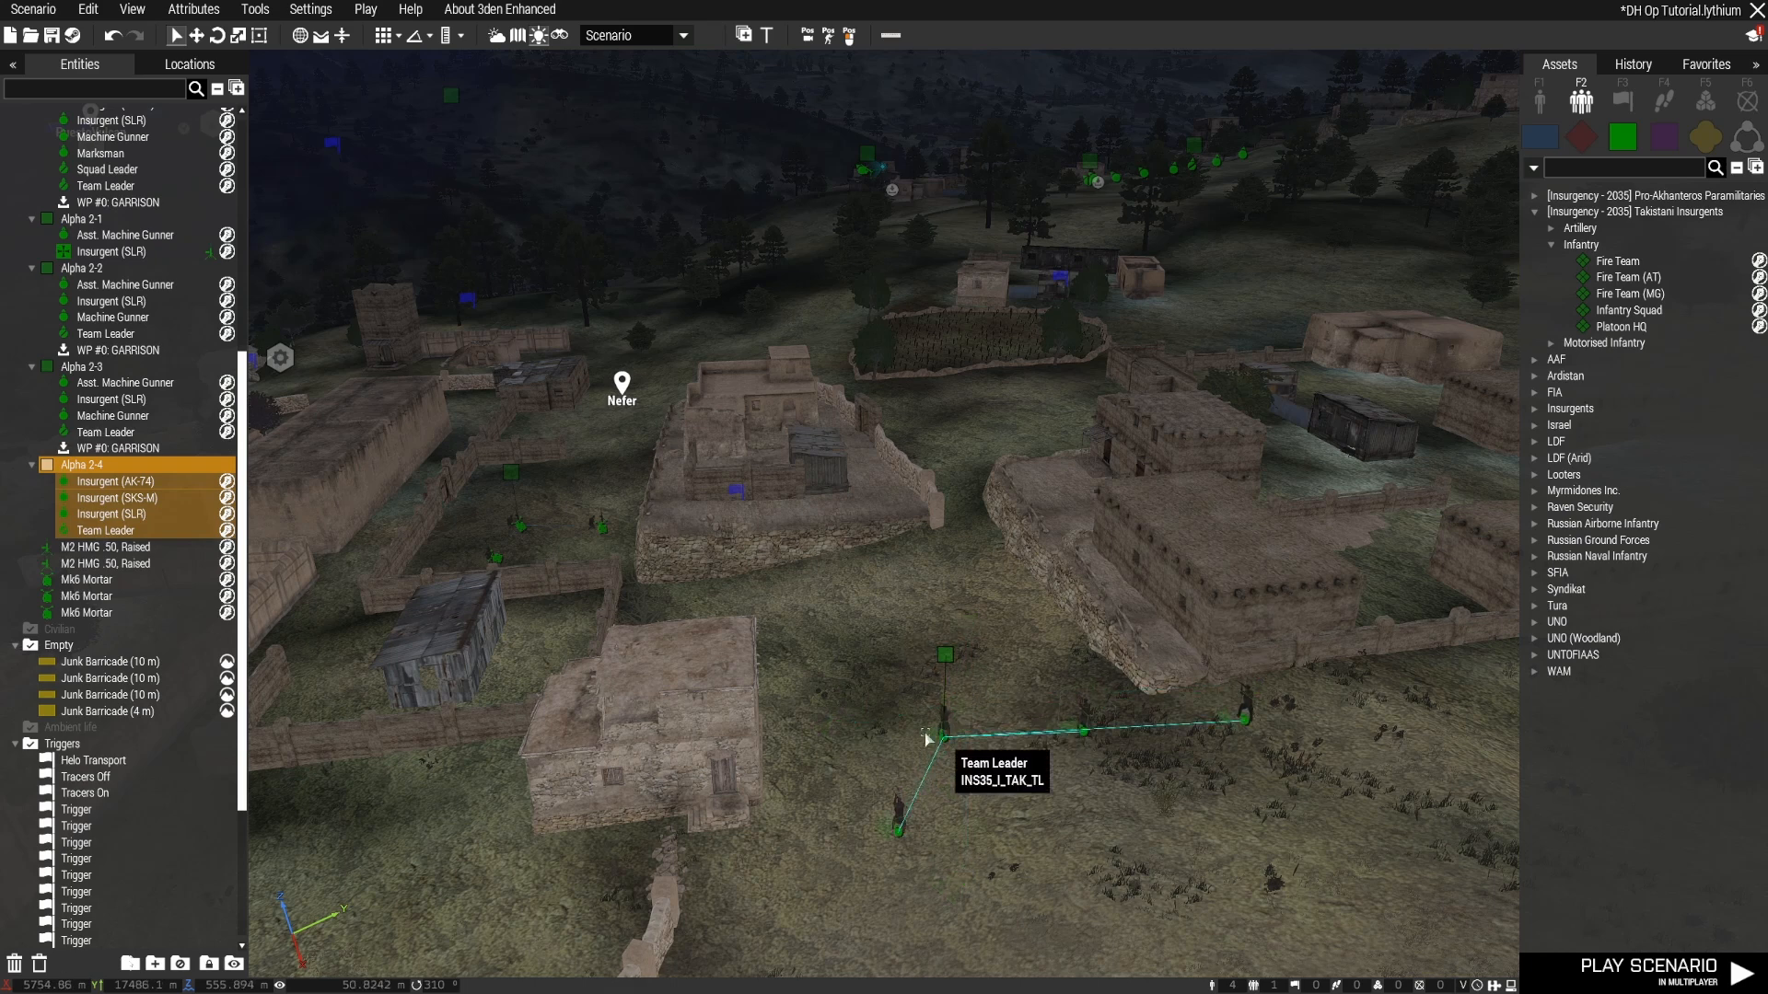
Step: Add a waypoint for the new fire team beside the walled house and set its type to GUARD
{"action": "right_click", "coordinate": [773, 577], "text": "shift"}
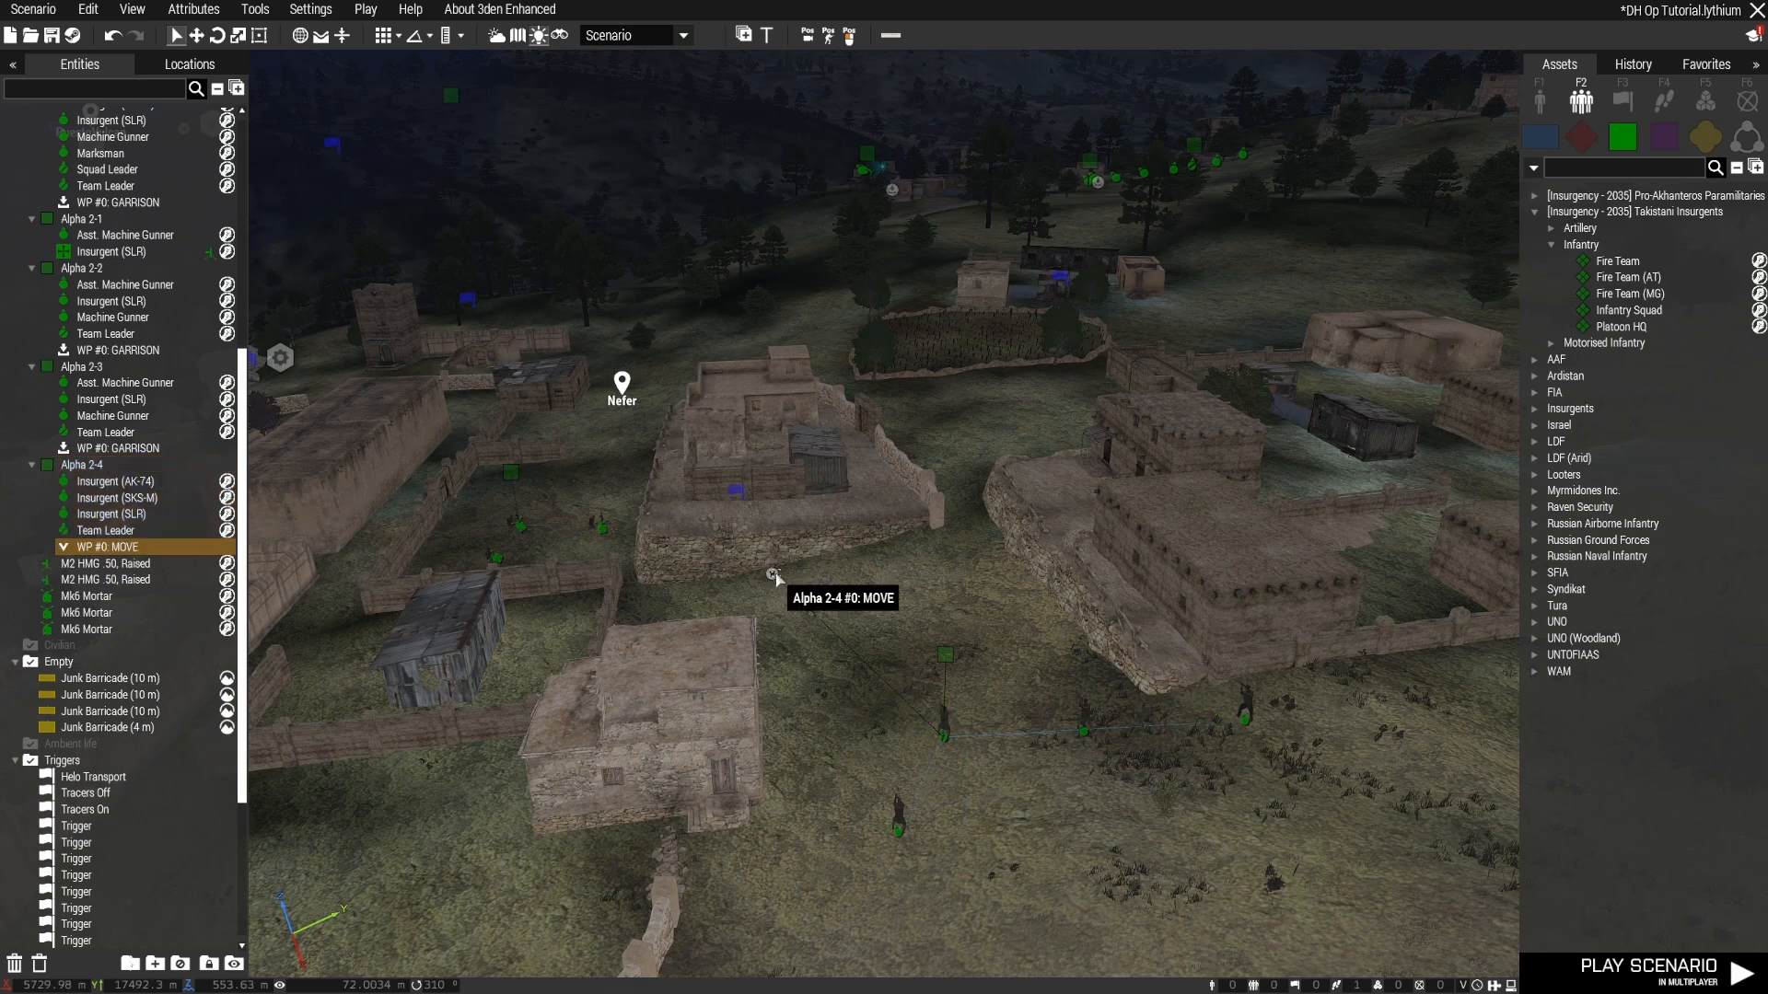
{"action": "double_click", "coordinate": [771, 576]}
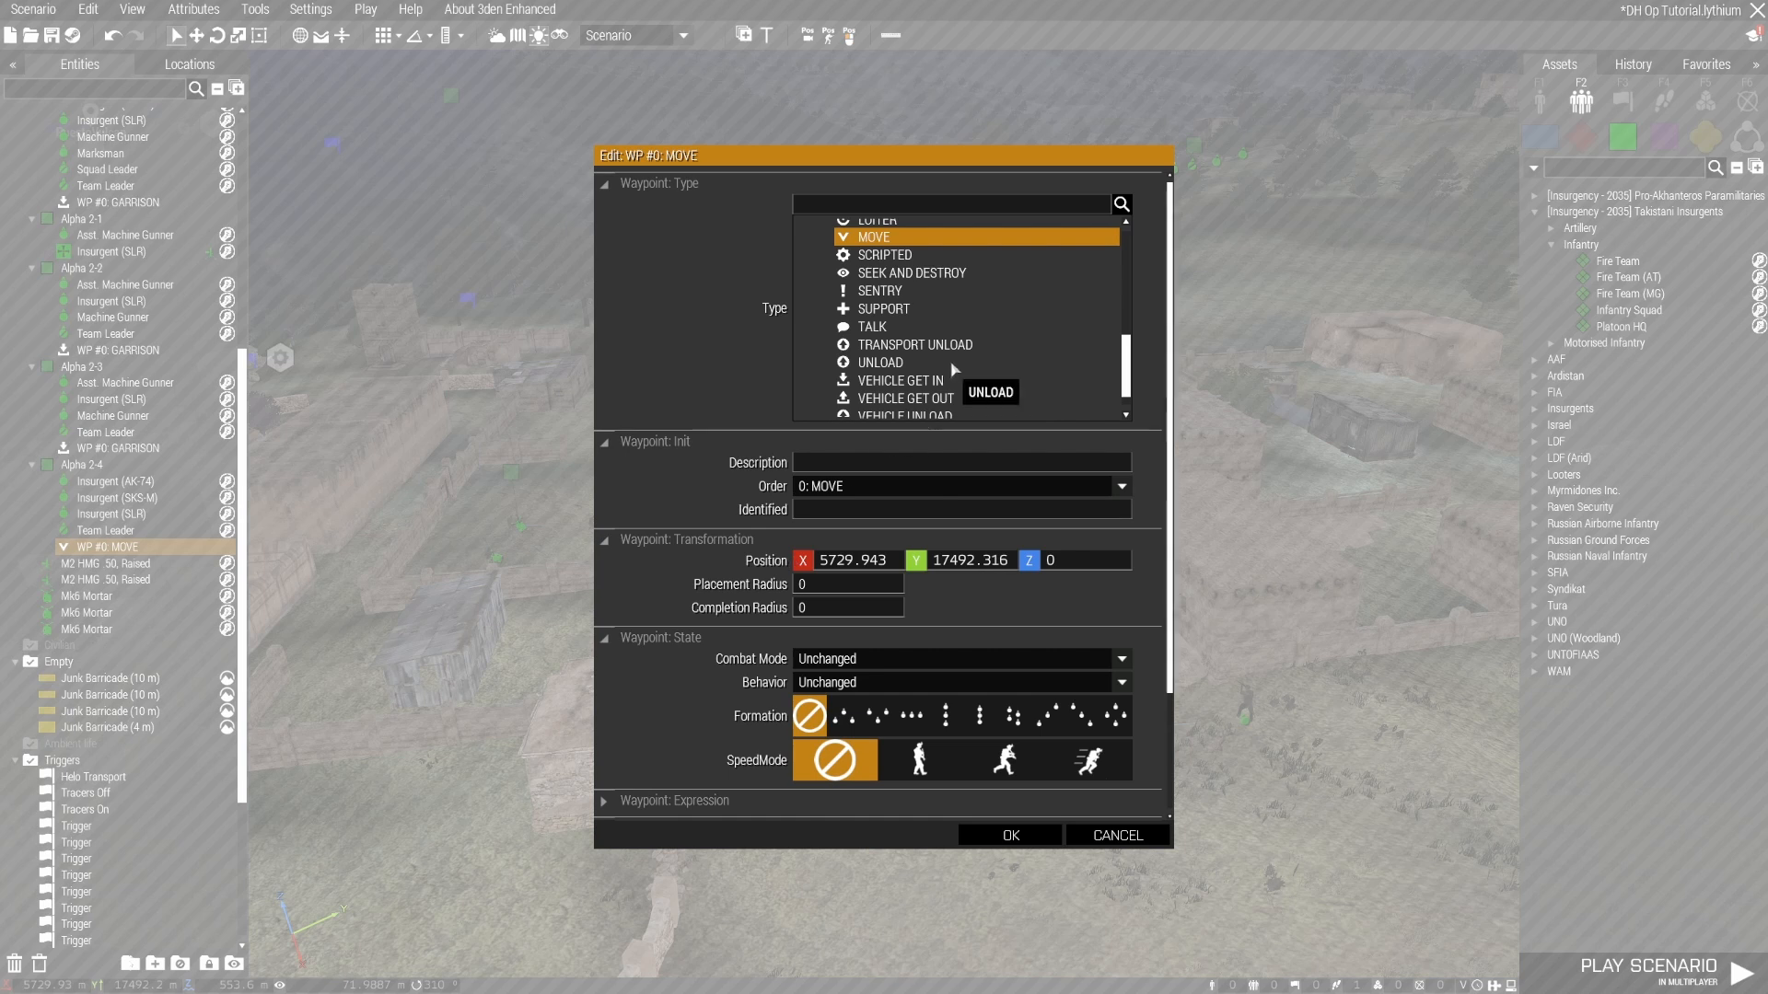
{"action": "scroll", "coordinate": [955, 363], "scroll_direction": "up", "scroll_amount": 3}
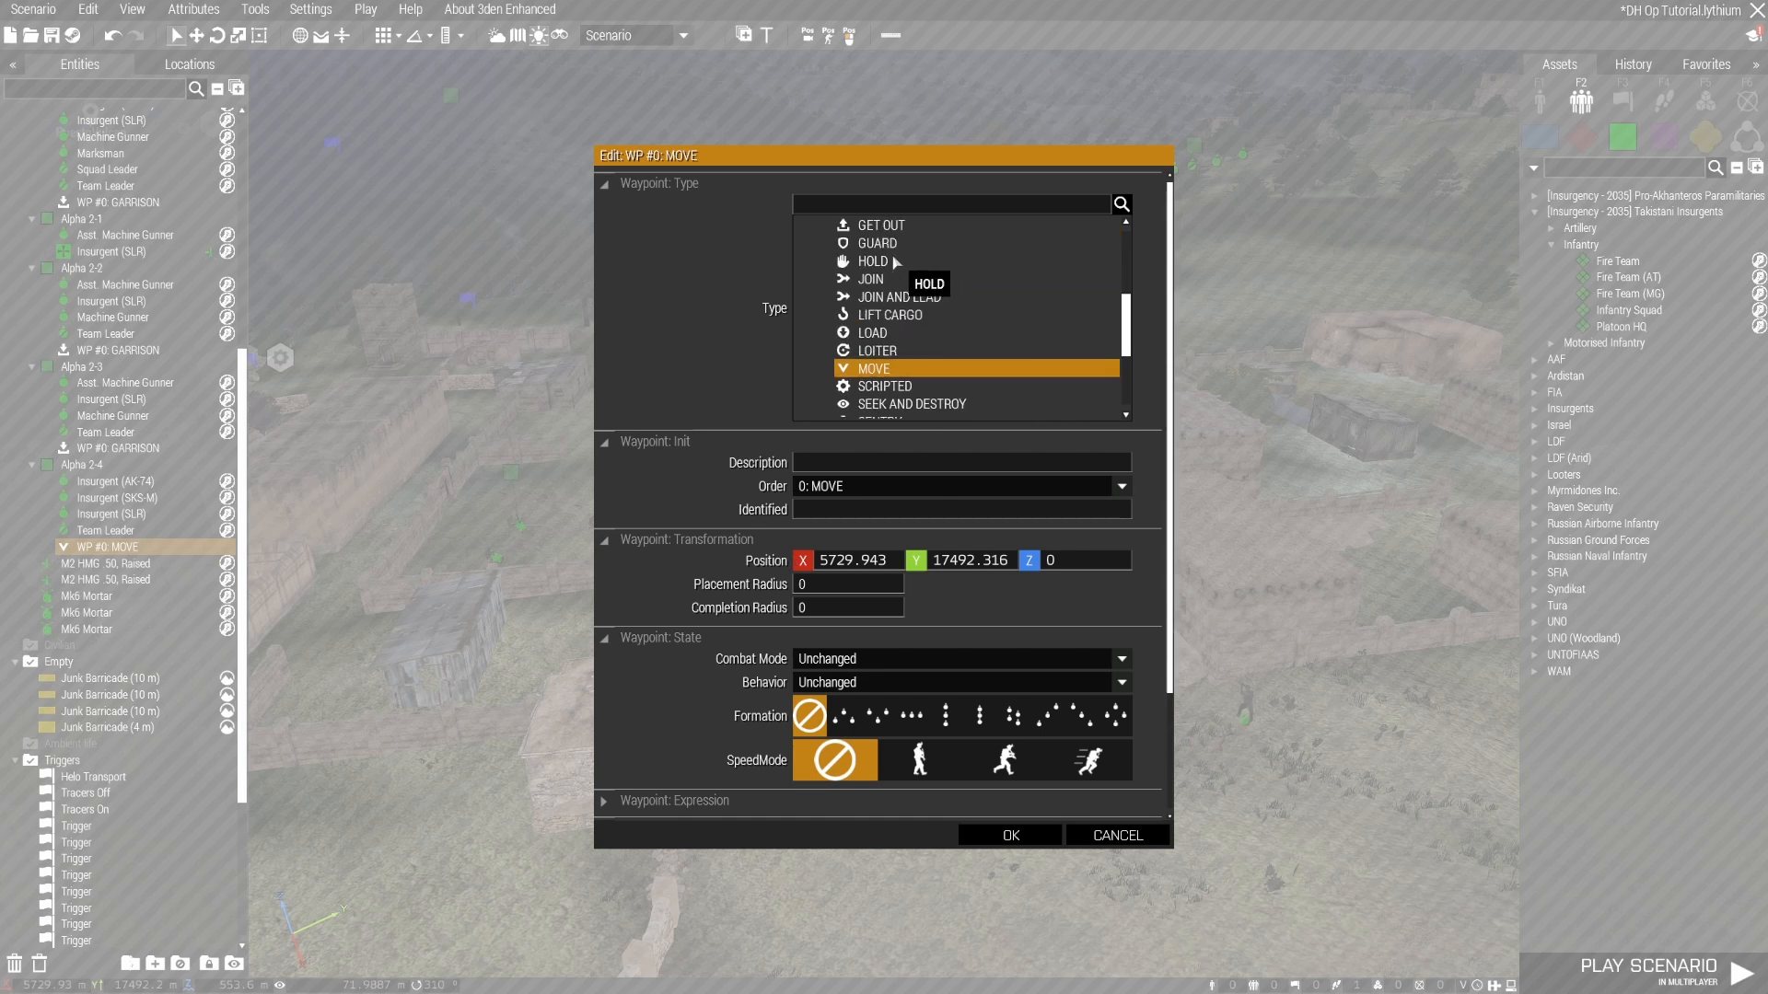
{"action": "left_click", "coordinate": [889, 244]}
{"action": "left_click", "coordinate": [1019, 844]}
Step: Place a second Takistani Insurgents Fire Team on the grass outside the small compound beyond the walled field
{"action": "key", "text": "d"}
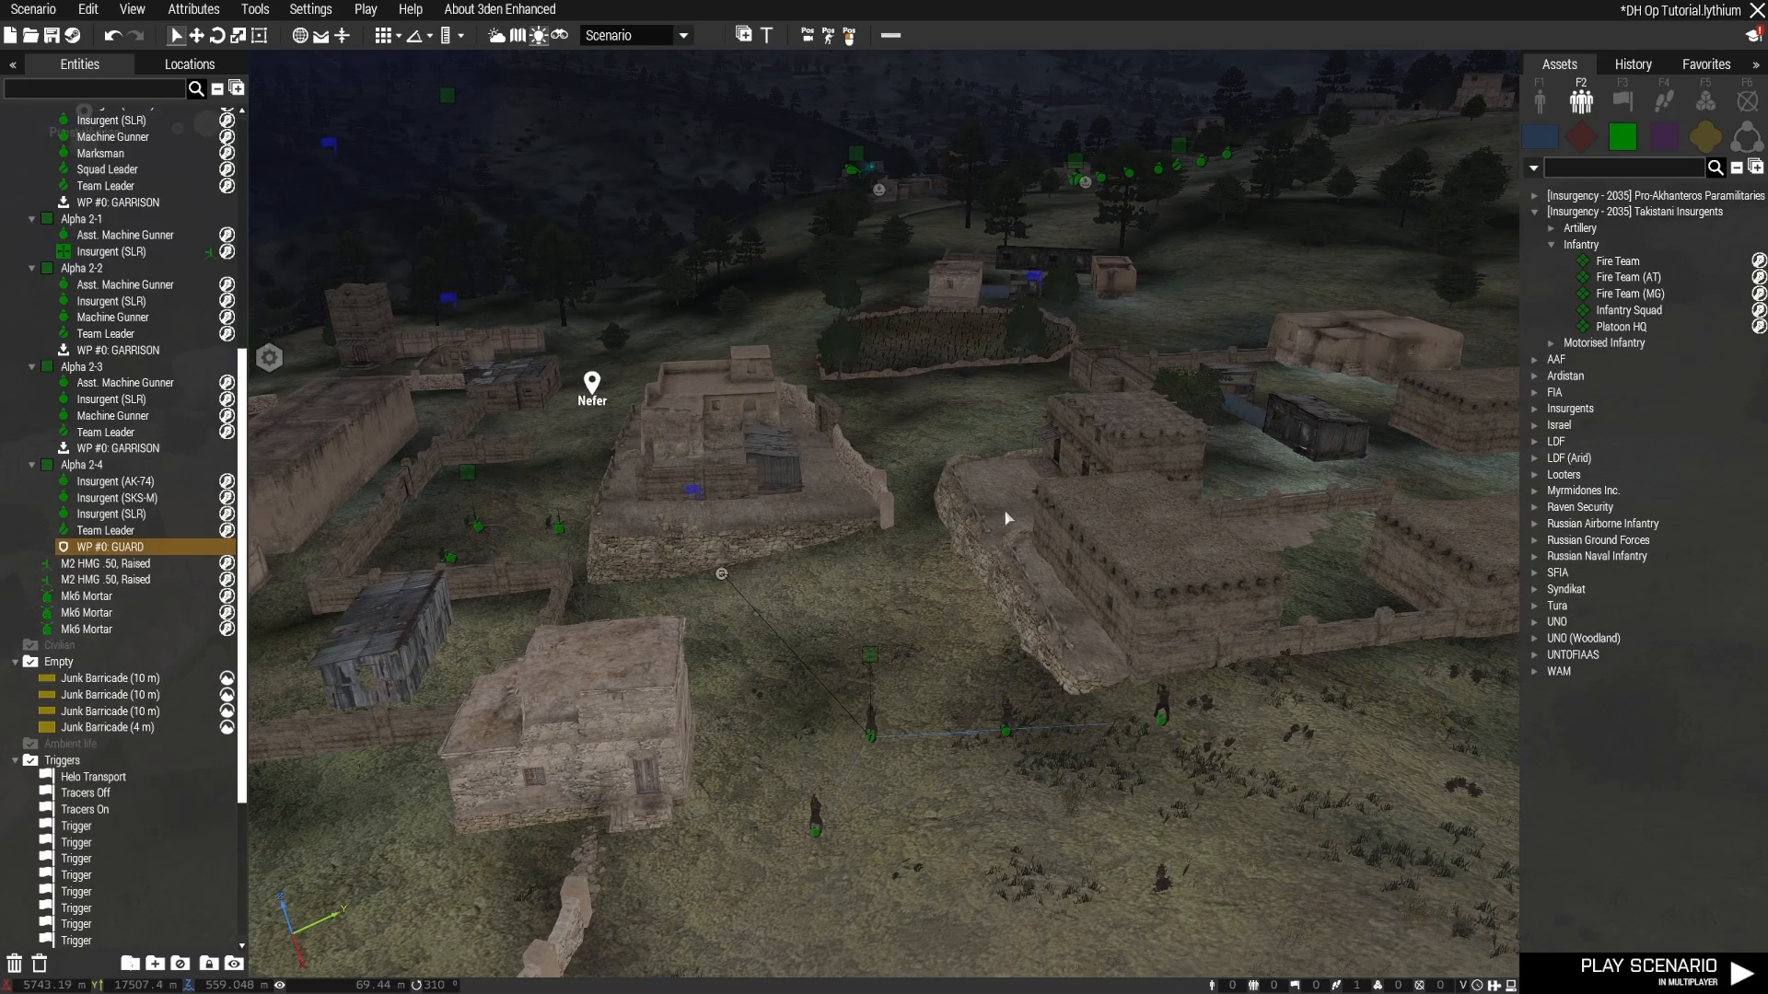
{"action": "right_click_drag", "start_coordinate": [1007, 517], "coordinate": [1137, 438]}
{"action": "key", "text": "w"}
{"action": "left_click", "coordinate": [1634, 264]}
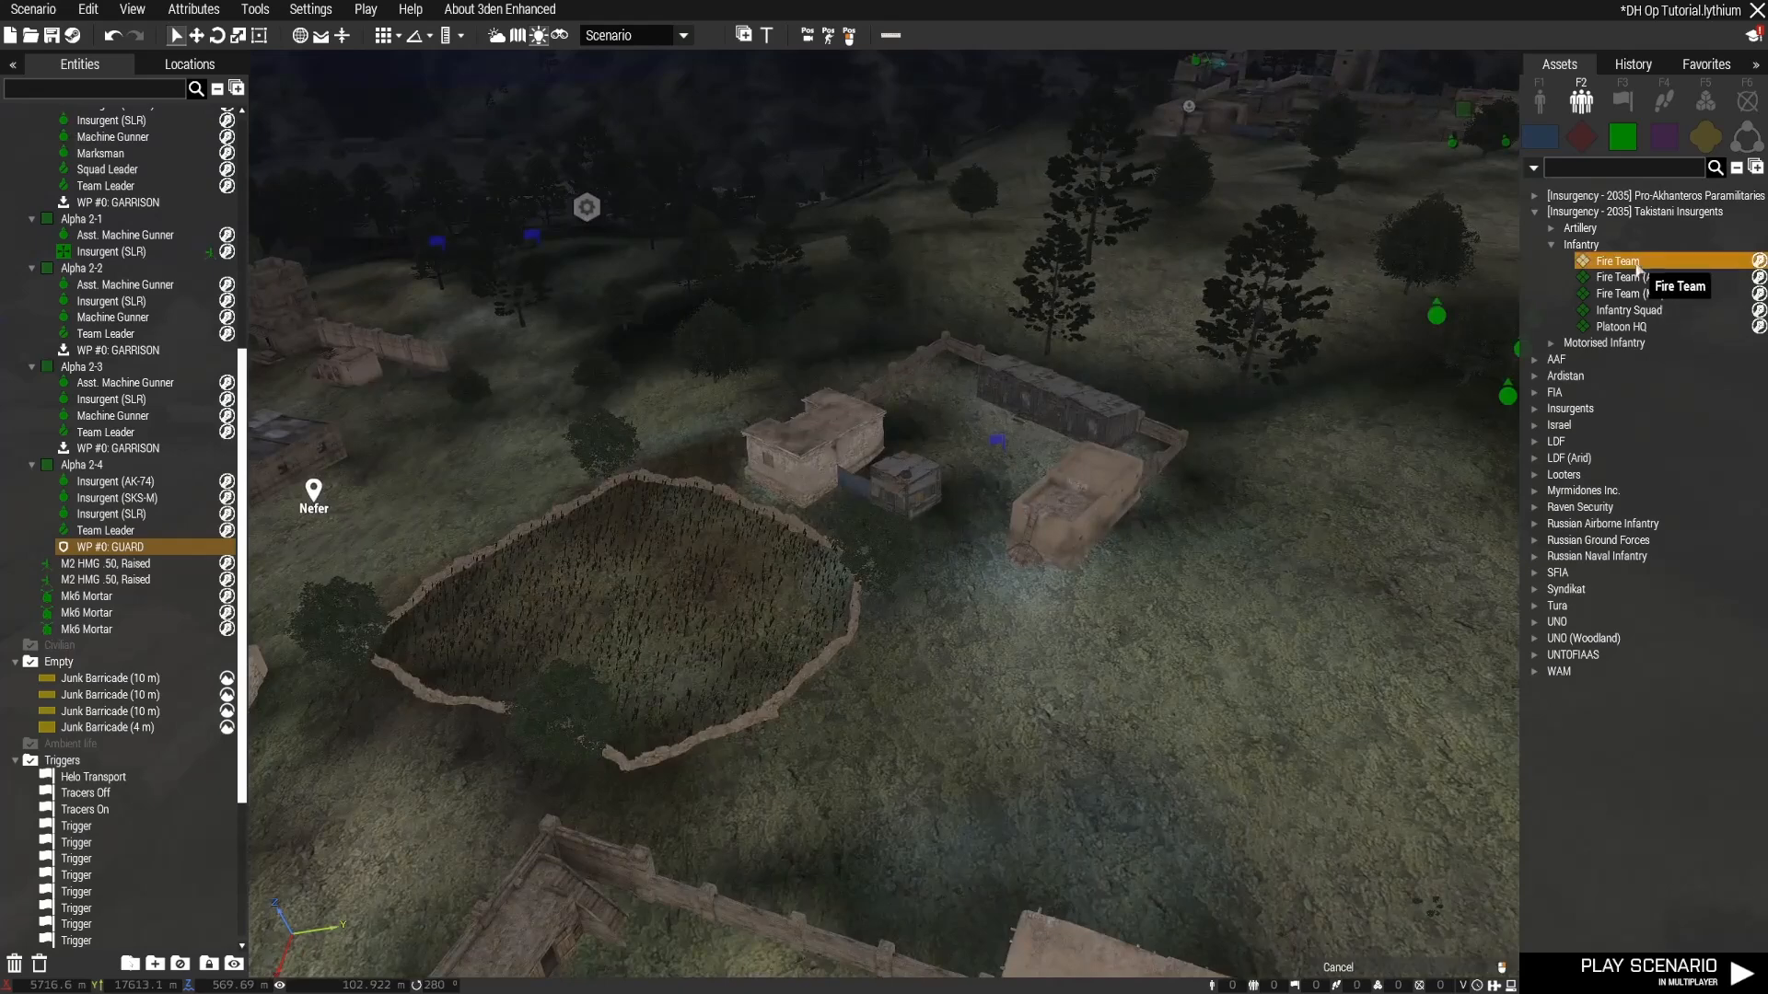
{"action": "key", "text": "s"}
{"action": "key", "text": "d"}
{"action": "left_click", "coordinate": [1028, 582]}
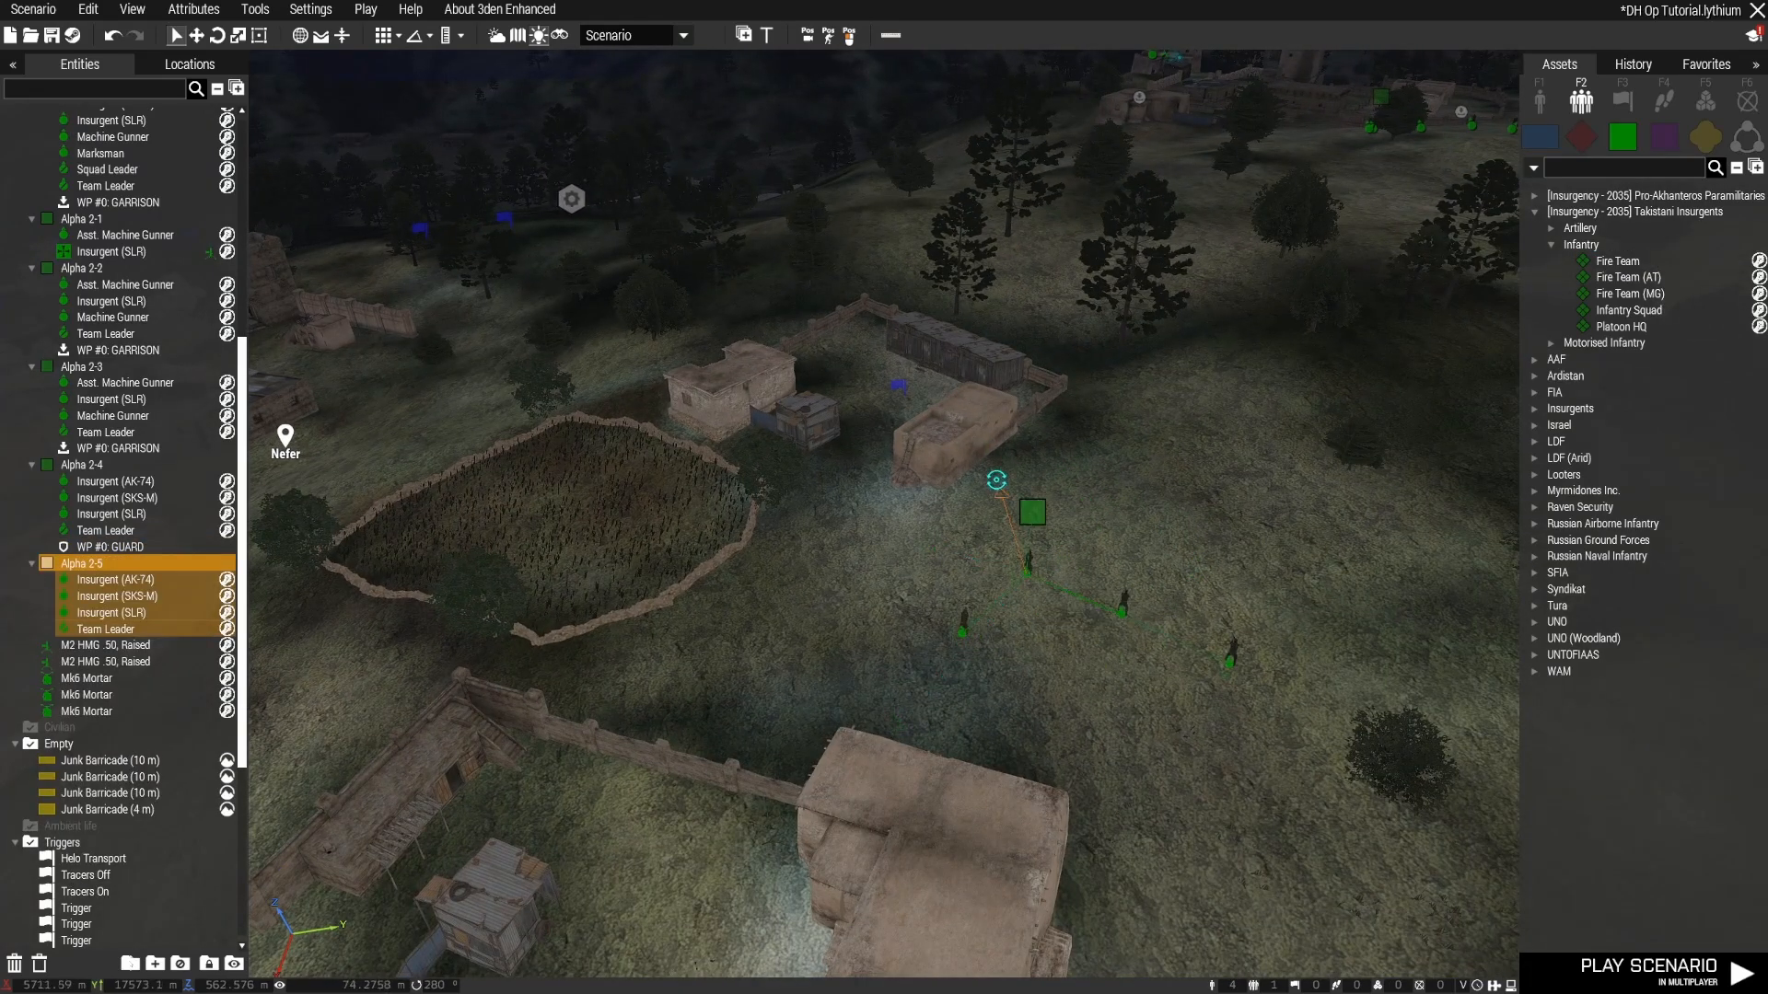
Step: Add a waypoint for the second fire team beside the small compound and set its type to GUARD
{"action": "right_click", "coordinate": [882, 420], "text": "shift"}
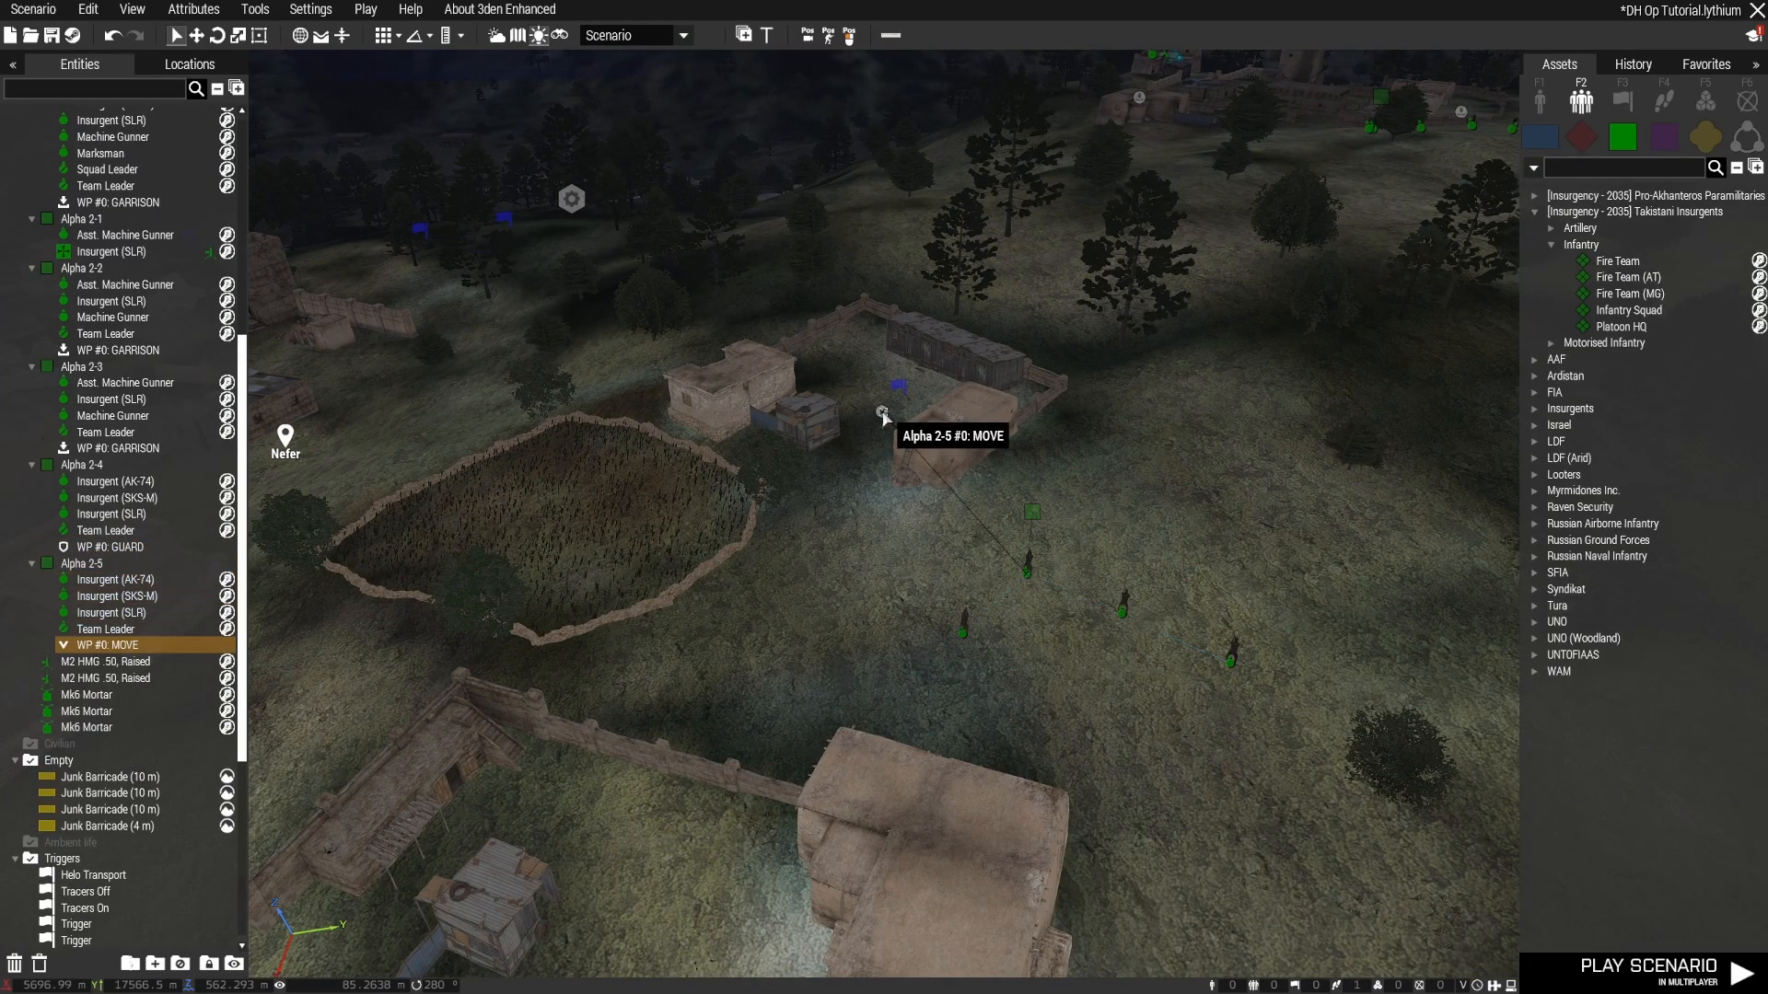
{"action": "double_click", "coordinate": [882, 420]}
{"action": "scroll", "coordinate": [882, 276], "scroll_direction": "up", "scroll_amount": 3}
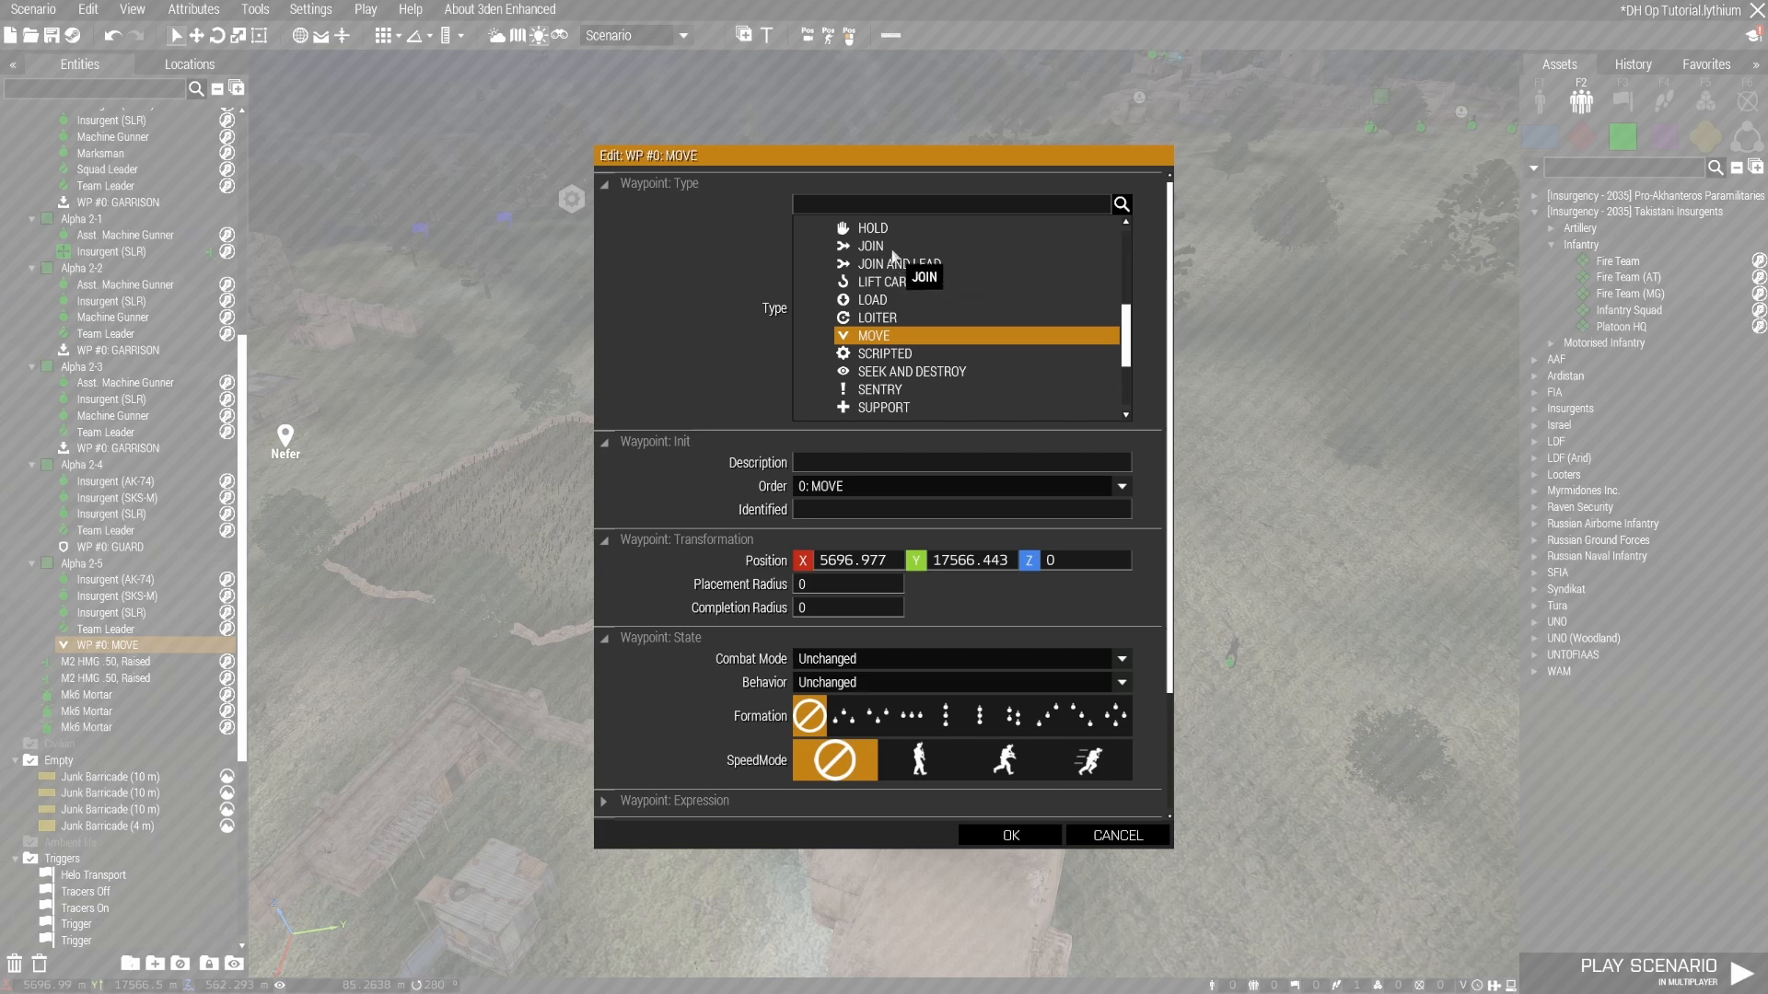
{"action": "scroll", "coordinate": [897, 313], "scroll_direction": "up", "scroll_amount": 3}
{"action": "scroll", "coordinate": [906, 297], "scroll_direction": "up", "scroll_amount": 3}
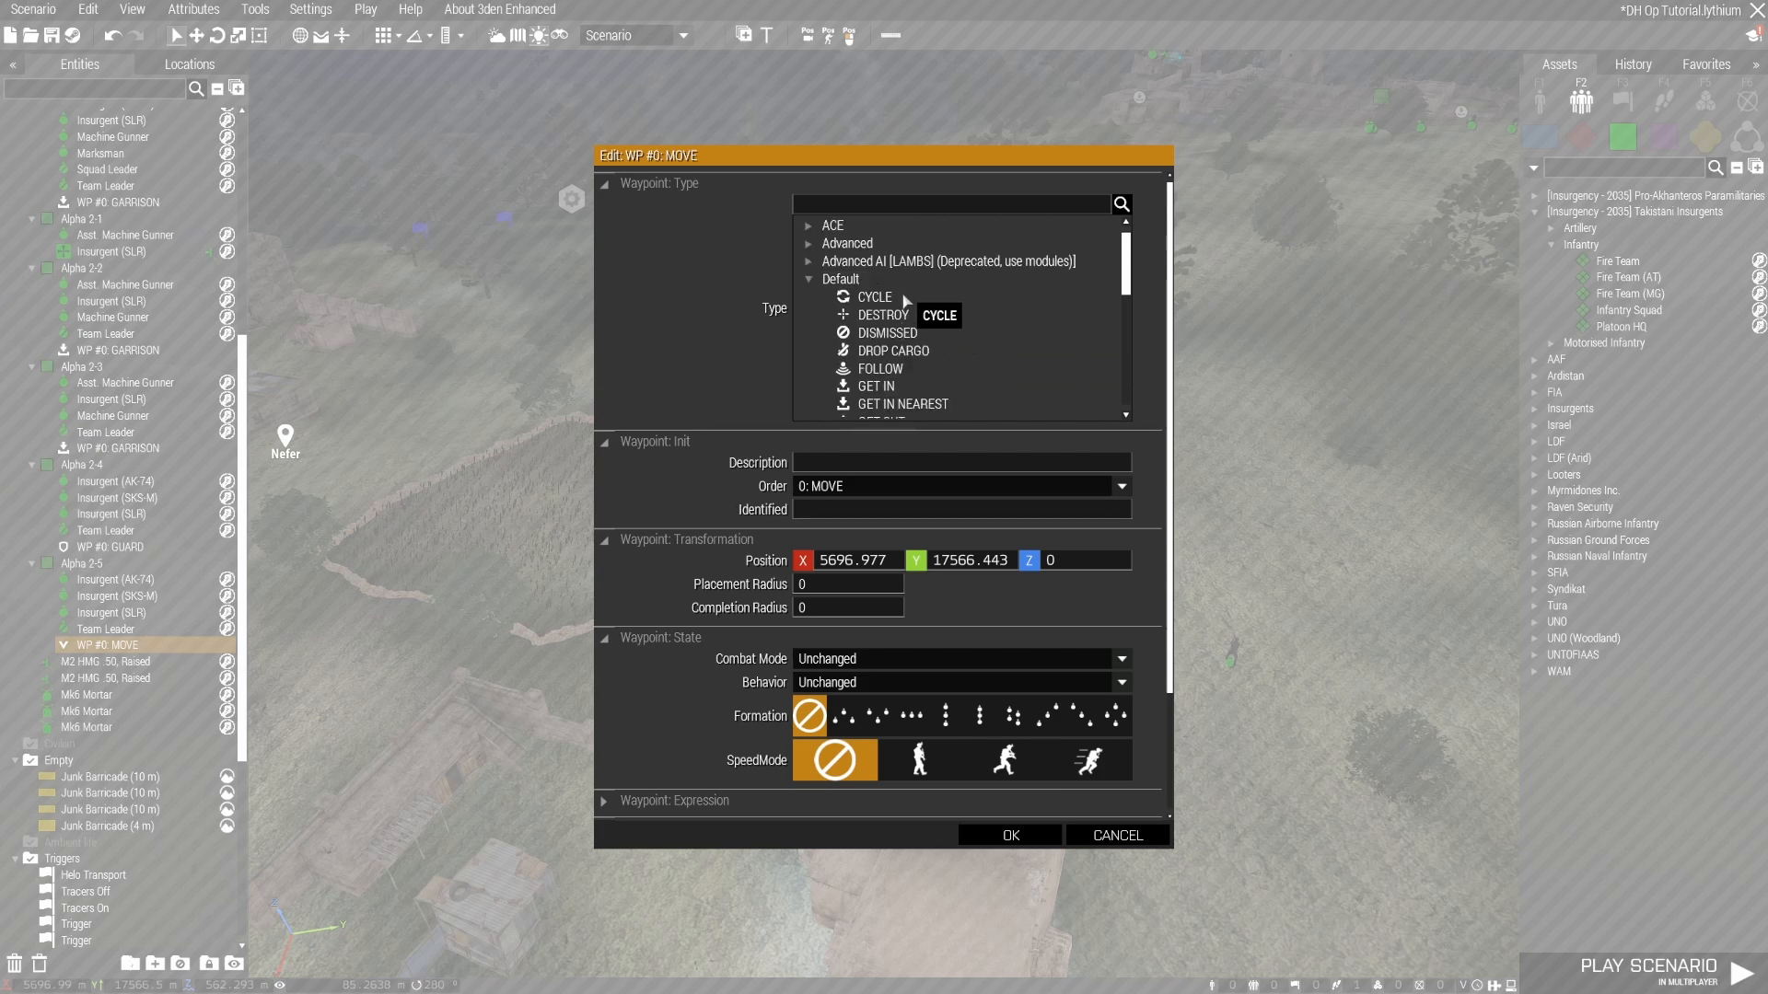
{"action": "scroll", "coordinate": [921, 384], "scroll_direction": "down", "scroll_amount": 3}
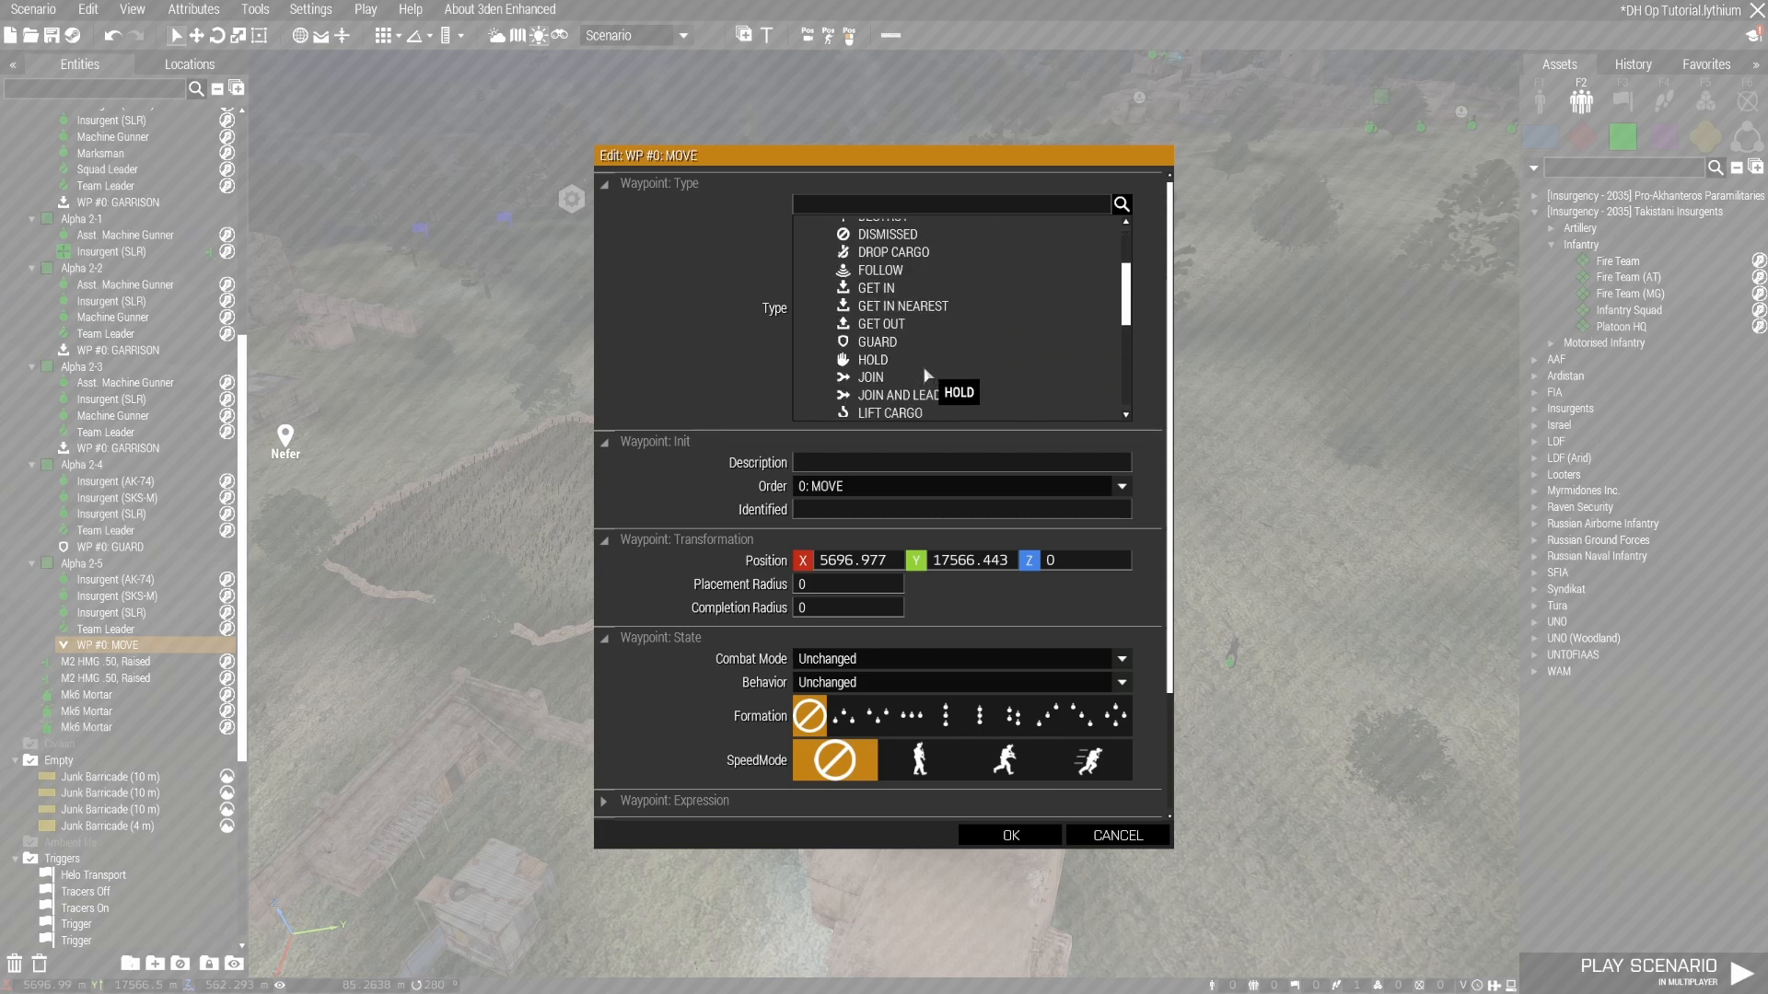
{"action": "left_click", "coordinate": [907, 345]}
{"action": "left_click", "coordinate": [1011, 836]}
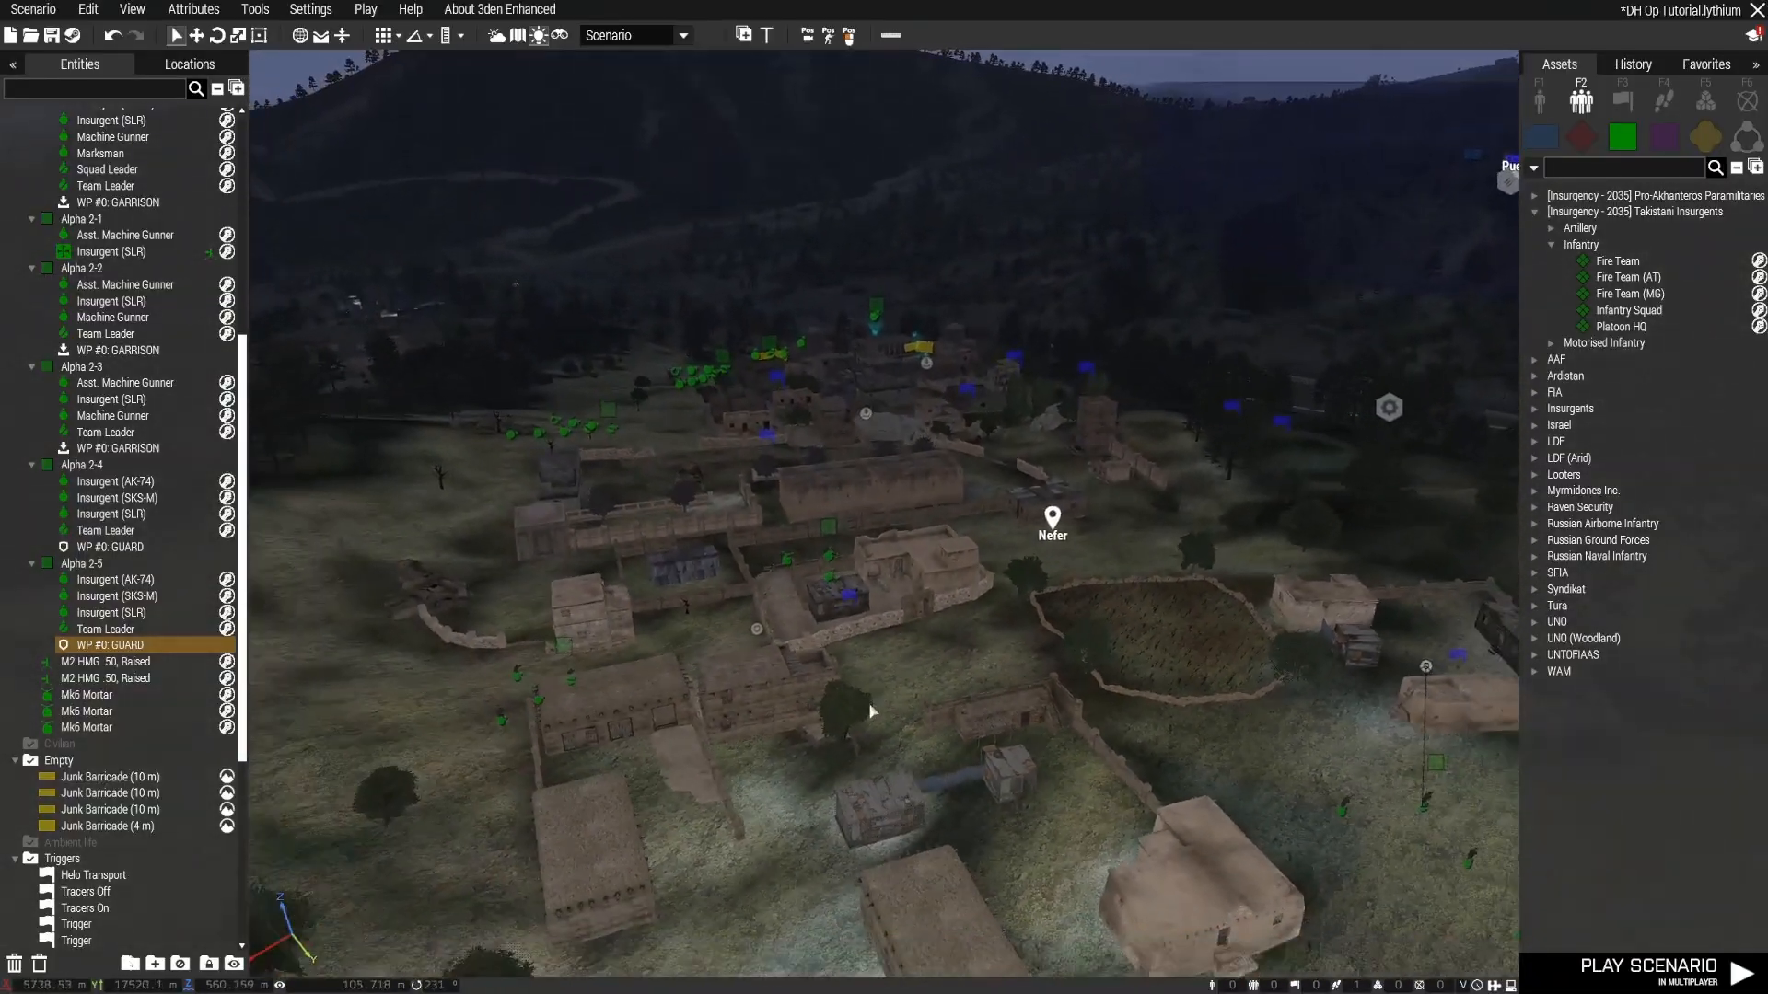
Step: Place an Insurgents infantry Bandit Fire Team on the open wooded slope near the outlying guard triggers
{"action": "key", "text": "w"}
{"action": "right_click_drag", "start_coordinate": [870, 711], "coordinate": [1048, 726]}
{"action": "key", "text": "d"}
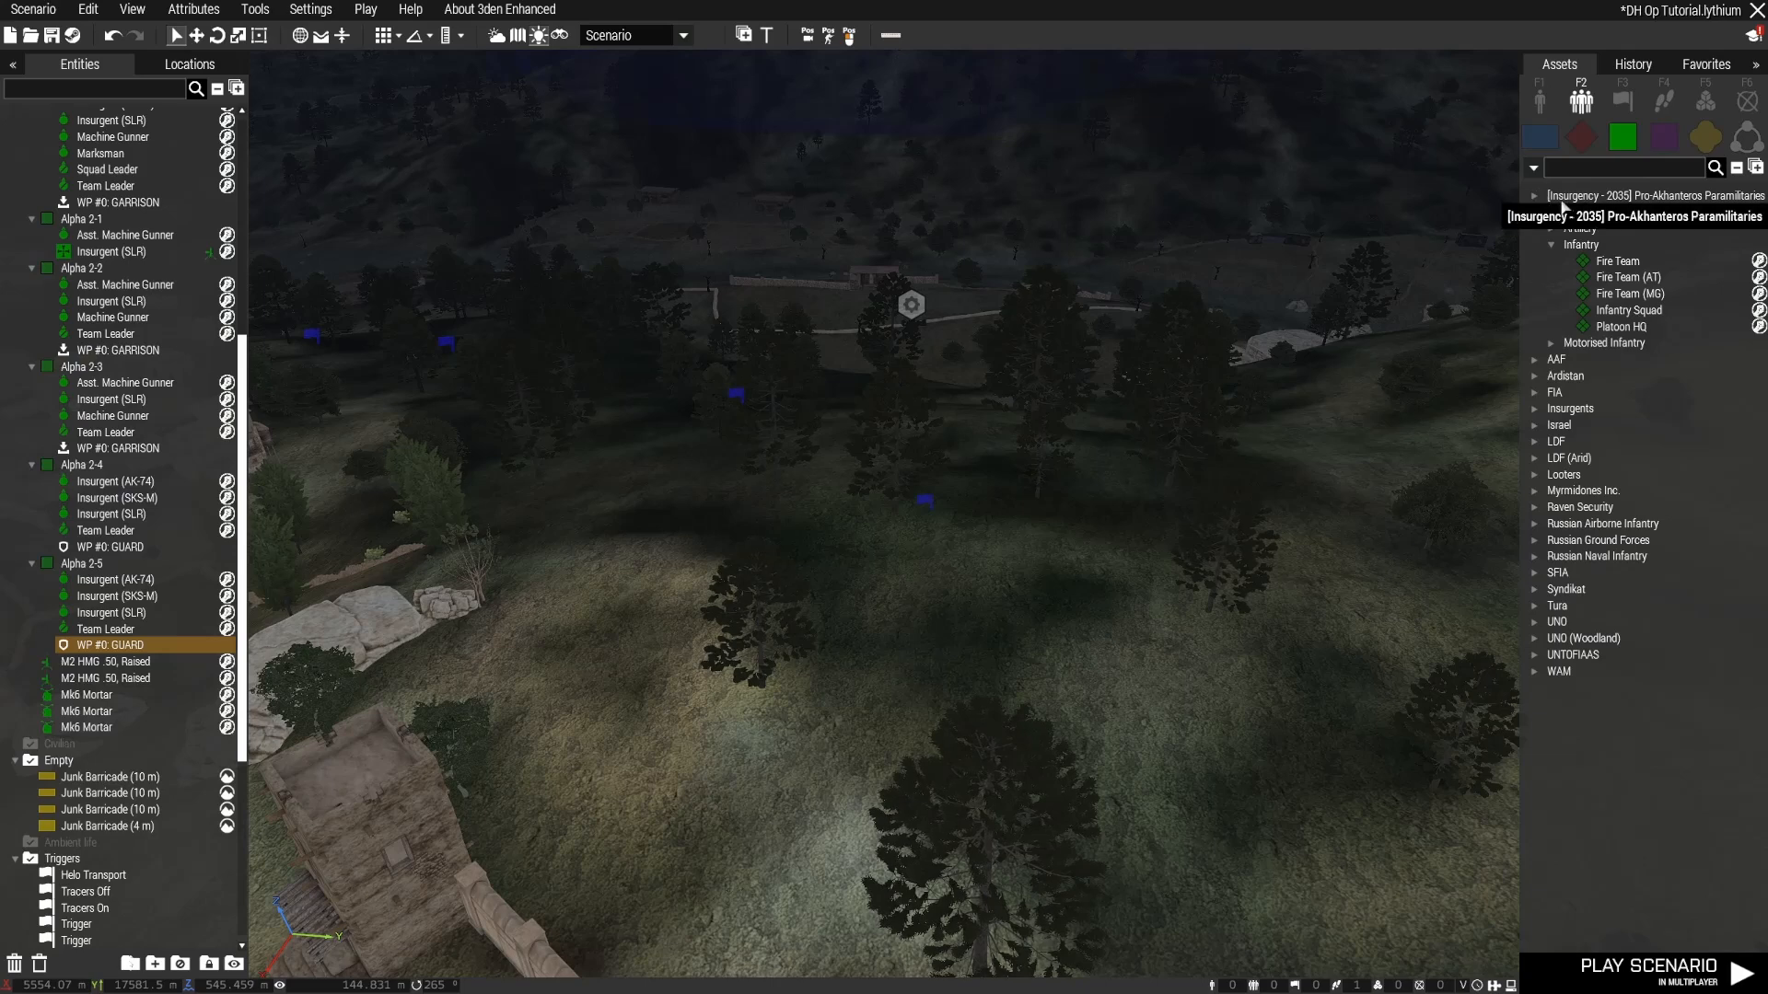
{"action": "left_click", "coordinate": [1535, 410]}
{"action": "left_click", "coordinate": [1551, 425]}
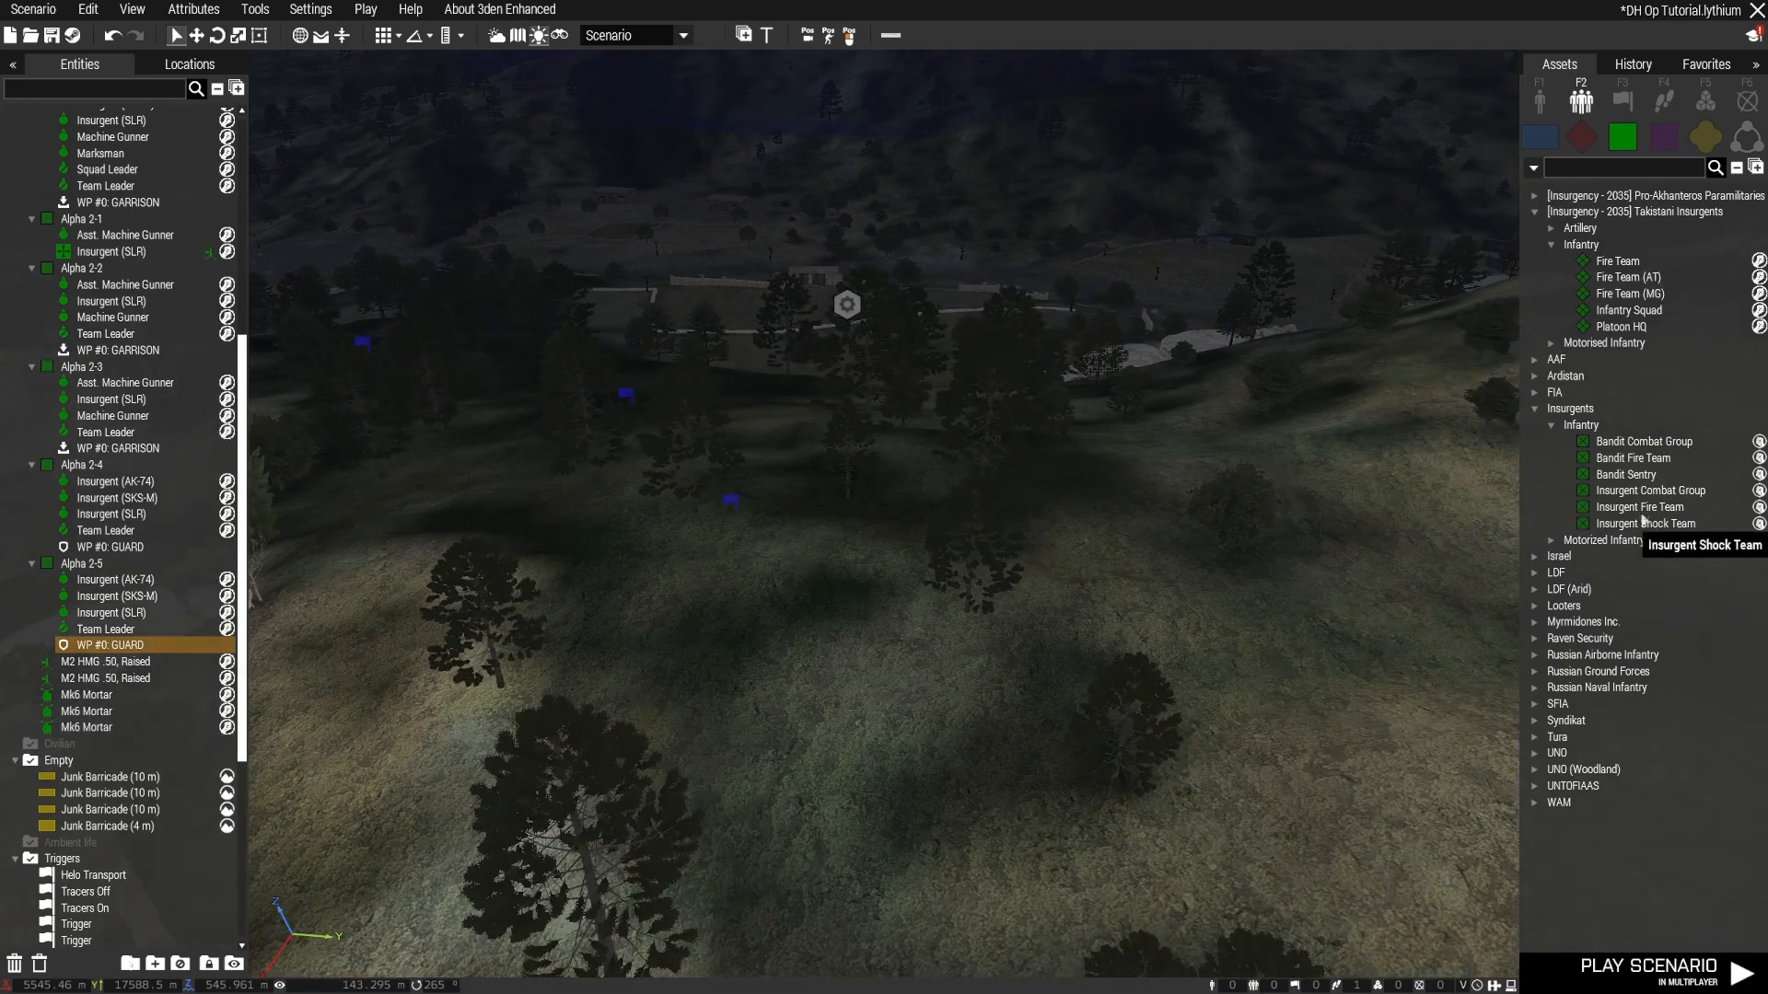
{"action": "left_click", "coordinate": [1633, 458]}
{"action": "left_click", "coordinate": [1125, 669]}
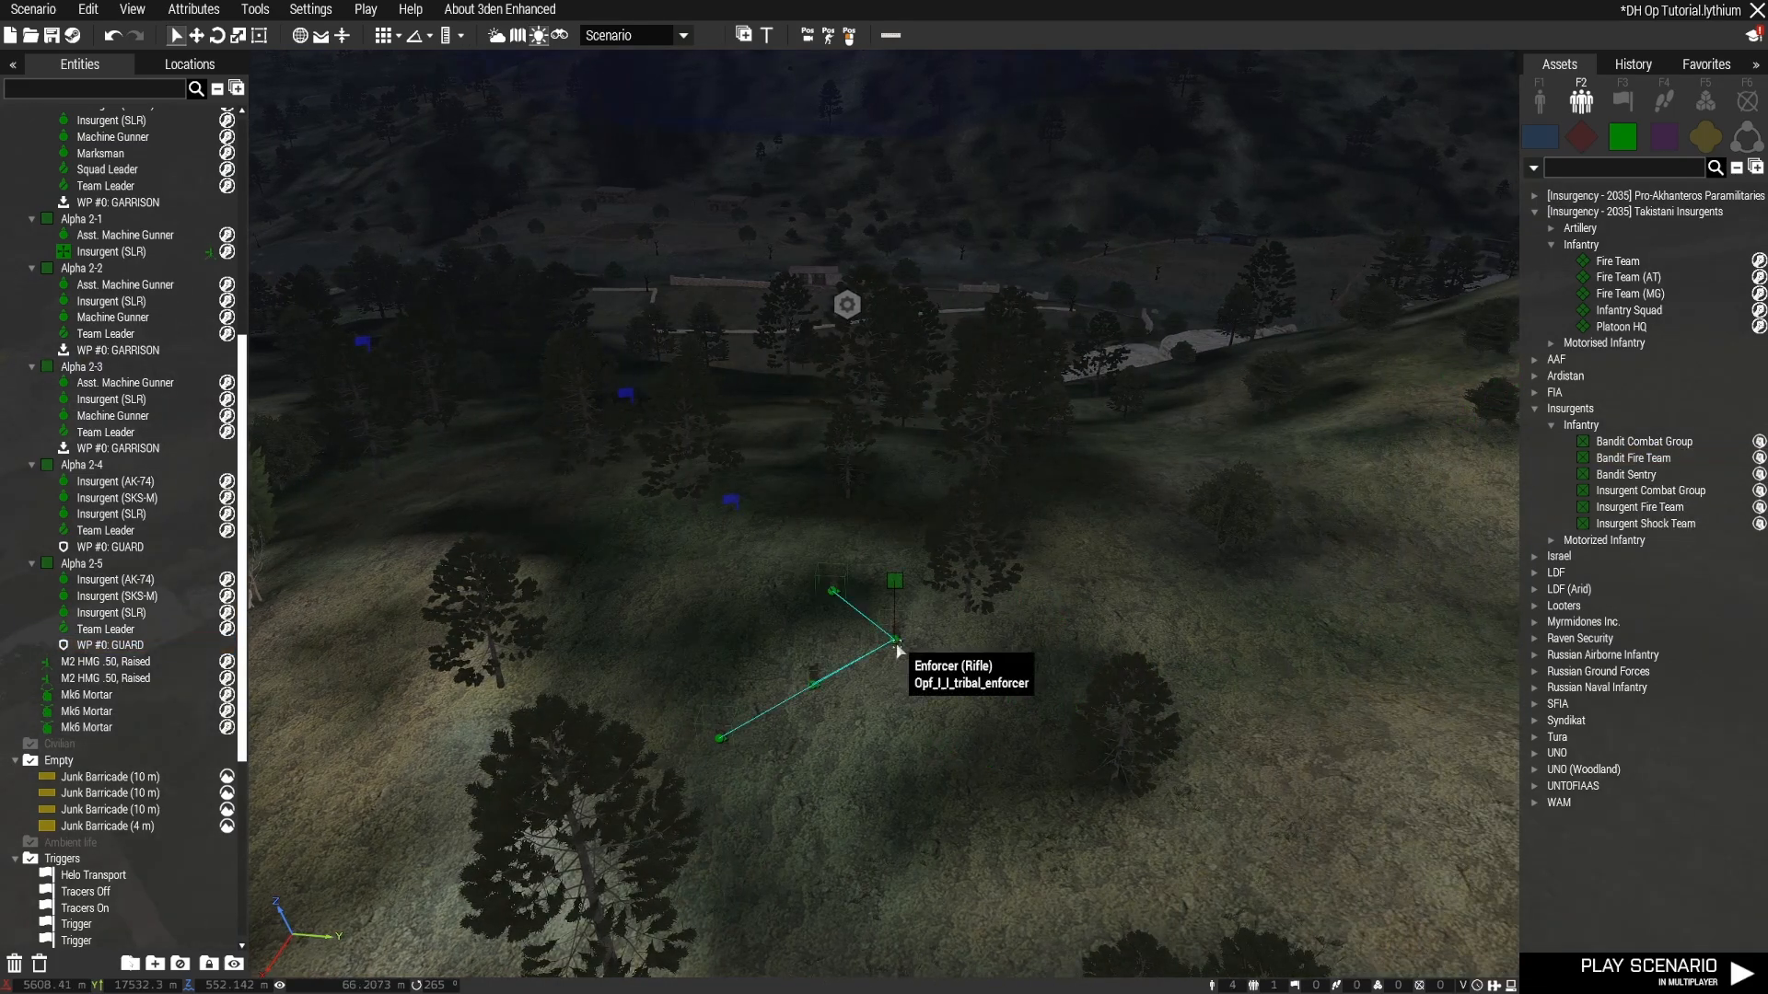
Step: Rotate the new bandit fire team on the slope so the group faces the nearby guard trigger
{"action": "scroll", "coordinate": [1126, 659], "scroll_direction": "up", "scroll_amount": 5}
{"action": "scroll", "coordinate": [959, 620], "scroll_direction": "down", "scroll_amount": 5}
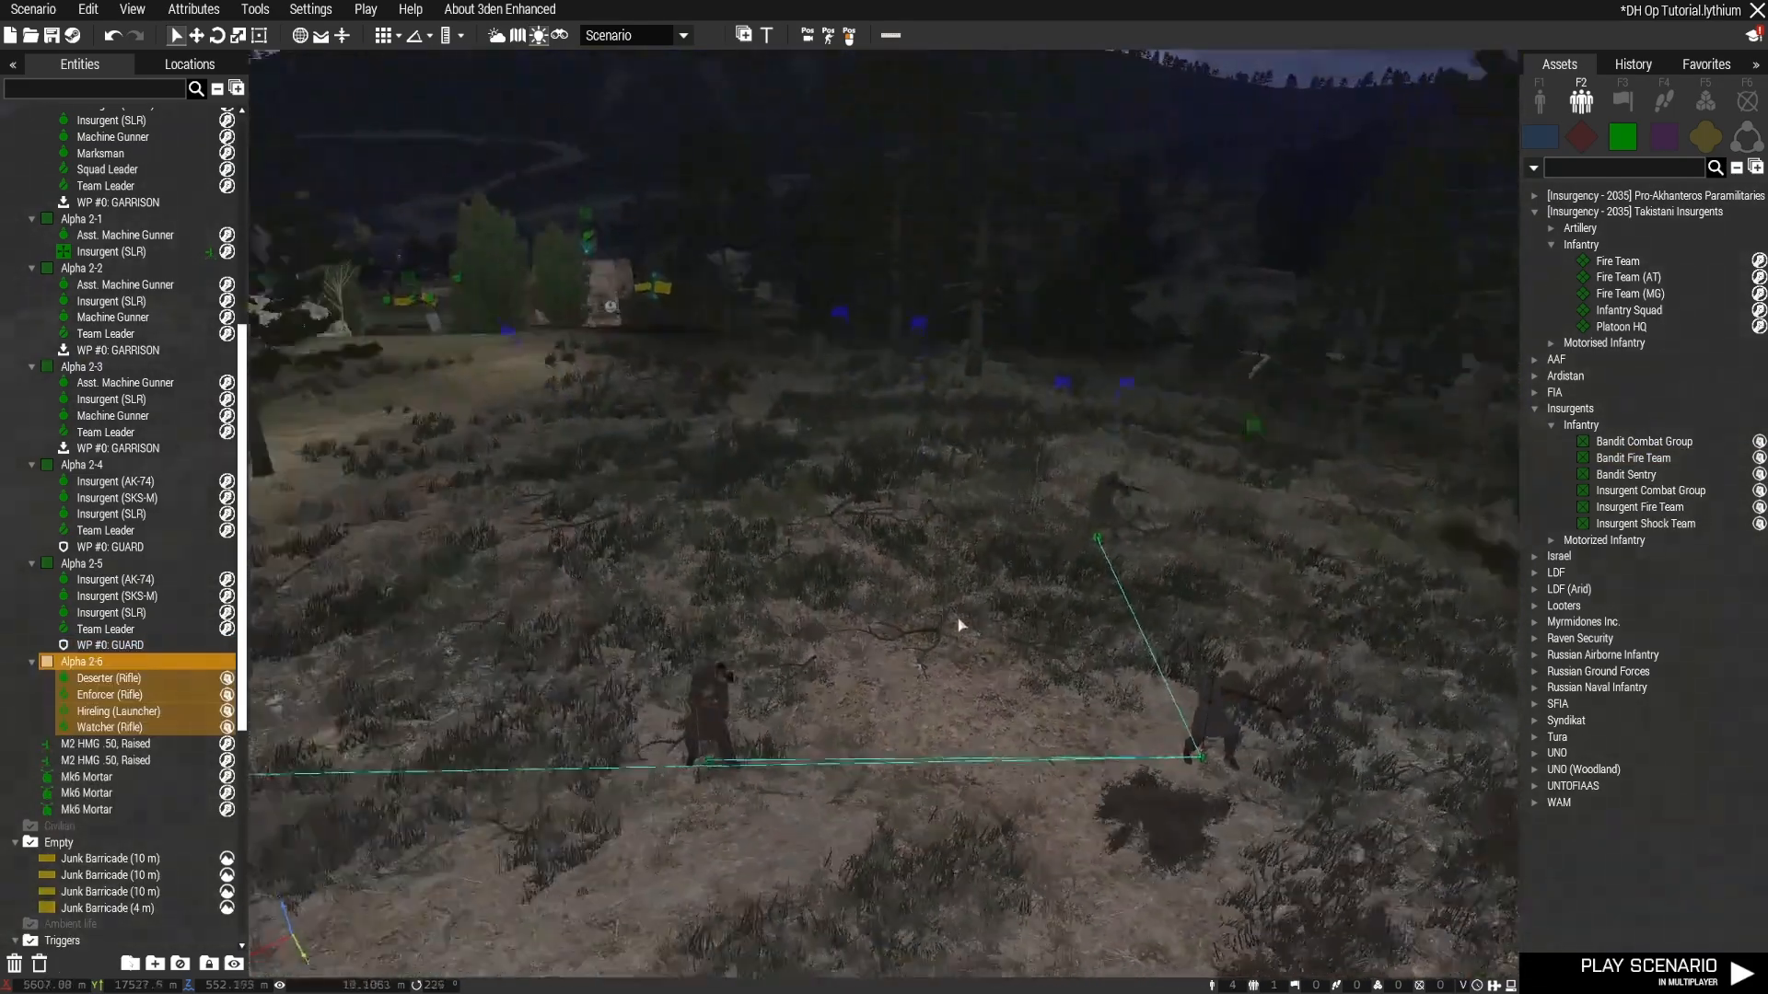
{"action": "scroll", "coordinate": [941, 639], "scroll_direction": "up", "scroll_amount": 5}
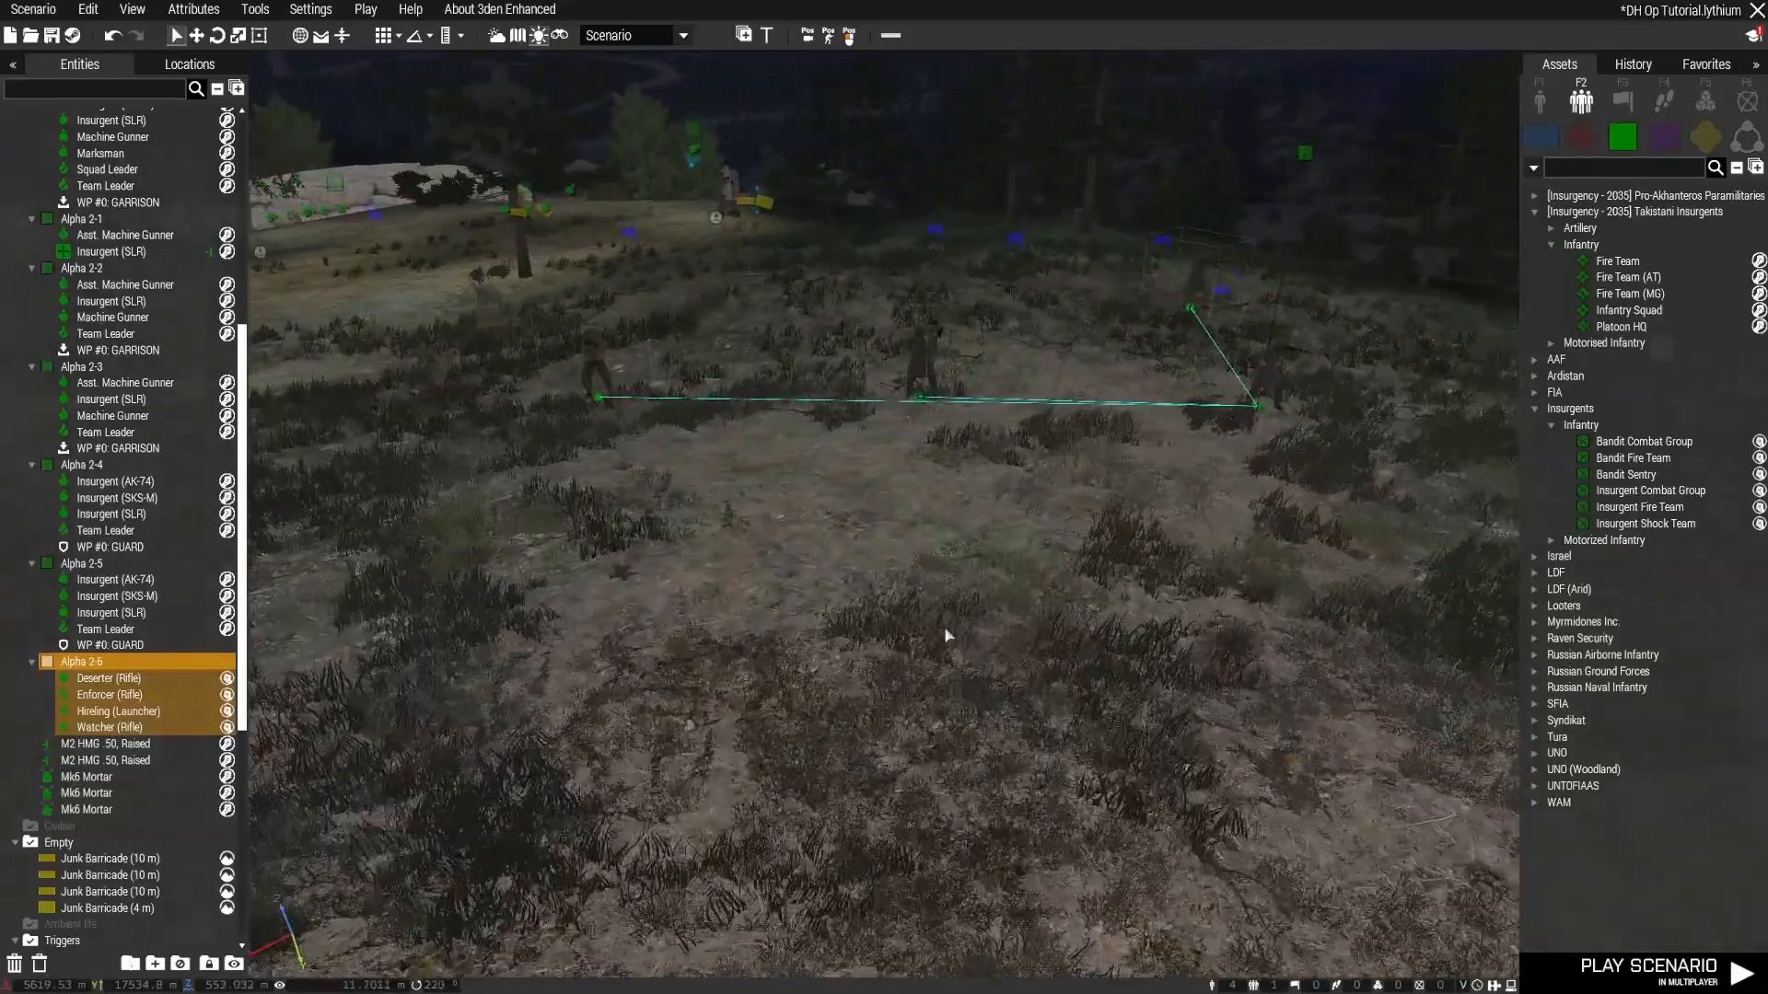
{"action": "scroll", "coordinate": [953, 638], "scroll_direction": "down", "scroll_amount": 5}
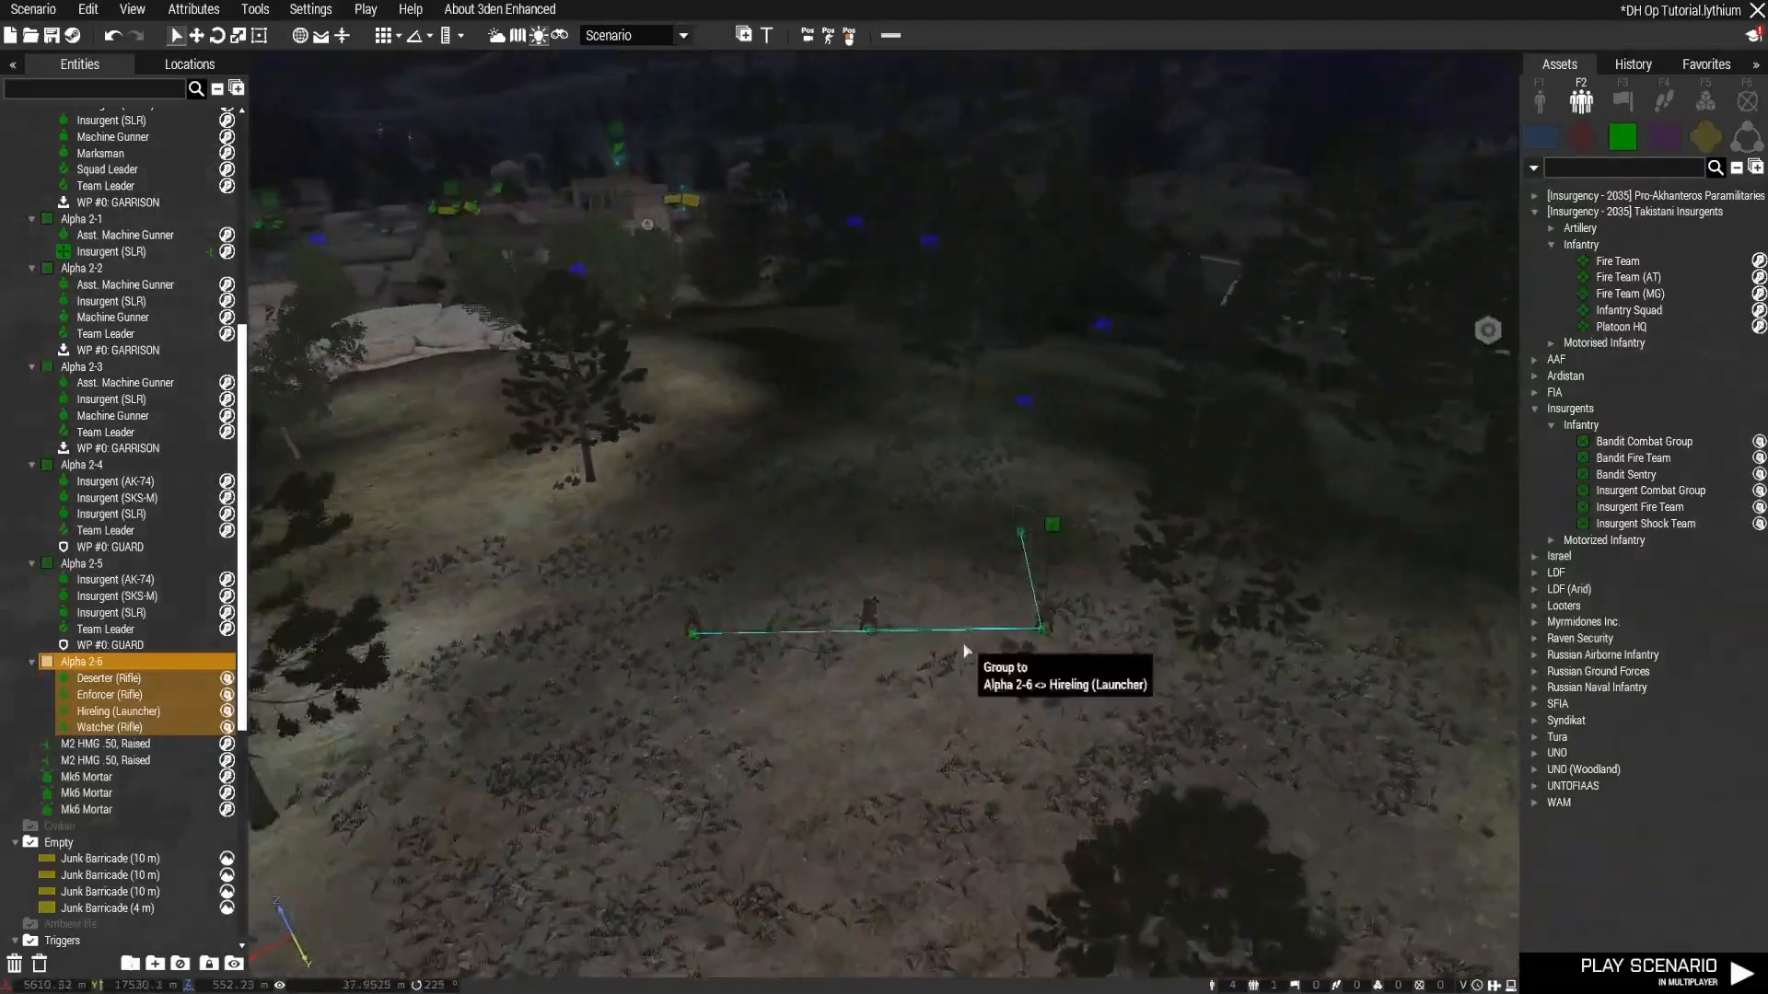
{"action": "left_click_drag", "start_coordinate": [1032, 571], "coordinate": [1066, 457], "text": "shift"}
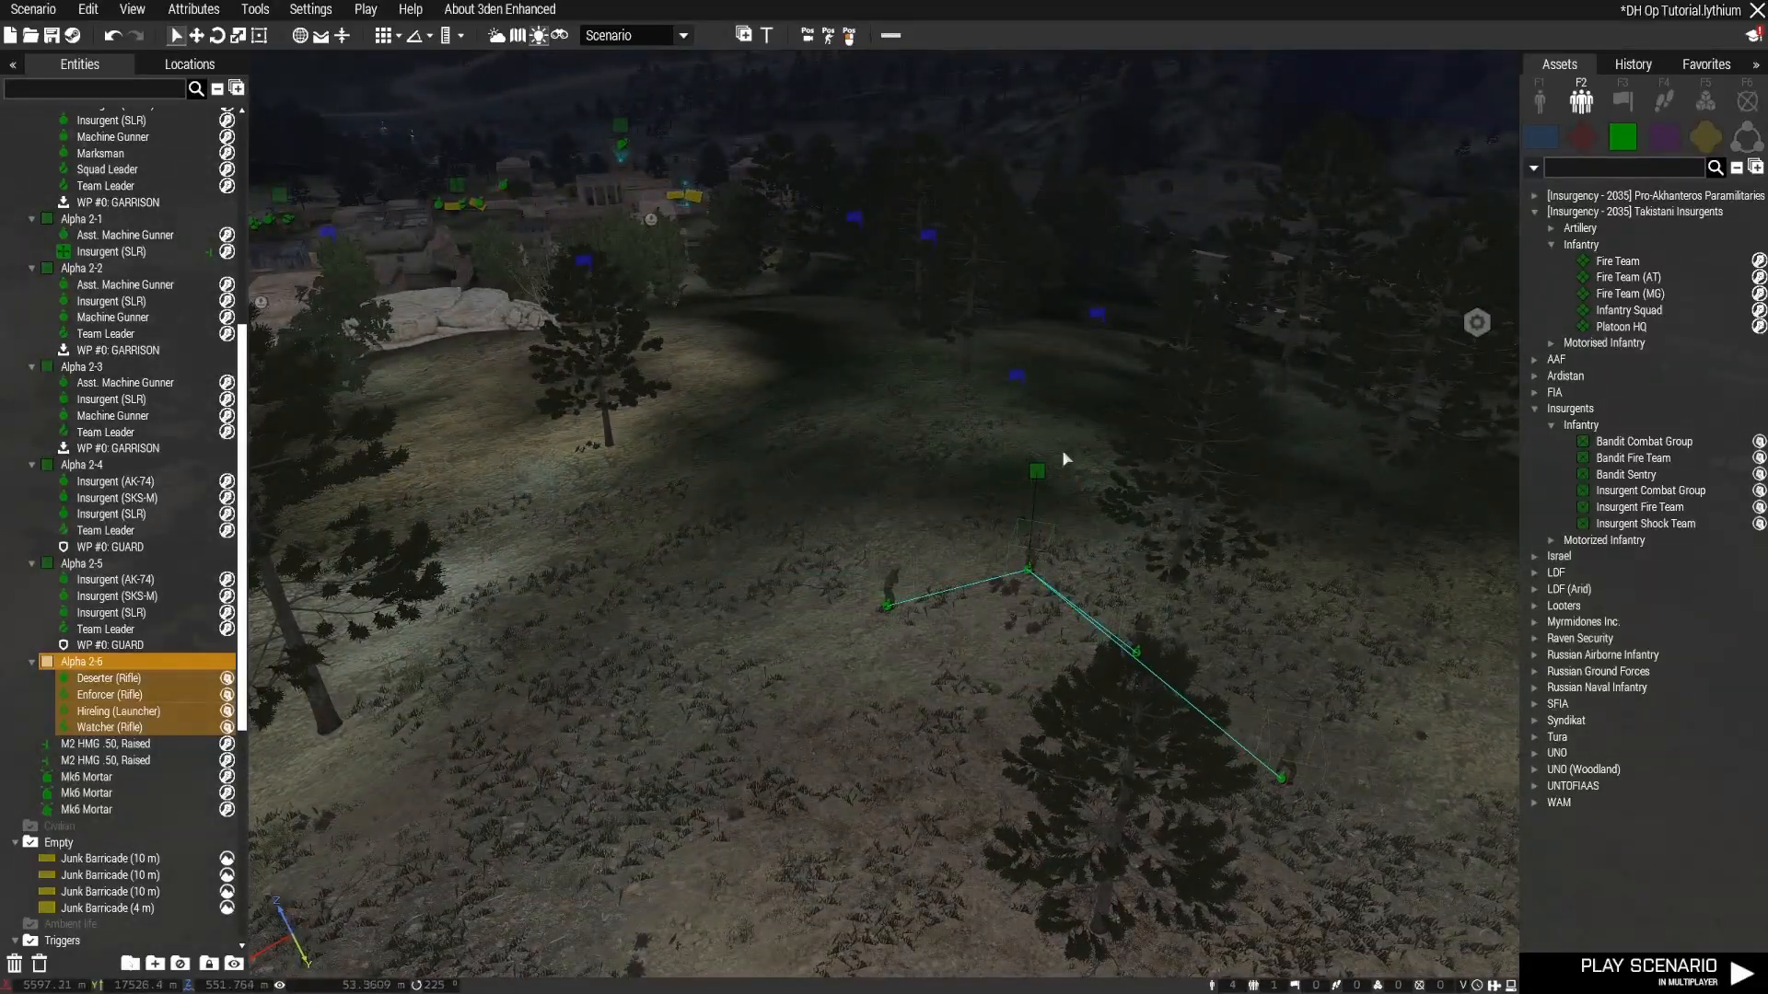
Step: Add a waypoint for the bandit fire team just in front of the nearest trigger and set its type to GUARD
{"action": "key", "text": "w"}
{"action": "key", "text": "d"}
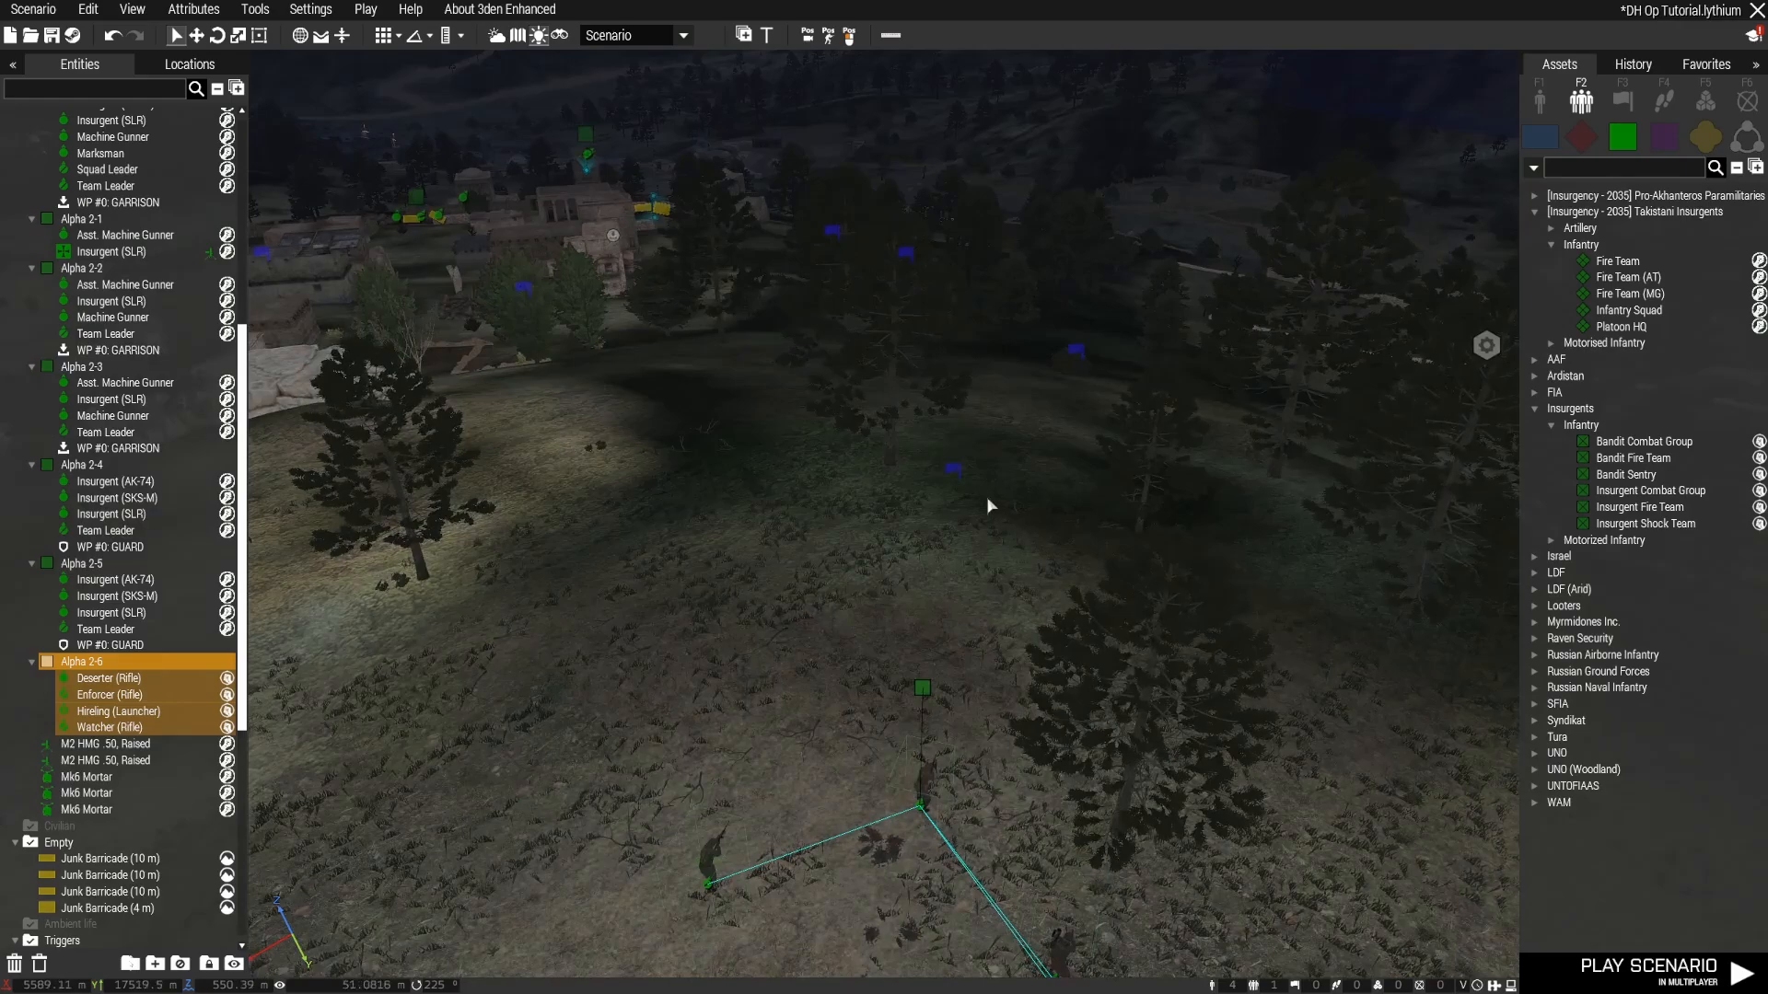
{"action": "right_click", "coordinate": [986, 496], "text": "shift"}
{"action": "double_click", "coordinate": [987, 497]}
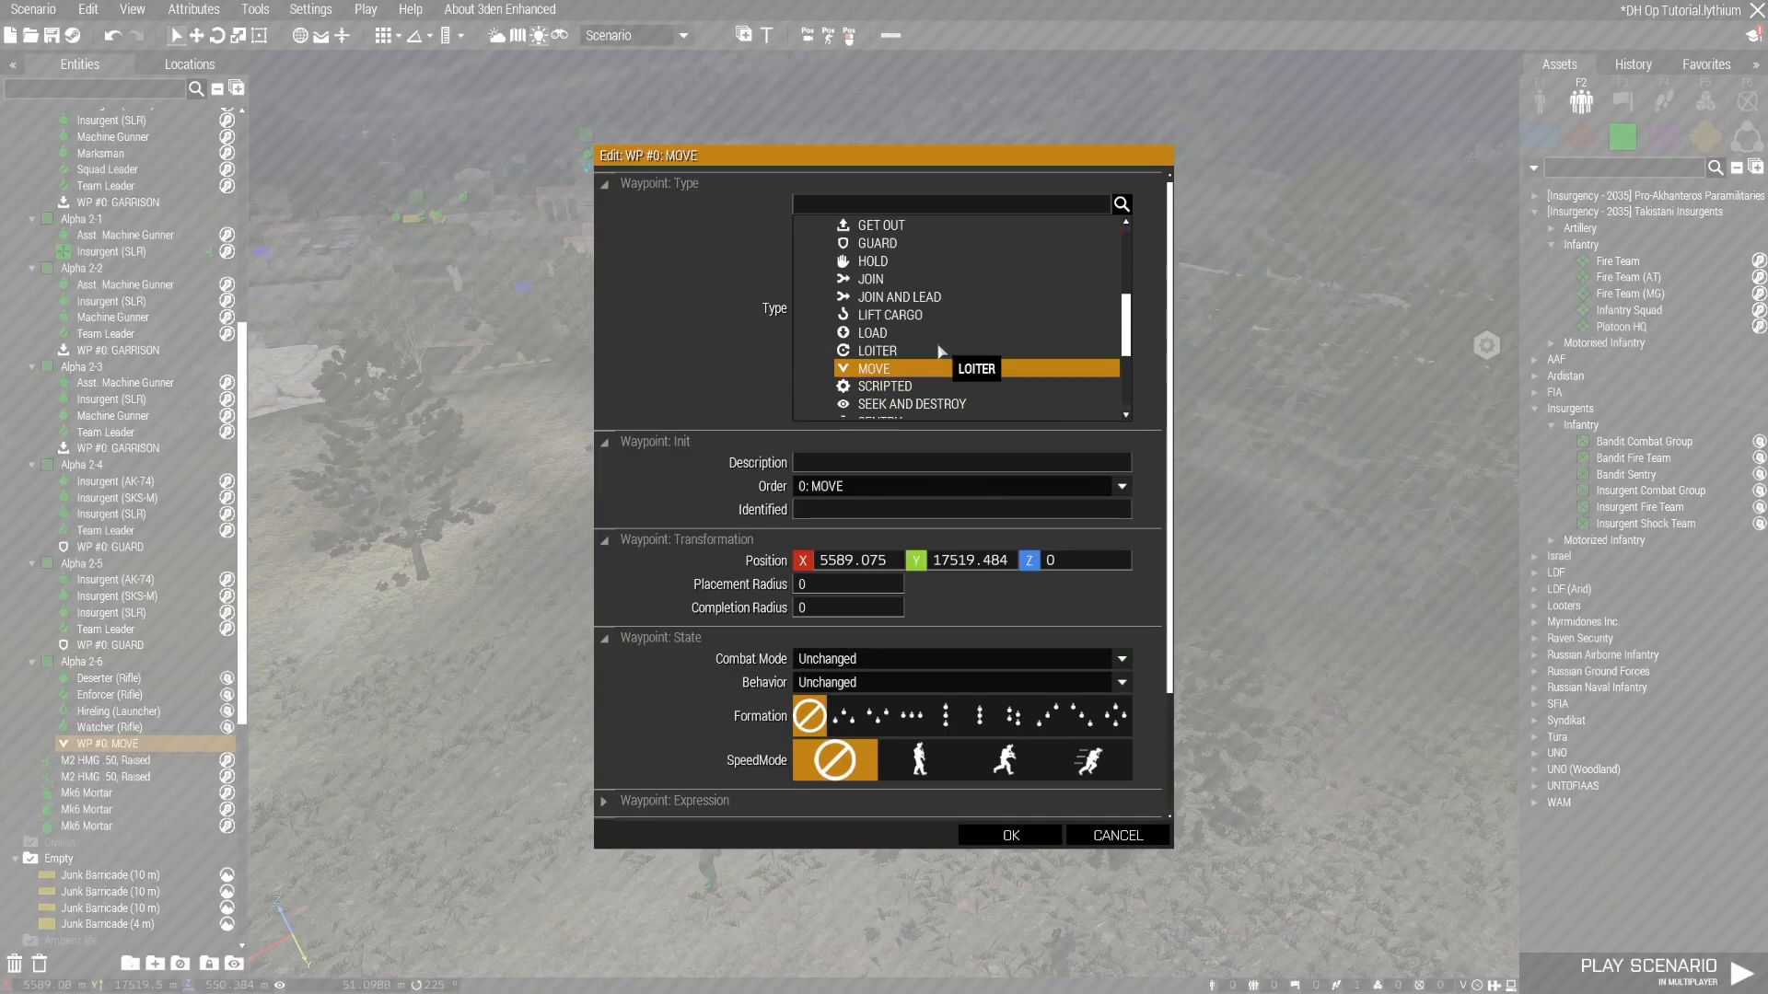
{"action": "scroll", "coordinate": [907, 318], "scroll_direction": "up", "scroll_amount": 2}
{"action": "left_click", "coordinate": [876, 276]}
{"action": "left_click", "coordinate": [1011, 835]}
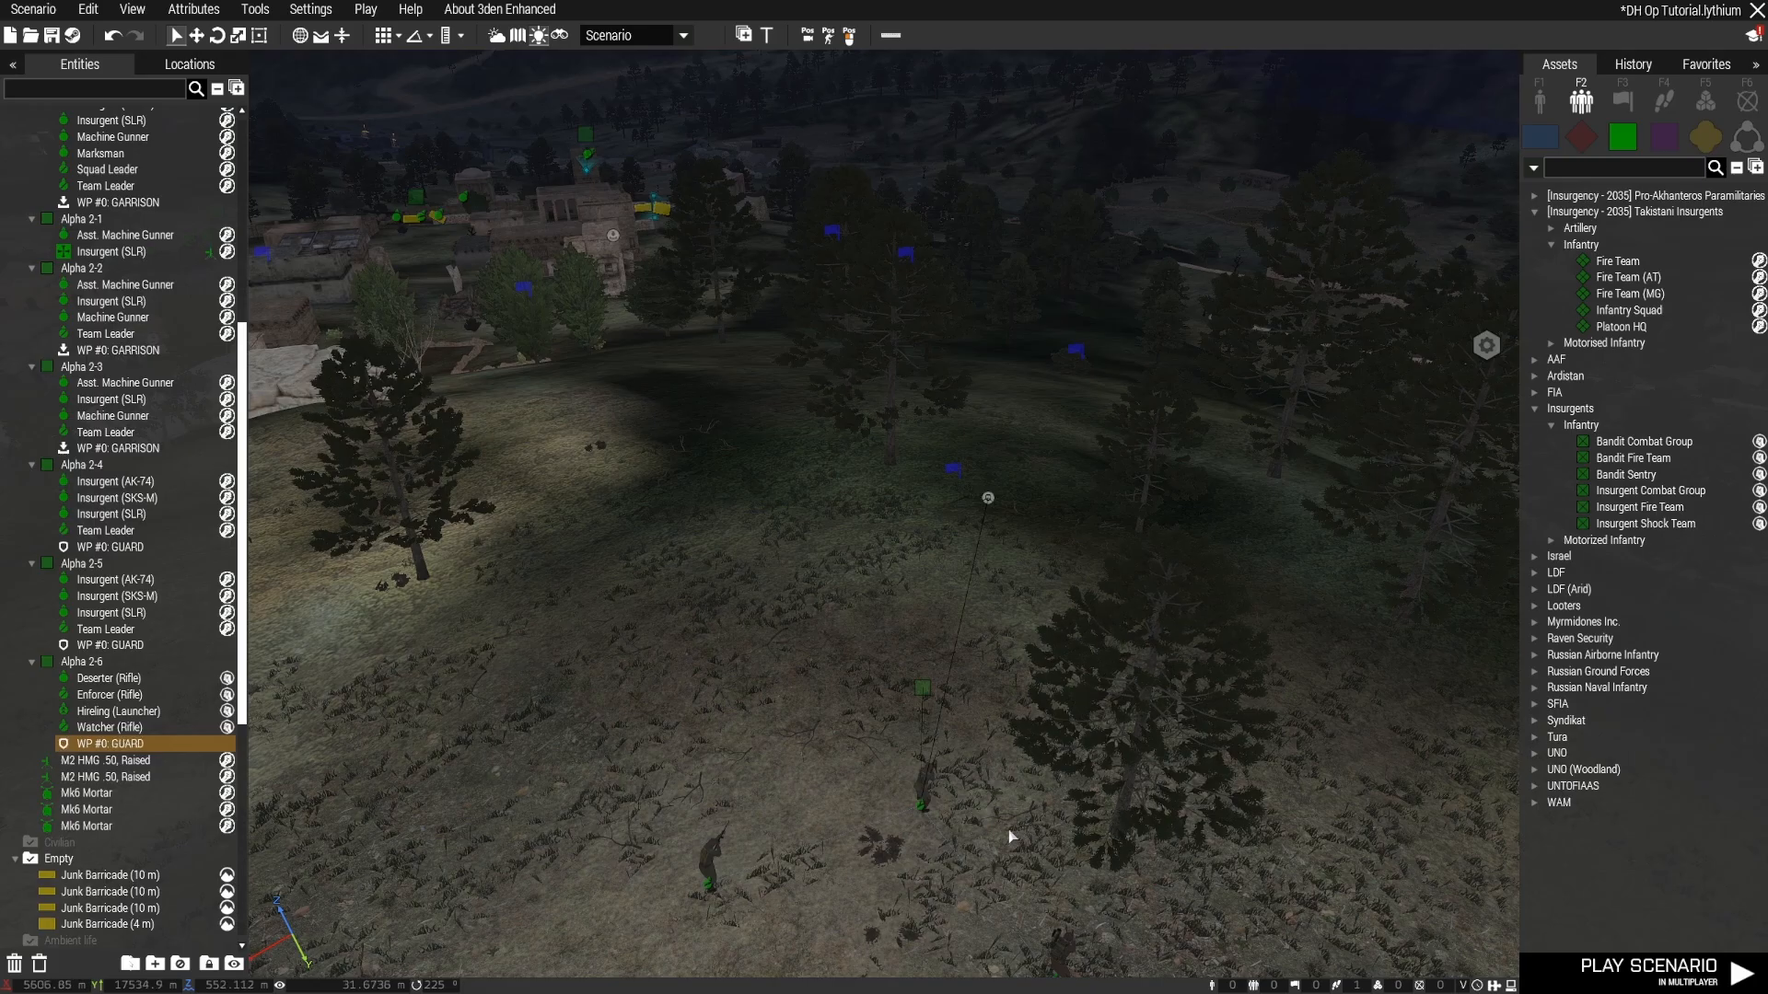
Step: Examine the placement of the insurgent groups, their GUARD waypoints and the guard triggers around the village
{"action": "scroll", "coordinate": [1117, 689], "scroll_direction": "down", "scroll_amount": 3}
{"action": "right_click_drag", "start_coordinate": [1105, 689], "coordinate": [936, 675]}
{"action": "key", "text": "a"}
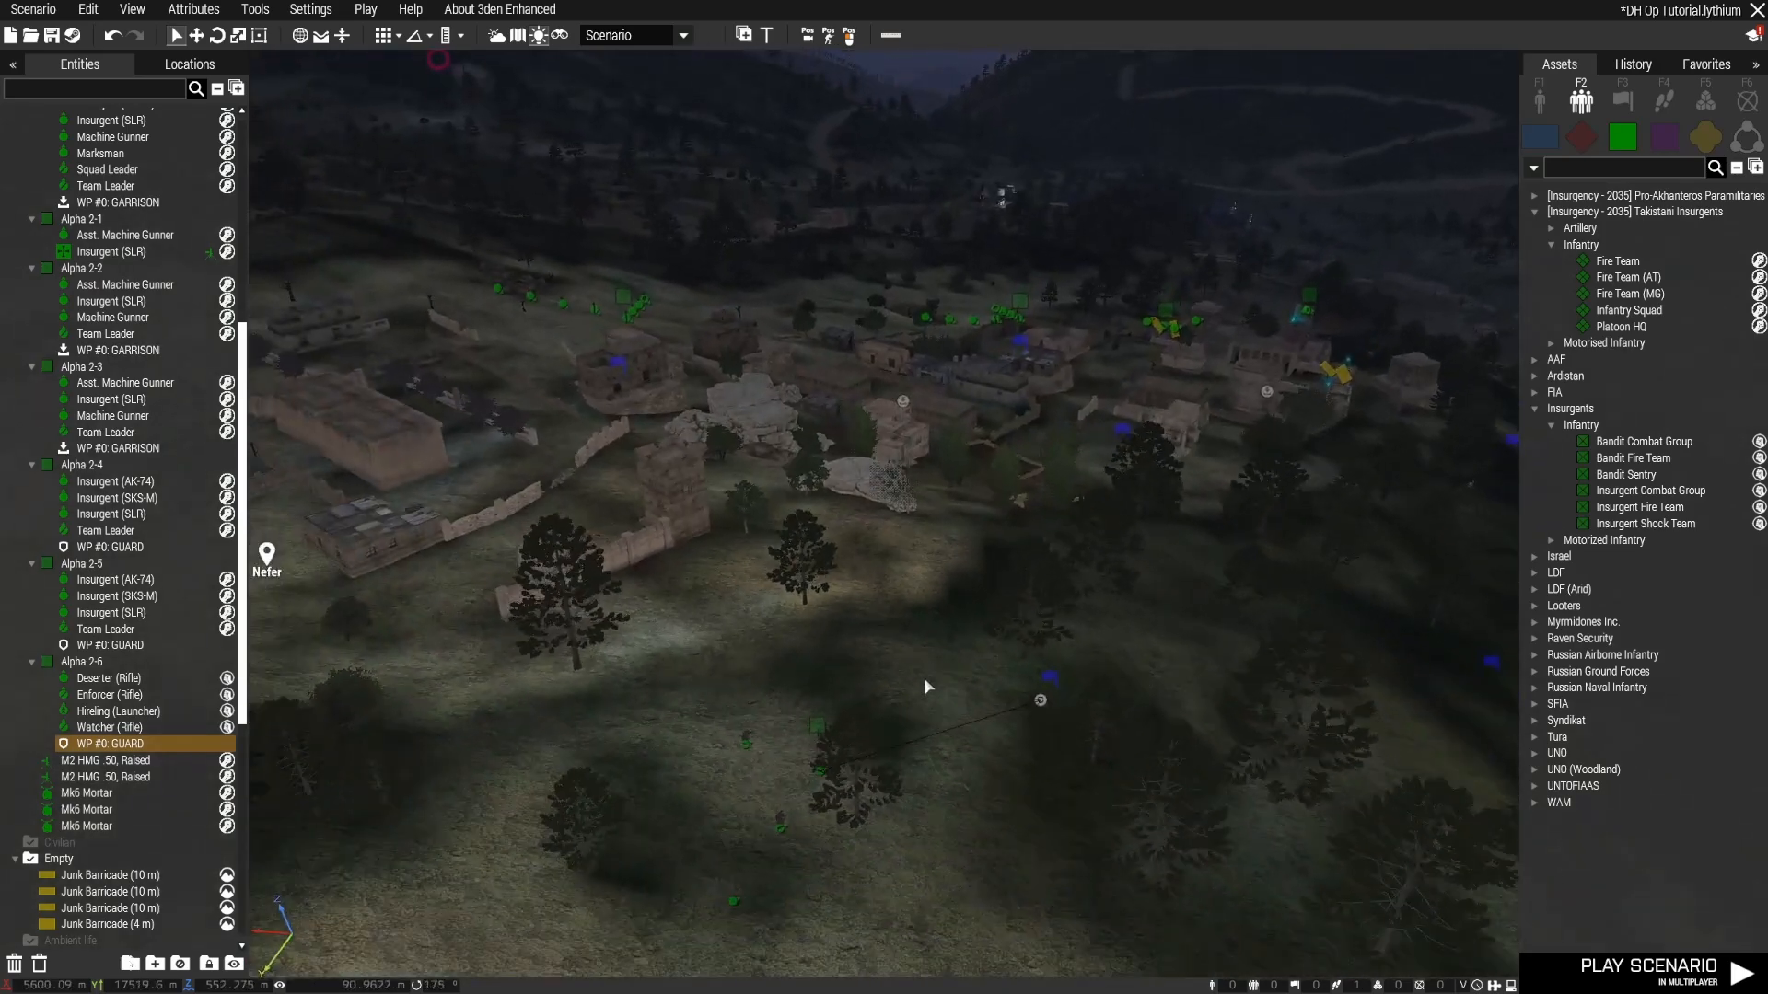
{"action": "key", "text": "a"}
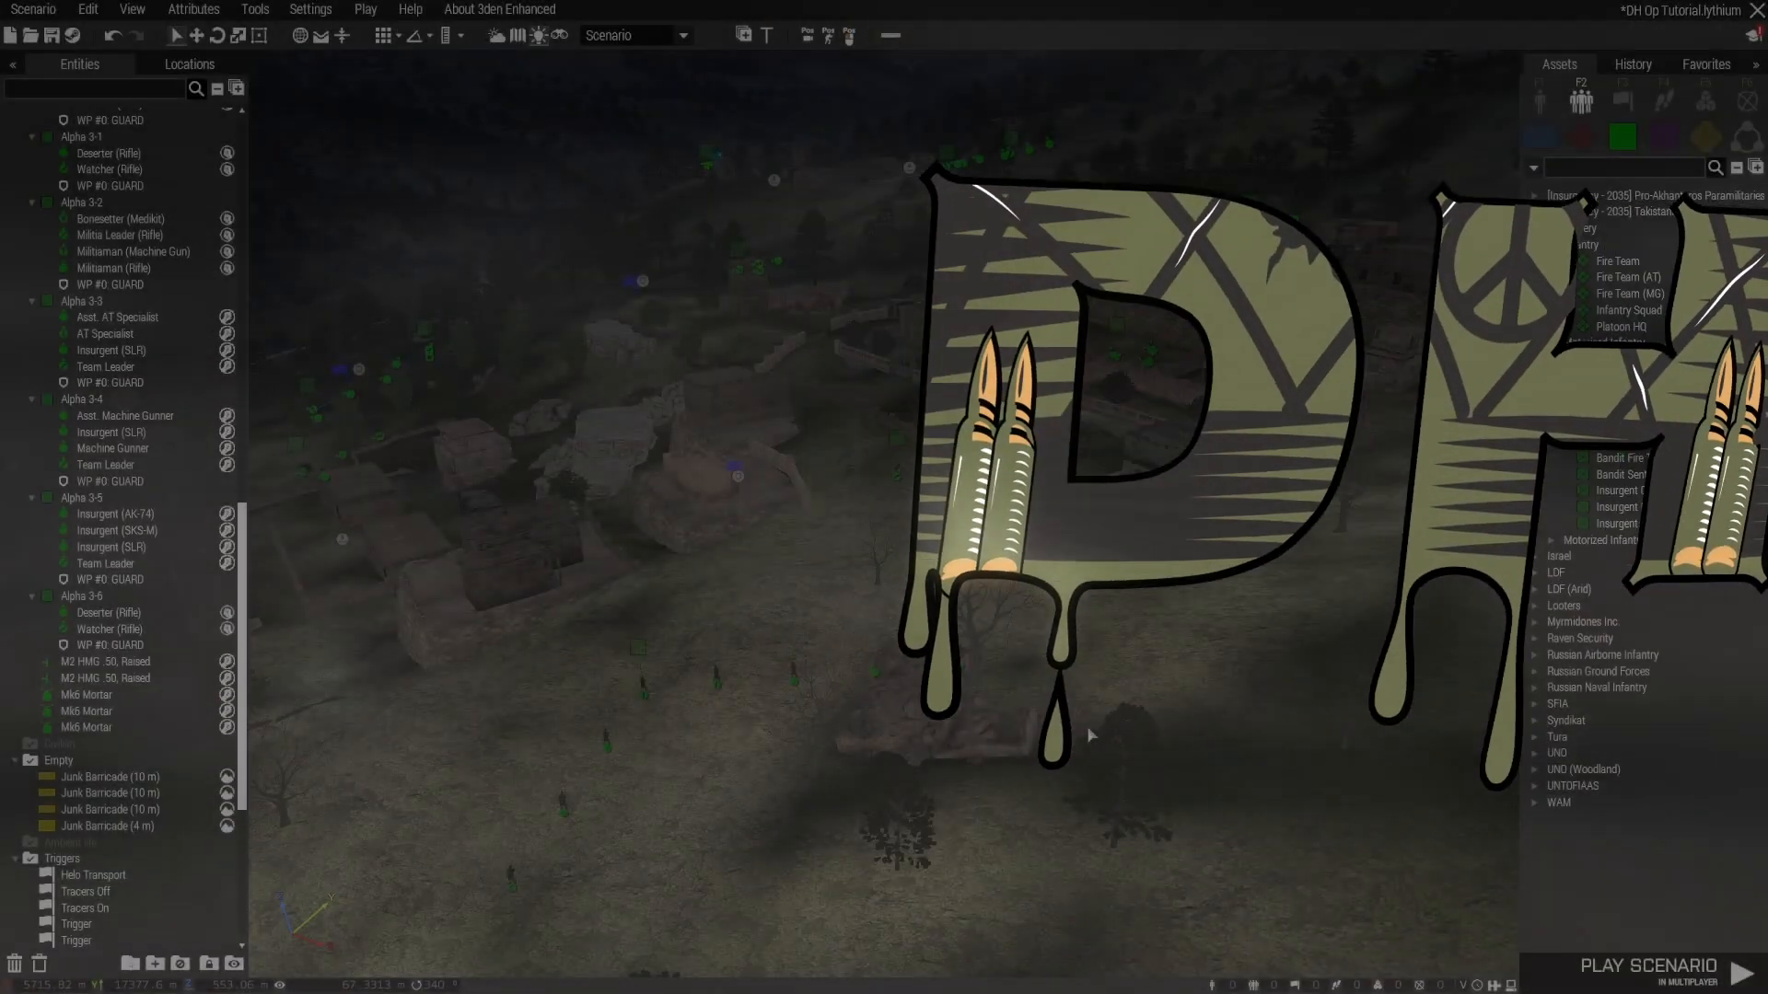
{"action": "key", "text": "w"}
{"action": "key", "text": "d"}
{"action": "right_click_drag", "start_coordinate": [1089, 731], "coordinate": [943, 771]}
{"action": "key", "text": "w"}
{"action": "key", "text": "w"}
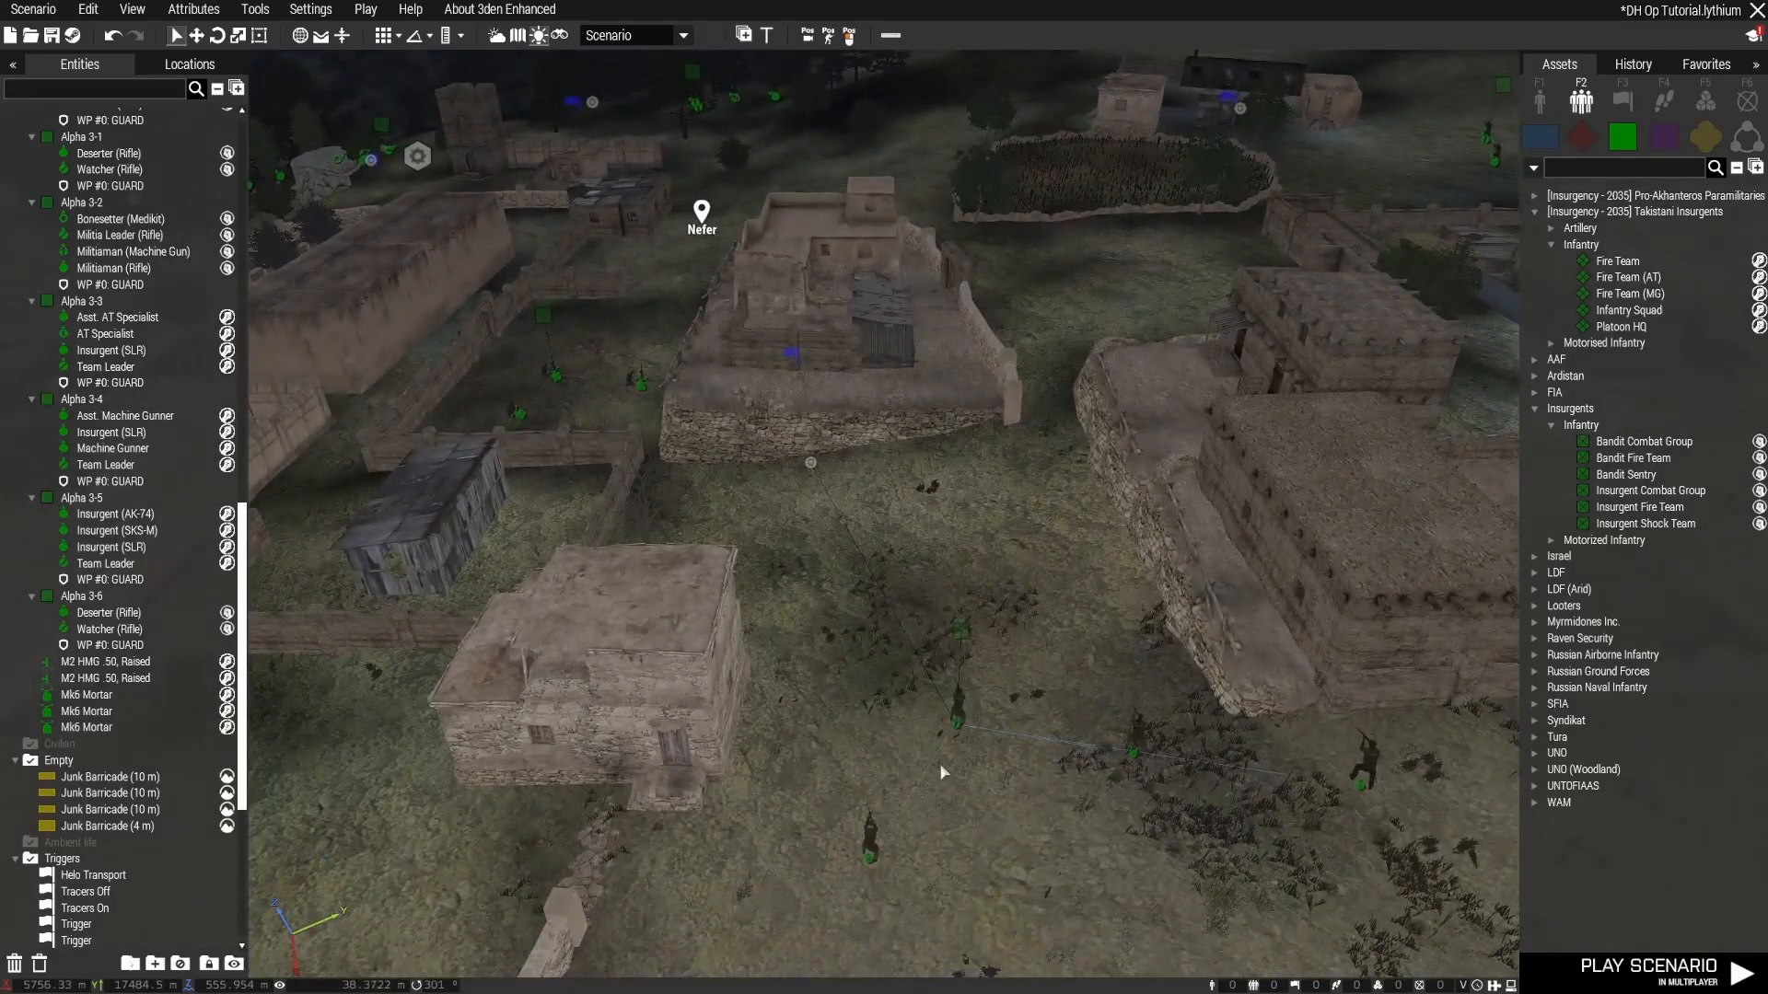
{"action": "key", "text": "w"}
{"action": "right_click_drag", "start_coordinate": [881, 609], "coordinate": [823, 490]}
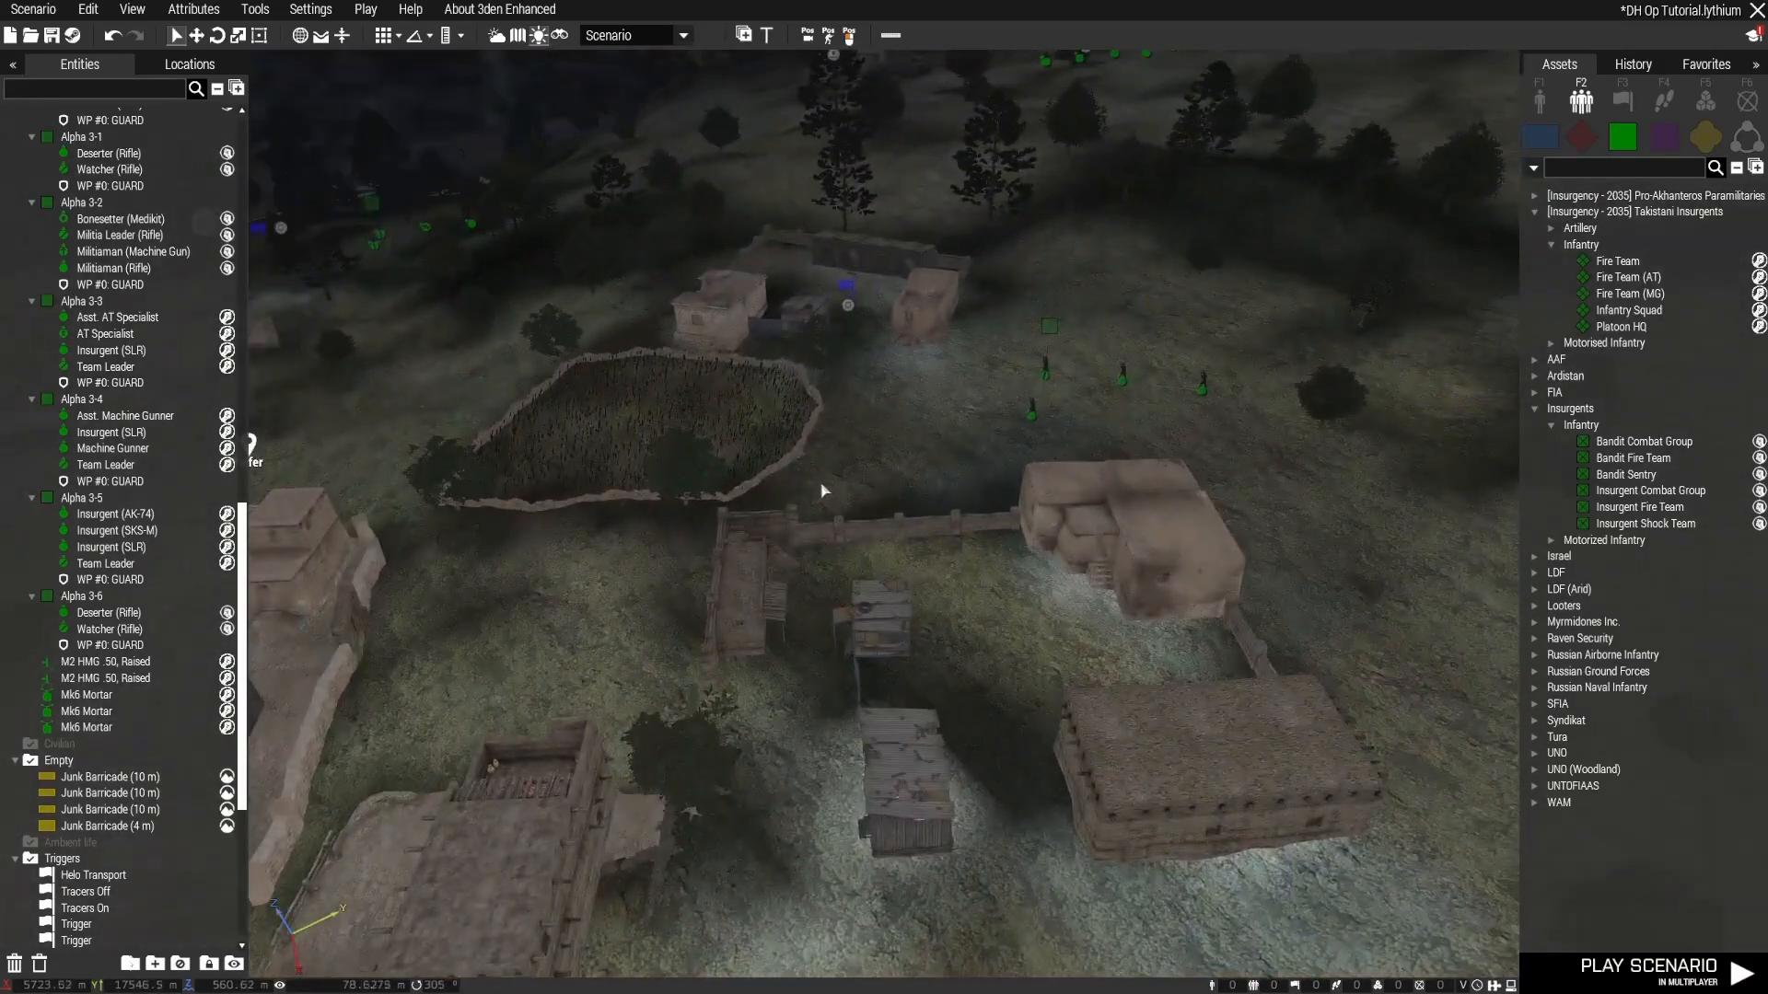
{"action": "key", "text": "w"}
{"action": "right_click_drag", "start_coordinate": [1004, 568], "coordinate": [670, 570]}
{"action": "key", "text": "w"}
{"action": "key", "text": "w"}
{"action": "key", "text": "a"}
{"action": "key", "text": "w"}
{"action": "right_click_drag", "start_coordinate": [669, 570], "coordinate": [1113, 564]}
{"action": "key", "text": "a"}
{"action": "key", "text": "w"}
{"action": "key", "text": "s"}
{"action": "key", "text": "a"}
{"action": "key", "text": "w"}
{"action": "key", "text": "a"}
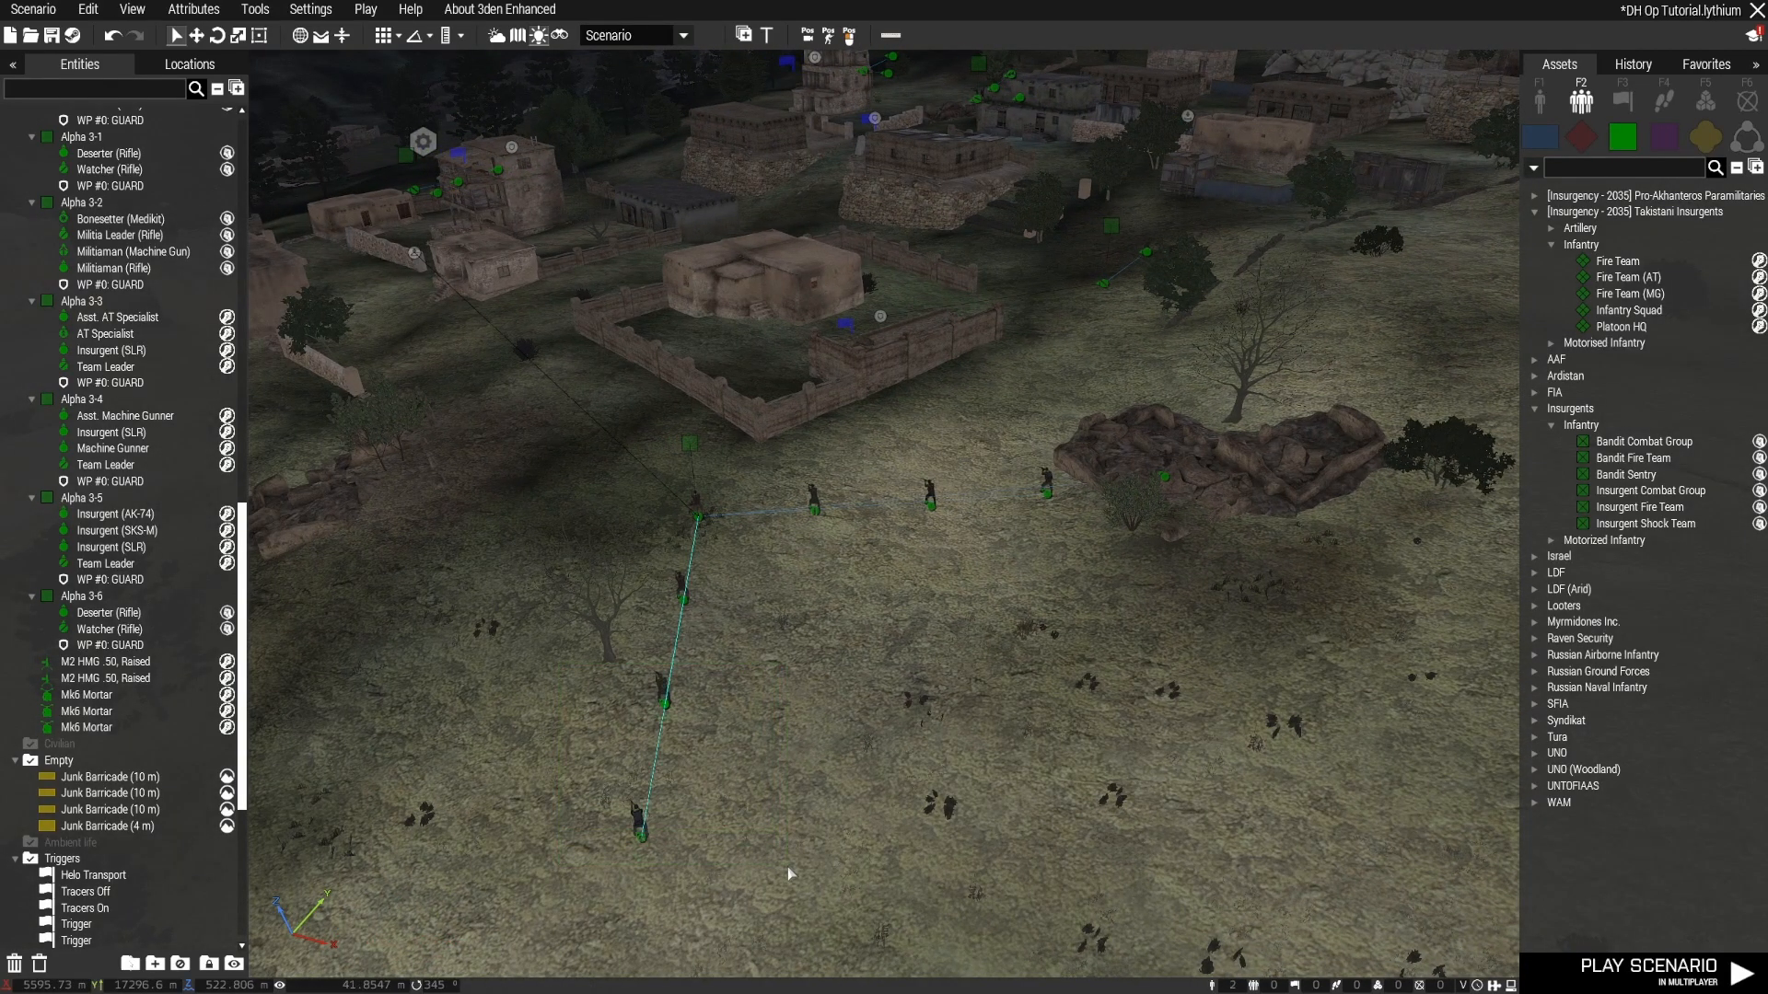
Step: Delete the two rearmost insurgents from the line outside the walled compound and thin out the neighbouring units
{"action": "key", "text": "Delete"}
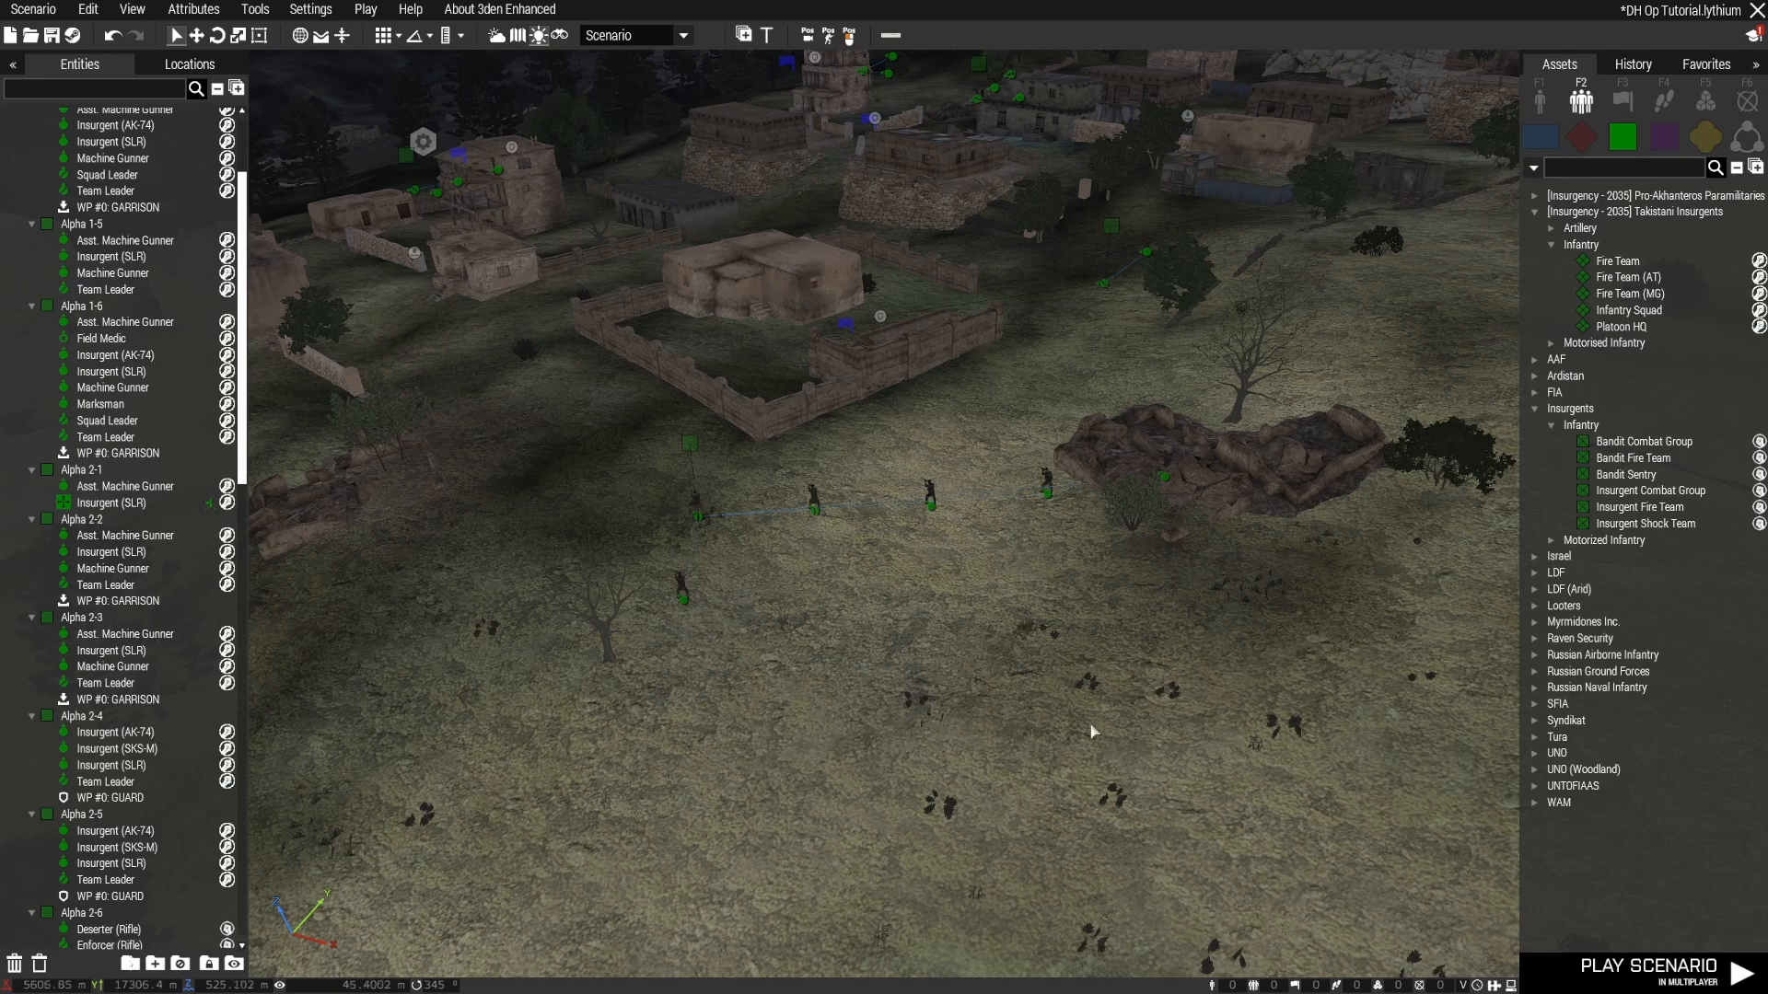
{"action": "right_click_drag", "start_coordinate": [1062, 717], "coordinate": [1101, 749]}
{"action": "left_click", "coordinate": [1454, 605]}
{"action": "key", "text": "Delete"}
Step: Save the scenario, launch it in multiplayer and dismiss the startup error message
{"action": "key", "text": "w"}
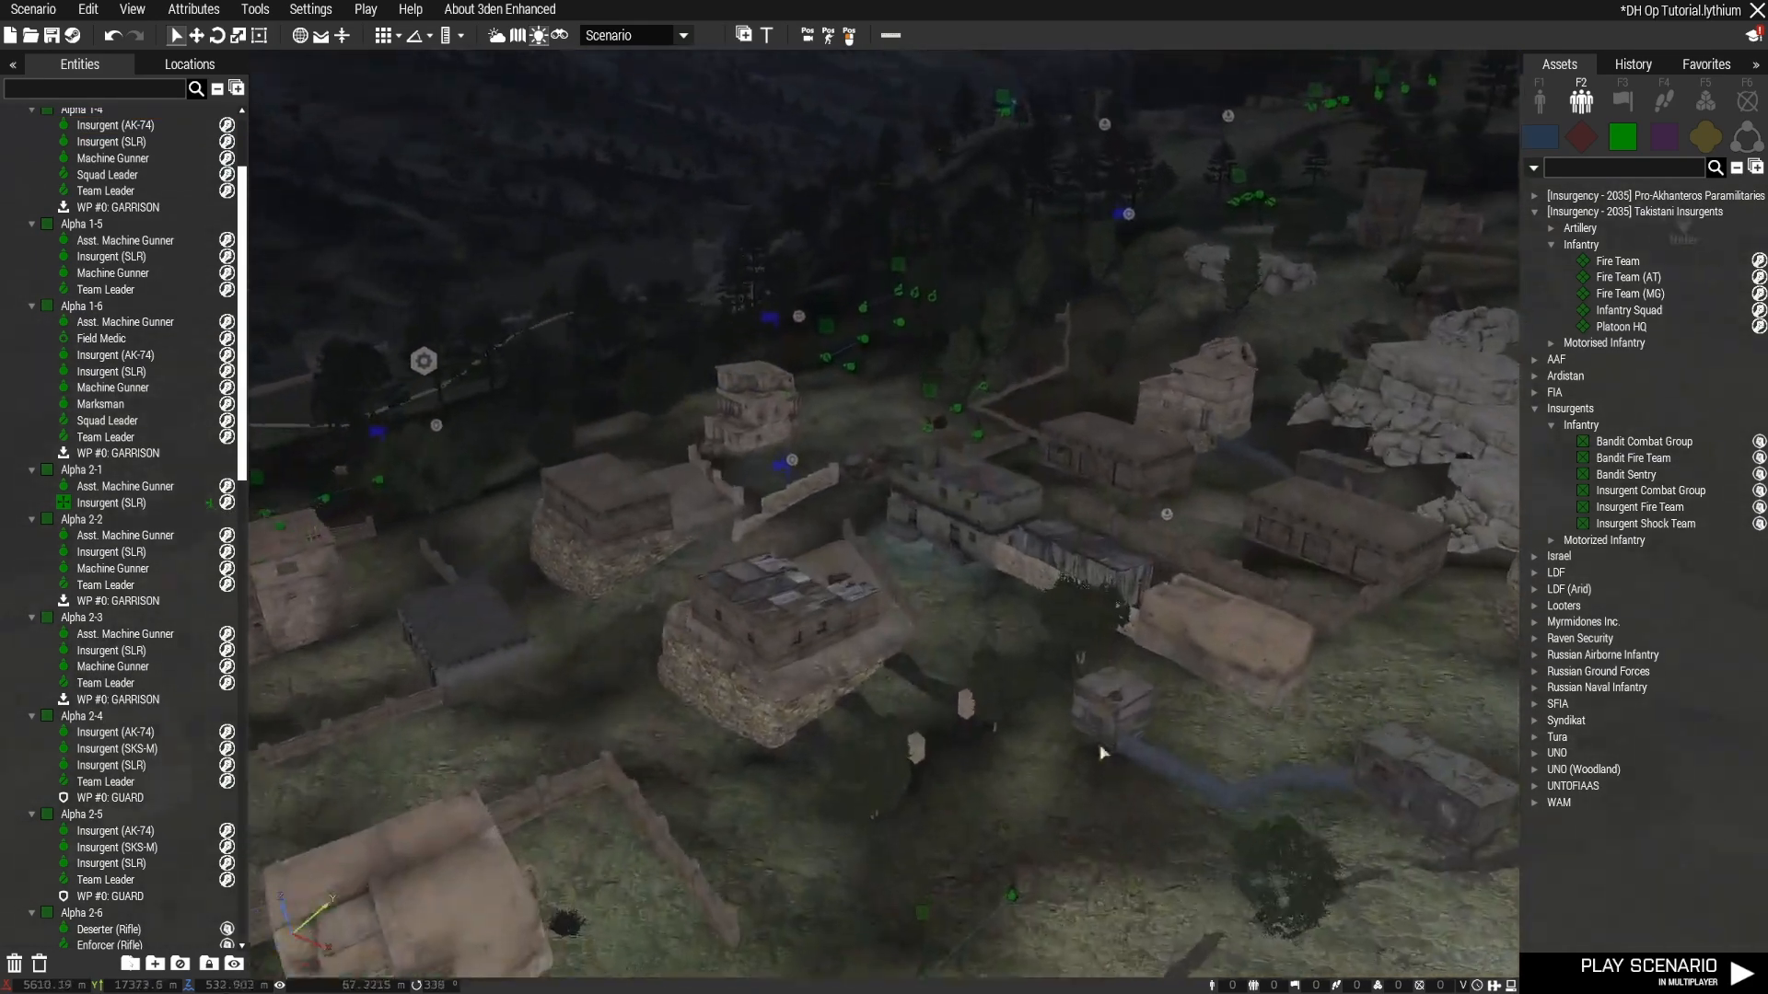
{"action": "right_click_drag", "start_coordinate": [1082, 563], "coordinate": [862, 608]}
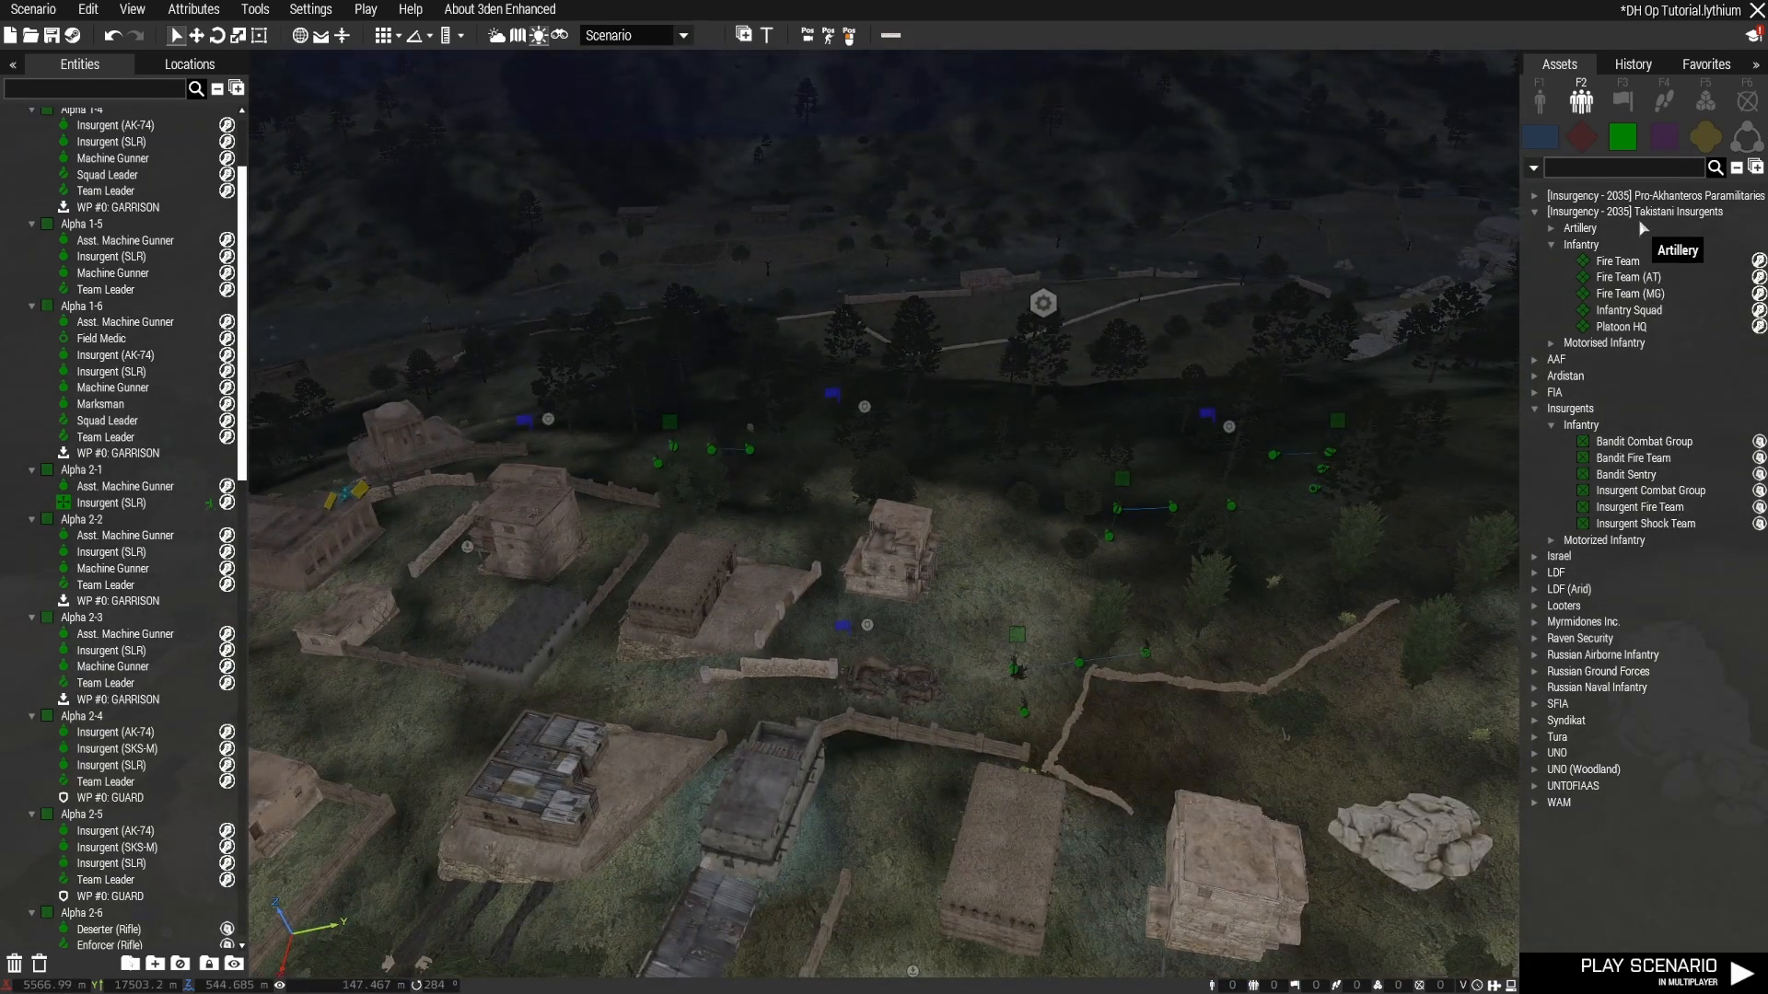
{"action": "key", "text": "a"}
{"action": "right_click_drag", "start_coordinate": [1005, 648], "coordinate": [1153, 626]}
{"action": "key", "text": "w"}
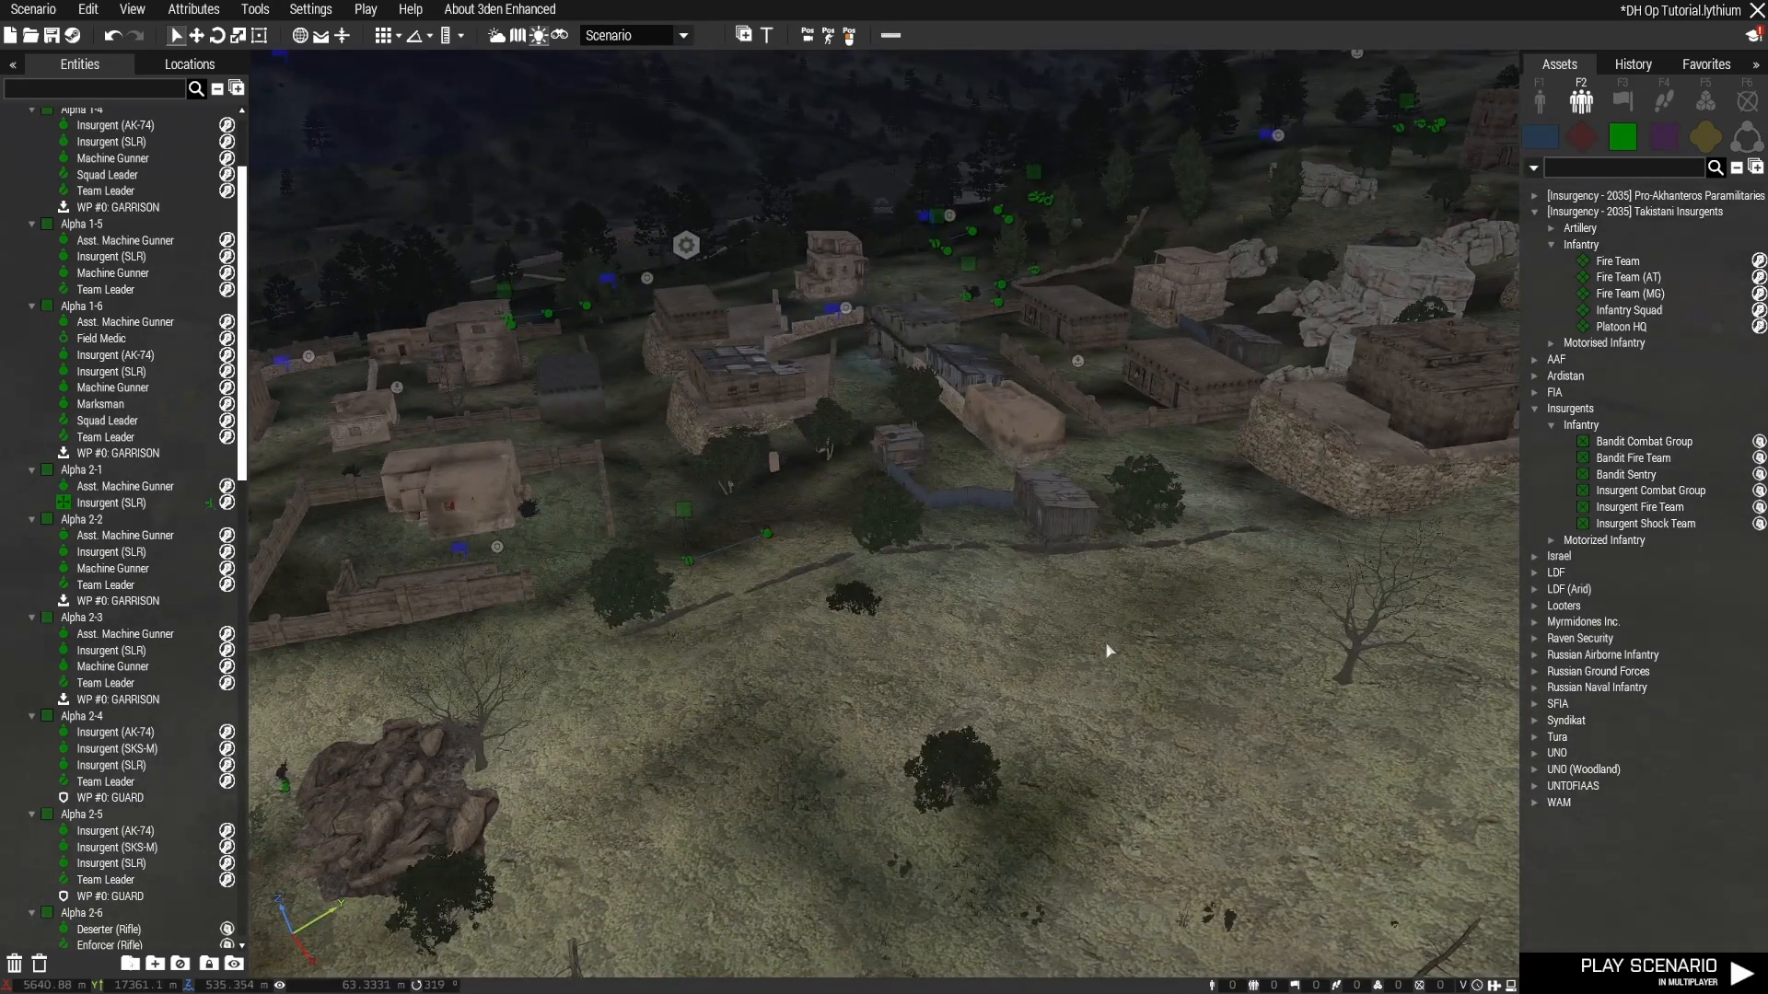
{"action": "key", "text": "ctrl+s"}
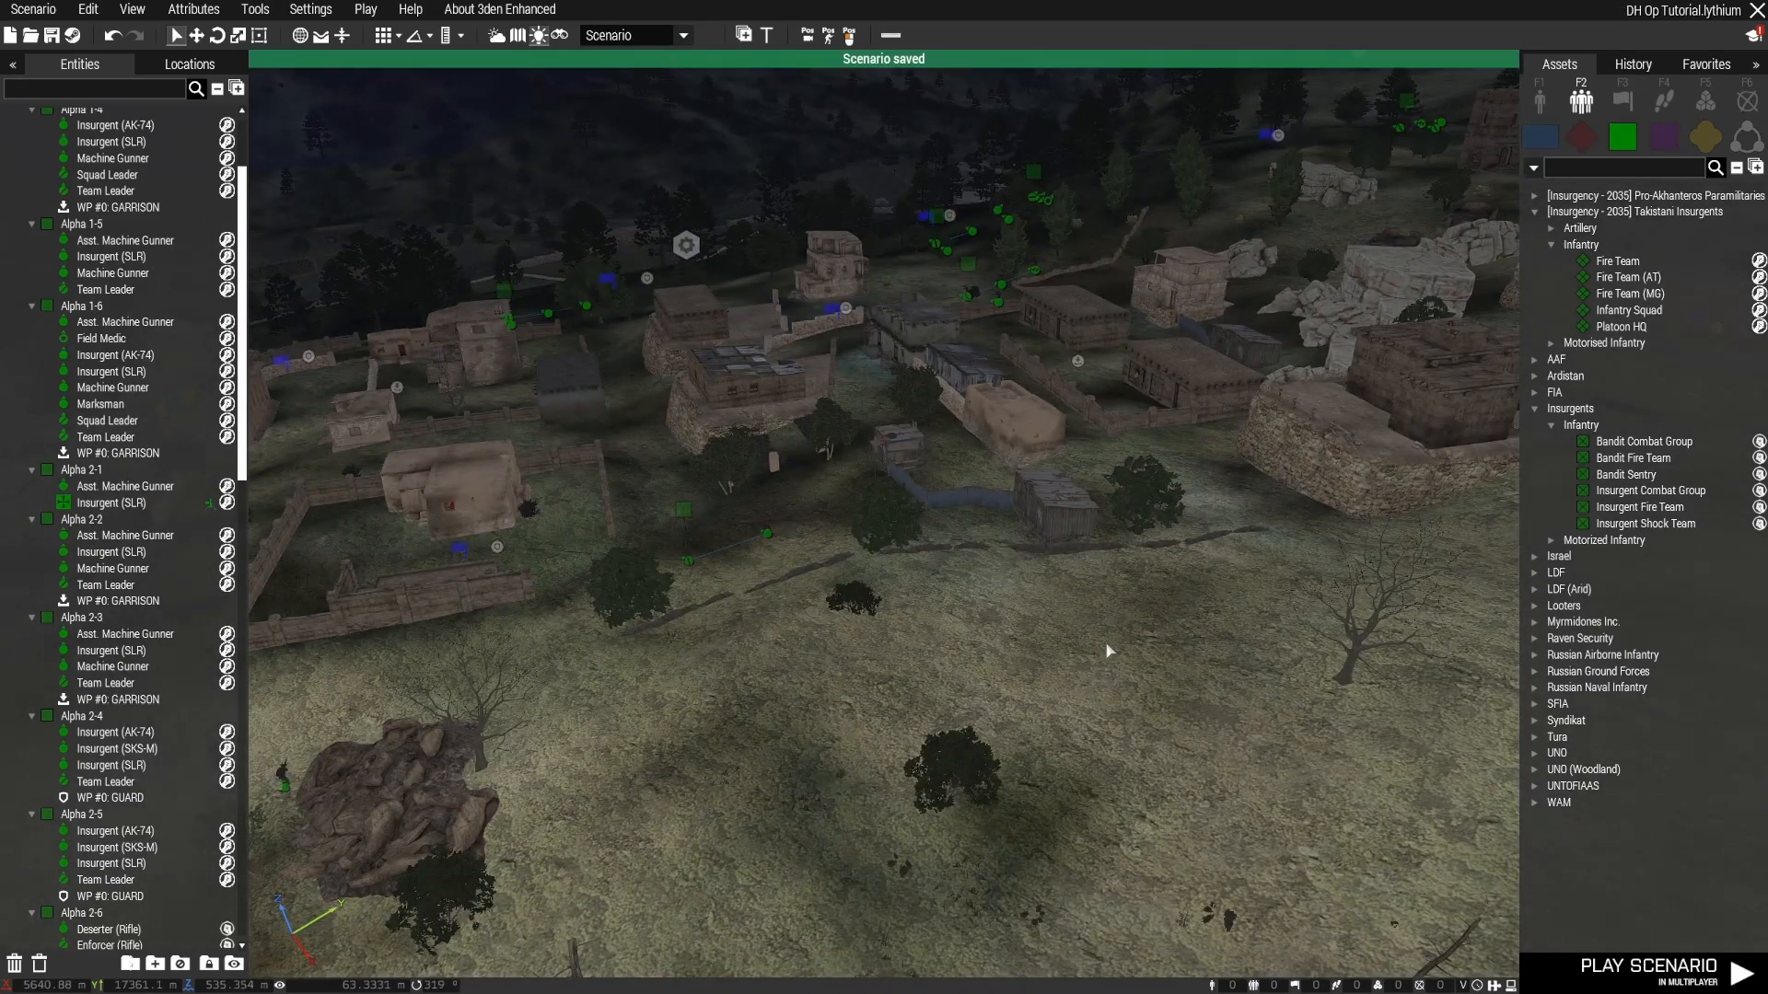
{"action": "left_click", "coordinate": [1653, 966]}
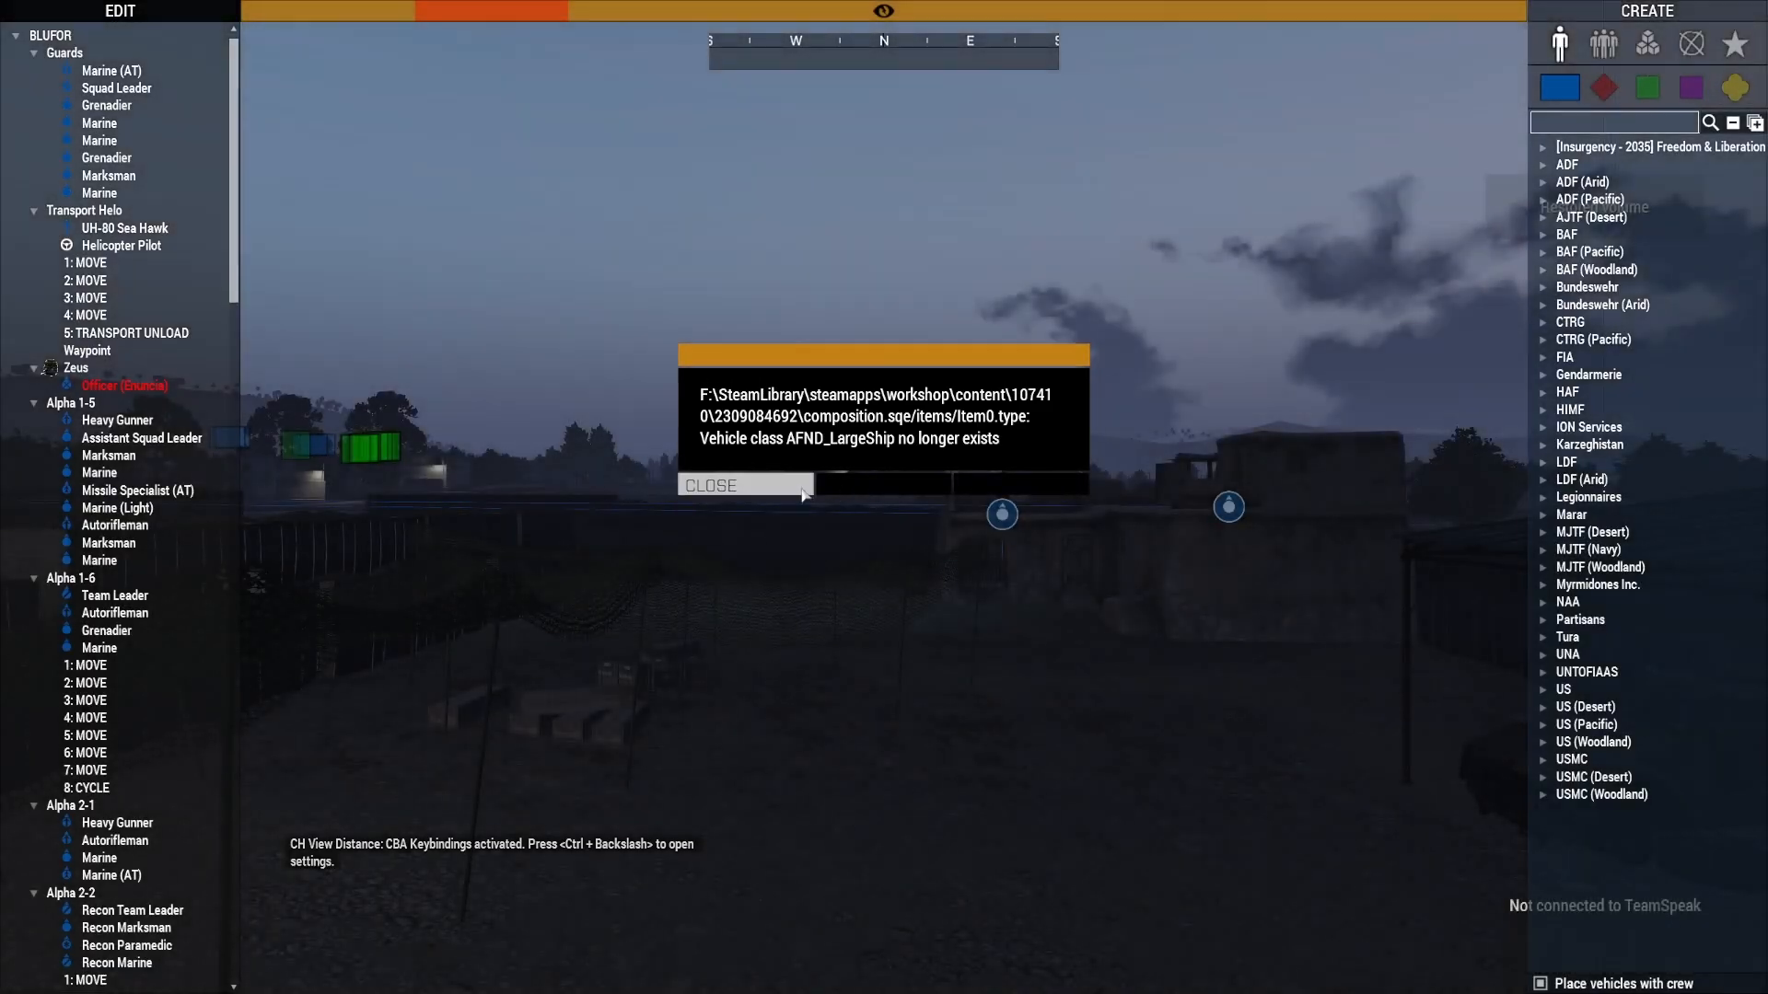
{"action": "key", "text": "Escape"}
Step: Go to the village through the map in Zeus and look over the Independent groups around it
{"action": "key", "text": "m"}
{"action": "scroll", "coordinate": [806, 494], "scroll_direction": "up", "scroll_amount": 5}
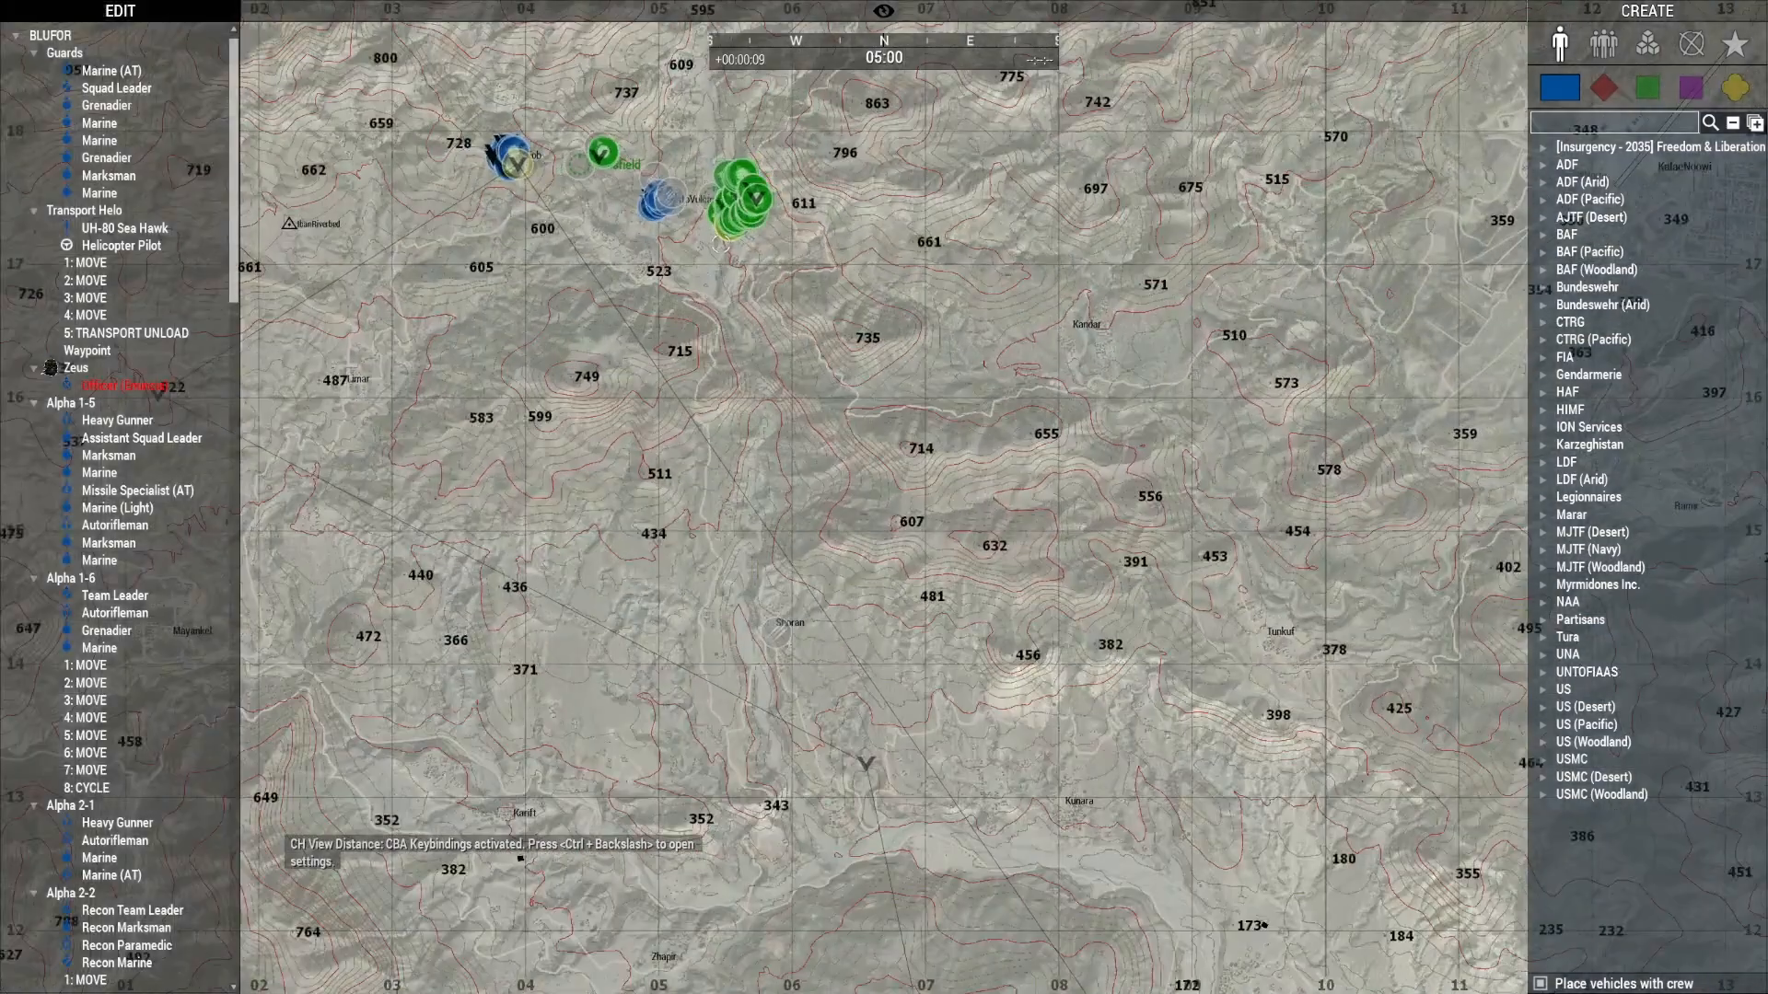
{"action": "key", "text": "m"}
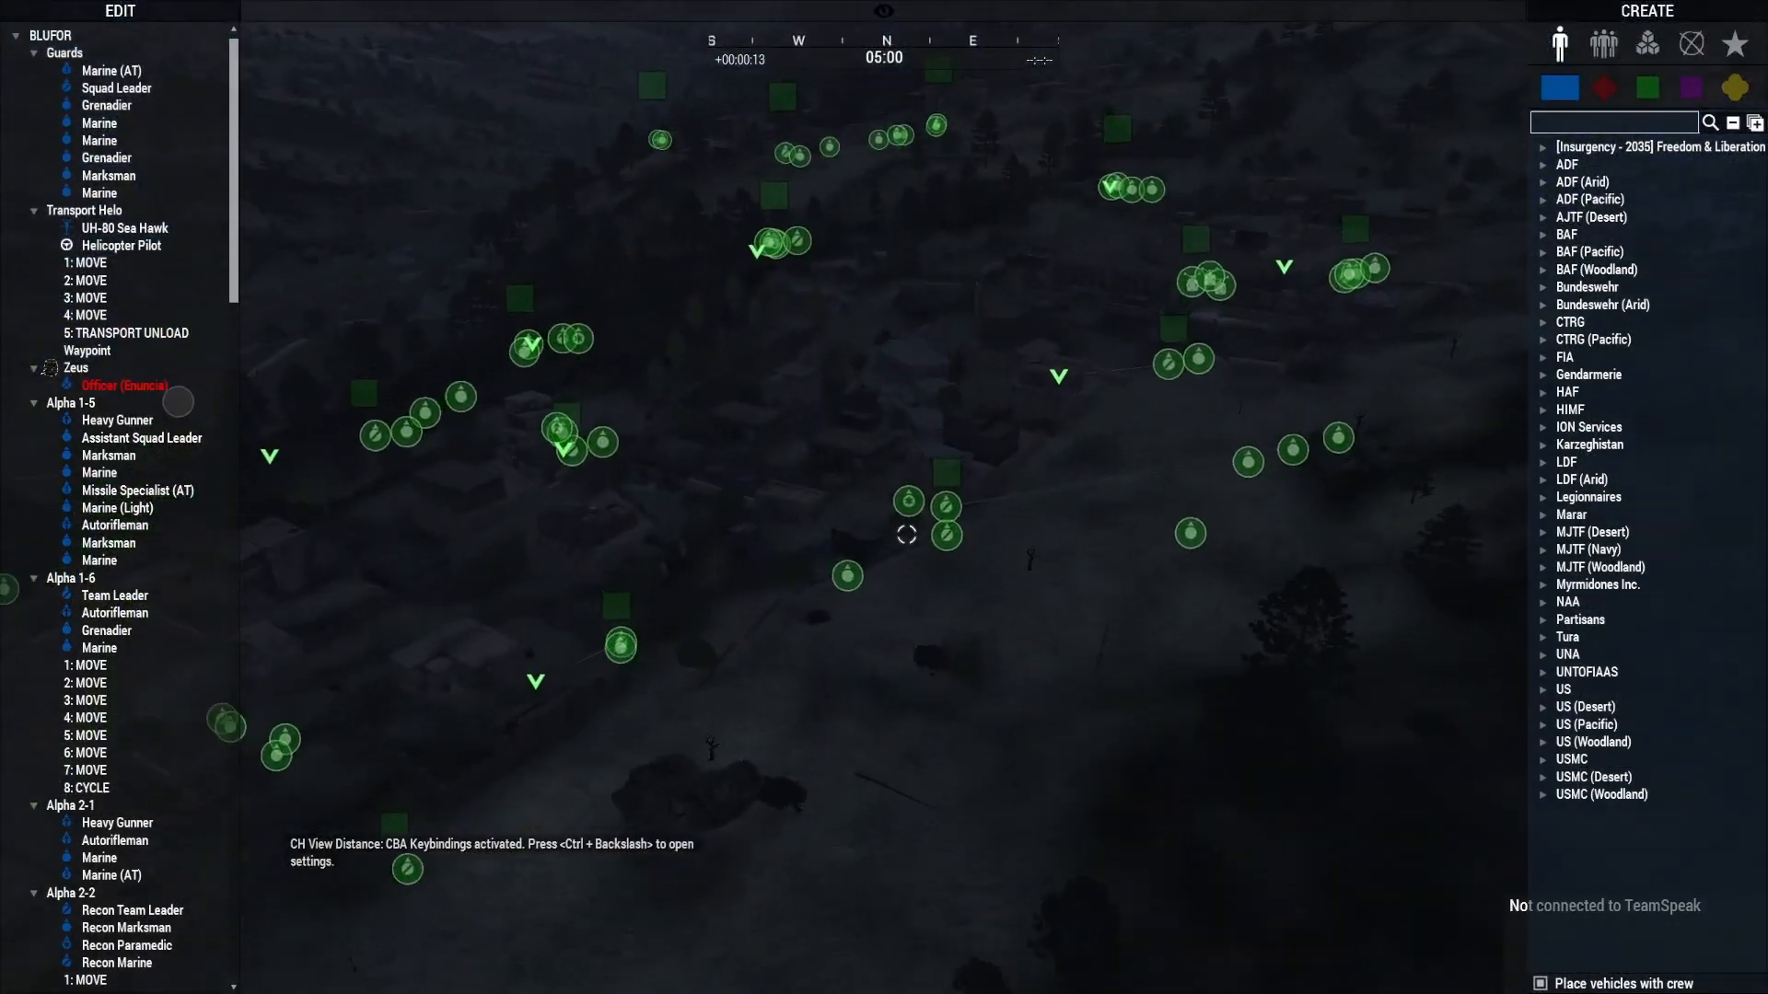
{"action": "key", "text": "w"}
{"action": "mouse_move", "coordinate": [907, 534]}
{"action": "right_mouse_down"}
{"action": "mouse_move", "coordinate": [820, 497]}
{"action": "mouse_move", "coordinate": [793, 525]}
{"action": "mouse_move", "coordinate": [924, 513]}
{"action": "right_mouse_up"}
{"action": "key", "text": "a"}
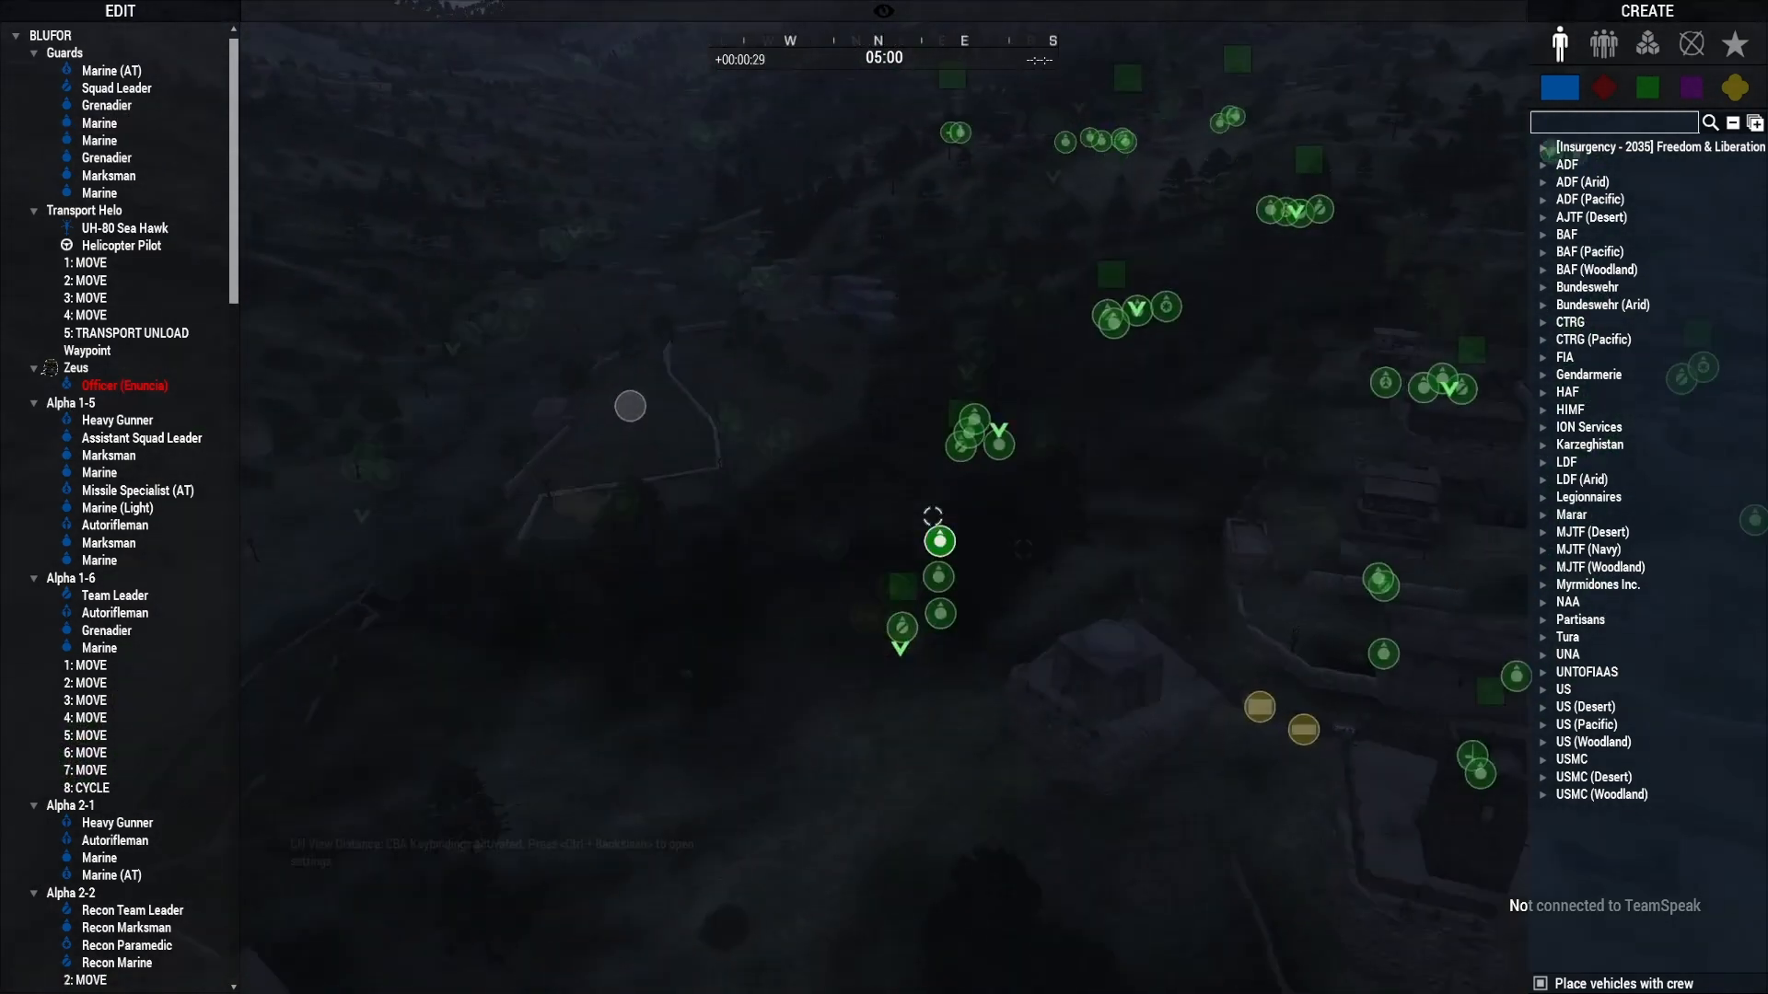
{"action": "key", "text": "w"}
{"action": "key", "text": "z"}
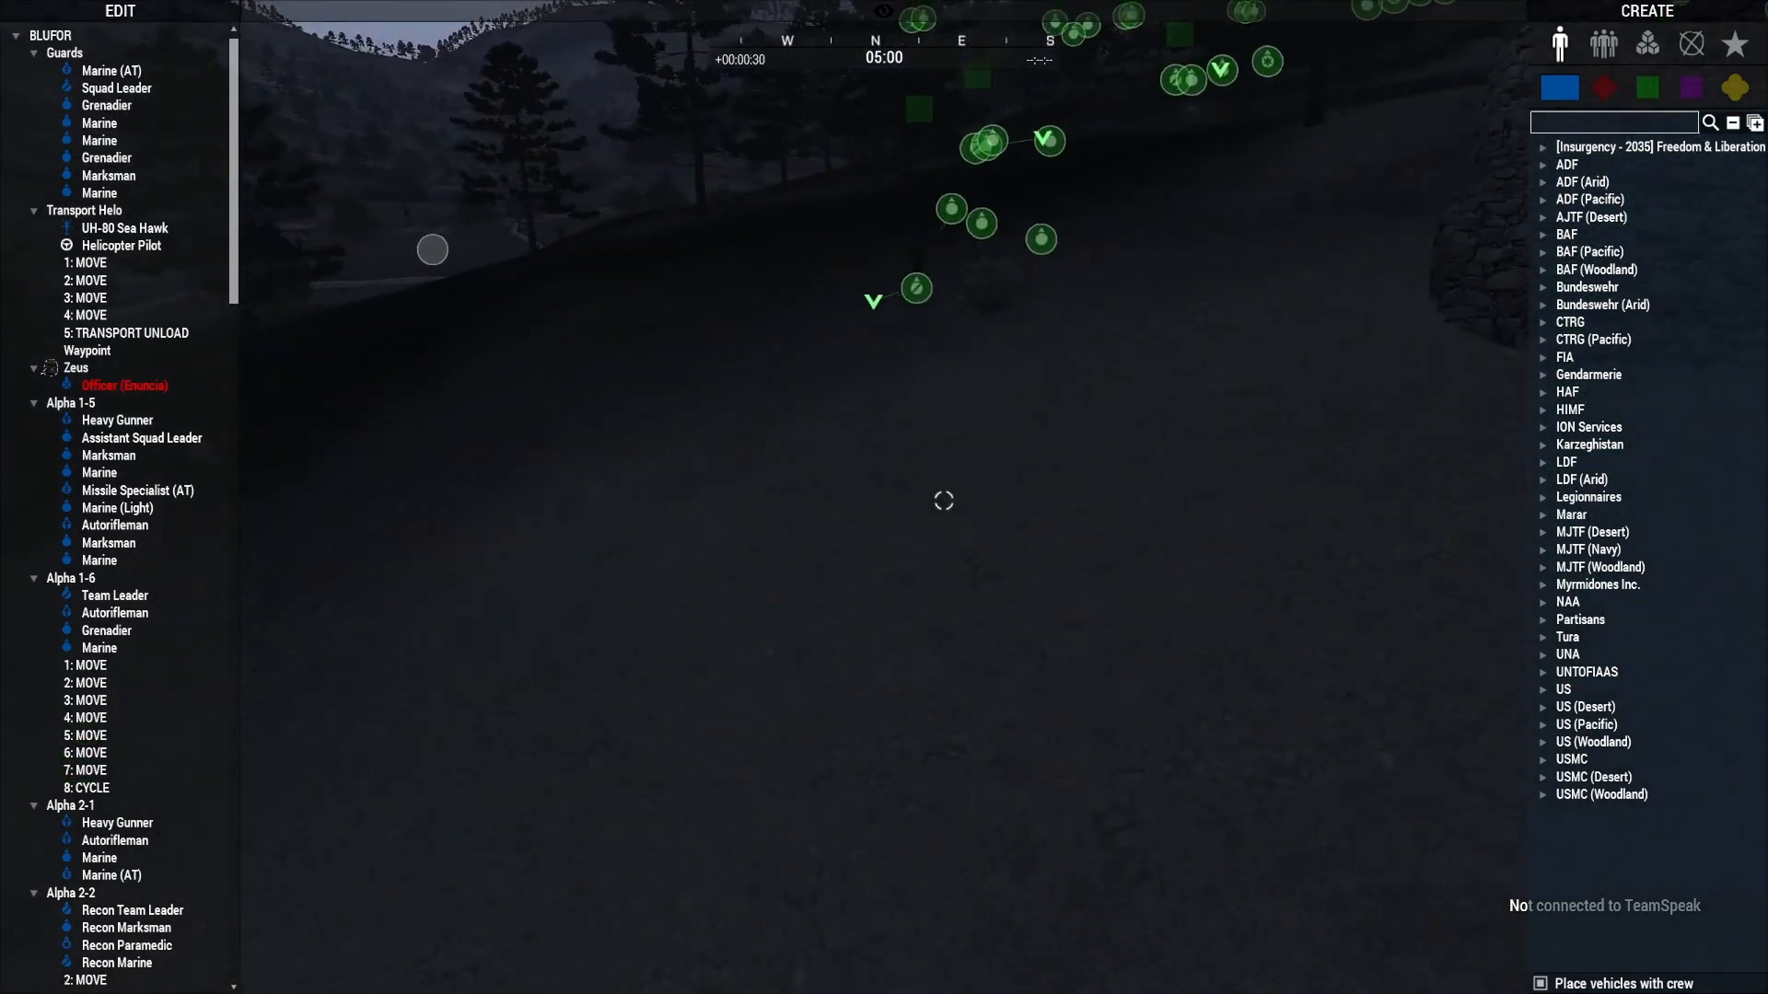
Step: Inspect the individual fire teams on the dark wooded slope and their positions relative to their waypoints
{"action": "right_click_drag", "start_coordinate": [943, 501], "coordinate": [1018, 501]}
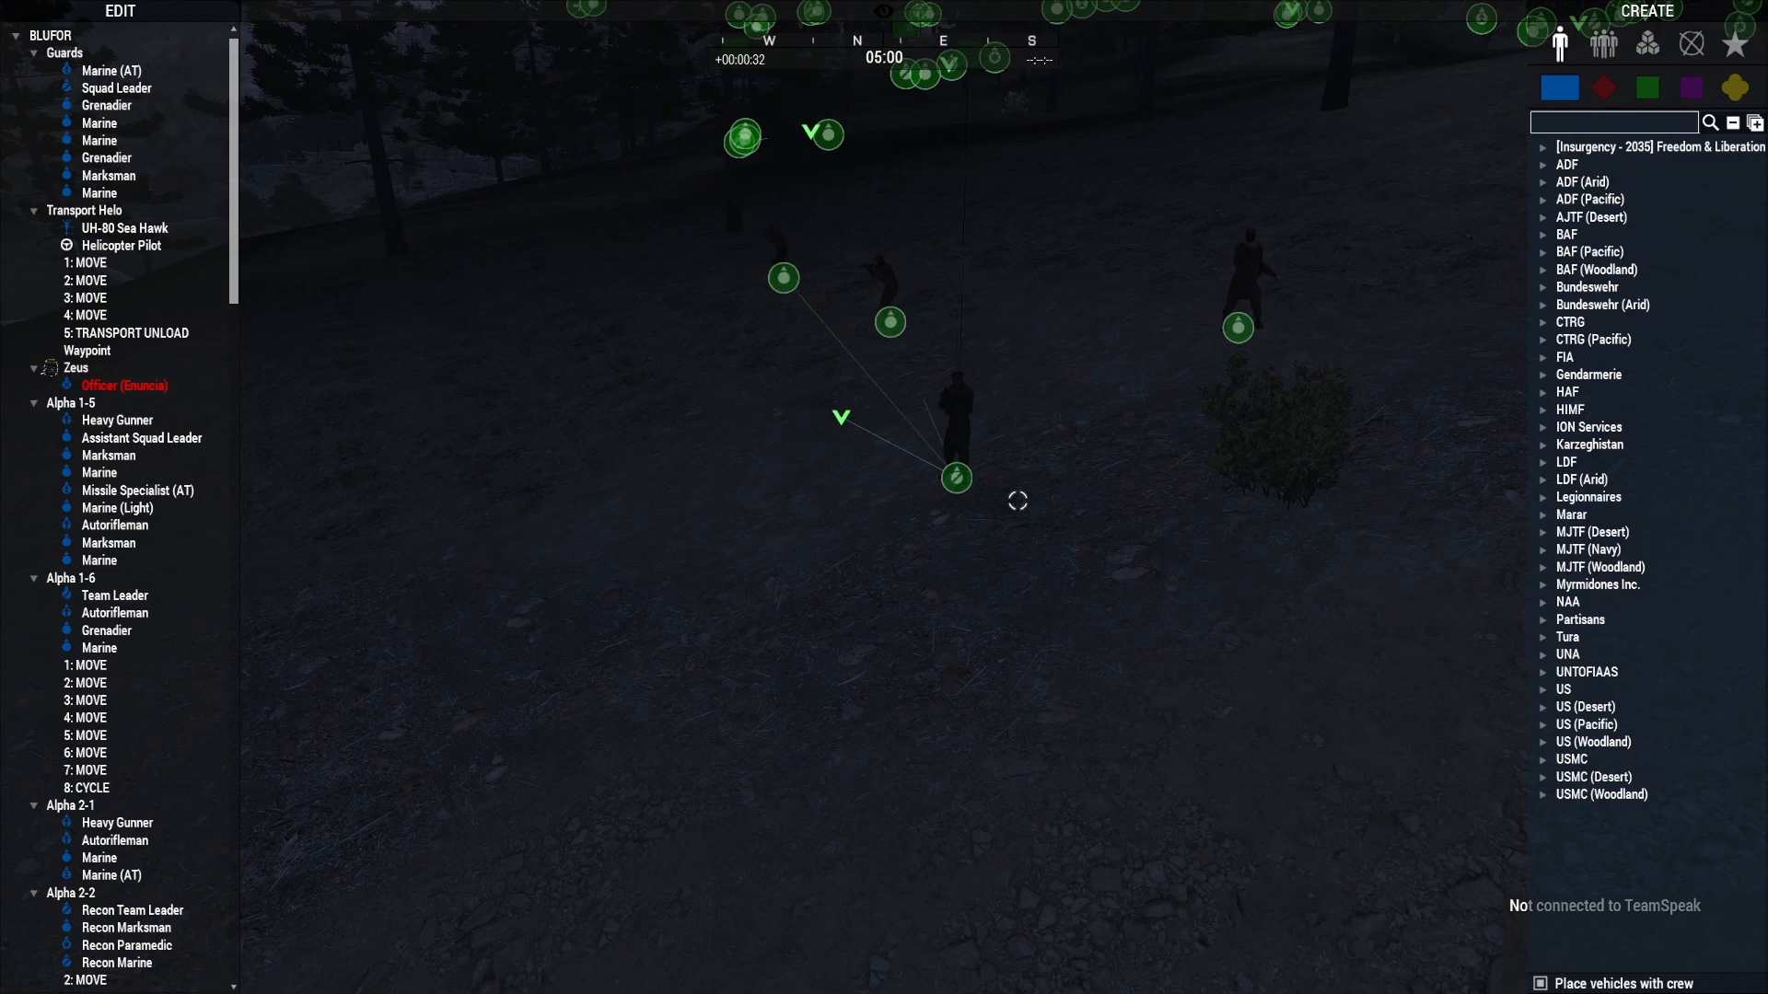
{"action": "scroll", "coordinate": [913, 542], "scroll_direction": "down", "scroll_amount": 5}
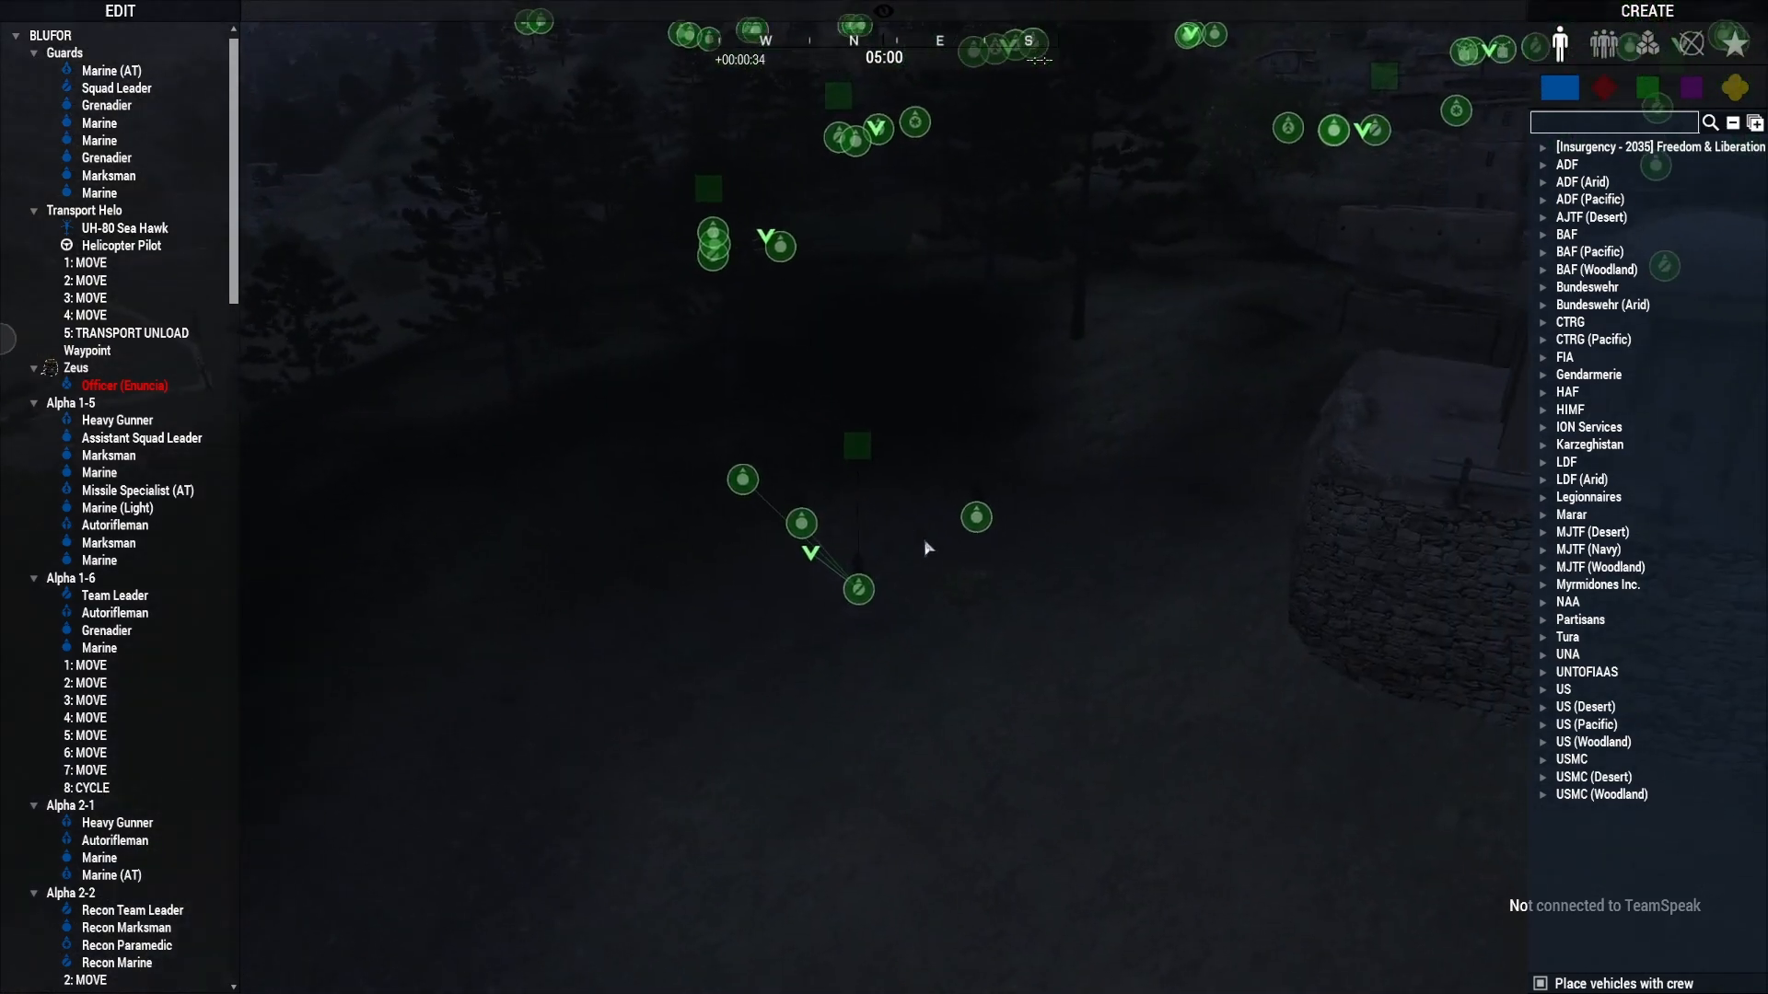
{"action": "scroll", "coordinate": [925, 547], "scroll_direction": "down", "scroll_amount": 3}
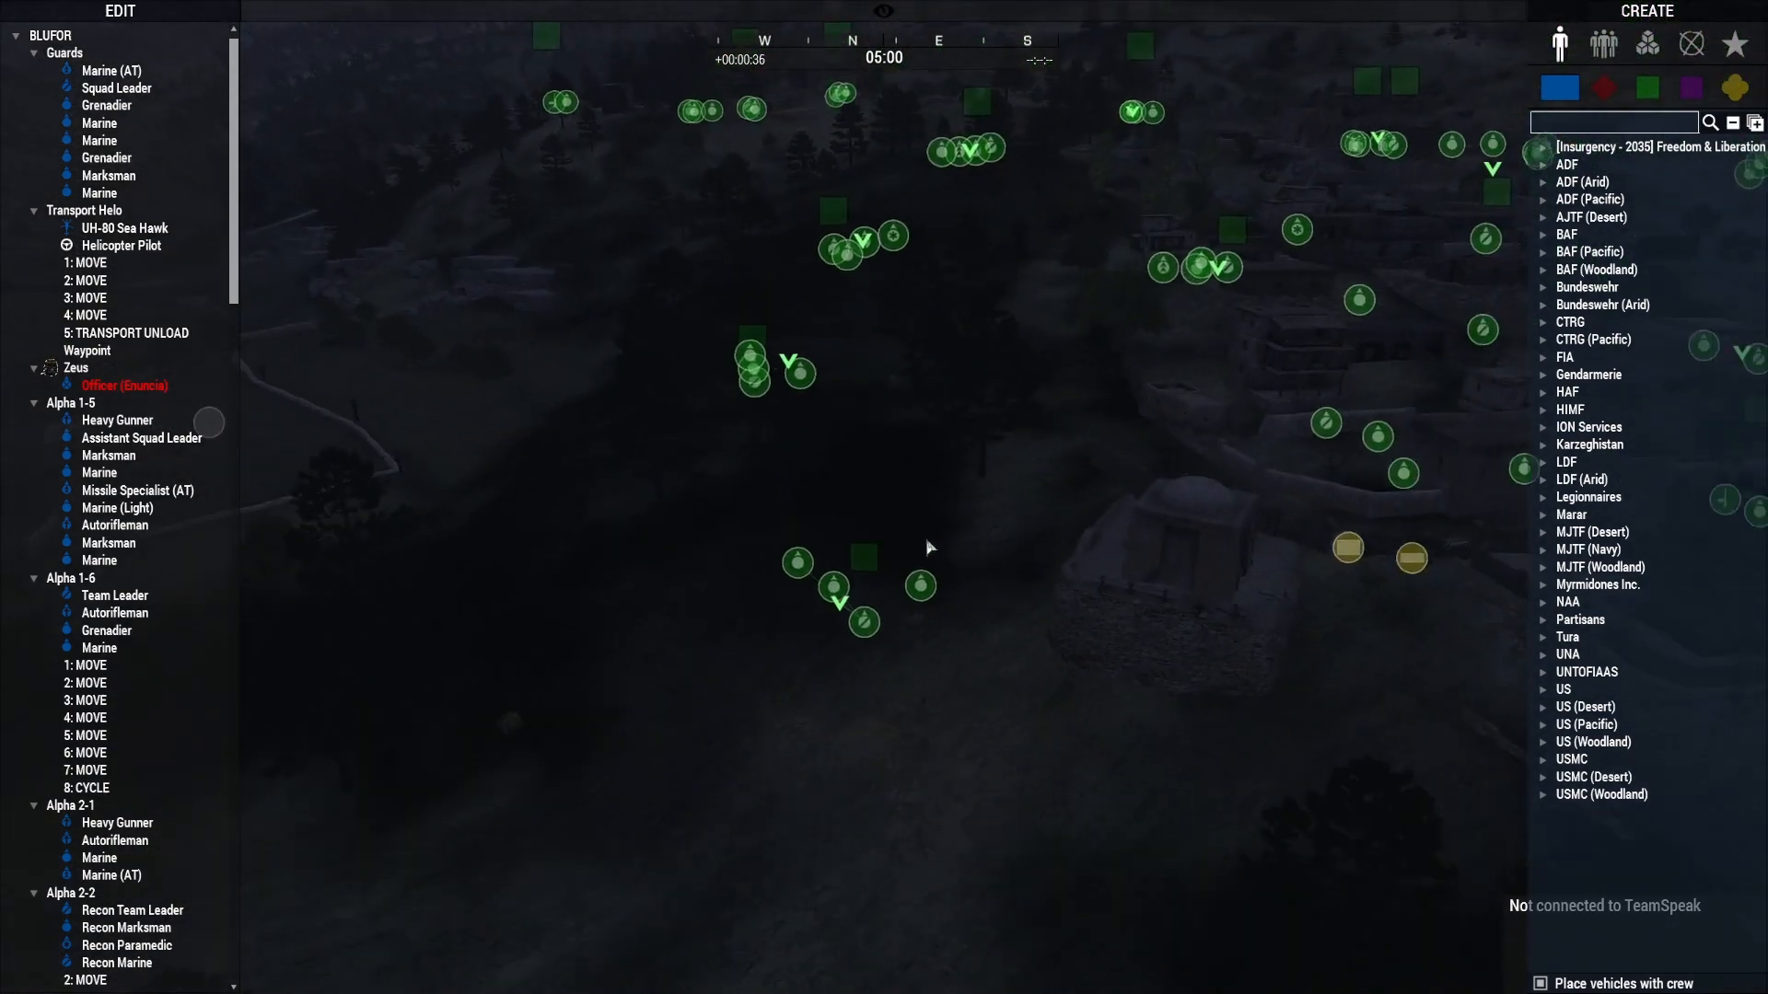
{"action": "key", "text": "w"}
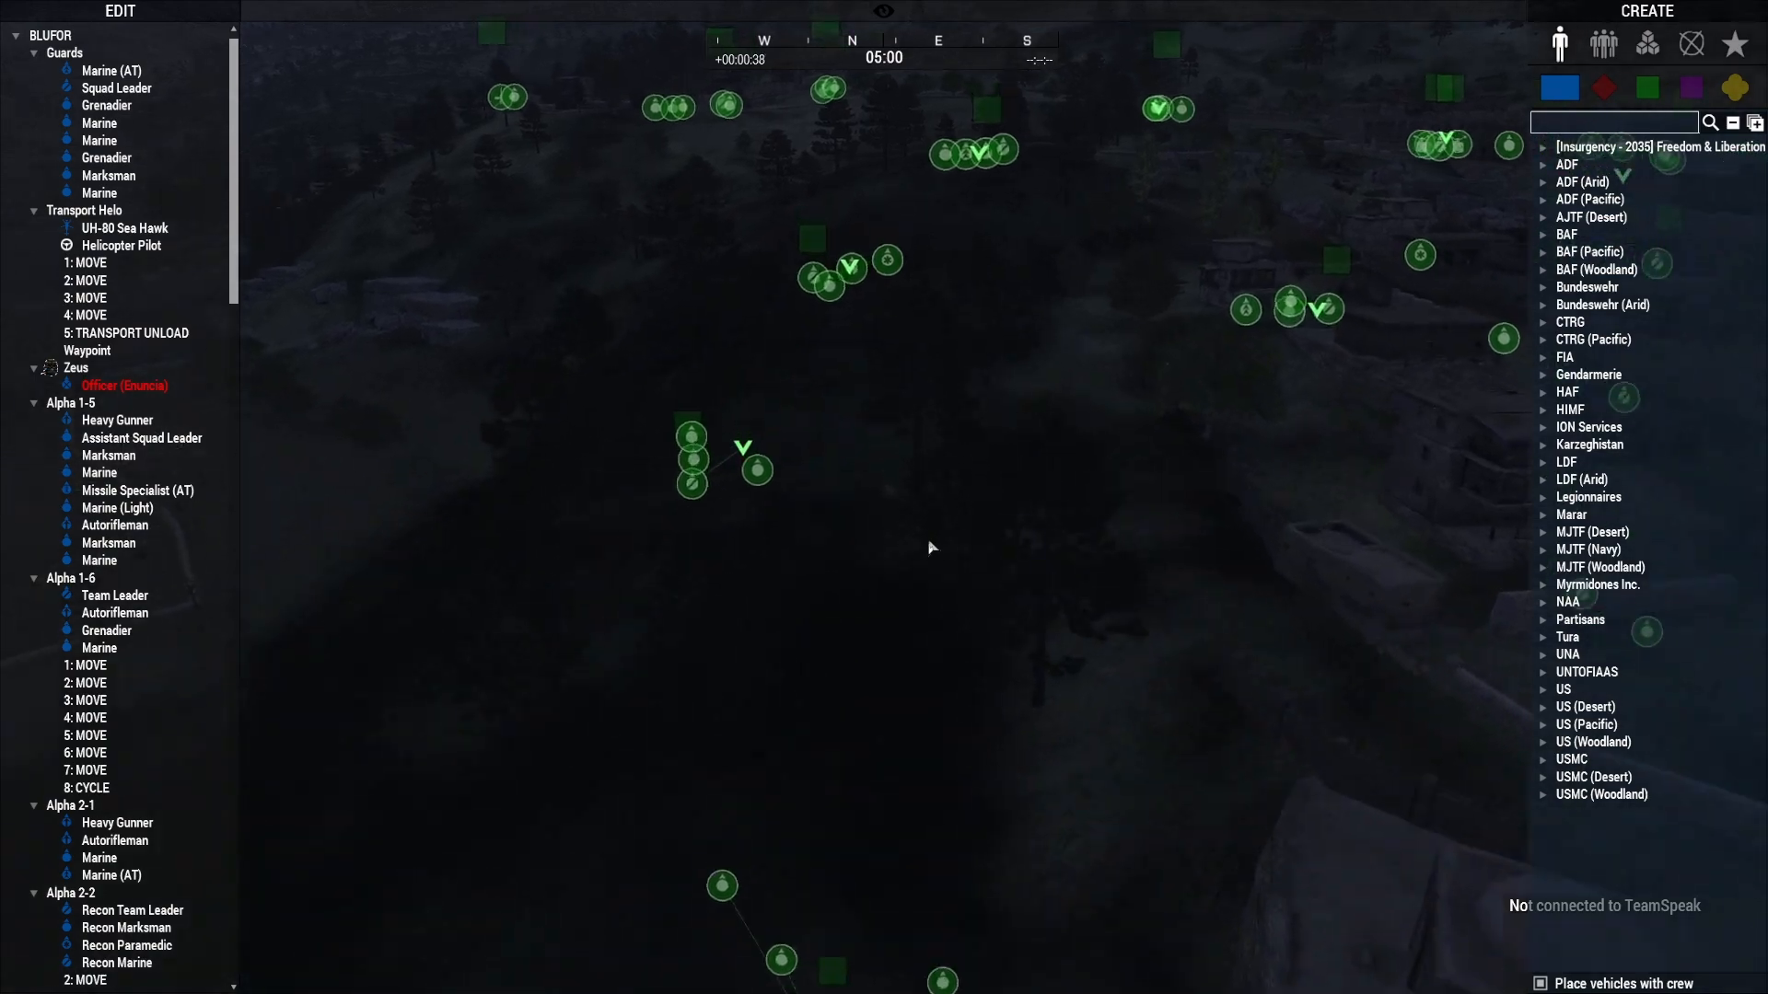
{"action": "right_click_drag", "start_coordinate": [949, 544], "coordinate": [1027, 545]}
{"action": "scroll", "coordinate": [1028, 549], "scroll_direction": "up", "scroll_amount": 5}
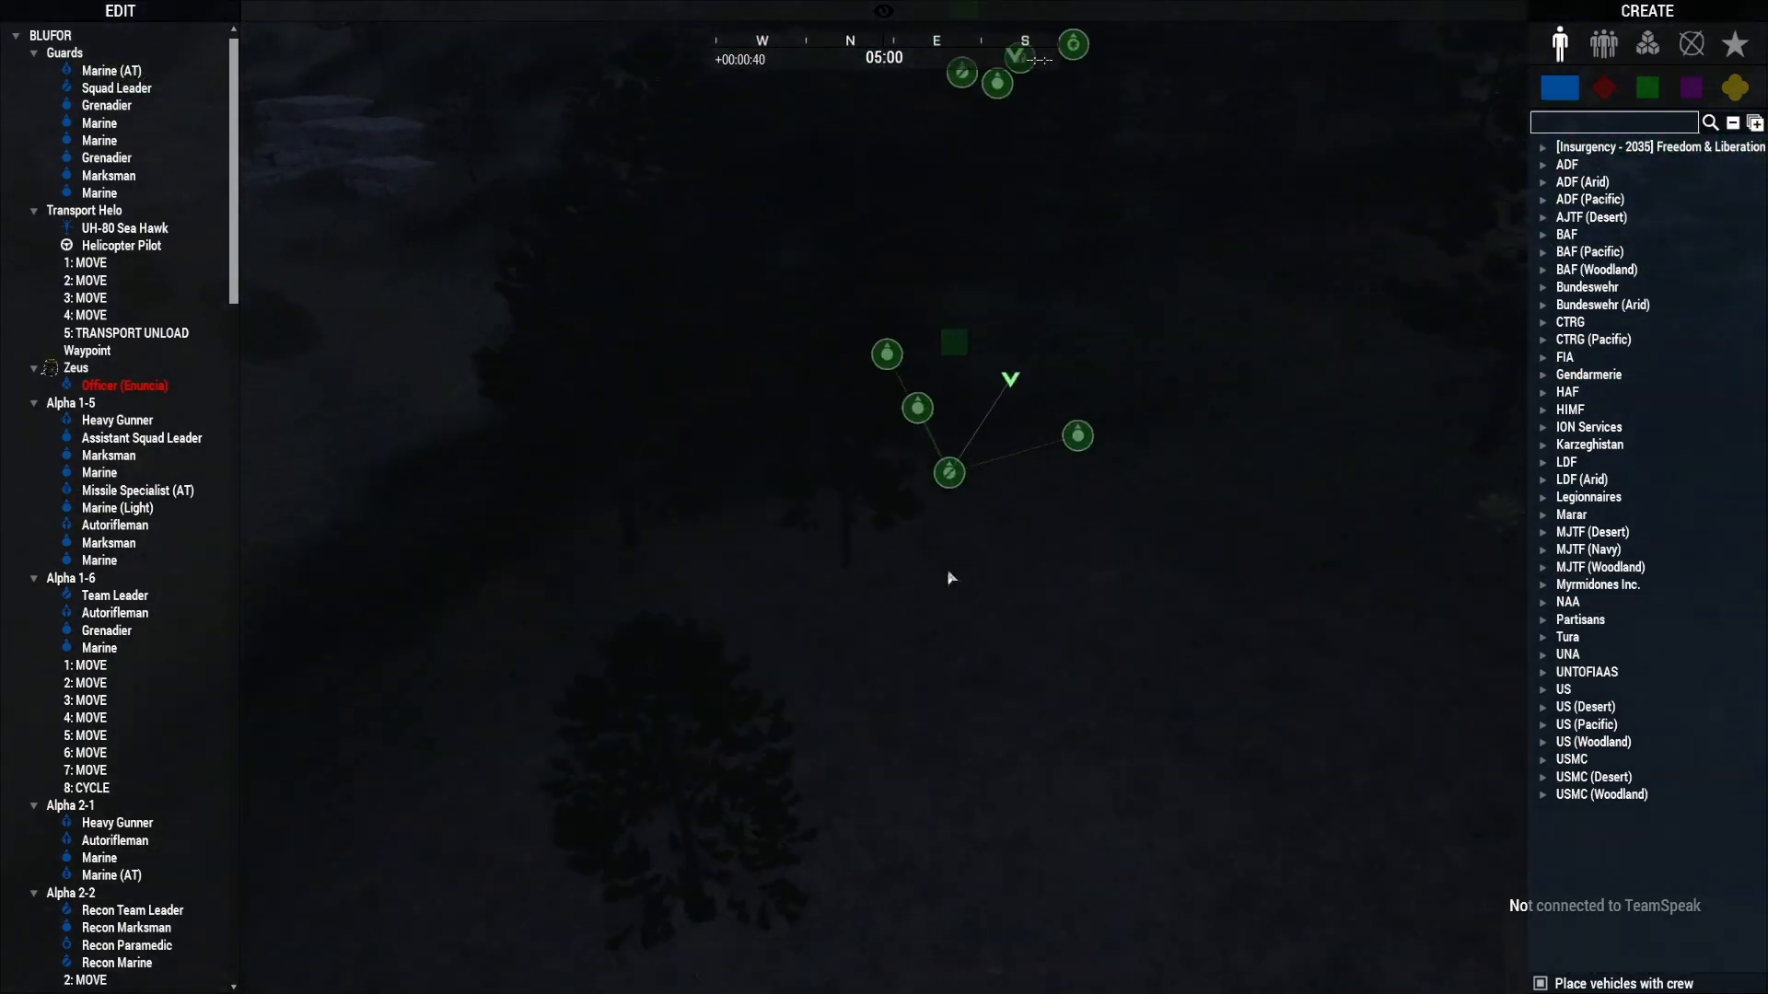
{"action": "scroll", "coordinate": [910, 558], "scroll_direction": "down", "scroll_amount": 2}
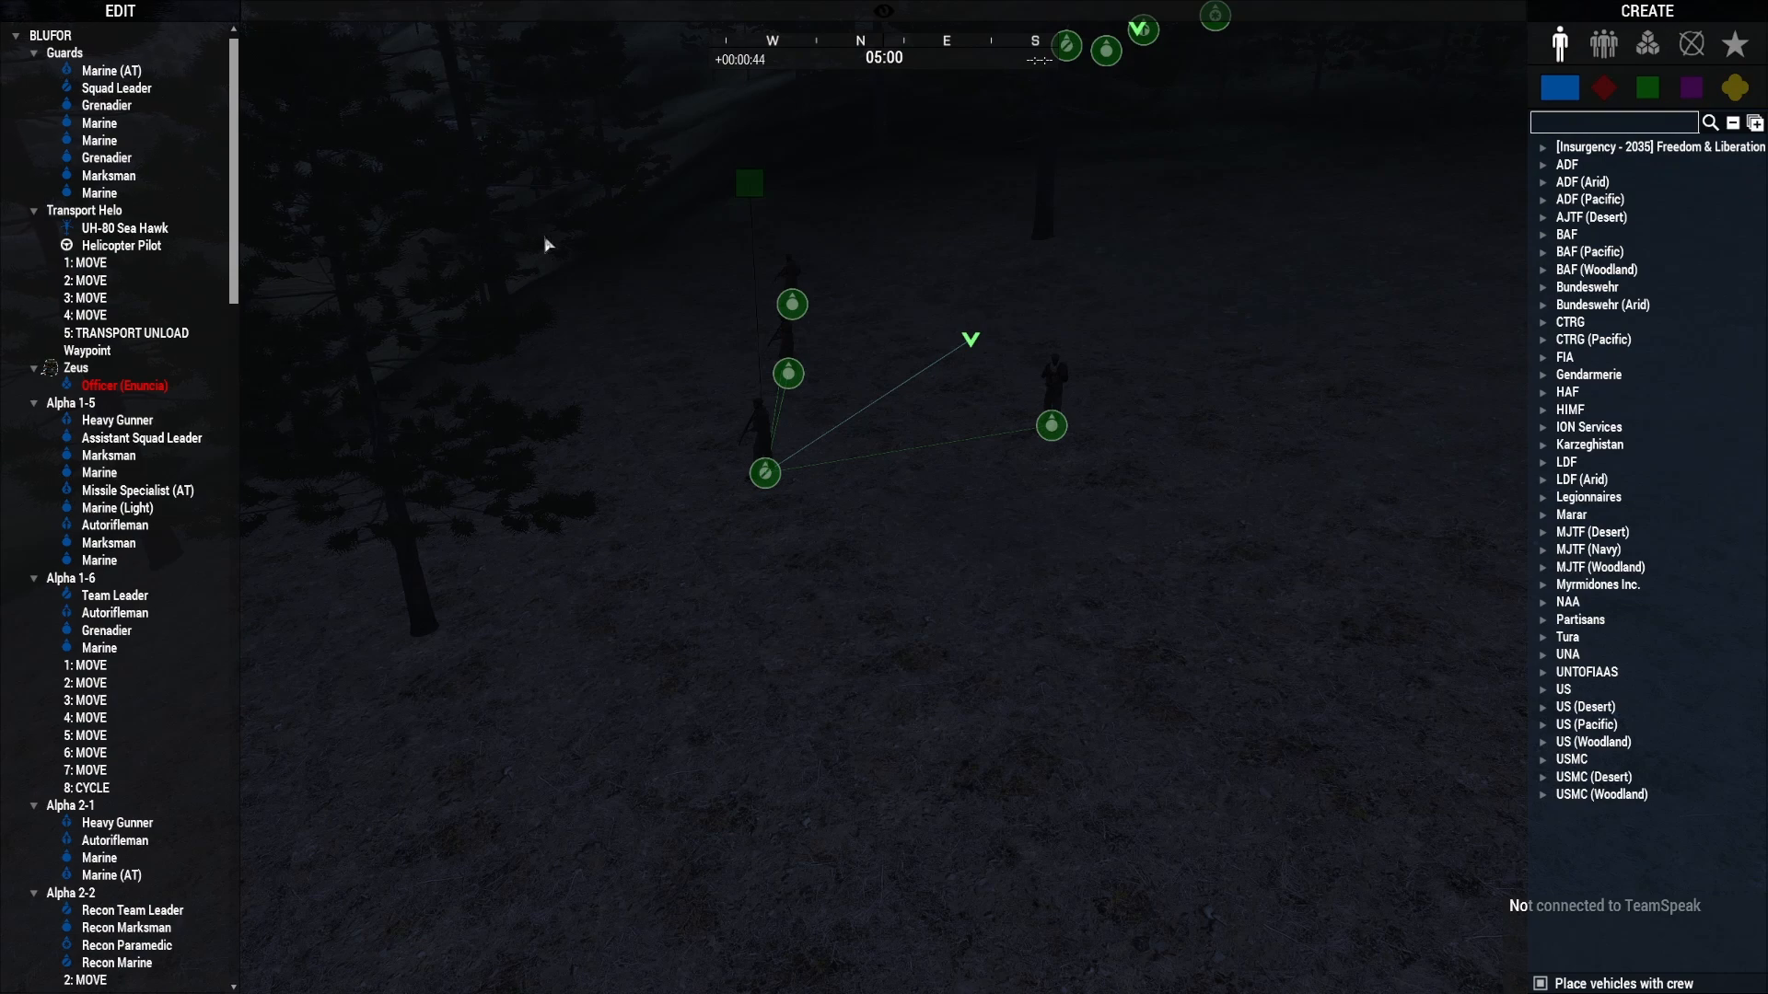
Step: Survey the Independent groups and their waypoints from the wooded slope across to the far side of the village
{"action": "key", "text": "a"}
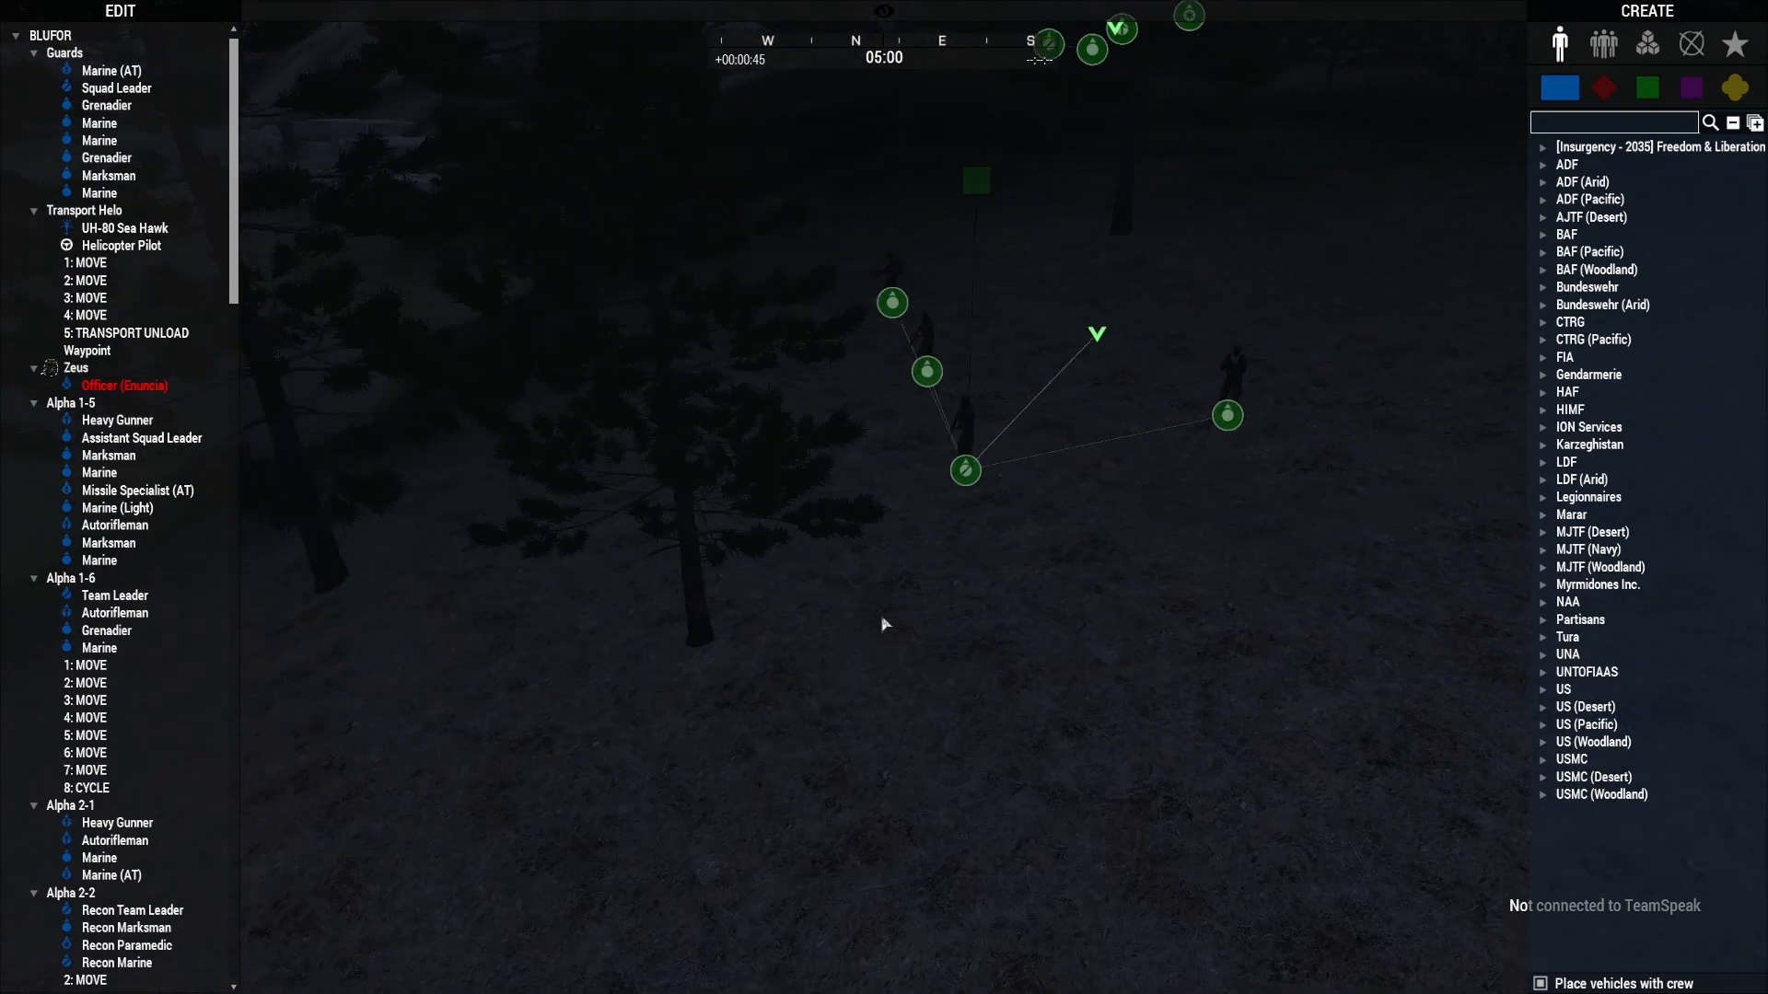
{"action": "right_click_drag", "start_coordinate": [884, 620], "coordinate": [1395, 648]}
{"action": "scroll", "coordinate": [1188, 603], "scroll_direction": "down", "scroll_amount": 3}
{"action": "key", "text": "w"}
{"action": "scroll", "coordinate": [1239, 679], "scroll_direction": "up", "scroll_amount": 4}
{"action": "right_click_drag", "start_coordinate": [1084, 579], "coordinate": [1532, 587]}
{"action": "key", "text": "d"}
{"action": "key", "text": "w"}
{"action": "key", "text": "w"}
{"action": "key", "text": "d"}
{"action": "key", "text": "w"}
{"action": "key", "text": "s"}
{"action": "key", "text": "q"}
{"action": "key", "text": "d"}
{"action": "key", "text": "s"}
{"action": "key", "text": "w"}
{"action": "key", "text": "d"}
{"action": "key", "text": "d"}
{"action": "key", "text": "s"}
{"action": "key", "text": "w"}
{"action": "key", "text": "w"}
{"action": "key", "text": "d"}
{"action": "key", "text": "z"}
{"action": "key", "text": "z"}
{"action": "key", "text": "w"}
{"action": "key", "text": "a"}
{"action": "key", "text": "w"}
{"action": "key", "text": "d"}
{"action": "key", "text": "q"}
{"action": "key", "text": "w"}
{"action": "key", "text": "a"}
{"action": "key", "text": "w"}
{"action": "key", "text": "a"}
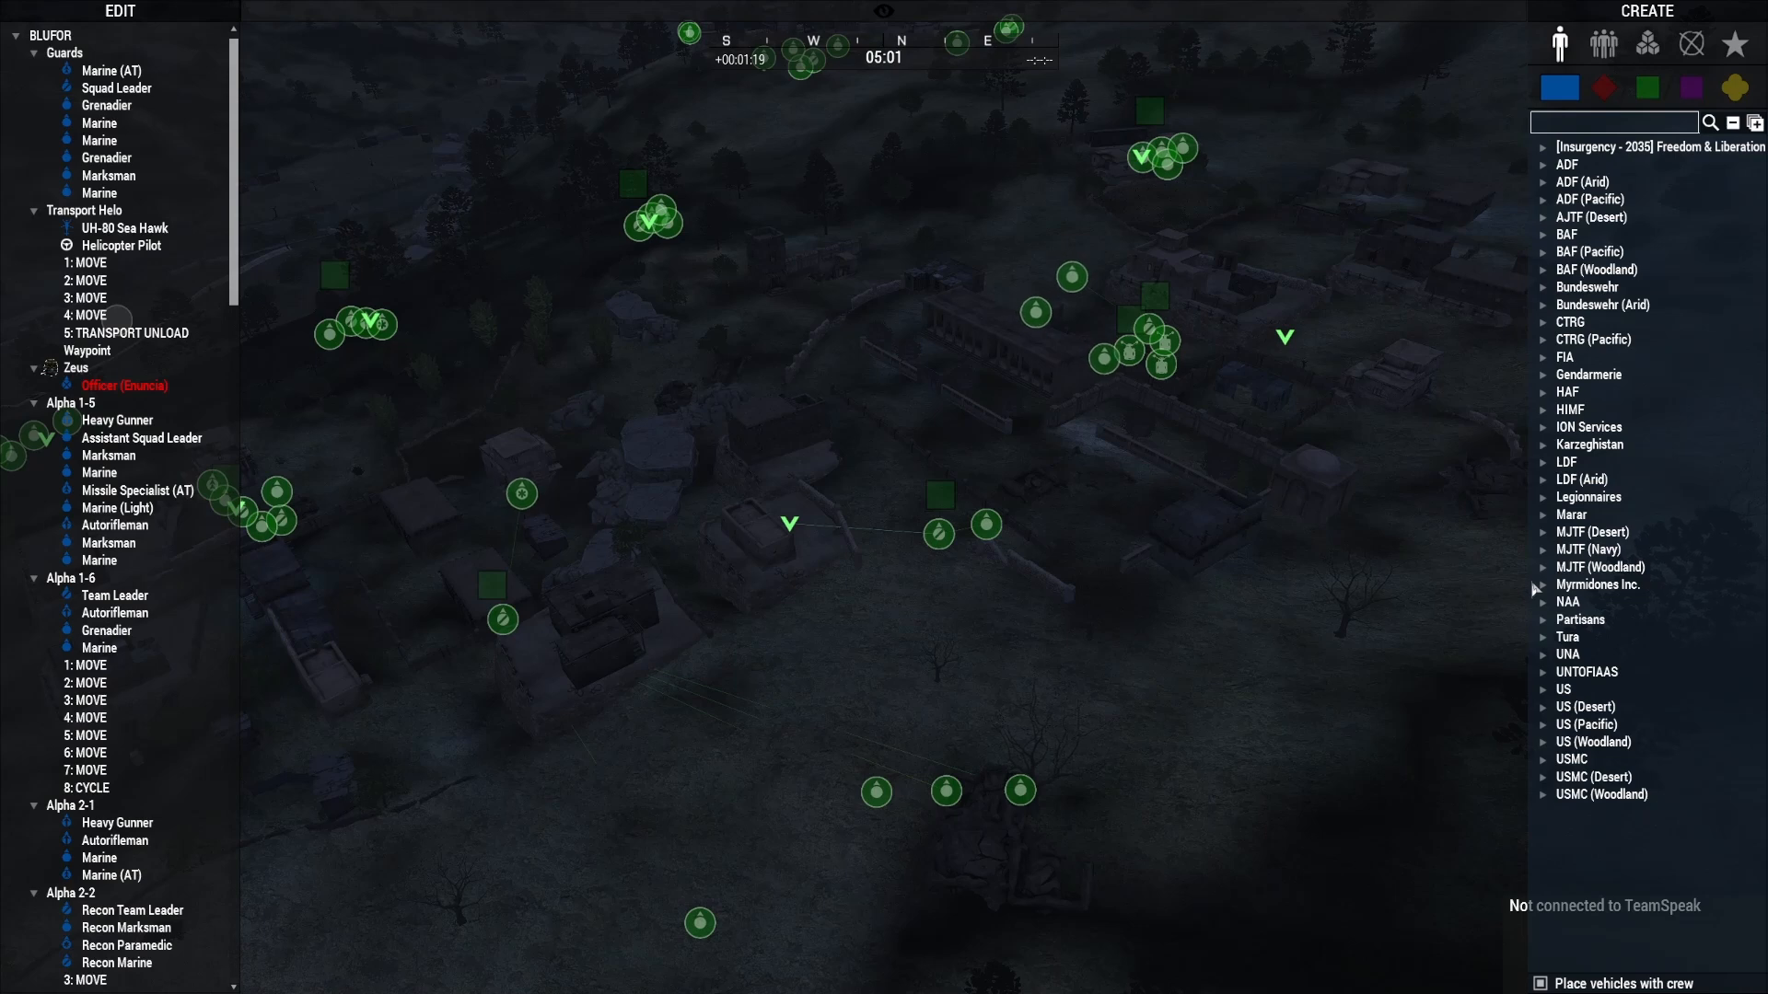
{"action": "key", "text": "w"}
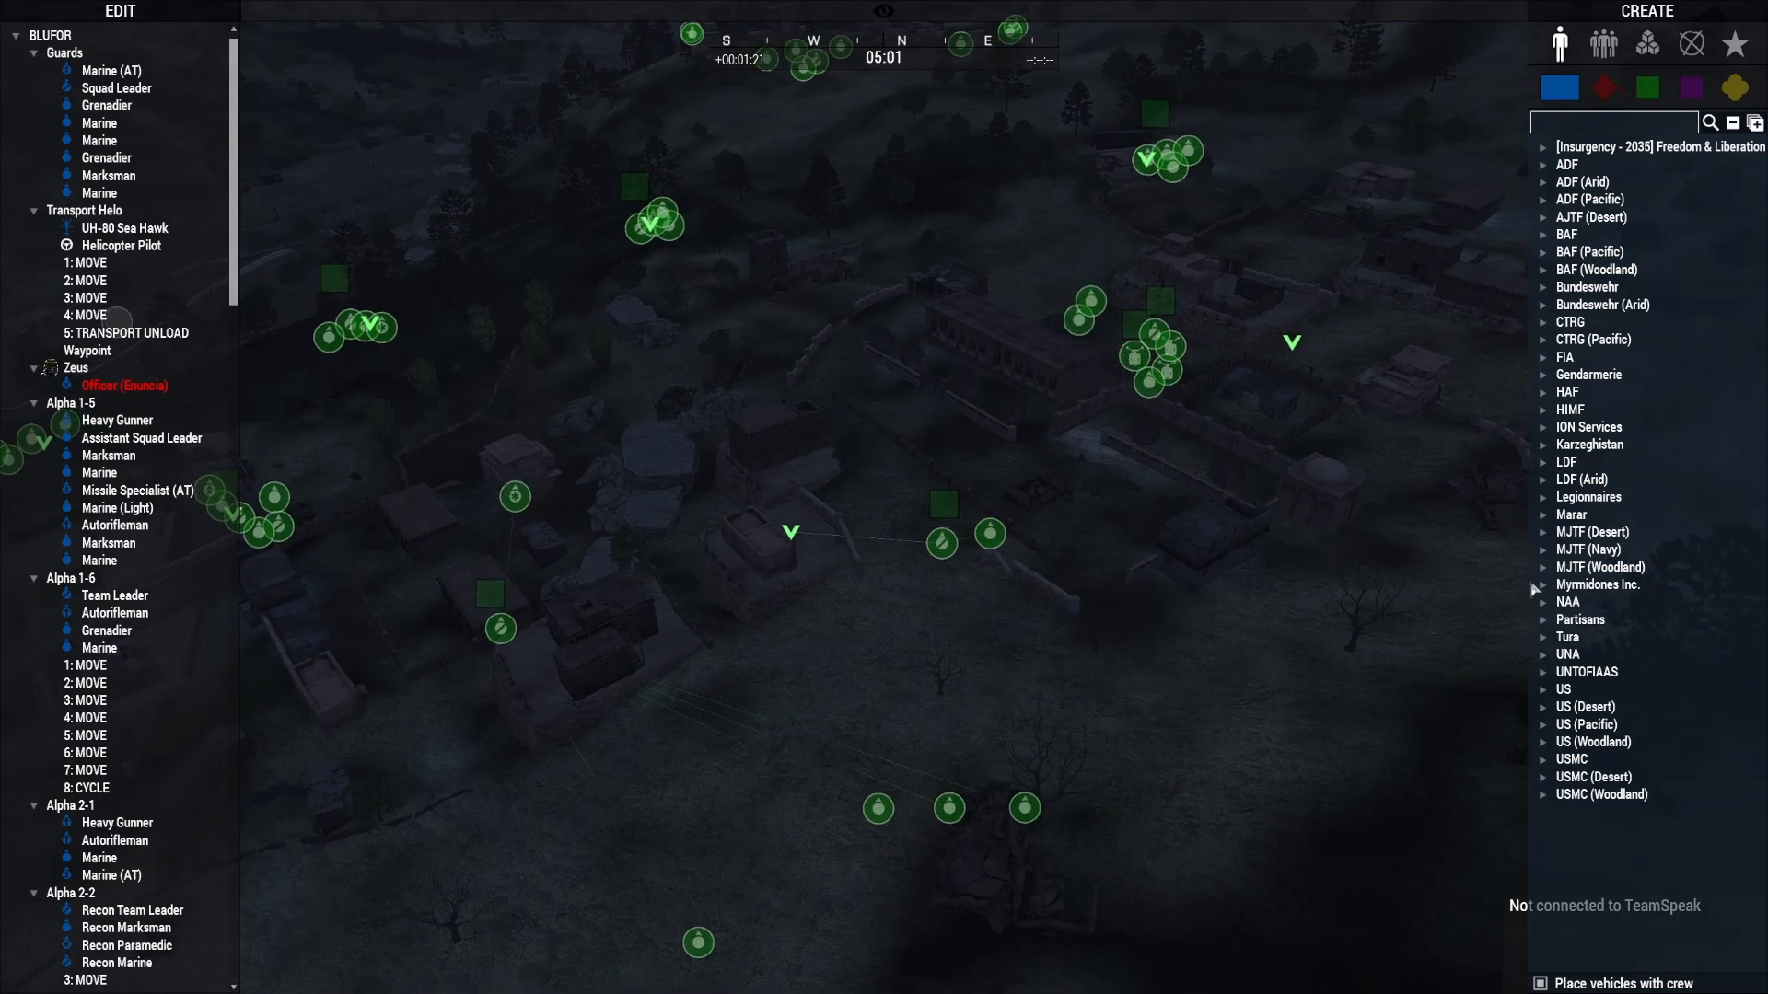
{"action": "key", "text": "d"}
Step: Kill the whole Alpha 2-4 insurgent group around the walled mortar yard
{"action": "scroll", "coordinate": [1425, 607], "scroll_direction": "up", "scroll_amount": 2}
{"action": "key", "text": "w"}
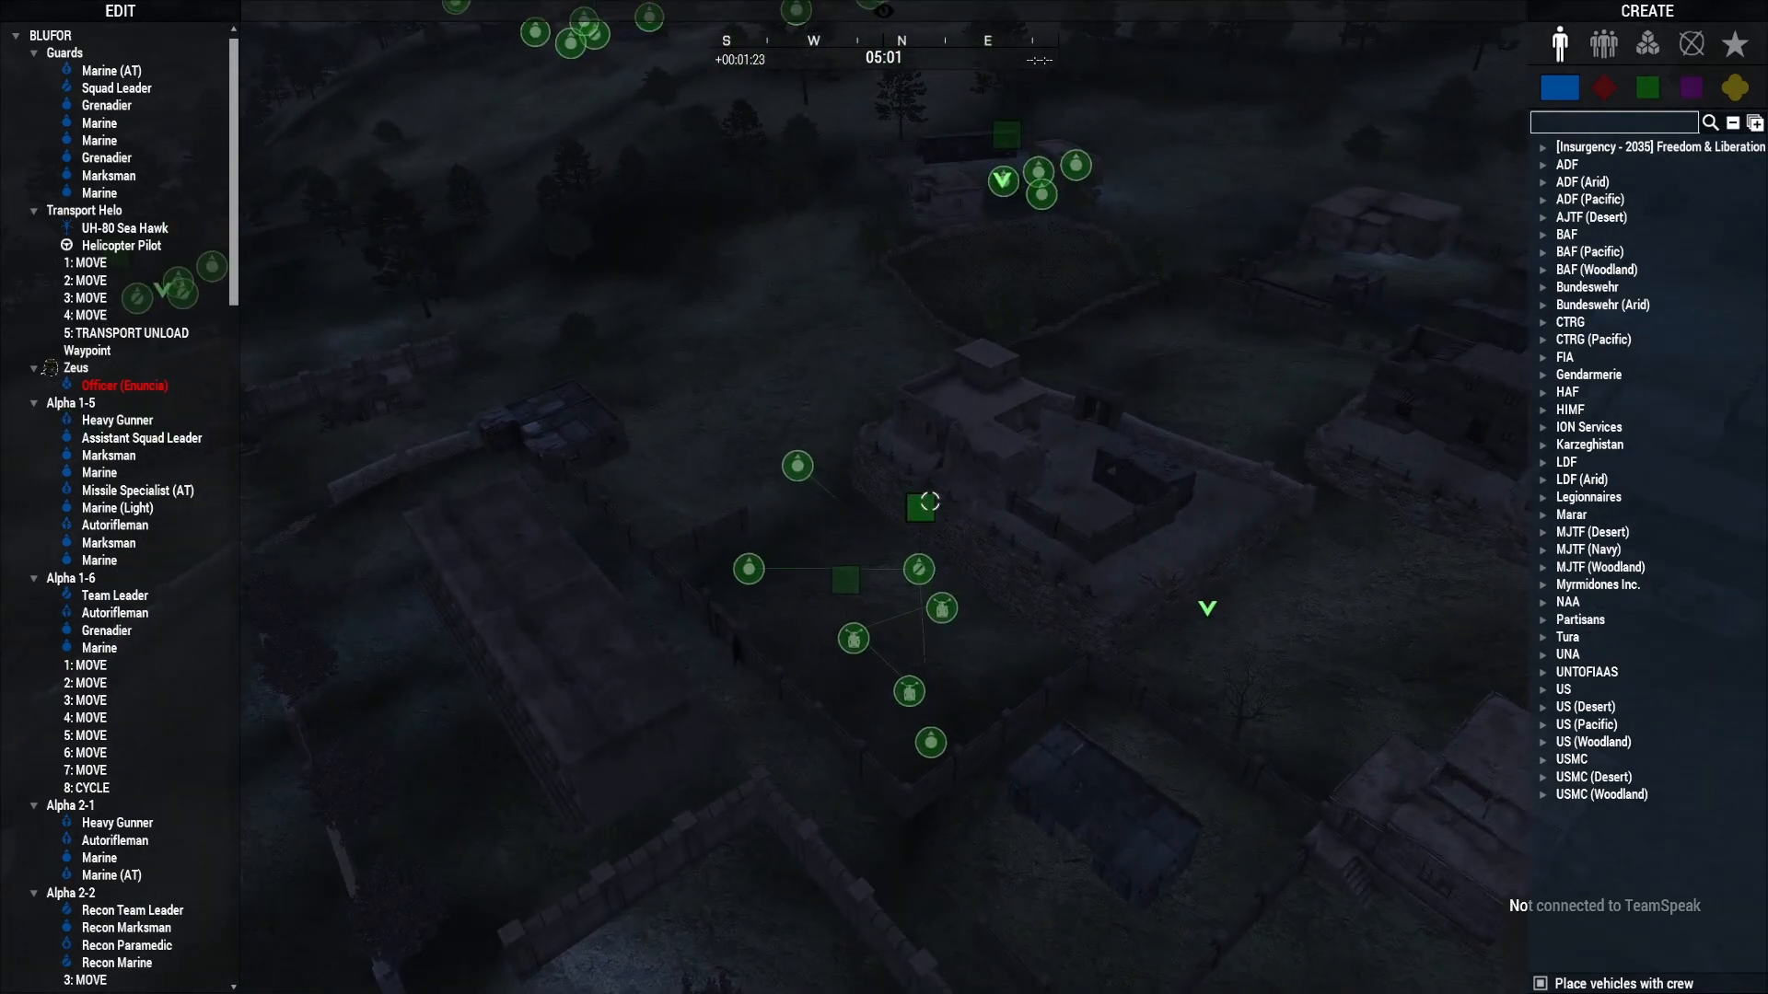
{"action": "left_click", "coordinate": [928, 502]}
{"action": "key", "text": "d"}
{"action": "right_click_drag", "start_coordinate": [1396, 551], "coordinate": [1186, 518]}
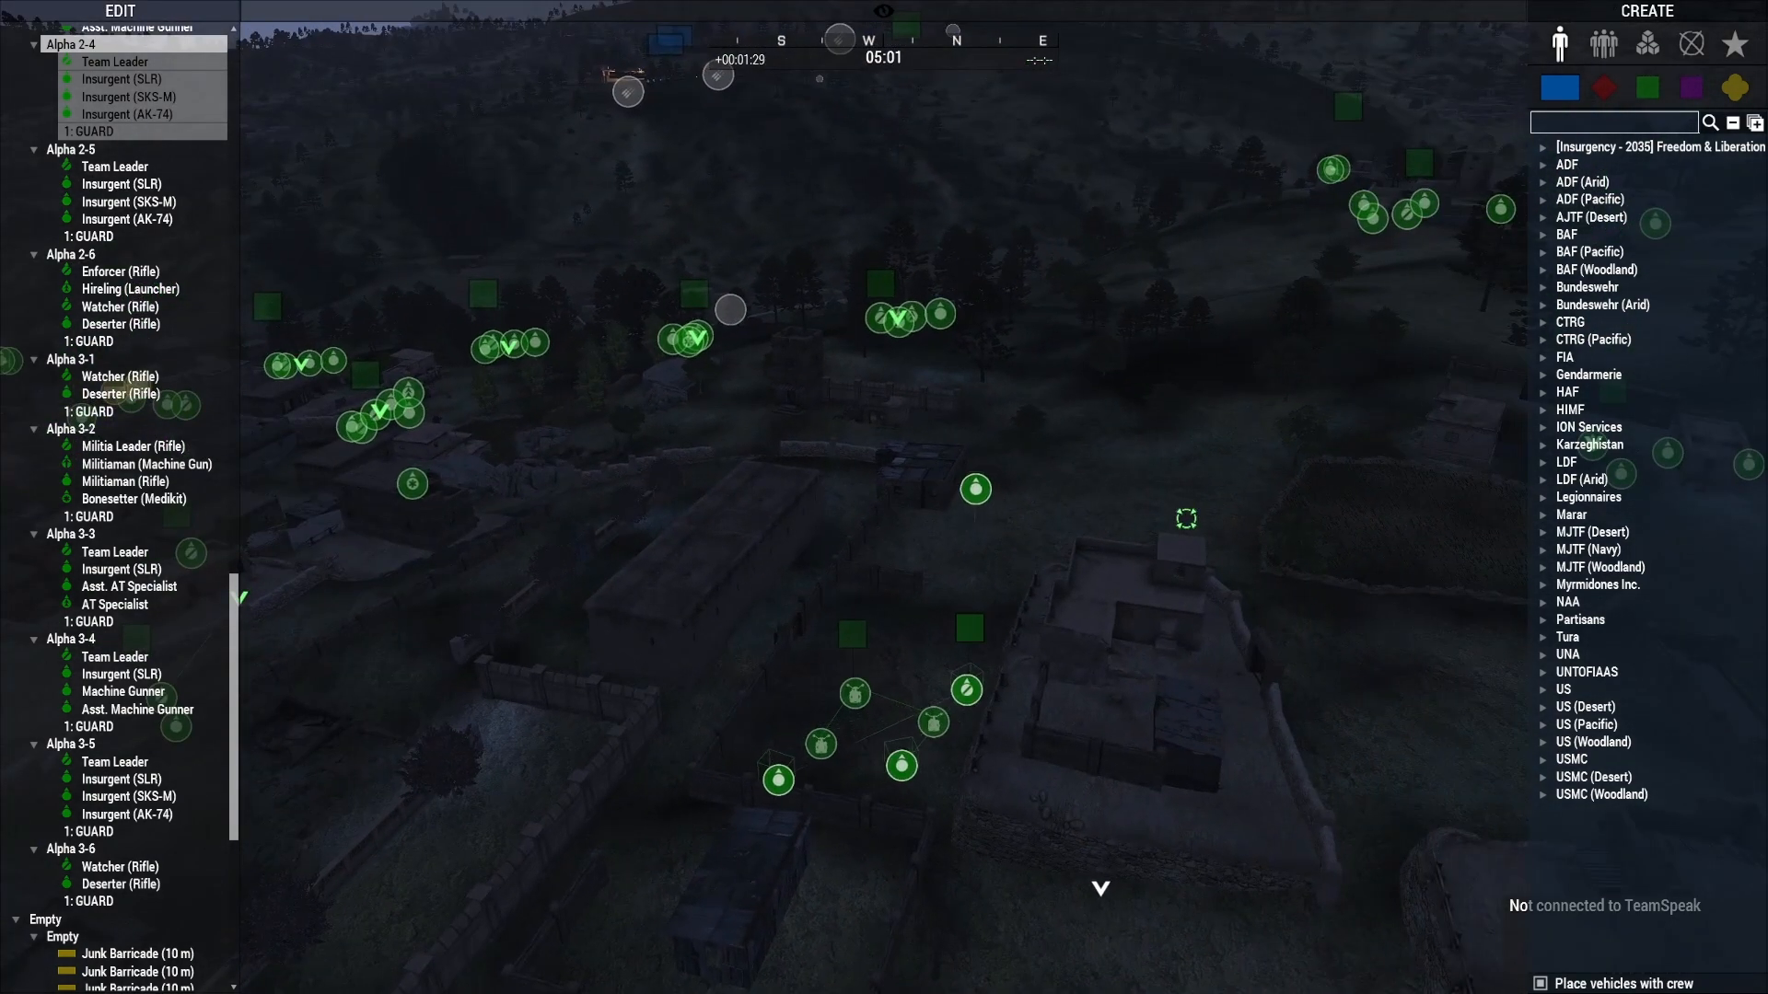
{"action": "key", "text": "End"}
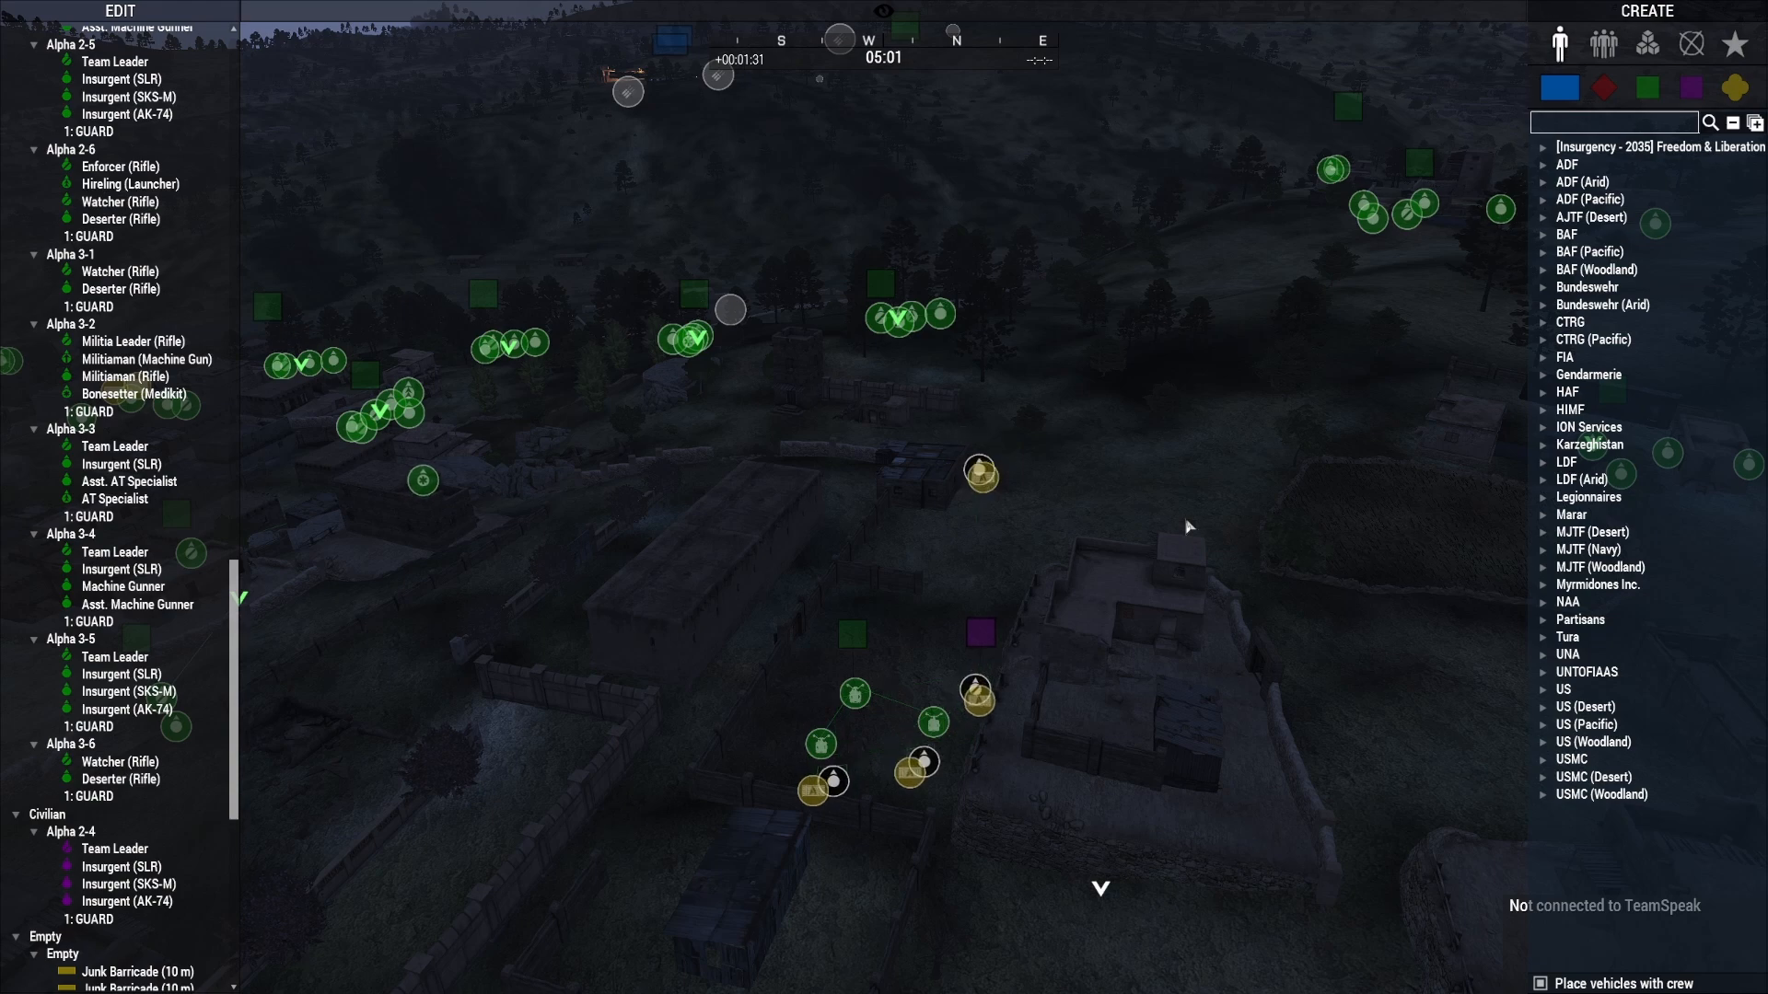
Step: Kill the whole Alpha 2-5 insurgent group at the building beyond the mortar yard
{"action": "right_click_drag", "start_coordinate": [1141, 559], "coordinate": [1290, 558]}
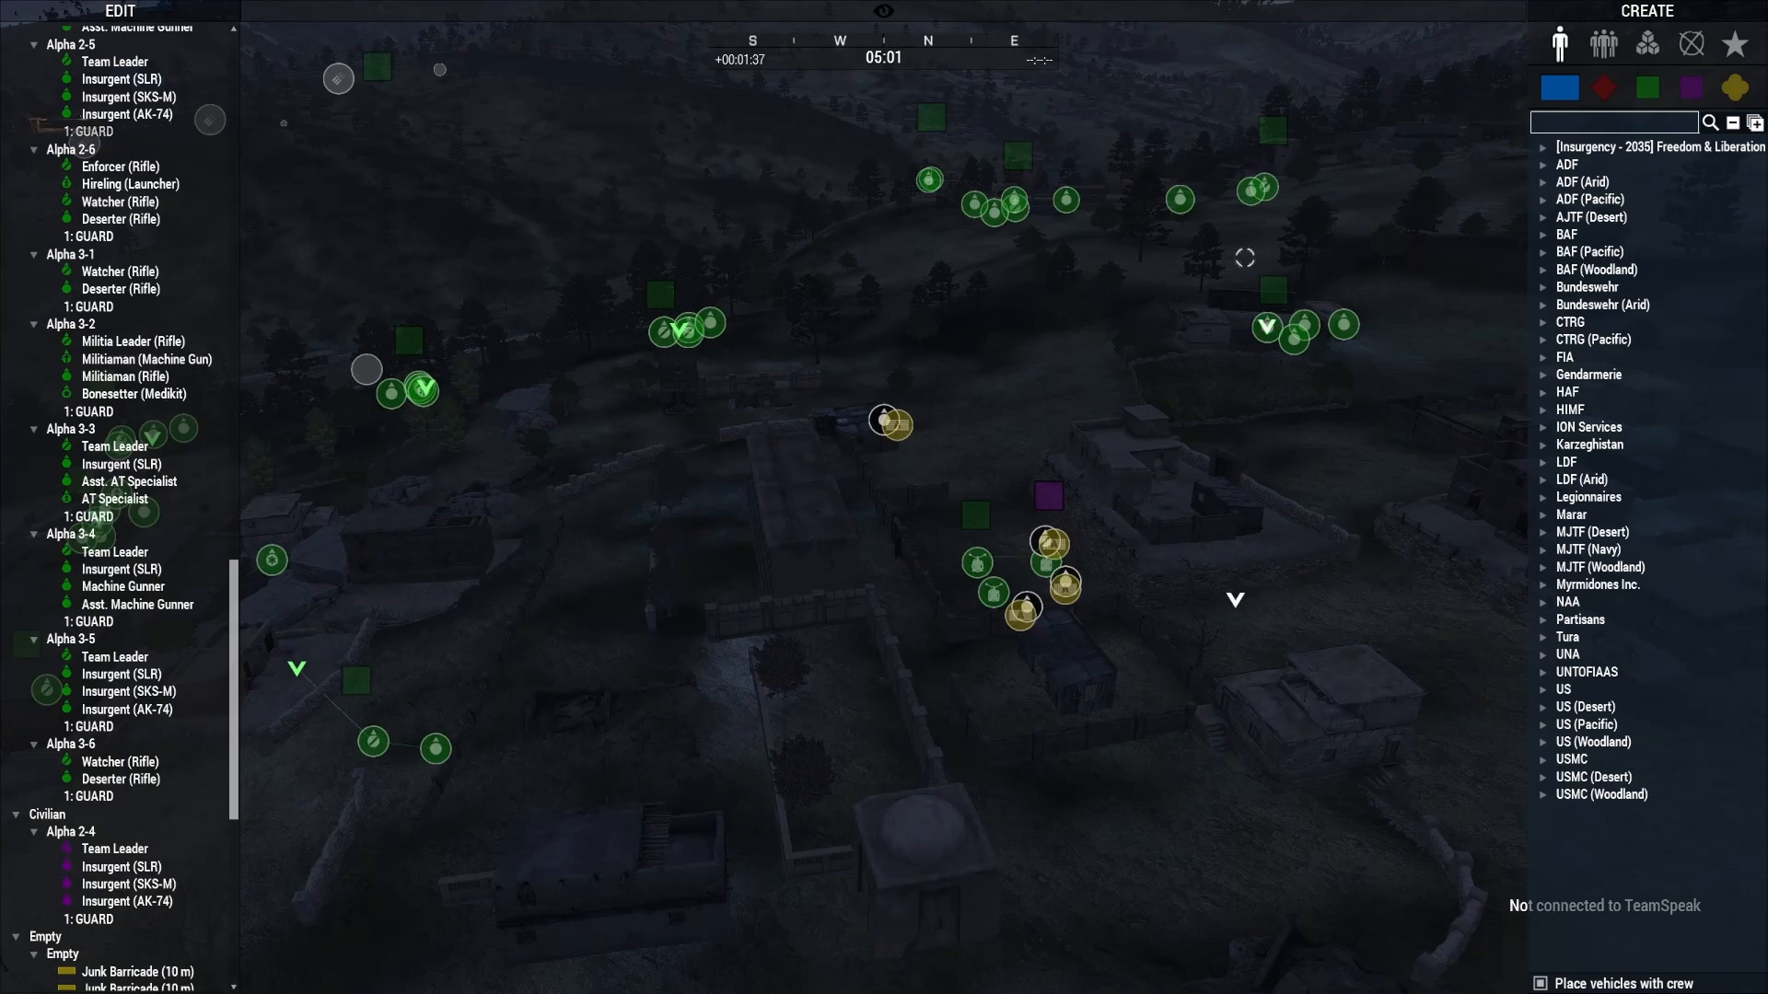
{"action": "left_click", "coordinate": [1284, 279]}
{"action": "key", "text": "End"}
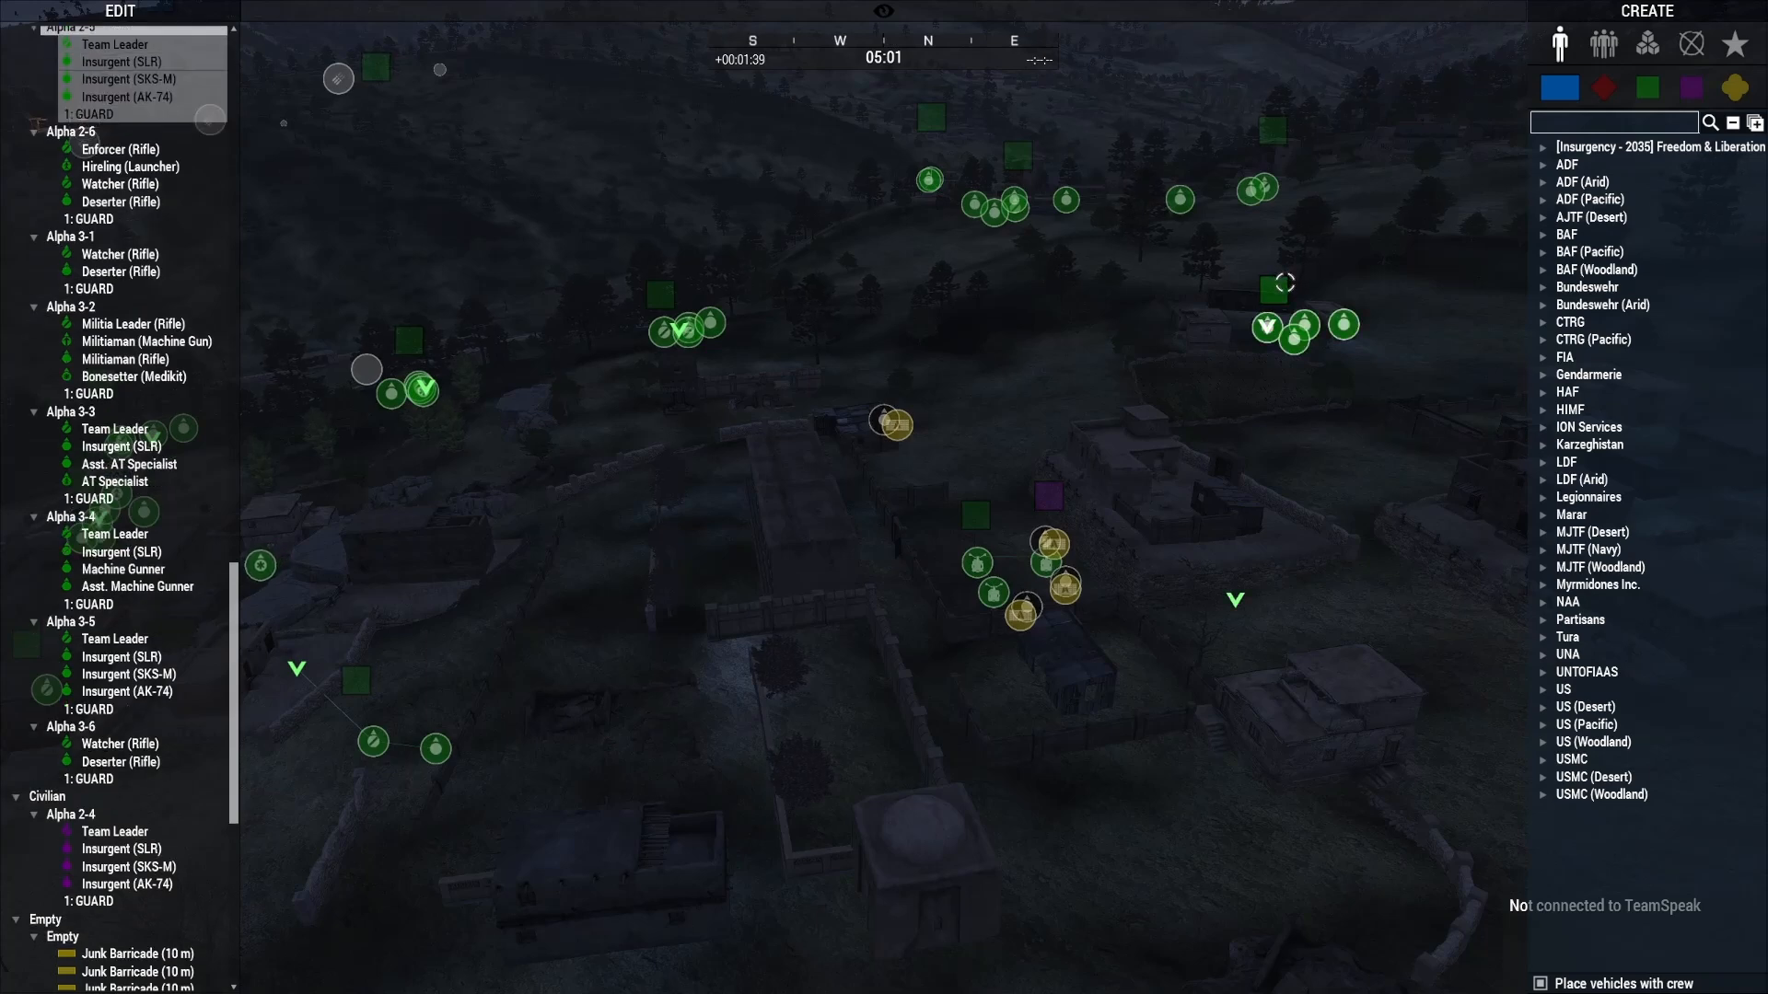
Step: Place a USMC (Desert) infantry Fire Team on the open ground between the village edge and the wooded slope
{"action": "right_click_drag", "start_coordinate": [1197, 433], "coordinate": [1013, 452]}
{"action": "scroll", "coordinate": [1013, 451], "scroll_direction": "down", "scroll_amount": 3}
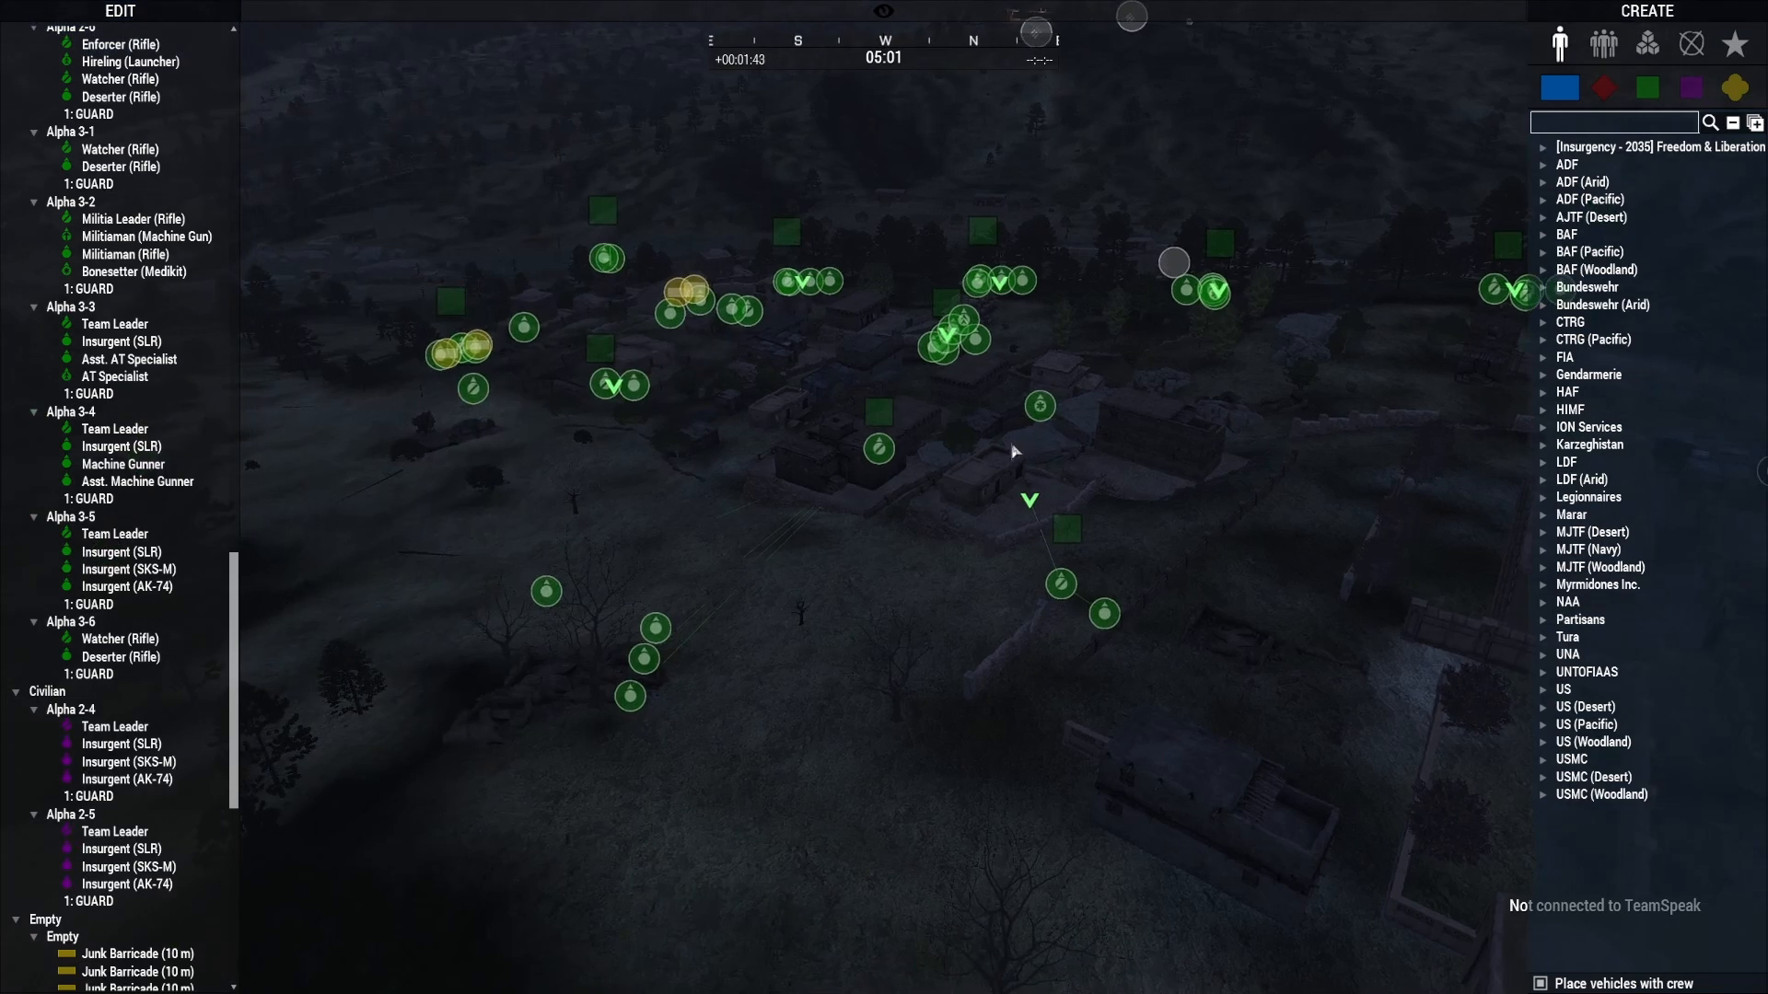
{"action": "key", "text": "s"}
{"action": "right_click_drag", "start_coordinate": [896, 497], "coordinate": [1137, 499]}
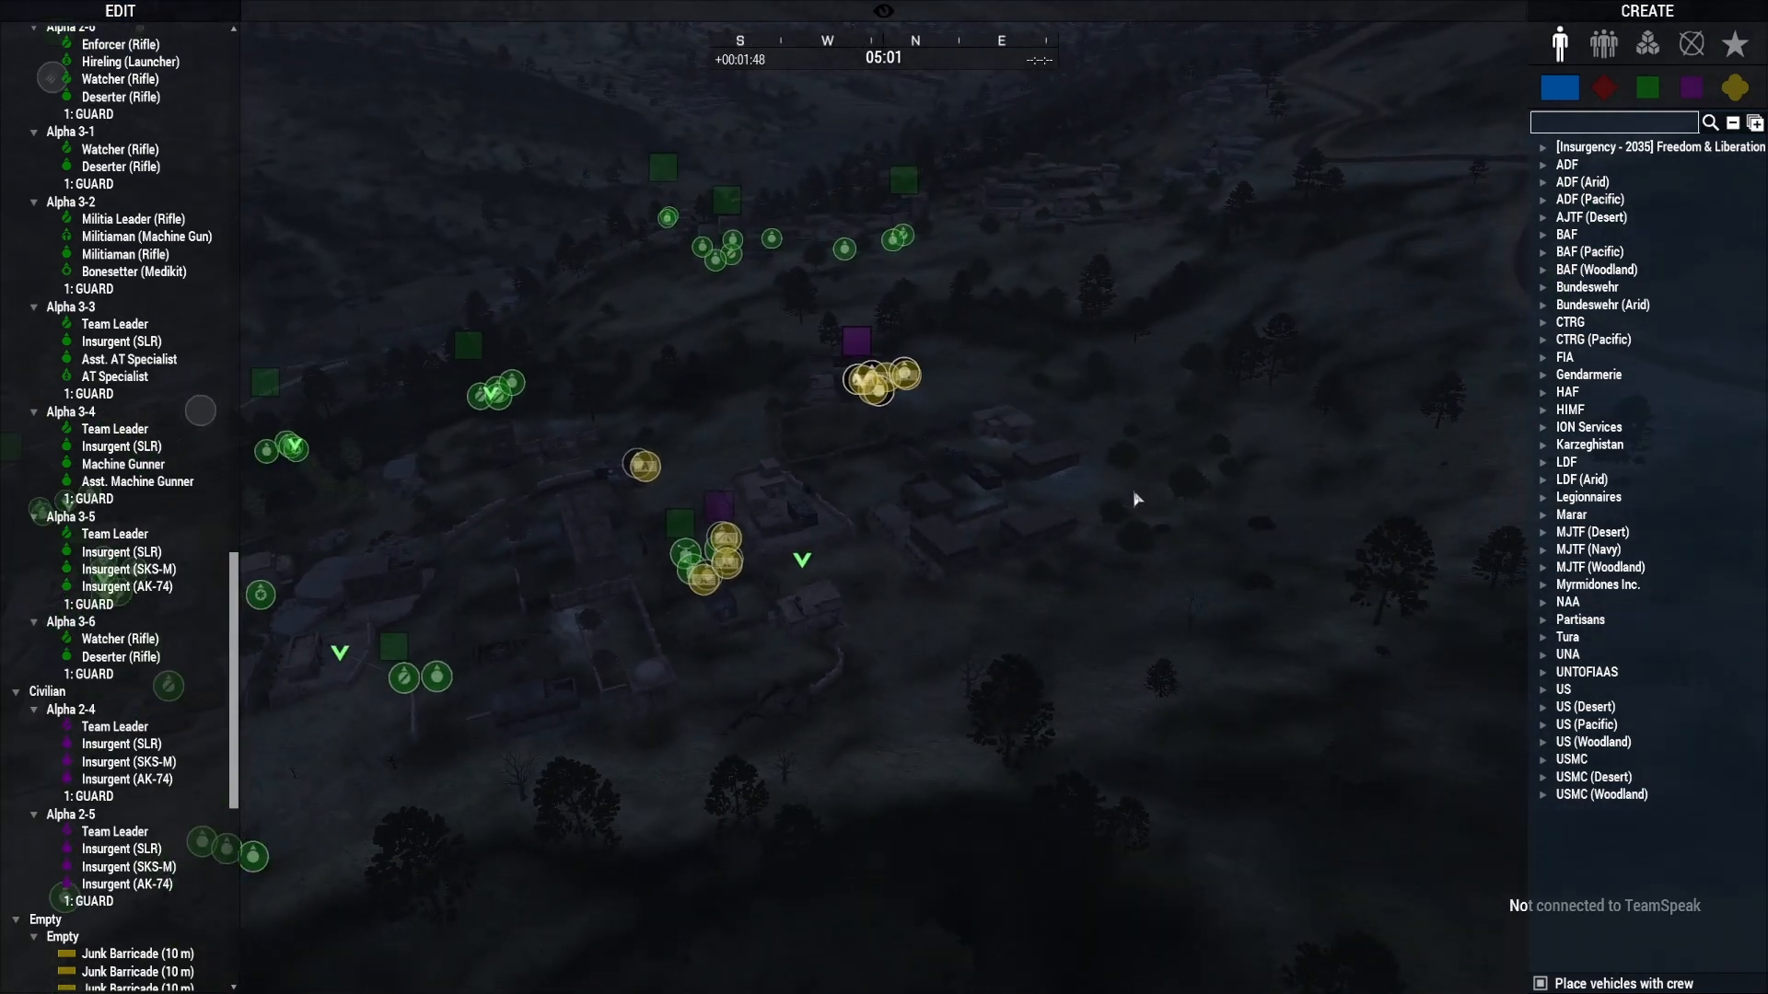
{"action": "key", "text": "a"}
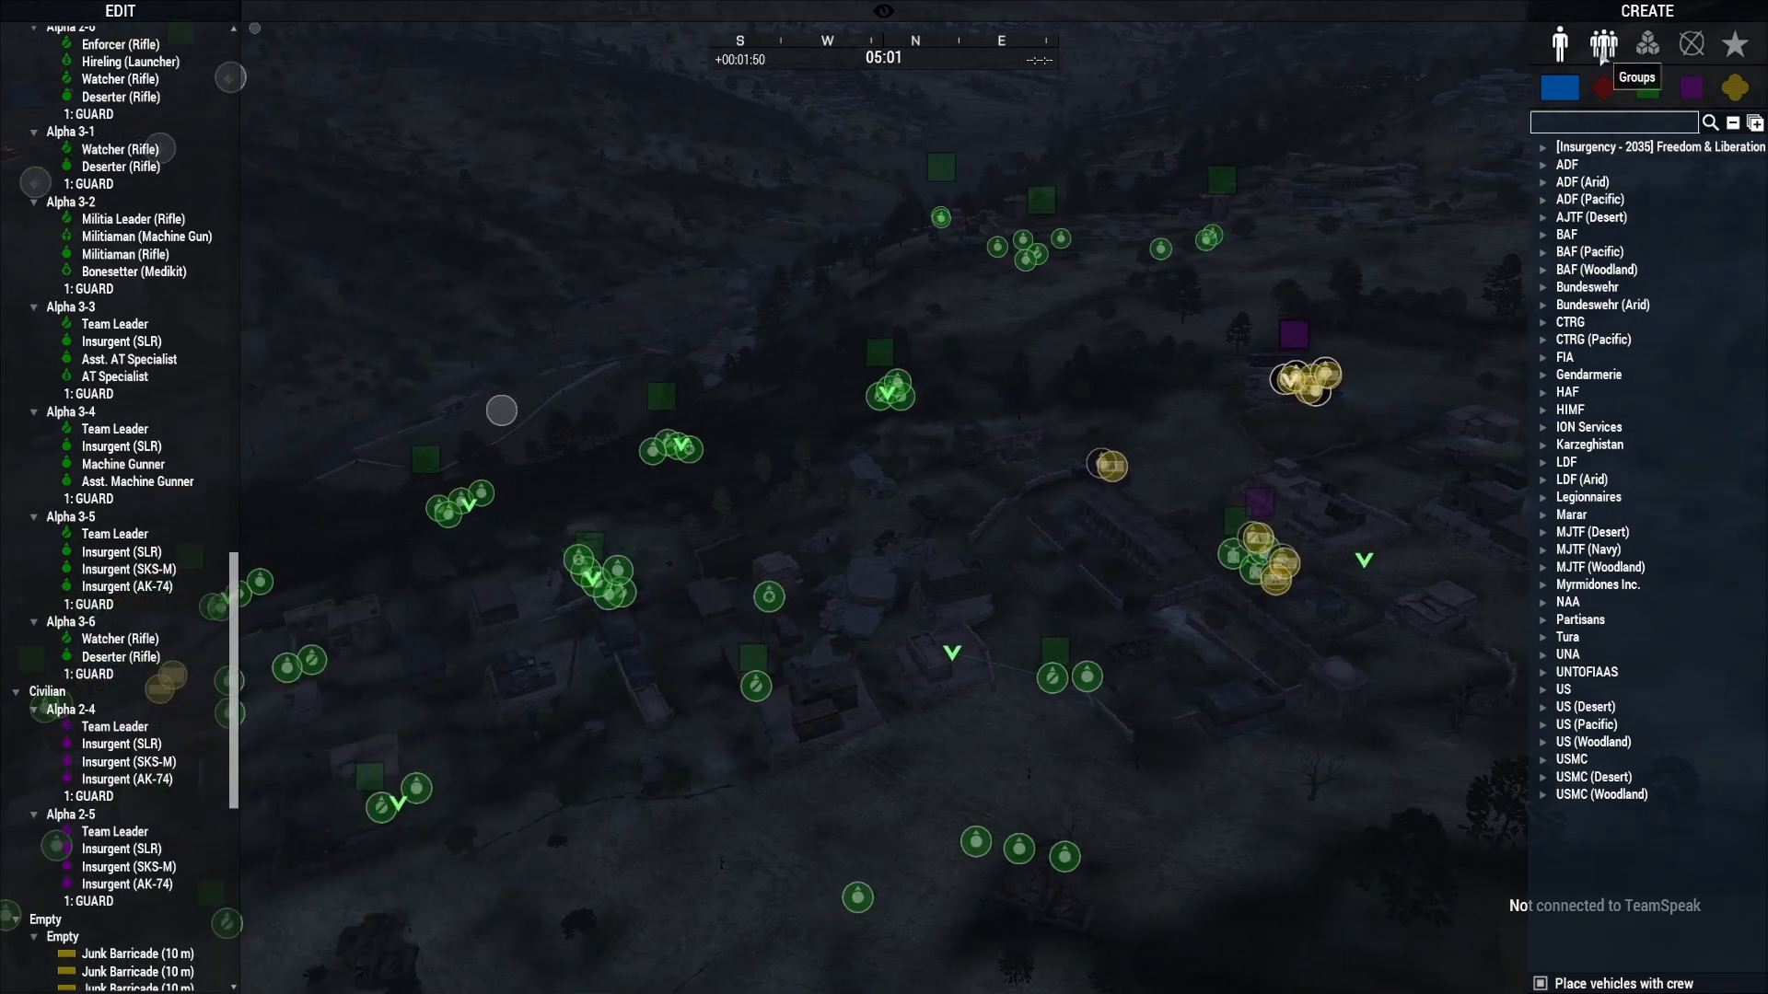
{"action": "left_click", "coordinate": [1603, 43]}
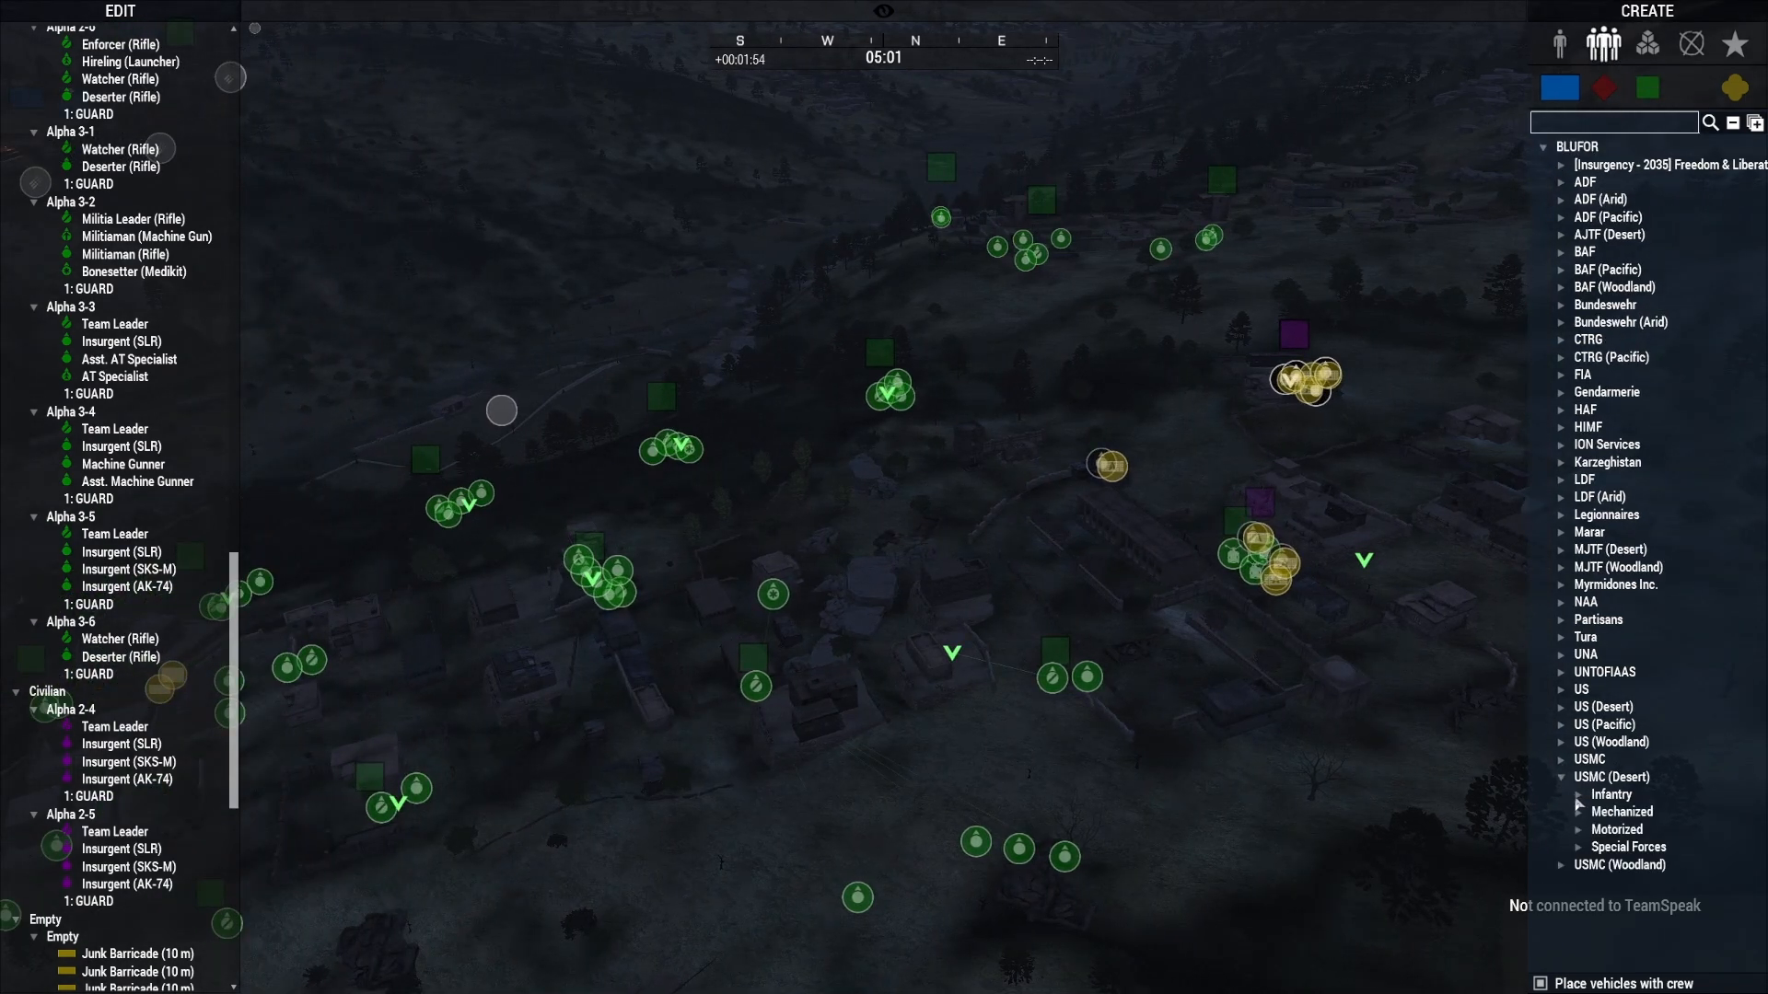
{"action": "left_click", "coordinate": [1578, 797]}
{"action": "scroll", "coordinate": [1658, 848], "scroll_direction": "down", "scroll_amount": 3}
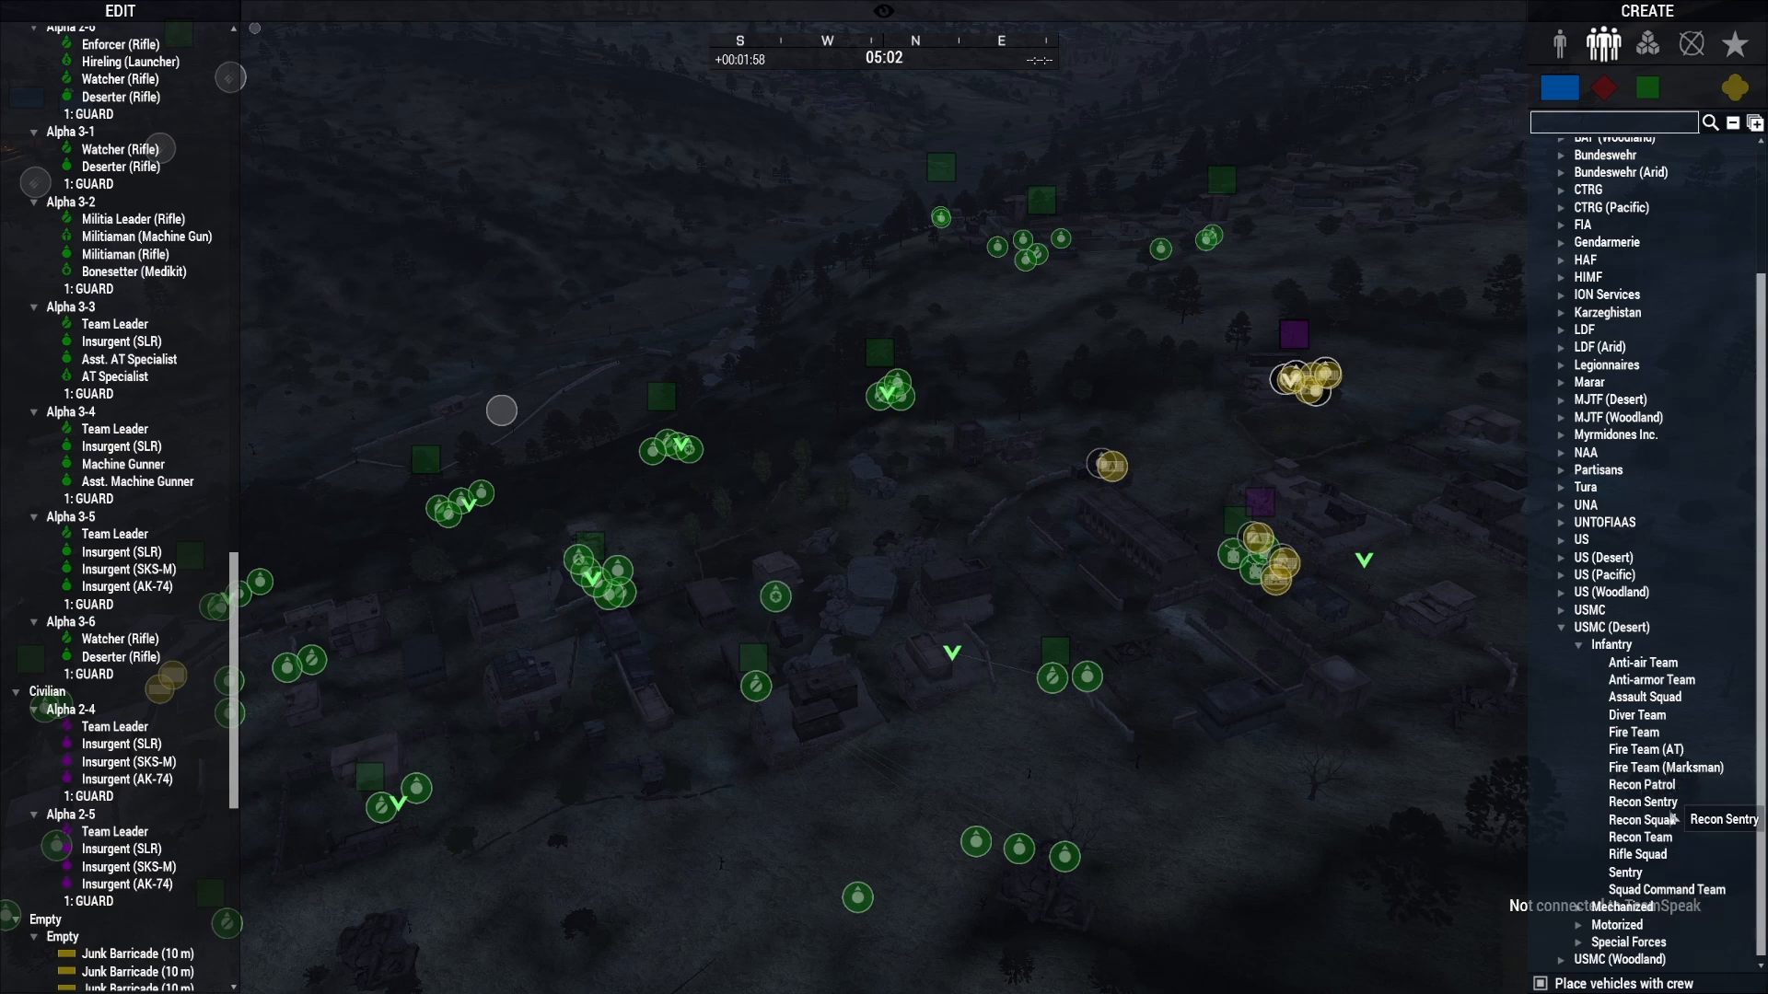
{"action": "key", "text": "a"}
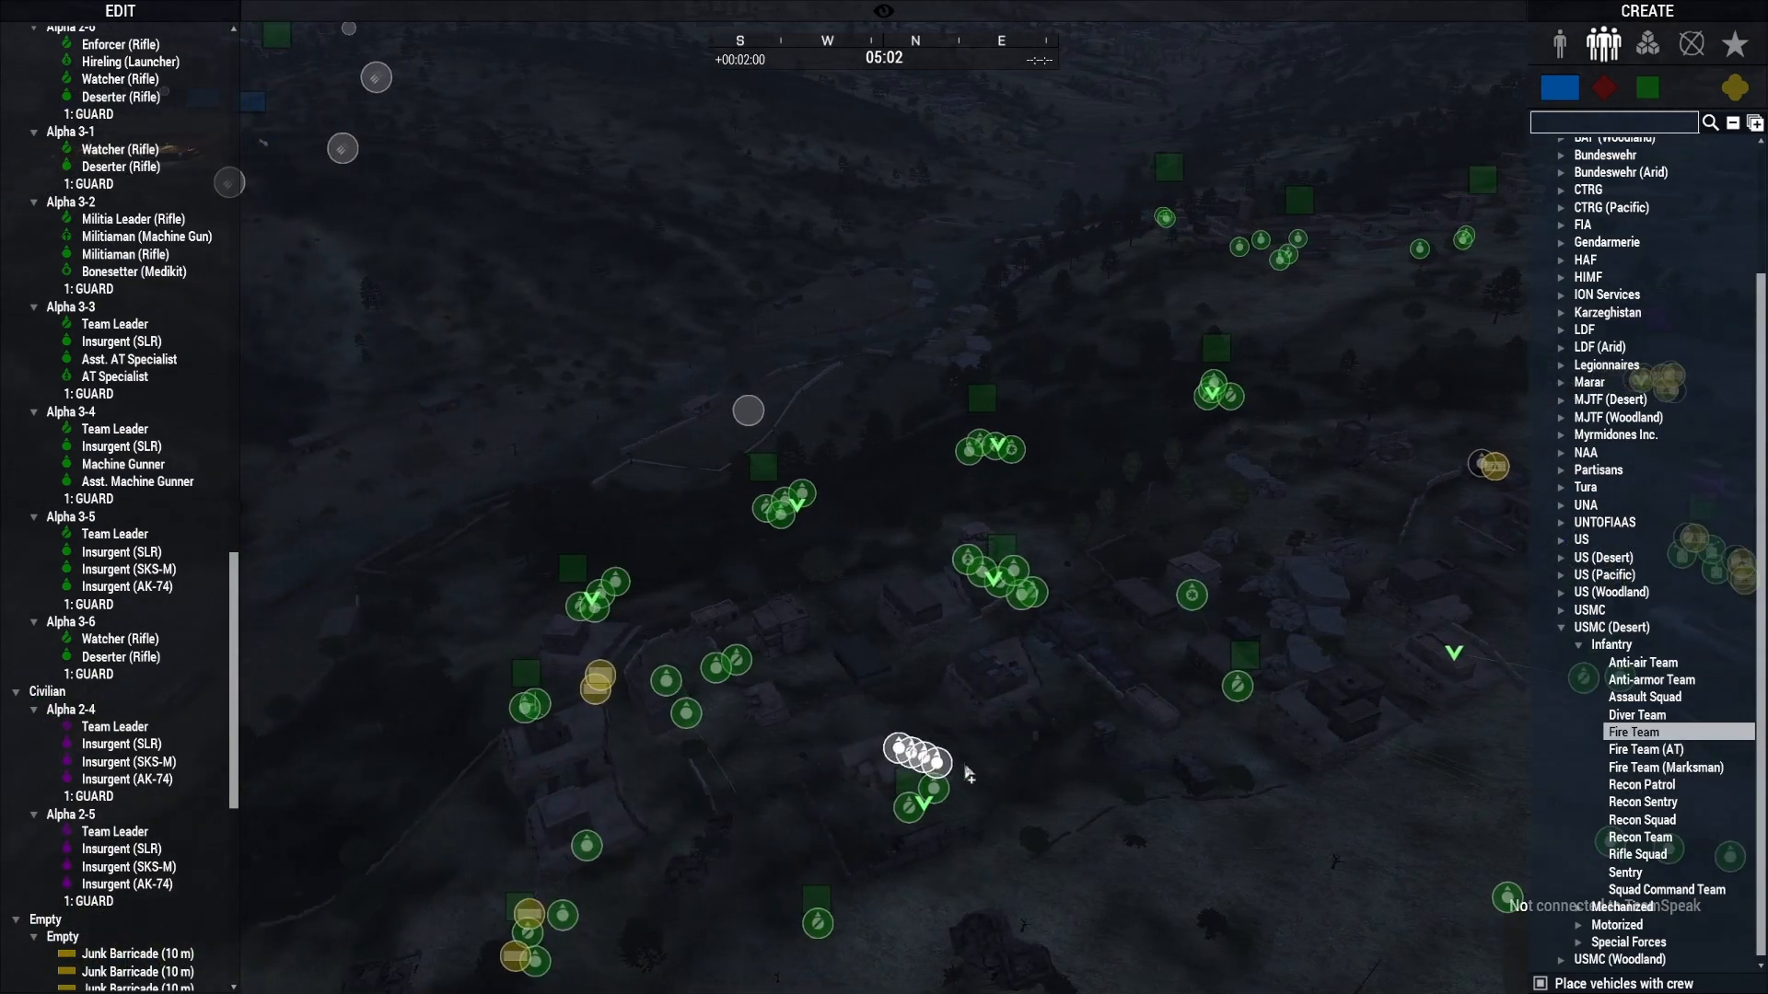
{"action": "left_click_drag", "start_coordinate": [969, 645], "coordinate": [964, 547]}
{"action": "scroll", "coordinate": [1002, 560], "scroll_direction": "up", "scroll_amount": 4}
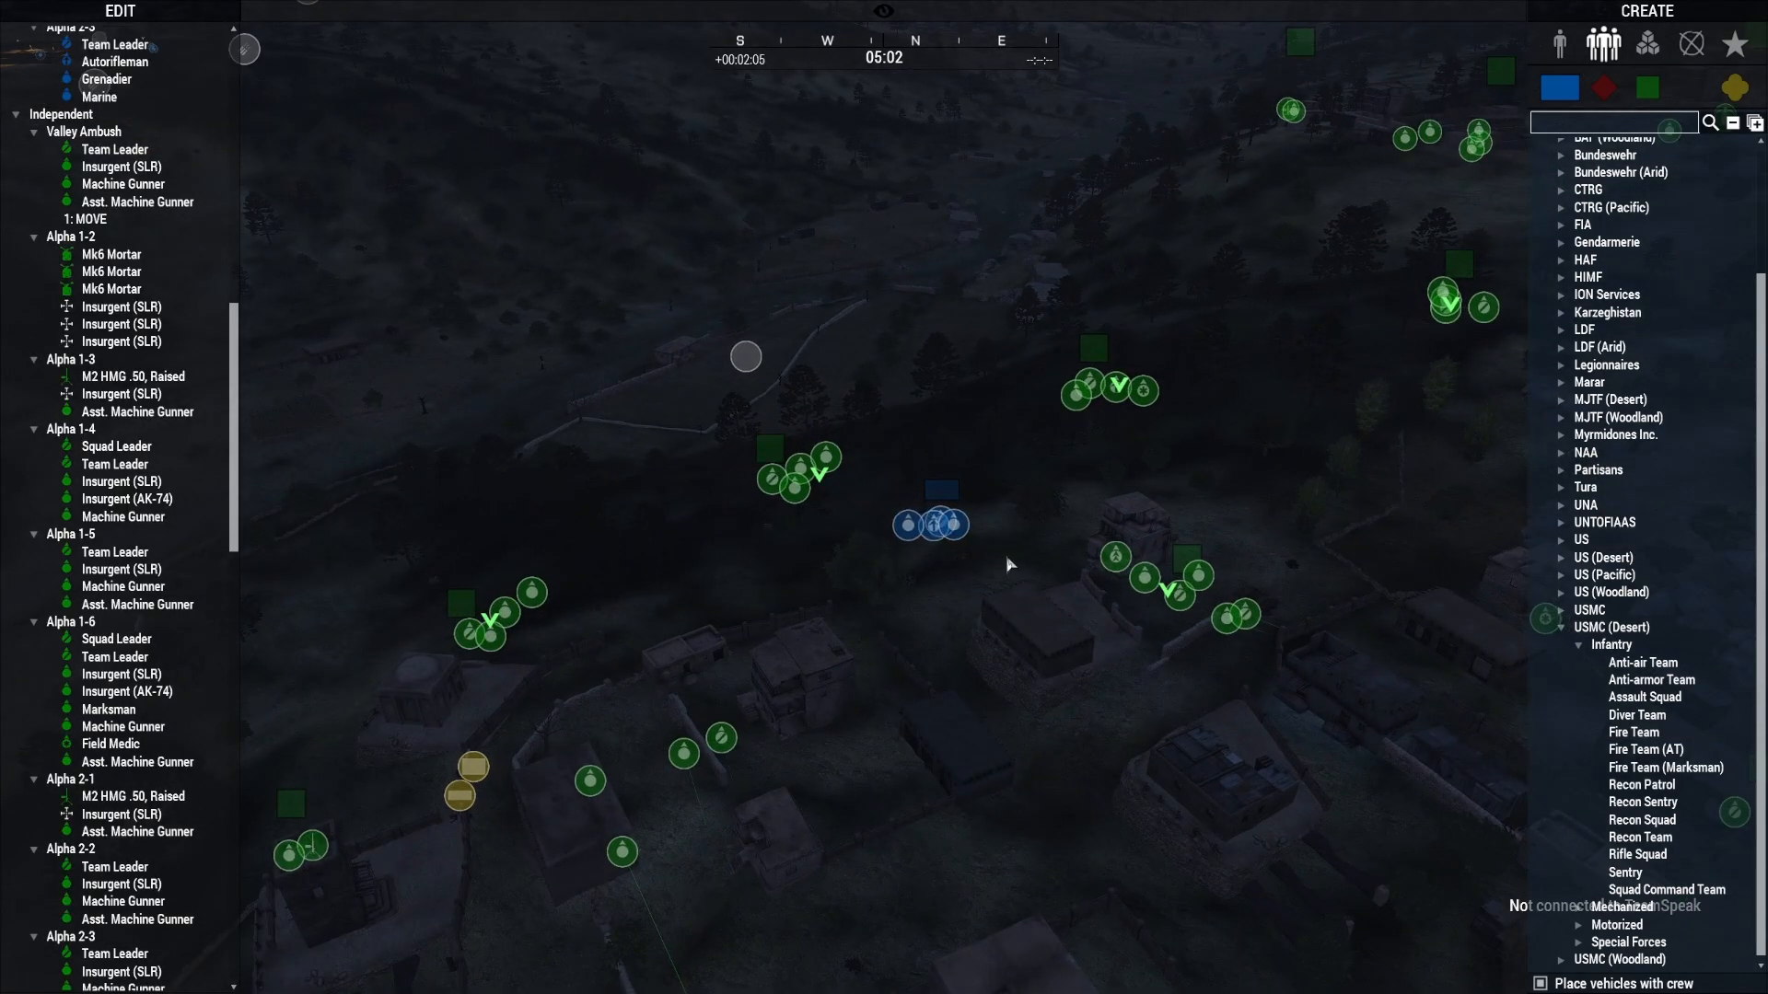
Step: Order the newly placed Alpha 2-3 fire team to move into the village with a MOVE waypoint
{"action": "right_click", "coordinate": [1008, 561]}
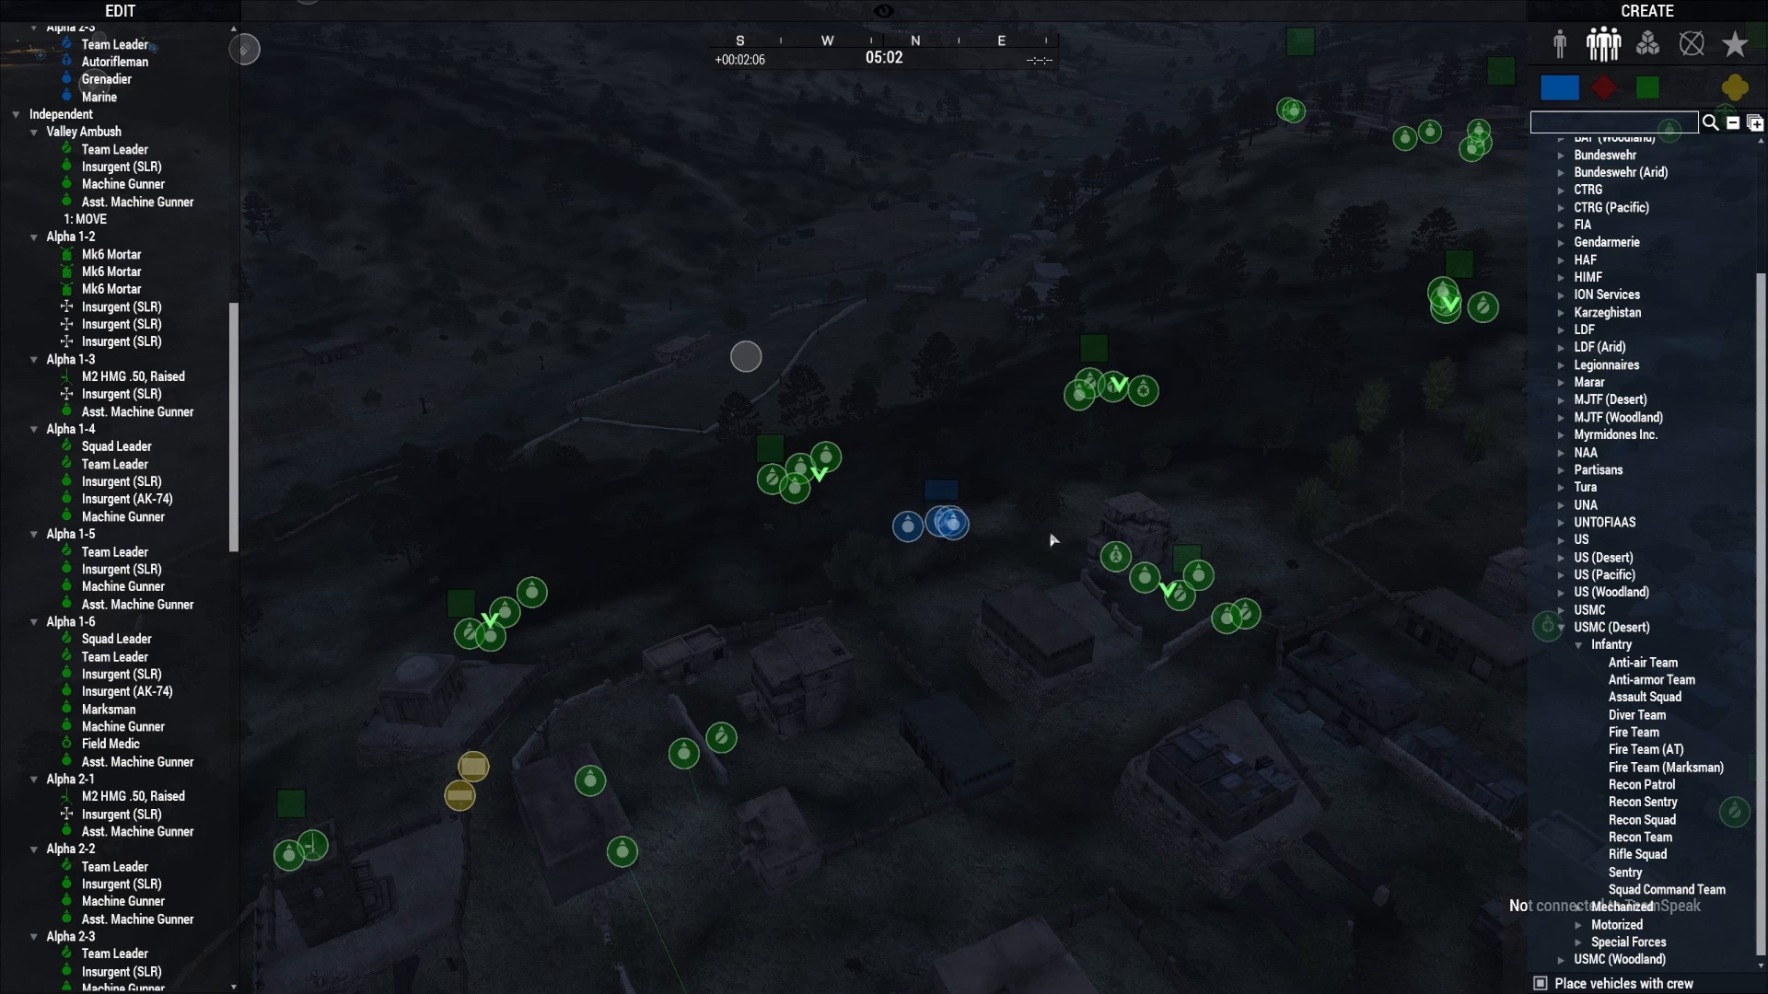
{"action": "left_click", "coordinate": [939, 490]}
{"action": "right_click", "coordinate": [1314, 616]}
{"action": "left_click", "coordinate": [1103, 724]}
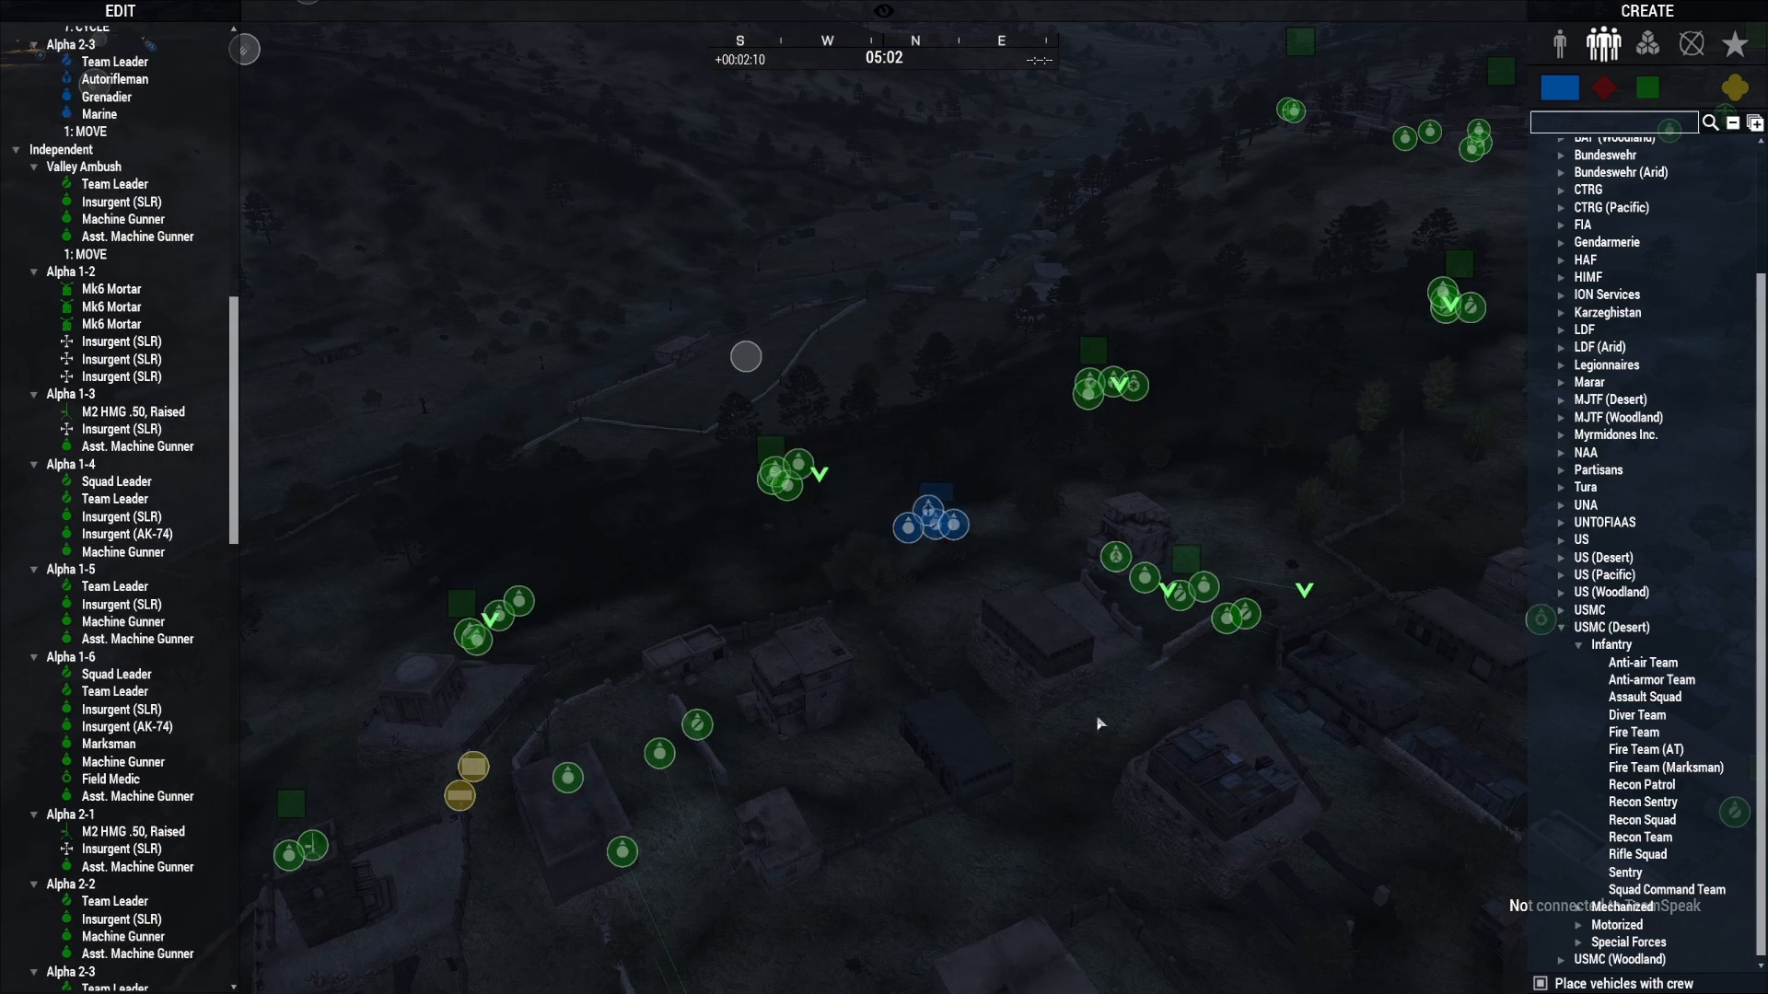
Step: Place a second USMC (Desert) Fire Team farther along the slope and give it a MOVE waypoint into the village
{"action": "key", "text": "s"}
{"action": "right_click_drag", "start_coordinate": [1096, 718], "coordinate": [1188, 726]}
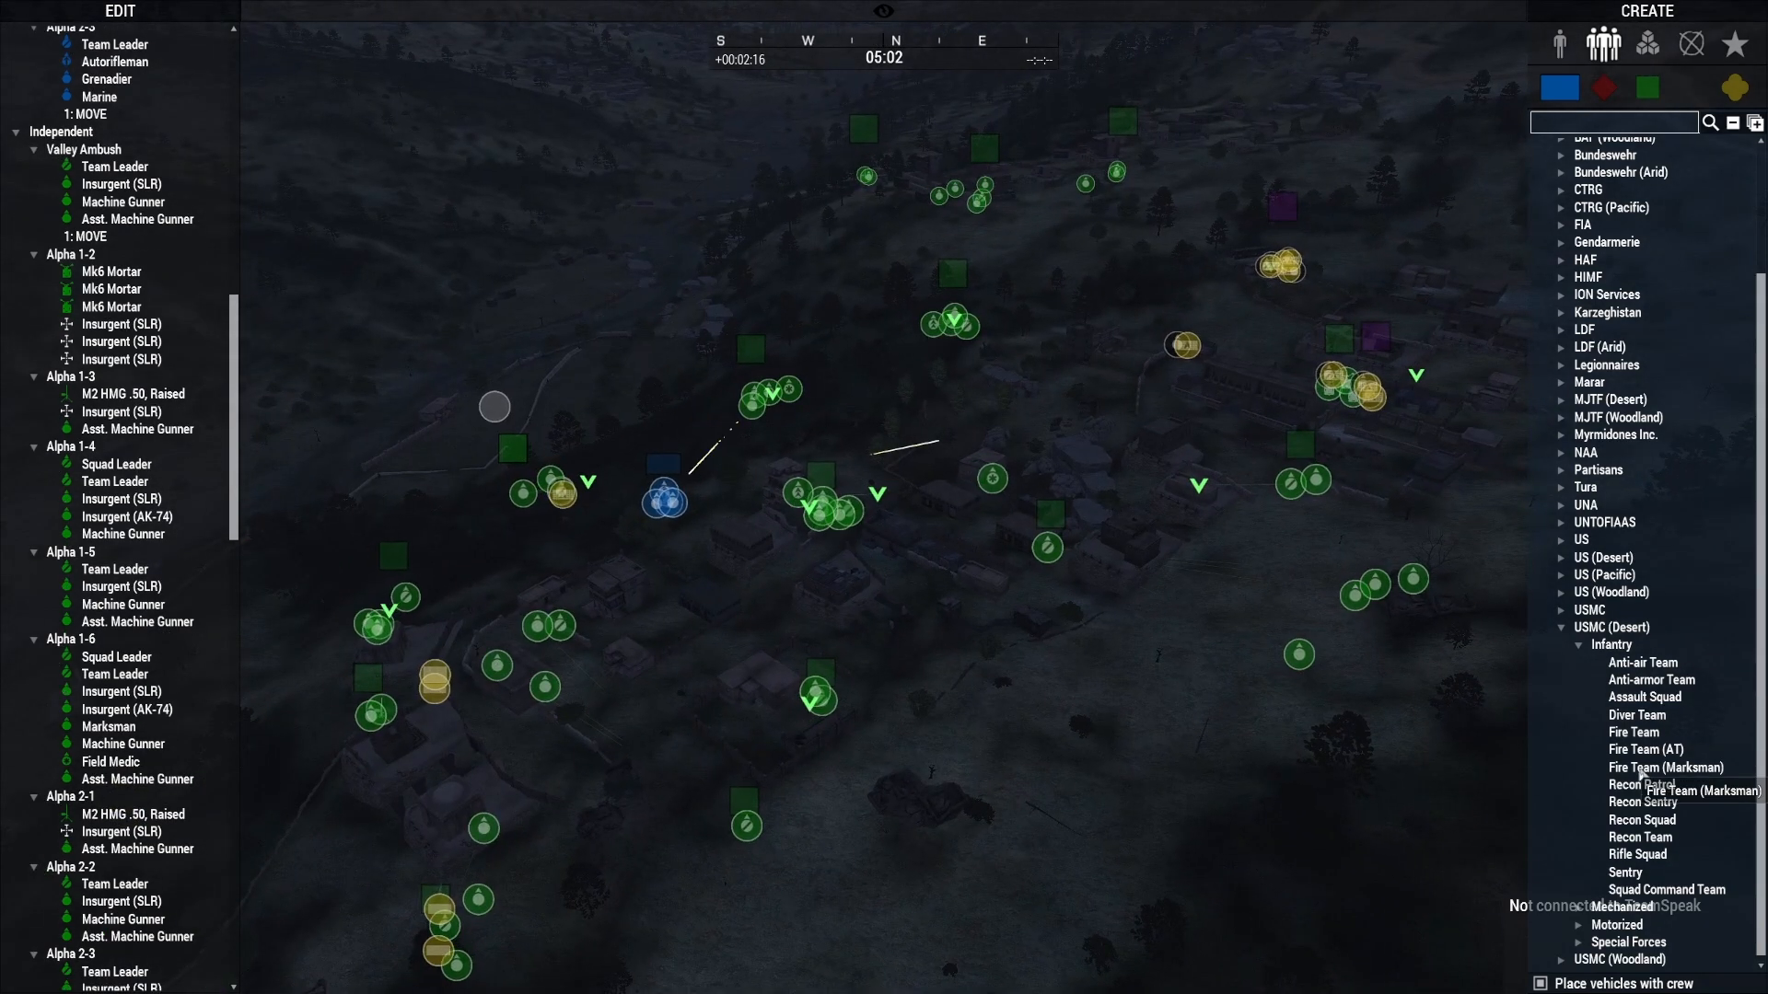
{"action": "left_click", "coordinate": [1634, 732]}
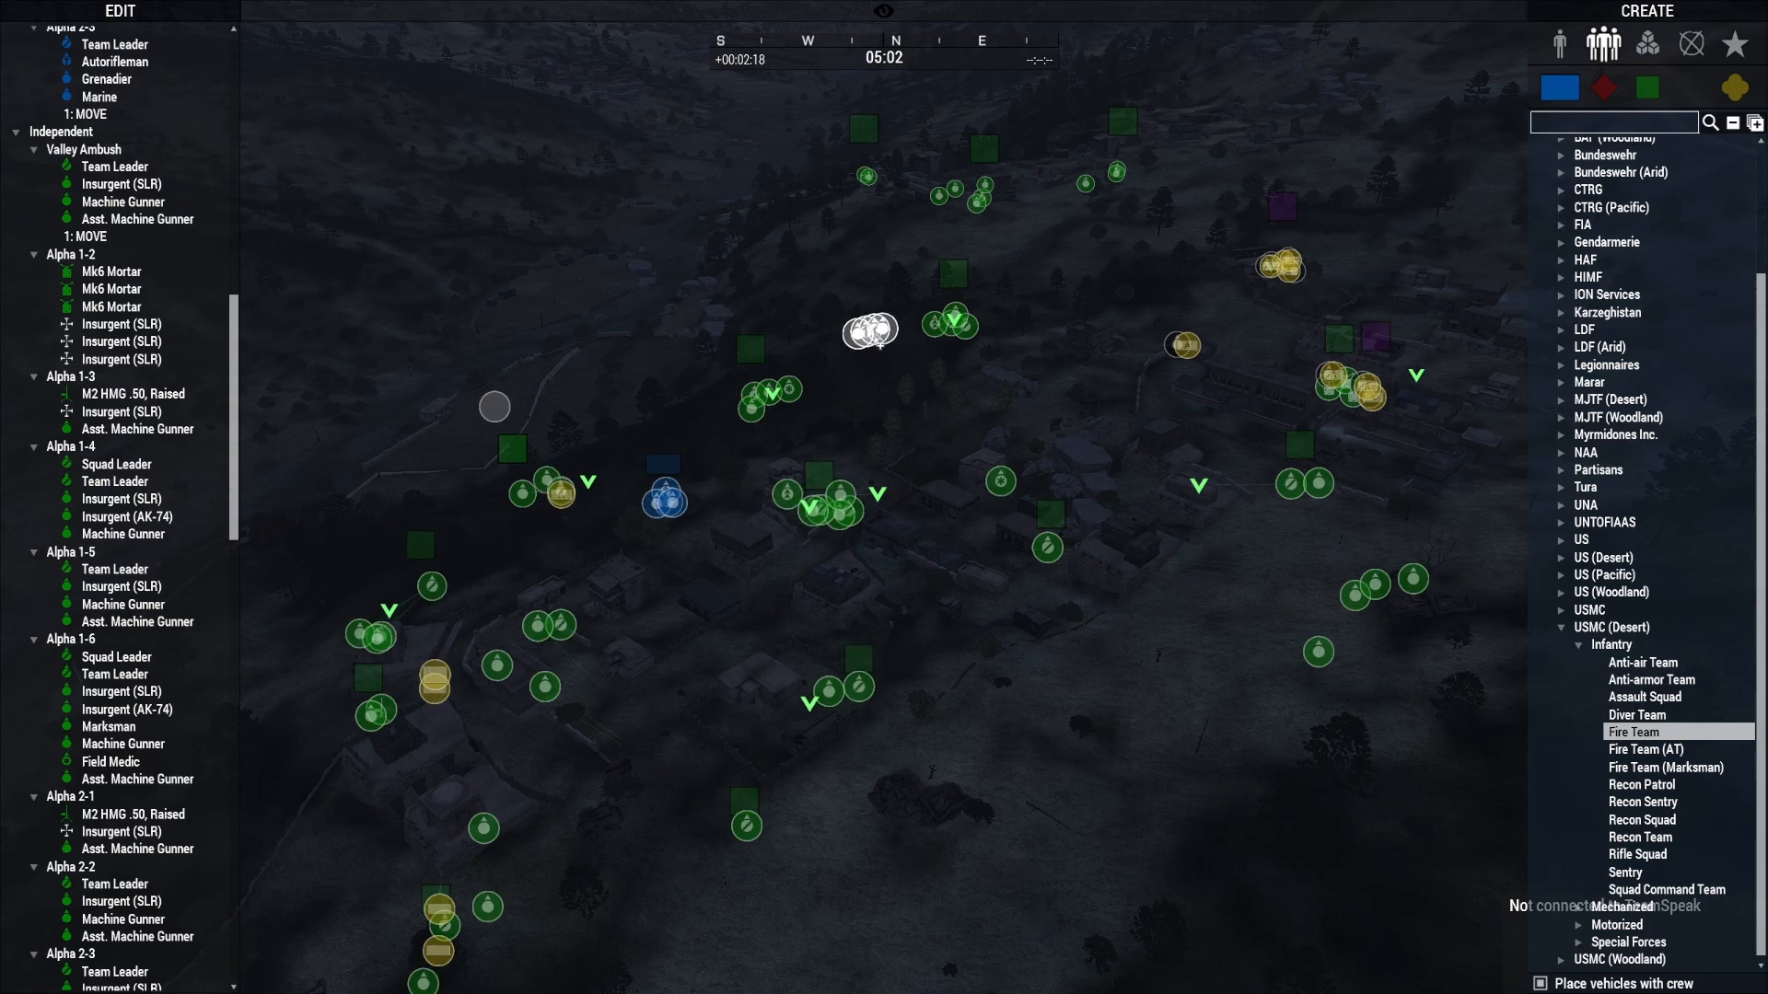
{"action": "left_click", "coordinate": [873, 330]}
{"action": "right_click", "coordinate": [970, 423]}
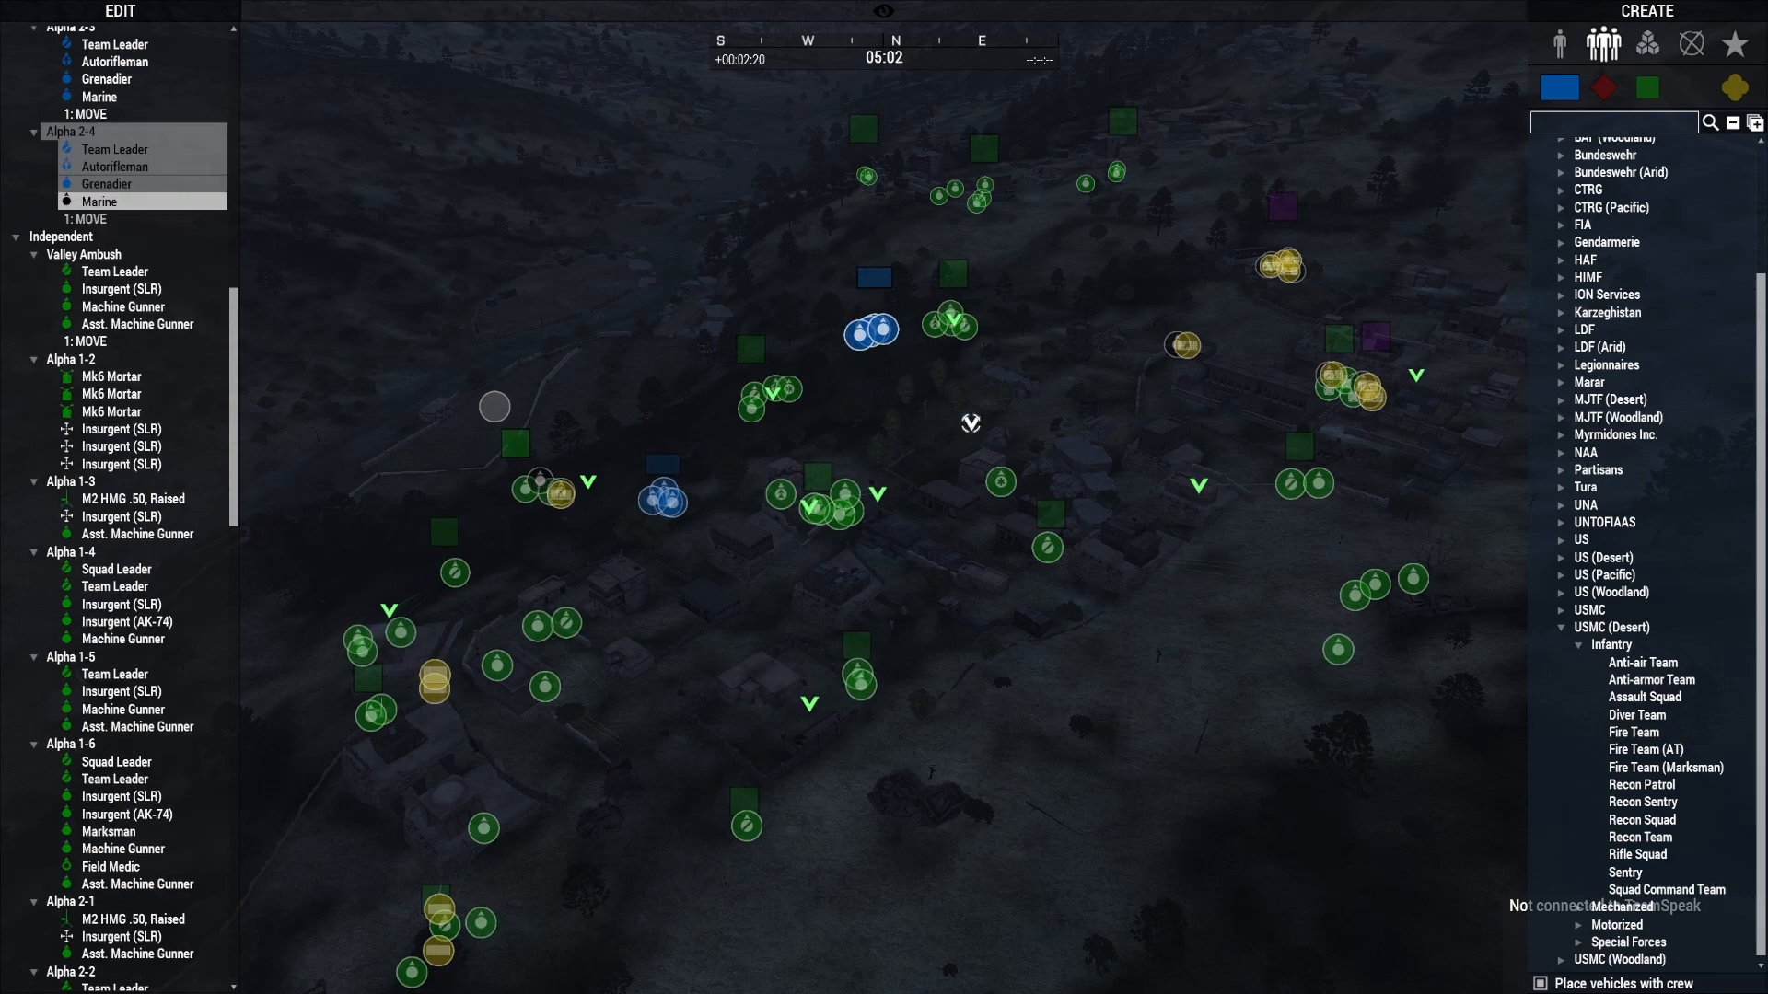
{"action": "left_click", "coordinate": [1061, 736]}
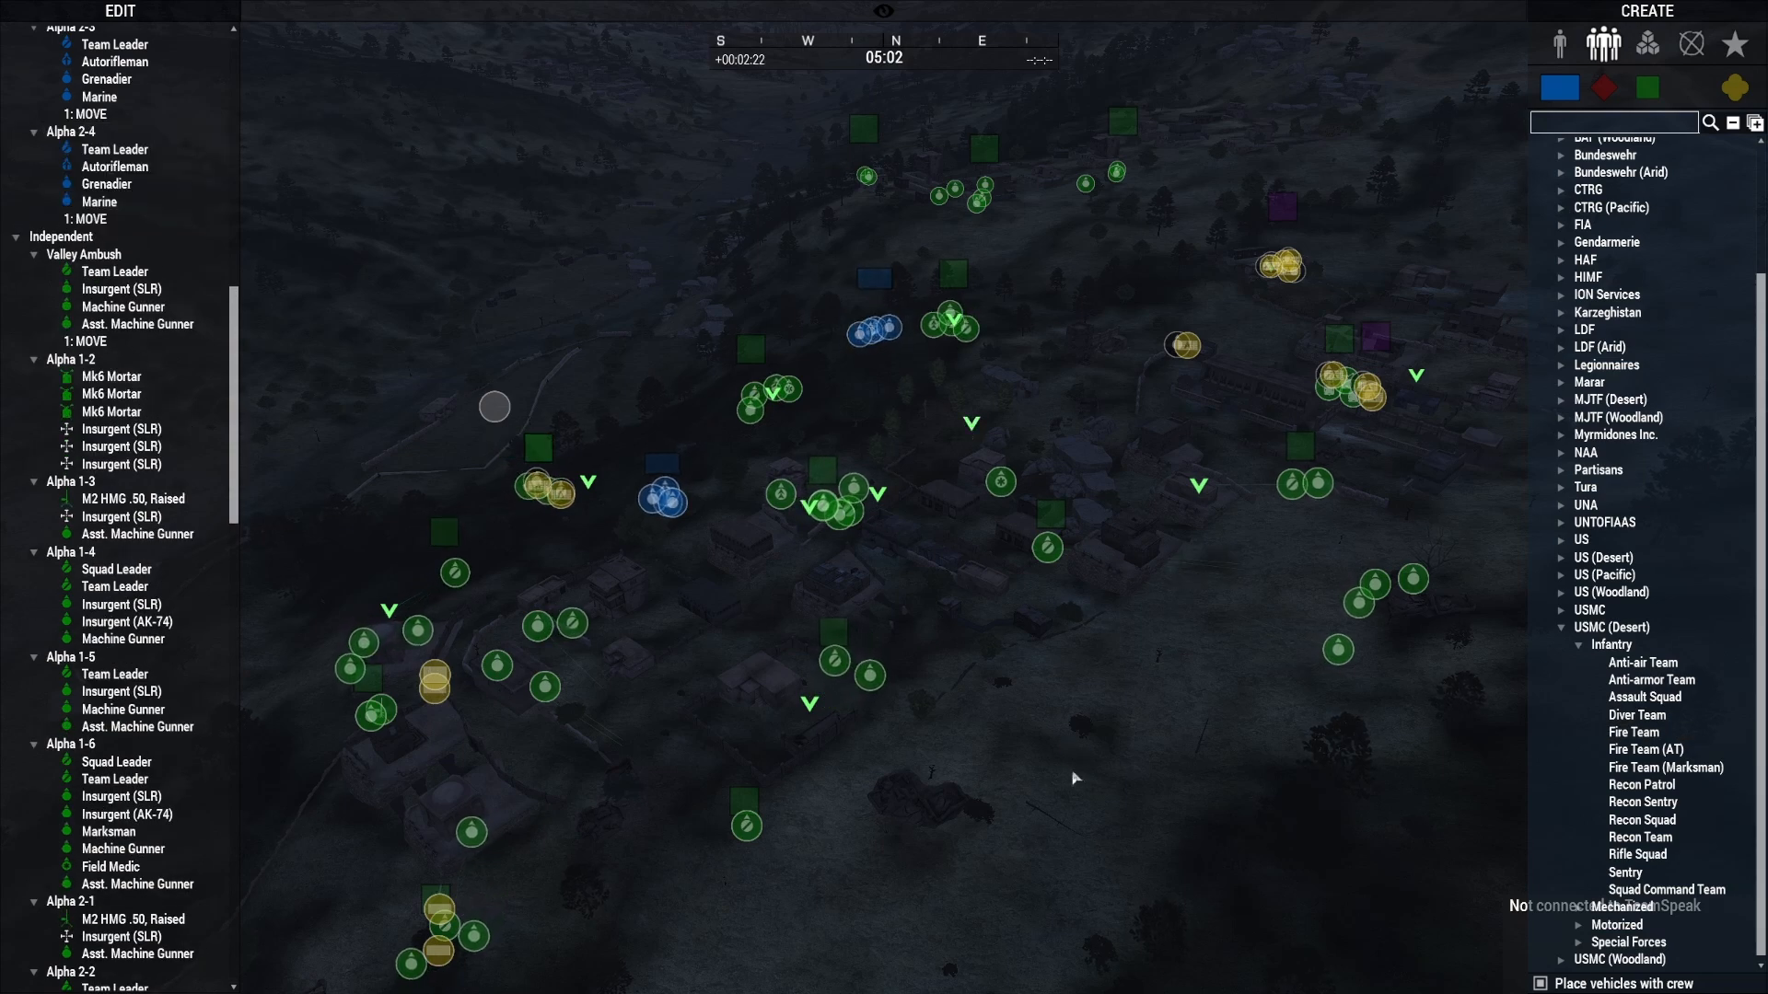
Step: Watch the firefight around the village and examine how the insurgent groups move in response to the two fire teams
{"action": "key", "text": "s"}
{"action": "key", "text": "a"}
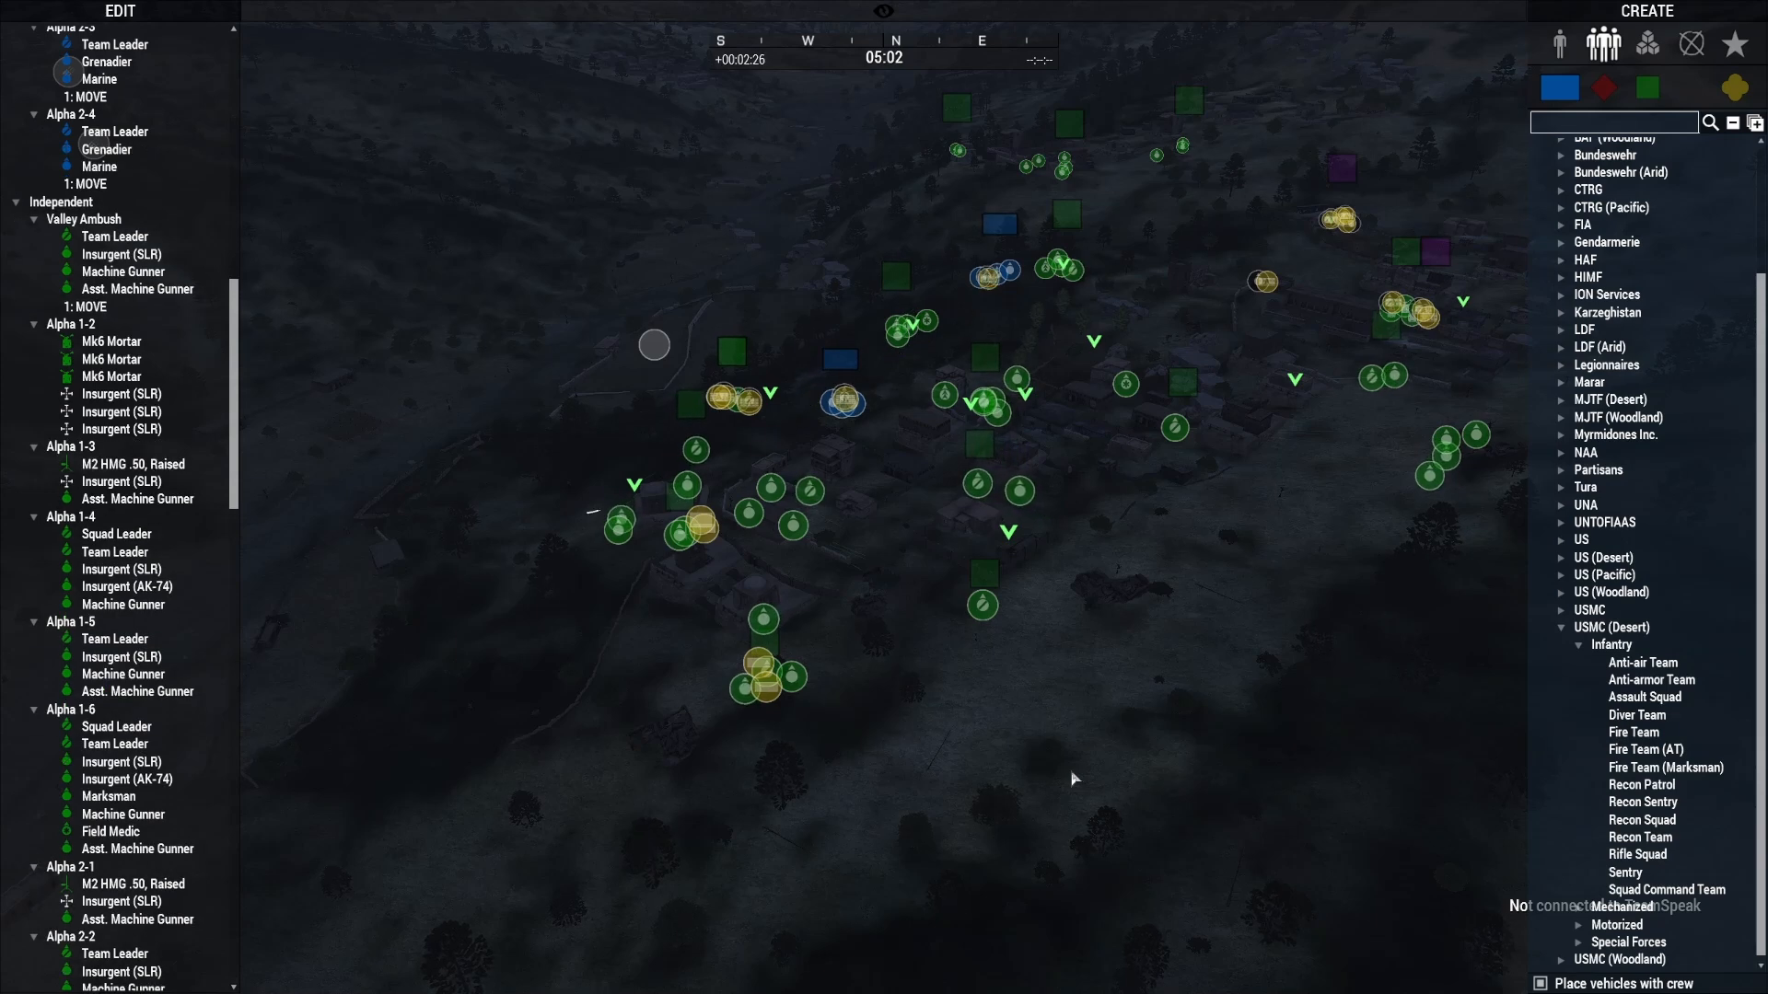
{"action": "key", "text": "w"}
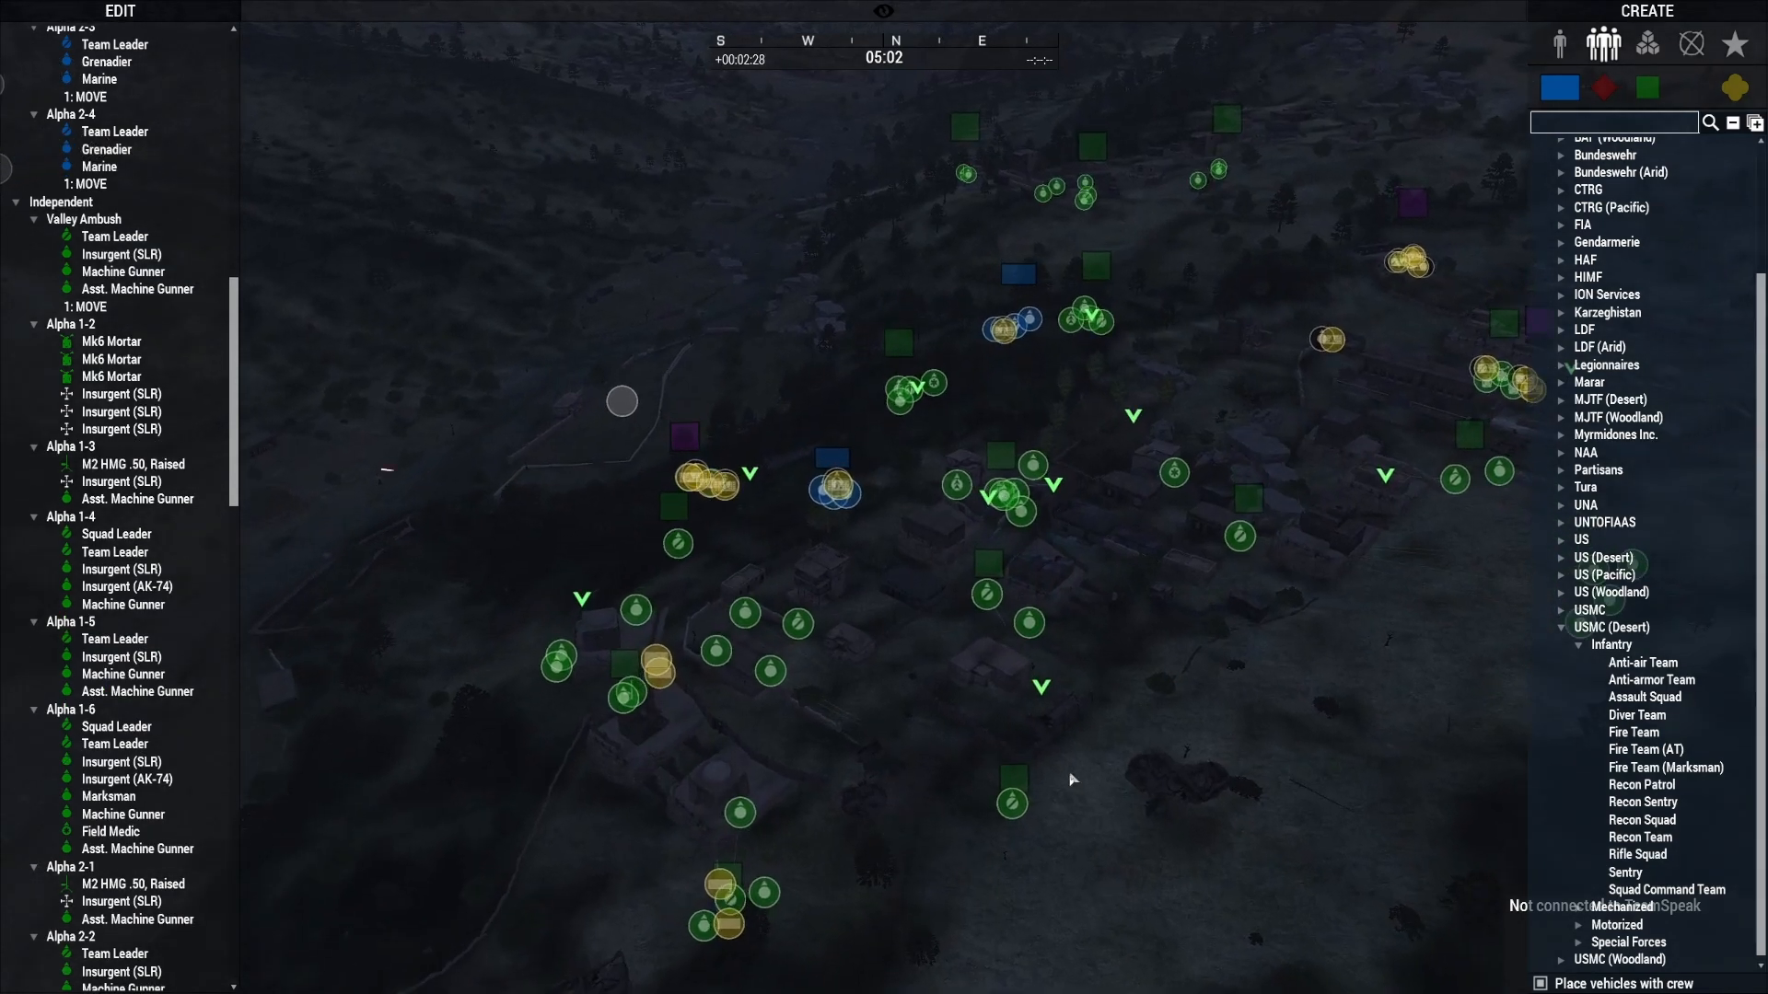
{"action": "key", "text": "w"}
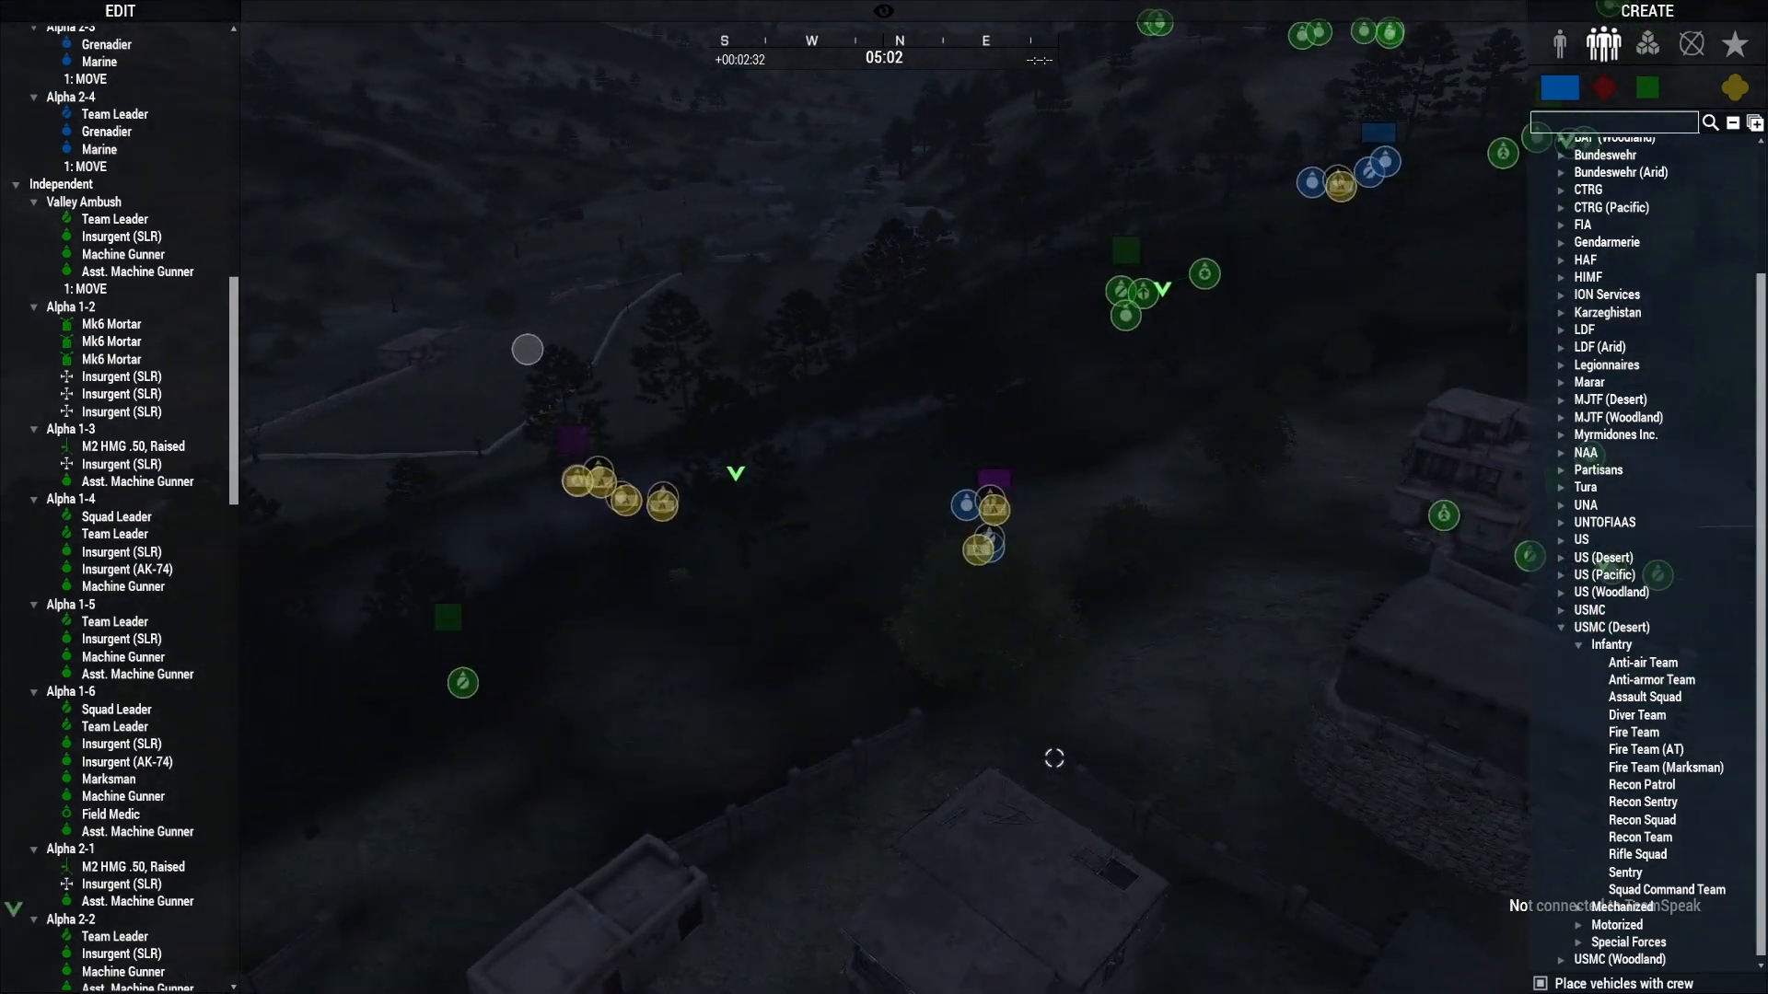
{"action": "key", "text": "s"}
{"action": "right_click_drag", "start_coordinate": [1054, 759], "coordinate": [1121, 748]}
{"action": "key", "text": "w"}
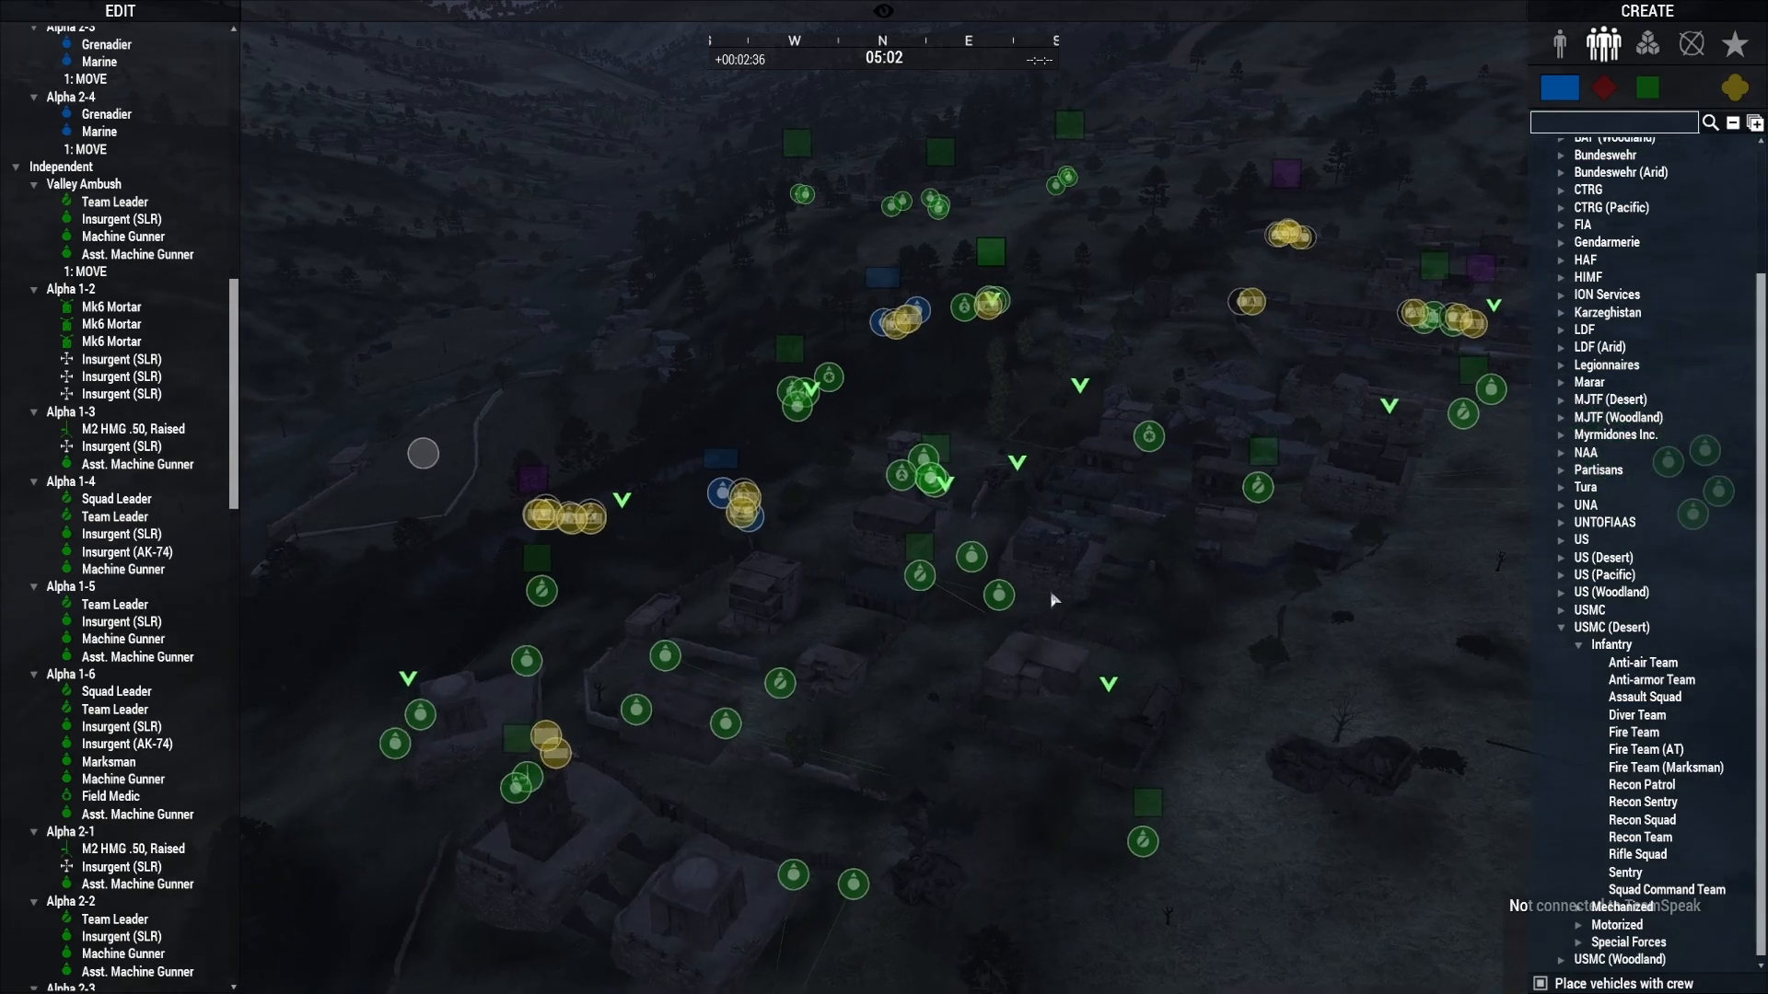
{"action": "right_click_drag", "start_coordinate": [1050, 589], "coordinate": [747, 663]}
{"action": "scroll", "coordinate": [1120, 635], "scroll_direction": "up", "scroll_amount": 3}
{"action": "key", "text": "d"}
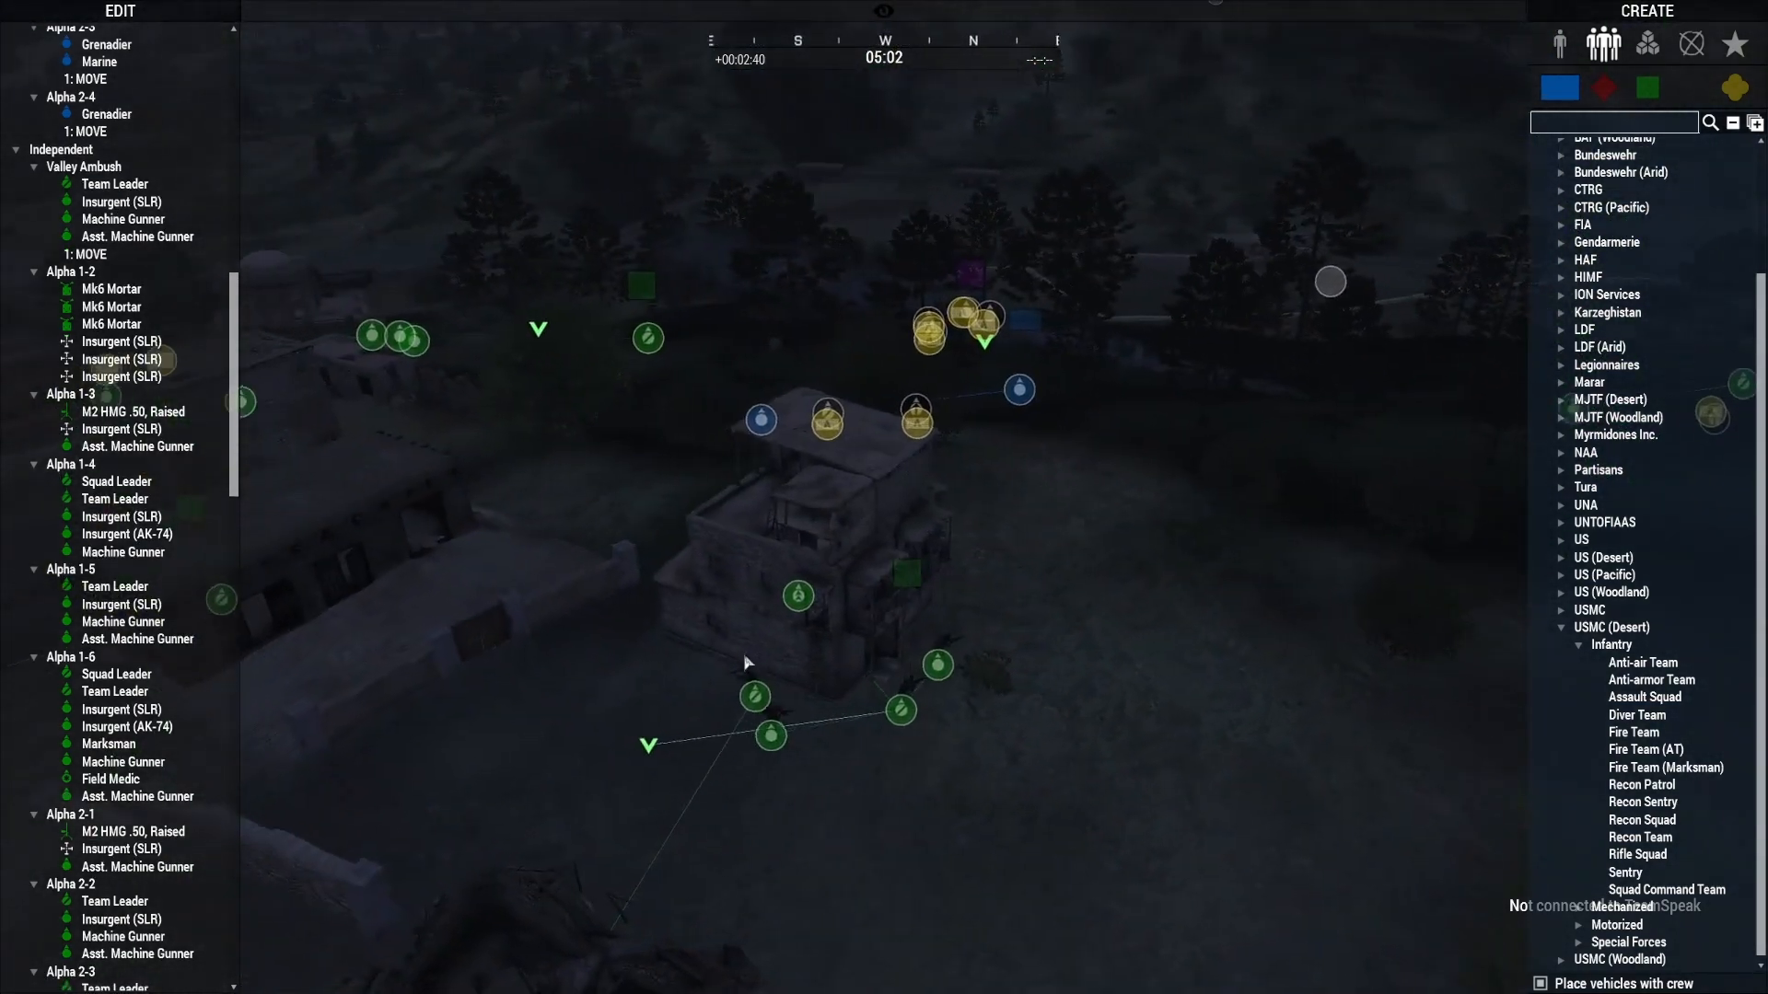
{"action": "scroll", "coordinate": [746, 663], "scroll_direction": "up", "scroll_amount": 3}
{"action": "key", "text": "d"}
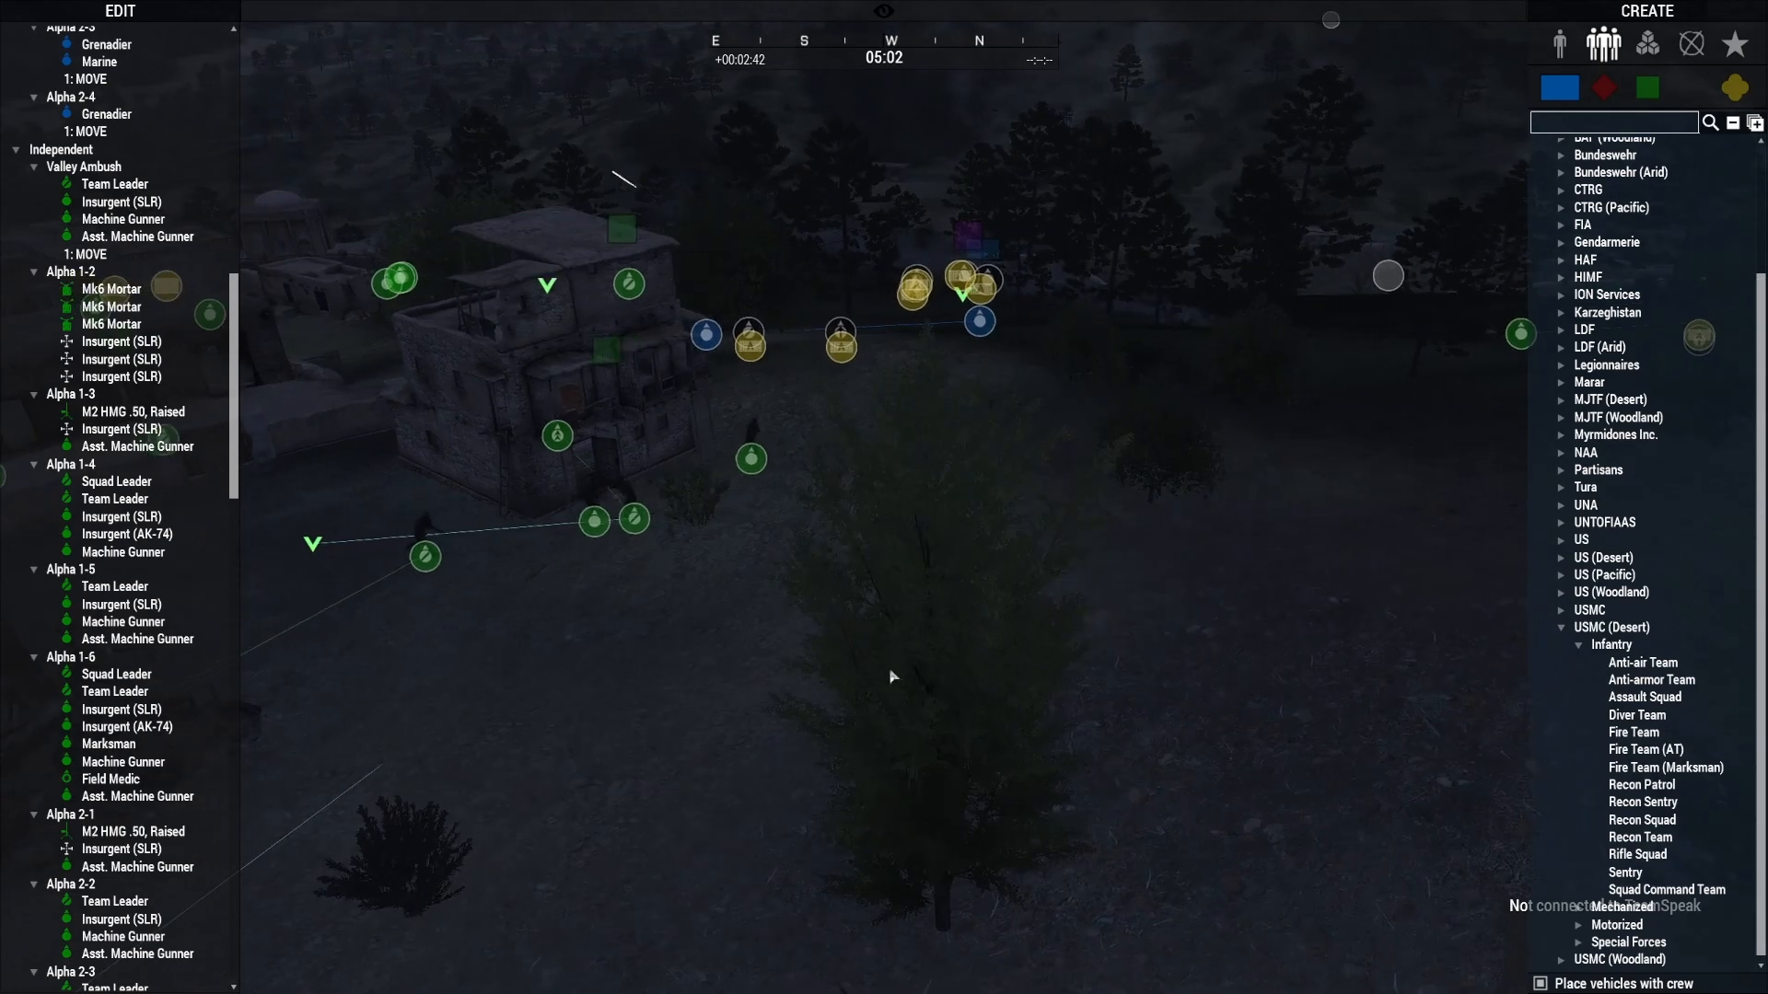
{"action": "right_click_drag", "start_coordinate": [917, 680], "coordinate": [781, 682]}
{"action": "key", "text": "w"}
{"action": "key", "text": "s"}
{"action": "key", "text": "d"}
{"action": "scroll", "coordinate": [810, 683], "scroll_direction": "down", "scroll_amount": 3}
{"action": "key", "text": "s"}
{"action": "right_click_drag", "start_coordinate": [1164, 756], "coordinate": [1152, 765]}
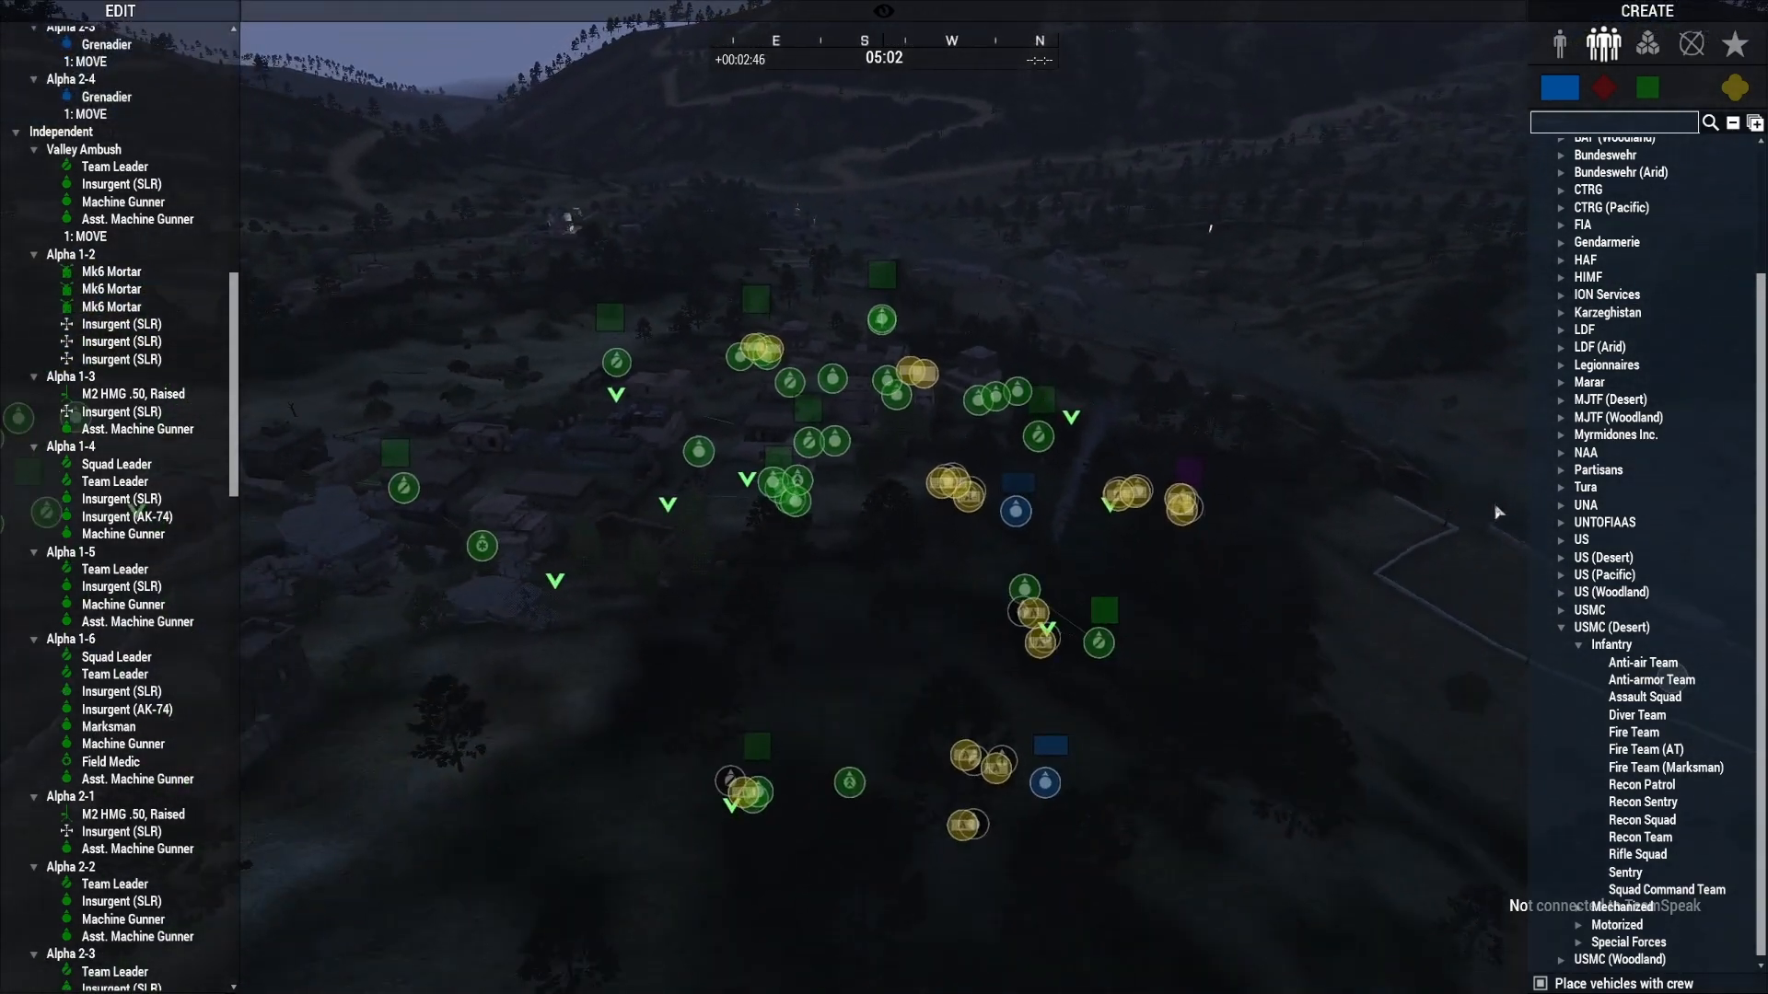
Step: Place a USMC (Desert) Rifle Squad on the open ground outside the village and order it to move toward the buildings
{"action": "left_click", "coordinate": [1641, 854]}
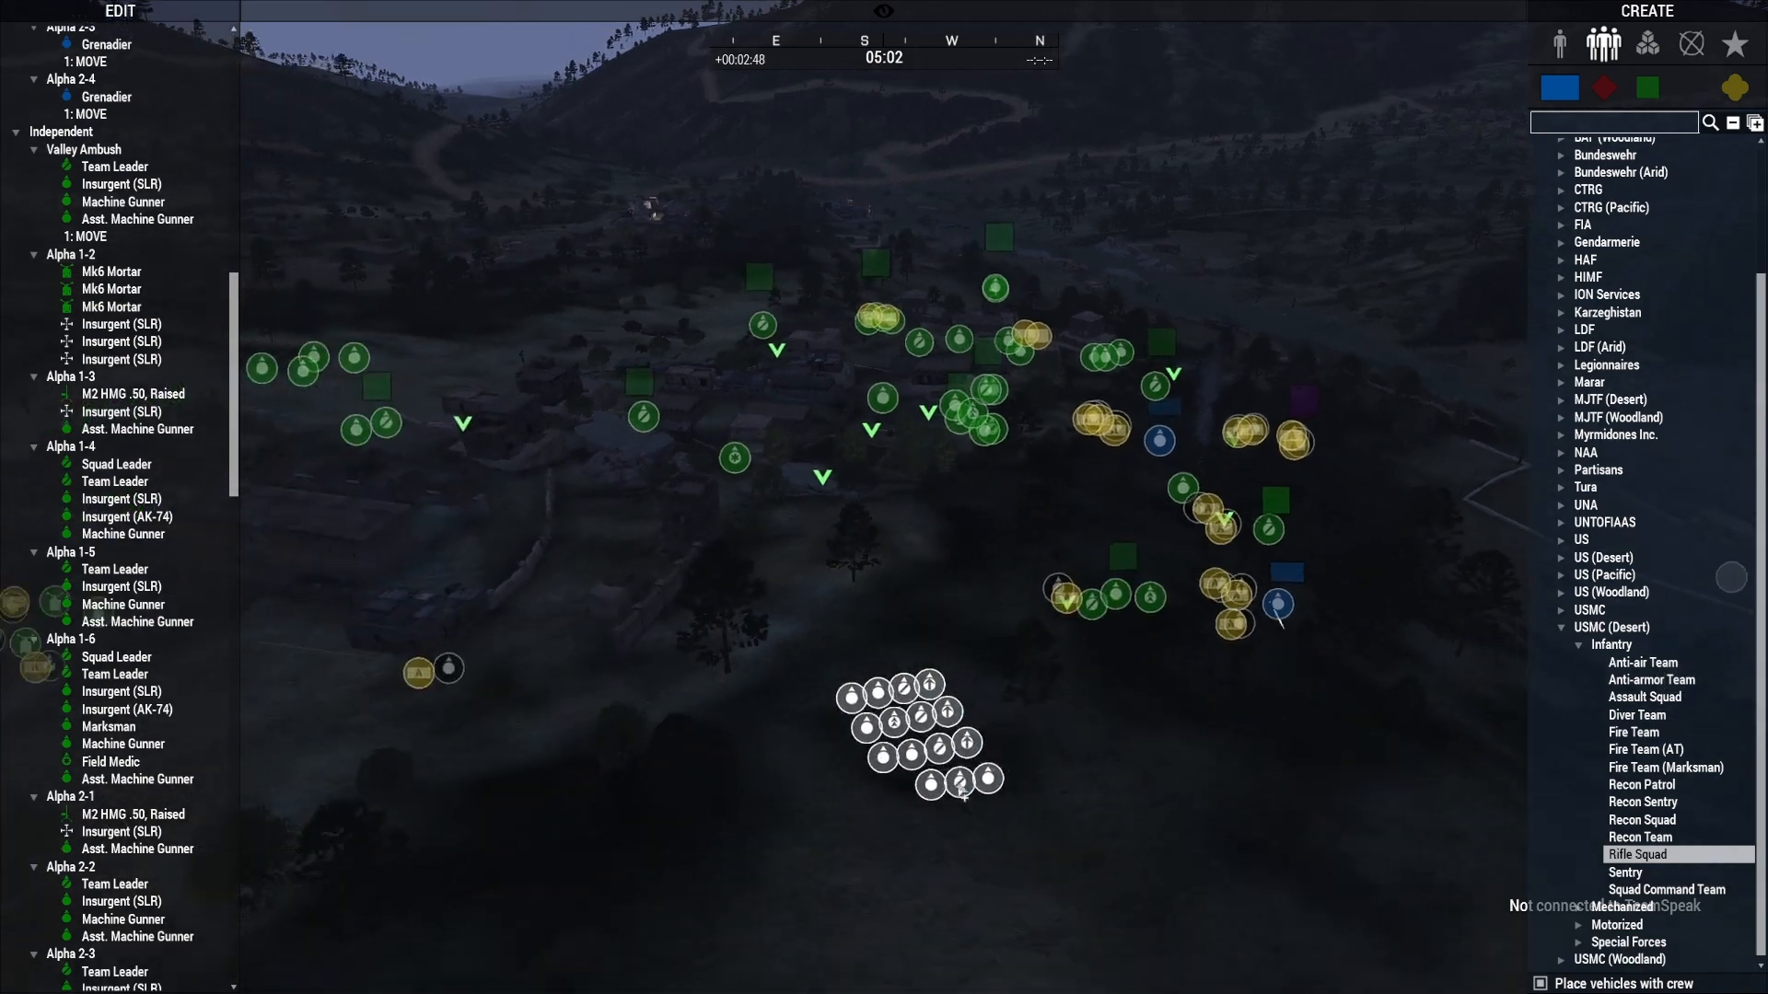
{"action": "left_click", "coordinate": [935, 781]}
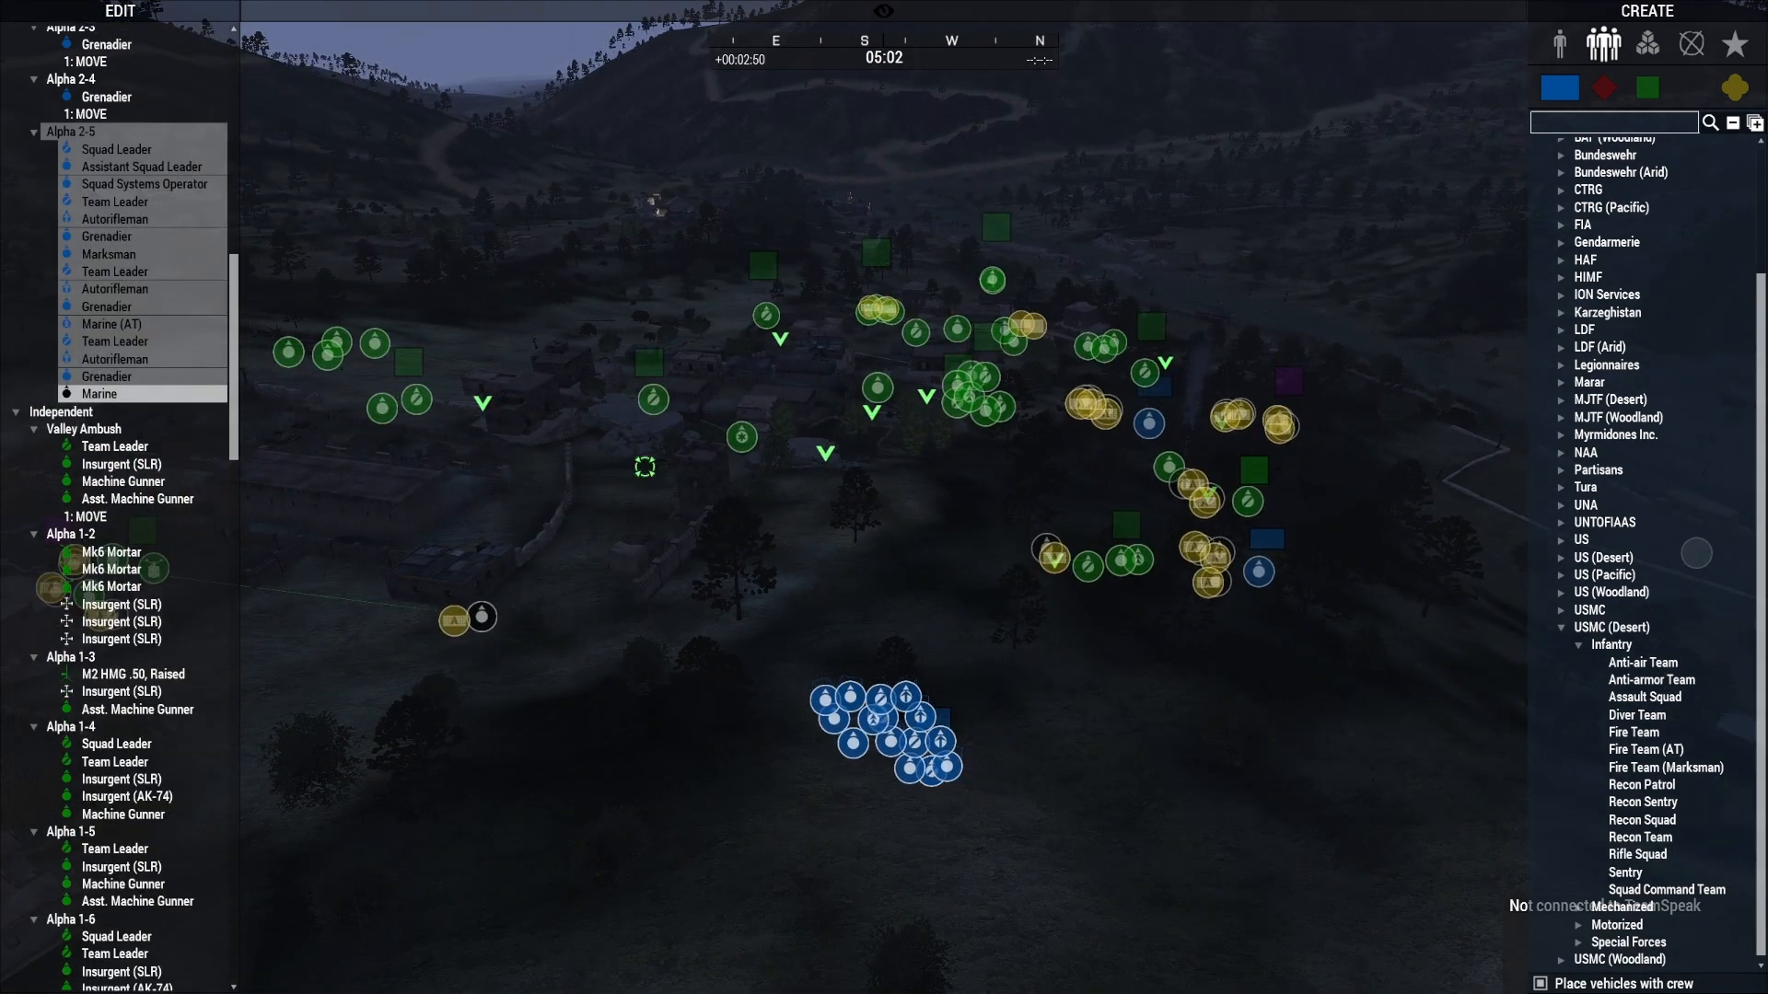
{"action": "right_click", "coordinate": [531, 455]}
{"action": "right_click_drag", "start_coordinate": [906, 569], "coordinate": [1047, 667]}
Step: Check the remaining Alpha 2-3 unit and its waypoint, and look over the fighting and casualties around the village
{"action": "key", "text": "a"}
{"action": "key", "text": "w"}
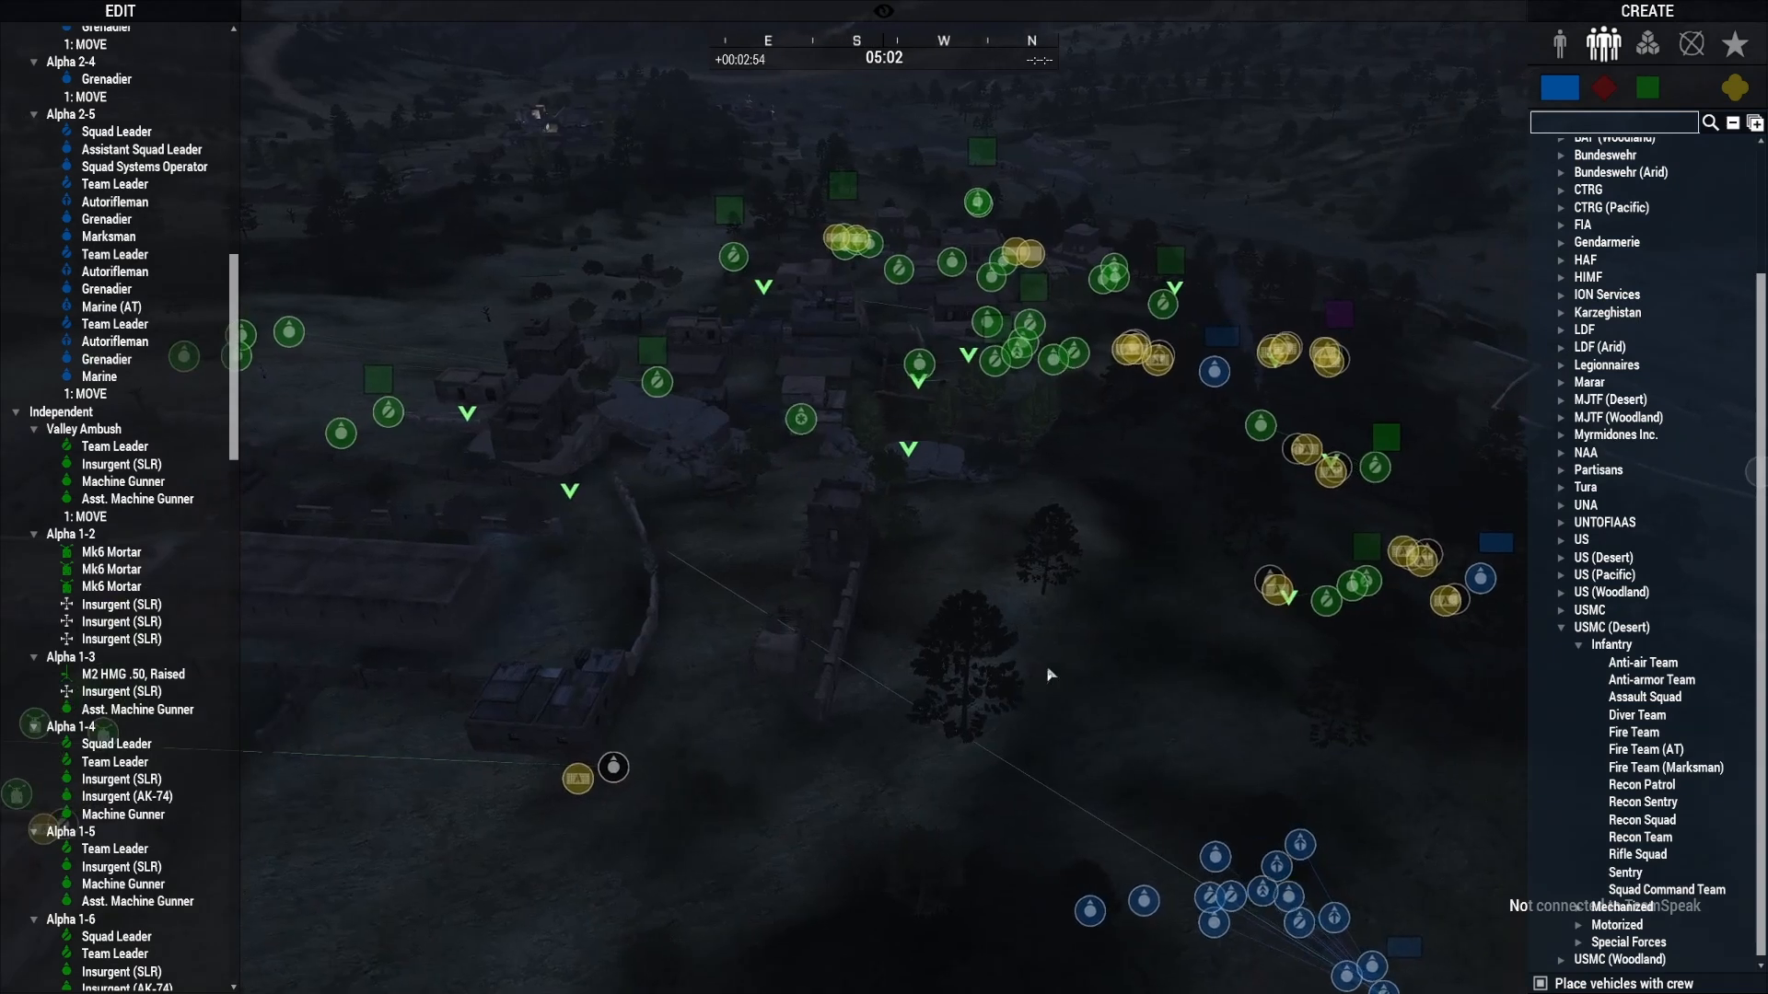
{"action": "left_click", "coordinate": [1221, 350]}
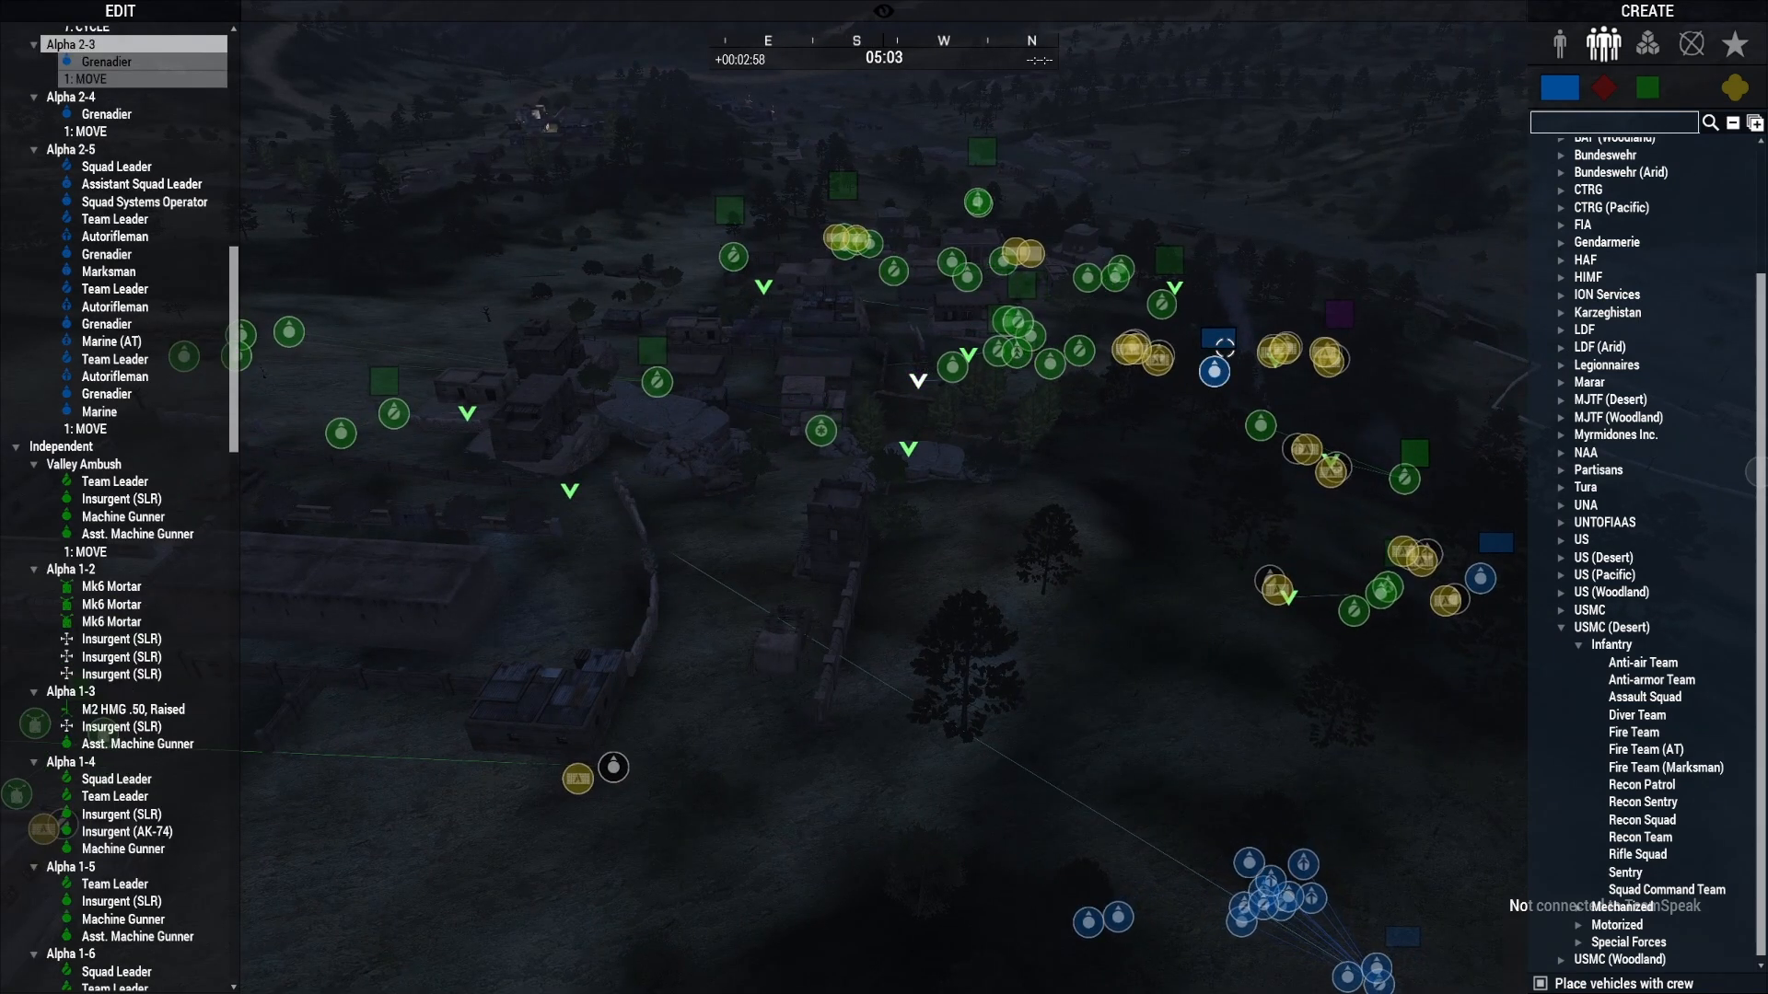
{"action": "left_click", "coordinate": [1089, 688]}
{"action": "mouse_move", "coordinate": [1088, 688]}
{"action": "right_mouse_down"}
{"action": "mouse_move", "coordinate": [1107, 693]}
{"action": "mouse_move", "coordinate": [1078, 703]}
{"action": "right_mouse_up"}
{"action": "key", "text": "a"}
{"action": "right_click_drag", "start_coordinate": [1080, 708], "coordinate": [849, 581]}
{"action": "key", "text": "s"}
{"action": "key", "text": "s"}
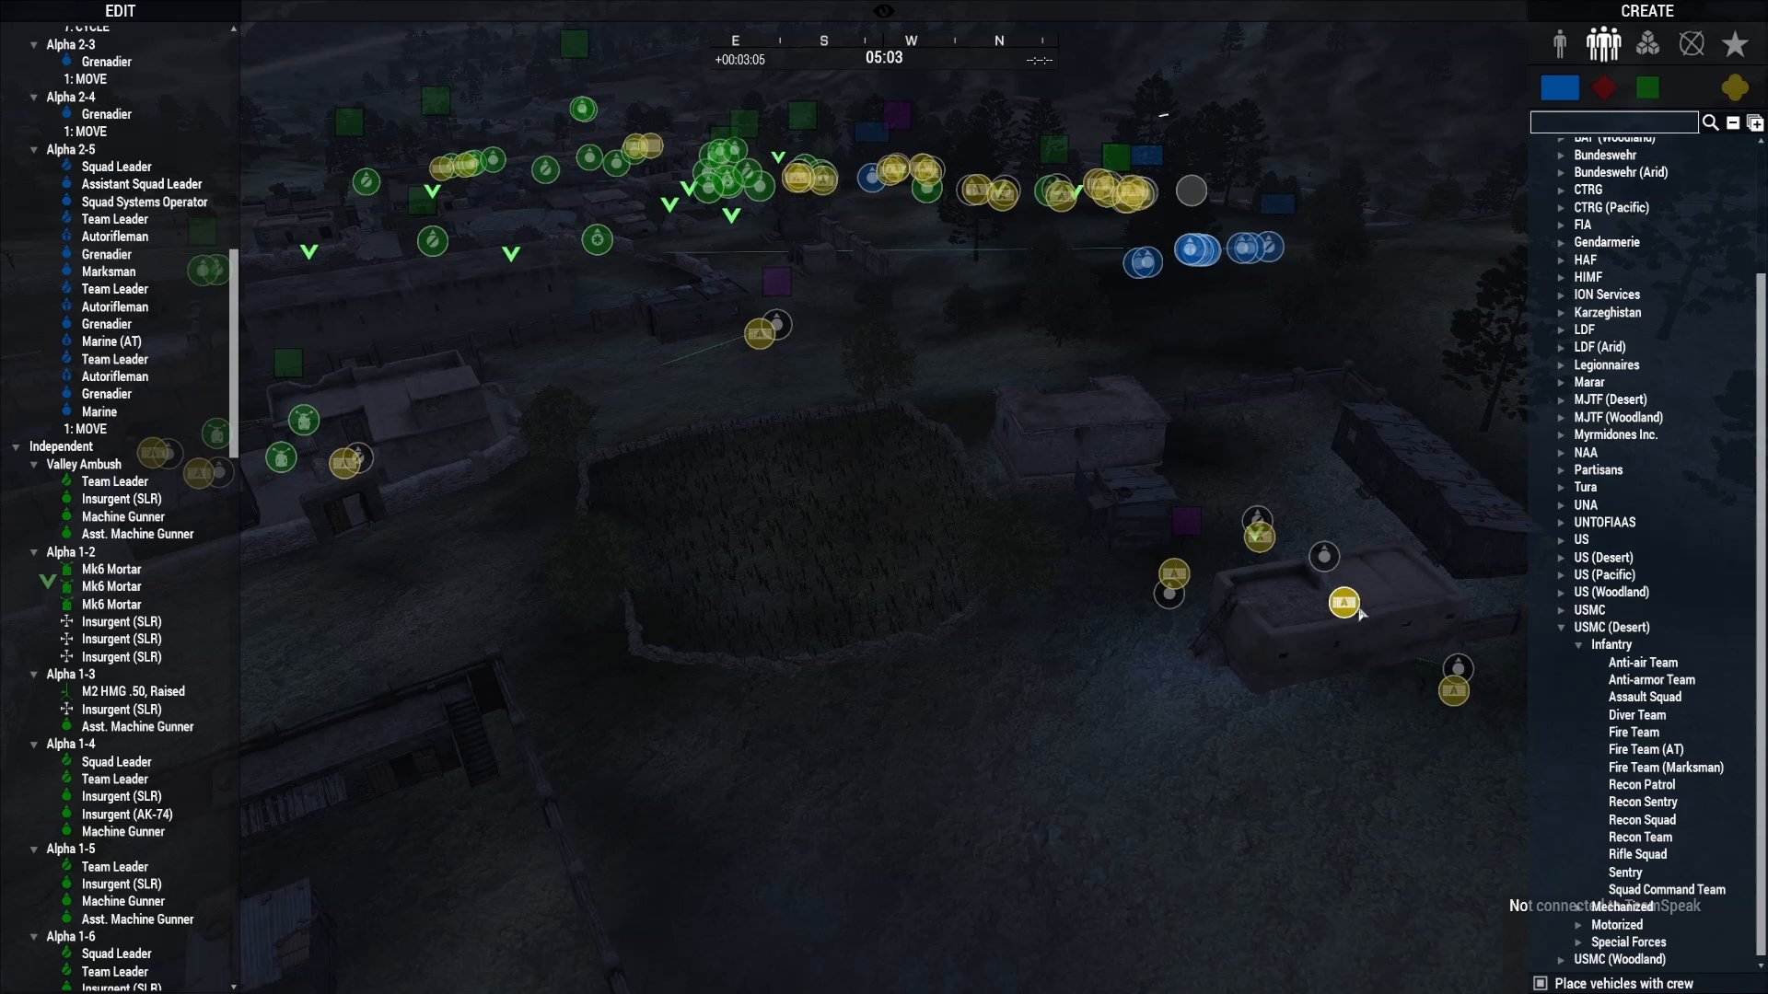
Step: Select the Alpha 1-2 mortar group in the walled yard and destroy its three Mk6 mortars
{"action": "right_click_drag", "start_coordinate": [1320, 813], "coordinate": [1247, 820]}
{"action": "key", "text": "w"}
{"action": "left_click", "coordinate": [988, 632]}
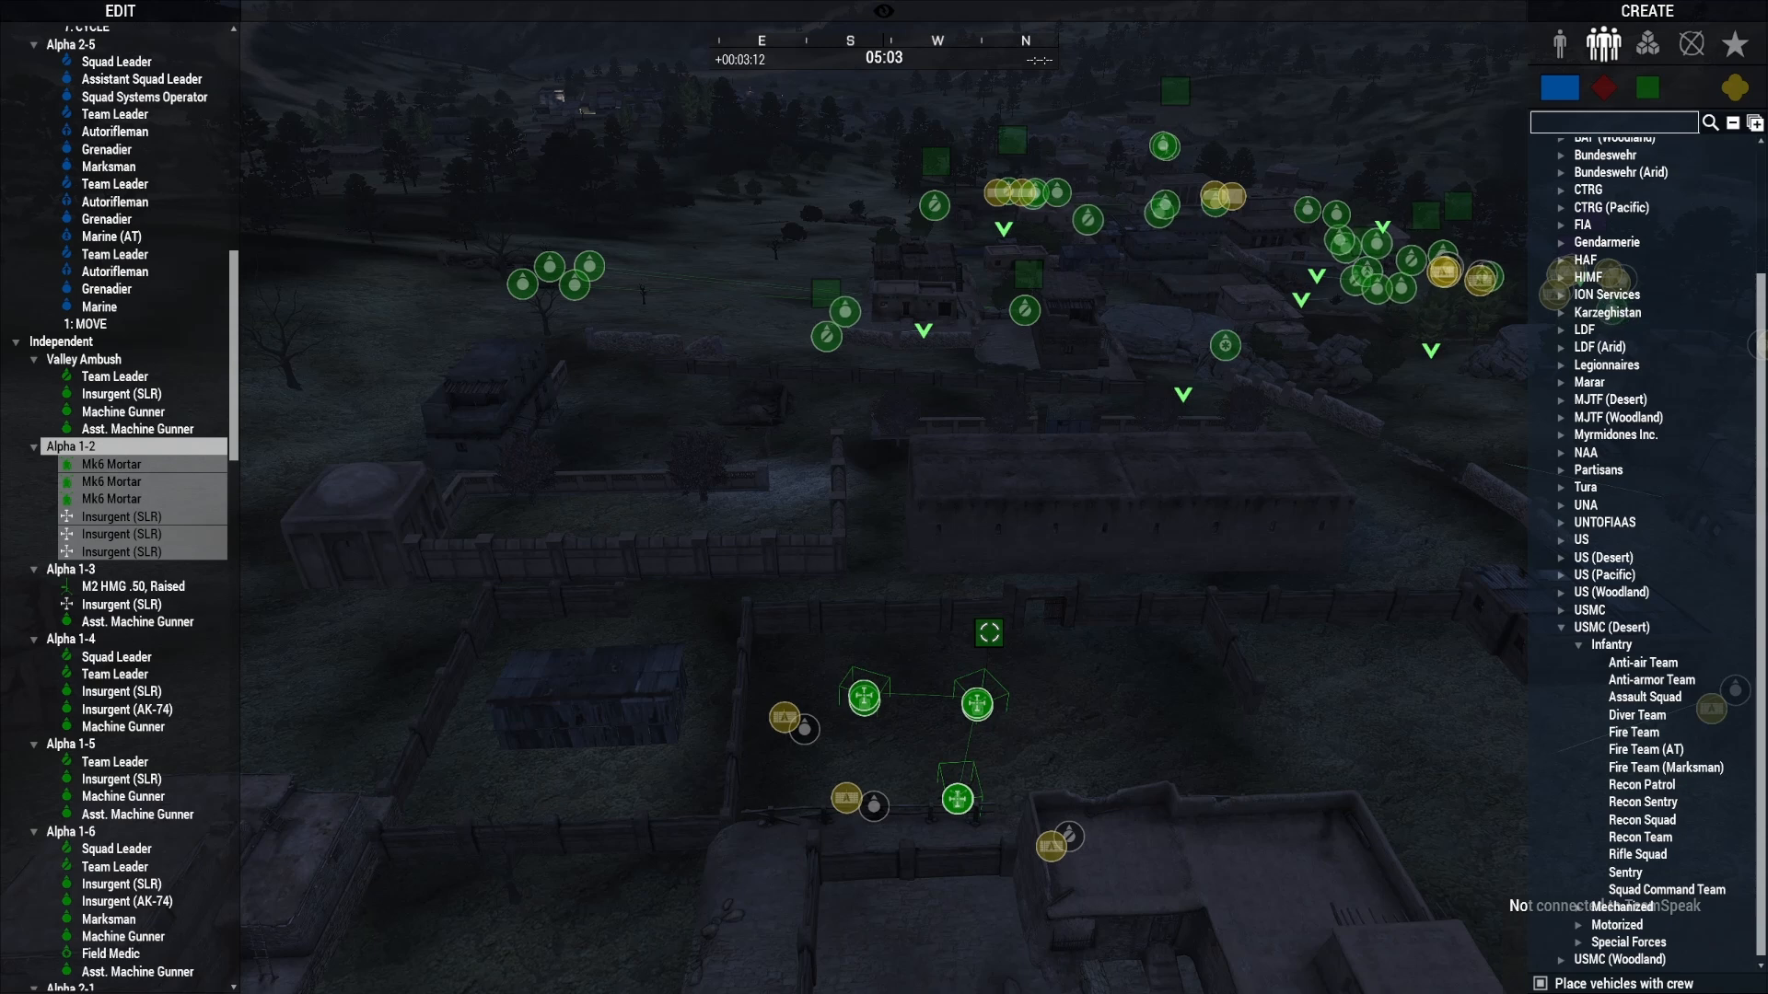
{"action": "key", "text": "Delete"}
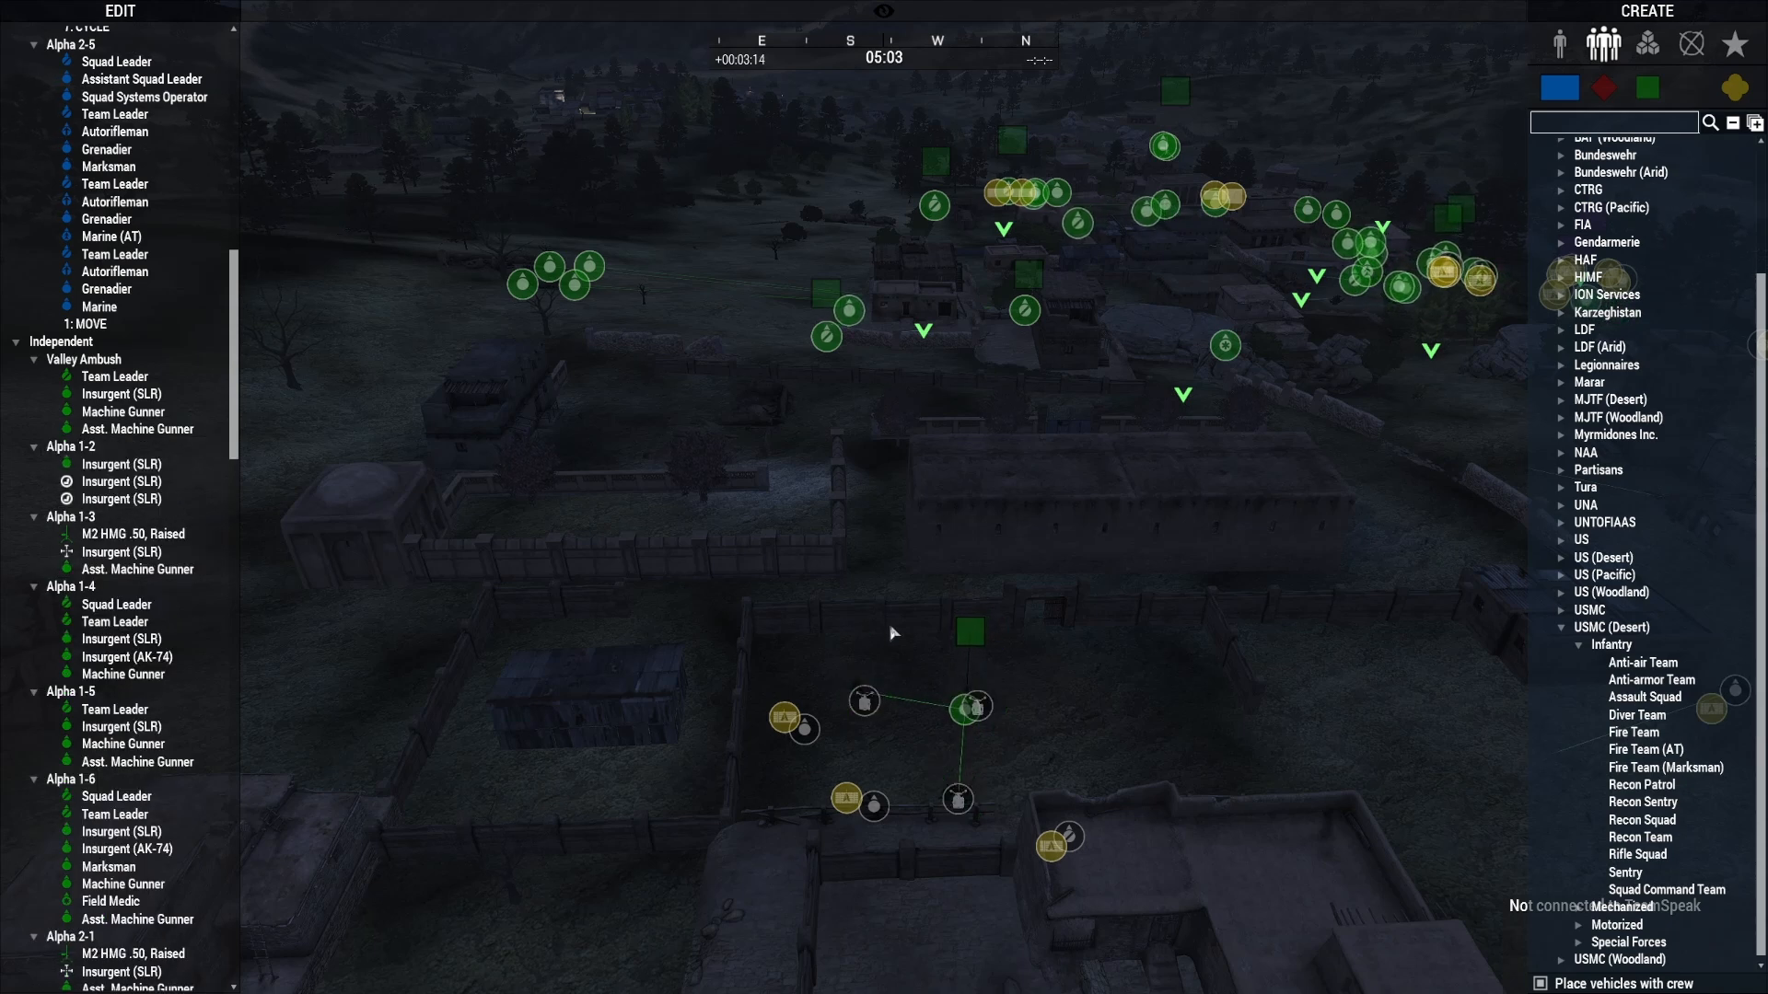
Step: Kill the remaining Alpha 1-2 mortar crew in the walled yard and look over the neighbouring village buildings
{"action": "key", "text": "End"}
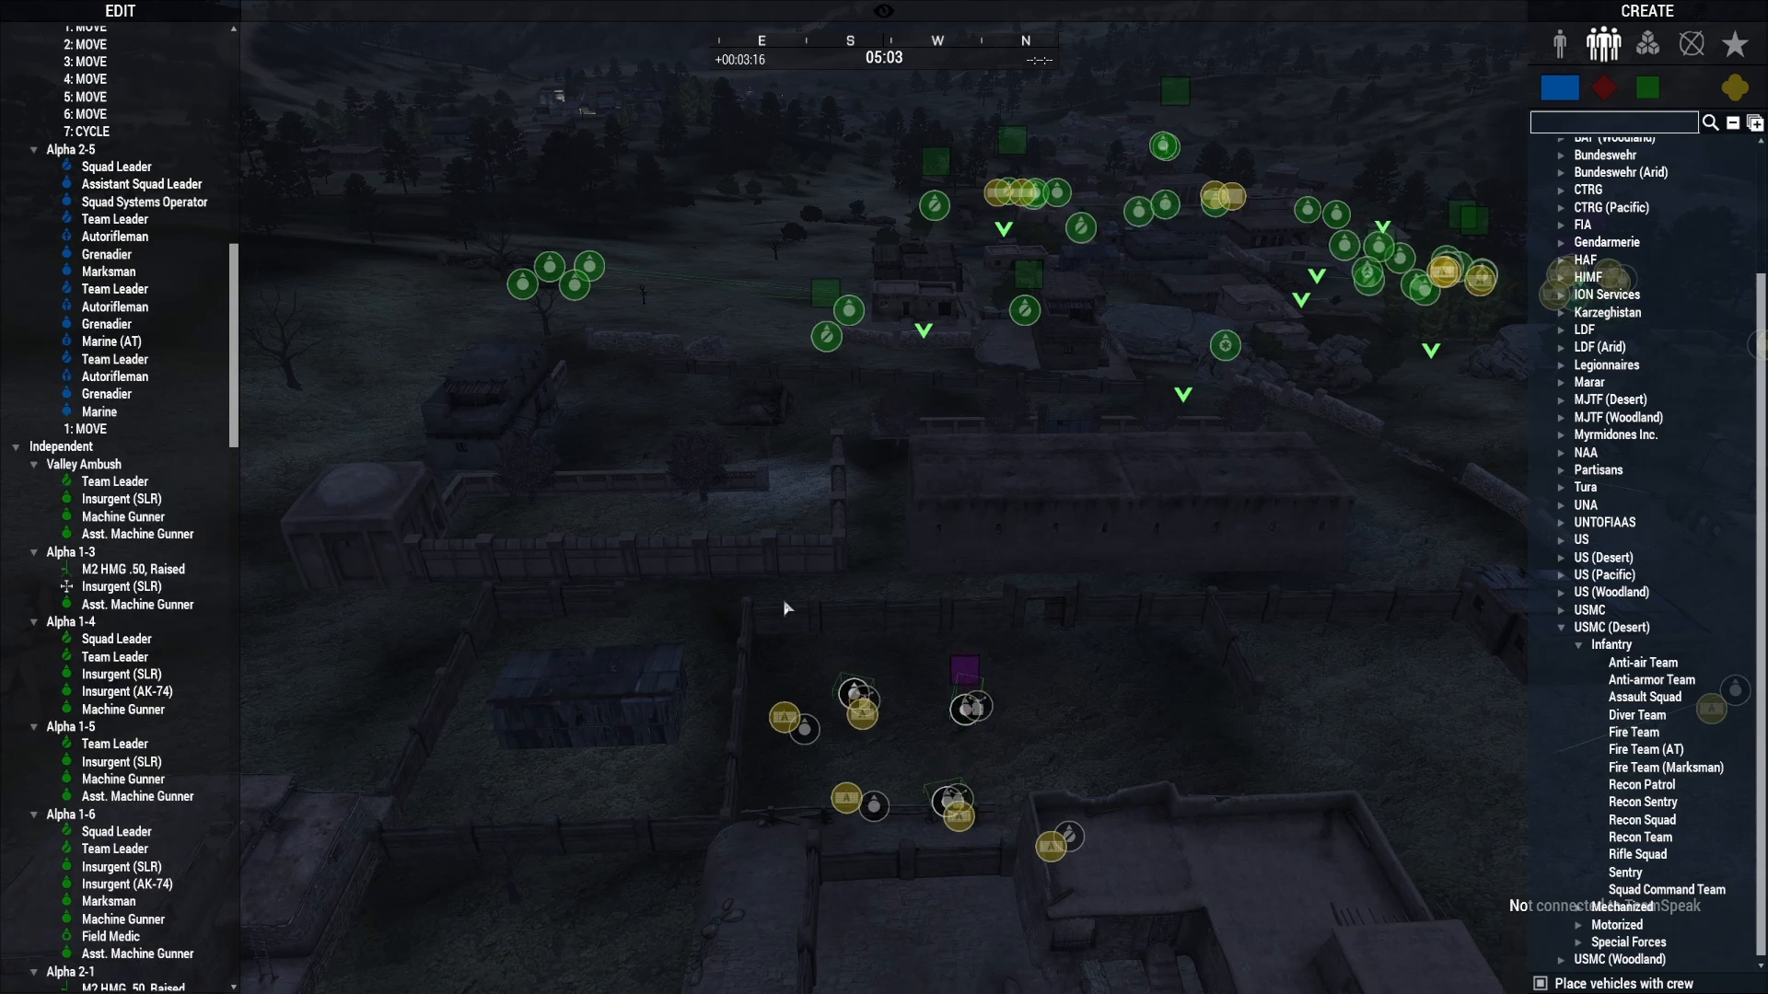
{"action": "key", "text": "a"}
{"action": "key", "text": "w"}
{"action": "right_click_drag", "start_coordinate": [783, 605], "coordinate": [925, 620]}
{"action": "key", "text": "w"}
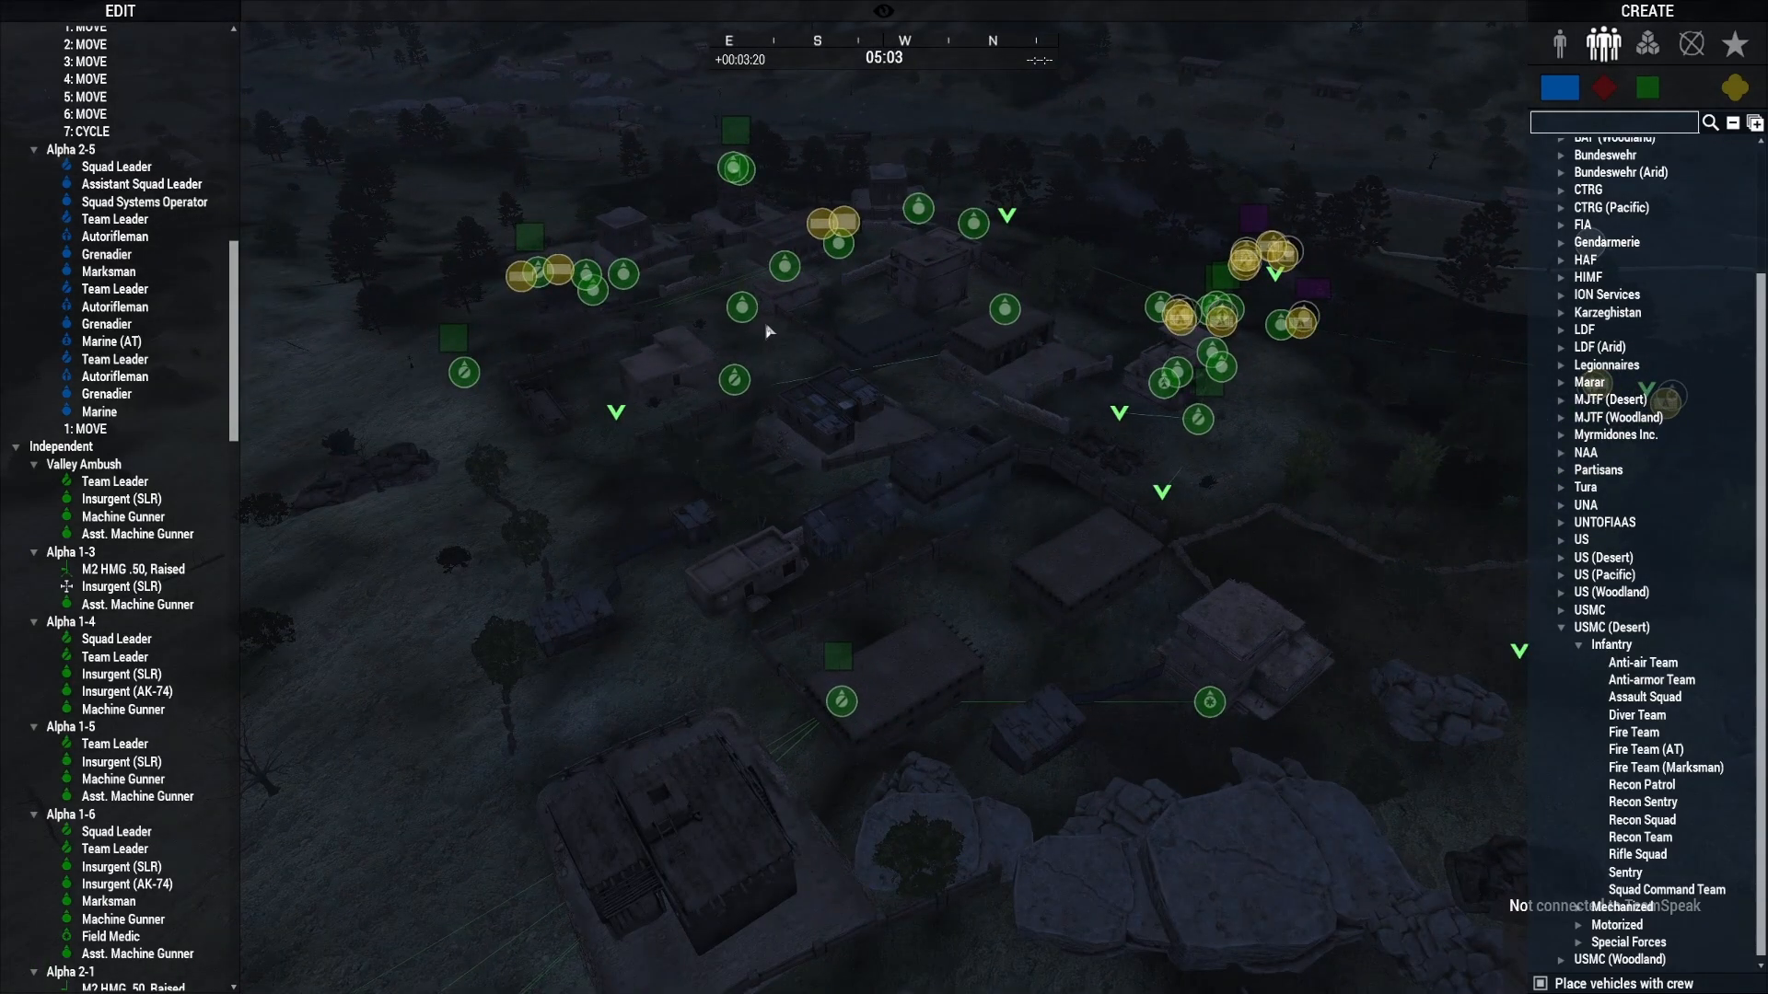
{"action": "key", "text": "w"}
{"action": "key", "text": "a"}
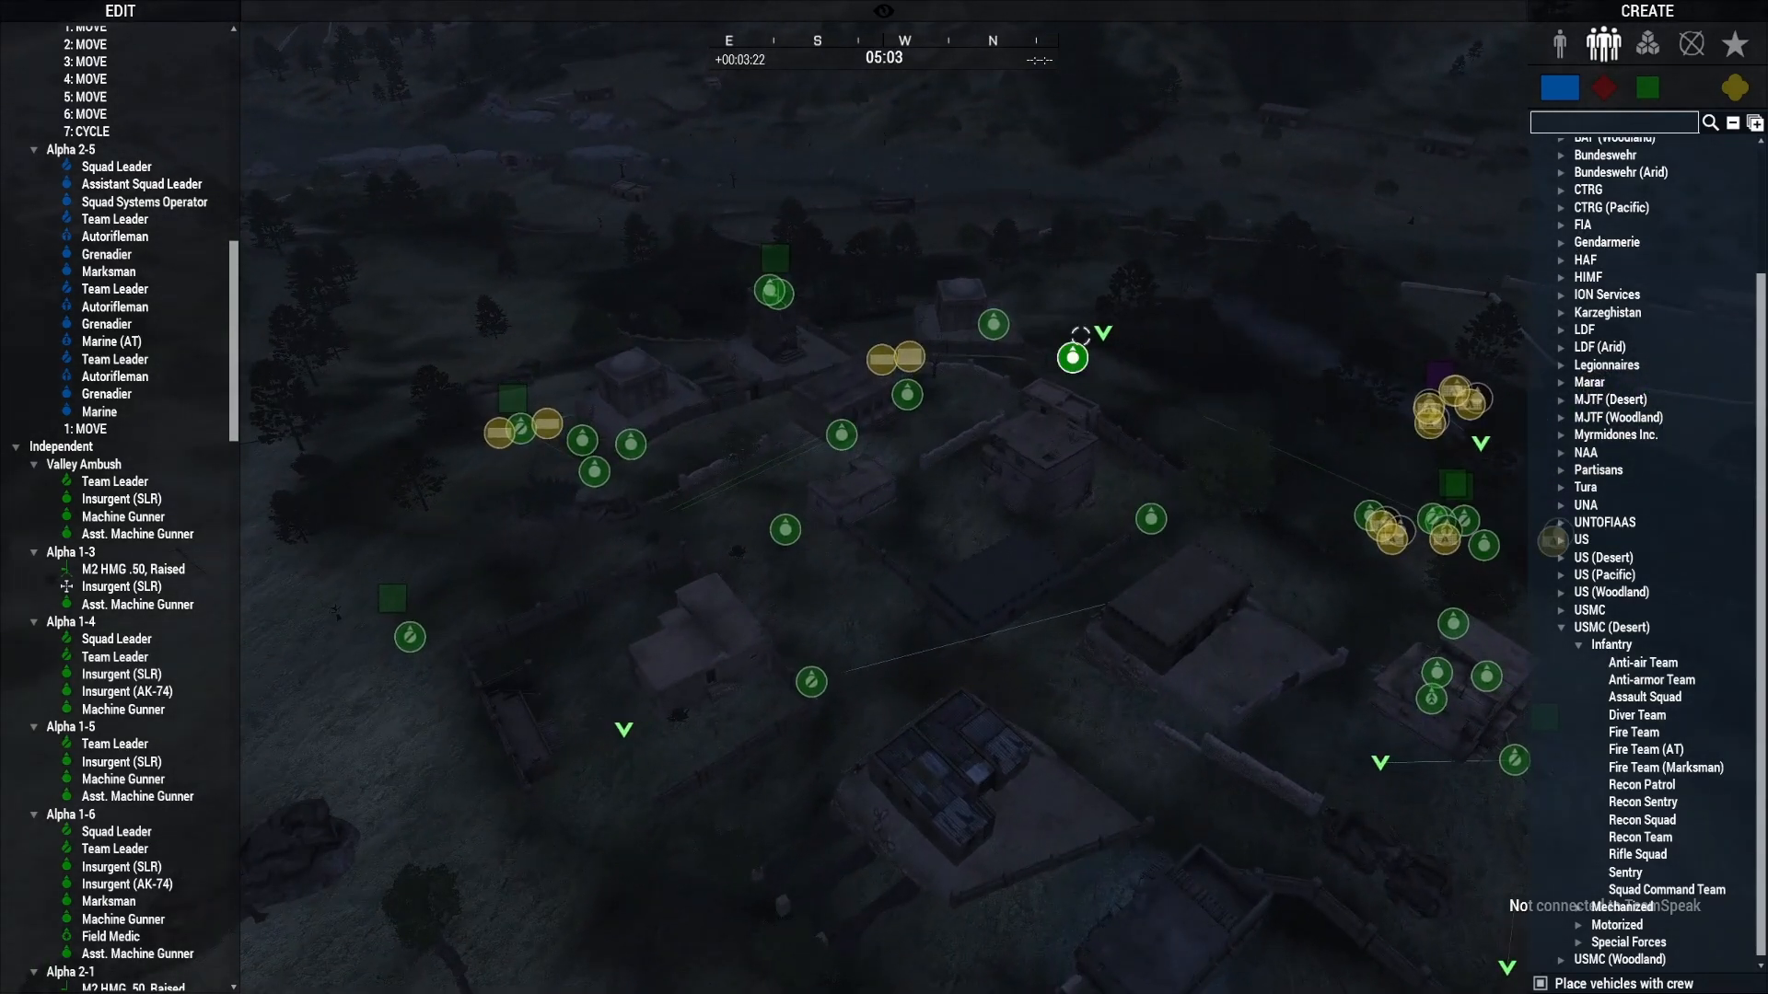
Step: Examine the positions of the remaining insurgent groups and their waypoints among the village buildings
{"action": "right_click_drag", "start_coordinate": [841, 631], "coordinate": [1169, 635]}
{"action": "key", "text": "w"}
{"action": "key", "text": "a"}
{"action": "key", "text": "a"}
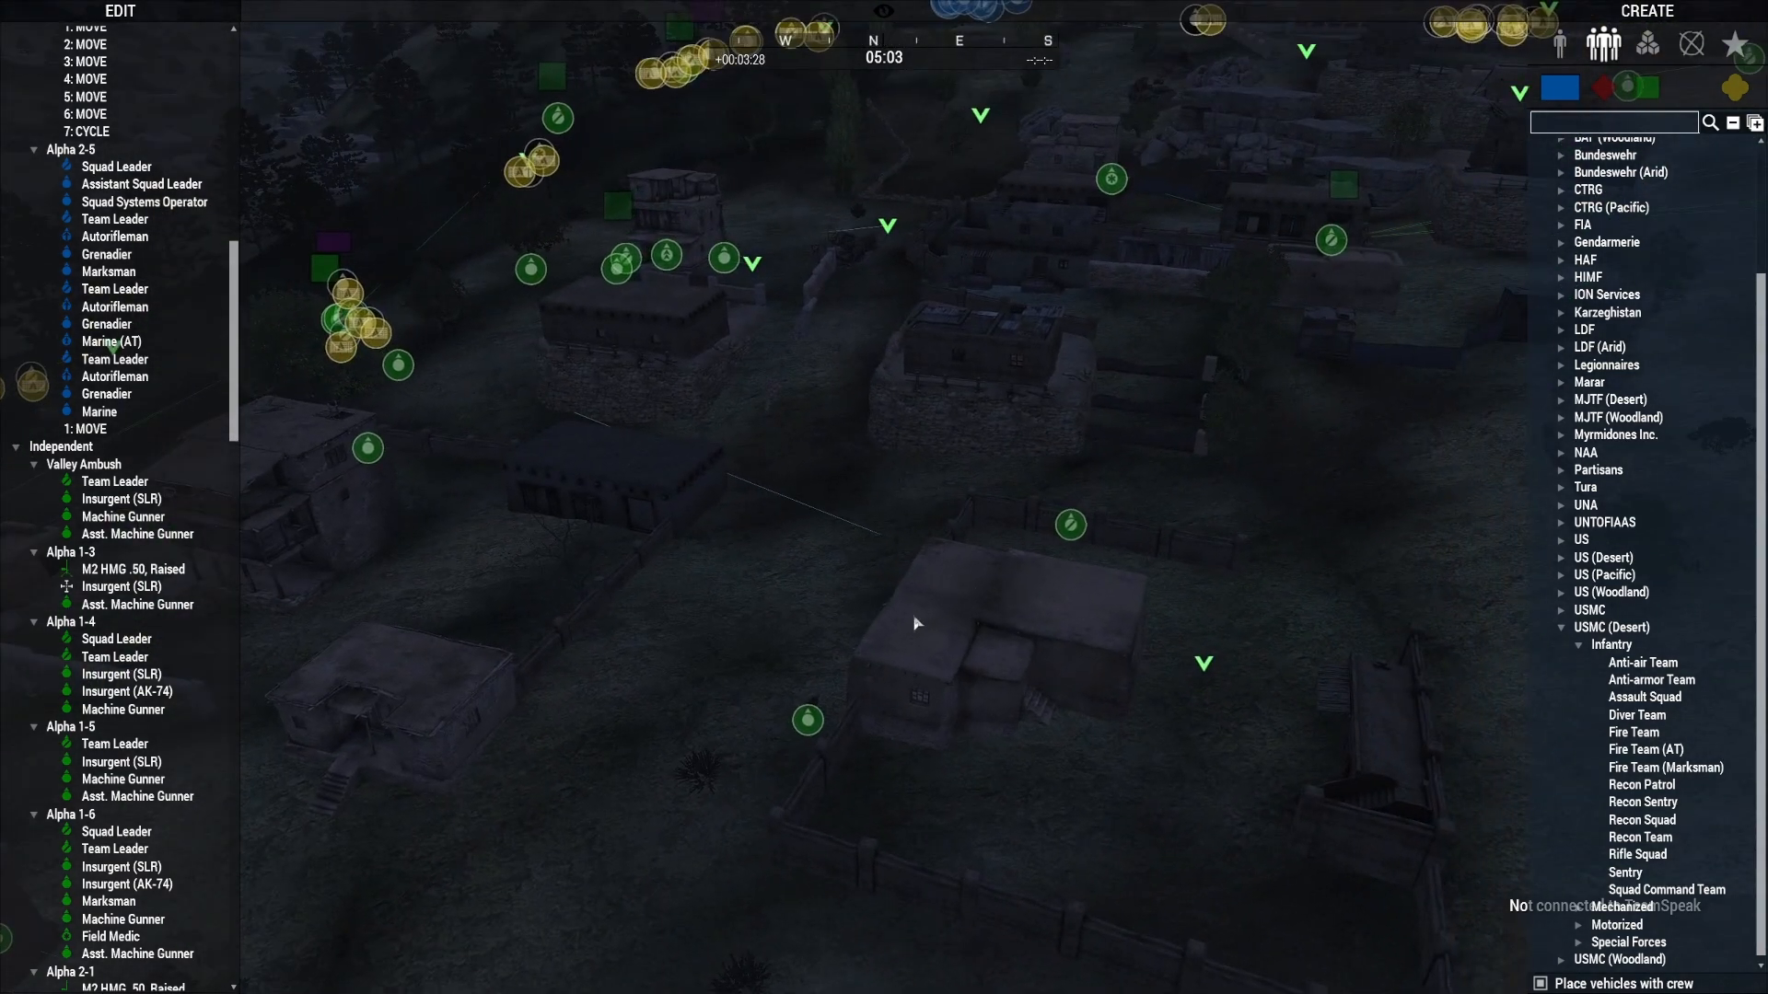
{"action": "scroll", "coordinate": [948, 511], "scroll_direction": "down", "scroll_amount": 5}
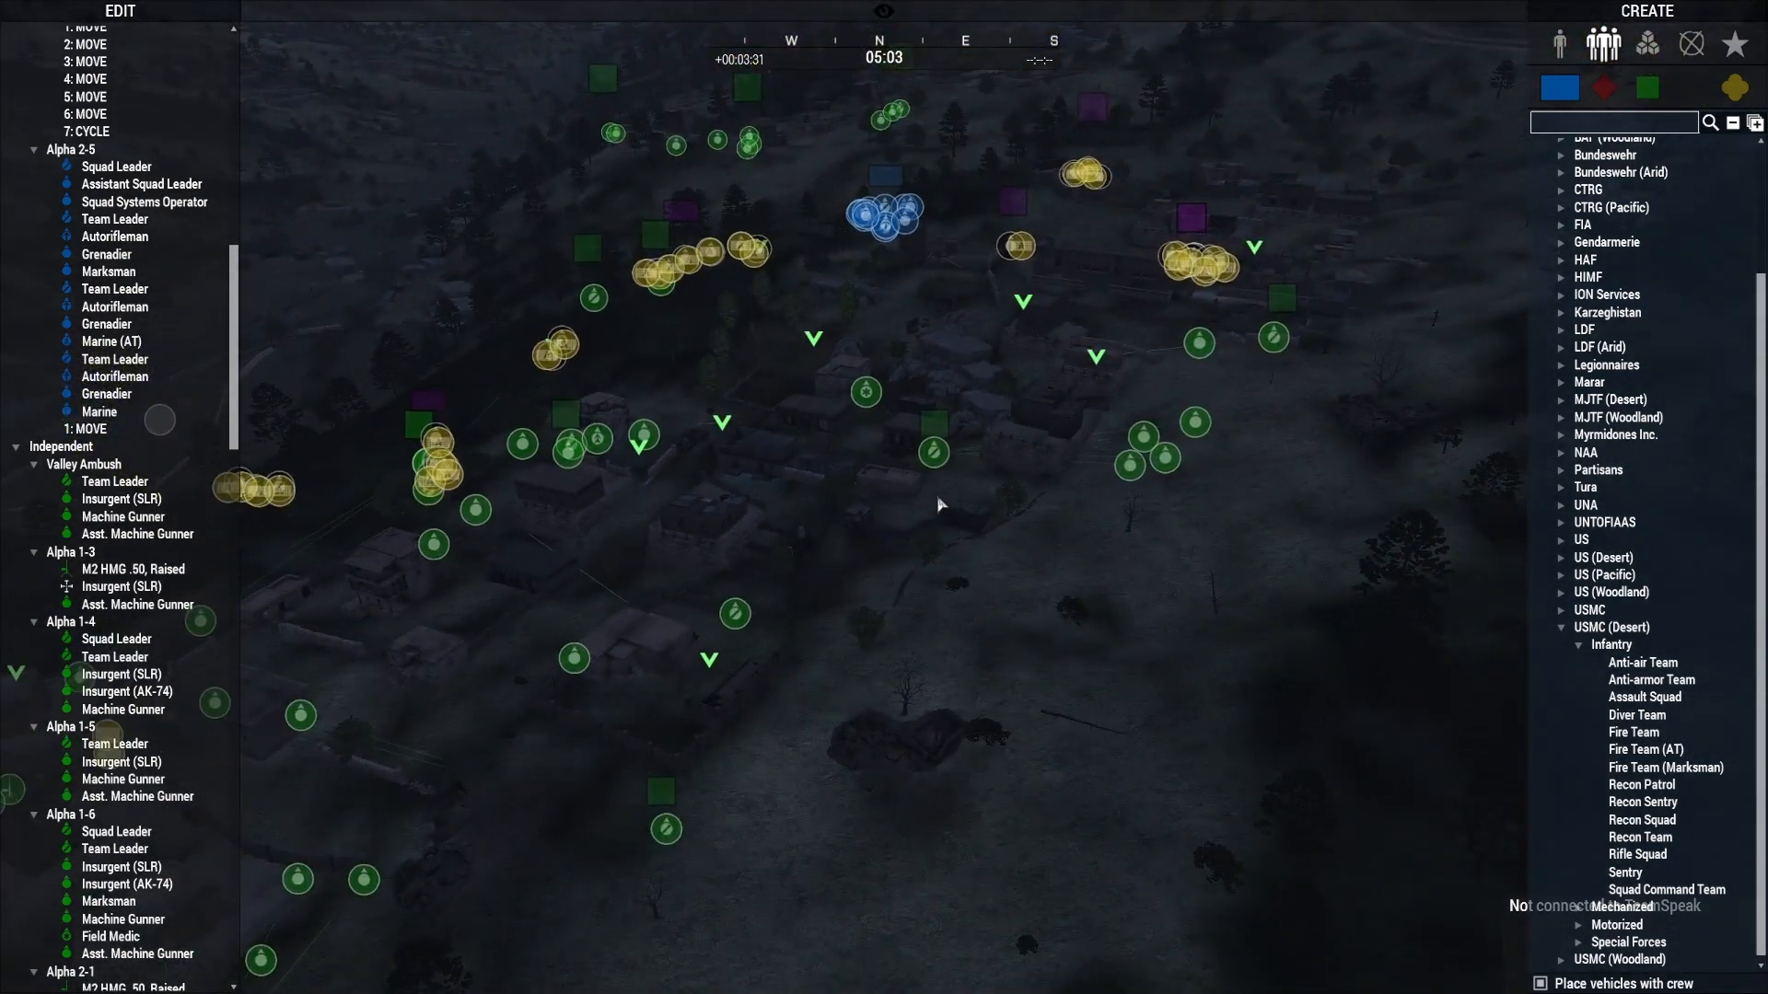
{"action": "key", "text": "a"}
{"action": "mouse_move", "coordinate": [937, 504]}
{"action": "right_mouse_down"}
{"action": "mouse_move", "coordinate": [928, 525]}
{"action": "mouse_move", "coordinate": [951, 529]}
{"action": "right_mouse_up"}
{"action": "key", "text": "w"}
{"action": "key", "text": "s"}
{"action": "key", "text": "w"}
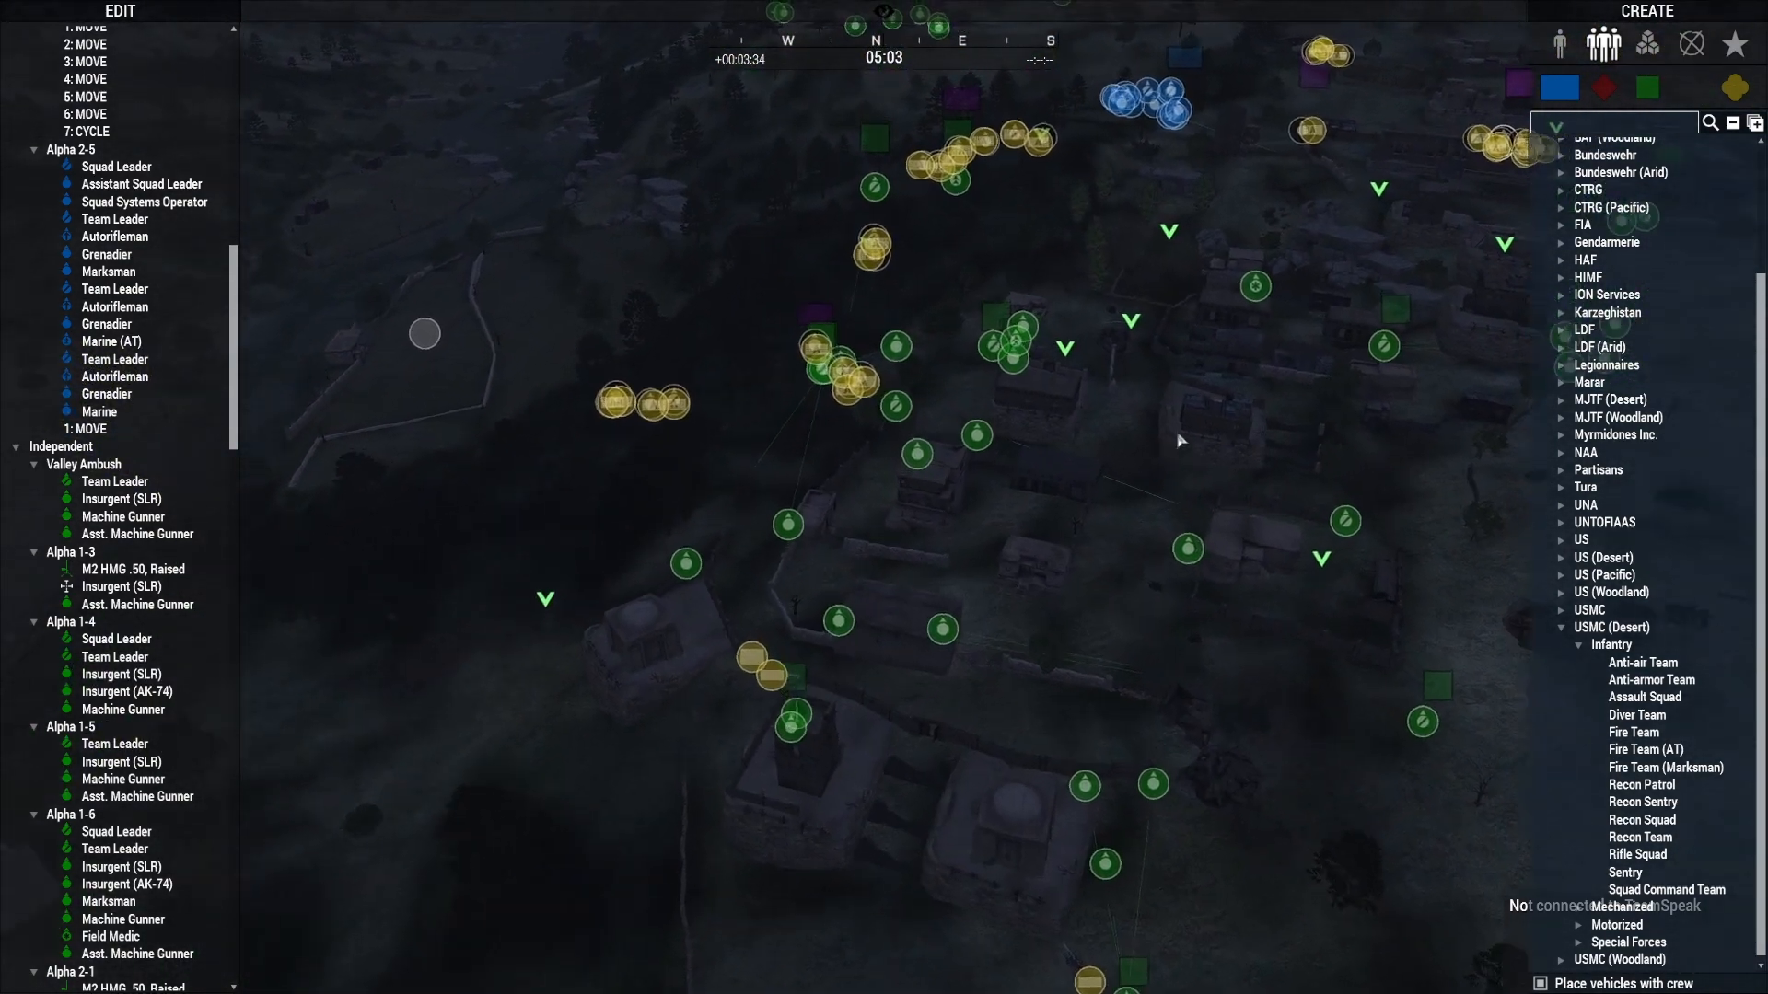
{"action": "key", "text": "d"}
{"action": "key", "text": "s"}
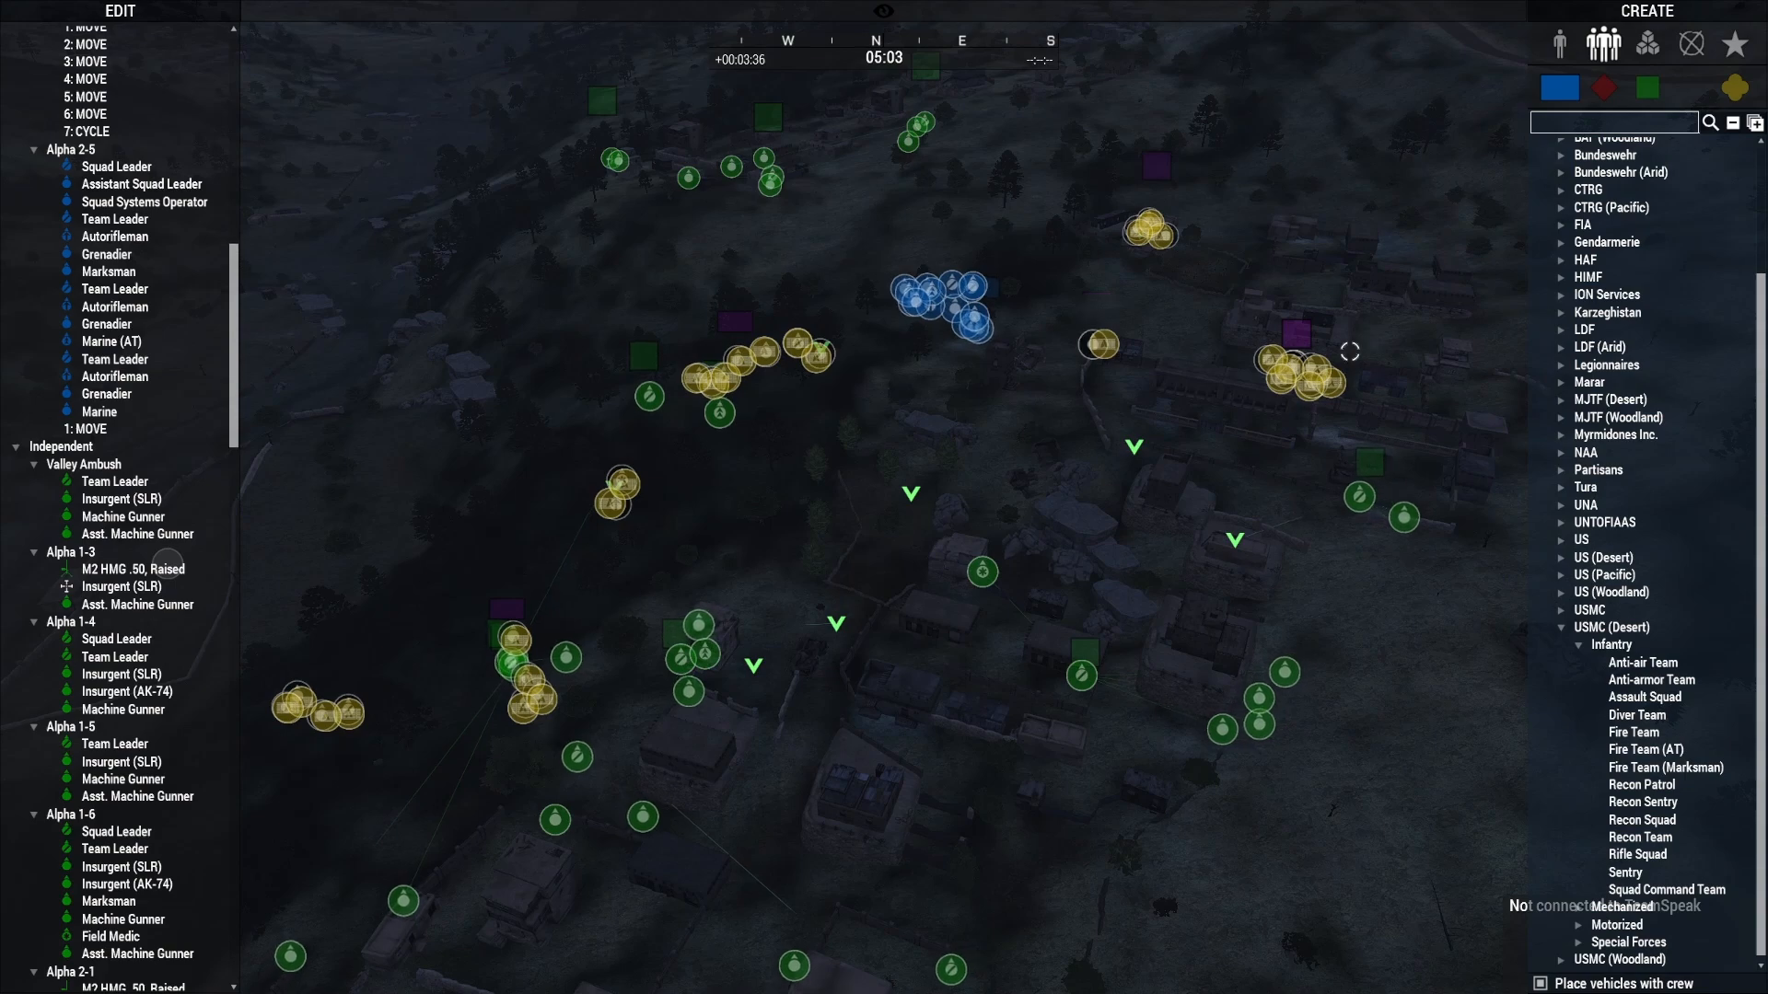
Step: Survey the insurgent groups and casualties along the valley side of the village while the USMC squad advances
{"action": "key", "text": "w"}
{"action": "key", "text": "d"}
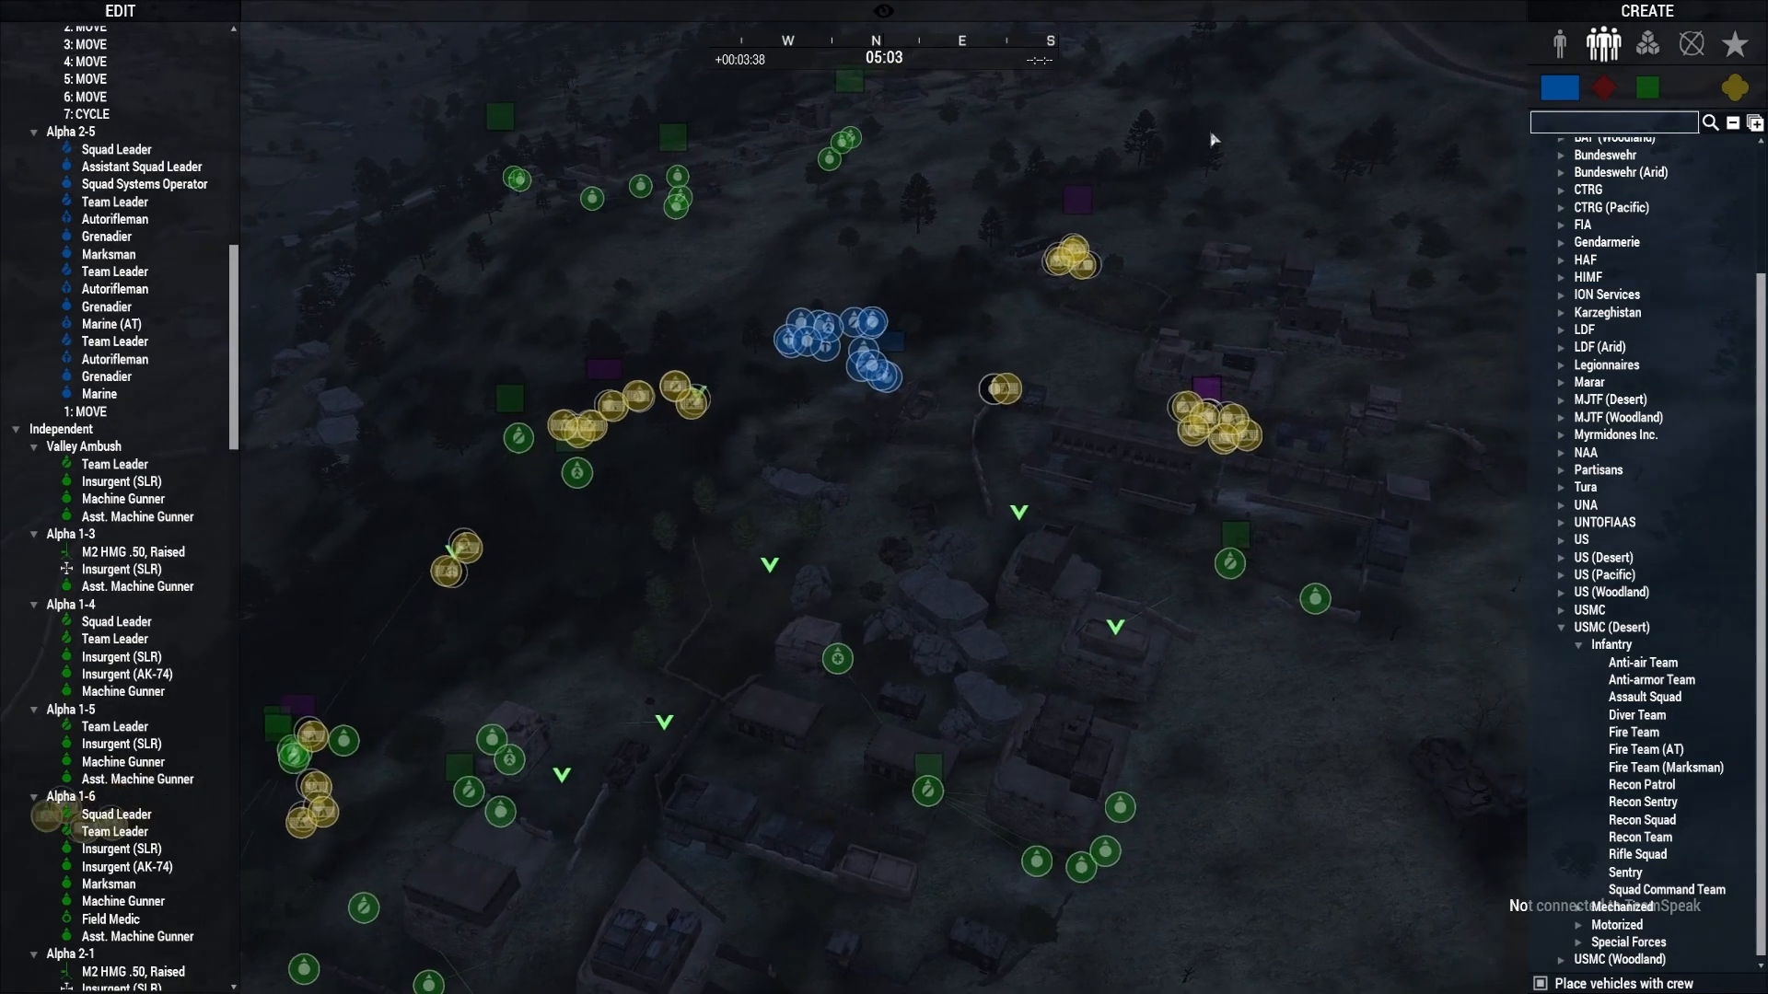
{"action": "key", "text": "a"}
{"action": "key", "text": "s"}
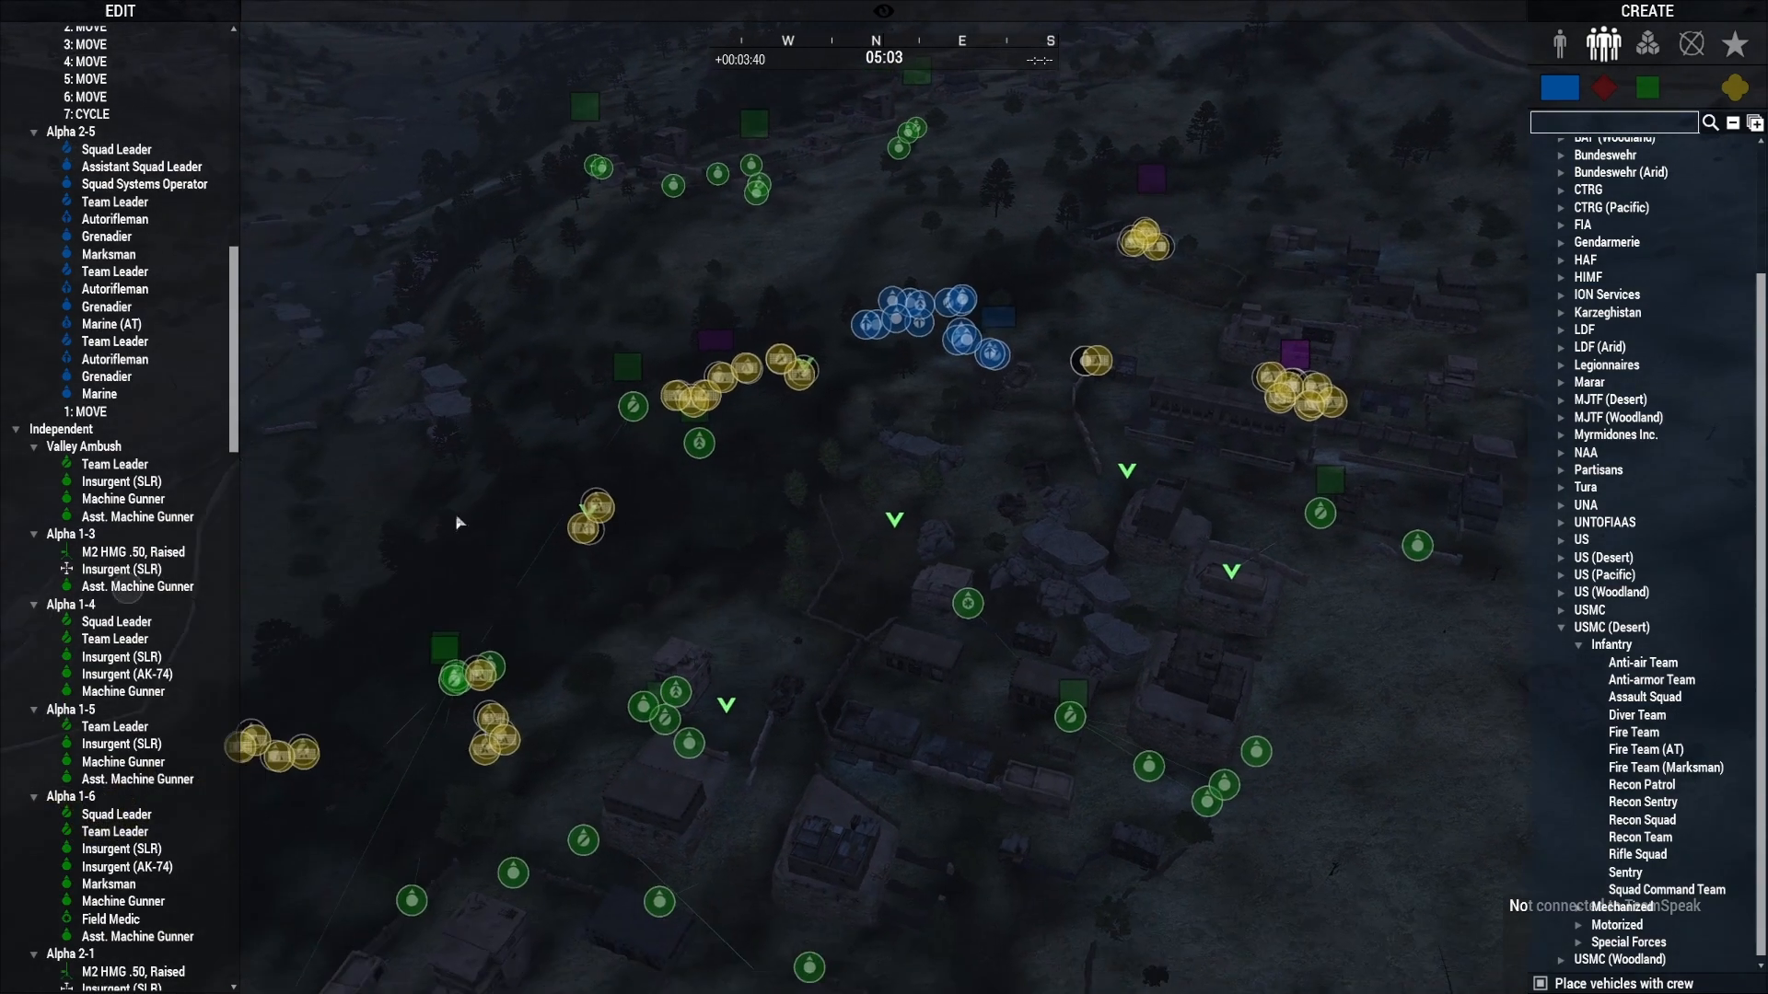
{"action": "key", "text": "s"}
{"action": "key", "text": "a"}
{"action": "right_click_drag", "start_coordinate": [659, 632], "coordinate": [779, 650]}
{"action": "key", "text": "s"}
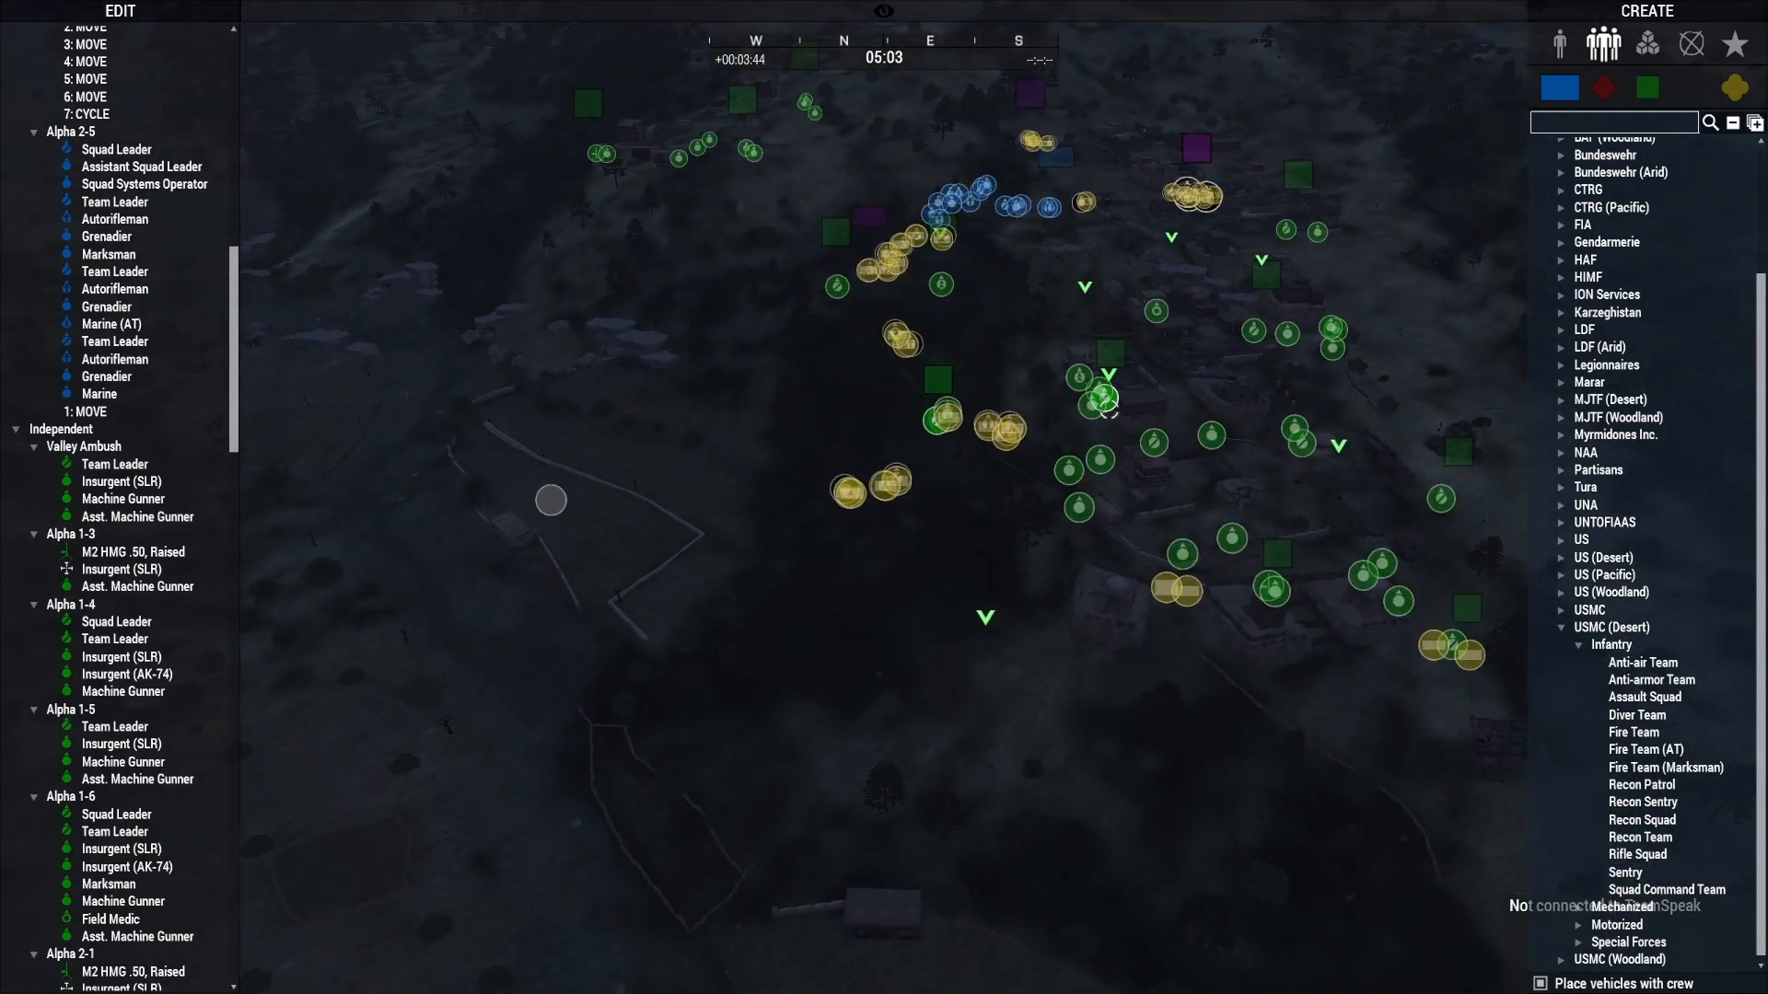
{"action": "key", "text": "w"}
{"action": "key", "text": "a"}
{"action": "right_click_drag", "start_coordinate": [457, 257], "coordinate": [489, 237]}
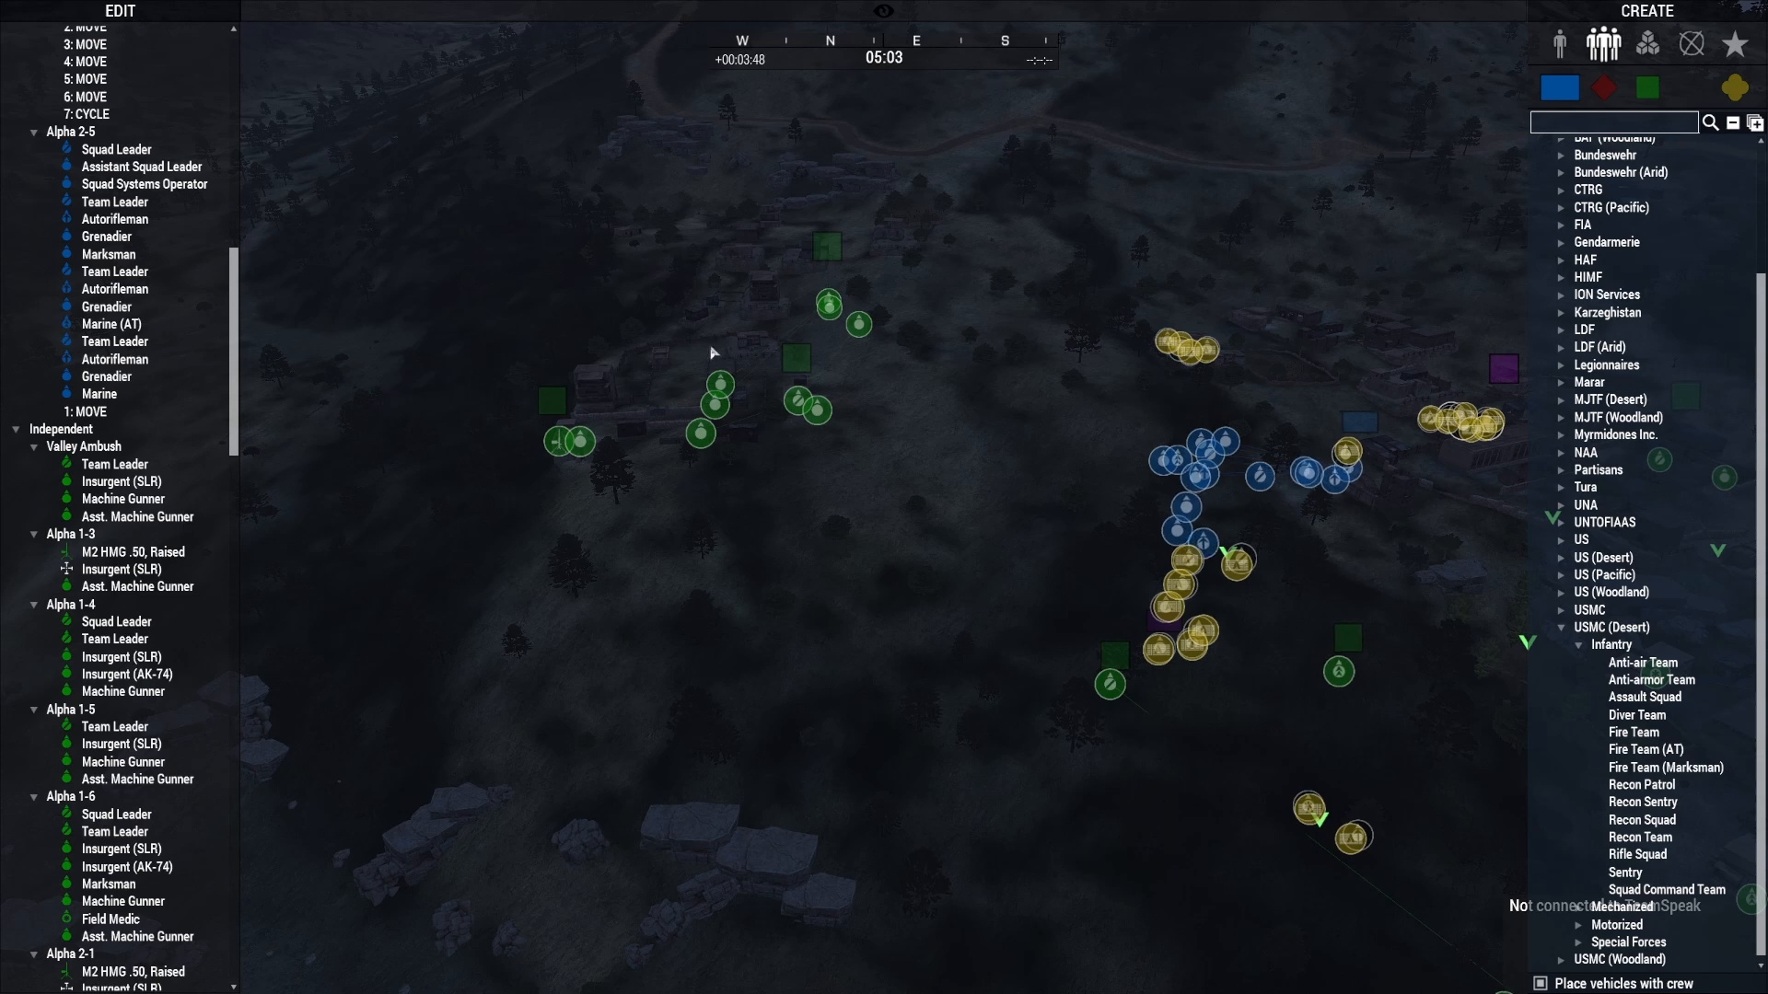
Step: Compare the insurgents moving on the wooded slope with the groups holding in the village
{"action": "key", "text": "s"}
{"action": "key", "text": "d"}
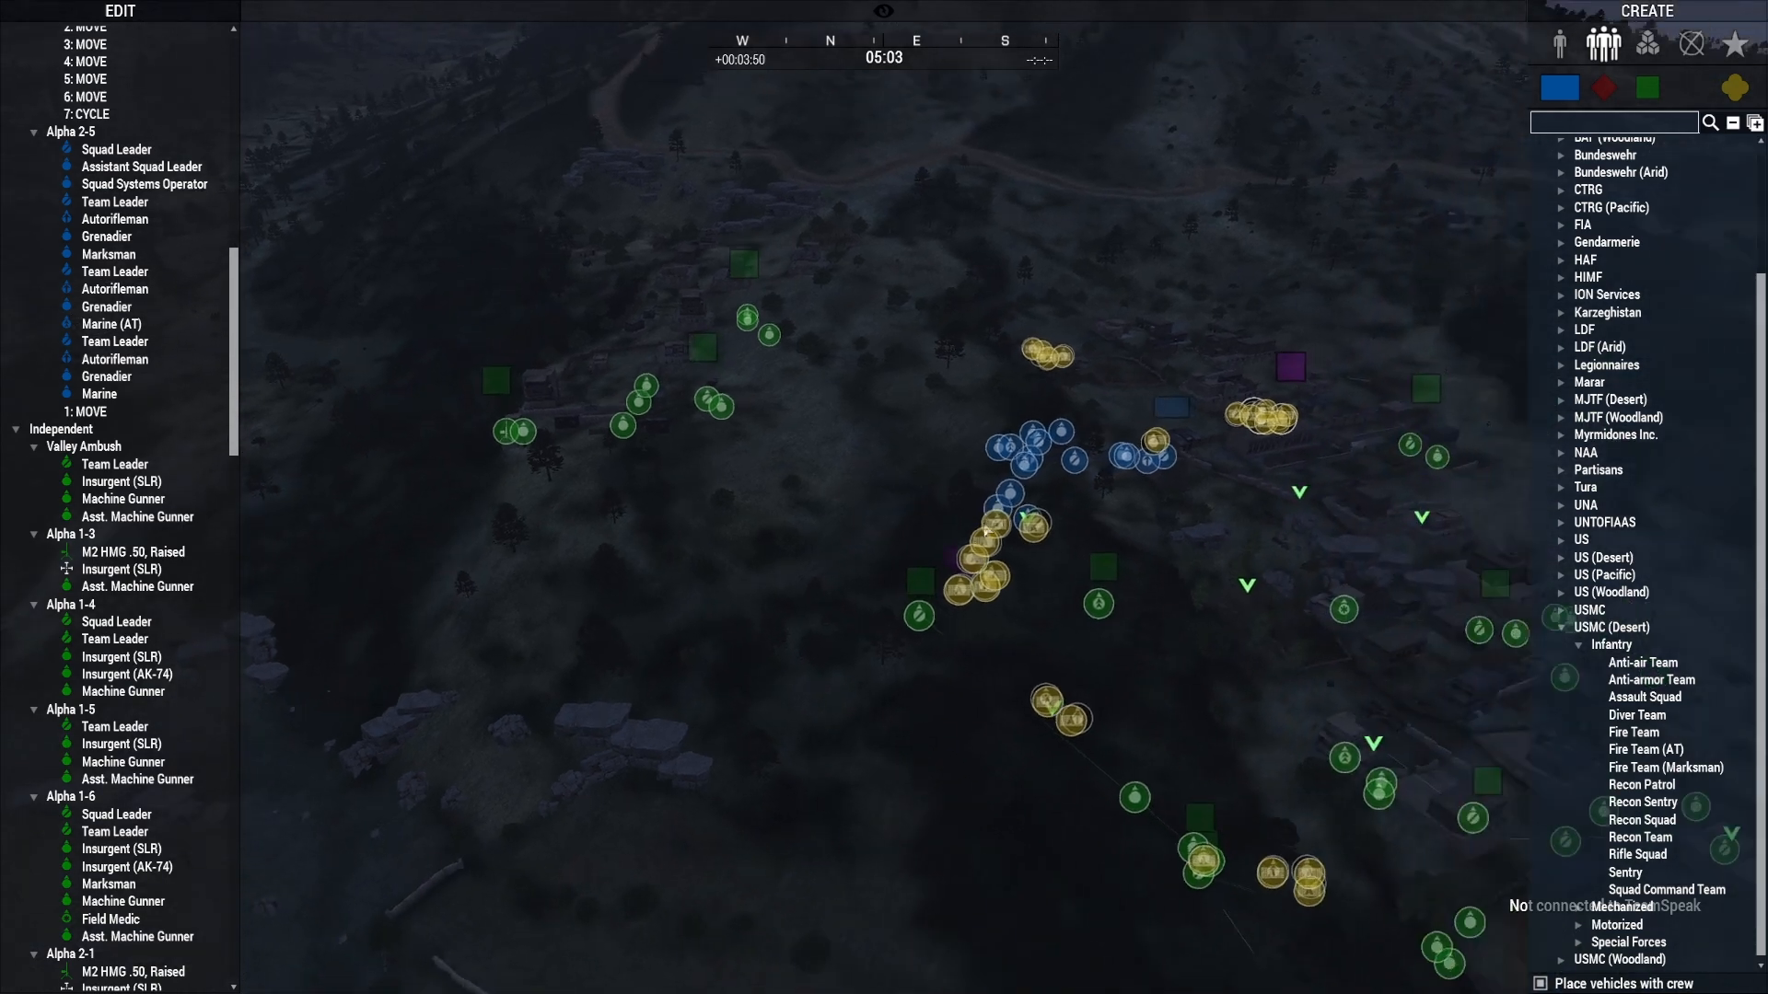
{"action": "key", "text": "w"}
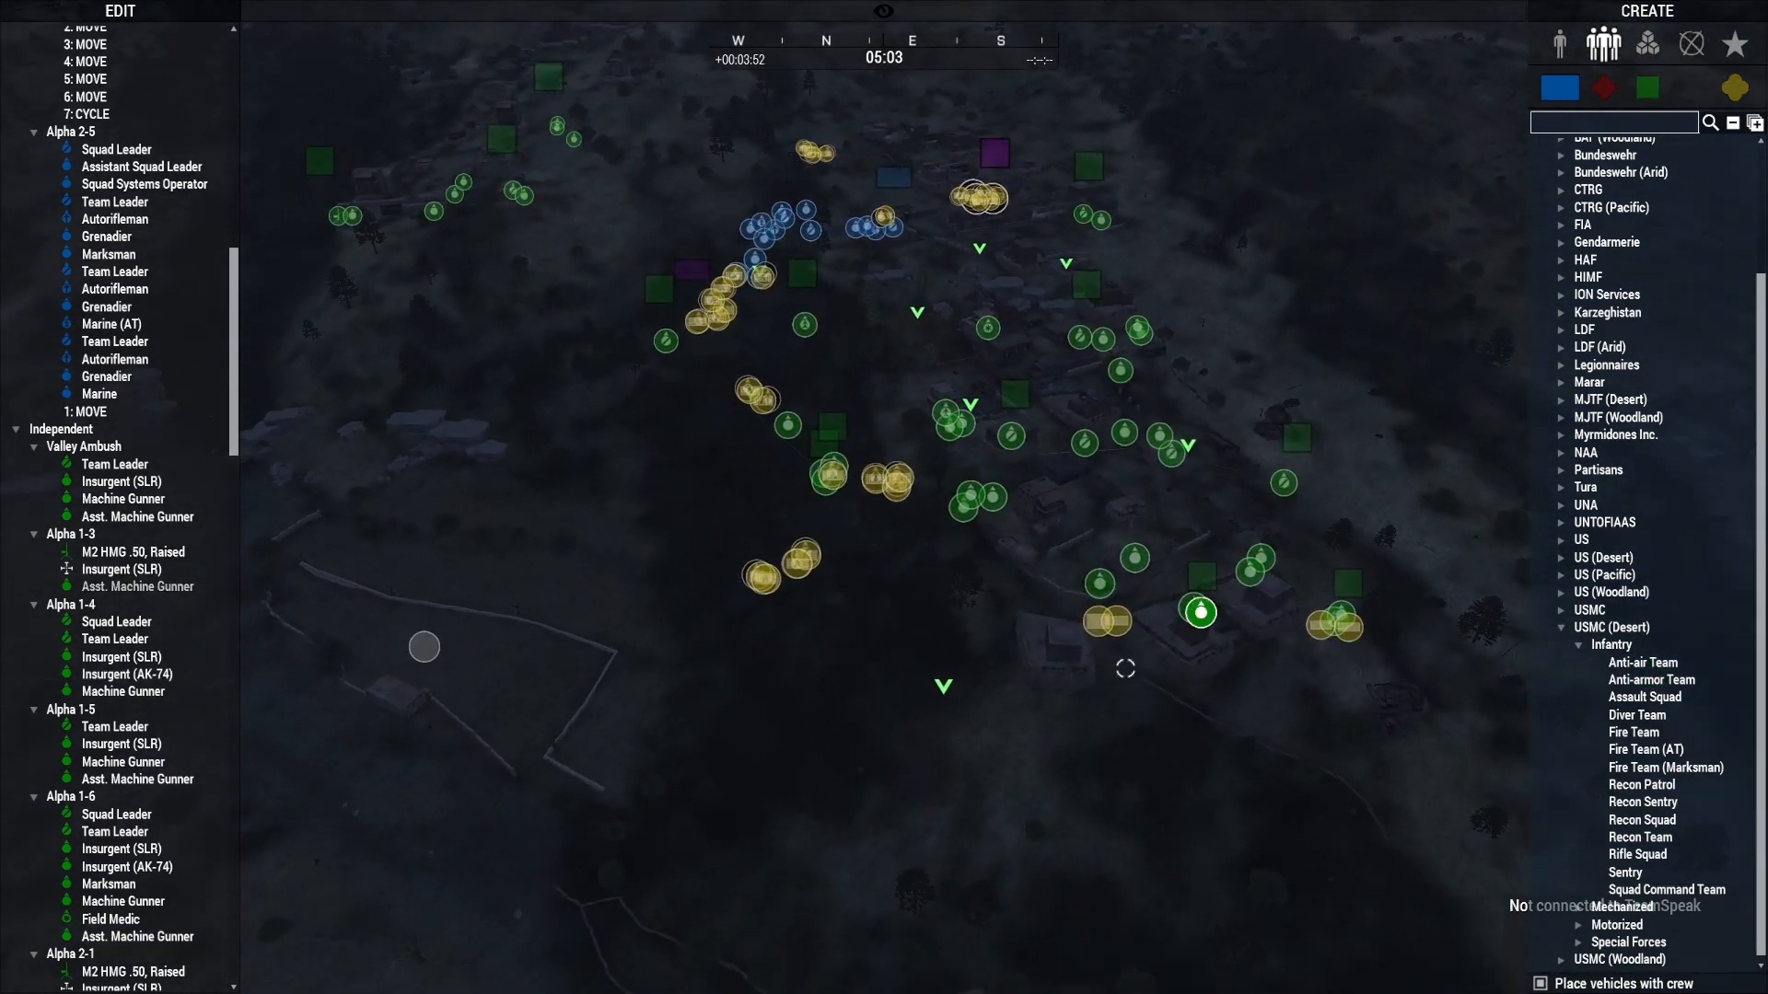
{"action": "key", "text": "w"}
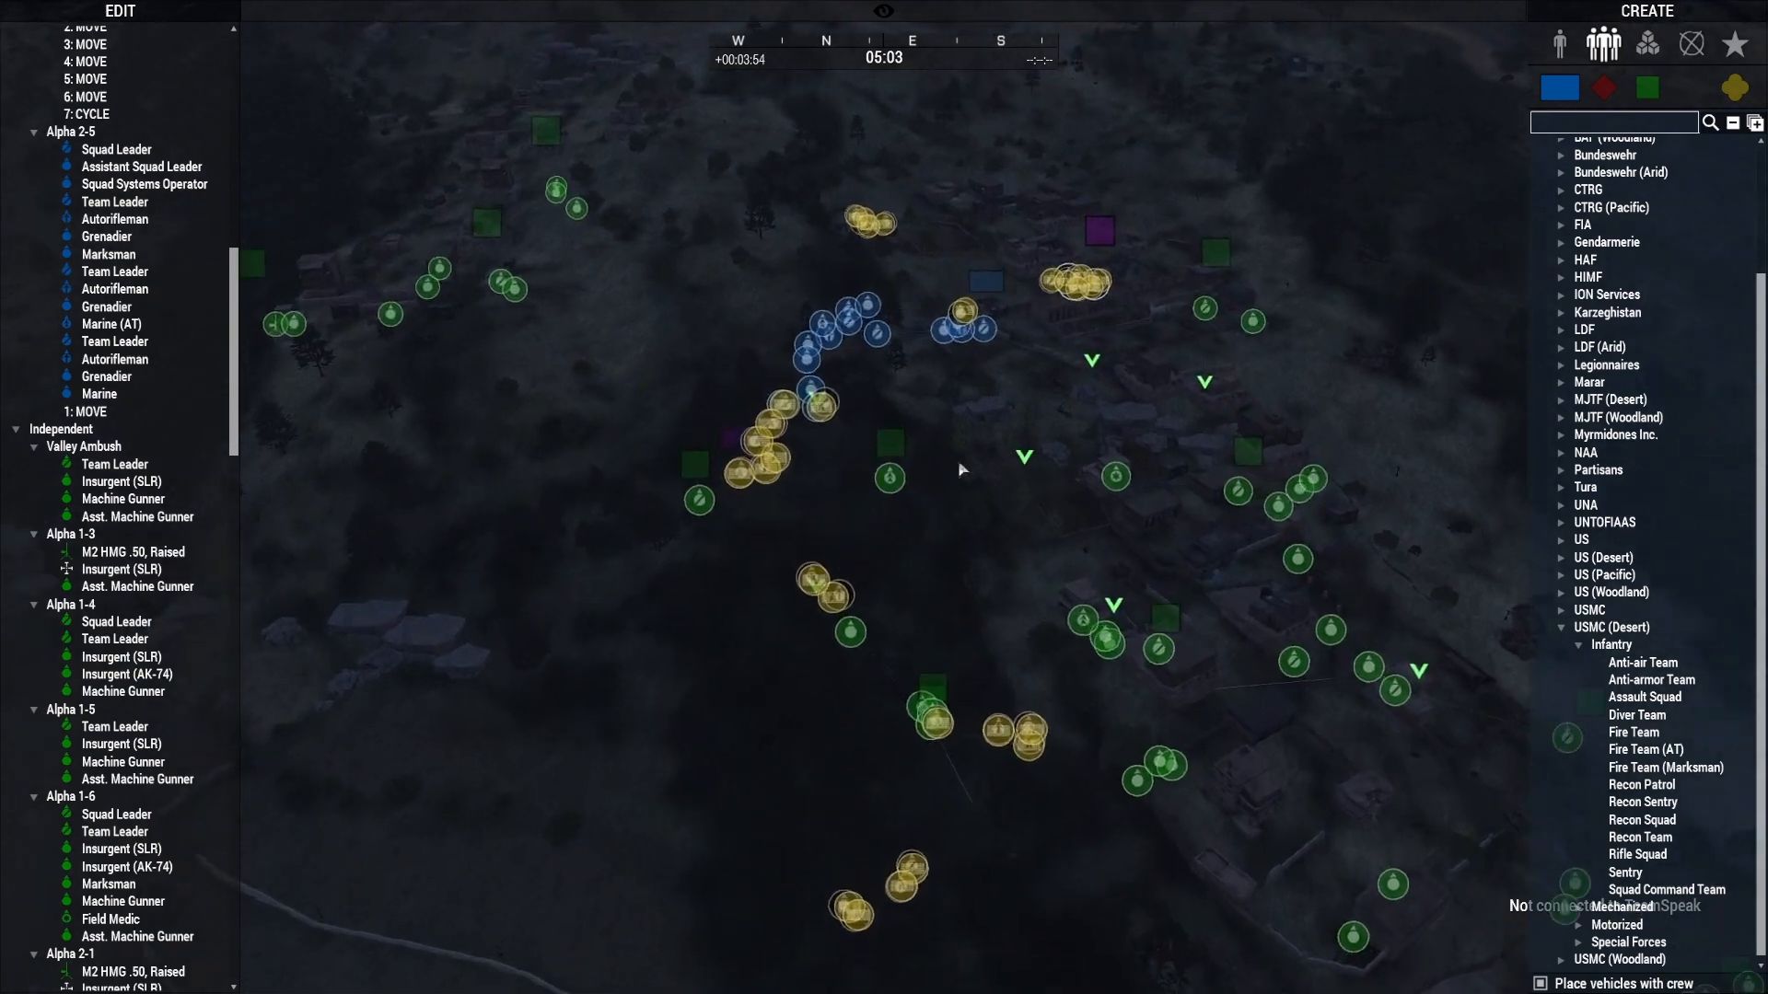
{"action": "key", "text": "z"}
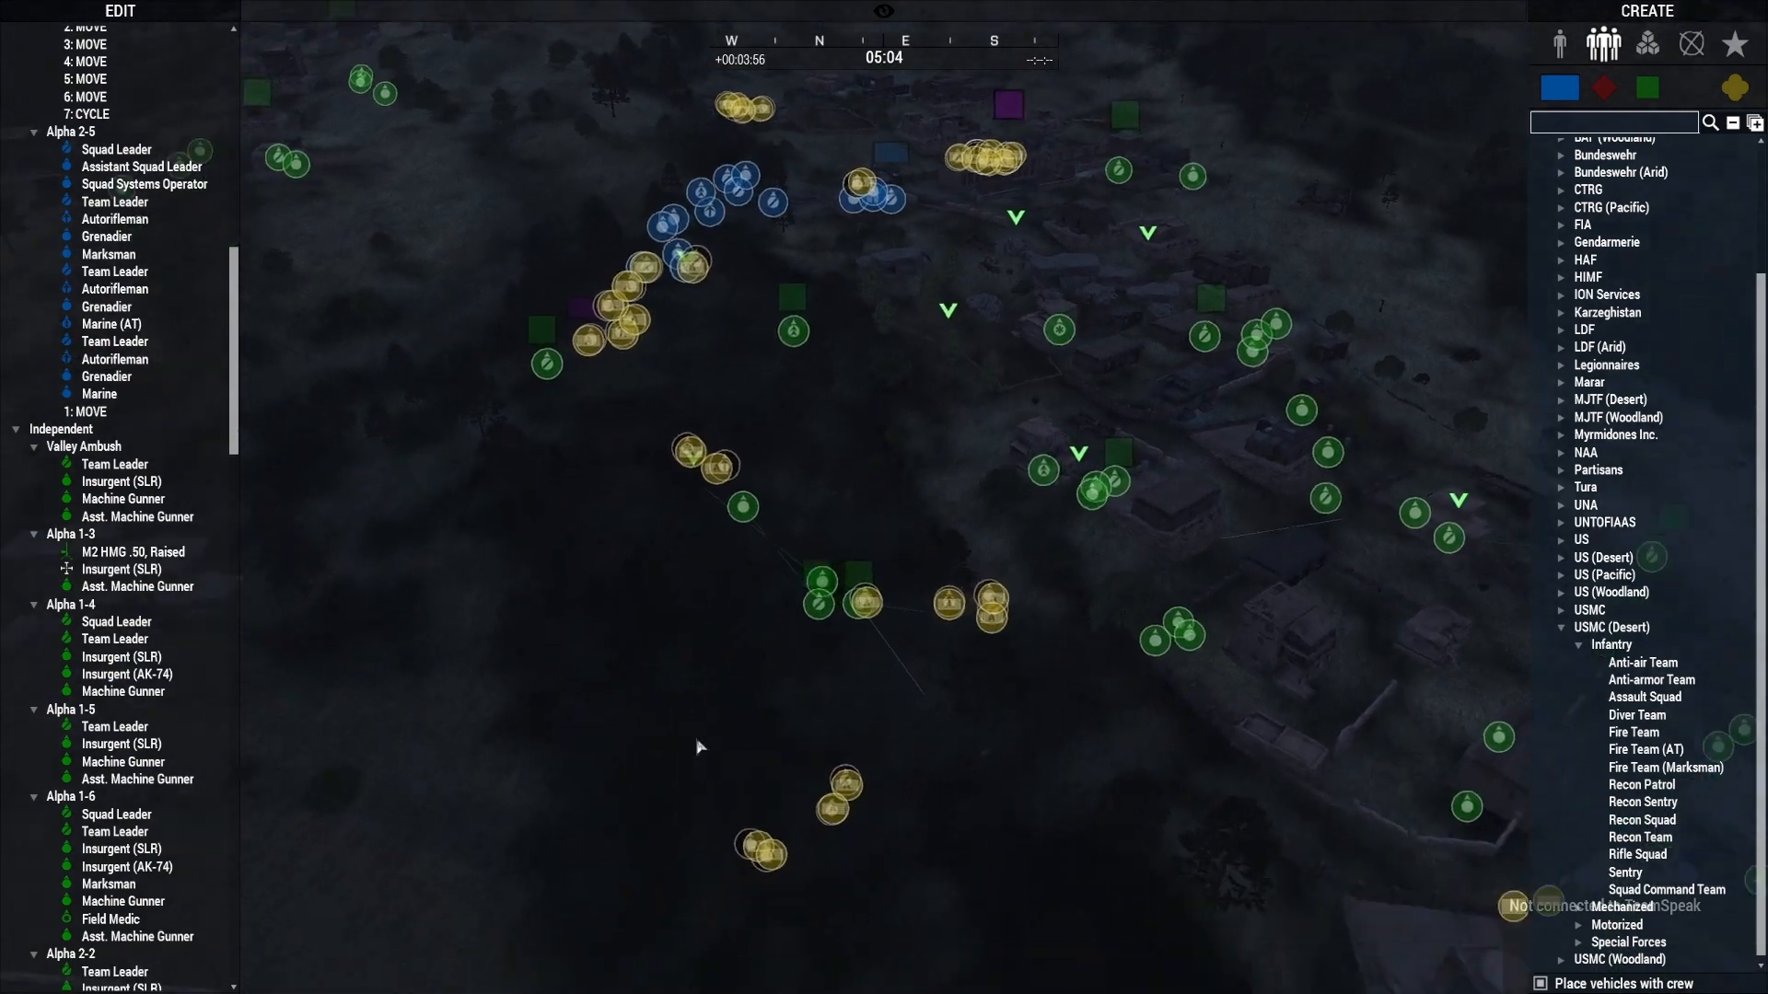
{"action": "right_click_drag", "start_coordinate": [697, 740], "coordinate": [641, 688]}
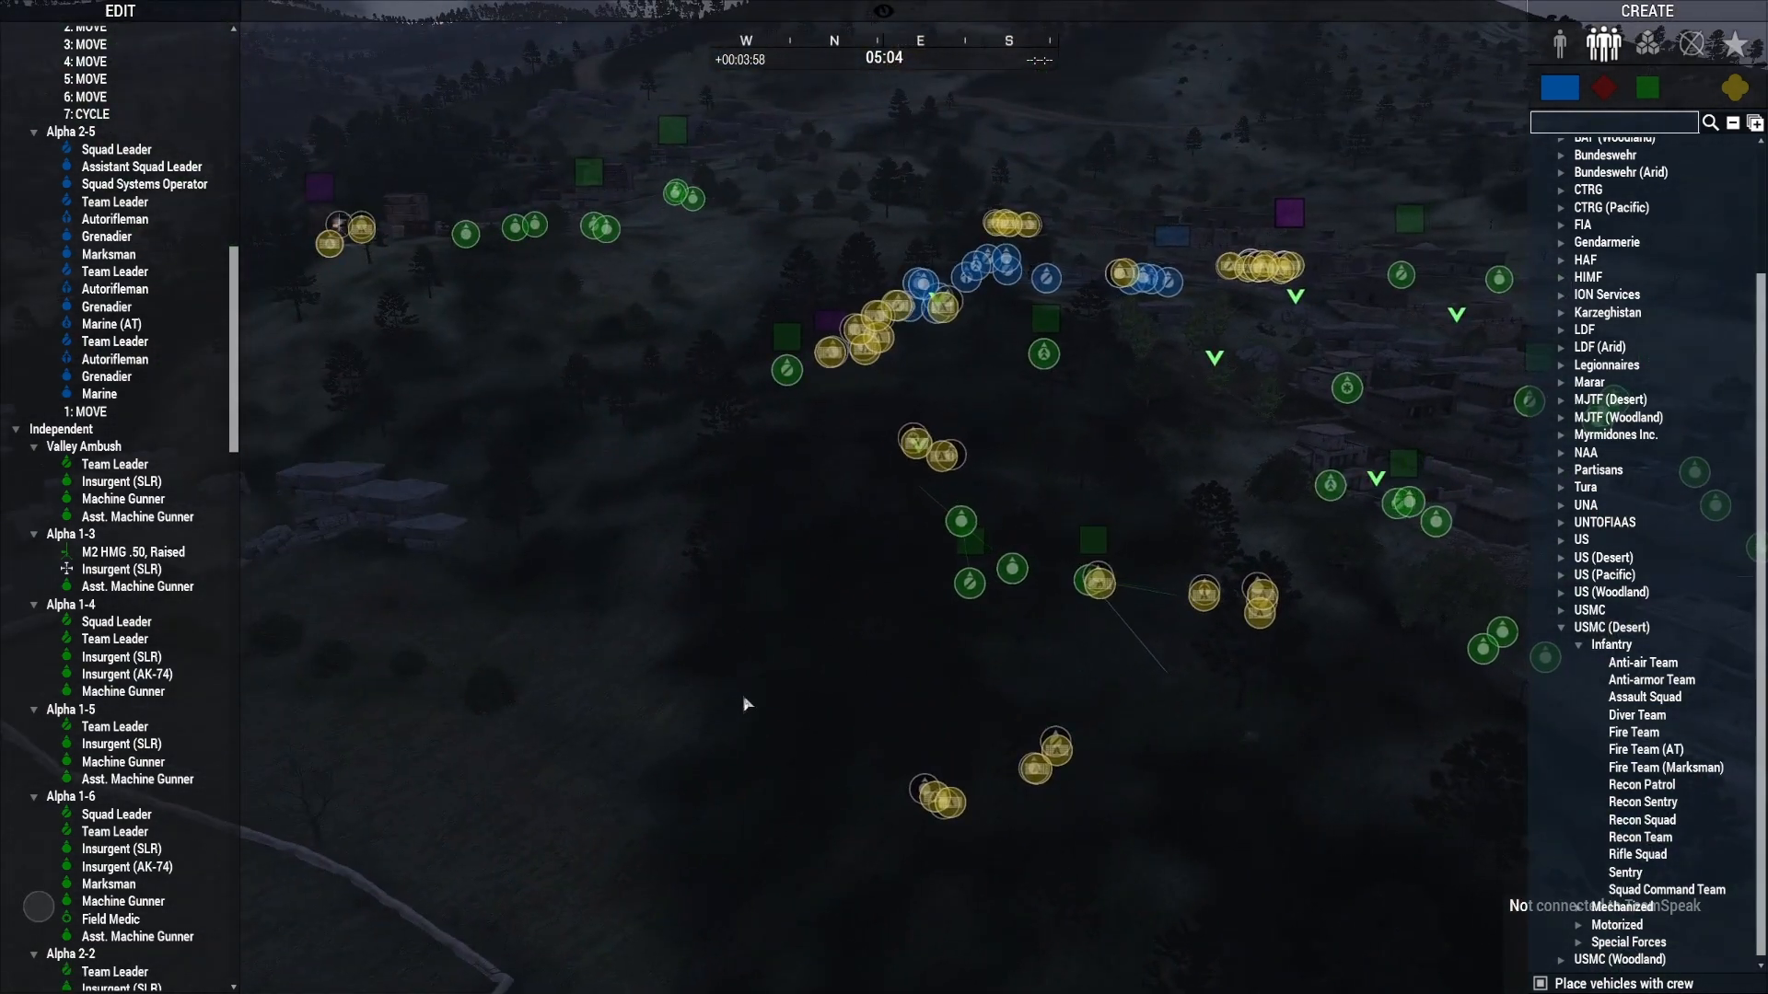
{"action": "key", "text": "d"}
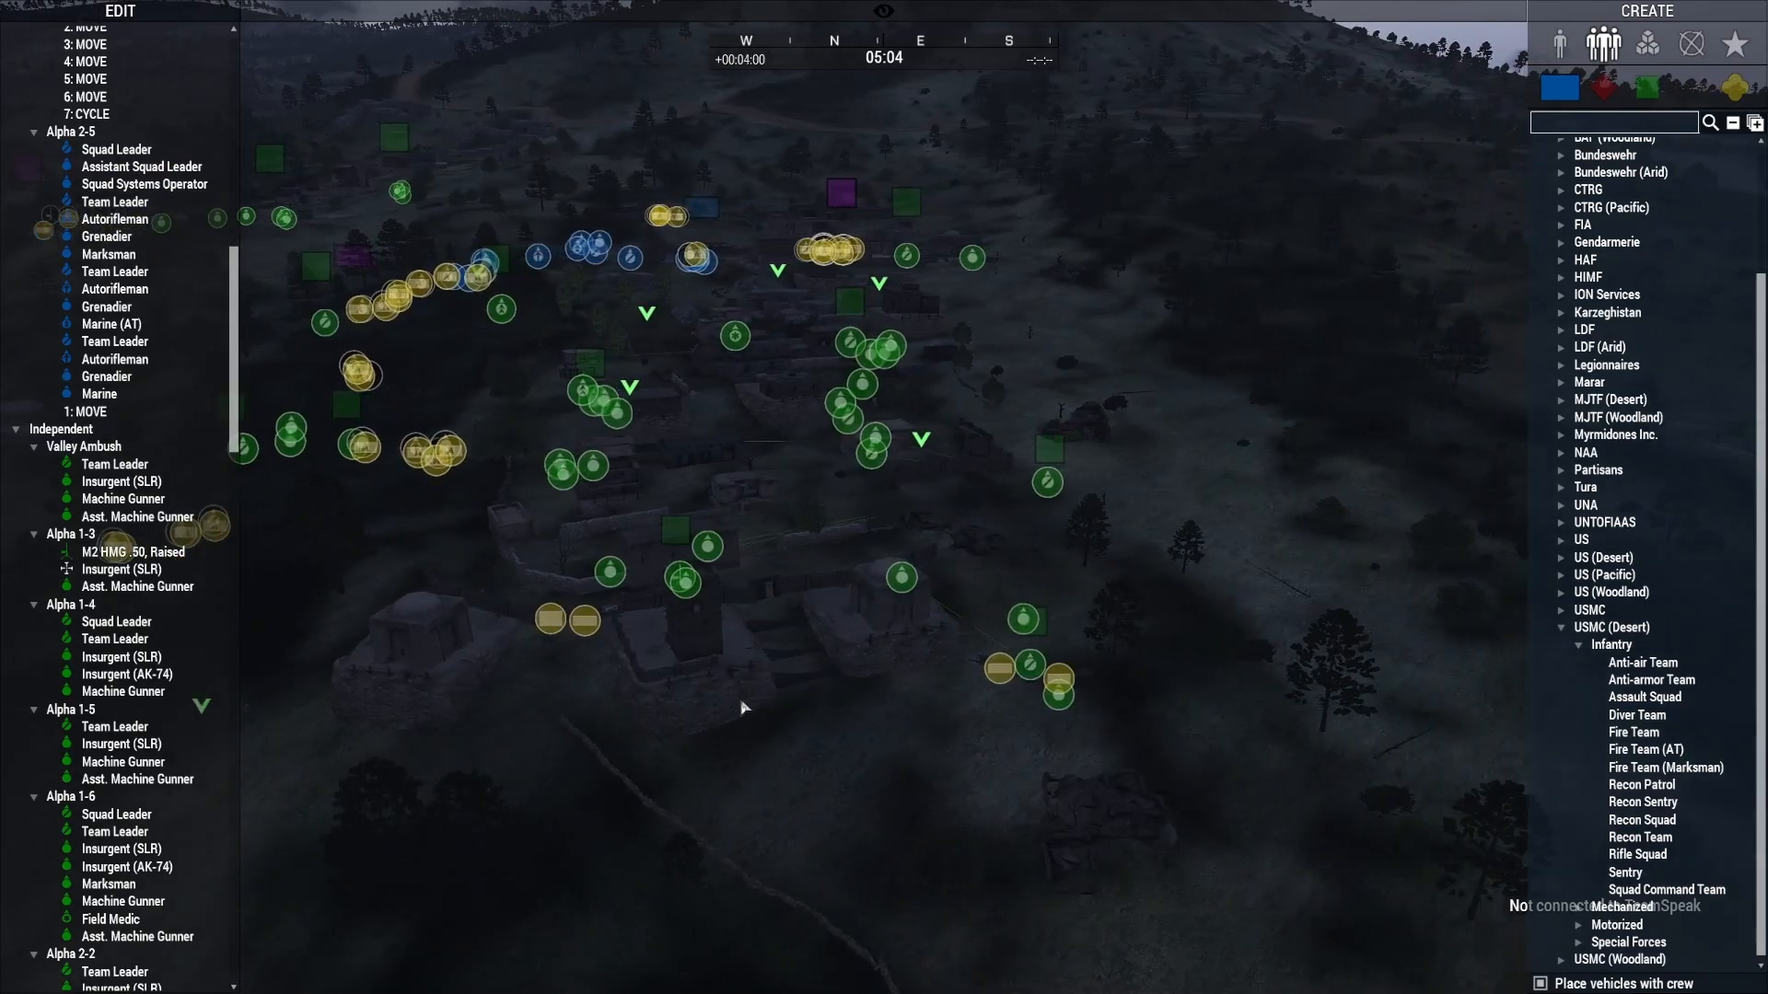
Step: Inspect the USMC squad at the long walled building, survey the whole battlefield, and return to the Eden editor
{"action": "right_click_drag", "start_coordinate": [744, 707], "coordinate": [522, 722]}
{"action": "key", "text": "w"}
{"action": "key", "text": "d"}
{"action": "key", "text": "w"}
{"action": "right_click_drag", "start_coordinate": [1086, 761], "coordinate": [941, 786]}
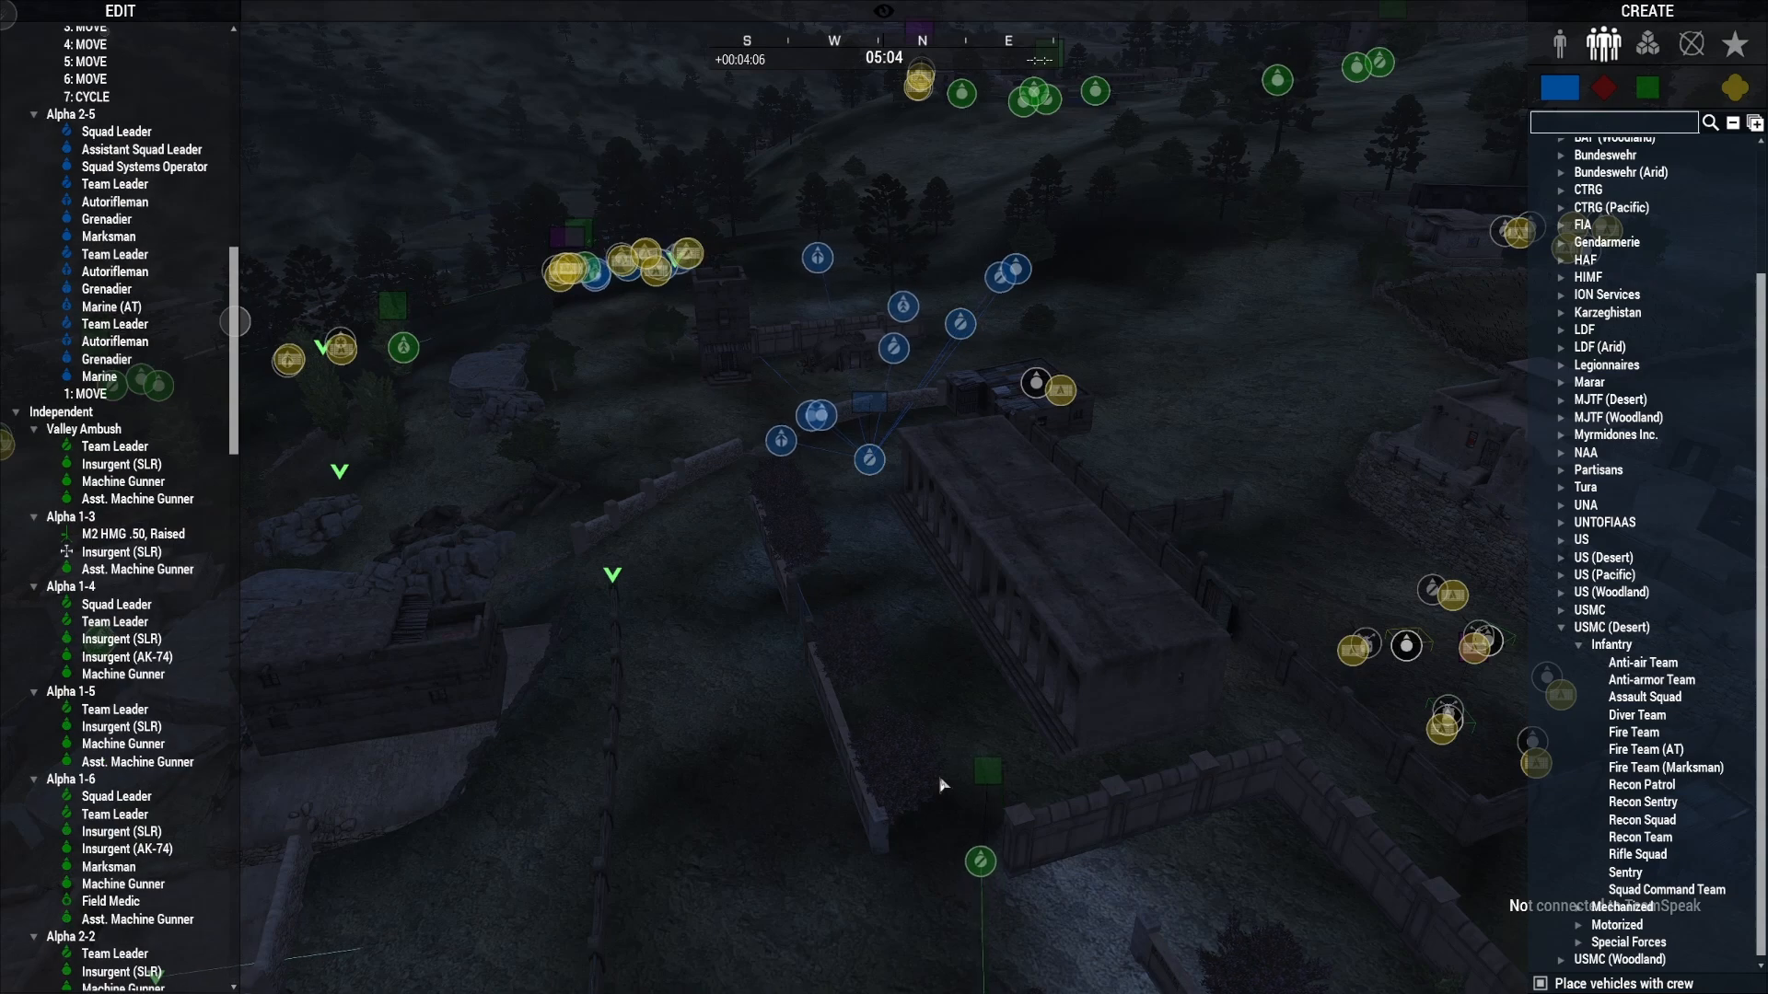
{"action": "right_click_drag", "start_coordinate": [963, 779], "coordinate": [740, 797]}
{"action": "key", "text": "s"}
{"action": "key", "text": "q"}
{"action": "key", "text": "s"}
{"action": "key", "text": "w"}
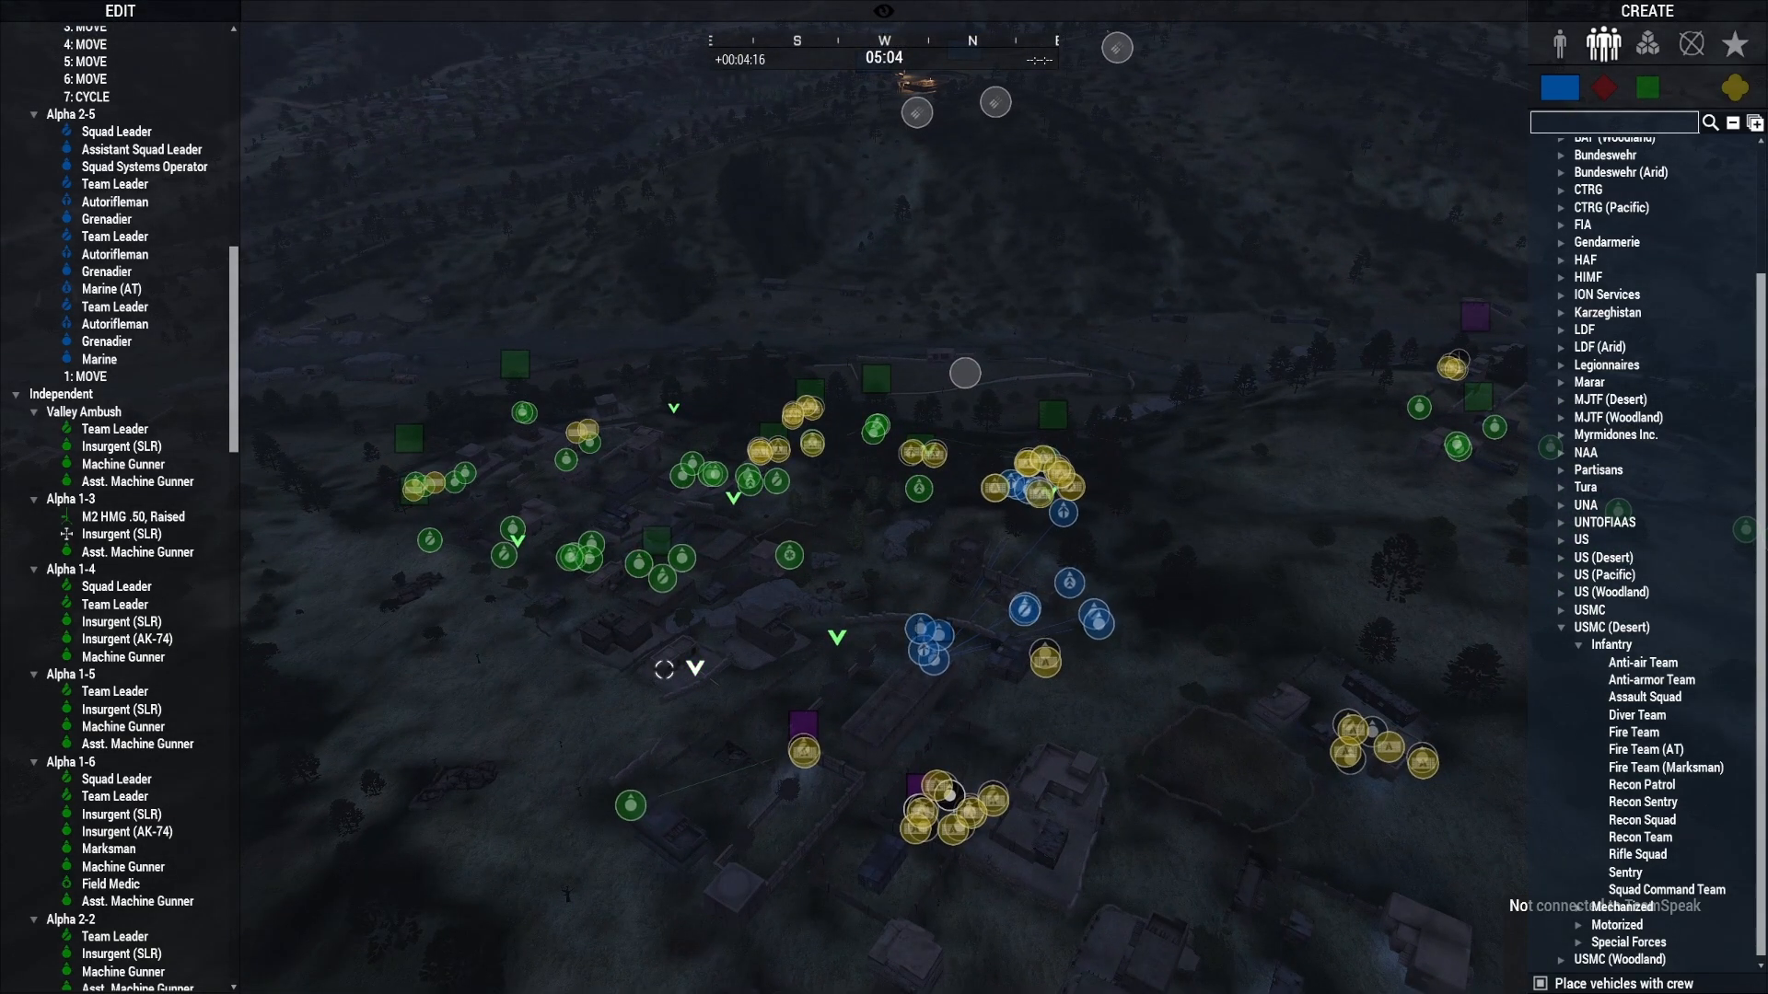
{"action": "right_click_drag", "start_coordinate": [709, 713], "coordinate": [760, 709]}
{"action": "key", "text": "a"}
{"action": "key", "text": "s"}
{"action": "key", "text": "w"}
{"action": "key", "text": "s"}
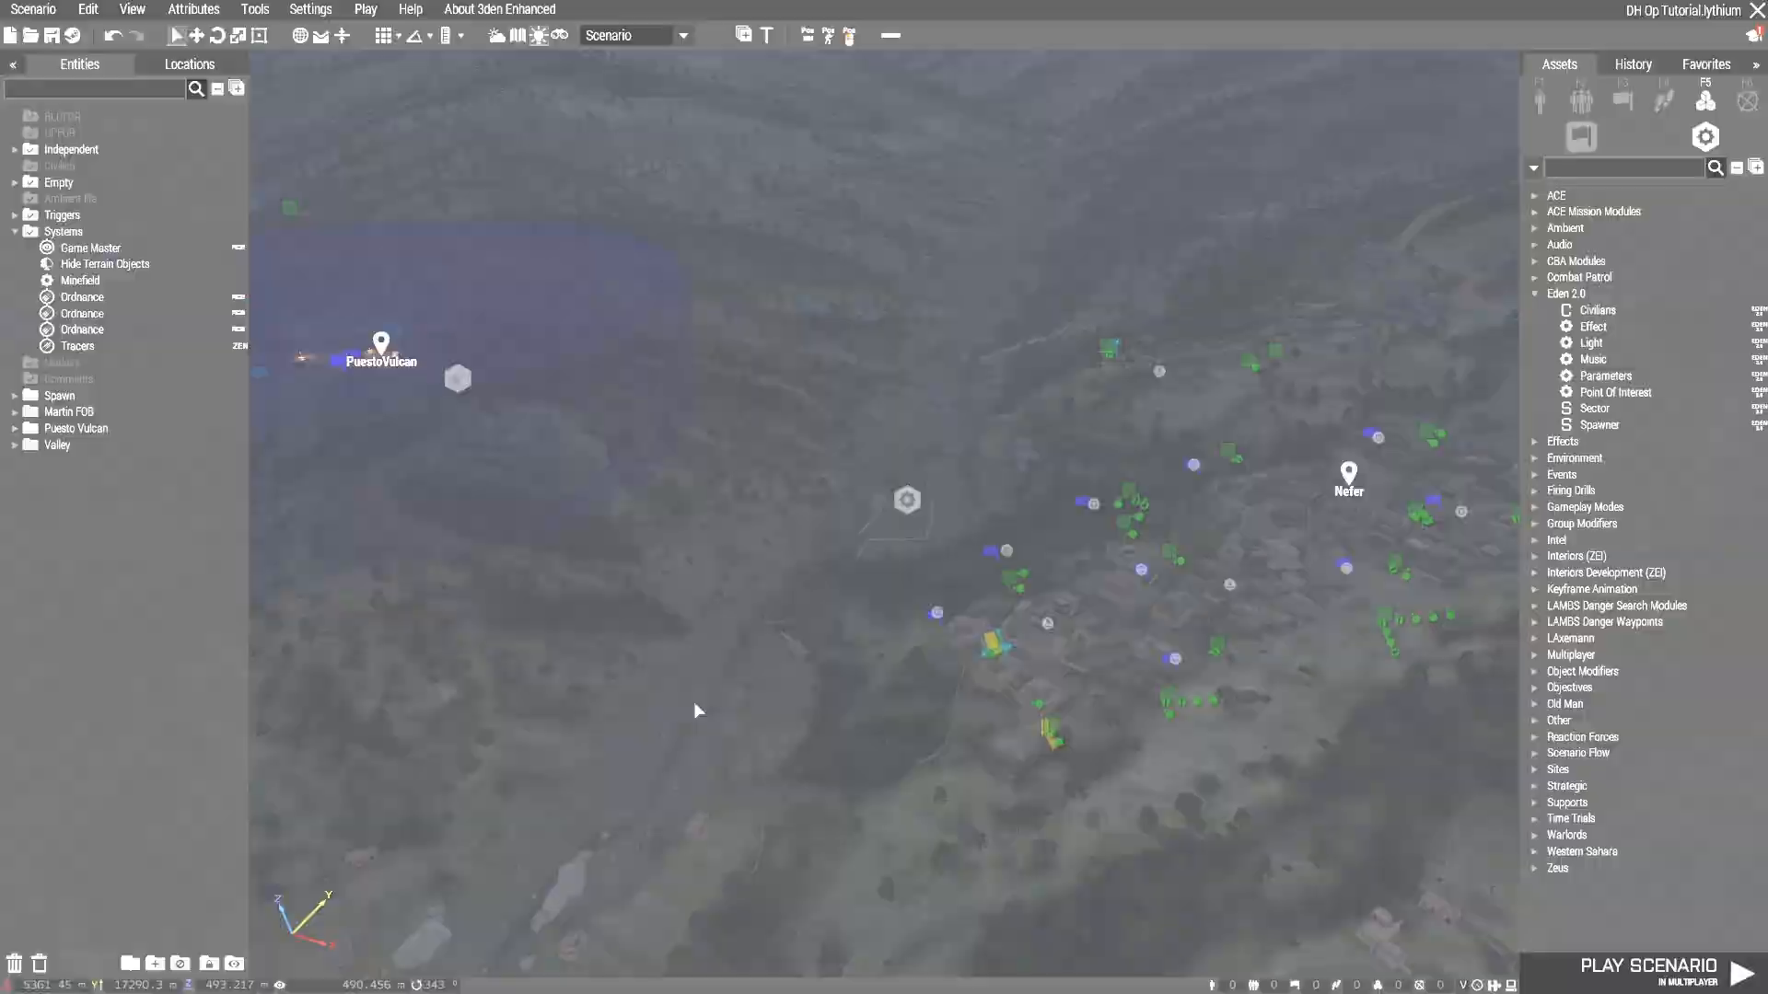
Step: Examine the insurgent groups and triggers placed around Nefer in the editor
{"action": "right_click_drag", "start_coordinate": [697, 711], "coordinate": [848, 694]}
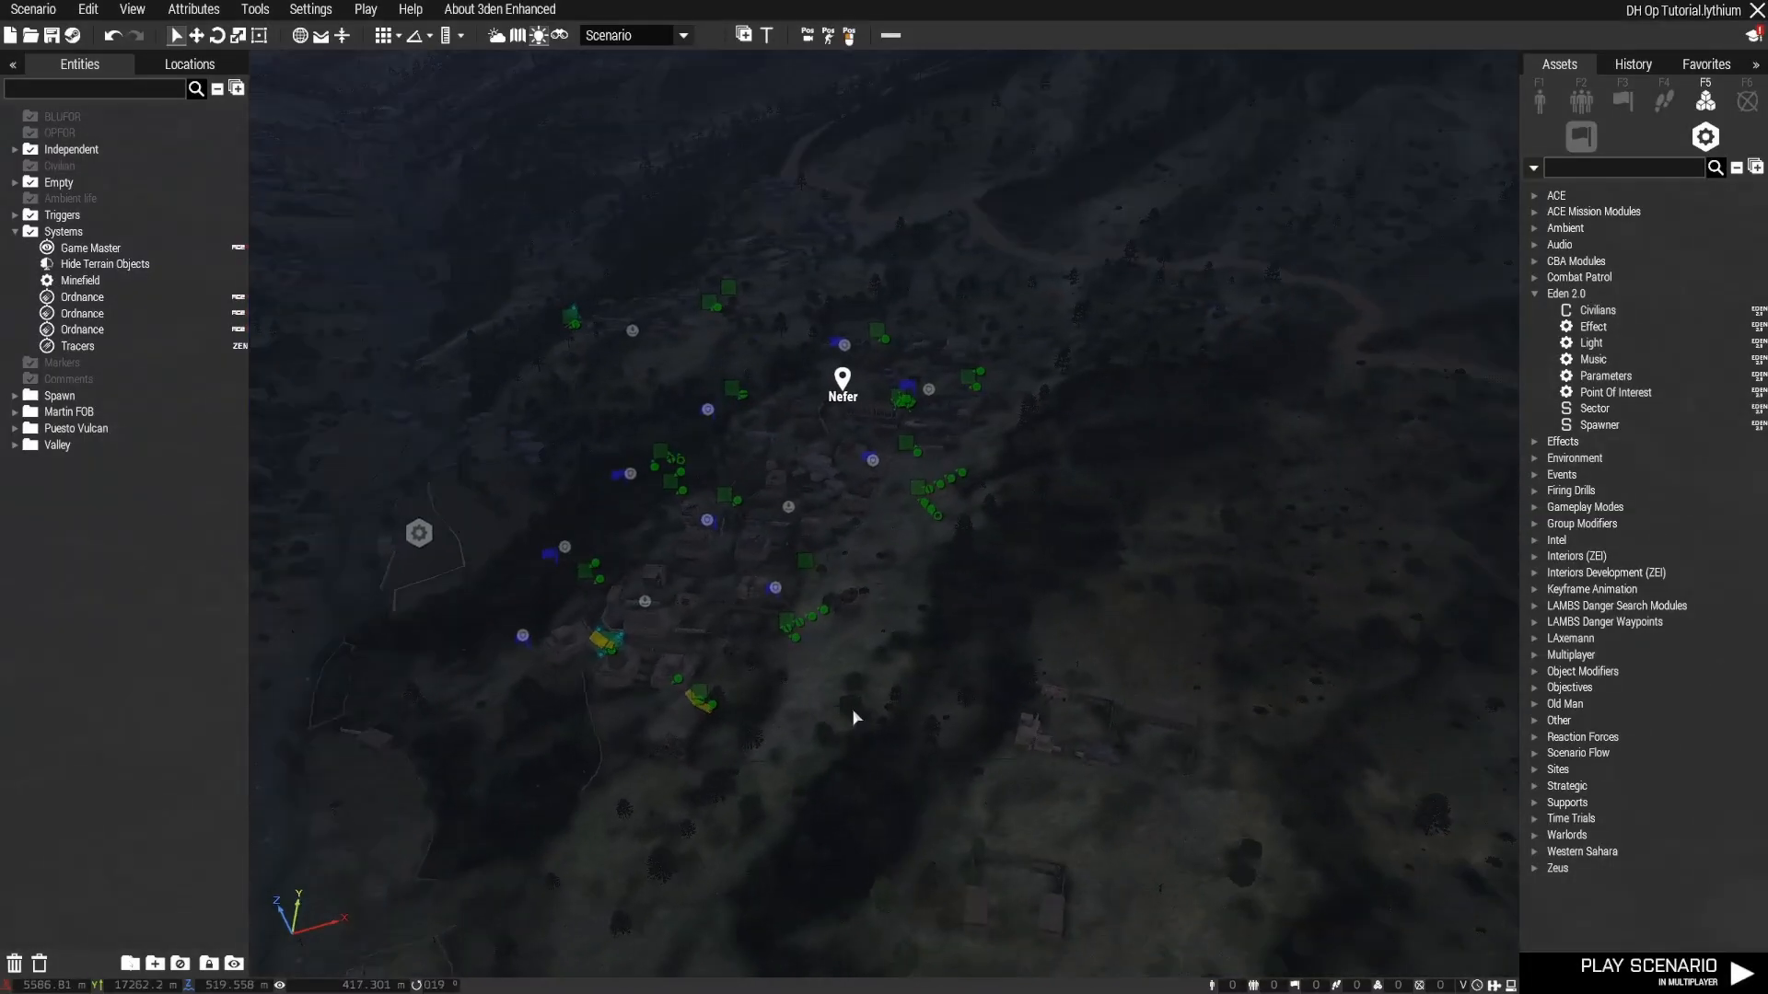
{"action": "key", "text": "w"}
{"action": "scroll", "coordinate": [840, 710], "scroll_direction": "up", "scroll_amount": 3}
{"action": "key", "text": "w"}
{"action": "key", "text": "z"}
{"action": "key", "text": "d"}
{"action": "key", "text": "w"}
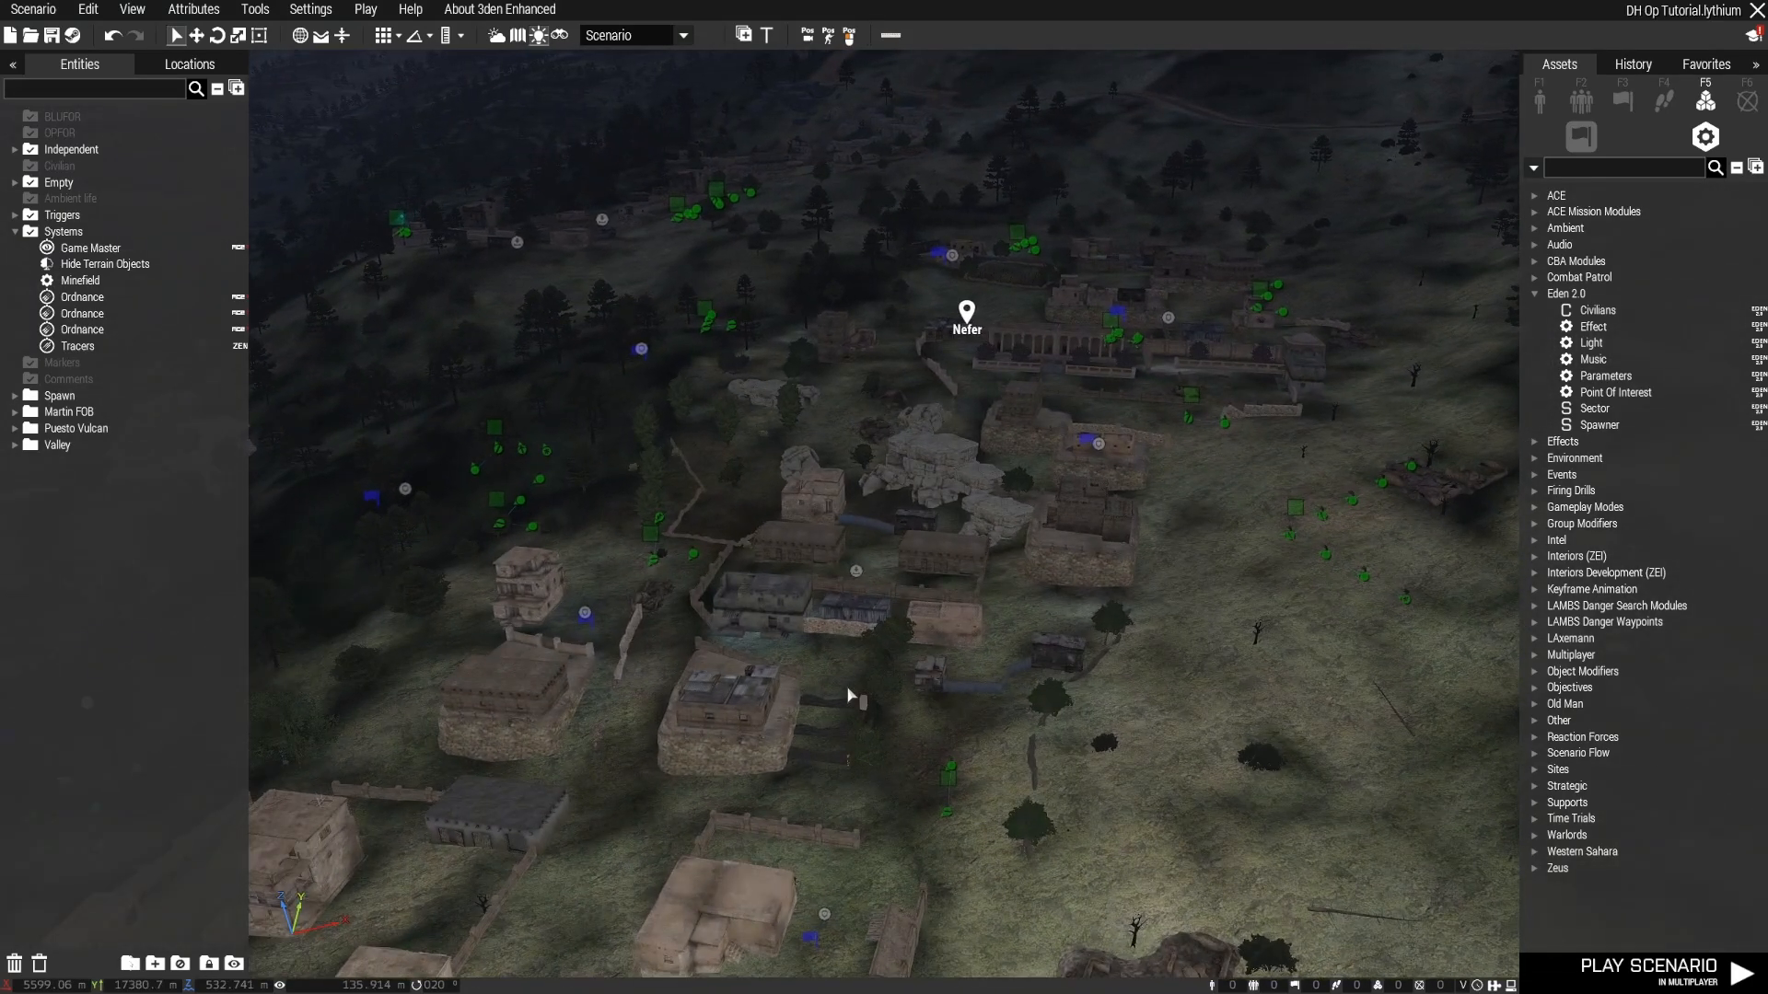
{"action": "right_click_drag", "start_coordinate": [848, 694], "coordinate": [776, 698]}
{"action": "key", "text": "a"}
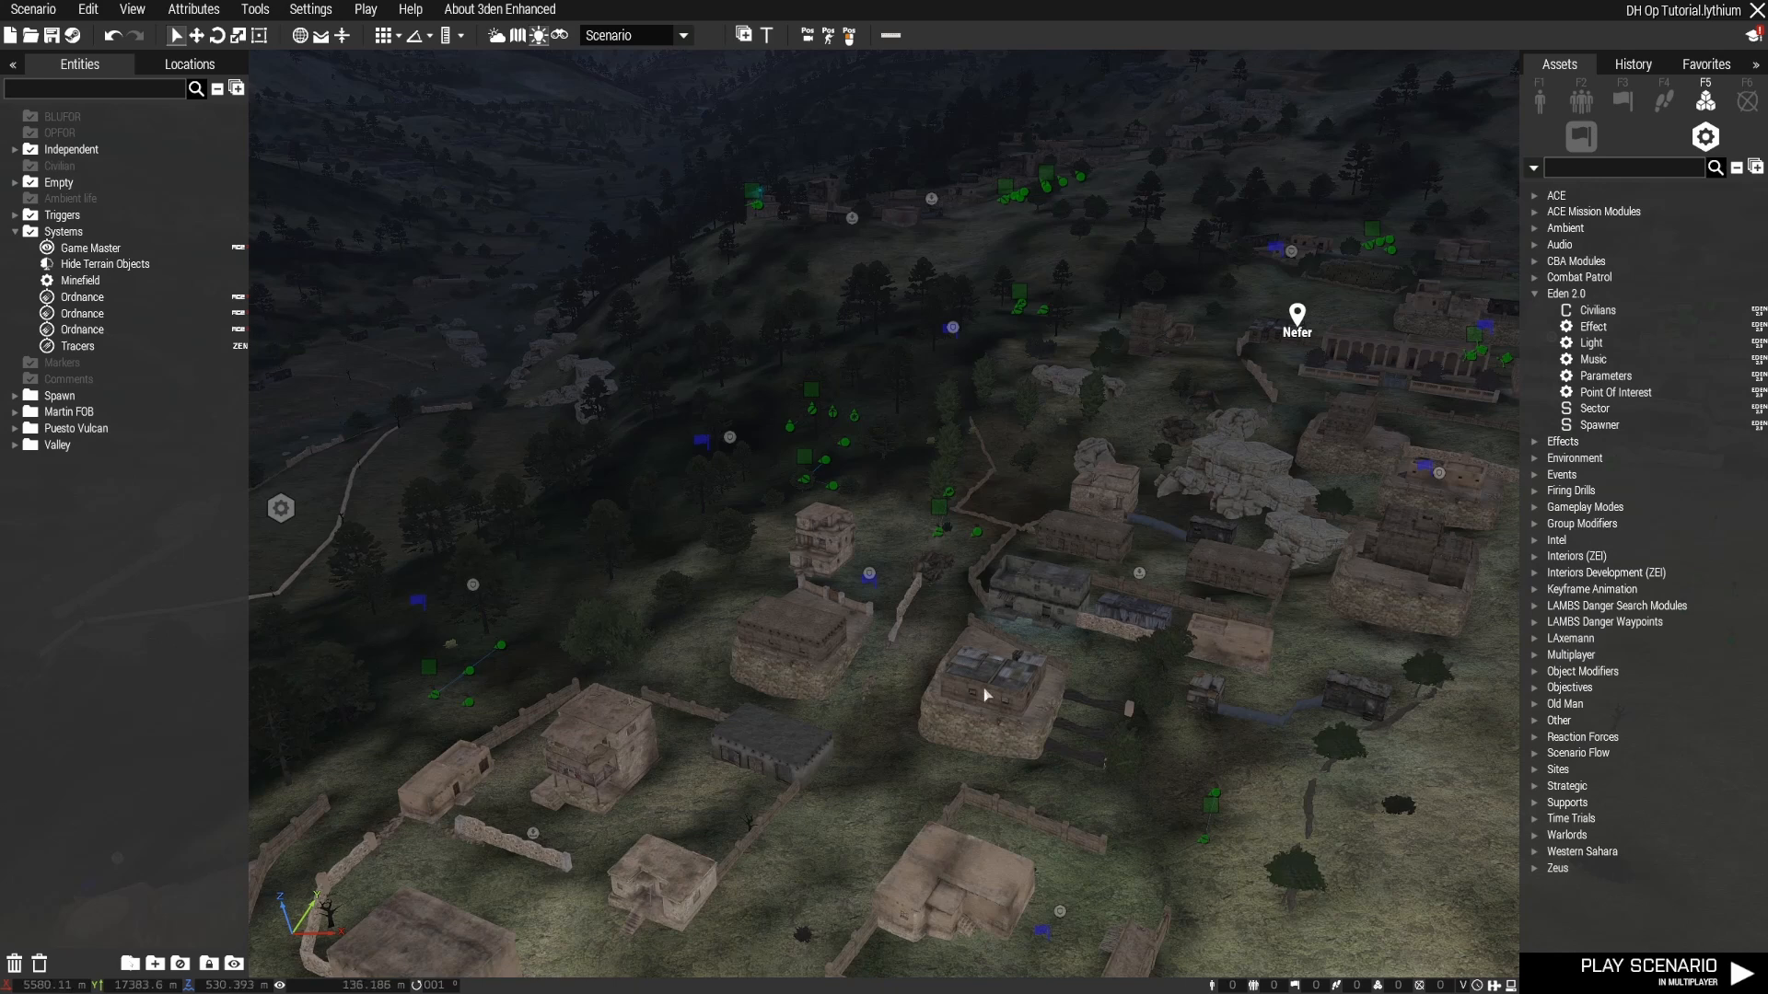
Step: Inspect the tower, domed buildings and defensive positions at the southern end of Nefer and across the village
{"action": "key", "text": "s"}
{"action": "right_click_drag", "start_coordinate": [1152, 594], "coordinate": [917, 558]}
{"action": "key", "text": "w"}
{"action": "key", "text": "w"}
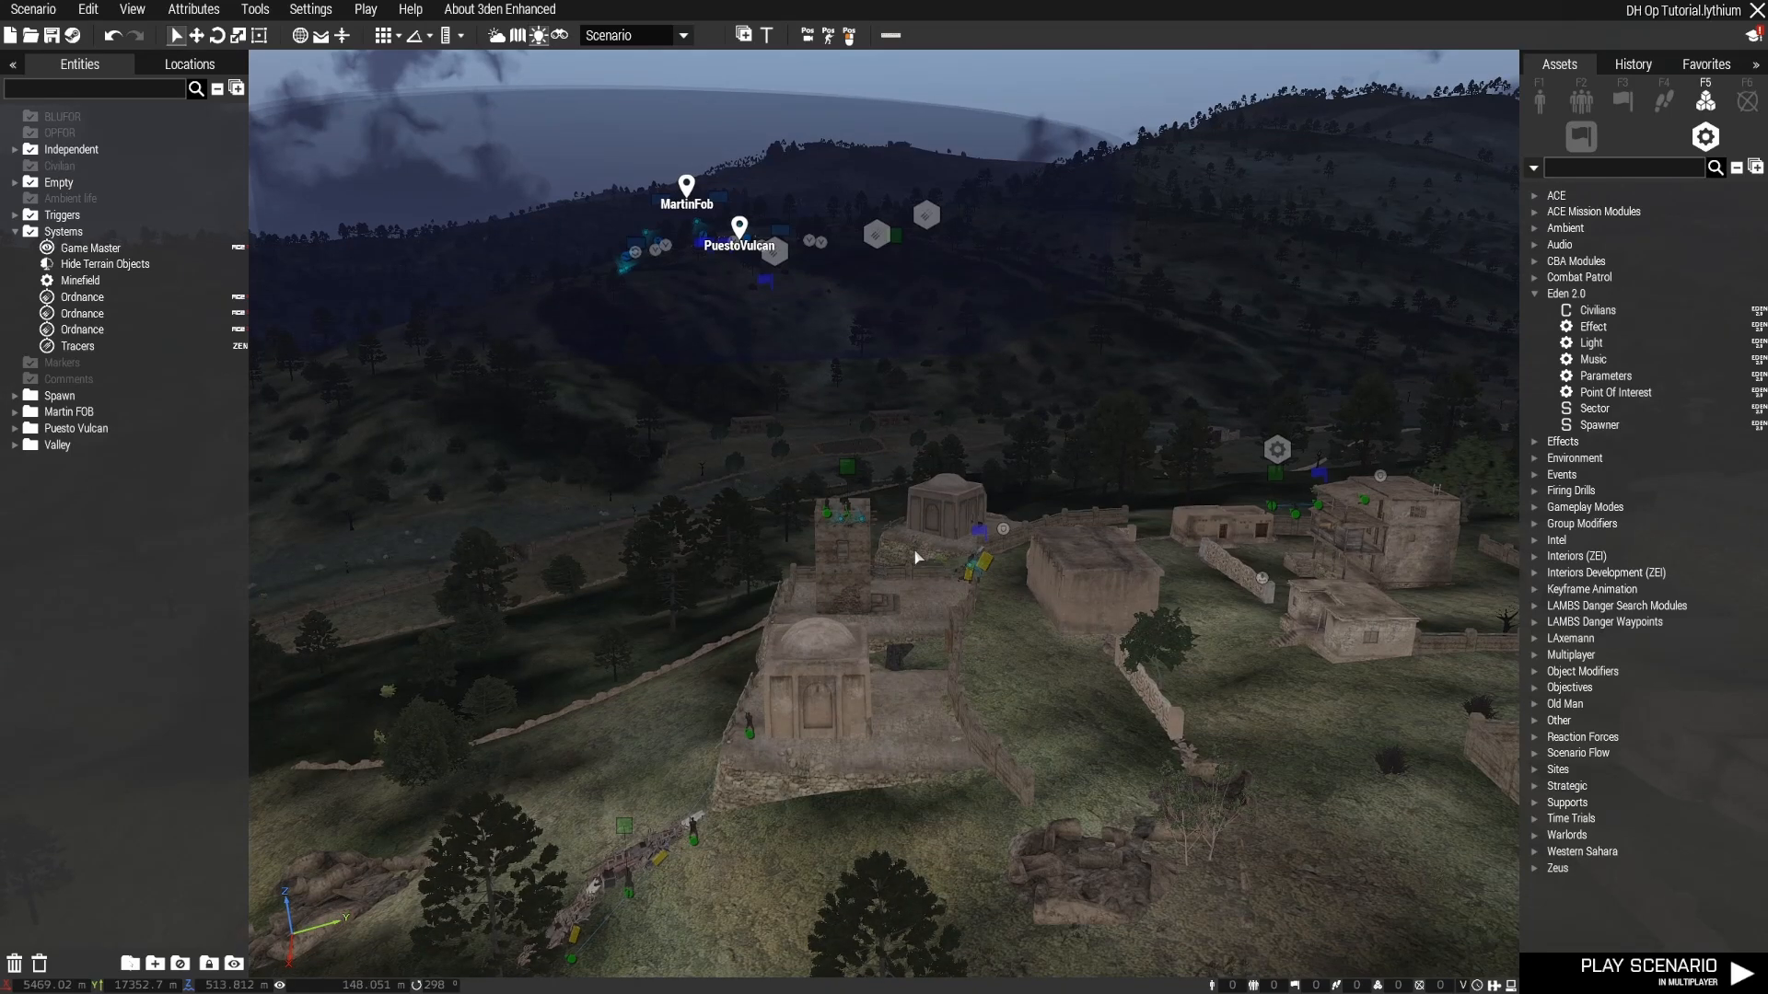
{"action": "key", "text": "w"}
{"action": "right_click_drag", "start_coordinate": [917, 557], "coordinate": [1259, 587]}
{"action": "key", "text": "a"}
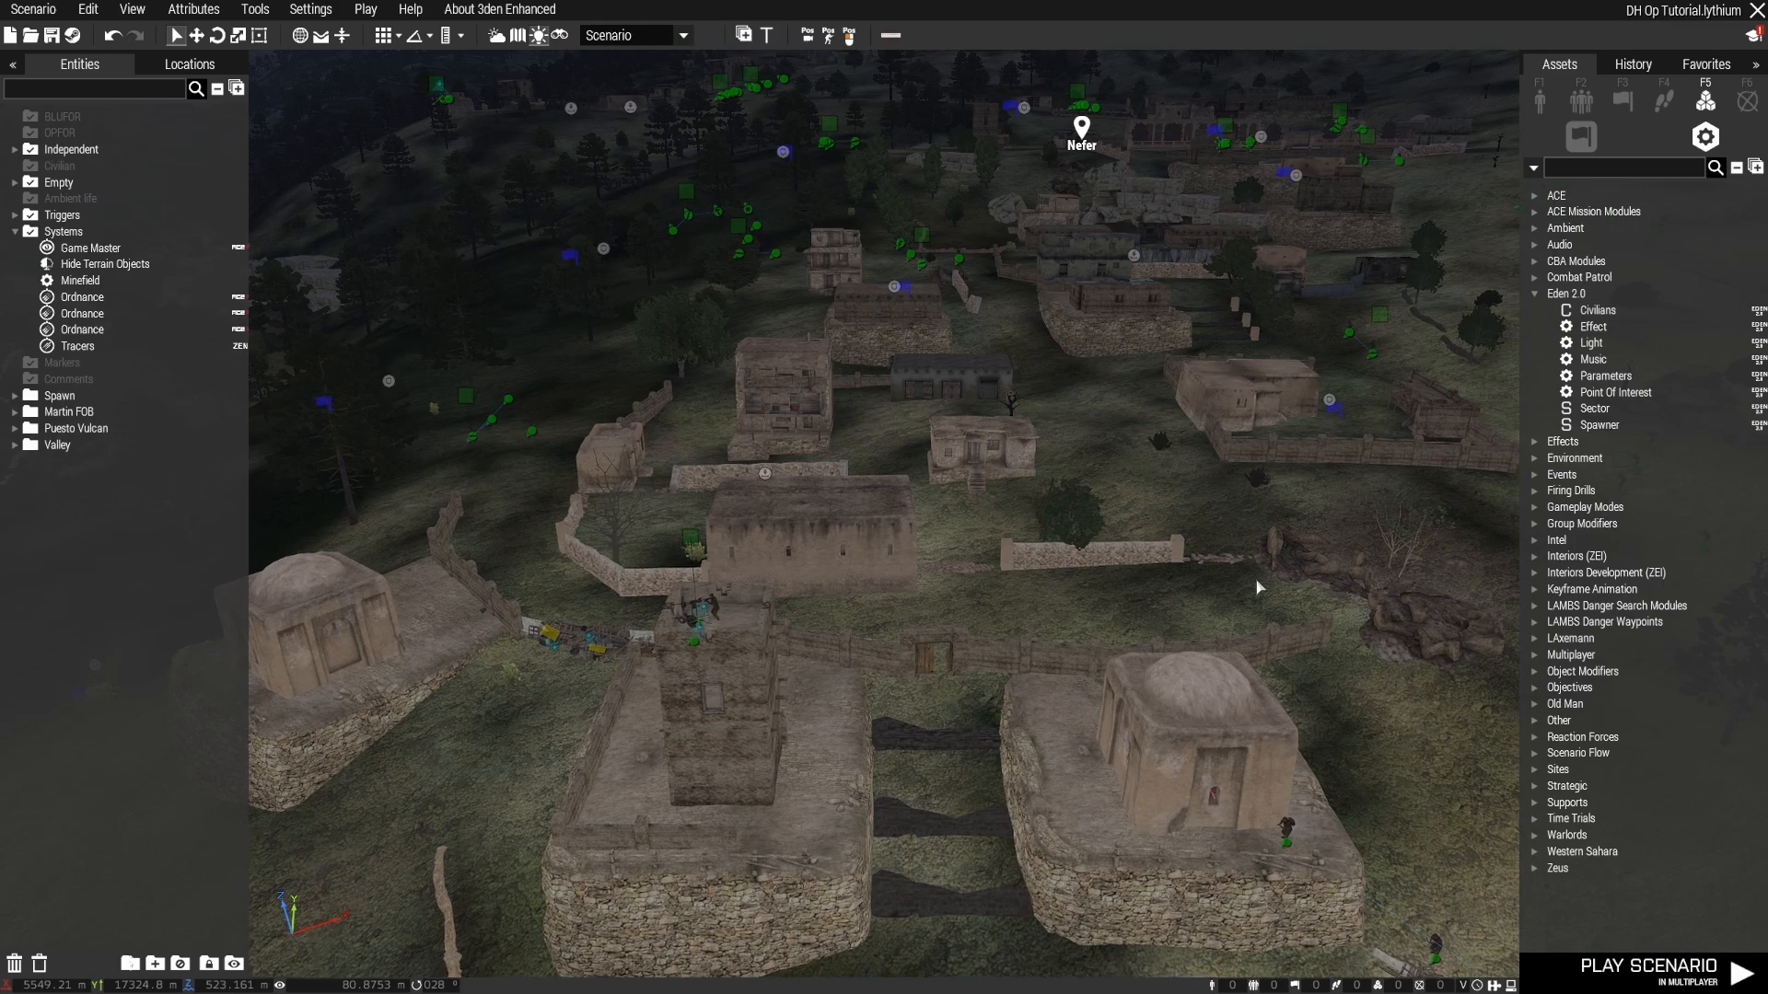
{"action": "key", "text": "s"}
{"action": "right_click_drag", "start_coordinate": [1260, 587], "coordinate": [1123, 586]}
{"action": "key", "text": "d"}
{"action": "key", "text": "w"}
Step: Look over the scenario map and distant locations such as the buildings near Kalae Noowi, and return the view to Nefer
{"action": "key", "text": "m"}
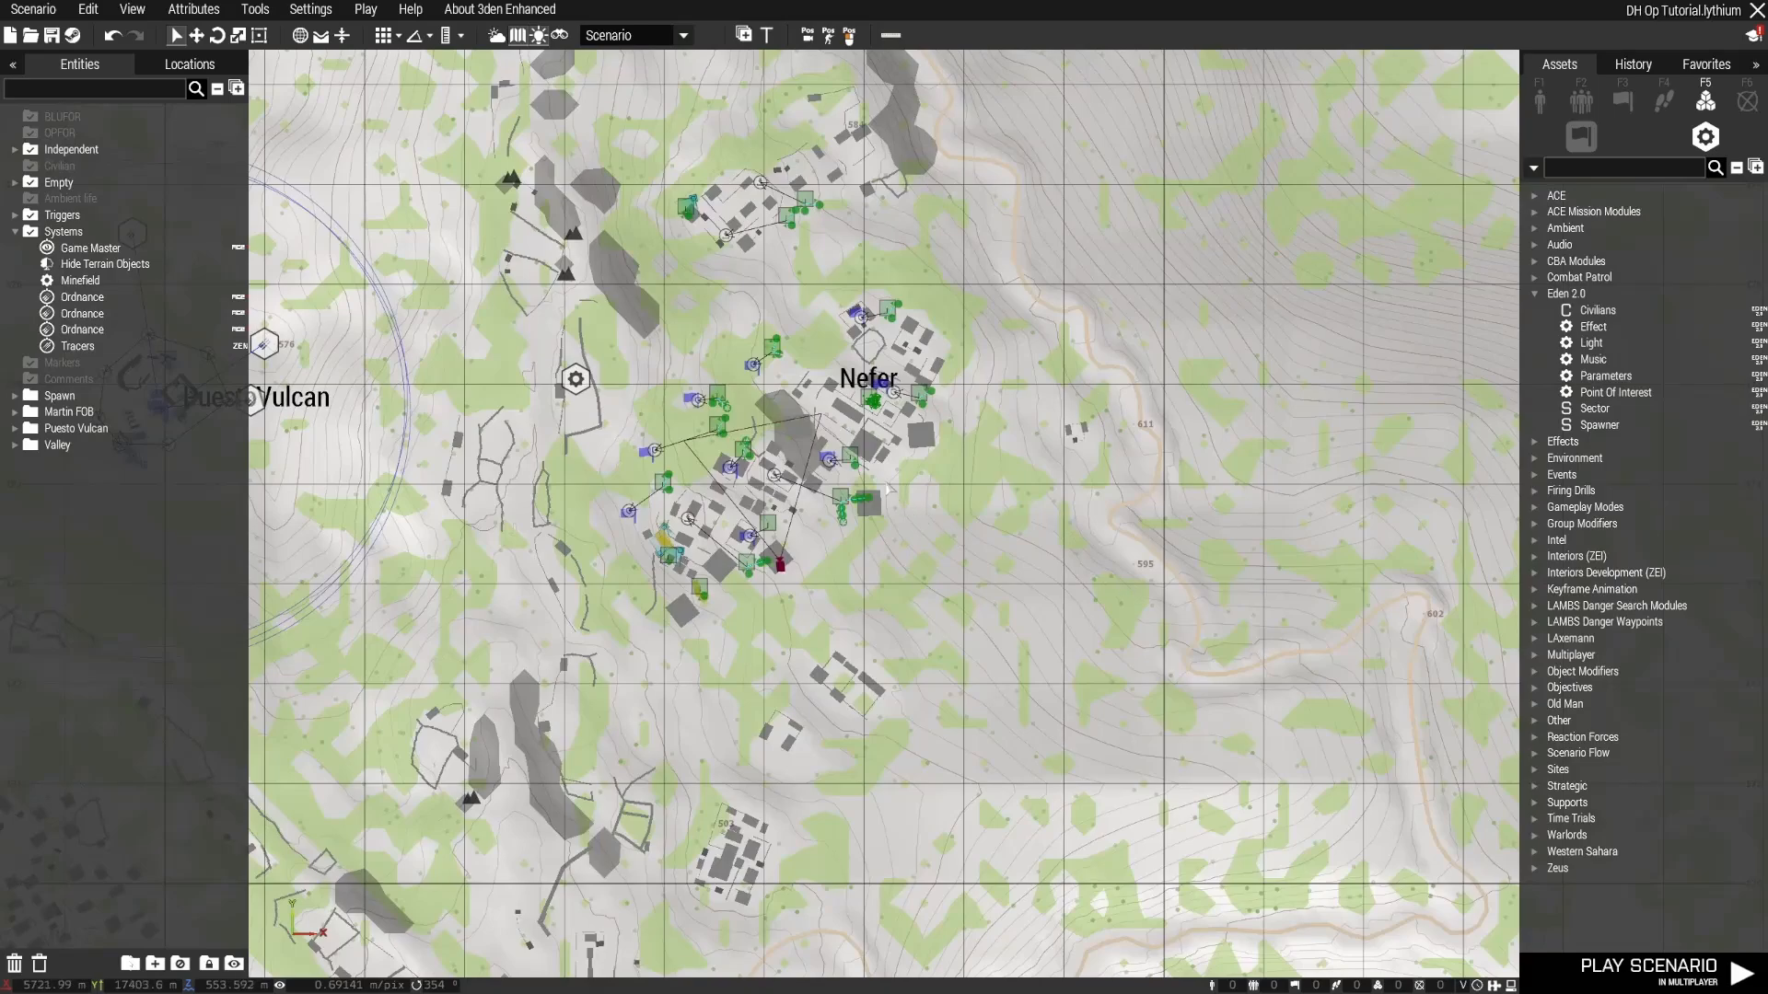
{"action": "scroll", "coordinate": [889, 488], "scroll_direction": "down", "scroll_amount": 5}
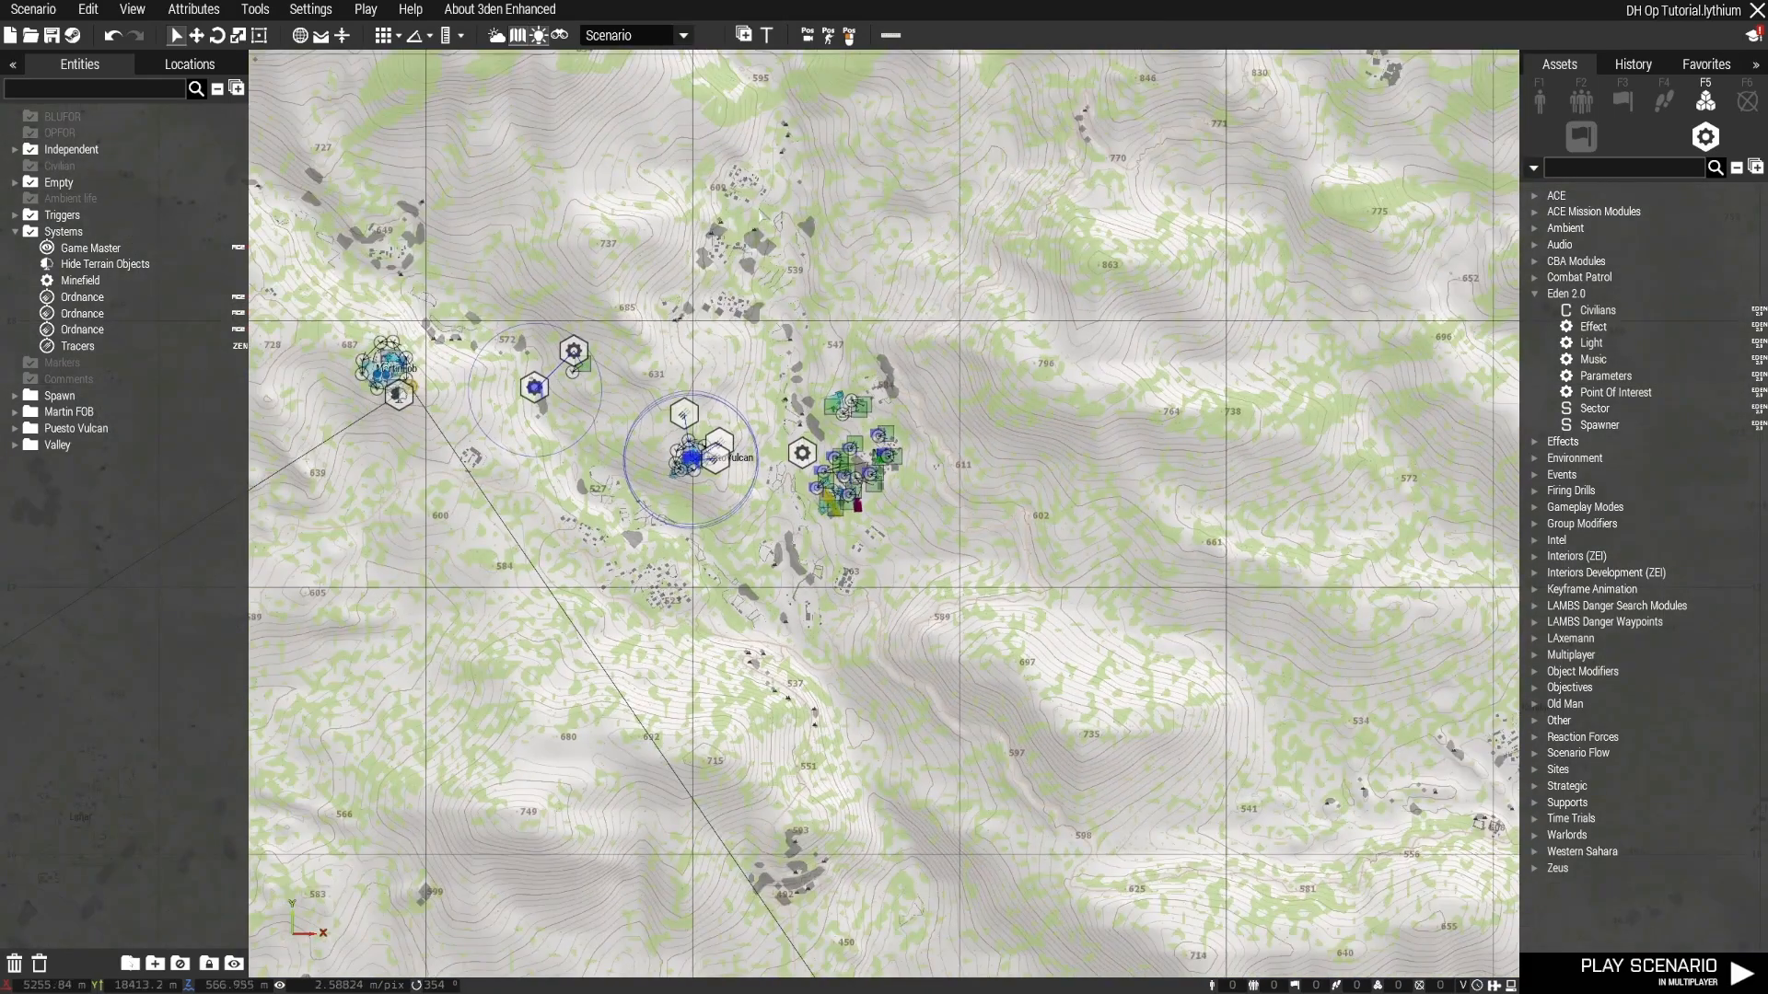
{"action": "key", "text": "m"}
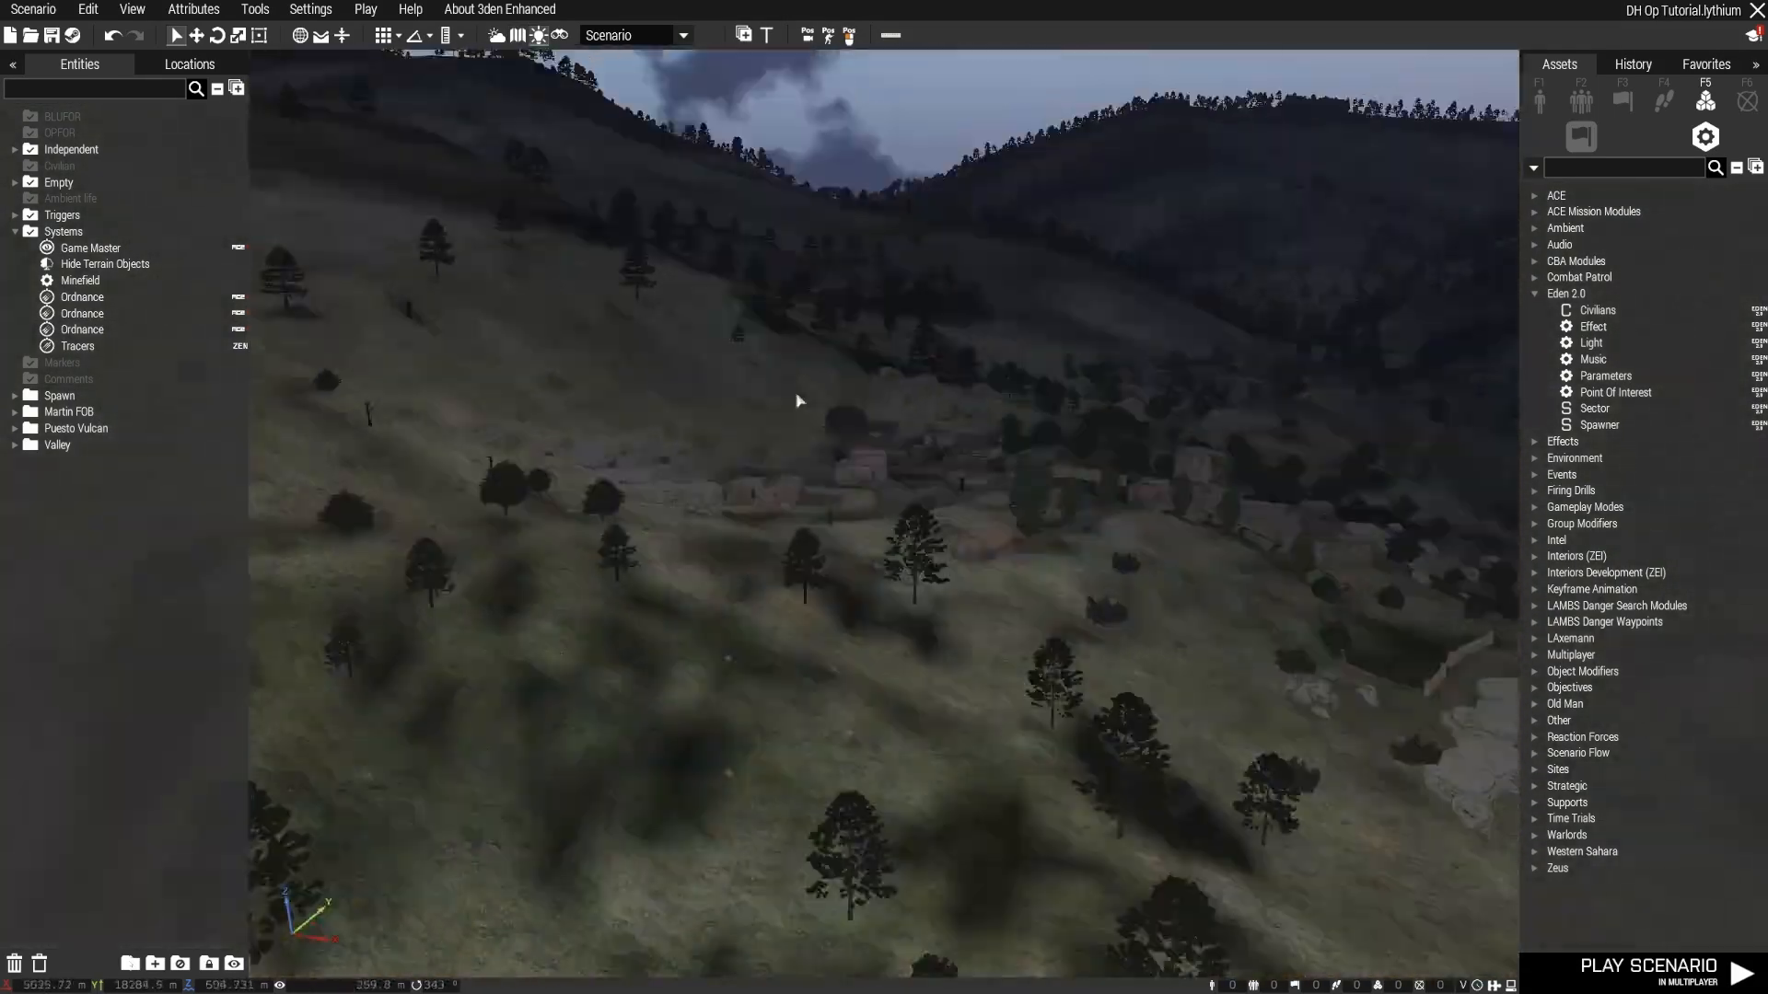
{"action": "key", "text": "m"}
{"action": "scroll", "coordinate": [933, 485], "scroll_direction": "down", "scroll_amount": 5}
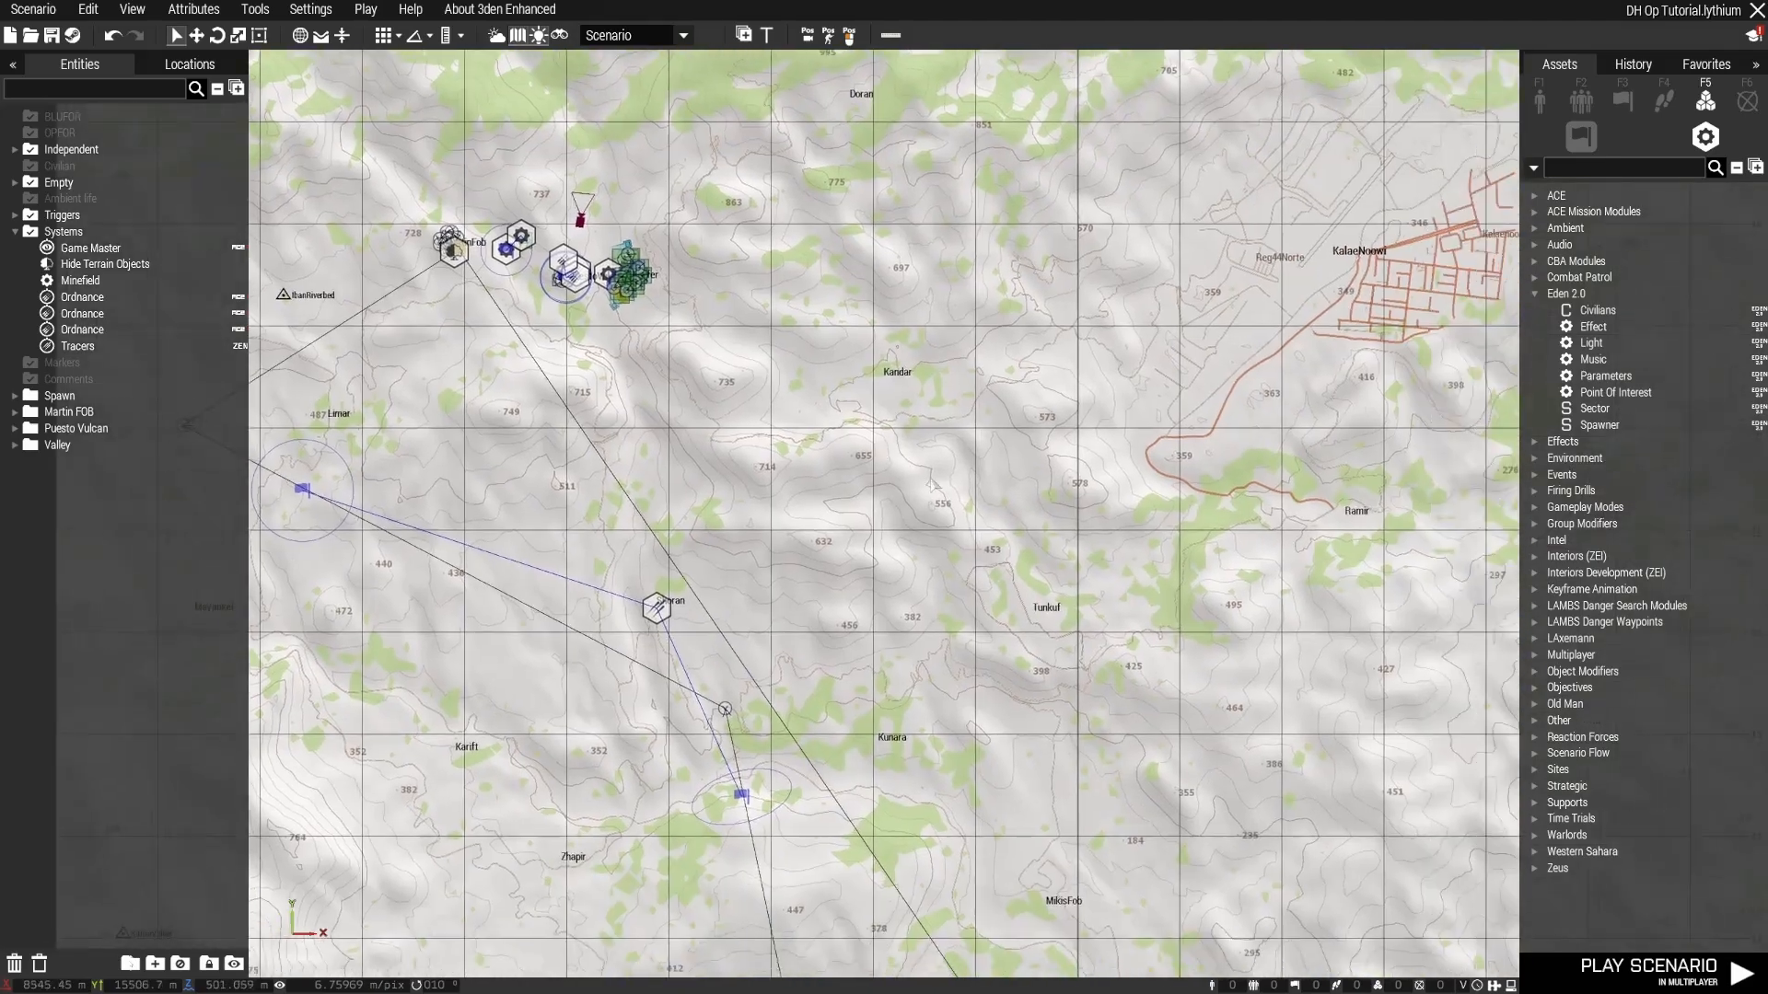
{"action": "scroll", "coordinate": [1188, 274], "scroll_direction": "up", "scroll_amount": 3}
{"action": "key", "text": "m"}
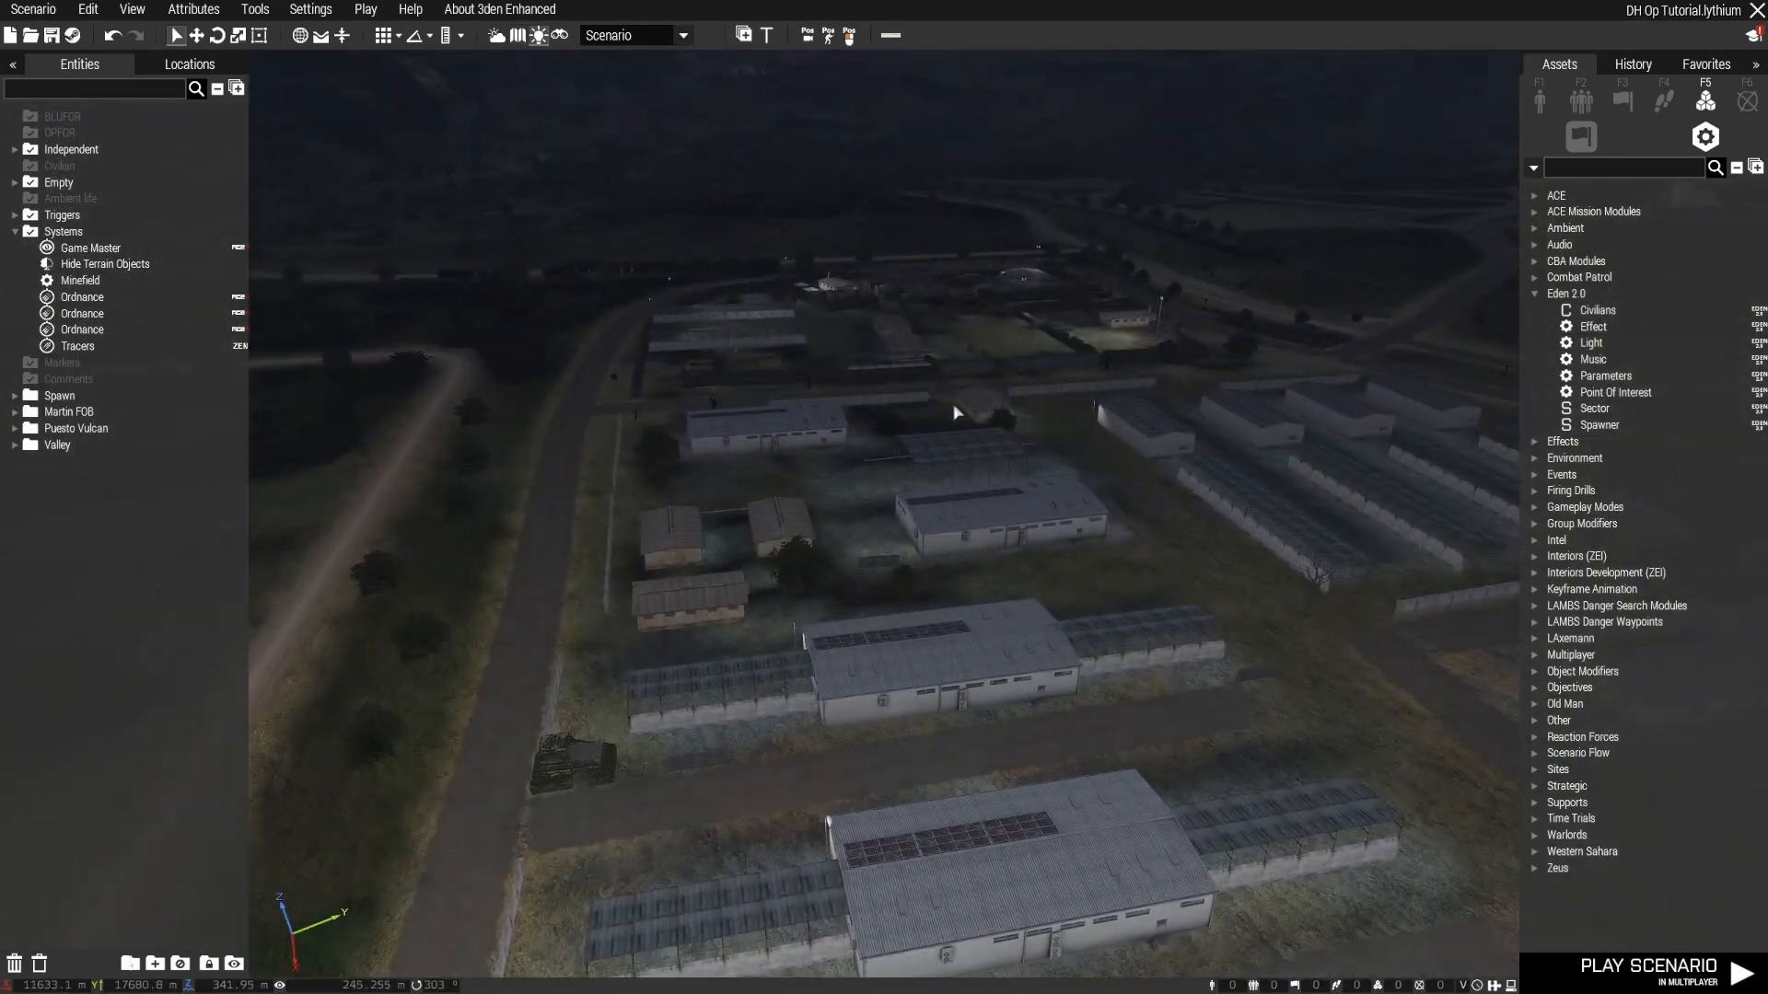
{"action": "key", "text": "m"}
{"action": "scroll", "coordinate": [794, 512], "scroll_direction": "down", "scroll_amount": 5}
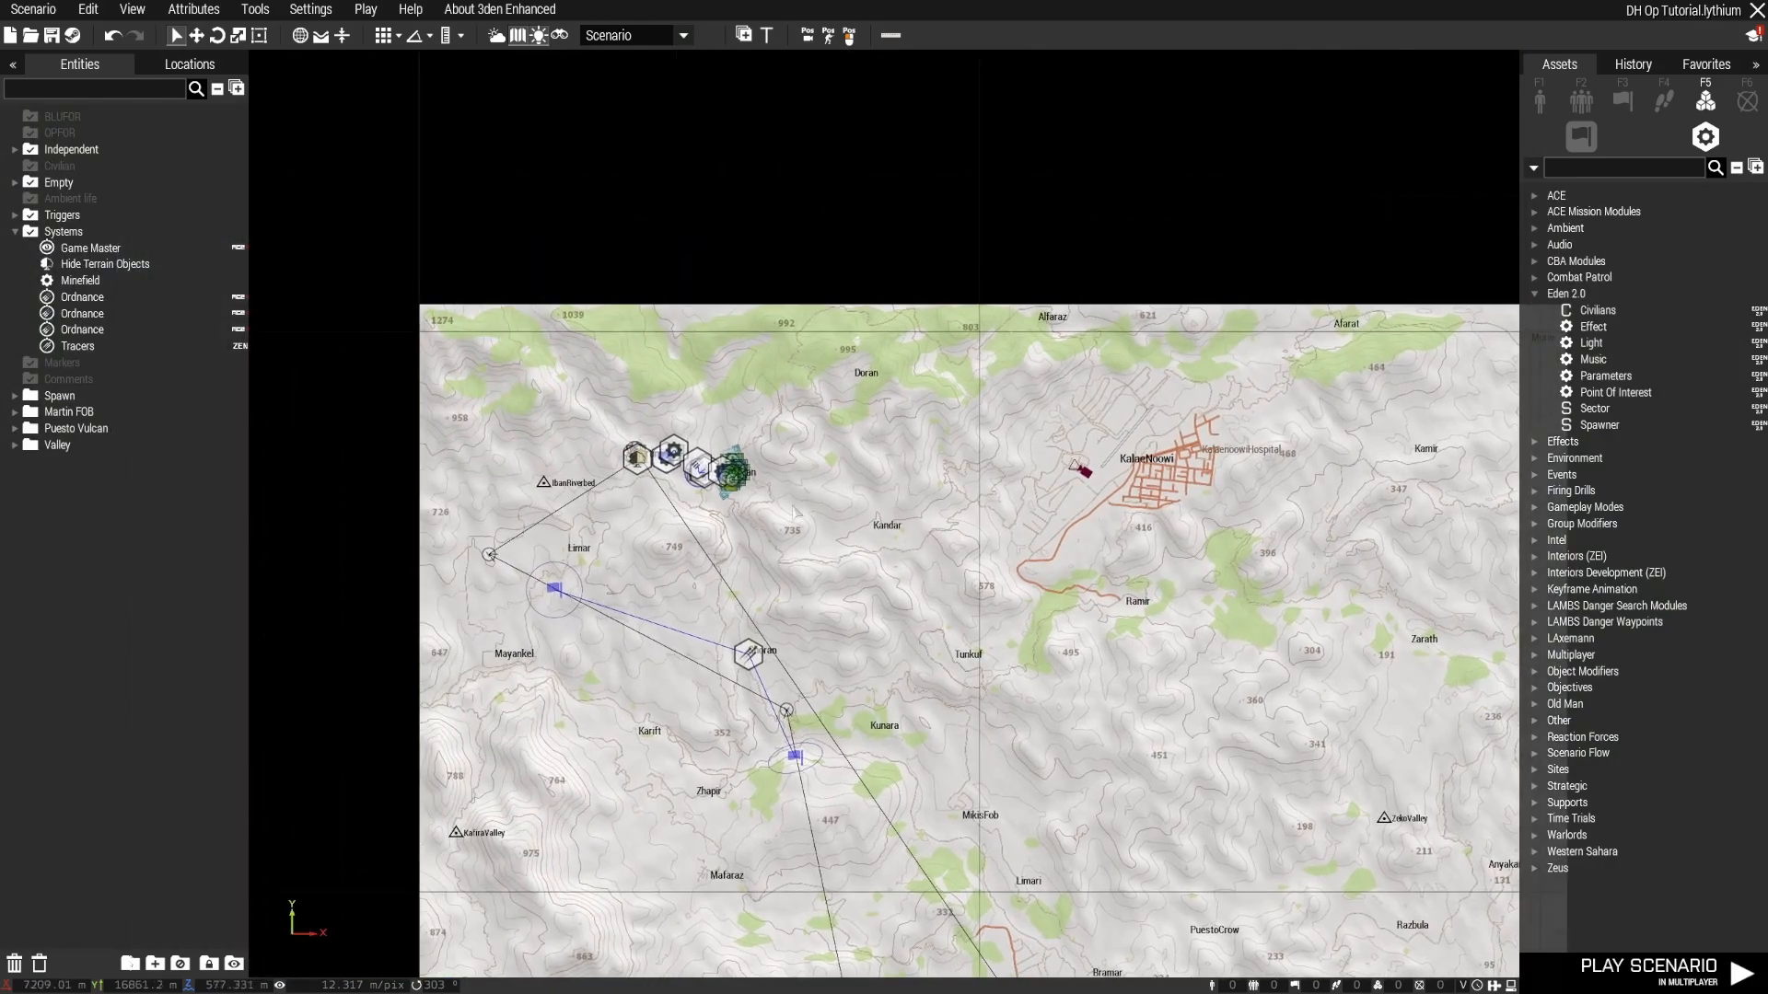
{"action": "scroll", "coordinate": [794, 512], "scroll_direction": "up", "scroll_amount": 10}
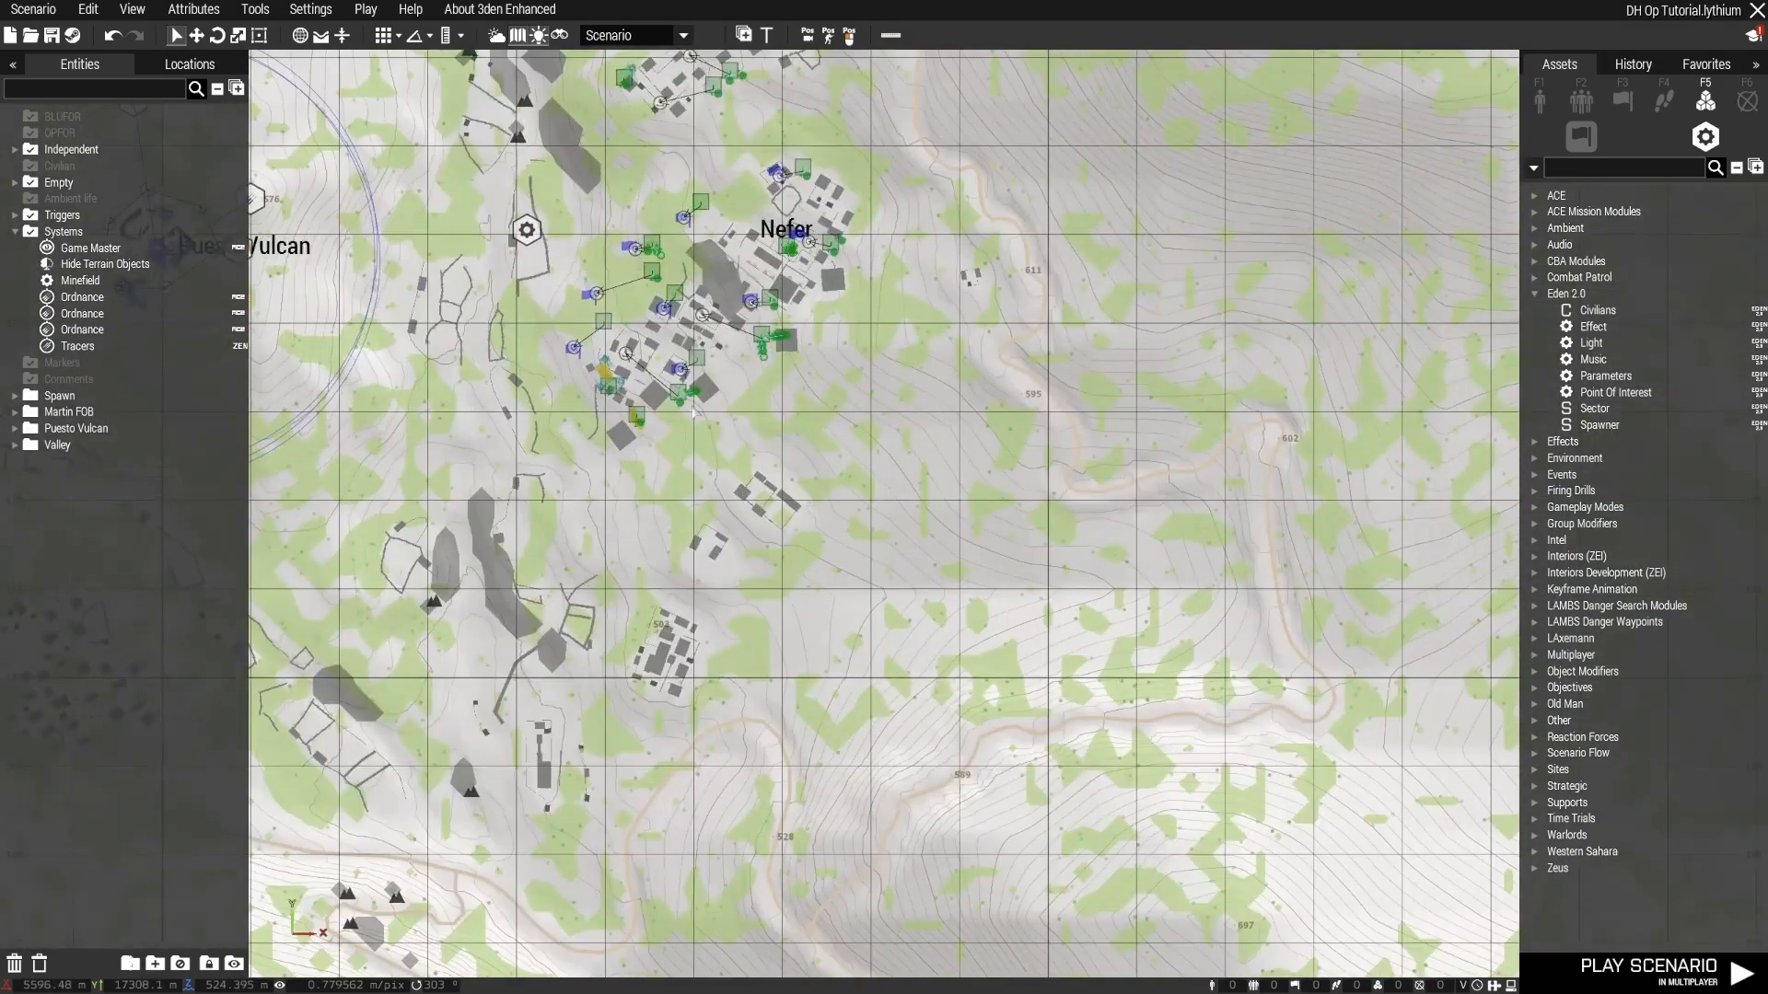
{"action": "key", "text": "m"}
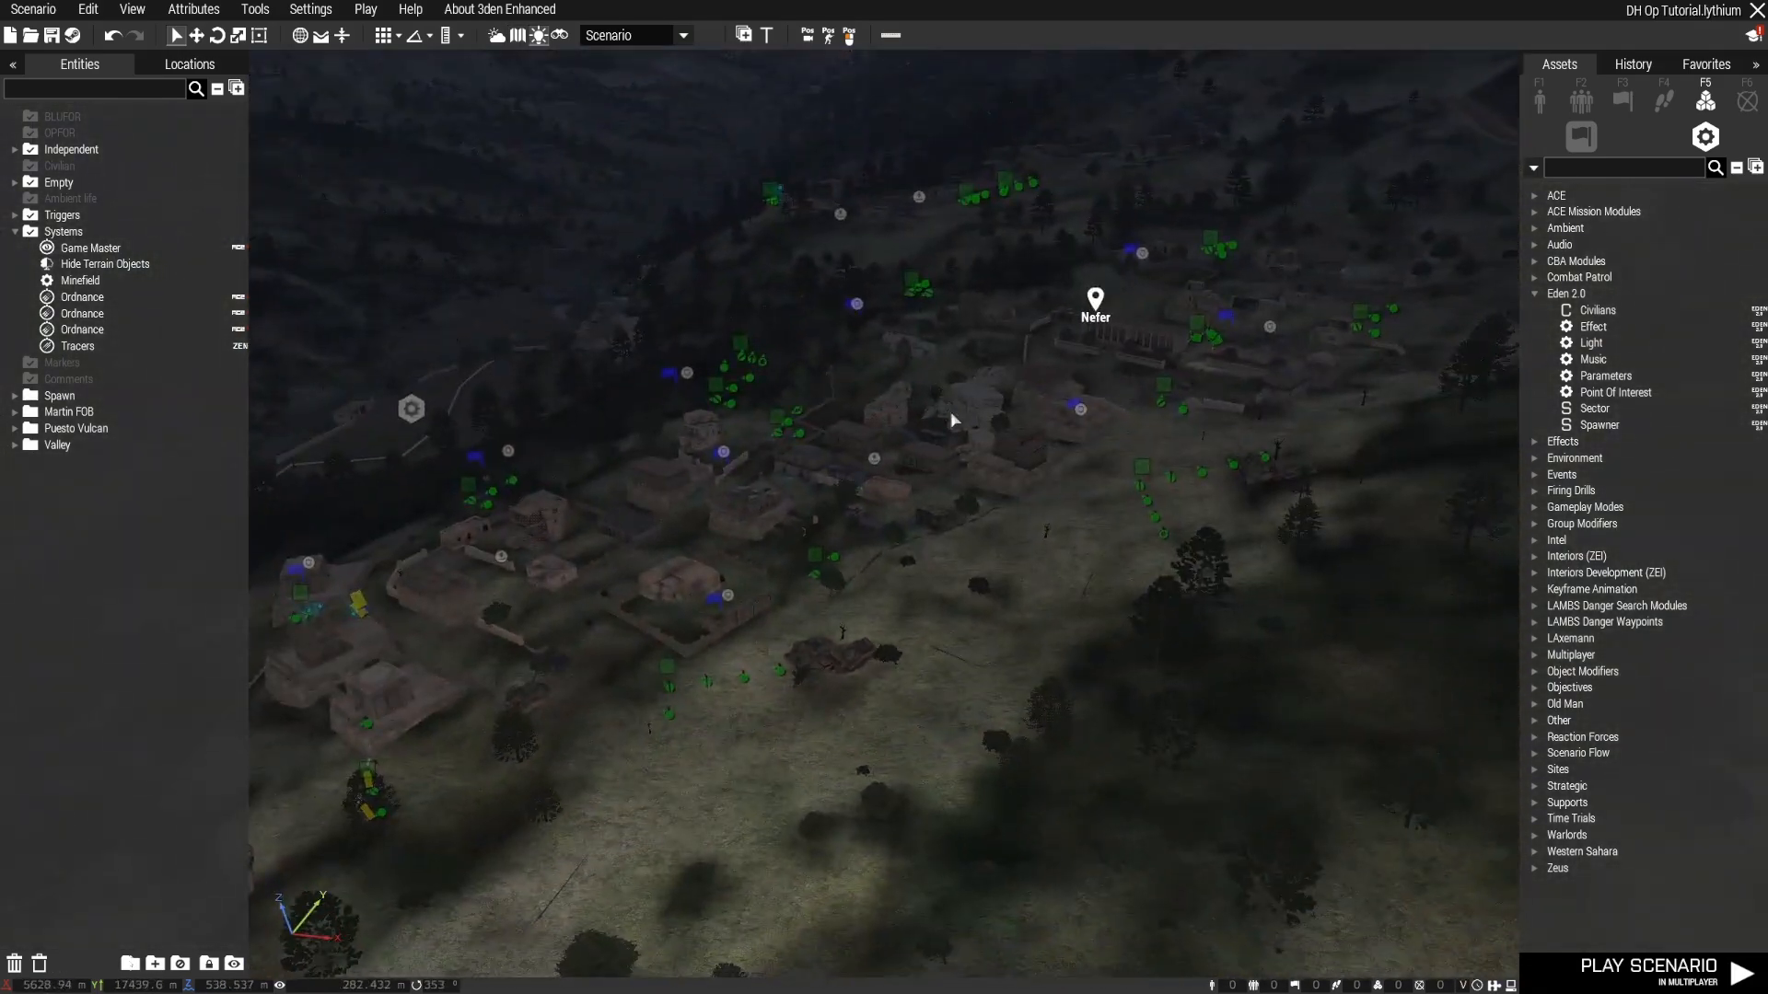
Step: Select all the independent units and weapons around the village, put them in a new layer and name it Nefer
{"action": "key", "text": "a"}
{"action": "key", "text": "s"}
{"action": "right_click_drag", "start_coordinate": [807, 413], "coordinate": [809, 411]}
{"action": "left_click_drag", "start_coordinate": [378, 197], "coordinate": [1414, 875]}
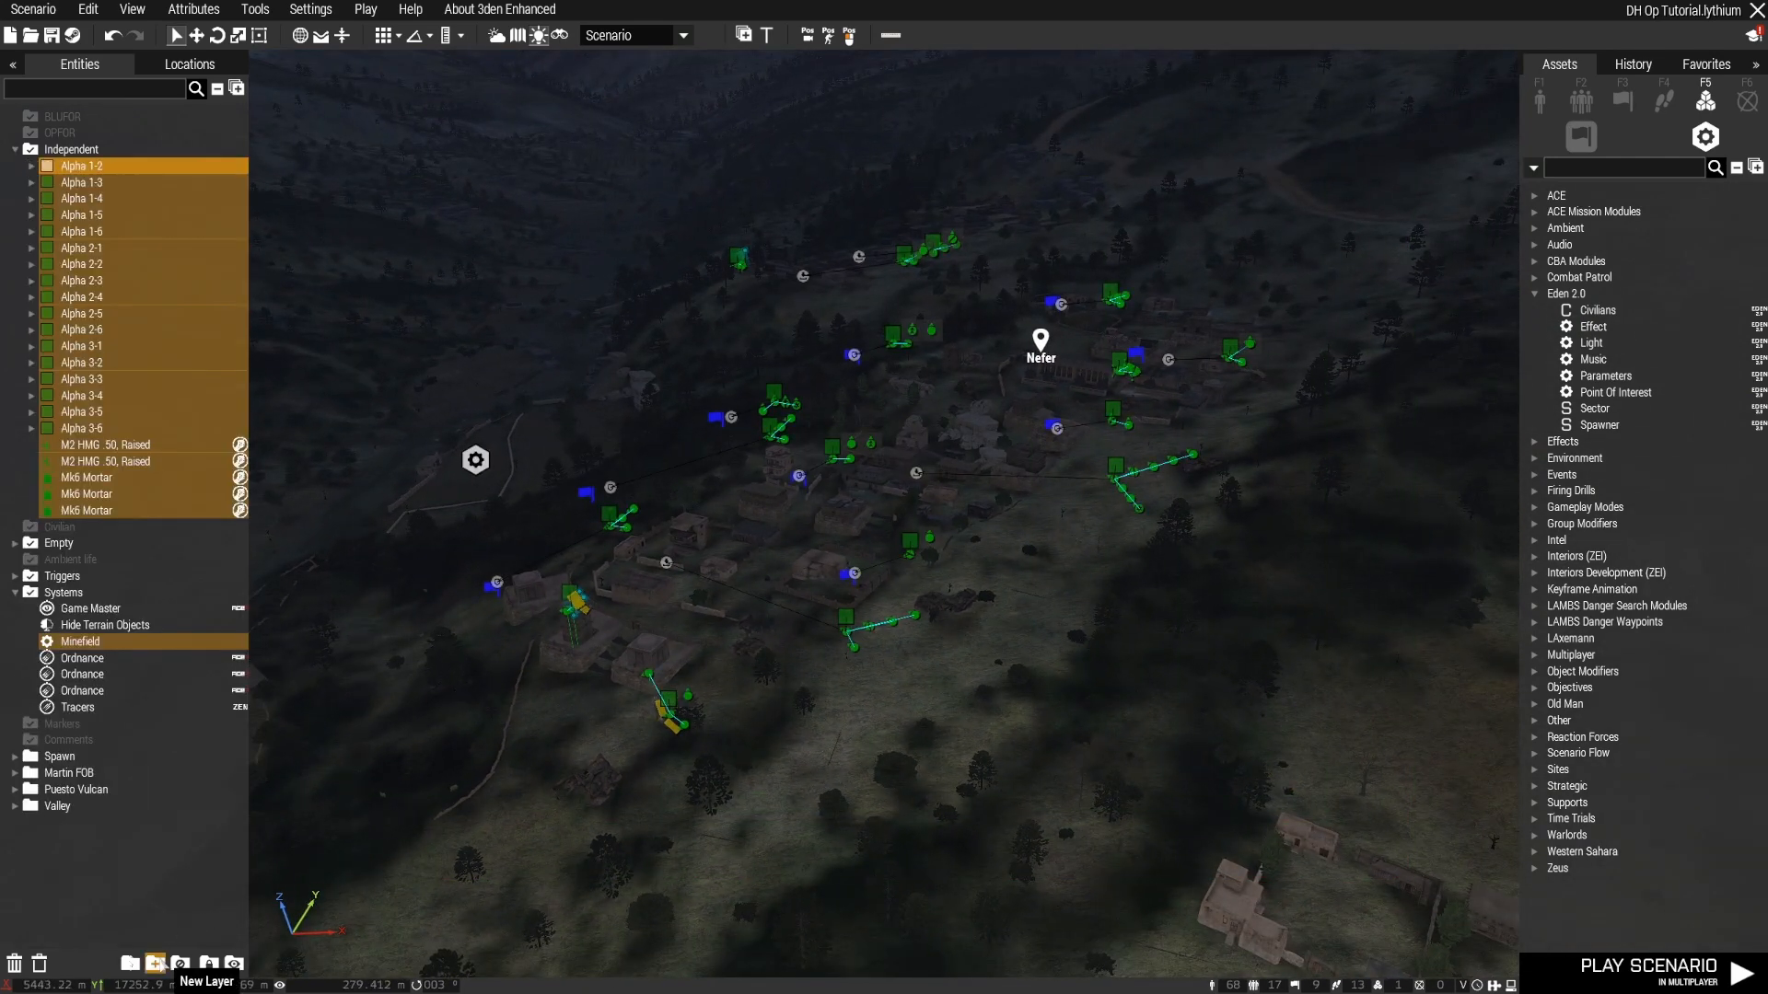
{"action": "left_click", "coordinate": [155, 964]}
{"action": "double_click", "coordinate": [75, 447]}
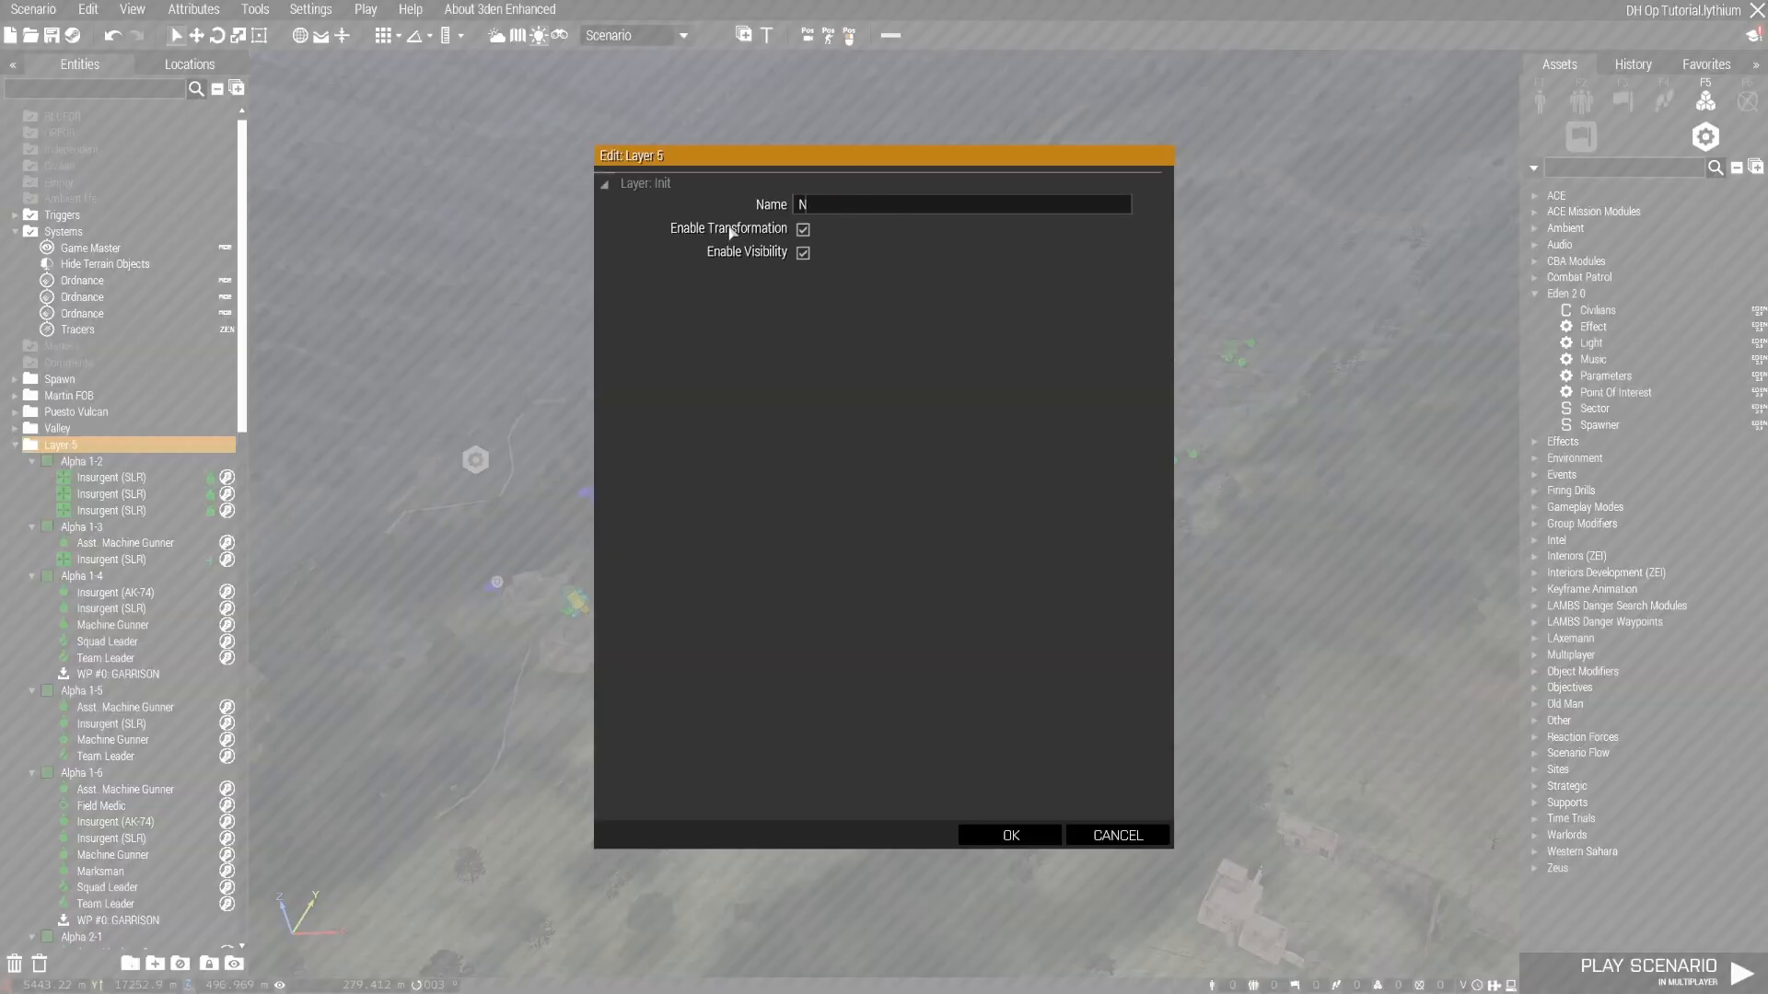
{"action": "key", "text": "Return"}
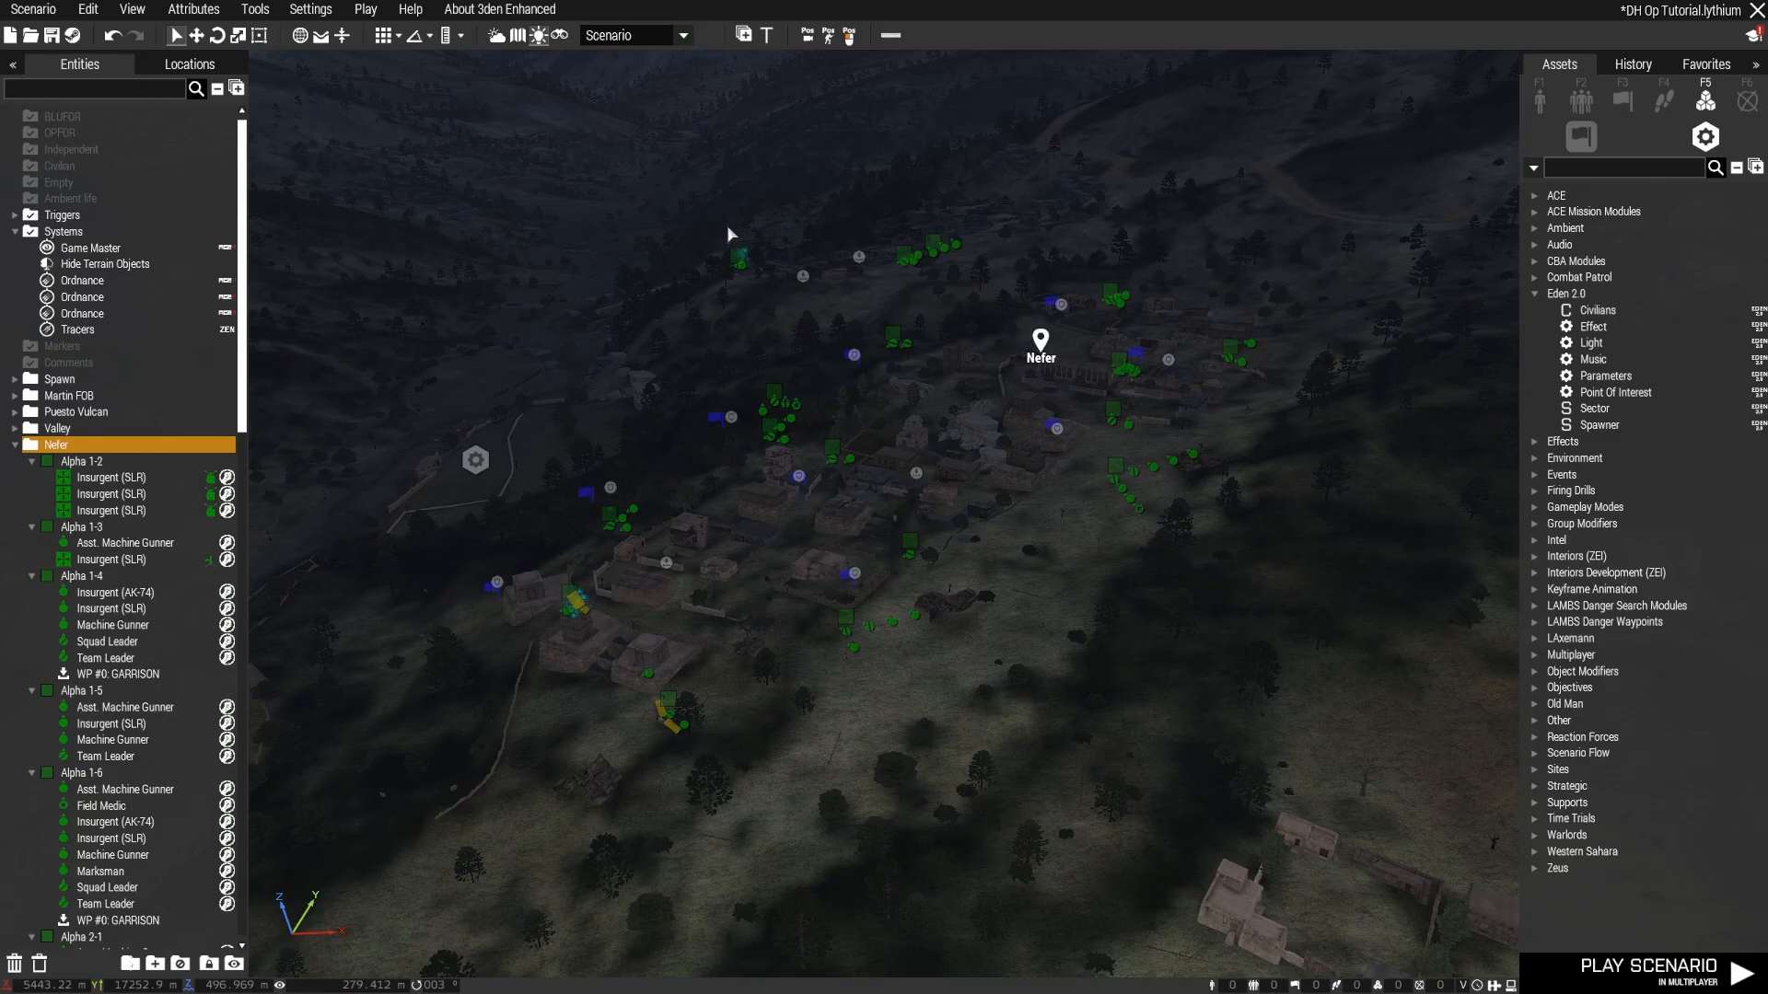
Step: Collapse the Nefer layer, search the modules for "show" and place a Show / Hide module on the slope beside Nefer
{"action": "left_click", "coordinate": [15, 450]}
{"action": "key", "text": "w"}
{"action": "mouse_move", "coordinate": [419, 576]}
{"action": "right_mouse_down"}
{"action": "mouse_move", "coordinate": [506, 573]}
{"action": "mouse_move", "coordinate": [433, 568]}
{"action": "right_mouse_up"}
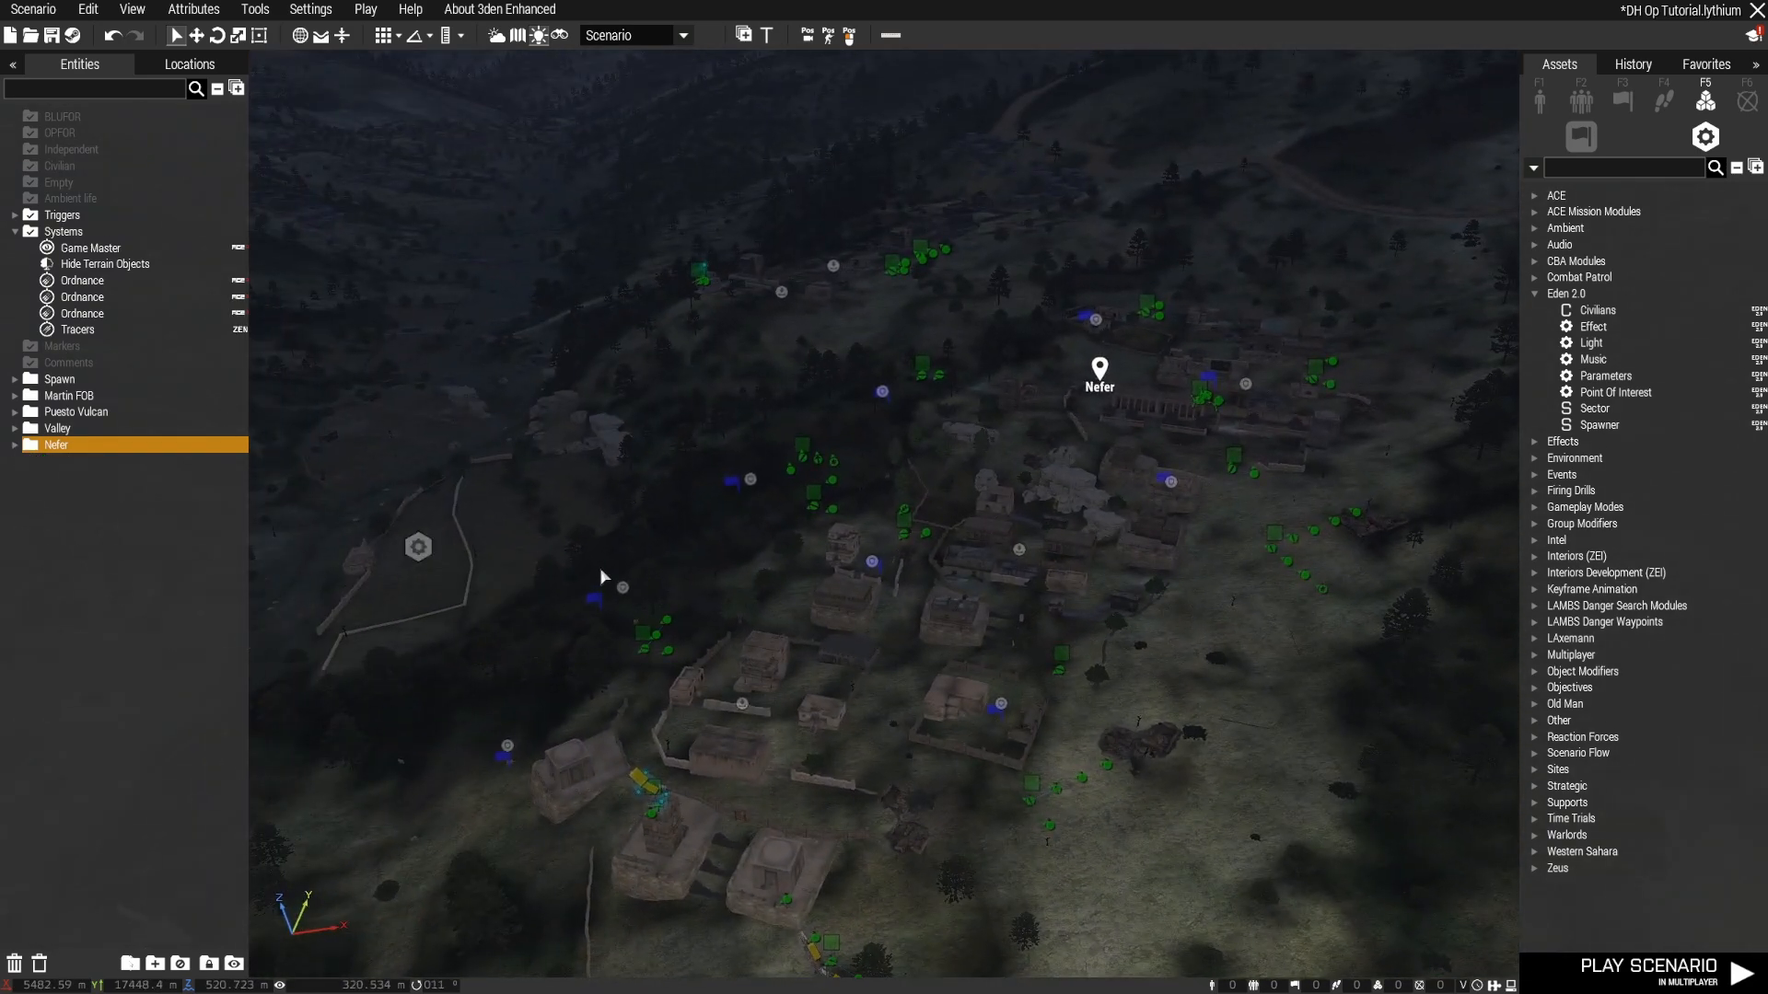
{"action": "key", "text": "a"}
{"action": "key", "text": "w"}
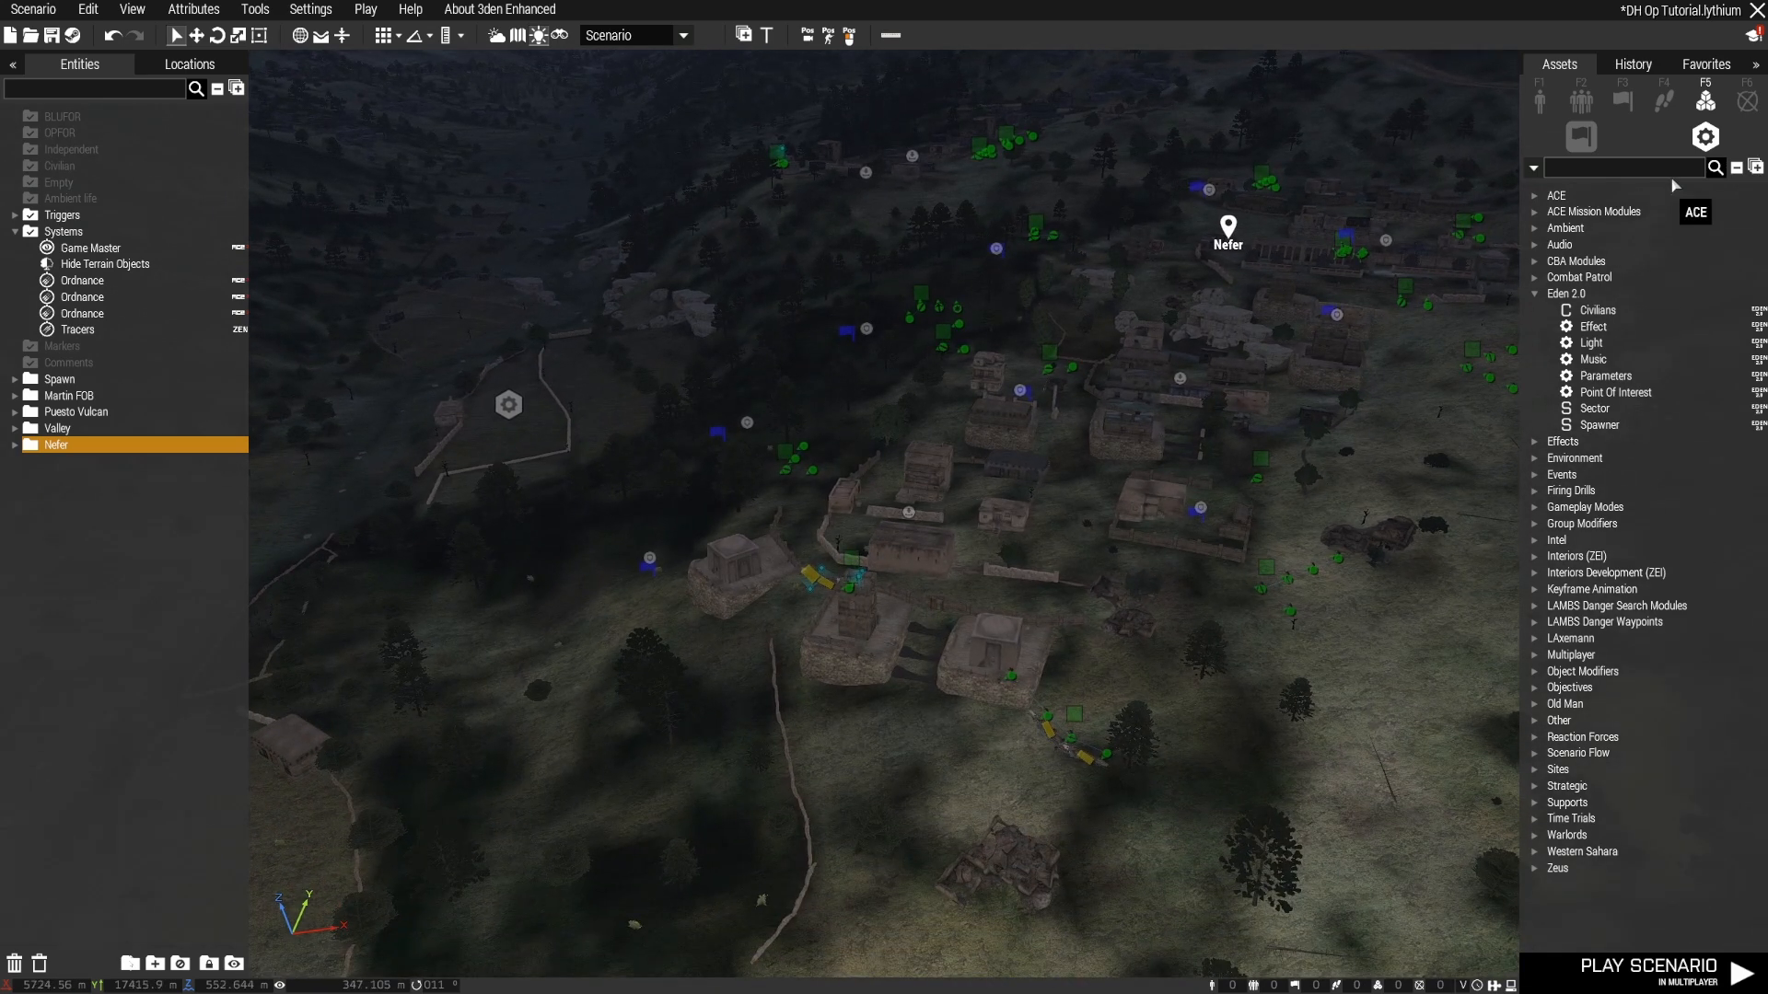
{"action": "left_click", "coordinate": [1622, 169]}
{"action": "type", "text": "show"}
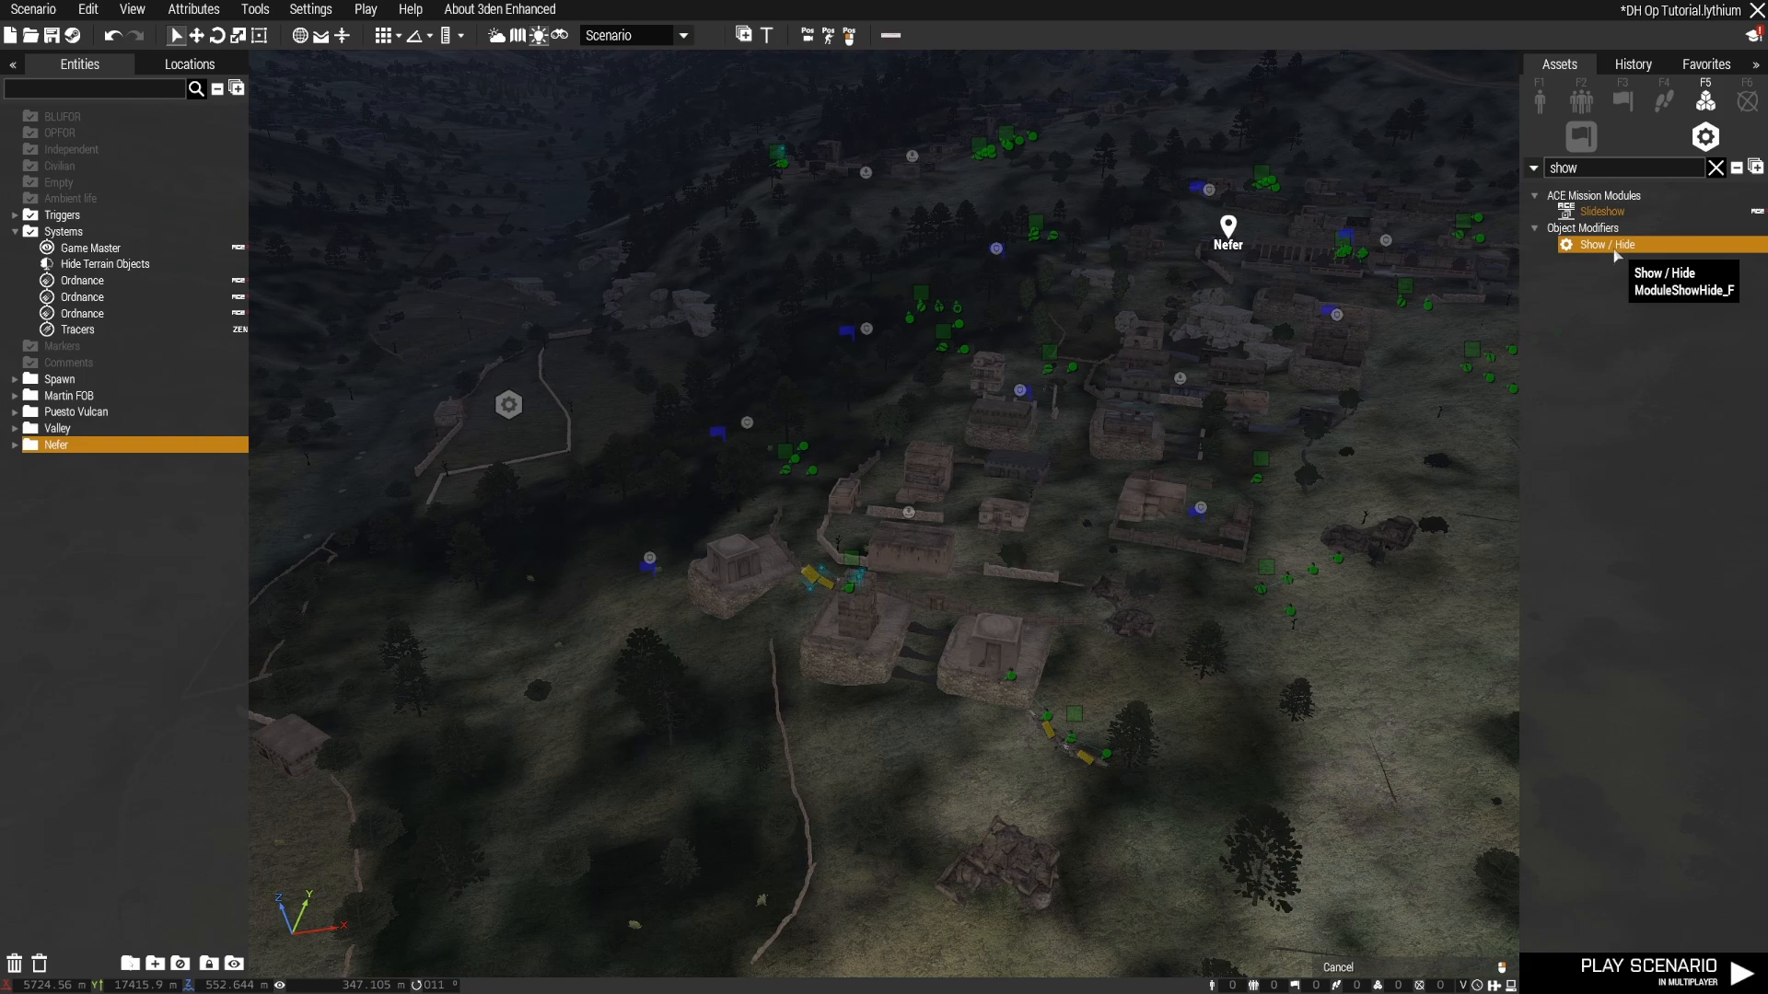
{"action": "left_click", "coordinate": [1607, 244]}
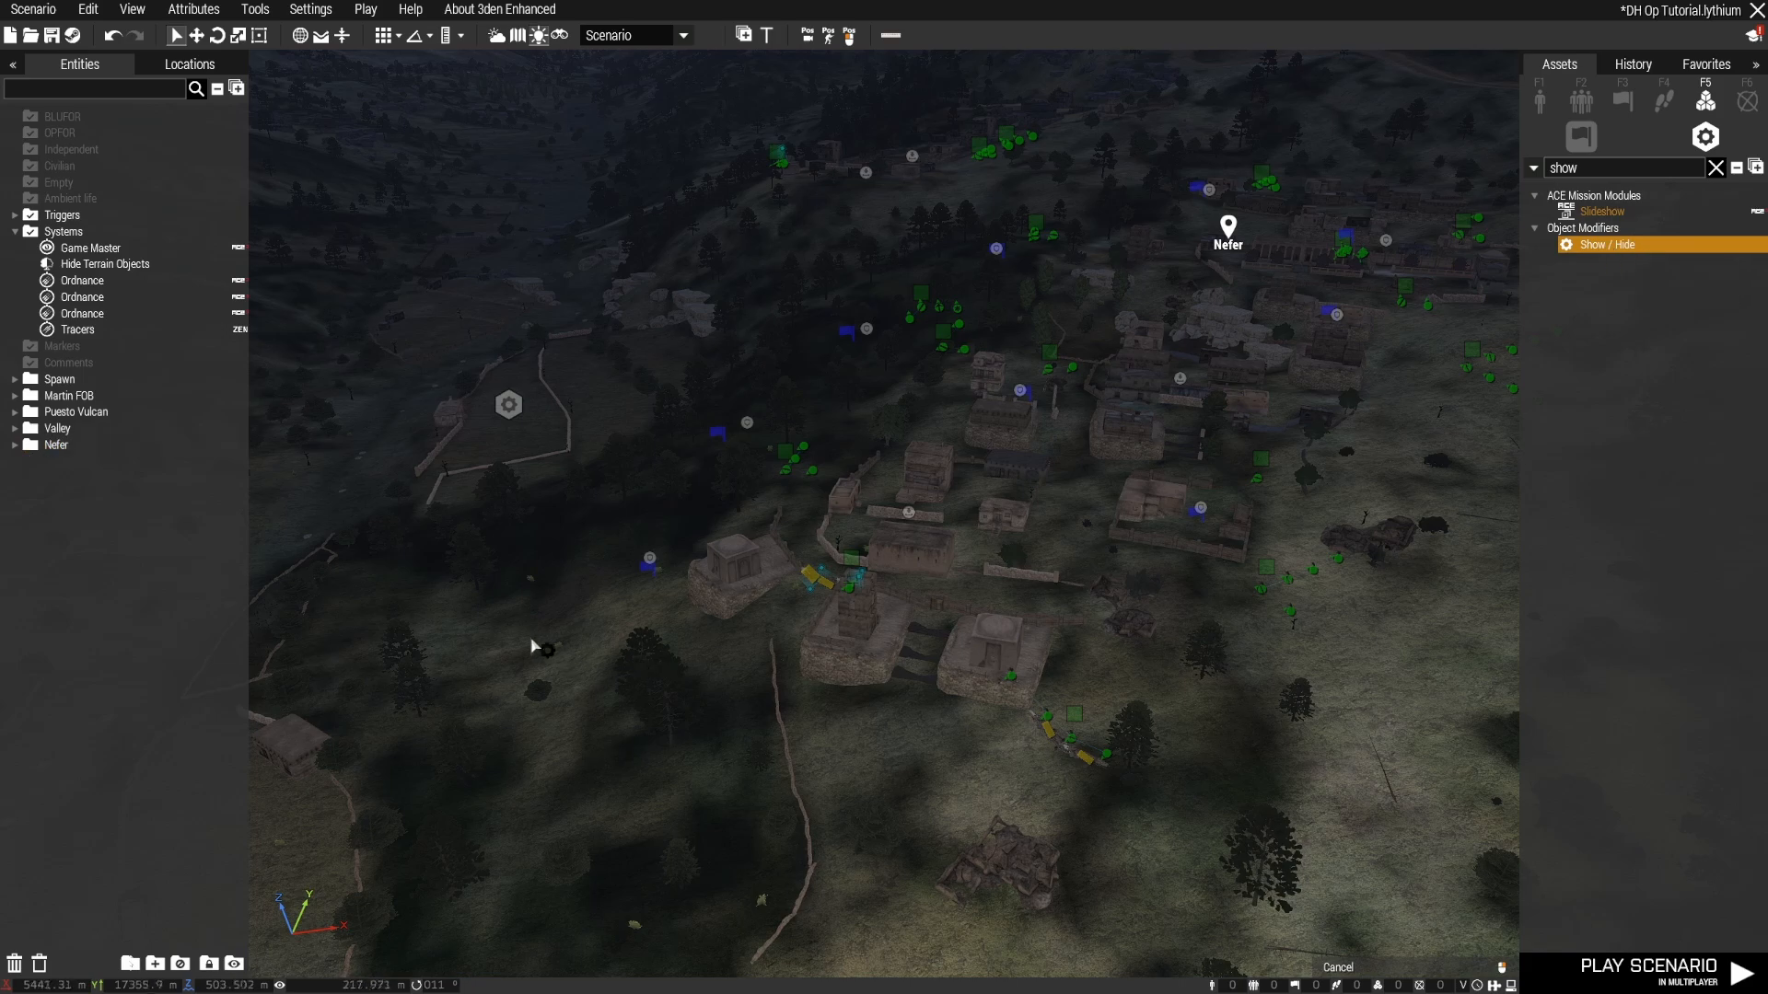
{"action": "left_click", "coordinate": [528, 635]}
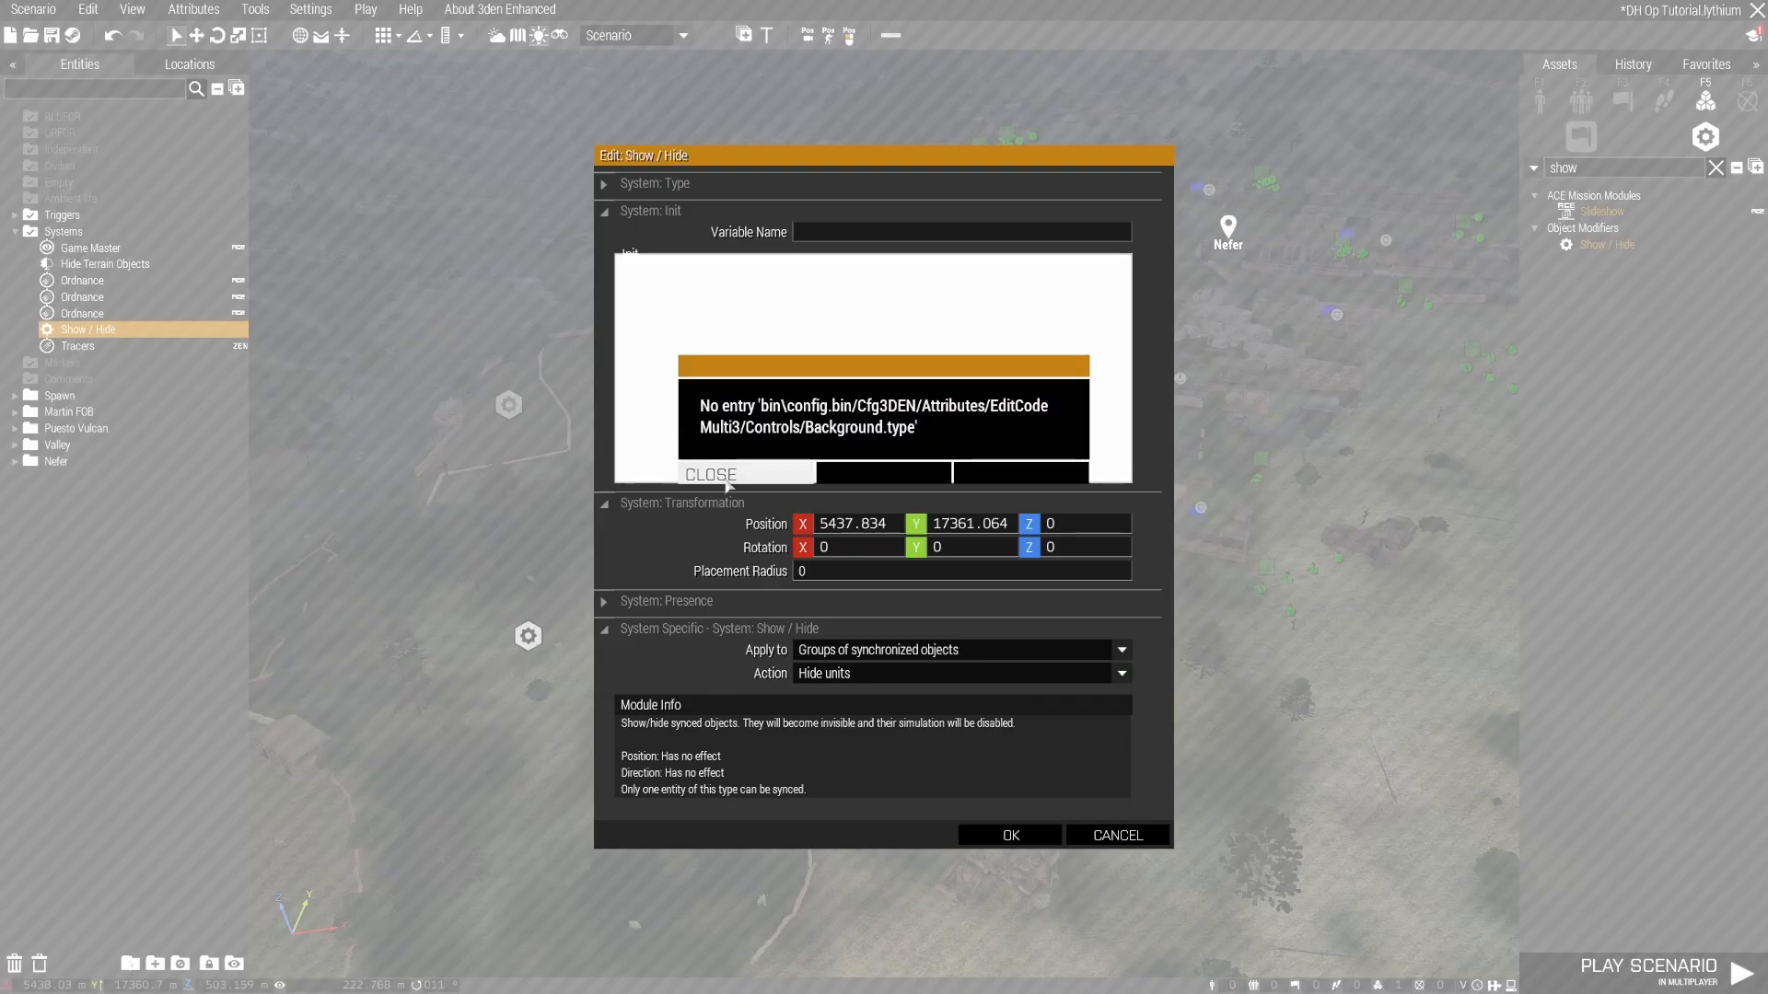
Step: Apply the Show / Hide module to Layer: Nefer with the action Hide units
{"action": "left_click", "coordinate": [714, 474]}
{"action": "left_click", "coordinate": [840, 659]}
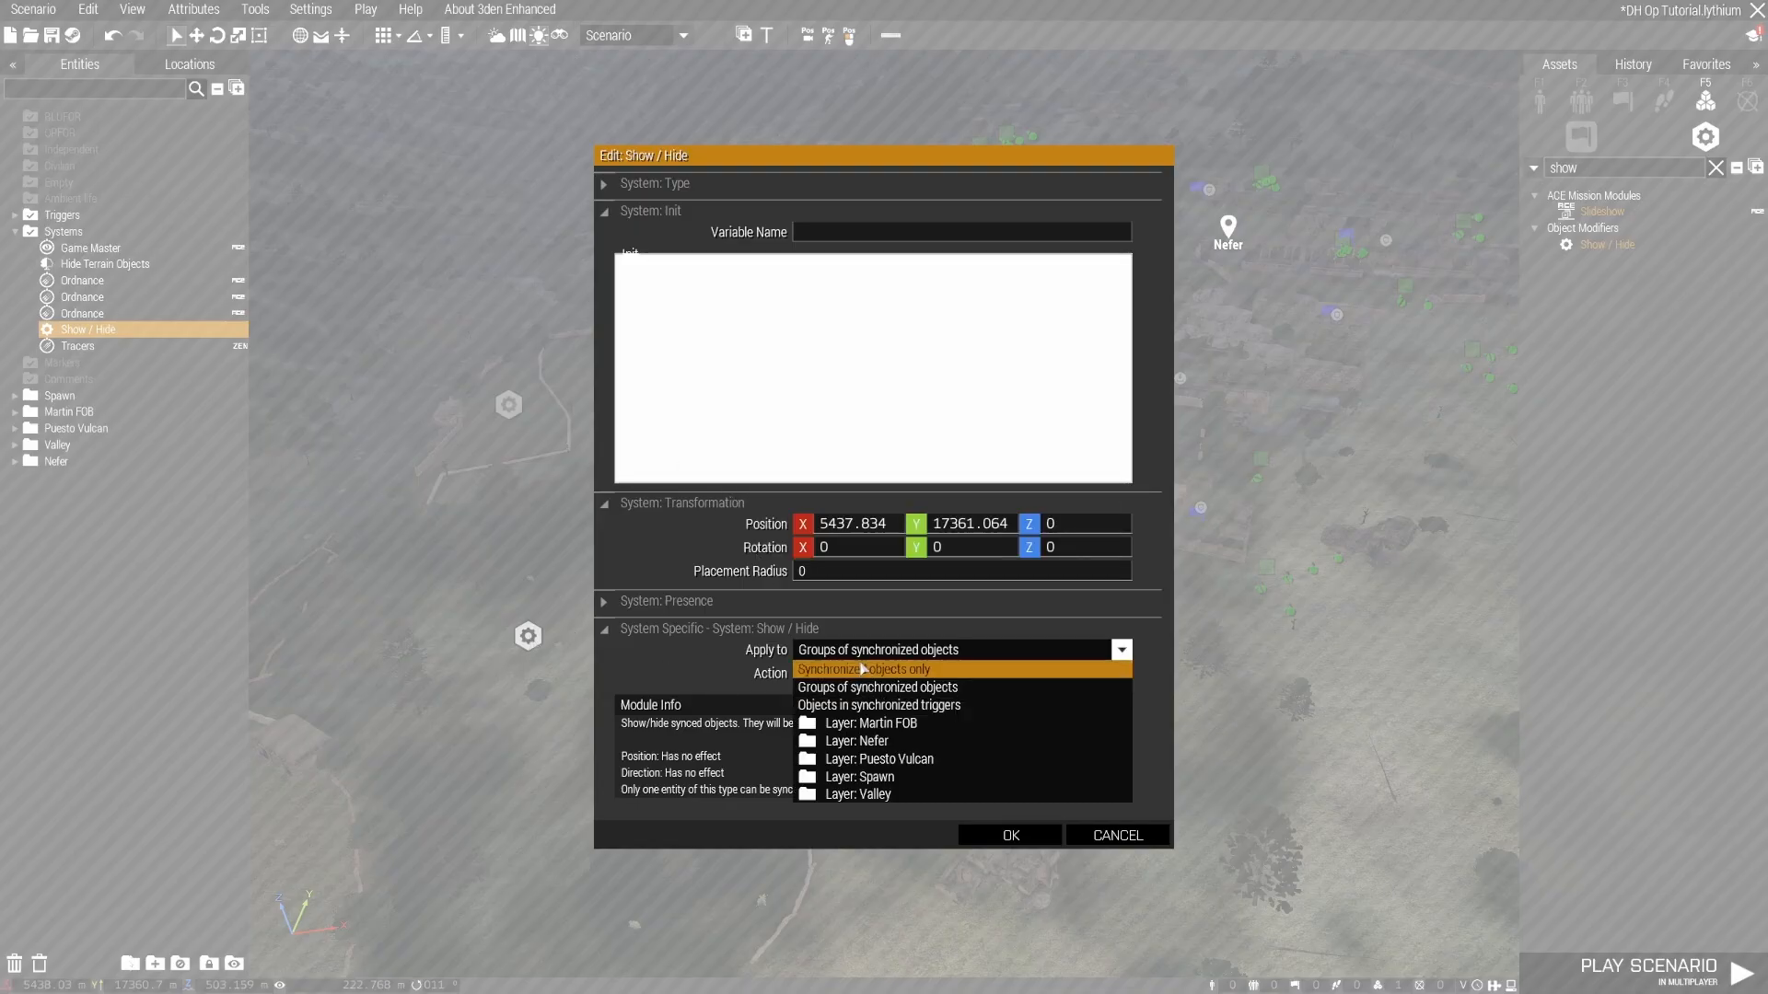
{"action": "left_click", "coordinate": [948, 749]}
{"action": "left_click", "coordinate": [832, 680]}
{"action": "left_click", "coordinate": [834, 681]}
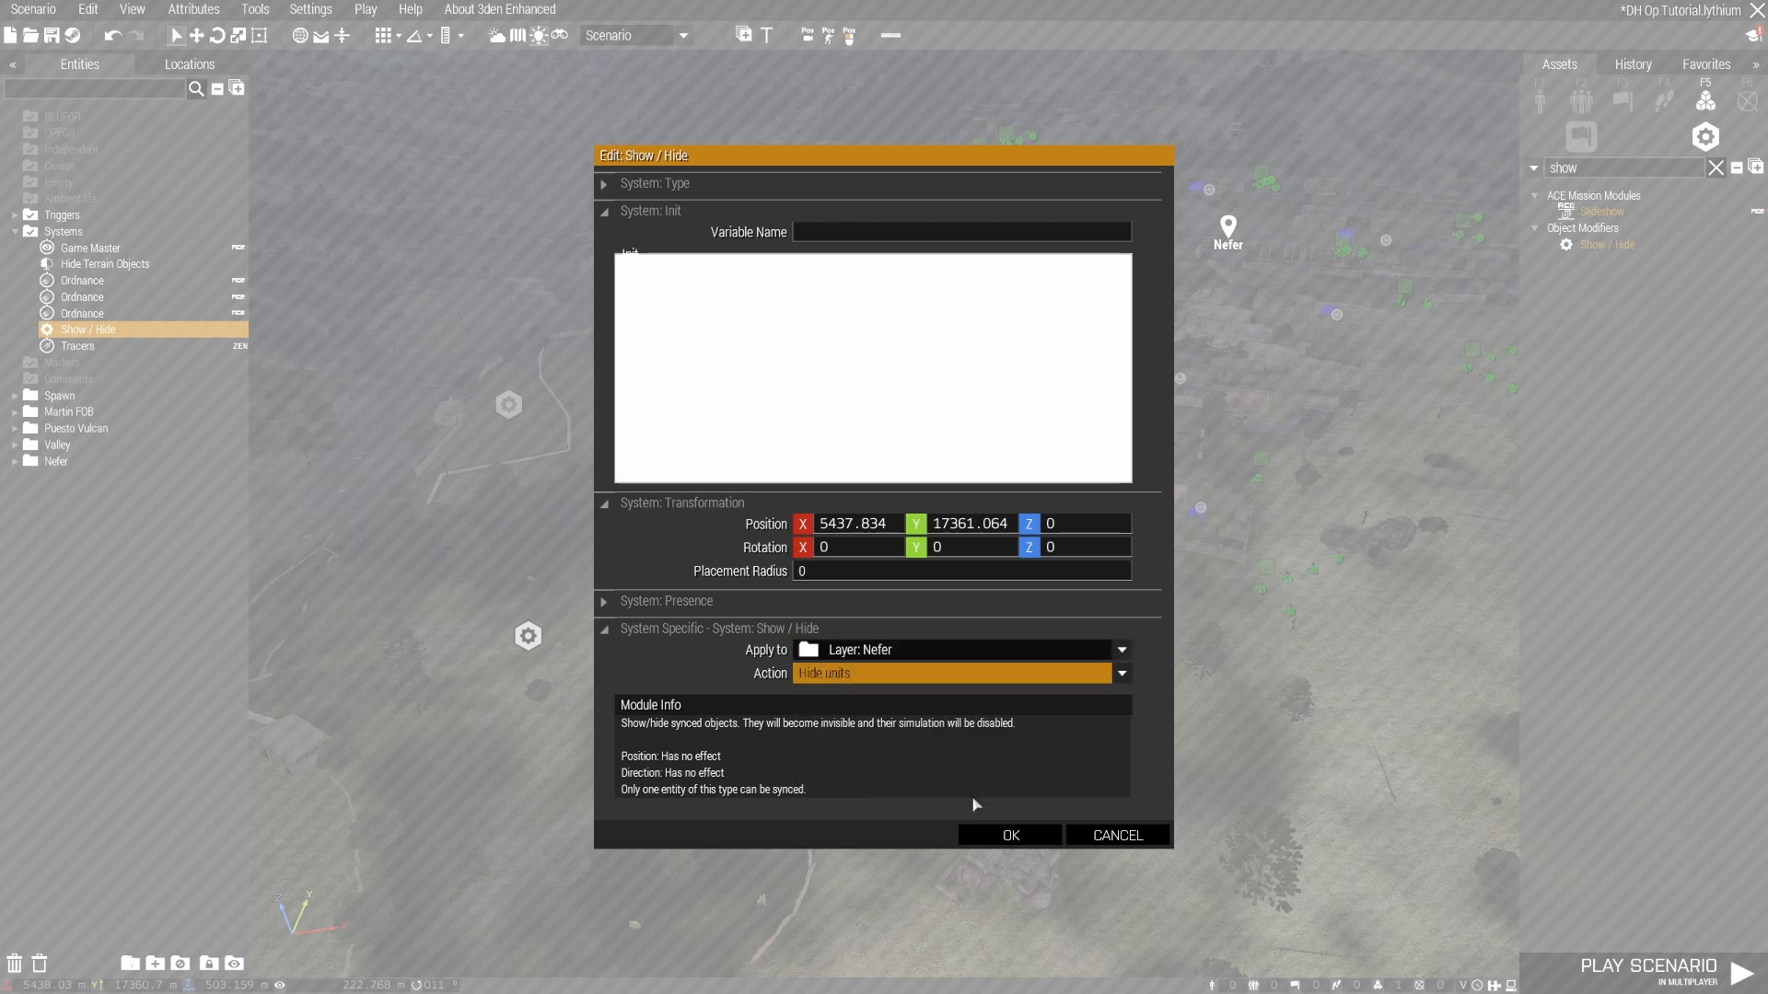
{"action": "left_click", "coordinate": [1011, 836]}
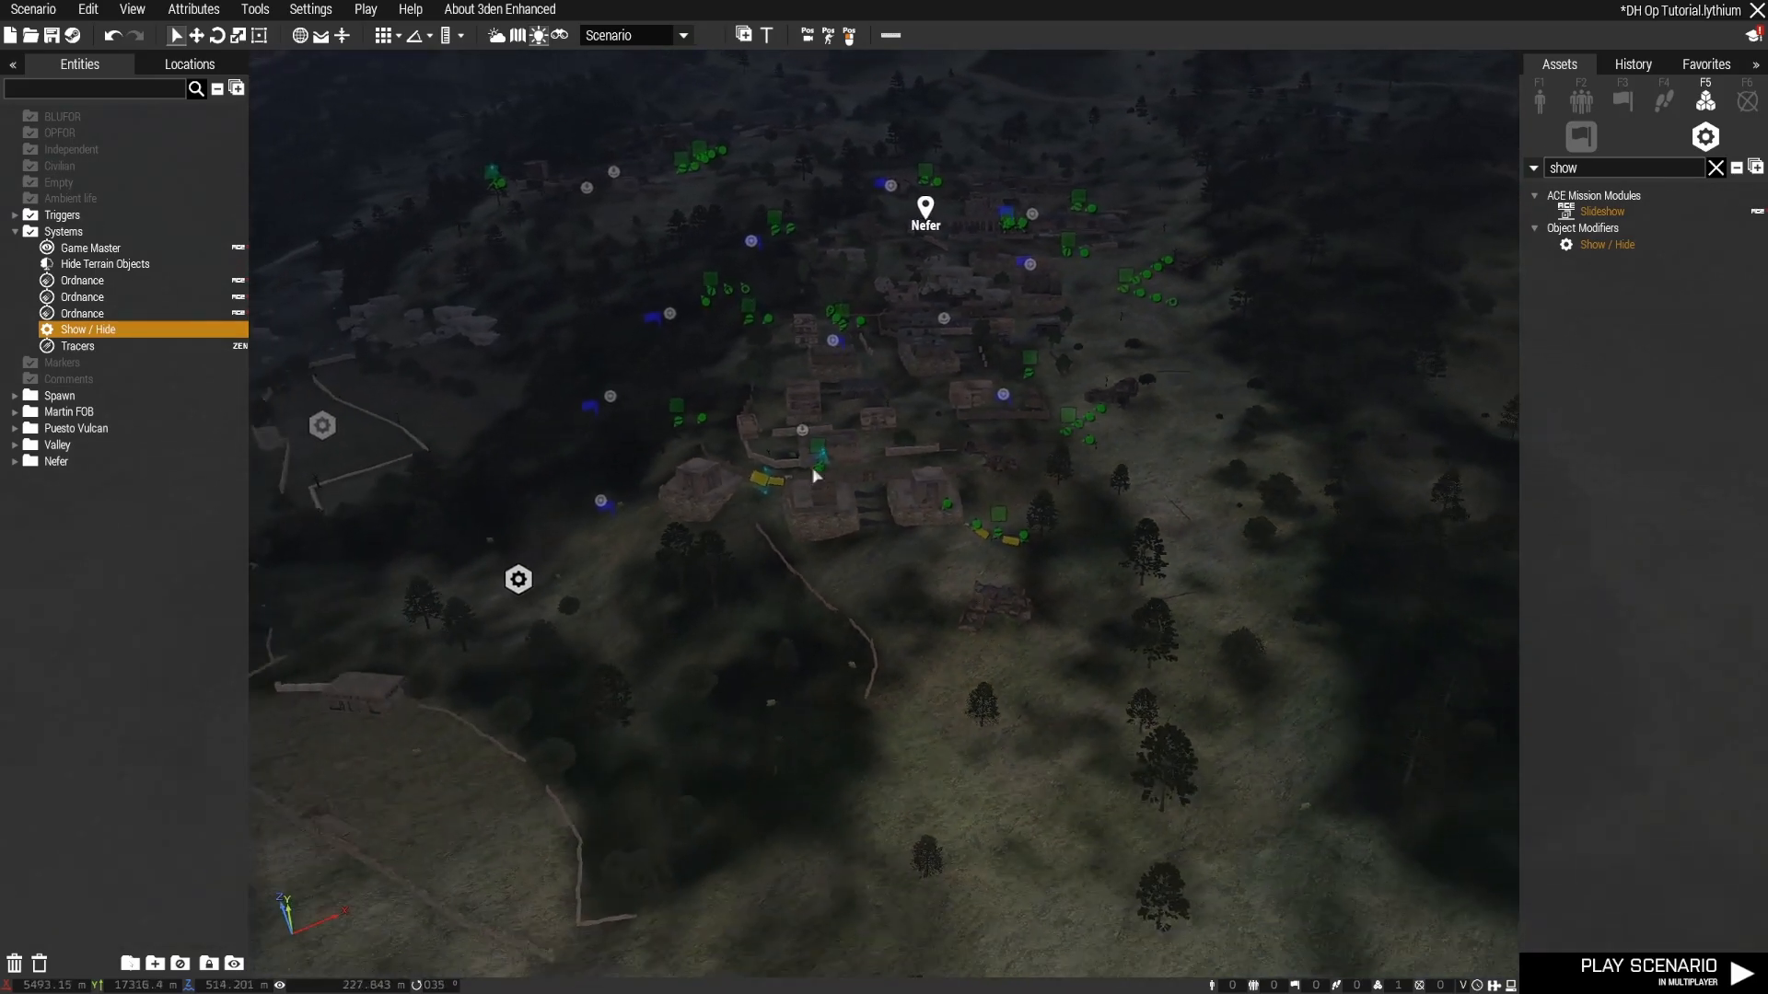
Step: Place a second Show / Hide module near the first and apply it to Layer: Nefer with the action Show units
{"action": "right_click_drag", "start_coordinate": [944, 709], "coordinate": [865, 722]}
{"action": "key", "text": "w"}
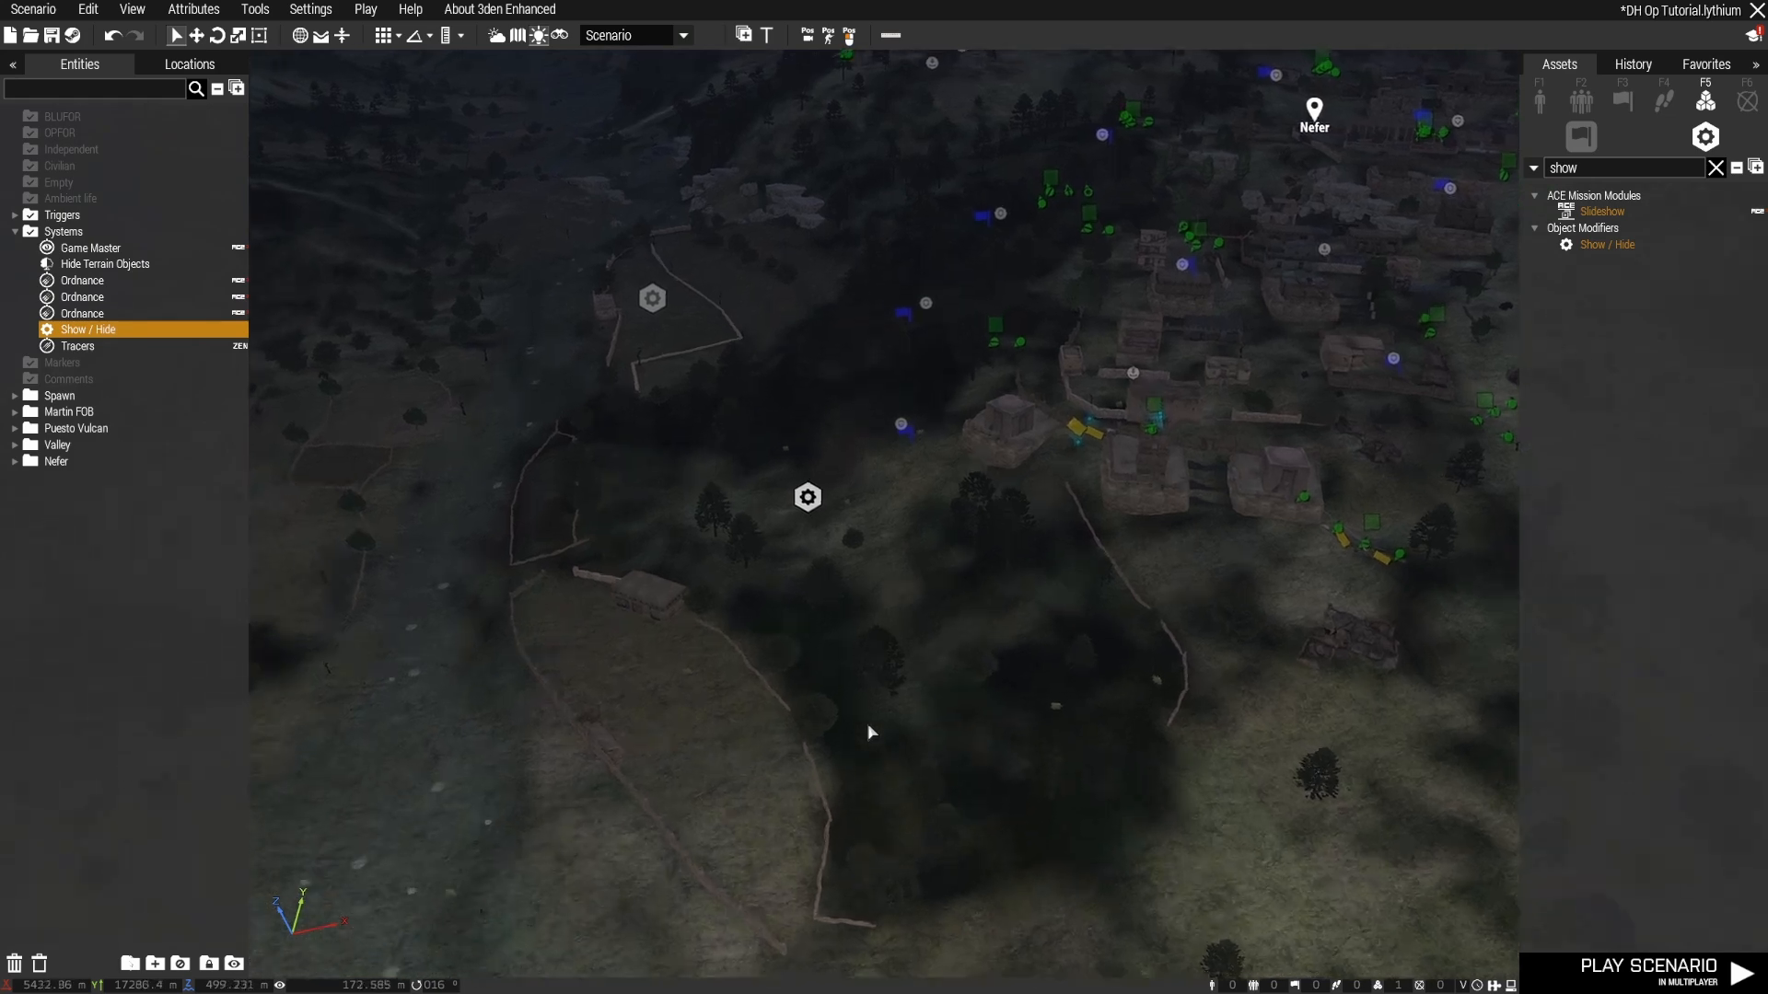
{"action": "left_click", "coordinate": [1619, 243]}
{"action": "double_click", "coordinate": [860, 668]}
{"action": "left_click", "coordinate": [857, 671]}
{"action": "left_click", "coordinate": [885, 655]}
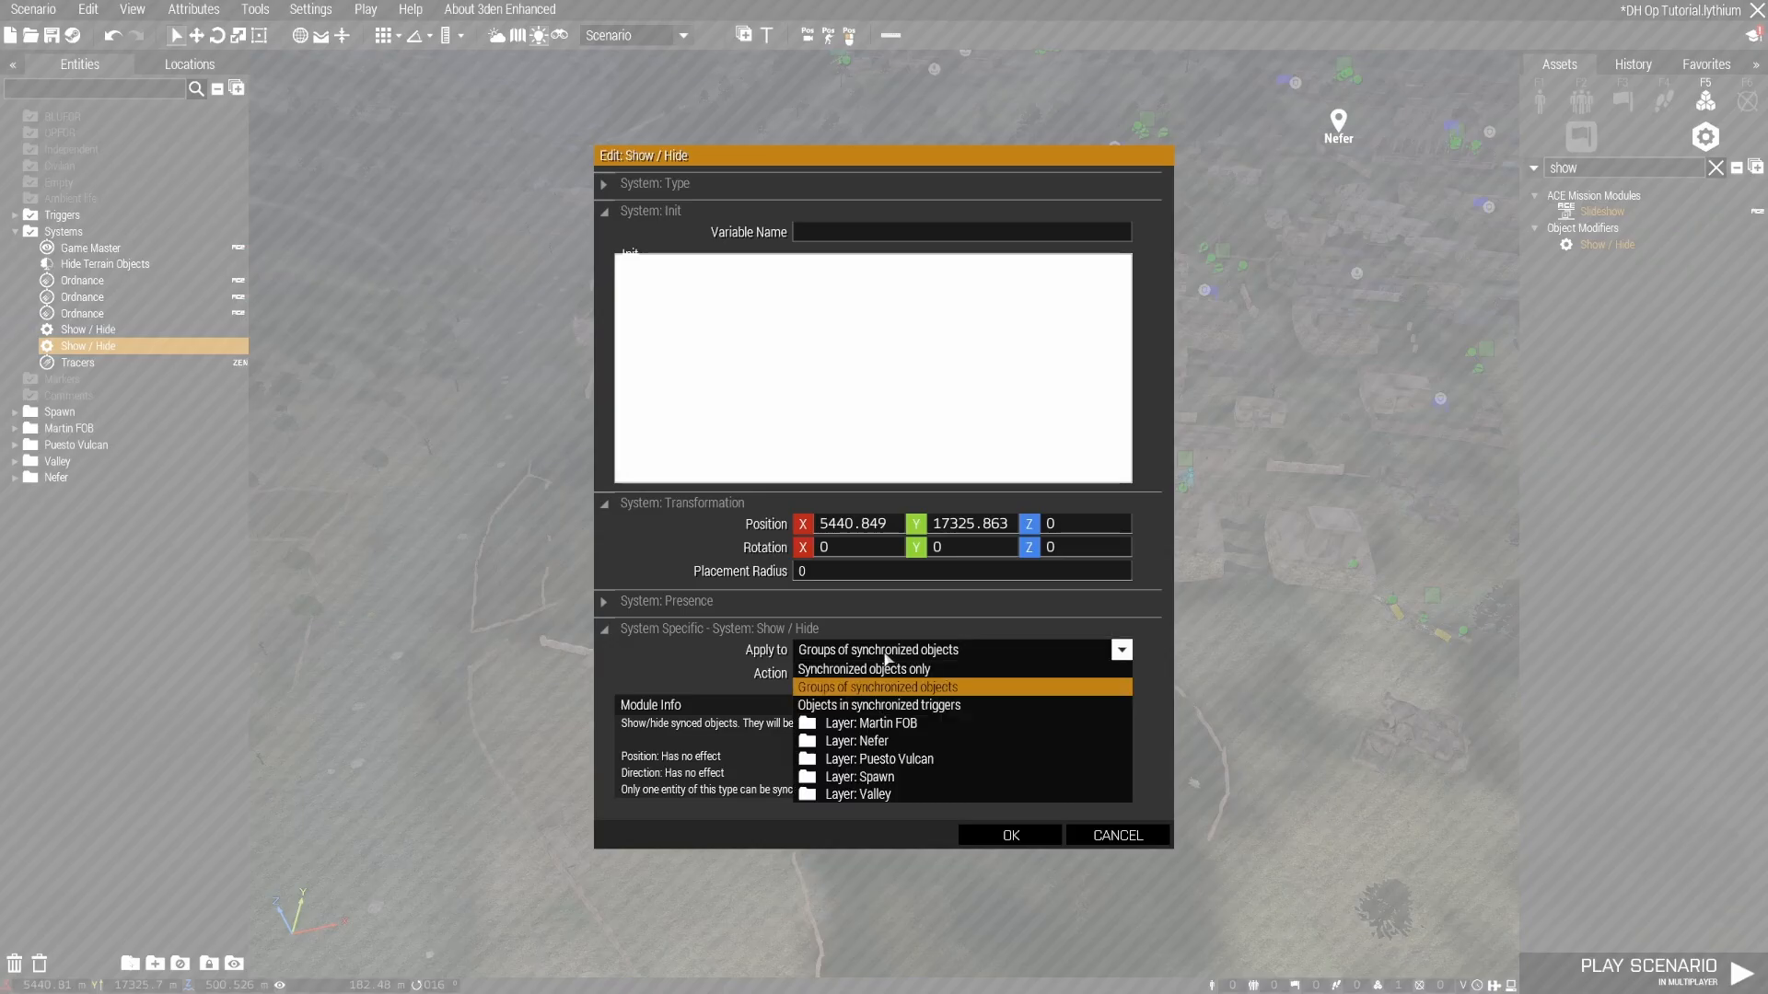
{"action": "left_click", "coordinate": [916, 741]}
{"action": "left_click", "coordinate": [849, 677]}
{"action": "left_click", "coordinate": [854, 692]}
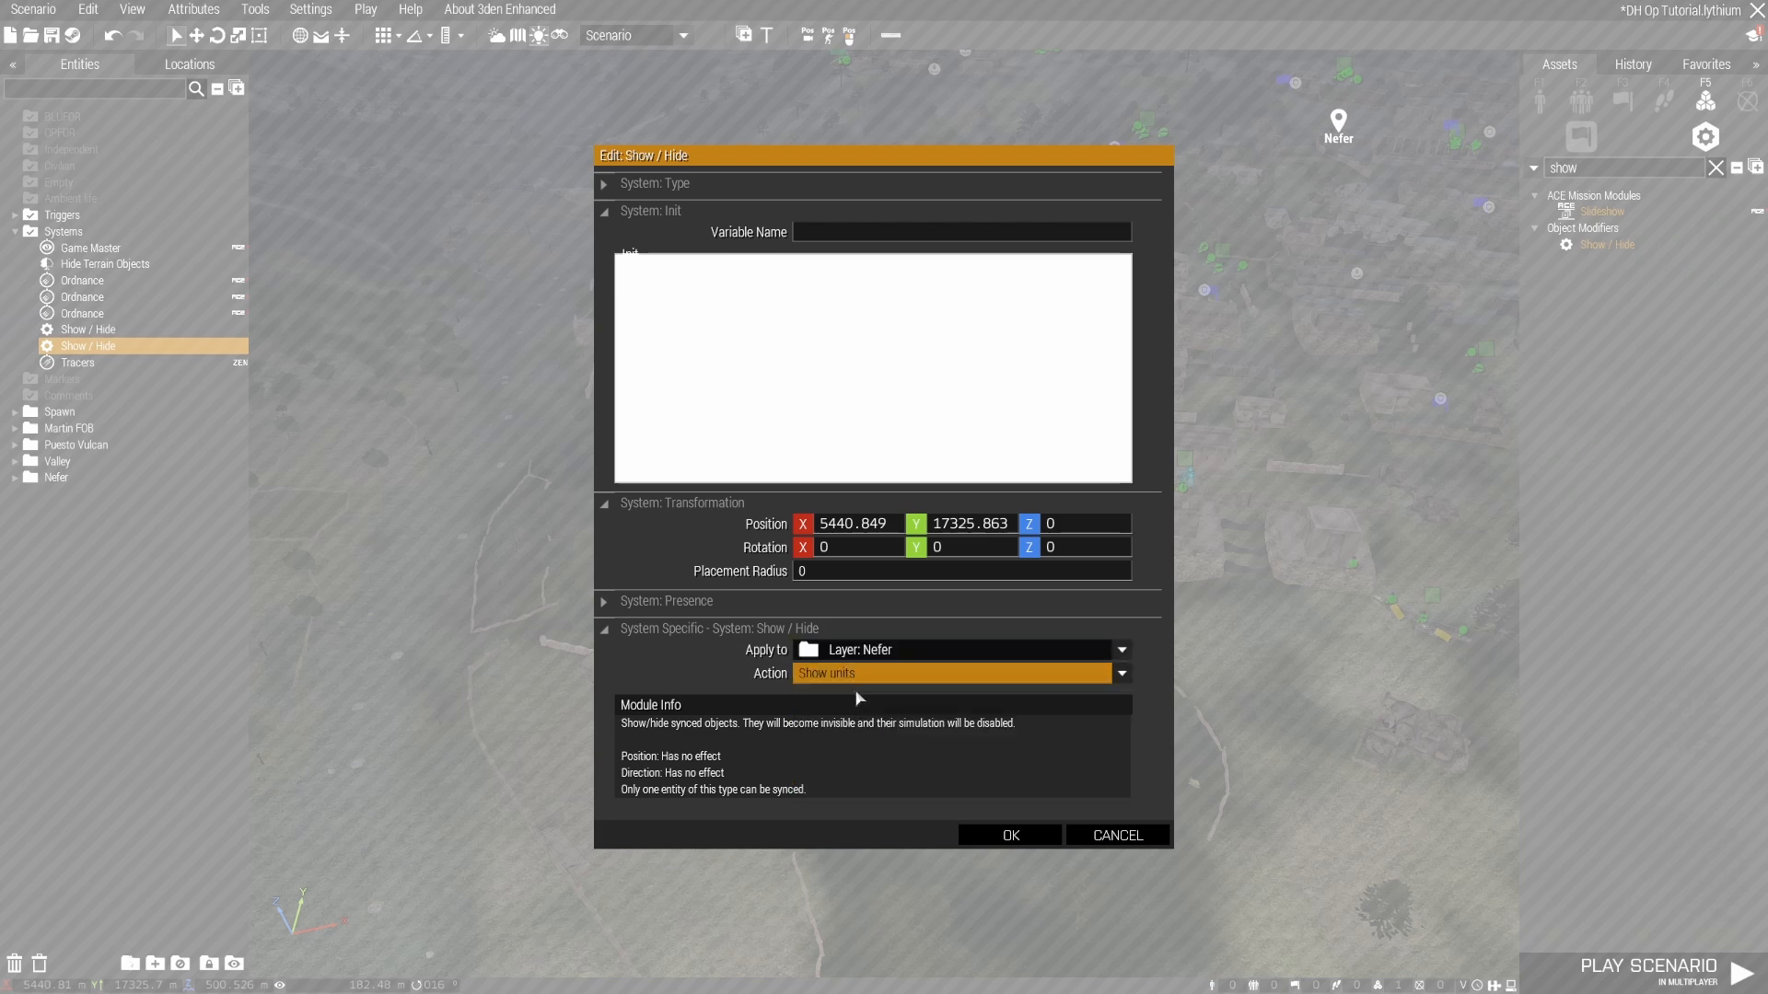
{"action": "left_click", "coordinate": [1010, 835]}
Step: Delete both Show / Hide modules beside Nefer
{"action": "key", "text": "s"}
{"action": "mouse_move", "coordinate": [1038, 688]}
{"action": "right_mouse_down"}
{"action": "mouse_move", "coordinate": [1121, 675]}
{"action": "mouse_move", "coordinate": [1045, 672]}
{"action": "right_mouse_up"}
{"action": "right_click_drag", "start_coordinate": [1318, 513], "coordinate": [1128, 564]}
{"action": "key", "text": "w"}
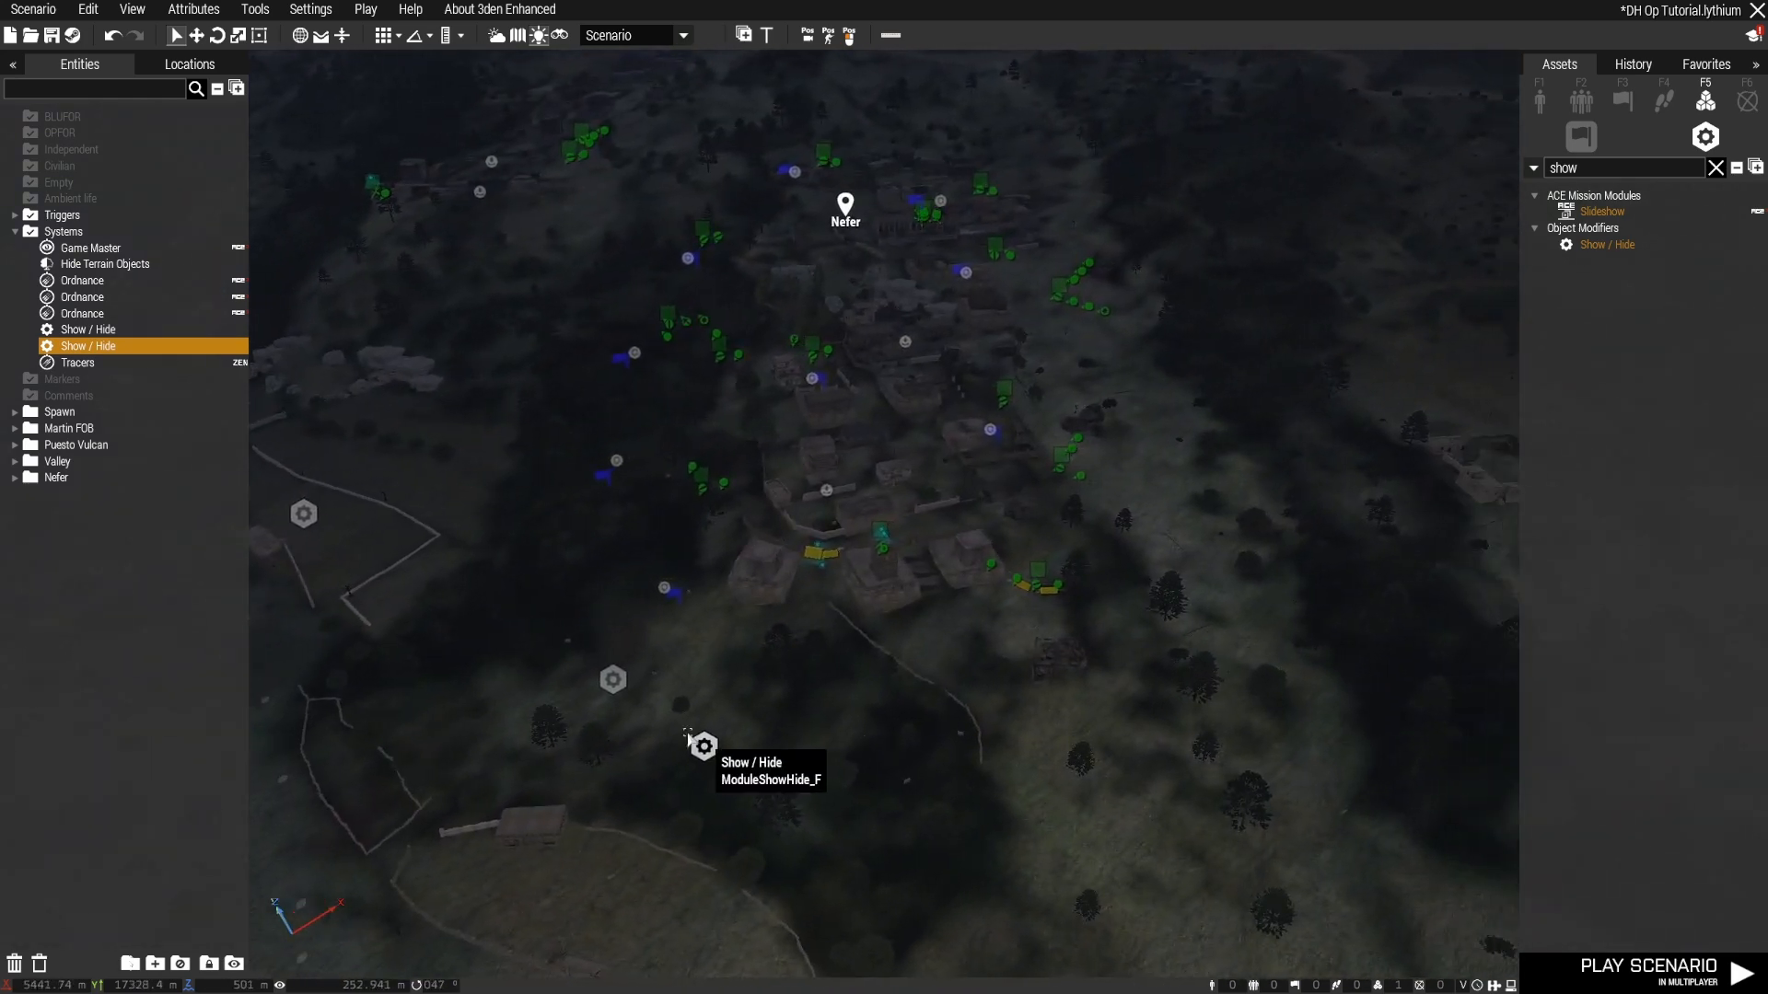
{"action": "left_click_drag", "start_coordinate": [560, 657], "coordinate": [801, 824]}
{"action": "key", "text": "Delete"}
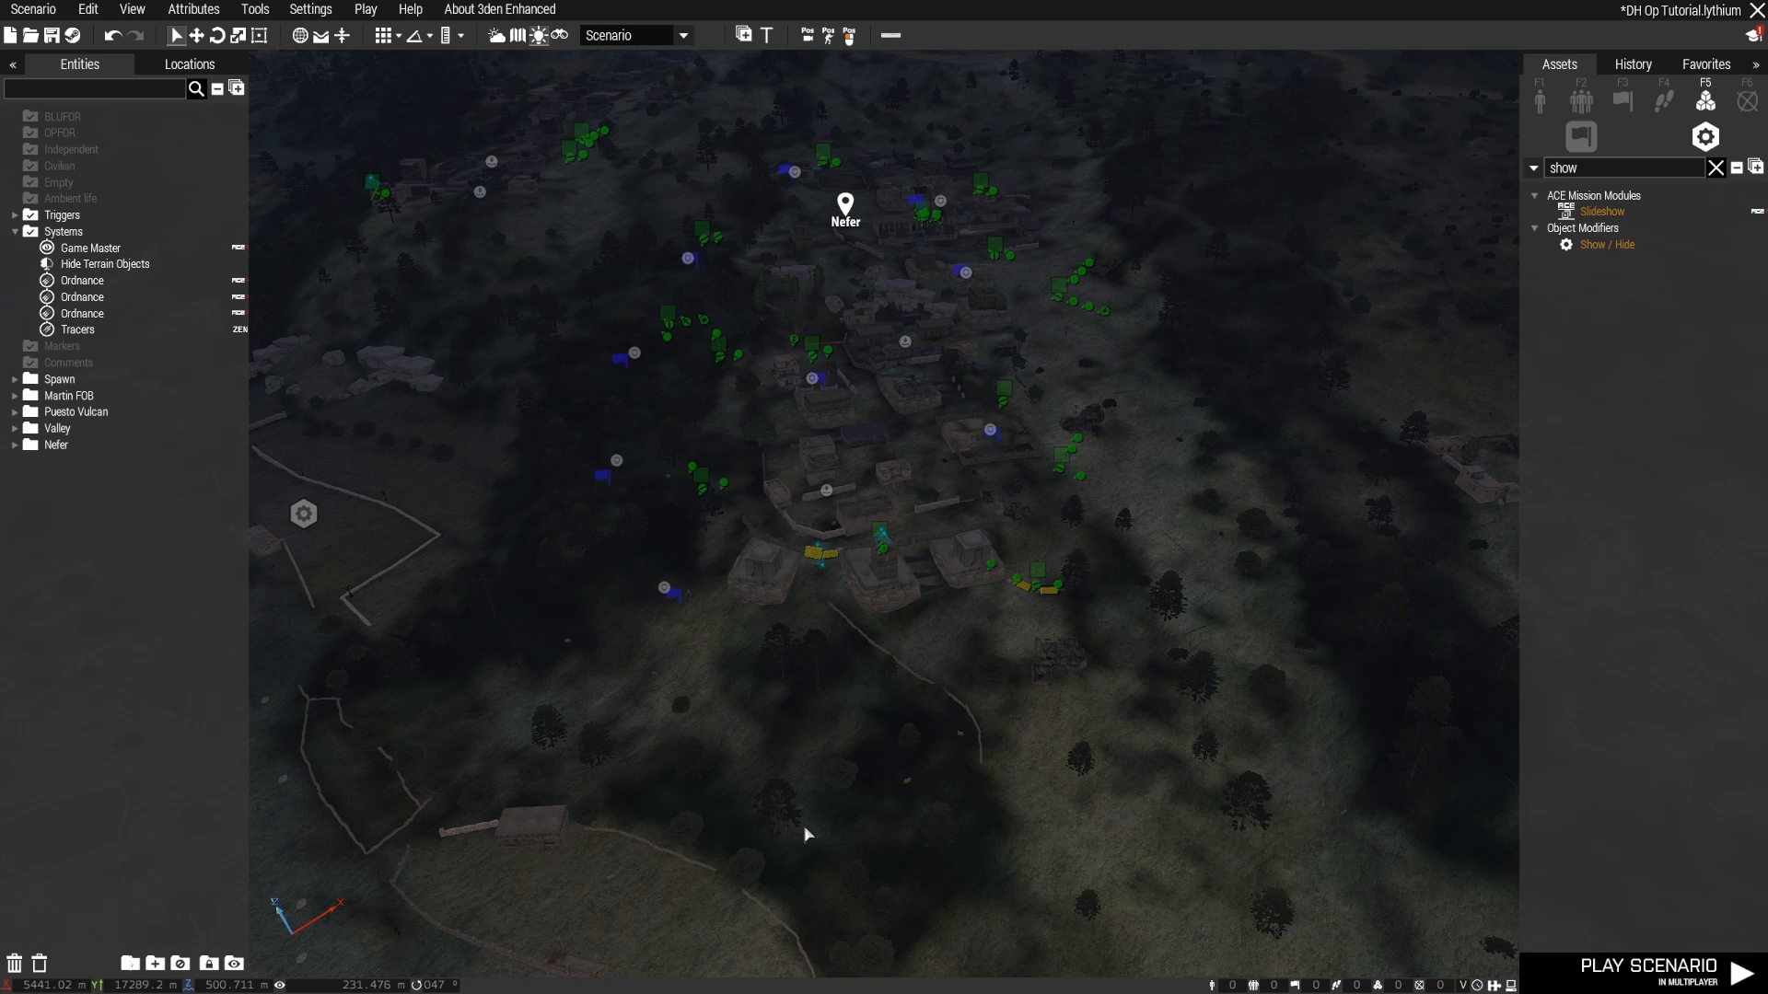
{"action": "scroll", "coordinate": [850, 717], "scroll_direction": "up", "scroll_amount": 8}
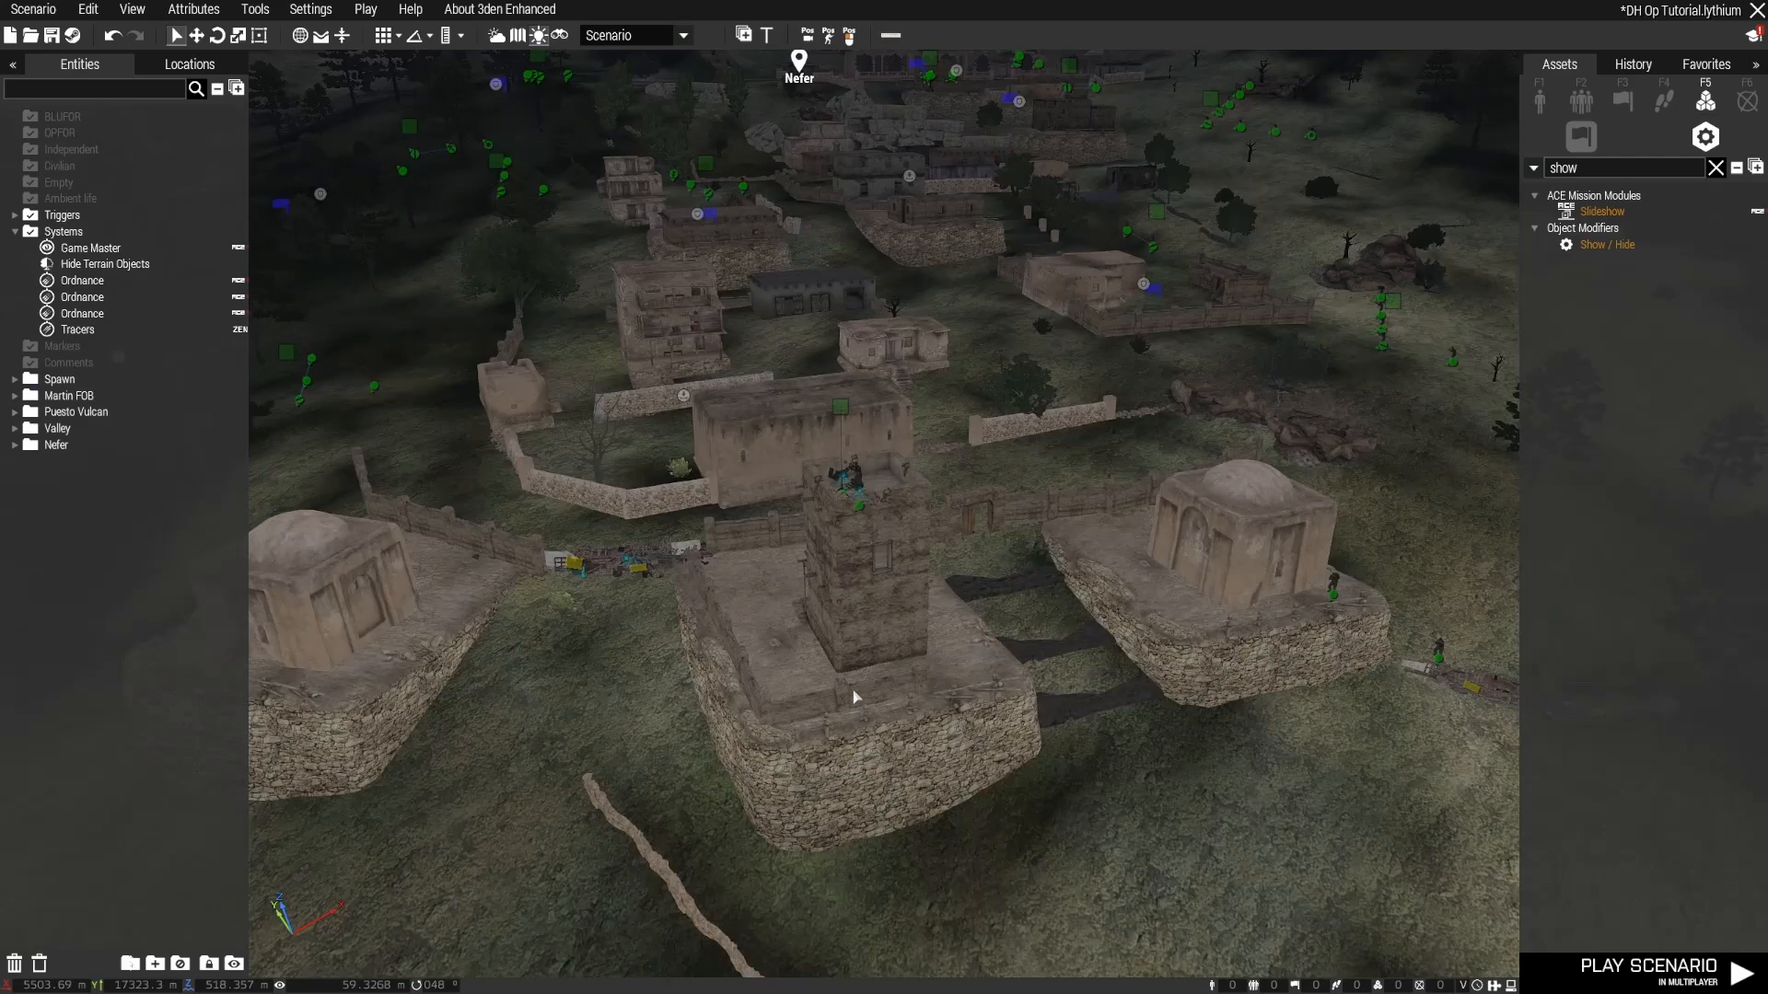
{"action": "mouse_move", "coordinate": [855, 697]}
{"action": "right_mouse_down"}
{"action": "mouse_move", "coordinate": [841, 671]}
{"action": "mouse_move", "coordinate": [702, 664]}
{"action": "mouse_move", "coordinate": [831, 671]}
{"action": "right_mouse_up"}
{"action": "key", "text": "w"}
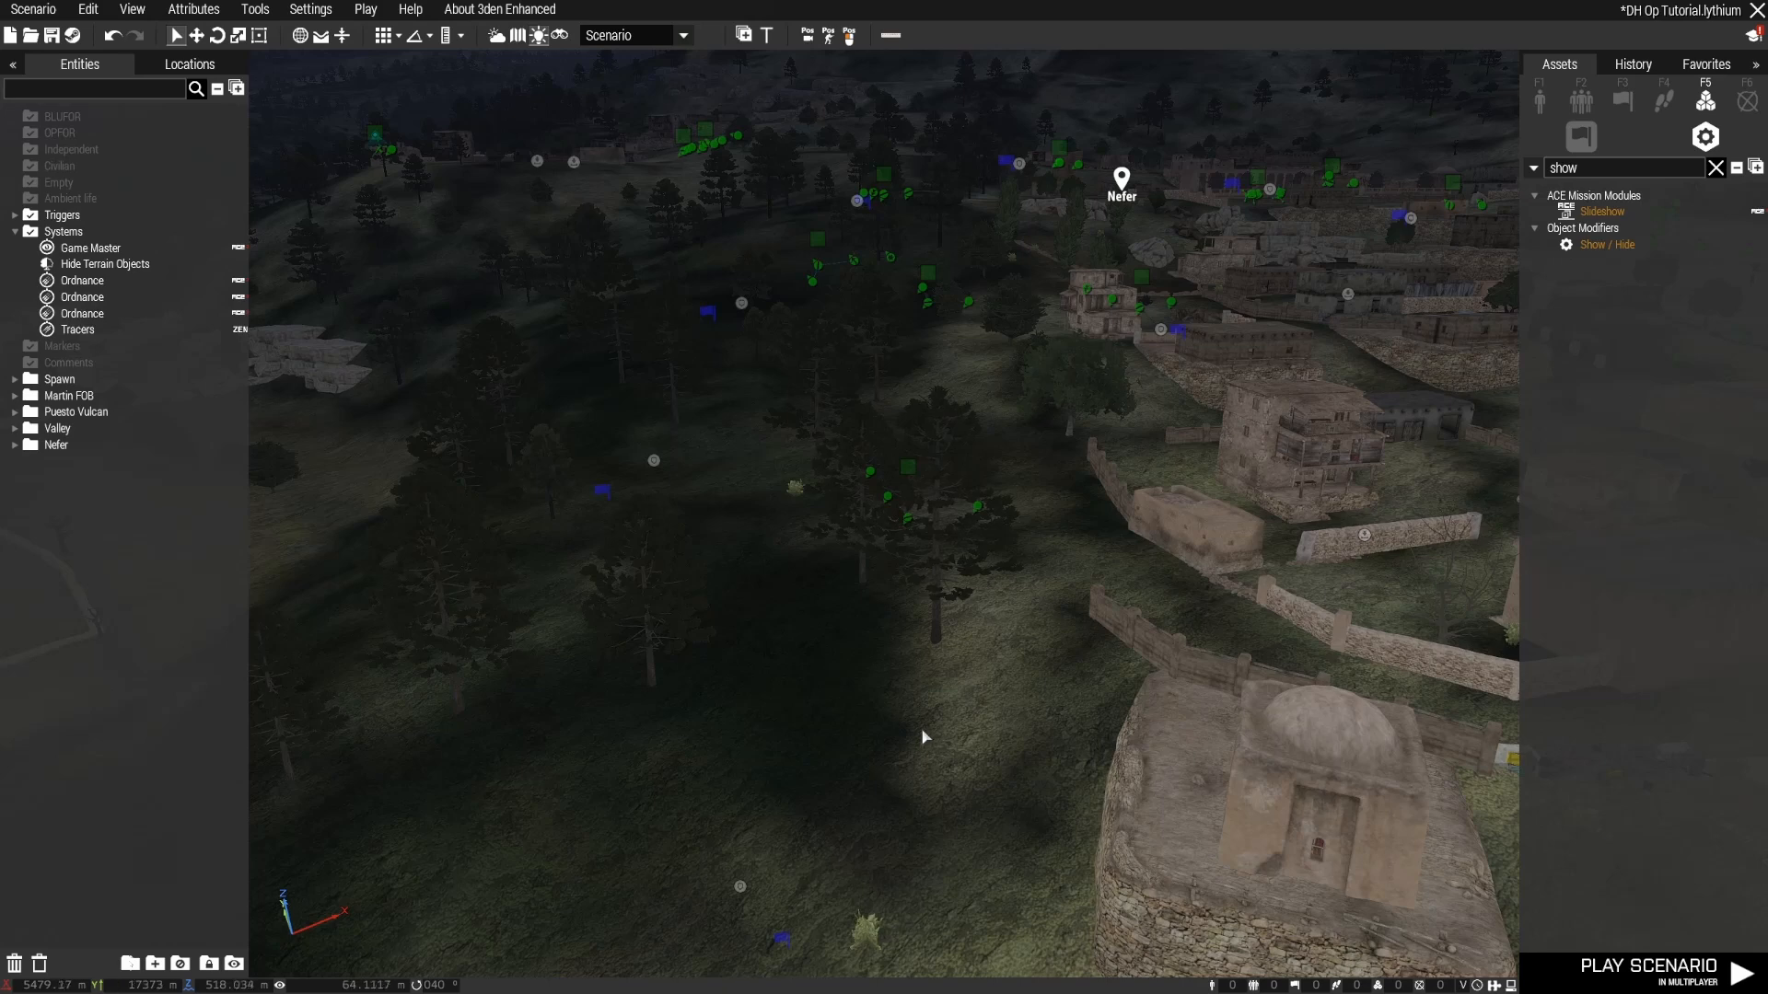
{"action": "scroll", "coordinate": [921, 735], "scroll_direction": "down", "scroll_amount": 5}
Step: Clear the module search and place an Eden 2.0 Sector module in the middle of Nefer
{"action": "left_click", "coordinate": [1715, 167]}
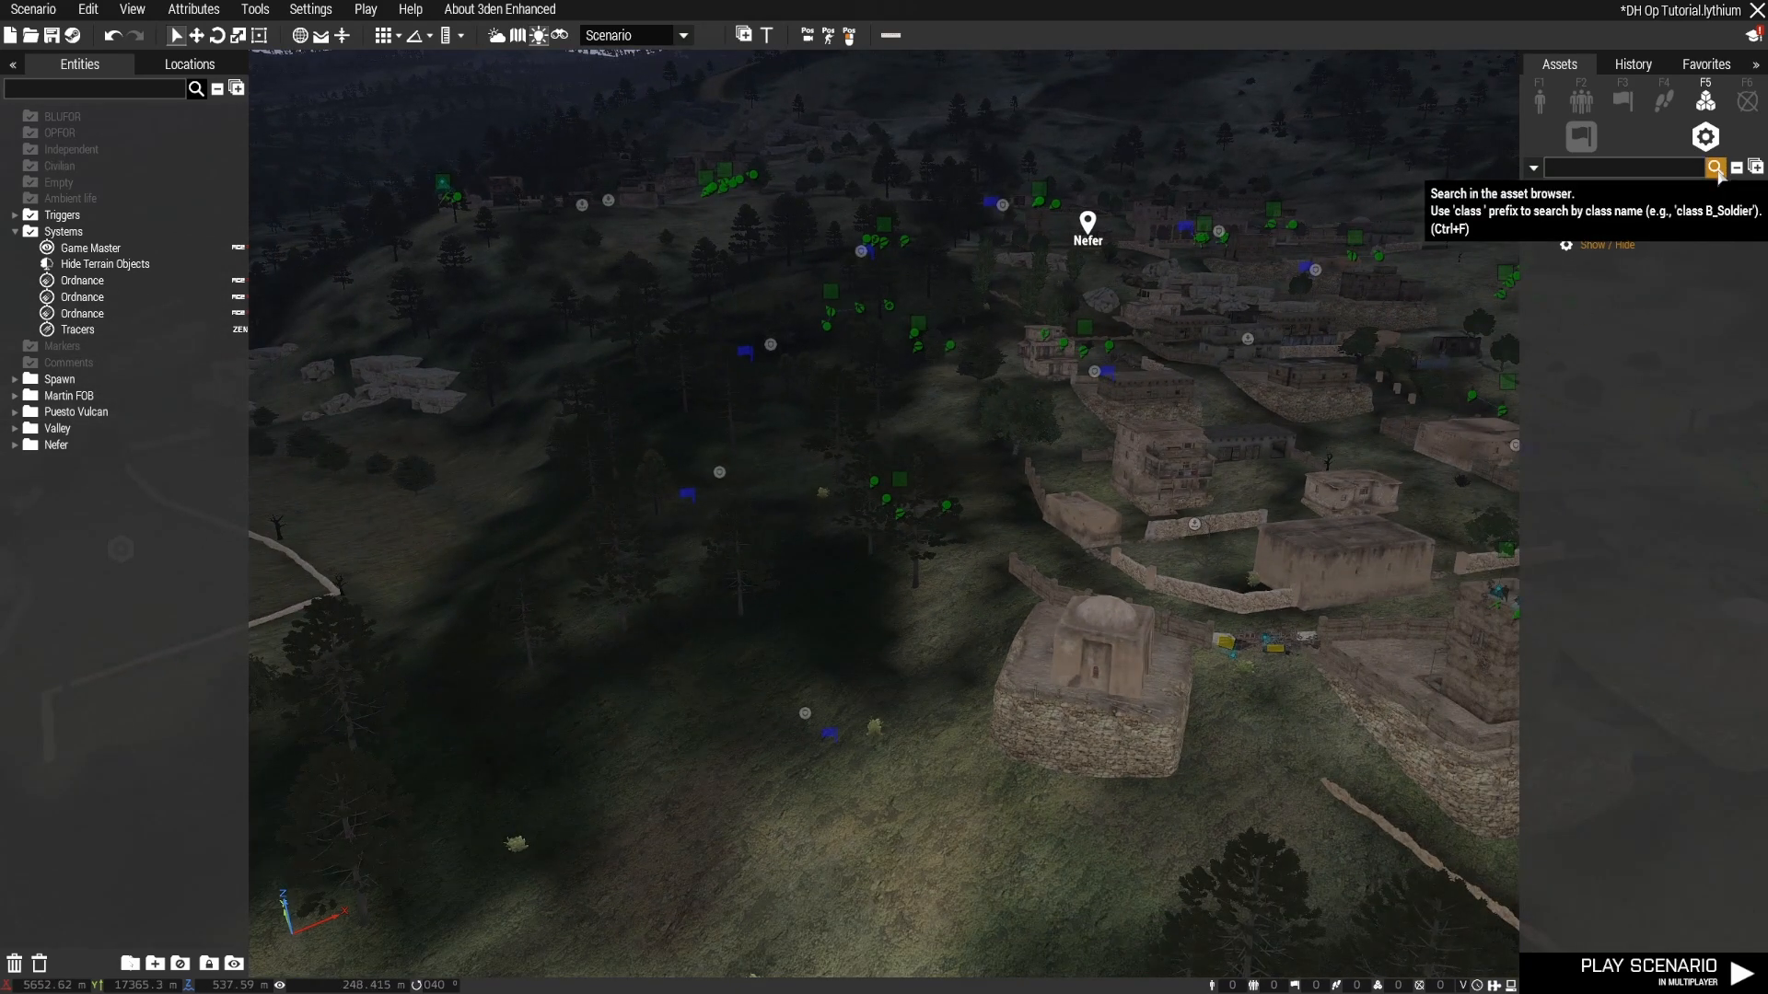
{"action": "scroll", "coordinate": [958, 686], "scroll_direction": "up", "scroll_amount": 4}
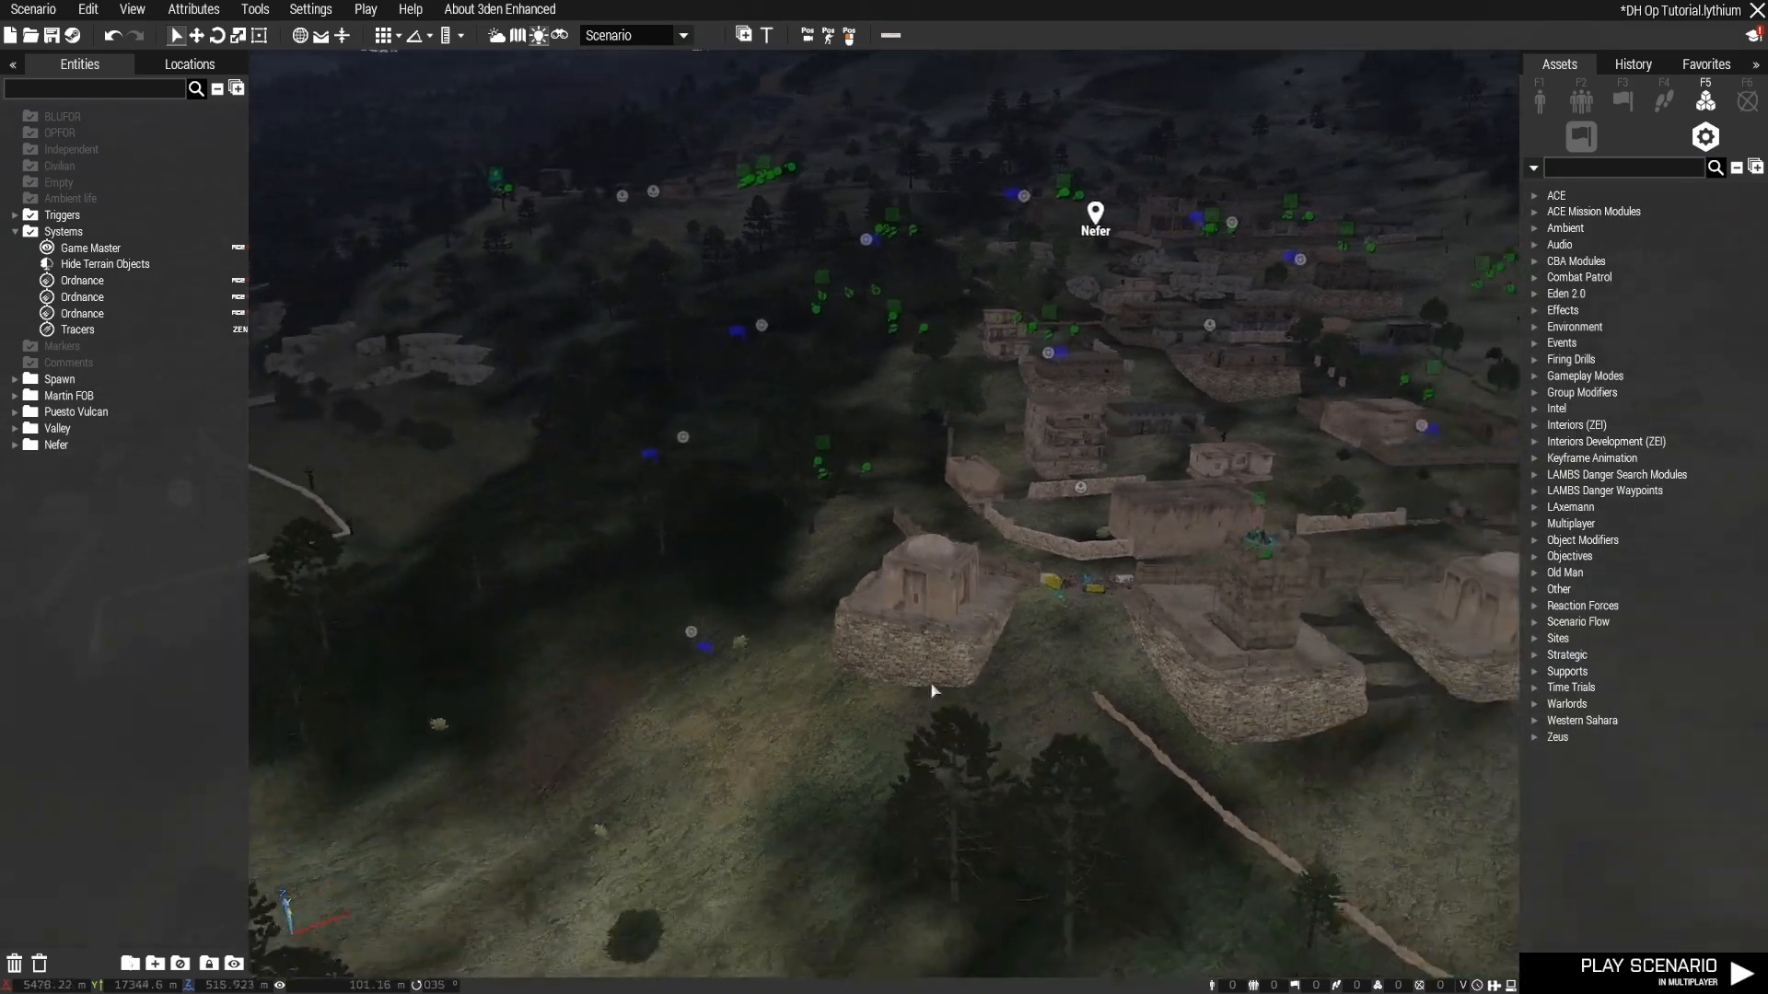
{"action": "key", "text": "d"}
{"action": "right_click_drag", "start_coordinate": [931, 691], "coordinate": [875, 691]}
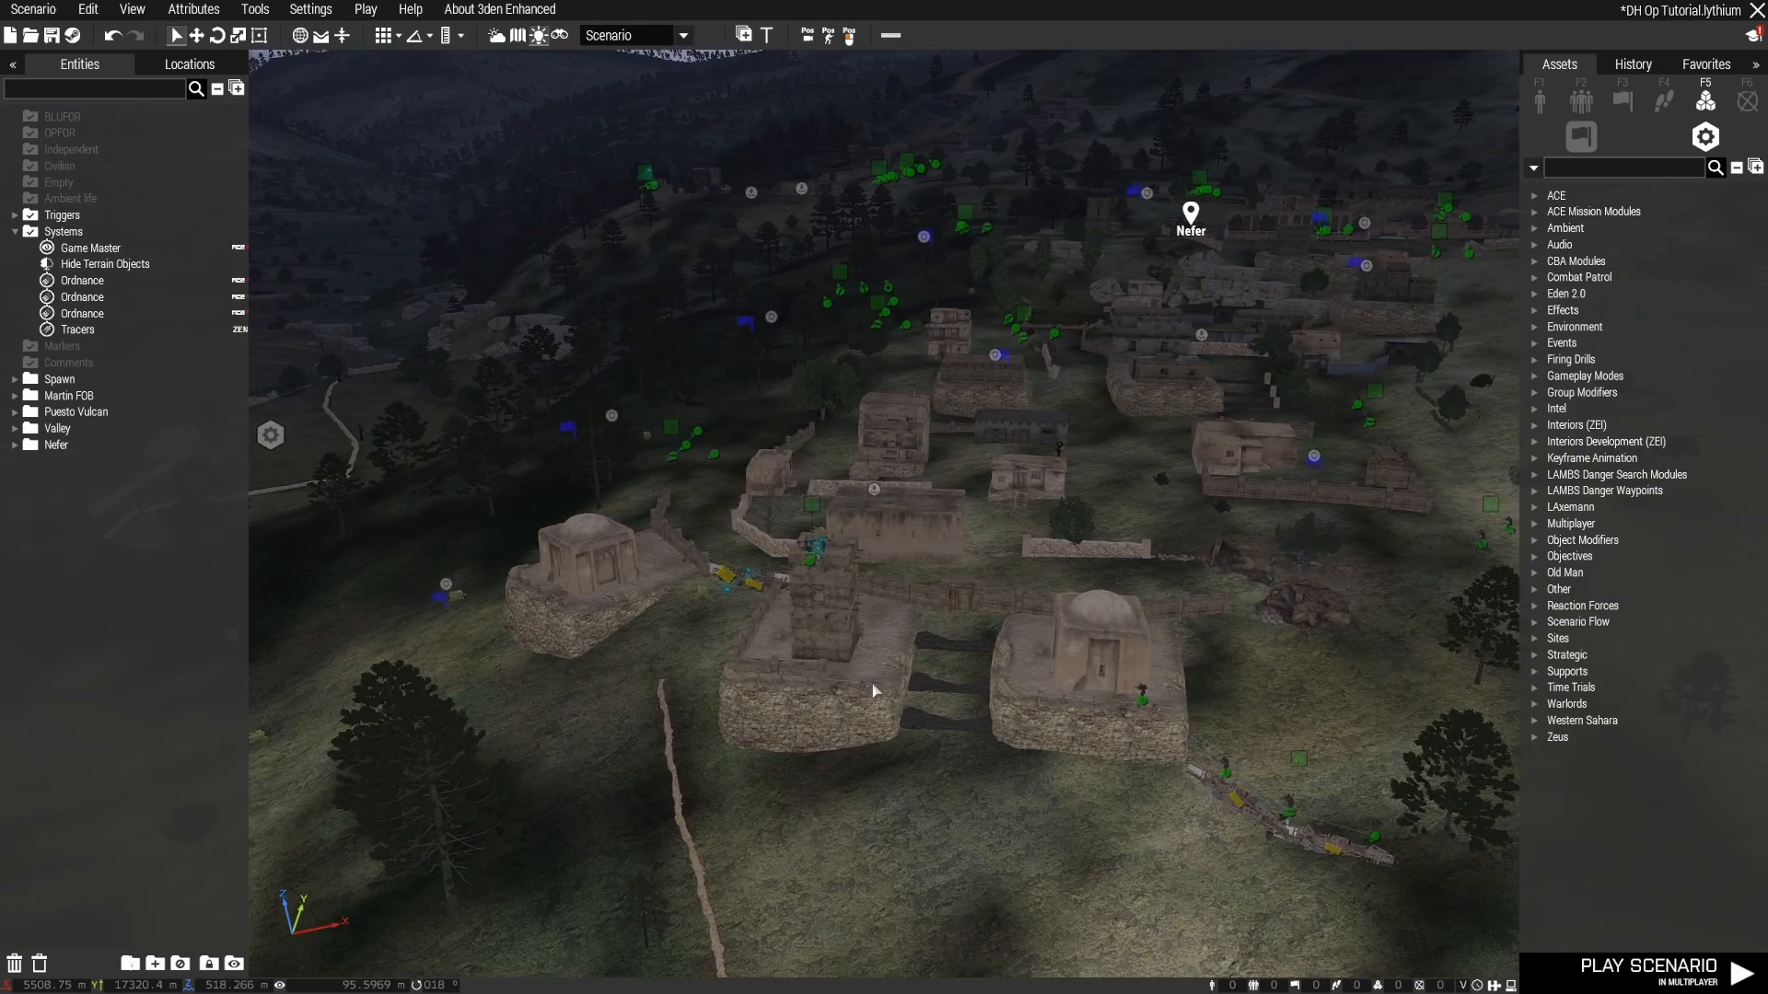
{"action": "key", "text": "d"}
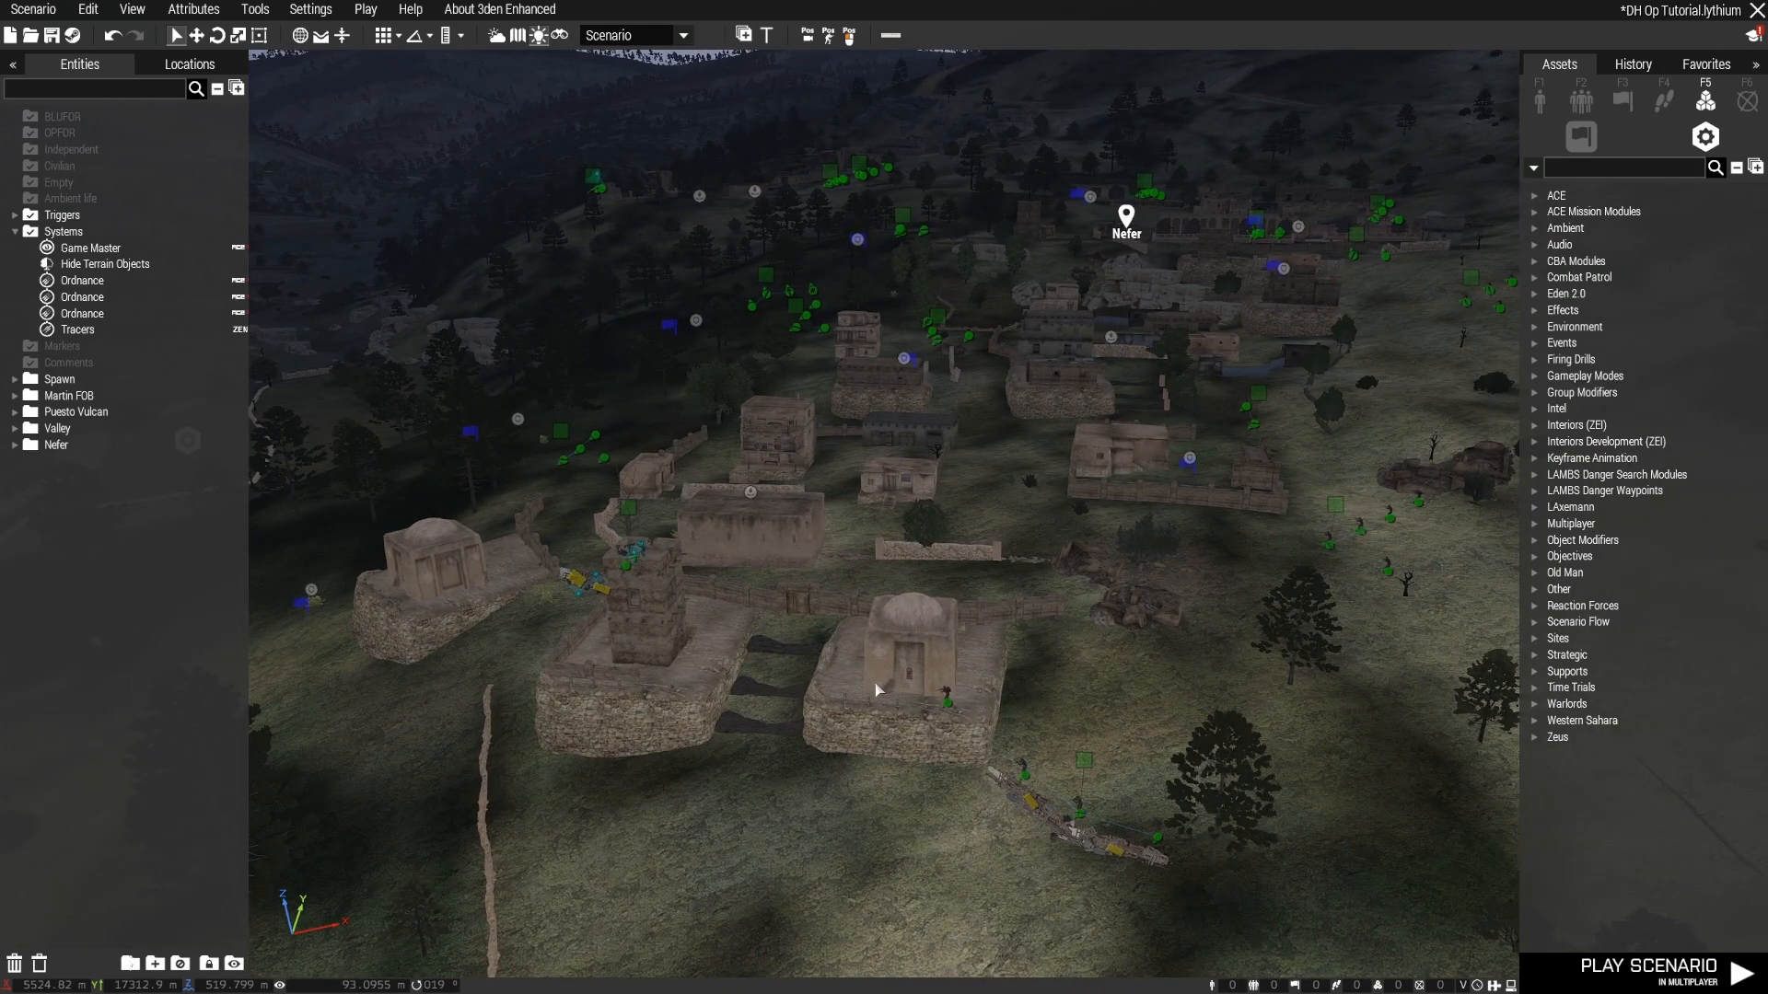
{"action": "key", "text": "w"}
{"action": "key", "text": "s"}
{"action": "right_click_drag", "start_coordinate": [875, 691], "coordinate": [831, 695]}
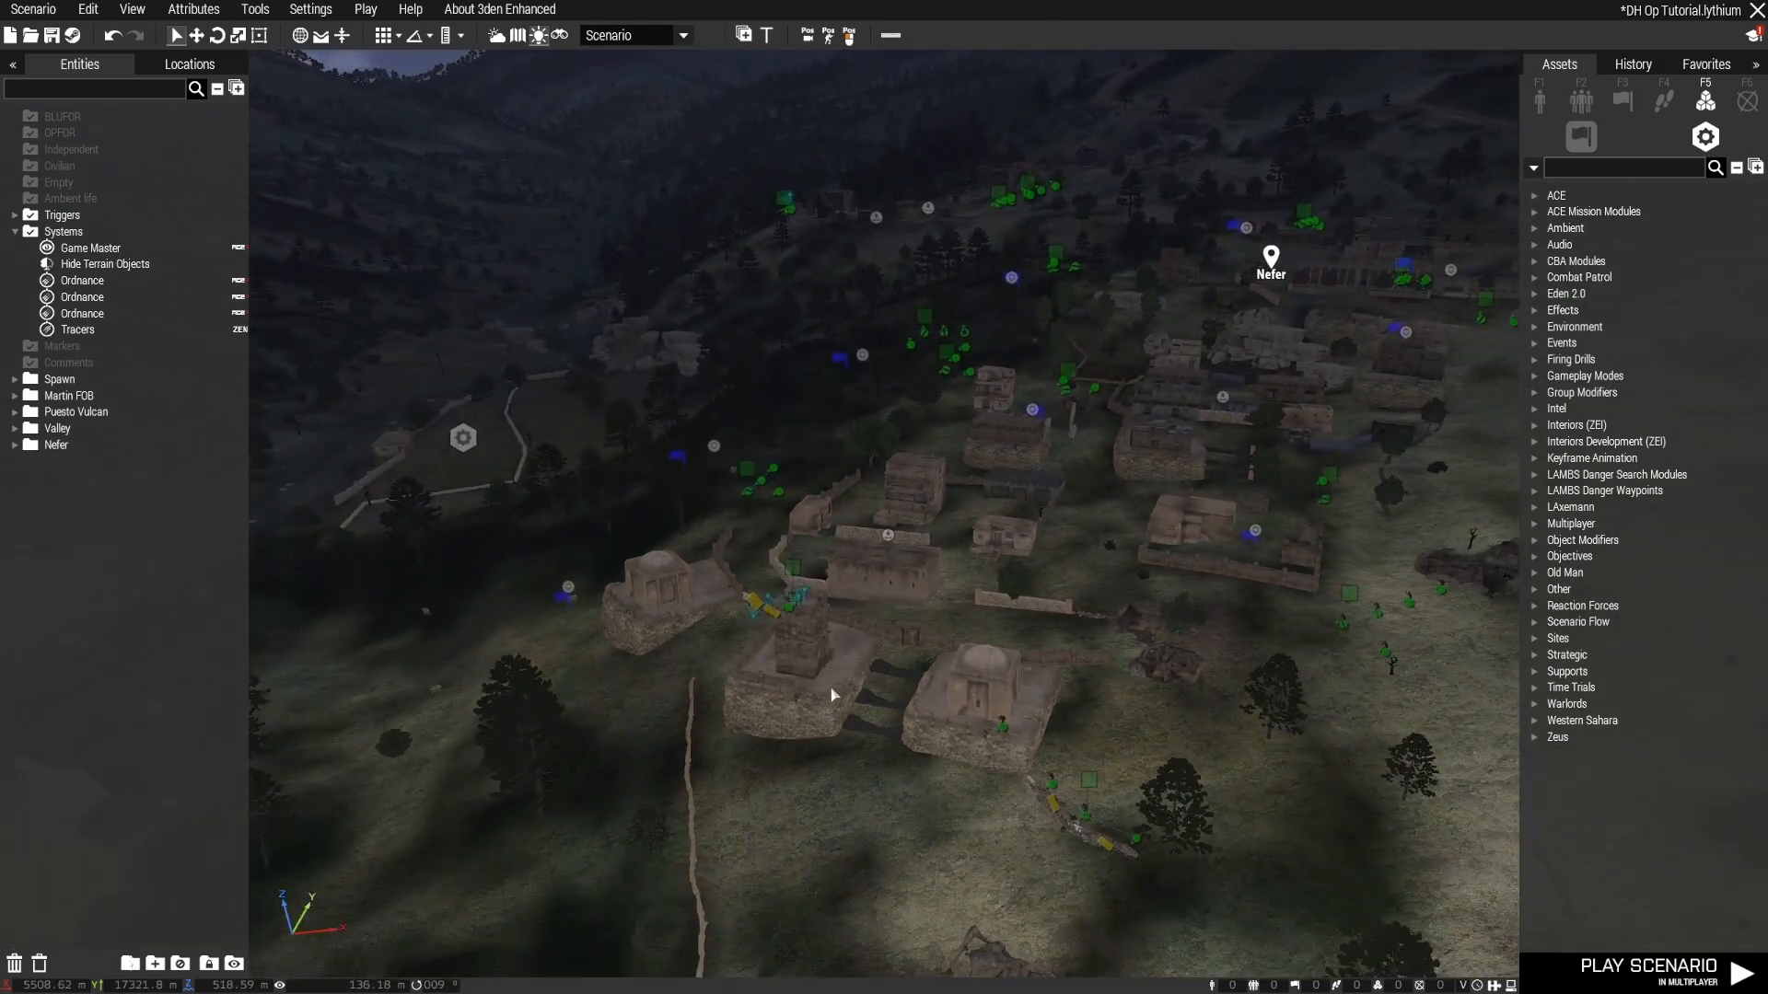
{"action": "left_click", "coordinate": [1535, 295]}
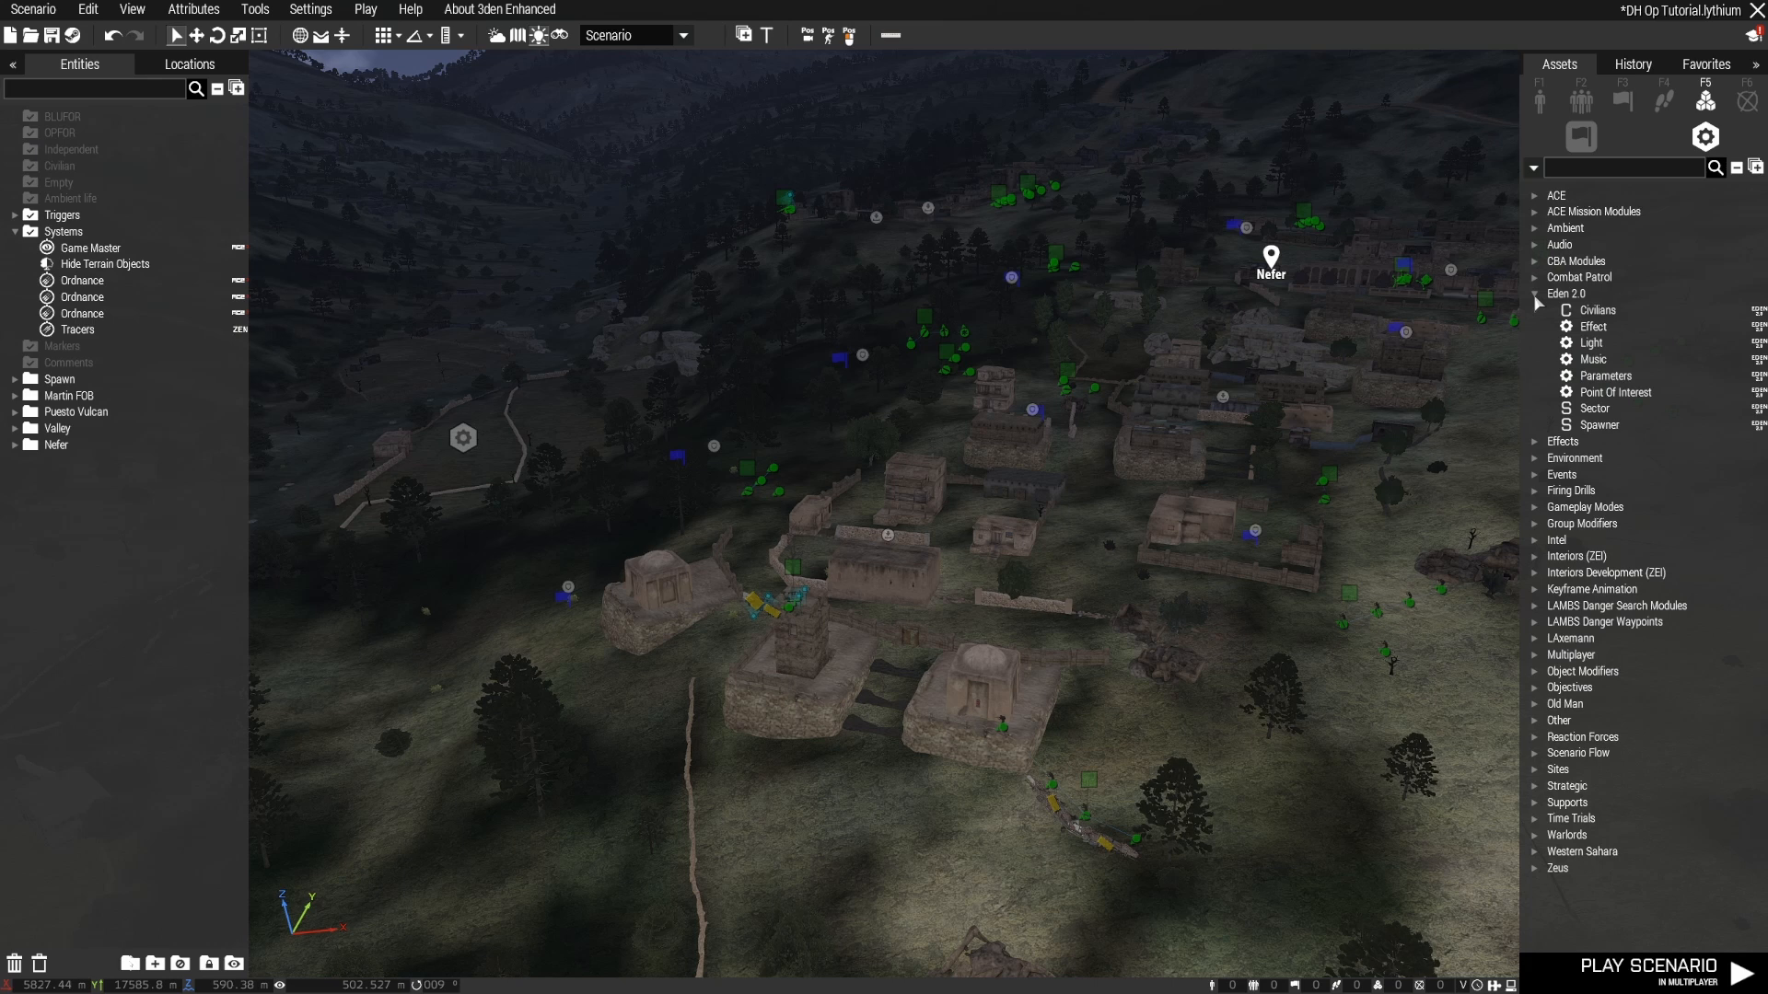
{"action": "left_click", "coordinate": [1598, 409]}
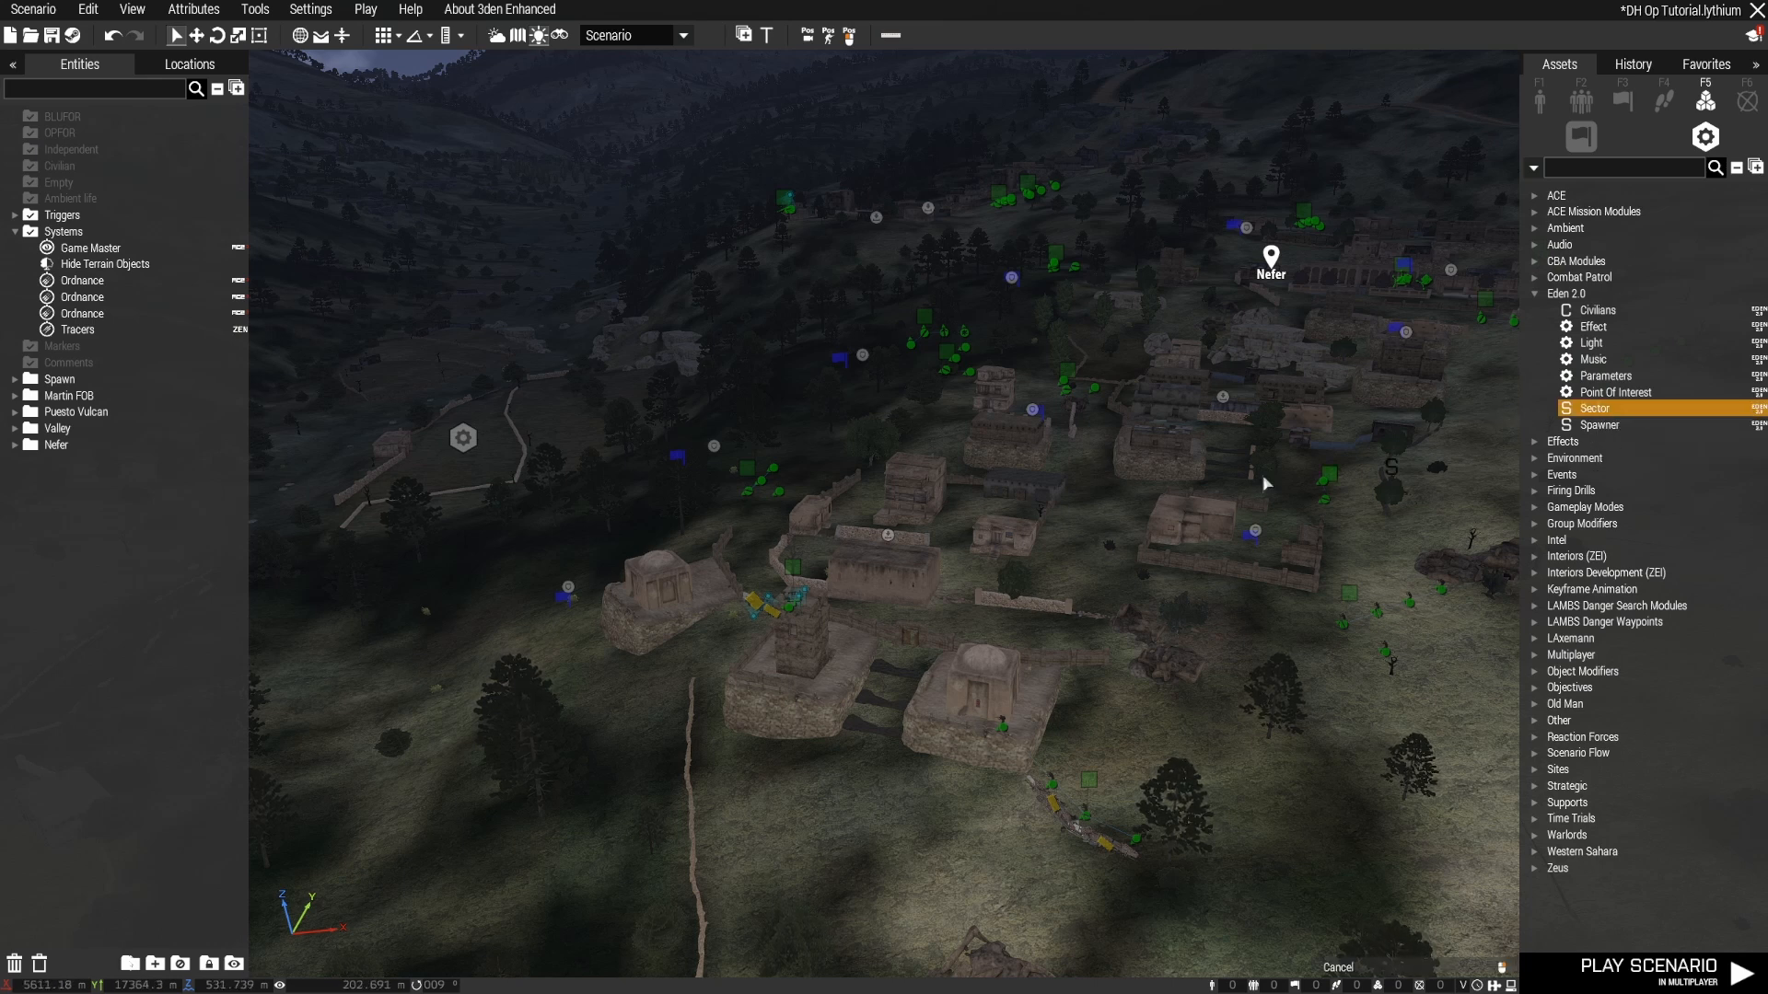
{"action": "left_click", "coordinate": [1033, 396]}
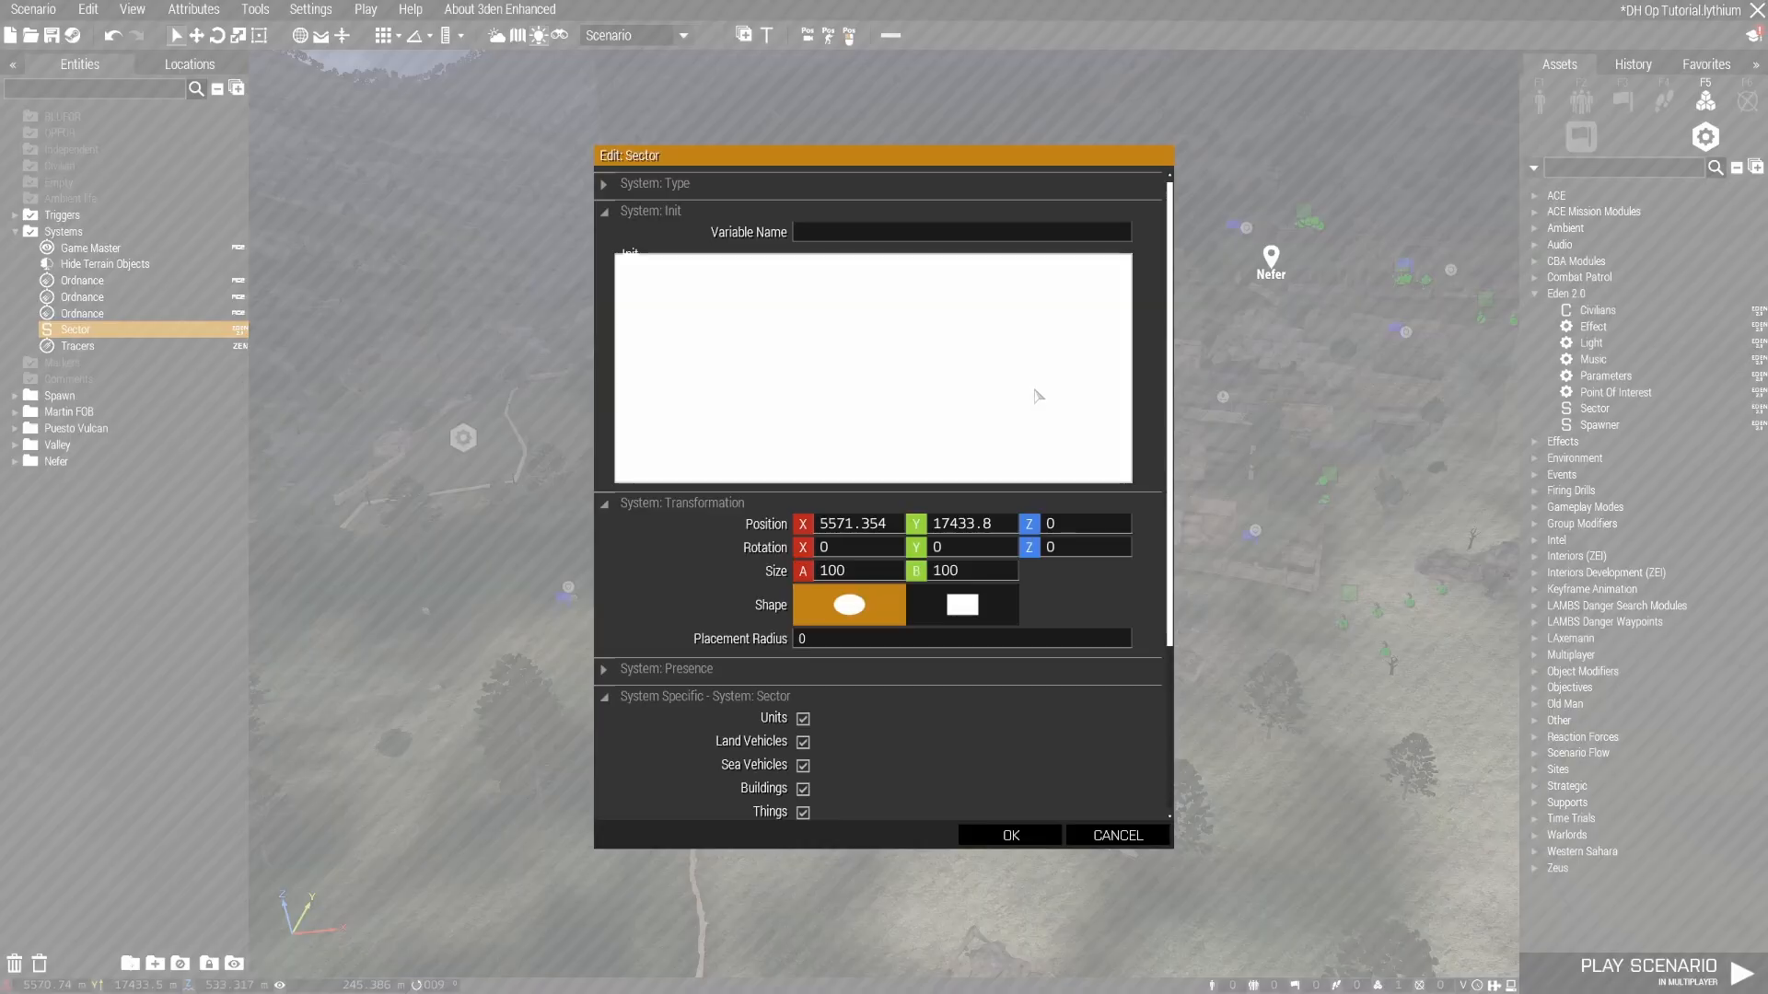
Step: Enable the Only Once option for the Nefer sector and accept its settings
{"action": "scroll", "coordinate": [1162, 590], "scroll_direction": "down", "scroll_amount": 5}
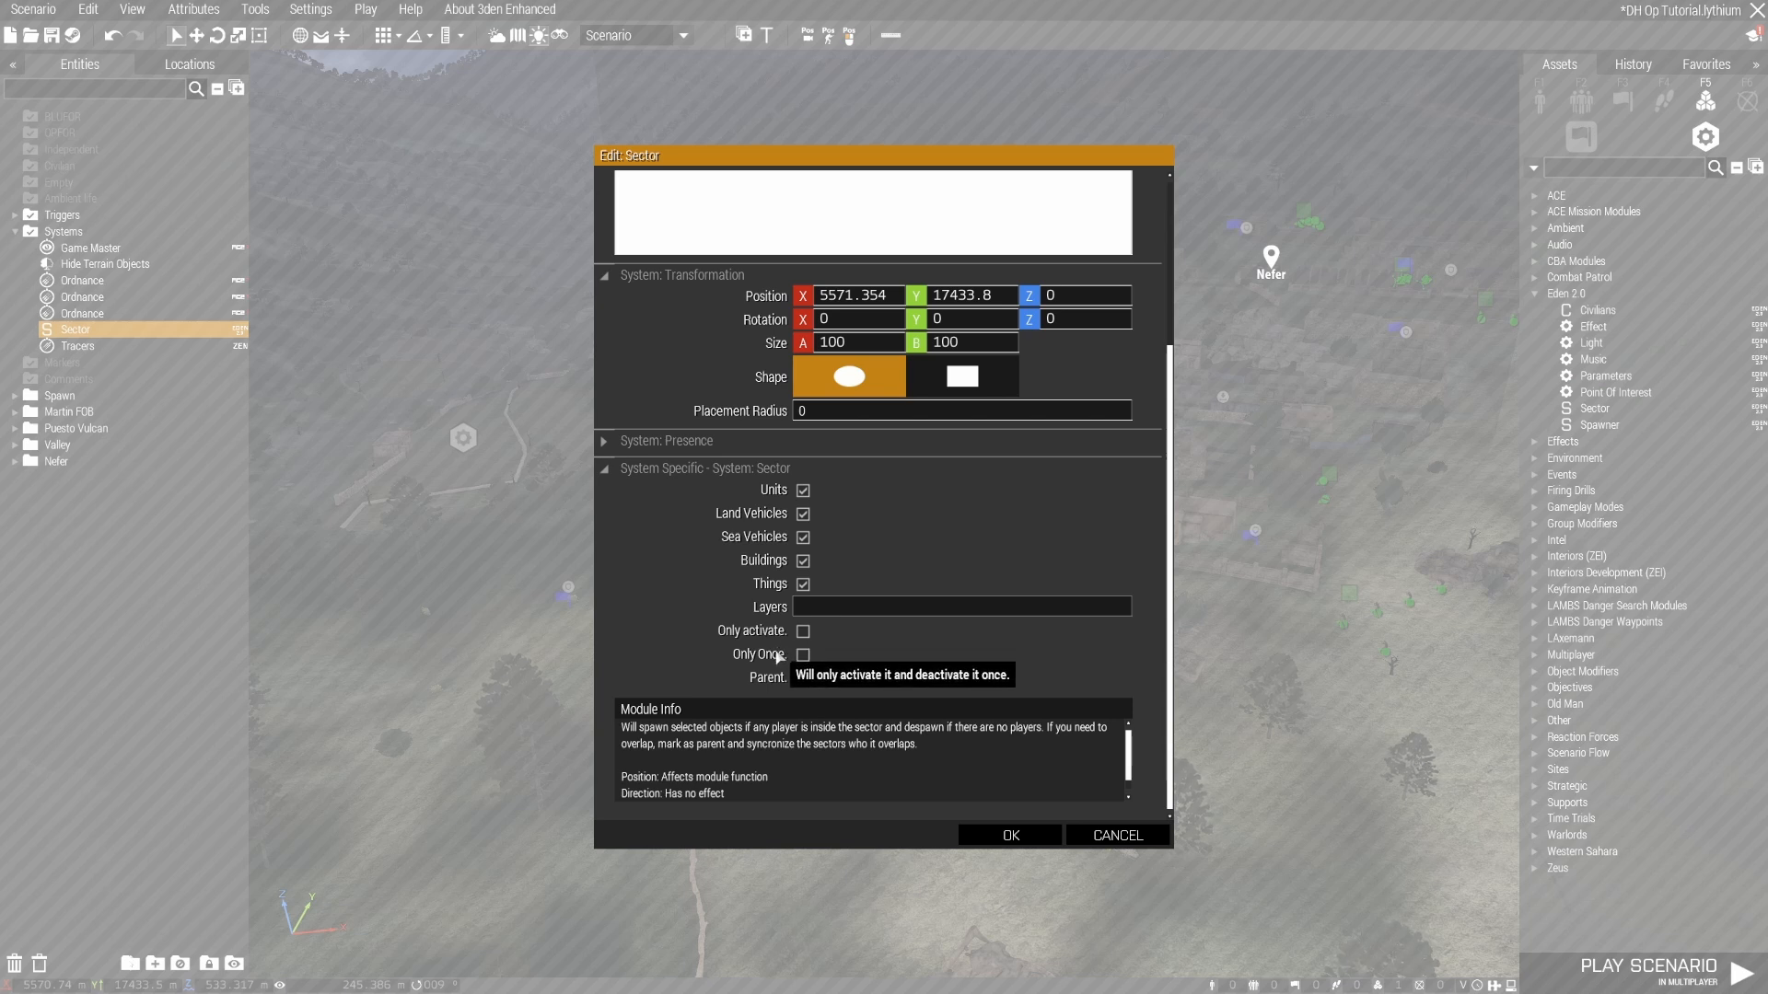
{"action": "left_click", "coordinate": [776, 657]}
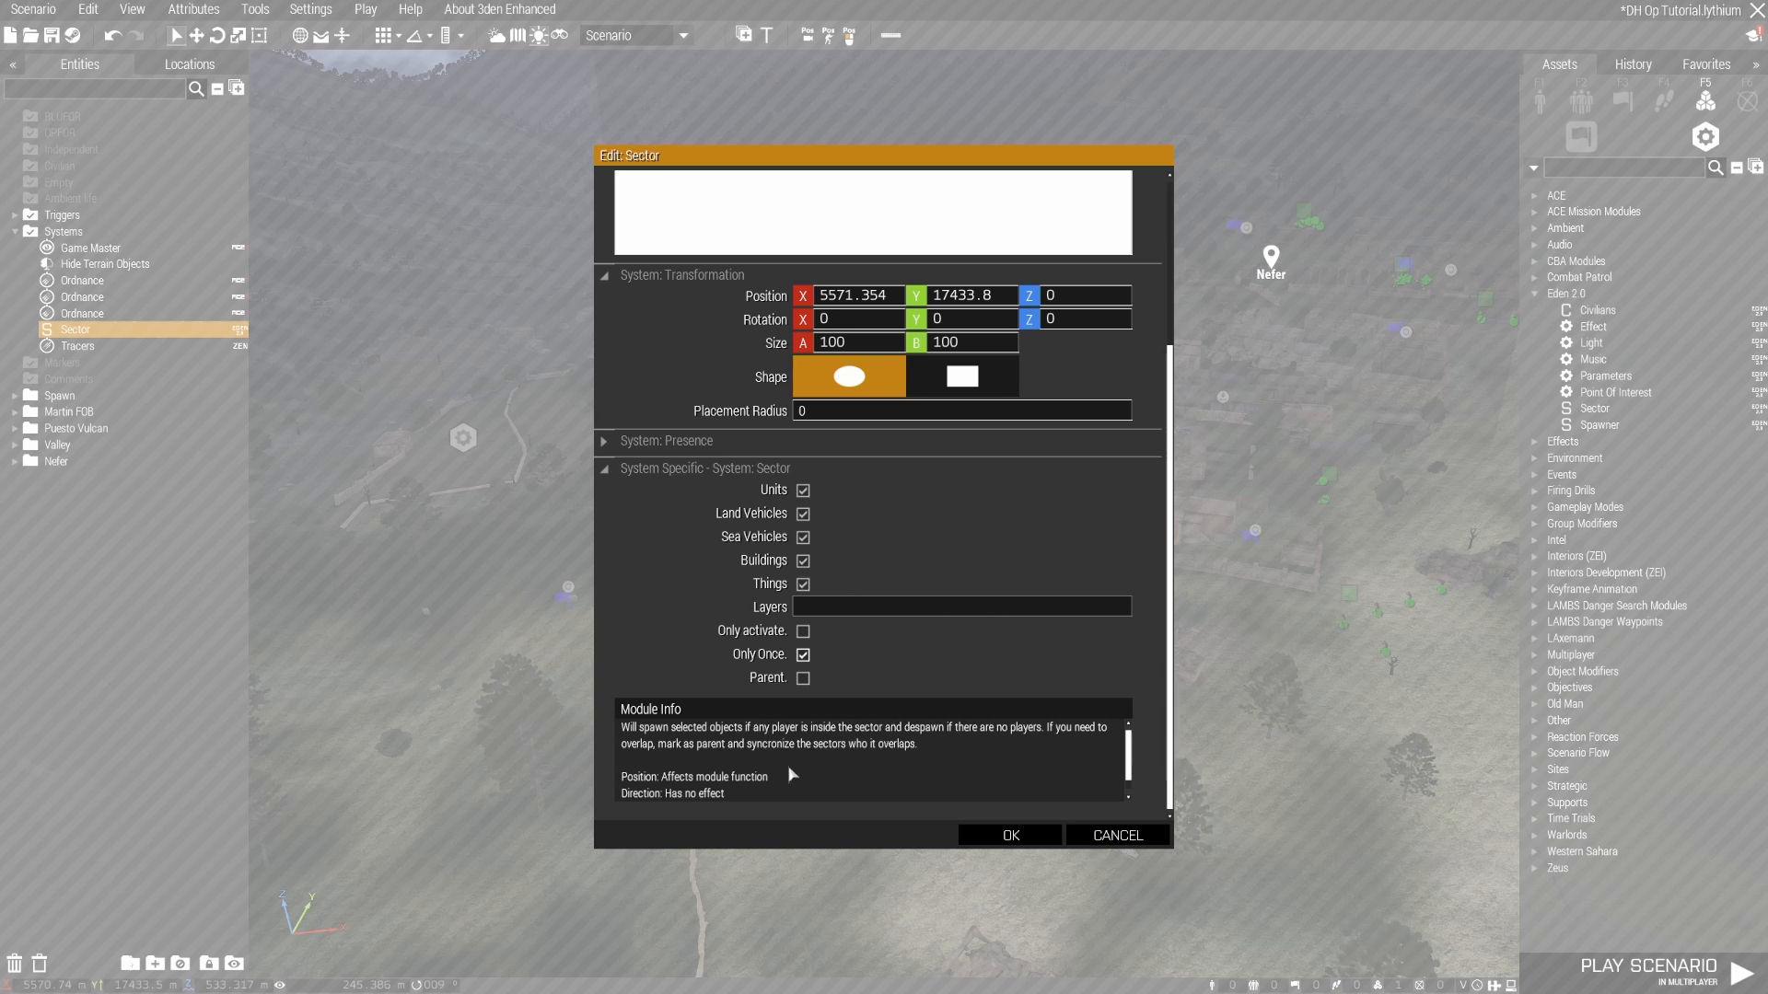
{"action": "left_click", "coordinate": [1010, 835]}
Step: Open the scenario map and set the Nefer sector's size to 600 by 600
{"action": "key", "text": "m"}
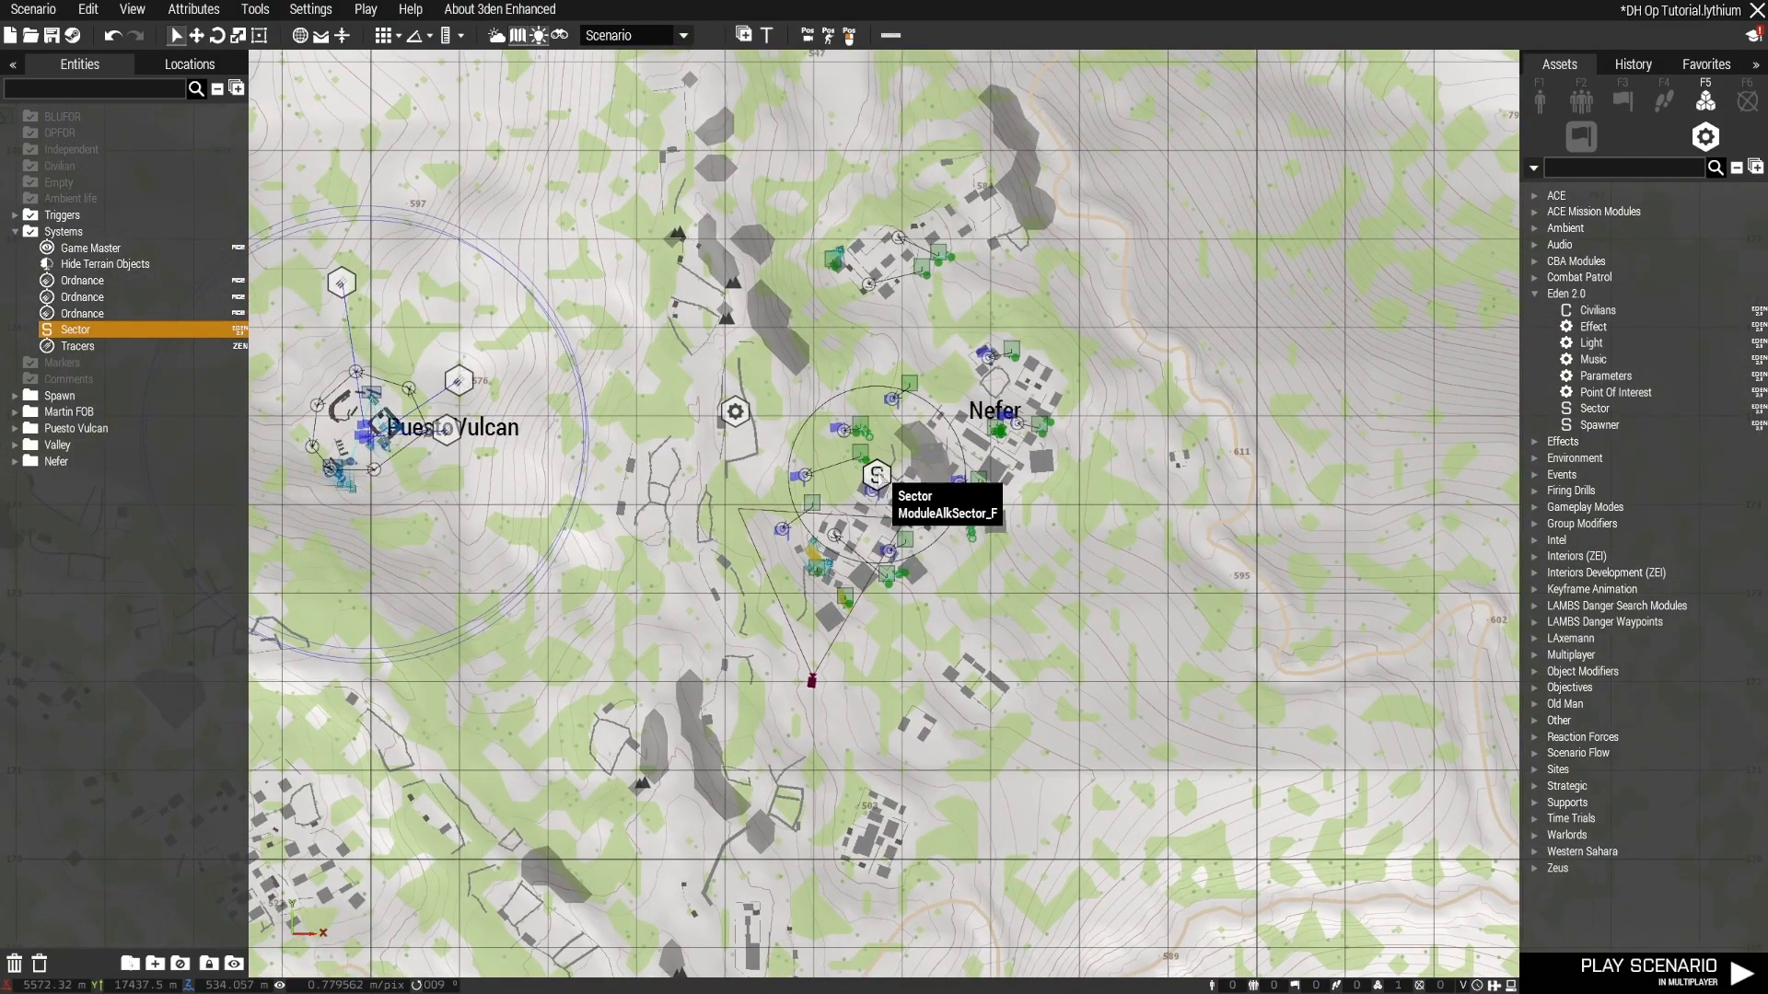
{"action": "double_click", "coordinate": [877, 476]}
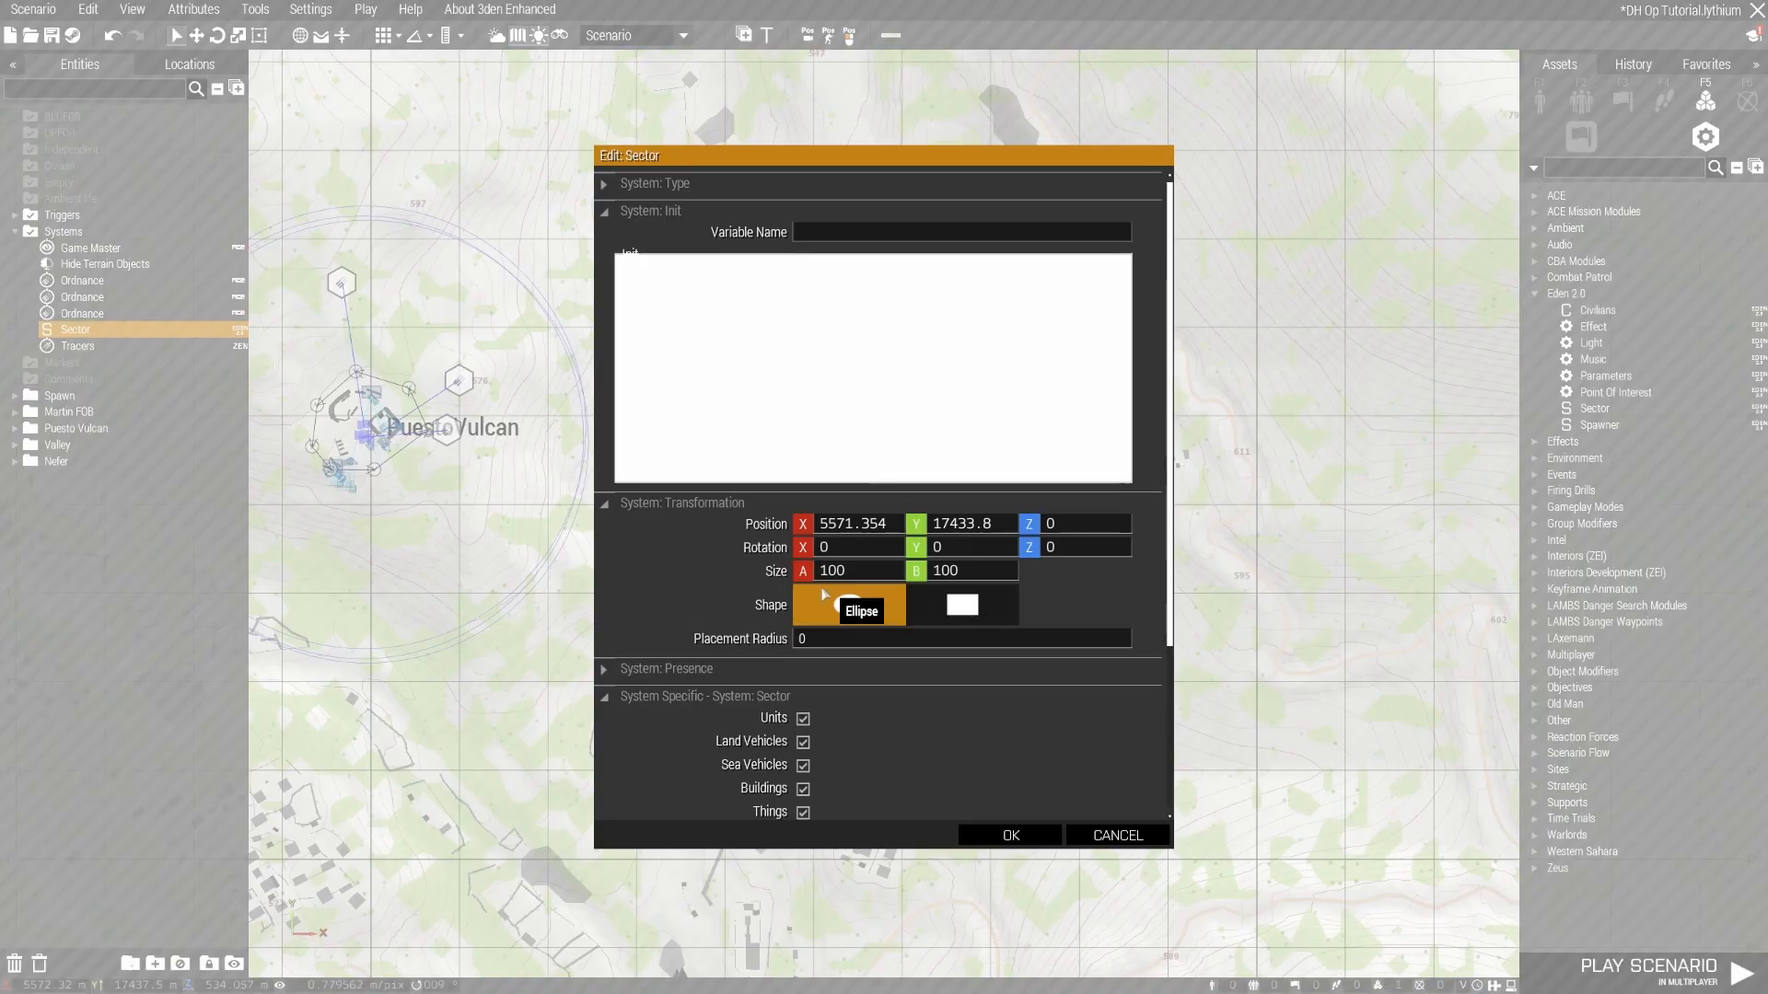
{"action": "left_click", "coordinate": [1013, 834]}
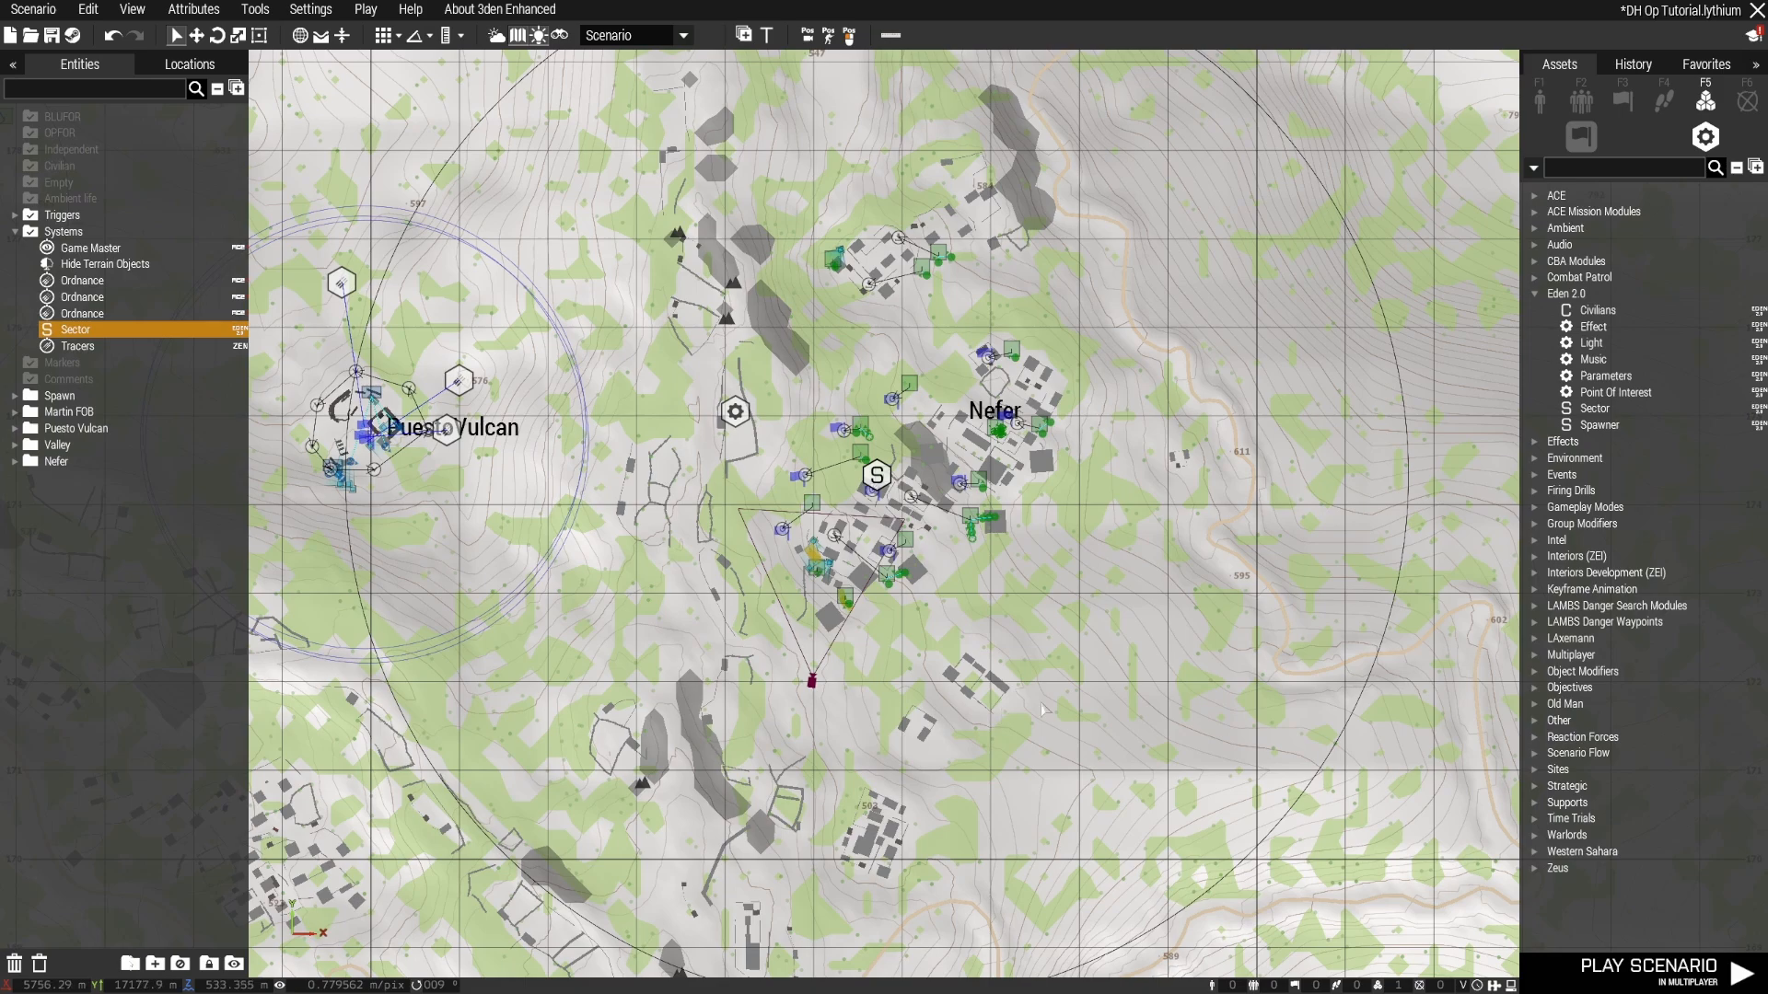
Step: Shift the sector module slightly west on the map so its area reaches further towards Puesto Vulcan, and return to the 3D view
{"action": "scroll", "coordinate": [1043, 709], "scroll_direction": "down", "scroll_amount": 6}
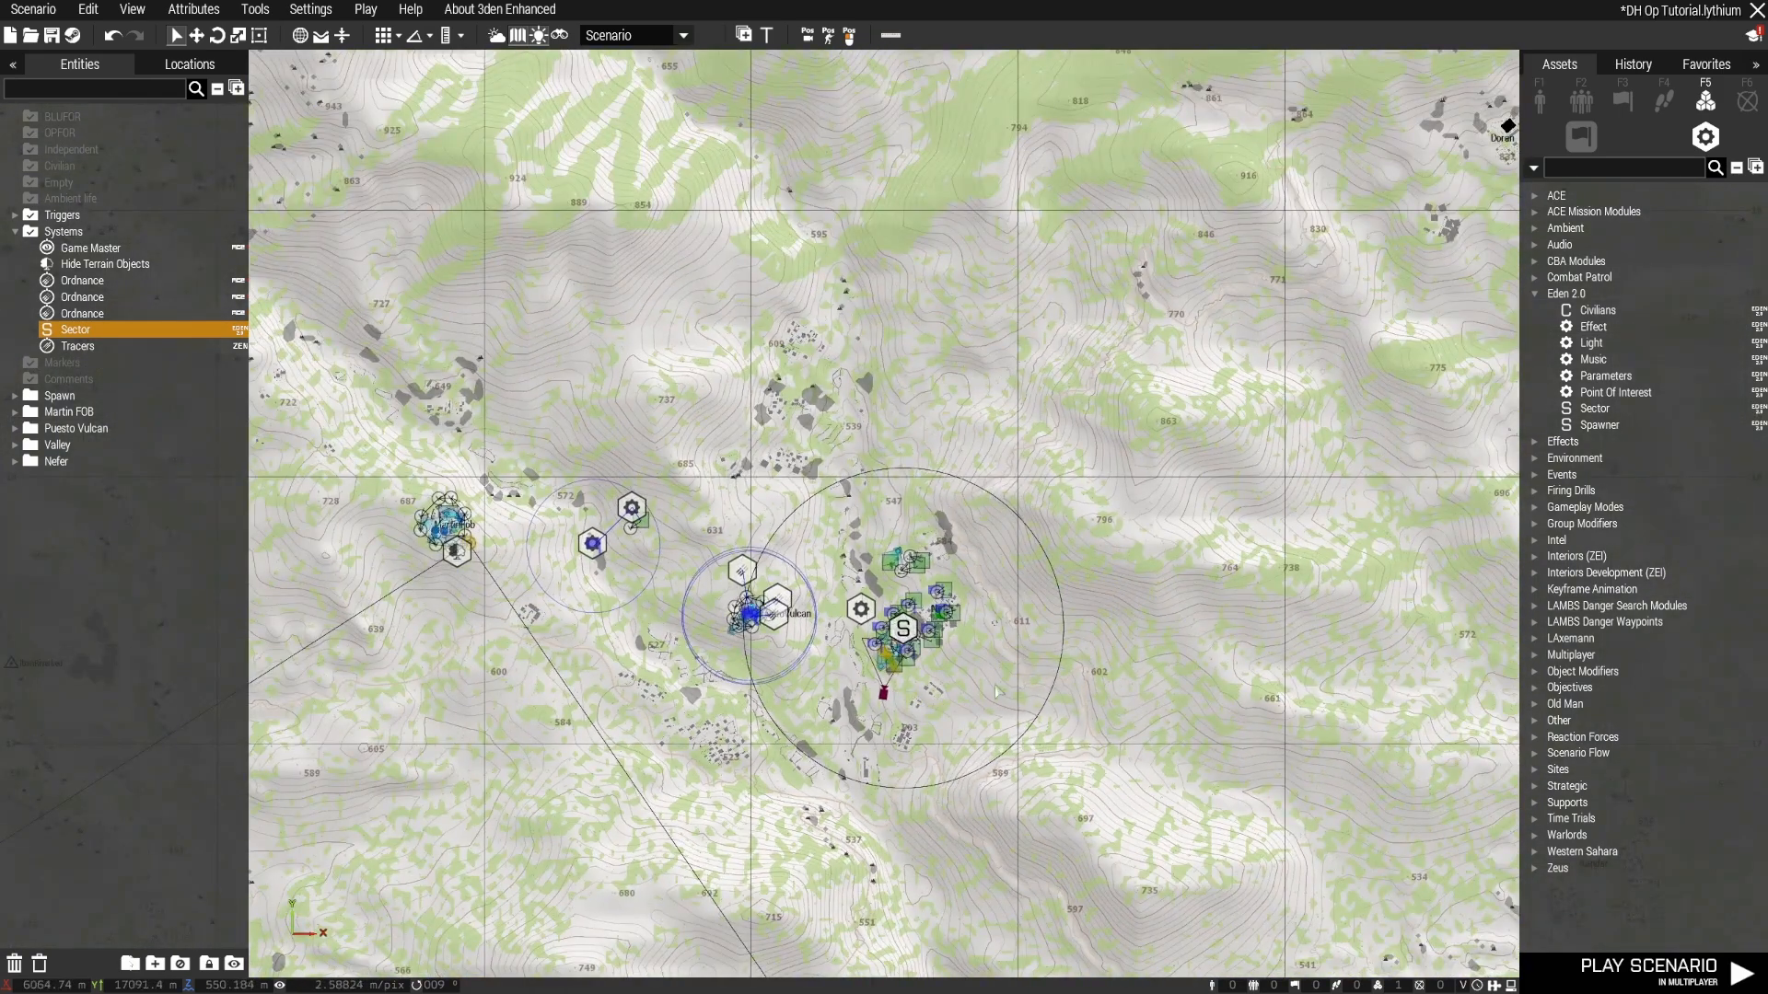
{"action": "scroll", "coordinate": [983, 675], "scroll_direction": "up", "scroll_amount": 3}
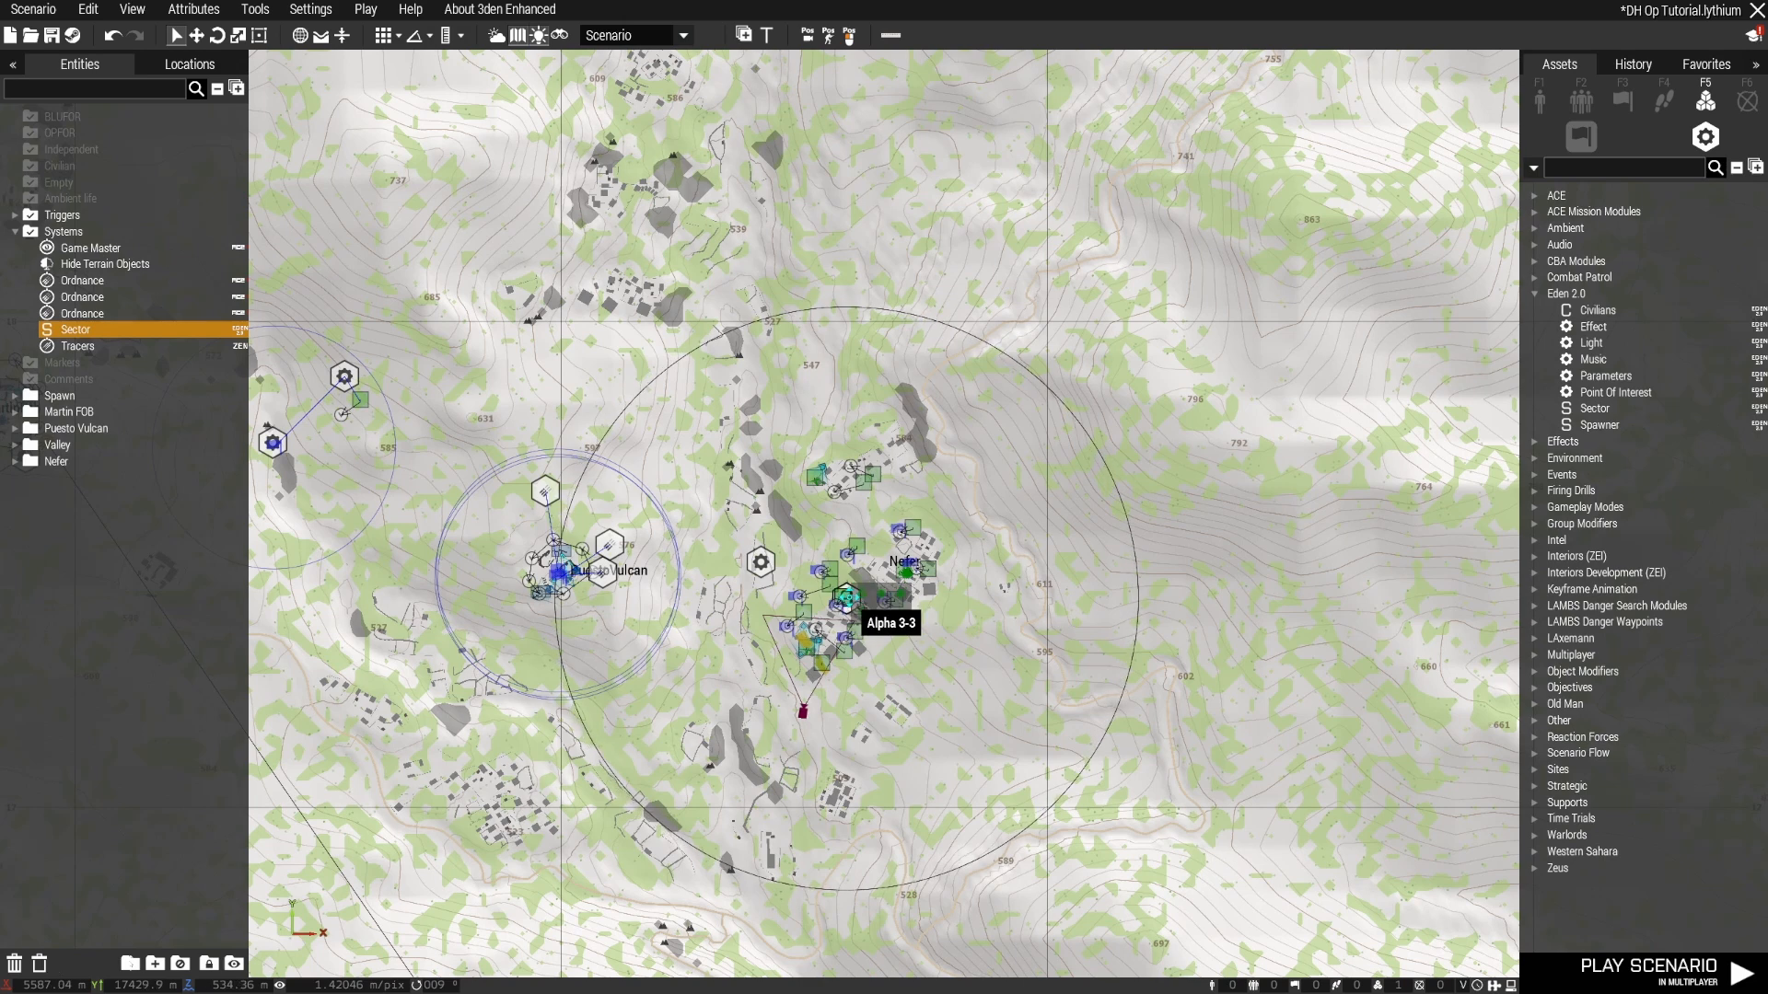
{"action": "left_click_drag", "start_coordinate": [870, 598], "coordinate": [821, 597]}
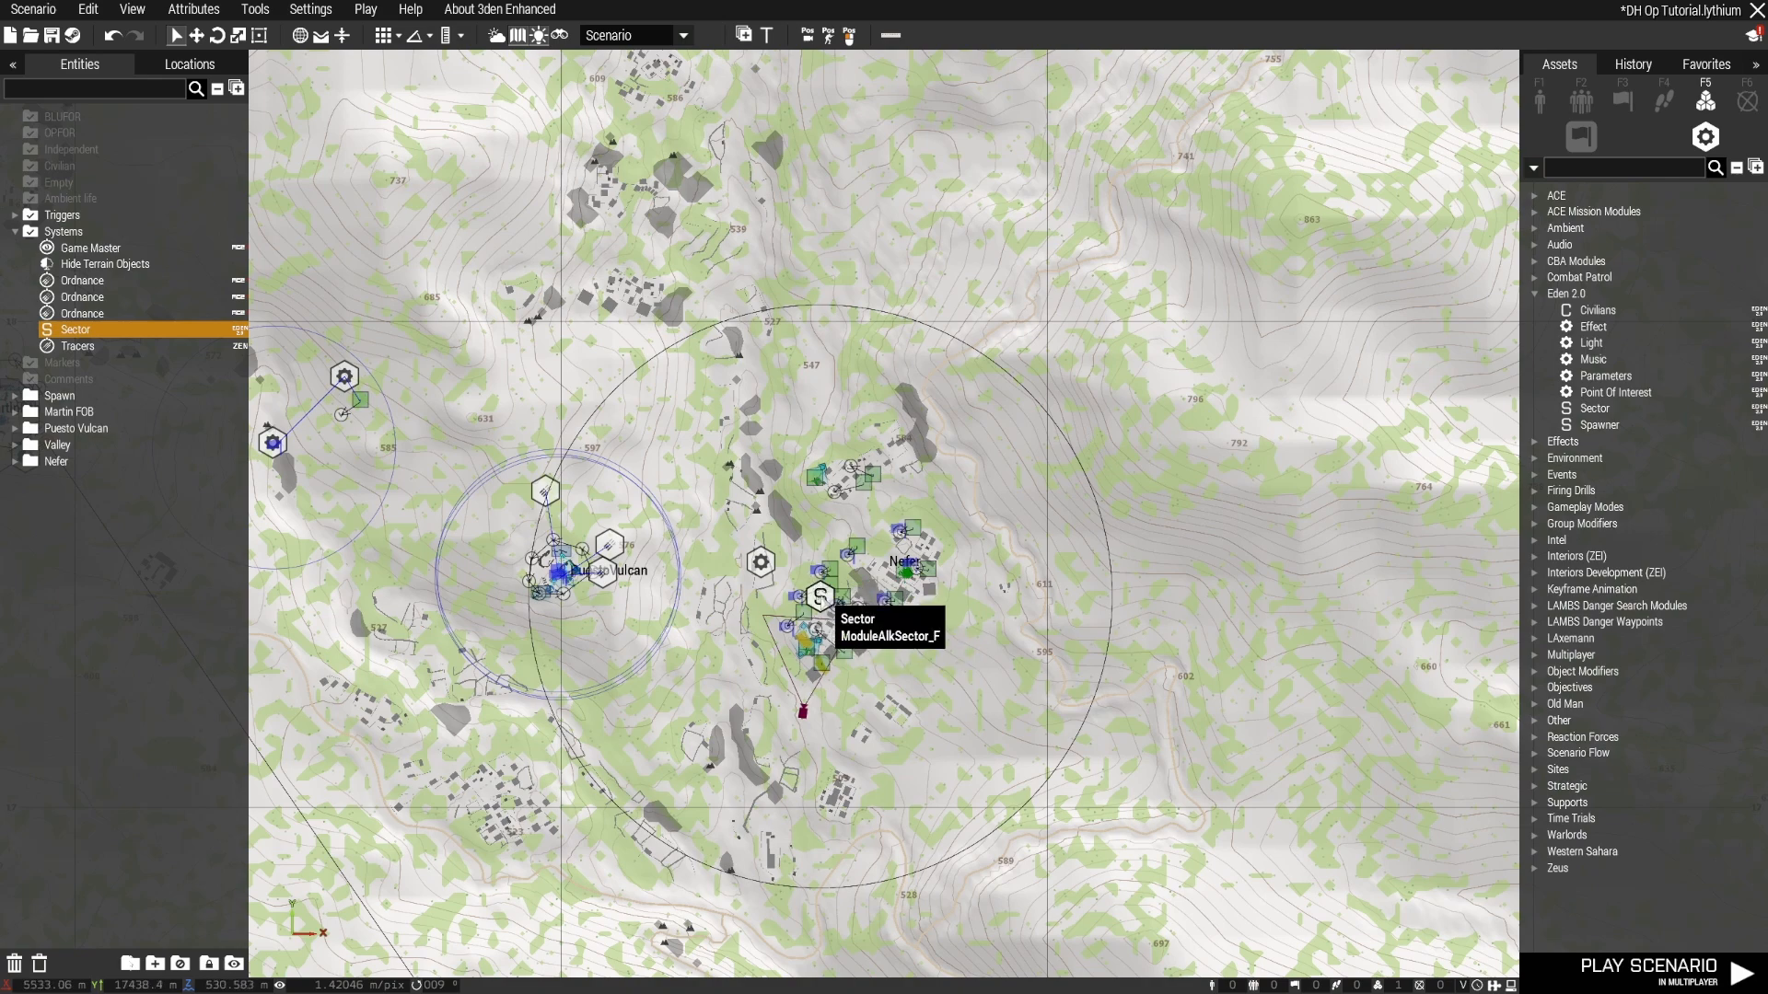
{"action": "key", "text": "m"}
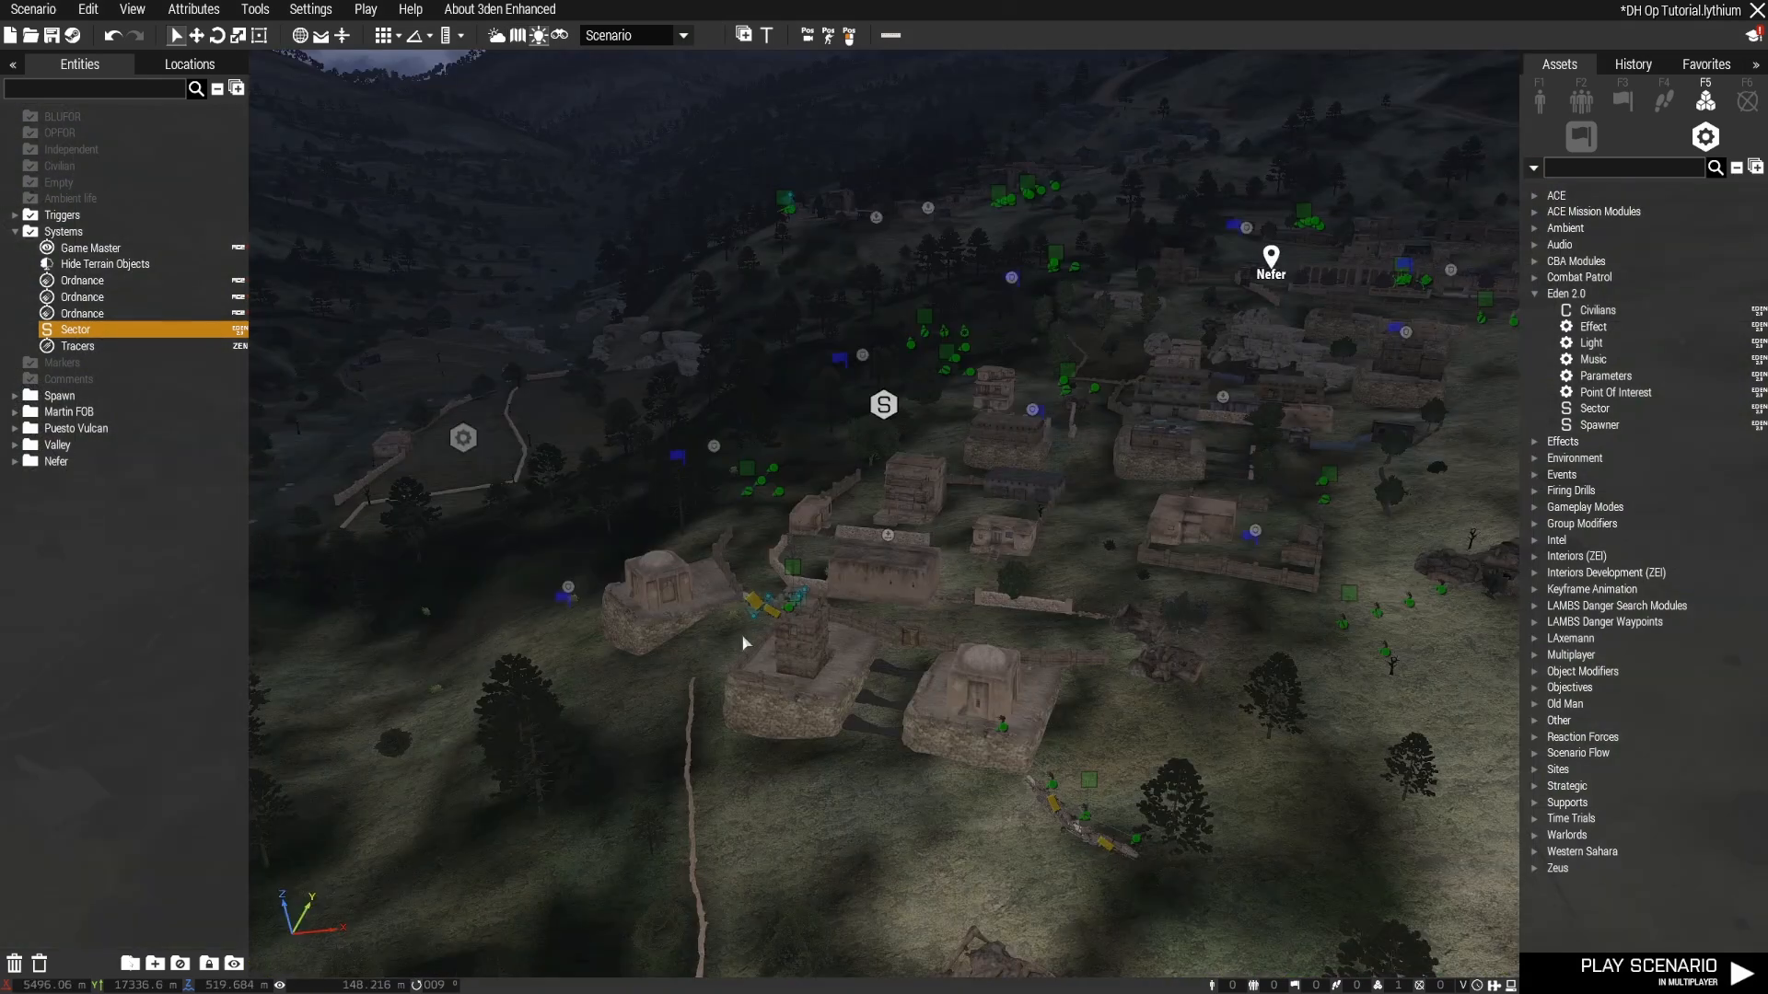
{"action": "key", "text": "a"}
{"action": "right_click_drag", "start_coordinate": [946, 606], "coordinate": [1153, 591]}
{"action": "key", "text": "w"}
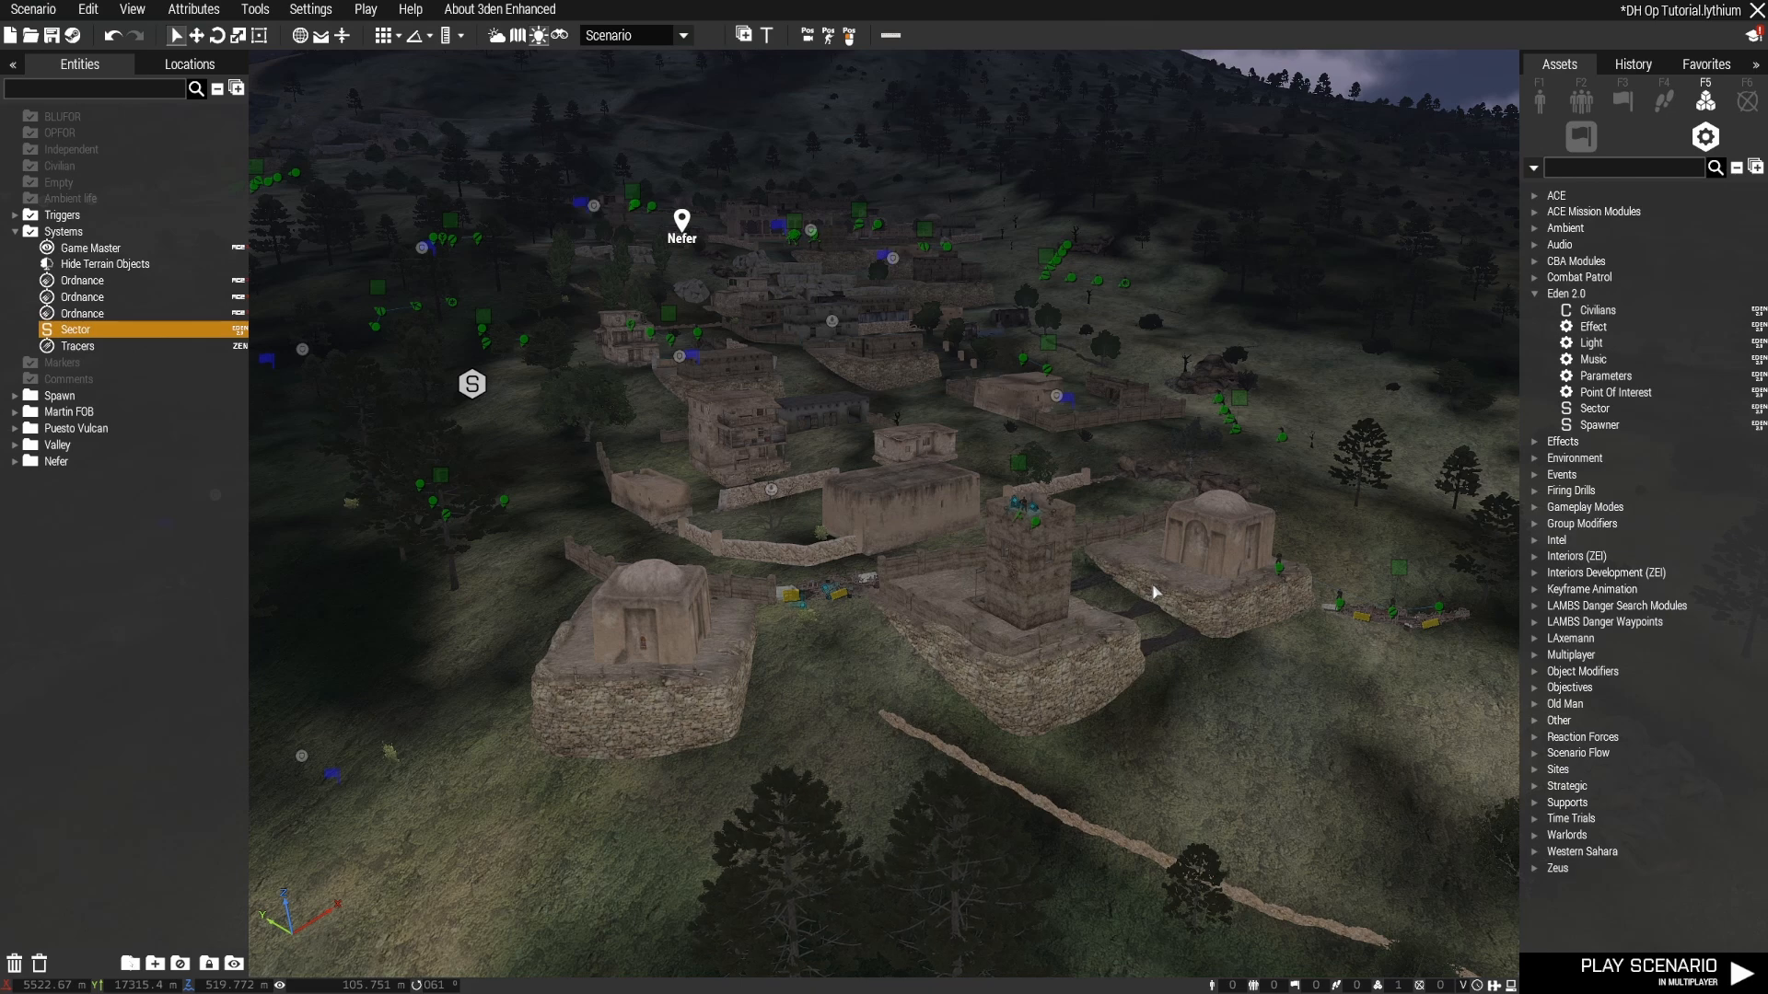
{"action": "right_click_drag", "start_coordinate": [1154, 592], "coordinate": [915, 607]}
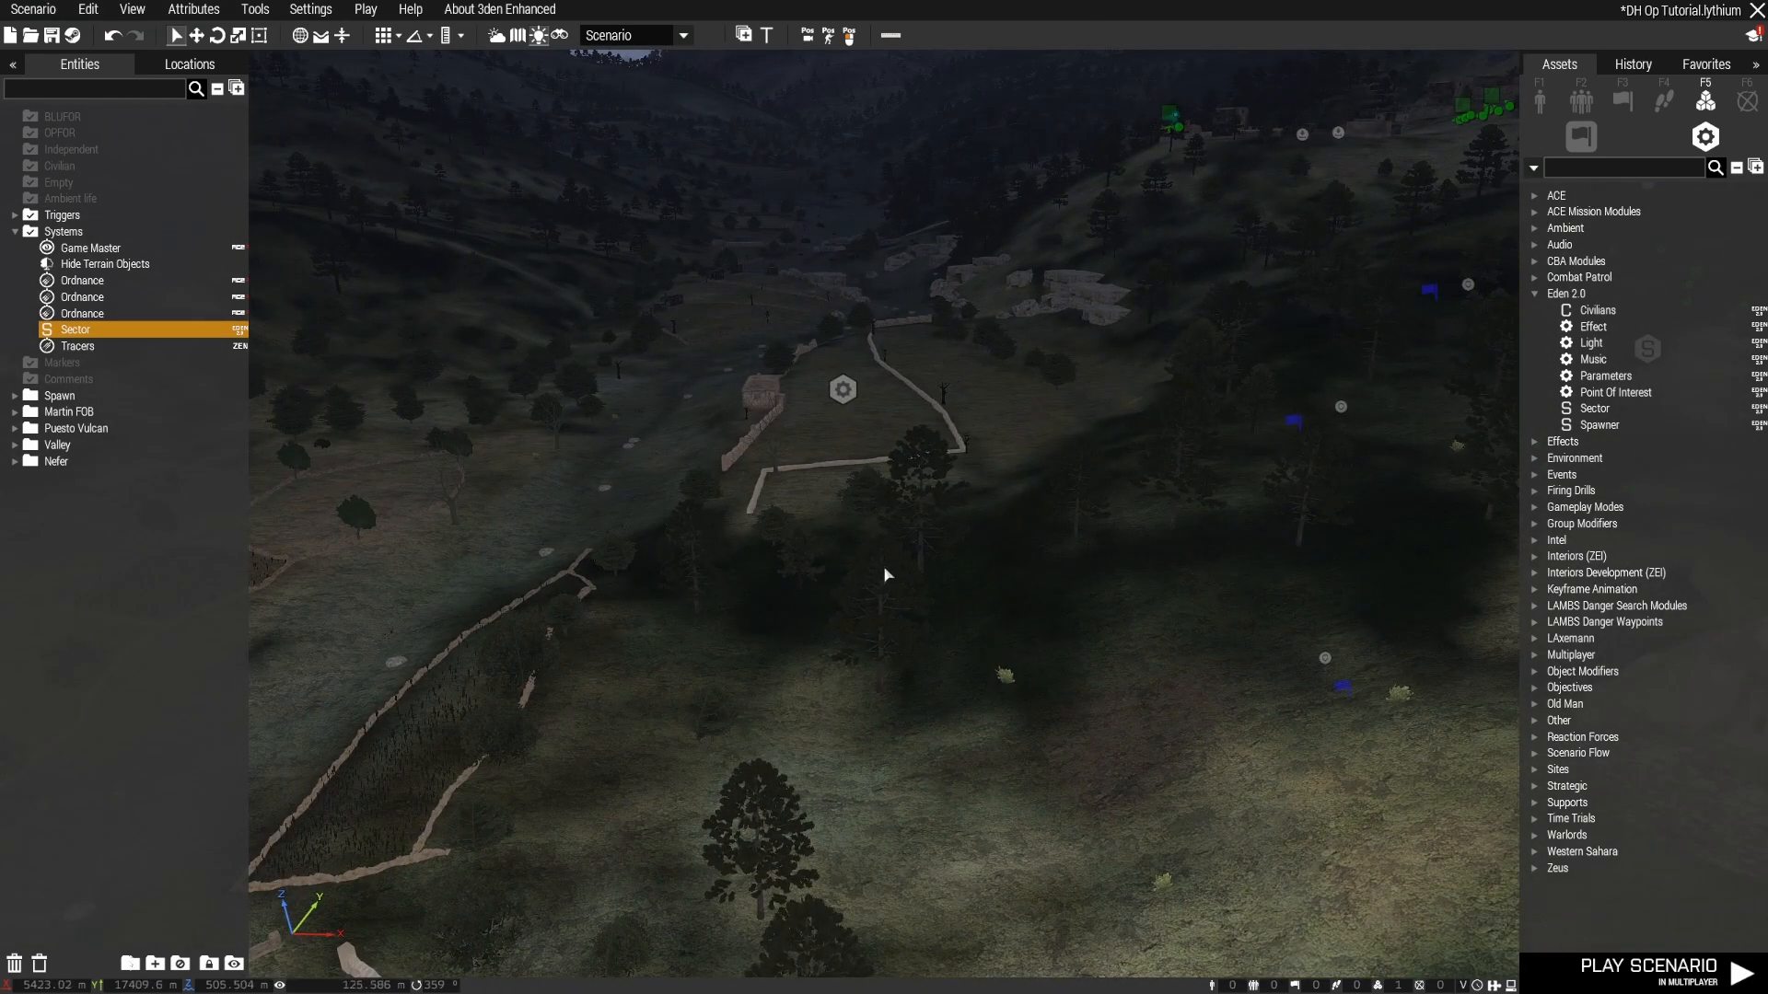
{"action": "right_click_drag", "start_coordinate": [884, 574], "coordinate": [1147, 593]}
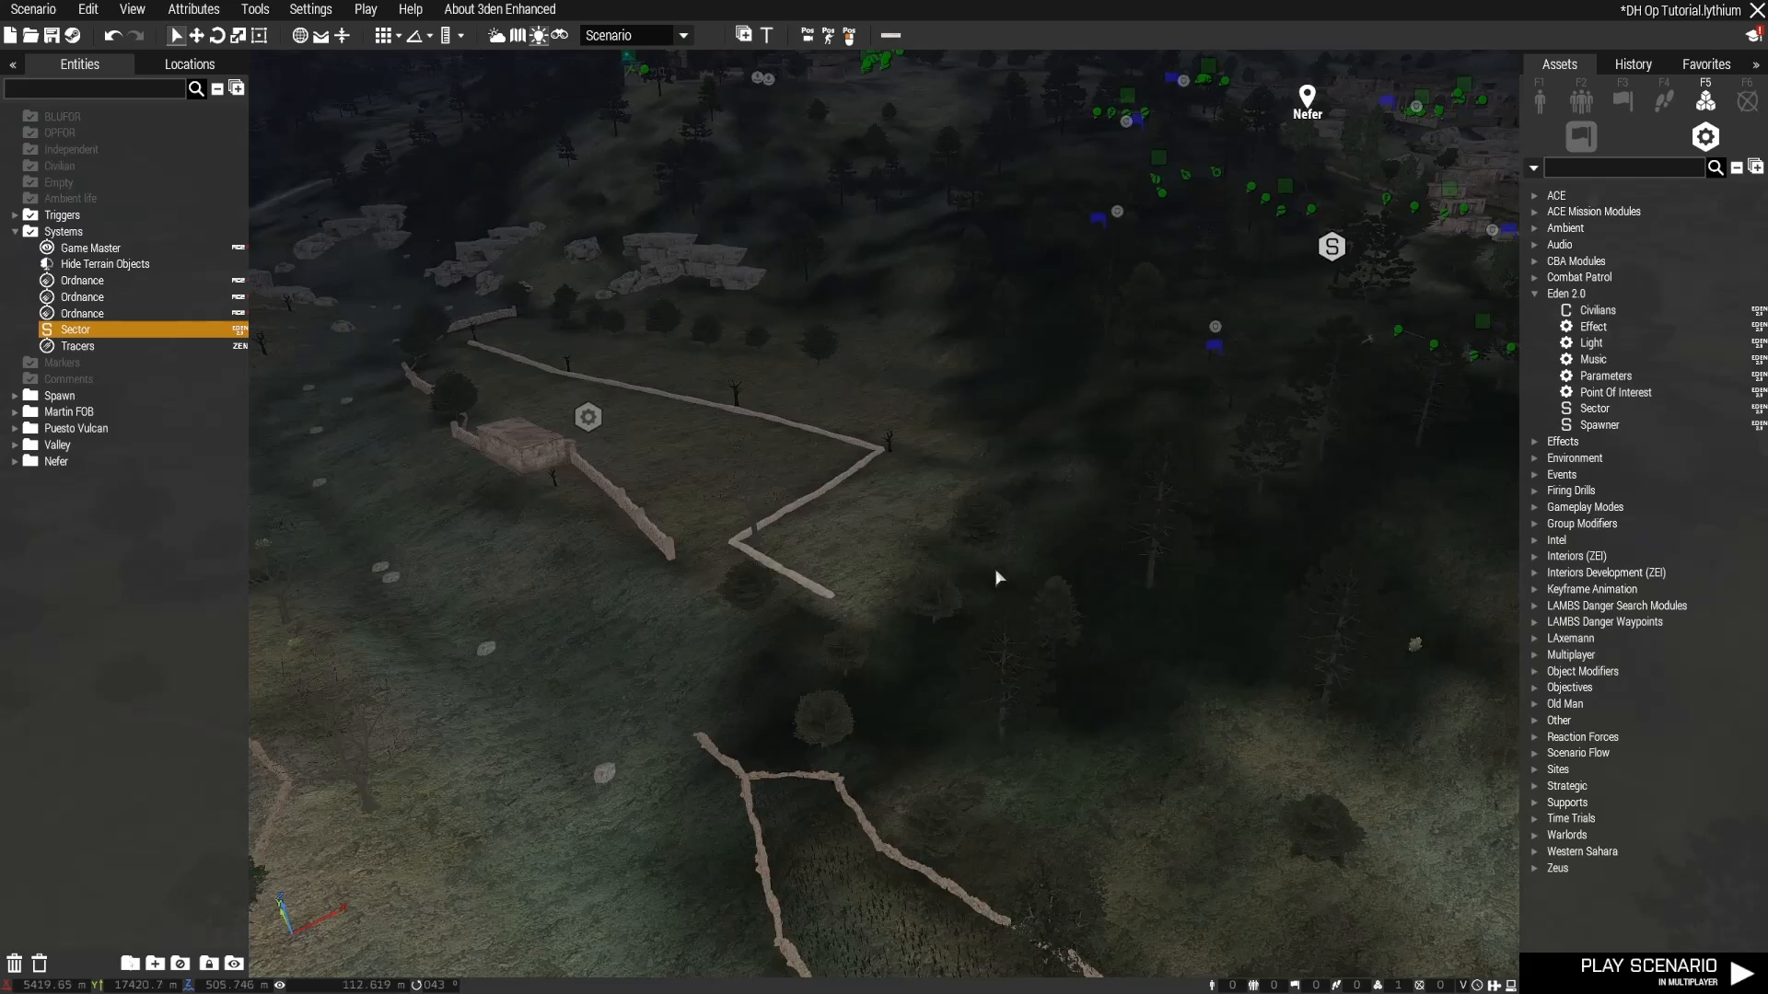
Step: Check on the scenario map how far the Nefer sector's area reaches around the village and towards Puesto Vulcan
{"action": "key", "text": "m"}
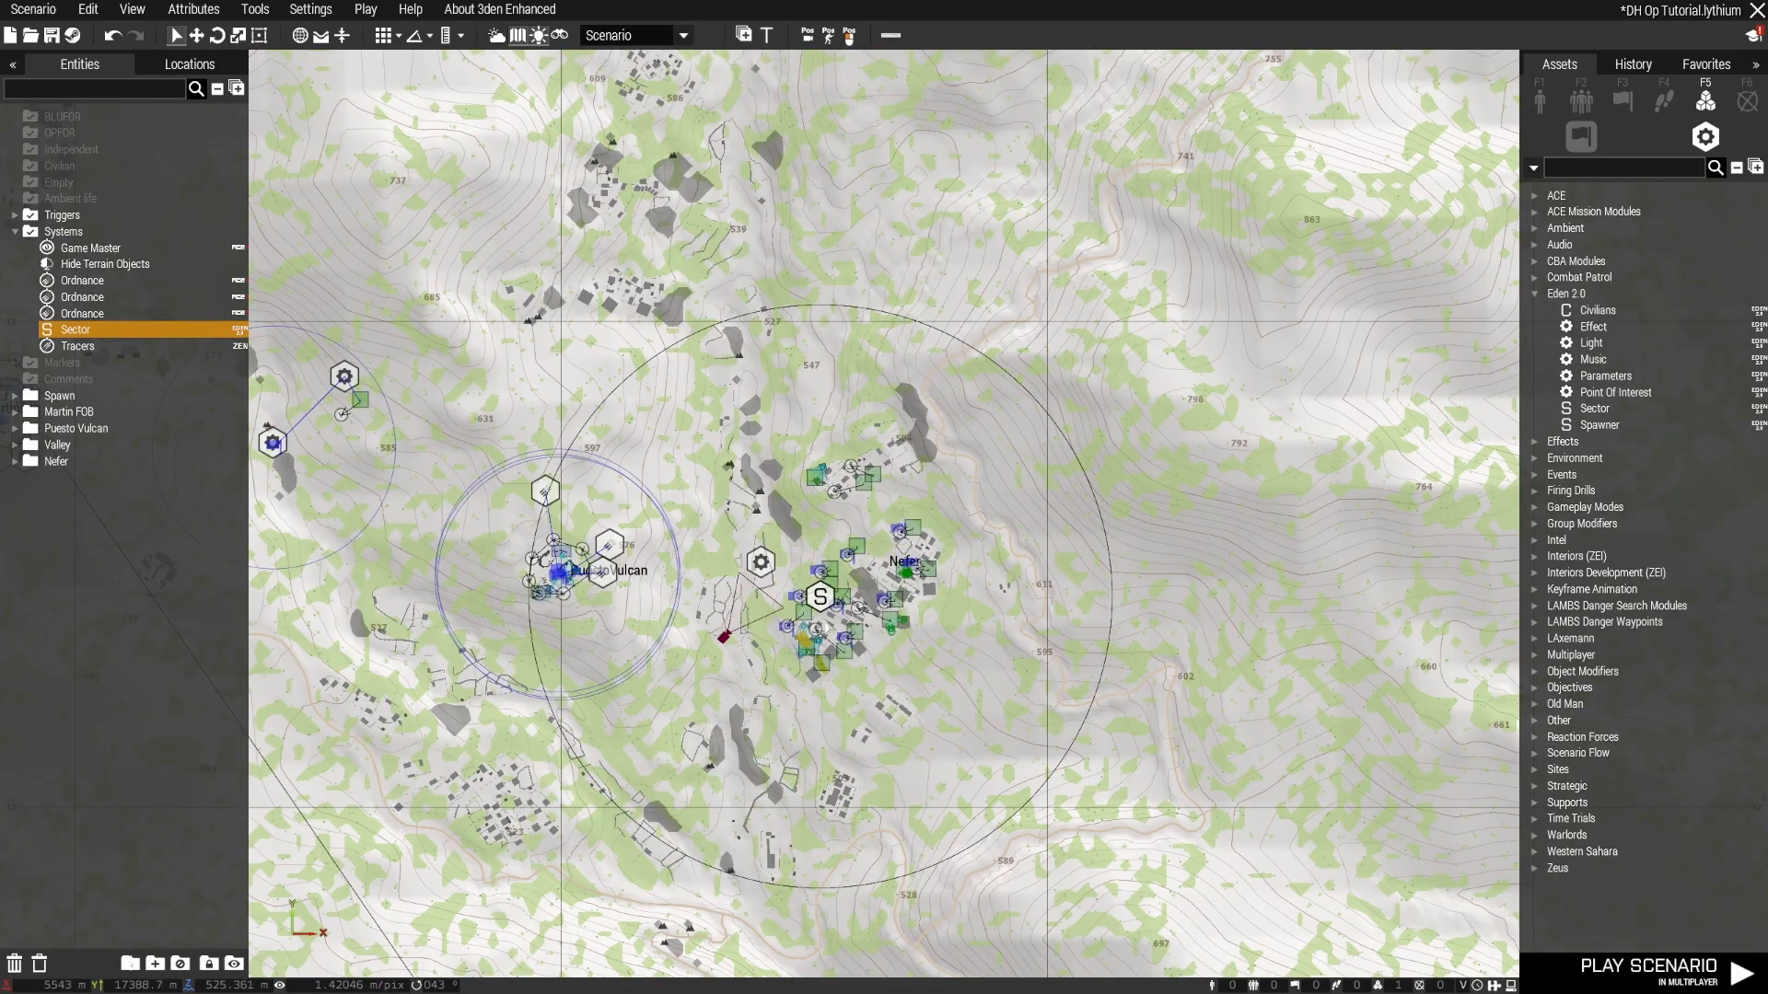
{"action": "scroll", "coordinate": [827, 619], "scroll_direction": "up", "scroll_amount": 5}
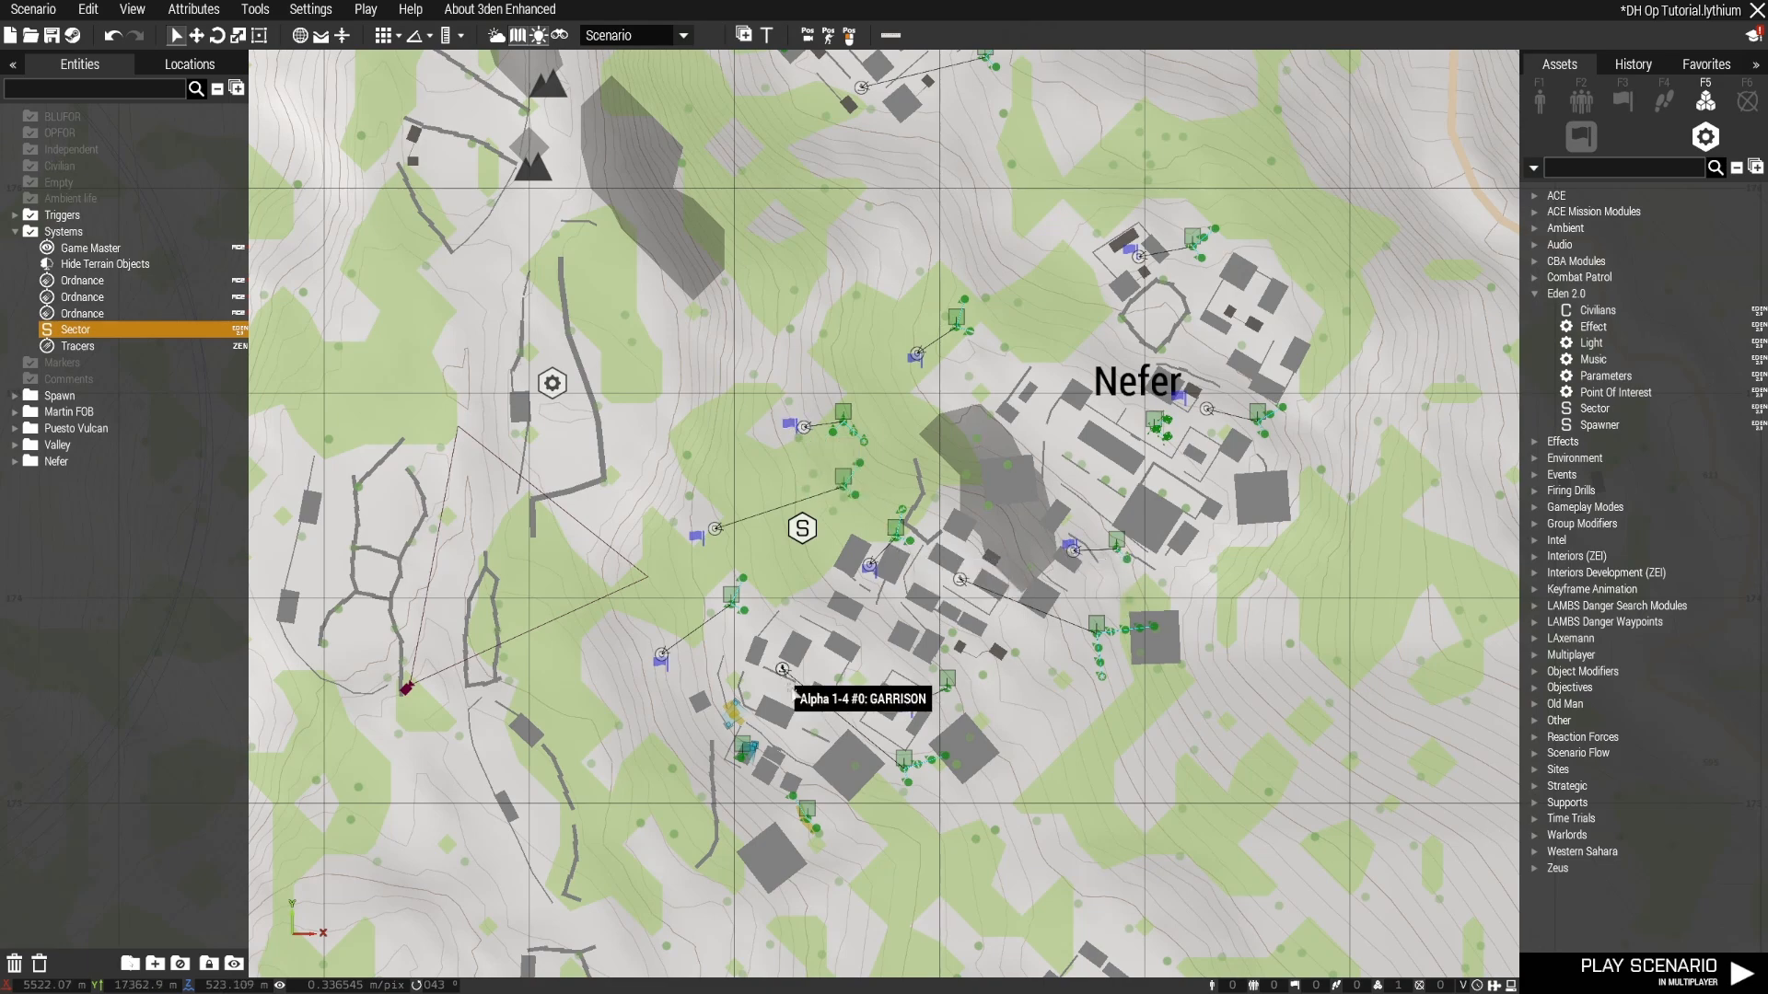
{"action": "scroll", "coordinate": [794, 692], "scroll_direction": "down", "scroll_amount": 5}
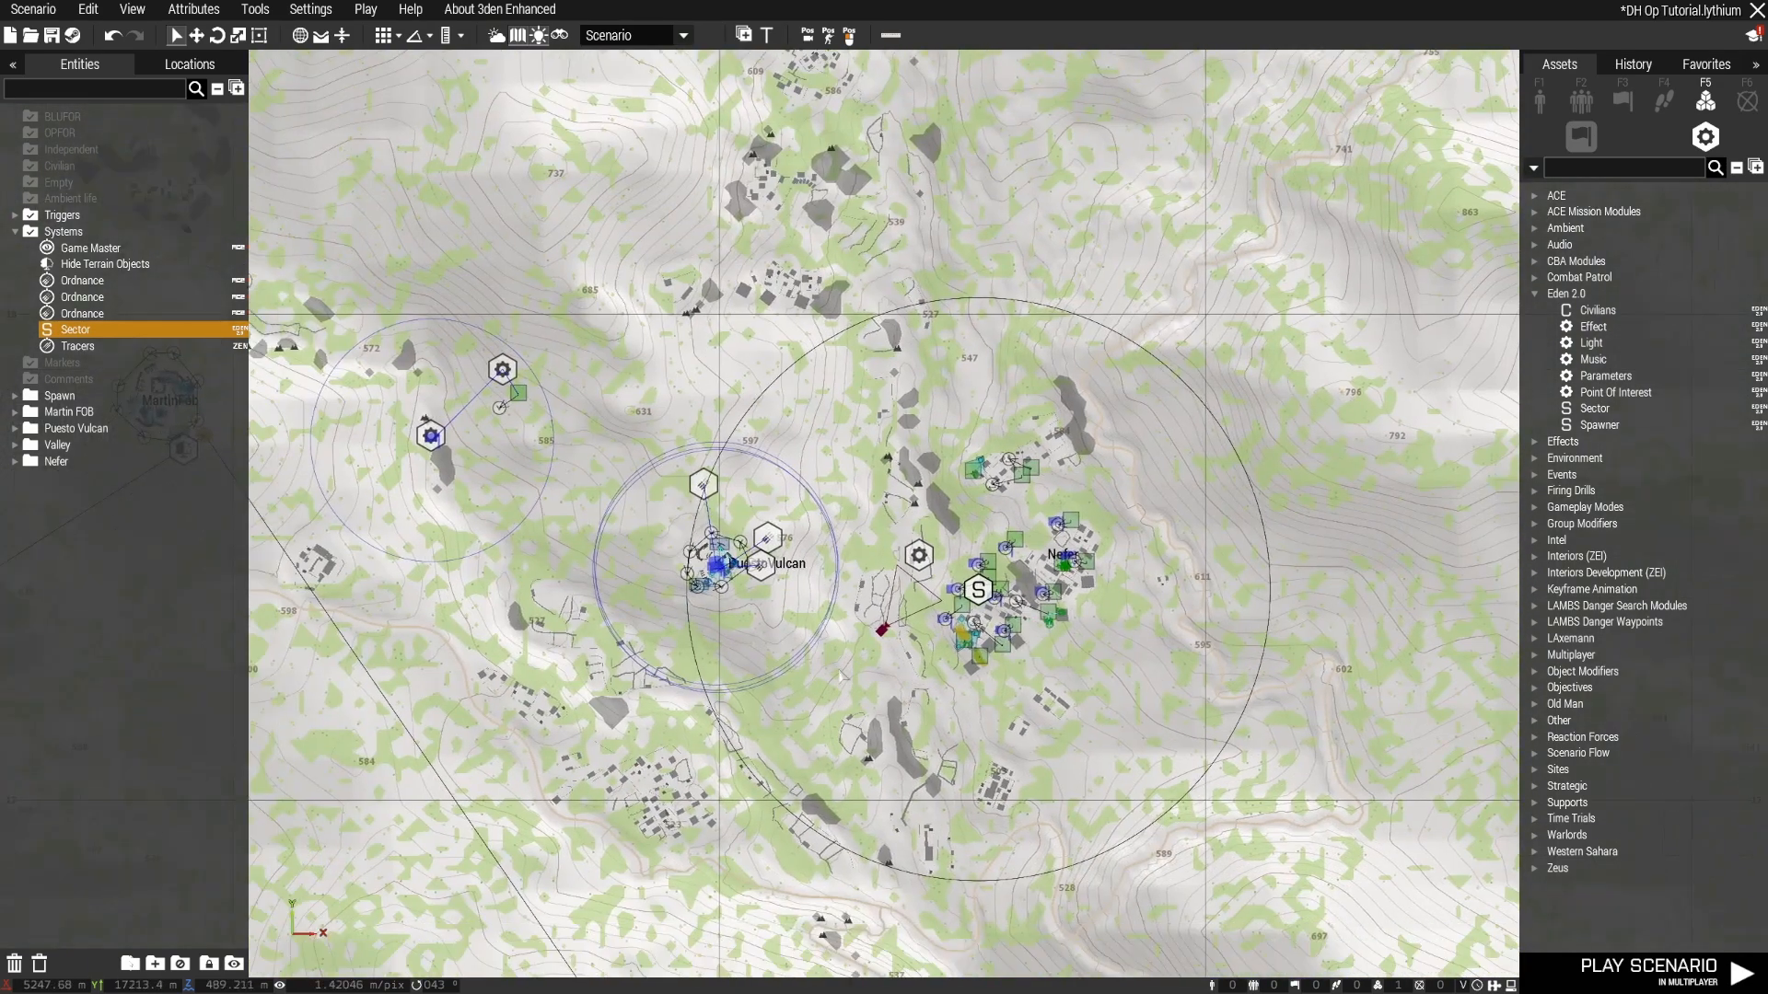
{"action": "right_click_drag", "start_coordinate": [763, 736], "coordinate": [779, 590]}
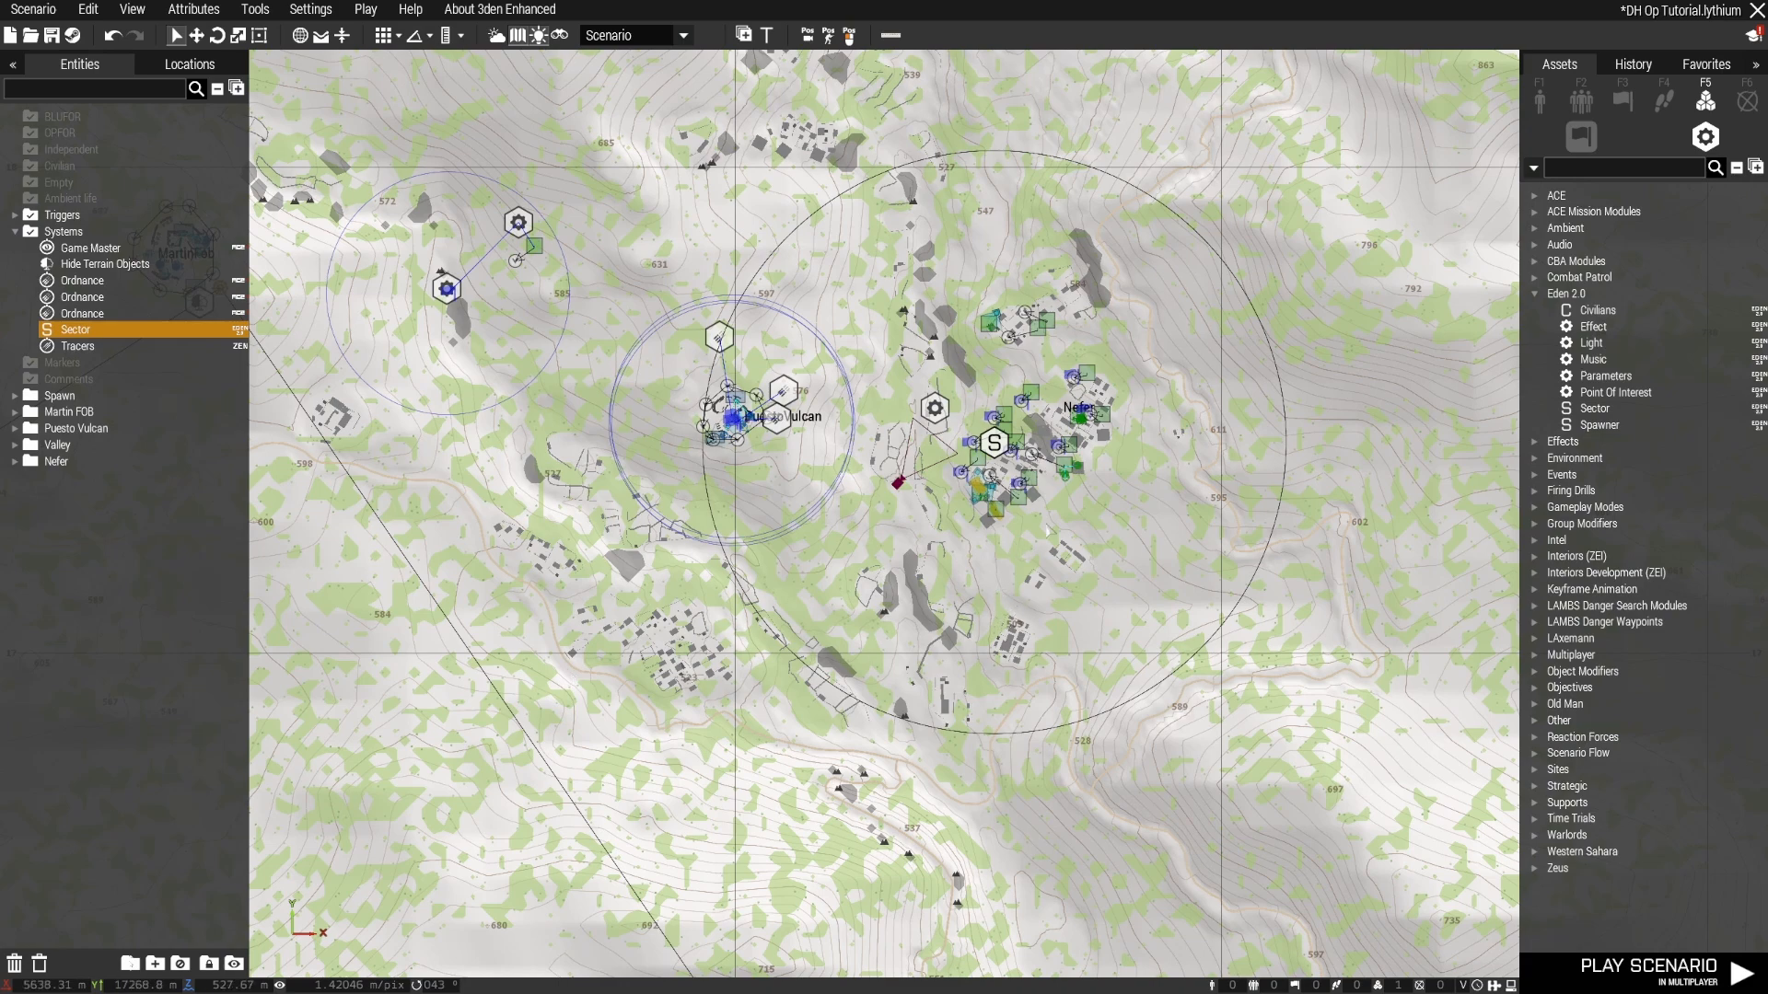
{"action": "scroll", "coordinate": [1057, 507], "scroll_direction": "up", "scroll_amount": 3}
{"action": "scroll", "coordinate": [1058, 508], "scroll_direction": "down", "scroll_amount": 2}
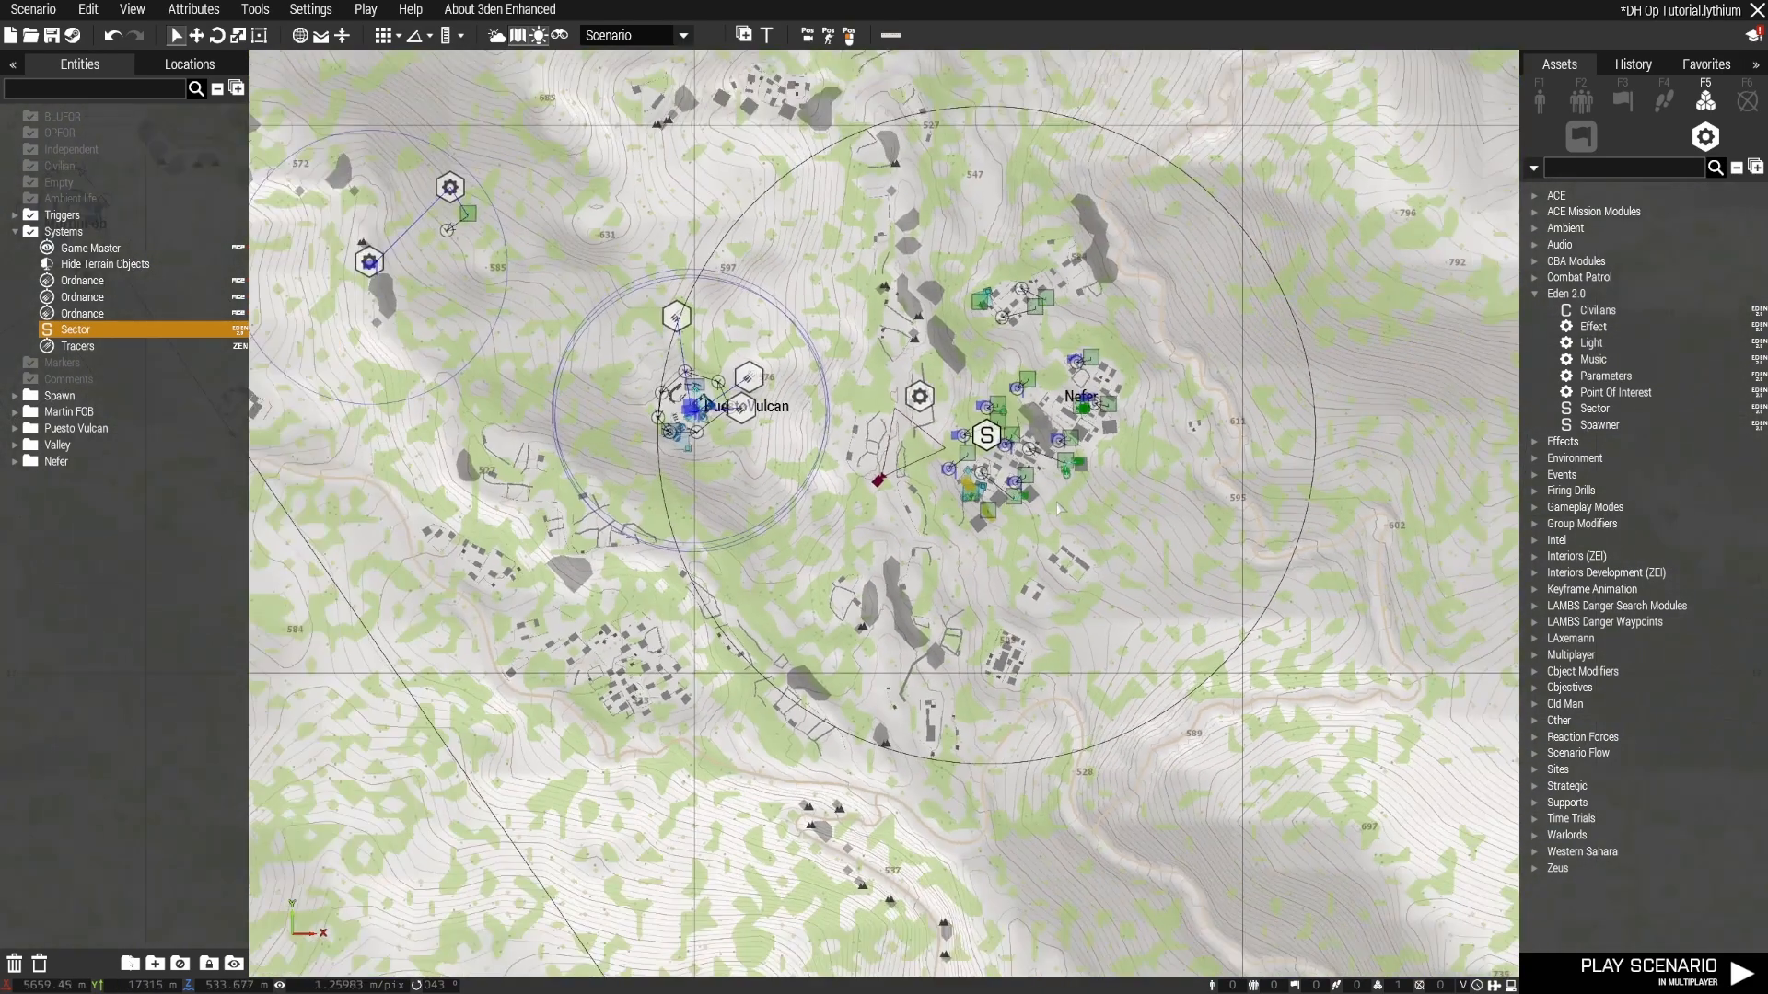
Step: Play the scenario in multiplayer, enter the Zeus interface and go to the insurgent groups around Nefer
{"action": "left_click", "coordinate": [1648, 969]}
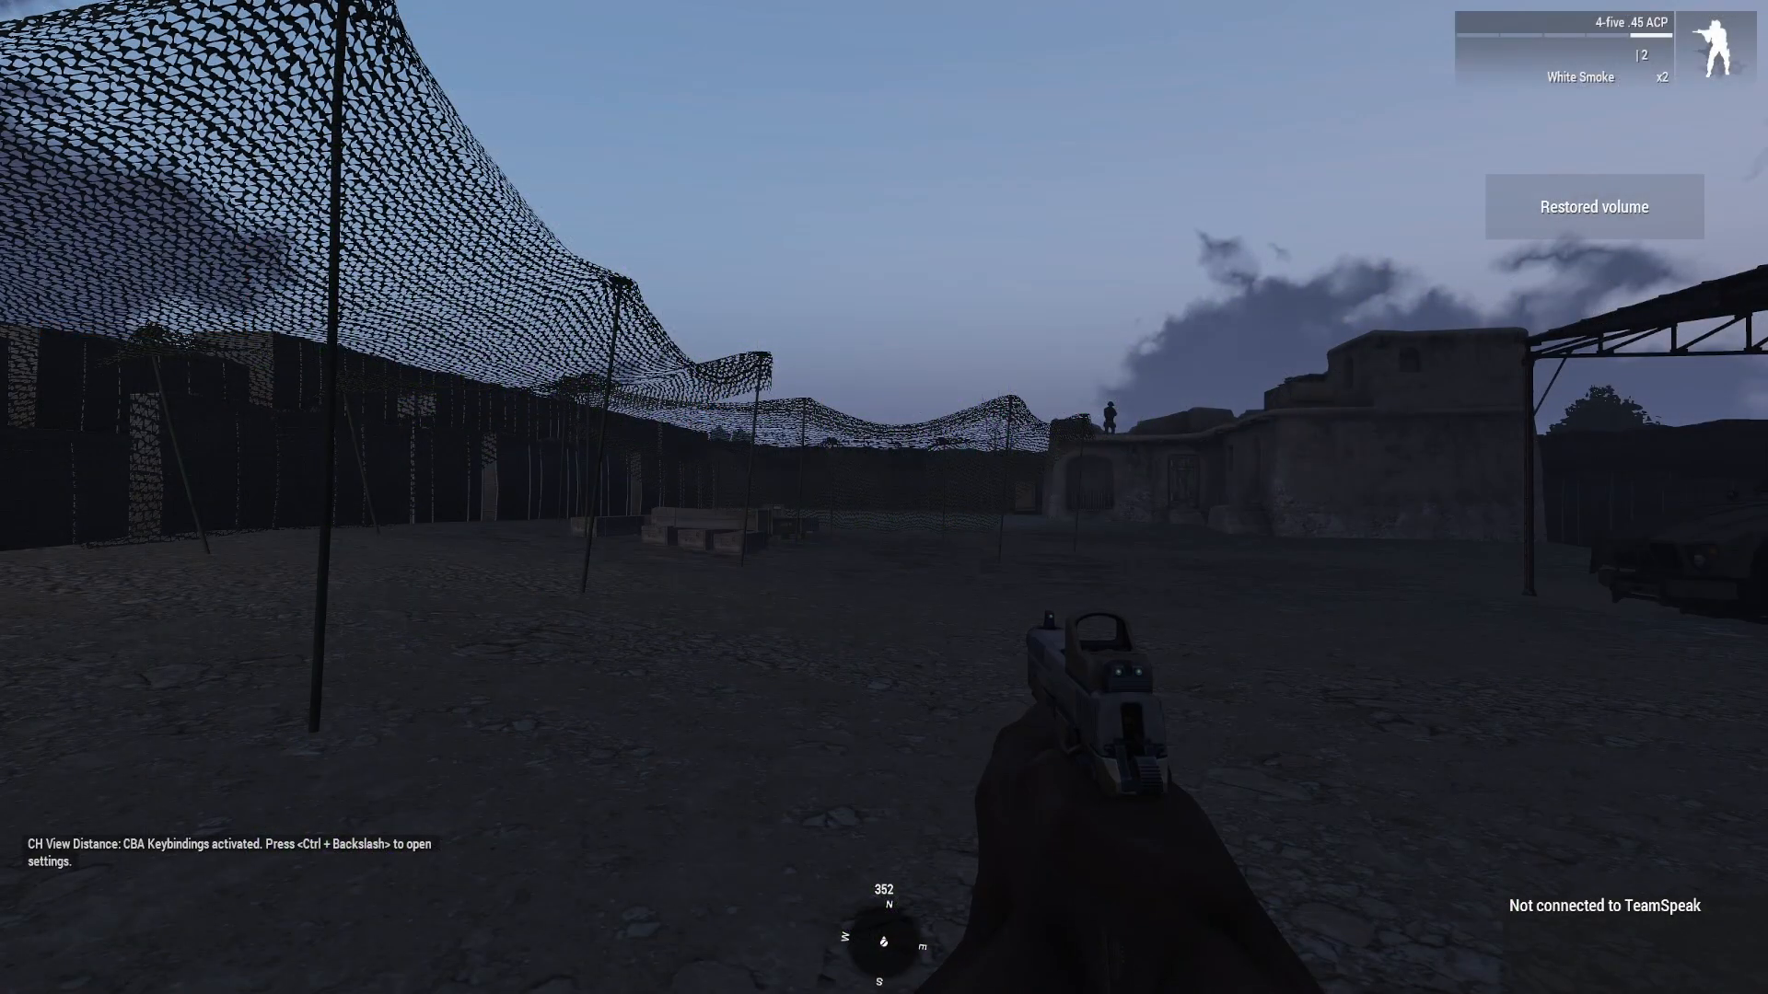
{"action": "key", "text": "y"}
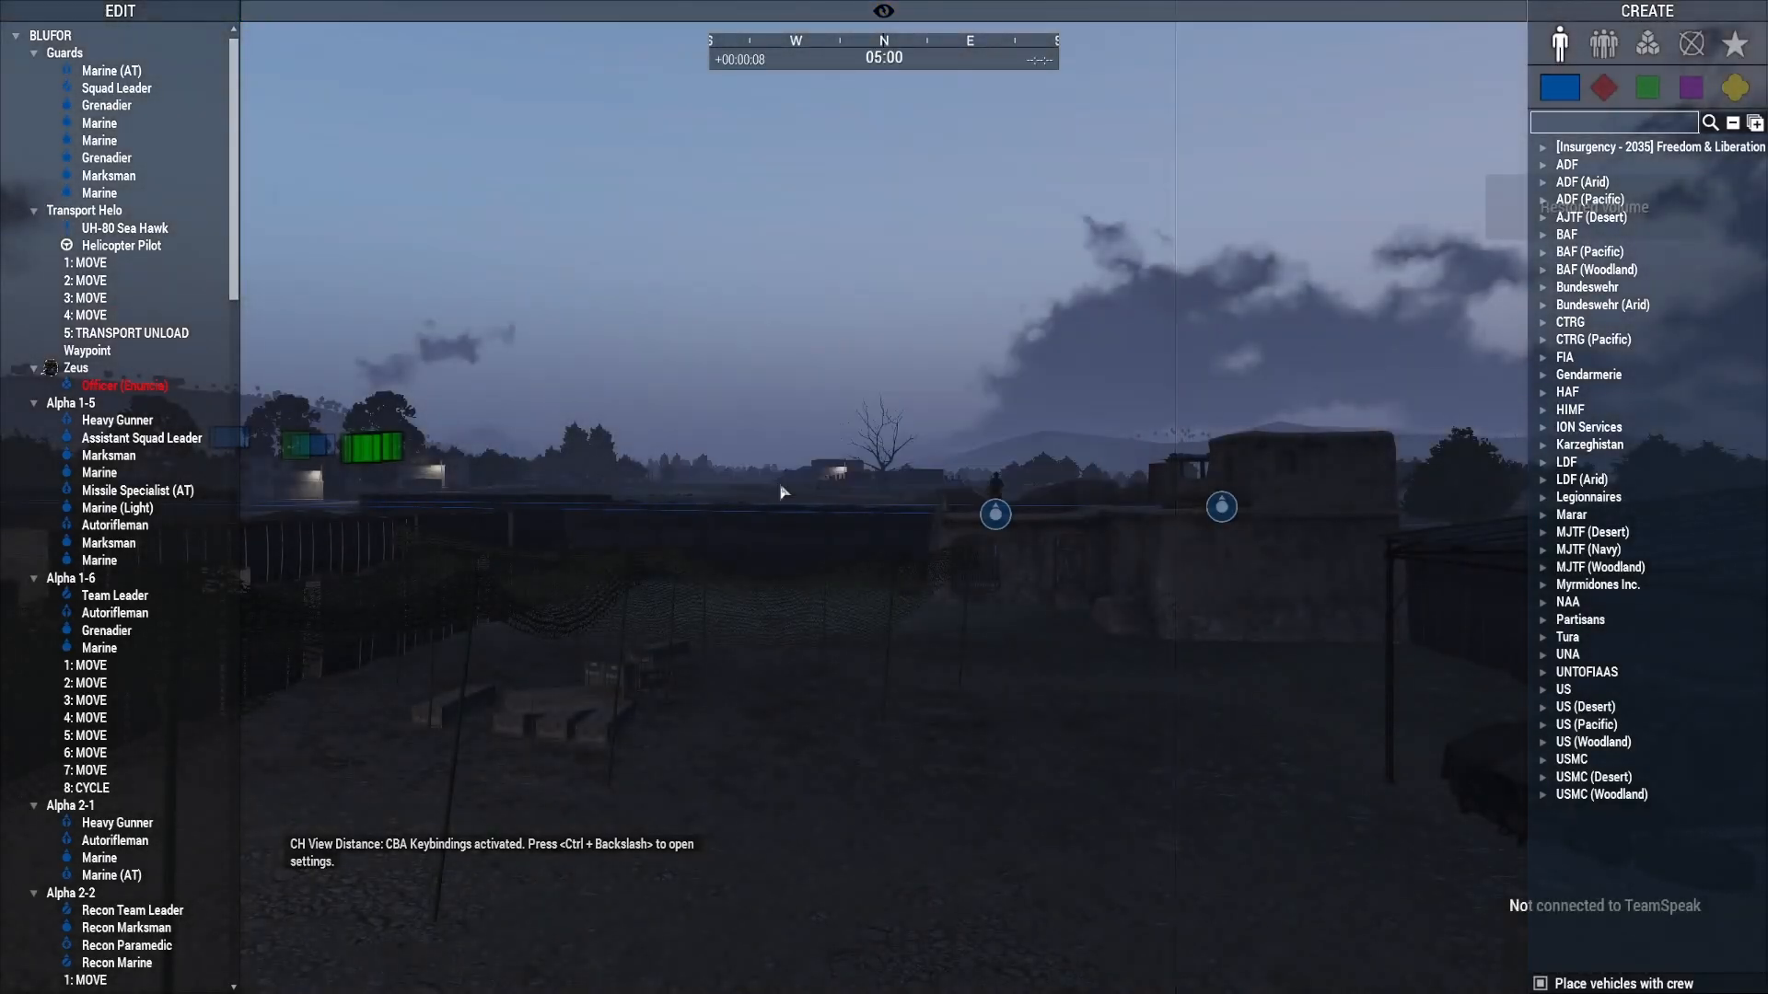
{"action": "key", "text": "m"}
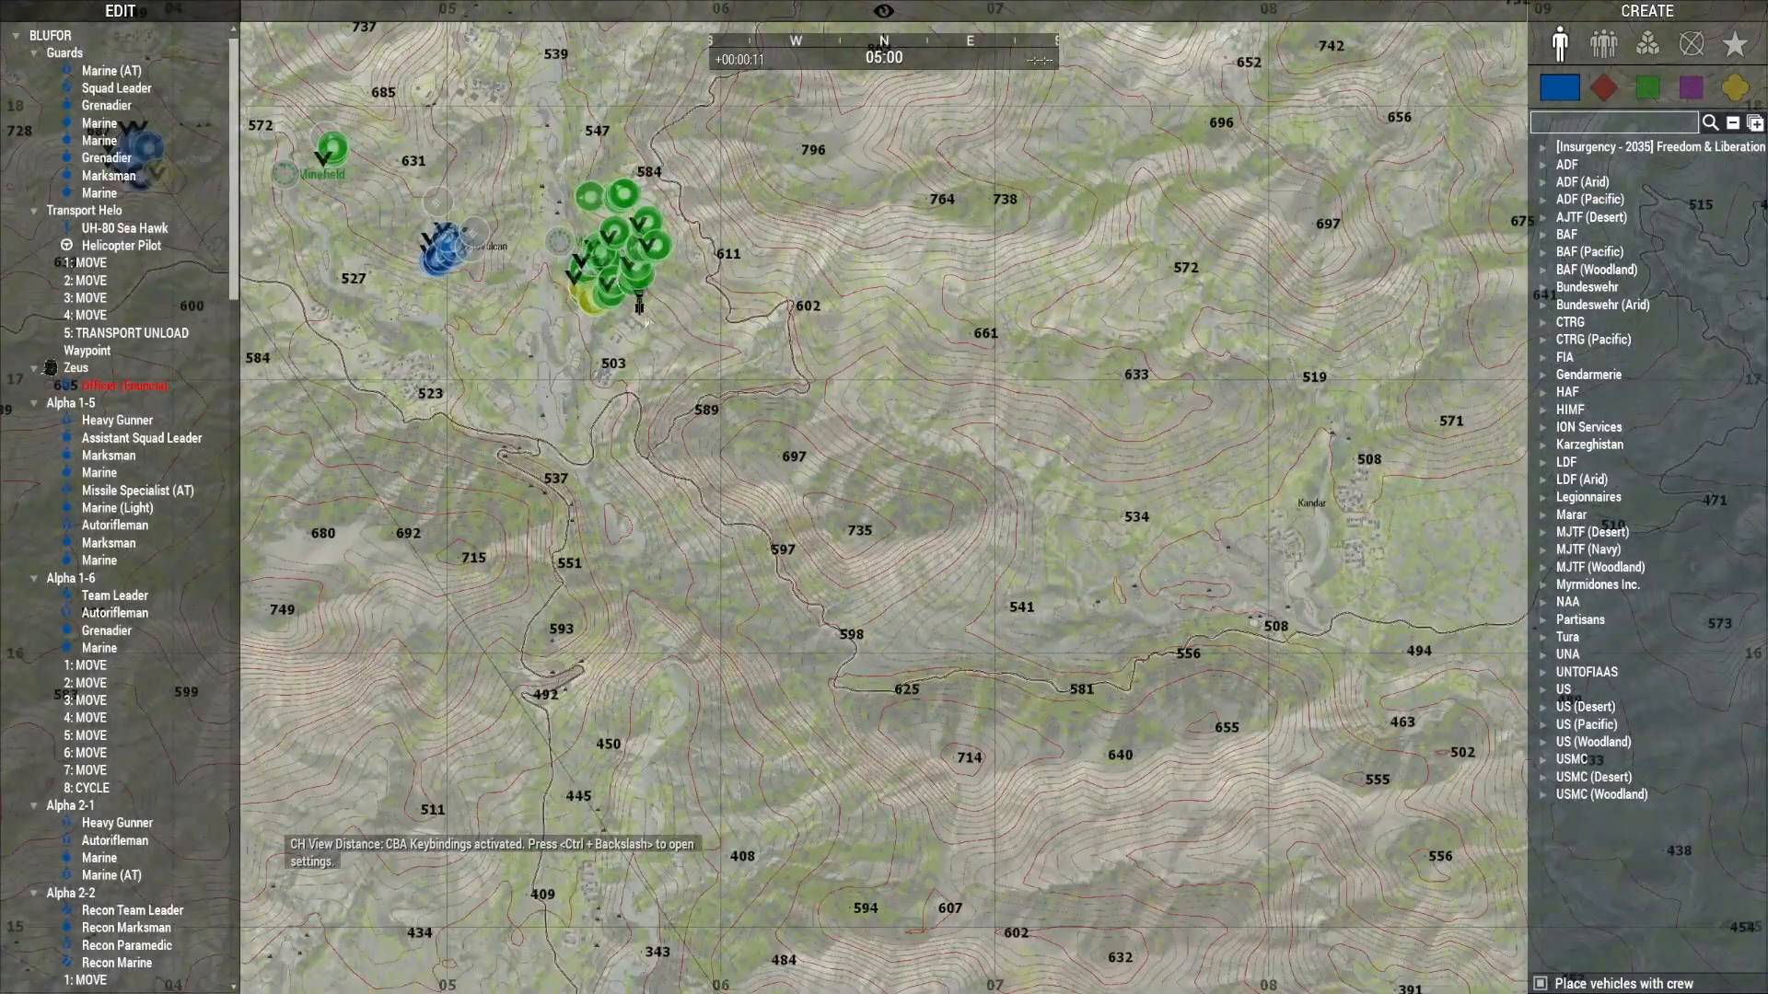
{"action": "key", "text": "m"}
{"action": "key", "text": "w"}
{"action": "right_click_drag", "start_coordinate": [814, 484], "coordinate": [816, 527]}
{"action": "key", "text": "s"}
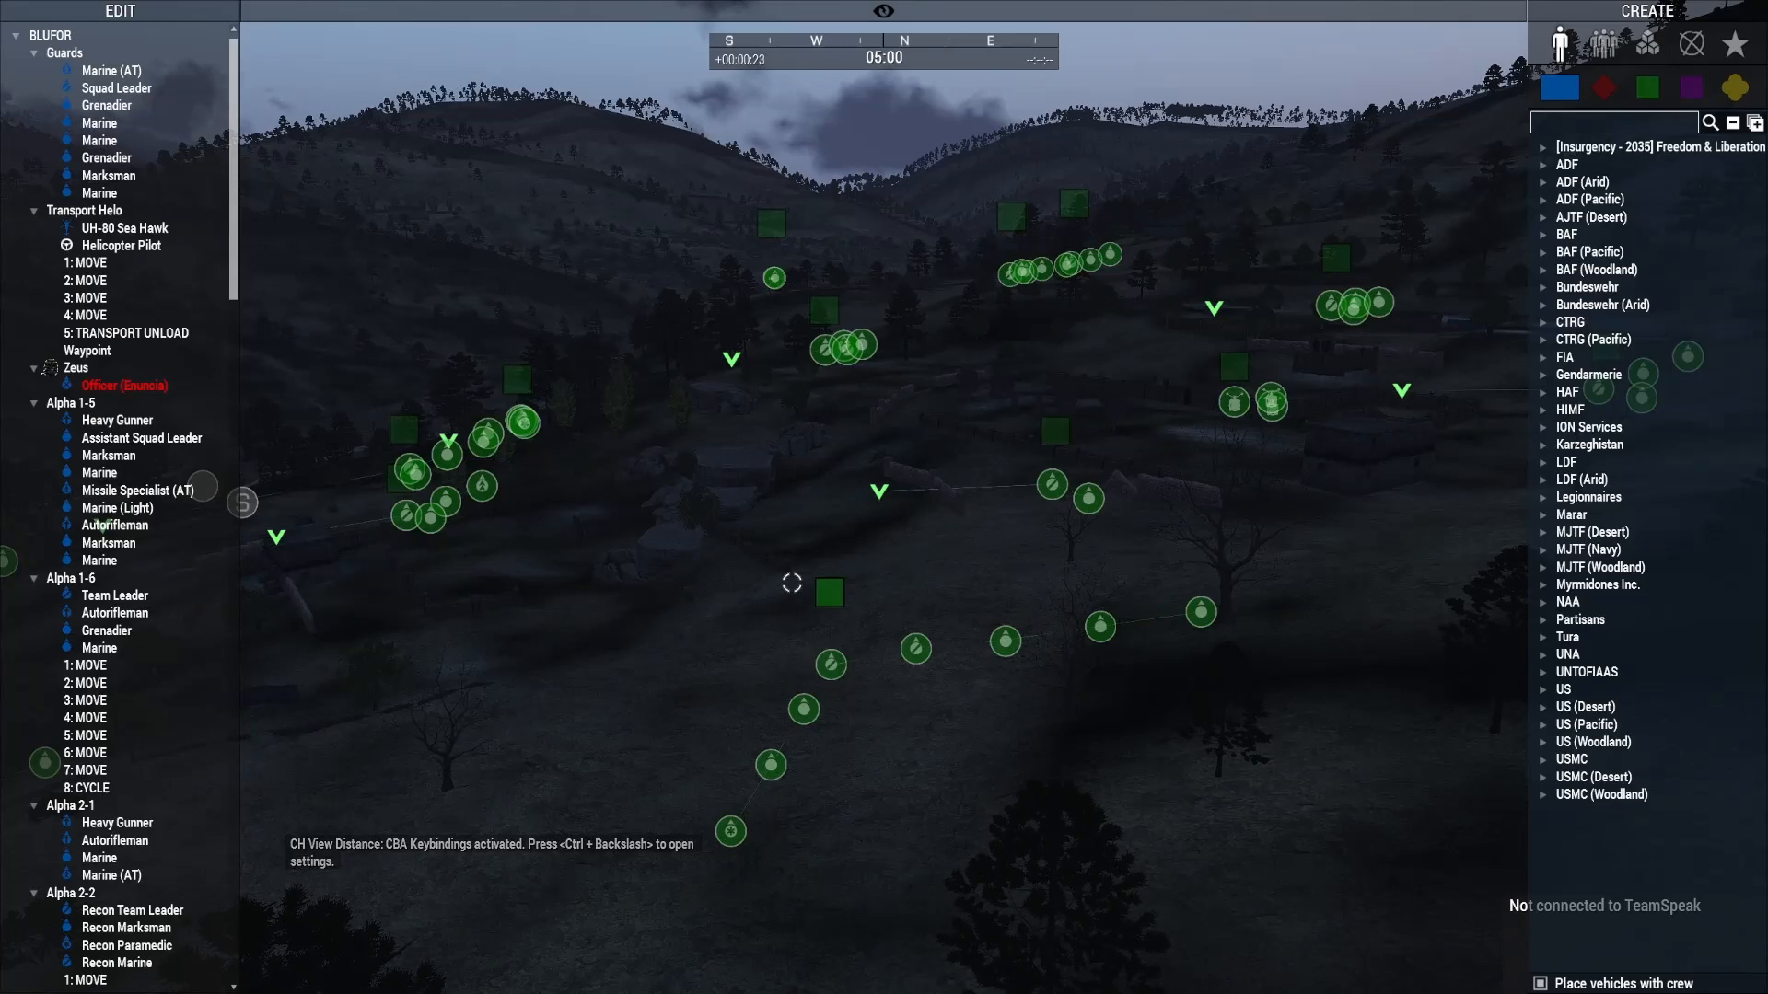
Step: Examine how the insurgent groups are layered along the western approach to Nefer and inside the village
{"action": "right_click_drag", "start_coordinate": [775, 610], "coordinate": [1034, 624]}
{"action": "key", "text": "a"}
{"action": "key", "text": "a"}
{"action": "key", "text": "w"}
{"action": "key", "text": "a"}
{"action": "key", "text": "a"}
{"action": "key", "text": "a"}
{"action": "key", "text": "w"}
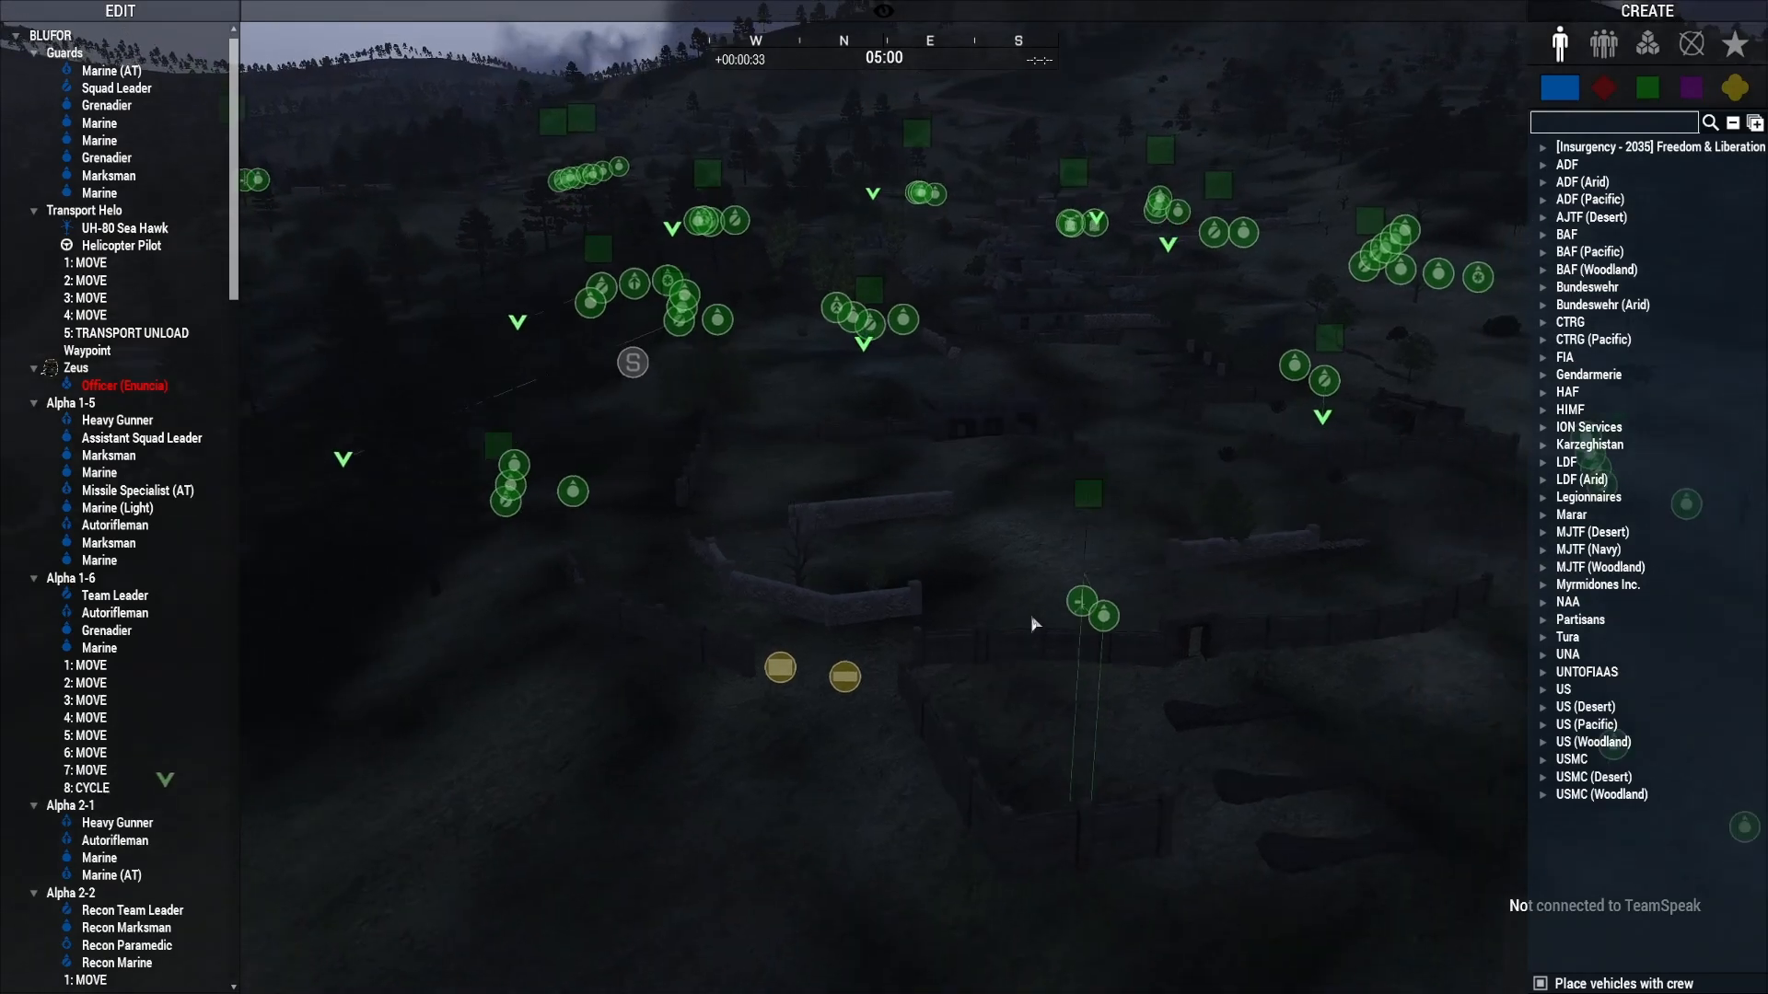
{"action": "key", "text": "w"}
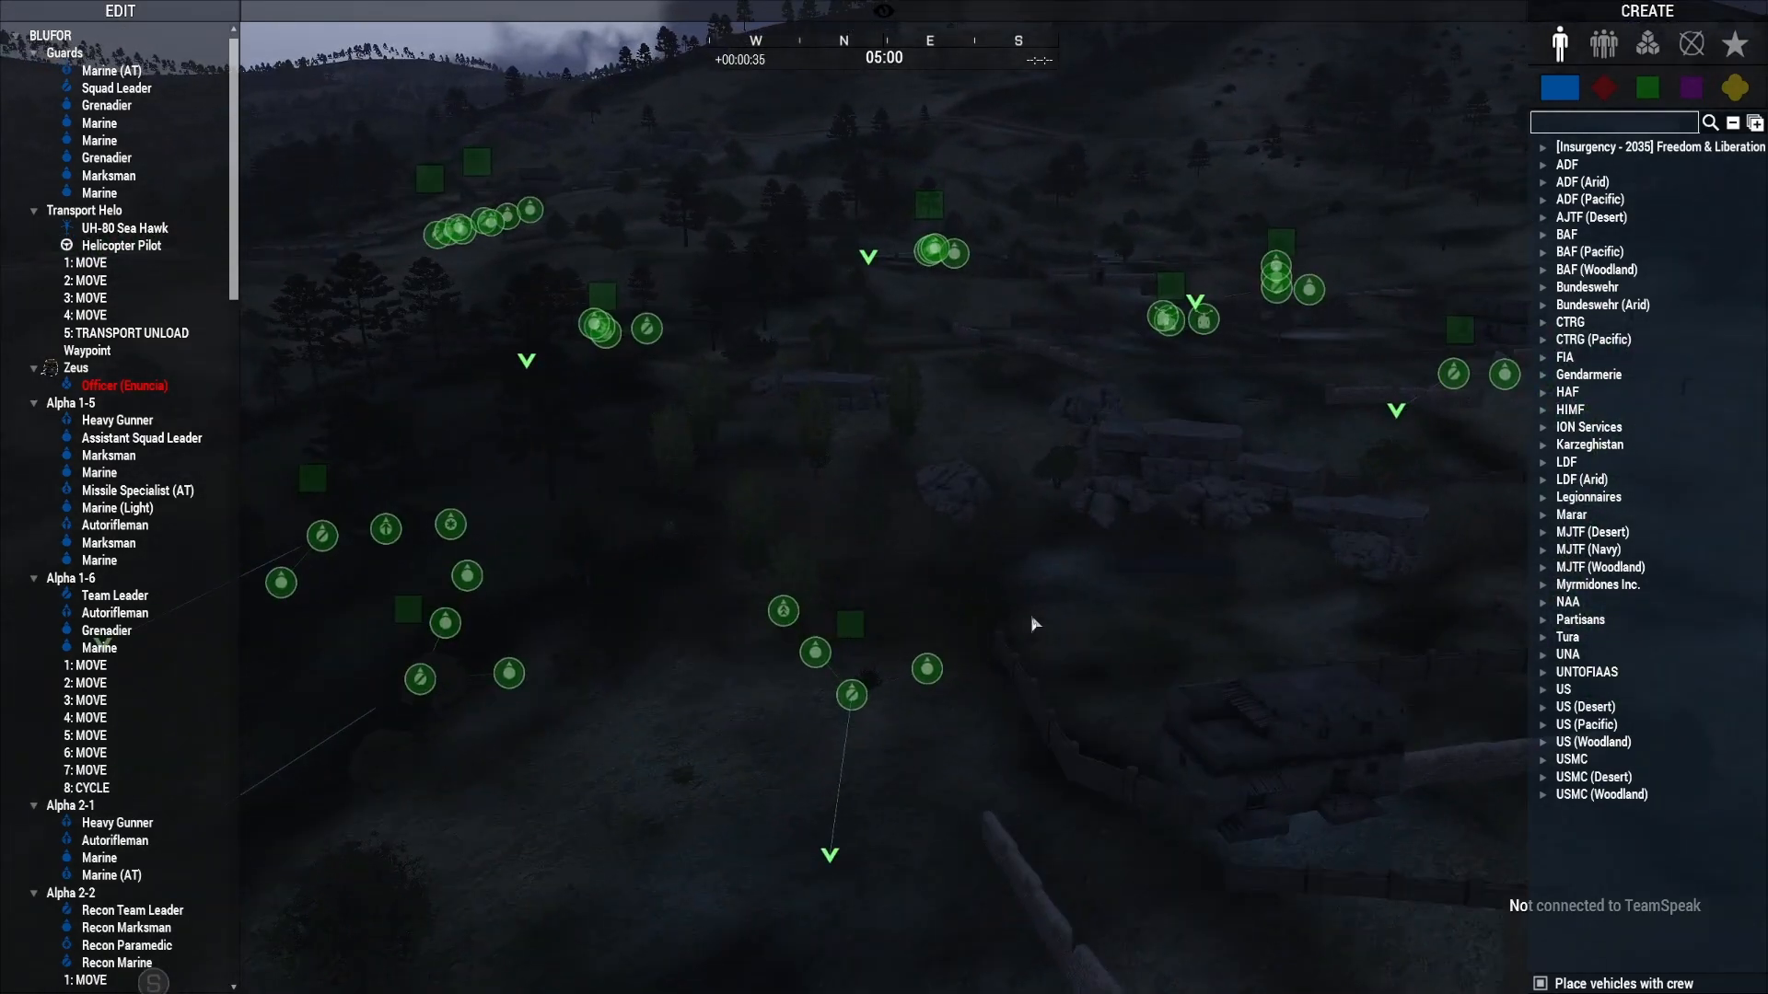
{"action": "key", "text": "s"}
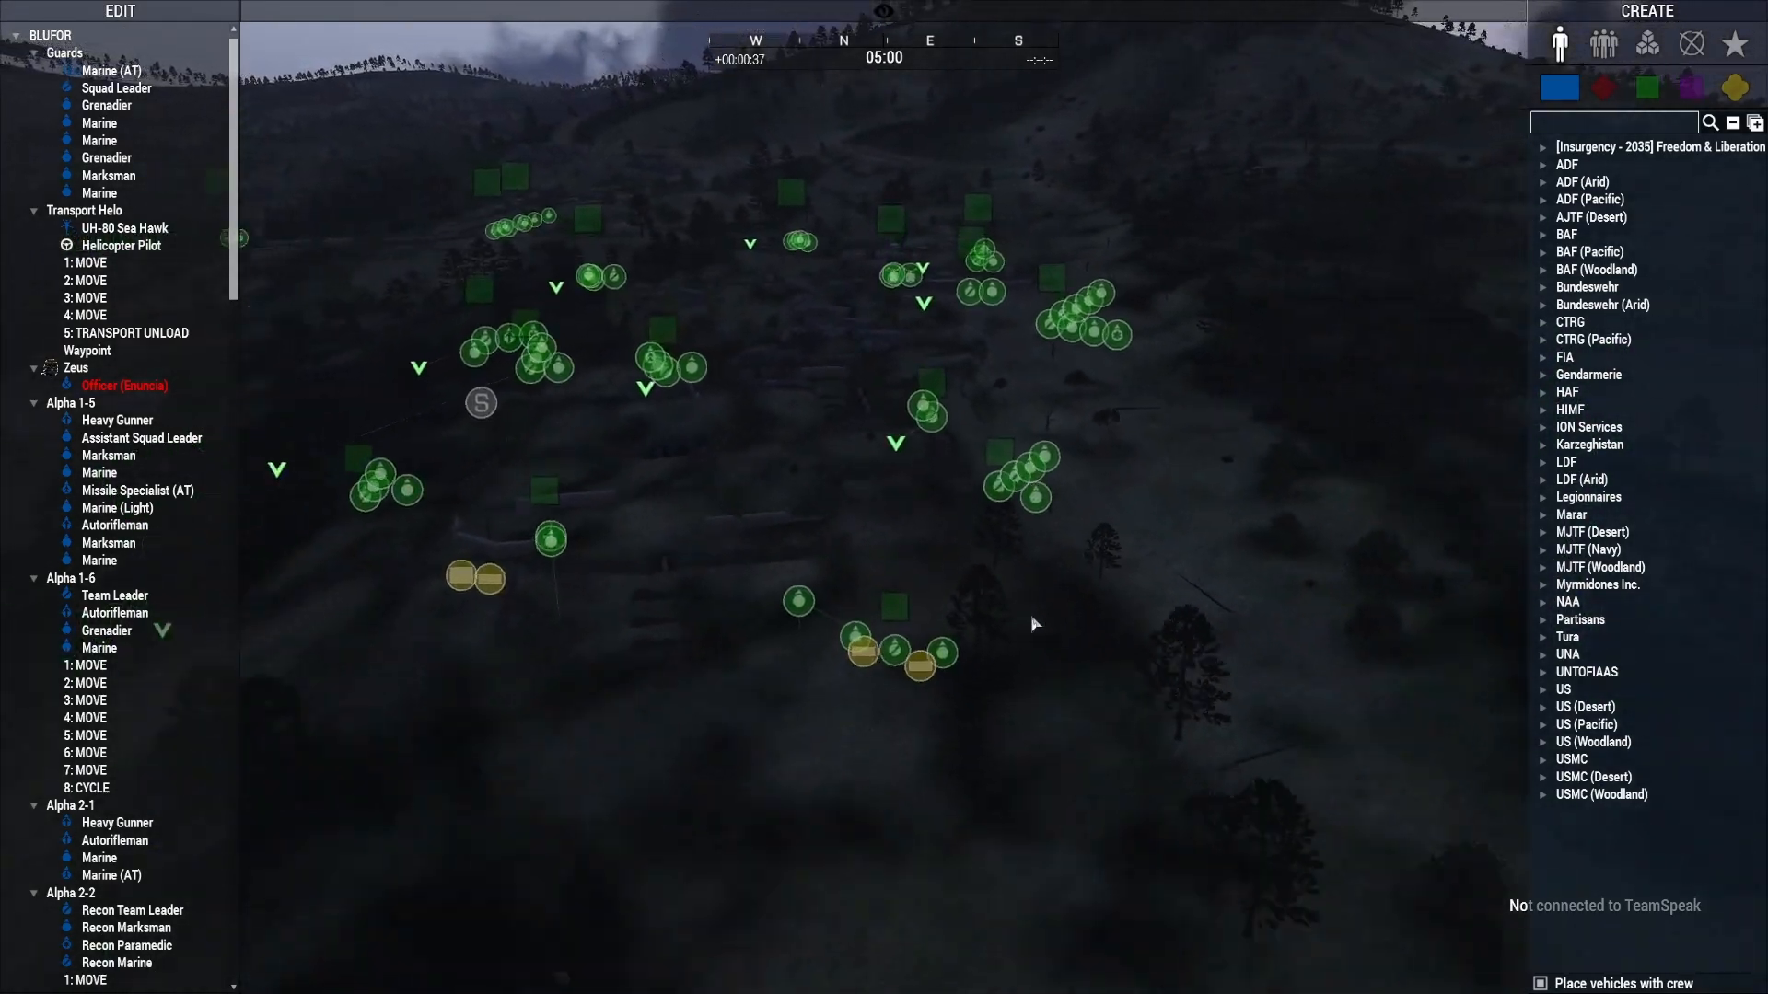
{"action": "key", "text": "s"}
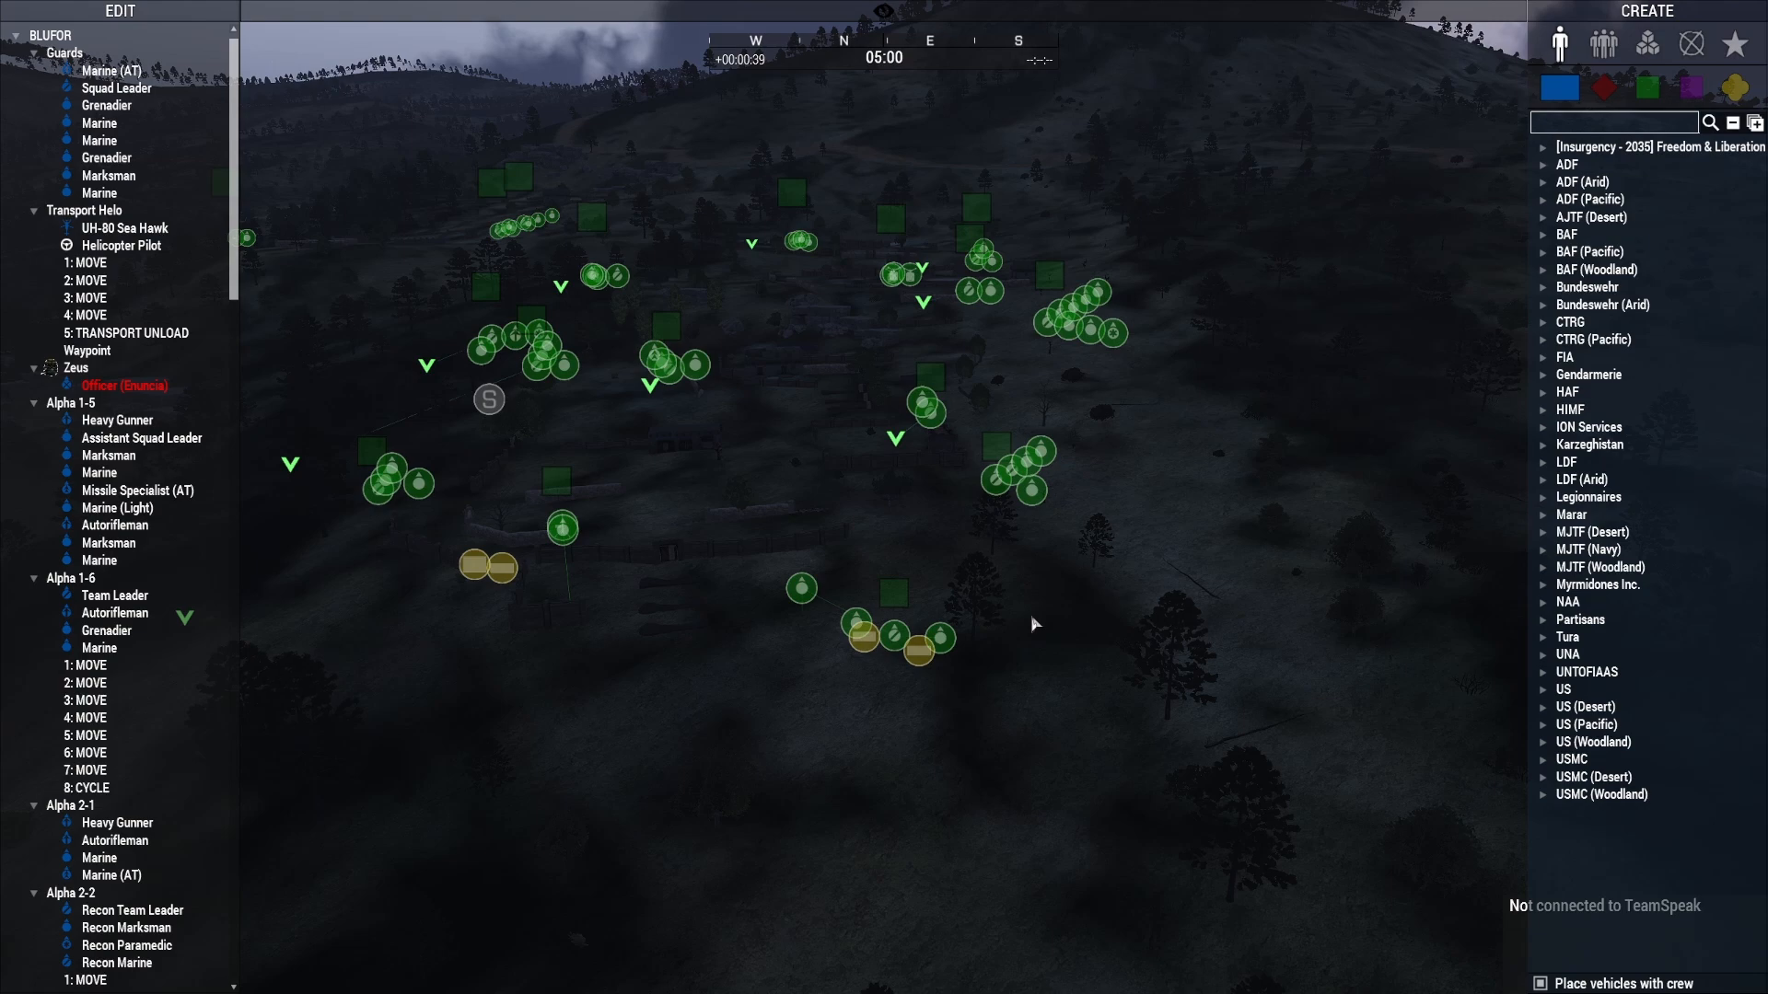
{"action": "right_click_drag", "start_coordinate": [1031, 615], "coordinate": [1108, 619]}
{"action": "key", "text": "s"}
{"action": "key", "text": "s"}
{"action": "key", "text": "a"}
{"action": "key", "text": "w"}
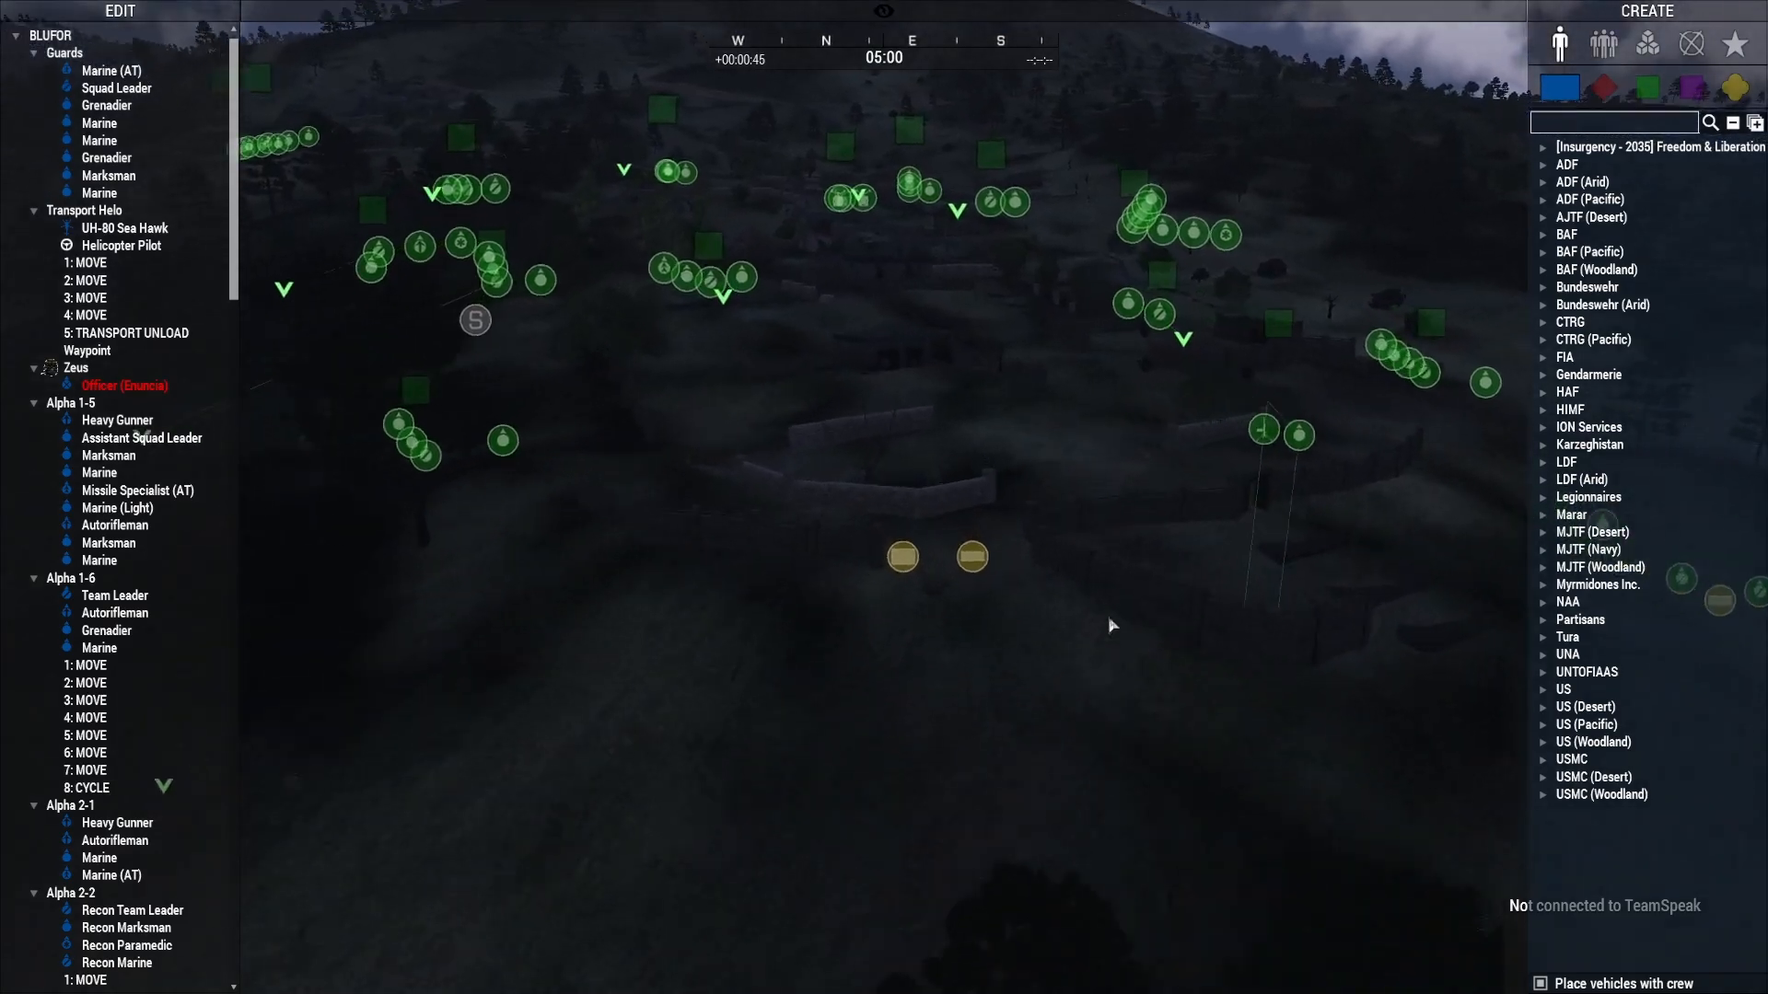
{"action": "key", "text": "d"}
Step: Place a HAF Men (QRF) Asst. Missile Specialist (AT) near the walls at Nefer as a test unit, then delete it
{"action": "left_click", "coordinate": [1551, 396]}
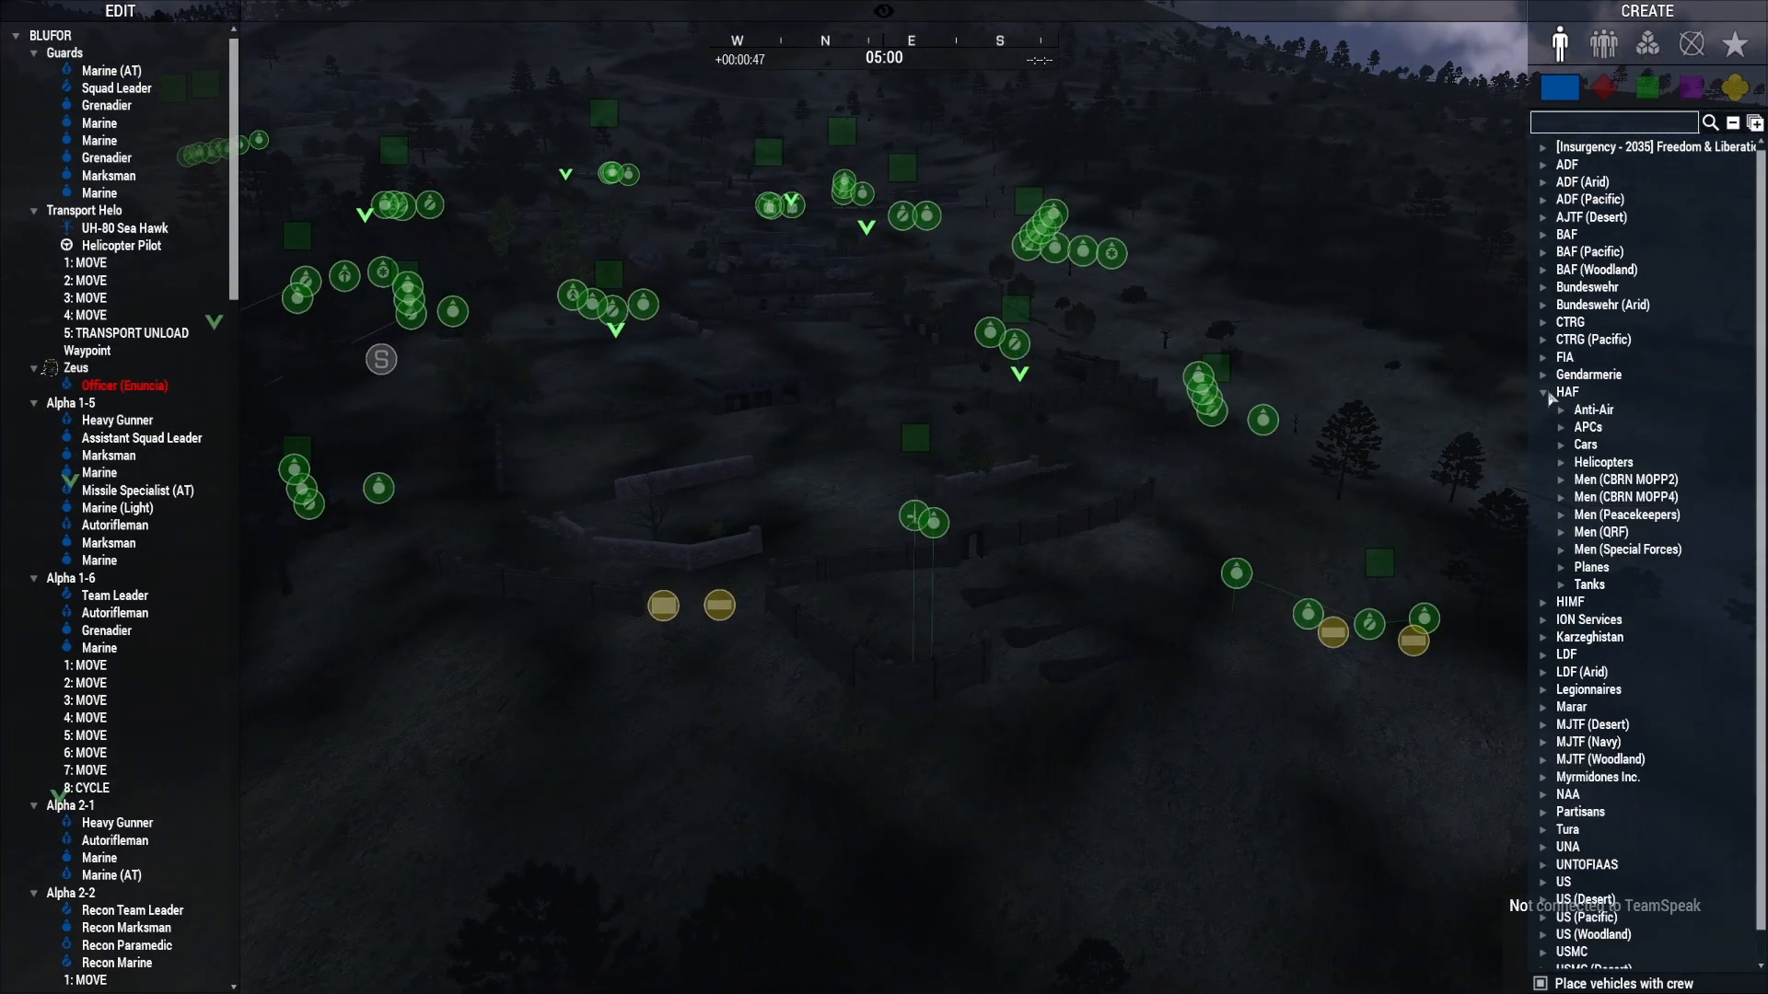
{"action": "left_click", "coordinate": [1561, 532]}
{"action": "left_click", "coordinate": [1676, 549]}
{"action": "left_click", "coordinate": [790, 460]}
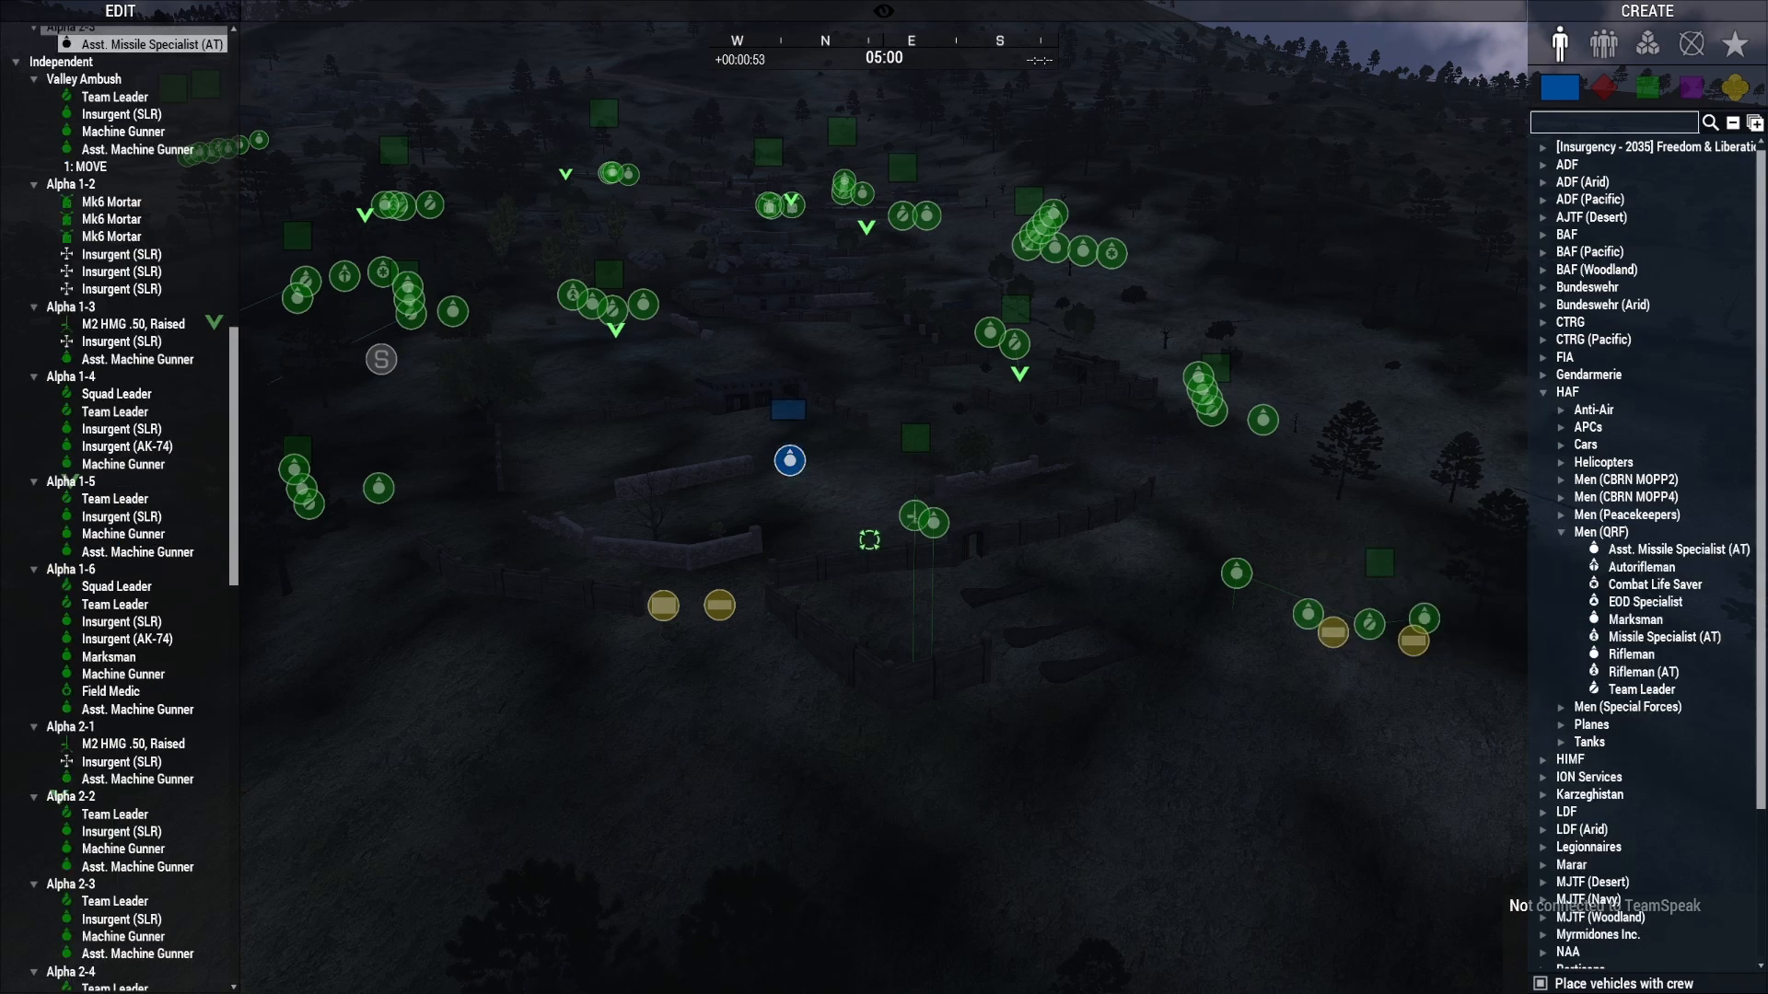
{"action": "key", "text": "w"}
{"action": "scroll", "coordinate": [925, 636], "scroll_direction": "up", "scroll_amount": 3}
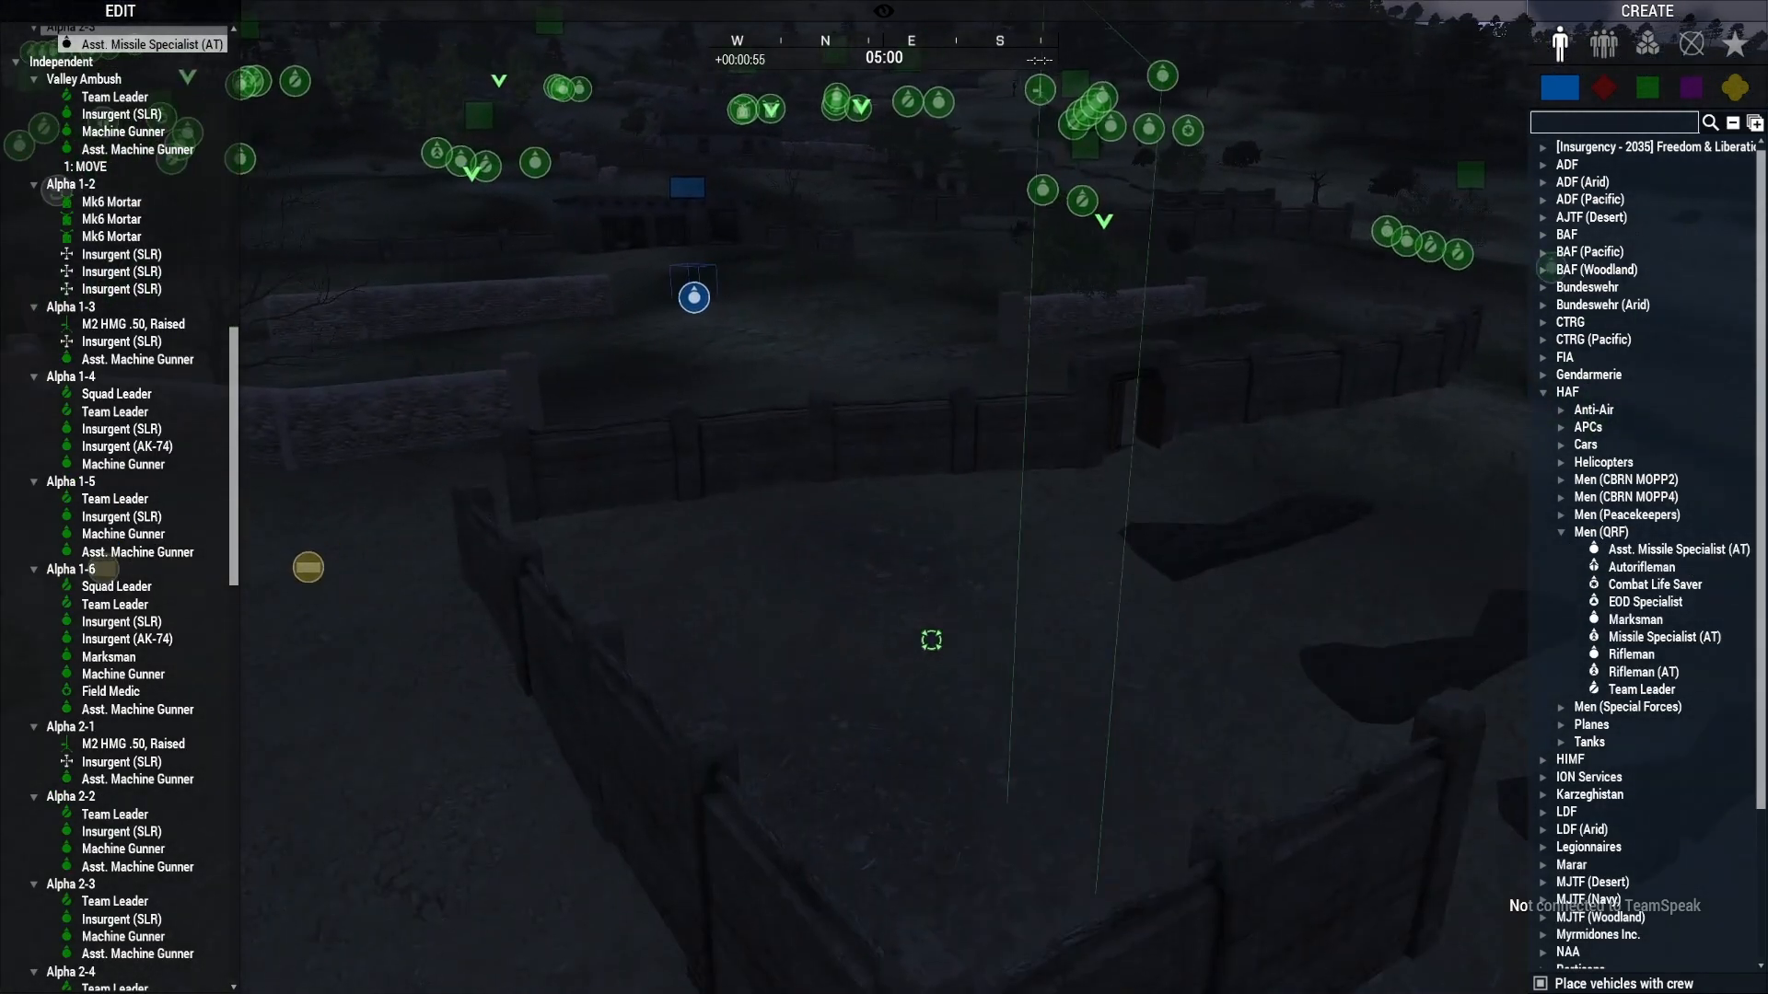
{"action": "right_click_drag", "start_coordinate": [931, 639], "coordinate": [915, 649]}
{"action": "scroll", "coordinate": [916, 649], "scroll_direction": "down", "scroll_amount": 3}
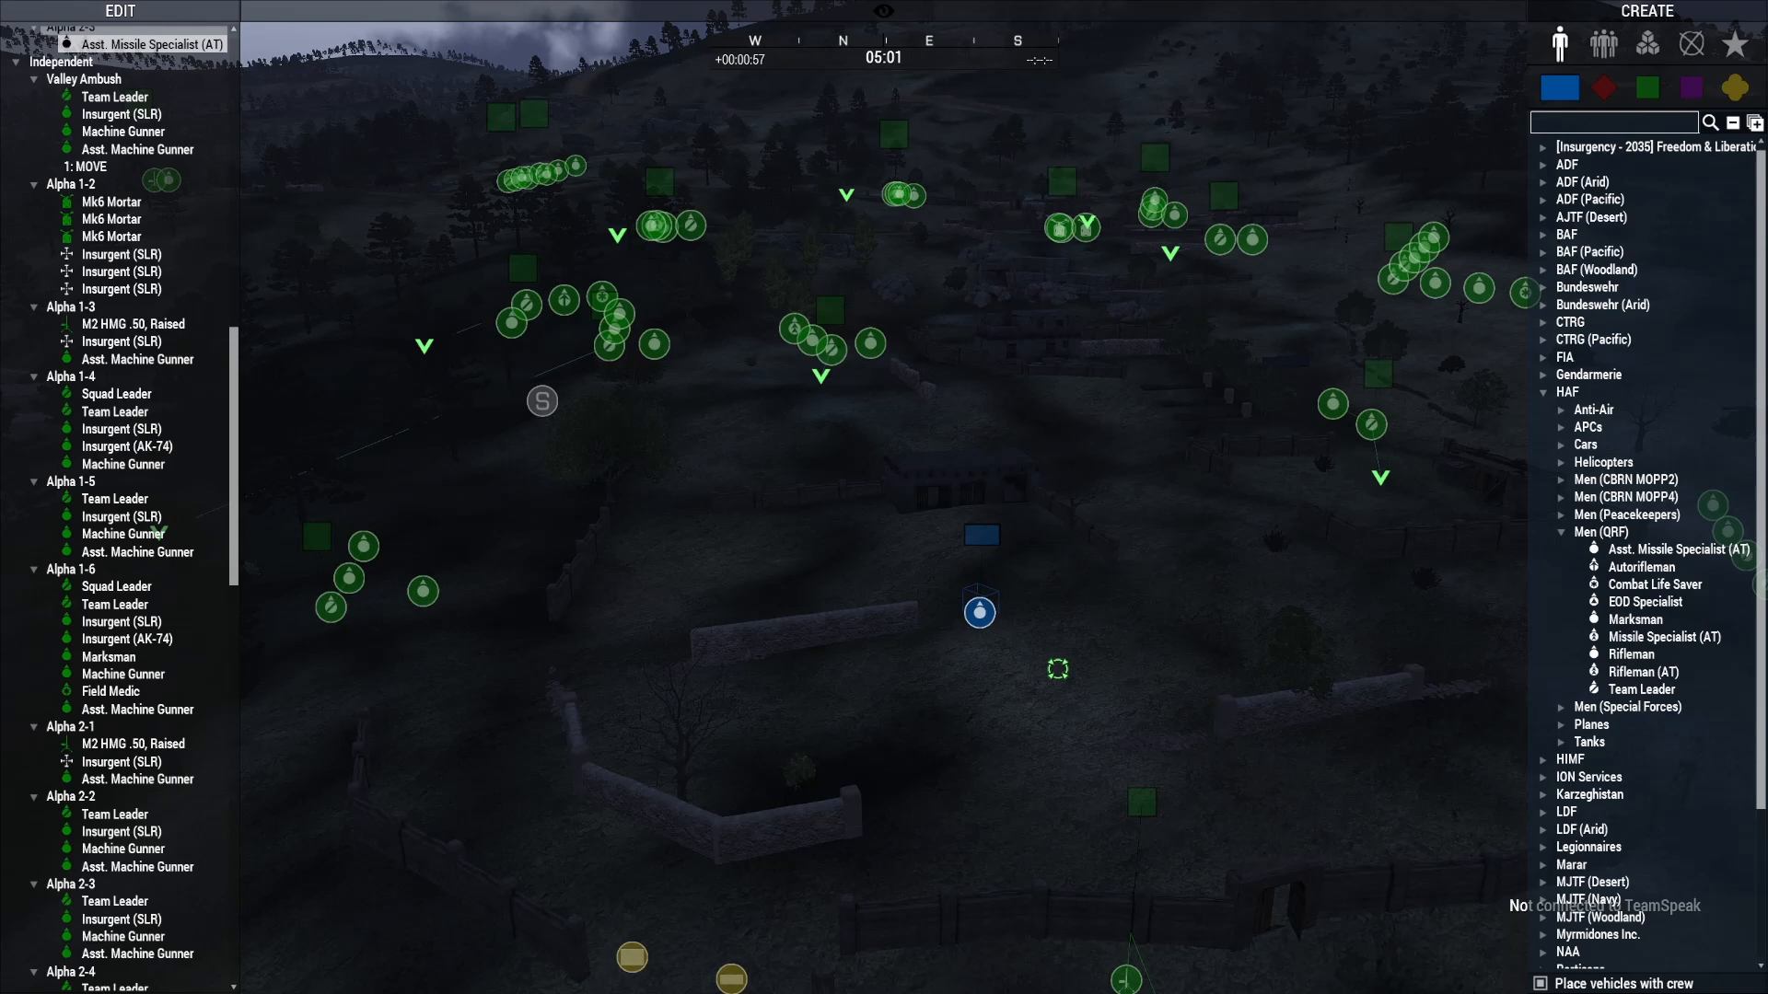
{"action": "key", "text": "Delete"}
Step: Teleport the Zeus unit to the open slope outside Nefer
{"action": "key", "text": "s"}
{"action": "key", "text": "a"}
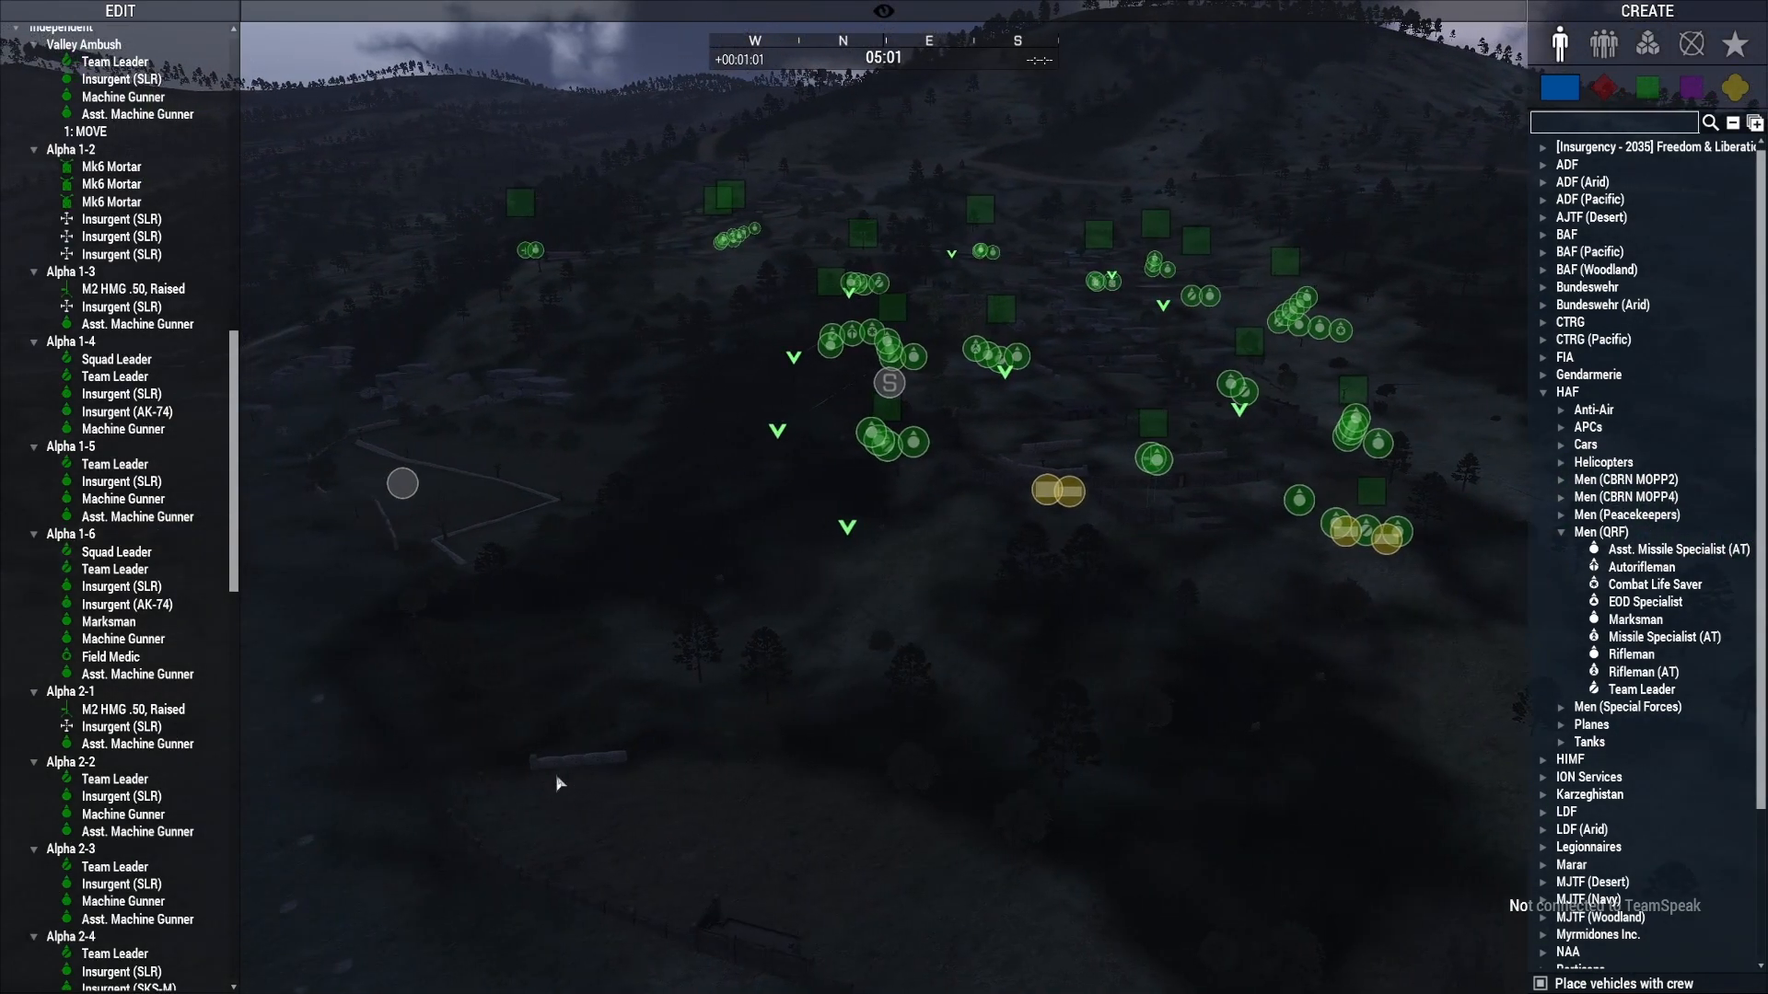
{"action": "right_click", "coordinate": [565, 780]}
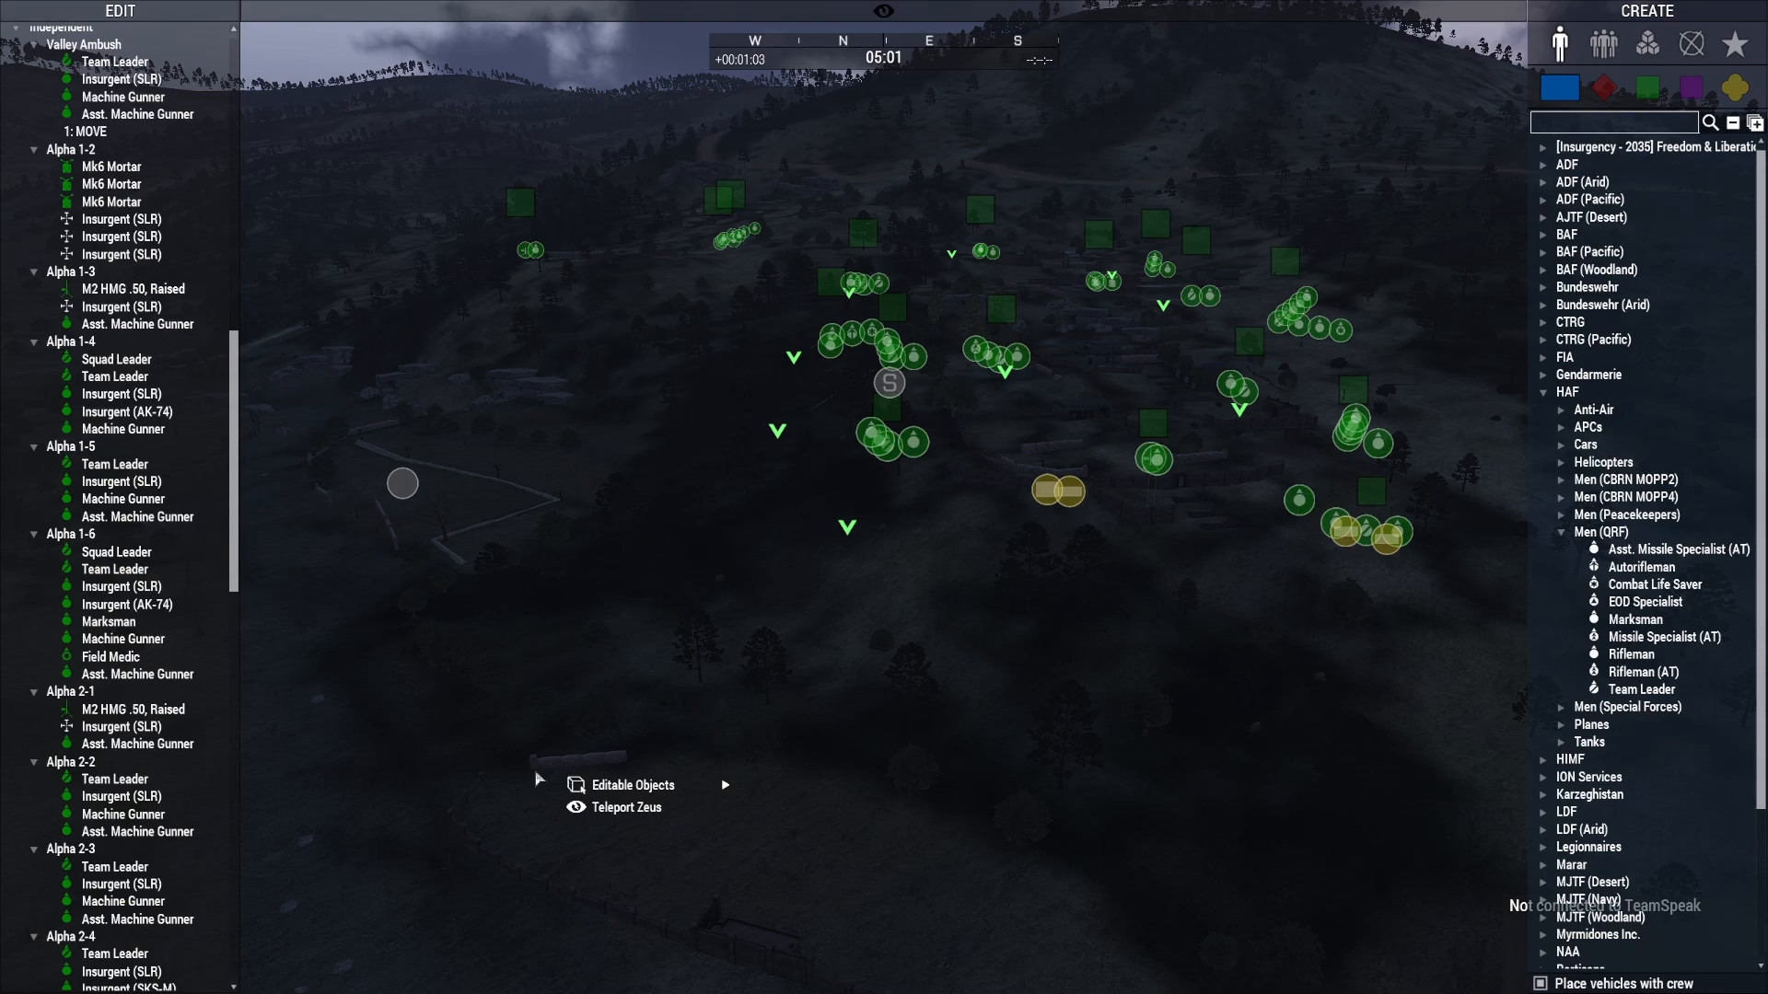
{"action": "left_click", "coordinate": [626, 808]}
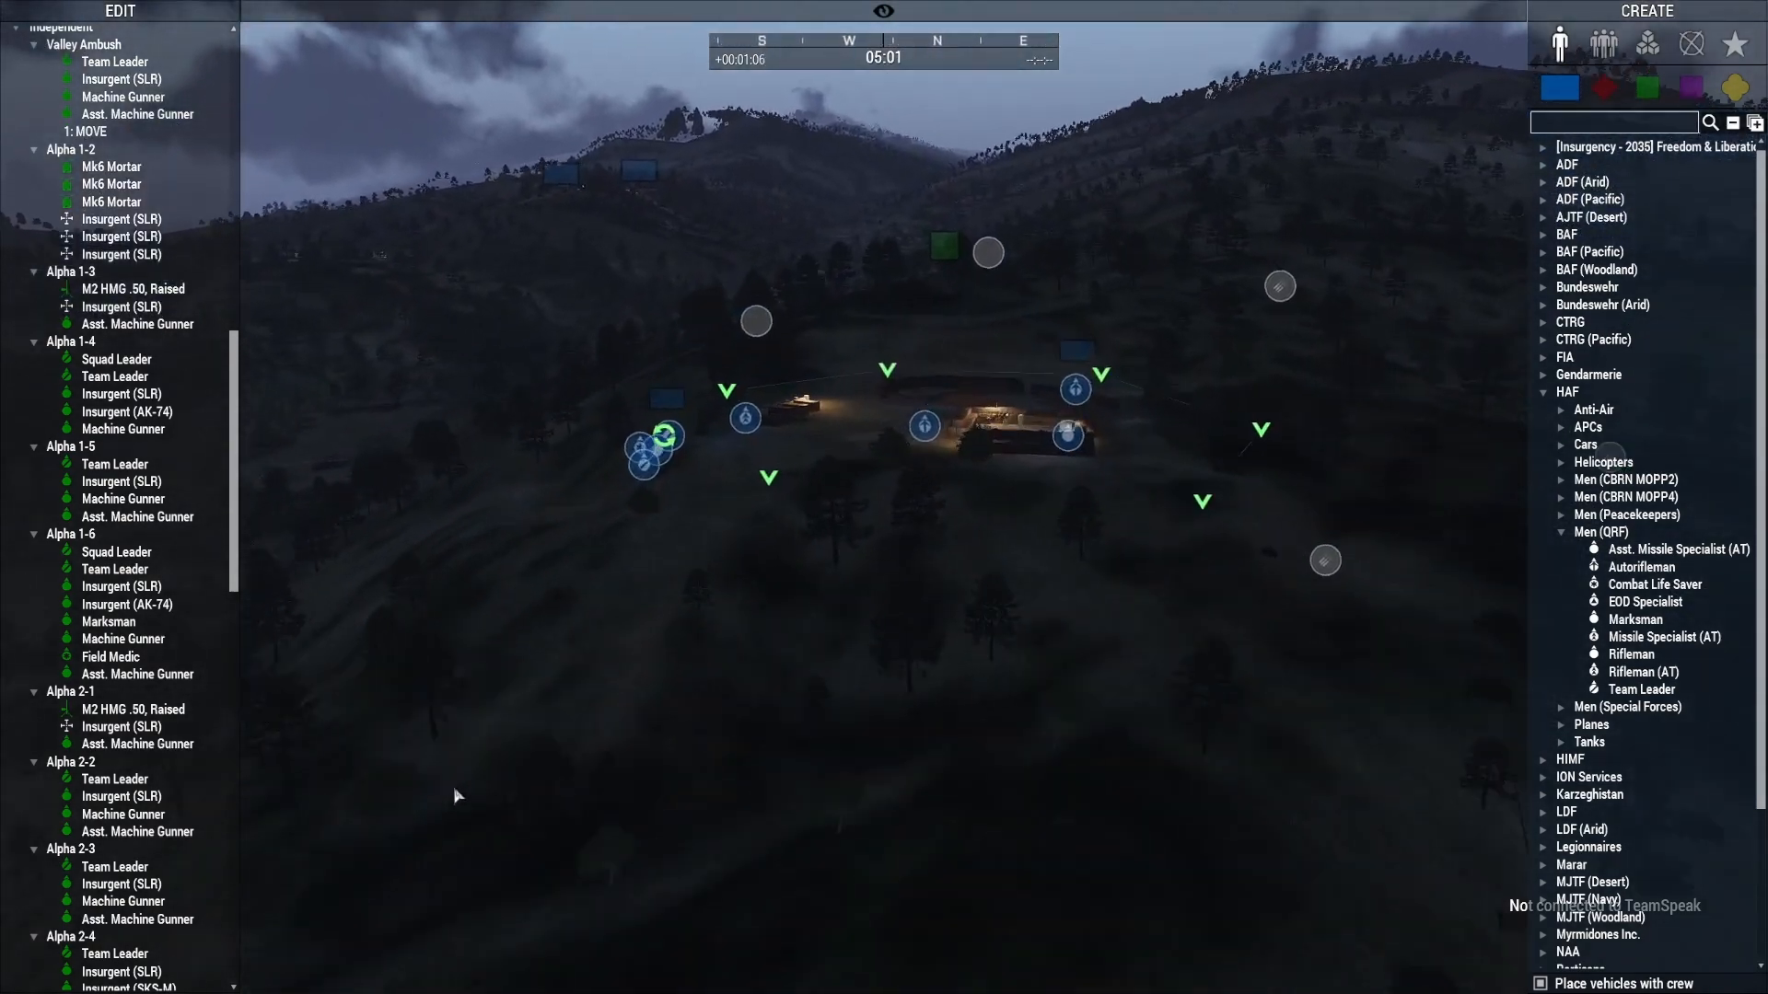
Step: Inspect the Puesto Vulcan outpost, its friendly squads and the patrol waypoints around it
{"action": "right_click_drag", "start_coordinate": [455, 791], "coordinate": [462, 813]}
{"action": "key", "text": "w"}
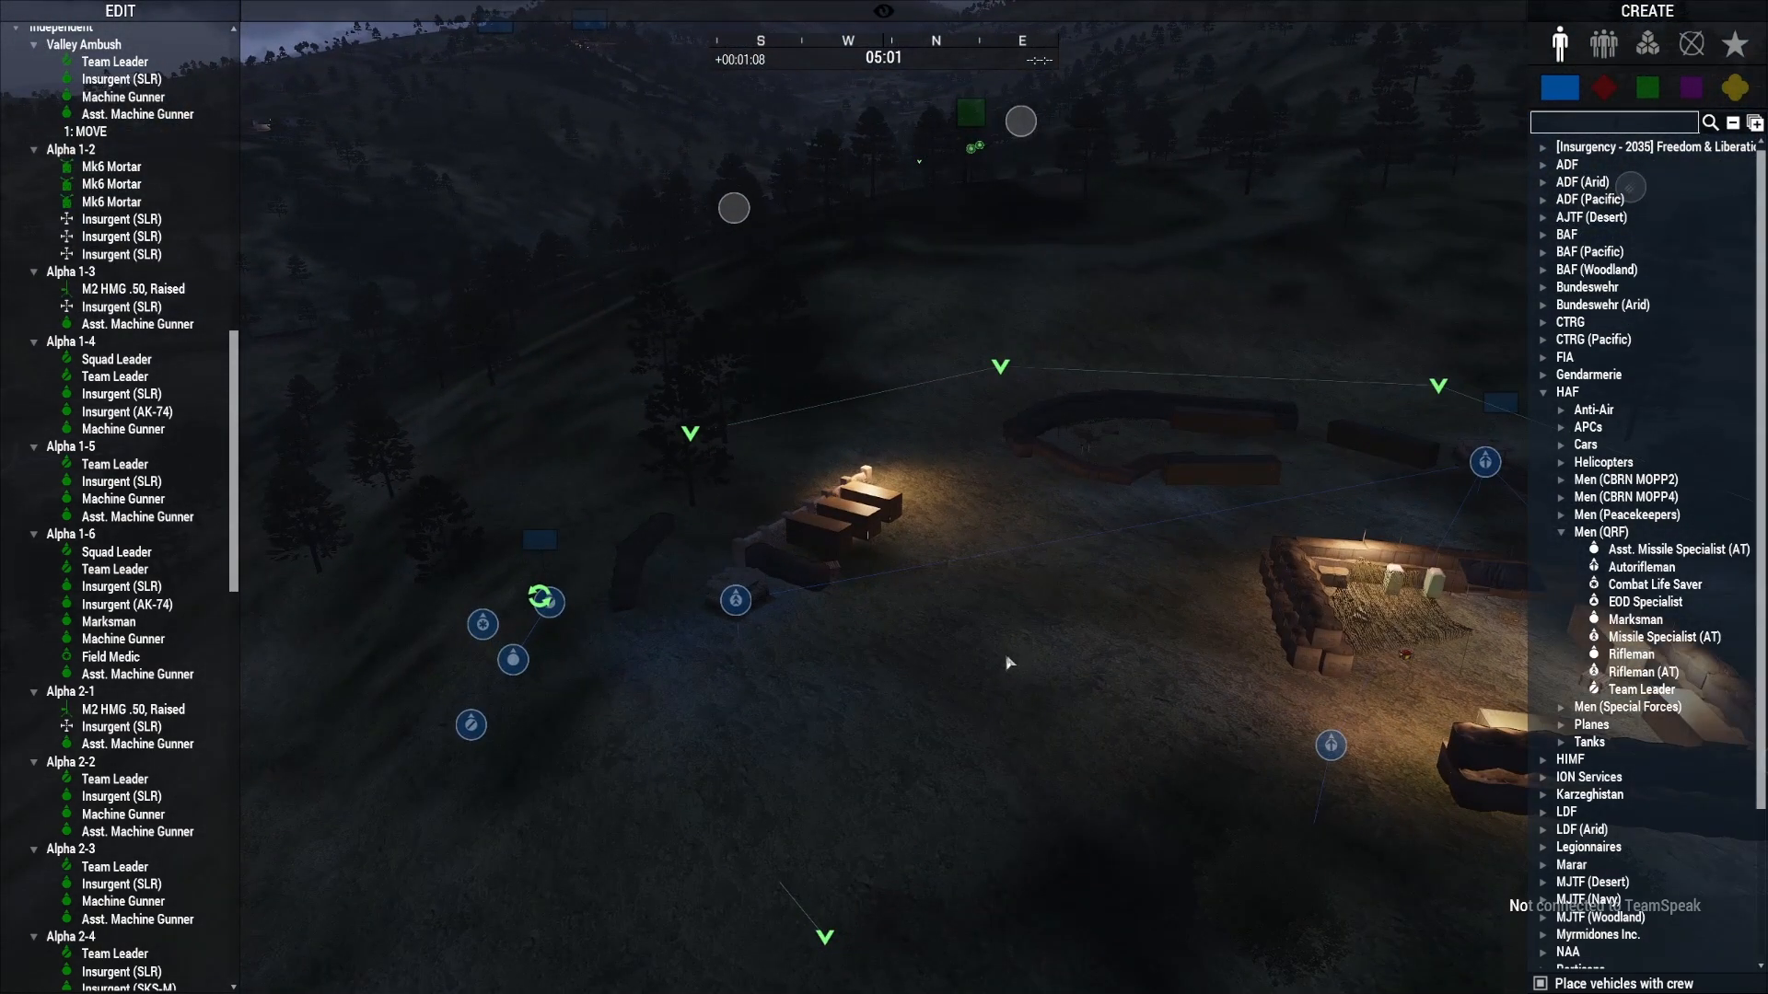
{"action": "key", "text": "w"}
{"action": "right_click_drag", "start_coordinate": [1010, 663], "coordinate": [1329, 663]}
{"action": "key", "text": "s"}
{"action": "key", "text": "w"}
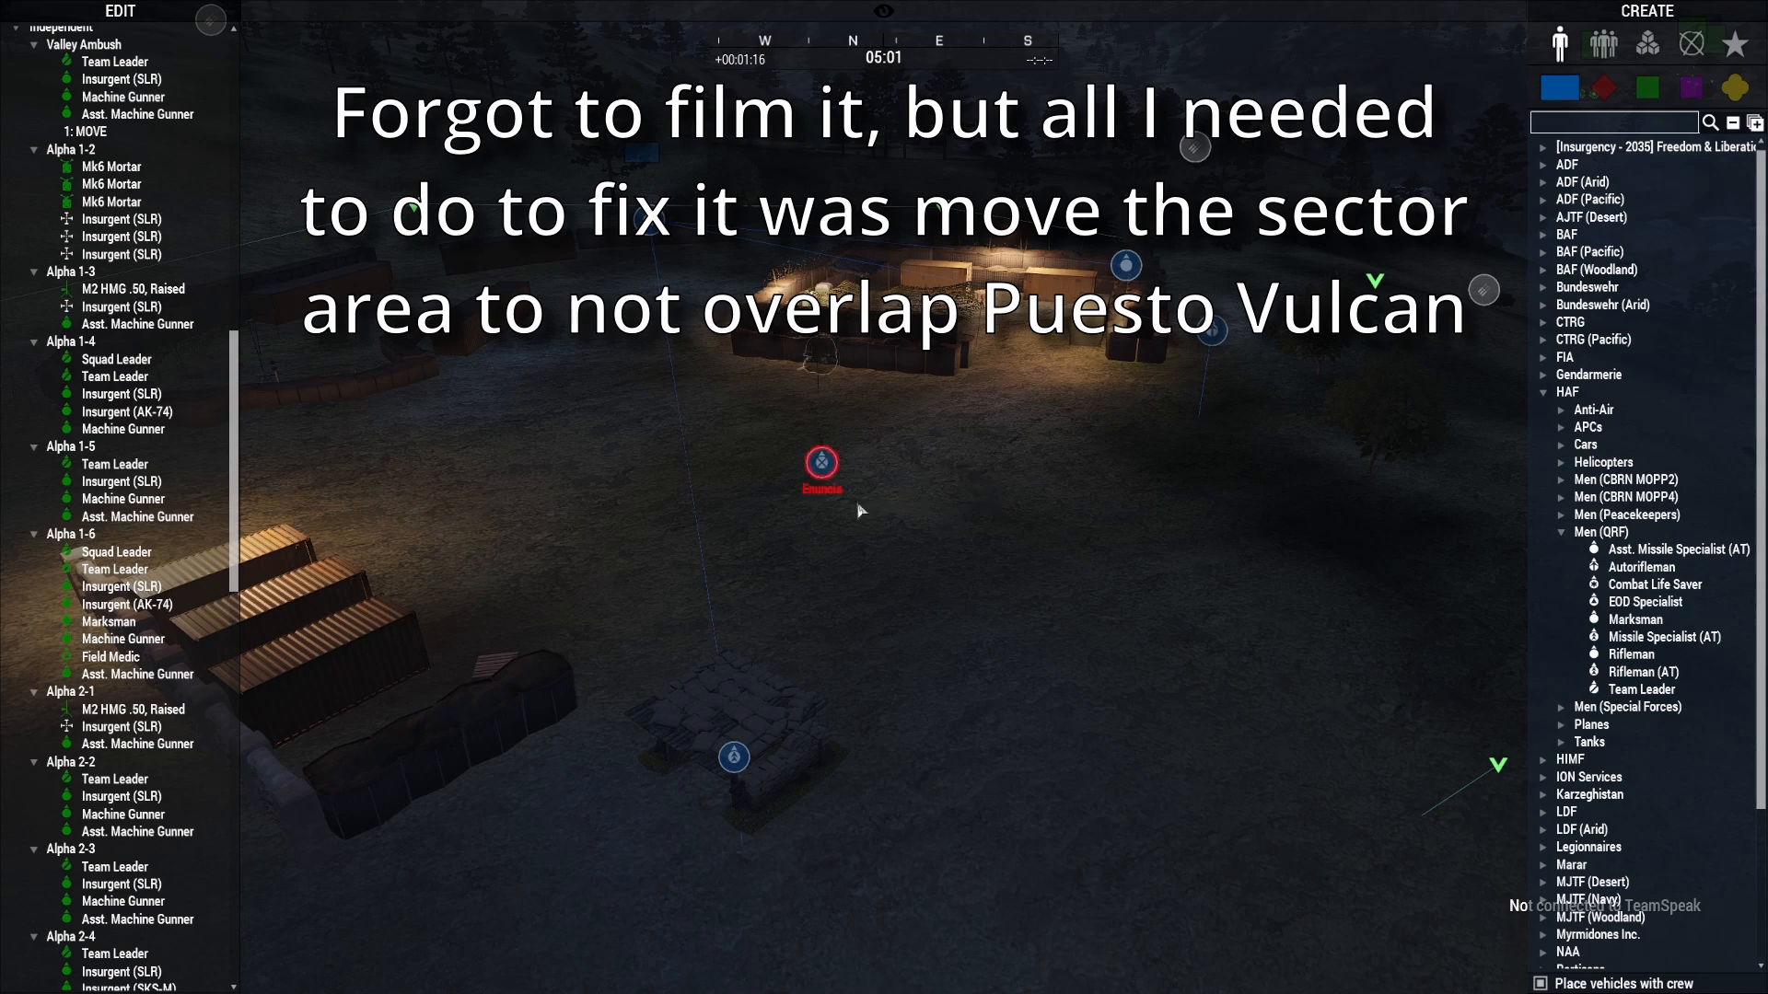
{"action": "right_click_drag", "start_coordinate": [1012, 699], "coordinate": [640, 658]}
{"action": "key", "text": "w"}
{"action": "key", "text": "w"}
{"action": "key", "text": "d"}
{"action": "key", "text": "d"}
{"action": "key", "text": "w"}
{"action": "key", "text": "w"}
{"action": "key", "text": "w"}
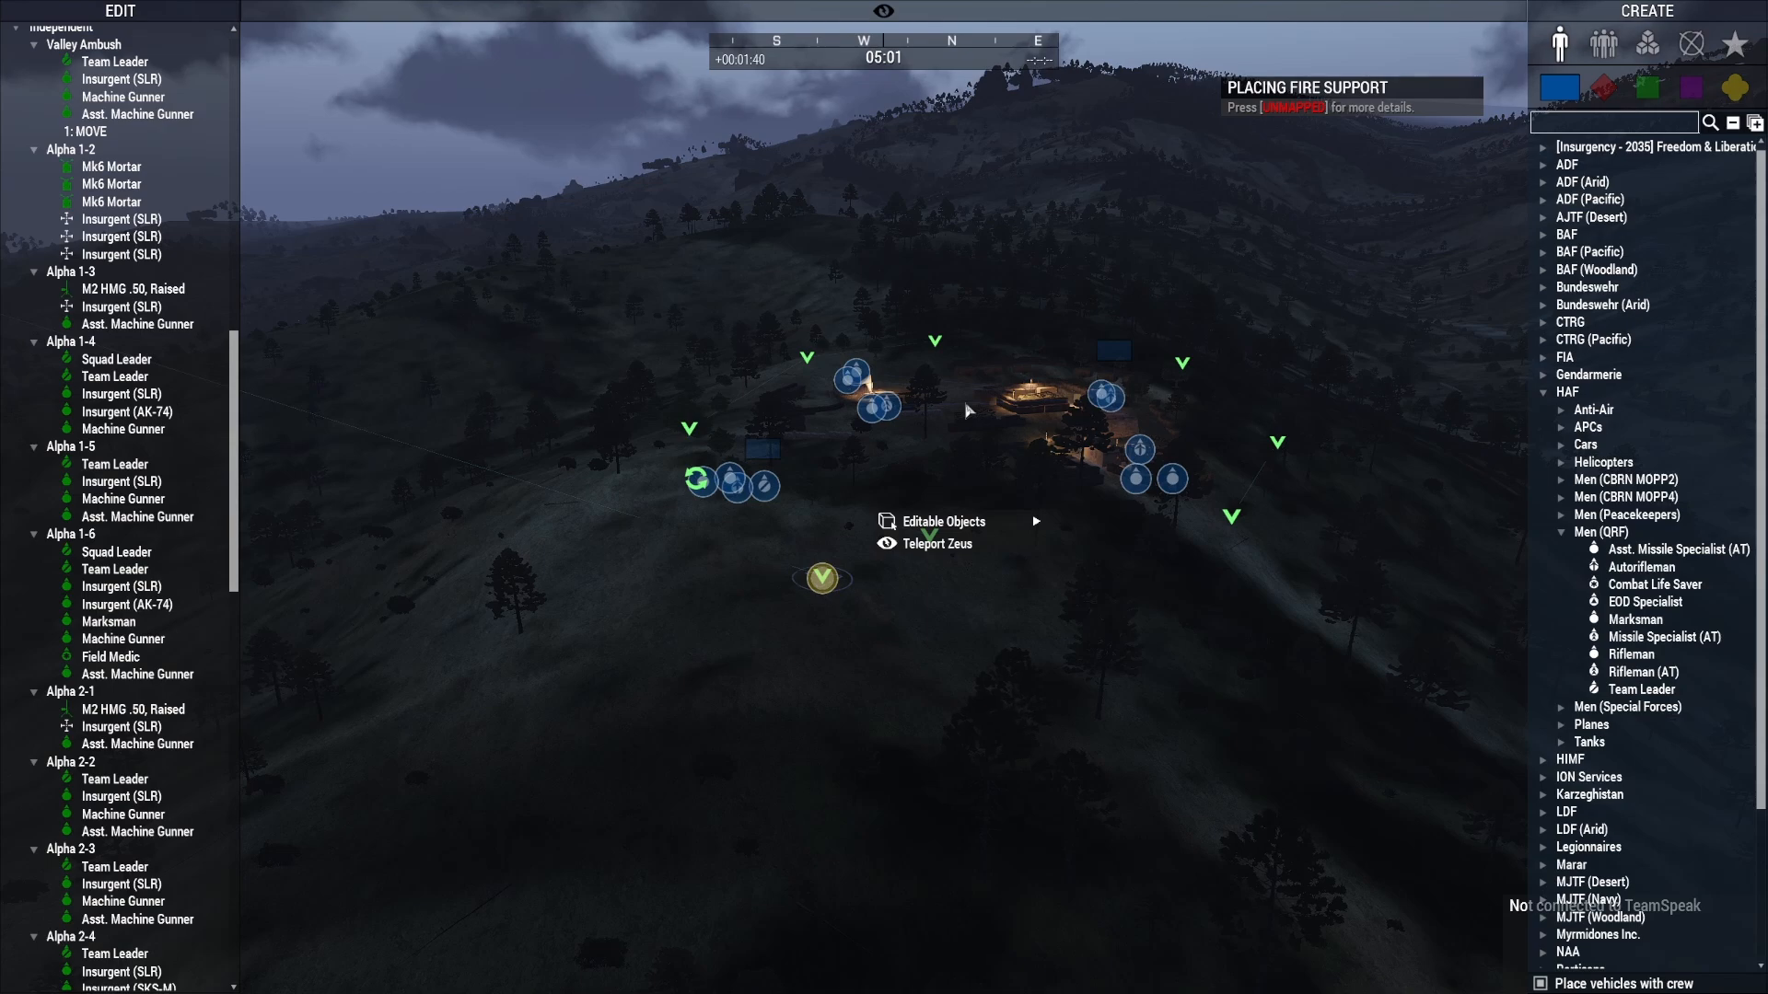
{"action": "right_click_drag", "start_coordinate": [930, 677], "coordinate": [956, 545]}
{"action": "key", "text": "w"}
{"action": "key", "text": "s"}
{"action": "key", "text": "w"}
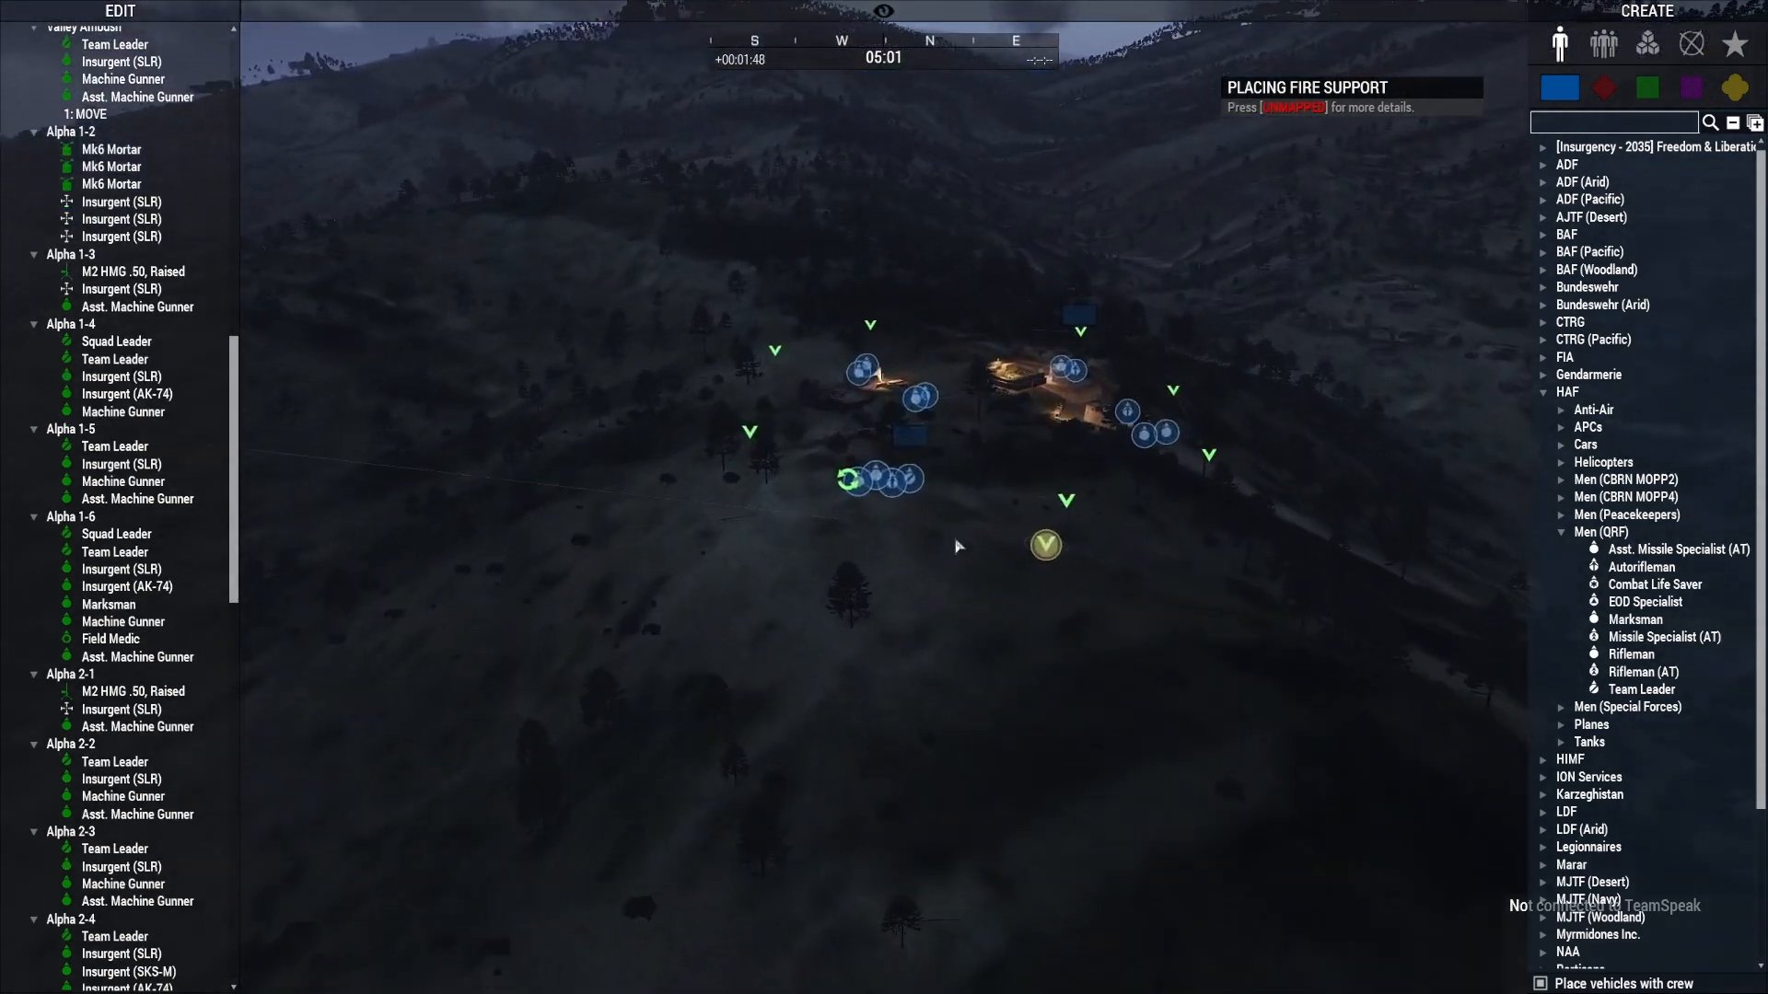
{"action": "key", "text": "w"}
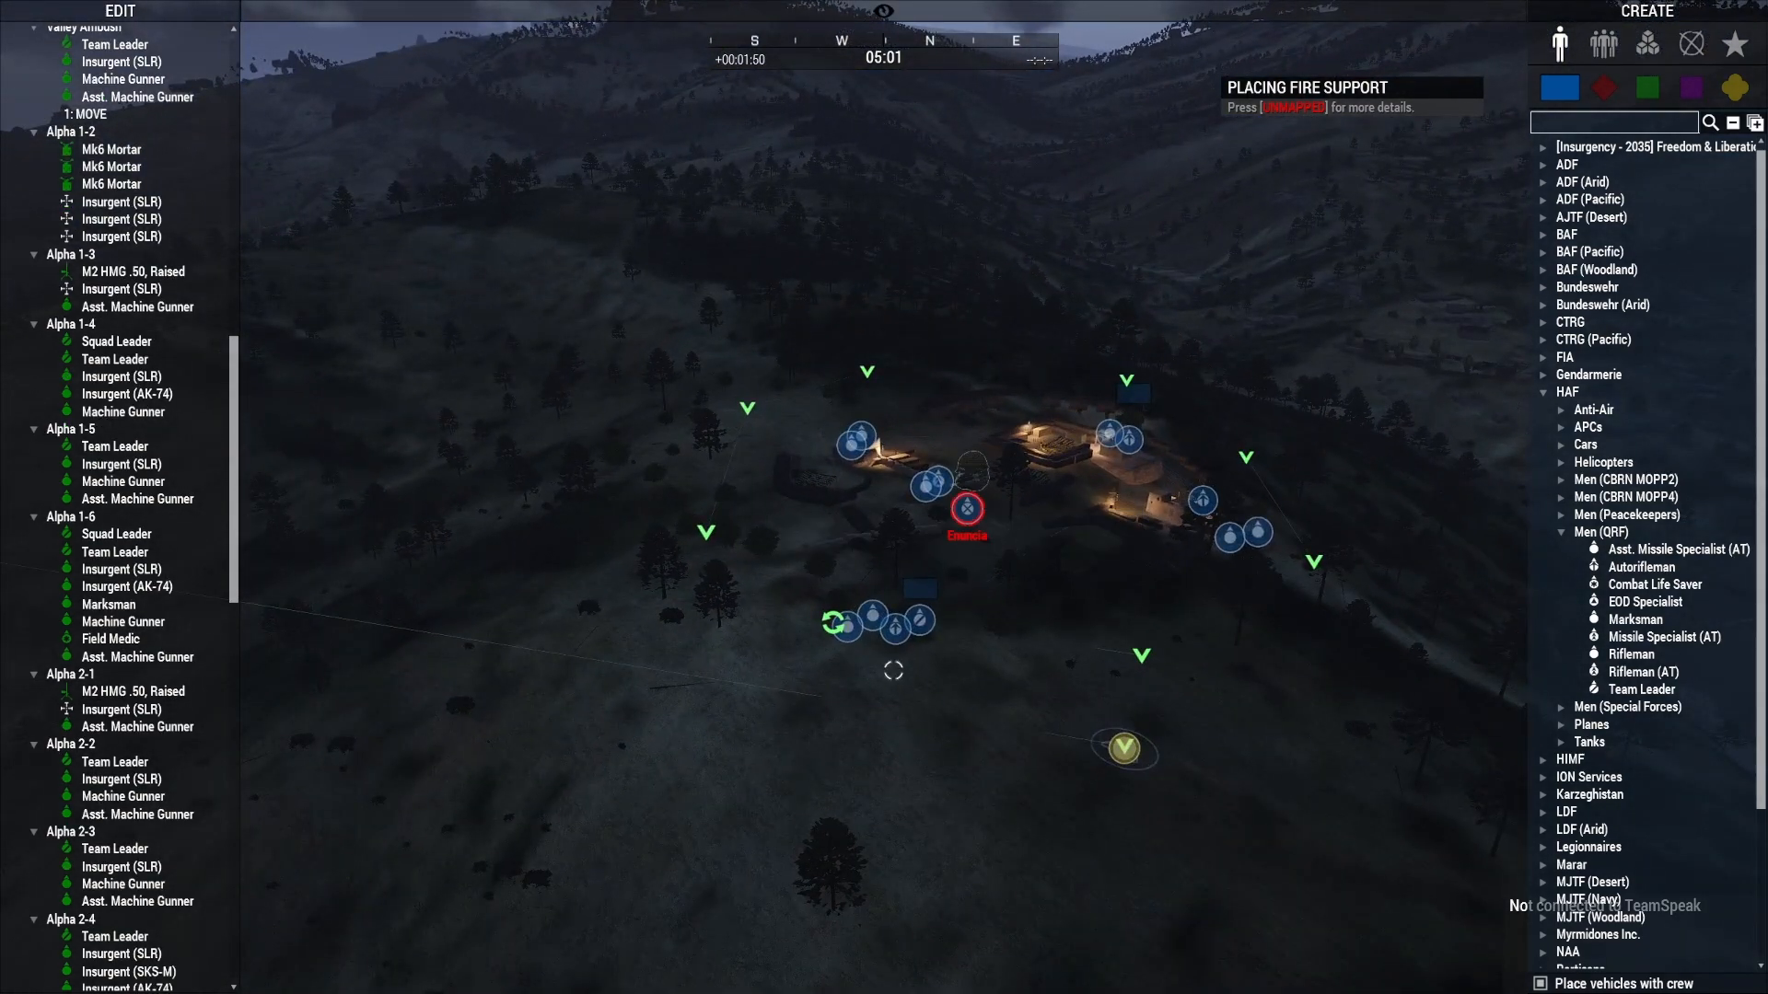
{"action": "key", "text": "w"}
Step: Compare the nearest Nefer insurgent groups with the Puesto Vulcan outpost by viewing the ground between them
{"action": "right_click_drag", "start_coordinate": [893, 671], "coordinate": [1405, 702]}
{"action": "key", "text": "d"}
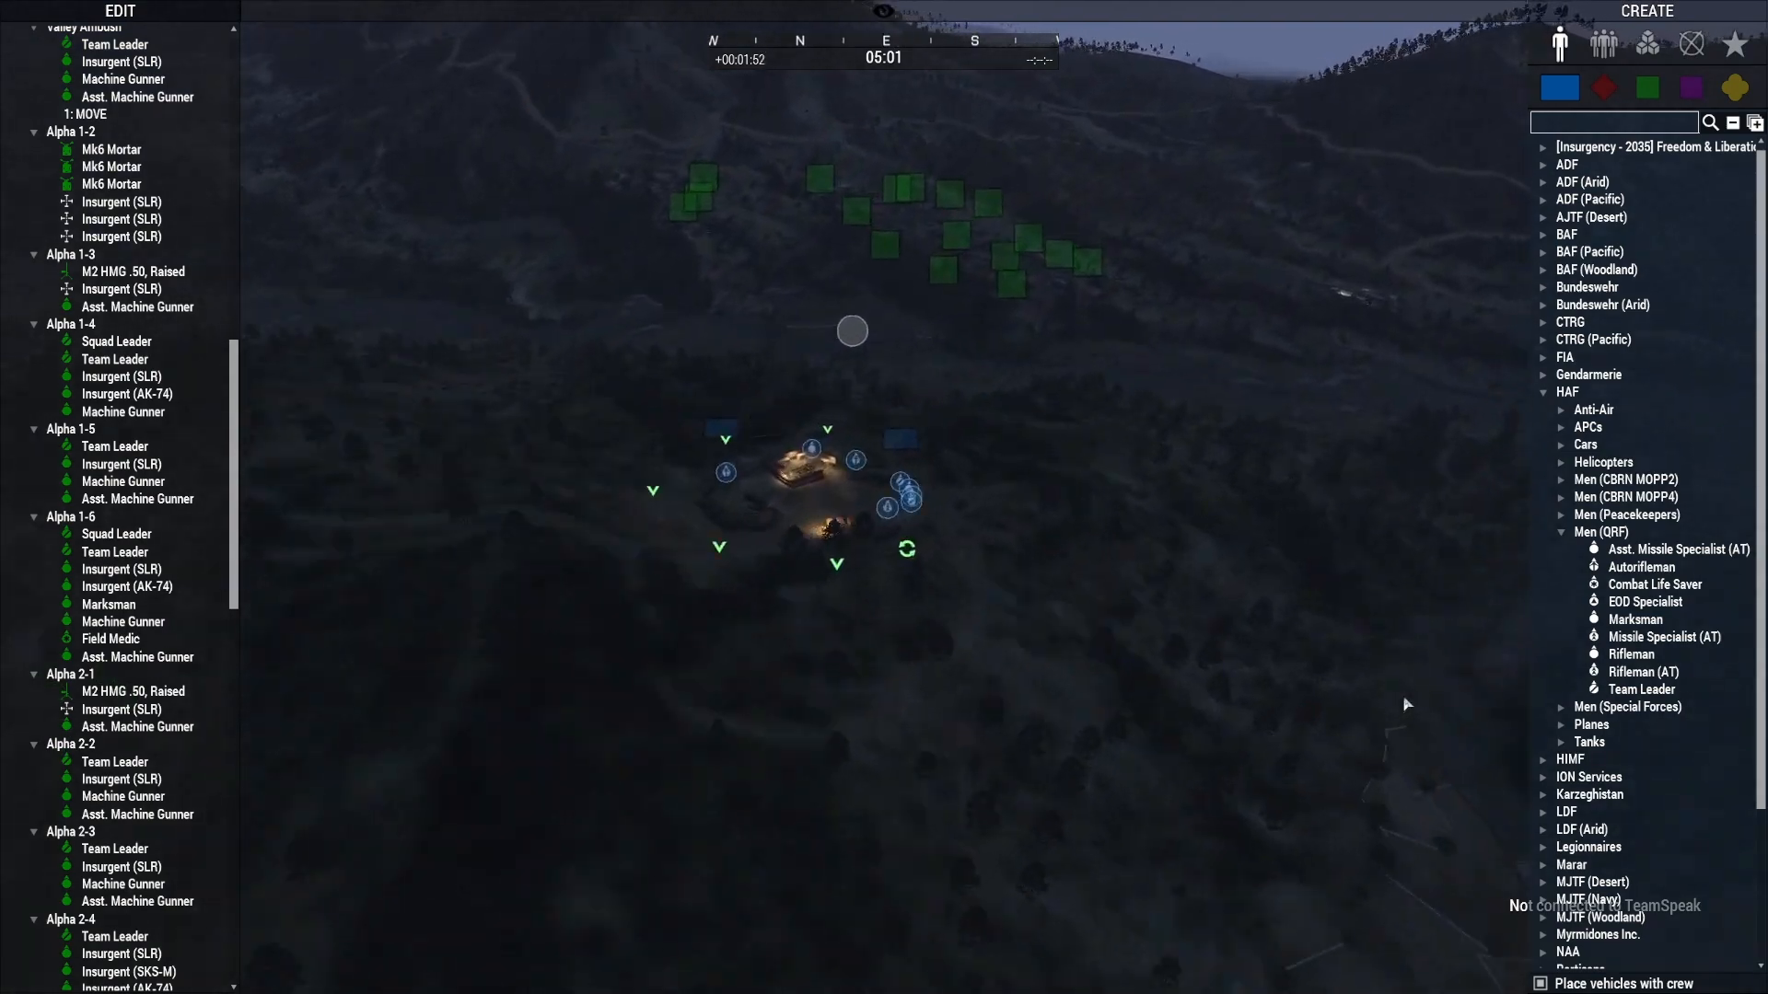
{"action": "key", "text": "w"}
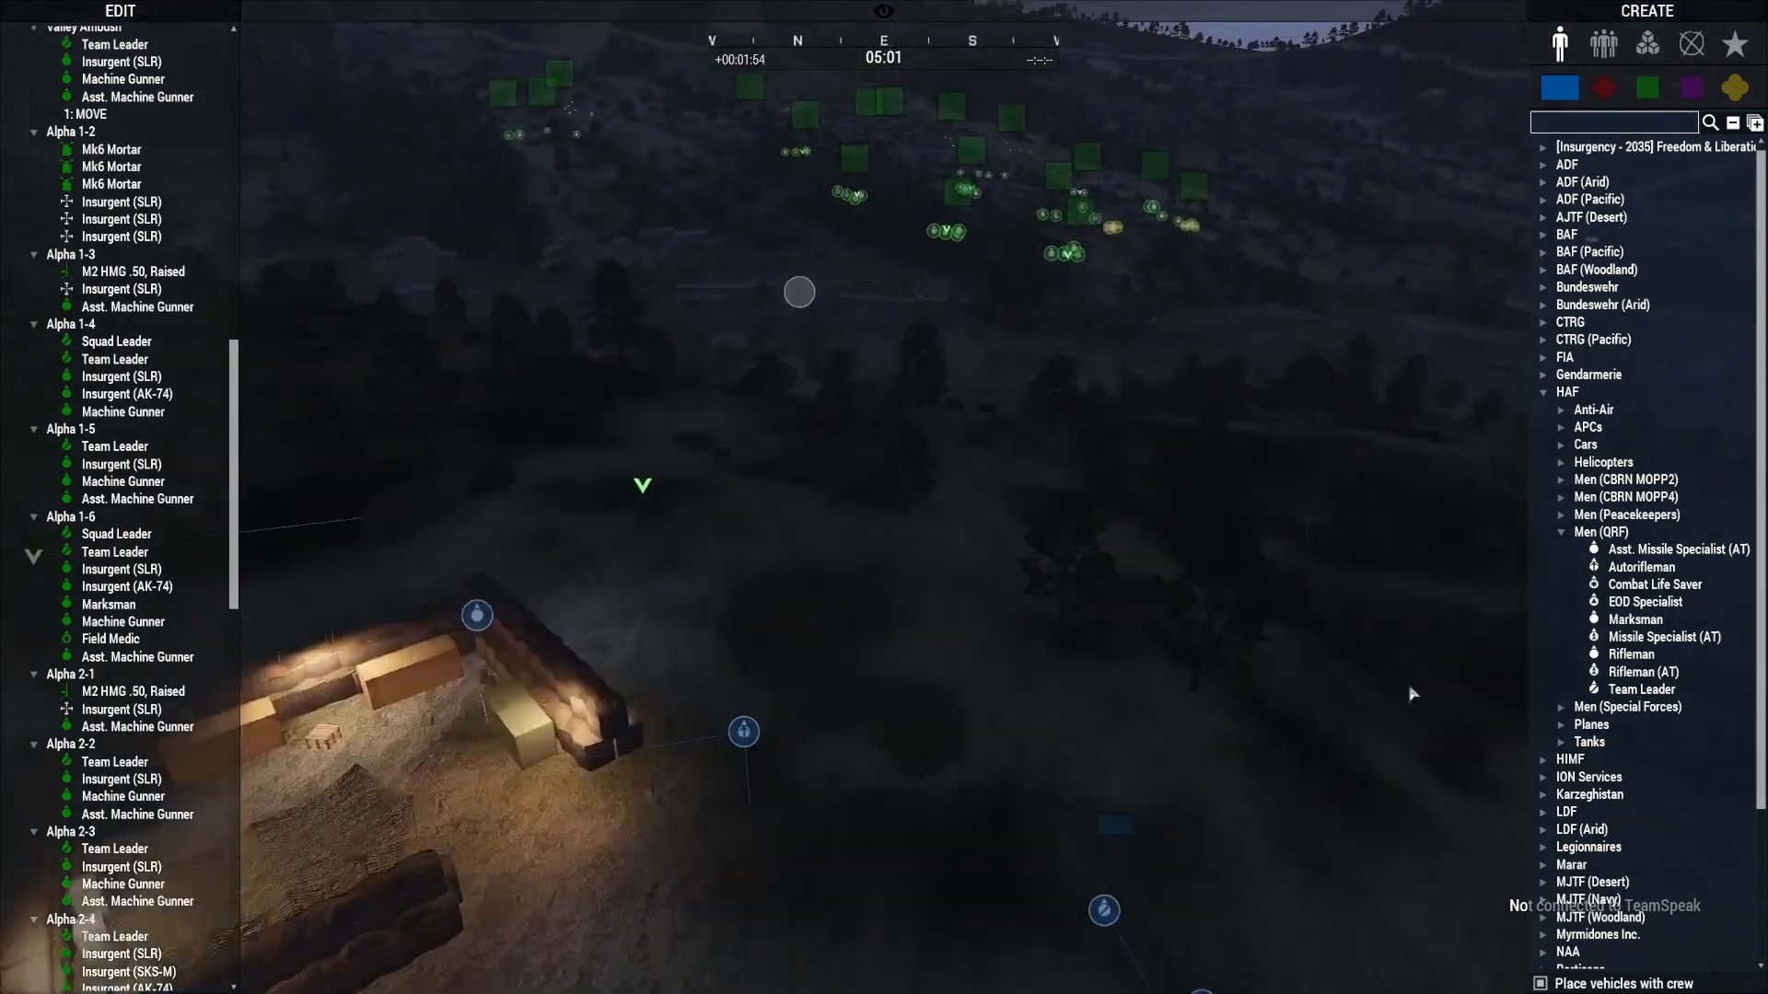
{"action": "key", "text": "w"}
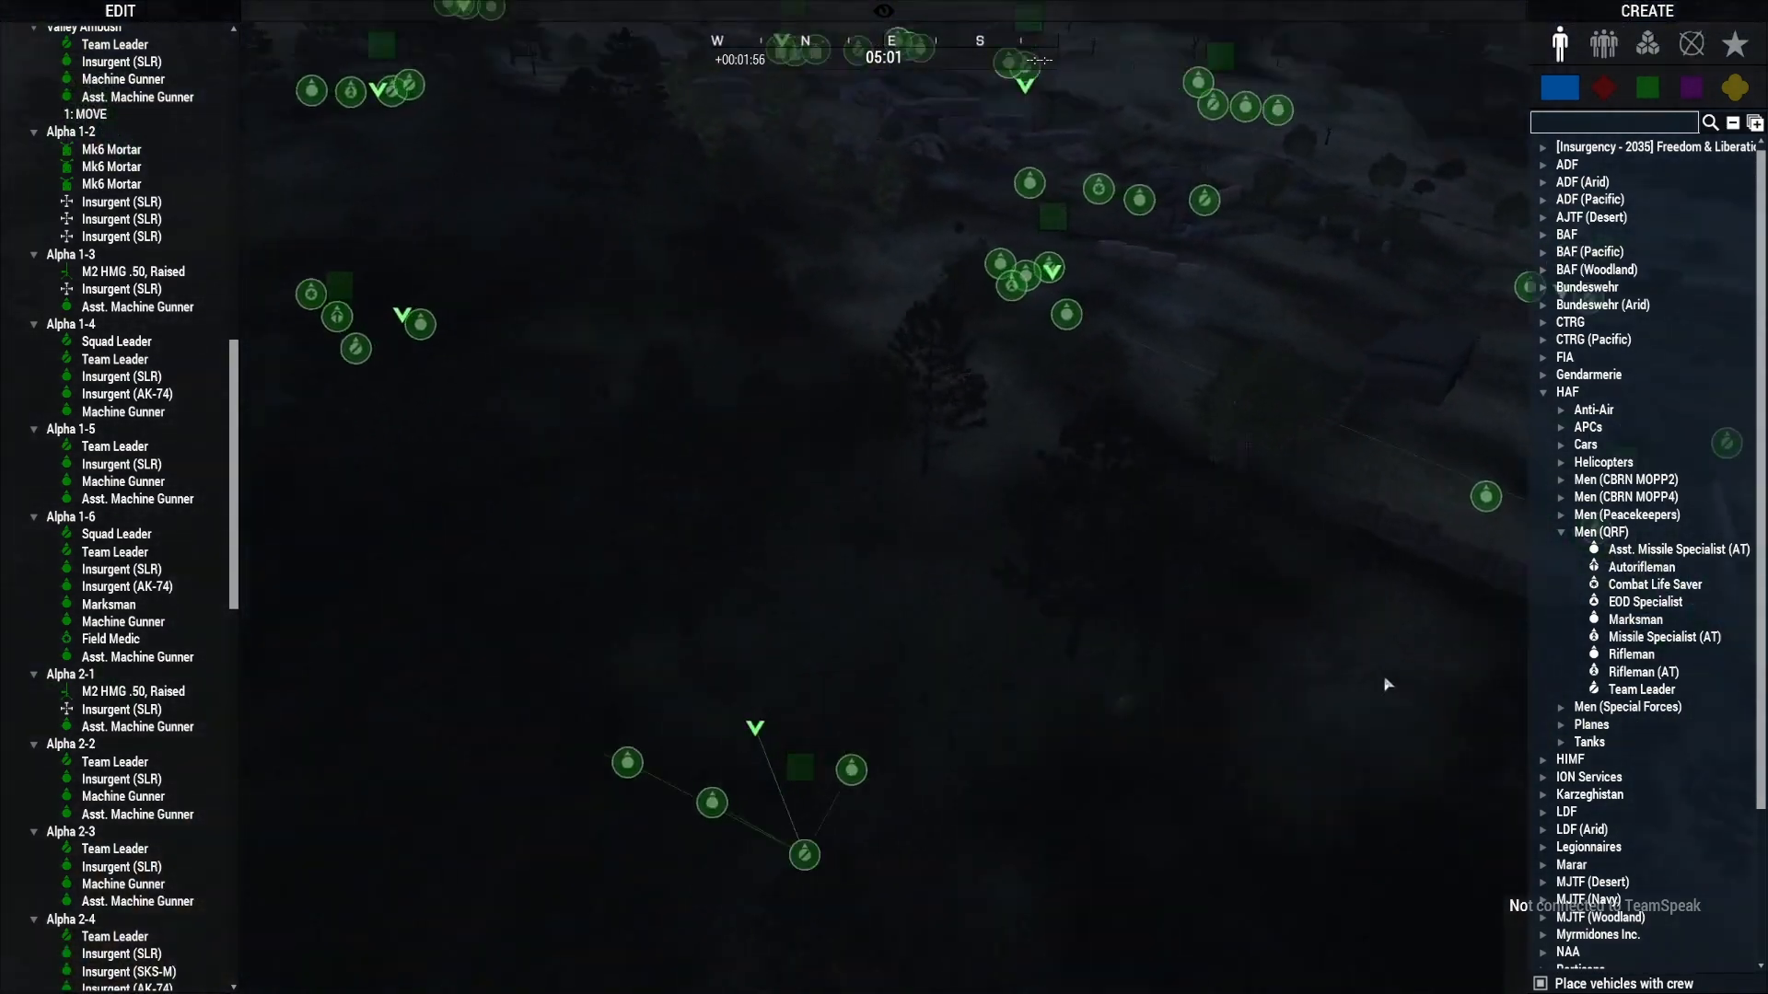
{"action": "key", "text": "w"}
{"action": "right_click_drag", "start_coordinate": [1389, 675], "coordinate": [839, 649]}
{"action": "key", "text": "w"}
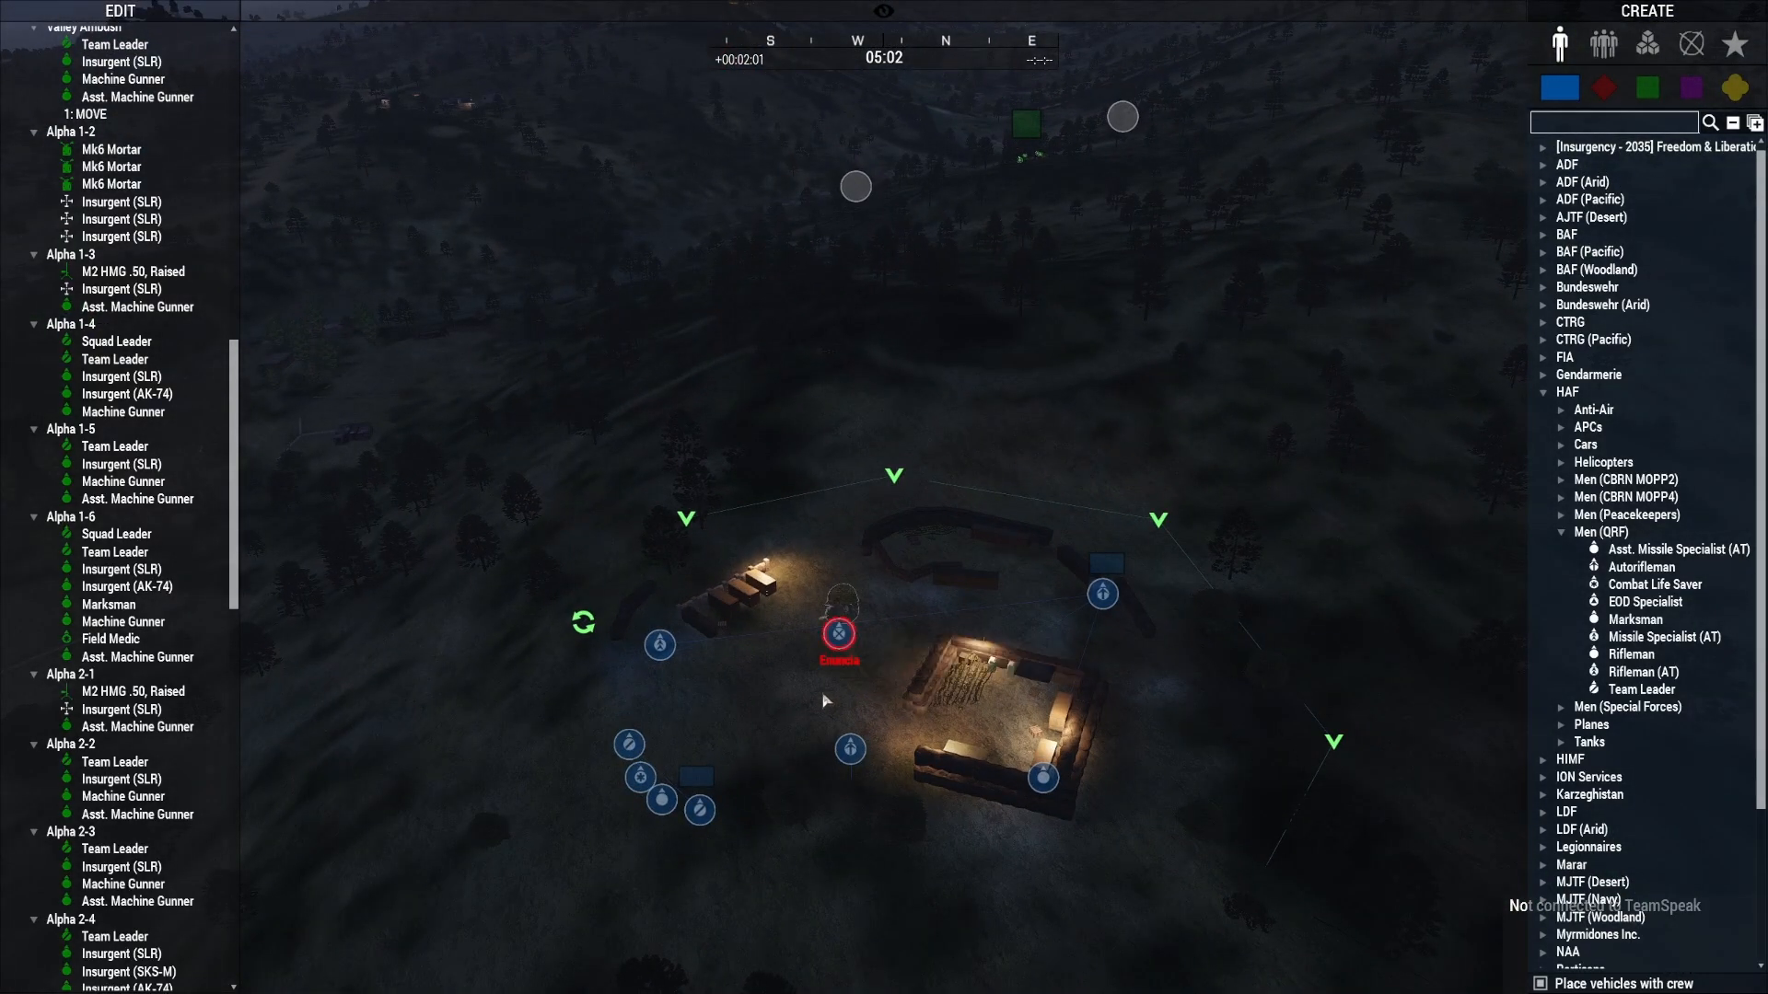
Step: Examine the spawned Nefer insurgent groups and their waypoints from several sides, from the western slope to the village
{"action": "key", "text": "w"}
{"action": "key", "text": "z"}
{"action": "right_click_drag", "start_coordinate": [784, 705], "coordinate": [1247, 660]}
{"action": "key", "text": "w"}
{"action": "key", "text": "s"}
{"action": "key", "text": "d"}
{"action": "key", "text": "a"}
{"action": "key", "text": "w"}
{"action": "key", "text": "d"}
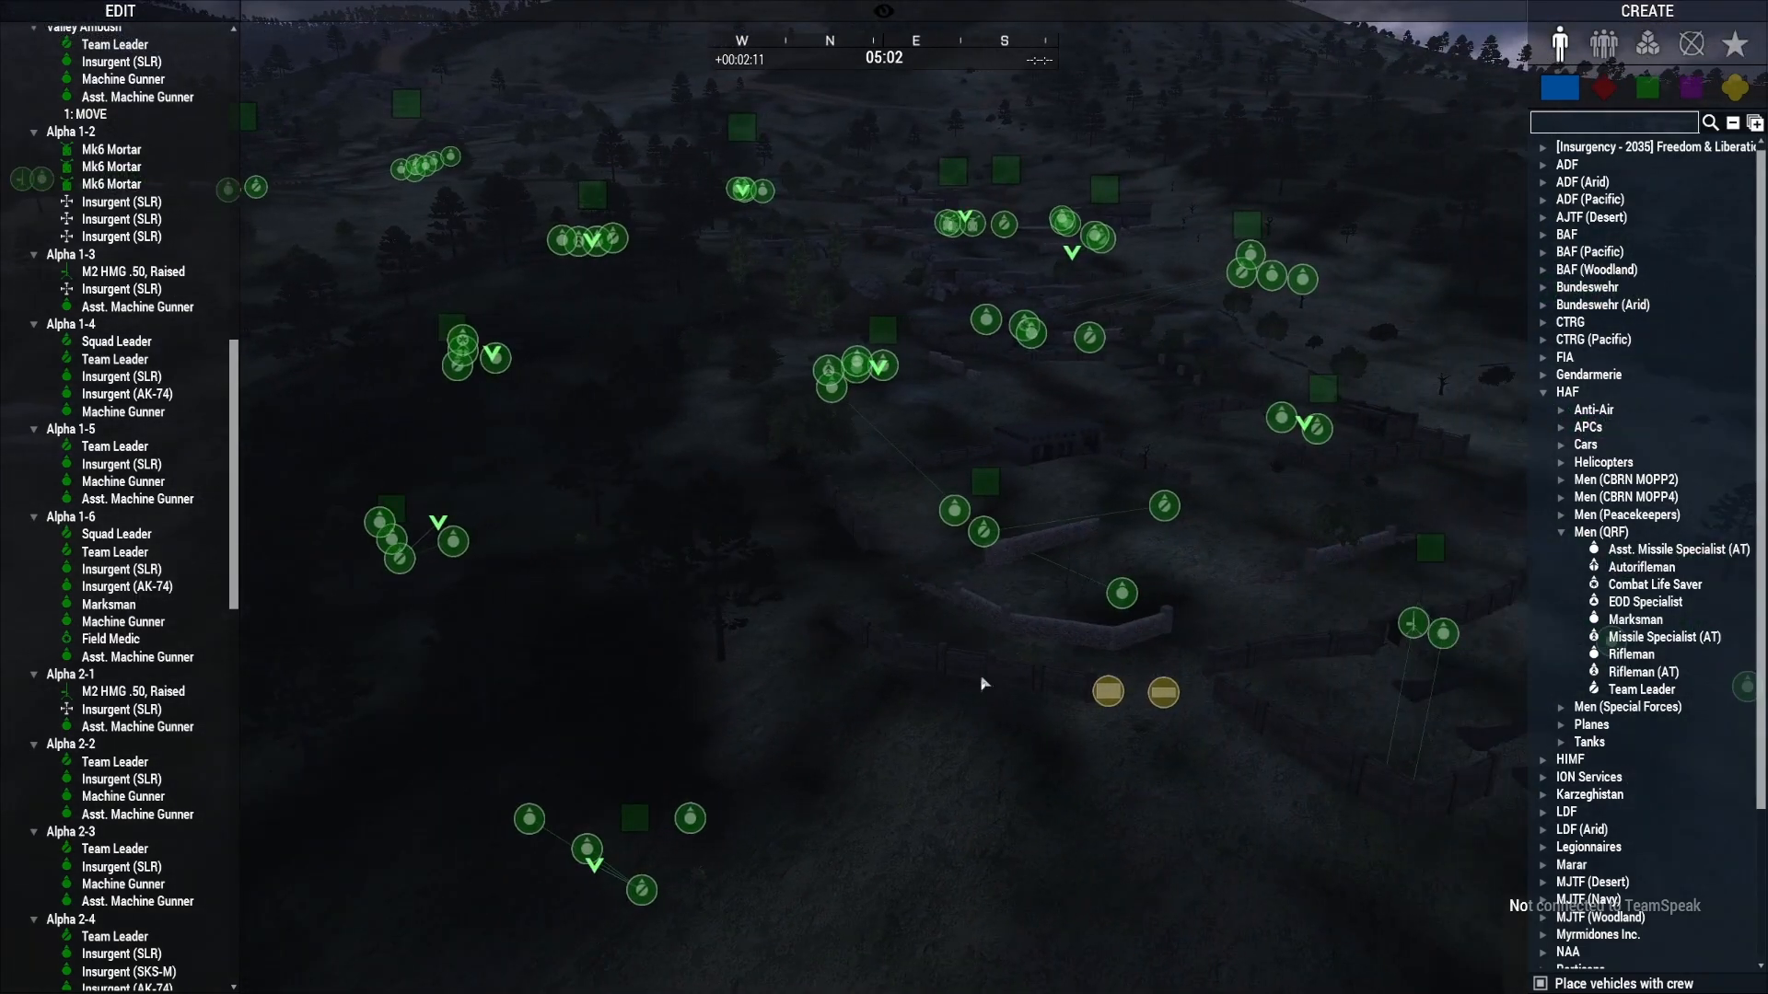
{"action": "key", "text": "w"}
{"action": "key", "text": "d"}
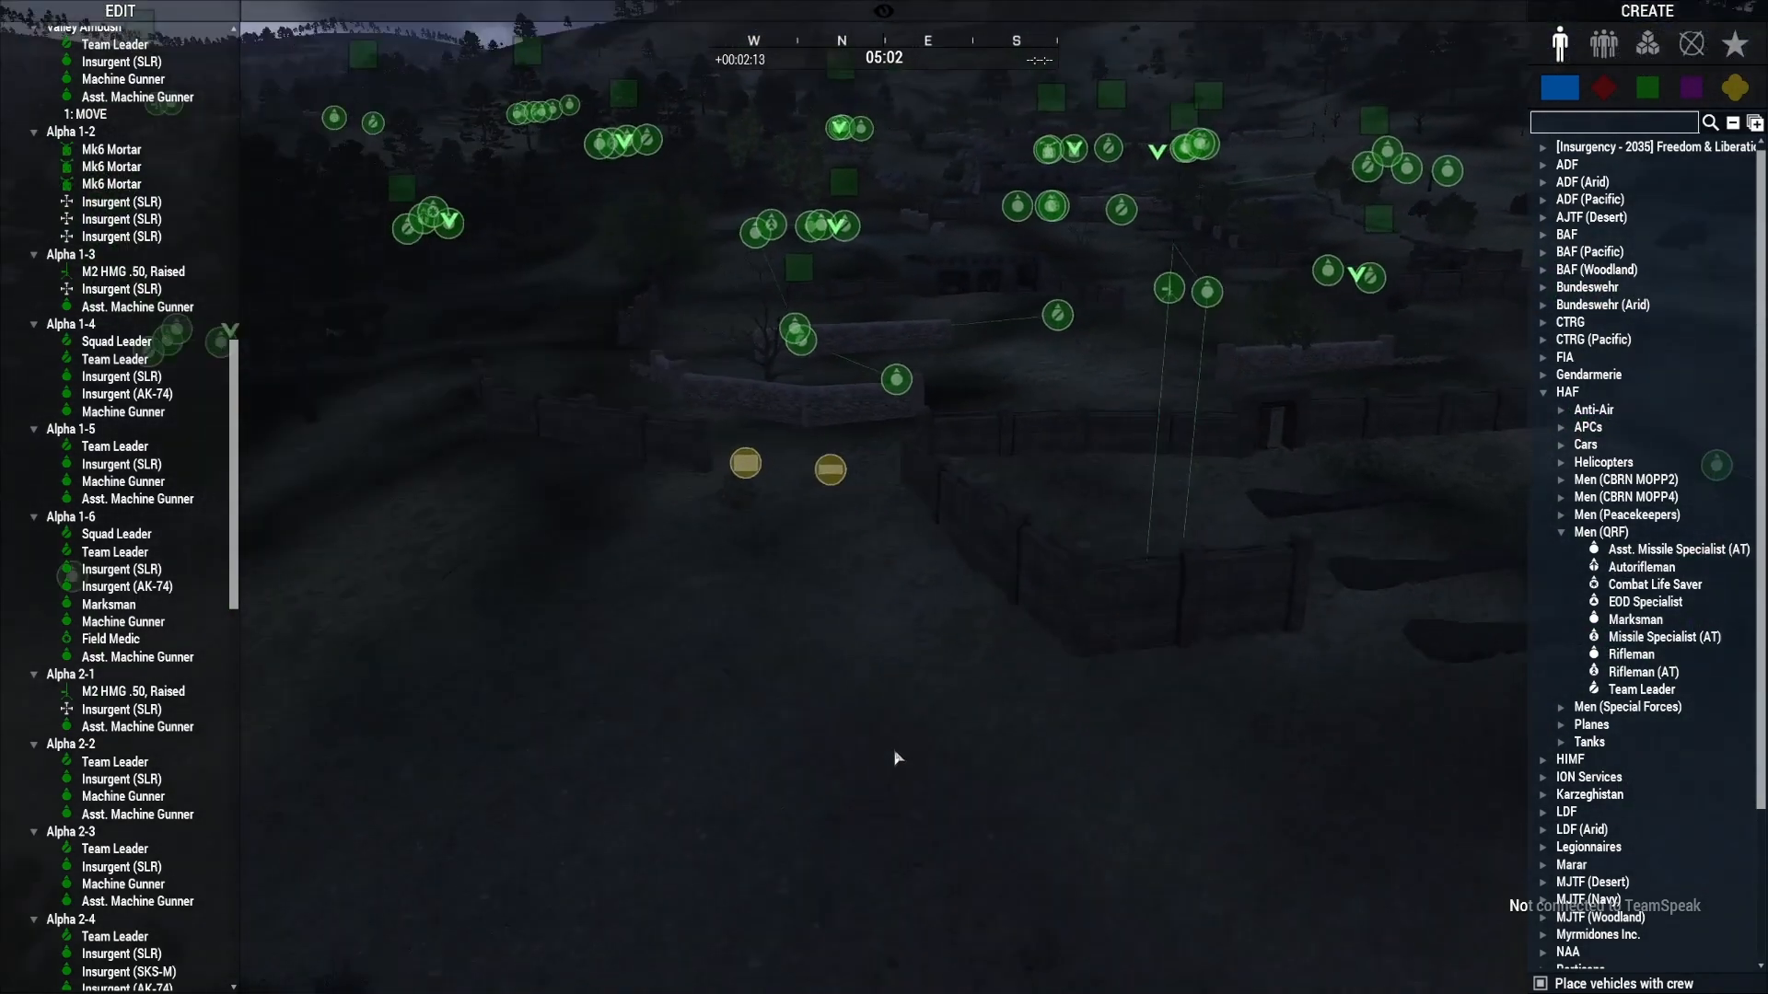
{"action": "key", "text": "s"}
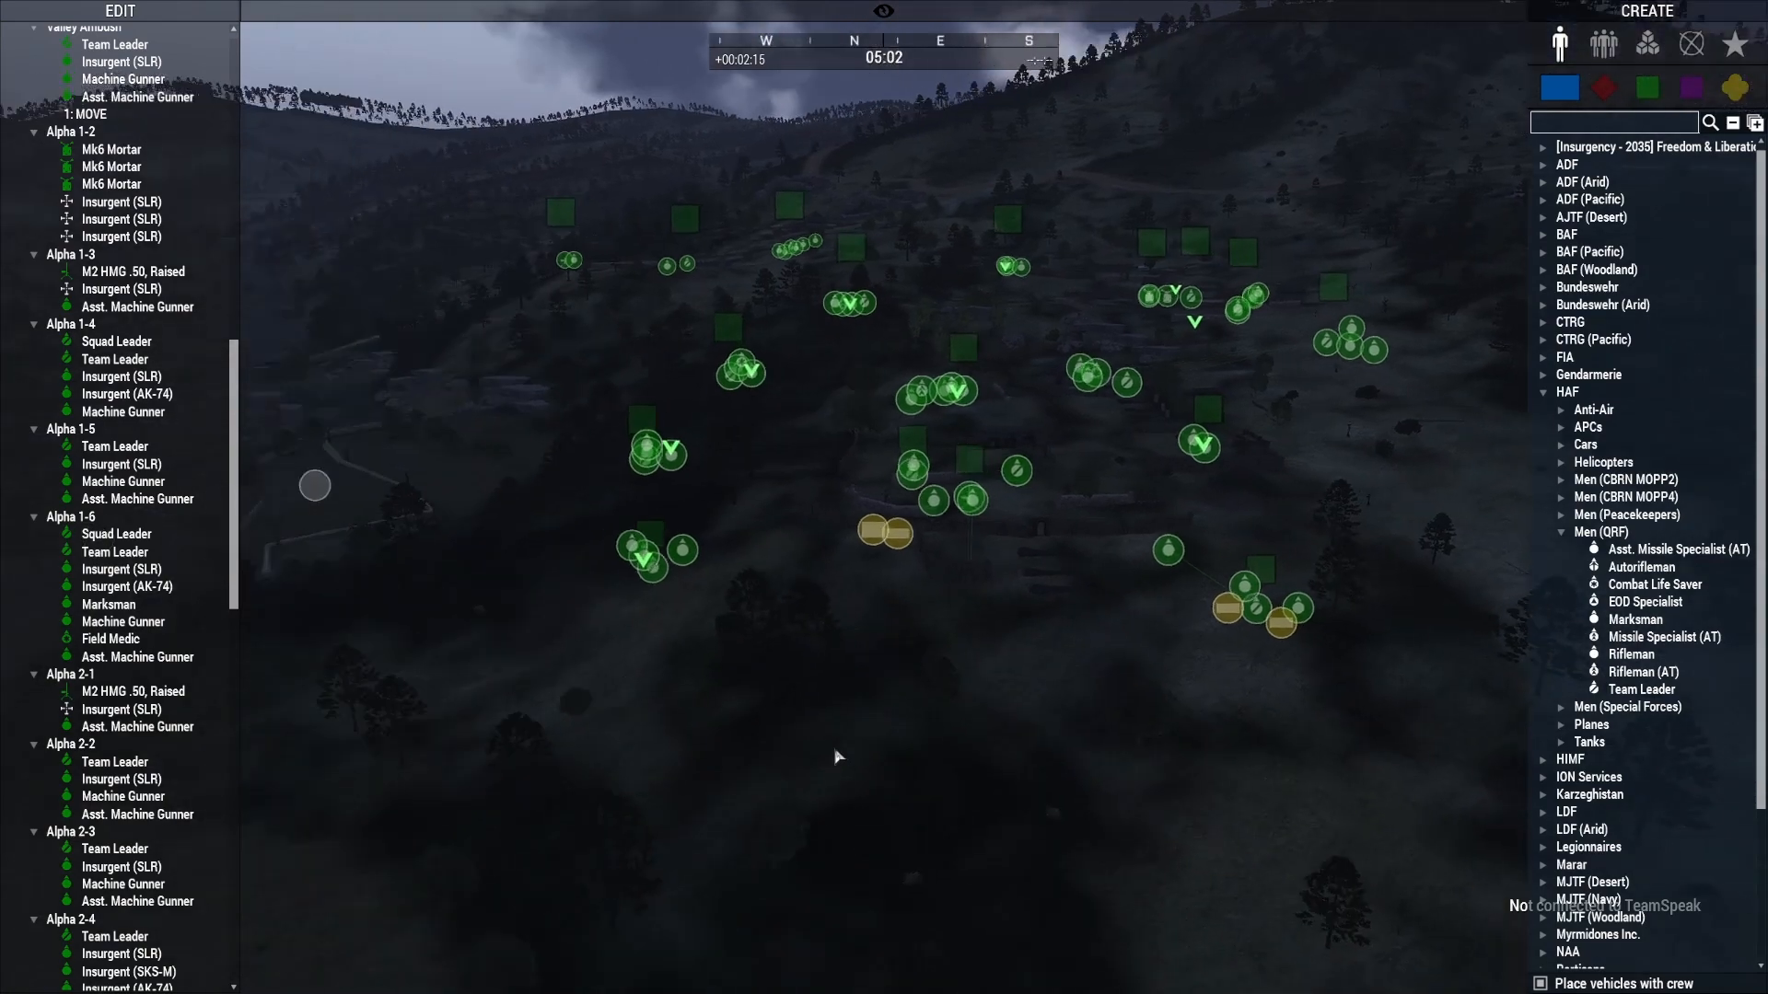
{"action": "key", "text": "d"}
{"action": "right_click_drag", "start_coordinate": [836, 757], "coordinate": [732, 755]}
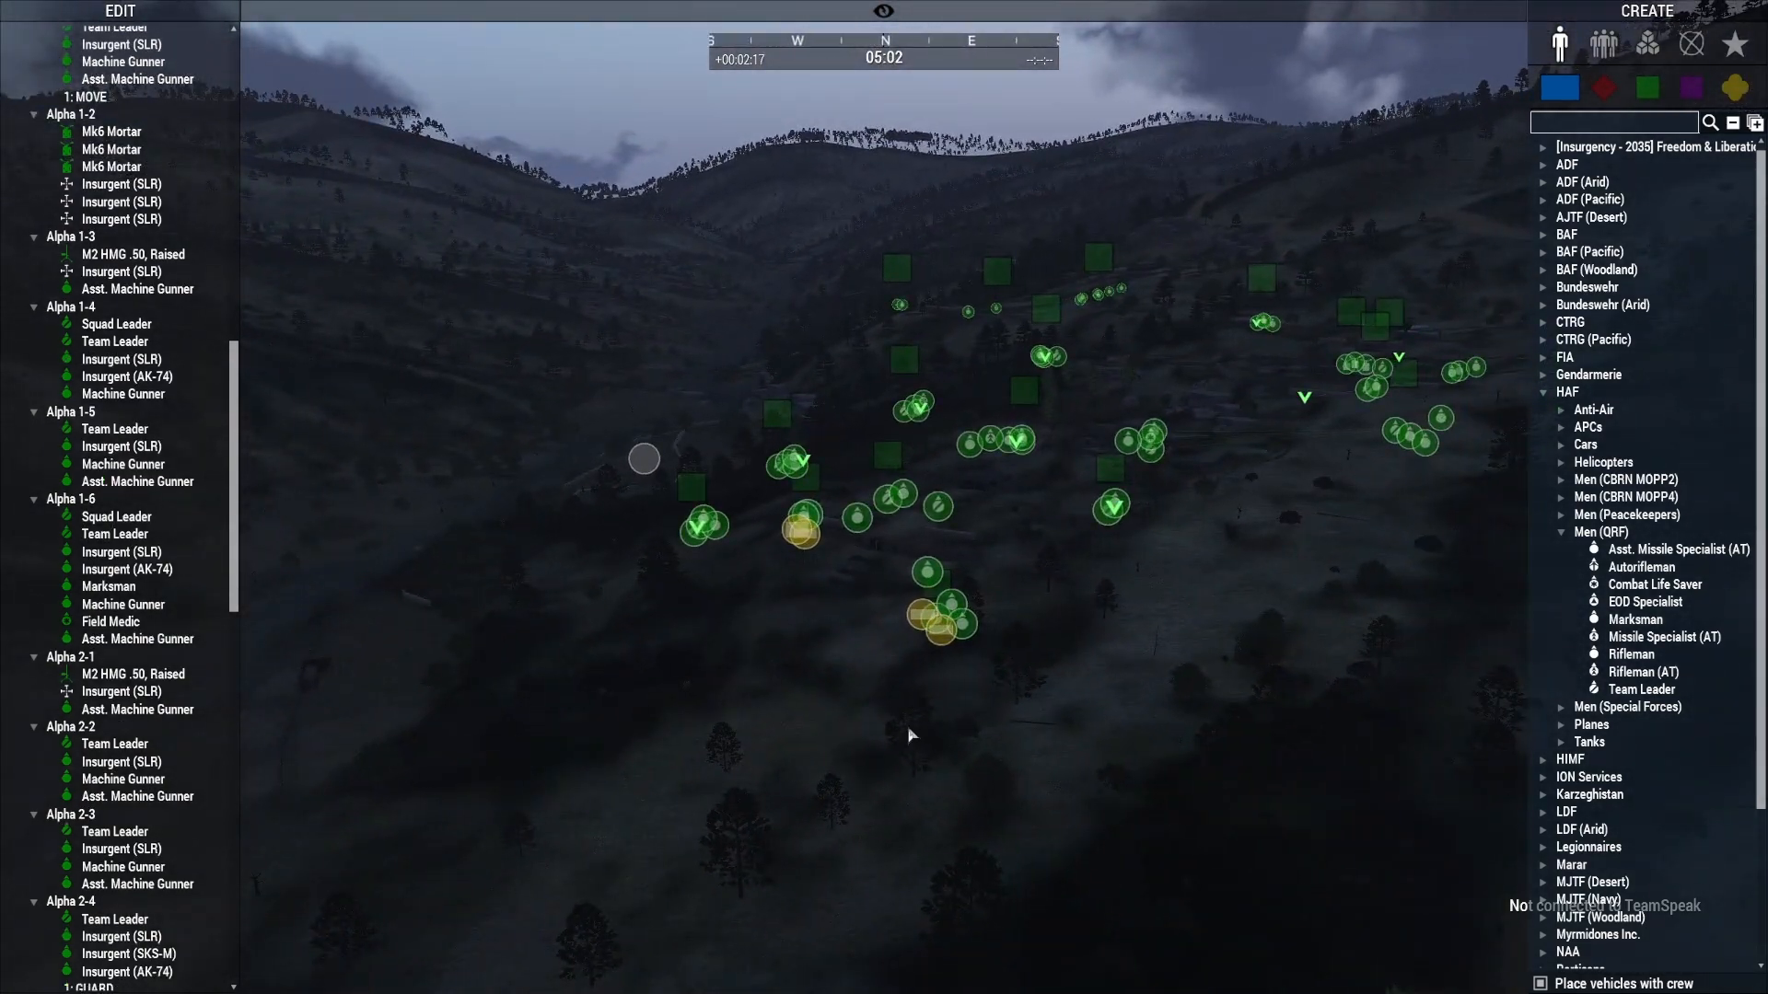
{"action": "right_click_drag", "start_coordinate": [1151, 791], "coordinate": [966, 805]}
{"action": "key", "text": "d"}
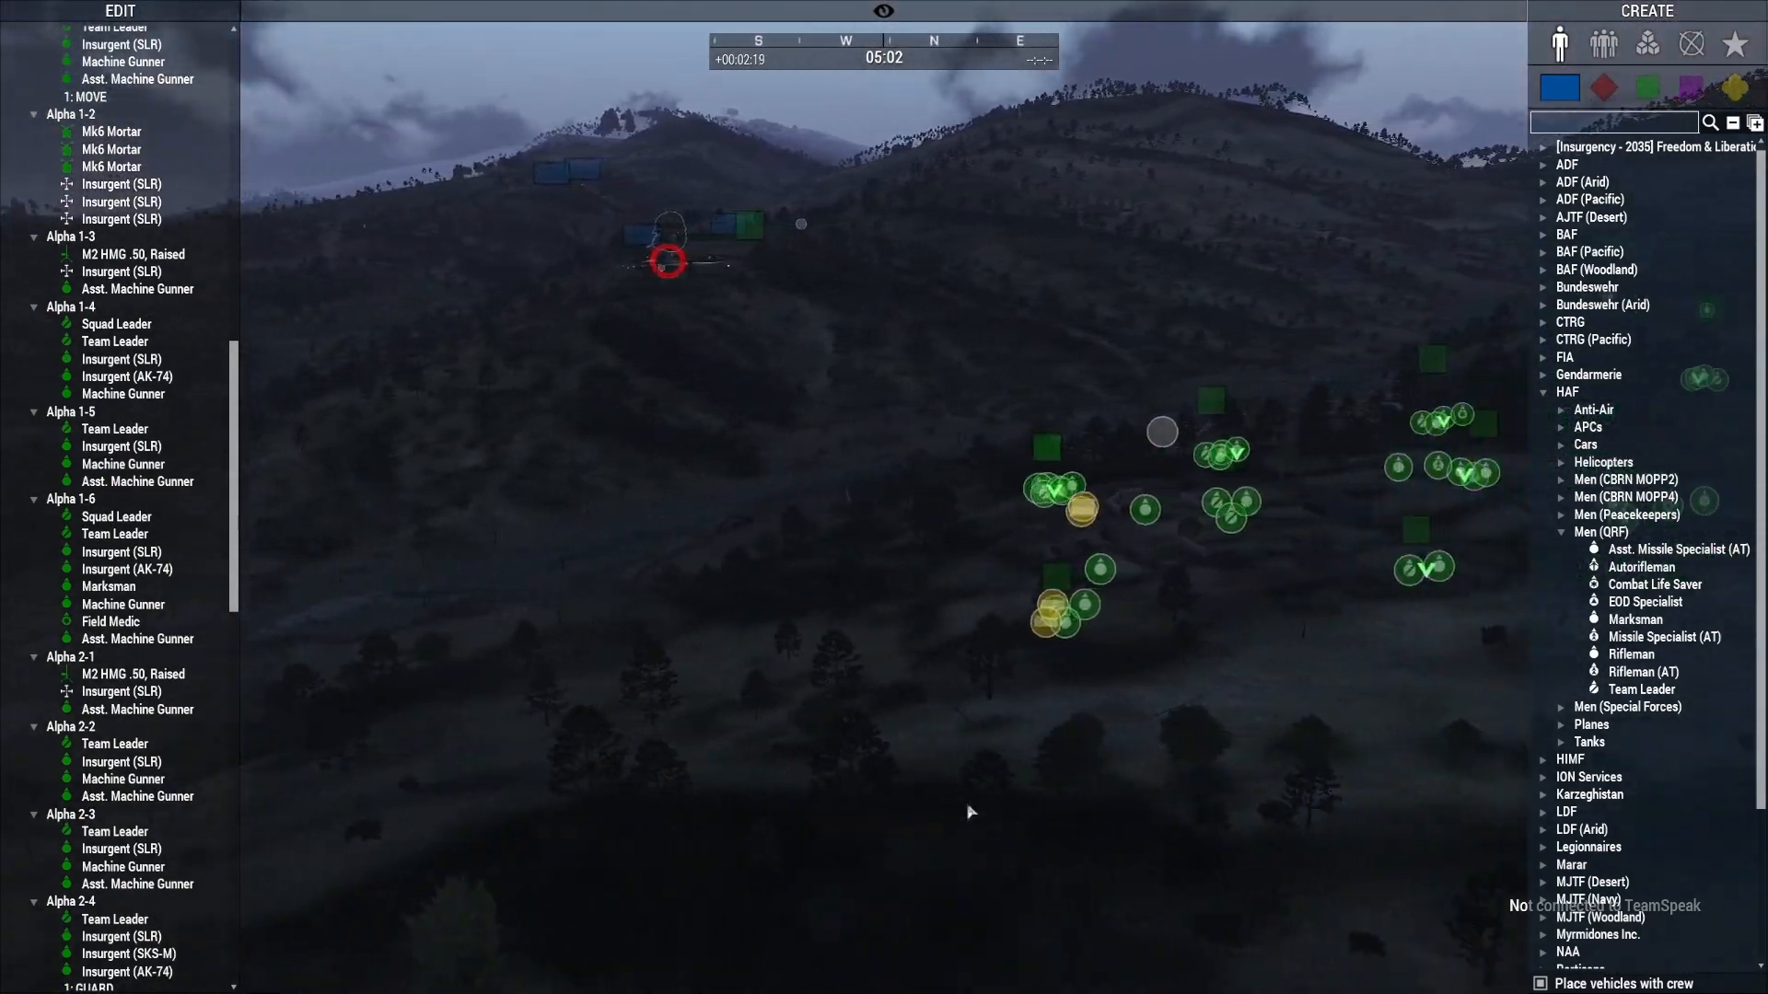
Step: Inspect the spawned insurgent groups around Nefer from the air, looking towards the distant outpost
{"action": "key", "text": "w"}
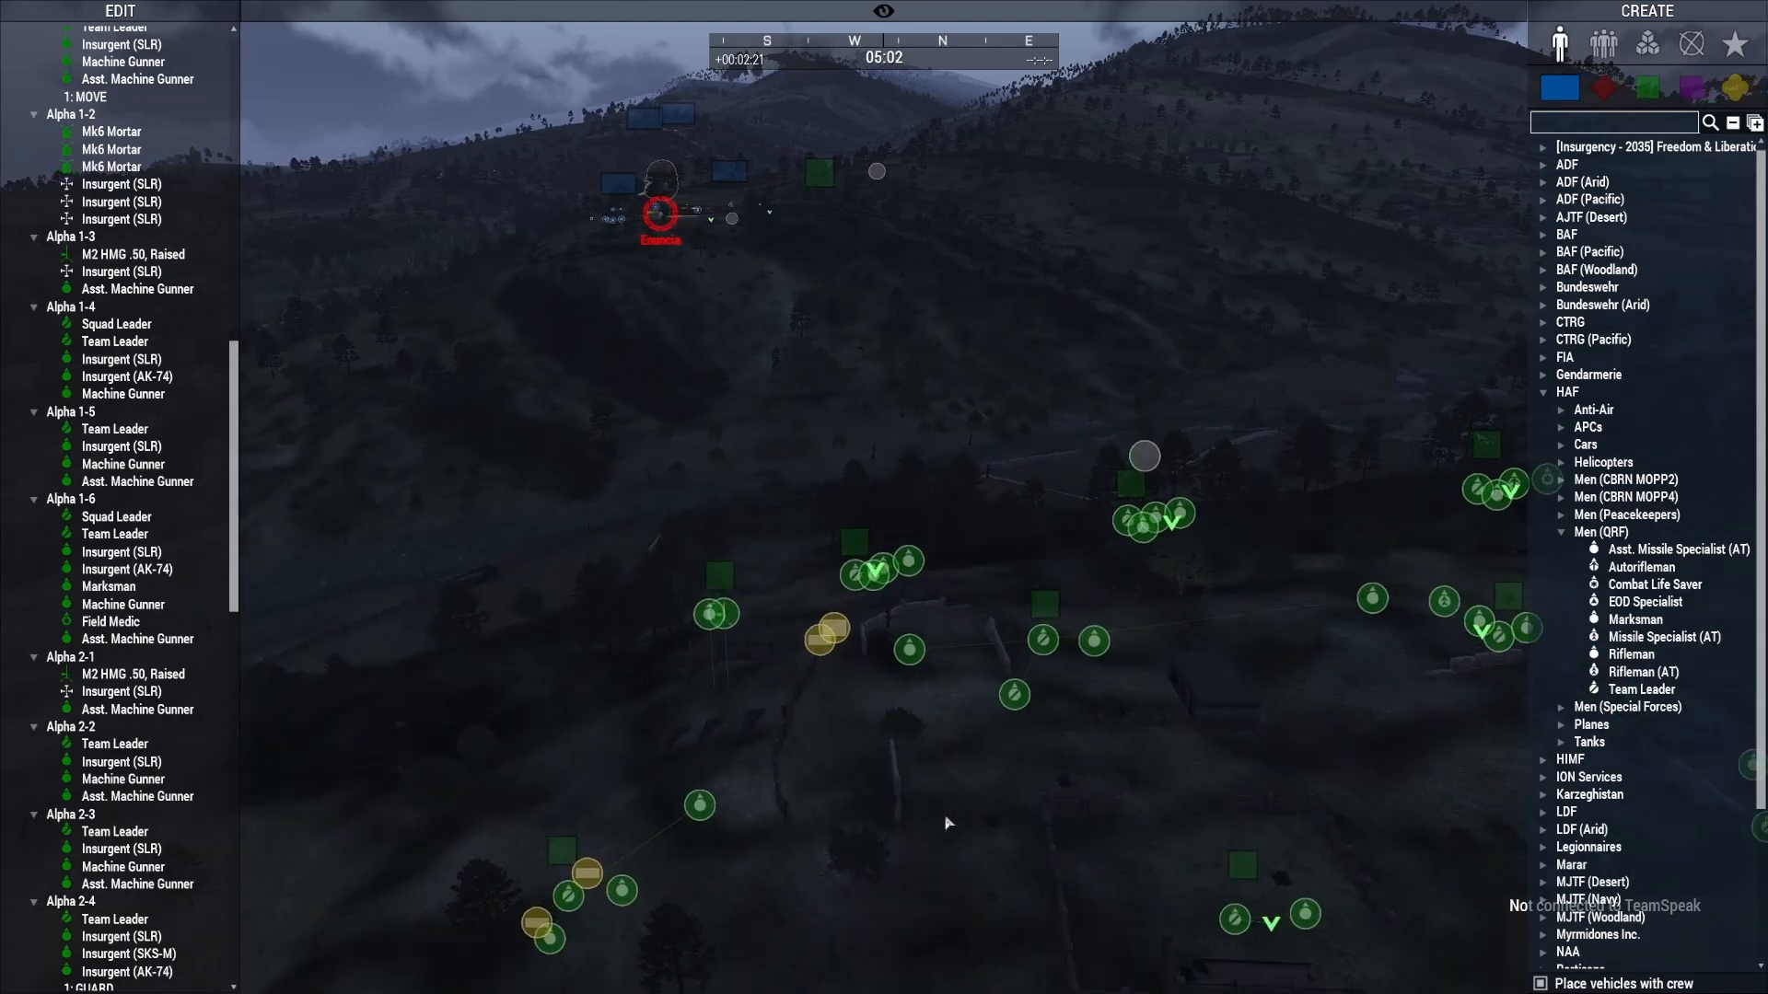
{"action": "key", "text": "w"}
{"action": "right_click_drag", "start_coordinate": [945, 817], "coordinate": [1028, 822]}
{"action": "key", "text": "a"}
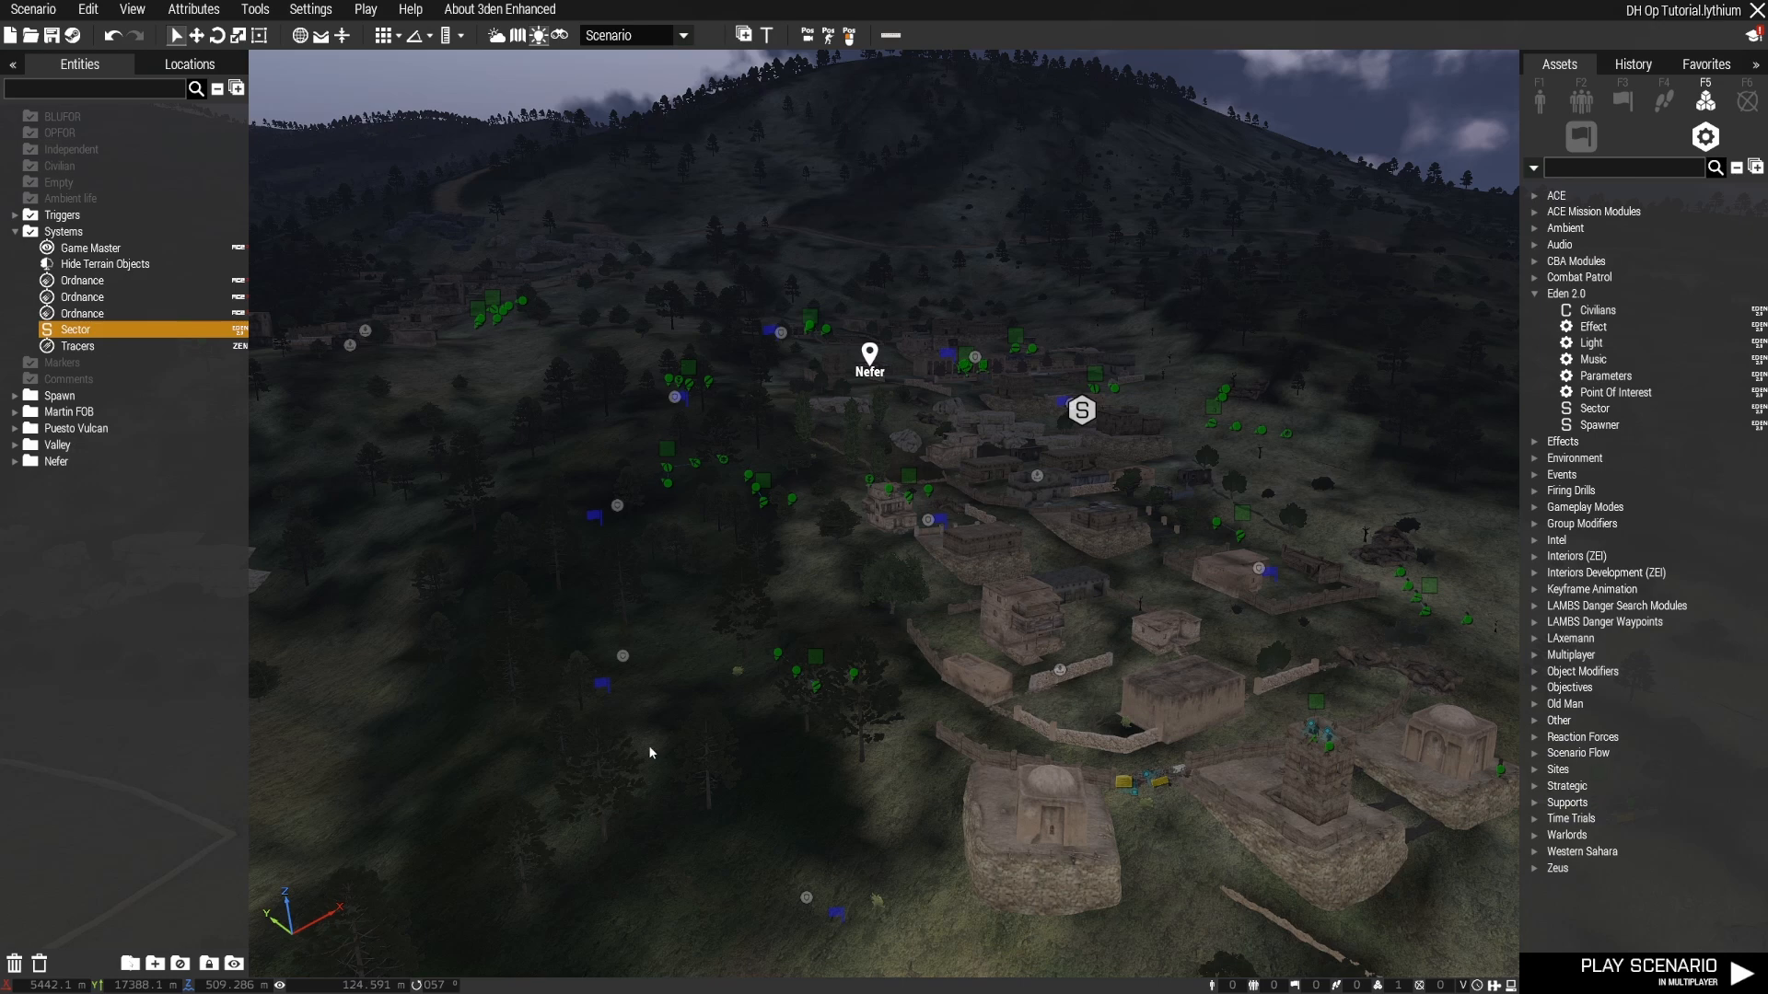
Step: Examine the blue zone around Puesto Vulcan and the ground between it, MartinFob and Nefer in the scenario editor
{"action": "right_click_drag", "start_coordinate": [829, 785], "coordinate": [708, 835]}
{"action": "right_click_drag", "start_coordinate": [915, 842], "coordinate": [428, 811]}
{"action": "key", "text": "w"}
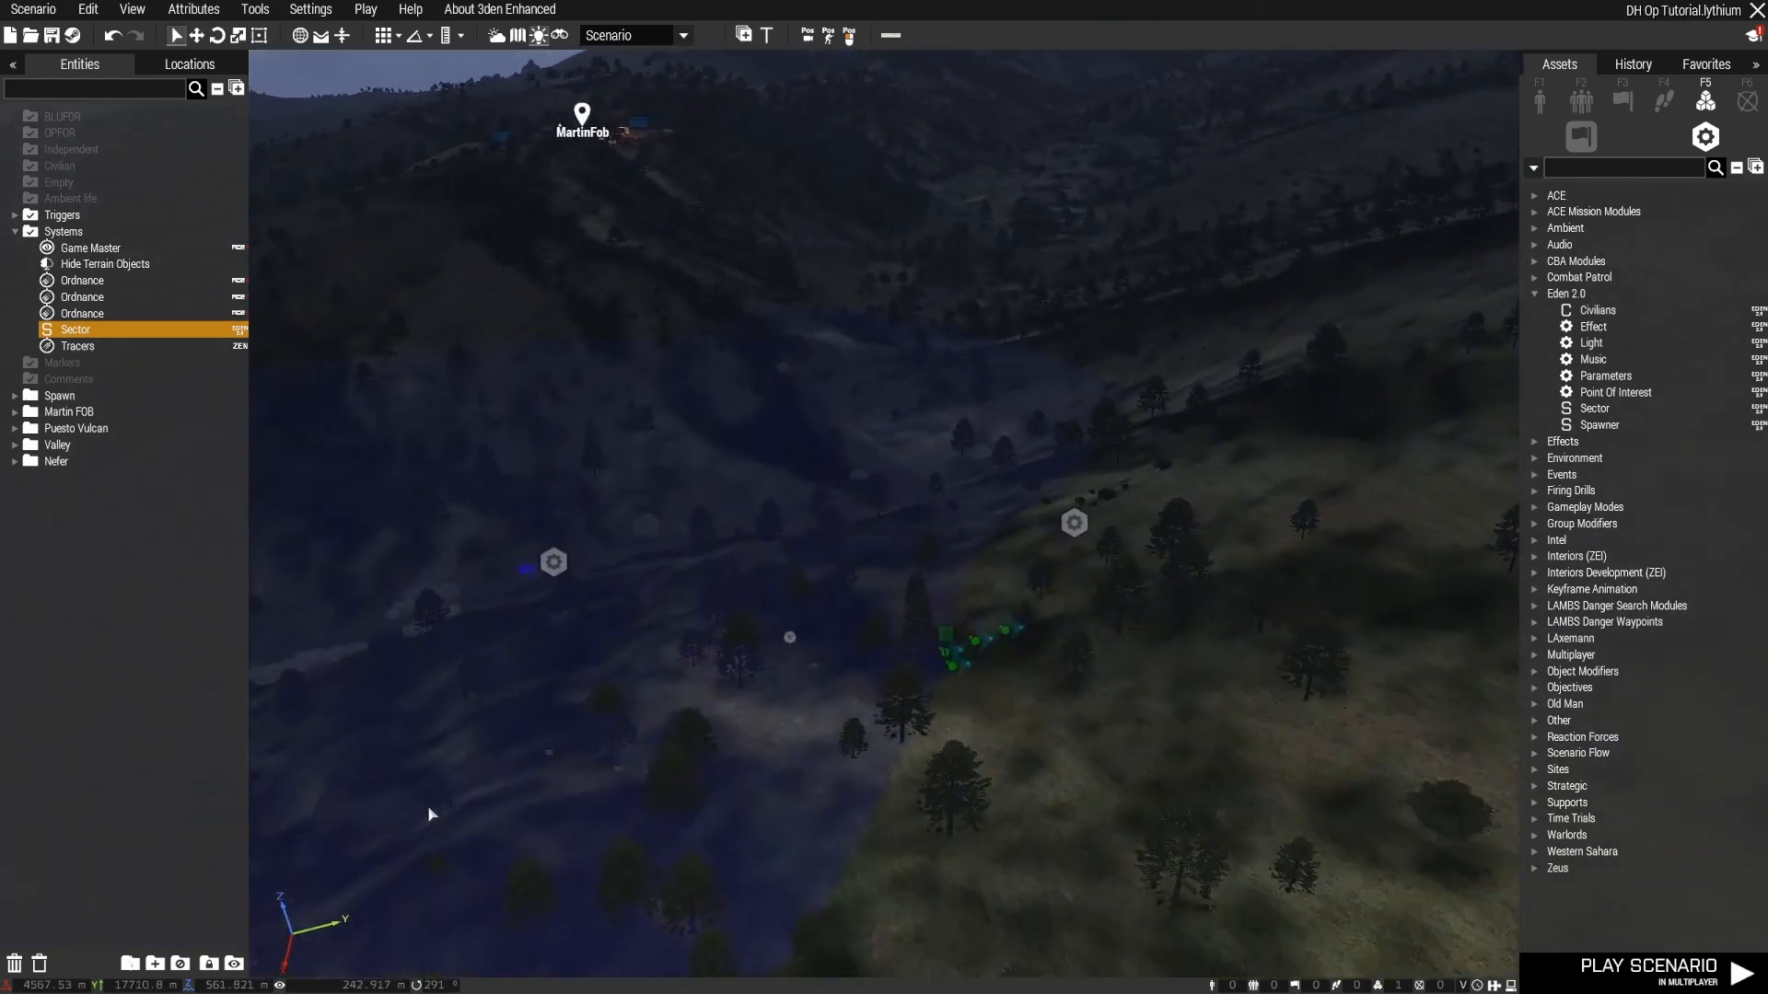
{"action": "right_click_drag", "start_coordinate": [988, 675], "coordinate": [366, 761]}
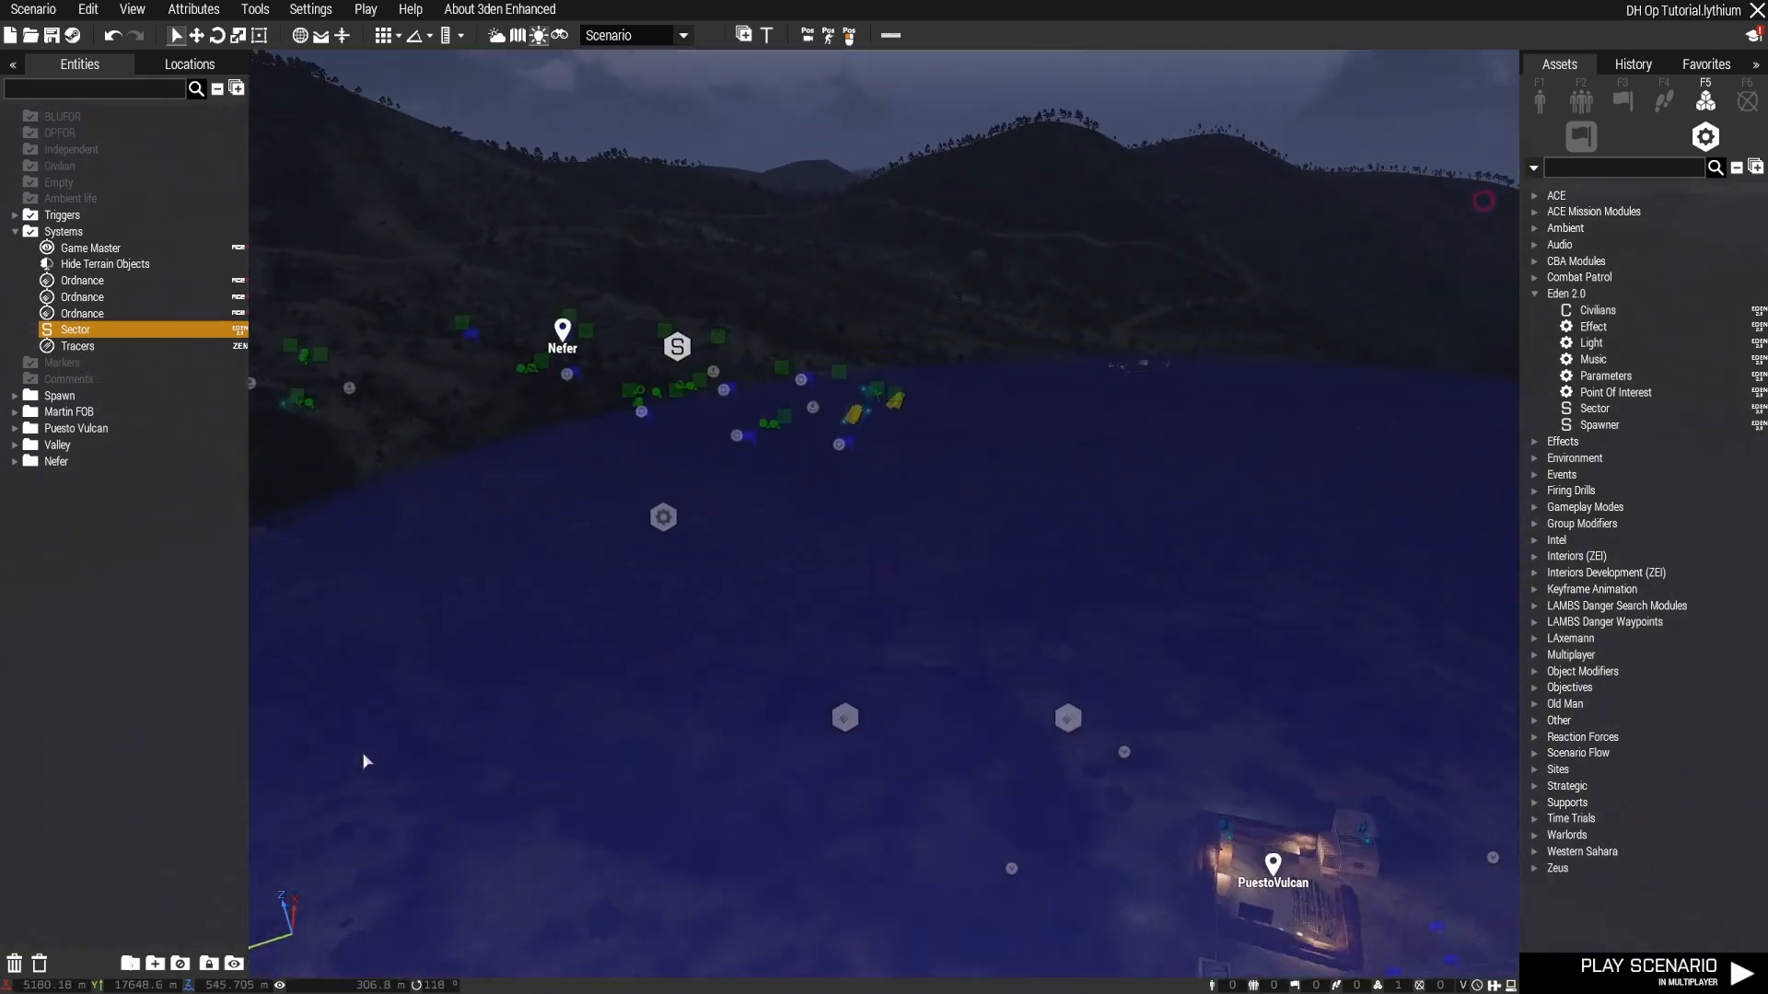
{"action": "right_click_drag", "start_coordinate": [807, 700], "coordinate": [591, 726]}
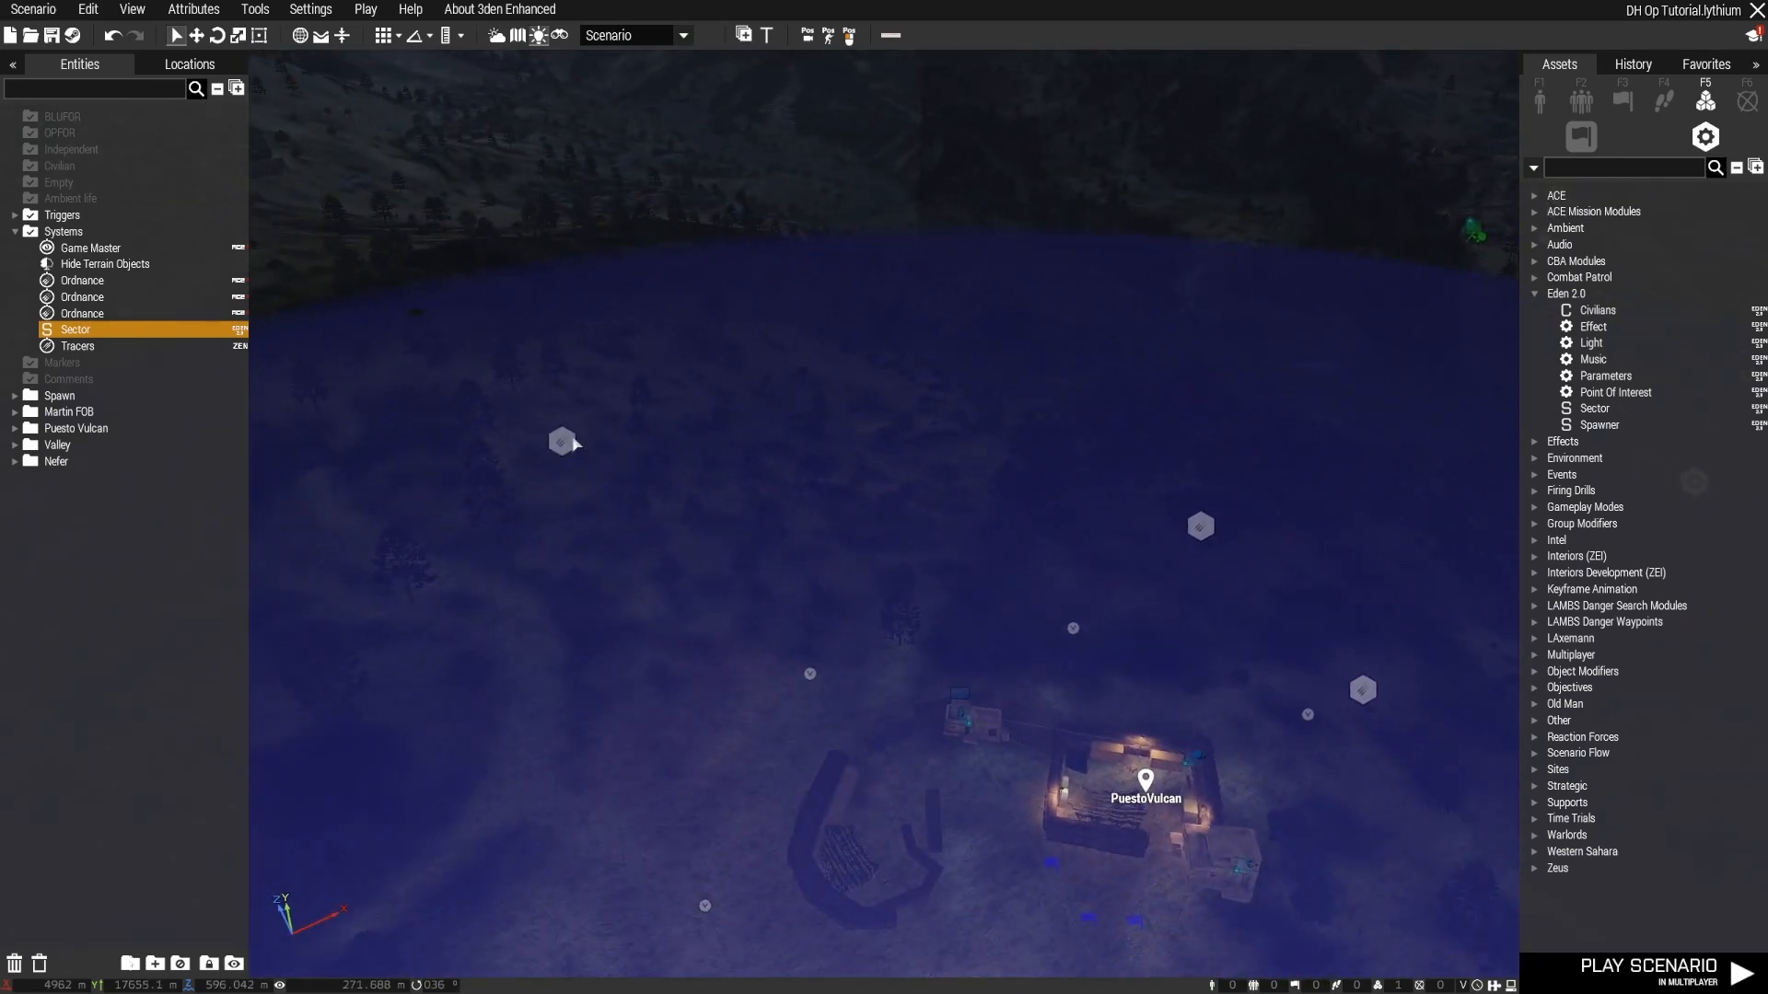
{"action": "right_click_drag", "start_coordinate": [849, 518], "coordinate": [827, 455]}
{"action": "key", "text": "w"}
{"action": "key", "text": "w"}
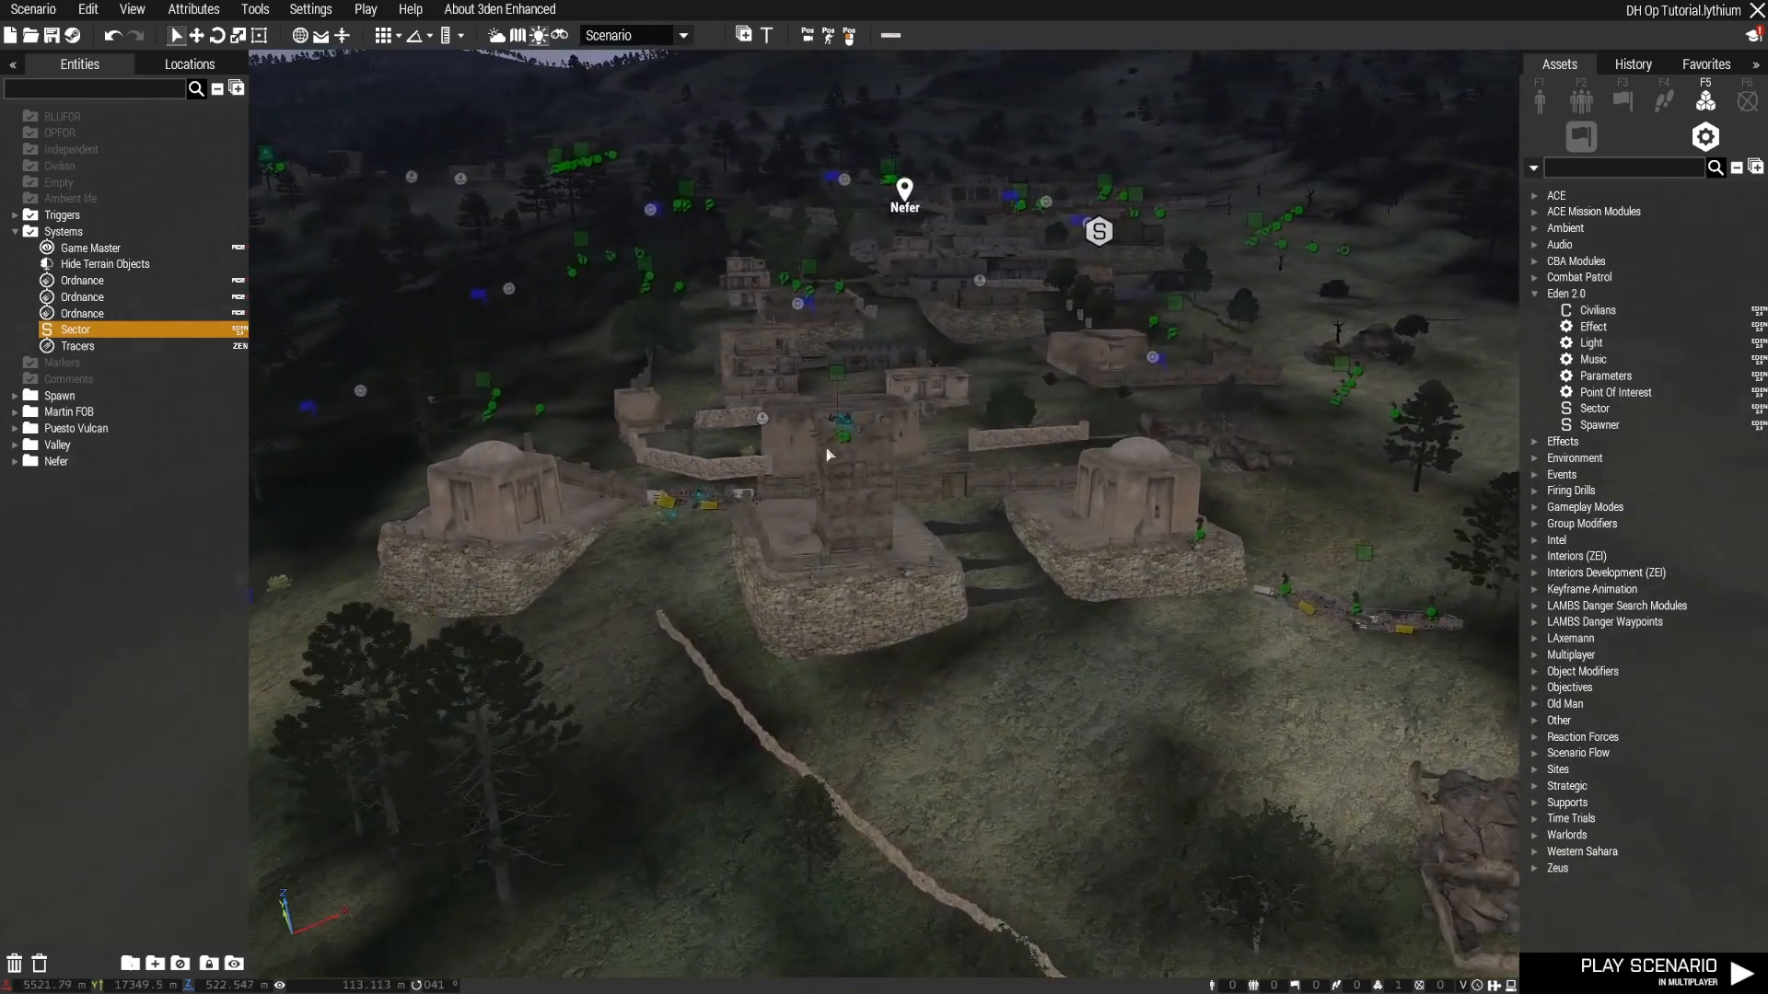
Step: Inspect the insurgent positions at the domed buildings and low walls on Nefer's outer edge
{"action": "mouse_move", "coordinate": [984, 571]}
{"action": "right_mouse_down"}
{"action": "mouse_move", "coordinate": [1053, 565]}
{"action": "mouse_move", "coordinate": [971, 570]}
{"action": "right_mouse_up"}
{"action": "key", "text": "d"}
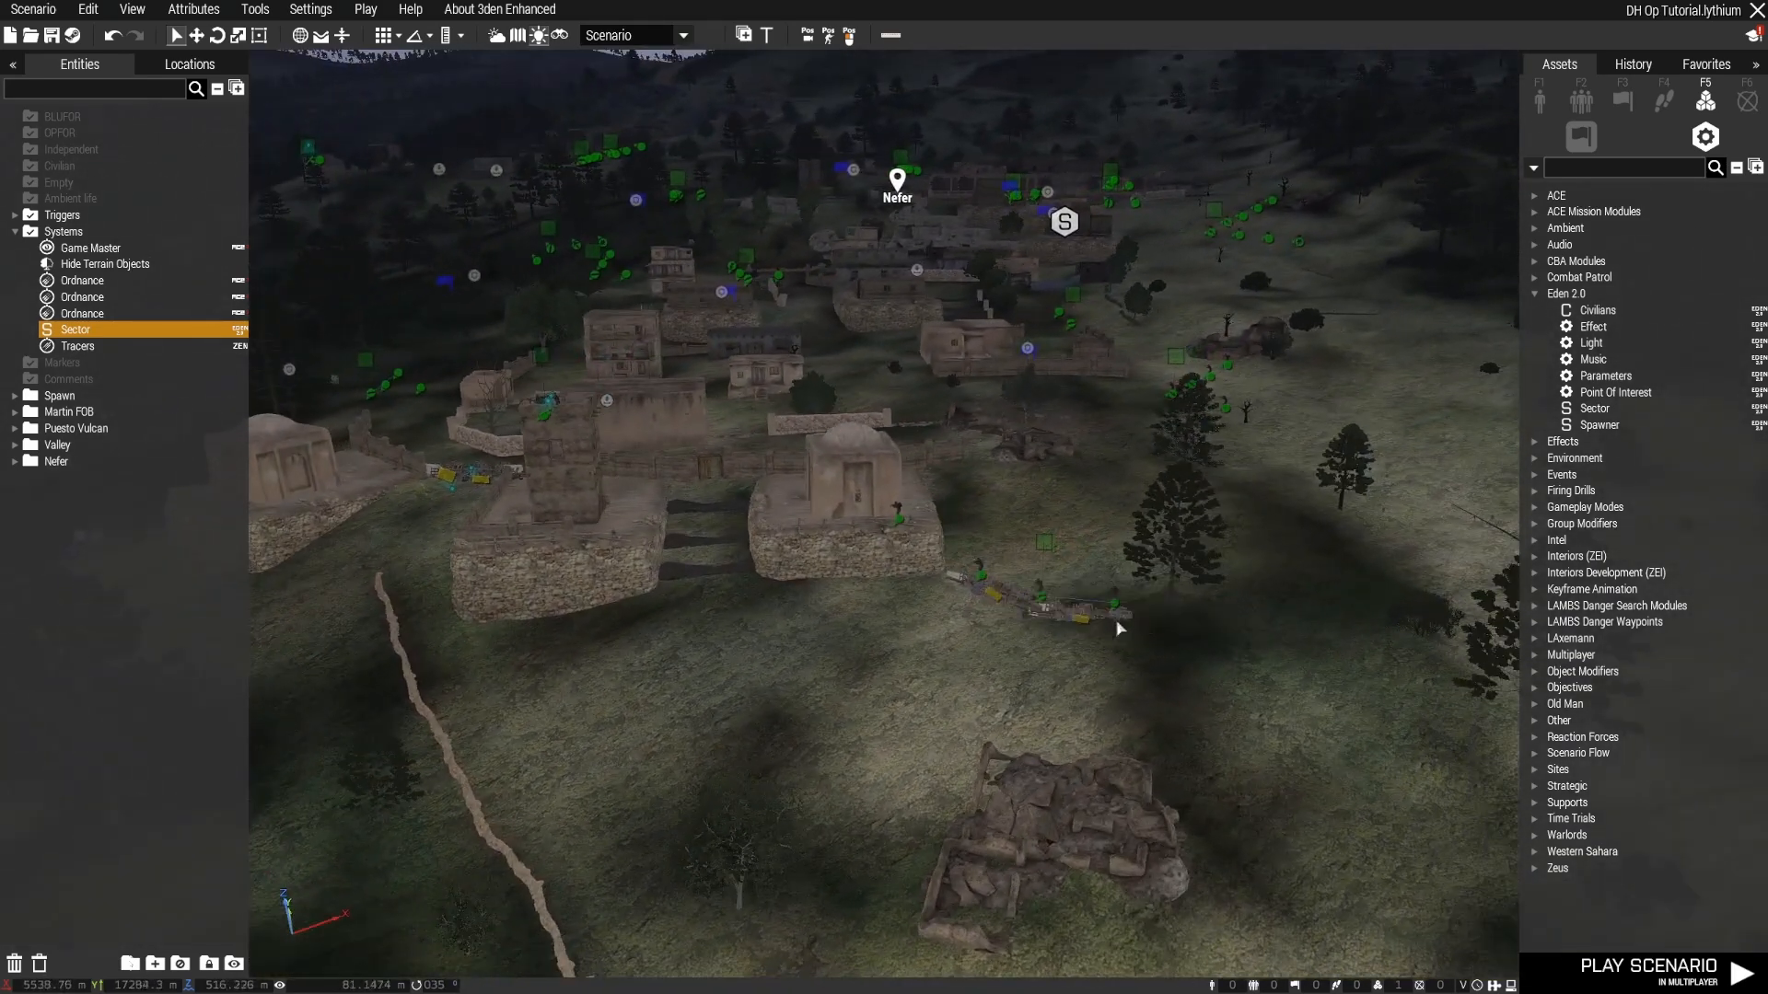
{"action": "right_click_drag", "start_coordinate": [1032, 679], "coordinate": [1003, 675]}
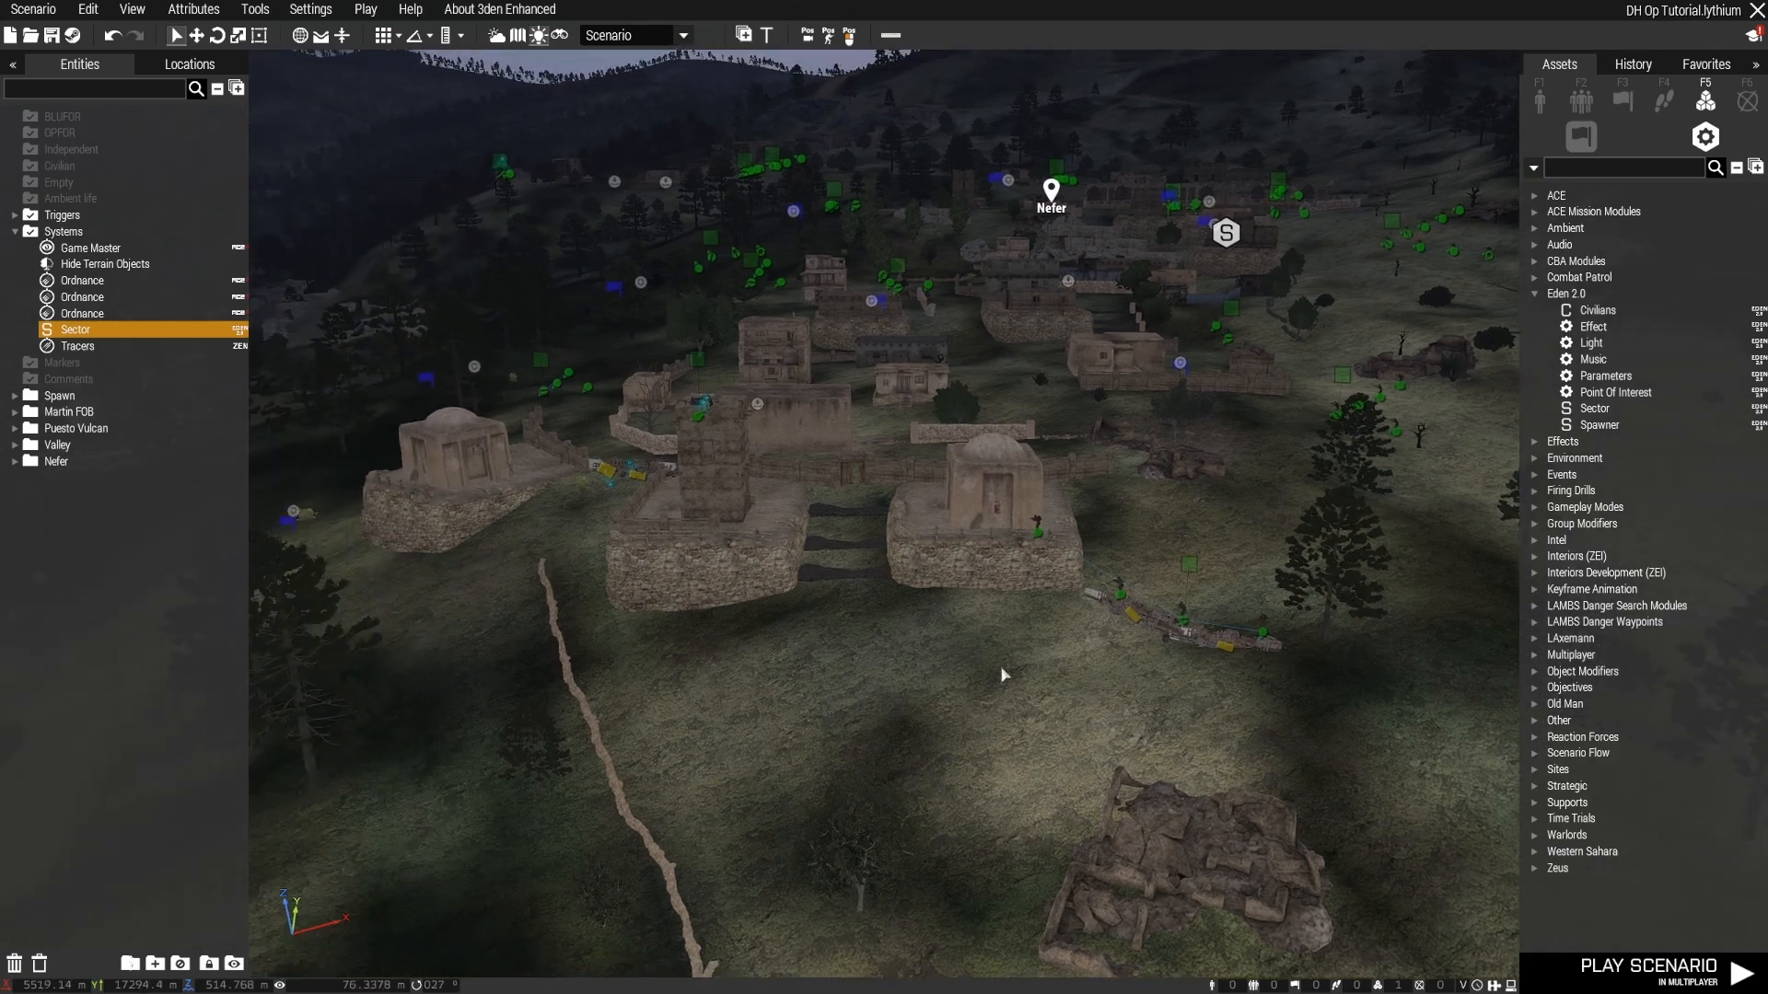
{"action": "key", "text": "w"}
{"action": "key", "text": "d"}
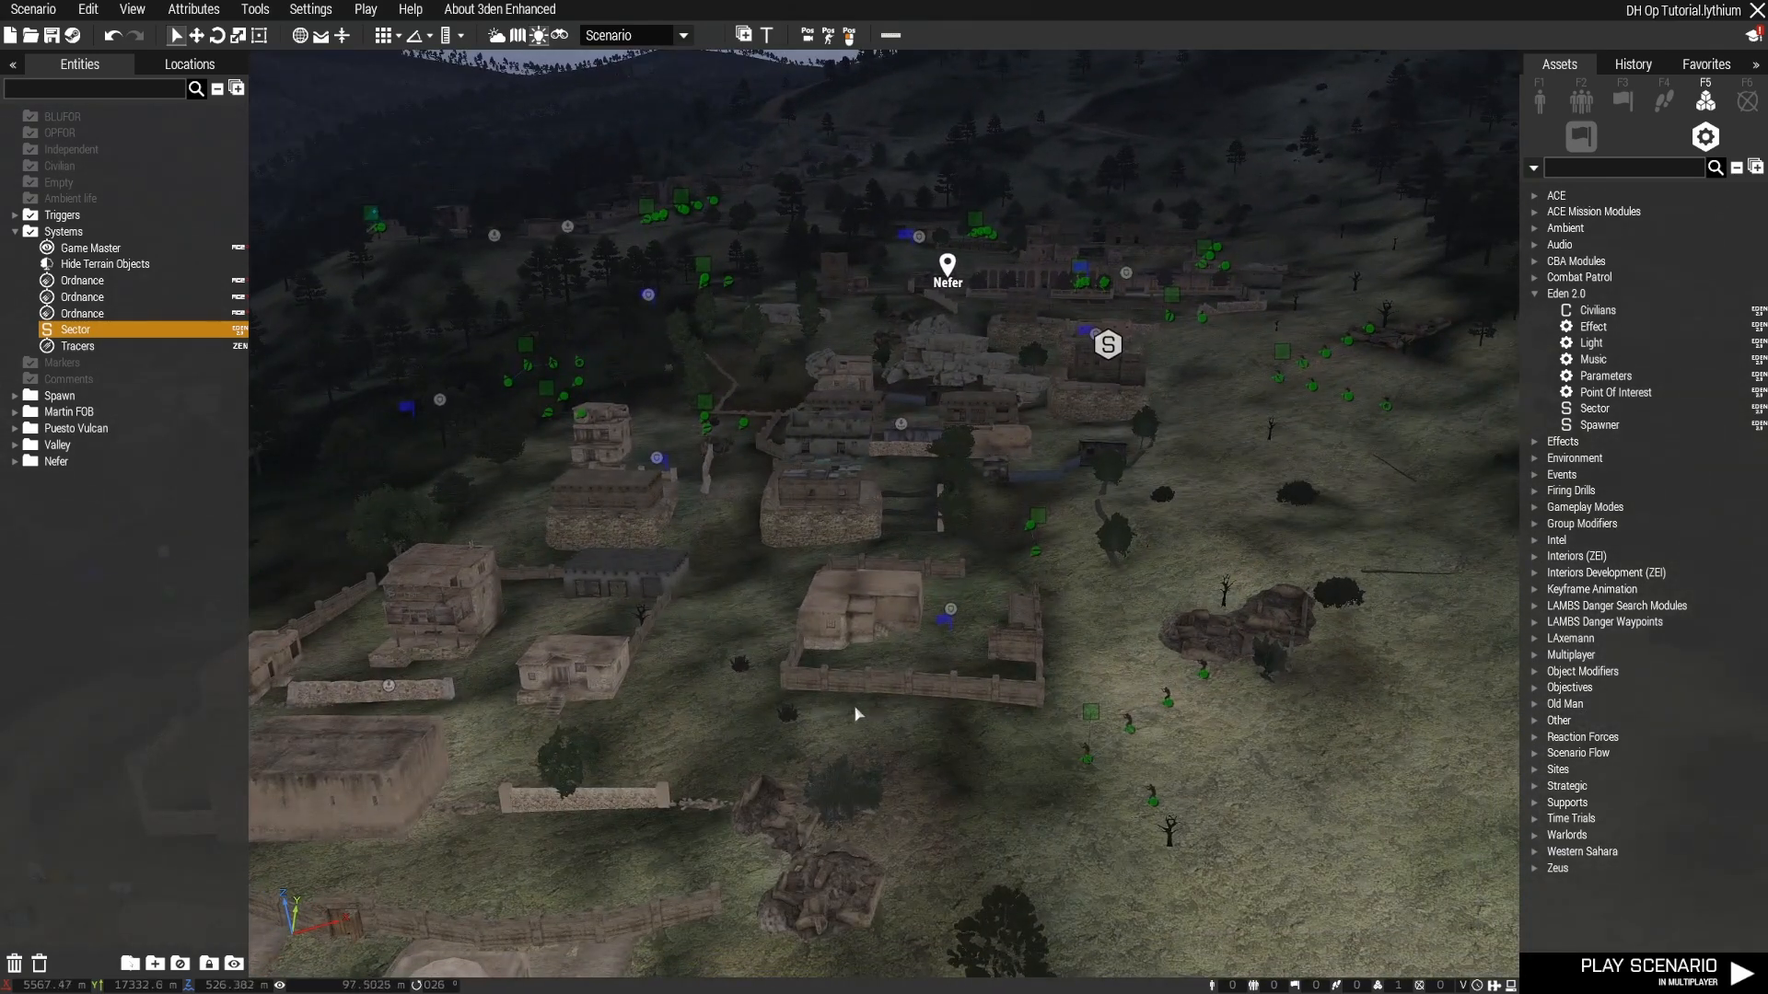
{"action": "mouse_move", "coordinate": [856, 714]}
{"action": "right_mouse_down"}
{"action": "mouse_move", "coordinate": [786, 710]}
{"action": "mouse_move", "coordinate": [847, 722]}
{"action": "mouse_move", "coordinate": [825, 719]}
{"action": "right_mouse_up"}
{"action": "key", "text": "a"}
{"action": "key", "text": "s"}
{"action": "key", "text": "w"}
{"action": "key", "text": "d"}
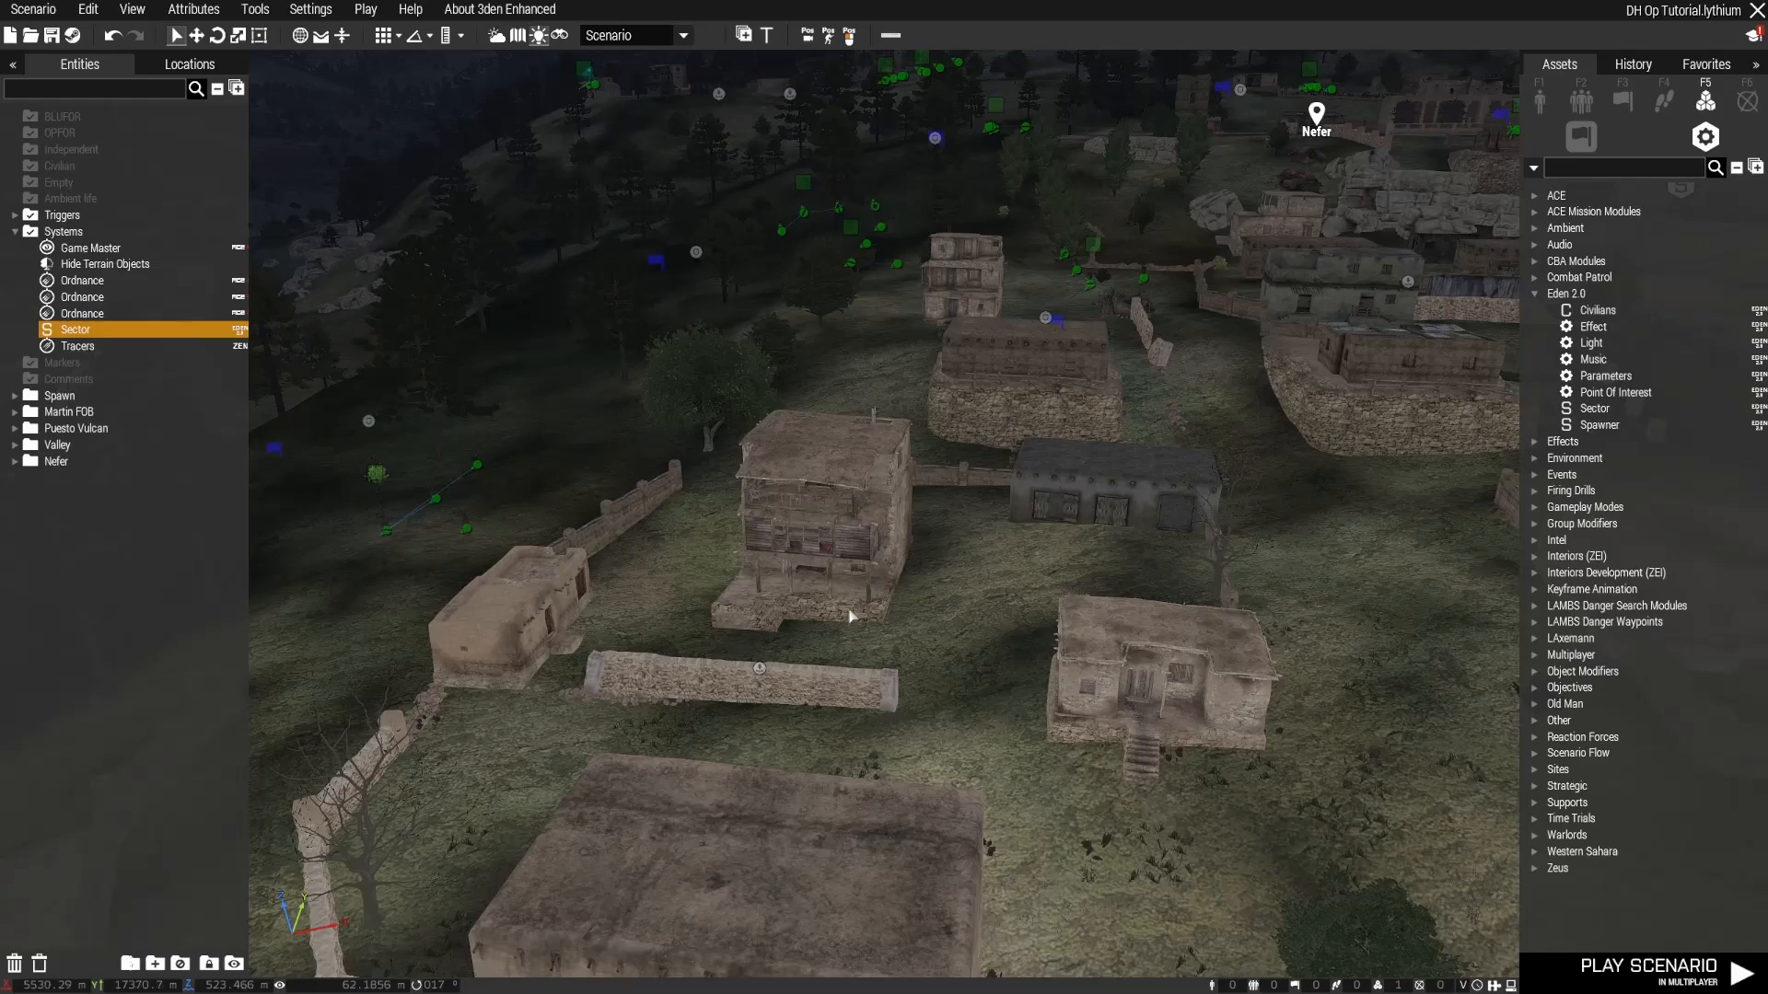
Step: Examine the insurgent groups and triggers among Nefer's central houses and rocks, around the Sector module
{"action": "mouse_move", "coordinate": [849, 609]}
{"action": "right_mouse_down"}
{"action": "mouse_move", "coordinate": [917, 611]}
{"action": "mouse_move", "coordinate": [746, 616]}
{"action": "mouse_move", "coordinate": [860, 624]}
{"action": "mouse_move", "coordinate": [978, 599]}
{"action": "mouse_move", "coordinate": [1188, 626]}
{"action": "right_mouse_up"}
{"action": "key", "text": "d"}
{"action": "key", "text": "w"}
{"action": "key", "text": "w"}
{"action": "key", "text": "w"}
{"action": "key", "text": "a"}
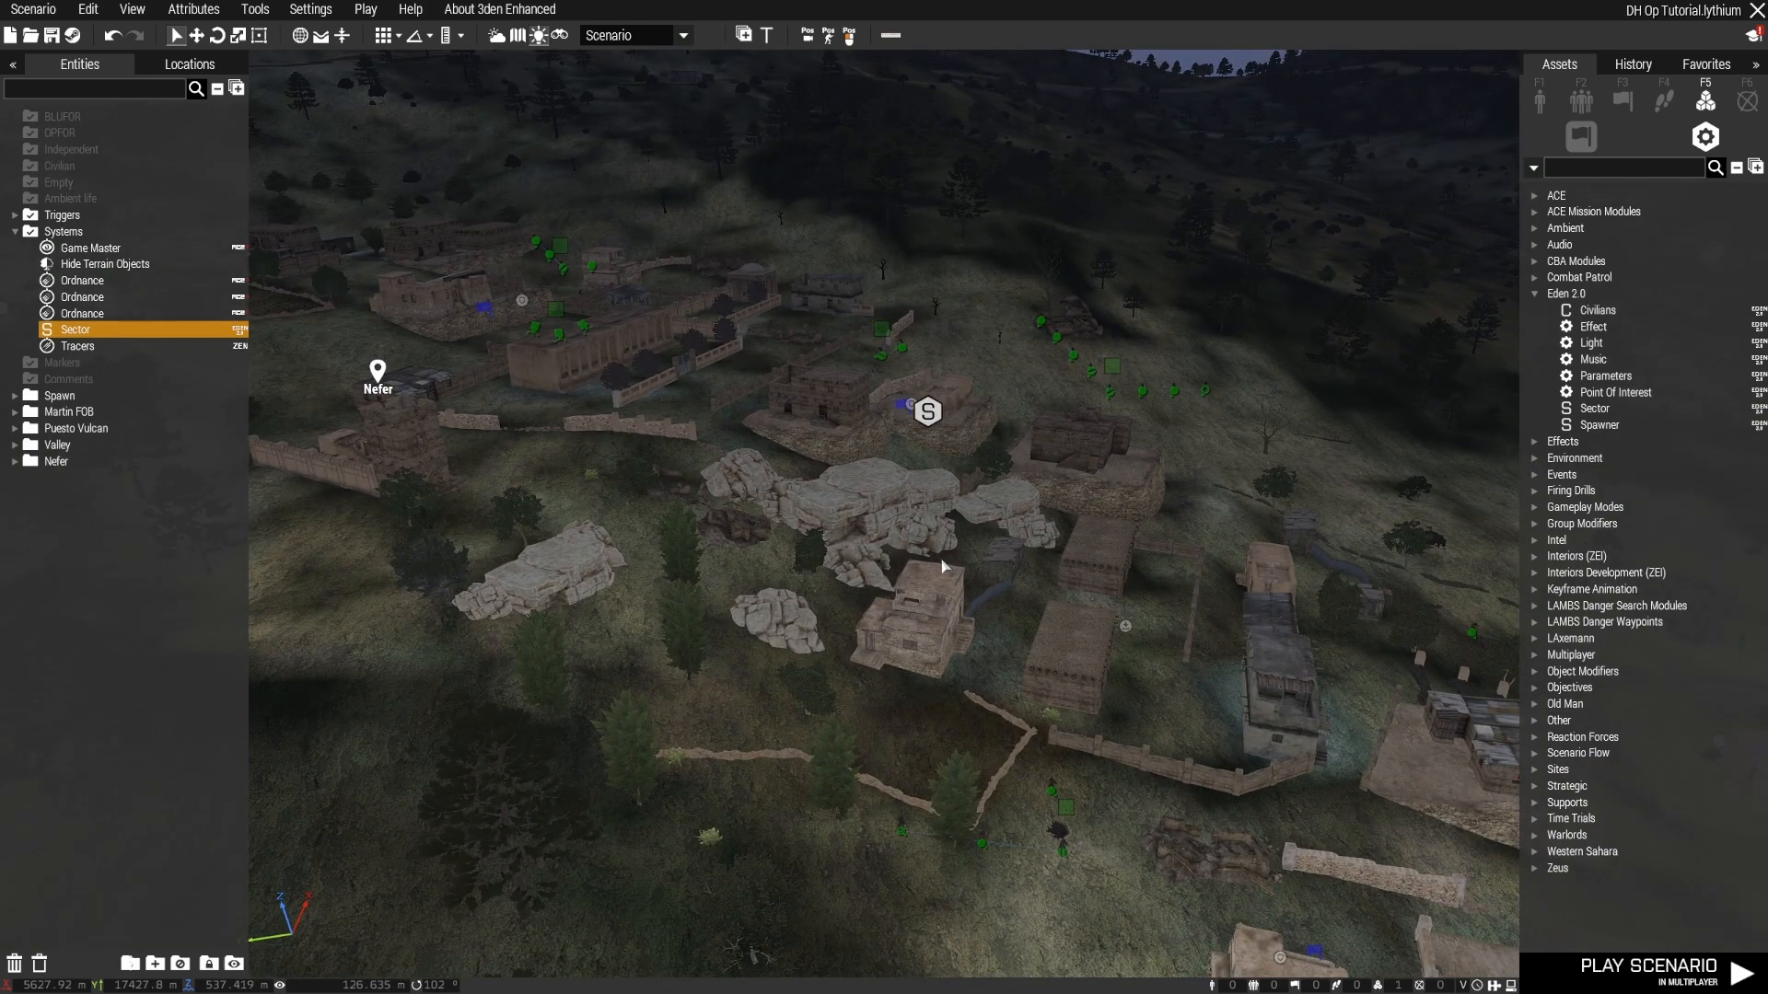
{"action": "mouse_move", "coordinate": [986, 594]}
{"action": "right_mouse_down"}
{"action": "mouse_move", "coordinate": [848, 588]}
{"action": "mouse_move", "coordinate": [1246, 606]}
{"action": "right_mouse_up"}
{"action": "key", "text": "a"}
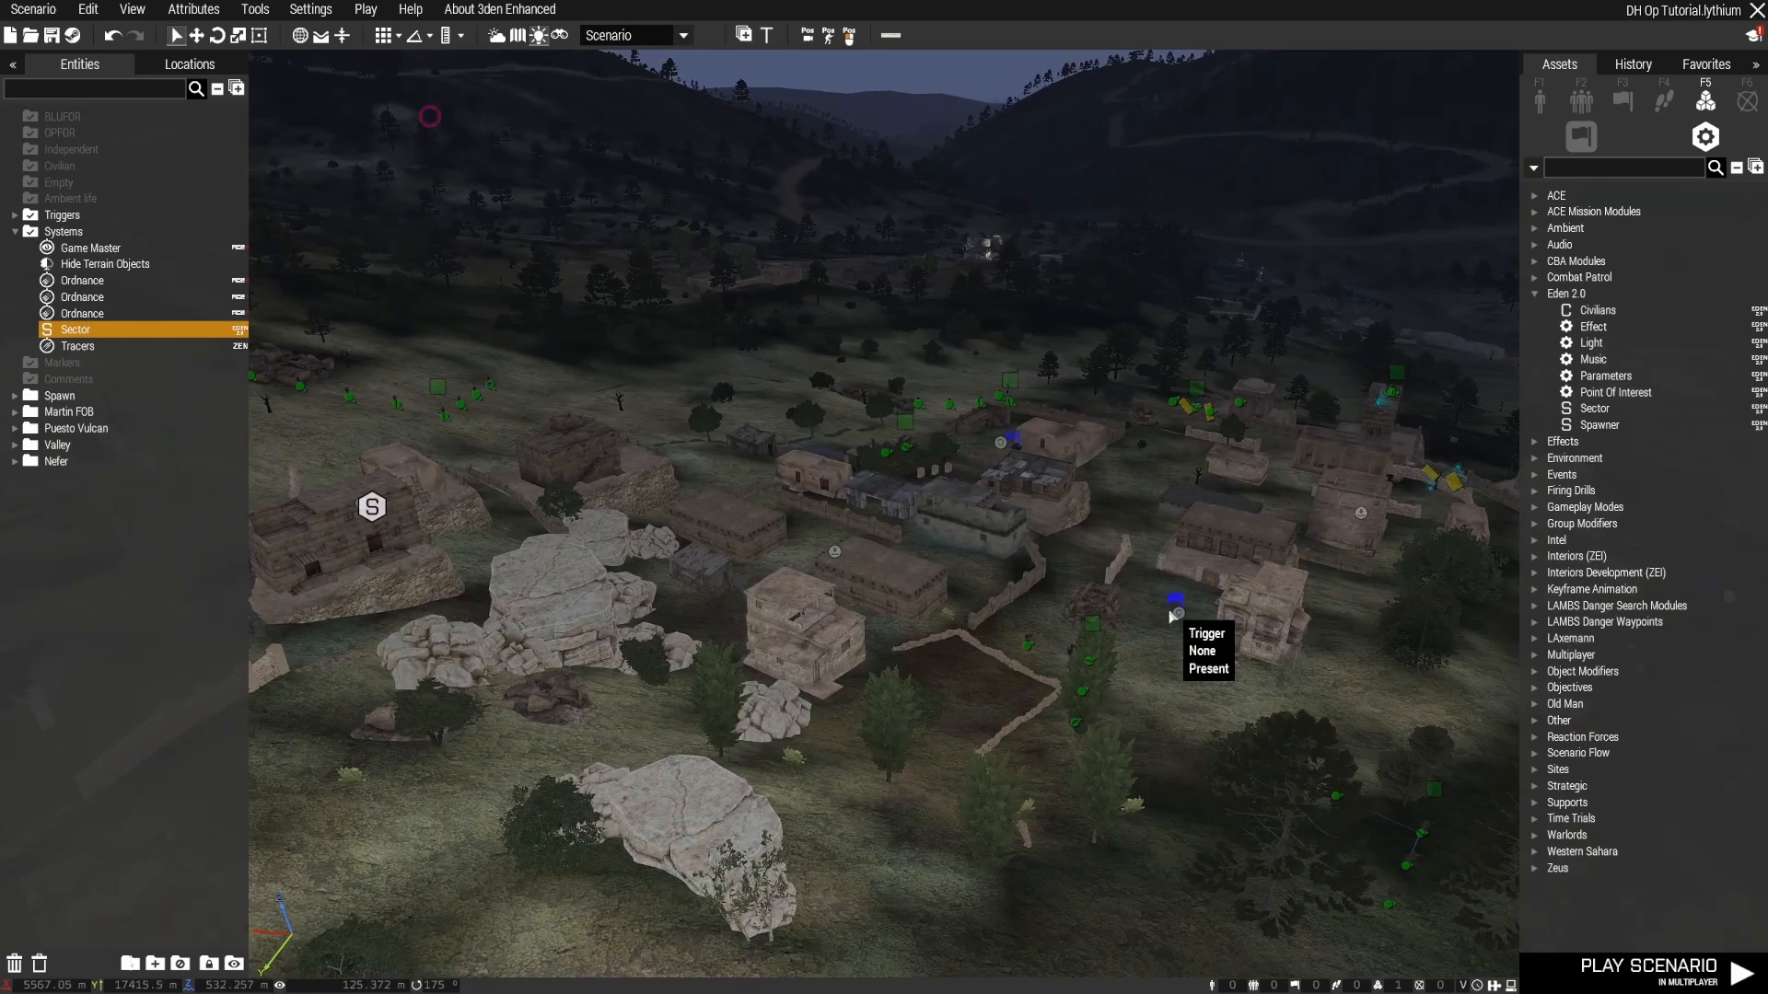
{"action": "key", "text": "d"}
{"action": "right_click_drag", "start_coordinate": [951, 655], "coordinate": [1096, 648]}
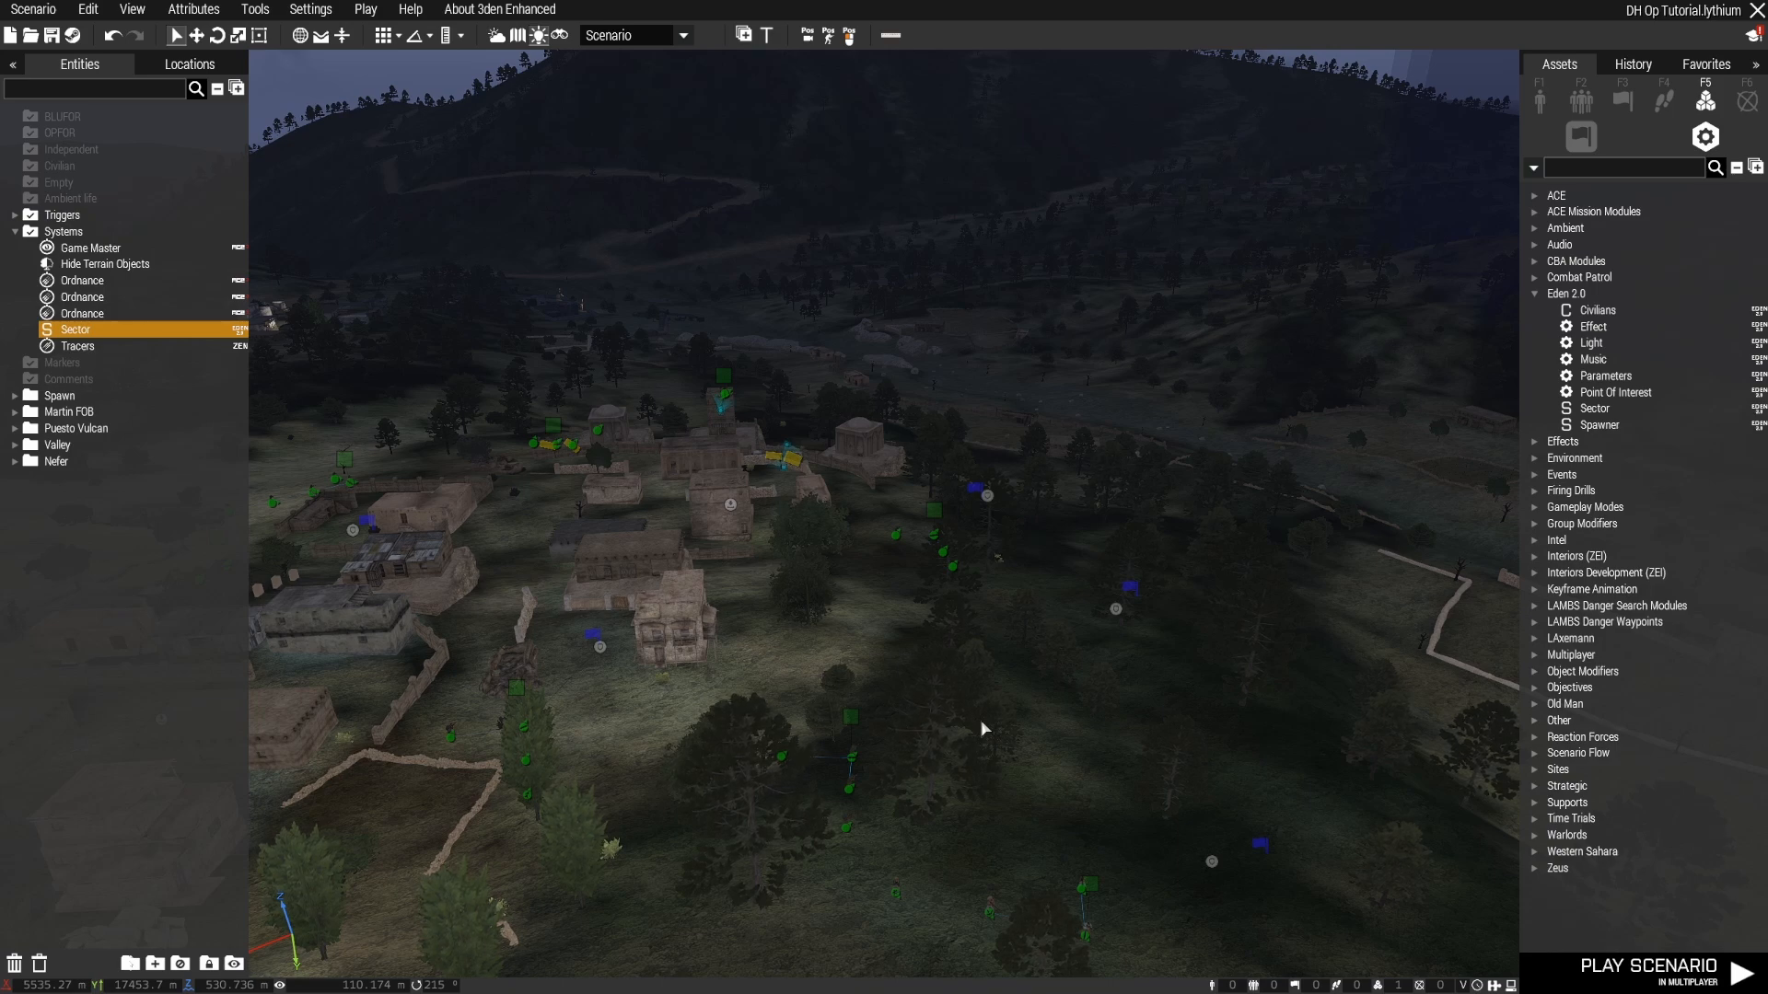
Step: Inspect the insurgent groups and their triggers on the wooded slope beside Nefer
{"action": "key", "text": "w"}
{"action": "right_click_drag", "start_coordinate": [981, 722], "coordinate": [1011, 750]}
{"action": "key", "text": "a"}
{"action": "key", "text": "z"}
{"action": "key", "text": "s"}
{"action": "key", "text": "a"}
{"action": "key", "text": "d"}
{"action": "key", "text": "a"}
{"action": "key", "text": "w"}
{"action": "key", "text": "z"}
{"action": "key", "text": "w"}
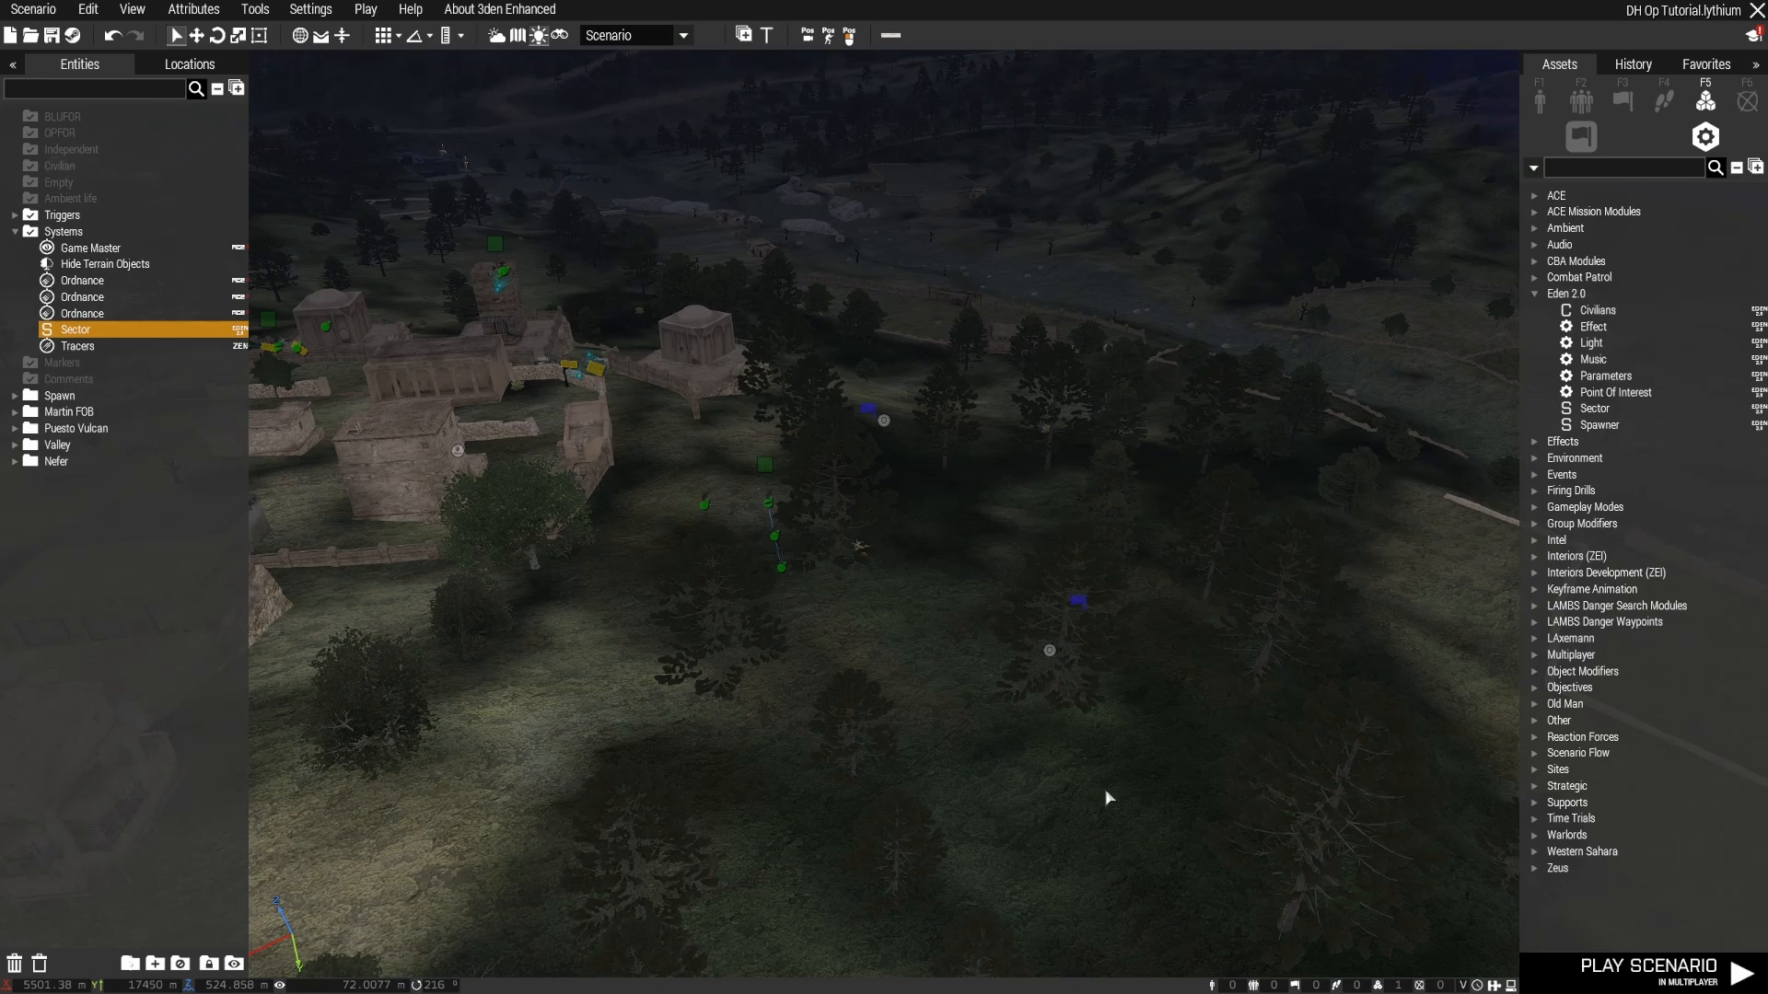